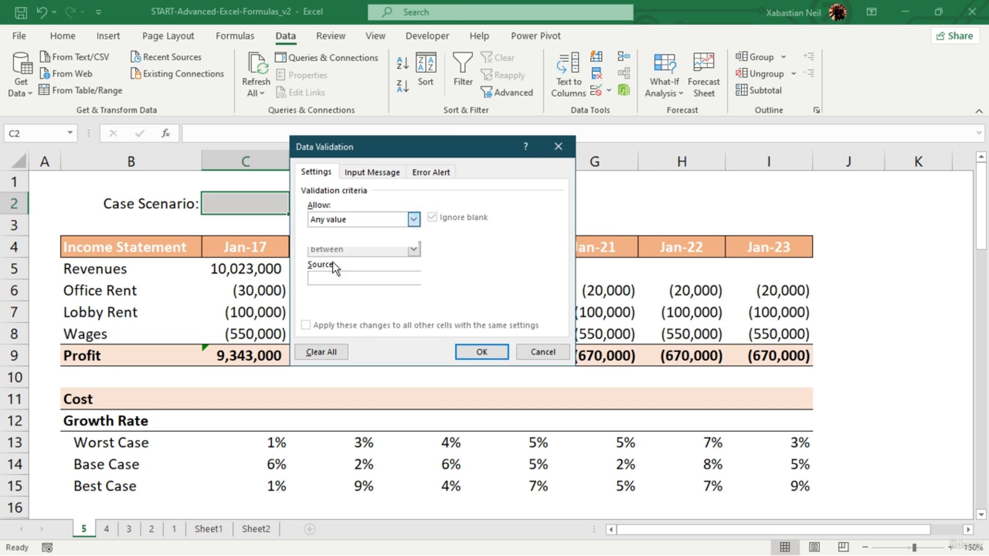
- Restrict cell C2 to a dropdown list sourced from $B$13:$B$15 and choose Worst Case as the scenario
{"action": "left_click", "coordinate": [333, 261]}
{"action": "left_click", "coordinate": [498, 278]}
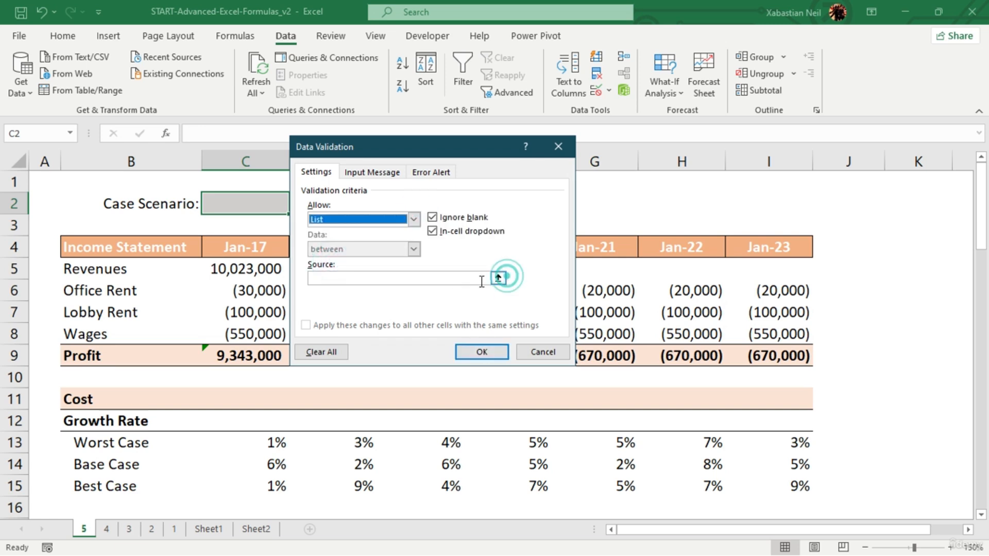
{"action": "left_click_drag", "start_coordinate": [109, 442], "coordinate": [123, 483]}
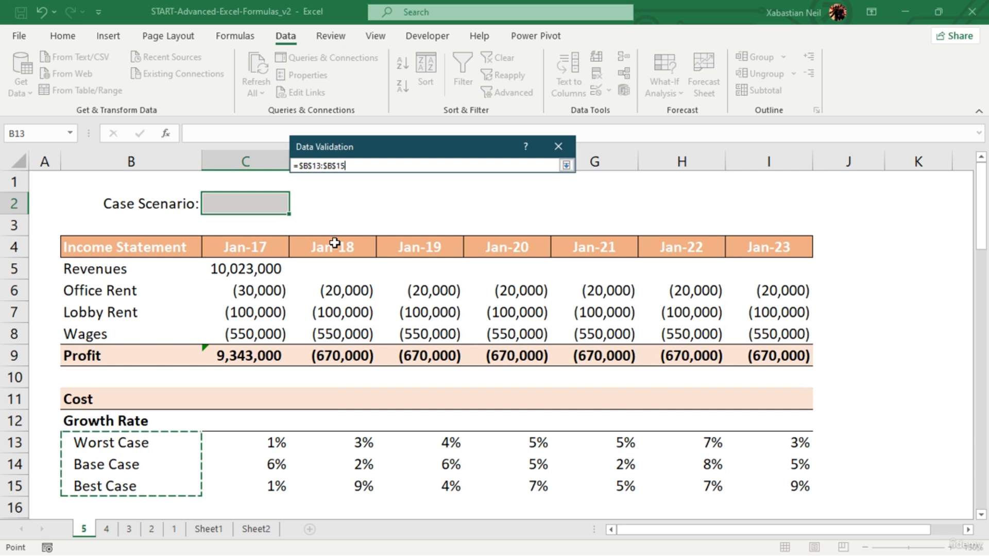
{"action": "key", "text": "Return"}
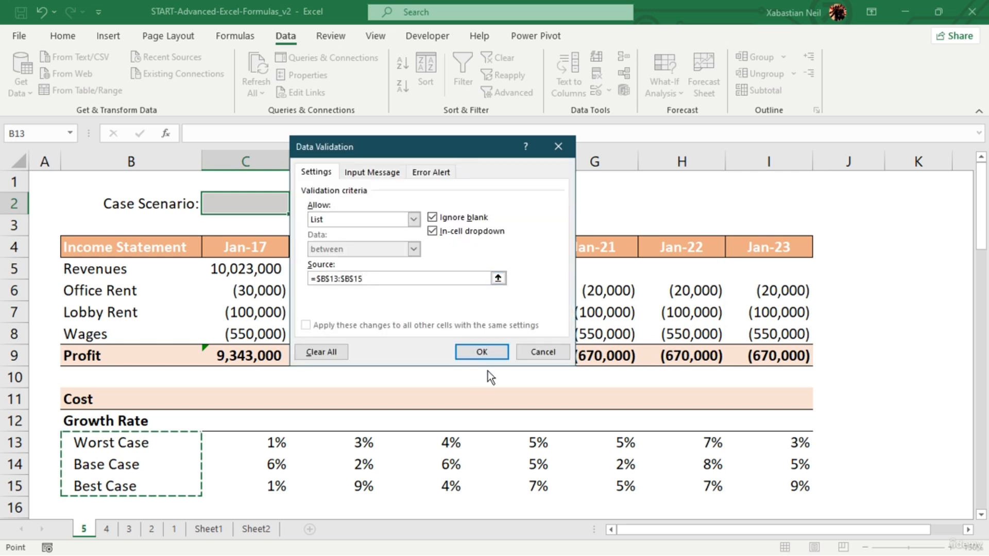
{"action": "left_click", "coordinate": [484, 354]}
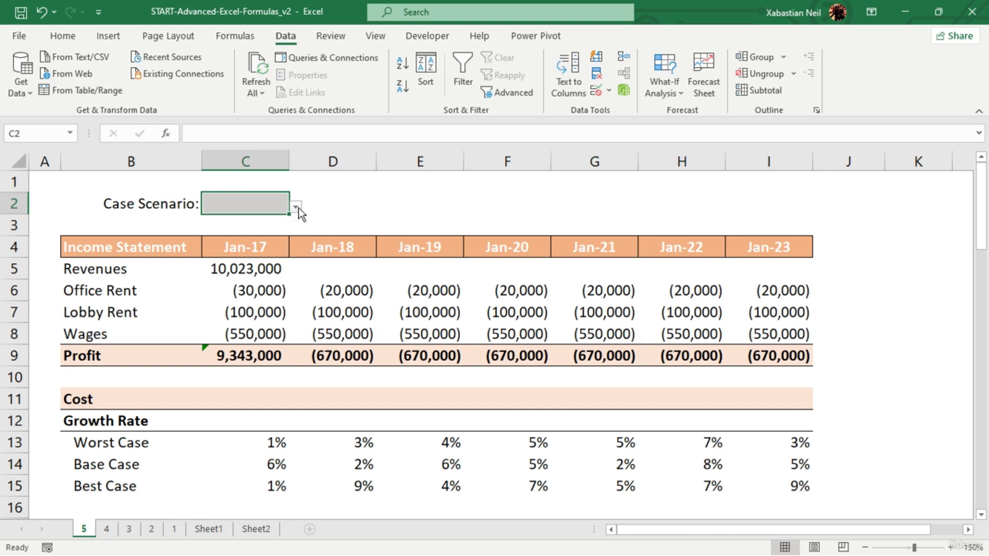
{"action": "left_click", "coordinate": [296, 207]}
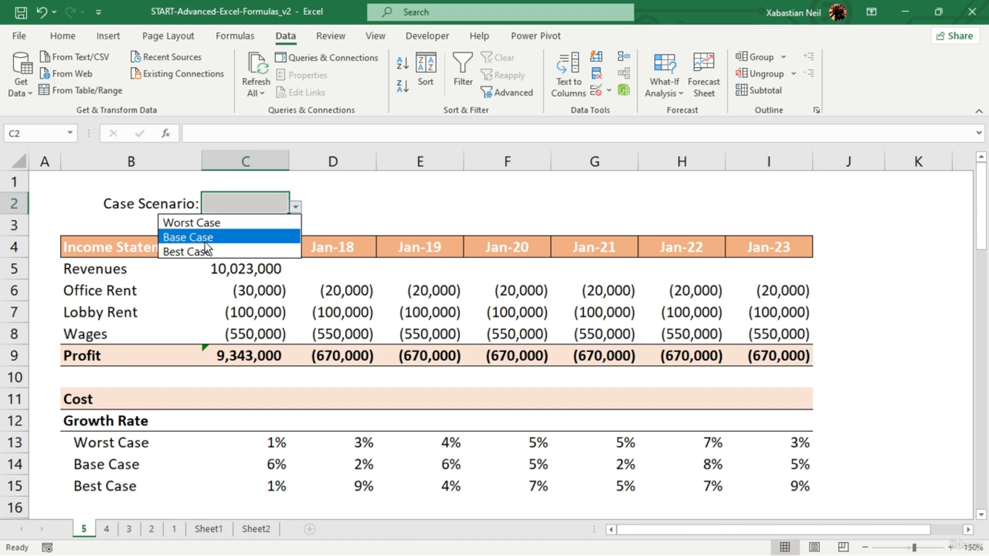
{"action": "left_click", "coordinate": [237, 222]}
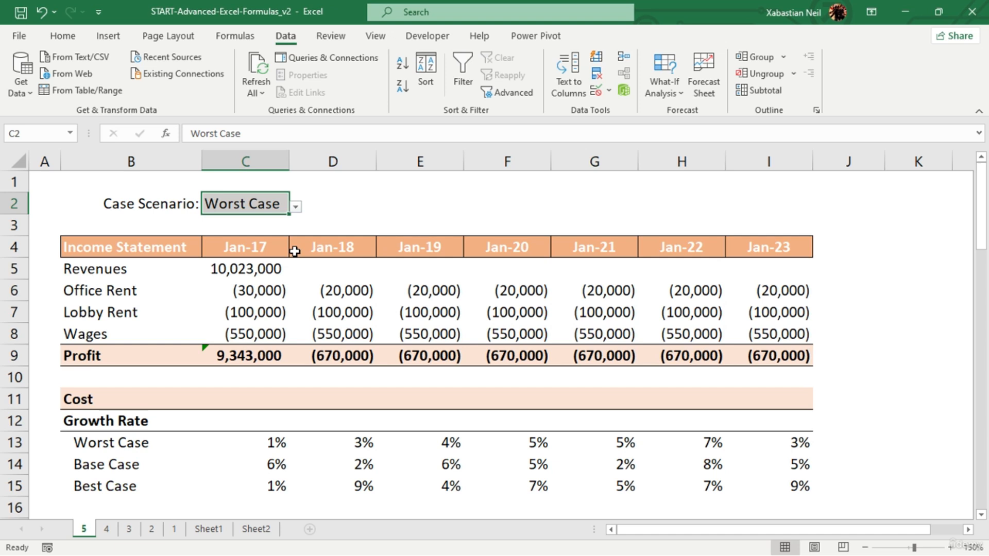
- Enter the formula =C5*(1+C12) in D5 to grow the Jan-18 revenue by the growth rate
{"action": "left_click", "coordinate": [270, 422]}
{"action": "left_click", "coordinate": [244, 273]}
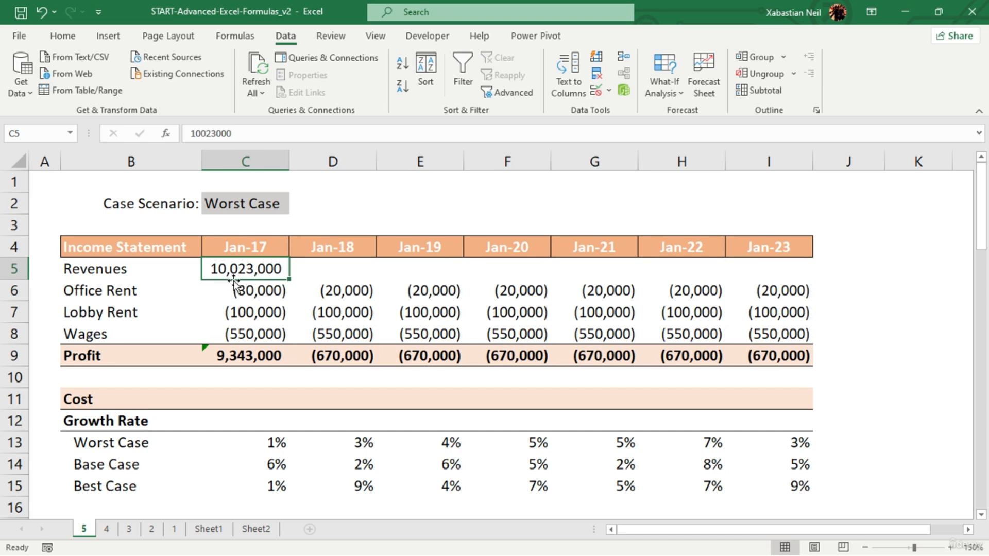
{"action": "left_click", "coordinate": [334, 271]}
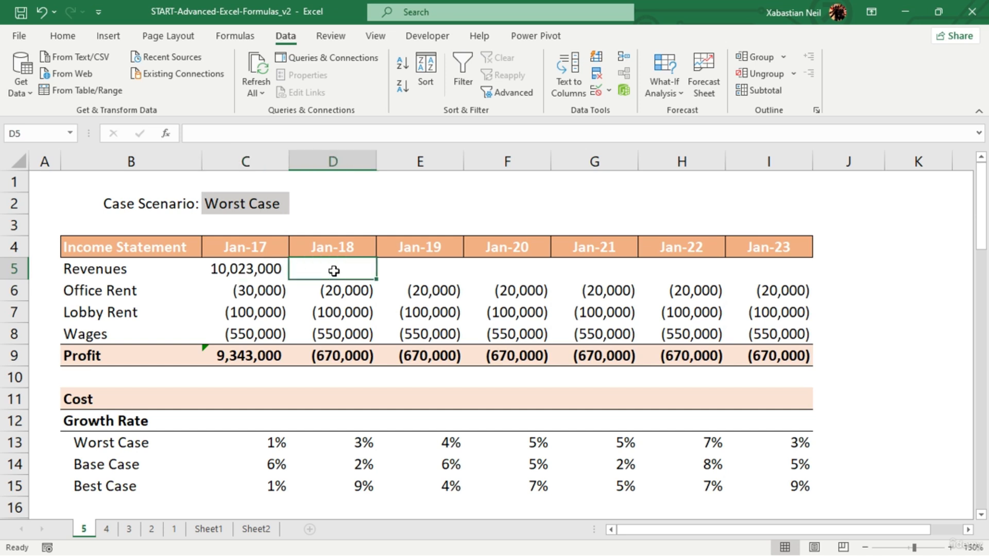
{"action": "type", "text": "="}
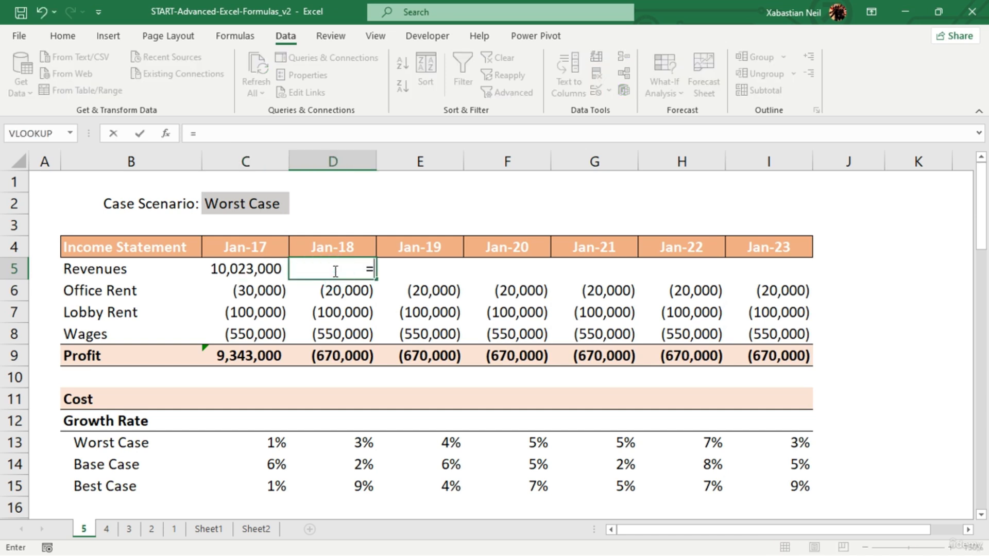
{"action": "left_click", "coordinate": [249, 272]}
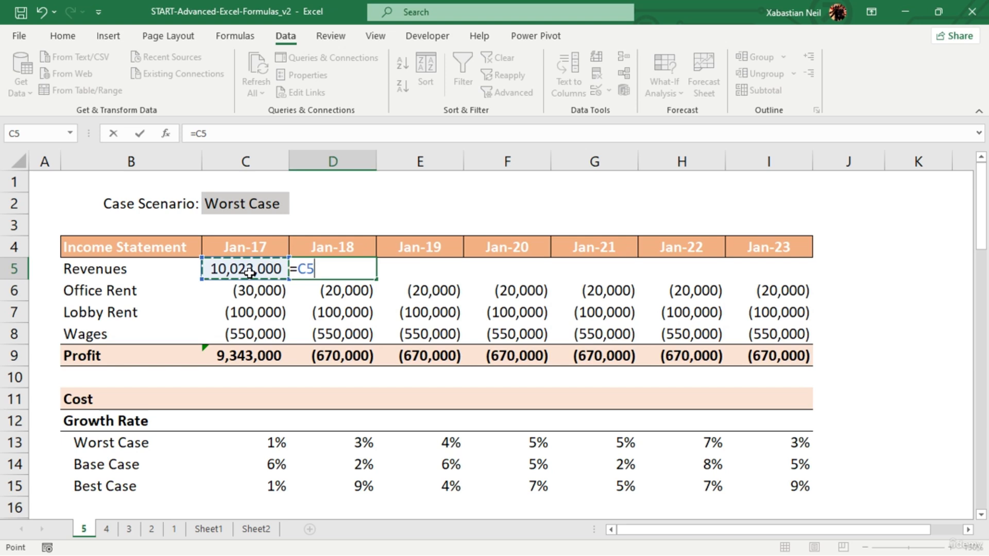
{"action": "type", "text": "="}
{"action": "key", "text": "BackSpace"}
{"action": "type", "text": "*"}
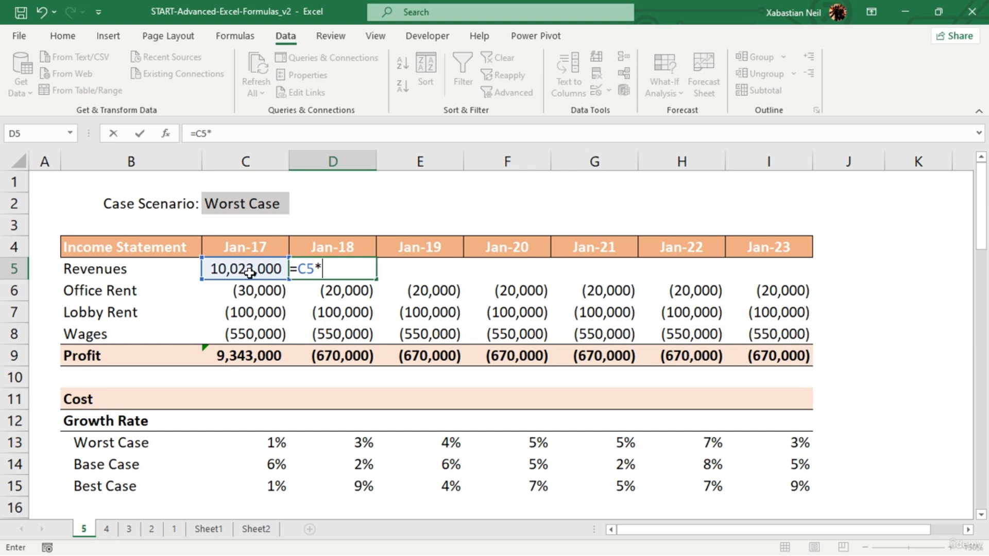
{"action": "type", "text": "(1+"}
{"action": "left_click", "coordinate": [266, 422]}
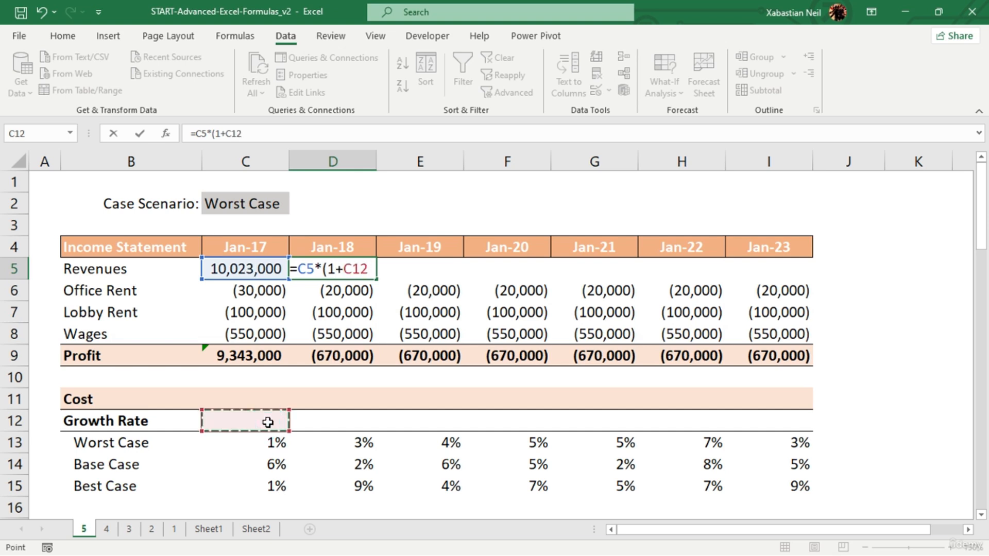
{"action": "type", "text": ")"}
{"action": "key", "text": "Return"}
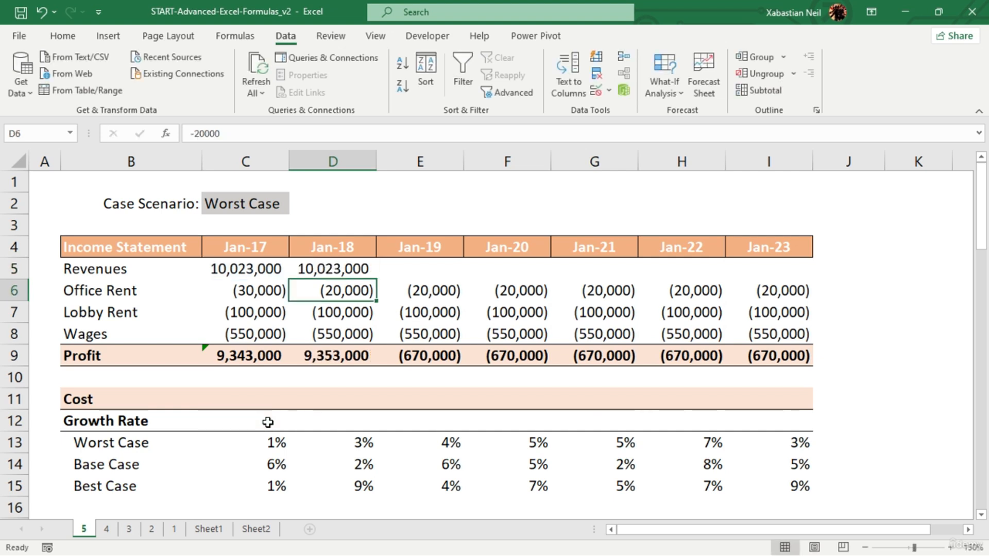
- Fill the Jan-18 revenue formula across row 5 through Jan-23, cells D5:I5
{"action": "left_click", "coordinate": [361, 269]}
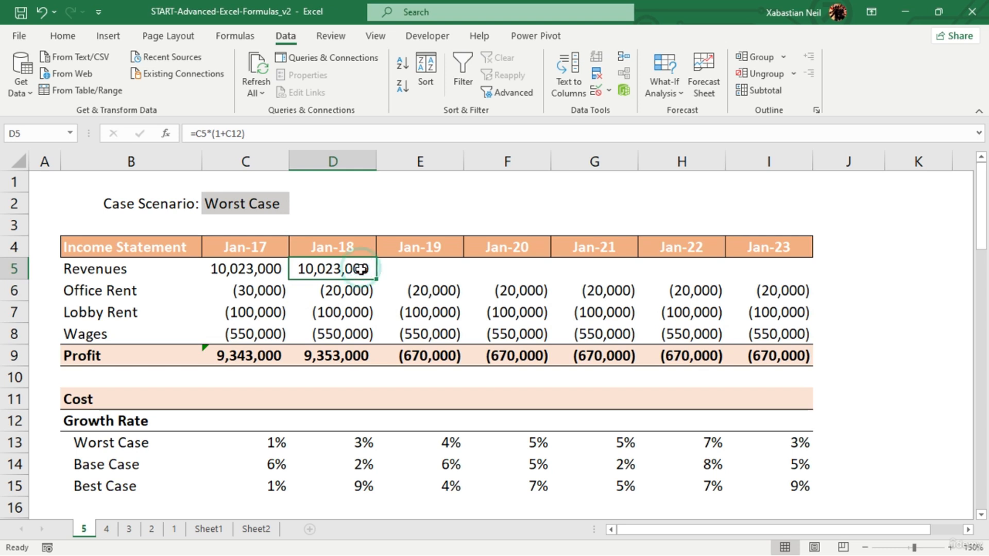
{"action": "key", "text": "shift+Right"}
{"action": "key", "text": "shift+Right"}
{"action": "key", "text": "shift+Right"}
{"action": "key", "text": "shift+Right"}
{"action": "key", "text": "shift+Right"}
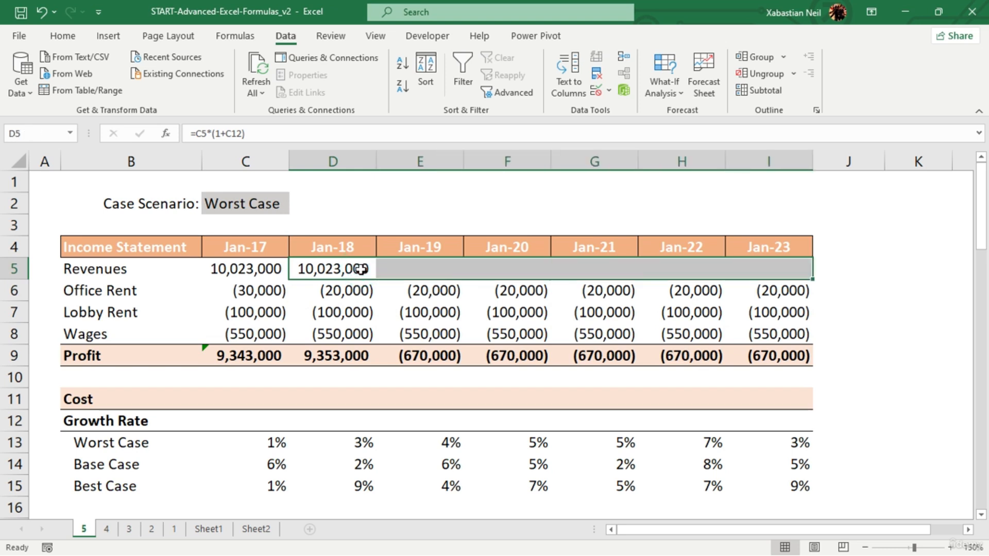
{"action": "key", "text": "ctrl+r"}
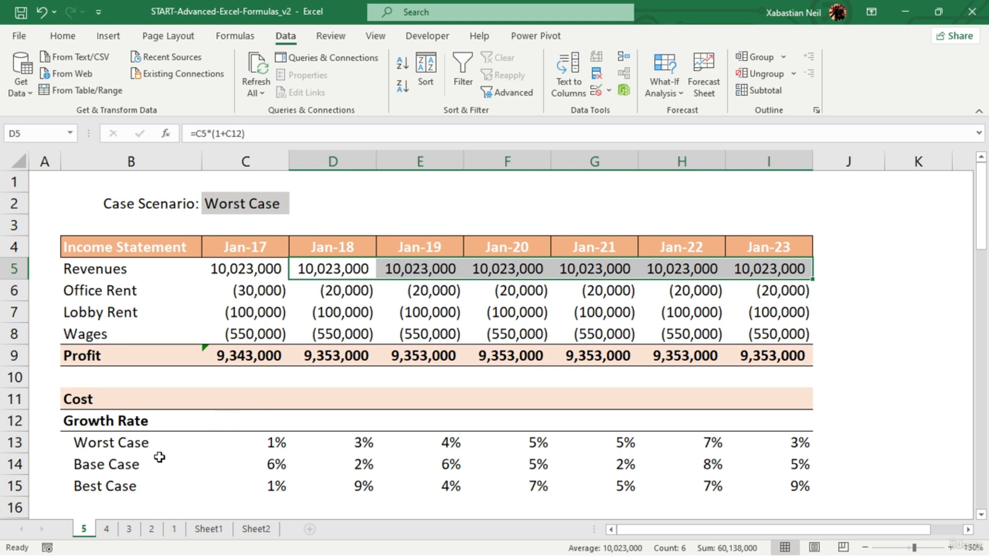
- Start an OFFSET formula in growth rate cell C12 with C11 as its reference
{"action": "left_click", "coordinate": [281, 421]}
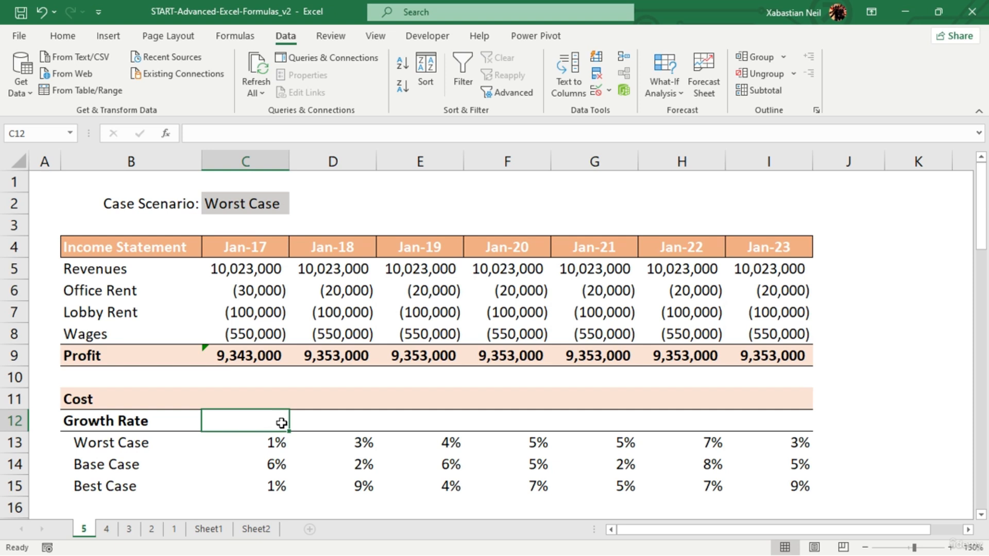
{"action": "type", "text": "="}
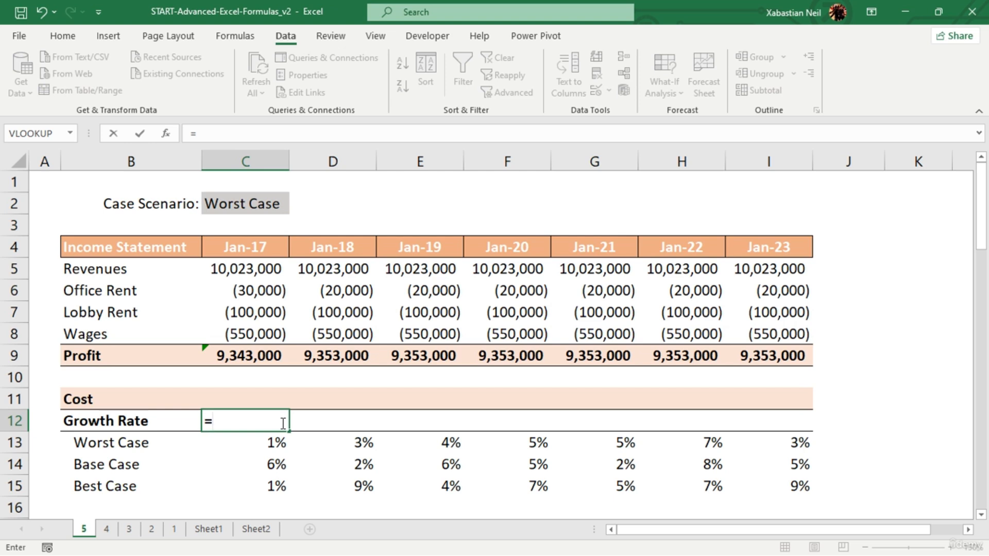
{"action": "type", "text": "offset"}
{"action": "key", "text": "Tab"}
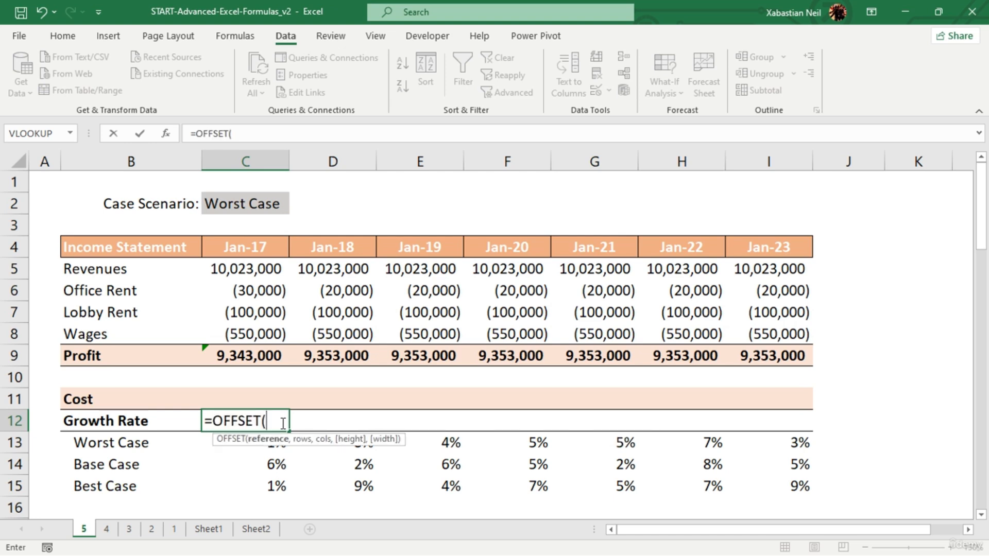
{"action": "left_click", "coordinate": [262, 404]}
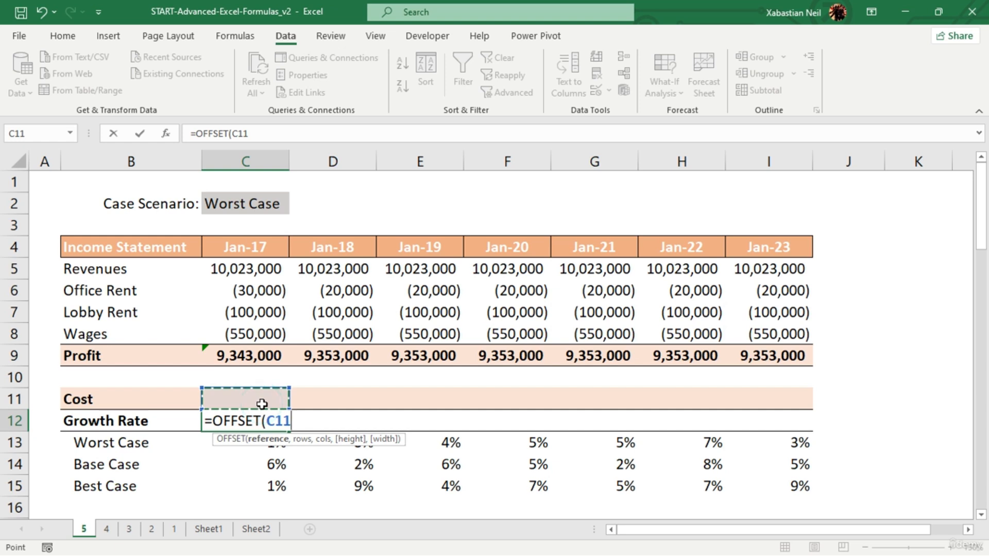
{"action": "type", "text": ","}
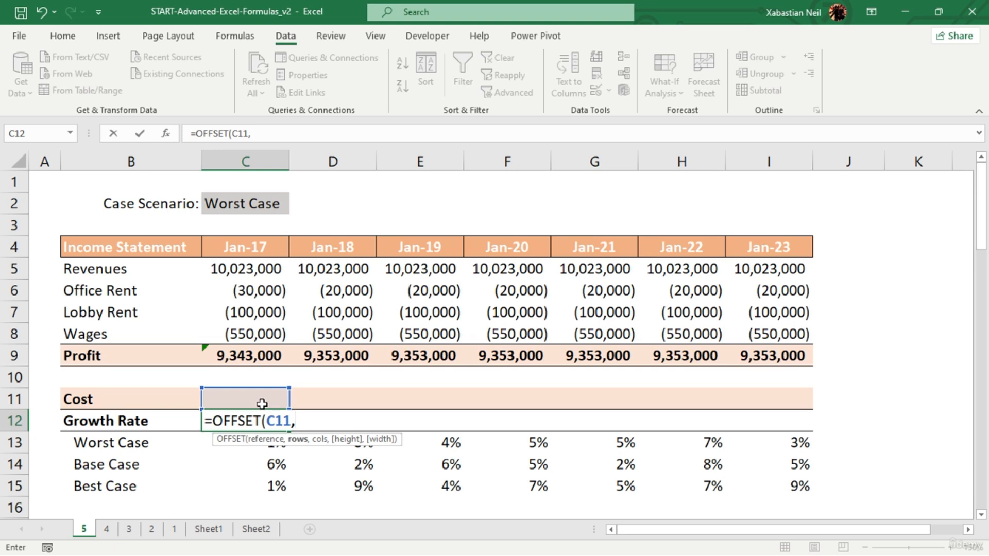
{"action": "type", "text": "match"}
- Add MATCH($C$2,$B$13:$B$15,0) as the rows argument of the OFFSET formula in C12
{"action": "key", "text": "Tab"}
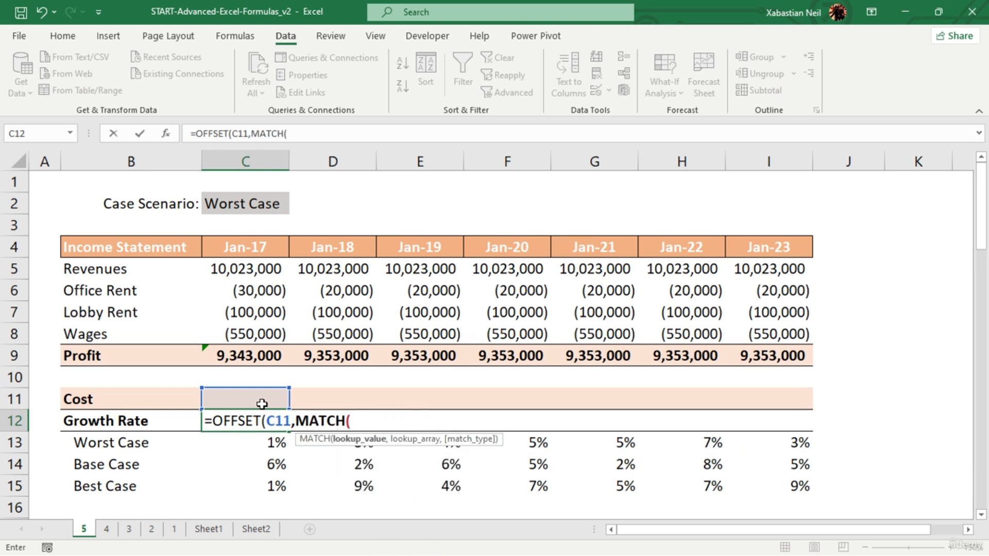
{"action": "left_click", "coordinate": [257, 204]}
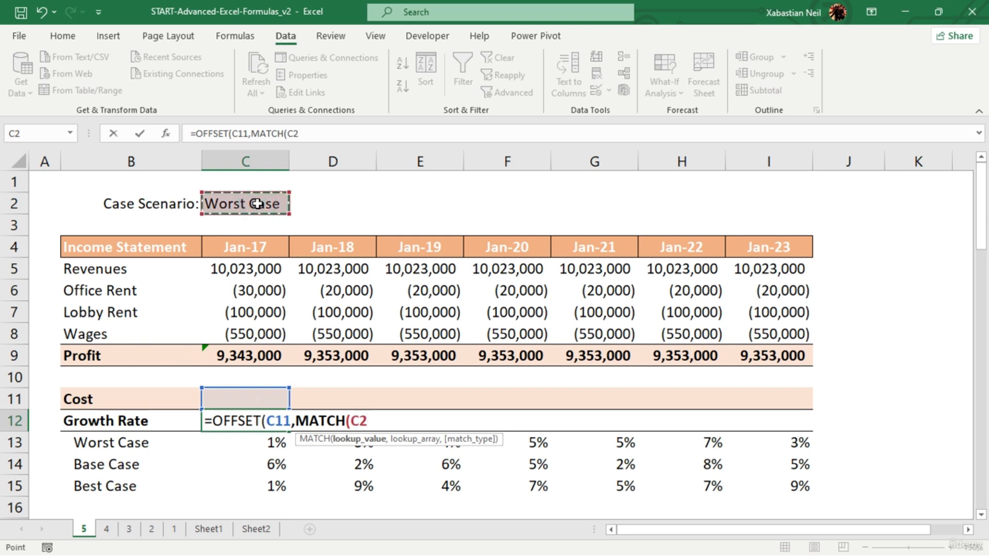
{"action": "key", "text": "F4"}
{"action": "type", "text": ","}
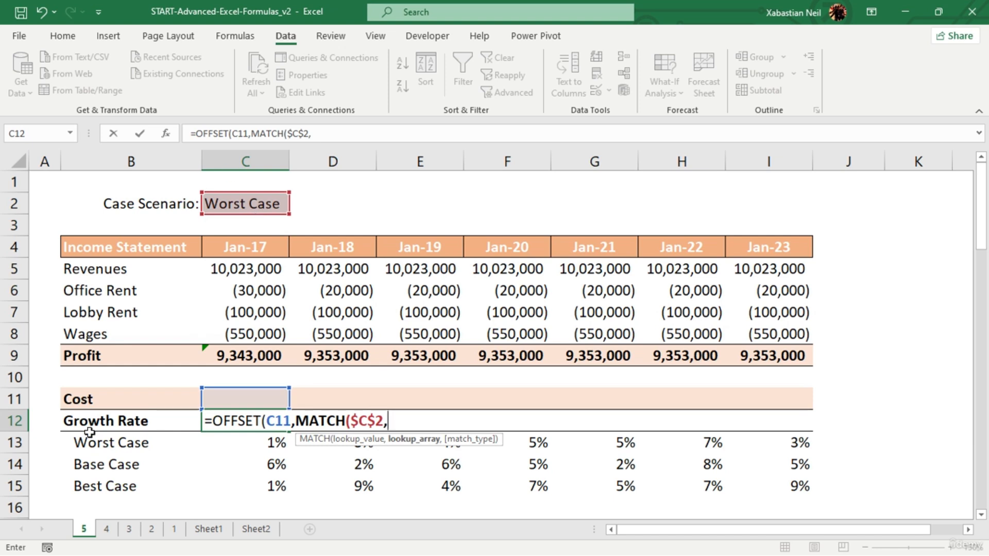
{"action": "mouse_move", "coordinate": [110, 453]}
{"action": "left_mouse_down"}
{"action": "mouse_move", "coordinate": [90, 501]}
{"action": "mouse_move", "coordinate": [134, 486]}
{"action": "left_mouse_up"}
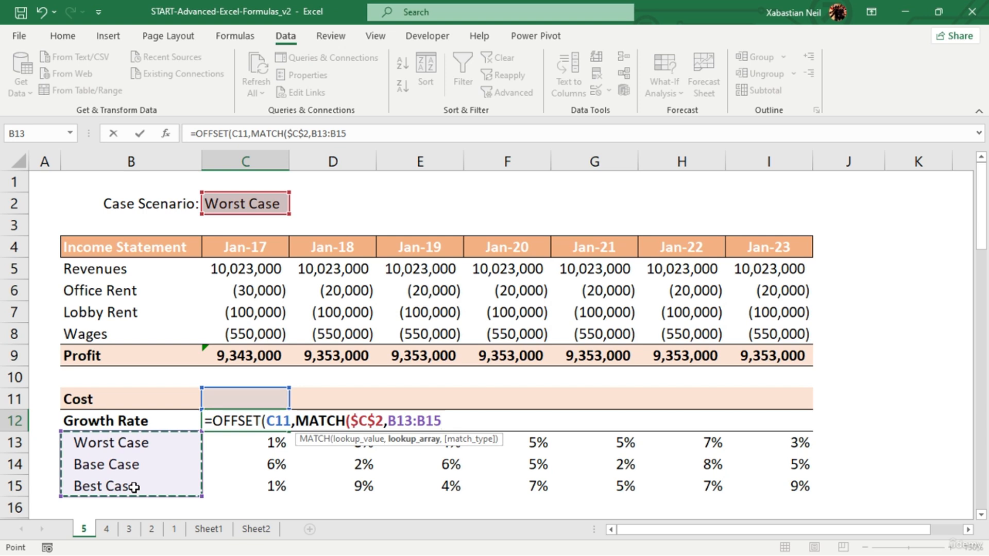
{"action": "key", "text": "F4"}
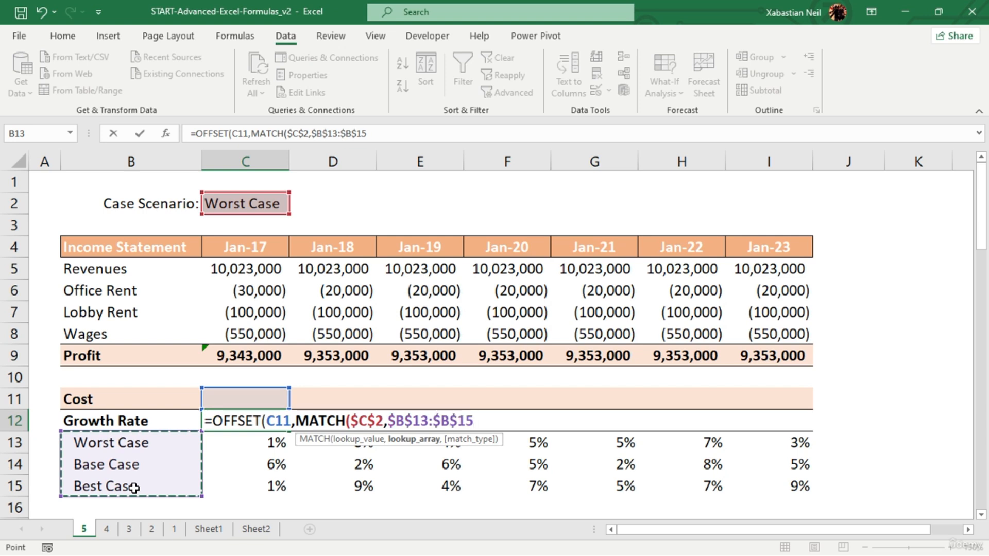
{"action": "type", "text": ","}
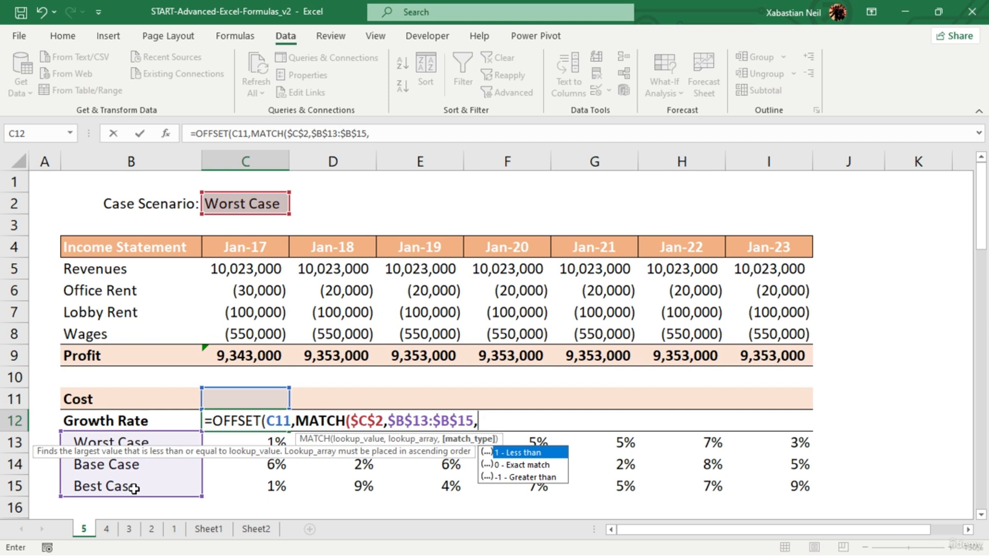
{"action": "type", "text": "0"}
{"action": "type", "text": ")"}
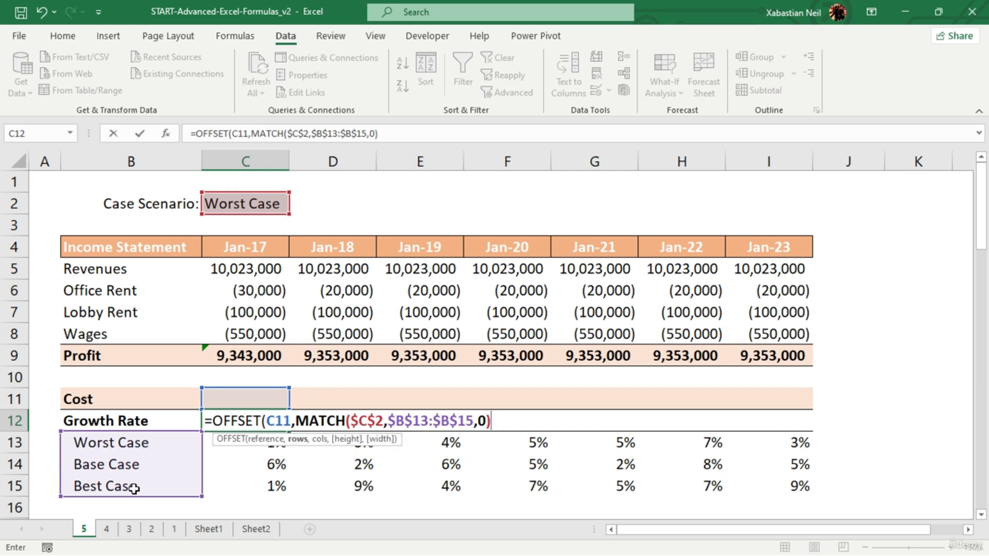
{"action": "type", "text": ","}
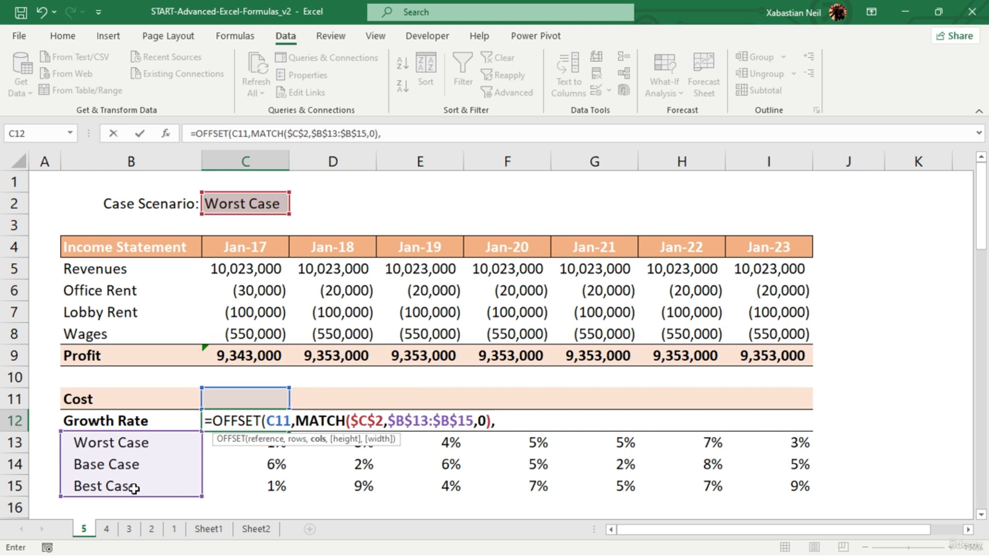
{"action": "type", "text": ")"}
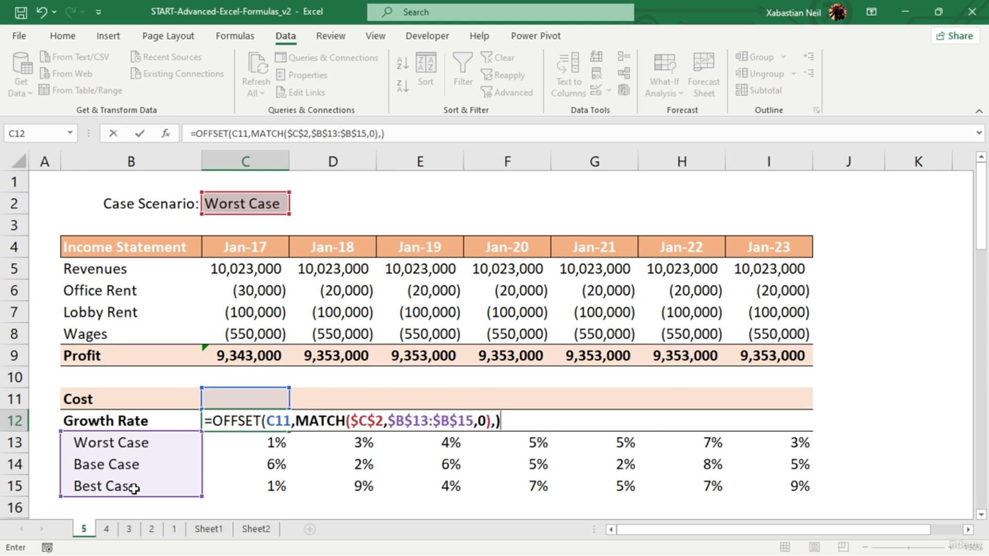
- Finish the OFFSET formula in C12 with an empty cols argument and accept it
{"action": "key", "text": "Return"}
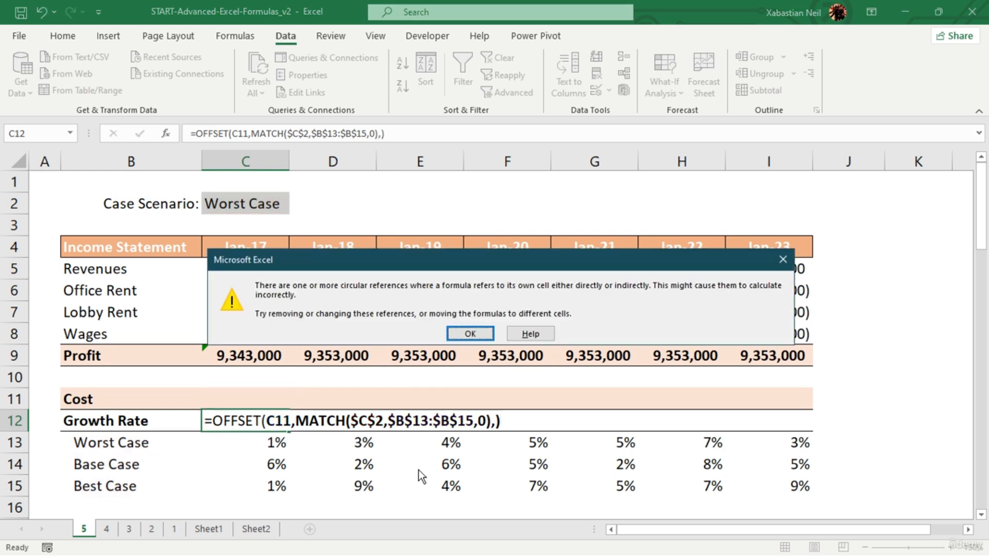
{"action": "left_click", "coordinate": [473, 333]}
- Review the references and arguments of the OFFSET formula in C12
{"action": "left_click", "coordinate": [274, 426]}
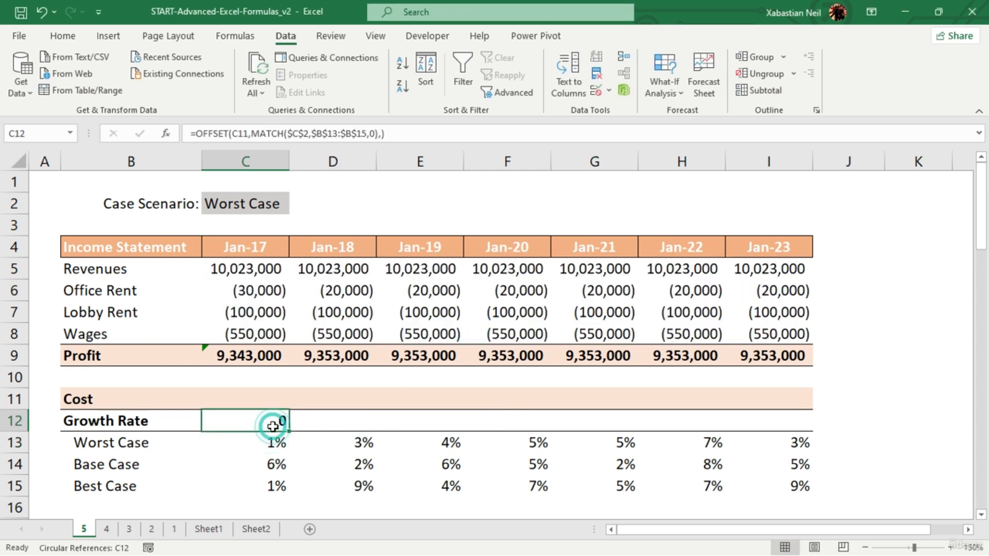
{"action": "double_click", "coordinate": [273, 426]}
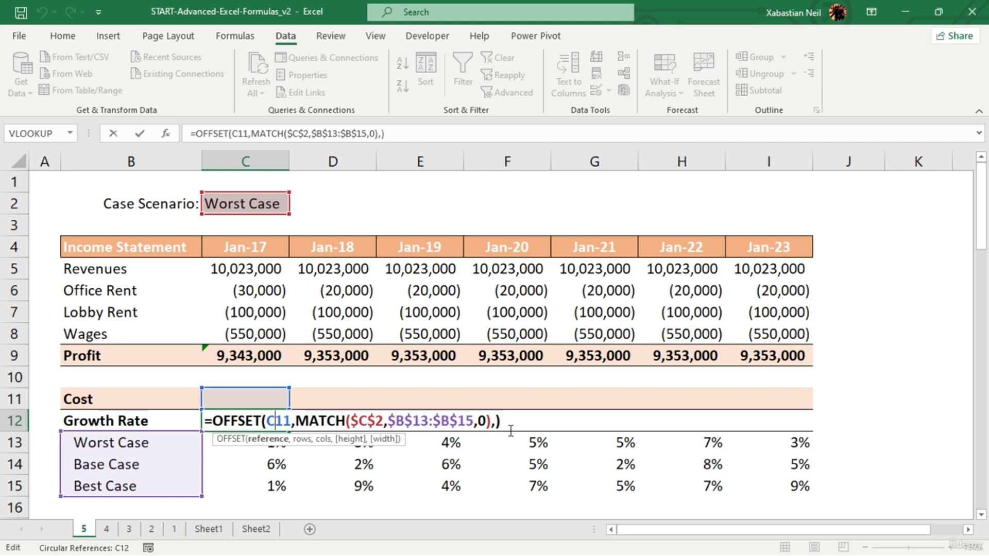
{"action": "key", "text": "Return"}
{"action": "left_click", "coordinate": [279, 419]}
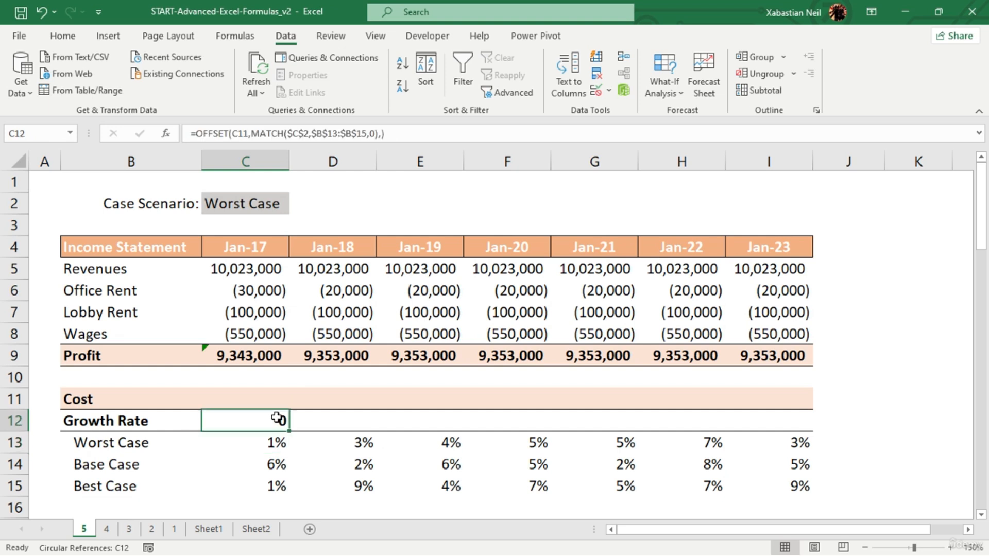
{"action": "double_click", "coordinate": [278, 420]}
{"action": "left_click", "coordinate": [323, 484]}
- Fill the OFFSET formula from C12 across the Growth Rate row to I12
{"action": "left_click", "coordinate": [278, 419]}
{"action": "left_click_drag", "start_coordinate": [276, 423], "coordinate": [769, 421]}
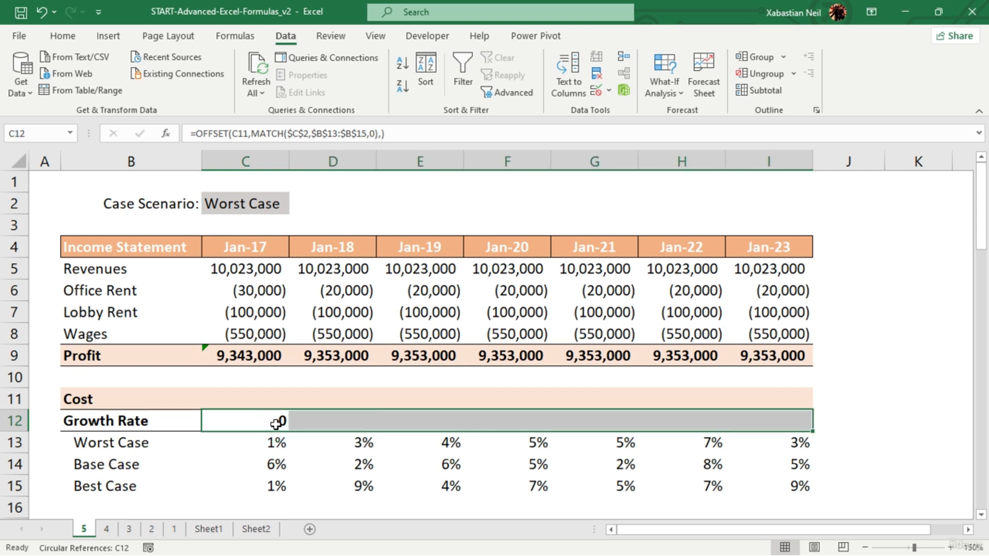
{"action": "key", "text": "ctrl+r"}
{"action": "left_click", "coordinate": [918, 377]}
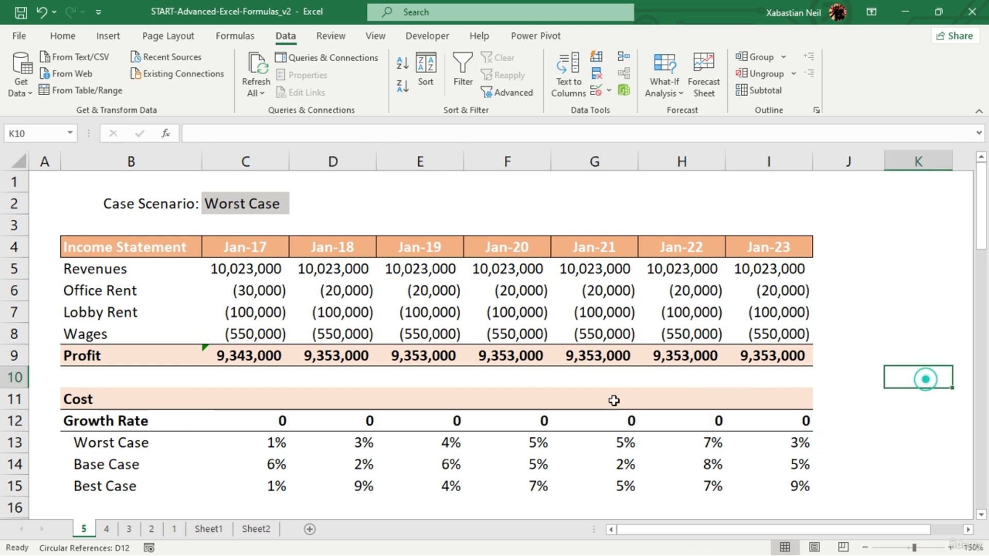
- Change the MATCH match type in the C12 growth rate formula to 1
{"action": "left_click", "coordinate": [280, 434]}
{"action": "left_click", "coordinate": [291, 423]}
{"action": "left_click", "coordinate": [273, 420]}
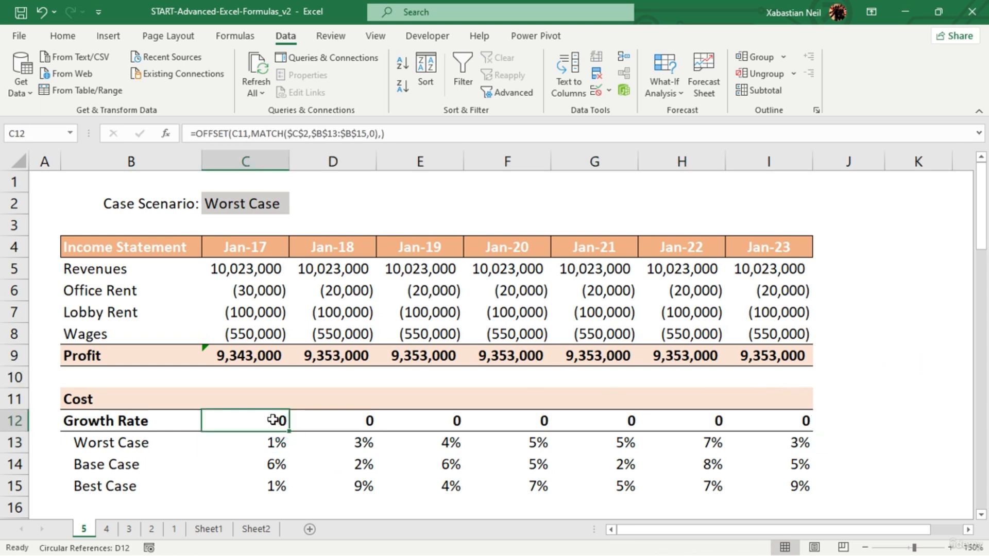
{"action": "left_click", "coordinate": [376, 134]}
{"action": "key", "text": "BackSpace"}
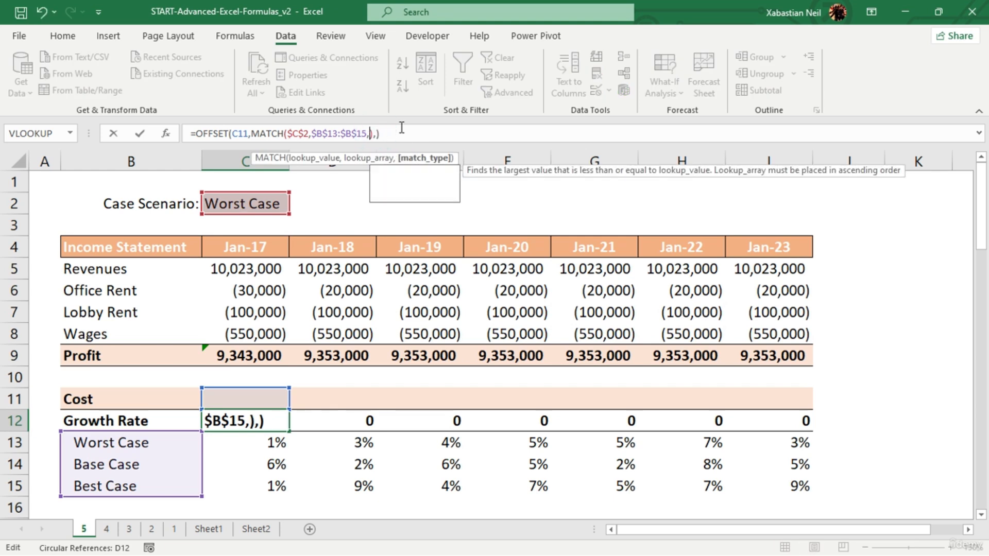
{"action": "key", "text": "Return"}
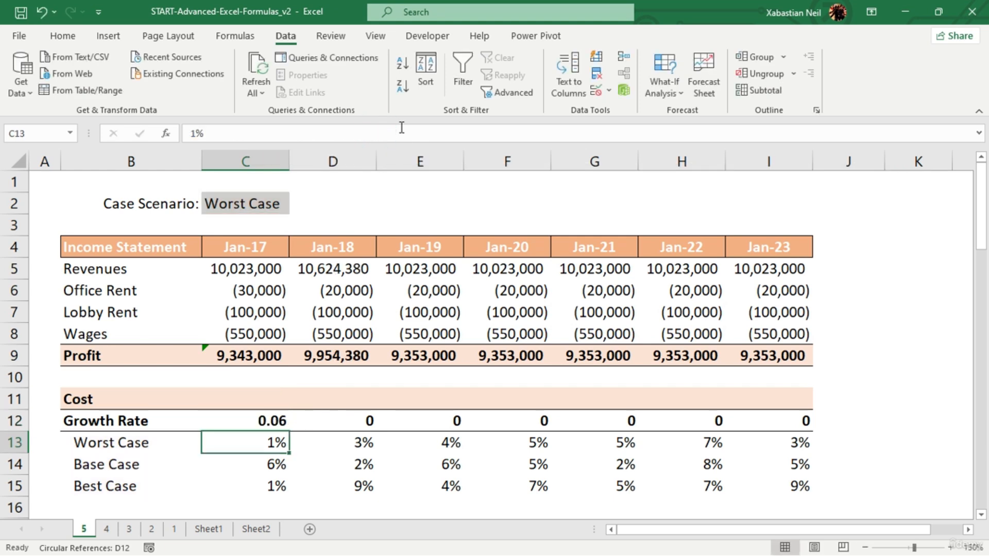
- Copy the revised growth rate formula from C12 across the row through I12
{"action": "left_click", "coordinate": [273, 419]}
{"action": "key", "text": "shift+Right"}
{"action": "key", "text": "shift+Right"}
{"action": "key", "text": "shift+Right"}
{"action": "key", "text": "shift+Right"}
{"action": "key", "text": "shift+Right"}
{"action": "key", "text": "shift+Right"}
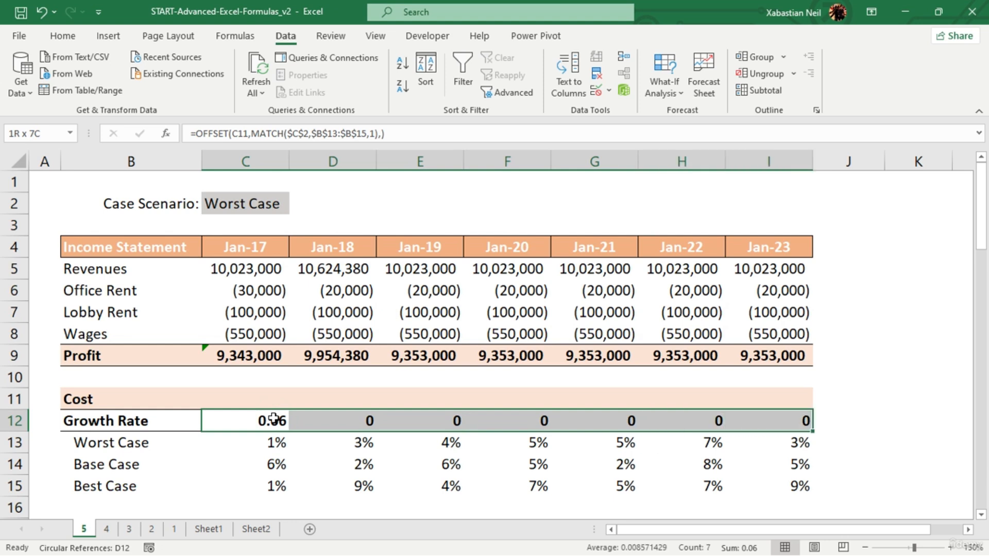
{"action": "key", "text": "ctrl+r"}
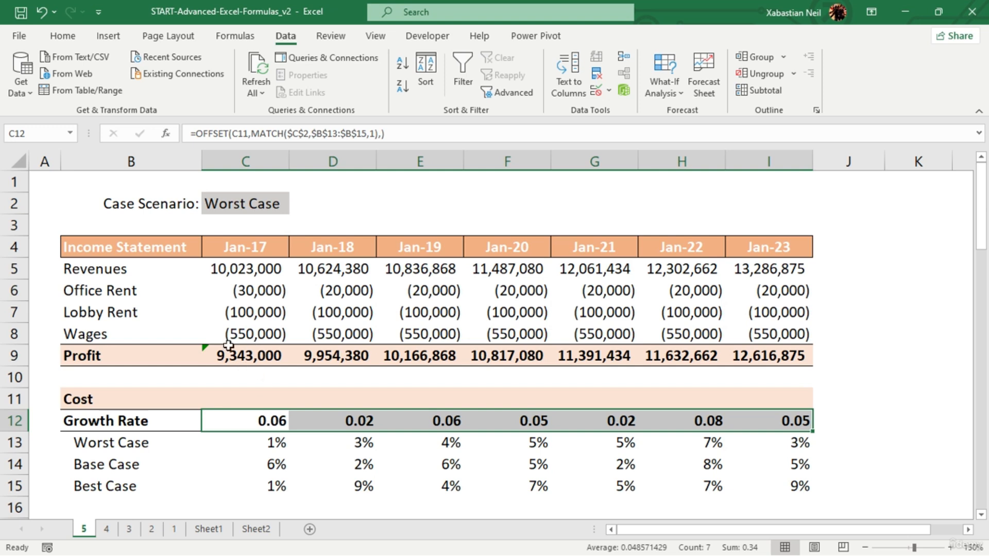
- Test the case scenario dropdown in C2 by choosing Base Case and finally Best Case
{"action": "left_click", "coordinate": [274, 205]}
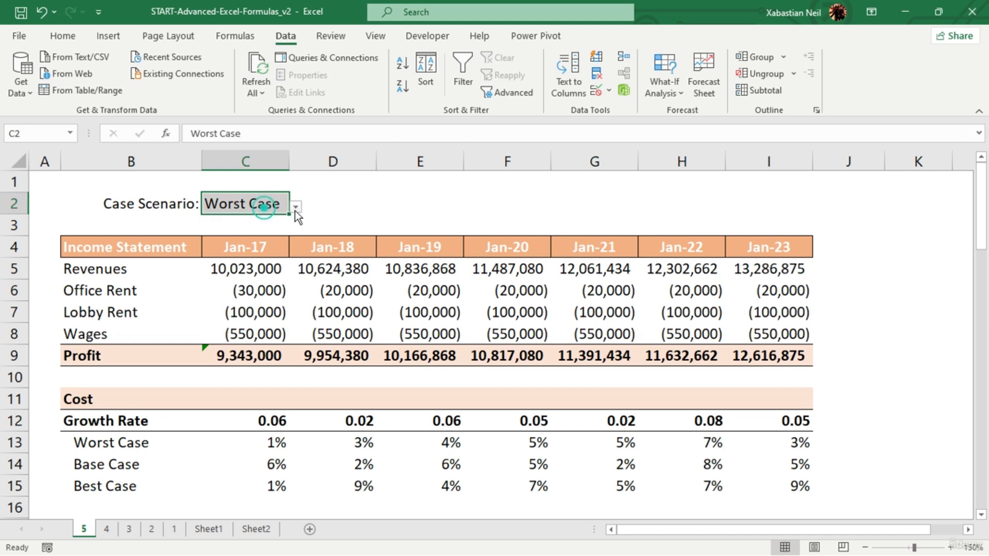
{"action": "left_click", "coordinate": [296, 206]}
{"action": "left_click", "coordinate": [226, 237]}
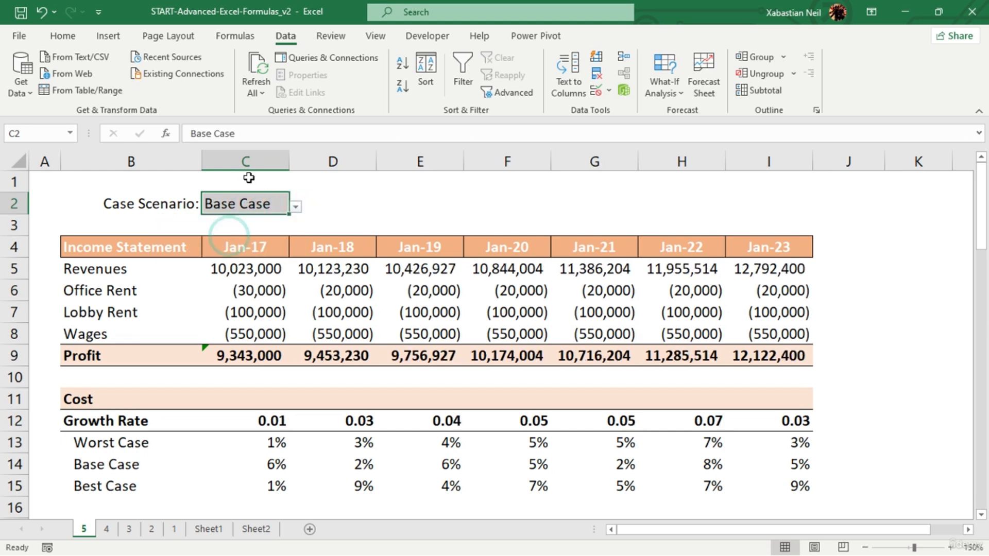
{"action": "left_click", "coordinate": [292, 206]}
{"action": "left_click", "coordinate": [246, 252]}
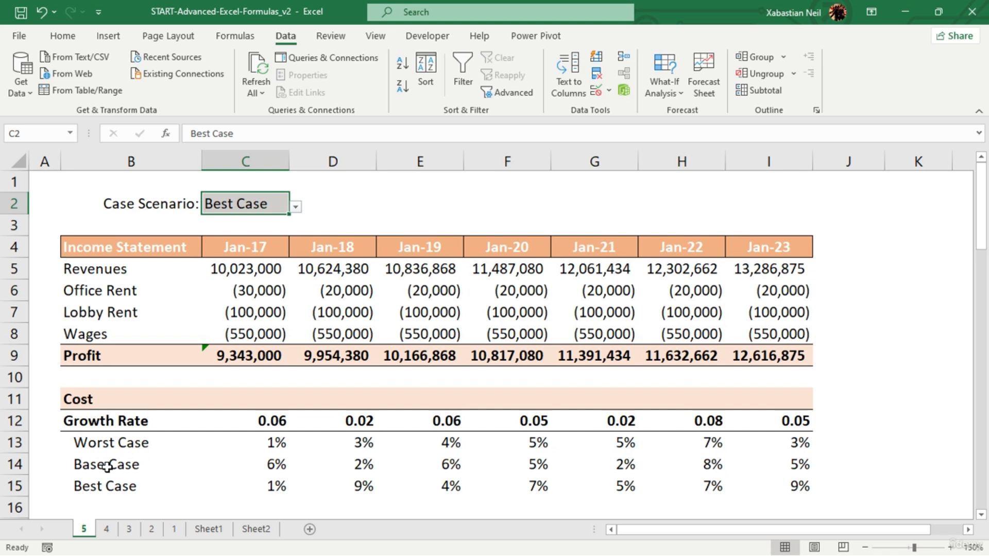
- Open worksheet 4 with the product price table
{"action": "left_click", "coordinate": [105, 529]}
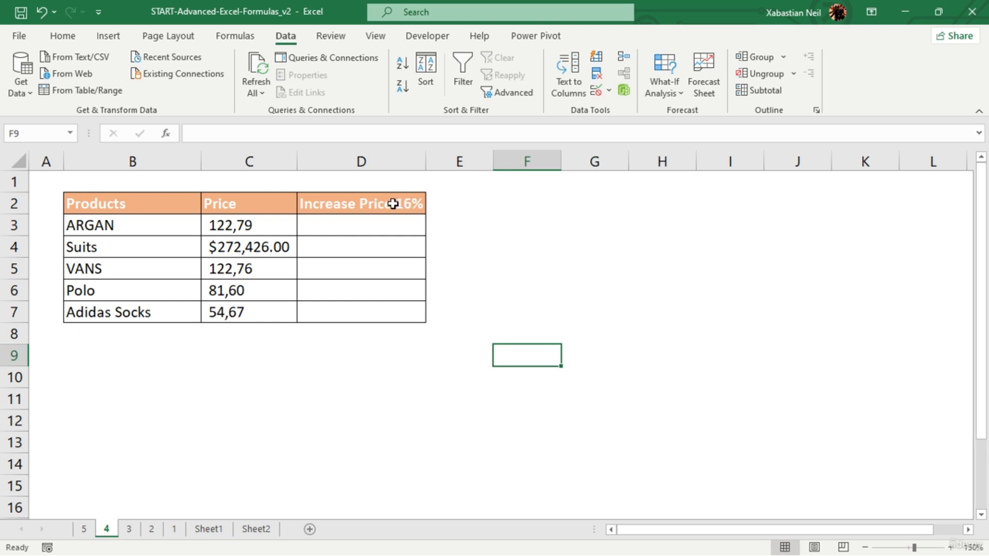
{"action": "left_click", "coordinate": [331, 221]}
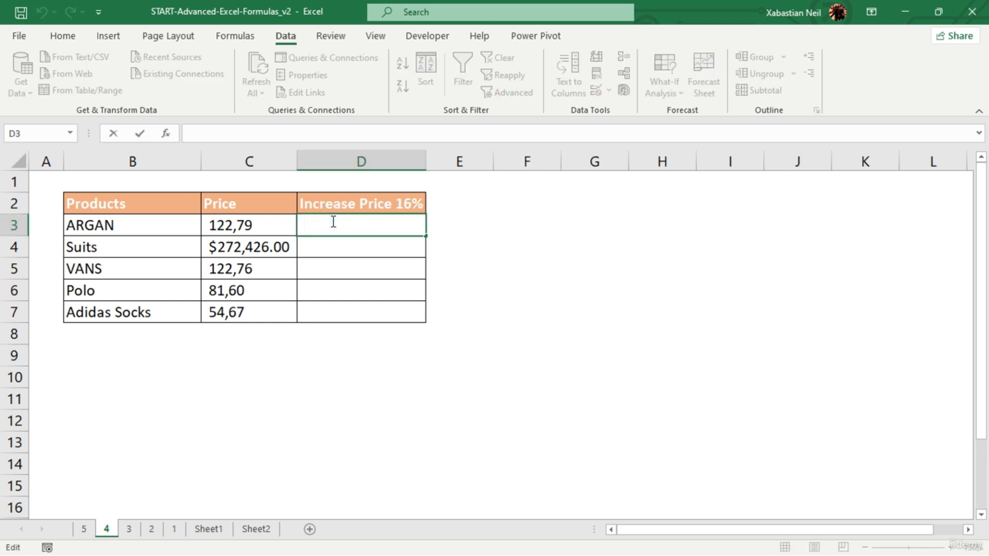
{"action": "type", "text": "=substitur"}
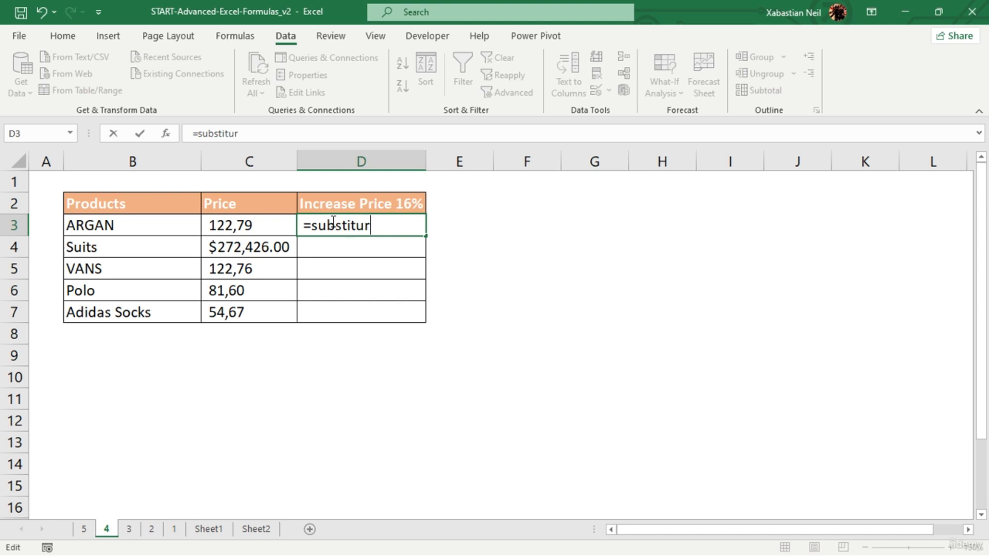
{"action": "key", "text": "BackSpace"}
{"action": "type", "text": "te"}
{"action": "left_click", "coordinate": [245, 227]}
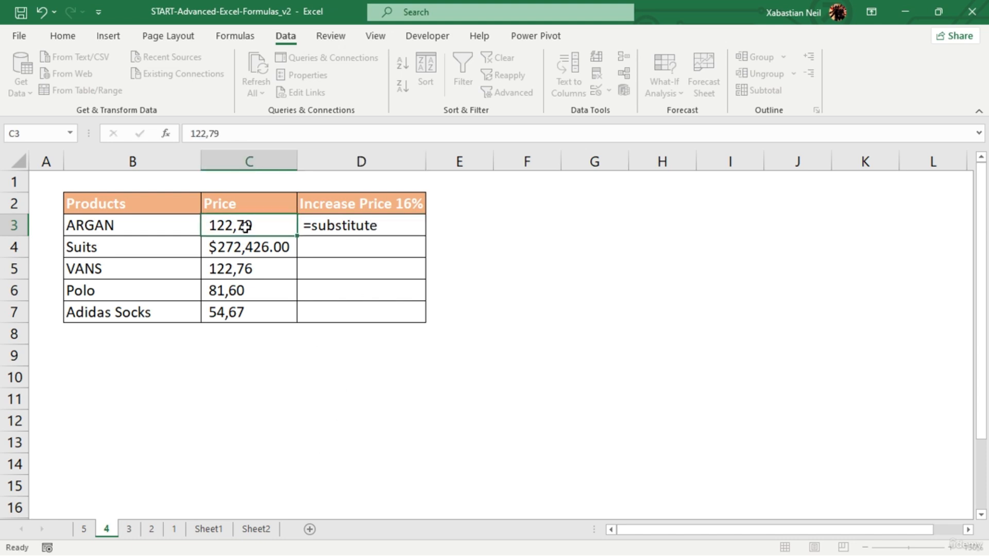
{"action": "left_click", "coordinate": [401, 229]}
{"action": "double_click", "coordinate": [404, 228]}
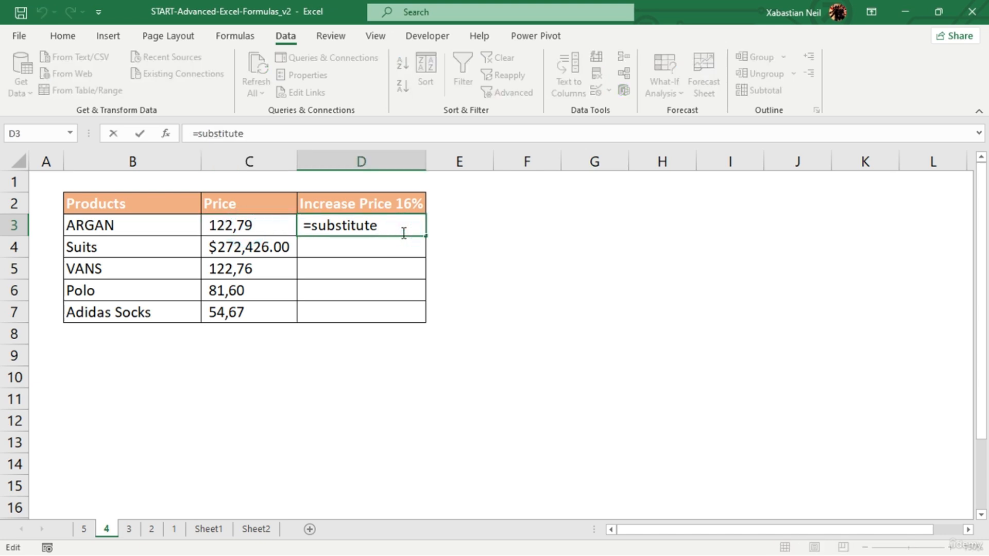
{"action": "key", "text": "BackSpace"}
{"action": "key", "text": "BackSpace"}
{"action": "key", "text": "BackSpace"}
{"action": "key", "text": "BackSpace"}
{"action": "key", "text": "BackSpace"}
{"action": "key", "text": "BackSpace"}
{"action": "key", "text": "BackSpace"}
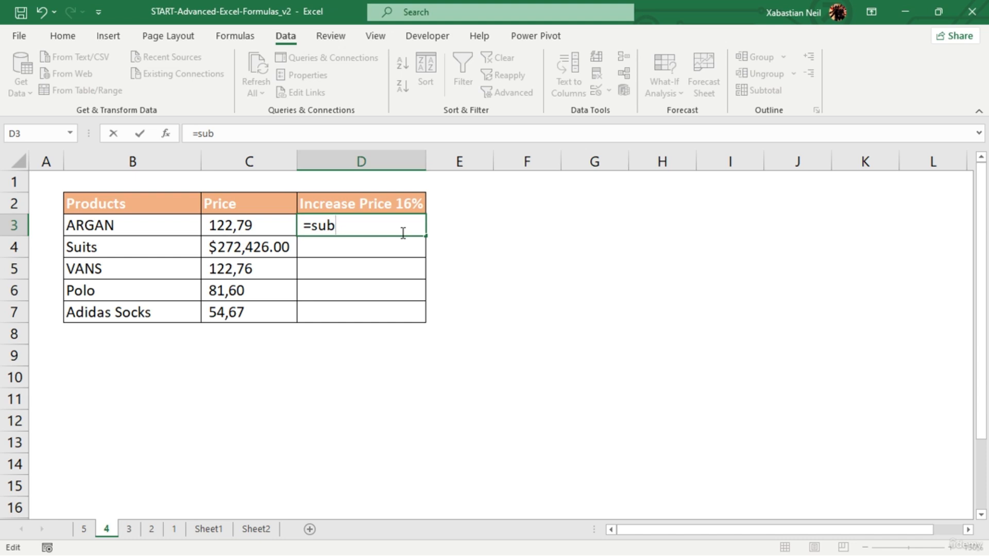
{"action": "key", "text": "BackSpace"}
{"action": "key", "text": "BackSpace"}
{"action": "key", "text": "BackSpace"}
{"action": "key", "text": "BackSpace"}
{"action": "type", "text": "=substitute("}
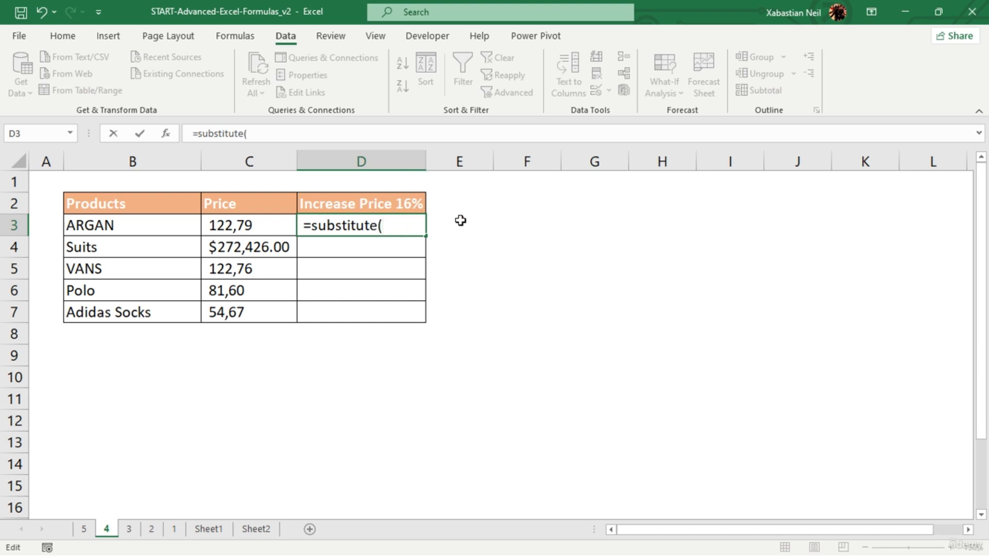
{"action": "left_click_drag", "start_coordinate": [395, 227], "coordinate": [280, 238]}
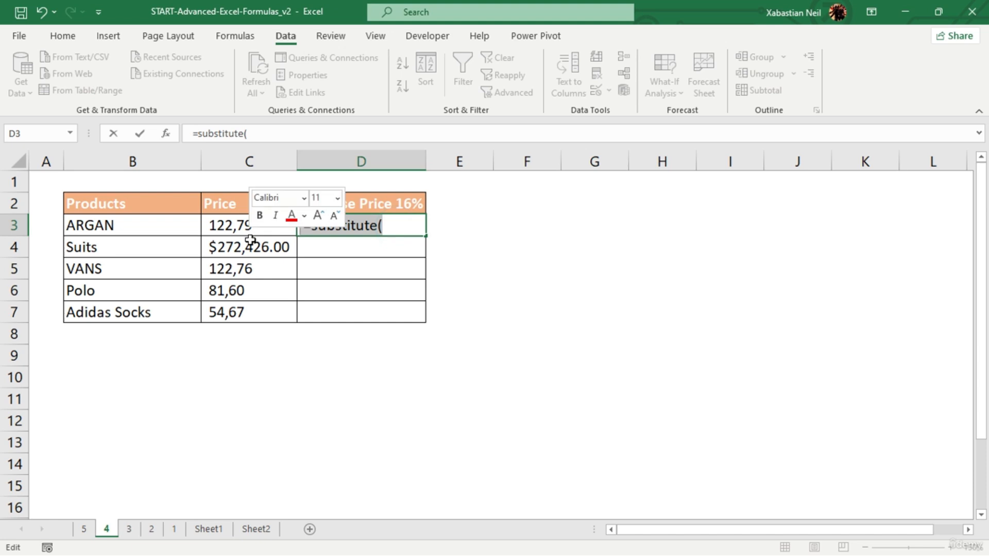
{"action": "key", "text": "BackSpace"}
{"action": "key", "text": "BackSpace"}
- Start a SUBSTITUTE formula in D3 with C3 as its text argument
{"action": "type", "text": "="}
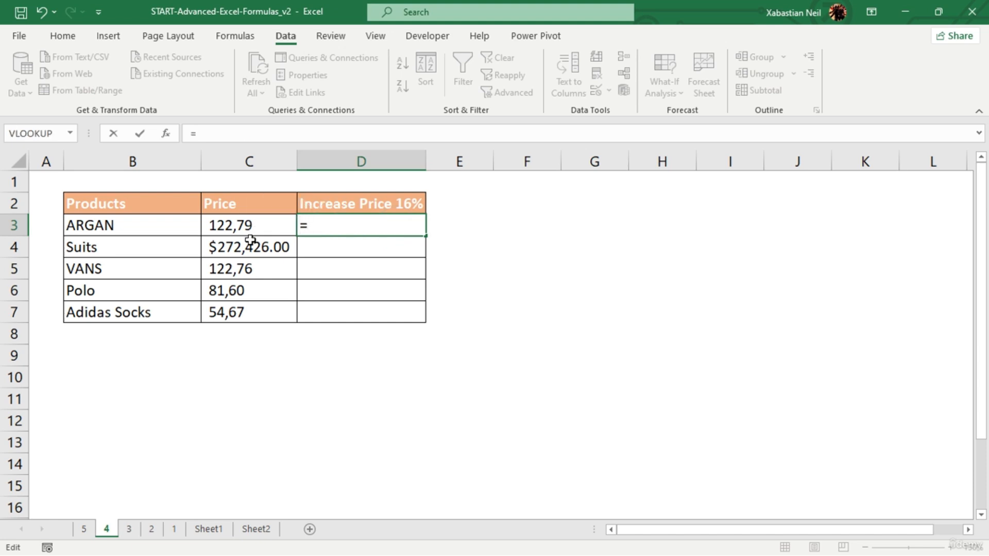
{"action": "type", "text": "SU"}
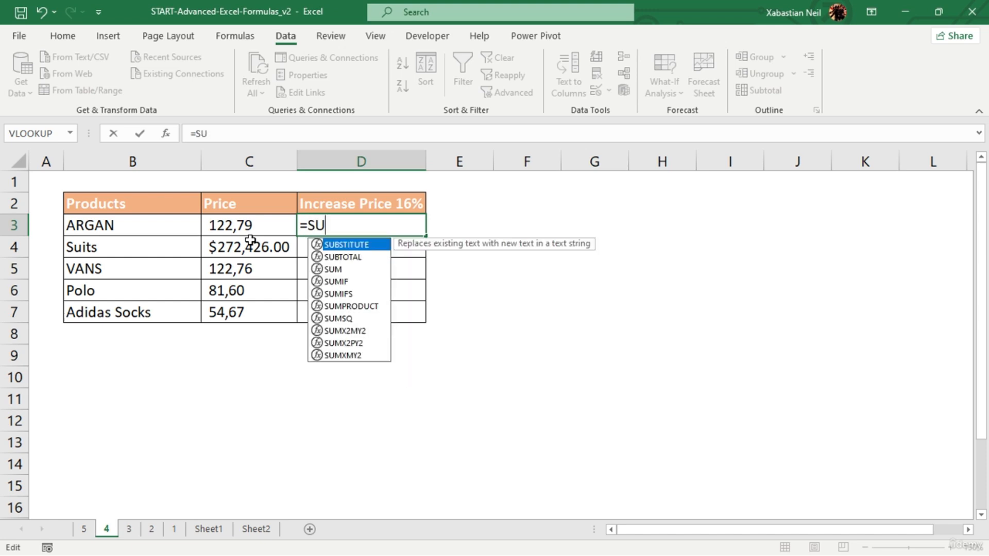
{"action": "key", "text": "Tab"}
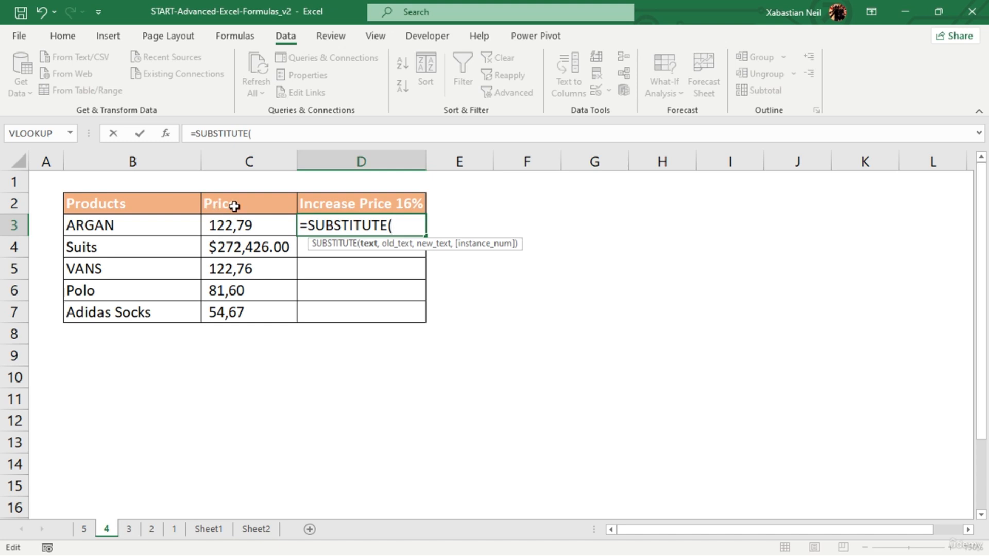
{"action": "left_click", "coordinate": [242, 232]}
{"action": "left_click", "coordinate": [243, 232]}
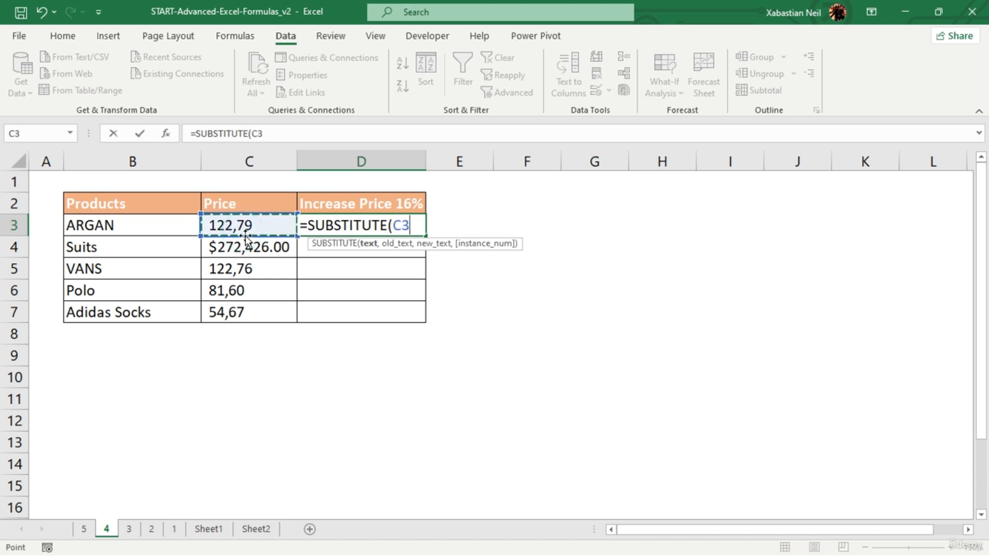
{"action": "type", "text": ","}
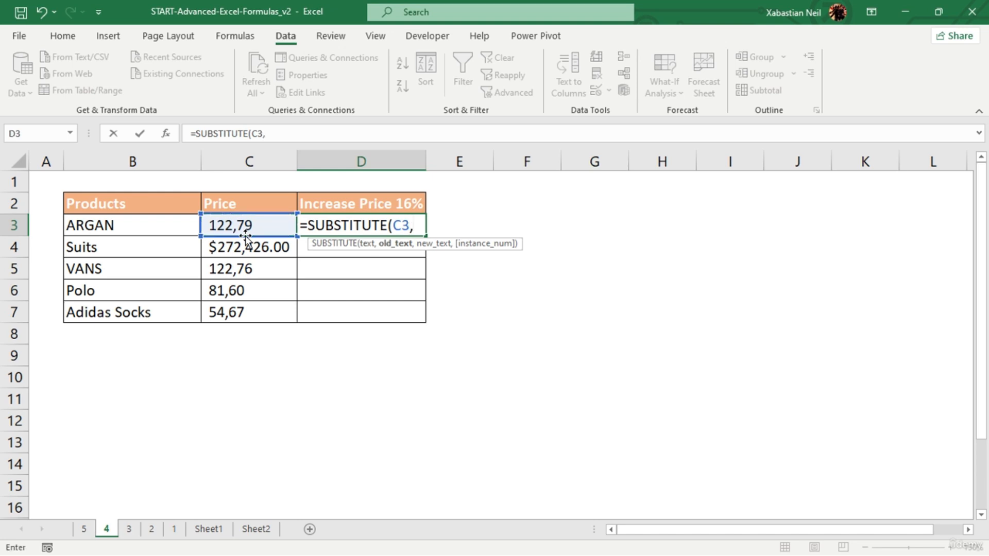
{"action": "type", "text": "\","}
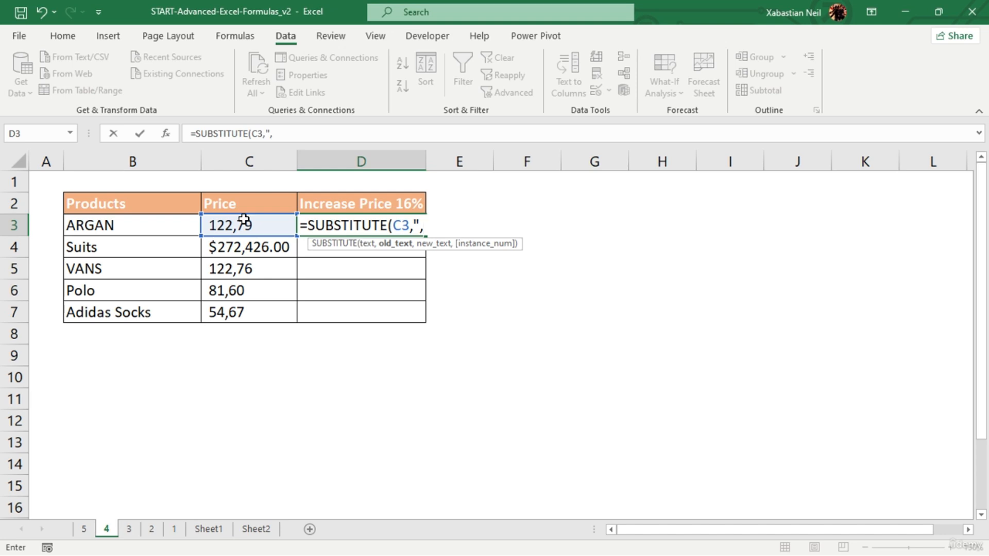
{"action": "type", "text": "\","}
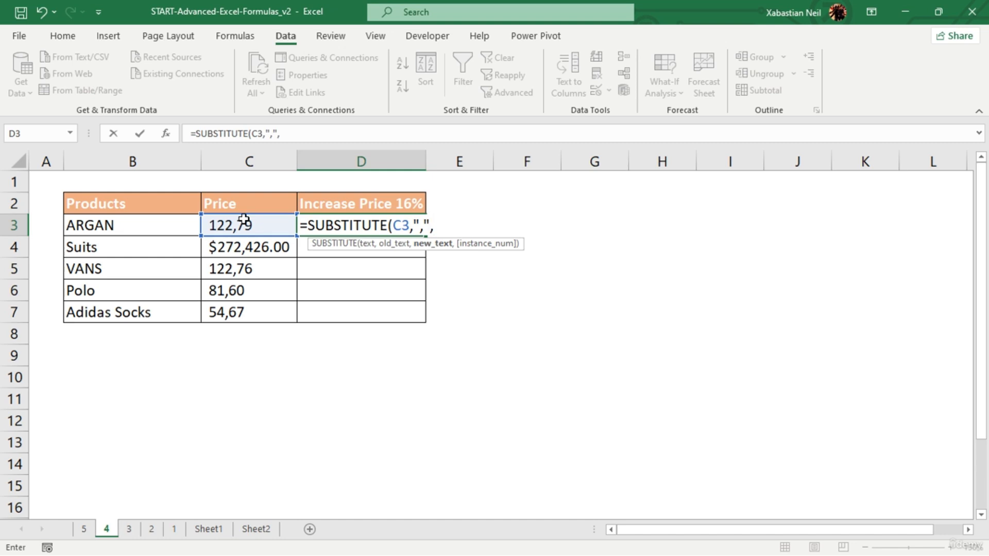
- Enter a quoted period as the new_text argument, omit the instance number, and accept the SUBSTITUTE formula in D3
{"action": "type", "text": "\".\","}
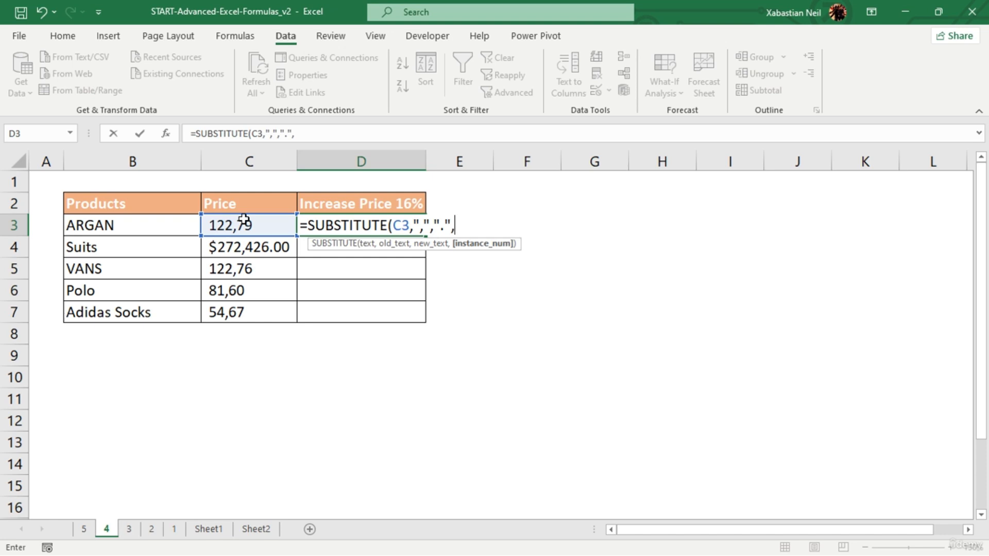
{"action": "key", "text": "BackSpace"}
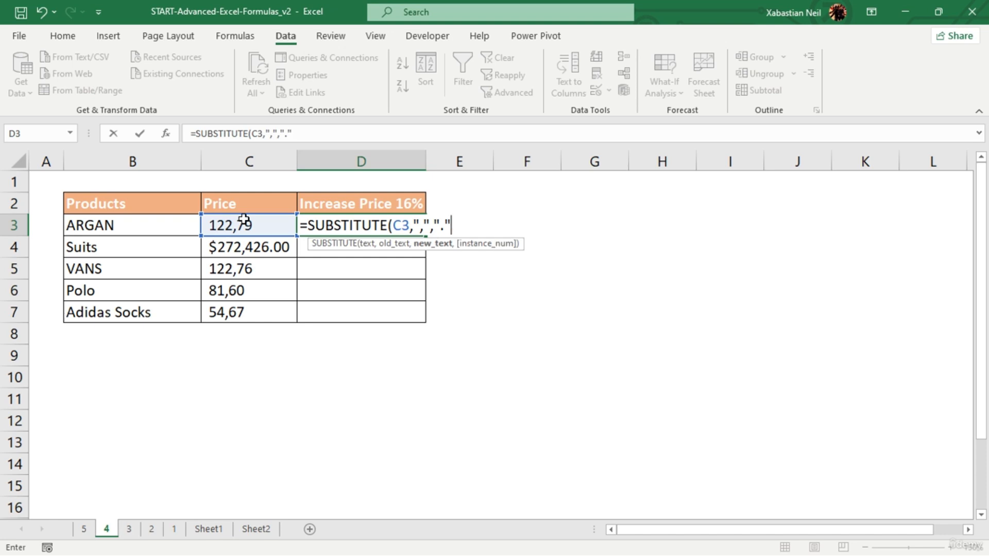
{"action": "type", "text": "0"}
{"action": "key", "text": "BackSpace"}
{"action": "type", "text": ")"}
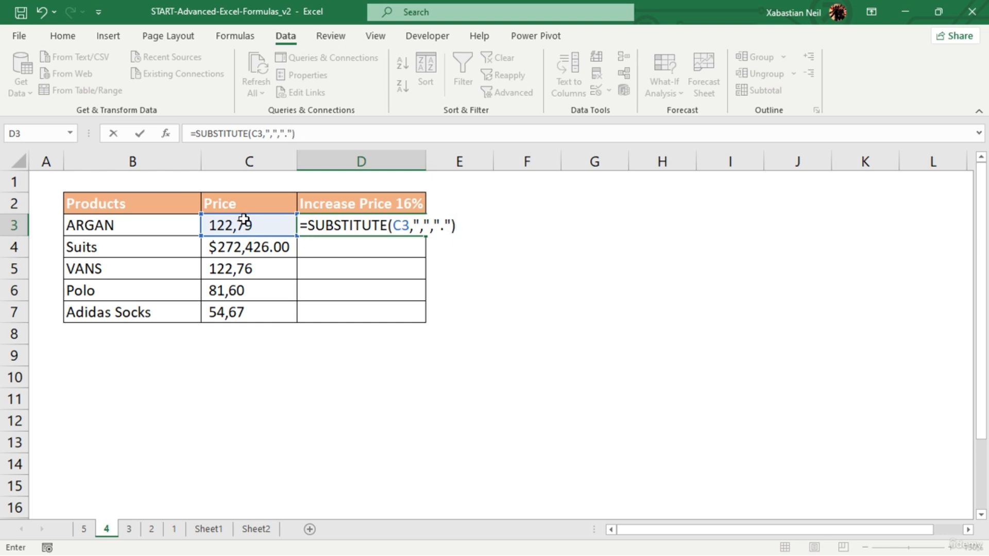
{"action": "key", "text": "Return"}
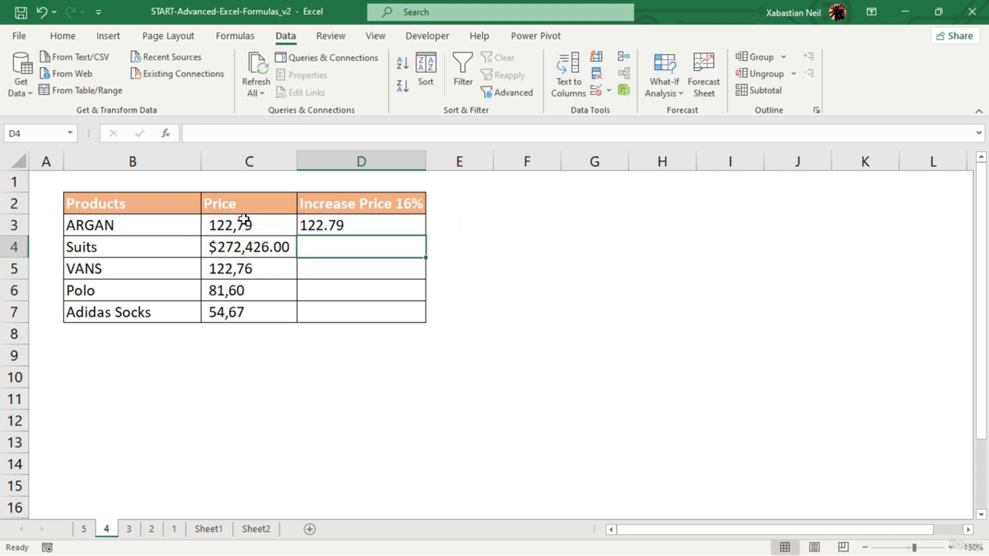
- Wrap the D3 formula in VALUE, multiply by 1.1, and accept the proposed formula correction
{"action": "double_click", "coordinate": [362, 226]}
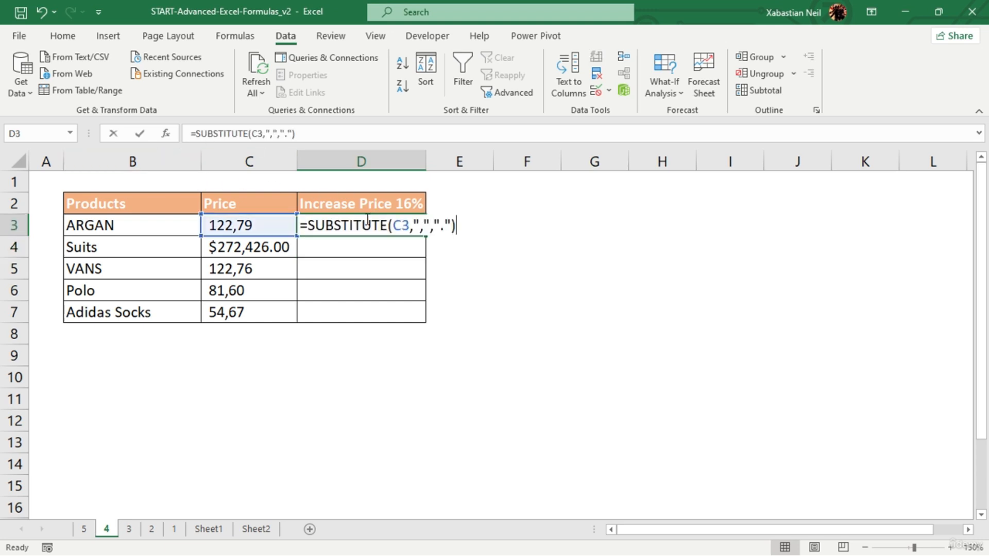
{"action": "left_click", "coordinate": [196, 134]}
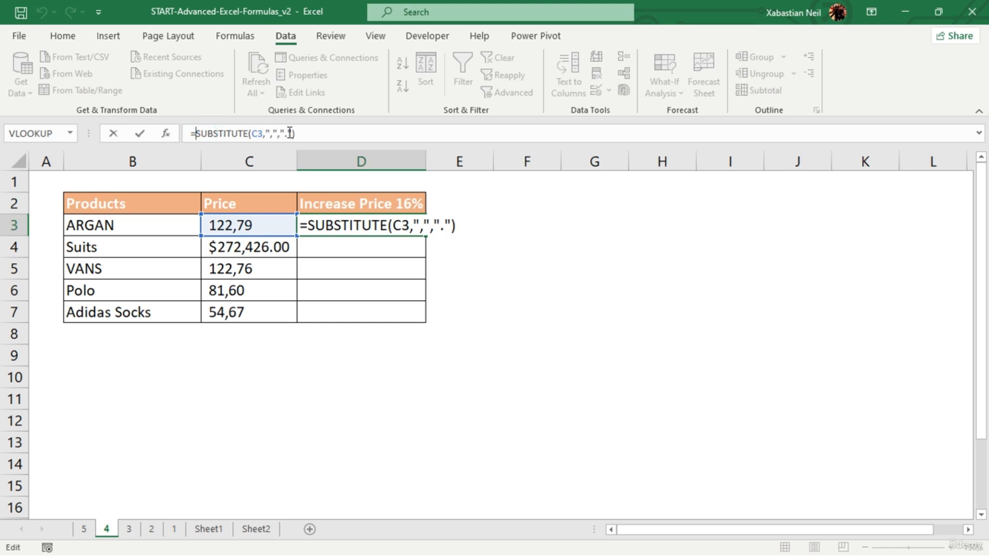
{"action": "type", "text": "VALUE("}
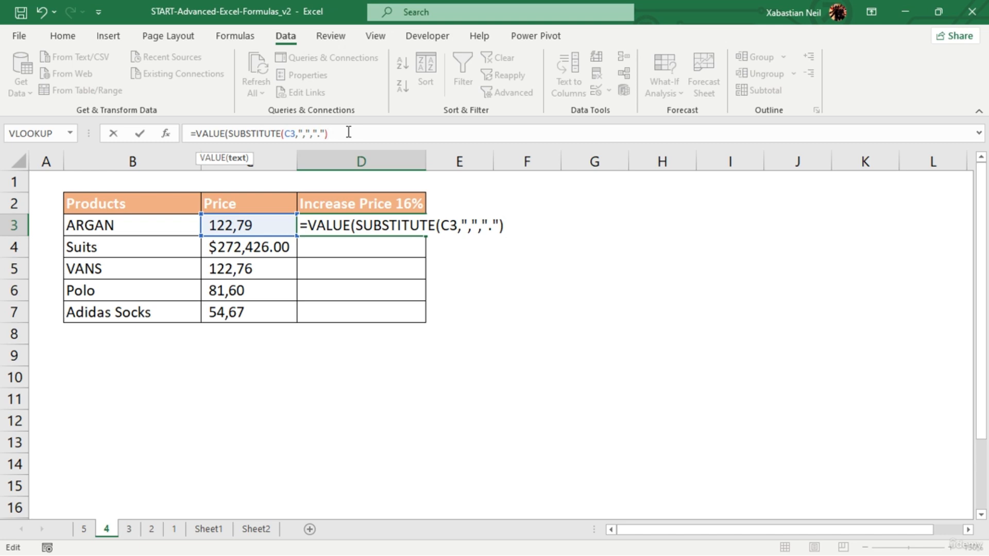
{"action": "type", "text": "*1.1"}
{"action": "key", "text": "Return"}
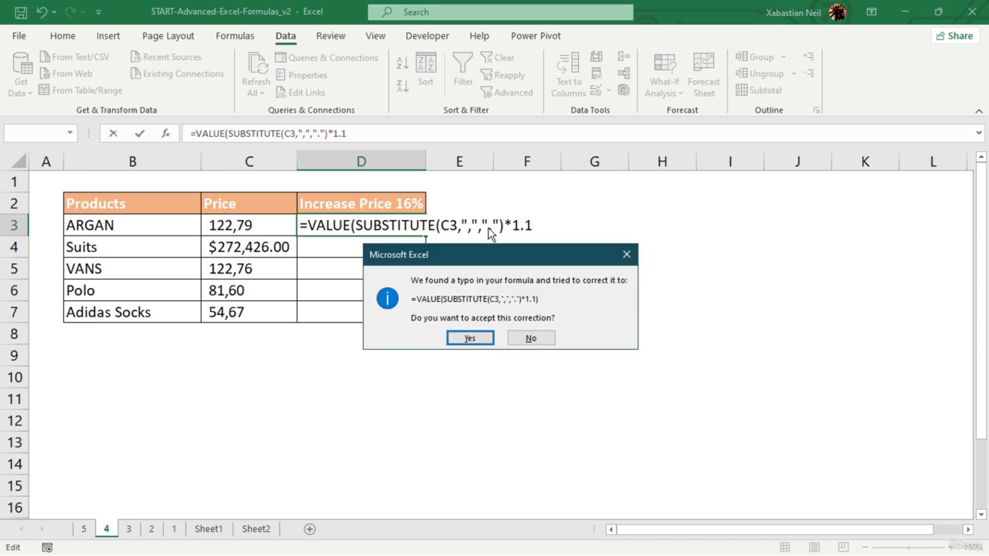
{"action": "left_click", "coordinate": [487, 337]}
- Change the multiplier in the D3 price formula to 1.6
{"action": "left_click", "coordinate": [400, 225]}
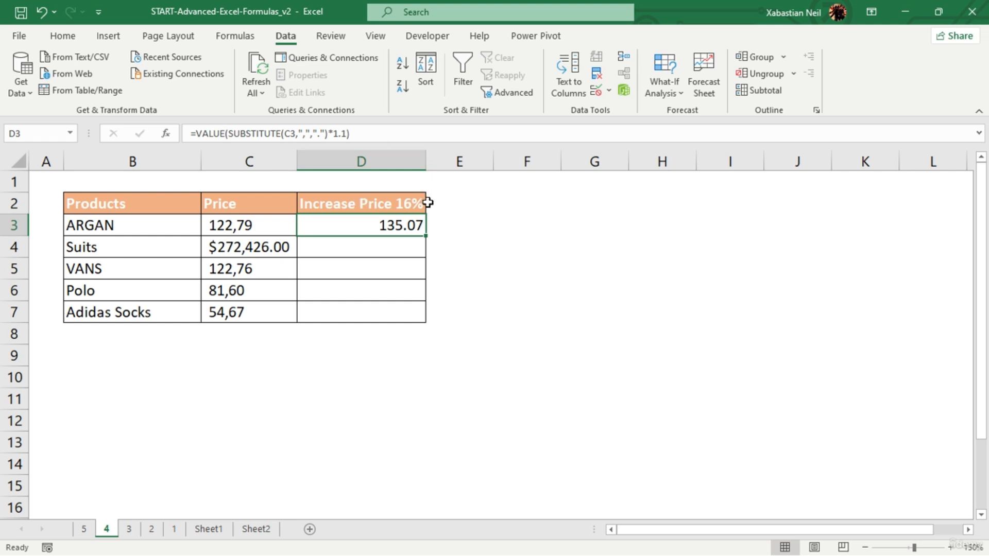
{"action": "left_click", "coordinate": [343, 133]}
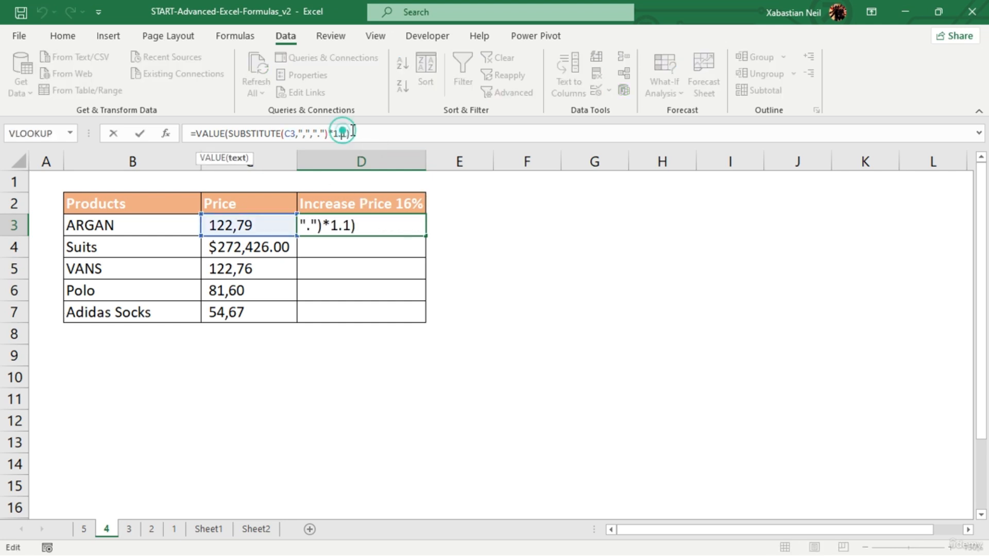
{"action": "key", "text": "BackSpace"}
{"action": "type", "text": "6"}
{"action": "key", "text": "Return"}
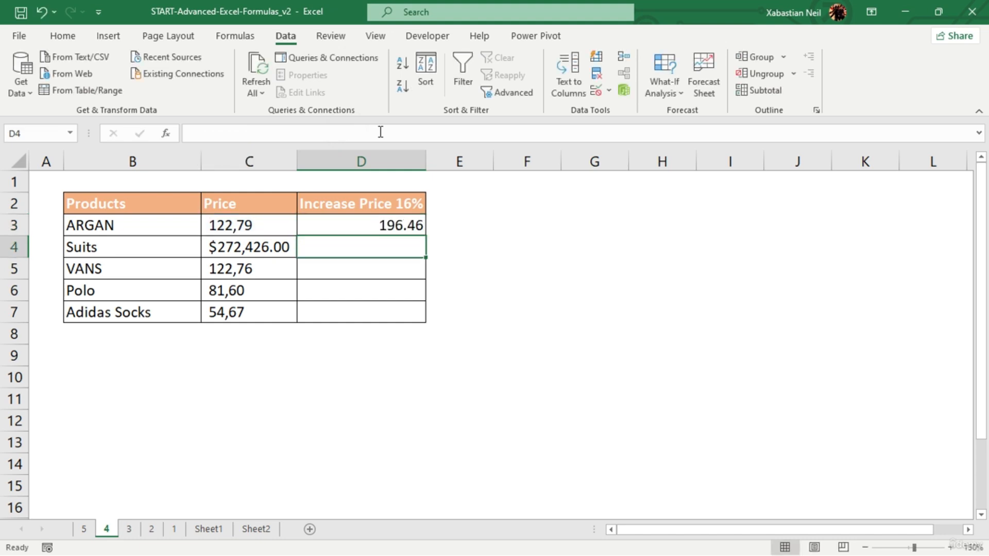
- Fill the D3 price formula down the Increase Price column to D7
{"action": "left_click", "coordinate": [392, 230]}
{"action": "left_click", "coordinate": [401, 230]}
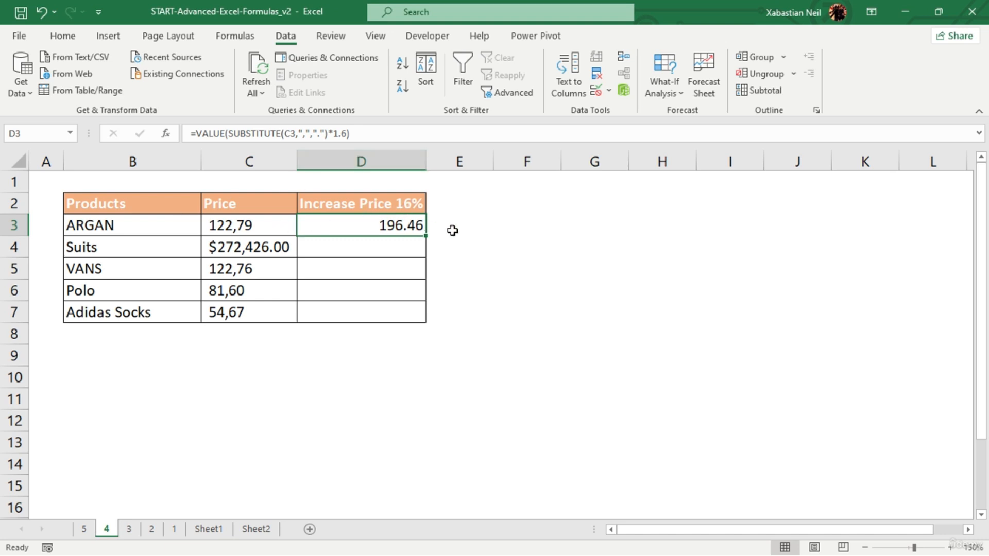
{"action": "double_click", "coordinate": [424, 235]}
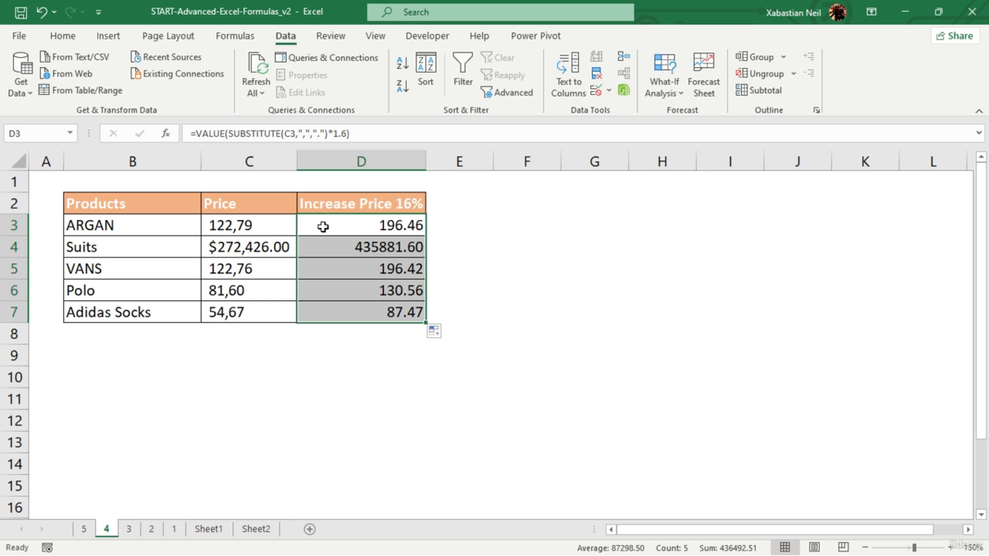
- Go to sheet 3 and enter a MONTH formula in C2 that references the date in C3
{"action": "left_click", "coordinate": [123, 526]}
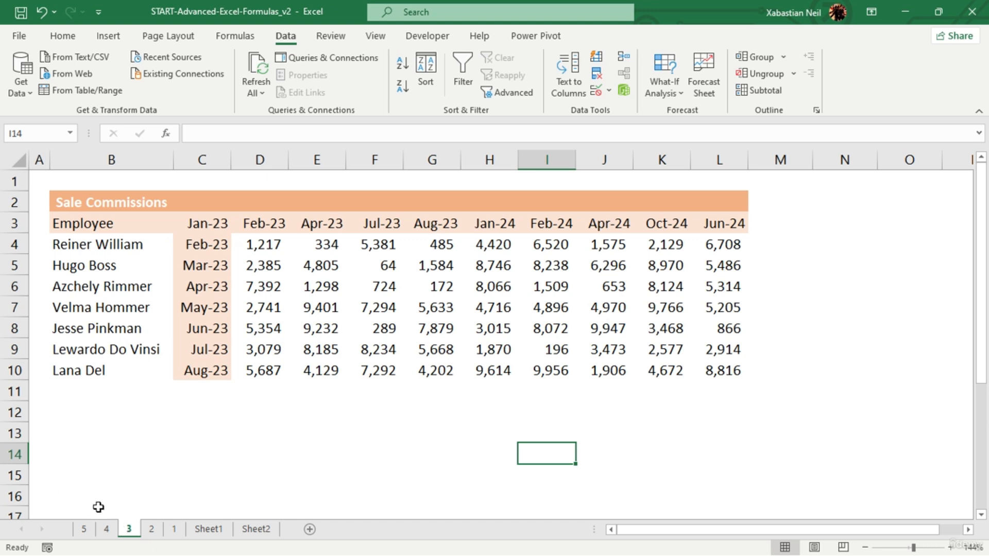
{"action": "left_click_drag", "start_coordinate": [230, 201], "coordinate": [725, 198]}
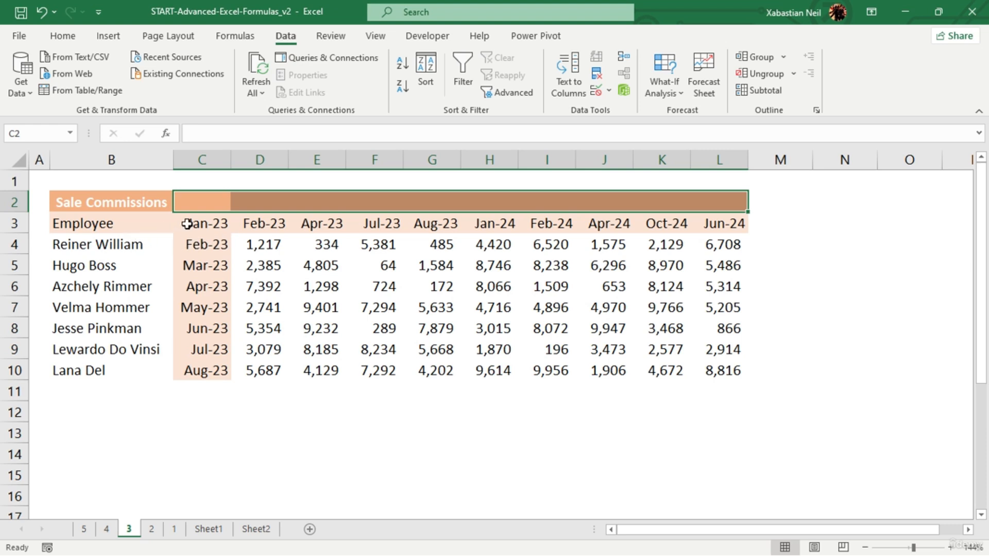
{"action": "left_click", "coordinate": [206, 199]}
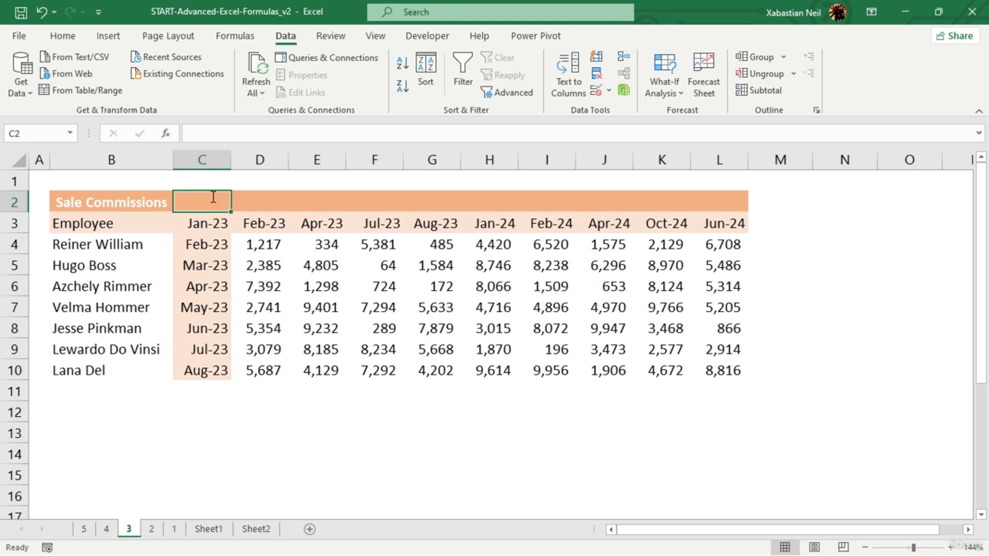
{"action": "type", "text": "=M"}
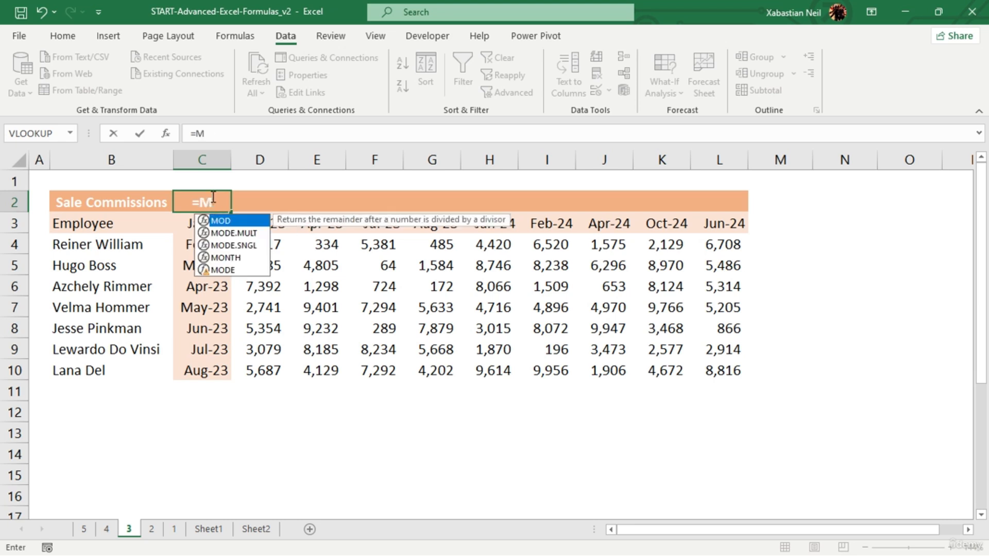
{"action": "type", "text": "ONTH("}
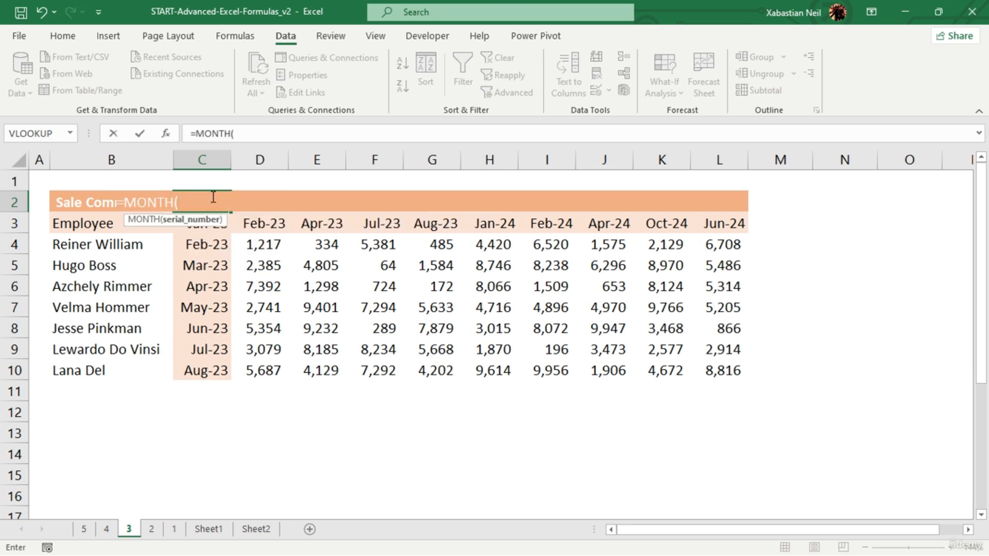
{"action": "left_click", "coordinate": [216, 225]}
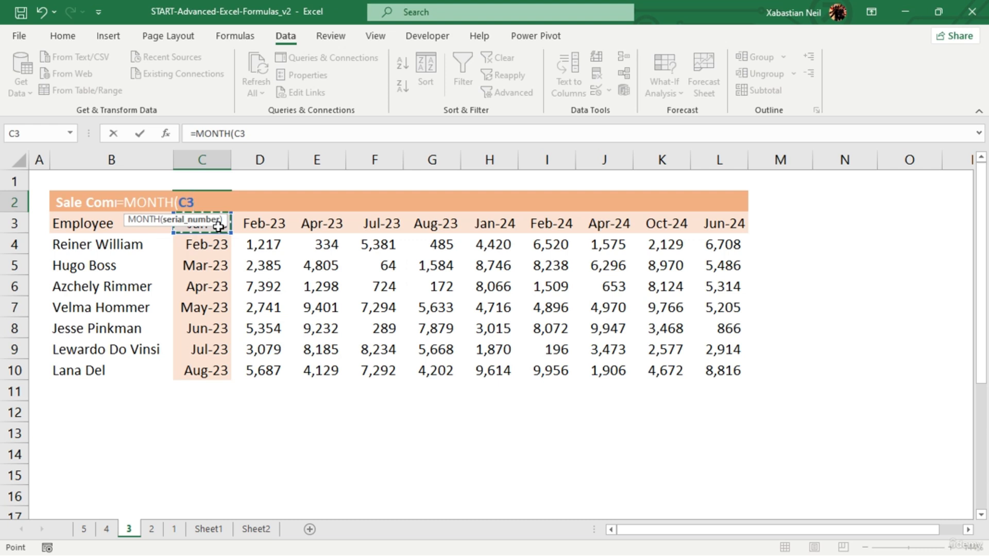
{"action": "type", "text": ")"}
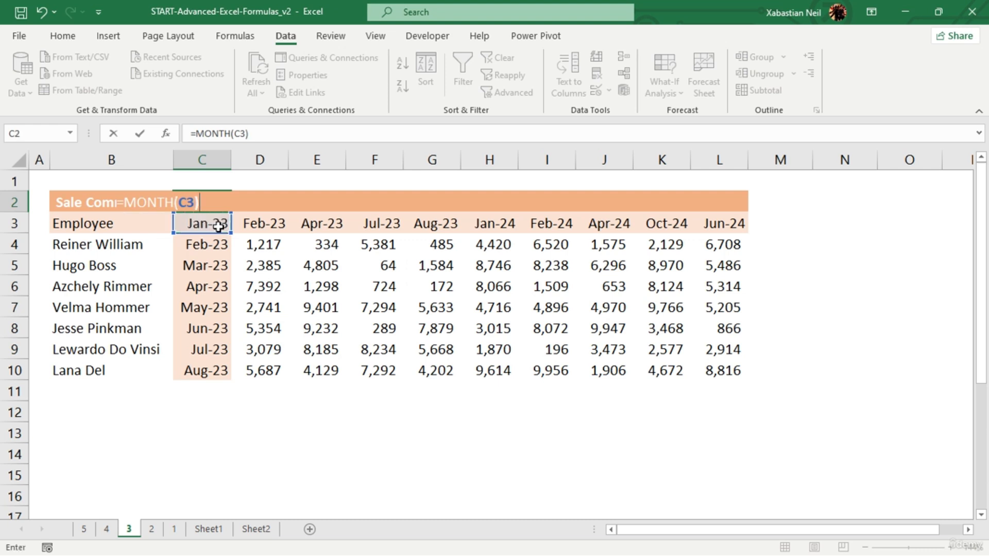
{"action": "key", "text": "Return"}
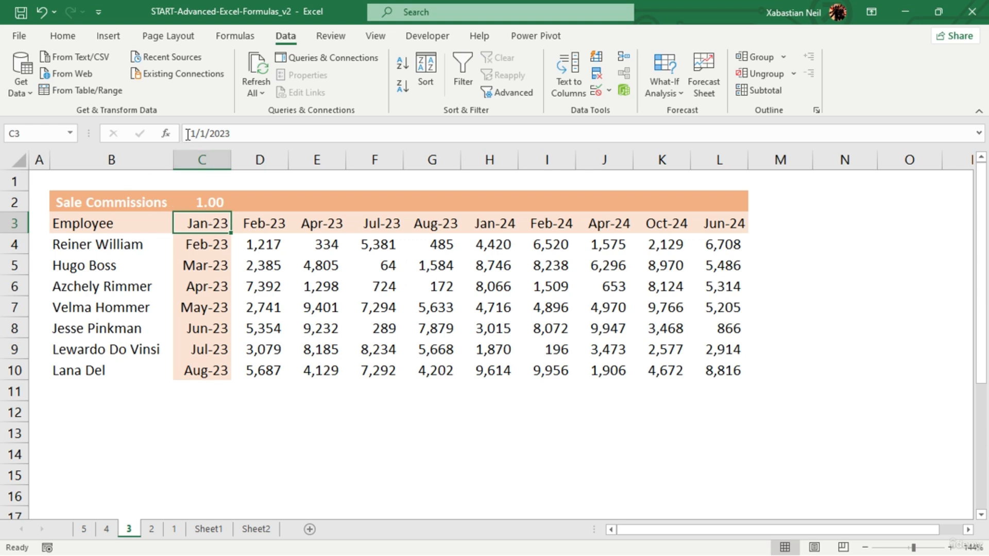
- Wrap the MONTH(C3) formula in C2 in ROUNDUP with 0 as the num_digits argument
{"action": "left_click", "coordinate": [211, 202]}
{"action": "double_click", "coordinate": [211, 202]}
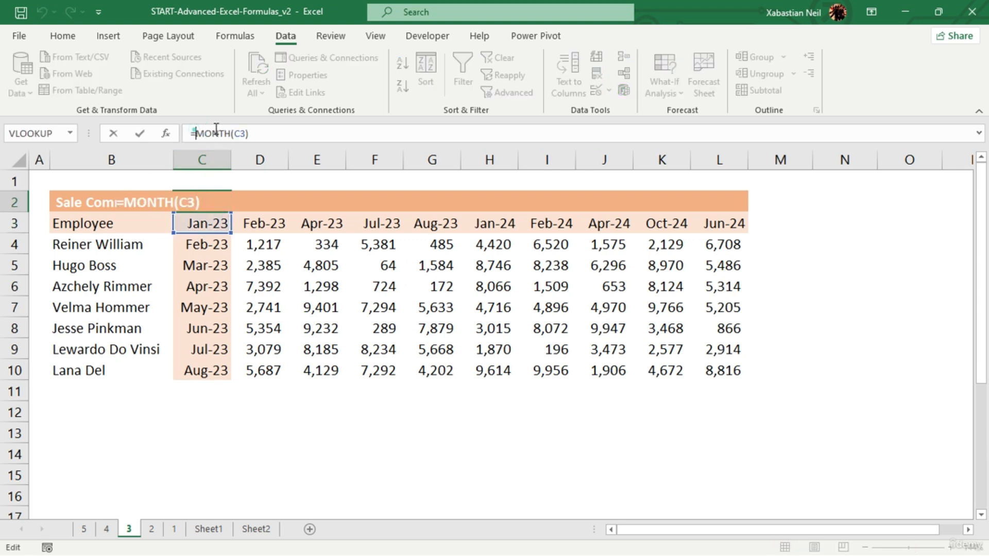
{"action": "left_click", "coordinate": [196, 134]}
{"action": "type", "text": "ROUNDUP("}
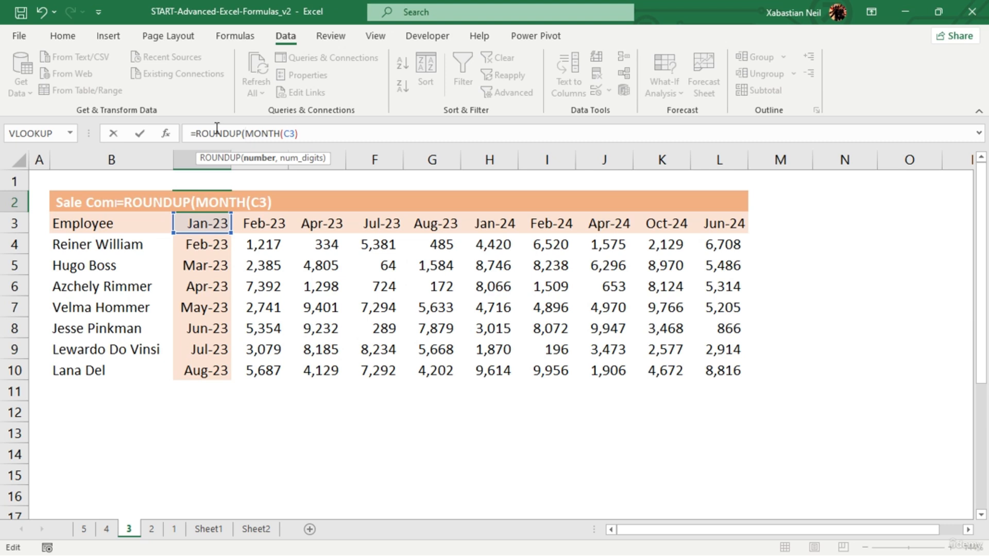
{"action": "left_click", "coordinate": [304, 131]}
{"action": "type", "text": ",09"}
{"action": "key", "text": "BackSpace"}
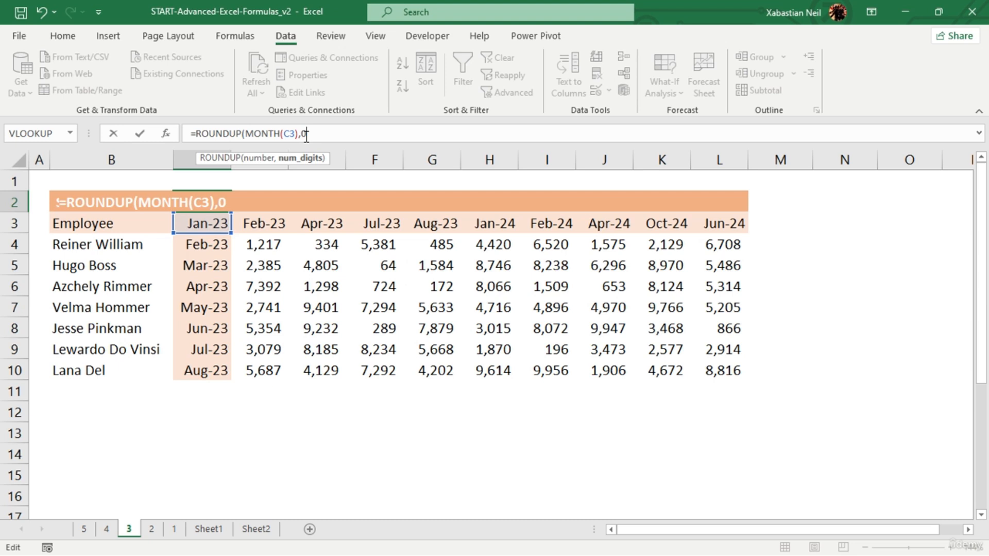
- Divide MONTH(C3) by 3 inside the ROUNDUP formula in C2 and complete the formula
{"action": "left_click", "coordinate": [298, 133]}
{"action": "type", "text": "/3"}
{"action": "left_click", "coordinate": [335, 130]}
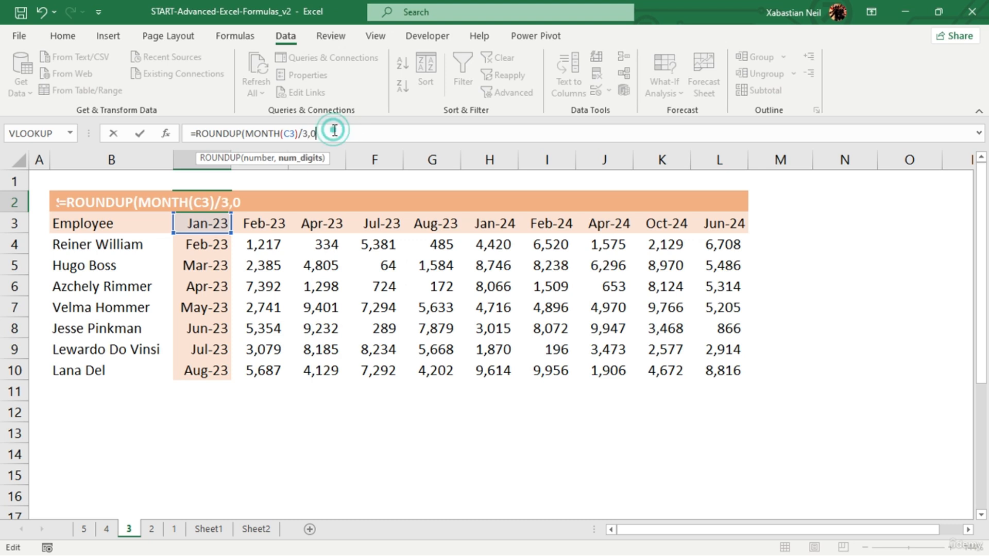
{"action": "type", "text": ")"}
{"action": "key", "text": "Return"}
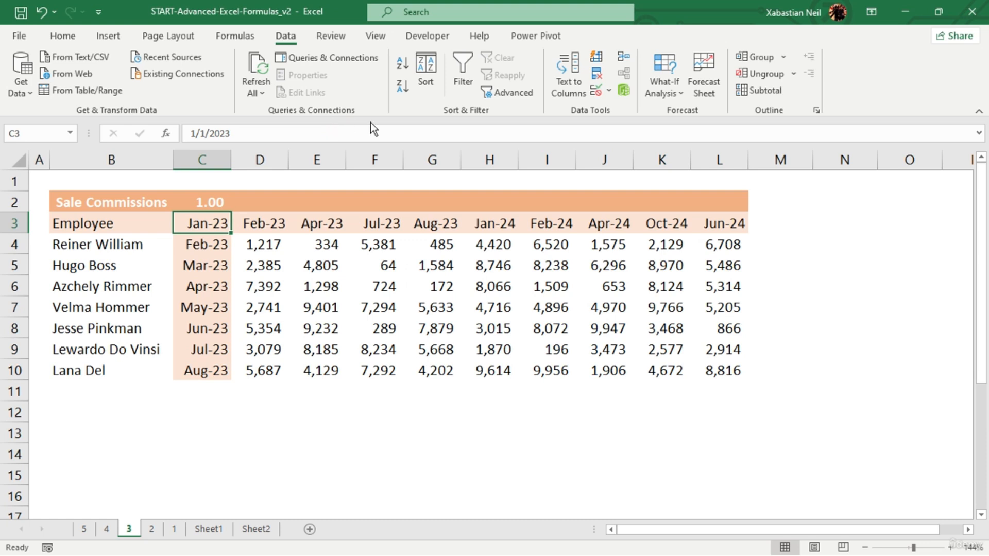
- Fill the ROUNDUP formula from C2 across the header row to L2
{"action": "left_click", "coordinate": [216, 206]}
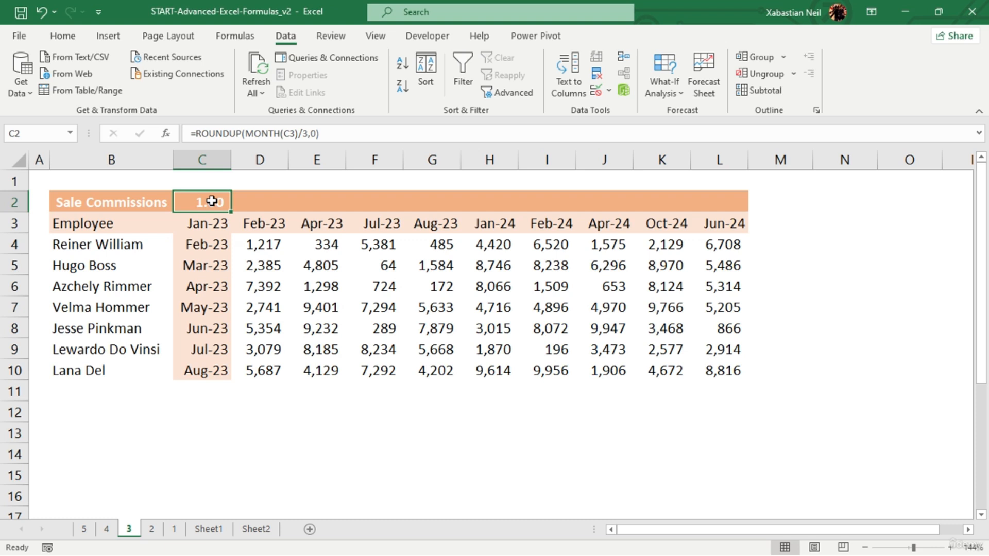
{"action": "key", "text": "shift+Right"}
{"action": "key", "text": "shift+Right"}
{"action": "key", "text": "shift+Right"}
{"action": "key", "text": "shift+Right"}
{"action": "key", "text": "shift+Right"}
{"action": "key", "text": "shift+Right"}
{"action": "key", "text": "shift+Right"}
{"action": "key", "text": "shift+Right"}
{"action": "key", "text": "shift+Right"}
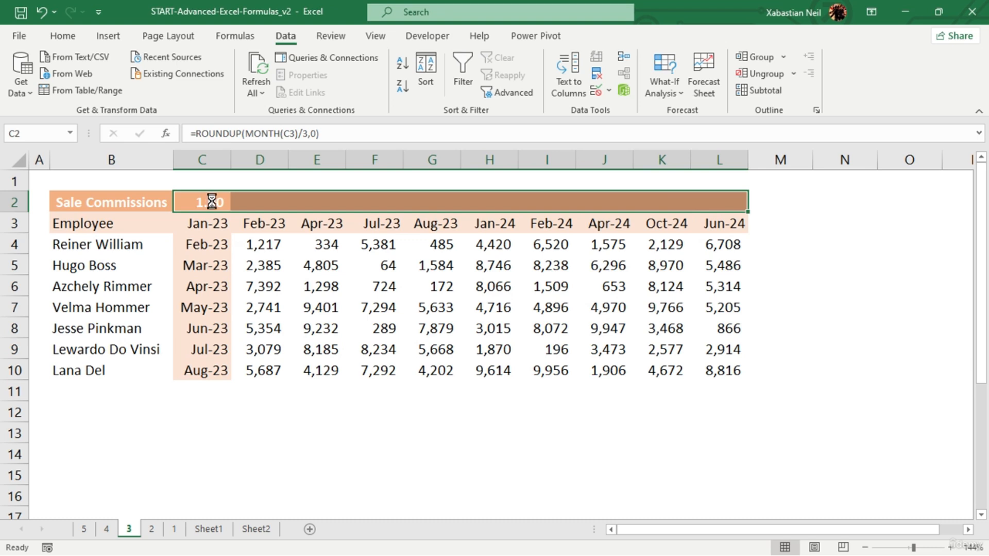
{"action": "key", "text": "ctrl+r"}
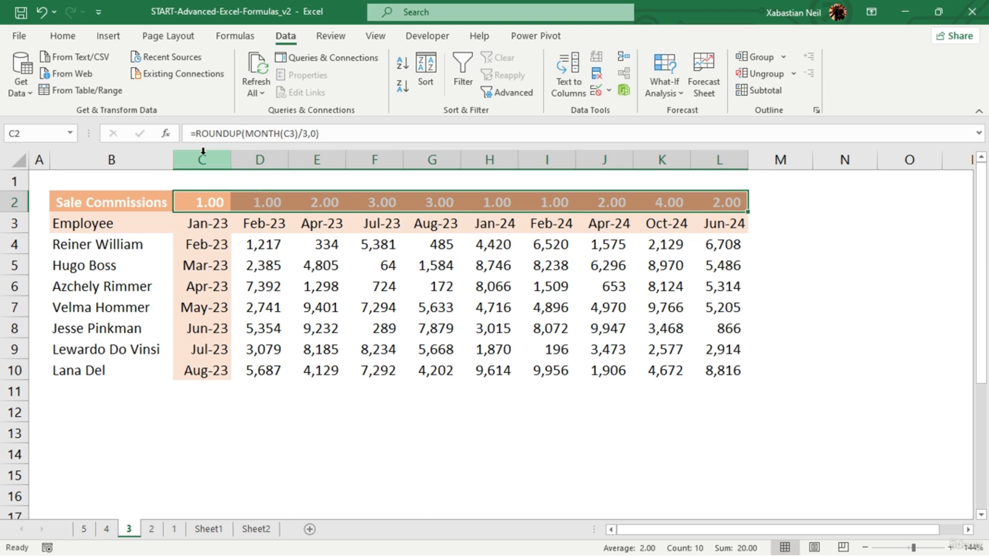
- Prefix the ROUNDUP formula in C2 with the quoted text R, joined by an ampersand
{"action": "left_click", "coordinate": [199, 135]}
{"action": "left_click", "coordinate": [200, 135]}
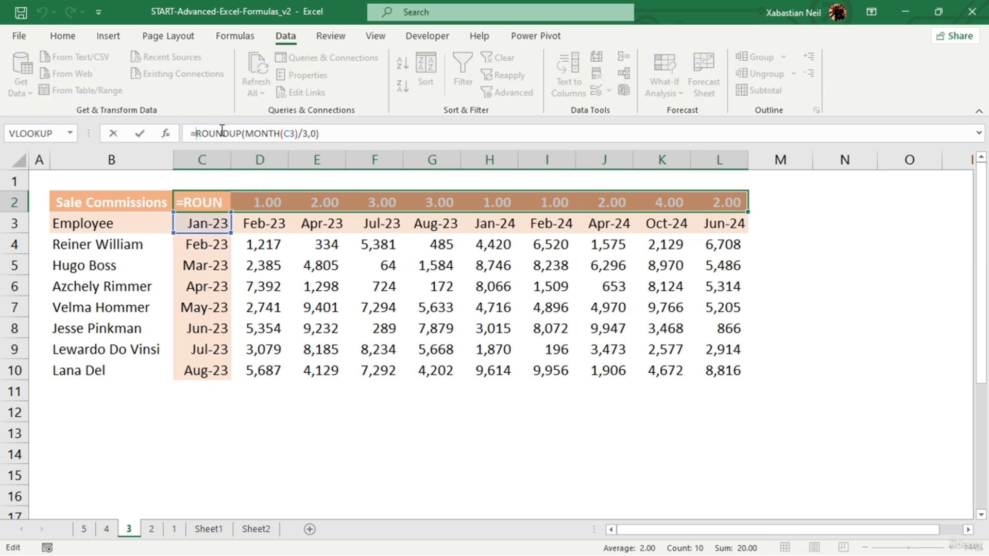
{"action": "type", "text": "\""}
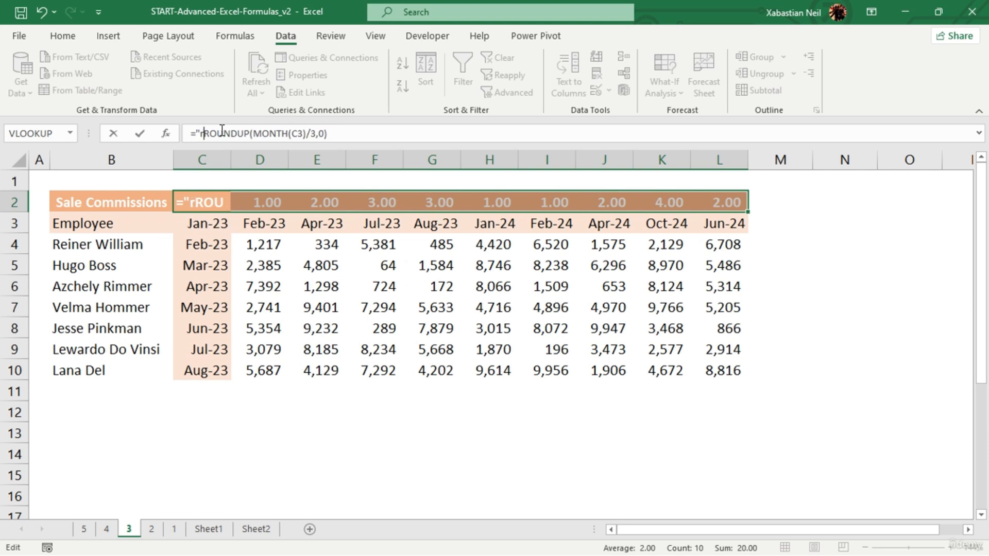
{"action": "type", "text": "R"}
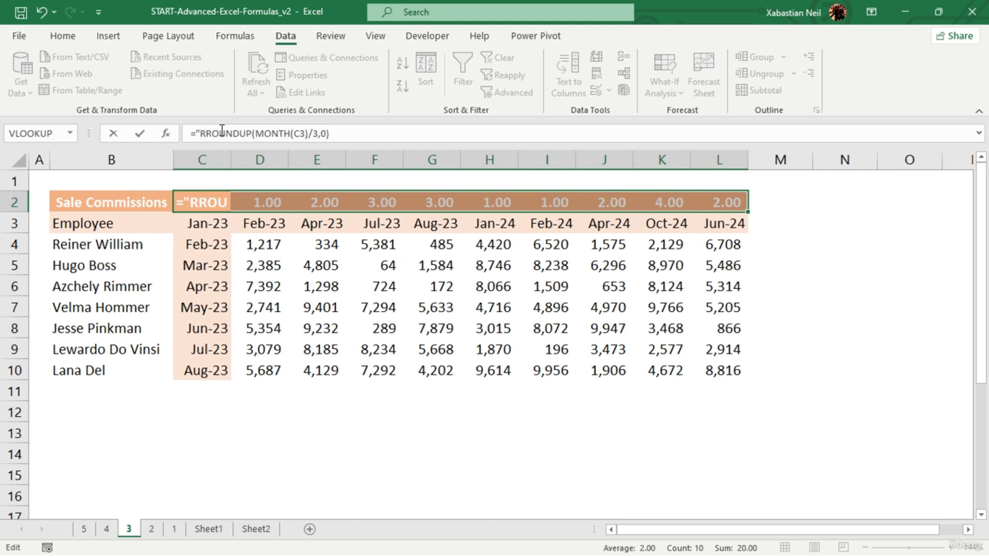
{"action": "type", "text": "\""}
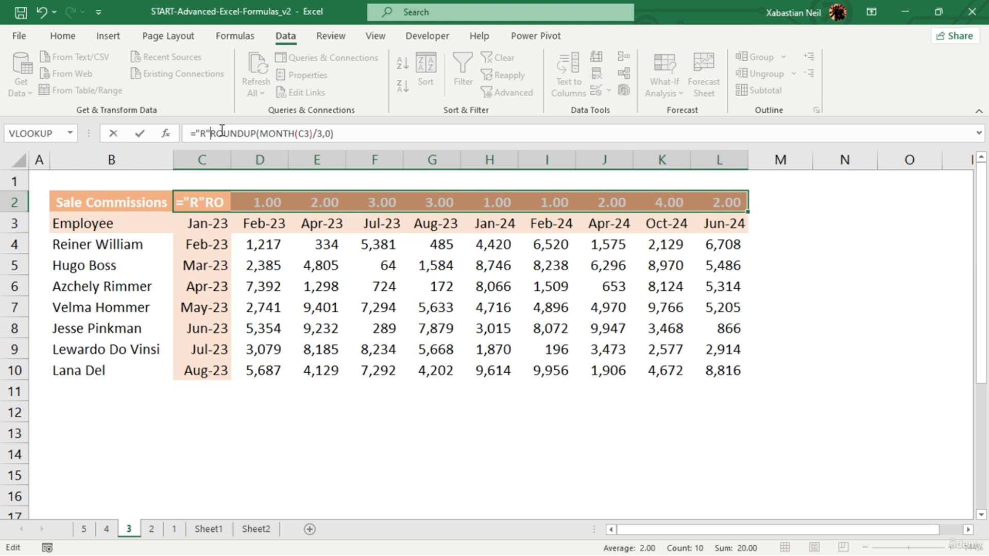
{"action": "type", "text": "&"}
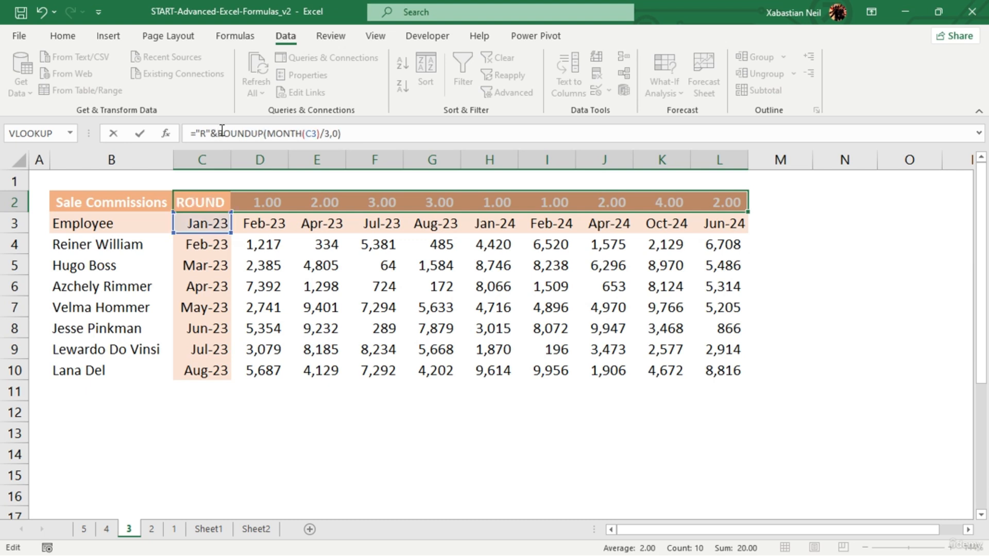
{"action": "key", "text": "Return"}
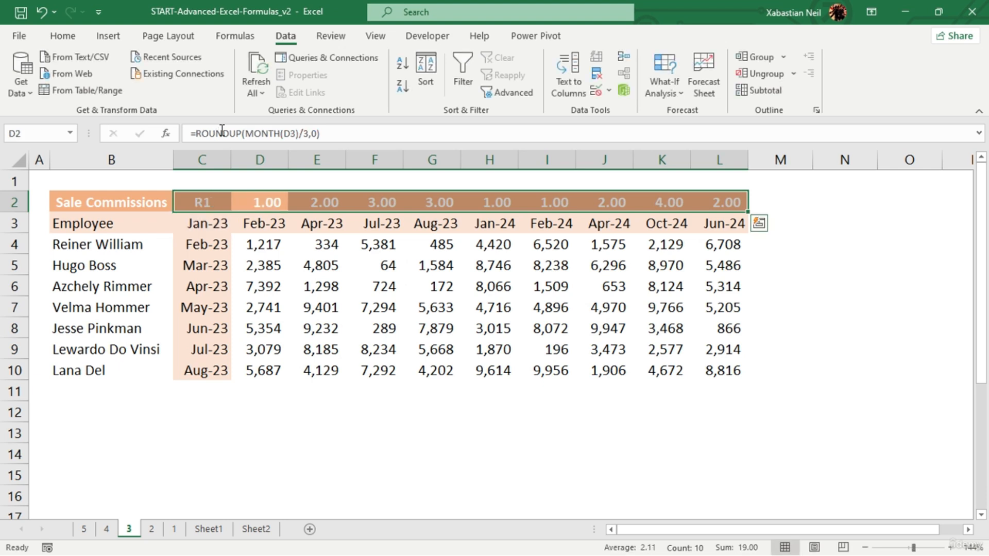
- Copy the R-prefixed formula from C2 across the header row to L2
{"action": "left_click", "coordinate": [212, 201]}
{"action": "left_click_drag", "start_coordinate": [229, 211], "coordinate": [730, 199]}
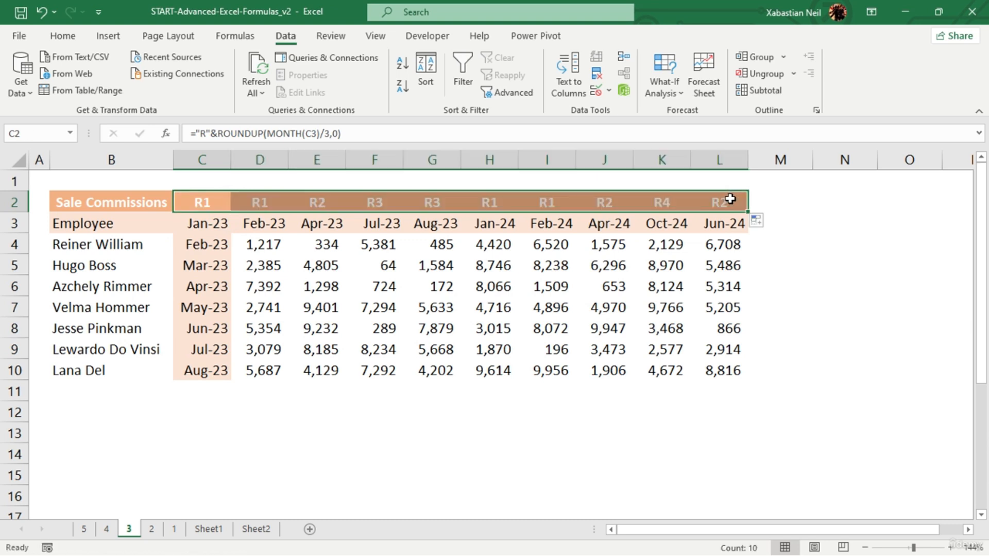
{"action": "left_click", "coordinate": [351, 350]}
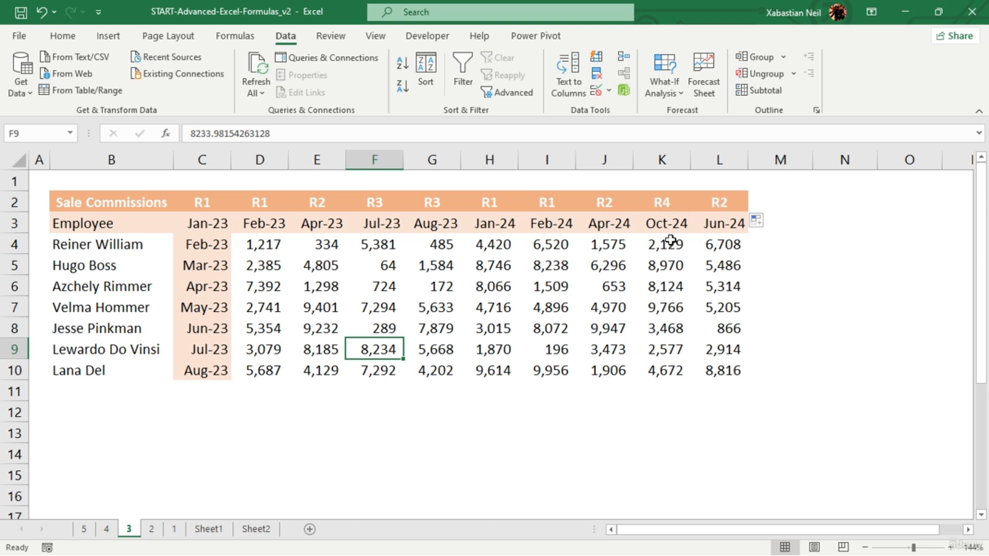
- Append a quoted hyphen and YEAR(C3) to the ROUNDUP formula in C2, joining both parts with ampersands
{"action": "left_click", "coordinate": [217, 201]}
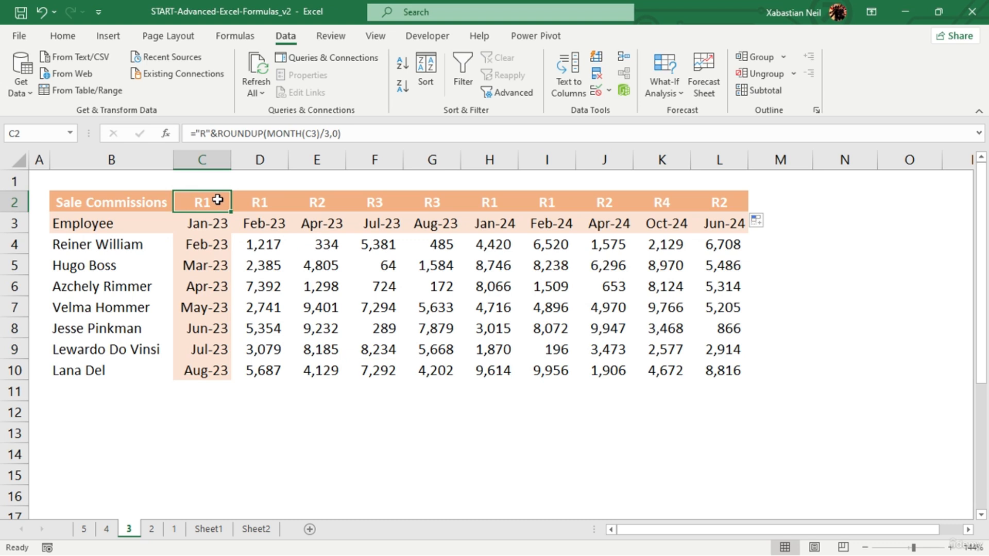
{"action": "left_click", "coordinate": [371, 130]}
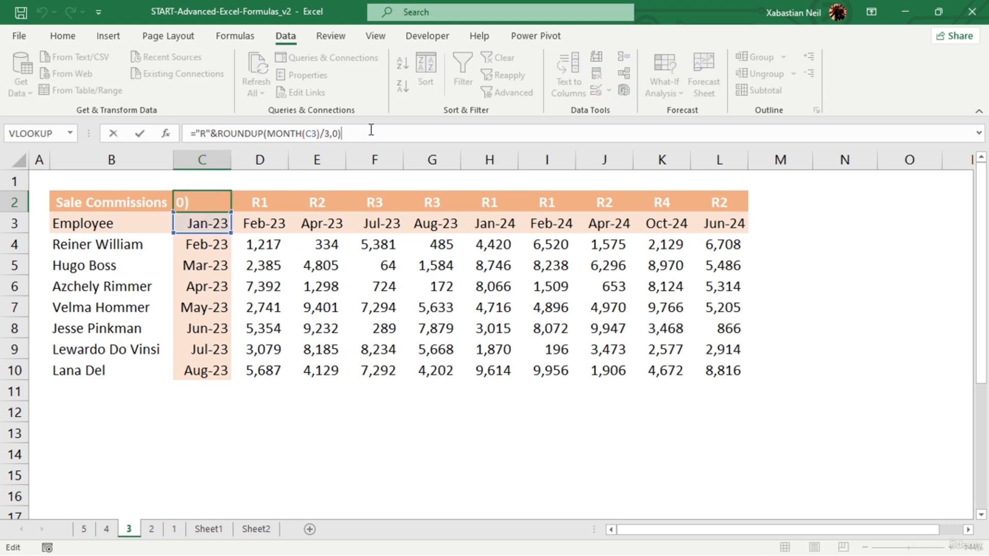
{"action": "type", "text": "&\"-\"&Ye"}
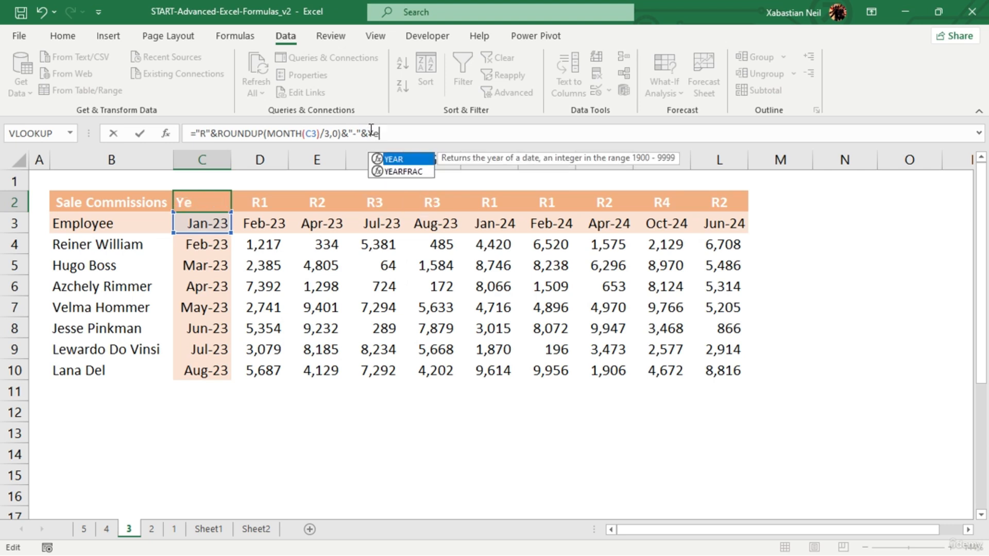
{"action": "key", "text": "Tab"}
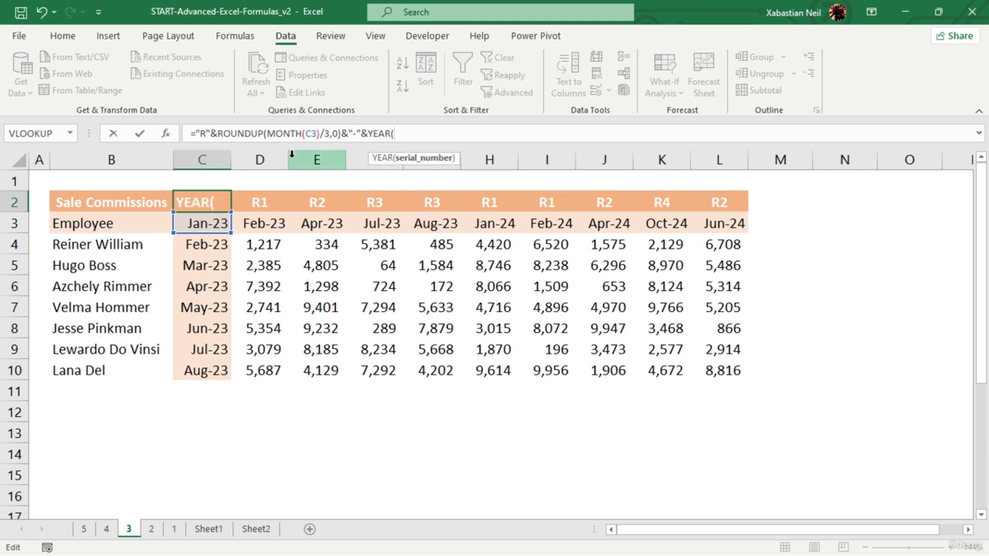
{"action": "left_click", "coordinate": [206, 223]}
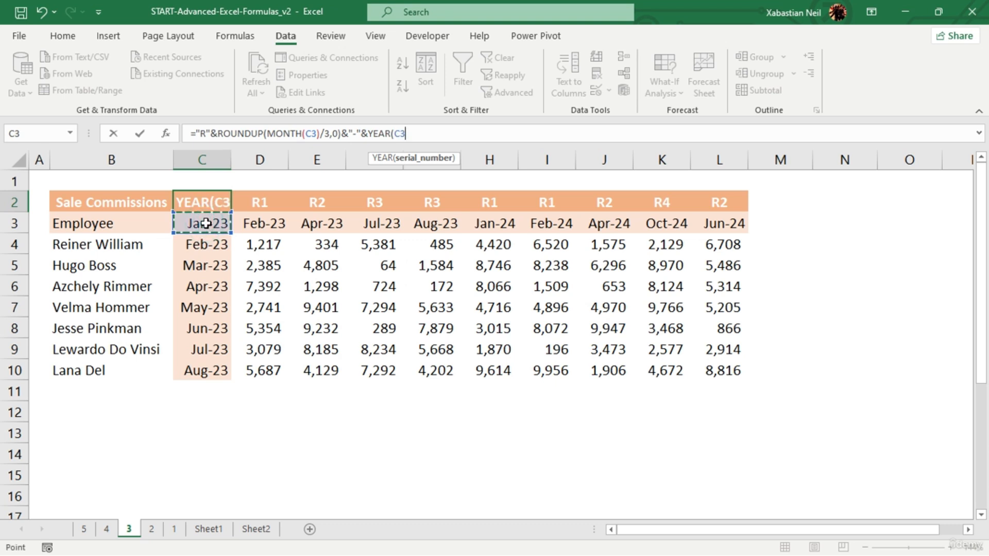
{"action": "type", "text": ")"}
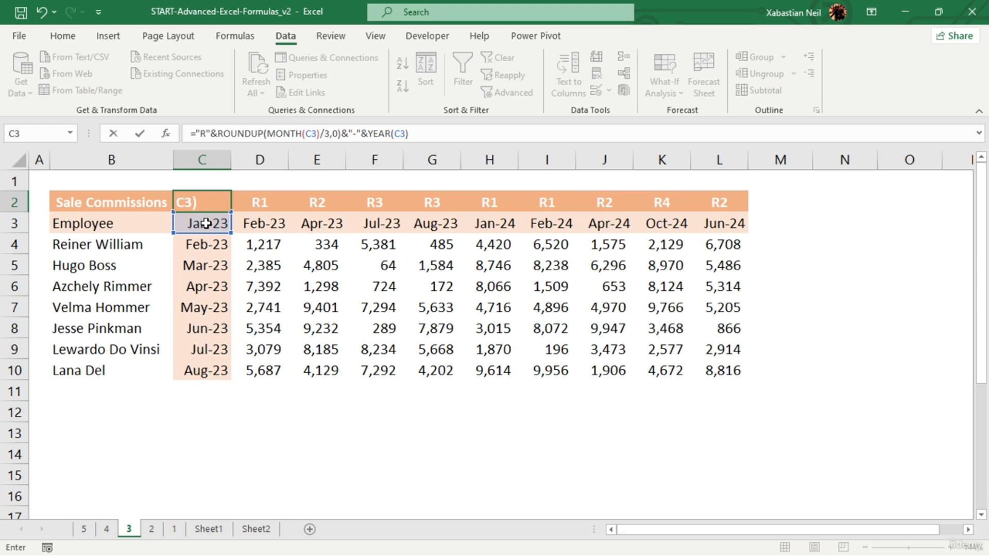
{"action": "key", "text": "Return"}
- Fill the quarter-and-year formula from C2 across the header row to L2
{"action": "left_click", "coordinate": [204, 207]}
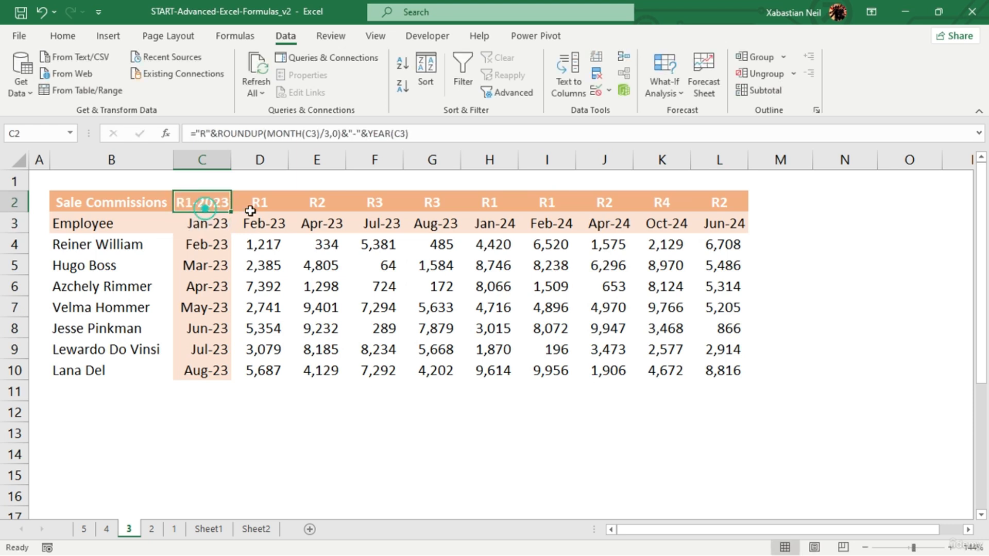
{"action": "left_click_drag", "start_coordinate": [232, 211], "coordinate": [723, 214]}
{"action": "left_click", "coordinate": [223, 203]}
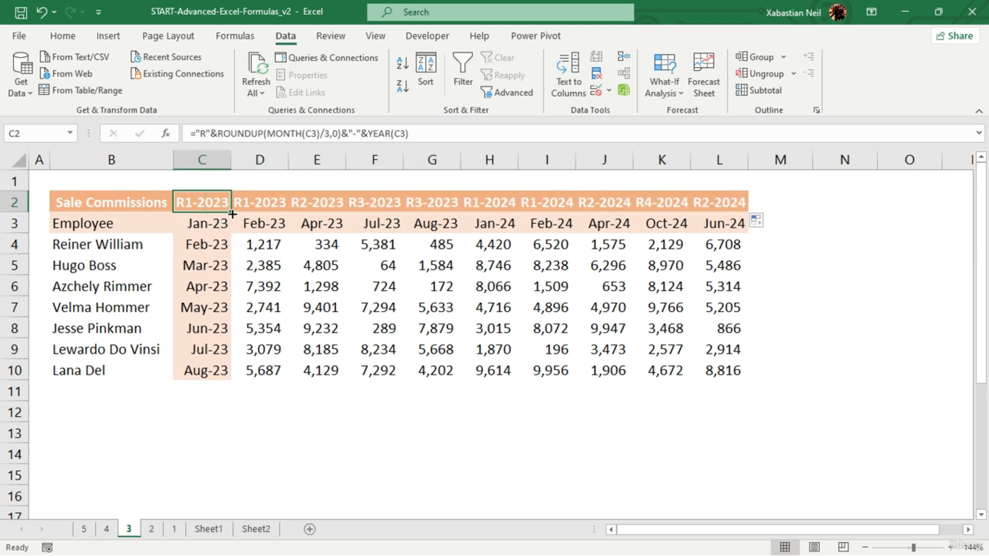
{"action": "mouse_move", "coordinate": [231, 216]}
{"action": "left_mouse_down"}
{"action": "mouse_move", "coordinate": [253, 381]}
{"action": "mouse_move", "coordinate": [233, 210]}
{"action": "left_mouse_up"}
- On sheet 2, enter Coke as the lookup name in H3
{"action": "left_click", "coordinate": [152, 529]}
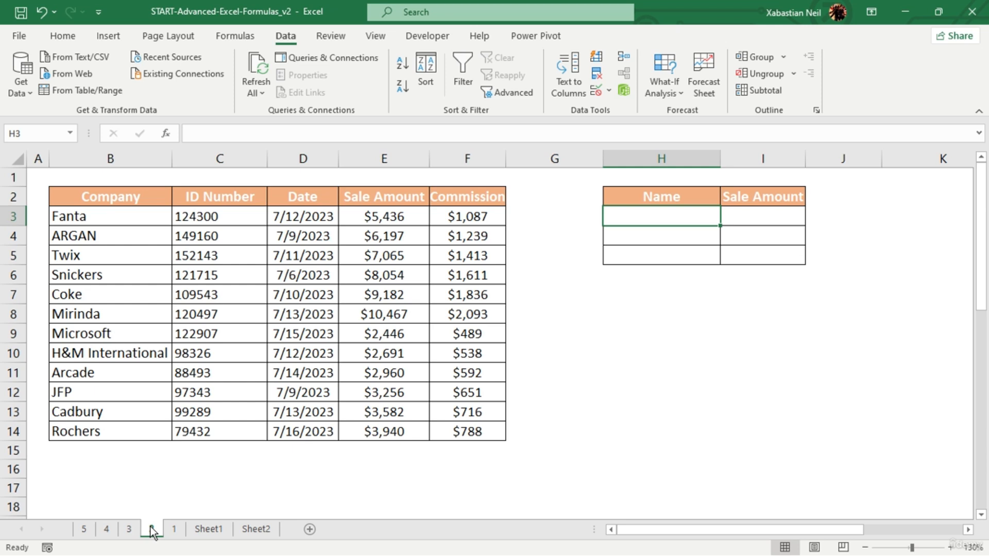
{"action": "double_click", "coordinate": [675, 218]}
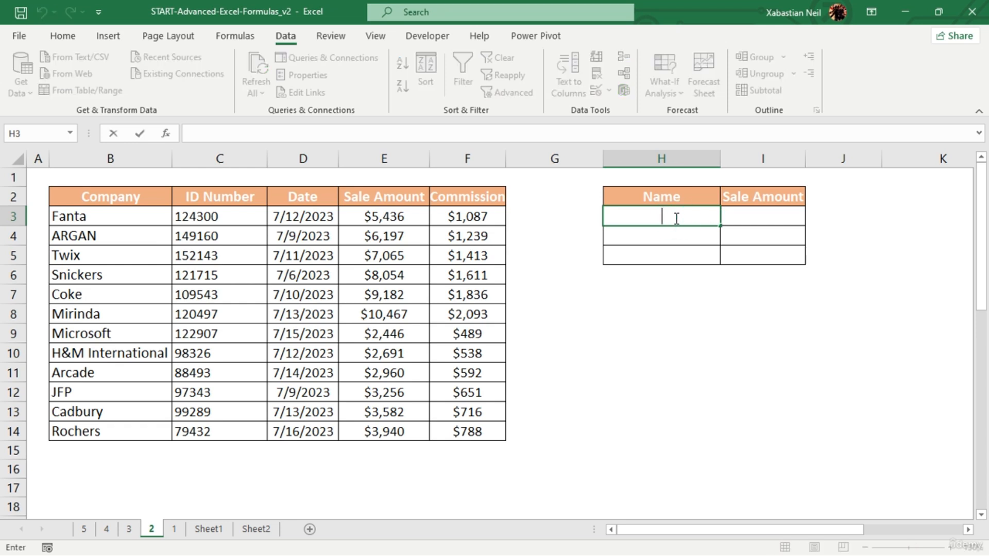
{"action": "type", "text": "Coke"}
{"action": "left_click", "coordinate": [703, 215]}
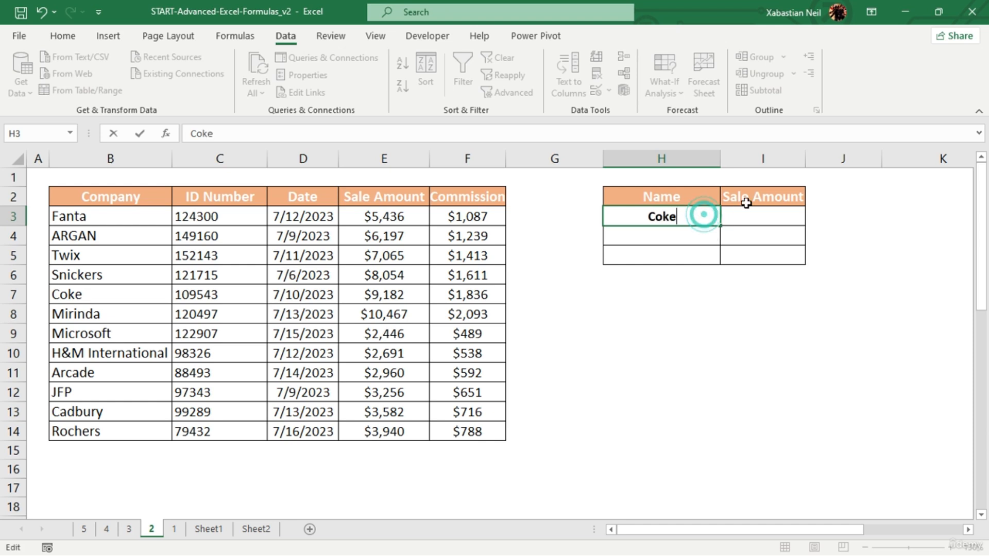
- Start an XLOOKUP formula in the Sale Amount cell I3
{"action": "left_click", "coordinate": [768, 213]}
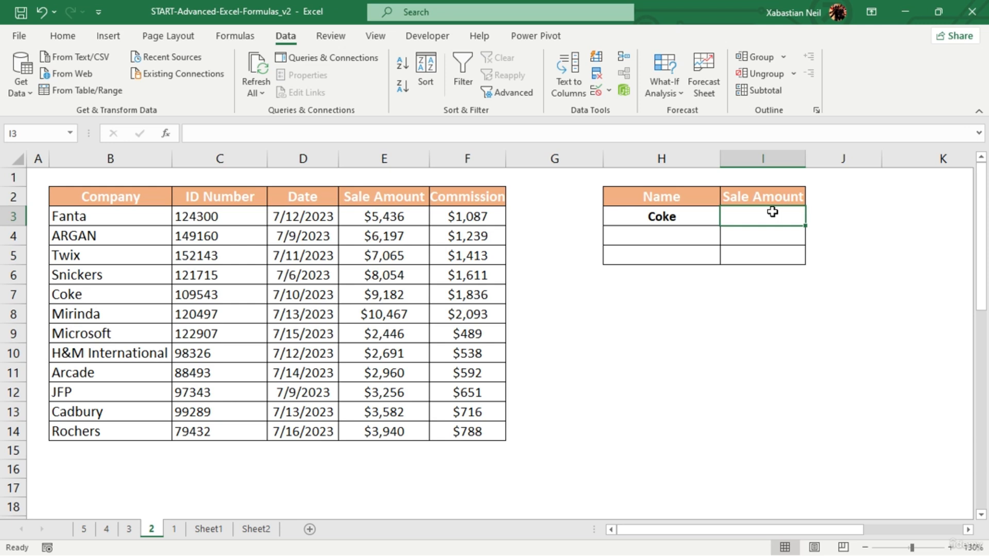
{"action": "left_click", "coordinate": [773, 212]}
{"action": "type", "text": "="}
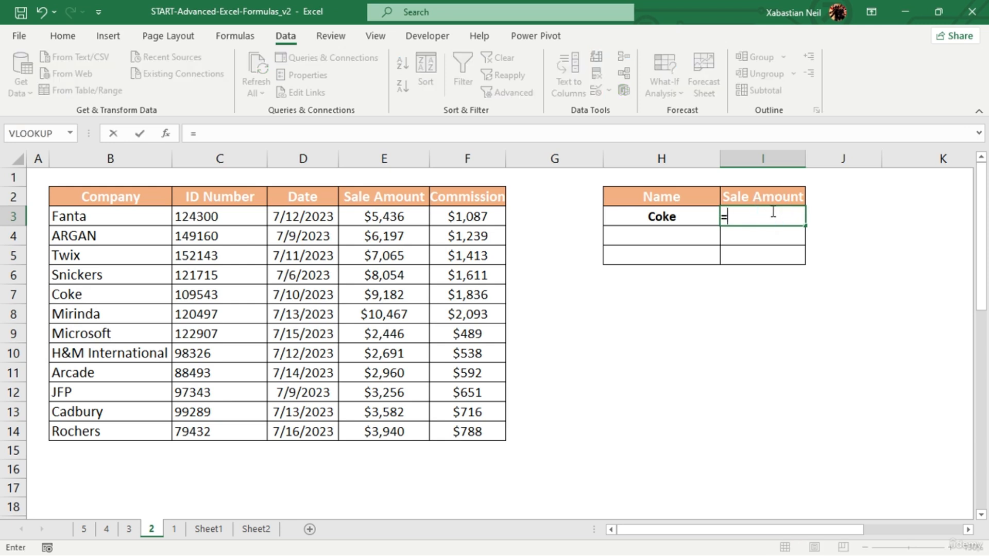
{"action": "type", "text": "xlok"}
{"action": "key", "text": "Tab"}
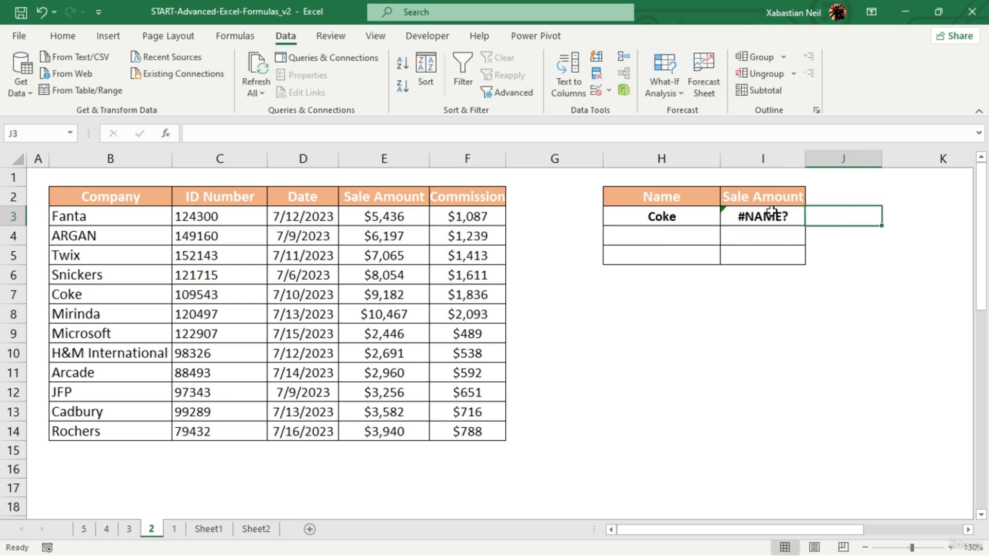
{"action": "left_click", "coordinate": [773, 214]}
{"action": "double_click", "coordinate": [772, 214]}
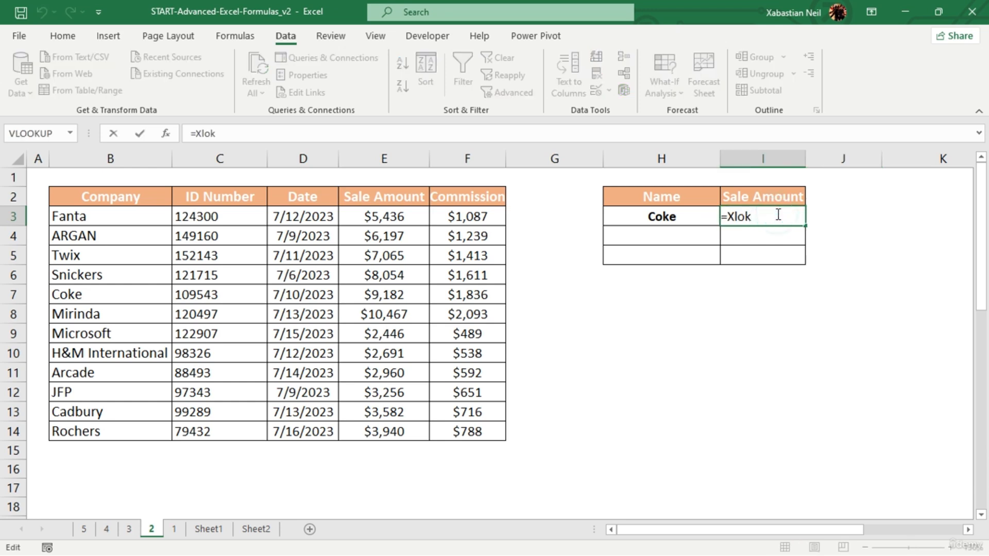
{"action": "key", "text": "BackSpace"}
{"action": "key", "text": "Tab"}
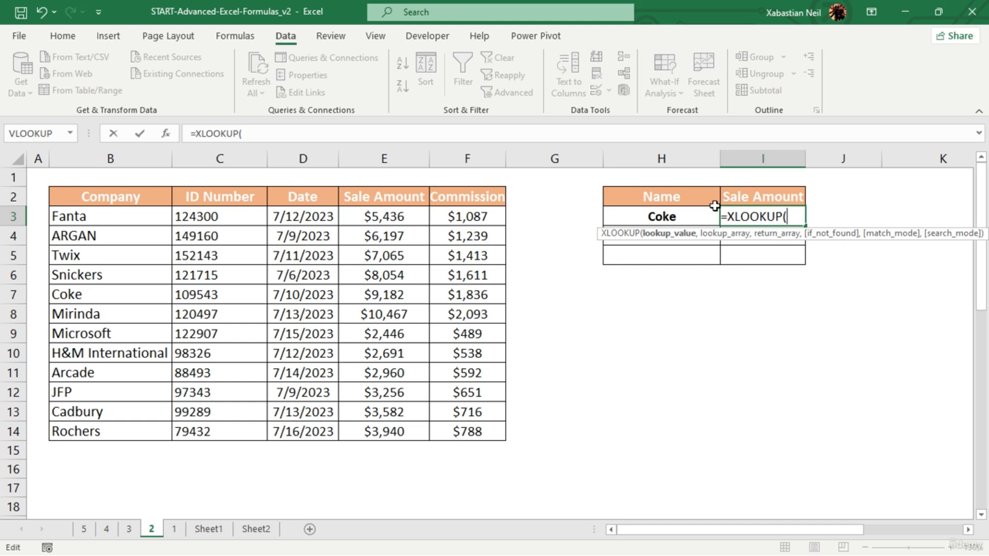
- Set the XLOOKUP lookup value to H3 joined by an ampersand with a quoted asterisk wildcard
{"action": "left_click", "coordinate": [694, 215]}
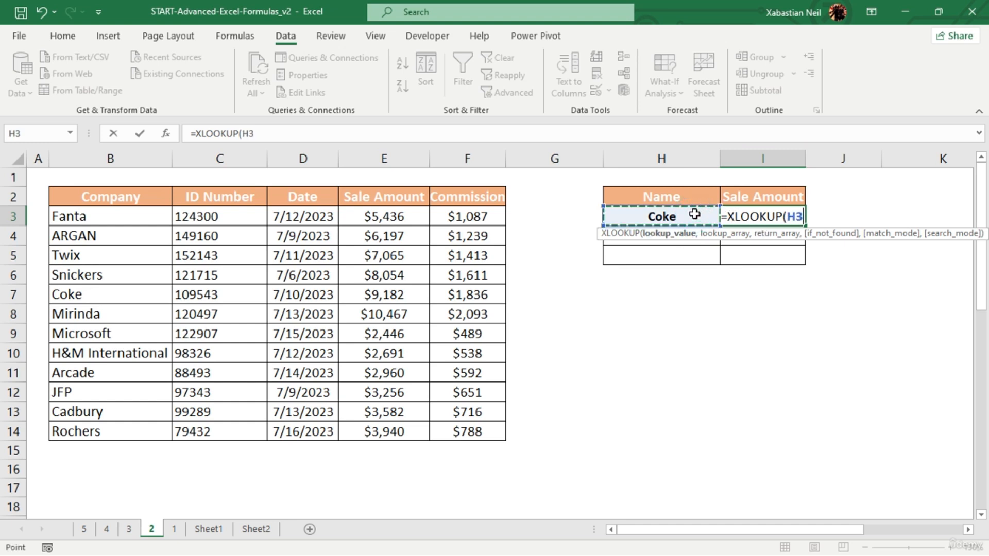
{"action": "type", "text": ","}
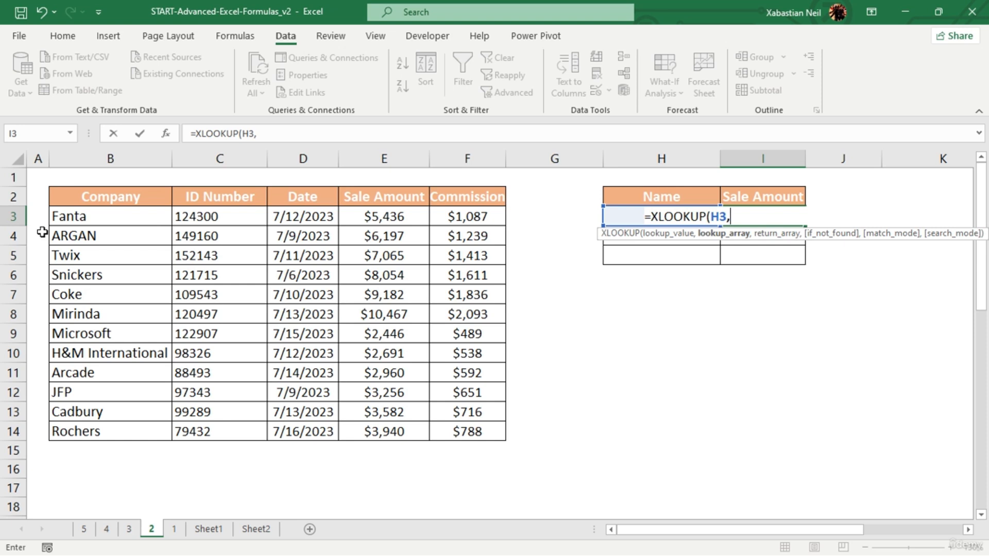
{"action": "key", "text": "BackSpace"}
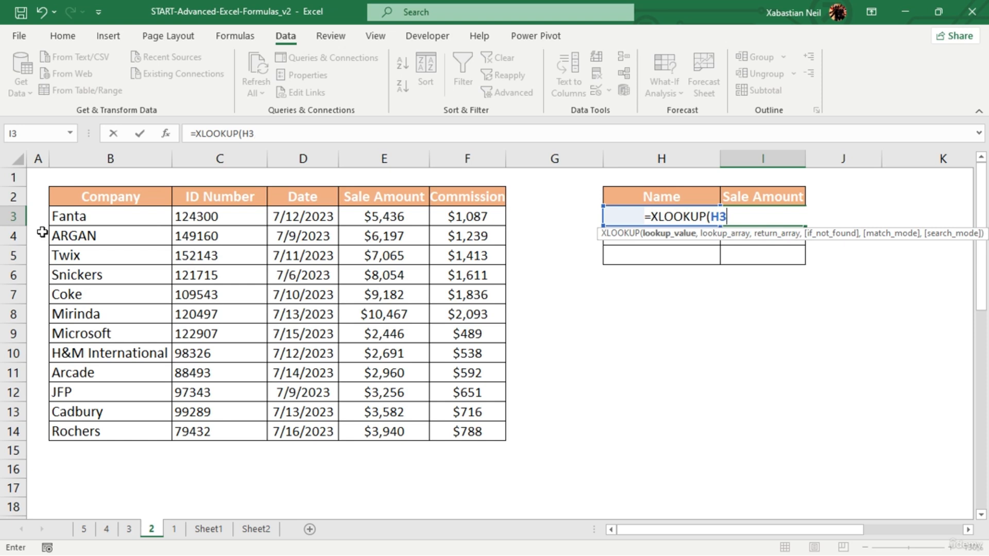
{"action": "type", "text": "&\"*\","}
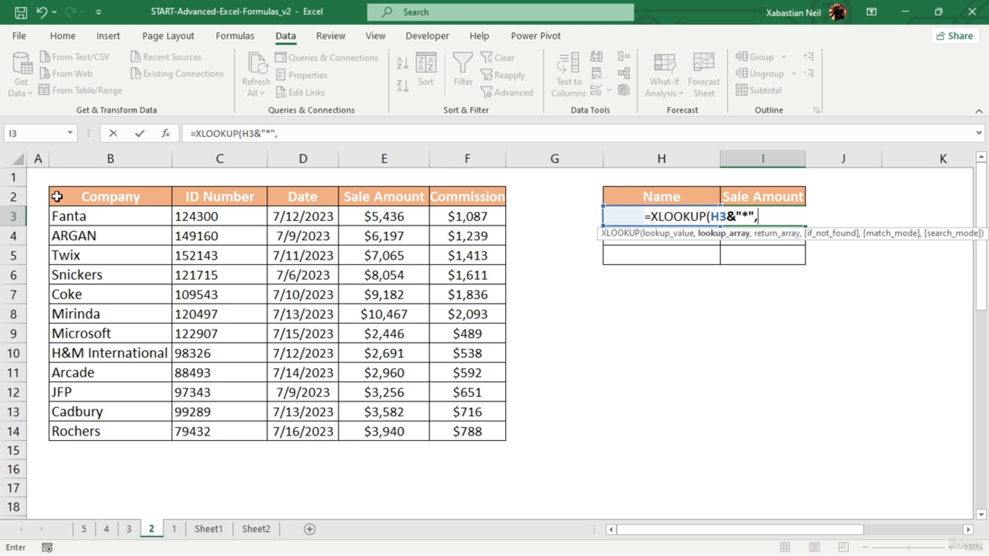
- Use the company names B3:B14 as the lookup array and the sale amounts E3:E14 as the return array
{"action": "left_click_drag", "start_coordinate": [140, 218], "coordinate": [134, 428]}
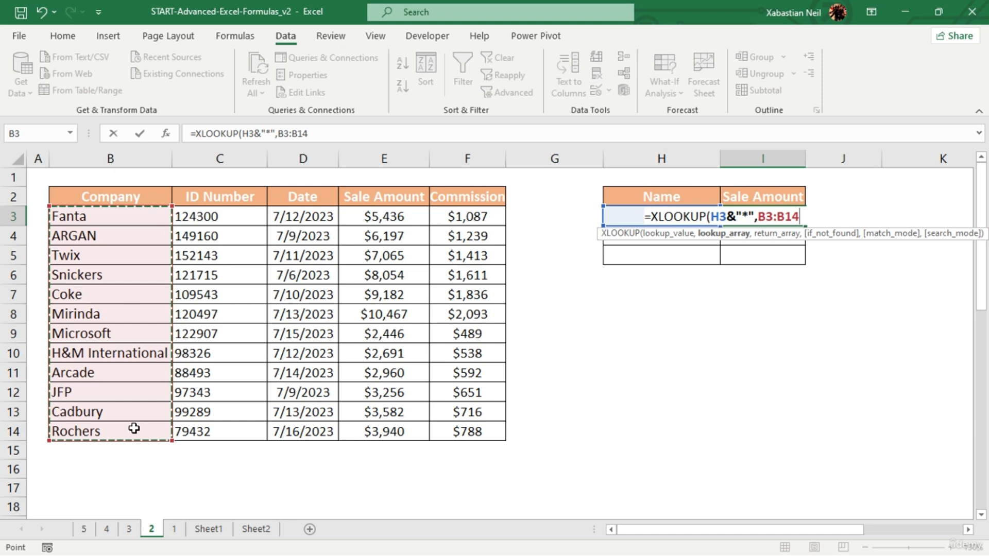
{"action": "type", "text": ","}
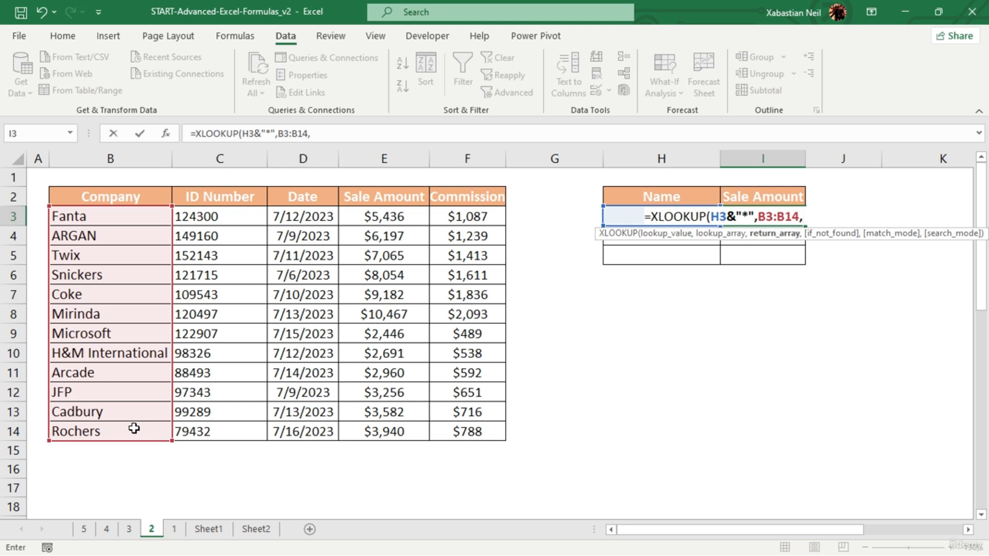
{"action": "left_click_drag", "start_coordinate": [395, 217], "coordinate": [391, 430]}
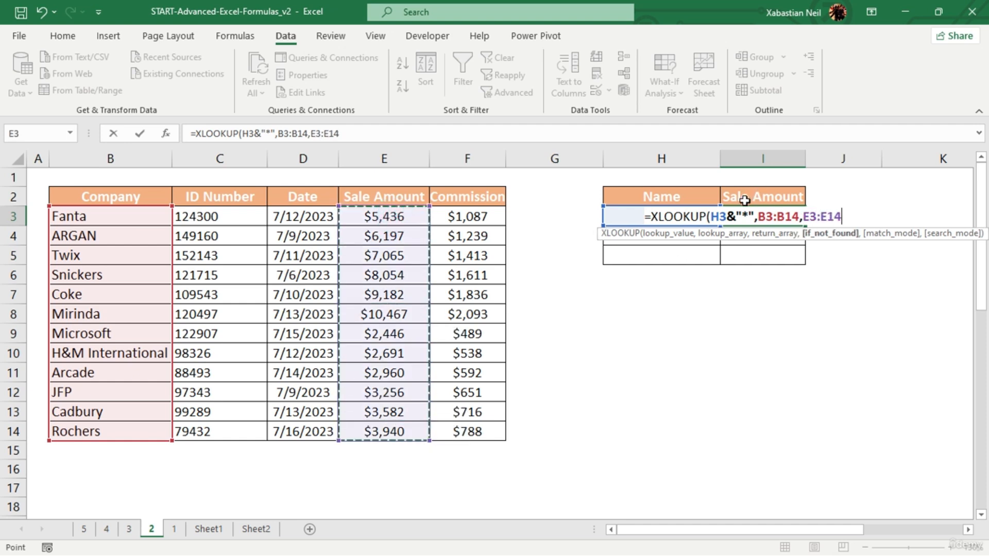
- Leave the if_not_found argument empty, set the match mode to 2 (Wildcard character match) and complete the XLOOKUP formula
{"action": "type", "text": ","}
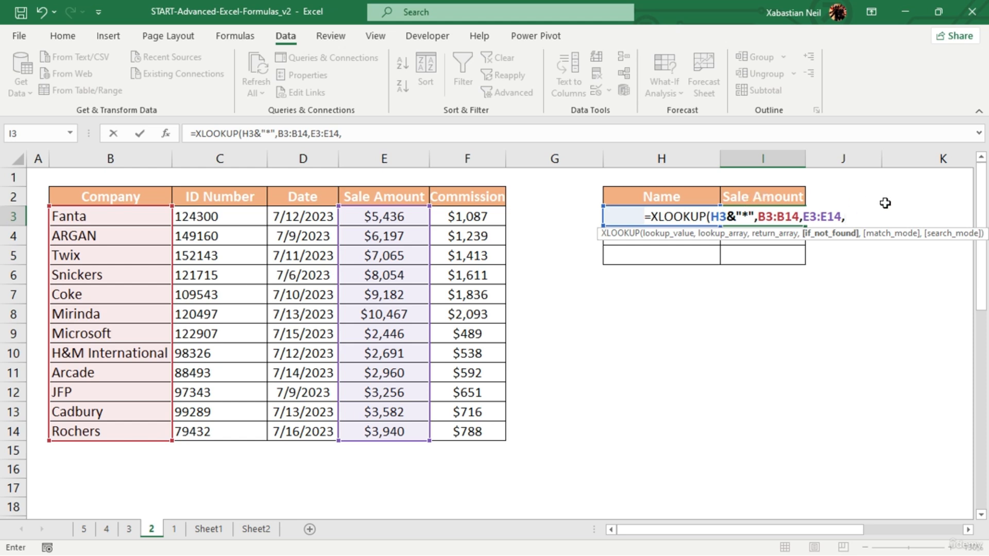
{"action": "type", "text": ","}
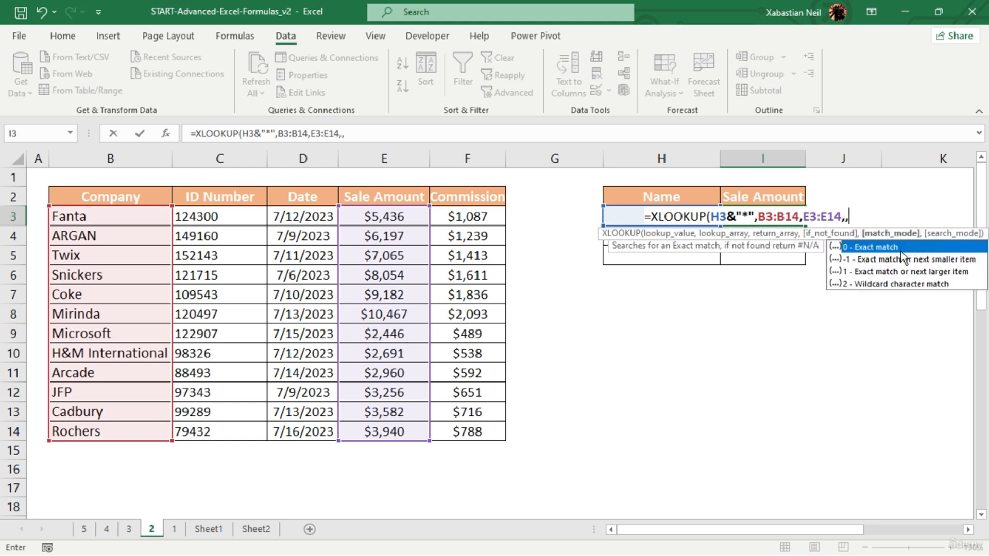
{"action": "double_click", "coordinate": [933, 285]}
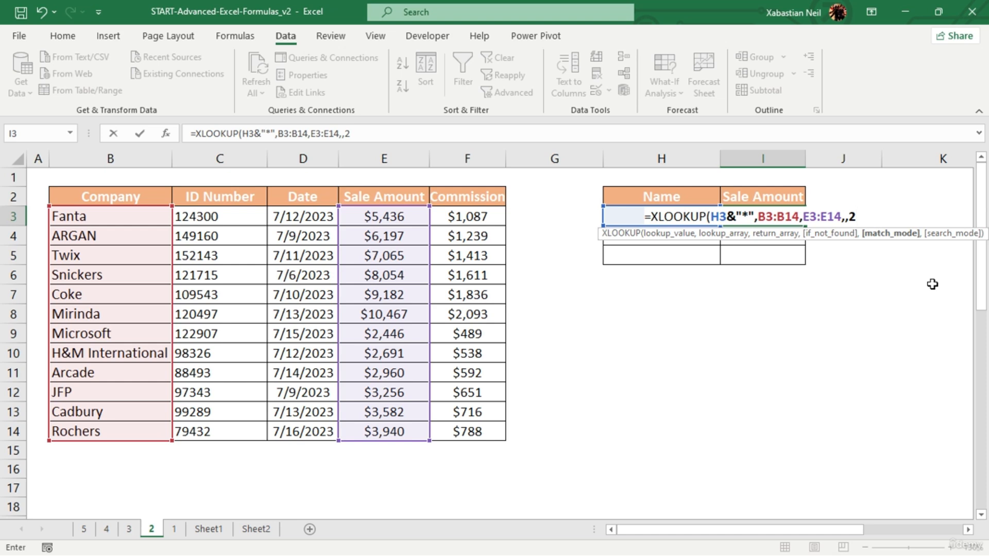
{"action": "type", "text": ")"}
{"action": "key", "text": "Return"}
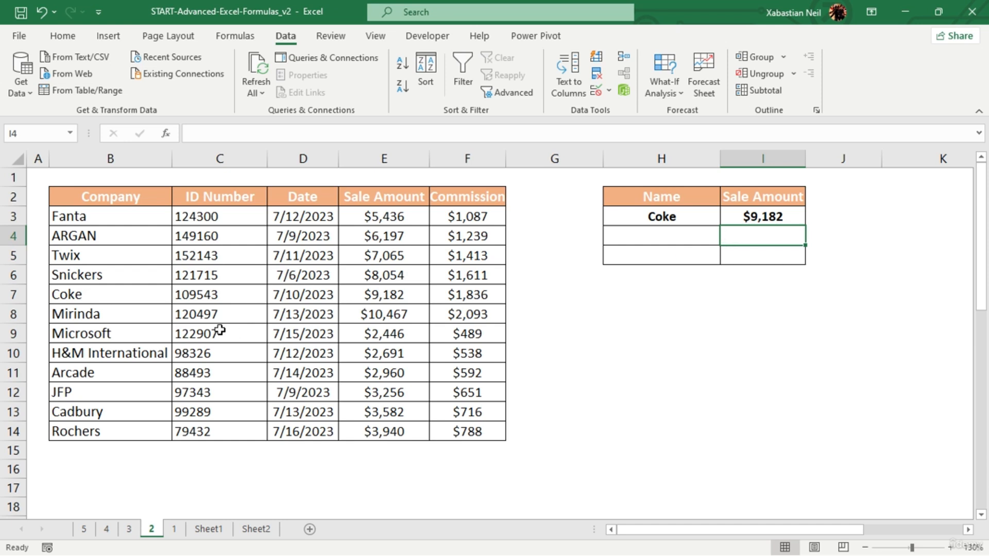
- Test the lookup with another company by replacing the name in H3 with JFp
{"action": "double_click", "coordinate": [706, 221]}
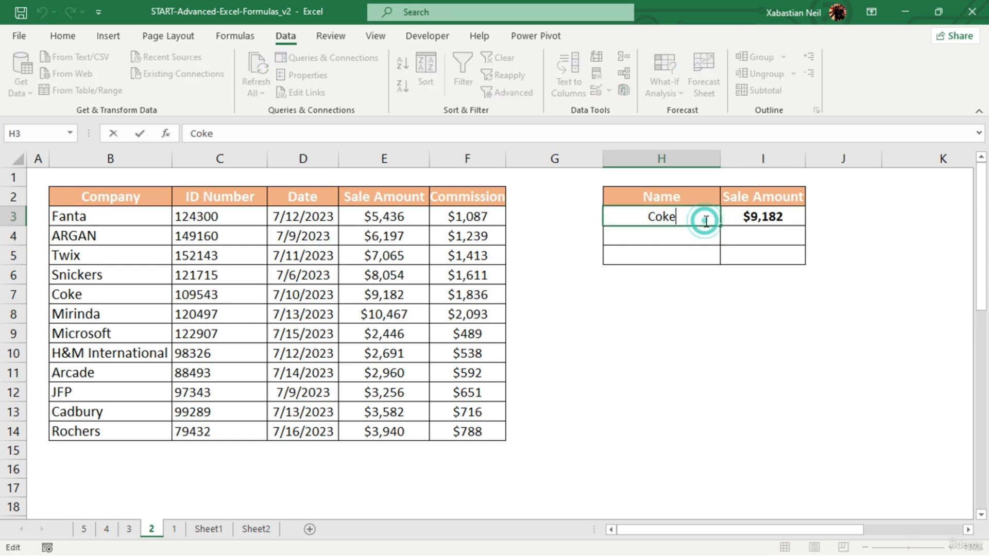
{"action": "key", "text": "BackSpace"}
{"action": "key", "text": "BackSpace"}
{"action": "key", "text": "BackSpace"}
{"action": "key", "text": "BackSpace"}
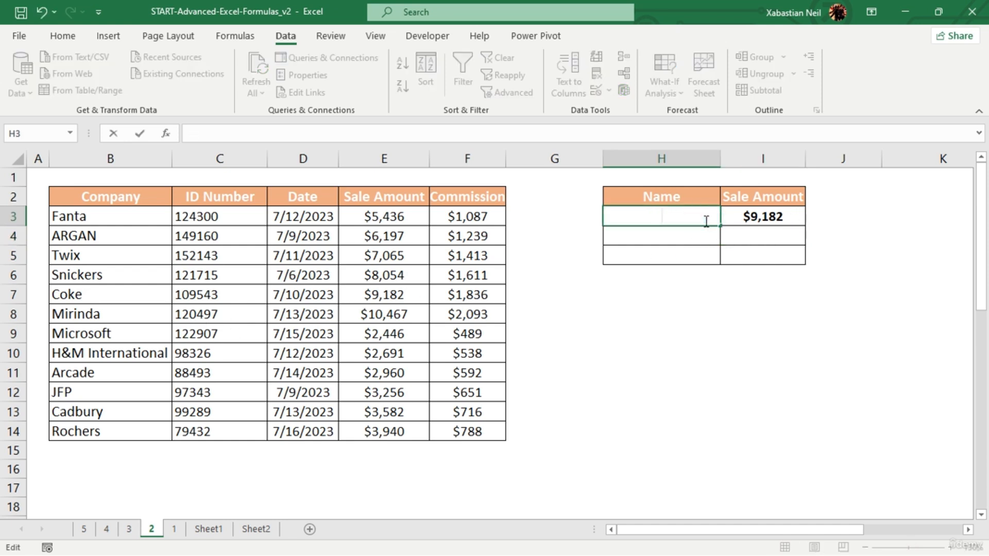
{"action": "type", "text": "JFp"}
{"action": "key", "text": "Return"}
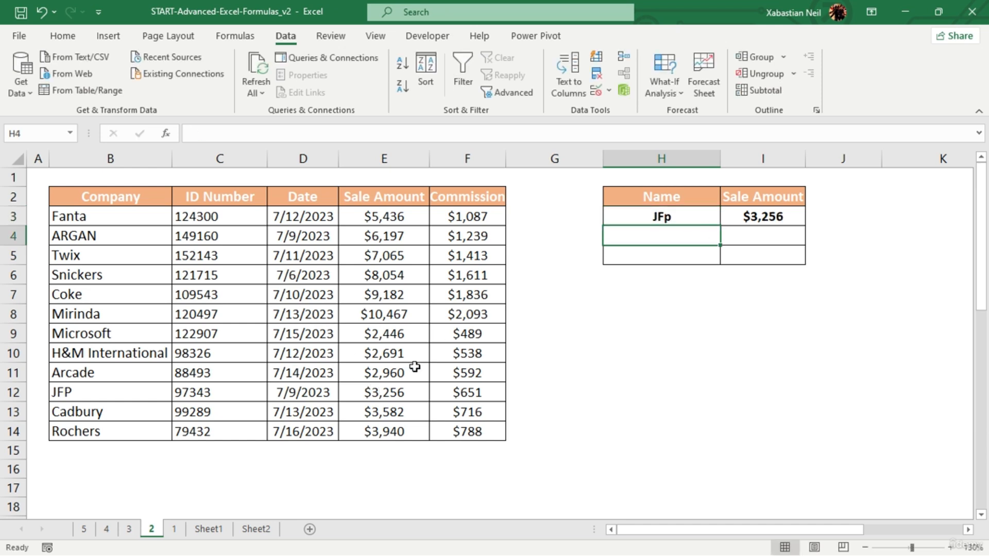
- Clear the name in H3 and enter TWiX in mixed case as the lookup name
{"action": "left_click", "coordinate": [672, 216]}
{"action": "double_click", "coordinate": [685, 214]}
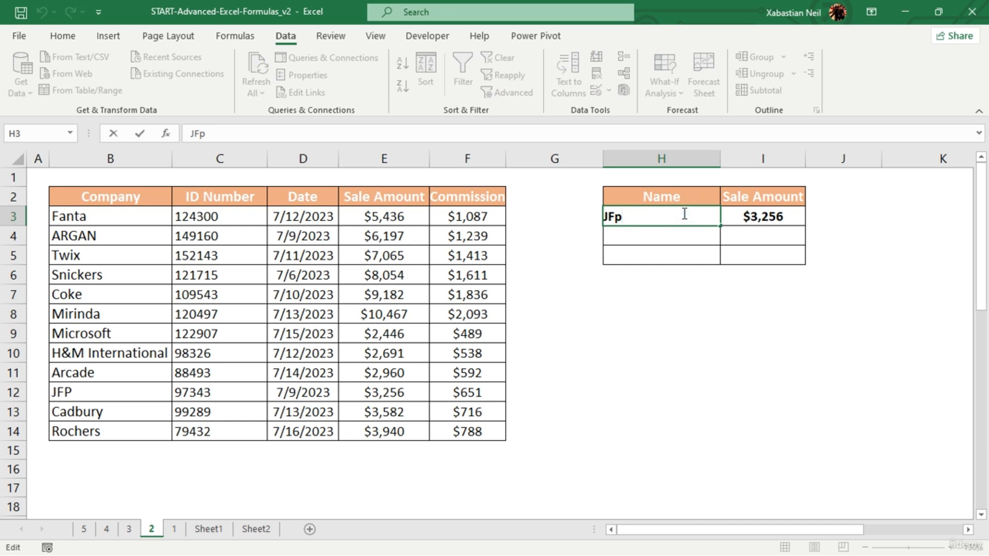
{"action": "key", "text": "BackSpace"}
{"action": "key", "text": "BackSpace"}
{"action": "key", "text": "BackSpace"}
{"action": "left_click", "coordinate": [681, 235]}
{"action": "left_click", "coordinate": [693, 210]}
{"action": "double_click", "coordinate": [693, 210]}
{"action": "type", "text": "T"}
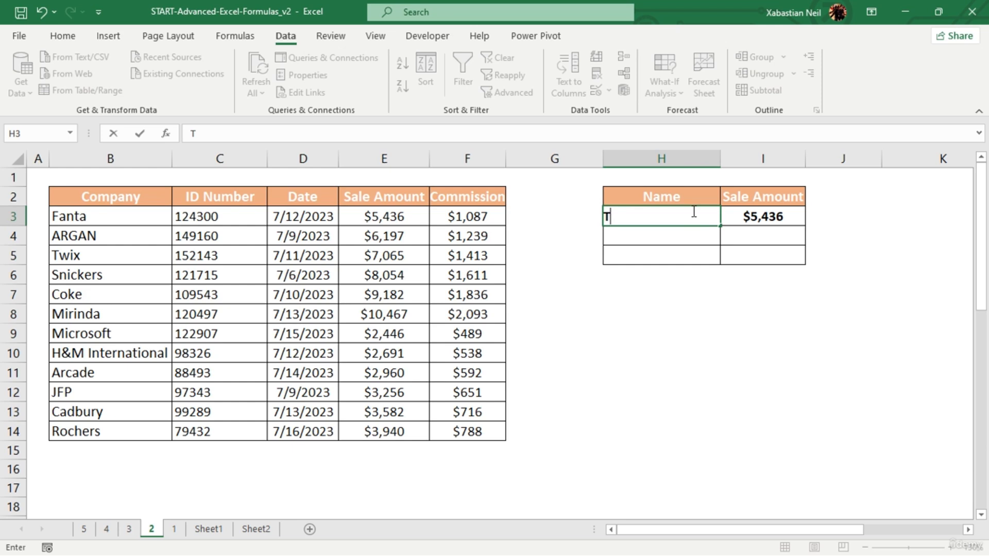
{"action": "type", "text": "WiX"}
{"action": "key", "text": "Return"}
{"action": "type", "text": "'"}
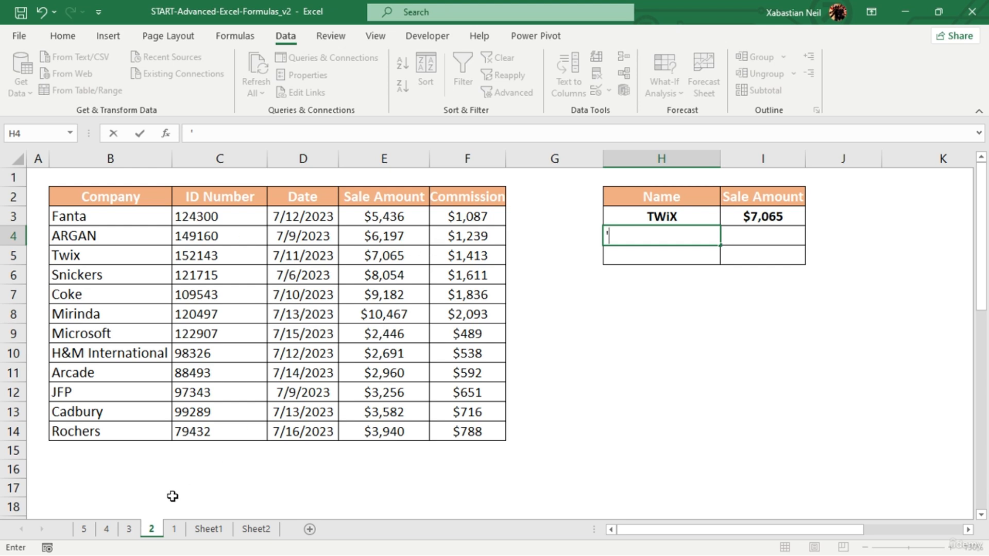
- On sheet 1, start a FILTER formula in G3 with the employee table B3:E9 as the array
{"action": "left_click", "coordinate": [174, 529]}
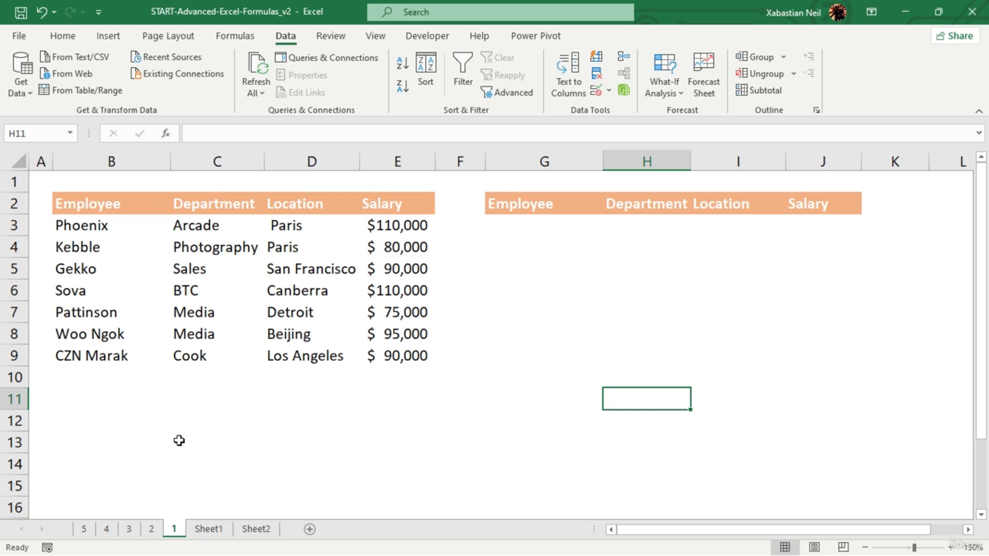
{"action": "double_click", "coordinate": [533, 228]}
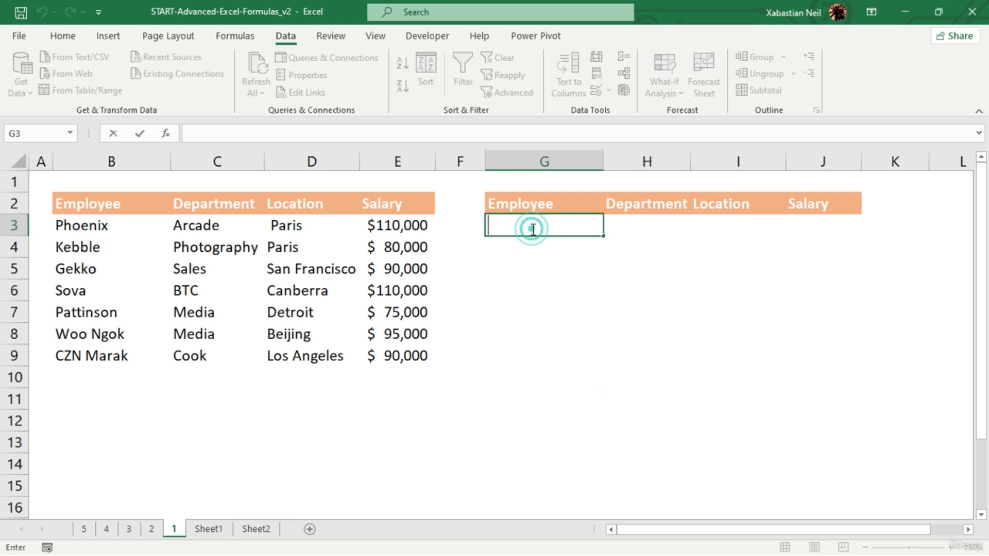
{"action": "type", "text": "=f"}
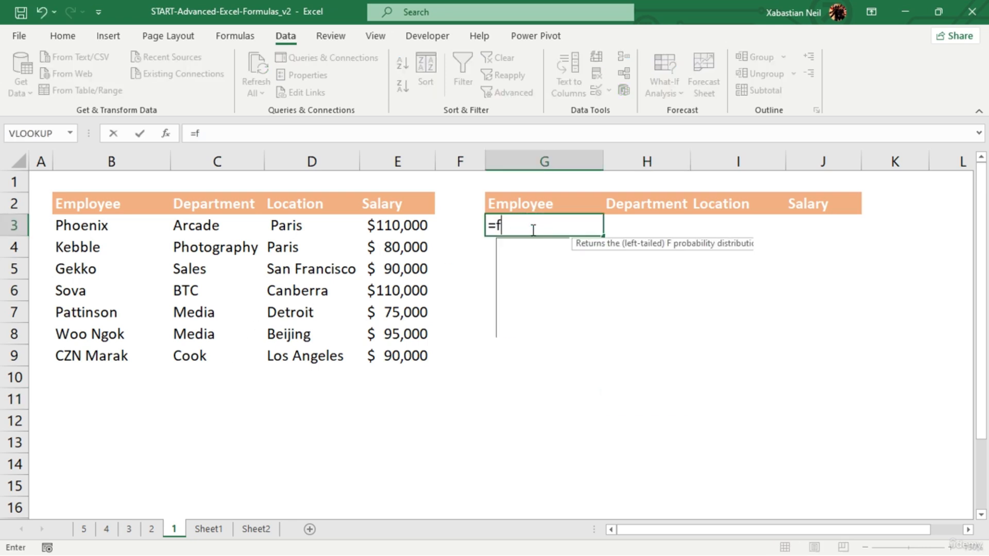
{"action": "type", "text": "i;l"}
{"action": "key", "text": "BackSpace"}
{"action": "key", "text": "BackSpace"}
{"action": "type", "text": "l"}
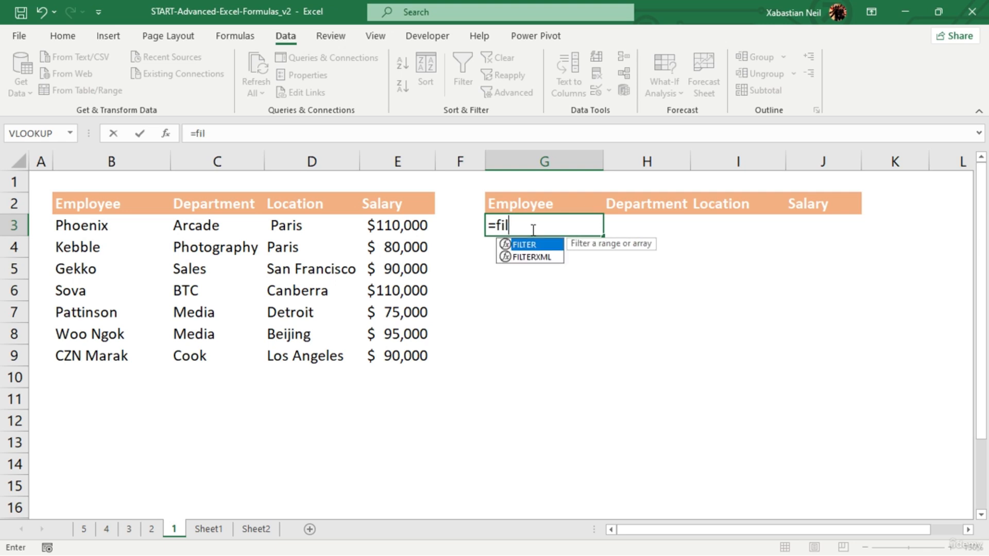
{"action": "type", "text": "y"}
{"action": "key", "text": "BackSpace"}
{"action": "key", "text": "Tab"}
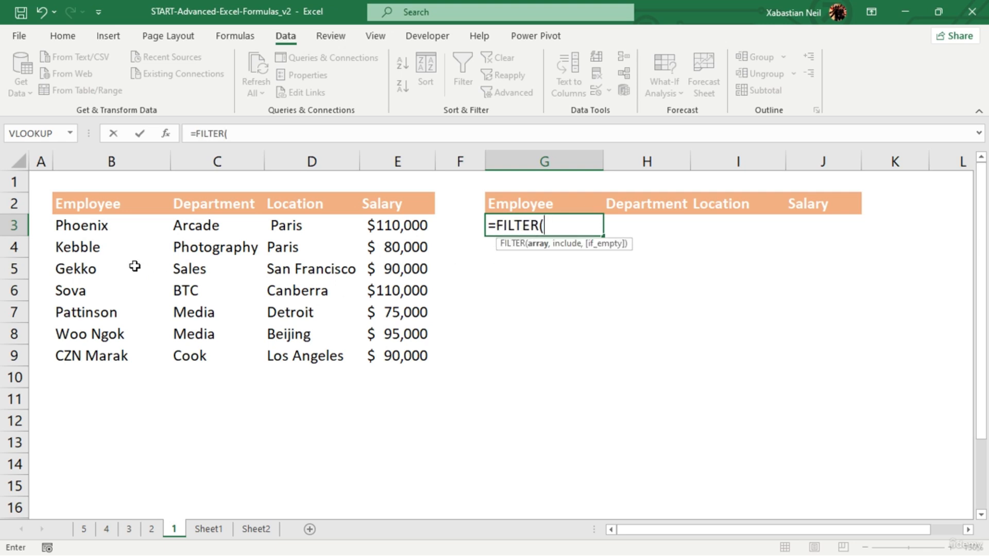
{"action": "left_click_drag", "start_coordinate": [82, 225], "coordinate": [389, 355]}
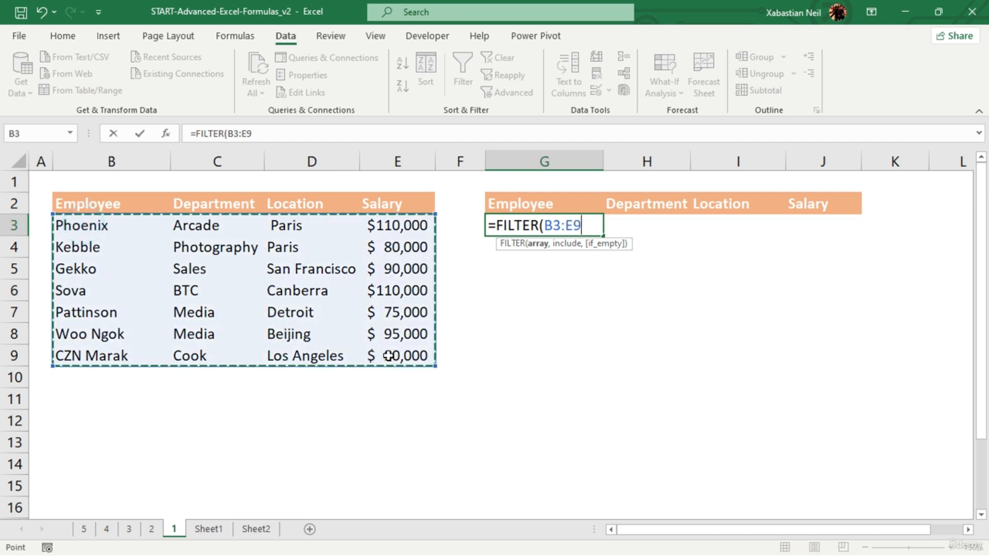
{"action": "type", "text": ","}
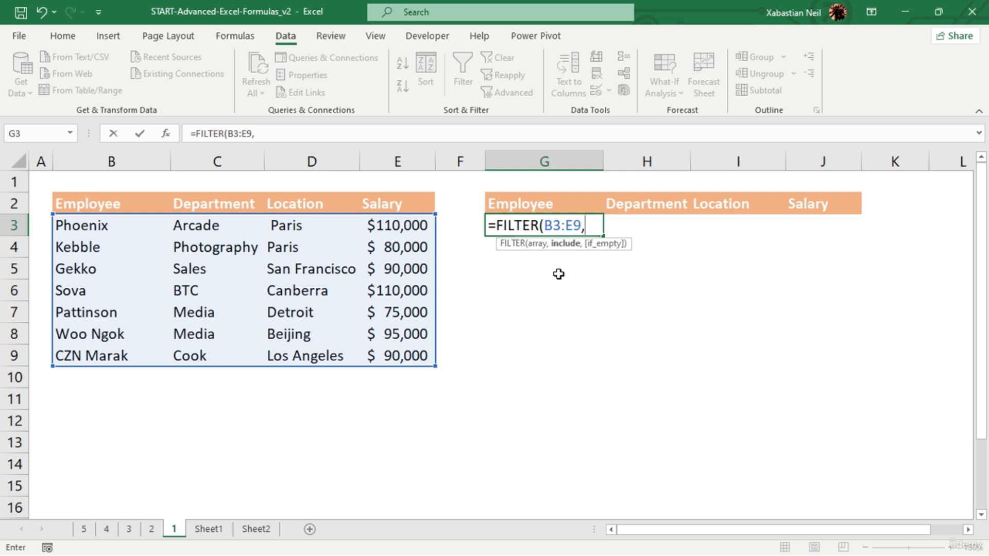
- Use the departments C3:C9 as the range for the FILTER formula's include argument
{"action": "left_click", "coordinate": [196, 226]}
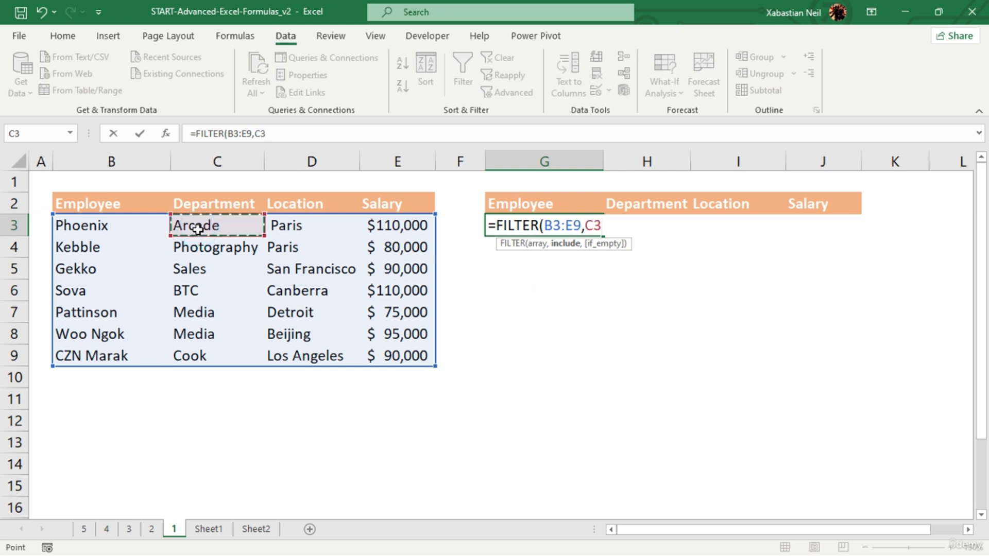
{"action": "left_click_drag", "start_coordinate": [254, 231], "coordinate": [262, 362]}
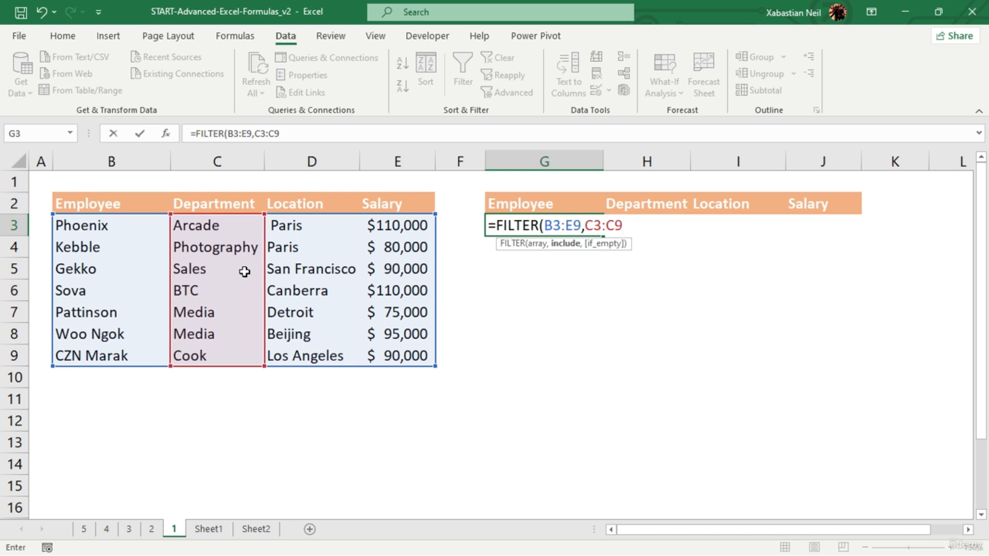
{"action": "type", "text": ","}
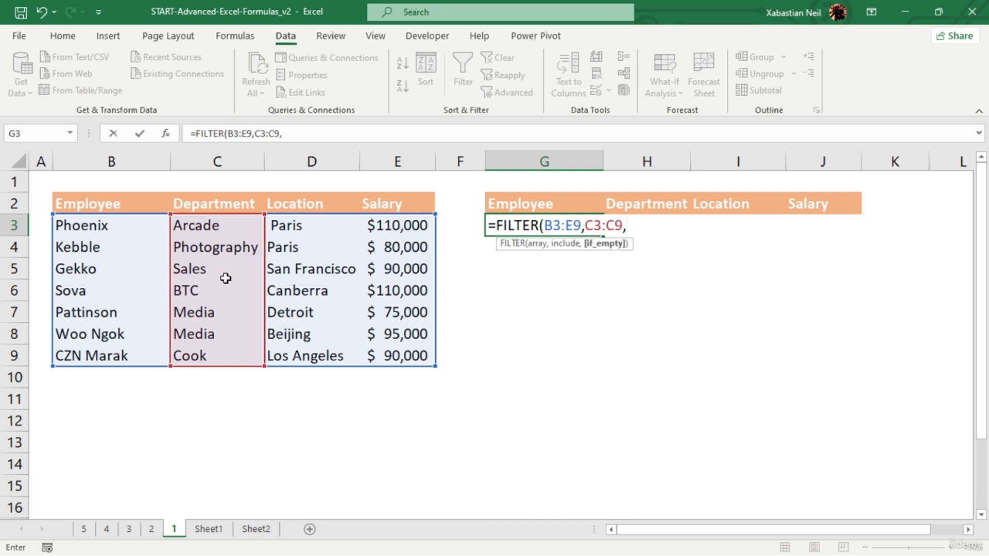
{"action": "type", "text": "="}
{"action": "key", "text": "BackSpace"}
{"action": "key", "text": "BackSpace"}
{"action": "key", "text": "BackSpace"}
{"action": "key", "text": "BackSpace"}
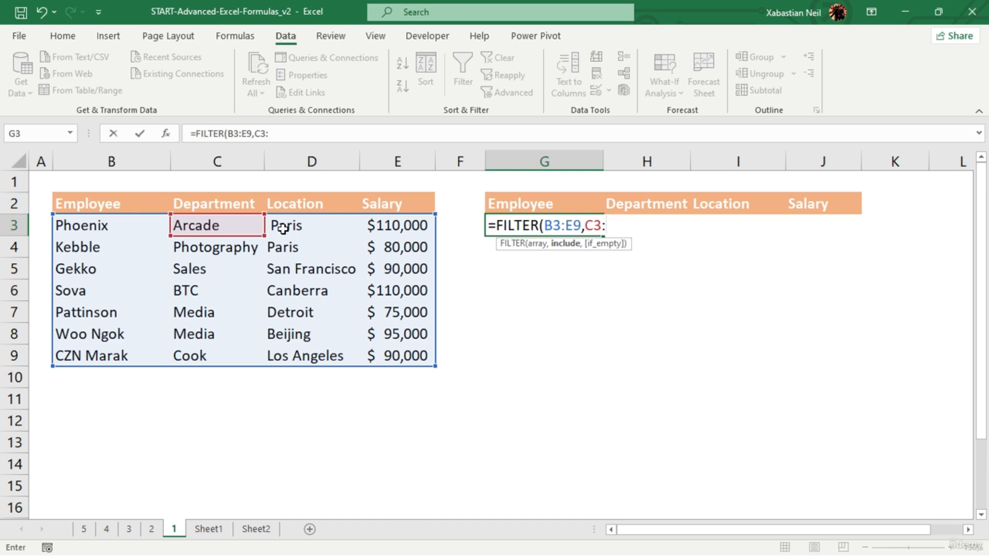
{"action": "left_click_drag", "start_coordinate": [263, 236], "coordinate": [246, 358]}
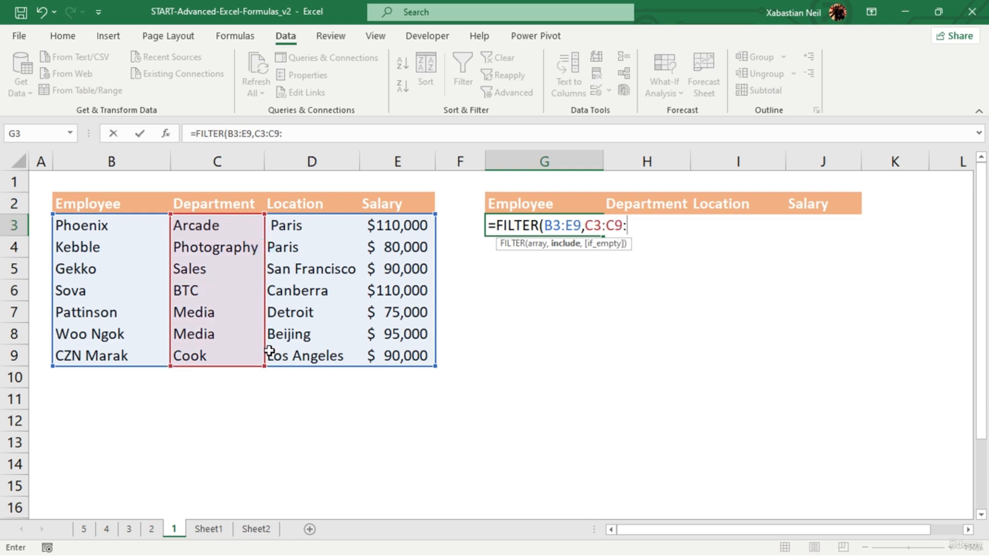
- Turn the department range into a parenthesised condition that requires C3:C9 to equal "Arcade"
{"action": "left_click", "coordinate": [590, 228]}
{"action": "type", "text": "("}
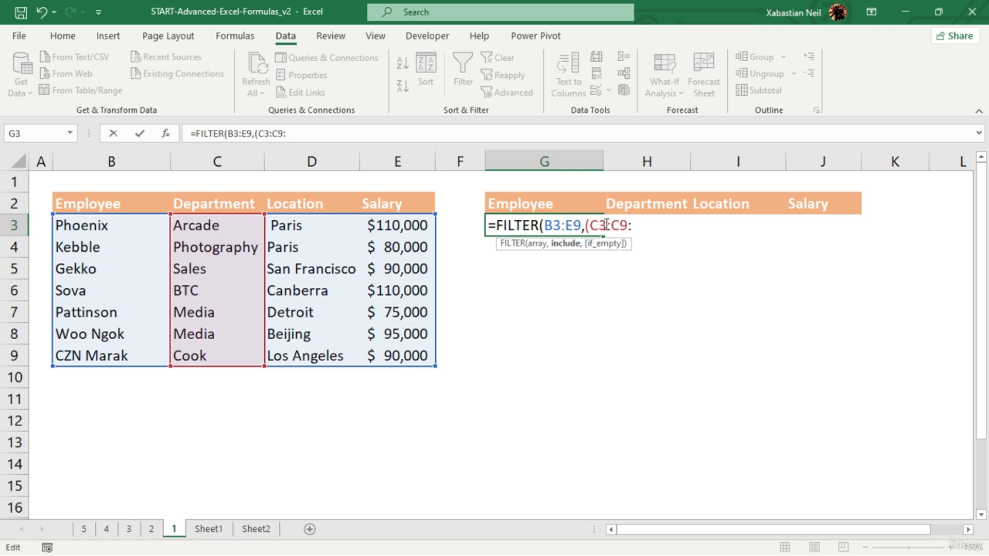
{"action": "left_click", "coordinate": [656, 225]}
{"action": "type", "text": "=\"Arcade"}
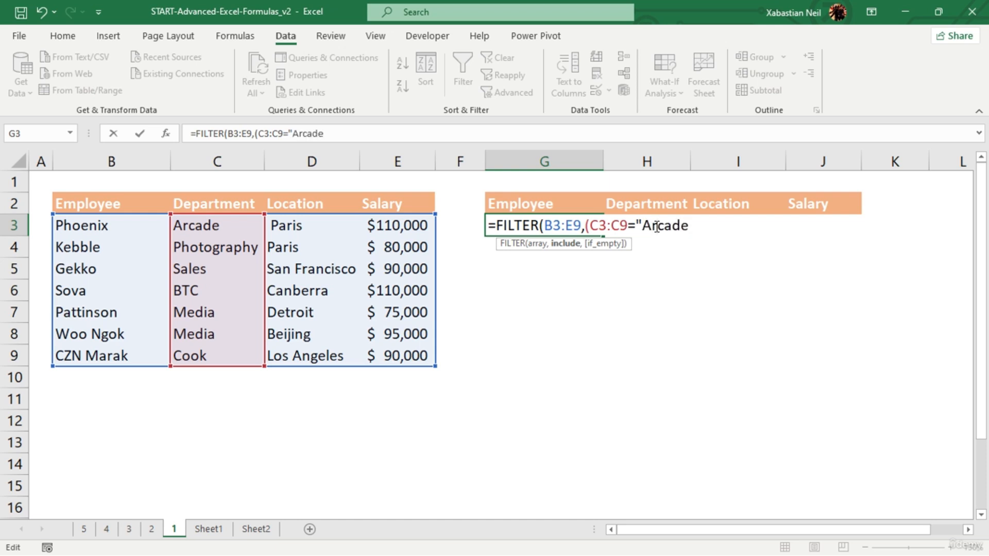
{"action": "type", "text": "\")*("}
- Multiply by a second condition (D3:D9="Paris") and complete the FILTER formula, accepting the suggested parenthesis correction
{"action": "left_click_drag", "start_coordinate": [283, 225], "coordinate": [317, 356]}
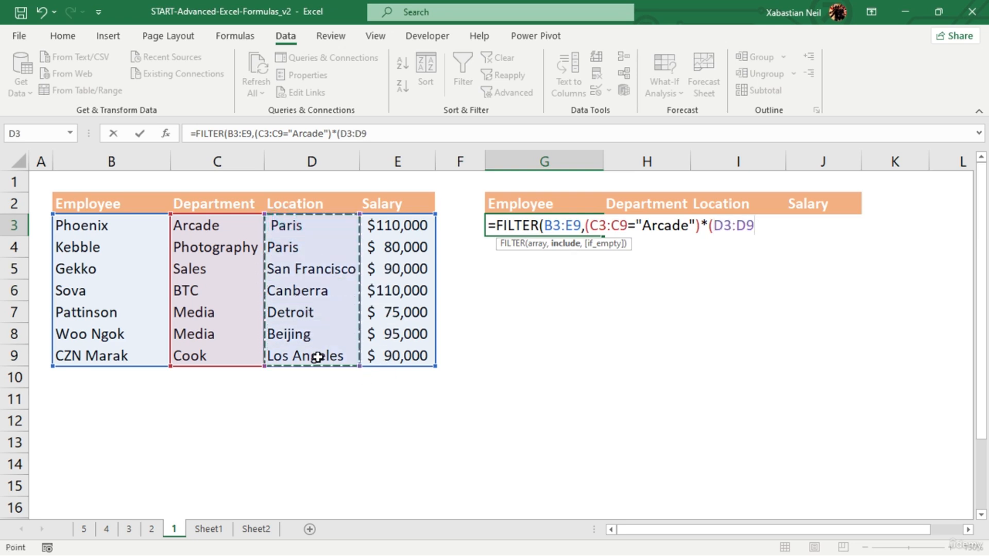
{"action": "type", "text": "="}
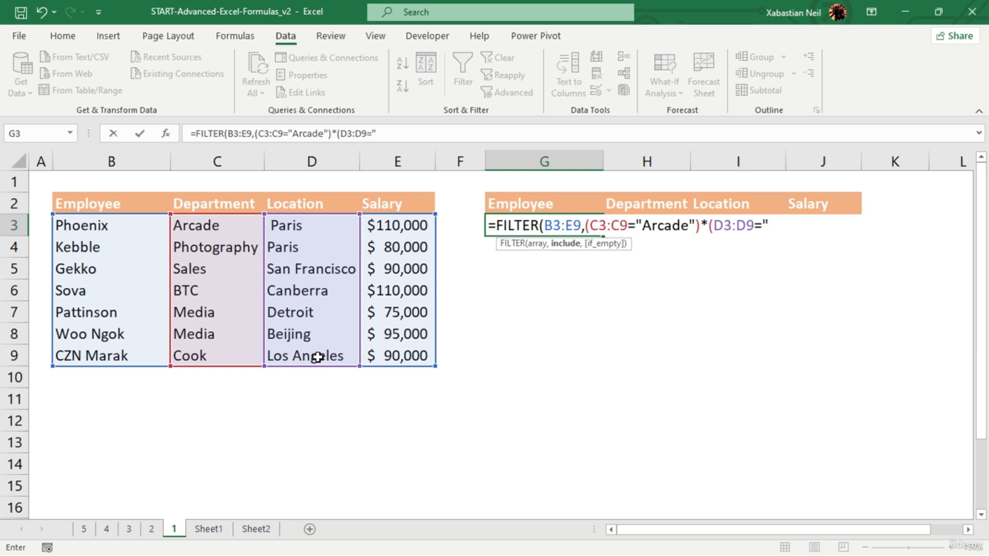
{"action": "type", "text": "\"Paris"}
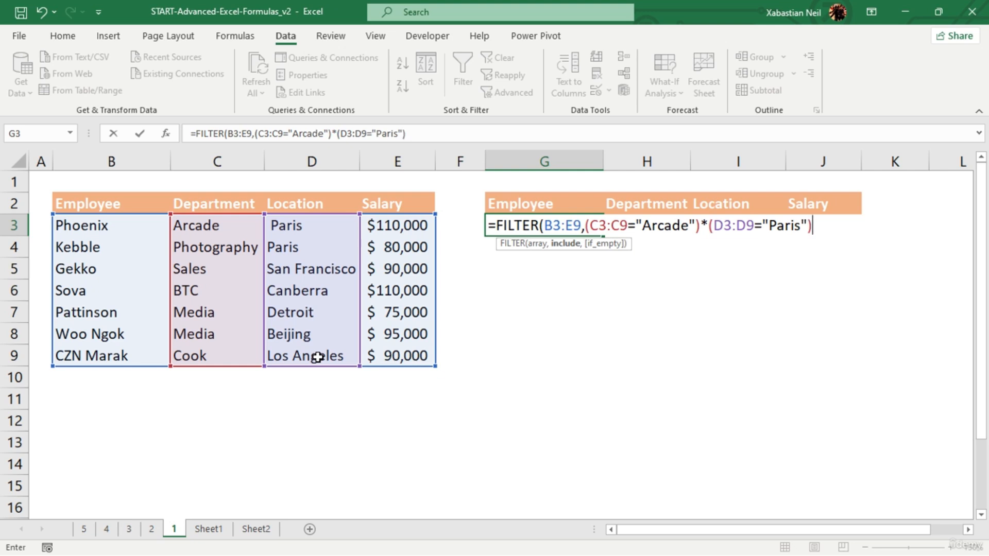
{"action": "key", "text": "Return"}
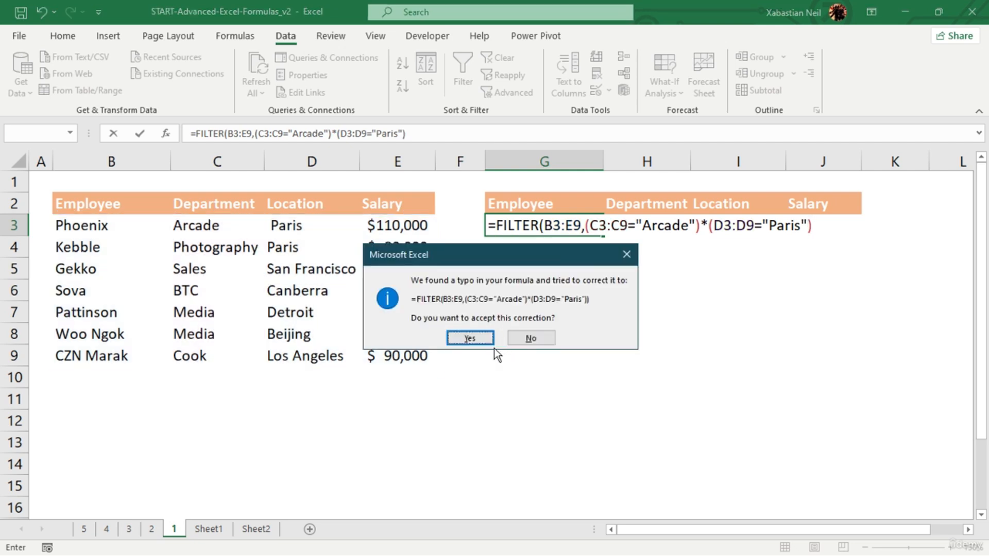
{"action": "left_click", "coordinate": [484, 338]}
- Remove the final closing parenthesis from the FILTER formula in G3, re-enter it and accept the suggested correction
{"action": "left_click", "coordinate": [507, 226]}
{"action": "double_click", "coordinate": [562, 226]}
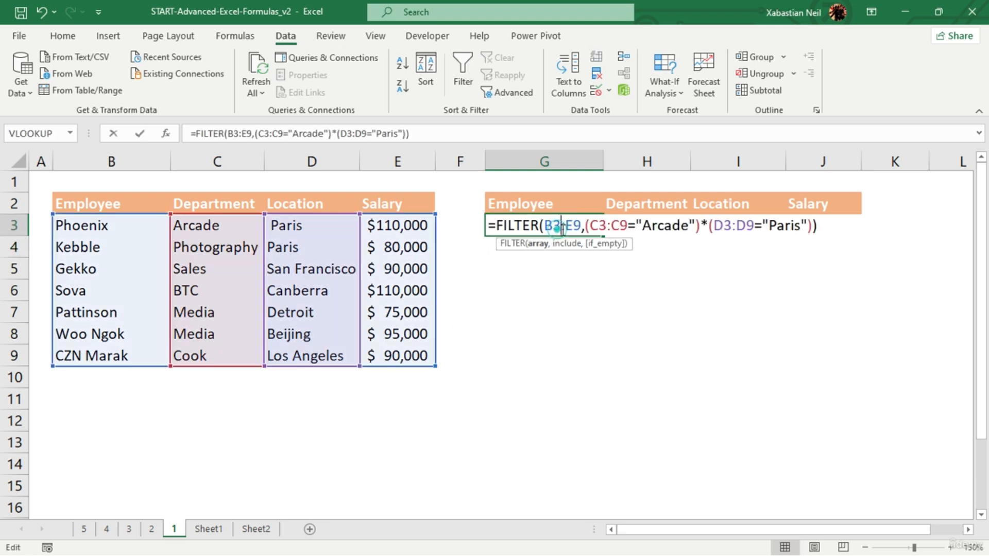
{"action": "left_click", "coordinate": [847, 227]}
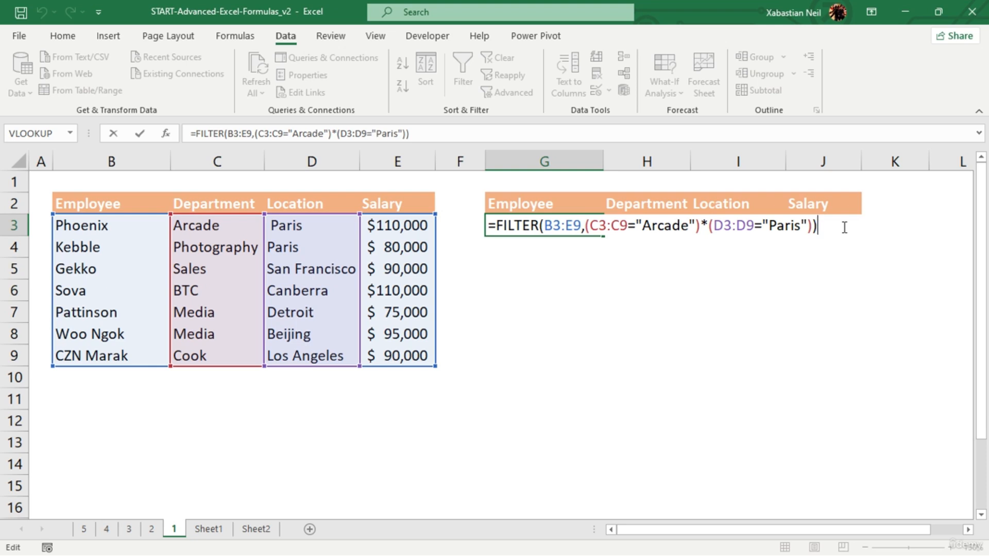
{"action": "key", "text": "BackSpace"}
{"action": "key", "text": "Return"}
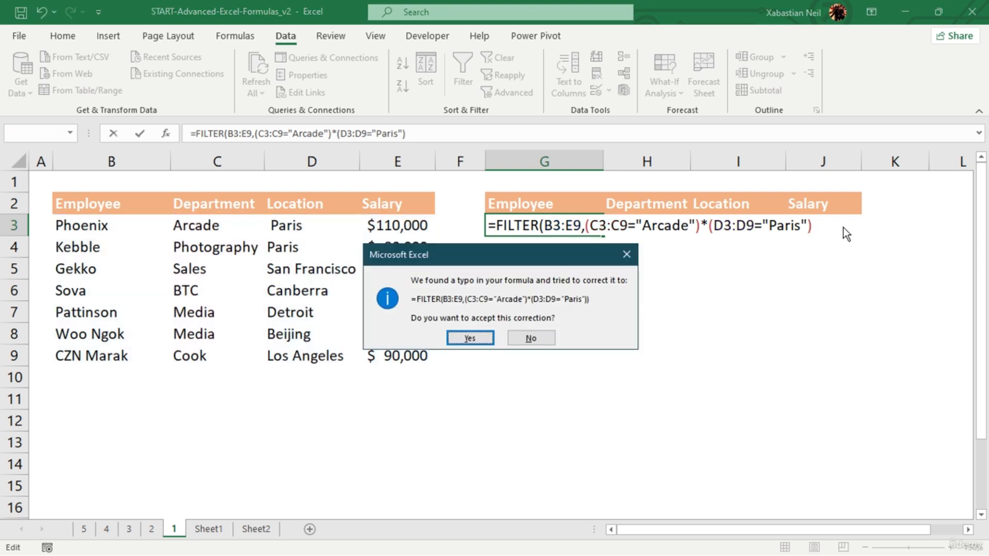
{"action": "left_click", "coordinate": [470, 337]}
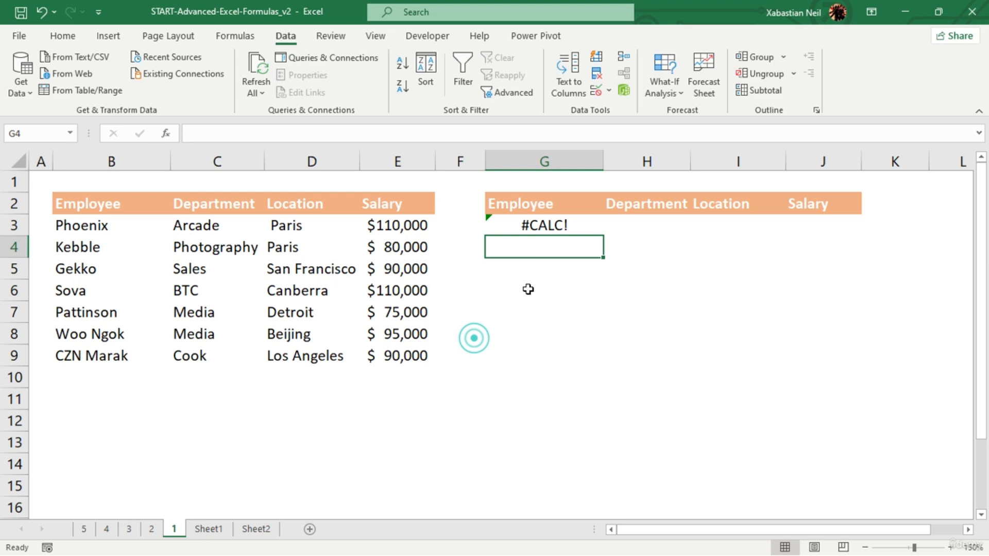
- Review the FILTER formula in G3 and re-enter it
{"action": "left_click", "coordinate": [563, 223]}
{"action": "double_click", "coordinate": [565, 225]}
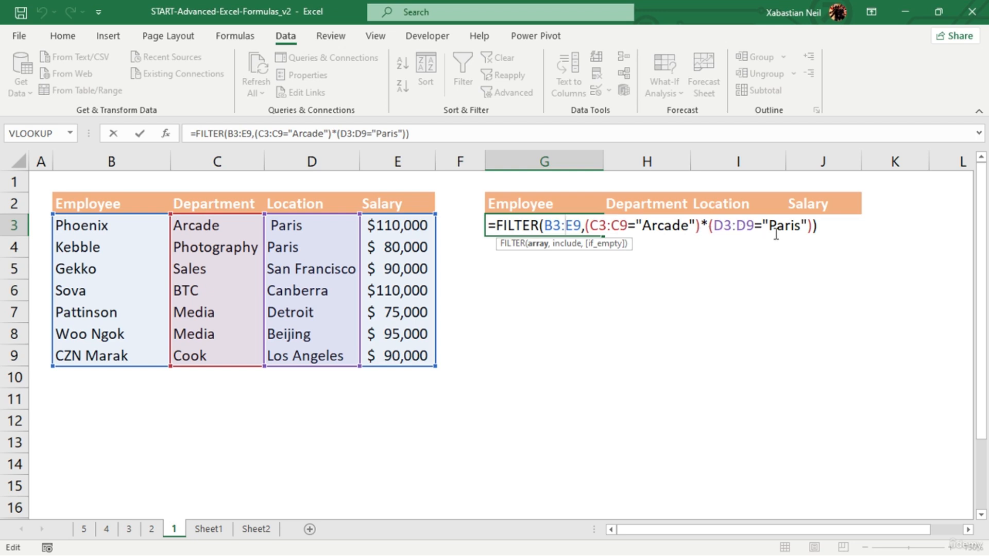
{"action": "left_click", "coordinate": [853, 230]}
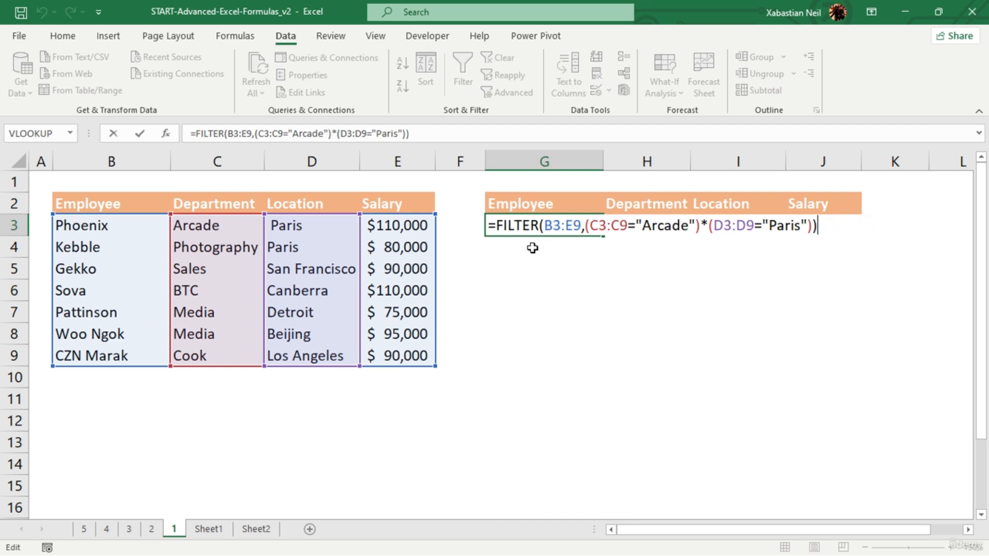
{"action": "key", "text": "Return"}
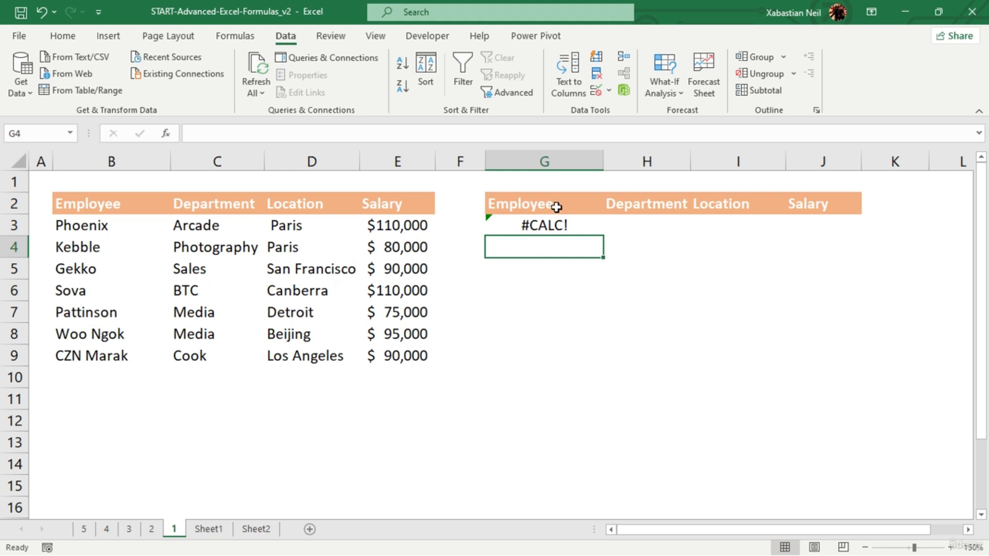
- Make the department range in G3's FILTER formula absolute as $C$3:$C$9
{"action": "left_click", "coordinate": [557, 231]}
{"action": "double_click", "coordinate": [557, 231]}
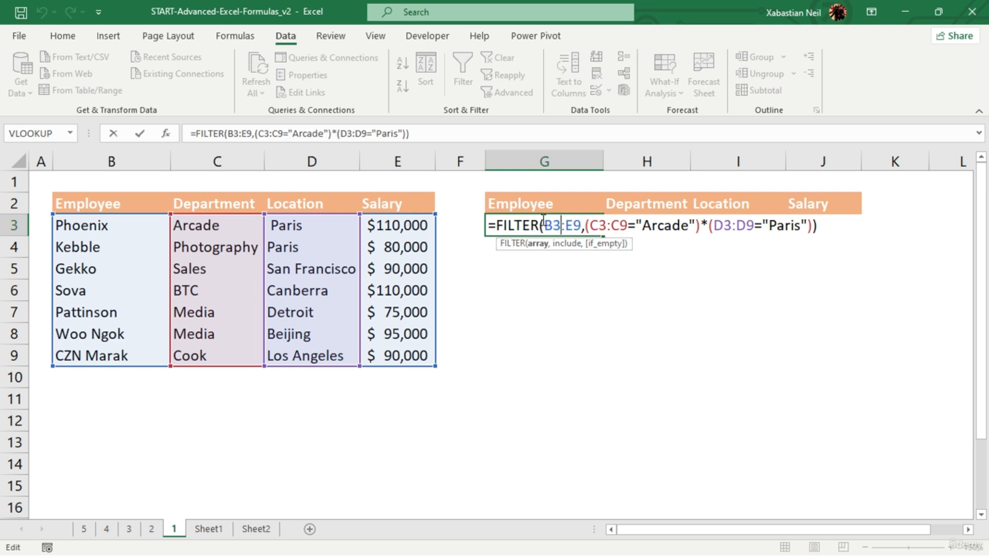
{"action": "left_click", "coordinate": [547, 222]}
{"action": "left_click", "coordinate": [542, 222]}
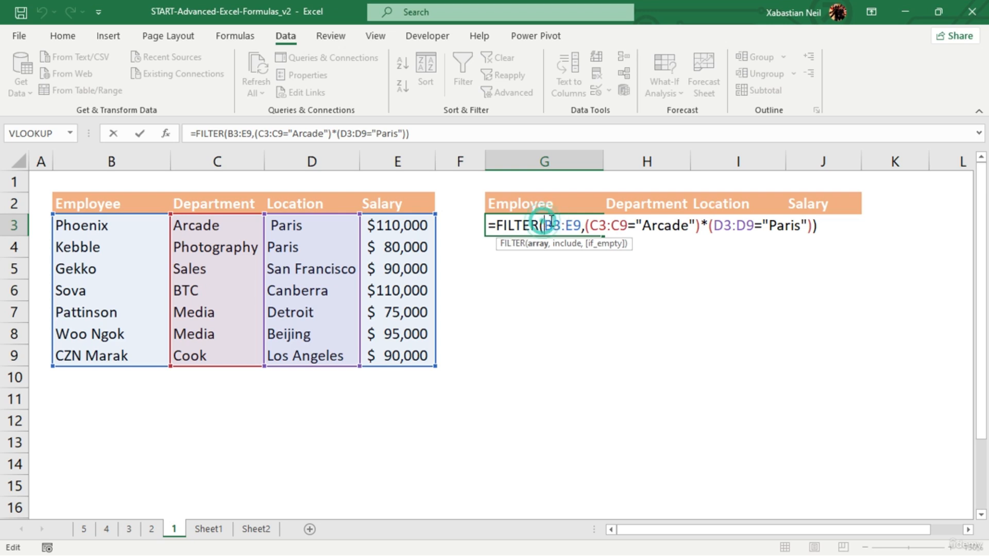
{"action": "left_click", "coordinate": [550, 221]}
{"action": "left_click", "coordinate": [620, 227]}
{"action": "key", "text": "F4"}
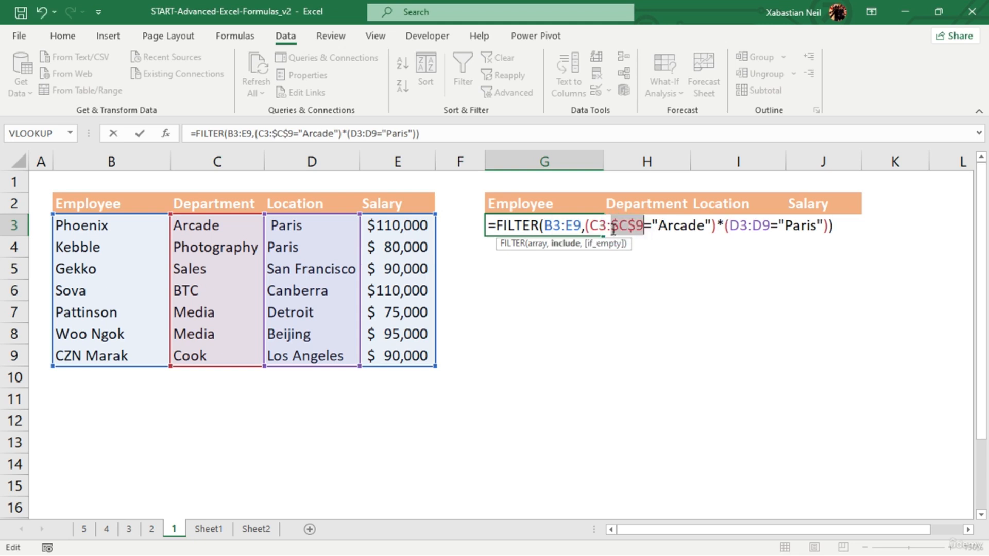
{"action": "left_click", "coordinate": [603, 225]}
{"action": "key", "text": "F4"}
- Make the array $B$3:$E$9 and the location range $D$3:$D$9 absolute in G3's FILTER formula and confirm it
{"action": "left_click", "coordinate": [553, 225]}
{"action": "key", "text": "F4"}
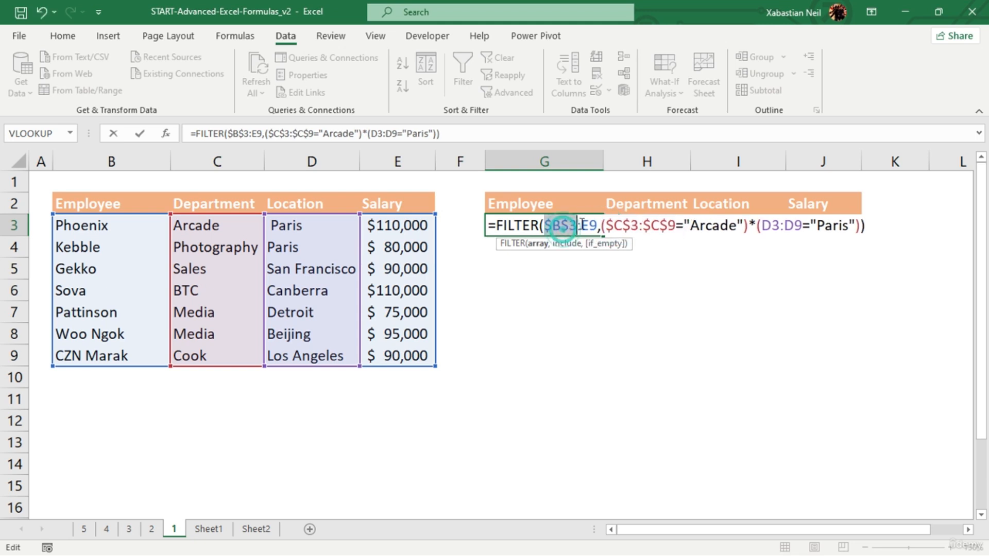
{"action": "left_click", "coordinate": [593, 225]}
{"action": "key", "text": "F4"}
{"action": "left_click", "coordinate": [791, 225]}
{"action": "key", "text": "F4"}
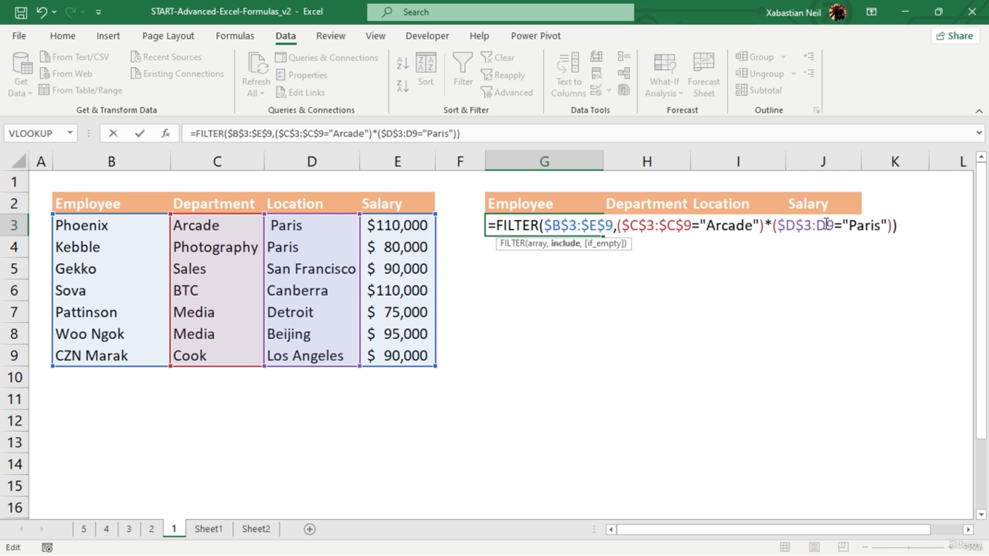
{"action": "left_click", "coordinate": [820, 226]}
{"action": "key", "text": "F4"}
{"action": "key", "text": "Return"}
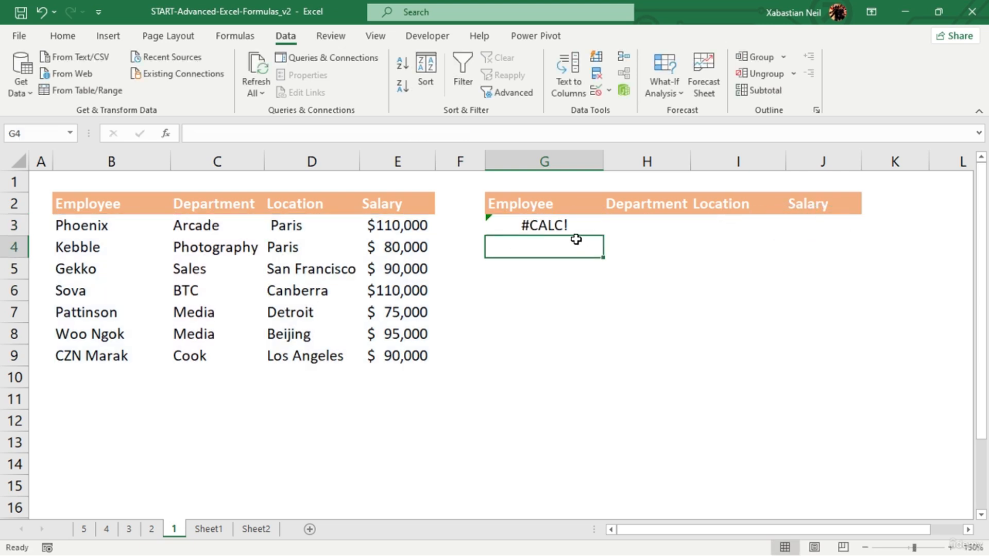
- Fill the FILTER formula from G3 across to J3
{"action": "left_click", "coordinate": [572, 221]}
{"action": "left_click_drag", "start_coordinate": [602, 236], "coordinate": [836, 223]}
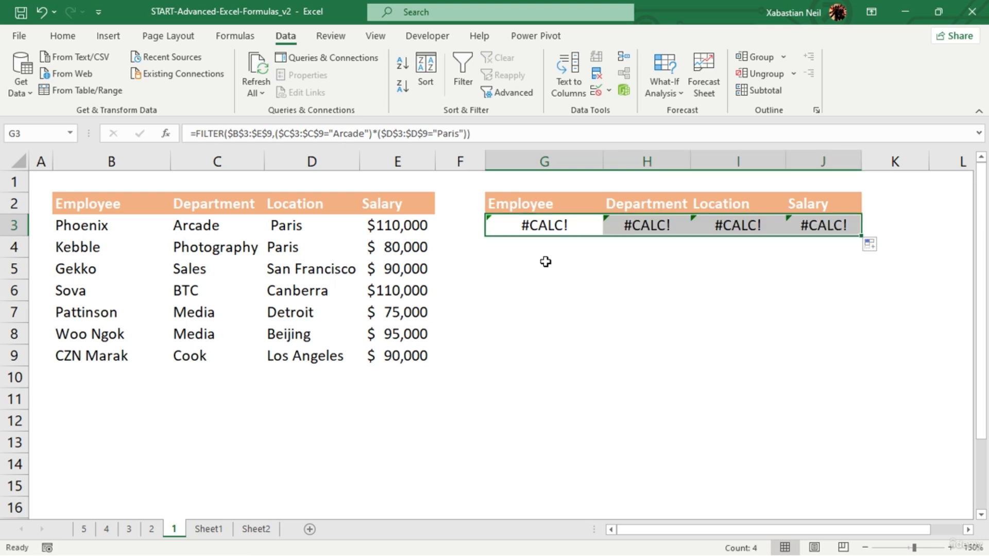
{"action": "left_click", "coordinate": [588, 264]}
- Clear the FILTER formulas from cells G3 to J3
{"action": "left_click", "coordinate": [570, 223]}
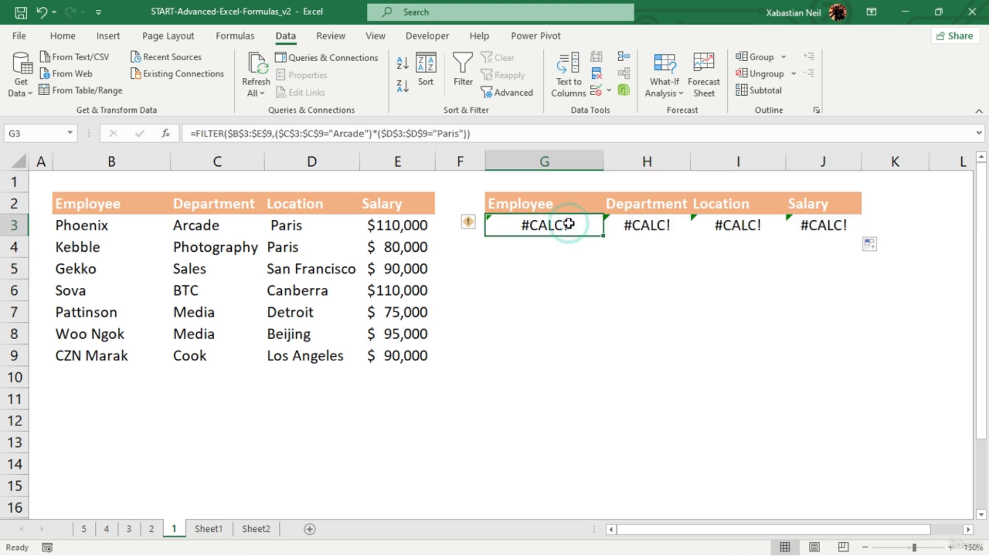
{"action": "left_click", "coordinate": [592, 225]}
{"action": "key", "text": "Delete"}
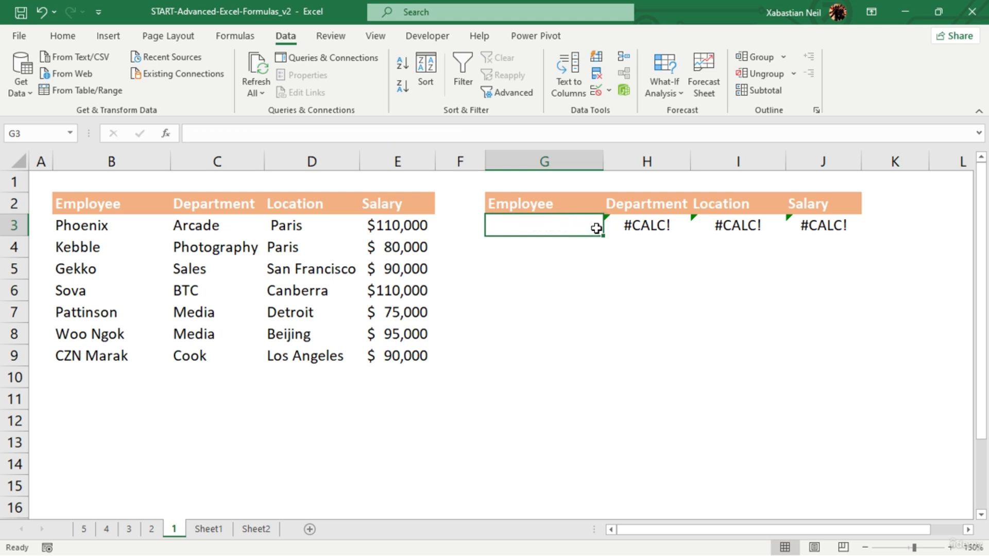
{"action": "left_click", "coordinate": [685, 225]}
{"action": "key", "text": "Delete"}
{"action": "left_click", "coordinate": [731, 227]}
{"action": "key", "text": "Delete"}
{"action": "left_click", "coordinate": [835, 225]}
{"action": "key", "text": "Delete"}
{"action": "left_click", "coordinate": [653, 224]}
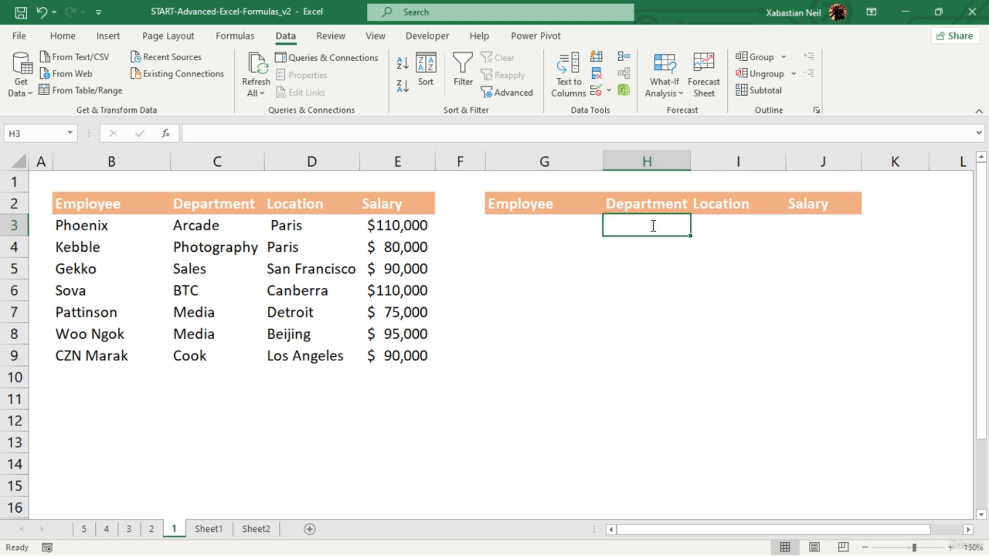
- Turn on filtering for the second table's header row, G2 to J2
{"action": "double_click", "coordinate": [523, 227]}
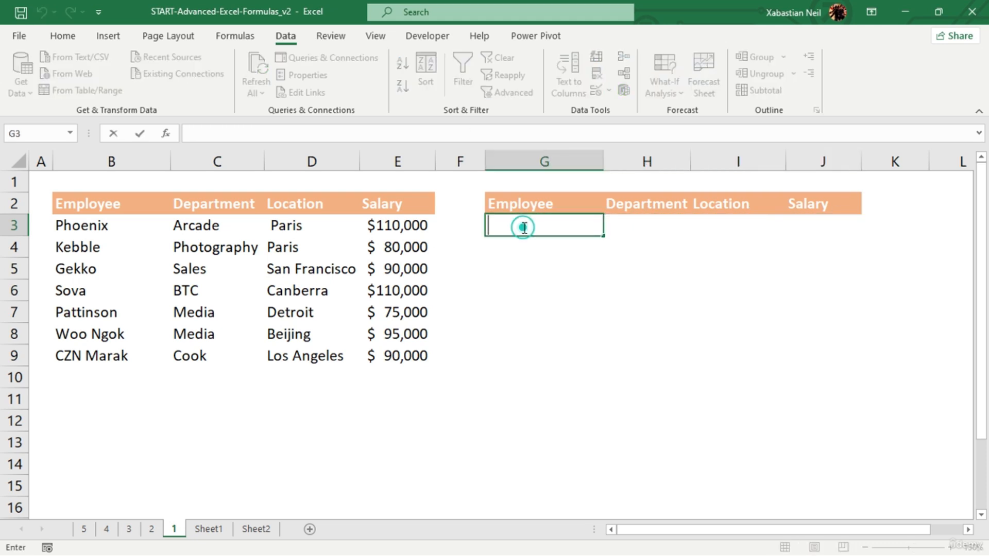
{"action": "left_click", "coordinate": [474, 198]}
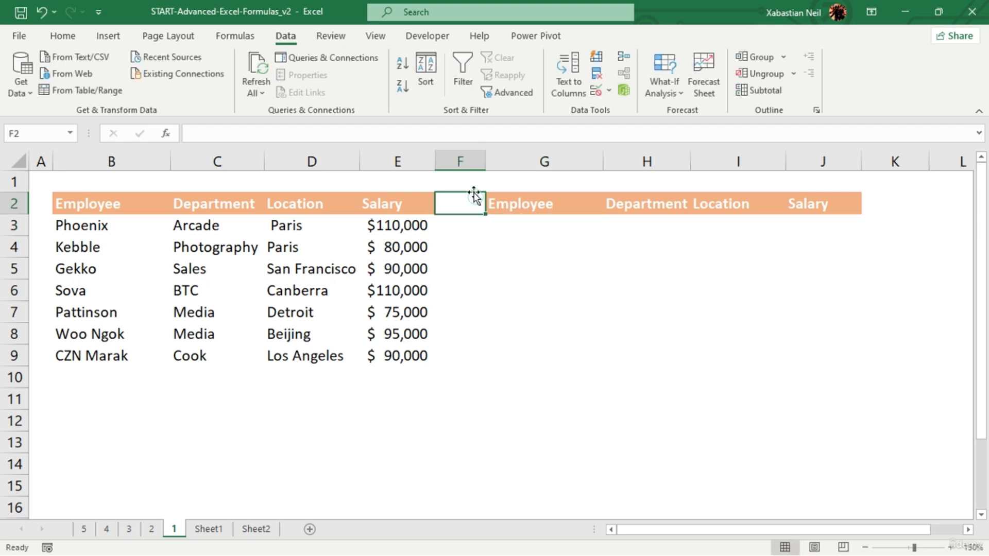
{"action": "left_click", "coordinate": [536, 226]}
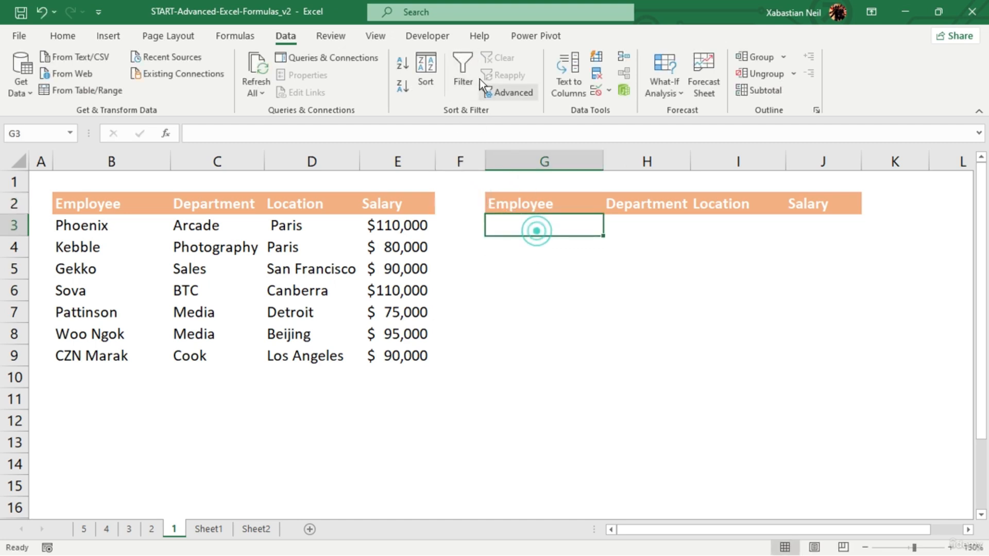
{"action": "left_click", "coordinate": [458, 56]}
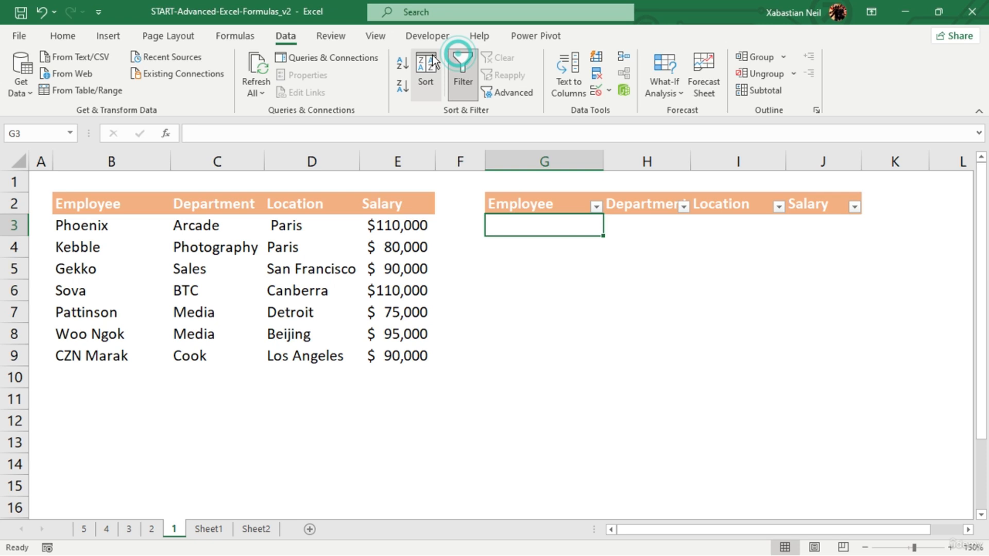
{"action": "left_click", "coordinate": [596, 207]}
{"action": "left_click", "coordinate": [668, 263]}
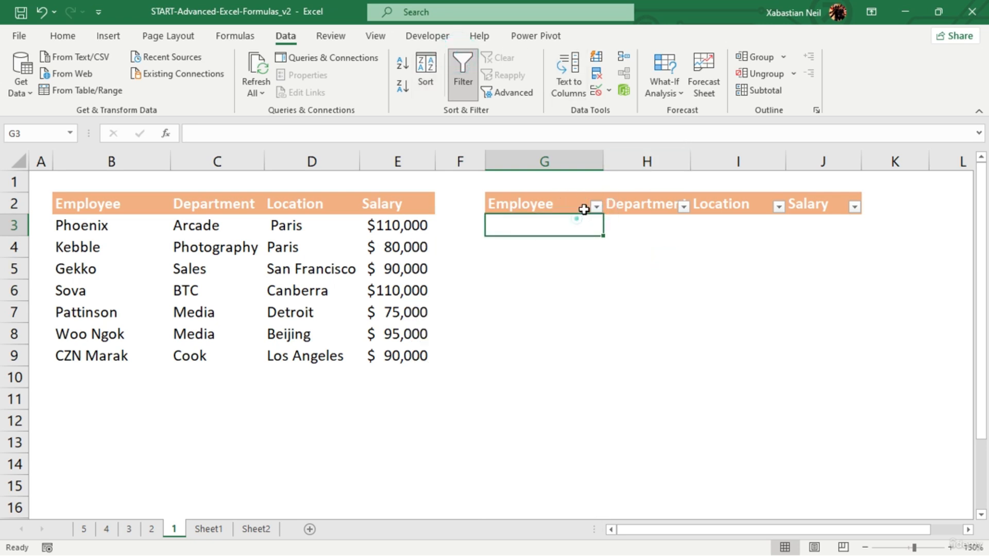
{"action": "left_click", "coordinate": [596, 207]}
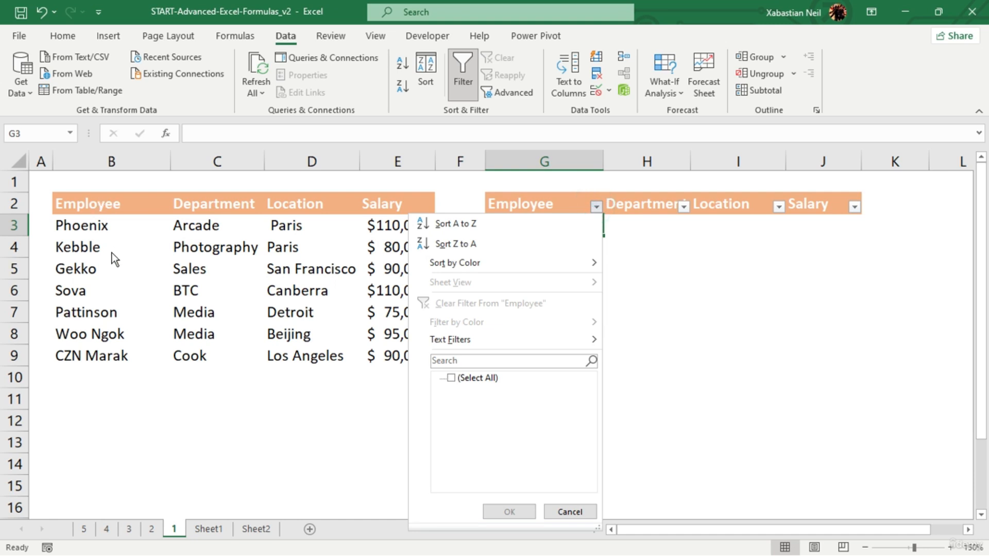
{"action": "left_click", "coordinate": [111, 222]}
{"action": "left_click", "coordinate": [574, 283]}
{"action": "left_click_drag", "start_coordinate": [82, 225], "coordinate": [82, 355]}
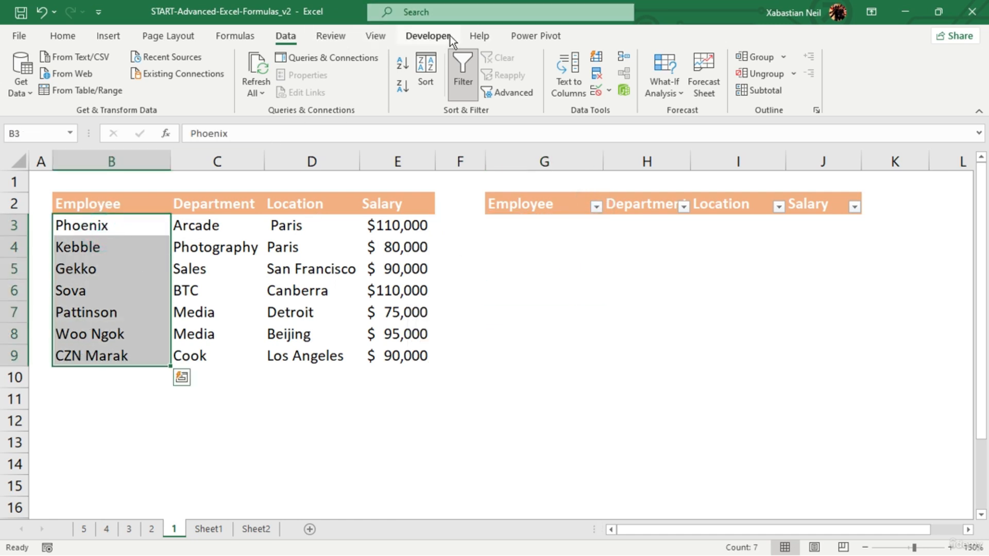
{"action": "left_click", "coordinate": [596, 91]}
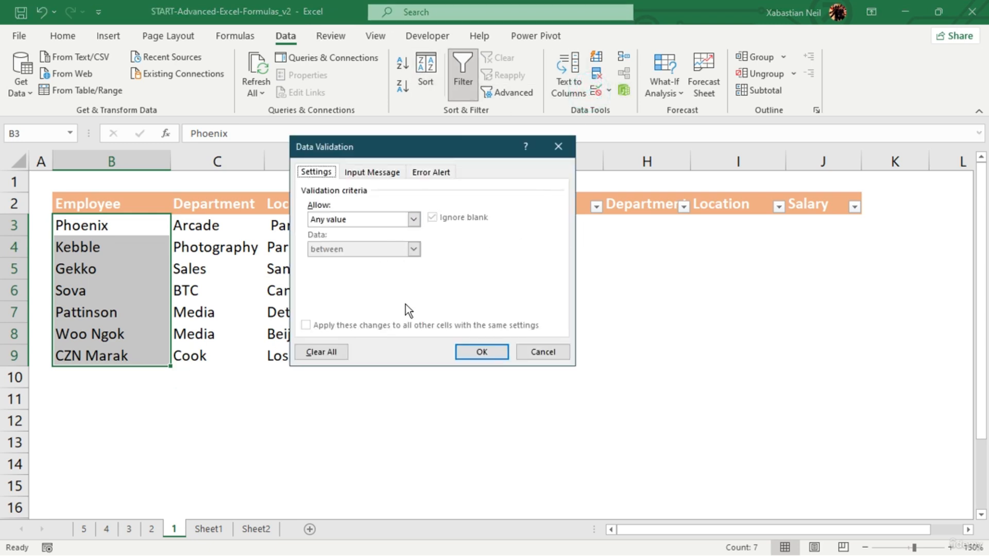
{"action": "left_click", "coordinate": [568, 150]}
- Add list data validation to G2 with source =$B$3:$B$9 and choose the second employee from its dropdown
{"action": "left_click", "coordinate": [571, 204]}
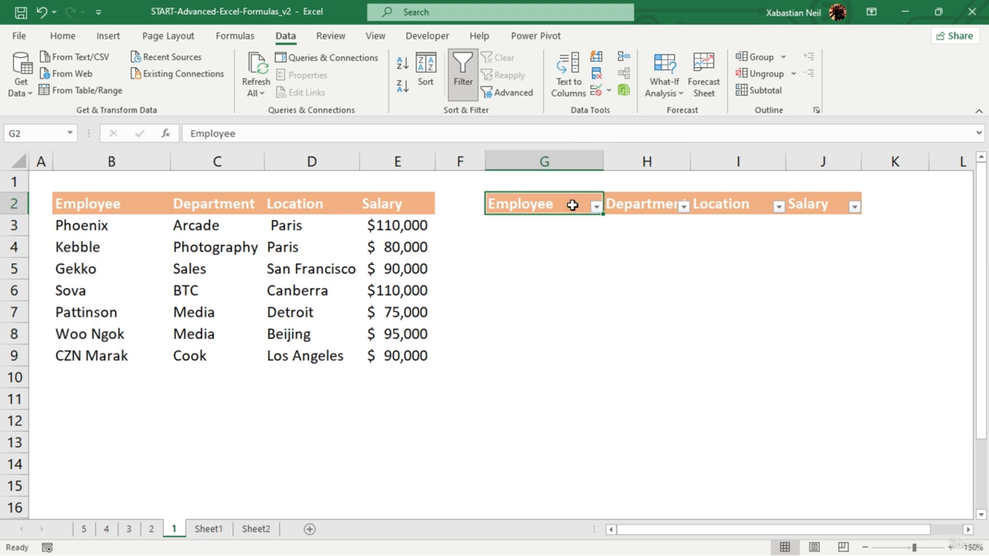
{"action": "left_click", "coordinate": [596, 92]}
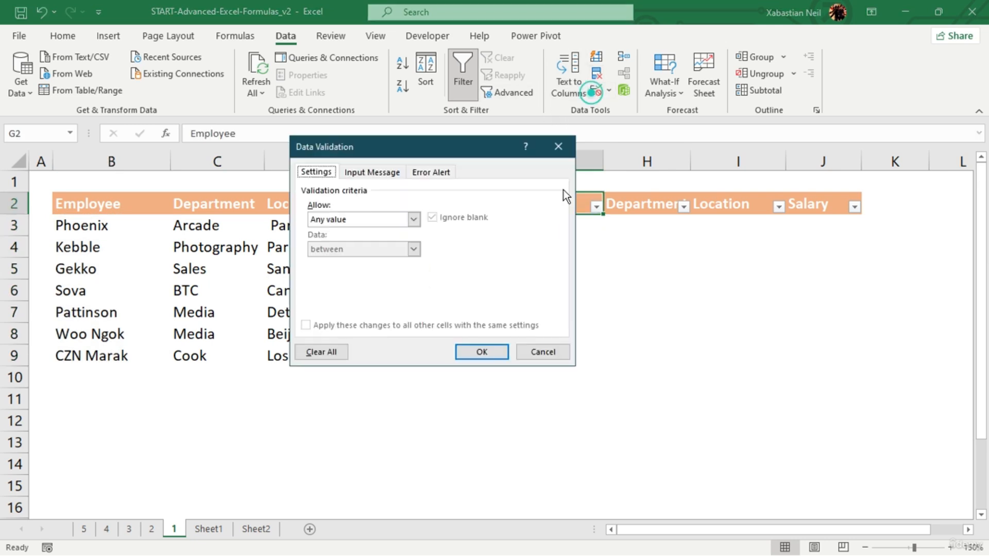
{"action": "left_click", "coordinate": [415, 220]}
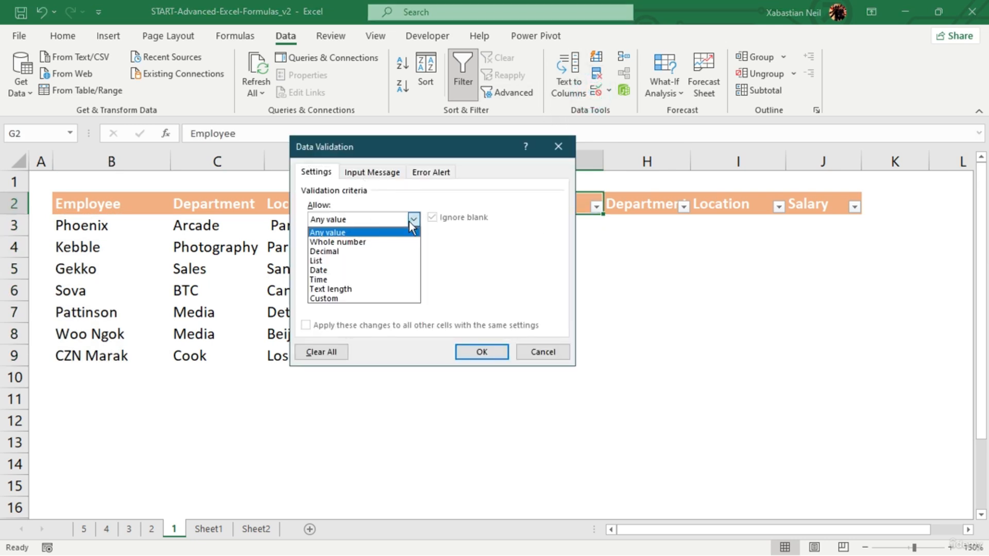
{"action": "left_click", "coordinate": [361, 267]}
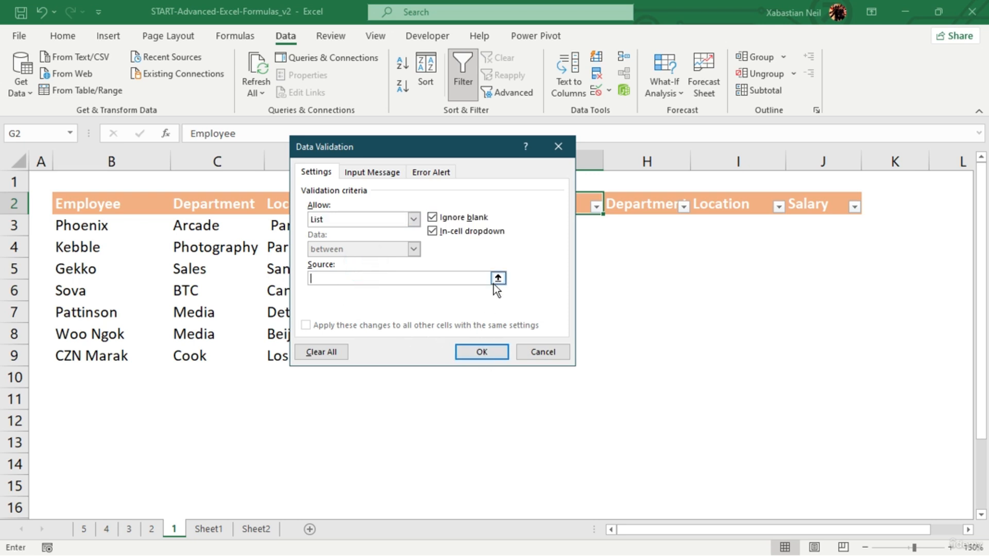
{"action": "left_click", "coordinate": [498, 278]}
{"action": "left_click_drag", "start_coordinate": [105, 217], "coordinate": [105, 361]}
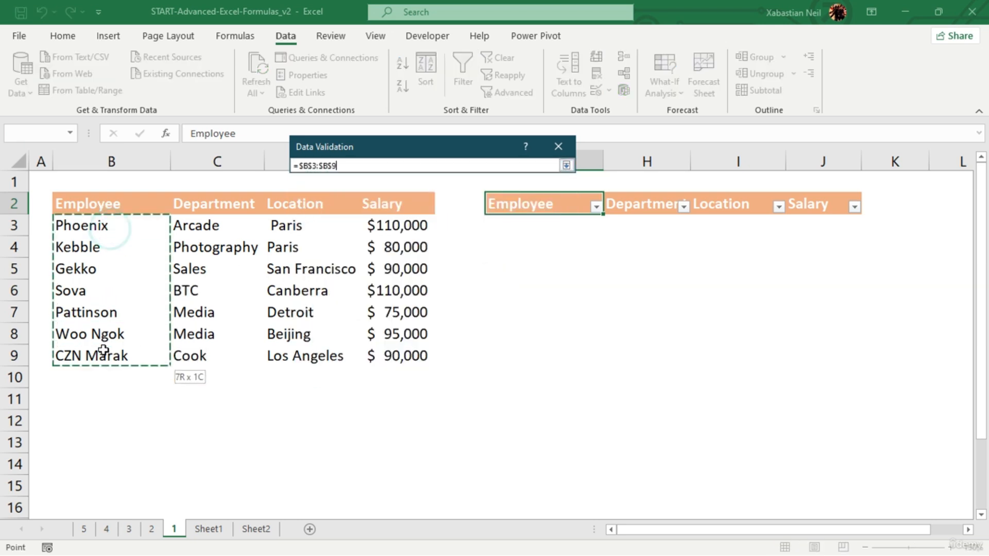
{"action": "left_click", "coordinate": [573, 164]}
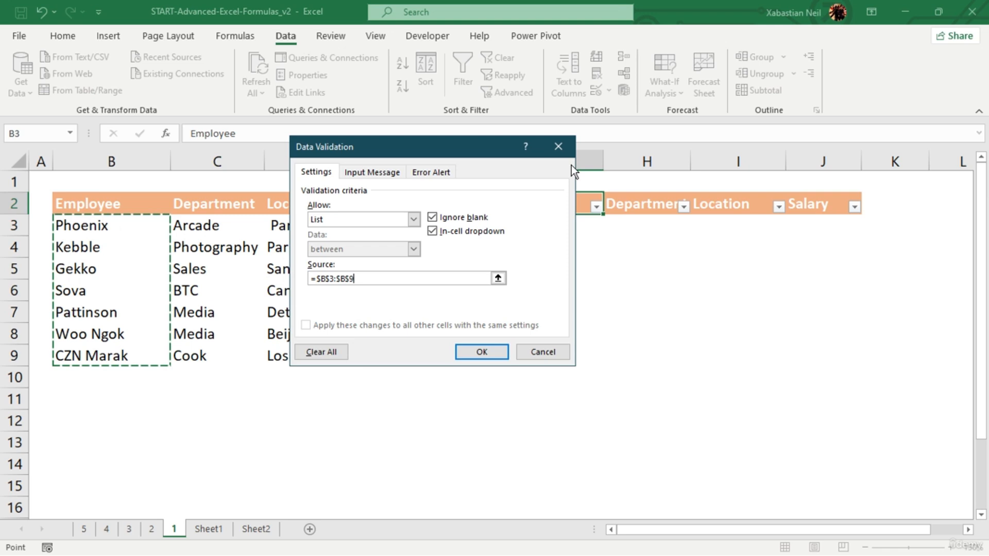
{"action": "left_click", "coordinate": [497, 350]}
{"action": "left_click", "coordinate": [608, 207]}
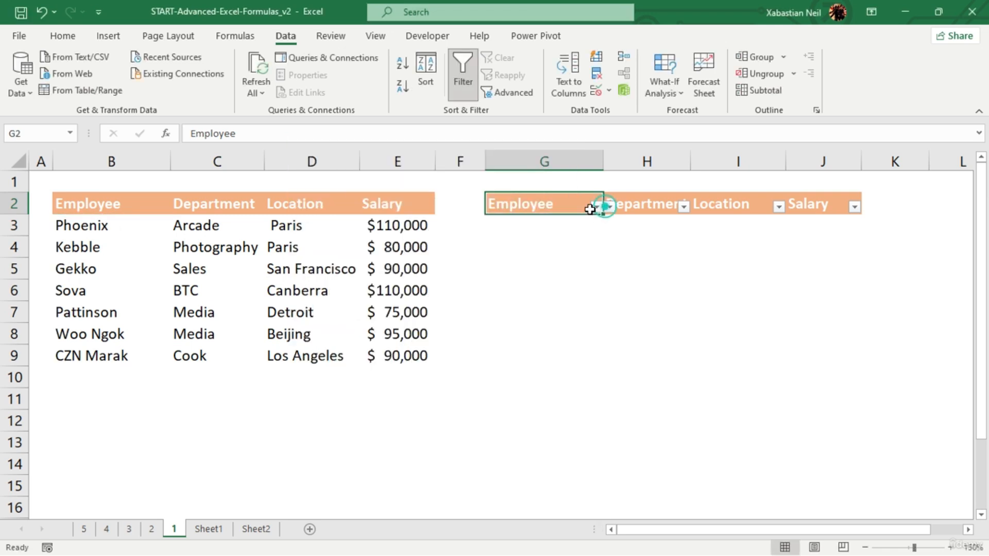
{"action": "left_click", "coordinate": [507, 237]}
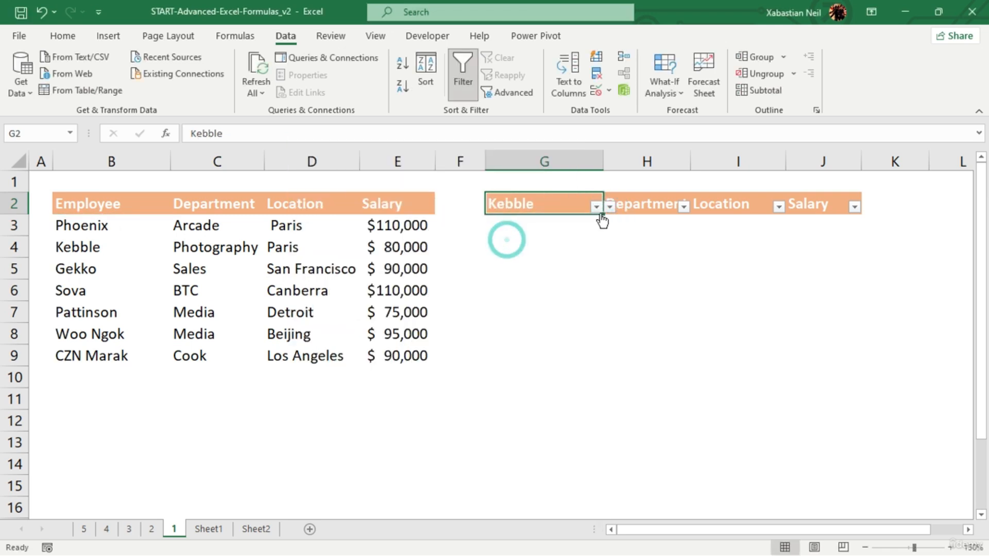
- Add list data validation to the Department header cell H2 with source =$C$3:$C$10
{"action": "left_click", "coordinate": [657, 206]}
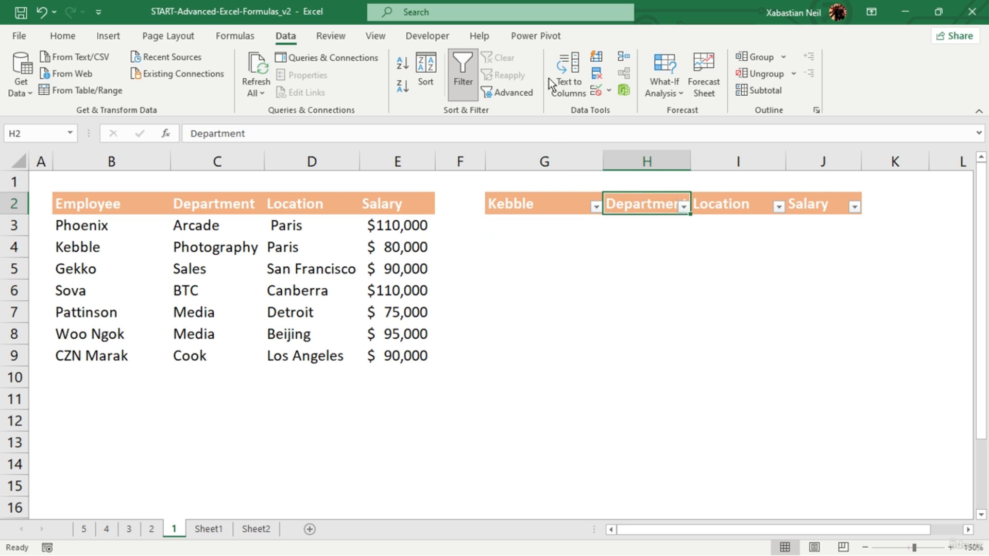
{"action": "left_click", "coordinate": [600, 89]}
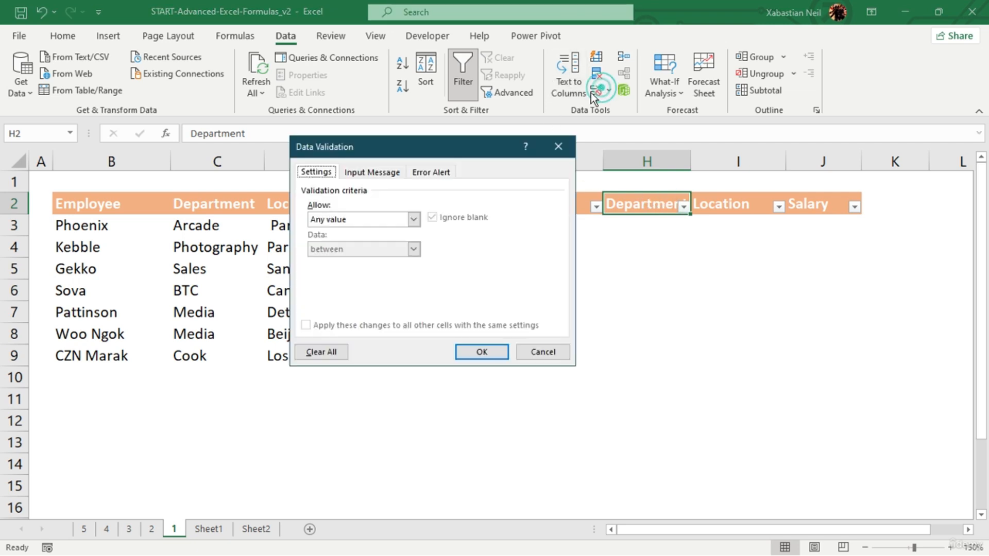
{"action": "left_click", "coordinate": [413, 219]}
{"action": "left_click", "coordinate": [361, 263]}
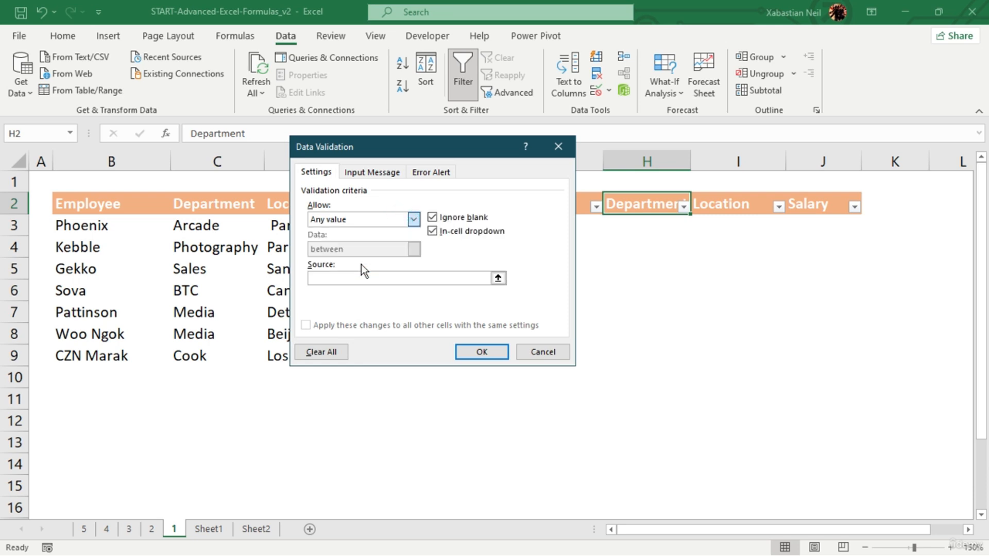
{"action": "left_click", "coordinate": [222, 223]}
{"action": "left_click", "coordinate": [498, 278]}
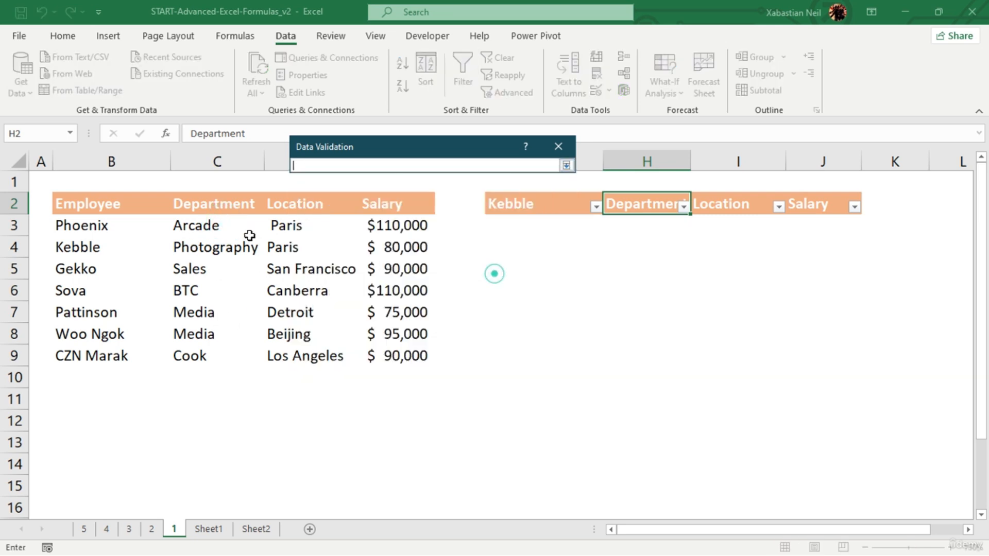
{"action": "left_click_drag", "start_coordinate": [208, 225], "coordinate": [213, 367]}
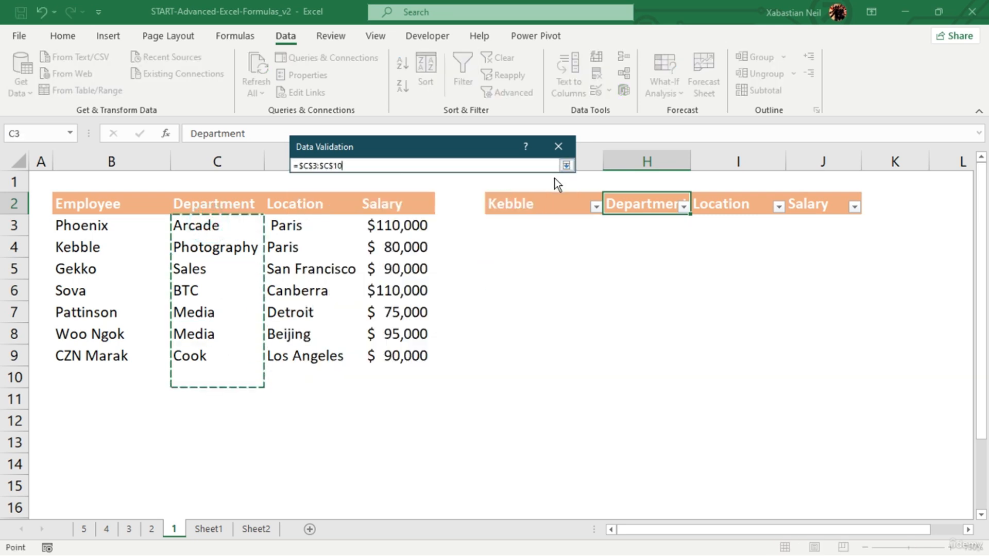
{"action": "left_click", "coordinate": [565, 166]}
{"action": "left_click", "coordinate": [468, 353]}
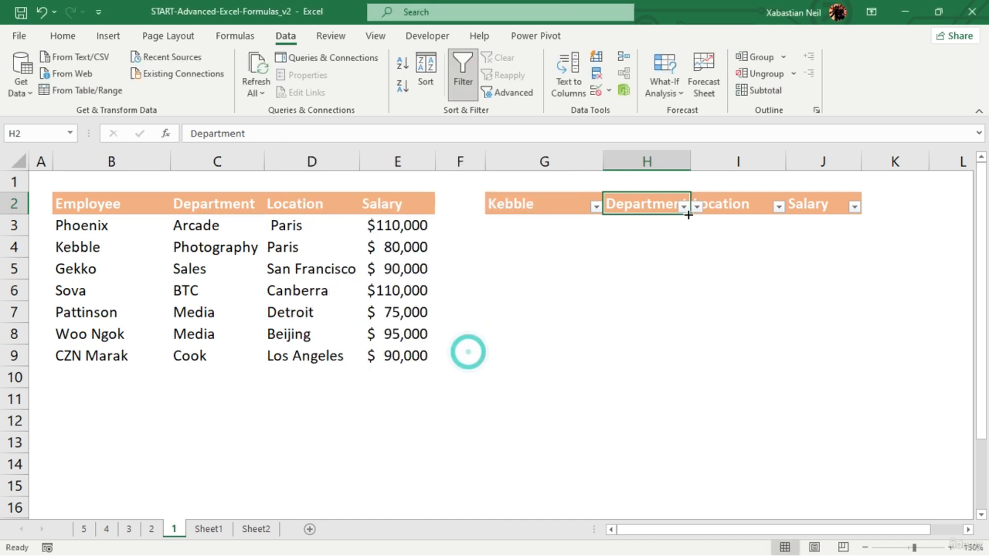
- Choose Photography from the data validation dropdown in H2
{"action": "left_click", "coordinate": [684, 207]}
{"action": "left_click", "coordinate": [695, 205]}
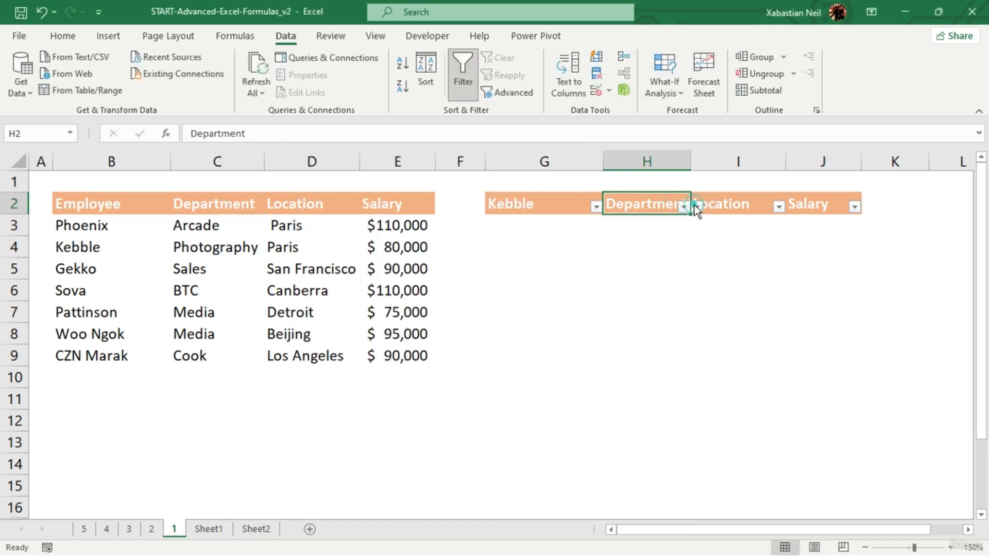
{"action": "left_click", "coordinate": [695, 205]}
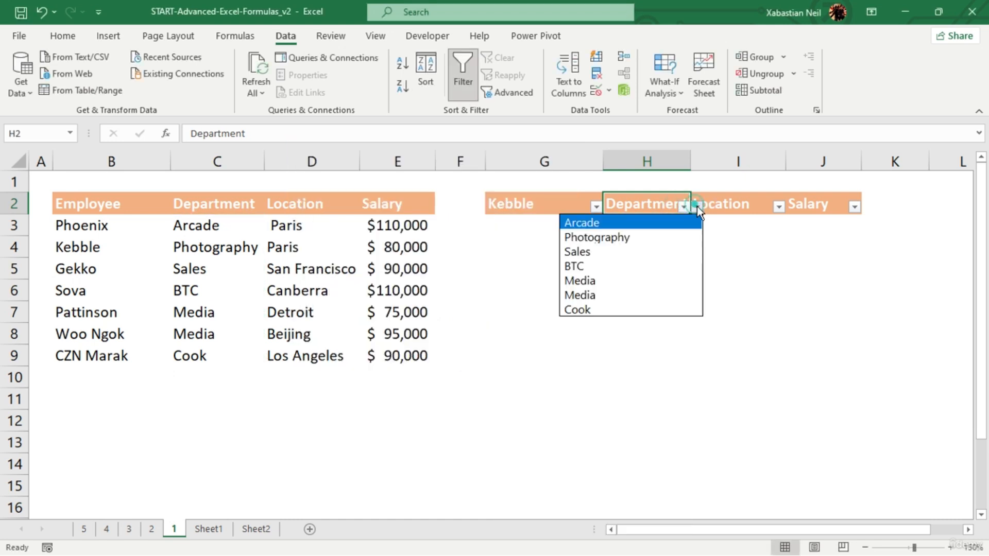
{"action": "left_click", "coordinate": [613, 239]}
- Open the data validation settings for the Location header cell I2
{"action": "left_click", "coordinate": [750, 206]}
{"action": "left_click", "coordinate": [778, 207]}
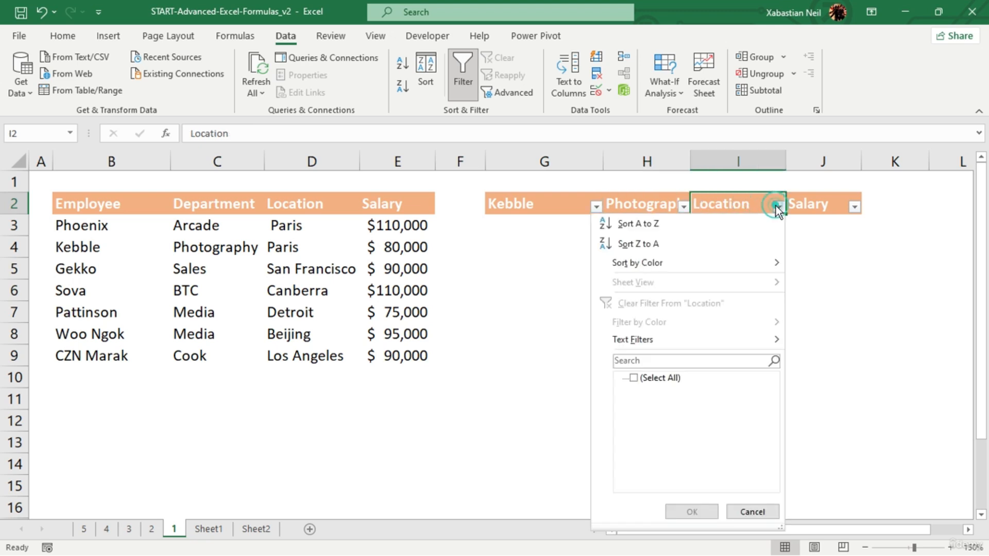
{"action": "left_click", "coordinate": [768, 207]}
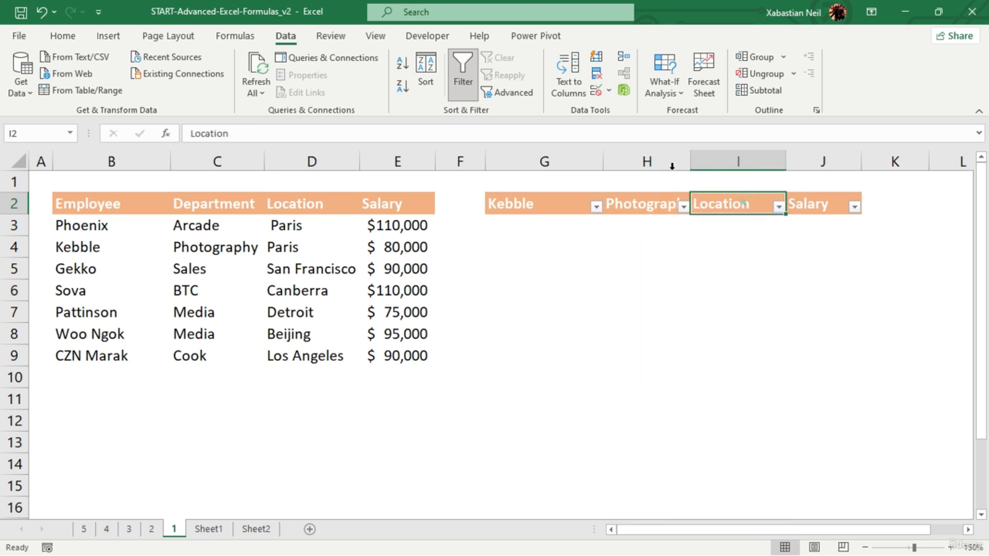
{"action": "left_click", "coordinate": [595, 90]}
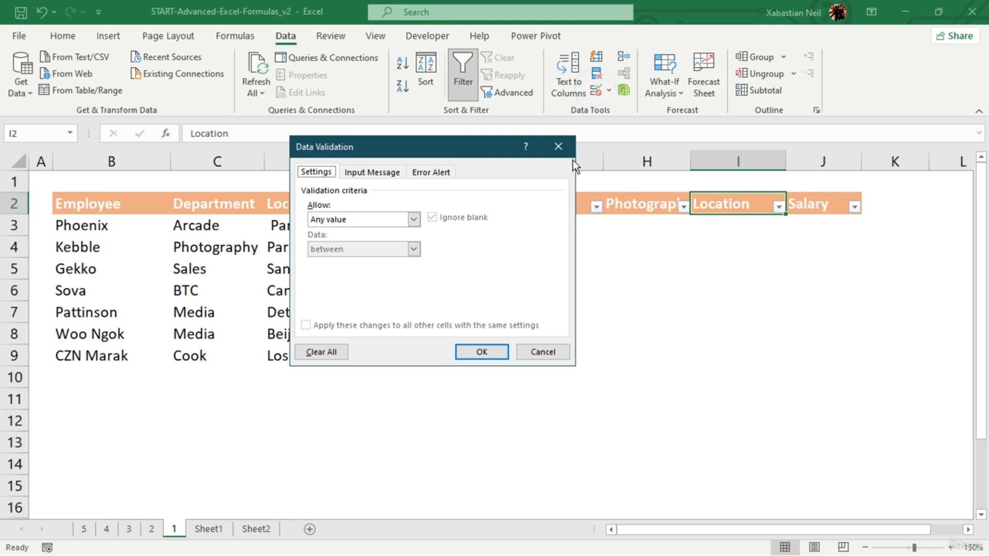
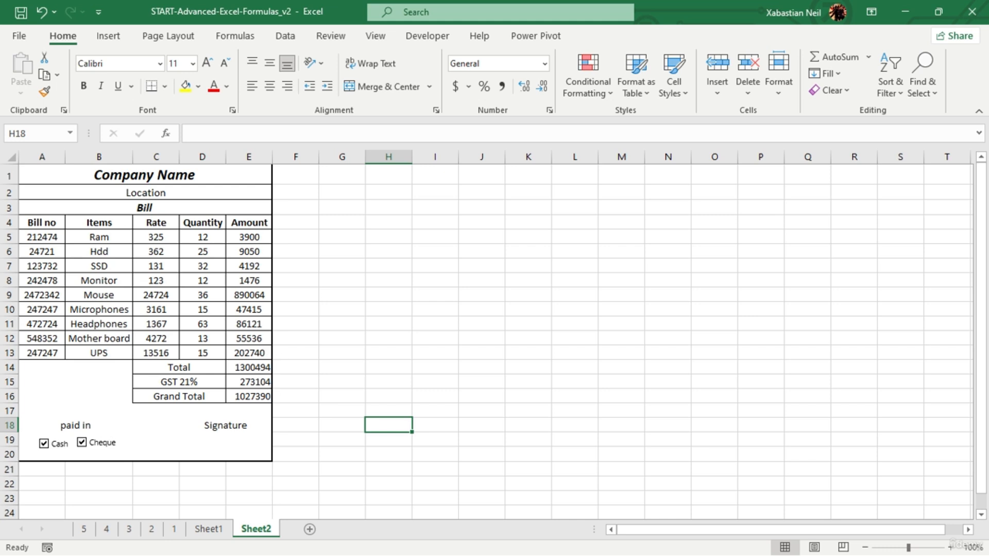
- Add a new worksheet and merge and center cells A1:D1 on it
{"action": "left_click", "coordinate": [309, 530]}
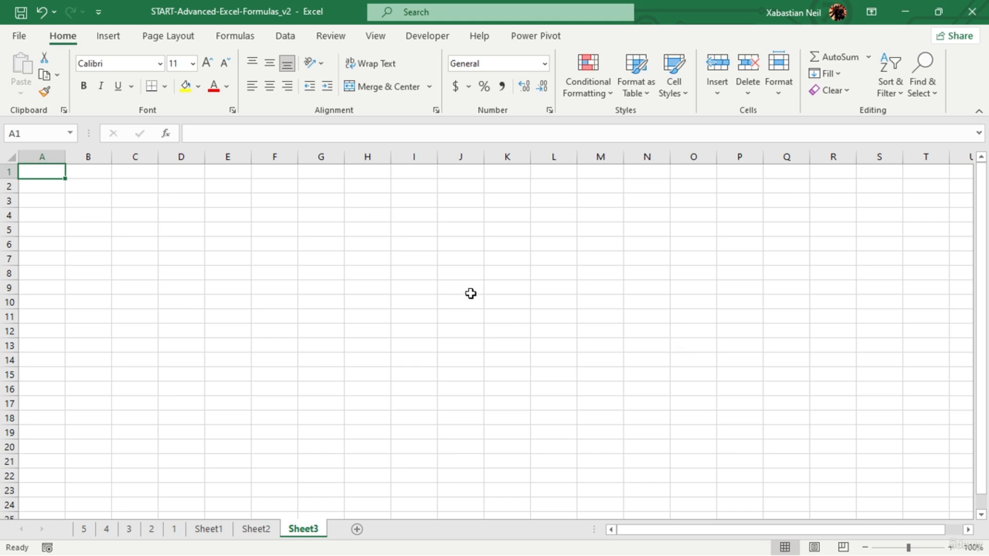
{"action": "left_click_drag", "start_coordinate": [46, 178], "coordinate": [170, 175]}
{"action": "left_click", "coordinate": [375, 80]}
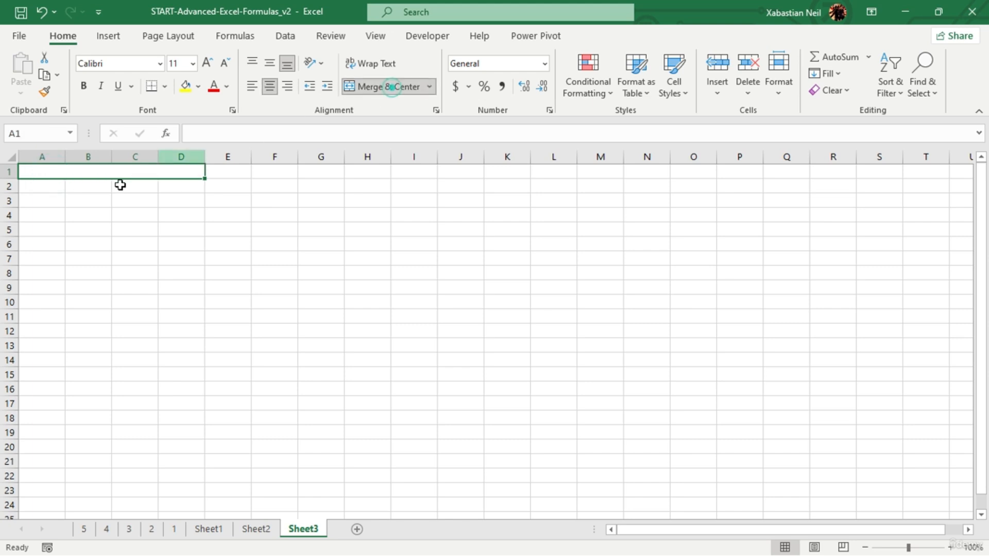
- Check the sample bill's layout on Sheet2, then extend the merged and centered title cell on Sheet3 to A1:F1
{"action": "left_click", "coordinate": [260, 532]}
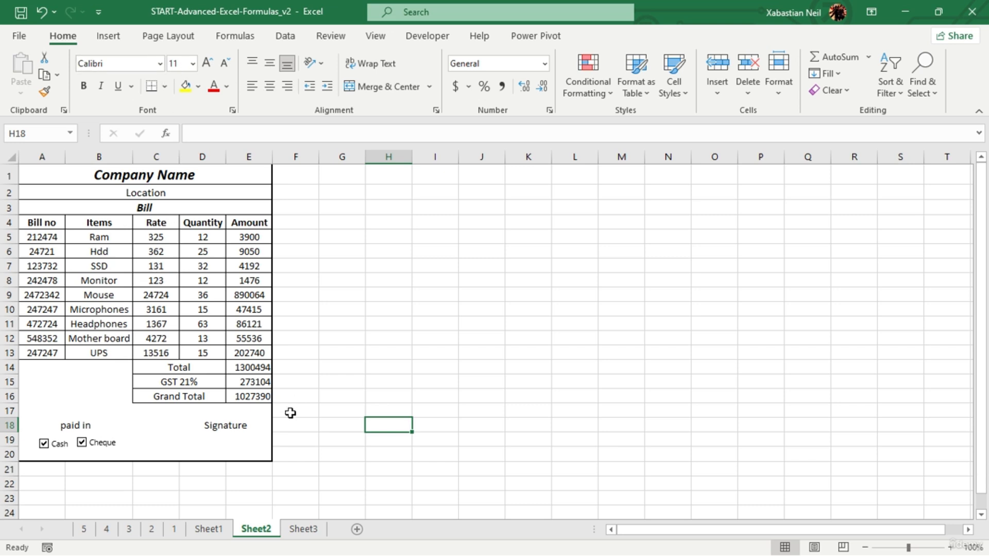
{"action": "left_click", "coordinate": [303, 529]}
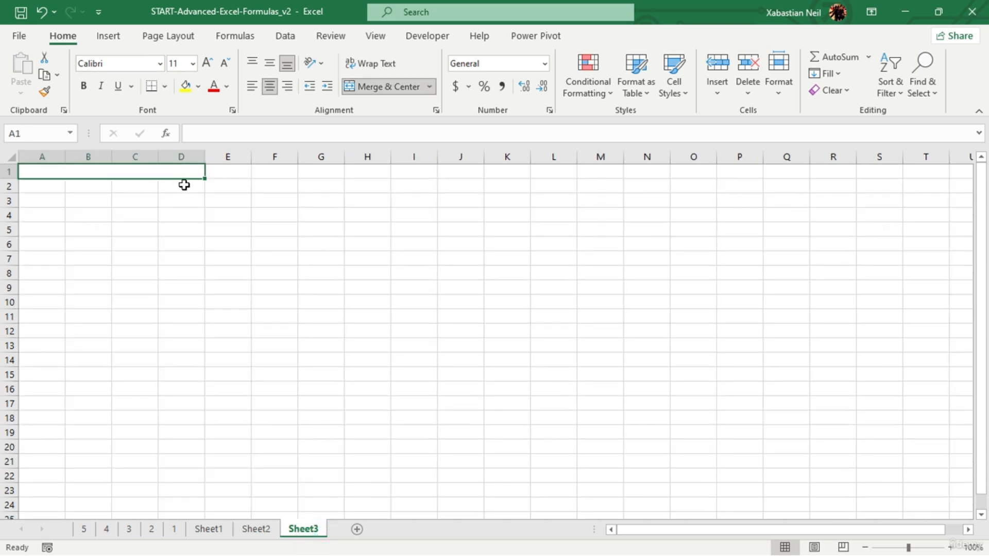
{"action": "left_click_drag", "start_coordinate": [183, 170], "coordinate": [263, 176]}
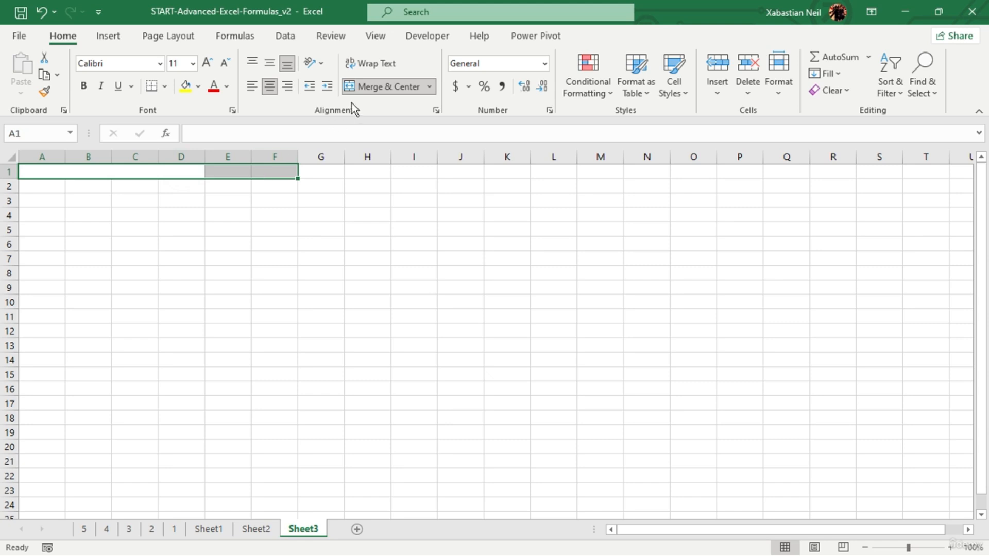
{"action": "left_click", "coordinate": [376, 88]}
{"action": "left_click", "coordinate": [376, 88]}
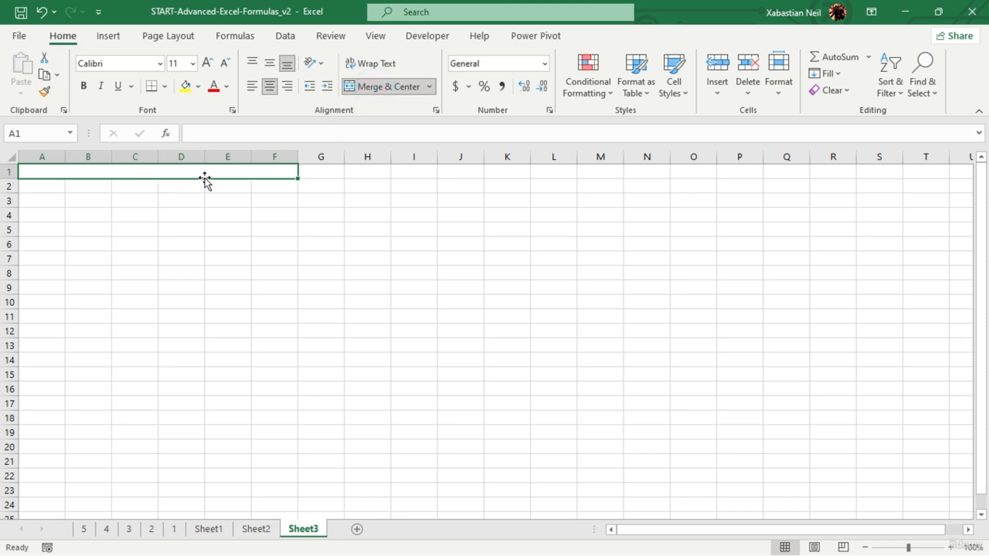
- Enter the title "ABC Industries" in the merged cell A1:F1
{"action": "double_click", "coordinate": [218, 171]}
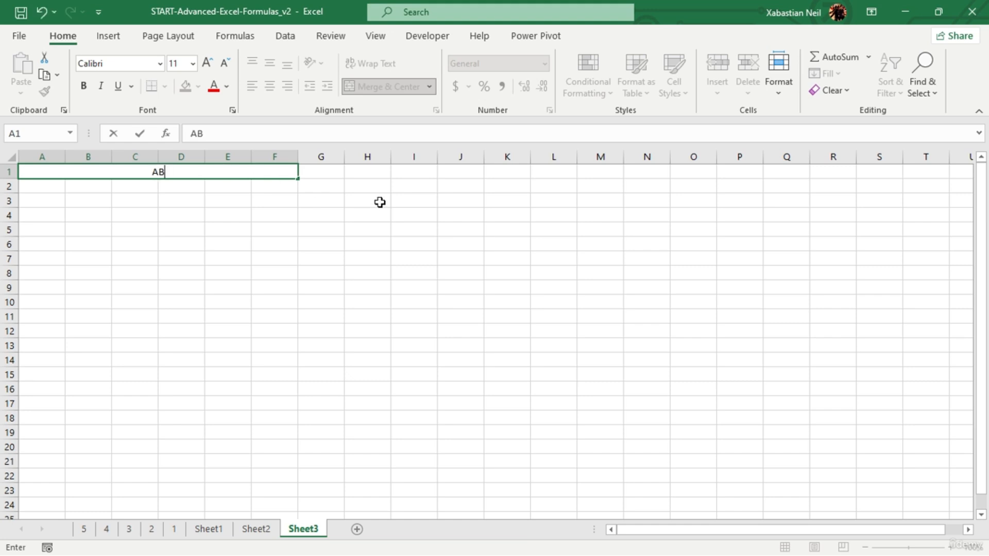
{"action": "type", "text": "ABC Industries"}
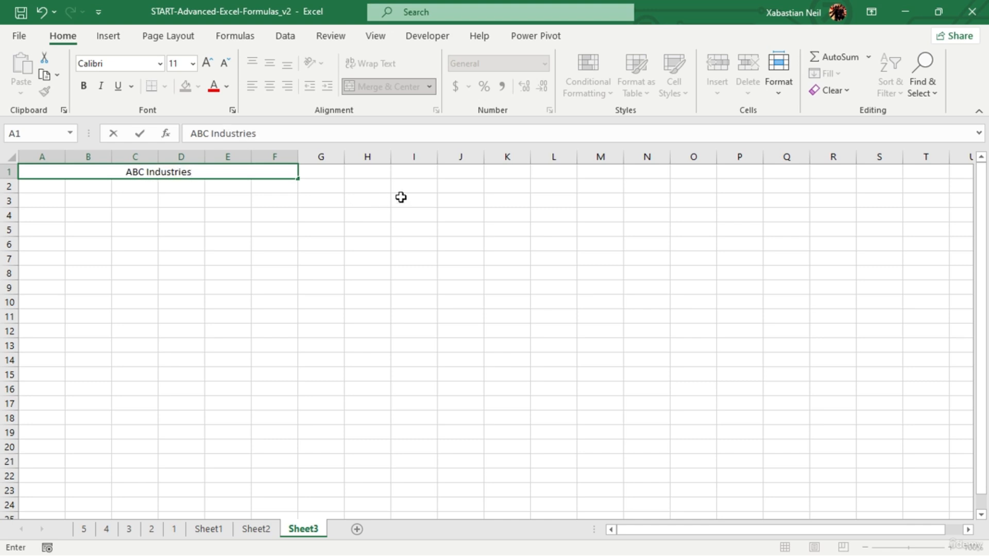
{"action": "left_click", "coordinate": [505, 358]}
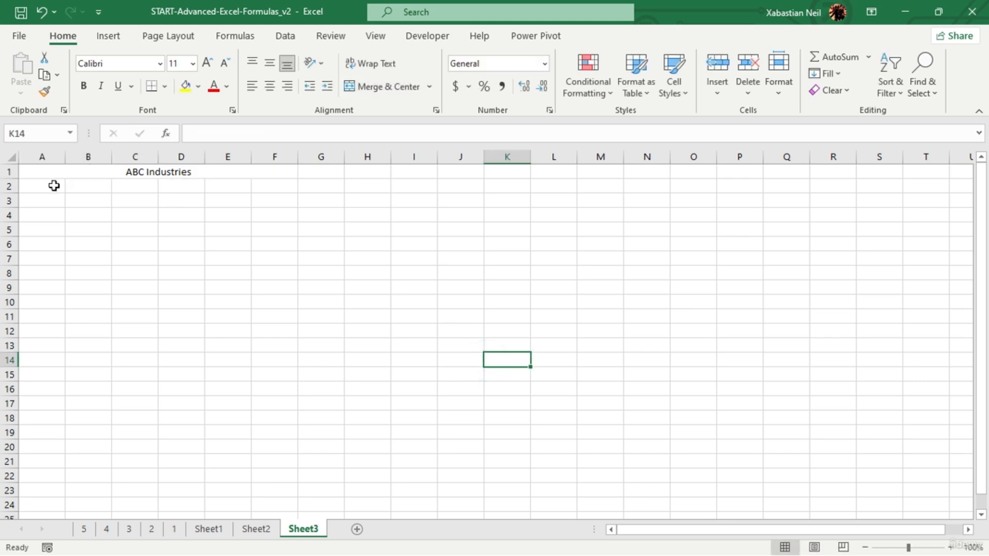
- Merge and center A2:F2 and enter "LAX" as the location
{"action": "left_click_drag", "start_coordinate": [54, 185], "coordinate": [271, 184]}
{"action": "left_click", "coordinate": [389, 86]}
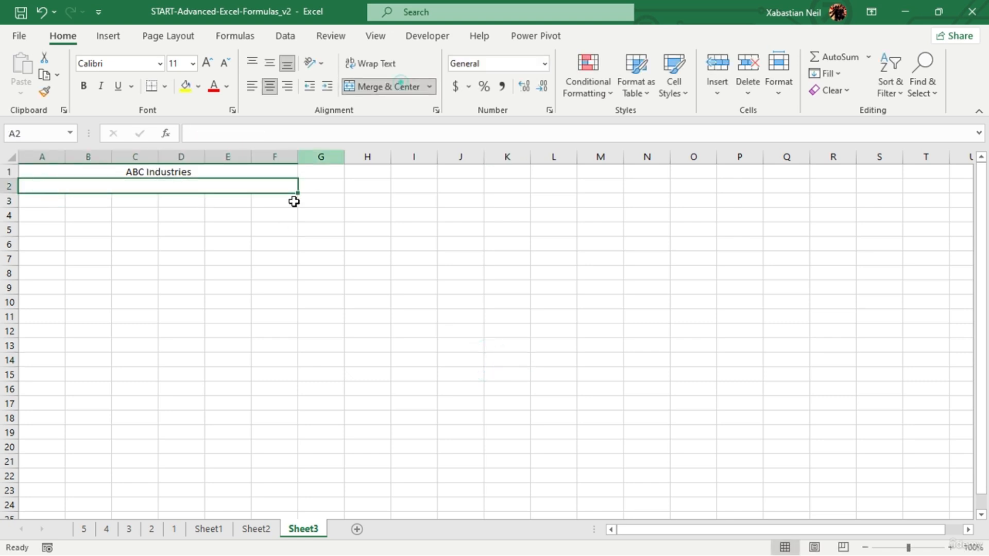
{"action": "double_click", "coordinate": [197, 182]}
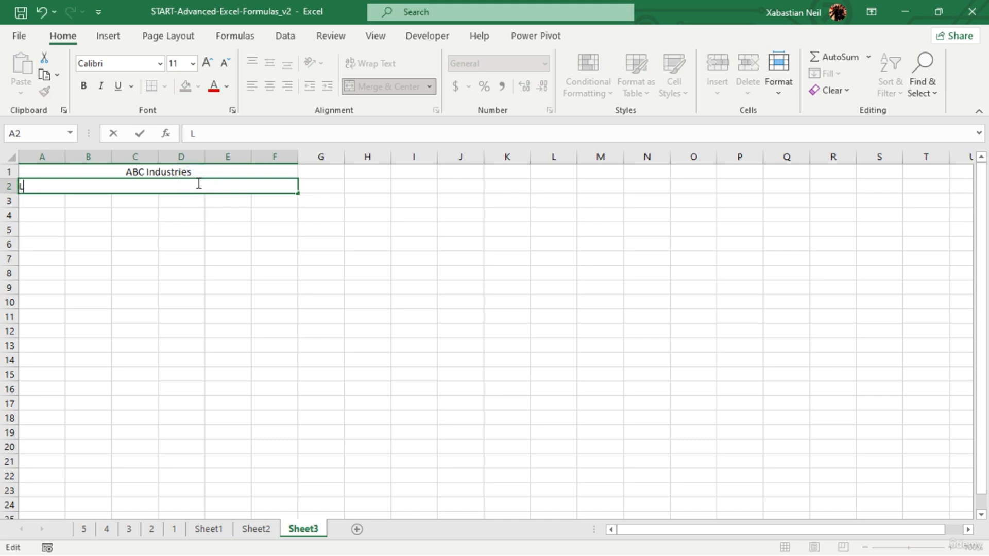
{"action": "left_click", "coordinate": [144, 238]}
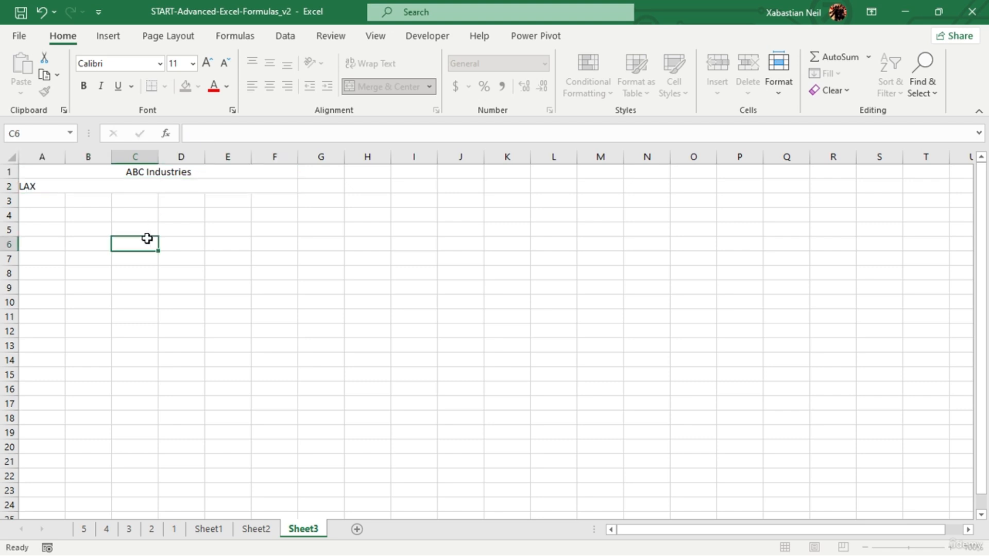
- Merge and center A3:F3 and enter "Bill Entry" in it
{"action": "left_click_drag", "start_coordinate": [52, 194], "coordinate": [266, 195]}
{"action": "left_click", "coordinate": [372, 88]}
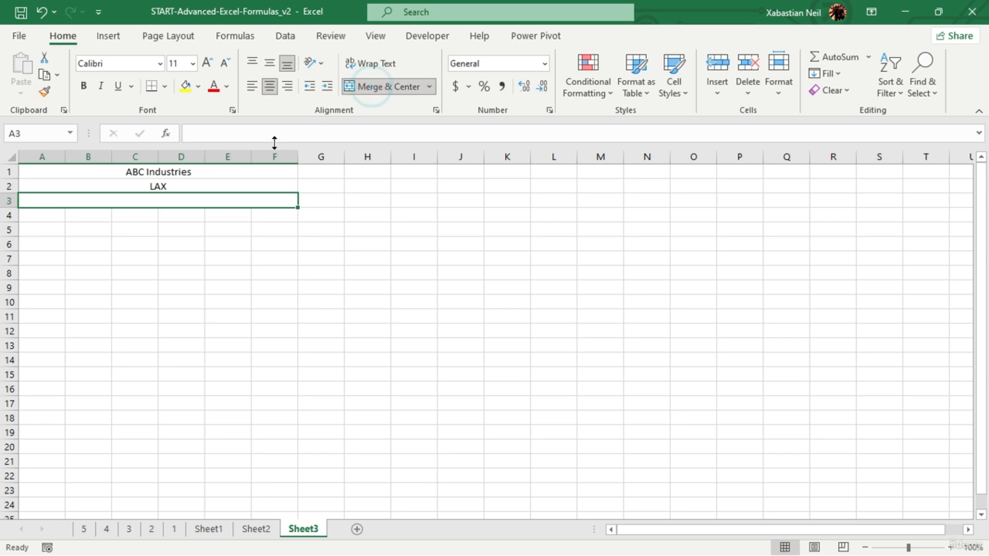
{"action": "left_click", "coordinate": [164, 197]}
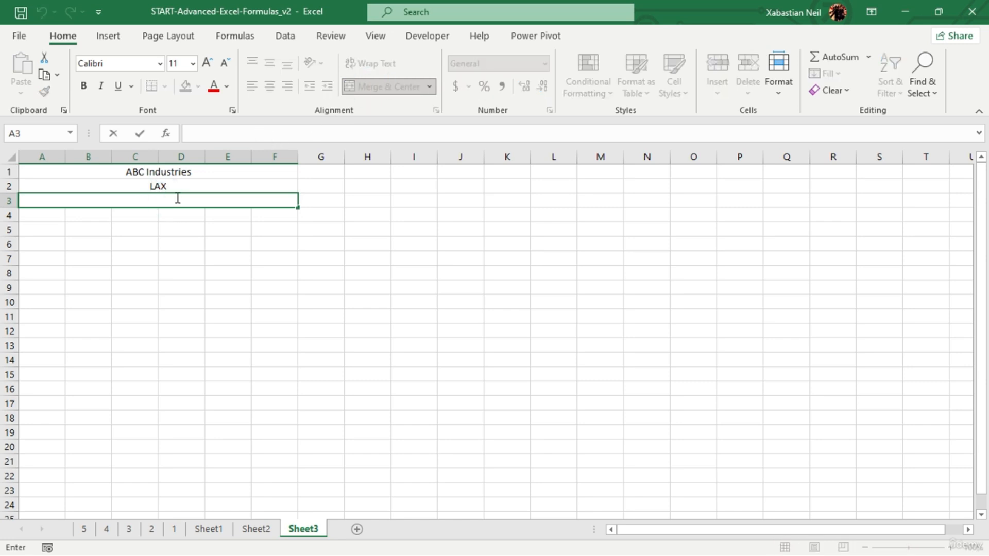
{"action": "type", "text": "Bill Entr"}
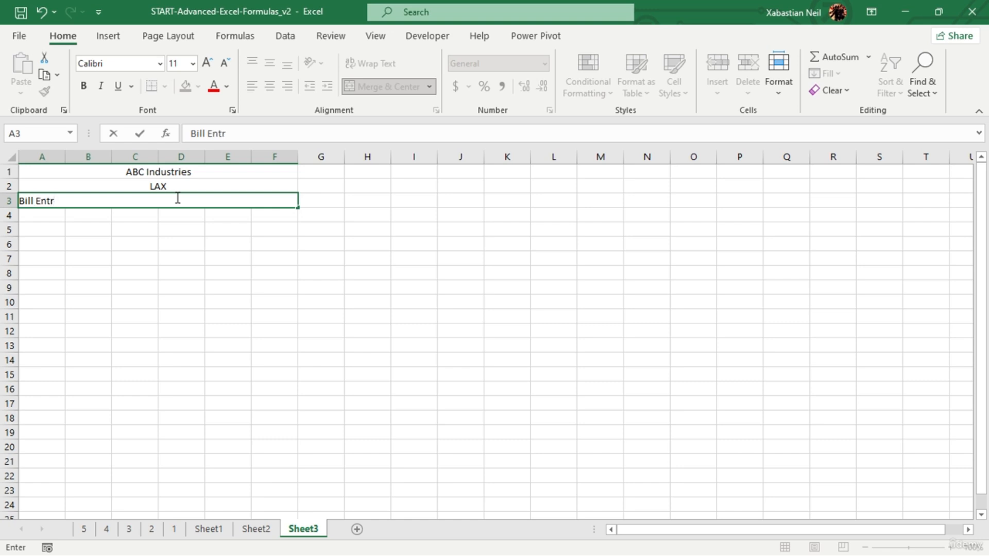
{"action": "type", "text": "y"}
{"action": "left_click", "coordinate": [192, 227]}
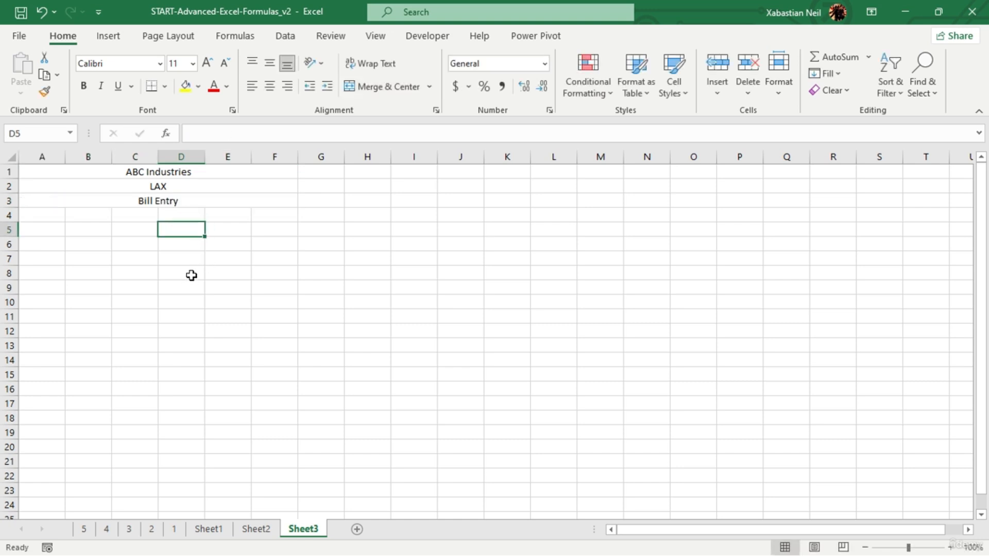
- Set the ABC Industries title to font size 14 and bold
{"action": "left_click", "coordinate": [152, 170]}
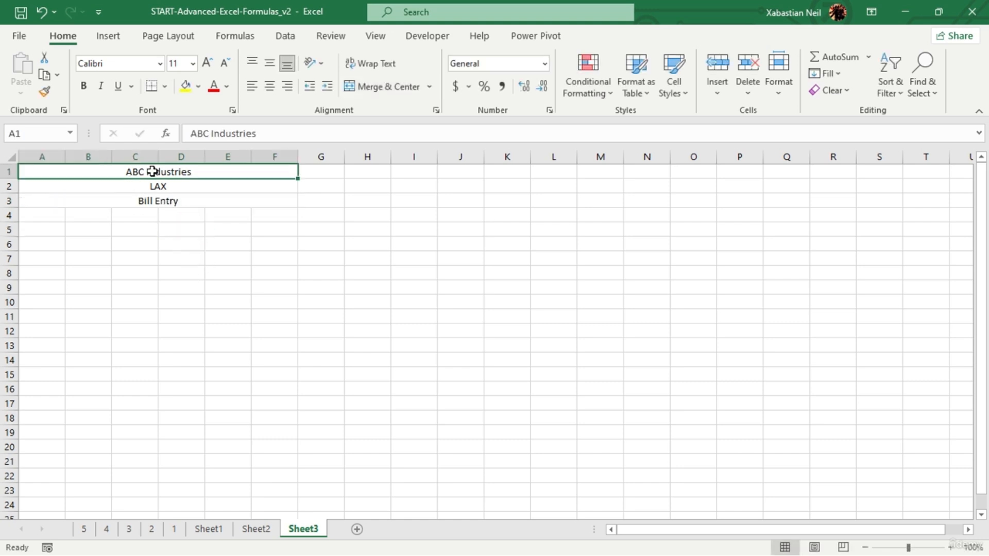
{"action": "left_click", "coordinate": [207, 63]}
{"action": "left_click", "coordinate": [207, 63]}
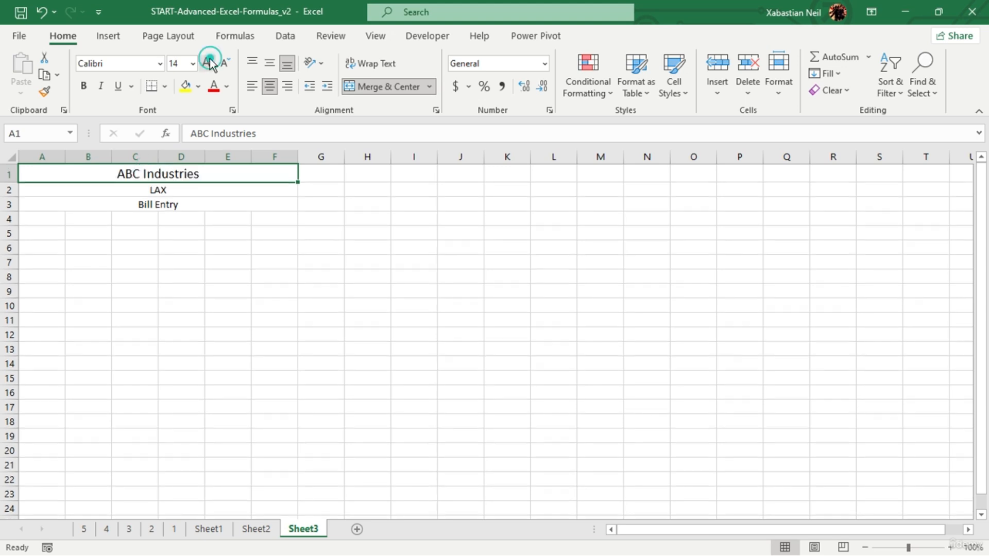
{"action": "left_click", "coordinate": [84, 86]}
- Set the Bill Entry heading to font size 12 and bold
{"action": "left_click", "coordinate": [158, 204]}
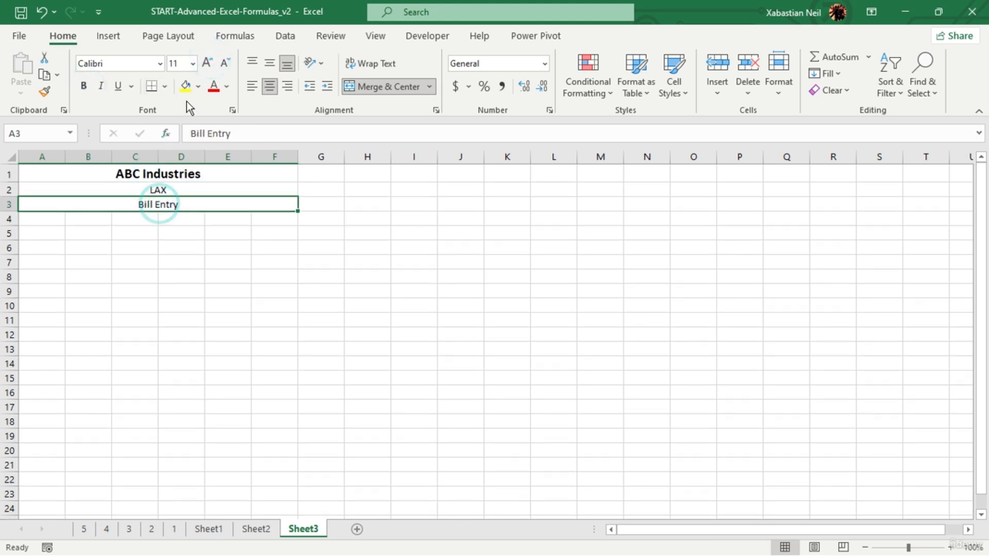
{"action": "left_click", "coordinate": [208, 63]}
{"action": "left_click", "coordinate": [84, 86]}
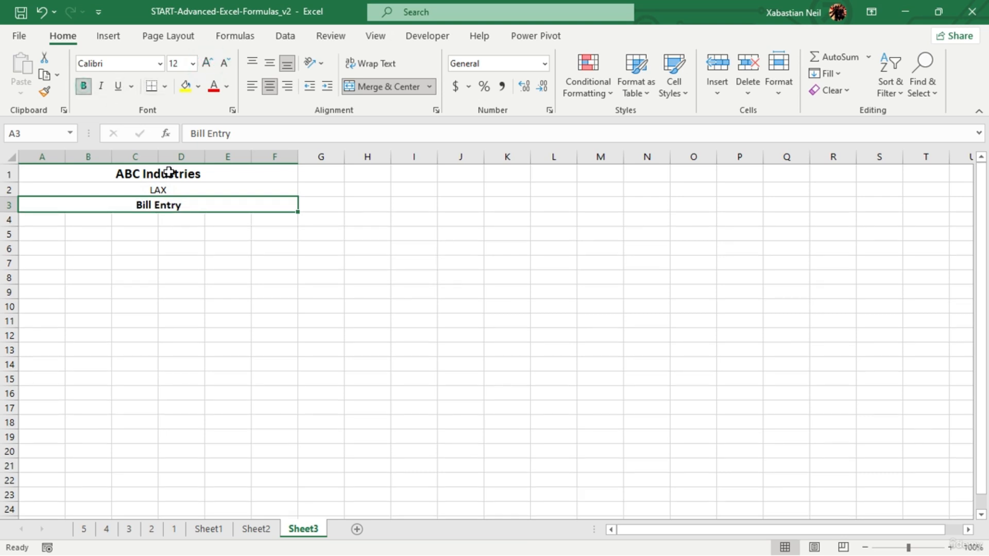
- Apply All Borders to the ABC Industries title cell
{"action": "left_click", "coordinate": [164, 172]}
{"action": "left_click", "coordinate": [160, 93]}
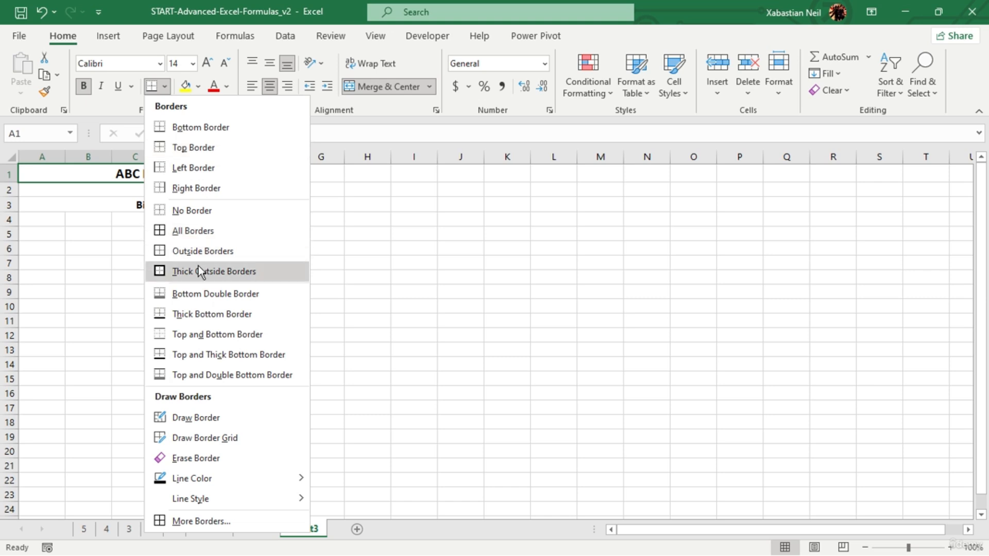
{"action": "left_click", "coordinate": [226, 232]}
- Apply a Thick Bottom Border to the LAX cell and to the Bill Entry cell
{"action": "left_click", "coordinate": [185, 194]}
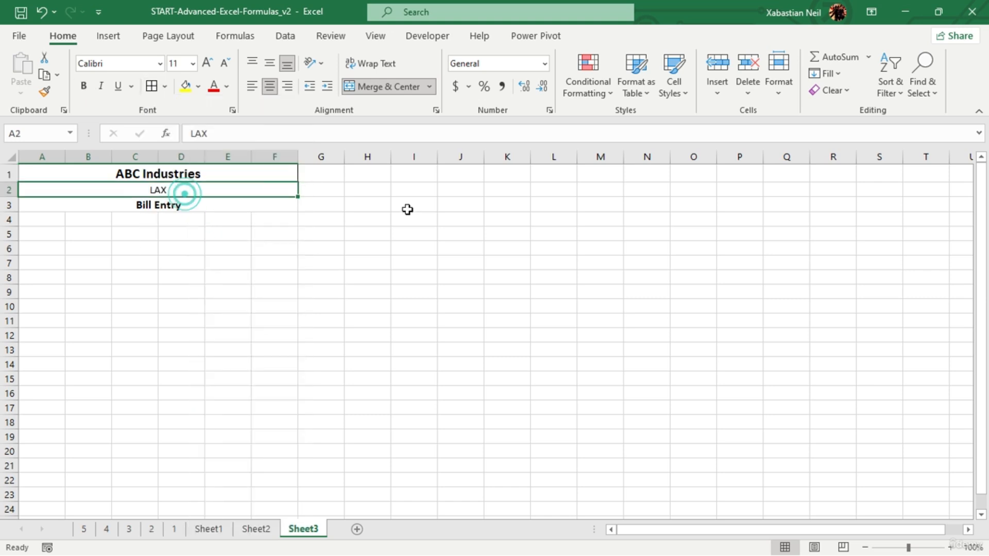
{"action": "left_click", "coordinate": [166, 85]}
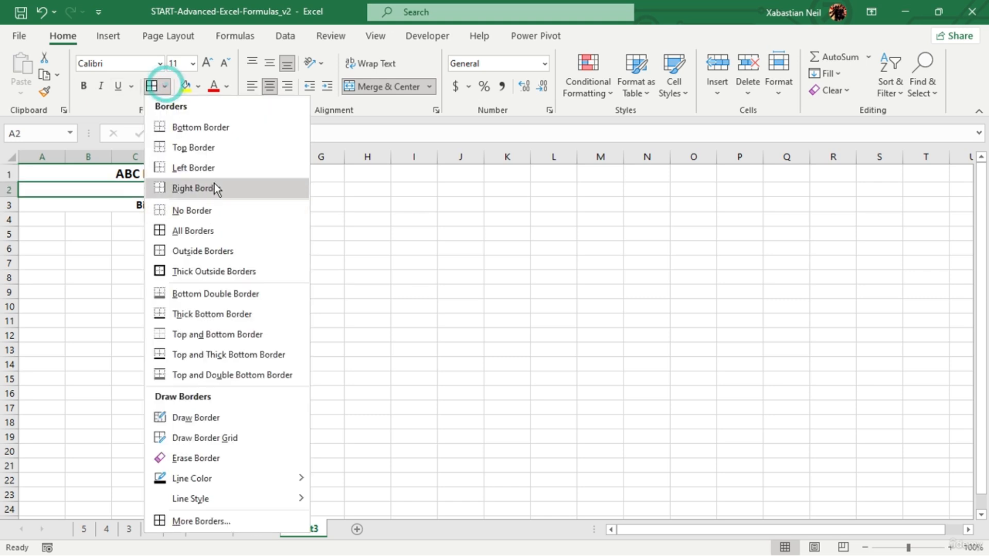
{"action": "left_click", "coordinate": [203, 315]}
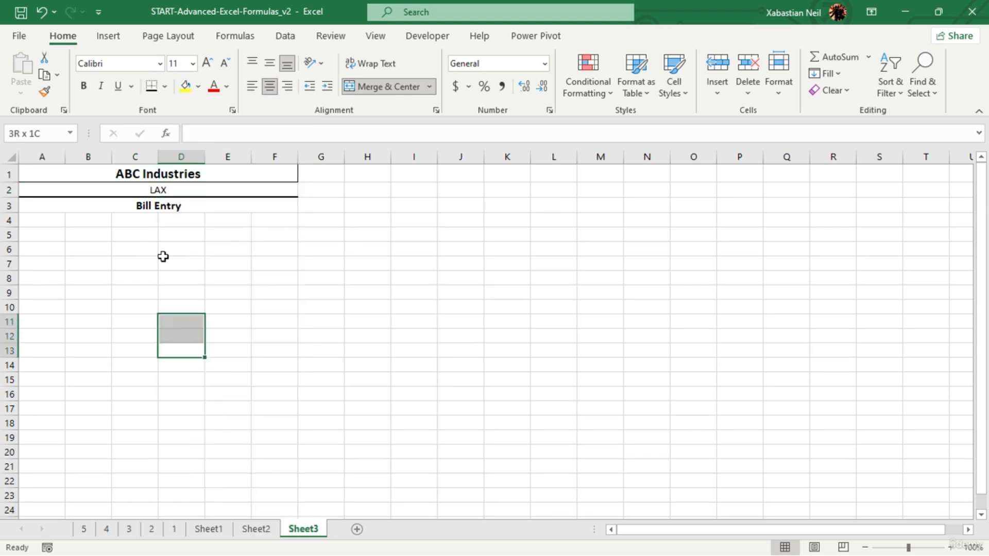
{"action": "left_click", "coordinate": [186, 205]}
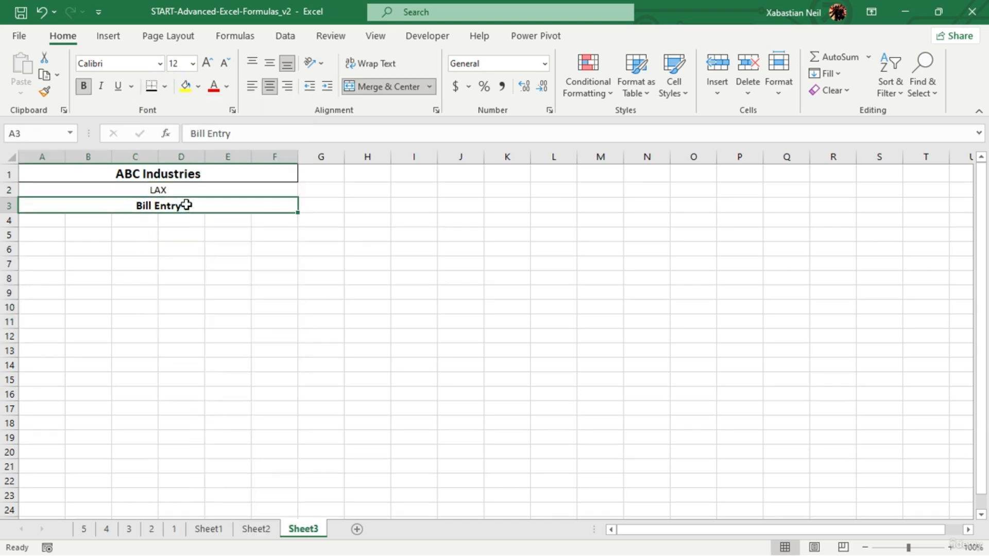
{"action": "left_click", "coordinate": [165, 91]}
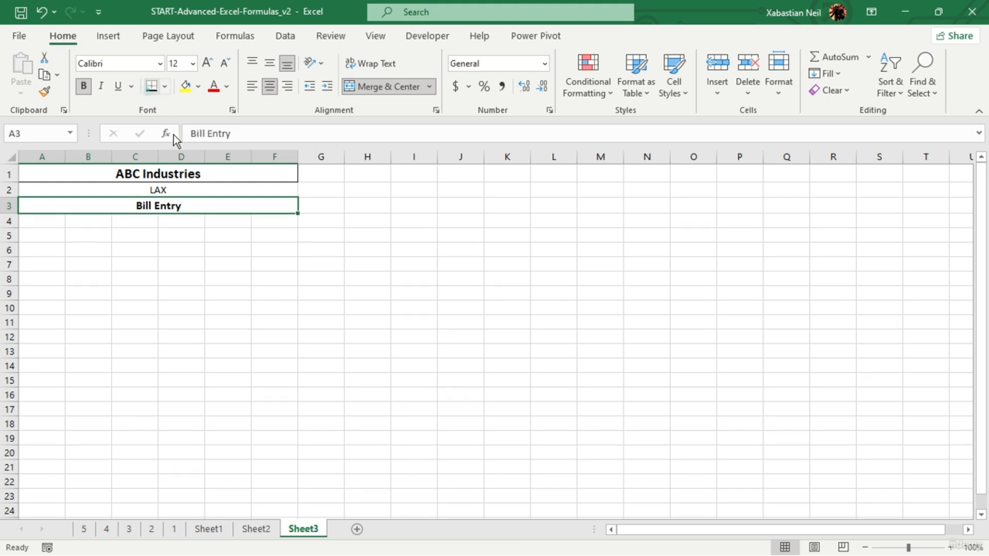
{"action": "left_click", "coordinate": [203, 311]}
- Apply Thick Outside Borders to the ABC Industries title cell
{"action": "left_click", "coordinate": [210, 174]}
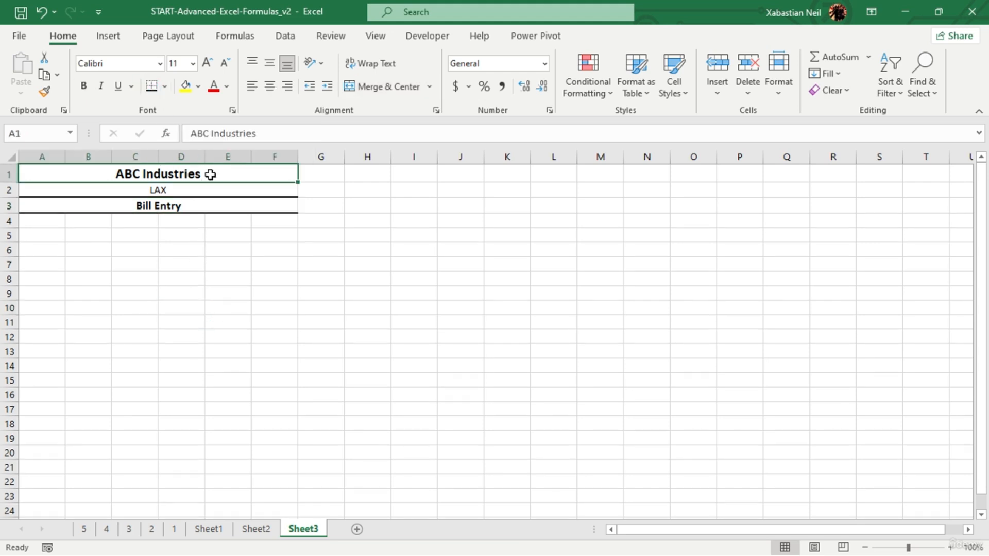
{"action": "left_click", "coordinate": [164, 89]}
{"action": "left_click", "coordinate": [182, 272]}
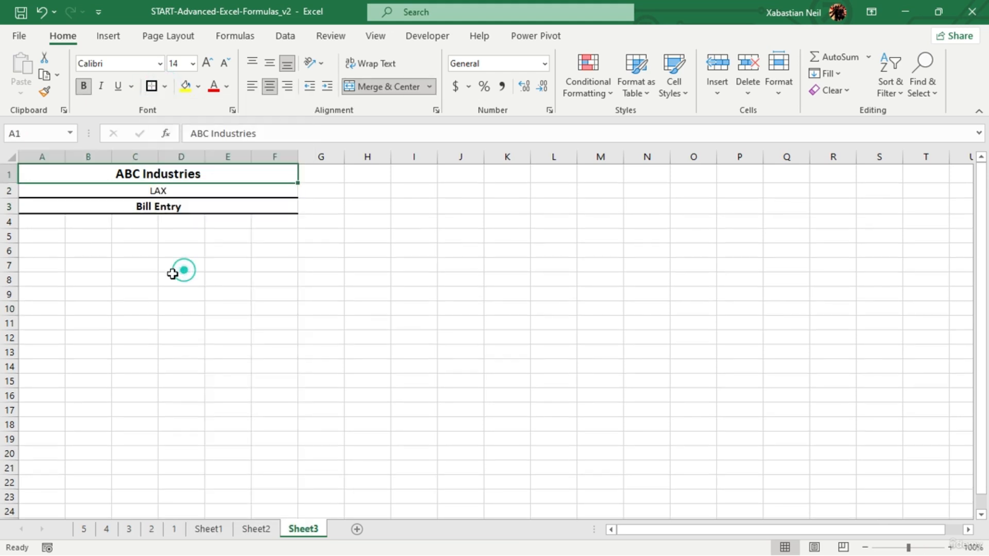
{"action": "left_click", "coordinate": [166, 279]}
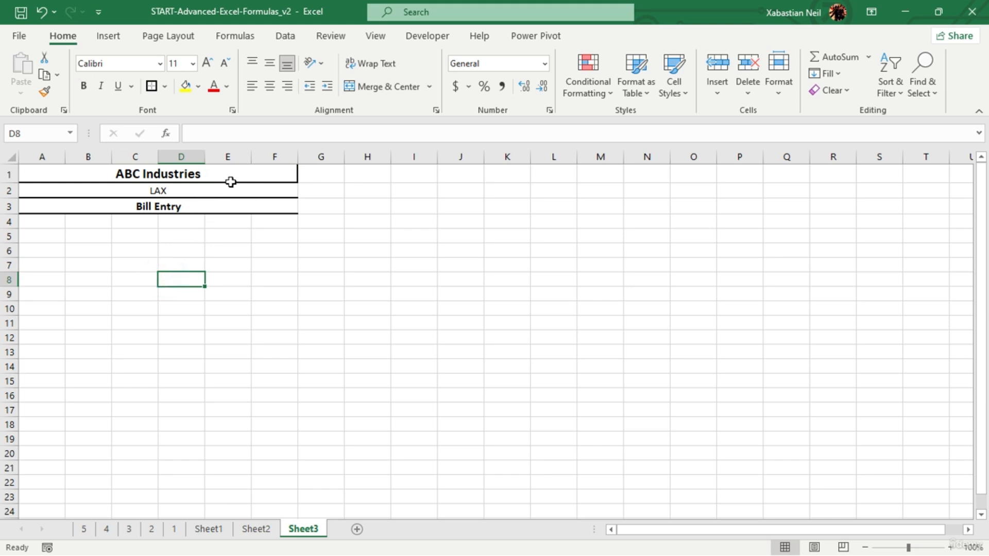
- Apply All Borders to the LAX location cell in row 2
{"action": "left_click", "coordinate": [243, 194]}
{"action": "left_click", "coordinate": [164, 87]}
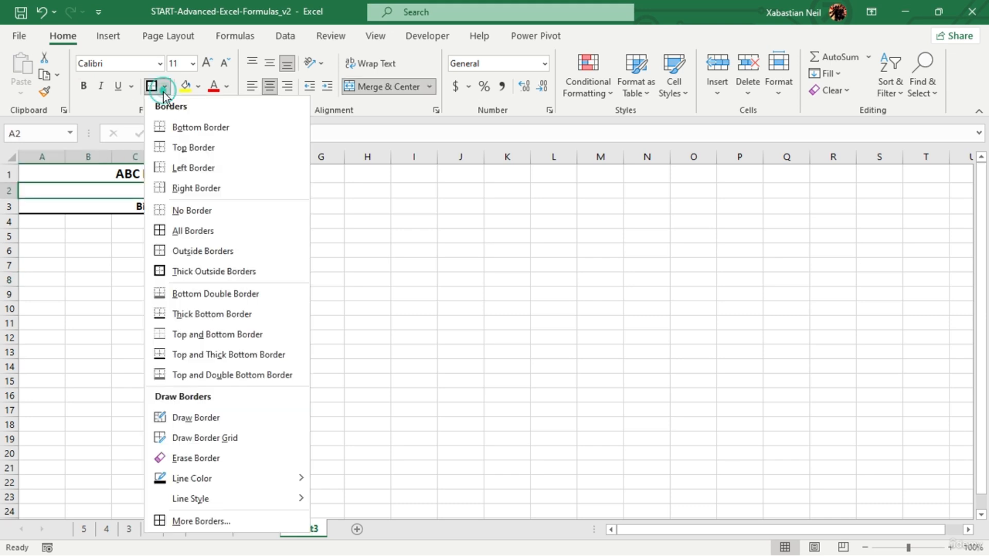
{"action": "left_click", "coordinate": [193, 230]}
{"action": "left_click", "coordinate": [135, 279]}
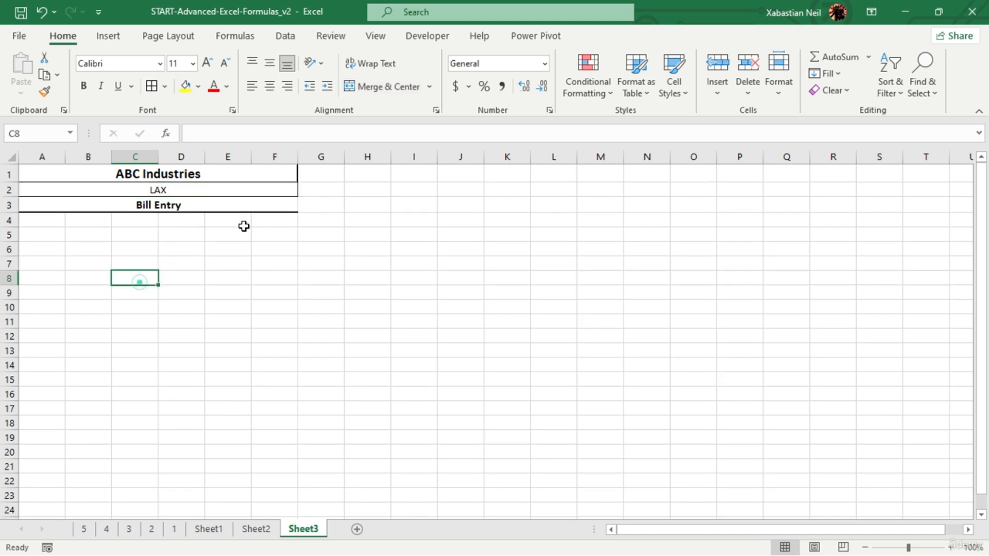
- Apply Thick Outside Borders to the Bill Entry cell and reapply them to the ABC Industries title cell
{"action": "left_click", "coordinate": [243, 210]}
{"action": "left_click", "coordinate": [165, 89]}
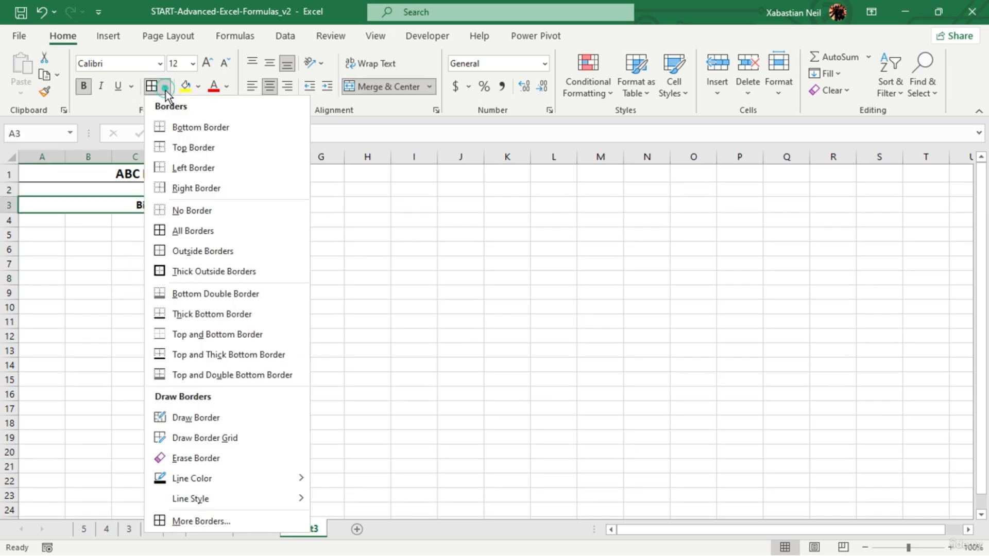
{"action": "left_click", "coordinate": [199, 271]}
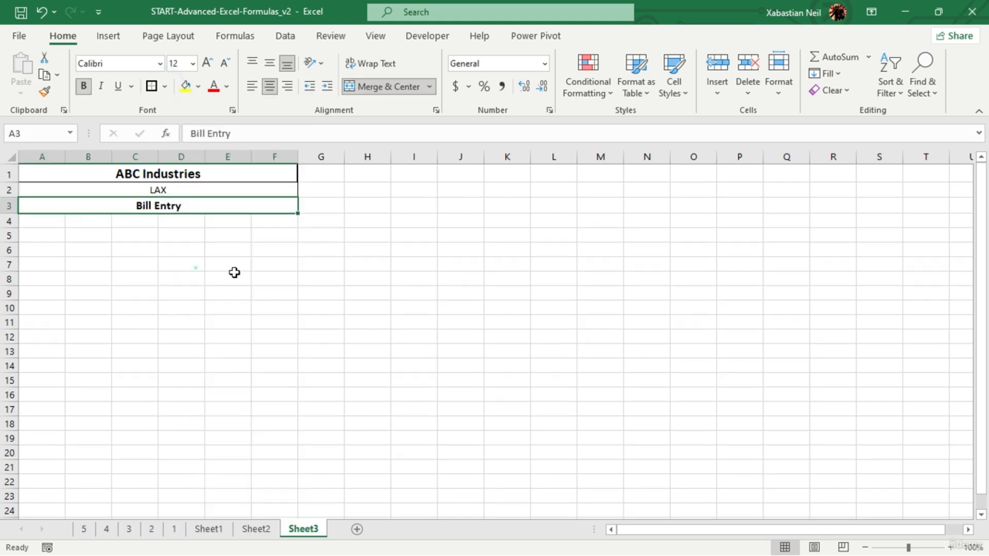
{"action": "left_click", "coordinate": [225, 282]}
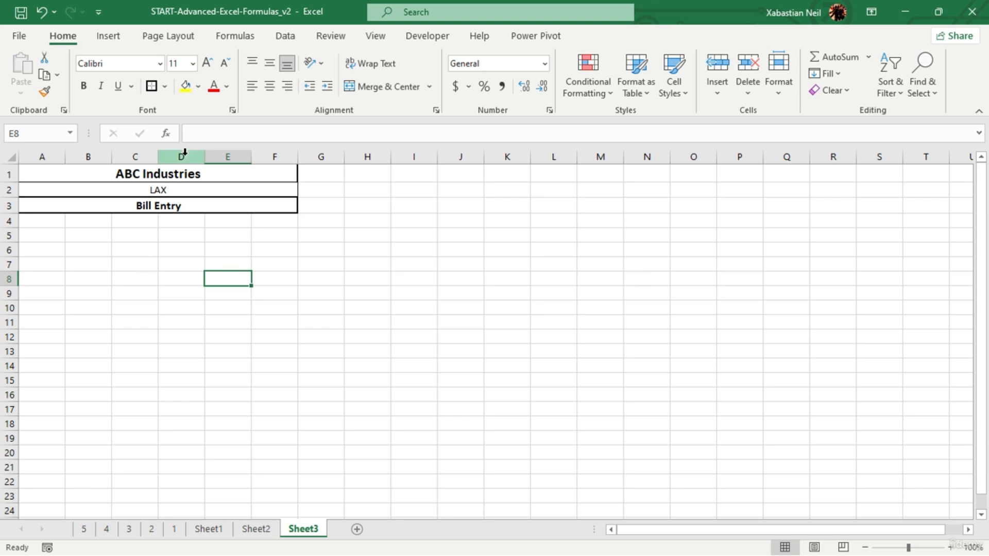
{"action": "left_click", "coordinate": [181, 175]}
{"action": "left_click", "coordinate": [151, 89]}
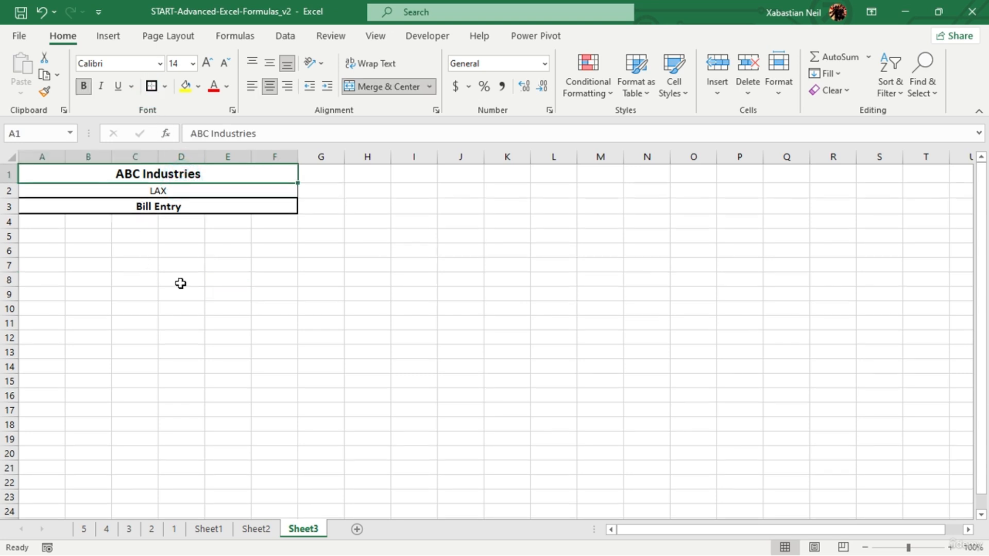
- Enter the column header Bill No. in cell A4, below the Bill Entry heading
{"action": "left_click", "coordinate": [181, 279]}
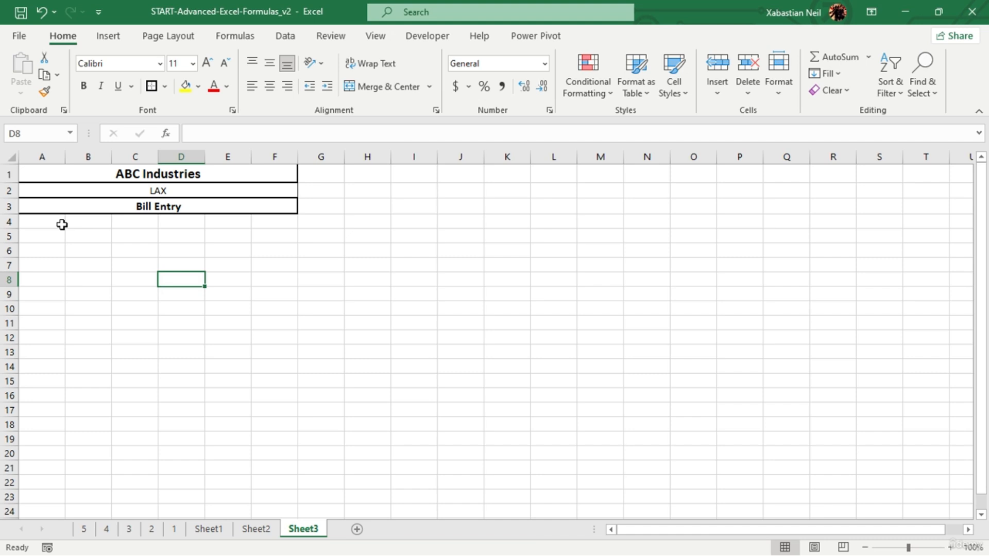
{"action": "left_click", "coordinate": [62, 225]}
{"action": "double_click", "coordinate": [59, 225]}
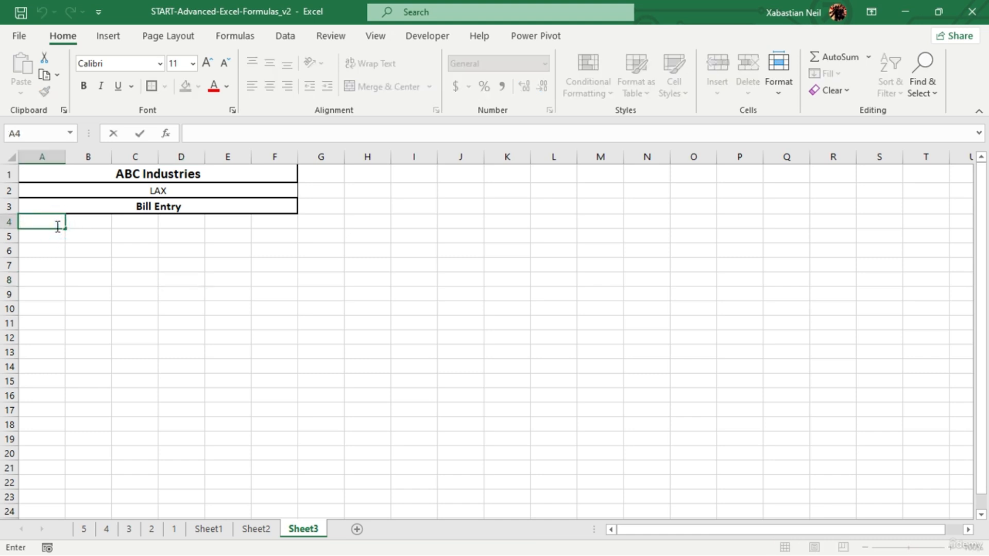
{"action": "type", "text": "bILL"}
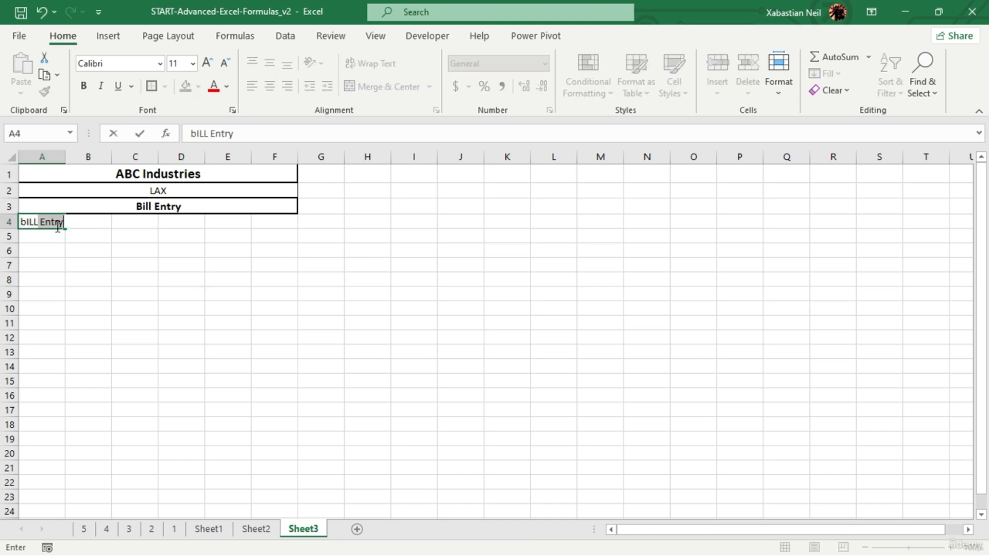
{"action": "key", "text": "BackSpace"}
{"action": "key", "text": "BackSpace"}
{"action": "type", "text": "Bill No"}
{"action": "key", "text": "Tab"}
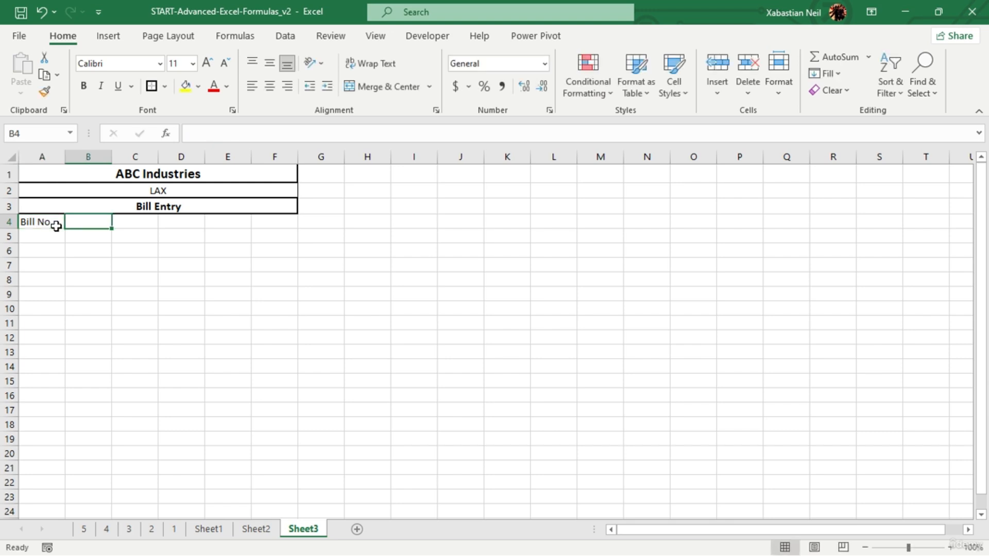
- Enter the column headers Items, Rate, Quantity and Amount in cells B4 to E4
{"action": "type", "text": "Items"}
{"action": "key", "text": "Tab"}
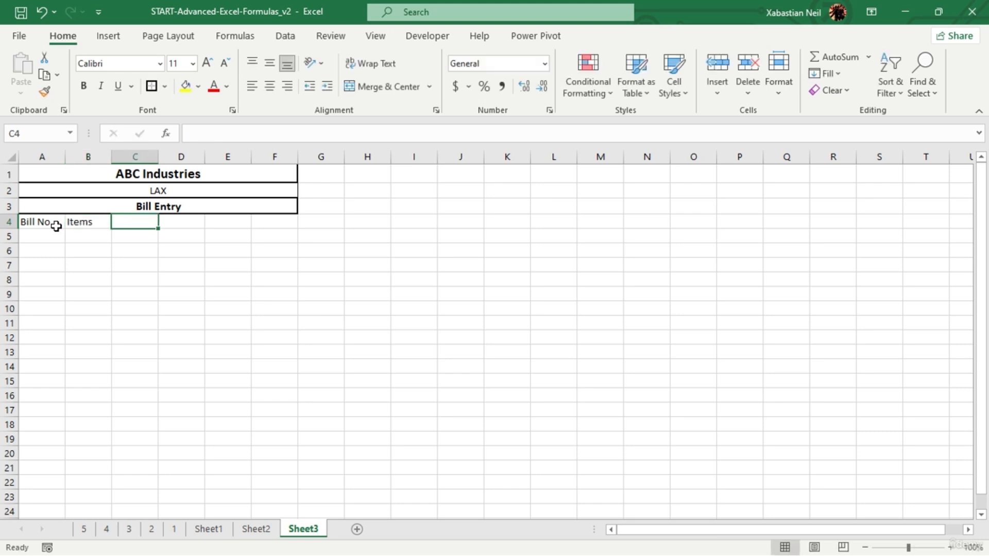
{"action": "type", "text": "Rate"}
{"action": "key", "text": "Tab"}
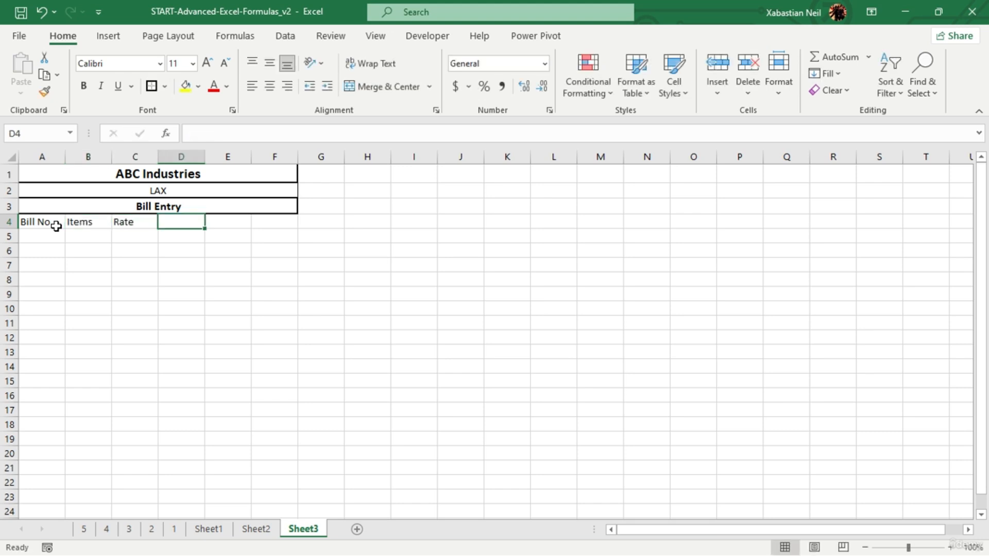
{"action": "type", "text": "Quantity"}
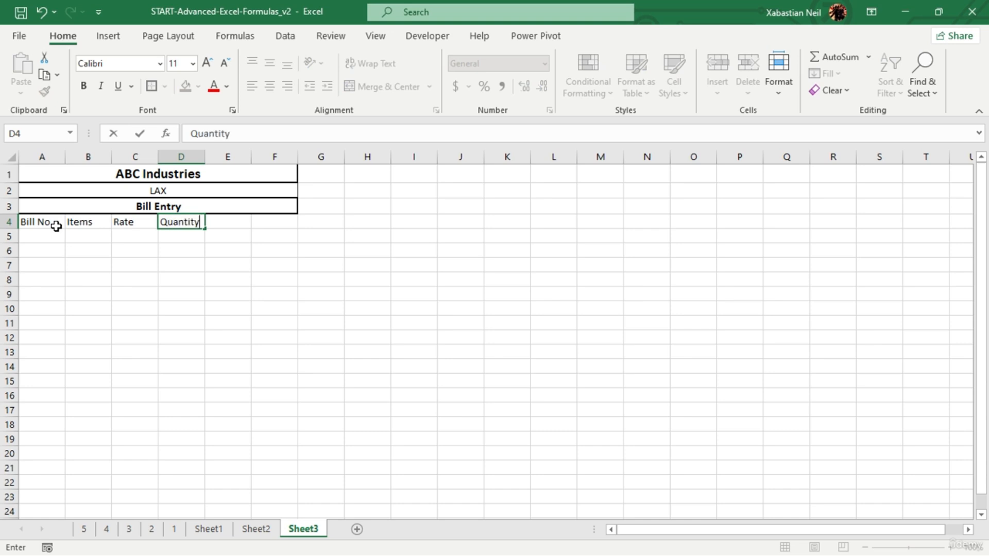
{"action": "key", "text": "Tab"}
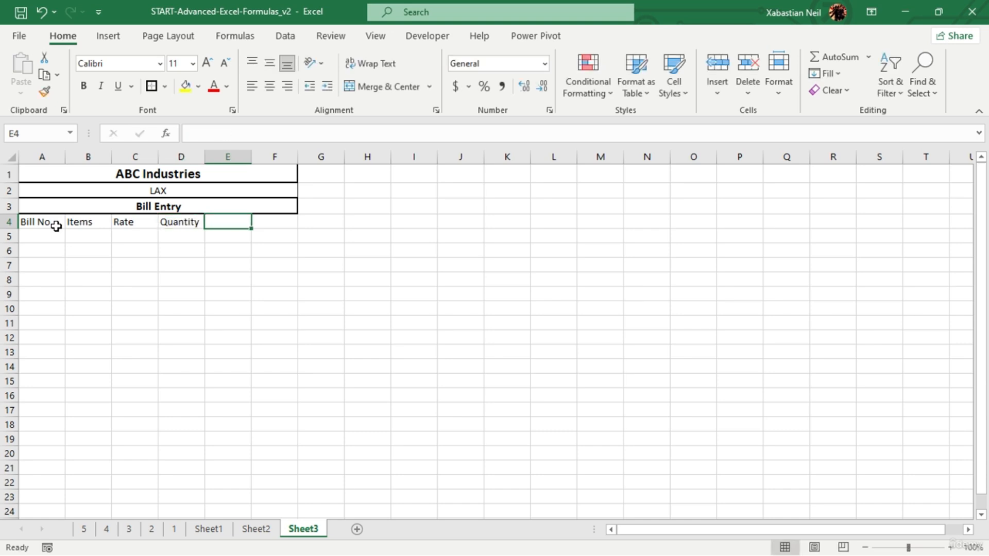
{"action": "type", "text": "Am"}
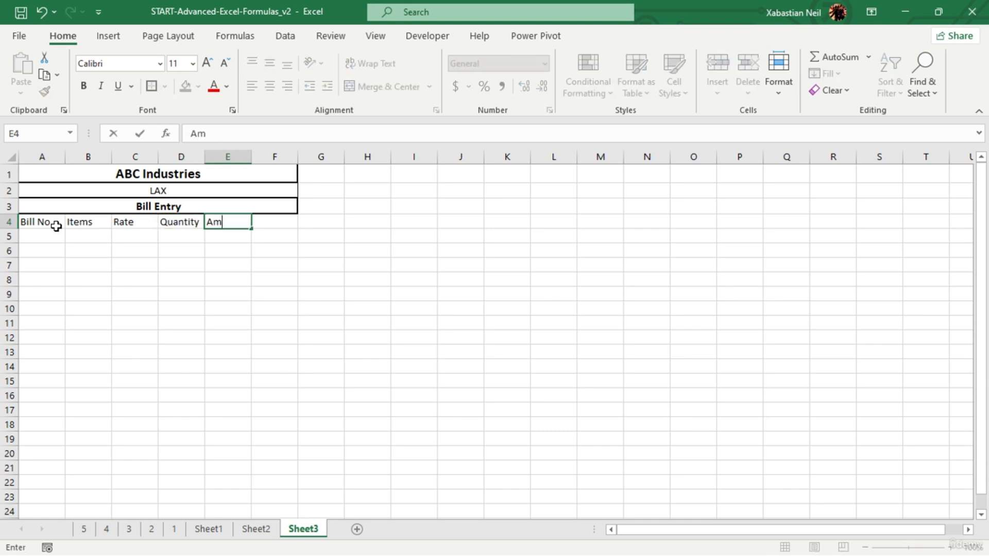
{"action": "type", "text": "ount"}
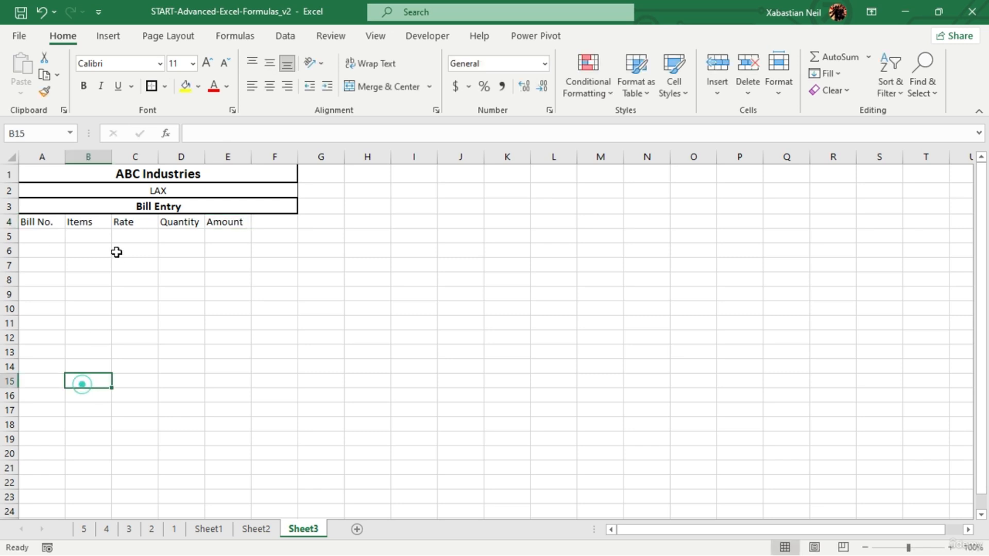
{"action": "left_click", "coordinate": [85, 384]}
- Unmerge the ABC Industries title cell, and merge and center B1:E1
{"action": "left_click", "coordinate": [88, 173]}
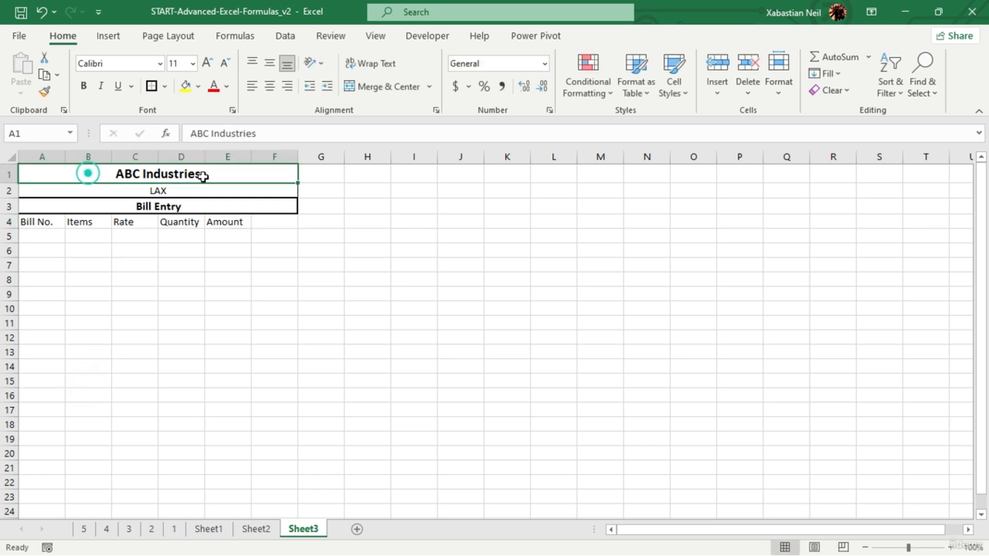
{"action": "left_click", "coordinate": [370, 86]}
{"action": "left_click_drag", "start_coordinate": [84, 175], "coordinate": [225, 173]}
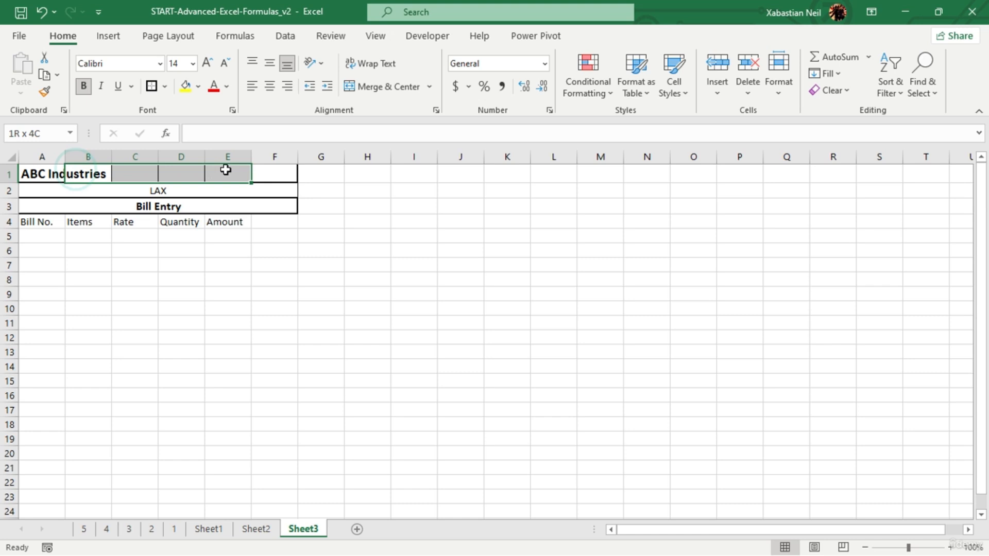
{"action": "left_click", "coordinate": [390, 86]}
- Unmerge the LAX cell in row 2, and merge and center it across A2:E2
{"action": "left_click", "coordinate": [97, 188]}
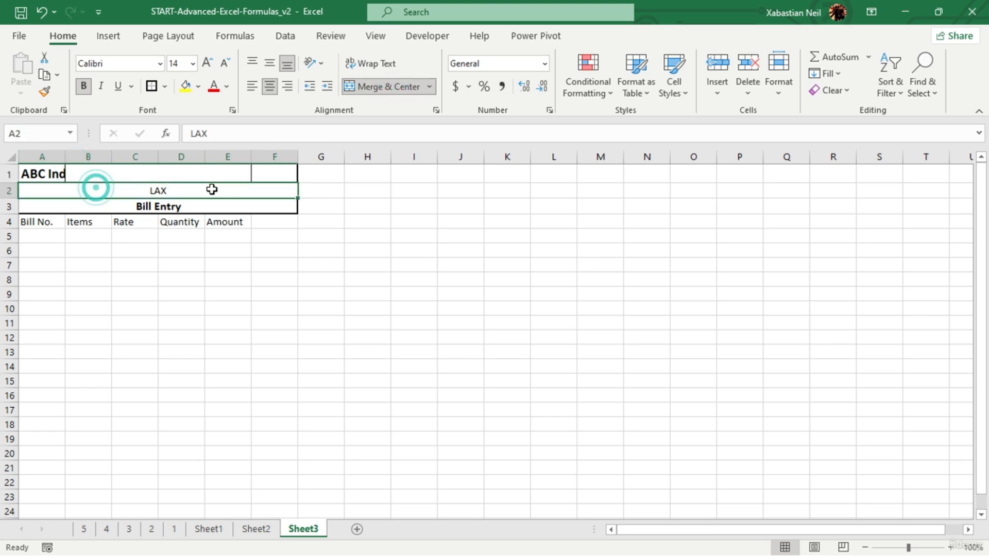
{"action": "left_click", "coordinate": [387, 87]}
{"action": "left_click", "coordinate": [79, 243]}
{"action": "left_click_drag", "start_coordinate": [54, 193], "coordinate": [228, 186]}
{"action": "left_click", "coordinate": [394, 89]}
{"action": "left_click", "coordinate": [242, 291]}
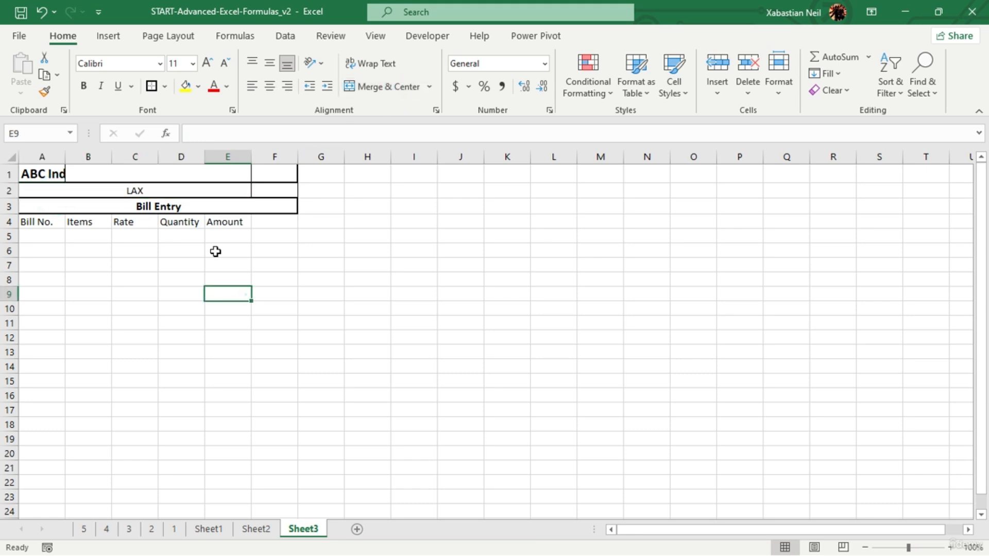
- Unmerge the Bill Entry cell in row 3 and the LAX cell in row 2
{"action": "left_click", "coordinate": [59, 206]}
{"action": "left_click", "coordinate": [396, 88]}
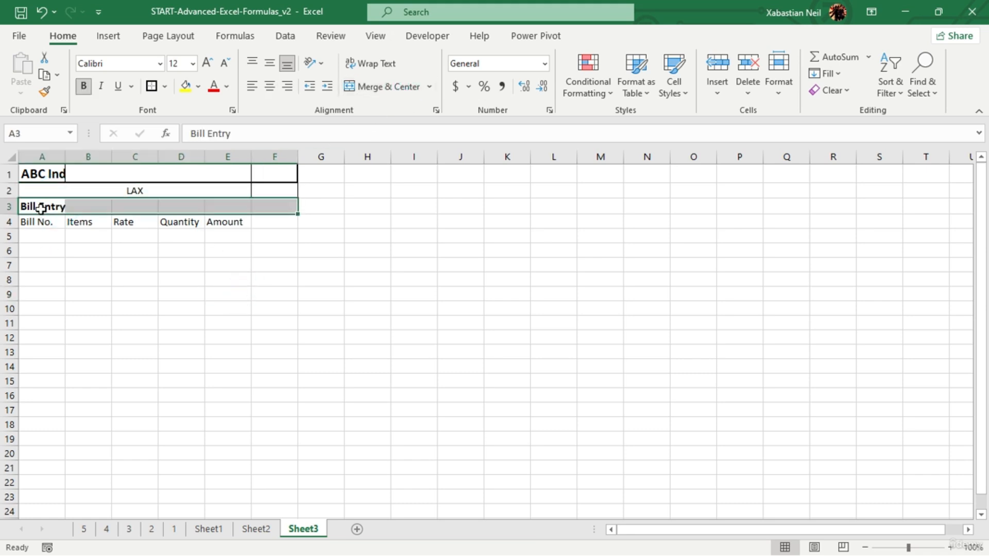
{"action": "left_click_drag", "start_coordinate": [33, 205], "coordinate": [227, 191]}
{"action": "left_click", "coordinate": [393, 88]}
{"action": "left_click", "coordinate": [305, 251]}
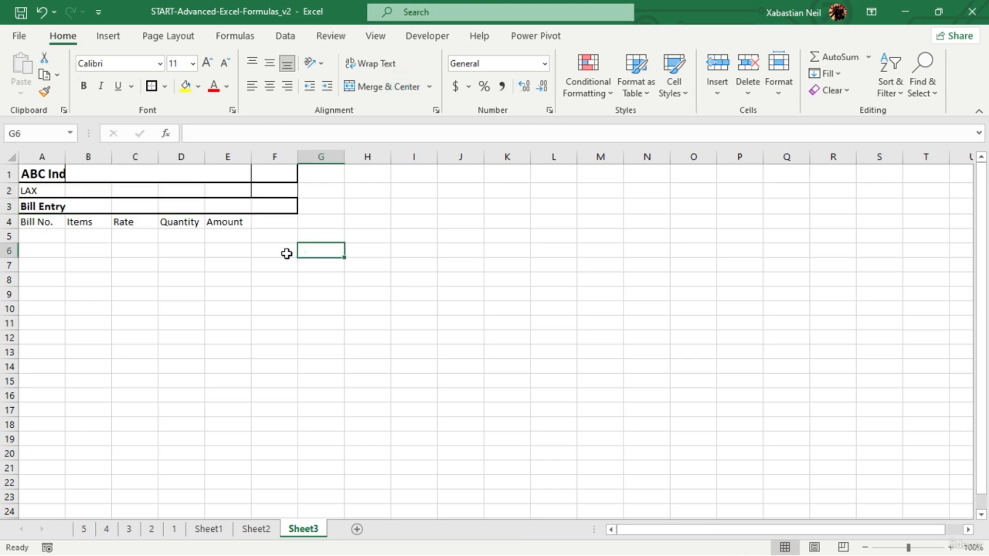
- Erase the borders of cells F1:F4 with the Erase Border tool
{"action": "left_click", "coordinate": [165, 220]}
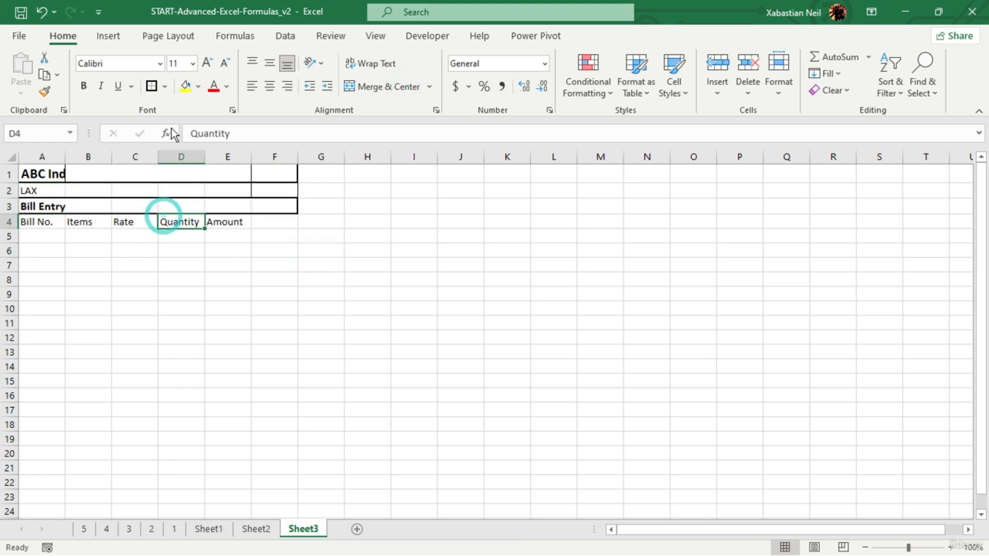
{"action": "left_click", "coordinate": [165, 86]}
{"action": "left_click", "coordinate": [165, 87]}
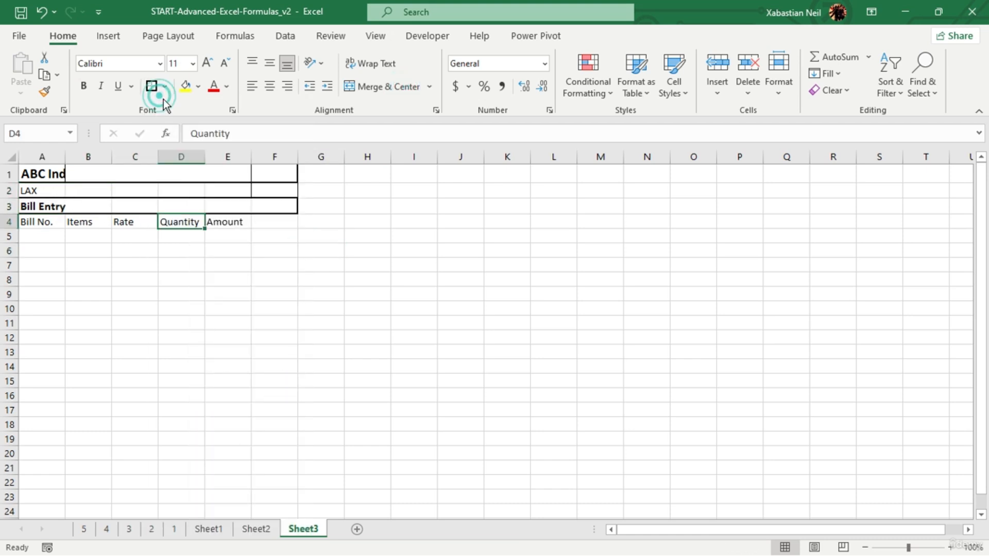
{"action": "left_click", "coordinate": [163, 98]}
{"action": "left_click", "coordinate": [178, 456]}
{"action": "left_click_drag", "start_coordinate": [273, 222], "coordinate": [276, 166]}
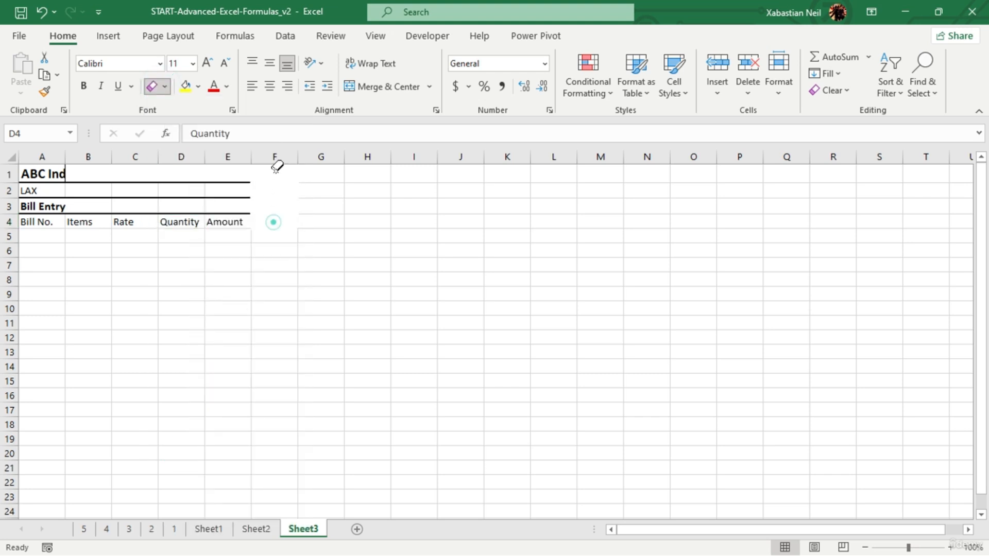
{"action": "left_click", "coordinate": [351, 88]}
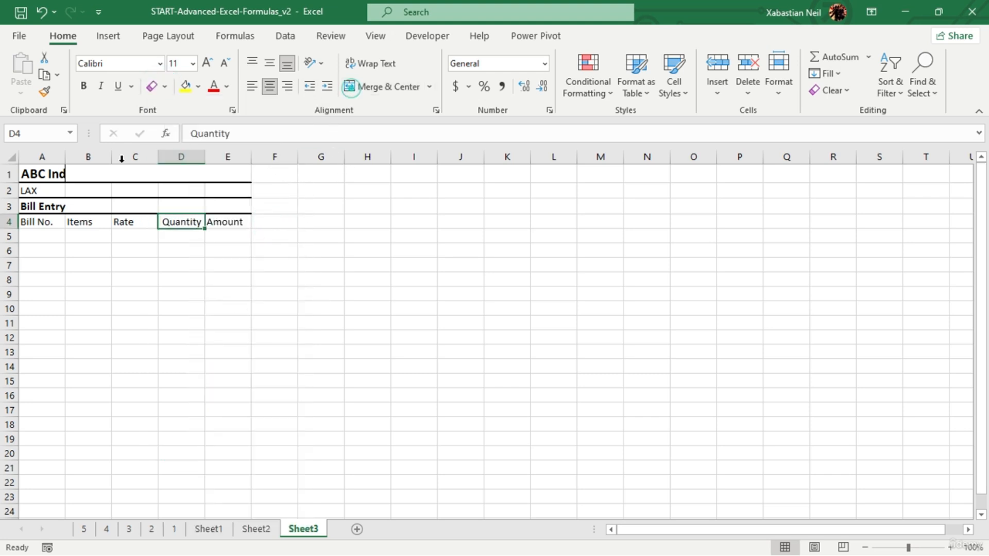
- Merge and center the ABC Industries, LAX and Bill Entry headings, each across columns A to E of its own row
{"action": "left_click_drag", "start_coordinate": [44, 174], "coordinate": [227, 174]}
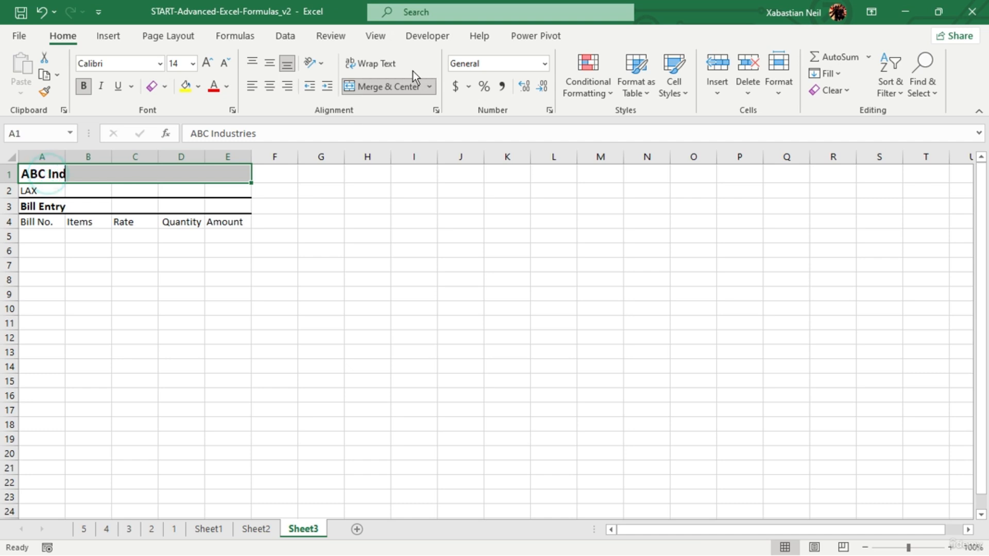
{"action": "left_click", "coordinate": [380, 86]}
{"action": "left_click_drag", "start_coordinate": [39, 191], "coordinate": [210, 190]}
{"action": "left_click", "coordinate": [361, 86]}
{"action": "left_click_drag", "start_coordinate": [60, 206], "coordinate": [248, 175]}
{"action": "left_click", "coordinate": [389, 88]}
{"action": "left_click", "coordinate": [274, 250]}
{"action": "left_click", "coordinate": [389, 232]}
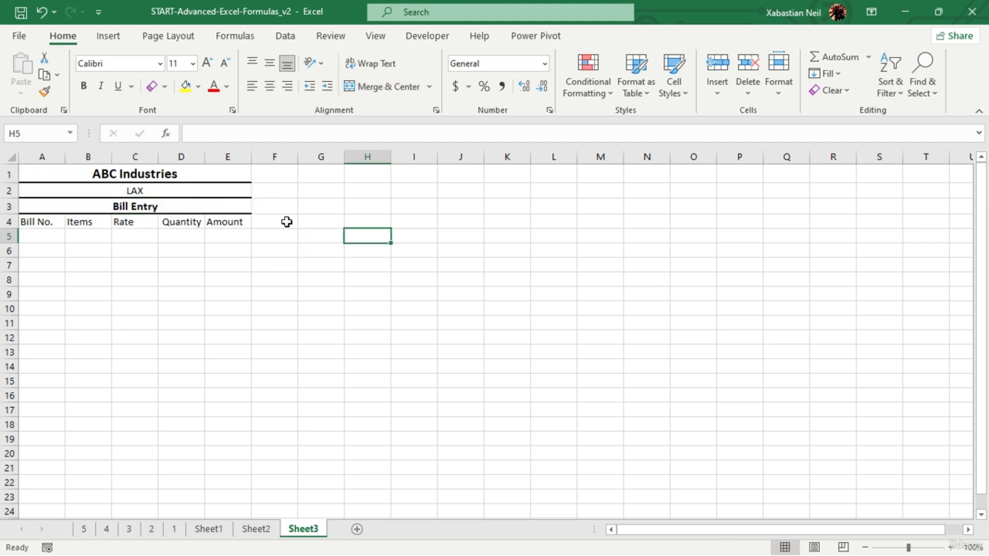
- Apply Thick Outside Borders to the merged ABC Industries title and to the merged Bill Entry cell
{"action": "left_click", "coordinate": [160, 173]}
{"action": "left_click", "coordinate": [165, 87]}
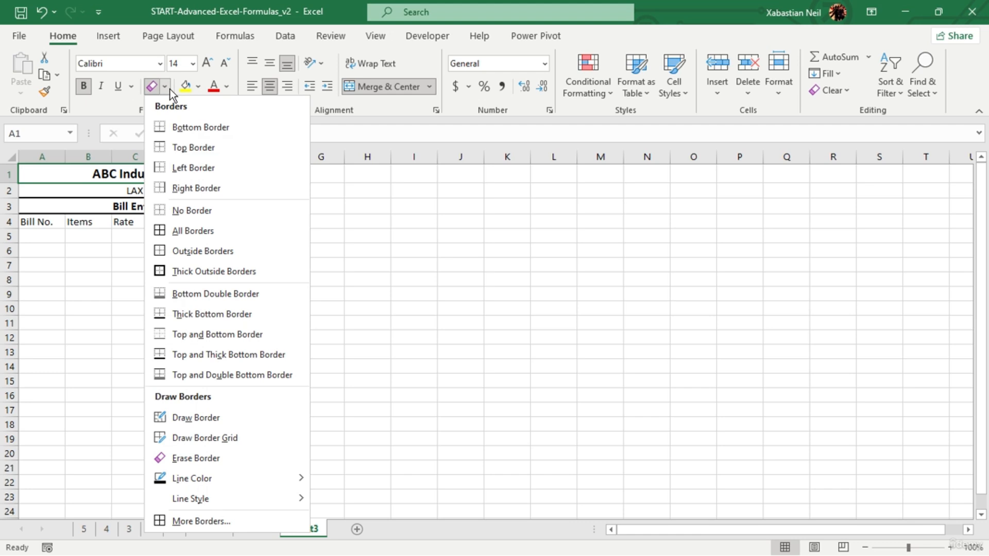
{"action": "left_click", "coordinate": [187, 253]}
{"action": "left_click", "coordinate": [149, 206]}
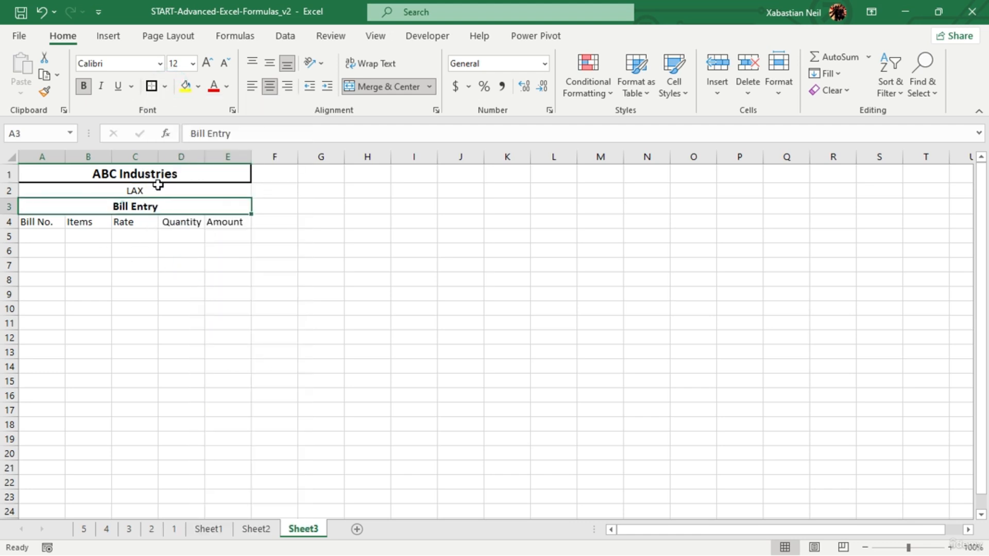
{"action": "left_click", "coordinate": [152, 86]}
{"action": "left_click", "coordinate": [149, 237]}
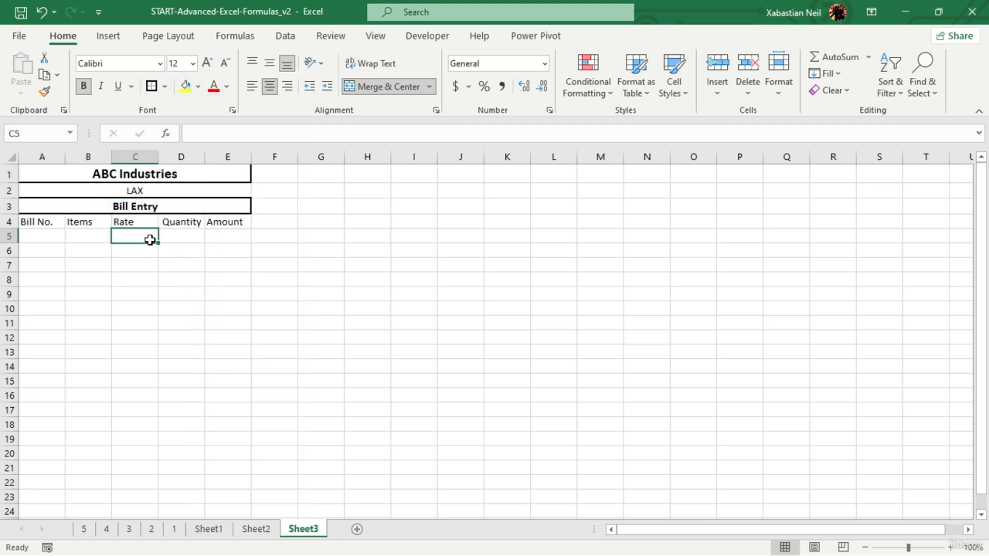
- Apply All Borders to the merged LAX cell in row 2
{"action": "left_click", "coordinate": [155, 188]}
{"action": "left_click", "coordinate": [167, 85]}
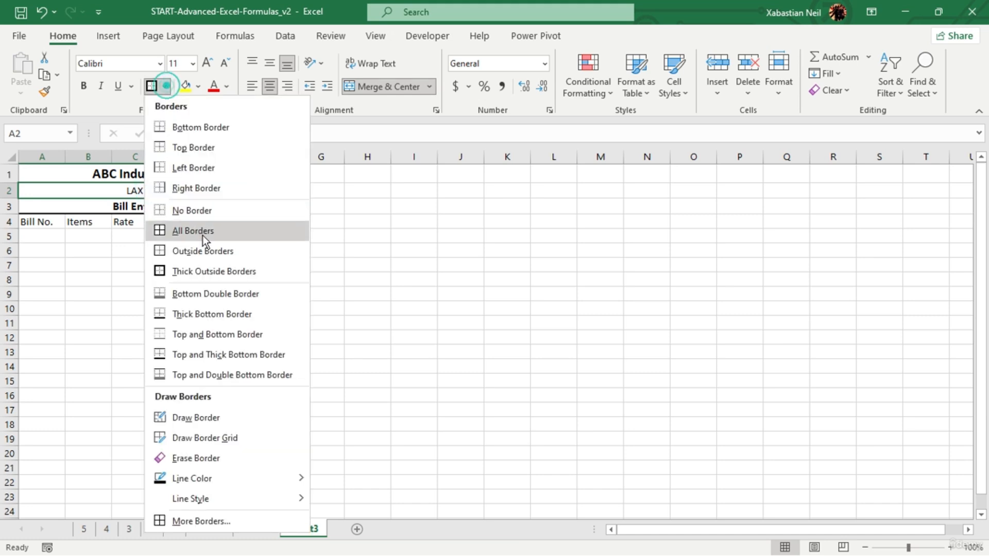
{"action": "left_click", "coordinate": [201, 236]}
{"action": "left_click", "coordinate": [216, 324]}
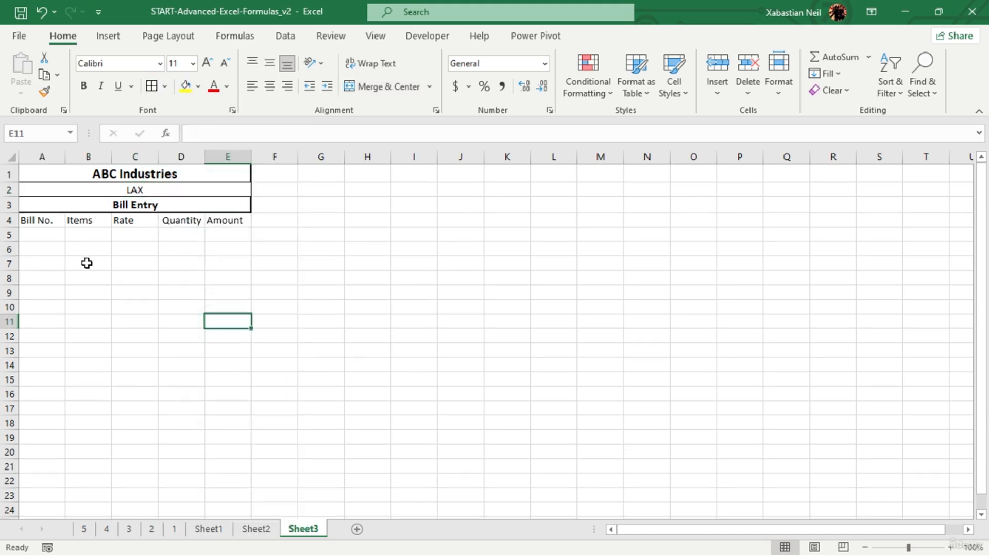
- Make the column headers in A4:E4 bold
{"action": "left_click_drag", "start_coordinate": [34, 221], "coordinate": [87, 227]}
{"action": "left_click_drag", "start_coordinate": [192, 220], "coordinate": [213, 220]}
{"action": "left_click", "coordinate": [84, 86]}
{"action": "left_click", "coordinate": [101, 259]}
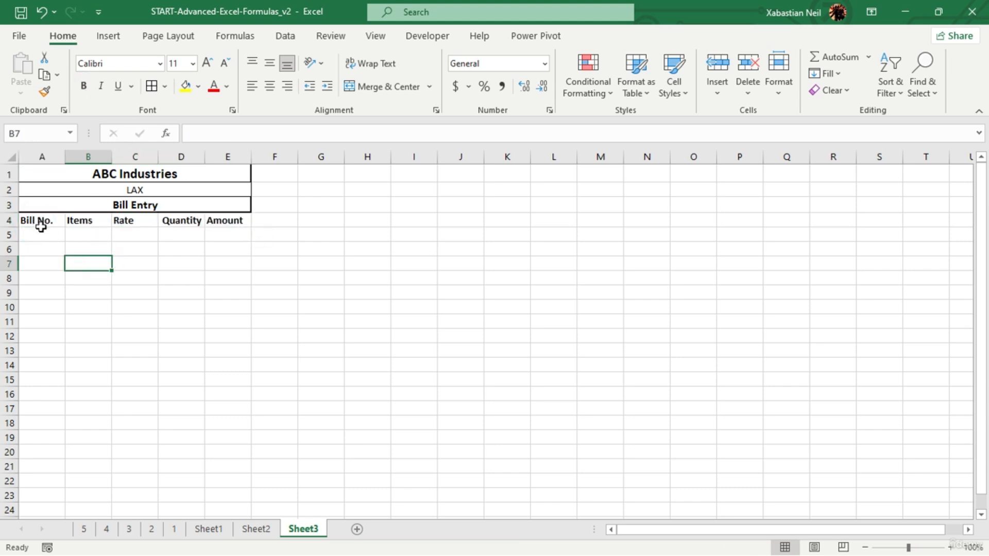
- Enter the bill numbers 2361236, 136134 and 123613 in cells A5 to A7
{"action": "left_click", "coordinate": [43, 234]}
{"action": "double_click", "coordinate": [47, 235]}
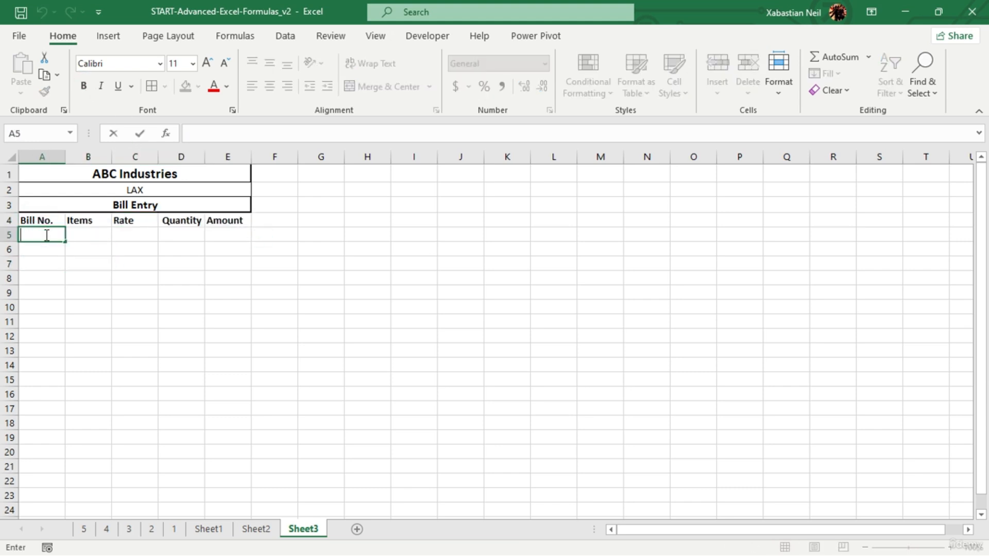
{"action": "type", "text": "2361236"}
{"action": "left_click", "coordinate": [55, 247]}
{"action": "type", "text": "136"}
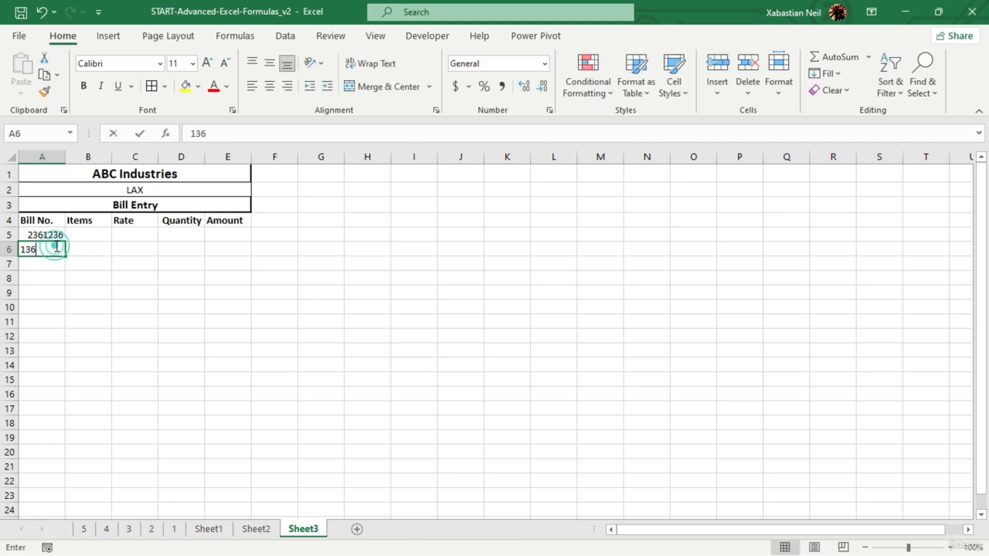
{"action": "type", "text": "134"}
{"action": "left_click", "coordinate": [54, 262]}
{"action": "type", "text": "123613"}
- Enter the bill numbers 361325, 136136, 13613 and 136136 in cells A8 to A11
{"action": "left_click", "coordinate": [56, 279]}
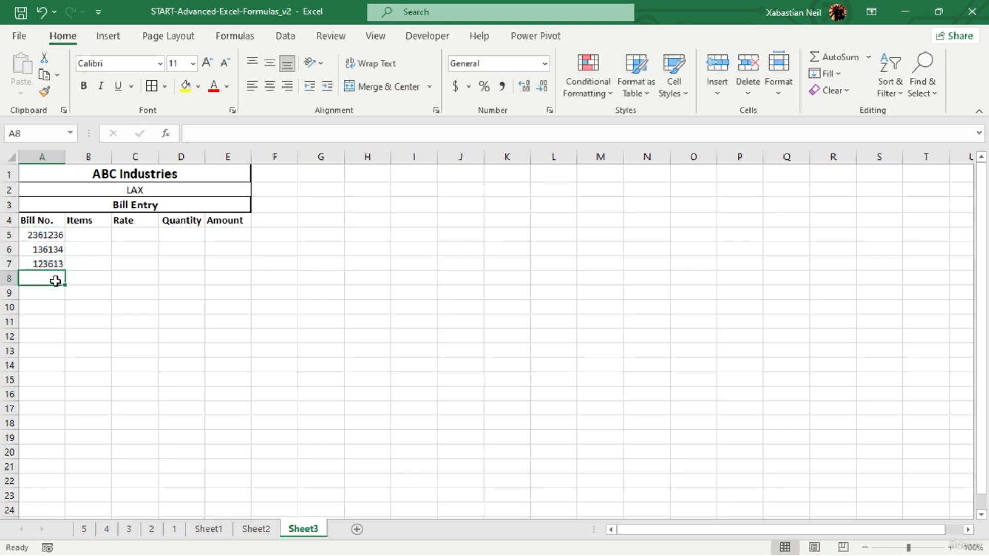
{"action": "type", "text": "361325"}
{"action": "left_click", "coordinate": [45, 293]}
{"action": "type", "text": "136136"}
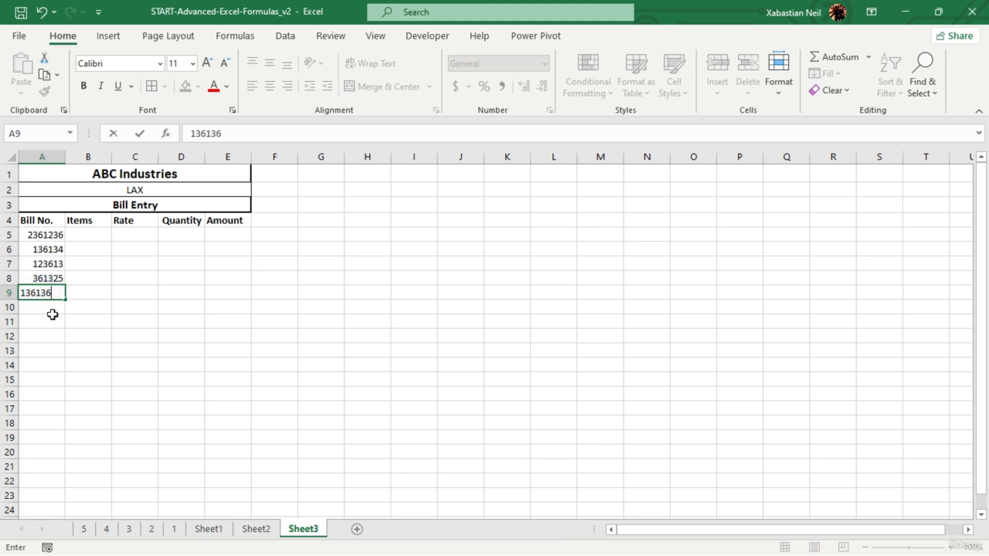
{"action": "left_click", "coordinate": [53, 314]}
{"action": "type", "text": "13613"}
{"action": "left_click", "coordinate": [58, 325]}
{"action": "type", "text": "13613"}
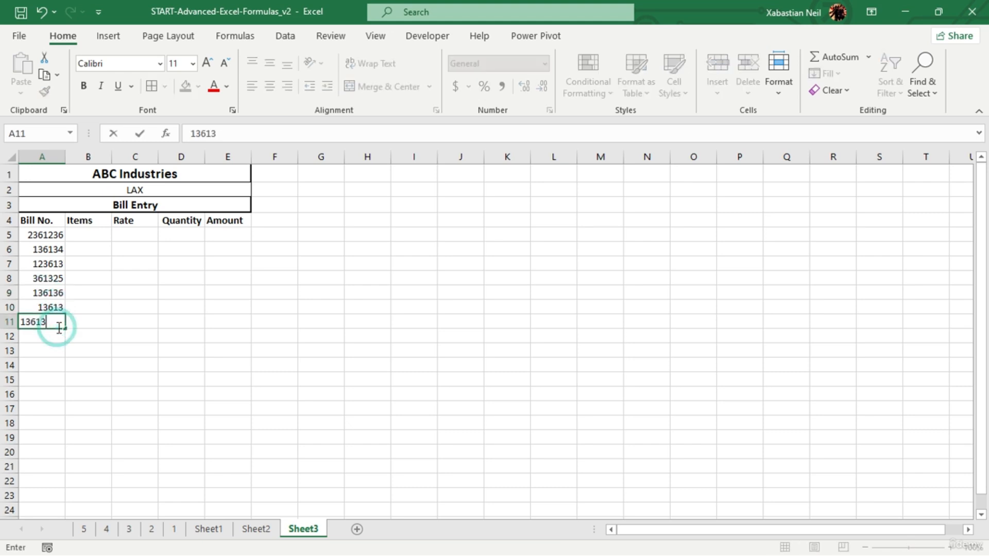
{"action": "type", "text": "6"}
{"action": "left_click", "coordinate": [59, 328]}
- Enter the items Mugs, Glasses and Plates in cells B5 to B7
{"action": "left_click", "coordinate": [82, 236]}
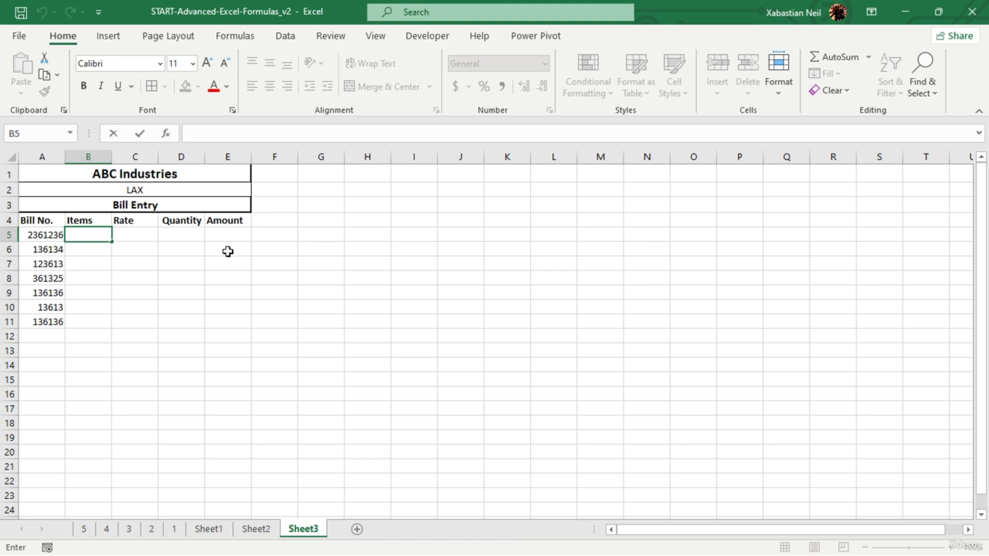
{"action": "type", "text": "Mugs"}
{"action": "key", "text": "Return"}
{"action": "type", "text": "Gl"}
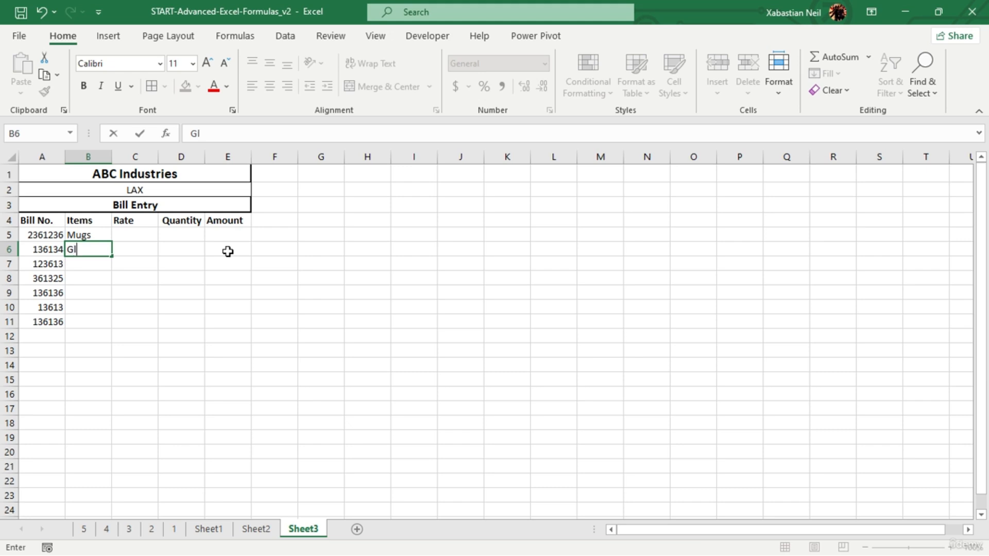
{"action": "type", "text": "asses"}
{"action": "key", "text": "Return"}
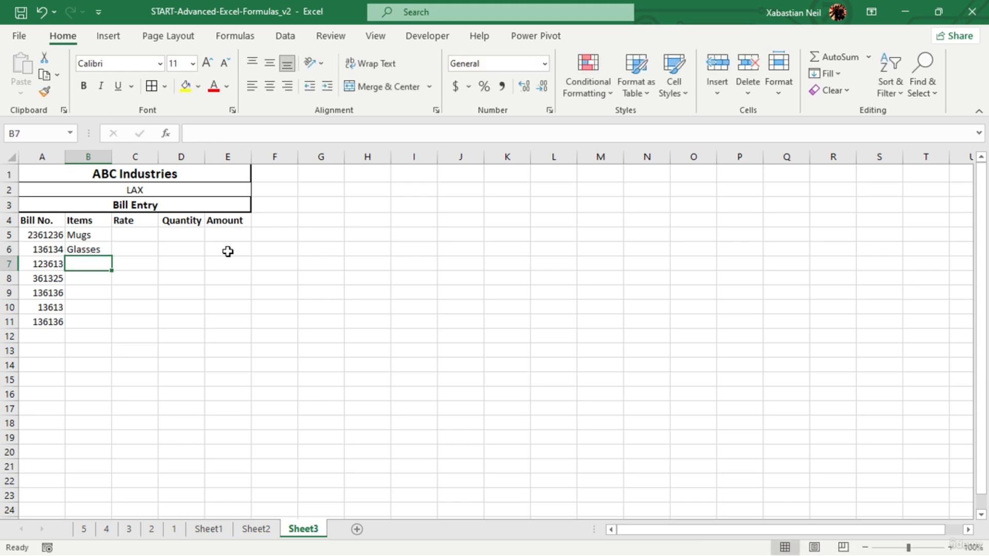
{"action": "type", "text": "Plates"}
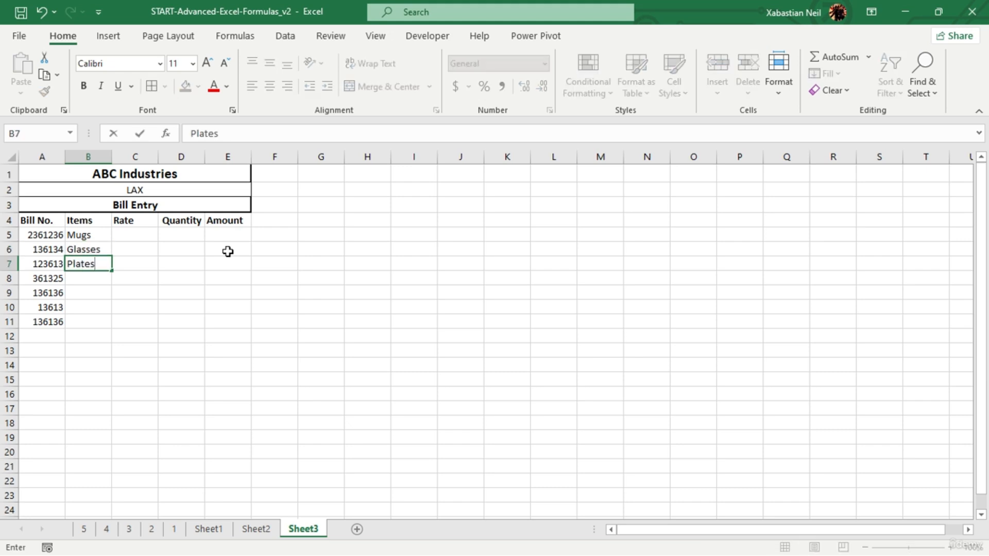
{"action": "key", "text": "Return"}
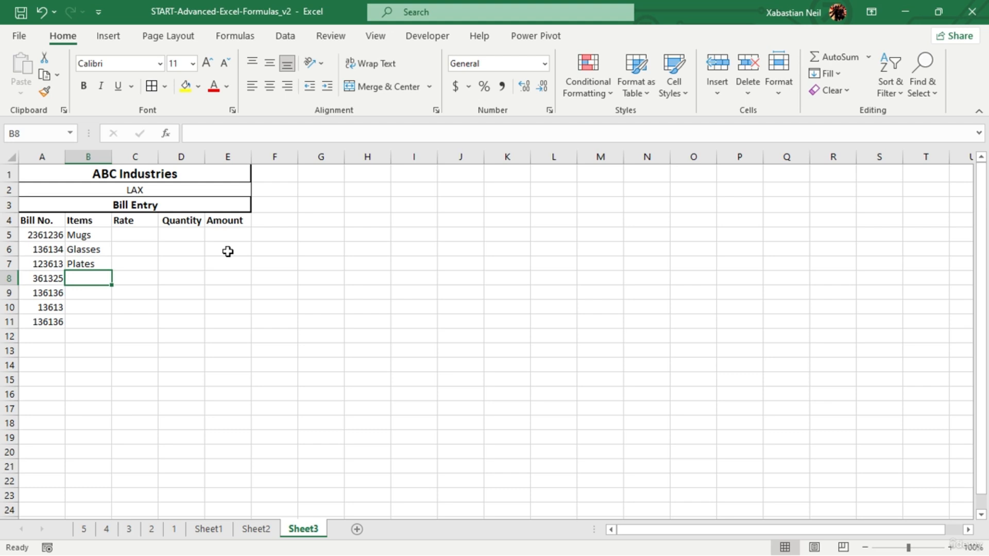
- Enter the items Forks, Spoons, Pantries and Mats in cells B8 to B11
{"action": "type", "text": "For"}
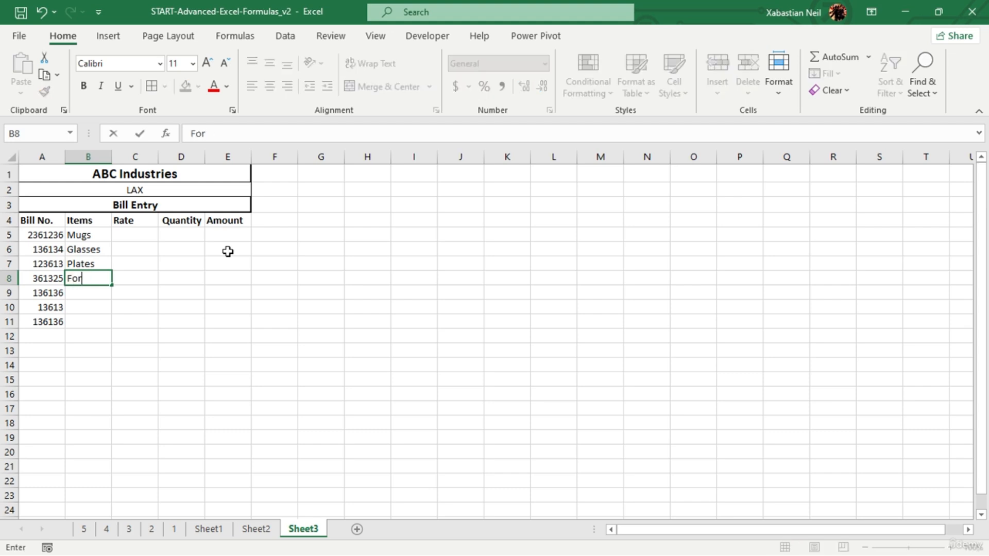
{"action": "type", "text": "ks"}
{"action": "key", "text": "Return"}
{"action": "type", "text": "S"}
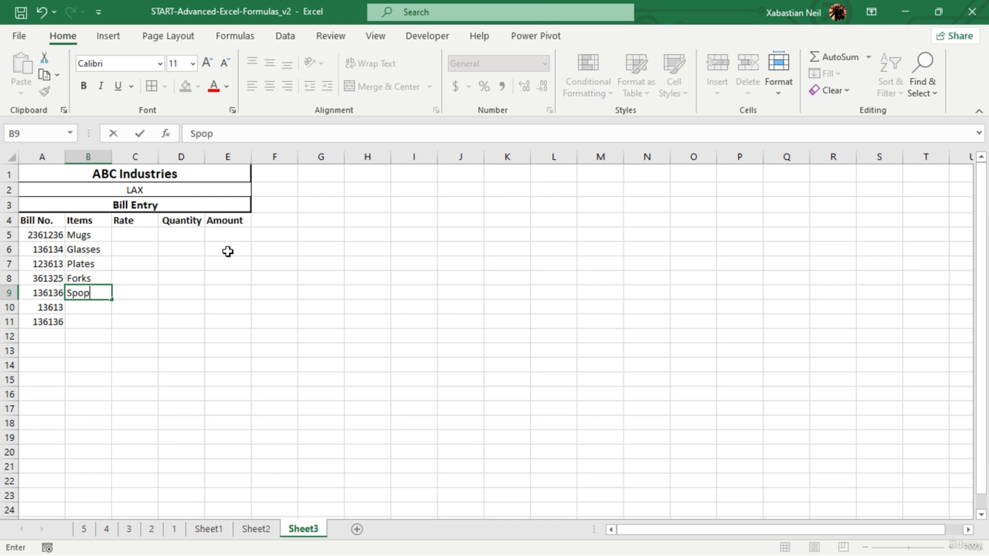
{"action": "type", "text": "poons"}
{"action": "key", "text": "Return"}
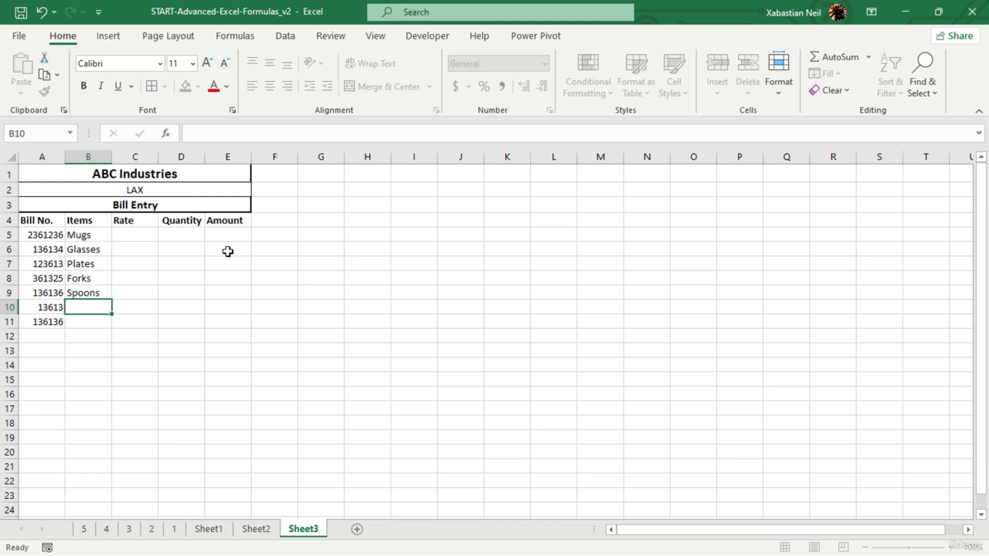
{"action": "type", "text": "P"}
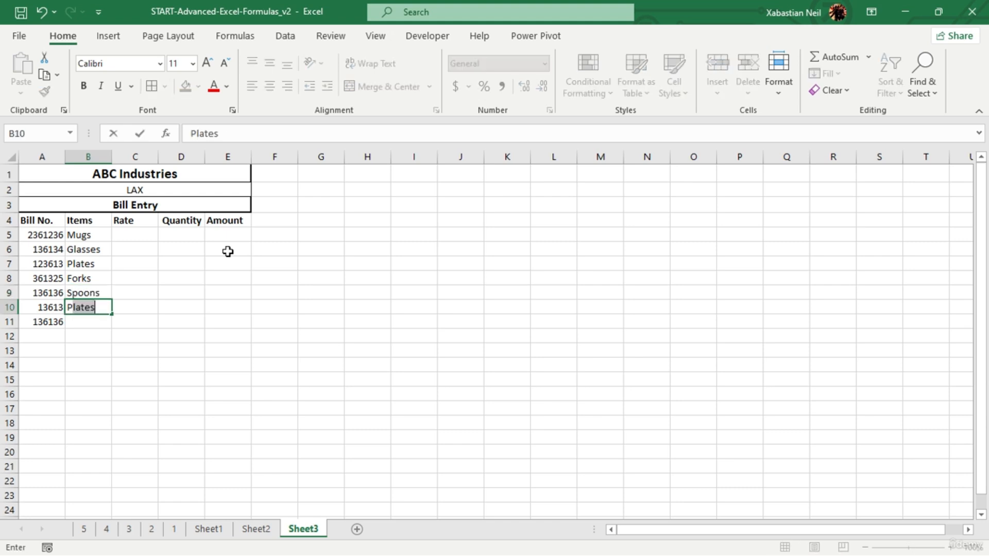
{"action": "type", "text": "antries"}
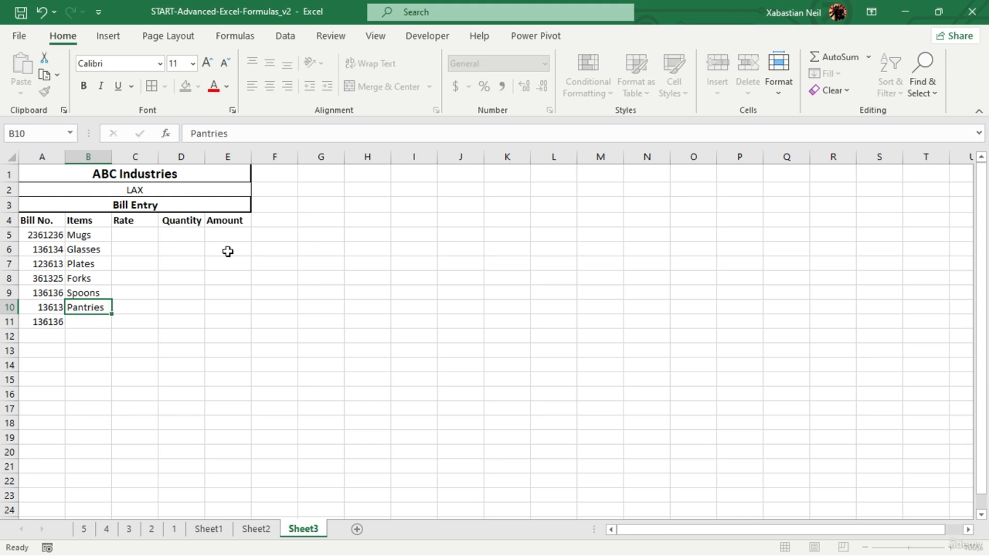
{"action": "key", "text": "Return"}
{"action": "type", "text": "M<"}
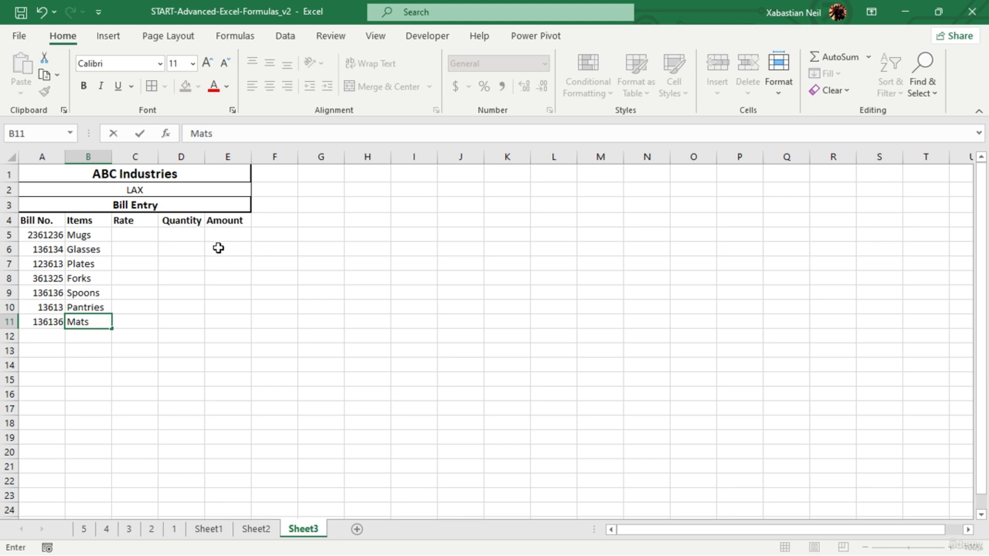
- Enter the rates 261, 3723, 248 and 136 for Mugs through Forks in cells C5 to C8
{"action": "left_click", "coordinate": [131, 223]}
{"action": "left_click", "coordinate": [144, 237]}
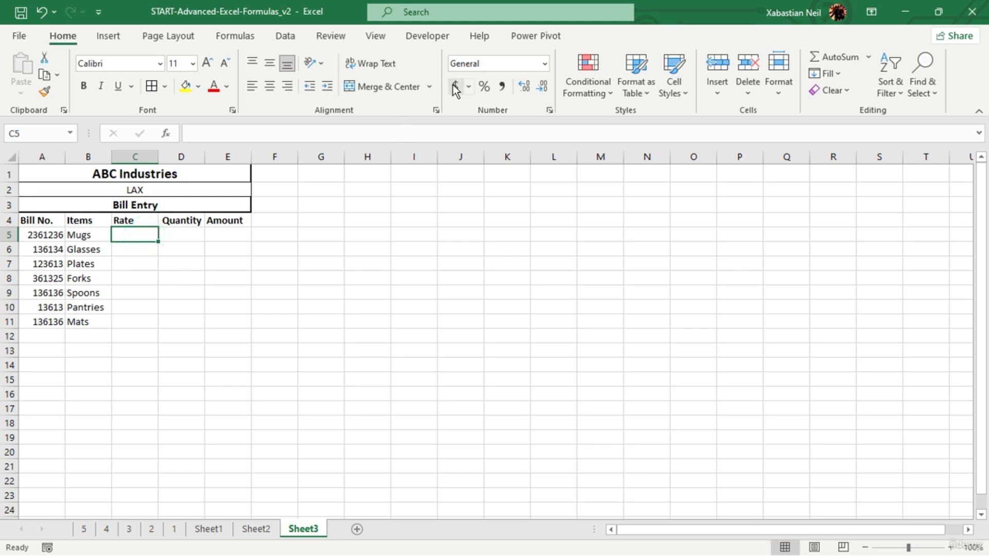
{"action": "double_click", "coordinate": [148, 234]}
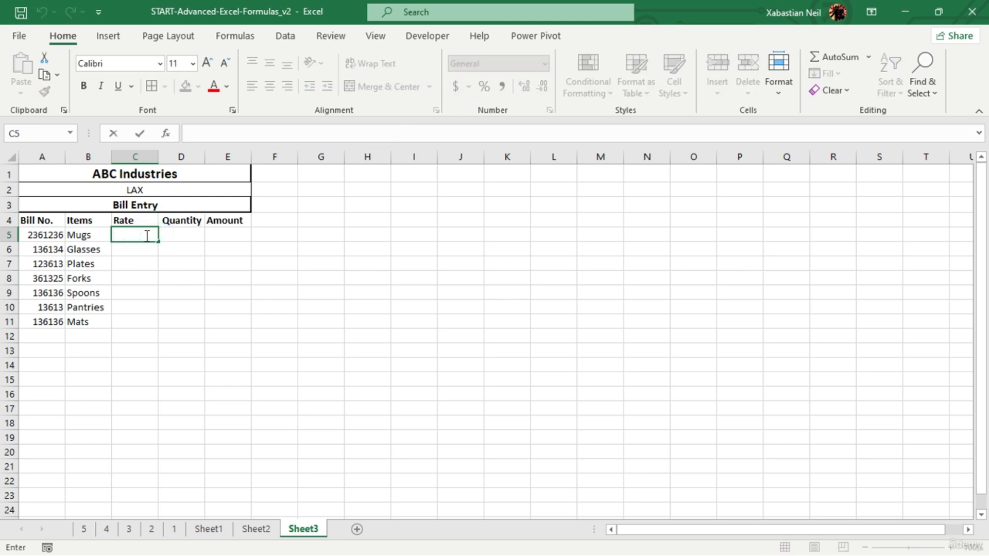
{"action": "type", "text": "261"}
{"action": "left_click", "coordinate": [154, 249]}
{"action": "type", "text": "3723"}
{"action": "left_click", "coordinate": [150, 264]}
{"action": "type", "text": "248"}
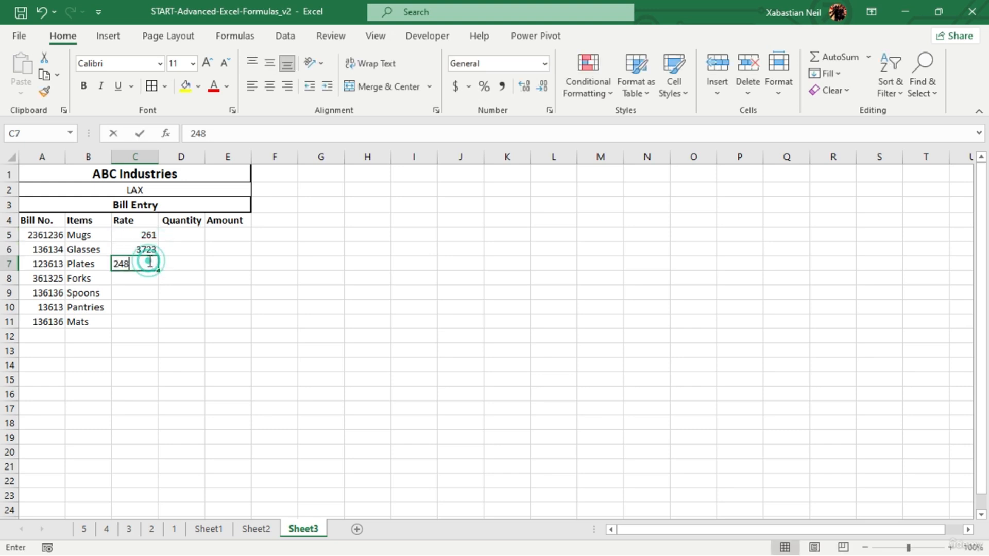
{"action": "left_click", "coordinate": [150, 278]}
{"action": "type", "text": "136"}
- Enter the rates 613, 163 and 427 for Spoons, Pantries and Mats in cells C9 to C11
{"action": "left_click", "coordinate": [147, 294]}
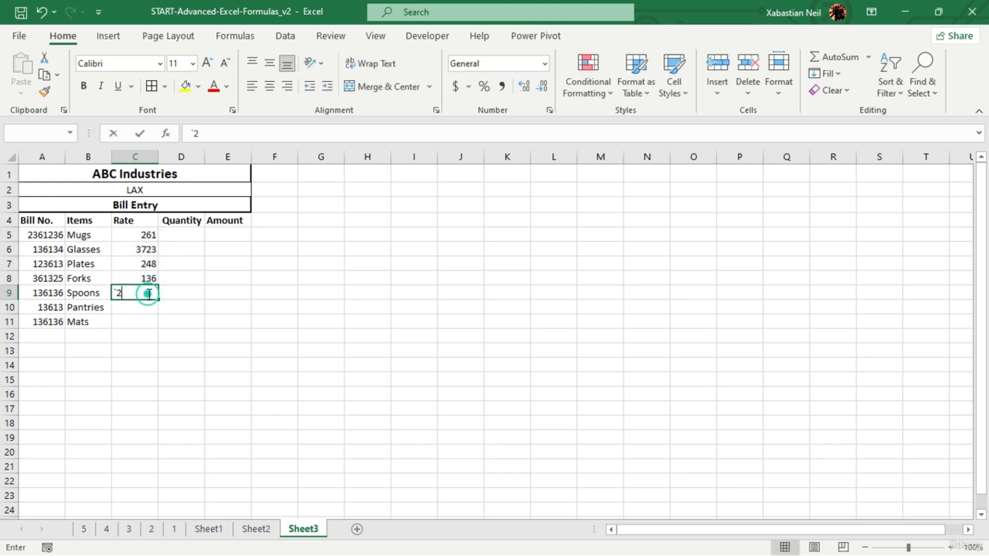
{"action": "type", "text": "`25"}
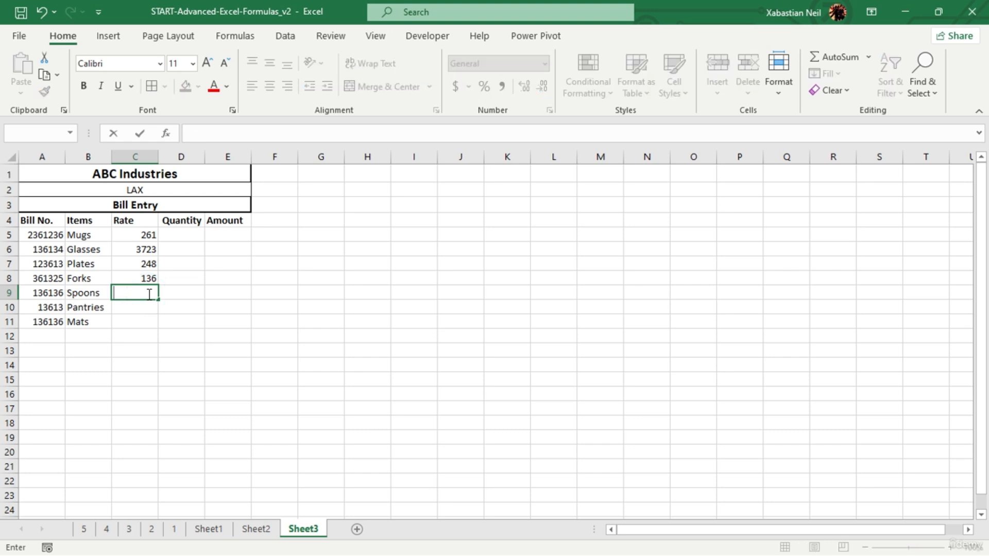
{"action": "type", "text": "6132"}
{"action": "left_click", "coordinate": [144, 308]}
{"action": "type", "text": "163"}
{"action": "left_click", "coordinate": [148, 323]}
{"action": "type", "text": "427"}
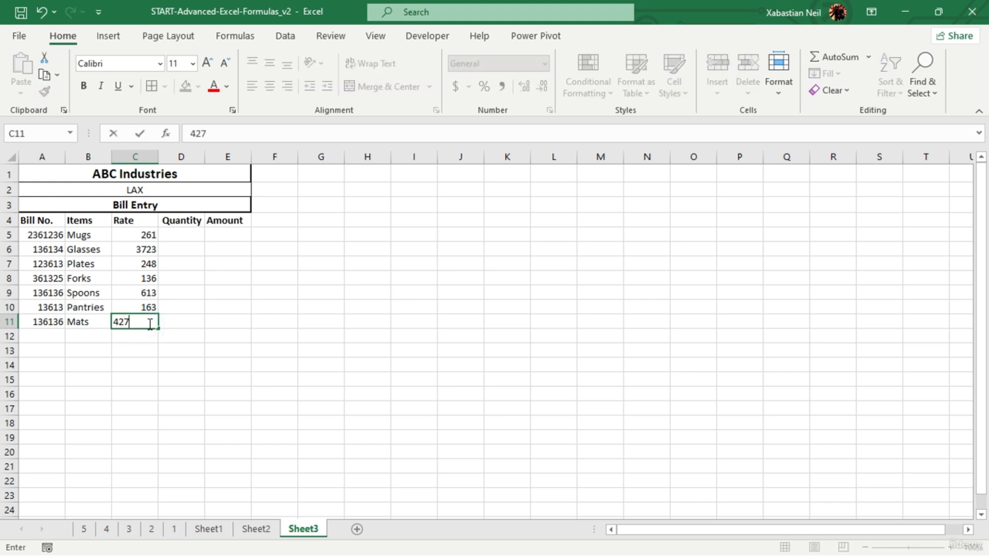
{"action": "left_click", "coordinate": [150, 390]}
- Correct the Glasses rate in cell C6 to 373
{"action": "left_click", "coordinate": [147, 252]}
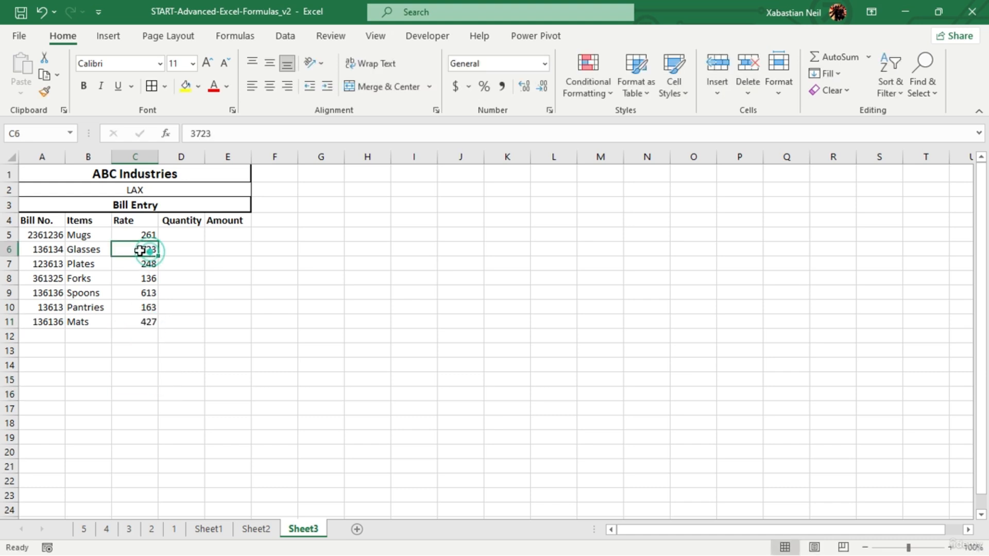
{"action": "double_click", "coordinate": [146, 252]}
{"action": "double_click", "coordinate": [145, 251]}
{"action": "type", "text": "373"}
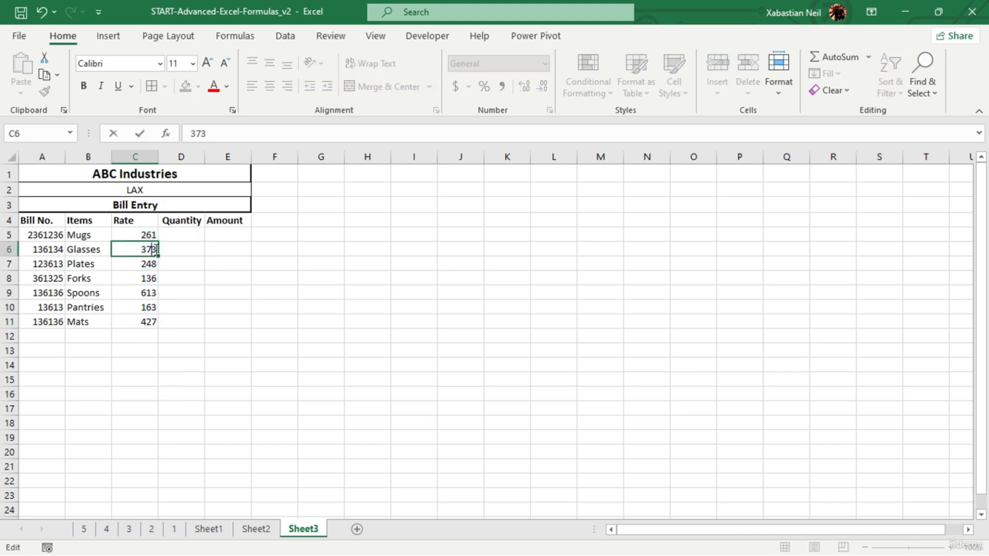
{"action": "key", "text": "Tab"}
- Enter the quantities 74, 31 and 13 for Mugs, Glasses and Plates in cells D5 to D7
{"action": "left_click", "coordinate": [192, 237]}
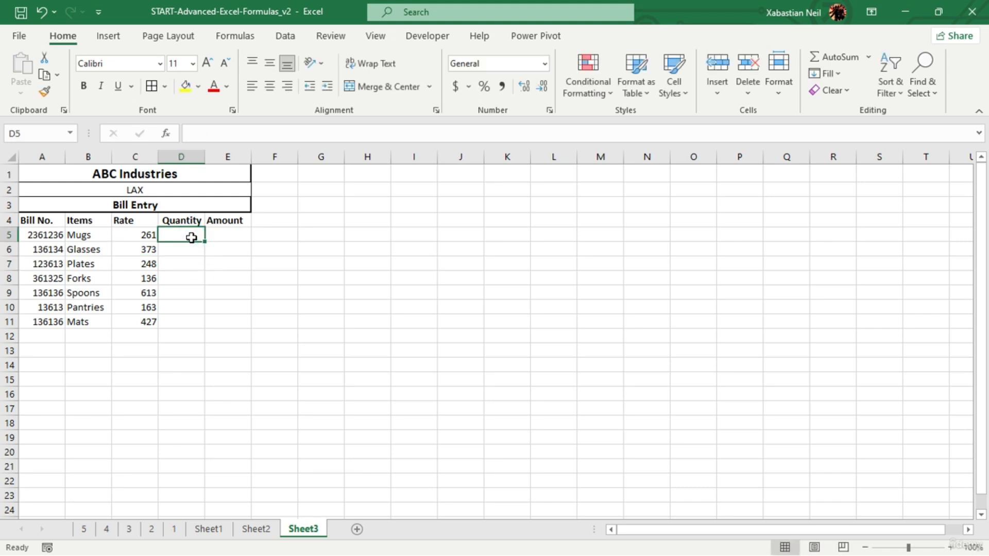
{"action": "type", "text": "63"}
{"action": "left_click", "coordinate": [174, 242]}
{"action": "type", "text": "74"}
{"action": "left_click", "coordinate": [190, 249]}
{"action": "type", "text": "207"}
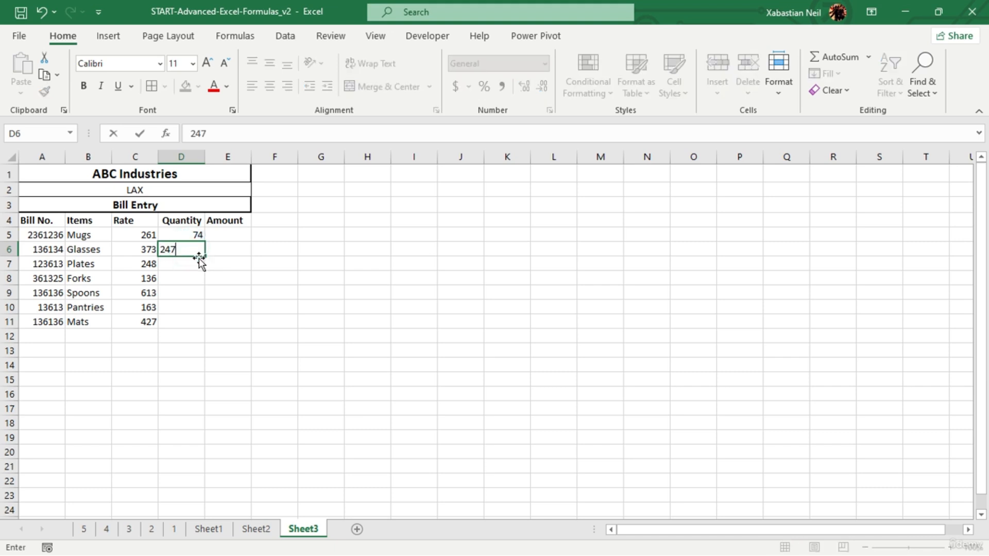
{"action": "left_click", "coordinate": [198, 257]}
{"action": "type", "text": "31"}
{"action": "left_click", "coordinate": [199, 264]}
{"action": "type", "text": "13"}
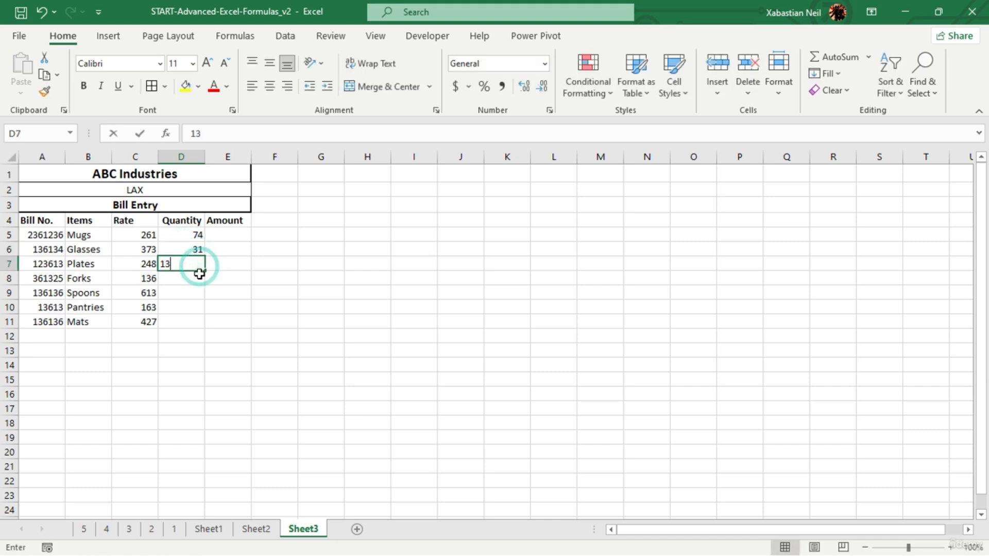
- Enter the quantities 63, 73, 42 and 71 for Forks through Mats in cells D8 to D11
{"action": "left_click", "coordinate": [198, 281]}
{"action": "type", "text": "63"}
{"action": "left_click", "coordinate": [182, 294]}
{"action": "type", "text": "73"}
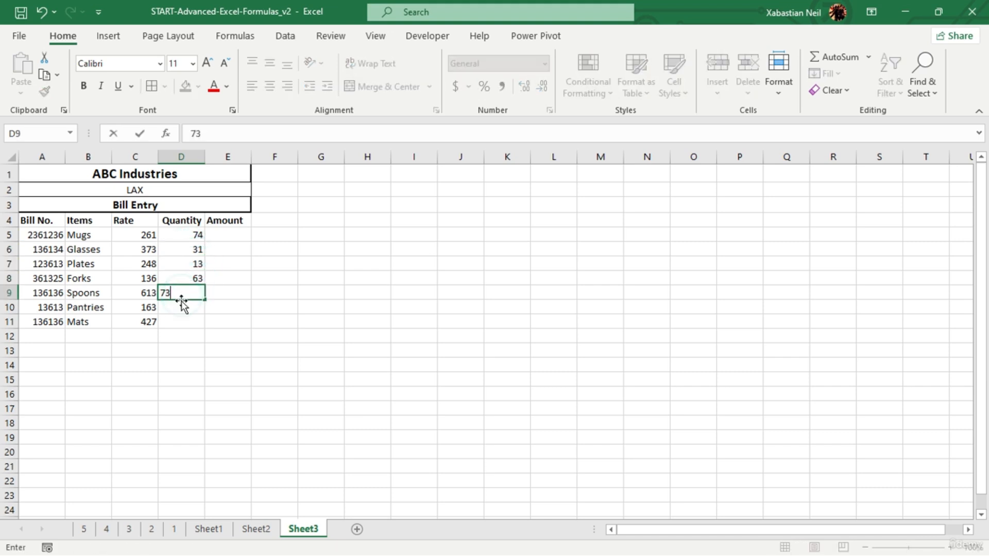
{"action": "left_click", "coordinate": [182, 306]}
{"action": "type", "text": "42"}
{"action": "left_click", "coordinate": [186, 320]}
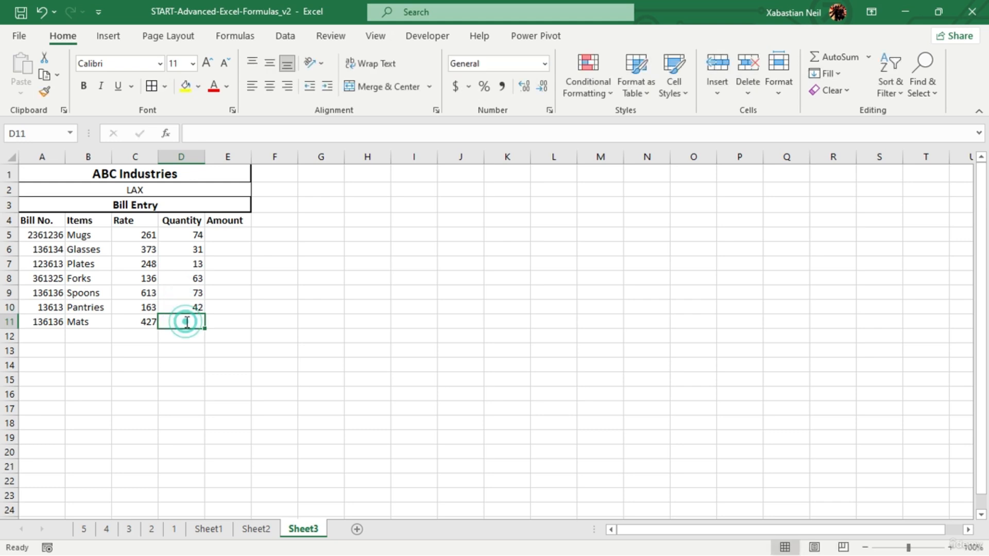
{"action": "type", "text": "71"}
{"action": "left_click", "coordinate": [219, 348]}
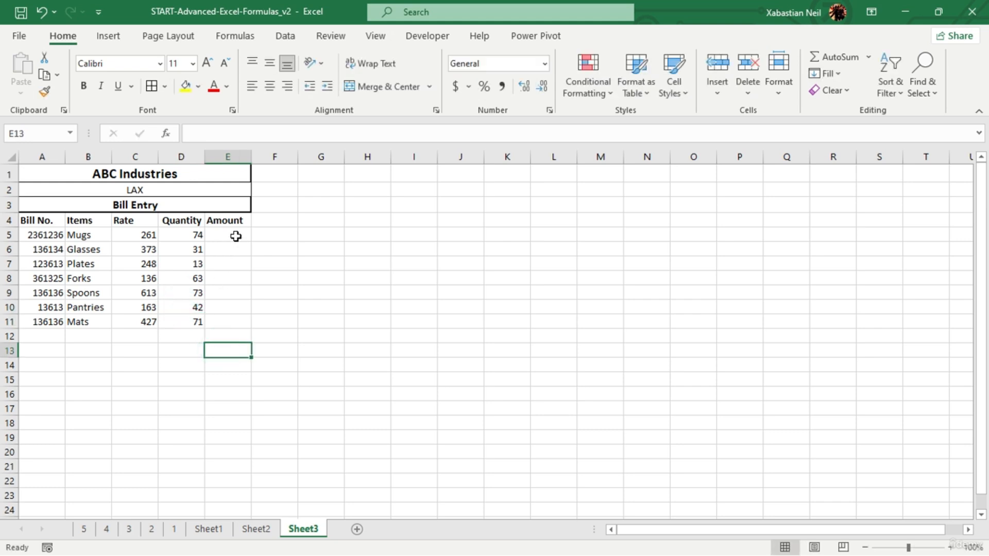
- Calculate the Mugs amount in E5 as rate times quantity with the formula =C5*D5
{"action": "left_click", "coordinate": [235, 234]}
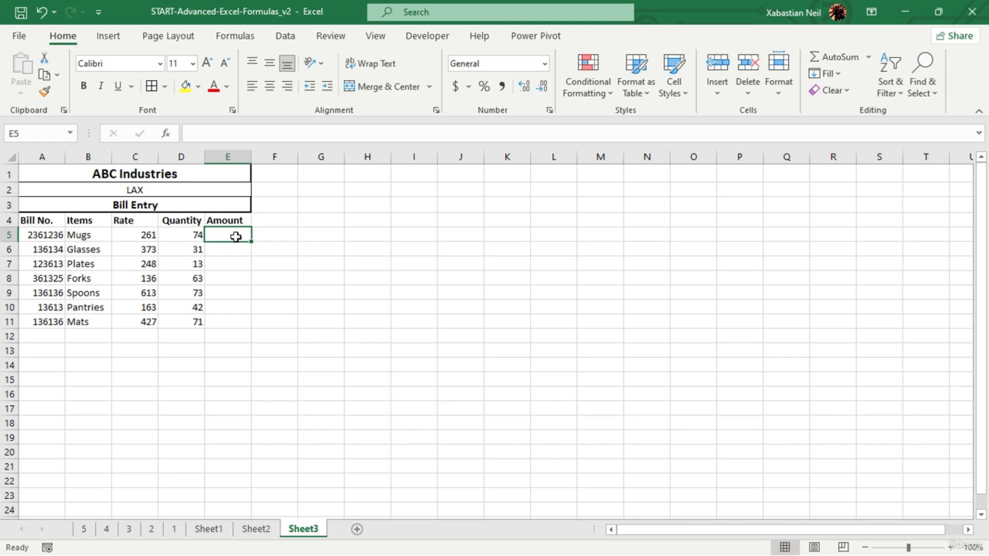
{"action": "double_click", "coordinate": [219, 237]}
{"action": "type", "text": "="}
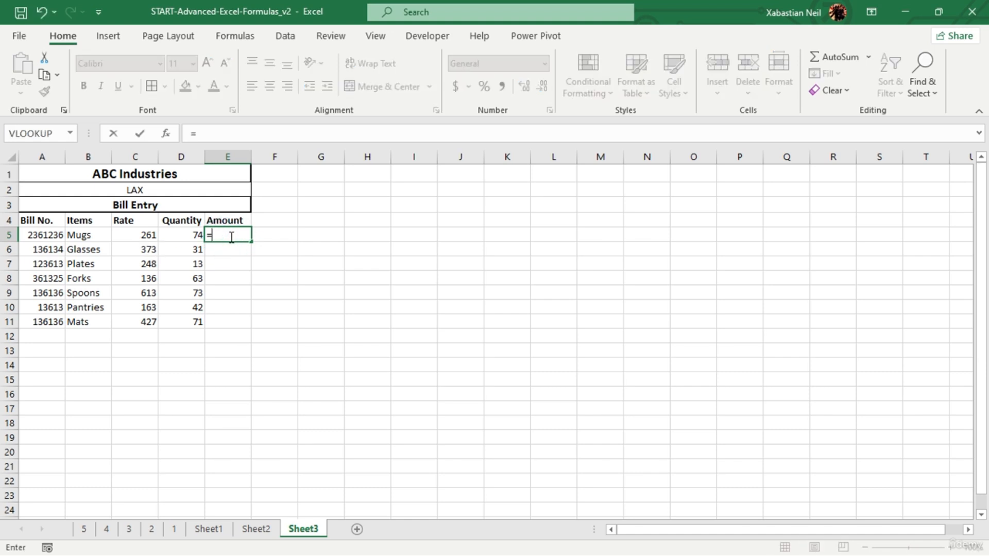
{"action": "left_click", "coordinate": [149, 238]}
{"action": "type", "text": "*"}
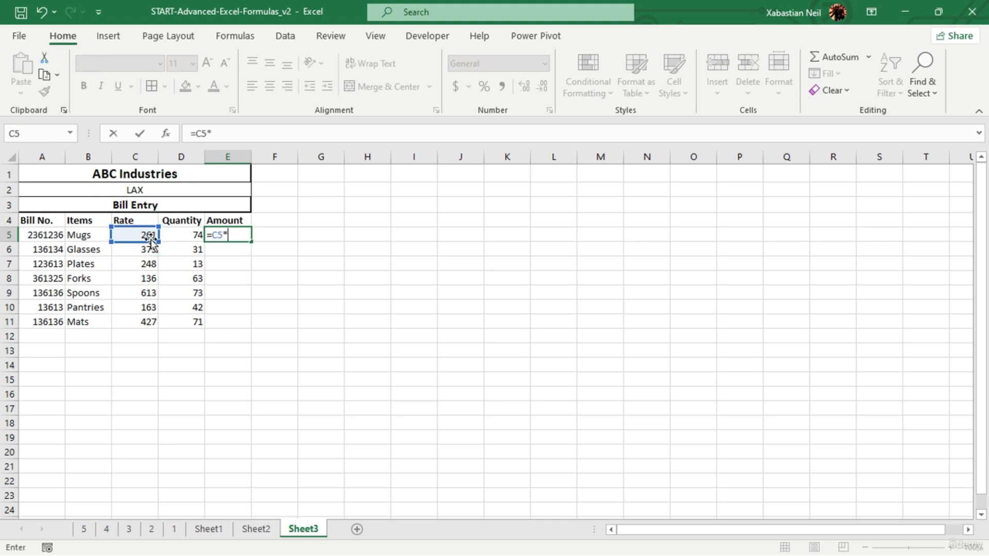
{"action": "left_click", "coordinate": [190, 237]}
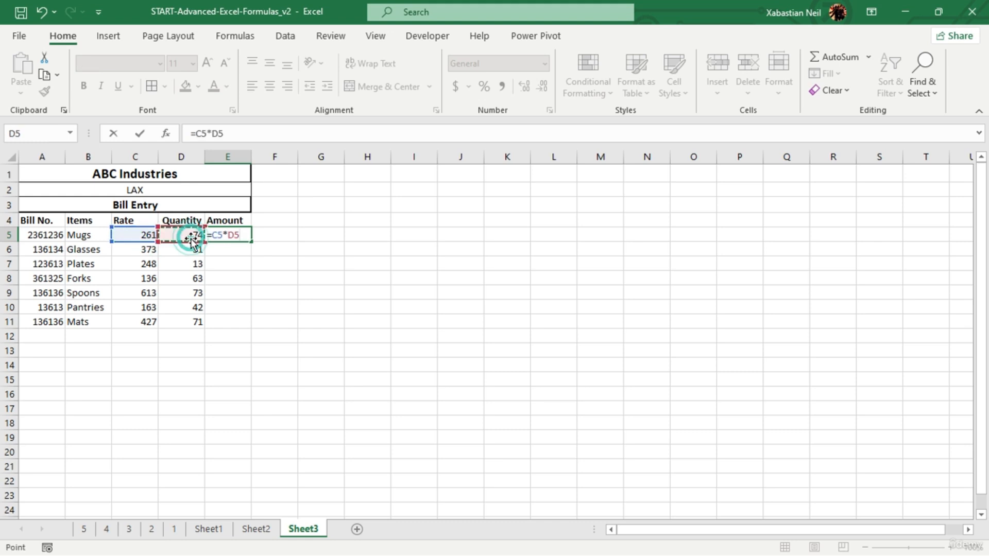
{"action": "key", "text": "Return"}
- Copy the amount formula from E5 down through E11
{"action": "left_click", "coordinate": [246, 235]}
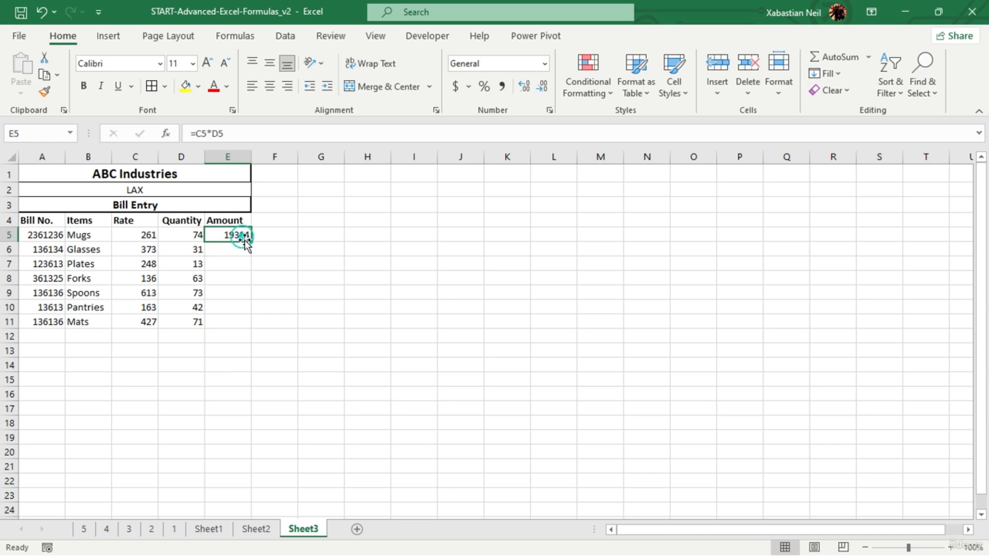
{"action": "left_click_drag", "start_coordinate": [249, 241], "coordinate": [256, 334]}
{"action": "left_click", "coordinate": [247, 355]}
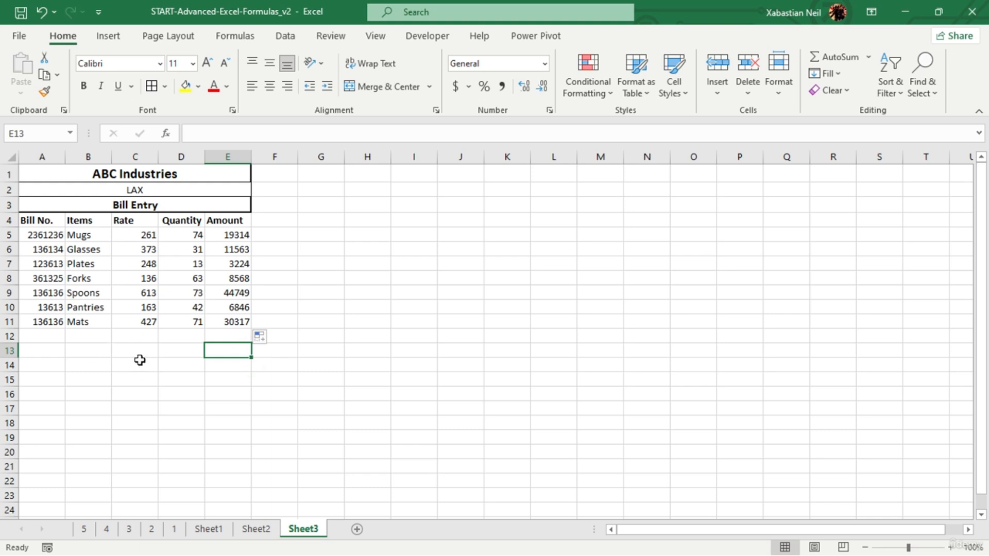
- Merge and center C12:D12 and the cells just beneath it in columns C and D
{"action": "left_click", "coordinate": [149, 337]}
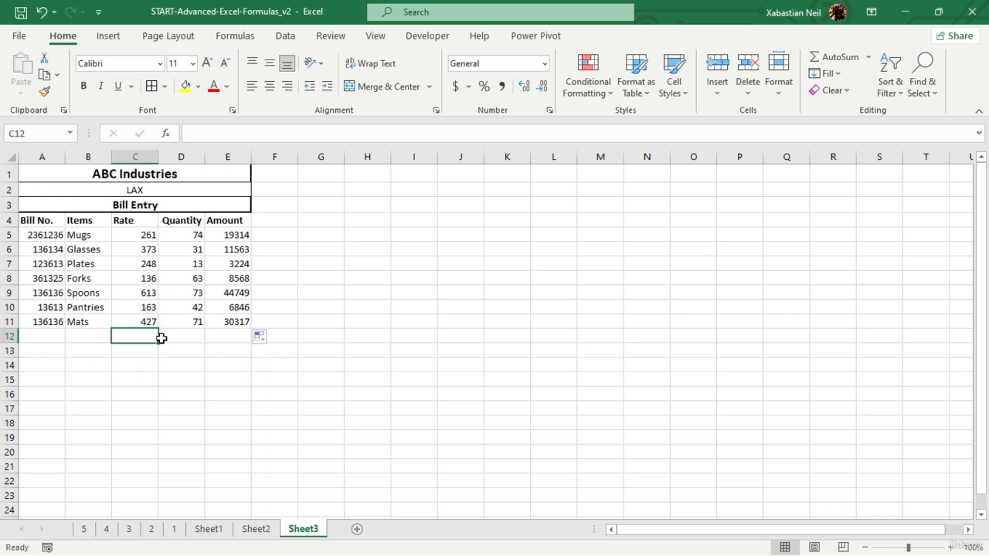
{"action": "left_click_drag", "start_coordinate": [161, 338], "coordinate": [178, 335]}
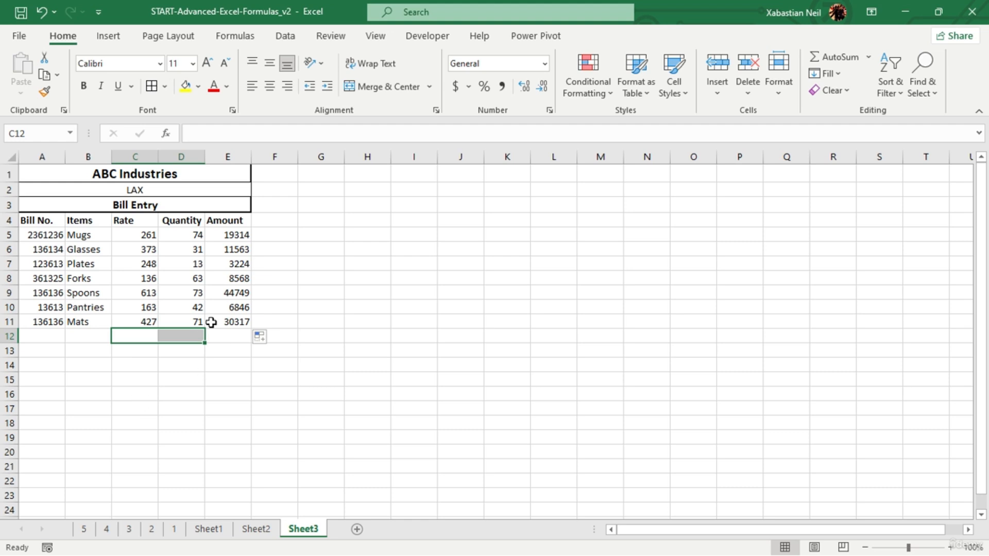
{"action": "left_click", "coordinate": [394, 81]}
{"action": "left_click", "coordinate": [185, 338]}
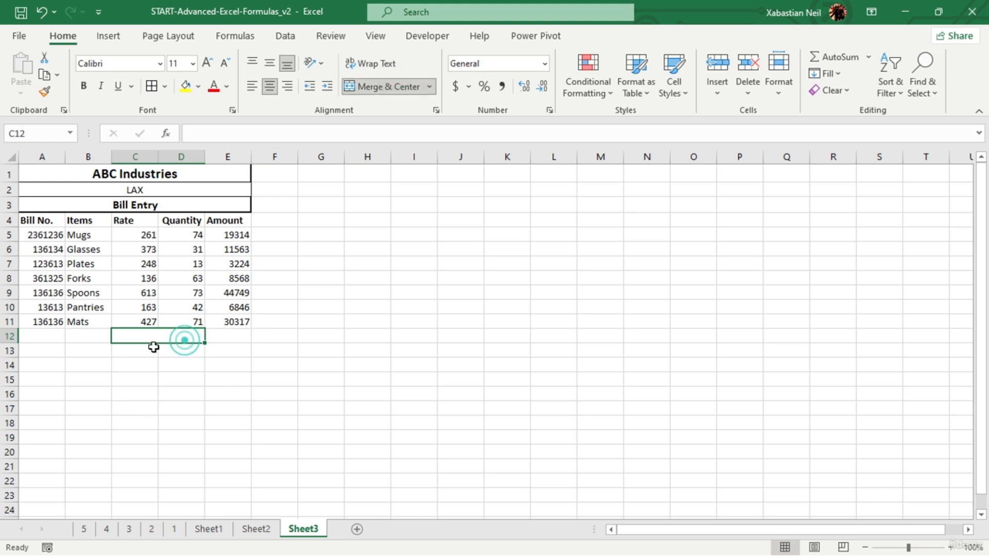
{"action": "left_click_drag", "start_coordinate": [152, 347], "coordinate": [183, 364]}
{"action": "left_click", "coordinate": [242, 397]}
{"action": "left_click", "coordinate": [371, 86]}
{"action": "left_click", "coordinate": [181, 379]}
{"action": "left_click", "coordinate": [403, 82]}
- Apply All Borders to the bill table in A4:E11
{"action": "left_click_drag", "start_coordinate": [65, 220], "coordinate": [239, 322]}
{"action": "left_click", "coordinate": [150, 87]}
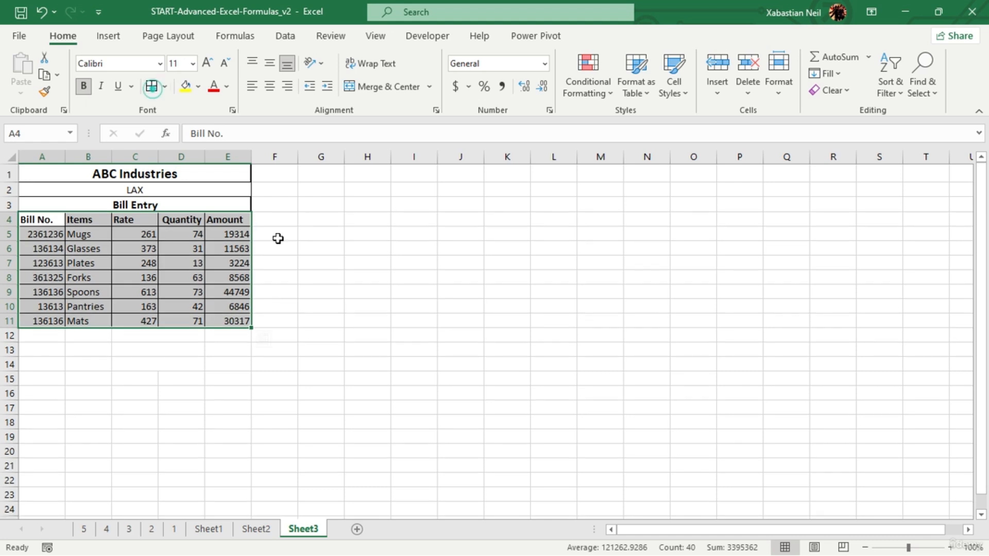
- Apply All Borders to the three merged cells C12, C13 and C14 below the bill table
{"action": "left_click", "coordinate": [354, 278]}
{"action": "left_click", "coordinate": [149, 339]}
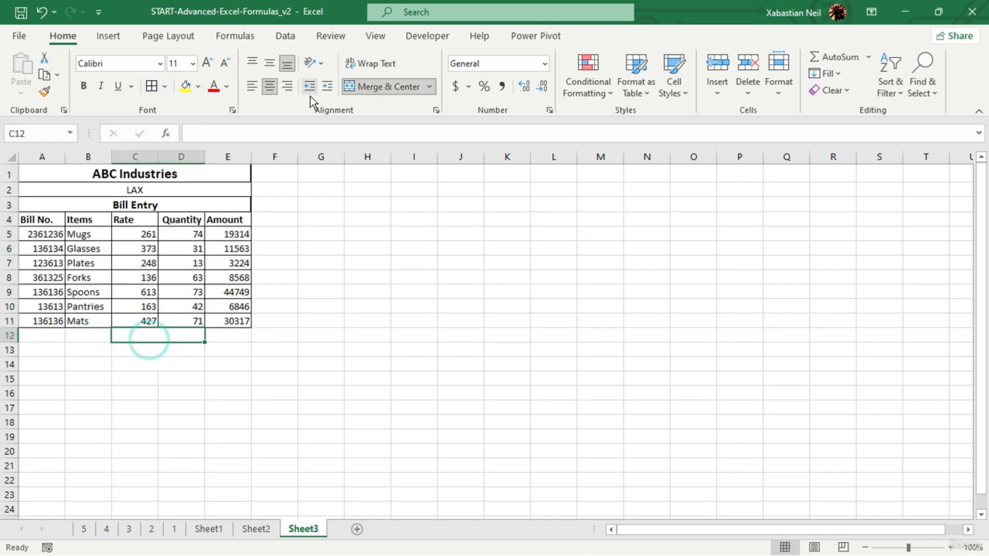
{"action": "left_click", "coordinate": [151, 87]}
{"action": "left_click", "coordinate": [161, 347]}
{"action": "left_click", "coordinate": [151, 86]}
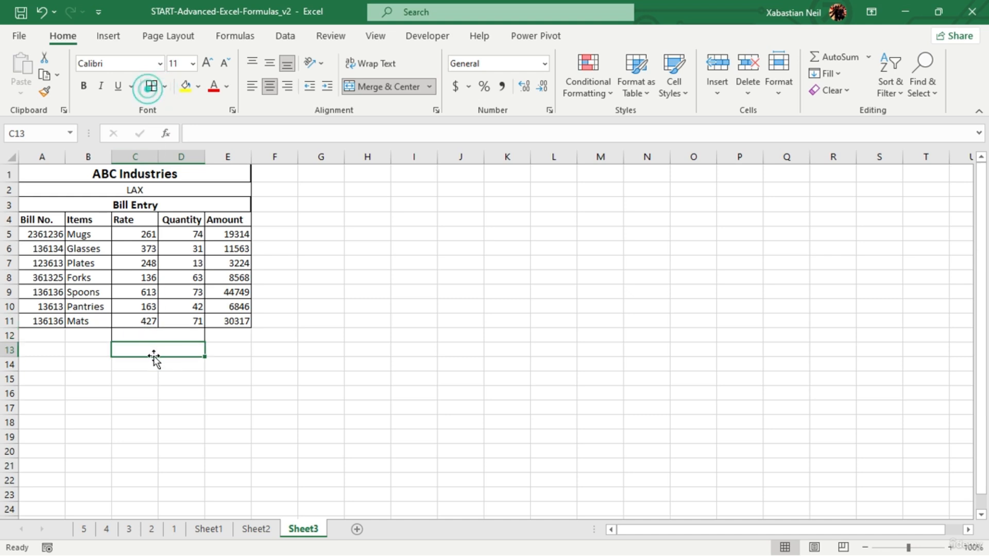
{"action": "left_click", "coordinate": [154, 359]}
{"action": "left_click", "coordinate": [161, 365]}
{"action": "left_click", "coordinate": [151, 87]}
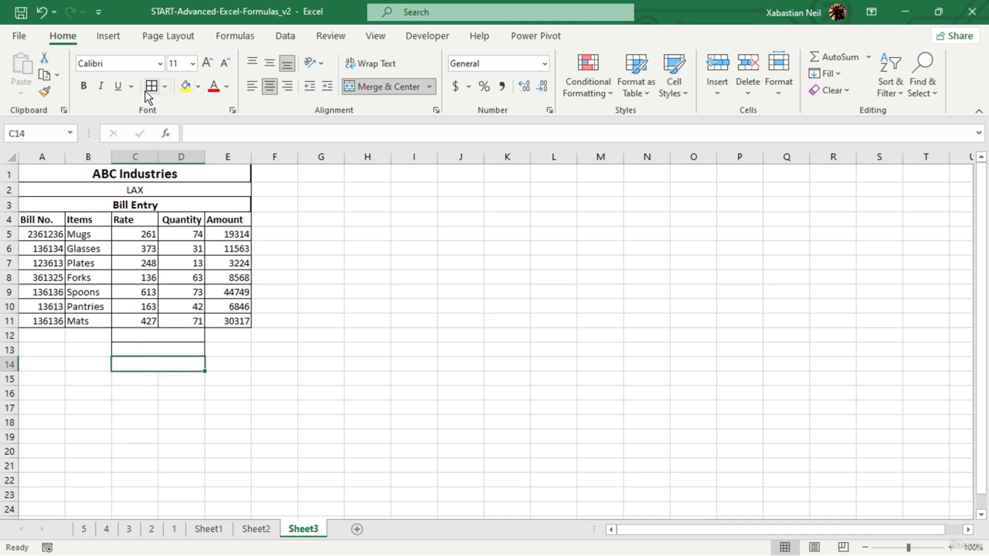
{"action": "left_click", "coordinate": [218, 404]}
- Apply All Borders to the amount cells E12, E13 and E14 beside the merged cells
{"action": "left_click", "coordinate": [238, 339]}
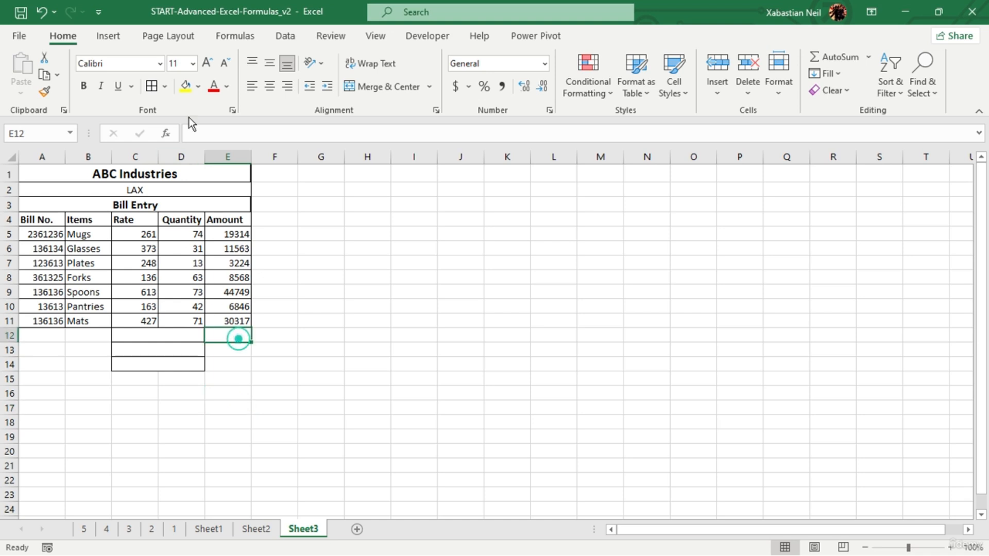
{"action": "left_click", "coordinate": [151, 86]}
{"action": "left_click", "coordinate": [229, 349]}
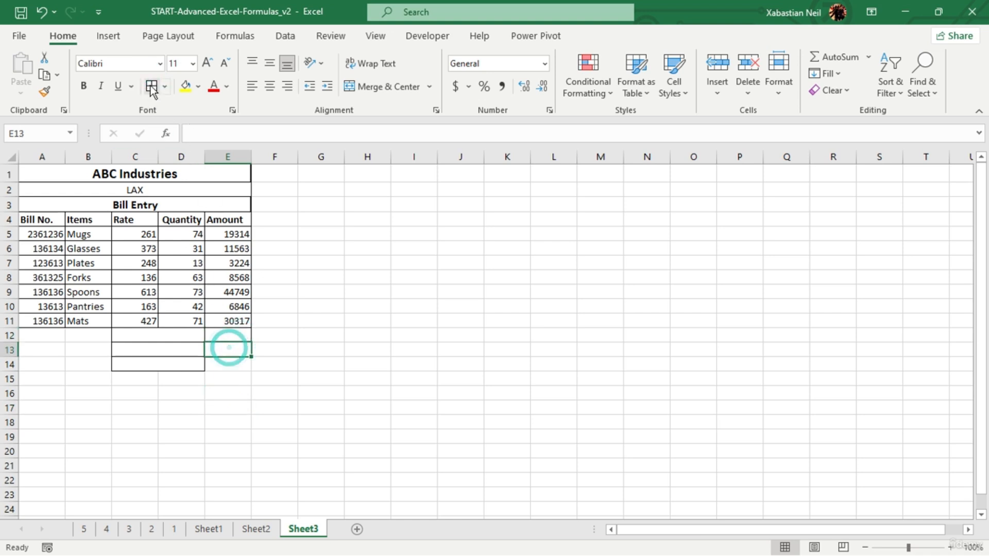
{"action": "left_click", "coordinate": [151, 87]}
{"action": "left_click", "coordinate": [229, 364]}
{"action": "left_click", "coordinate": [155, 86]}
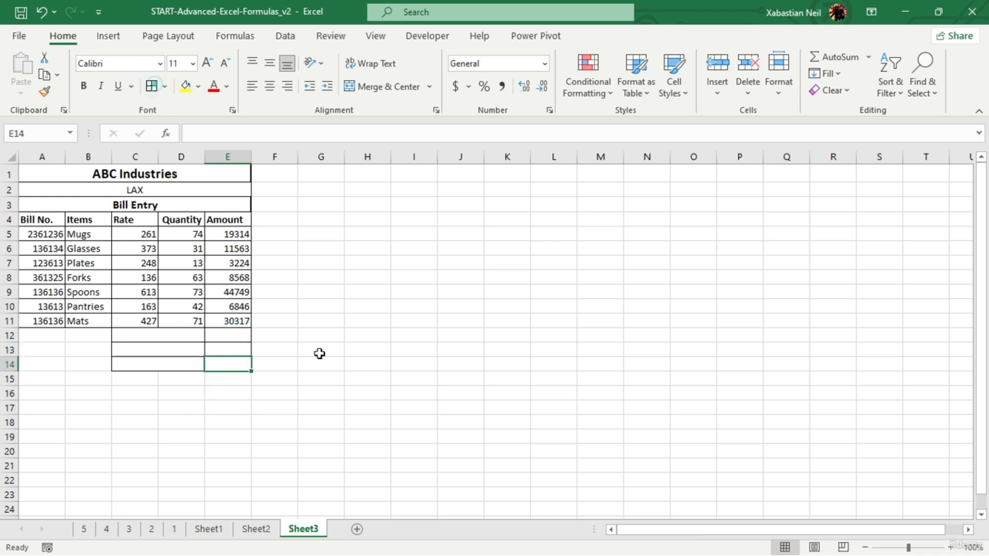
{"action": "left_click", "coordinate": [320, 349]}
- Label the merged cells C12, C13 and C14 as Total, GST 20% and Grand Total
{"action": "left_click", "coordinate": [187, 336]}
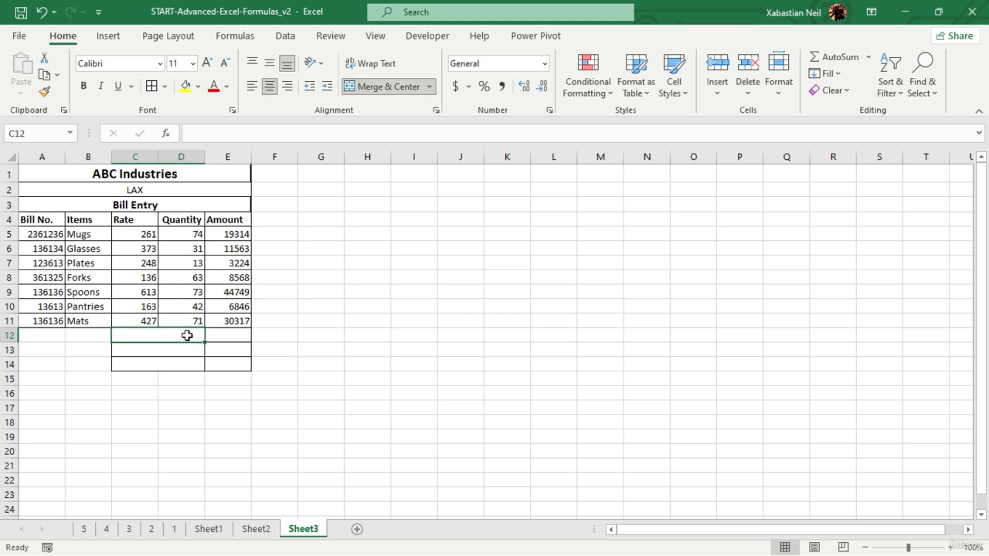
{"action": "type", "text": "Tota"}
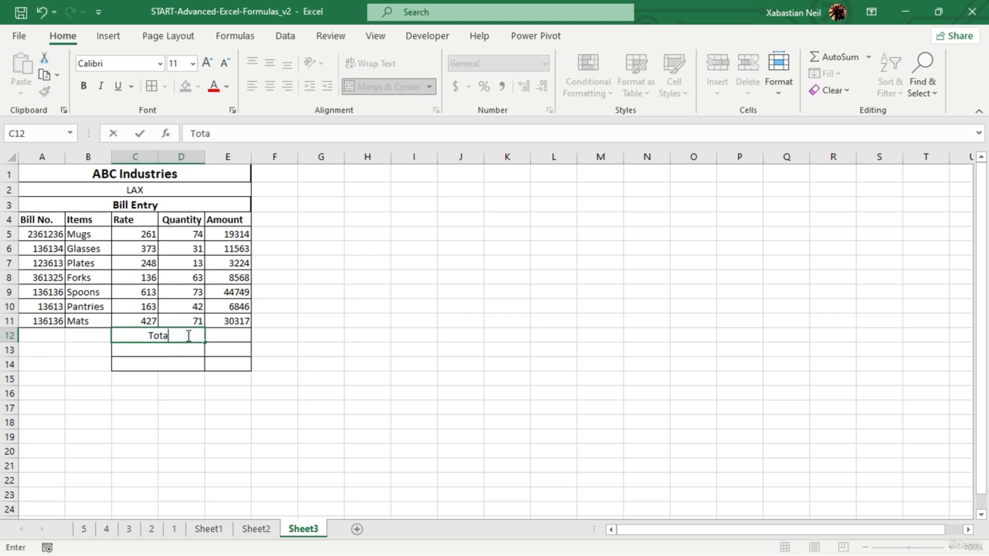
{"action": "type", "text": "l"}
{"action": "key", "text": "Return"}
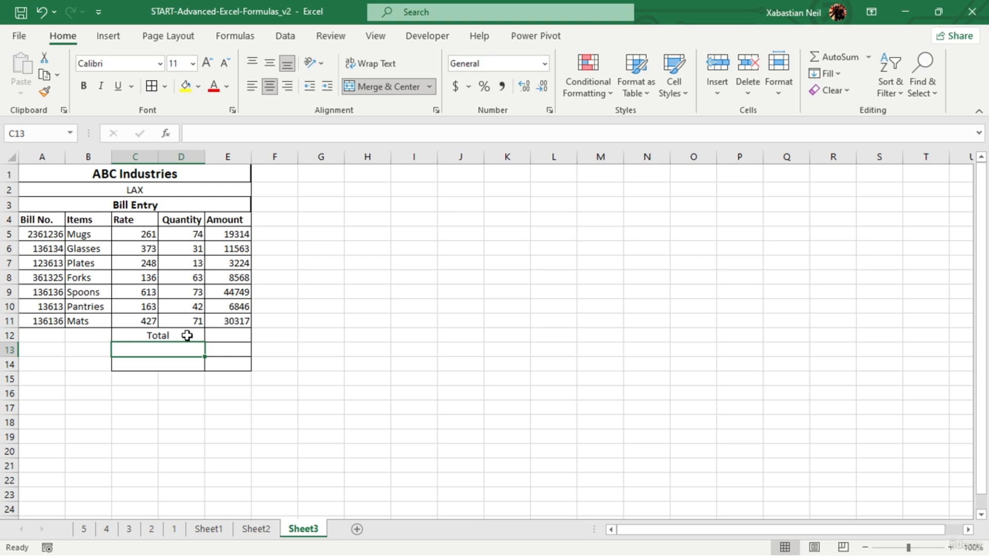
{"action": "type", "text": "GST 20%"}
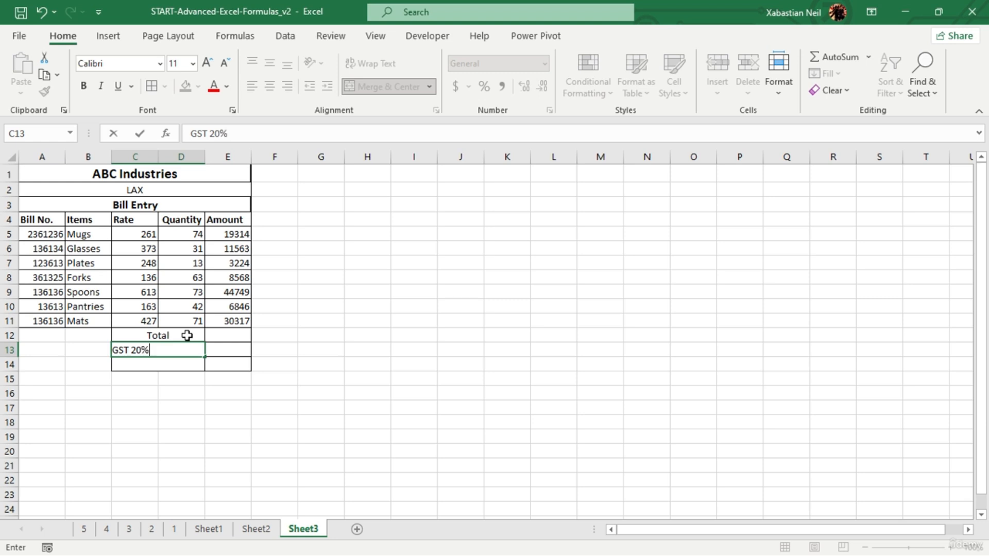
{"action": "key", "text": "Return"}
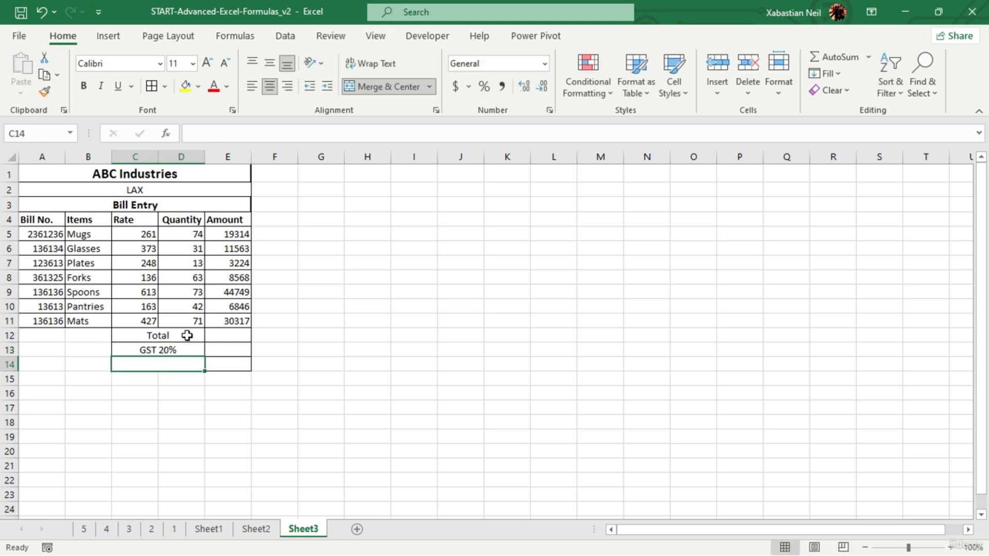
{"action": "type", "text": "Grand Total"}
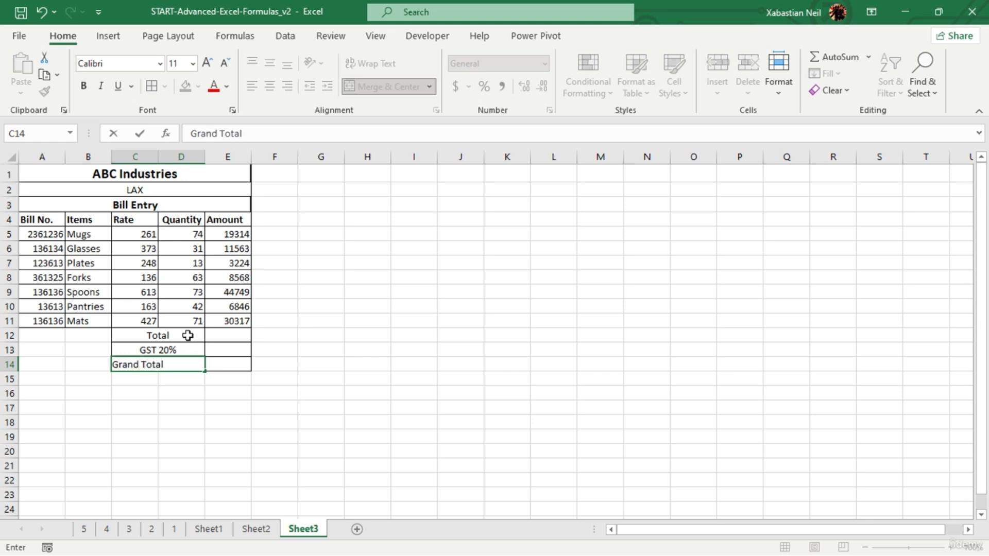
{"action": "left_click", "coordinate": [233, 450]}
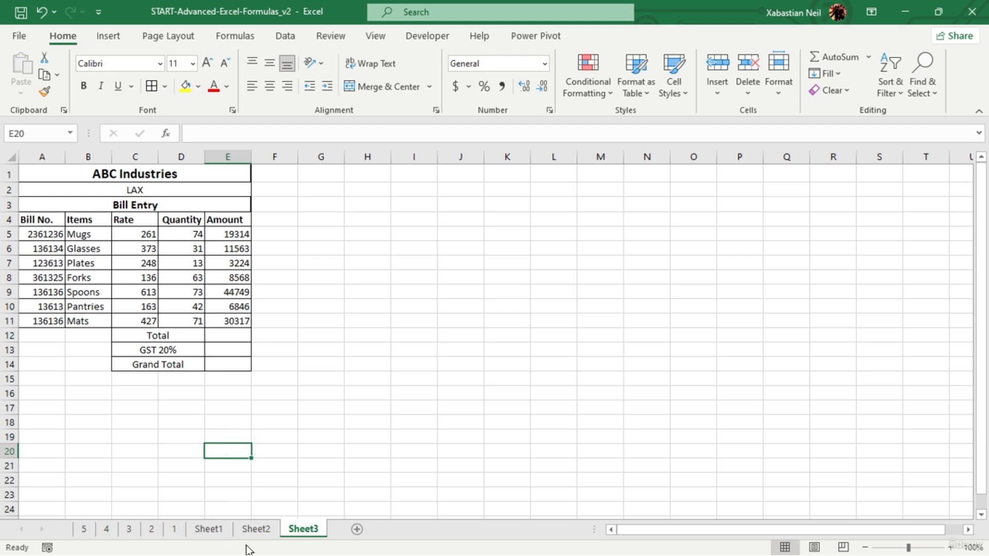
- Check the sample bill on Sheet2, return to Sheet3 and try to reference the amounts E5:E11 directly in E12
{"action": "left_click", "coordinate": [255, 529]}
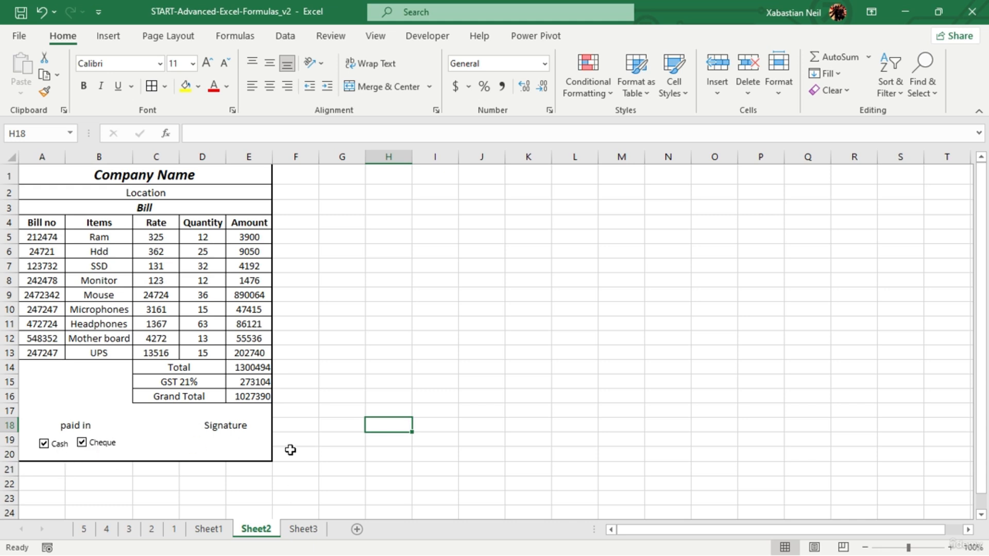
{"action": "left_click", "coordinate": [303, 529]}
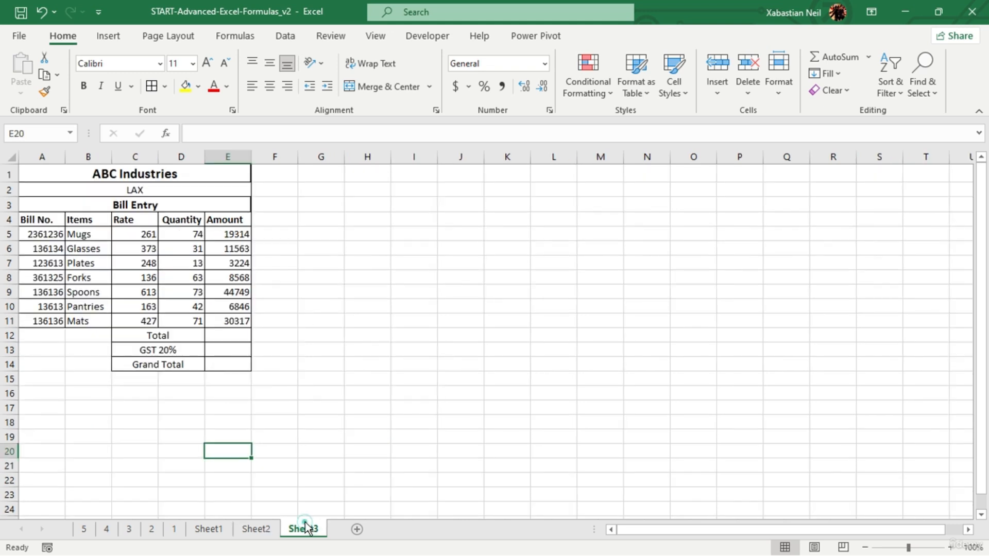
{"action": "left_click", "coordinate": [248, 337]}
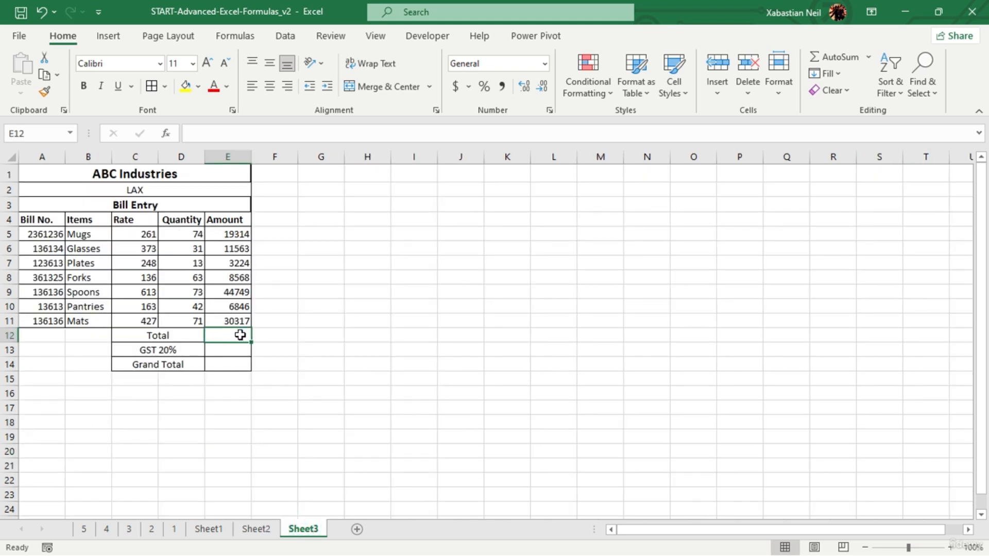
{"action": "double_click", "coordinate": [242, 336]}
{"action": "type", "text": "="}
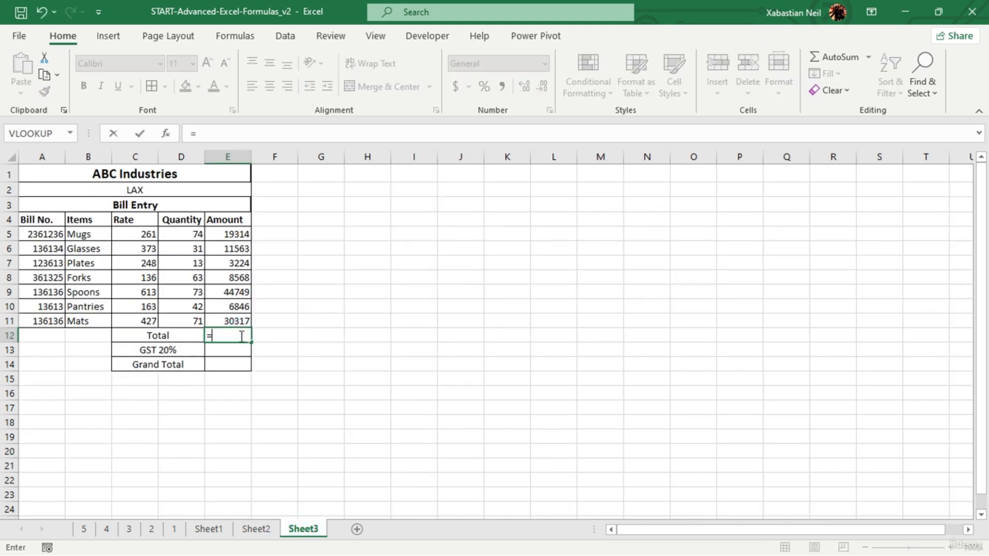
{"action": "left_click", "coordinate": [227, 223]}
{"action": "left_click", "coordinate": [228, 233]}
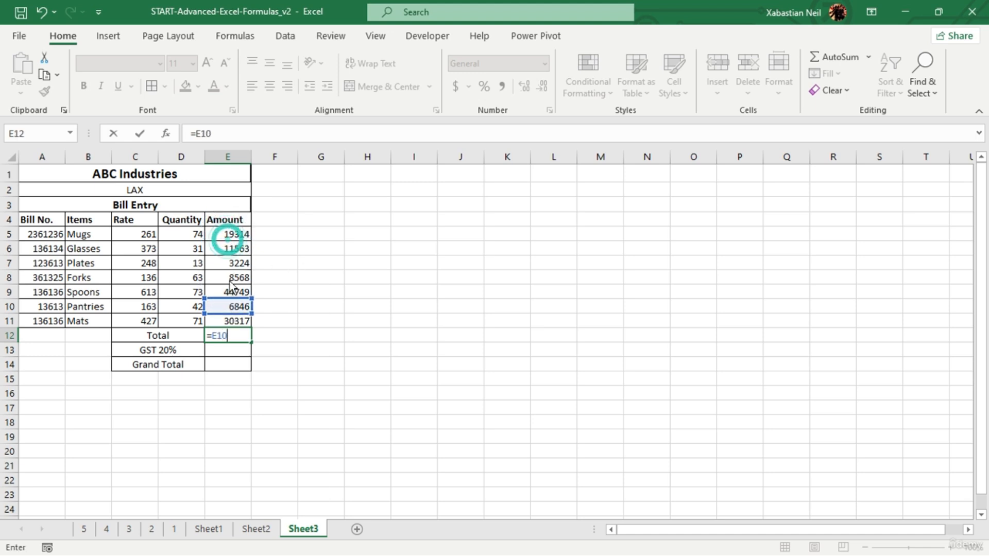
{"action": "left_click_drag", "start_coordinate": [229, 234], "coordinate": [242, 321]}
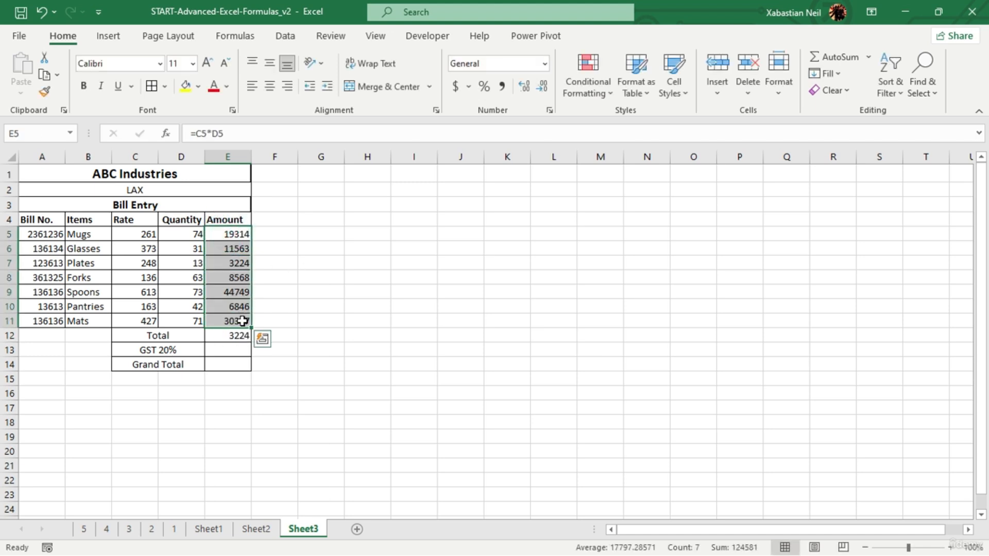
{"action": "left_click_drag", "start_coordinate": [315, 332], "coordinate": [311, 325]}
- Replace the cell reference in the Total formula in E12 with the SUM function
{"action": "left_click", "coordinate": [237, 337]}
{"action": "double_click", "coordinate": [237, 336]}
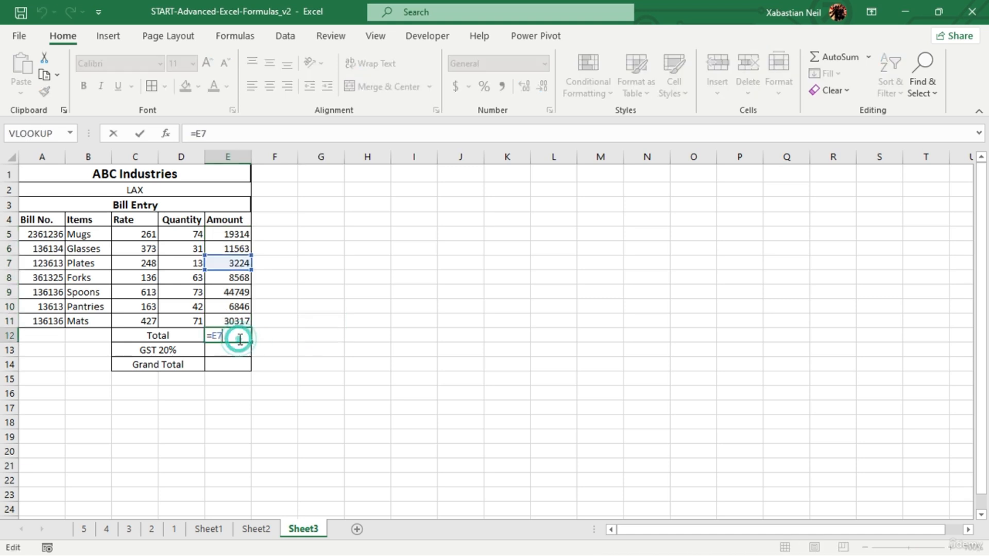
{"action": "key", "text": "BackSpace"}
{"action": "key", "text": "BackSpace"}
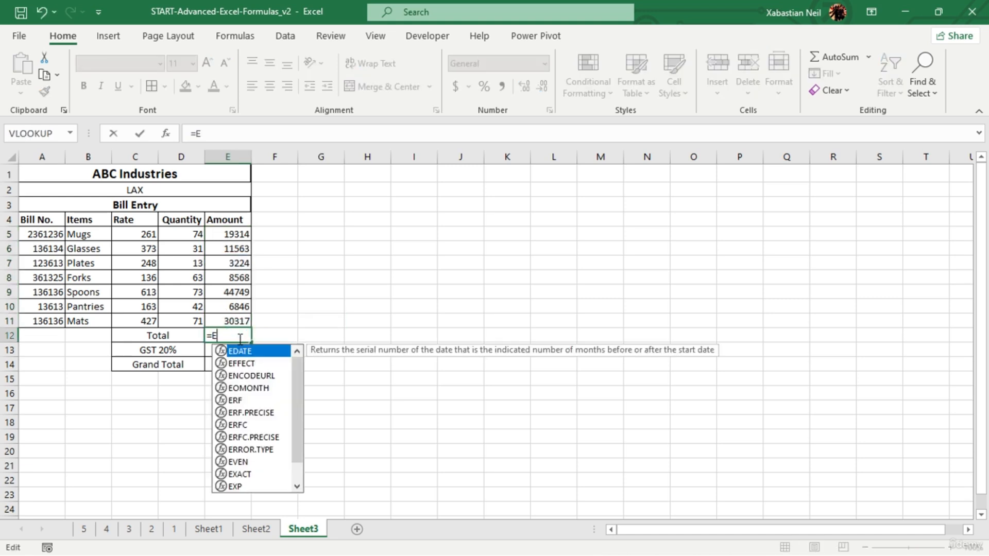
{"action": "type", "text": "sun"}
{"action": "left_click", "coordinate": [253, 339]}
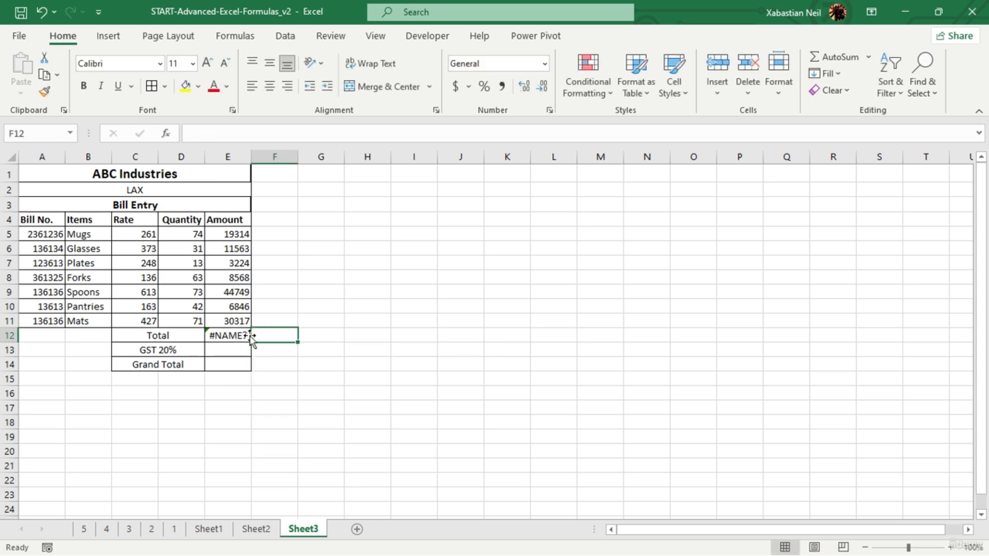
{"action": "key", "text": "BackSpace"}
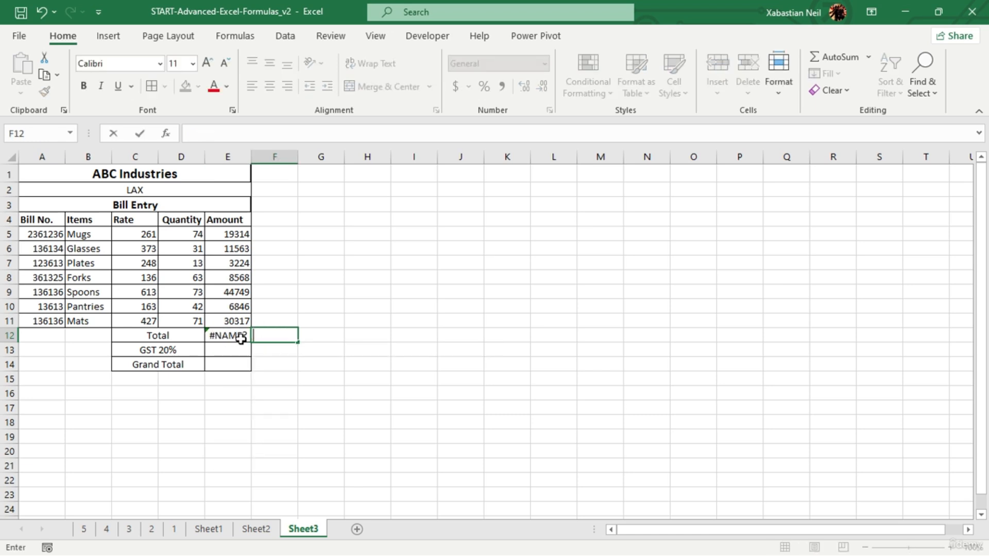
{"action": "double_click", "coordinate": [241, 339]}
{"action": "left_click", "coordinate": [241, 337]}
{"action": "key", "text": "BackSpace"}
{"action": "type", "text": "m"}
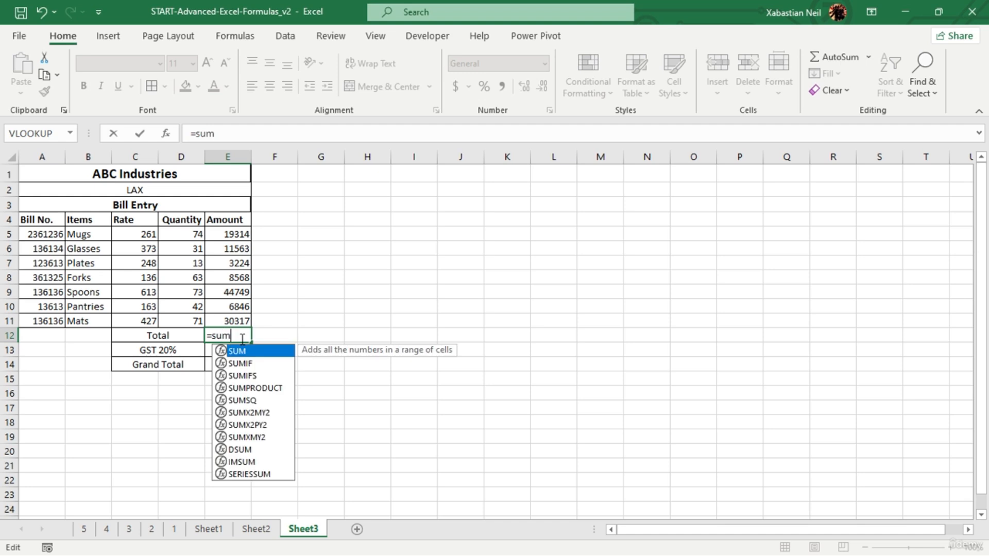
- Complete the Total formula in E12 over the item amounts as =SUM(E5:E11)
{"action": "key", "text": "Tab"}
{"action": "left_click_drag", "start_coordinate": [240, 235], "coordinate": [244, 315]}
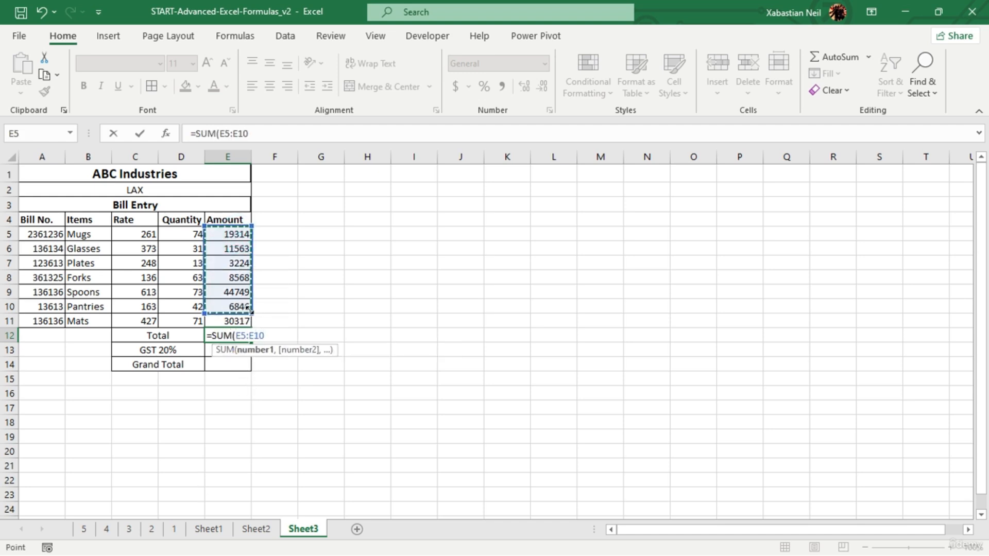
{"action": "left_click", "coordinate": [254, 311]}
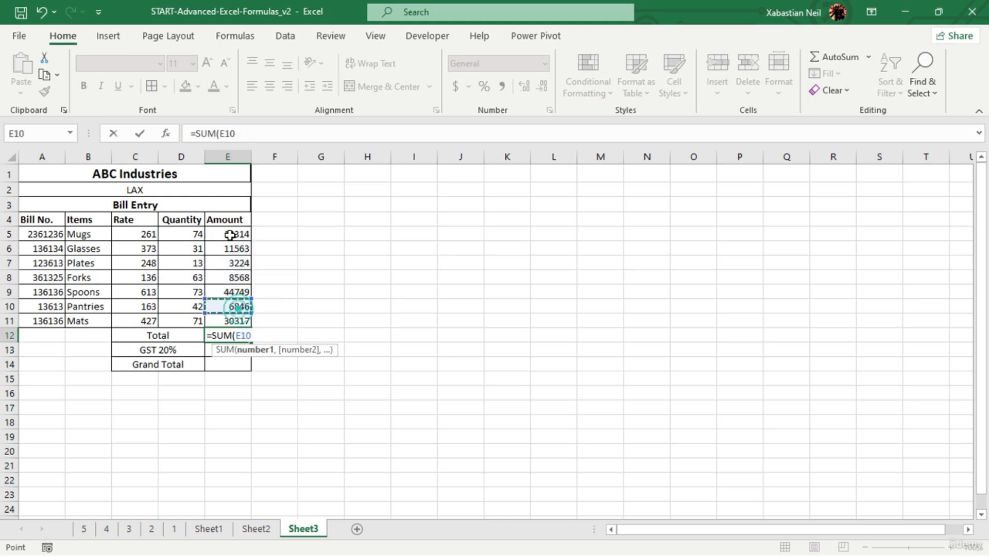
{"action": "left_click_drag", "start_coordinate": [240, 235], "coordinate": [236, 322]}
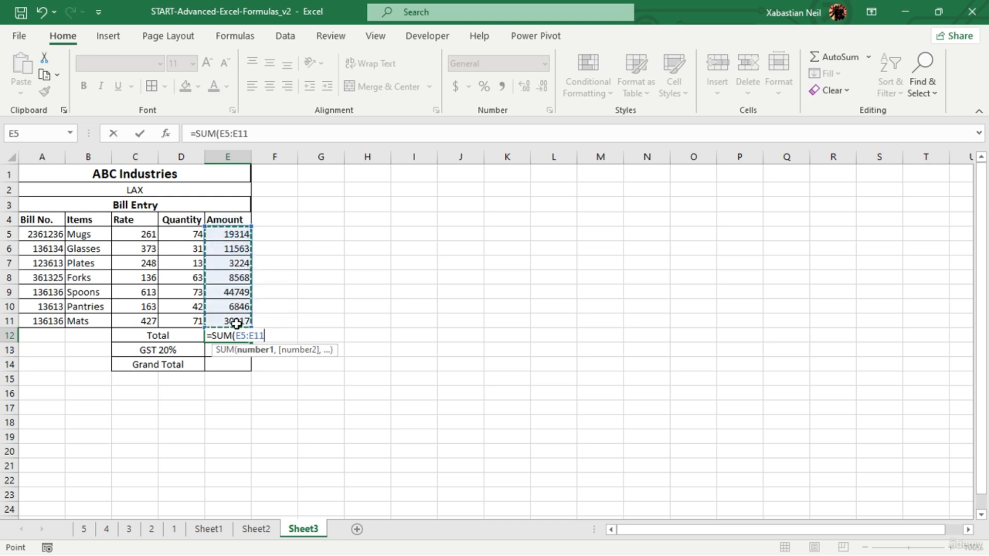
{"action": "type", "text": ")"}
{"action": "key", "text": "Return"}
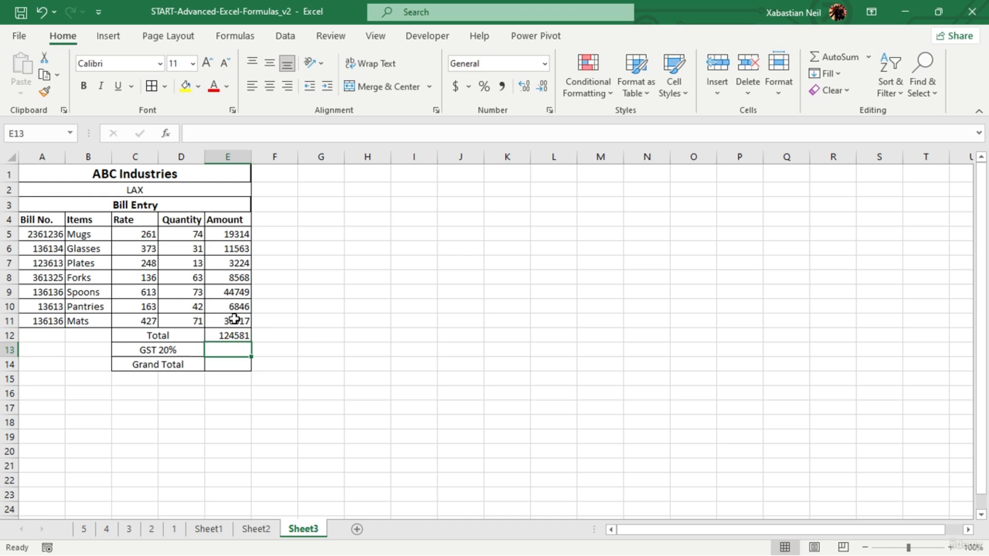
- Calculate the GST amount in E13 with the formula =E12*(20/100)
{"action": "double_click", "coordinate": [235, 351]}
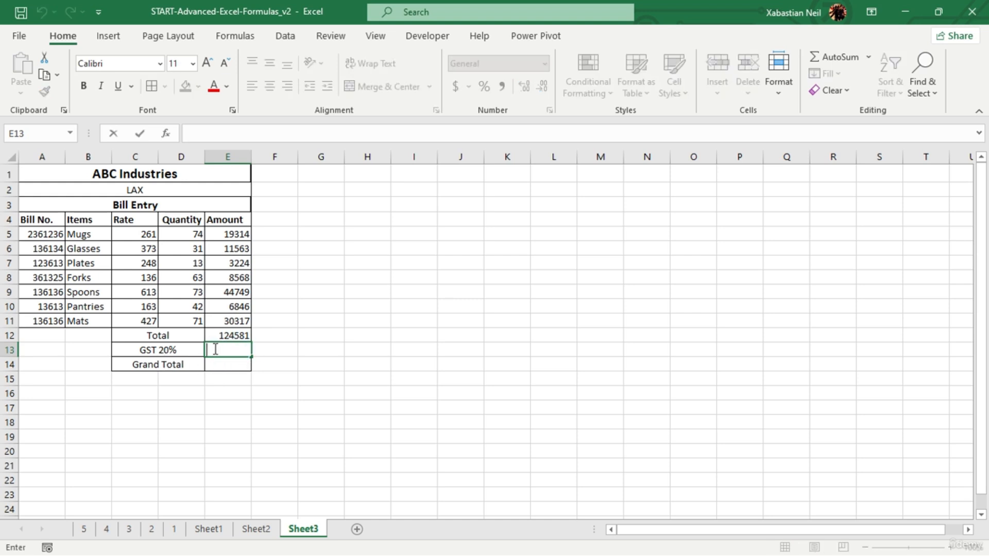
{"action": "type", "text": "="}
{"action": "left_click", "coordinate": [229, 335]}
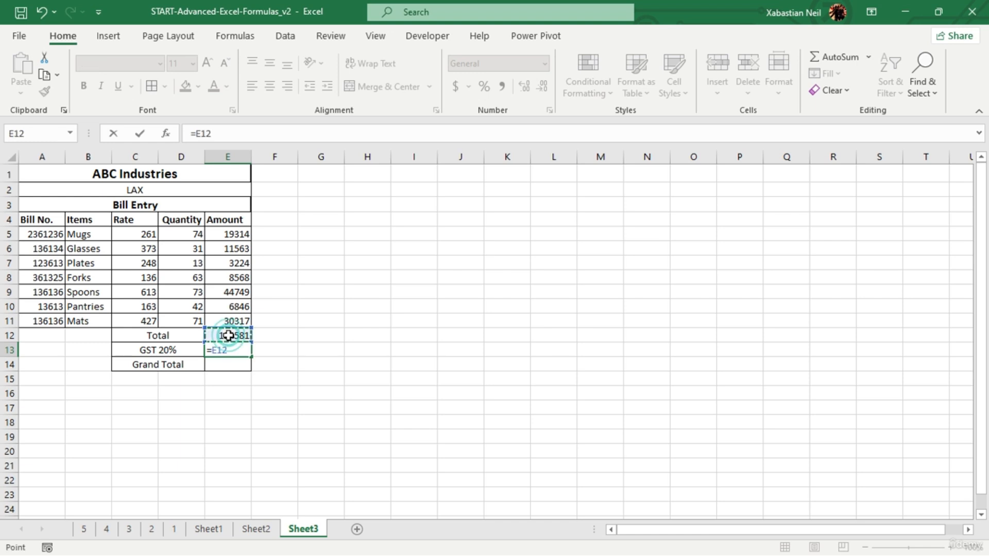
{"action": "type", "text": "*"}
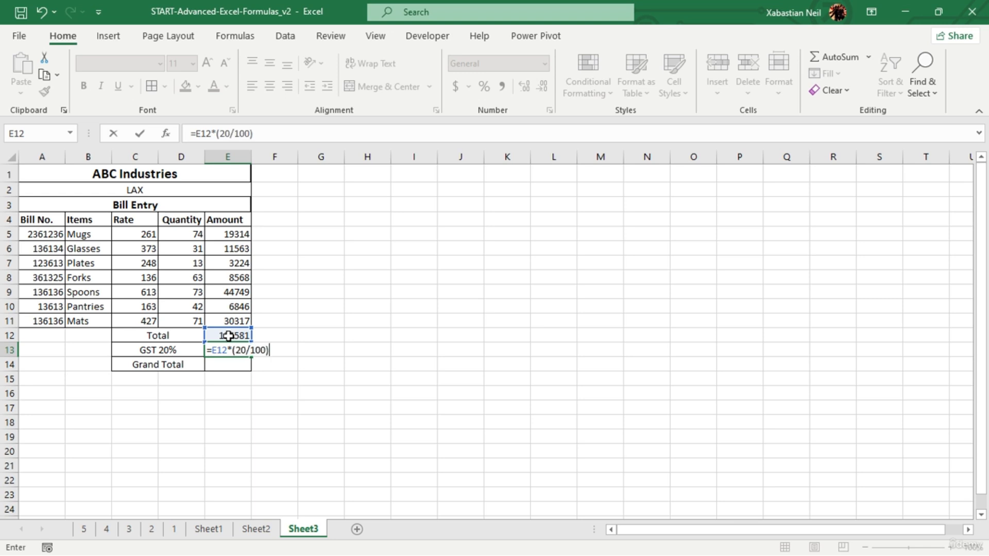
{"action": "key", "text": "Return"}
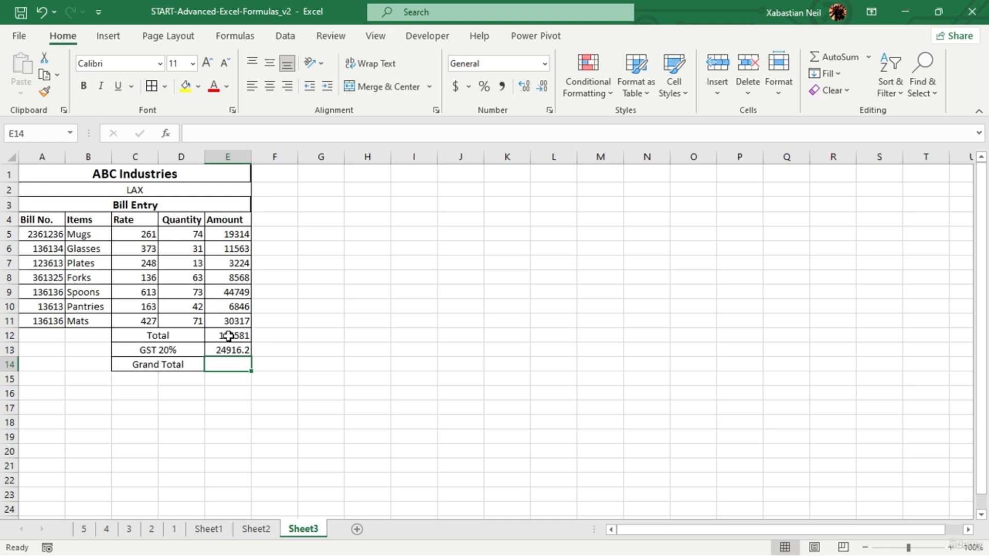
- Calculate the Grand Total in E14 with the formula =E12-E13
{"action": "double_click", "coordinate": [235, 368]}
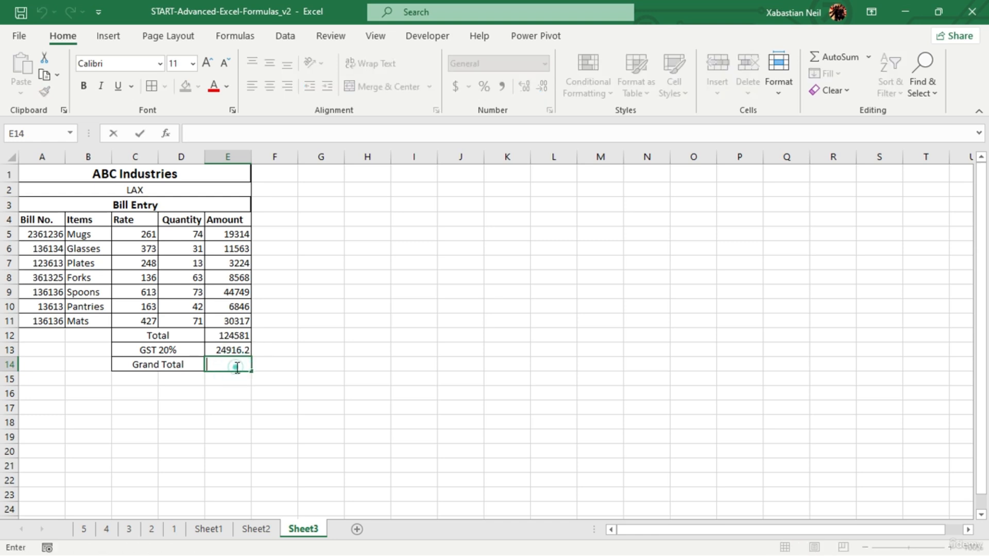
{"action": "type", "text": "="}
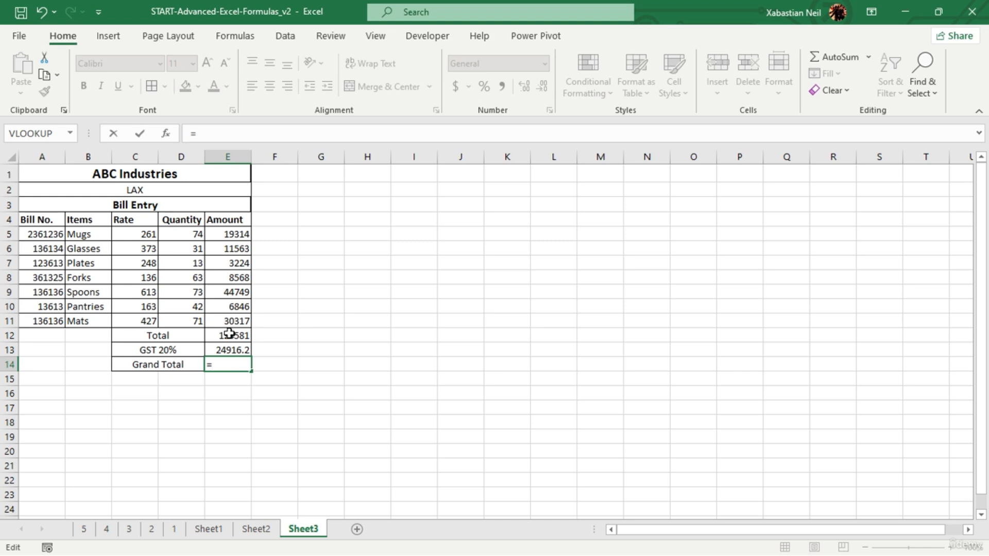
{"action": "left_click", "coordinate": [229, 334]}
{"action": "type", "text": "-"}
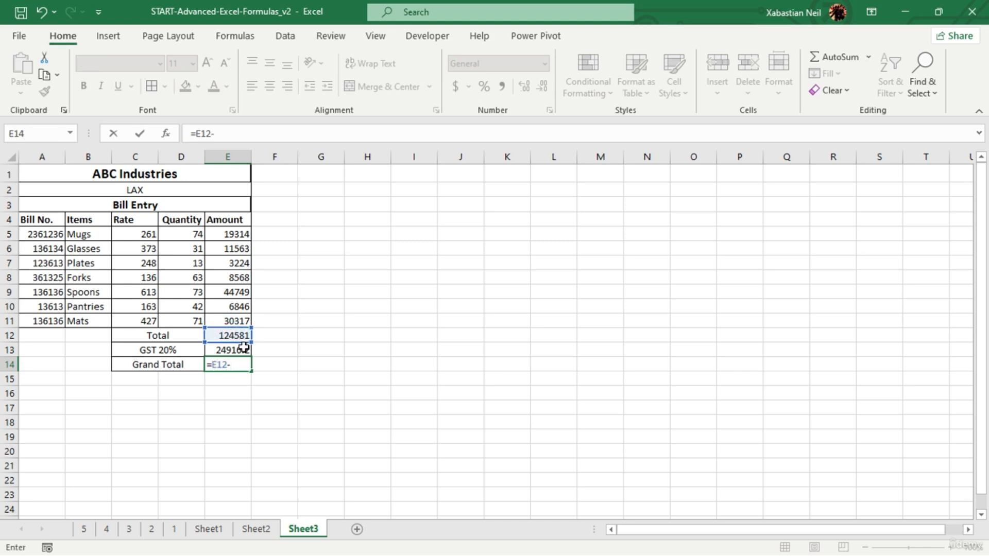
{"action": "left_click", "coordinate": [244, 349]}
{"action": "key", "text": "Return"}
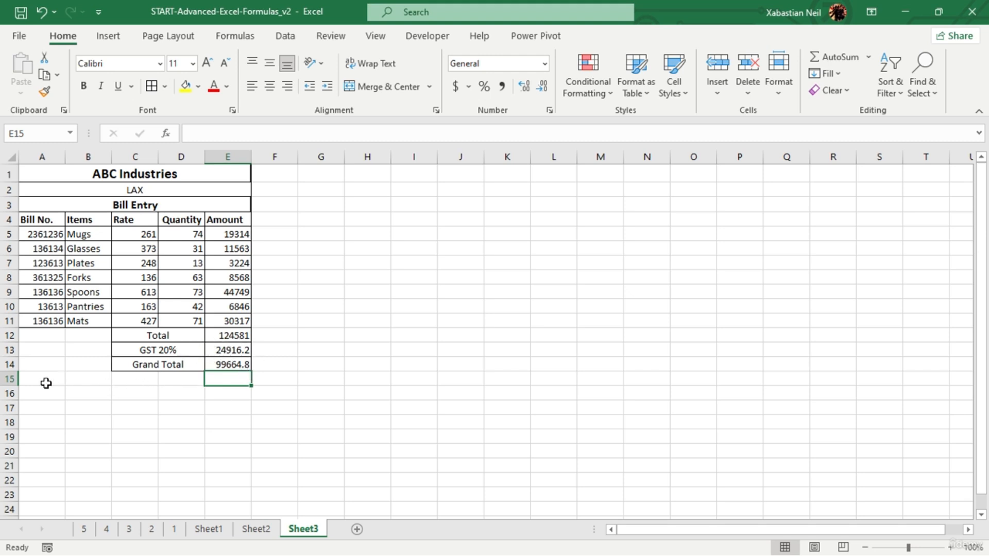
- Merge and center the empty range A15:E16 below the bill totals
{"action": "left_click_drag", "start_coordinate": [50, 382], "coordinate": [135, 401]}
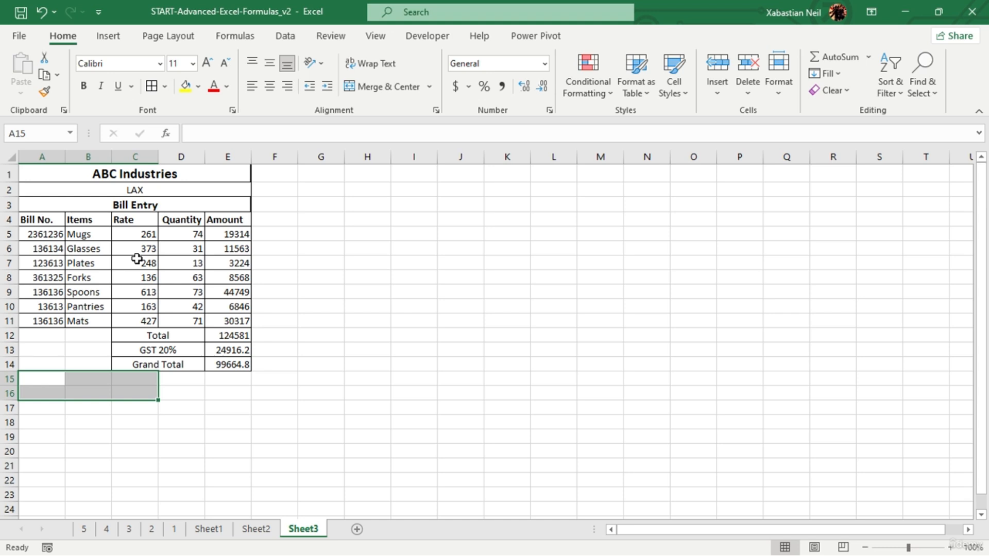
{"action": "left_click", "coordinate": [388, 88]}
{"action": "left_click", "coordinate": [258, 390]}
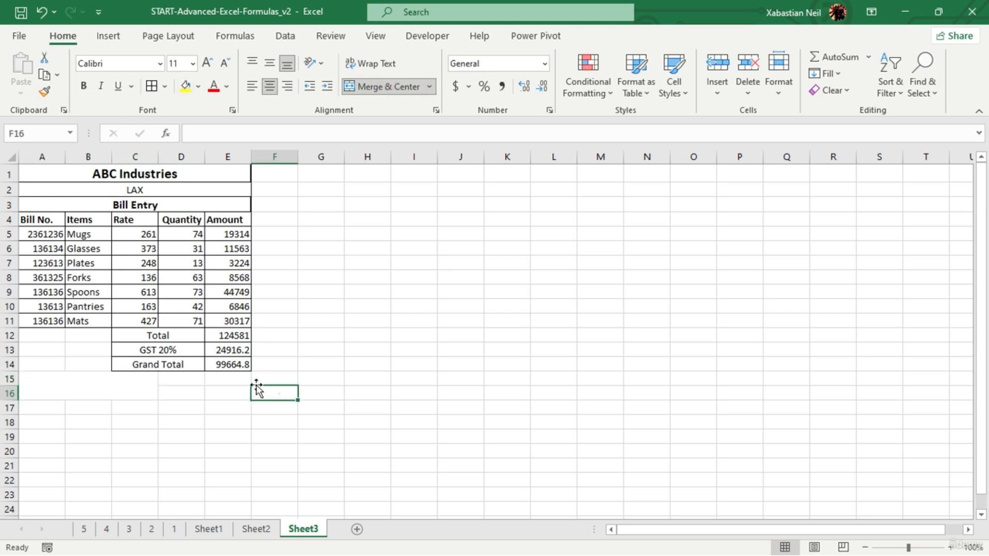
{"action": "left_click", "coordinate": [104, 387]}
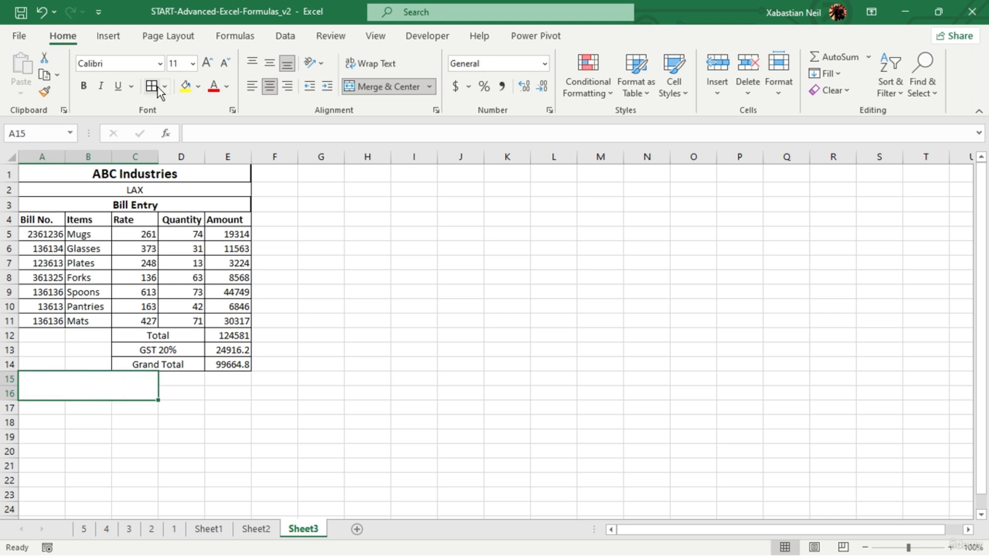
{"action": "left_click_drag", "start_coordinate": [154, 380], "coordinate": [225, 384]}
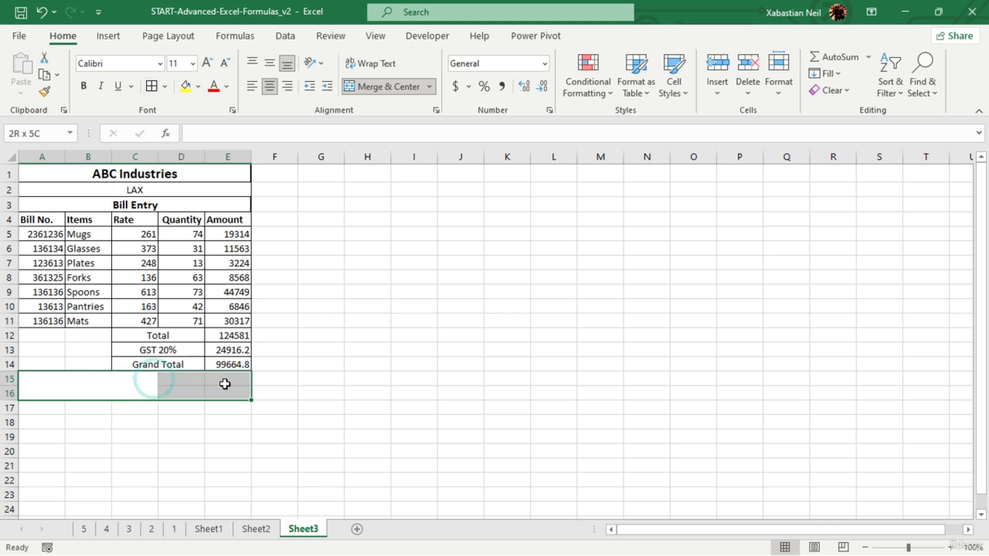
{"action": "left_click", "coordinate": [382, 88]}
{"action": "left_click", "coordinate": [268, 435]}
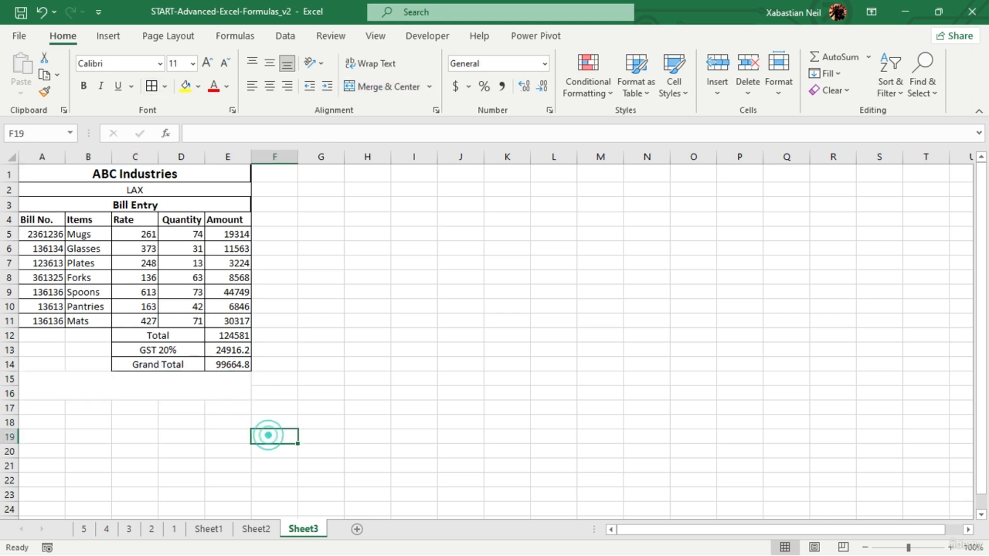
- Merge and center the empty cells A12:B14 beside the Total, GST and Grand Total labels
{"action": "left_click_drag", "start_coordinate": [54, 335], "coordinate": [89, 362]}
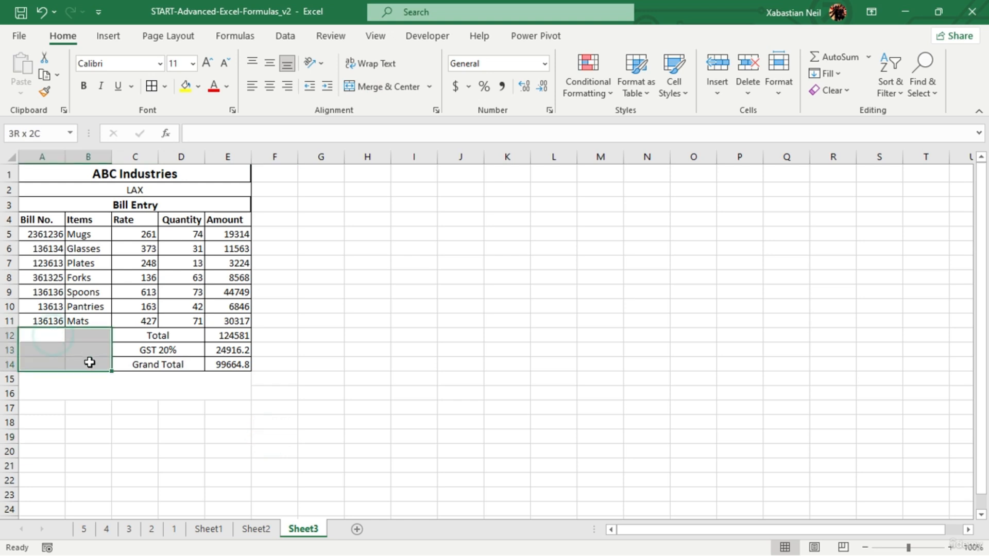
{"action": "left_click", "coordinate": [371, 87]}
{"action": "left_click", "coordinate": [274, 393]}
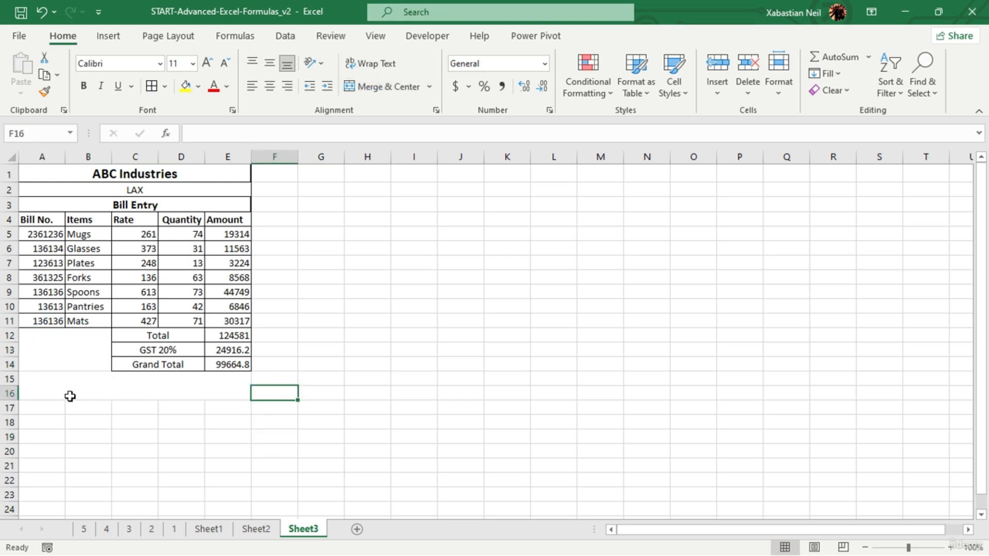
{"action": "left_click", "coordinate": [72, 380]}
{"action": "mouse_move", "coordinate": [76, 361]}
{"action": "left_mouse_down"}
{"action": "mouse_move", "coordinate": [84, 391]}
{"action": "mouse_move", "coordinate": [78, 360]}
{"action": "left_mouse_up"}
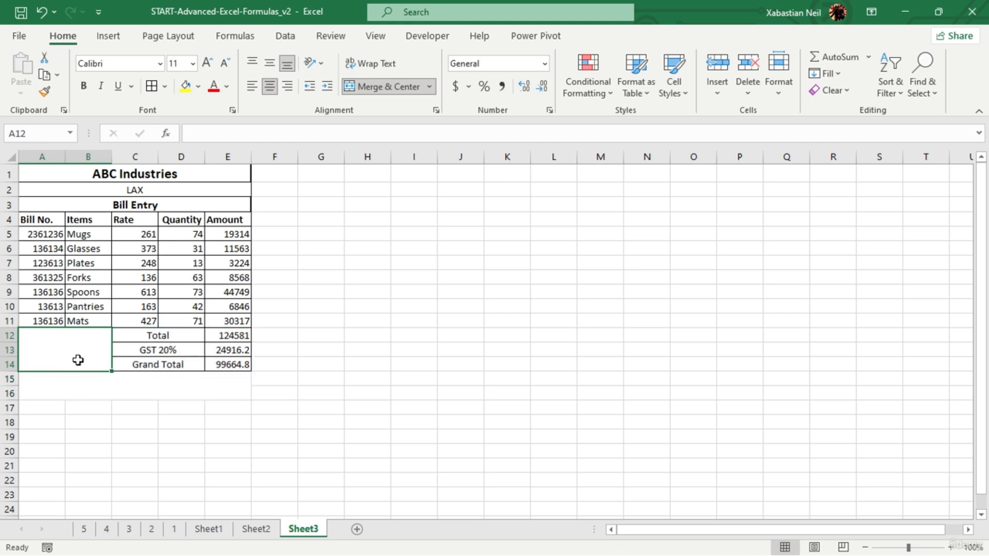
{"action": "left_click", "coordinate": [382, 277]}
- Try to place a small ActiveX check box in the merged area A15:E16, closing the code editor that opens
{"action": "left_click", "coordinate": [80, 384]}
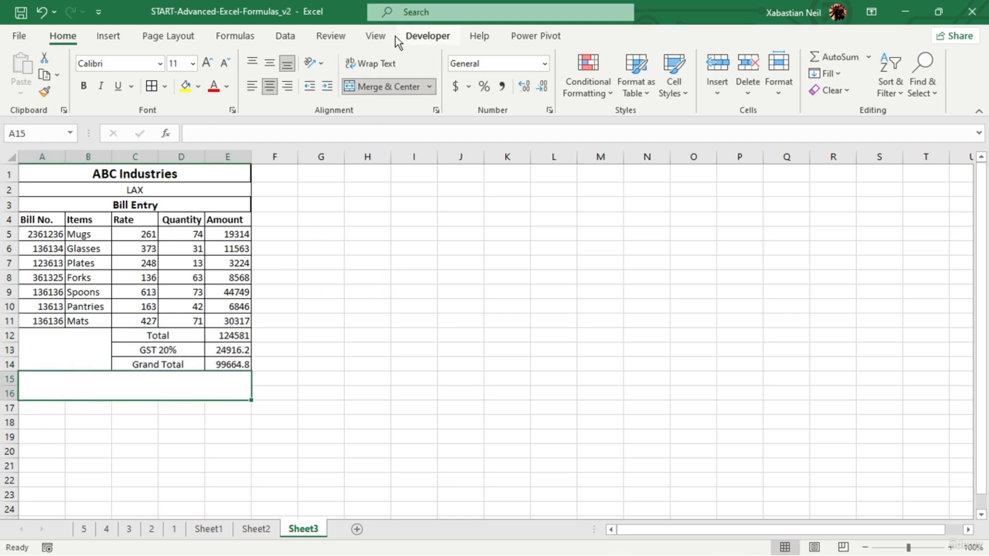
{"action": "left_click", "coordinate": [294, 35]}
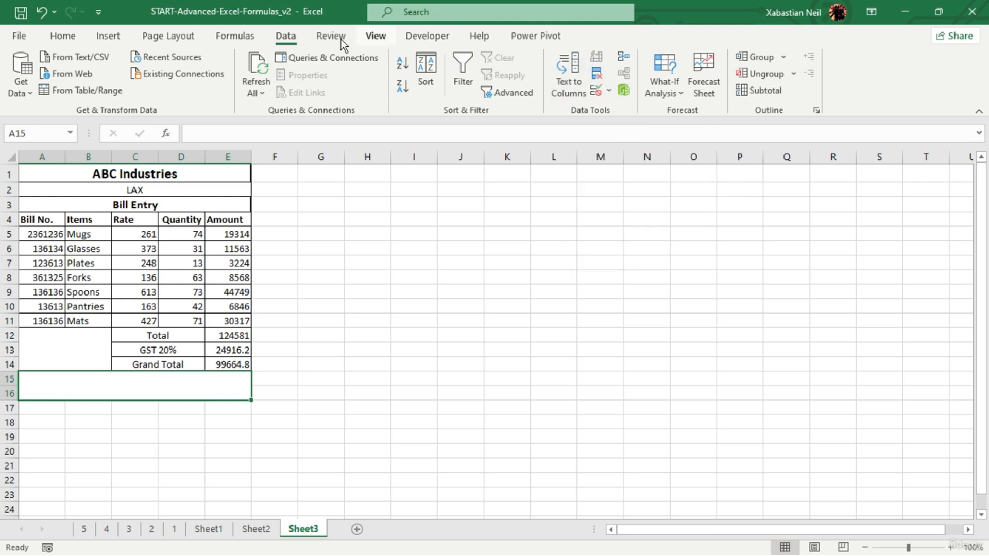
{"action": "left_click", "coordinate": [426, 36]}
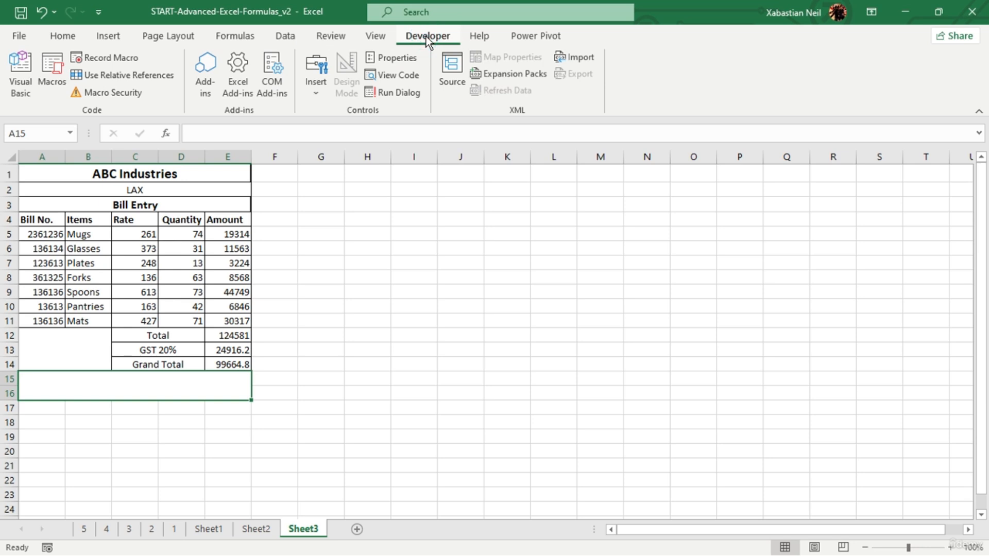
{"action": "left_click", "coordinate": [324, 69]}
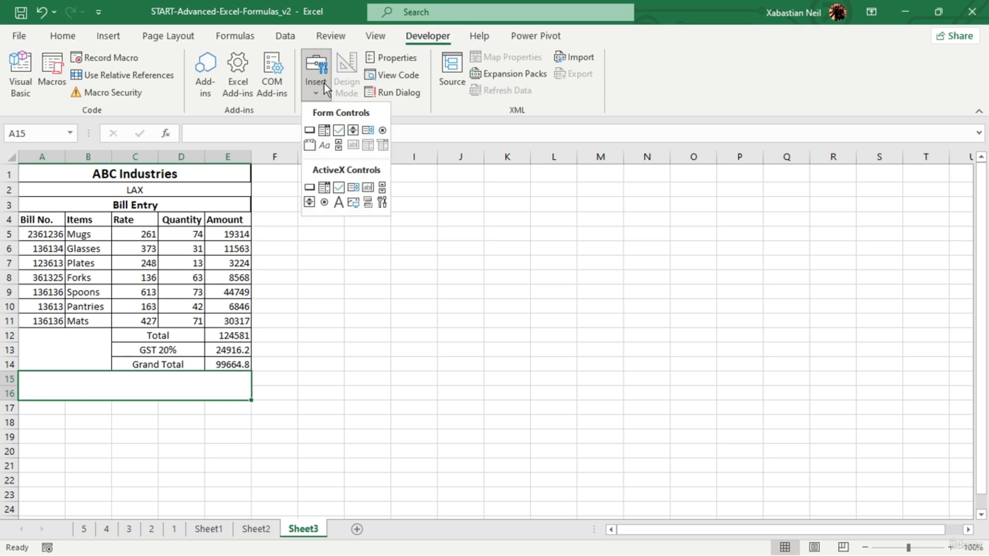
{"action": "left_click", "coordinate": [341, 188]}
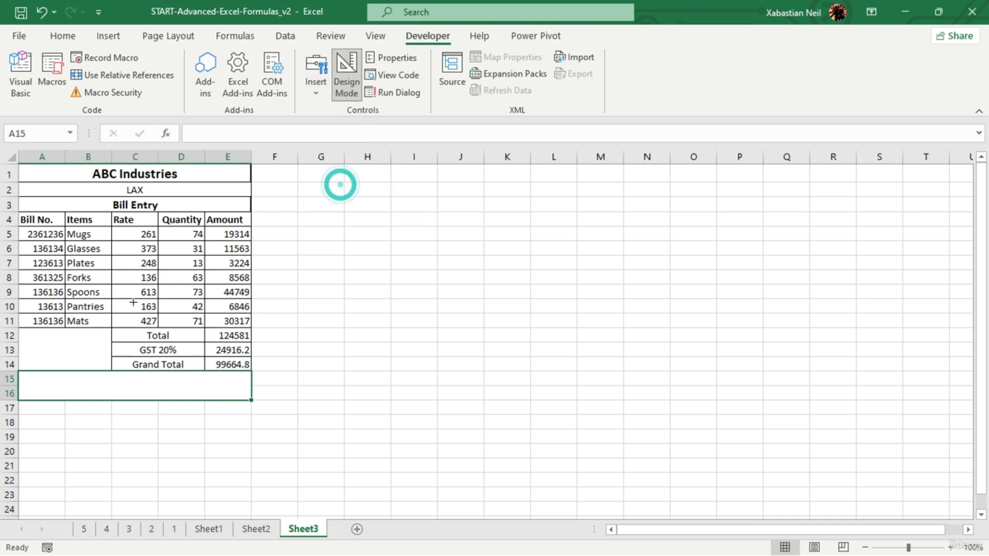
{"action": "left_click_drag", "start_coordinate": [43, 379], "coordinate": [60, 391]}
{"action": "double_click", "coordinate": [51, 388]}
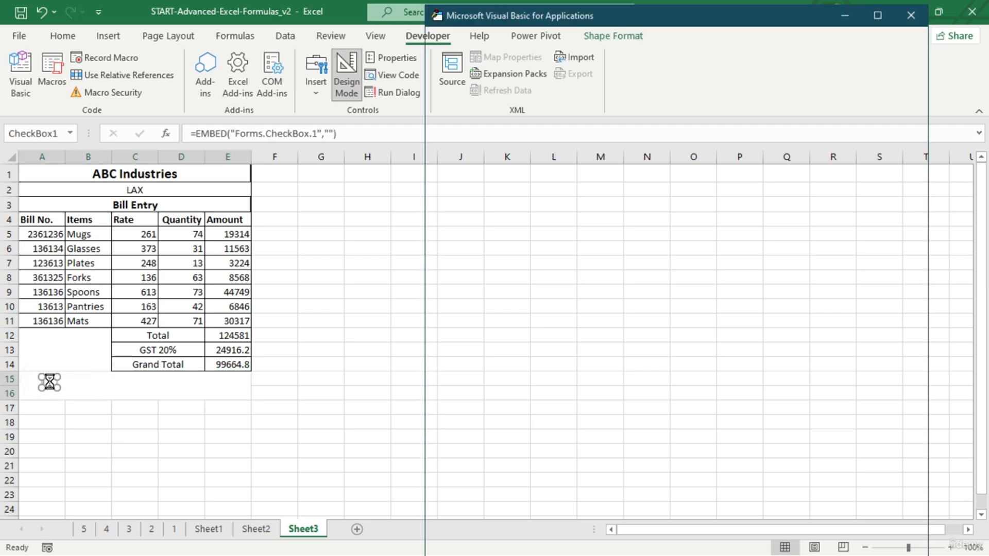
{"action": "left_click", "coordinate": [911, 15]}
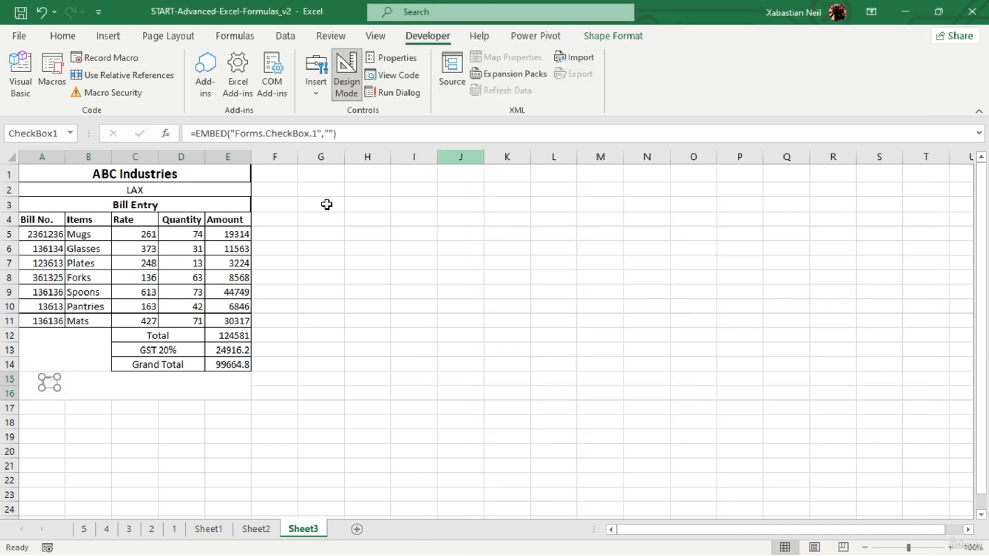
{"action": "left_click", "coordinate": [37, 381]}
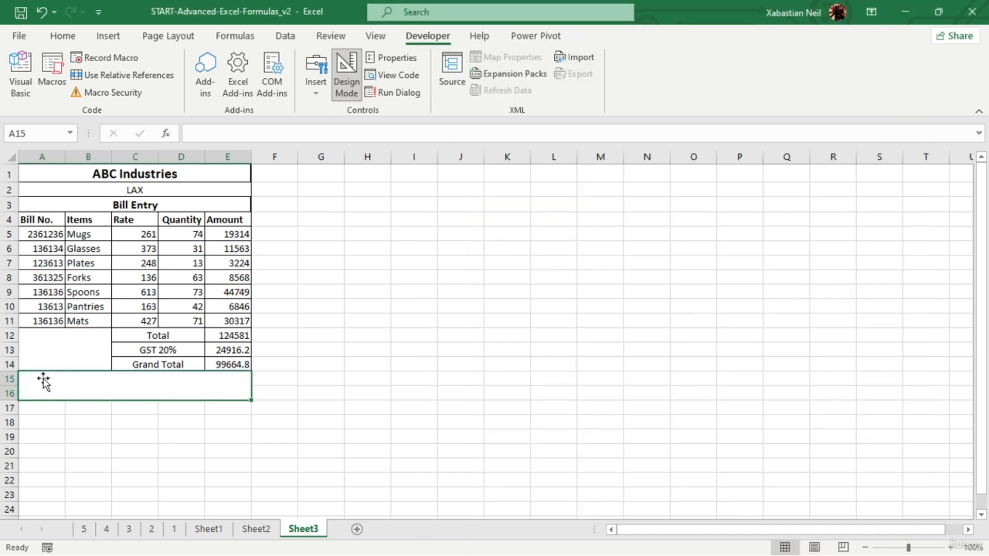
{"action": "left_click", "coordinate": [44, 380]}
{"action": "left_click", "coordinate": [83, 378]}
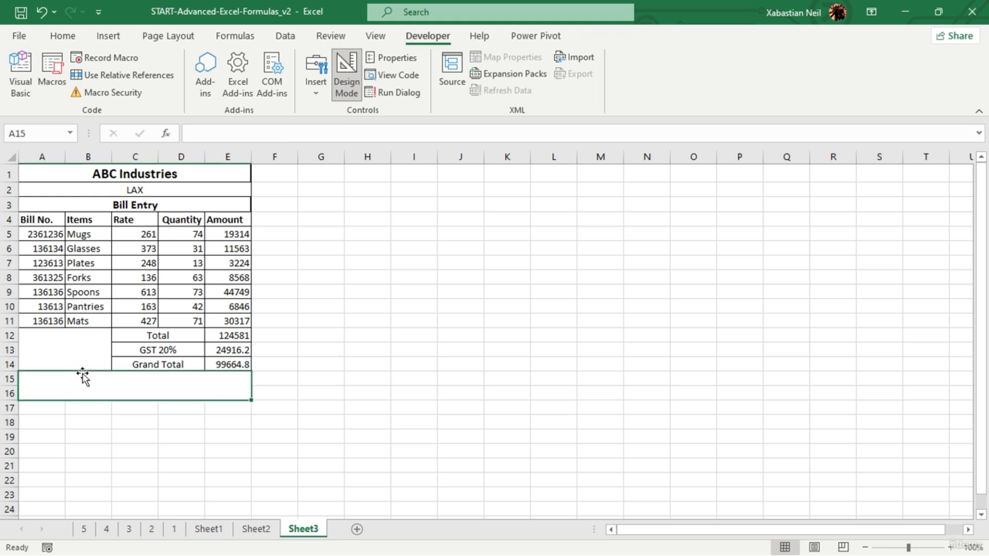
- Insert a form-control check box captioned Cash in the merged area A15:E16 and tick it
{"action": "left_click", "coordinate": [321, 73]}
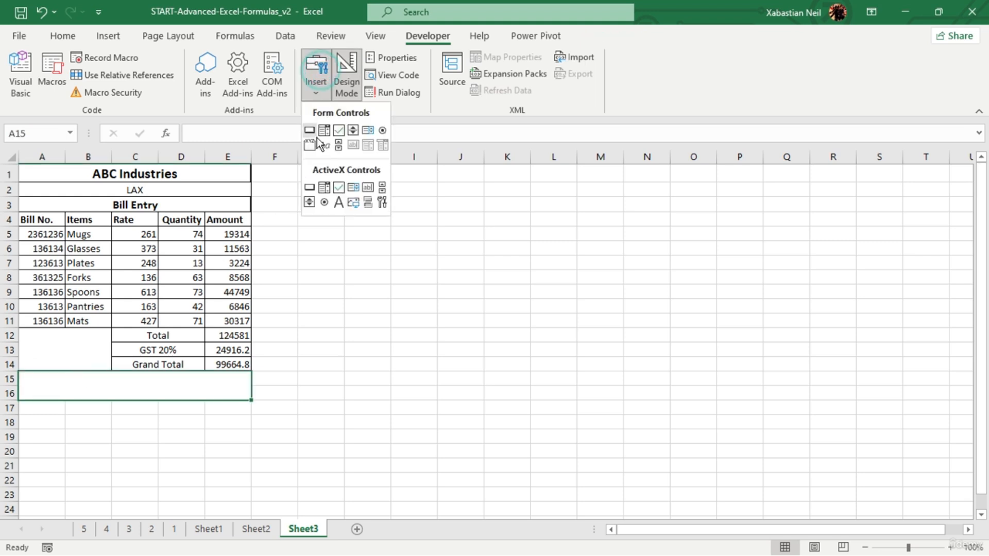
{"action": "left_click", "coordinate": [338, 131]}
{"action": "left_click_drag", "start_coordinate": [41, 380], "coordinate": [64, 396]}
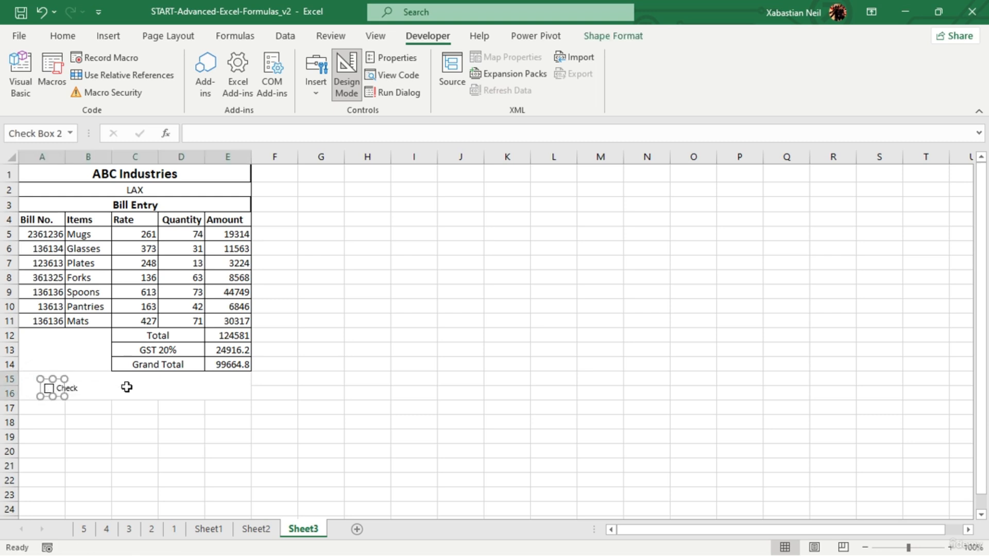
{"action": "left_click", "coordinate": [58, 388]}
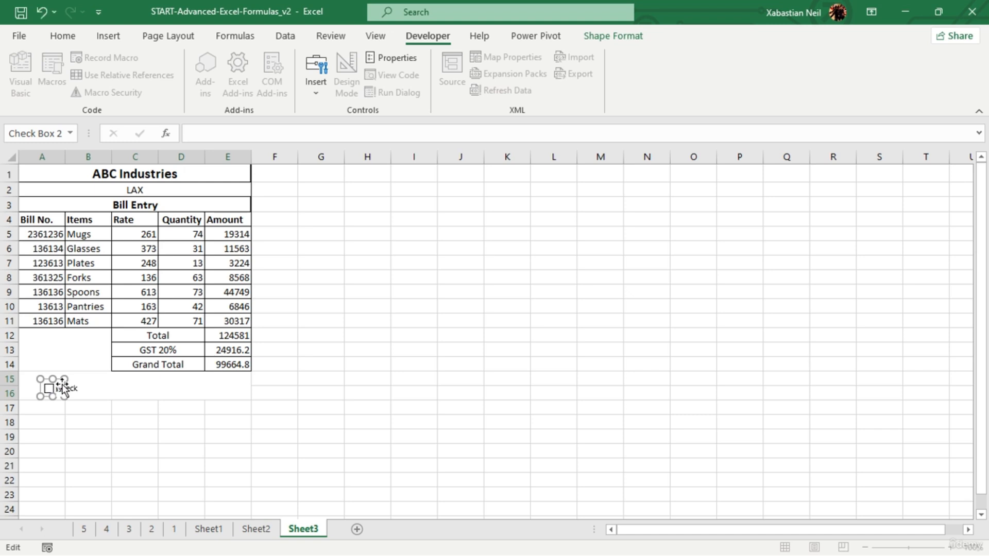
{"action": "left_click", "coordinate": [97, 386]}
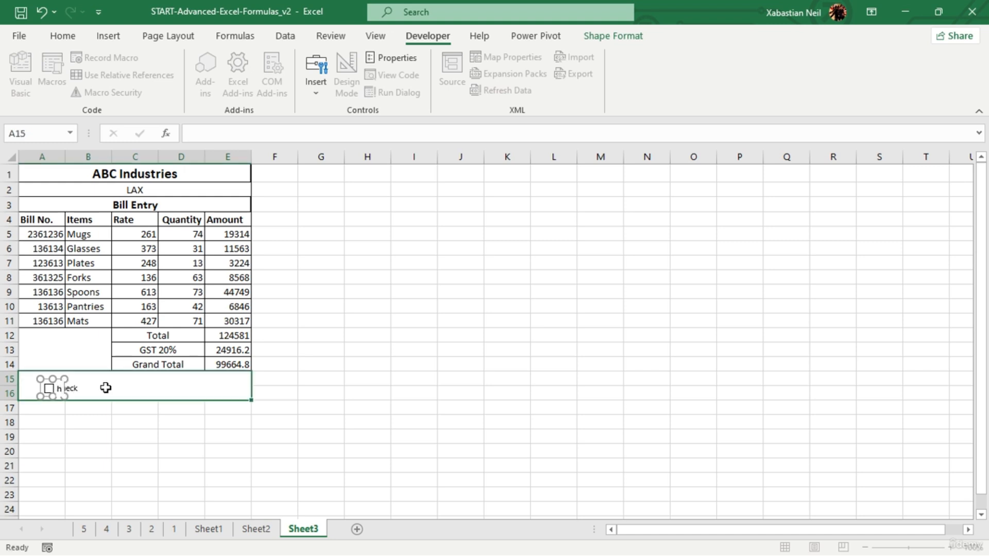
{"action": "left_click", "coordinate": [58, 388]}
{"action": "left_click", "coordinate": [123, 381]}
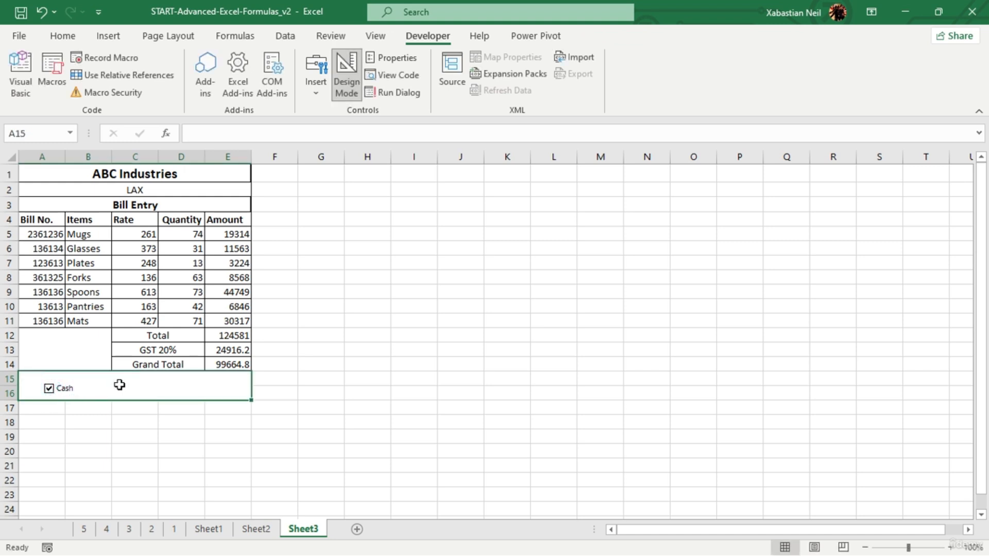
- Insert a second form-control check box captioned Cheq beside the Cash one and tick it
{"action": "left_click", "coordinate": [315, 78]}
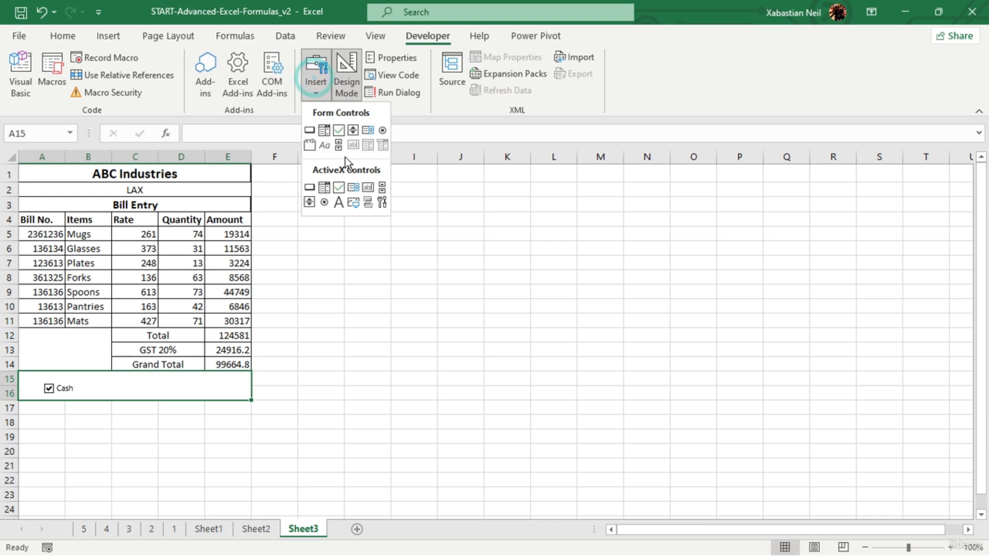
{"action": "left_click", "coordinate": [339, 131]}
{"action": "left_click_drag", "start_coordinate": [85, 383], "coordinate": [108, 400]}
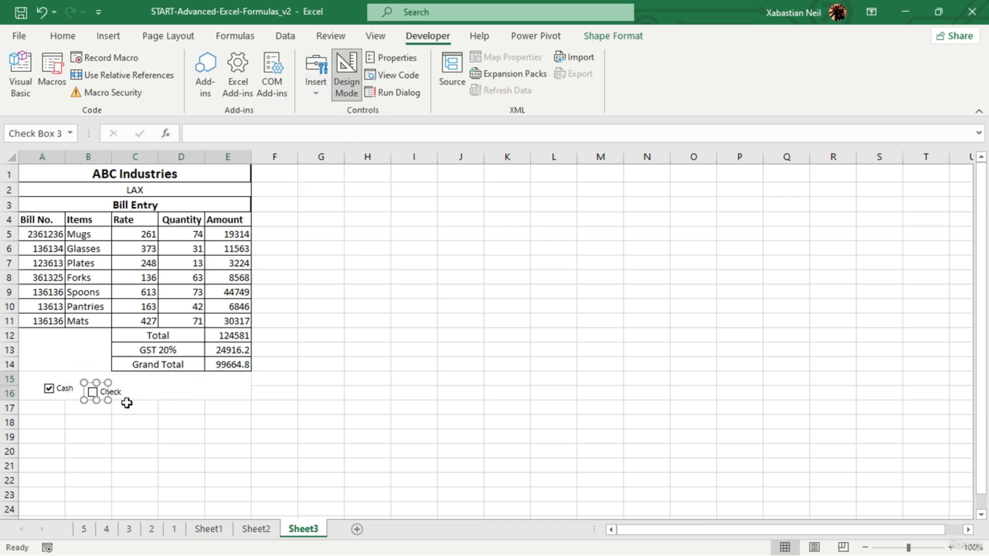
{"action": "left_click", "coordinate": [103, 389]}
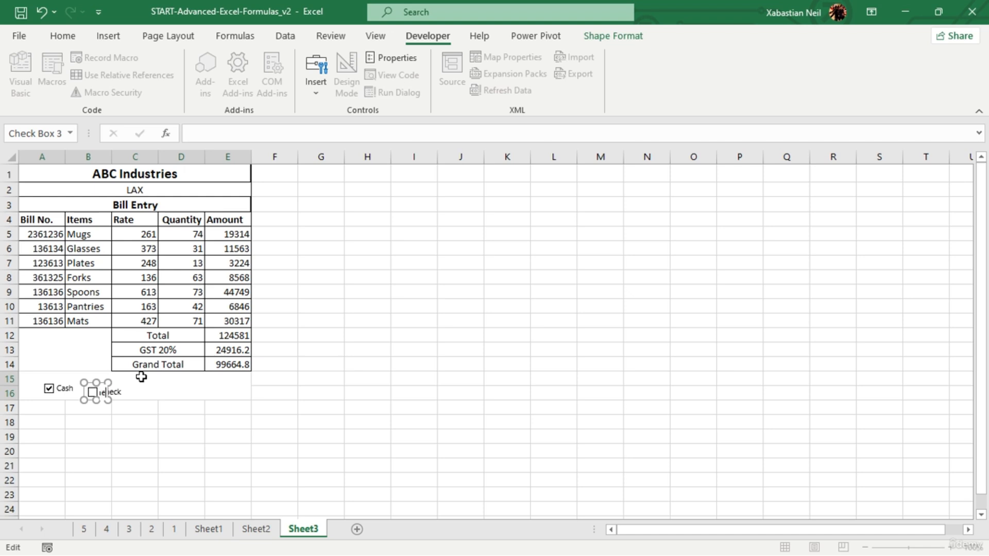
{"action": "left_click", "coordinate": [141, 378]}
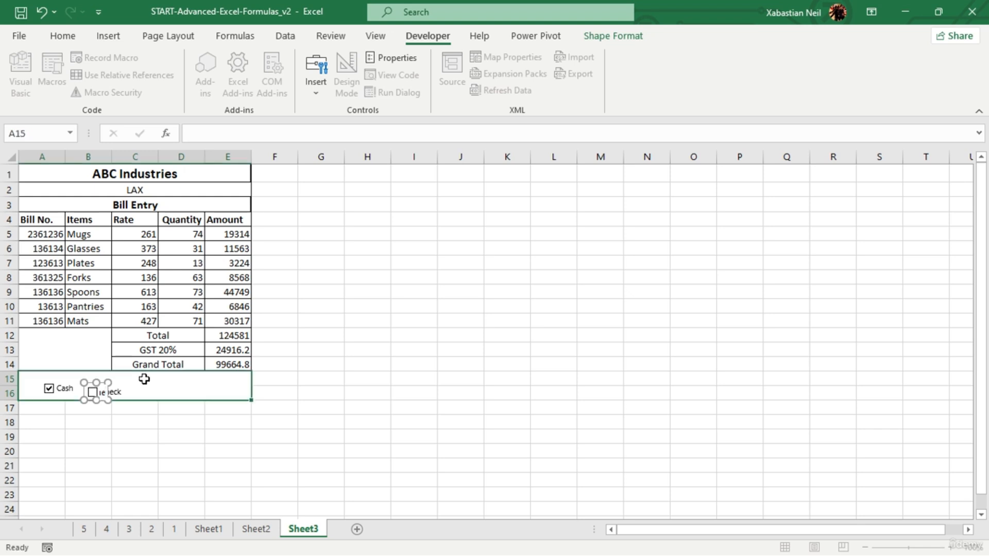
{"action": "left_click", "coordinate": [107, 391]}
{"action": "left_click", "coordinate": [105, 394]}
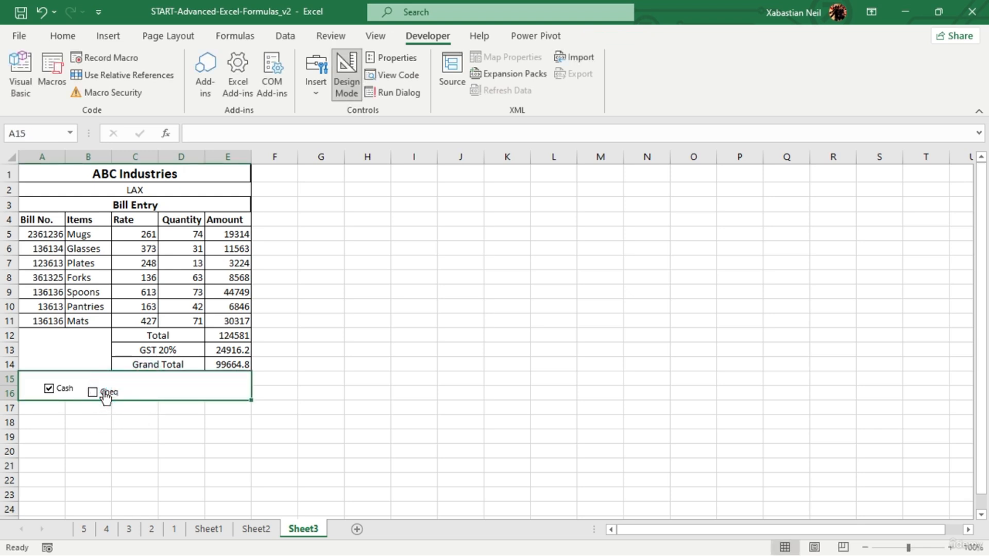
- Try to edit the Cheq check box's caption again and toggle its tick mark on and off
{"action": "right_click", "coordinate": [103, 394]}
{"action": "left_click", "coordinate": [175, 296]}
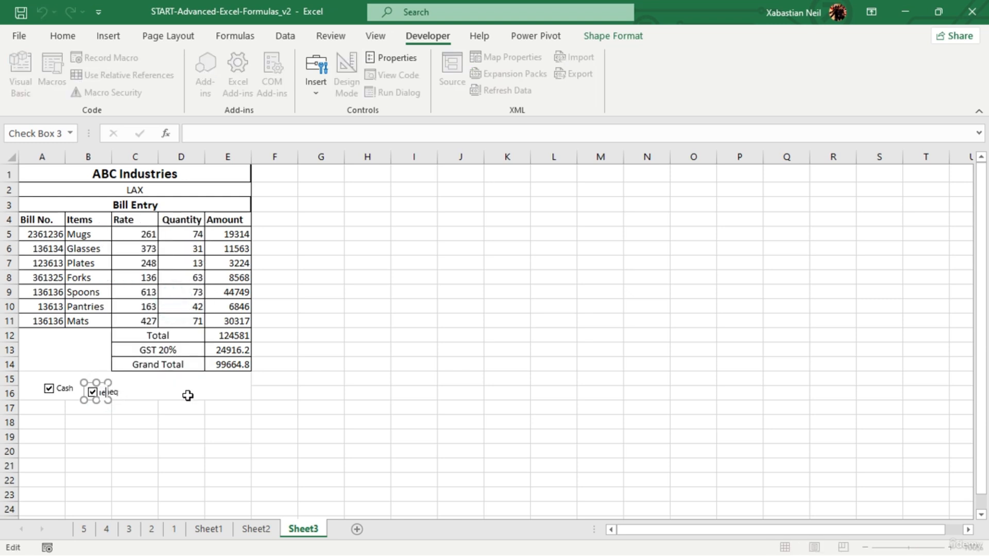
{"action": "left_click", "coordinate": [211, 373]}
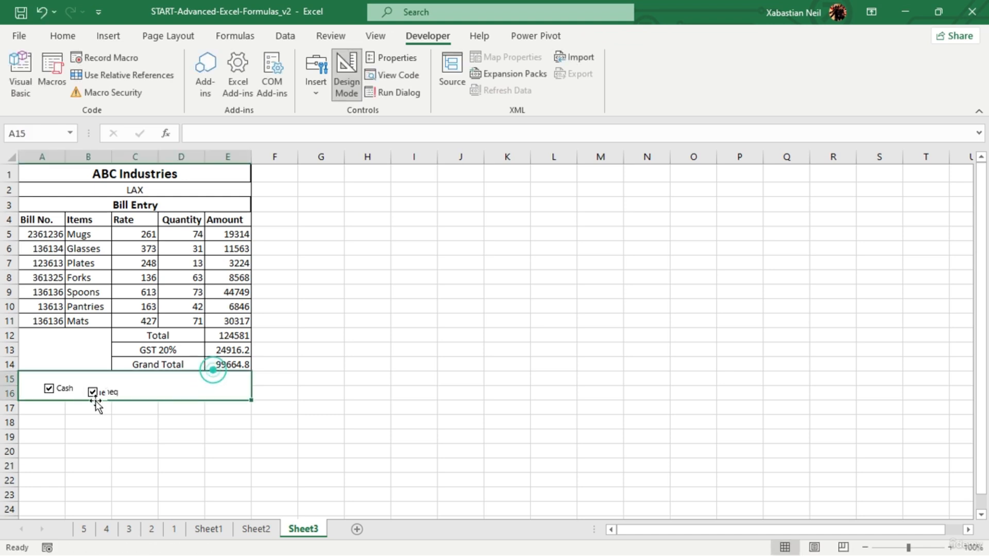
{"action": "left_click", "coordinate": [108, 393]}
{"action": "left_click", "coordinate": [104, 397]}
{"action": "left_click", "coordinate": [104, 395]}
{"action": "left_click", "coordinate": [97, 393]}
{"action": "right_click", "coordinate": [96, 396]}
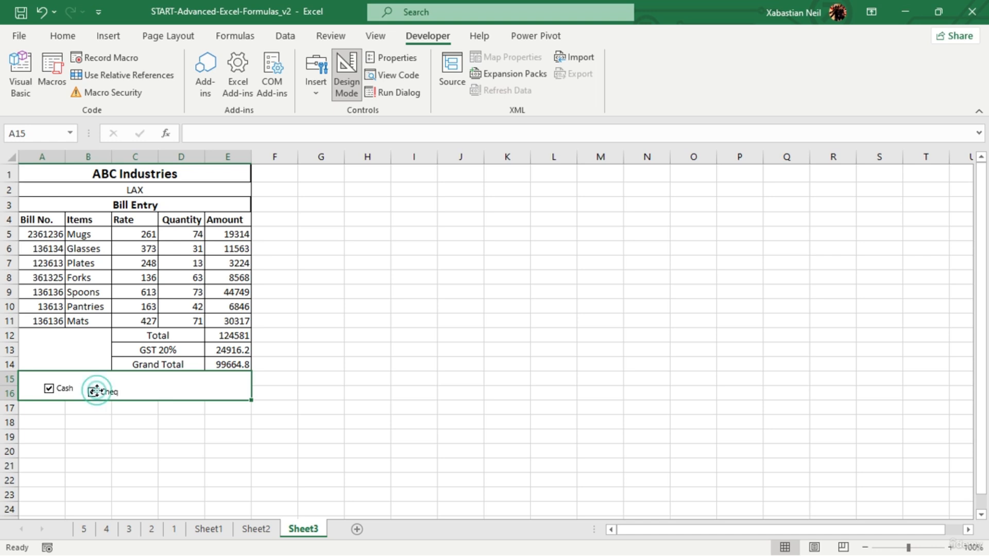
{"action": "left_click", "coordinate": [144, 380]}
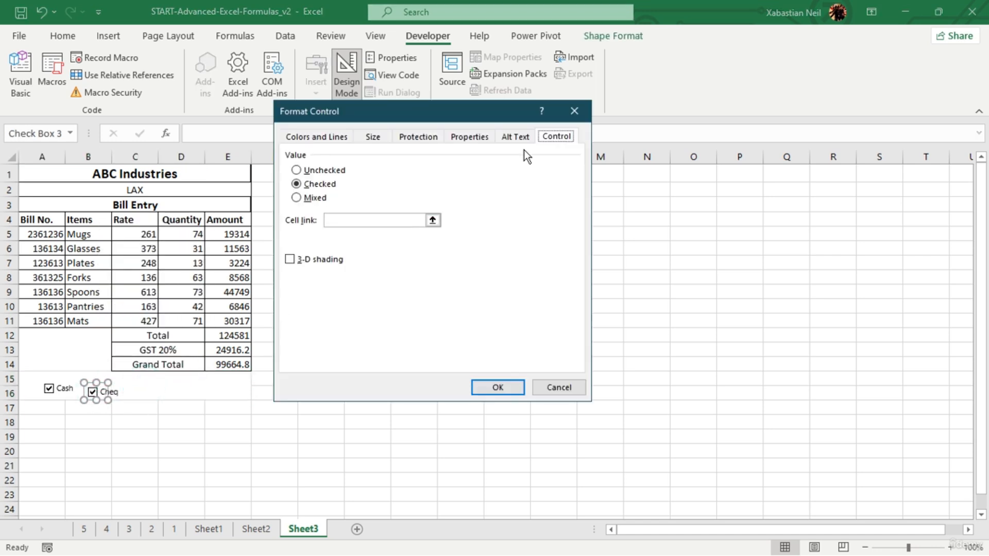
{"action": "left_click", "coordinate": [575, 111]}
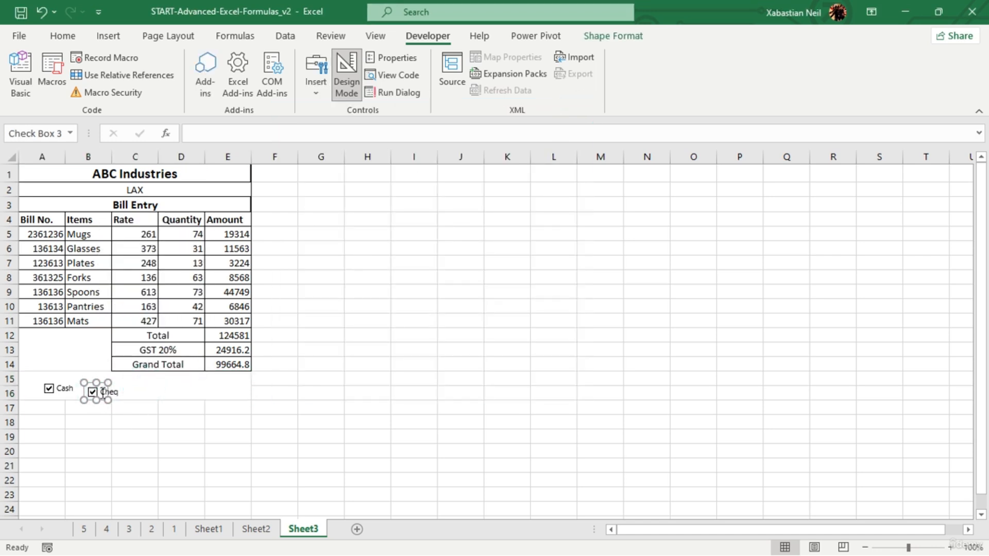
- Move the Cheq check box closer to the Cash one and lower the Cash check box to line up with it
{"action": "mouse_move", "coordinate": [102, 385]}
{"action": "left_mouse_down"}
{"action": "mouse_move", "coordinate": [91, 382]}
{"action": "mouse_move", "coordinate": [91, 364]}
{"action": "mouse_move", "coordinate": [84, 370]}
{"action": "mouse_move", "coordinate": [73, 360]}
{"action": "mouse_move", "coordinate": [91, 379]}
{"action": "left_mouse_up"}
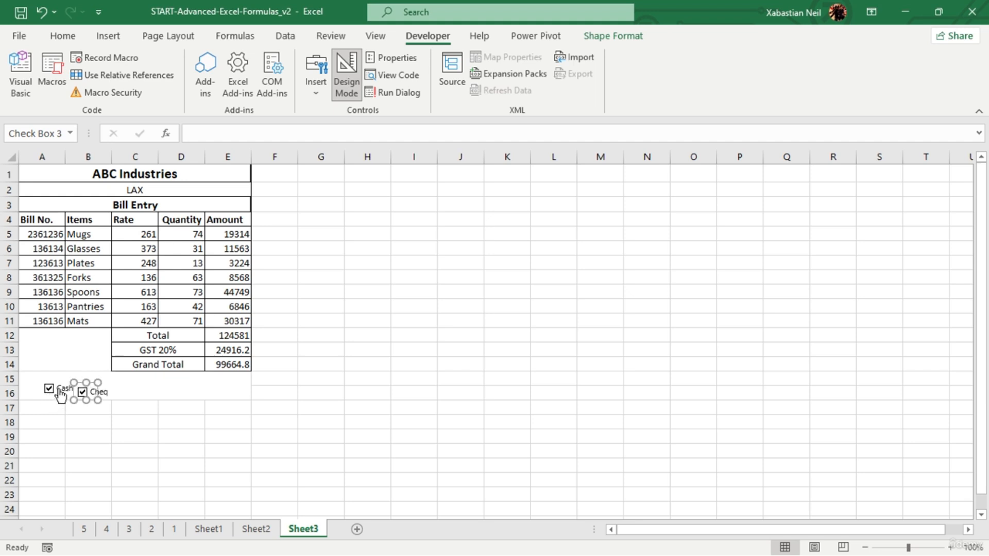
{"action": "right_click", "coordinate": [61, 394]}
{"action": "left_click", "coordinate": [164, 426]}
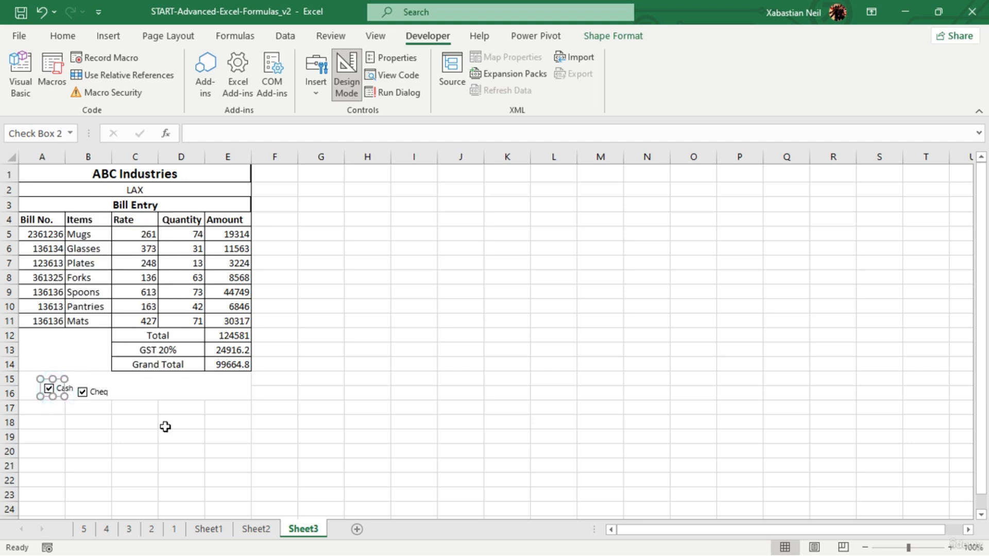
{"action": "mouse_move", "coordinate": [59, 379]}
{"action": "left_mouse_down"}
{"action": "mouse_move", "coordinate": [52, 397]}
{"action": "mouse_move", "coordinate": [36, 388]}
{"action": "mouse_move", "coordinate": [48, 396]}
{"action": "mouse_move", "coordinate": [64, 383]}
{"action": "mouse_move", "coordinate": [42, 387]}
{"action": "mouse_move", "coordinate": [54, 386]}
{"action": "left_mouse_up"}
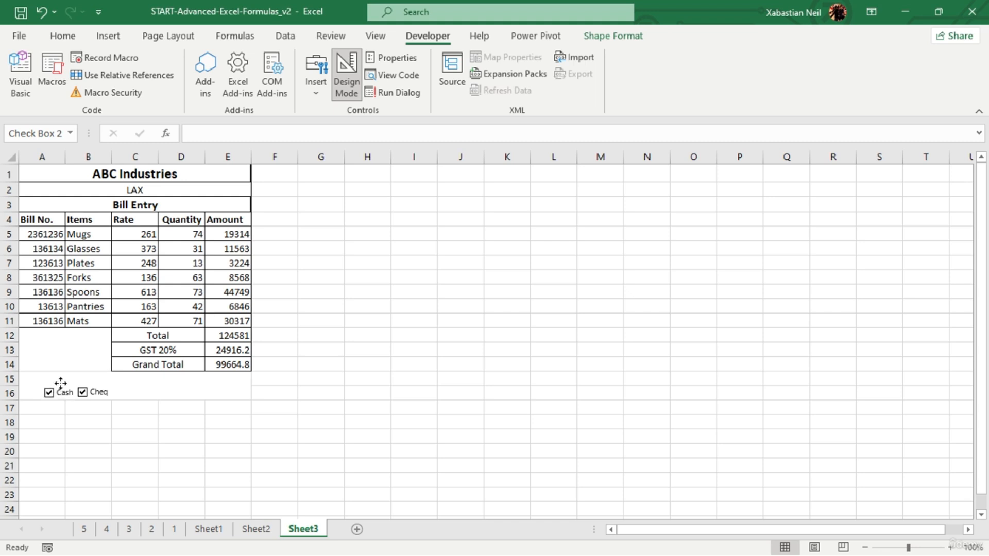
{"action": "left_click", "coordinate": [164, 419]}
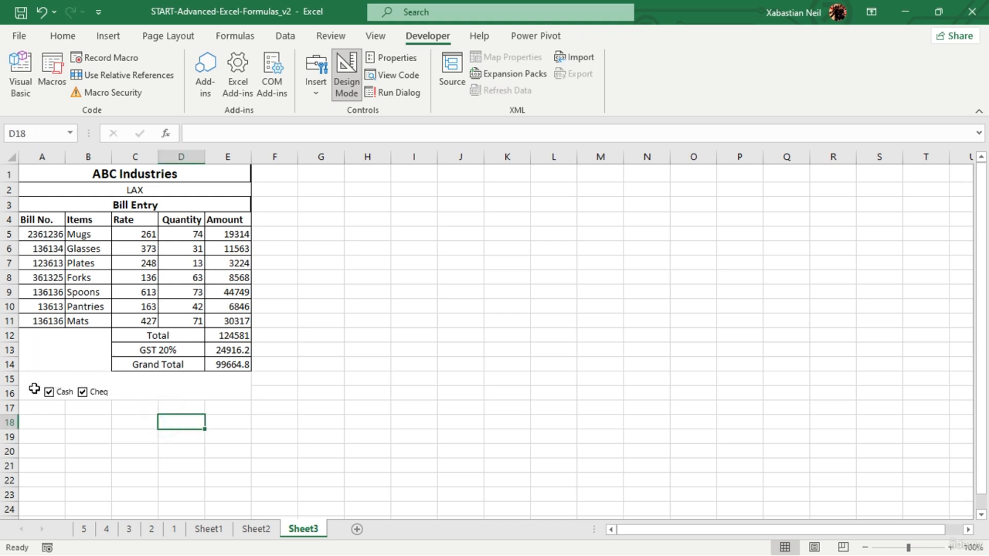
- Clear the tick marks of both the Cash and Cheq check boxes
{"action": "left_click", "coordinate": [82, 393]}
{"action": "left_click", "coordinate": [52, 394]}
{"action": "left_click", "coordinate": [156, 376]}
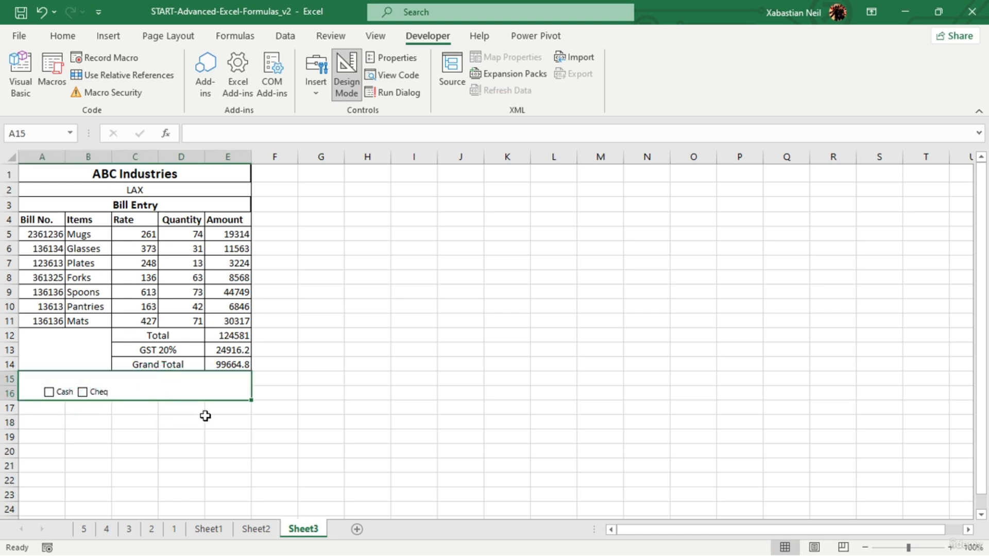
{"action": "left_click", "coordinate": [242, 491]}
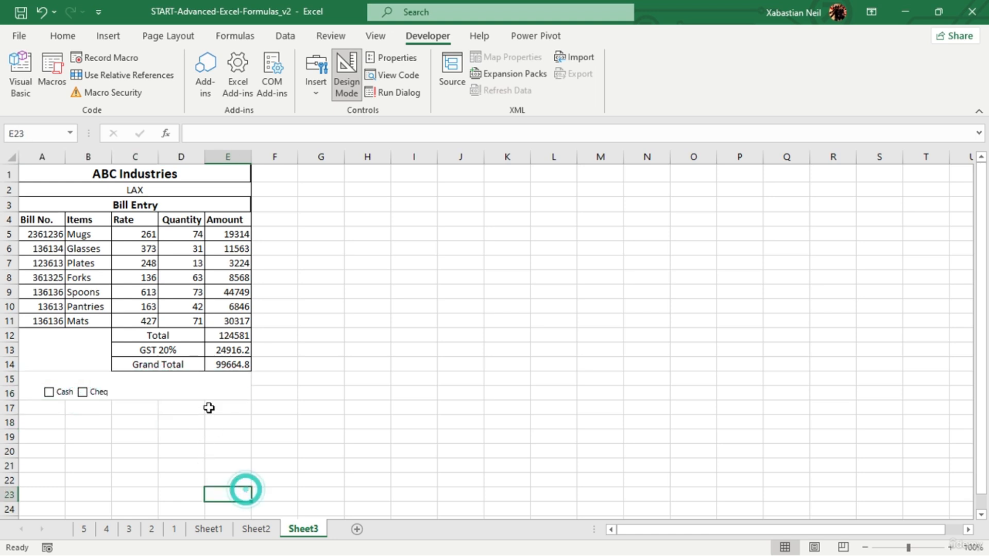
{"action": "left_click", "coordinate": [197, 386]}
{"action": "double_click", "coordinate": [197, 386]}
{"action": "left_click", "coordinate": [208, 381]}
{"action": "left_click", "coordinate": [191, 457]}
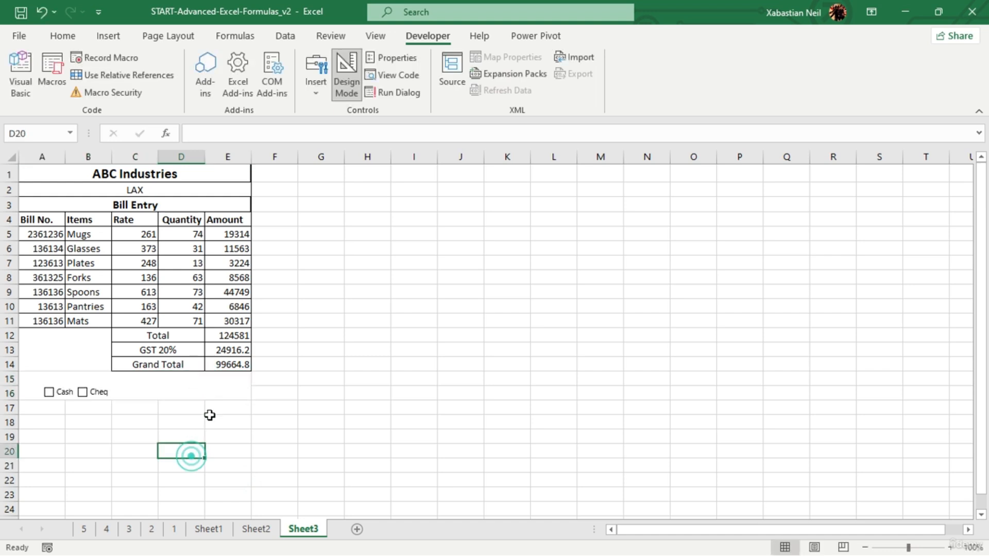
{"action": "left_click", "coordinate": [214, 376]}
{"action": "double_click", "coordinate": [215, 376]}
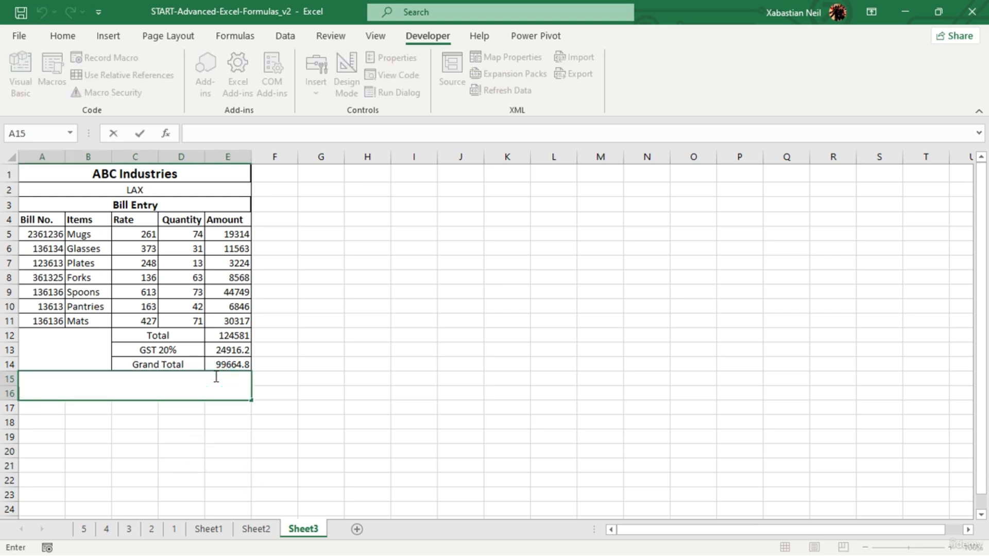
{"action": "type", "text": "S"}
{"action": "left_click", "coordinate": [407, 514]}
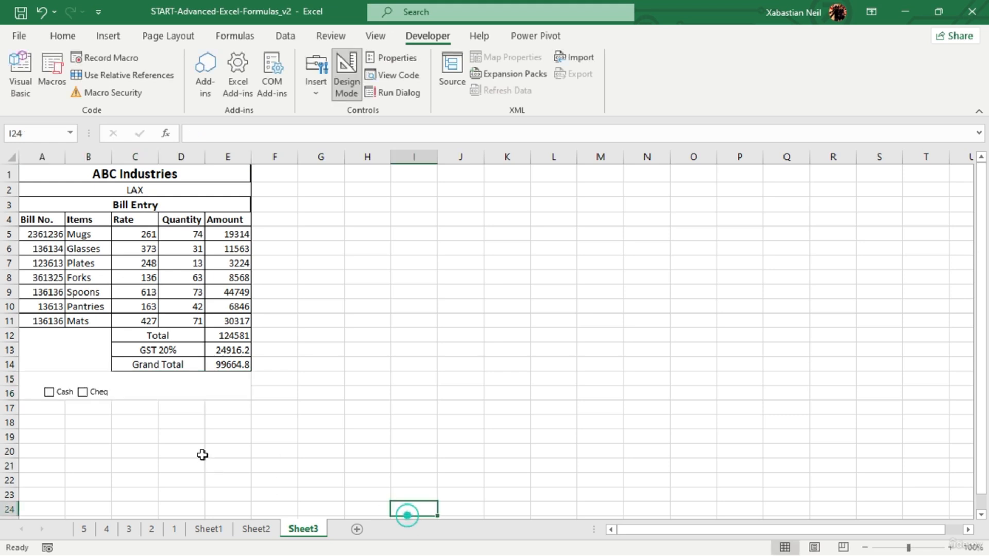
- Unmerge the area A15:E16 and merge and center only A15:B16 behind the two check boxes
{"action": "left_click", "coordinate": [144, 388]}
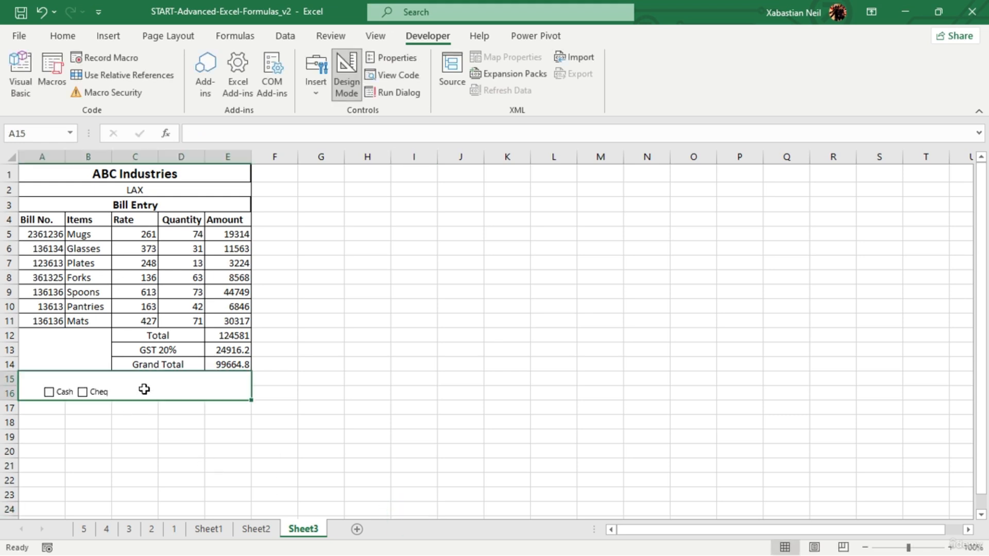
{"action": "left_click", "coordinate": [106, 36]}
{"action": "left_click", "coordinate": [61, 35]}
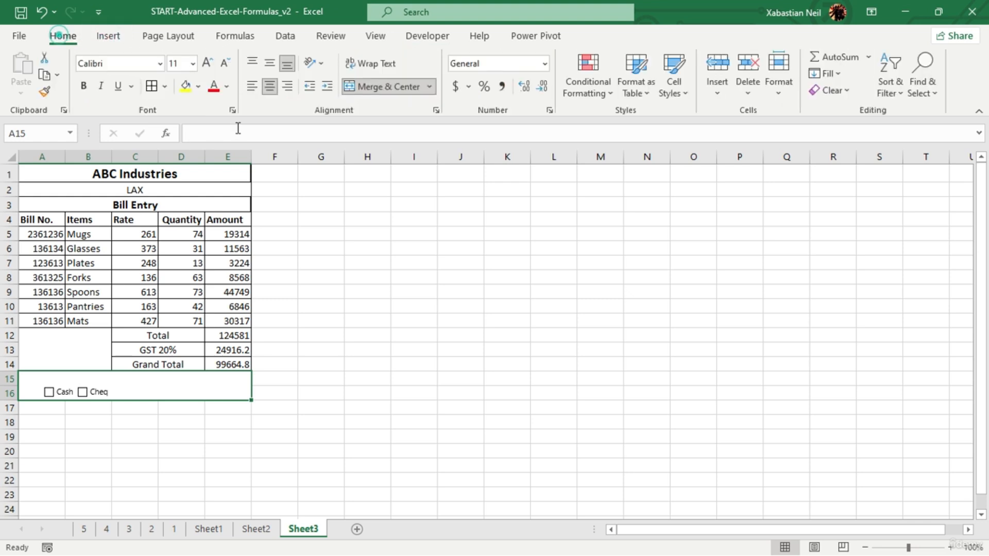
{"action": "left_click", "coordinate": [381, 87]}
{"action": "left_click", "coordinate": [353, 280]}
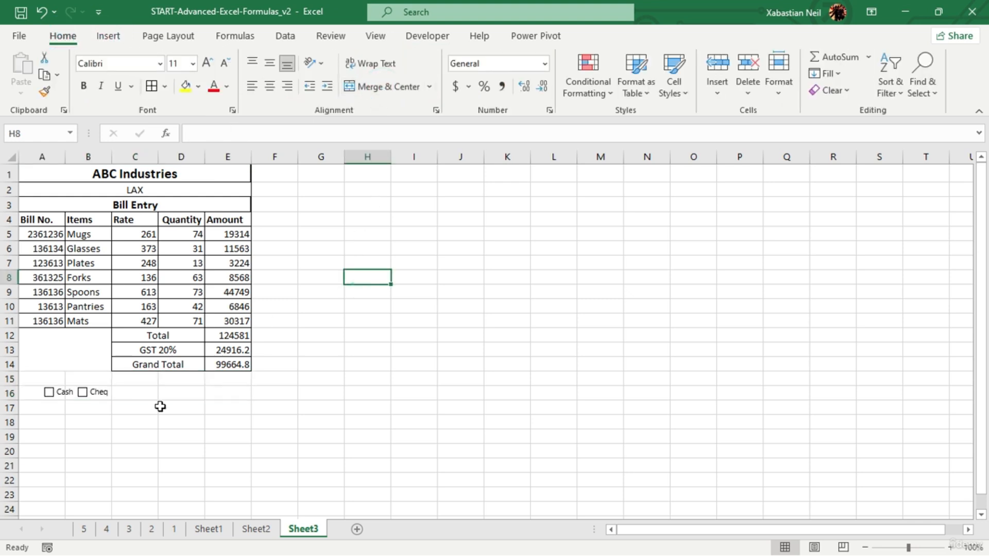
{"action": "left_click_drag", "start_coordinate": [49, 379], "coordinate": [82, 394]}
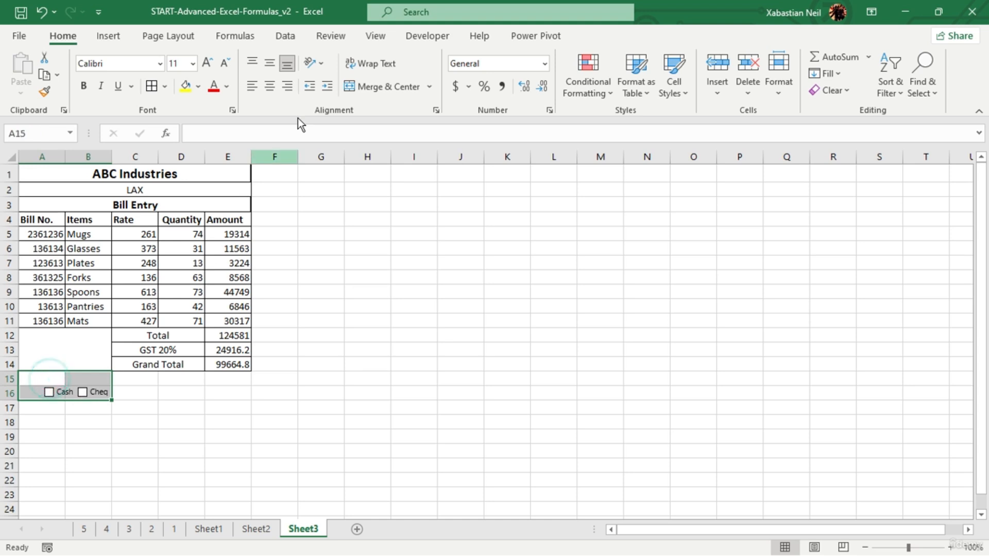
{"action": "left_click", "coordinate": [385, 87]}
{"action": "left_click", "coordinate": [225, 376]}
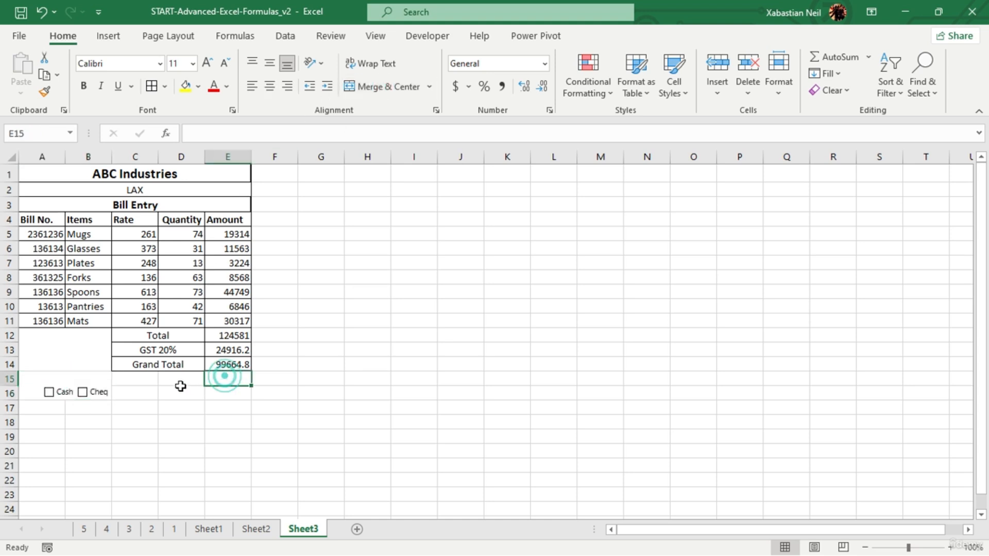
- Merge and center D15:E16 and enter the label Signature in it
{"action": "left_click_drag", "start_coordinate": [173, 379], "coordinate": [220, 392]}
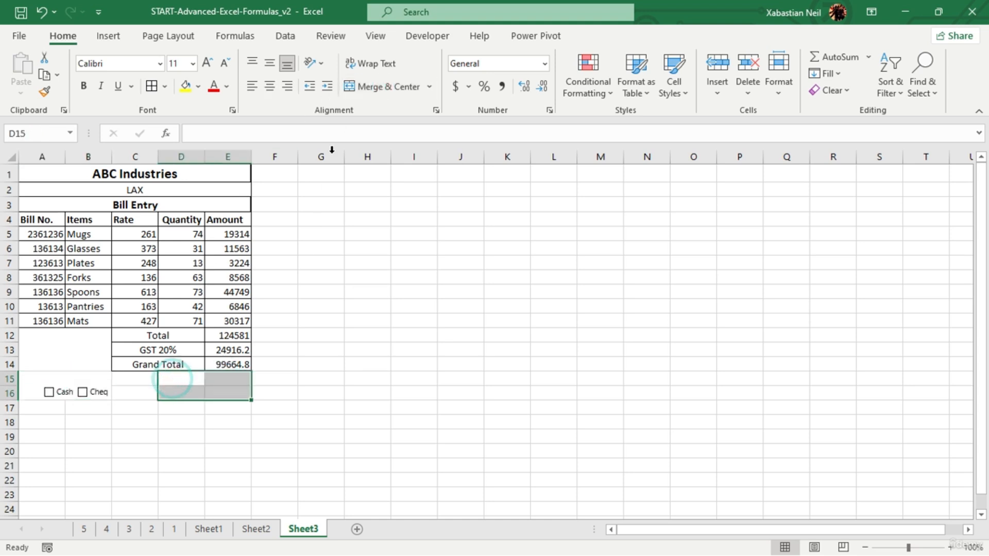
{"action": "left_click", "coordinate": [387, 95]}
{"action": "type", "text": "Signature"}
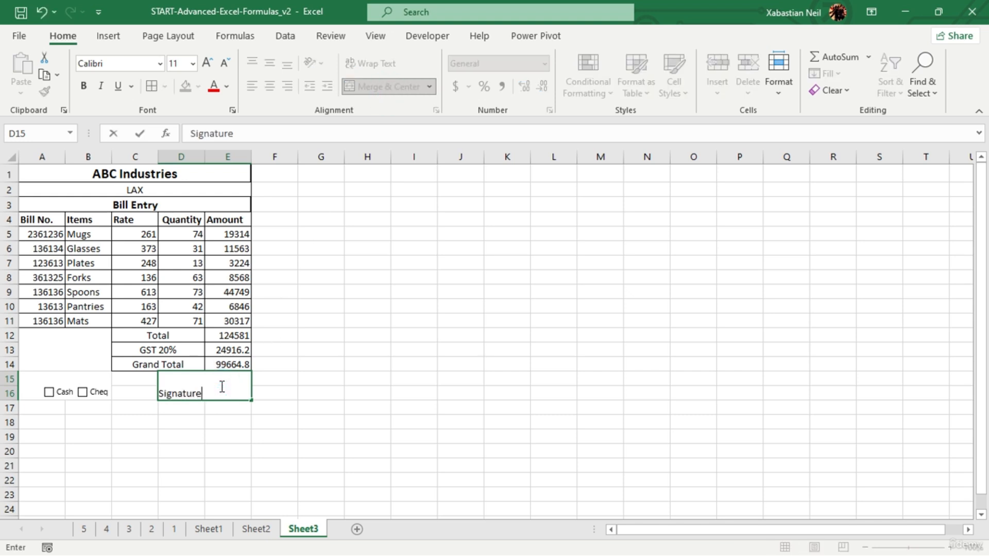
{"action": "key", "text": "Return"}
{"action": "left_click", "coordinate": [229, 465]}
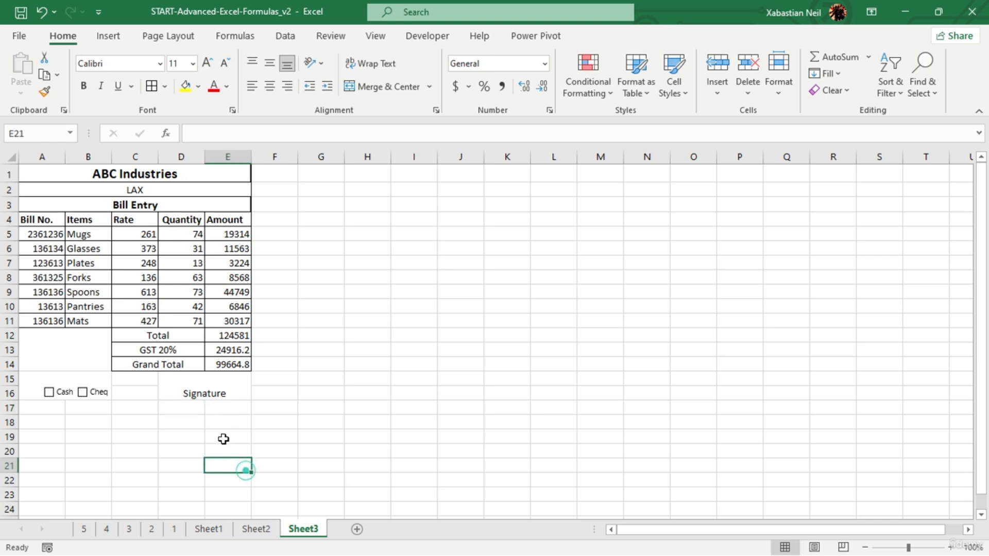
{"action": "left_click", "coordinate": [226, 392]}
{"action": "double_click", "coordinate": [203, 381]}
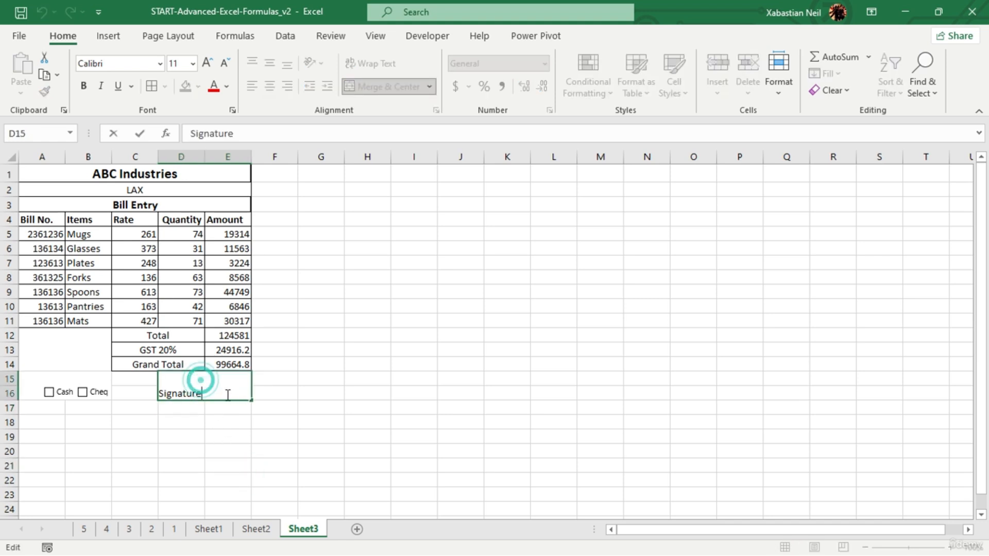
{"action": "left_click", "coordinate": [229, 394]}
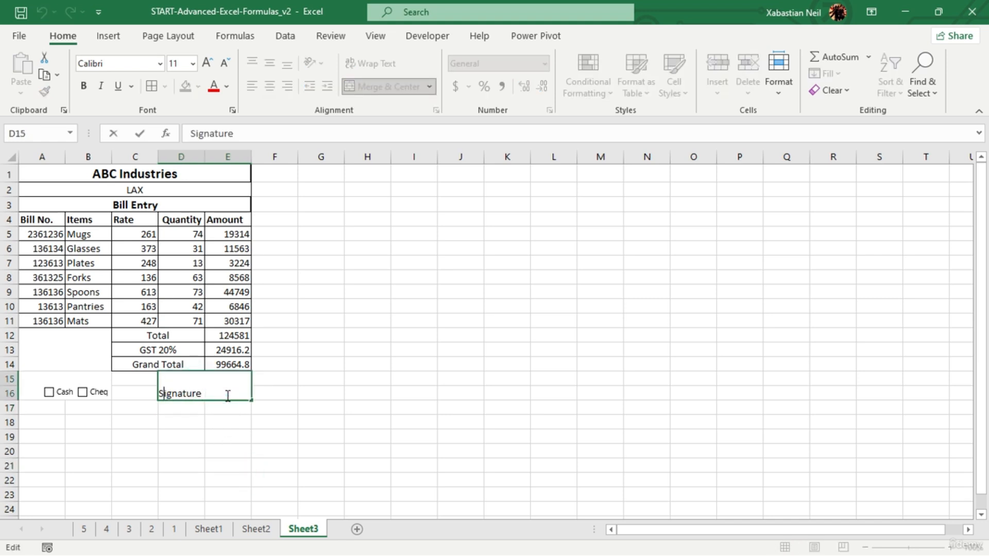
{"action": "key", "text": "Return"}
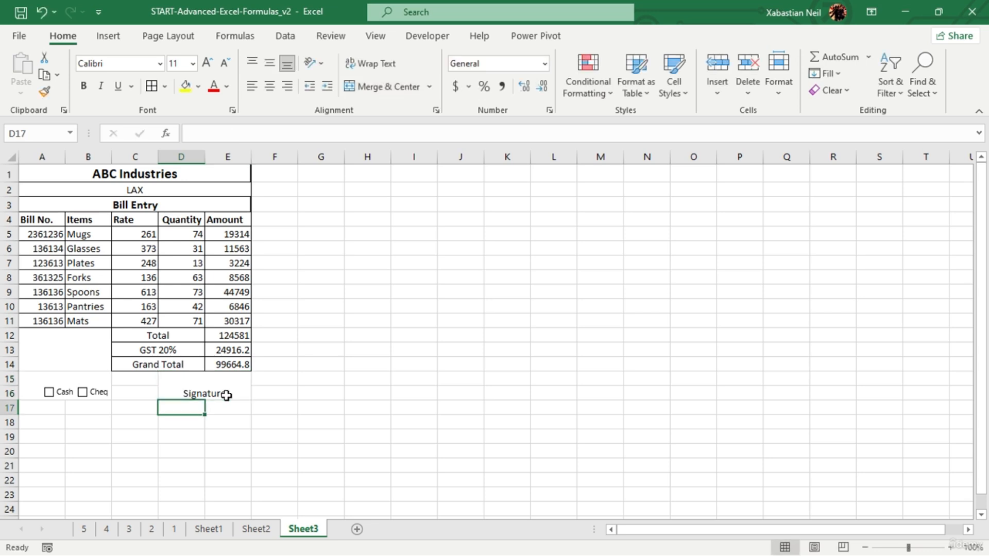
- Align the Signature label to the top of its merged cell, centered horizontally
{"action": "left_click", "coordinate": [229, 384]}
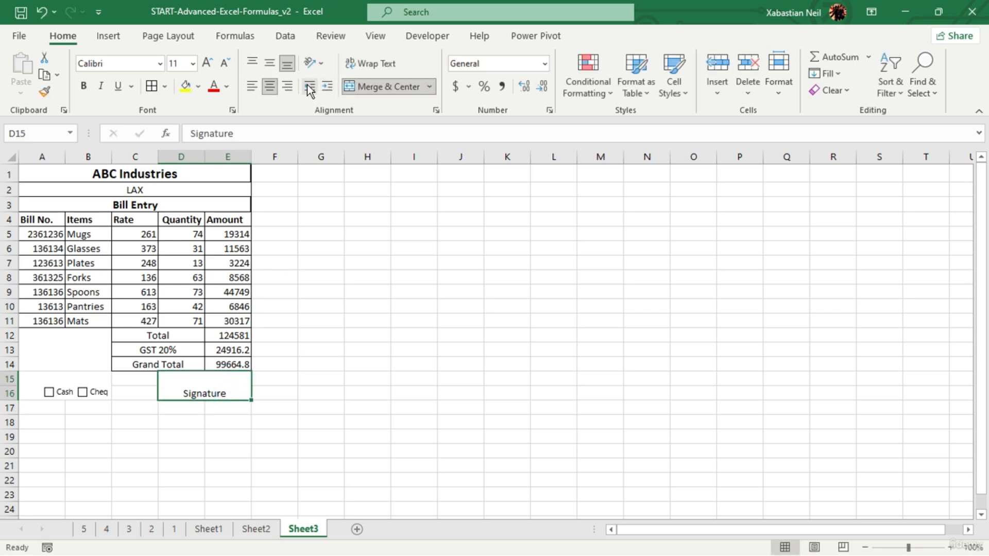
{"action": "left_click", "coordinate": [269, 85]}
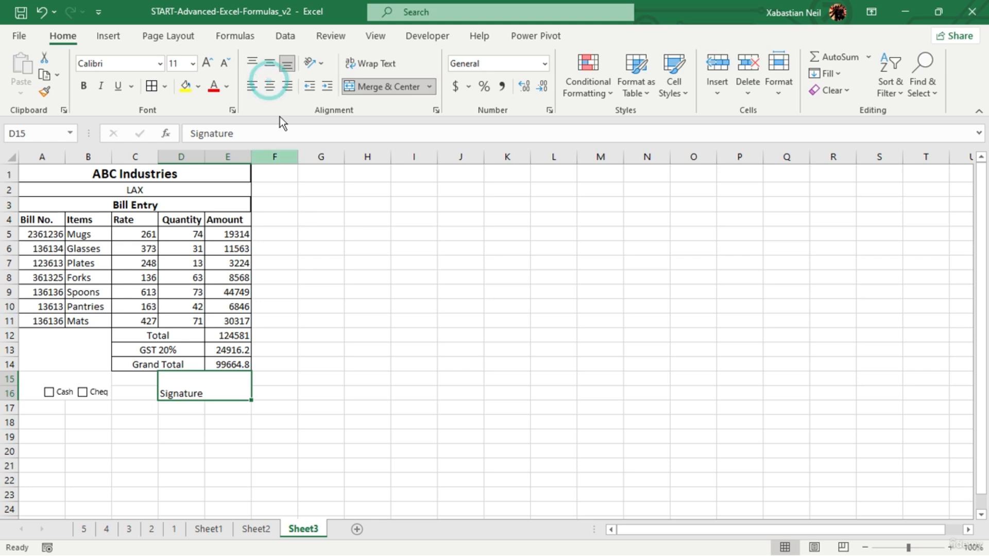
{"action": "left_click", "coordinate": [267, 64]}
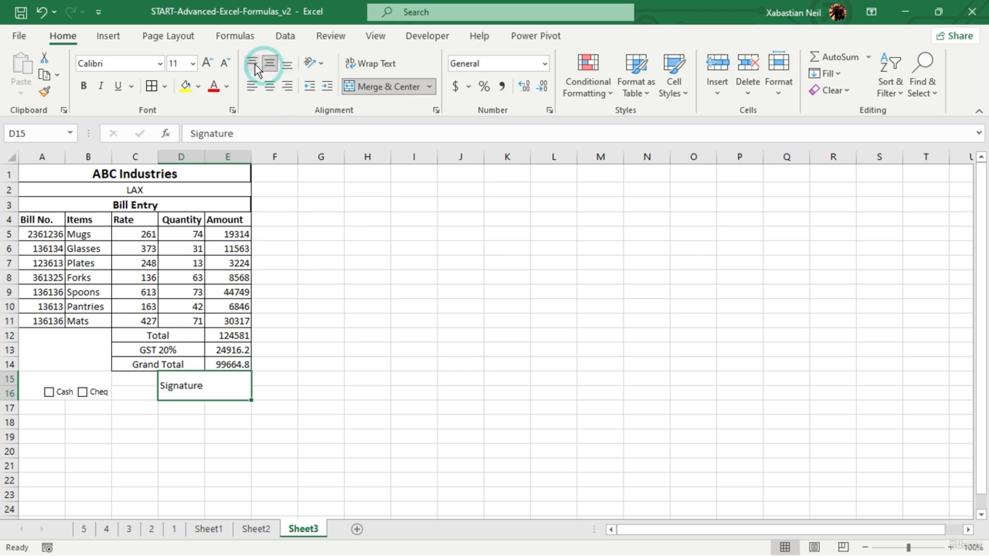
{"action": "left_click", "coordinate": [253, 63]}
{"action": "left_click", "coordinate": [268, 86]}
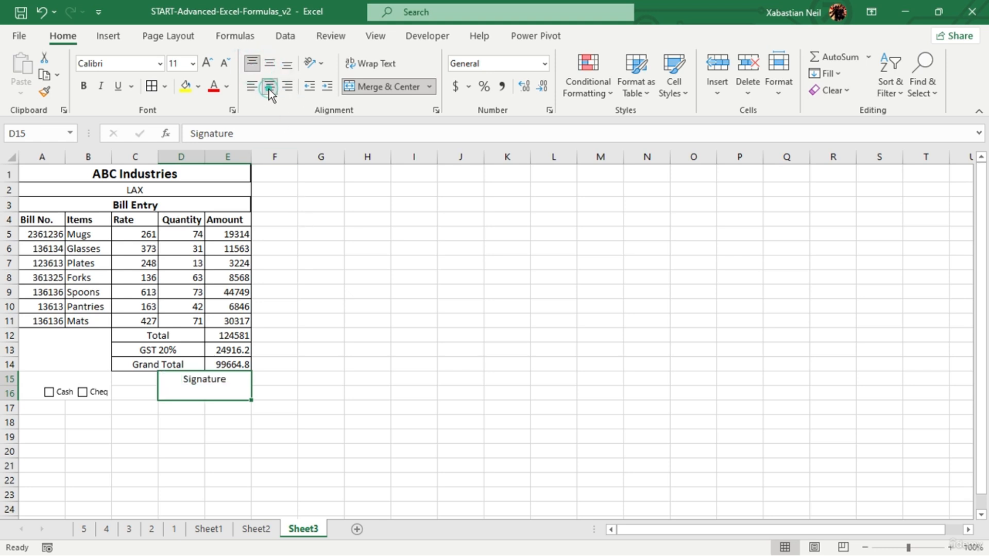
{"action": "left_click", "coordinate": [407, 362]}
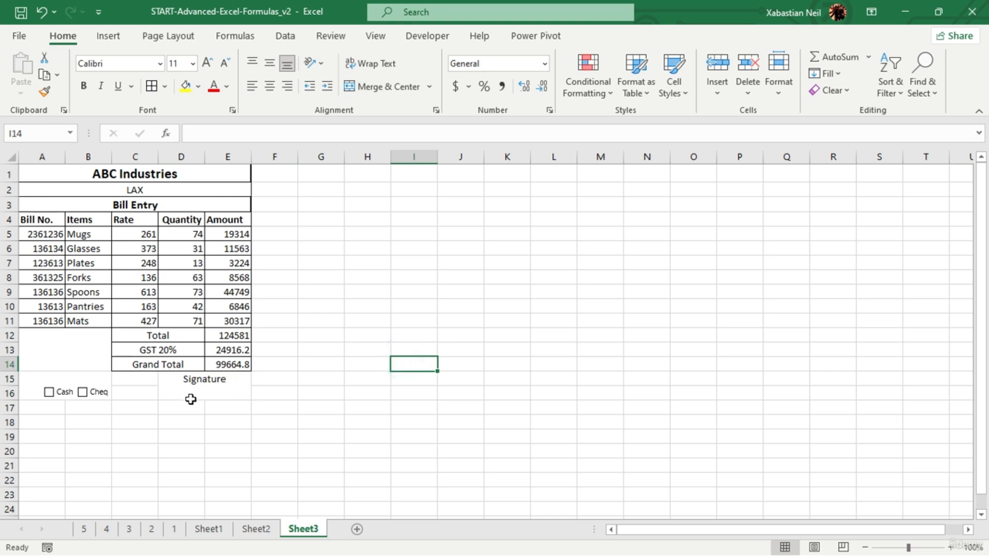
- Extend the Signature area down one row by unmerging it and merging and centering D15:E17
{"action": "mouse_move", "coordinate": [190, 400]}
{"action": "left_mouse_down"}
{"action": "mouse_move", "coordinate": [175, 397]}
{"action": "mouse_move", "coordinate": [190, 413]}
{"action": "mouse_move", "coordinate": [191, 400]}
{"action": "mouse_move", "coordinate": [194, 424]}
{"action": "mouse_move", "coordinate": [196, 409]}
{"action": "mouse_move", "coordinate": [235, 394]}
{"action": "left_mouse_up"}
{"action": "left_click", "coordinate": [368, 86]}
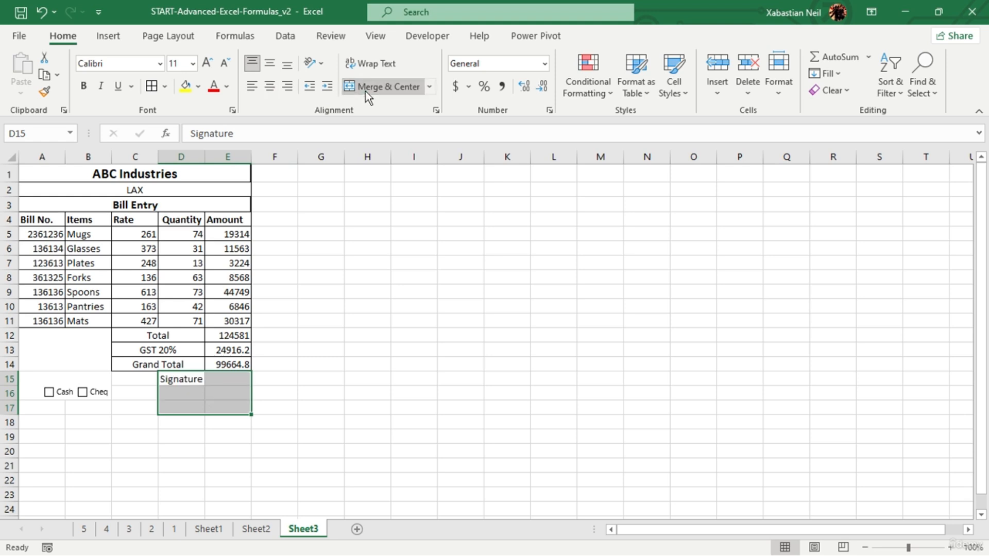
{"action": "left_click", "coordinate": [368, 86]}
{"action": "left_click", "coordinate": [400, 293]}
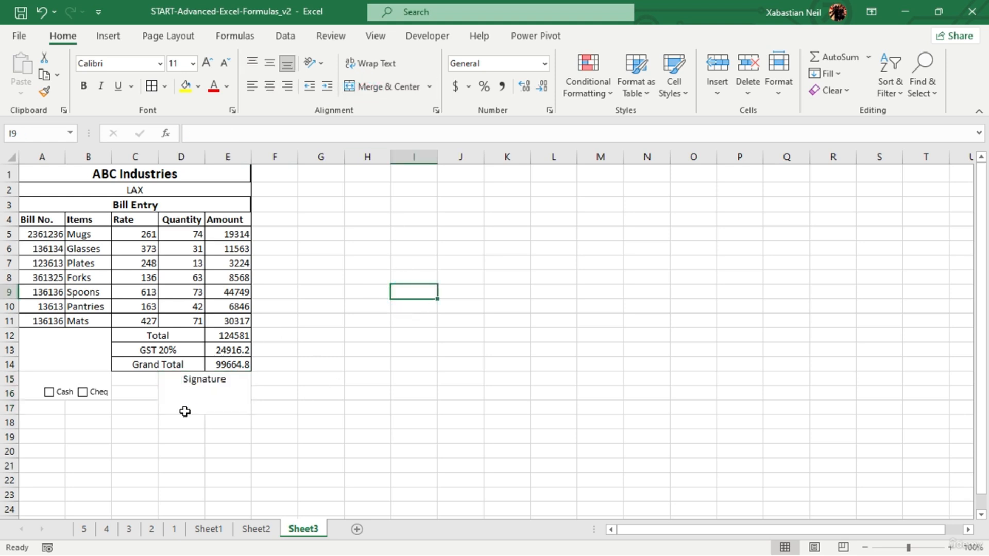
- Apply all borders to the whole bill form, A1:E17
{"action": "left_click", "coordinate": [37, 173]}
{"action": "left_click_drag", "start_coordinate": [37, 173], "coordinate": [114, 395]}
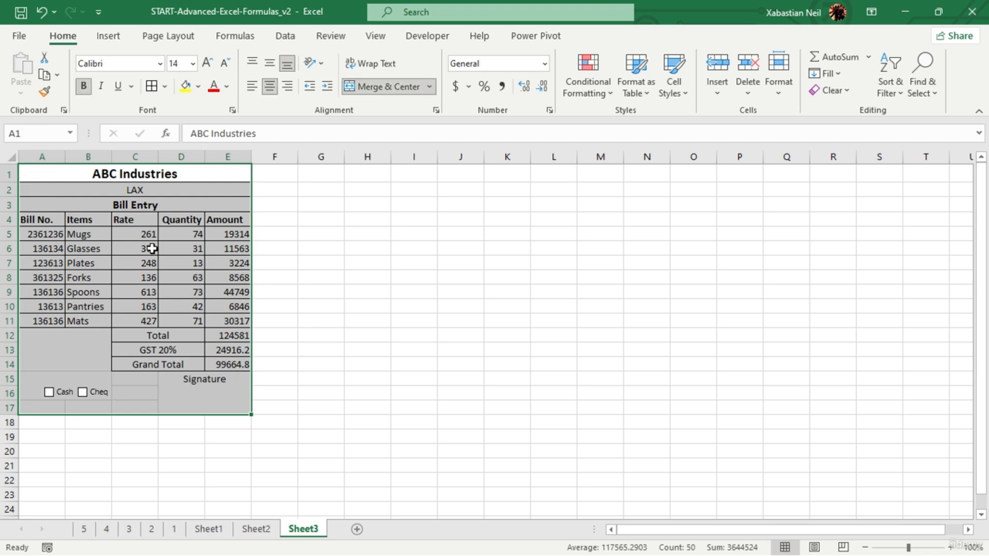
{"action": "left_click", "coordinate": [151, 86]}
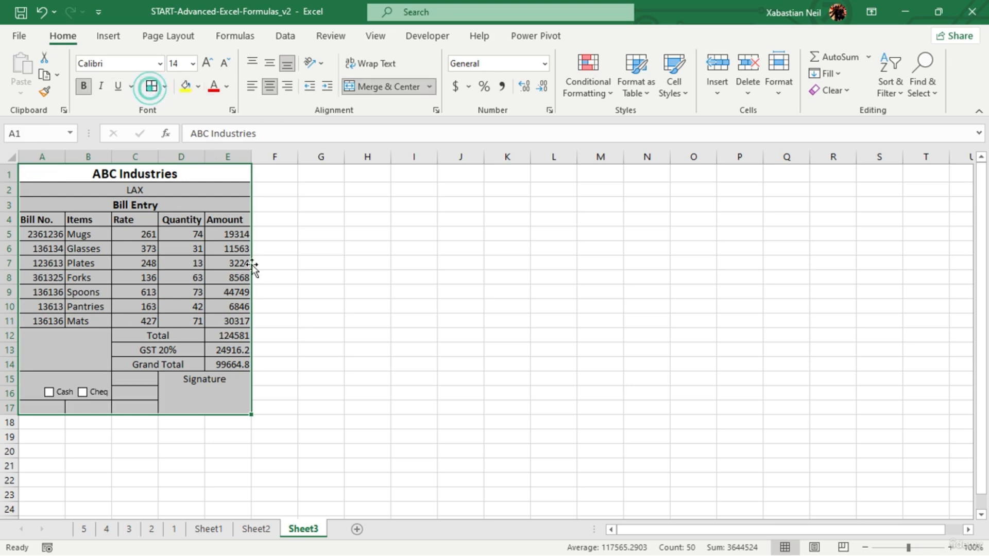
{"action": "left_click", "coordinate": [367, 364]}
- Merge the empty cells C15:C17, and combine them with the Signature area into one merged and centered cell C15:E17
{"action": "left_click", "coordinate": [132, 382]}
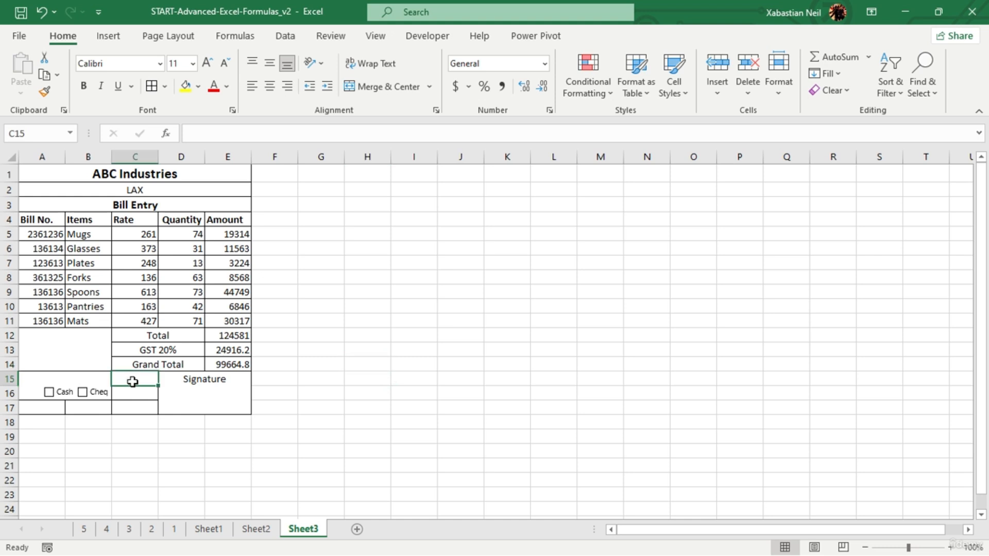
{"action": "left_click_drag", "start_coordinate": [133, 382], "coordinate": [139, 403]}
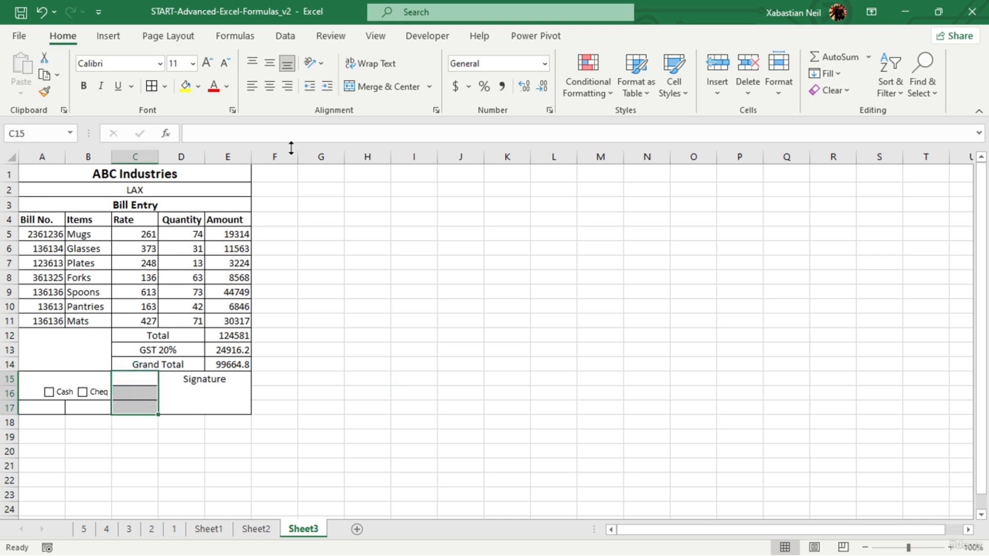
{"action": "left_click", "coordinate": [381, 87]}
{"action": "left_click", "coordinate": [258, 389]}
{"action": "left_click_drag", "start_coordinate": [219, 399], "coordinate": [139, 407]}
{"action": "left_click", "coordinate": [363, 89]}
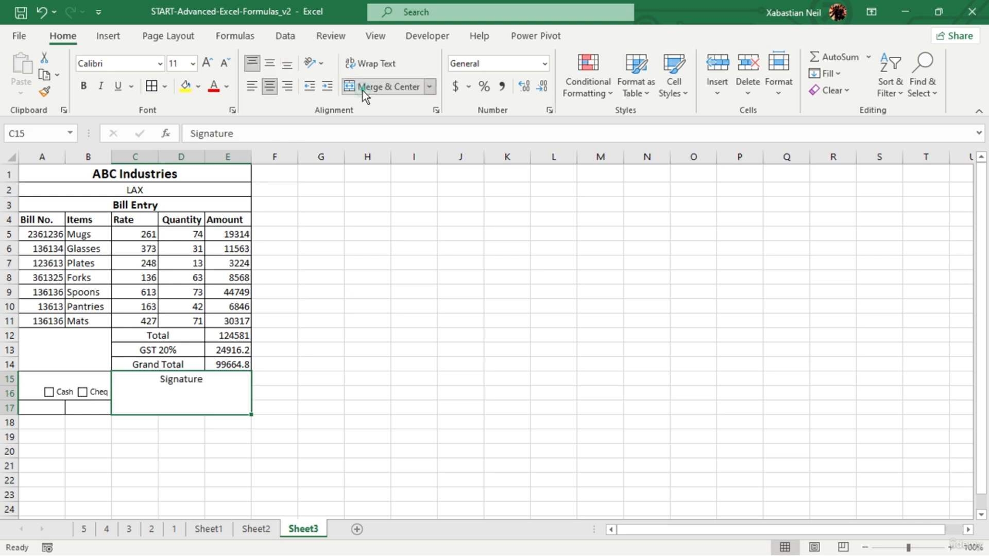
- Merge and center the empty area beneath the Bill No. and Items columns, A12:B17, into one cell
{"action": "left_click", "coordinate": [339, 352]}
{"action": "left_click", "coordinate": [48, 359]}
{"action": "left_click_drag", "start_coordinate": [48, 359], "coordinate": [69, 407]}
{"action": "left_click", "coordinate": [393, 86]}
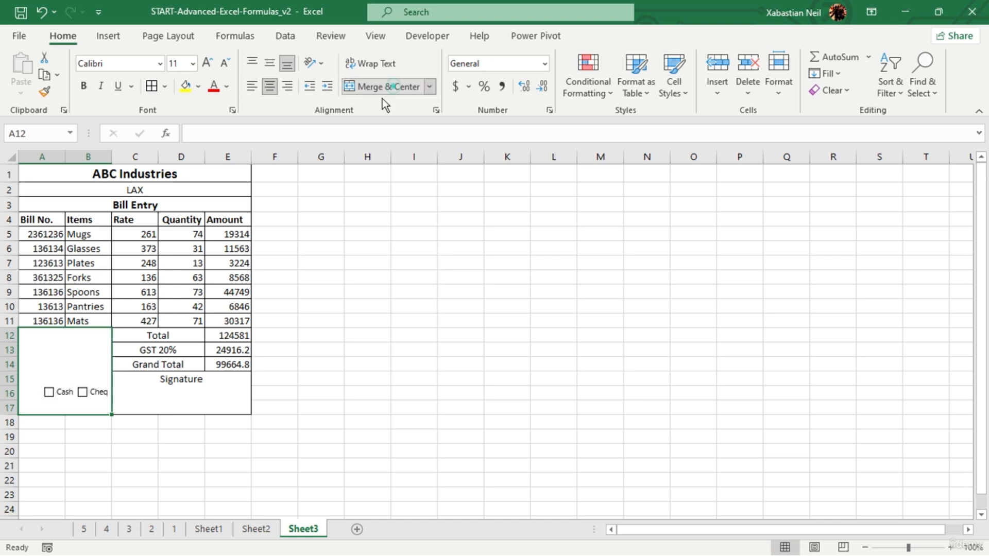
{"action": "left_click", "coordinate": [371, 306]}
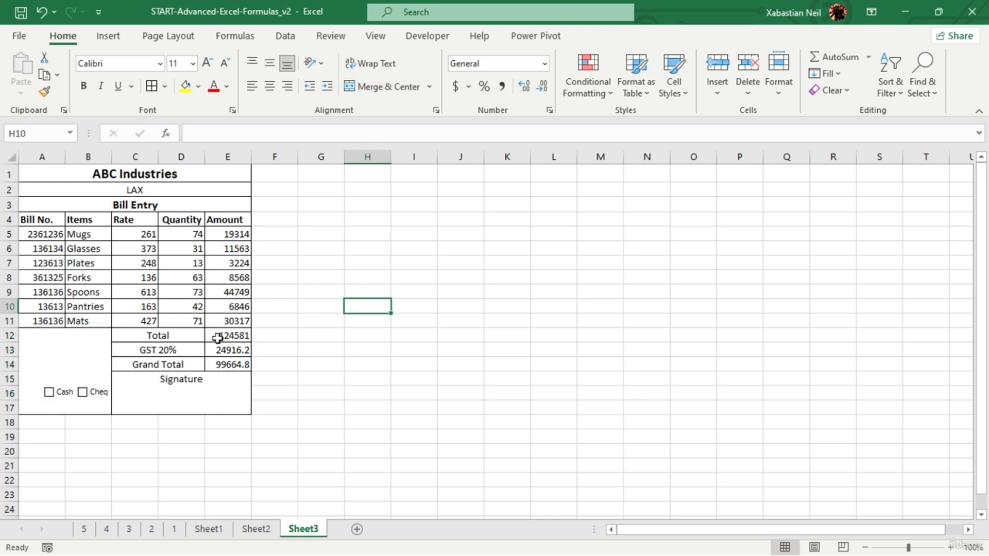
- Apply a thick outside border around the whole bill form, A1:E17
{"action": "mouse_move", "coordinate": [60, 179]}
{"action": "left_mouse_down"}
{"action": "mouse_move", "coordinate": [132, 336]}
{"action": "mouse_move", "coordinate": [180, 395]}
{"action": "left_mouse_up"}
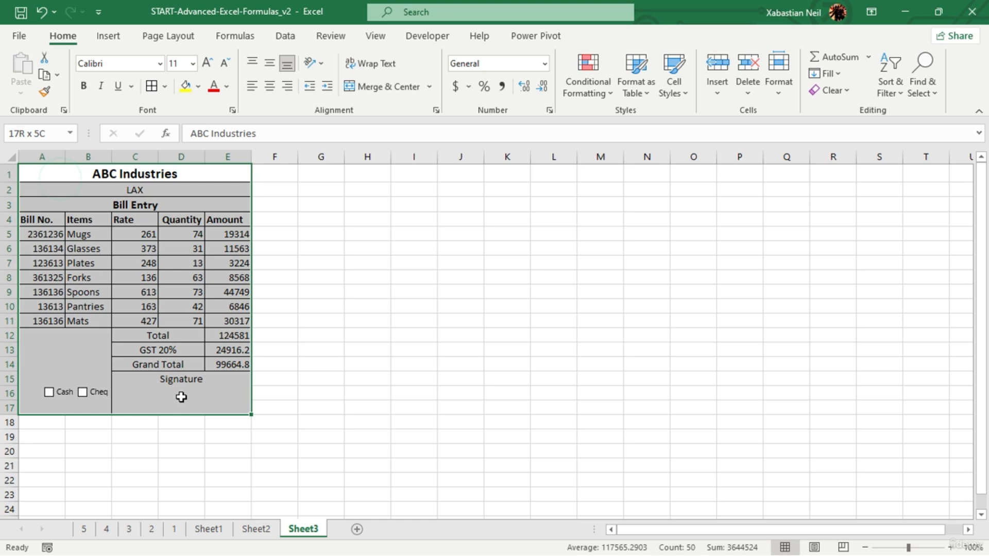
{"action": "left_click", "coordinate": [163, 86]}
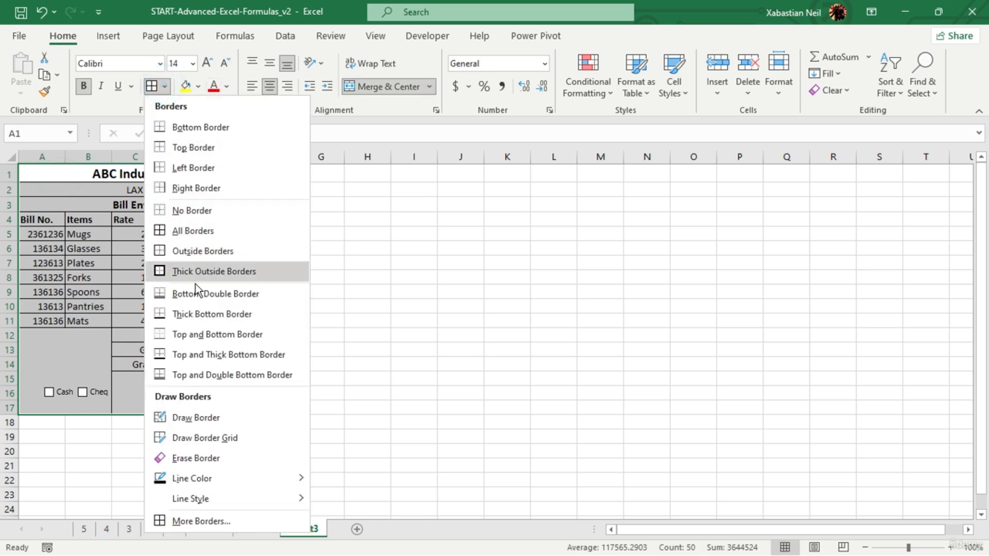
{"action": "left_click", "coordinate": [200, 254]}
{"action": "left_click", "coordinate": [289, 379]}
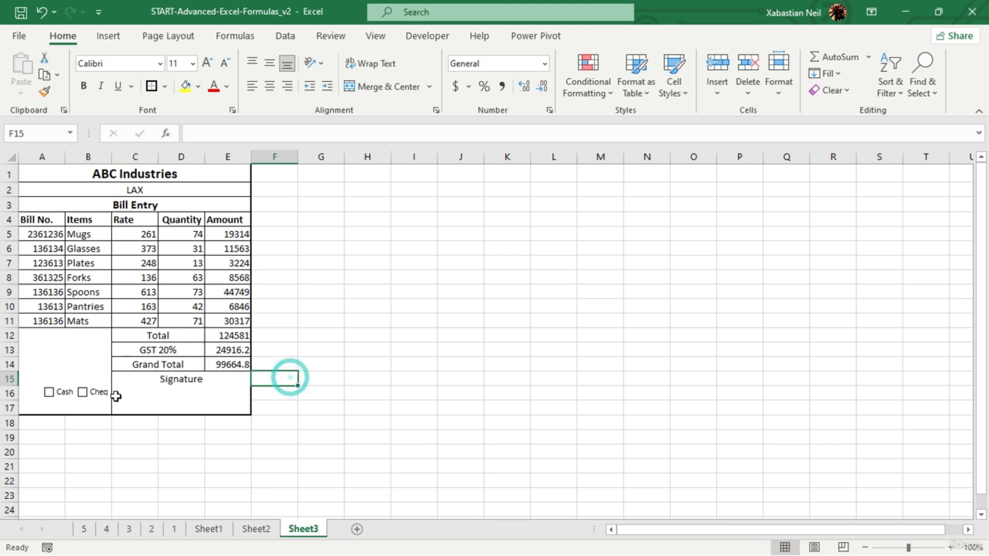
{"action": "left_click_drag", "start_coordinate": [77, 369], "coordinate": [121, 371]}
{"action": "left_click", "coordinate": [388, 351]}
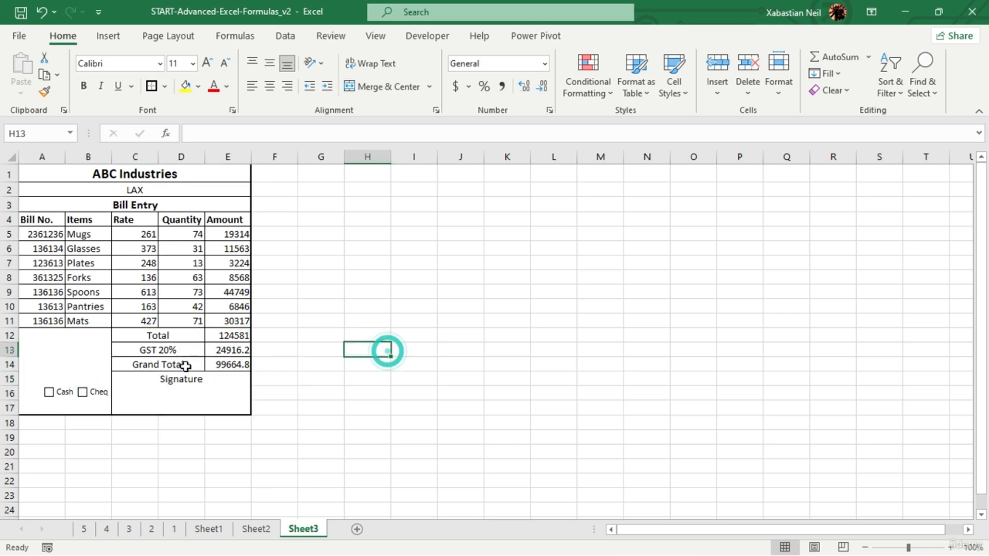
- Autofit columns E, D, C and B to their contents, and widen columns B, C and D so the form is roomier
{"action": "double_click", "coordinate": [251, 157]}
{"action": "double_click", "coordinate": [204, 158]}
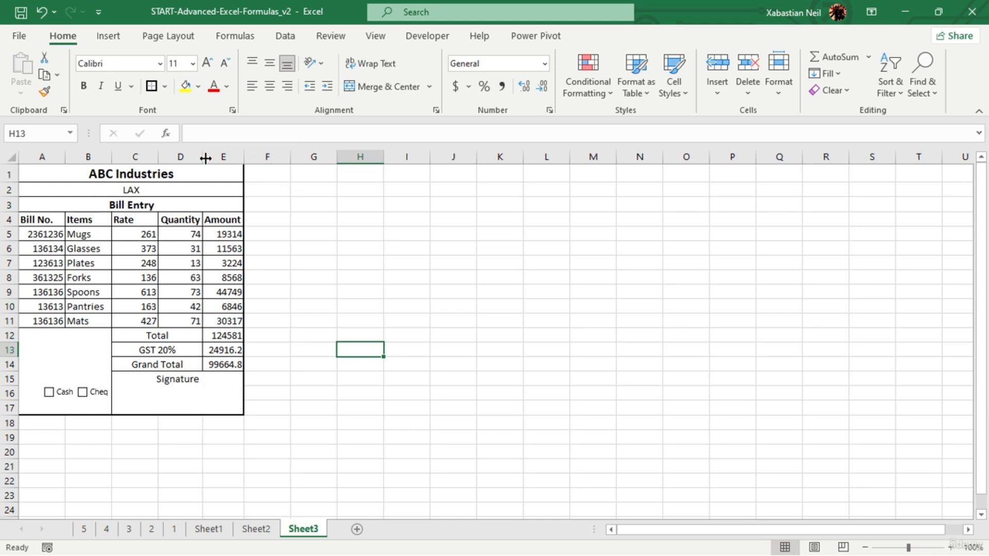
{"action": "double_click", "coordinate": [159, 157]}
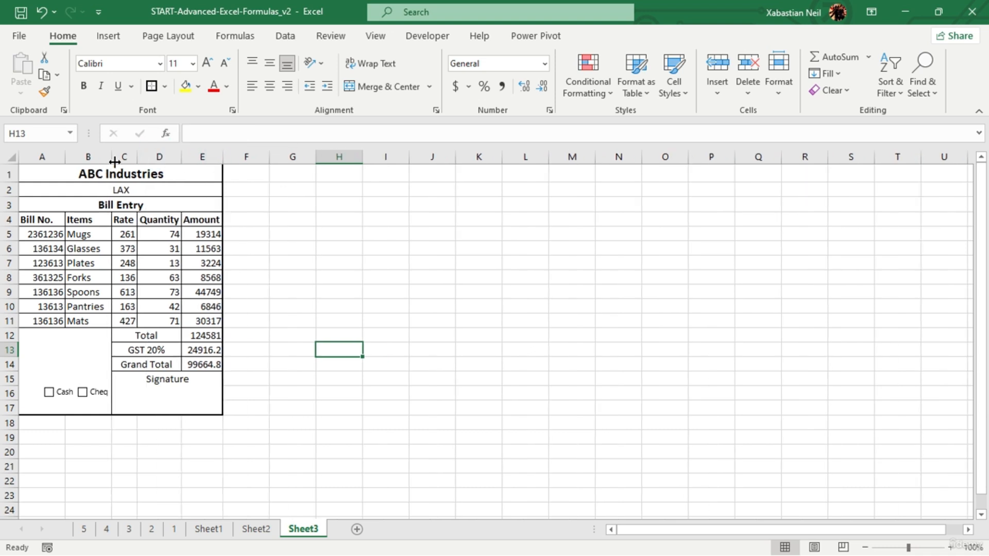
{"action": "double_click", "coordinate": [111, 156]}
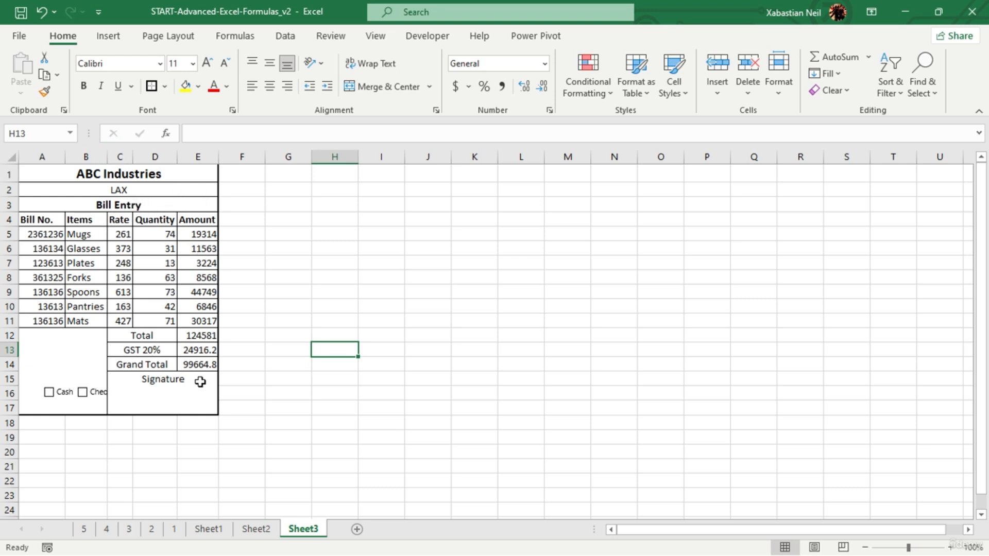
{"action": "mouse_move", "coordinate": [72, 400]}
{"action": "left_mouse_down"}
{"action": "mouse_move", "coordinate": [110, 374]}
{"action": "mouse_move", "coordinate": [206, 386]}
{"action": "left_mouse_up"}
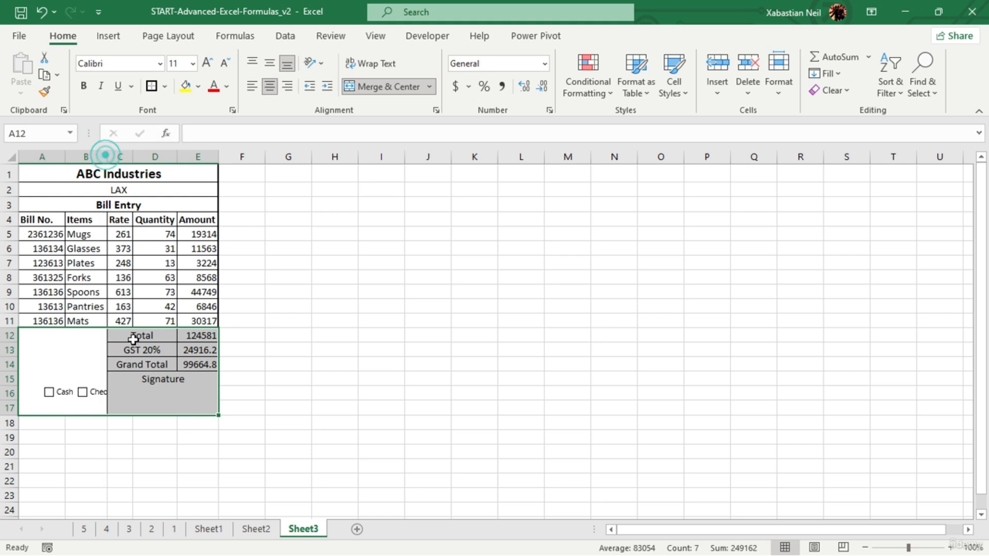
{"action": "left_click_drag", "start_coordinate": [110, 163], "coordinate": [216, 159]}
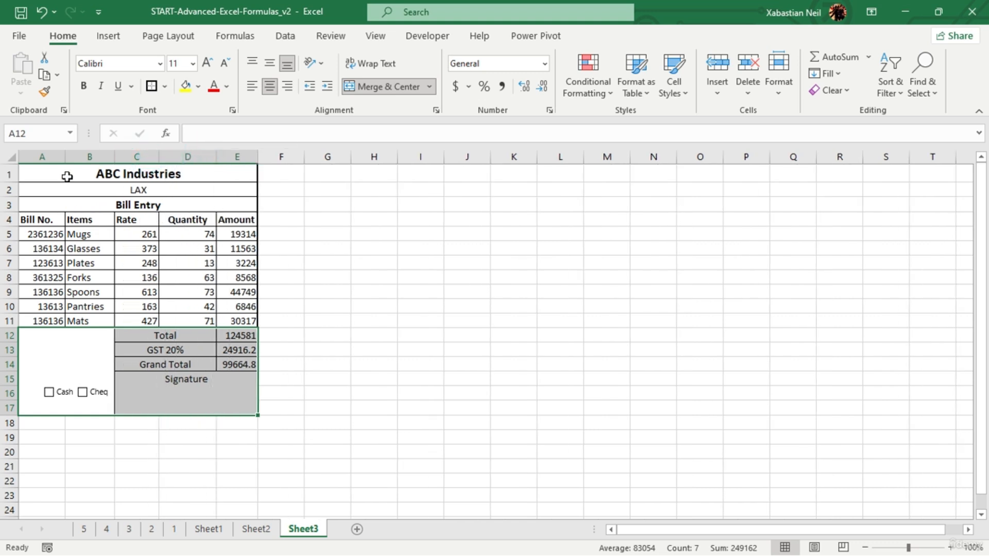
- Center all contents of the bill form, A1:E17, horizontally
{"action": "left_click_drag", "start_coordinate": [76, 173], "coordinate": [209, 381]}
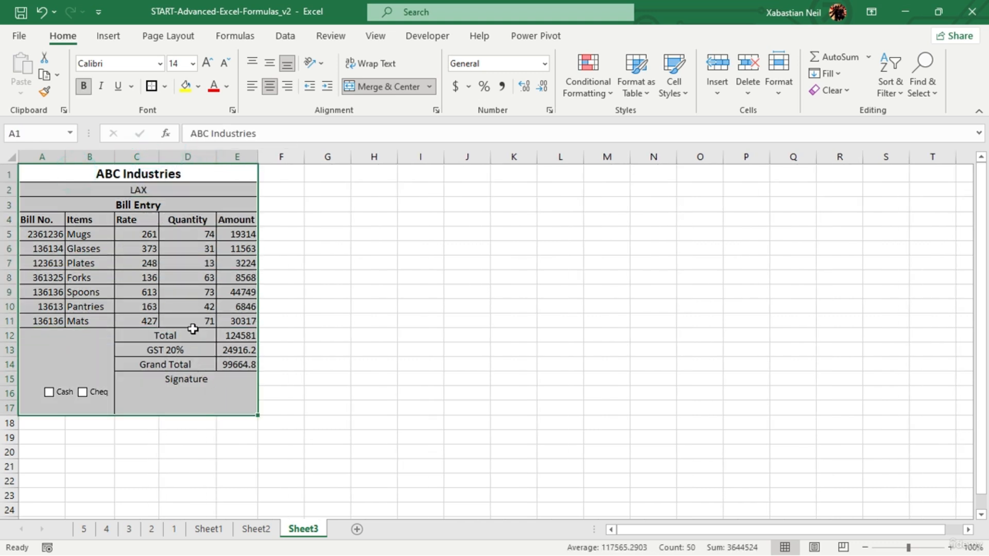
{"action": "left_click", "coordinate": [270, 87]}
{"action": "left_click", "coordinate": [271, 89]}
{"action": "left_click", "coordinate": [342, 286]}
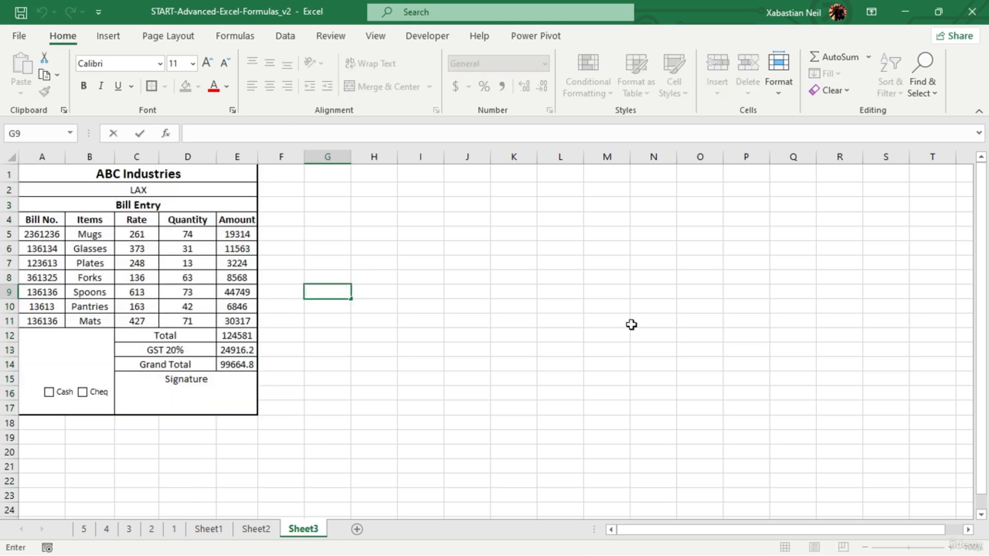
{"action": "left_click", "coordinate": [298, 321]}
- Check the sample bill's payment area on Sheet2, and enter "Paid in" in the merged cell A12:B17 on Sheet3
{"action": "left_click", "coordinate": [256, 529]}
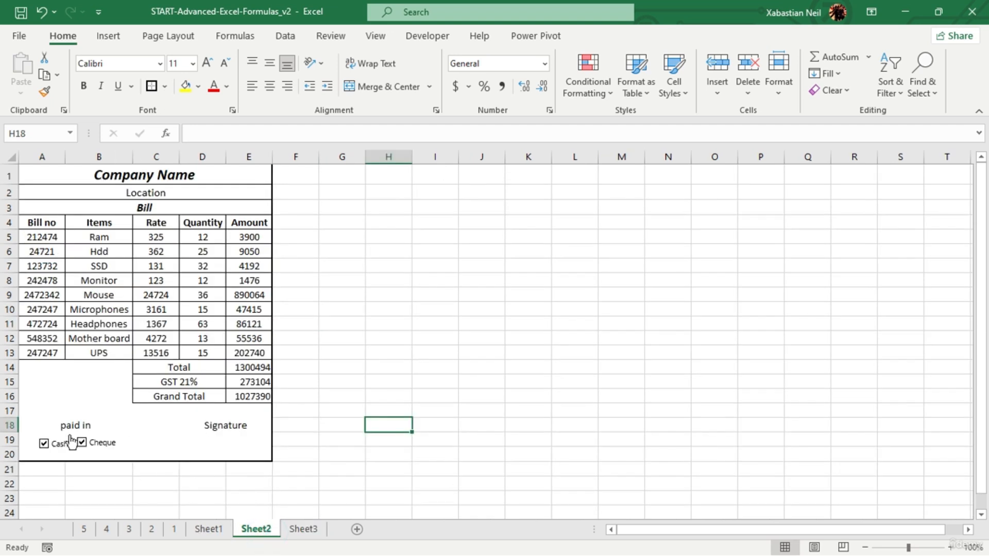
{"action": "left_click", "coordinate": [303, 529]}
{"action": "left_click", "coordinate": [78, 371]}
{"action": "double_click", "coordinate": [78, 372]}
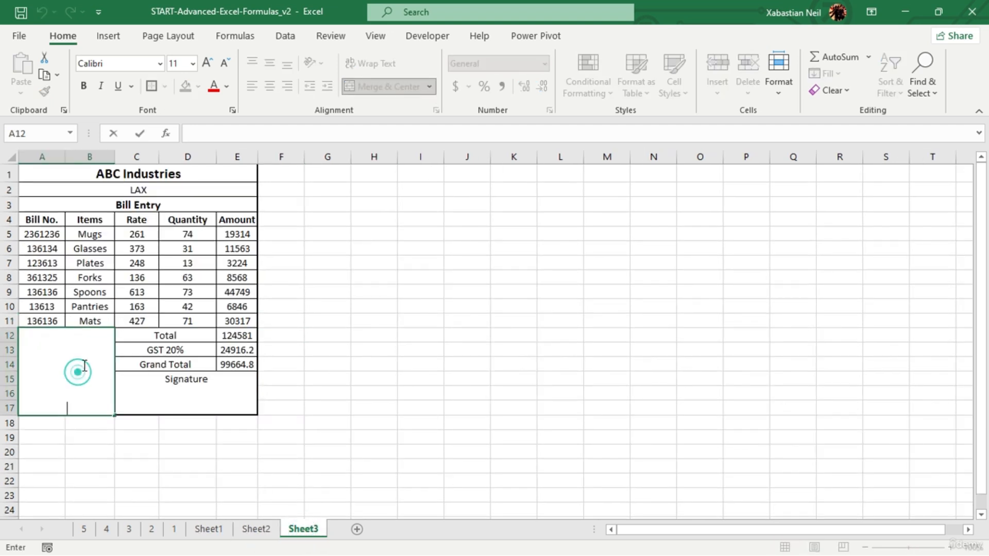
{"action": "type", "text": "Pai"}
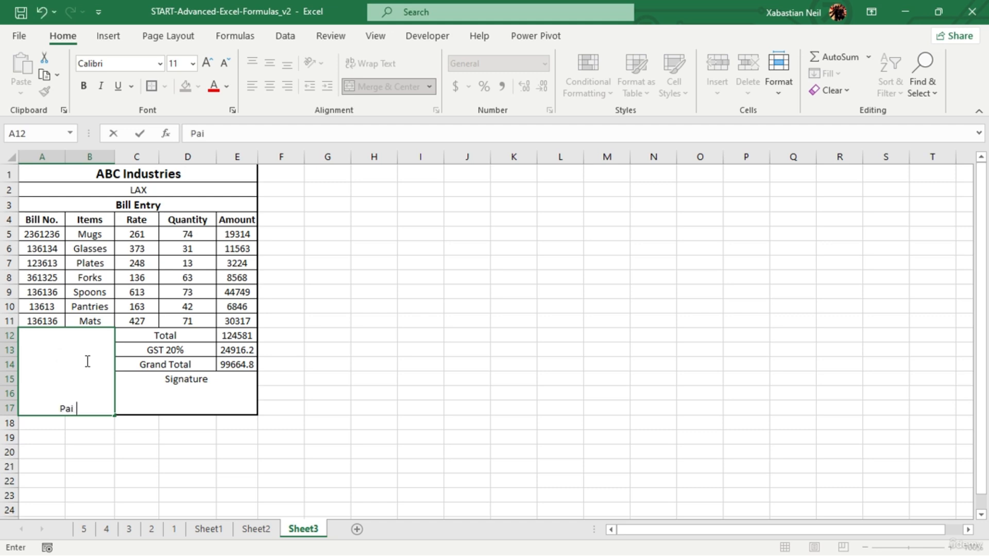
{"action": "type", "text": "d in"}
{"action": "key", "text": "Return"}
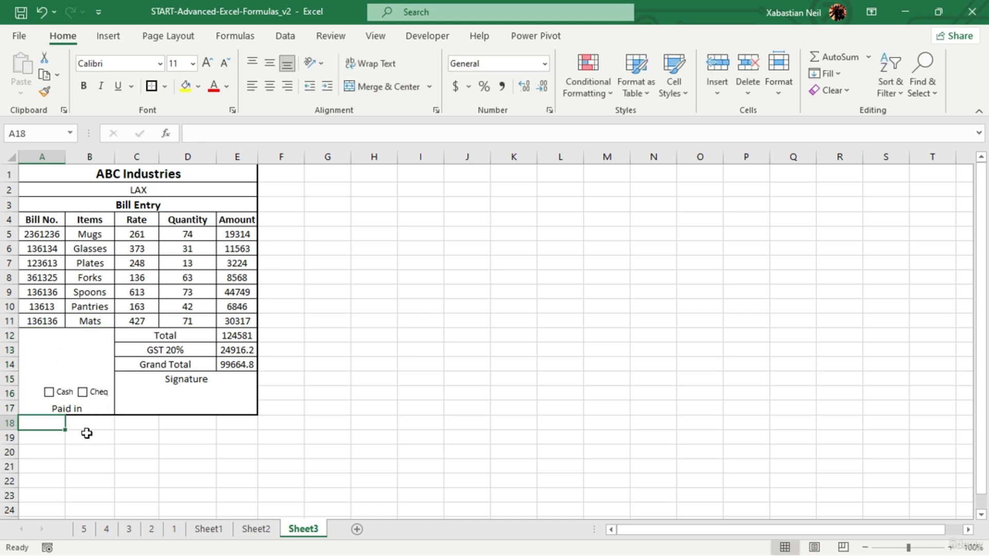
{"action": "double_click", "coordinate": [95, 410]}
{"action": "left_click_drag", "start_coordinate": [95, 410], "coordinate": [33, 412]}
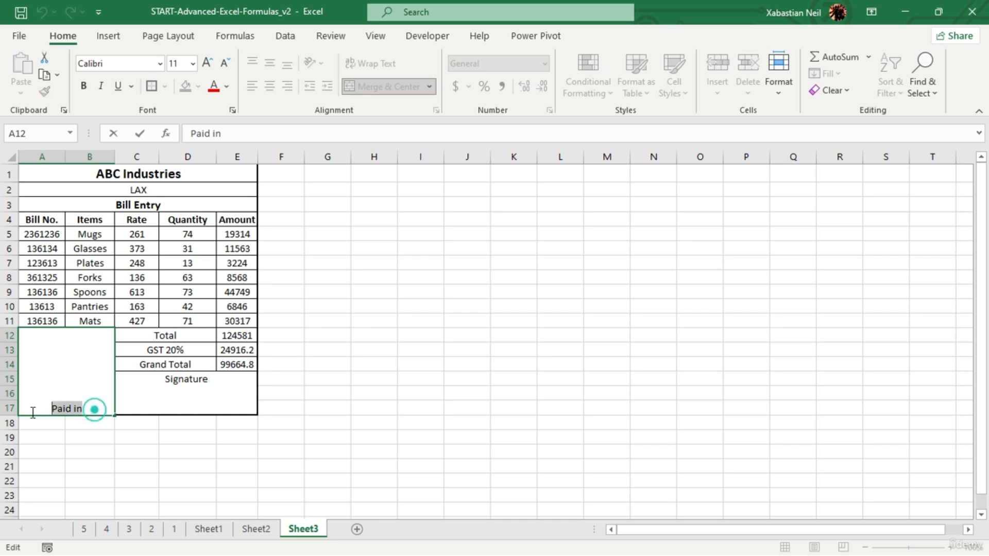
{"action": "left_click", "coordinate": [105, 37]}
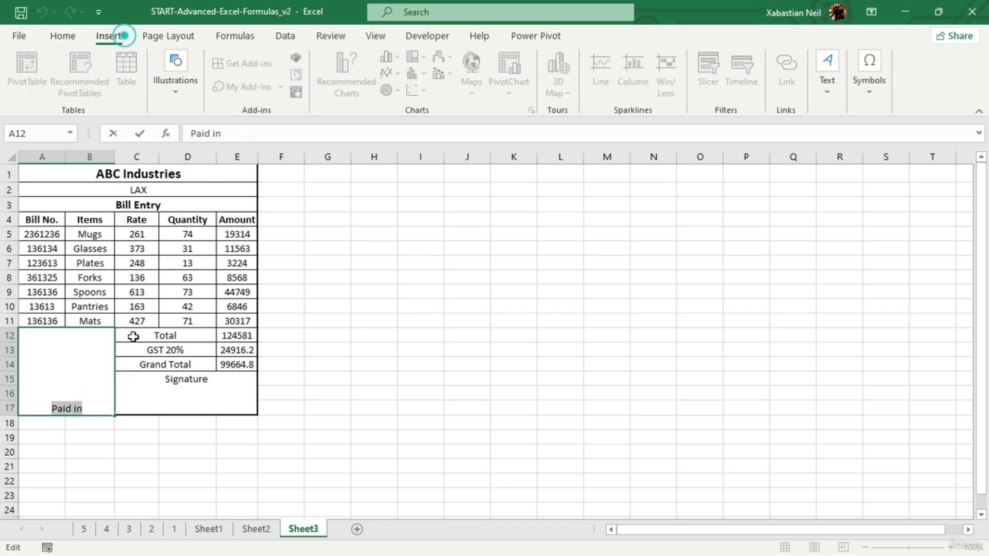
{"action": "left_click", "coordinate": [62, 36]}
{"action": "left_click", "coordinate": [97, 407]}
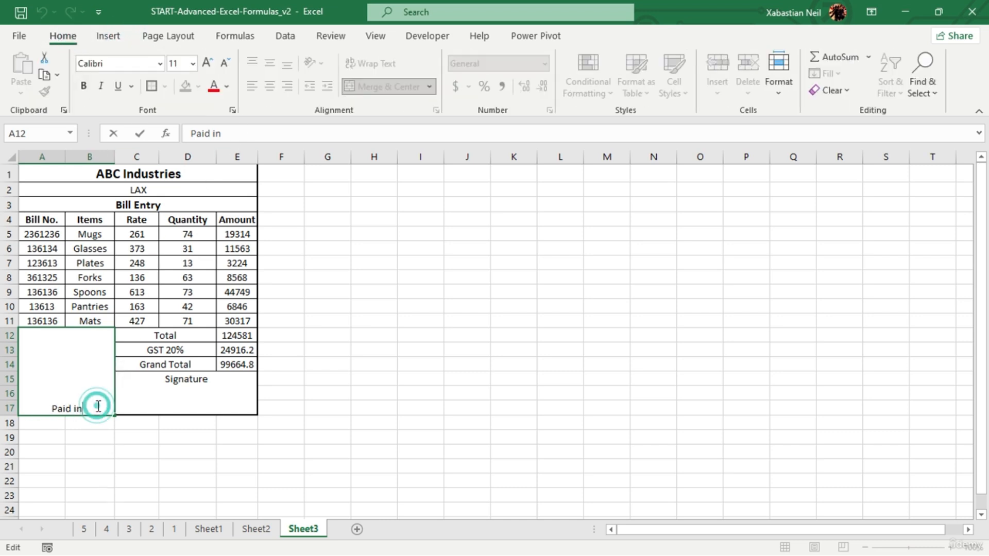
{"action": "left_click", "coordinate": [240, 182]}
{"action": "left_click", "coordinate": [374, 292]}
{"action": "left_click", "coordinate": [96, 392]}
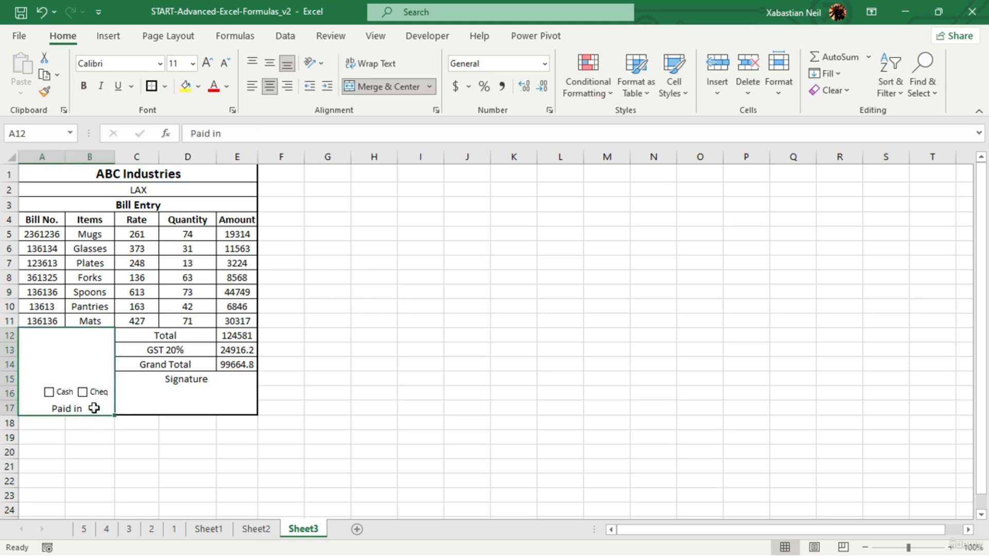
{"action": "double_click", "coordinate": [94, 408]}
{"action": "triple_click", "coordinate": [95, 408]}
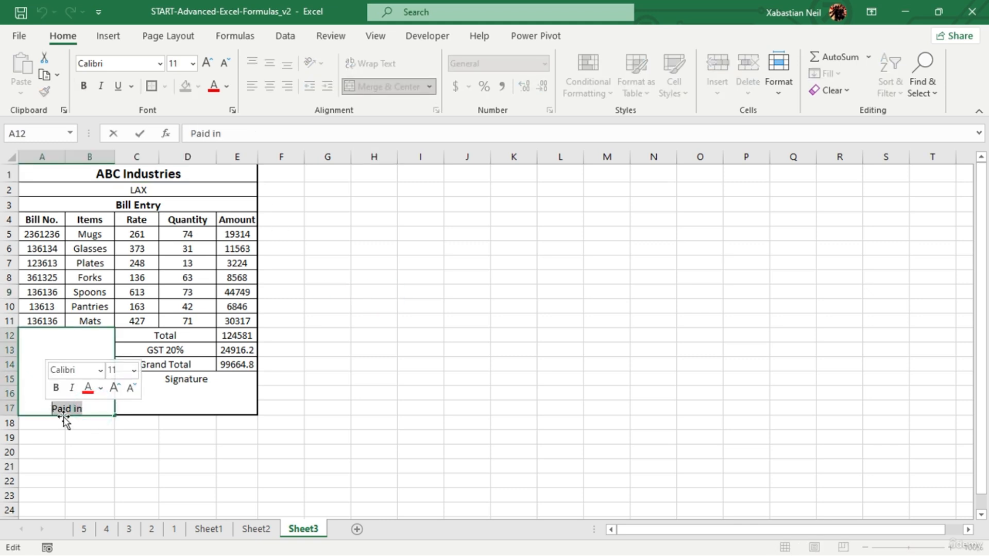
{"action": "left_click", "coordinate": [112, 412]}
{"action": "double_click", "coordinate": [100, 395]}
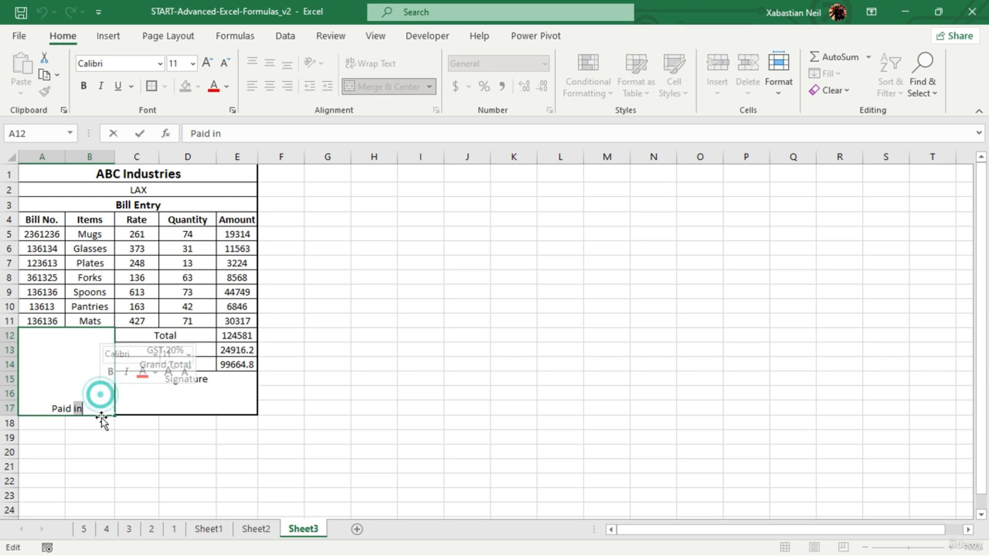
- Align the "Paid in" label to the vertical middle of its merged cell, centered horizontally
{"action": "left_click", "coordinate": [101, 416]}
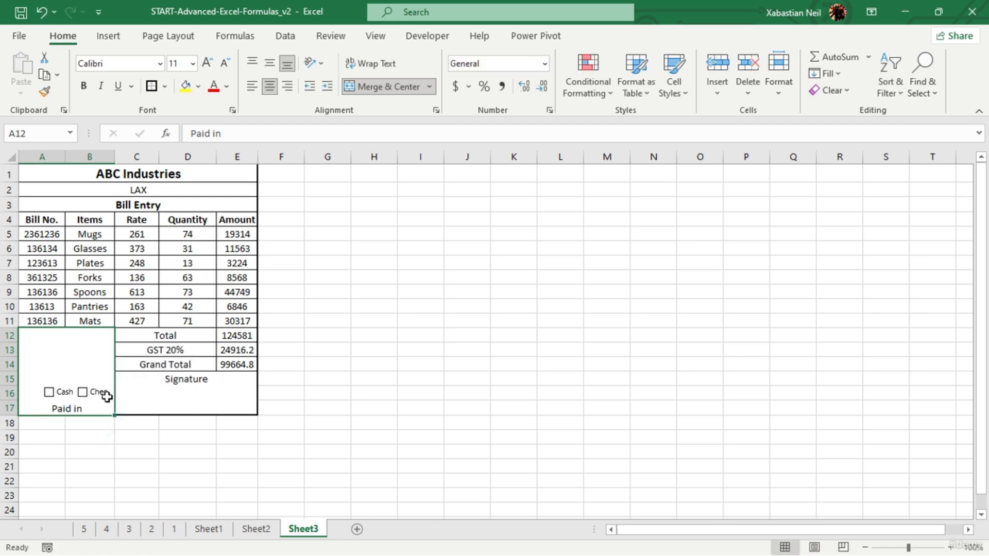
{"action": "left_click", "coordinate": [269, 63]}
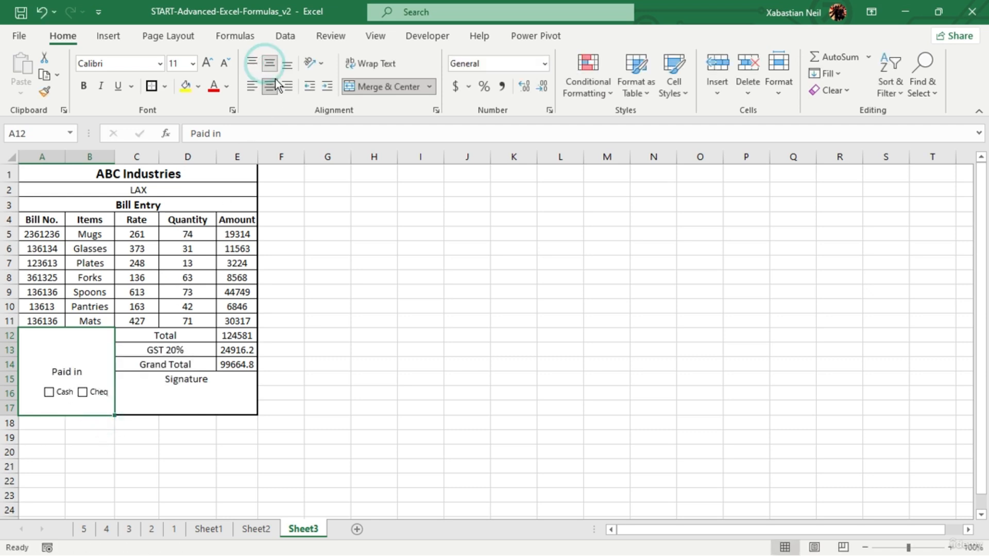
{"action": "left_click", "coordinate": [269, 86]}
{"action": "left_click", "coordinate": [270, 86]}
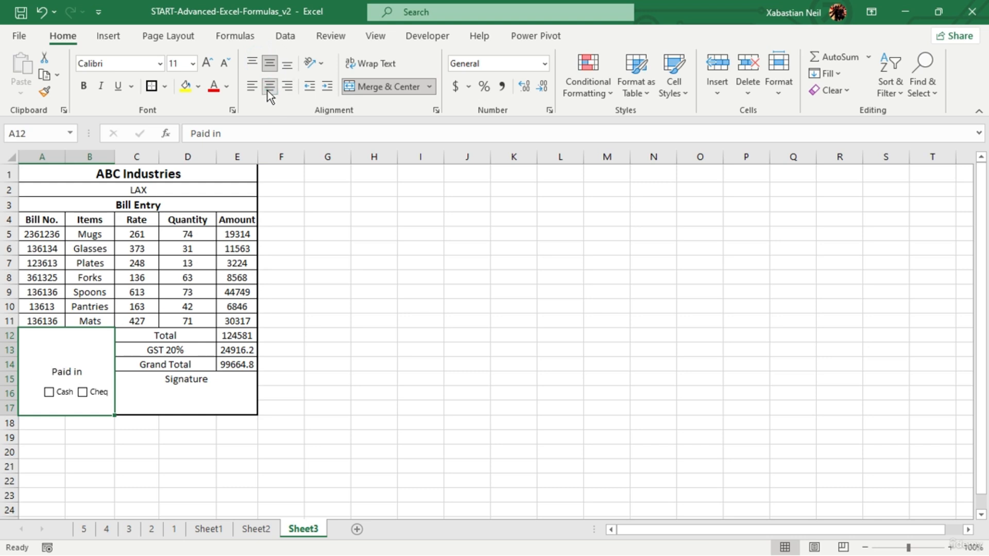
{"action": "left_click", "coordinate": [377, 381]}
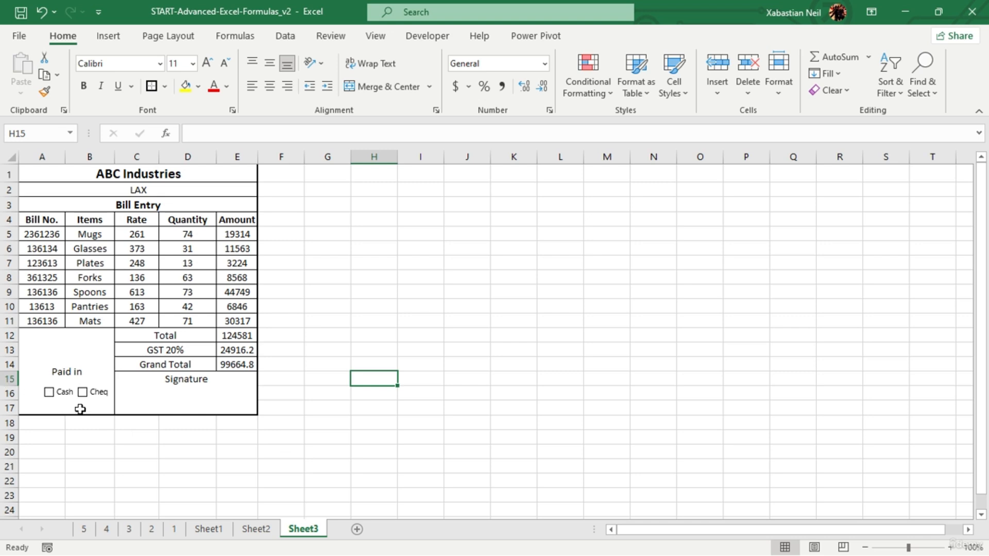
- Test the Cash and Cheq check boxes by ticking and clearing each one
{"action": "left_click", "coordinate": [49, 394]}
{"action": "left_click", "coordinate": [49, 393]}
{"action": "left_click", "coordinate": [83, 393]}
{"action": "left_click", "coordinate": [83, 393]}
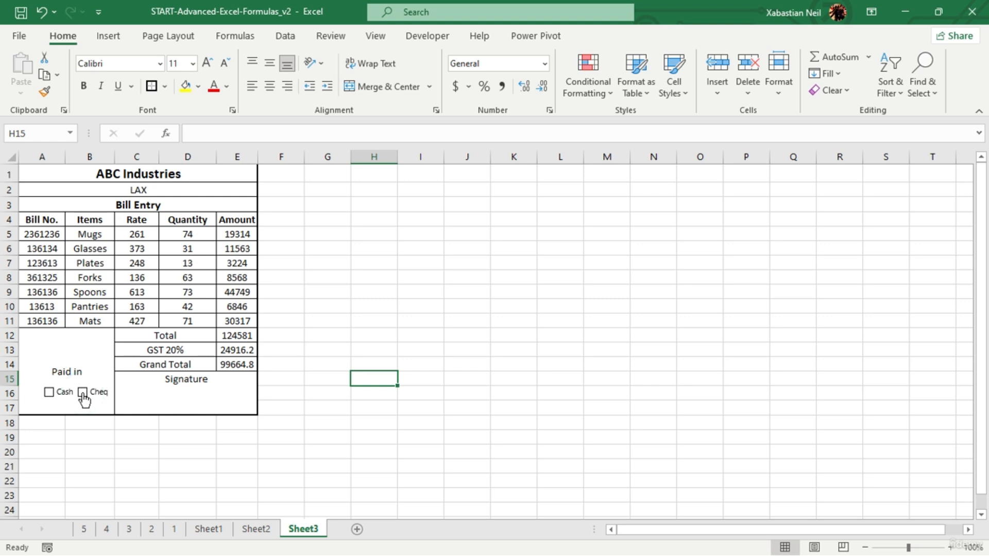
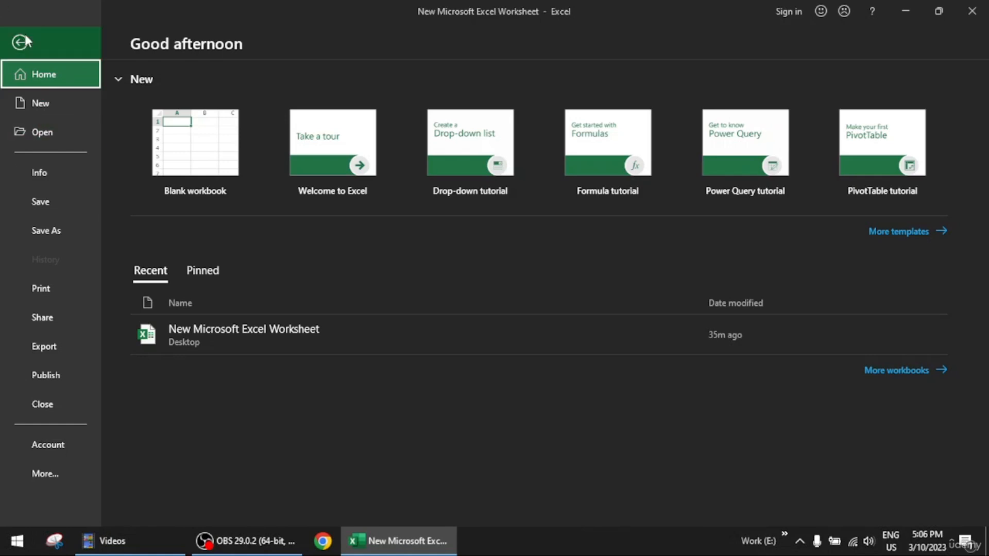
- Return to Sheet2 and enter the formula =TODAY() in cell B1, beside the Today label
{"action": "left_click", "coordinate": [24, 35]}
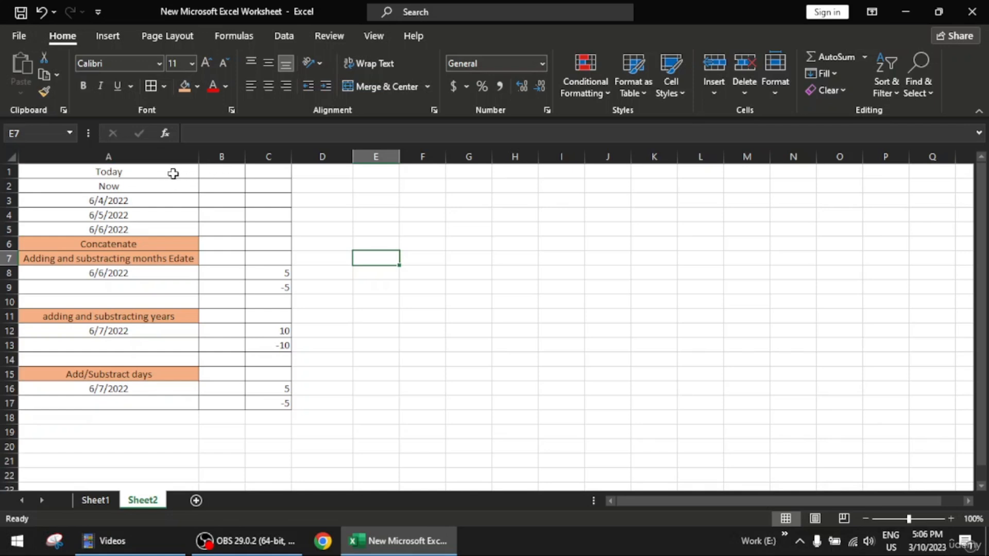
{"action": "mouse_move", "coordinate": [172, 170]}
{"action": "left_mouse_down"}
{"action": "mouse_move", "coordinate": [264, 397]}
{"action": "mouse_move", "coordinate": [210, 286]}
{"action": "mouse_move", "coordinate": [181, 180]}
{"action": "left_mouse_up"}
{"action": "left_click", "coordinate": [376, 231]}
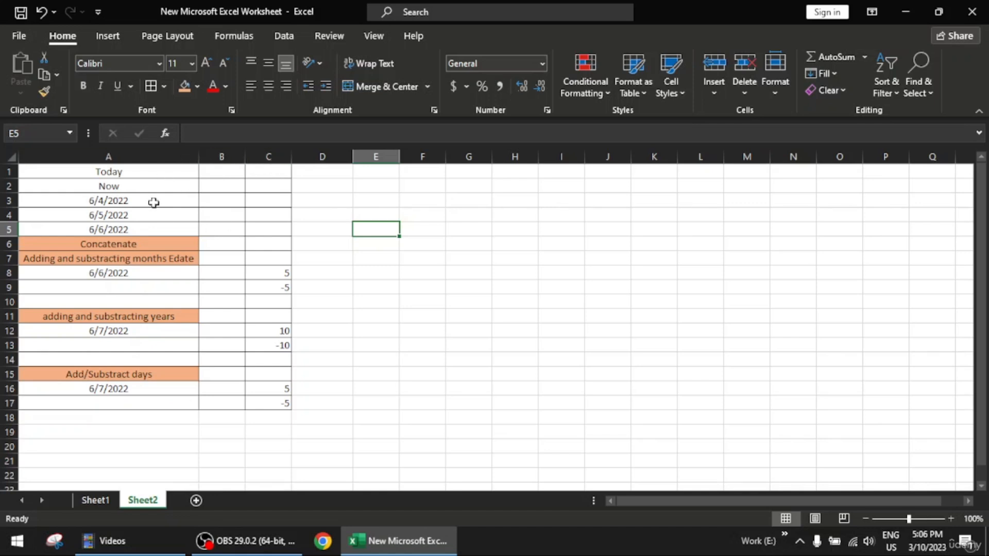
{"action": "double_click", "coordinate": [219, 172]}
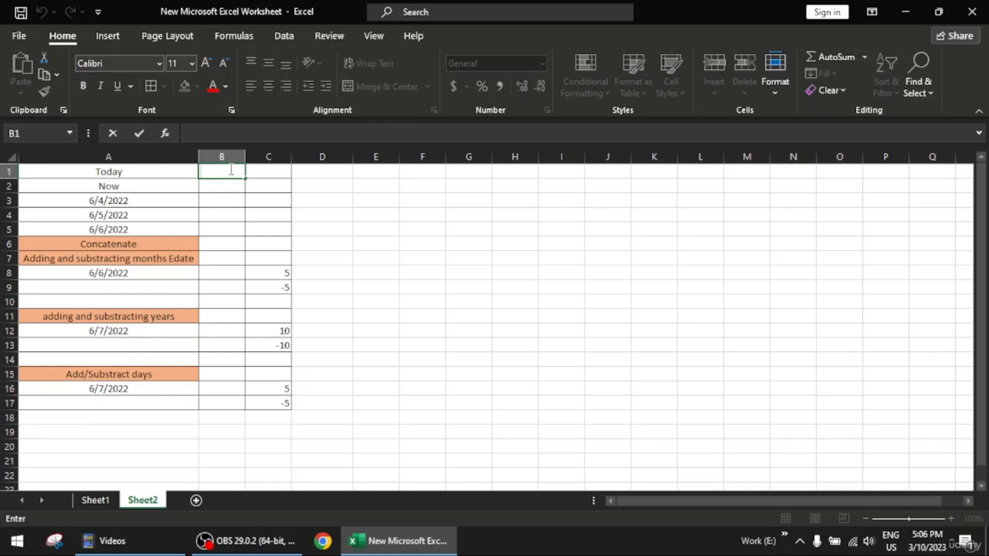
{"action": "type", "text": "=tod"}
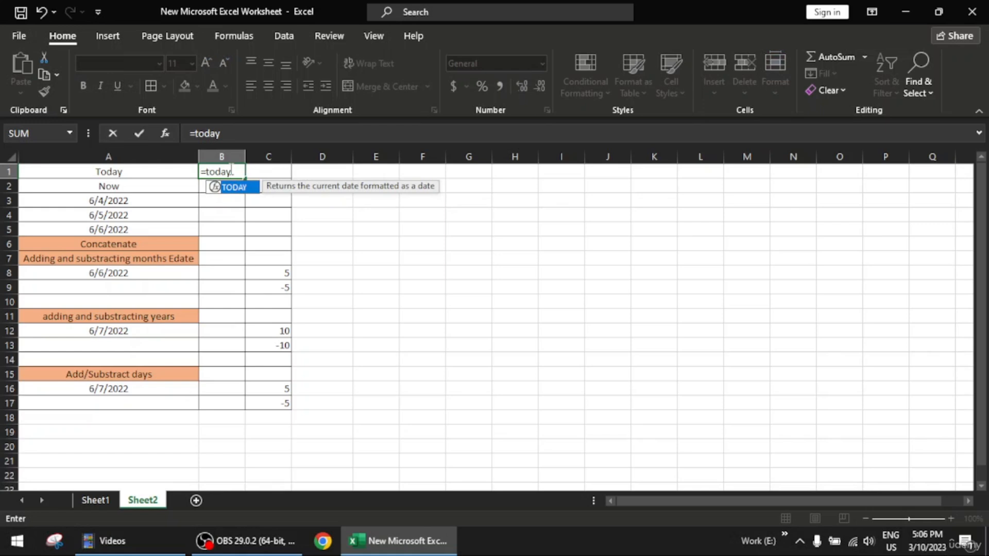
{"action": "type", "text": "ay"}
{"action": "key", "text": "Tab"}
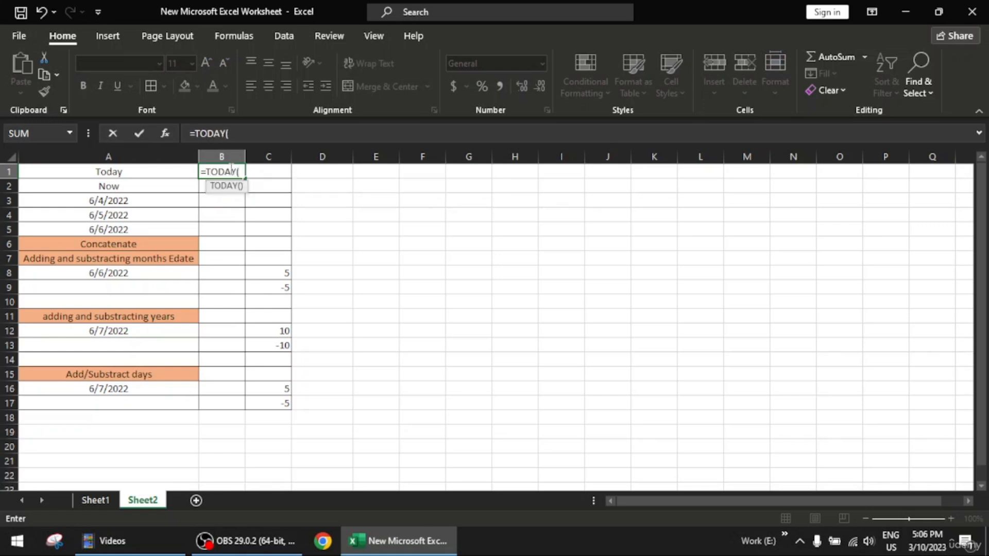
{"action": "type", "text": ")"}
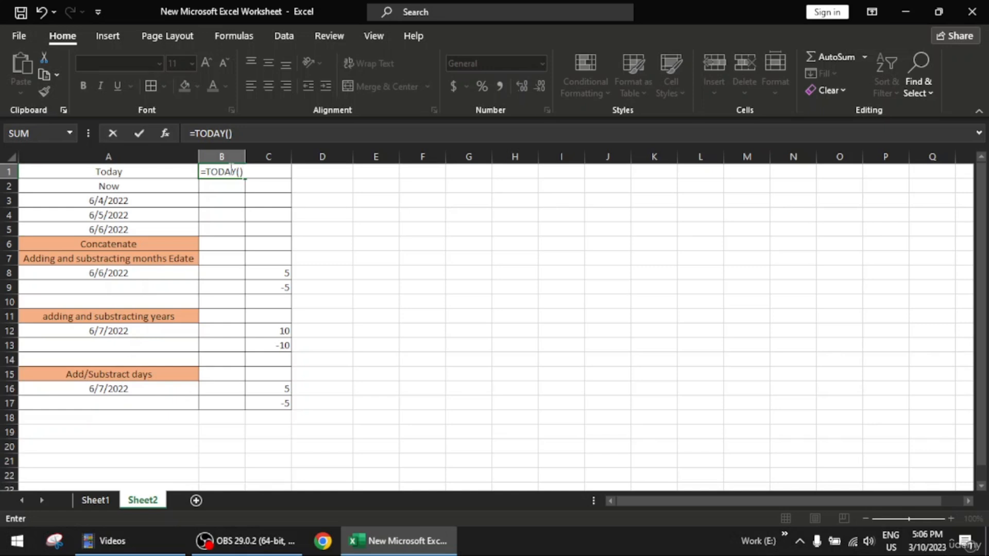
{"action": "key", "text": "Return"}
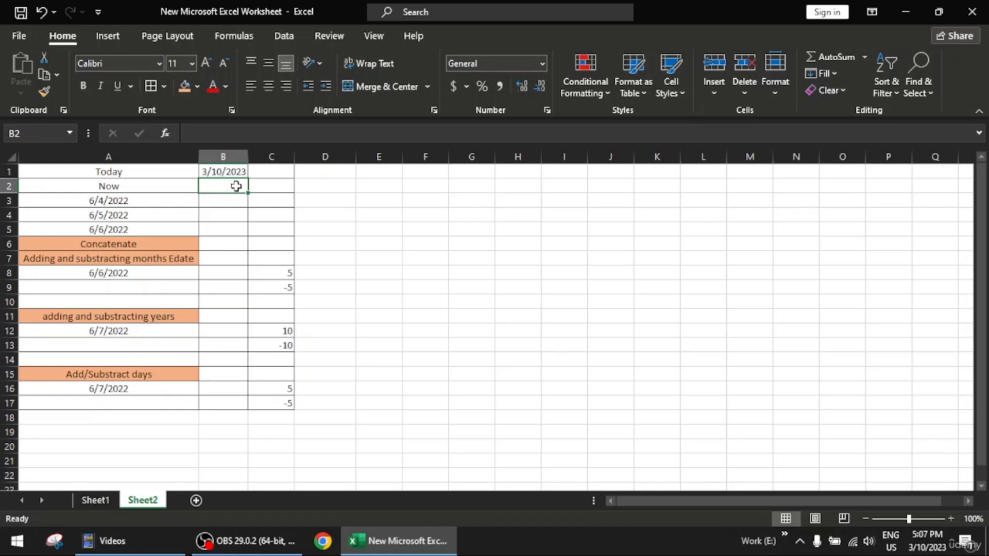
- Enter the formula =NOW() in cell B2, beside the Now label
{"action": "double_click", "coordinate": [238, 187]}
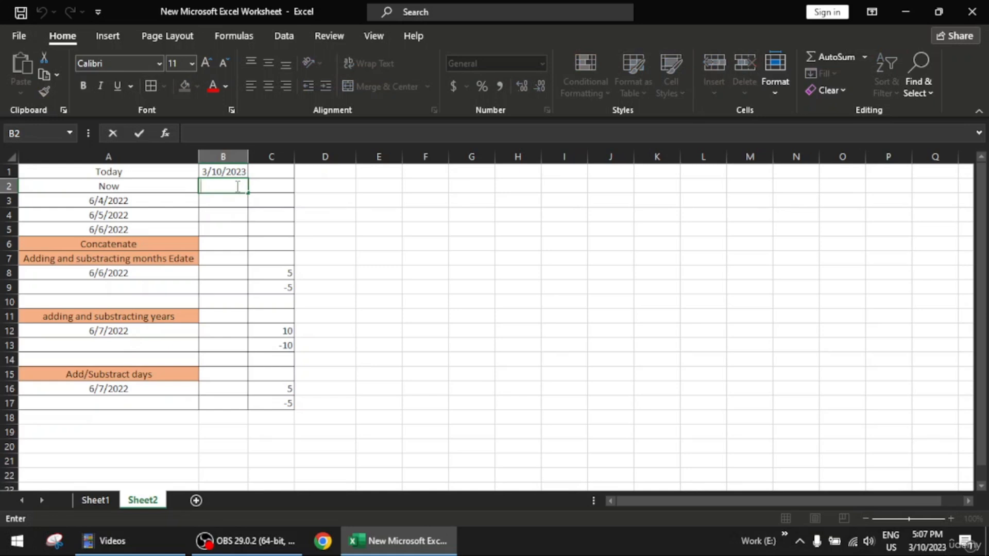
{"action": "type", "text": "=now"}
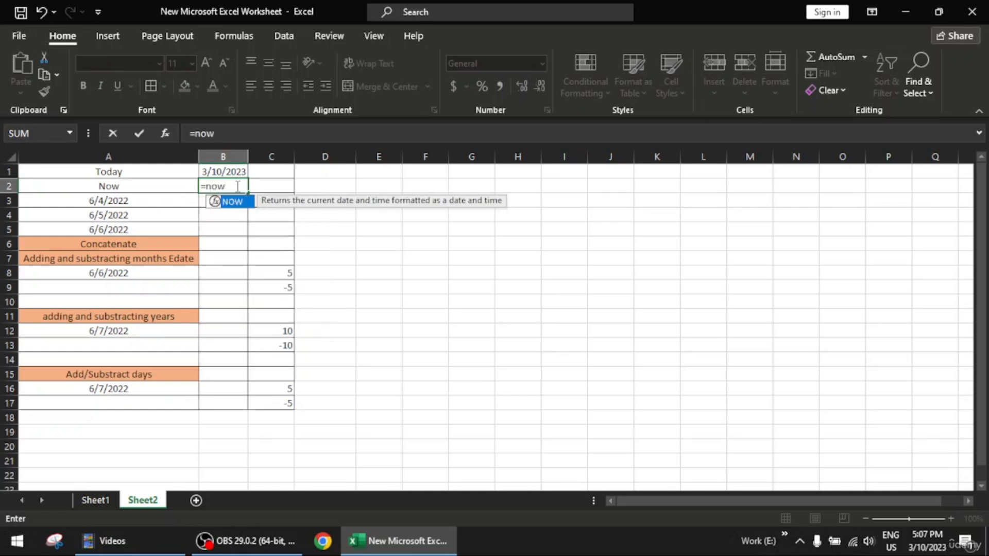
{"action": "key", "text": "Tab"}
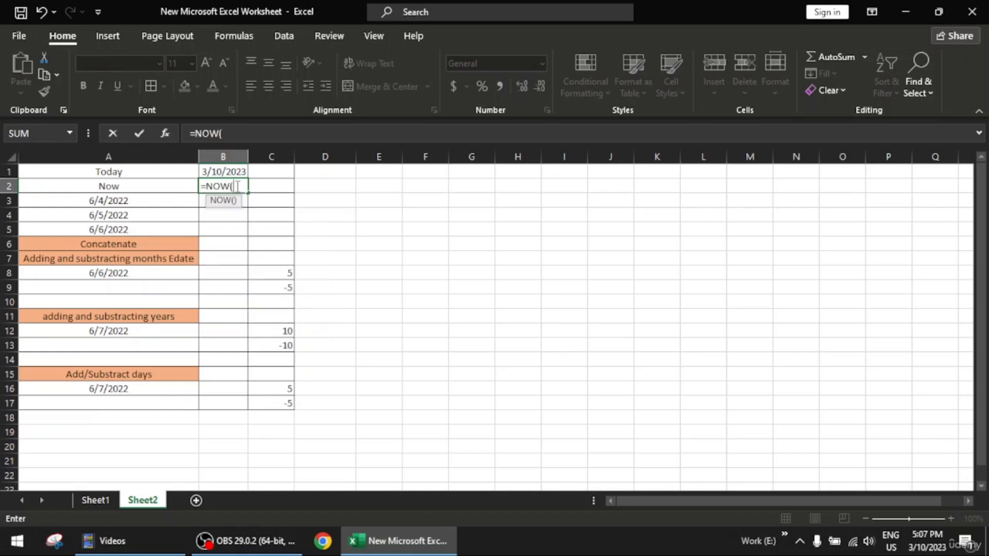
{"action": "type", "text": ")"}
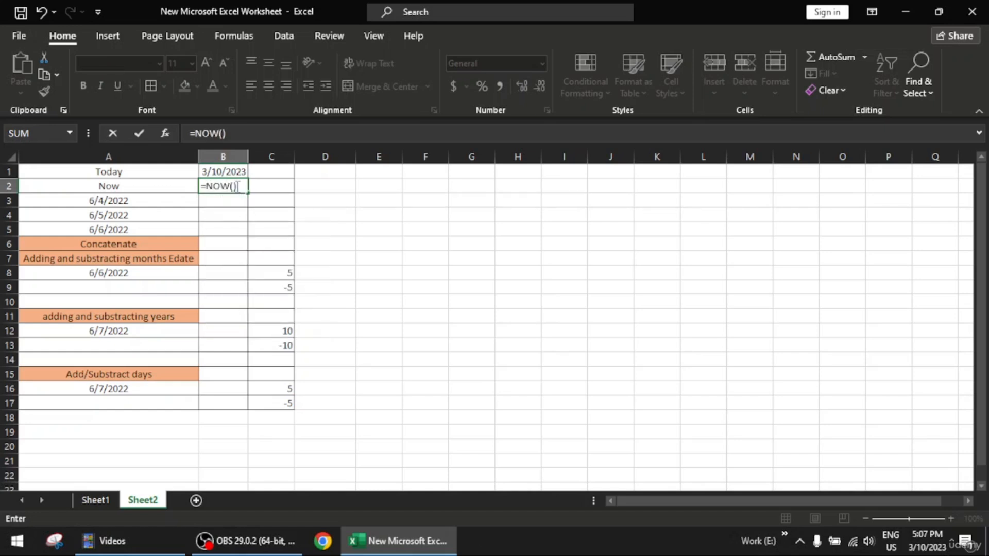
{"action": "key", "text": "Return"}
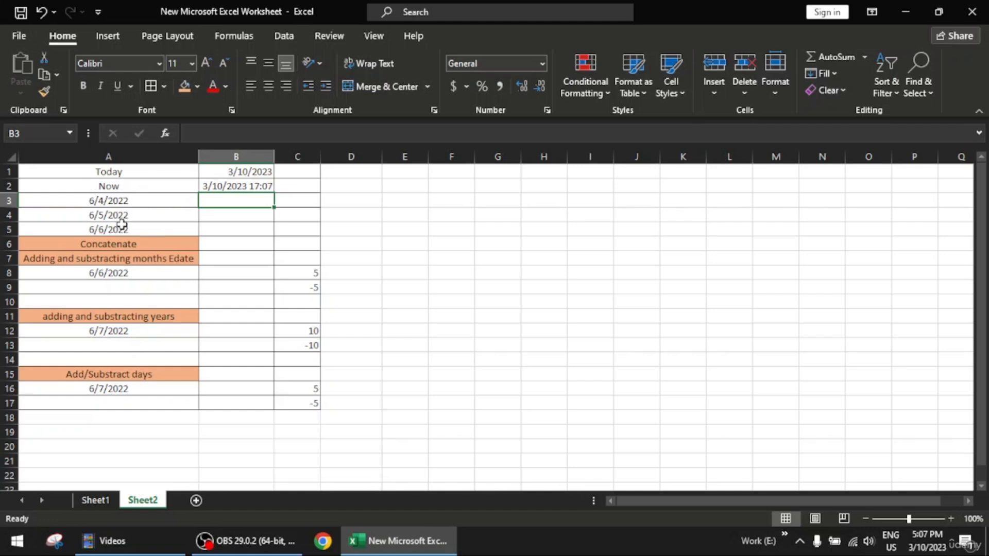
- Examine the number format options available for the date in cell A3 without changing its format
{"action": "left_click", "coordinate": [143, 202]}
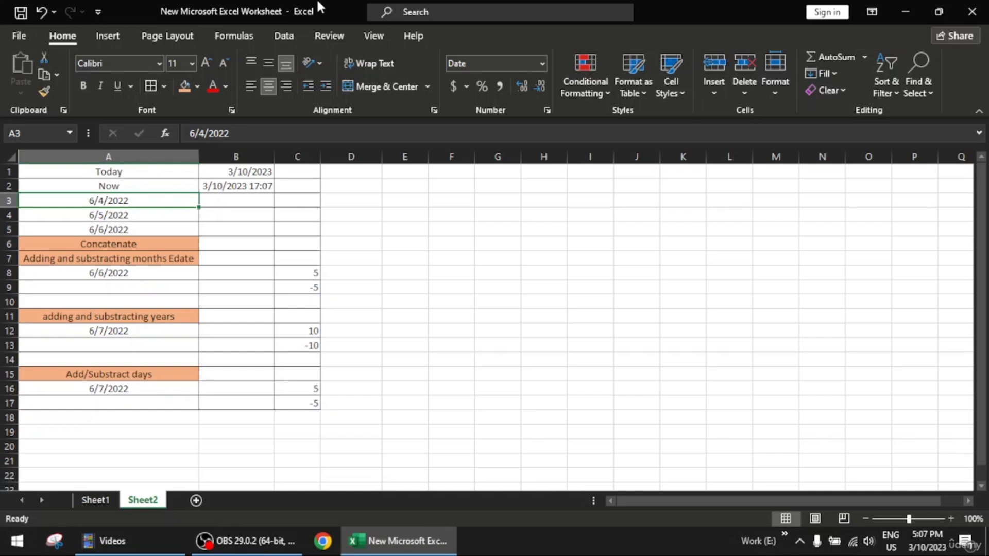
{"action": "left_click", "coordinate": [544, 64]}
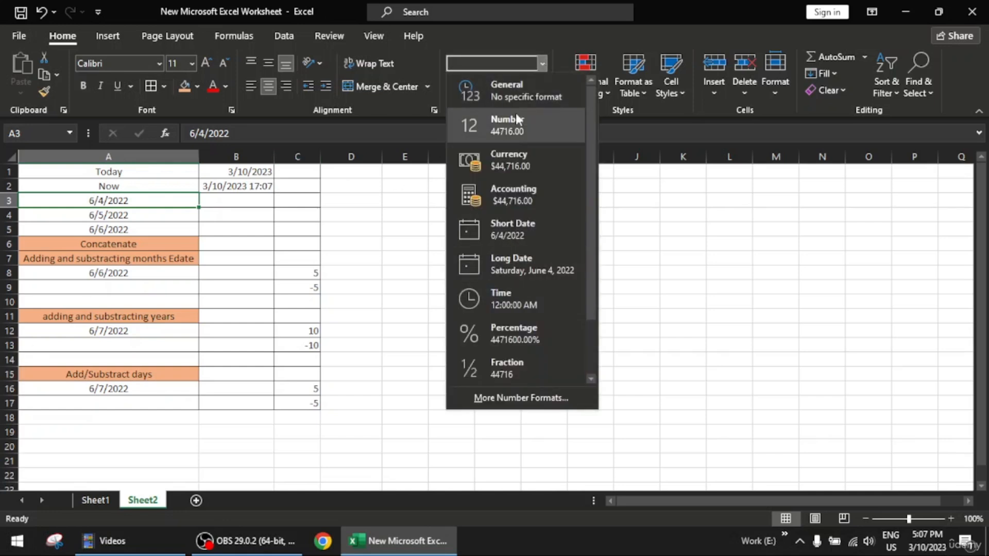
{"action": "left_click", "coordinate": [372, 222]}
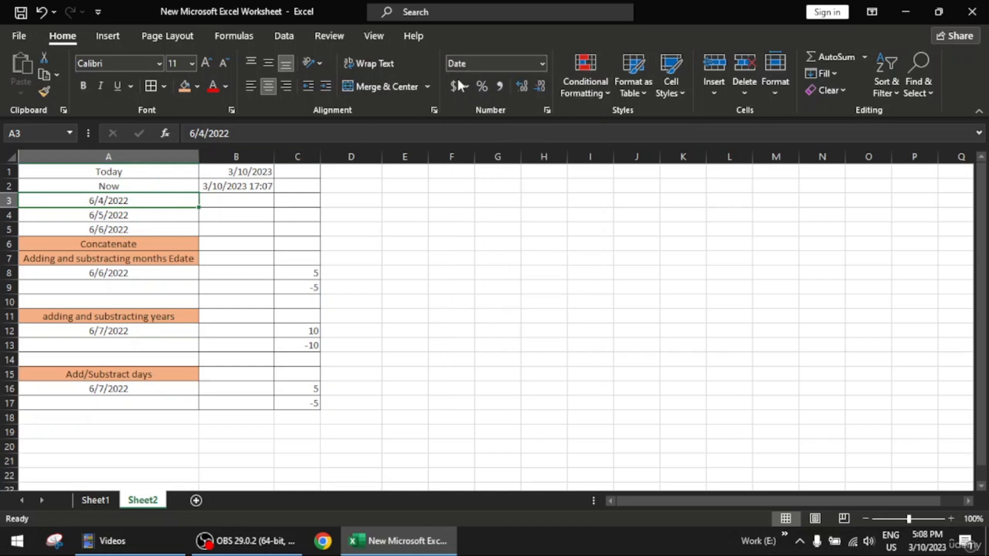
{"action": "left_click", "coordinate": [542, 63]}
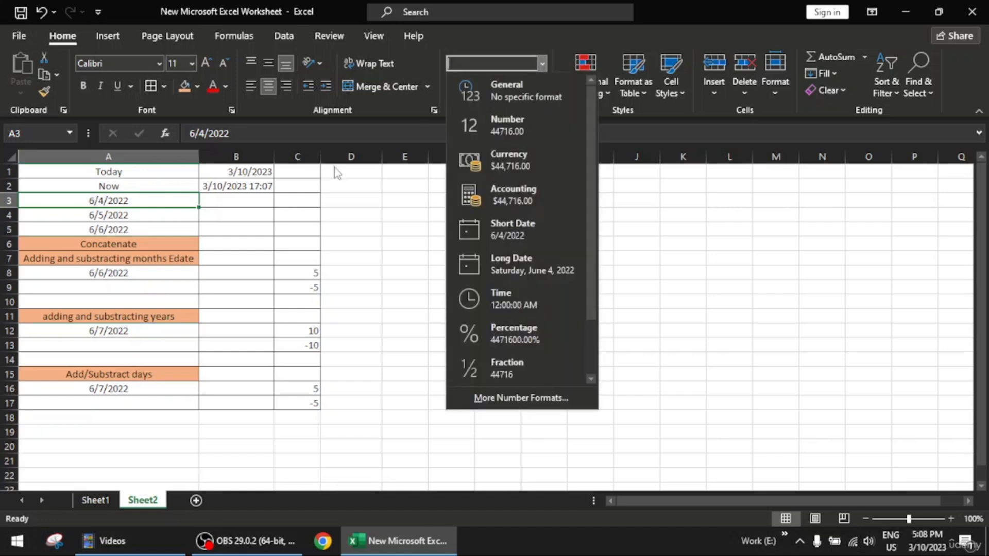
{"action": "left_click", "coordinate": [454, 234]}
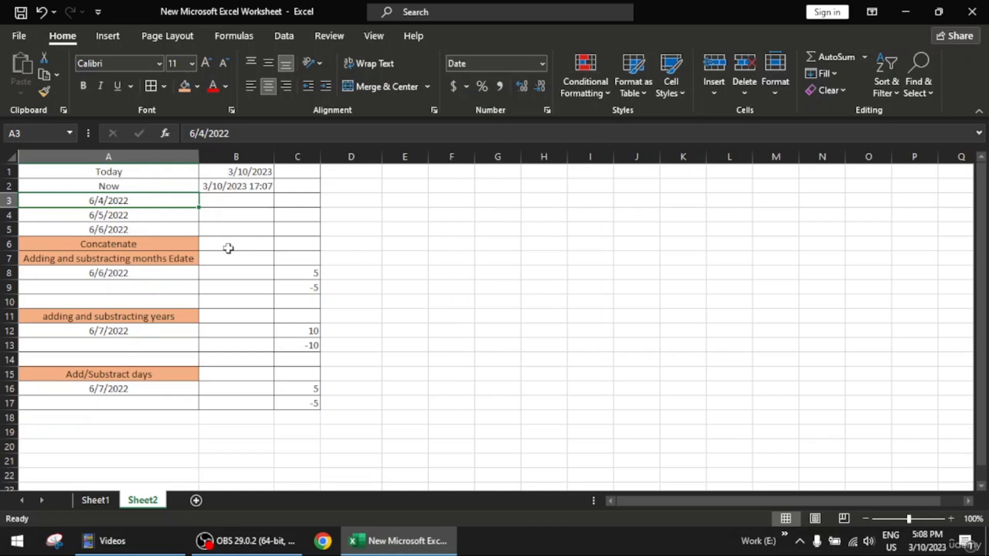
- Try to enter the formula =DATE(A3) in cell B3, using the date in A3 as its only argument
{"action": "double_click", "coordinate": [252, 200]}
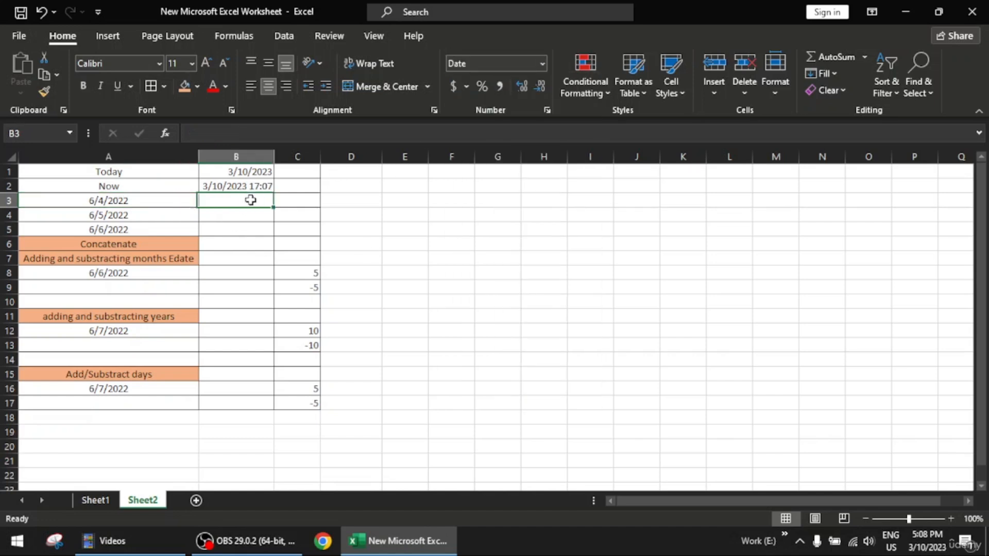
{"action": "type", "text": "="}
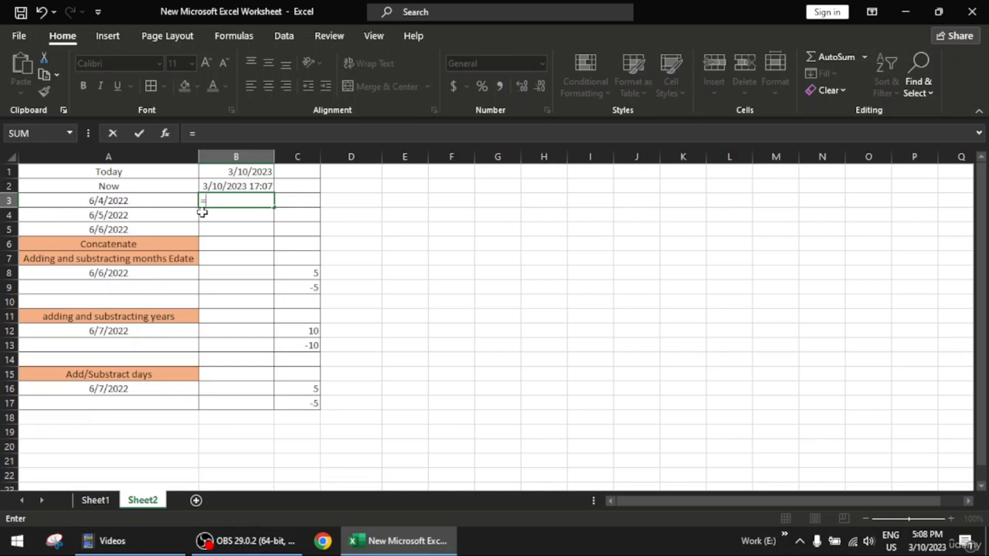
{"action": "type", "text": "date"}
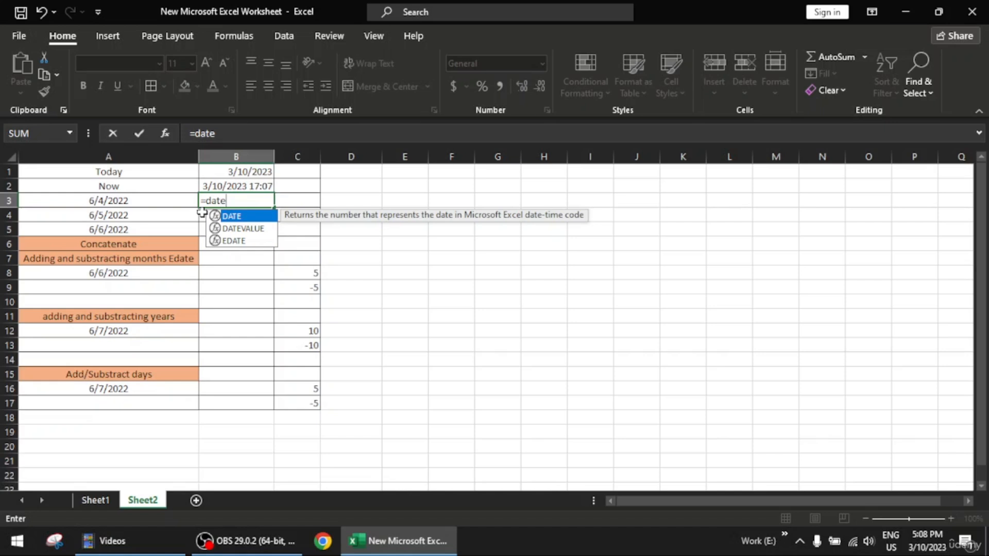
{"action": "key", "text": "Tab"}
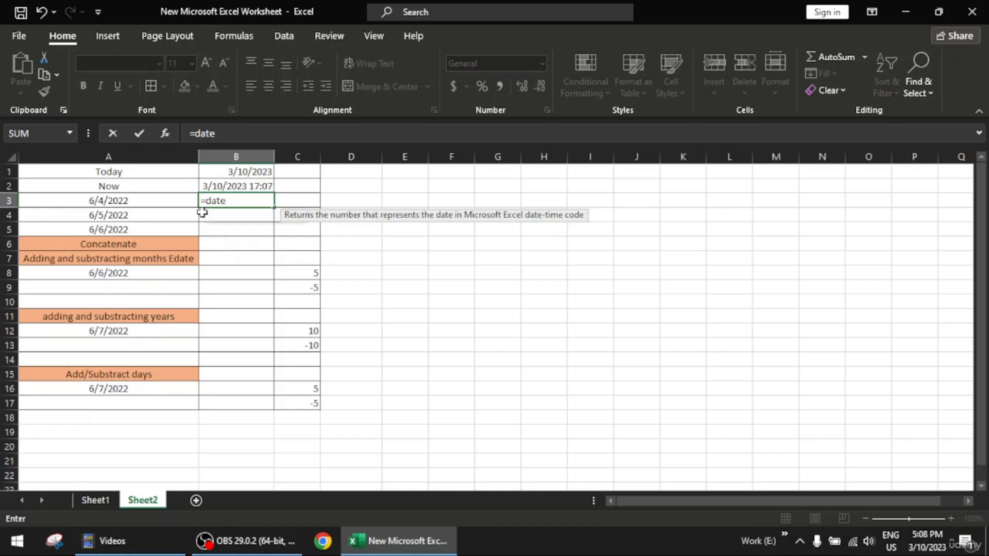
{"action": "left_click", "coordinate": [176, 197]}
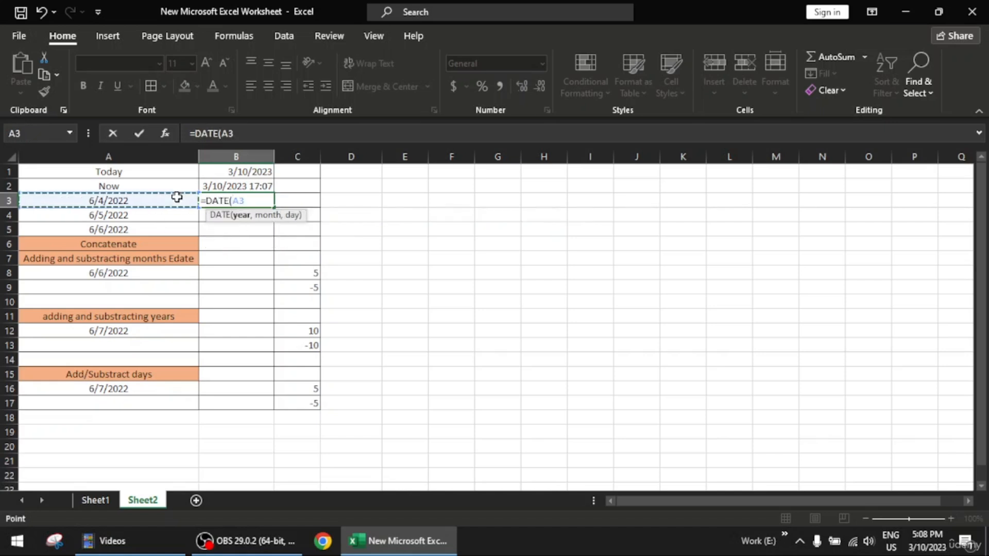
{"action": "type", "text": ")"}
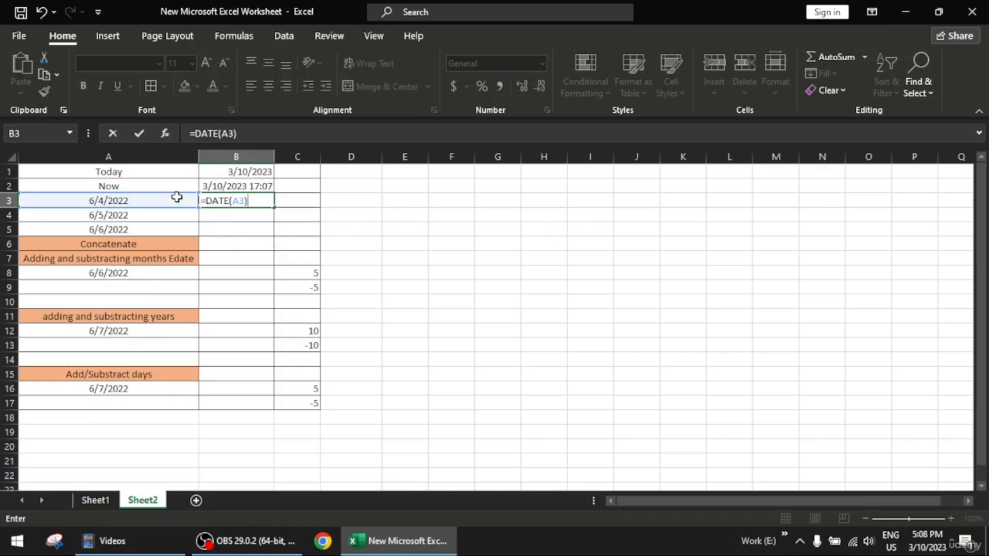
{"action": "key", "text": "Return"}
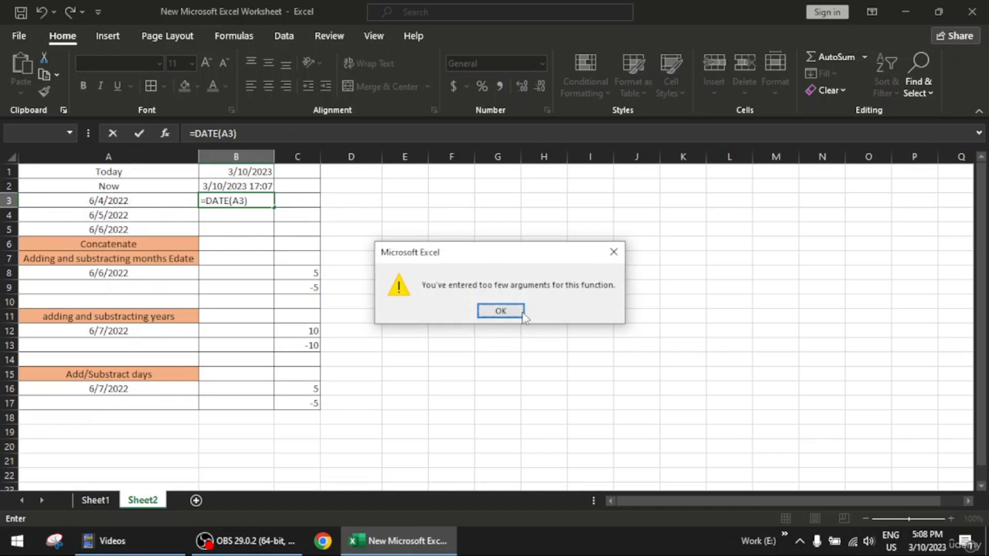
{"action": "left_click", "coordinate": [502, 311]}
- Replace the formula in cell B3 with =DAY(A3) to extract the day from the date in A3
{"action": "left_click", "coordinate": [263, 200]}
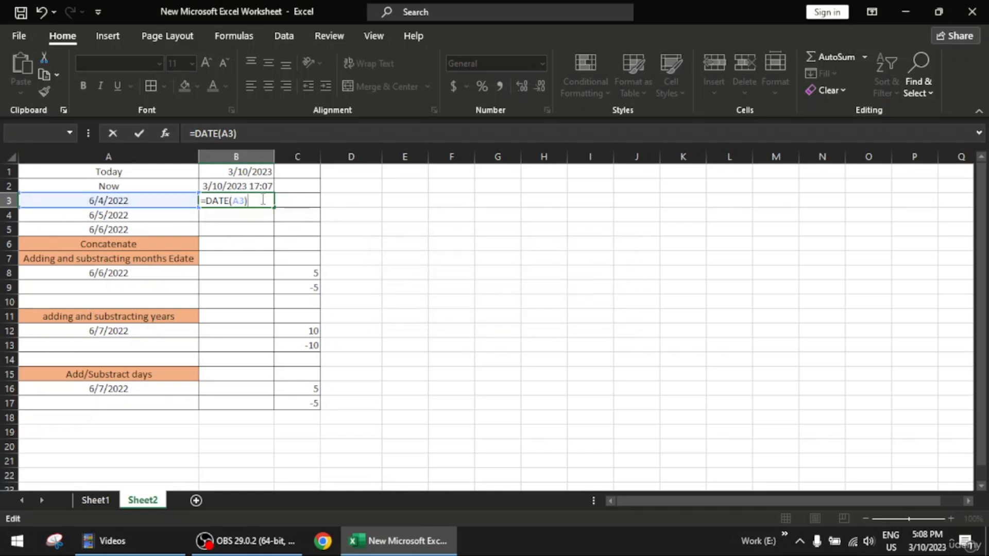
{"action": "key", "text": "BackSpace"}
{"action": "key", "text": "BackSpace"}
{"action": "key", "text": "BackSpace"}
{"action": "key", "text": "BackSpace"}
{"action": "key", "text": "BackSpace"}
{"action": "key", "text": "BackSpace"}
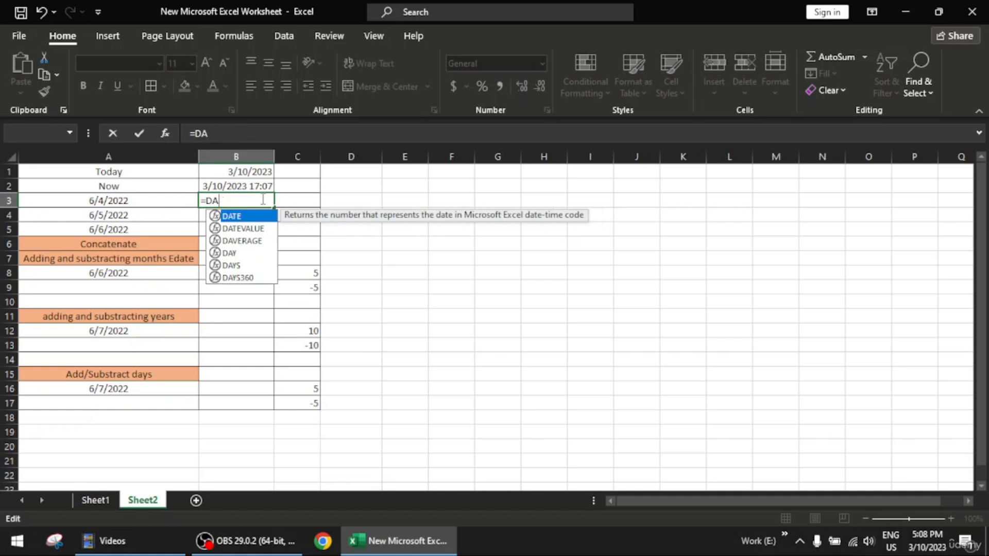
{"action": "type", "text": "y"}
{"action": "key", "text": "Tab"}
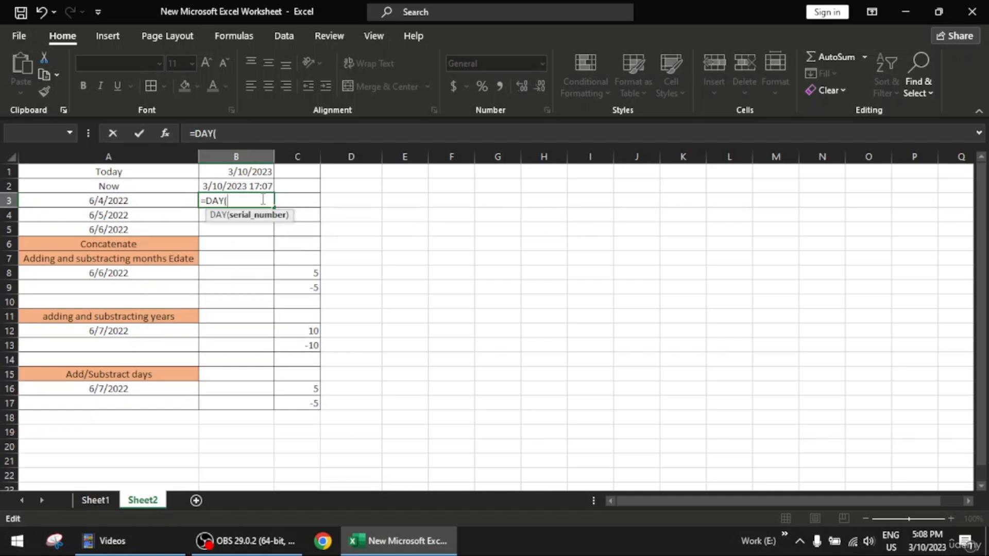
{"action": "left_click", "coordinate": [137, 202]}
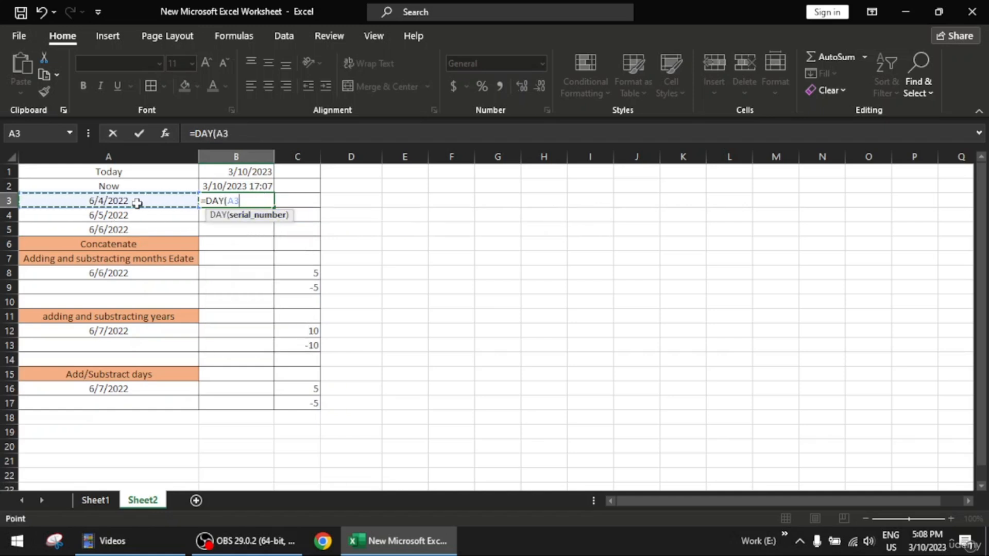
{"action": "type", "text": ")"}
{"action": "key", "text": "Return"}
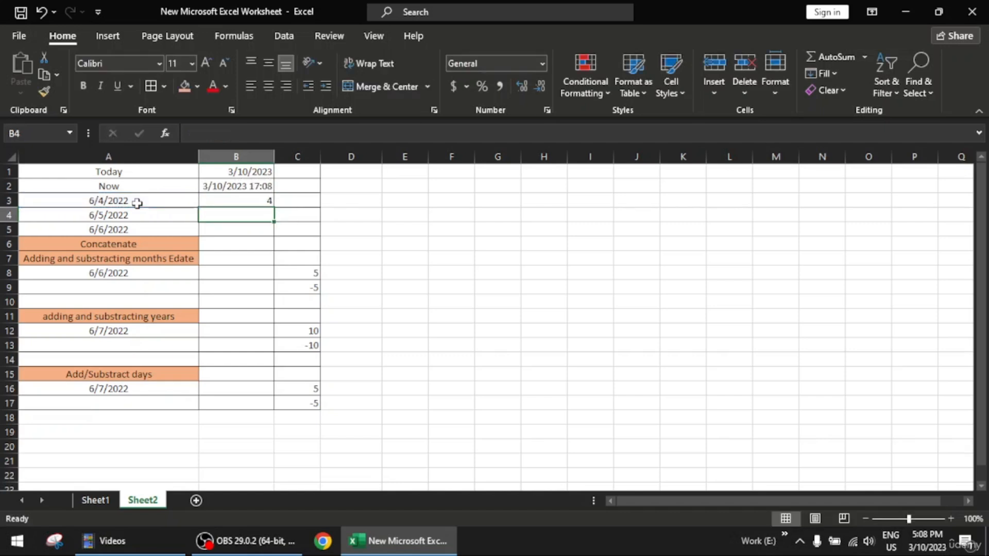
- Enter the formula =MONTH(A4) in cell B4 to extract the month from the date in A4, and reselect B4
{"action": "double_click", "coordinate": [241, 211]}
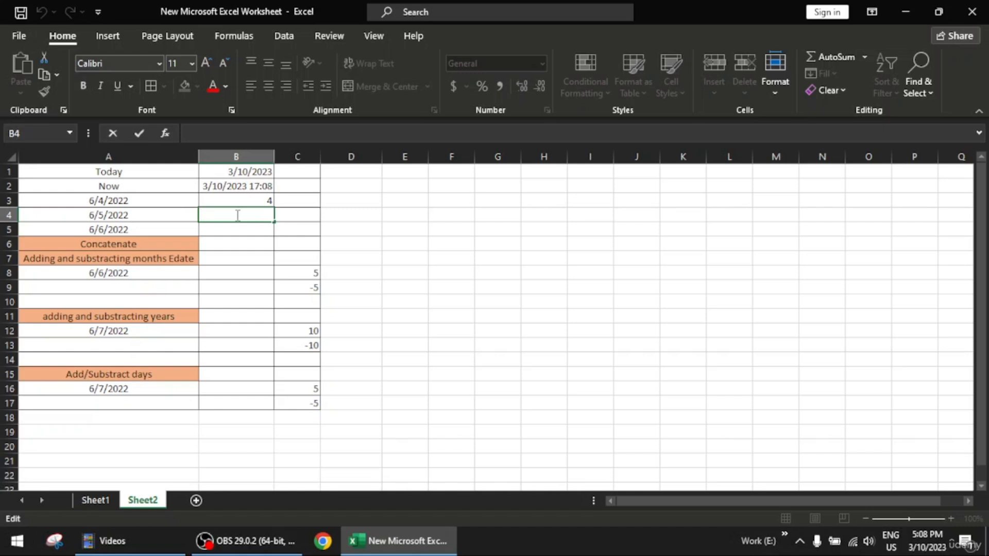
{"action": "type", "text": "=mon"}
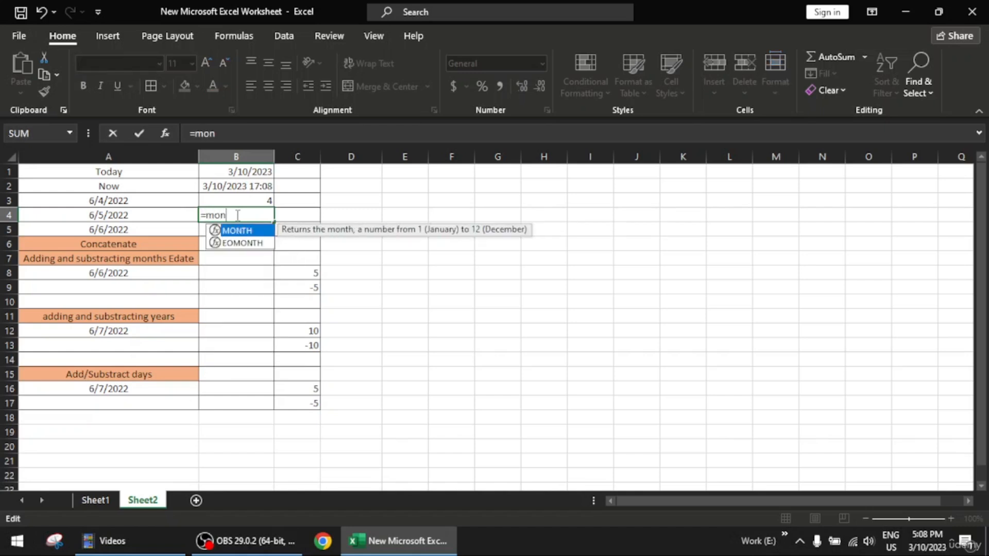
{"action": "type", "text": "th"}
{"action": "key", "text": "Tab"}
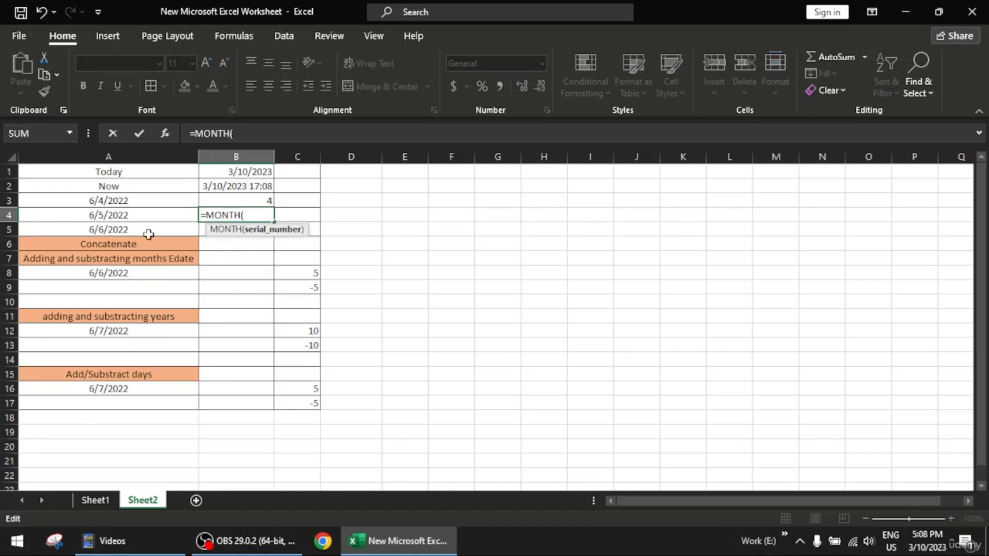
{"action": "left_click", "coordinate": [153, 215]}
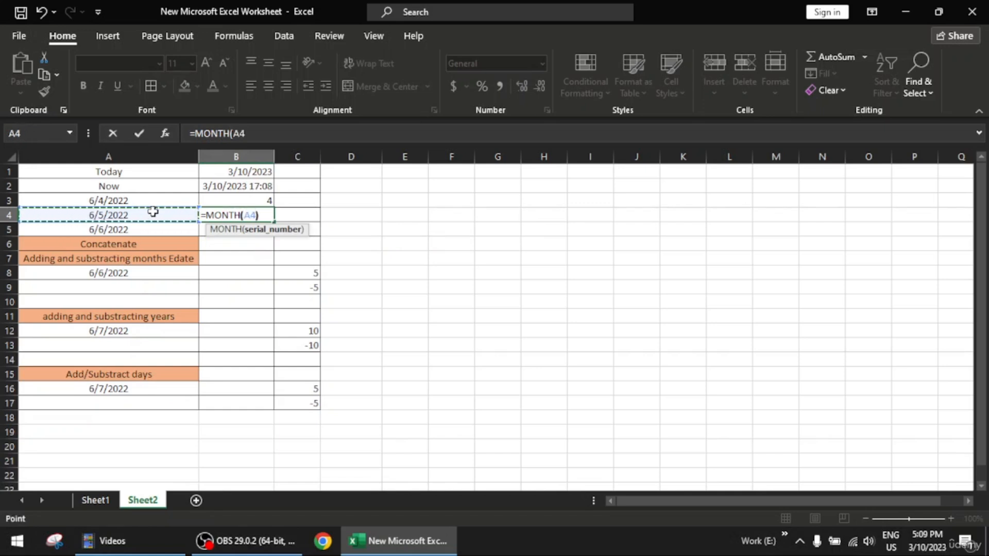
{"action": "type", "text": ")"}
{"action": "key", "text": "Return"}
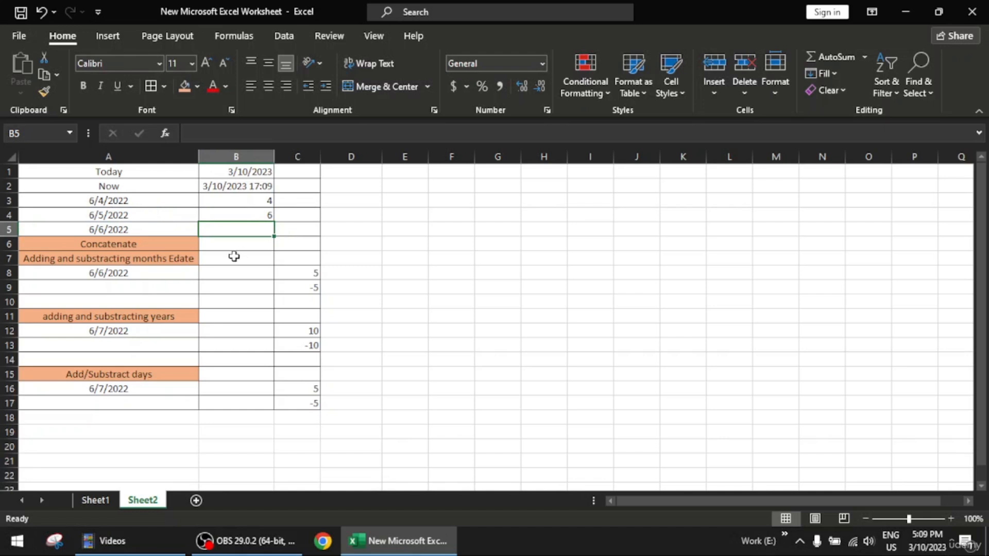
{"action": "left_click", "coordinate": [263, 215]}
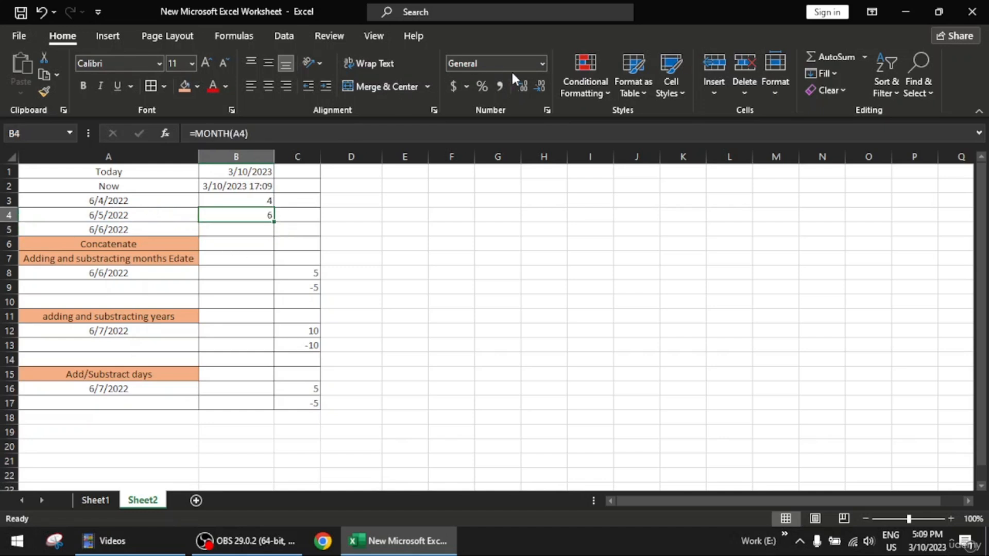
- Apply the Long Date number format to cell B4 and clear the cell's contents
{"action": "left_click", "coordinate": [541, 63]}
{"action": "left_click", "coordinate": [536, 260]}
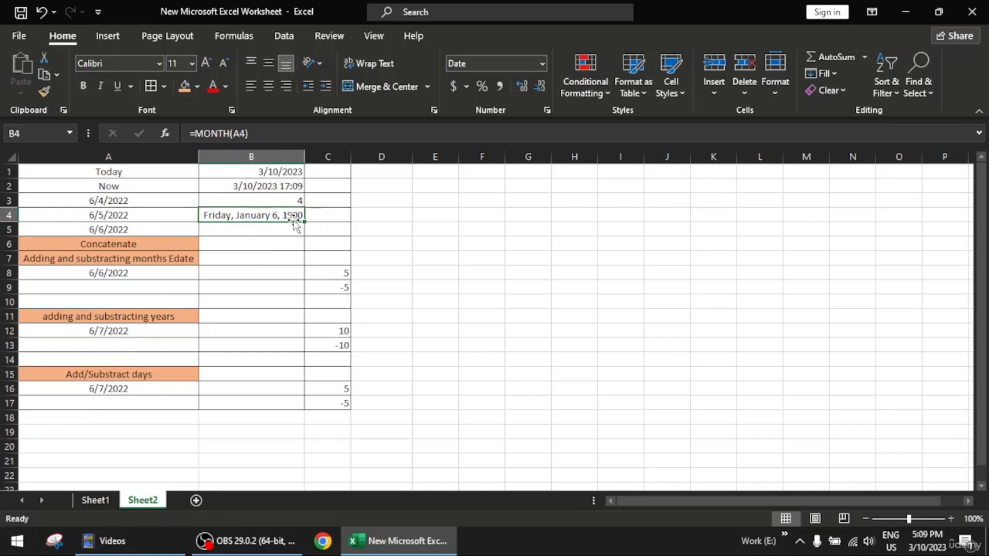
{"action": "key", "text": "Delete"}
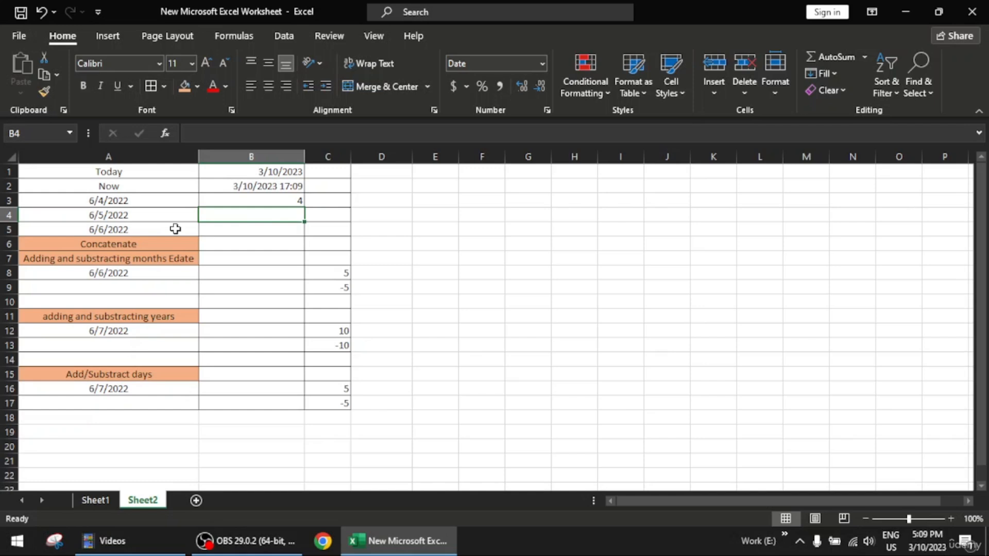
- Re-enter the formula =MONTH(A4) in the emptied cell B4
{"action": "type", "text": "=month"}
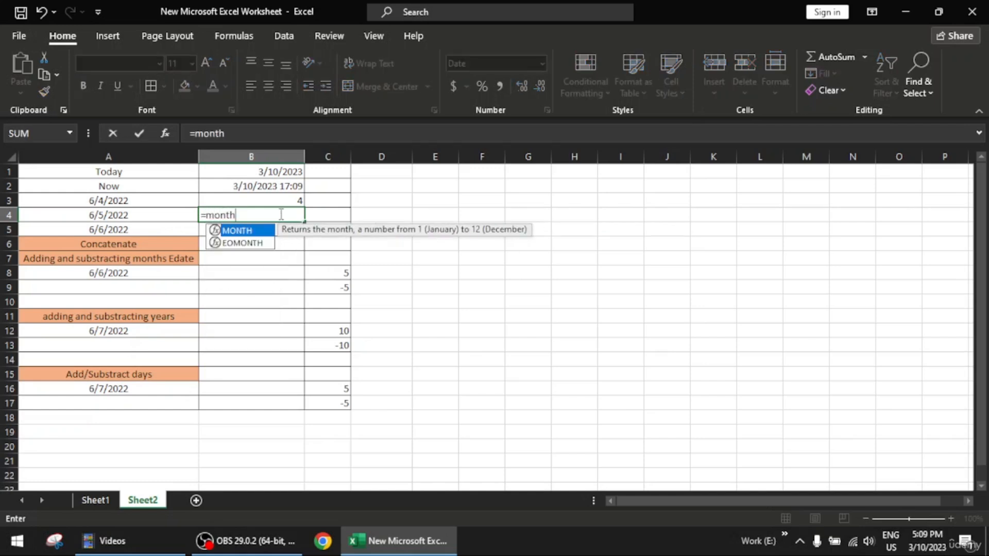
{"action": "key", "text": "Tab"}
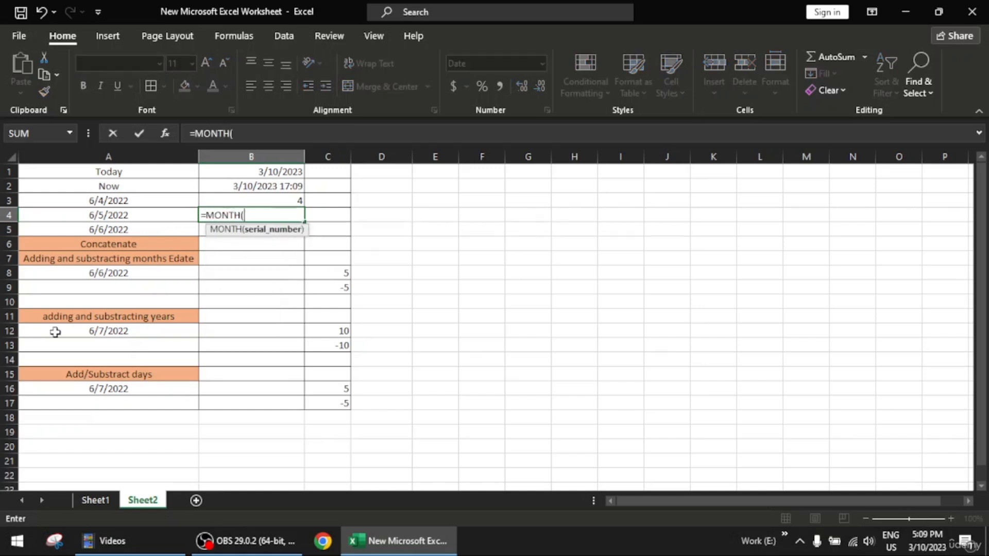
{"action": "left_click", "coordinate": [139, 213]}
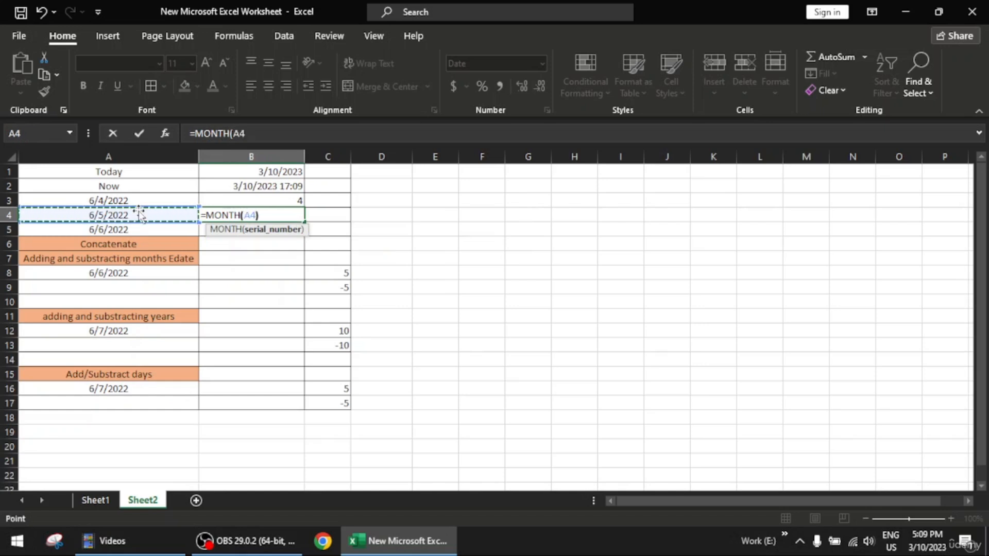
{"action": "type", "text": ")"}
{"action": "key", "text": "Return"}
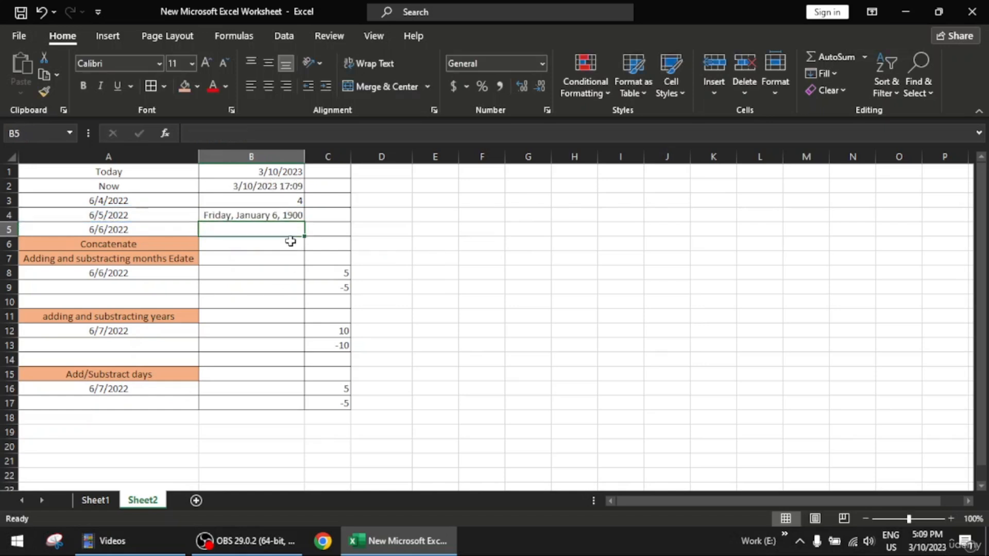
- Apply the Short Date number format to cell B4 and delete its formula
{"action": "left_click", "coordinate": [295, 220]}
{"action": "left_click", "coordinate": [543, 64]}
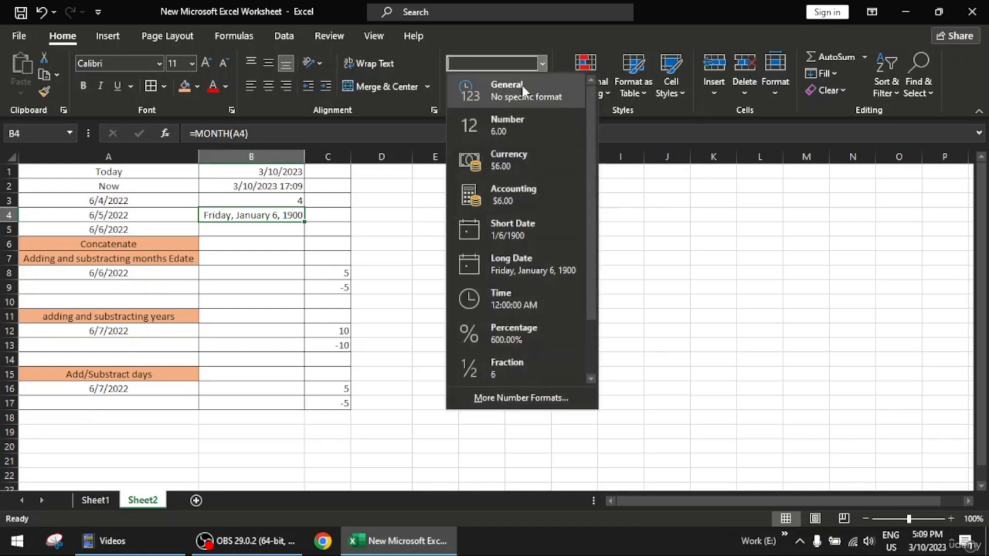
{"action": "left_click", "coordinate": [549, 230]}
{"action": "key", "text": "BackSpace"}
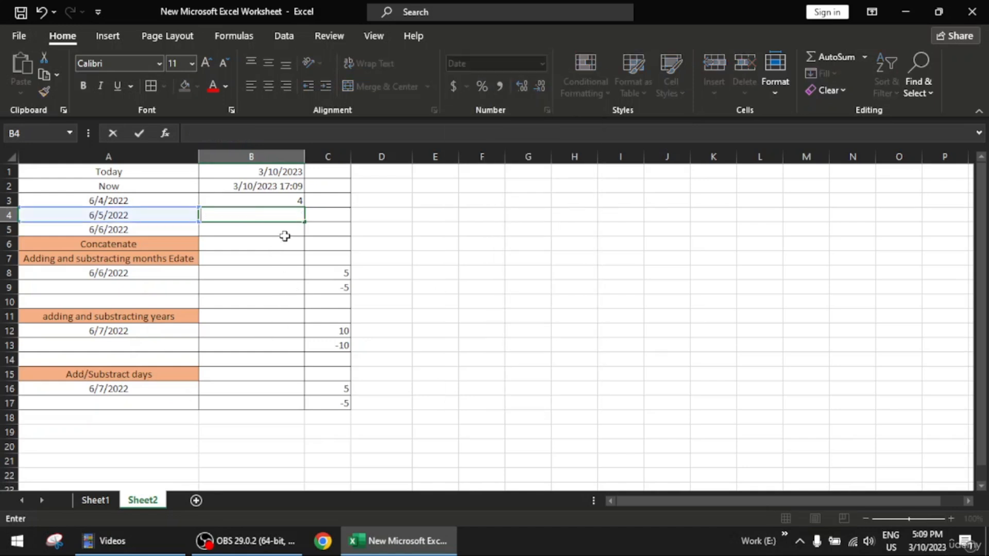
{"action": "left_click", "coordinate": [512, 265]}
{"action": "left_click_drag", "start_coordinate": [301, 214], "coordinate": [327, 172]}
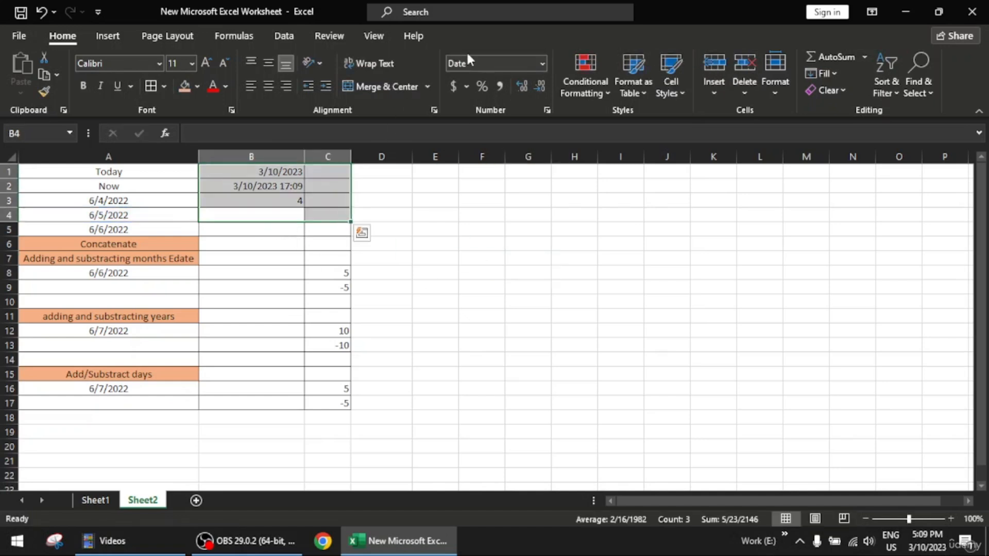
{"action": "left_click", "coordinate": [399, 219]}
- Set cell B4 to the General number format and enter =MONTH(A4) to extract the month from A4
{"action": "left_click", "coordinate": [289, 217]}
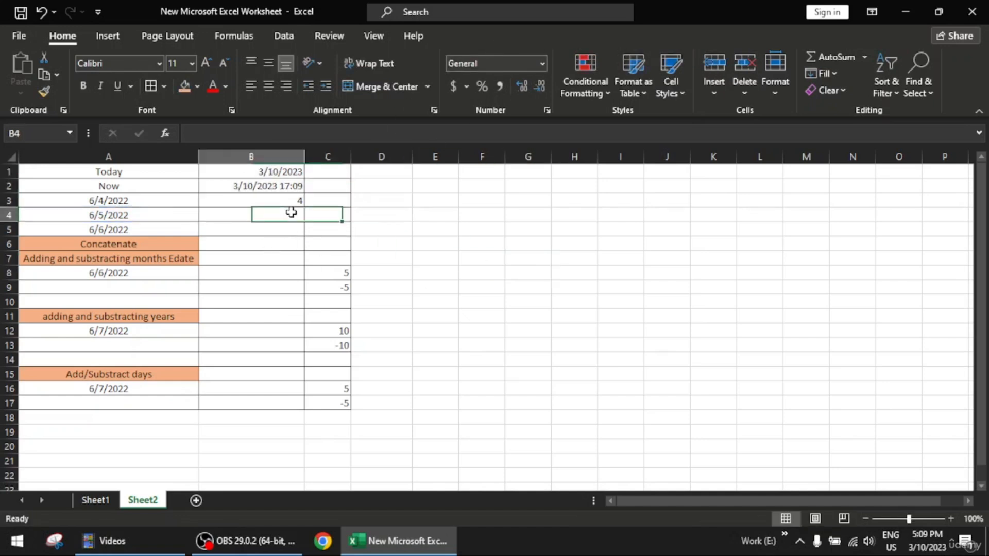
{"action": "left_click", "coordinate": [541, 63]}
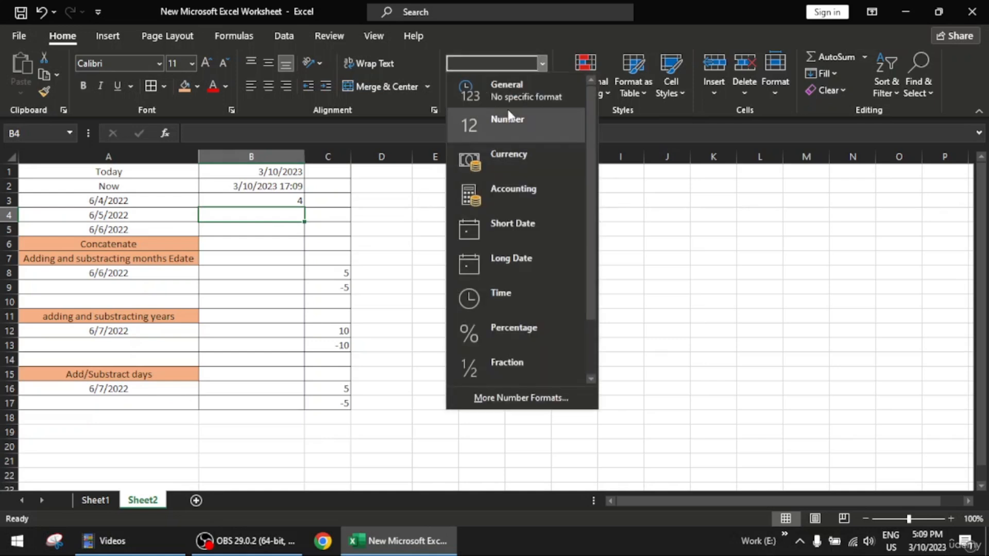
{"action": "left_click", "coordinate": [517, 98]}
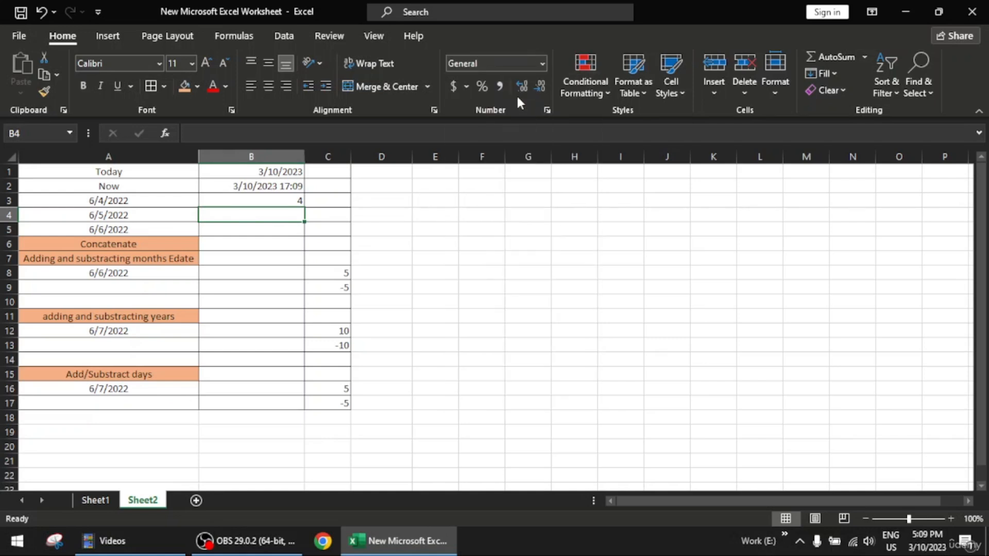
{"action": "type", "text": "=month"}
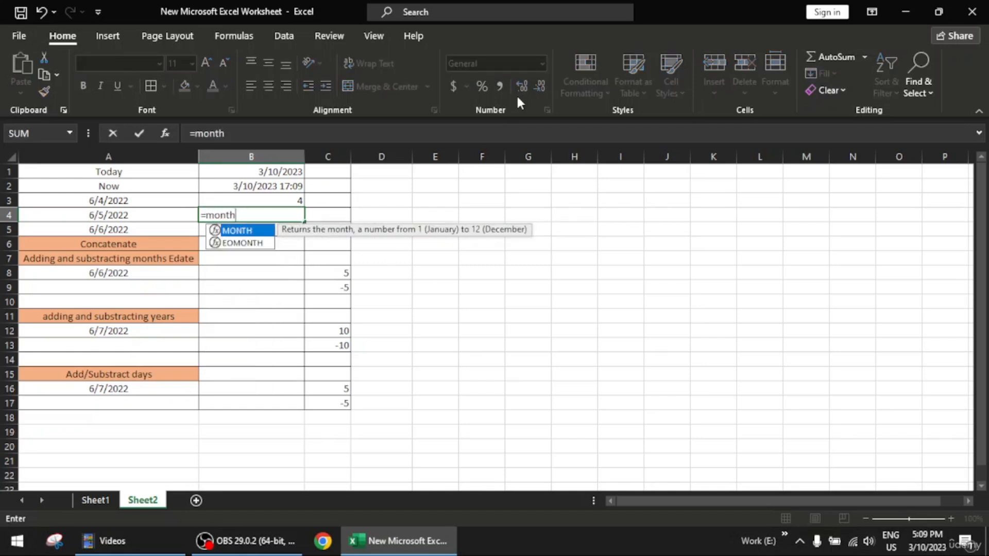
{"action": "key", "text": "Tab"}
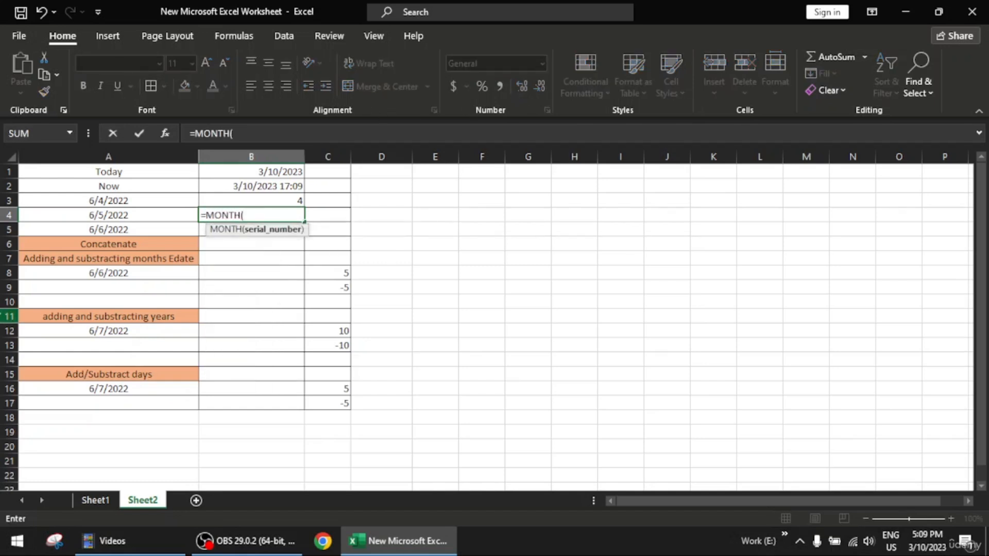
{"action": "left_click", "coordinate": [98, 216]}
{"action": "type", "text": ")"}
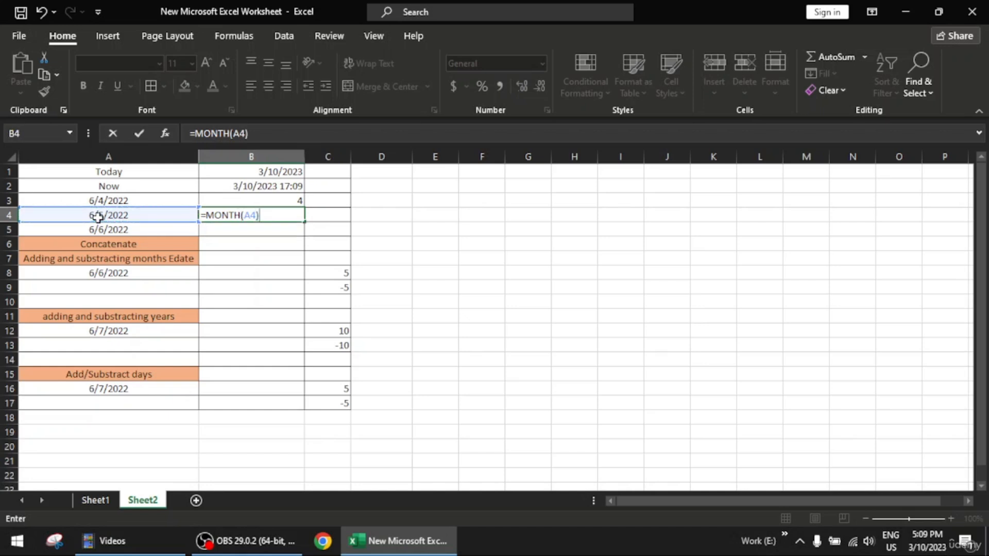
{"action": "key", "text": "Return"}
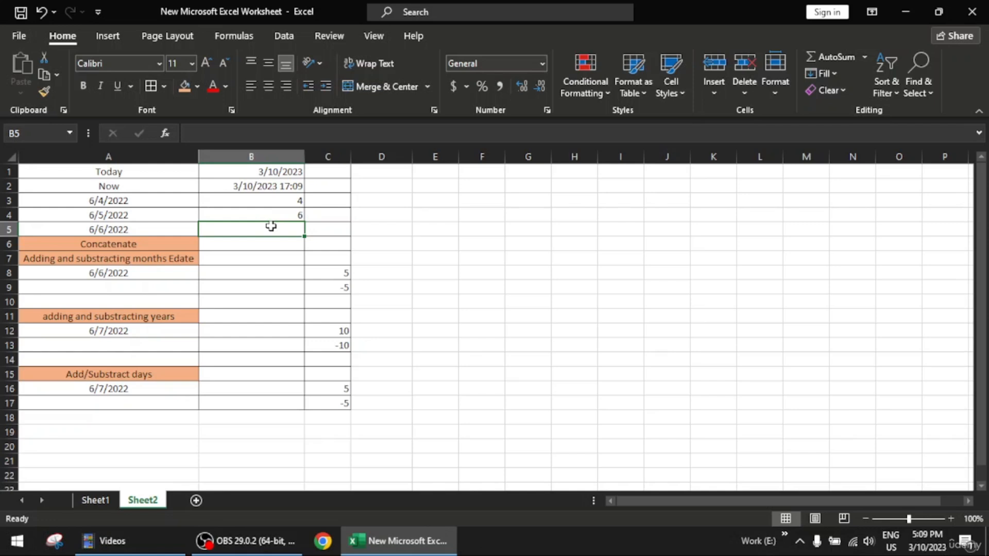
- Enter the formula =YEAR(A5) in cell B5 to extract the year from the date in A5
{"action": "type", "text": "=yea"}
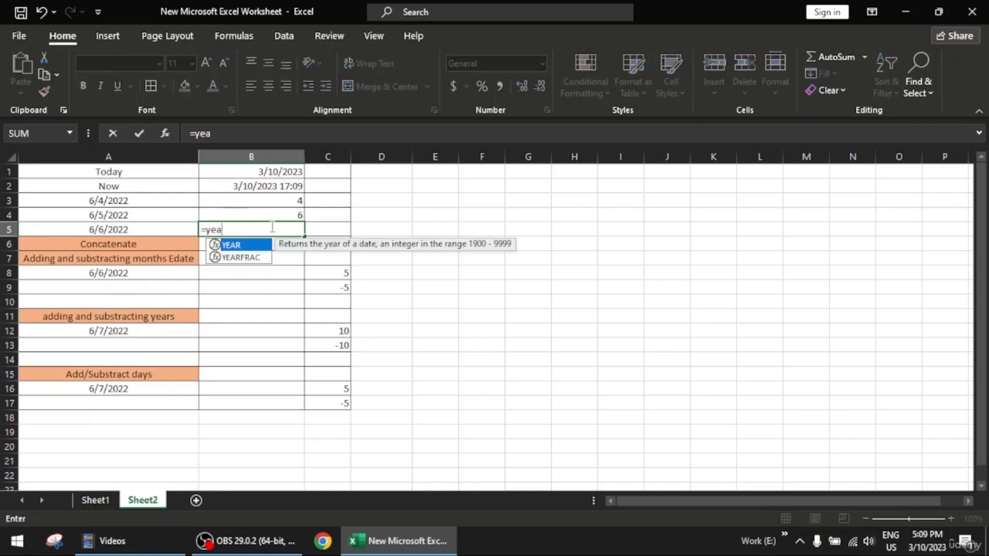
{"action": "type", "text": "r"}
{"action": "key", "text": "Tab"}
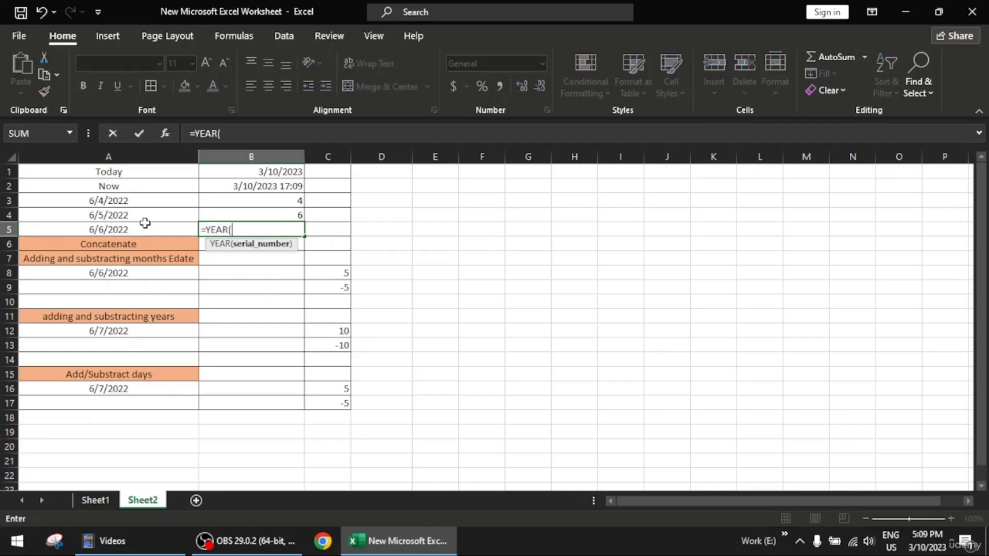
{"action": "left_click", "coordinate": [145, 224]}
{"action": "type", "text": ")"}
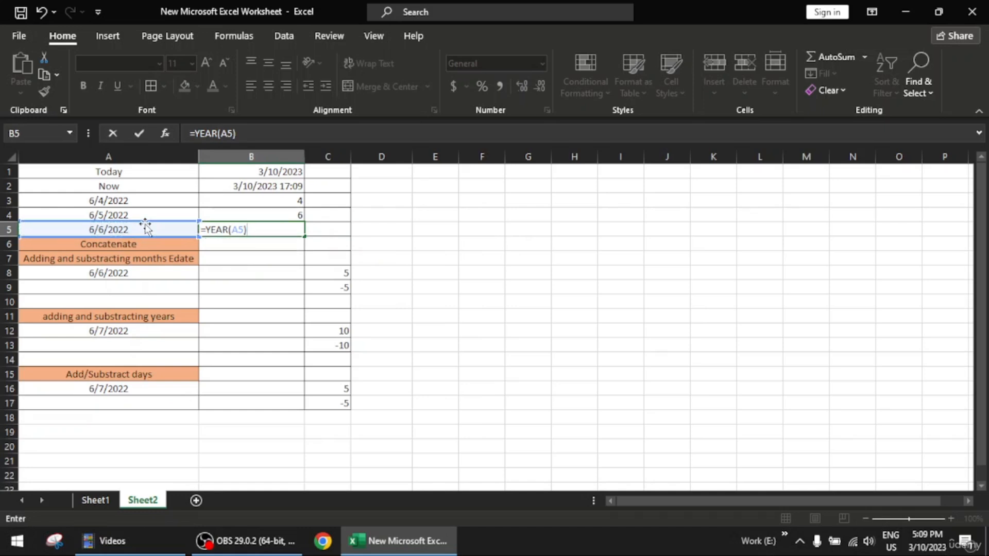
{"action": "key", "text": "Return"}
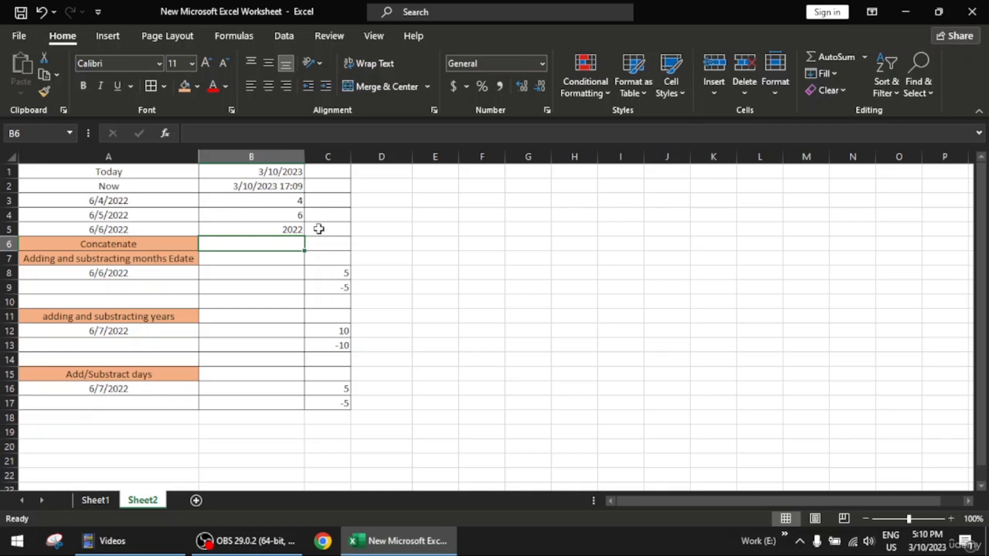
- Try to enter the formula =DATE(B3:B5) in cell B6, using the range as its only argument
{"action": "double_click", "coordinate": [266, 243]}
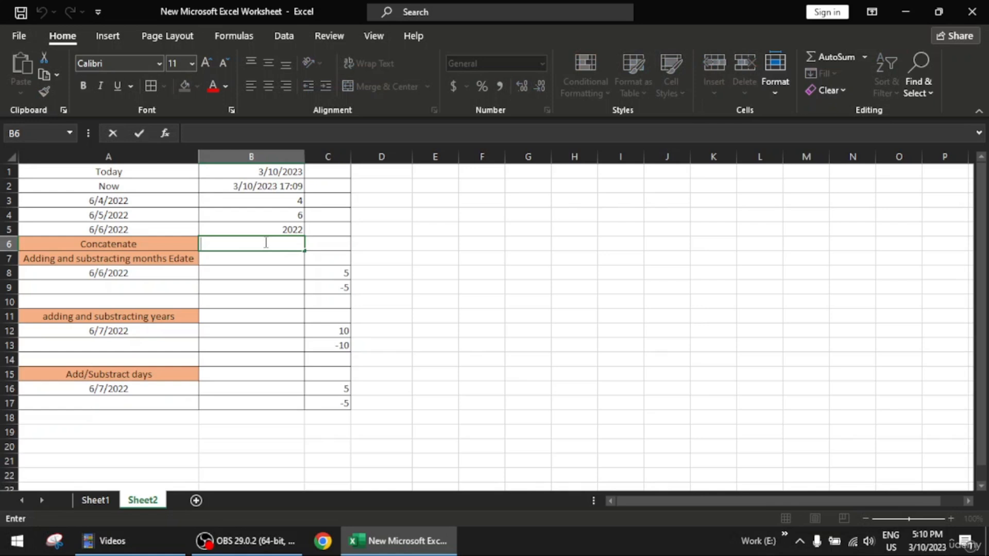
{"action": "type", "text": "=date"}
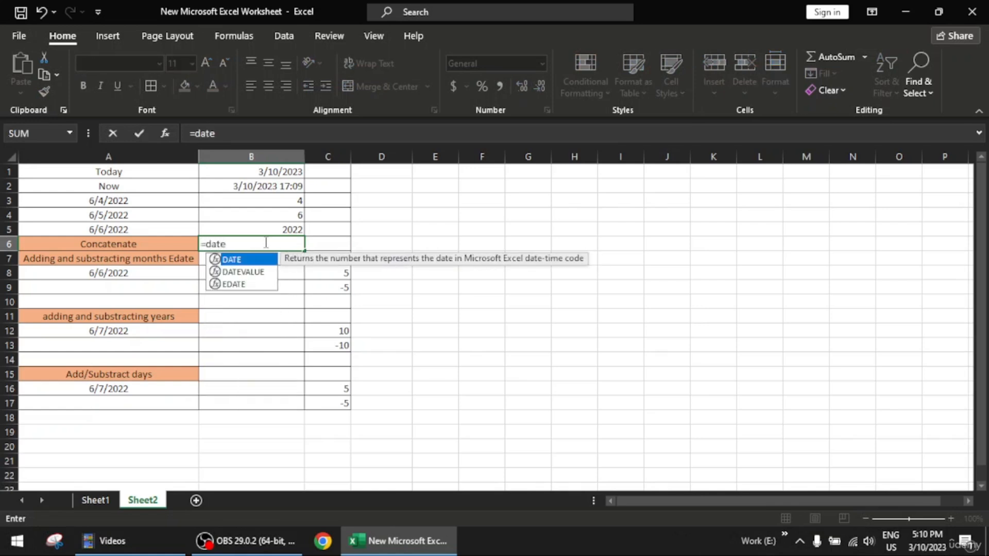
{"action": "key", "text": "Tab"}
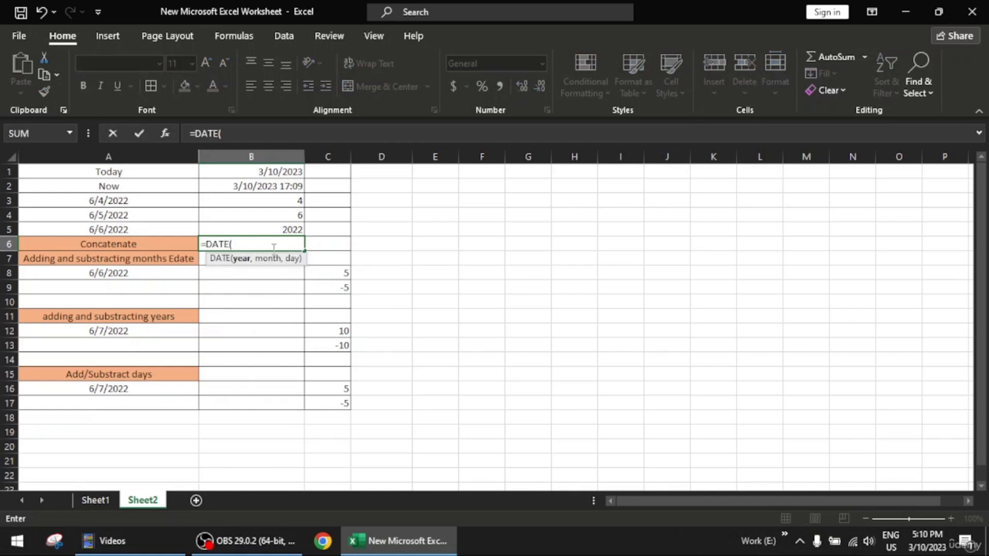
{"action": "left_click_drag", "start_coordinate": [292, 228], "coordinate": [292, 201]}
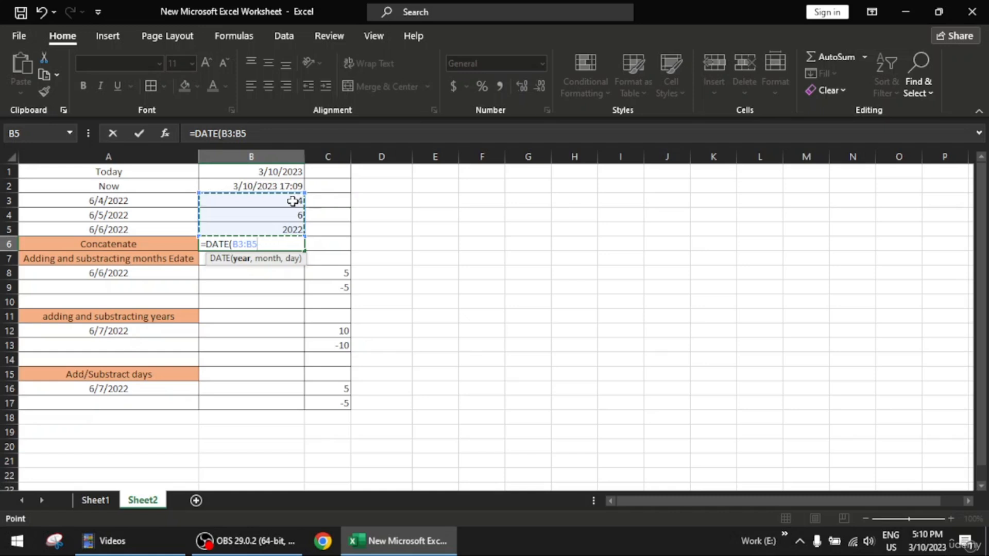
{"action": "type", "text": ")"}
{"action": "key", "text": "Return"}
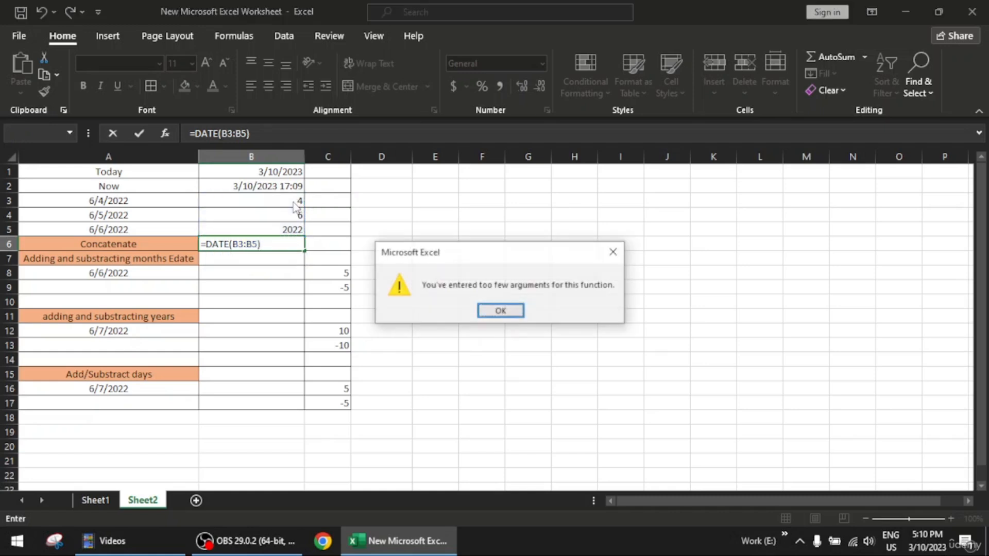
{"action": "left_click_drag", "start_coordinate": [529, 256], "coordinate": [372, 267]}
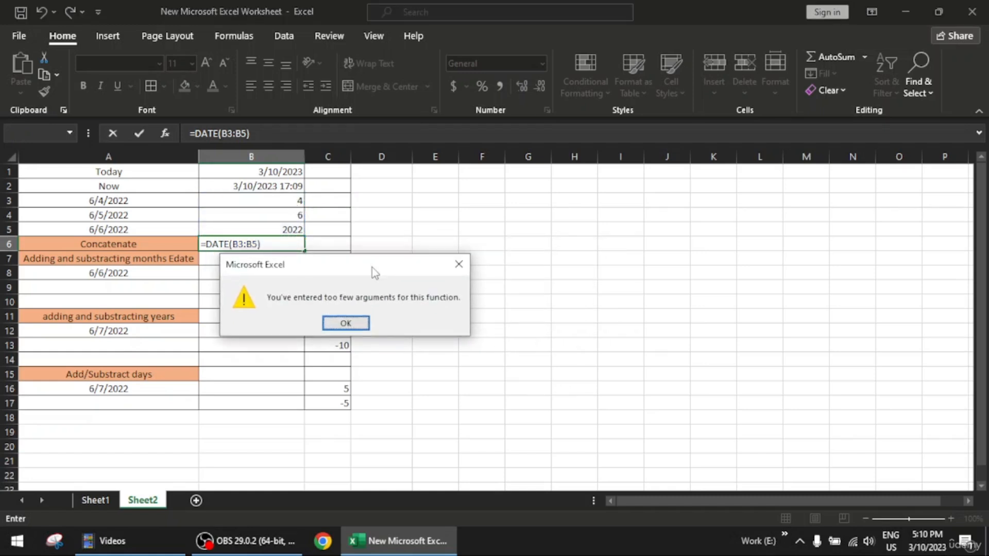
{"action": "left_click", "coordinate": [361, 323]}
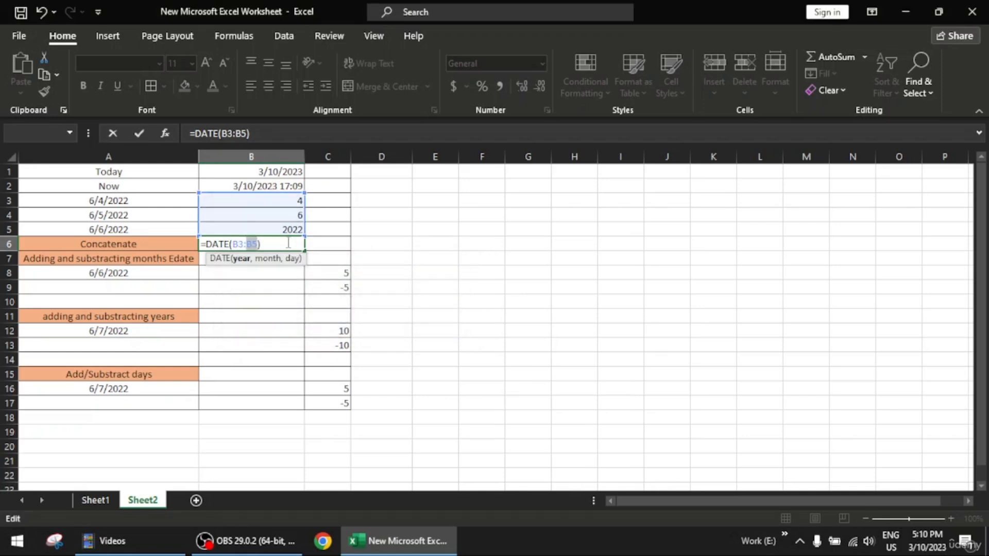
- Correct the formula in cell B6 to =DATE(B5,B4,B3), combining the year, month and day into one date
{"action": "left_click", "coordinate": [289, 243]}
{"action": "key", "text": "BackSpace"}
{"action": "key", "text": "BackSpace"}
{"action": "key", "text": "BackSpace"}
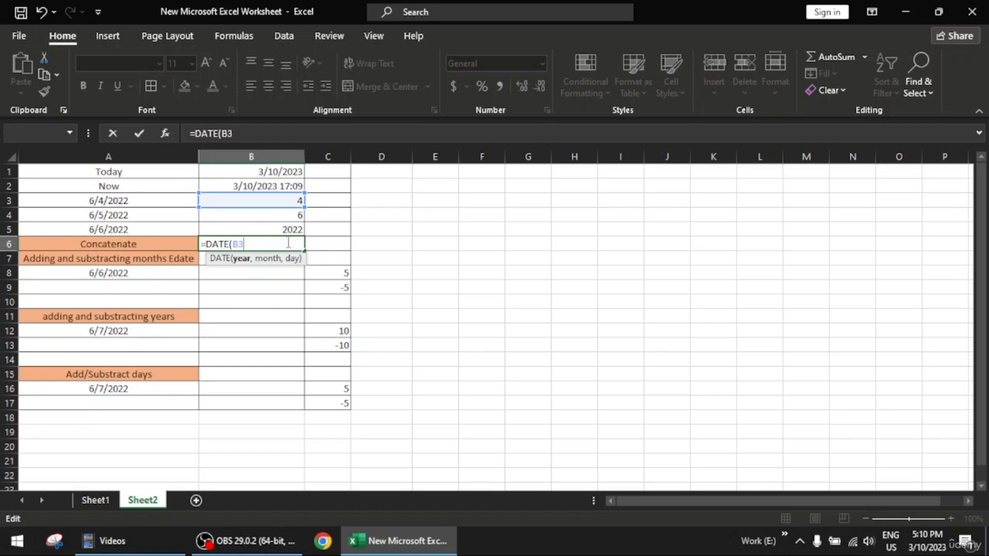
{"action": "key", "text": "BackSpace"}
{"action": "key", "text": "BackSpace"}
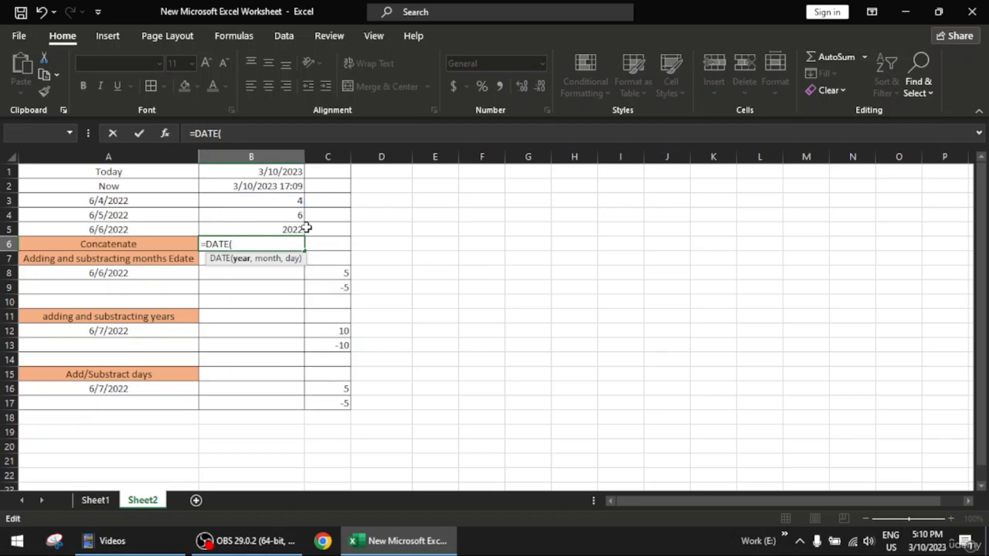
{"action": "left_click", "coordinate": [296, 232]}
{"action": "type", "text": ","}
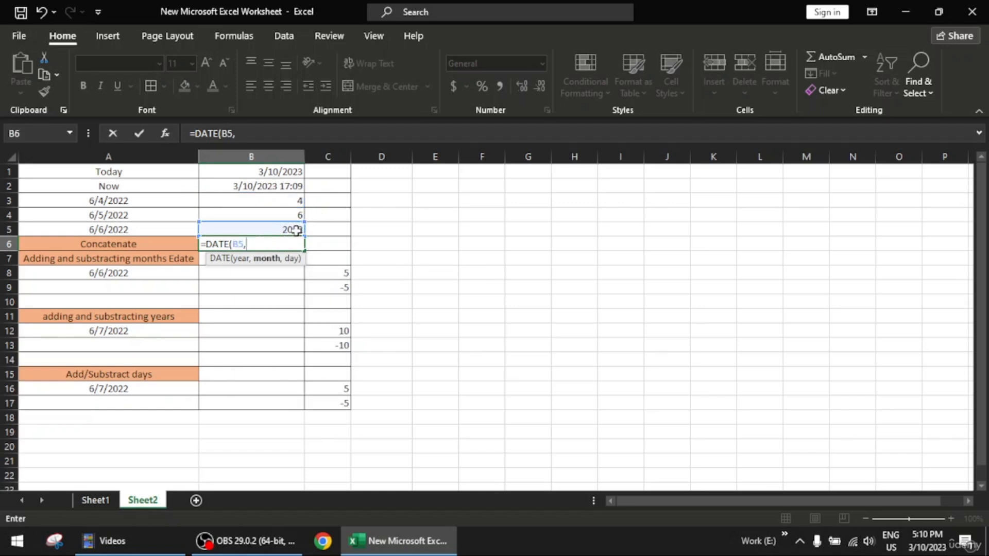
{"action": "left_click", "coordinate": [289, 217]}
{"action": "type", "text": ","}
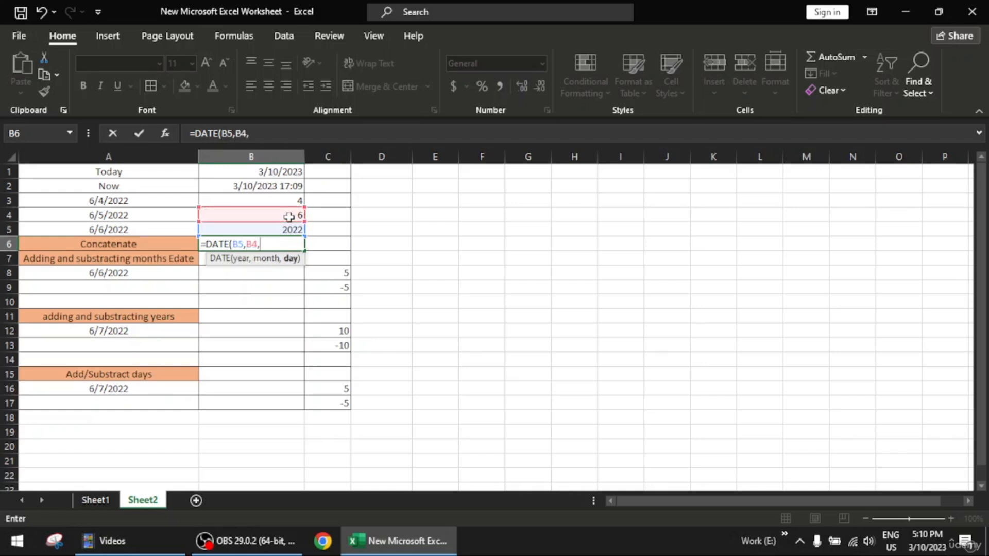
{"action": "left_click", "coordinate": [285, 199]}
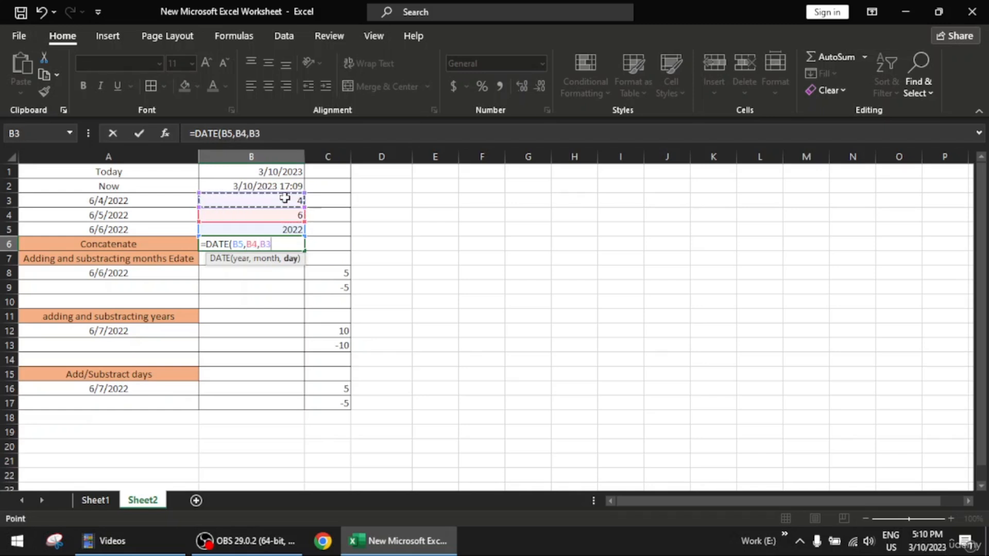
{"action": "type", "text": ")"}
{"action": "key", "text": "Return"}
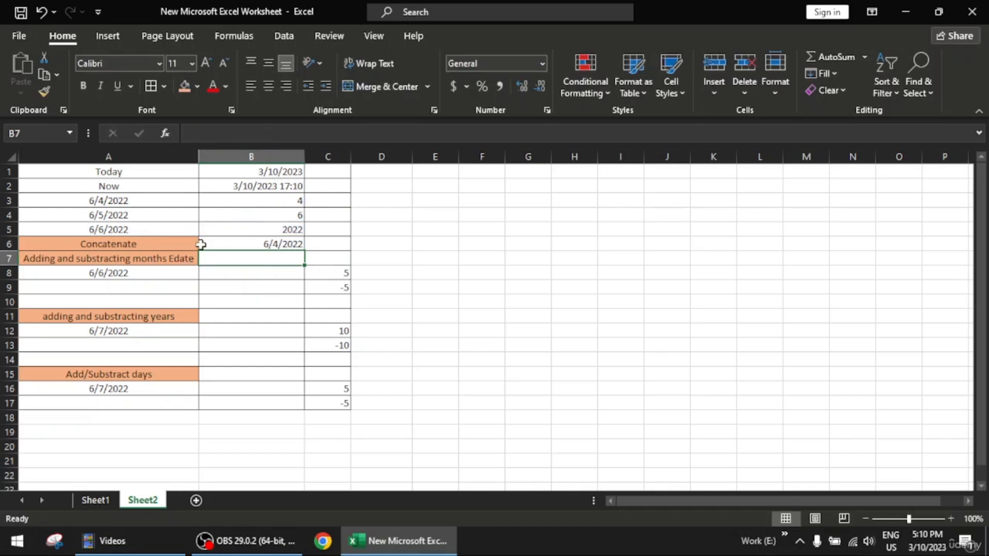
- Format the combined date in cell B6 as Long Date
{"action": "left_click", "coordinate": [273, 247]}
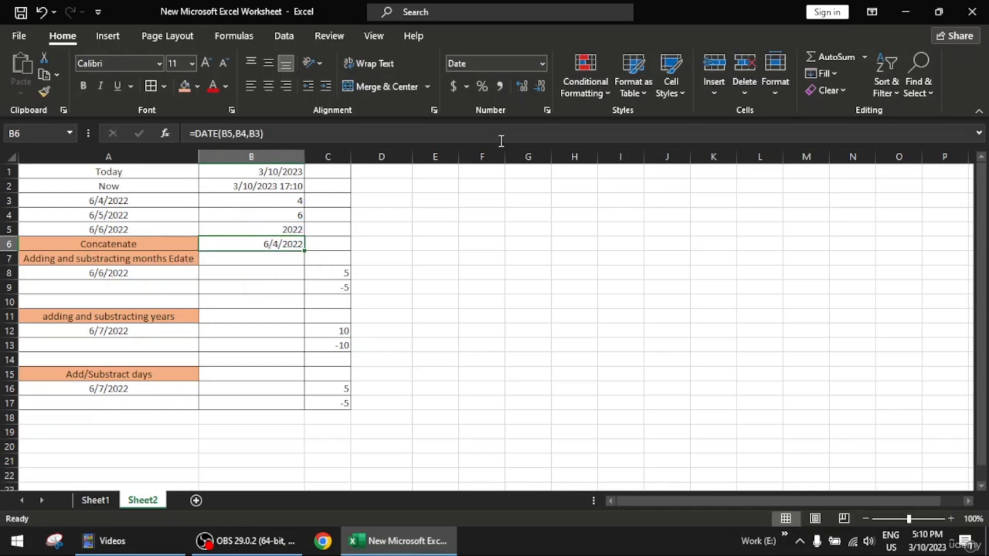
{"action": "left_click", "coordinate": [543, 62]}
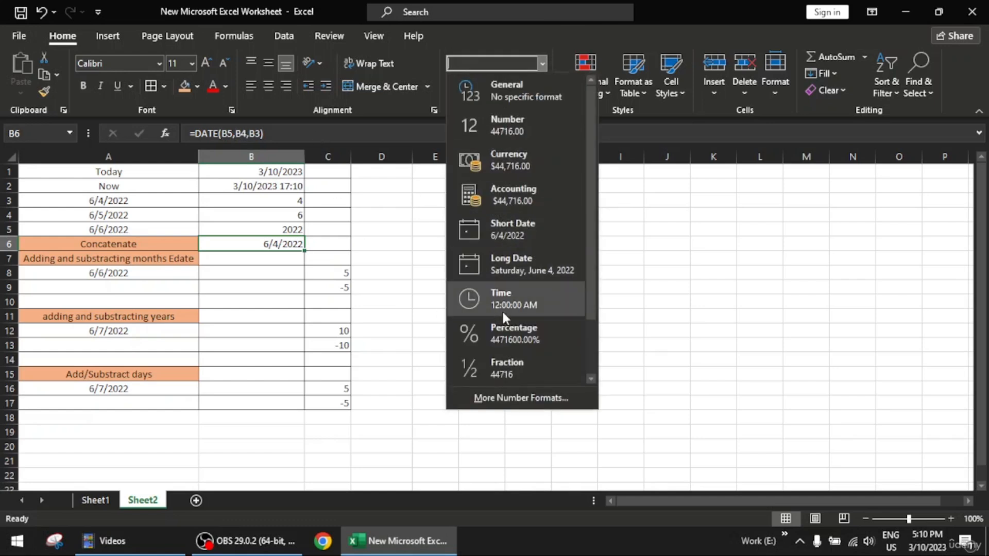
{"action": "left_click", "coordinate": [514, 268]}
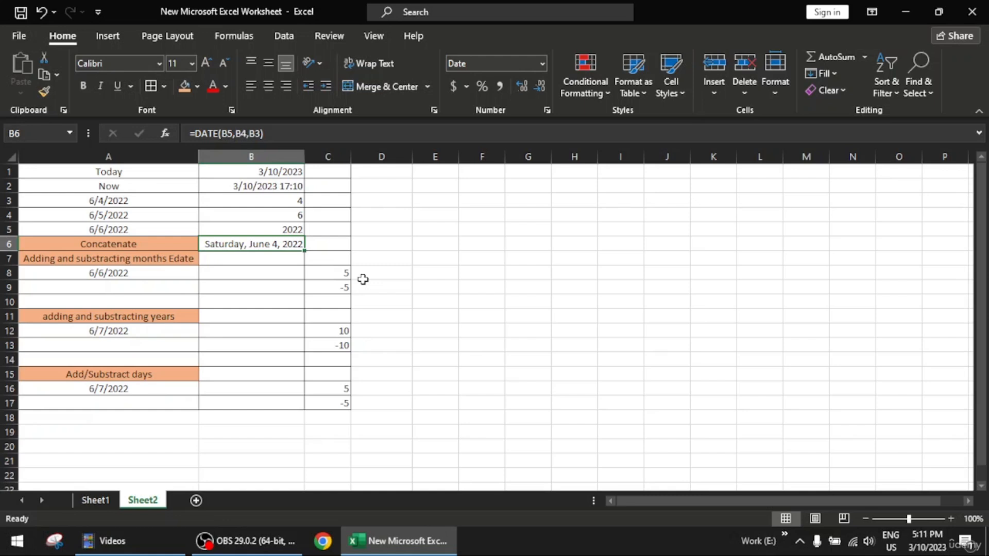
- Re-enter the formula =DATE(B5,B4,B3) in cell B6 to rebuild the date from its year, month and day
{"action": "type", "text": "3"}
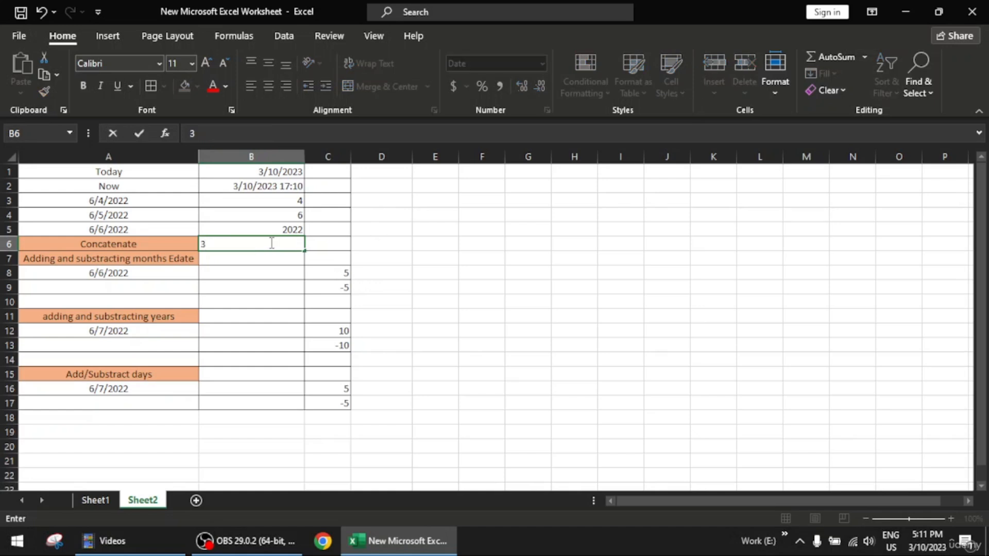
{"action": "type", "text": "="}
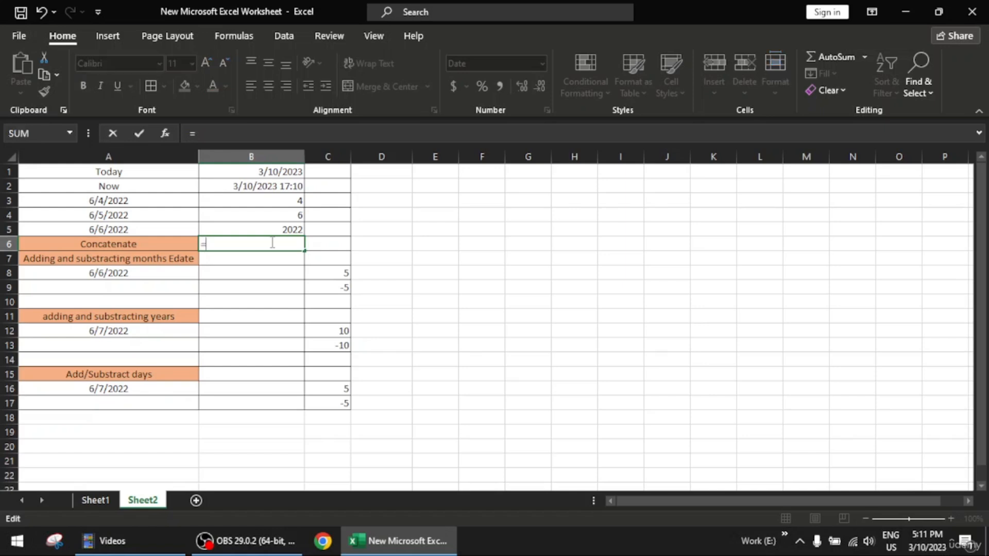
{"action": "type", "text": "date"}
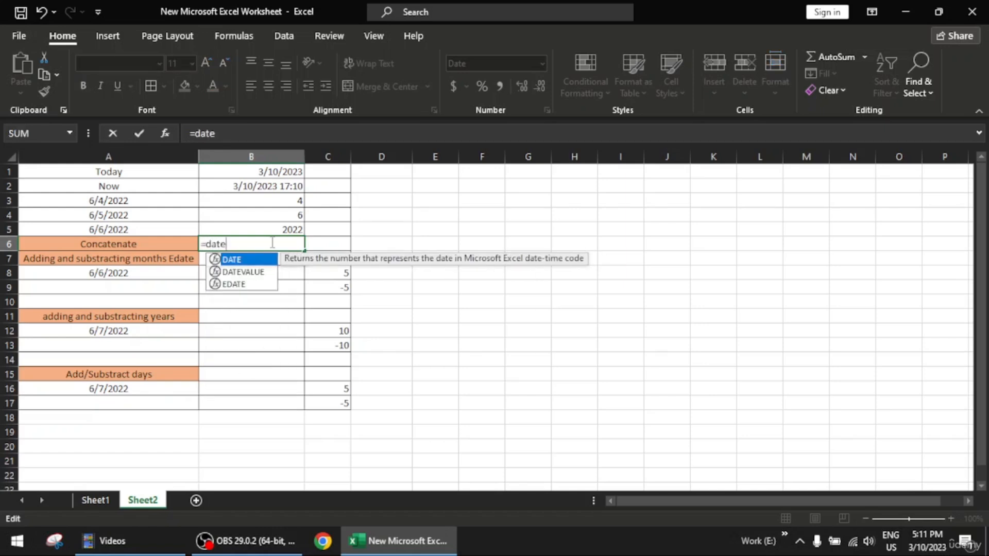
{"action": "key", "text": "Tab"}
{"action": "left_click", "coordinate": [288, 226]}
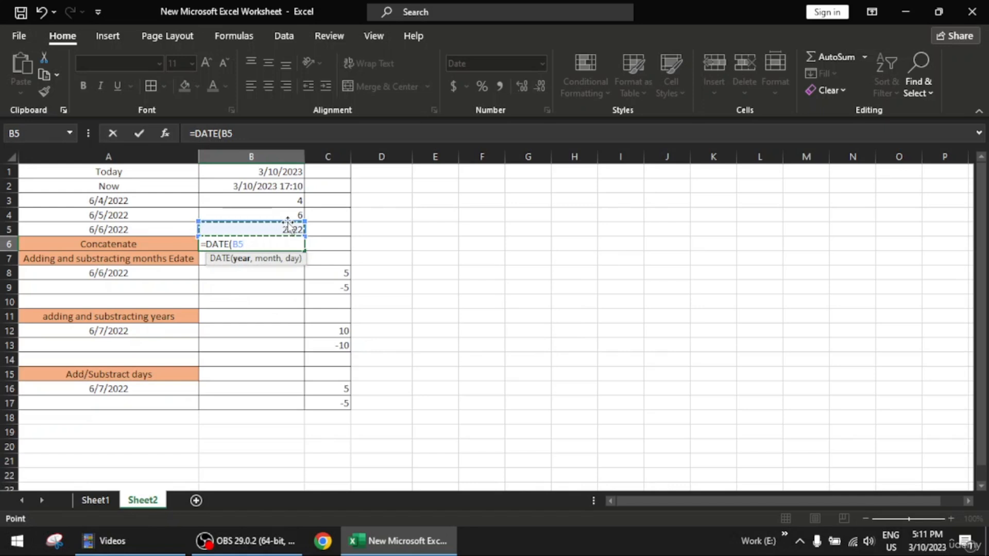
{"action": "type", "text": ","}
{"action": "left_click", "coordinate": [278, 213]}
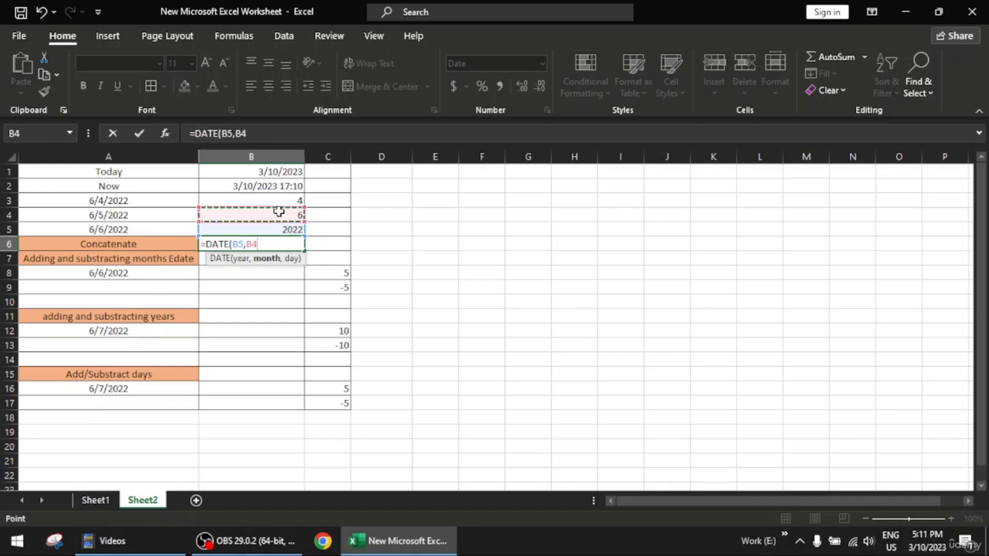
{"action": "type", "text": ","}
{"action": "scroll", "coordinate": [279, 211], "scroll_direction": "down", "scroll_amount": 1}
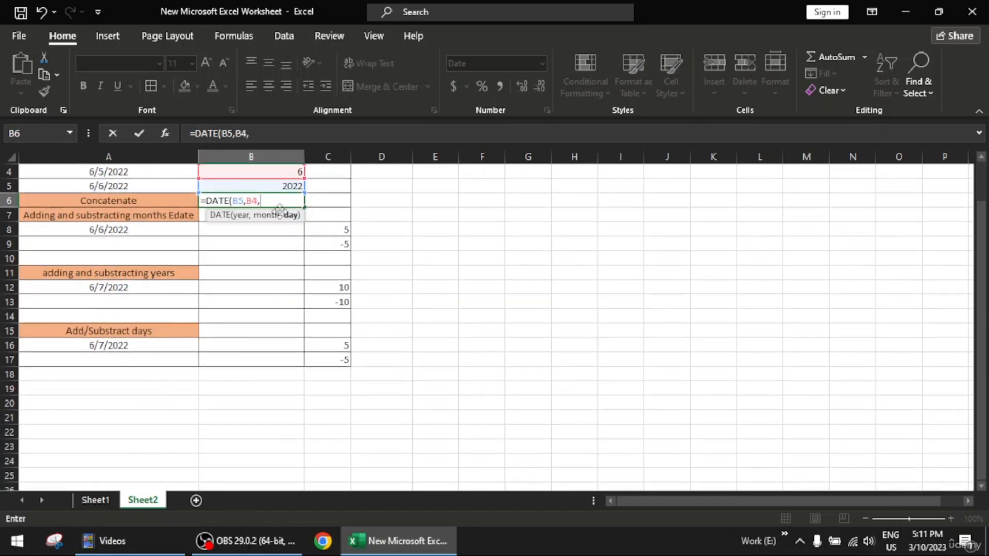
{"action": "scroll", "coordinate": [361, 247], "scroll_direction": "up", "scroll_amount": 1}
{"action": "left_click", "coordinate": [292, 202]}
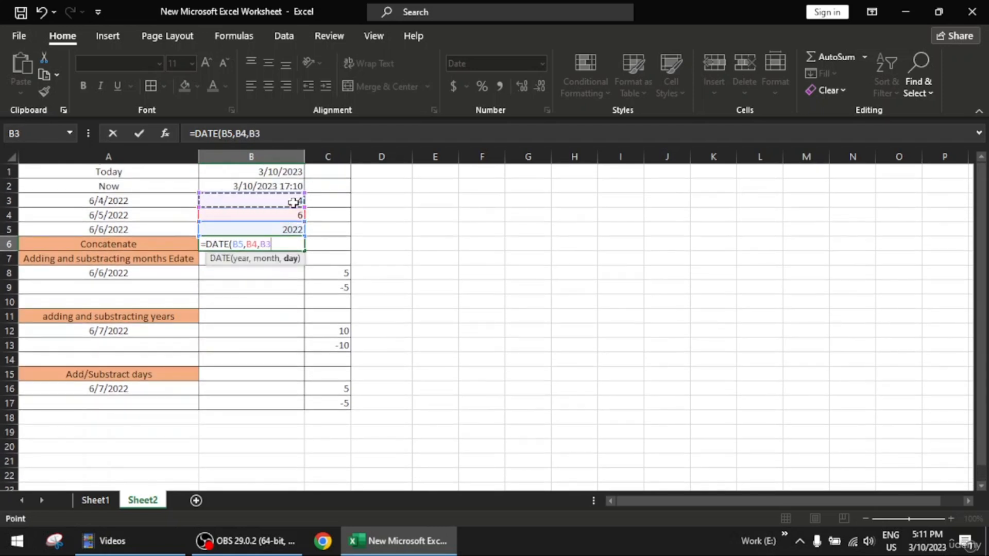
{"action": "type", "text": ")"}
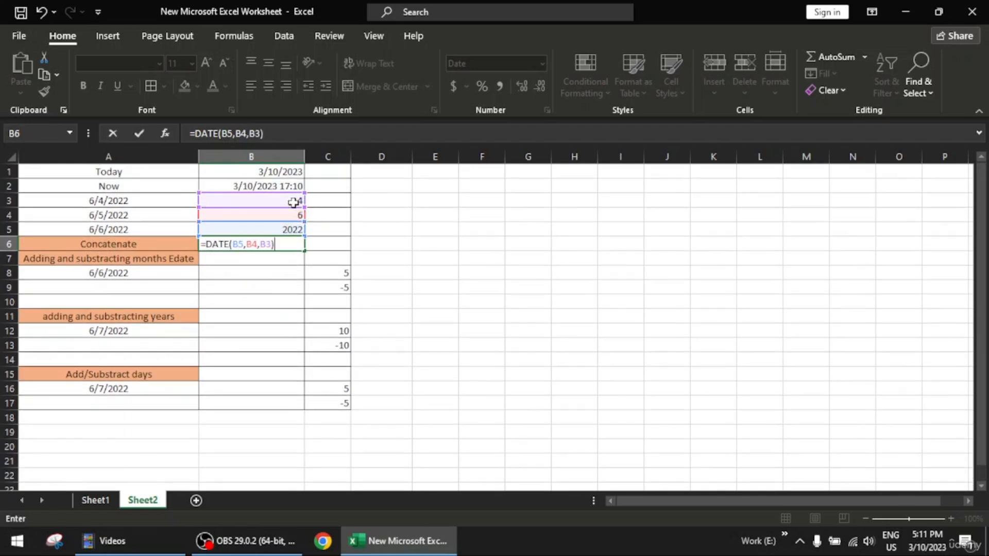
{"action": "key", "text": "Return"}
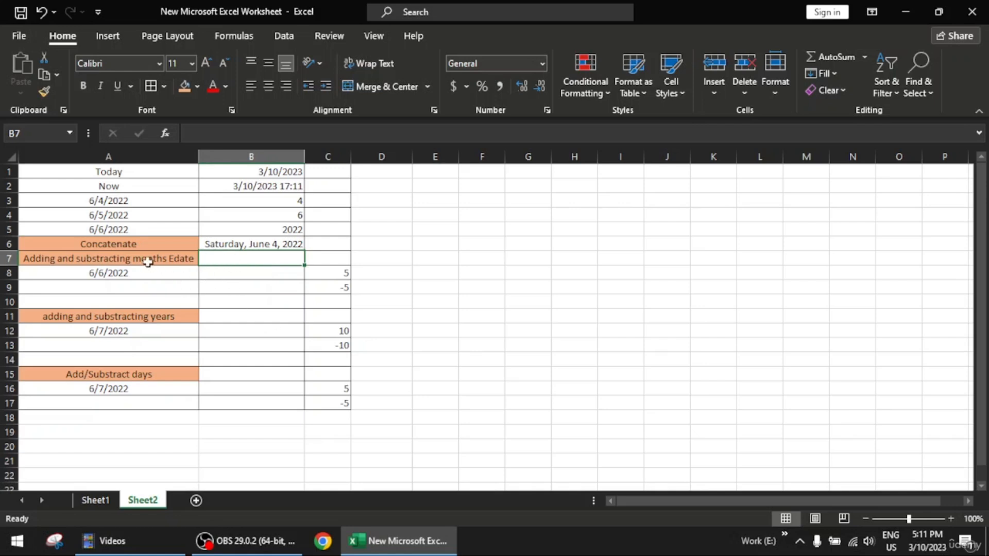
- Enter the formula =EDATE(A8,C8) in cell B8 to add the months in C8 to the date in A8
{"action": "left_click", "coordinate": [234, 272]}
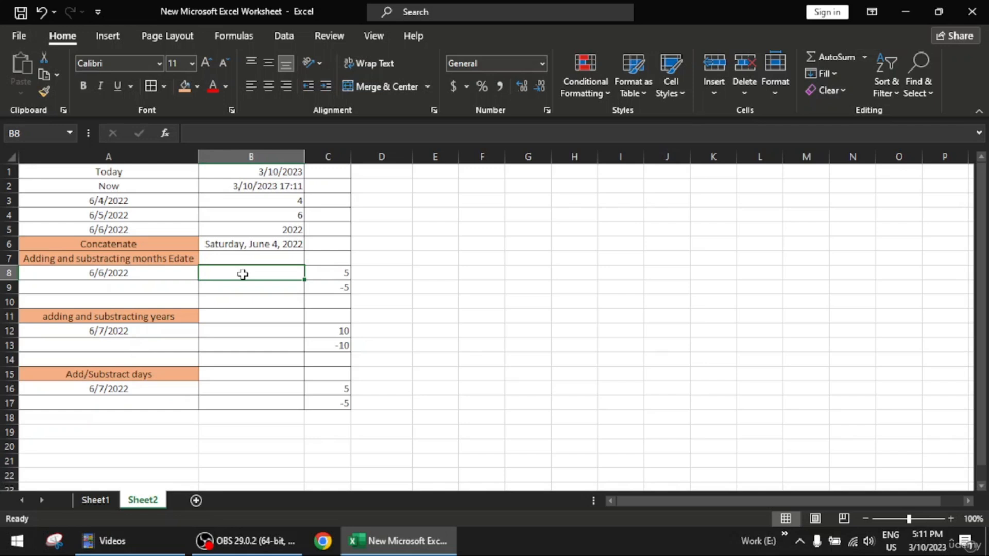
{"action": "type", "text": "=edate"}
{"action": "key", "text": "Tab"}
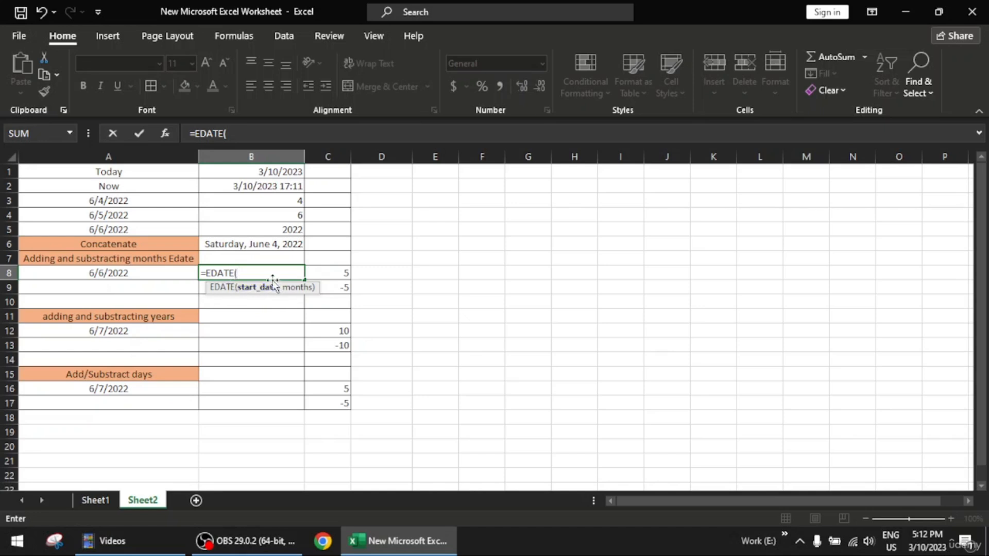
{"action": "left_click", "coordinate": [137, 274]}
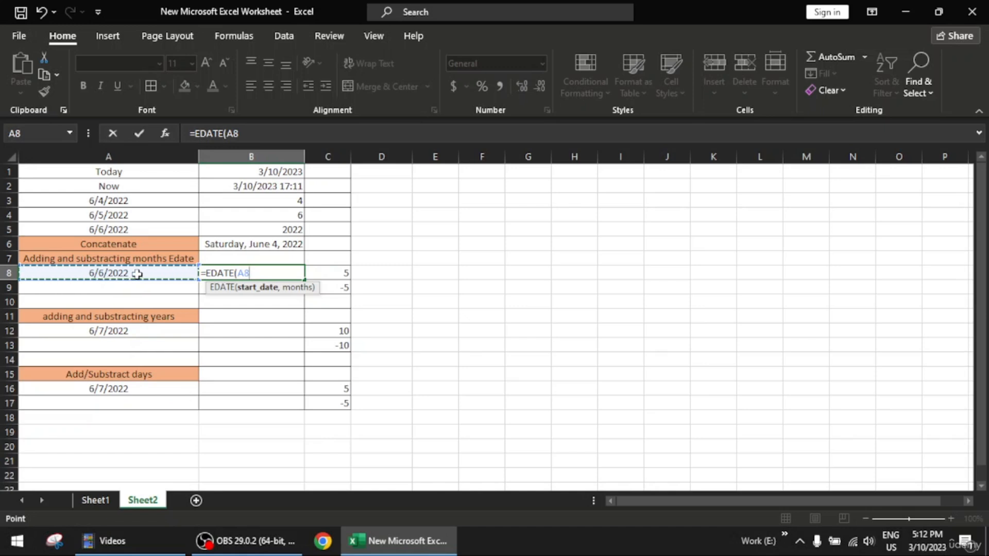
{"action": "type", "text": ","}
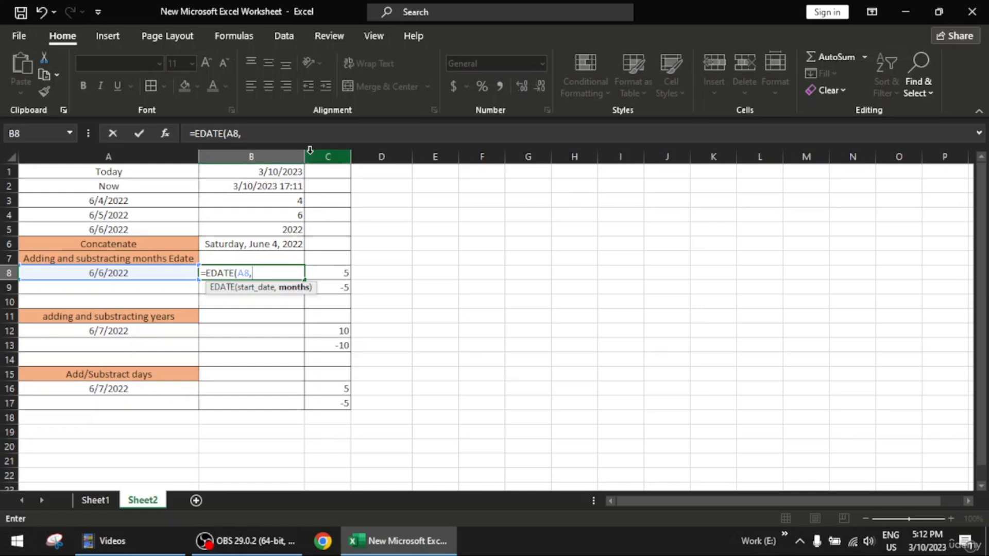
{"action": "left_click", "coordinate": [335, 273]}
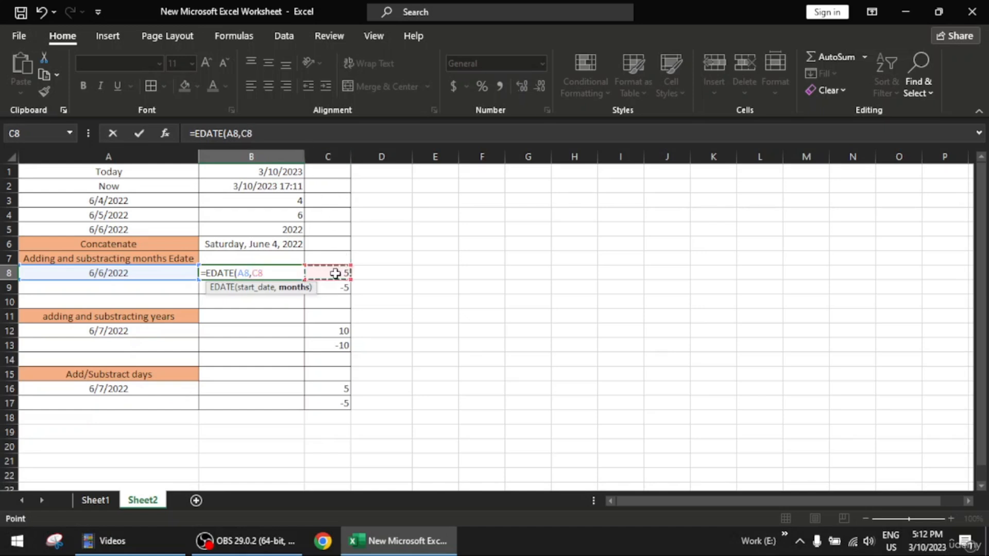
{"action": "type", "text": ")"}
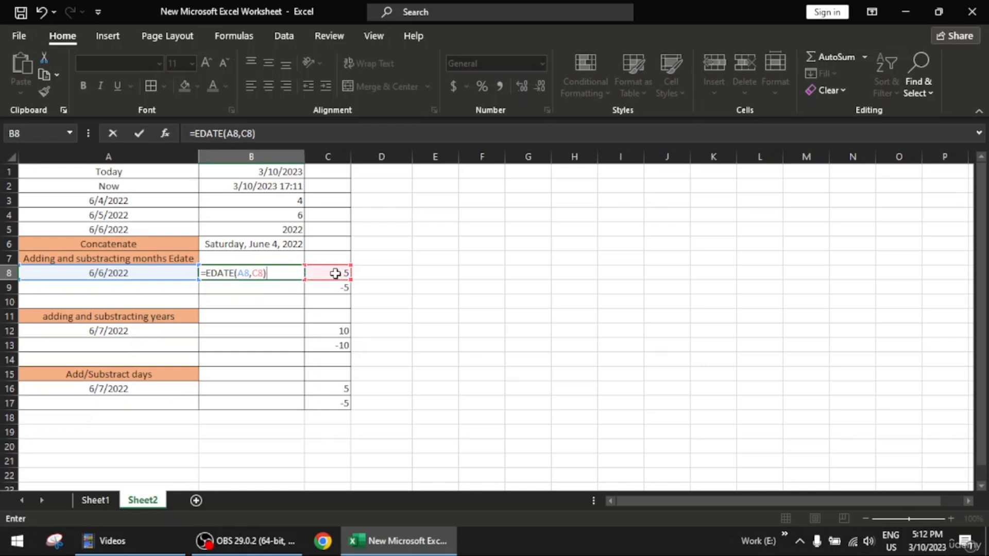
{"action": "key", "text": "Return"}
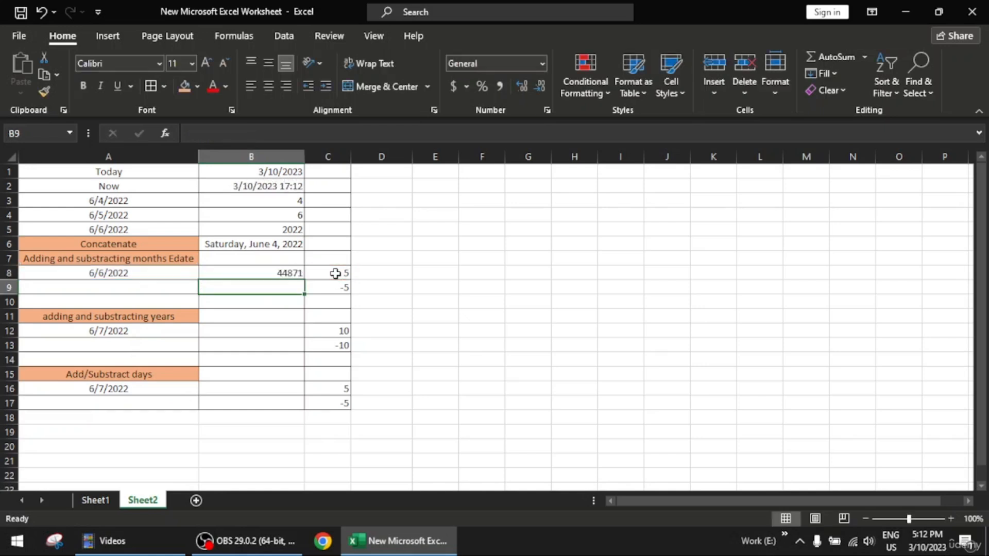
- Format the EDATE result in cell B8 as Short Date
{"action": "left_click", "coordinate": [270, 274]}
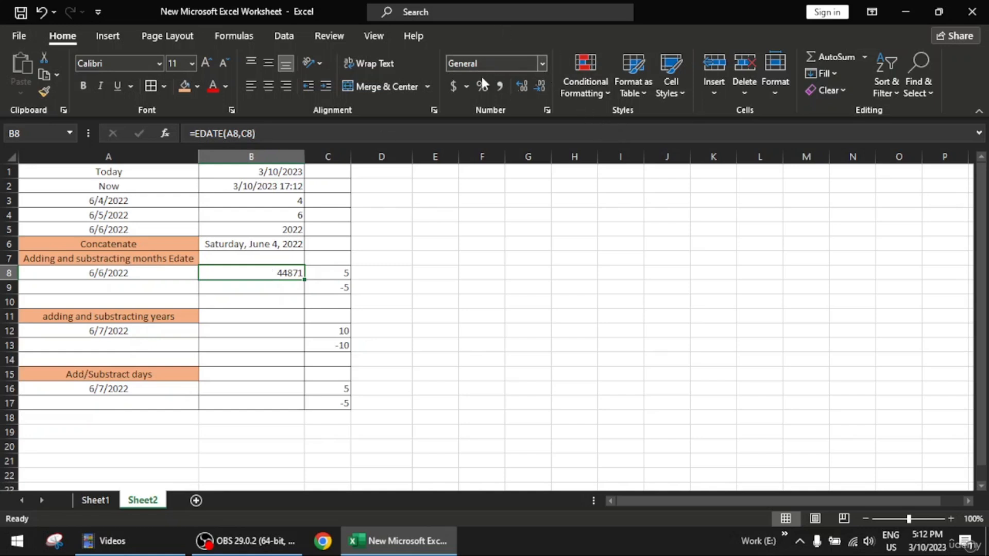
{"action": "left_click", "coordinate": [543, 63]}
{"action": "left_click", "coordinate": [430, 130]}
{"action": "left_click", "coordinate": [542, 62]}
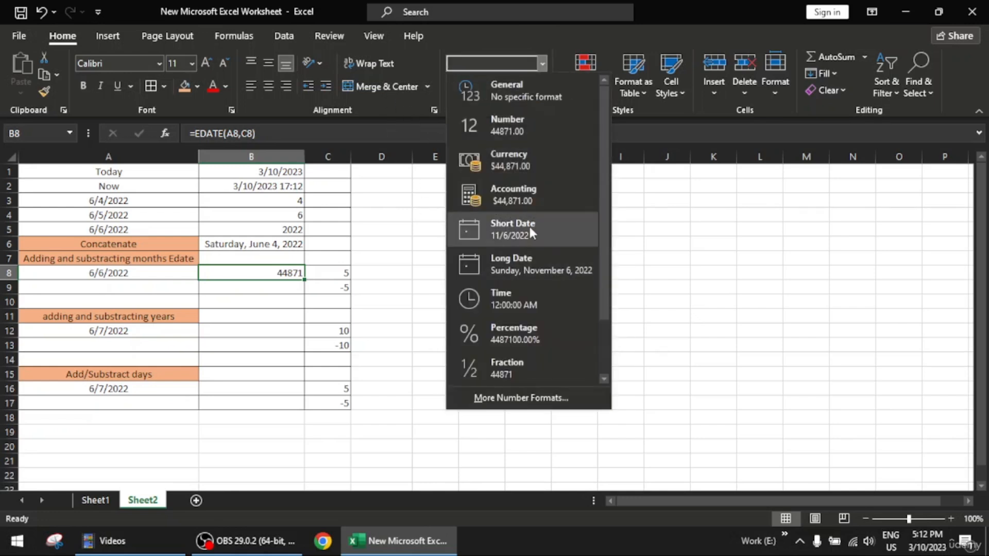
{"action": "left_click", "coordinate": [550, 217]}
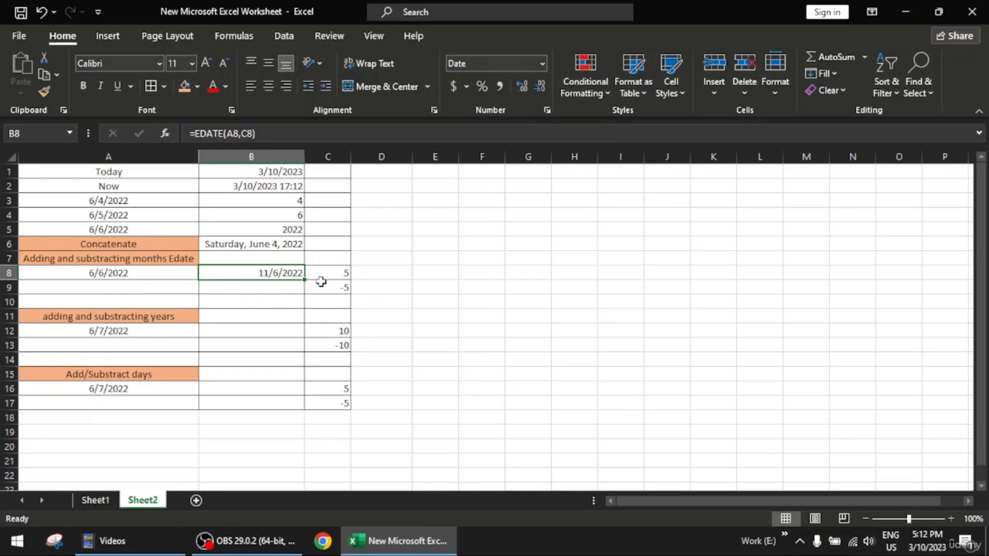
- Try the check formula =MONTH(B80) in the empty cell E8 and clear the cell again
{"action": "left_click", "coordinate": [439, 273]}
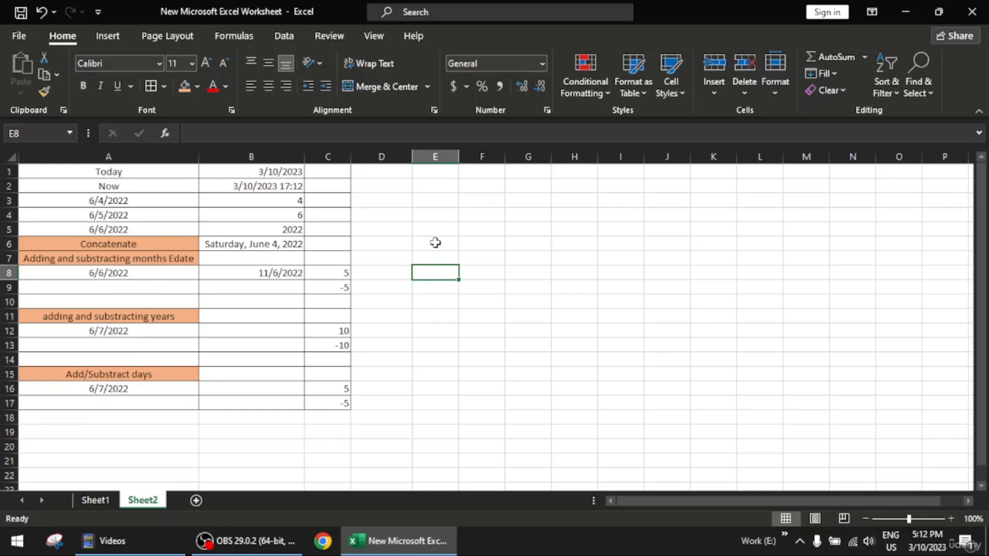
{"action": "double_click", "coordinate": [434, 273]}
{"action": "type", "text": "="}
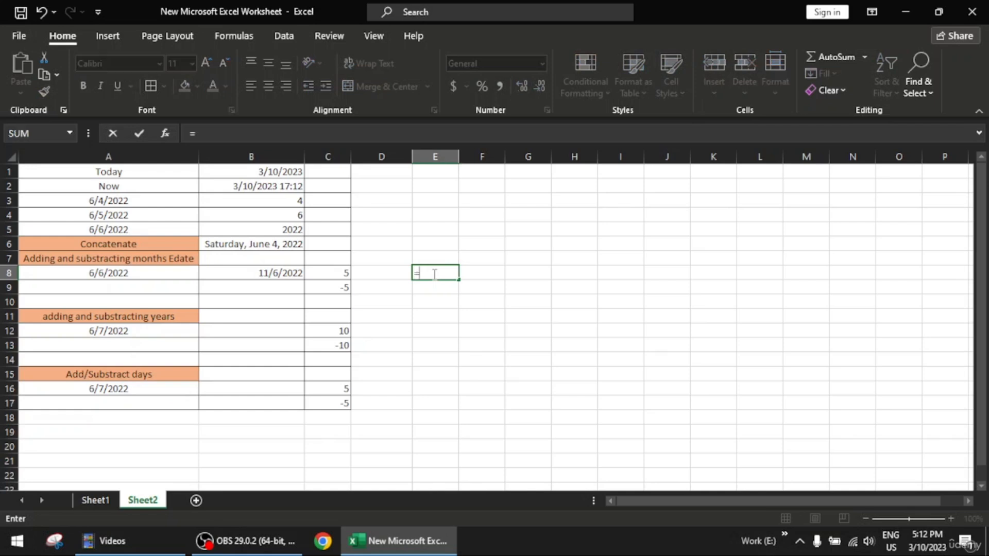
{"action": "type", "text": "month"}
{"action": "key", "text": "Tab"}
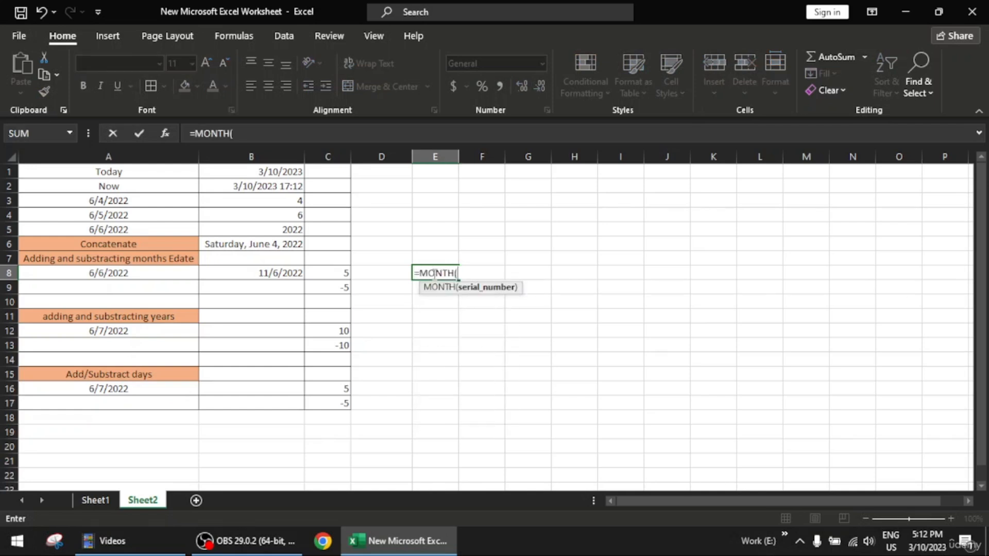
{"action": "left_click", "coordinate": [287, 271]}
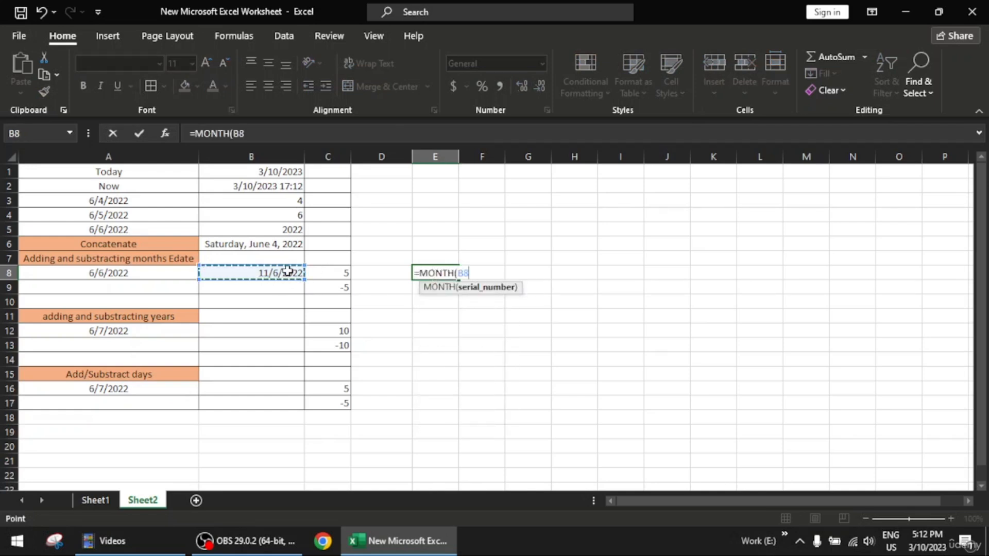
{"action": "type", "text": "0"}
{"action": "key", "text": "Return"}
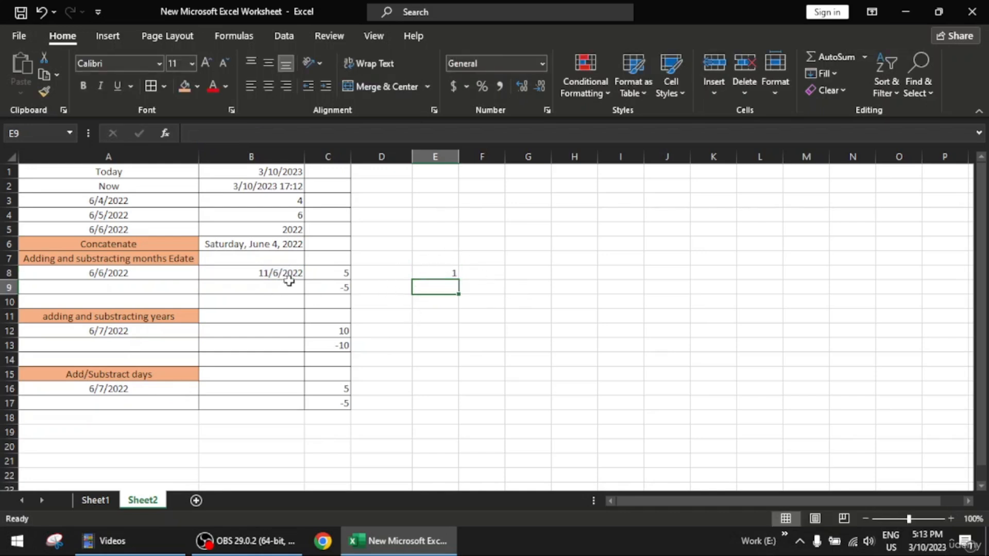
{"action": "left_click", "coordinate": [448, 274]}
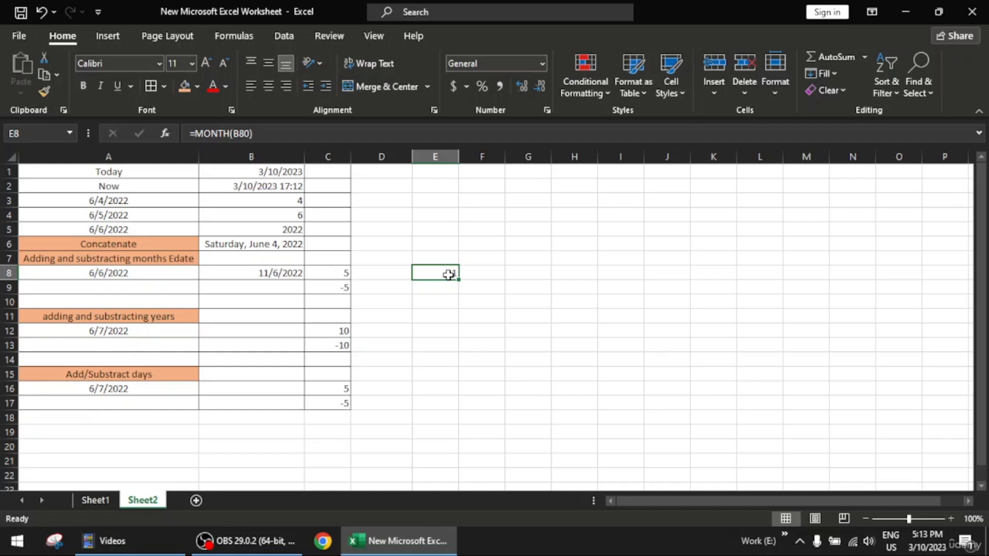
{"action": "key", "text": "Delete"}
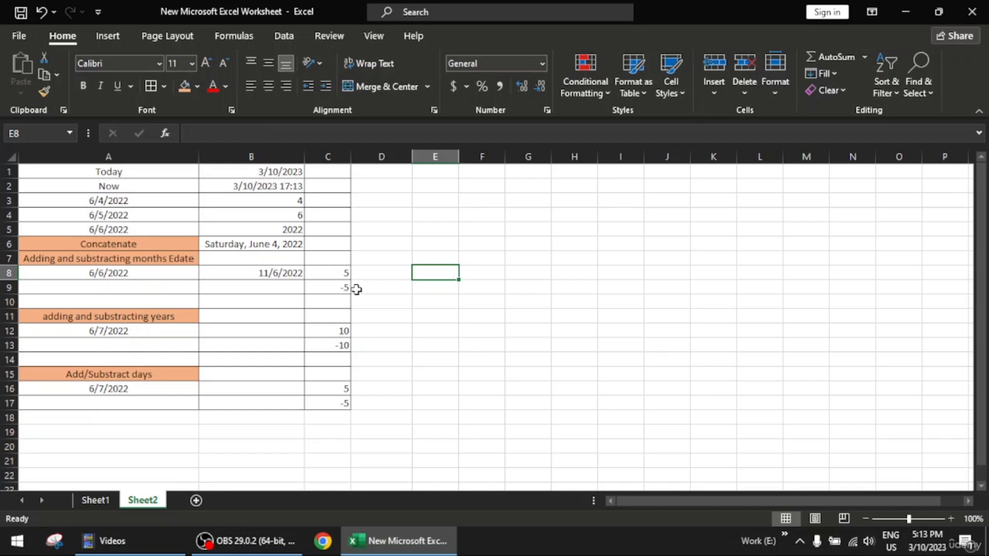
- Enter the formula =EDATE(A8,C9) in cell B9 to subtract the months in C9 from the date in A8
{"action": "left_click", "coordinate": [283, 287]}
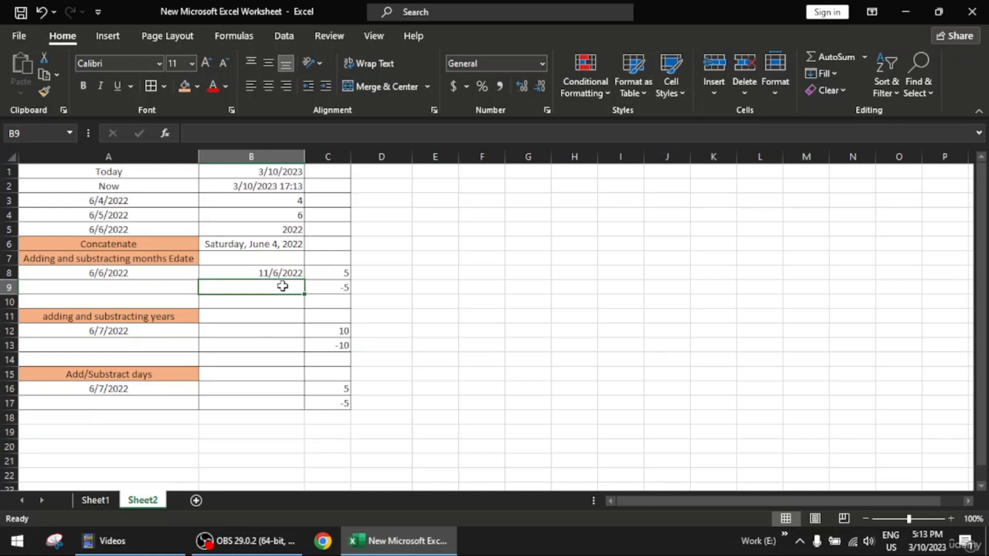
{"action": "type", "text": "=edate"}
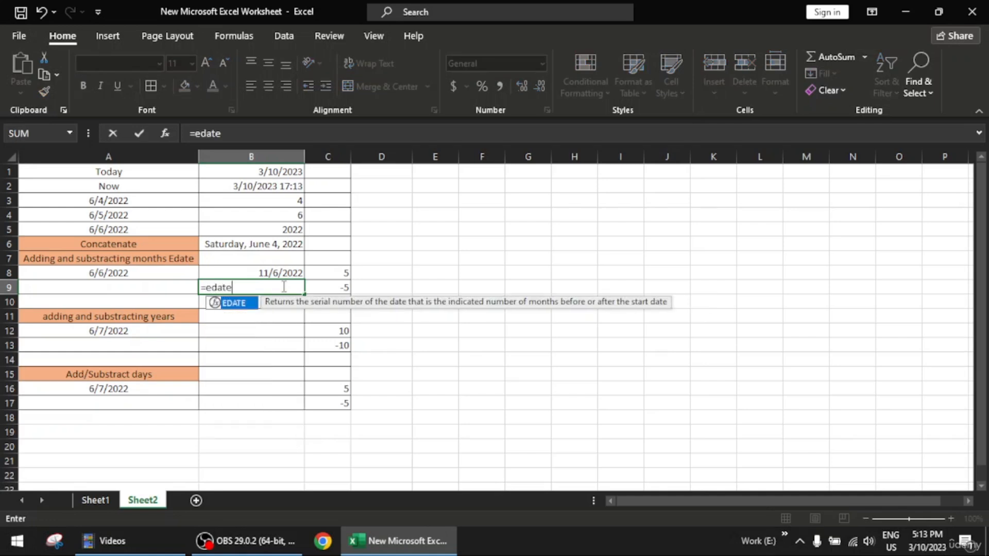
{"action": "key", "text": "Tab"}
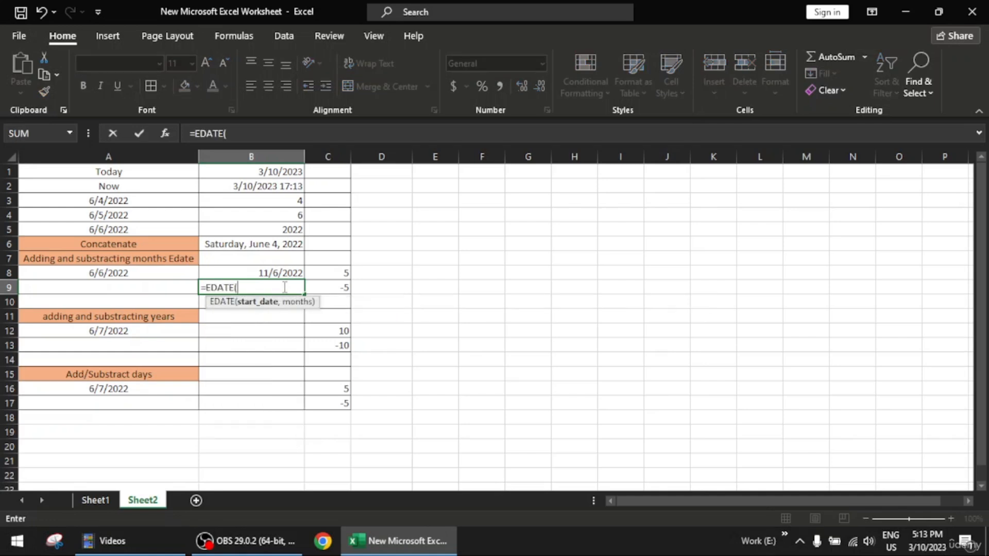
{"action": "left_click", "coordinate": [166, 273]}
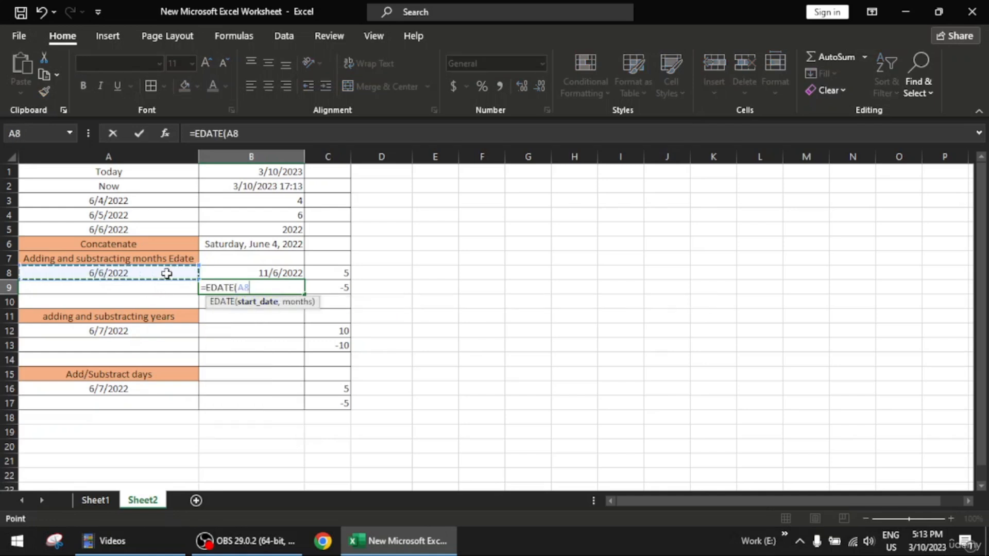
{"action": "type", "text": ","}
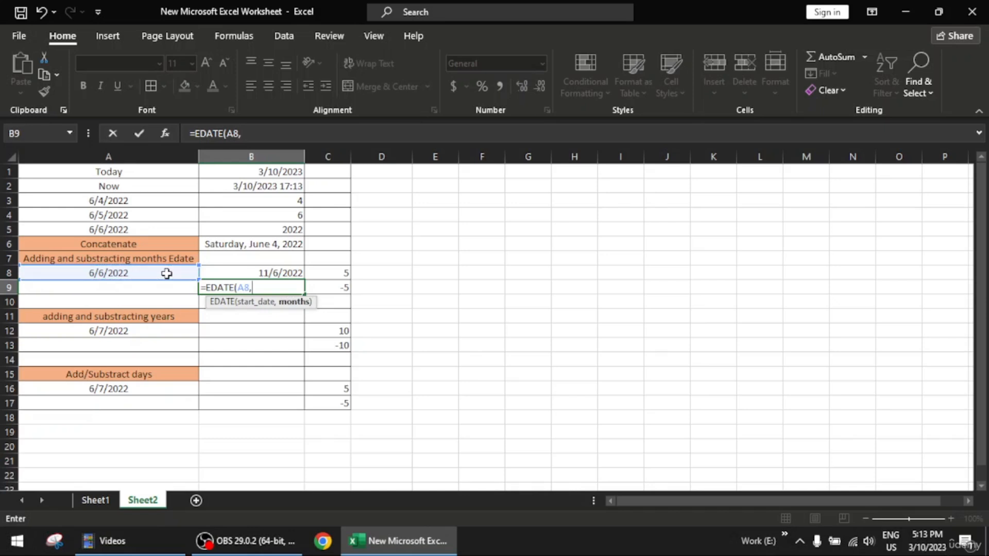
{"action": "left_click", "coordinate": [334, 286]}
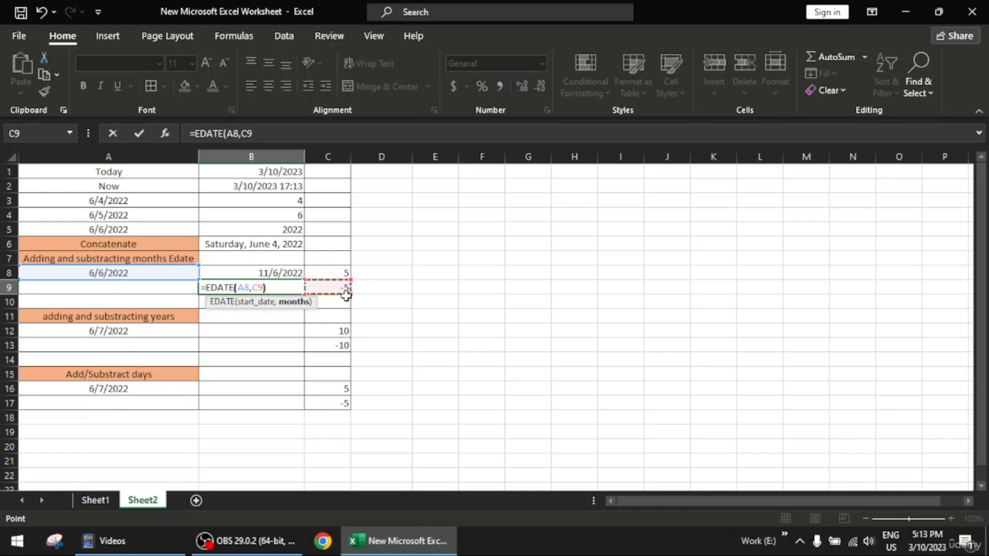
{"action": "key", "text": "Return"}
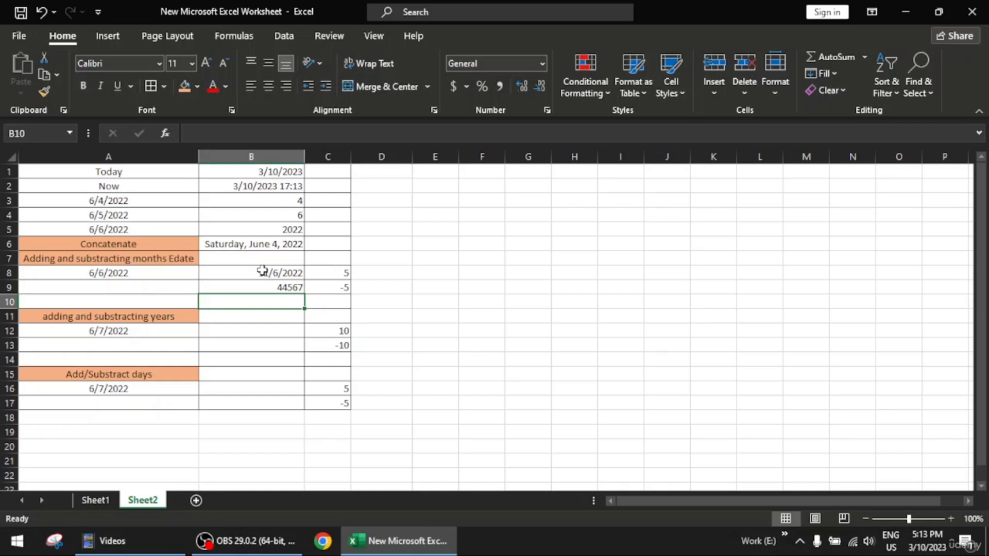
- Format the EDATE result in cell B9 as Short Date
{"action": "left_click", "coordinate": [289, 287]}
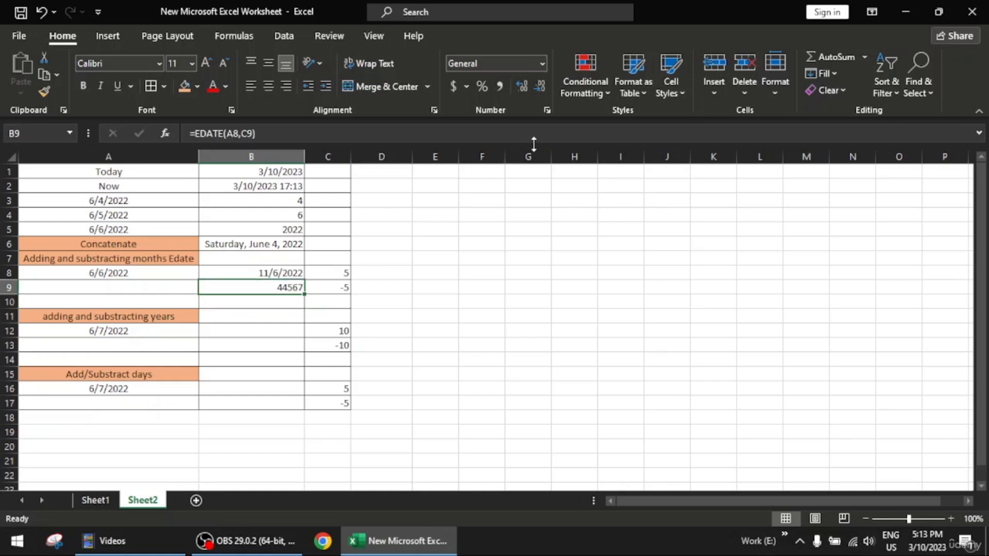
{"action": "left_click", "coordinate": [540, 61]}
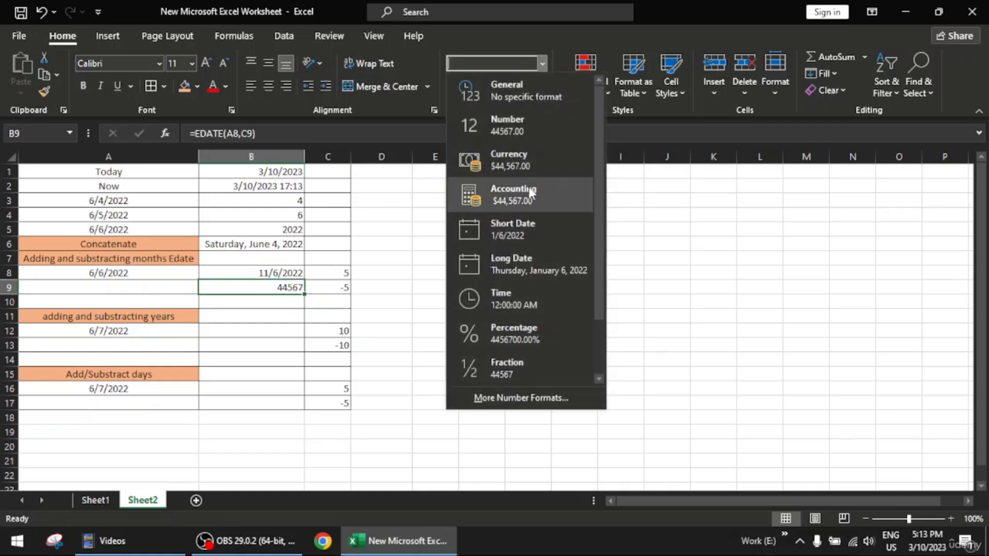
{"action": "left_click", "coordinate": [542, 229]}
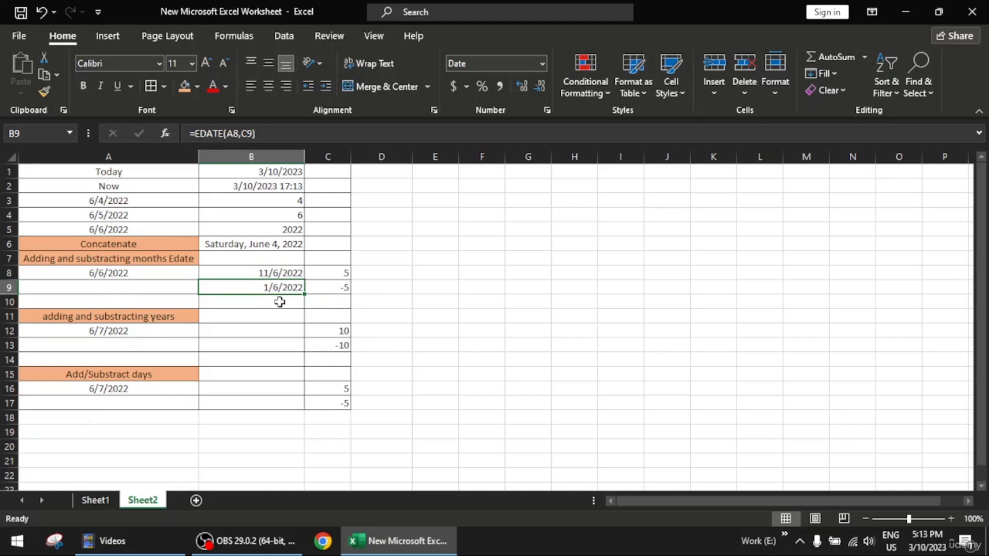
{"action": "left_click", "coordinate": [382, 289]}
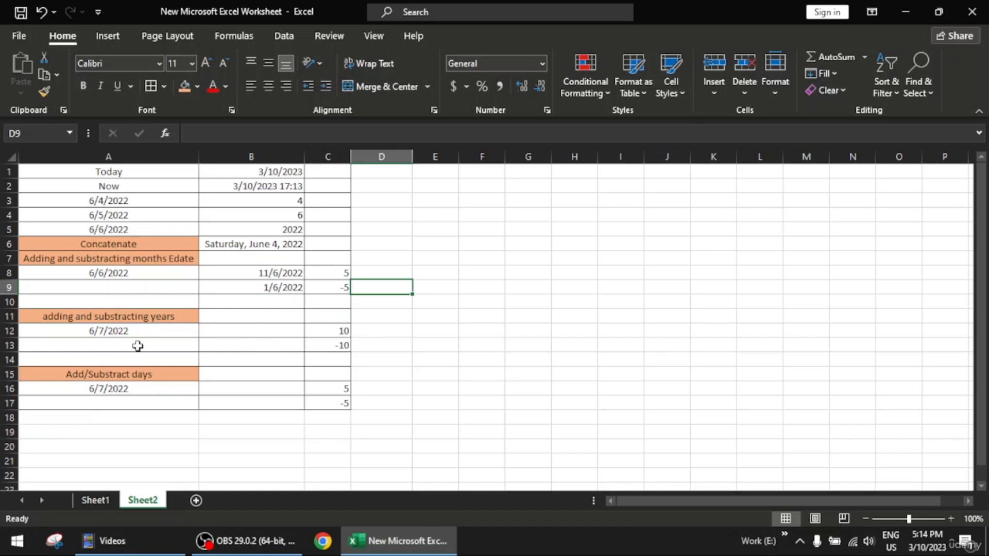
- Enter the formula =EDATE(A12,C12*12) in cell B12 to add the years in C12 to the date in A12
{"action": "left_click", "coordinate": [244, 331]}
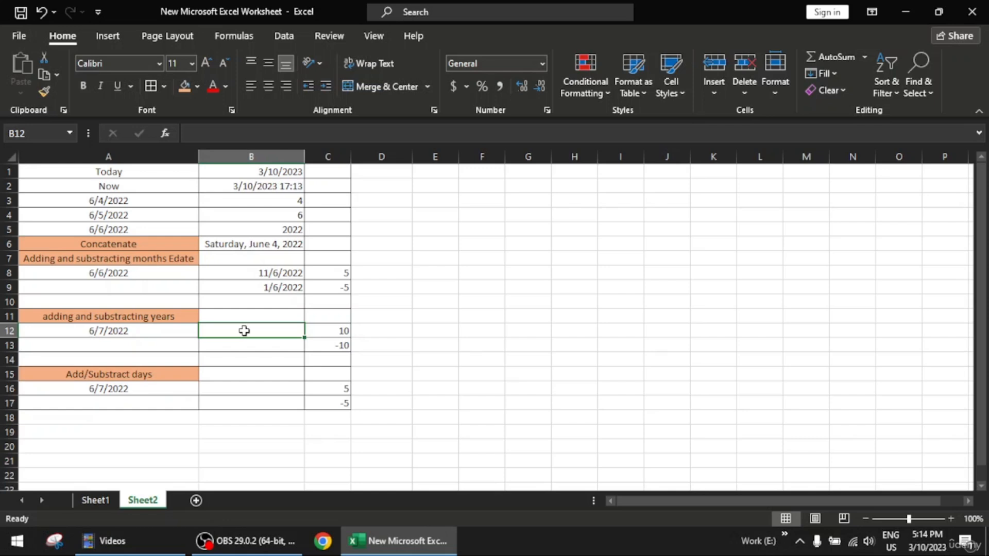
{"action": "type", "text": "="}
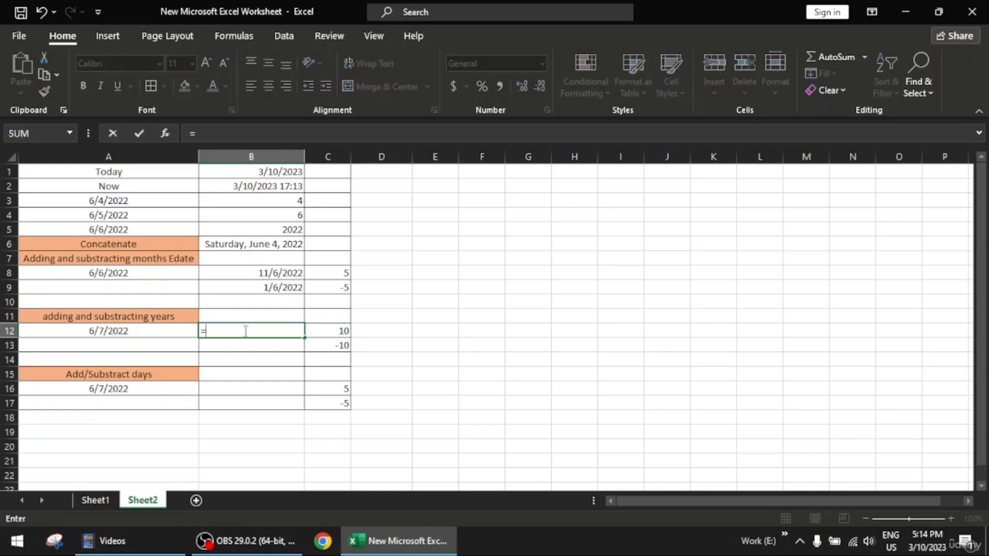
{"action": "type", "text": "edate"}
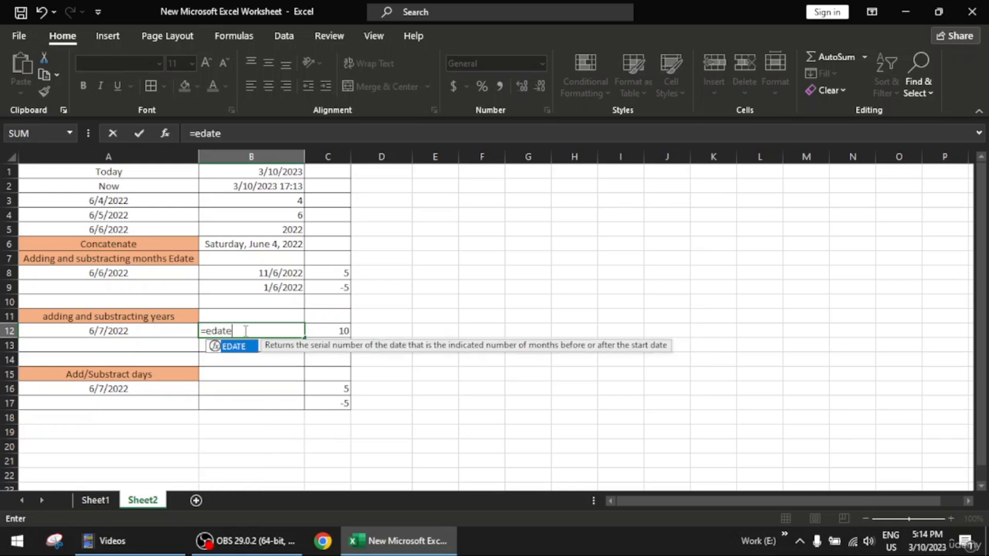
{"action": "key", "text": "Tab"}
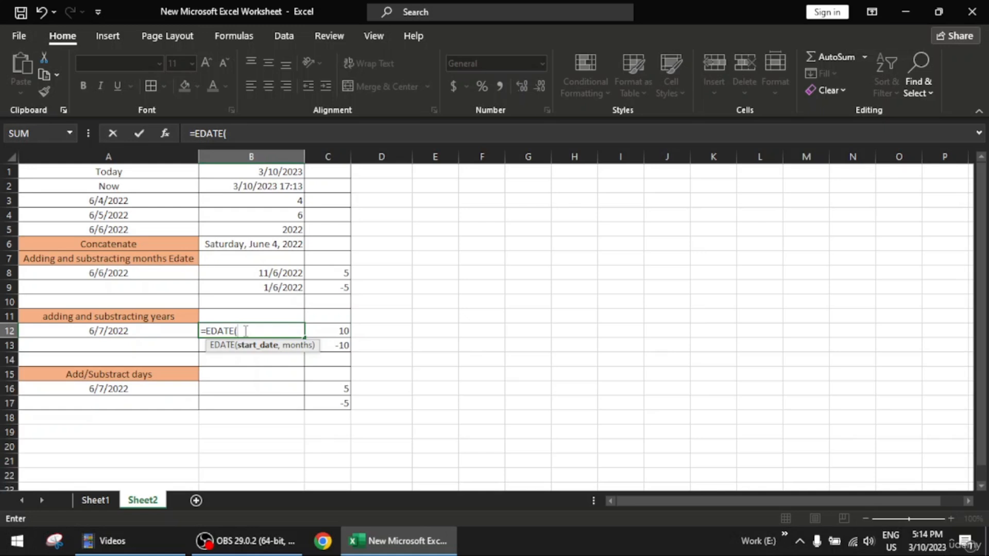
{"action": "left_click", "coordinate": [143, 331]}
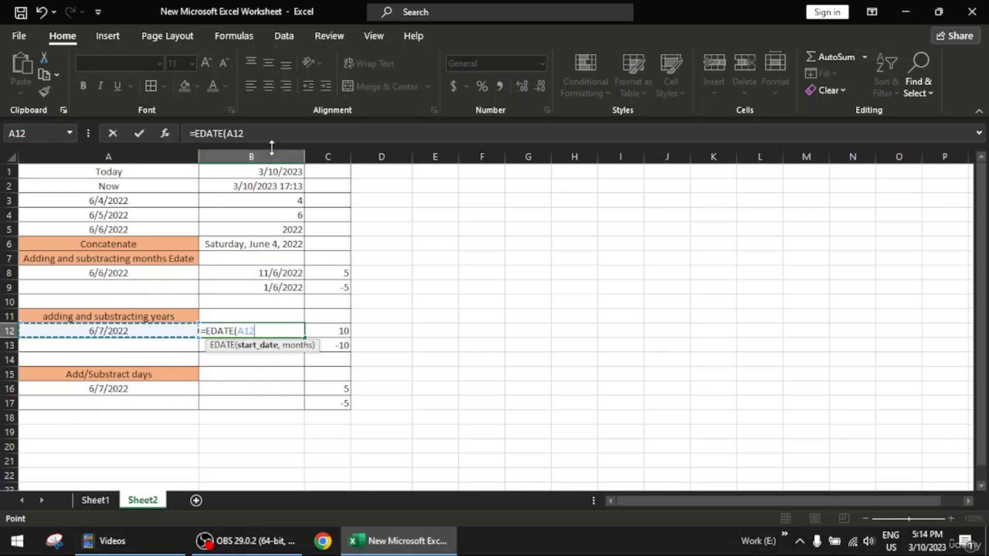
{"action": "type", "text": ","}
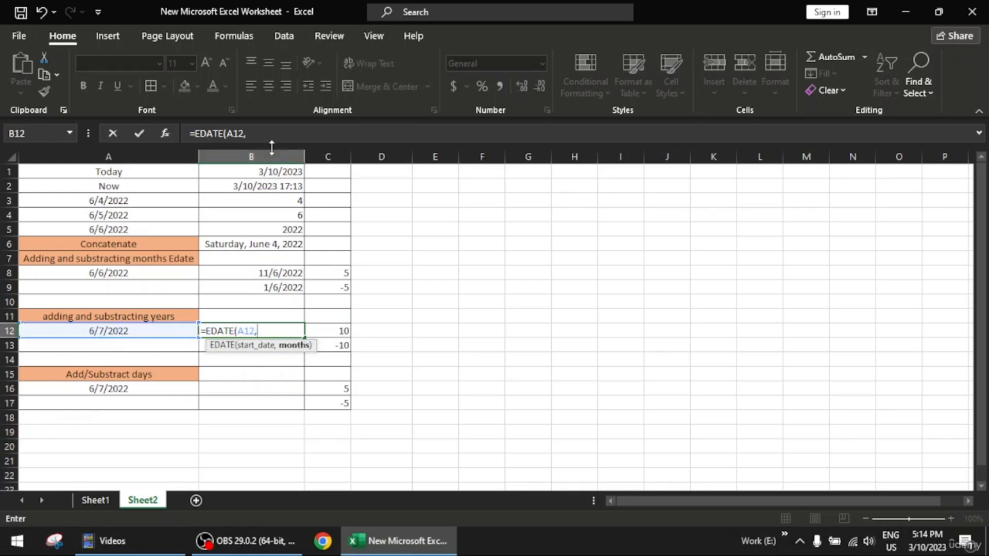
{"action": "left_click", "coordinate": [340, 332]}
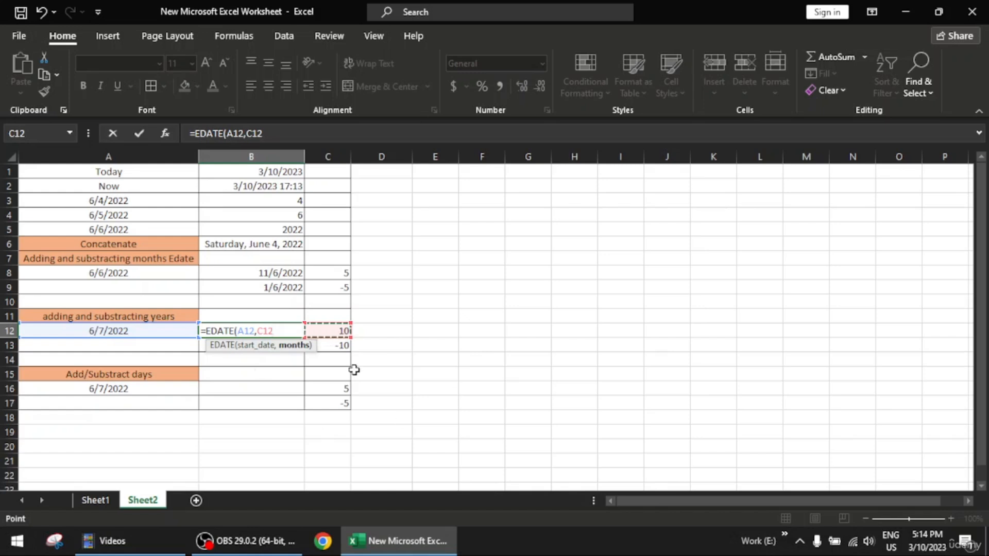
{"action": "type", "text": "*12"}
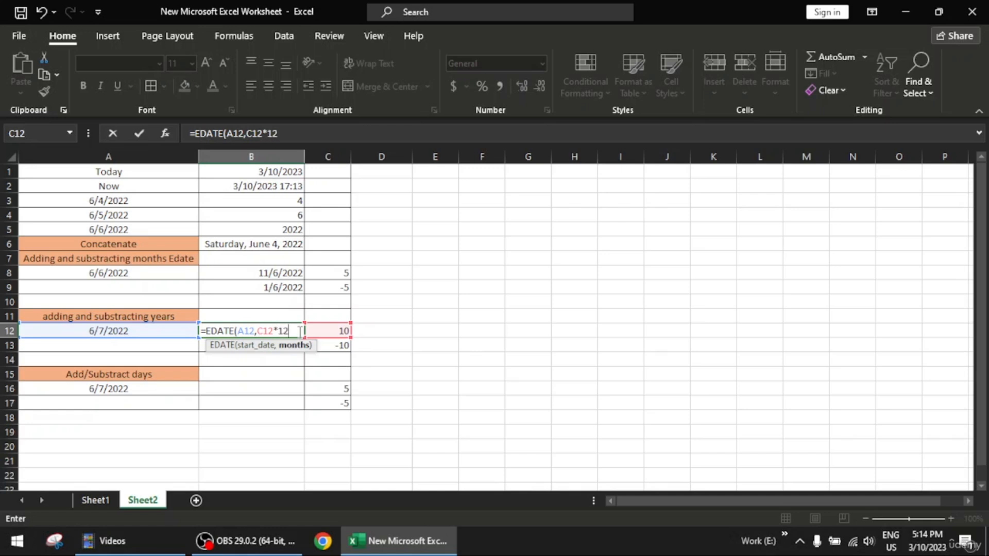
{"action": "type", "text": ")"}
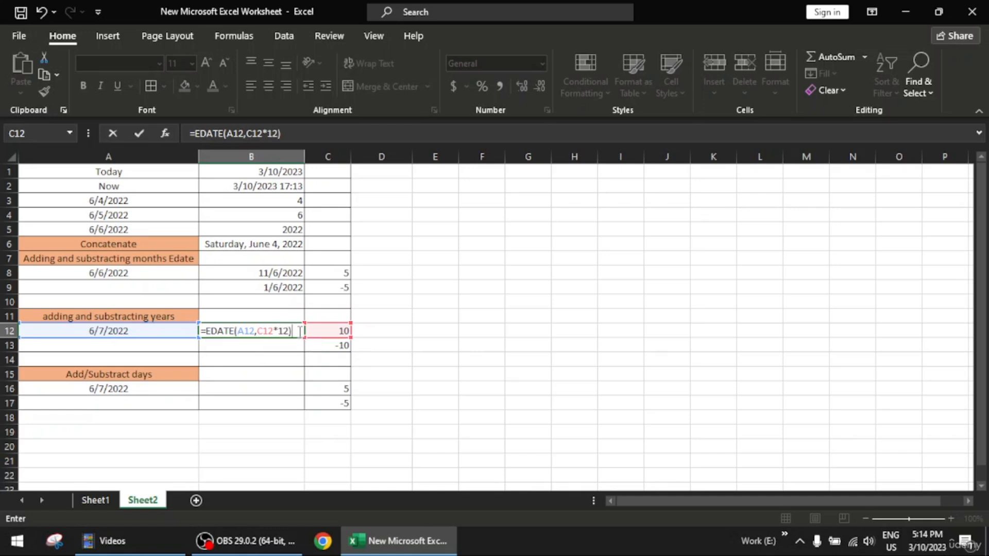
{"action": "key", "text": "Return"}
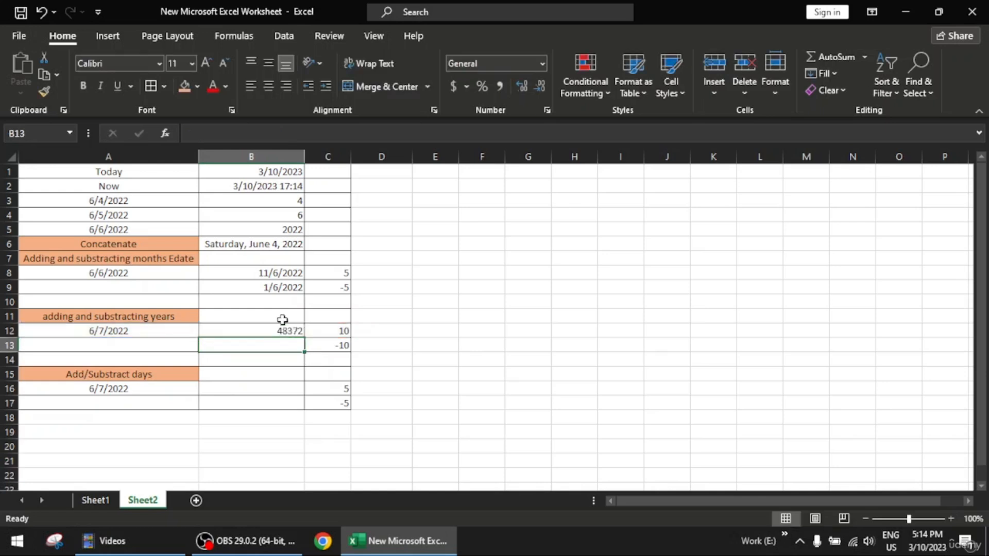
- Format the EDATE result in cell B12 as Short Date
{"action": "left_click", "coordinate": [294, 327]}
{"action": "left_click", "coordinate": [541, 63]}
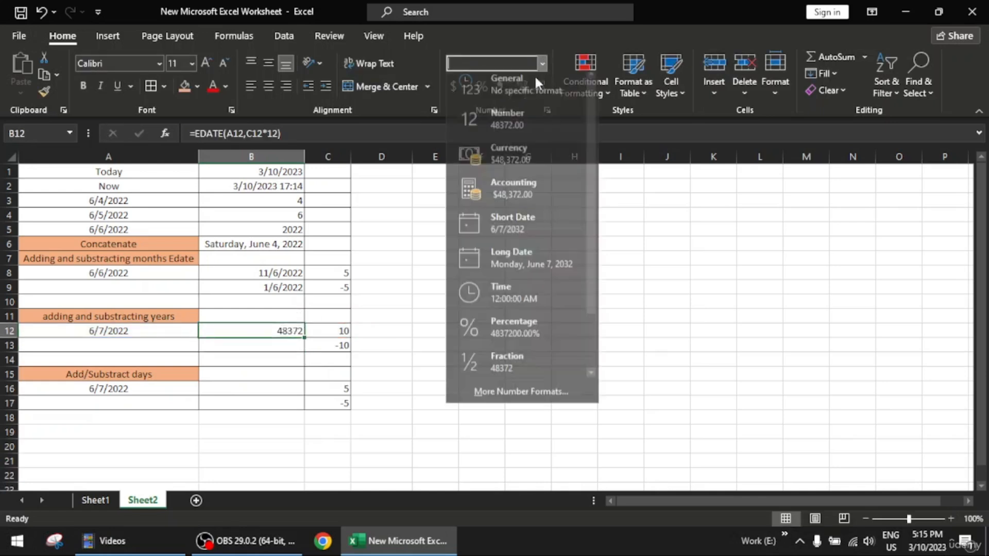
{"action": "left_click", "coordinate": [535, 223]}
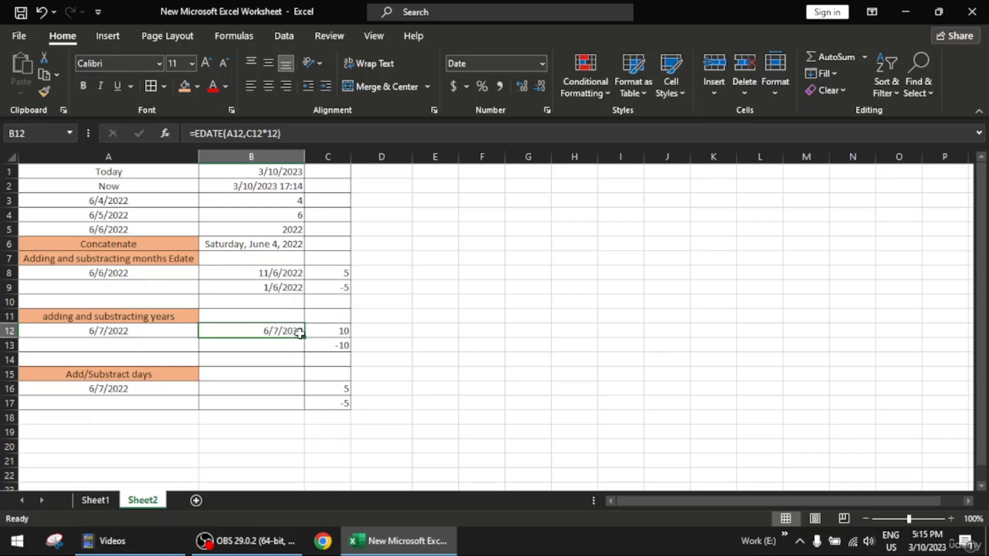
- Enter the formula =EDATE(A12,C13) in cell B13, using the date in A12 and the negative value in C13
{"action": "left_click", "coordinate": [289, 343]}
{"action": "type", "text": "="}
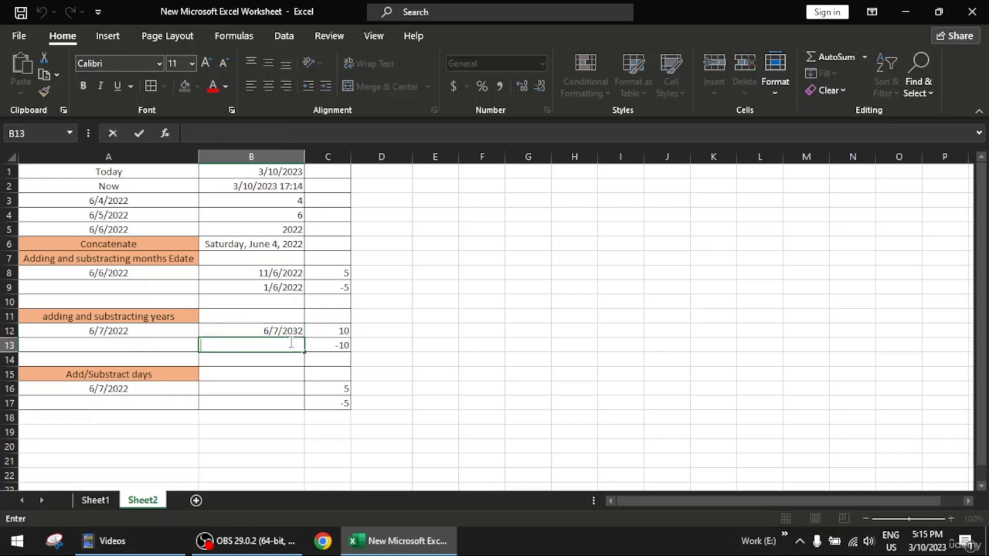
{"action": "type", "text": "ed"}
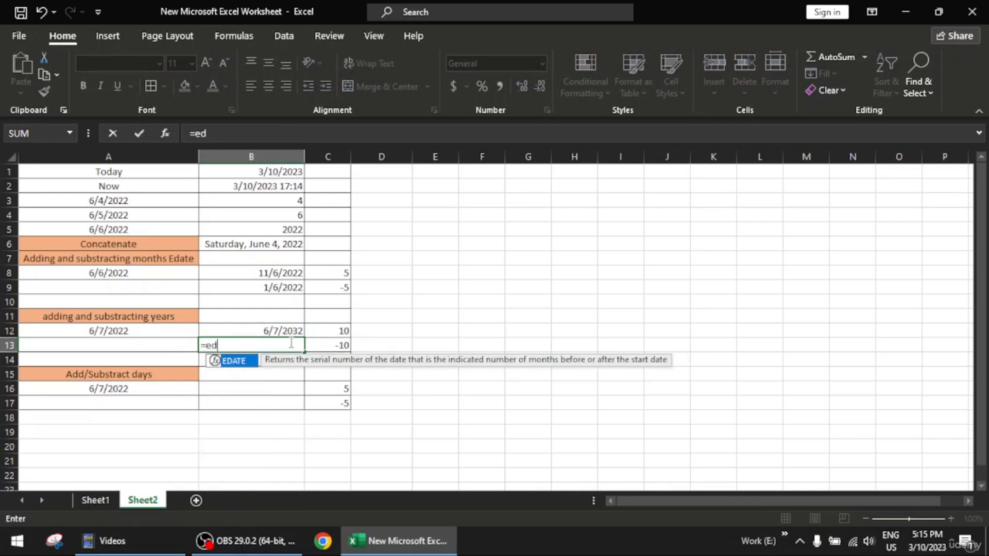
{"action": "type", "text": "ate"}
{"action": "key", "text": "Tab"}
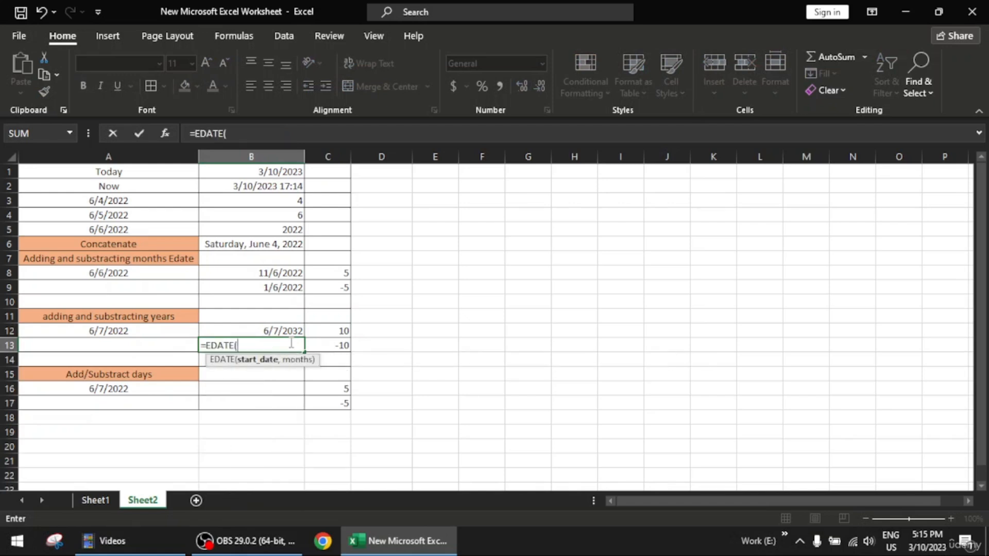
{"action": "left_click", "coordinate": [148, 329]}
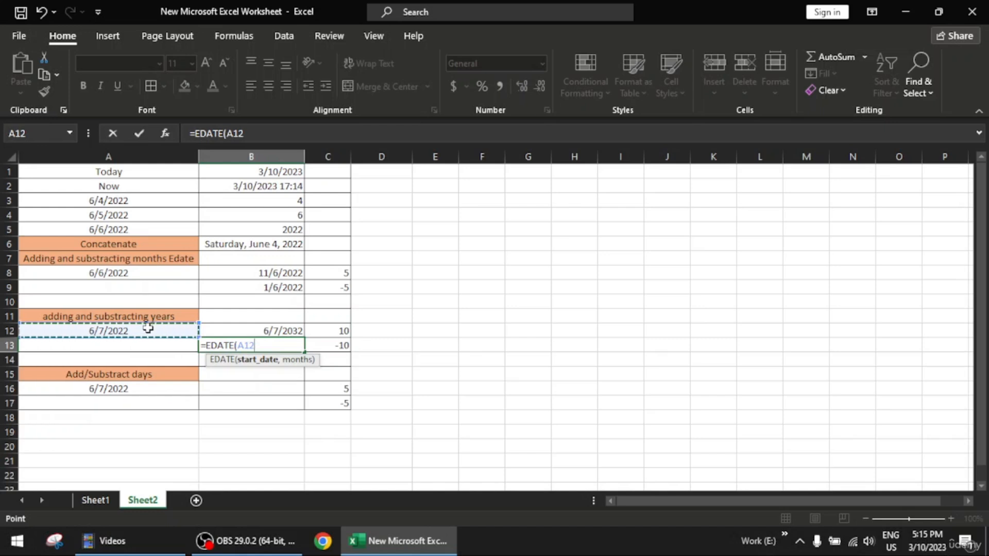
{"action": "type", "text": ","}
{"action": "left_click", "coordinate": [335, 344]}
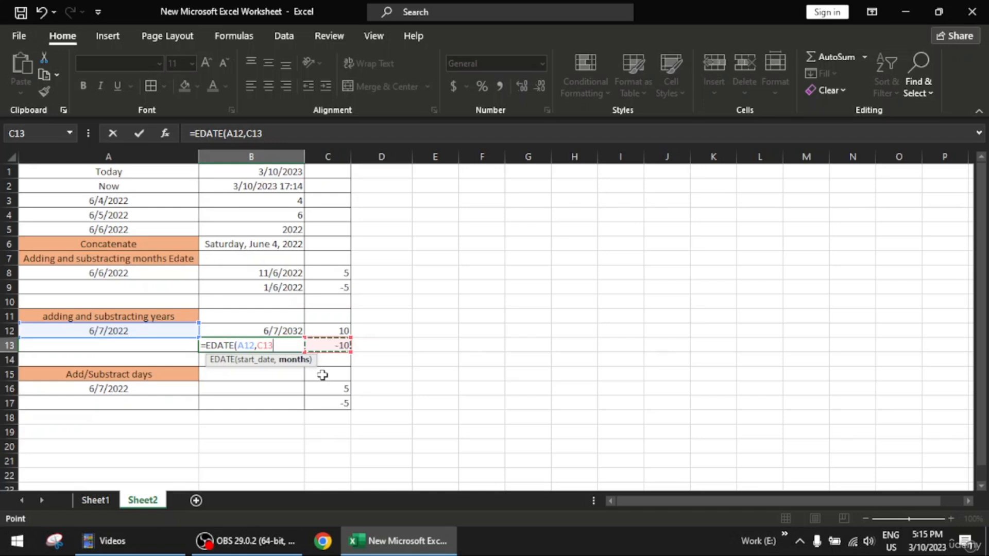
{"action": "type", "text": ")"}
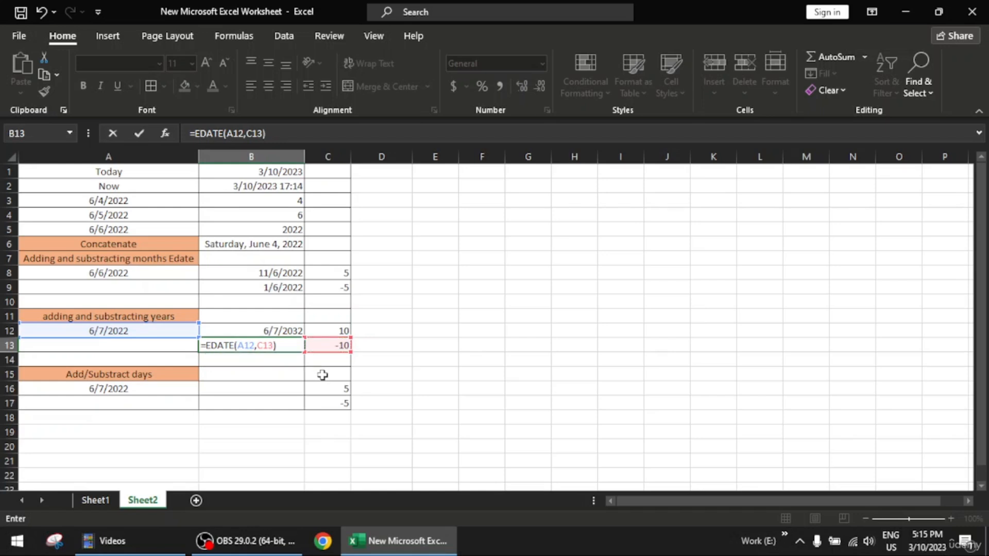
{"action": "key", "text": "Return"}
- Format the EDATE result in cell B13 as Short Date
{"action": "left_click", "coordinate": [287, 345]}
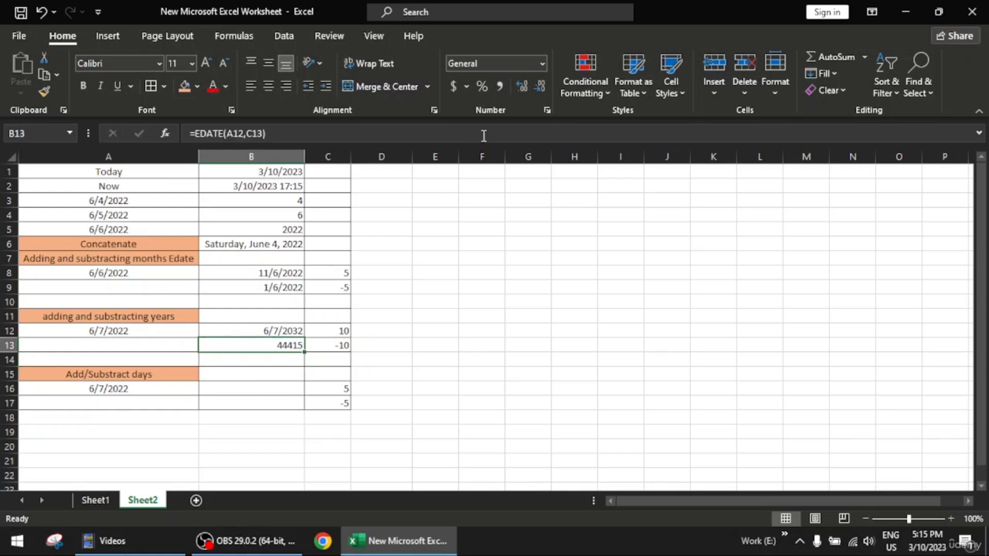
{"action": "left_click", "coordinate": [542, 63]}
{"action": "left_click", "coordinate": [532, 228]}
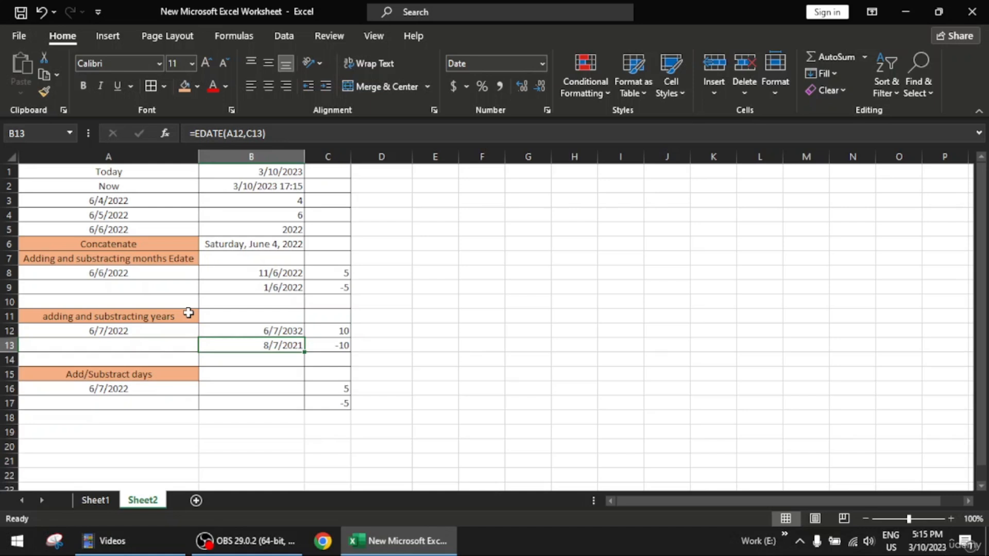
- Correct the formula in cell B13 to =EDATE(A12,C13*12) so that it subtracts years instead of months
{"action": "double_click", "coordinate": [283, 345]}
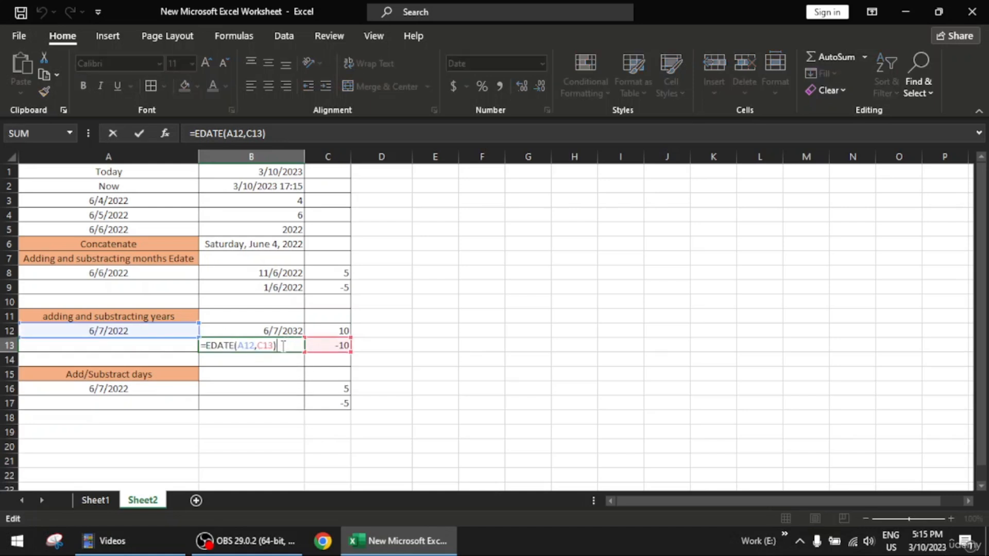
{"action": "key", "text": "BackSpace"}
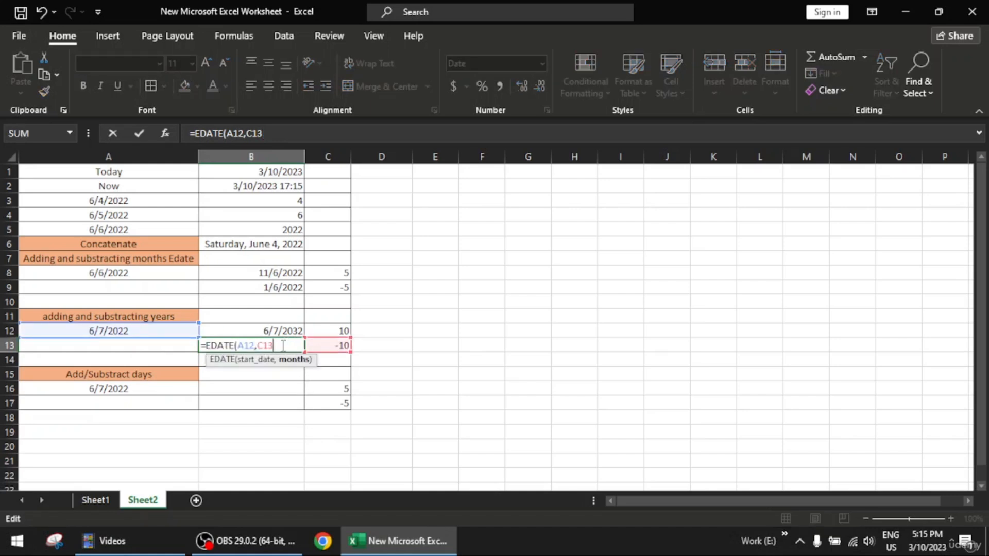
{"action": "type", "text": "*12)"}
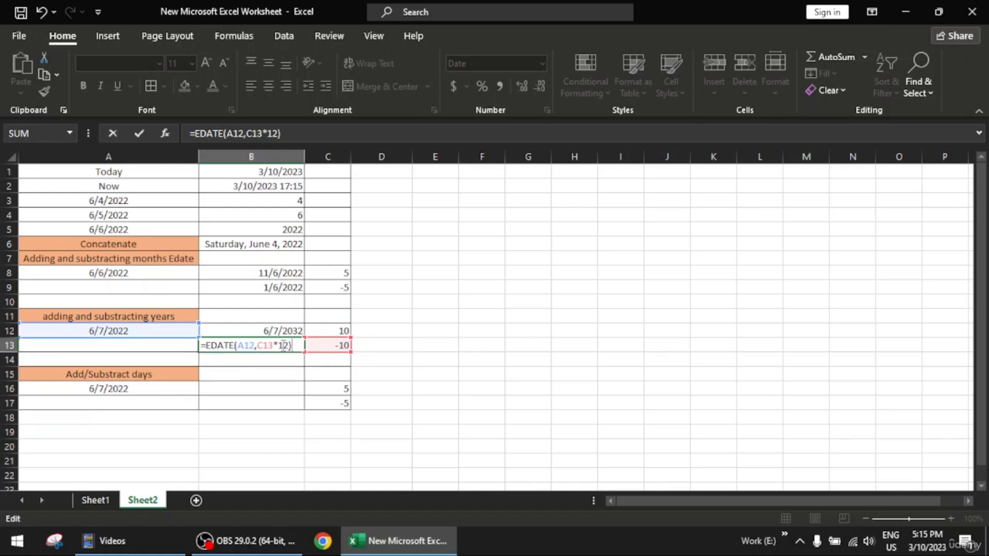
{"action": "key", "text": "Return"}
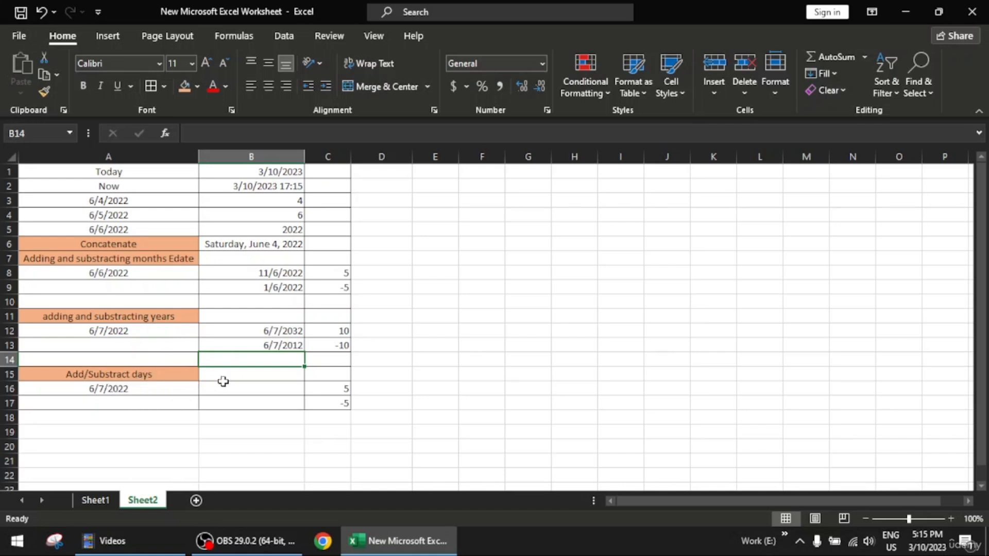
{"action": "double_click", "coordinate": [267, 390]}
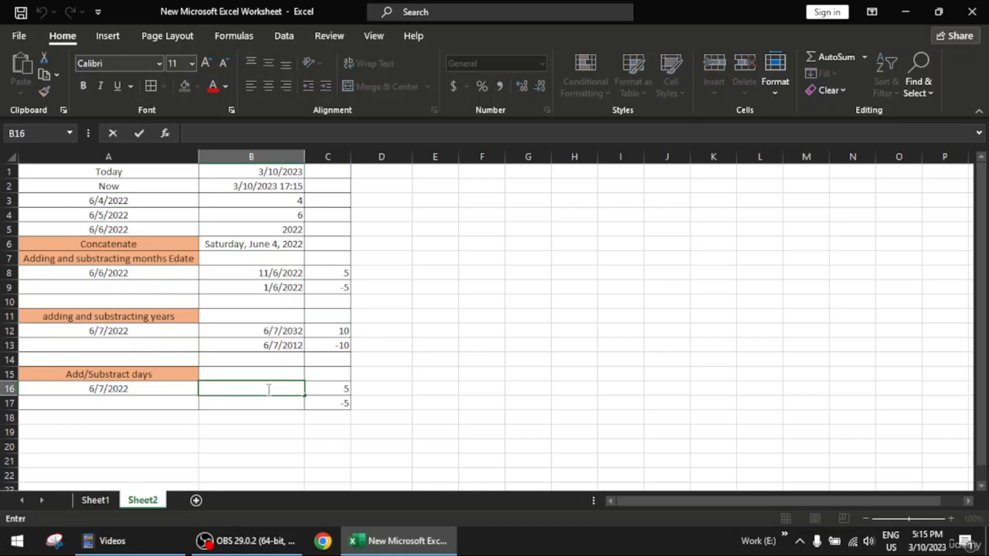
{"action": "type", "text": "=date"}
{"action": "key", "text": "Tab"}
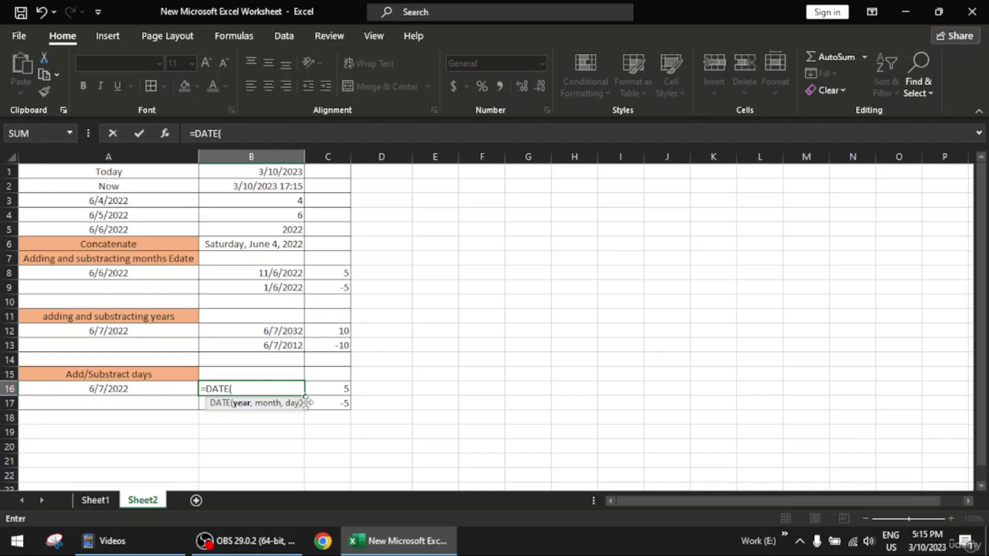
{"action": "key", "text": "BackSpace"}
{"action": "key", "text": "BackSpace"}
{"action": "key", "text": "BackSpace"}
{"action": "key", "text": "BackSpace"}
{"action": "key", "text": "BackSpace"}
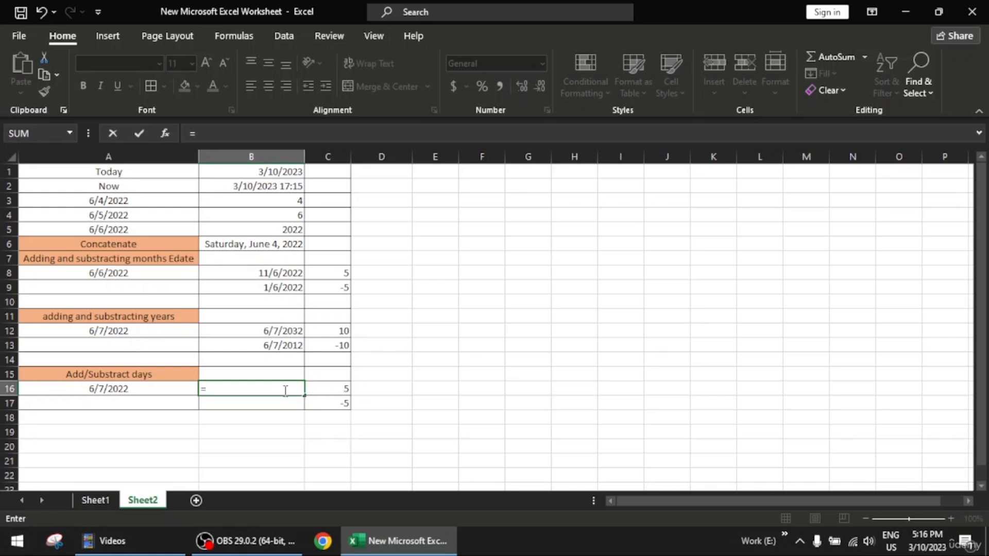
{"action": "left_click", "coordinate": [151, 388]}
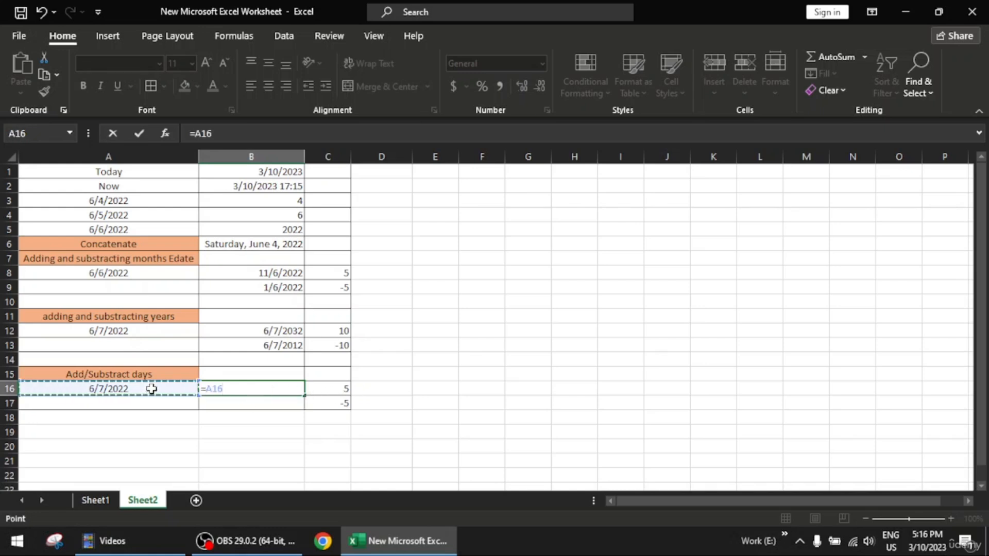
{"action": "key", "text": "F9"}
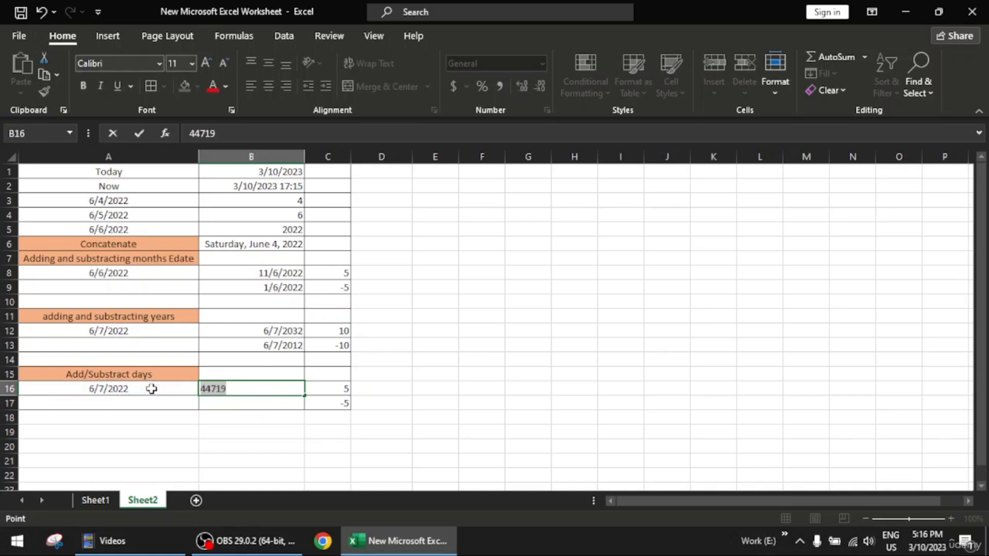
{"action": "key", "text": "BackSpace"}
- Enter the formula =A16+C16 in cell B16 to add the days in C16 to the date in A16
{"action": "type", "text": "="}
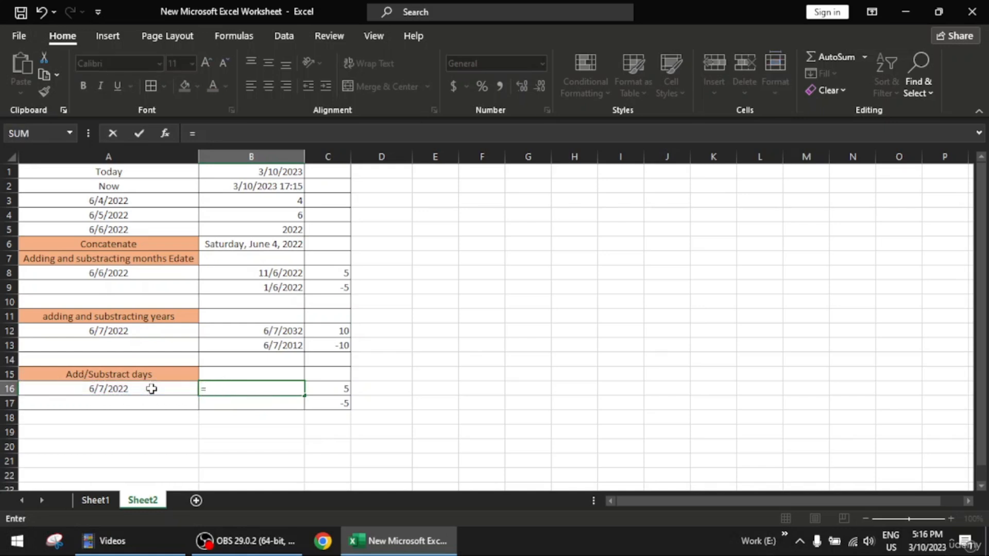
{"action": "left_click", "coordinate": [151, 388]}
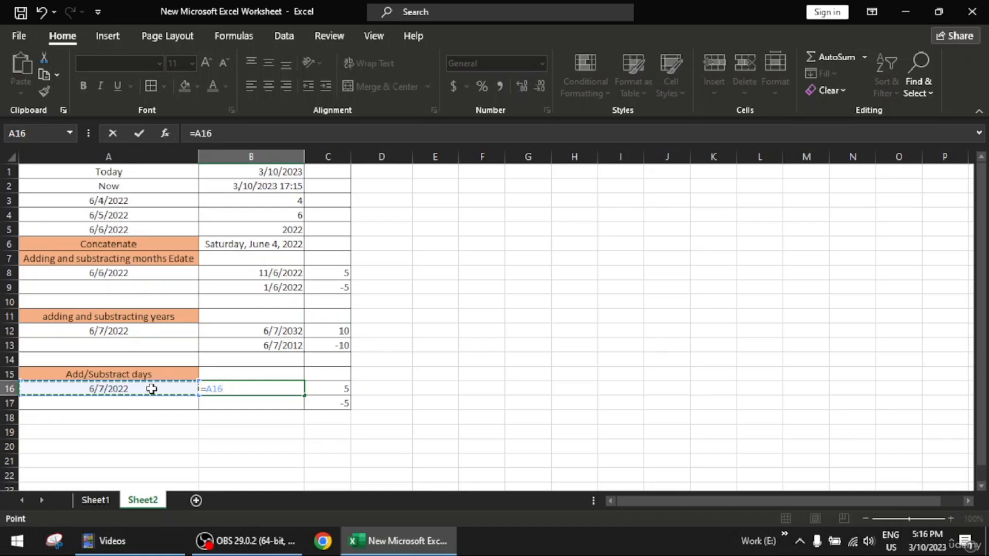
{"action": "type", "text": "+"}
{"action": "left_click", "coordinate": [340, 389]}
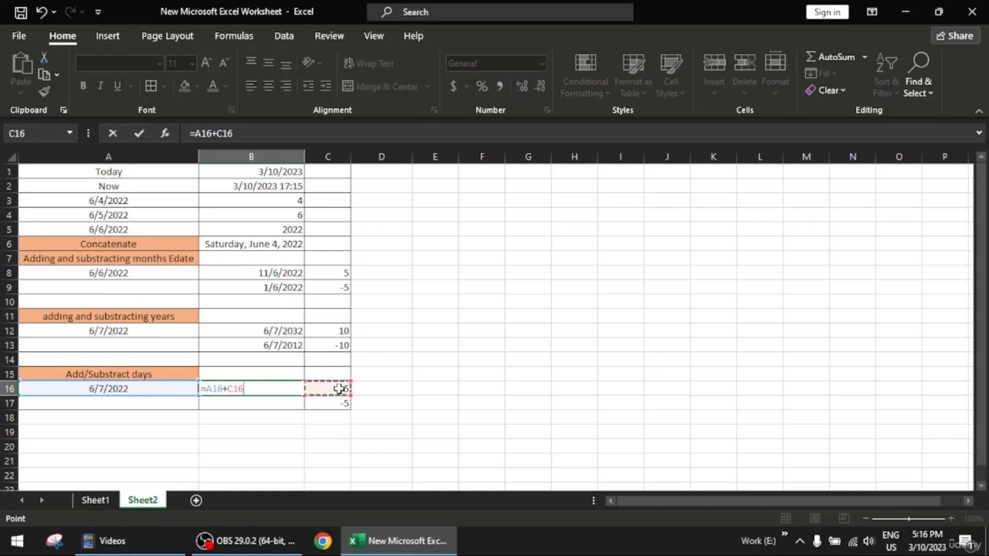
{"action": "key", "text": "Return"}
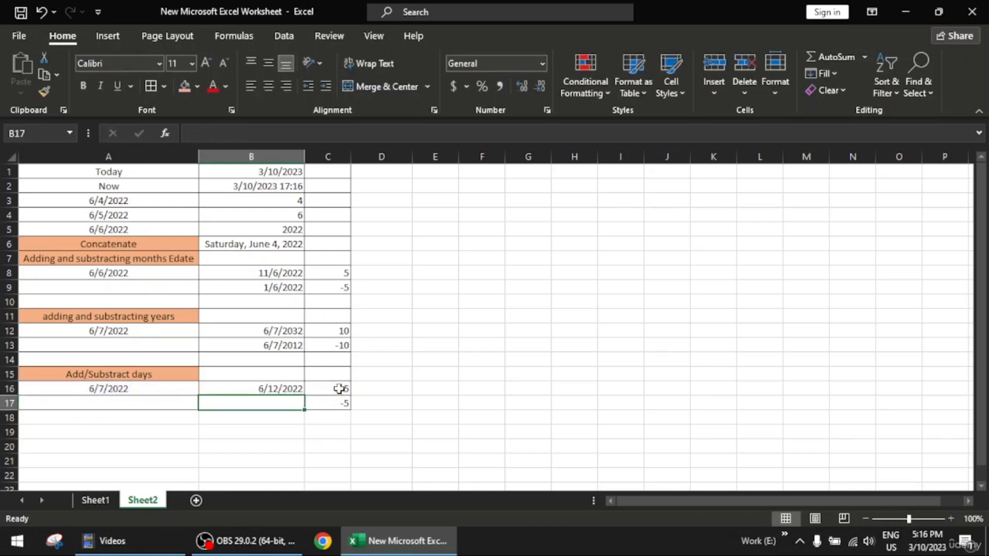
- Enter the formula =A16+C17 in cell B17 to subtract days using the negative value in C17
{"action": "double_click", "coordinate": [280, 403]}
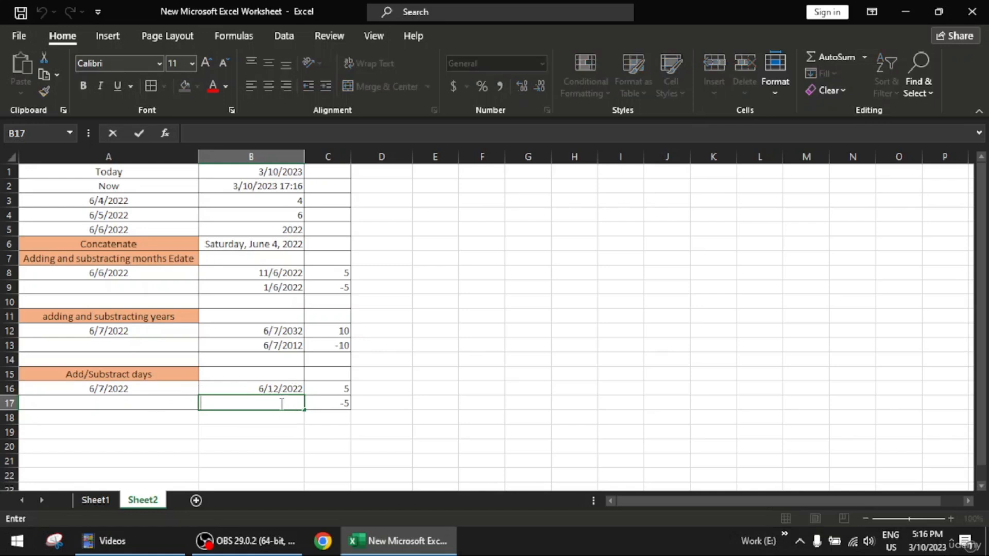
{"action": "type", "text": "="}
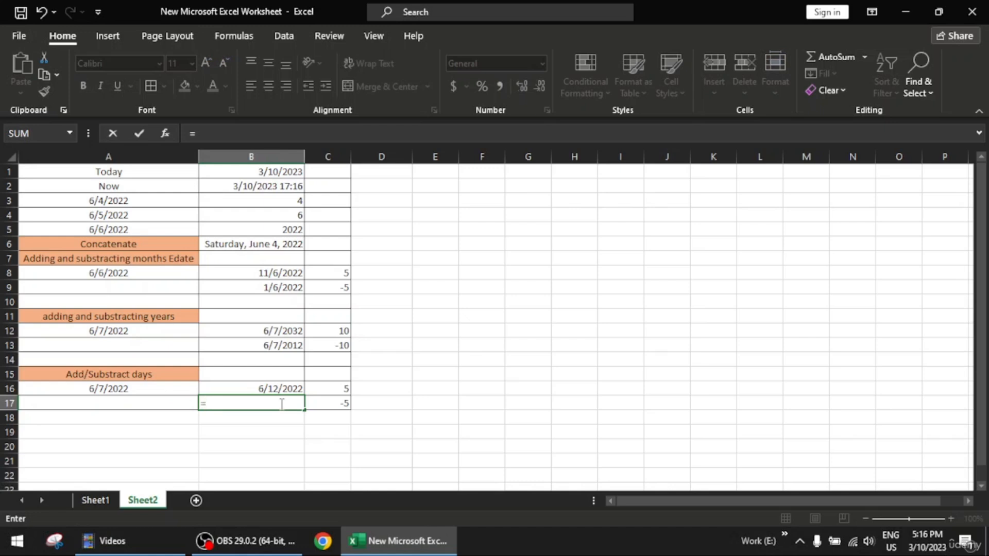
{"action": "type", "text": "da"}
{"action": "key", "text": "BackSpace"}
{"action": "key", "text": "BackSpace"}
{"action": "left_click", "coordinate": [132, 387]}
{"action": "type", "text": "+"}
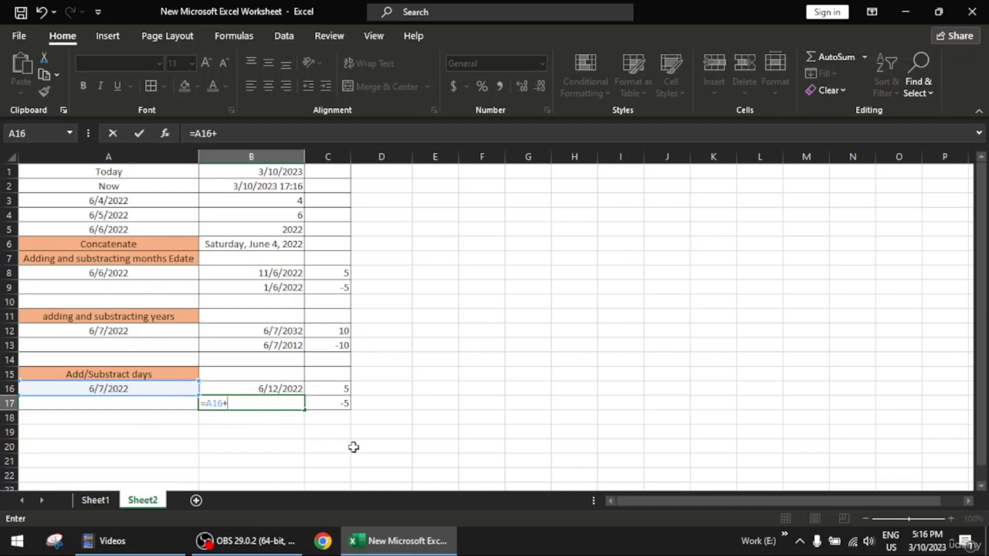
{"action": "left_click", "coordinate": [341, 403]}
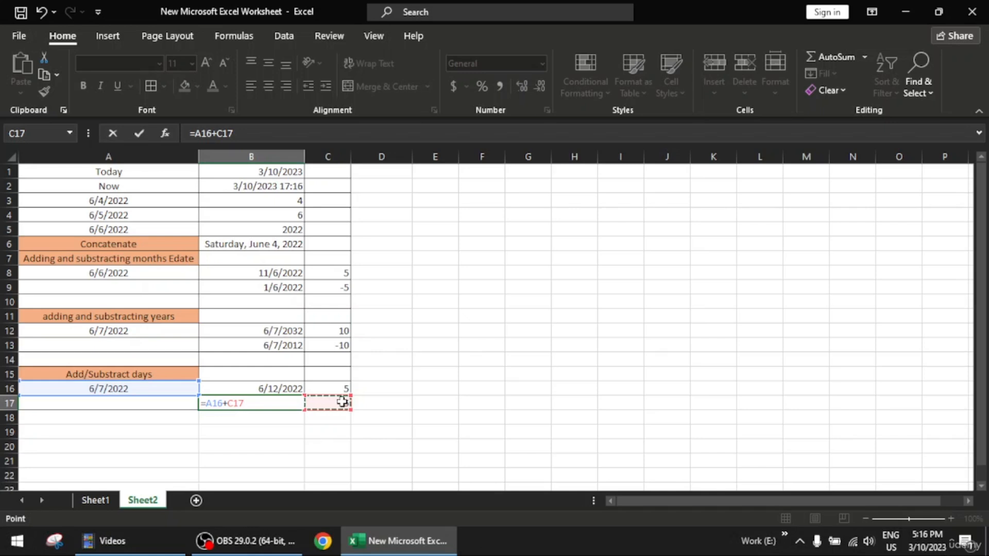
{"action": "key", "text": "Return"}
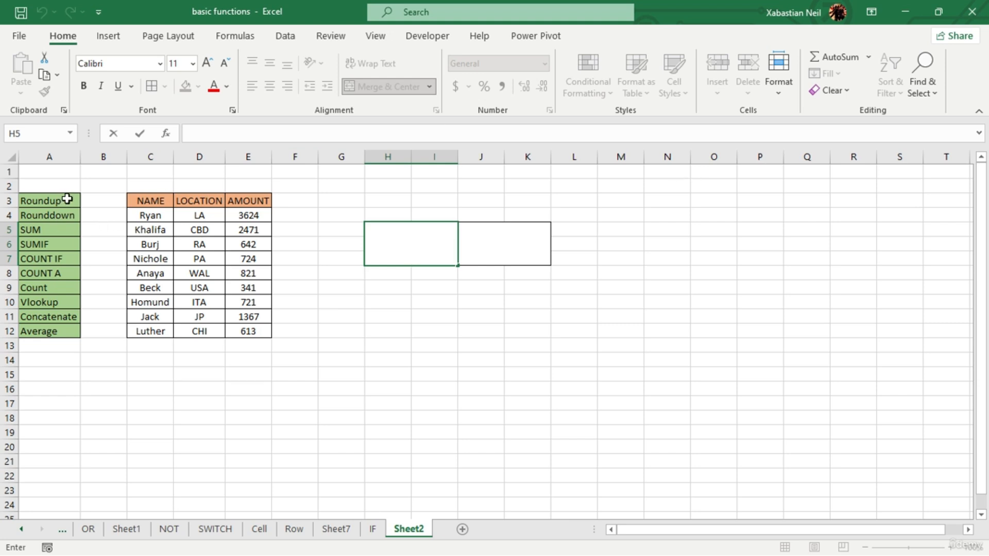
{"action": "left_click_drag", "start_coordinate": [67, 200], "coordinate": [74, 336]}
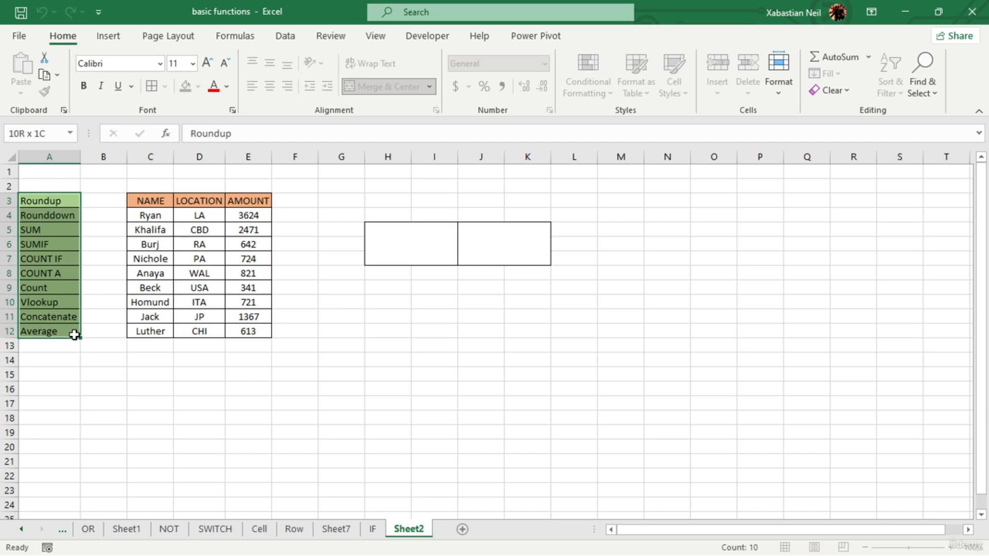
{"action": "left_click", "coordinate": [145, 360]}
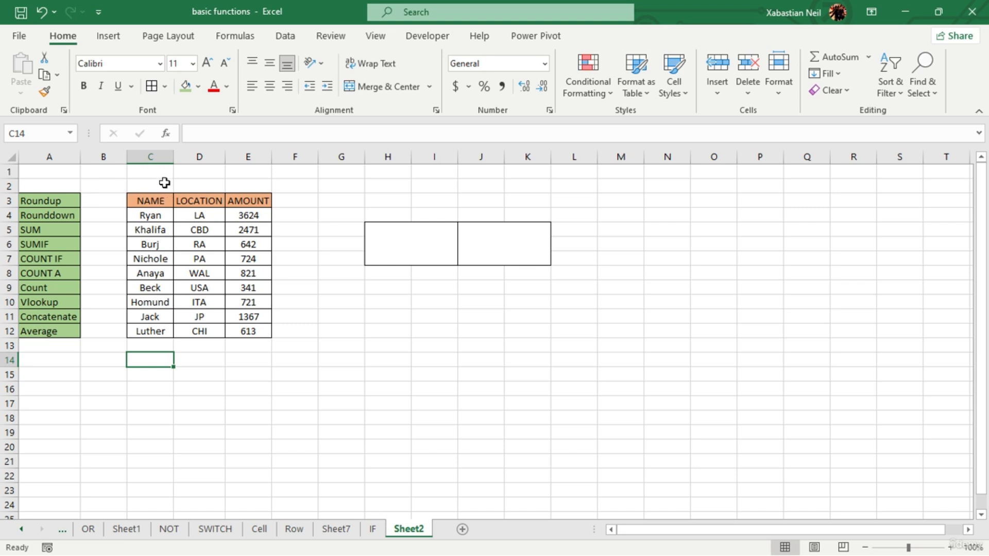
- Enter the formula =E4/20 in merged cell H5, dividing the first amount in the table by 20
{"action": "left_click", "coordinate": [413, 242]}
{"action": "double_click", "coordinate": [414, 245]}
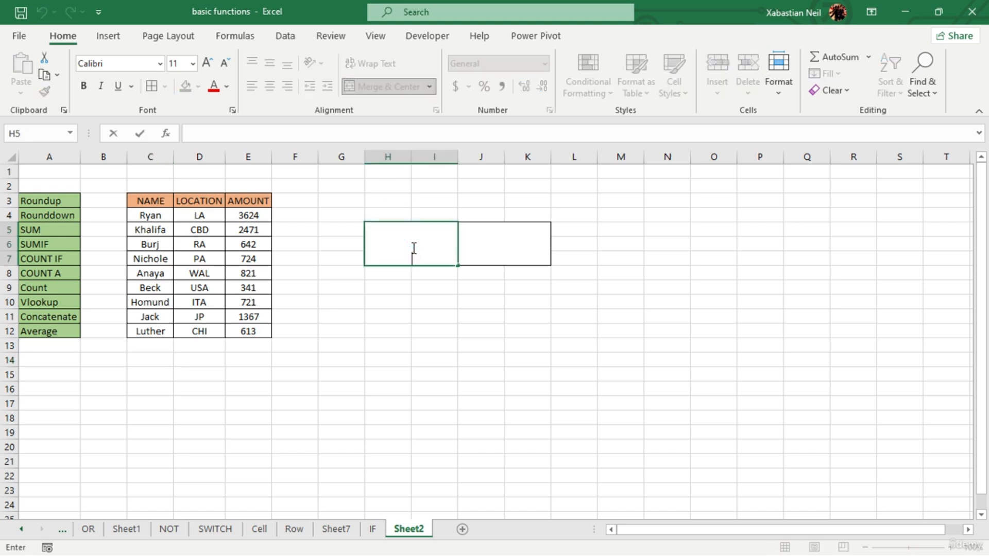
{"action": "type", "text": "="}
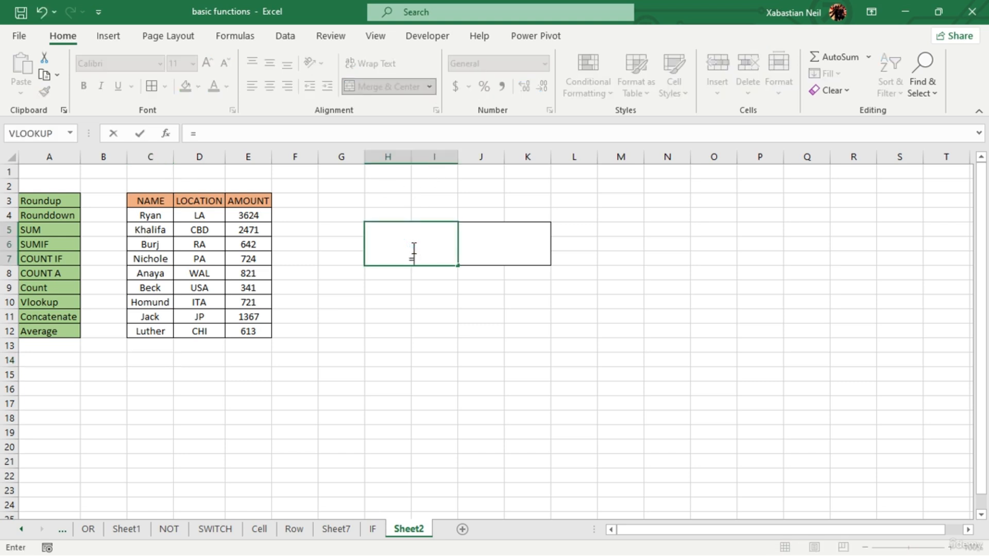
{"action": "left_click", "coordinate": [262, 215]}
{"action": "type", "text": "/"}
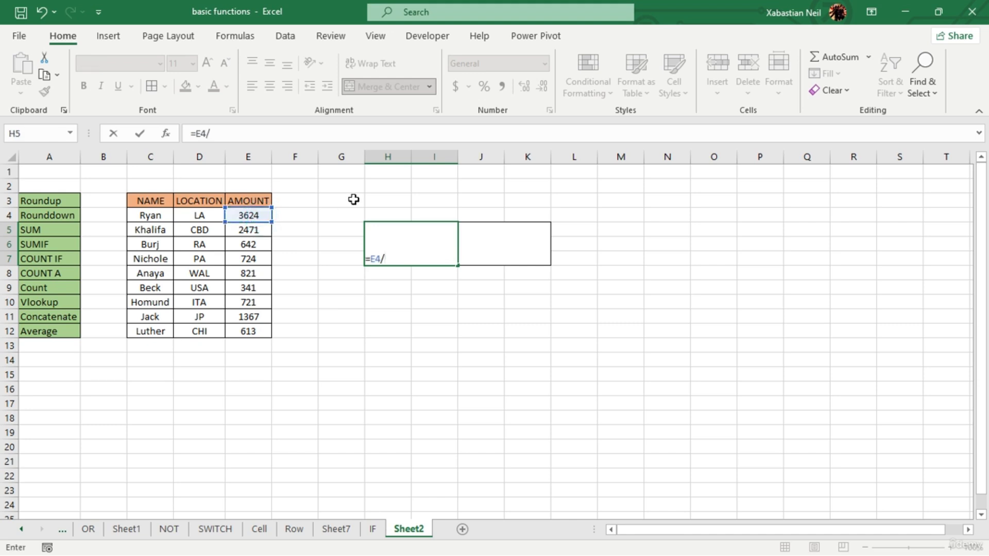
{"action": "type", "text": "20"}
{"action": "key", "text": "Return"}
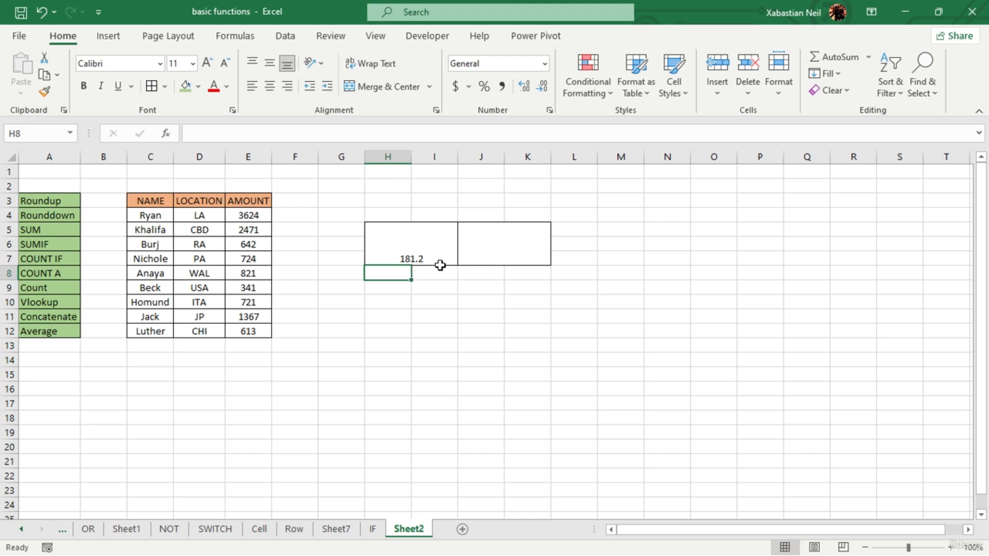
- Enter the formula =ROUNDUP(H5,0) in merged cell J5 to round the division result up to zero decimals
{"action": "double_click", "coordinate": [524, 252]}
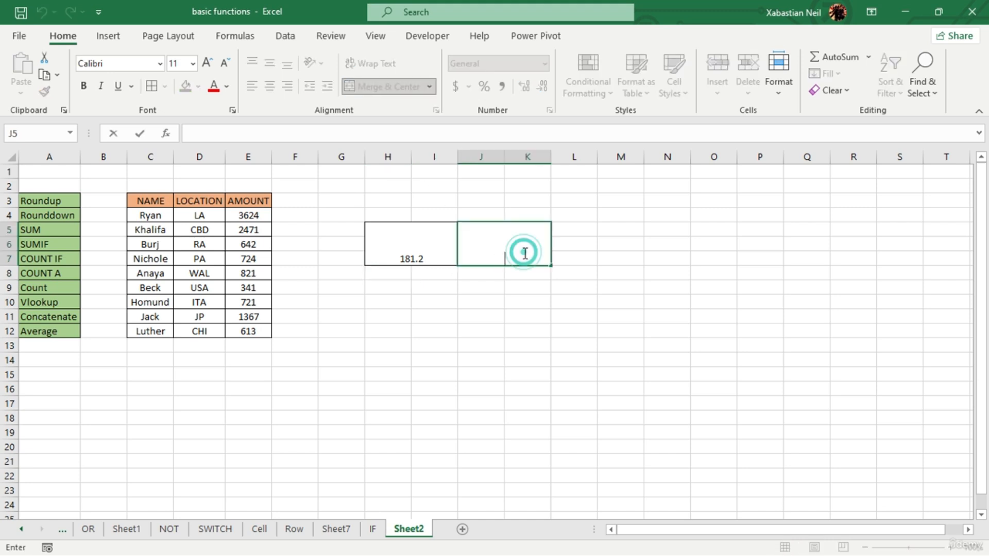
{"action": "type", "text": "="}
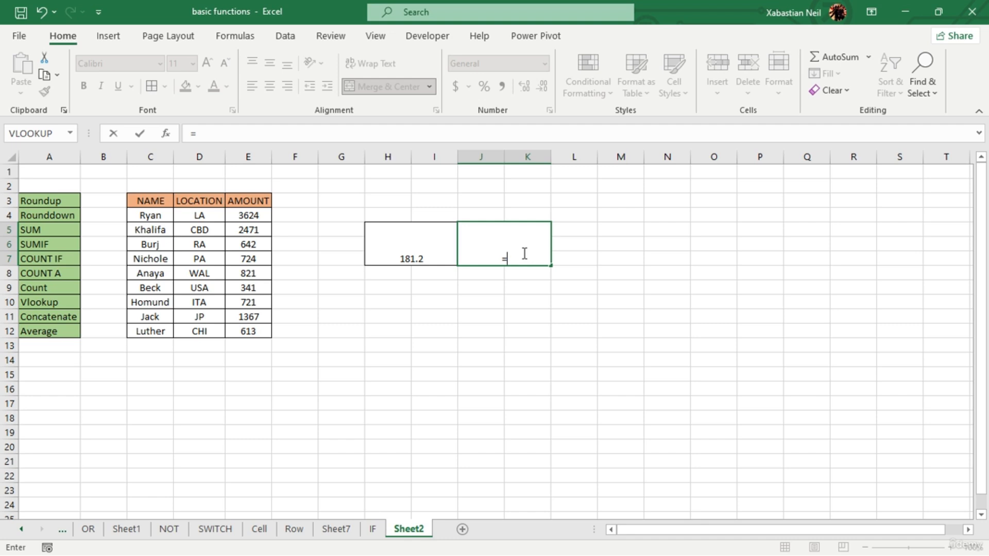
{"action": "type", "text": "roundup"}
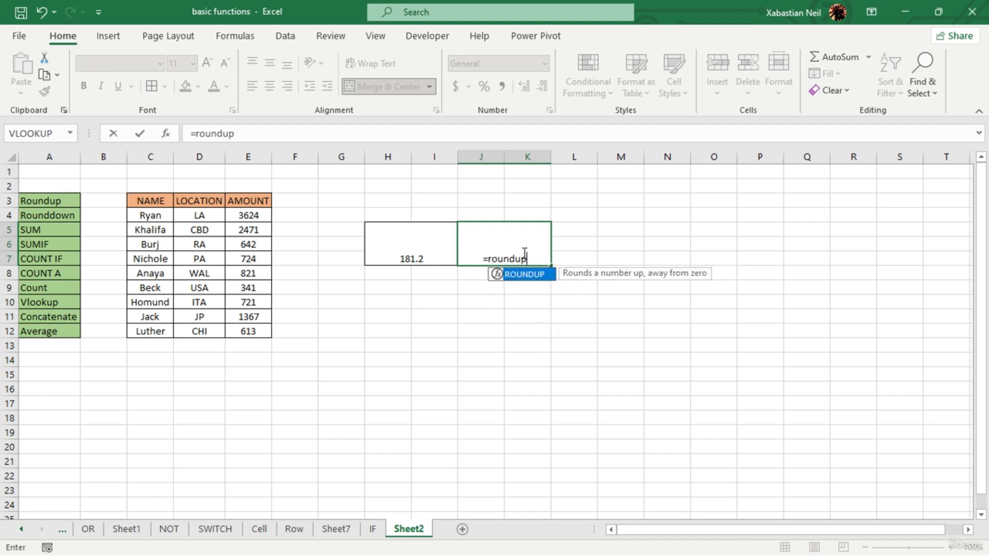
{"action": "key", "text": "Tab"}
{"action": "left_click", "coordinate": [422, 260]}
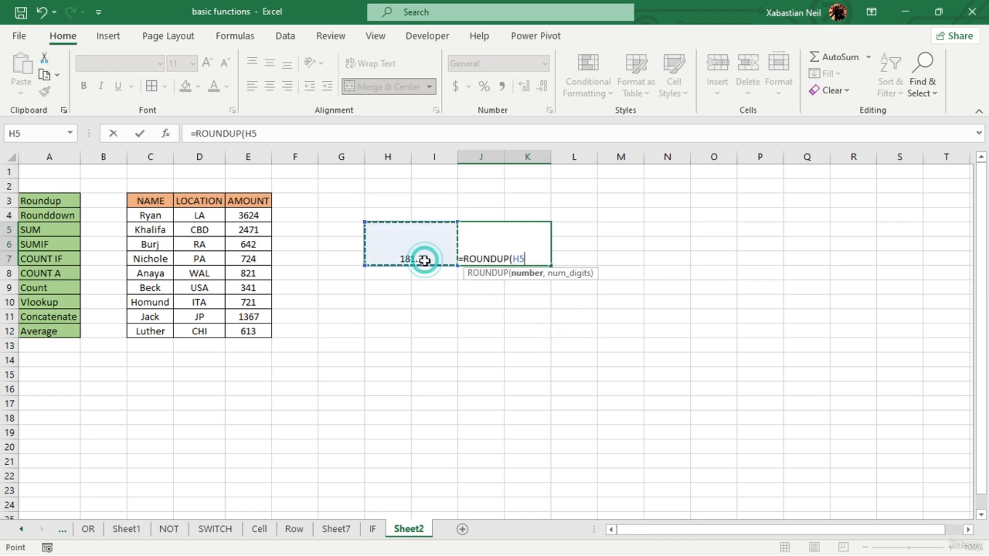
{"action": "type", "text": ","}
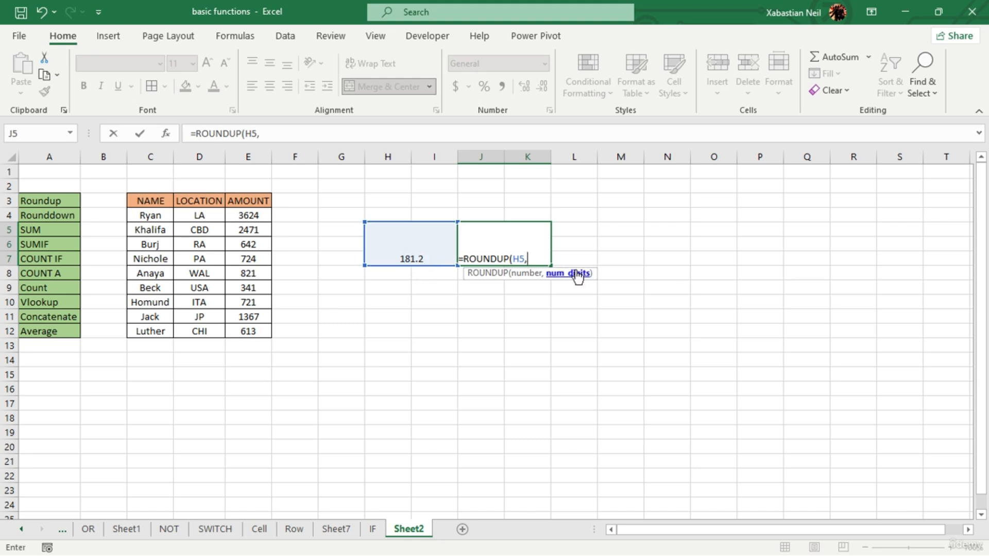
{"action": "type", "text": "0)"}
{"action": "key", "text": "Return"}
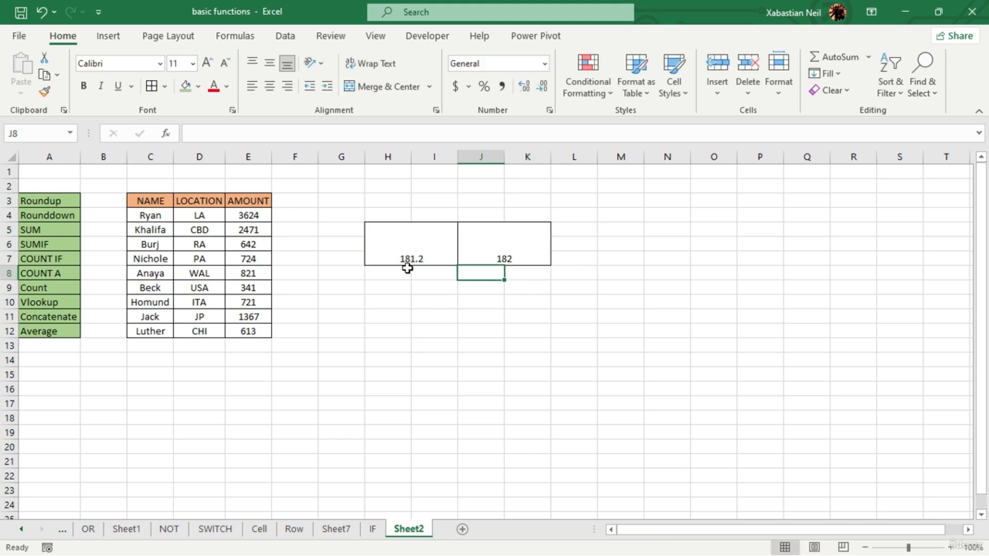
- Clear the division formula from merged cell H5
{"action": "double_click", "coordinate": [431, 252]}
{"action": "key", "text": "BackSpace"}
{"action": "key", "text": "BackSpace"}
{"action": "key", "text": "BackSpace"}
{"action": "key", "text": "BackSpace"}
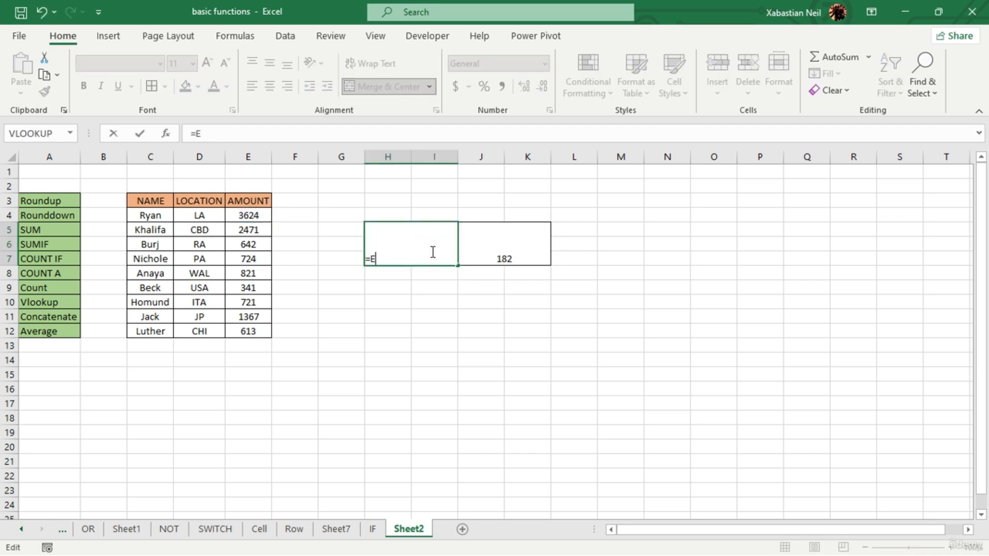
{"action": "key", "text": "BackSpace"}
{"action": "key", "text": "BackSpace"}
{"action": "left_click", "coordinate": [539, 260]}
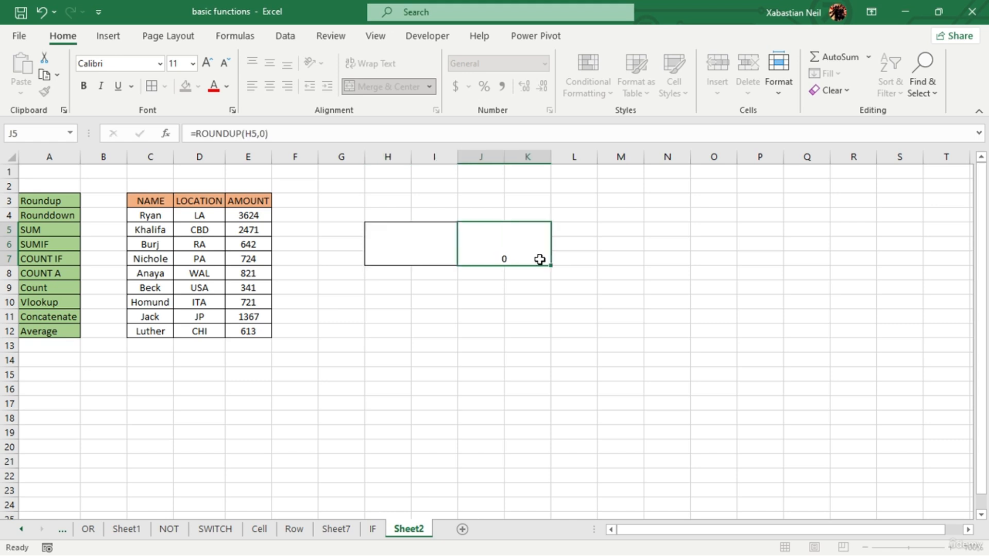
- Clear the ROUNDUP formula from merged cell J5
{"action": "double_click", "coordinate": [539, 259]}
{"action": "key", "text": "BackSpace"}
{"action": "key", "text": "BackSpace"}
{"action": "key", "text": "BackSpace"}
{"action": "key", "text": "BackSpace"}
{"action": "key", "text": "BackSpace"}
{"action": "key", "text": "BackSpace"}
{"action": "key", "text": "BackSpace"}
{"action": "key", "text": "BackSpace"}
{"action": "key", "text": "BackSpace"}
{"action": "key", "text": "BackSpace"}
{"action": "key", "text": "BackSpace"}
{"action": "key", "text": "BackSpace"}
{"action": "key", "text": "BackSpace"}
{"action": "key", "text": "BackSpace"}
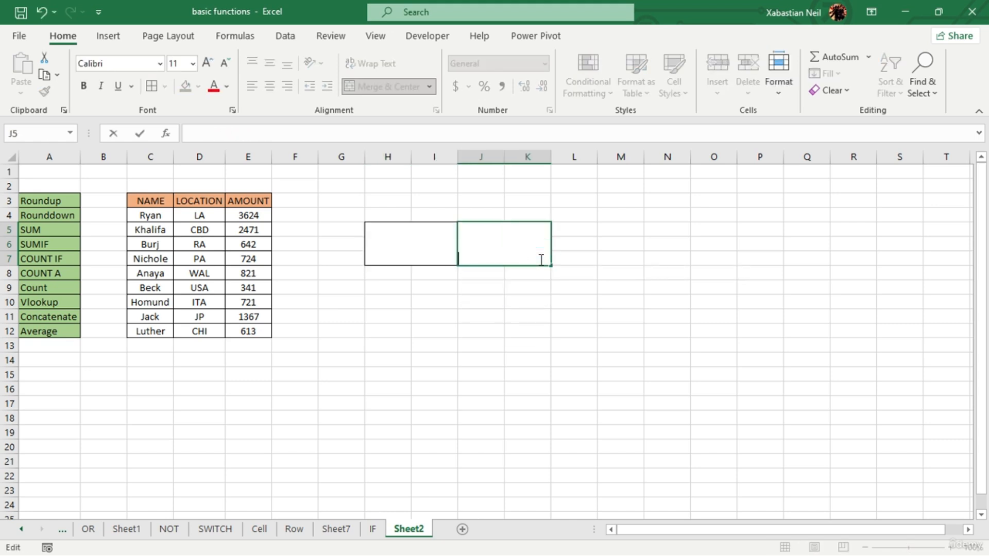
{"action": "left_click", "coordinate": [482, 331]}
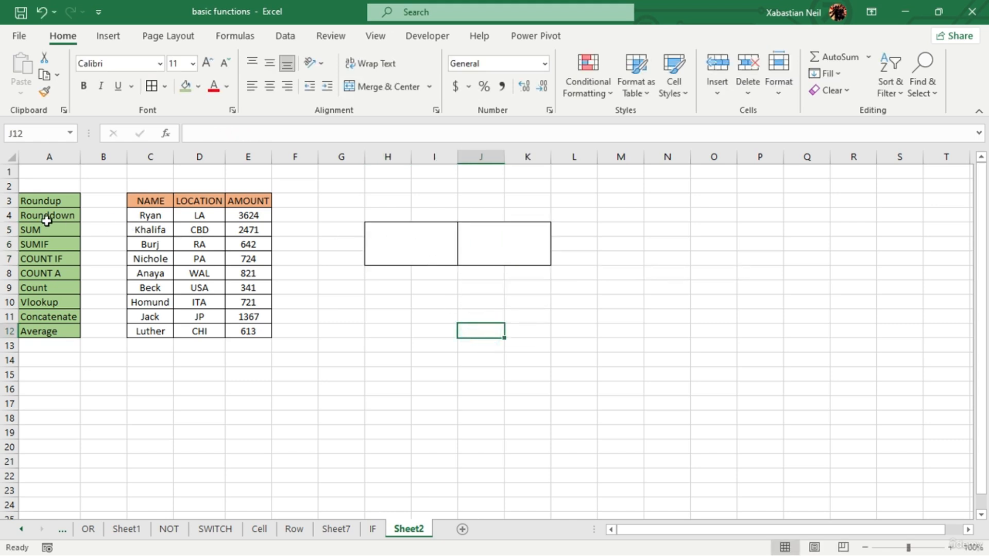
- Undo the removal of the ROUNDUP formula from merged cell J5
{"action": "left_click", "coordinate": [443, 251]}
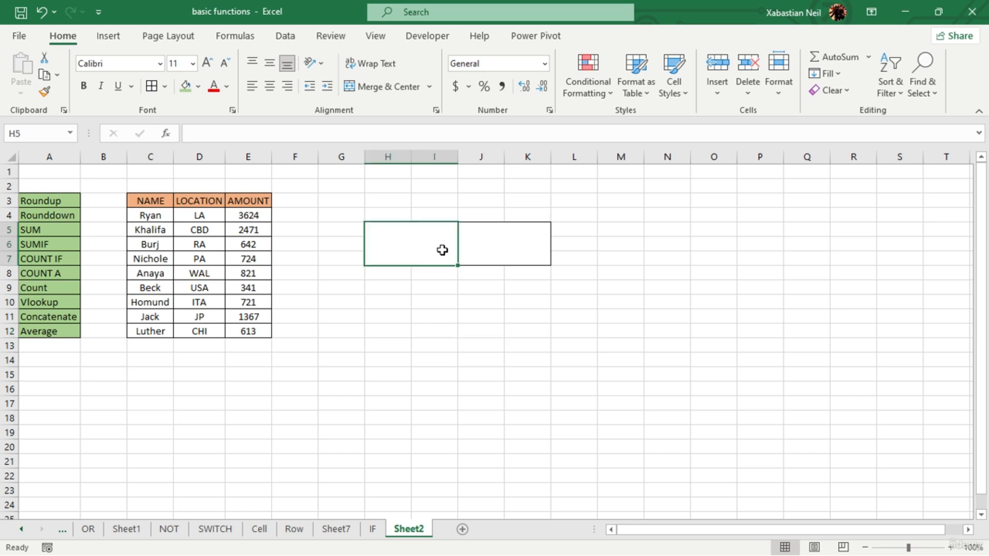
{"action": "double_click", "coordinate": [443, 251]}
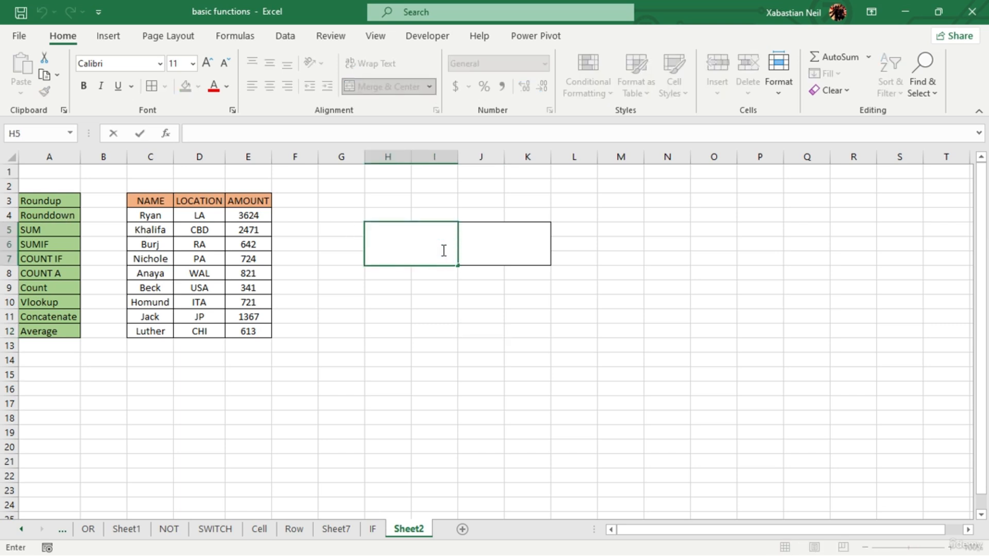
{"action": "left_click", "coordinate": [466, 361]}
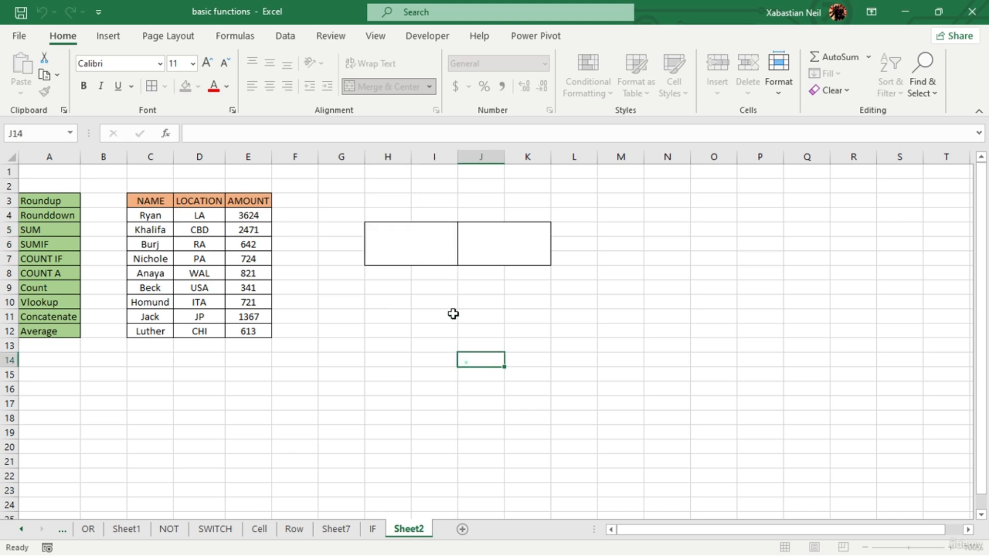
{"action": "left_click", "coordinate": [41, 11]}
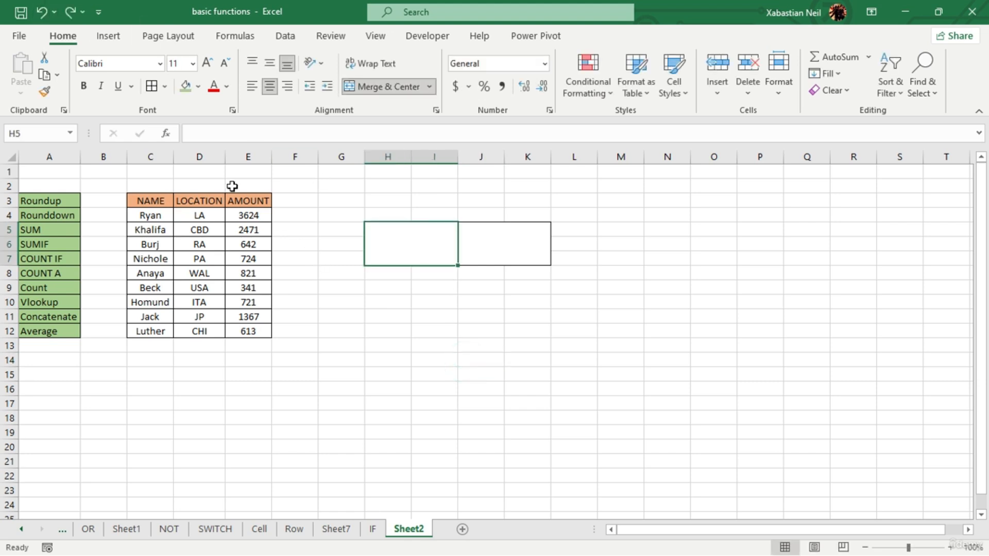
{"action": "left_click", "coordinate": [38, 20]}
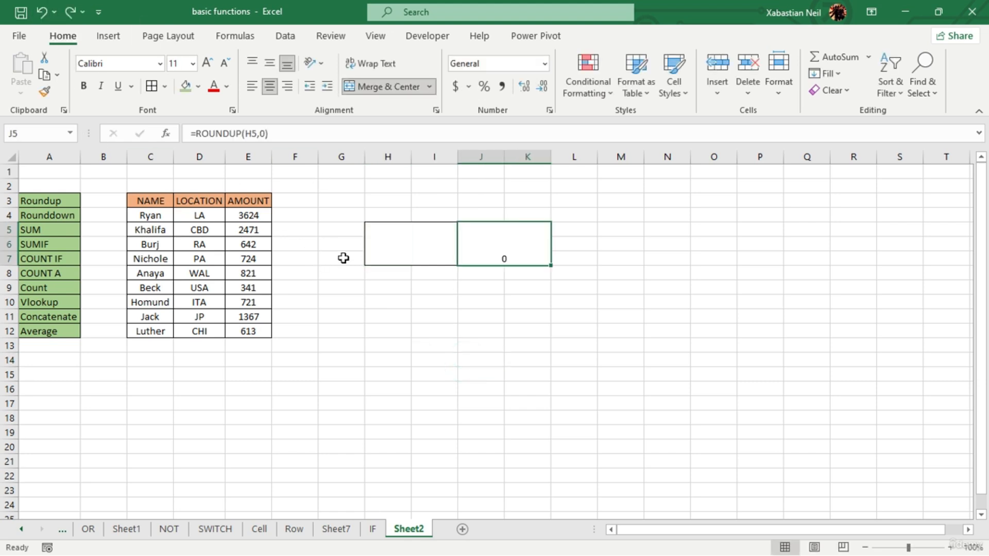
- Restore the cleared division formula in merged cell H5, and replace the formula in merged cell J5 with =ROUNDDOWN(H5,0)
{"action": "left_click", "coordinate": [36, 20]}
{"action": "double_click", "coordinate": [533, 259]}
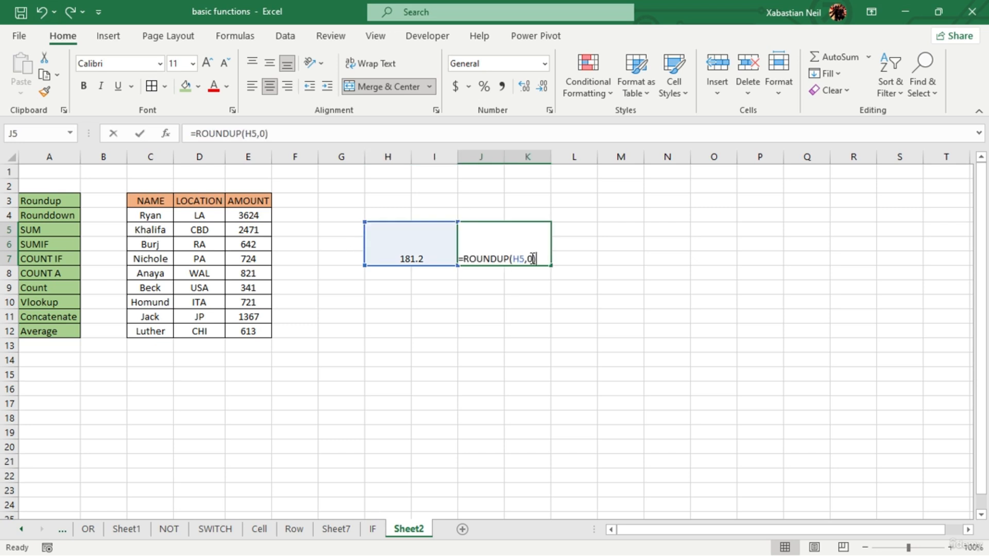
{"action": "key", "text": "BackSpace"}
{"action": "key", "text": "BackSpace"}
{"action": "key", "text": "BackSpace"}
{"action": "key", "text": "BackSpace"}
{"action": "key", "text": "BackSpace"}
{"action": "key", "text": "BackSpace"}
{"action": "key", "text": "BackSpace"}
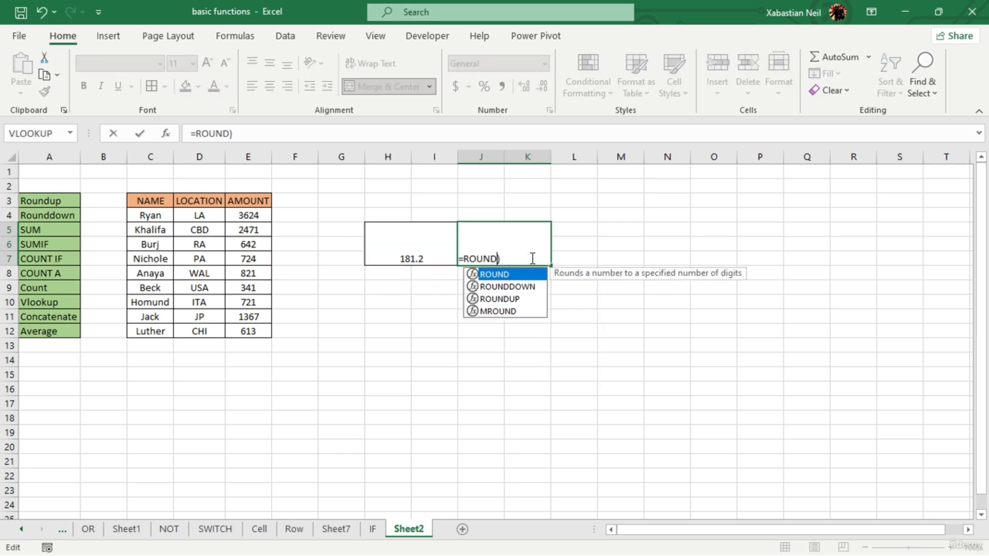
{"action": "key", "text": "BackSpace"}
{"action": "key", "text": "BackSpace"}
{"action": "key", "text": "BackSpace"}
{"action": "key", "text": "BackSpace"}
{"action": "key", "text": "BackSpace"}
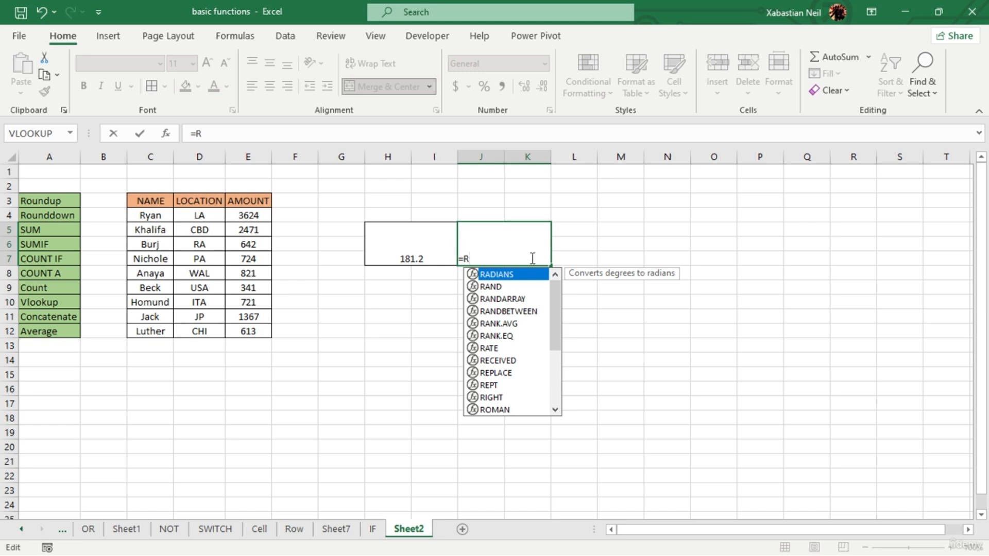
{"action": "type", "text": "o"}
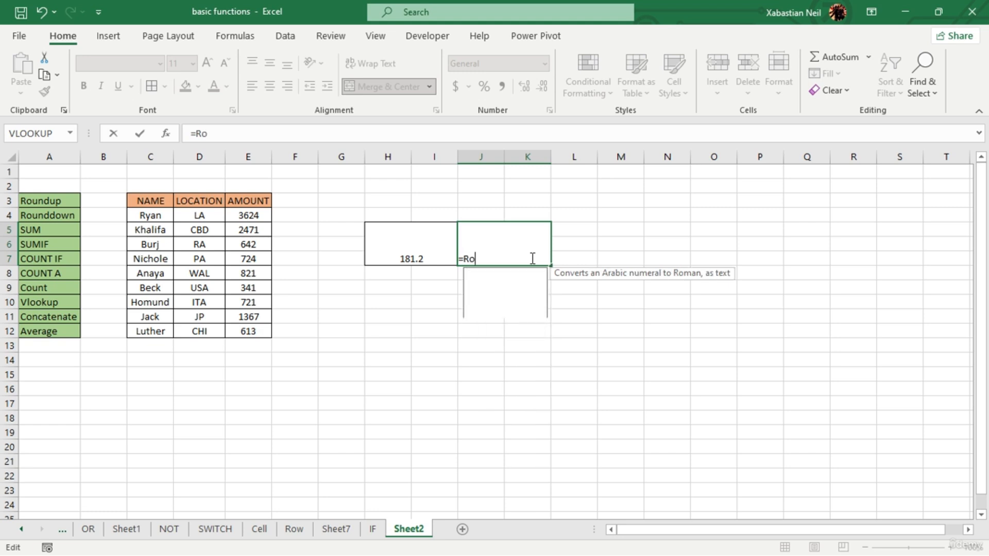
{"action": "type", "text": "unddown"}
{"action": "key", "text": "Tab"}
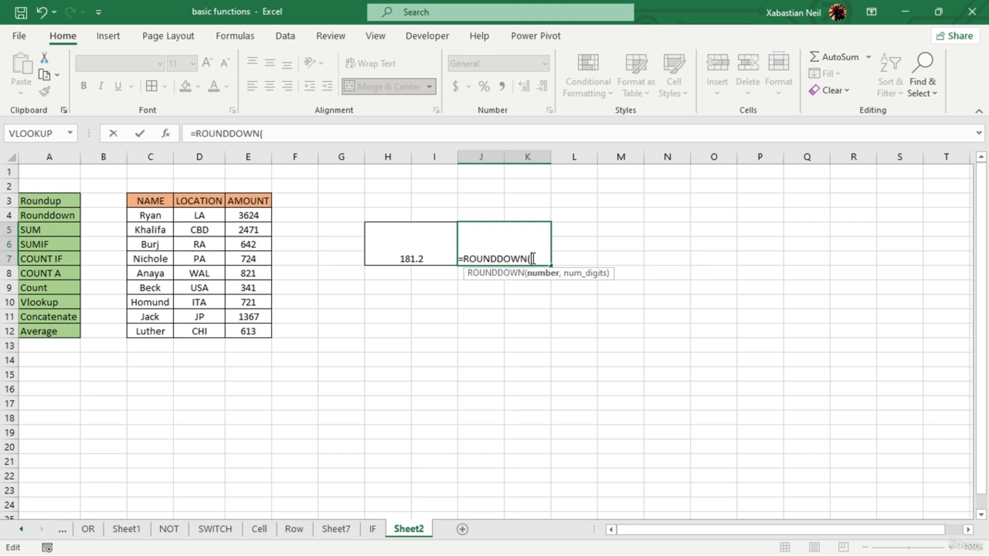
{"action": "left_click", "coordinate": [420, 248]}
{"action": "type", "text": ","}
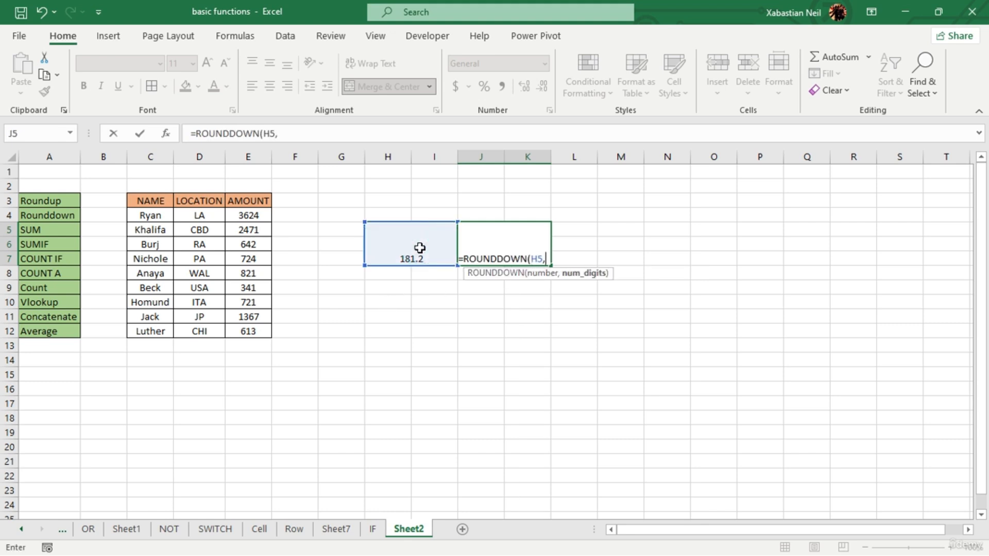
{"action": "type", "text": "0"}
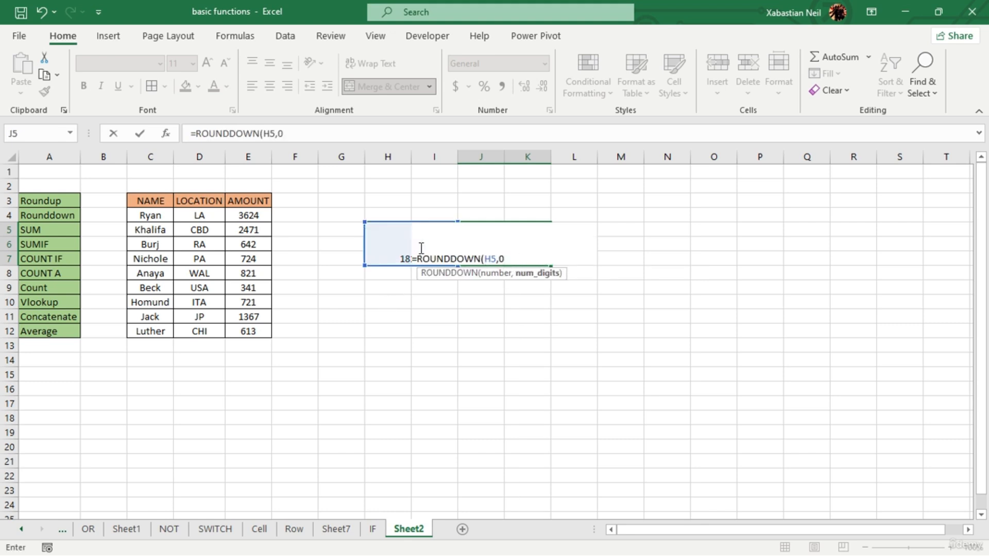
{"action": "type", "text": ")"}
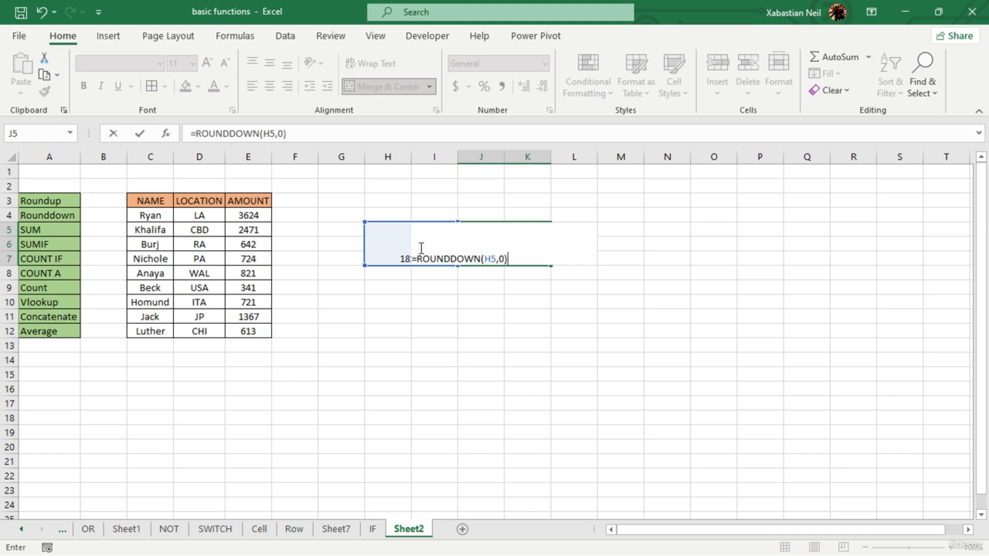
{"action": "key", "text": "Return"}
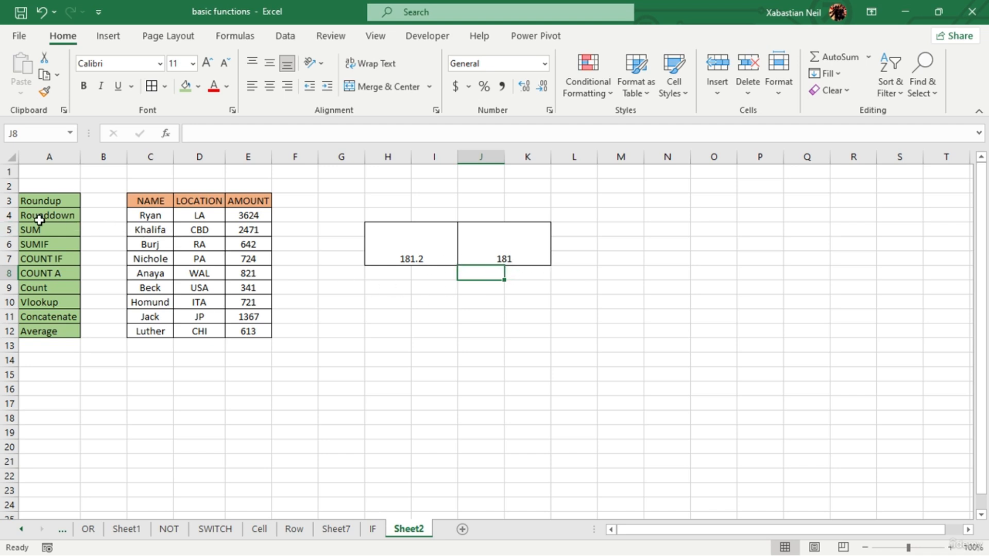
- Clear the ROUNDDOWN formula from merged cell J5 and the division formula from merged cell H5
{"action": "double_click", "coordinate": [509, 259]}
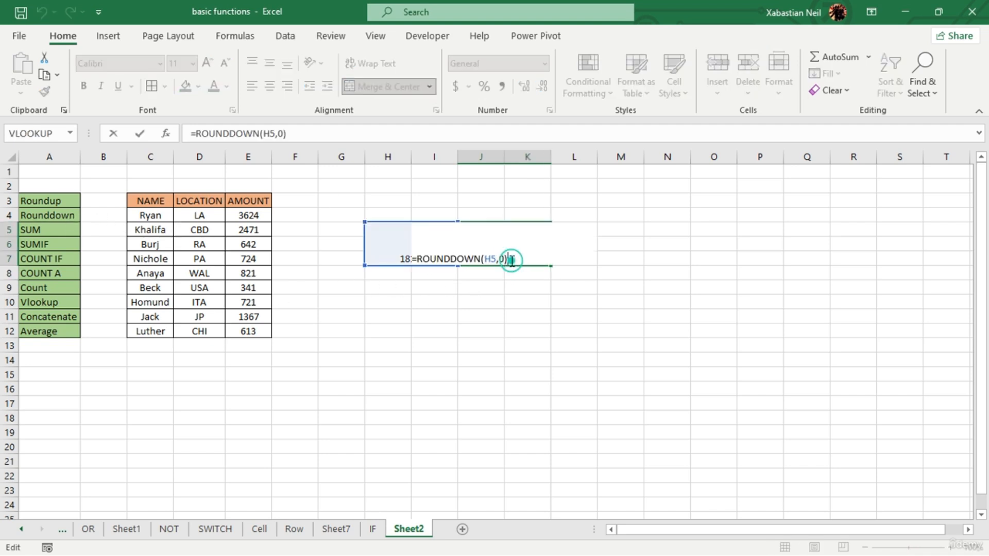
{"action": "key", "text": "BackSpace"}
{"action": "key", "text": "BackSpace"}
{"action": "key", "text": "BackSpace"}
{"action": "key", "text": "BackSpace"}
{"action": "key", "text": "BackSpace"}
{"action": "key", "text": "BackSpace"}
{"action": "key", "text": "BackSpace"}
{"action": "key", "text": "BackSpace"}
{"action": "key", "text": "BackSpace"}
{"action": "key", "text": "BackSpace"}
{"action": "key", "text": "BackSpace"}
{"action": "key", "text": "BackSpace"}
{"action": "key", "text": "BackSpace"}
{"action": "key", "text": "BackSpace"}
{"action": "key", "text": "BackSpace"}
{"action": "key", "text": "BackSpace"}
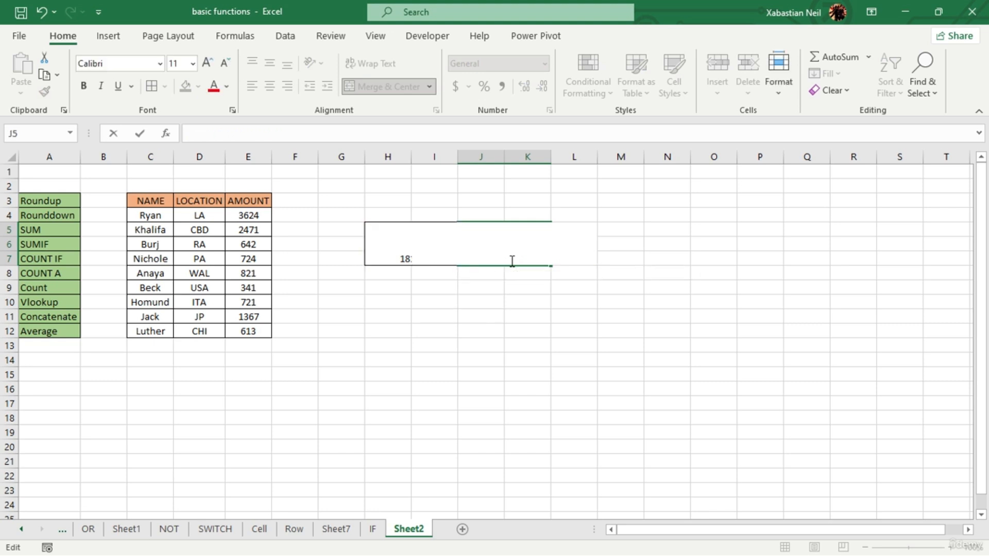
{"action": "left_click", "coordinate": [505, 305]}
{"action": "left_click", "coordinate": [397, 250]}
{"action": "key", "text": "Delete"}
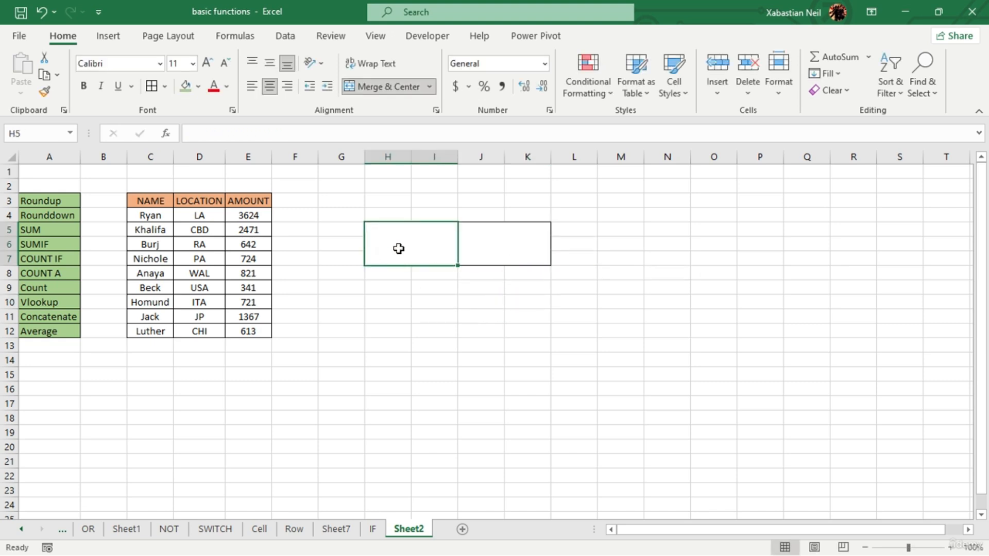
{"action": "left_click", "coordinate": [456, 289]}
- Enter the formula =SUM(E4:E12) in merged cell H5 to total the AMOUNT column
{"action": "double_click", "coordinate": [400, 256]}
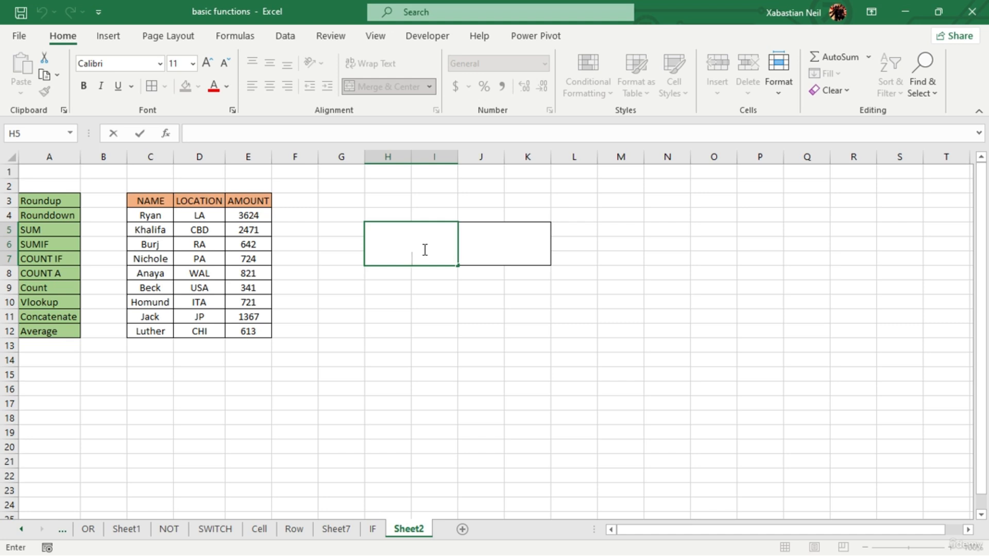
{"action": "left_click", "coordinate": [438, 243]}
{"action": "type", "text": "=sum"}
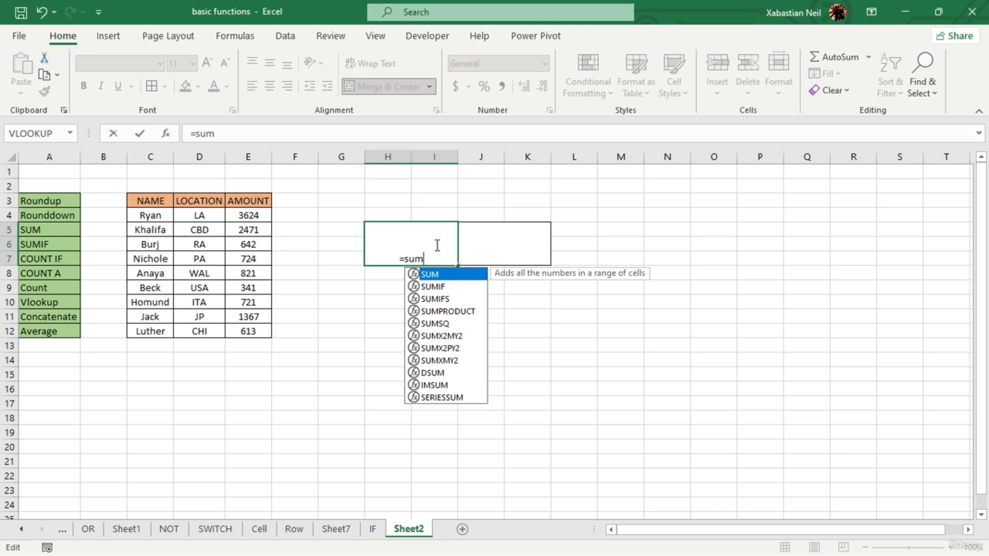
{"action": "key", "text": "Tab"}
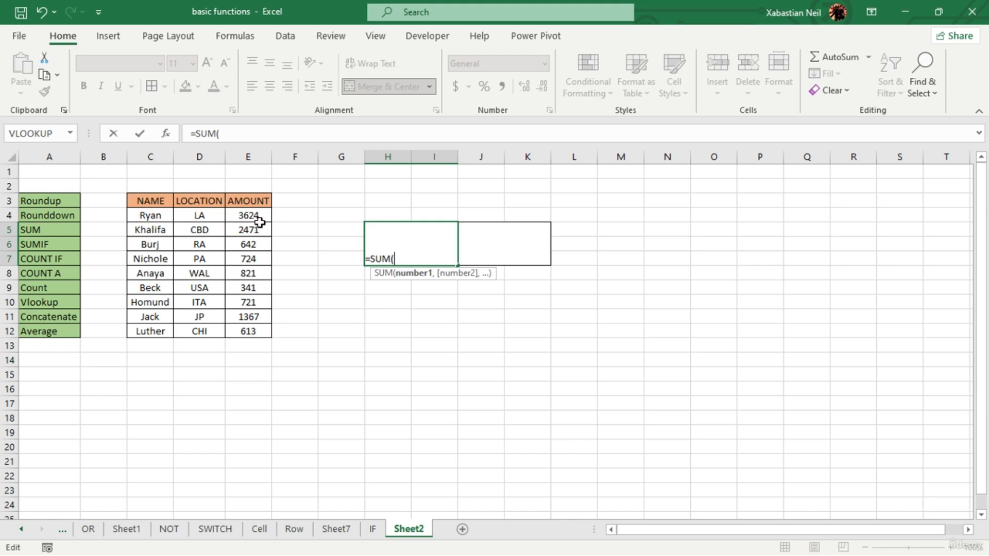
{"action": "left_click_drag", "start_coordinate": [259, 222], "coordinate": [267, 328]}
{"action": "type", "text": ")"}
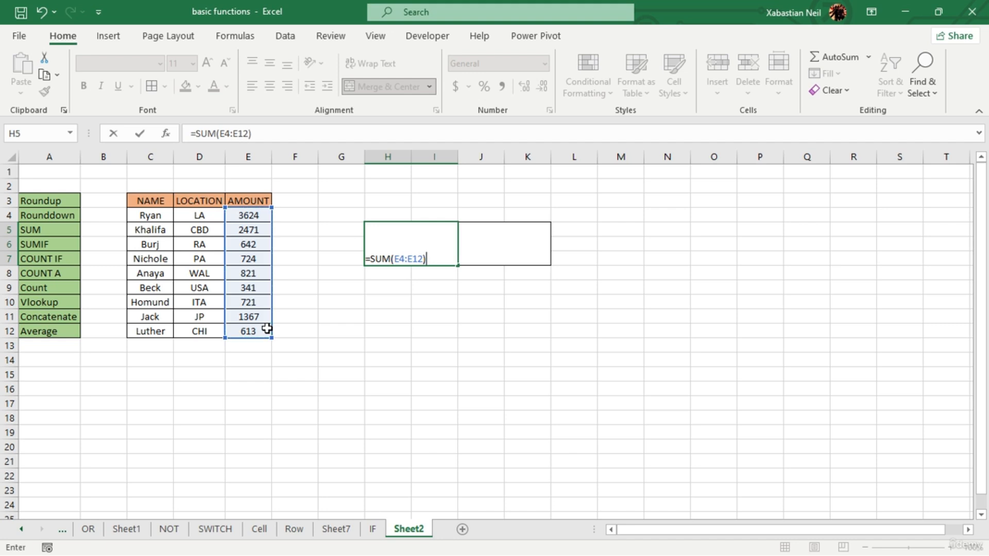
{"action": "key", "text": "Return"}
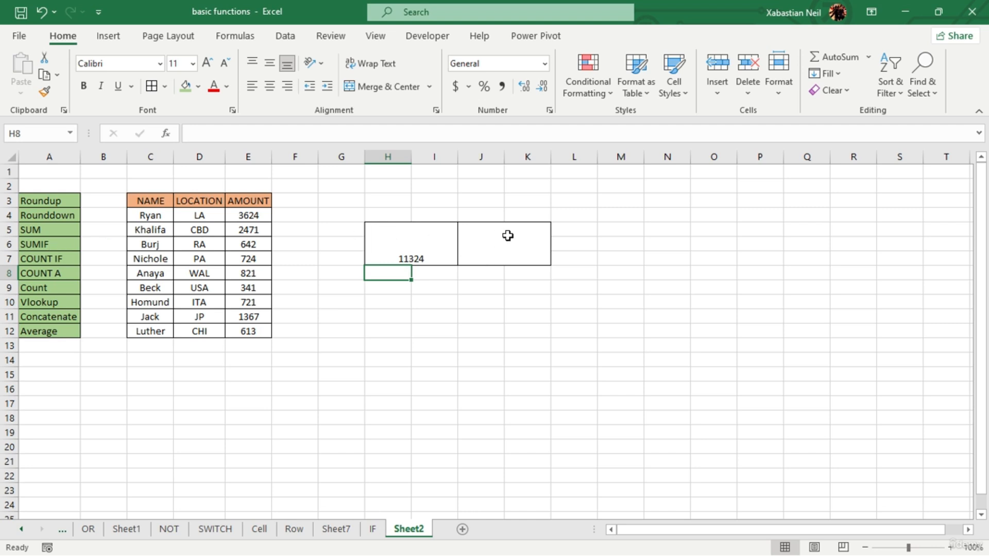
- Erase the SUM formula from merged cell H5
{"action": "double_click", "coordinate": [516, 249]}
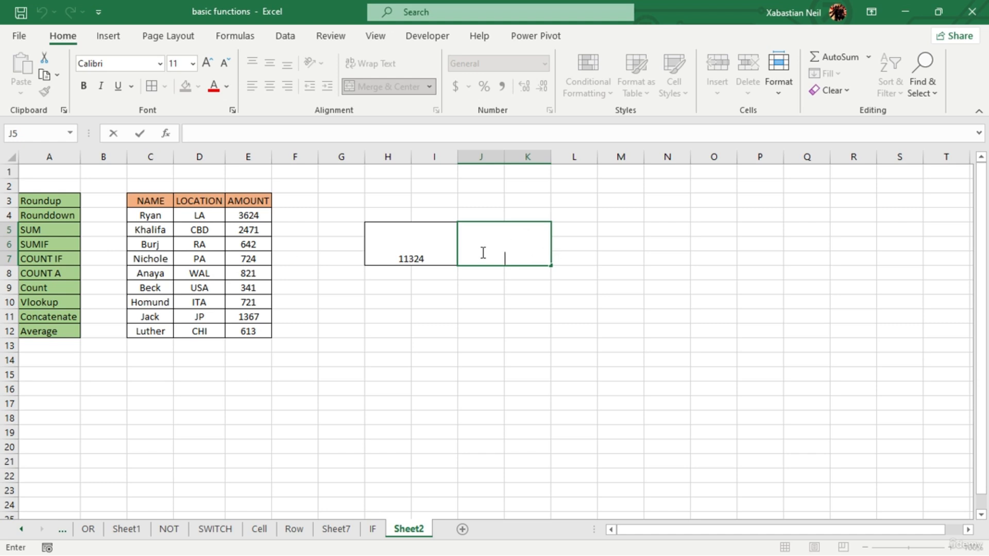
{"action": "double_click", "coordinate": [441, 253]}
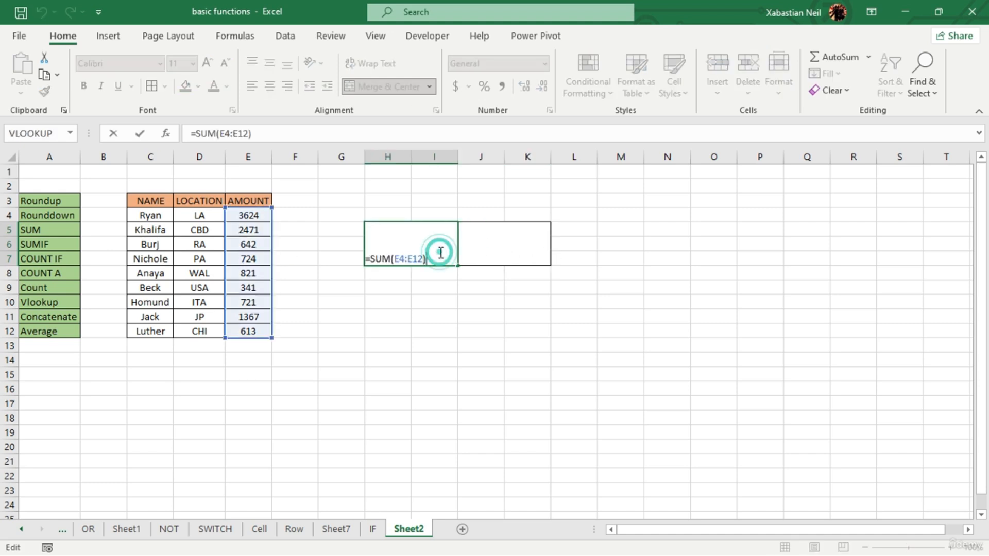
{"action": "key", "text": "BackSpace"}
{"action": "key", "text": "BackSpace"}
{"action": "key", "text": "BackSpace"}
{"action": "key", "text": "BackSpace"}
{"action": "key", "text": "BackSpace"}
{"action": "key", "text": "BackSpace"}
{"action": "key", "text": "BackSpace"}
{"action": "key", "text": "BackSpace"}
{"action": "key", "text": "BackSpace"}
{"action": "key", "text": "BackSpace"}
{"action": "key", "text": "BackSpace"}
{"action": "key", "text": "BackSpace"}
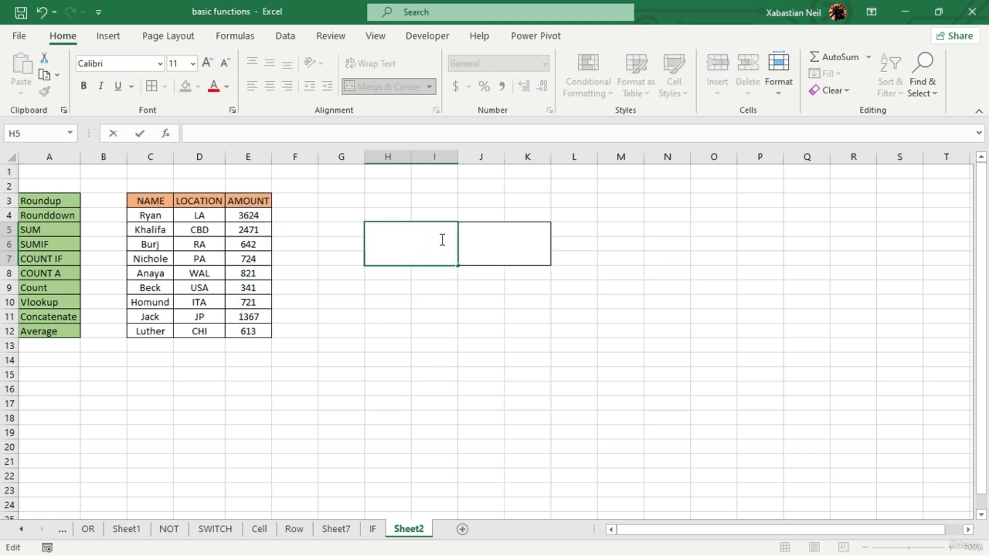
- Use AutoSum in merged cell H5 to total the AMOUNT values in E4:E12
{"action": "left_click_drag", "start_coordinate": [249, 219], "coordinate": [278, 327]}
{"action": "left_click", "coordinate": [410, 248]}
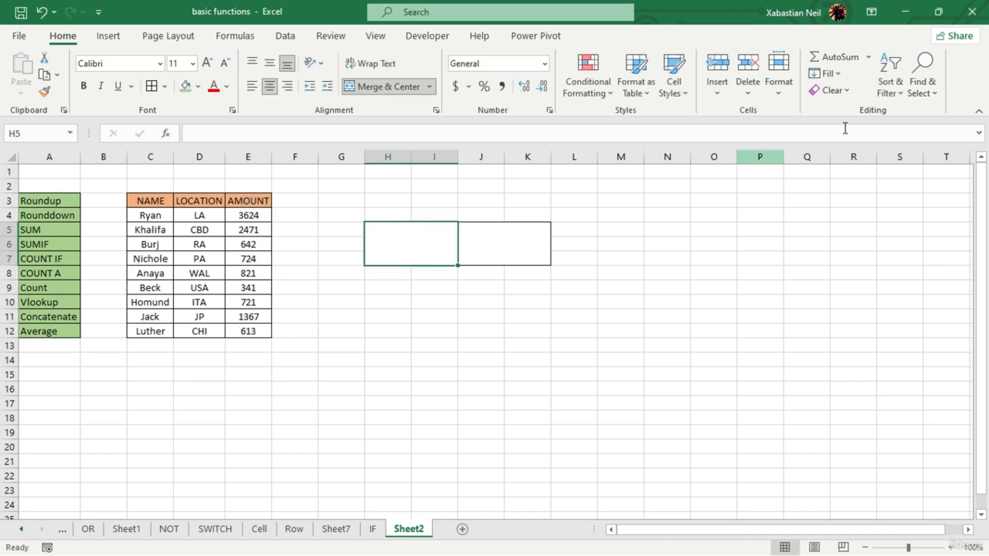
{"action": "left_click", "coordinate": [841, 56]}
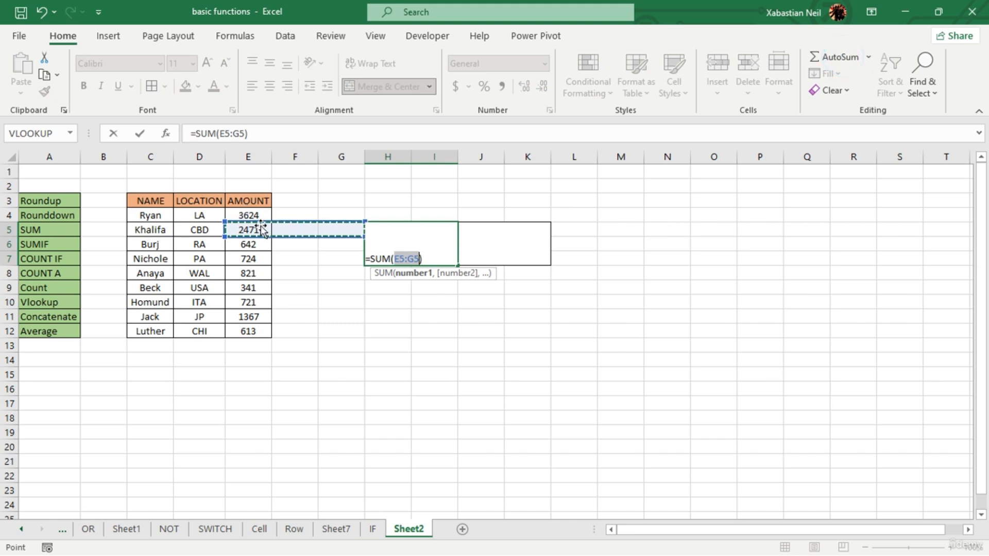
{"action": "left_click_drag", "start_coordinate": [253, 214], "coordinate": [251, 330]}
{"action": "key", "text": "Return"}
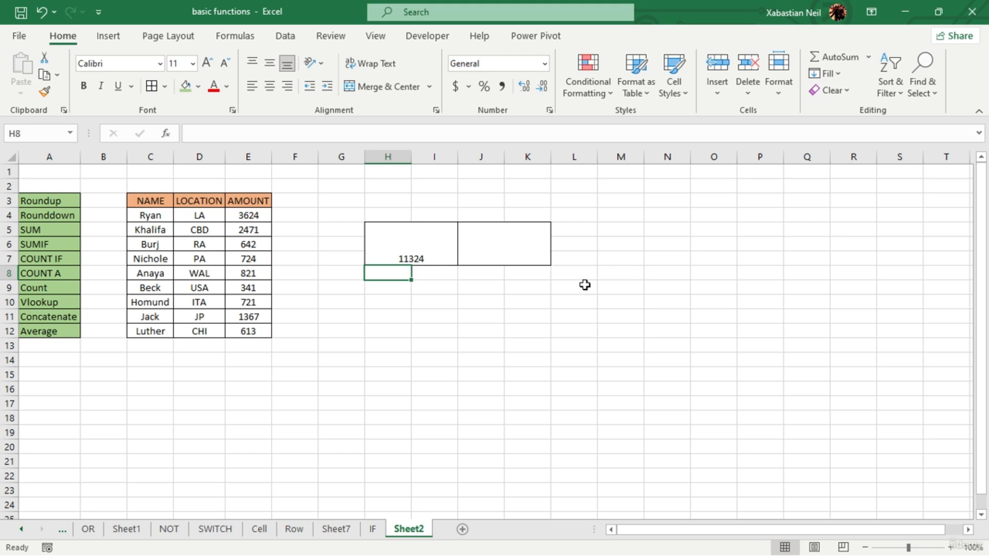
- Enter =SUMIF(C4:C12,C6,E4:E12) in merged cell J5 to sum the amounts belonging to the name in C6
{"action": "left_click", "coordinate": [503, 249]}
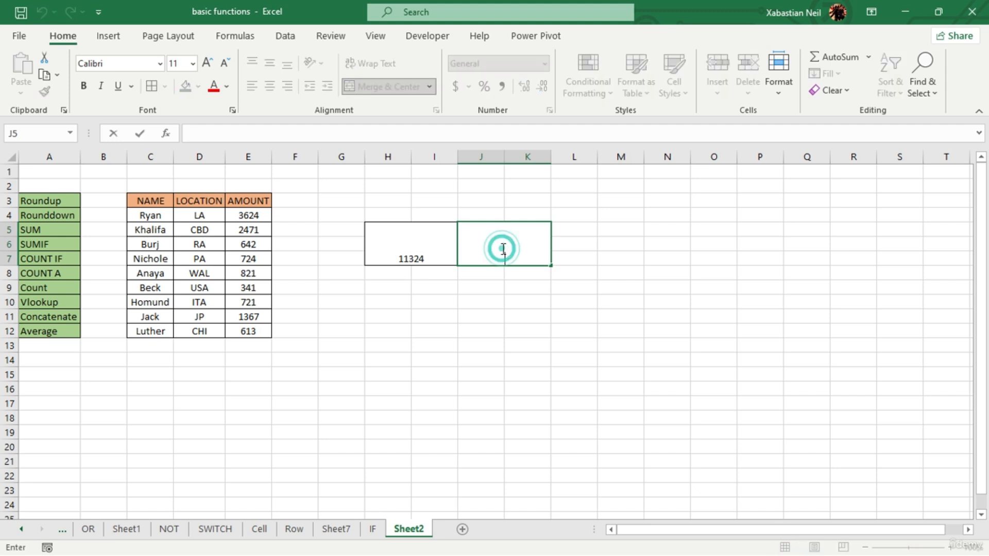
{"action": "type", "text": "="}
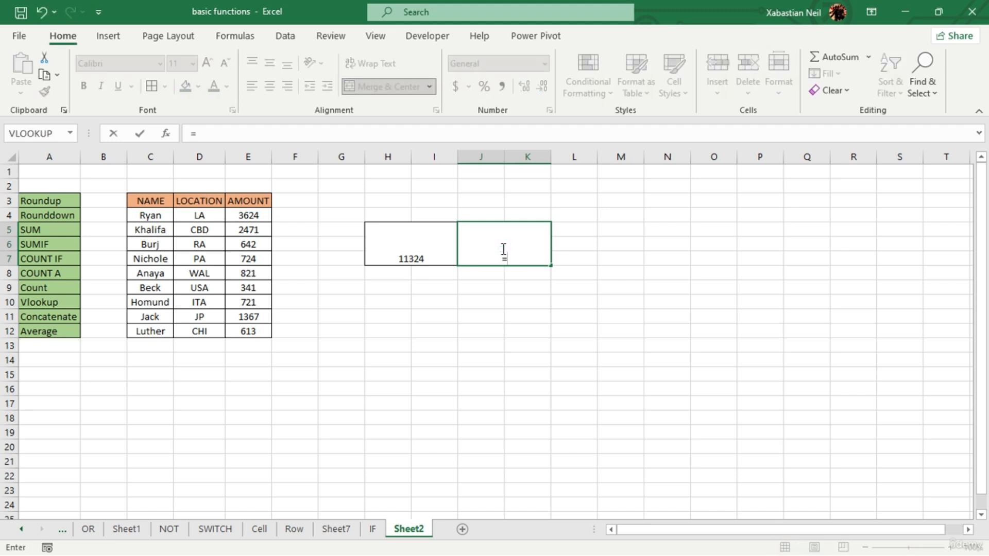
{"action": "type", "text": "sum"}
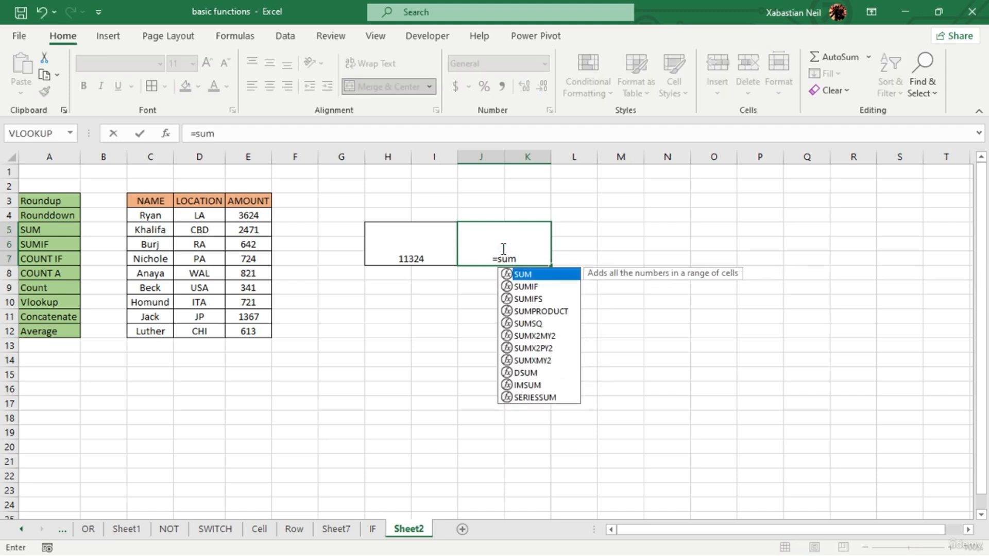
{"action": "type", "text": "if"}
{"action": "key", "text": "Tab"}
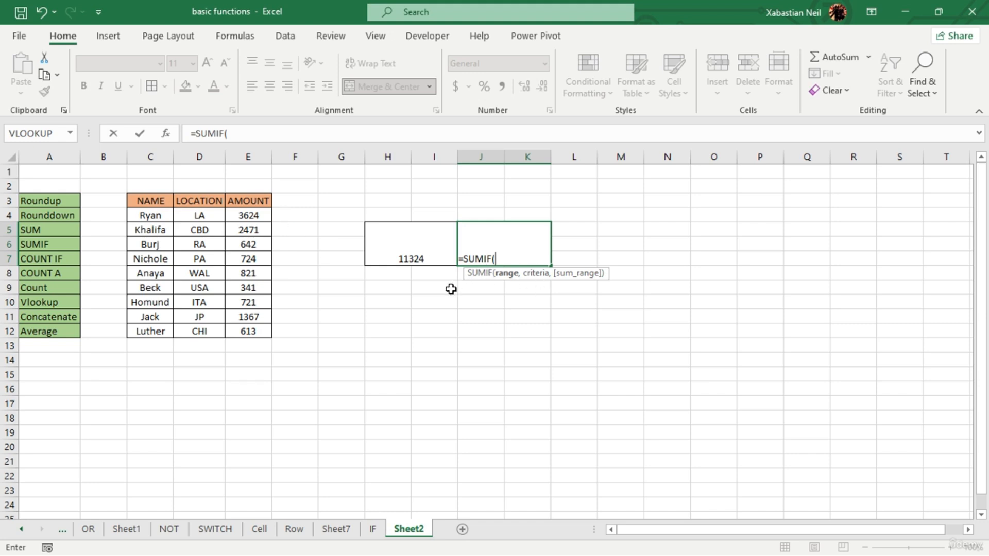
{"action": "left_click_drag", "start_coordinate": [161, 220], "coordinate": [147, 327]}
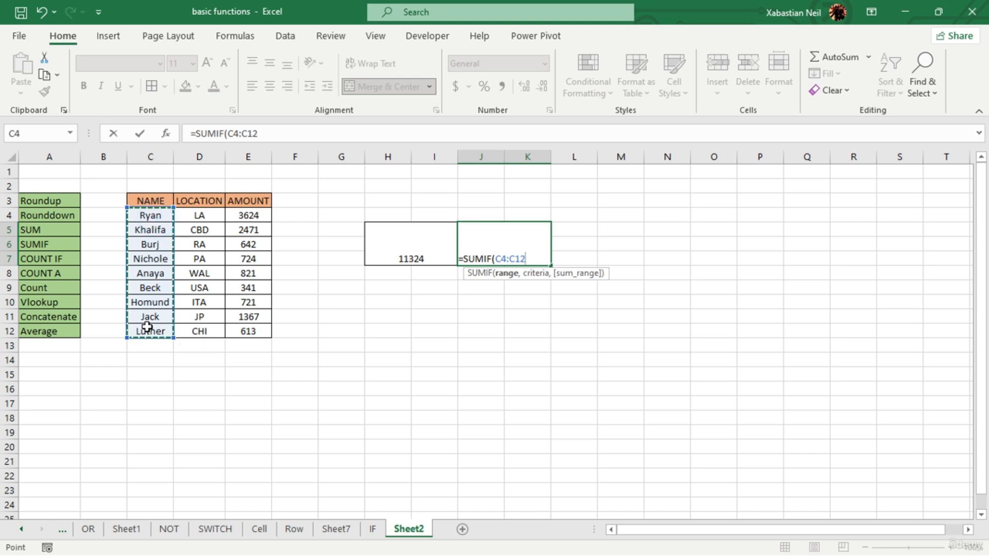
{"action": "type", "text": ","}
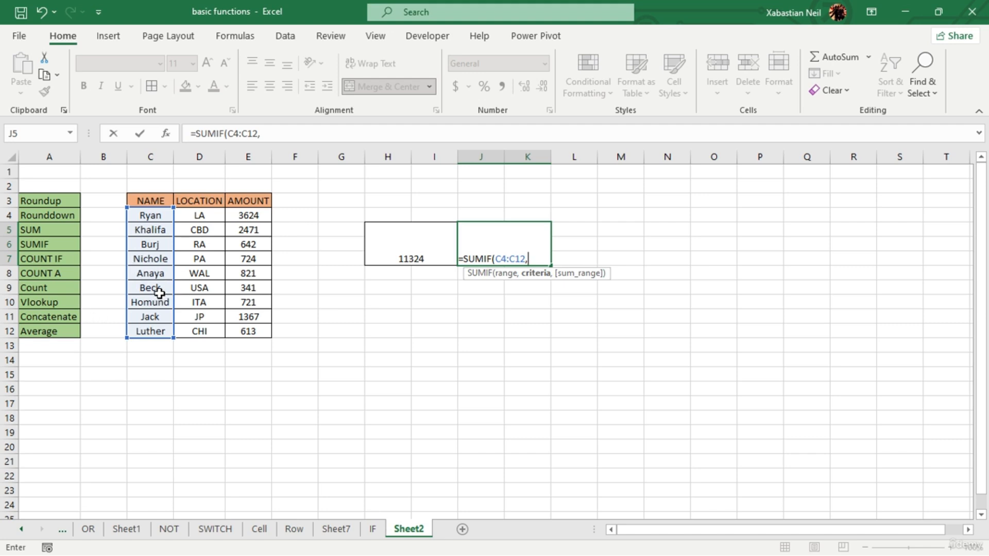
{"action": "left_click", "coordinate": [159, 246]}
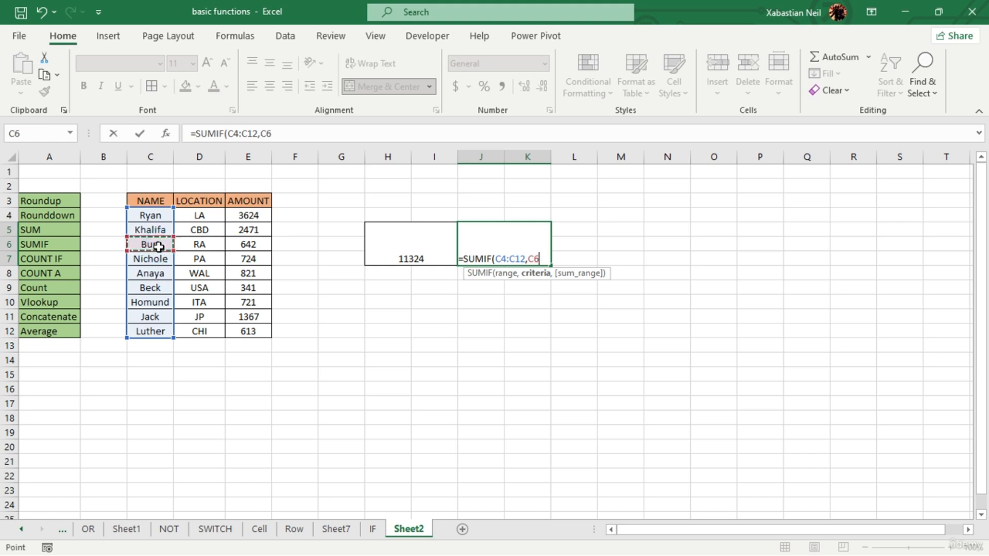
{"action": "type", "text": ","}
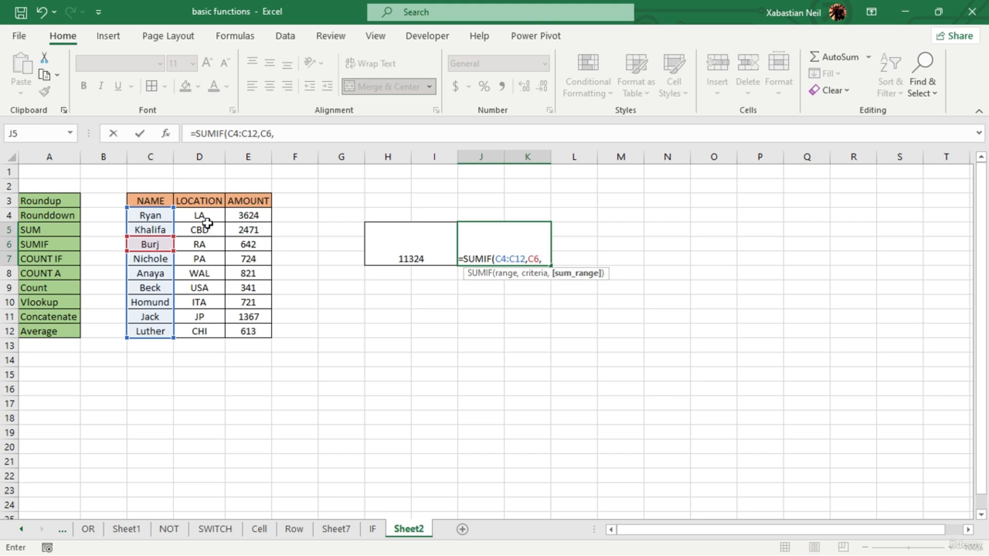
{"action": "left_click_drag", "start_coordinate": [268, 221], "coordinate": [266, 330]}
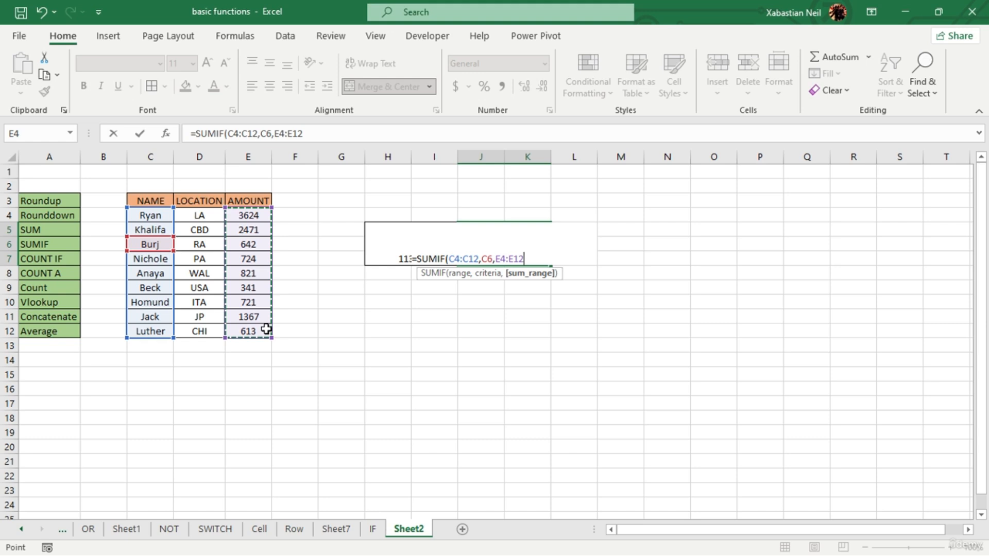
{"action": "type", "text": ")"}
{"action": "key", "text": "Return"}
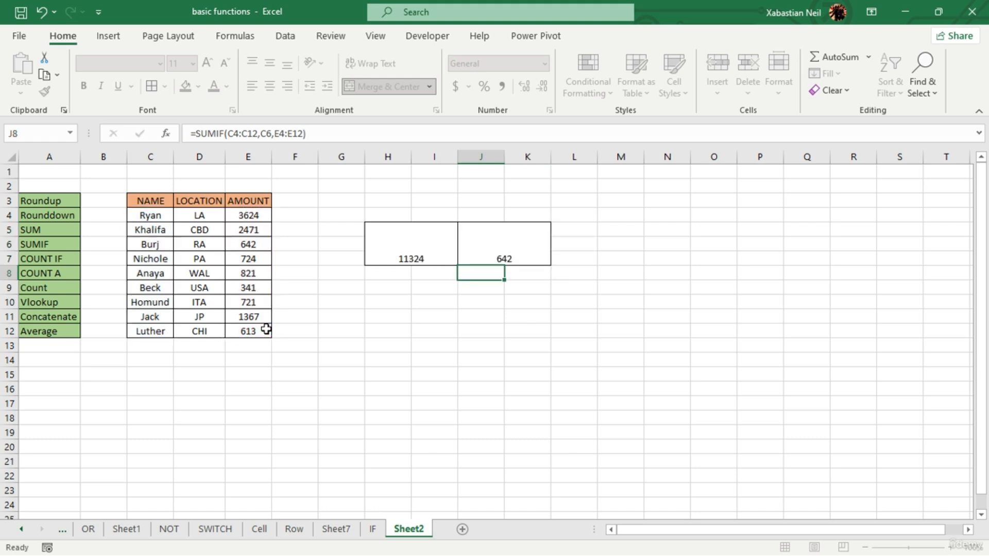
- Review the arguments of the SUMIF formula in merged cell J5 without changing them
{"action": "double_click", "coordinate": [519, 260]}
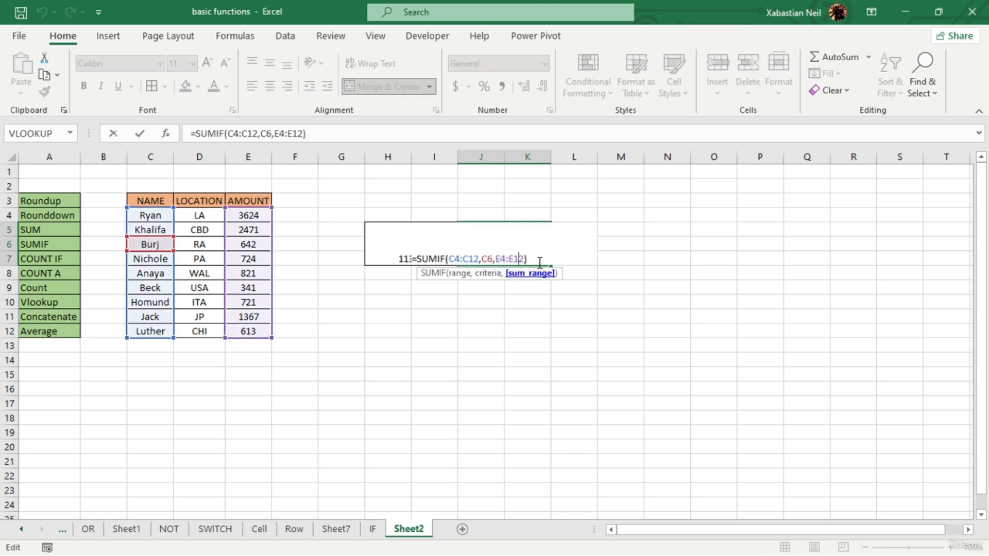
{"action": "left_click", "coordinate": [537, 259]}
{"action": "key", "text": "Return"}
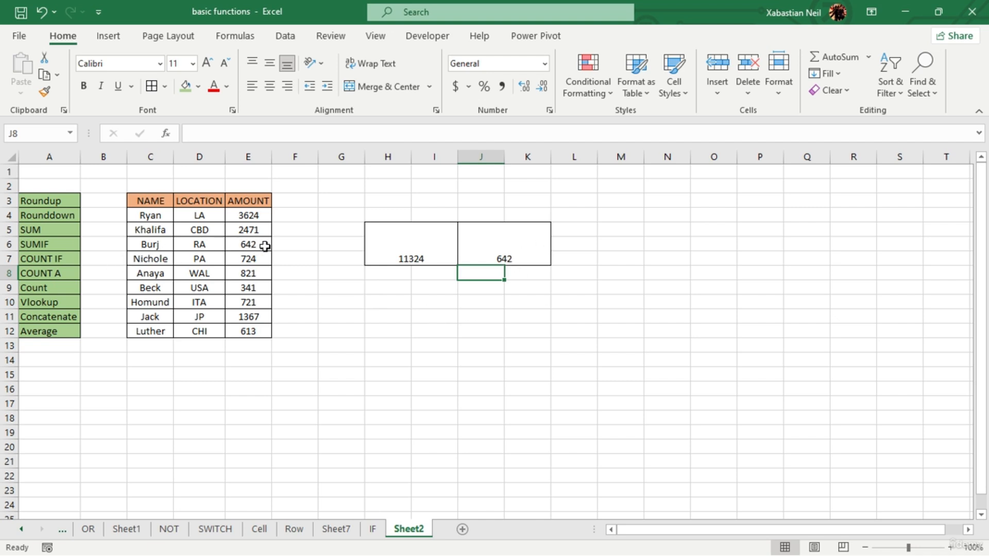
- Change the criterion of the SUMIF formula in merged cell J5 to C8, keeping the ranges C4:C12 and E4:E12
{"action": "double_click", "coordinate": [536, 256]}
{"action": "left_click", "coordinate": [511, 258]}
{"action": "key", "text": "Return"}
{"action": "double_click", "coordinate": [523, 258]}
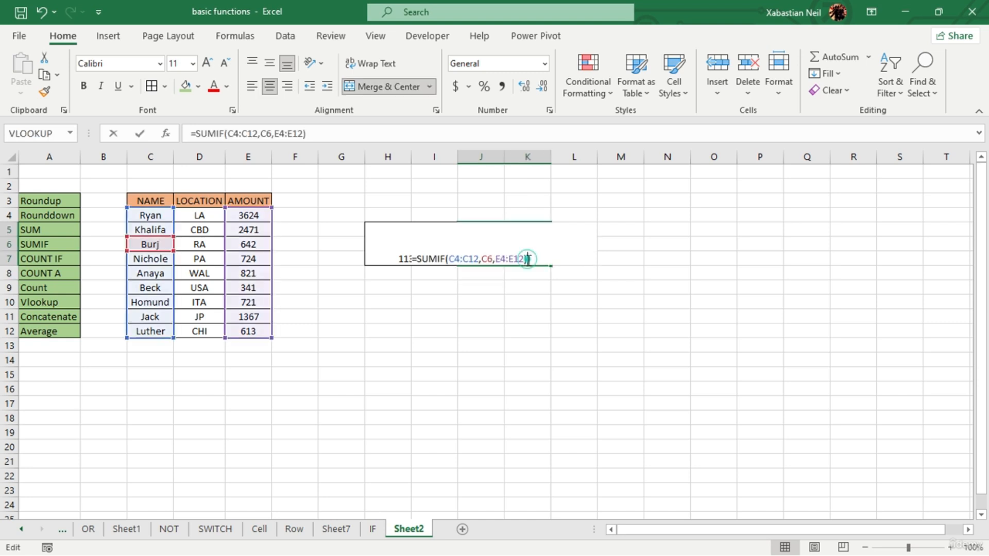
{"action": "left_click", "coordinate": [490, 259]}
{"action": "key", "text": "BackSpace"}
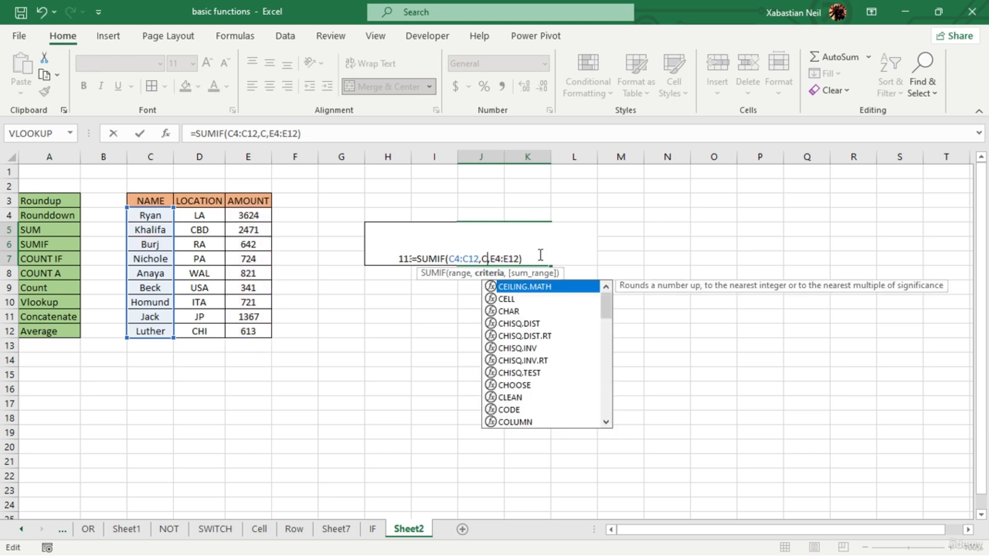
{"action": "key", "text": "BackSpace"}
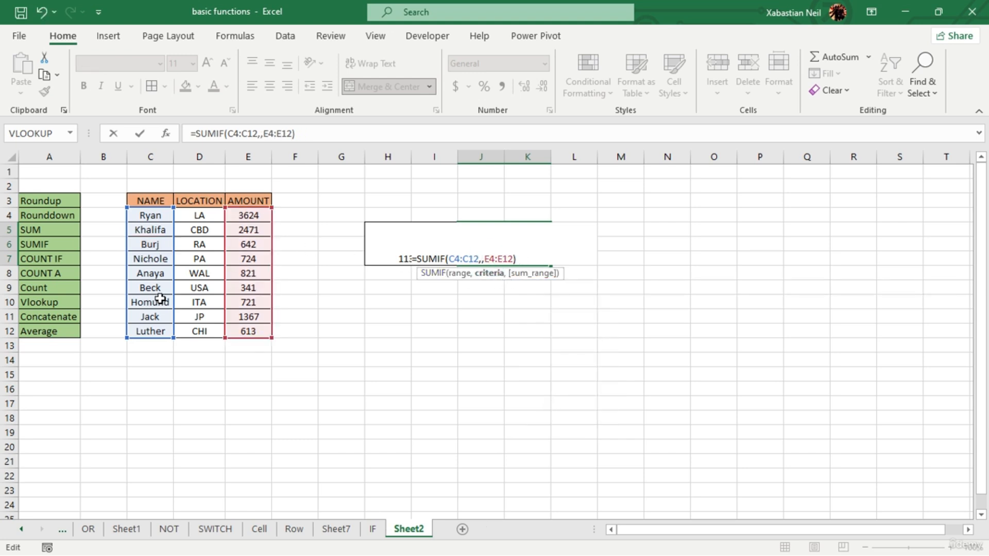
{"action": "left_click", "coordinate": [163, 272]}
{"action": "key", "text": "Return"}
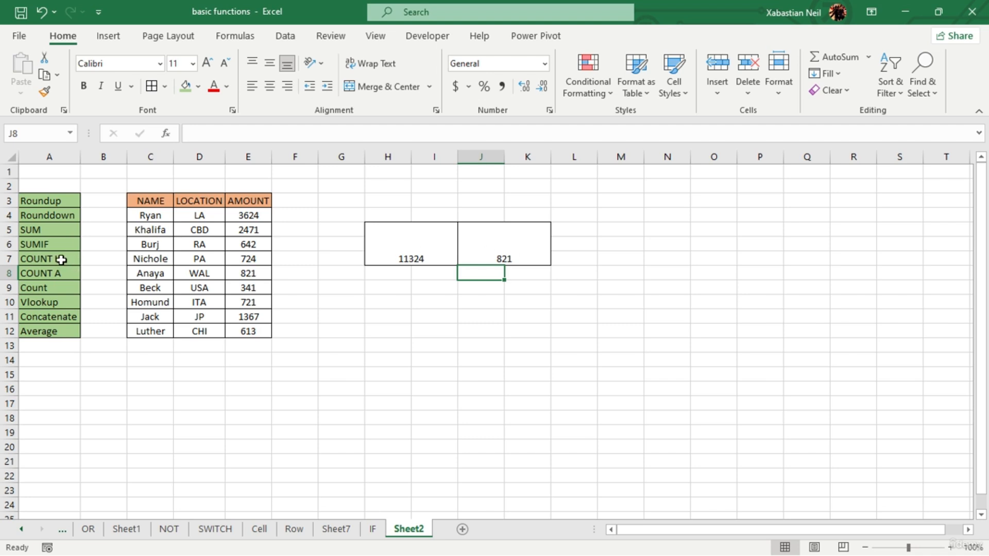
- Review the SUMIF formula in merged cell J5 and the SUM formula in merged cell H5 without changing them
{"action": "double_click", "coordinate": [522, 258]}
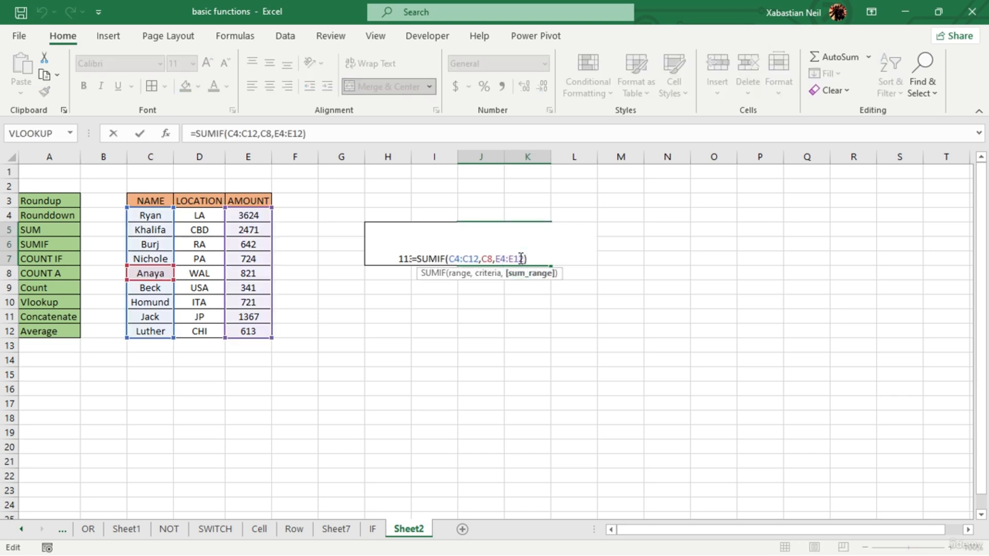
{"action": "key", "text": "Return"}
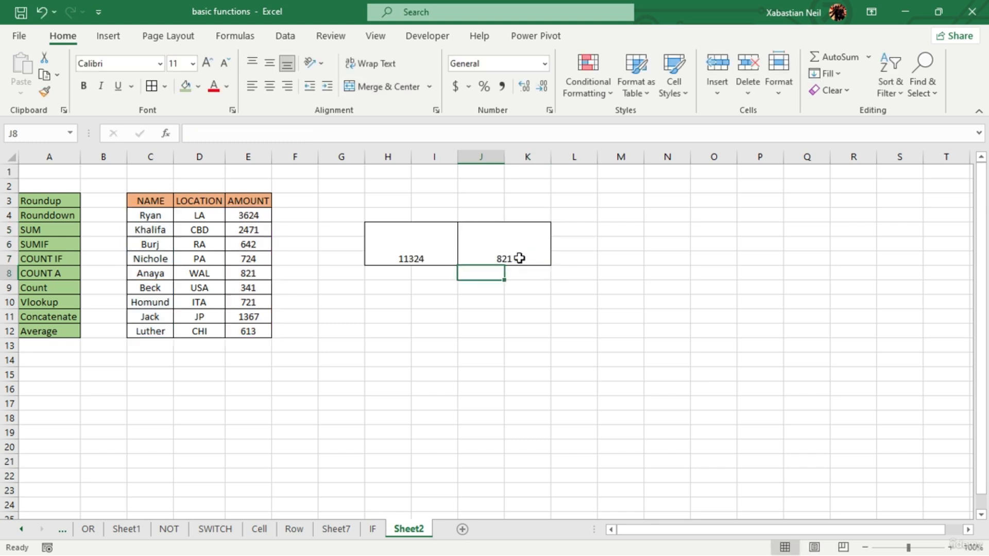
{"action": "left_click", "coordinate": [431, 254]}
{"action": "double_click", "coordinate": [430, 254]}
{"action": "key", "text": "Return"}
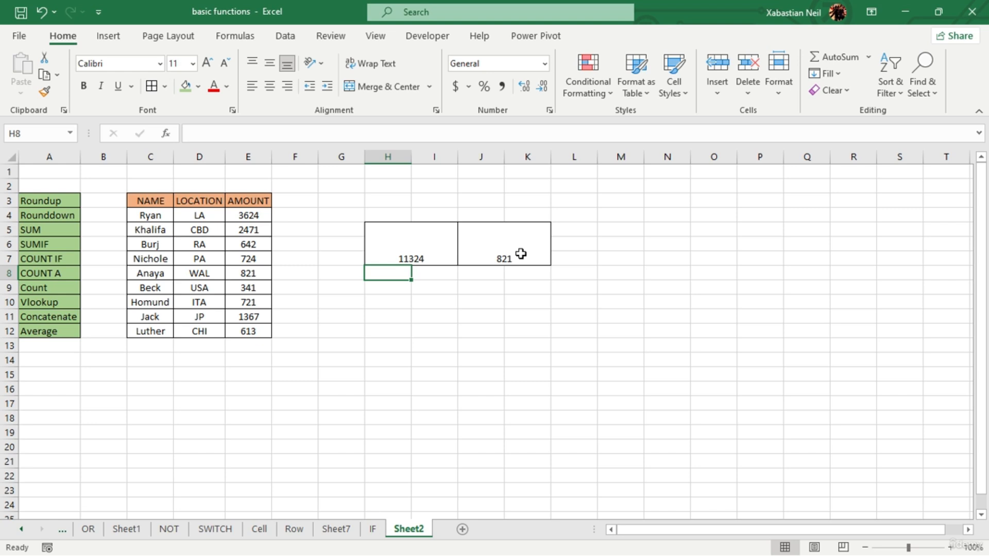
- Erase the SUMIF formula from merged cell J5
{"action": "double_click", "coordinate": [529, 254]}
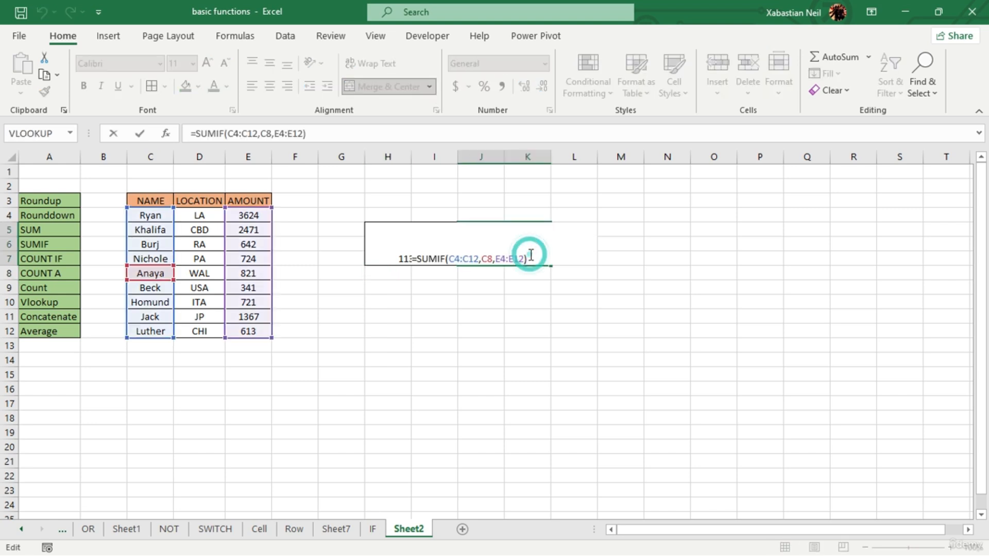
{"action": "key", "text": "BackSpace"}
{"action": "key", "text": "BackSpace"}
{"action": "key", "text": "BackSpace"}
{"action": "key", "text": "BackSpace"}
{"action": "key", "text": "BackSpace"}
{"action": "key", "text": "BackSpace"}
{"action": "key", "text": "BackSpace"}
{"action": "key", "text": "BackSpace"}
{"action": "key", "text": "BackSpace"}
{"action": "key", "text": "BackSpace"}
{"action": "key", "text": "BackSpace"}
{"action": "key", "text": "BackSpace"}
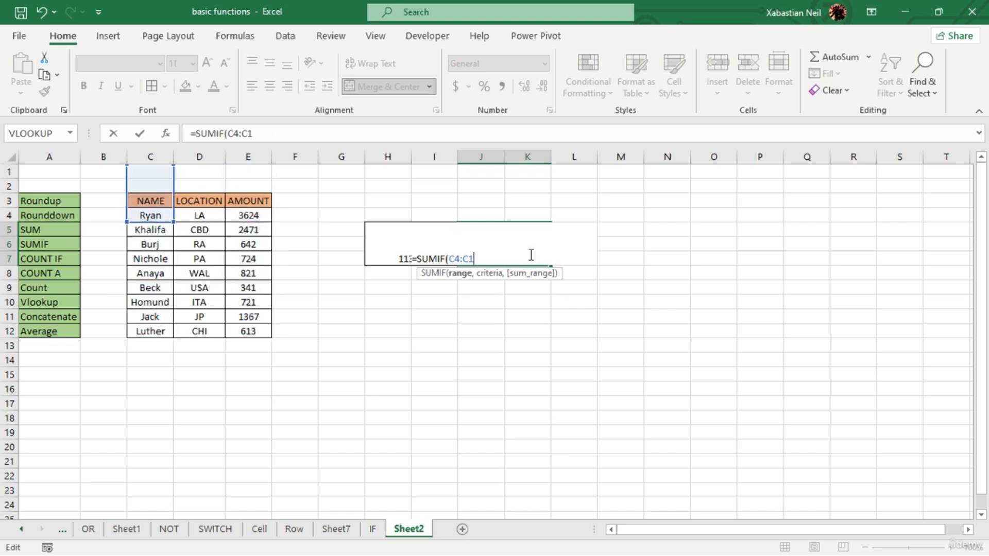
{"action": "key", "text": "BackSpace"}
{"action": "key", "text": "BackSpace"}
{"action": "key", "text": "BackSpace"}
{"action": "key", "text": "BackSpace"}
{"action": "key", "text": "BackSpace"}
{"action": "key", "text": "BackSpace"}
{"action": "key", "text": "BackSpace"}
{"action": "key", "text": "BackSpace"}
{"action": "key", "text": "BackSpace"}
{"action": "key", "text": "BackSpace"}
{"action": "key", "text": "BackSpace"}
{"action": "key", "text": "BackSpace"}
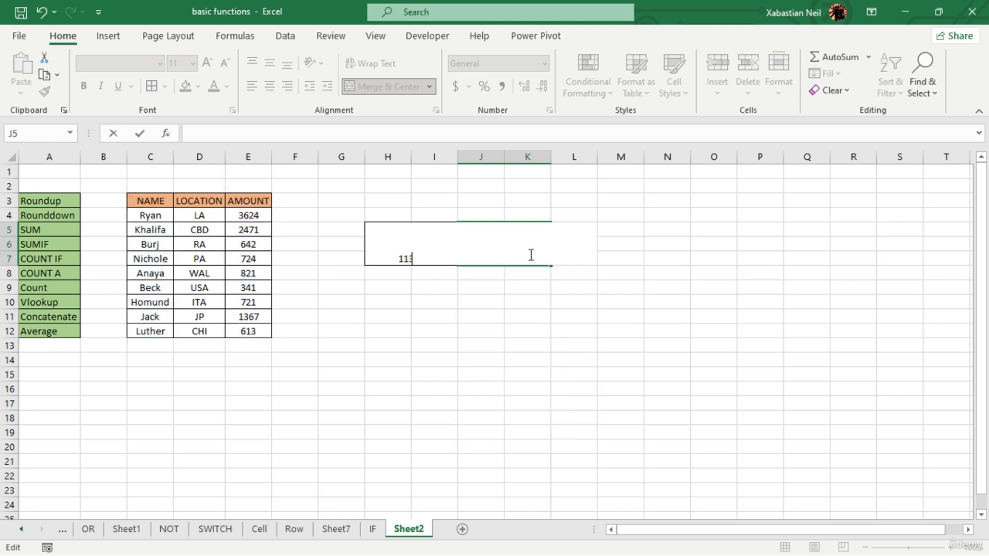
{"action": "left_click", "coordinate": [472, 360]}
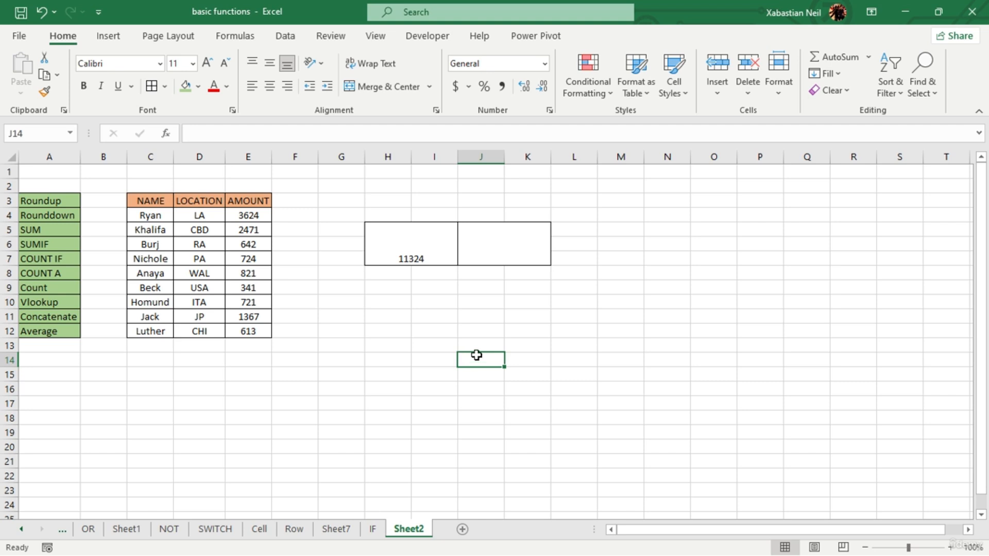
{"action": "left_click", "coordinate": [505, 251]}
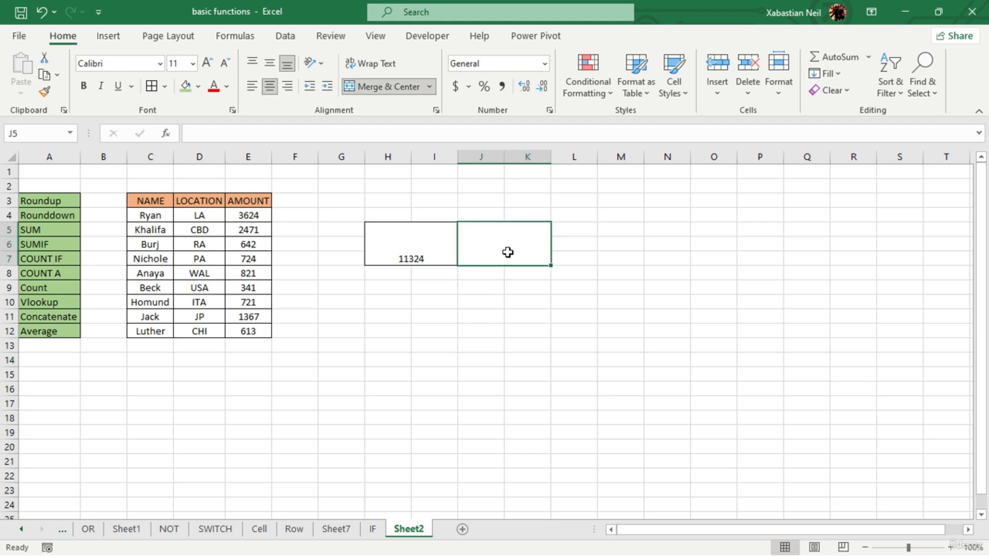
- Replace the SUM formula in merged cell H5 with =COUNT(C4:E4) to count the numeric entries in the first data row
{"action": "double_click", "coordinate": [432, 253]}
{"action": "key", "text": "BackSpace"}
{"action": "key", "text": "BackSpace"}
{"action": "key", "text": "BackSpace"}
{"action": "key", "text": "BackSpace"}
{"action": "key", "text": "BackSpace"}
{"action": "key", "text": "BackSpace"}
{"action": "key", "text": "BackSpace"}
{"action": "key", "text": "BackSpace"}
{"action": "key", "text": "BackSpace"}
{"action": "key", "text": "BackSpace"}
{"action": "key", "text": "BackSpace"}
{"action": "key", "text": "BackSpace"}
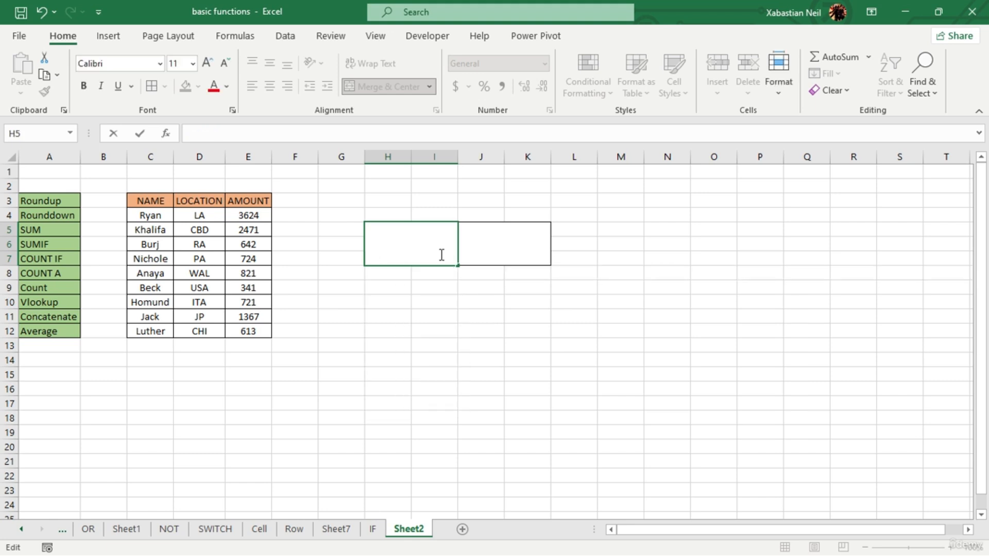
{"action": "type", "text": "=count"}
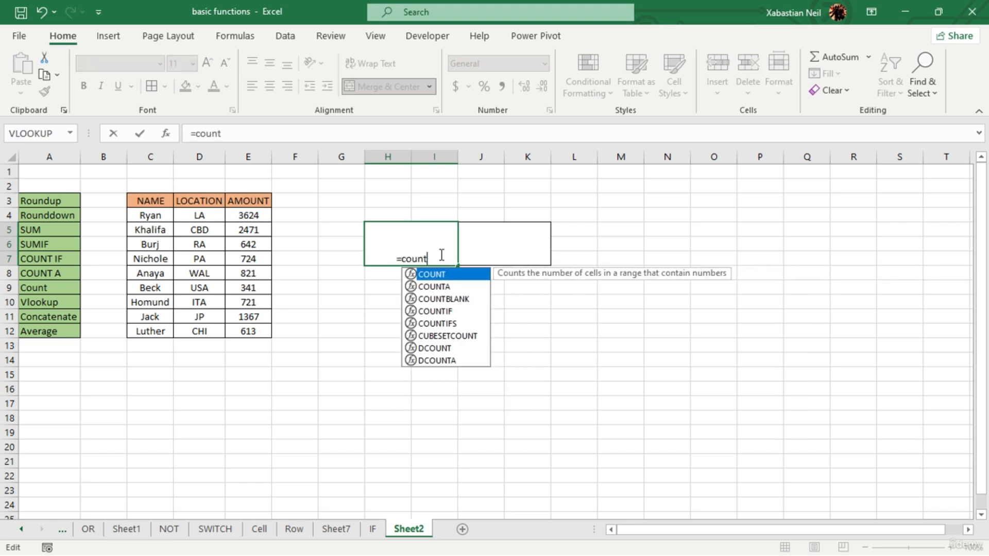
{"action": "key", "text": "Tab"}
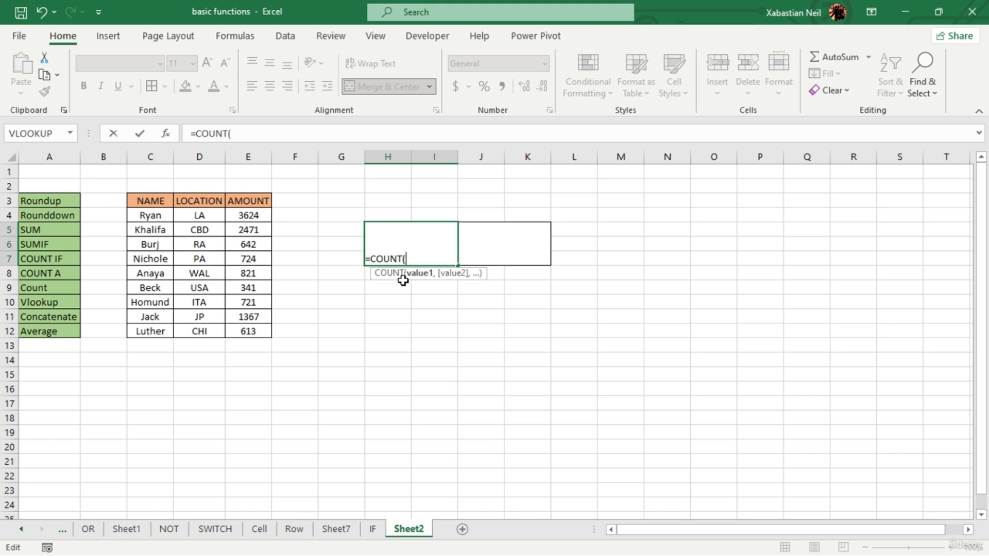
{"action": "left_click_drag", "start_coordinate": [146, 214], "coordinate": [241, 214]}
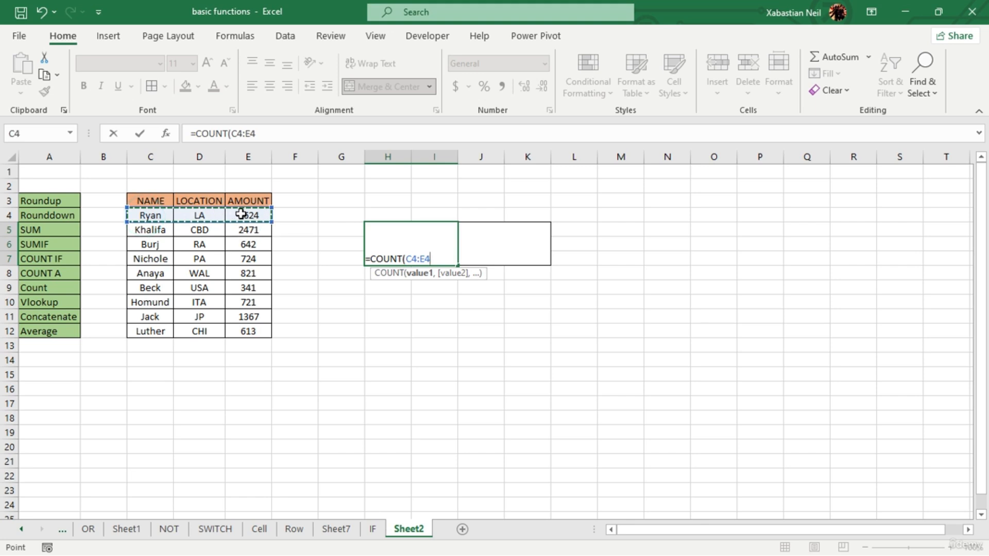
{"action": "key", "text": "Return"}
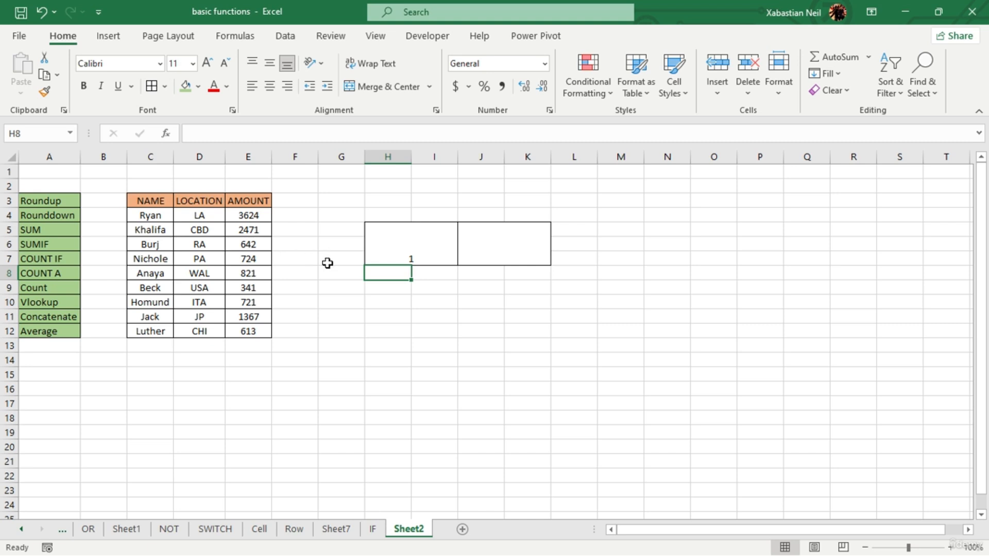
- Format merged cell H5 to show two decimal places
{"action": "left_click", "coordinate": [397, 259]}
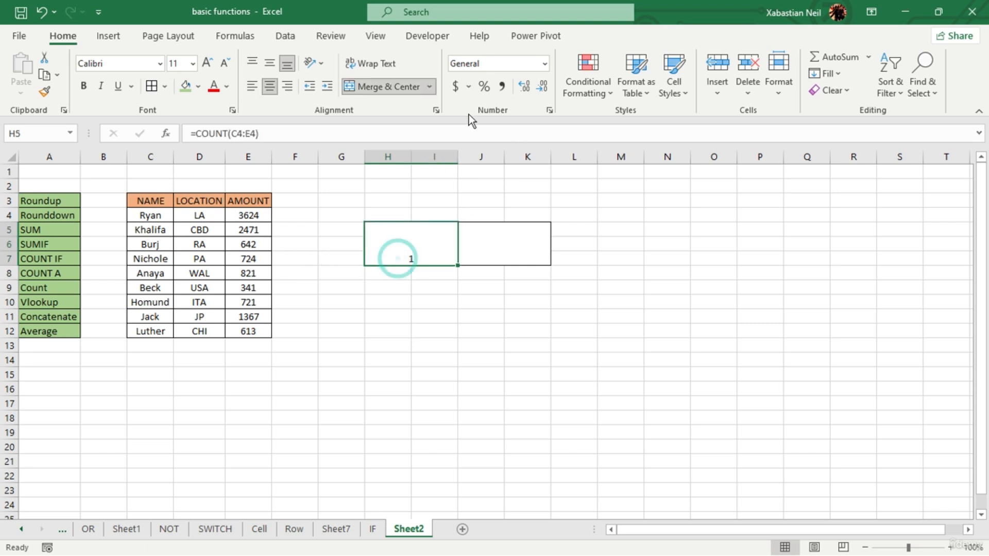
{"action": "left_click", "coordinate": [525, 87]}
{"action": "left_click", "coordinate": [524, 89]}
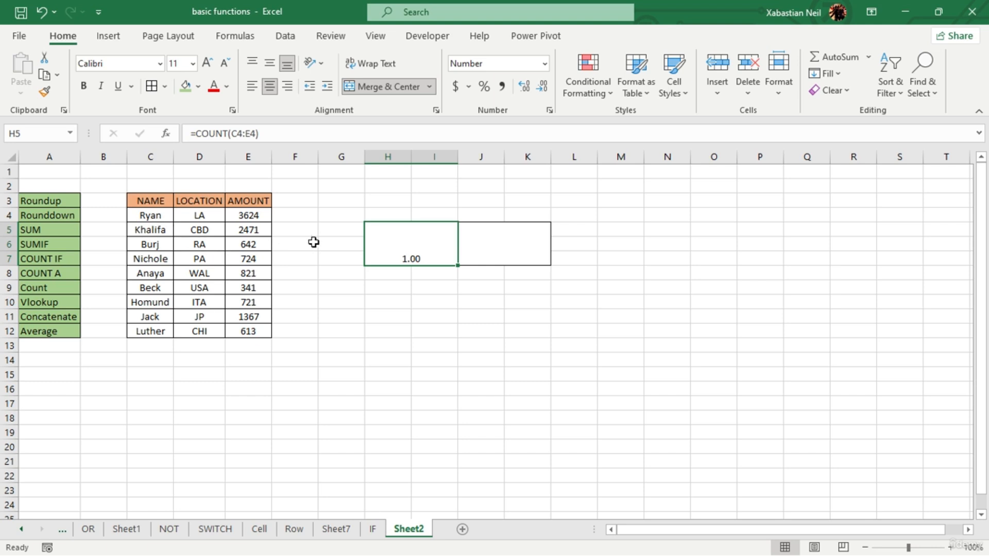
- Enter =COUNT(C4:E5) in merged cell J5 to count the numeric entries in the first two data rows
{"action": "left_click", "coordinate": [504, 252]}
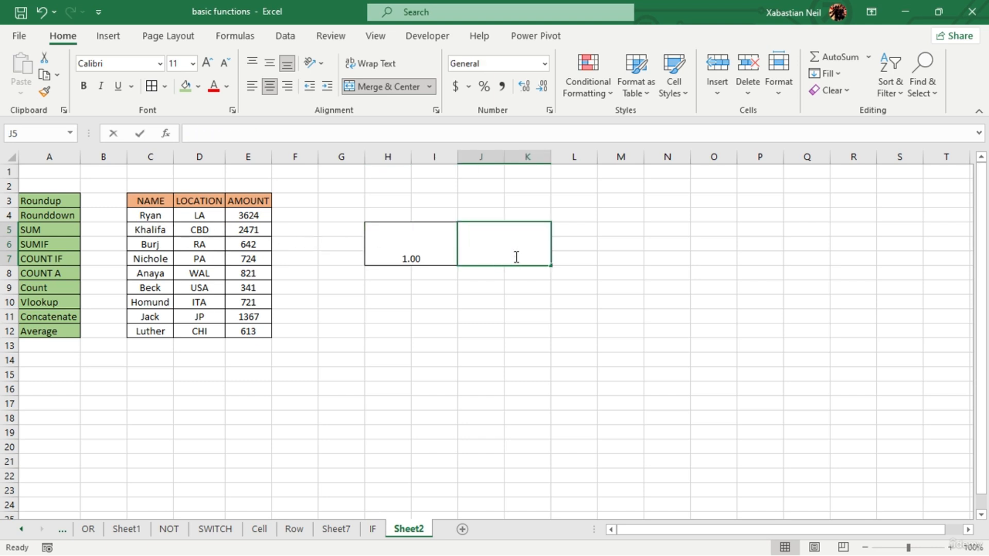
{"action": "double_click", "coordinate": [517, 256]}
{"action": "type", "text": "=count"}
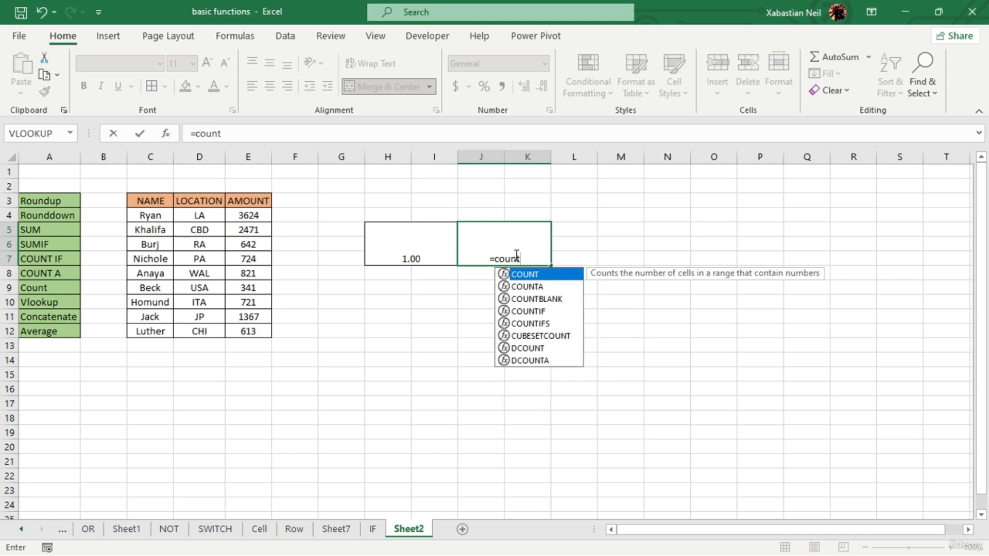
{"action": "key", "text": "Tab"}
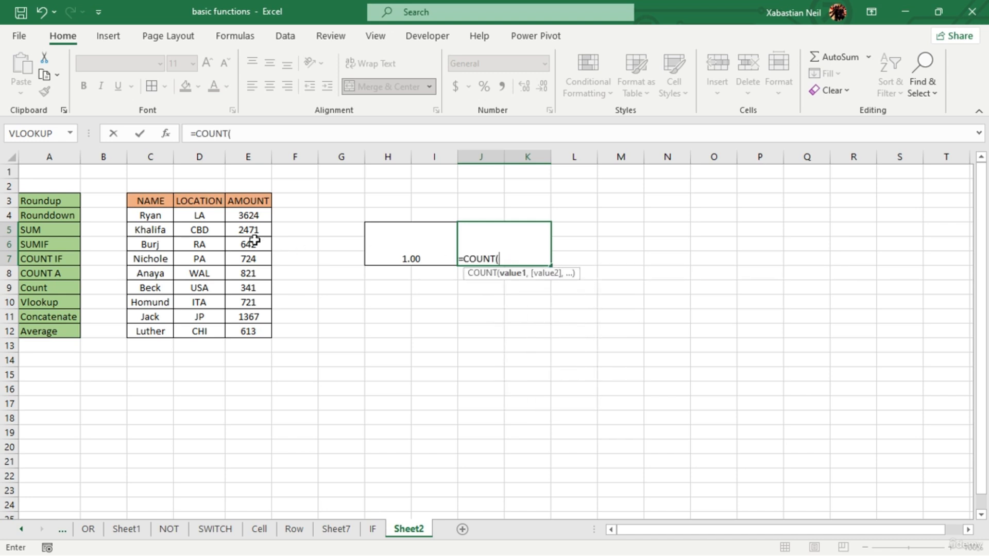
{"action": "left_click_drag", "start_coordinate": [147, 215], "coordinate": [237, 230]}
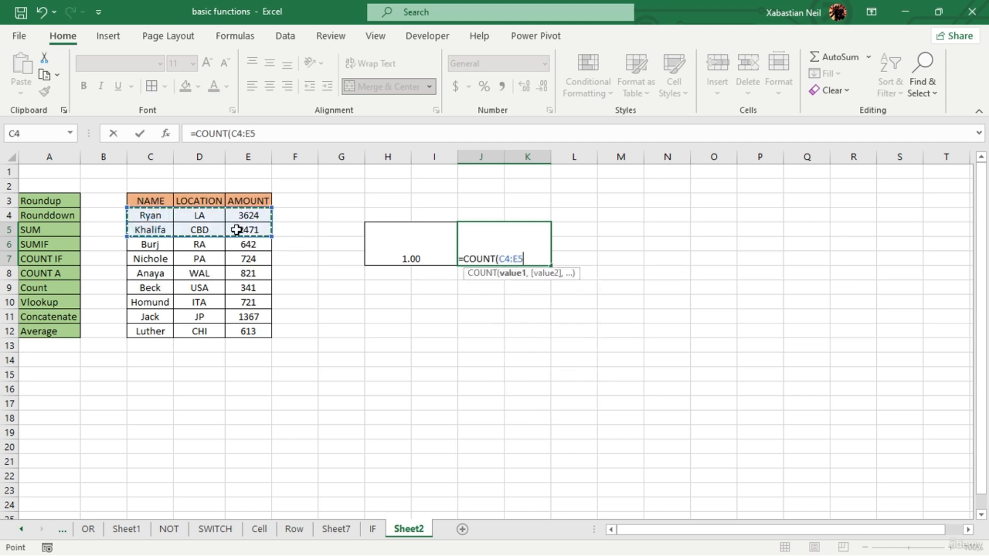
{"action": "type", "text": ")"}
{"action": "key", "text": "Return"}
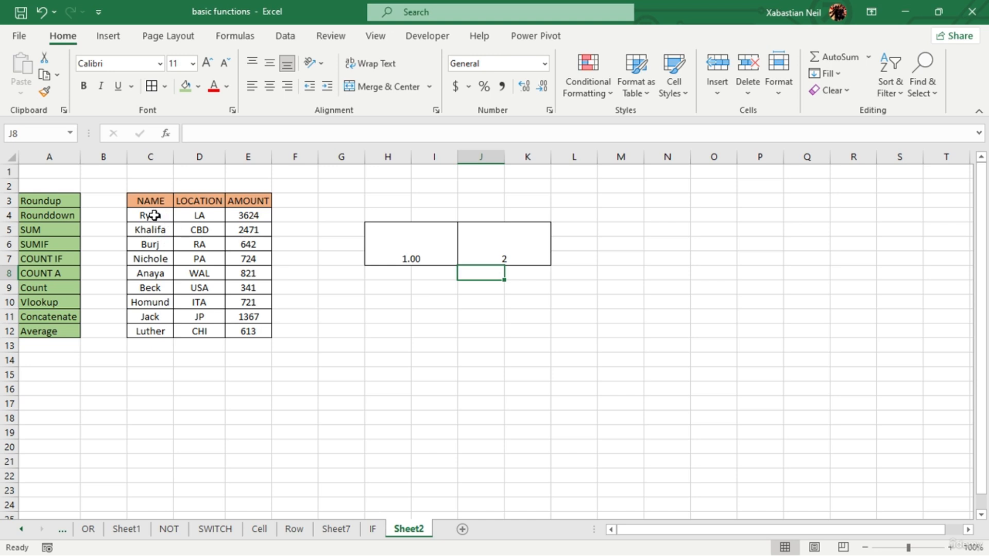
- Extend the COUNT range in merged cell J5 to the whole data table, C4:E12
{"action": "double_click", "coordinate": [522, 258]}
{"action": "key", "text": "BackSpace"}
{"action": "key", "text": "BackSpace"}
{"action": "key", "text": "BackSpace"}
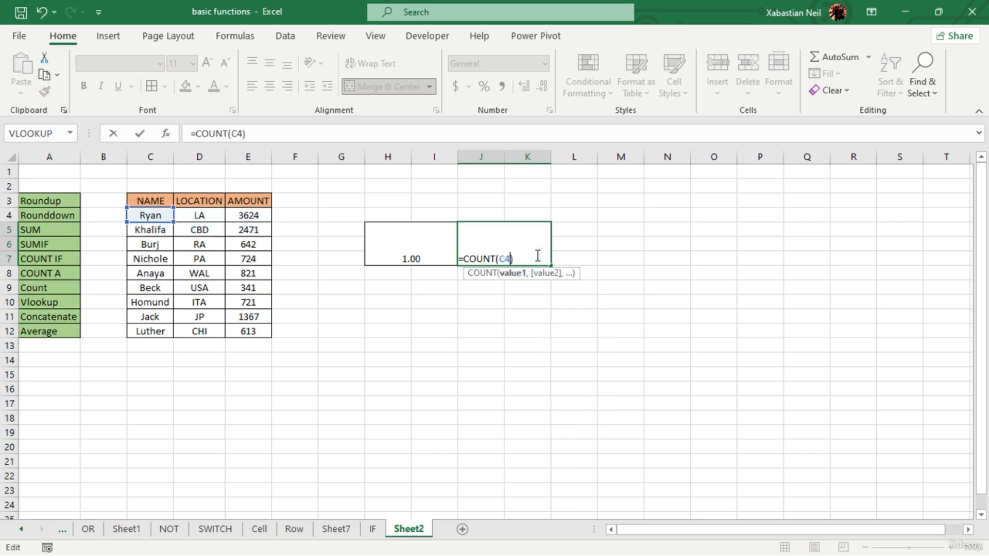
{"action": "left_click_drag", "start_coordinate": [157, 213], "coordinate": [252, 326]}
{"action": "key", "text": "Return"}
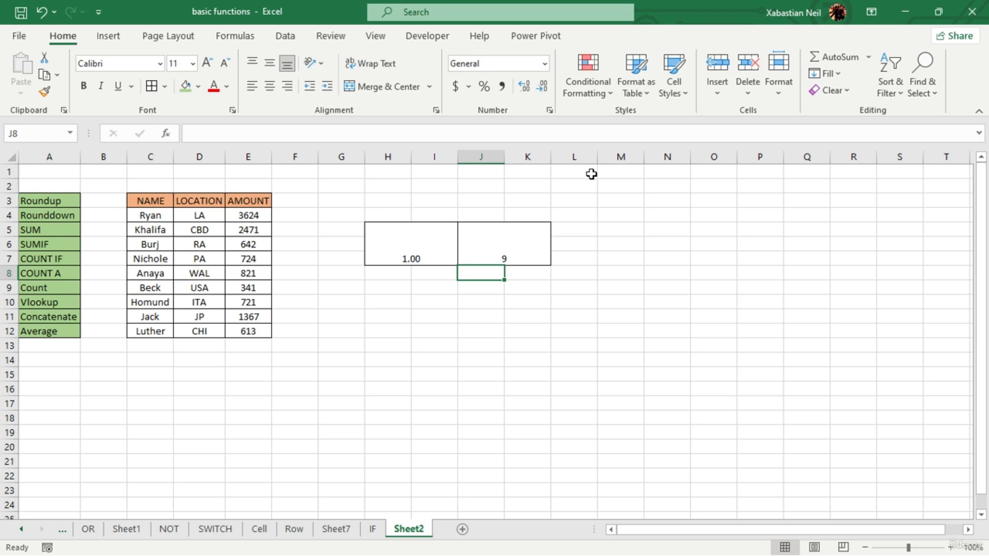
- Change the function in merged cell J5 to COUNTA so it reads =COUNTA(C4:E12)
{"action": "double_click", "coordinate": [526, 253]}
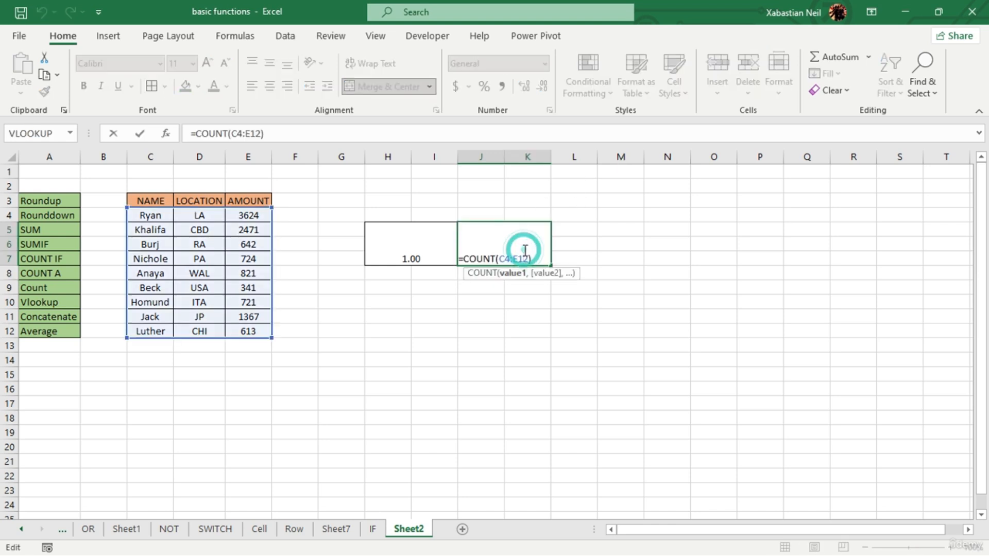
{"action": "key", "text": "Left"}
{"action": "key", "text": "Left"}
{"action": "key", "text": "Left"}
{"action": "key", "text": "Left"}
{"action": "key", "text": "Left"}
{"action": "key", "text": "Left"}
{"action": "type", "text": "A"}
{"action": "key", "text": "Return"}
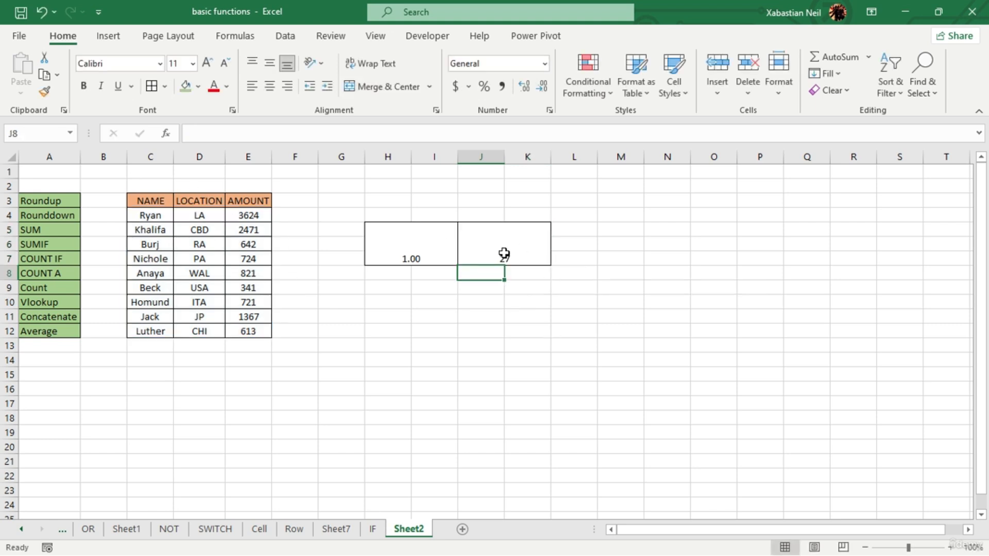
- Change the function in merged cell H5 to COUNTA so it reads =COUNTA(C4:E4)
{"action": "double_click", "coordinate": [452, 253]}
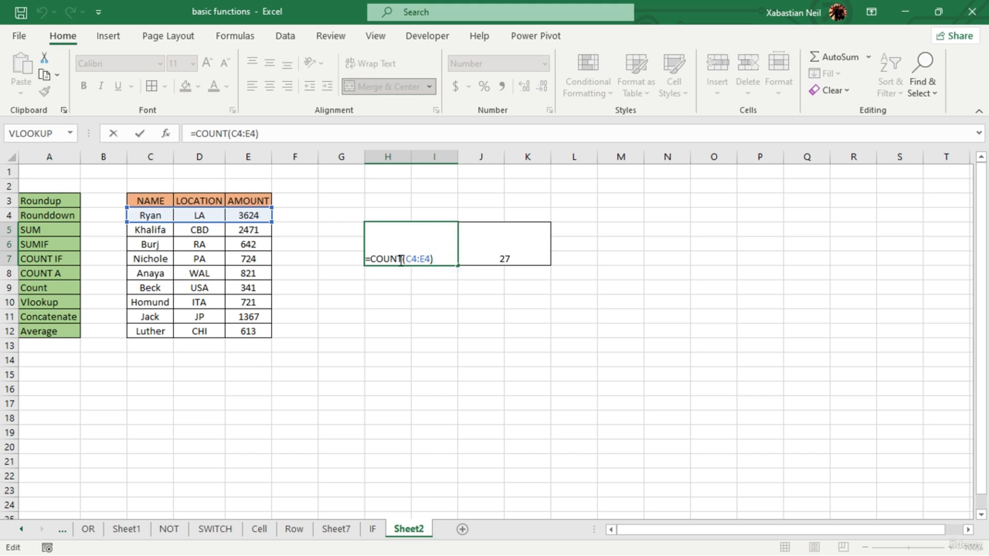
{"action": "left_click", "coordinate": [456, 255]}
{"action": "left_click", "coordinate": [401, 259]}
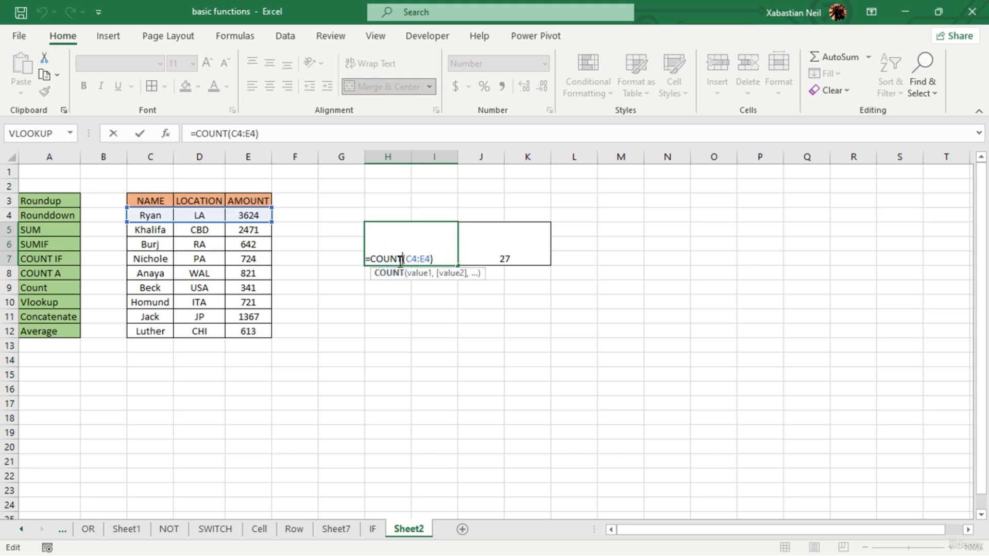
{"action": "type", "text": "A"}
{"action": "key", "text": "shift+Return"}
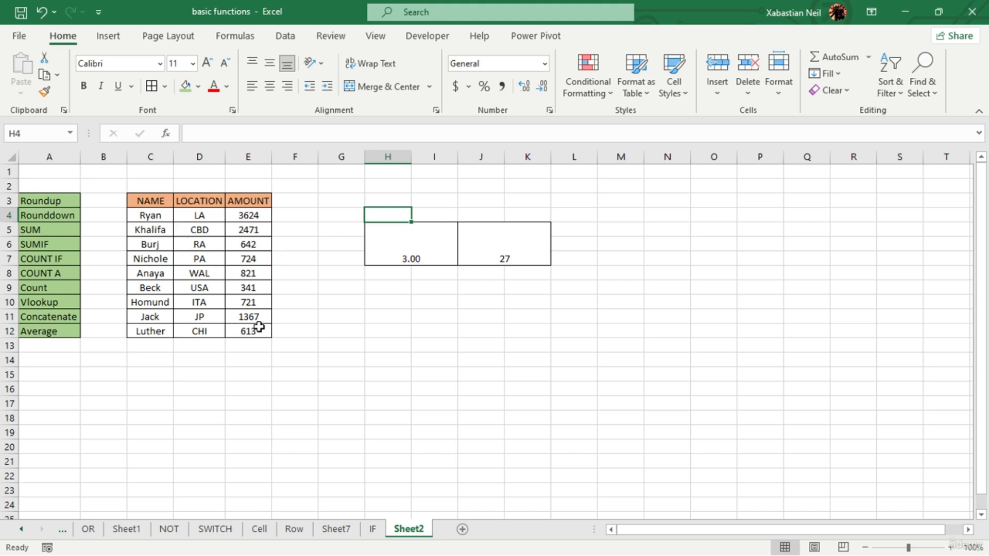
- Check one by one the entries in C4, D4 and E4 that the COUNTA formula in H5 covers
{"action": "left_click", "coordinate": [140, 219]}
{"action": "left_click", "coordinate": [201, 216]}
{"action": "left_click", "coordinate": [250, 217]}
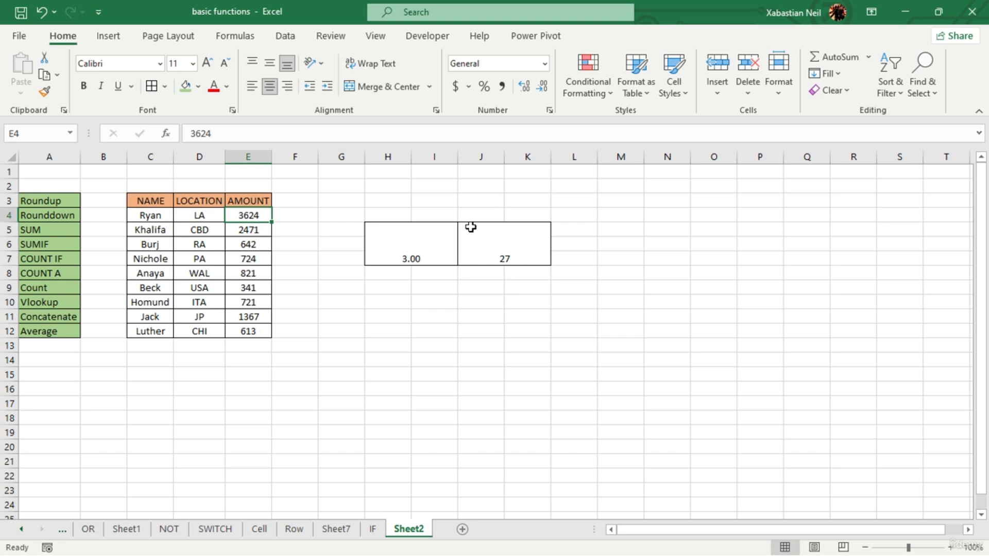
- Erase the COUNTA formula from merged cell J5
{"action": "left_click", "coordinate": [519, 252]}
{"action": "double_click", "coordinate": [519, 252]}
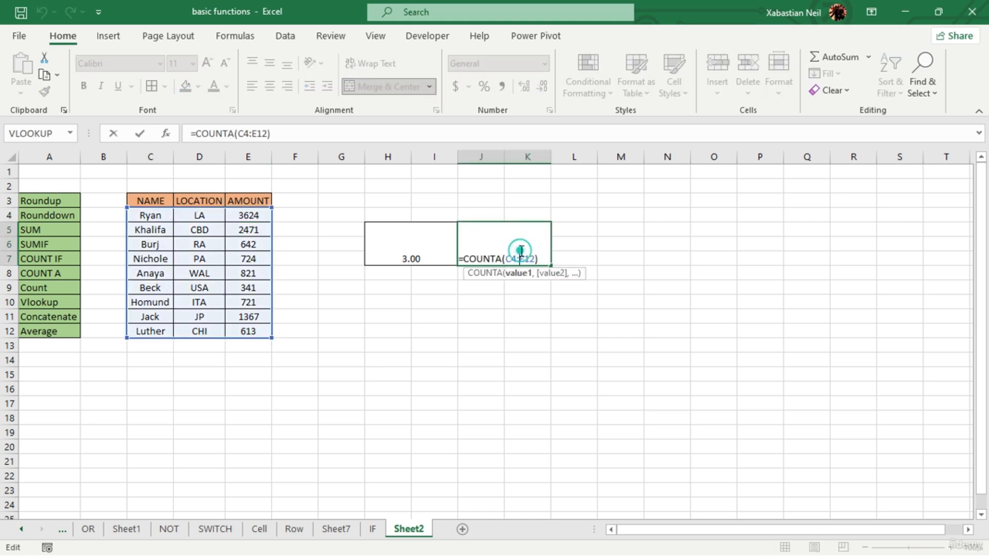
{"action": "key", "text": "Right"}
{"action": "key", "text": "BackSpace"}
{"action": "key", "text": "BackSpace"}
{"action": "key", "text": "BackSpace"}
{"action": "key", "text": "BackSpace"}
{"action": "key", "text": "BackSpace"}
{"action": "key", "text": "BackSpace"}
{"action": "key", "text": "BackSpace"}
{"action": "key", "text": "BackSpace"}
{"action": "key", "text": "BackSpace"}
{"action": "key", "text": "BackSpace"}
{"action": "key", "text": "BackSpace"}
{"action": "key", "text": "BackSpace"}
{"action": "key", "text": "BackSpace"}
{"action": "key", "text": "BackSpace"}
{"action": "key", "text": "BackSpace"}
- Erase the COUNTA formula from merged cell H5
{"action": "double_click", "coordinate": [448, 259]}
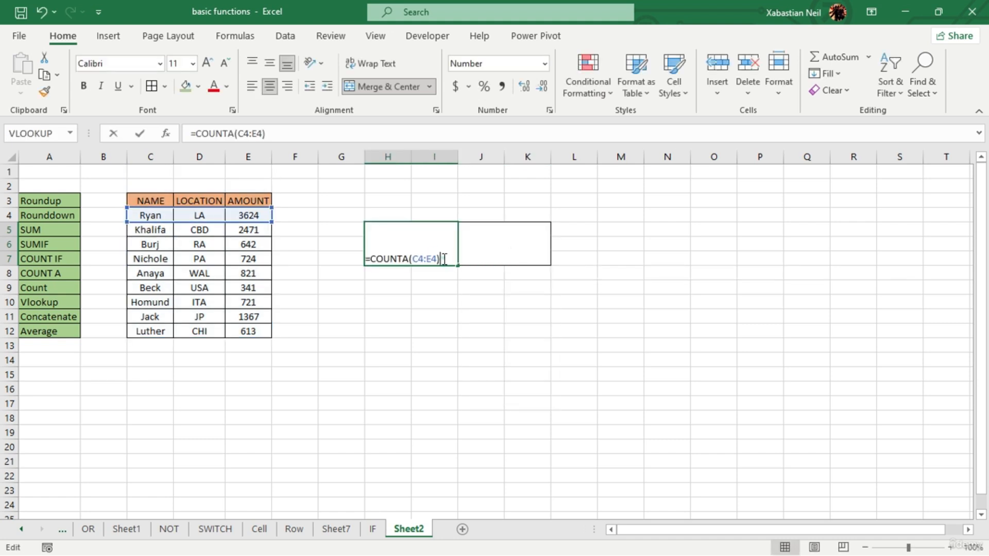
{"action": "left_click", "coordinate": [443, 259]}
{"action": "key", "text": "BackSpace"}
{"action": "key", "text": "BackSpace"}
{"action": "key", "text": "BackSpace"}
{"action": "key", "text": "BackSpace"}
{"action": "key", "text": "BackSpace"}
{"action": "key", "text": "BackSpace"}
{"action": "key", "text": "BackSpace"}
{"action": "key", "text": "BackSpace"}
{"action": "key", "text": "BackSpace"}
{"action": "key", "text": "BackSpace"}
{"action": "key", "text": "BackSpace"}
{"action": "key", "text": "BackSpace"}
{"action": "key", "text": "BackSpace"}
{"action": "key", "text": "BackSpace"}
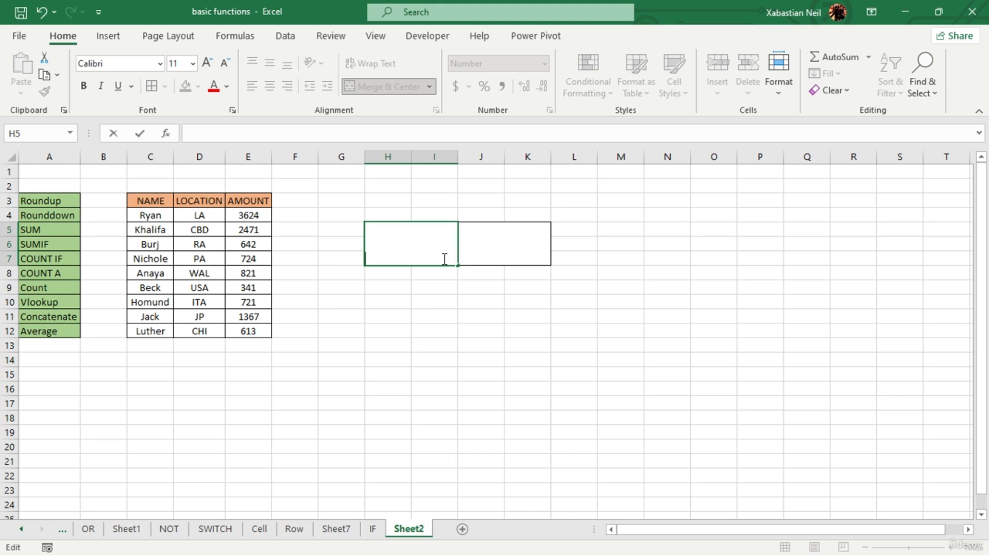
{"action": "left_click", "coordinate": [412, 229]}
{"action": "type", "text": "=-"}
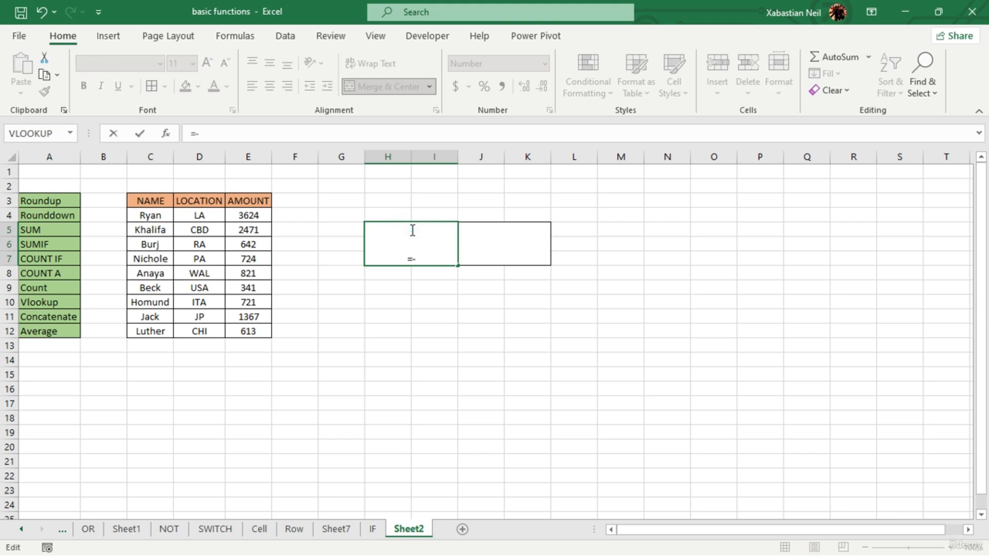
{"action": "type", "text": "countif"}
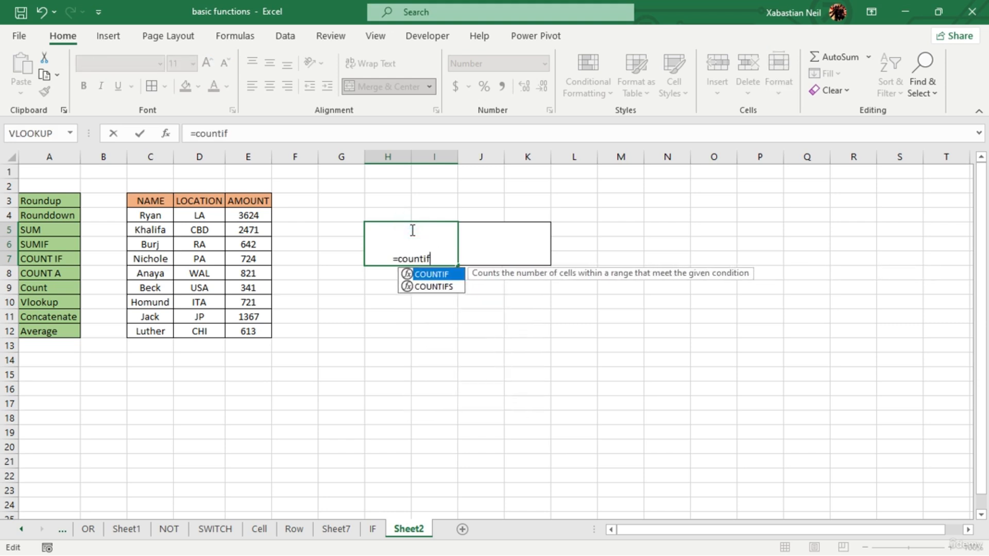
{"action": "key", "text": "Tab"}
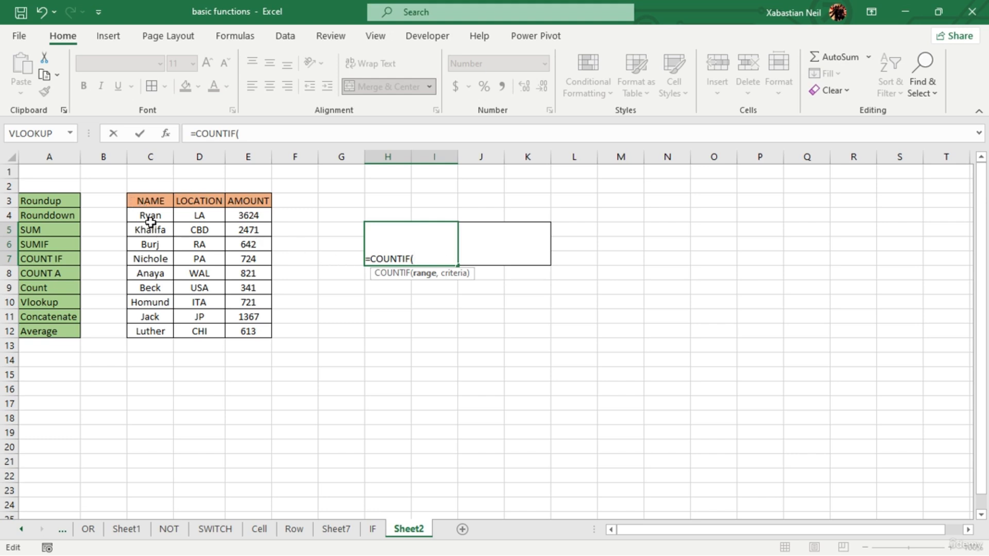
{"action": "left_click_drag", "start_coordinate": [154, 220], "coordinate": [169, 331]}
{"action": "type", "text": ","}
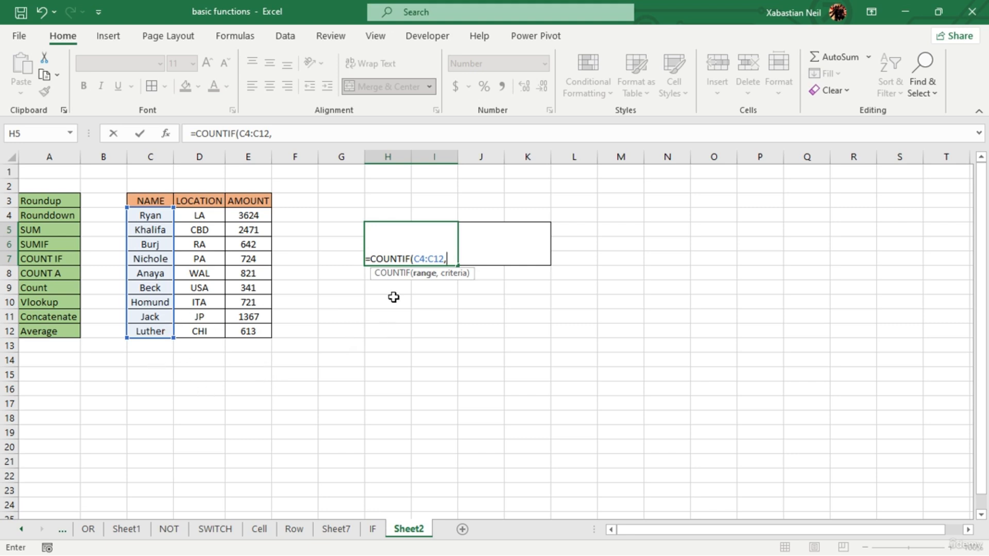
{"action": "key", "text": "BackSpace"}
{"action": "key", "text": "BackSpace"}
{"action": "key", "text": "BackSpace"}
{"action": "key", "text": "BackSpace"}
{"action": "key", "text": "BackSpace"}
{"action": "key", "text": "BackSpace"}
{"action": "key", "text": "BackSpace"}
{"action": "key", "text": "BackSpace"}
{"action": "key", "text": "BackSpace"}
{"action": "key", "text": "BackSpace"}
{"action": "key", "text": "BackSpace"}
{"action": "key", "text": "BackSpace"}
{"action": "key", "text": "BackSpace"}
{"action": "key", "text": "BackSpace"}
{"action": "key", "text": "BackSpace"}
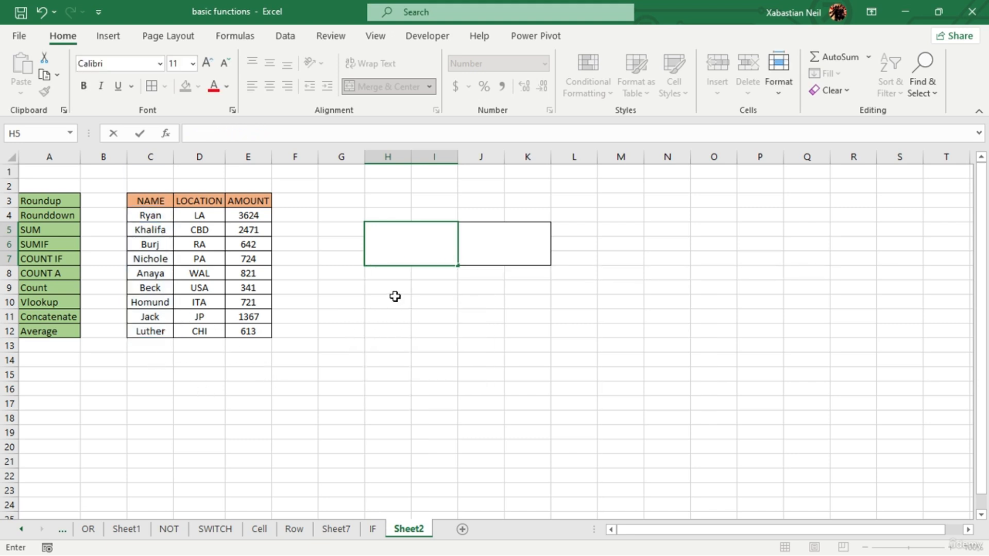
- Enter the same first name as in C4 into cell H10 as the criterion to count
{"action": "key", "text": "ctrl+Up"}
{"action": "left_click", "coordinate": [395, 296]}
{"action": "double_click", "coordinate": [395, 300]}
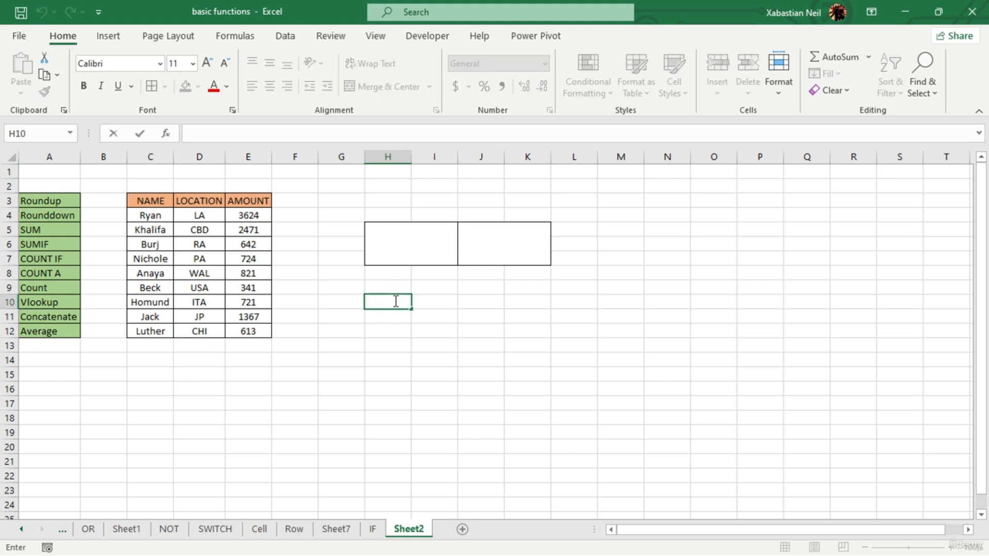
{"action": "type", "text": "Ryan"}
- Enter the formula =COUNTIF(C4:C12,H10) in merged cell H5
{"action": "left_click", "coordinate": [423, 227]}
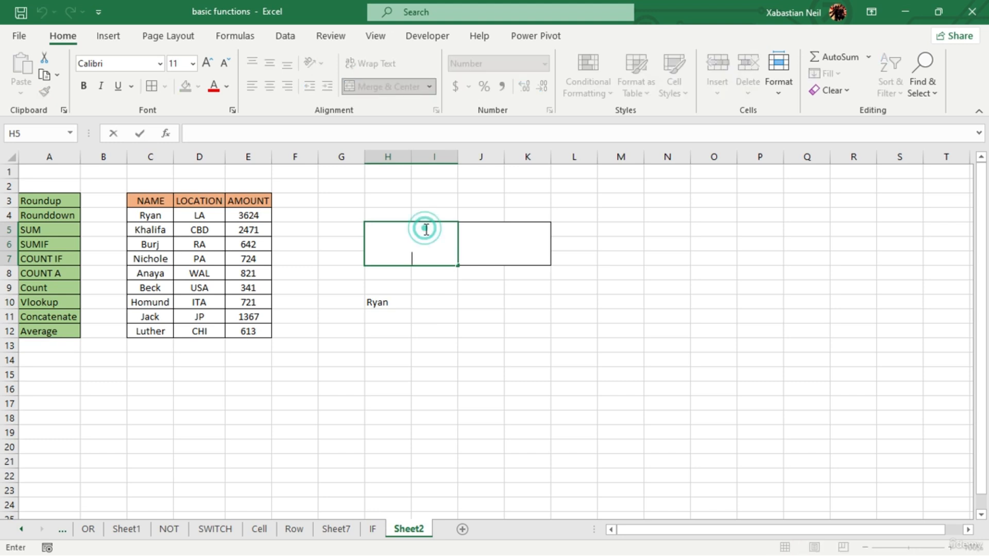
{"action": "type", "text": "=count"}
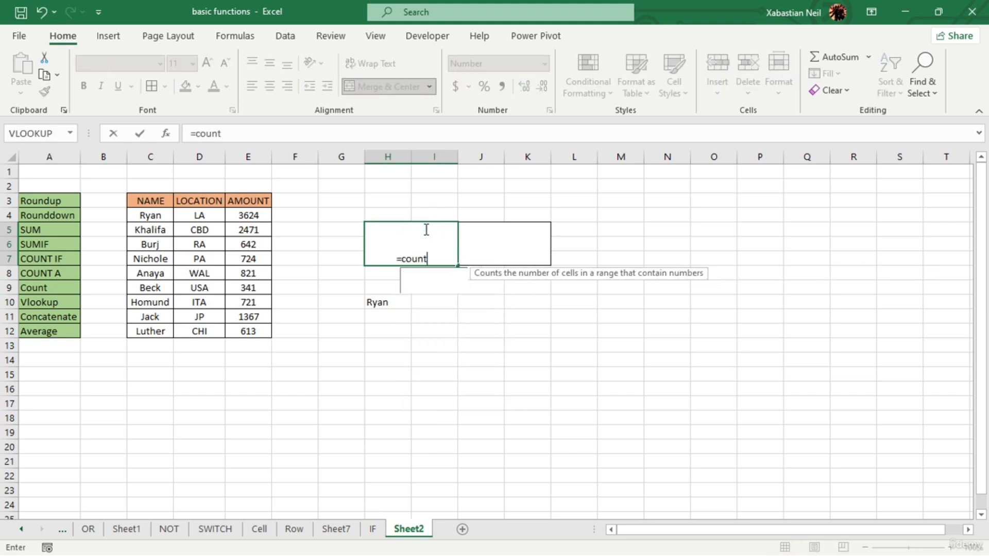
{"action": "type", "text": "if("}
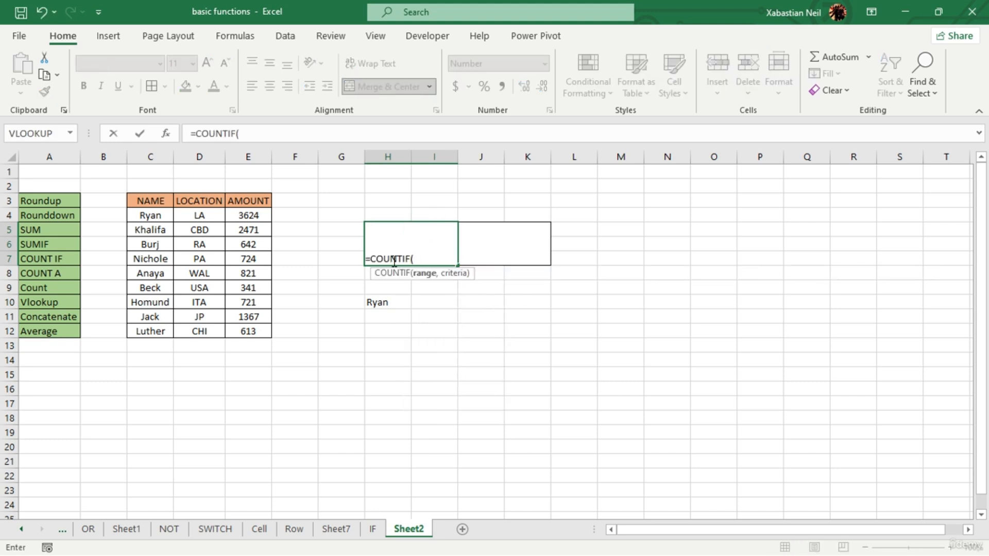
{"action": "left_click_drag", "start_coordinate": [145, 215], "coordinate": [150, 331]}
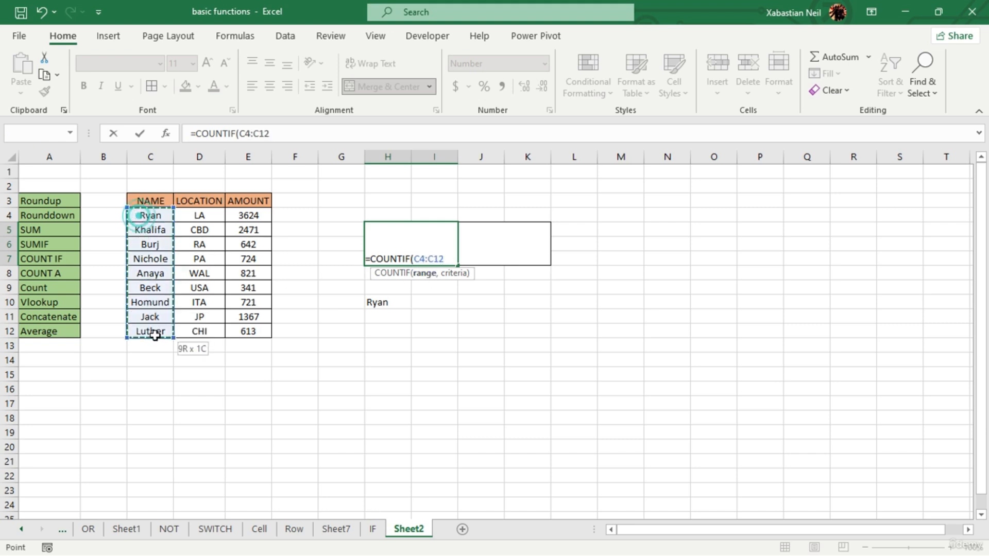
{"action": "type", "text": ","}
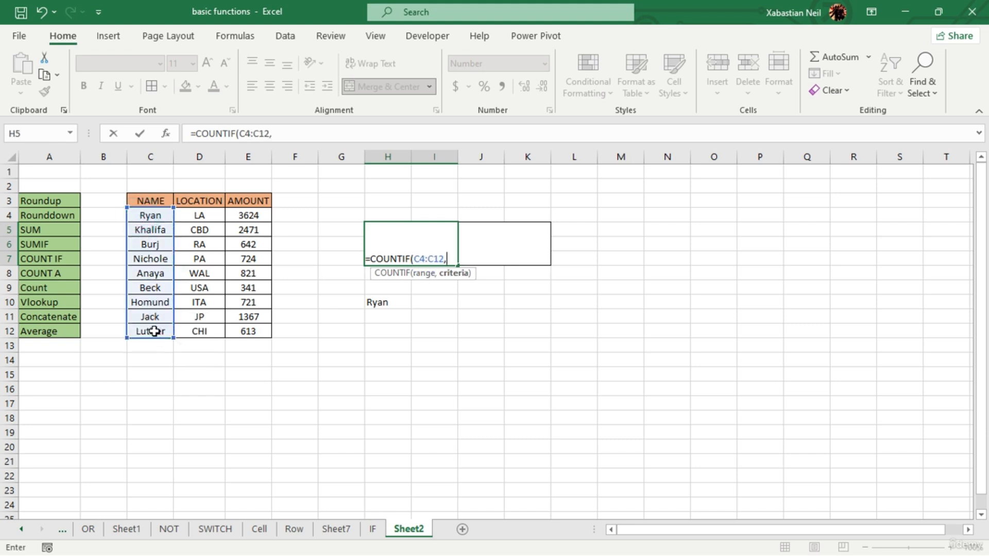
{"action": "left_click", "coordinate": [382, 303]}
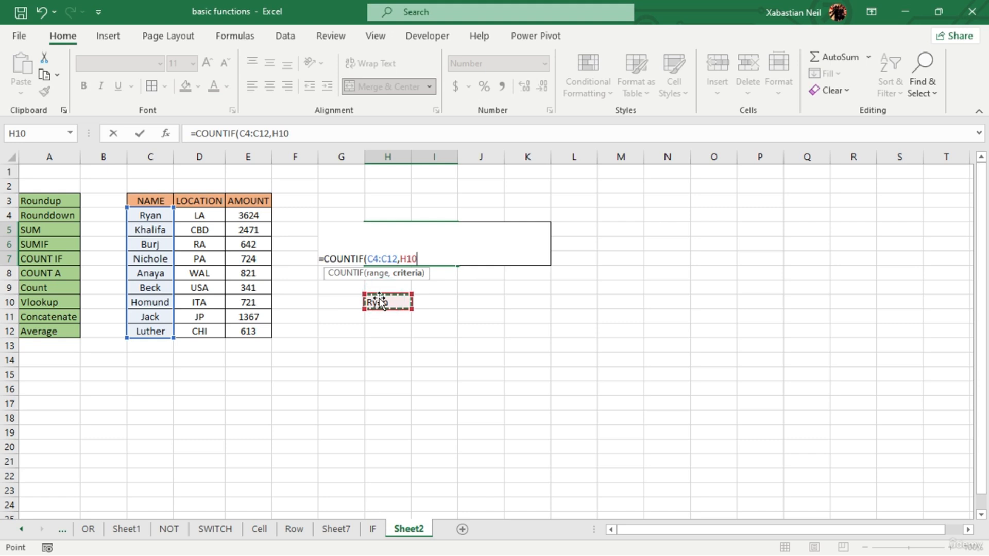
{"action": "type", "text": ")"}
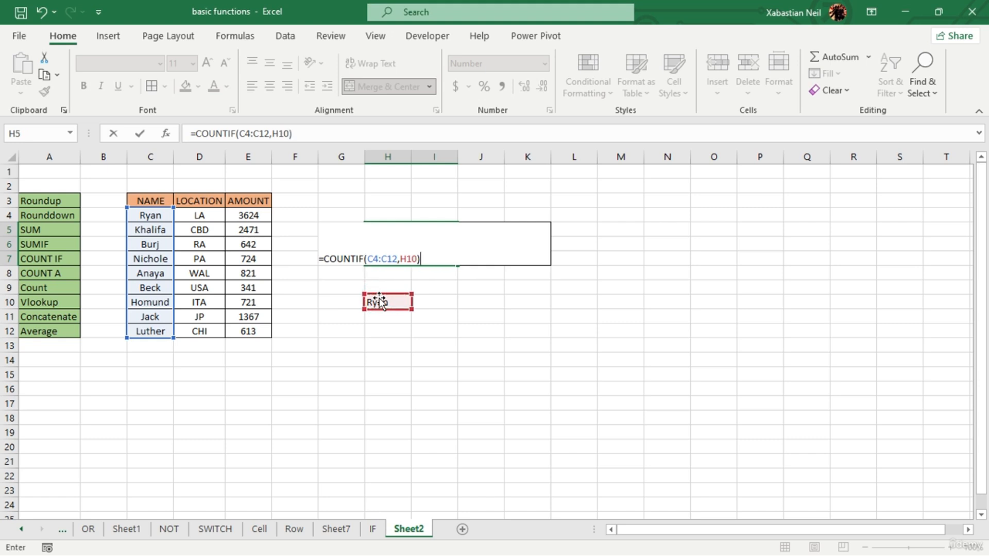
{"action": "key", "text": "Return"}
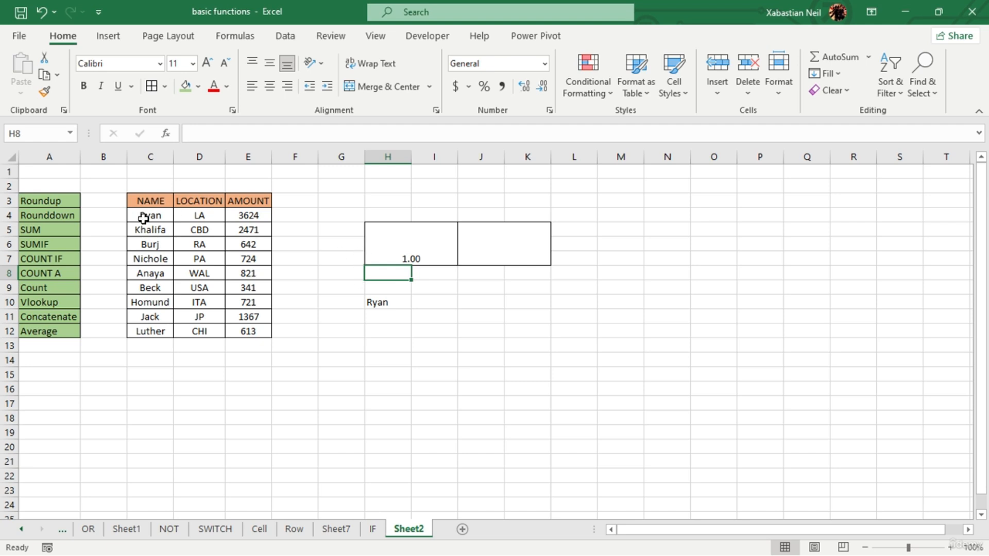
- Clear the criterion name from H10 and erase the COUNTIF formula from merged cell H5
{"action": "double_click", "coordinate": [395, 301]}
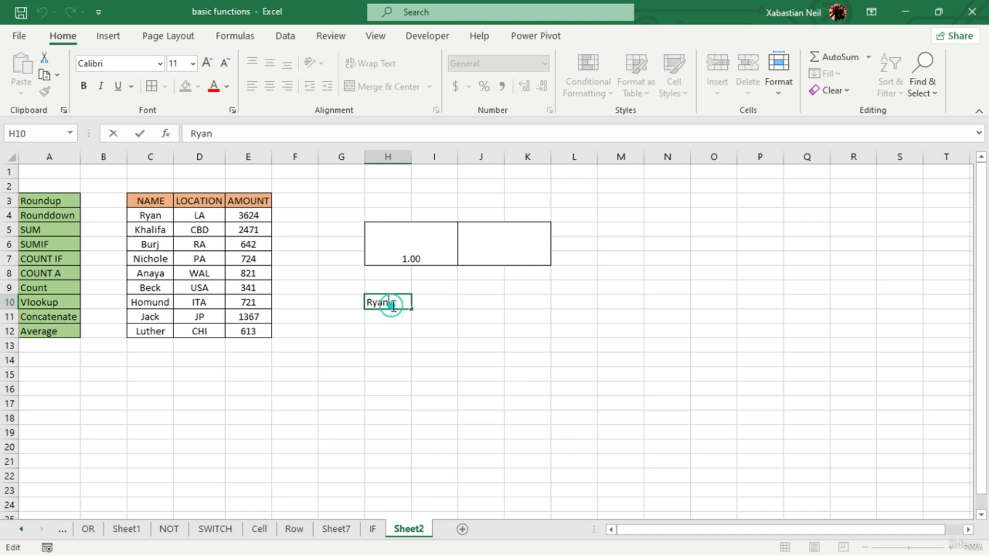
{"action": "key", "text": "BackSpace"}
{"action": "left_click", "coordinate": [453, 254]}
{"action": "double_click", "coordinate": [443, 258]}
{"action": "key", "text": "BackSpace"}
{"action": "key", "text": "BackSpace"}
{"action": "key", "text": "BackSpace"}
{"action": "key", "text": "BackSpace"}
{"action": "key", "text": "BackSpace"}
{"action": "key", "text": "BackSpace"}
{"action": "key", "text": "BackSpace"}
{"action": "key", "text": "BackSpace"}
{"action": "key", "text": "BackSpace"}
{"action": "key", "text": "BackSpace"}
{"action": "key", "text": "BackSpace"}
{"action": "key", "text": "BackSpace"}
{"action": "key", "text": "BackSpace"}
{"action": "key", "text": "BackSpace"}
{"action": "key", "text": "BackSpace"}
{"action": "key", "text": "BackSpace"}
{"action": "key", "text": "BackSpace"}
{"action": "key", "text": "BackSpace"}
{"action": "key", "text": "BackSpace"}
{"action": "key", "text": "BackSpace"}
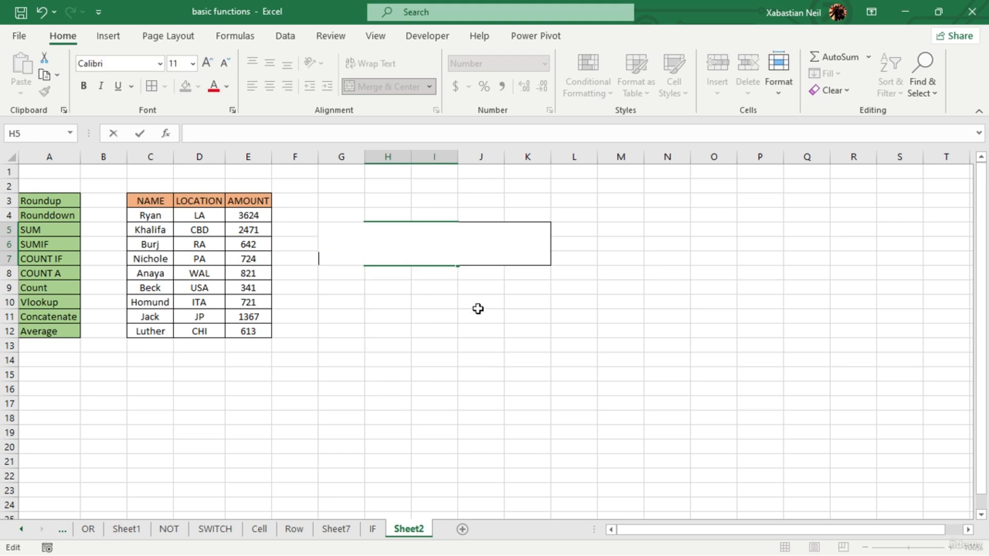
{"action": "left_click", "coordinate": [478, 309]}
{"action": "double_click", "coordinate": [435, 243]}
- Enter two lookup names below the bordered boxes: the name from C4 in H10 and the name from C9 in H11
{"action": "double_click", "coordinate": [389, 295]}
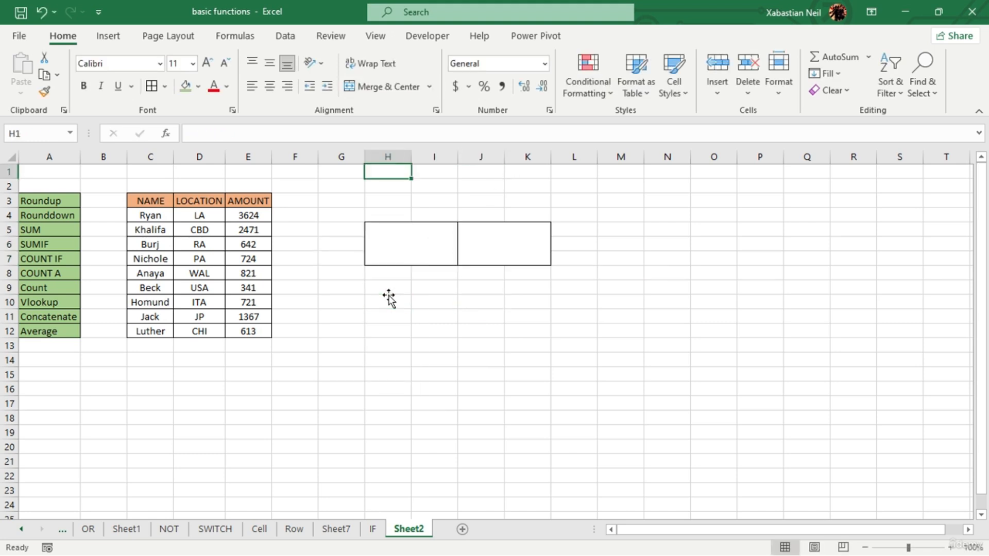
{"action": "left_click", "coordinate": [389, 298]}
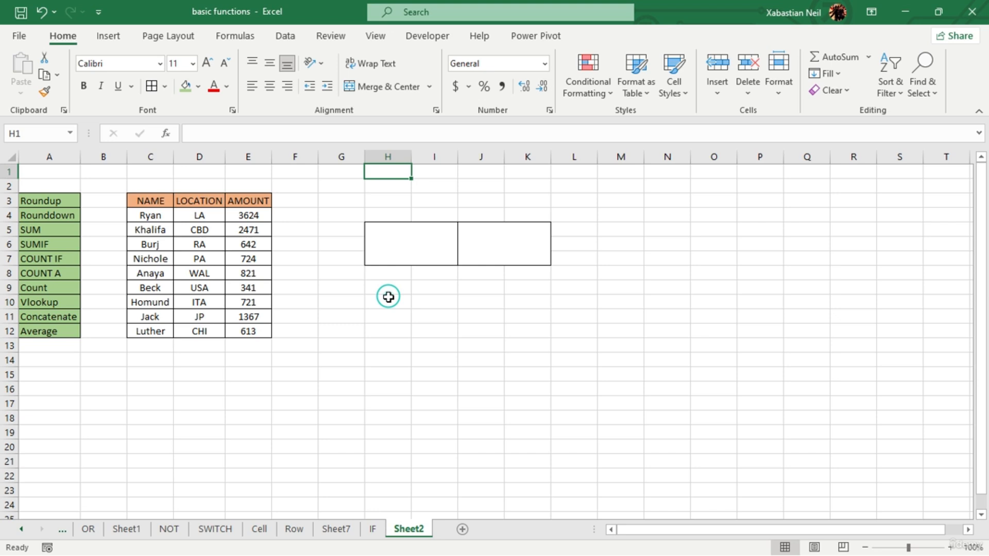
{"action": "left_click", "coordinate": [389, 298]}
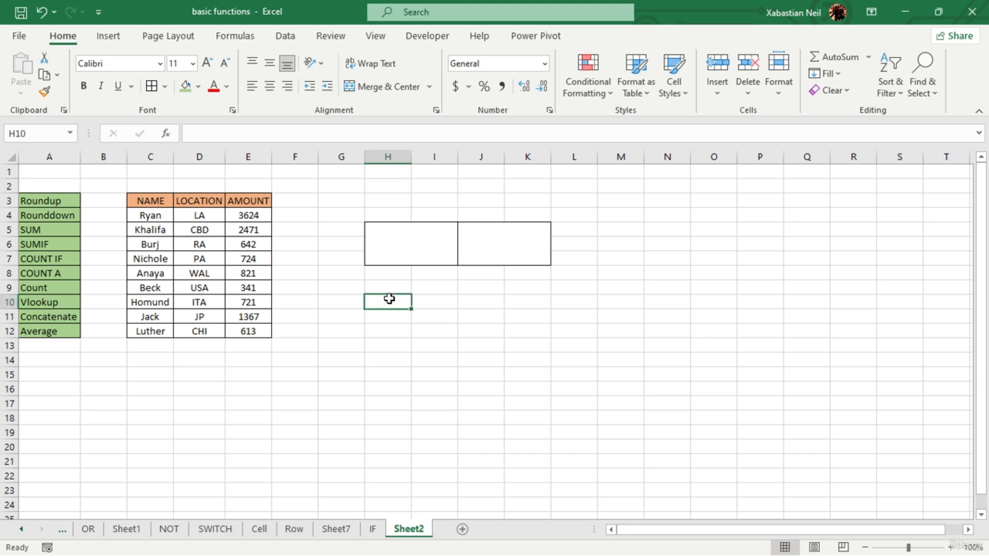
{"action": "double_click", "coordinate": [389, 299]}
{"action": "type", "text": "Ryan"}
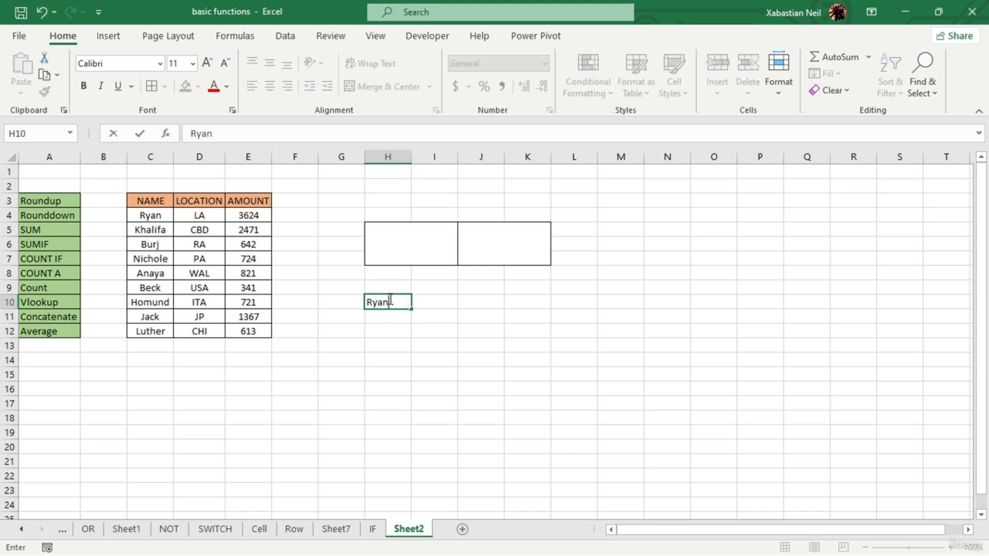
{"action": "key", "text": "Return"}
{"action": "type", "text": "Be"}
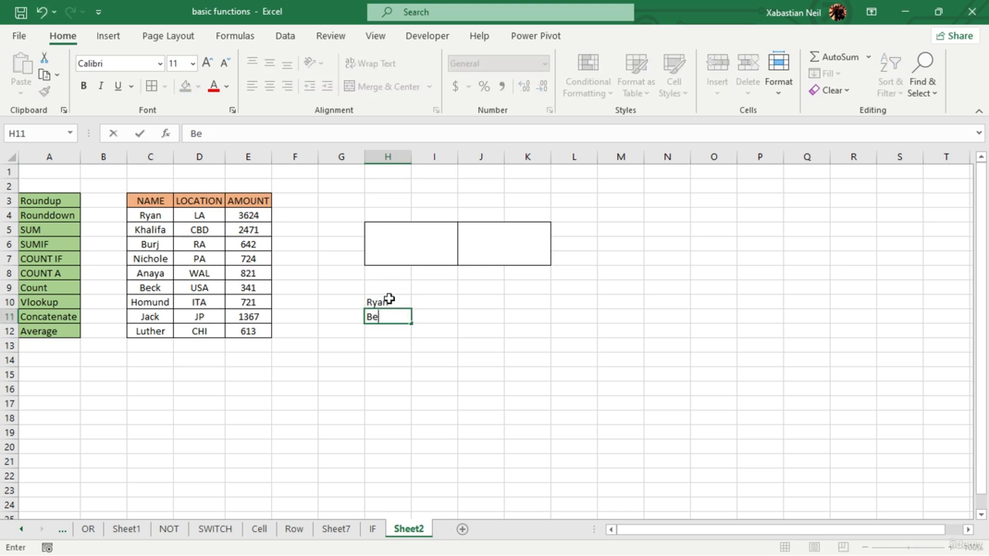
{"action": "type", "text": "ck"}
{"action": "left_click", "coordinate": [497, 374]}
- Build a VLOOKUP formula in merged cell H5 with H11 as the lookup value and C4:E12 as the table array
{"action": "left_click", "coordinate": [423, 255]}
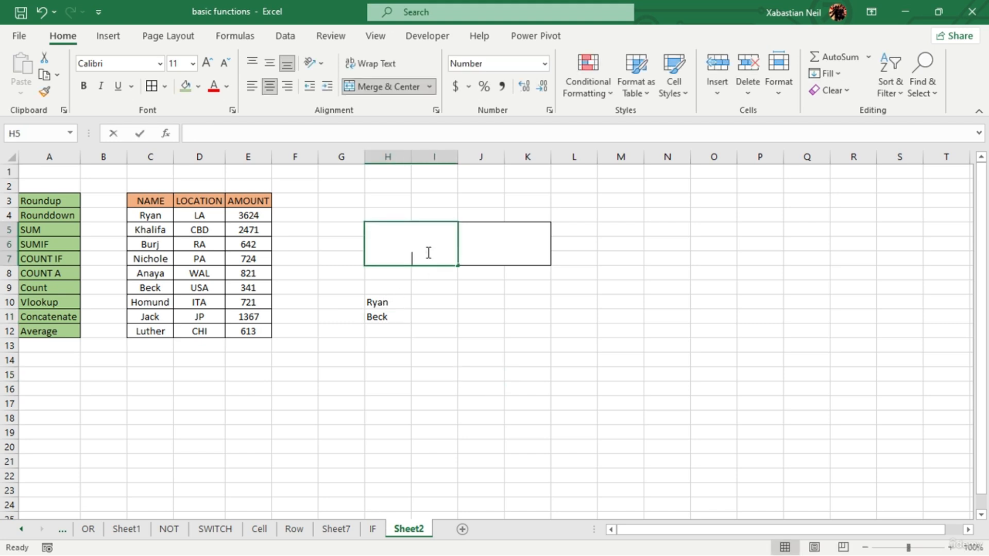
{"action": "double_click", "coordinate": [426, 250]}
{"action": "type", "text": "=vlook"}
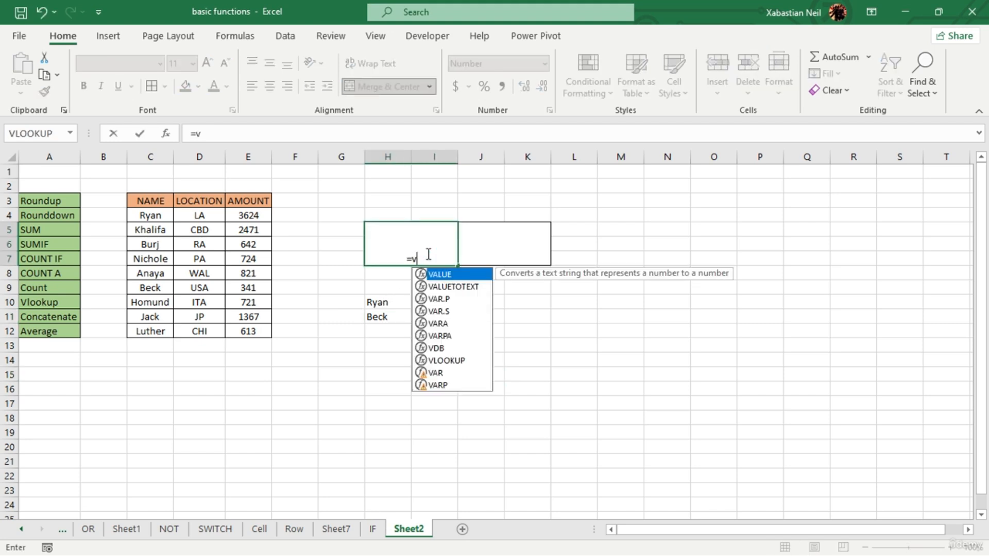
{"action": "key", "text": "Tab"}
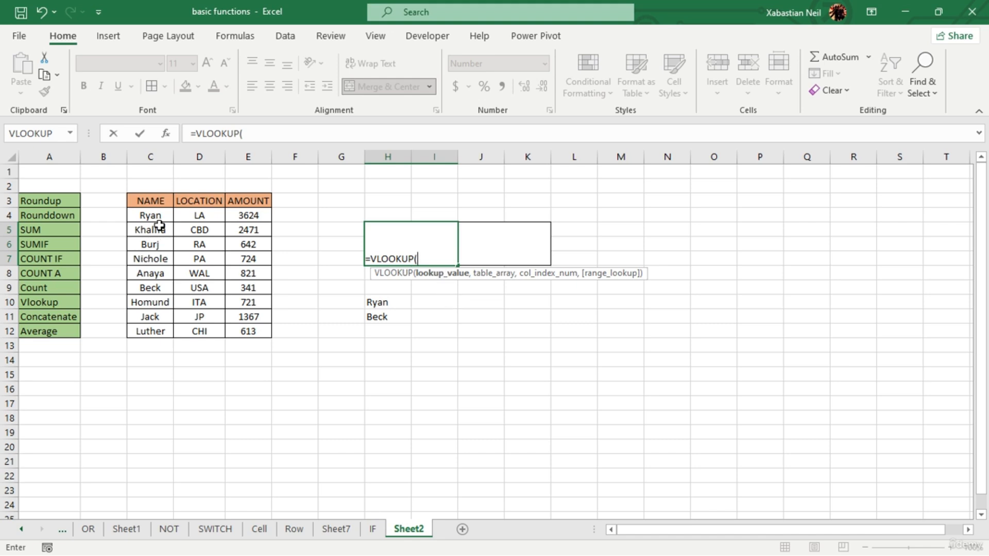
{"action": "left_click", "coordinate": [387, 317]}
{"action": "type", "text": ","}
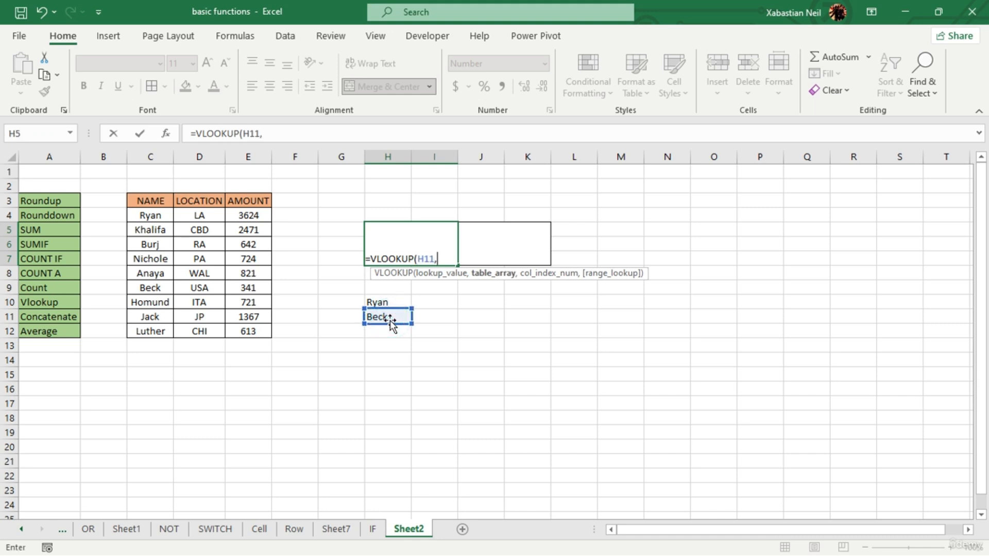
{"action": "left_click_drag", "start_coordinate": [150, 216], "coordinate": [259, 328]}
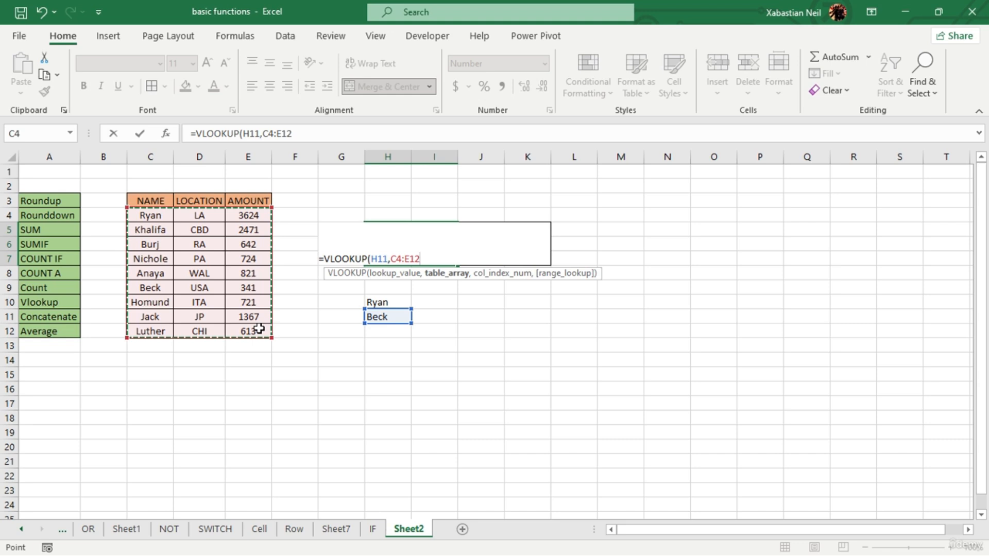
{"action": "type", "text": ",3,false"}
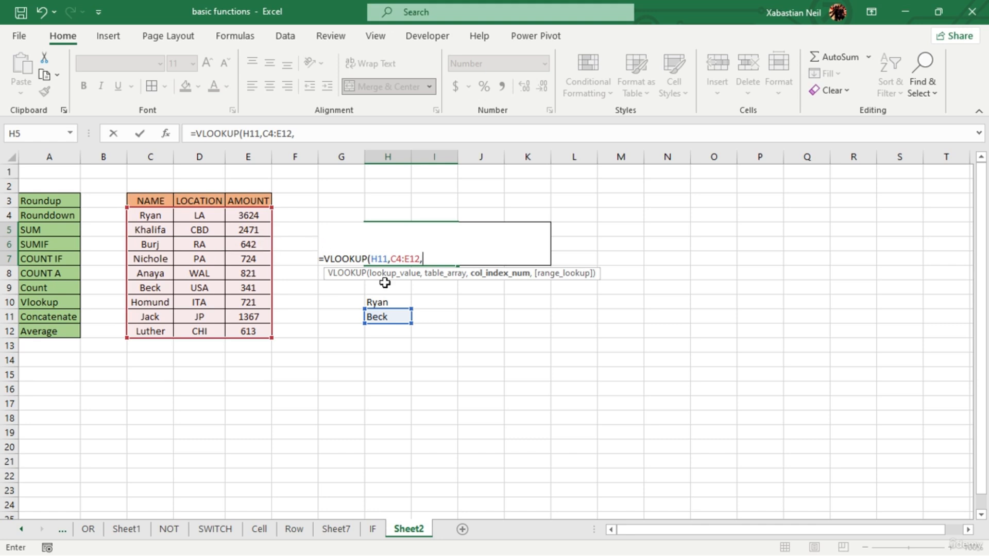
- Complete the VLOOKUP formula in merged cell H5 with column index 3 and an exact match (FALSE)
{"action": "type", "text": ","}
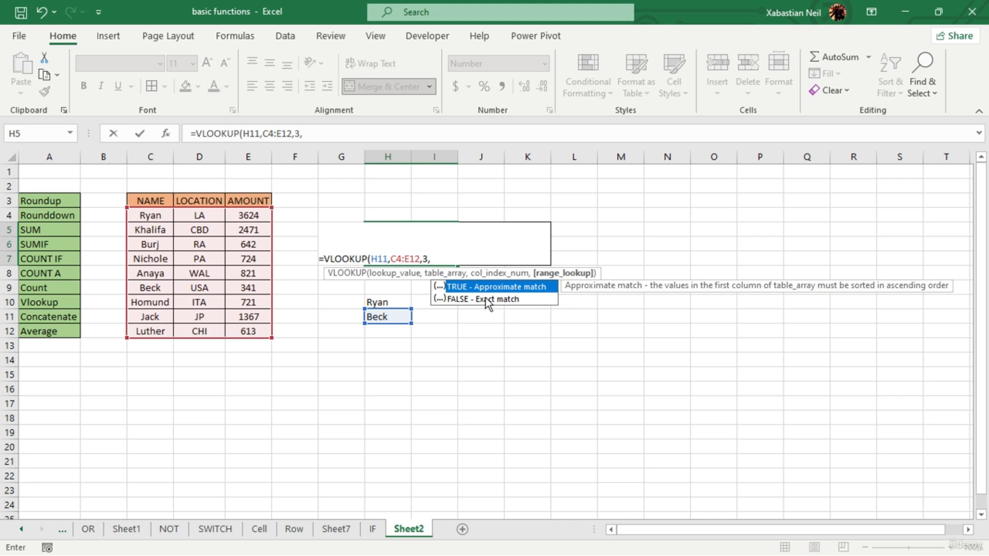
{"action": "type", "text": "false"}
{"action": "double_click", "coordinate": [493, 296]}
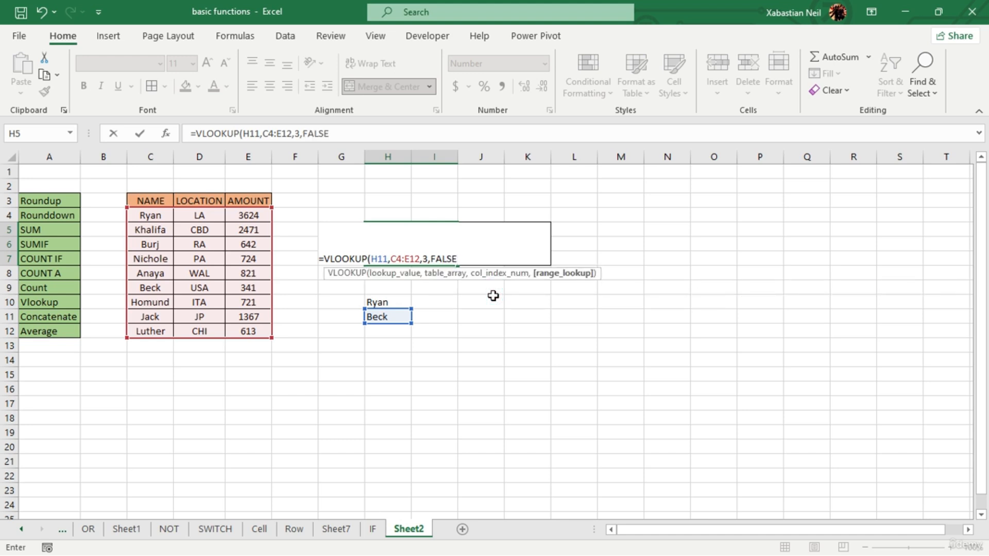
{"action": "type", "text": ")"}
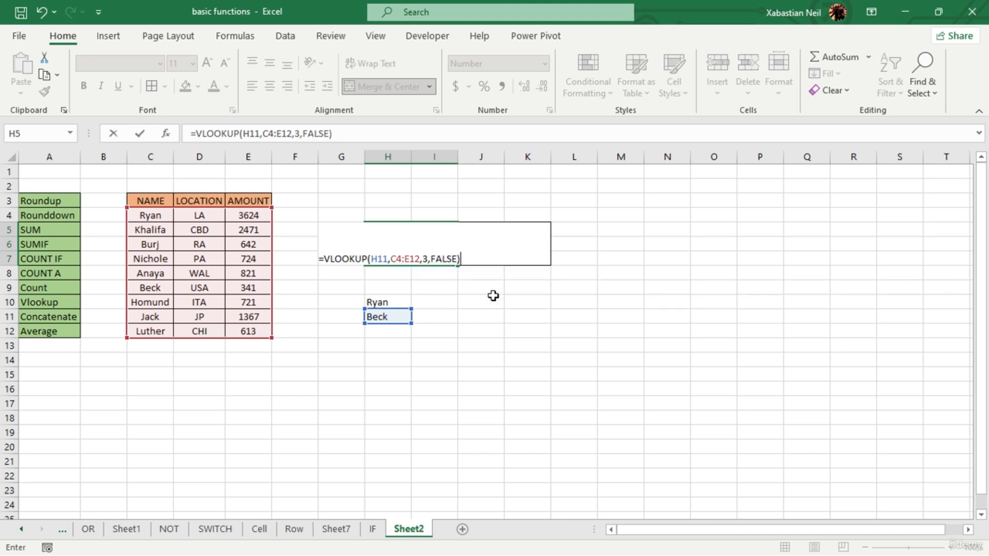
{"action": "key", "text": "Return"}
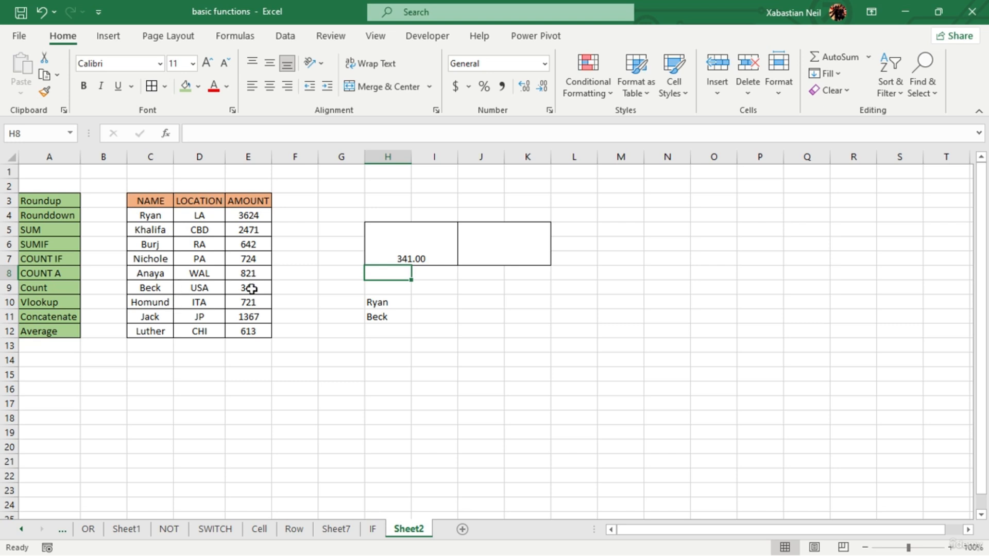
- Change the lookup value of the VLOOKUP formula in merged cell H5 to H10
{"action": "left_click", "coordinate": [442, 264]}
{"action": "double_click", "coordinate": [441, 258]}
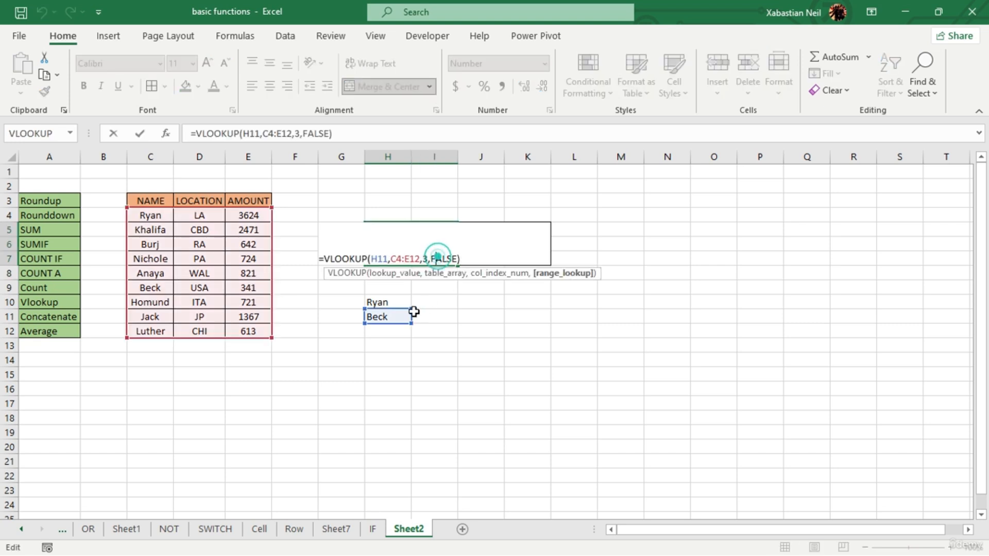
{"action": "left_click", "coordinate": [388, 259]}
{"action": "key", "text": "BackSpace"}
{"action": "key", "text": "BackSpace"}
{"action": "key", "text": "BackSpace"}
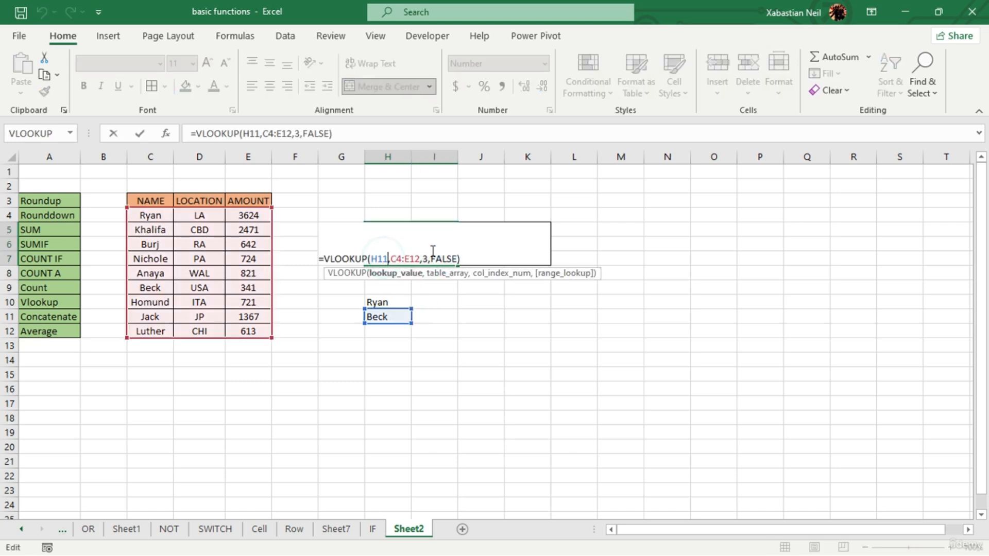
{"action": "left_click", "coordinate": [394, 305]}
{"action": "key", "text": "Return"}
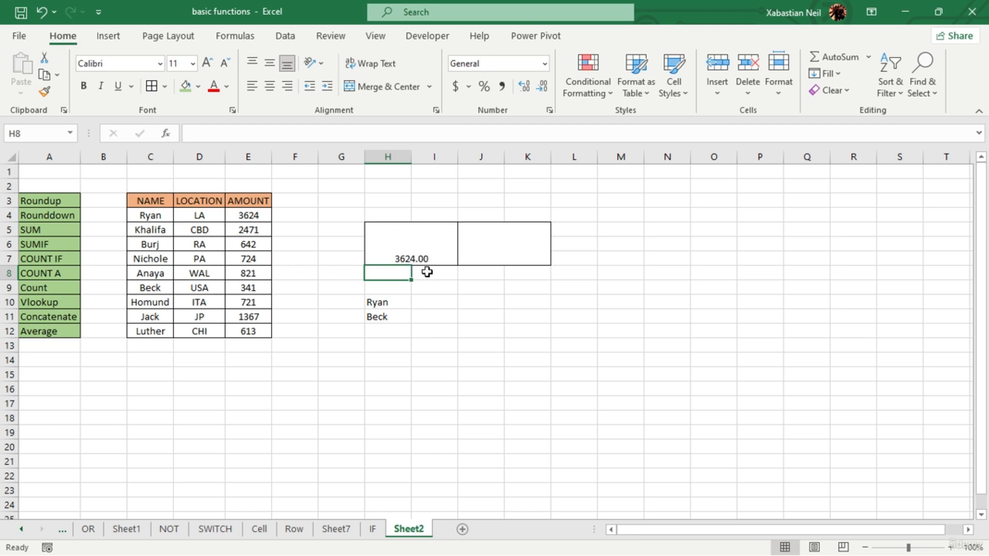
- Enter the text Three Thousand in merged cell J5
{"action": "left_click", "coordinate": [418, 288]}
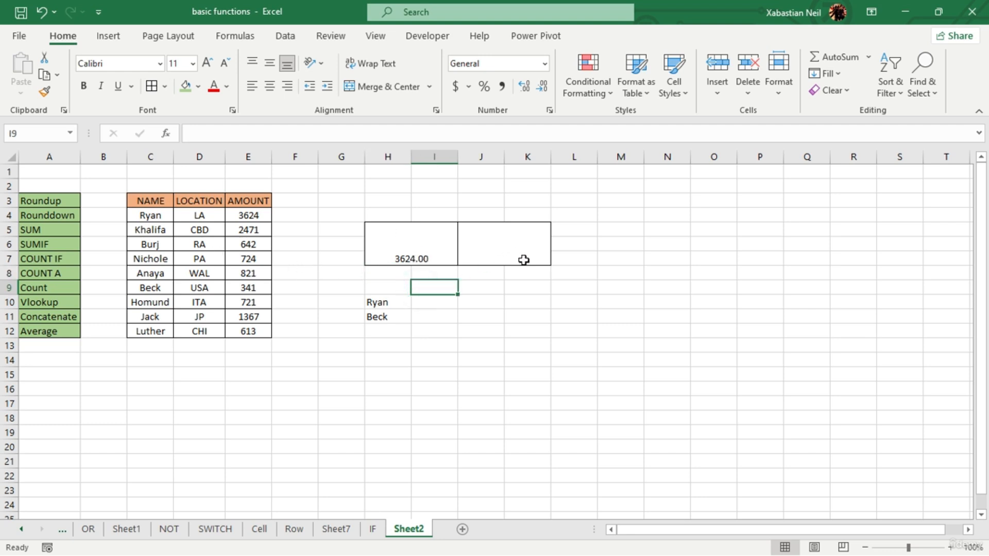
{"action": "double_click", "coordinate": [501, 252]}
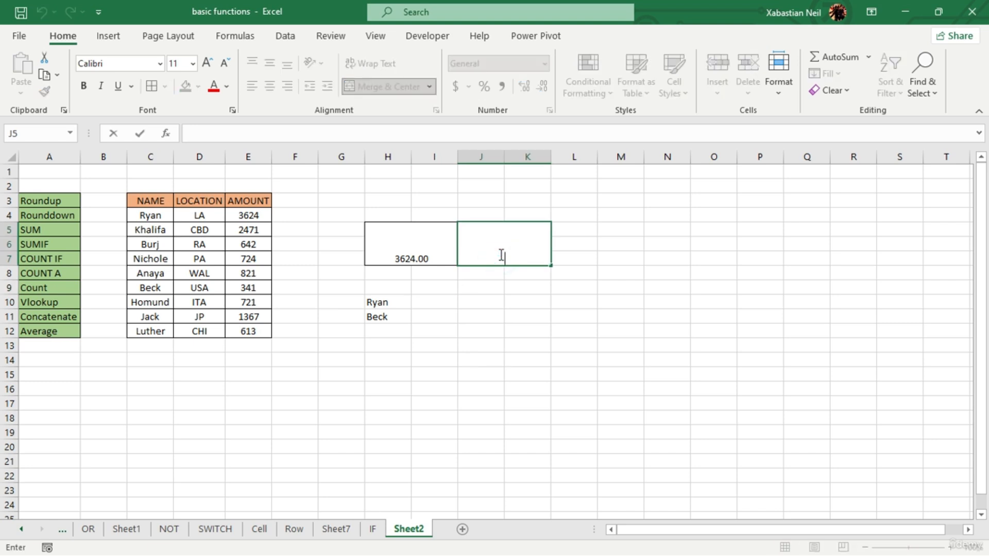
{"action": "type", "text": "Three Thou"}
{"action": "type", "text": "sand"}
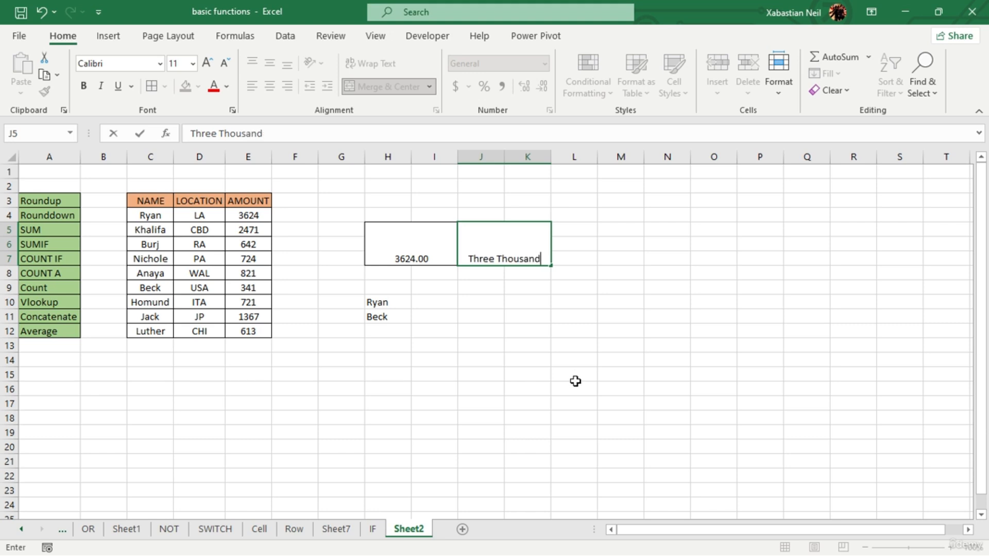
{"action": "left_click", "coordinate": [565, 351]}
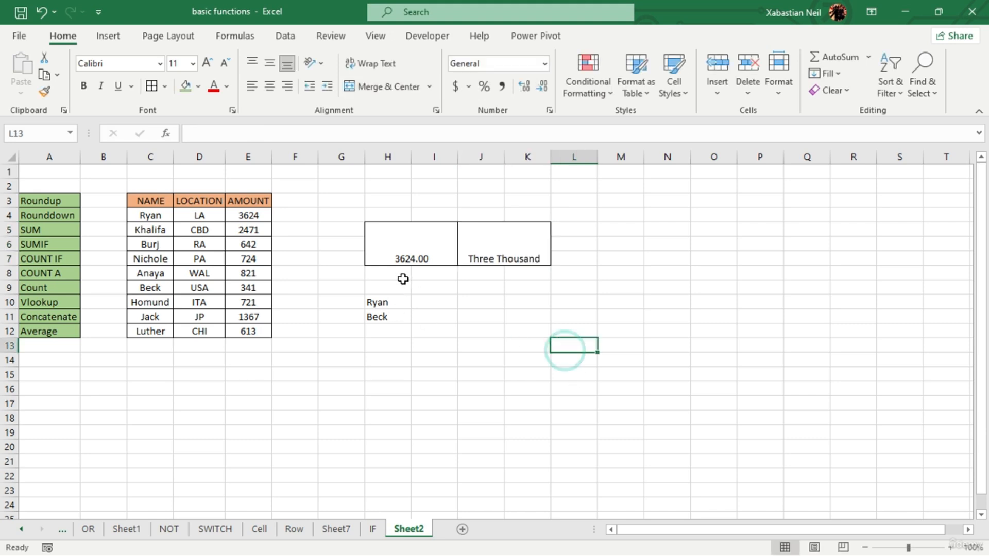
- Enter =CONCATENATE(H5,J5) in cell J10 and fit column J's width to its contents
{"action": "double_click", "coordinate": [496, 304]}
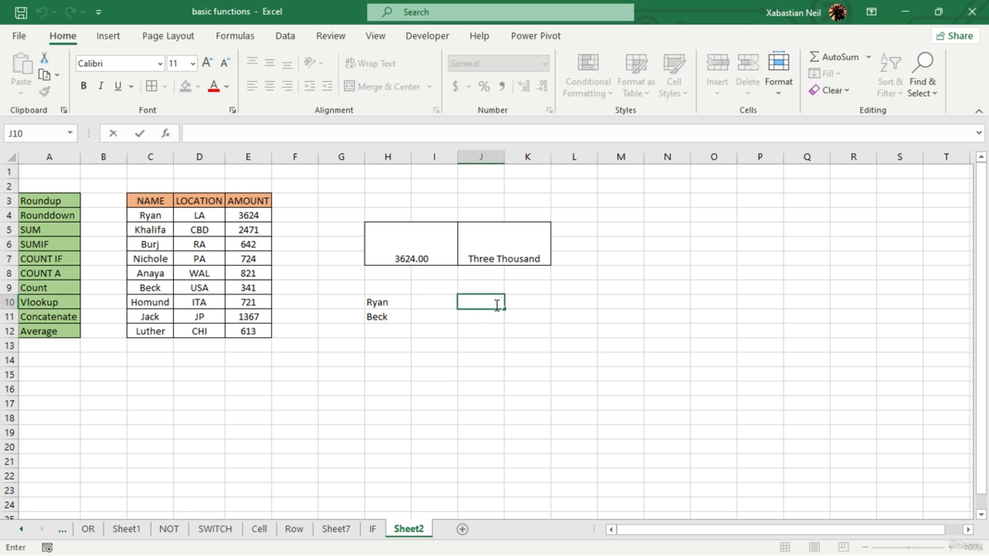
{"action": "type", "text": "=concatena"}
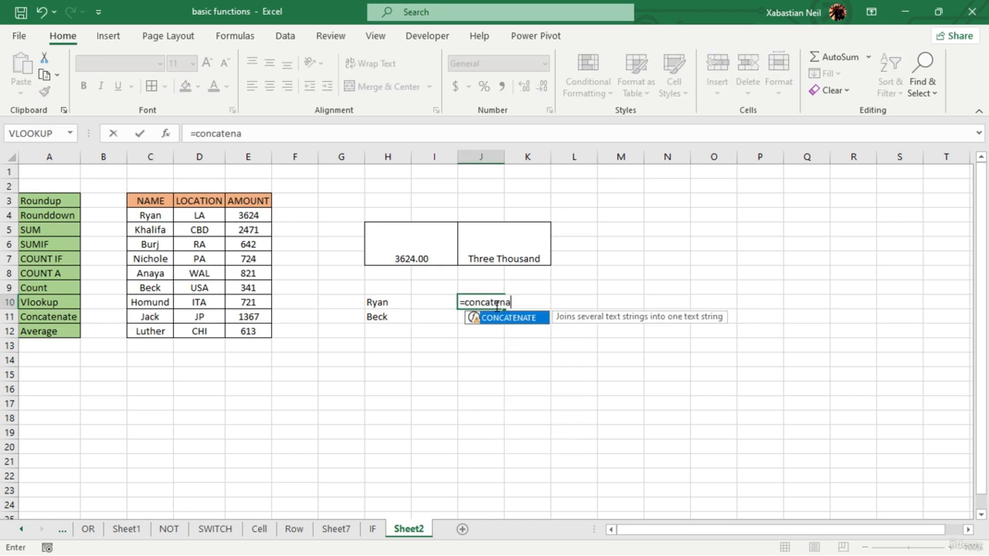
{"action": "key", "text": "Tab"}
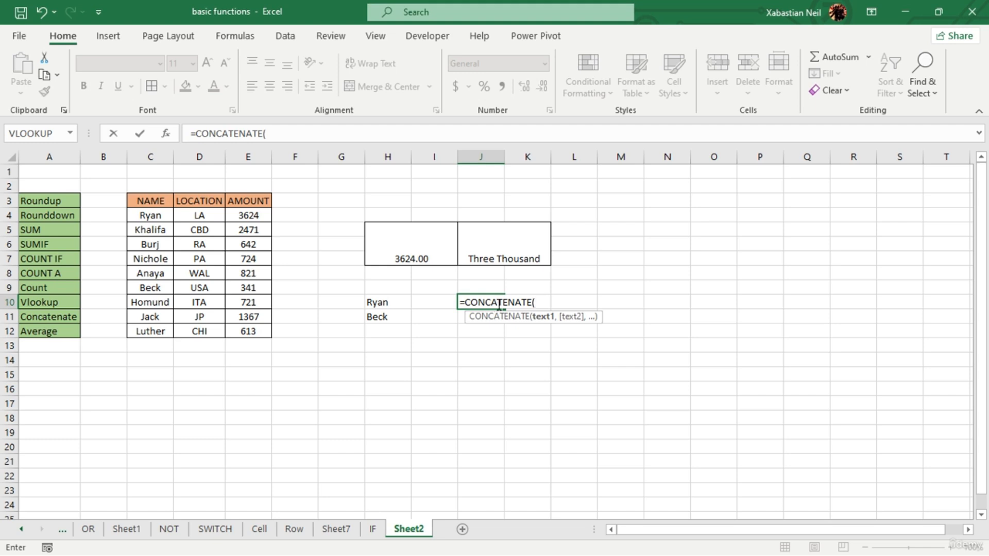
{"action": "left_click", "coordinate": [427, 240]}
{"action": "type", "text": ","}
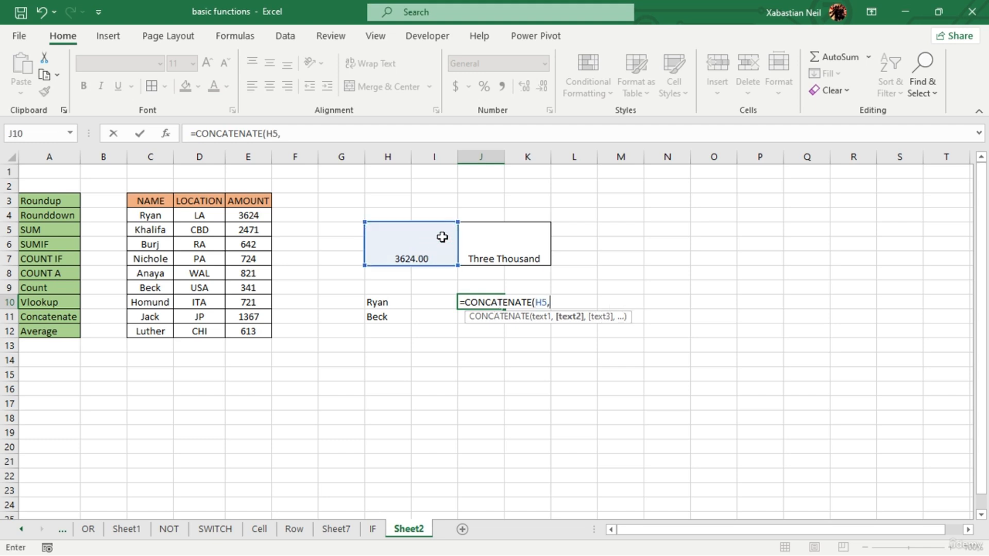
{"action": "left_click", "coordinate": [512, 244]}
{"action": "type", "text": ")"}
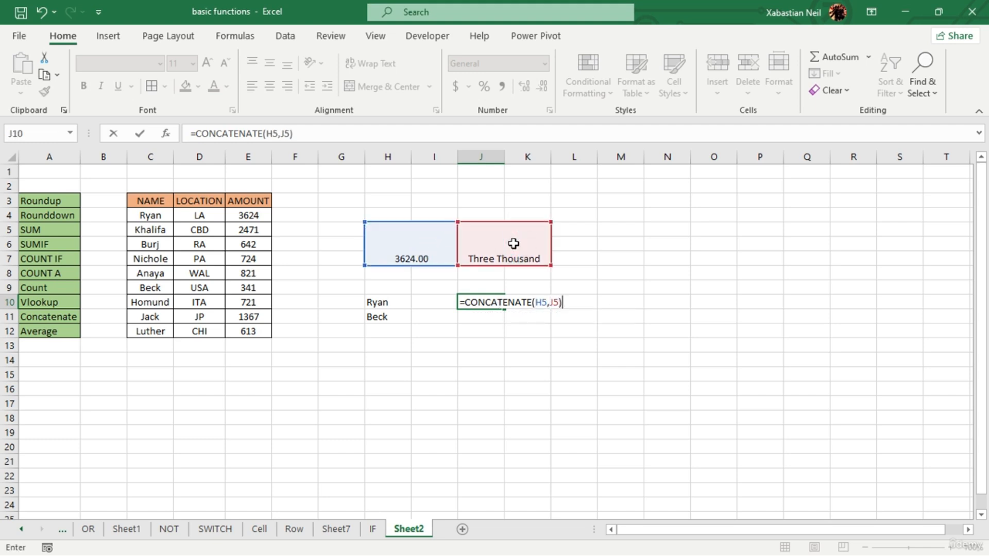
{"action": "key", "text": "Return"}
{"action": "double_click", "coordinate": [507, 159]}
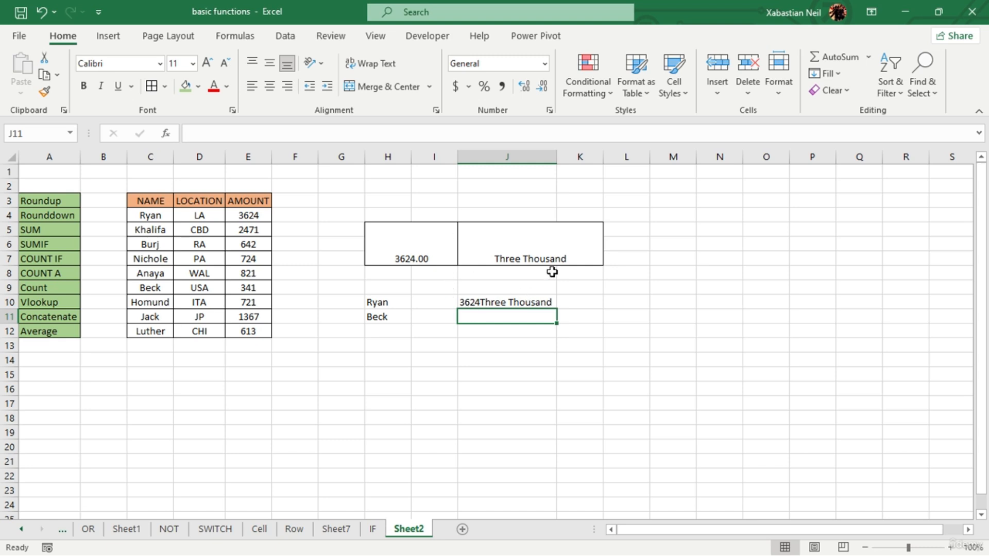
- Clear the text in merged cell J5, the CONCATENATE formula in J10 and the VLOOKUP formula in merged cell H5
{"action": "double_click", "coordinate": [578, 252]}
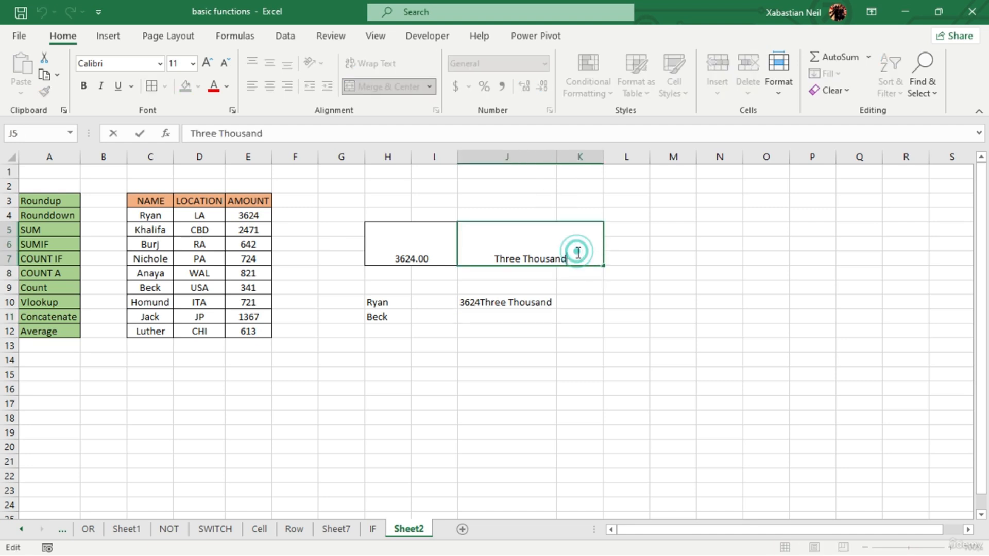
{"action": "key", "text": "BackSpace"}
{"action": "key", "text": "BackSpace"}
{"action": "key", "text": "BackSpace"}
{"action": "key", "text": "BackSpace"}
{"action": "key", "text": "BackSpace"}
{"action": "key", "text": "BackSpace"}
{"action": "key", "text": "BackSpace"}
{"action": "key", "text": "BackSpace"}
{"action": "key", "text": "BackSpace"}
{"action": "key", "text": "BackSpace"}
{"action": "key", "text": "BackSpace"}
{"action": "key", "text": "BackSpace"}
{"action": "key", "text": "BackSpace"}
{"action": "key", "text": "BackSpace"}
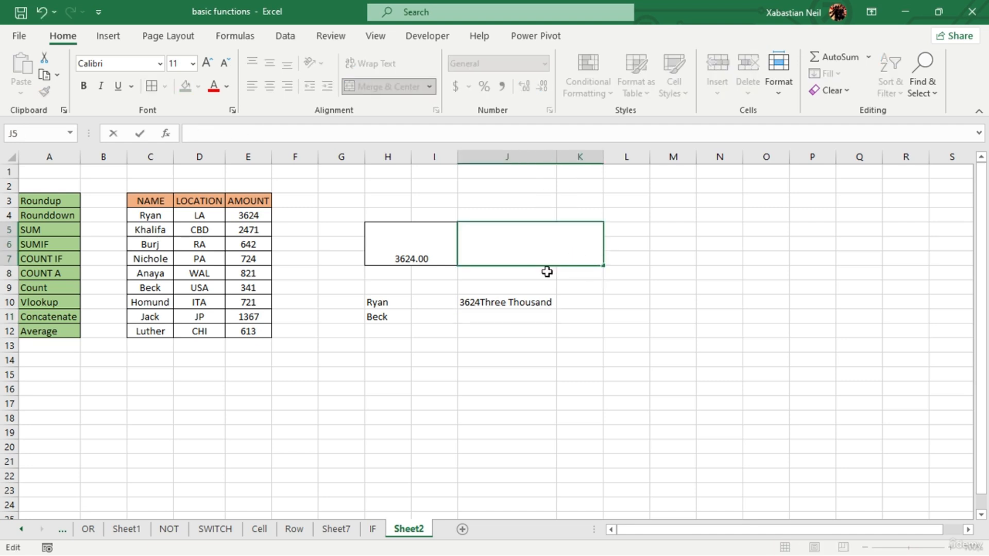
{"action": "left_click", "coordinate": [539, 297]}
{"action": "key", "text": "BackSpace"}
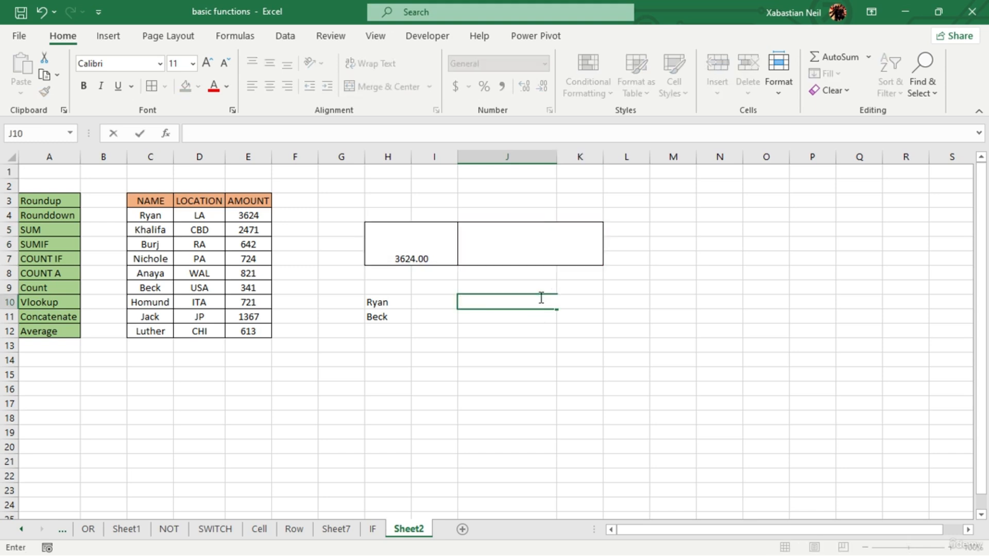
{"action": "left_click", "coordinate": [441, 261]}
{"action": "key", "text": "BackSpace"}
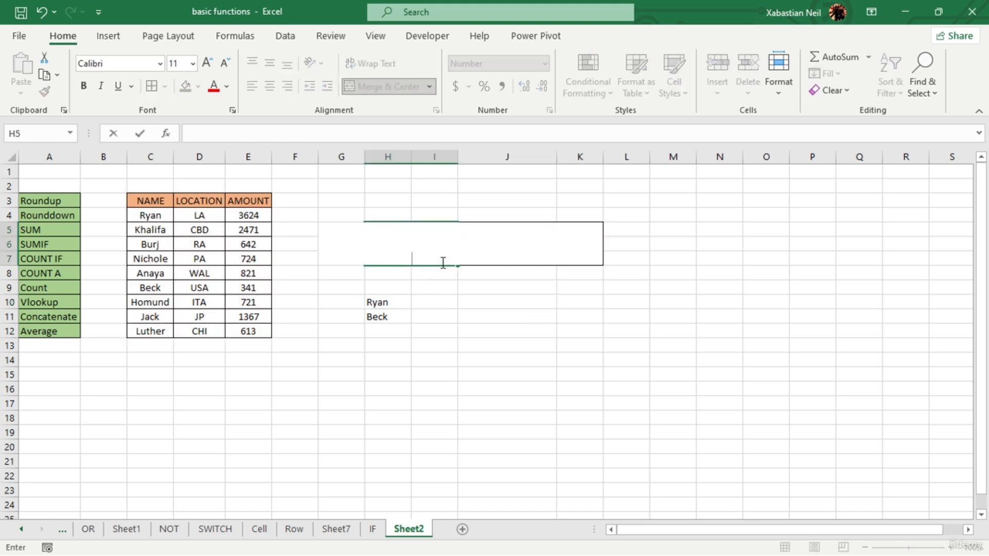
{"action": "left_click", "coordinate": [438, 351]}
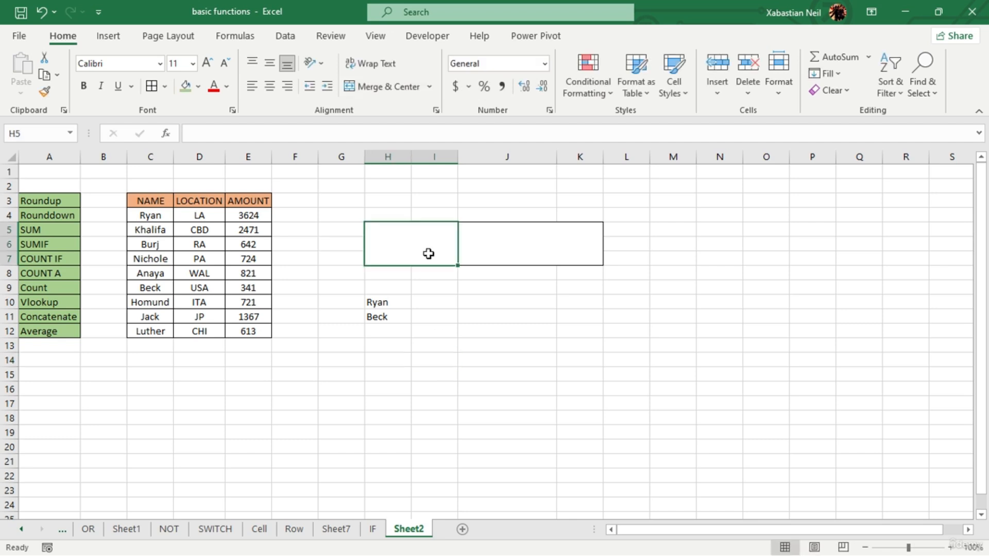
- Enter the formula =AVERAGE(E4:E12) in merged cell H5 to average the whole AMOUNT column
{"action": "double_click", "coordinate": [429, 254]}
{"action": "type", "text": "=a"}
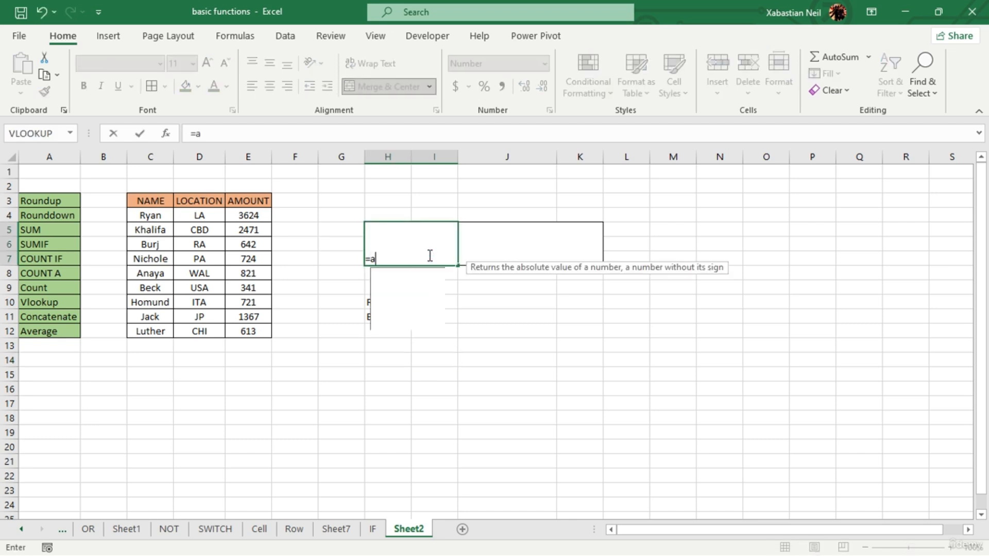
{"action": "type", "text": "verage"}
{"action": "key", "text": "Tab"}
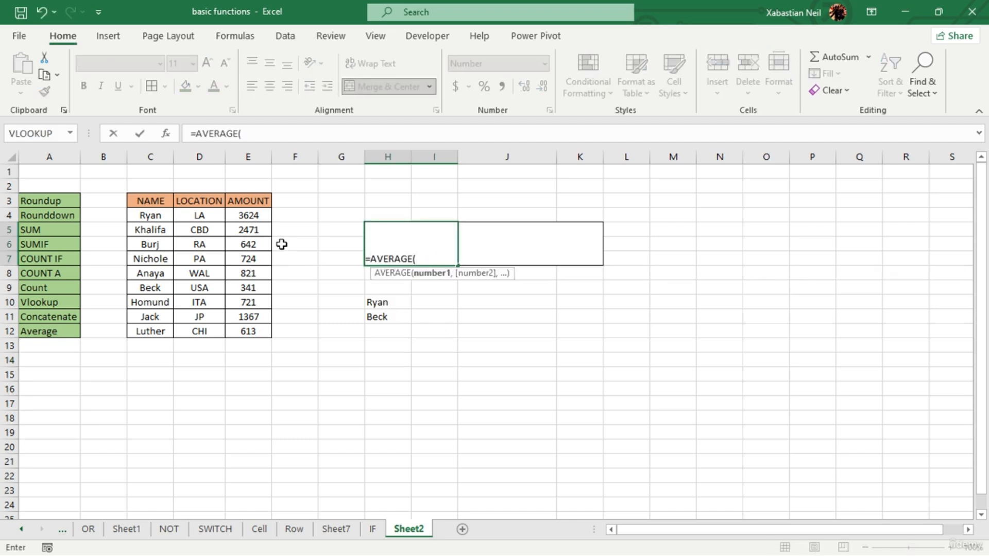
{"action": "left_click_drag", "start_coordinate": [252, 212], "coordinate": [259, 327]}
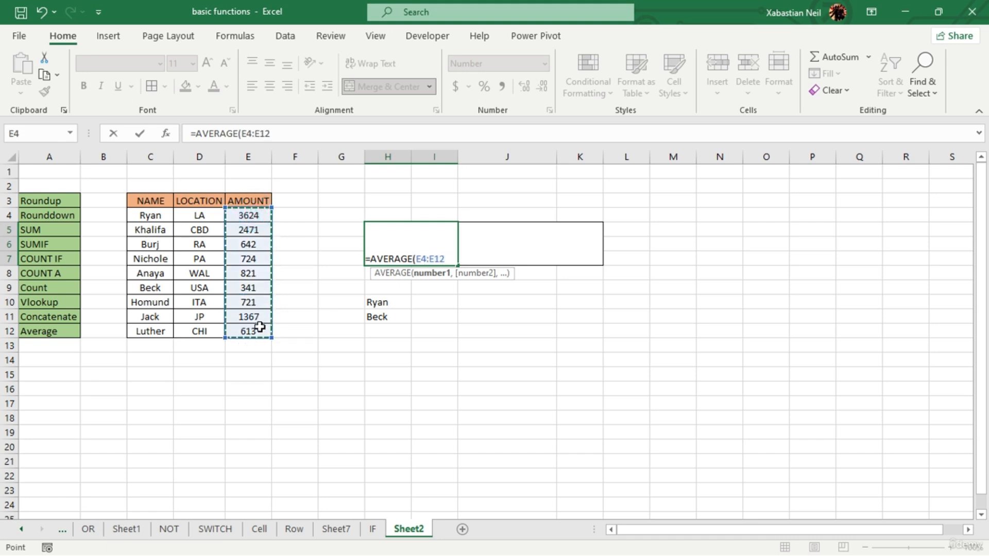
{"action": "key", "text": "Return"}
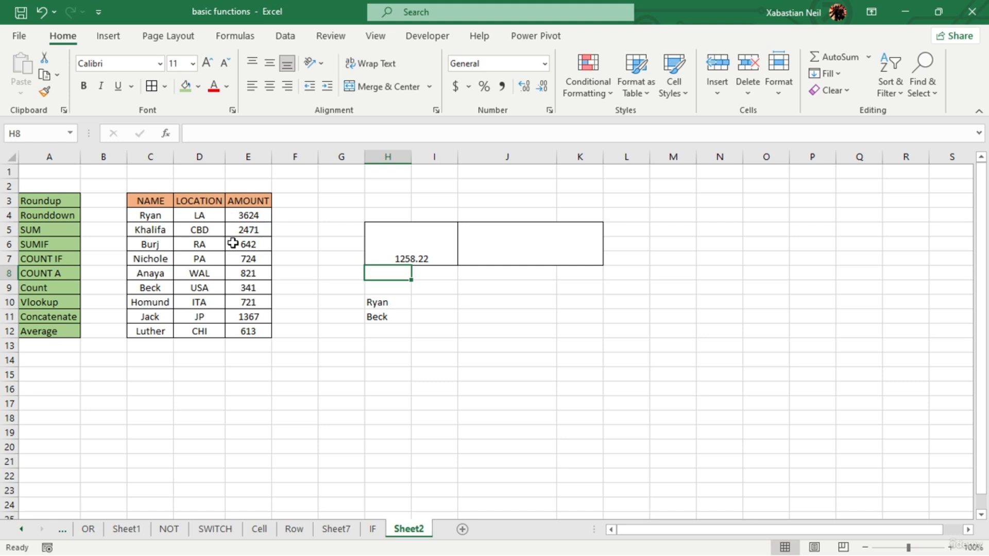
- Change the AVERAGE formula in merged cell H5 to average only three separate amounts: =AVERAGE(E4,E7,E11)
{"action": "double_click", "coordinate": [436, 257]}
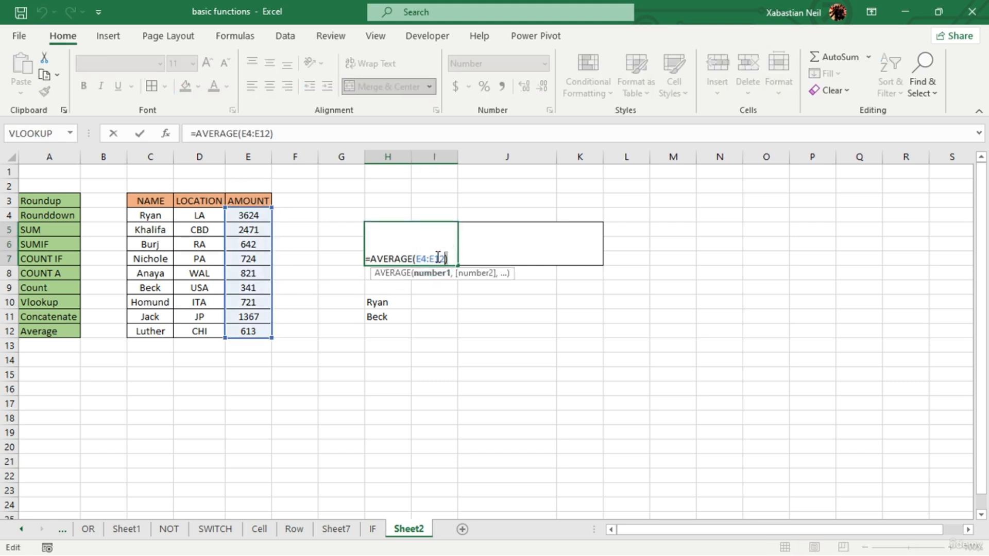
{"action": "key", "text": "BackSpace"}
{"action": "key", "text": "BackSpace"}
{"action": "key", "text": "BackSpace"}
{"action": "key", "text": "BackSpace"}
{"action": "key", "text": "BackSpace"}
{"action": "key", "text": "BackSpace"}
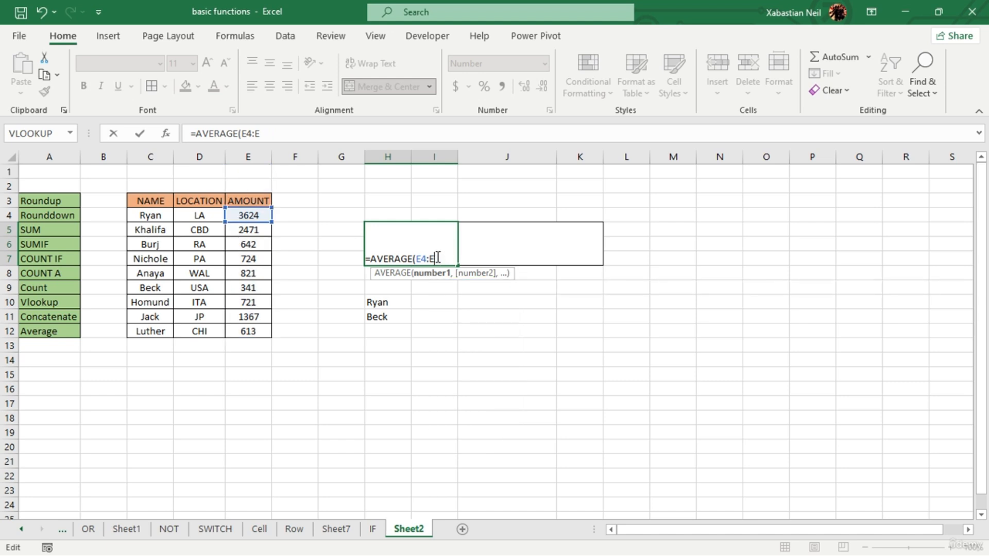
{"action": "key", "text": "BackSpace"}
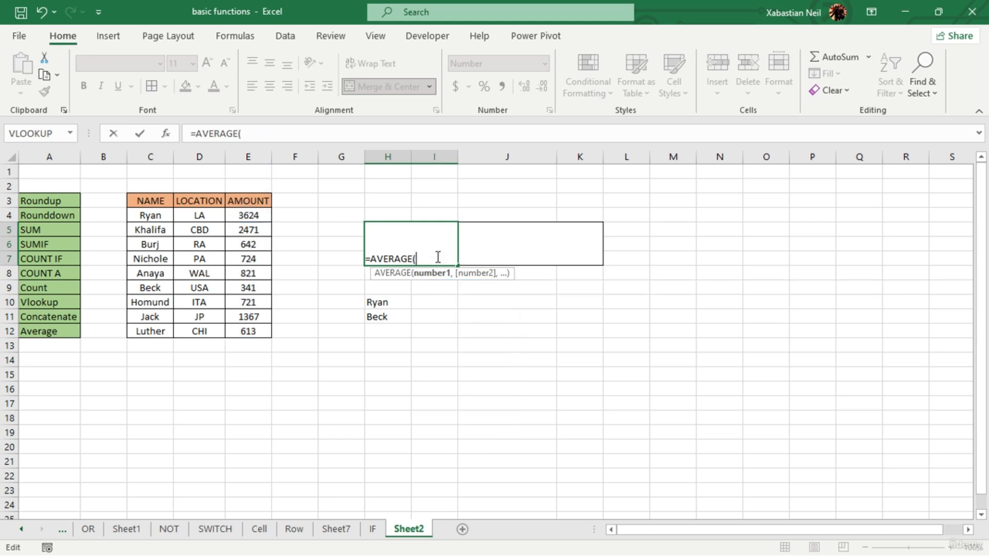
{"action": "left_click", "coordinate": [249, 215]}
{"action": "type", "text": ","}
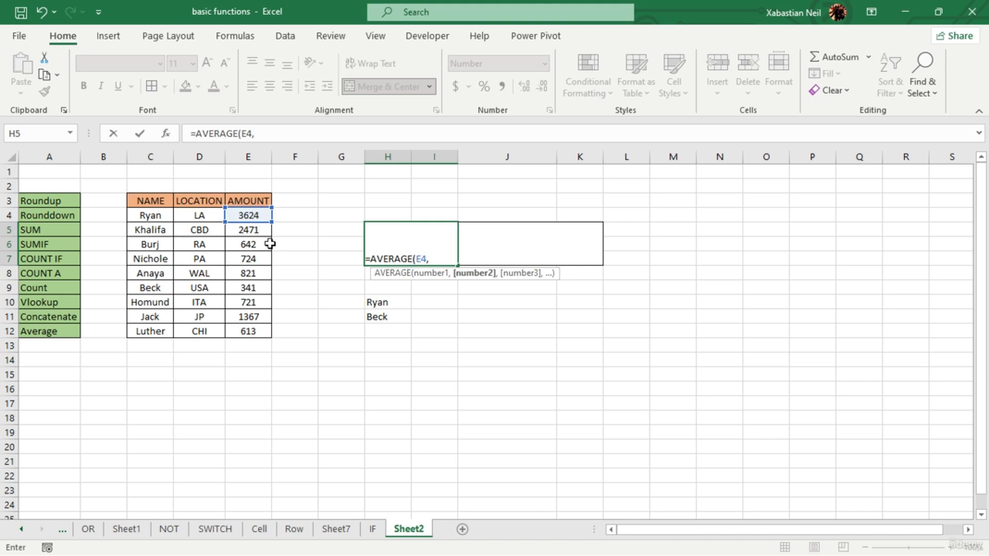
{"action": "left_click", "coordinate": [255, 259]}
{"action": "type", "text": ","}
{"action": "key", "text": "BackSpace"}
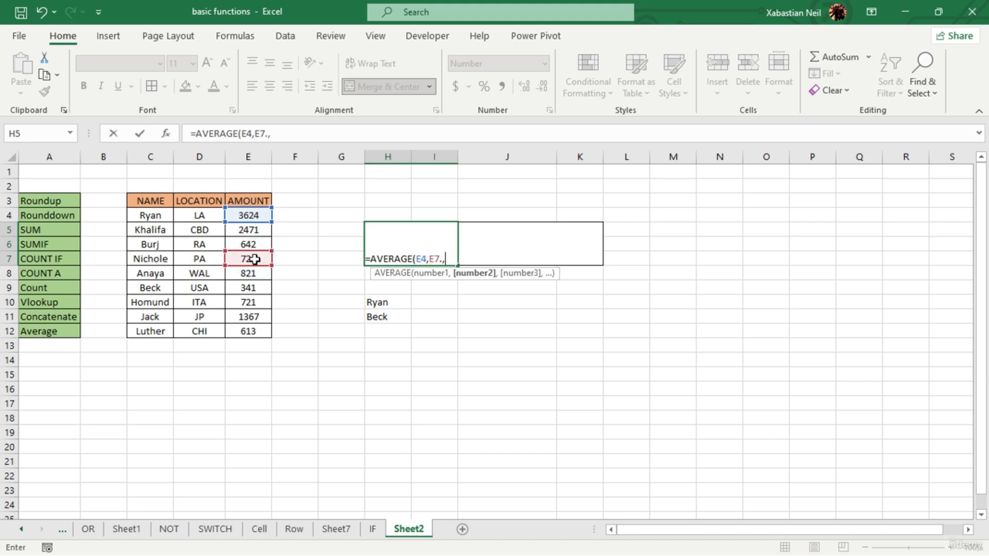
{"action": "type", "text": ","}
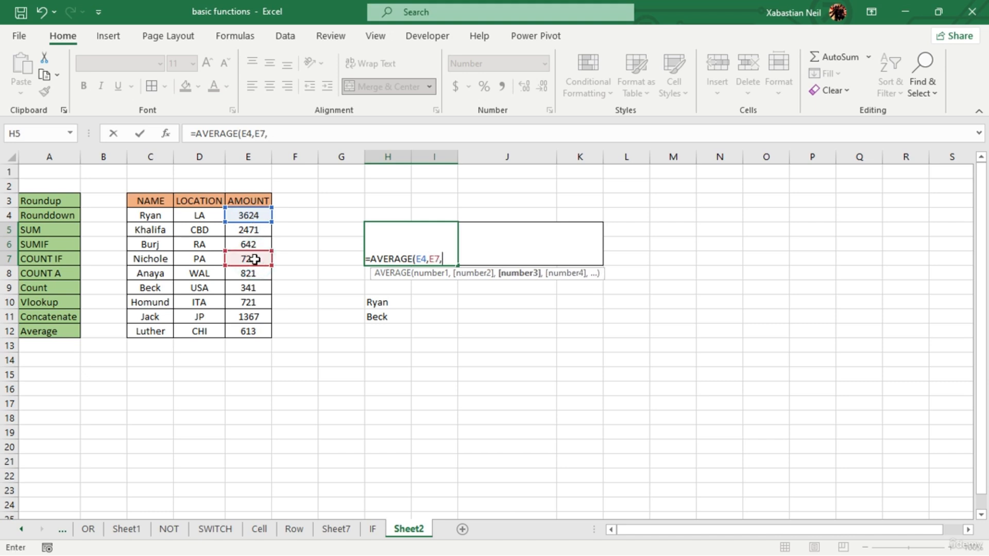
{"action": "left_click", "coordinate": [255, 316]}
{"action": "type", "text": ")"}
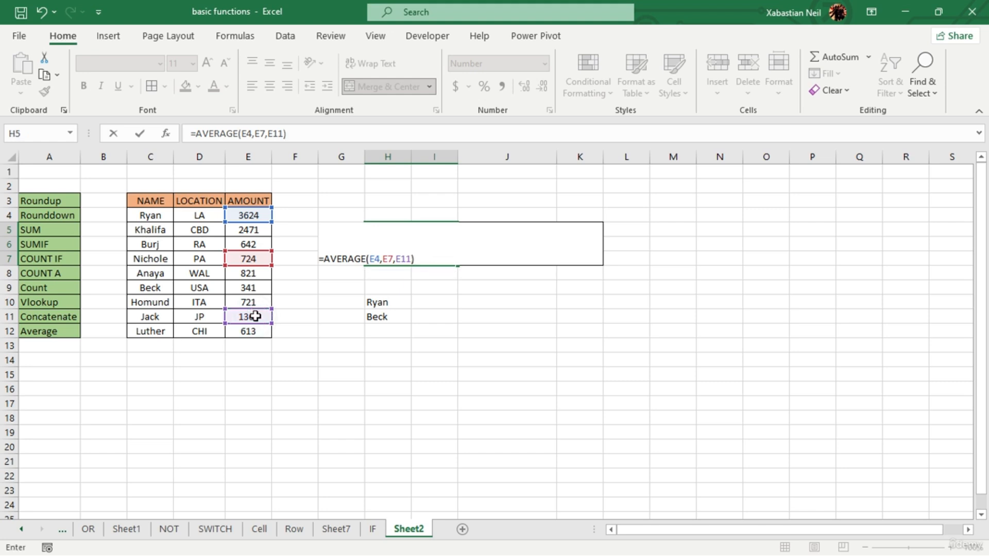
{"action": "key", "text": "Return"}
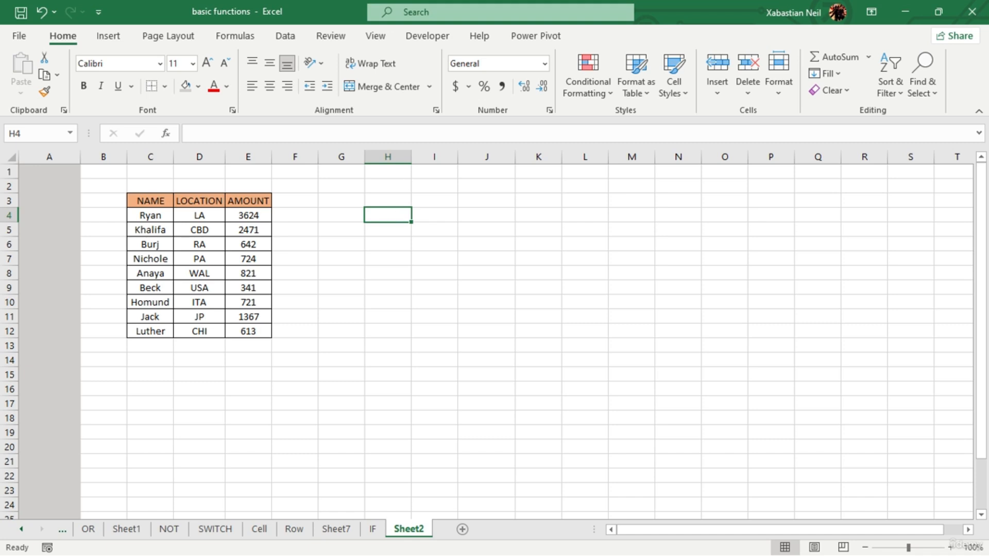
- Check in the ribbon customization options that the Developer tab is enabled, and apply the options
{"action": "left_click", "coordinate": [432, 36]}
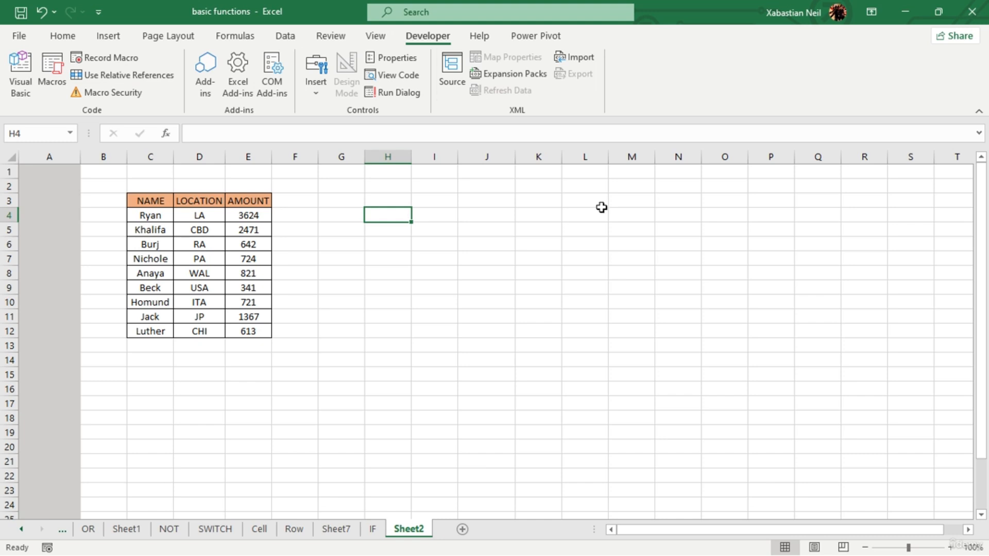
{"action": "left_click", "coordinate": [25, 36]}
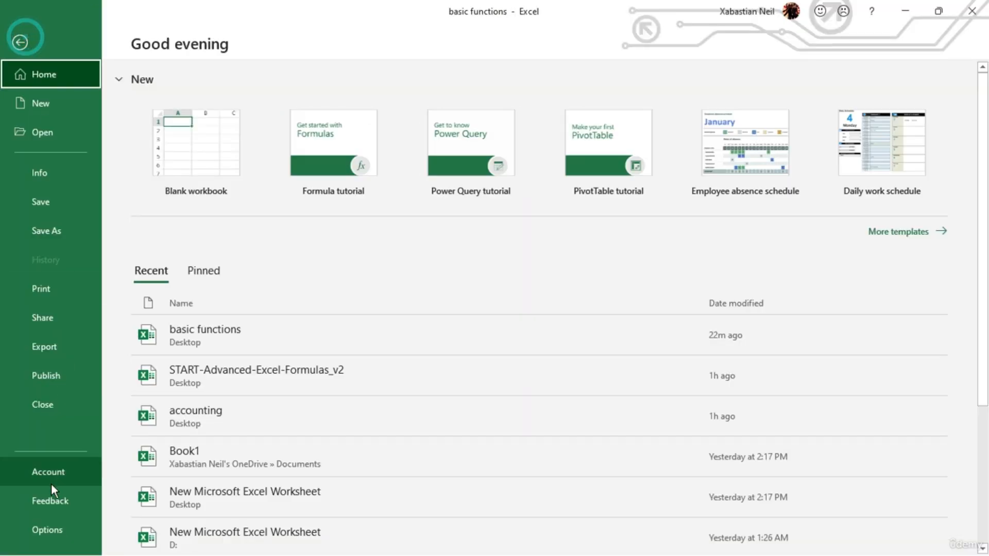
{"action": "left_click", "coordinate": [50, 528]}
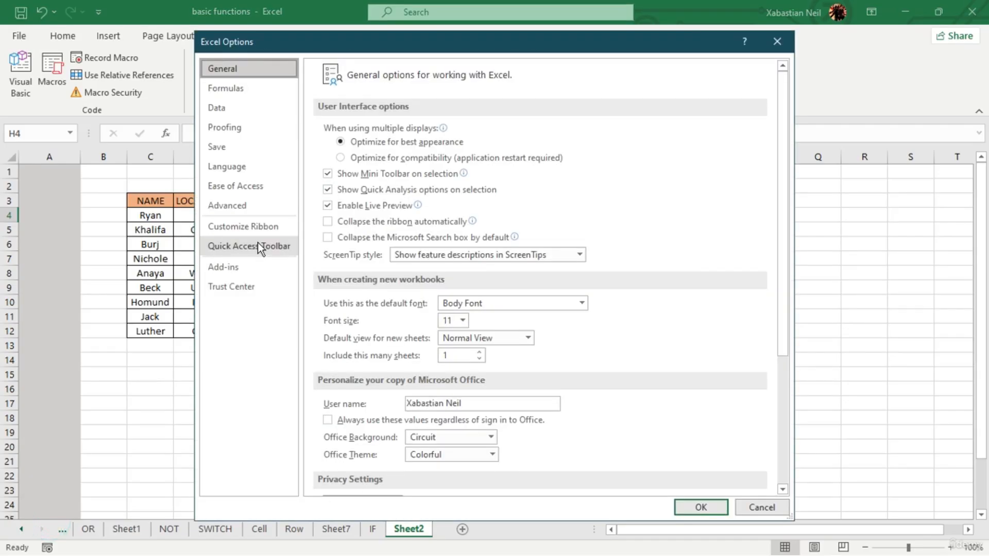
{"action": "left_click", "coordinate": [261, 225]}
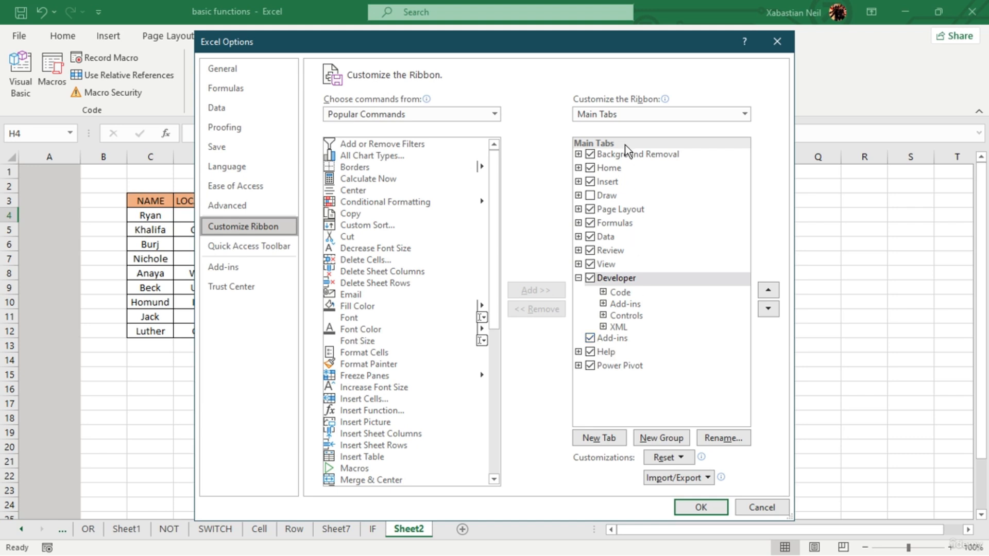
{"action": "left_click", "coordinate": [590, 279]}
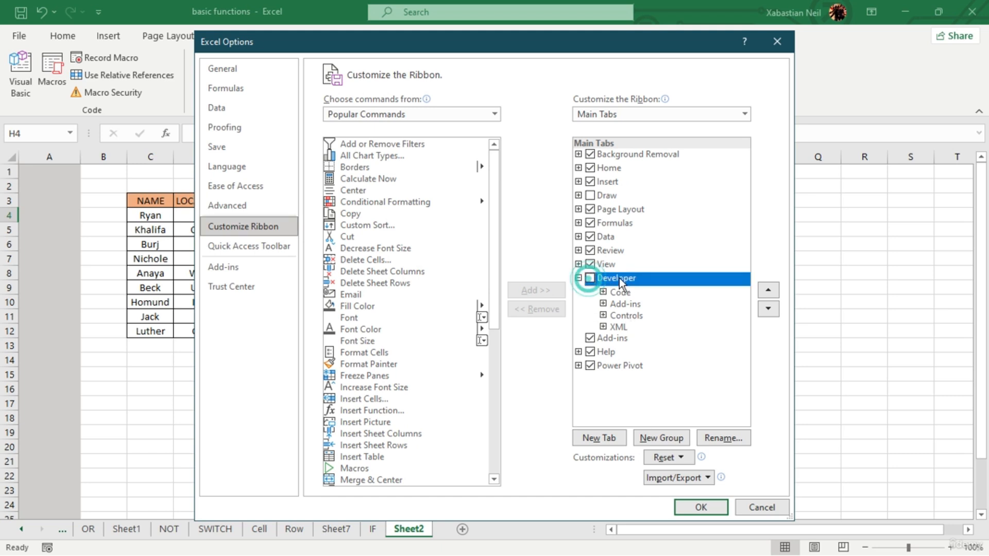
{"action": "left_click", "coordinate": [591, 279]}
{"action": "left_click", "coordinate": [706, 510]}
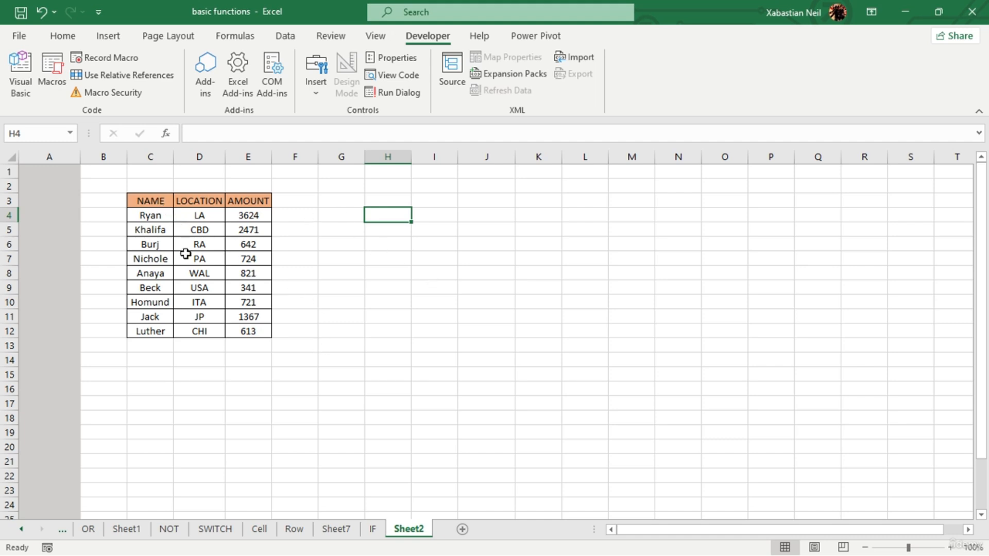
- Copy the table in C3:E12 on Sheet2 into a new worksheet, starting at cell B3
{"action": "left_click_drag", "start_coordinate": [153, 198], "coordinate": [261, 334]}
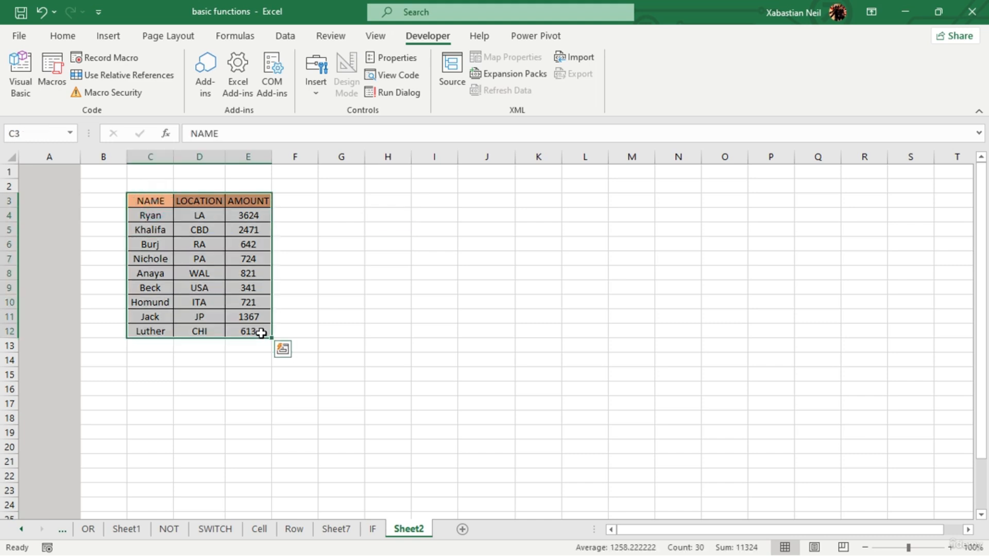
{"action": "key", "text": "ctrl+c"}
{"action": "left_click", "coordinate": [461, 530]}
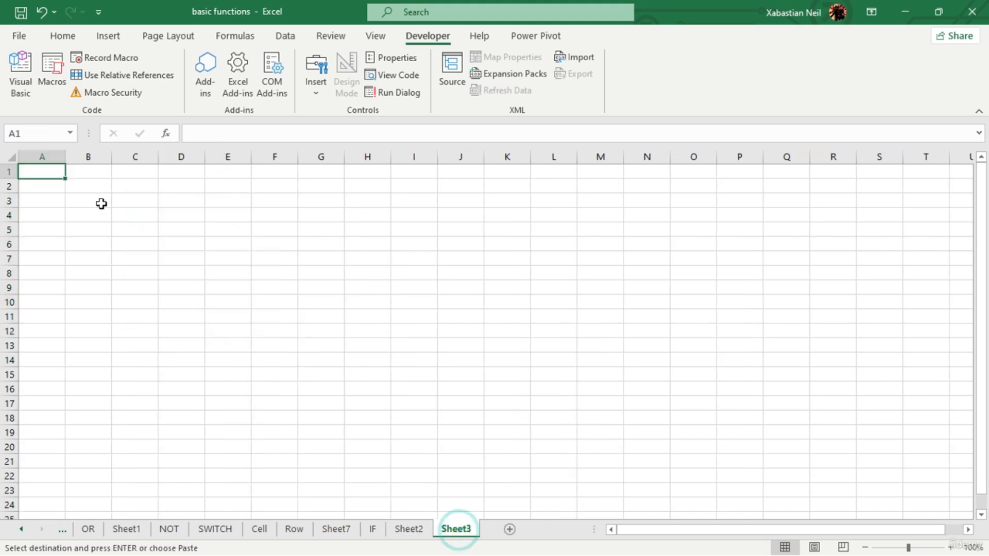
{"action": "left_click", "coordinate": [98, 201]}
{"action": "key", "text": "ctrl+v"}
- Move the pasted table on Sheet3 so it starts at cell C3, matching its position on Sheet2
{"action": "left_click", "coordinate": [410, 529]}
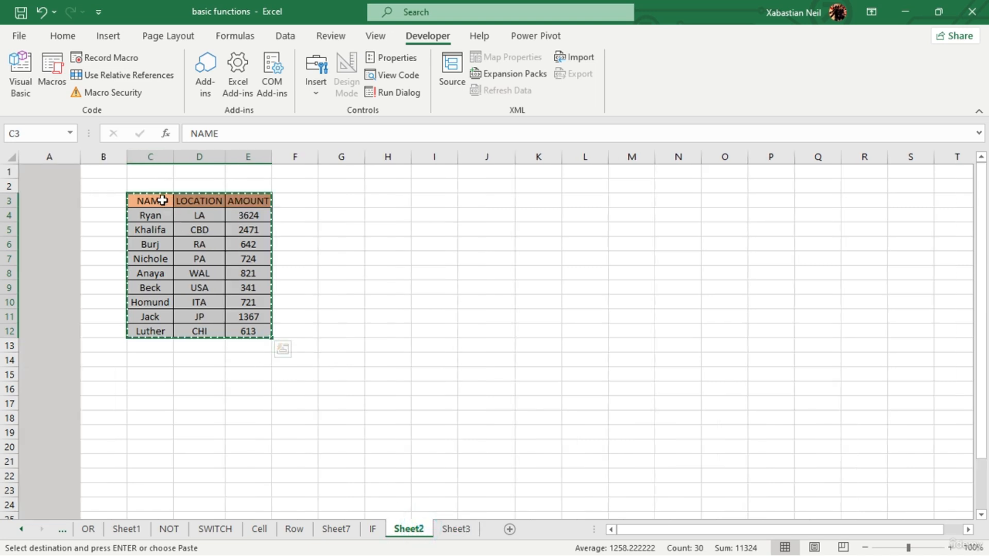
{"action": "left_click", "coordinate": [456, 529]}
{"action": "left_click_drag", "start_coordinate": [98, 201], "coordinate": [188, 328]}
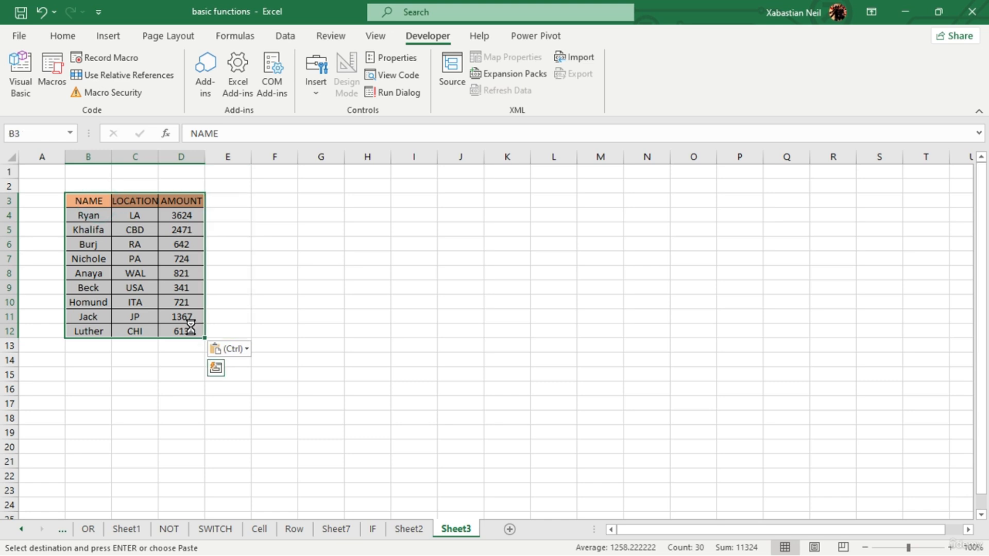
{"action": "key", "text": "ctrl+c"}
{"action": "left_click", "coordinate": [145, 201]}
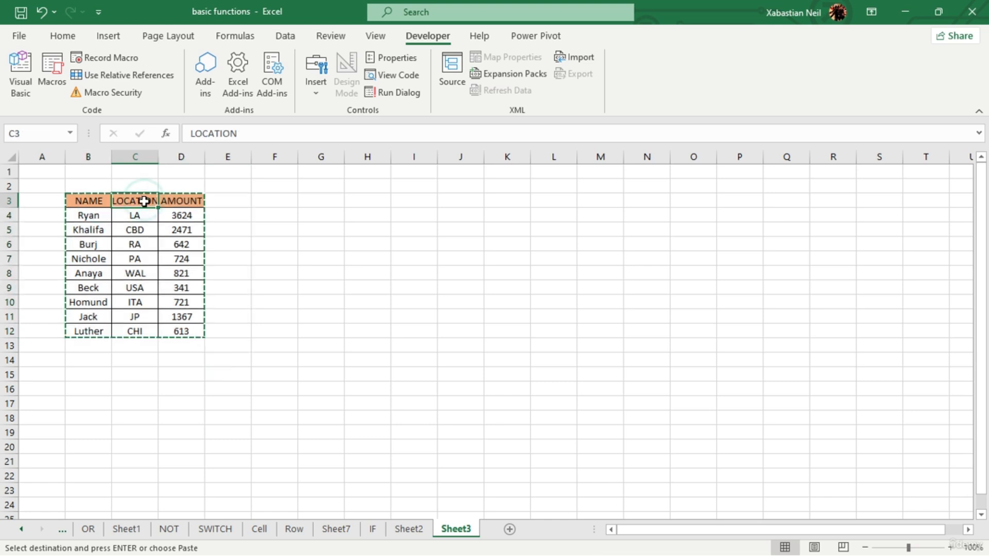
{"action": "key", "text": "Return"}
{"action": "left_click", "coordinate": [384, 330]}
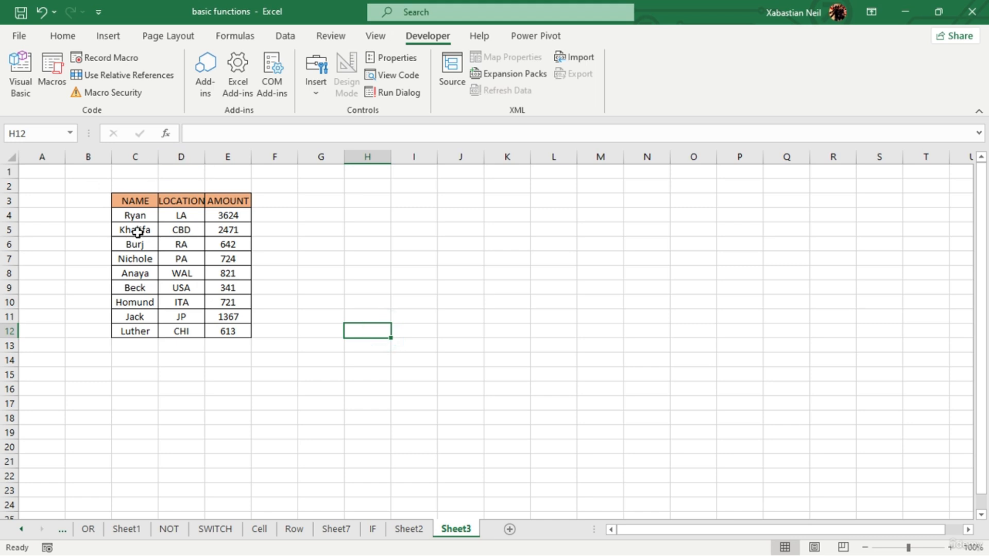
{"action": "left_click", "coordinate": [302, 273]}
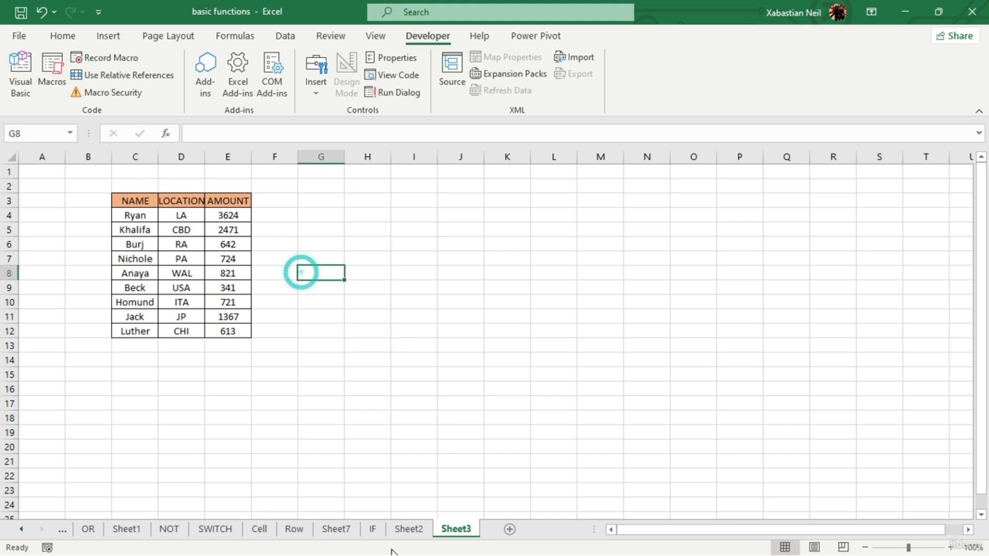
{"action": "left_click", "coordinate": [408, 529]}
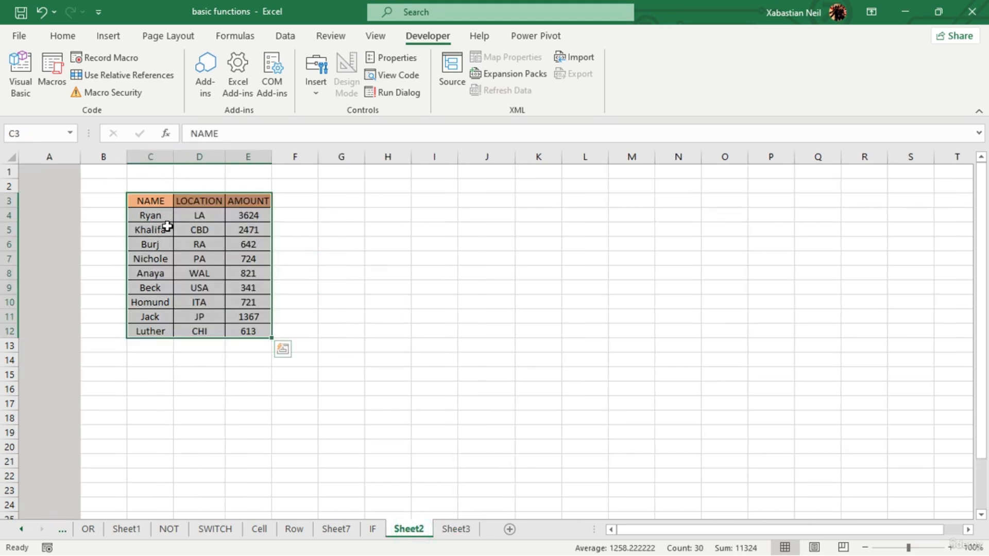
{"action": "left_click", "coordinate": [453, 531]}
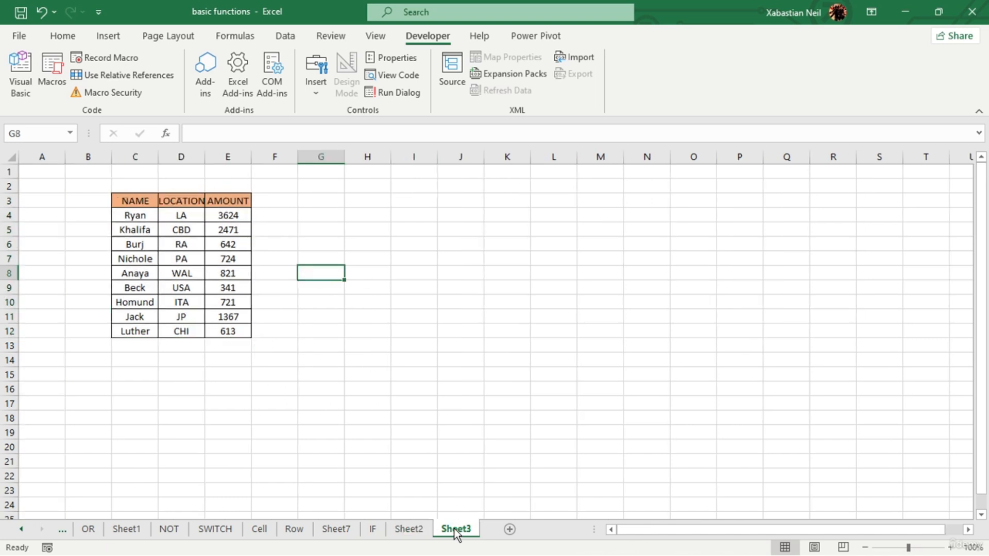
- Copy the table in C3:E12 on Sheet3 into another new worksheet, starting at cell C3
{"action": "left_click_drag", "start_coordinate": [135, 201], "coordinate": [242, 334]}
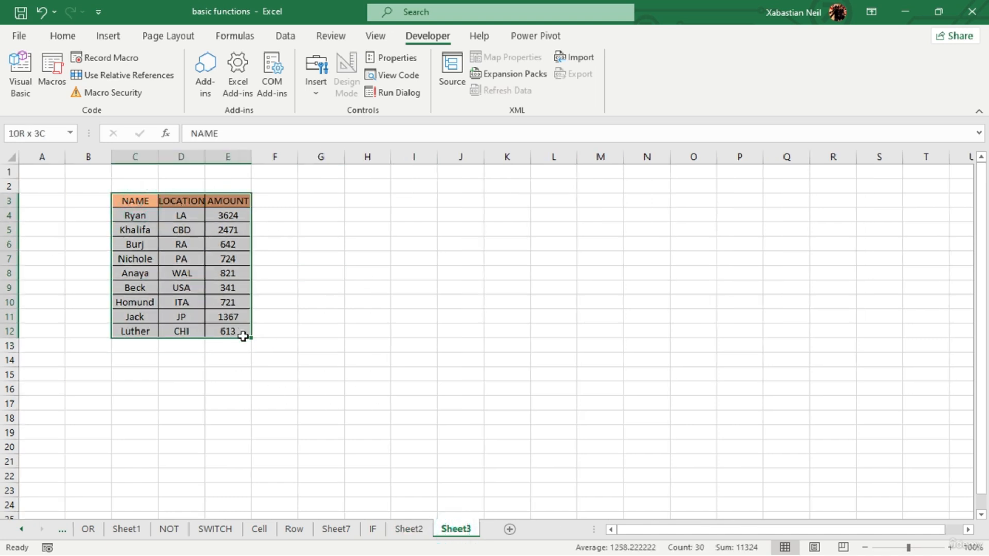
{"action": "key", "text": "ctrl+c"}
{"action": "left_click", "coordinate": [507, 529]}
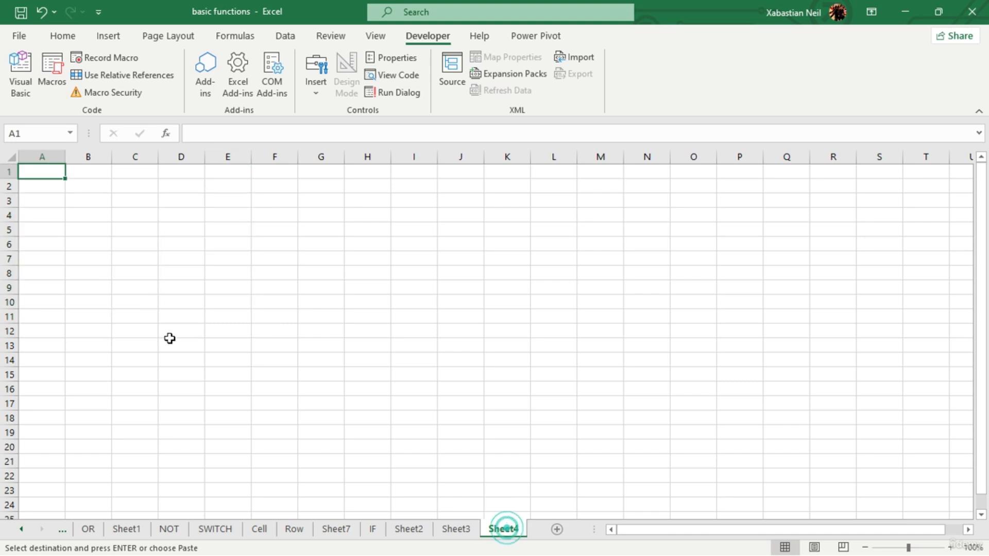
{"action": "left_click", "coordinate": [136, 200]}
{"action": "key", "text": "ctrl+v"}
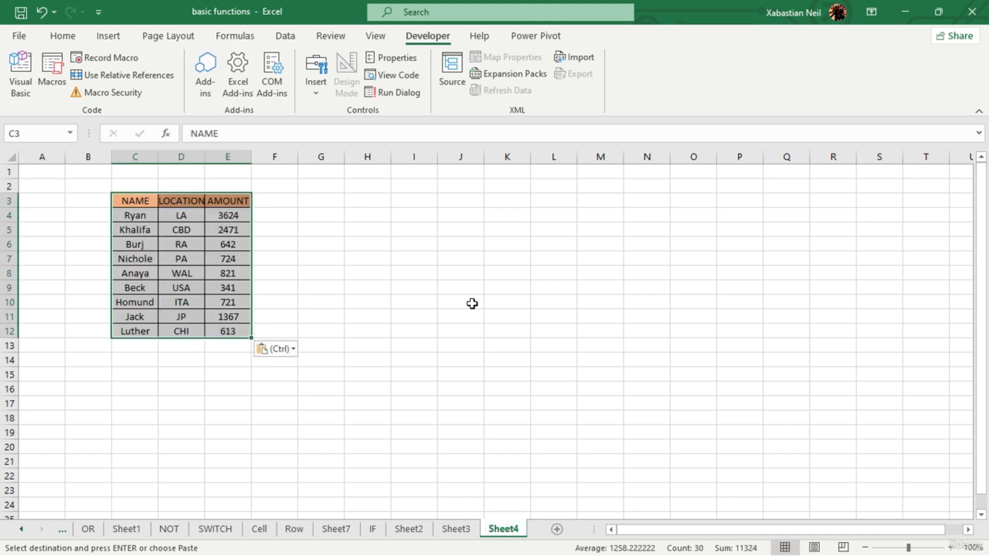
{"action": "left_click", "coordinate": [473, 302]}
- From Sheet2, open the Visual Basic editor, look through the workbook's listed sheet objects, and close the editor
{"action": "left_click", "coordinate": [408, 529]}
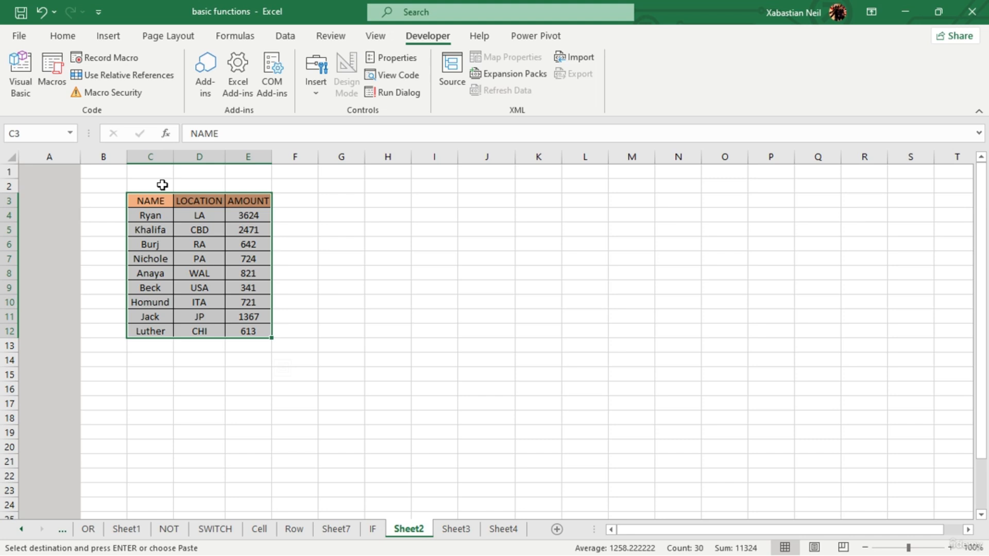
{"action": "left_click", "coordinate": [21, 72]}
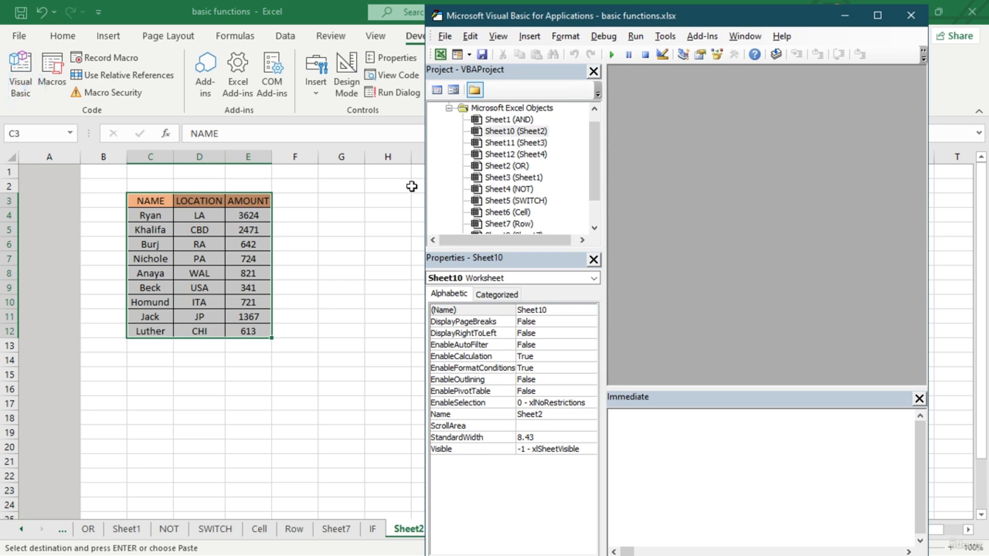
{"action": "scroll", "coordinate": [510, 170], "scroll_direction": "down", "scroll_amount": 1}
{"action": "left_click_drag", "start_coordinate": [595, 166], "coordinate": [605, 125]}
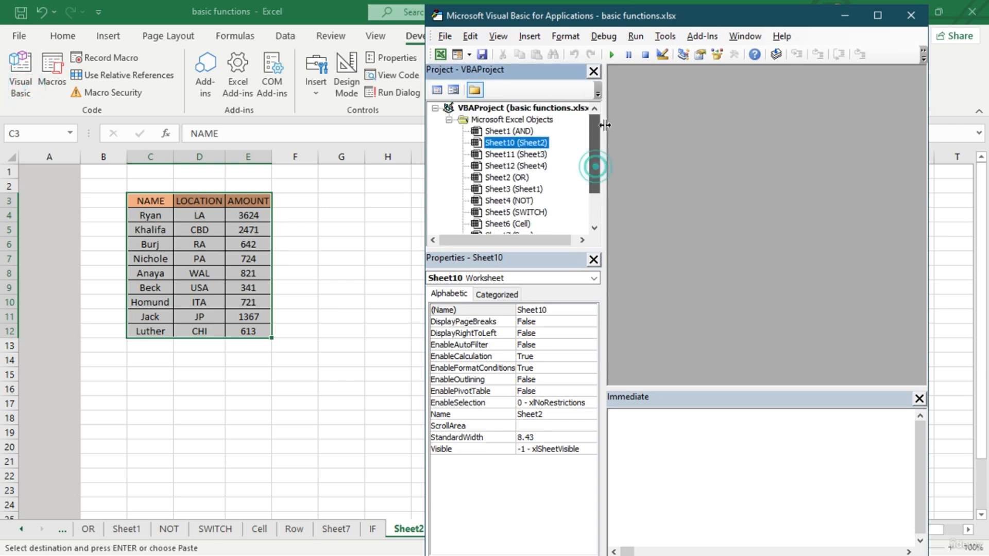
{"action": "left_click", "coordinate": [905, 14]}
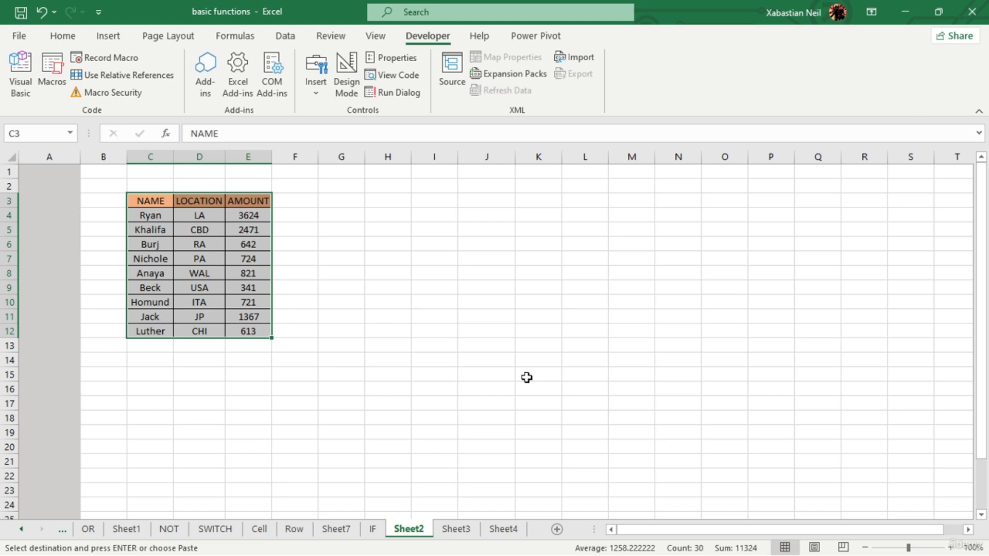
- Format the AMOUNT values in E4:E12 on Sheet2 with the dollar accounting format and no decimal places
{"action": "left_click", "coordinate": [446, 269]}
{"action": "left_click_drag", "start_coordinate": [155, 201], "coordinate": [261, 329]}
{"action": "left_click", "coordinate": [425, 355]}
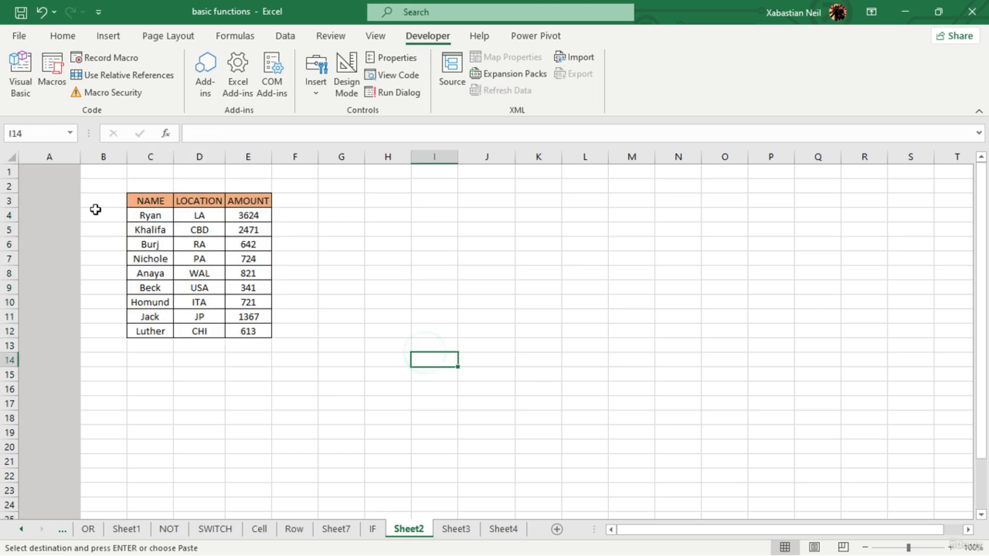
{"action": "left_click_drag", "start_coordinate": [254, 212], "coordinate": [272, 330]}
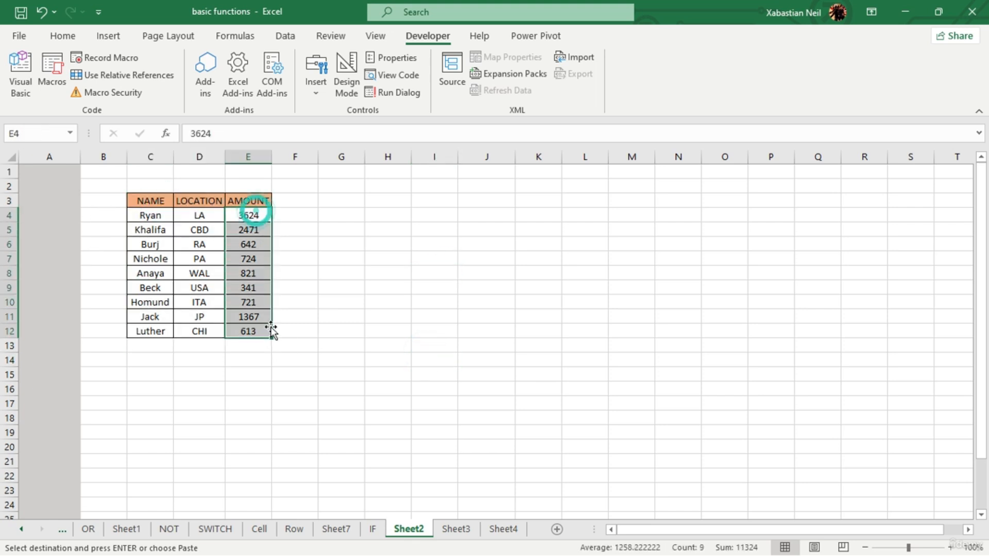
{"action": "left_click", "coordinate": [63, 35]}
{"action": "left_click", "coordinate": [449, 86]}
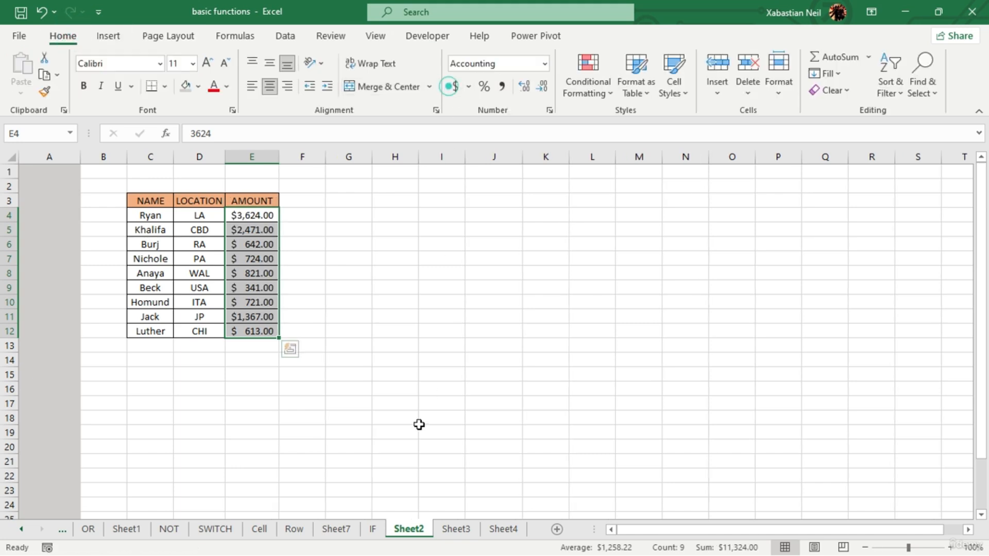
{"action": "left_click", "coordinate": [419, 425]}
{"action": "left_click_drag", "start_coordinate": [260, 220], "coordinate": [266, 331]}
{"action": "left_click", "coordinate": [543, 85]}
{"action": "left_click", "coordinate": [543, 85]}
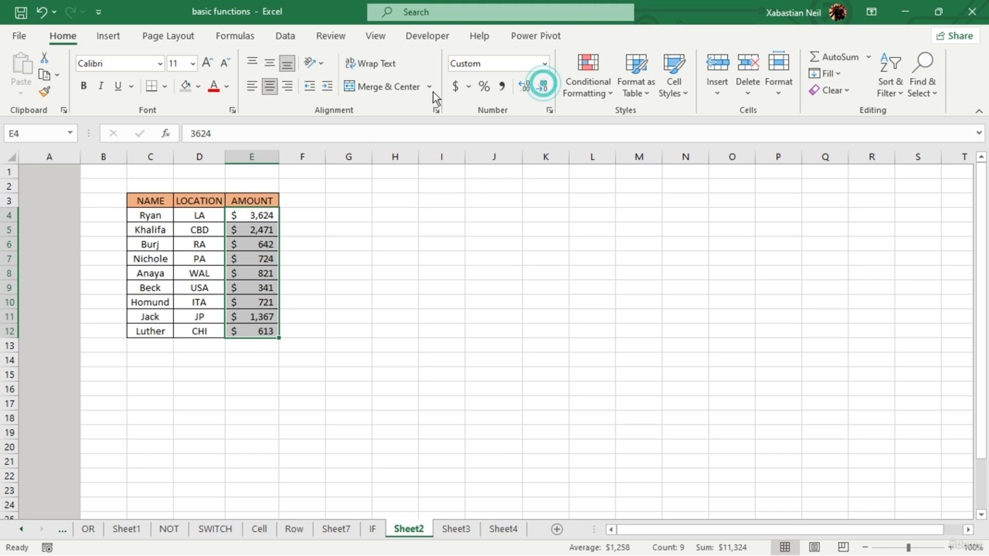
{"action": "left_click_drag", "start_coordinate": [407, 230], "coordinate": [410, 216]}
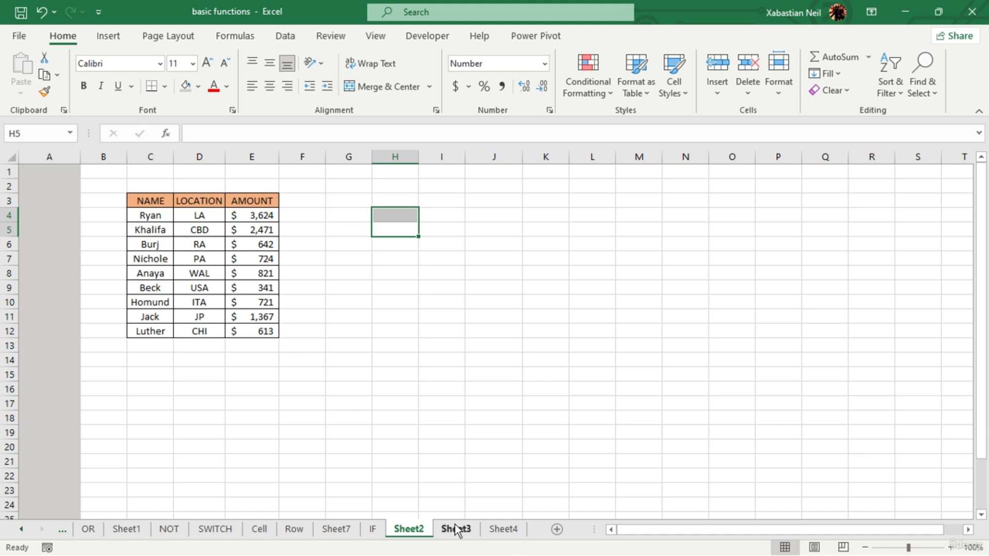
{"action": "double_click", "coordinate": [353, 225]}
{"action": "double_click", "coordinate": [255, 345]}
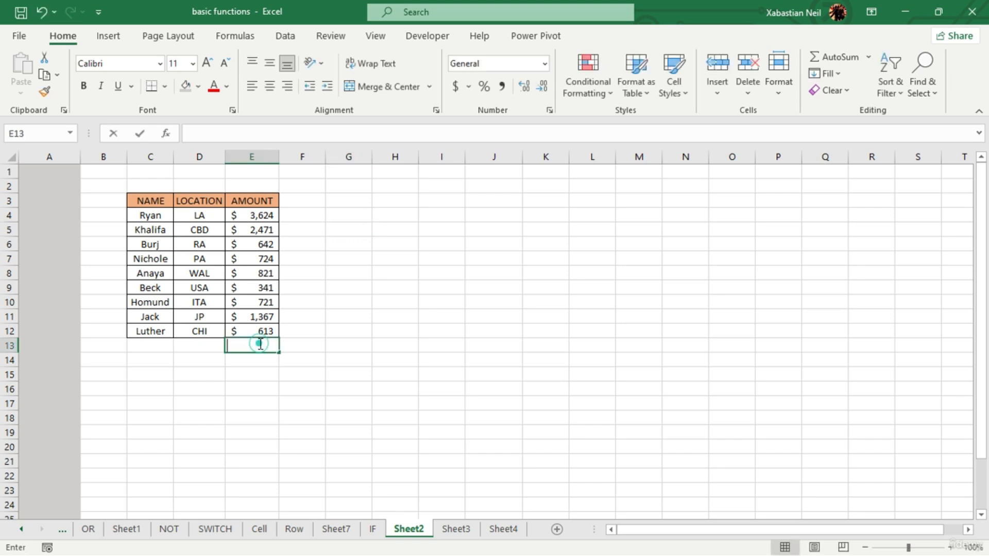
- With cell E13 selected, set up a new macro recording and enter sum_color as the macro name
{"action": "left_click", "coordinate": [439, 39]}
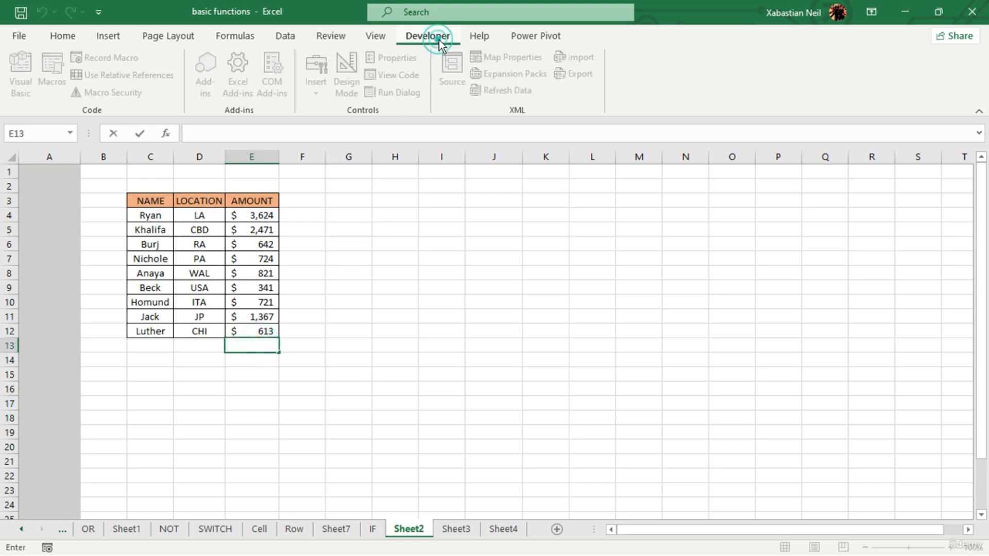
{"action": "left_click", "coordinate": [303, 299]}
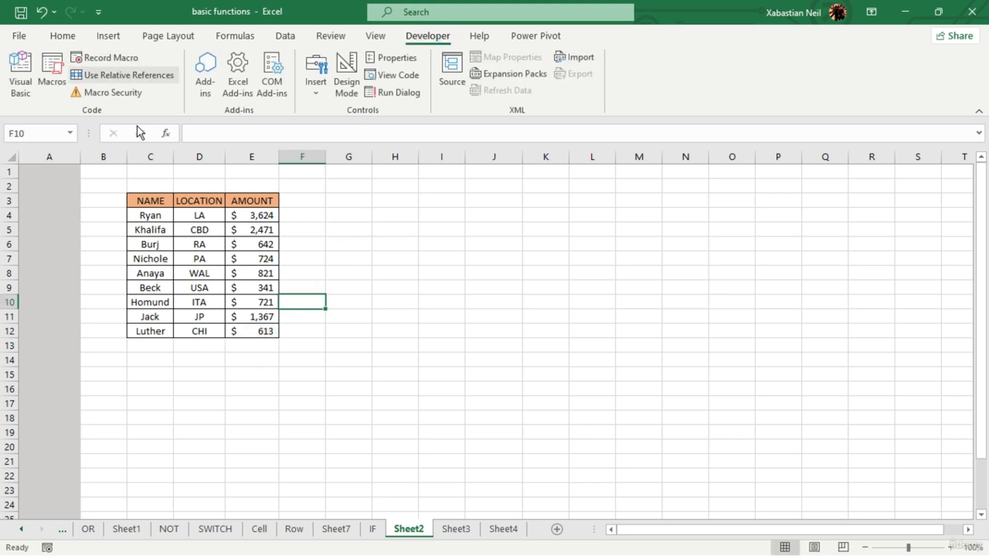
{"action": "left_click", "coordinate": [262, 347]}
{"action": "left_click", "coordinate": [127, 58]}
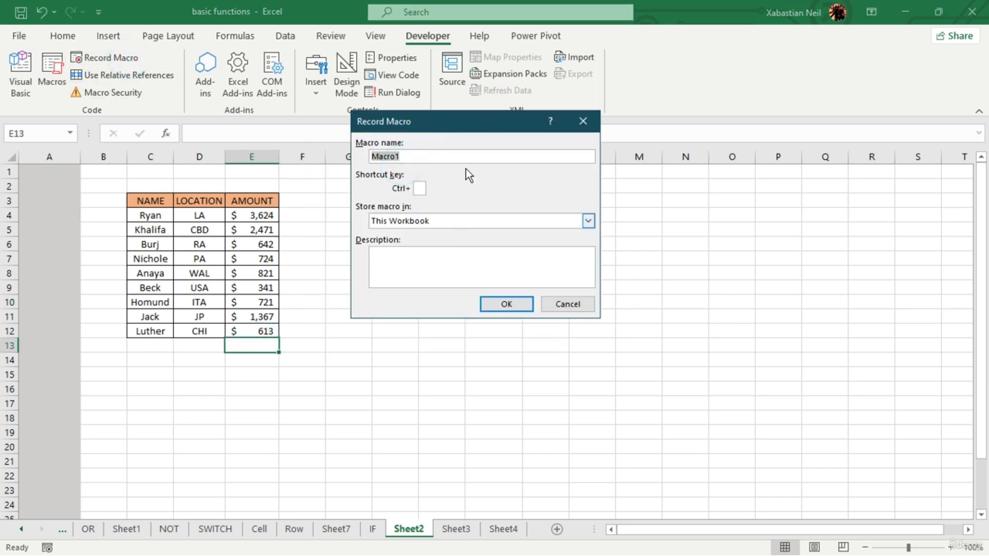
{"action": "left_click", "coordinate": [417, 155]}
{"action": "left_click", "coordinate": [417, 155]}
{"action": "key", "text": "BackSpace"}
{"action": "key", "text": "BackSpace"}
{"action": "key", "text": "BackSpace"}
{"action": "key", "text": "BackSpace"}
{"action": "key", "text": "BackSpace"}
{"action": "key", "text": "BackSpace"}
{"action": "type", "text": "sum_color"}
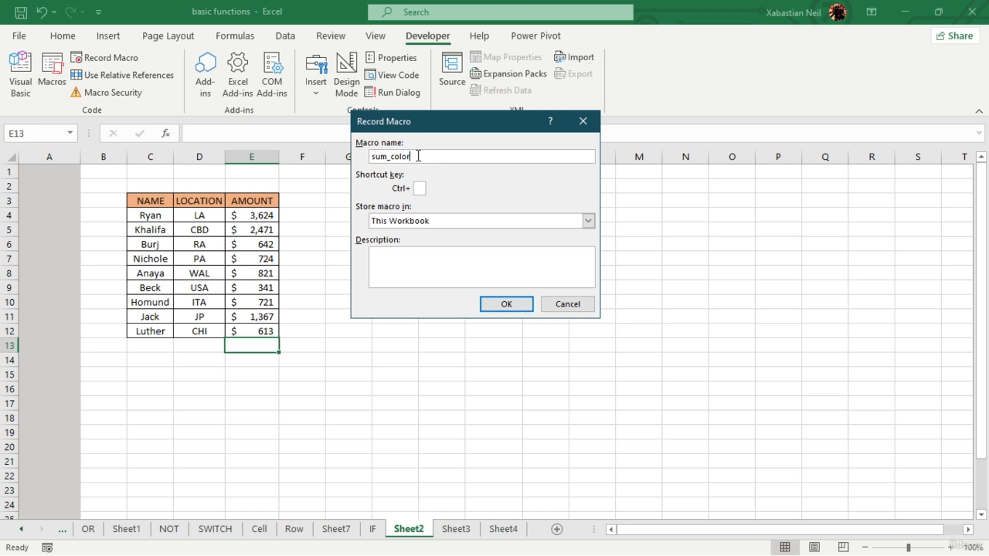
{"action": "type", "text": ",sent,"}
{"action": "type", "text": "size"}
- Extend the macro name to sum_color_sont_size, separating the words with underscores
{"action": "key", "text": "Left"}
{"action": "key", "text": "Left"}
{"action": "key", "text": "Left"}
{"action": "key", "text": "Left"}
{"action": "key", "text": "BackSpace"}
{"action": "type", "text": "_"}
{"action": "left_click", "coordinate": [417, 156]}
{"action": "key", "text": "BackSpace"}
{"action": "type", "text": "_"}
- Assign Ctrl+j as the shortcut for running the macro
{"action": "type", "text": "c"}
{"action": "type", "text": "J"}
{"action": "key", "text": "BackSpace"}
{"action": "type", "text": "J"}
{"action": "key", "text": "BackSpace"}
- Keep This Workbook as the macro's storage location and start the recording
{"action": "left_click", "coordinate": [590, 222]}
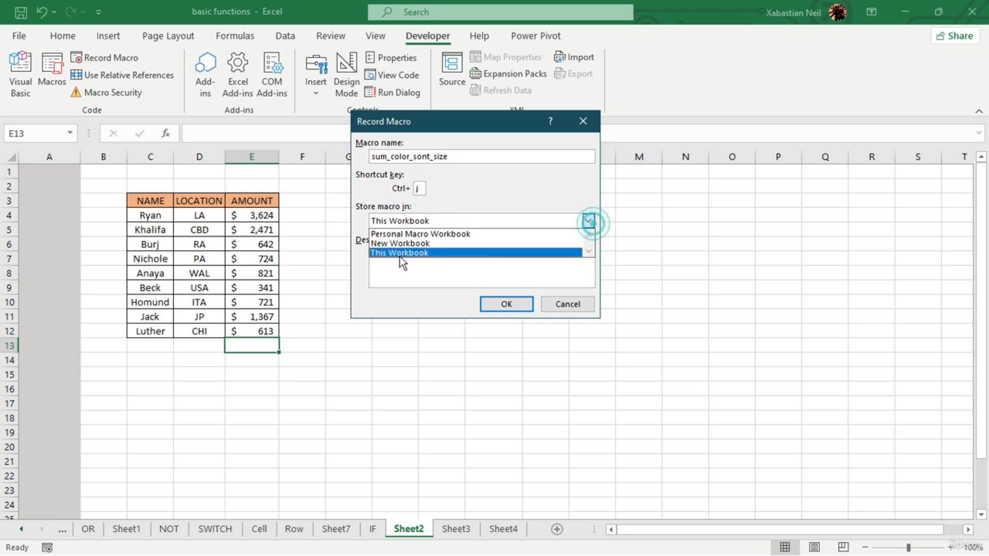
{"action": "left_click", "coordinate": [436, 253]}
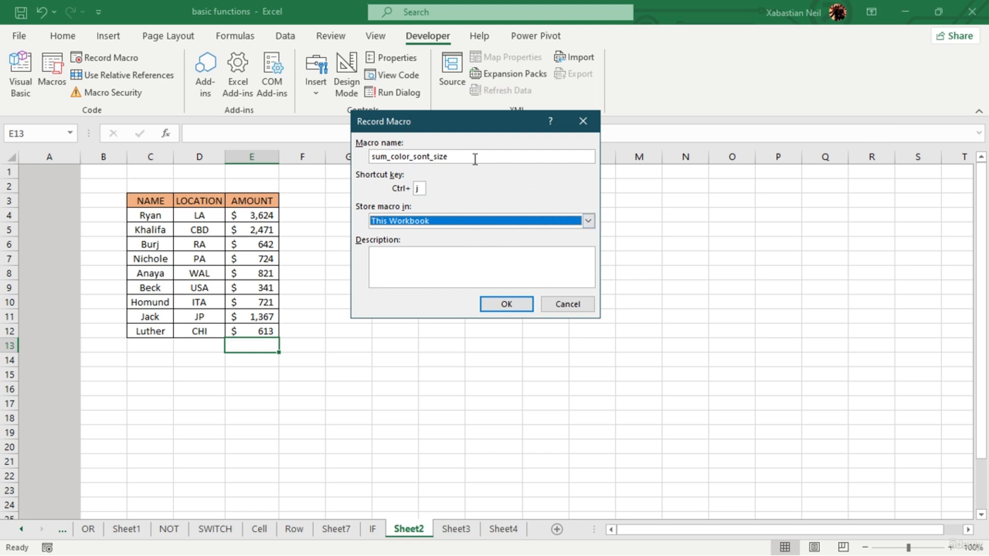
{"action": "left_click", "coordinate": [587, 220]}
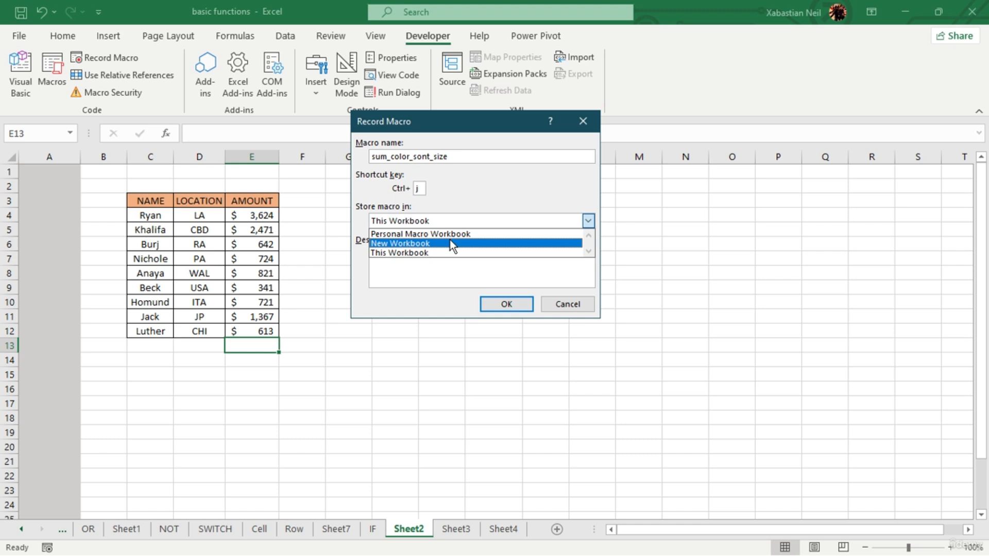
{"action": "left_click", "coordinate": [420, 252]}
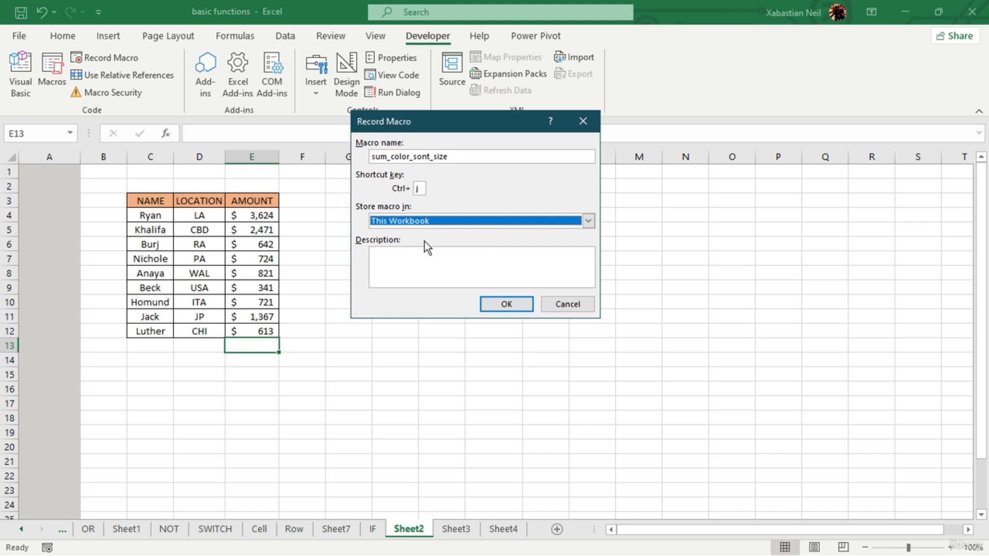
{"action": "left_click", "coordinate": [493, 307]}
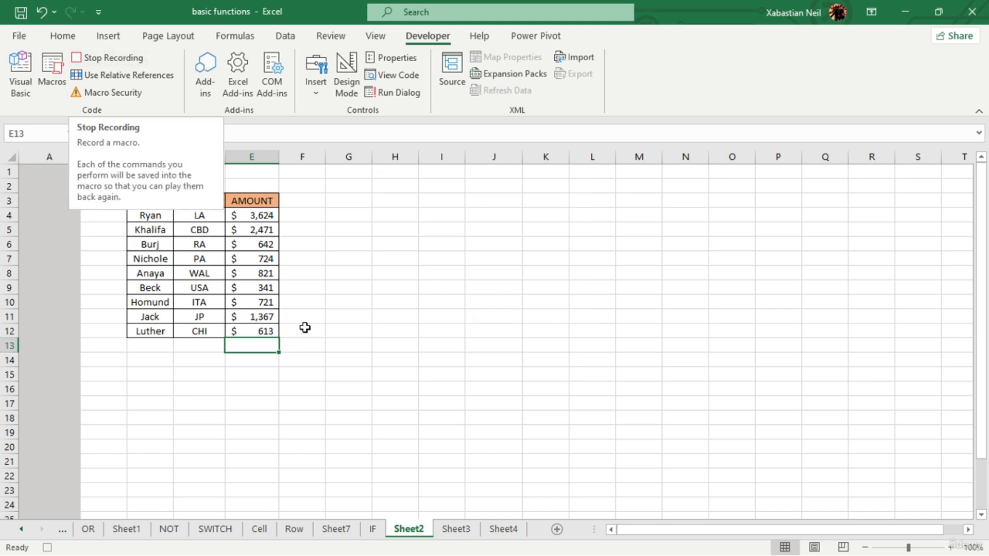
- Enter =SUM(E4:E12) in cell E13 to total the AMOUNT column
{"action": "double_click", "coordinate": [264, 346]}
{"action": "type", "text": "="}
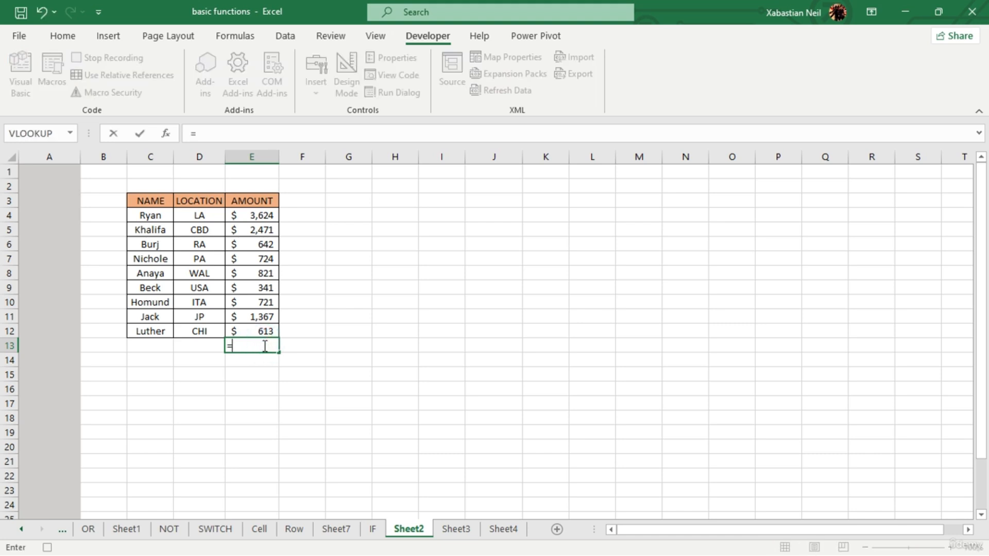
{"action": "type", "text": "sum"}
{"action": "key", "text": "Tab"}
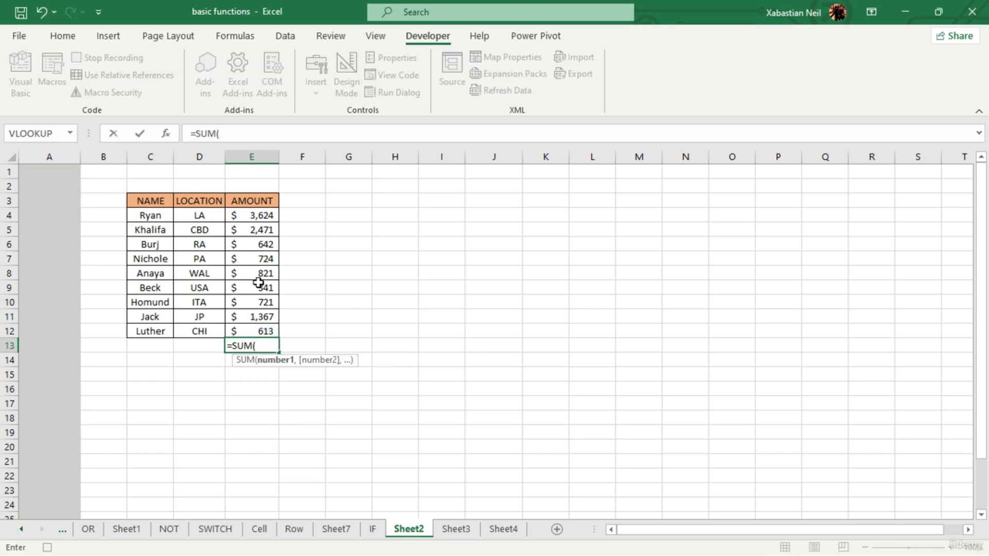
{"action": "left_click", "coordinate": [253, 217]}
{"action": "left_click_drag", "start_coordinate": [253, 219], "coordinate": [251, 327]}
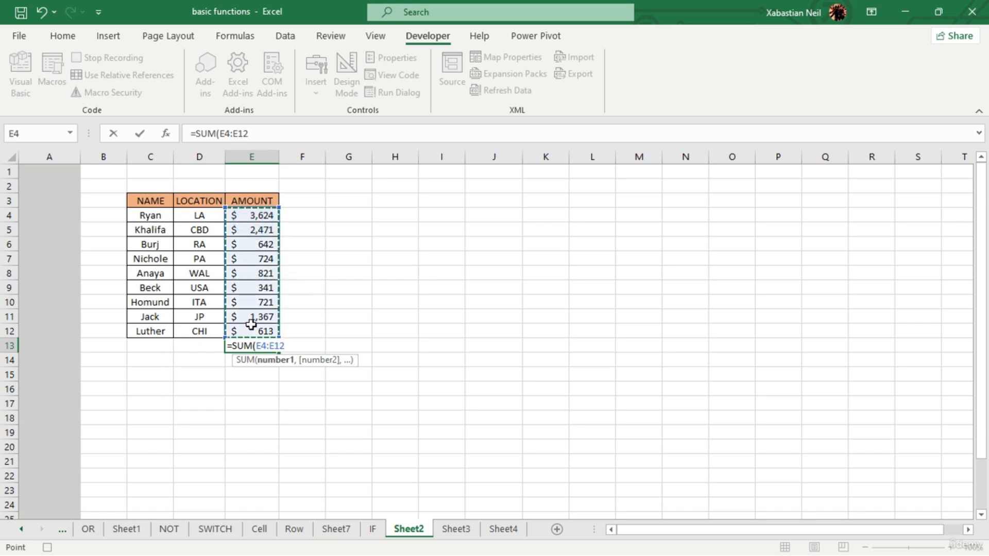
{"action": "type", "text": ")"}
{"action": "key", "text": "Return"}
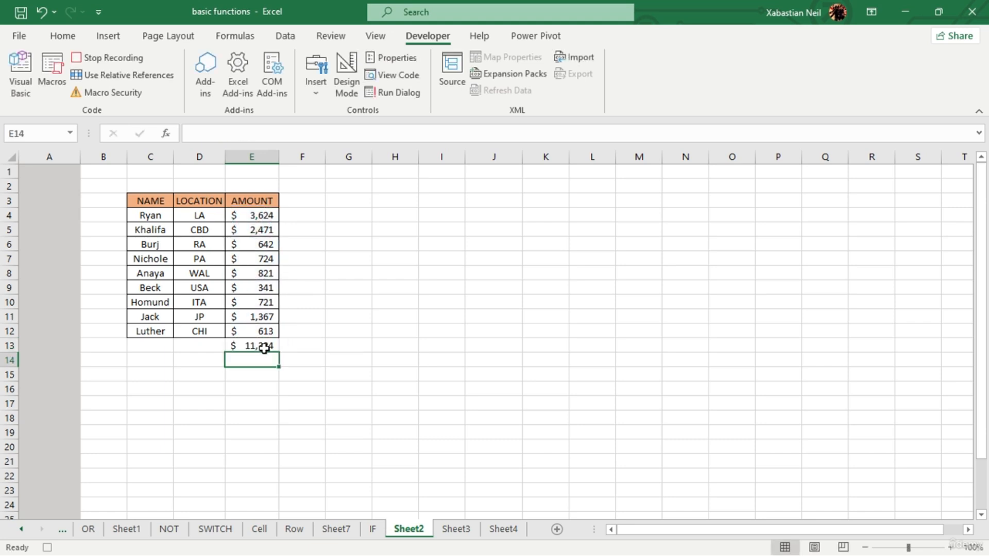
- Change the font of the table range C3:E13 to Algerian
{"action": "left_click_drag", "start_coordinate": [149, 200], "coordinate": [273, 343]}
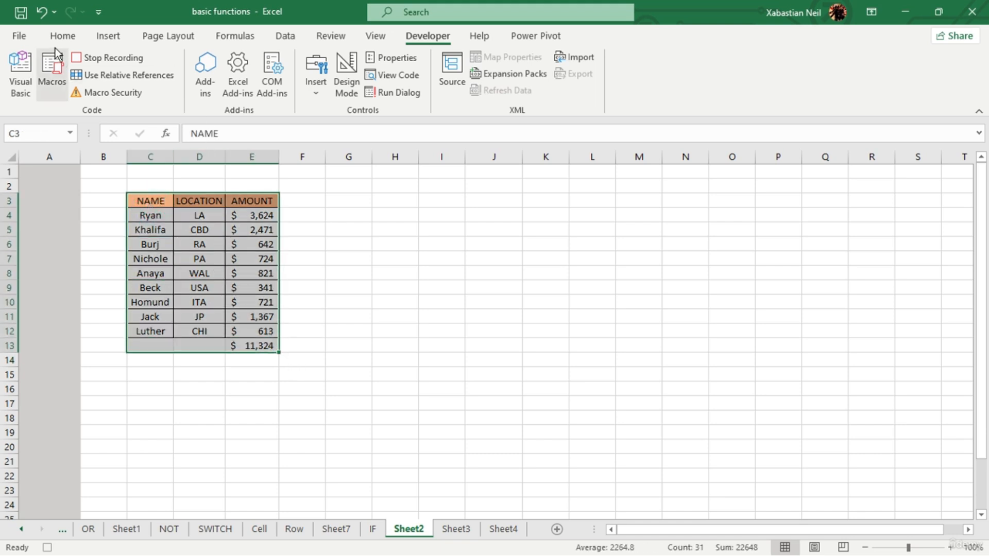
{"action": "left_click", "coordinate": [65, 35]}
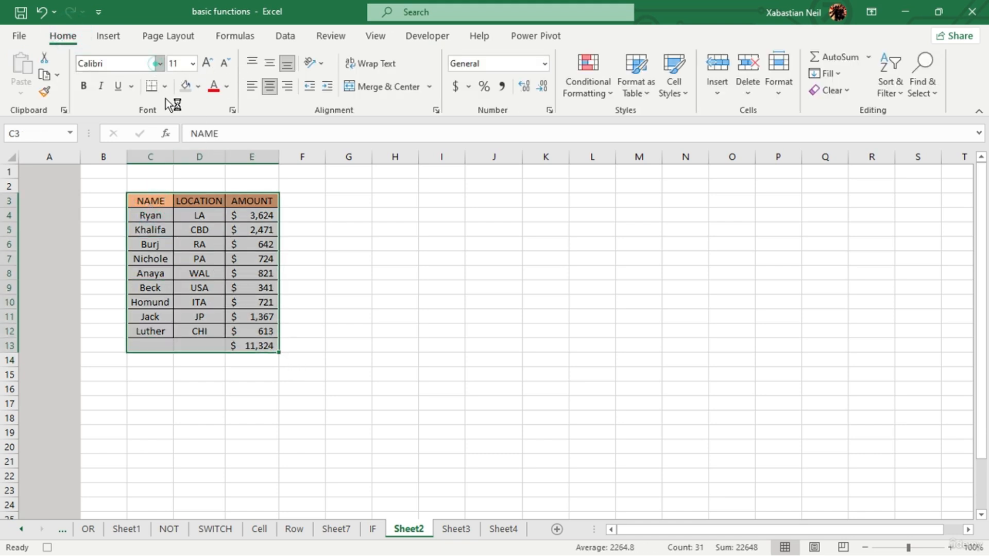
{"action": "left_click", "coordinate": [160, 63]}
{"action": "left_click", "coordinate": [185, 186]}
{"action": "left_click", "coordinate": [342, 359]}
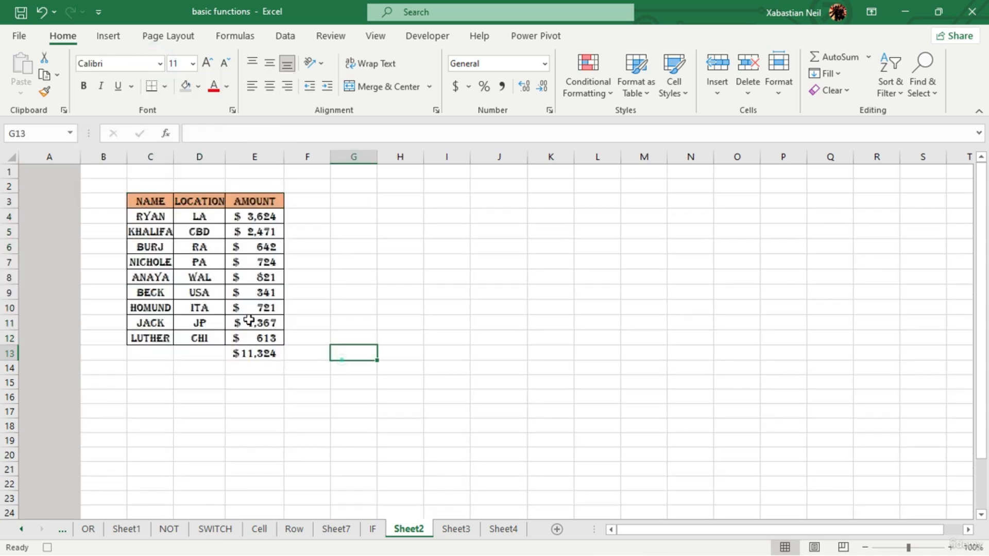
- Increase the font size of C3:E13 to 14 and autofit the widths of columns C, D and E
{"action": "left_click_drag", "start_coordinate": [158, 201], "coordinate": [278, 358]}
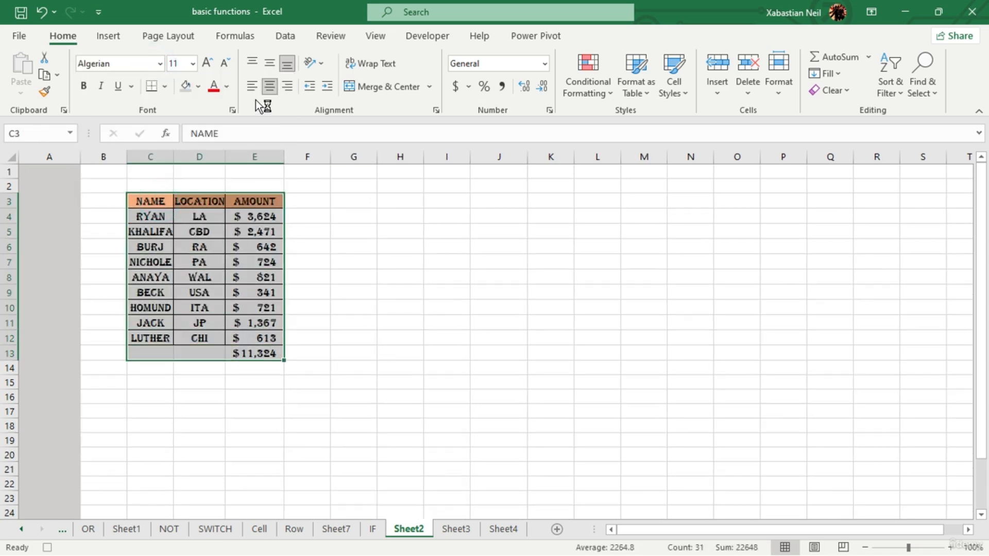
{"action": "left_click", "coordinate": [207, 63]}
{"action": "left_click", "coordinate": [207, 62]}
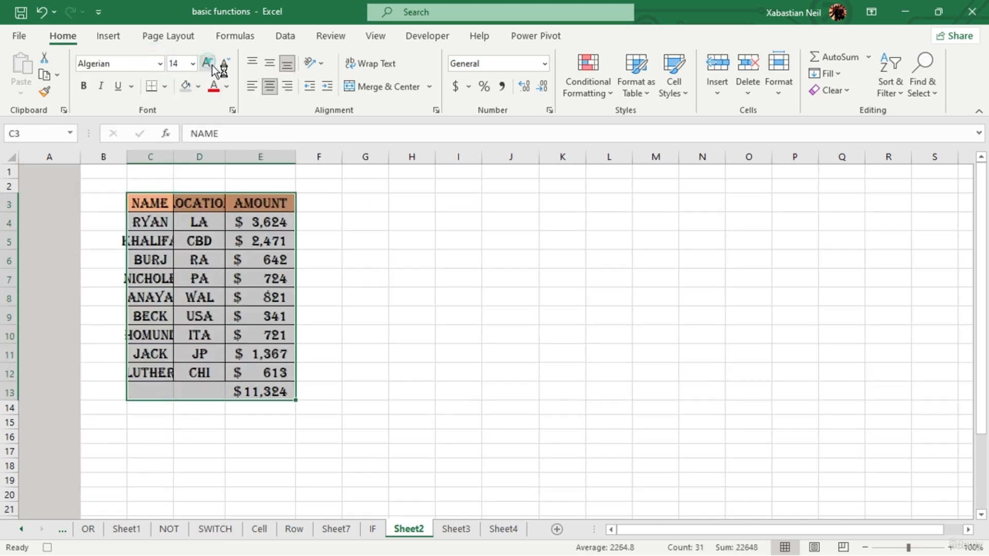
{"action": "double_click", "coordinate": [174, 156]}
{"action": "double_click", "coordinate": [242, 159]}
{"action": "double_click", "coordinate": [333, 157]}
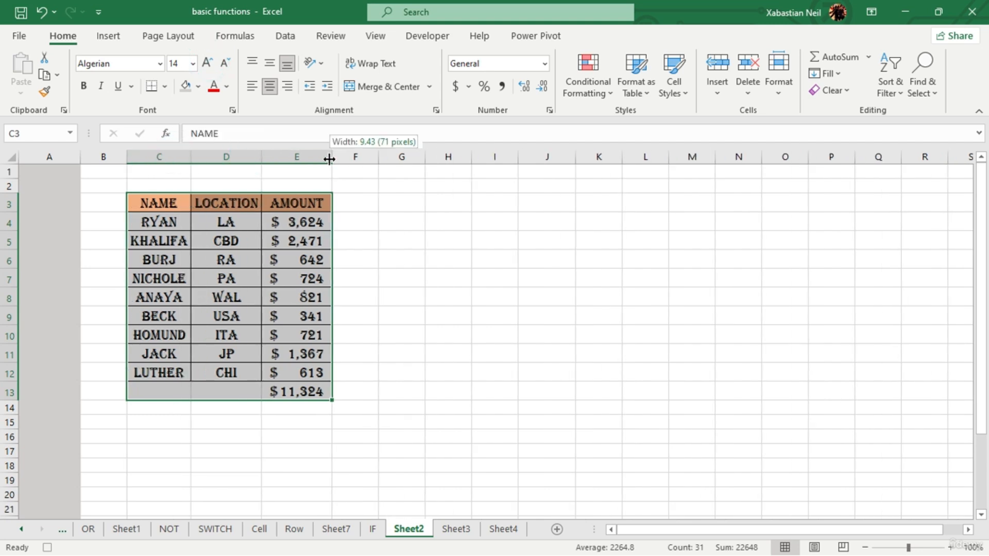
{"action": "left_click", "coordinate": [322, 358]}
- Fill the header cells C3:E3 with the light green theme colour
{"action": "left_click_drag", "start_coordinate": [175, 205], "coordinate": [315, 206]}
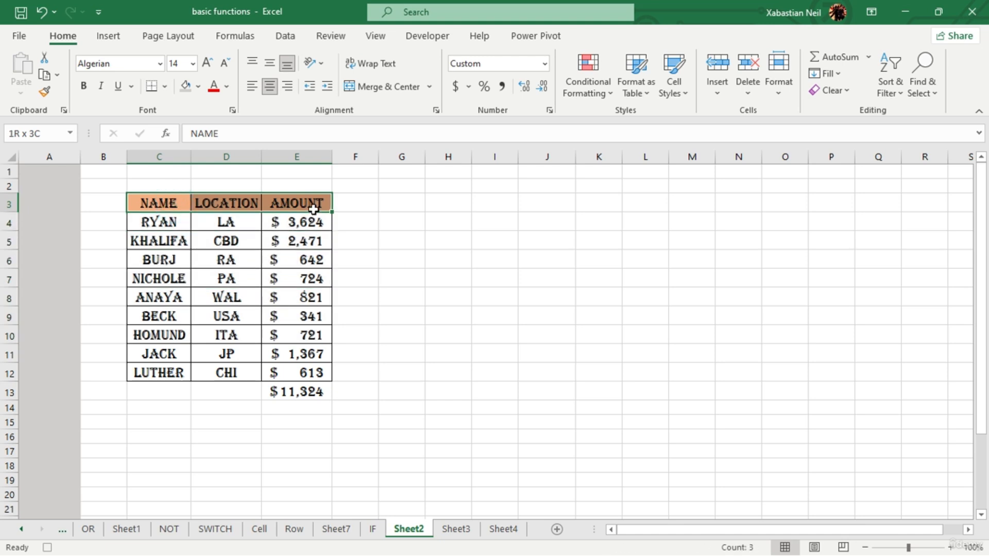
{"action": "left_click", "coordinate": [203, 88]}
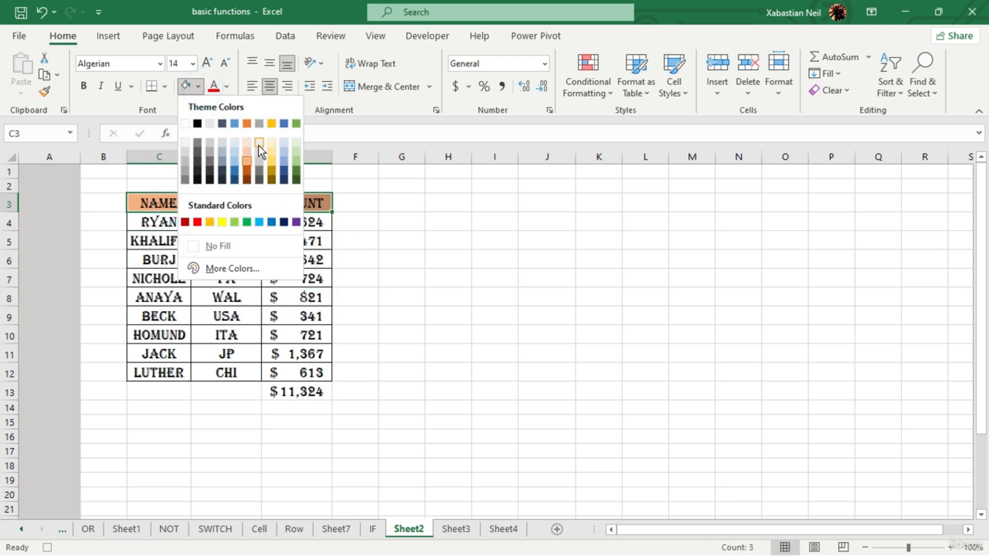
{"action": "left_click", "coordinate": [293, 162]}
{"action": "left_click", "coordinate": [492, 280]}
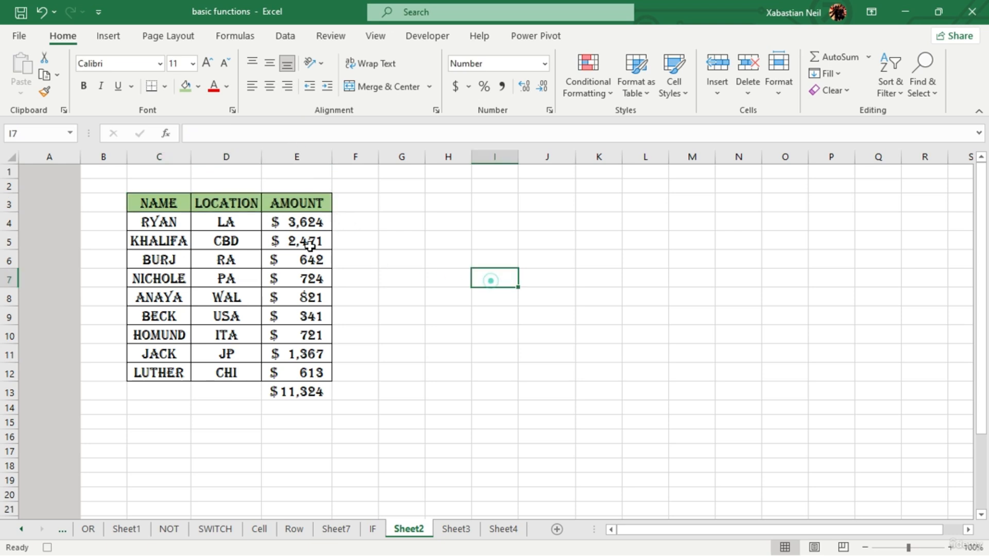
- Try light blue and near-black font colours on C4:E12, then settle on a pale green font colour
{"action": "left_click", "coordinate": [397, 298]}
{"action": "left_click_drag", "start_coordinate": [150, 222], "coordinate": [307, 376]}
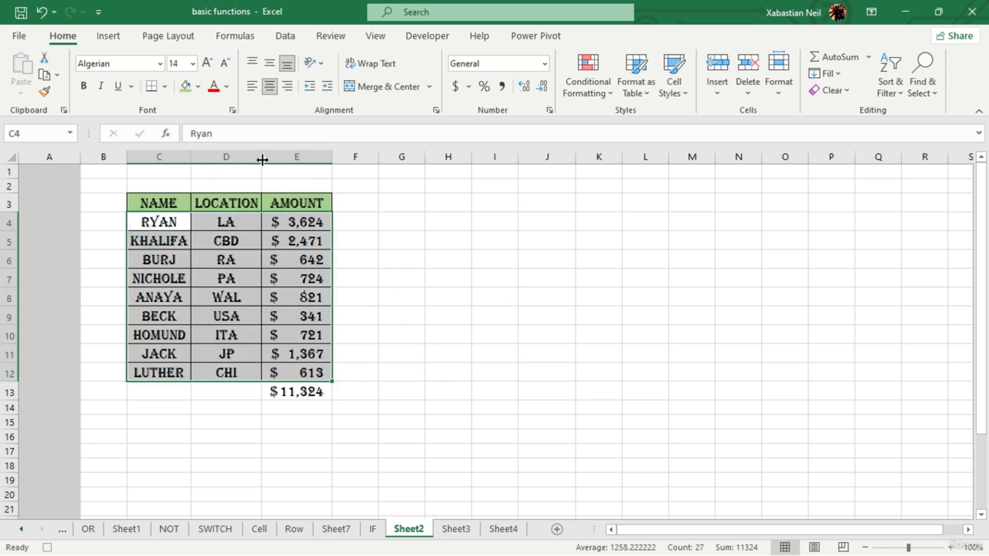
{"action": "left_click", "coordinate": [226, 88]}
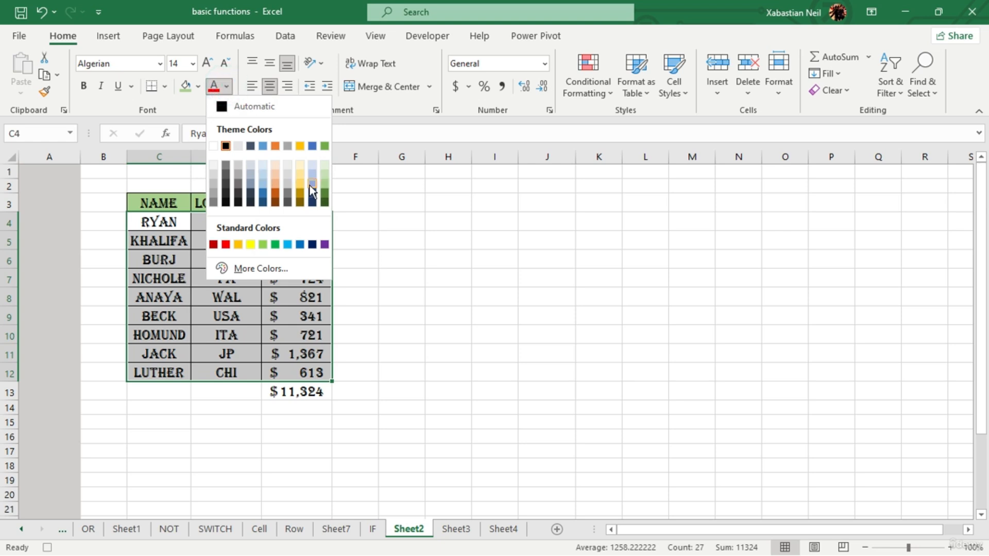
{"action": "left_click", "coordinate": [312, 185]}
{"action": "left_click", "coordinate": [227, 87]}
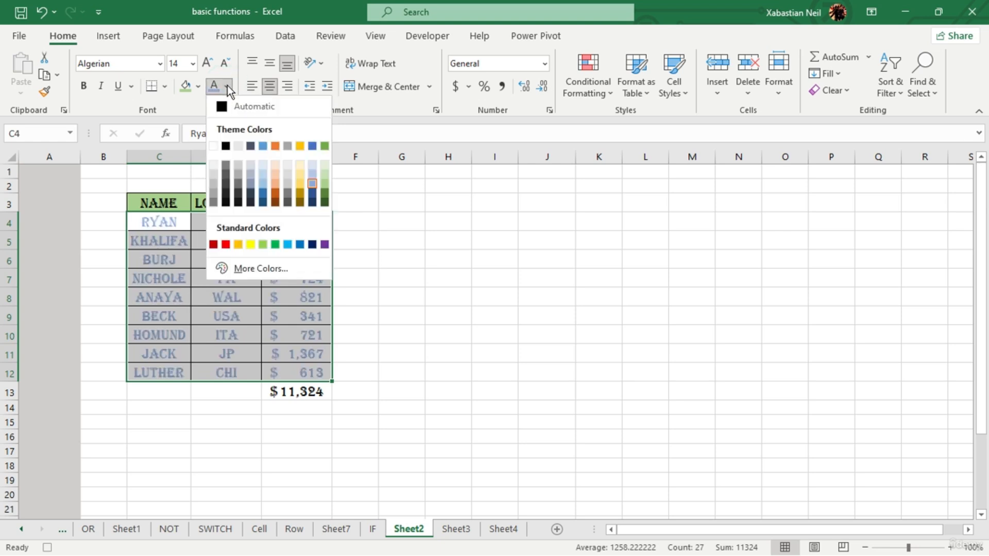
{"action": "left_click", "coordinate": [225, 186]}
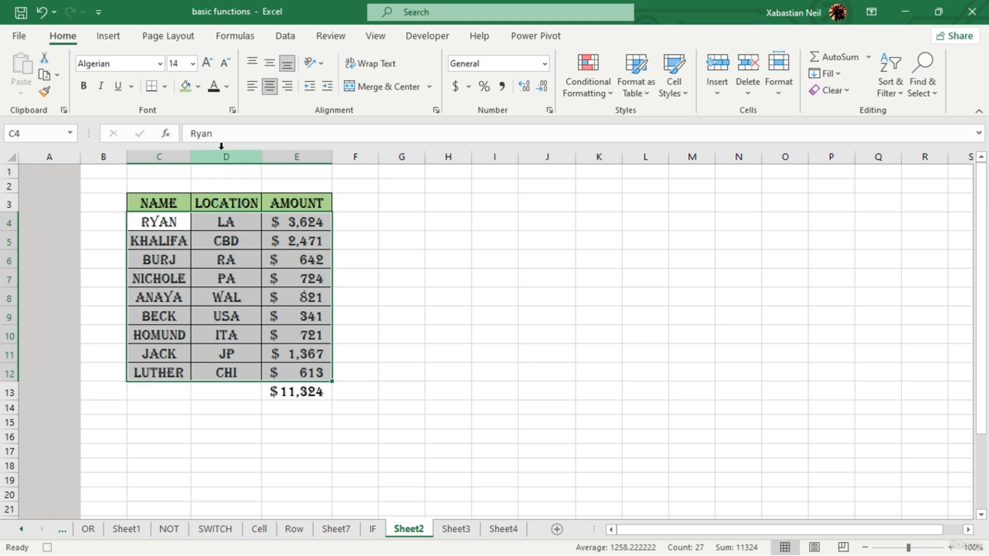
{"action": "left_click", "coordinate": [226, 86]}
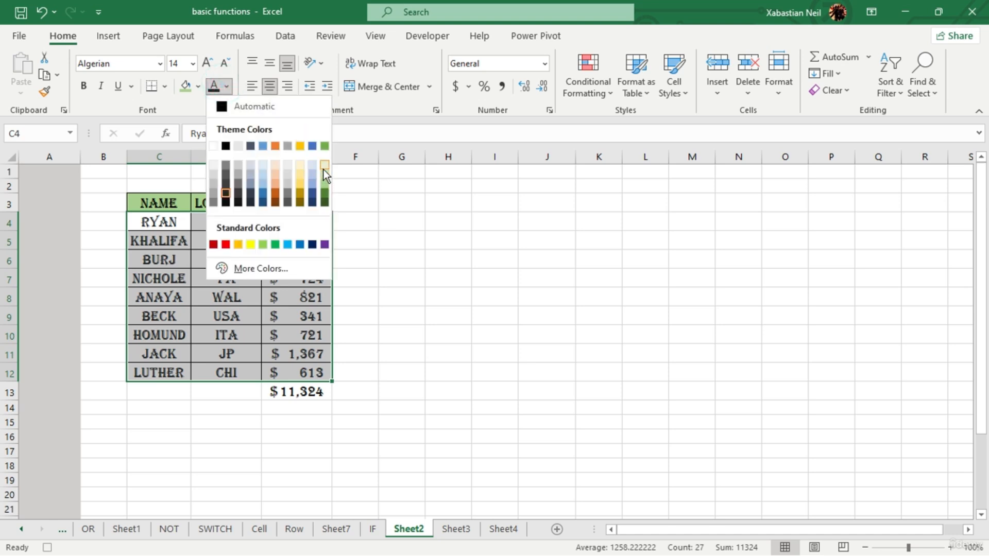
{"action": "left_click", "coordinate": [324, 167]}
- Fill the data cells C4:E12 with the darkest green theme colour
{"action": "left_click", "coordinate": [197, 87]}
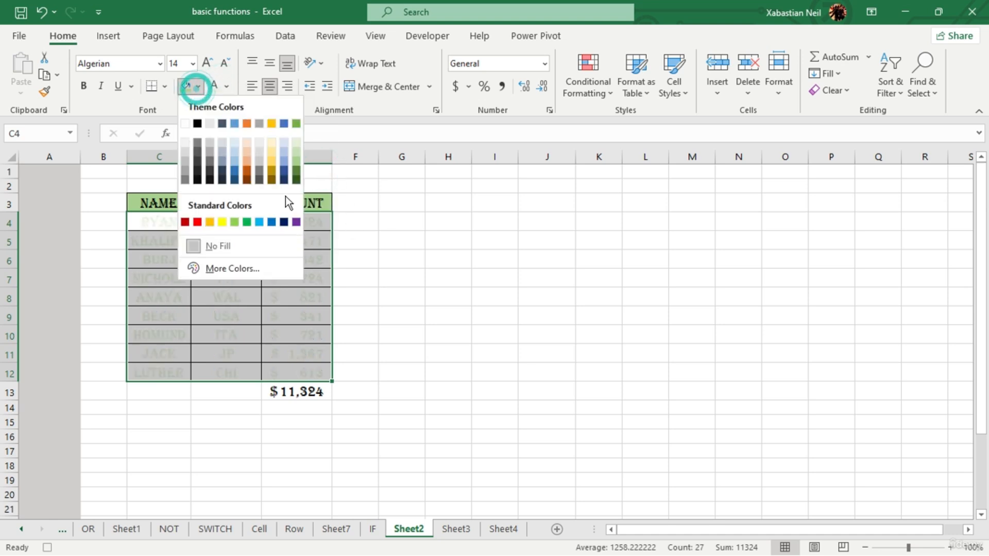
{"action": "left_click", "coordinate": [296, 180]}
{"action": "left_click", "coordinate": [423, 257]}
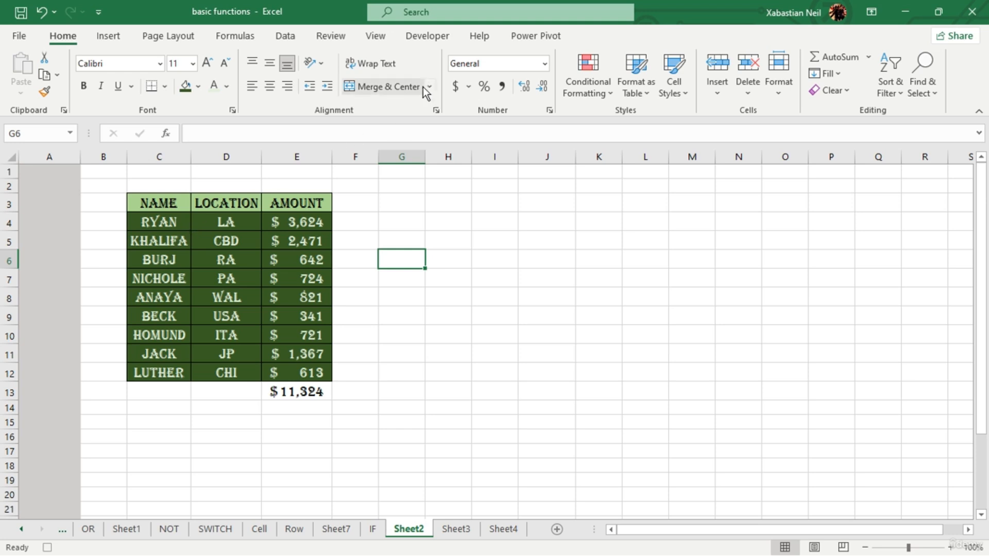
- Stop the macro recording and check the workbook's macro list for sum_color_sont_size
{"action": "left_click", "coordinate": [438, 40]}
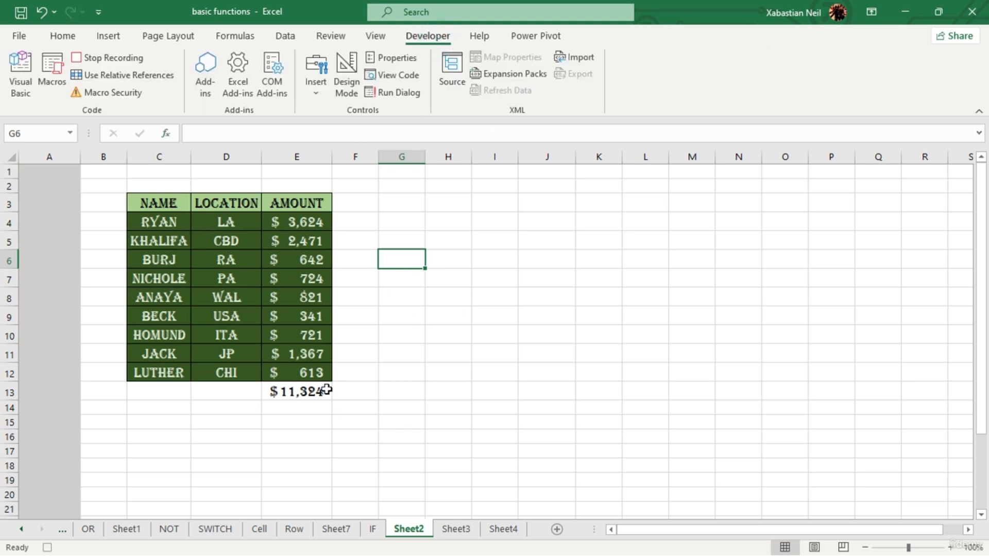
{"action": "left_click", "coordinate": [99, 59]}
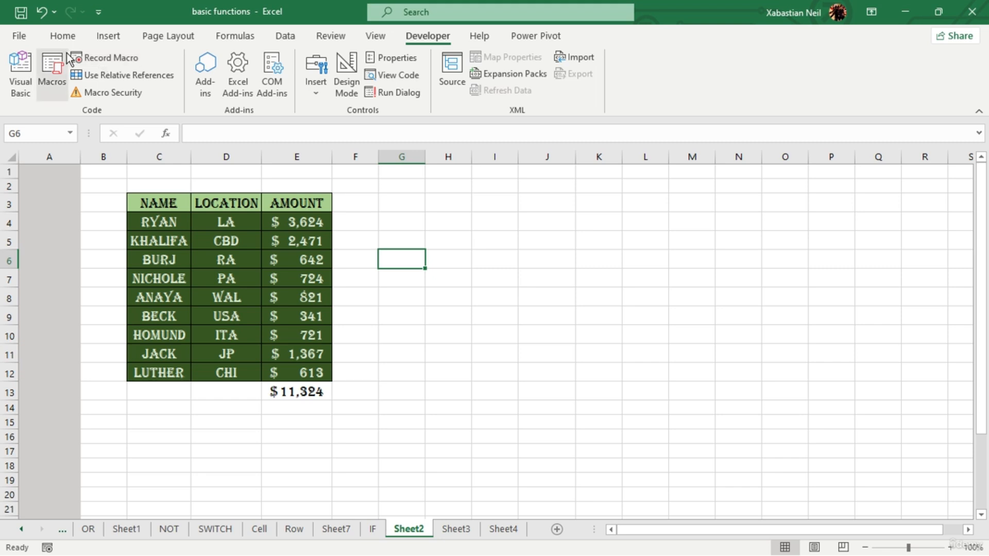
{"action": "left_click", "coordinate": [46, 84]}
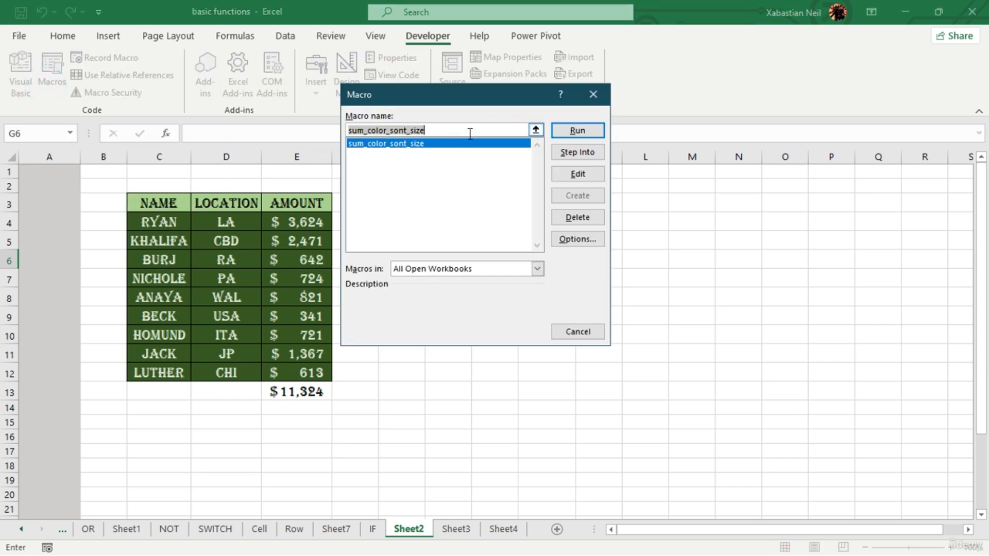
{"action": "left_click", "coordinate": [592, 94]}
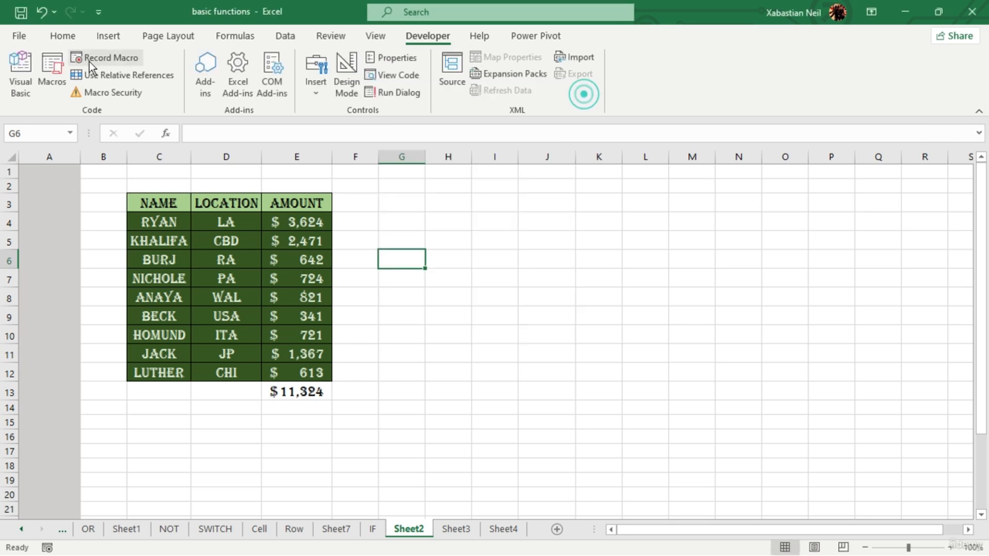
- Switch to the Visual Basic editor and read through the recorded code in Module1 from start to end
{"action": "left_click", "coordinate": [14, 77]}
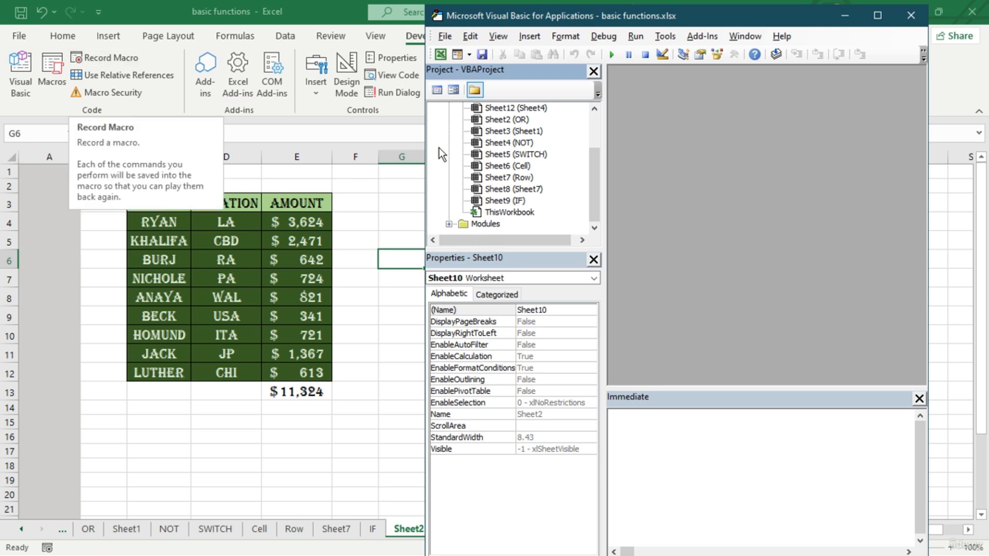
{"action": "double_click", "coordinate": [490, 229]}
{"action": "double_click", "coordinate": [491, 229]}
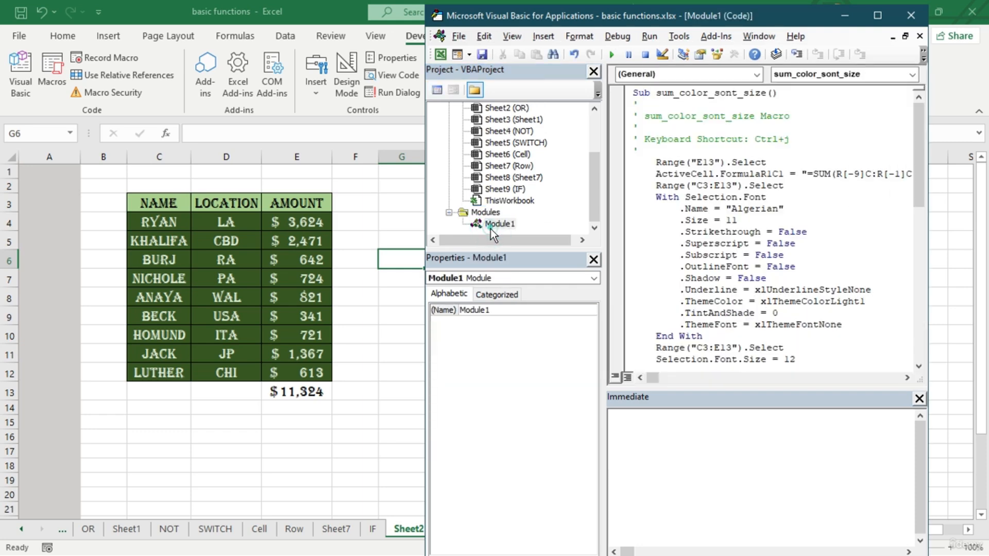
{"action": "scroll", "coordinate": [883, 201], "scroll_direction": "down", "scroll_amount": 8}
{"action": "scroll", "coordinate": [883, 308], "scroll_direction": "up", "scroll_amount": 8}
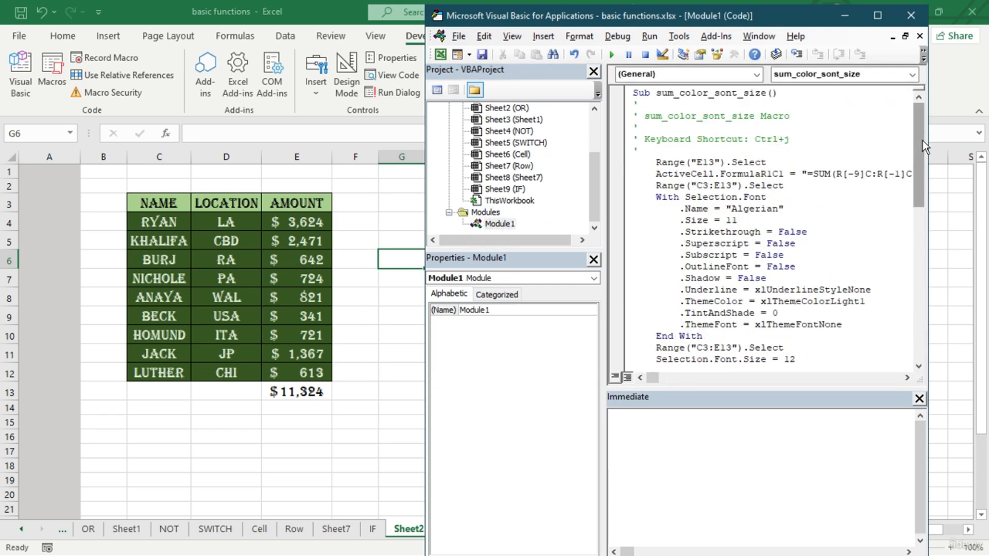
{"action": "scroll", "coordinate": [923, 129], "scroll_direction": "down", "scroll_amount": 8}
{"action": "scroll", "coordinate": [905, 148], "scroll_direction": "up", "scroll_amount": 7}
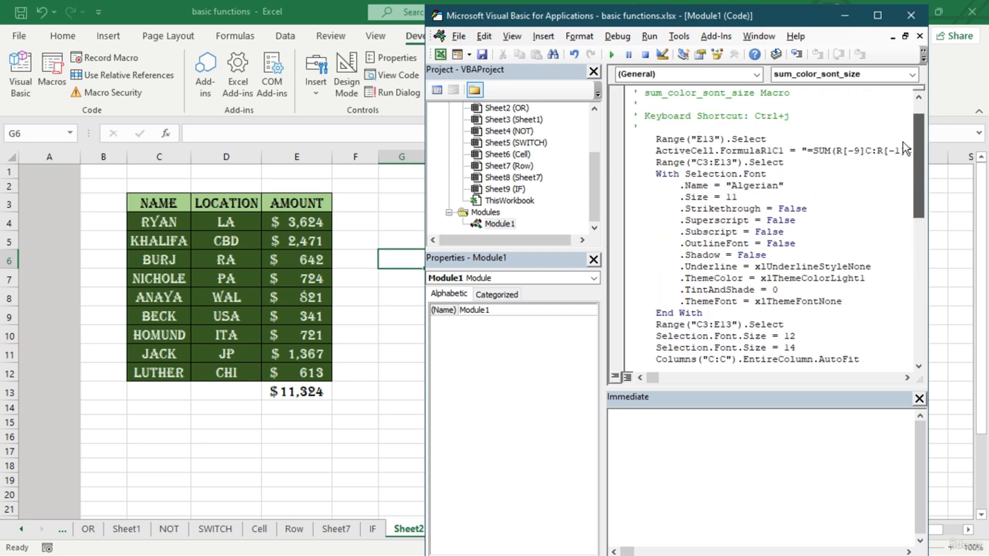
{"action": "scroll", "coordinate": [905, 148], "scroll_direction": "up", "scroll_amount": 1}
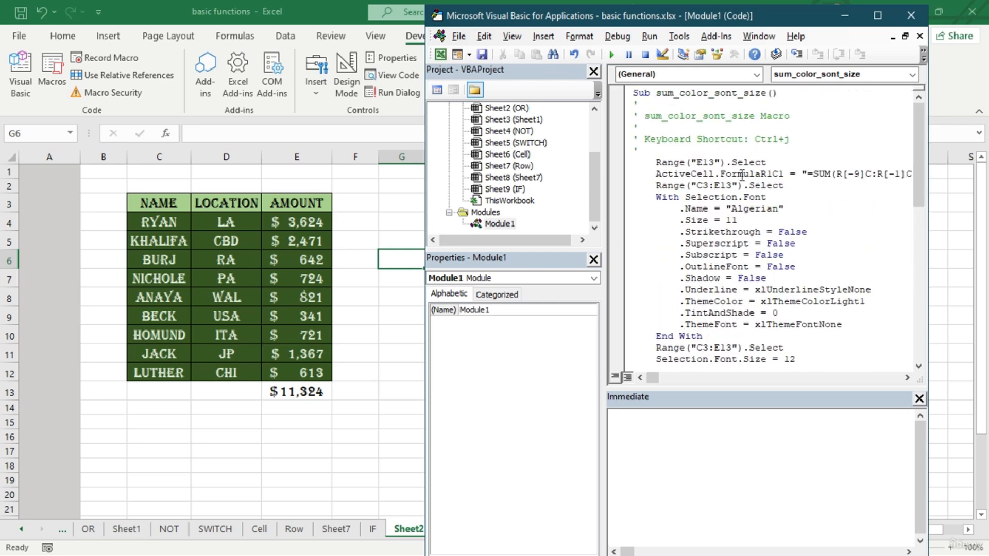
{"action": "key", "text": "ctrl+End"}
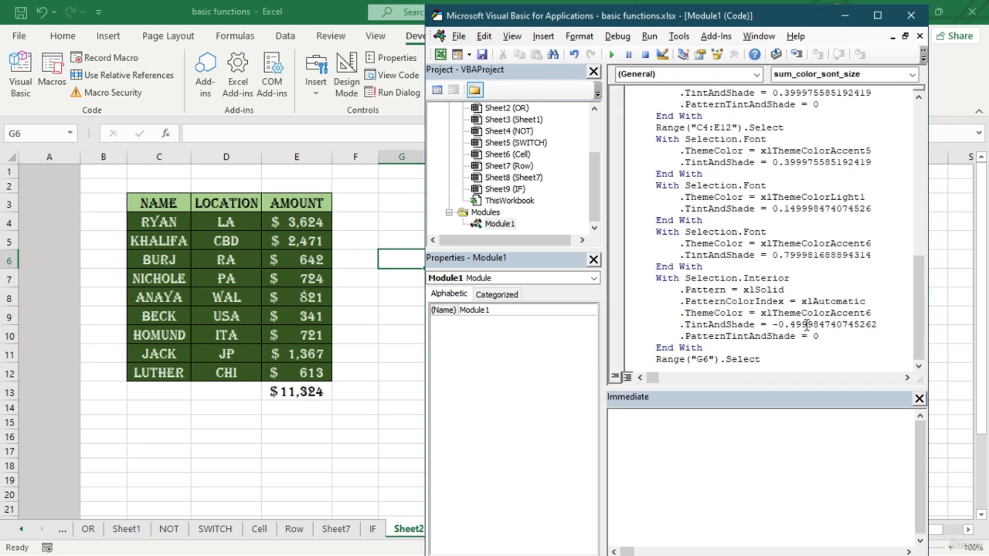
- Close the Visual Basic editor and set the amount in E7 on Sheet3 to 247247
{"action": "left_click", "coordinate": [911, 16]}
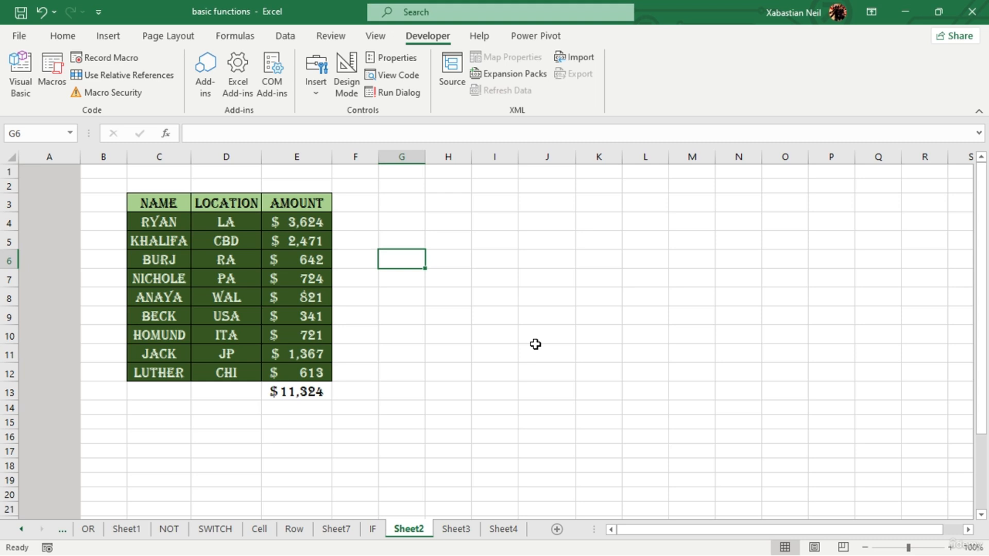
{"action": "left_click", "coordinate": [455, 529]}
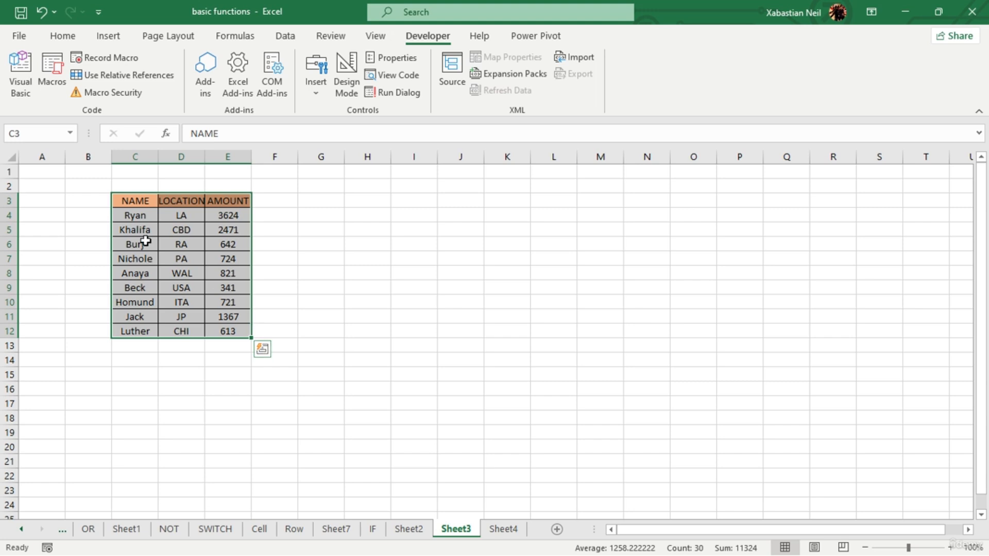
{"action": "key", "text": "ctrl+Page_Up"}
{"action": "left_click", "coordinate": [242, 259]}
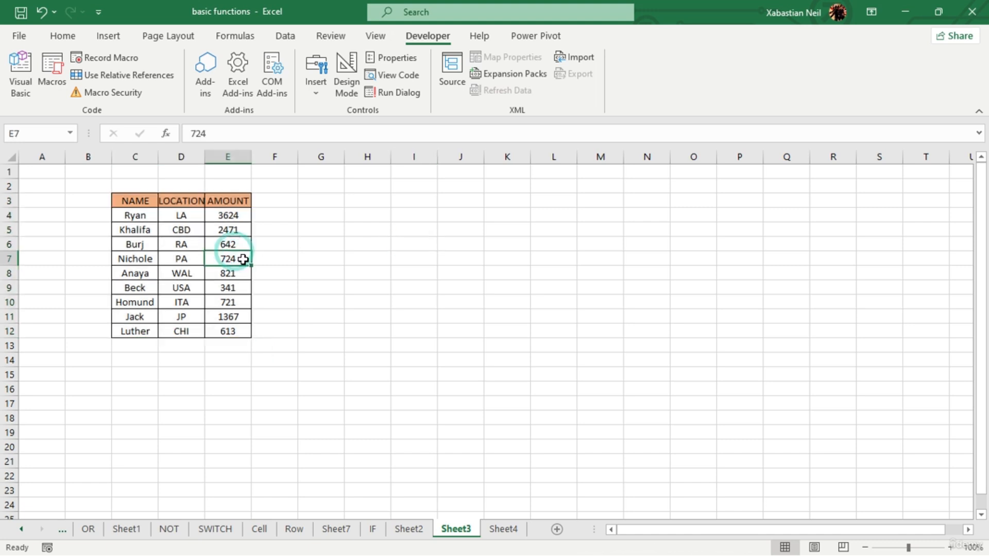
{"action": "double_click", "coordinate": [244, 259]}
{"action": "key", "text": "BackSpace"}
{"action": "key", "text": "BackSpace"}
{"action": "key", "text": "BackSpace"}
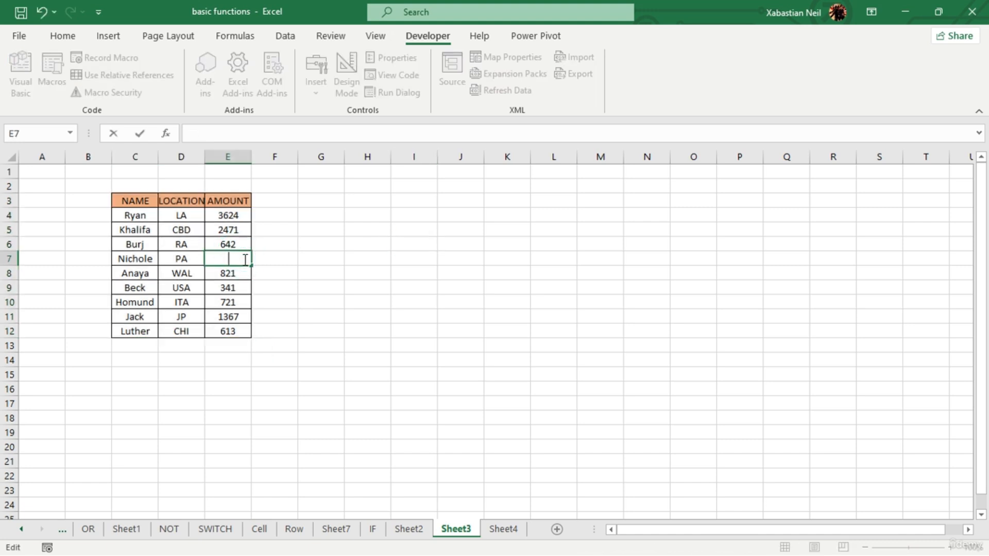
{"action": "type", "text": "247247"}
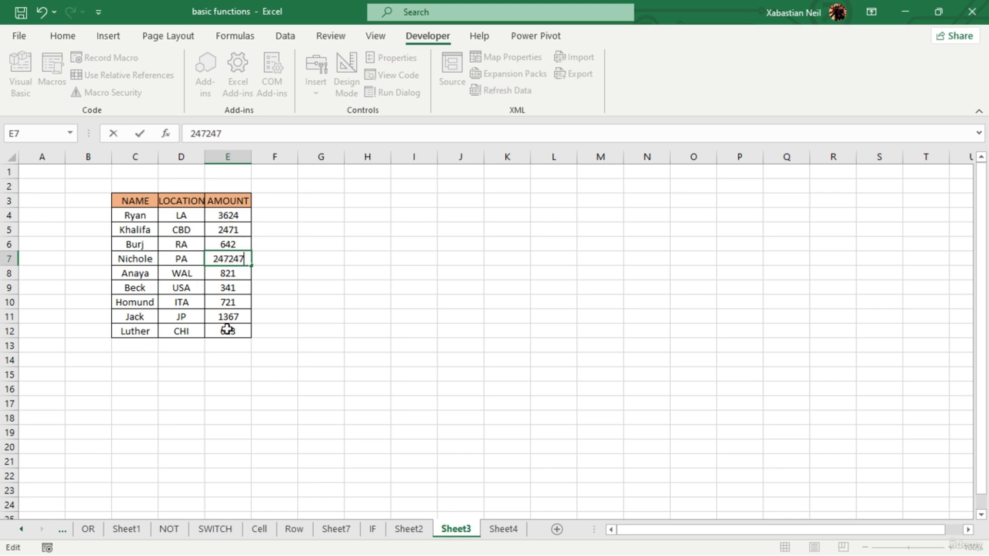
- Set the amount in cell E10 of Sheet3 to 27247
{"action": "double_click", "coordinate": [240, 301]}
{"action": "key", "text": "BackSpace"}
{"action": "key", "text": "BackSpace"}
{"action": "key", "text": "BackSpace"}
{"action": "type", "text": "27"}
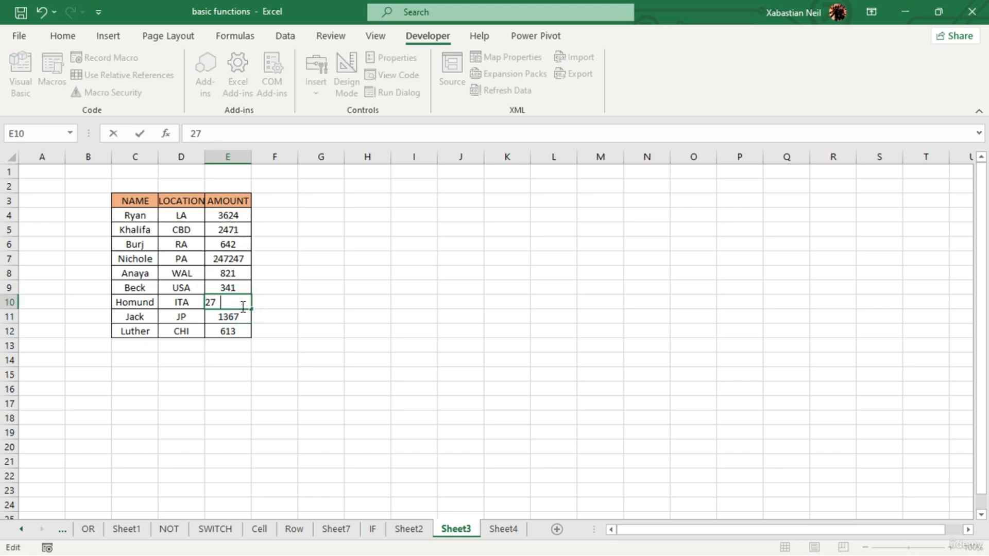
{"action": "type", "text": "247"}
- Set the amount in cell E12 of Sheet3 to 24824
{"action": "double_click", "coordinate": [247, 330]}
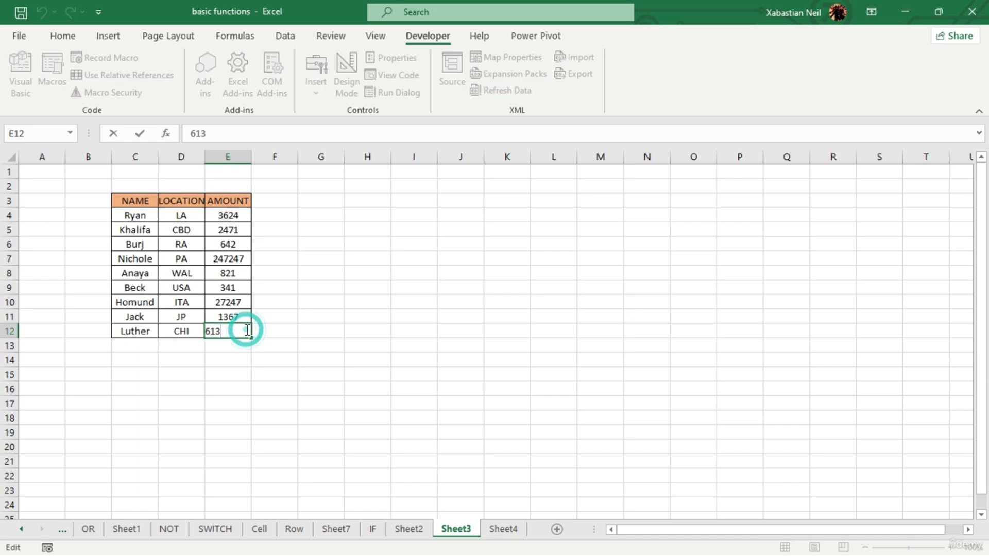
{"action": "key", "text": "BackSpace"}
{"action": "key", "text": "BackSpace"}
{"action": "key", "text": "BackSpace"}
{"action": "type", "text": "24824"}
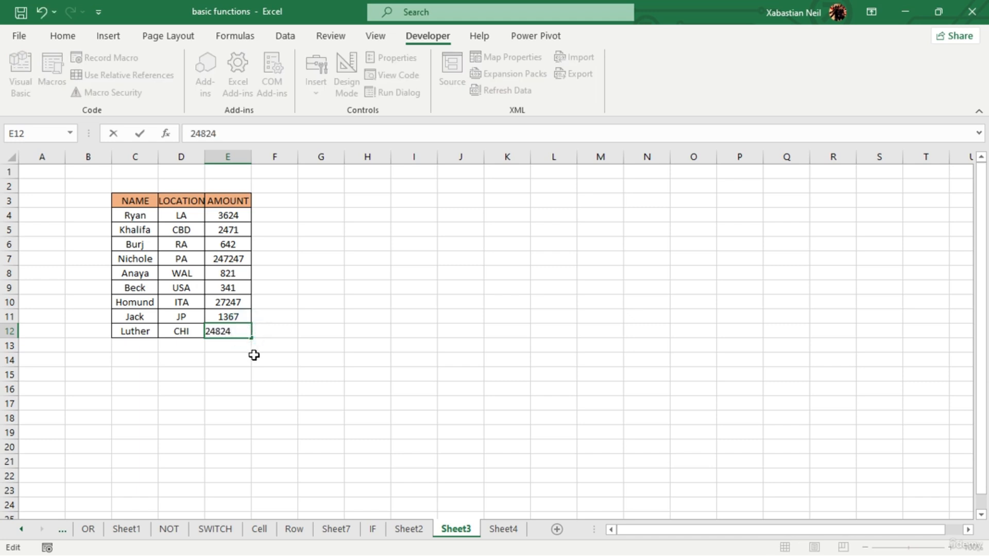
{"action": "left_click", "coordinate": [254, 355]}
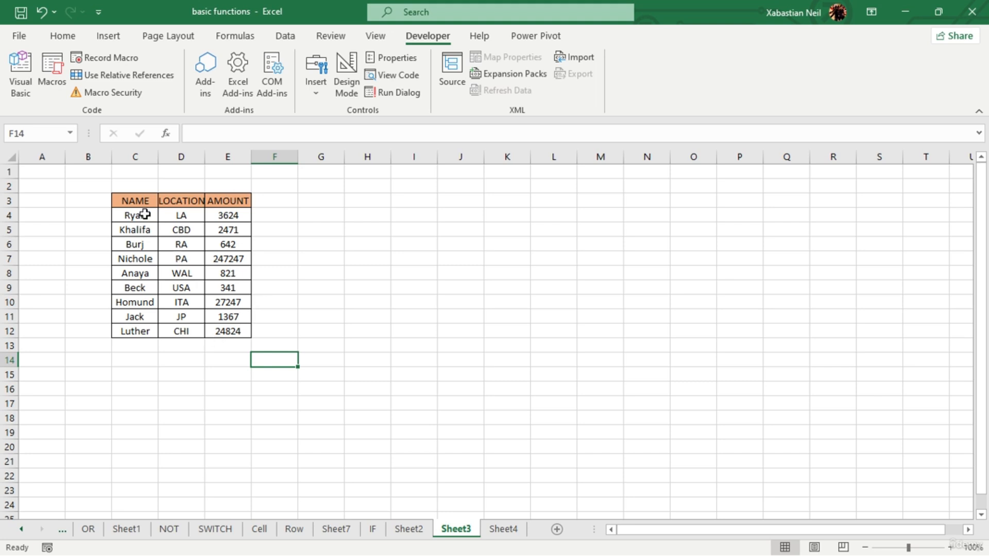
- Run the sum_color_sont_size macro on Sheet3 and compare the outcome with the table on Sheet2
{"action": "left_click", "coordinate": [55, 78]}
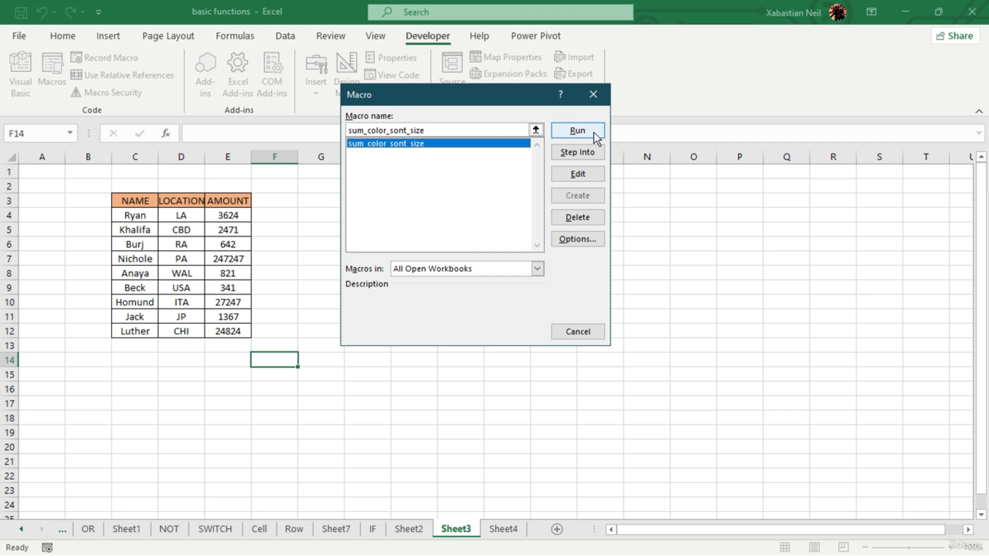
{"action": "left_click", "coordinate": [577, 130]}
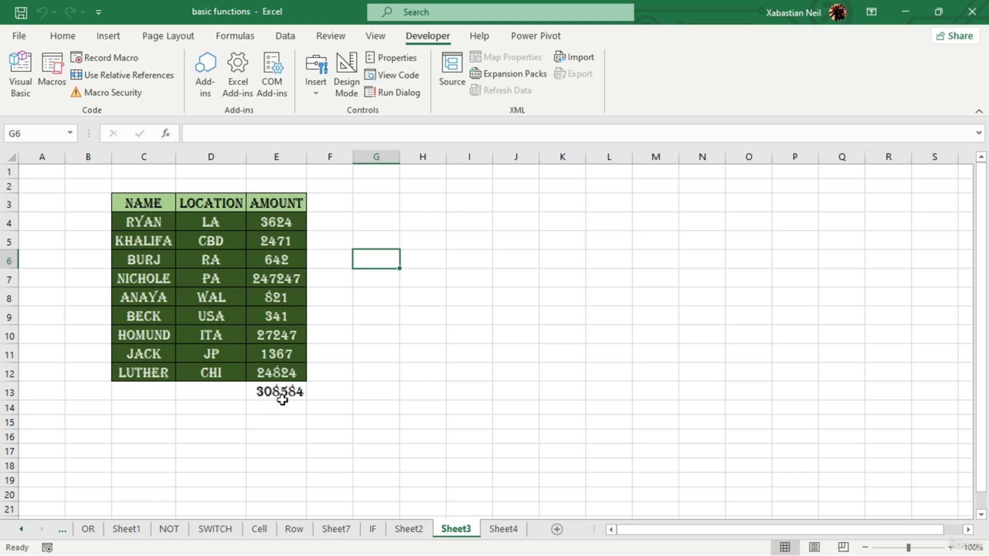
{"action": "left_click", "coordinate": [409, 529]}
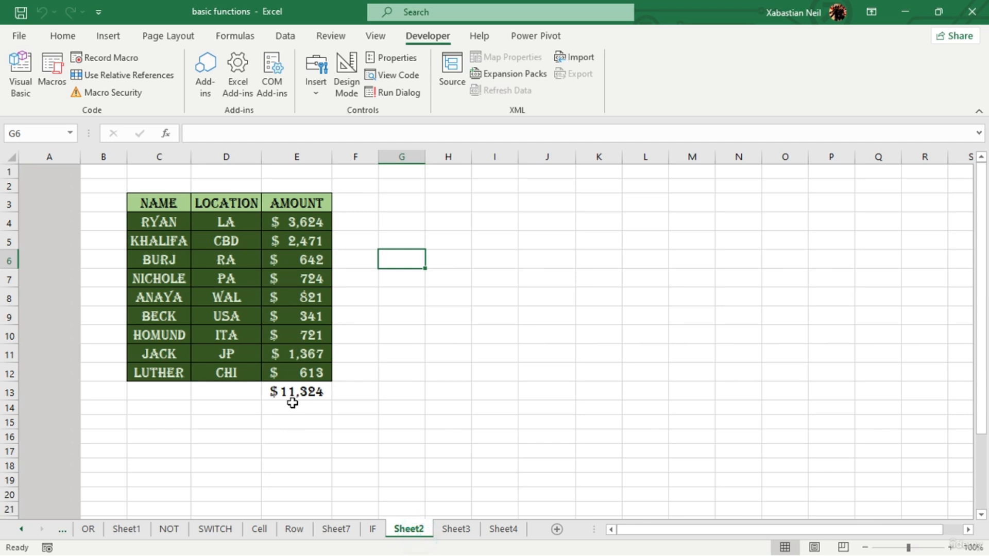
{"action": "left_click", "coordinate": [456, 529]}
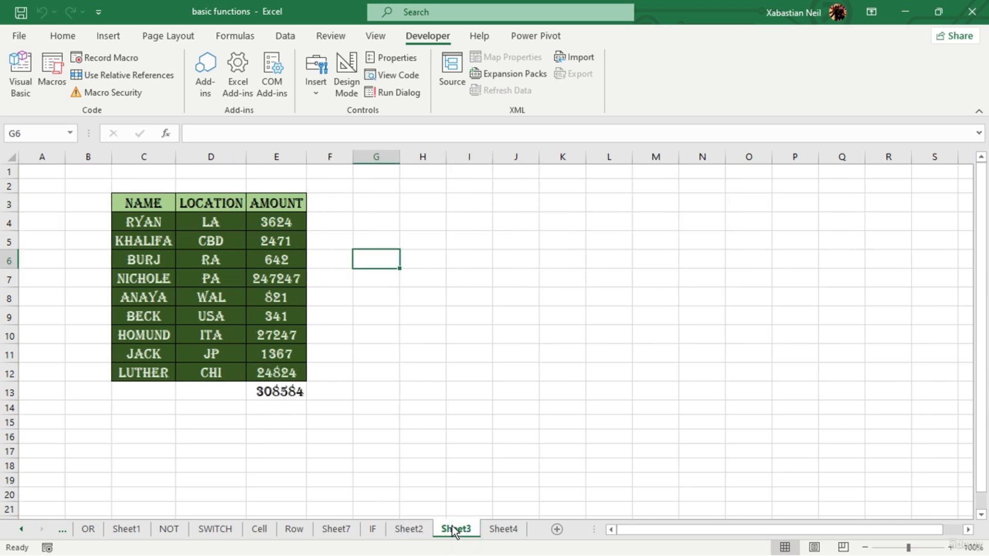
- Apply the dollar Accounting number format to the amounts and total in E4:E13 of Sheet3
{"action": "left_click_drag", "start_coordinate": [289, 222], "coordinate": [296, 395]}
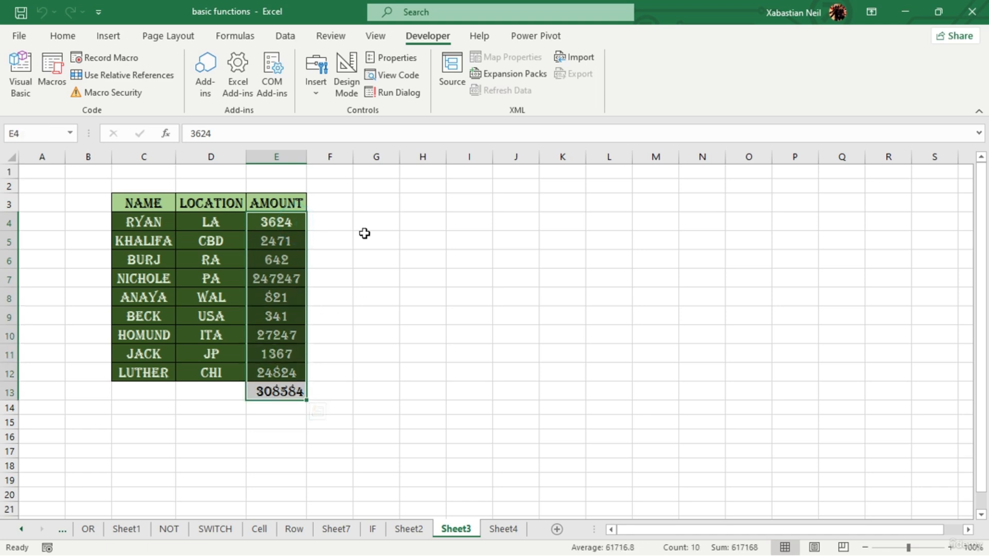
{"action": "left_click", "coordinate": [62, 35]}
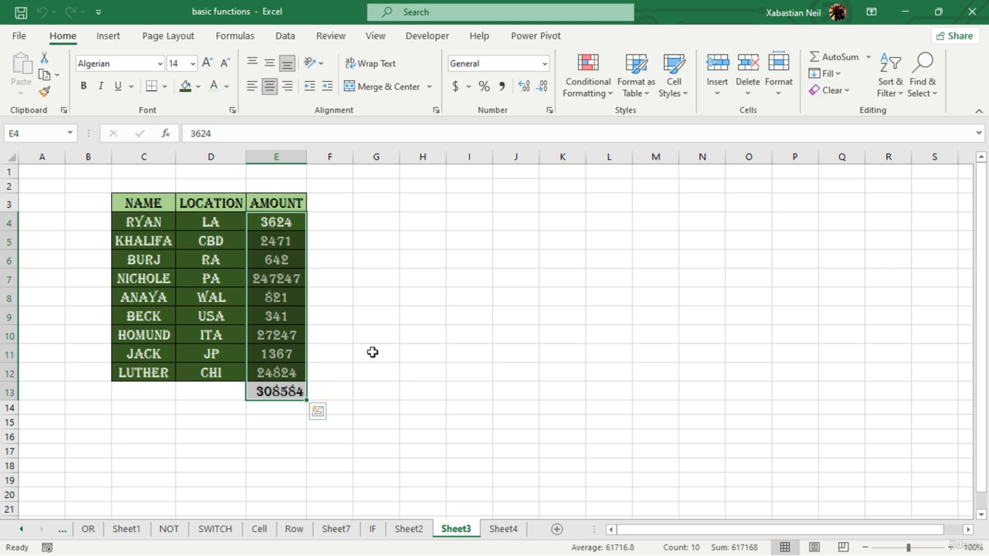
{"action": "left_click", "coordinate": [454, 87]}
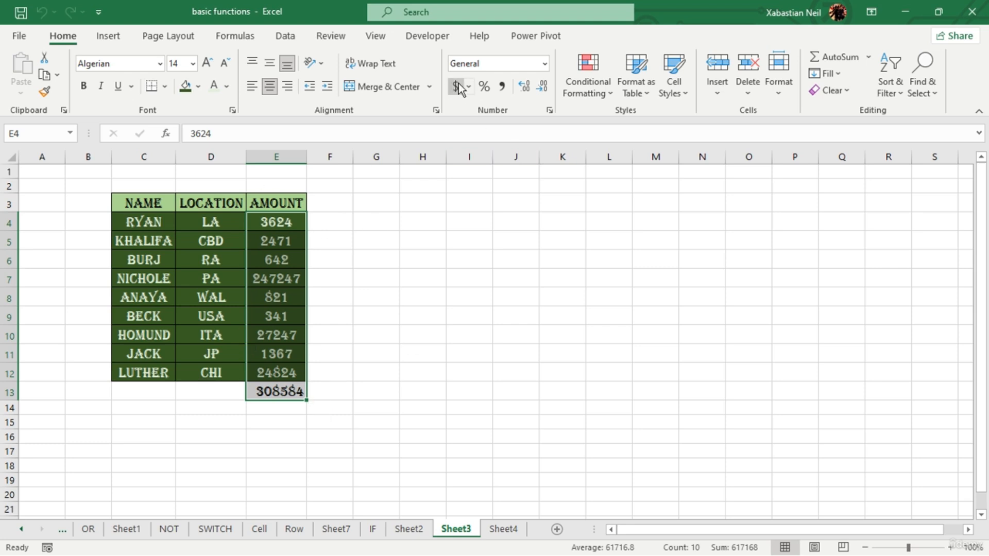
{"action": "left_click", "coordinate": [414, 435]}
- Remove both decimal places from the amounts and total in E4:E13 of Sheet3
{"action": "left_click", "coordinate": [328, 202]}
{"action": "key", "text": "ctrl+shift+Down"}
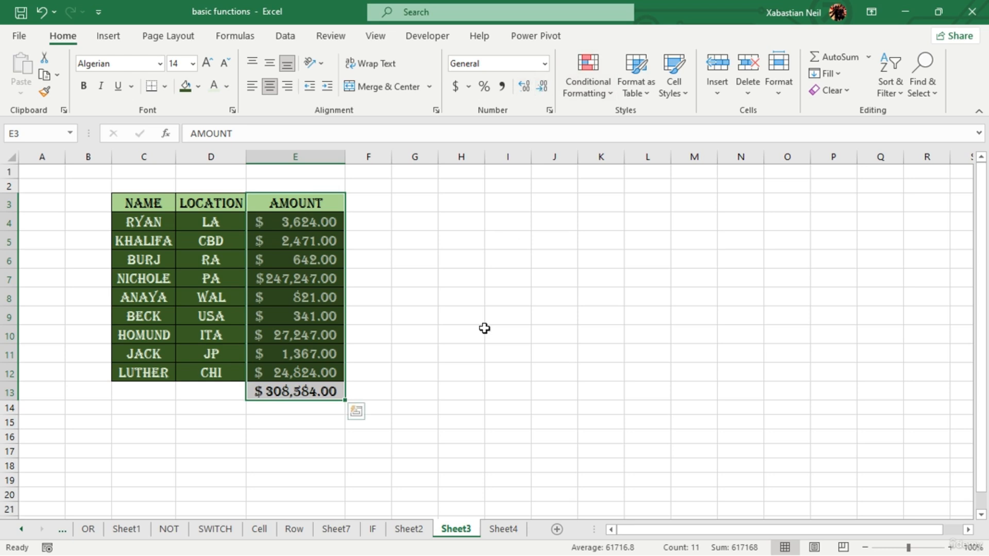
{"action": "left_click_drag", "start_coordinate": [311, 219], "coordinate": [313, 393]}
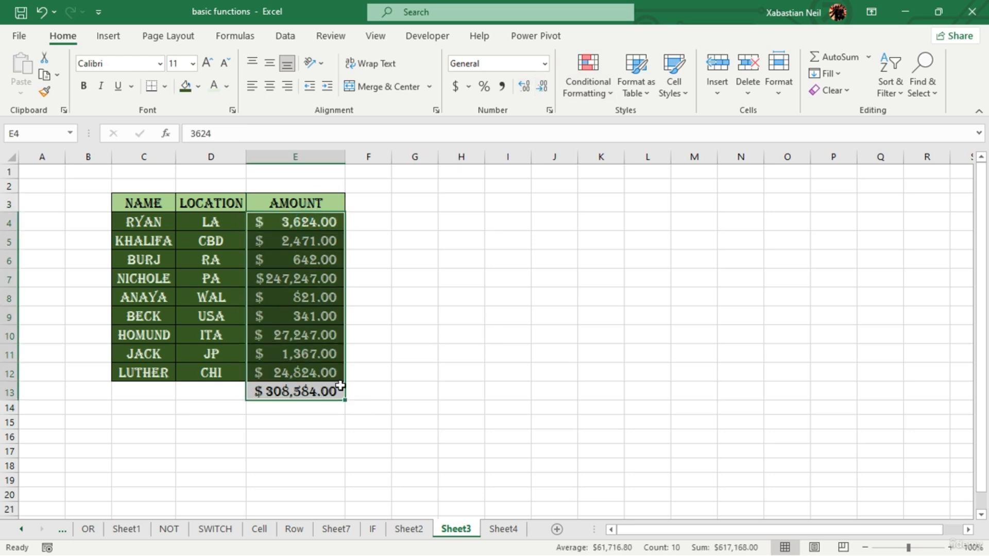
{"action": "left_click", "coordinate": [543, 87]}
{"action": "left_click", "coordinate": [543, 86]}
{"action": "left_click", "coordinate": [461, 186]}
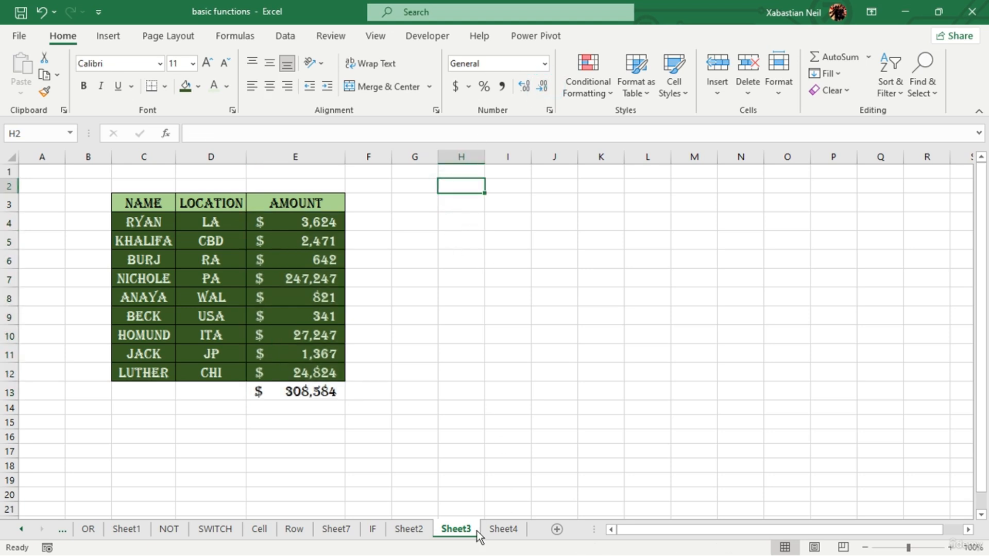
{"action": "left_click", "coordinate": [506, 533]}
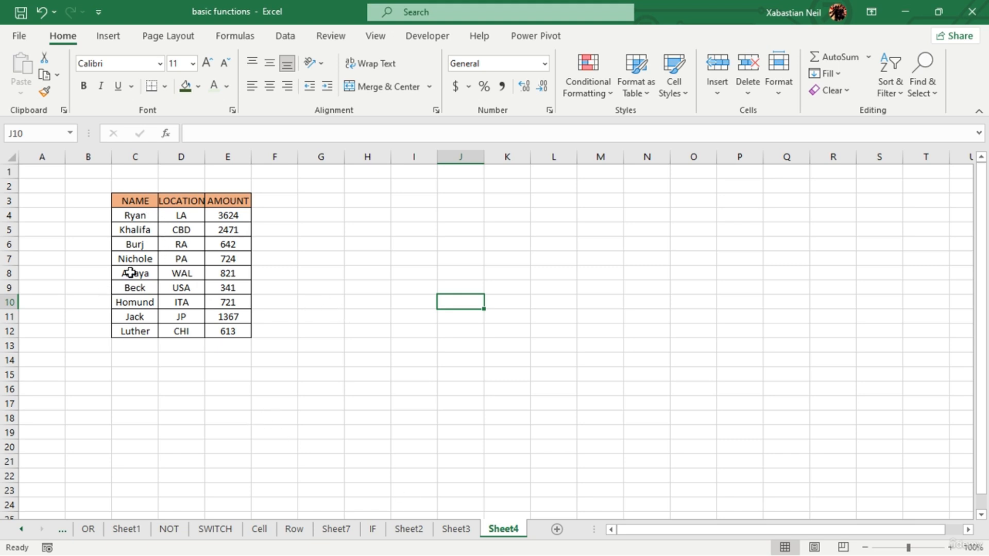
{"action": "double_click", "coordinate": [244, 247]}
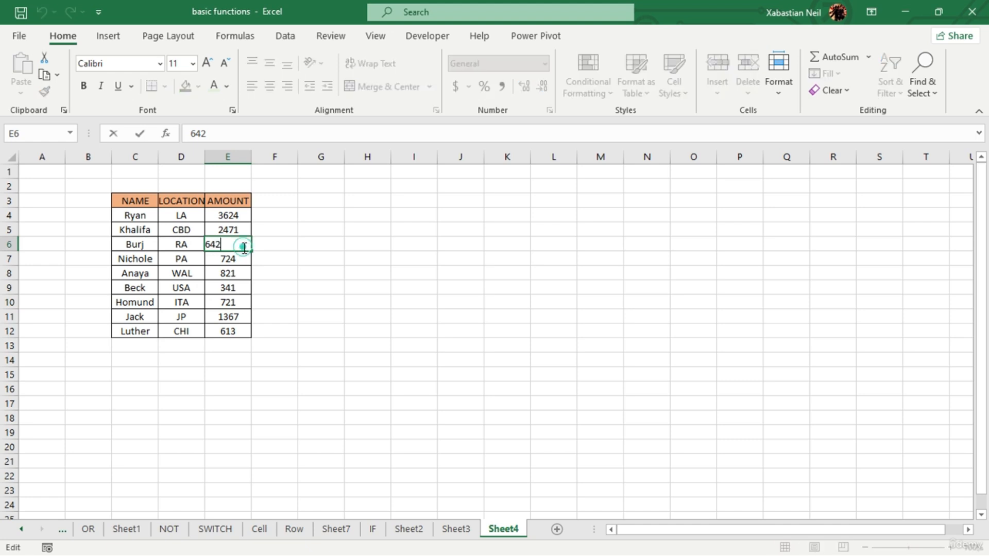
{"action": "key", "text": "BackSpace"}
{"action": "key", "text": "BackSpace"}
{"action": "key", "text": "BackSpace"}
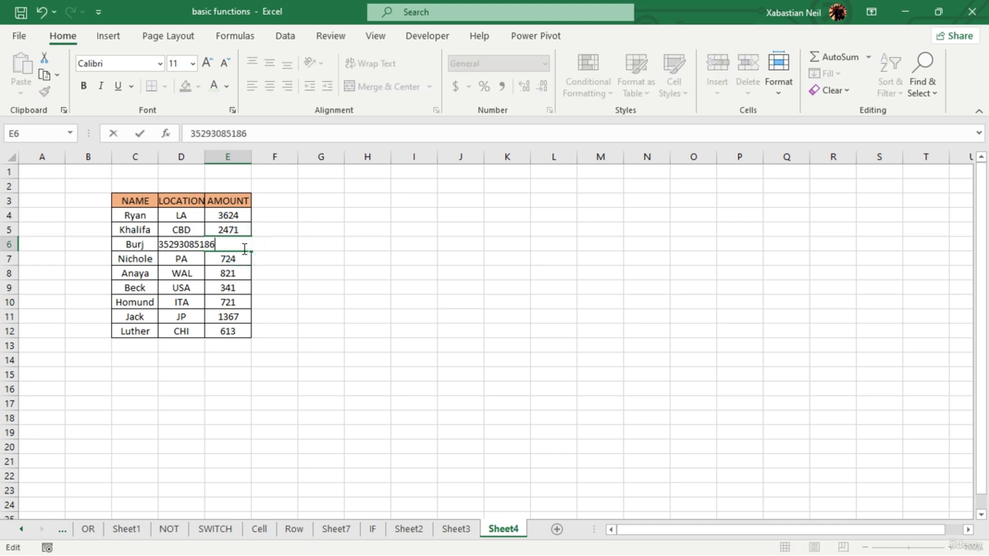
{"action": "left_click", "coordinate": [175, 346]}
- Set the amount in cell E4 of Sheet4 to 248248
{"action": "left_click", "coordinate": [258, 214]}
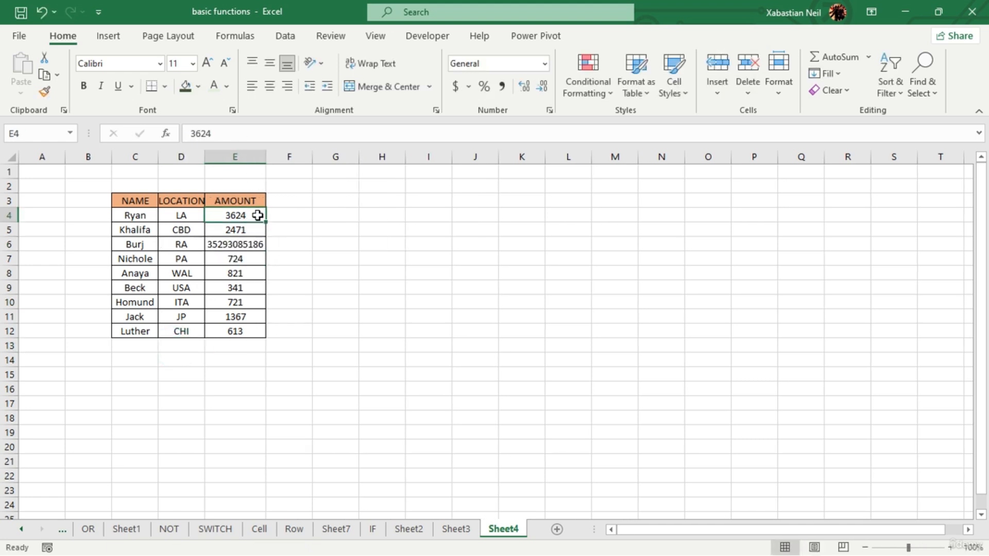
{"action": "double_click", "coordinate": [259, 215]}
{"action": "key", "text": "BackSpace"}
{"action": "key", "text": "BackSpace"}
{"action": "key", "text": "BackSpace"}
{"action": "key", "text": "BackSpace"}
{"action": "type", "text": "2482"}
{"action": "type", "text": "248"}
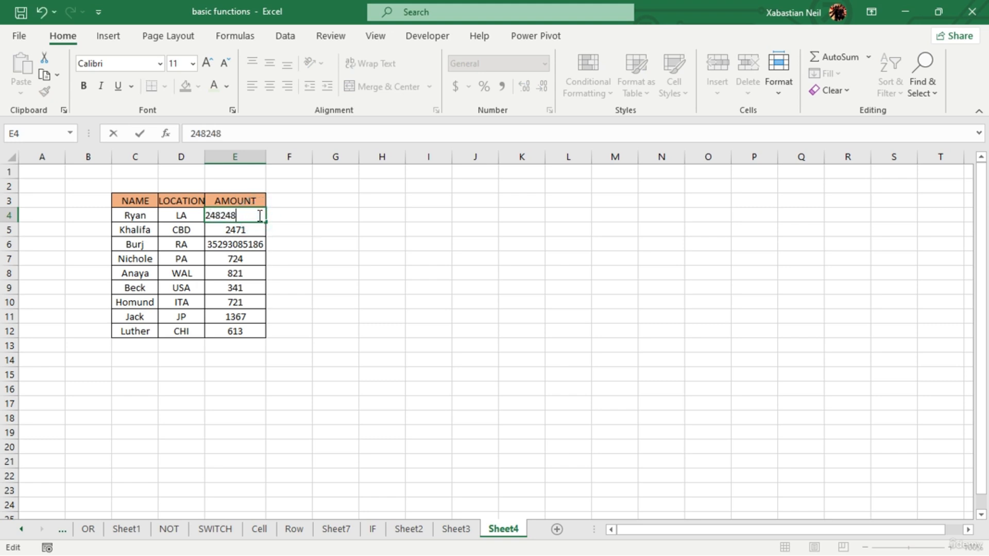
{"action": "left_click", "coordinate": [316, 287]}
- Set the amount in cell E11 of Sheet4 to 1272487
{"action": "double_click", "coordinate": [258, 319]}
{"action": "key", "text": "BackSpace"}
{"action": "key", "text": "BackSpace"}
{"action": "key", "text": "BackSpace"}
{"action": "type", "text": "272487"}
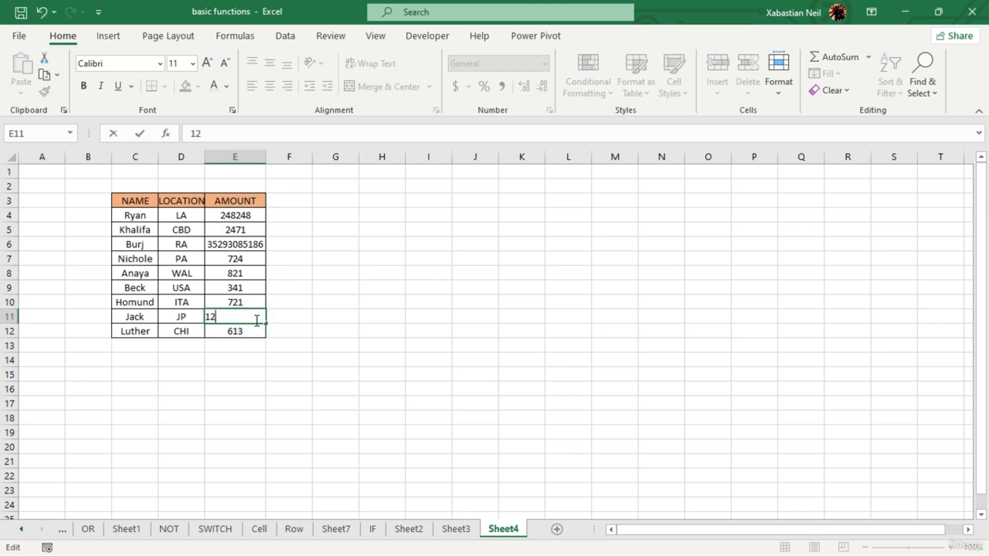
{"action": "left_click", "coordinate": [335, 348]}
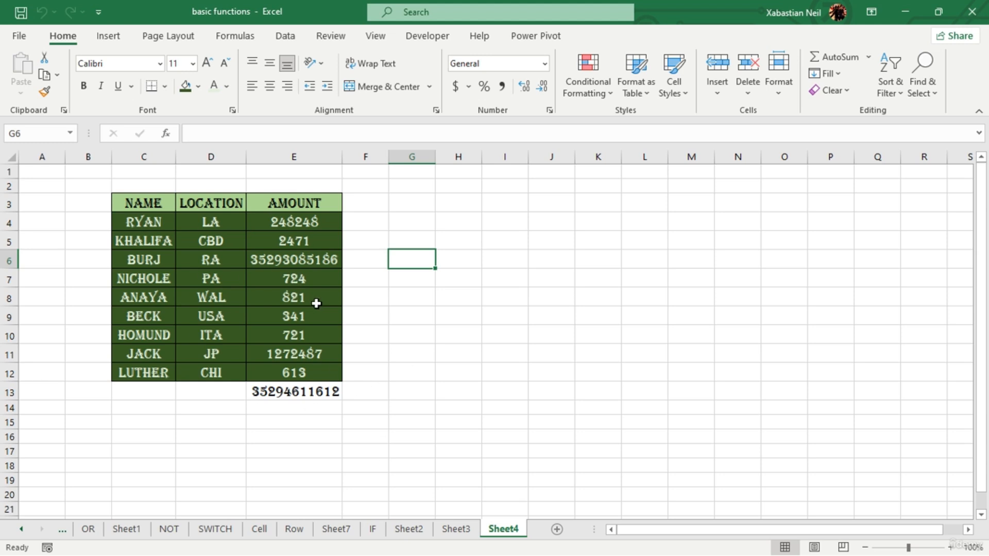
- Apply the dollar Accounting number format to the amounts and total in E4:E13 of Sheet4
{"action": "double_click", "coordinate": [319, 260]}
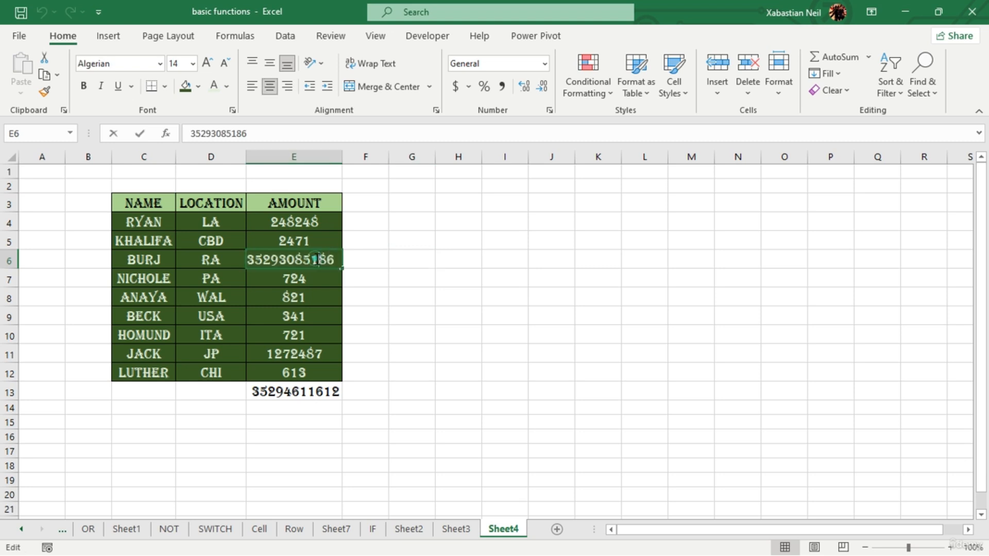
{"action": "left_click_drag", "start_coordinate": [294, 222], "coordinate": [296, 392]}
{"action": "left_click", "coordinate": [455, 86]}
{"action": "left_click", "coordinate": [466, 372]}
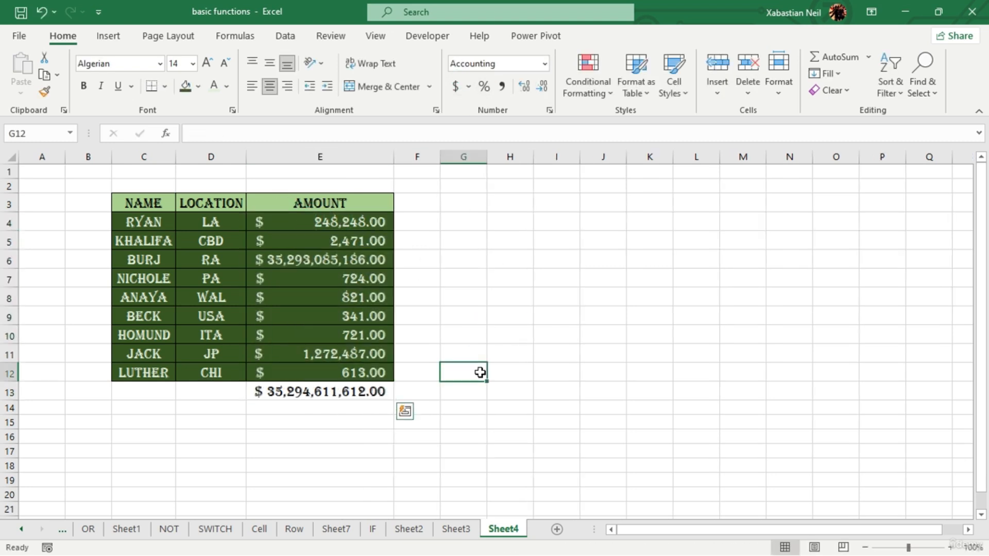
- Remove both decimal places from the amounts and total in E4:E13 of Sheet4
{"action": "left_click_drag", "start_coordinate": [319, 225], "coordinate": [317, 392]}
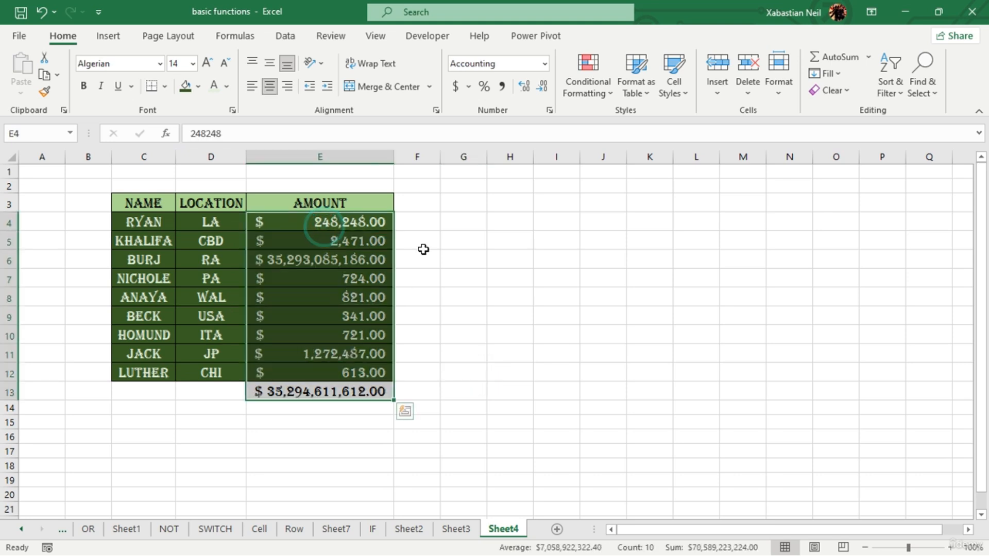
{"action": "left_click", "coordinate": [542, 87]}
{"action": "left_click", "coordinate": [543, 87]}
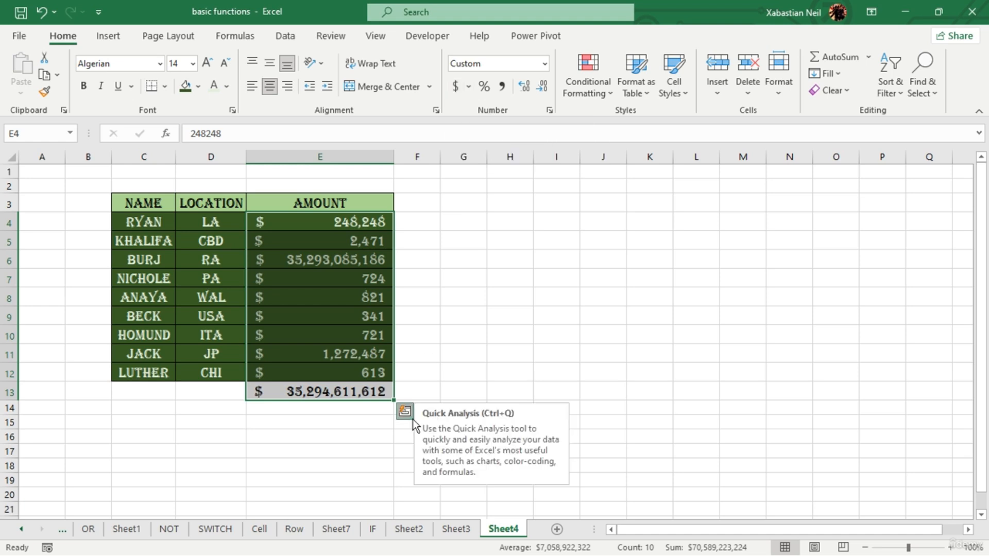
{"action": "left_click", "coordinate": [406, 412]}
{"action": "left_click", "coordinate": [569, 407]}
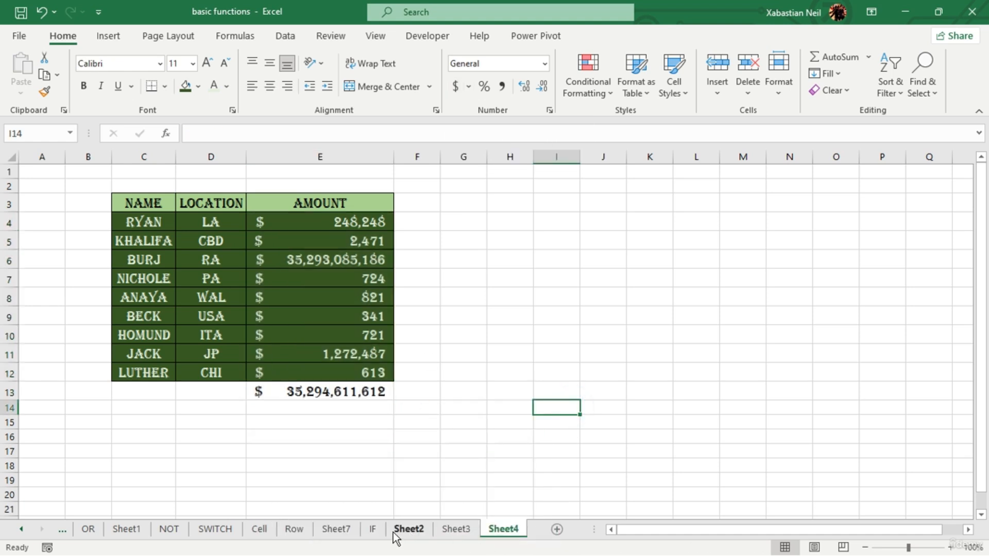
- Review the recorded macro code in Module1 once more in the Visual Basic editor, then return to the worksheet
{"action": "left_click", "coordinate": [423, 39]}
{"action": "left_click", "coordinate": [33, 78]}
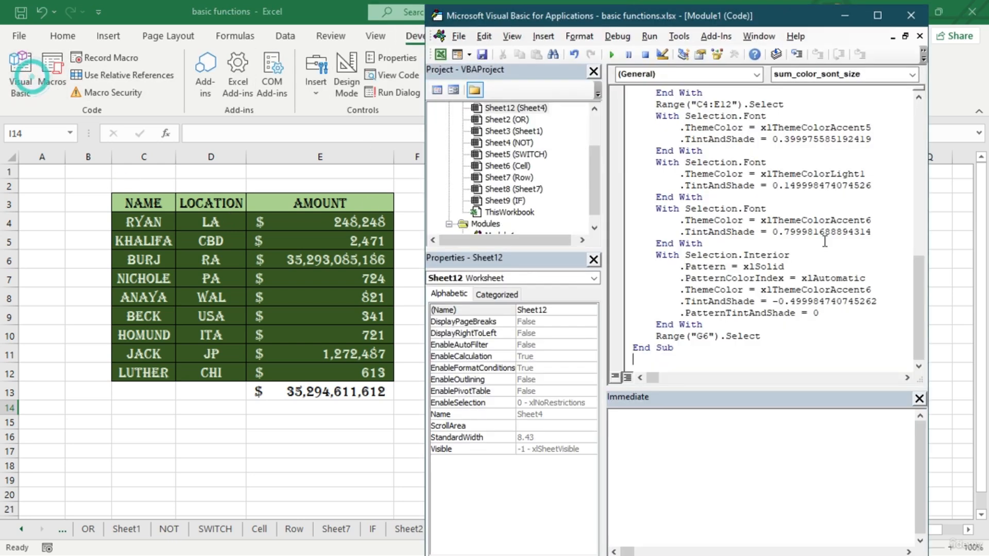
{"action": "left_click_drag", "start_coordinate": [704, 346], "coordinate": [635, 93]}
{"action": "left_click", "coordinate": [911, 21]}
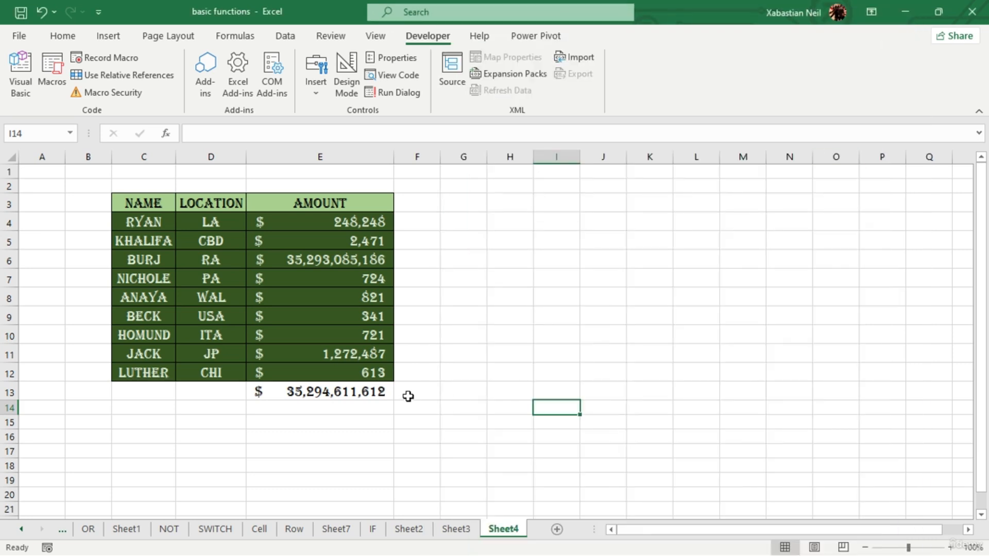
- Copy the table in C3:E13 of Sheet2 and paste it at C3 of a new sheet, keeping the source column widths
{"action": "left_click", "coordinate": [410, 393]}
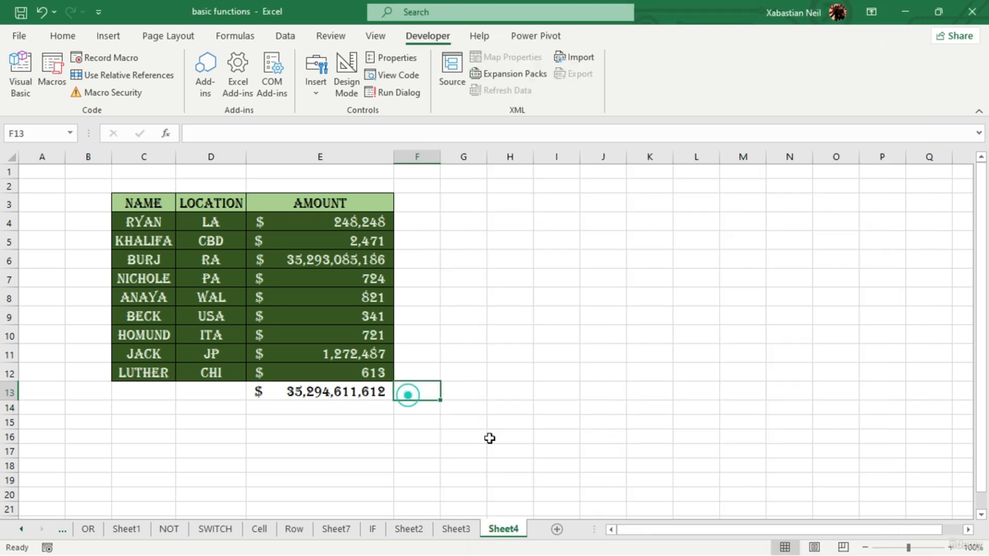
{"action": "left_click", "coordinate": [409, 529]}
{"action": "left_click_drag", "start_coordinate": [147, 201], "coordinate": [316, 391]}
{"action": "key", "text": "ctrl+c"}
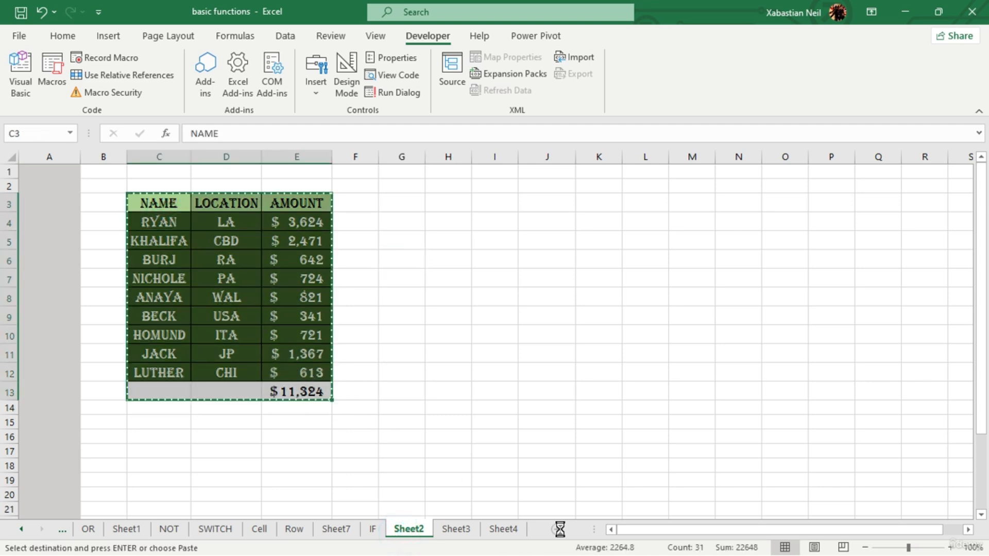
{"action": "left_click", "coordinate": [557, 529]}
{"action": "left_click", "coordinate": [128, 206]}
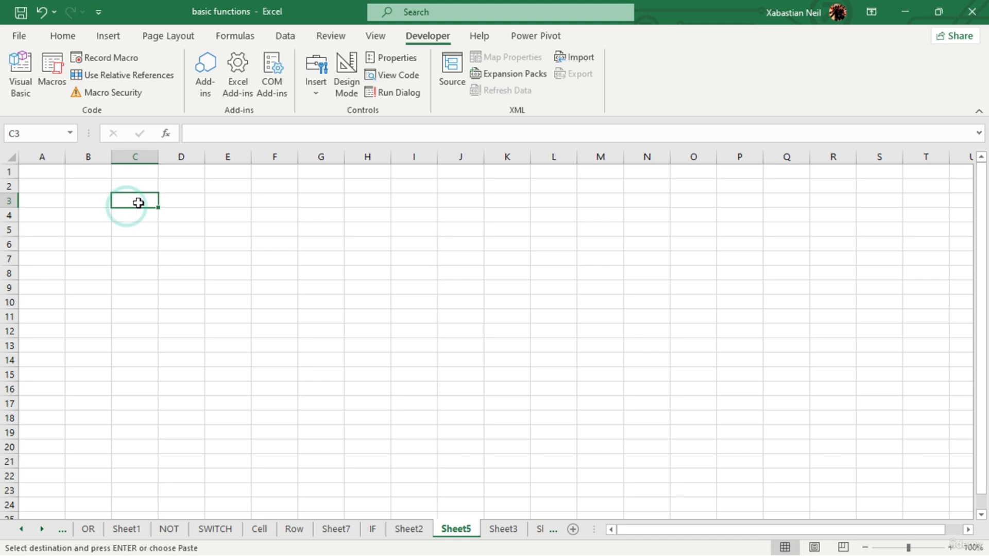
{"action": "key", "text": "ctrl+v"}
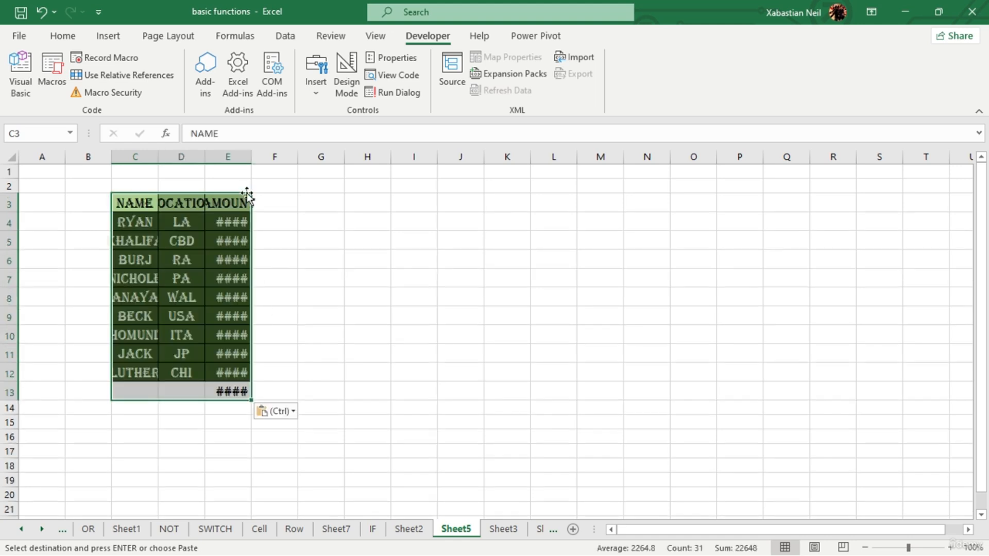
{"action": "left_click", "coordinate": [275, 412]}
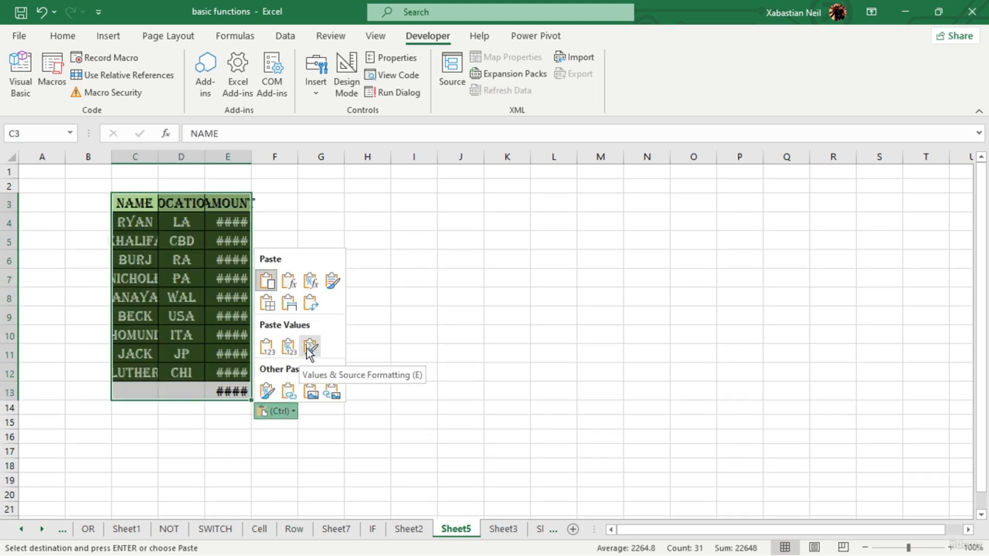
{"action": "left_click", "coordinate": [289, 305]}
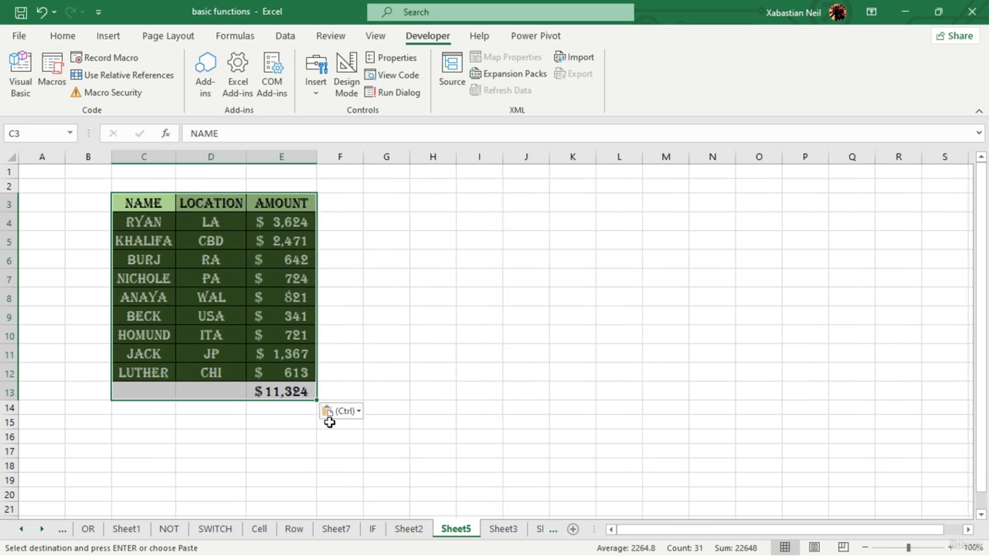
- Clear the contents of the pasted table in C3:E13 of the new sheet
{"action": "left_click", "coordinate": [328, 421]}
{"action": "left_click", "coordinate": [332, 412]}
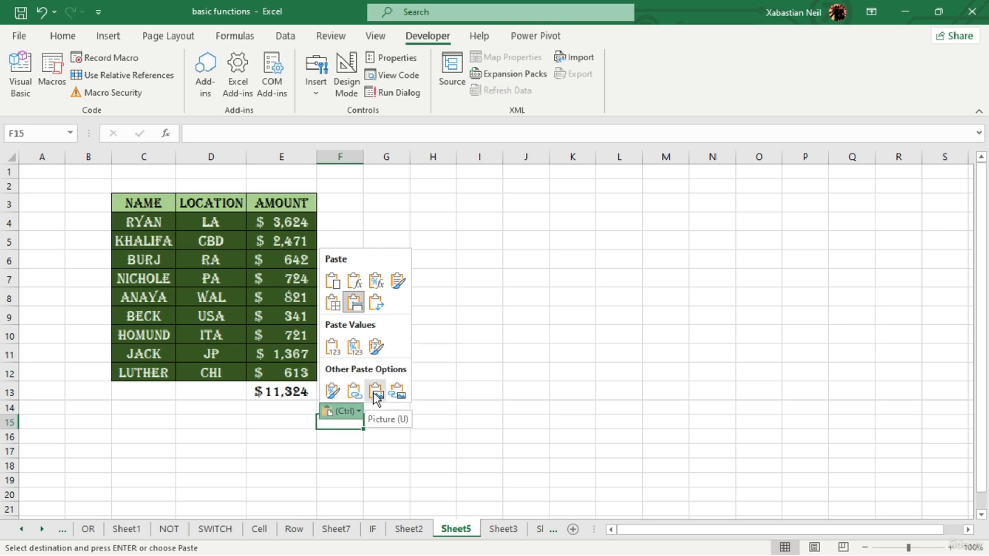
{"action": "left_click_drag", "start_coordinate": [148, 201], "coordinate": [314, 391]}
{"action": "key", "text": "Delete"}
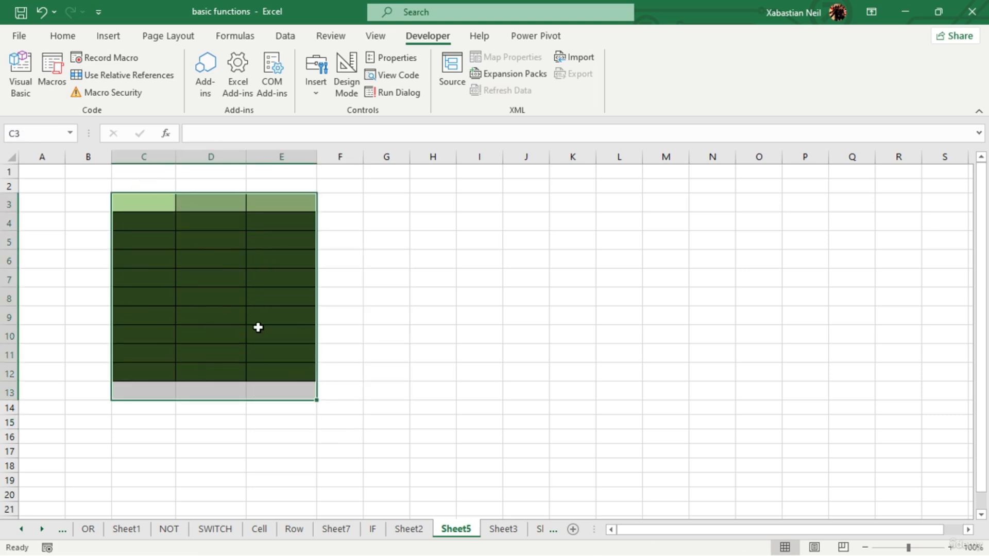
{"action": "left_click", "coordinate": [163, 209]}
{"action": "right_click", "coordinate": [159, 207]}
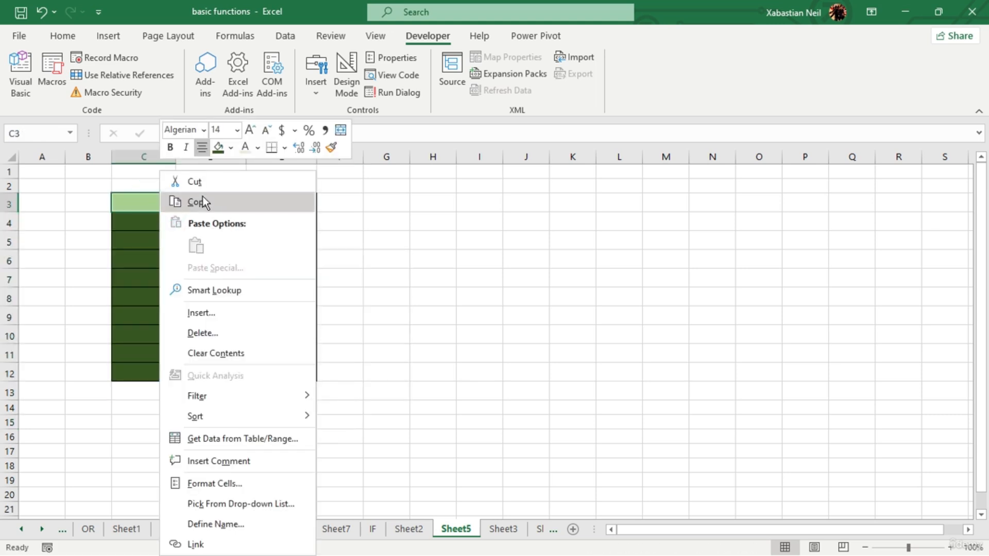
{"action": "left_click", "coordinate": [22, 36]}
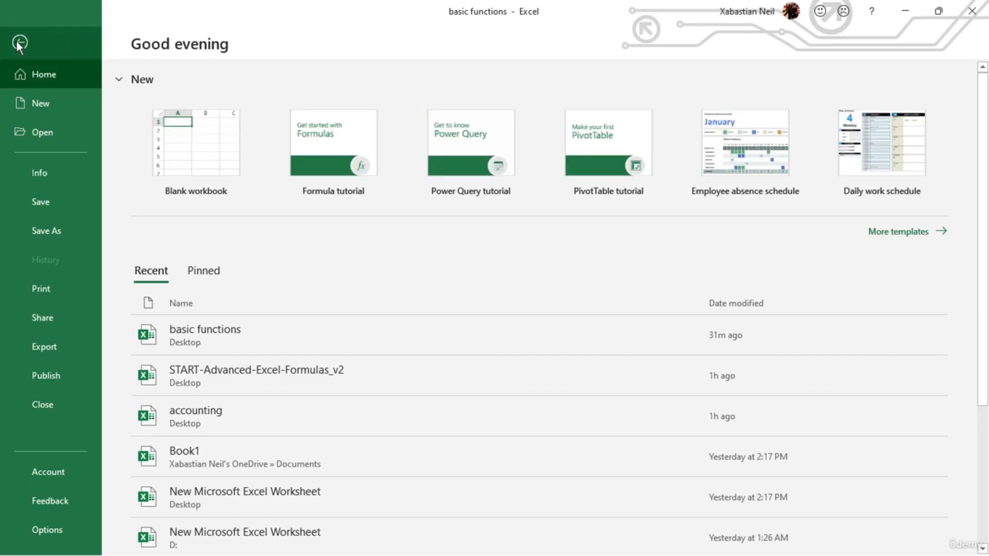
{"action": "left_click", "coordinate": [21, 41]}
- Copy the table in C3:E13 of Sheet2 and paste only its formulas at C3 of another new sheet
{"action": "left_click", "coordinate": [61, 37]}
{"action": "left_click", "coordinate": [208, 274]}
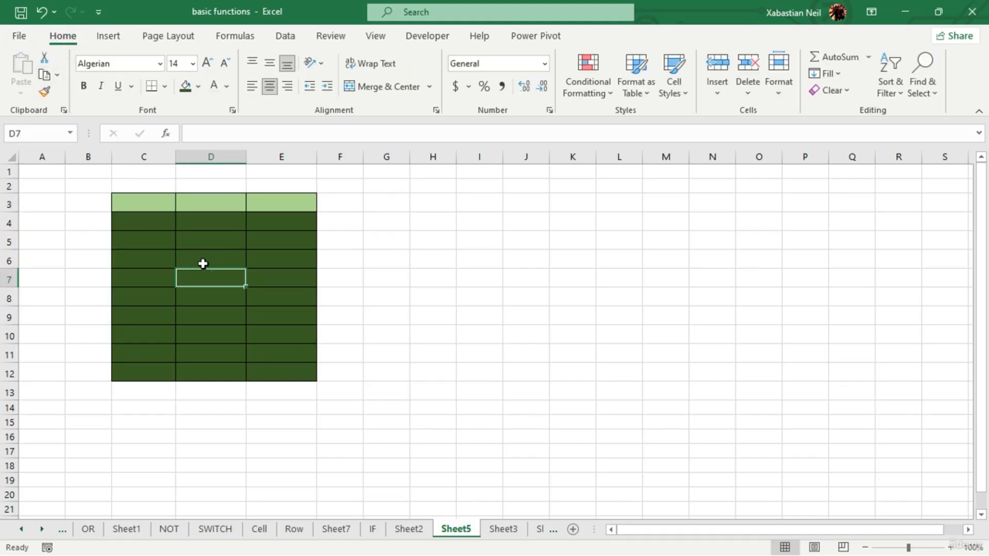
{"action": "left_click", "coordinate": [408, 529]}
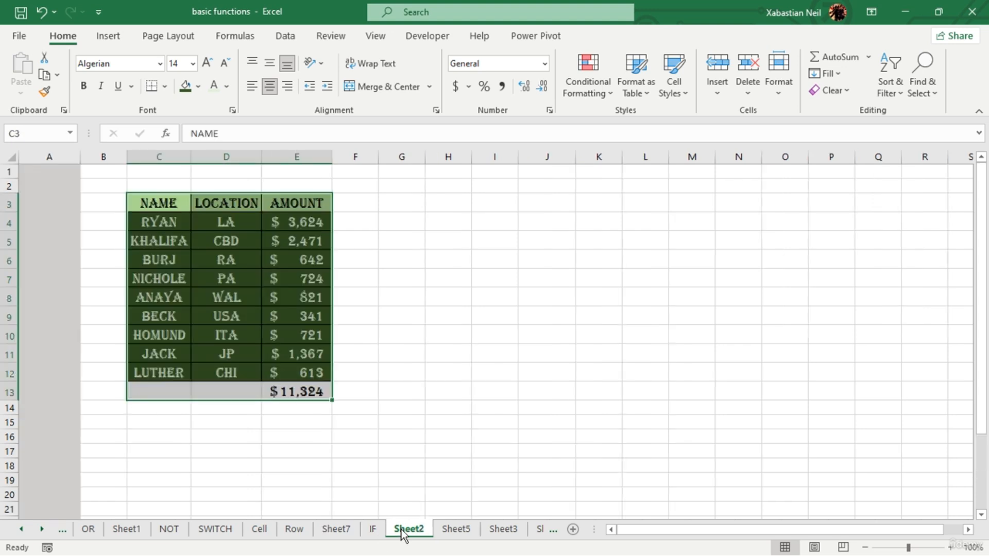
{"action": "left_click", "coordinate": [573, 529]}
{"action": "left_click", "coordinate": [137, 208]}
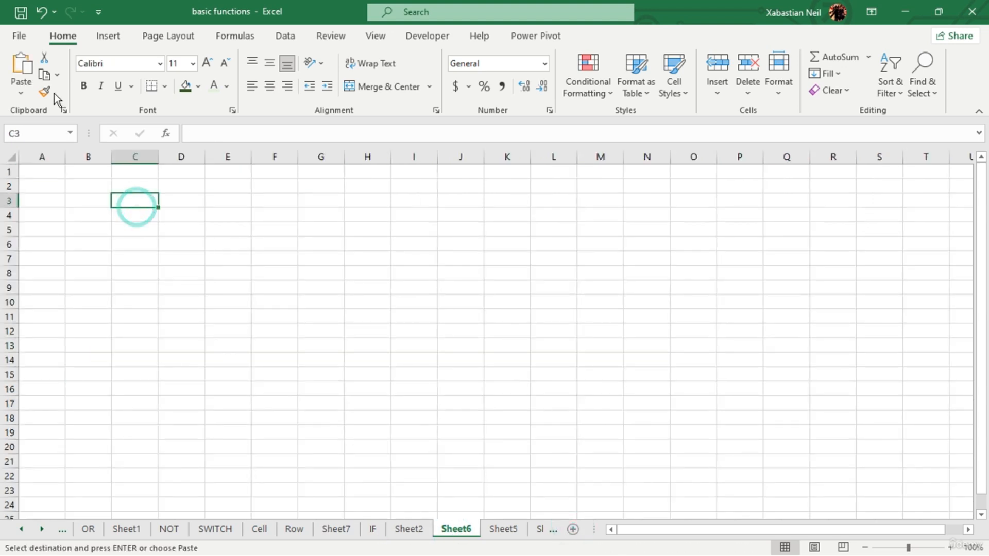
{"action": "left_click", "coordinate": [21, 93]}
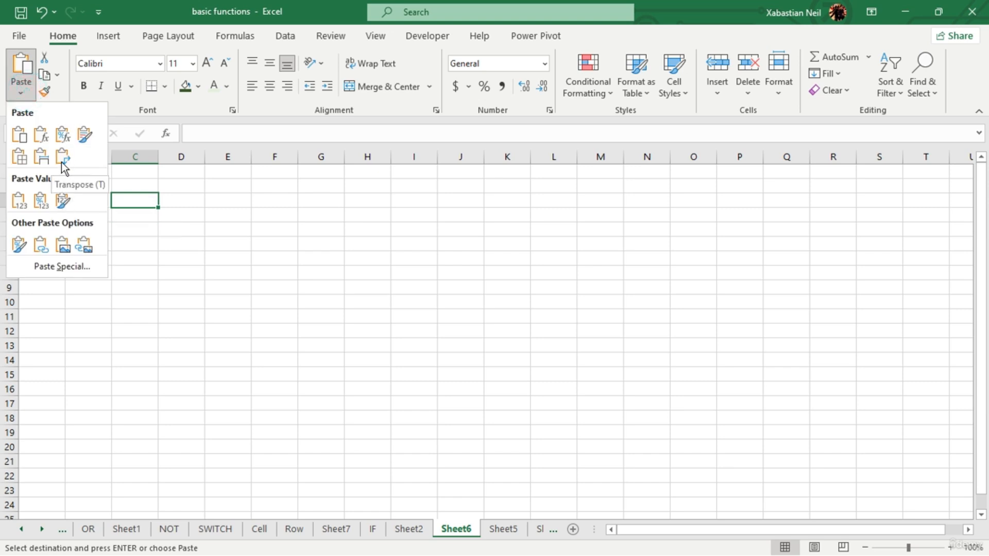
{"action": "left_click", "coordinate": [40, 135]}
{"action": "left_click_drag", "start_coordinate": [334, 303], "coordinate": [341, 293]}
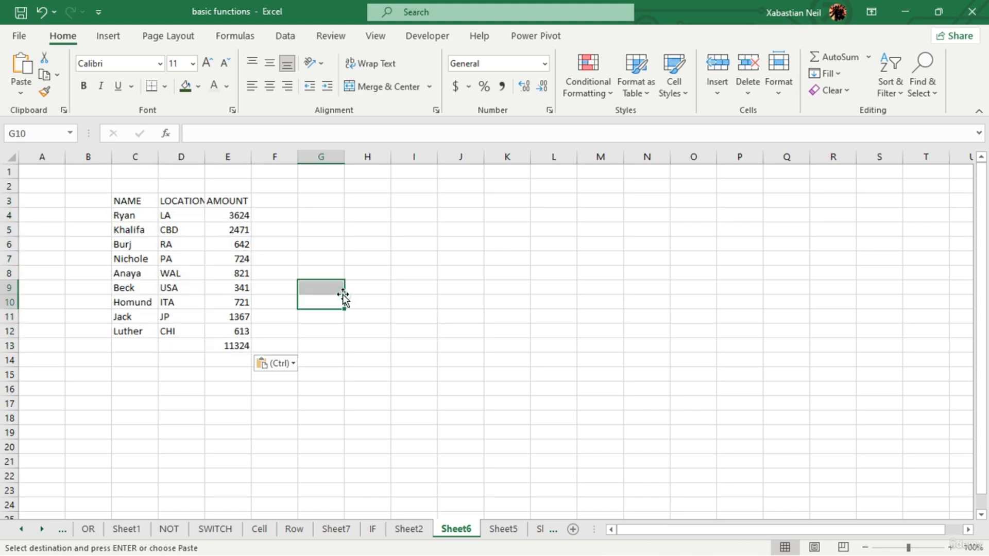
- Run the sum_color_sont_size macro from the Visual Basic editor on the unformatted table, then close the editor
{"action": "left_click", "coordinate": [116, 203]}
{"action": "left_click", "coordinate": [437, 43]}
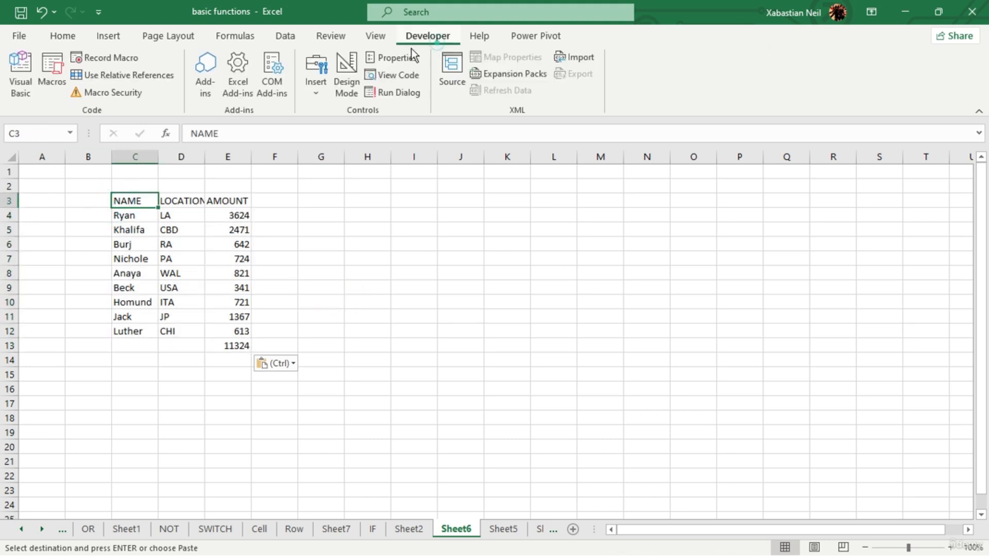
{"action": "left_click", "coordinate": [21, 75]}
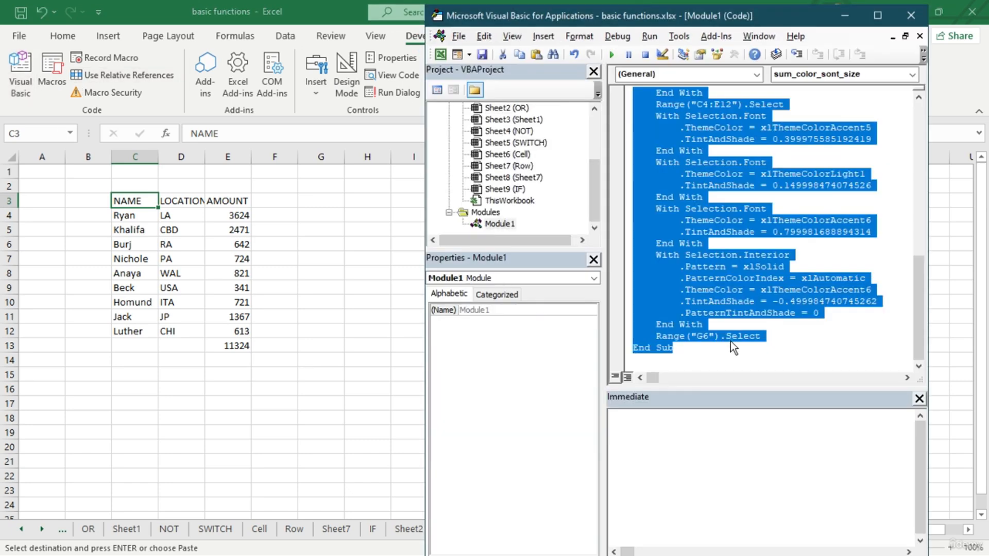
{"action": "left_click", "coordinate": [731, 341]}
{"action": "left_click", "coordinate": [780, 304]}
{"action": "scroll", "coordinate": [780, 304], "scroll_direction": "up", "scroll_amount": 6}
{"action": "left_click", "coordinate": [778, 297]}
{"action": "scroll", "coordinate": [775, 283], "scroll_direction": "up", "scroll_amount": 6}
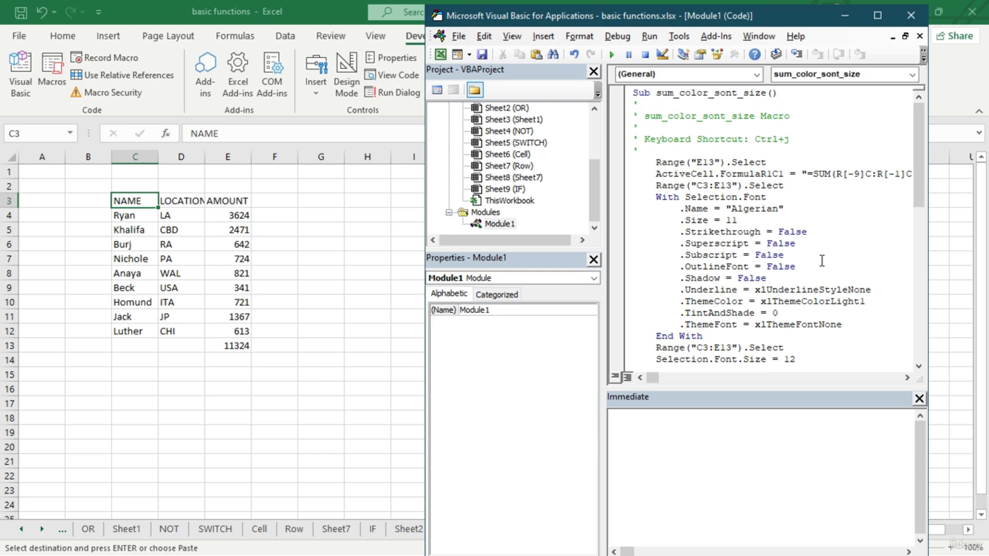
{"action": "left_click", "coordinate": [833, 110]}
{"action": "left_click", "coordinate": [610, 54]}
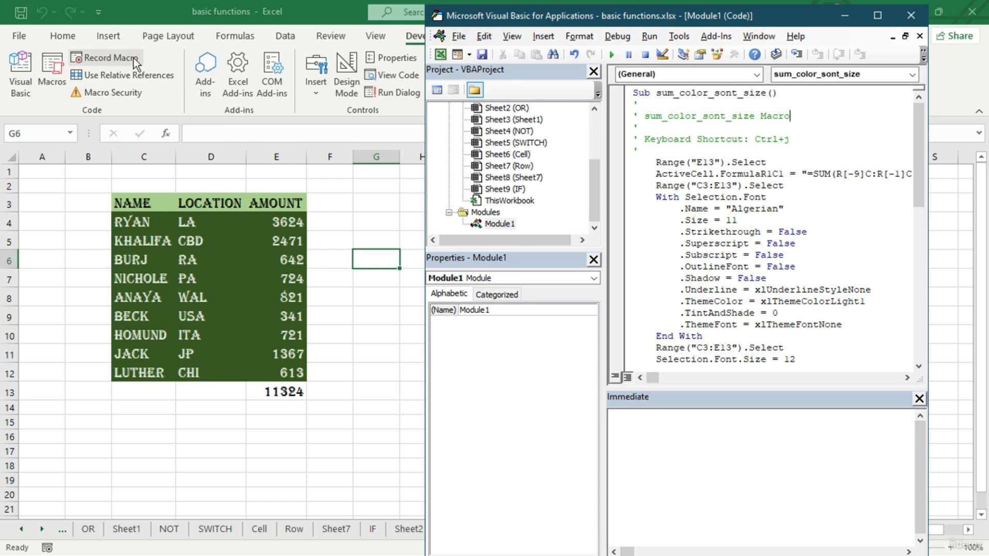
{"action": "left_click", "coordinate": [912, 15]}
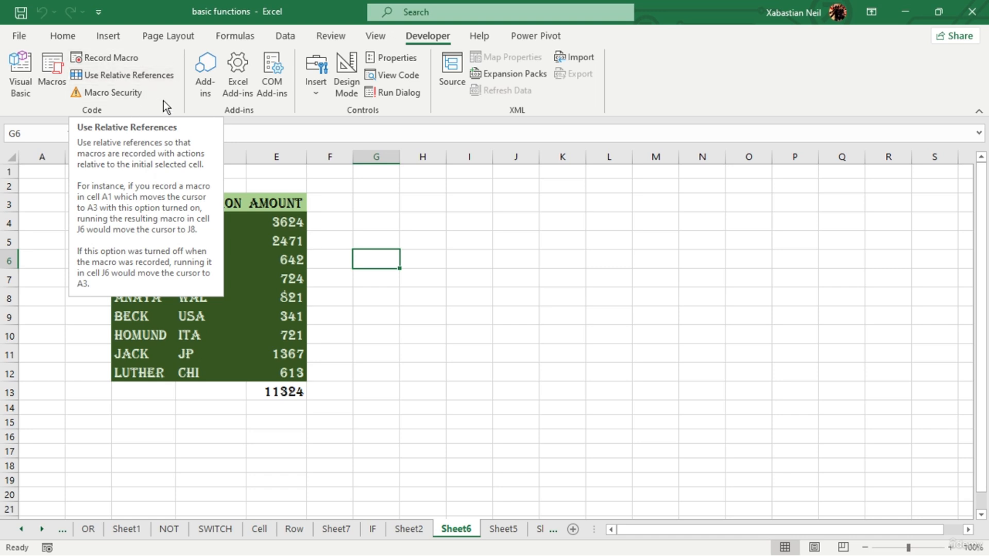
{"action": "left_click", "coordinate": [181, 104]}
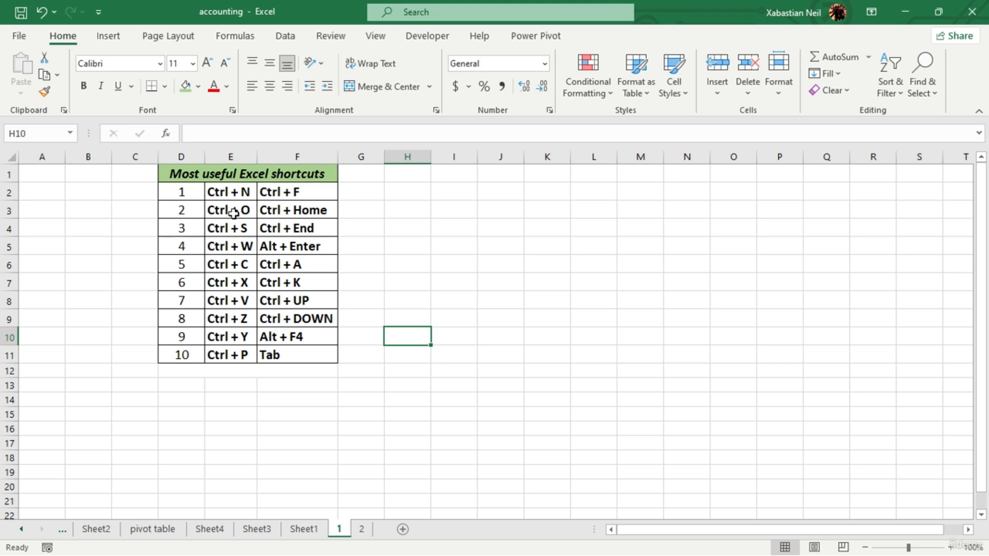
- Create a new blank workbook, then close it and return to the accounting workbook
{"action": "left_click", "coordinate": [410, 198]}
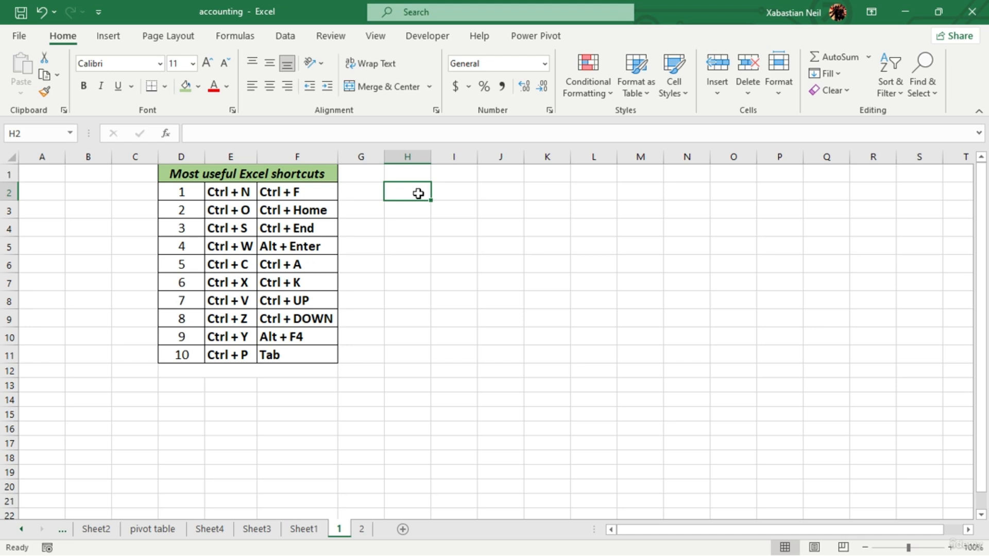
{"action": "key", "text": "ctrl+n"}
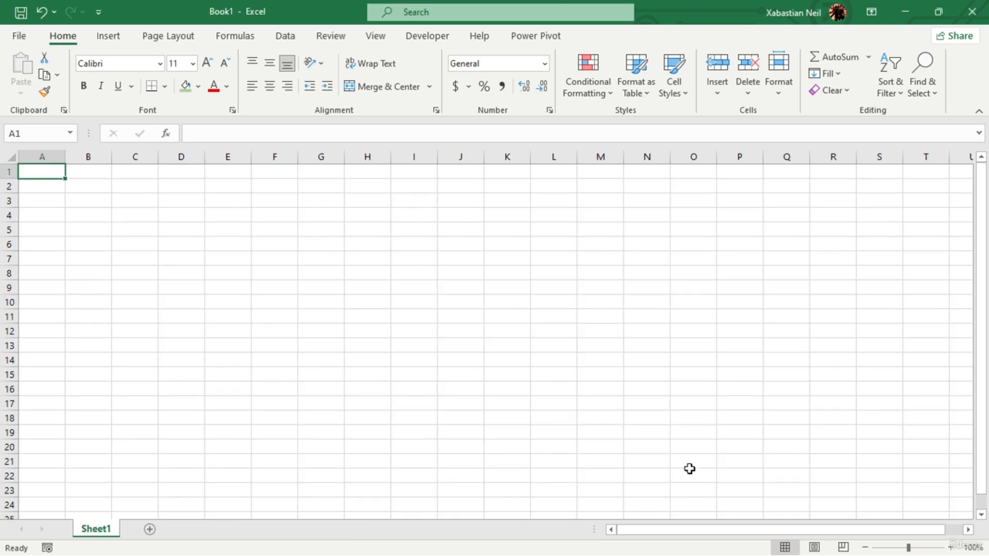
{"action": "left_click", "coordinate": [972, 12]}
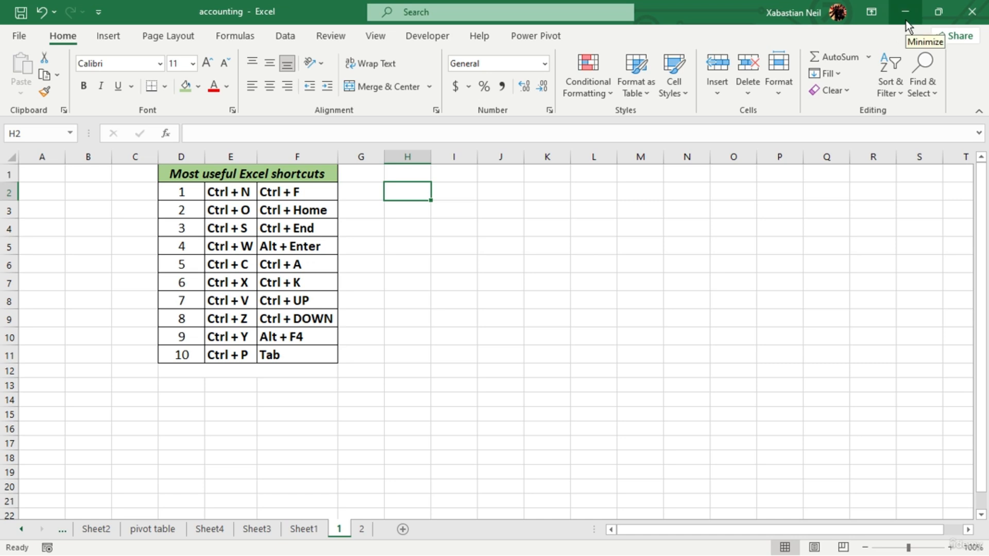
{"action": "left_click", "coordinate": [21, 41]}
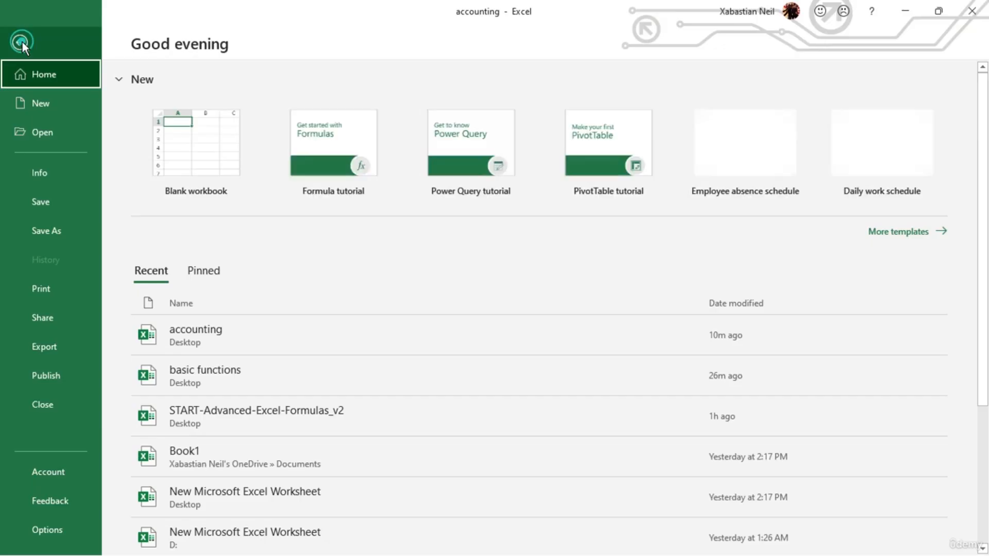
{"action": "left_click", "coordinate": [20, 44]}
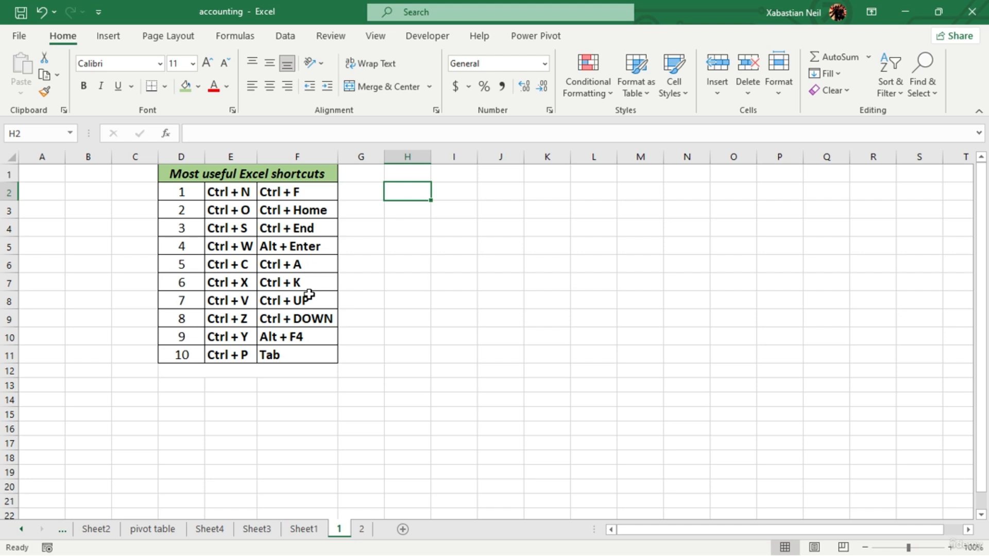
- Go to the Open page from the accounting workbook and look through the list of recent workbooks
{"action": "left_click", "coordinate": [245, 211]}
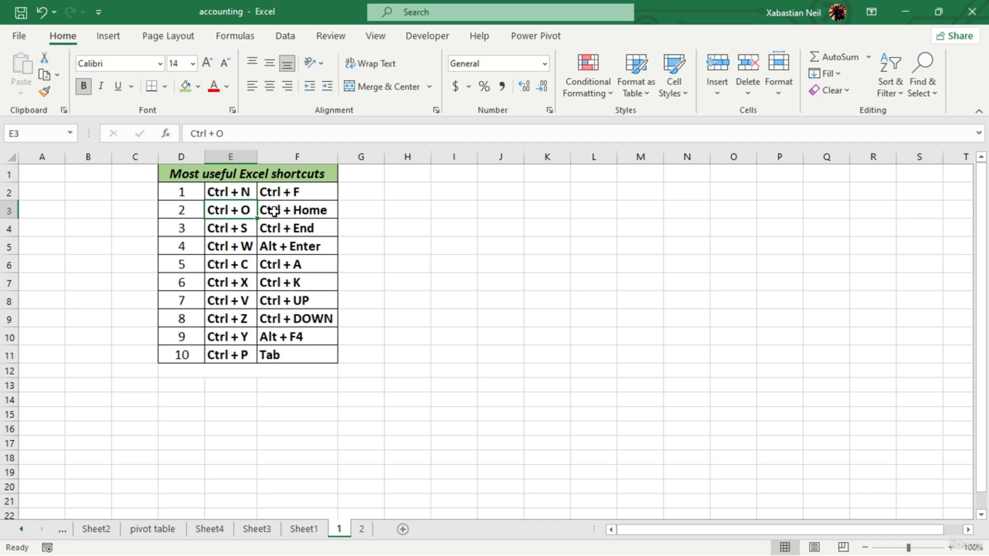
{"action": "key", "text": "ctrl+o"}
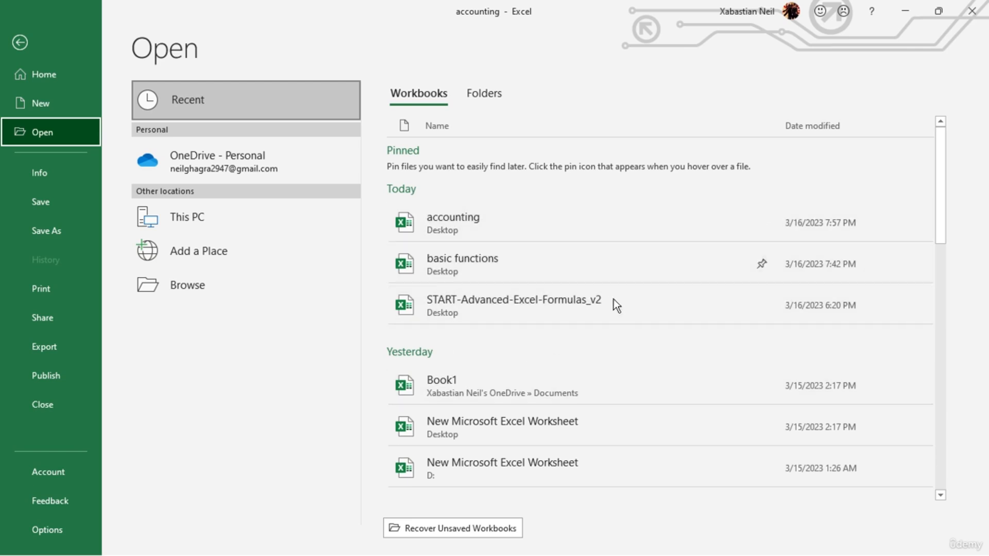
{"action": "scroll", "coordinate": [540, 329], "scroll_direction": "down", "scroll_amount": 2}
{"action": "scroll", "coordinate": [592, 366], "scroll_direction": "down", "scroll_amount": 2}
{"action": "scroll", "coordinate": [555, 371], "scroll_direction": "down", "scroll_amount": 8}
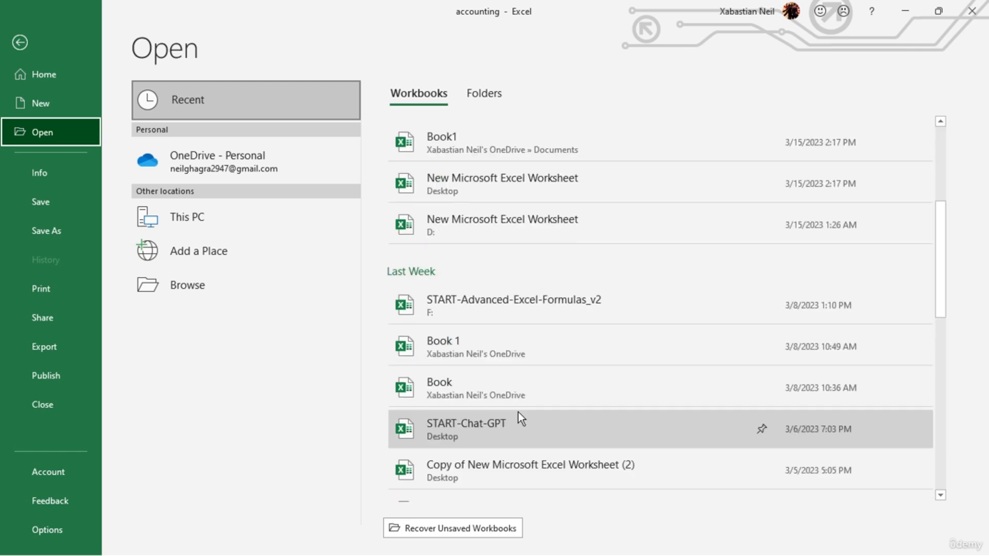
{"action": "scroll", "coordinate": [625, 432], "scroll_direction": "up", "scroll_amount": 1}
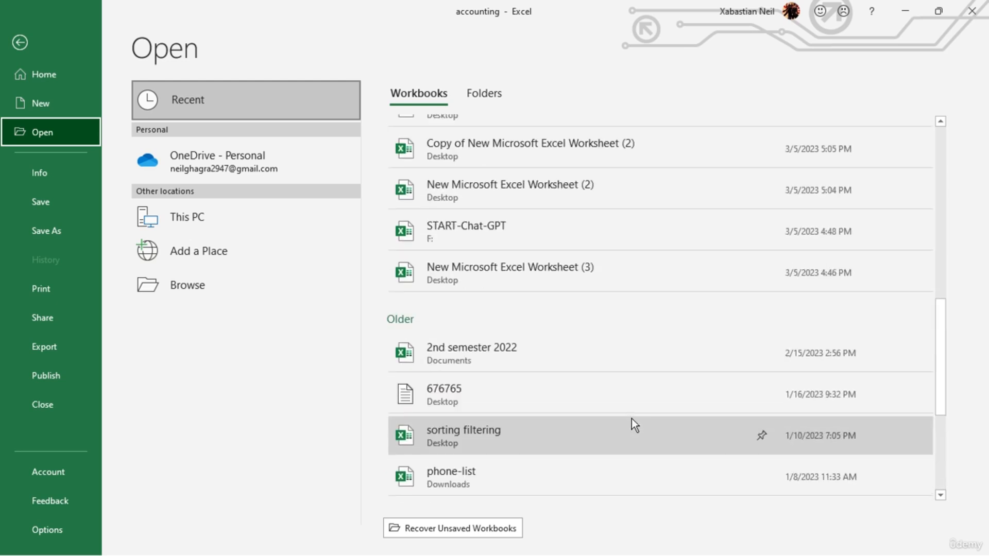
{"action": "scroll", "coordinate": [557, 402], "scroll_direction": "down", "scroll_amount": 4}
{"action": "scroll", "coordinate": [483, 385], "scroll_direction": "up", "scroll_amount": 8}
{"action": "scroll", "coordinate": [483, 385], "scroll_direction": "up", "scroll_amount": 5}
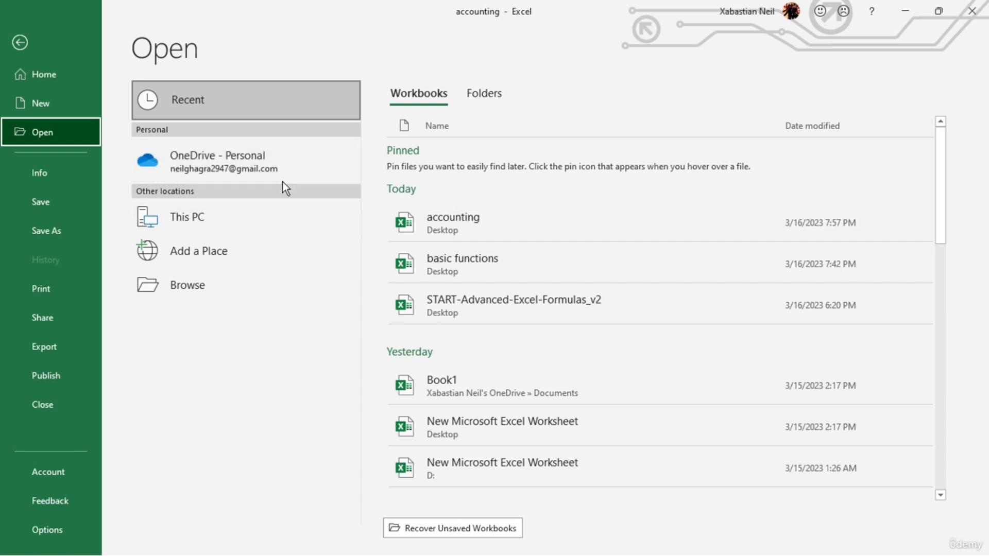
- Examine the OneDrive, This PC and Add a Place locations for opening workbooks, then browse the computer's folders for files
{"action": "left_click", "coordinate": [308, 157]}
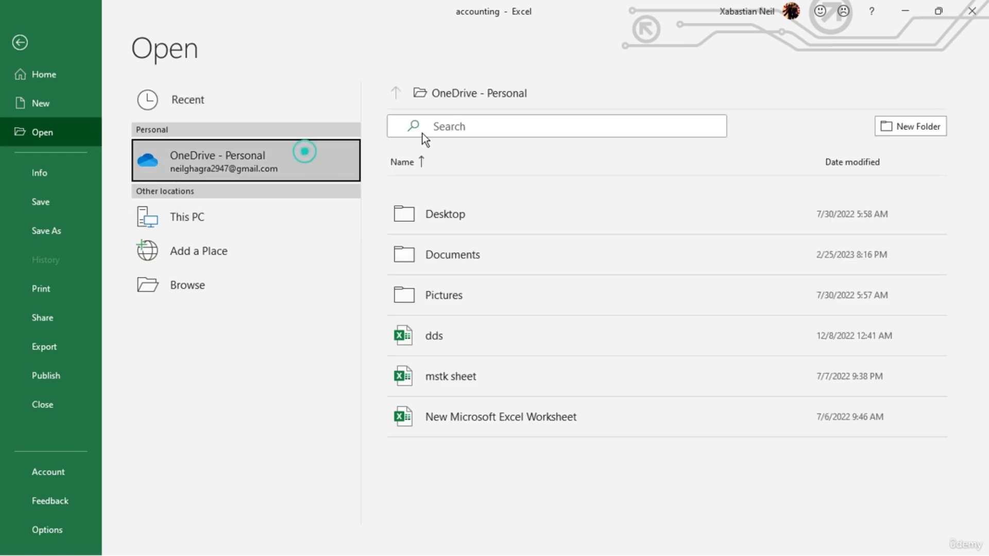
{"action": "left_click", "coordinate": [238, 213]}
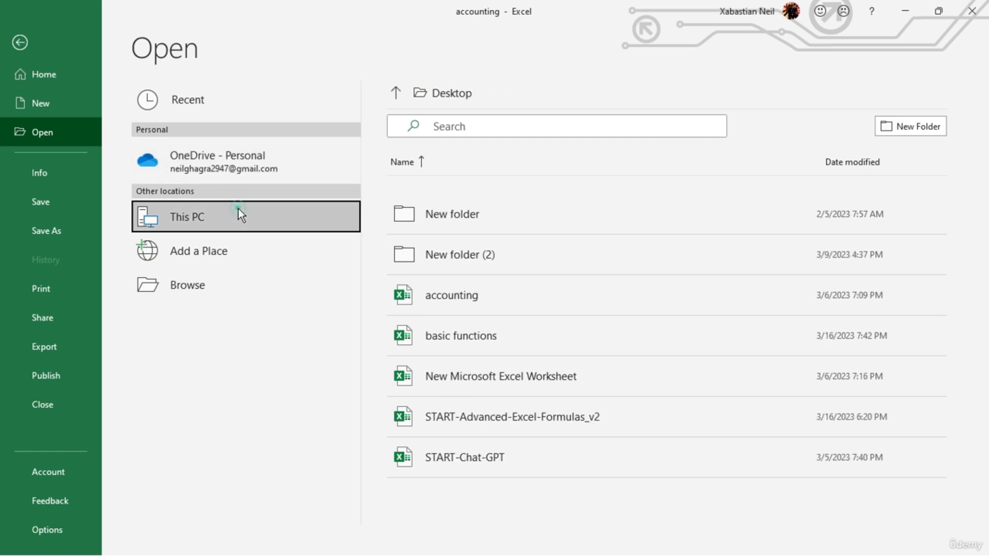
{"action": "left_click", "coordinate": [304, 264]}
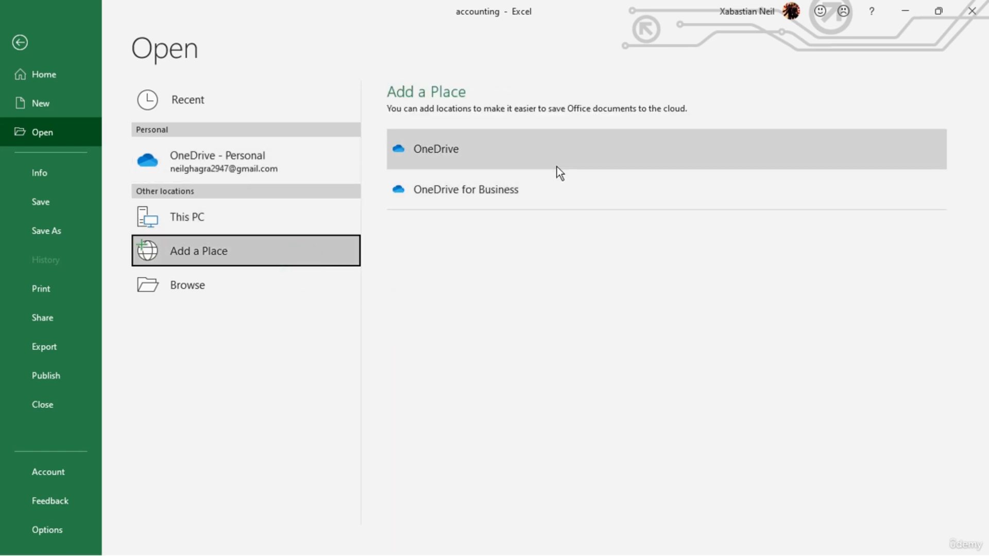
{"action": "left_click", "coordinate": [320, 274]}
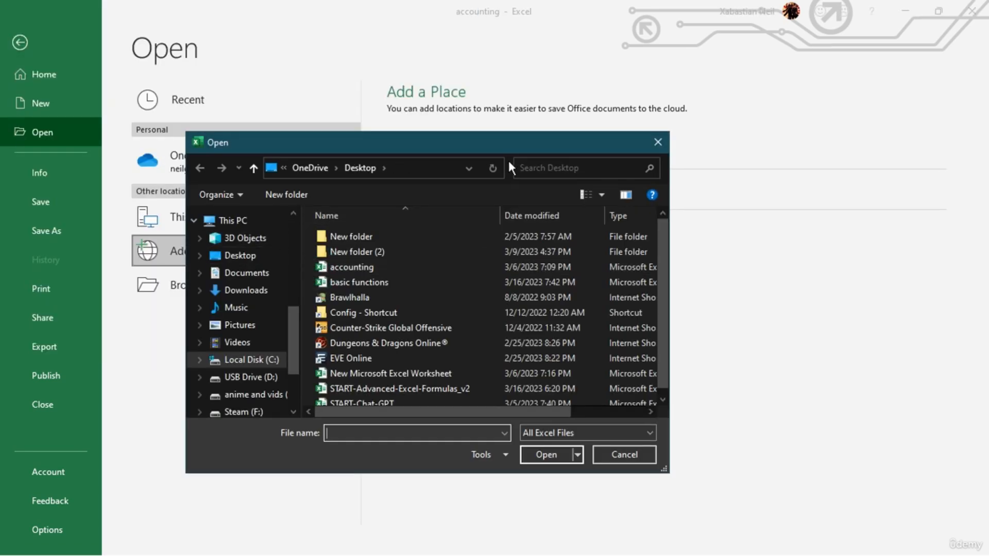
- Look through the computer's drives for files to open, then cancel and return to the shortcuts sheet
{"action": "scroll", "coordinate": [316, 283], "scroll_direction": "down", "scroll_amount": 3}
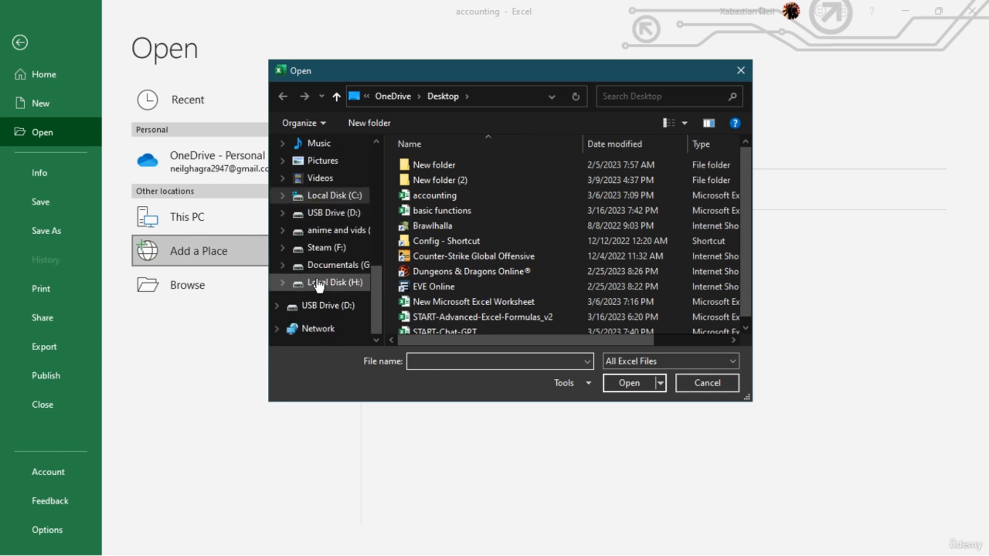
{"action": "scroll", "coordinate": [370, 249], "scroll_direction": "up", "scroll_amount": 3}
{"action": "left_click", "coordinate": [739, 71]}
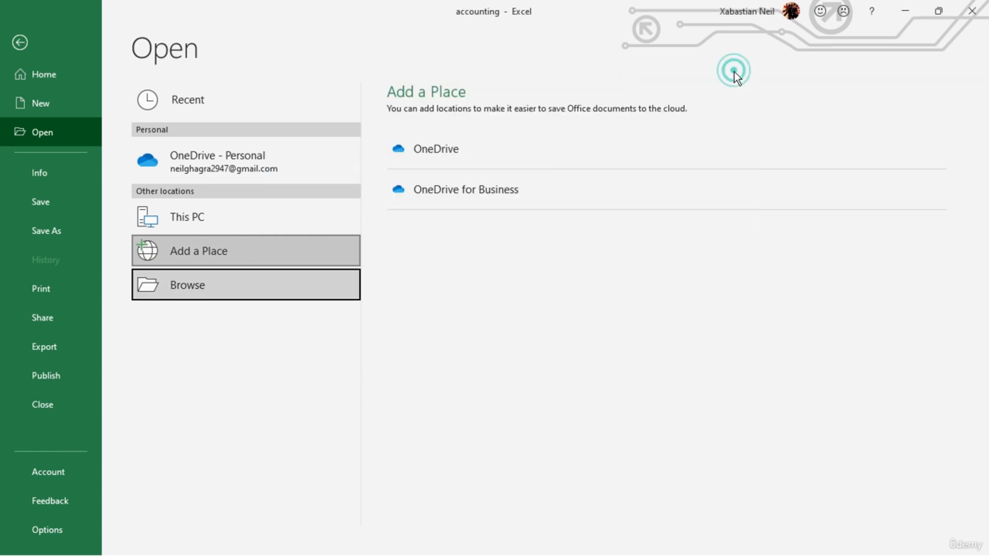
{"action": "left_click", "coordinate": [45, 43]}
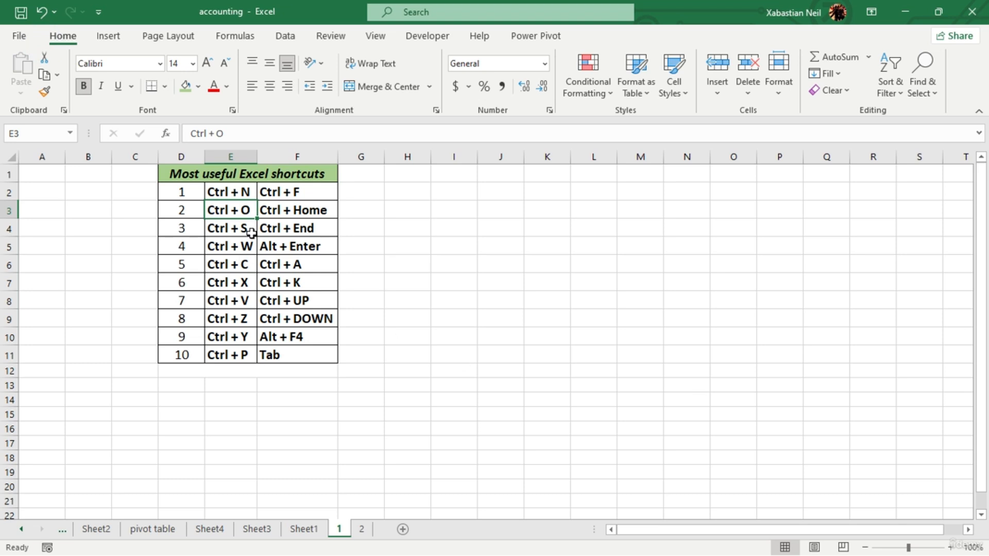
- Go to the Ctrl + S entry in the shortcuts list and save the accounting workbook under its current name
{"action": "left_click", "coordinate": [228, 228]}
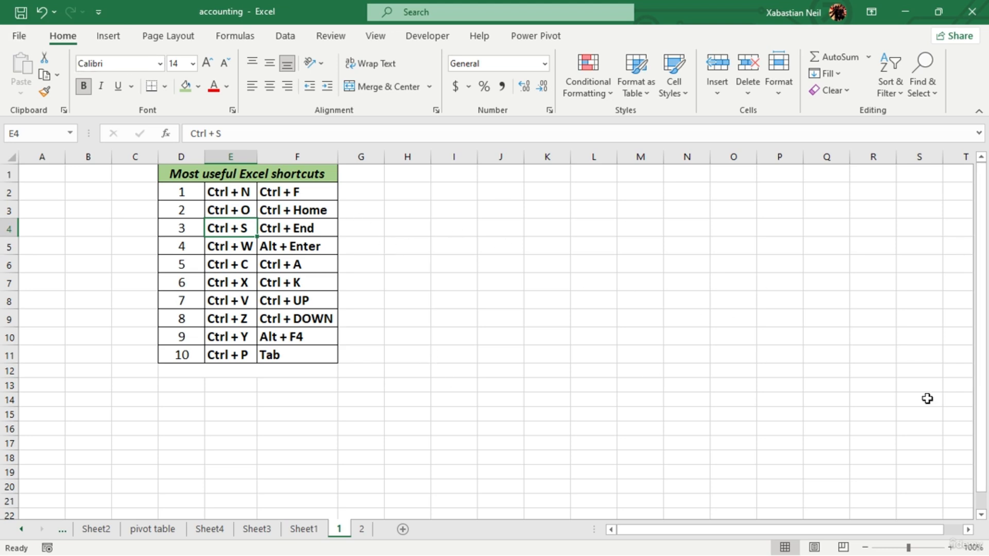
{"action": "left_click", "coordinate": [543, 369]}
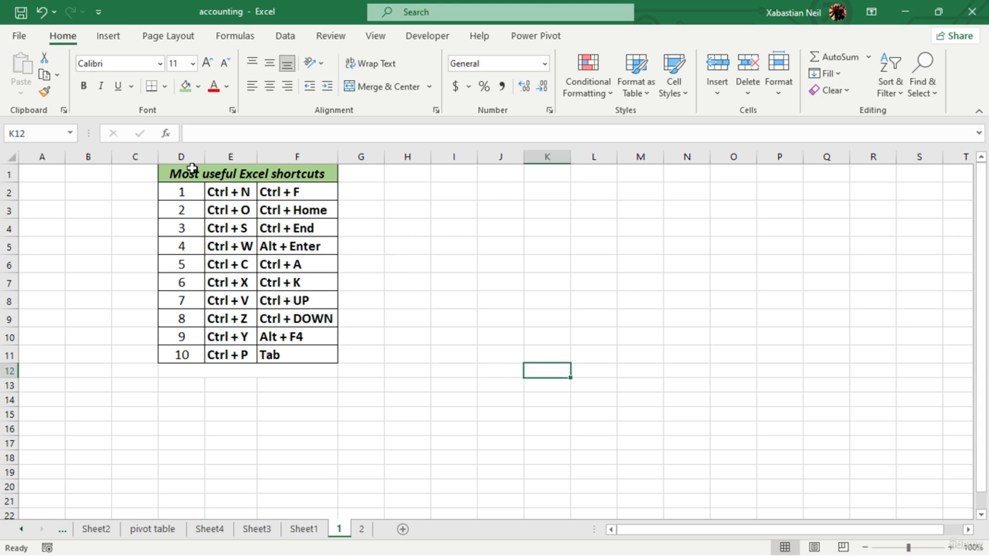
{"action": "left_click", "coordinate": [19, 30]}
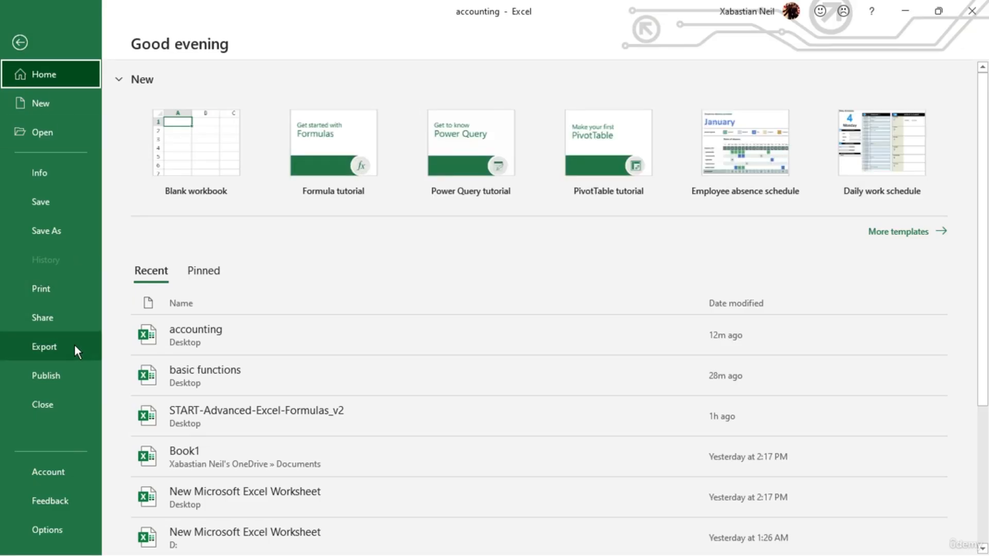
{"action": "left_click", "coordinate": [57, 201]}
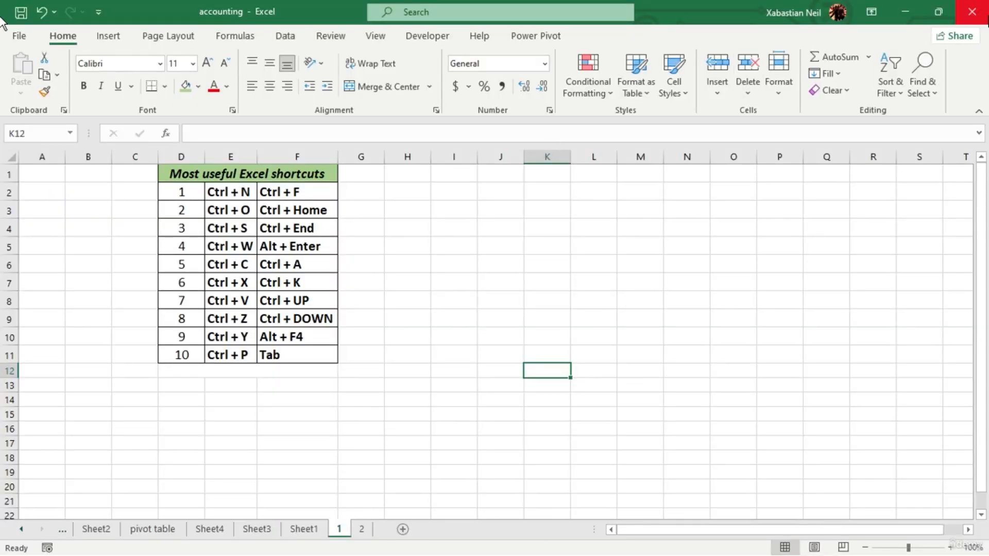
- Enter jdfsj in cell K5, then try to close Excel and dismiss the save prompt
{"action": "left_click", "coordinate": [532, 248]}
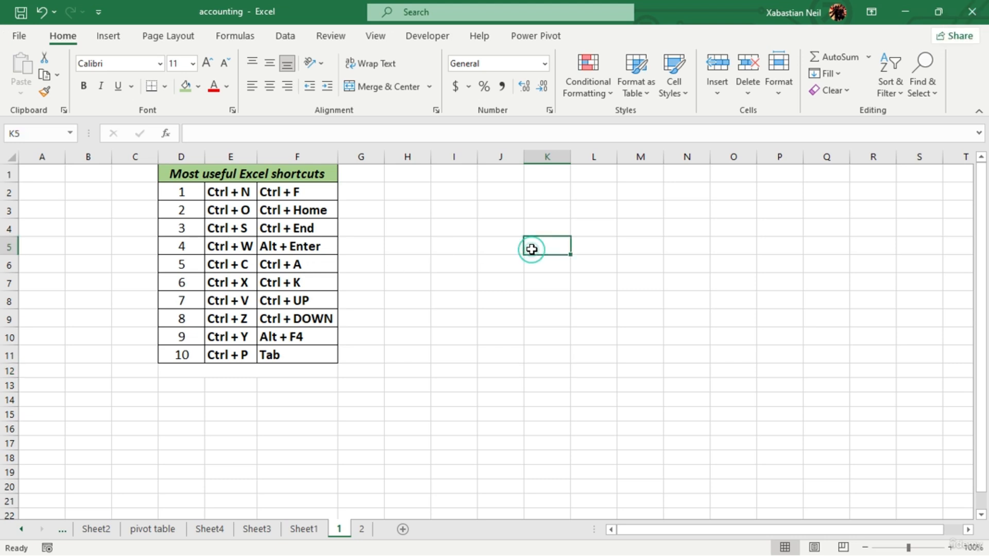
{"action": "type", "text": "jdfsj"}
{"action": "left_click", "coordinate": [972, 12]}
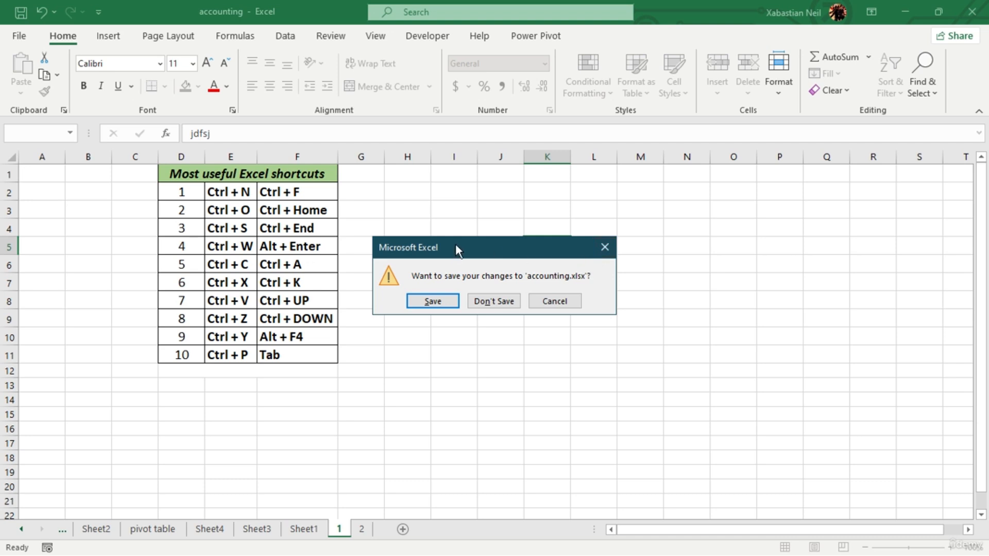
{"action": "left_click_drag", "start_coordinate": [456, 244], "coordinate": [539, 170]}
{"action": "left_click", "coordinate": [688, 174]}
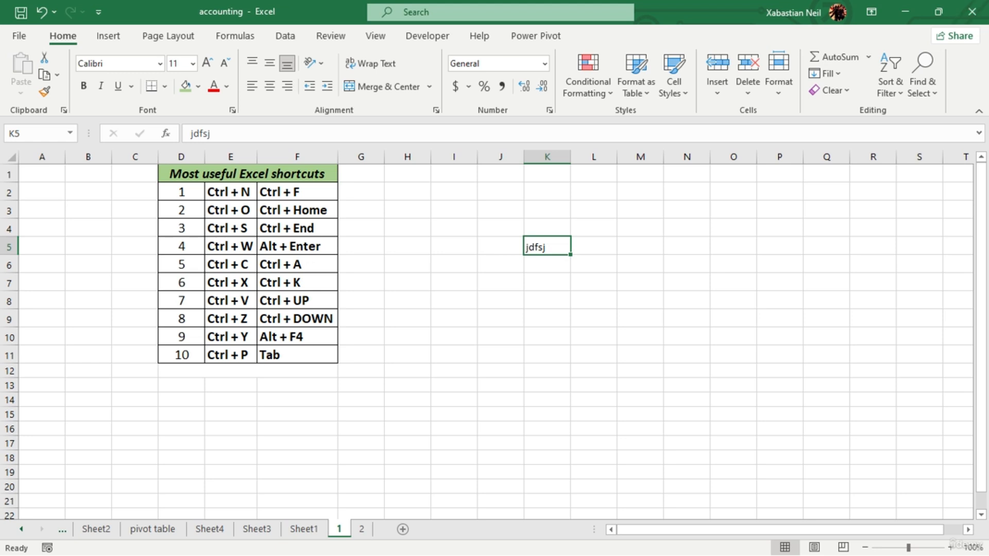
- Select the Ctrl + W entry, close the accounting workbook with its changes saved, and reopen it
{"action": "left_click", "coordinate": [249, 246]}
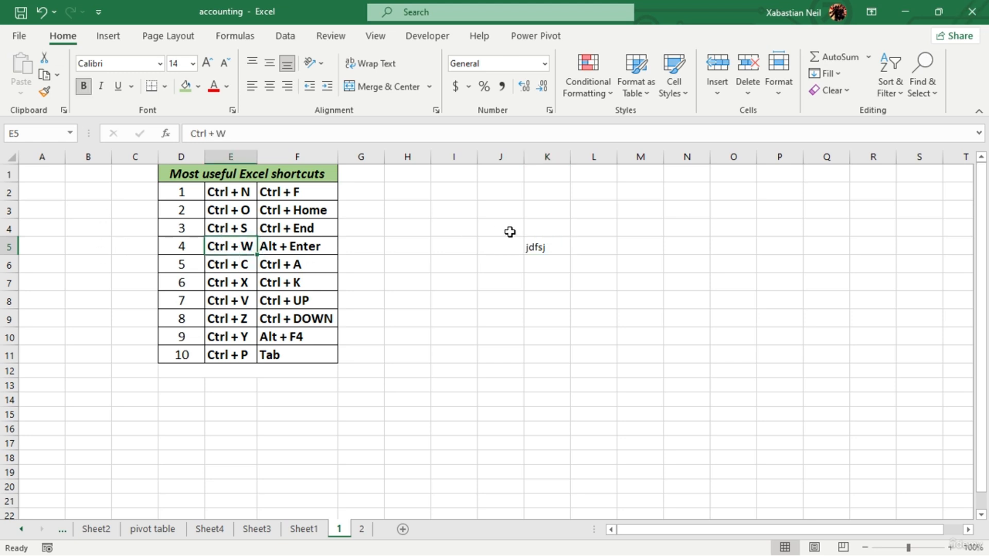
{"action": "key", "text": "ctrl+w"}
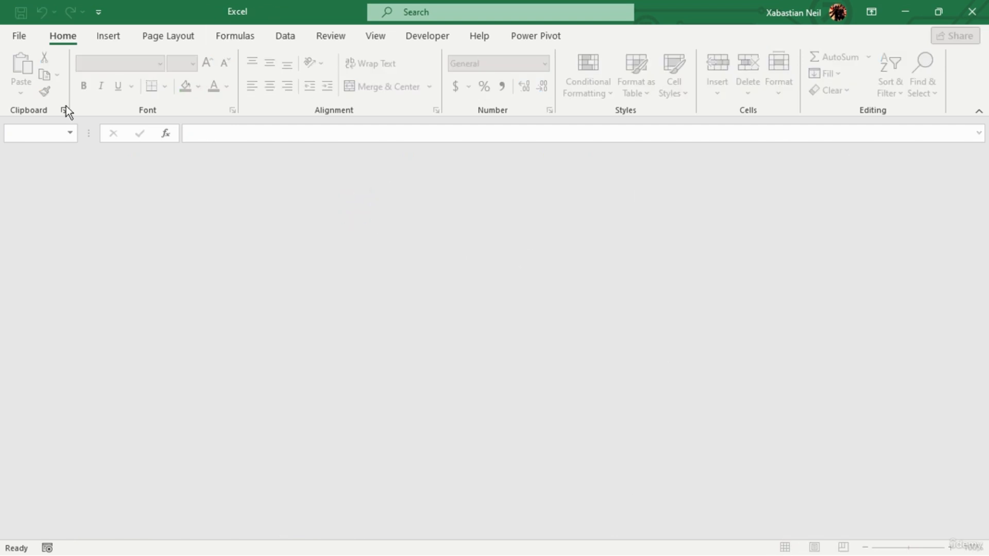
{"action": "left_click", "coordinate": [23, 43]}
{"action": "left_click", "coordinate": [24, 39]}
{"action": "left_click", "coordinate": [109, 37]}
{"action": "left_click", "coordinate": [215, 199]}
{"action": "left_click", "coordinate": [62, 35]}
{"action": "left_click", "coordinate": [19, 35]}
{"action": "key", "text": "Escape"}
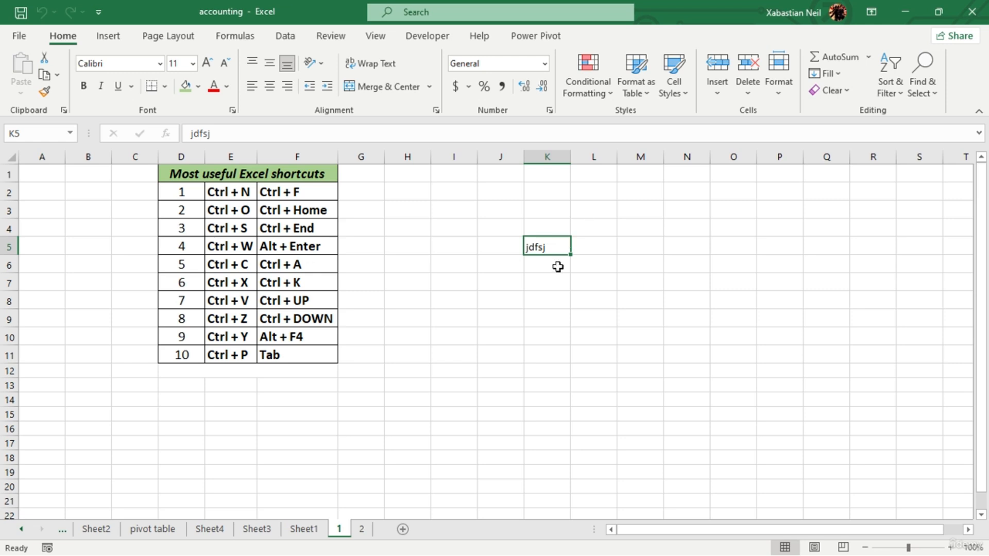
- Delete the text in cell K5, try out filler text such as ahsadfjhsafj there, and erase it again
{"action": "left_click", "coordinate": [565, 250]}
{"action": "key", "text": "Delete"}
{"action": "type", "text": "ad"}
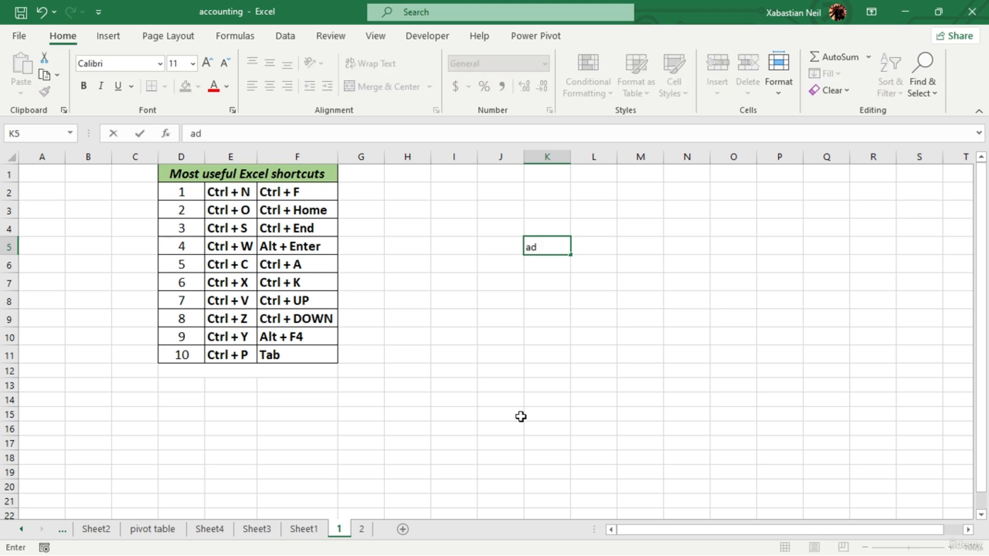
{"action": "type", "text": "dhad"}
{"action": "key", "text": "BackSpace"}
{"action": "key", "text": "BackSpace"}
{"action": "key", "text": "BackSpace"}
{"action": "type", "text": "ahsadfjhsafj"}
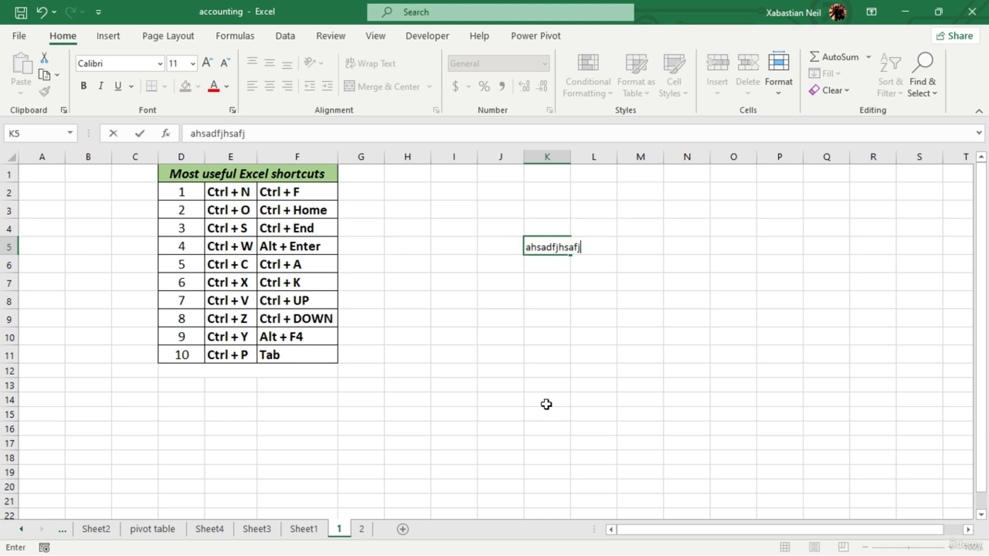
{"action": "key", "text": "BackSpace"}
{"action": "key", "text": "BackSpace"}
{"action": "key", "text": "BackSpace"}
{"action": "key", "text": "BackSpace"}
{"action": "key", "text": "BackSpace"}
{"action": "key", "text": "BackSpace"}
{"action": "key", "text": "BackSpace"}
{"action": "key", "text": "BackSpace"}
{"action": "key", "text": "BackSpace"}
{"action": "key", "text": "BackSpace"}
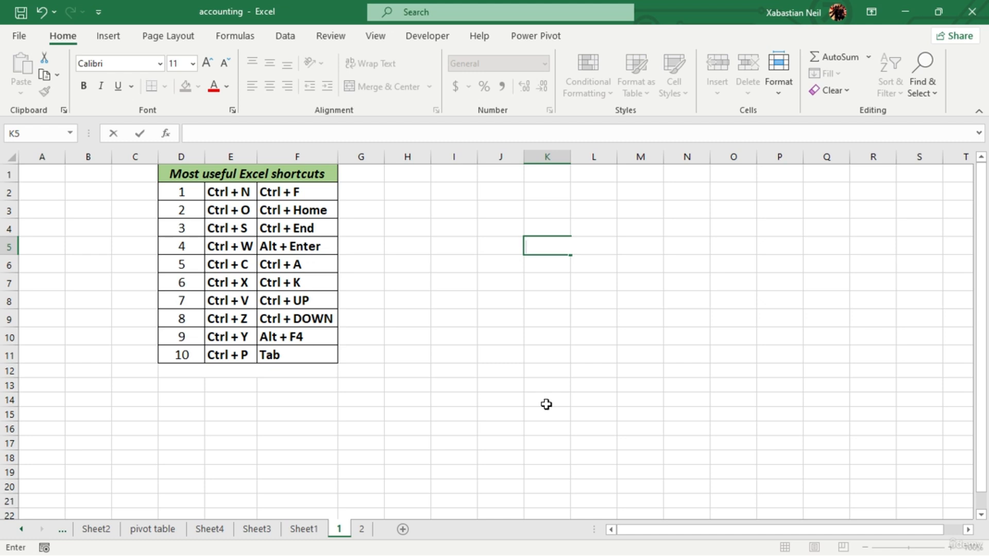
- Go through the Ctrl + C, Ctrl + X and Ctrl + V entries in the shortcuts list
{"action": "left_click", "coordinate": [240, 267]}
{"action": "left_click", "coordinate": [236, 283]}
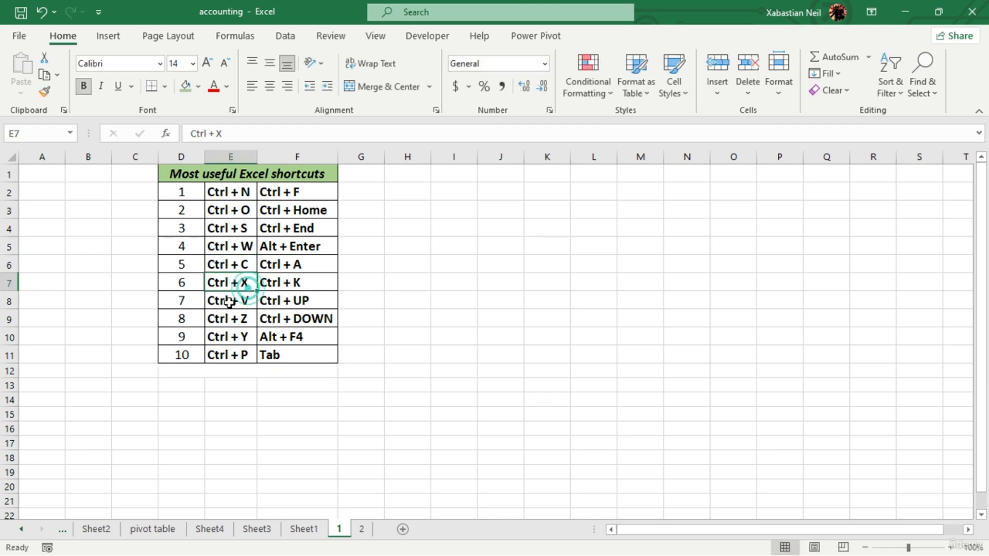
{"action": "left_click", "coordinate": [236, 301]}
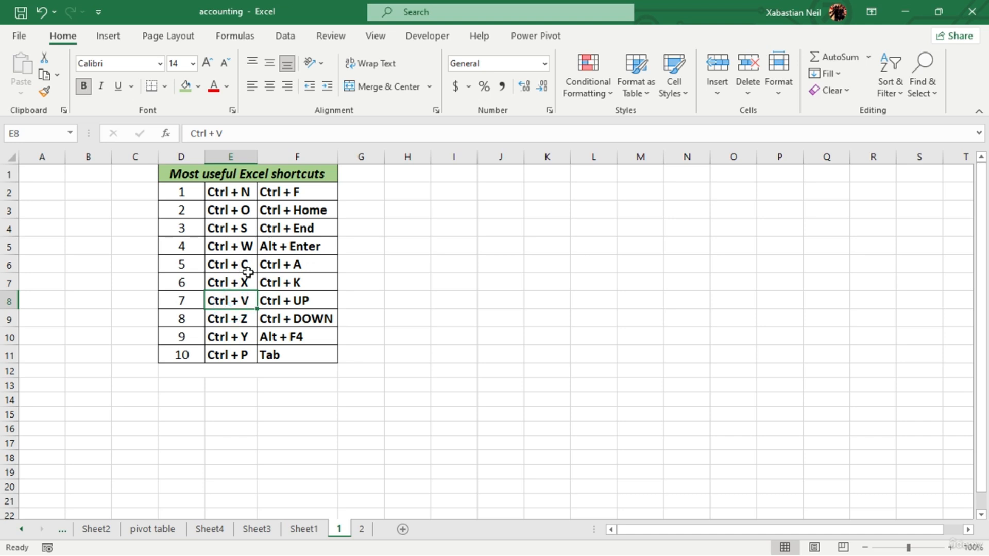
{"action": "left_click", "coordinate": [248, 272]}
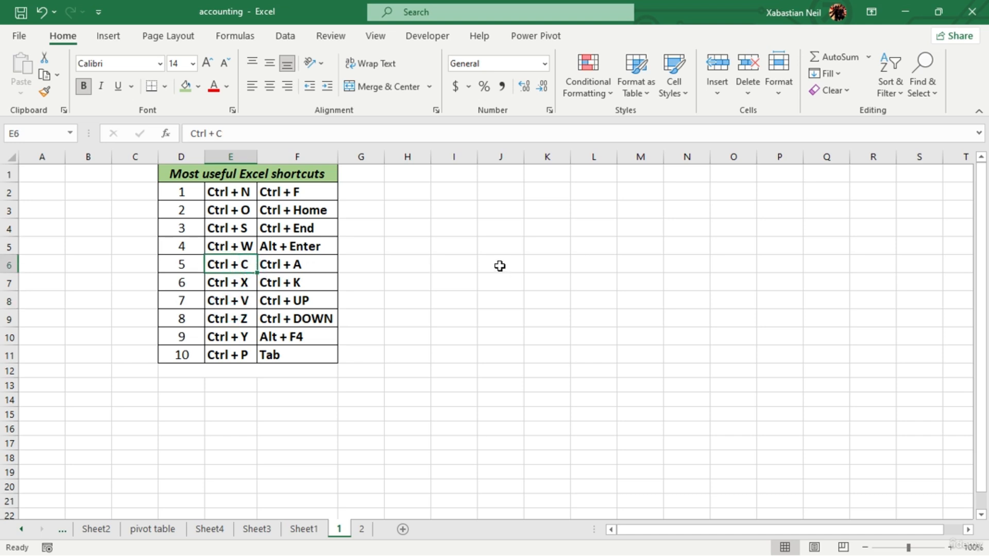
- Enter the sample text asdhjad in cell J5
{"action": "left_click", "coordinate": [486, 252]}
{"action": "type", "text": "asdhjad"}
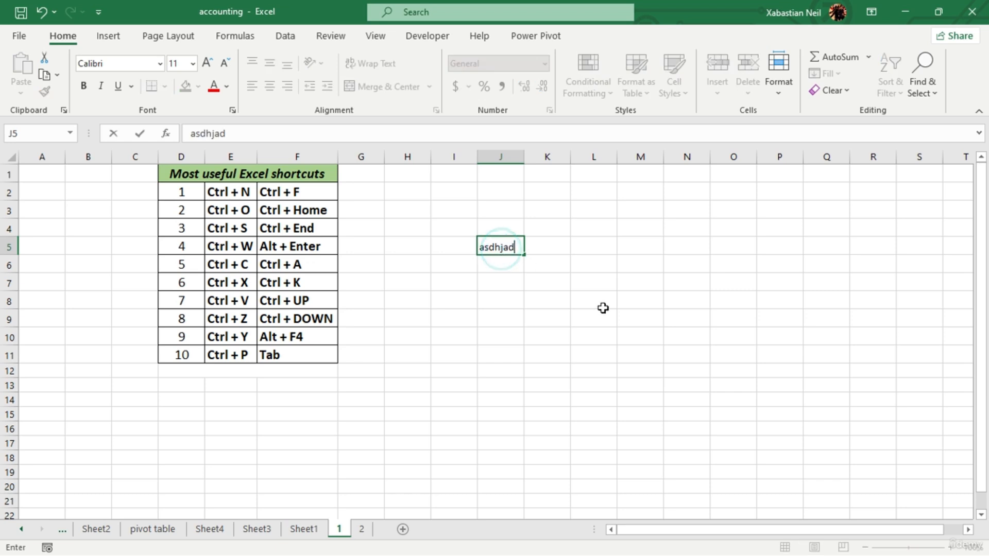
{"action": "right_click", "coordinate": [511, 248]}
{"action": "left_click", "coordinate": [570, 281]}
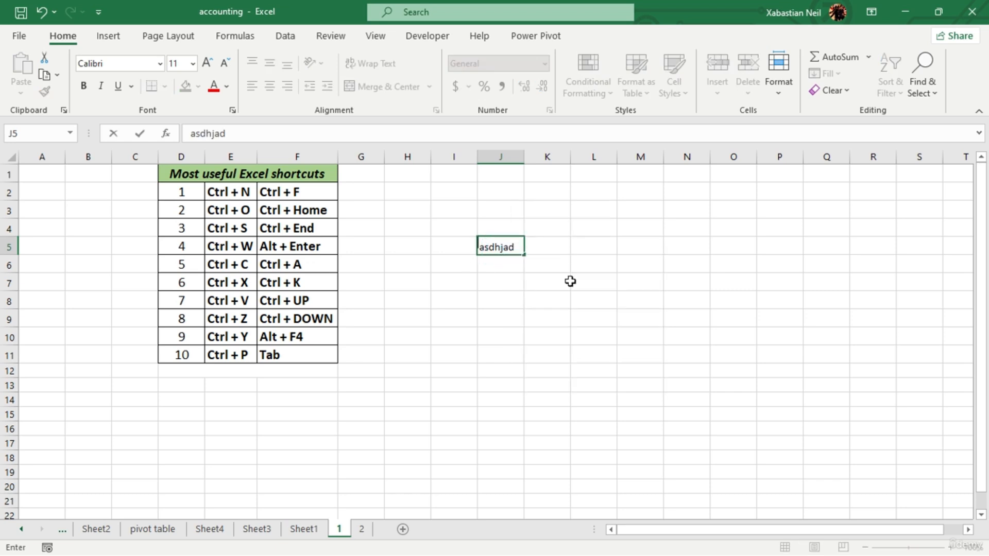
{"action": "left_click", "coordinate": [620, 247]}
{"action": "right_click", "coordinate": [633, 248]}
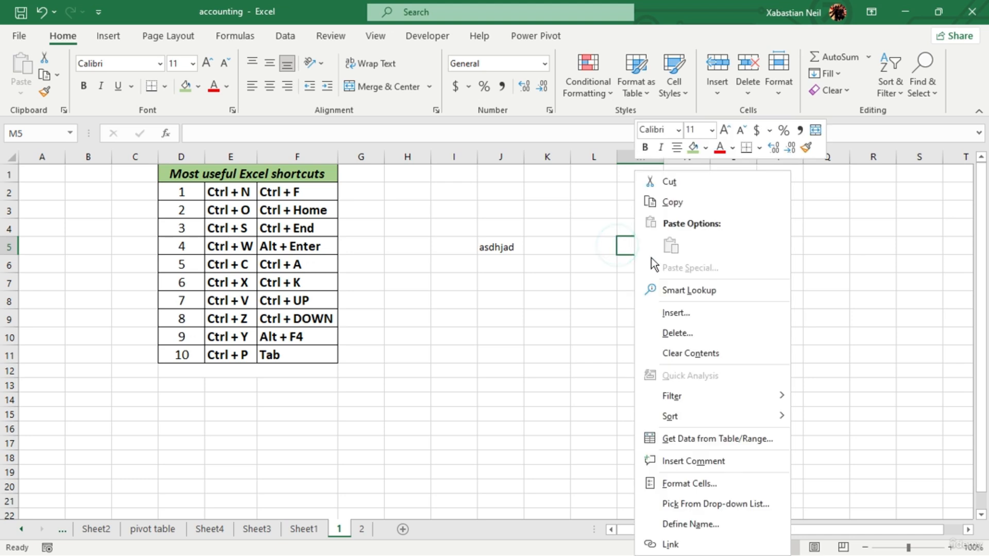
- Copy cell J5 and paste it into cell L5 with the normal paste option
{"action": "left_click", "coordinate": [523, 252]}
{"action": "left_click", "coordinate": [523, 247]}
{"action": "right_click", "coordinate": [518, 247]}
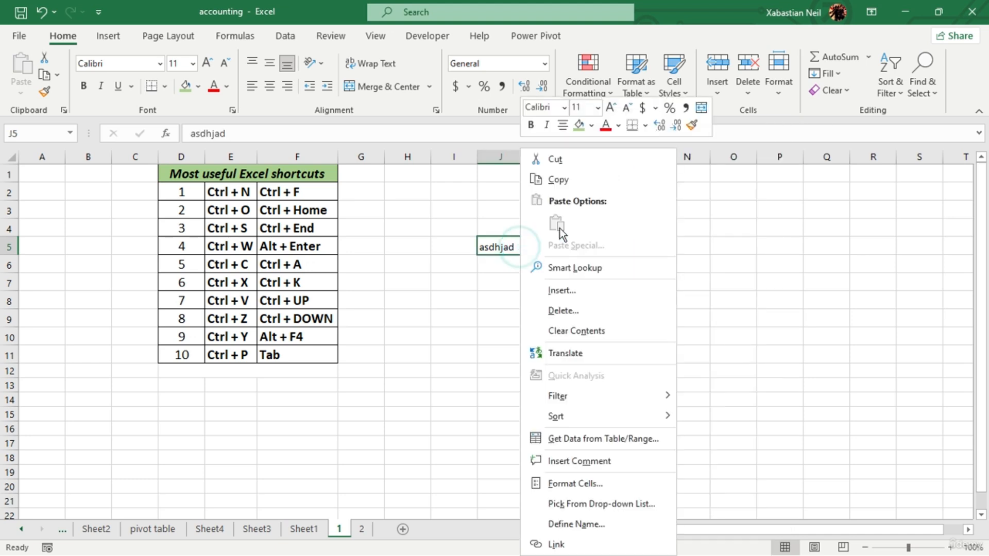
{"action": "left_click", "coordinate": [557, 179]}
{"action": "left_click", "coordinate": [591, 243]}
{"action": "right_click", "coordinate": [592, 245]}
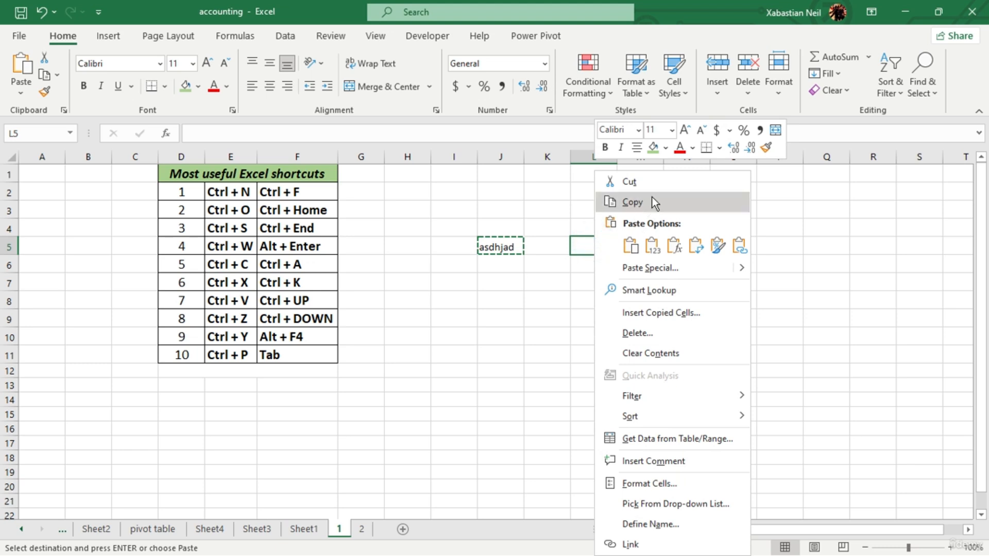
{"action": "left_click", "coordinate": [630, 245]}
{"action": "left_click", "coordinate": [644, 302]}
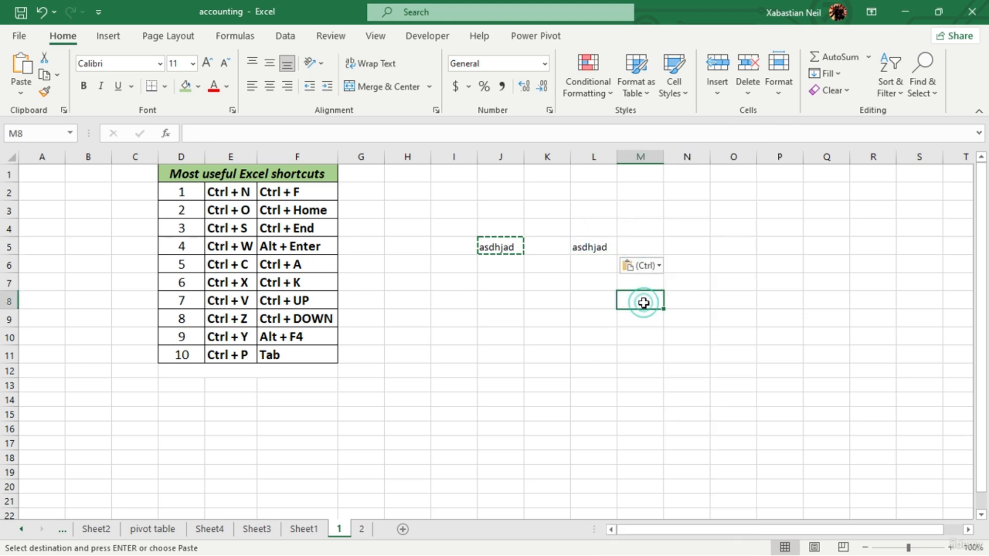
- Copy the sample text in cell J5 again and paste it into cell L7
{"action": "left_click", "coordinate": [504, 246]}
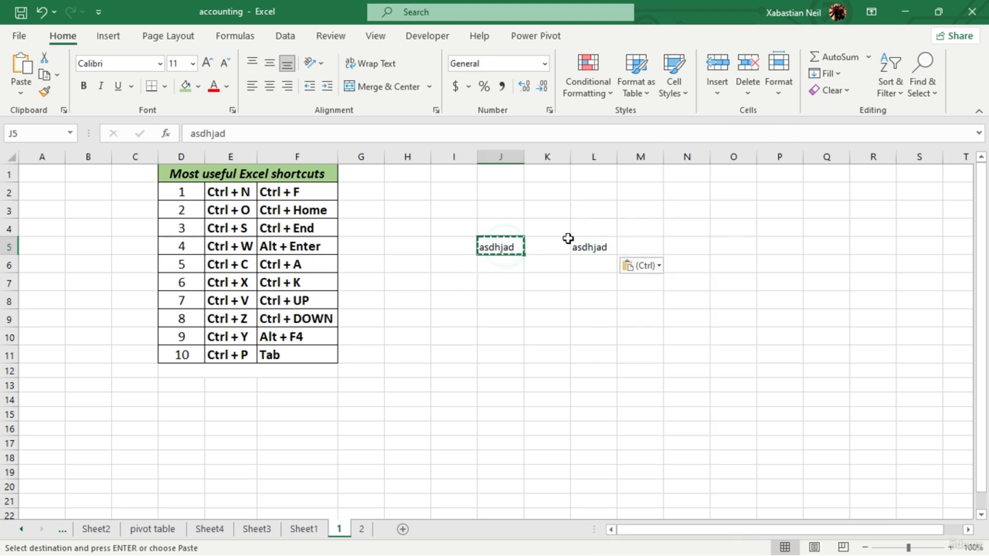
{"action": "key", "text": "ctrl+c"}
{"action": "left_click", "coordinate": [590, 284]}
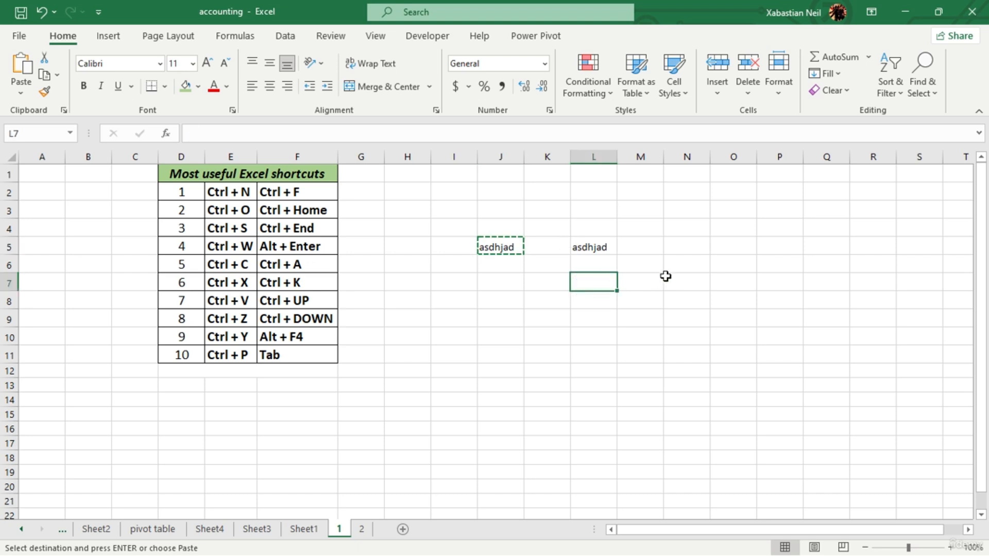
{"action": "right_click", "coordinate": [613, 282]}
{"action": "left_click", "coordinate": [649, 246]}
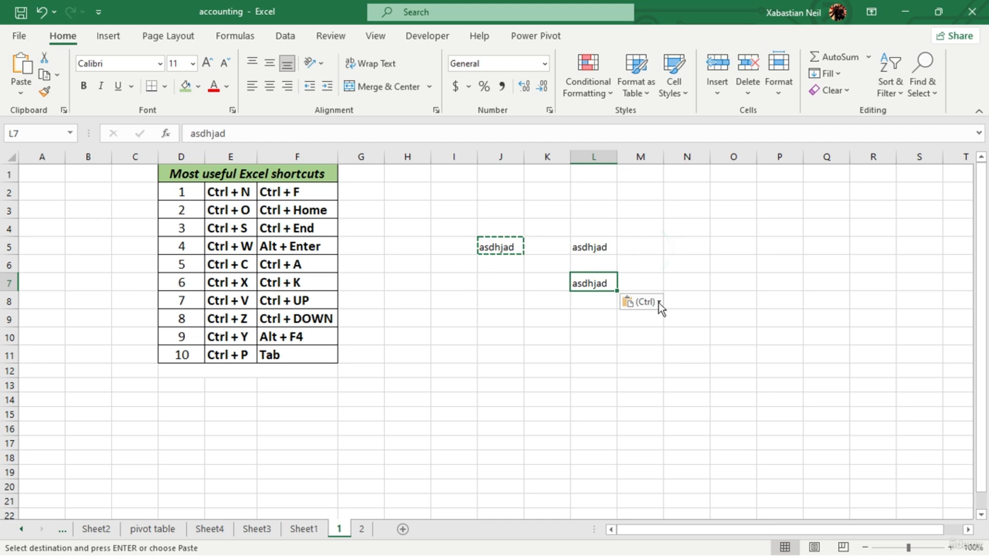
- Paste the copied text into cell L9 and look at the available paste options
{"action": "left_click", "coordinate": [600, 317]}
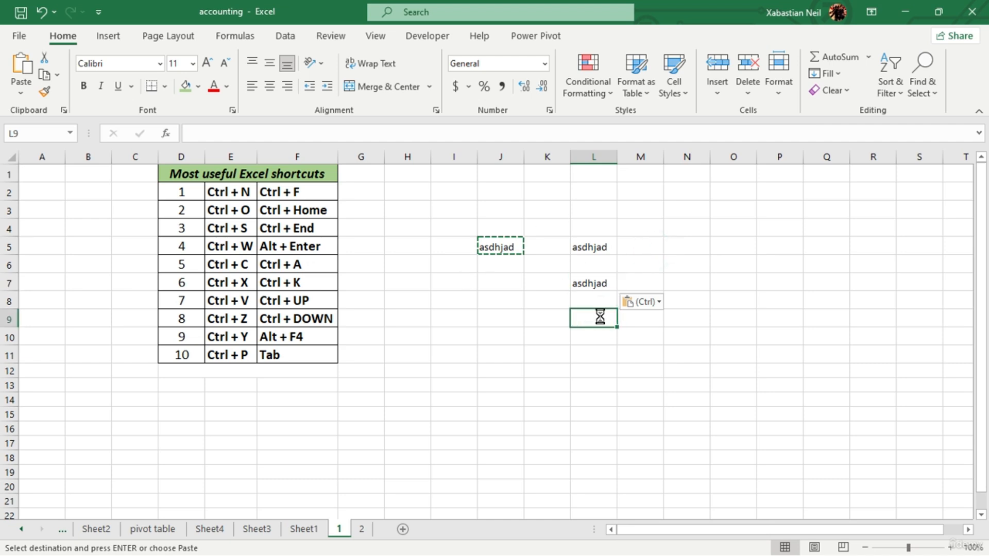
{"action": "key", "text": "ctrl+v"}
{"action": "key", "text": "ctrl"}
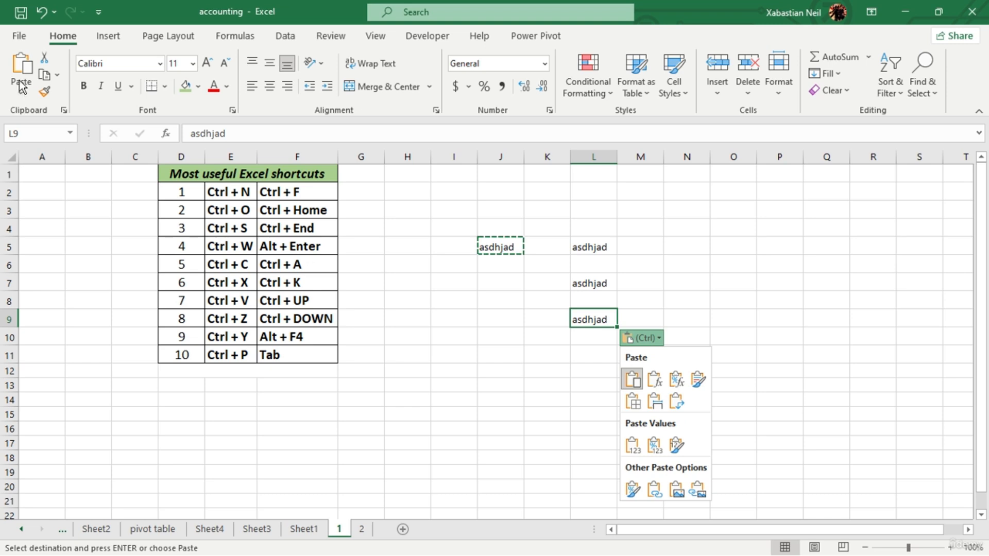
{"action": "key", "text": "ctrl"}
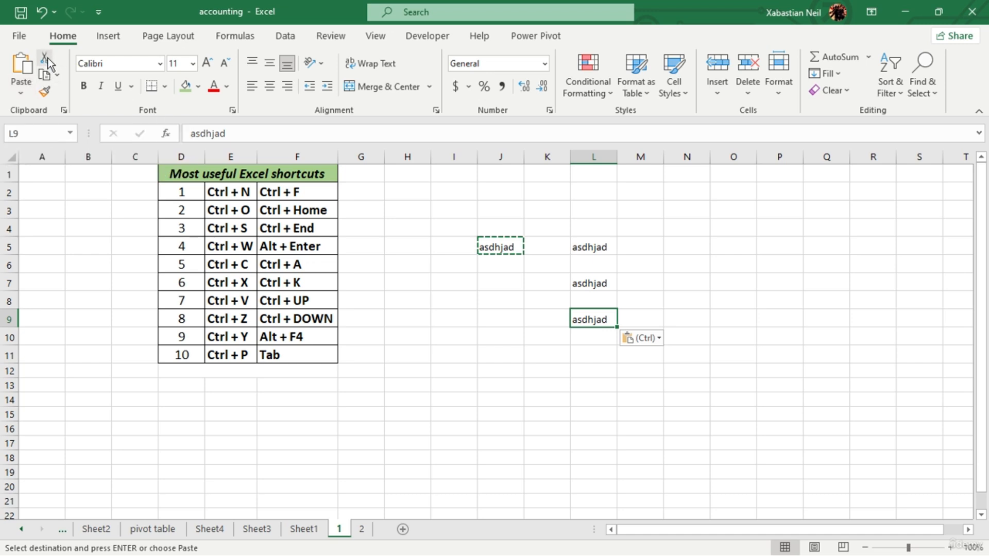
- Cut the sample text from cell J5 and paste it into cell J11
{"action": "left_click", "coordinate": [488, 294]}
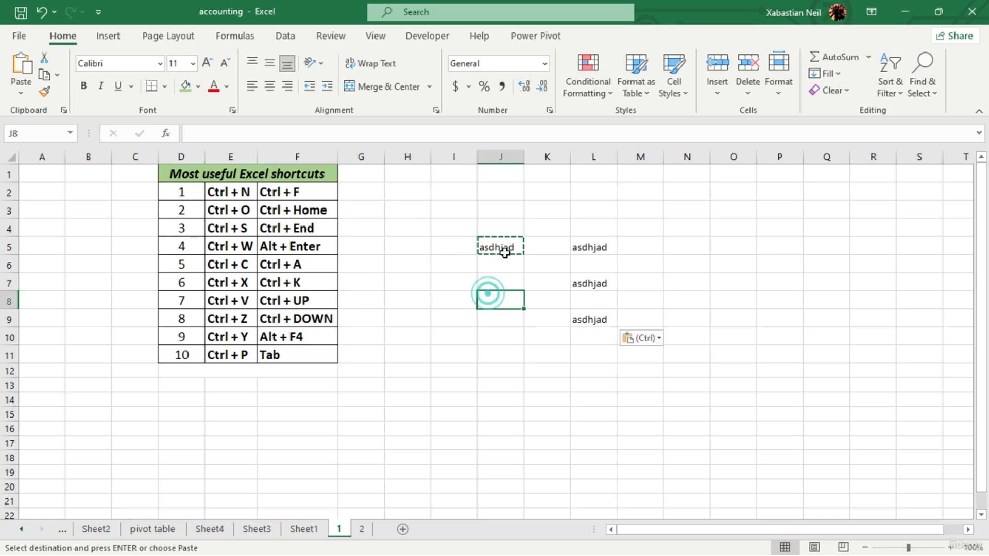
{"action": "left_click", "coordinate": [505, 251]}
{"action": "left_click", "coordinate": [507, 250]}
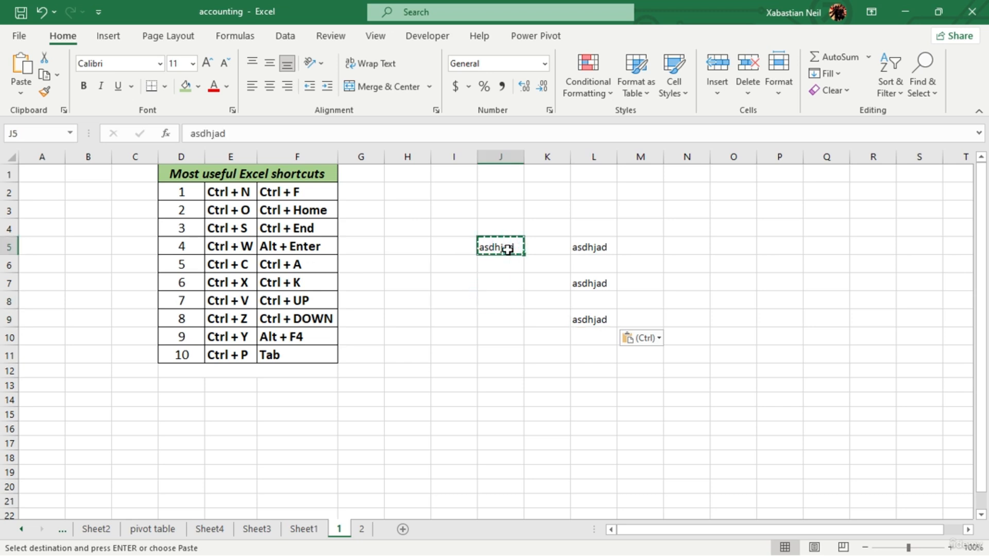
{"action": "left_click", "coordinate": [493, 355]}
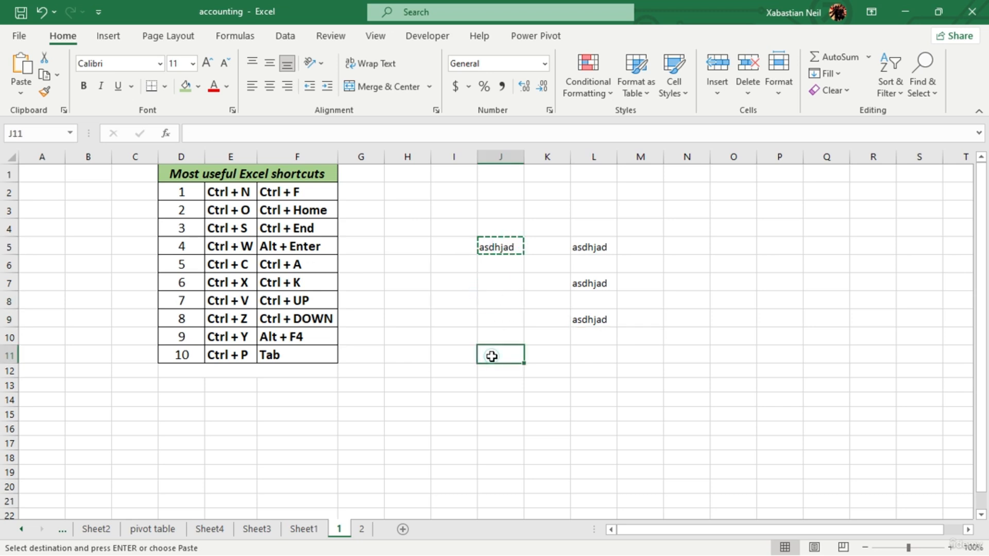
{"action": "key", "text": "ctrl+v"}
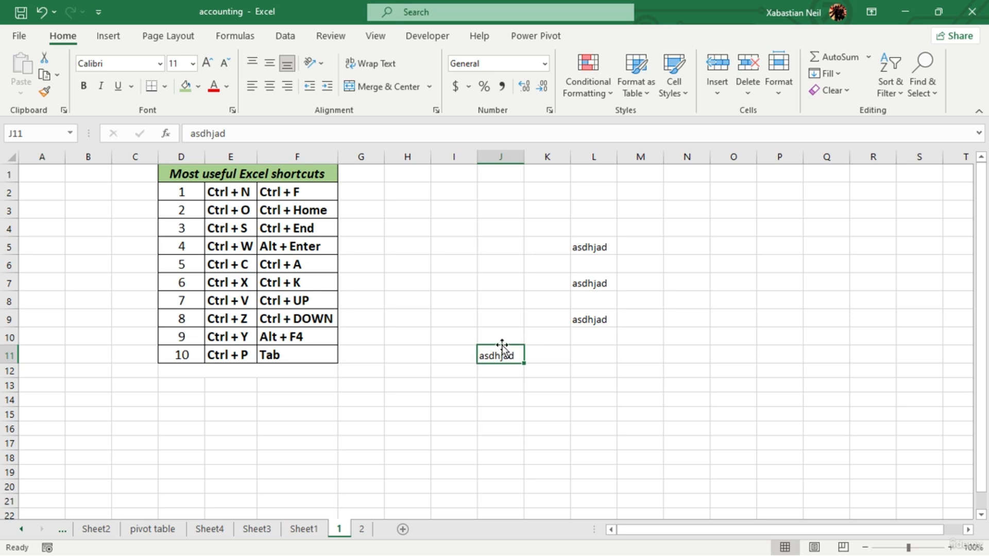
- Clear all sample text from the range J4:L15 and select the undo and redo shortcut entries in cells E9 and E10
{"action": "left_click_drag", "start_coordinate": [592, 229], "coordinate": [502, 420]}
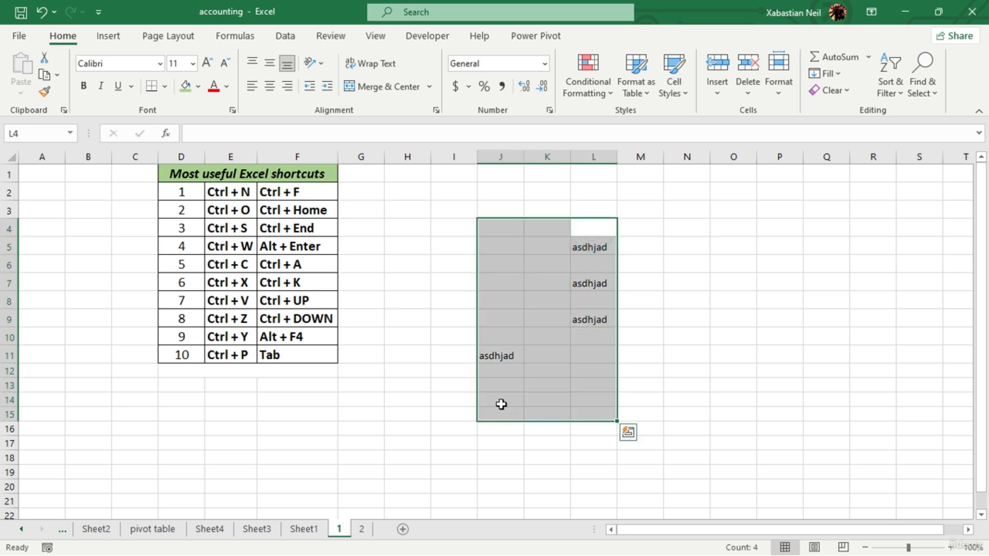
{"action": "key", "text": "Delete"}
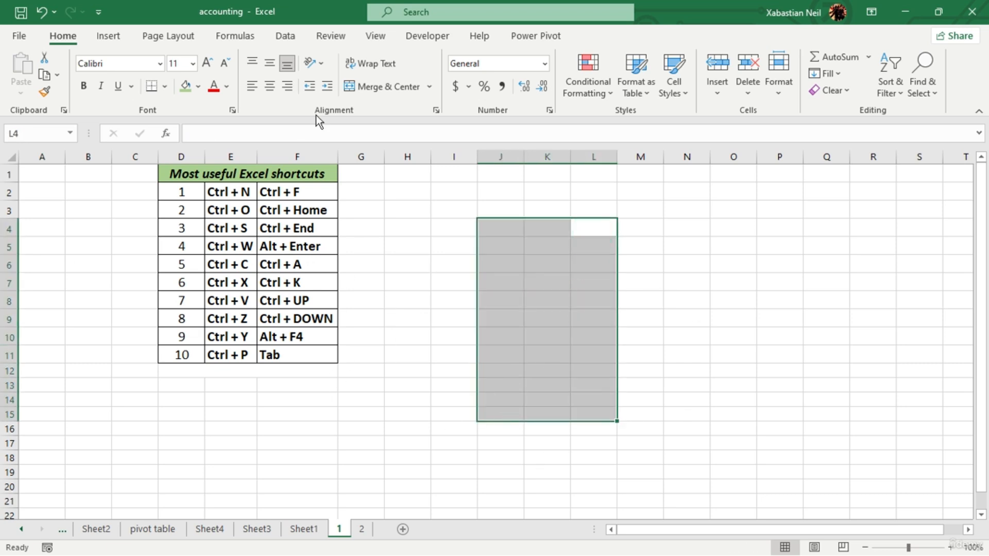
{"action": "left_click", "coordinate": [243, 319]}
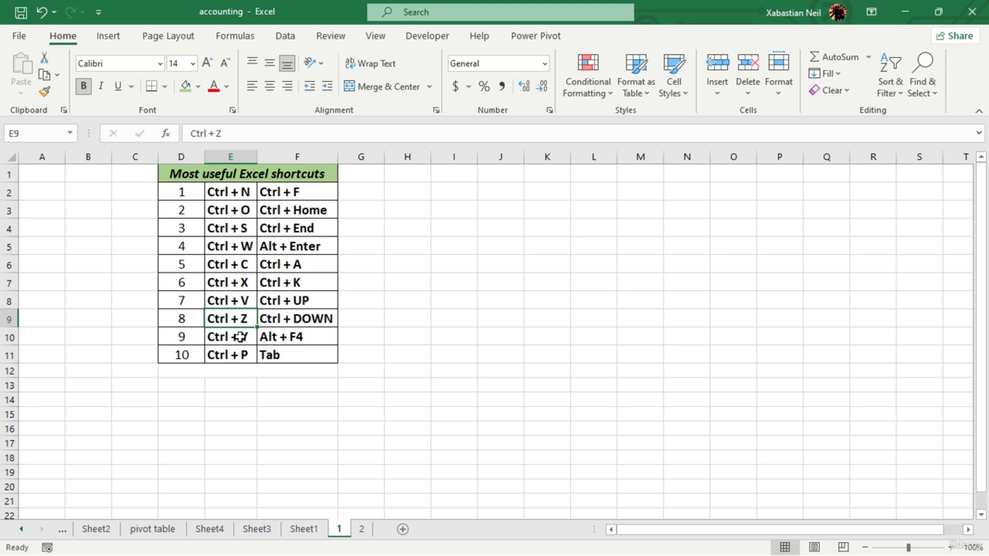
{"action": "left_click", "coordinate": [240, 338]}
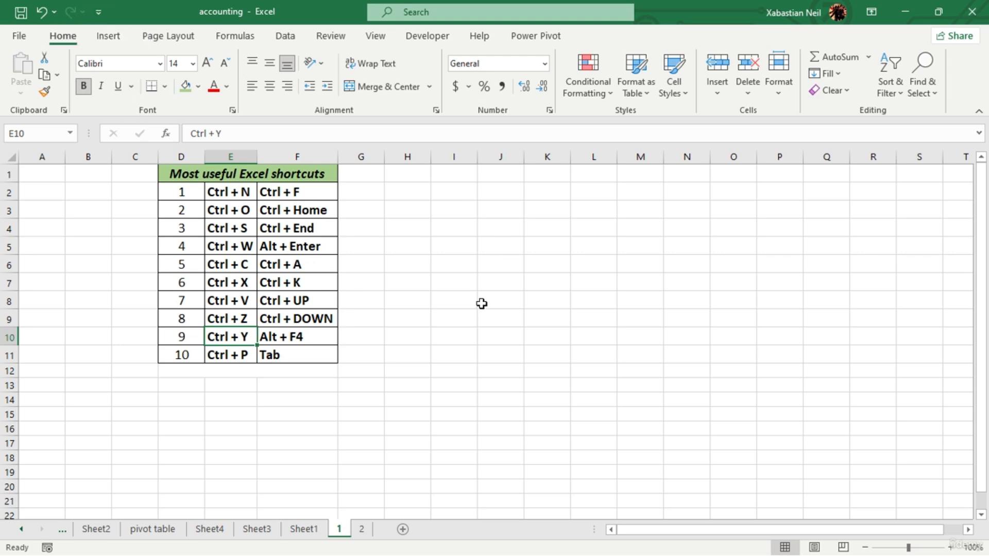
- Enter the sample text "sadfjsfj" in cell I7 and delete it again
{"action": "left_click", "coordinate": [467, 277]}
{"action": "type", "text": "sadfjsfj"}
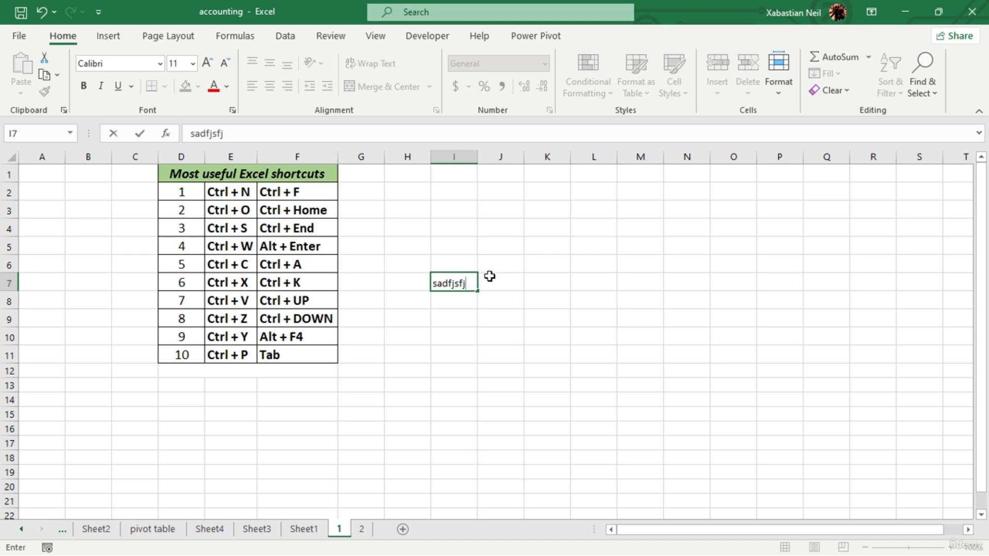
{"action": "left_click", "coordinate": [545, 296]}
{"action": "left_click", "coordinate": [467, 283]}
{"action": "key", "text": "Delete"}
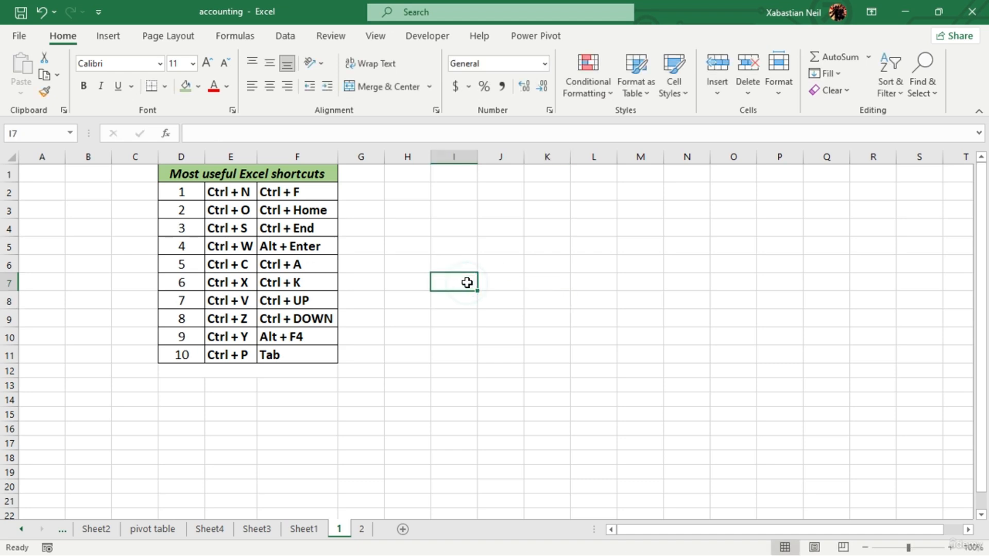
- Undo the deletion in cell I7, copy the restored text and clear the cell again
{"action": "key", "text": "ctrl+z"}
{"action": "key", "text": "ctrl+c"}
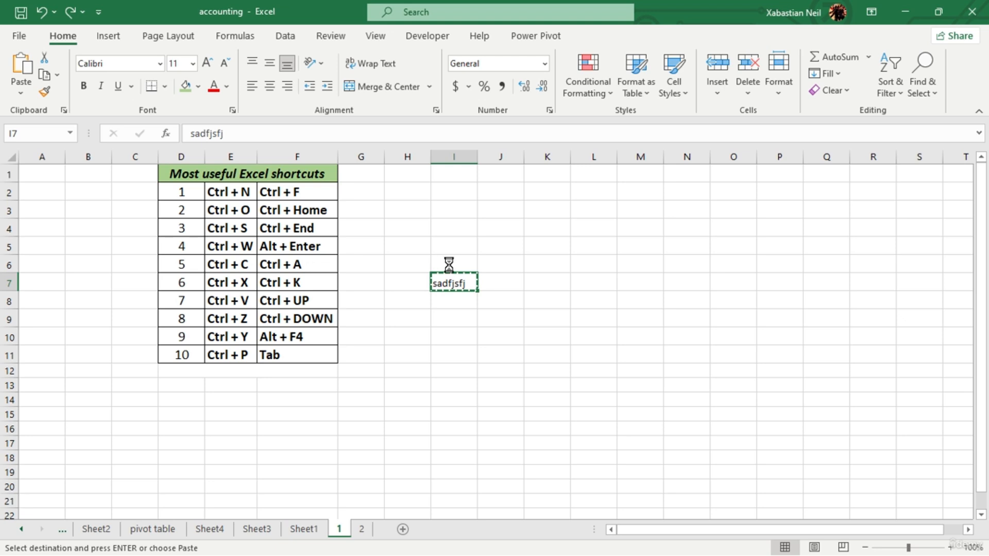
{"action": "key", "text": "Delete"}
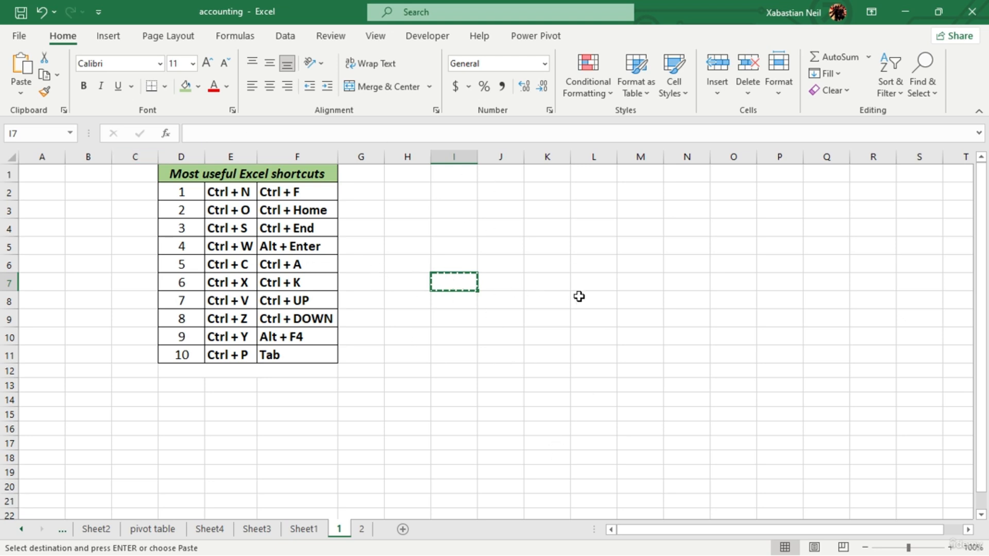
- Select the print shortcut entry in cell E11, view the sheet's print settings and preview twice, and return to the worksheet each time
{"action": "left_click", "coordinate": [251, 361]}
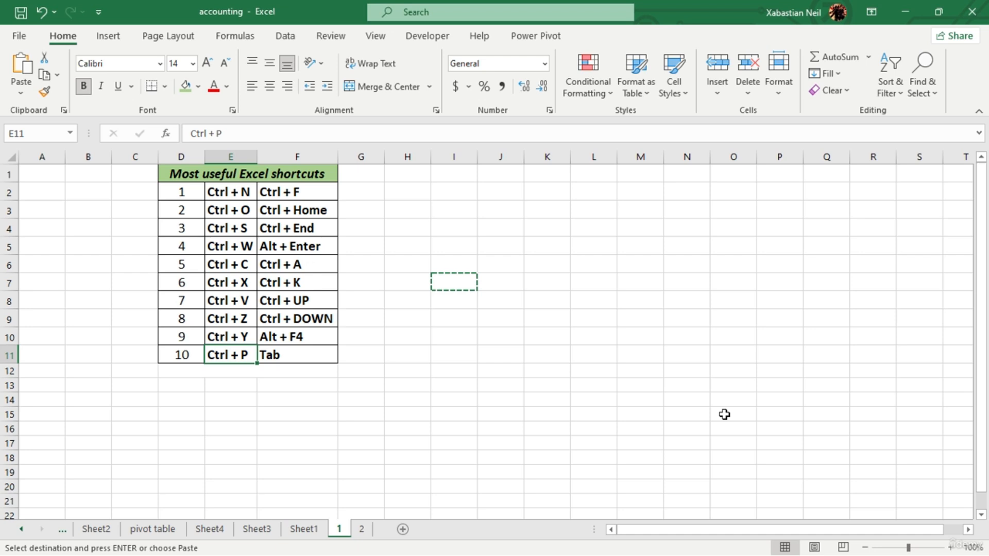
{"action": "left_click", "coordinate": [17, 43]}
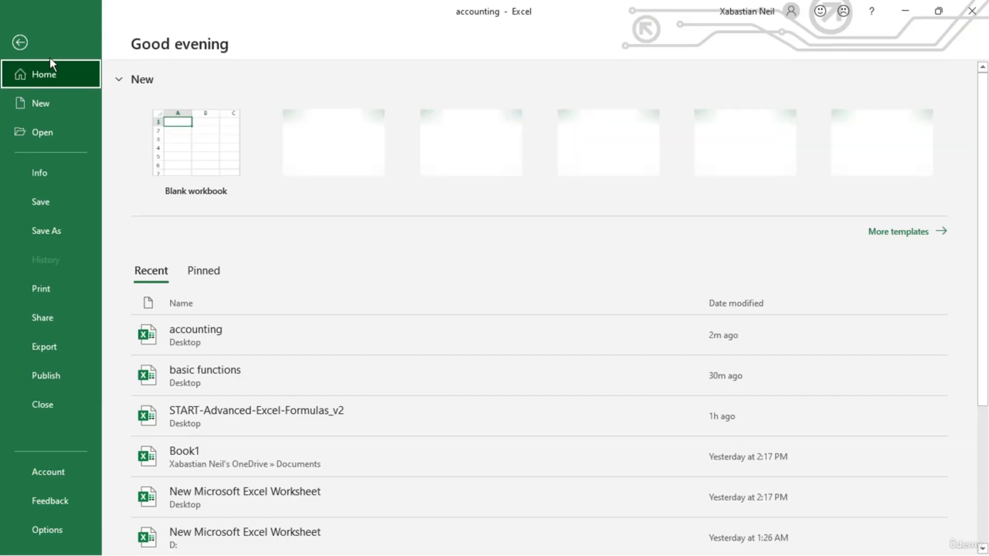
{"action": "left_click", "coordinate": [69, 289]}
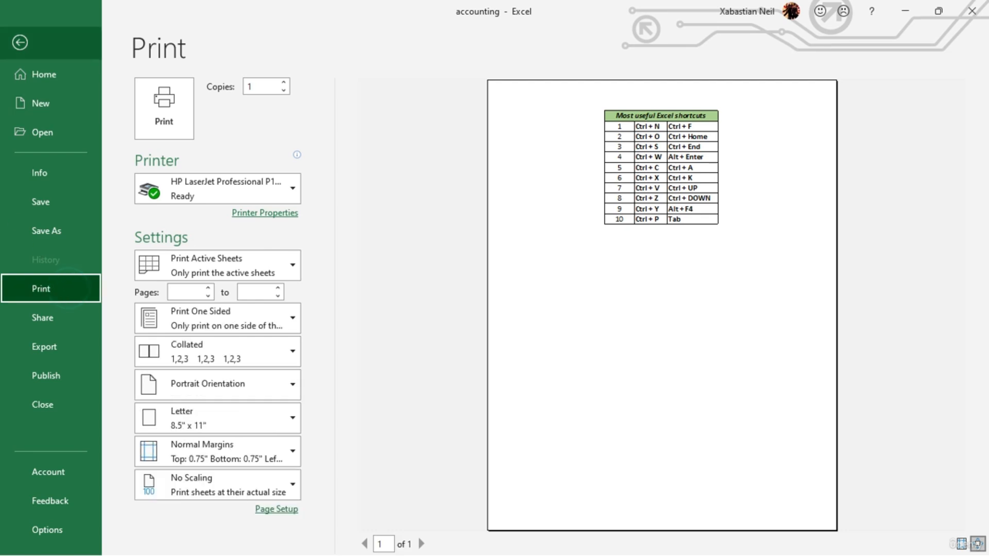
{"action": "key", "text": "Escape"}
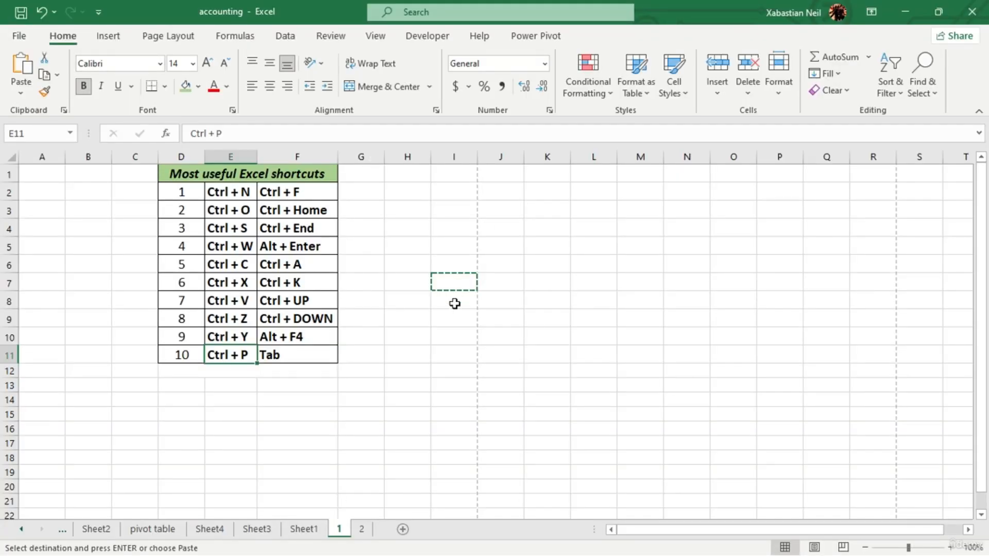
{"action": "key", "text": "ctrl+p"}
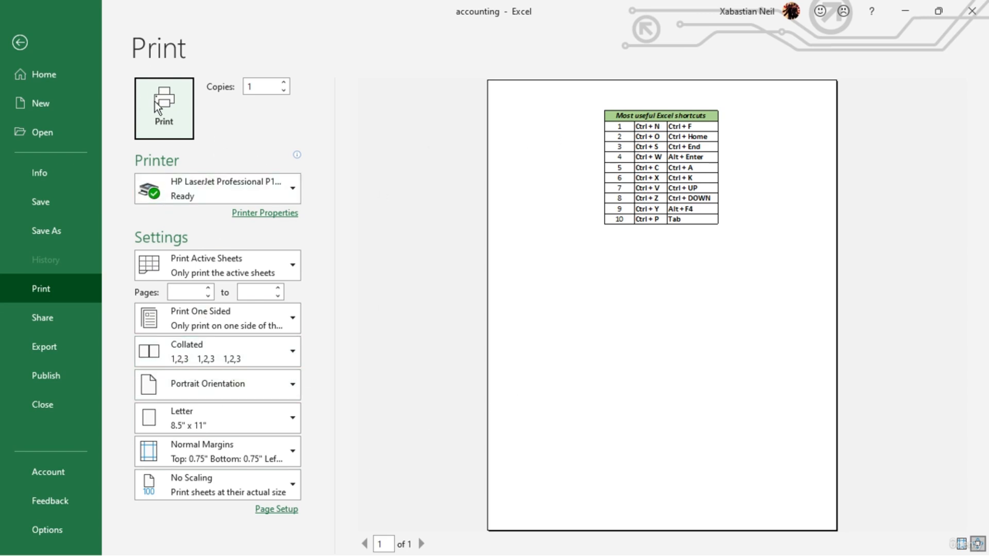
{"action": "left_click", "coordinate": [82, 76]}
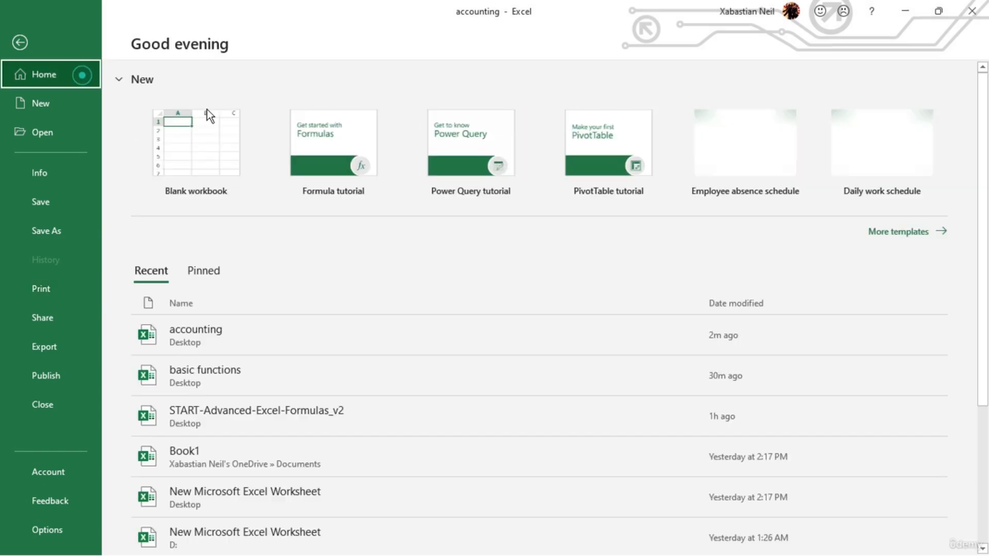
{"action": "left_click", "coordinate": [19, 42]}
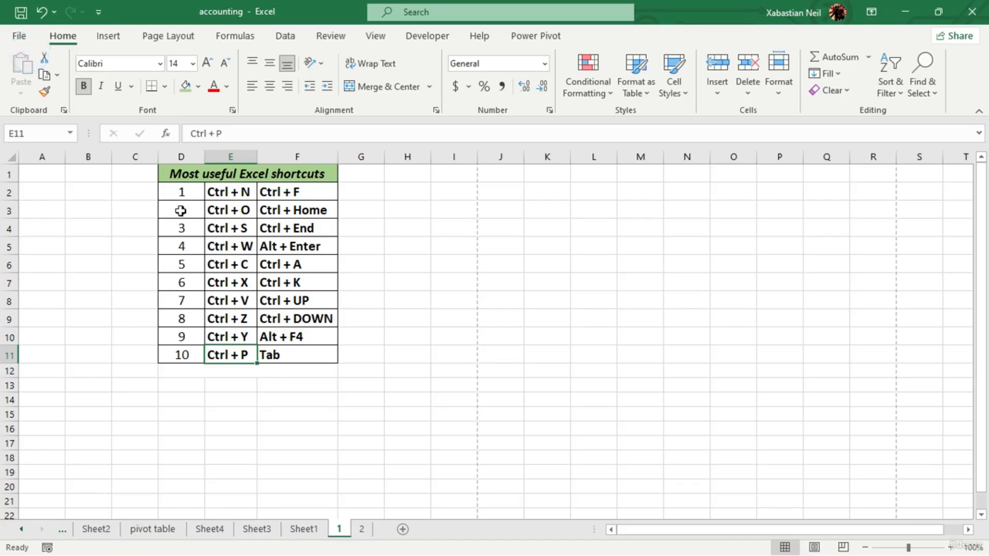
- Select the find shortcut entry in cell F2 of the shortcut list
{"action": "left_click", "coordinate": [447, 325]}
{"action": "left_click", "coordinate": [324, 194]}
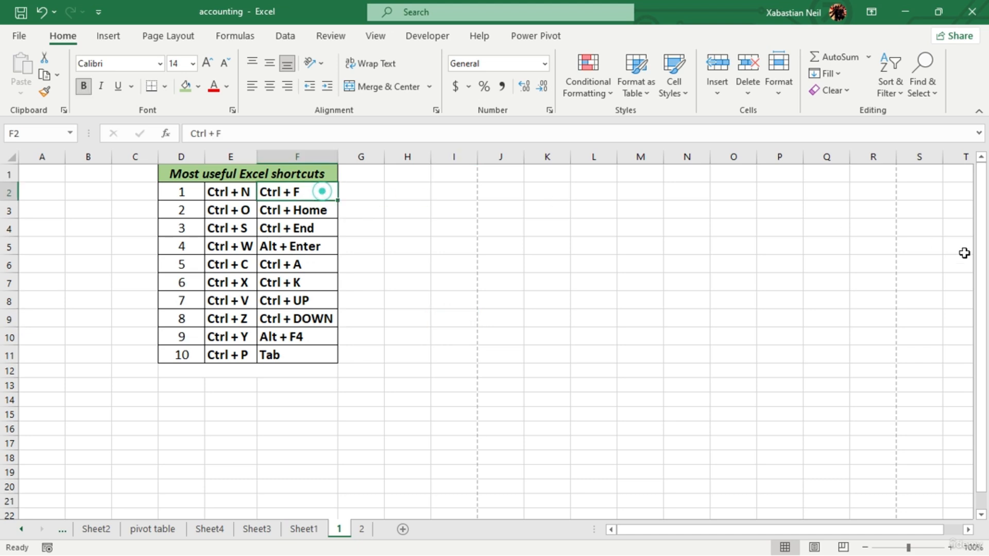
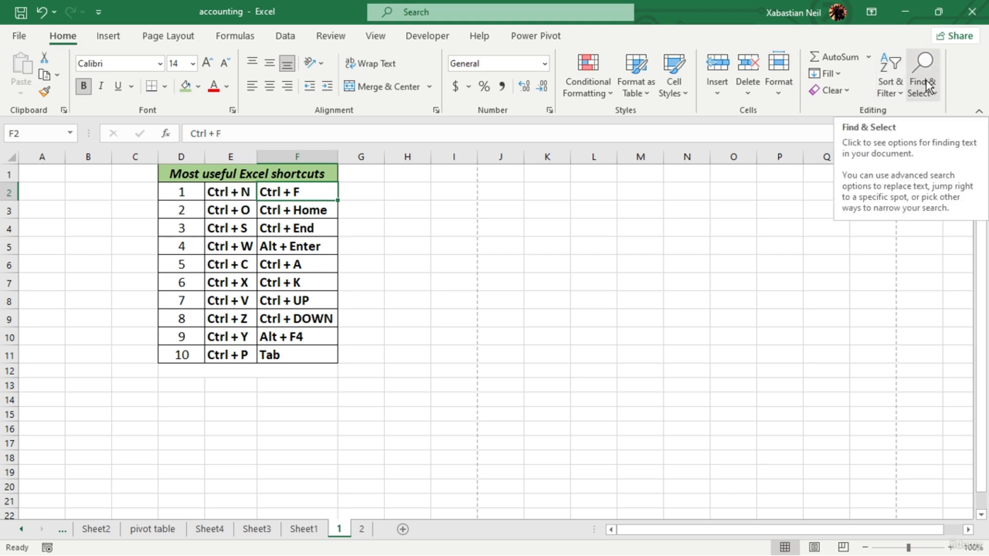
- Replace all occurrences of "Ctrl" with "Alt" in the shortcuts table using Find and Replace, listing the matches first
{"action": "key", "text": "ctrl+f"}
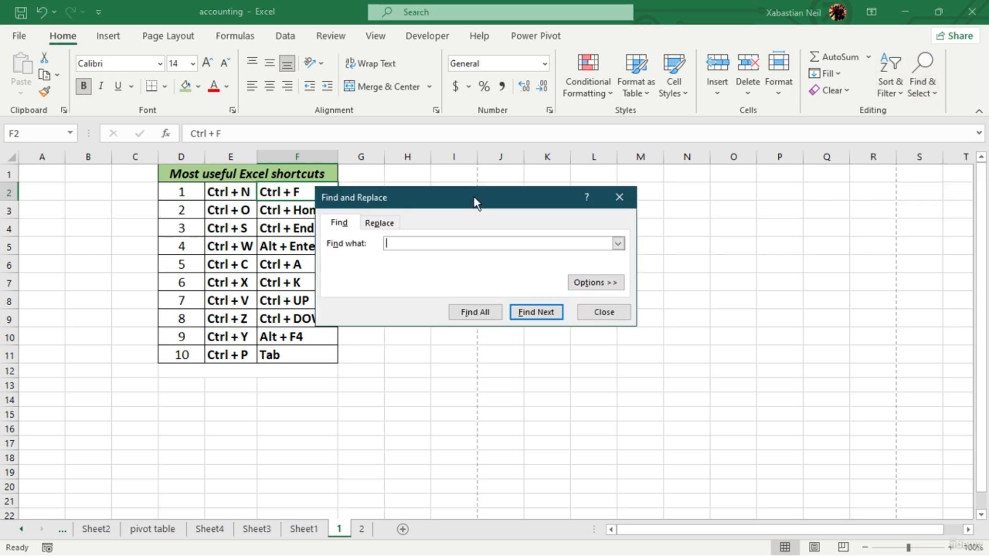
{"action": "left_click_drag", "start_coordinate": [474, 197], "coordinate": [504, 140]}
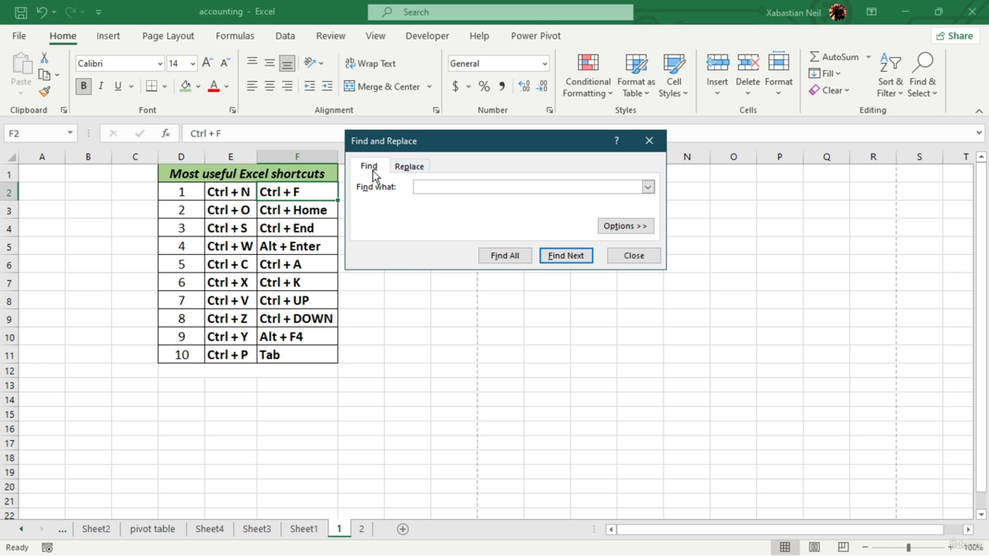
{"action": "left_click", "coordinate": [407, 165]}
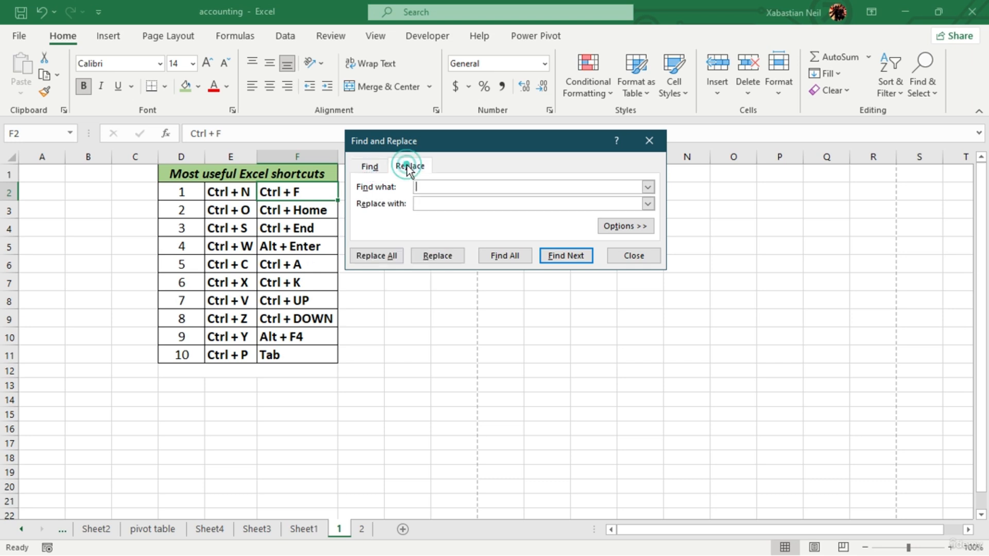
{"action": "left_click", "coordinate": [444, 186]}
{"action": "type", "text": "c"}
{"action": "left_click", "coordinate": [469, 205]}
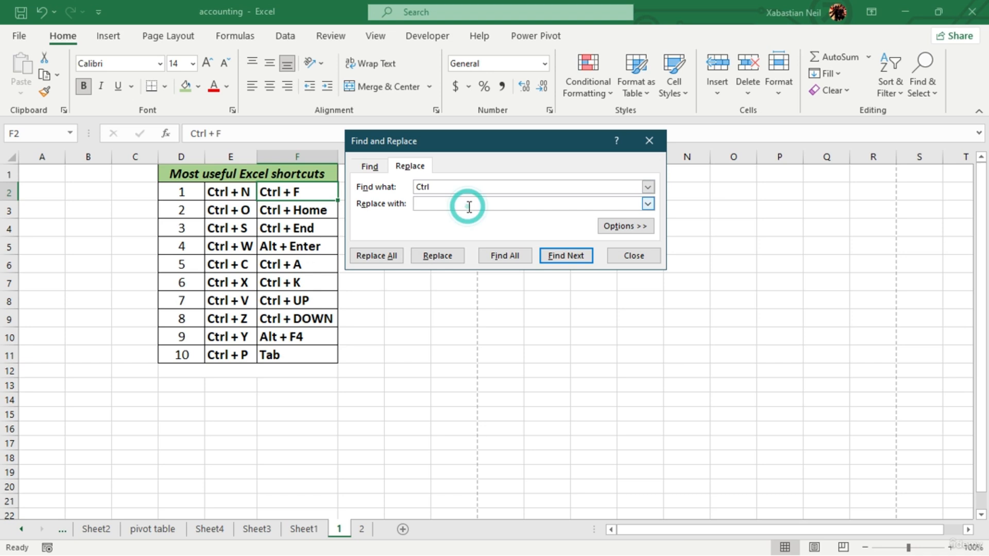
{"action": "type", "text": "Alt"}
{"action": "left_click", "coordinate": [496, 255]}
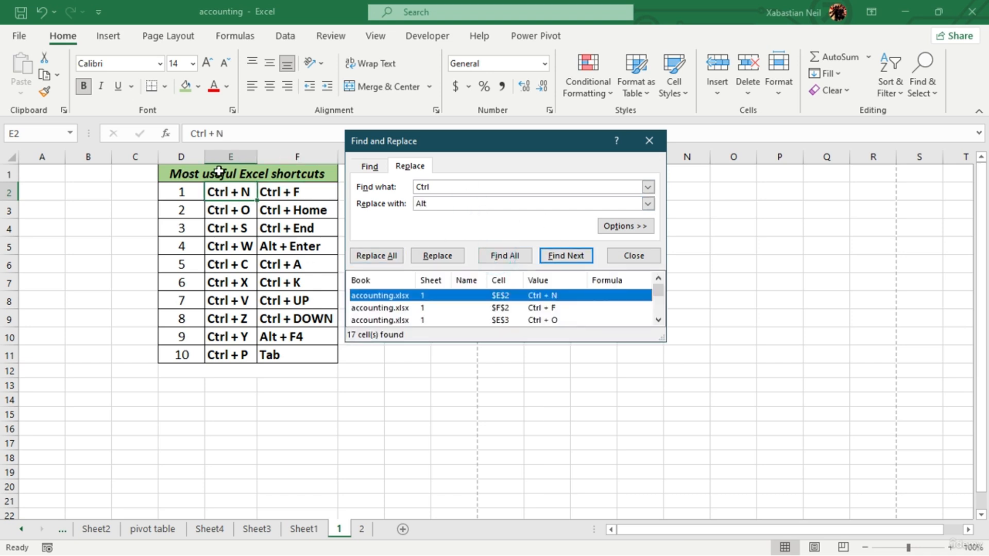
{"action": "left_click", "coordinate": [389, 261]}
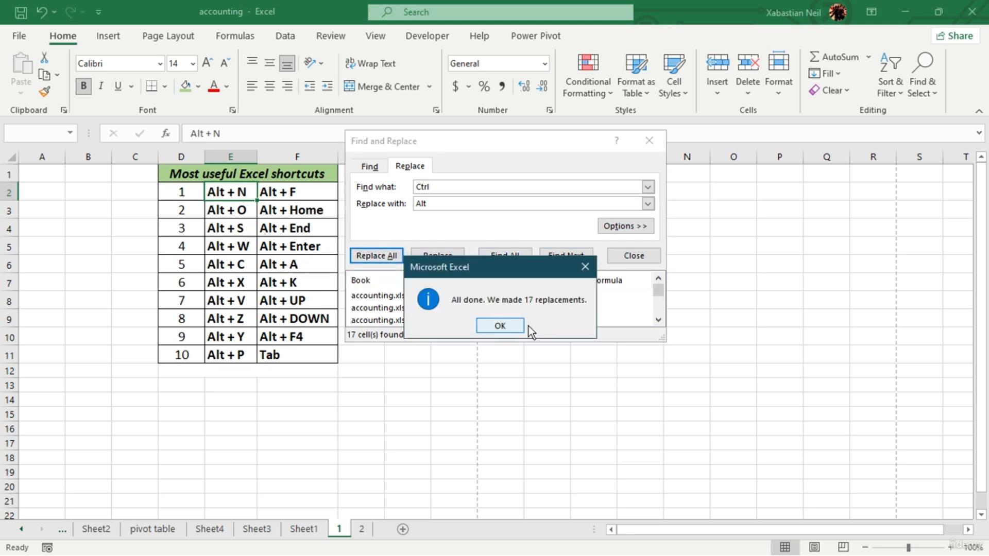
{"action": "left_click", "coordinate": [508, 333]}
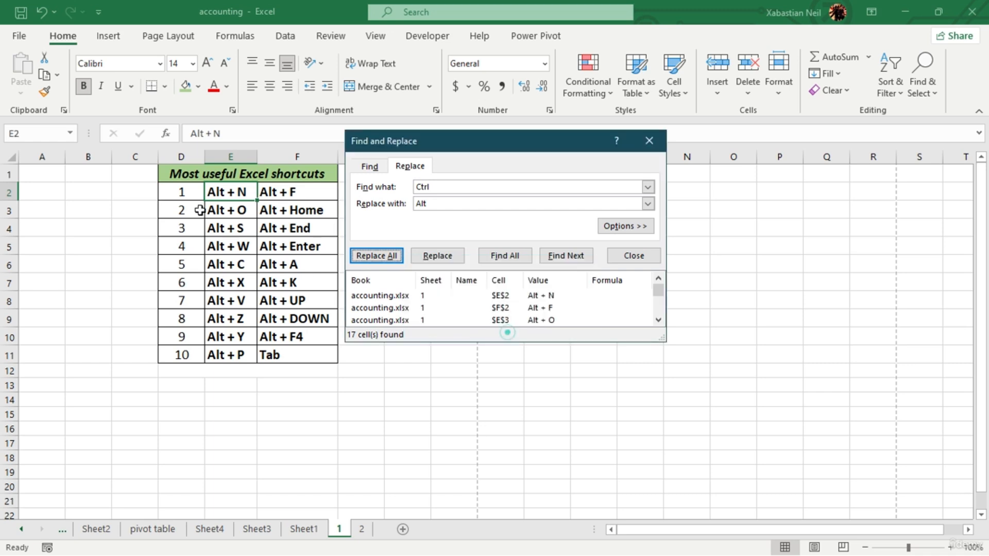
- Replace all occurrences of "Alt" with "Ctrl" in the shortcuts table and close Find and Replace
{"action": "left_click", "coordinate": [440, 203]}
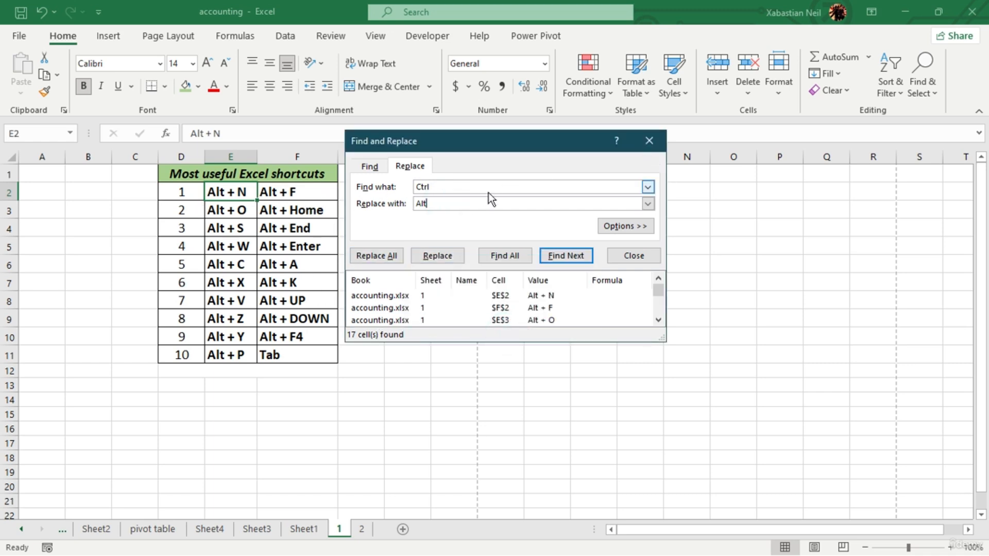
{"action": "left_click", "coordinate": [457, 204]}
{"action": "double_click", "coordinate": [452, 201]}
{"action": "key", "text": "BackSpace"}
{"action": "left_click", "coordinate": [474, 186]}
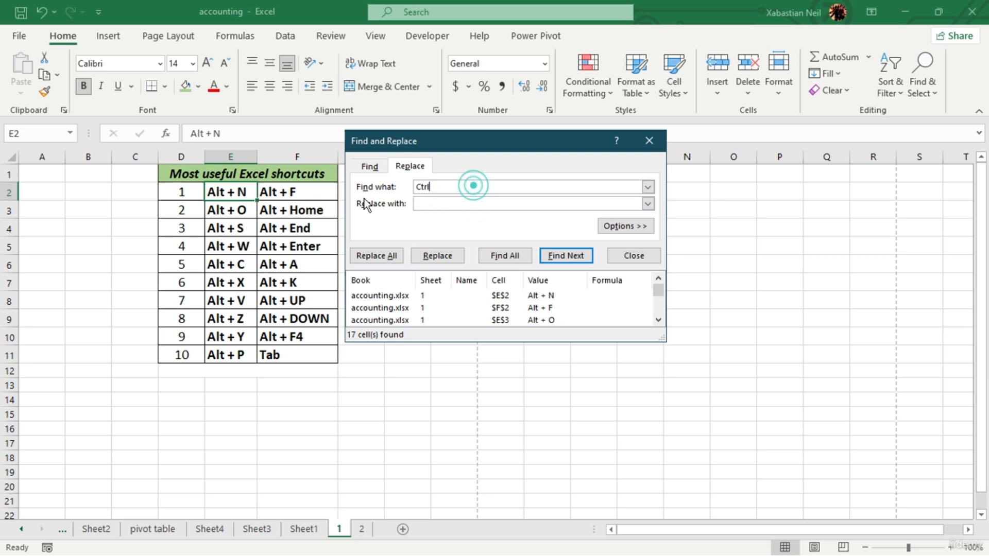
{"action": "double_click", "coordinate": [425, 187]}
{"action": "key", "text": "BackSpace"}
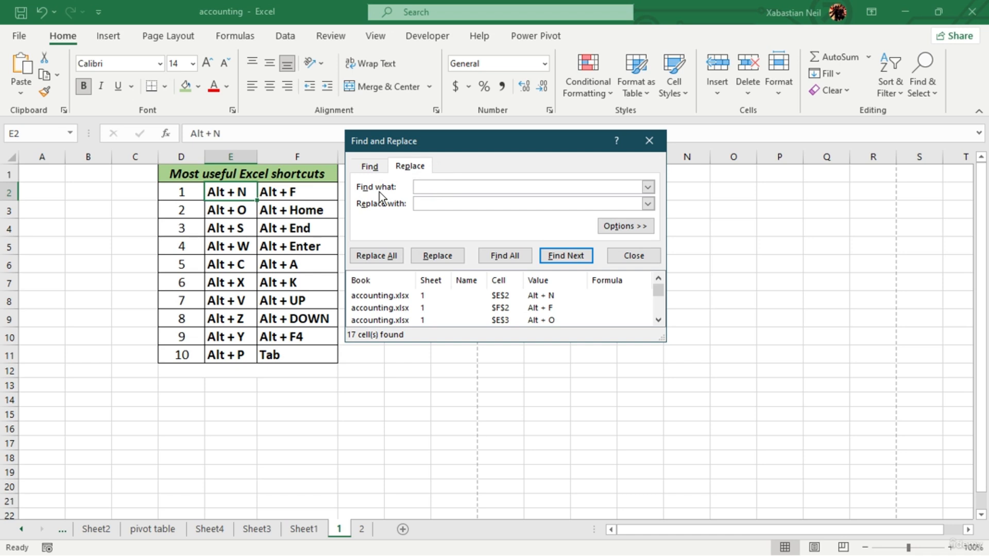
{"action": "type", "text": "Alt"}
{"action": "left_click", "coordinate": [430, 204]}
{"action": "type", "text": "Ctrl"}
{"action": "left_click", "coordinate": [388, 258]}
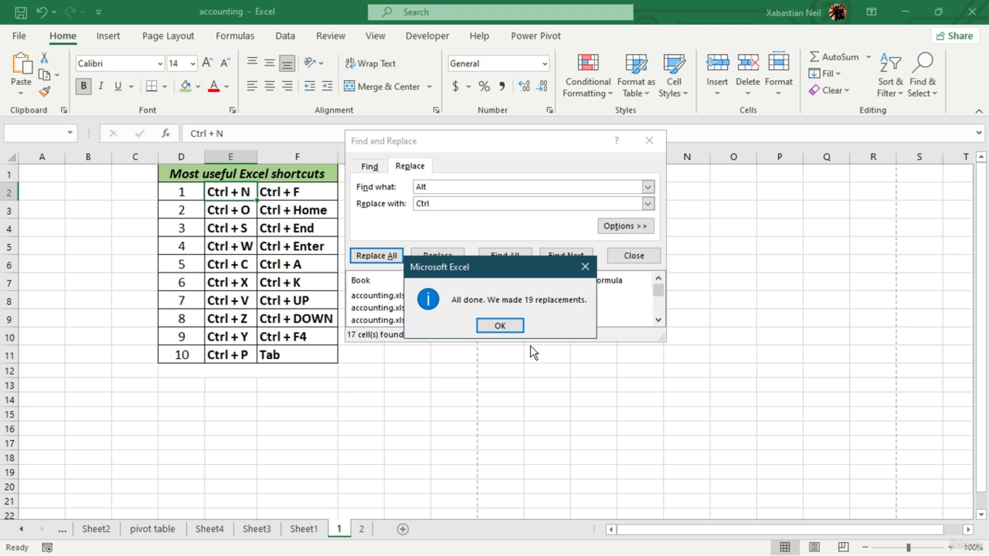
{"action": "left_click", "coordinate": [500, 326]}
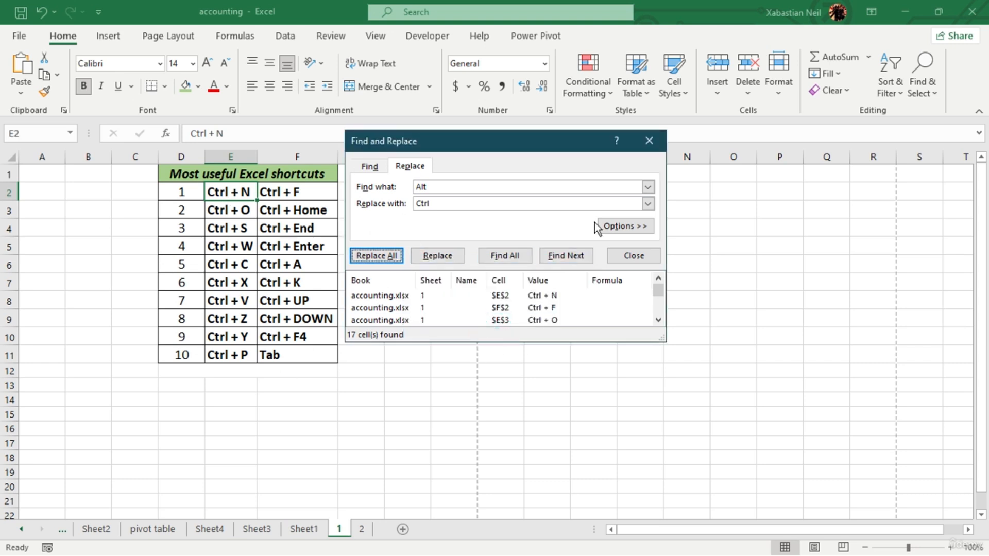
{"action": "left_click", "coordinate": [651, 142]}
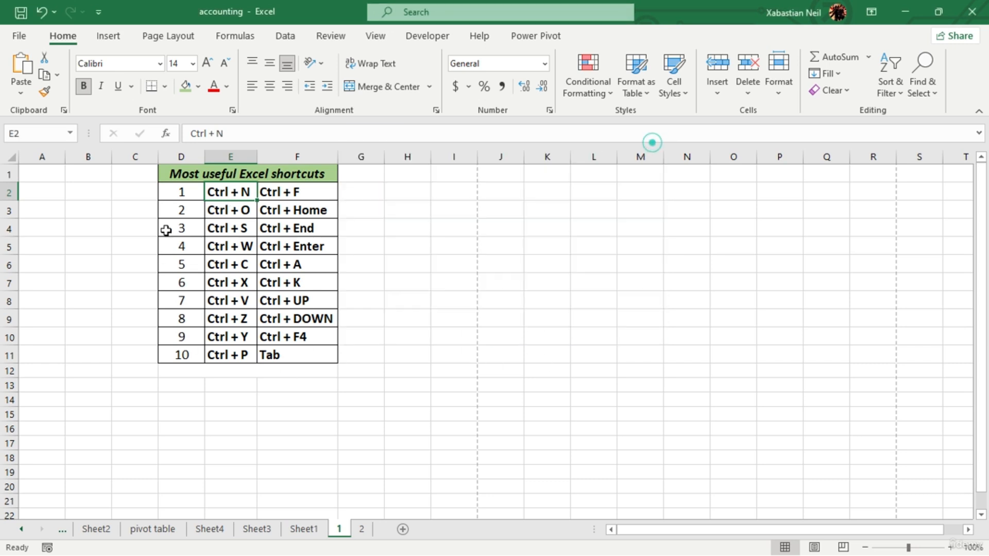
- Undo both text replacements in the shortcuts table
{"action": "left_click", "coordinate": [45, 16]}
{"action": "left_click", "coordinate": [44, 16]}
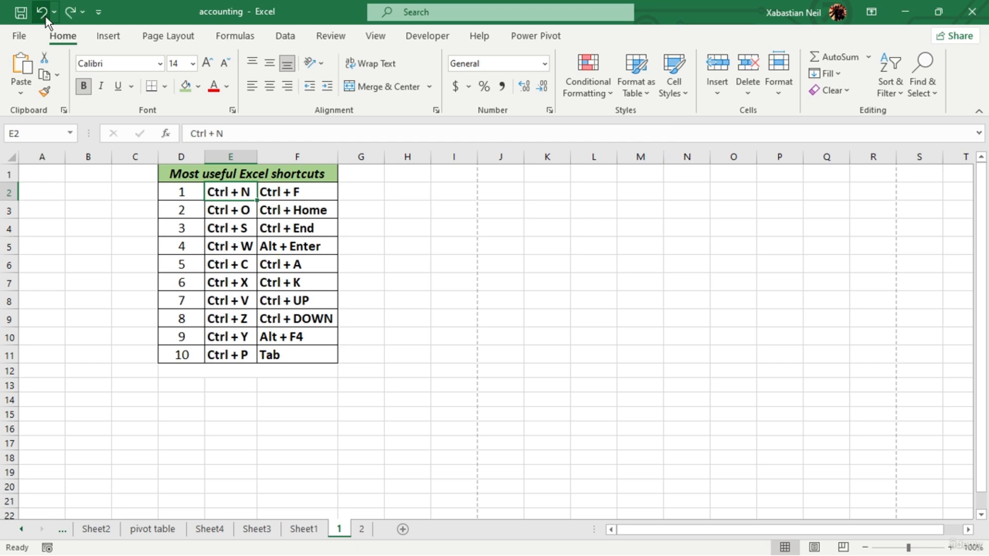
{"action": "left_click", "coordinate": [480, 245]}
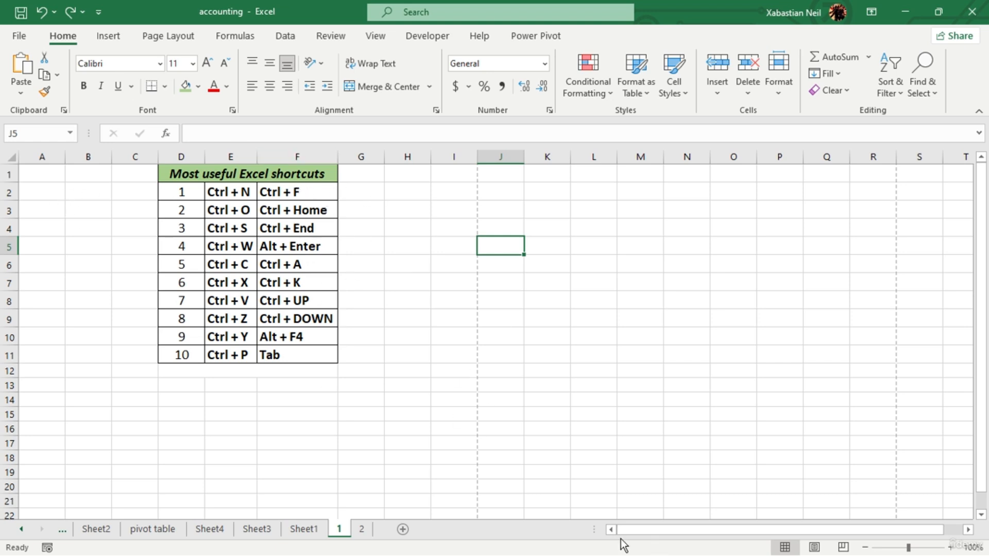
{"action": "scroll", "coordinate": [440, 453], "scroll_direction": "down", "scroll_amount": 20}
{"action": "scroll", "coordinate": [460, 395], "scroll_direction": "down", "scroll_amount": 20}
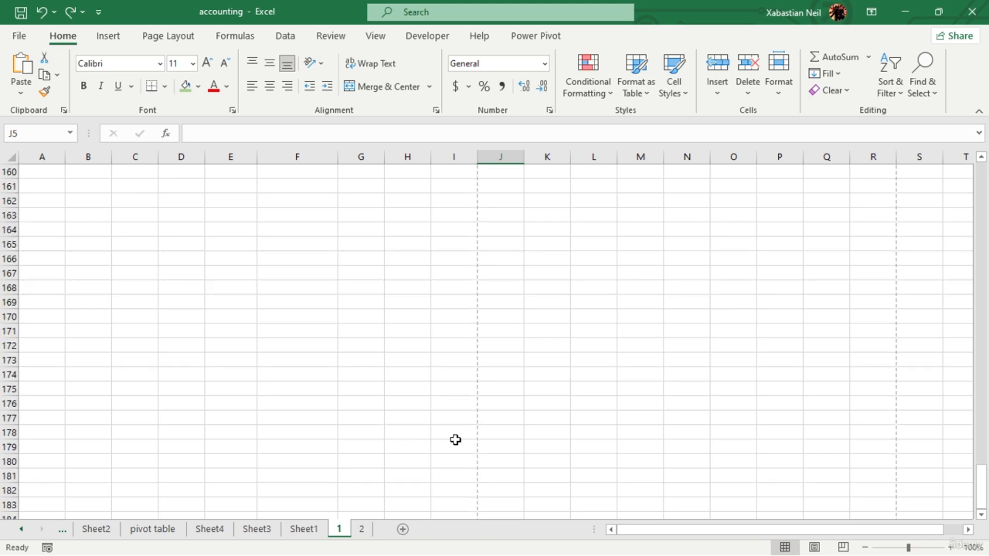
{"action": "key", "text": "ctrl+c"}
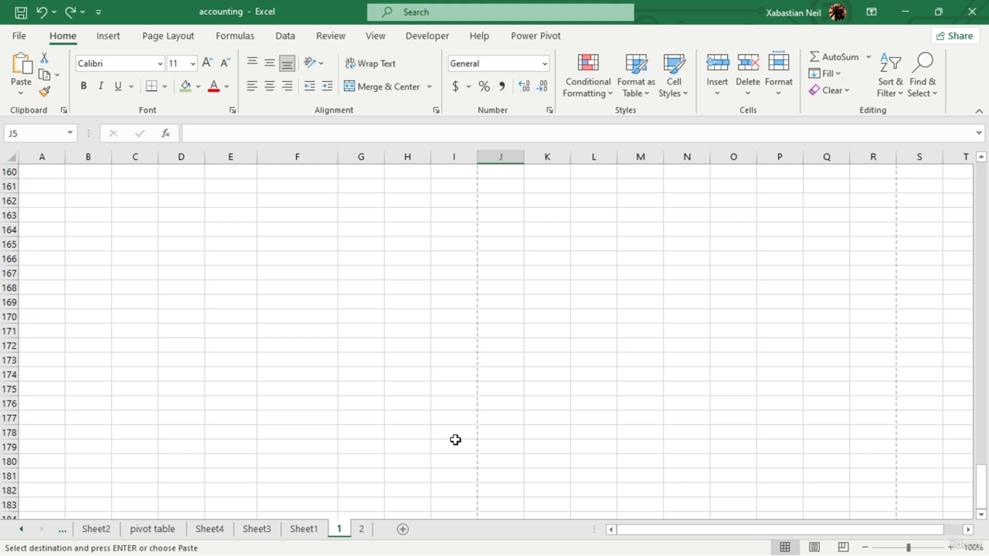
{"action": "scroll", "coordinate": [455, 440], "scroll_direction": "up", "scroll_amount": 20}
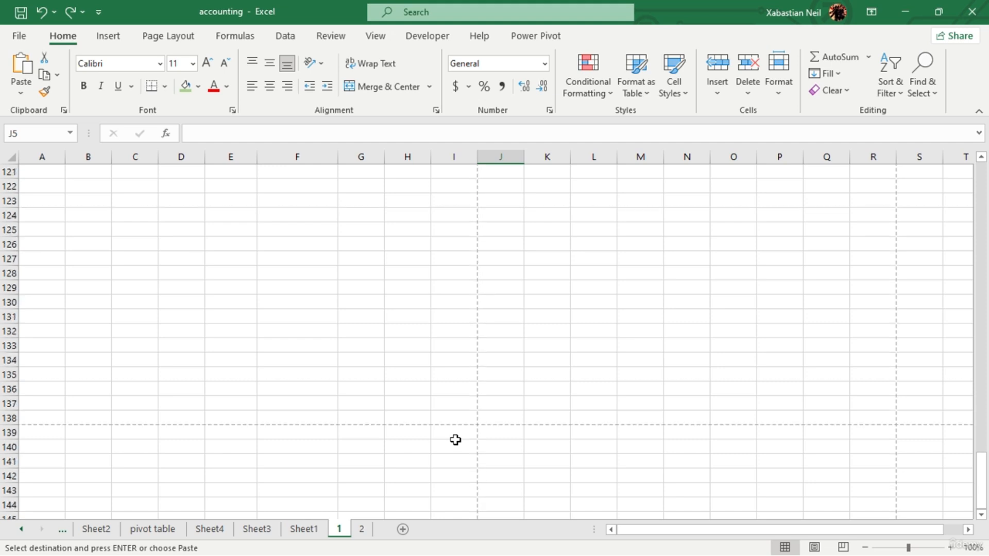
{"action": "scroll", "coordinate": [455, 440], "scroll_direction": "up", "scroll_amount": 20}
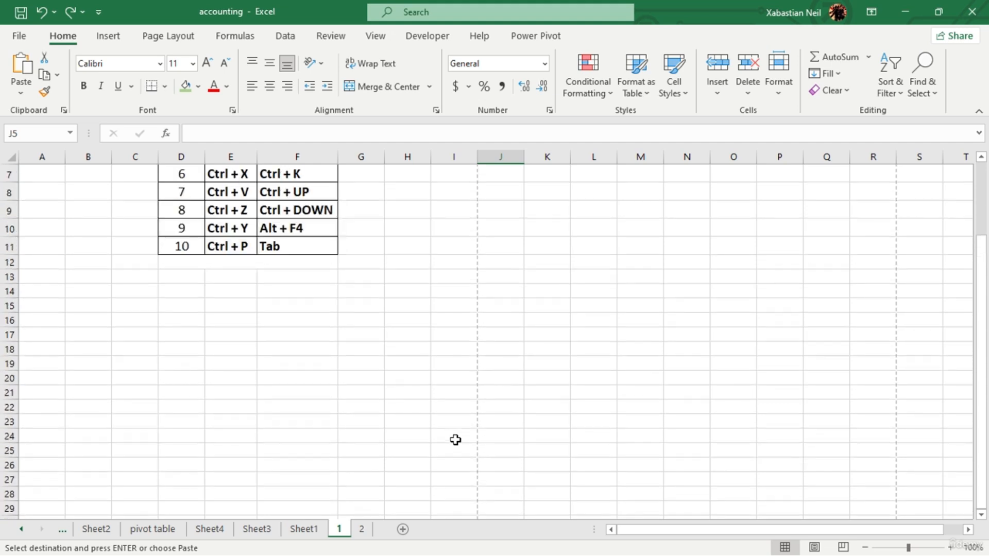
{"action": "left_click", "coordinate": [57, 529]}
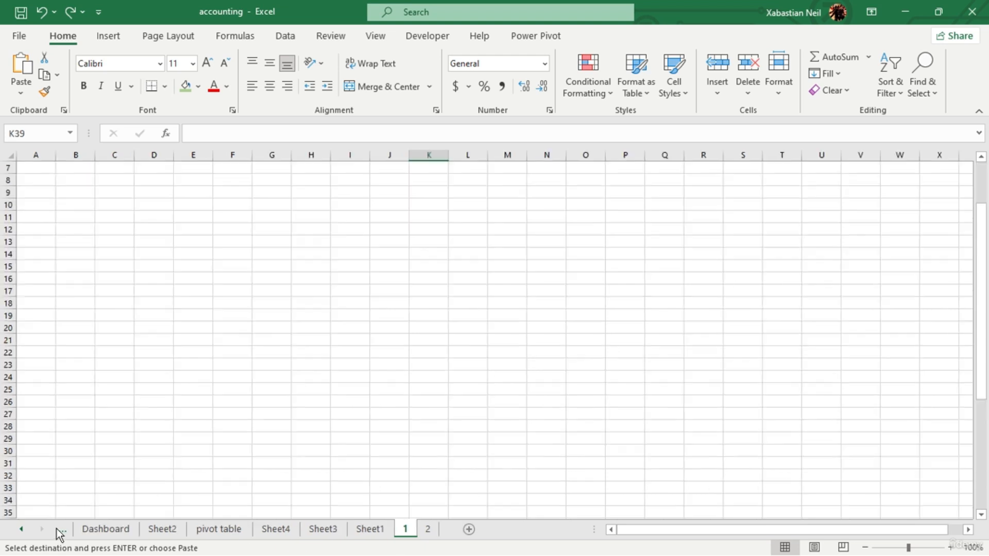
{"action": "left_click", "coordinate": [428, 529]}
{"action": "left_click", "coordinate": [405, 529]}
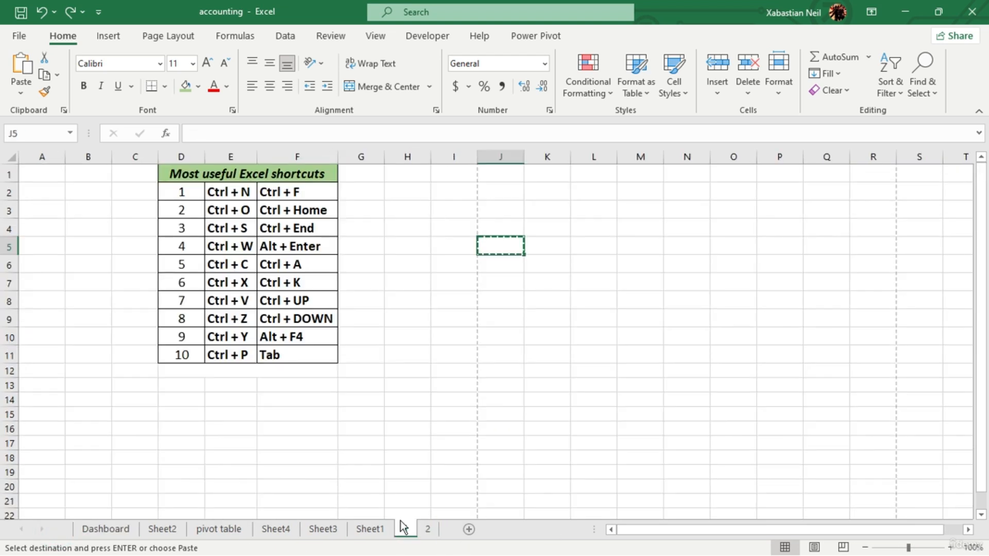
{"action": "left_click", "coordinate": [323, 386]}
{"action": "left_click", "coordinate": [253, 424]}
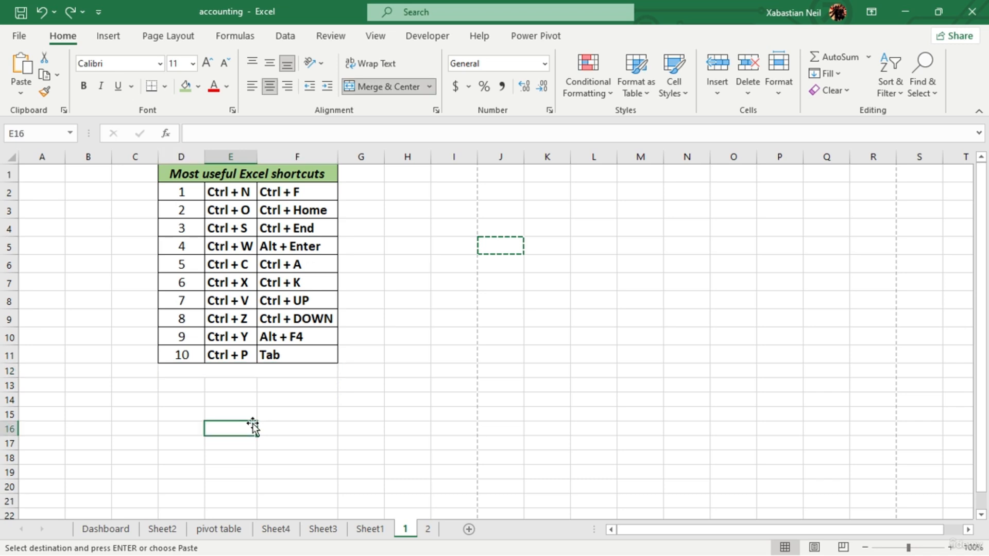
{"action": "left_click", "coordinate": [499, 251]}
{"action": "left_click", "coordinate": [481, 335]}
{"action": "left_click", "coordinate": [499, 250]}
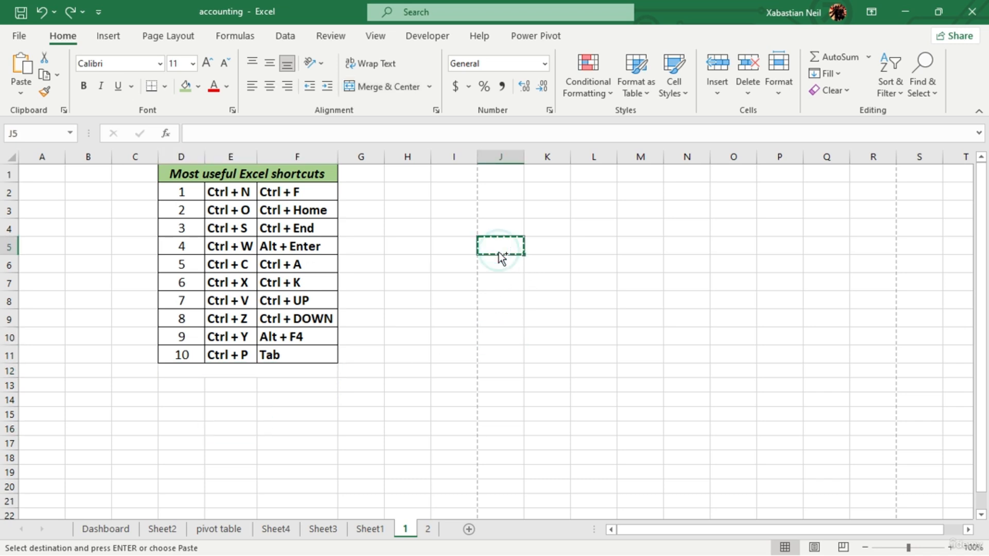
{"action": "double_click", "coordinate": [545, 263]}
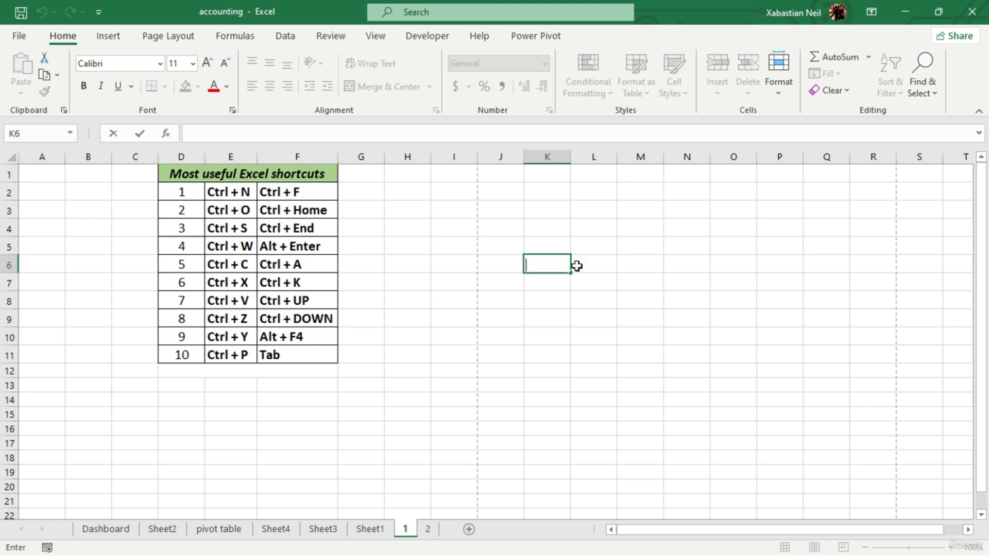
{"action": "left_click", "coordinate": [507, 318]}
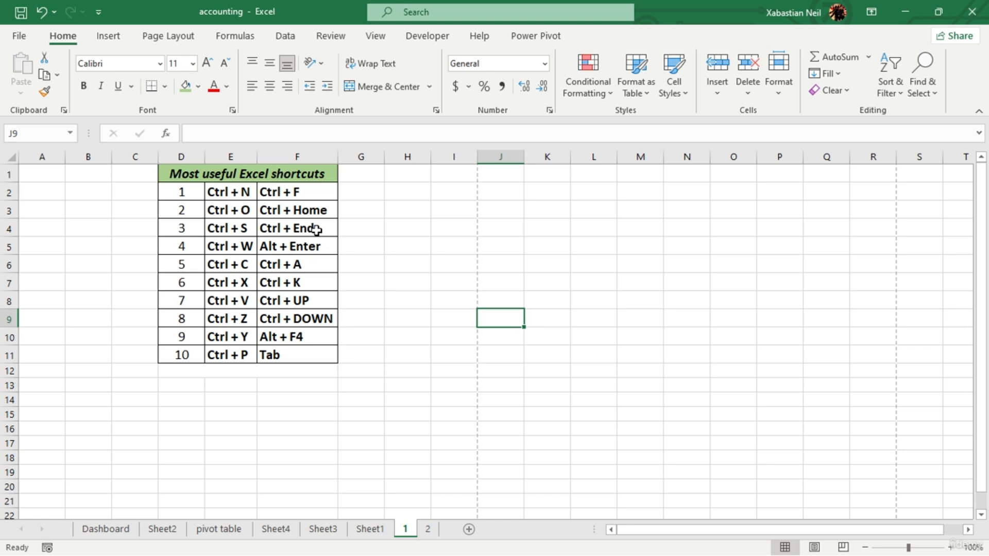
- Jump to the last used cell of the sheet, once from cell J9 and again from cell I4
{"action": "key", "text": "ctrl+End"}
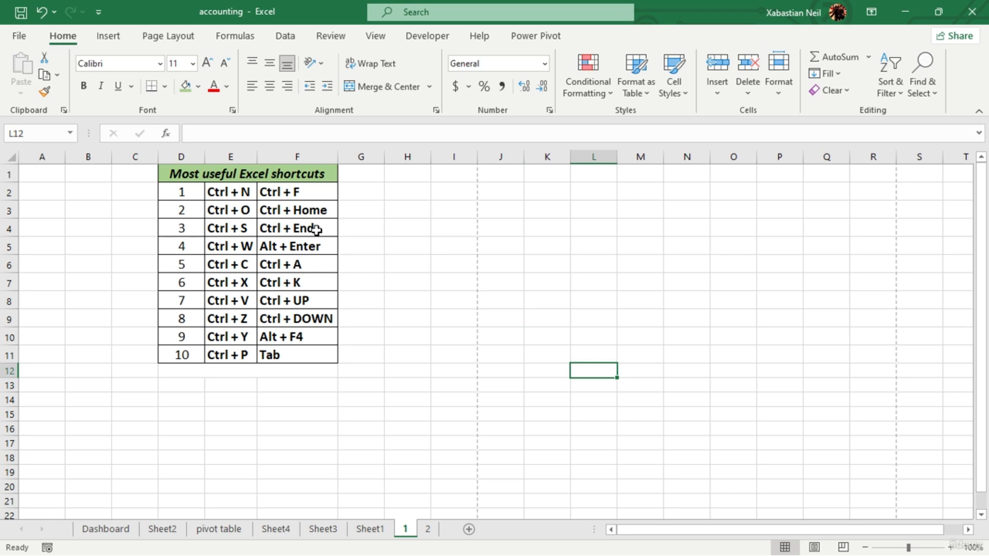
{"action": "left_click", "coordinate": [436, 233]}
{"action": "key", "text": "ctrl+End"}
{"action": "scroll", "coordinate": [515, 283], "scroll_direction": "down", "scroll_amount": 1}
{"action": "scroll", "coordinate": [594, 305], "scroll_direction": "up", "scroll_amount": 1}
{"action": "key", "text": "Down"}
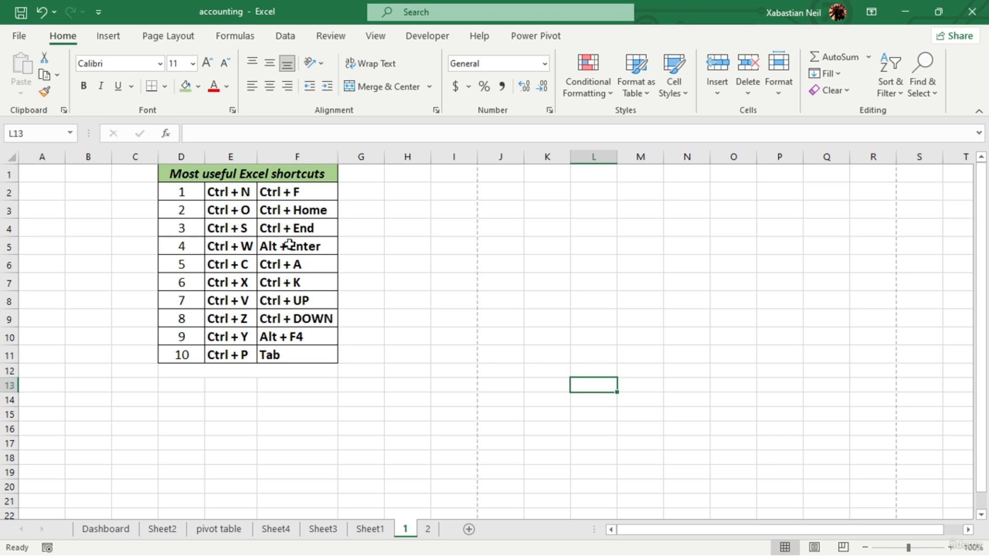
{"action": "key", "text": "Down"}
{"action": "key", "text": "Down"}
{"action": "key", "text": "Down"}
{"action": "key", "text": "Down"}
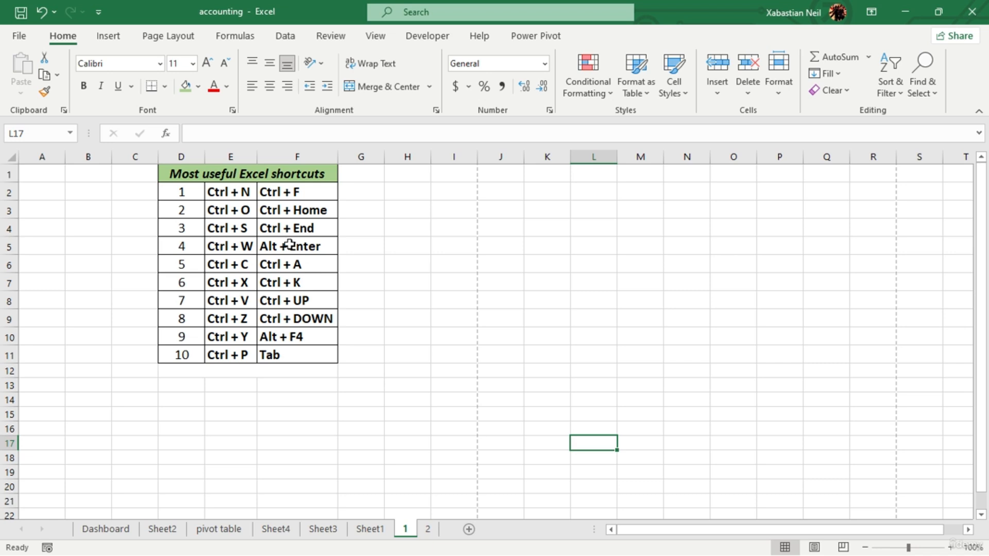
{"action": "left_click", "coordinate": [453, 337]}
{"action": "left_click", "coordinate": [463, 297]}
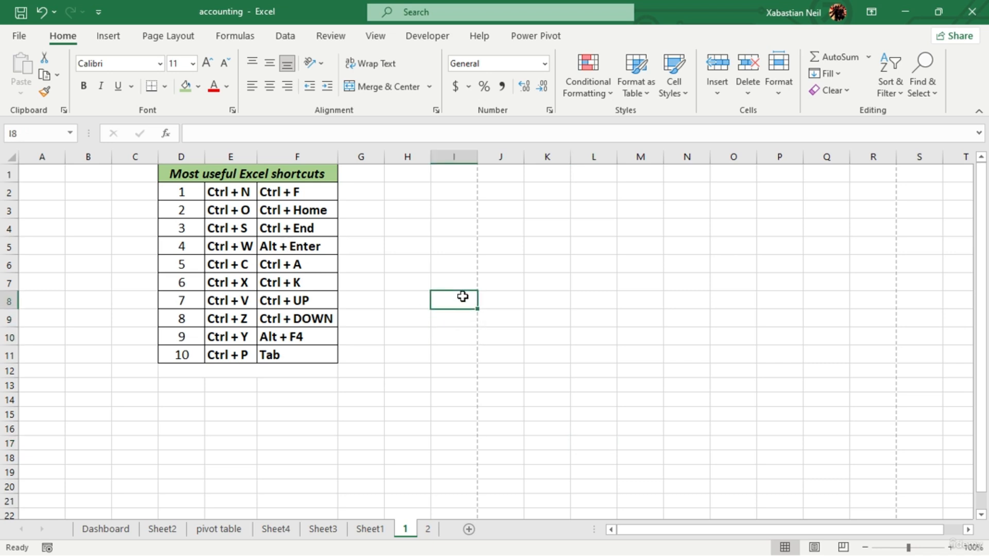
{"action": "left_click", "coordinate": [453, 337]}
{"action": "left_click", "coordinate": [453, 319]}
{"action": "left_click", "coordinate": [453, 318]}
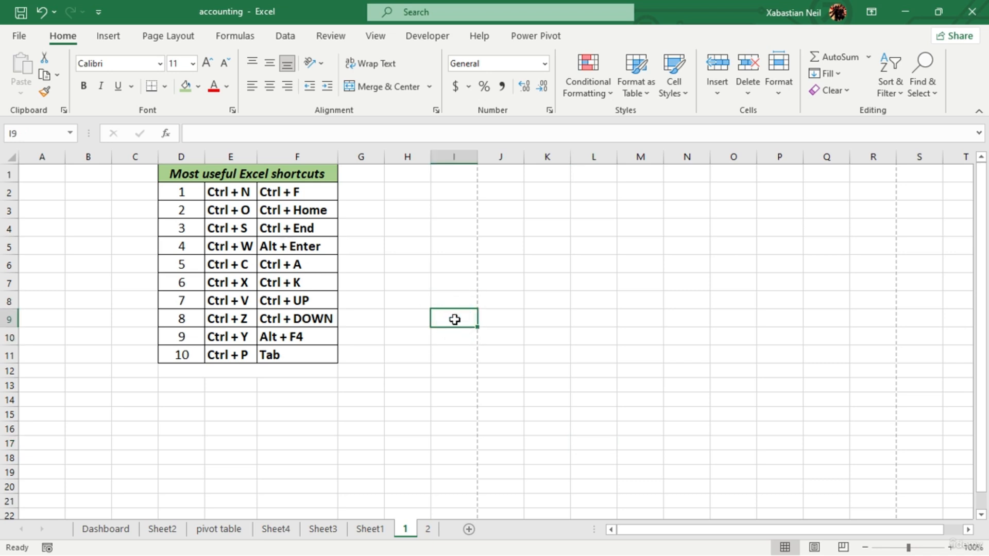
{"action": "key", "text": "Down"}
{"action": "key", "text": "Down"}
{"action": "key", "text": "Down"}
{"action": "key", "text": "Down"}
{"action": "key", "text": "Down"}
{"action": "key", "text": "Down"}
{"action": "key", "text": "Down"}
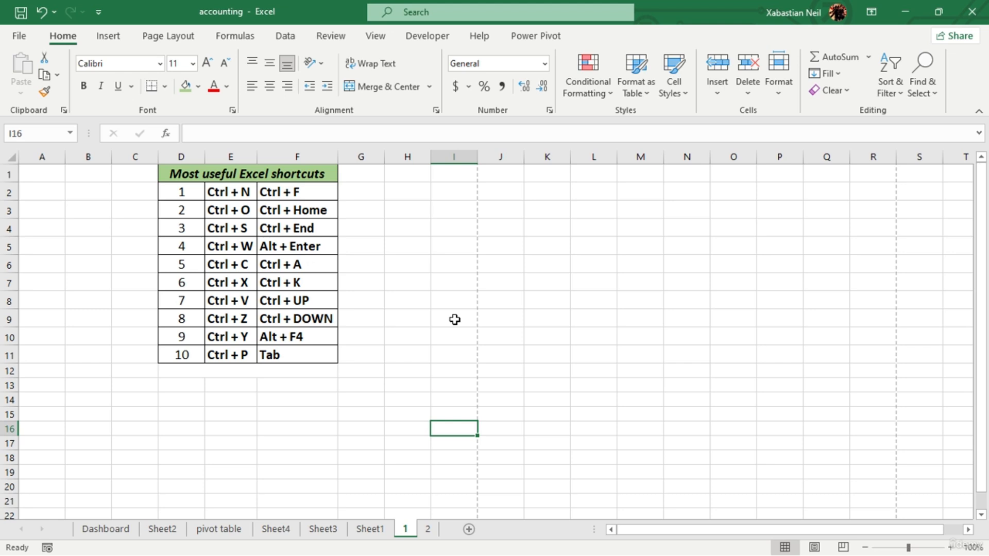
{"action": "key", "text": "Down"}
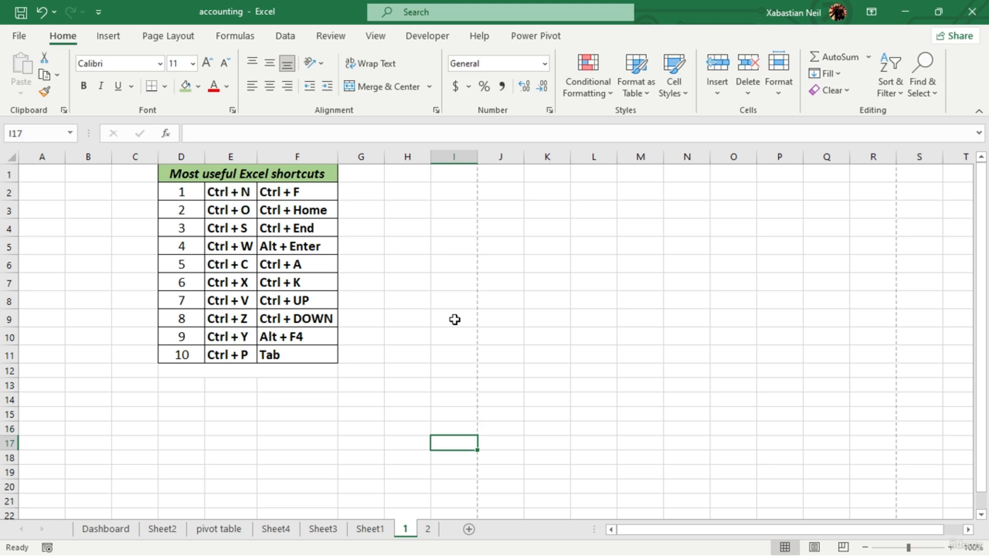
{"action": "key", "text": "Down"}
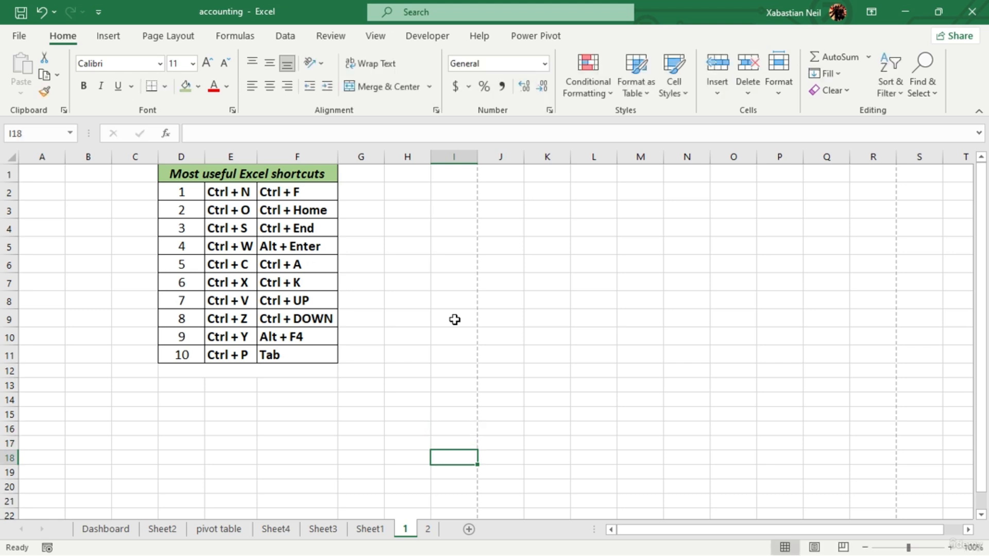
{"action": "left_click", "coordinate": [454, 317]}
- Select the whole shortcuts table D1:F11, starting from the "Ctrl + A" cell F6
{"action": "left_click", "coordinate": [322, 263]}
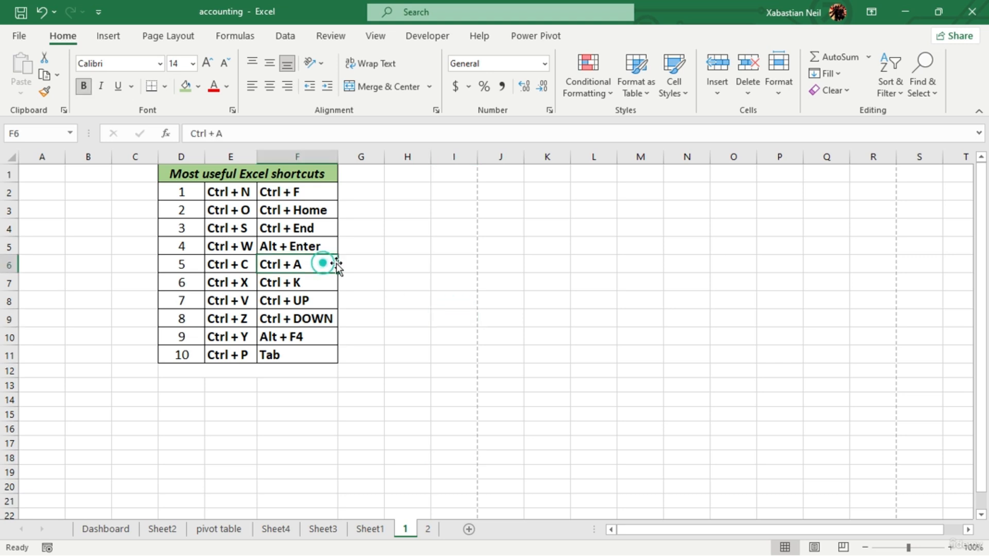
{"action": "key", "text": "ctrl+a"}
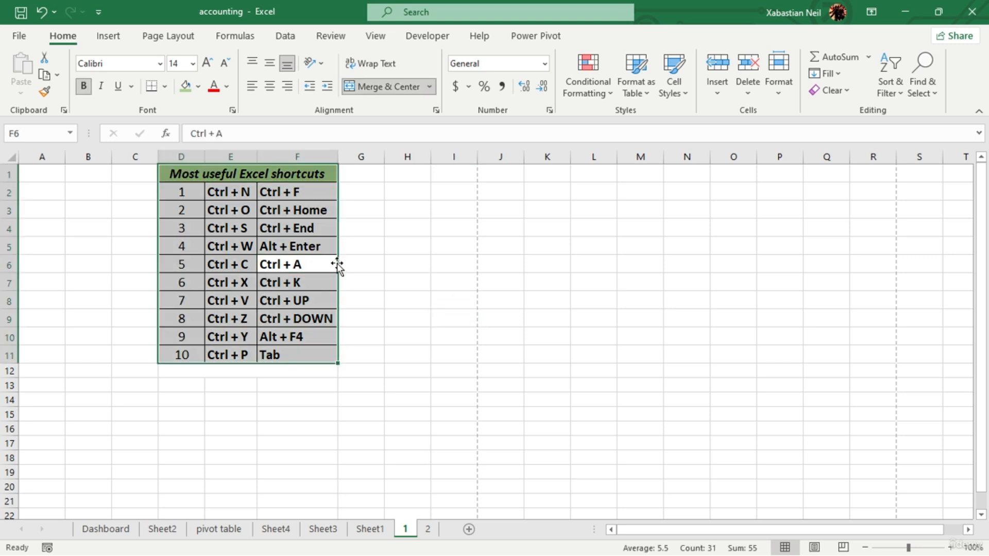
- Select the range D1:J11 by hand, starting at the table title, and clear the selection again
{"action": "left_click", "coordinate": [426, 377]}
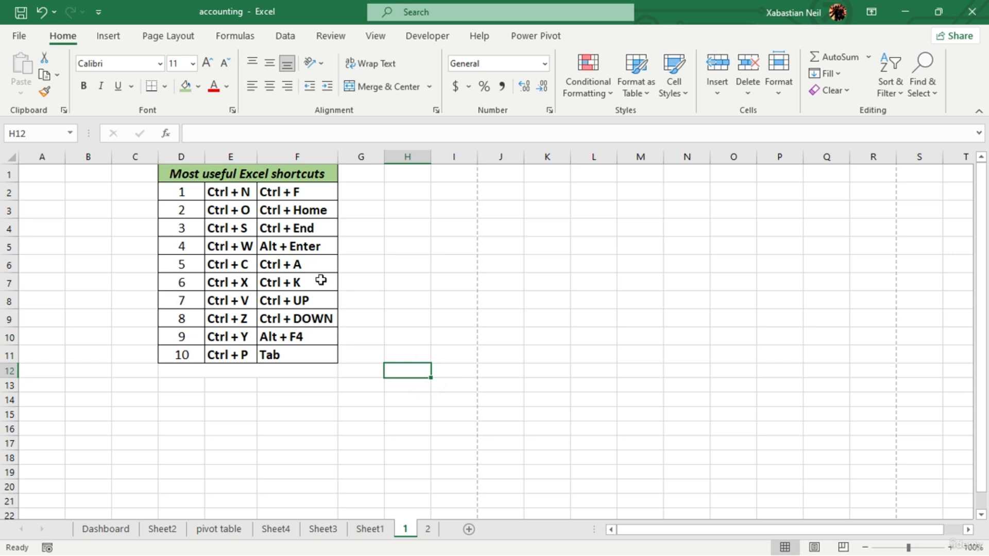
{"action": "left_click_drag", "start_coordinate": [175, 181], "coordinate": [500, 356]}
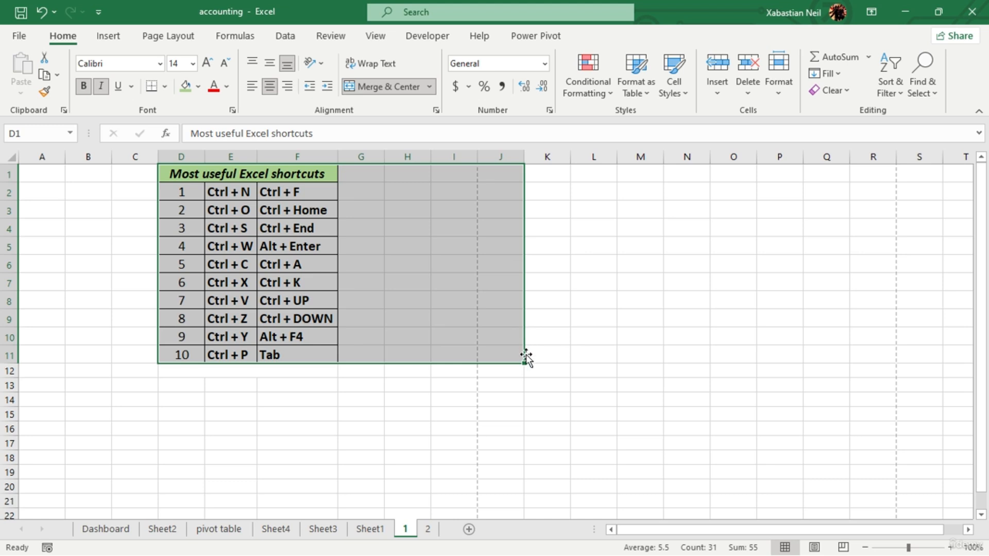
{"action": "key", "text": "ctrl+a"}
{"action": "left_click", "coordinate": [366, 354]}
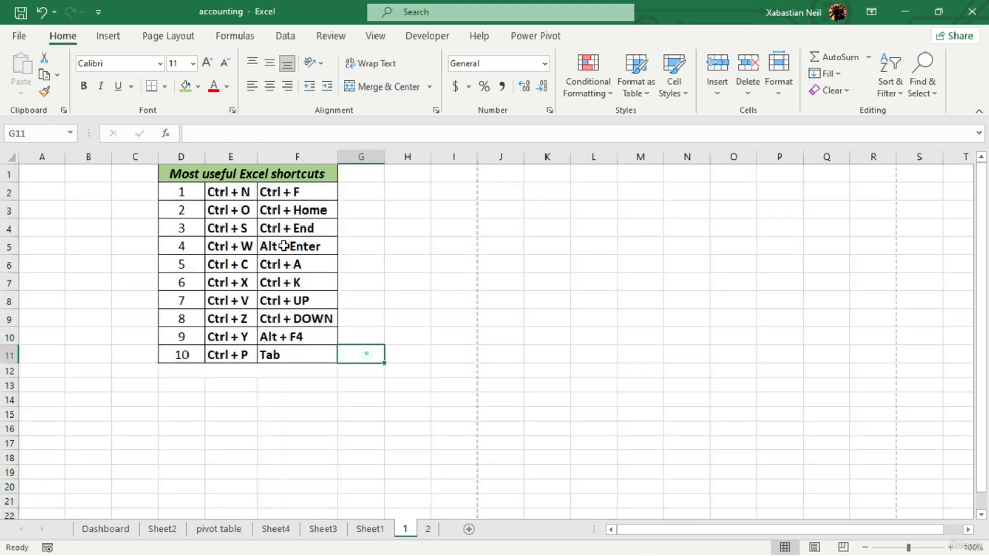
- Select the whole shortcuts table starting from title cell D1, and select the range B1:F11 by hand for comparison
{"action": "left_click", "coordinate": [172, 173]}
{"action": "key", "text": "ctrl+a"}
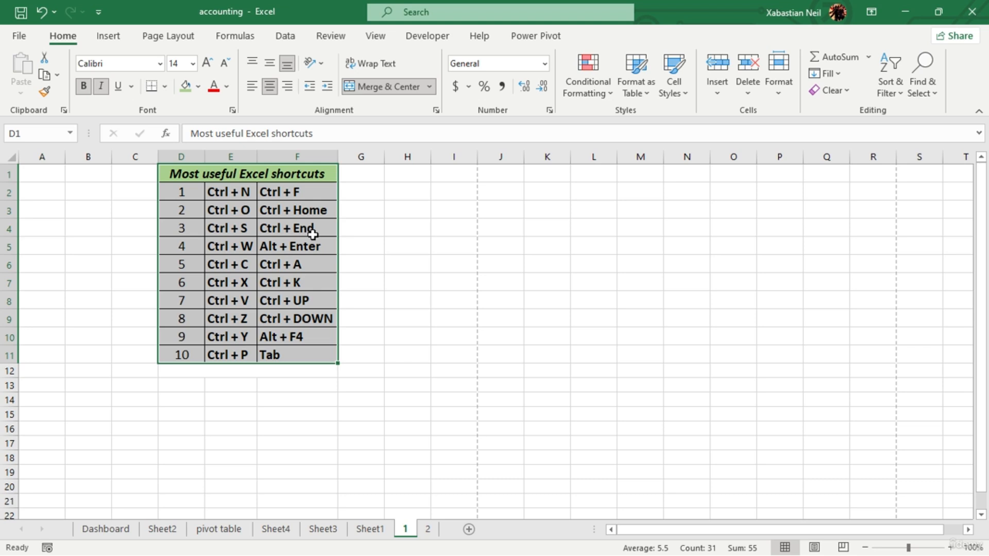
{"action": "left_click", "coordinate": [161, 196]}
{"action": "left_click_drag", "start_coordinate": [107, 177], "coordinate": [291, 358]}
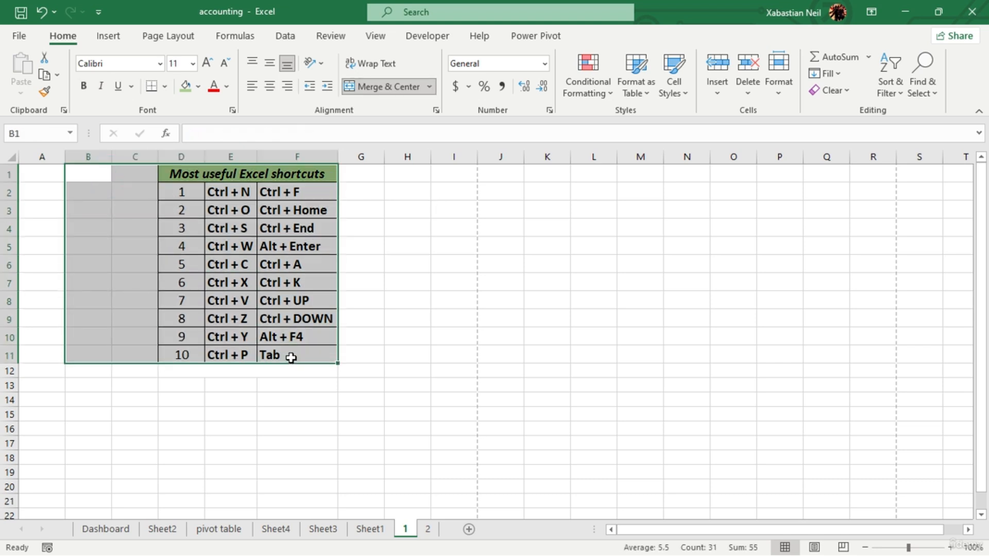
- Open Insert Hyperlink for cell G9, look through its link target types and close it without adding a link
{"action": "left_click", "coordinate": [361, 322]}
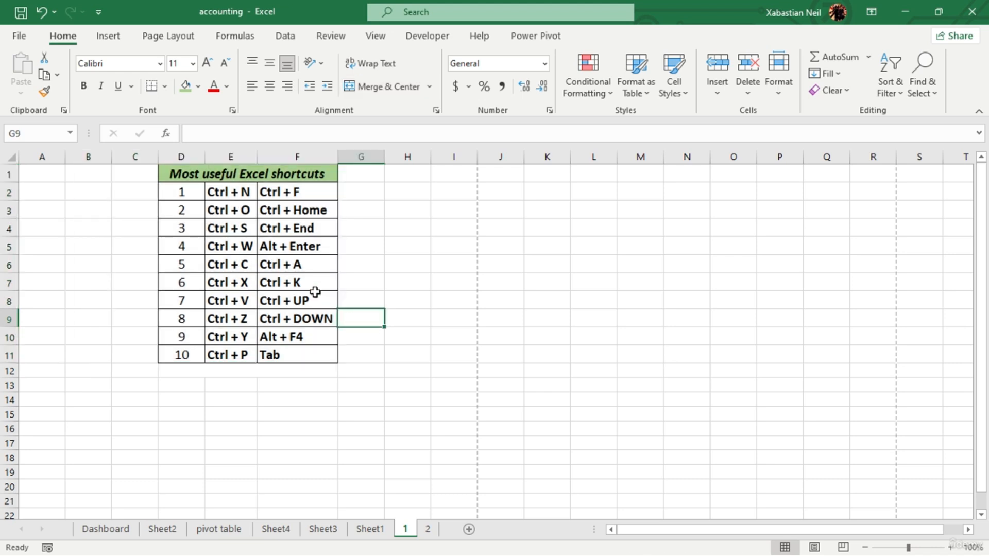
{"action": "key", "text": "ctrl+k"}
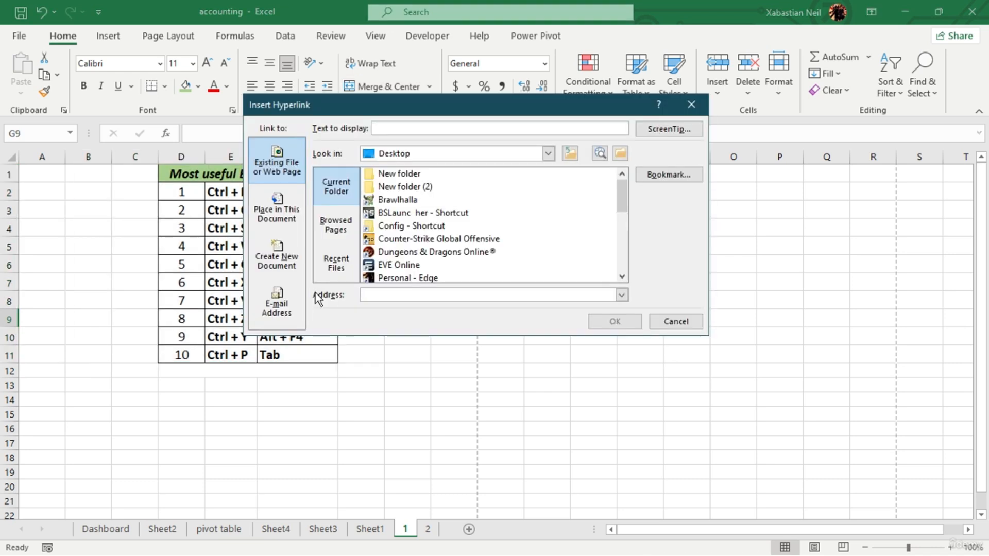
{"action": "left_click_drag", "start_coordinate": [352, 110], "coordinate": [262, 113]}
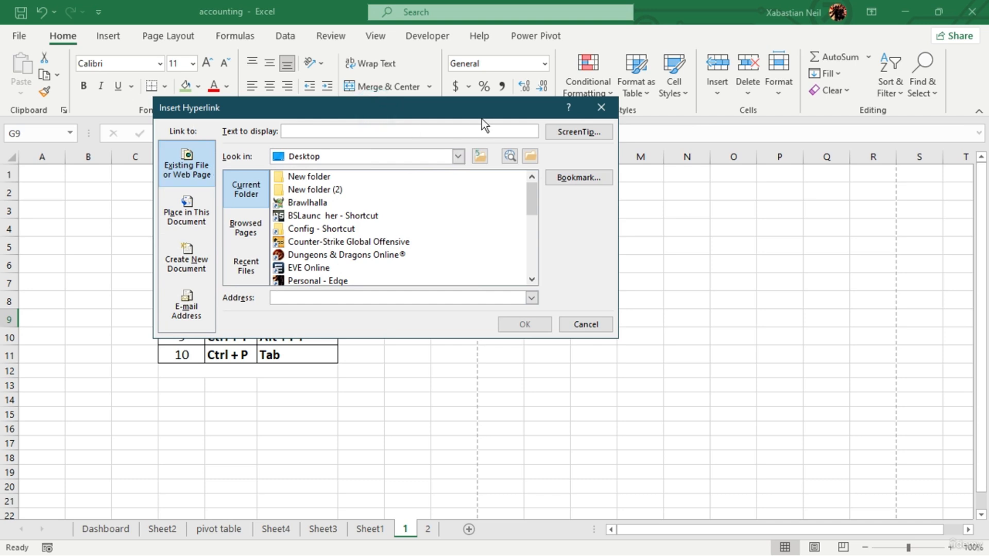
{"action": "left_click_drag", "start_coordinate": [482, 117], "coordinate": [593, 175]}
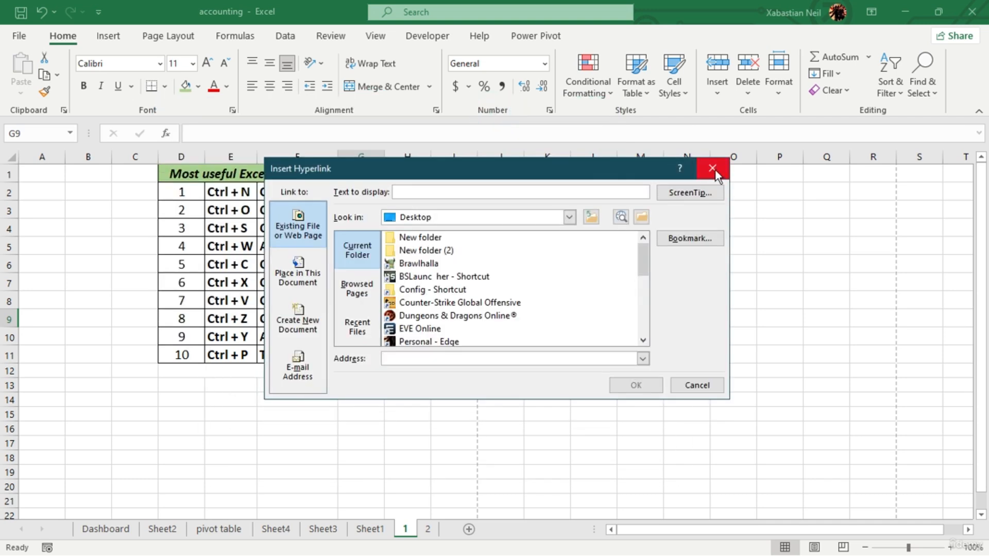
{"action": "left_click", "coordinate": [298, 273]}
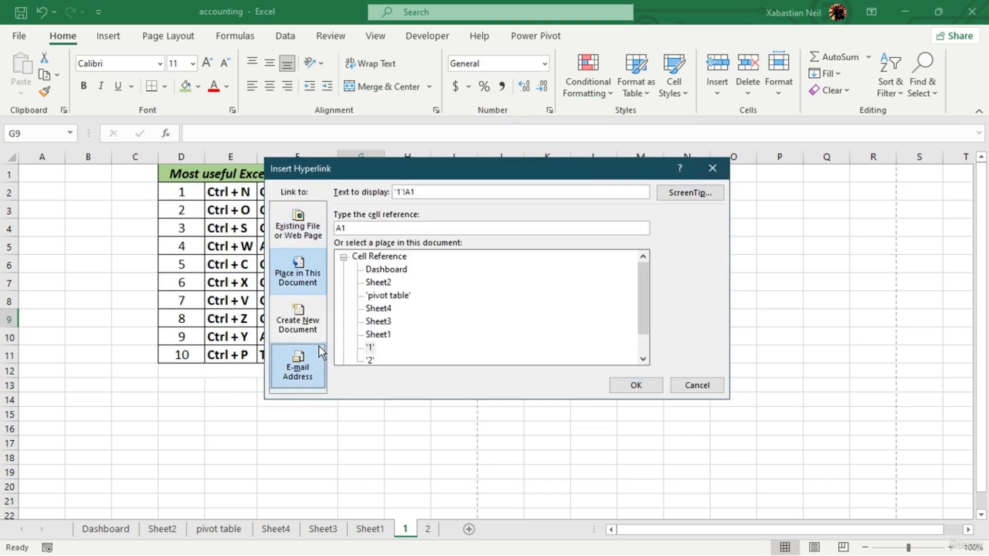
{"action": "left_click", "coordinate": [315, 329]}
{"action": "left_click", "coordinate": [297, 273]}
{"action": "left_click", "coordinate": [298, 226]}
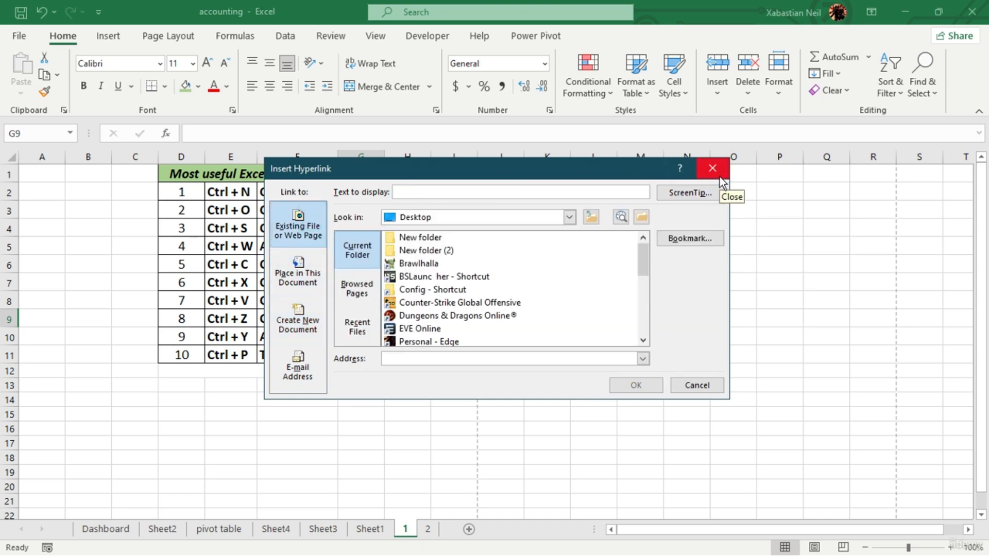
{"action": "left_click", "coordinate": [716, 170]}
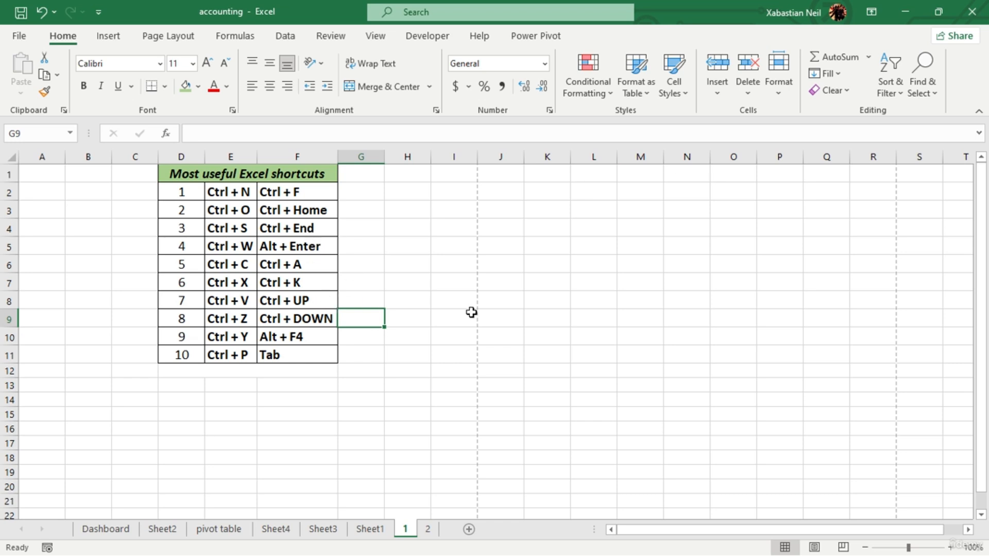
- Jump within column G from G9 to the first row, down to the sheet's last row and back to G1
{"action": "key", "text": "ctrl+Up"}
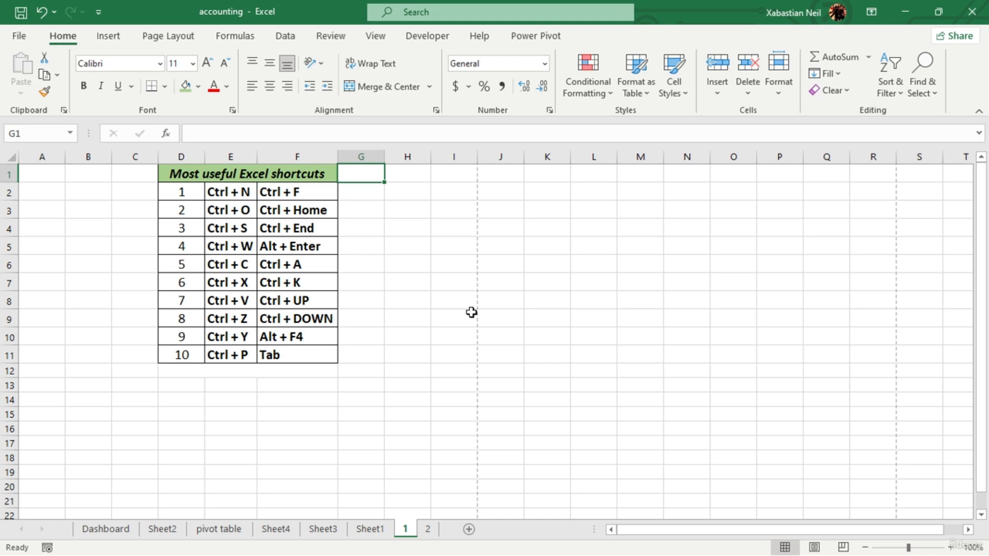
{"action": "key", "text": "ctrl+Down"}
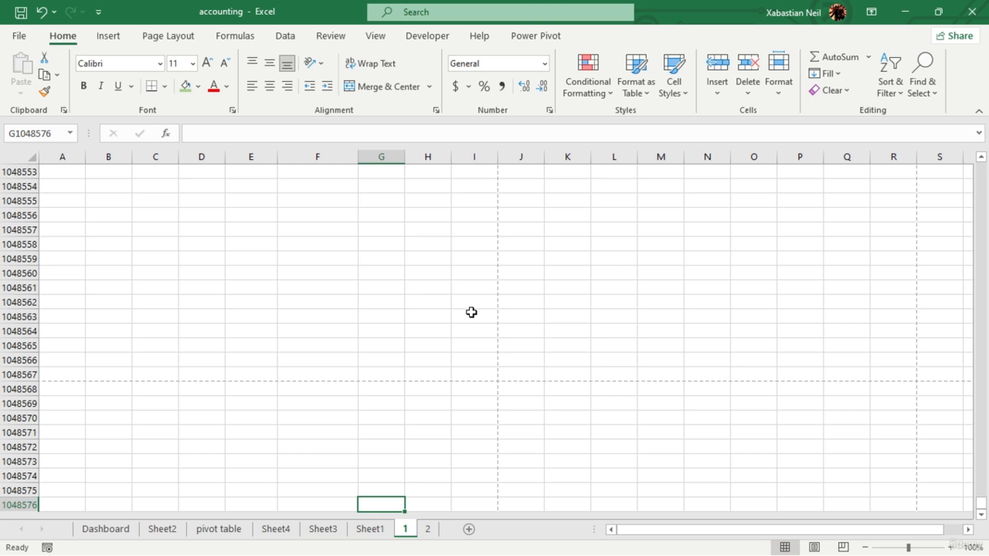
{"action": "scroll", "coordinate": [470, 314], "scroll_direction": "down", "scroll_amount": 8}
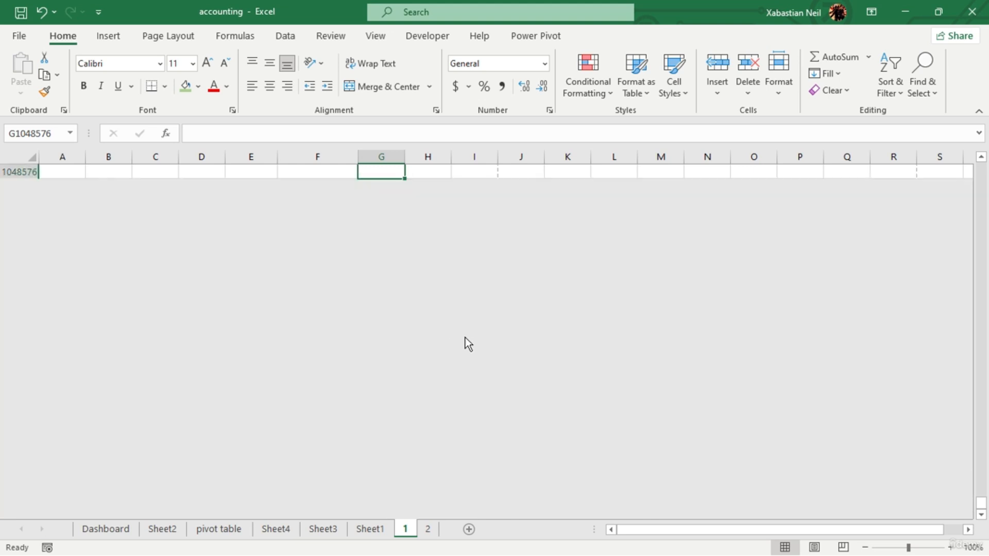
{"action": "scroll", "coordinate": [466, 345], "scroll_direction": "up", "scroll_amount": 8}
{"action": "scroll", "coordinate": [457, 353], "scroll_direction": "down", "scroll_amount": 8}
{"action": "scroll", "coordinate": [457, 347], "scroll_direction": "up", "scroll_amount": 4}
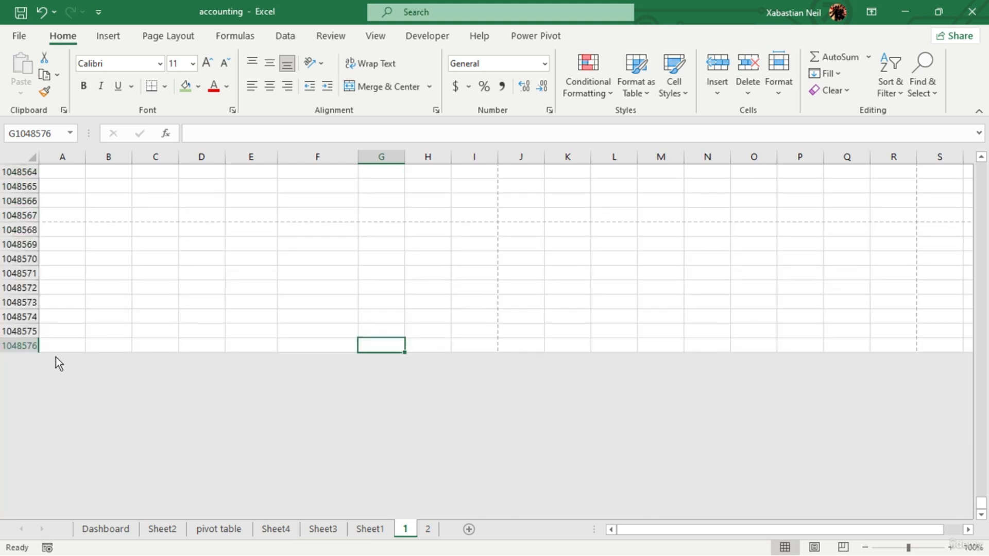
{"action": "key", "text": "ctrl+Up"}
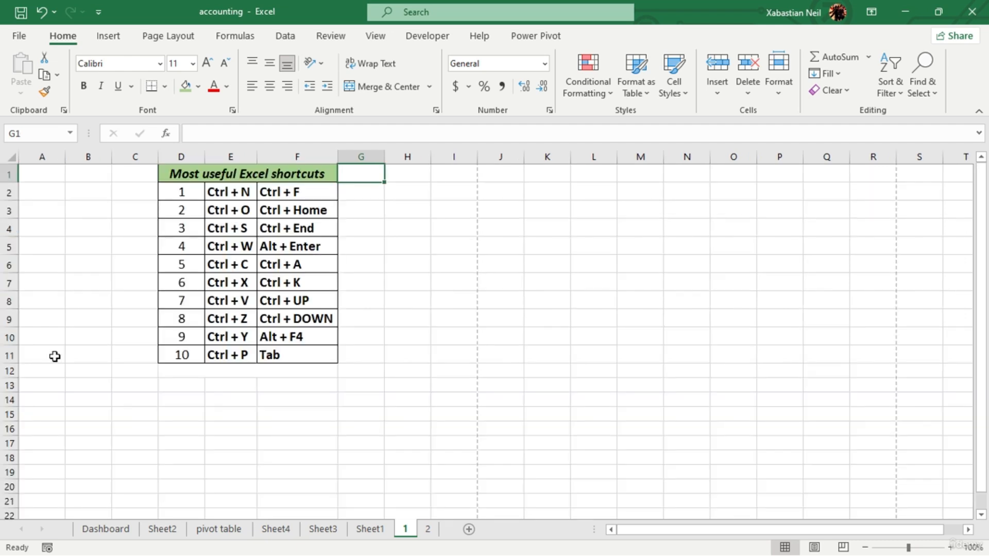
- Jump from the table title in D1 down to the table's last row and back to the title
{"action": "left_click", "coordinate": [272, 171]}
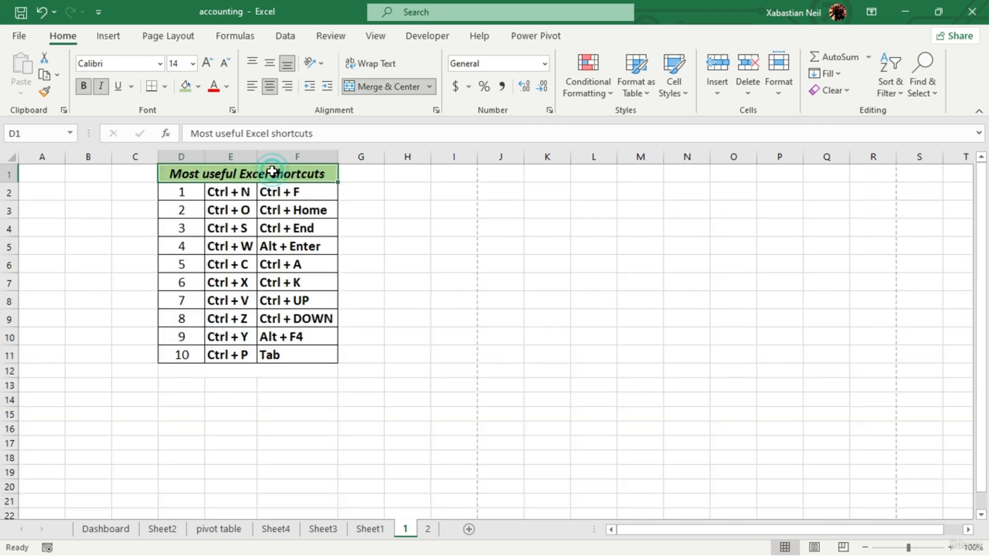
{"action": "key", "text": "ctrl+Down"}
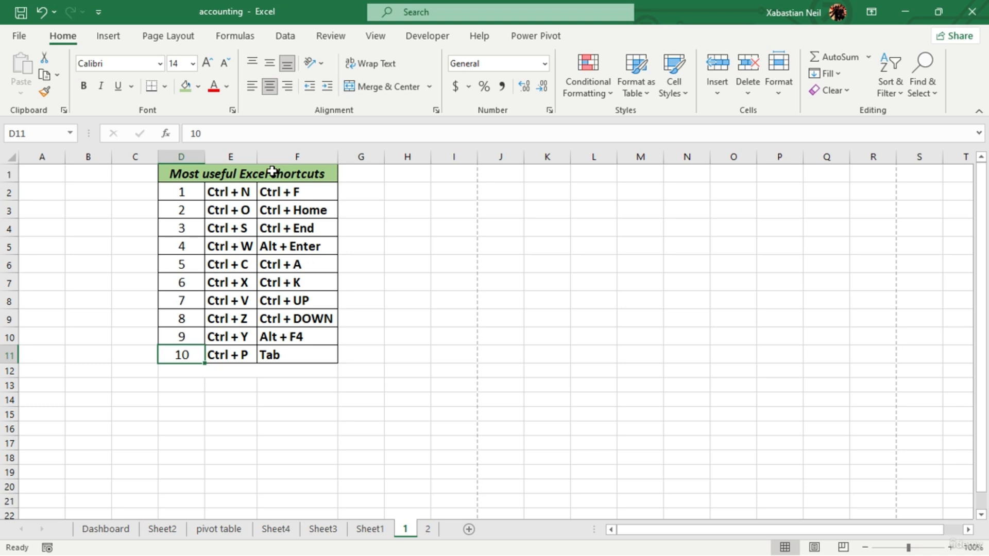
{"action": "key", "text": "ctrl+Up"}
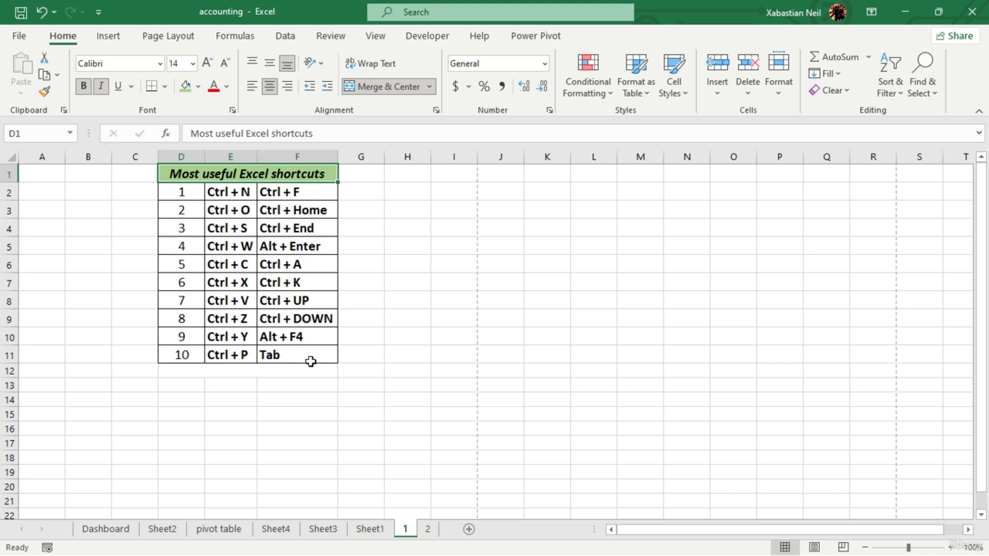
- Move the whole shortcuts table from D1:F11 to a new position starting at cell G10
{"action": "left_click_drag", "start_coordinate": [181, 190], "coordinate": [323, 336]}
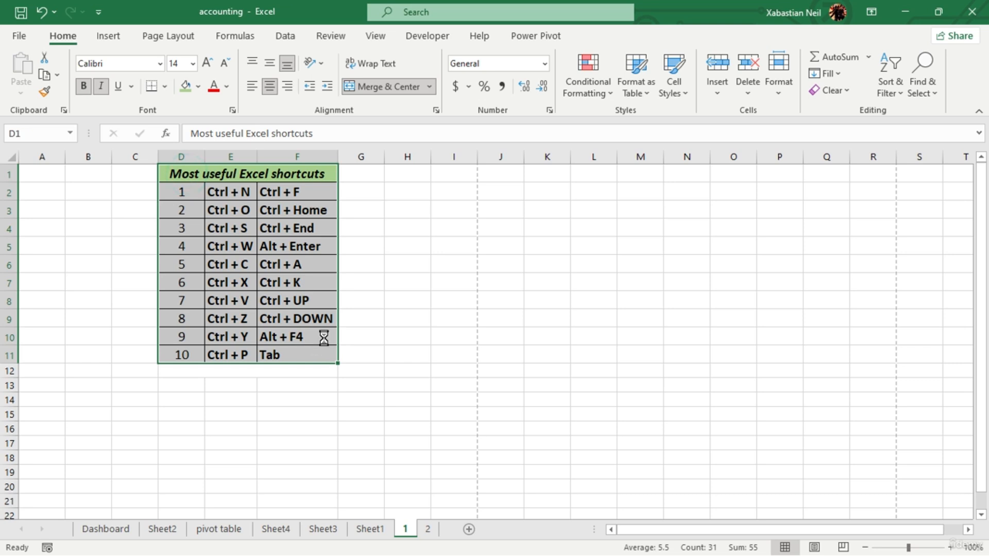
{"action": "key", "text": "ctrl+c"}
{"action": "left_click", "coordinate": [382, 338]}
{"action": "key", "text": "ctrl+v"}
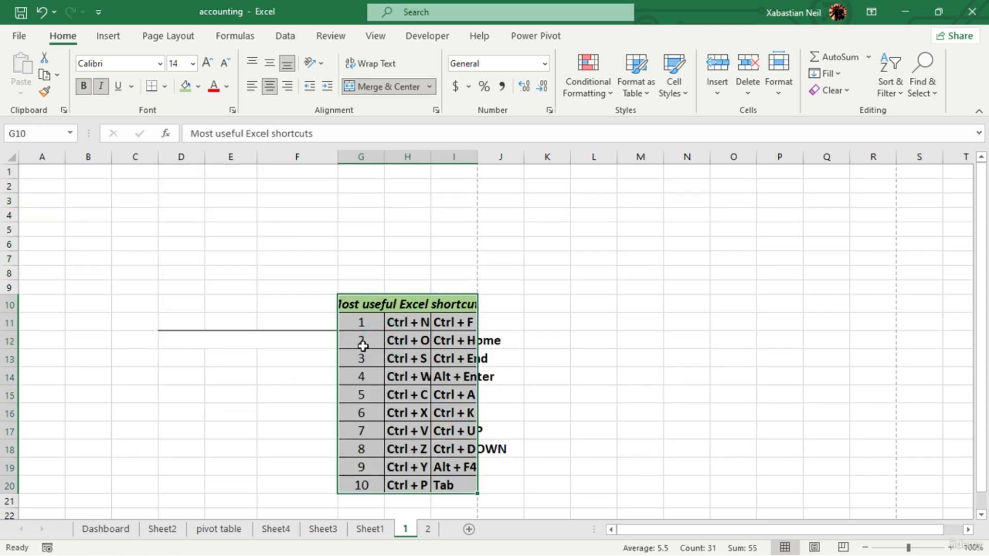
- Autofit columns G, H and I to the moved table and widen column G so the full title fits
{"action": "double_click", "coordinate": [385, 157]}
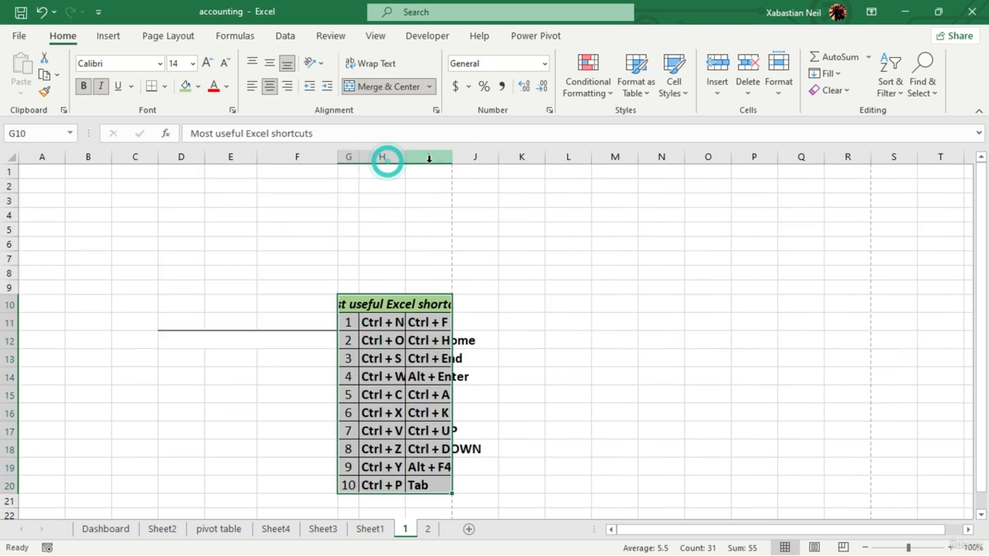
{"action": "double_click", "coordinate": [401, 152]}
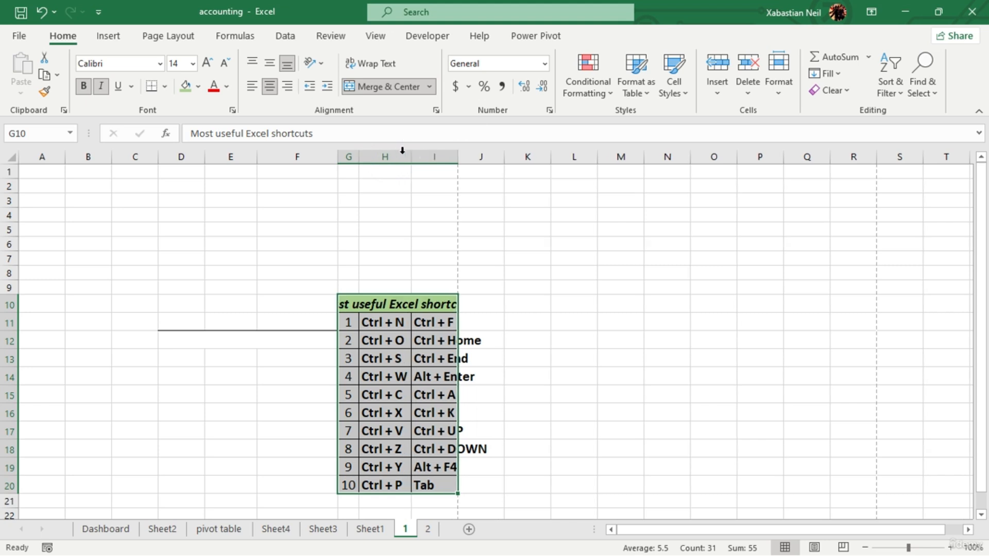
{"action": "double_click", "coordinate": [457, 158]}
{"action": "left_click_drag", "start_coordinate": [359, 158], "coordinate": [400, 158]}
{"action": "left_click", "coordinate": [392, 320]}
{"action": "left_click", "coordinate": [391, 261]}
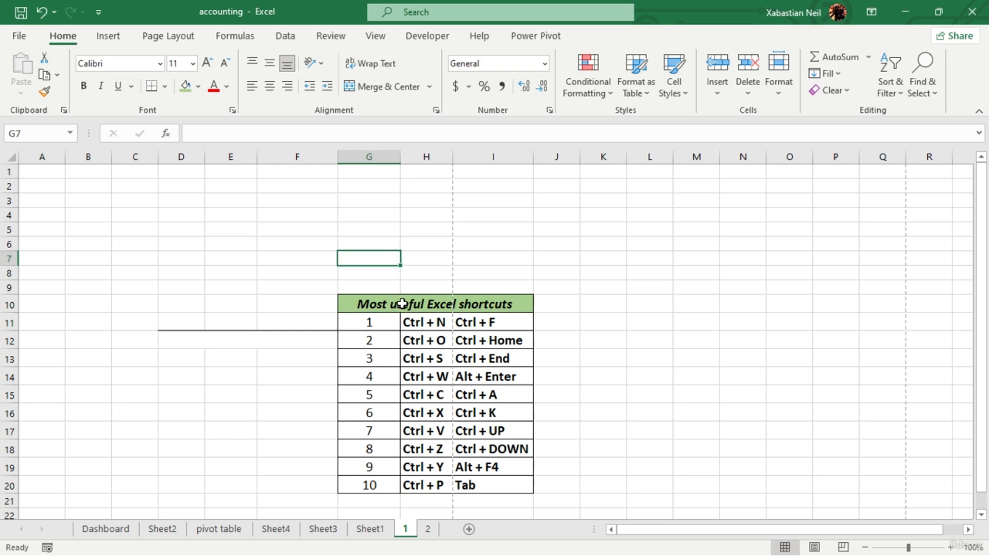
- Jump from the moved table's title in G10 to its last row G20 and back up
{"action": "left_click", "coordinate": [402, 304]}
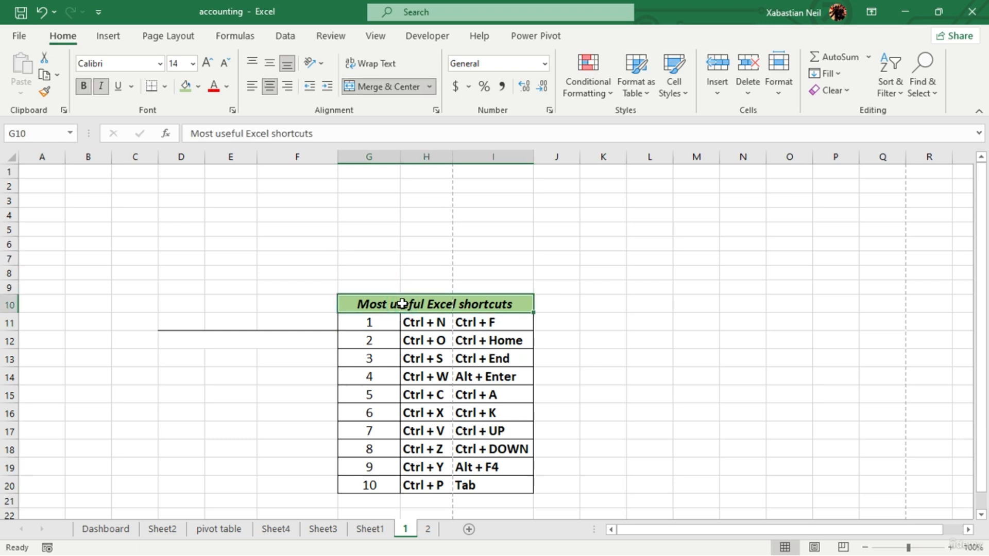
{"action": "key", "text": "ctrl+Down"}
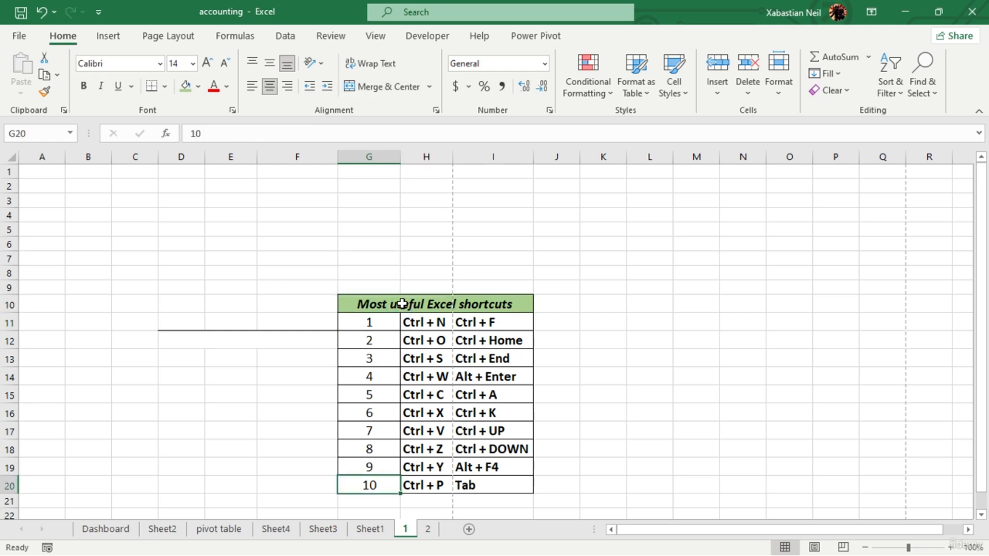
{"action": "key", "text": "ctrl+Up"}
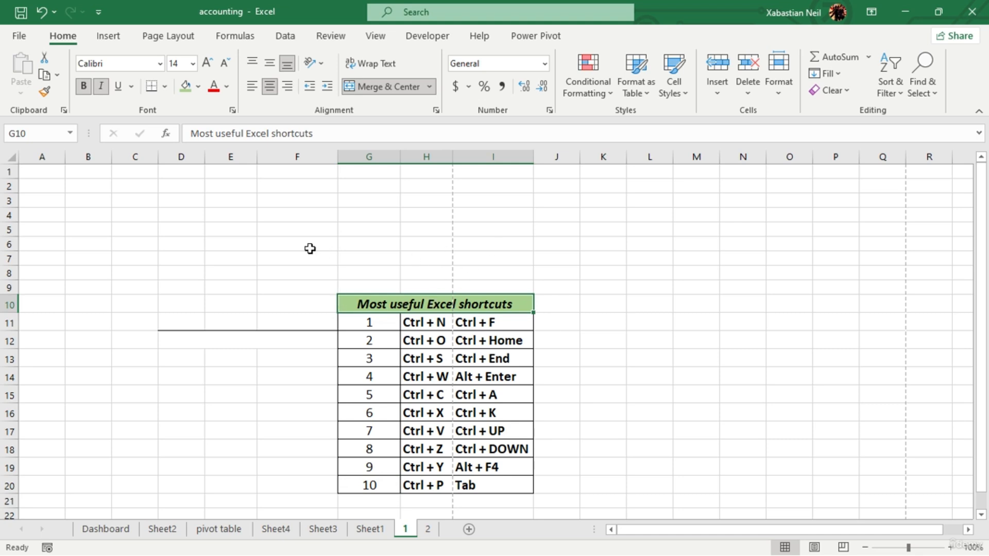
- Undo the column width changes and the table move, restoring the table at D1:F11
{"action": "left_click", "coordinate": [44, 19]}
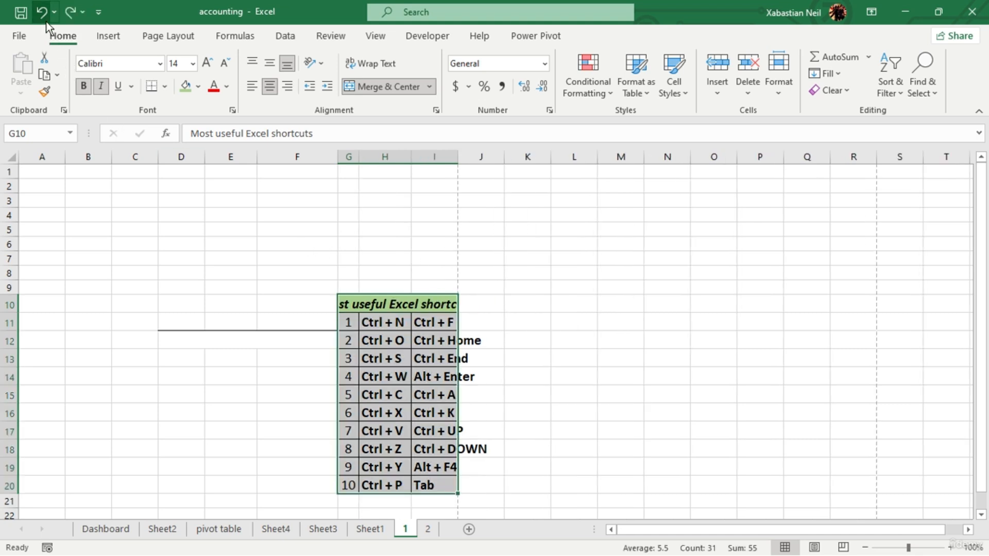
{"action": "left_click", "coordinate": [43, 19]}
{"action": "left_click", "coordinate": [44, 20]}
{"action": "left_click", "coordinate": [43, 20]}
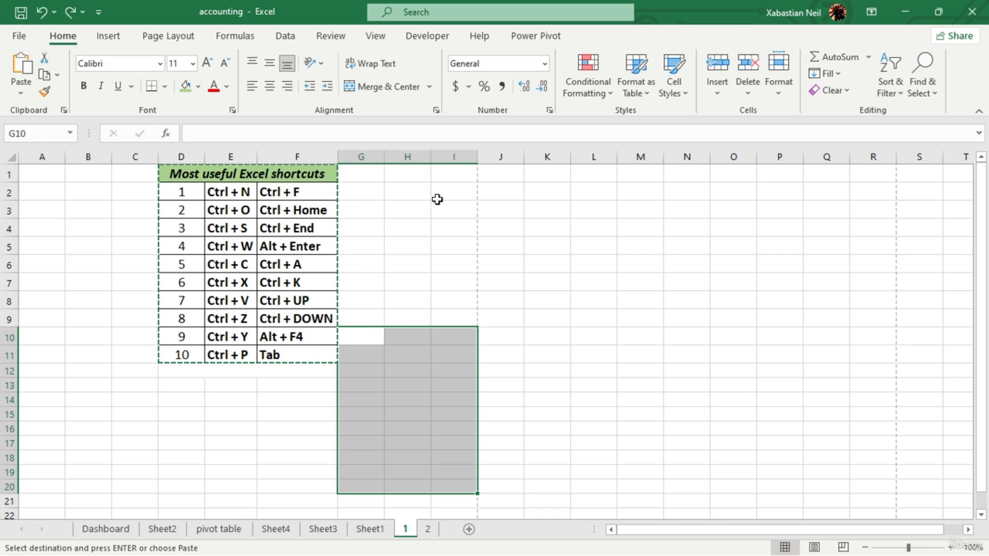
{"action": "left_click", "coordinate": [441, 265]}
{"action": "left_click", "coordinate": [343, 320]}
{"action": "left_click", "coordinate": [227, 209]}
{"action": "left_click", "coordinate": [495, 228]}
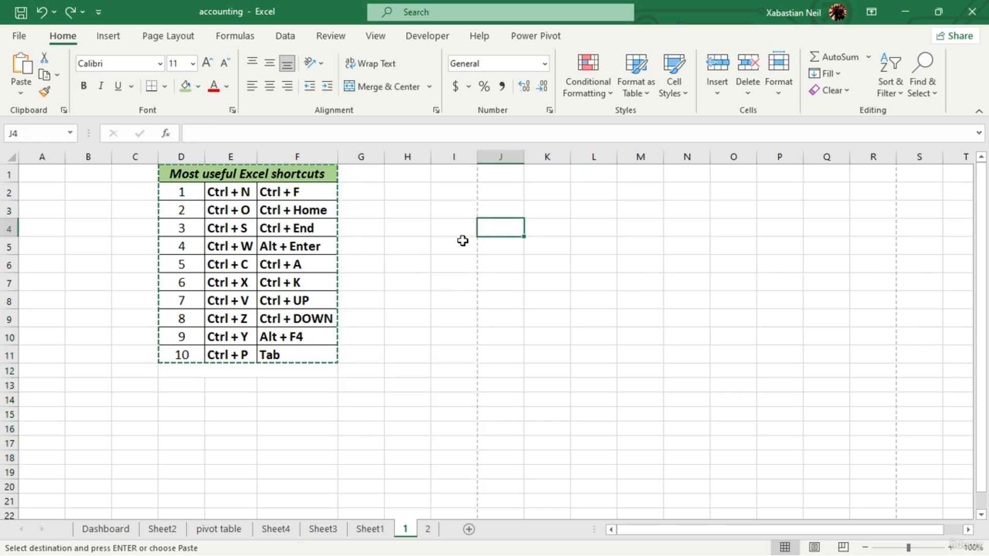
{"action": "double_click", "coordinate": [412, 245]}
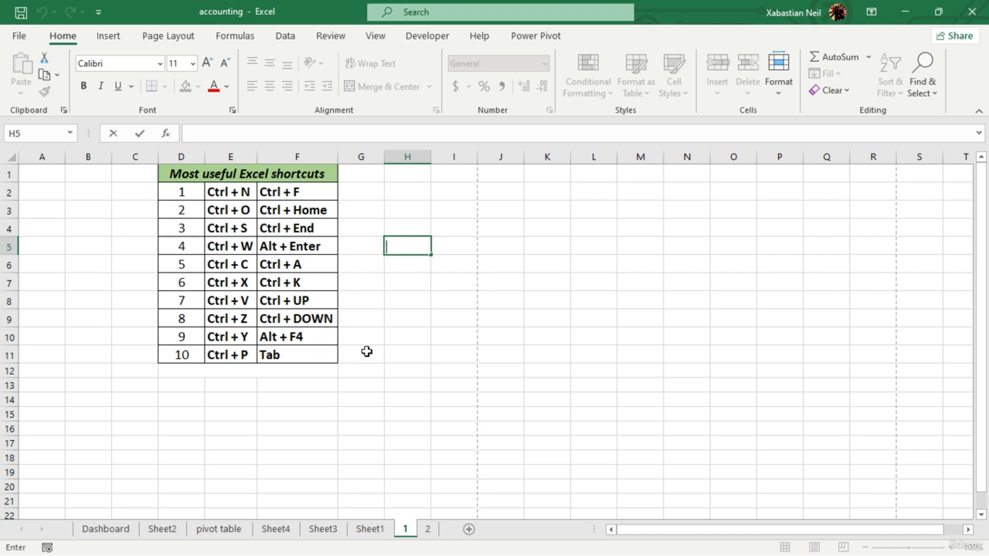
- Enter the sample text "gahg" in cell G10 and "adhj" in cell G11
{"action": "left_click", "coordinate": [380, 277]}
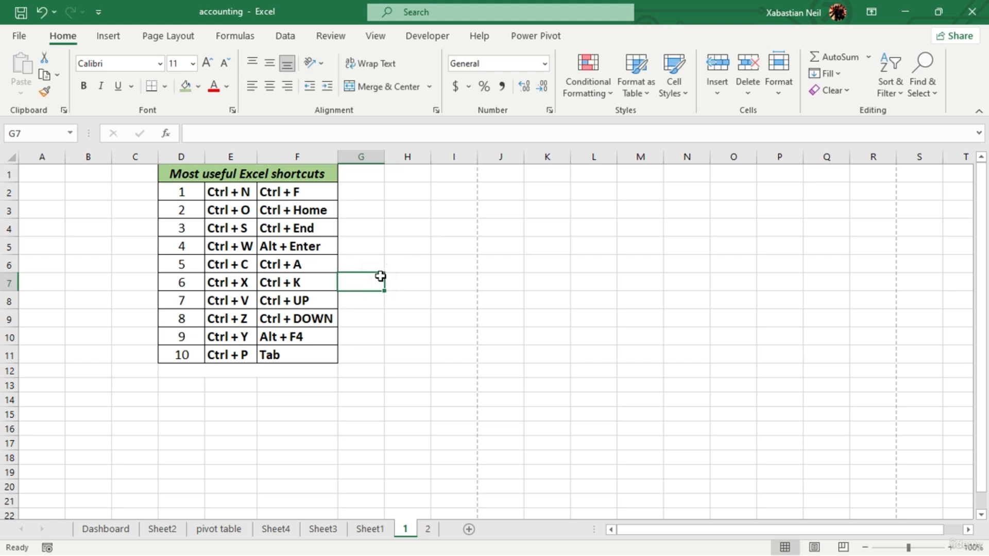
{"action": "key", "text": "Down"}
{"action": "key", "text": "Down"}
{"action": "key", "text": "Down"}
{"action": "type", "text": "gahg"}
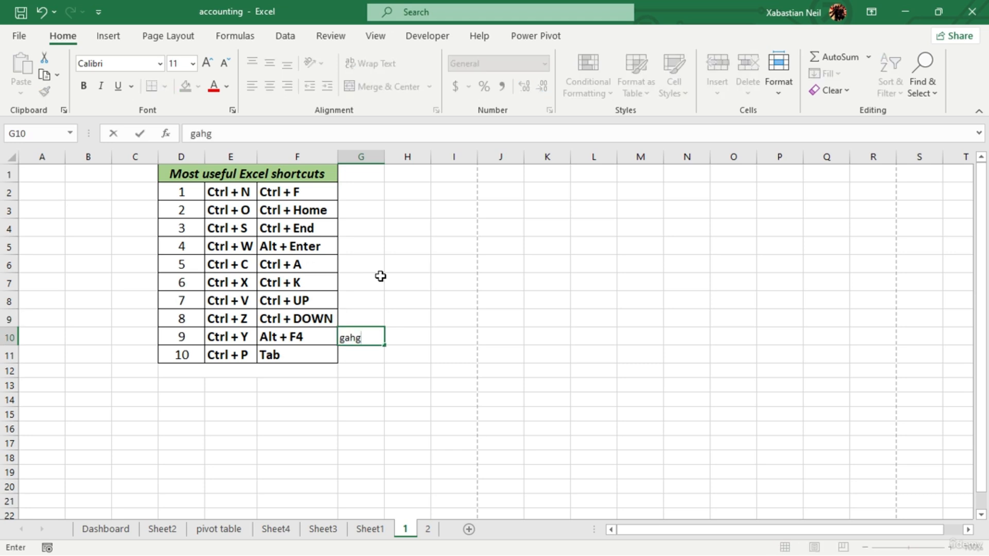
{"action": "key", "text": "Return"}
{"action": "type", "text": "adhj"}
{"action": "key", "text": "Return"}
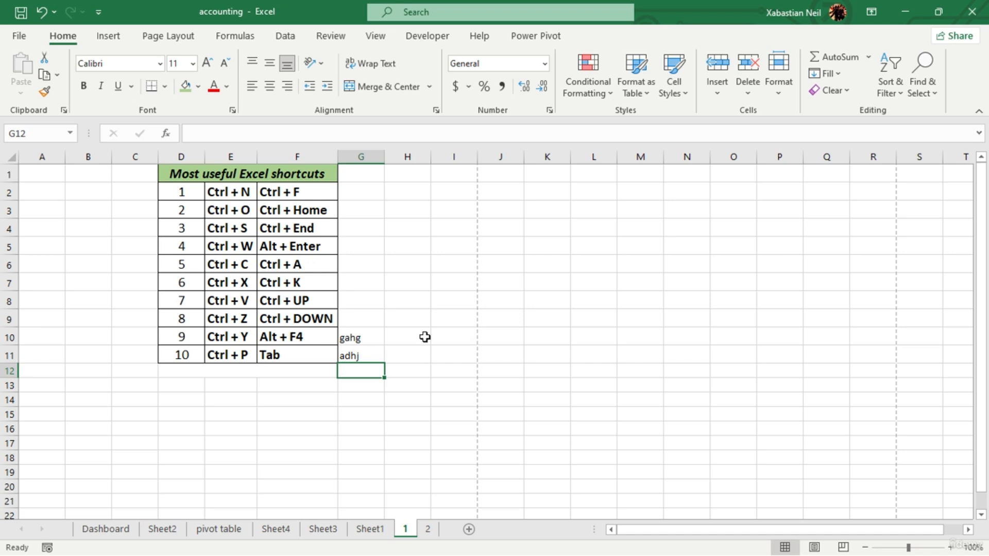
- Enter the sample texts "agag", "adshadh", "sfjs", "sadhas" and "dsfj" across row 12, from G12 to K12
{"action": "type", "text": "agag"}
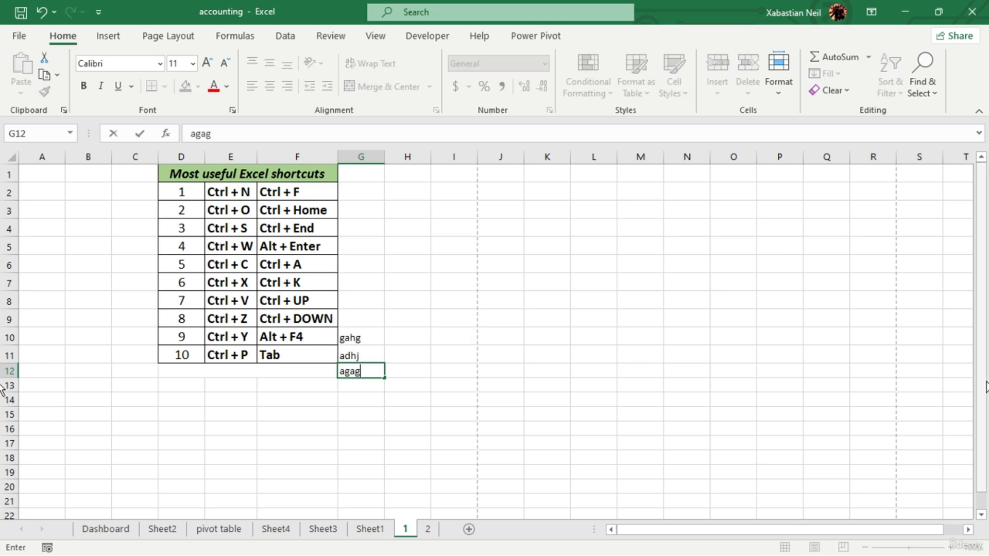
{"action": "key", "text": "Tab"}
{"action": "type", "text": "adshadh"}
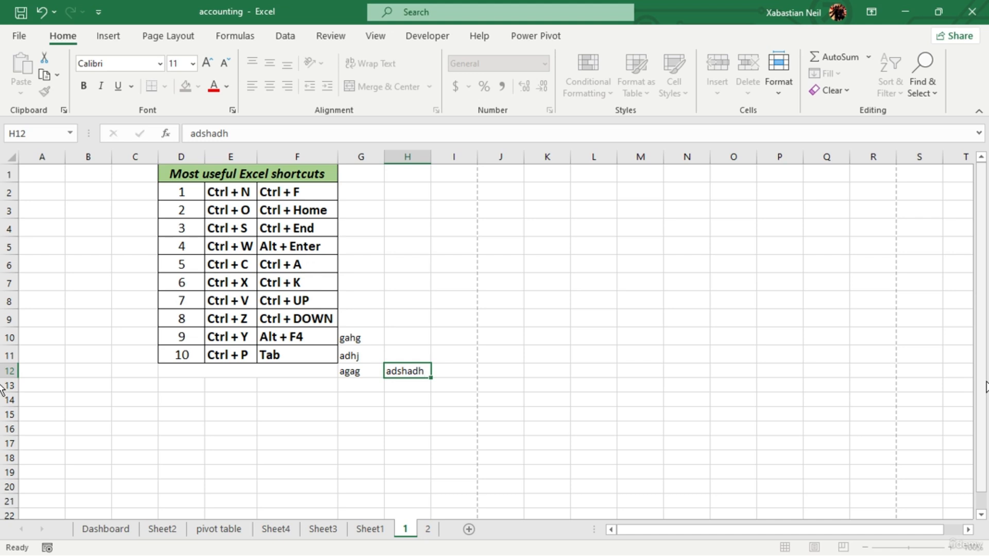
{"action": "key", "text": "Tab"}
{"action": "type", "text": "sfjs"}
{"action": "key", "text": "Tab"}
{"action": "type", "text": "sadhas"}
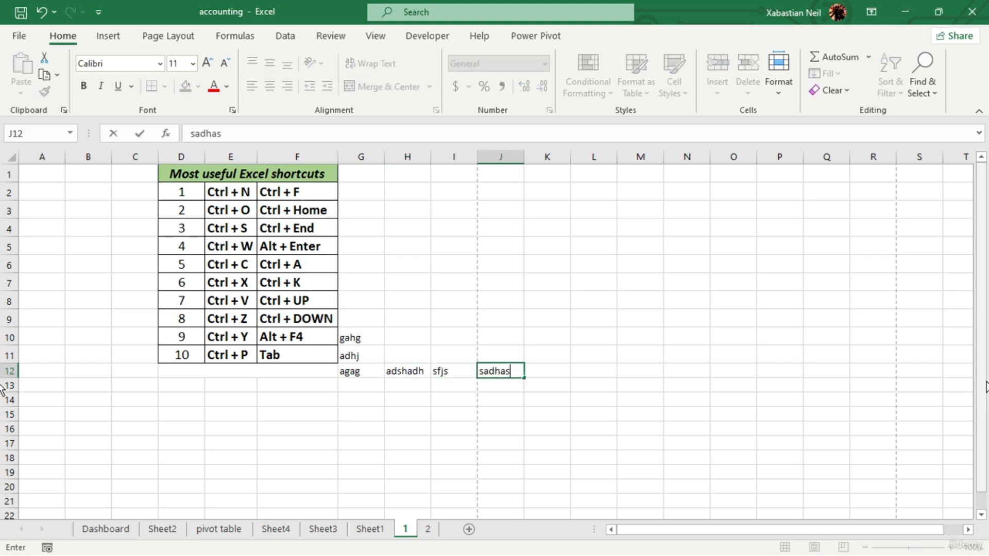
{"action": "key", "text": "Tab"}
{"action": "type", "text": "dsfj"}
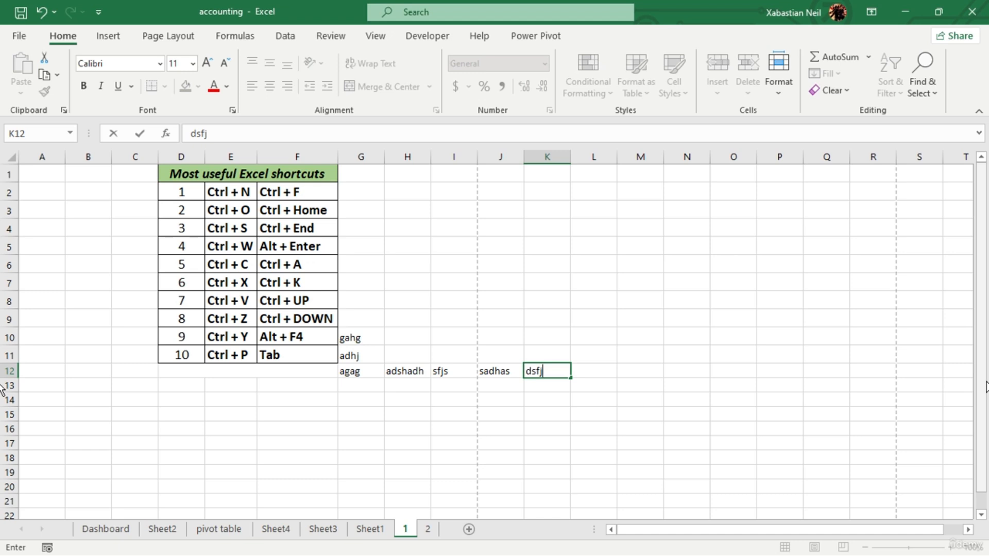
- Commit the last entry in K12 and step back cell by cell along row 12 to G12
{"action": "key", "text": "shift+Tab"}
{"action": "key", "text": "shift+Tab"}
{"action": "key", "text": "shift+Tab"}
{"action": "key", "text": "shift+Tab"}
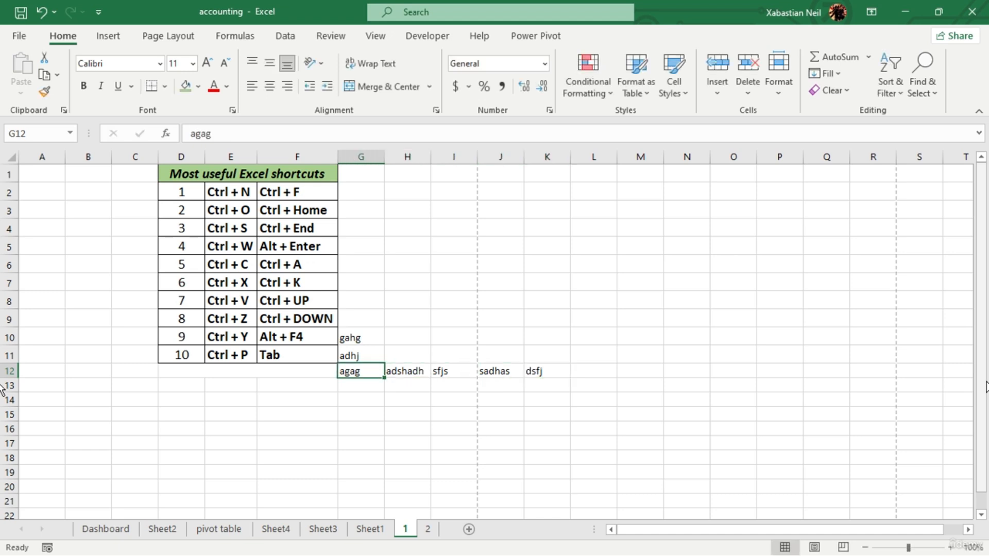
- Step up column G to G10 and back down to G13, and try single-cell moves in all four directions
{"action": "key", "text": "shift+Return"}
{"action": "key", "text": "shift+Return"}
{"action": "key", "text": "shift+Return"}
{"action": "key", "text": "shift+Return"}
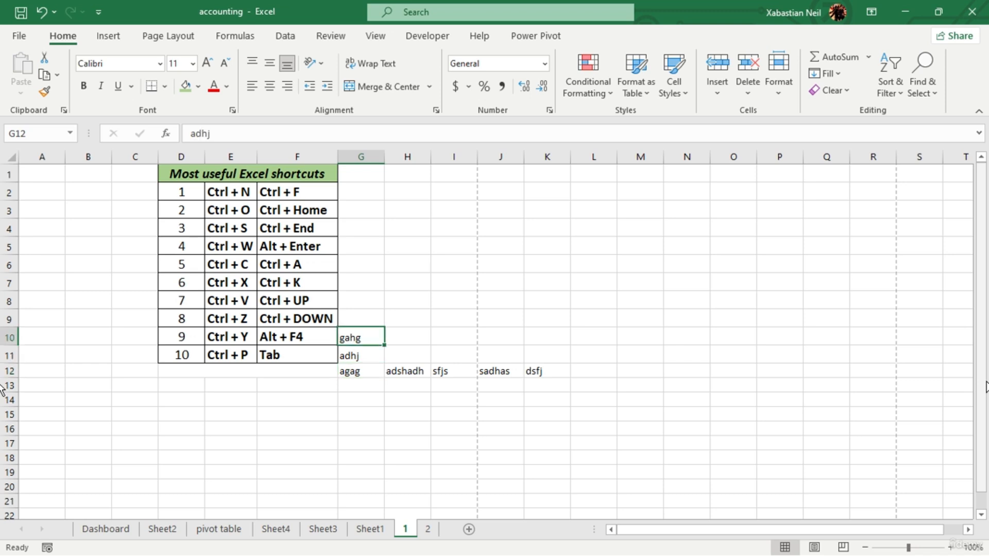
{"action": "key", "text": "Return"}
{"action": "key", "text": "Return"}
{"action": "key", "text": "Return"}
{"action": "key", "text": "Return"}
{"action": "key", "text": "Return"}
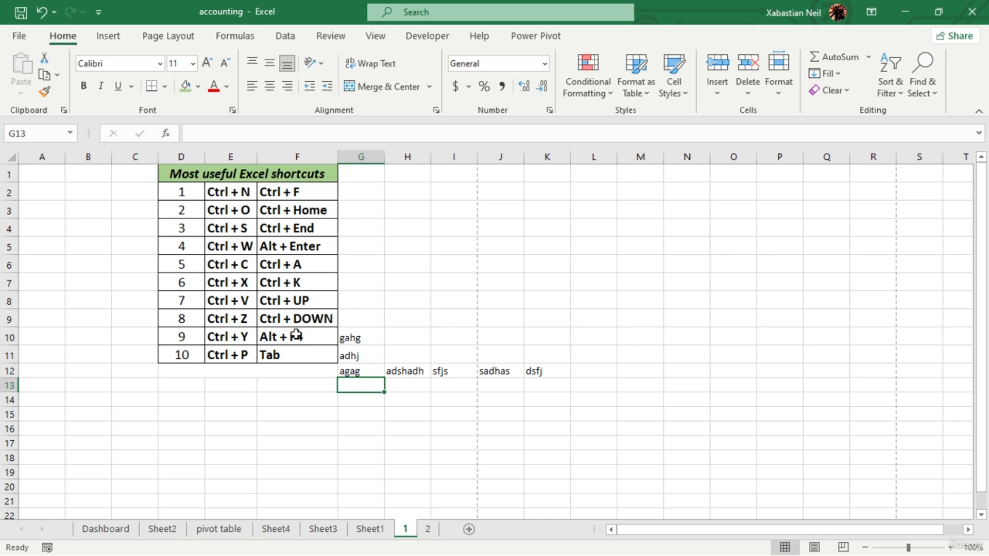
{"action": "key", "text": "Up"}
{"action": "key", "text": "Down"}
{"action": "key", "text": "Left"}
{"action": "key", "text": "Right"}
- Try to close the accounting workbook and dismiss the save prompt without choosing to save
{"action": "key", "text": "alt"}
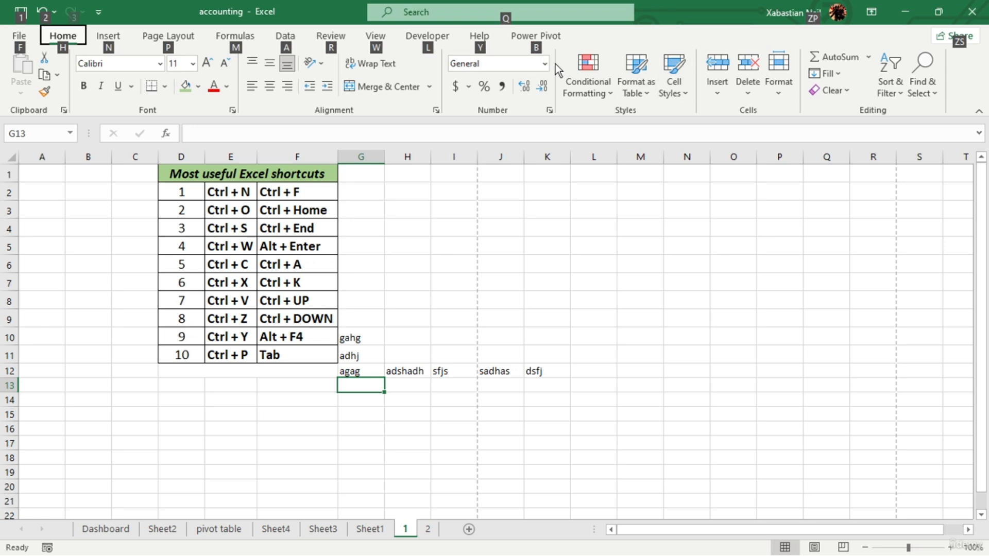
{"action": "key", "text": "alt+F4"}
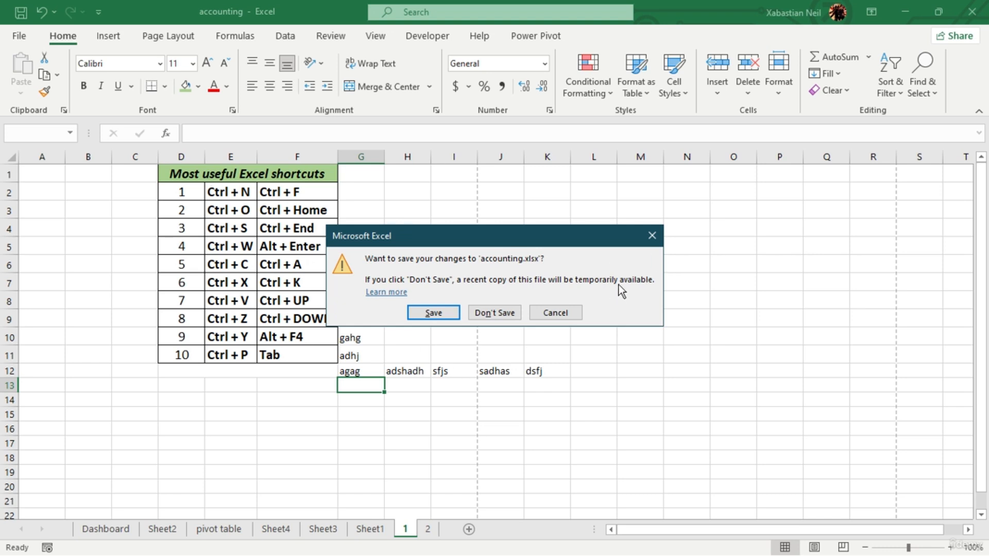
{"action": "left_click", "coordinate": [652, 237]}
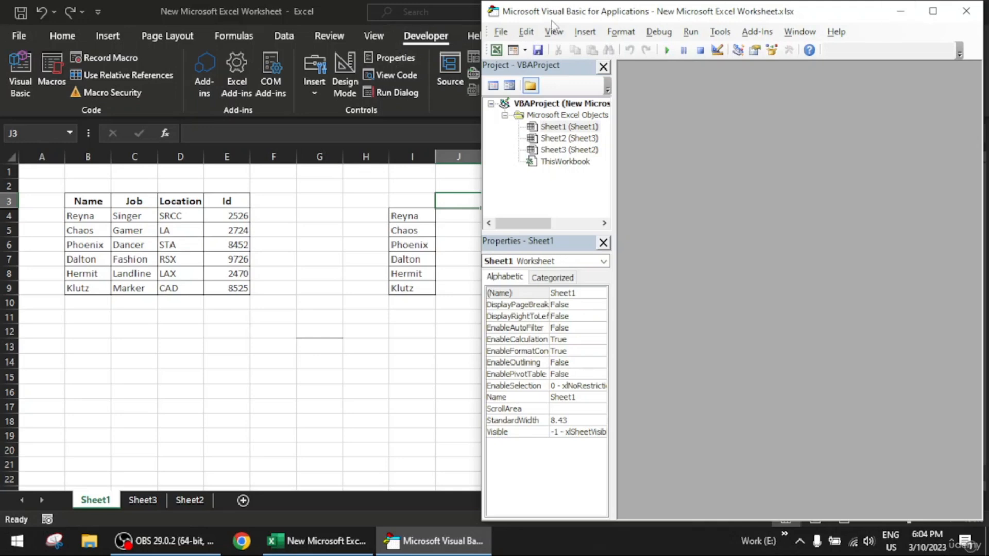
- Examine the worksheet objects Sheet1 to Sheet3 in the VBA project, and minimize the Visual Basic editor
{"action": "left_click_drag", "start_coordinate": [612, 16], "coordinate": [371, 17]}
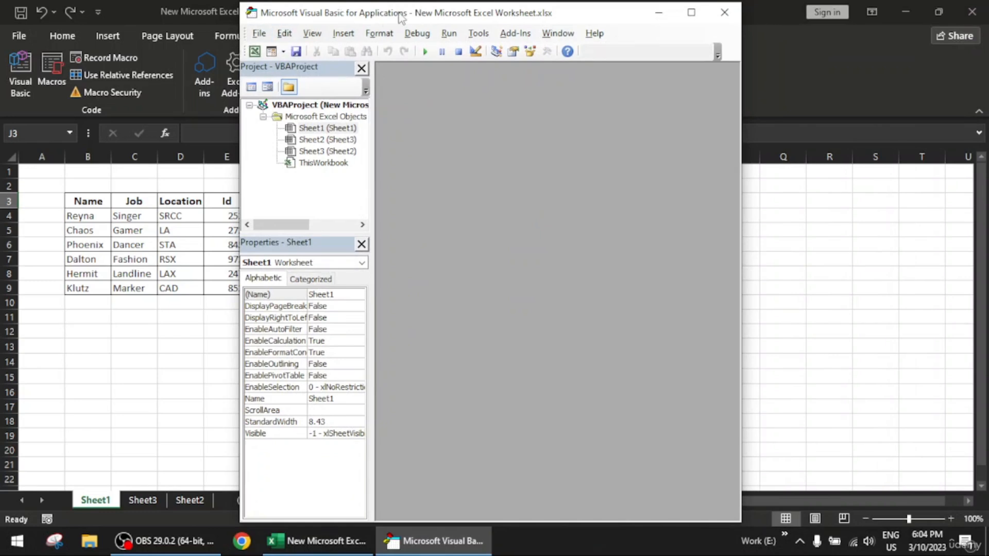
{"action": "left_click_drag", "start_coordinate": [402, 19], "coordinate": [287, 17]}
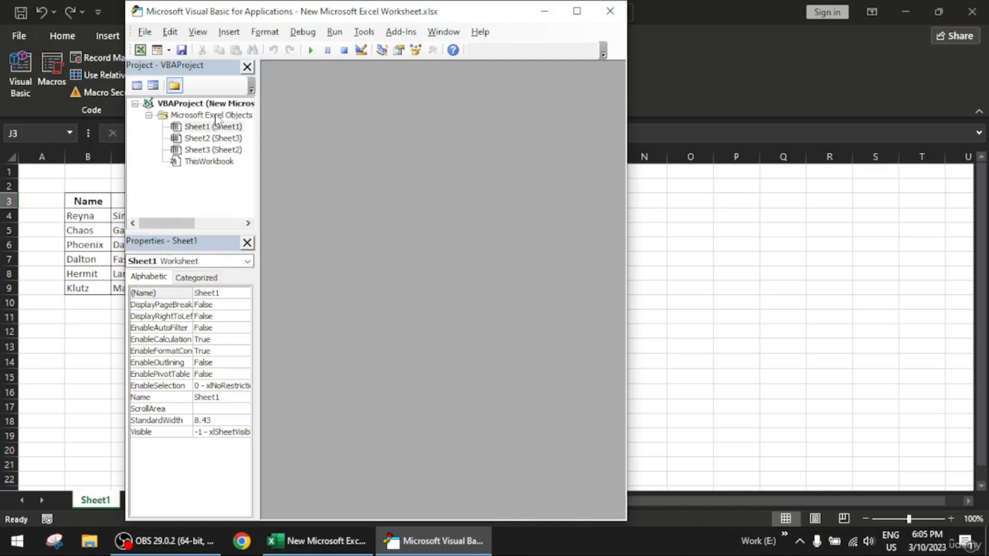
{"action": "left_click", "coordinate": [199, 129]}
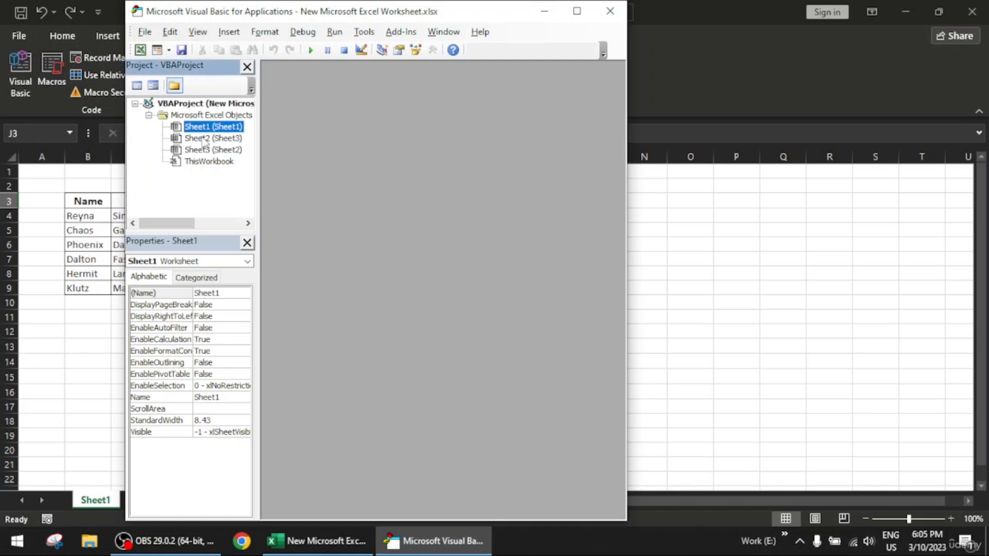
{"action": "left_click", "coordinate": [203, 138]}
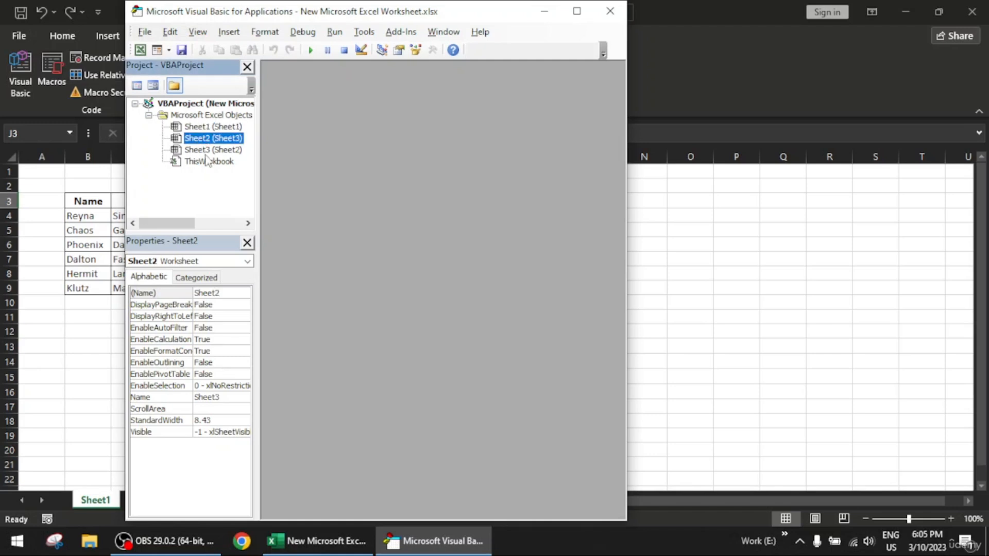
{"action": "left_click", "coordinate": [545, 11]}
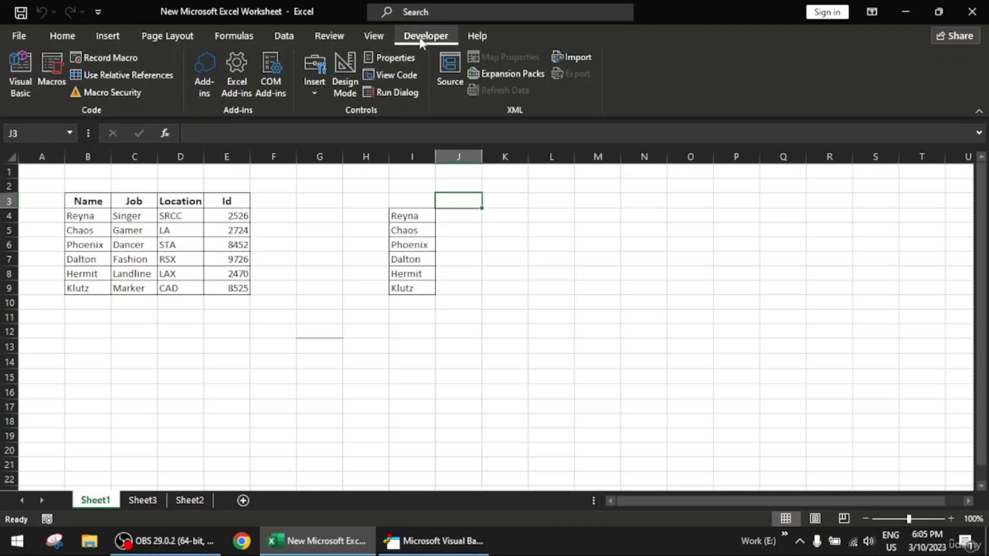
- Make sure the Developer tab is enabled in Excel's ribbon customization options and apply the settings
{"action": "left_click", "coordinate": [19, 34]}
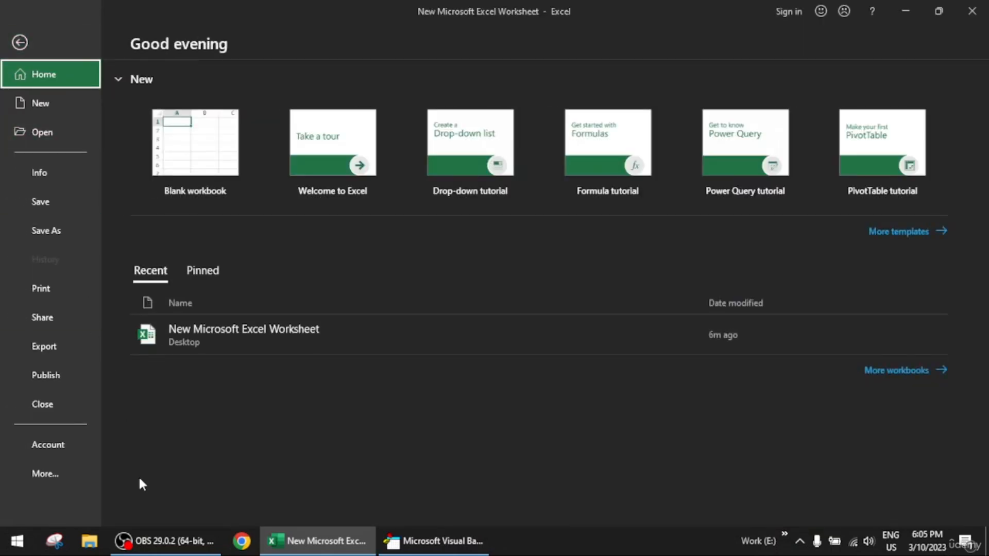
{"action": "left_click", "coordinate": [86, 469]}
{"action": "left_click", "coordinate": [163, 500]}
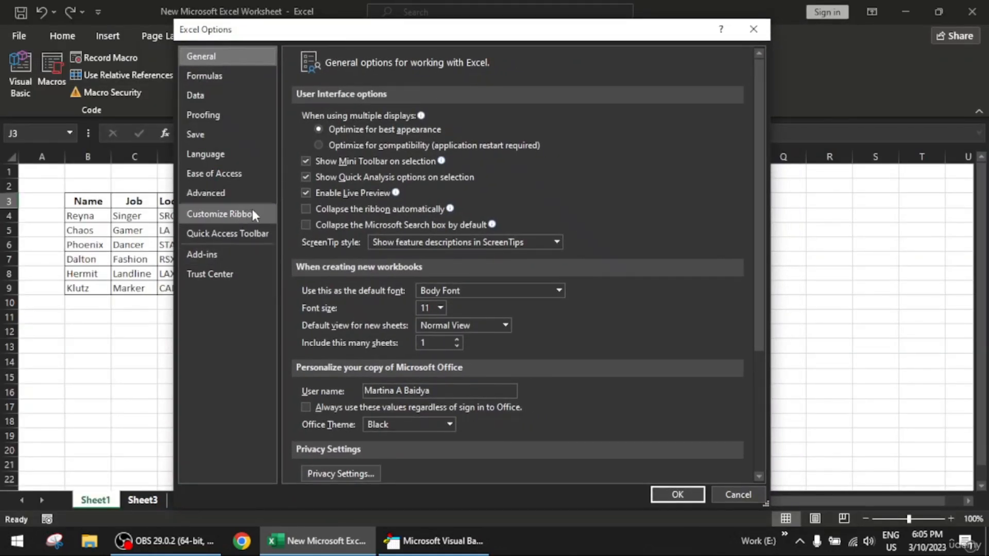
{"action": "left_click", "coordinate": [252, 214]}
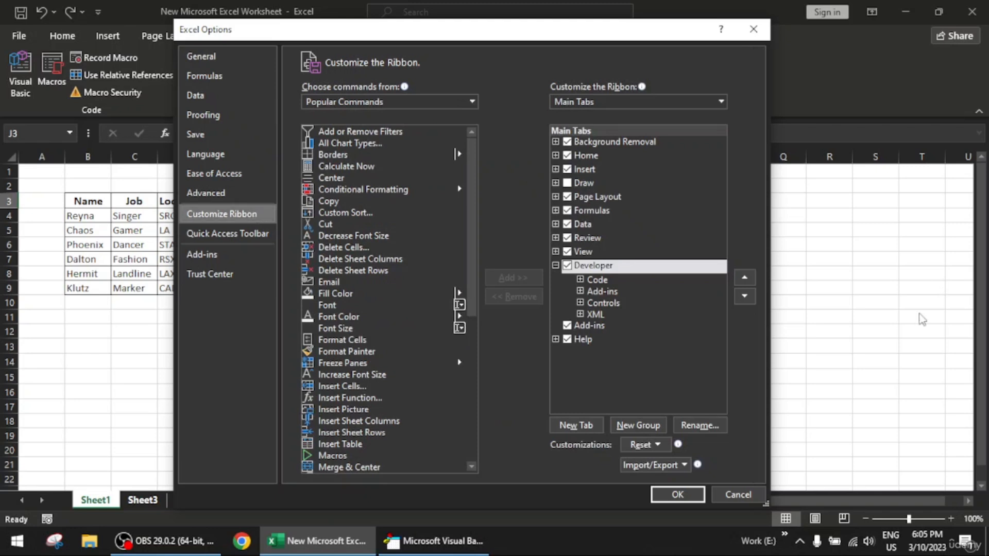
{"action": "left_click", "coordinate": [566, 267]}
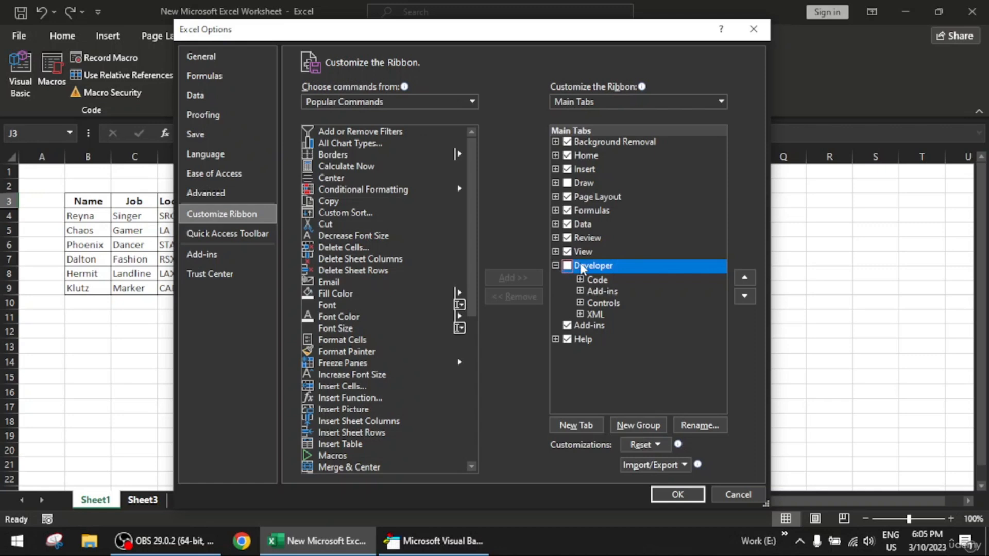
{"action": "left_click", "coordinate": [567, 266]}
{"action": "left_click", "coordinate": [682, 496]}
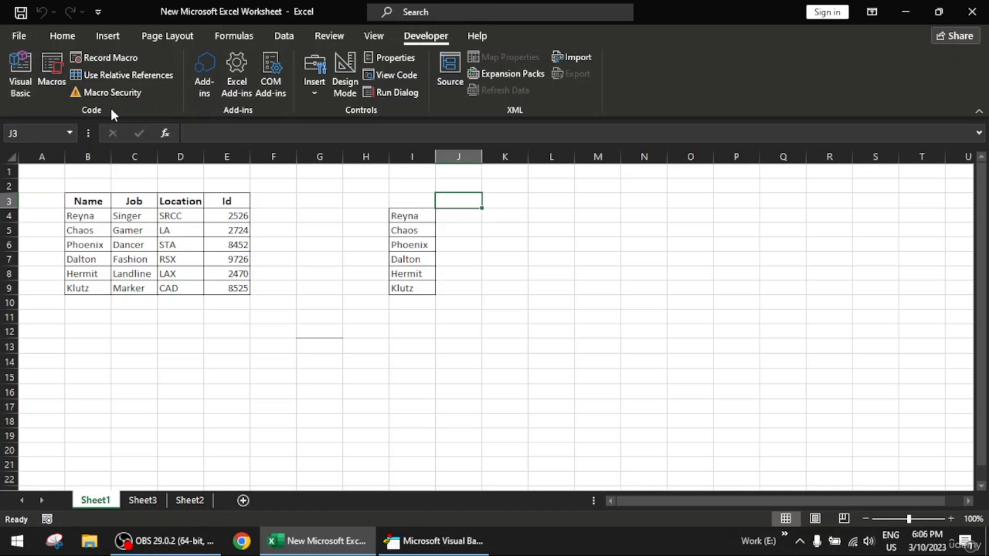
- Open the Visual Basic editor as a floating window and place it beside the worksheet's main table
{"action": "left_click", "coordinate": [9, 62]}
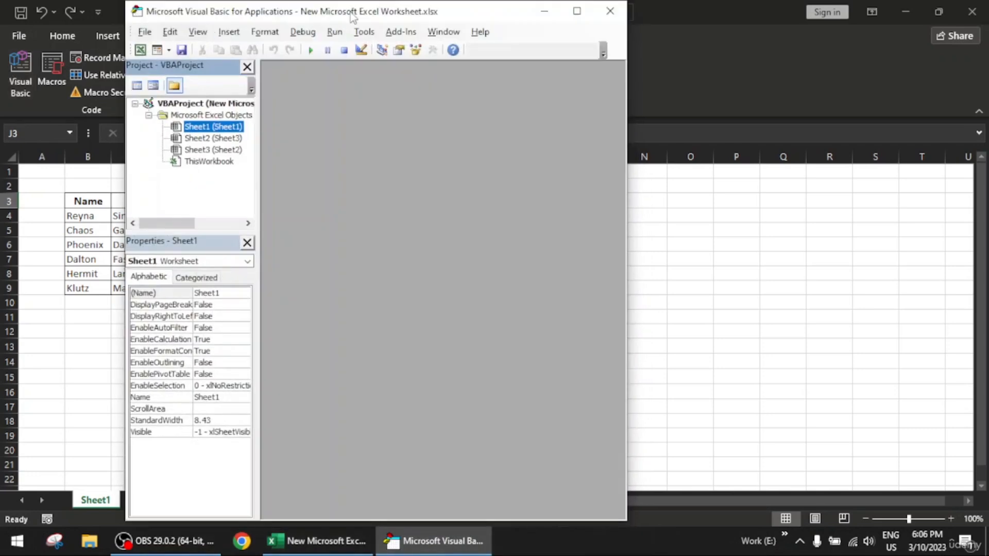
{"action": "left_click_drag", "start_coordinate": [356, 10], "coordinate": [652, 2]}
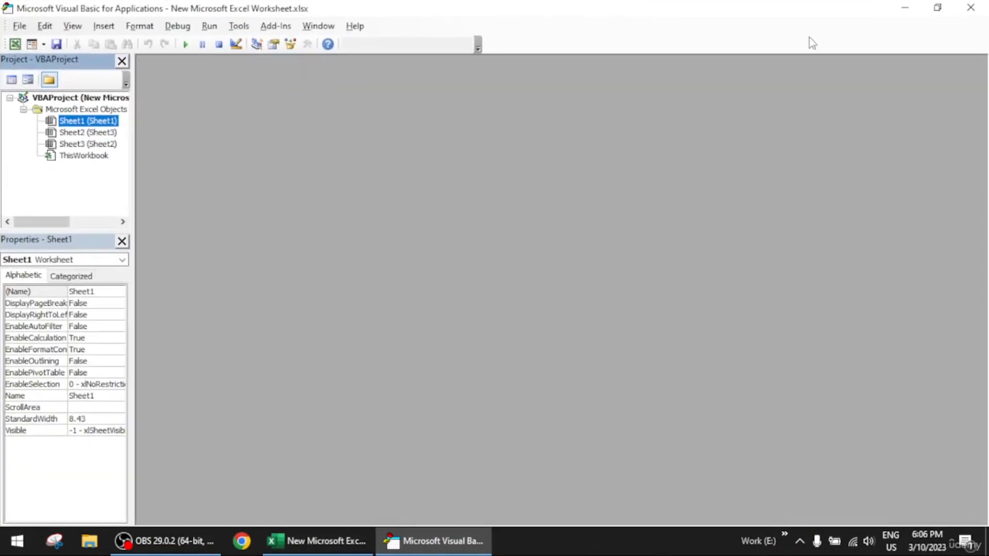
{"action": "left_click", "coordinate": [937, 7]}
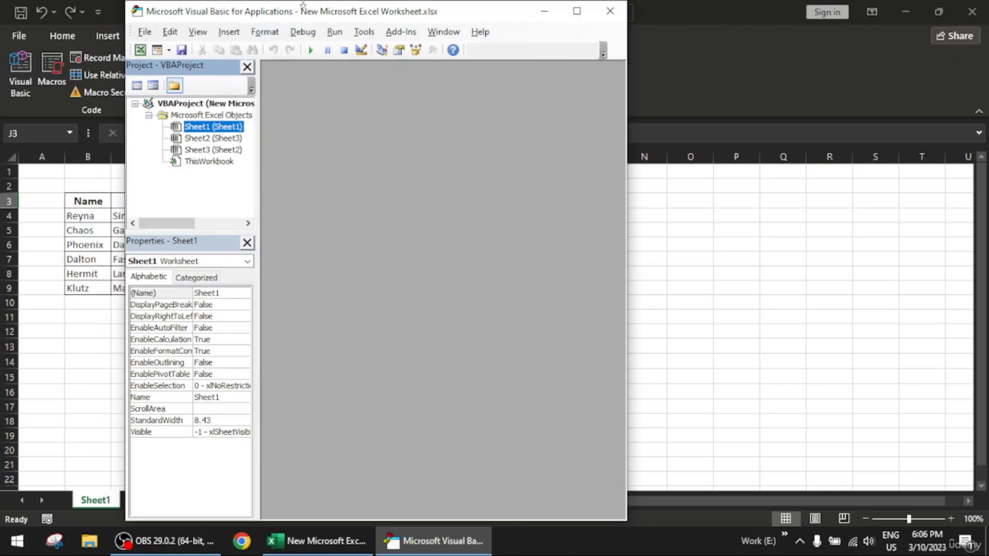
{"action": "left_click_drag", "start_coordinate": [334, 16], "coordinate": [690, 18]}
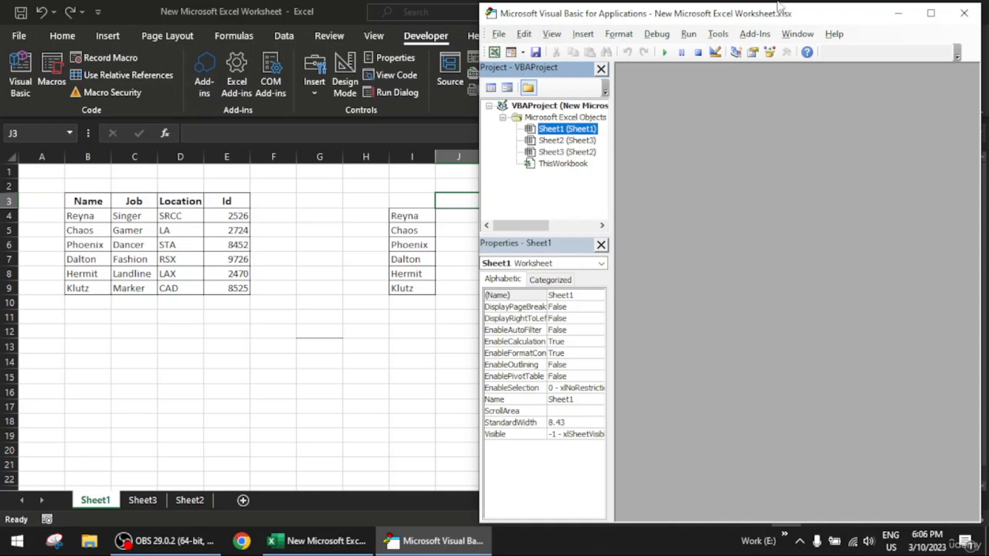
- Switch back and forth between the worksheet and the Visual Basic editor, selecting cell G11 in the worksheet
{"action": "left_click", "coordinate": [665, 1]}
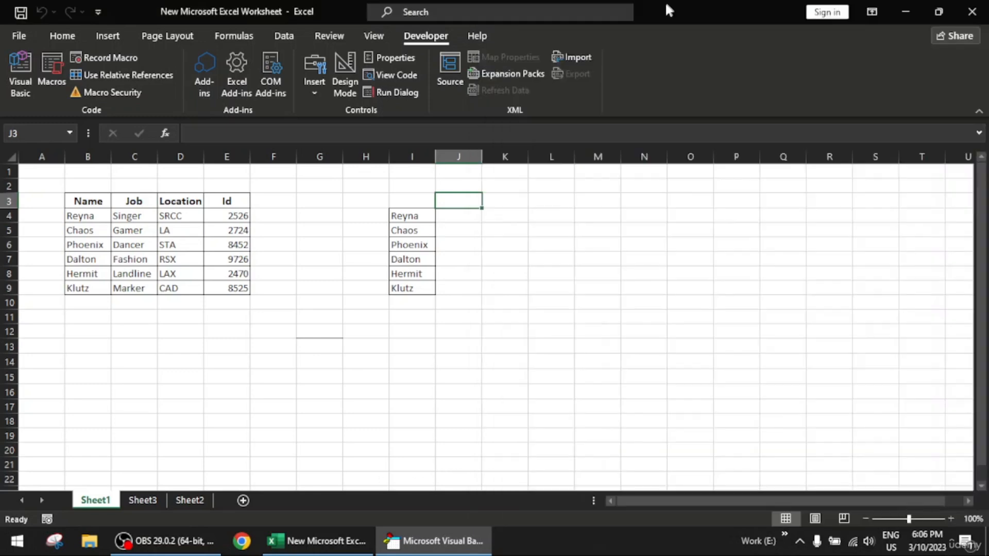
{"action": "double_click", "coordinate": [665, 1]}
{"action": "left_click", "coordinate": [928, 21]}
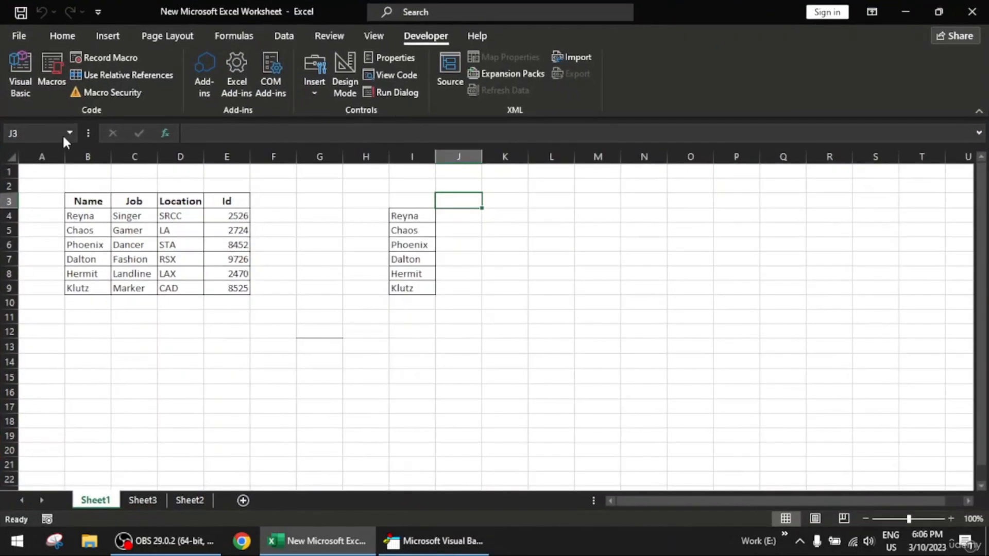
{"action": "left_click", "coordinate": [408, 552]}
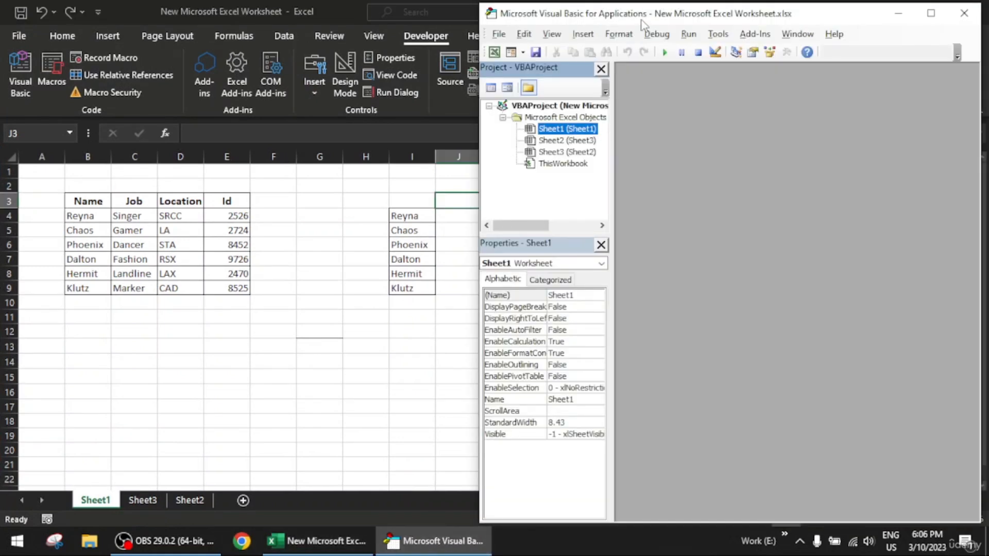
{"action": "left_click", "coordinate": [340, 319]}
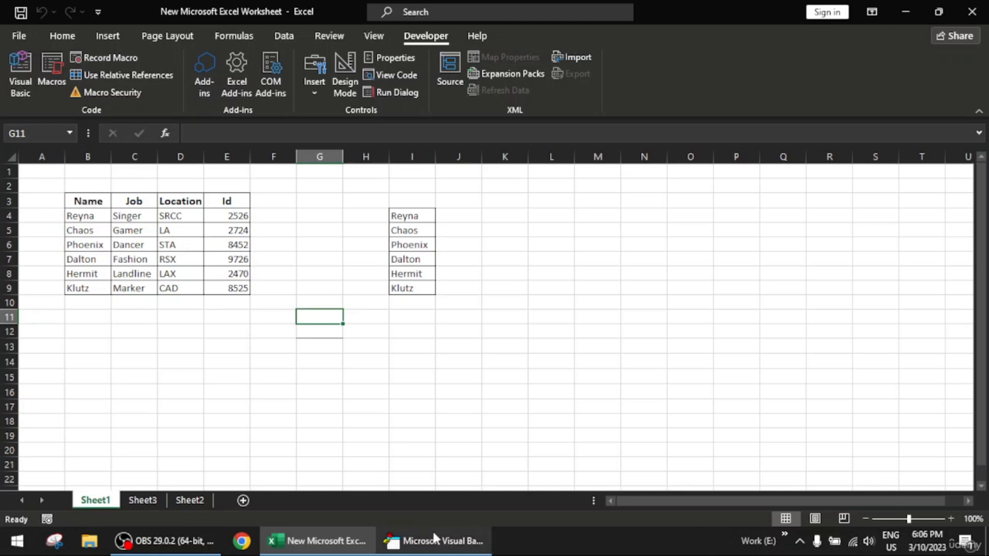
{"action": "left_click", "coordinate": [422, 541]}
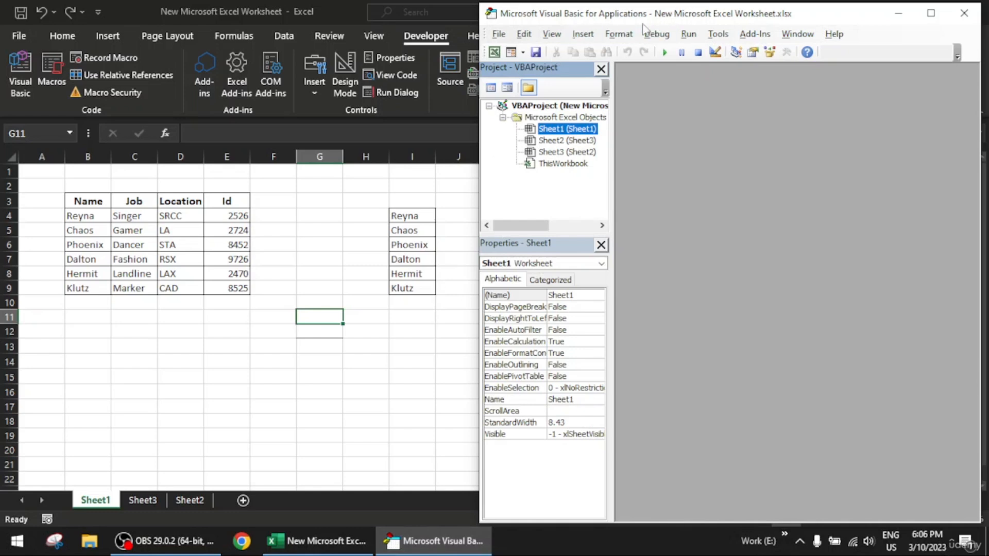
- Select cell C10 in the worksheet, then bring up the Visual Basic editor and minimize it again
{"action": "left_click", "coordinate": [166, 286]}
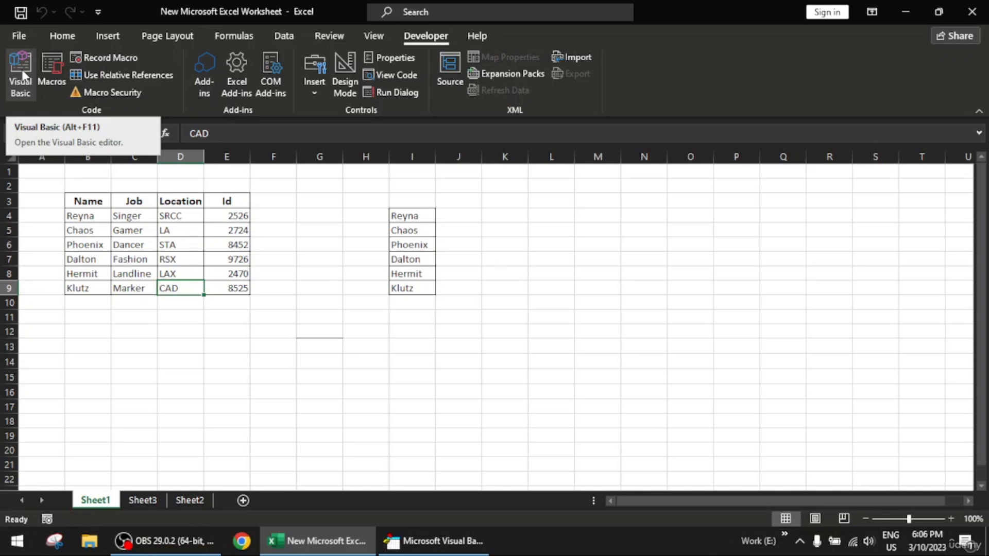
{"action": "key", "text": "alt+F11"}
{"action": "left_click", "coordinate": [135, 304]}
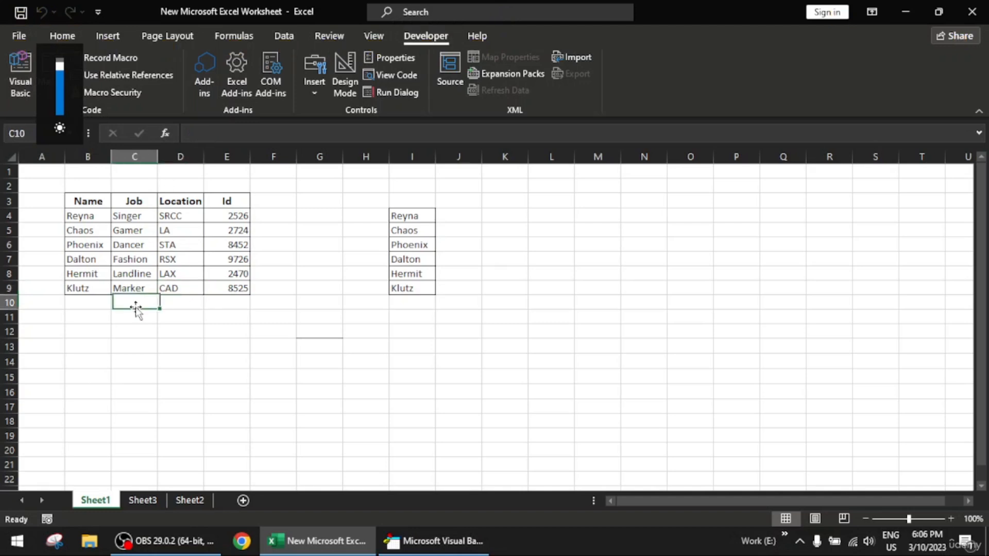
{"action": "left_click", "coordinate": [23, 75]}
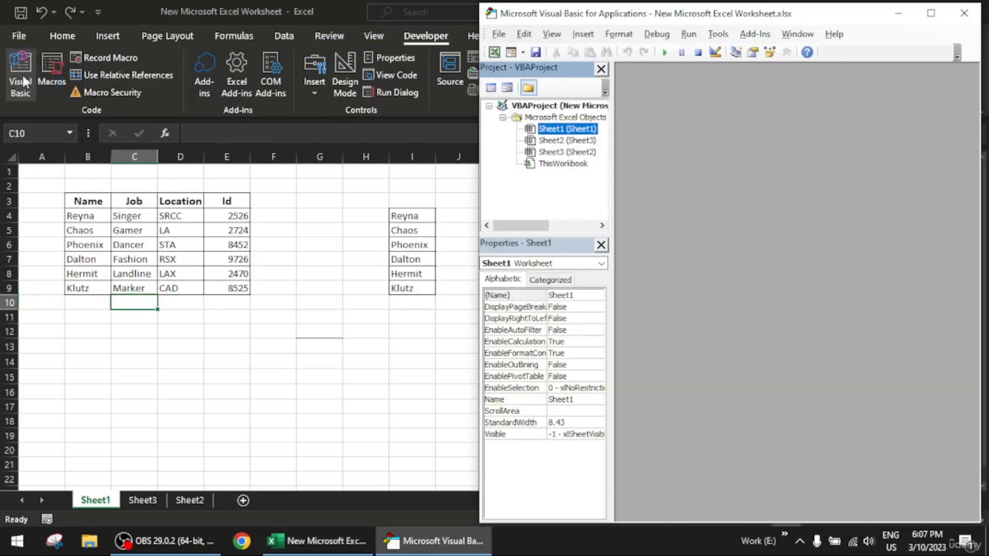
{"action": "left_click", "coordinate": [901, 15]}
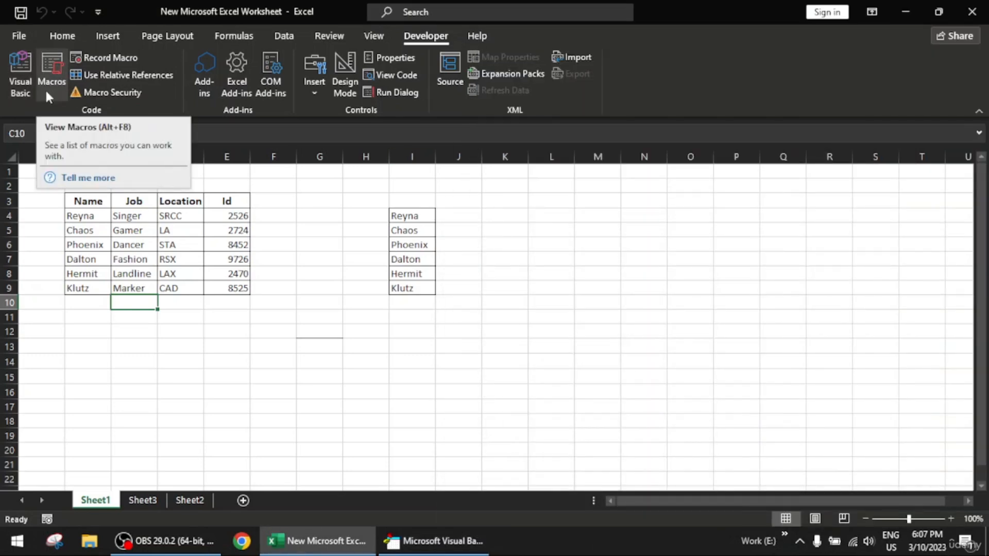
- Set up a new macro recording and name the macro fonts_size_color
{"action": "left_click", "coordinate": [111, 57]}
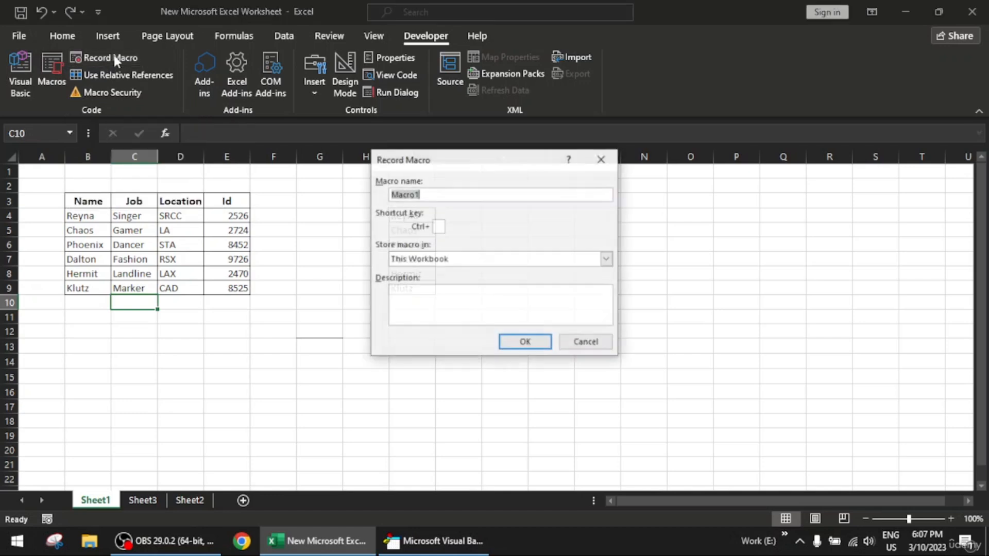
{"action": "left_click_drag", "start_coordinate": [439, 156], "coordinate": [321, 138]}
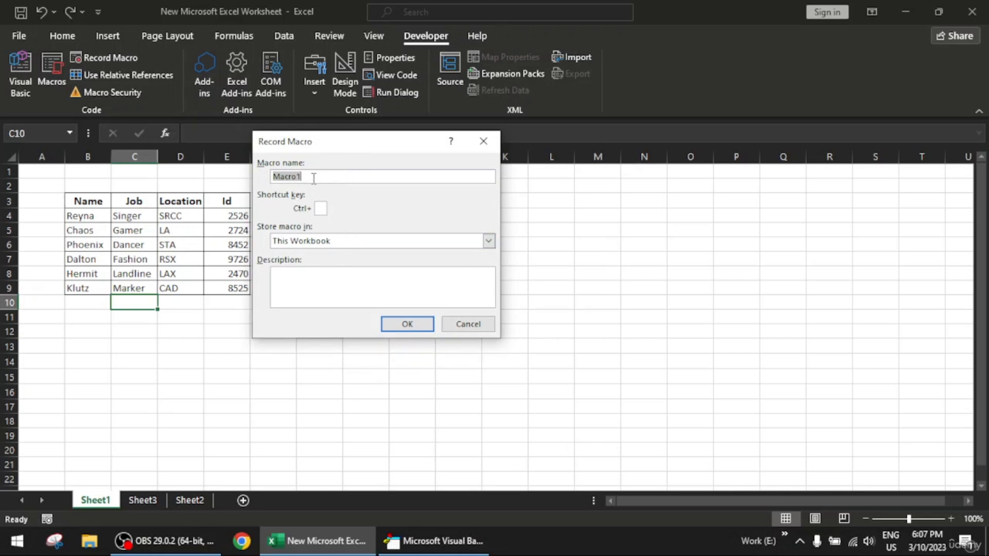
{"action": "key", "text": "BackSpace"}
{"action": "type", "text": "fonts_si"}
{"action": "type", "text": "ze_colow"}
{"action": "key", "text": "BackSpace"}
{"action": "type", "text": "r"}
- Assign Ctrl+j as the macro's shortcut, store it in This Workbook and start recording
{"action": "left_click", "coordinate": [322, 209]}
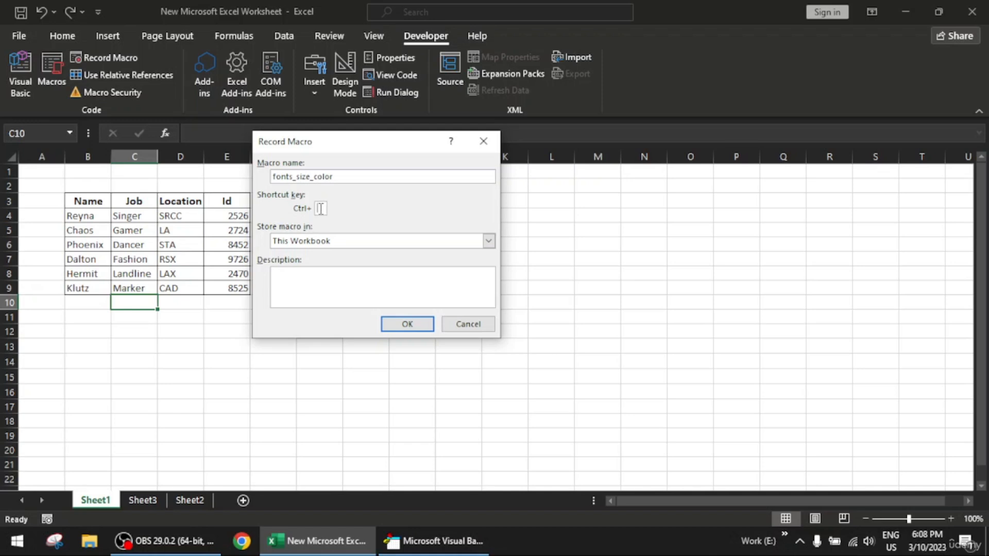
{"action": "left_click", "coordinate": [321, 209]}
{"action": "left_click_drag", "start_coordinate": [361, 141], "coordinate": [397, 138]}
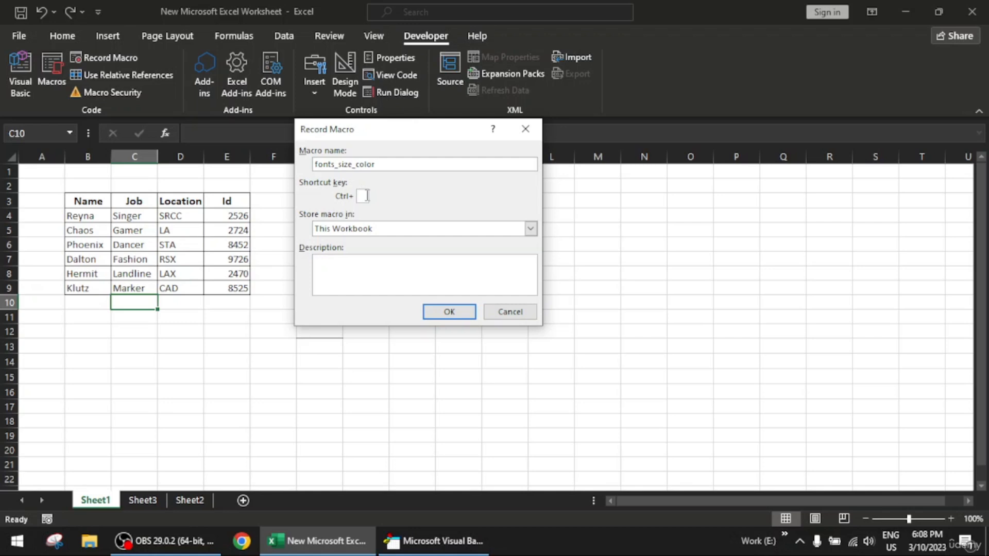
{"action": "type", "text": "j"}
{"action": "left_click", "coordinate": [530, 231]}
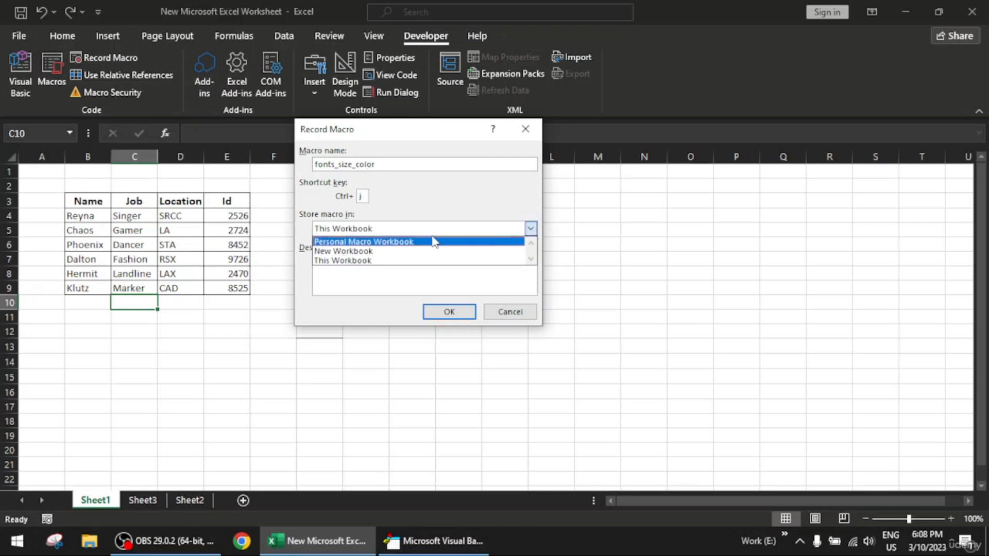
{"action": "left_click", "coordinate": [371, 261]}
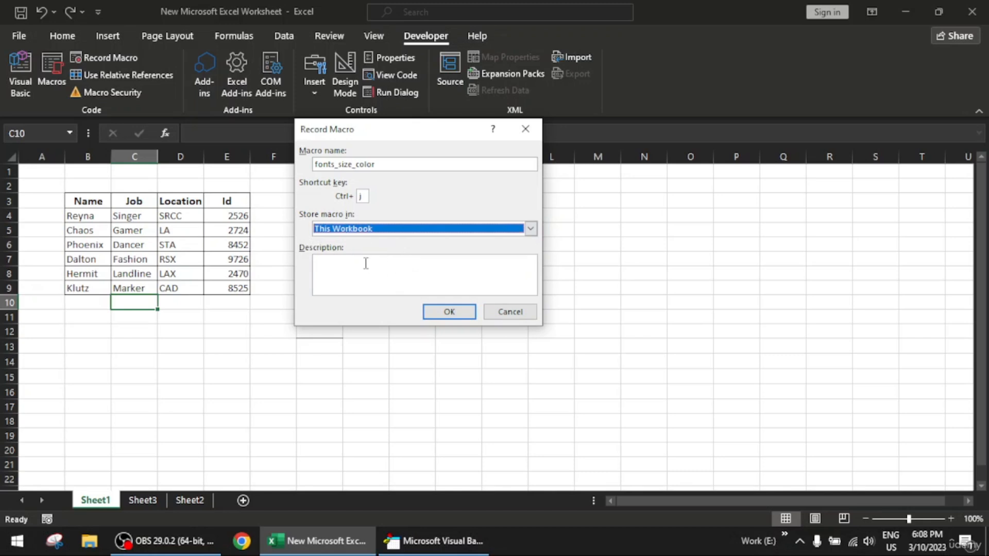
{"action": "left_click", "coordinate": [449, 312]}
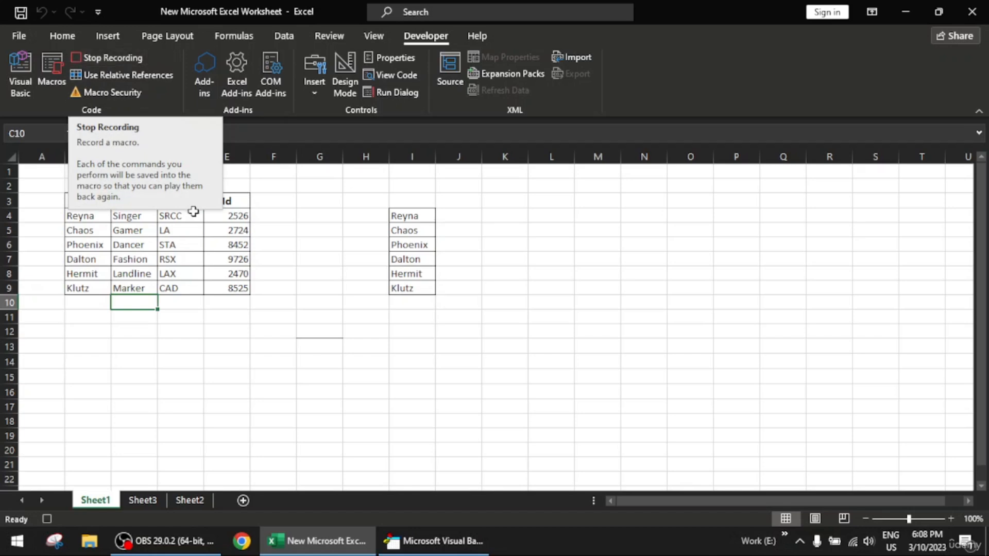
- Set the font of the main table, B3:E9, to Berlin Sans FB Demi
{"action": "left_click", "coordinate": [132, 257]}
{"action": "left_click_drag", "start_coordinate": [102, 202], "coordinate": [238, 285]}
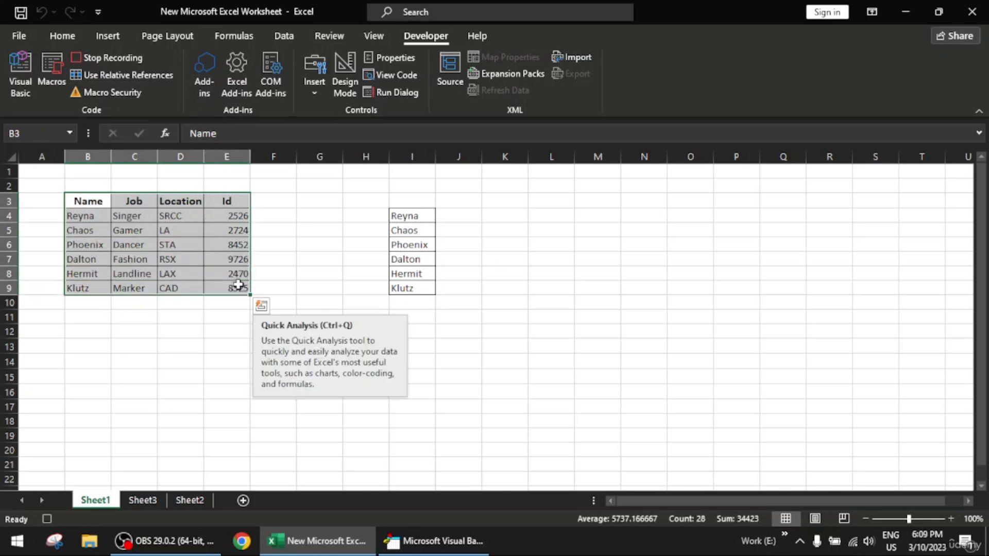
{"action": "left_click", "coordinate": [67, 38]}
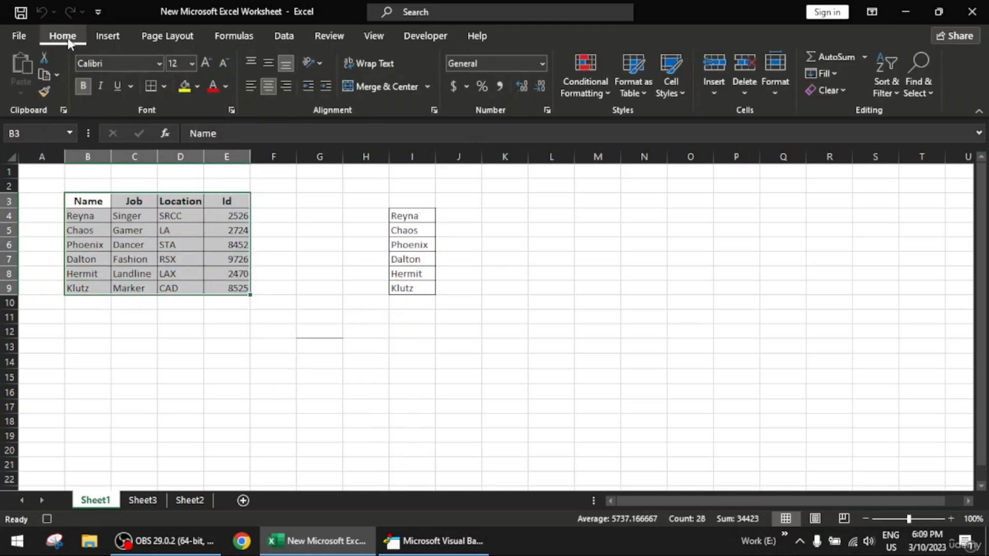
{"action": "left_click", "coordinate": [159, 63]}
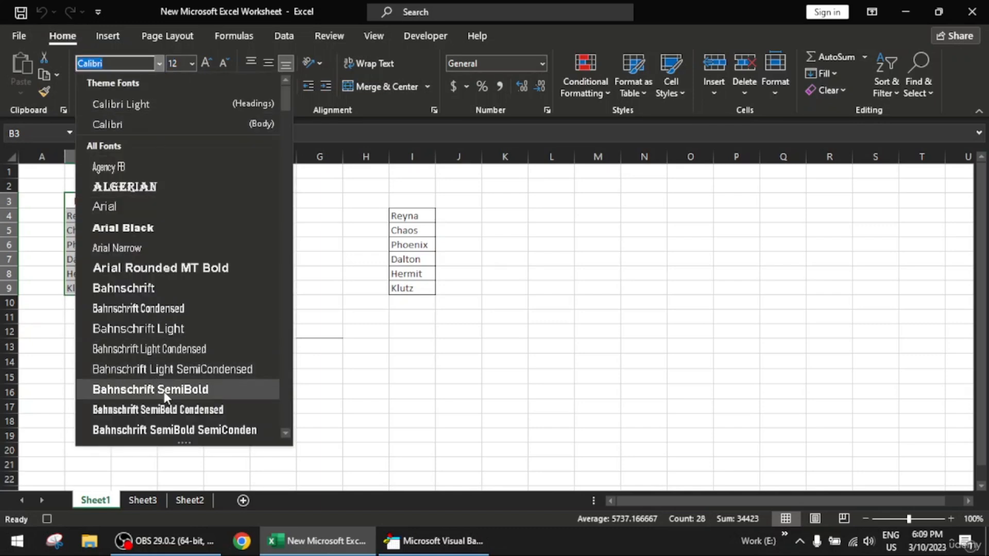
{"action": "scroll", "coordinate": [164, 389], "scroll_direction": "down", "scroll_amount": 2}
{"action": "scroll", "coordinate": [164, 387], "scroll_direction": "down", "scroll_amount": 2}
{"action": "left_click", "coordinate": [134, 369]}
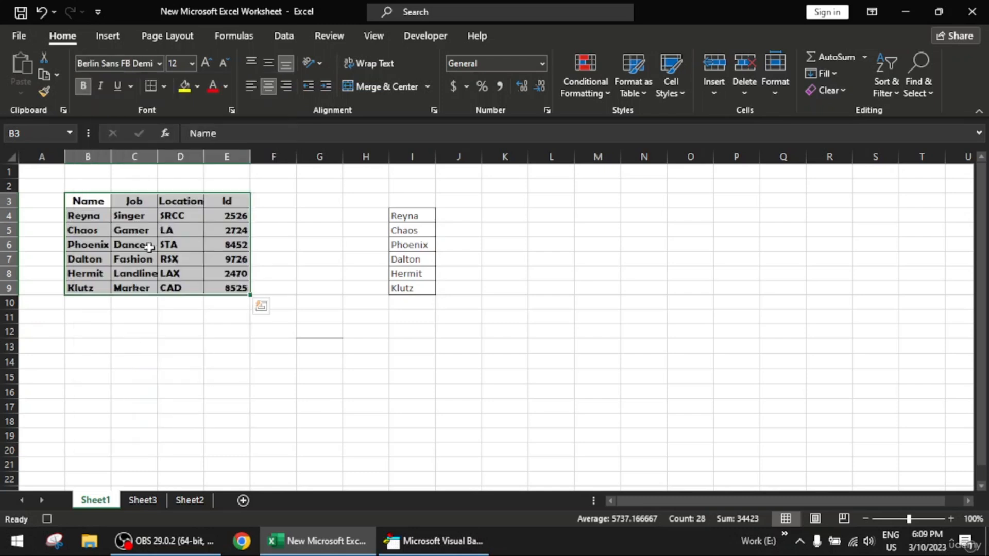
- Increase the table's font size to 16 and autofit columns B to E to their contents
{"action": "left_click", "coordinate": [205, 65]}
{"action": "left_click", "coordinate": [203, 64]}
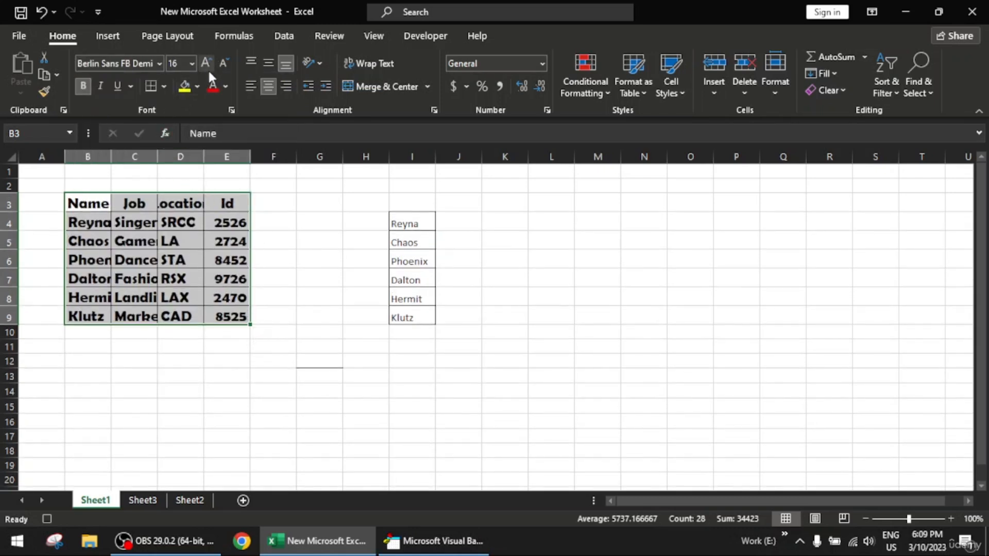
{"action": "double_click", "coordinate": [111, 159]}
{"action": "double_click", "coordinate": [176, 159]}
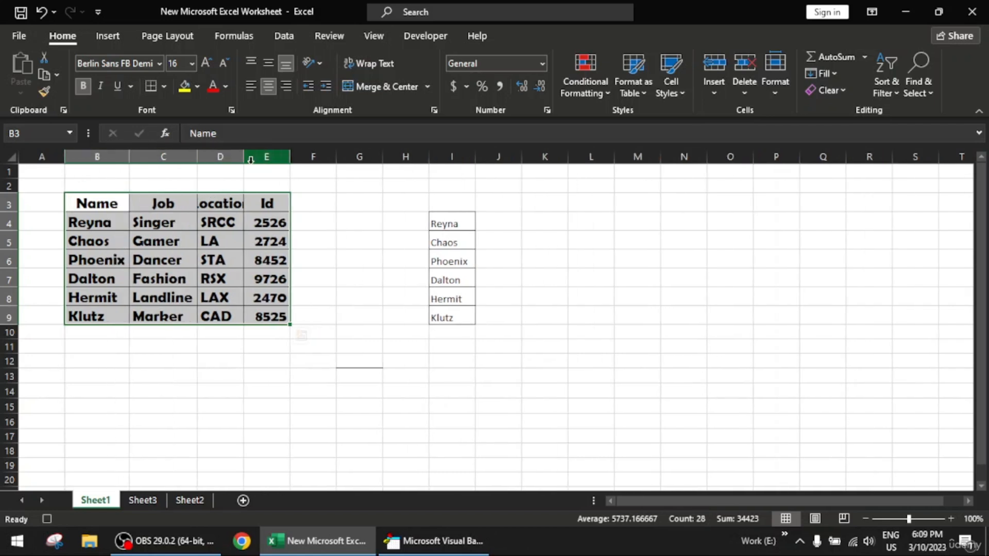
{"action": "double_click", "coordinate": [251, 159]}
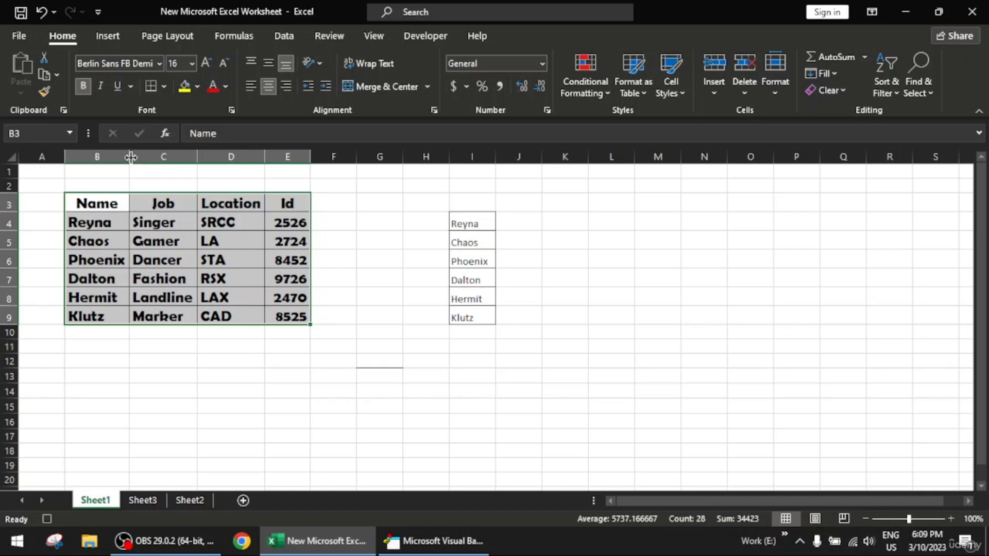
- Color the table's text with the blue Accent 5 theme shade, 25% darker, and stop recording the macro
{"action": "left_click", "coordinate": [225, 87]}
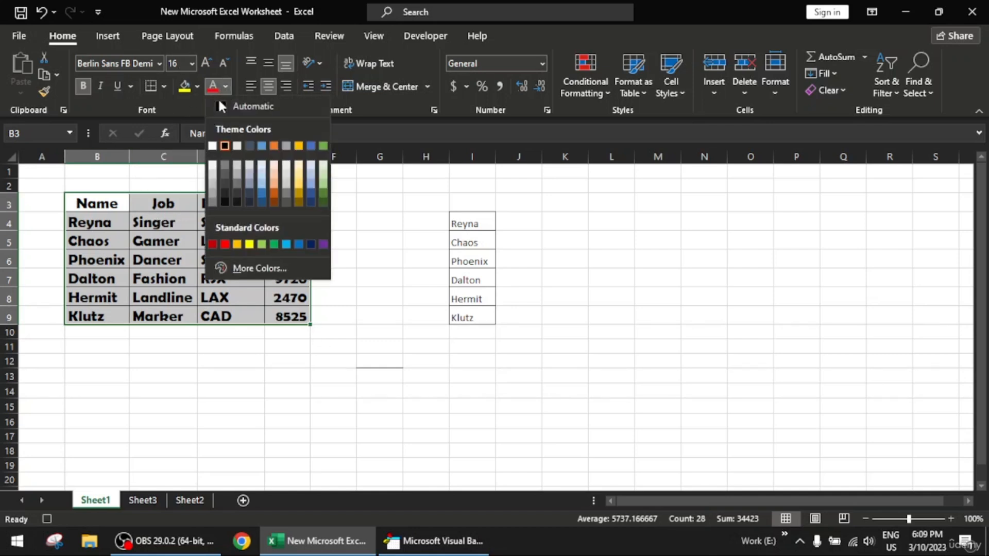
{"action": "left_click", "coordinate": [311, 190]}
{"action": "left_click", "coordinate": [352, 259]}
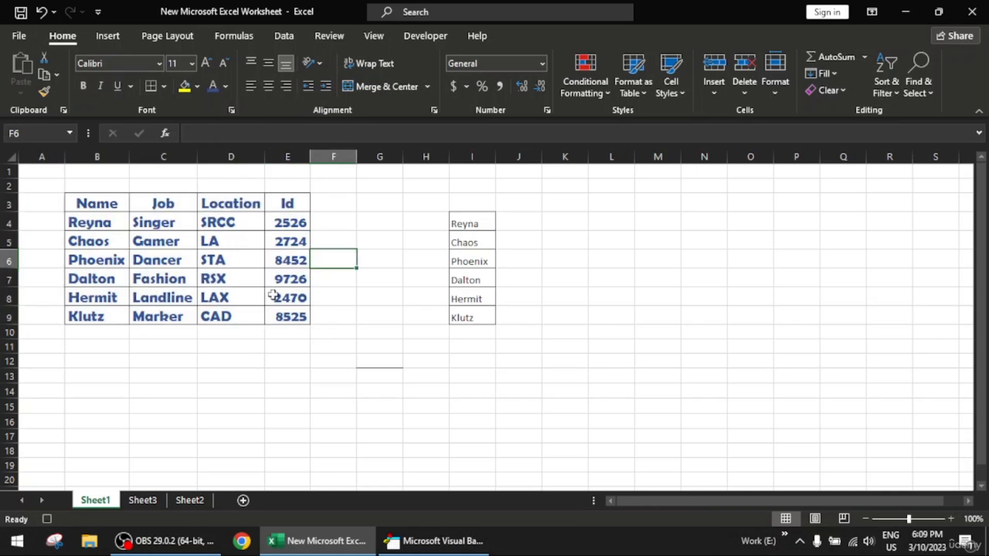
{"action": "left_click", "coordinate": [431, 38]}
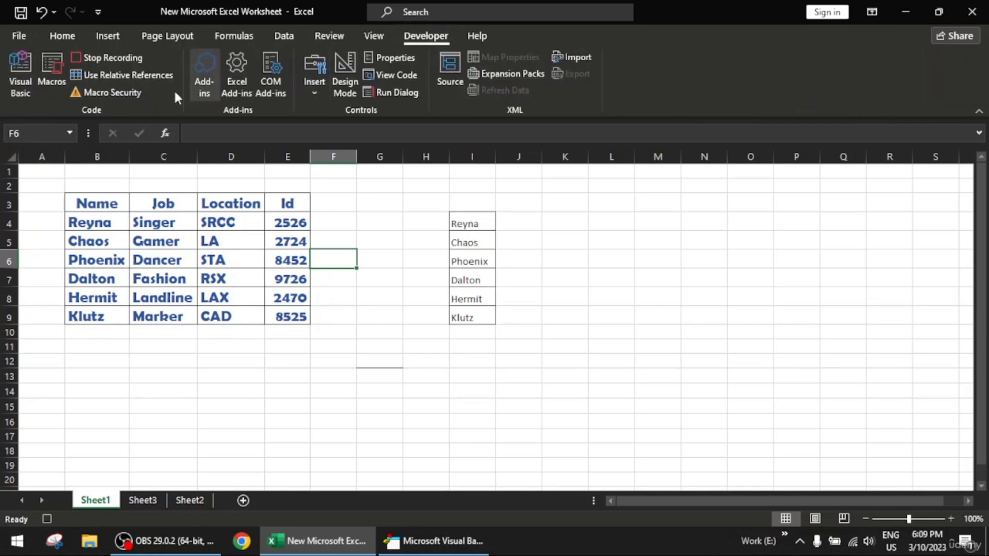
{"action": "left_click", "coordinate": [116, 61]}
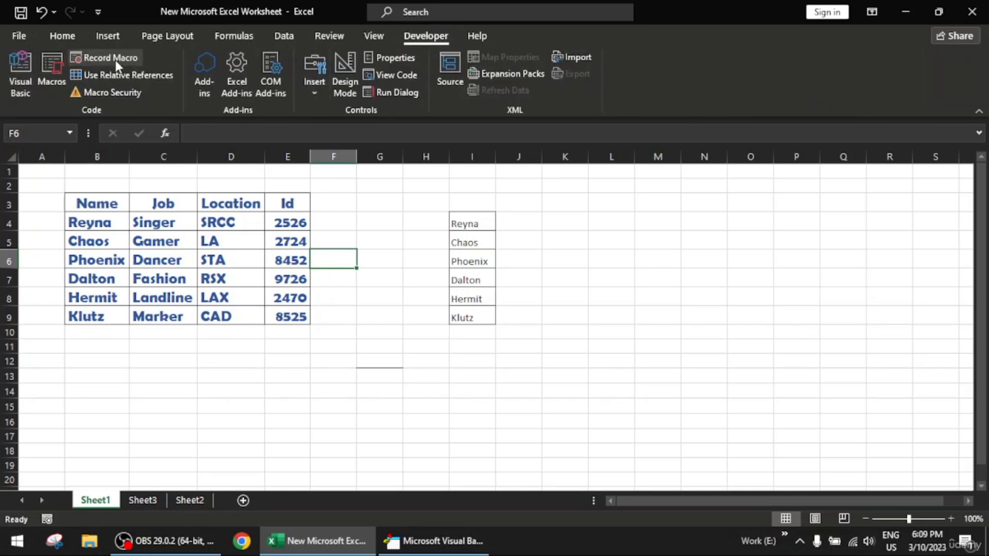
- Open the recorded macro's code from Module1 in the Visual Basic editor and maximize the code window
{"action": "left_click", "coordinate": [22, 77]}
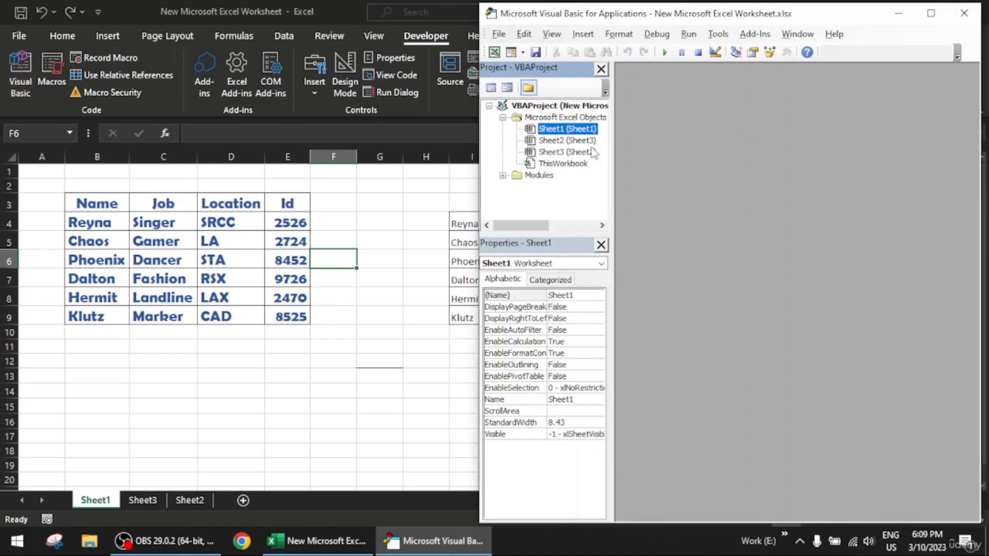
{"action": "left_click", "coordinate": [539, 175]}
{"action": "double_click", "coordinate": [539, 175]}
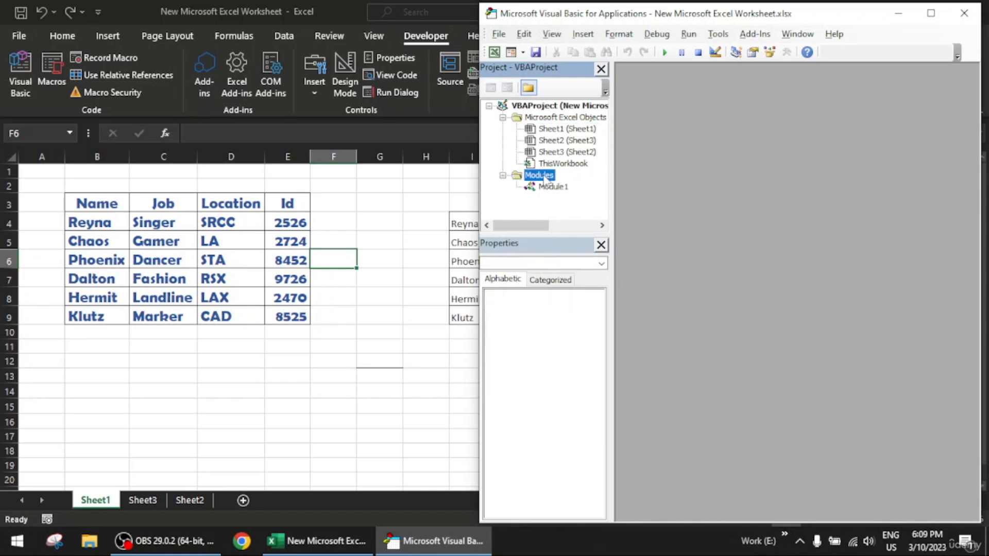
{"action": "double_click", "coordinate": [553, 187]}
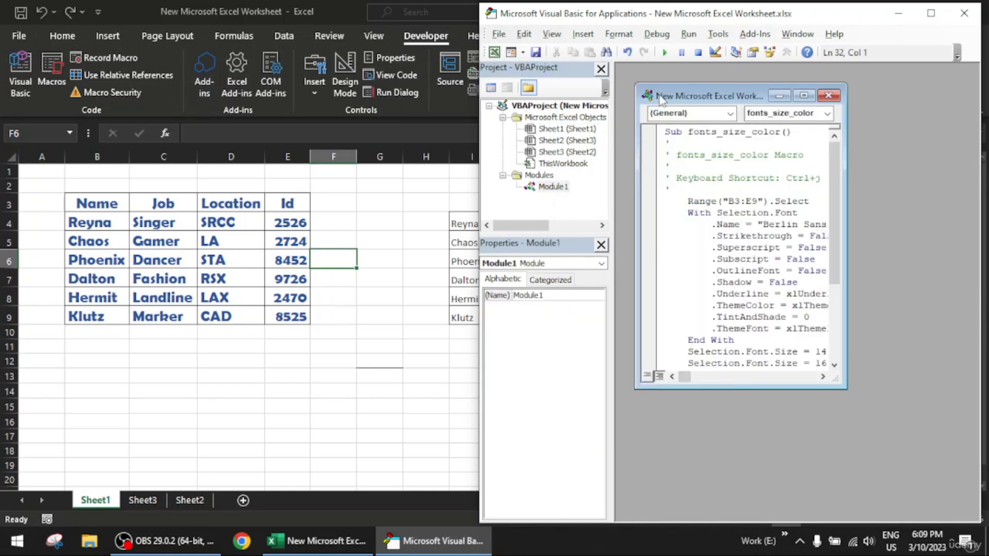
{"action": "double_click", "coordinate": [810, 91]}
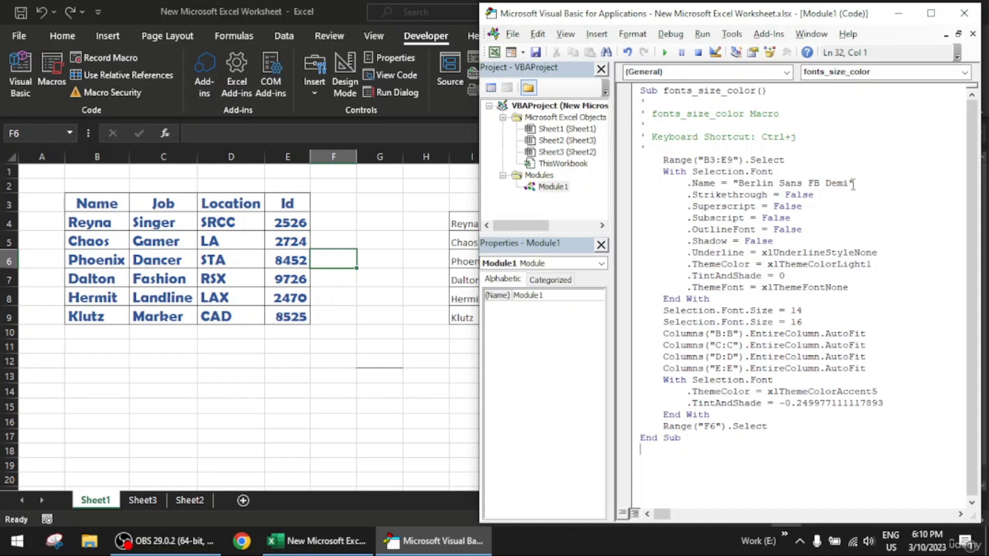
- Examine the font name and Superscript values in the recorded code, and minimize the Visual Basic editor
{"action": "left_click_drag", "start_coordinate": [851, 185], "coordinate": [738, 187]}
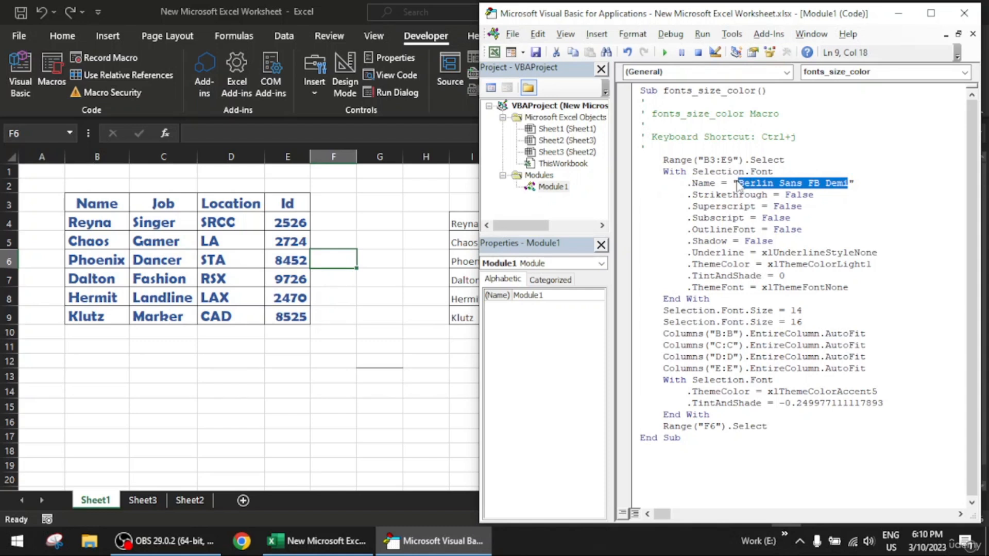
{"action": "left_click", "coordinate": [794, 213]}
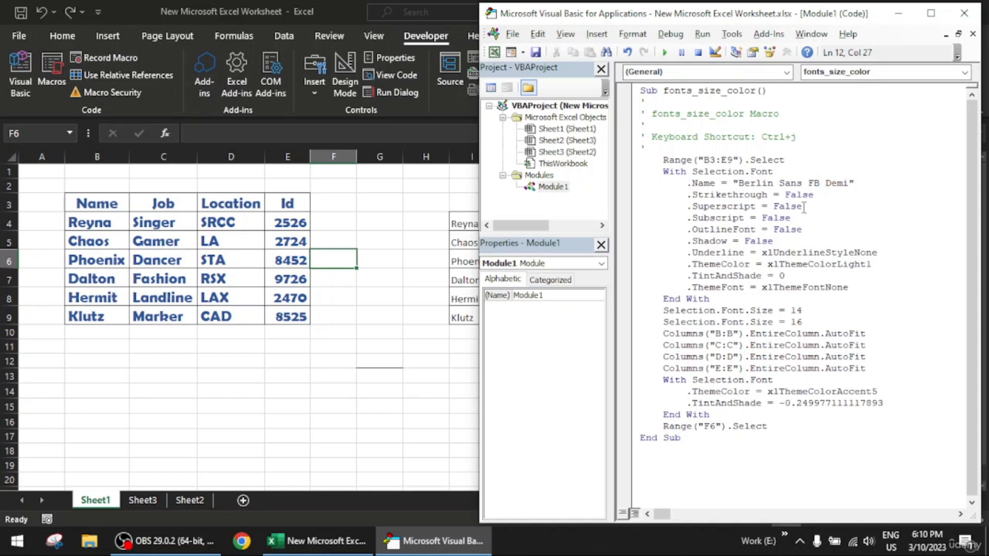
{"action": "left_click_drag", "start_coordinate": [804, 207], "coordinate": [774, 213]}
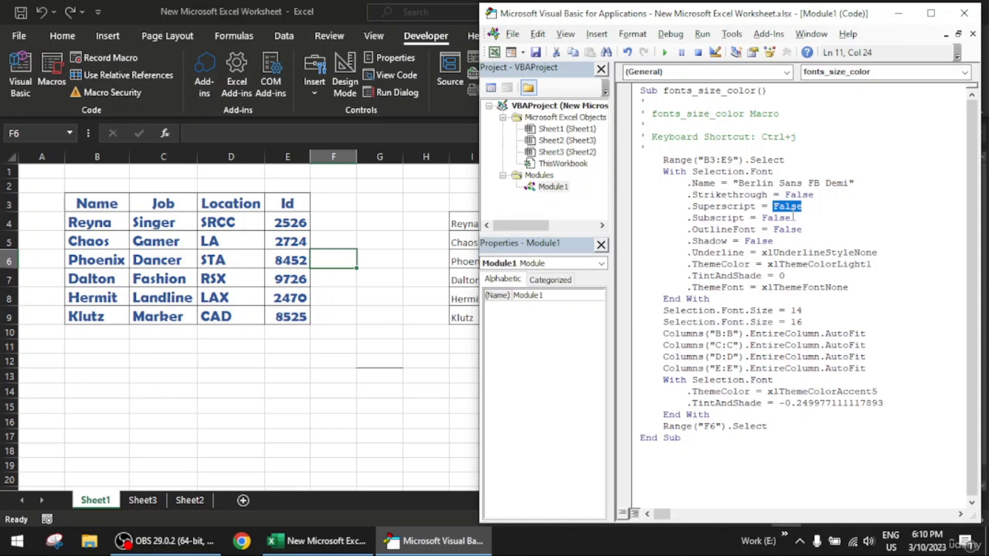
{"action": "left_click", "coordinate": [792, 217]}
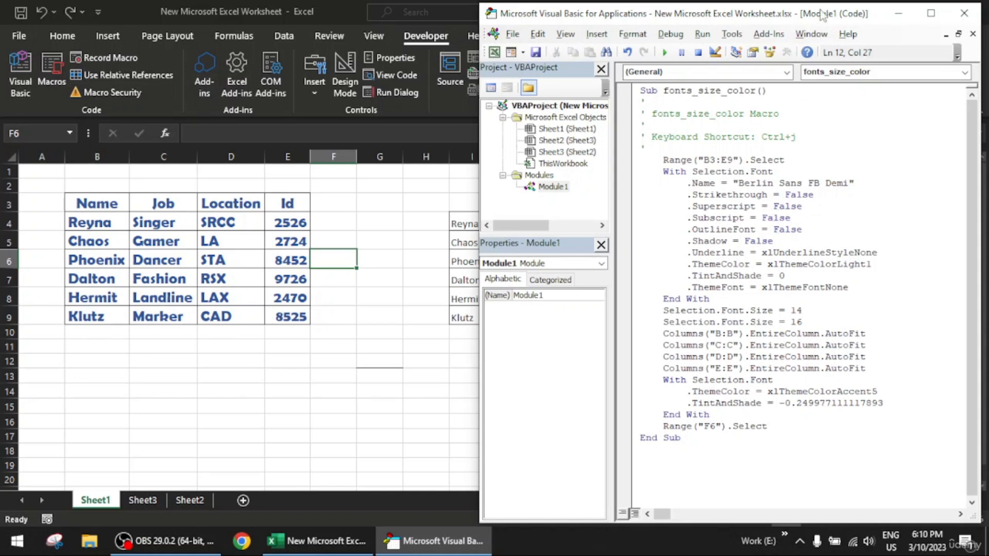
{"action": "left_click_drag", "start_coordinate": [812, 16], "coordinate": [772, 19]}
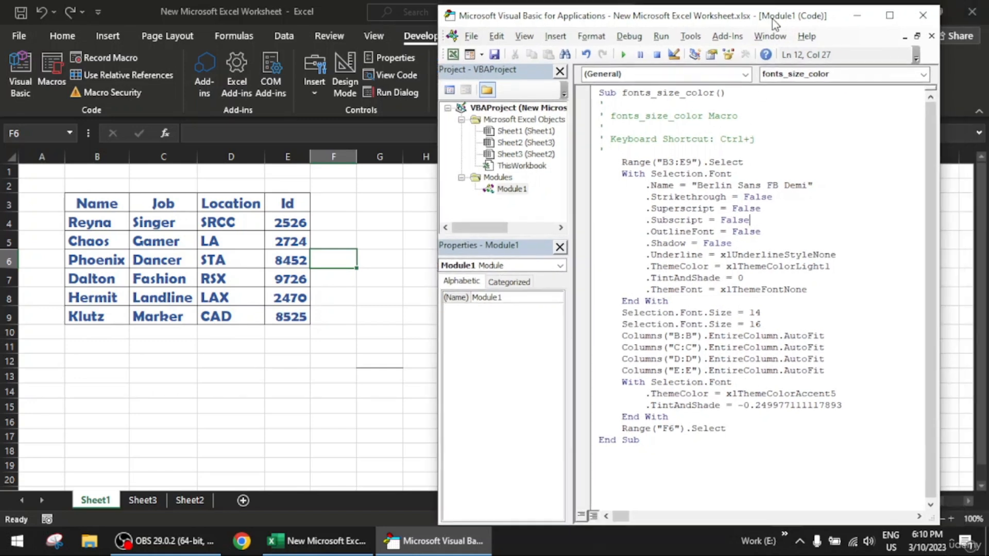
{"action": "left_click", "coordinate": [857, 20]}
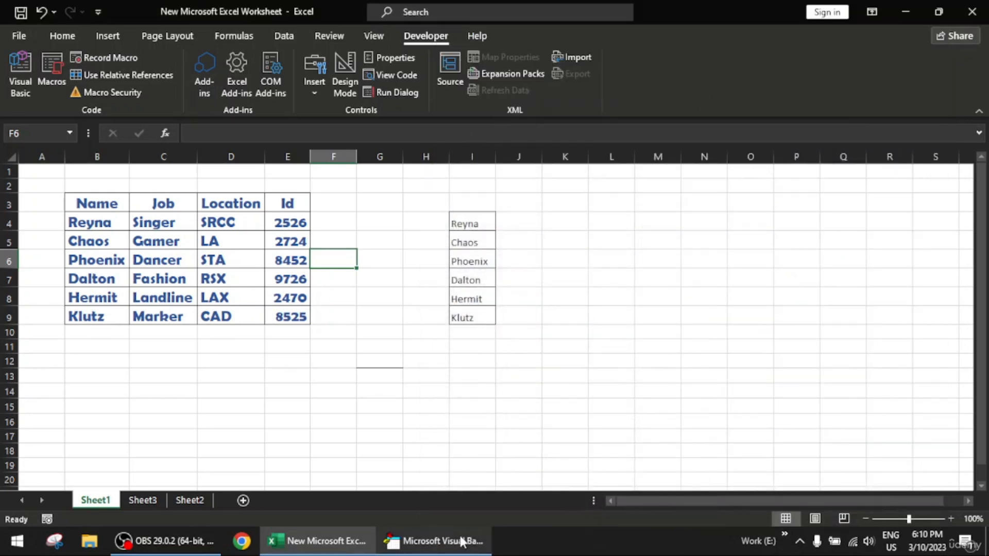
{"action": "mouse_move", "coordinate": [462, 542]}
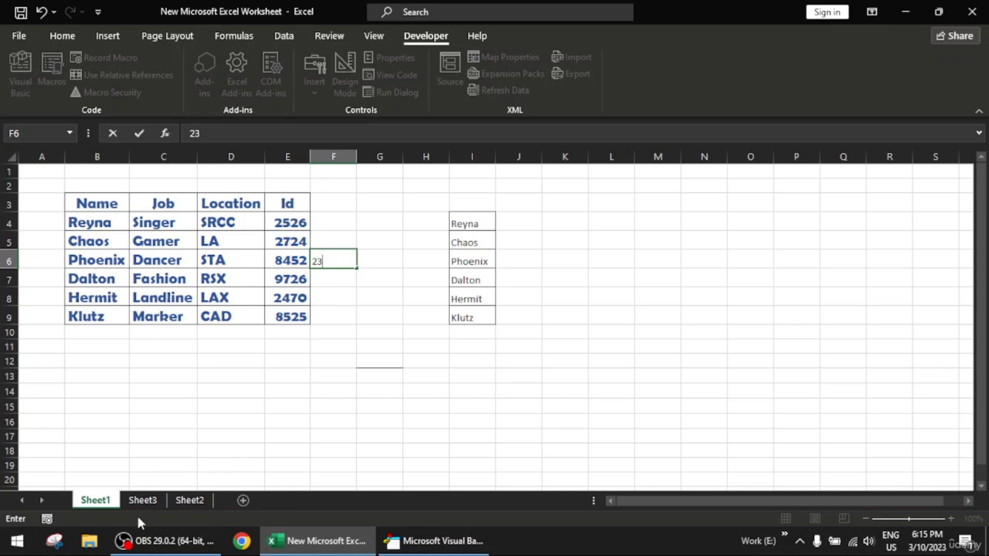
- Commit the entry 23 in cell F6 and look through Sheet2 and Sheet3 before returning to Sheet1
{"action": "left_click", "coordinate": [192, 500]}
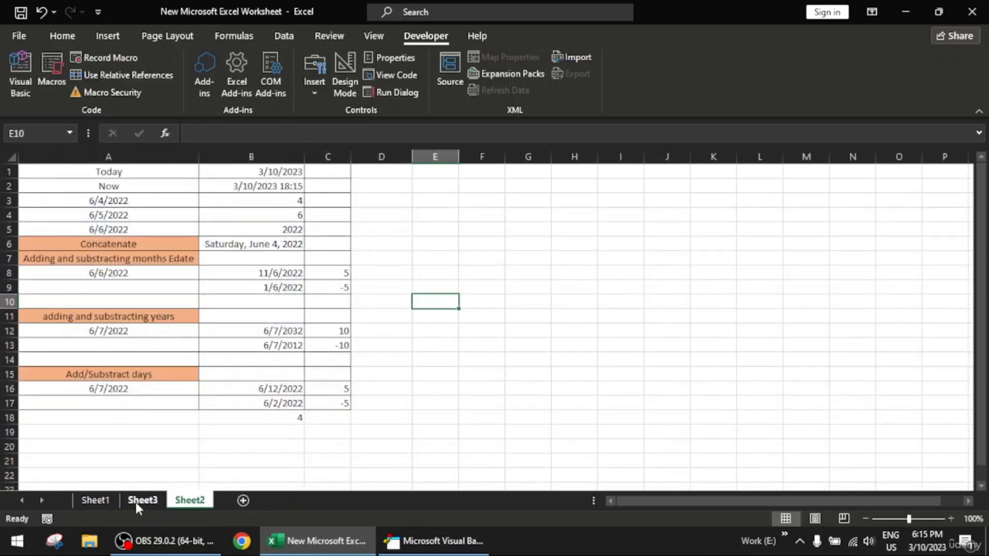
{"action": "left_click", "coordinate": [139, 500]}
{"action": "left_click", "coordinate": [111, 500]}
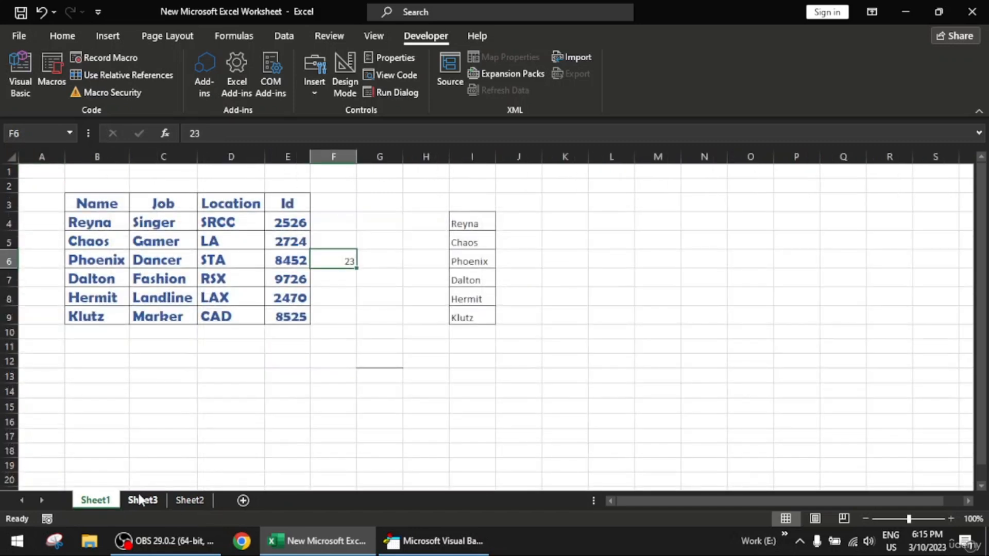
{"action": "left_click", "coordinate": [141, 500]}
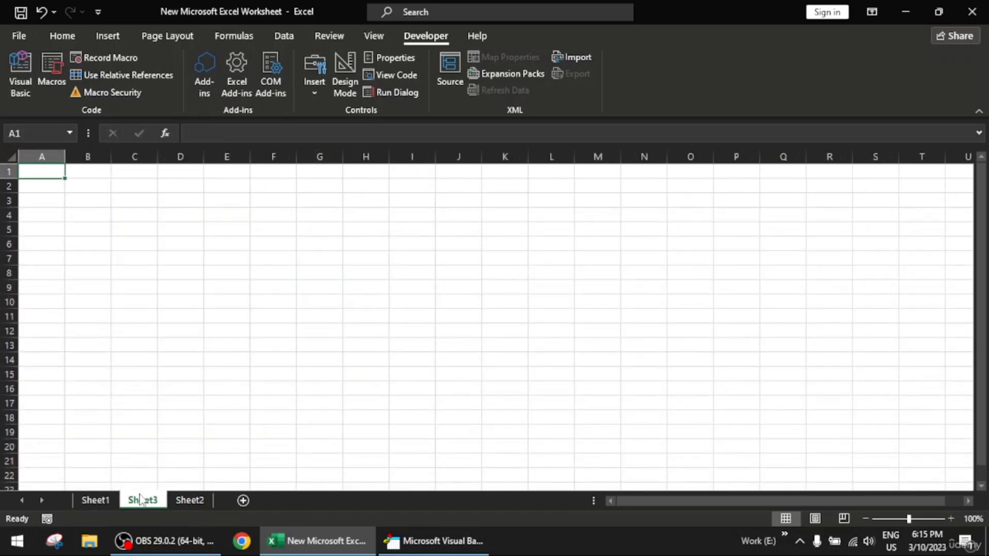
{"action": "left_click", "coordinate": [96, 501]}
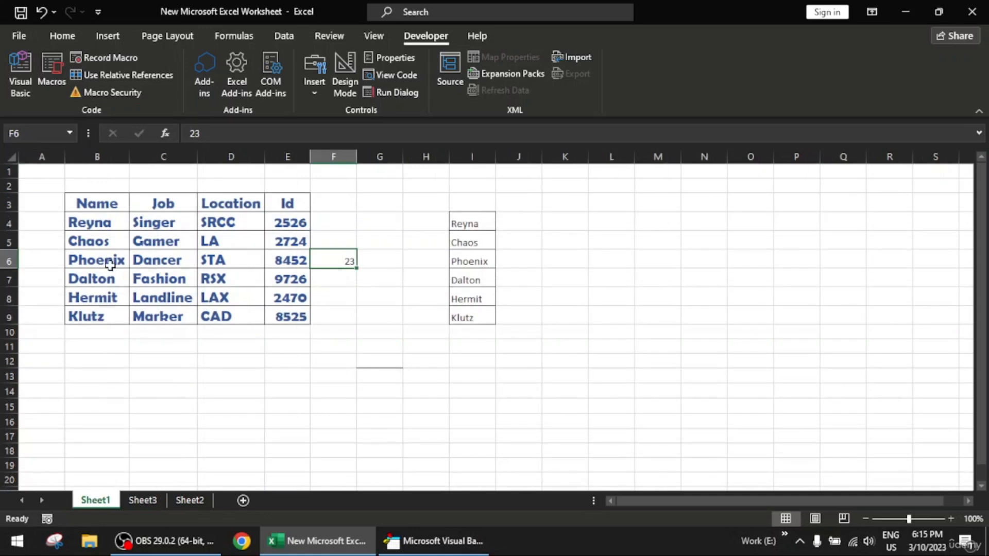
- Copy the table in B3:E9 of Sheet1 and paste it at cell B3 of Sheet3
{"action": "left_click_drag", "start_coordinate": [97, 203], "coordinate": [294, 316]}
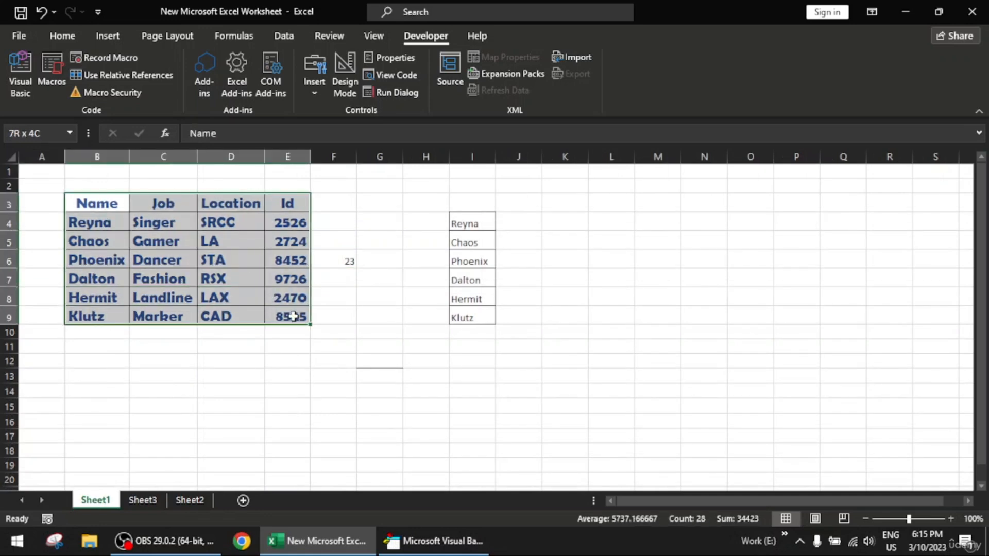
{"action": "key", "text": "ctrl+c"}
{"action": "left_click", "coordinate": [143, 500]}
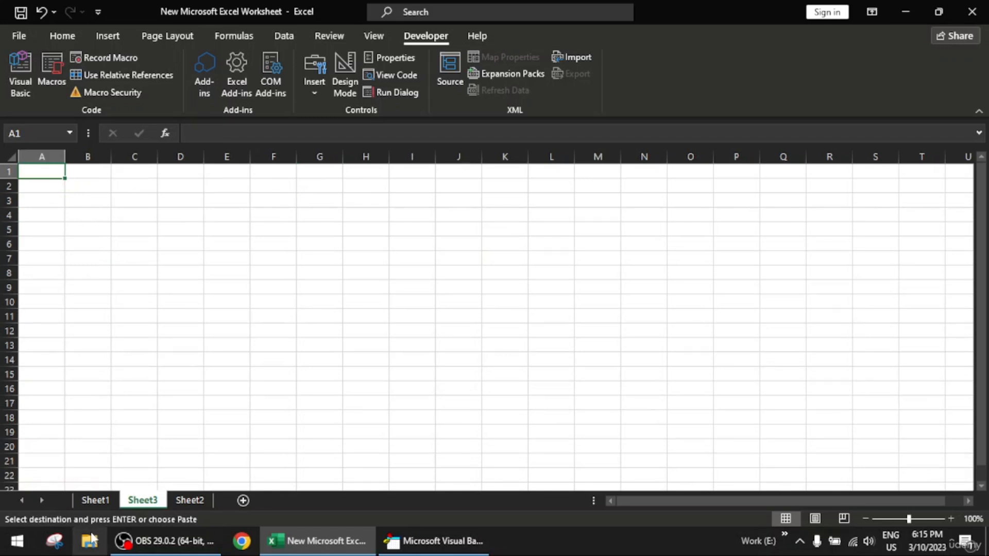
{"action": "left_click", "coordinate": [90, 501]}
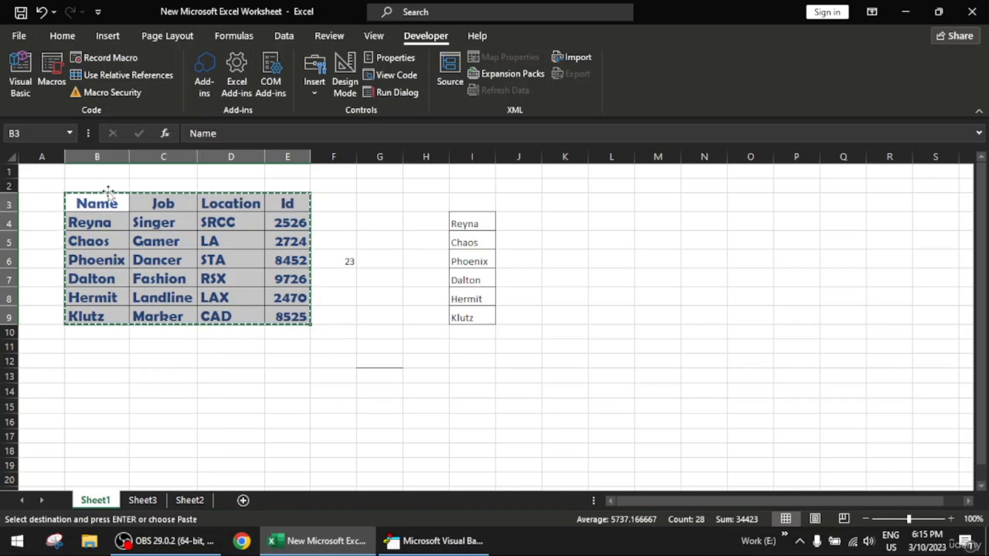
{"action": "left_click", "coordinate": [137, 501]}
{"action": "left_click", "coordinate": [97, 215]}
{"action": "left_click", "coordinate": [95, 202]}
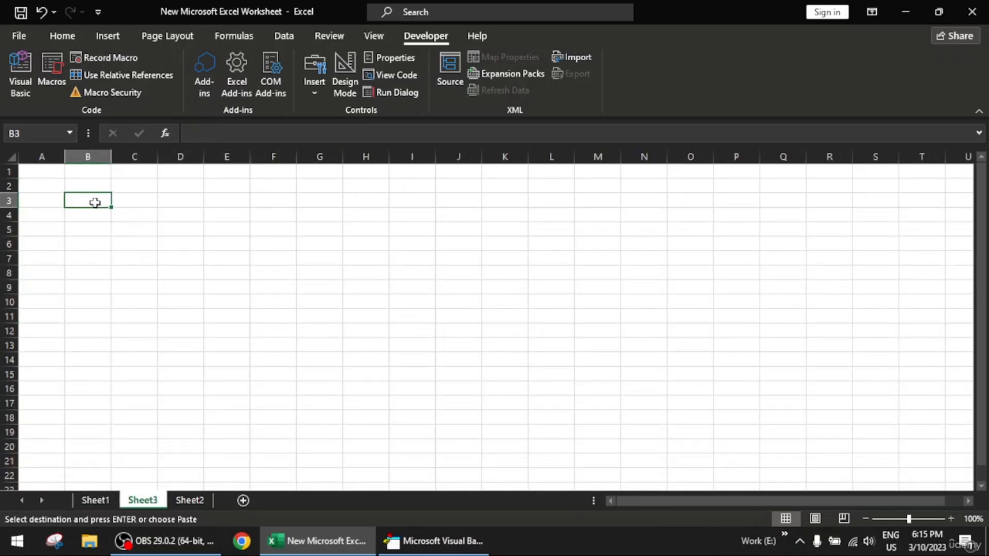
{"action": "key", "text": "ctrl+v"}
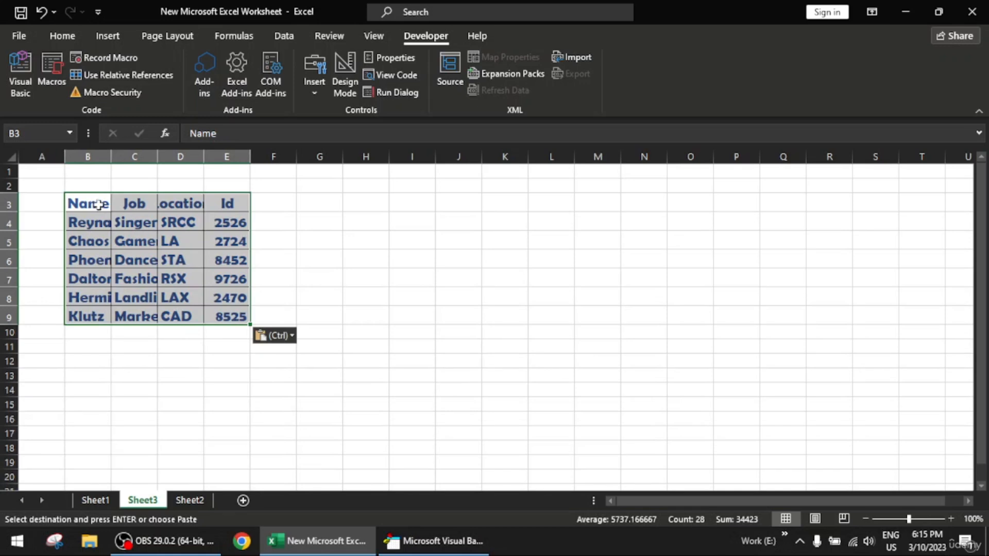
- Clear the contents of the pasted table on Sheet3
{"action": "key", "text": "Delete"}
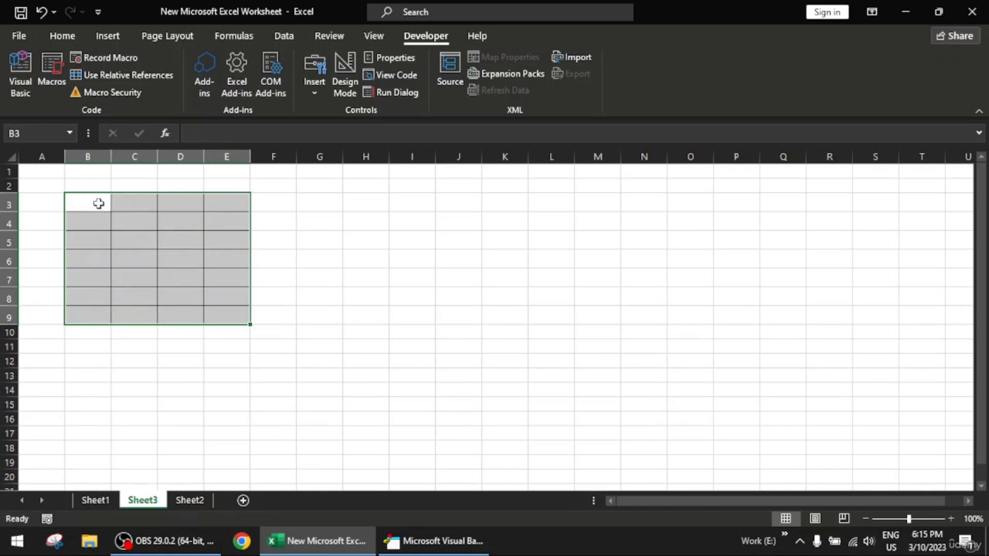
{"action": "right_click", "coordinate": [98, 204]}
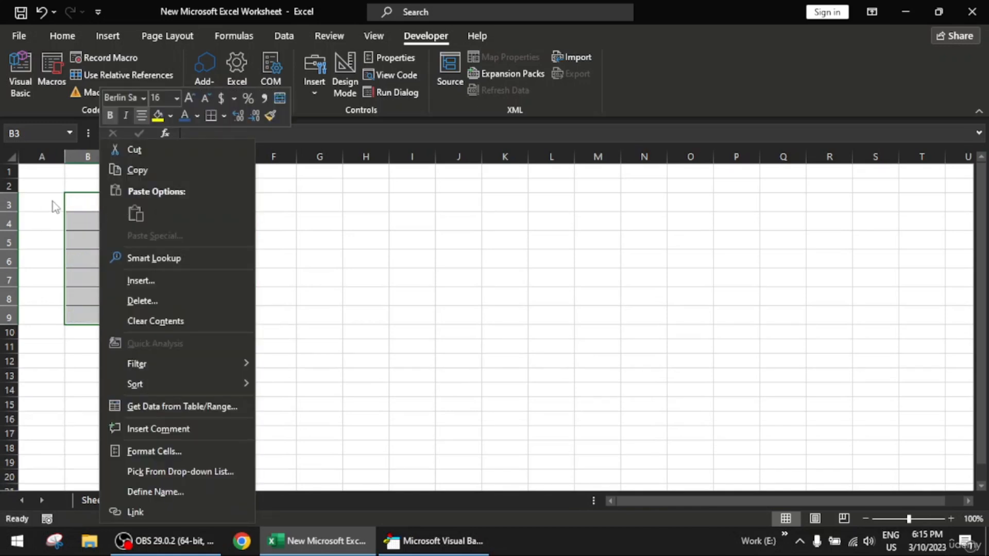
{"action": "left_click", "coordinate": [68, 200]}
{"action": "left_click", "coordinate": [62, 36]}
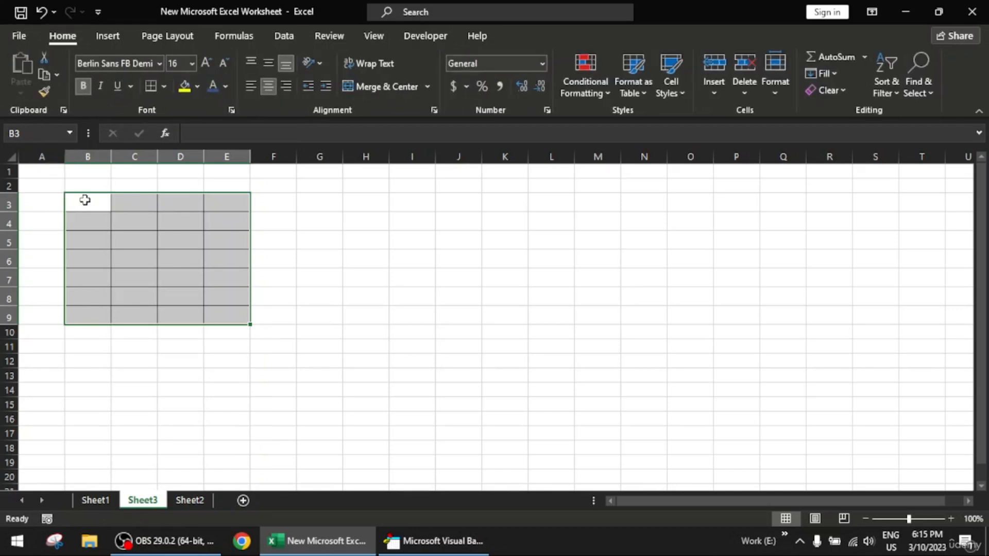
- Copy the Sheet1 table again and paste it at B3 of Sheet3 using the Formulas paste option
{"action": "left_click", "coordinate": [95, 500]}
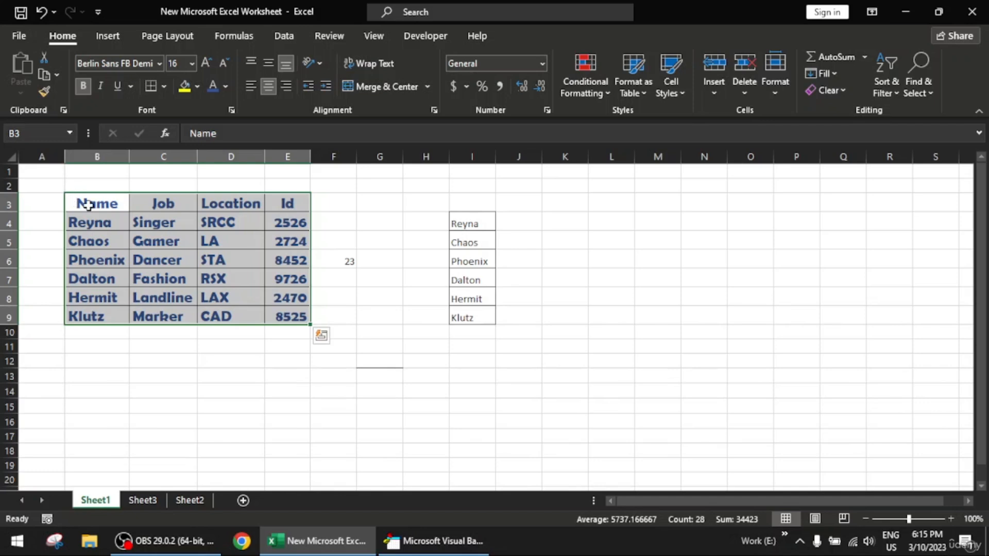
{"action": "key", "text": "ctrl+c"}
{"action": "left_click", "coordinate": [143, 500]}
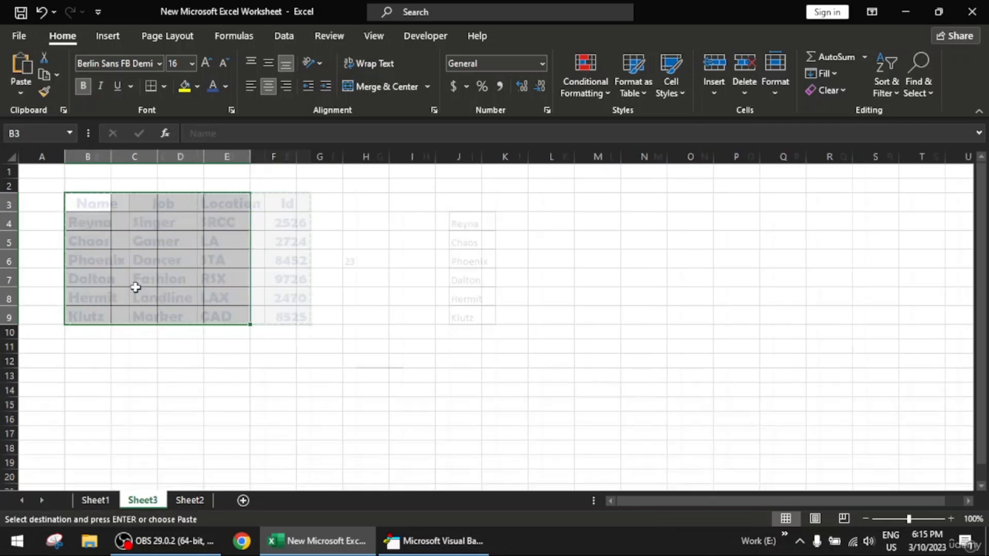
{"action": "left_click", "coordinate": [83, 205]}
{"action": "right_click", "coordinate": [82, 205]}
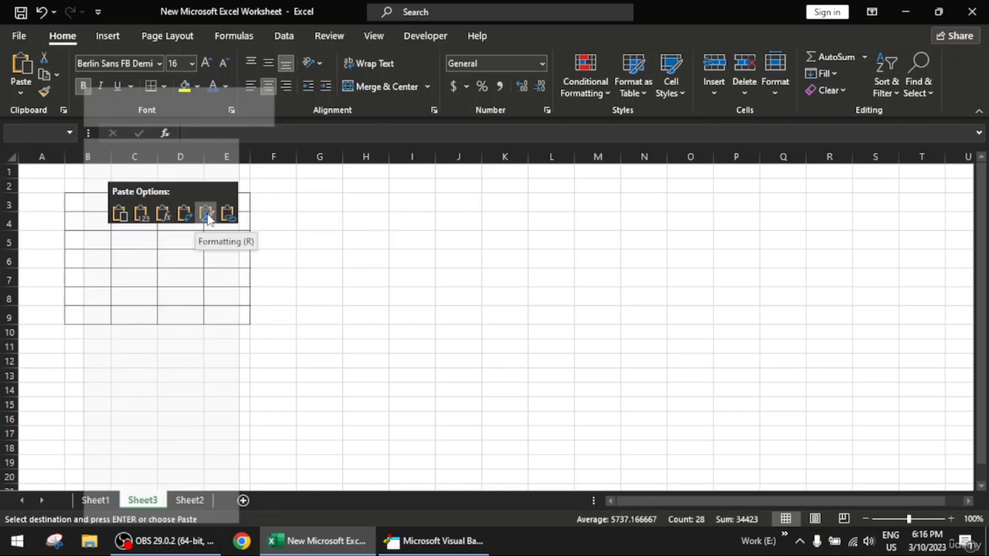
{"action": "left_click", "coordinate": [19, 94]}
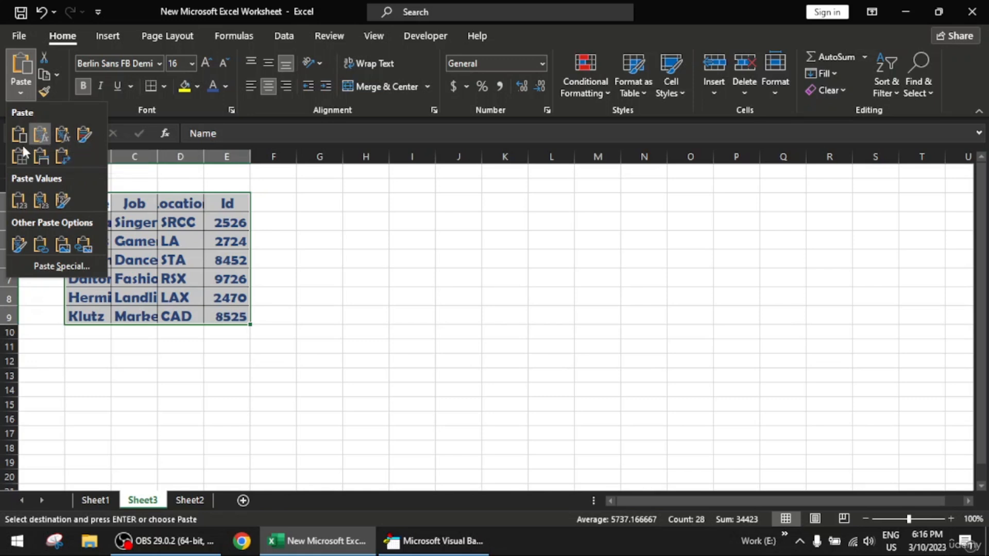
{"action": "left_click", "coordinate": [41, 136]}
{"action": "left_click", "coordinate": [263, 335]}
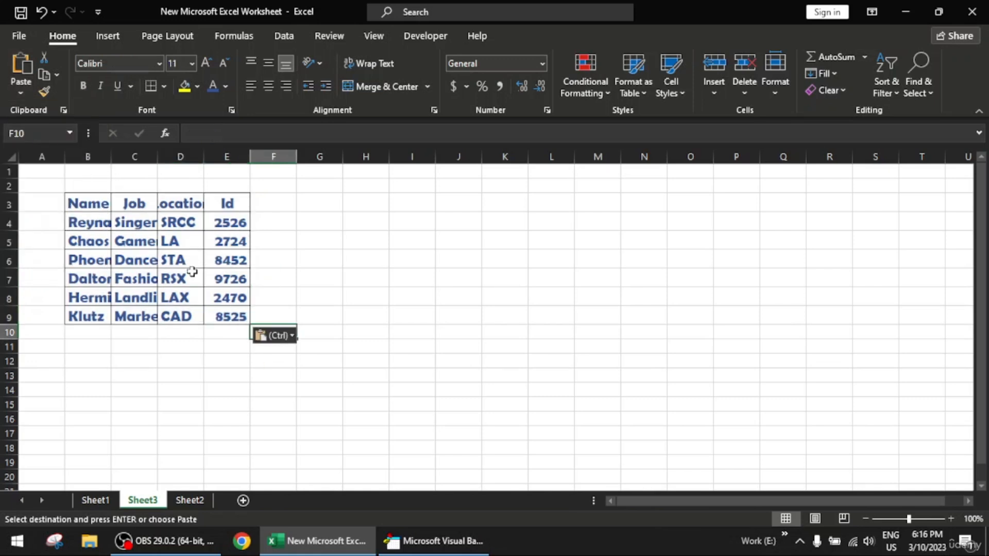
- Autofit columns B and D on Sheet3 to their contents and widen column C slightly
{"action": "double_click", "coordinate": [111, 156]}
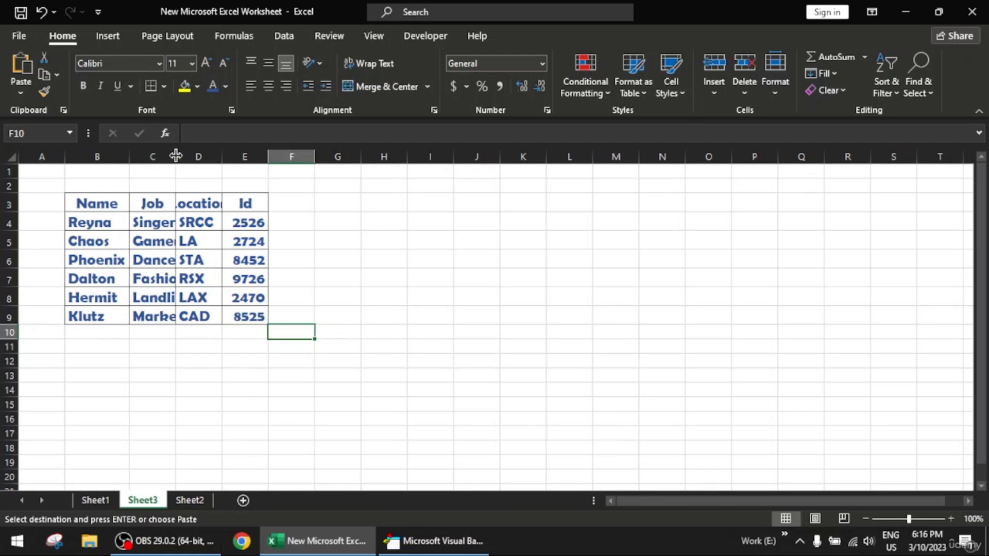
{"action": "left_click_drag", "start_coordinate": [176, 156], "coordinate": [178, 156]}
{"action": "double_click", "coordinate": [226, 160]}
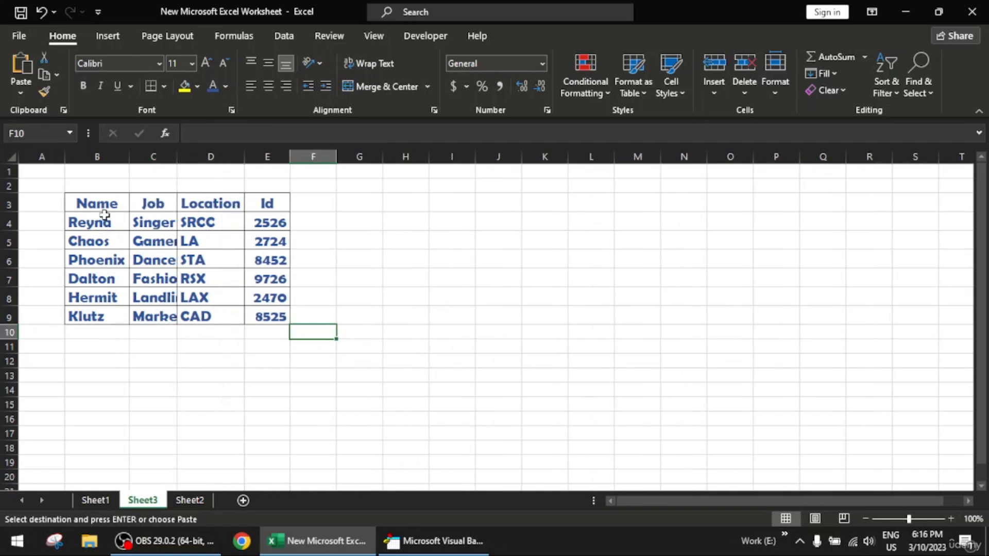
- Set the text of the Sheet3 table B3:E9 to Calibri at font size 10
{"action": "left_click_drag", "start_coordinate": [95, 204], "coordinate": [261, 315]}
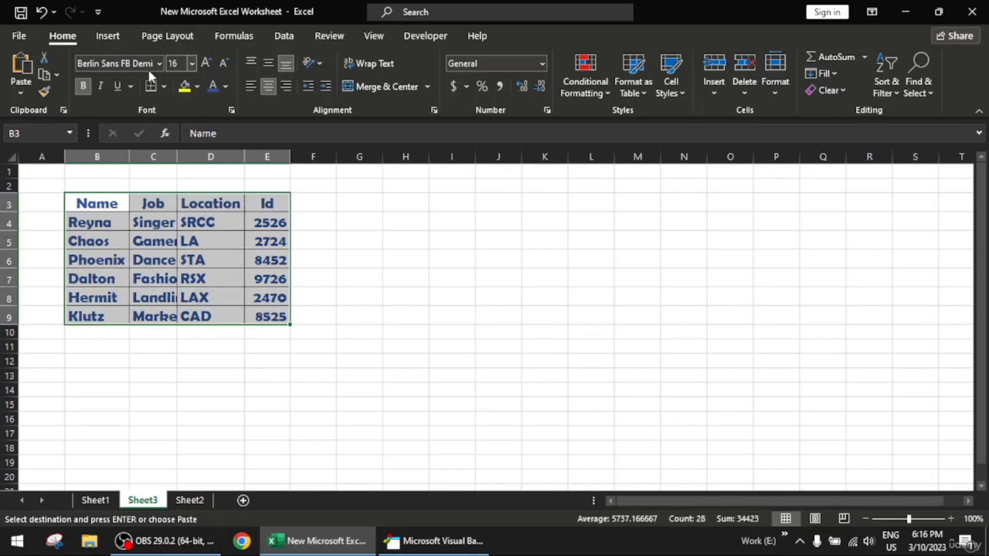
{"action": "left_click", "coordinate": [192, 64]}
{"action": "left_click", "coordinate": [184, 119]}
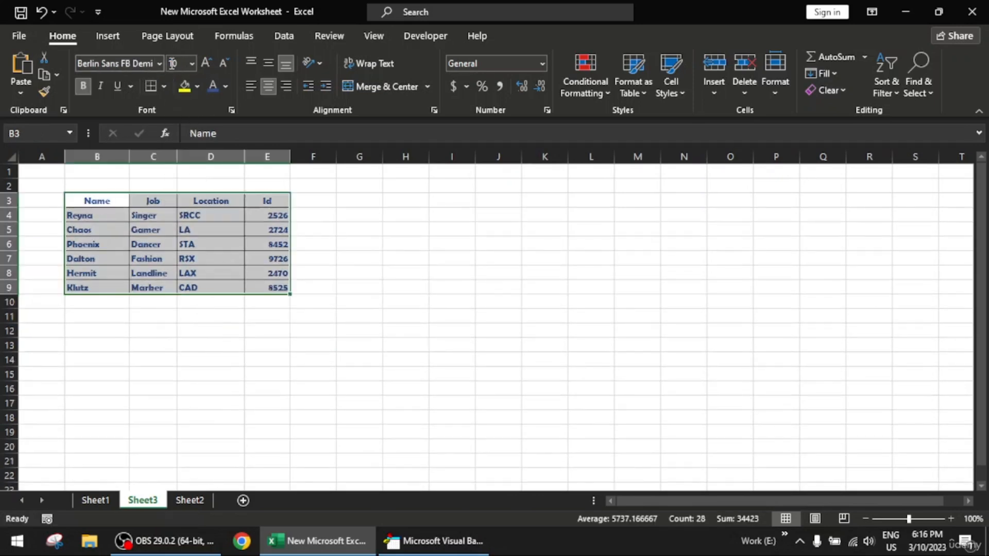
{"action": "left_click", "coordinate": [158, 67]}
{"action": "scroll", "coordinate": [150, 113], "scroll_direction": "up", "scroll_amount": 3}
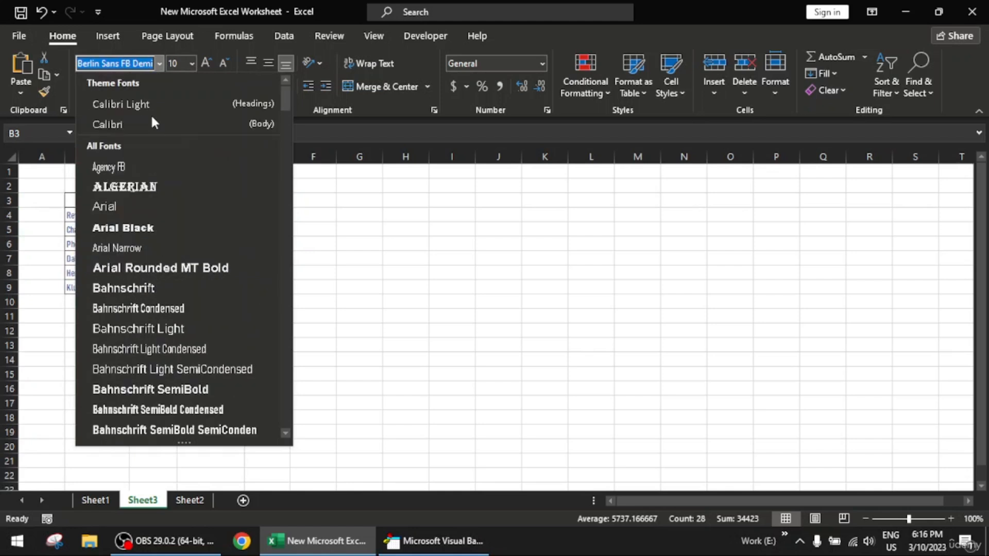
{"action": "left_click", "coordinate": [150, 124]}
{"action": "left_click", "coordinate": [209, 328]}
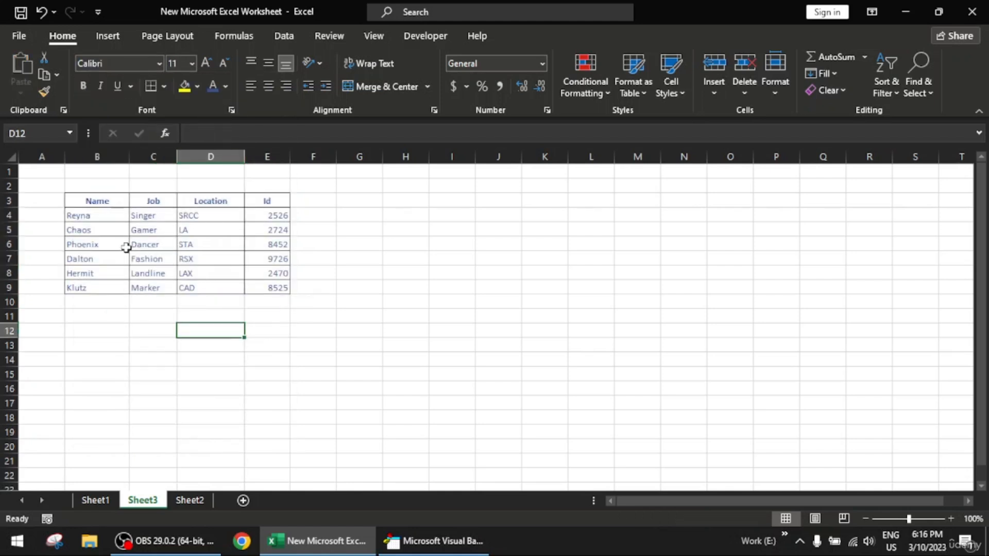
- Color the text of the Sheet3 table with a darker green theme shade
{"action": "left_click_drag", "start_coordinate": [105, 202], "coordinate": [265, 283]}
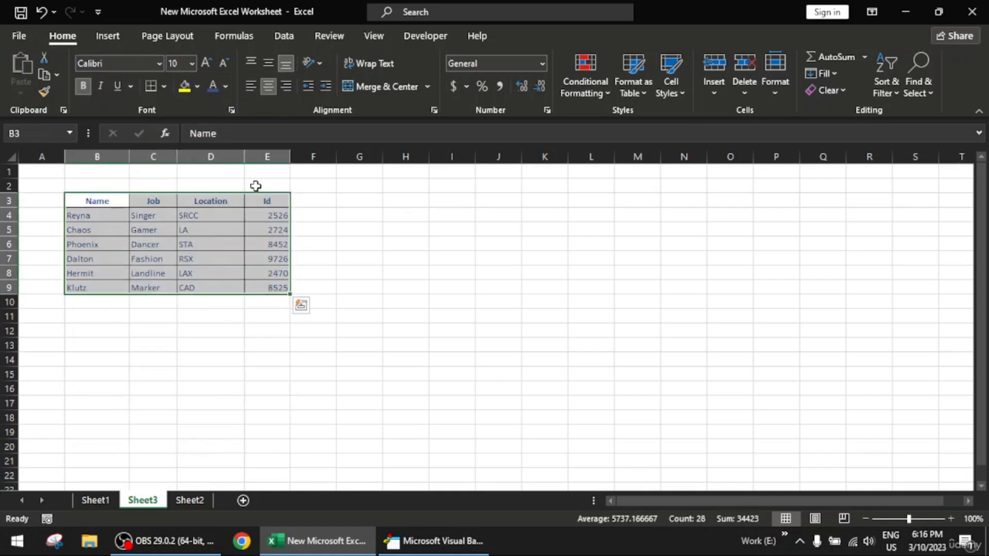
{"action": "left_click", "coordinate": [198, 87]}
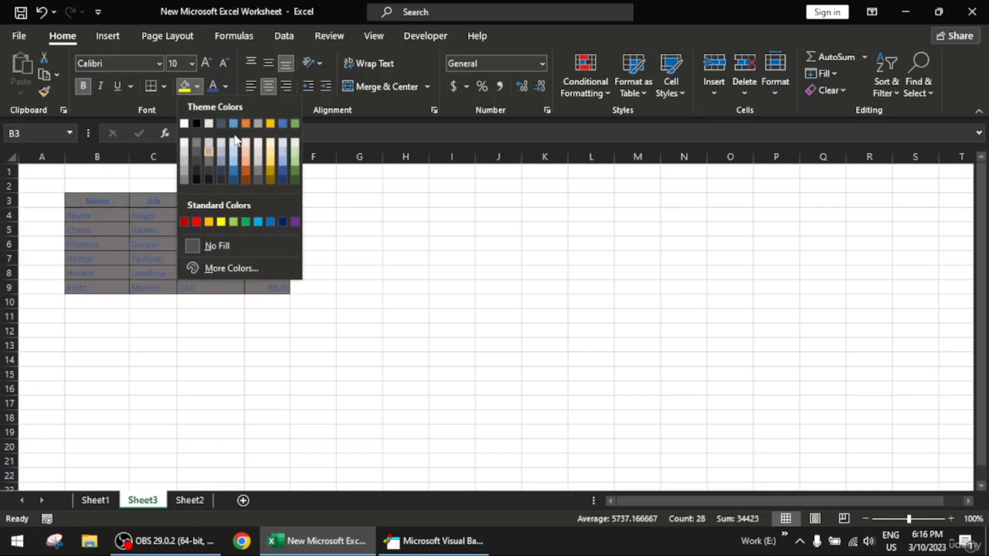
{"action": "left_click", "coordinate": [226, 86]}
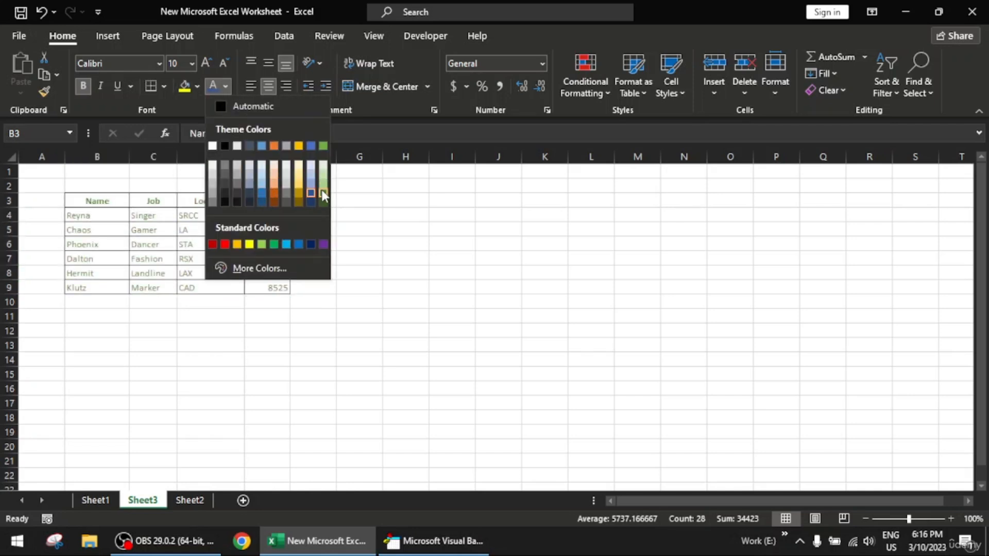
{"action": "left_click", "coordinate": [340, 245]}
{"action": "left_click", "coordinate": [340, 246]}
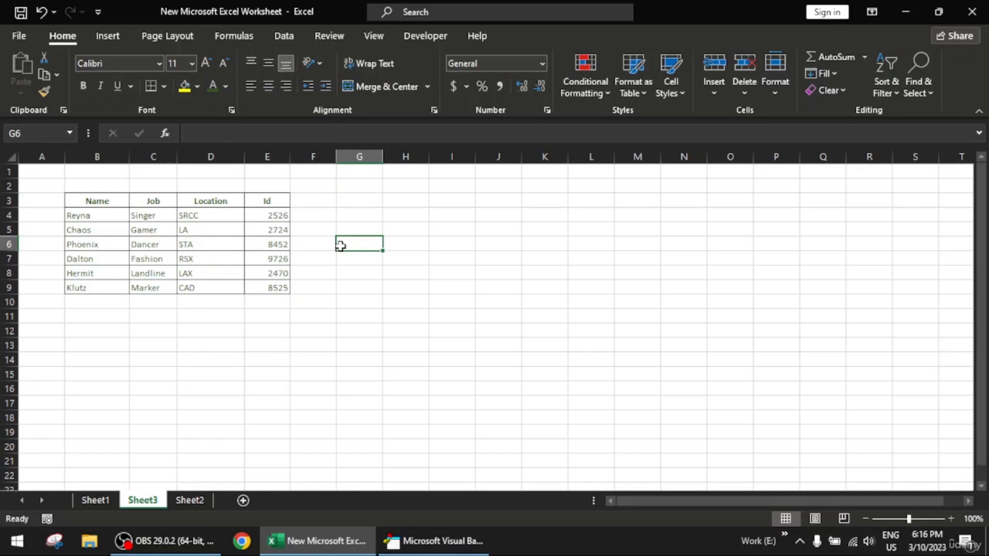
- Compare the tables on Sheet1 and Sheet3, and run the fonts_size_color macro on the Sheet3 table B3:E9
{"action": "left_click", "coordinate": [94, 500]}
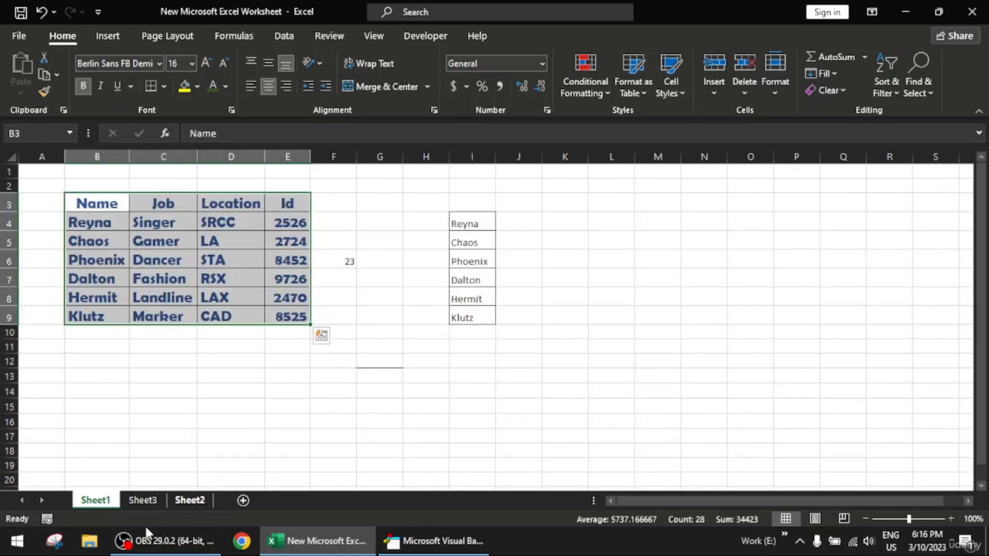
{"action": "left_click", "coordinate": [141, 501]}
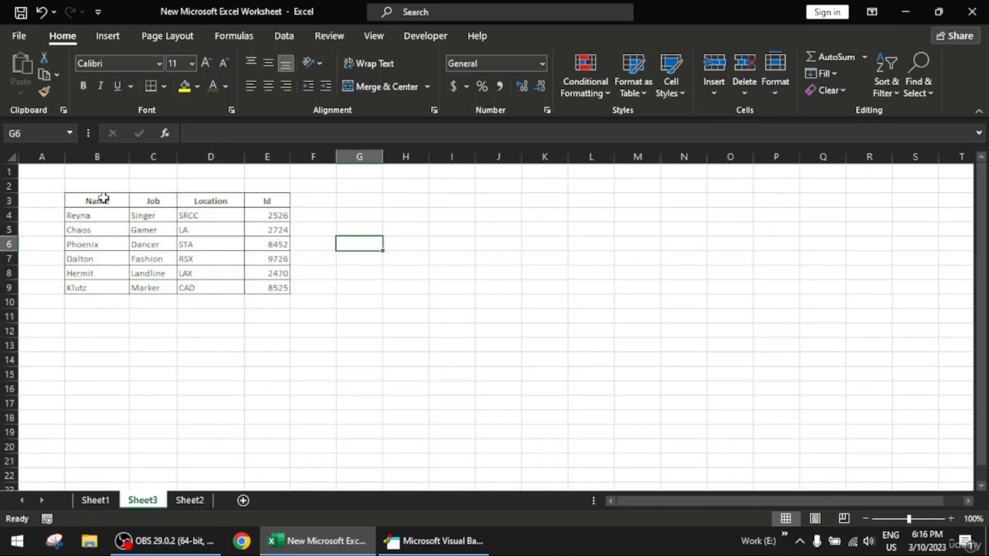
{"action": "left_click_drag", "start_coordinate": [99, 200], "coordinate": [276, 287]}
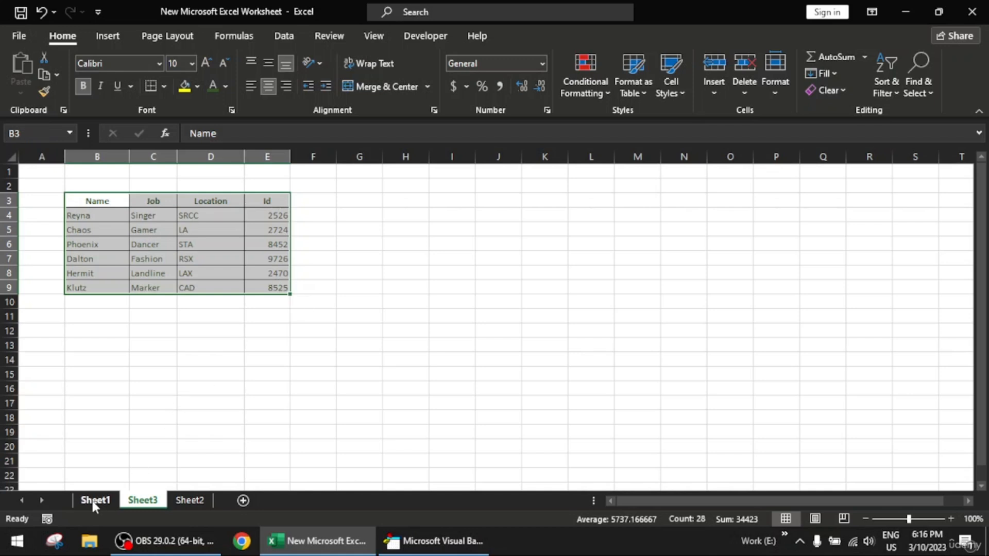
{"action": "left_click", "coordinate": [94, 502]}
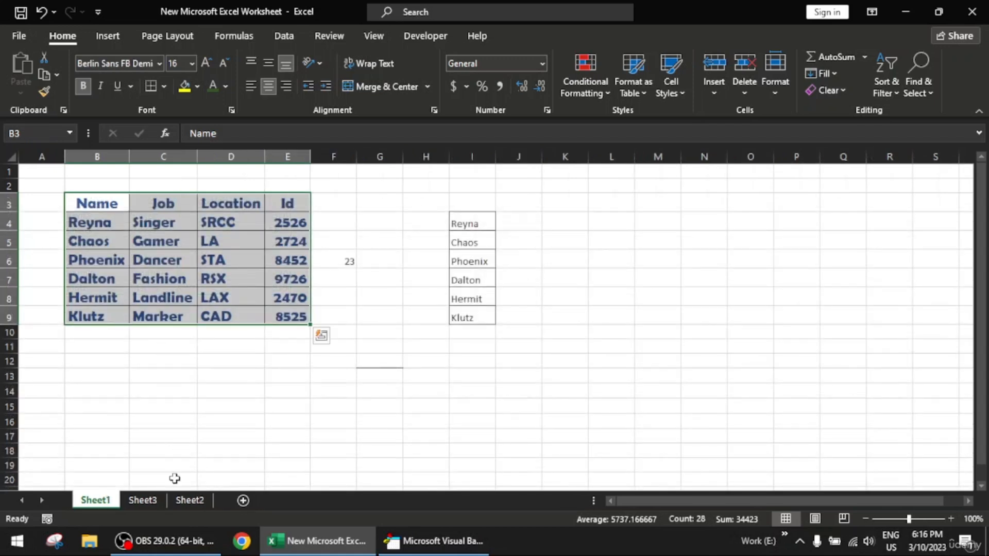
{"action": "left_click", "coordinate": [144, 504]}
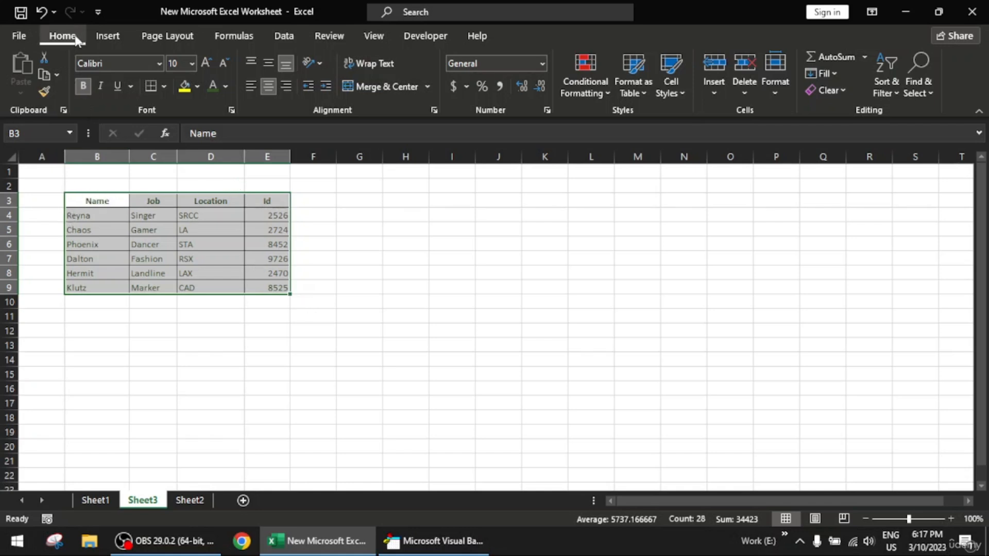
{"action": "left_click", "coordinate": [422, 38]}
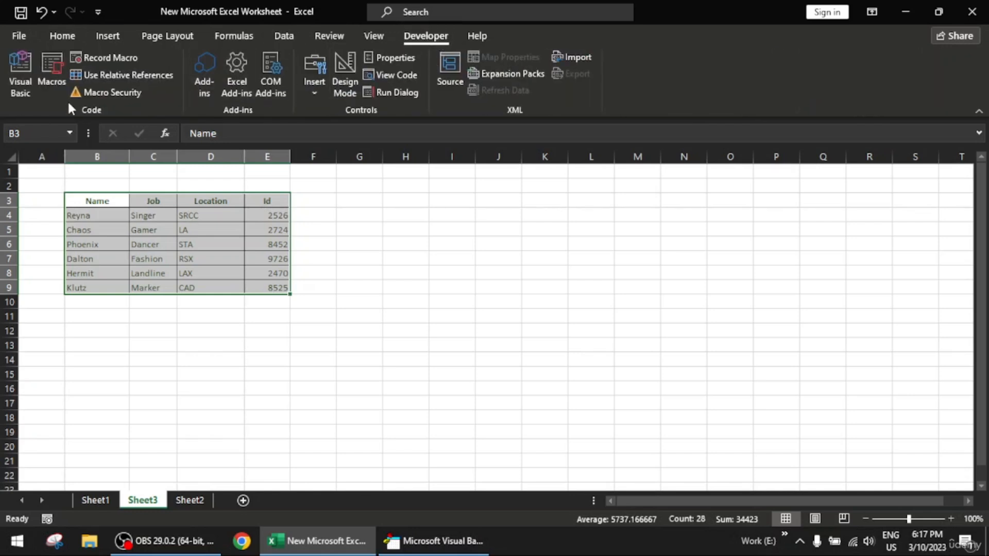
{"action": "left_click", "coordinate": [50, 68]}
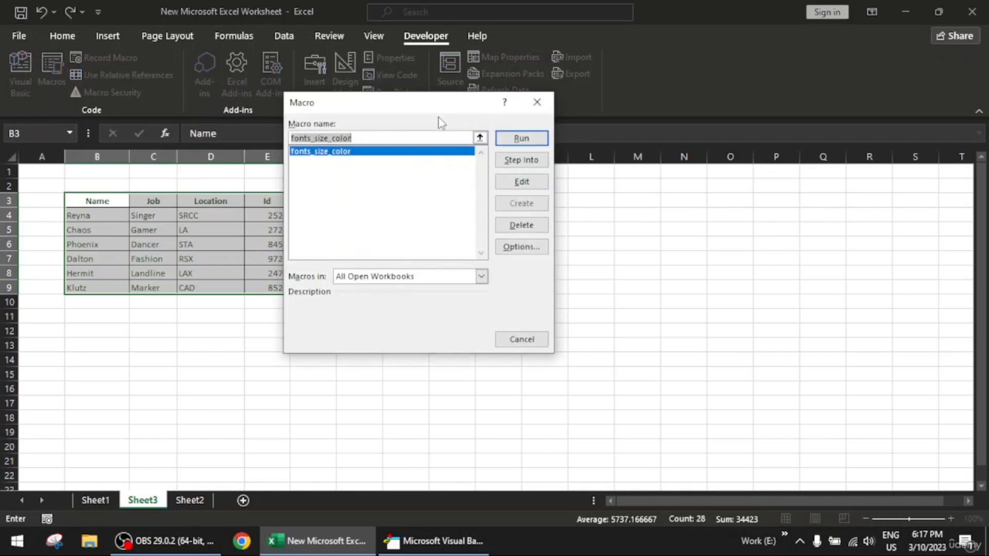
{"action": "left_click", "coordinate": [330, 150]}
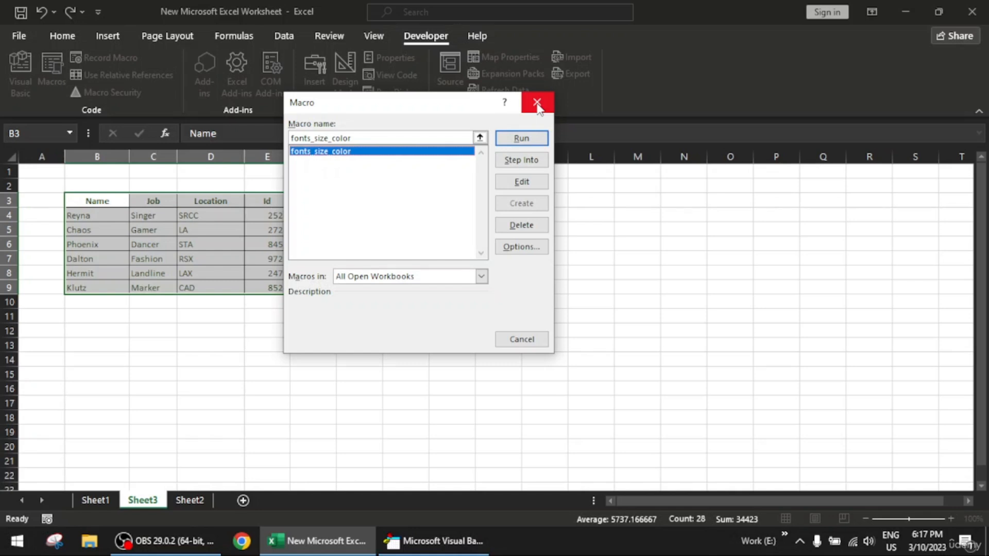
{"action": "left_click", "coordinate": [535, 144]}
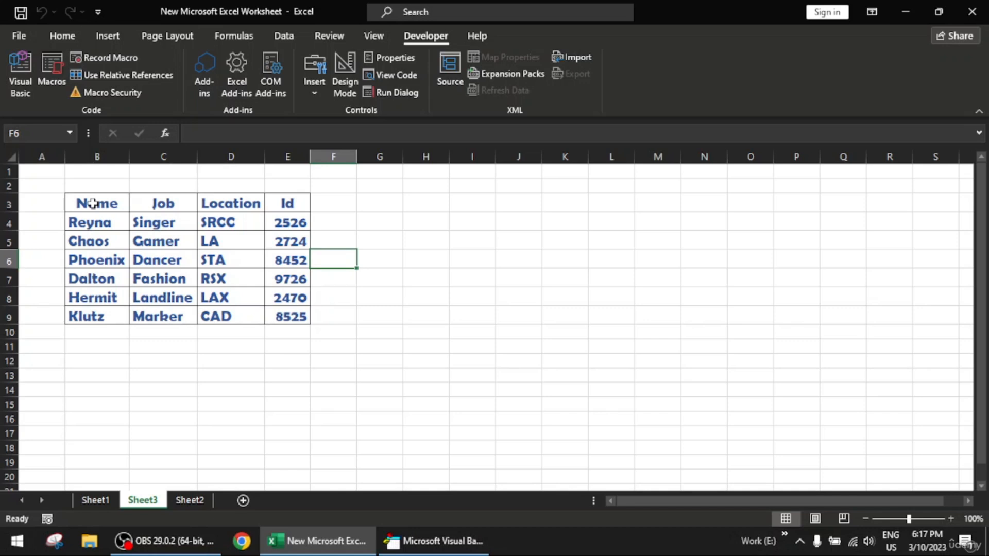
- Add a new sheet after Sheet3 and paste a copy of the Sheet1 table B3:E9 into it at cell B3
{"action": "left_click_drag", "start_coordinate": [92, 203], "coordinate": [292, 320]}
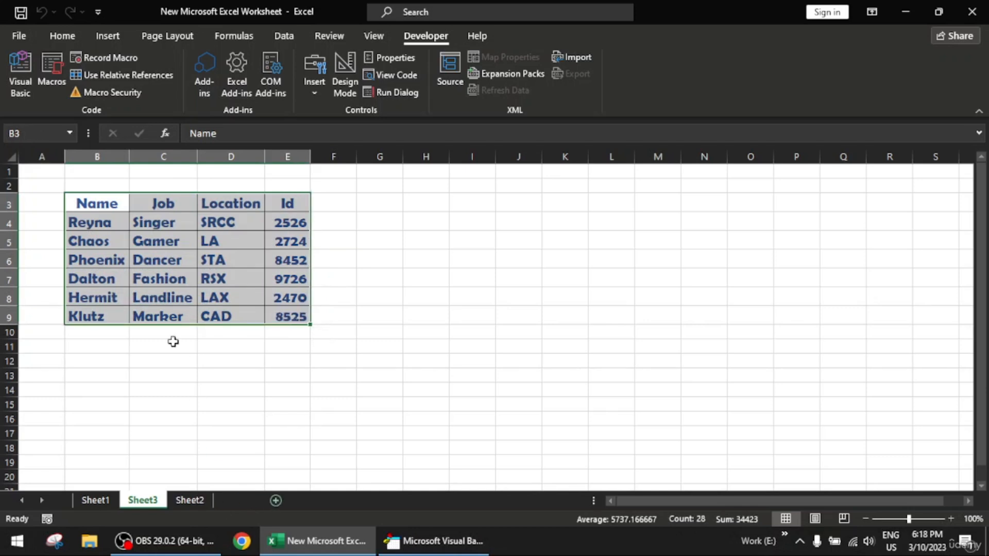
{"action": "left_click", "coordinate": [243, 500]}
{"action": "left_click", "coordinate": [92, 203]}
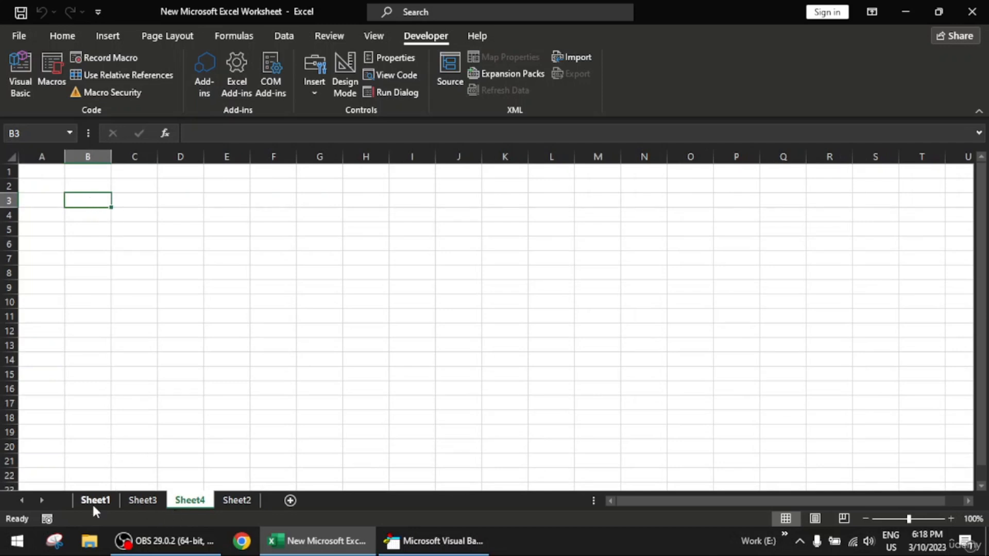
{"action": "left_click", "coordinate": [94, 507]}
{"action": "key", "text": "ctrl+c"}
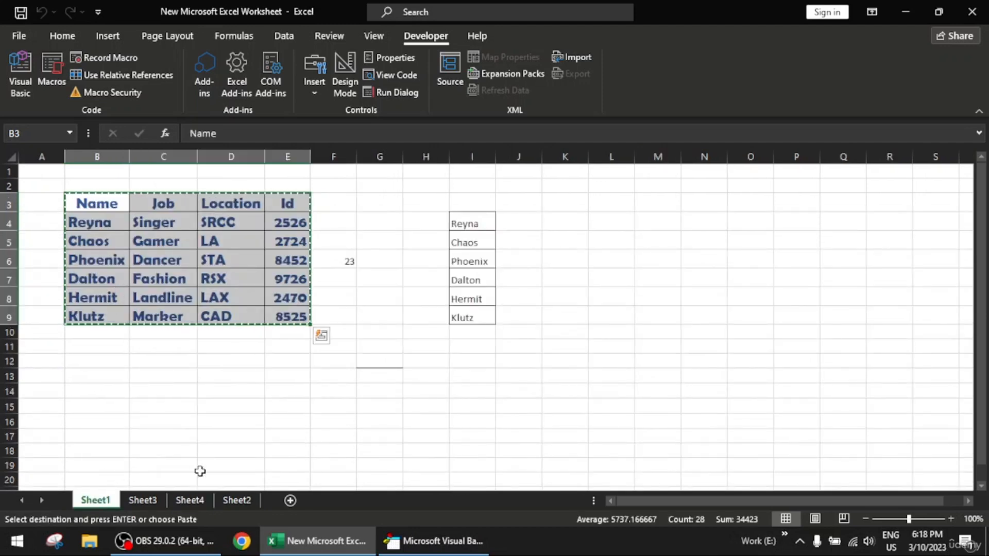
{"action": "left_click", "coordinate": [247, 503]}
{"action": "left_click", "coordinate": [190, 502]}
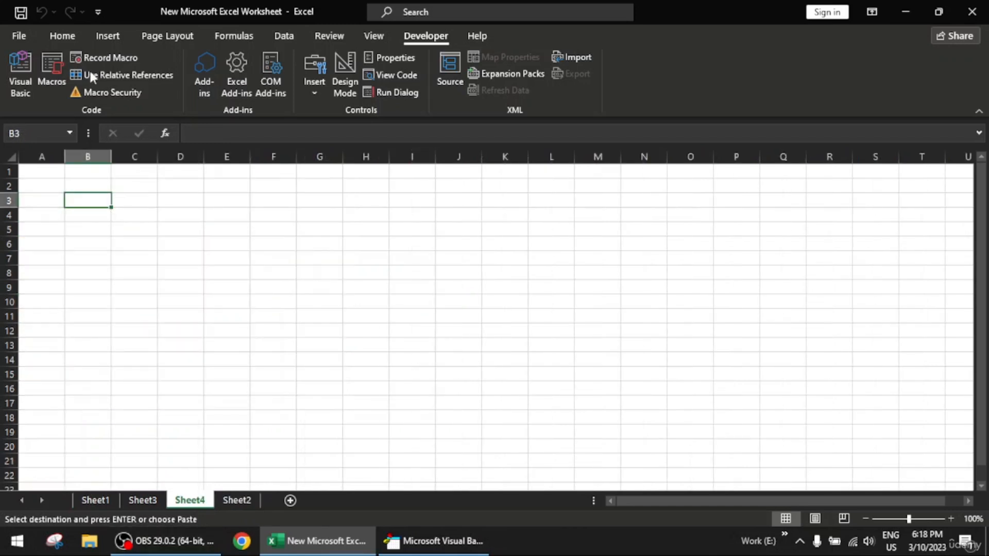
{"action": "key", "text": "ctrl+v"}
- Format the Sheet4 table text B3:E9 as Bahnschrift SemiCondensed at font size 10 in black
{"action": "left_click_drag", "start_coordinate": [104, 202], "coordinate": [240, 317]}
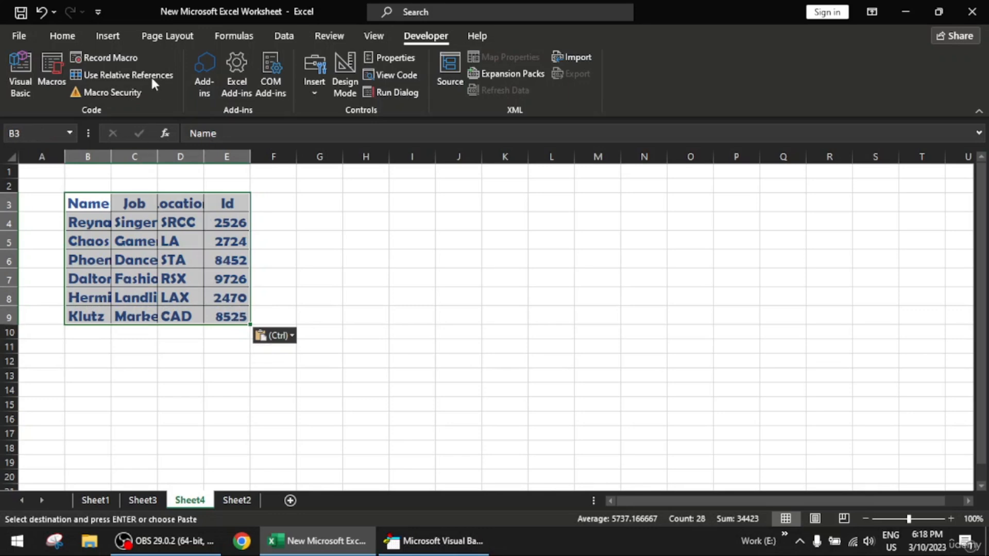
{"action": "left_click", "coordinate": [67, 37]}
{"action": "left_click", "coordinate": [192, 63]}
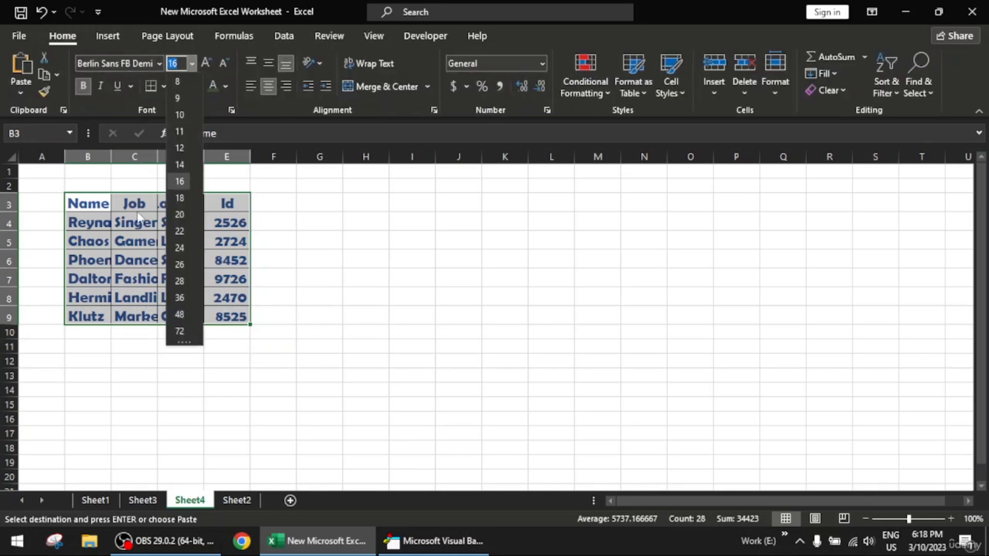
{"action": "left_click", "coordinate": [180, 115]}
{"action": "left_click", "coordinate": [159, 63]}
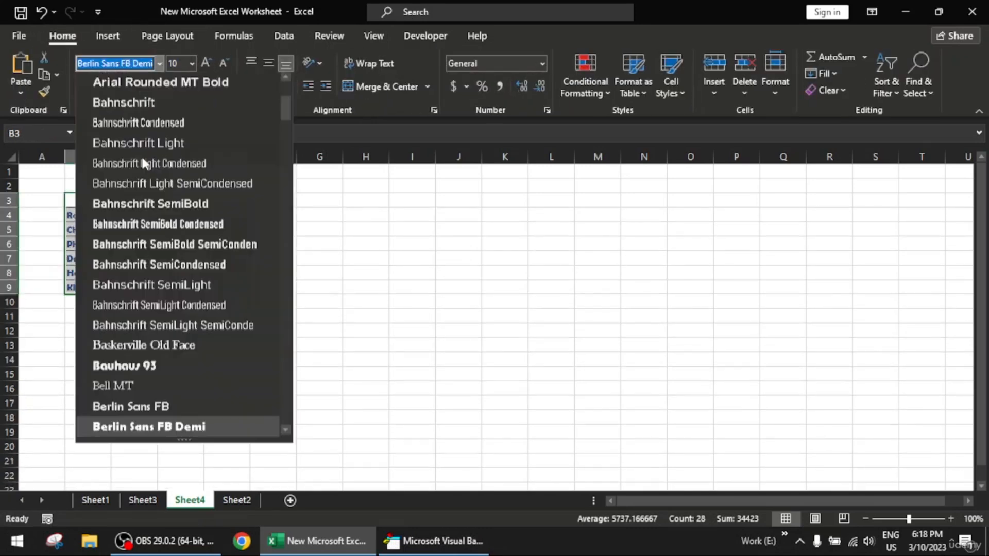
{"action": "left_click", "coordinate": [201, 265]}
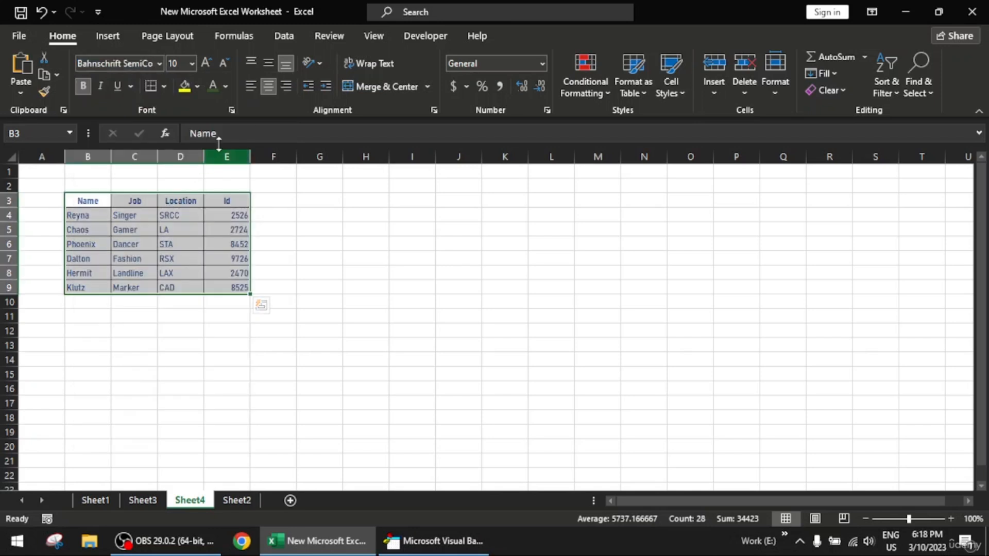
{"action": "left_click", "coordinate": [227, 90]}
{"action": "left_click", "coordinate": [272, 362]}
{"action": "left_click", "coordinate": [273, 388]}
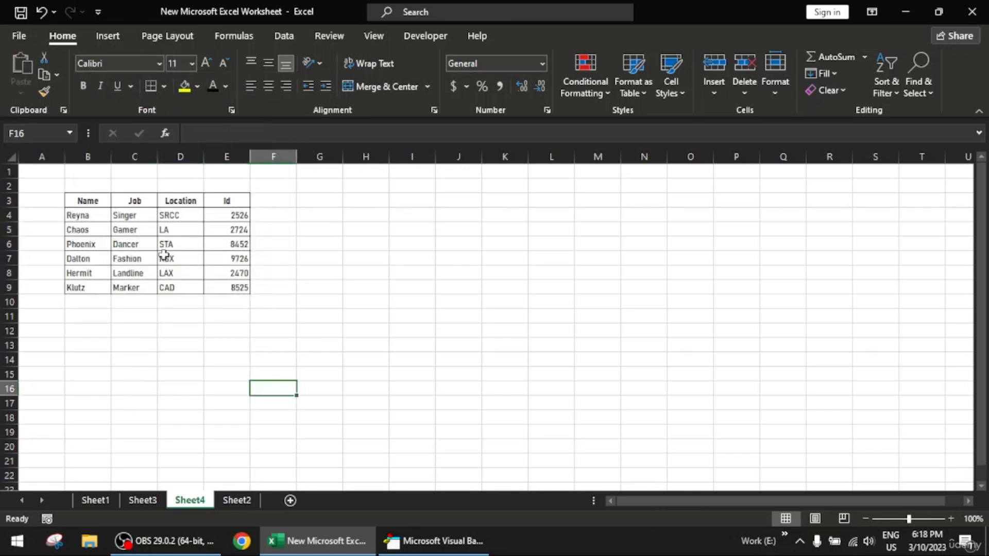
- Run the fonts_size_color macro on the Sheet4 table
{"action": "left_click", "coordinate": [109, 200]}
{"action": "key", "text": "ctrl+q"}
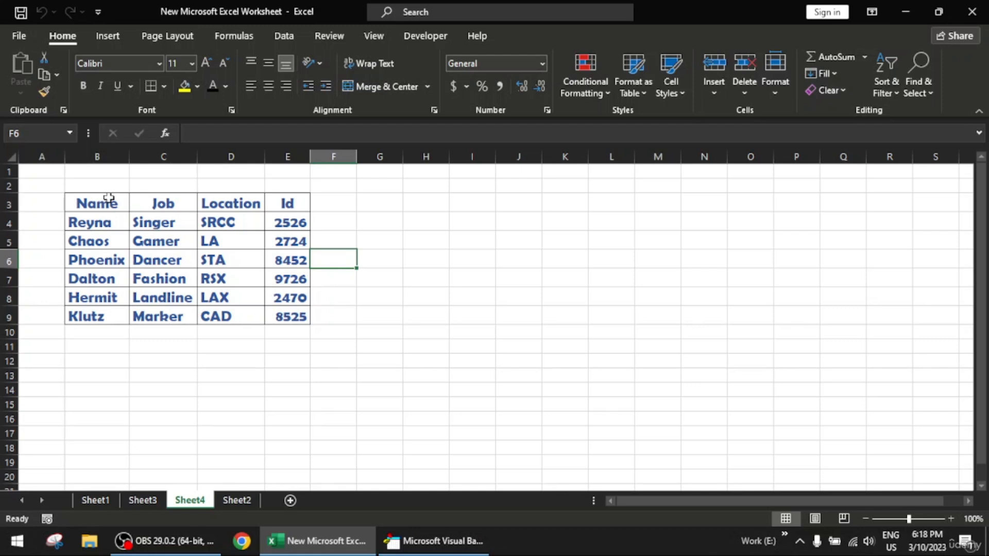
- Check the list of available macros and review the VBA code of fonts_size_color
{"action": "left_click", "coordinate": [419, 34]}
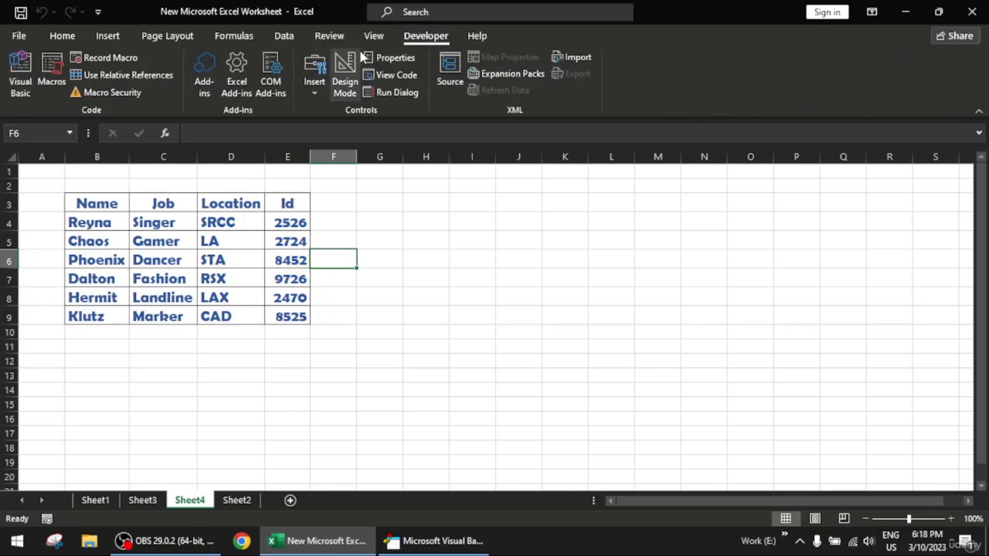
{"action": "left_click", "coordinate": [47, 95]}
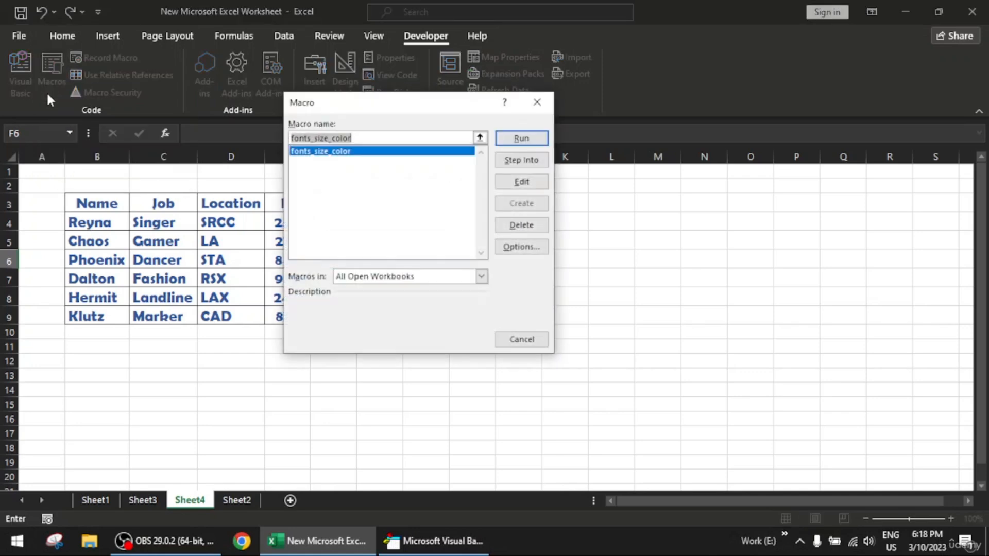
{"action": "left_click", "coordinate": [537, 102]}
{"action": "left_click", "coordinate": [29, 90]}
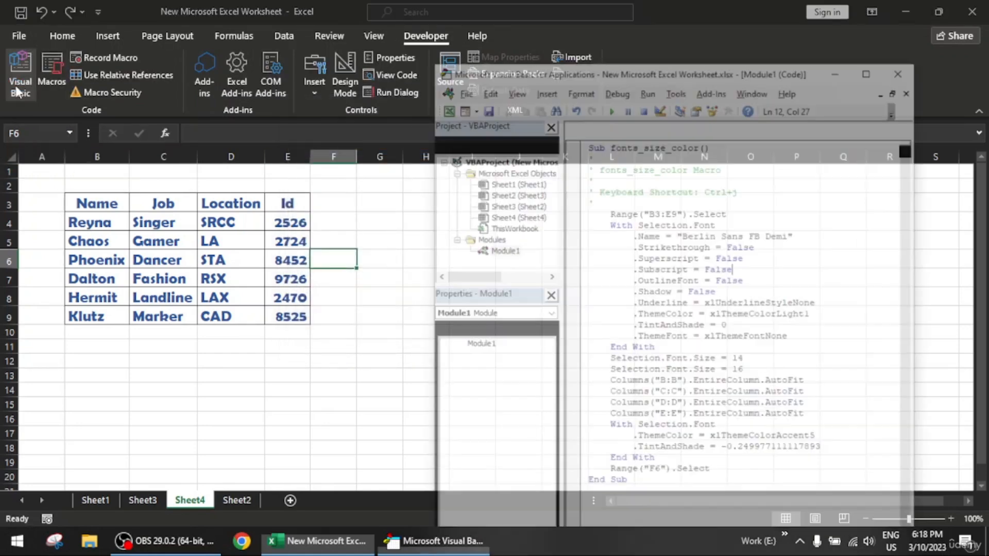
{"action": "left_click_drag", "start_coordinate": [664, 22], "coordinate": [232, 23]}
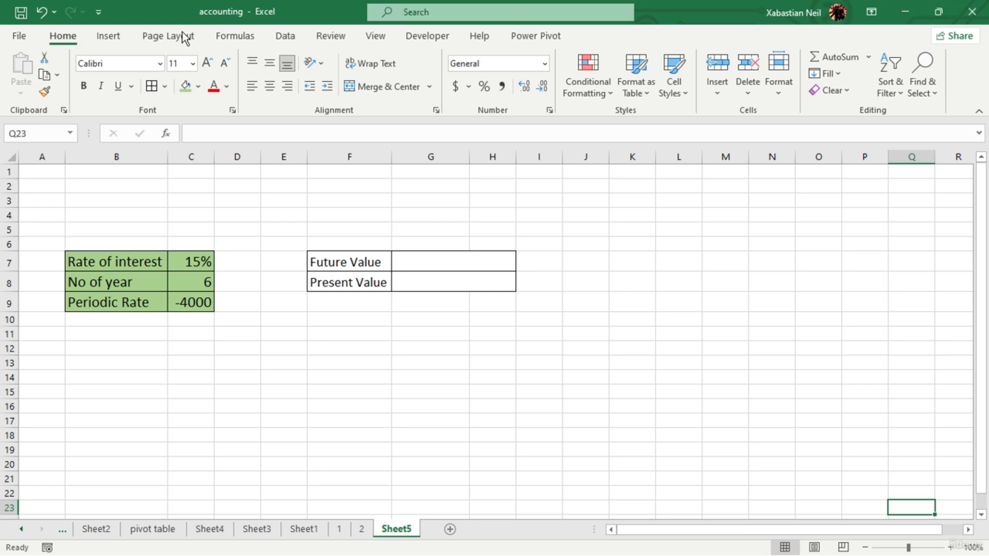
- Browse the financial functions in the accounting workbook, locate FV and read the description of PV
{"action": "left_click", "coordinate": [210, 32]}
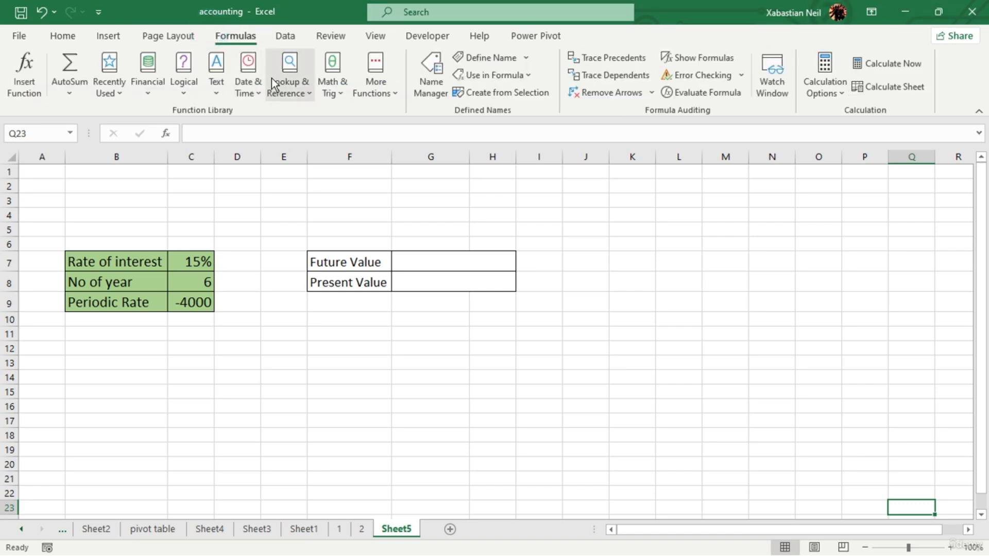
{"action": "left_click", "coordinate": [152, 82]}
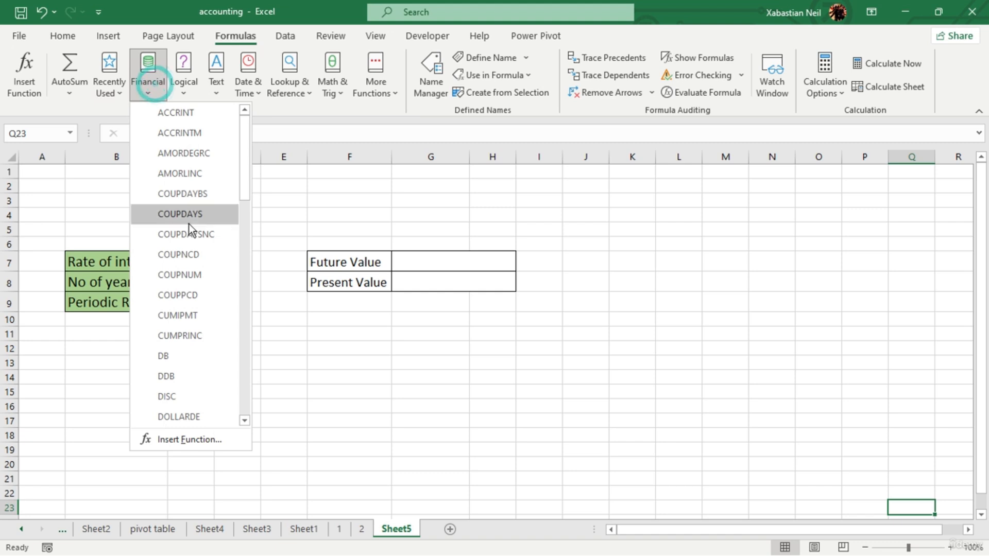
{"action": "scroll", "coordinate": [189, 224], "scroll_direction": "down", "scroll_amount": 2}
{"action": "scroll", "coordinate": [190, 224], "scroll_direction": "down", "scroll_amount": 1}
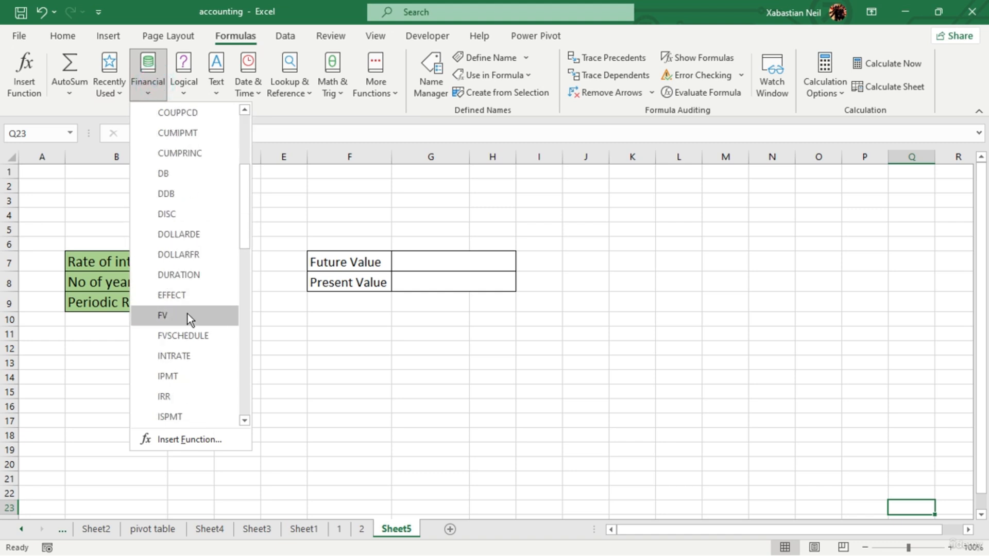
{"action": "scroll", "coordinate": [187, 314], "scroll_direction": "down", "scroll_amount": 10}
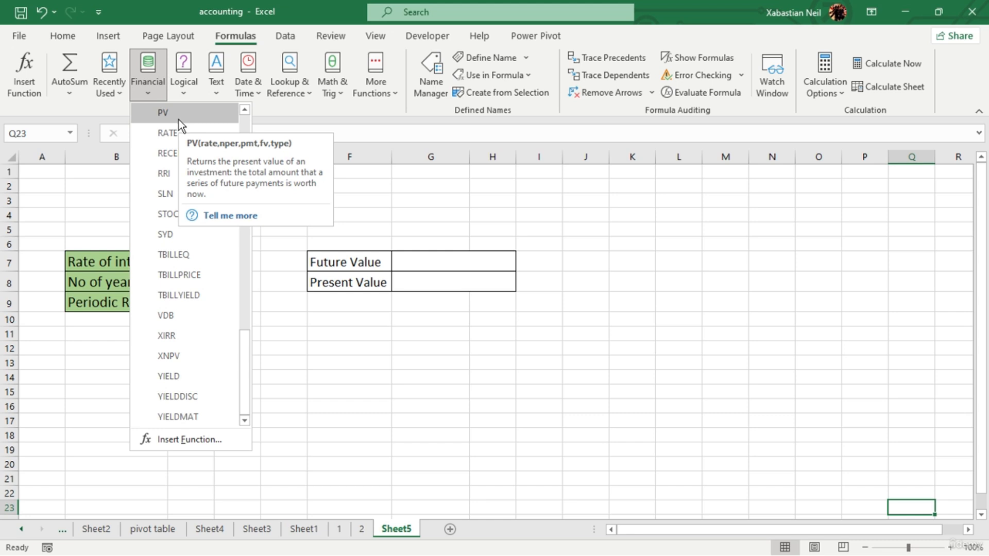
{"action": "left_click", "coordinate": [469, 307]}
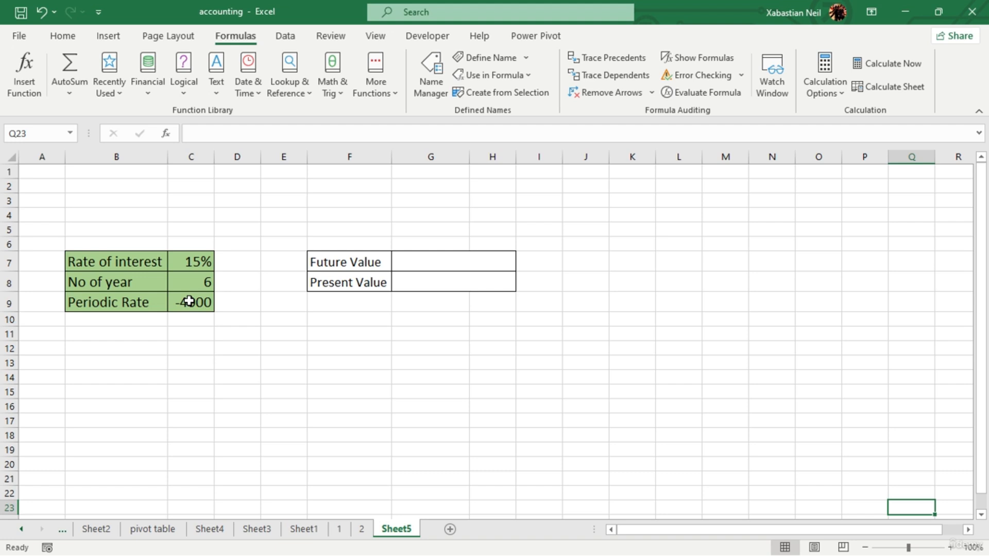
- Inspect the Periodic Rate value in cell C9 of the input table
{"action": "left_click", "coordinate": [195, 352]}
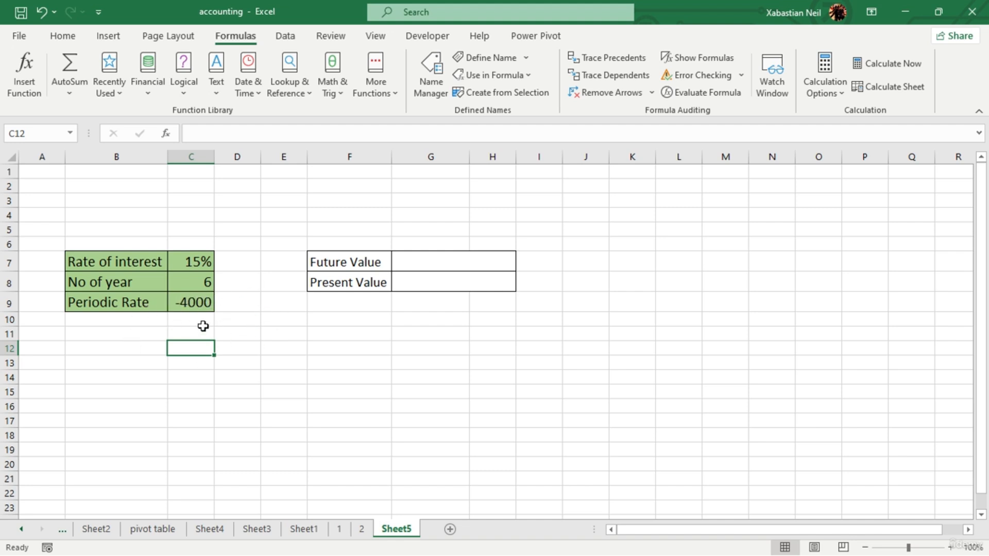
{"action": "left_click", "coordinate": [182, 303]}
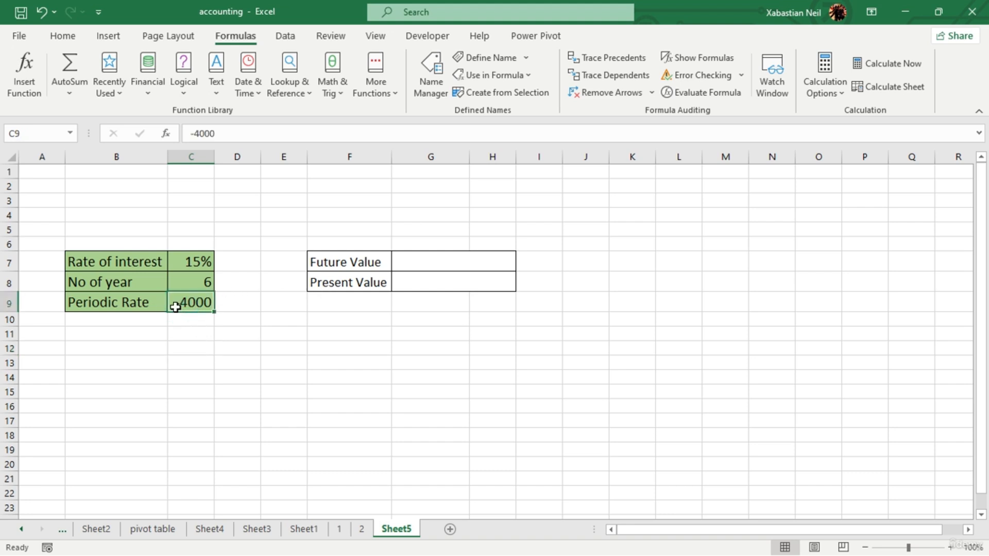
{"action": "left_click", "coordinate": [342, 335]}
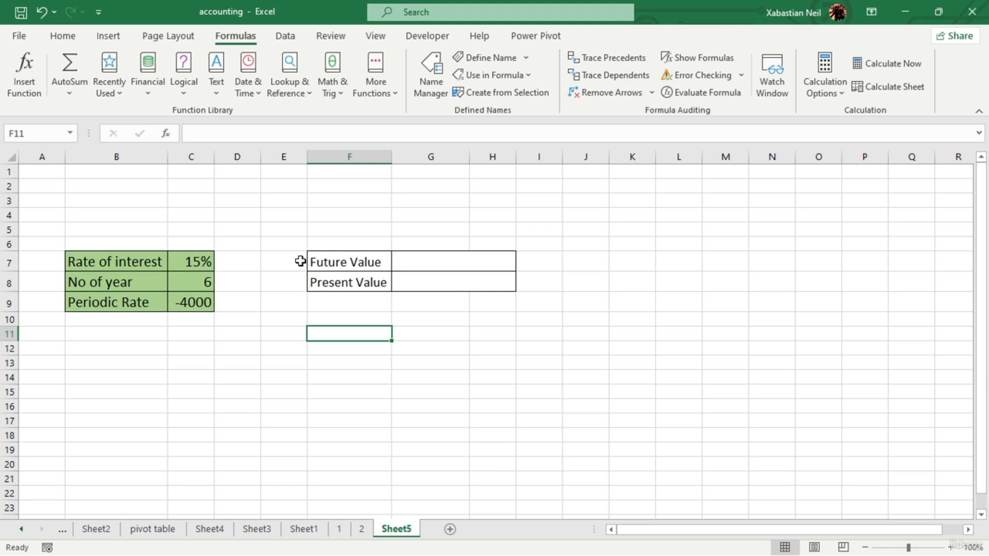
- Insert the financial function PV into the Present Value cell G8
{"action": "double_click", "coordinate": [432, 282]}
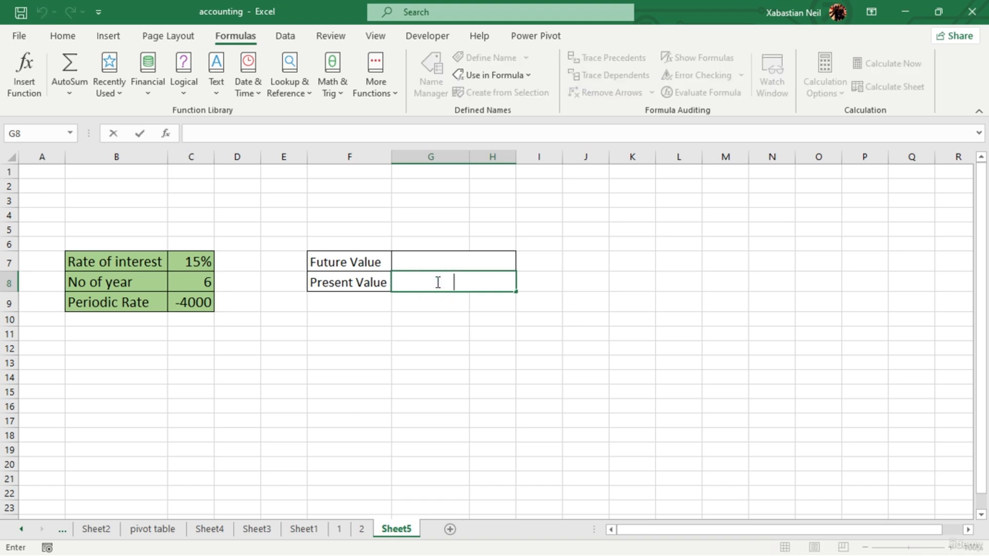
{"action": "left_click", "coordinate": [156, 78]}
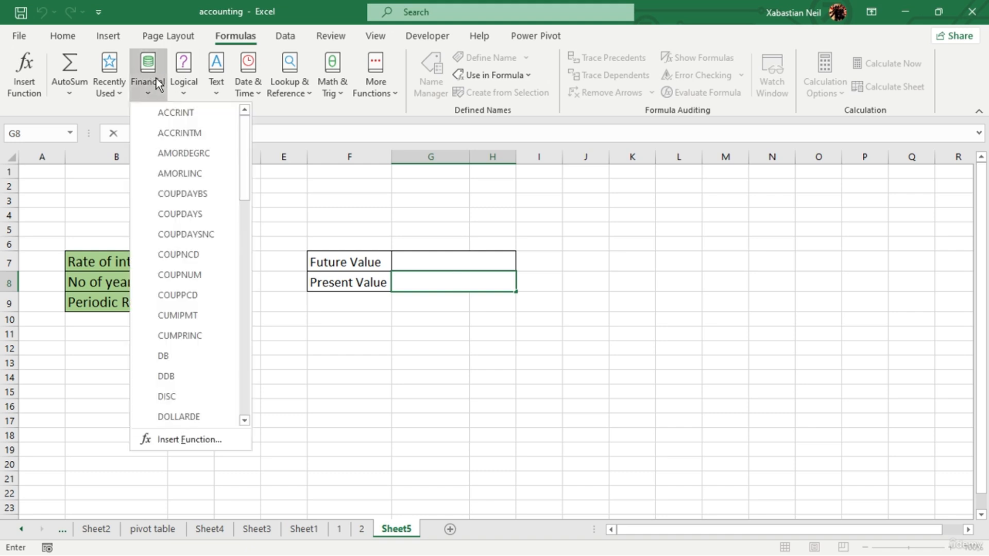
{"action": "scroll", "coordinate": [200, 225], "scroll_direction": "down", "scroll_amount": 10}
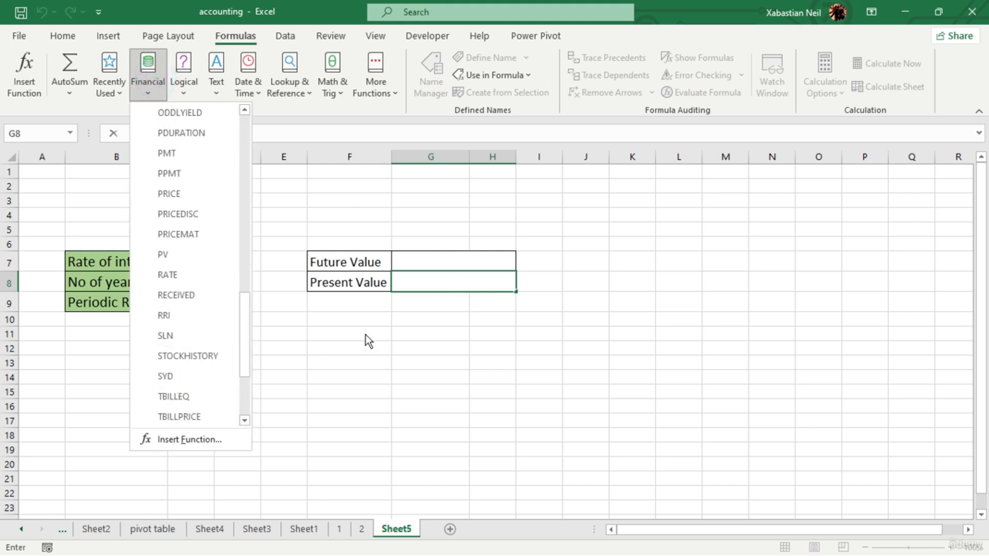
{"action": "scroll", "coordinate": [227, 355], "scroll_direction": "down", "scroll_amount": 3}
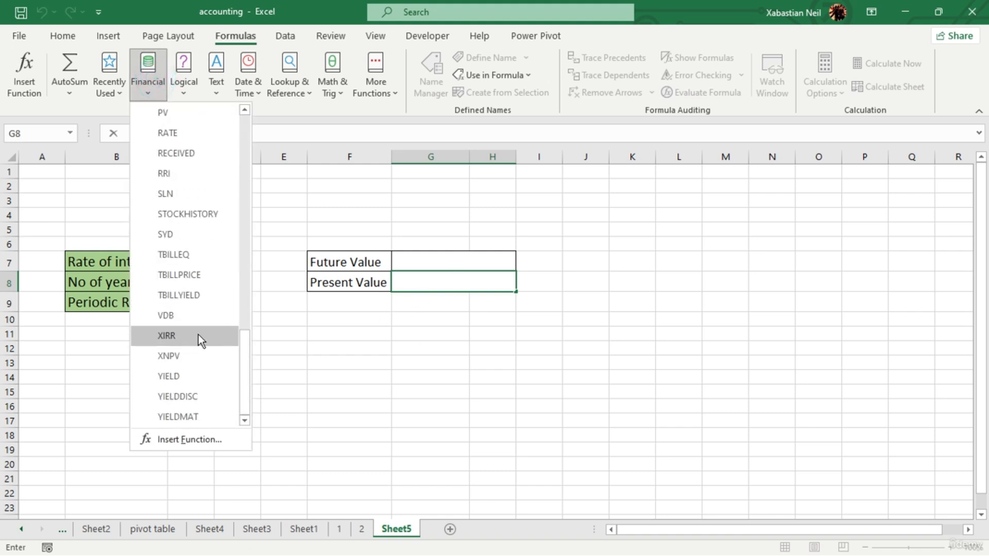
{"action": "scroll", "coordinate": [182, 336], "scroll_direction": "up", "scroll_amount": 2}
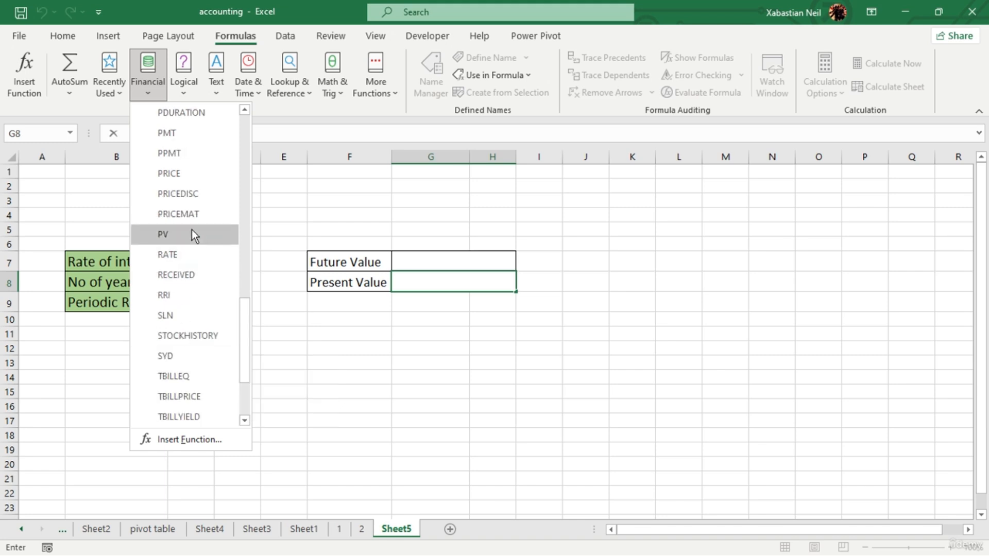
{"action": "left_click", "coordinate": [191, 234]}
{"action": "left_click", "coordinate": [192, 229]}
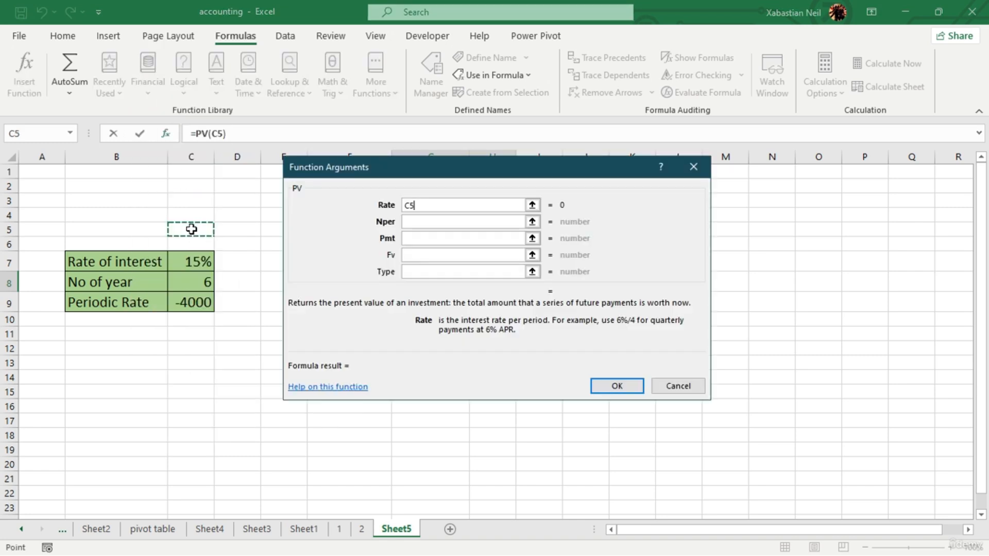
- Try filling the PV arguments with C7 as Rate, C8 as Nper, C9 as Pmt and 0 as Fv, and discard the entry
{"action": "left_click", "coordinate": [442, 206]}
{"action": "key", "text": "BackSpace"}
{"action": "key", "text": "BackSpace"}
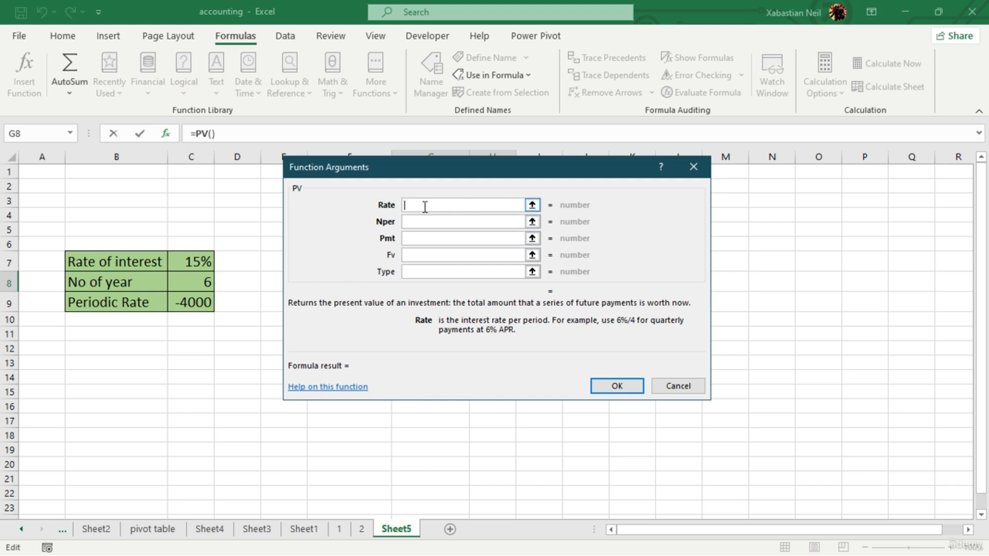
{"action": "left_click", "coordinate": [205, 264]}
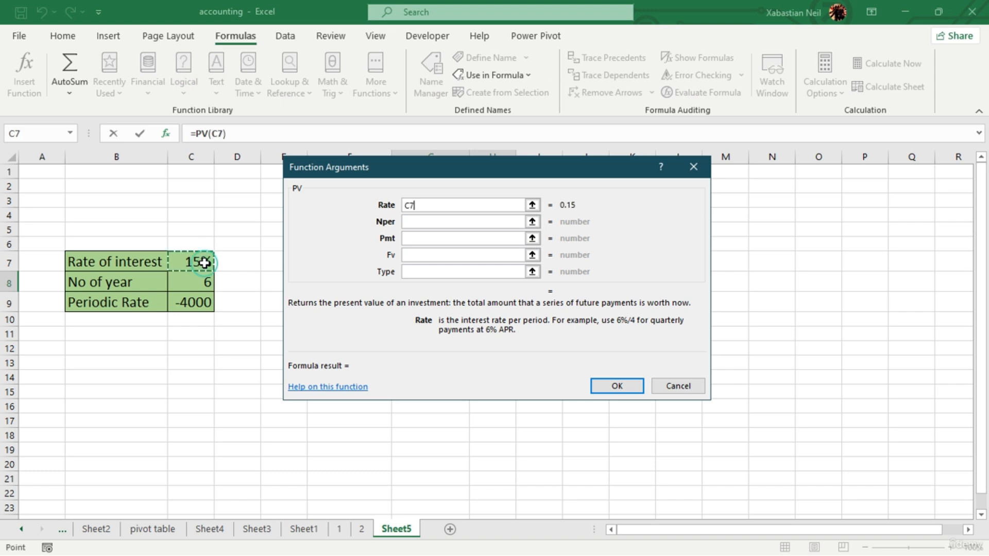
{"action": "left_click", "coordinate": [475, 221]}
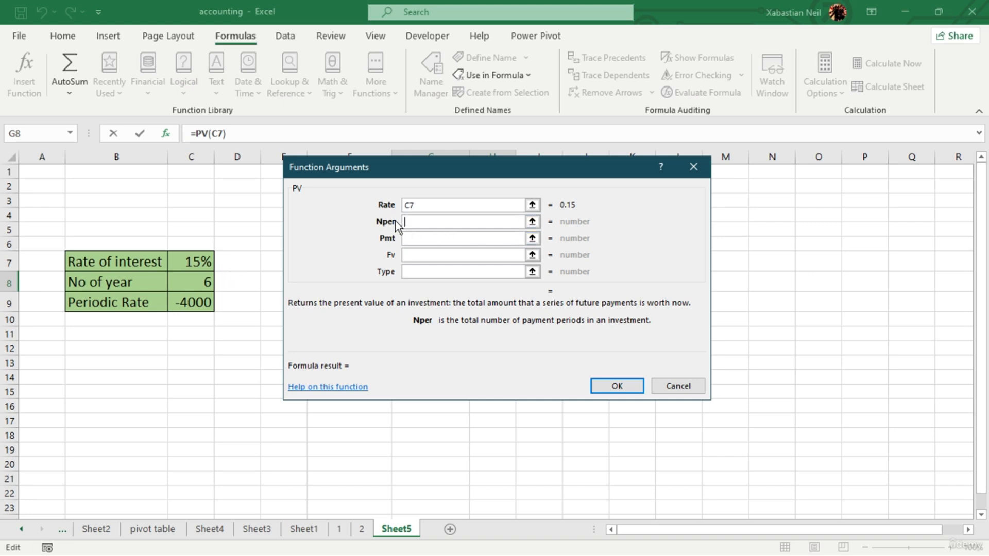
{"action": "left_click", "coordinate": [211, 285]}
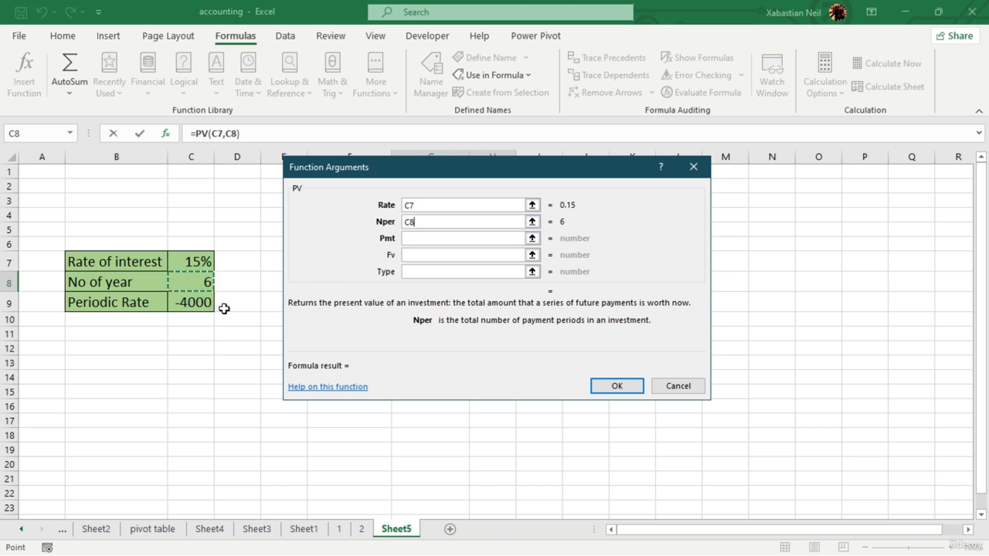
{"action": "left_click", "coordinate": [446, 240]}
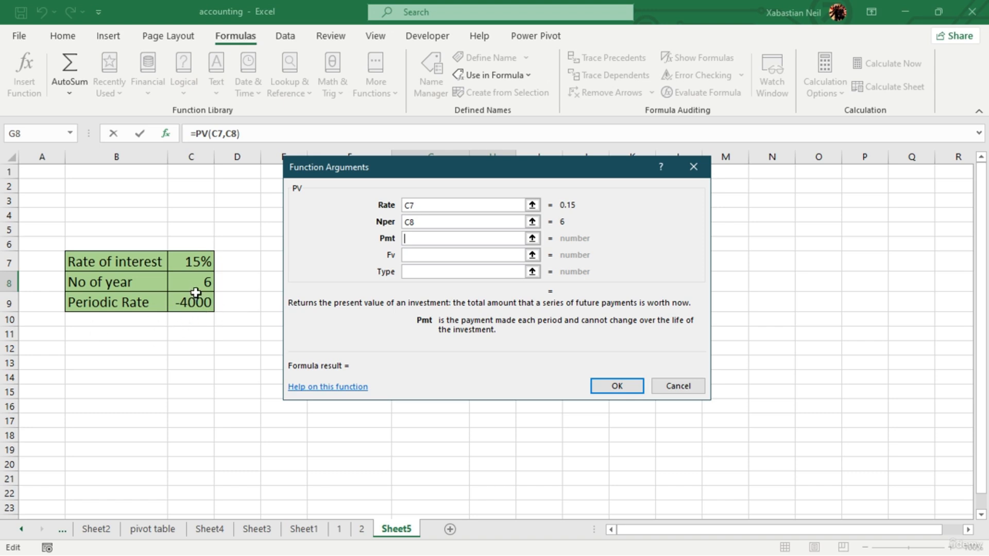
{"action": "left_click", "coordinate": [209, 303]}
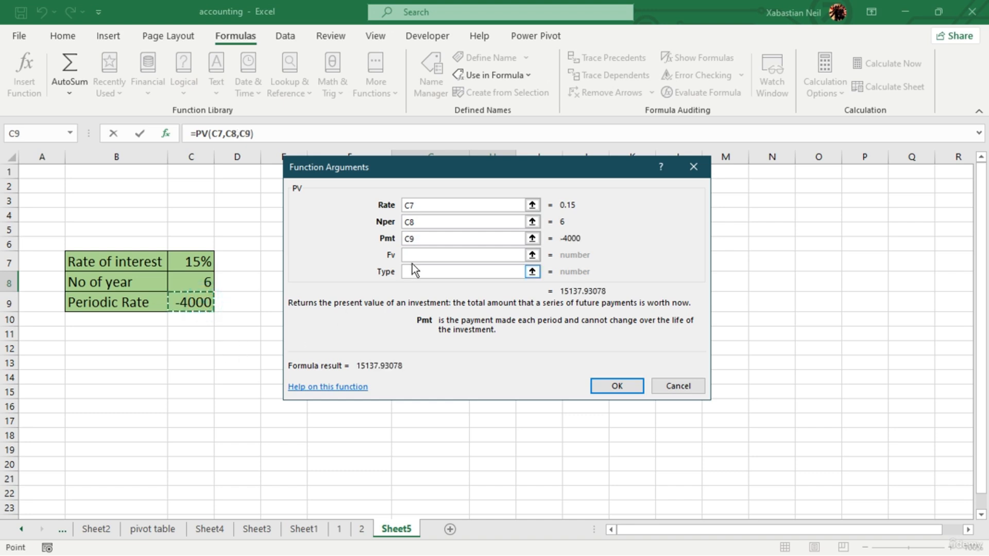
{"action": "left_click", "coordinate": [428, 254]}
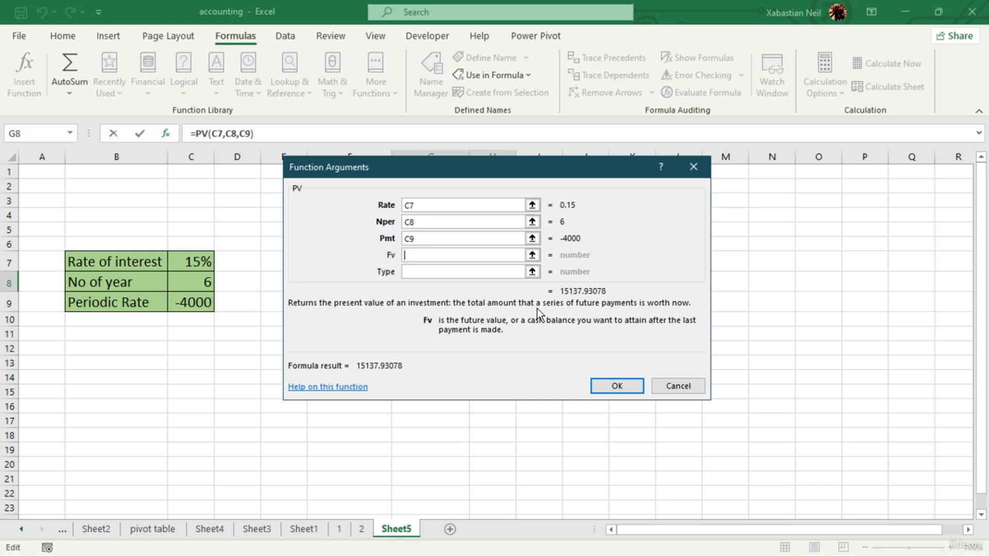
{"action": "type", "text": "0"}
{"action": "left_click", "coordinate": [457, 271]}
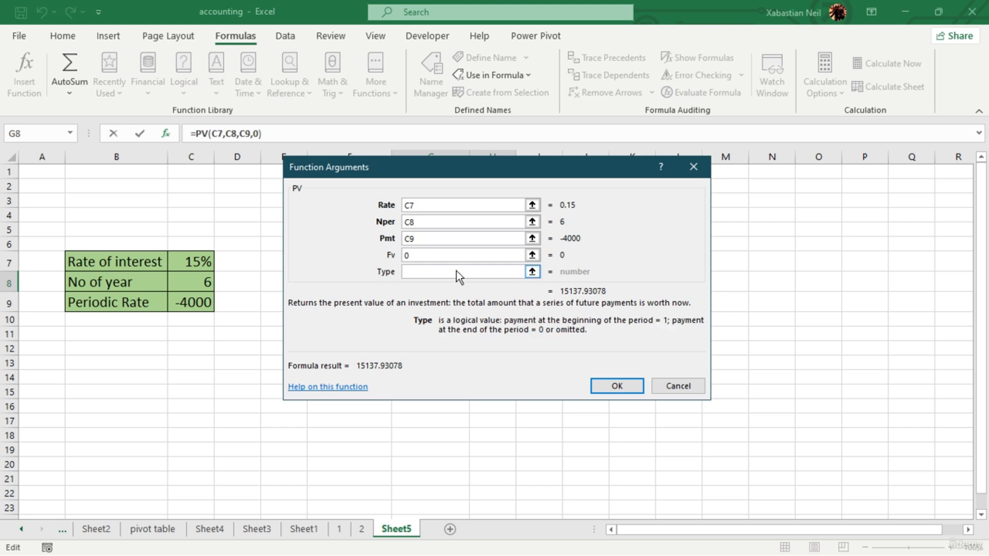
{"action": "left_click", "coordinate": [533, 272]}
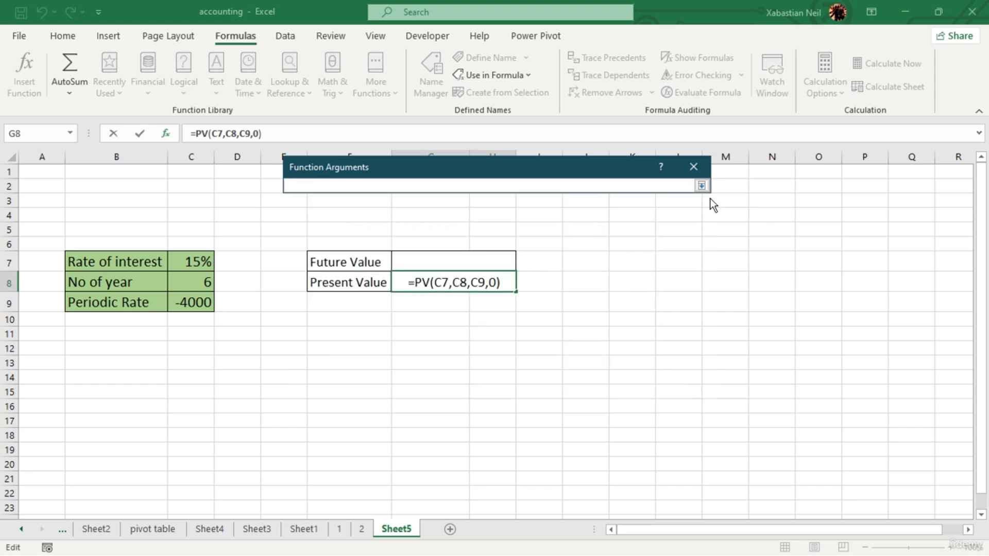
{"action": "left_click", "coordinate": [699, 172]}
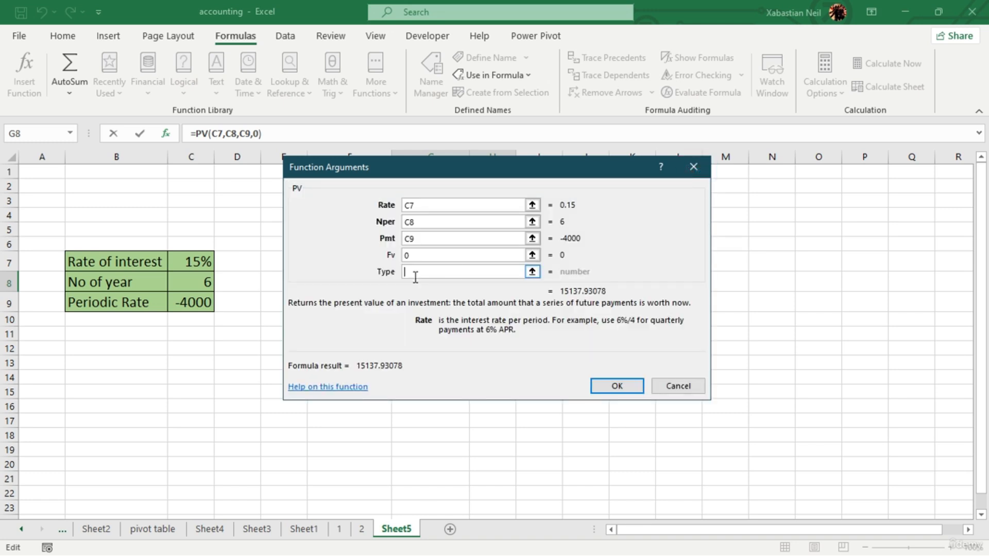
{"action": "left_click", "coordinate": [693, 167]}
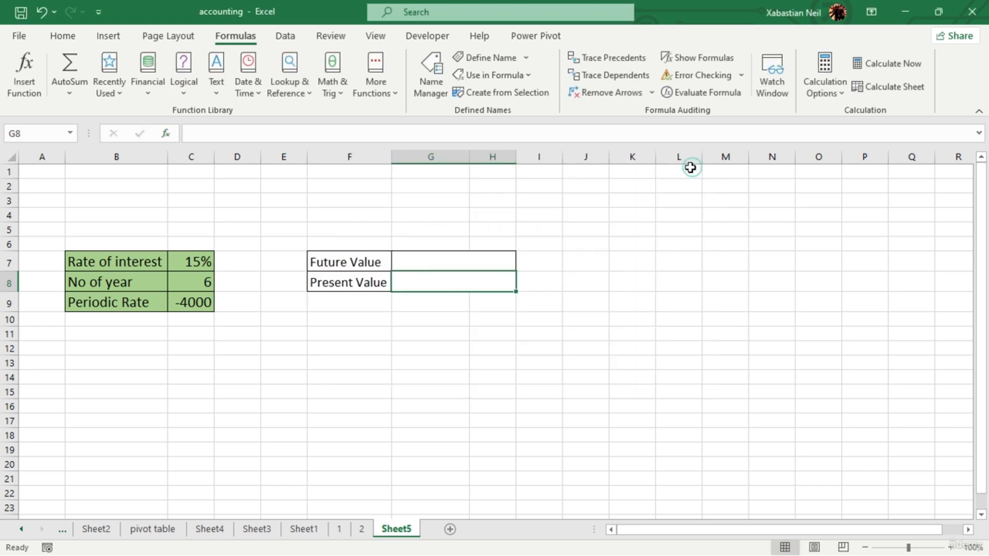
- Enter the formula =PV(C7,D8,C9,0,1) in the Present Value cell G8, choosing beginning of the period as the payment type
{"action": "double_click", "coordinate": [464, 279]}
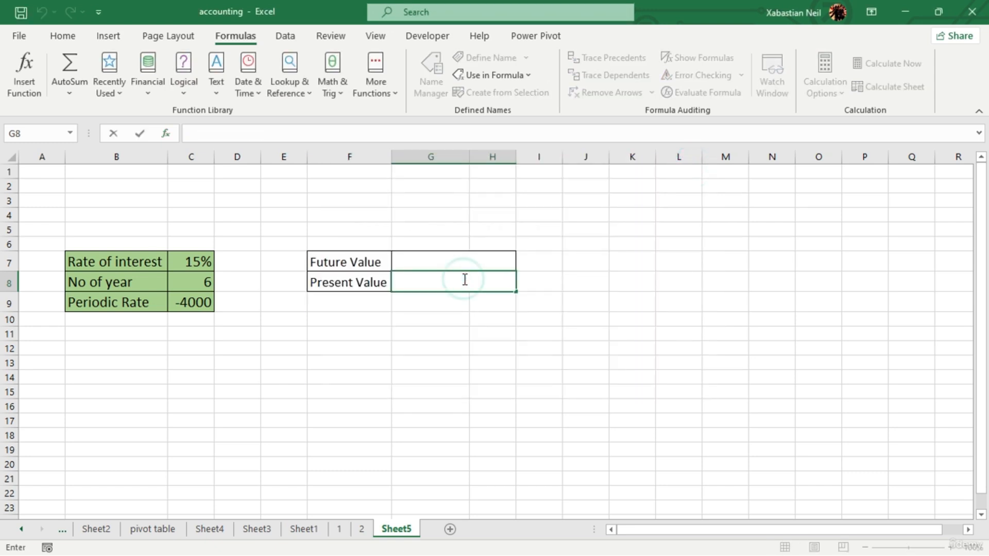
{"action": "type", "text": "="}
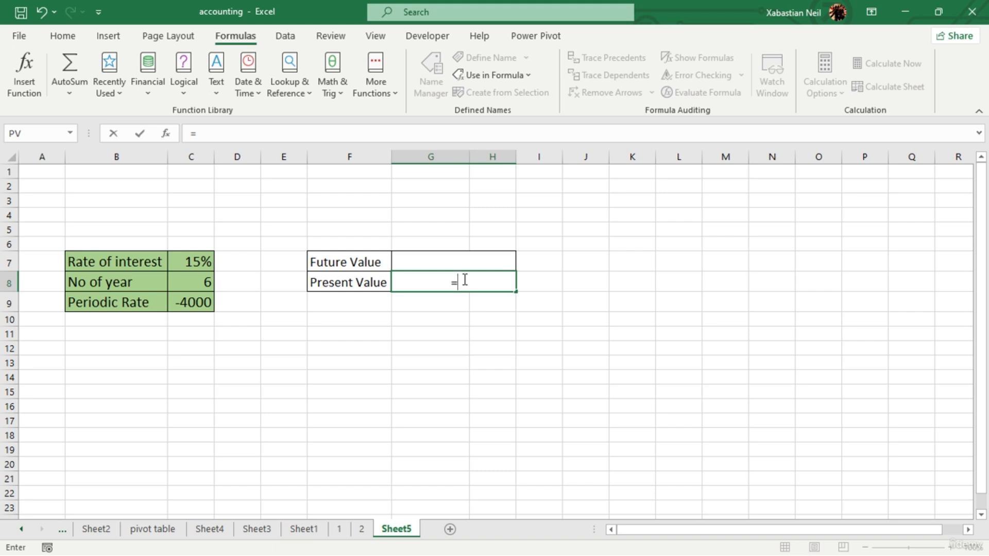
{"action": "type", "text": "pv"}
{"action": "key", "text": "Tab"}
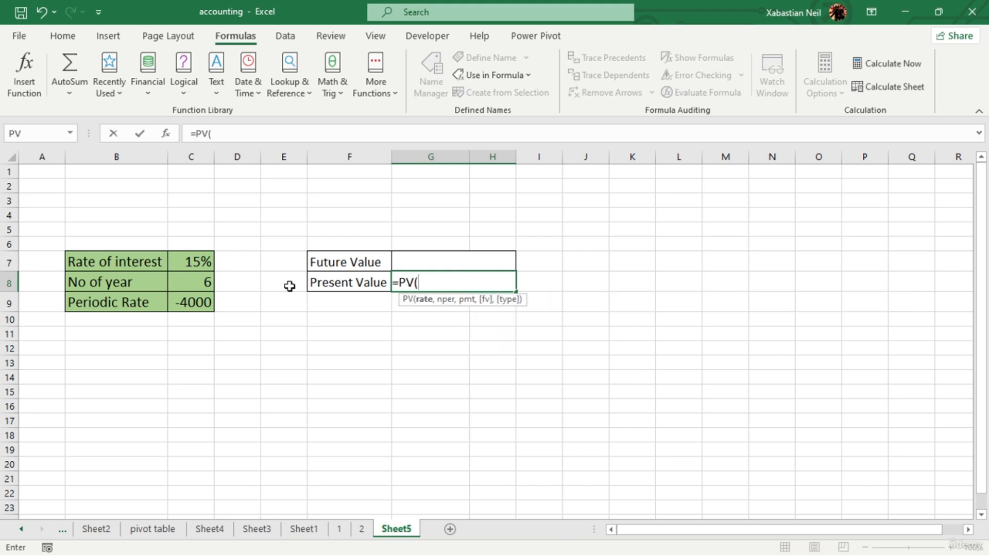
{"action": "left_click", "coordinate": [198, 261]}
{"action": "type", "text": ","}
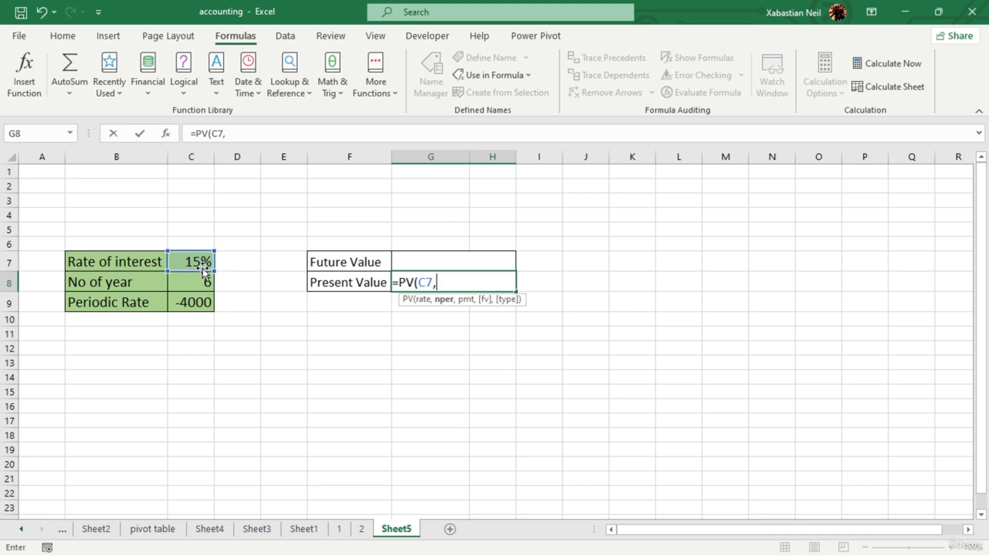
{"action": "left_click", "coordinate": [219, 283]}
{"action": "type", "text": ","}
{"action": "left_click", "coordinate": [200, 304]}
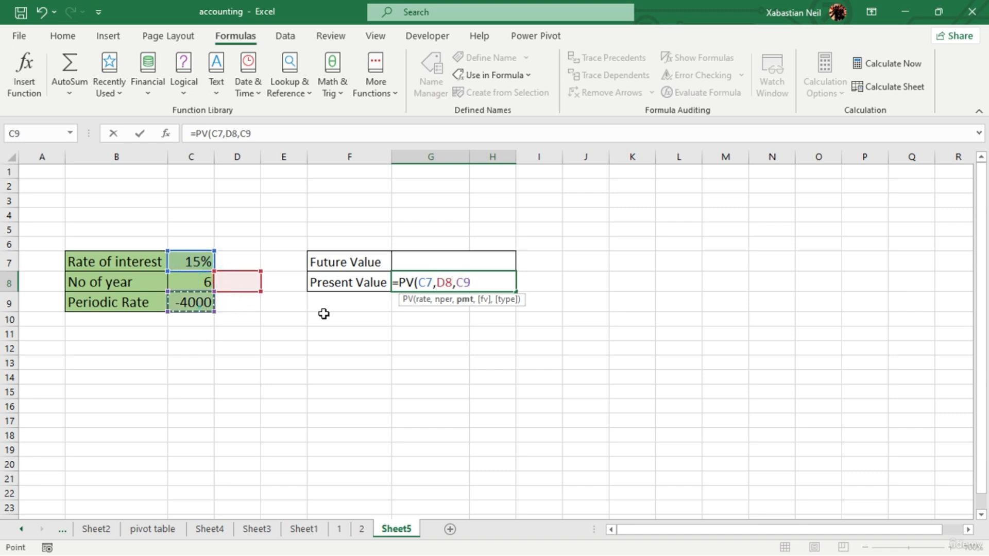
{"action": "type", "text": ","}
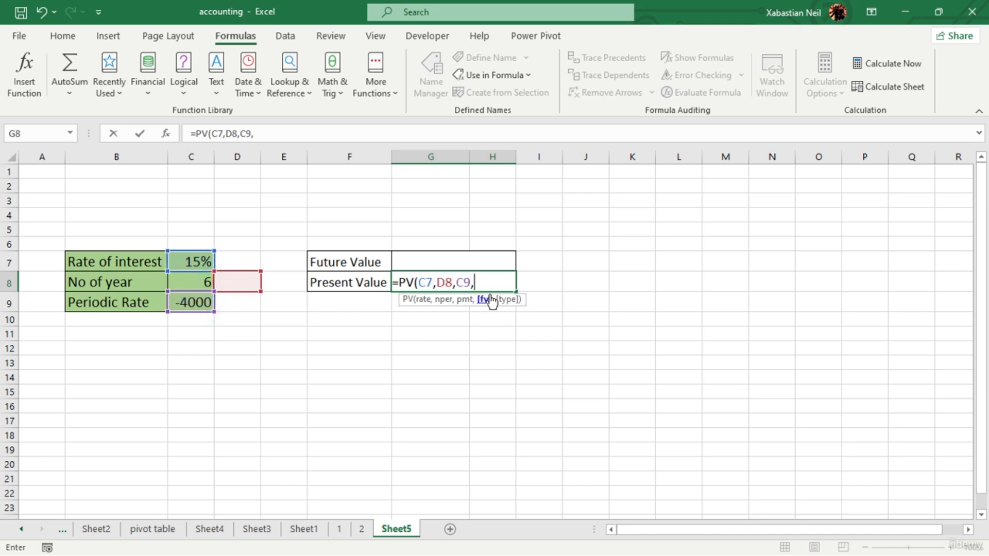
{"action": "type", "text": "0,"}
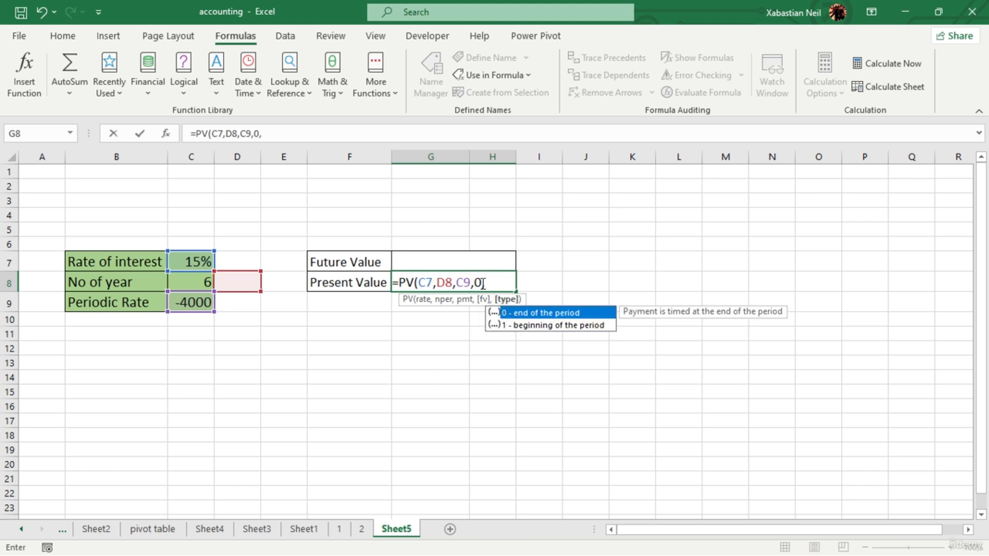
{"action": "double_click", "coordinate": [533, 327]}
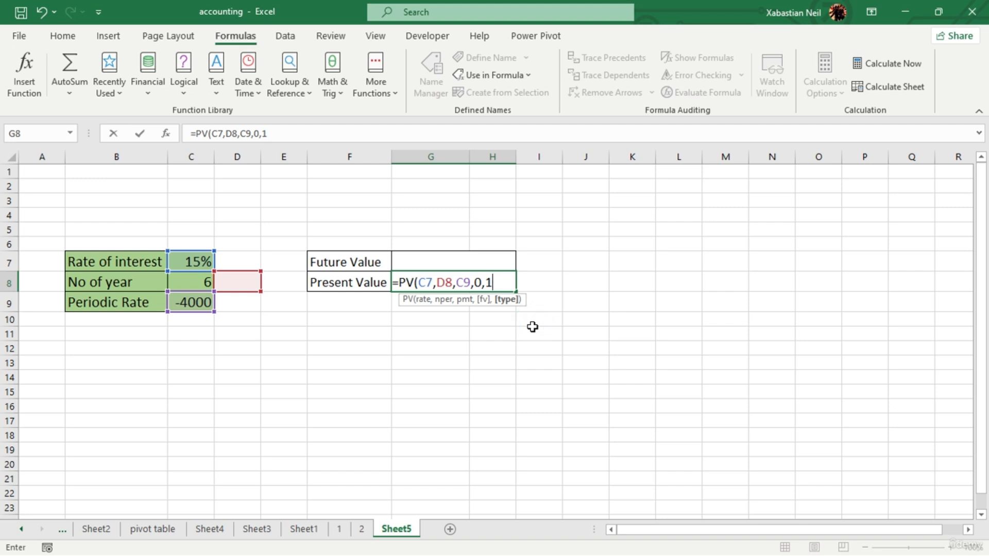
{"action": "type", "text": ")"}
{"action": "key", "text": "Return"}
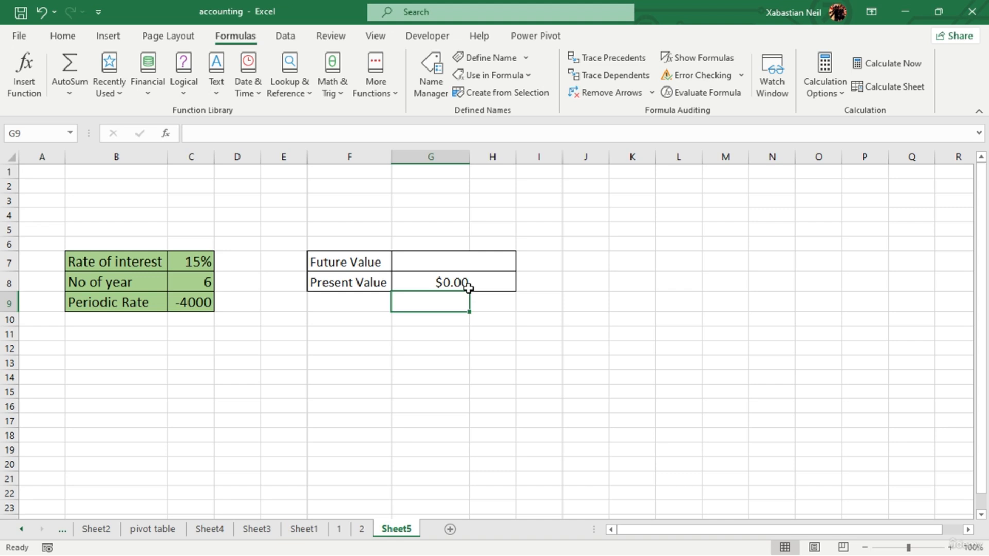
- Set the type argument of the PV formula in G8 to 0, making it =PV(C7,D8,C9,0,0)
{"action": "left_click", "coordinate": [488, 288]}
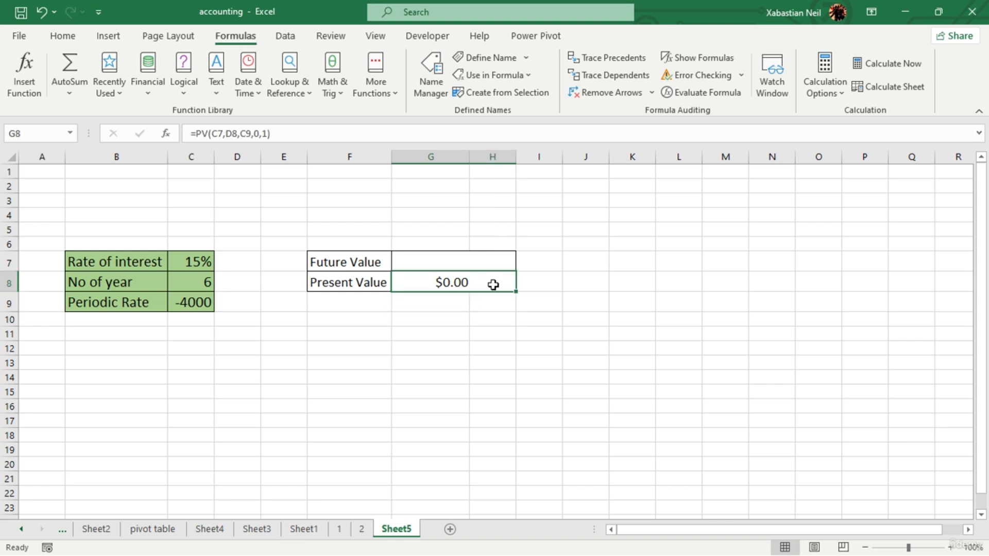
{"action": "double_click", "coordinate": [492, 283]}
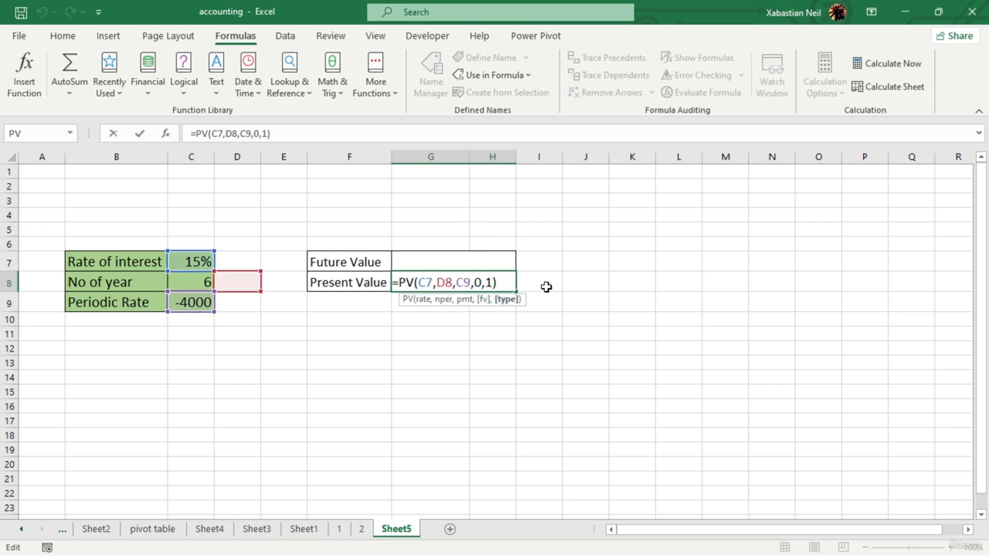
{"action": "key", "text": "BackSpace"}
{"action": "double_click", "coordinate": [587, 313]}
{"action": "key", "text": "Return"}
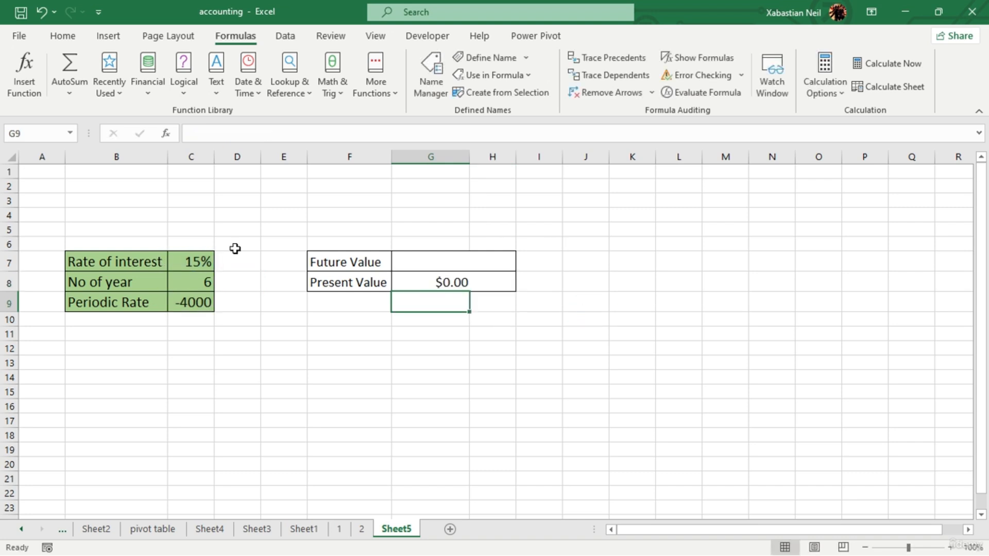
- Set the future value argument of the PV formula in the Present Value cell G8 to 200
{"action": "left_click", "coordinate": [479, 283]}
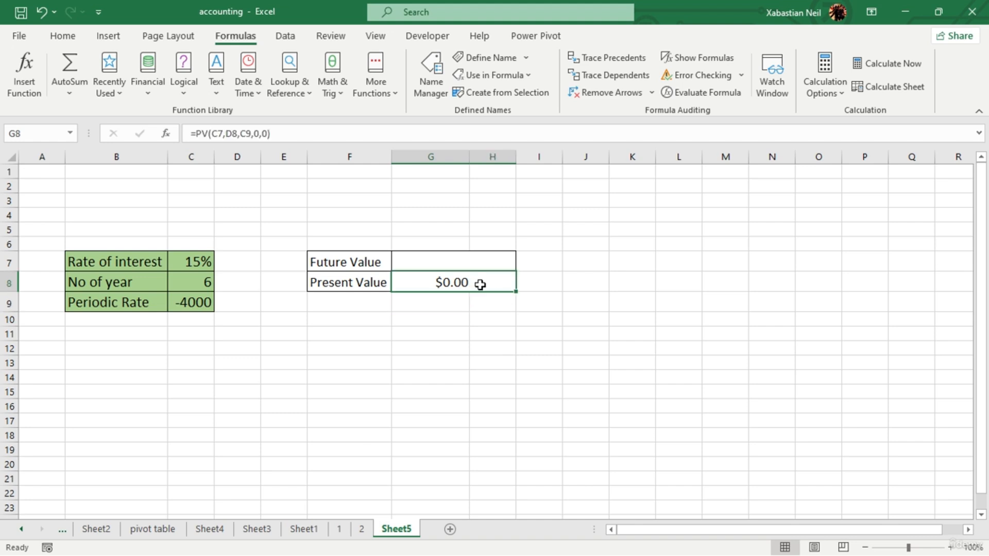
{"action": "double_click", "coordinate": [480, 283]}
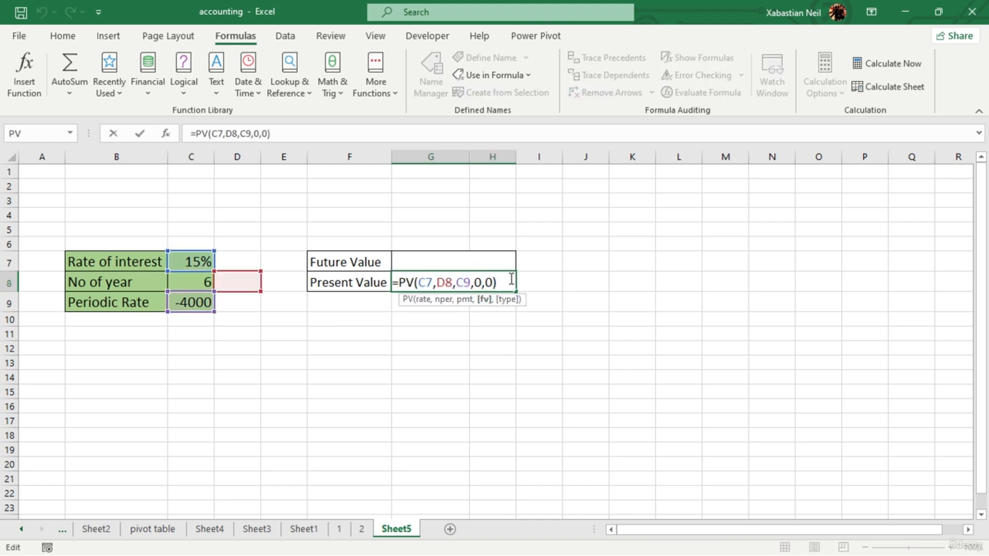
{"action": "key", "text": "BackSpace"}
{"action": "type", "text": "200"}
{"action": "key", "text": "Return"}
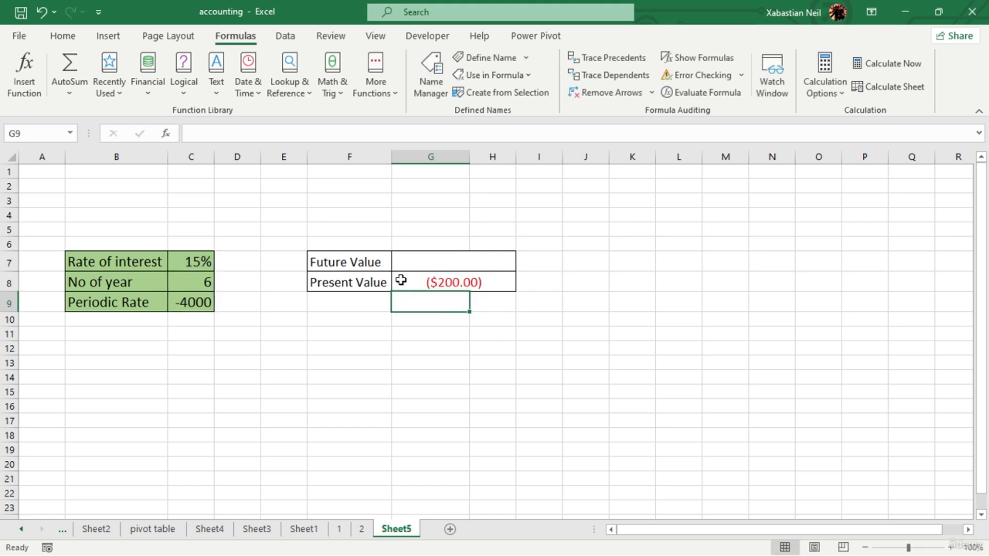
- Format the Periodic Rate value in C9 as dollar Accounting with no decimal places
{"action": "left_click", "coordinate": [205, 304]}
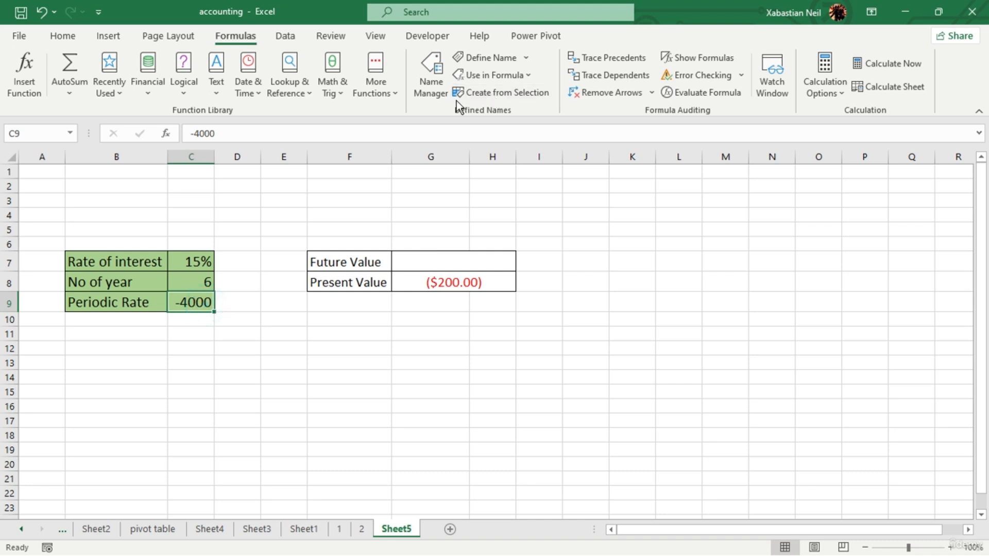
{"action": "left_click", "coordinate": [62, 36]}
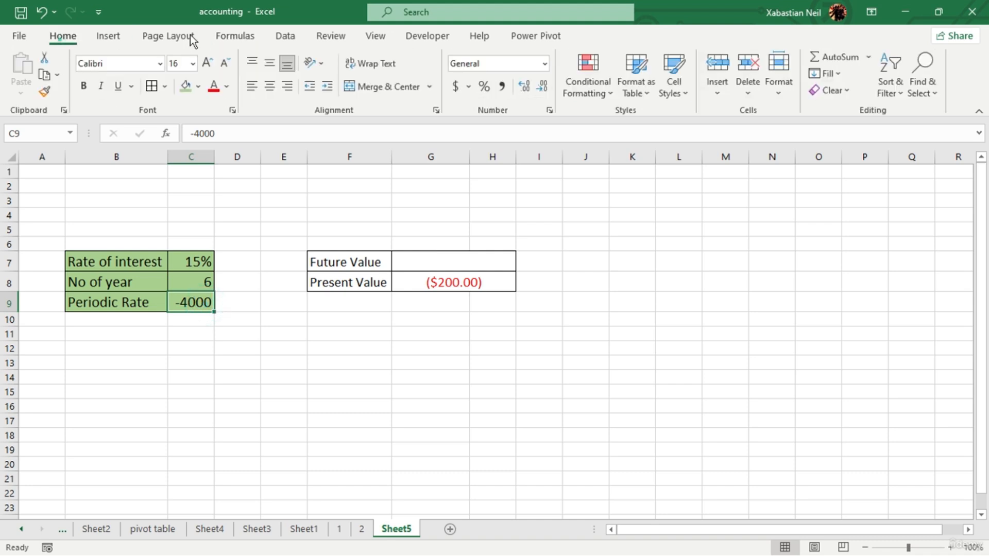
{"action": "left_click", "coordinate": [455, 86]}
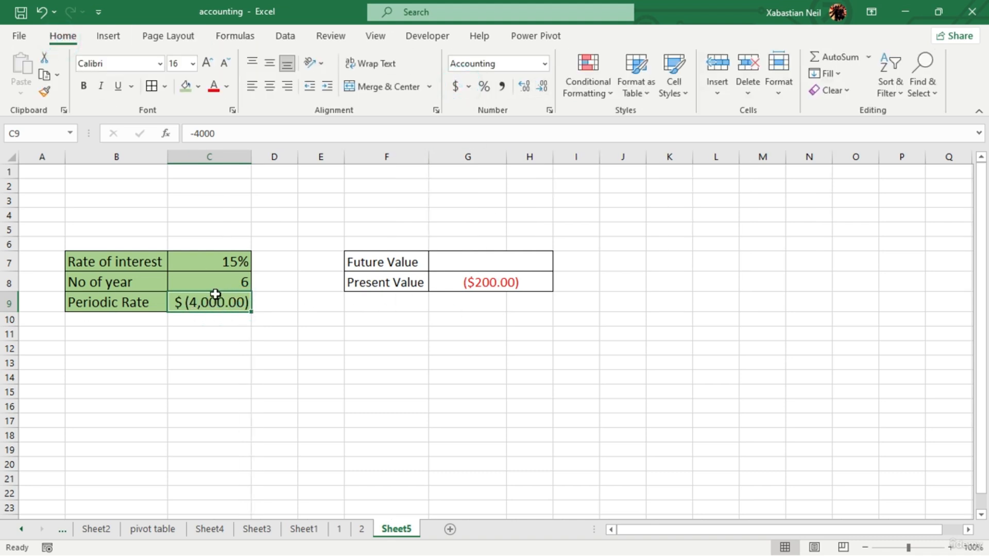
{"action": "left_click", "coordinate": [543, 87]}
{"action": "left_click", "coordinate": [543, 87]}
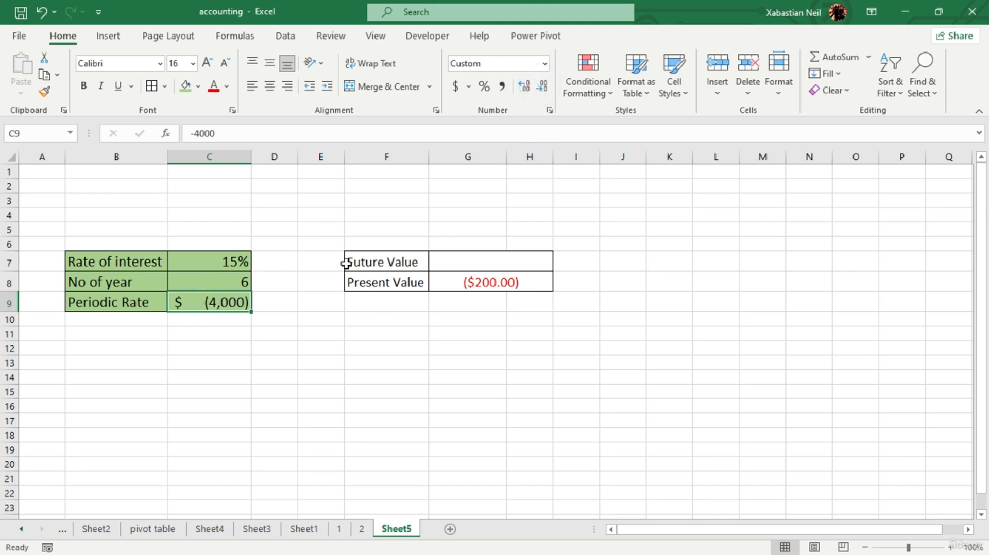
- Examine the cell references and arguments of the PV formula in the Present Value cell G8
{"action": "left_click", "coordinate": [536, 279]}
{"action": "double_click", "coordinate": [536, 279]}
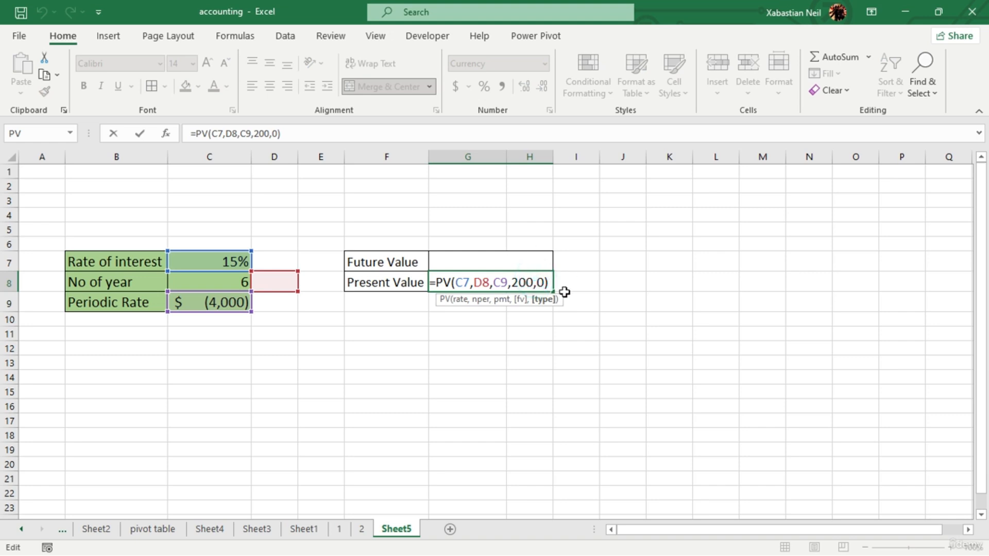
{"action": "left_click", "coordinate": [525, 365]}
{"action": "key", "text": "Escape"}
{"action": "key", "text": "Escape"}
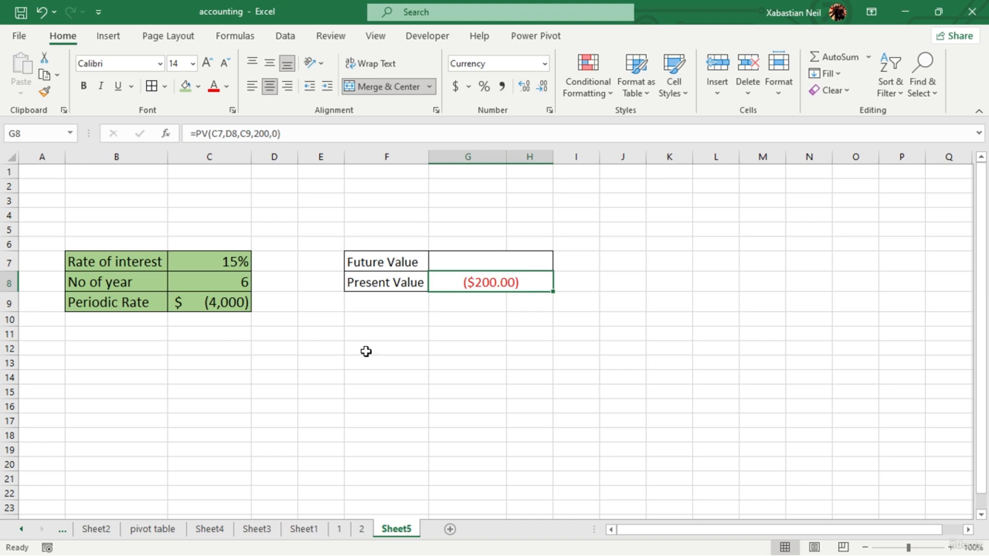
- Set the type argument of the PV formula in the Present Value cell to 1, for payments at the beginning of the period
{"action": "double_click", "coordinate": [536, 282]}
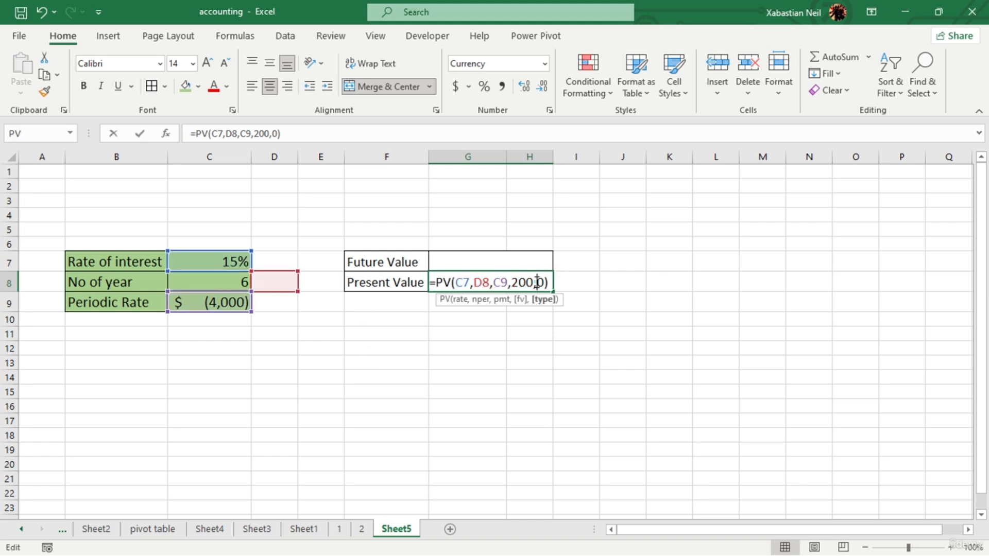
{"action": "key", "text": "BackSpace"}
{"action": "type", "text": "`"}
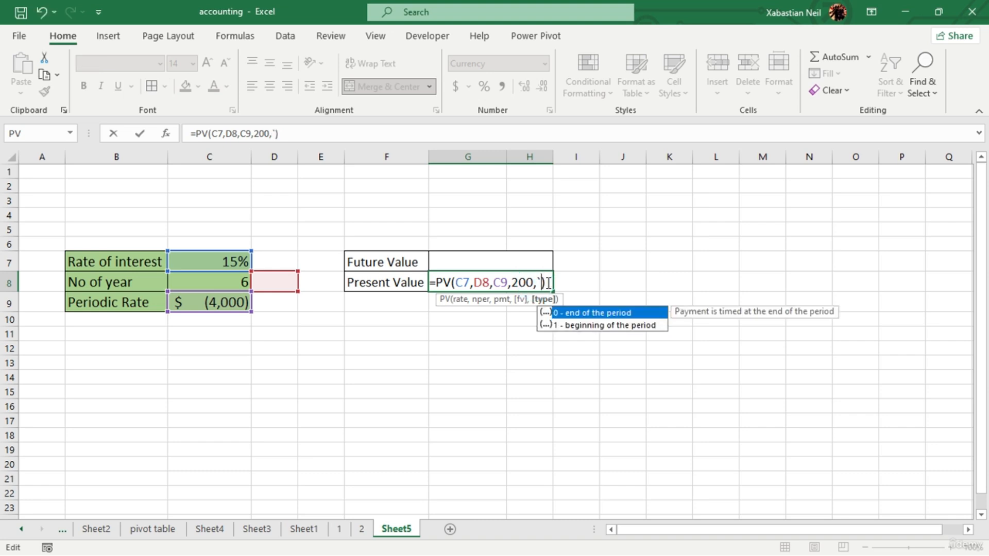
{"action": "key", "text": "BackSpace"}
{"action": "type", "text": "1"}
{"action": "key", "text": "Return"}
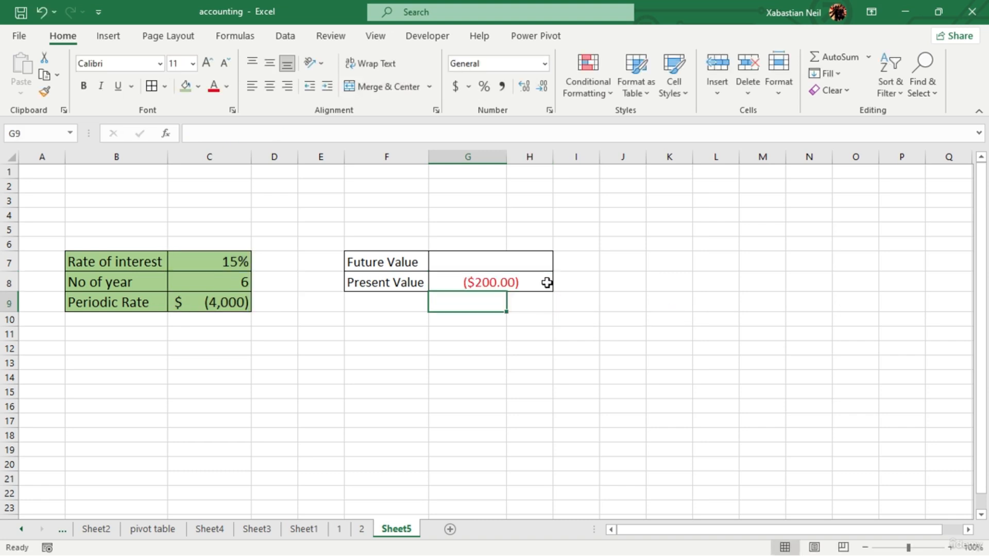
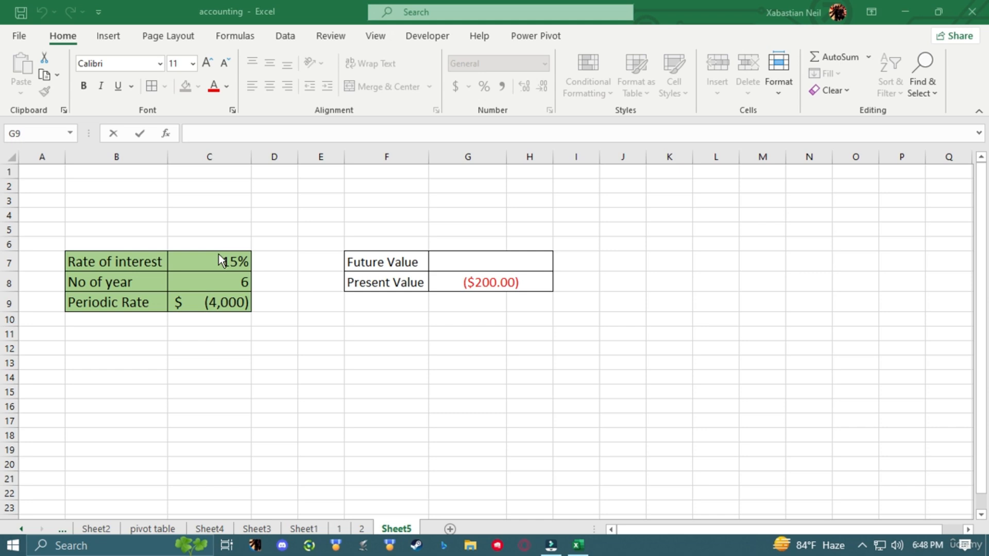
- Begin an FV formula in the Future Value cell G7
{"action": "left_click", "coordinate": [487, 263]}
{"action": "left_click", "coordinate": [505, 257]}
{"action": "double_click", "coordinate": [505, 256]}
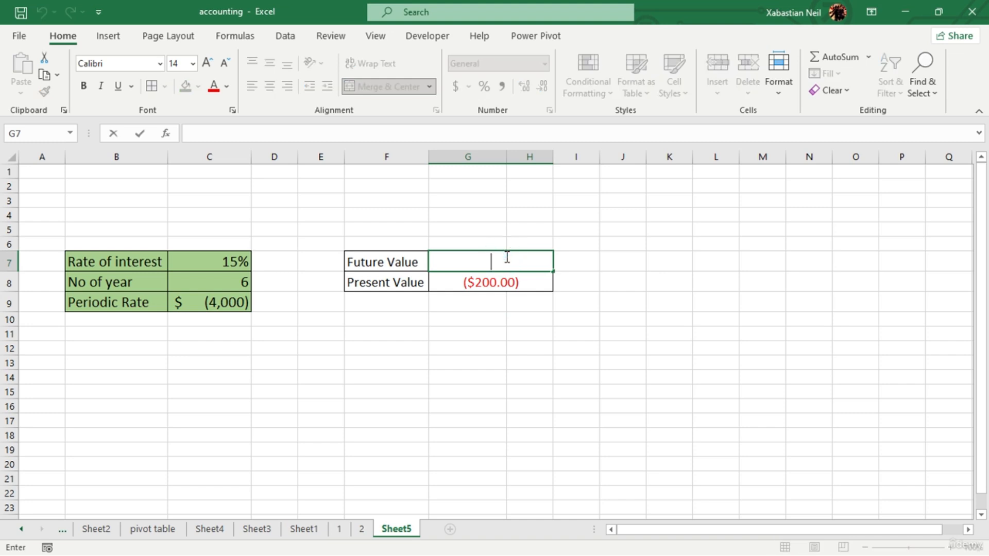
{"action": "type", "text": "="}
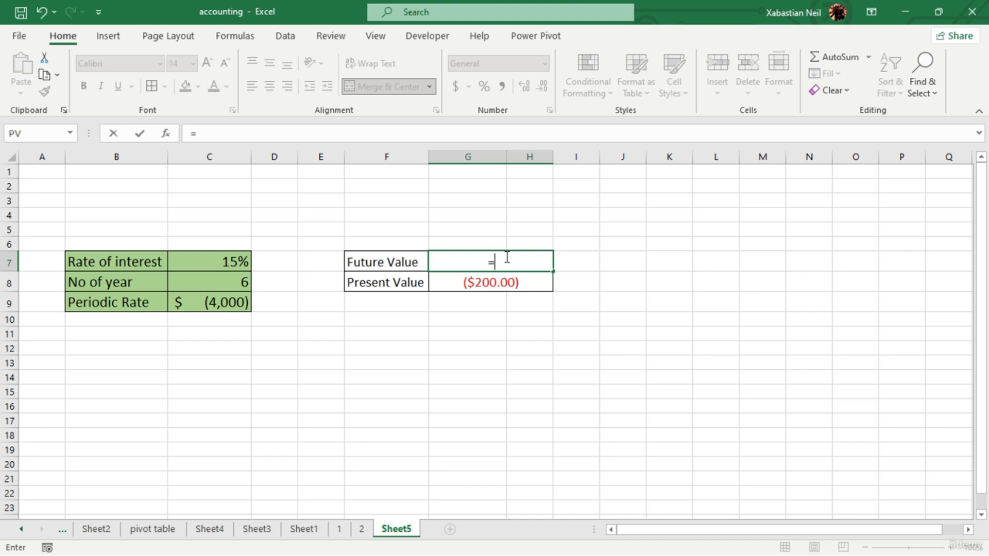
{"action": "type", "text": "fv"}
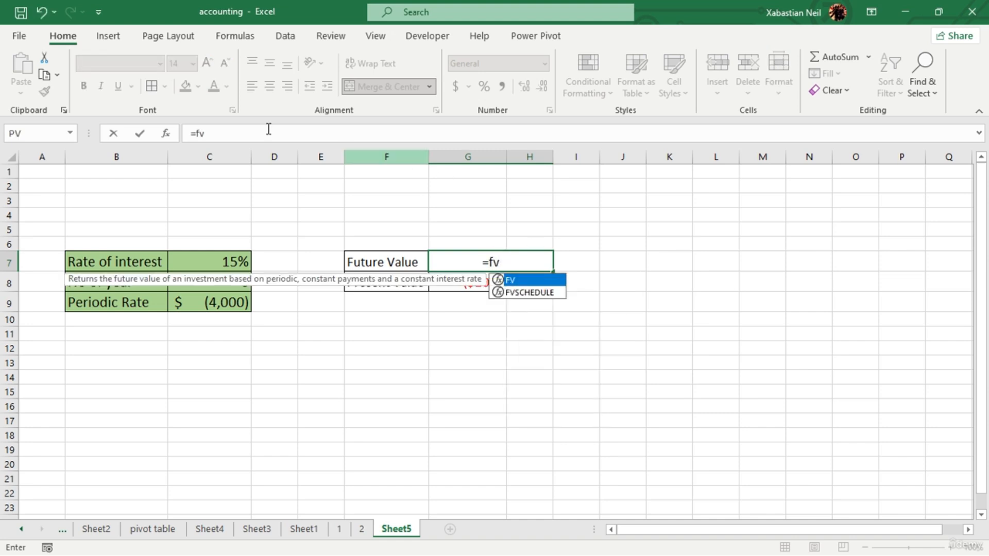
- Look up the FV function in the library of Financial functions
{"action": "left_click", "coordinate": [237, 39]}
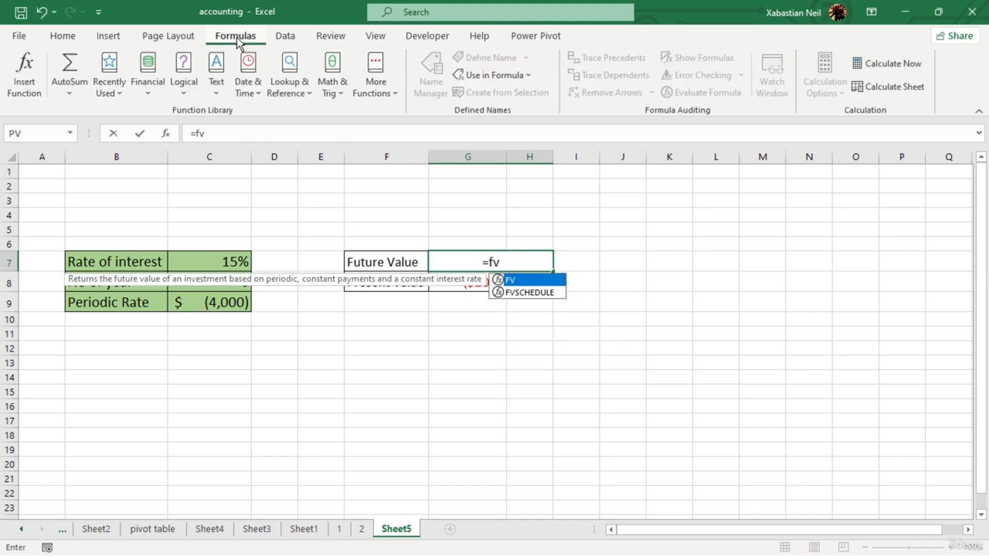
{"action": "left_click", "coordinate": [148, 81]}
{"action": "scroll", "coordinate": [184, 336], "scroll_direction": "down", "scroll_amount": 1}
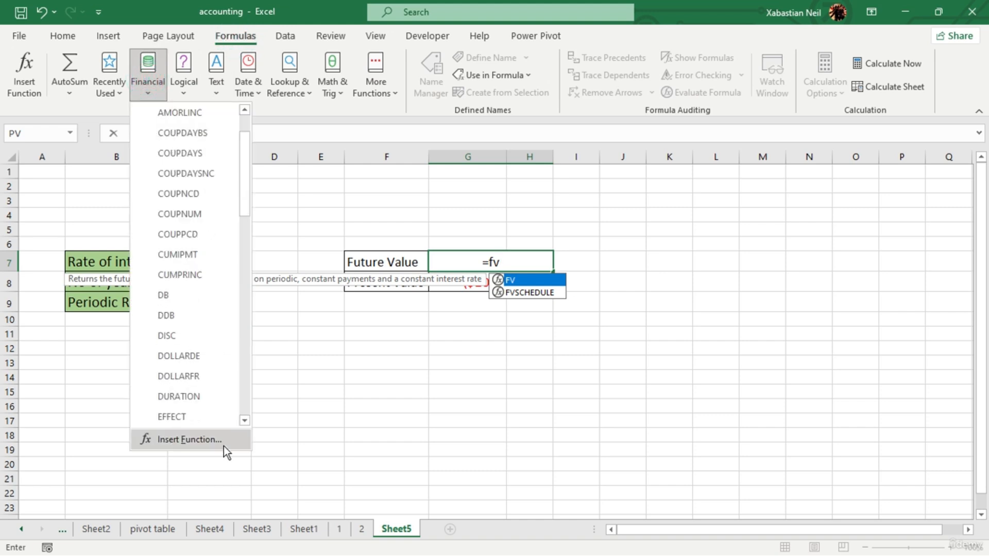
{"action": "scroll", "coordinate": [212, 406], "scroll_direction": "down", "scroll_amount": 1}
{"action": "scroll", "coordinate": [213, 407], "scroll_direction": "down", "scroll_amount": 1}
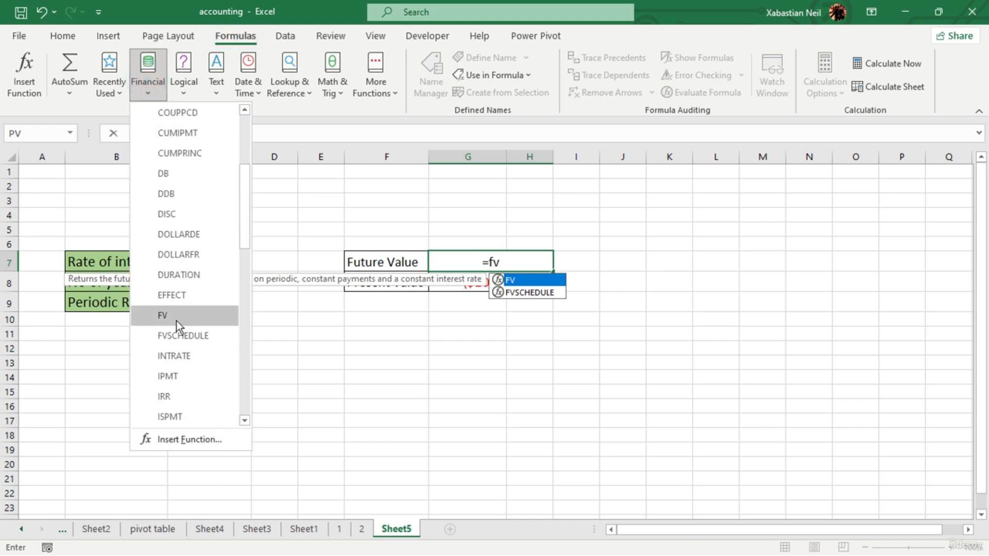
{"action": "left_click", "coordinate": [530, 262]}
{"action": "left_click", "coordinate": [529, 262]}
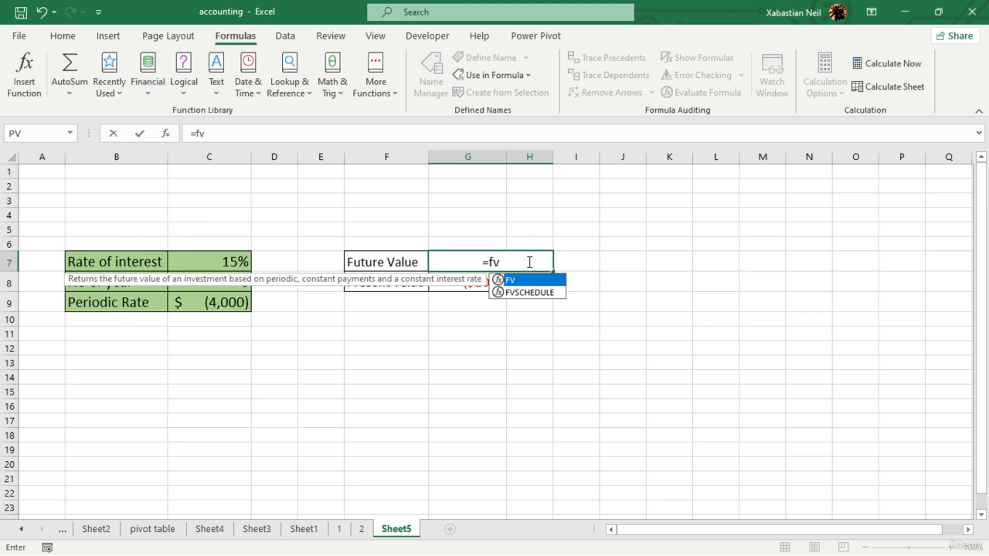
- Complete the FV formula in G7 with rate C7, periods C8, payment C9, present value 0 and type 0
{"action": "key", "text": "Tab"}
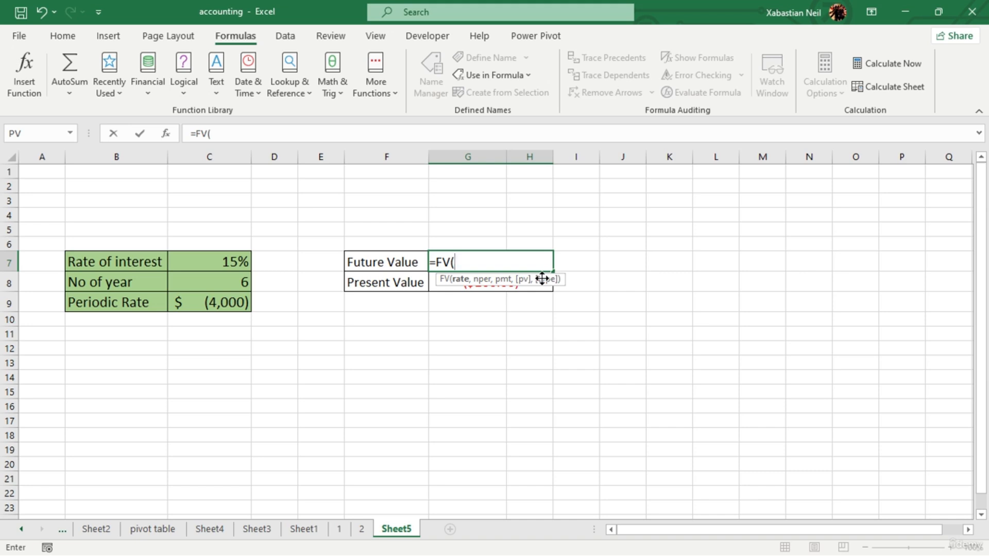
{"action": "left_click", "coordinate": [217, 265]}
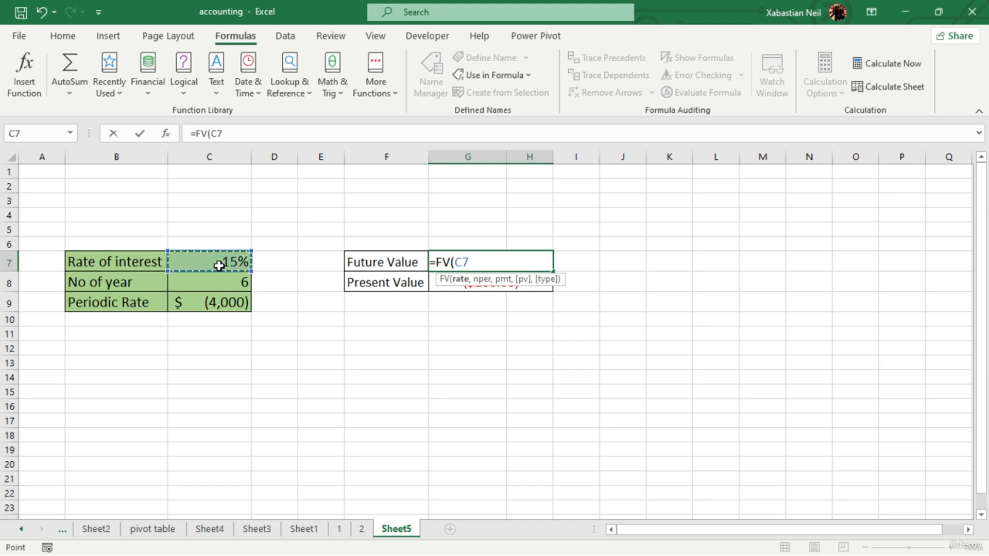
{"action": "type", "text": ","}
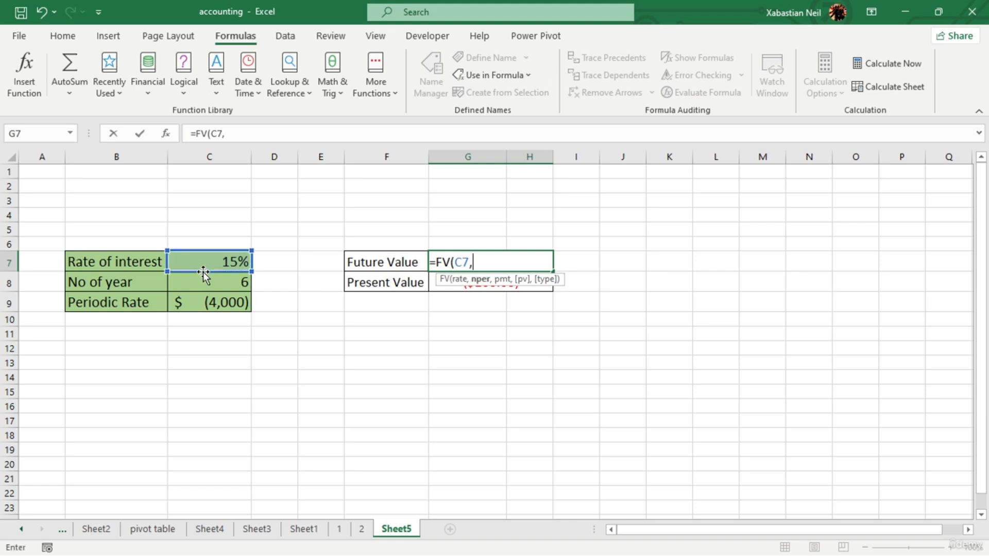
{"action": "left_click", "coordinate": [223, 293]}
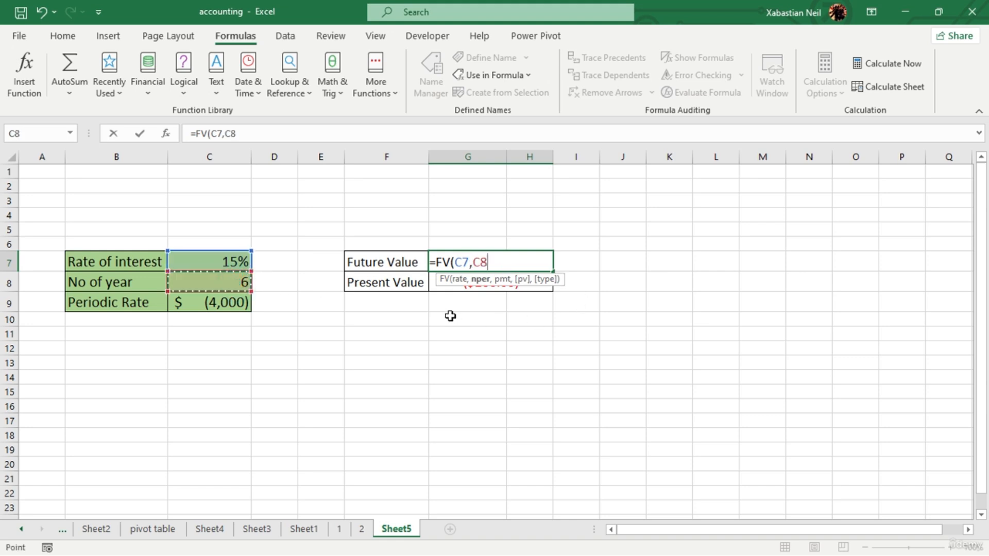
{"action": "type", "text": ","}
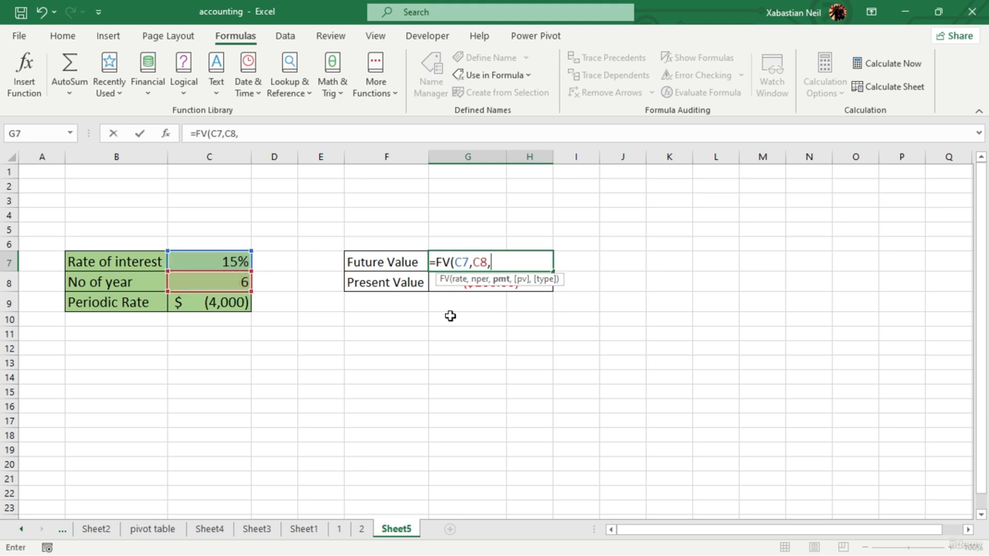
{"action": "left_click", "coordinate": [236, 307]}
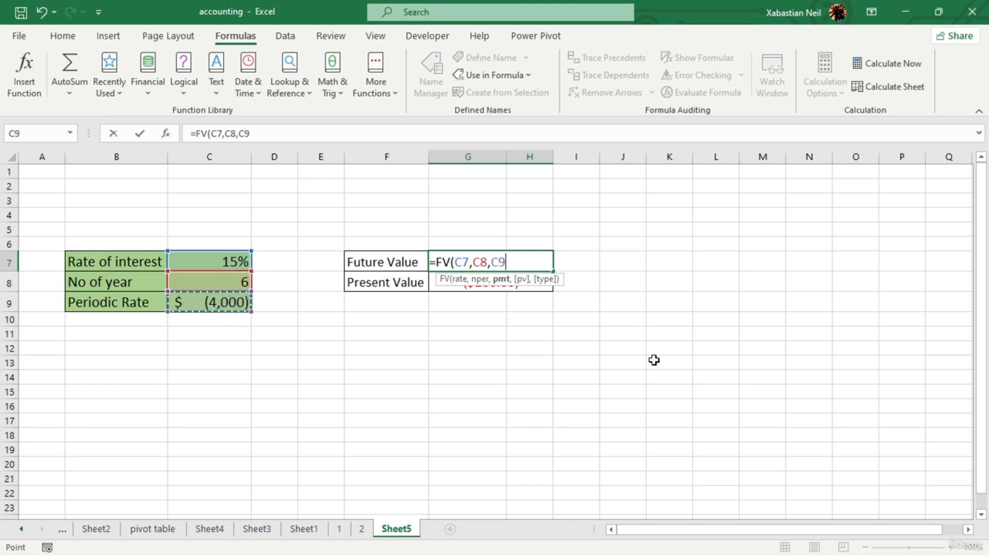
{"action": "type", "text": ","}
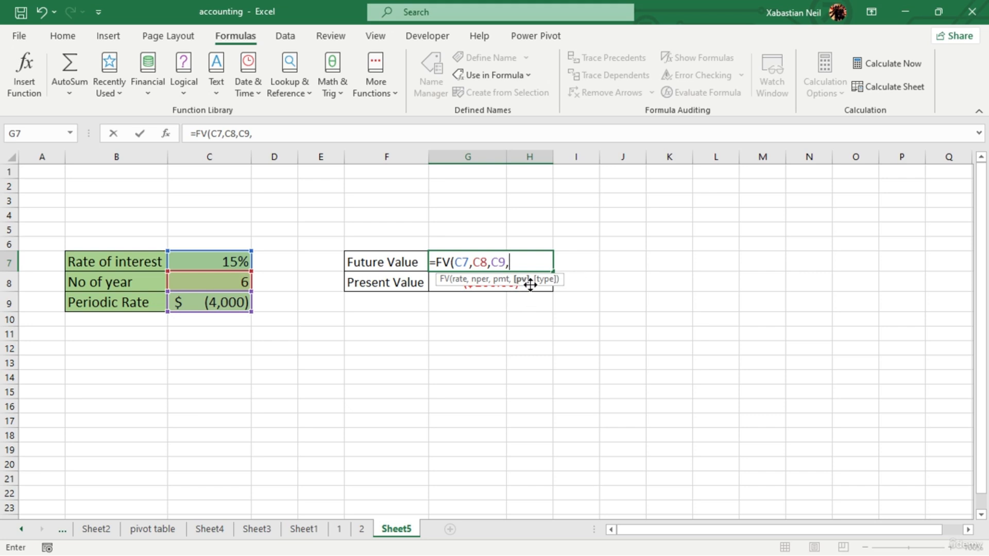
{"action": "type", "text": "0,"}
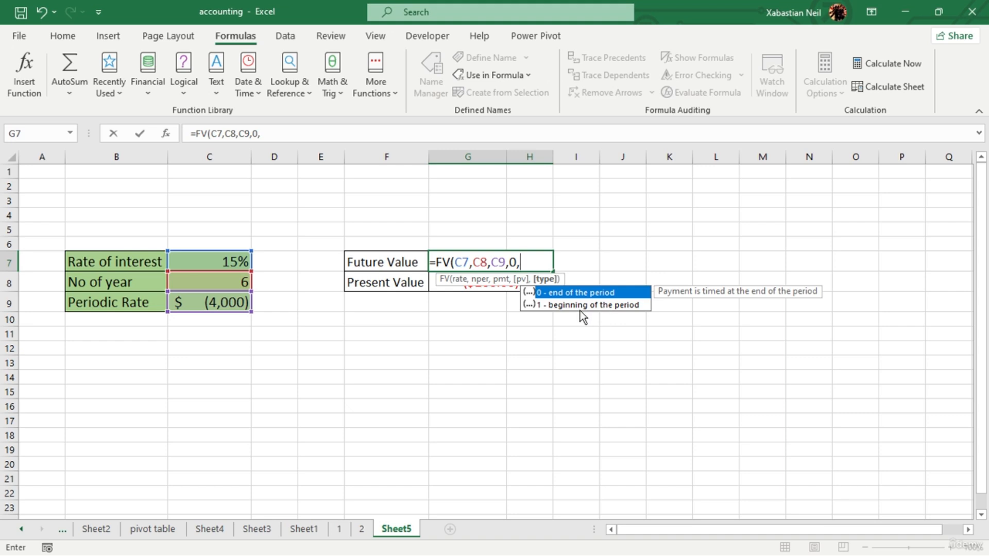
{"action": "type", "text": "0"}
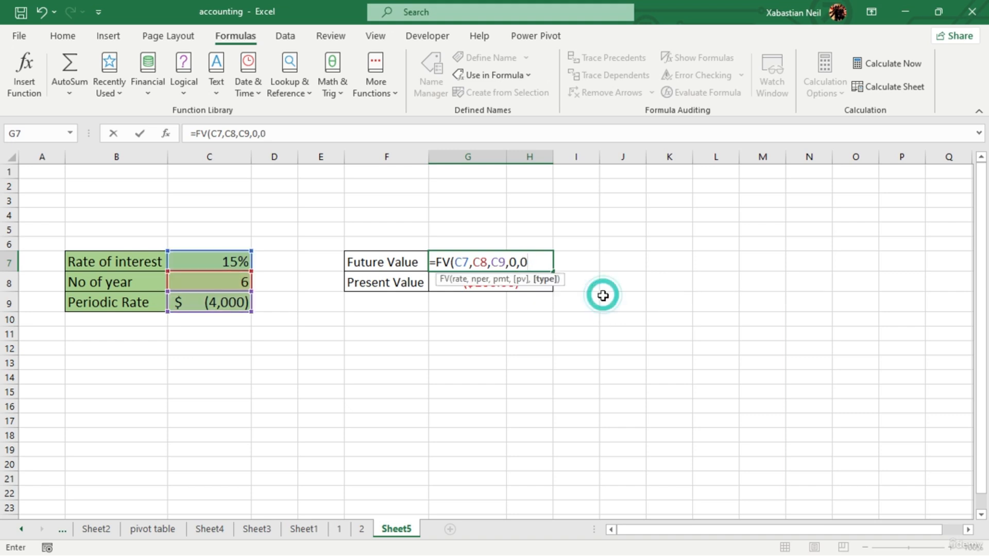
{"action": "type", "text": ")"}
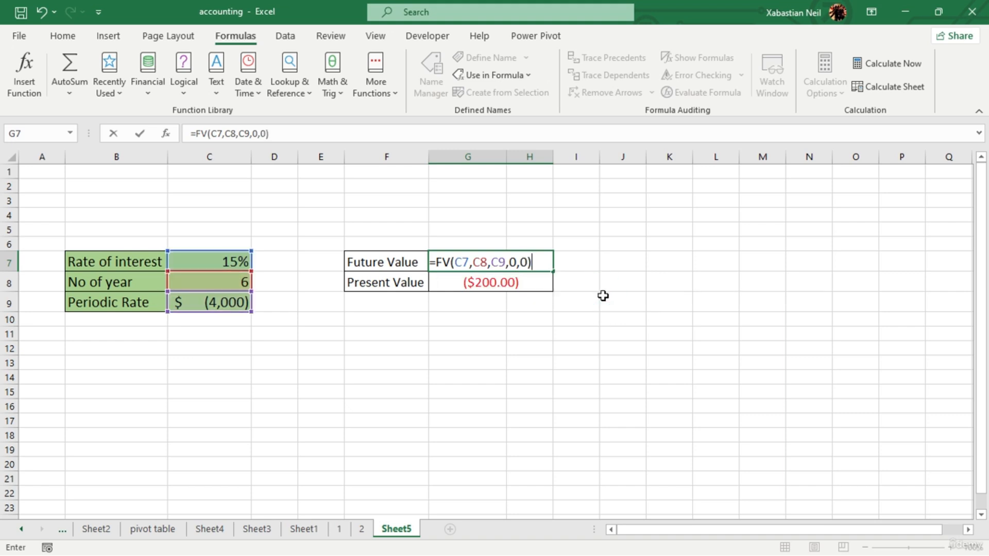
{"action": "key", "text": "Return"}
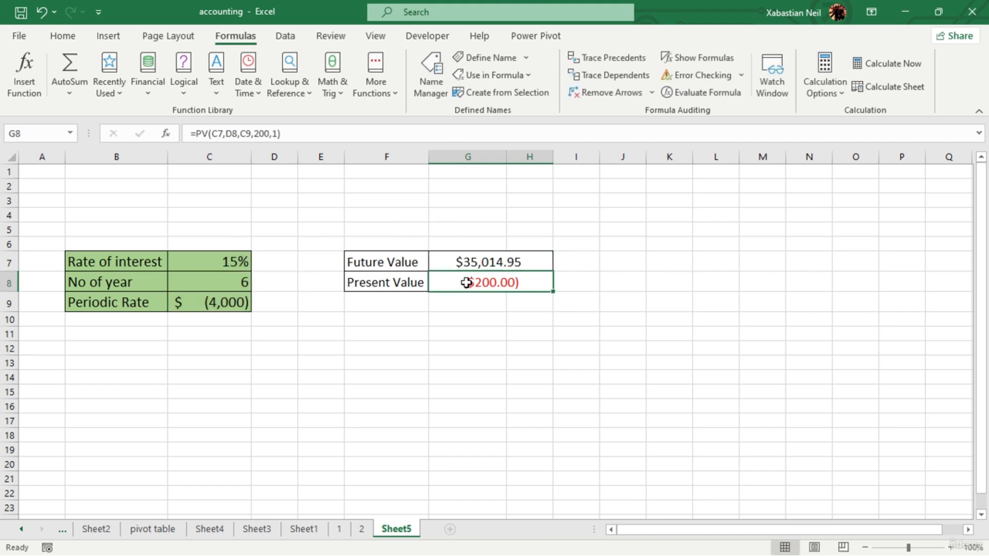
- Re-enter 0 as the type argument of the FV formula in the Future Value cell, for payments at the end of the period
{"action": "double_click", "coordinate": [527, 263]}
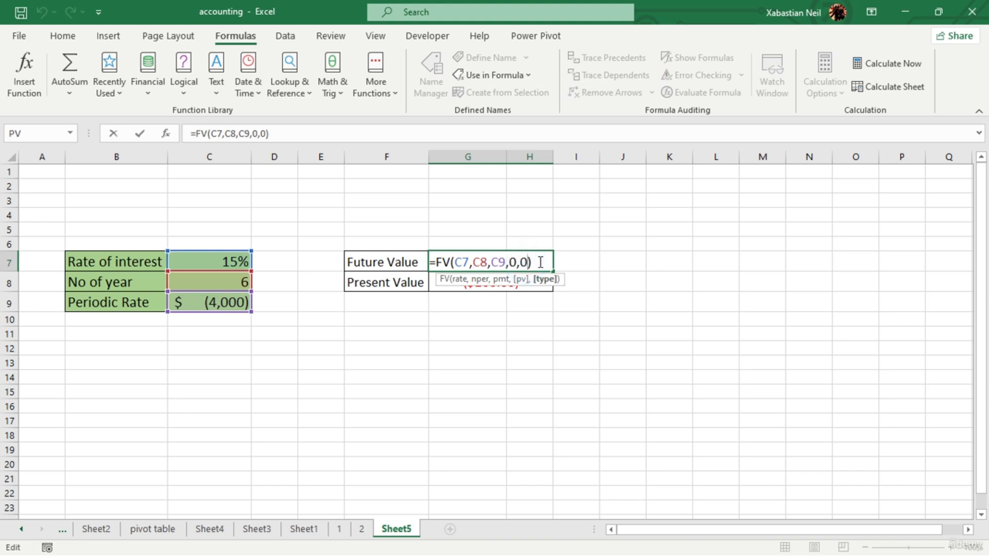
{"action": "key", "text": "BackSpace"}
{"action": "type", "text": "0"}
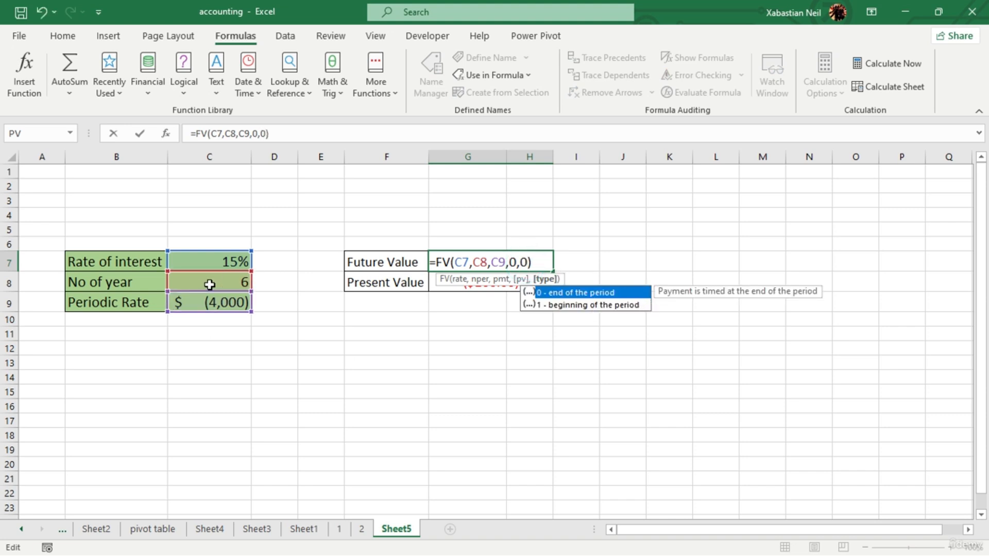
{"action": "key", "text": "Return"}
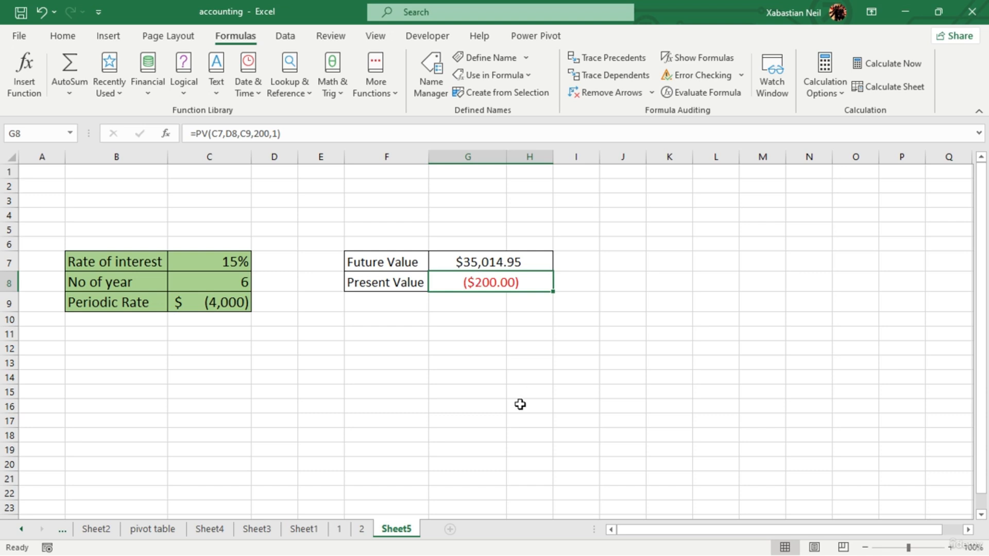
- Set the type argument of the FV formula in G7 to 1, for payments at the beginning of the period
{"action": "double_click", "coordinate": [541, 260]}
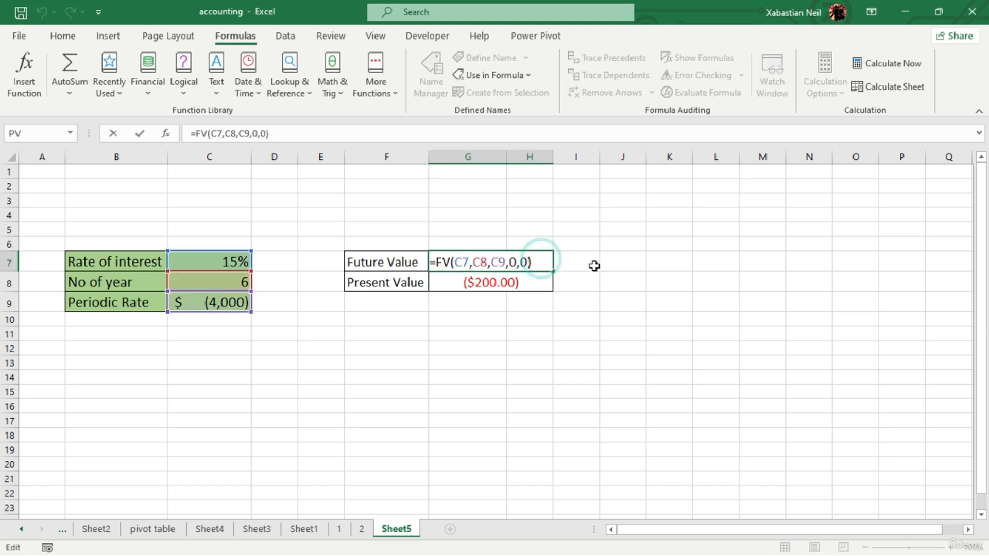
{"action": "key", "text": "Left"}
{"action": "key", "text": "BackSpace"}
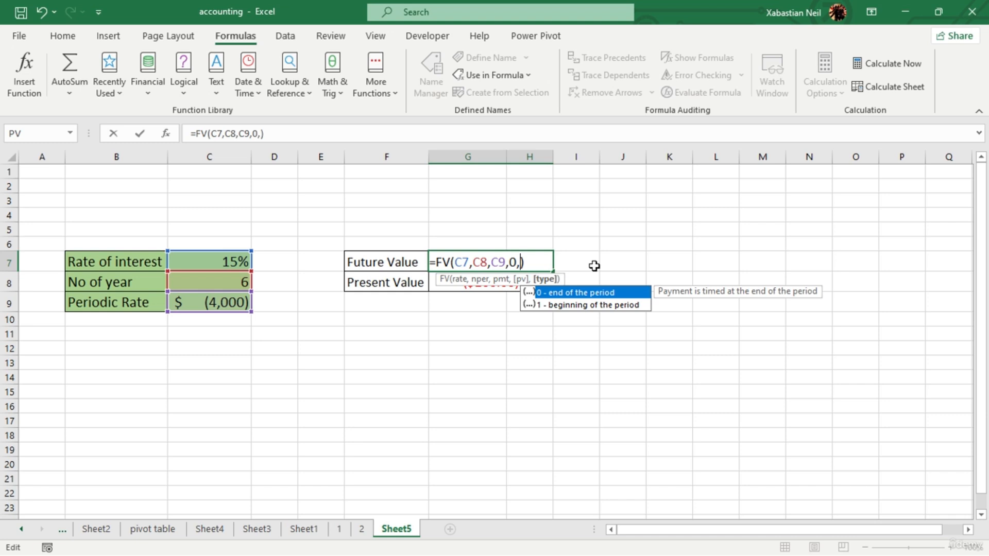
{"action": "type", "text": "1"}
{"action": "key", "text": "Return"}
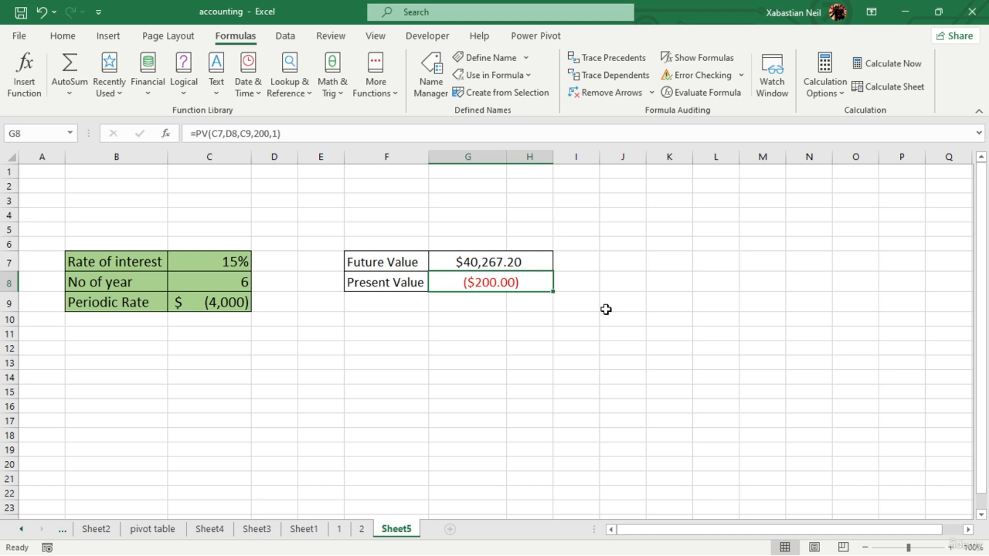
- Remove the decimal places from the Future Value and Present Value amounts in G7 and G8
{"action": "left_click", "coordinate": [538, 263]}
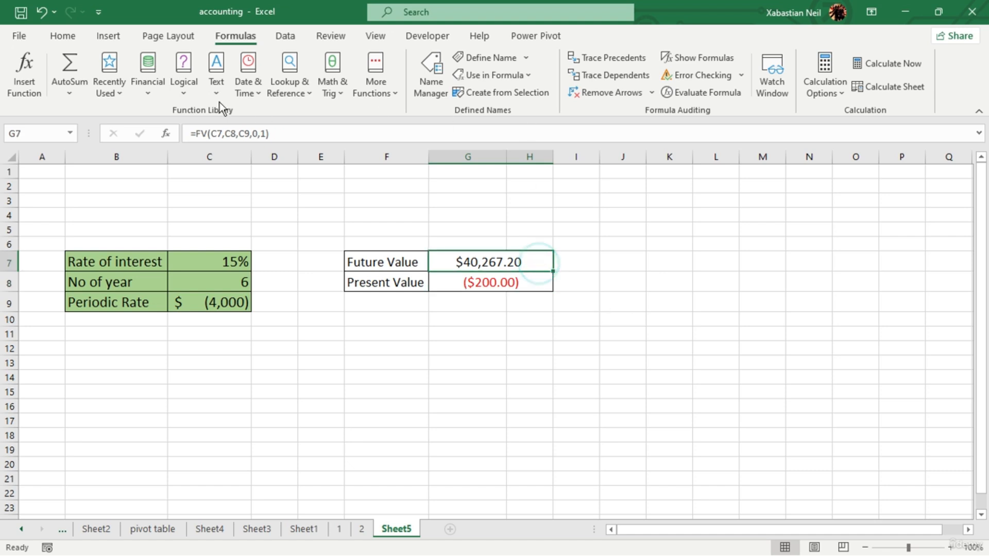
{"action": "left_click", "coordinate": [63, 36]}
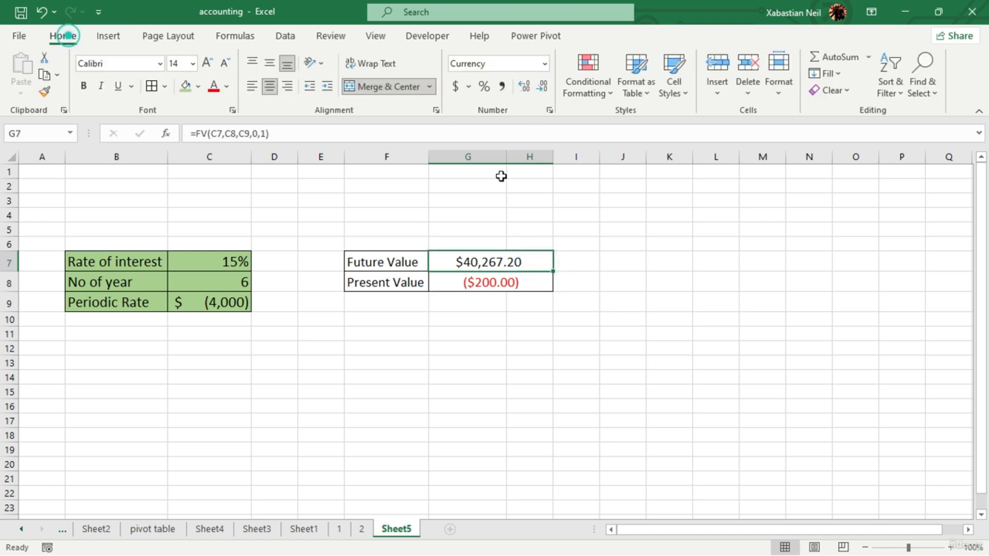
{"action": "left_click", "coordinate": [539, 91]}
{"action": "left_click", "coordinate": [539, 91]}
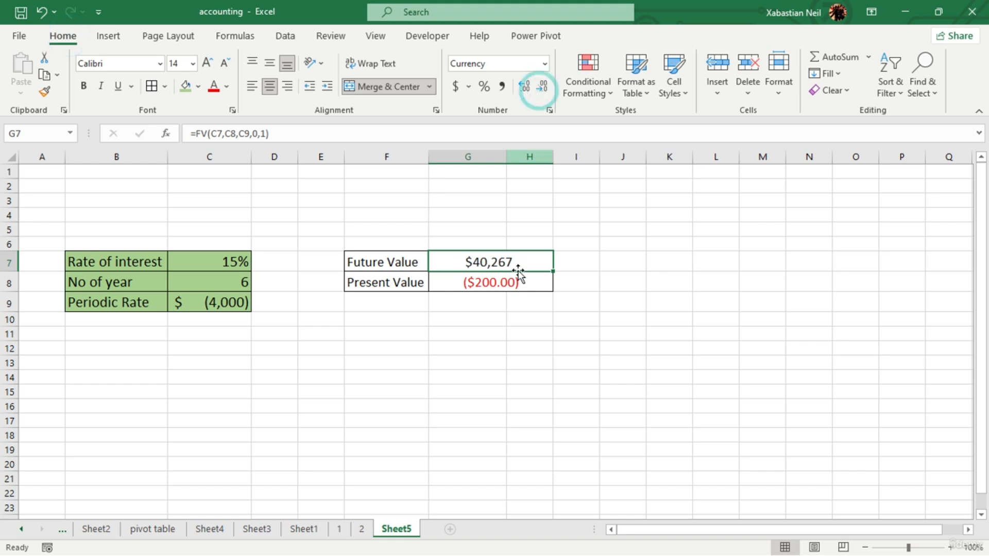
{"action": "left_click", "coordinate": [516, 278]}
{"action": "left_click", "coordinate": [544, 90]}
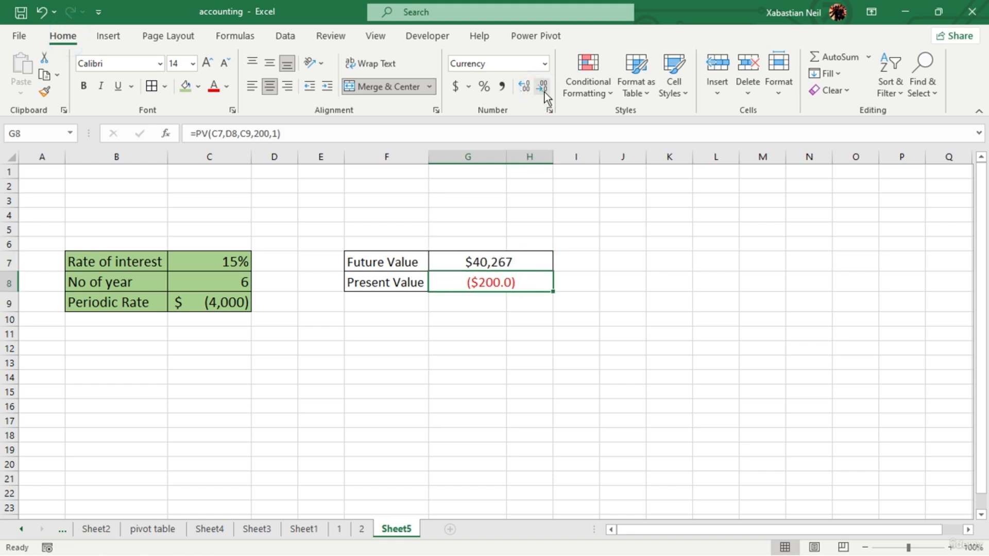
{"action": "left_click", "coordinate": [544, 93]}
{"action": "left_click", "coordinate": [568, 393]}
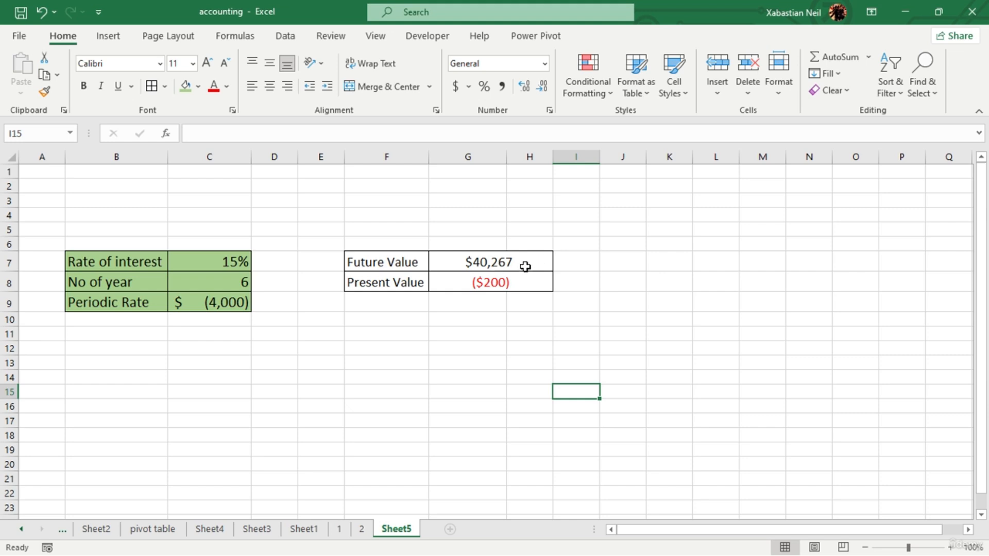
- Review the PV and FV formulas in G8 and G7 and the Periodic Rate entry in C9
{"action": "left_click", "coordinate": [512, 282]}
{"action": "double_click", "coordinate": [512, 283]}
{"action": "key", "text": "Return"}
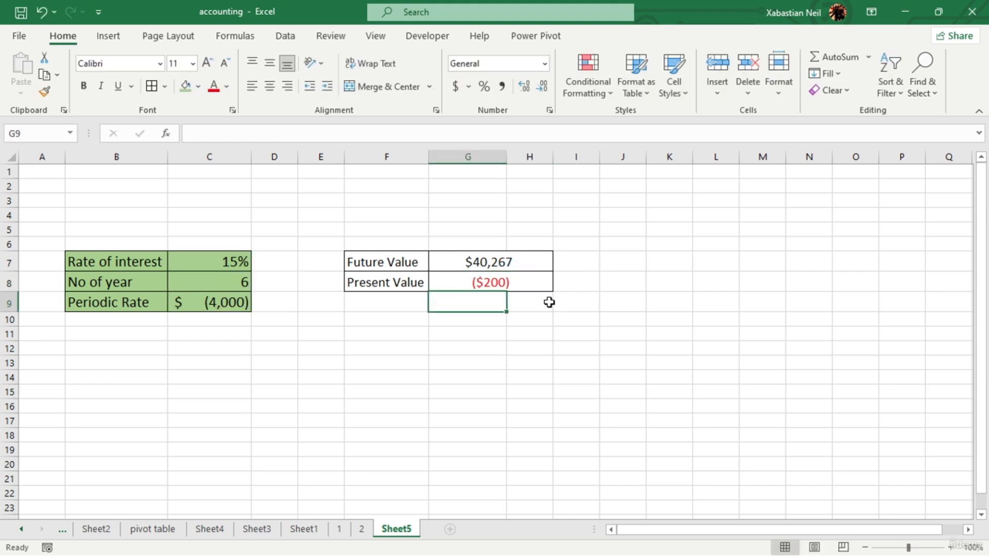
{"action": "left_click", "coordinate": [533, 263]}
{"action": "double_click", "coordinate": [534, 262]}
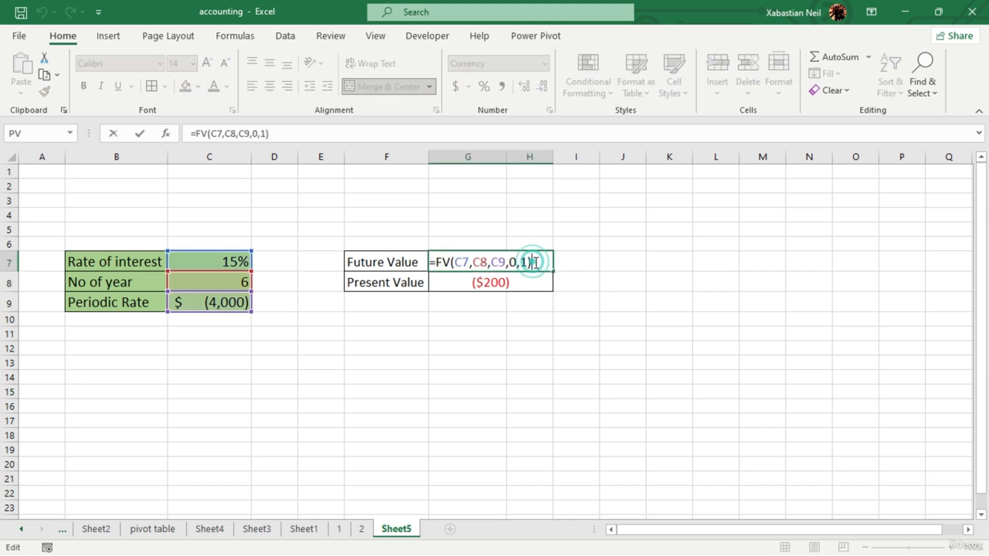
{"action": "key", "text": "Return"}
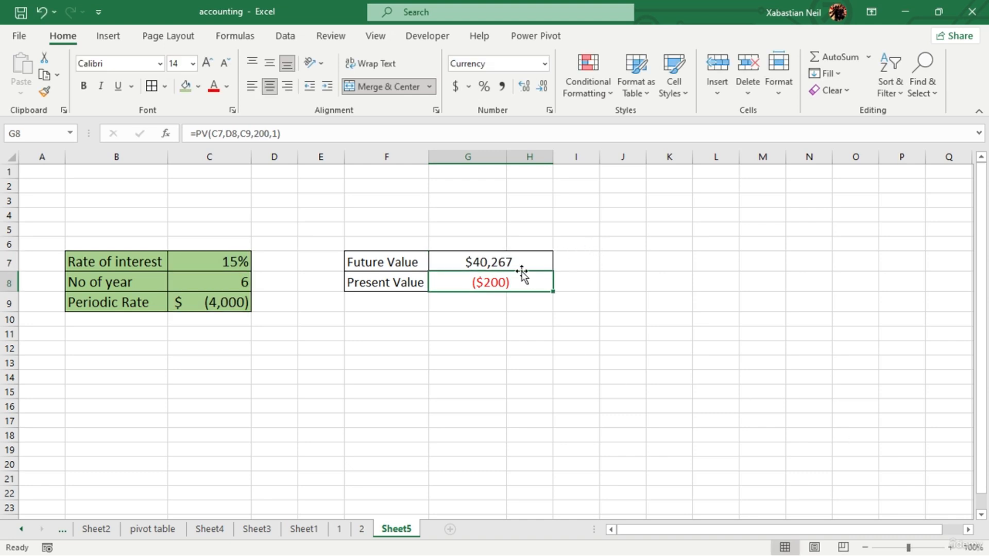
{"action": "left_click", "coordinate": [195, 295]}
{"action": "double_click", "coordinate": [208, 302]}
{"action": "left_click", "coordinate": [273, 361]}
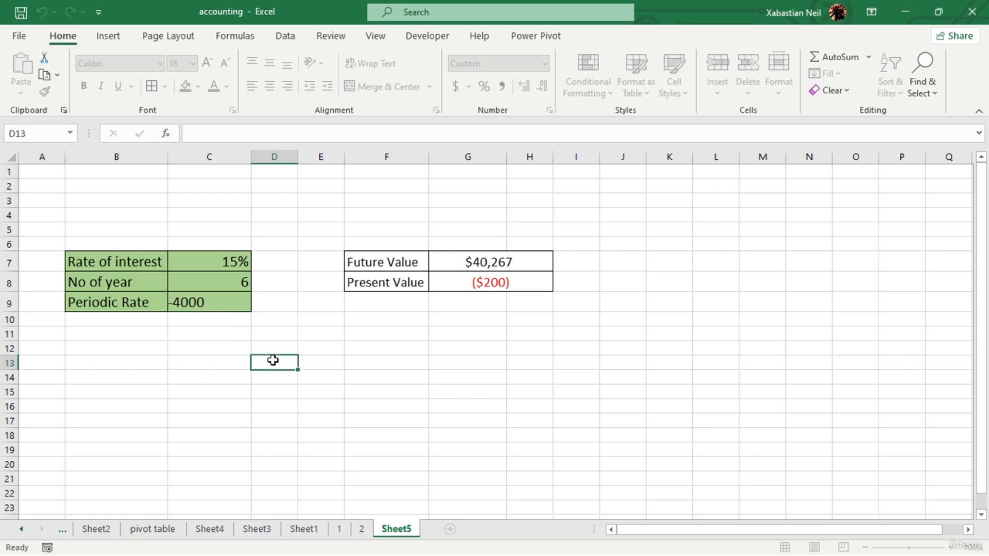
{"action": "left_click", "coordinate": [533, 280]}
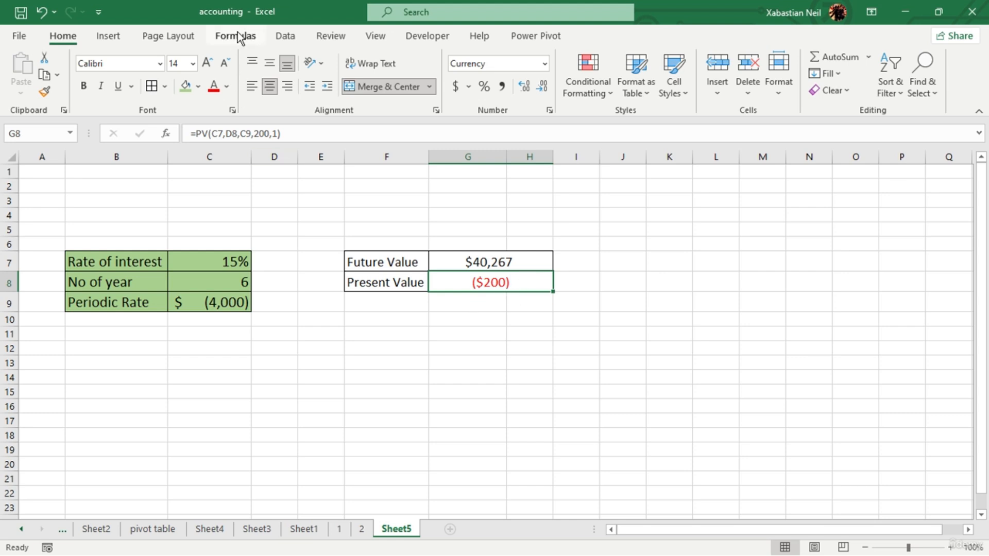
{"action": "left_click", "coordinate": [585, 264]}
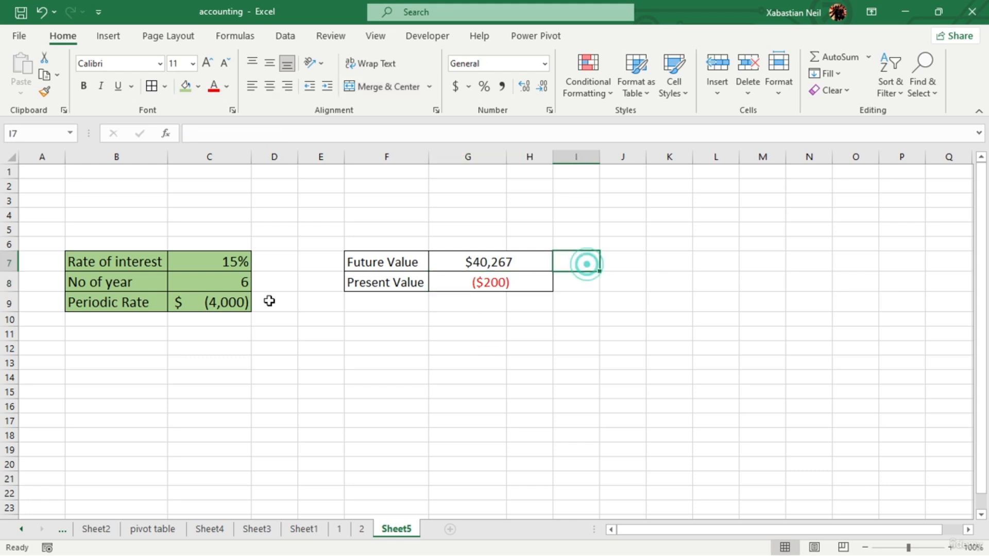
- Insert the FV financial function into the empty cell G9 below the Present Value result
{"action": "double_click", "coordinate": [235, 261]}
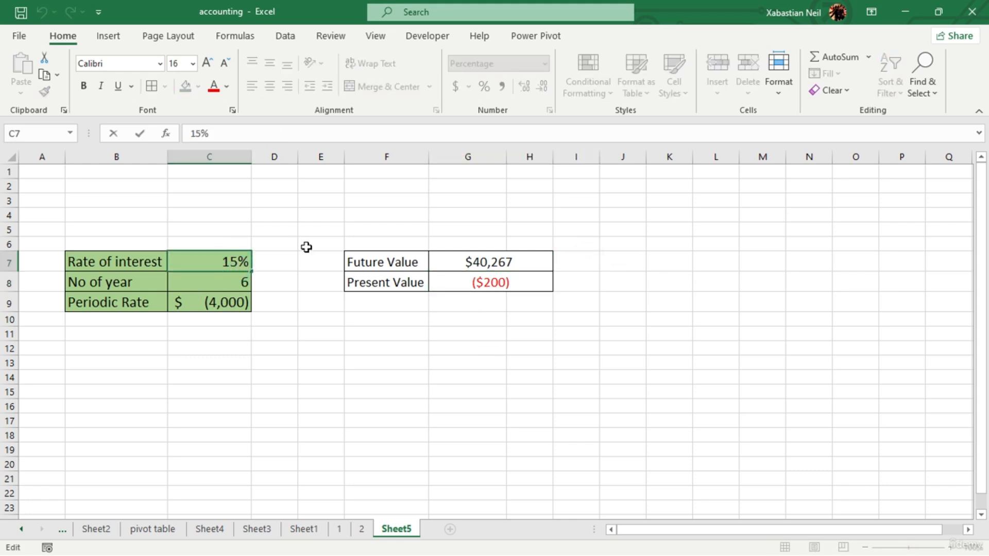
{"action": "left_click", "coordinate": [479, 301]}
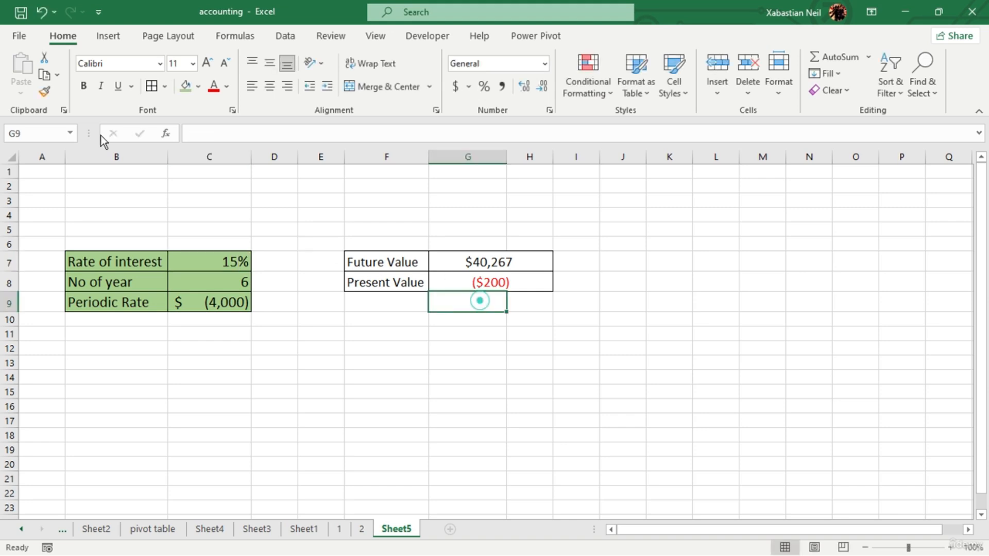
{"action": "left_click", "coordinate": [234, 35]}
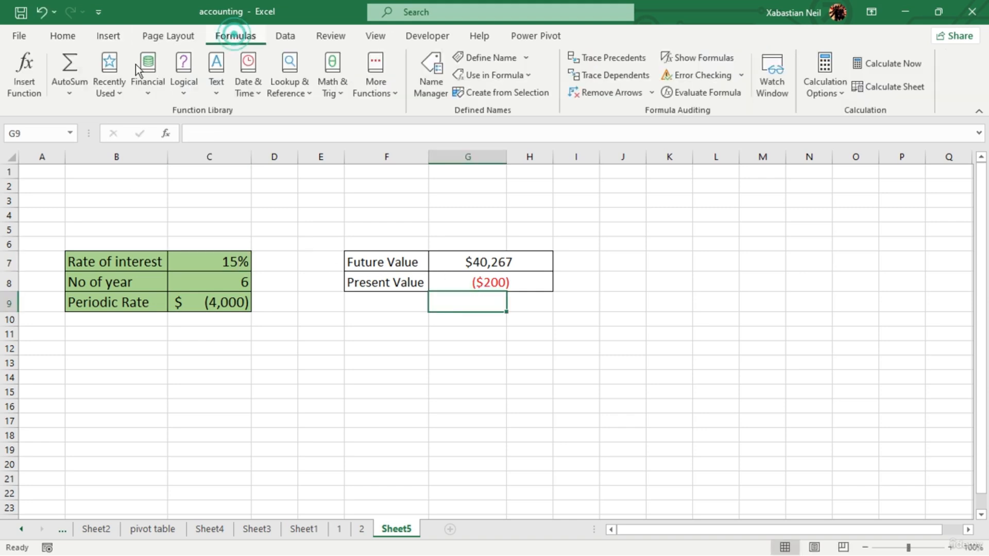
{"action": "left_click", "coordinate": [138, 78]}
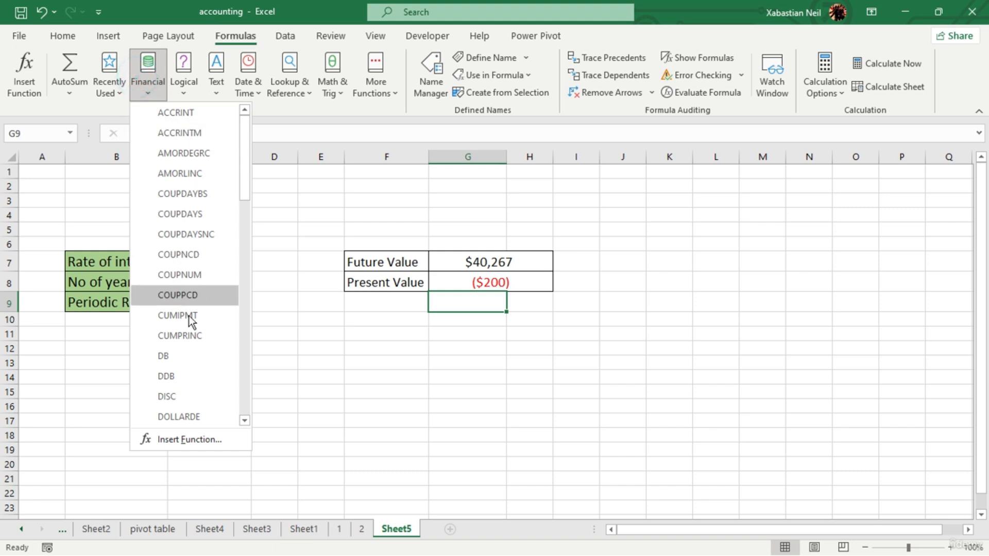
{"action": "scroll", "coordinate": [196, 340], "scroll_direction": "down", "scroll_amount": 6}
{"action": "scroll", "coordinate": [196, 311], "scroll_direction": "down", "scroll_amount": 7}
{"action": "scroll", "coordinate": [193, 327], "scroll_direction": "up", "scroll_amount": 5}
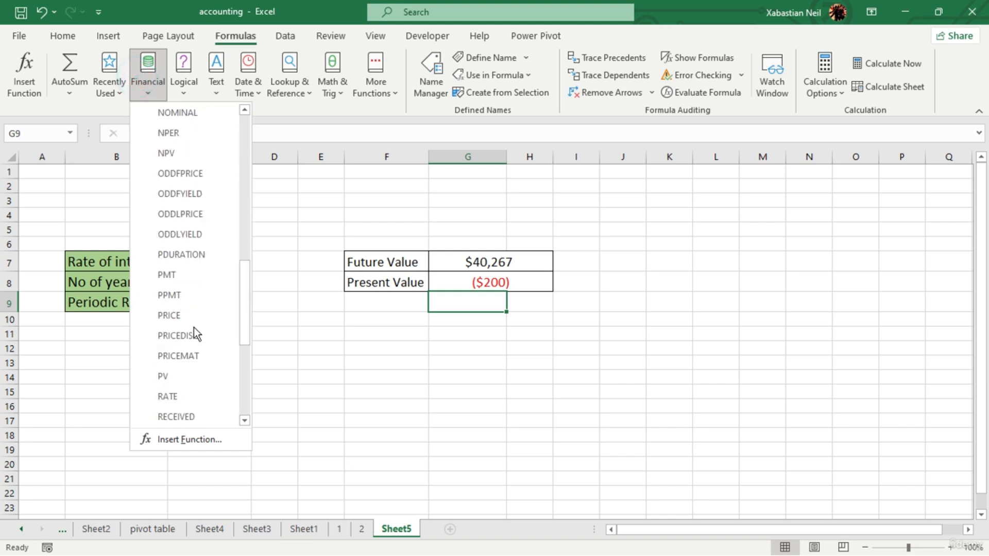
{"action": "scroll", "coordinate": [169, 206], "scroll_direction": "up", "scroll_amount": 3}
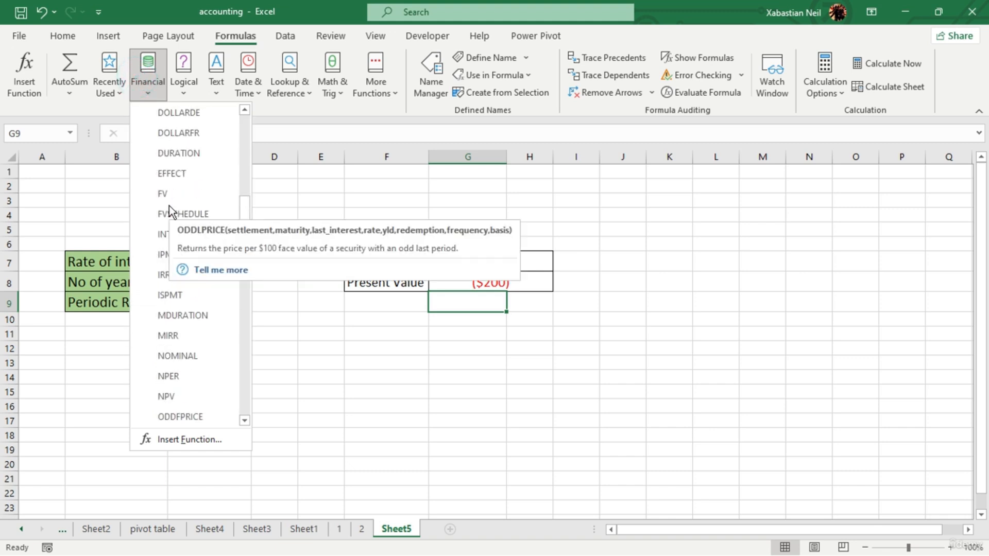
{"action": "left_click", "coordinate": [169, 206]}
{"action": "left_click", "coordinate": [182, 201]}
- Set the FV function's Rate argument to 20 and its Nper argument to 8
{"action": "left_click", "coordinate": [483, 207]}
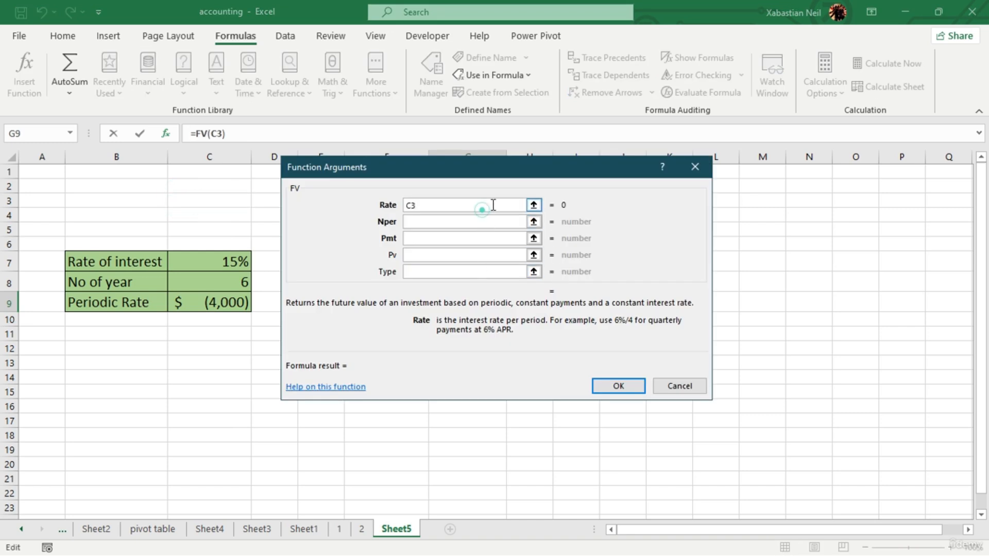
{"action": "left_click", "coordinate": [493, 205]}
{"action": "key", "text": "BackSpace"}
{"action": "key", "text": "BackSpace"}
{"action": "type", "text": "20%"}
{"action": "key", "text": "BackSpace"}
{"action": "left_click", "coordinate": [443, 222]}
{"action": "left_click", "coordinate": [443, 222]}
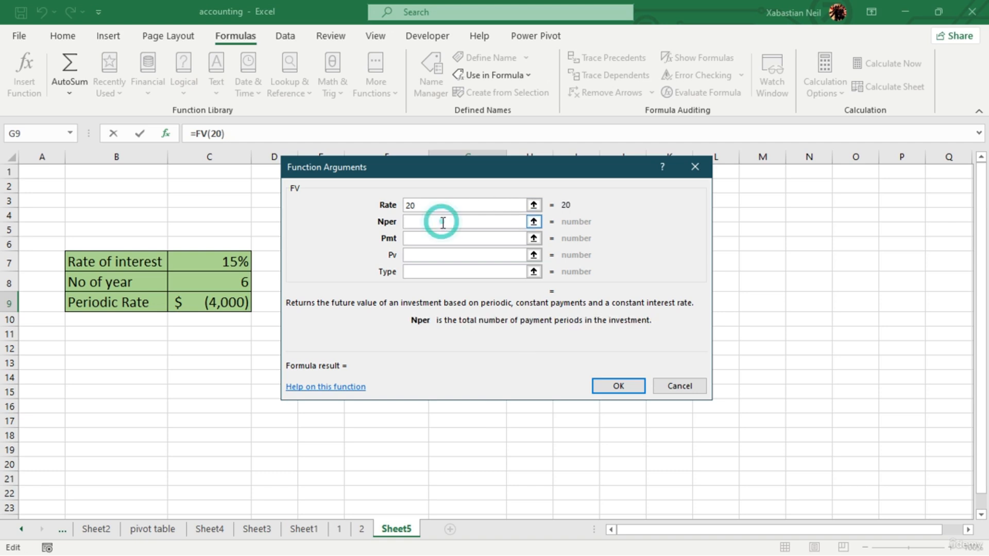
{"action": "type", "text": "8"}
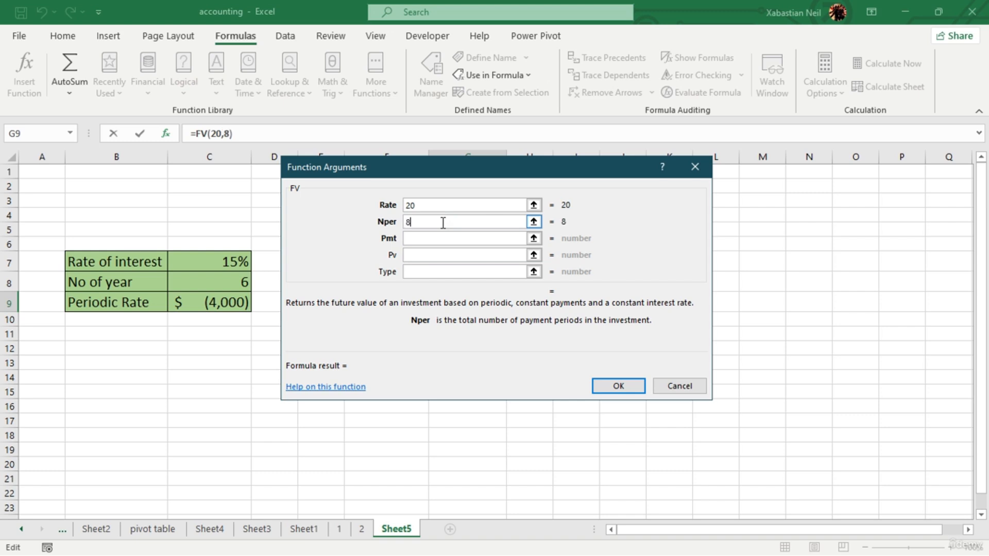
- Set the FV arguments Pmt to 5000, Pv to 0 and Type to 1, and accept the formula
{"action": "left_click", "coordinate": [411, 236]}
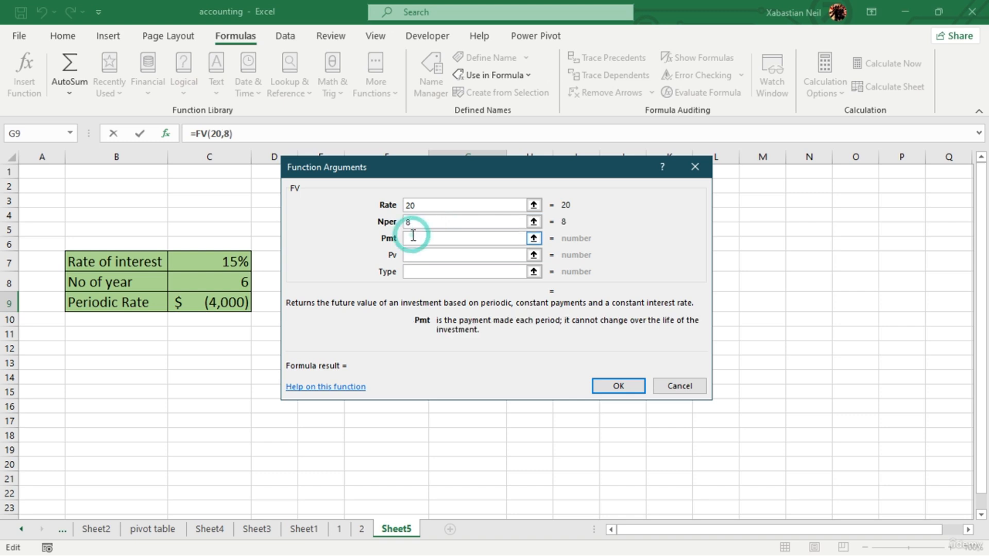
{"action": "type", "text": "5000"}
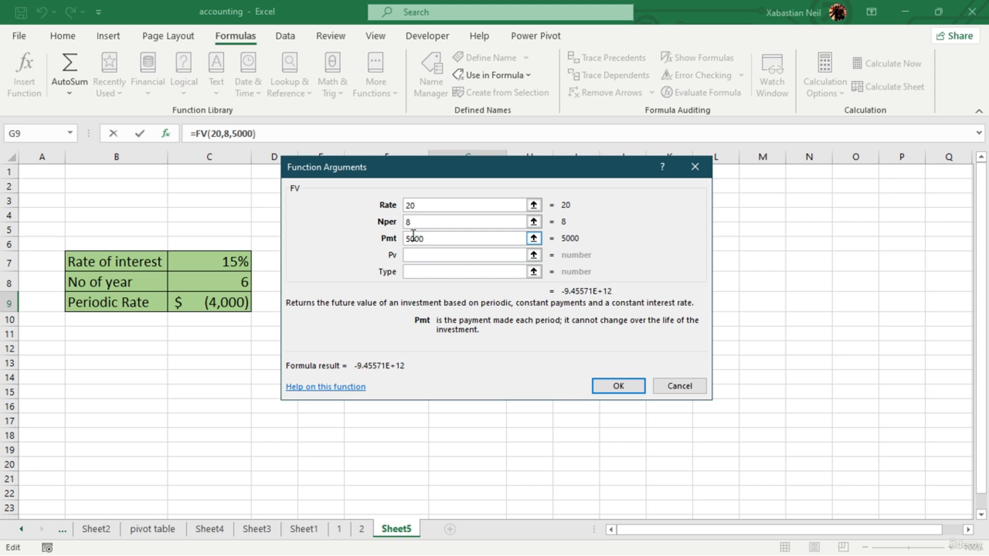
{"action": "key", "text": "Tab"}
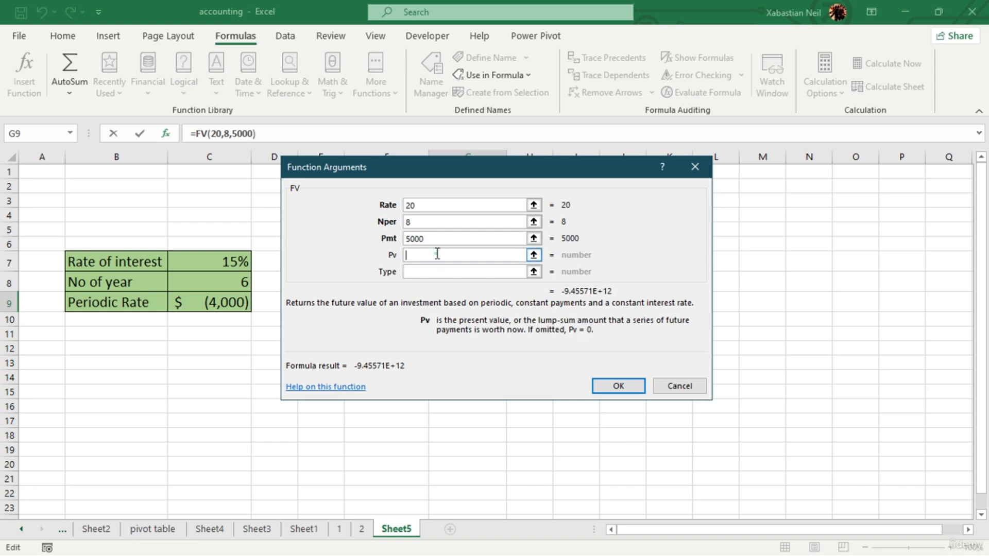
{"action": "left_click", "coordinate": [435, 254]}
{"action": "type", "text": "0"}
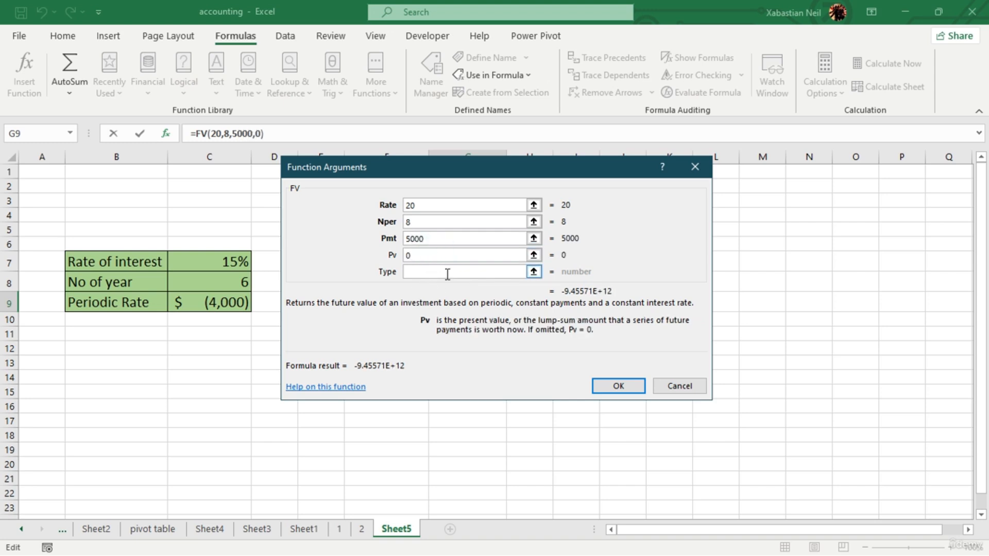
{"action": "left_click", "coordinate": [448, 273]}
{"action": "type", "text": "1"}
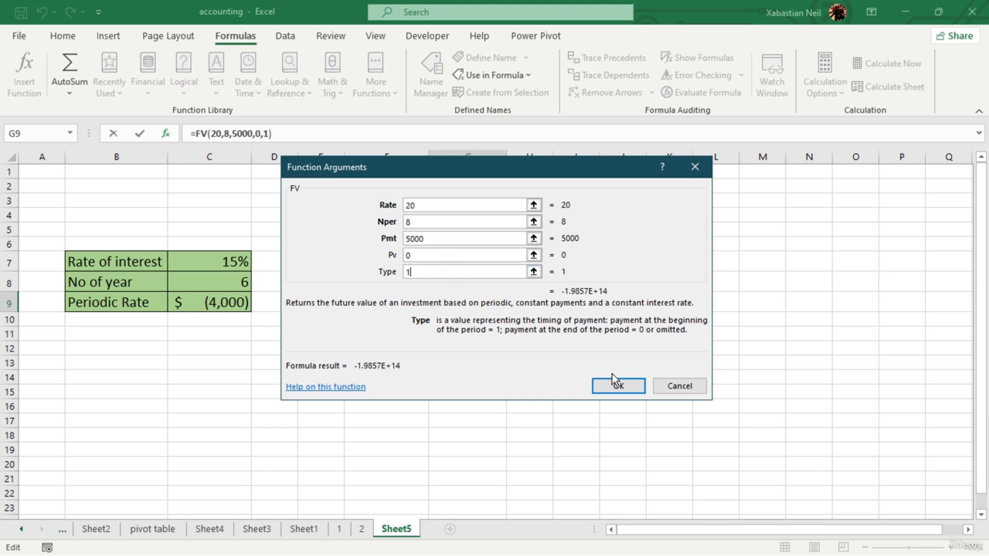
{"action": "left_click", "coordinate": [619, 386]}
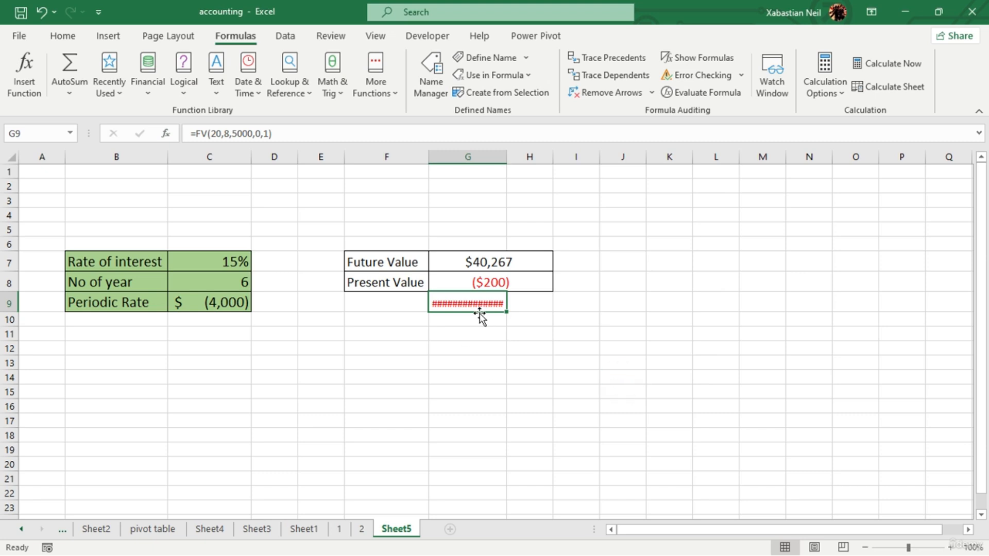
- Autofit column G to the FV result and review the formula in G9
{"action": "double_click", "coordinate": [507, 156]}
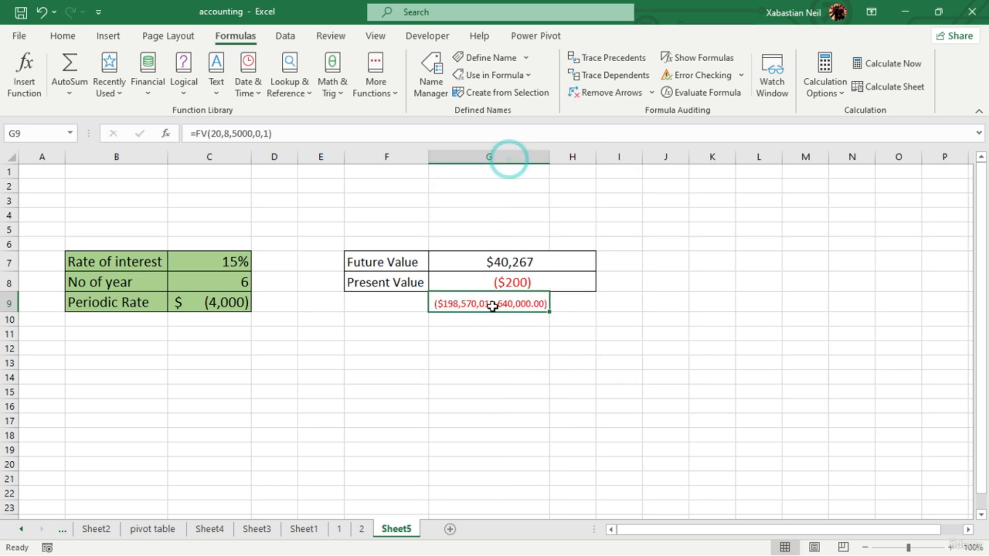
{"action": "double_click", "coordinate": [531, 304]}
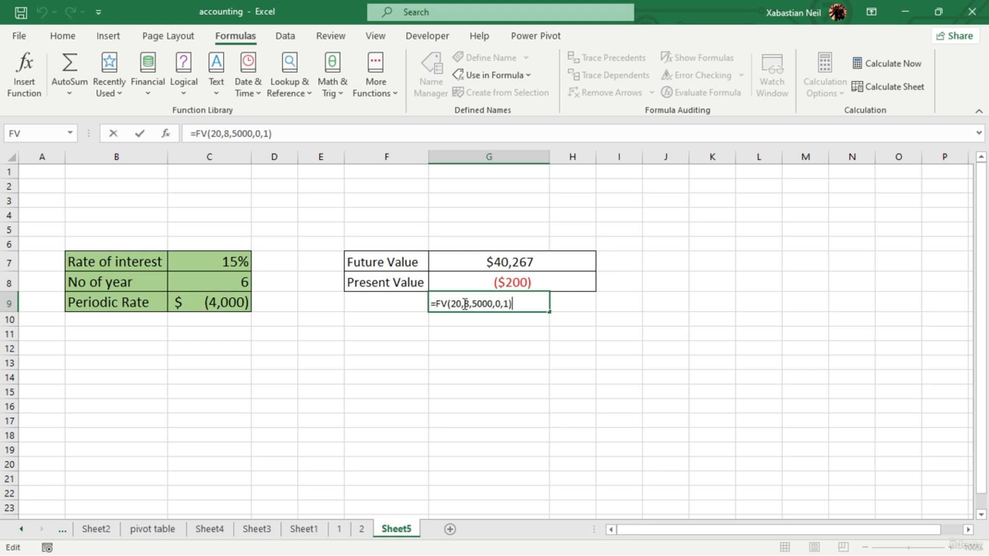
{"action": "key", "text": "Return"}
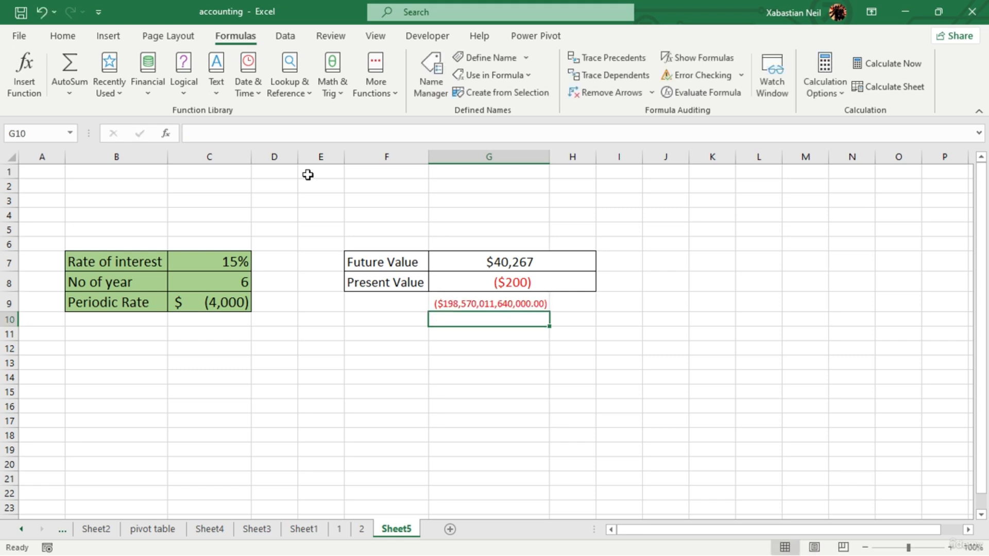
- Change the type argument of the FV formula in G9 to 0, for payments at the end of the period
{"action": "double_click", "coordinate": [544, 305]}
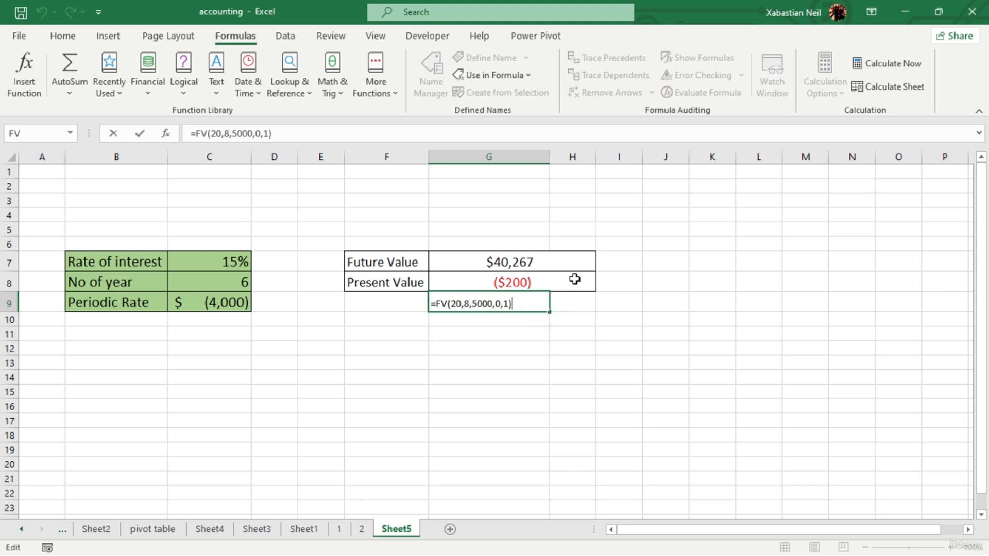
{"action": "key", "text": "Left"}
{"action": "key", "text": "Left"}
{"action": "key", "text": "Left"}
{"action": "key", "text": "Right"}
{"action": "key", "text": "Right"}
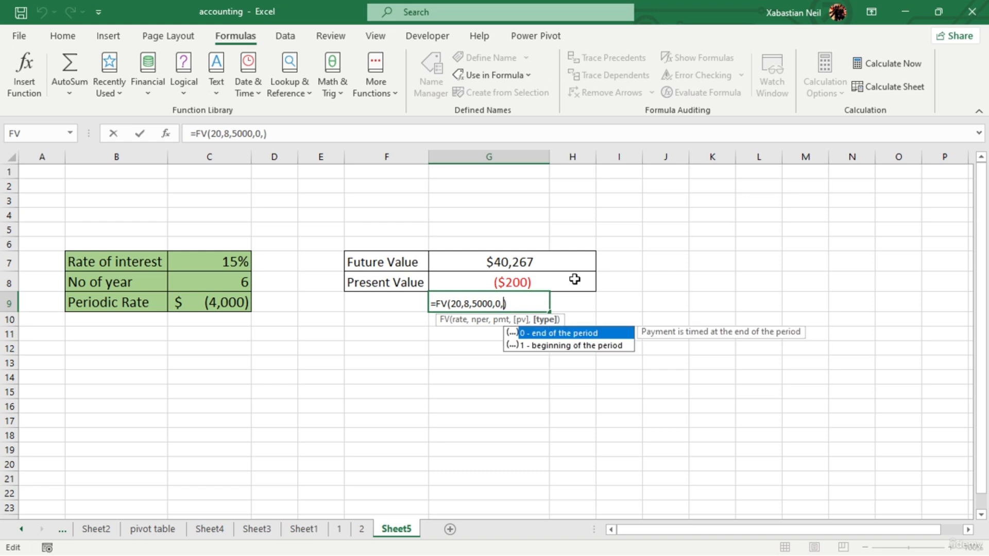
{"action": "key", "text": "BackSpace"}
{"action": "type", "text": "0"}
{"action": "key", "text": "Return"}
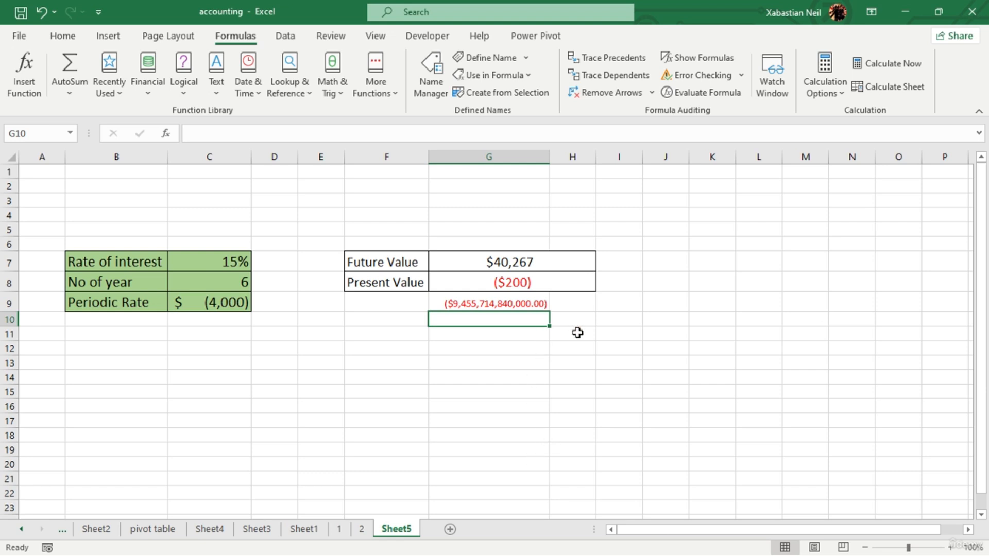
- Remove the decimal places from the FV amount in G9
{"action": "left_click", "coordinate": [520, 304]}
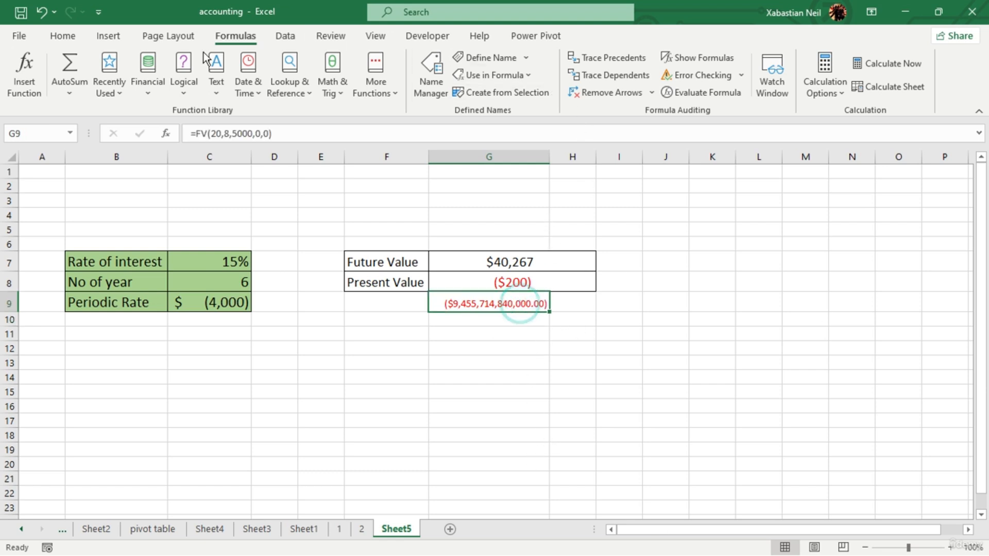
{"action": "left_click", "coordinate": [108, 36]}
{"action": "left_click", "coordinate": [63, 35]}
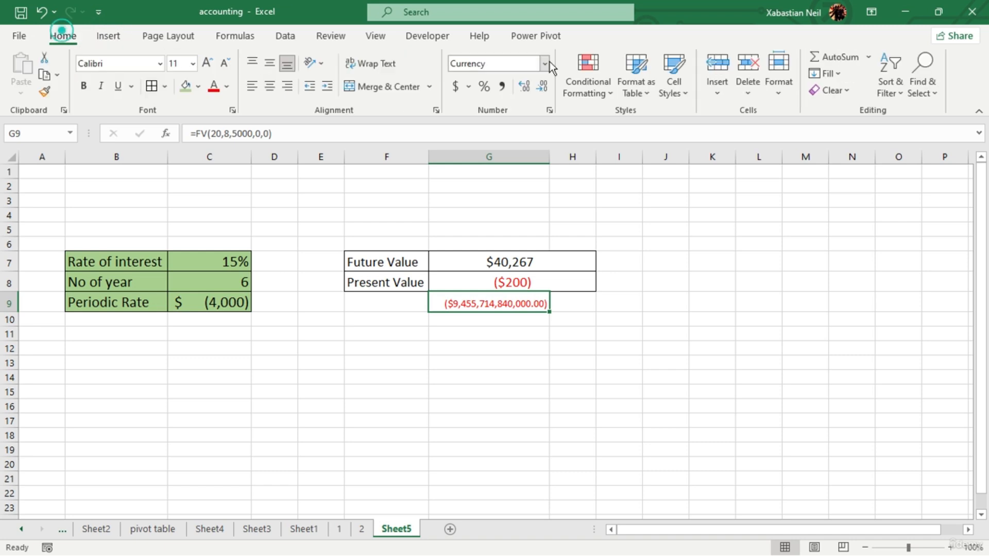
{"action": "left_click", "coordinate": [541, 86]}
{"action": "left_click", "coordinate": [542, 86]}
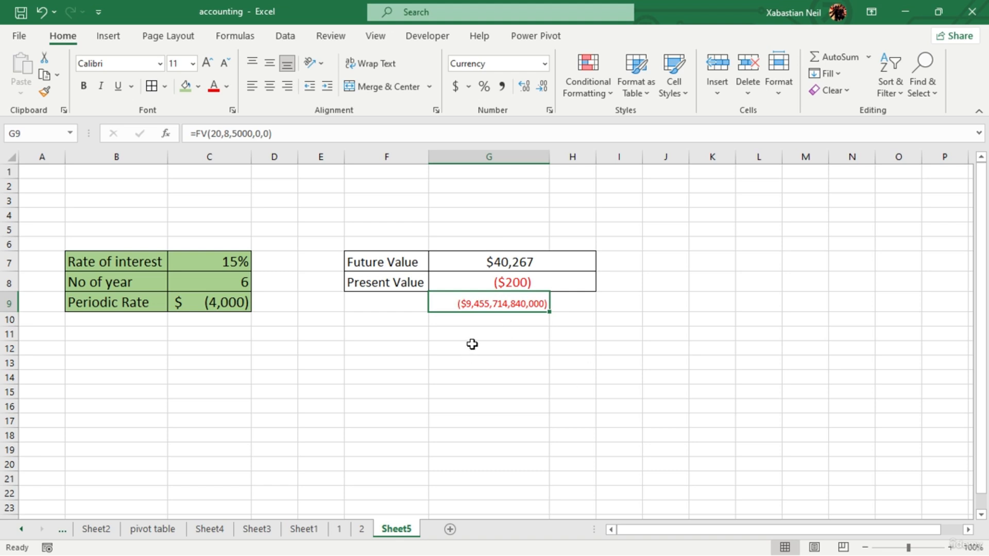
{"action": "left_click", "coordinate": [505, 338]}
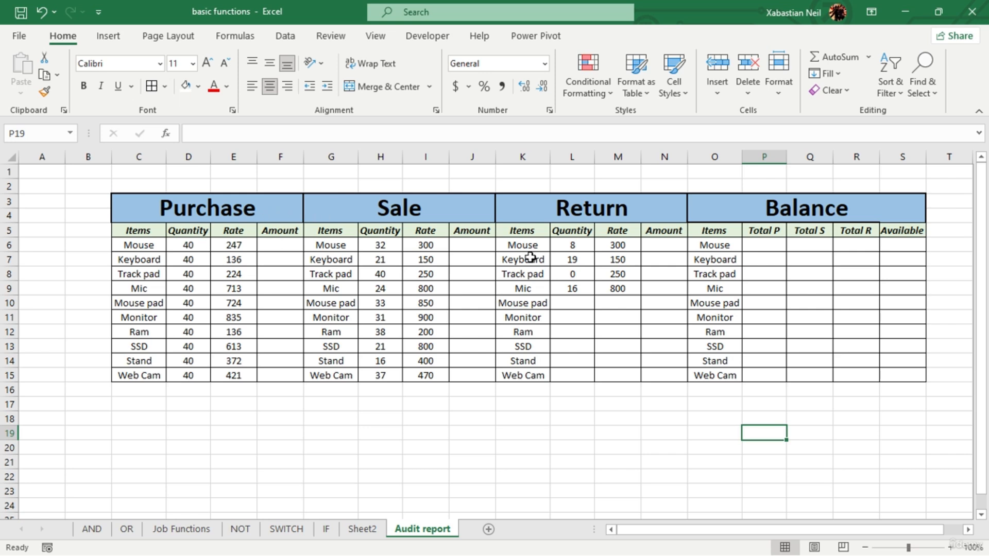
- Apply a thick outside border to the merged Balance heading on the Audit report sheet
{"action": "left_click", "coordinate": [901, 214]}
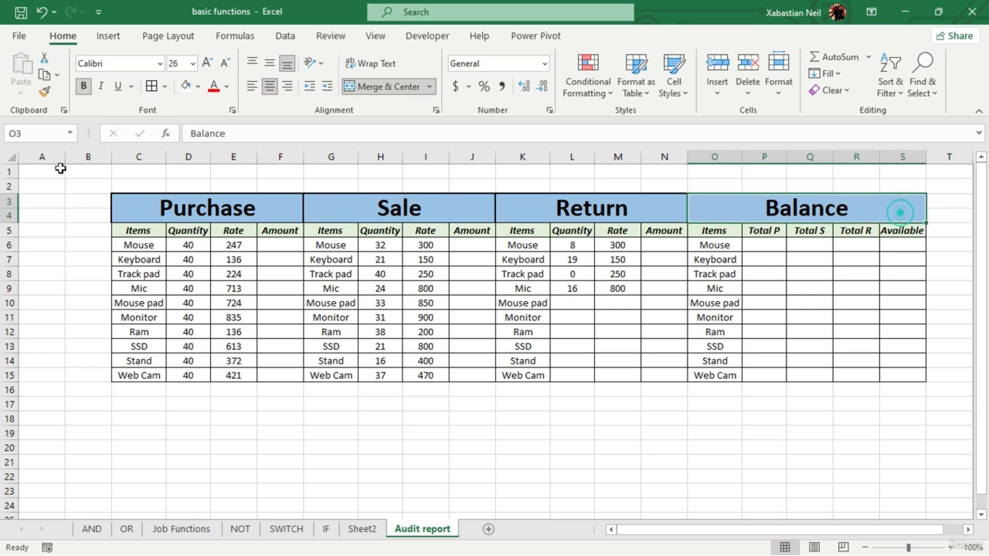
{"action": "left_click", "coordinate": [164, 86]}
{"action": "left_click", "coordinate": [197, 271]}
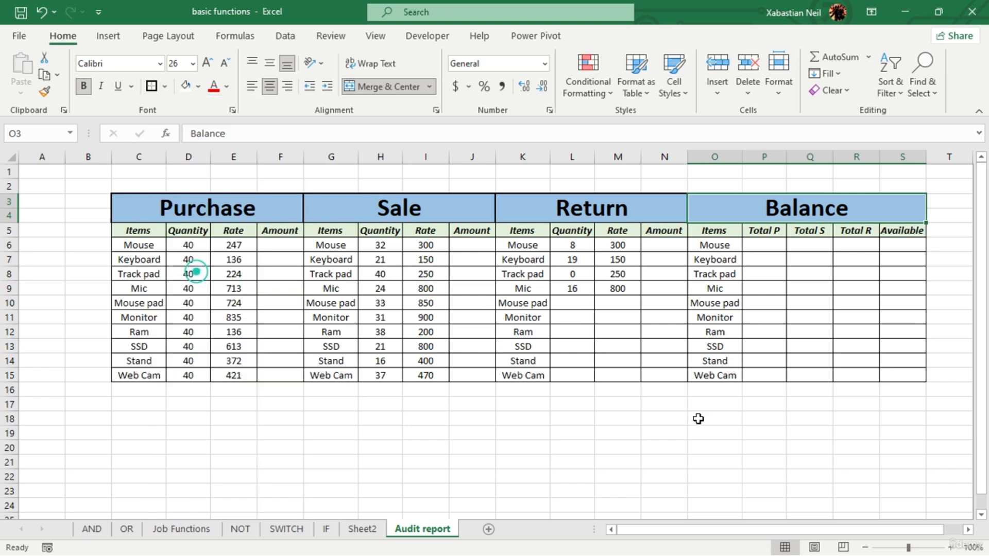
{"action": "left_click", "coordinate": [698, 418]}
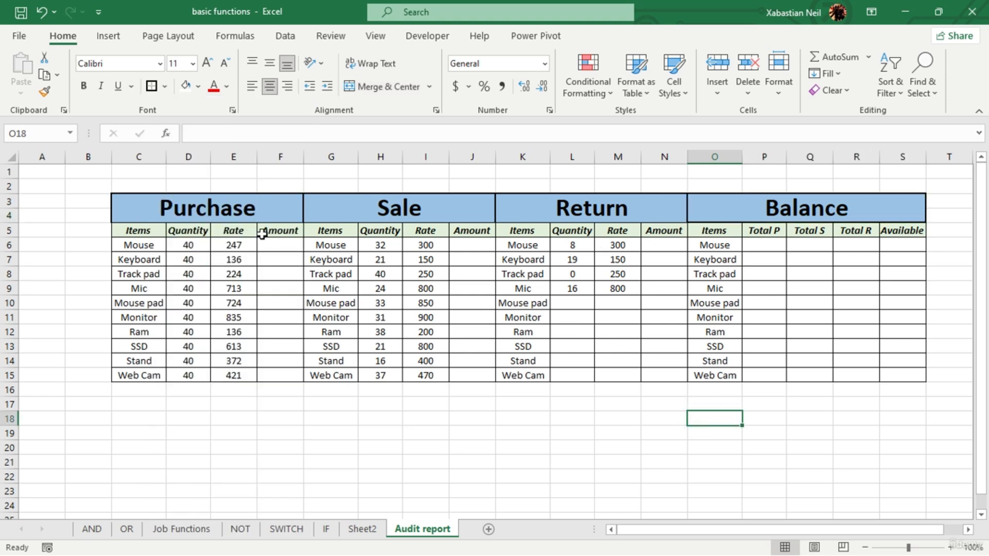
- Calculate the Purchase Amount in F6 with =D6*E6 and fill the formula down to F15
{"action": "double_click", "coordinate": [285, 246]}
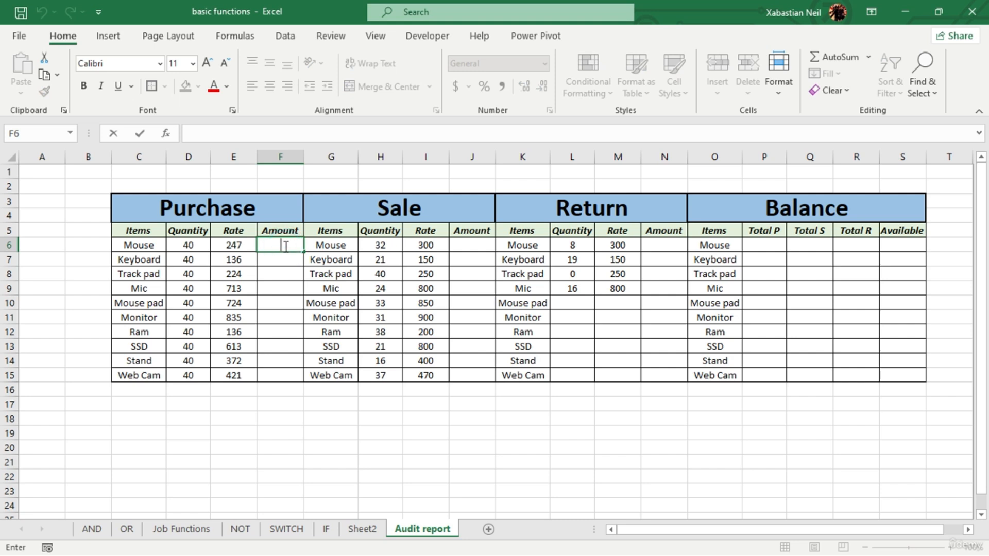
{"action": "type", "text": "="}
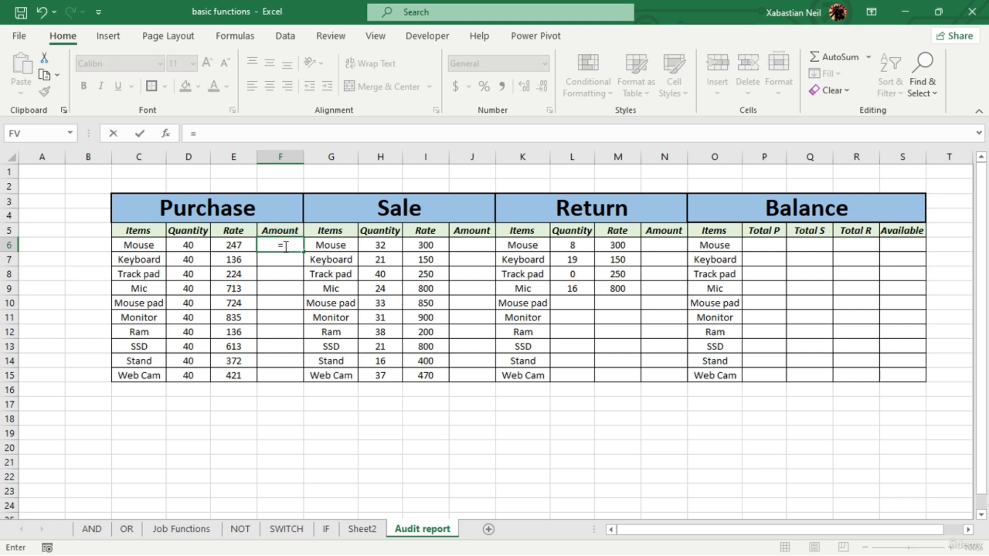
{"action": "left_click", "coordinate": [190, 246]}
{"action": "type", "text": "*"}
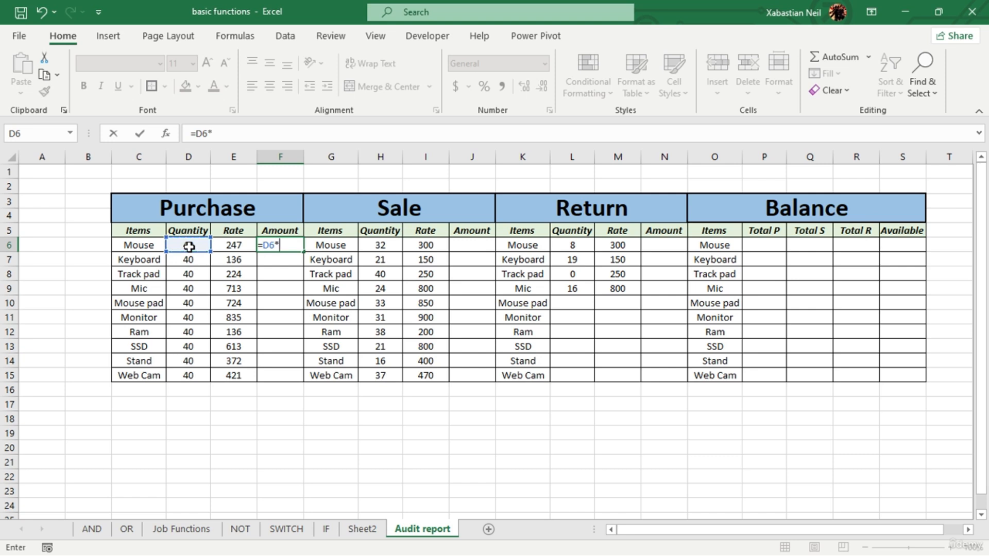
{"action": "left_click", "coordinate": [242, 249]}
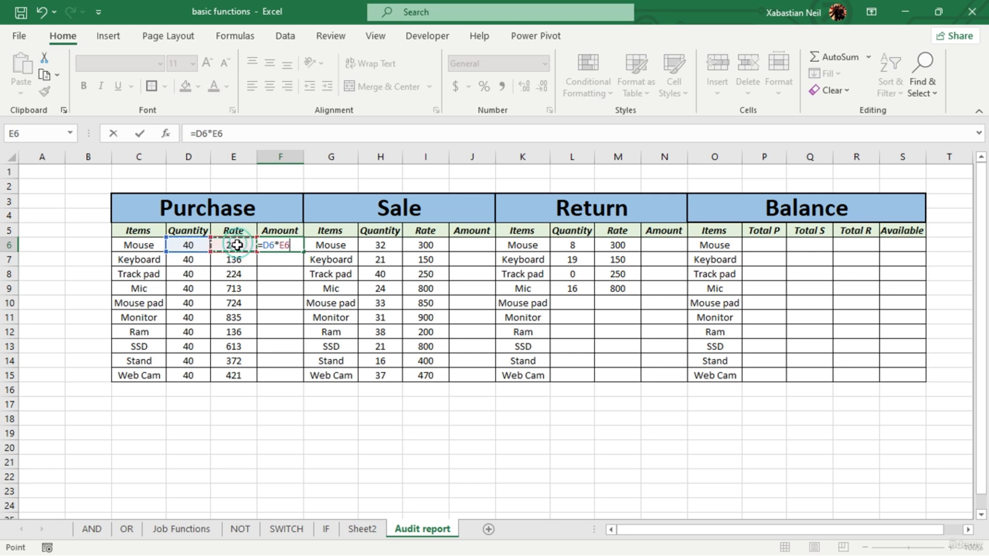
{"action": "key", "text": "Return"}
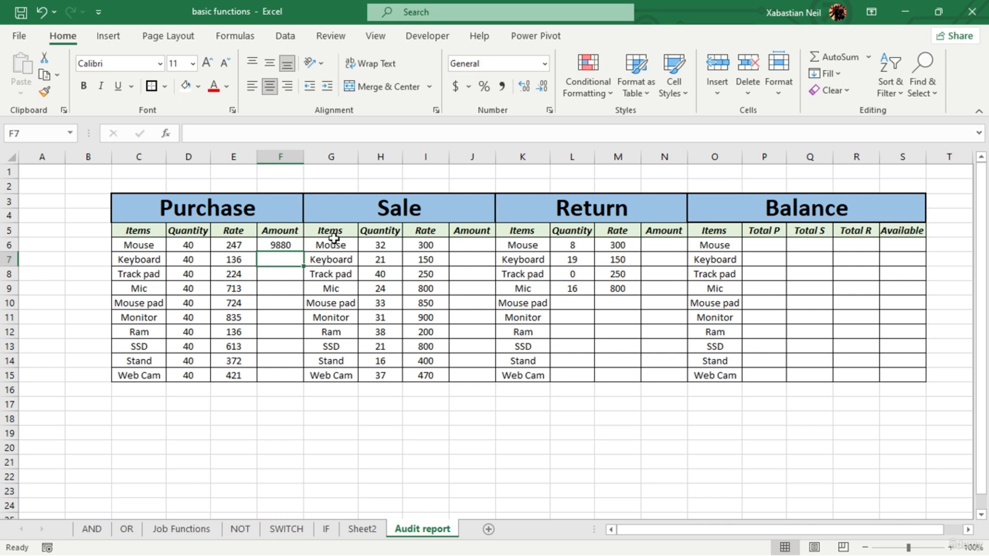
{"action": "left_click", "coordinate": [286, 246]}
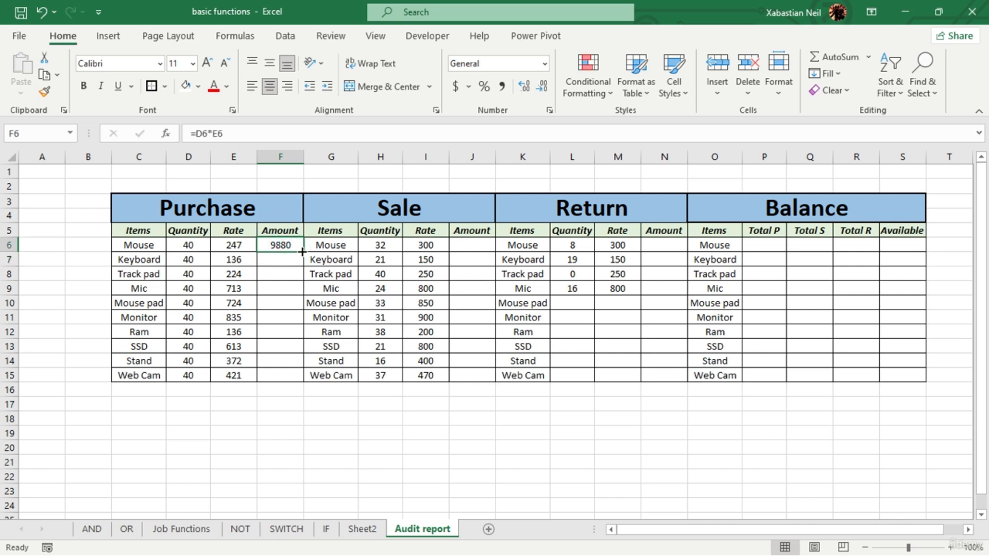
{"action": "double_click", "coordinate": [303, 251]}
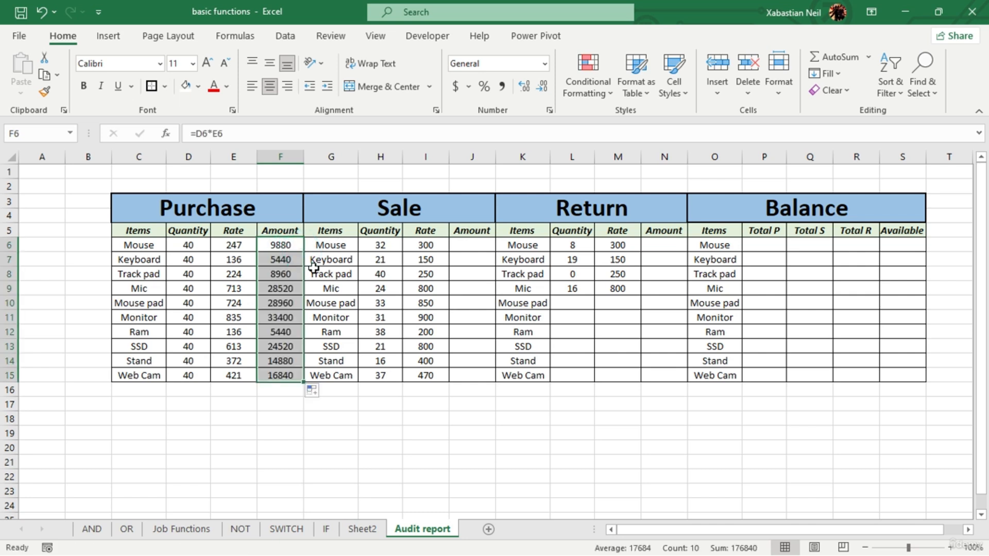
- Undo the fill of the Purchase Amount formula and fill it down again from F6 to F15
{"action": "left_click", "coordinate": [42, 11]}
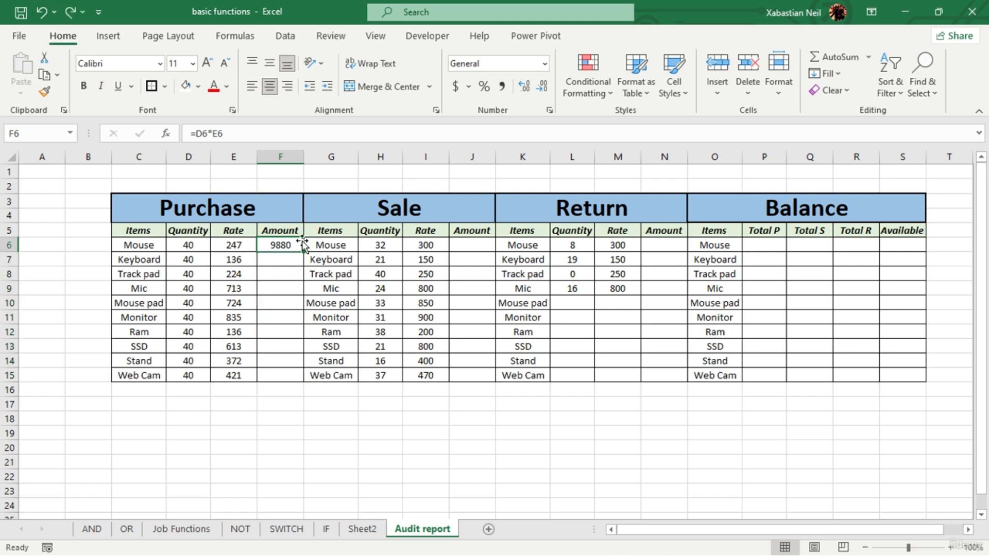
{"action": "left_click_drag", "start_coordinate": [304, 254], "coordinate": [309, 376]}
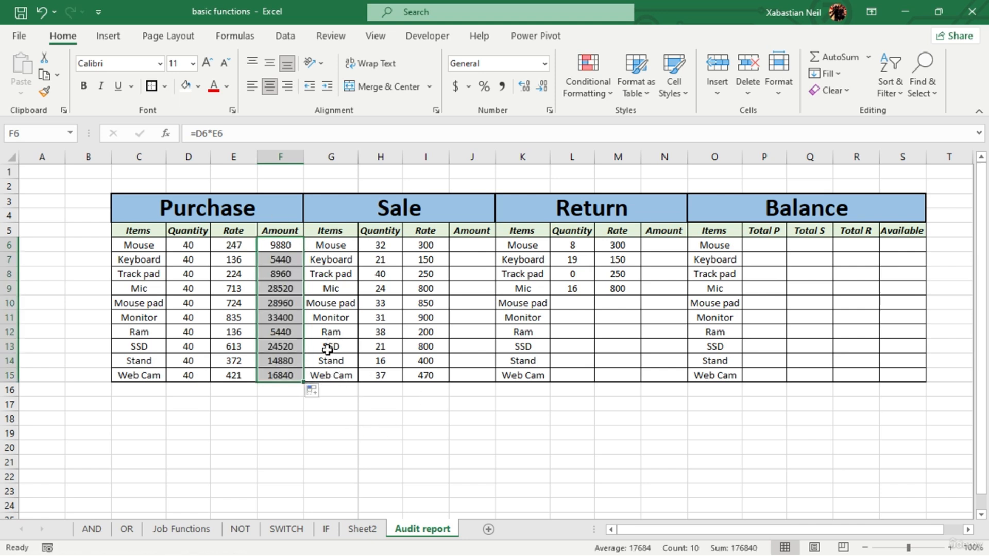
- Calculate the Sale Amount in J6 with =H6*I6 and fill the formula down to J15
{"action": "left_click", "coordinate": [468, 250]}
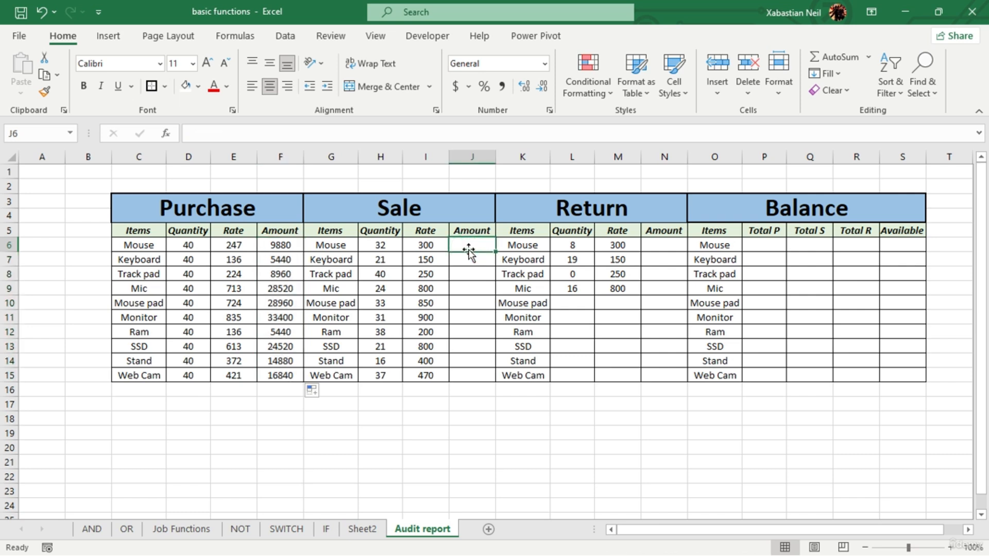
{"action": "double_click", "coordinate": [477, 246]}
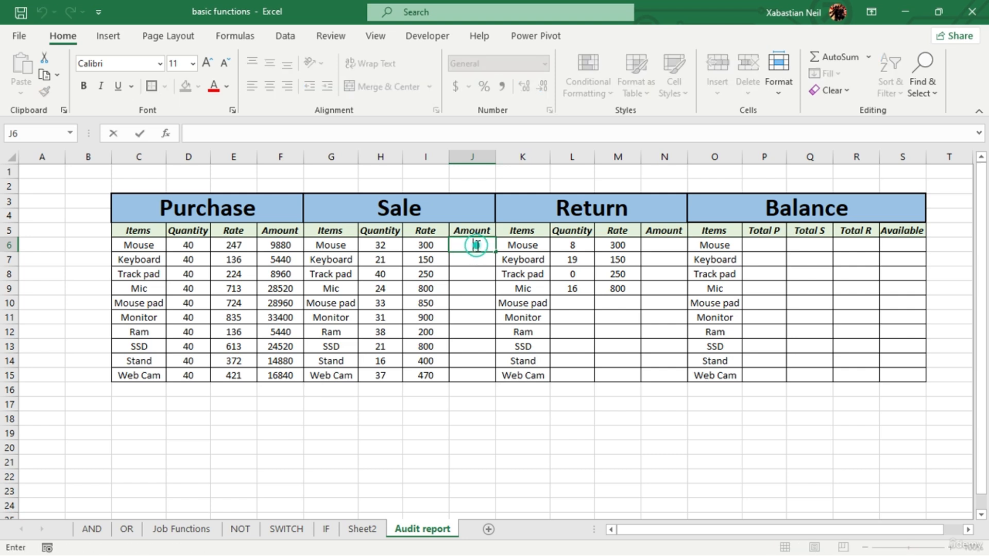
{"action": "type", "text": "="}
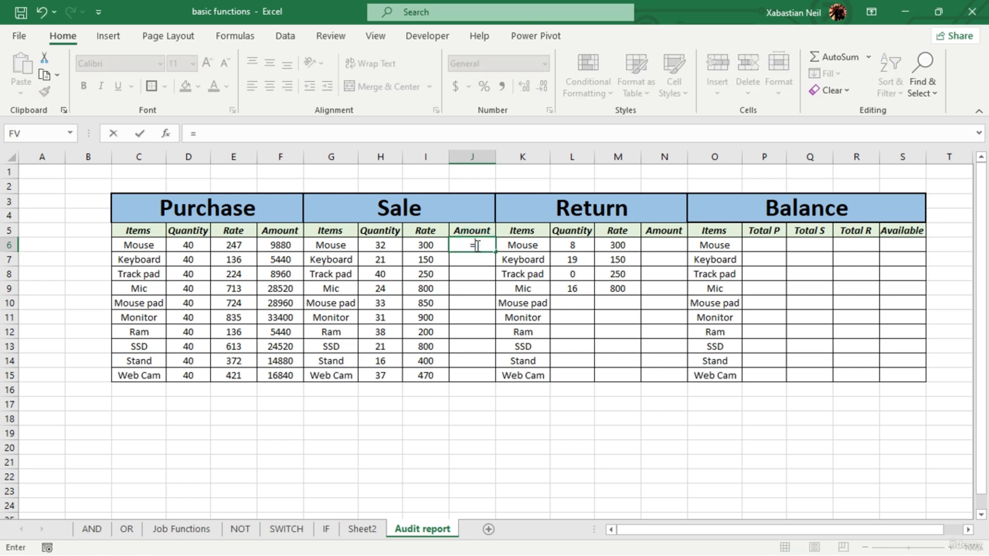
{"action": "left_click", "coordinate": [380, 246]}
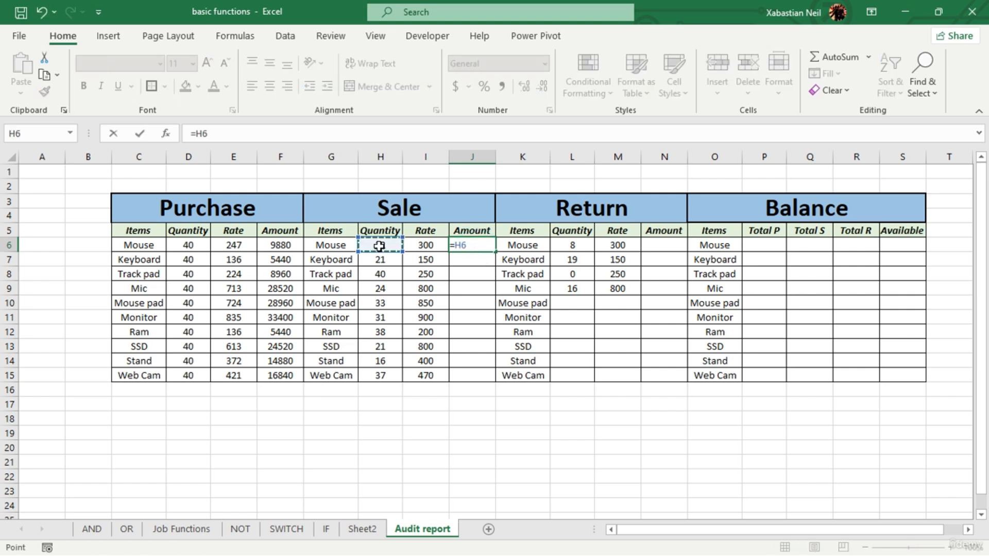
{"action": "type", "text": "*"}
{"action": "left_click", "coordinate": [422, 243]}
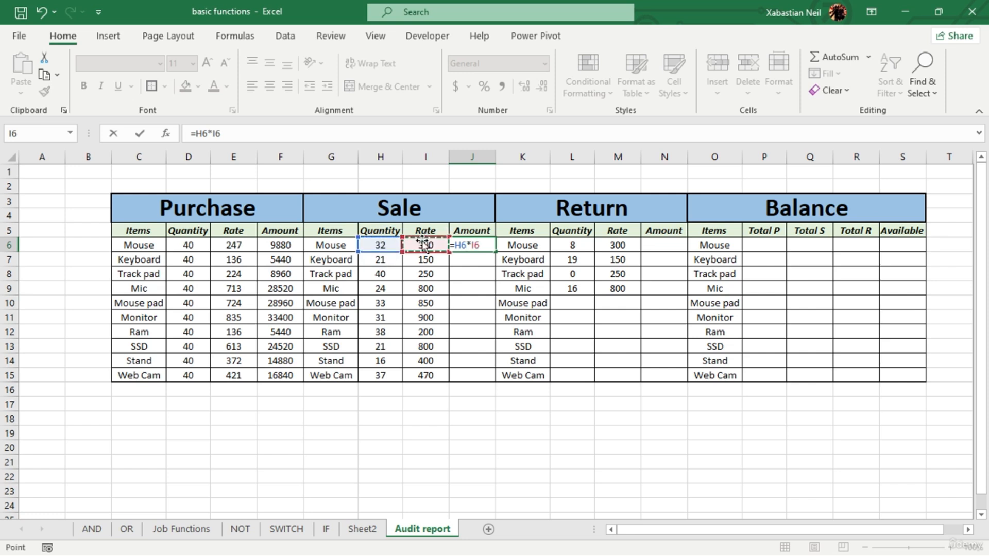
{"action": "key", "text": "Return"}
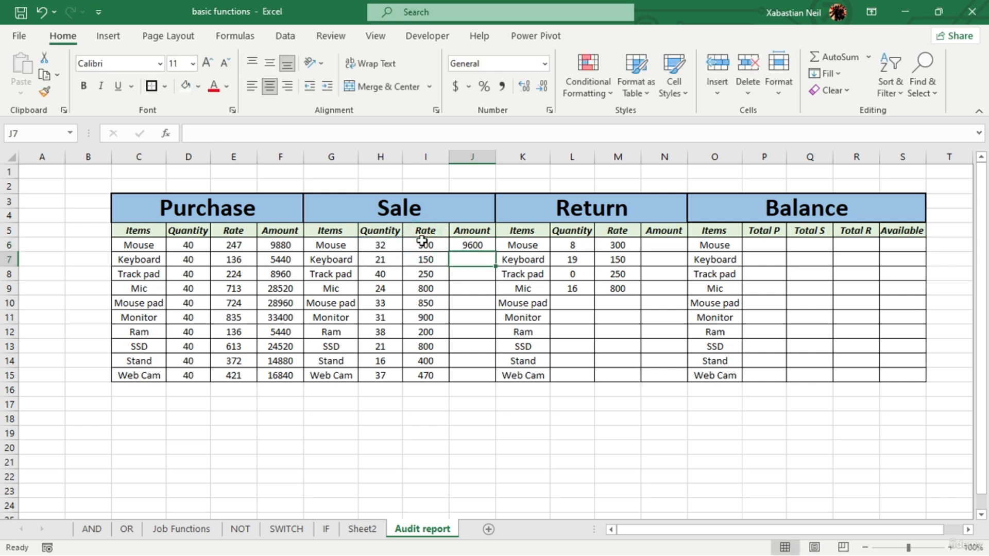
{"action": "left_click", "coordinate": [480, 245]}
{"action": "left_click_drag", "start_coordinate": [495, 252], "coordinate": [500, 380]}
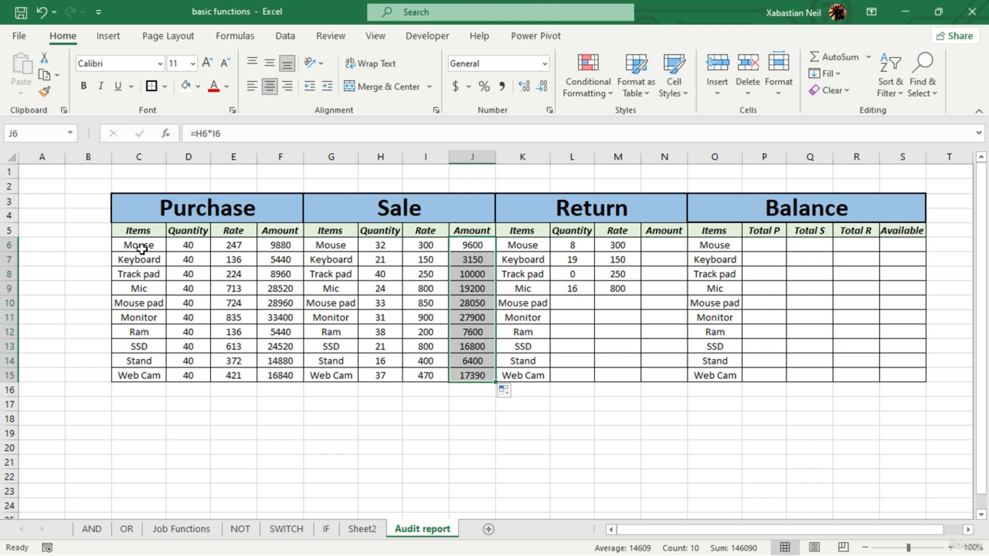
{"action": "left_click", "coordinate": [145, 230]}
{"action": "left_click_drag", "start_coordinate": [139, 245], "coordinate": [135, 376]}
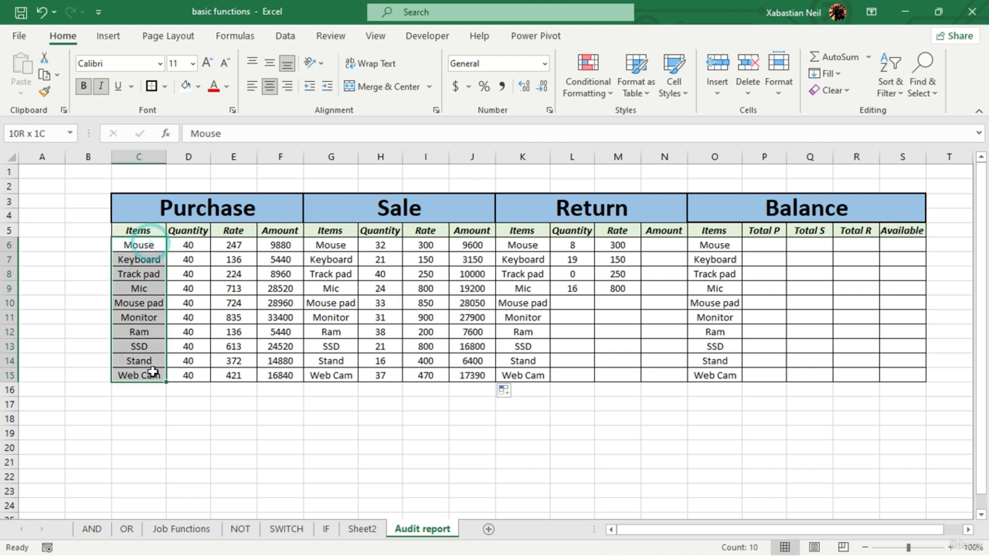
{"action": "left_click", "coordinate": [197, 85]}
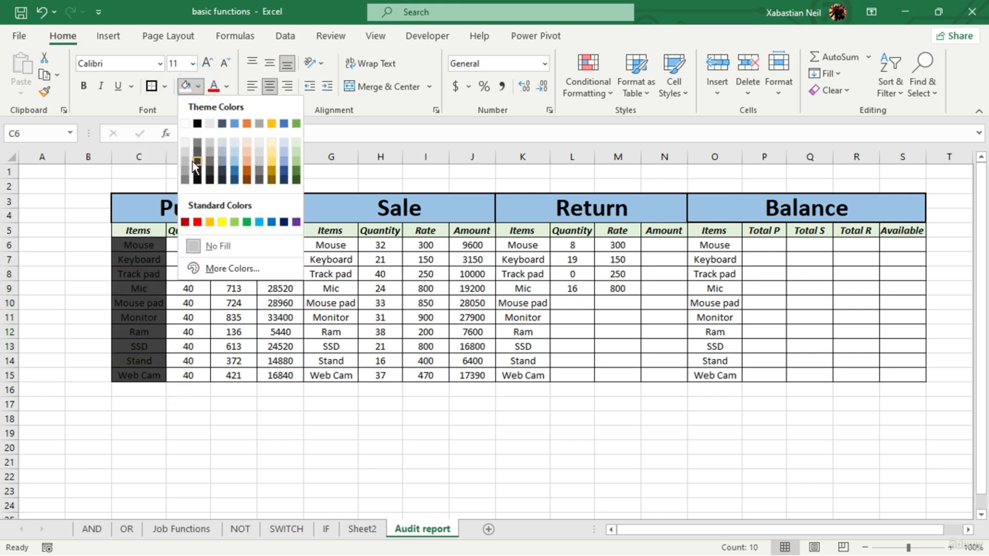
{"action": "left_click", "coordinate": [243, 329]}
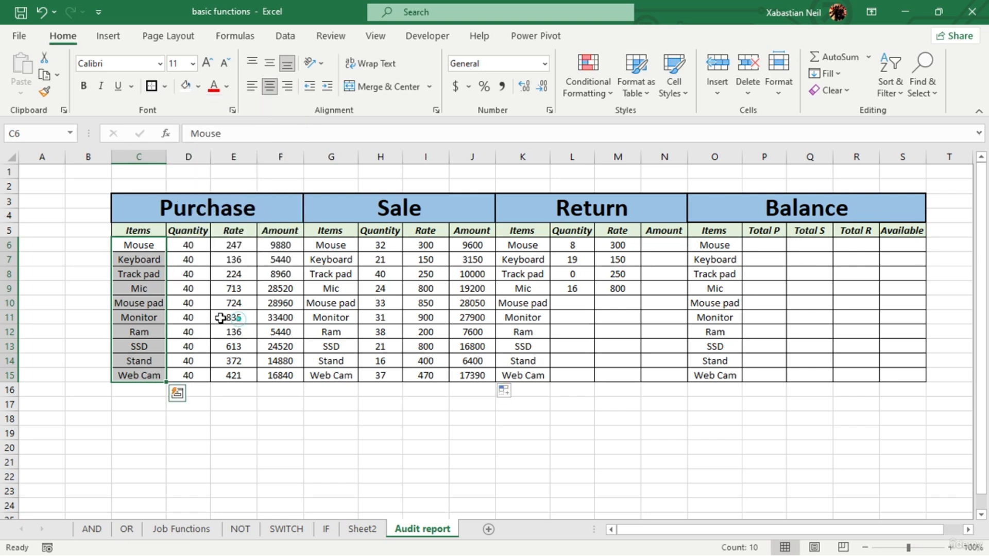
{"action": "left_click", "coordinate": [299, 330]}
- Shade the item names of the Purchase and Sale tables, C6:C15 and G6:G15, light grey
{"action": "left_click_drag", "start_coordinate": [137, 245], "coordinate": [138, 375]}
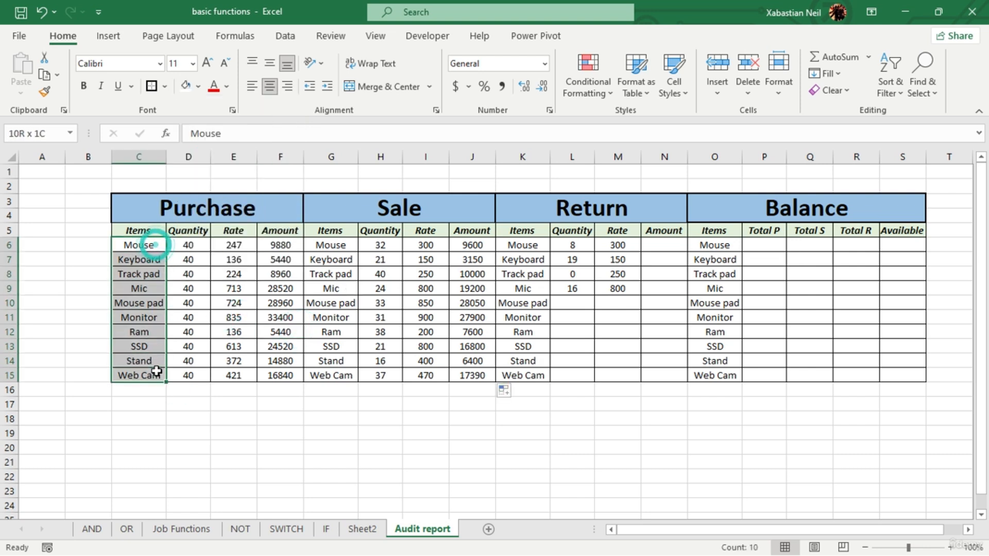
{"action": "left_click", "coordinate": [198, 86]}
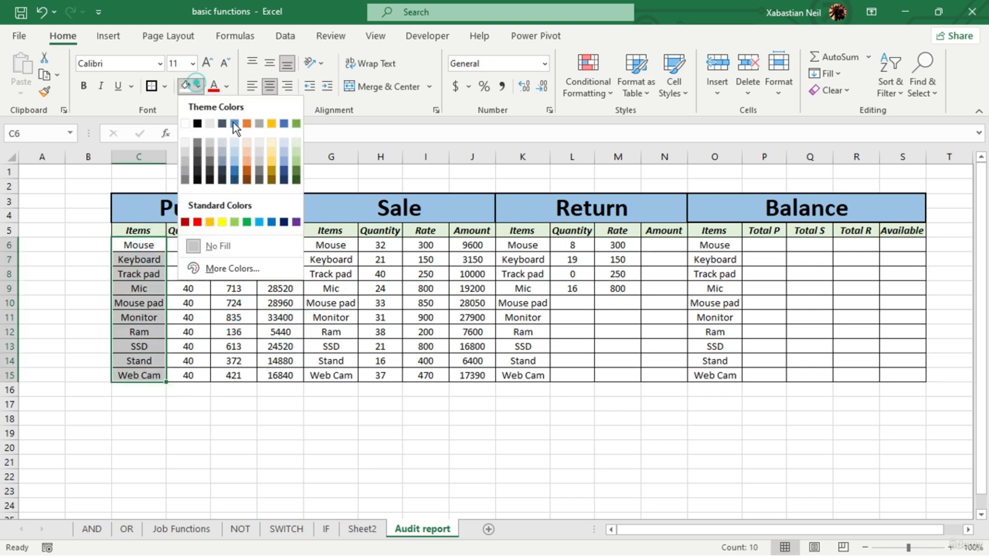
{"action": "left_click", "coordinate": [185, 153]}
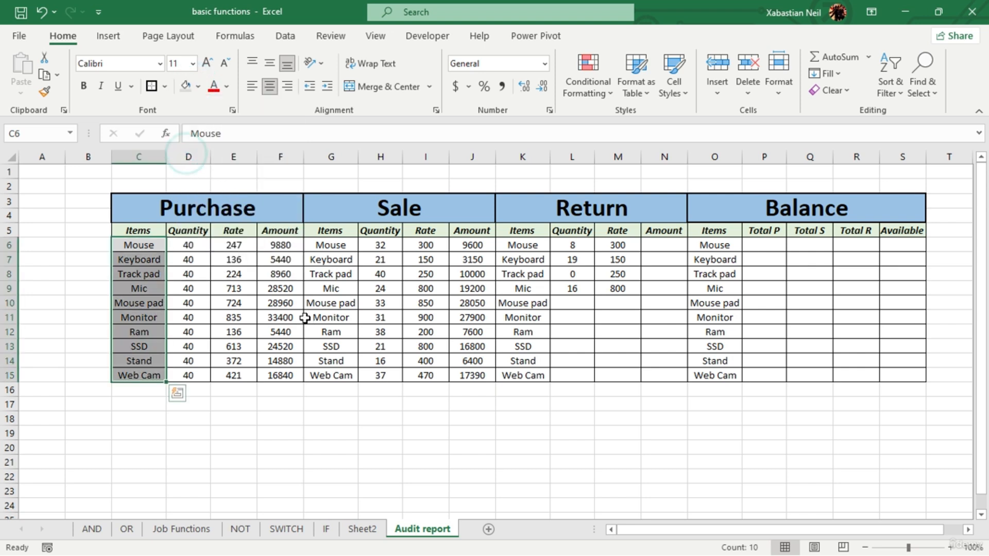
{"action": "left_click_drag", "start_coordinate": [336, 249], "coordinate": [350, 378]}
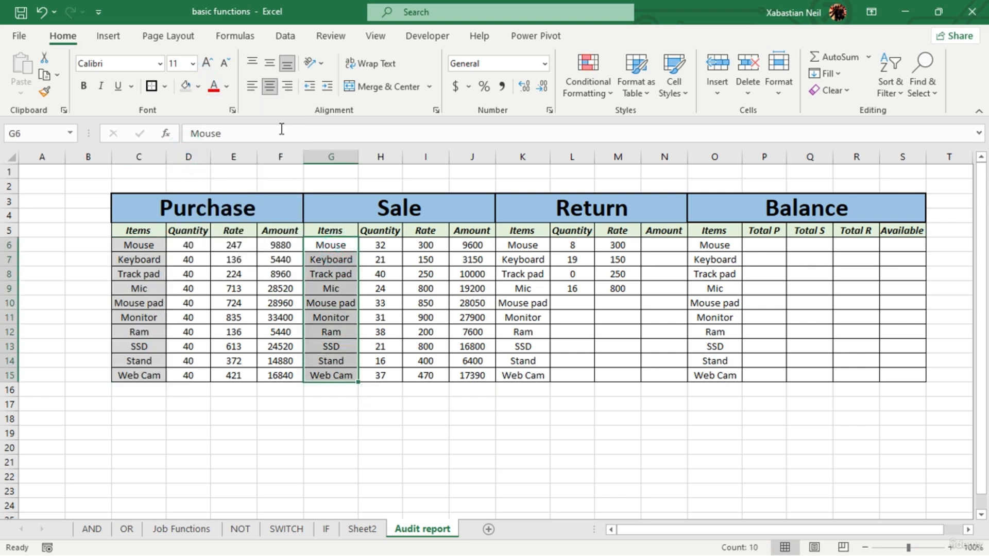
{"action": "left_click", "coordinate": [187, 88]}
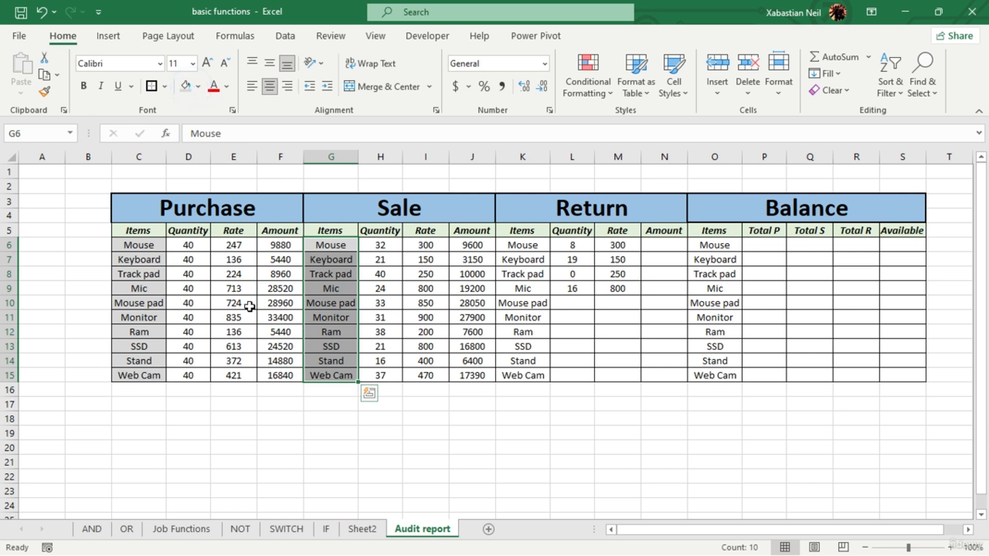
- Copy the grey cell format of the Sale item names onto the Return items K6:K15 and the Balance items O6:O15
{"action": "left_click", "coordinate": [47, 93]}
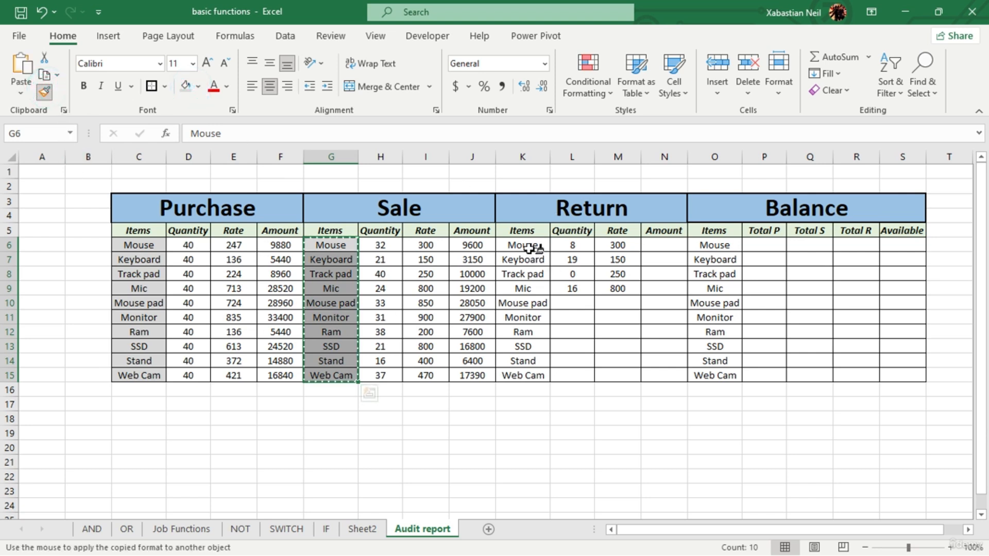
{"action": "left_click_drag", "start_coordinate": [522, 248], "coordinate": [536, 378]}
{"action": "left_click", "coordinate": [44, 92]}
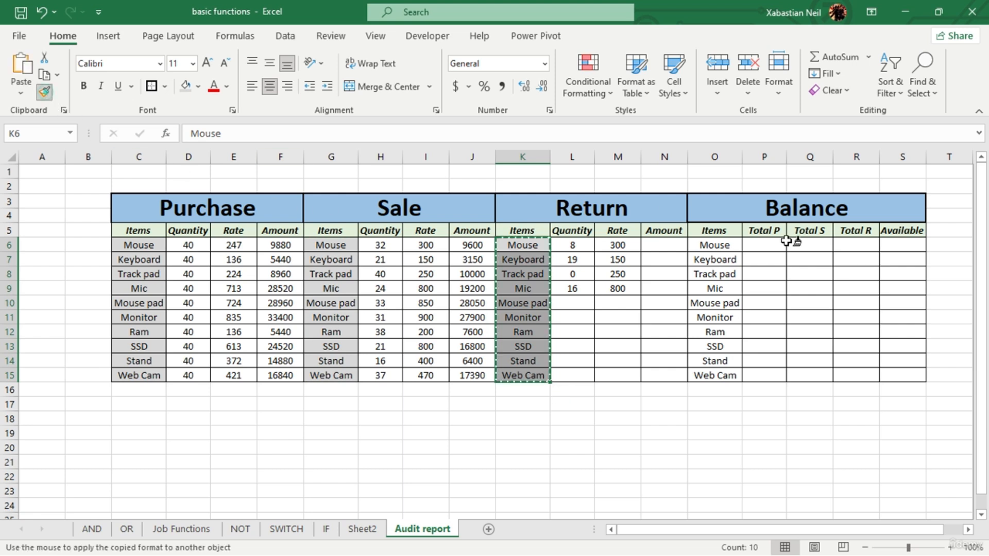
{"action": "mouse_move", "coordinate": [715, 245]}
{"action": "left_mouse_down"}
{"action": "mouse_move", "coordinate": [713, 363]}
{"action": "mouse_move", "coordinate": [726, 379]}
{"action": "left_mouse_up"}
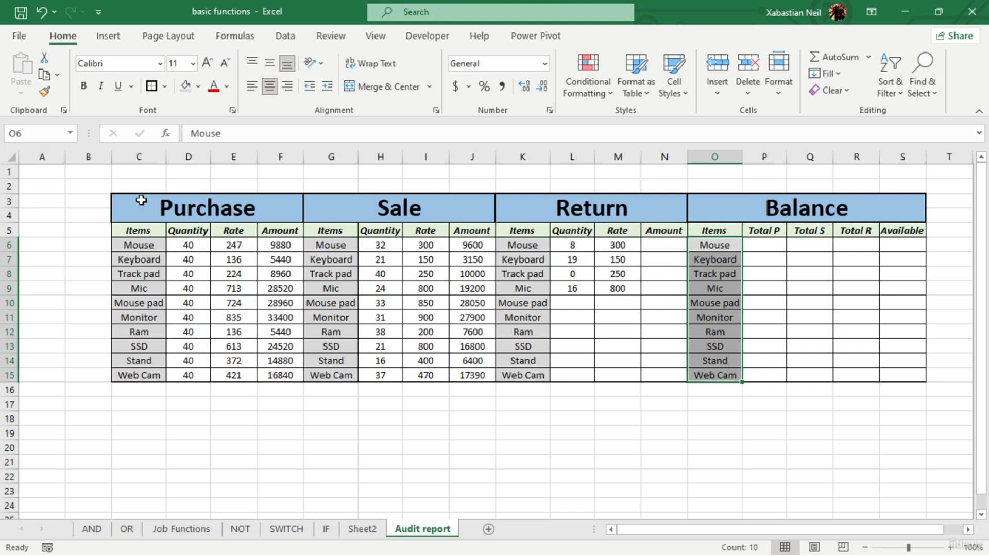
{"action": "left_click", "coordinate": [399, 361]}
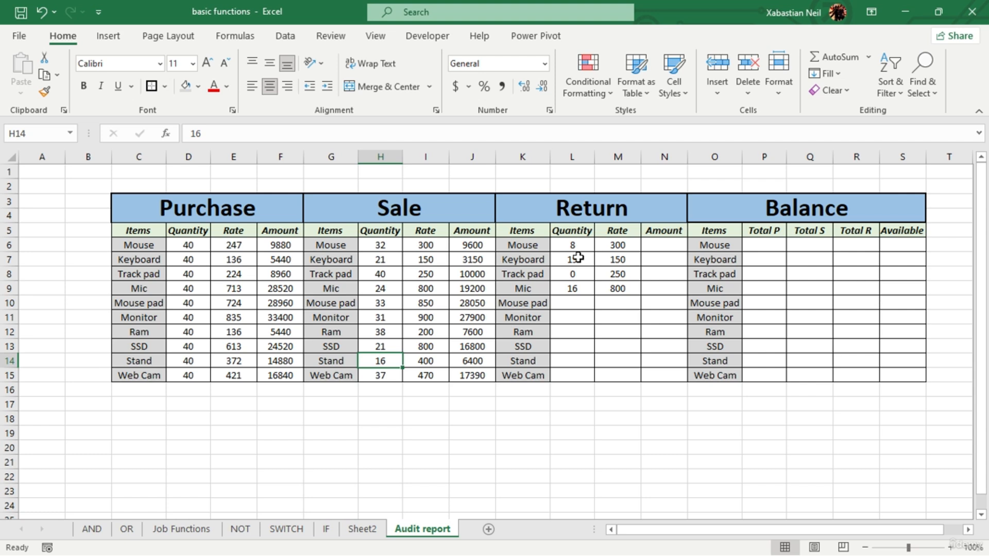
- Calculate the Return Amount in N6 with =L6*M6 and fill the formula down to N15
{"action": "double_click", "coordinate": [673, 244]}
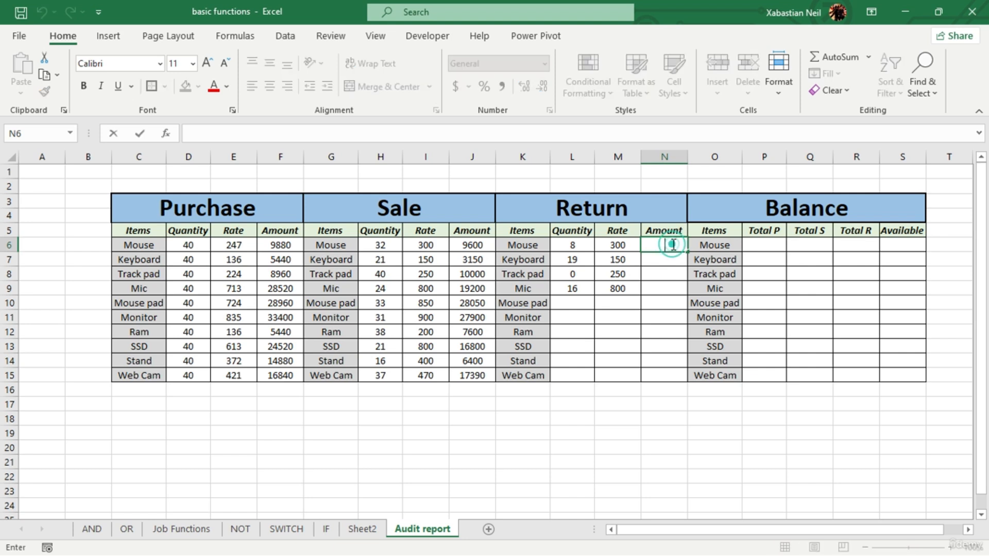
{"action": "type", "text": "="}
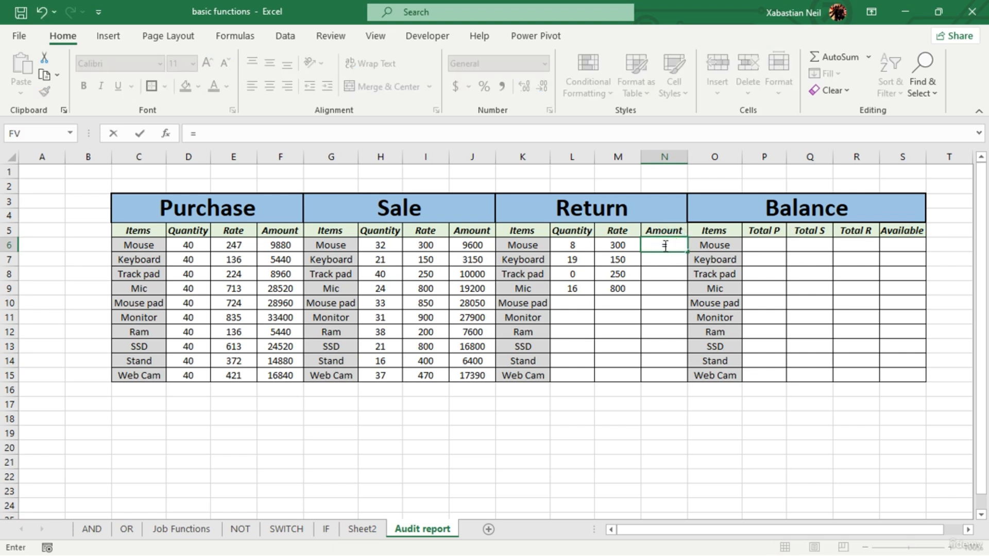
{"action": "left_click", "coordinate": [569, 246]}
{"action": "type", "text": "*"}
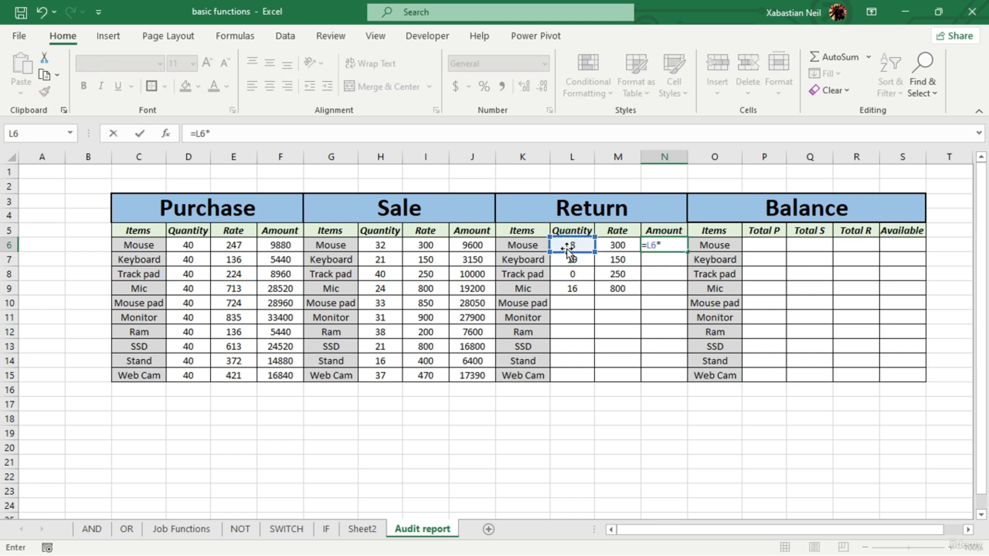
{"action": "left_click", "coordinate": [616, 244]}
{"action": "key", "text": "Return"}
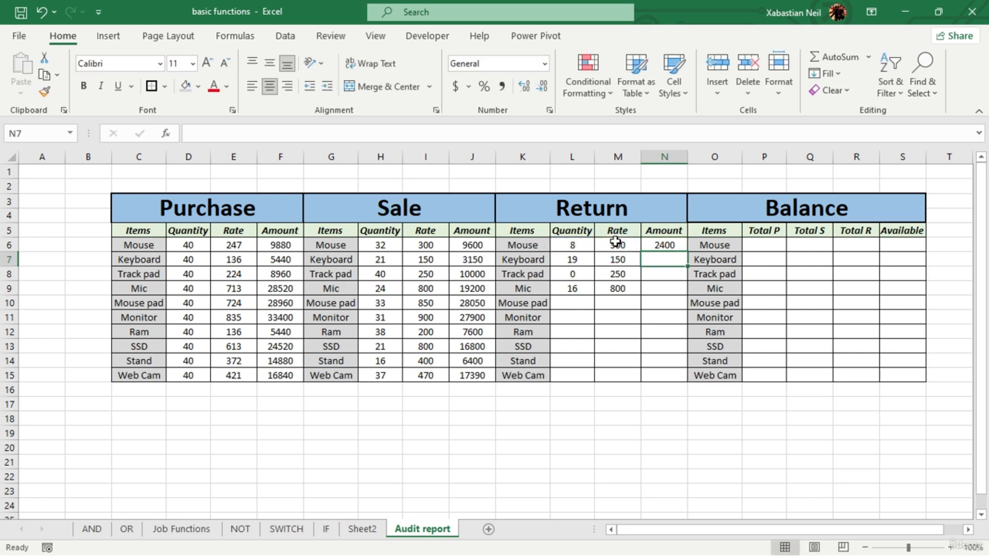
{"action": "left_click", "coordinate": [677, 246]}
{"action": "double_click", "coordinate": [687, 252]}
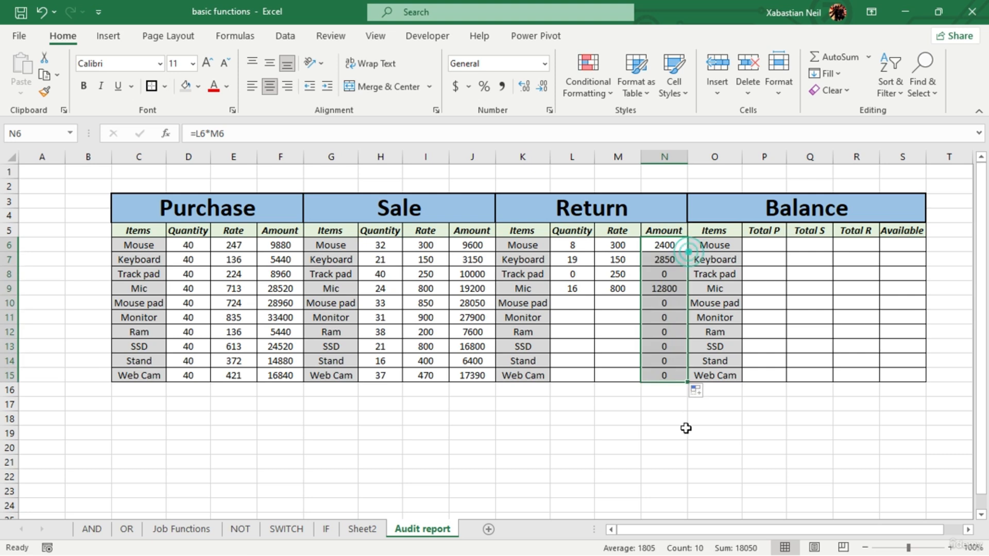
{"action": "left_click", "coordinate": [686, 429]}
- Calculate the Return Quantity of the Mouse pad in L10 with =D10-H10 and fill the formula down to L15
{"action": "left_click", "coordinate": [574, 299]}
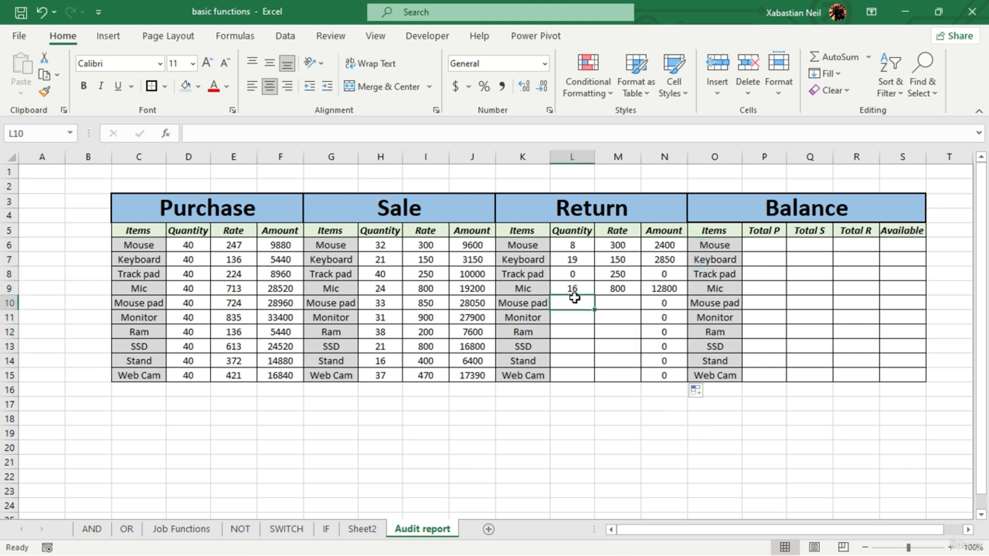
{"action": "double_click", "coordinate": [574, 299]}
{"action": "type", "text": "="}
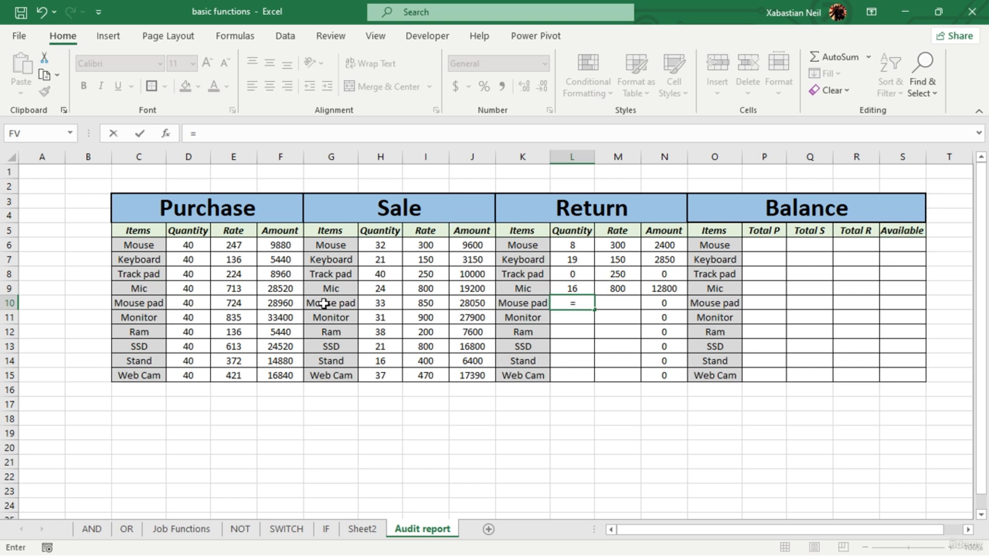
{"action": "left_click", "coordinate": [194, 304]}
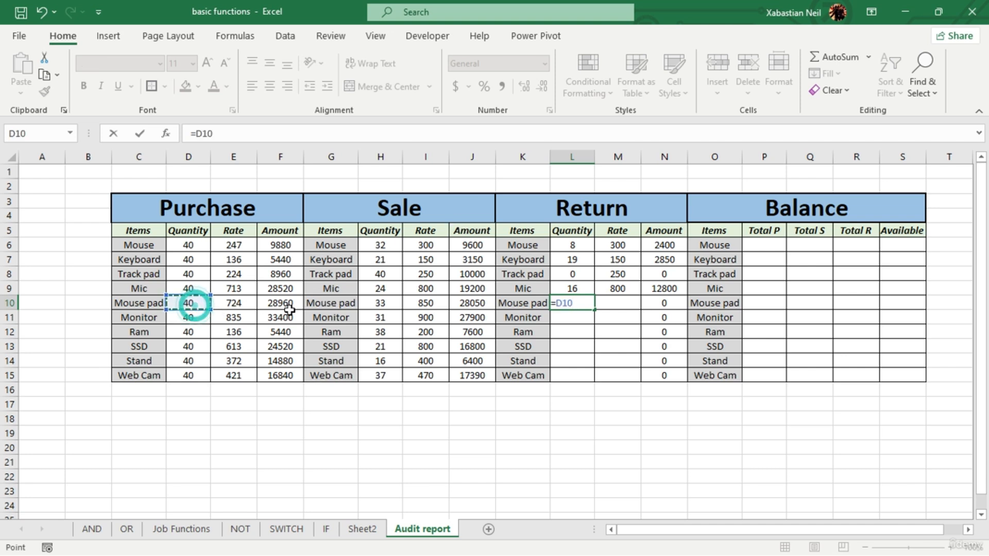
{"action": "type", "text": "-"}
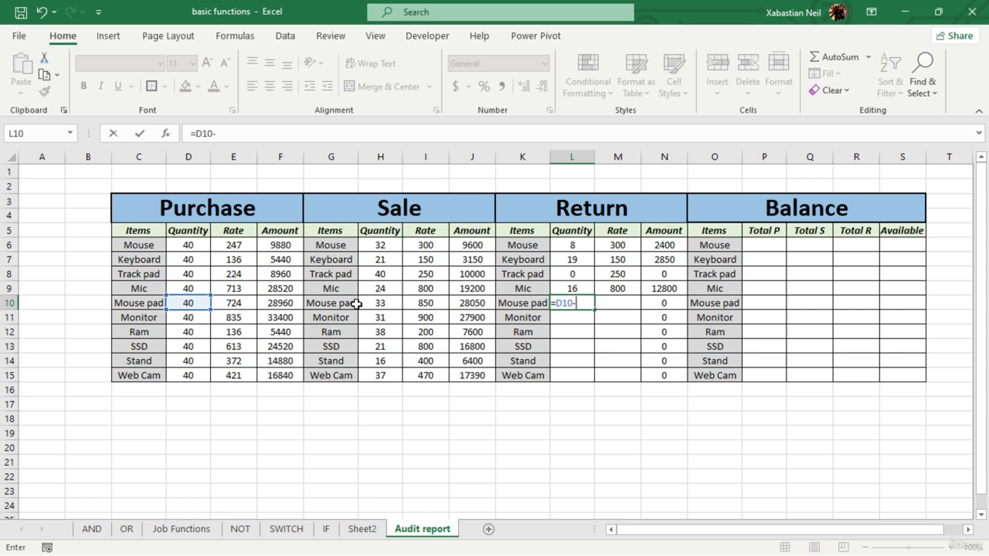
{"action": "left_click", "coordinate": [384, 304]}
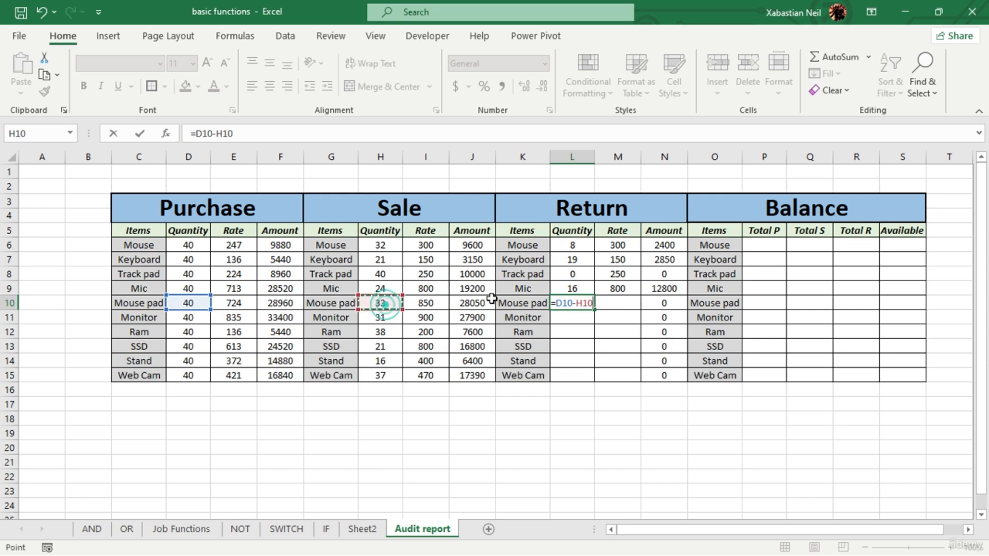
{"action": "key", "text": "Return"}
{"action": "left_click", "coordinate": [579, 300]}
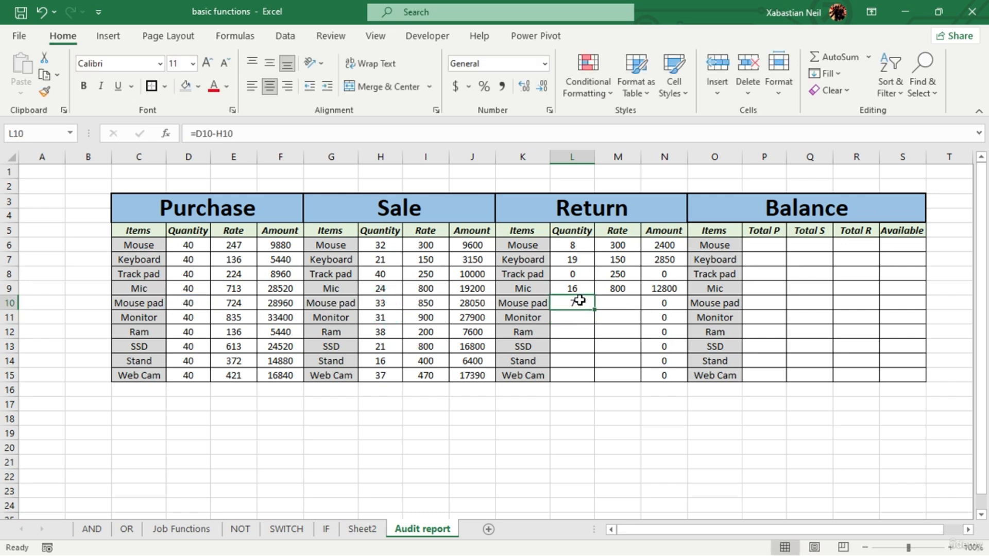
{"action": "double_click", "coordinate": [594, 309]}
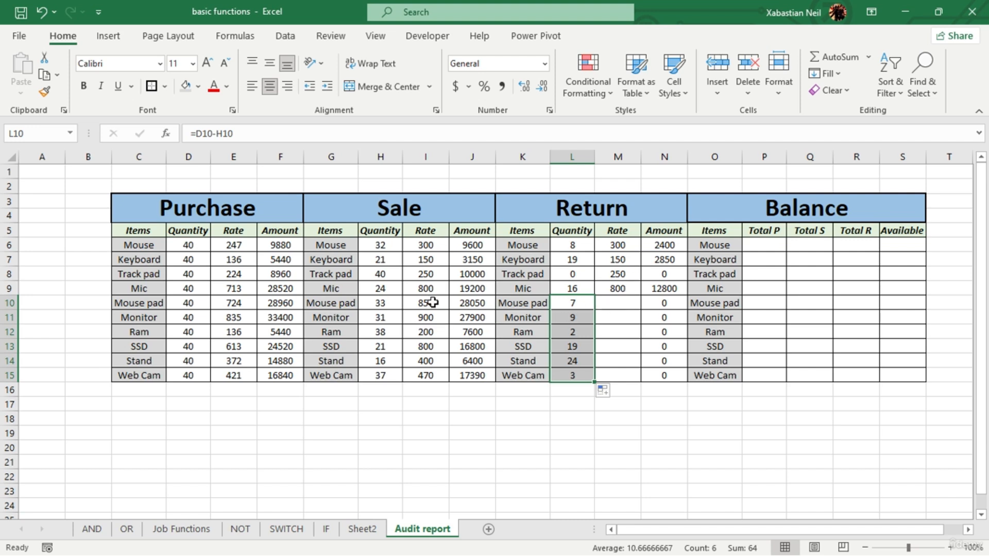
- Copy the Sale rates in I10:I15 into the Return Rate column, starting at M10
{"action": "left_click_drag", "start_coordinate": [425, 303], "coordinate": [431, 372]}
{"action": "key", "text": "ctrl+c"}
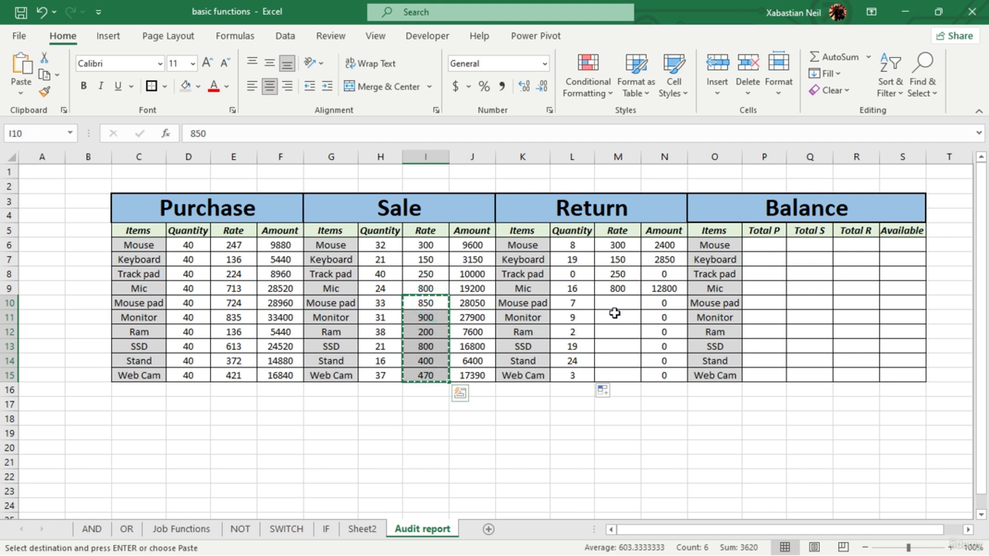
{"action": "left_click", "coordinate": [621, 307]}
{"action": "key", "text": "ctrl+v"}
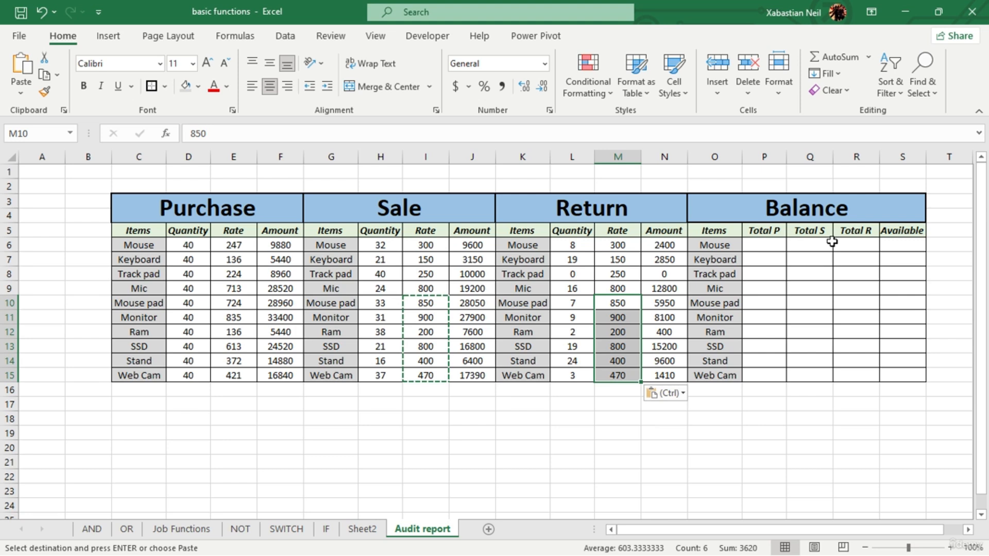
- Start a SUMPRODUCT formula in P6, the Total P cell of the Mouse in the Balance table
{"action": "double_click", "coordinate": [764, 249]}
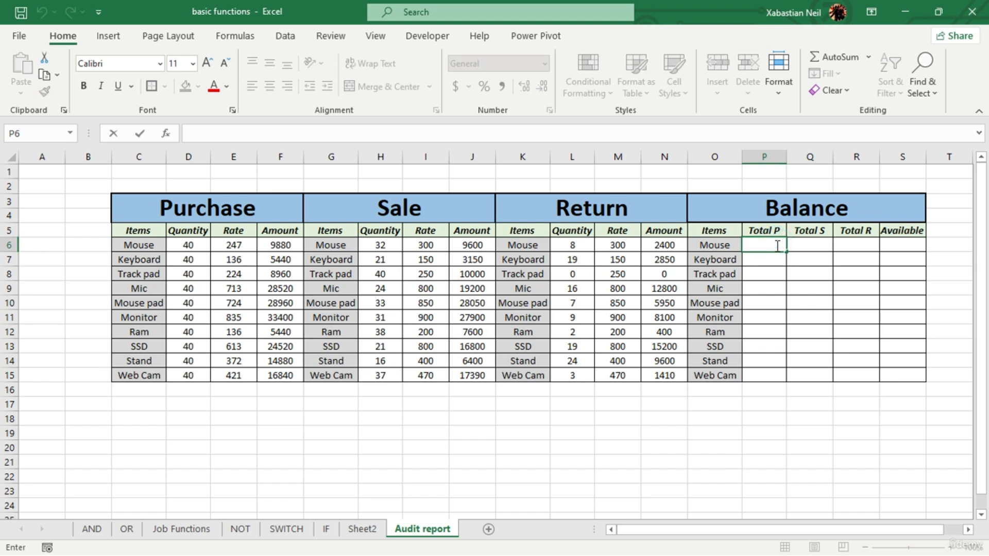
{"action": "type", "text": "=sum"}
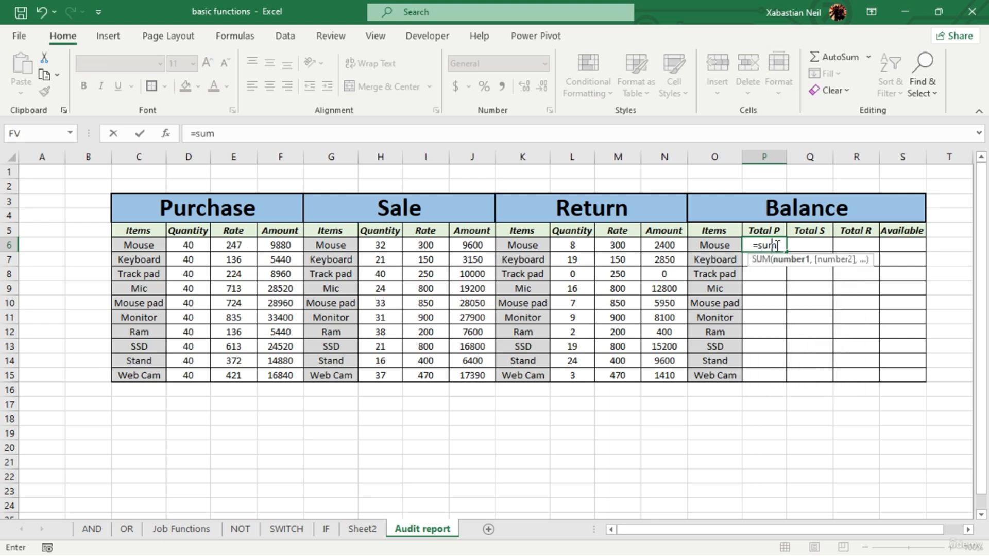
{"action": "key", "text": "Tab"}
{"action": "key", "text": "BackSpace"}
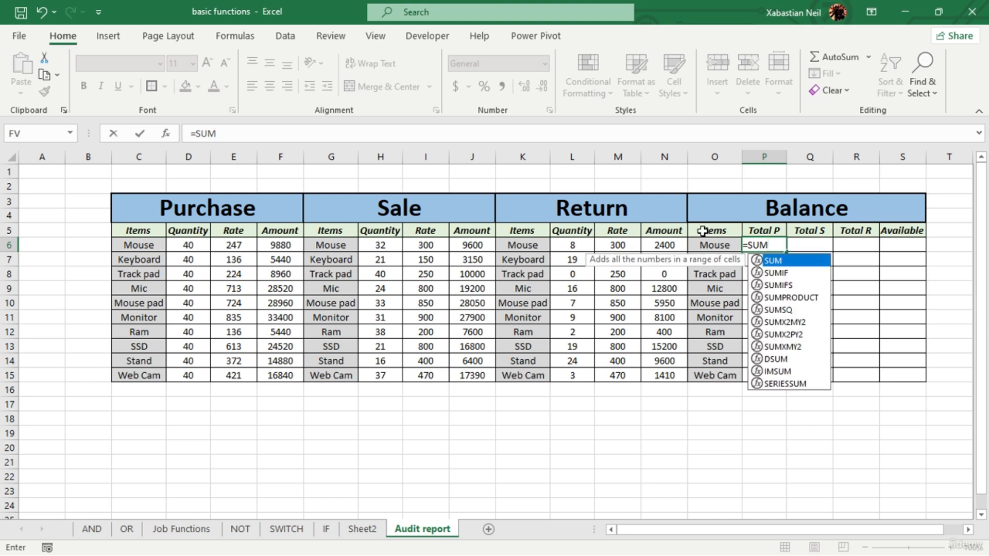
{"action": "type", "text": "P"}
{"action": "key", "text": "Tab"}
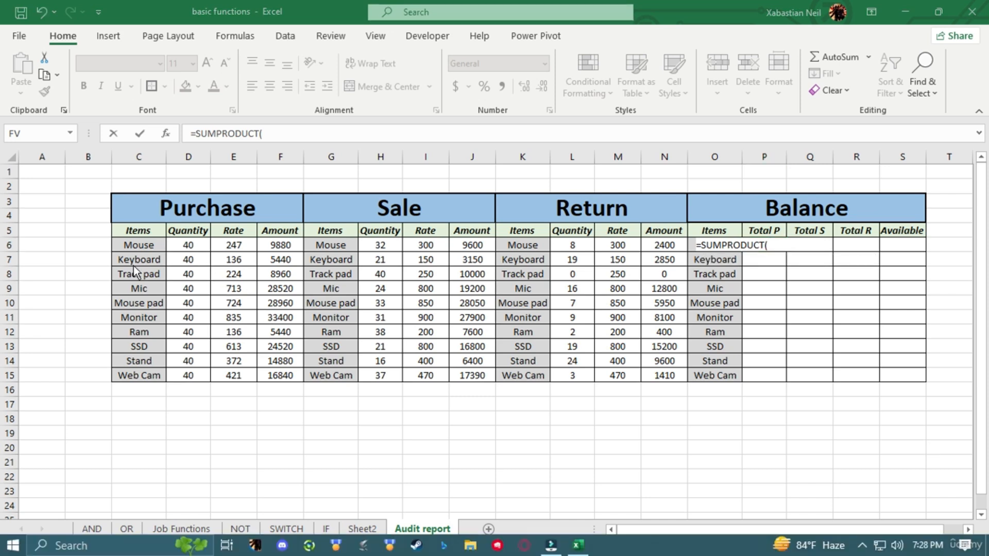
{"action": "left_click", "coordinate": [774, 247]}
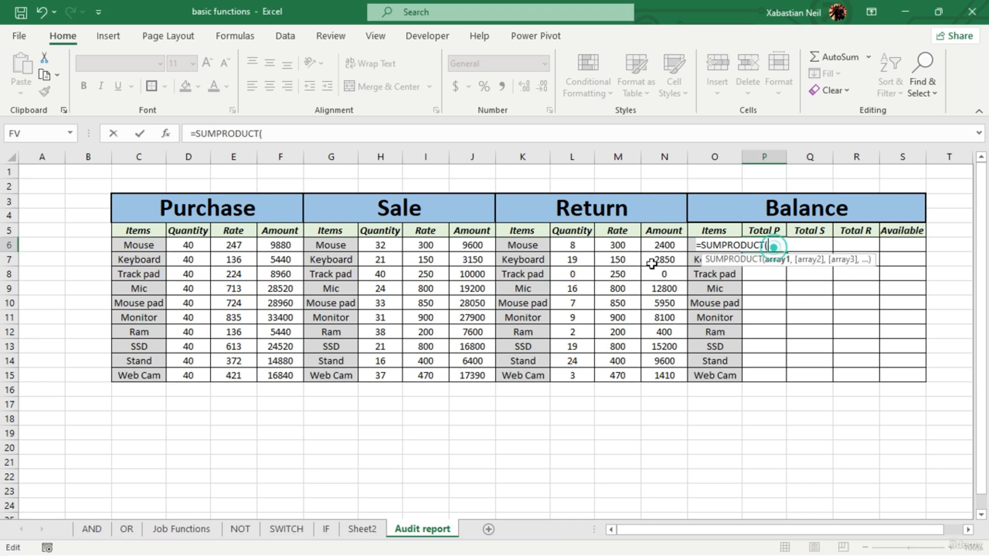
- Add the item condition $C$6:$C$15=O6 to the SUMPRODUCT formula in P6, with the Purchase items as an absolute range
{"action": "left_click_drag", "start_coordinate": [155, 246], "coordinate": [160, 369]}
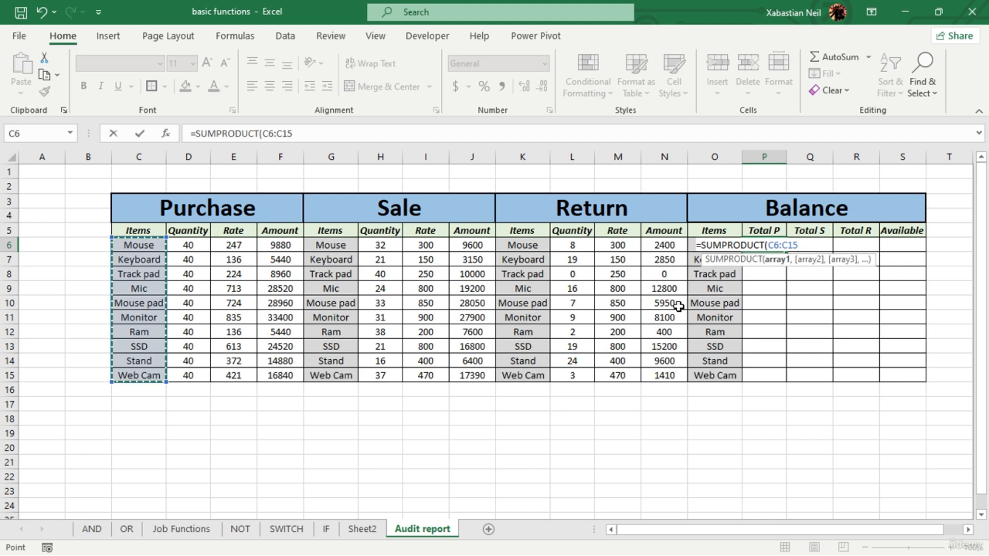
{"action": "key", "text": "F4"}
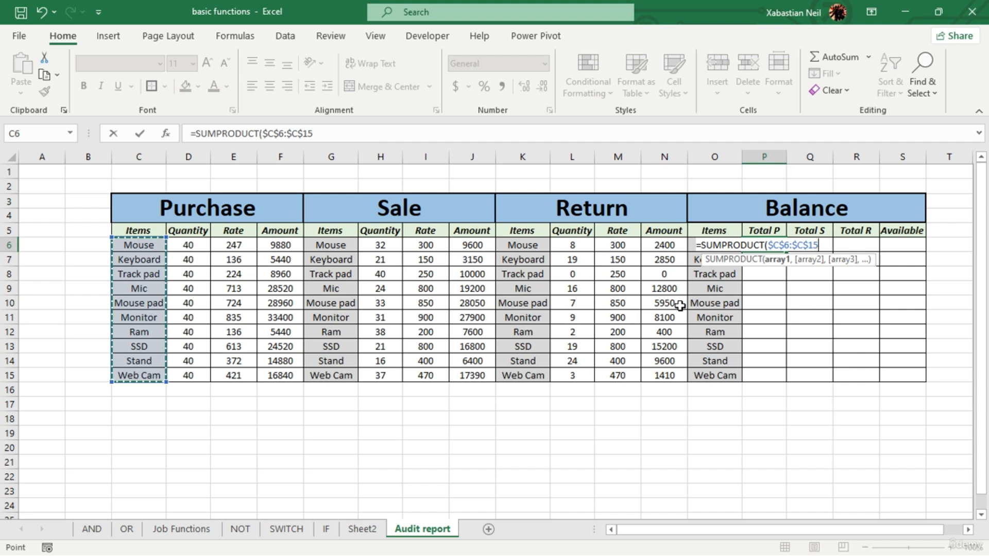
{"action": "type", "text": "="}
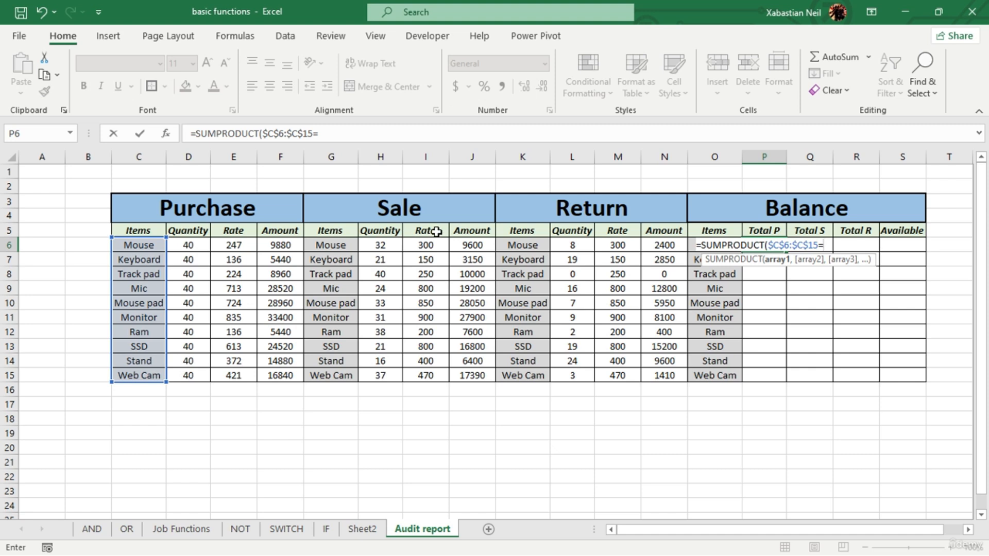
{"action": "type", "text": "O"}
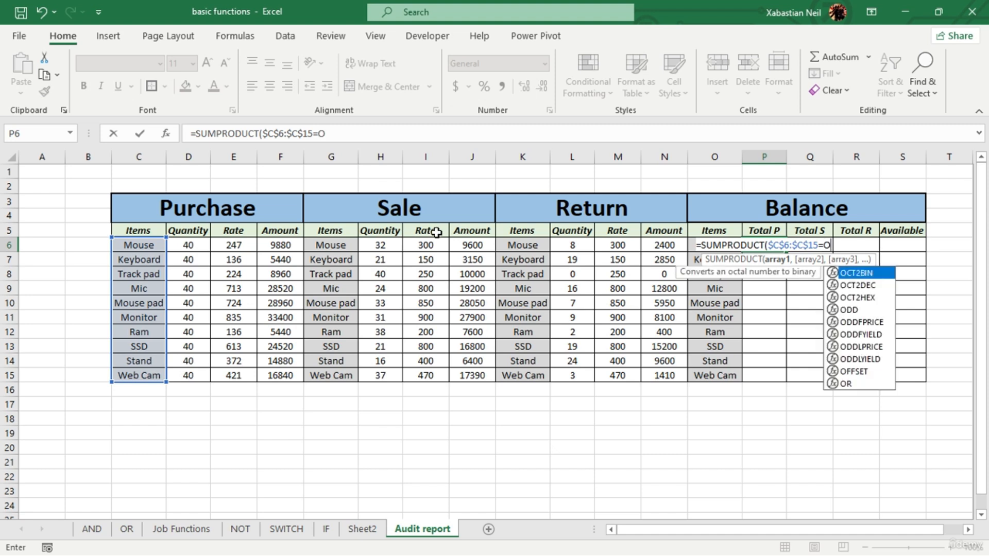
{"action": "type", "text": "6"}
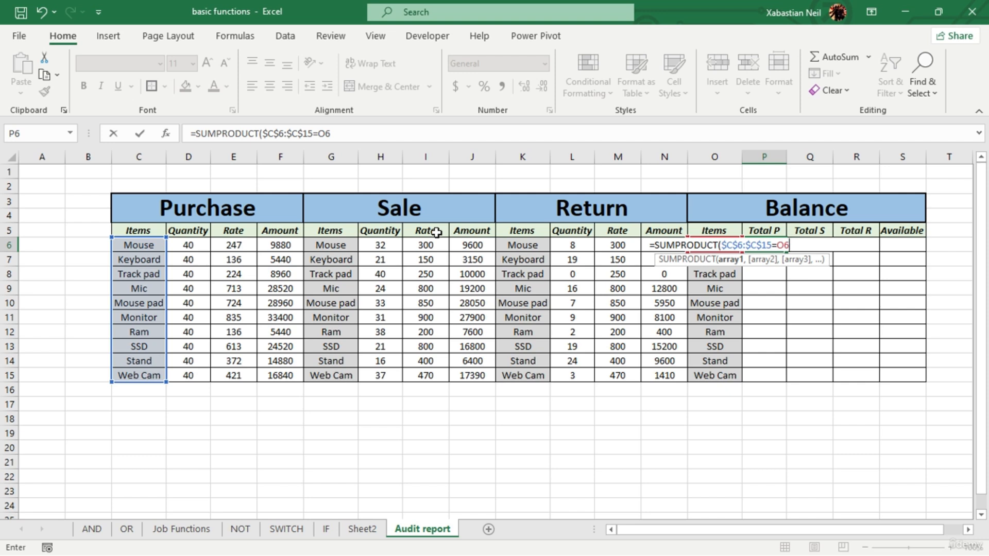
{"action": "type", "text": ")"}
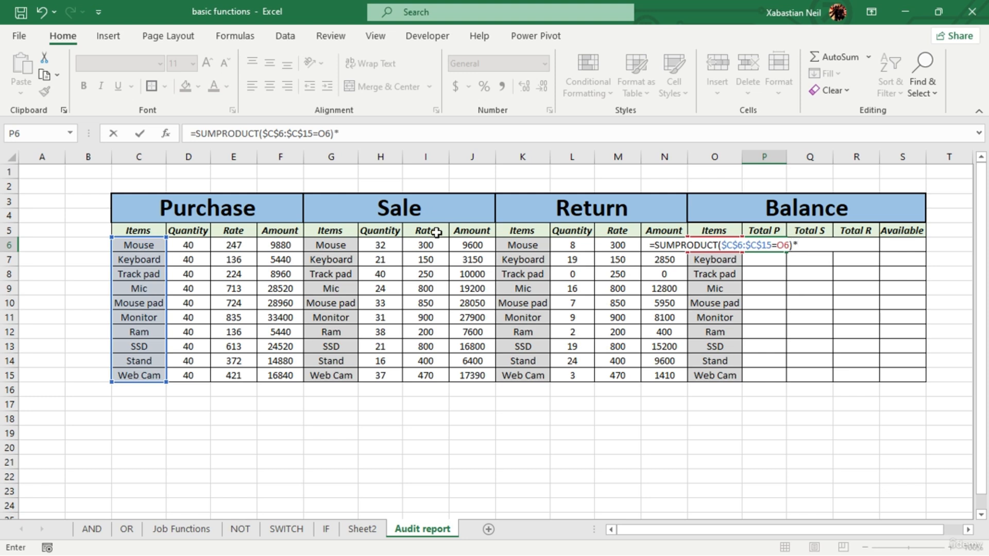
{"action": "type", "text": "*("}
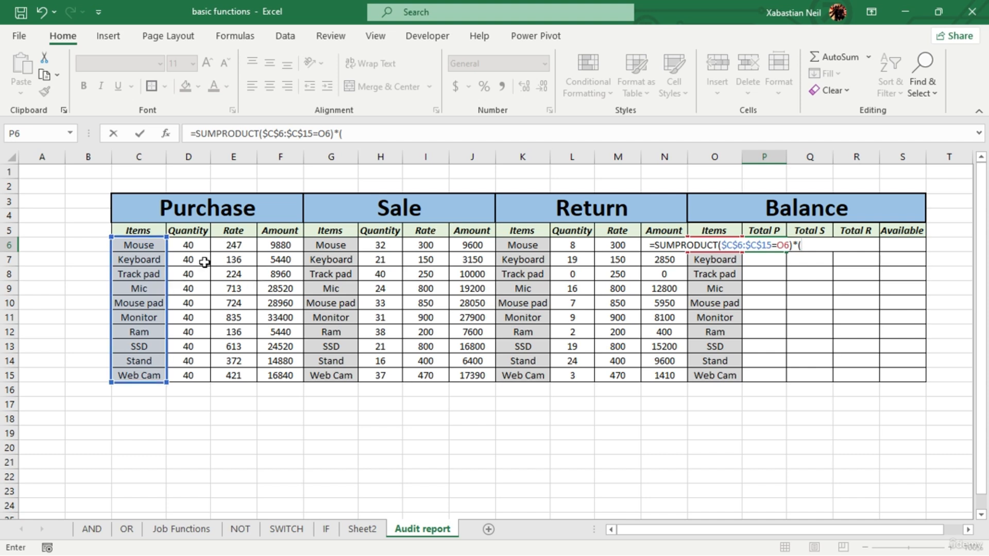
- Multiply by the absolute Purchase quantities ($D$6:$D$15) and enter the P6 formula, accepting the proposed correction
{"action": "left_click_drag", "start_coordinate": [198, 246], "coordinate": [195, 377]}
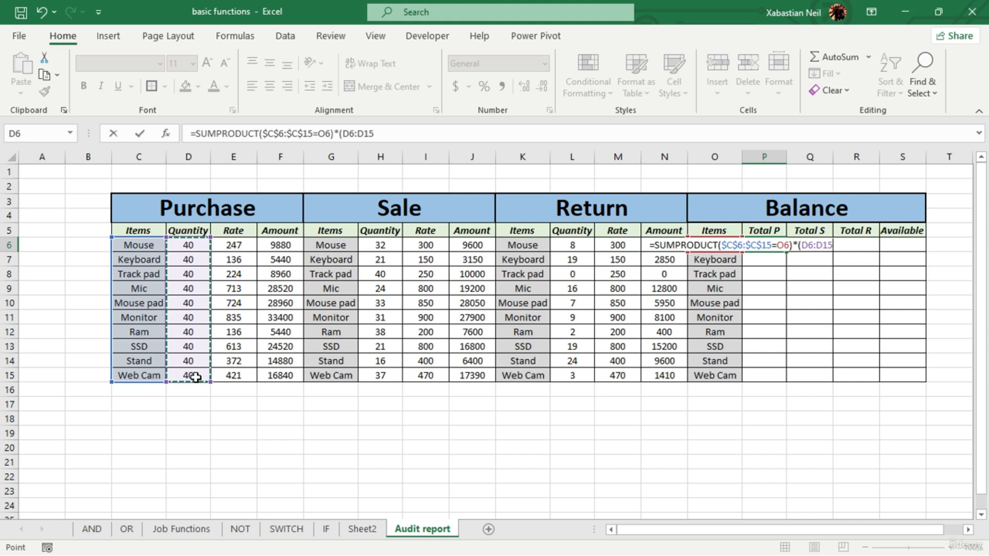
{"action": "key", "text": "F4"}
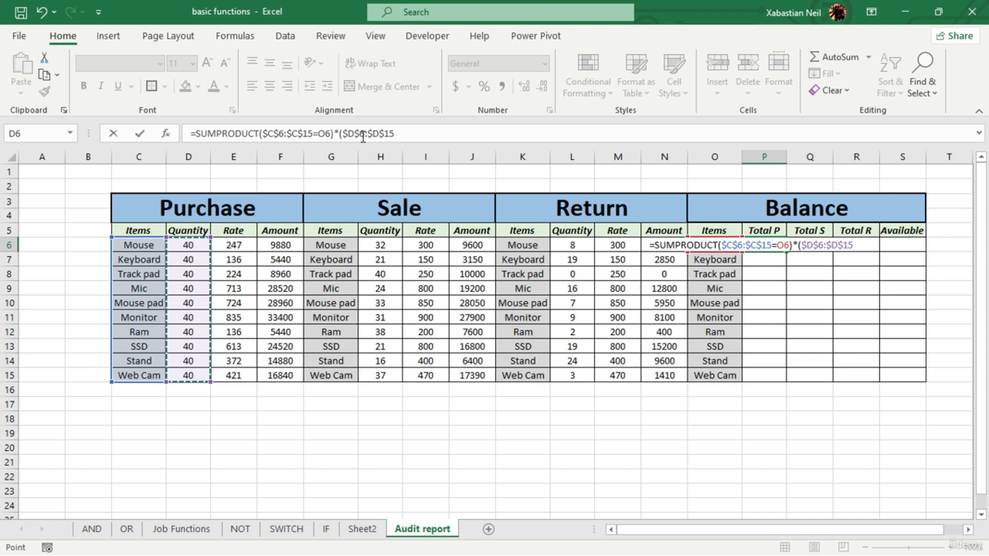
{"action": "type", "text": ")"}
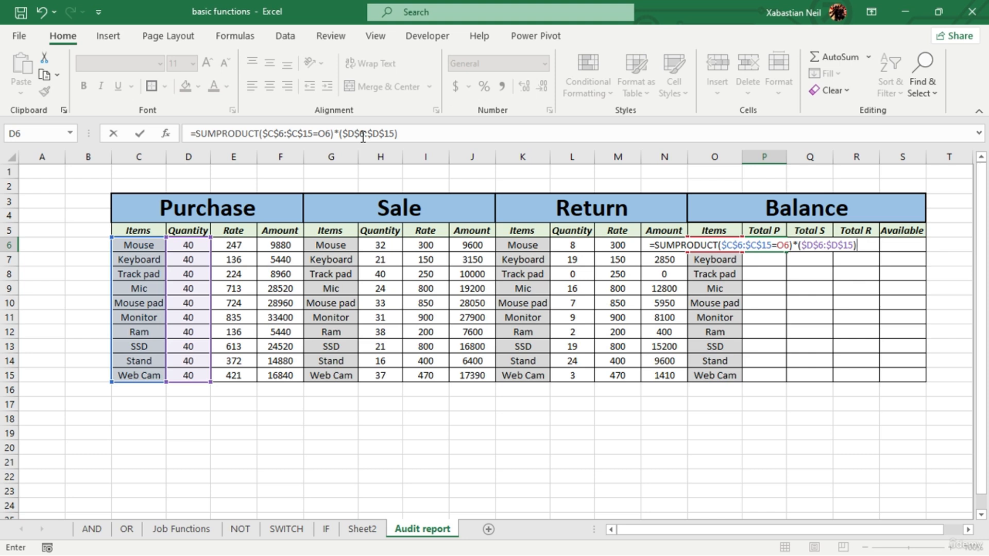
{"action": "type", "text": ")"}
{"action": "key", "text": "Return"}
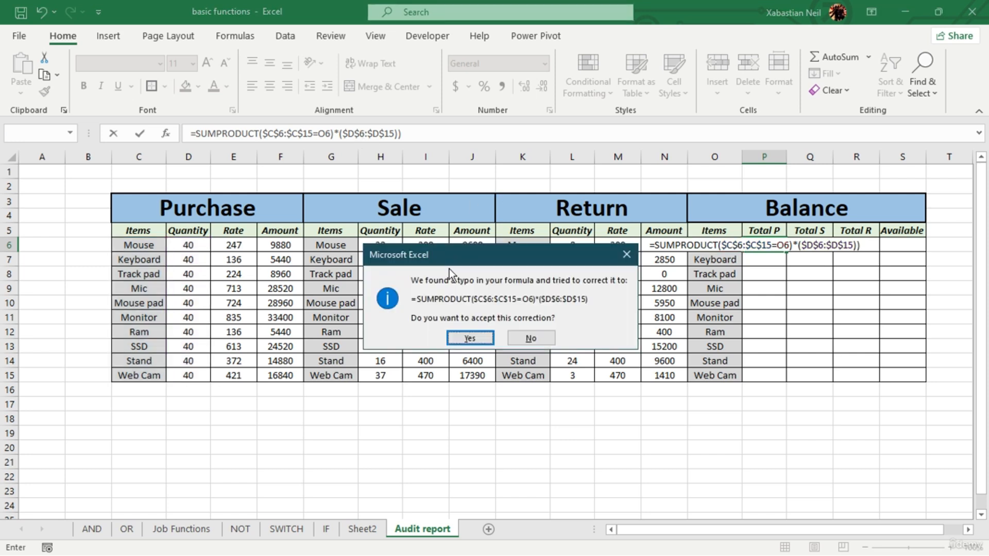
{"action": "left_click", "coordinate": [470, 338]}
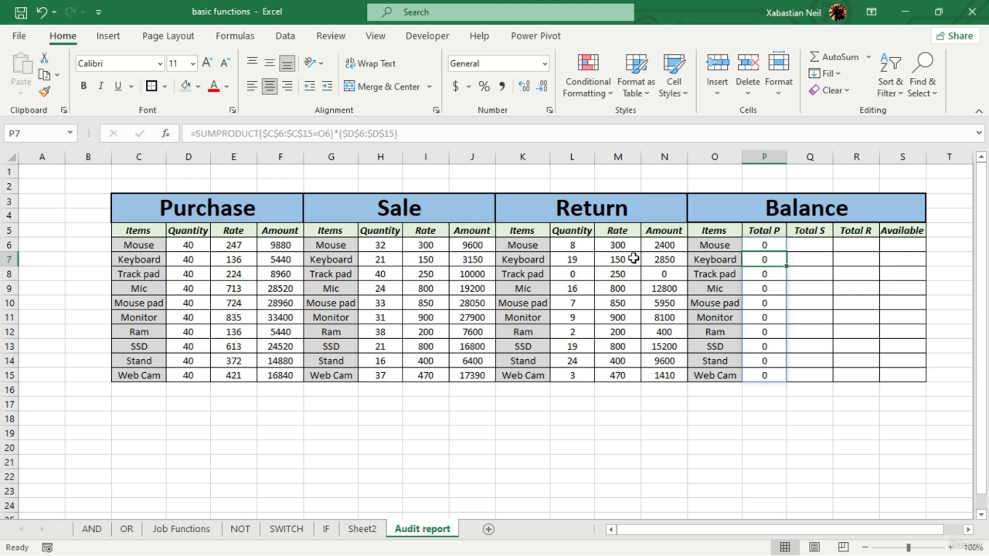
- Reopen the Total P formula in P6 and delete everything after =SUMPRODUCT(
{"action": "double_click", "coordinate": [768, 248]}
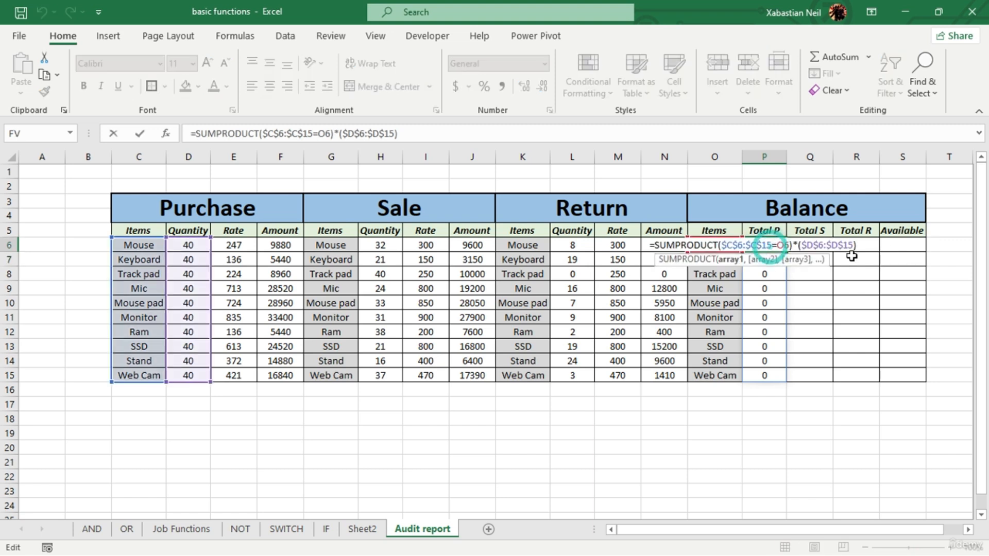
{"action": "left_click", "coordinate": [866, 248]}
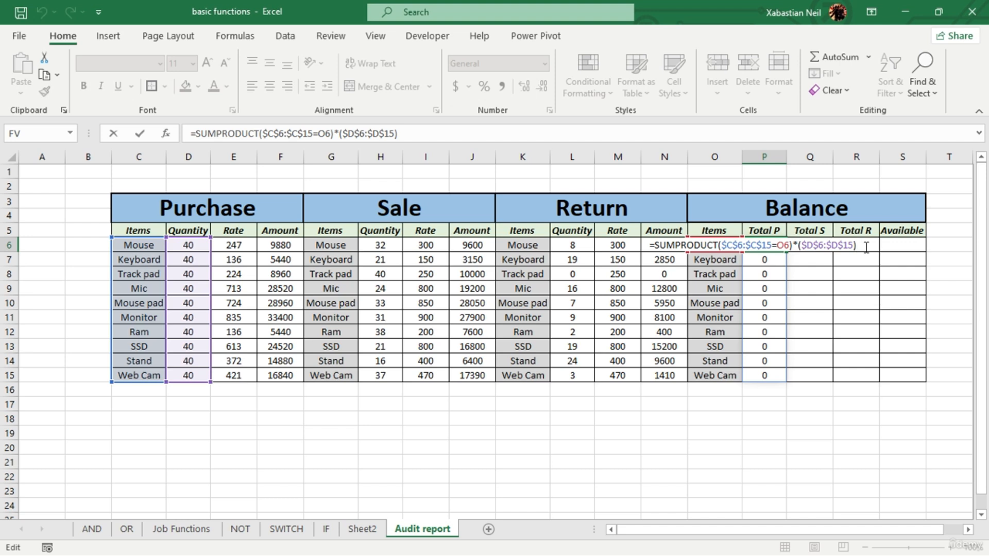
{"action": "key", "text": "BackSpace"}
{"action": "key", "text": "BackSpace"}
{"action": "key", "text": "BackSpace"}
{"action": "key", "text": "BackSpace"}
{"action": "key", "text": "BackSpace"}
{"action": "key", "text": "BackSpace"}
{"action": "key", "text": "BackSpace"}
{"action": "key", "text": "BackSpace"}
{"action": "key", "text": "BackSpace"}
{"action": "key", "text": "BackSpace"}
{"action": "key", "text": "BackSpace"}
{"action": "key", "text": "BackSpace"}
{"action": "key", "text": "BackSpace"}
{"action": "key", "text": "BackSpace"}
{"action": "key", "text": "BackSpace"}
{"action": "key", "text": "BackSpace"}
{"action": "key", "text": "BackSpace"}
{"action": "key", "text": "BackSpace"}
{"action": "key", "text": "BackSpace"}
{"action": "key", "text": "BackSpace"}
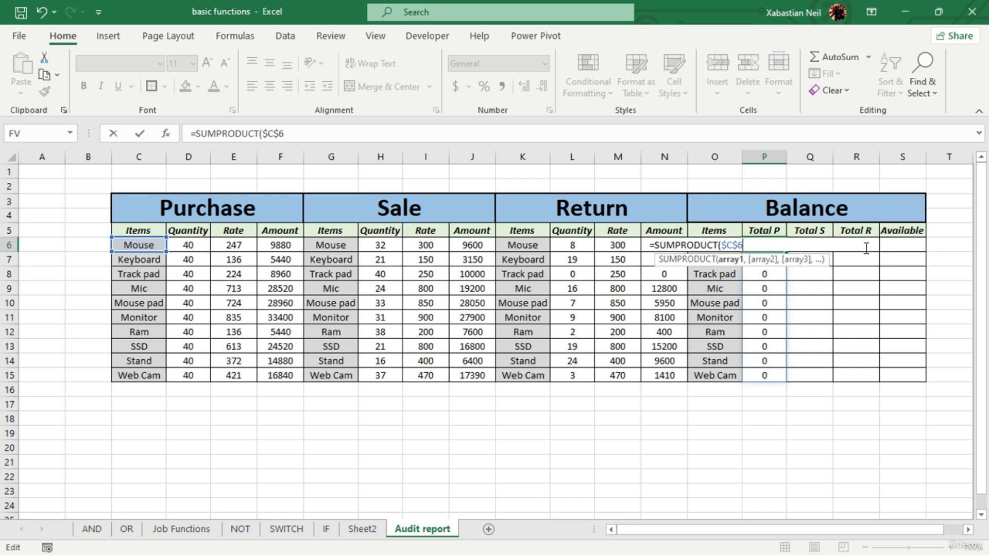
{"action": "key", "text": "BackSpace"}
{"action": "key", "text": "BackSpace"}
{"action": "key", "text": "BackSpace"}
{"action": "key", "text": "BackSpace"}
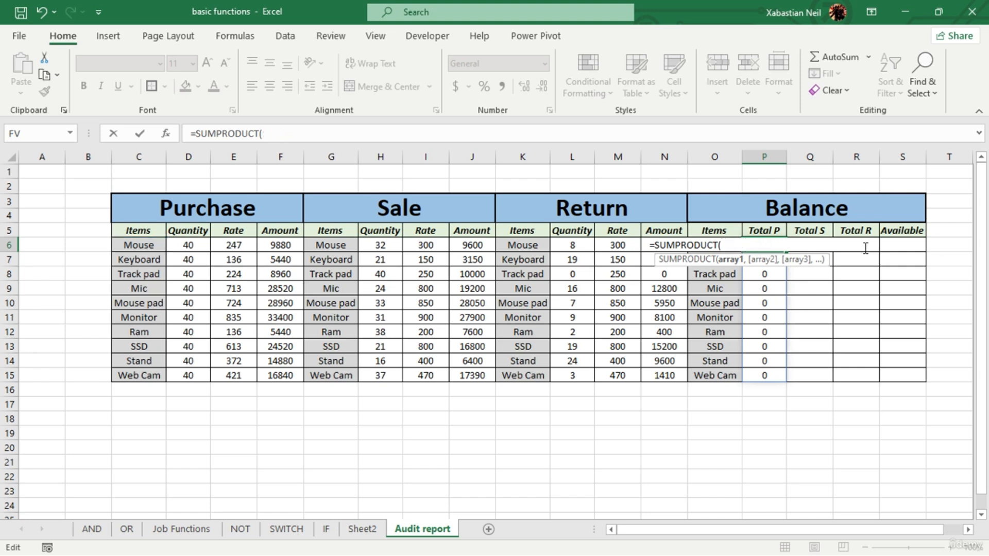
- Re-enter the SUMPRODUCT condition in P6 as $C$6:$C$15=O6, matching the Purchase items against the Balance item, and close its parenthesis
{"action": "left_click_drag", "start_coordinate": [146, 249], "coordinate": [146, 386]}
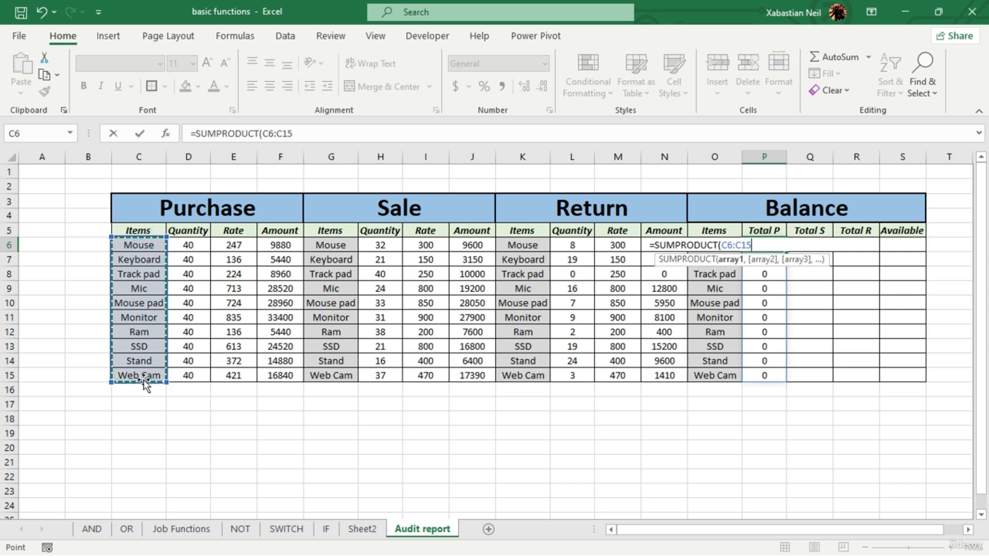
{"action": "key", "text": "F4"}
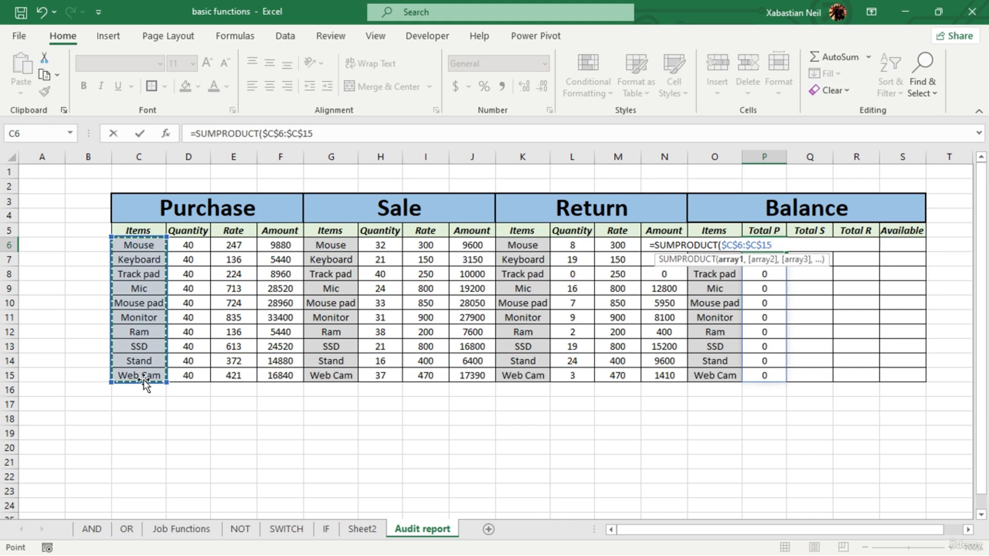
{"action": "type", "text": ","}
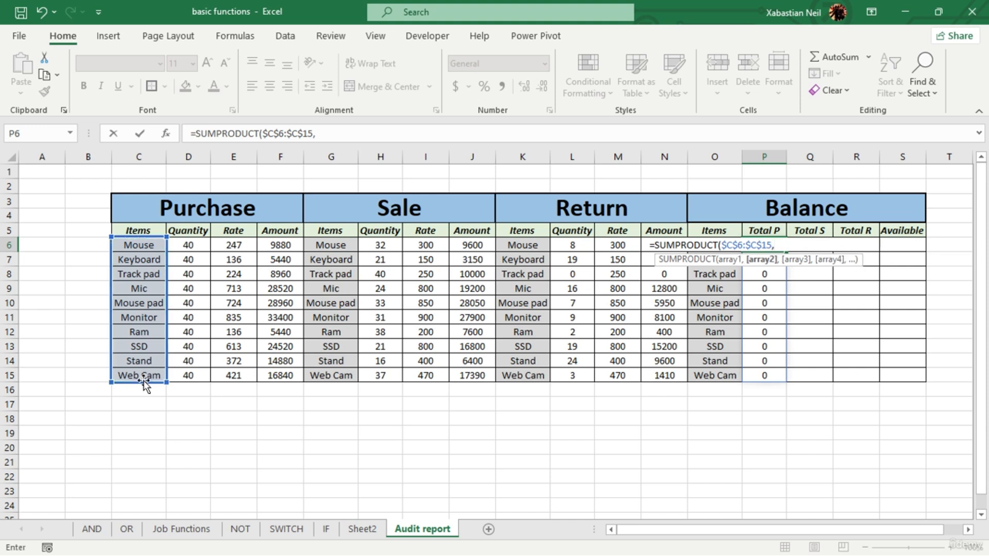
{"action": "key", "text": "BackSpace"}
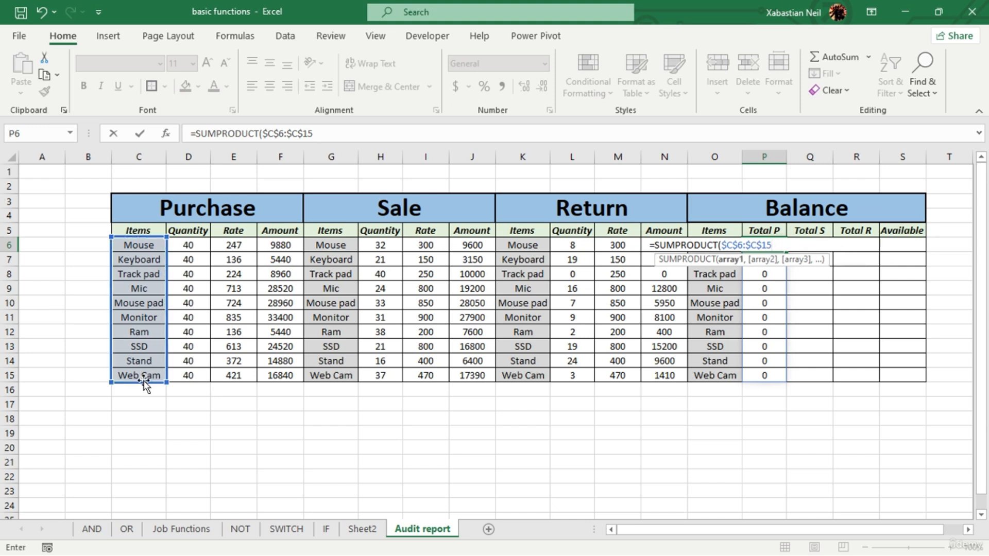
{"action": "type", "text": "="}
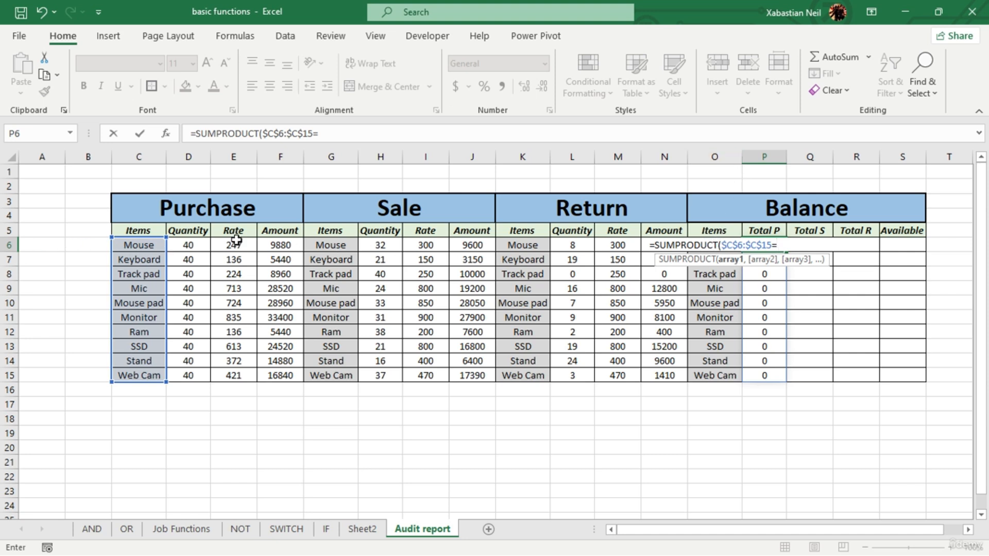
{"action": "type", "text": "o"}
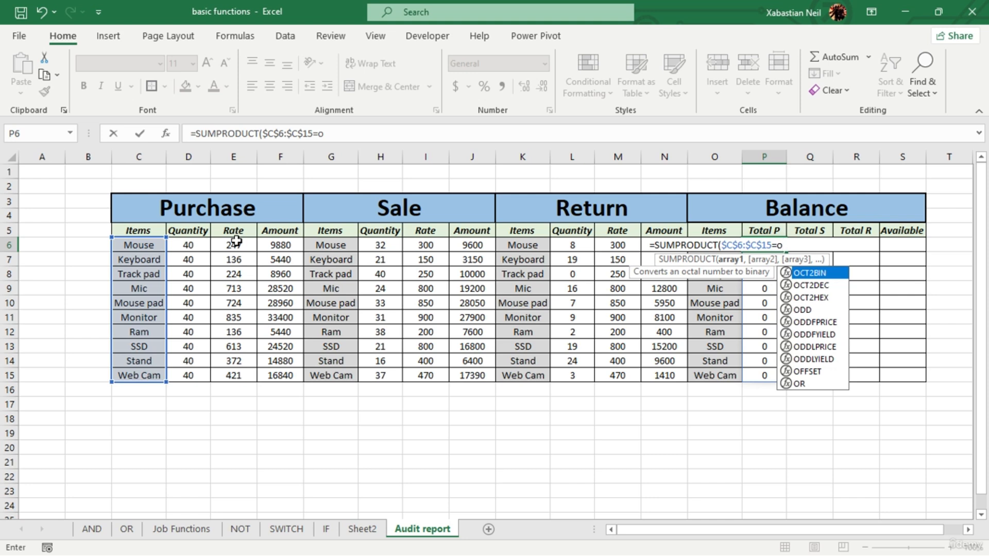
{"action": "key", "text": "BackSpace"}
{"action": "type", "text": "O6"}
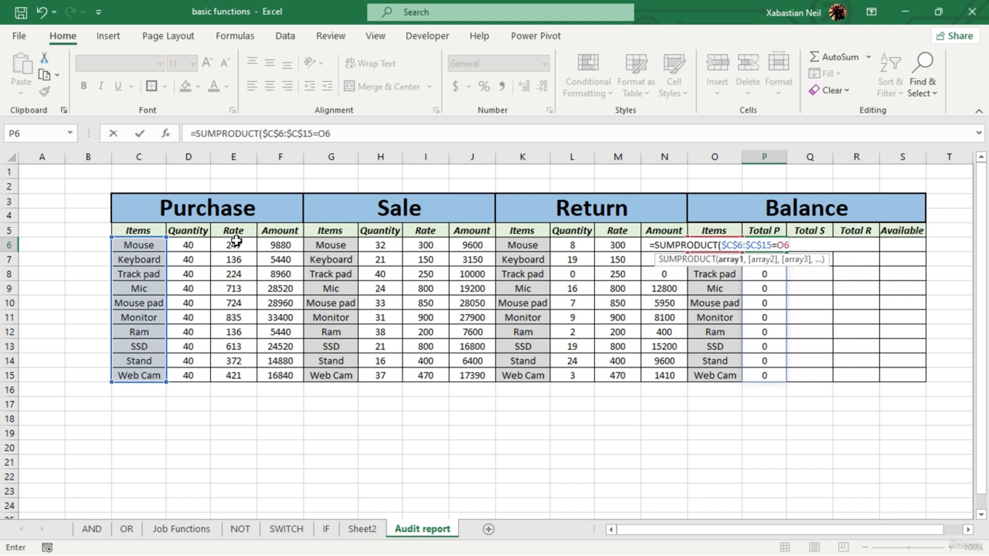
{"action": "type", "text": ")"}
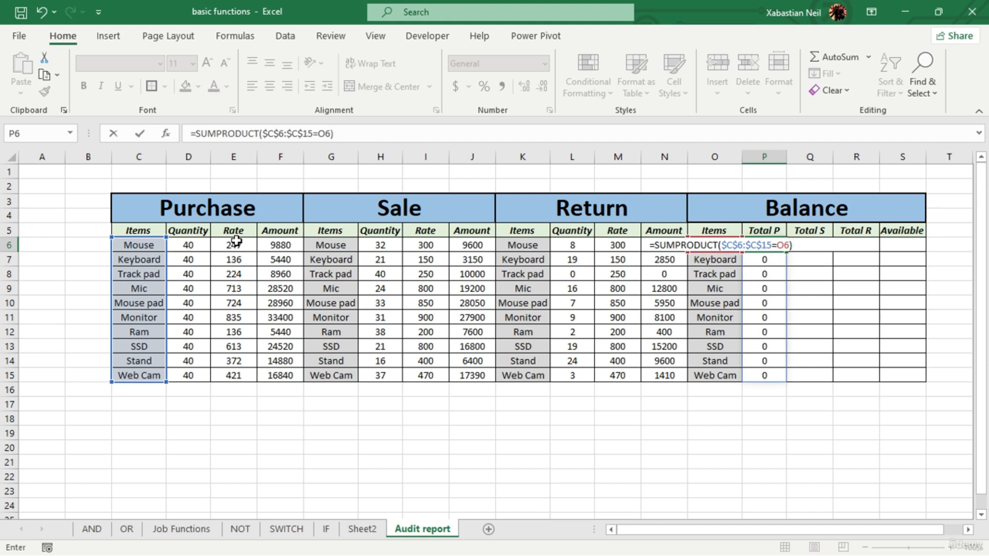
{"action": "type", "text": "*("}
- Complete the Total P formula as =SUMPRODUCT($C$6:$C$15=O6)*($D$6:$D$15), accepting the suggested parenthesis correction
{"action": "left_click_drag", "start_coordinate": [189, 246], "coordinate": [204, 375]}
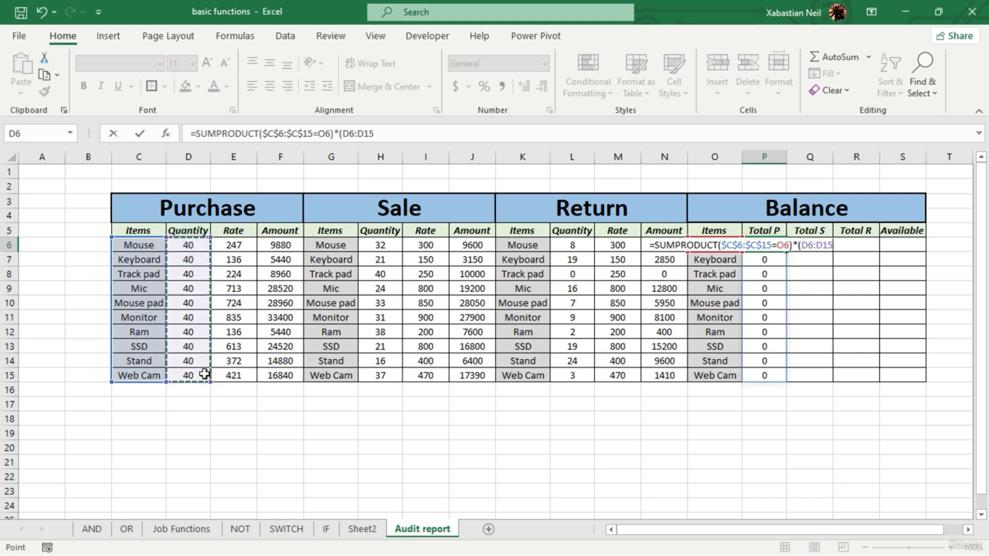
{"action": "key", "text": "F4"}
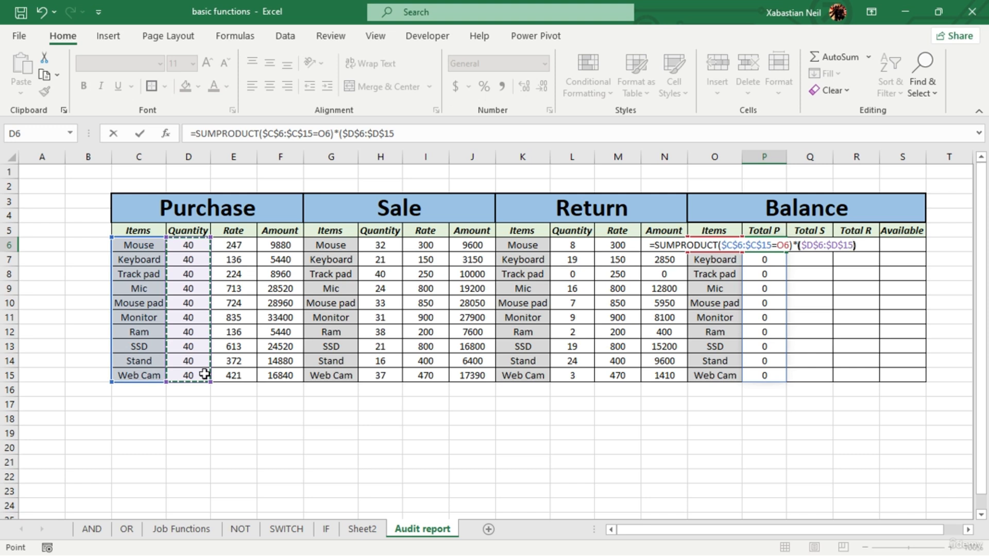
{"action": "type", "text": "))"}
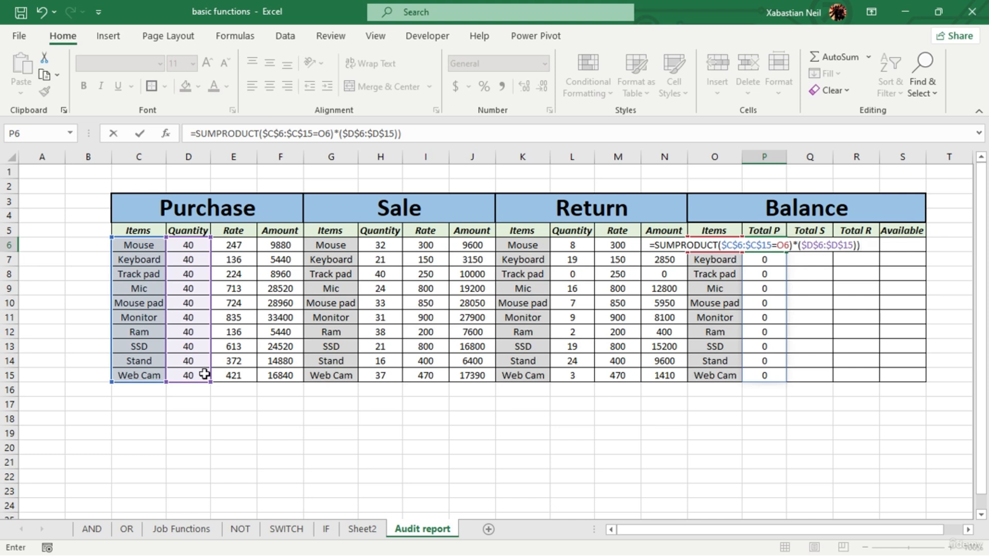
{"action": "key", "text": "Return"}
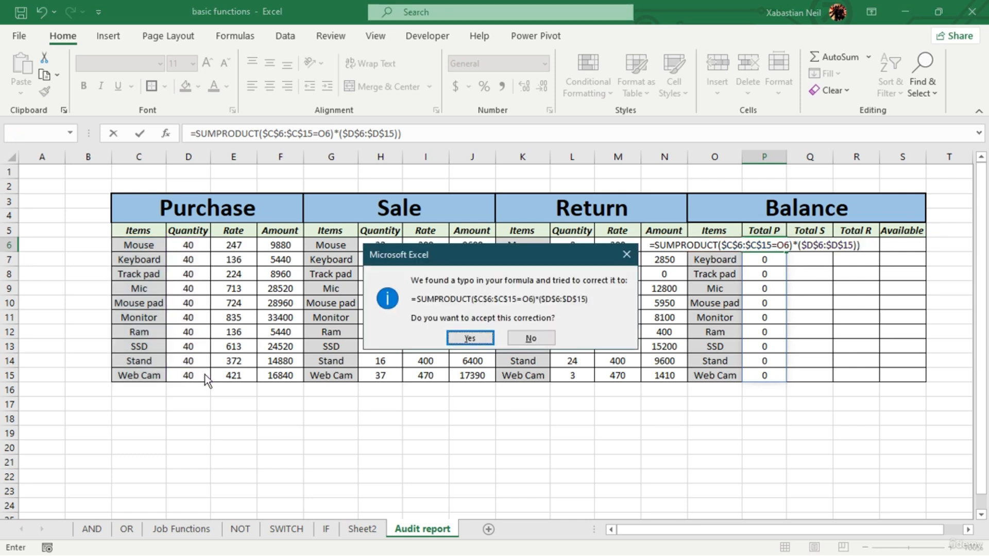
{"action": "left_click", "coordinate": [472, 336]}
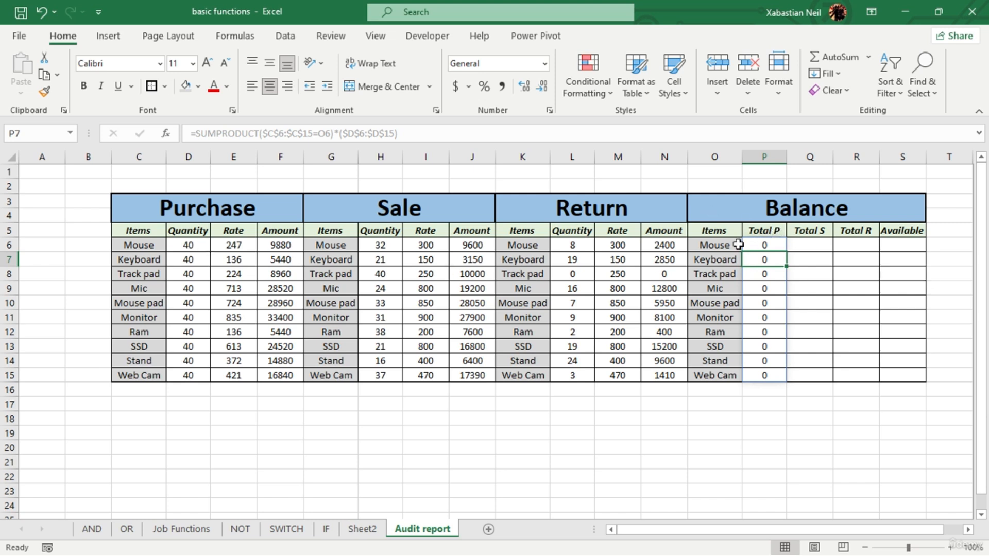
- Try to fill the Total P formula in P6 down to P15, and undo the fill
{"action": "double_click", "coordinate": [771, 247]}
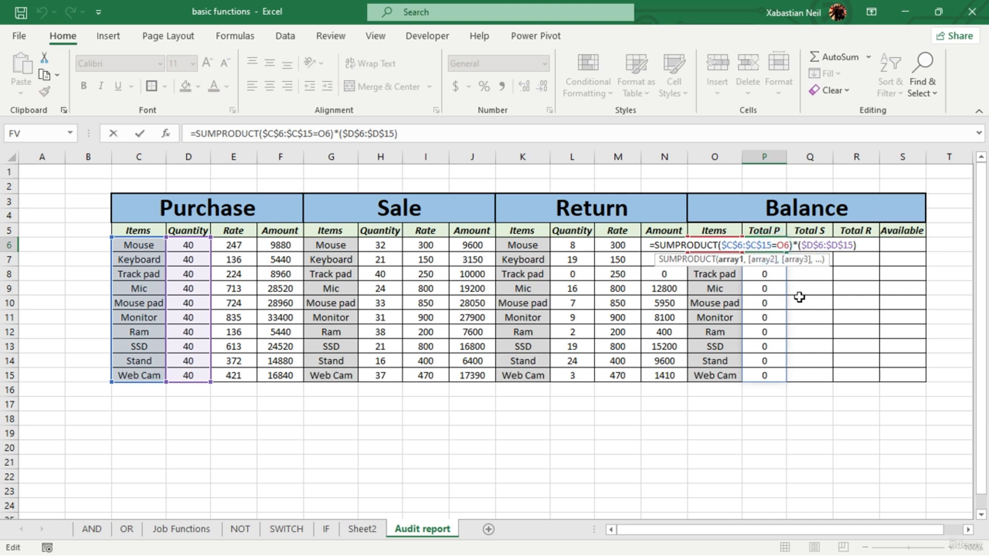
{"action": "key", "text": "Return"}
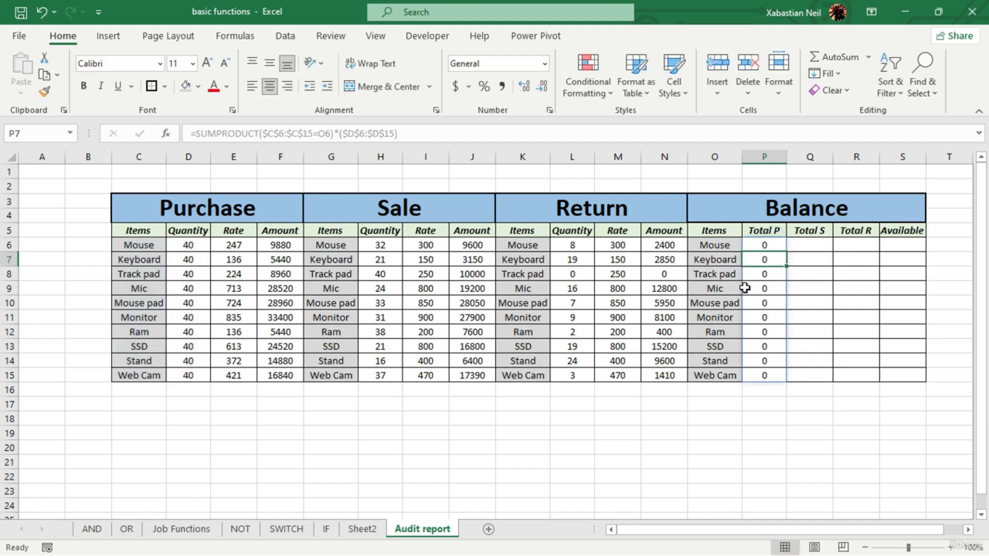
{"action": "left_click", "coordinate": [779, 246]}
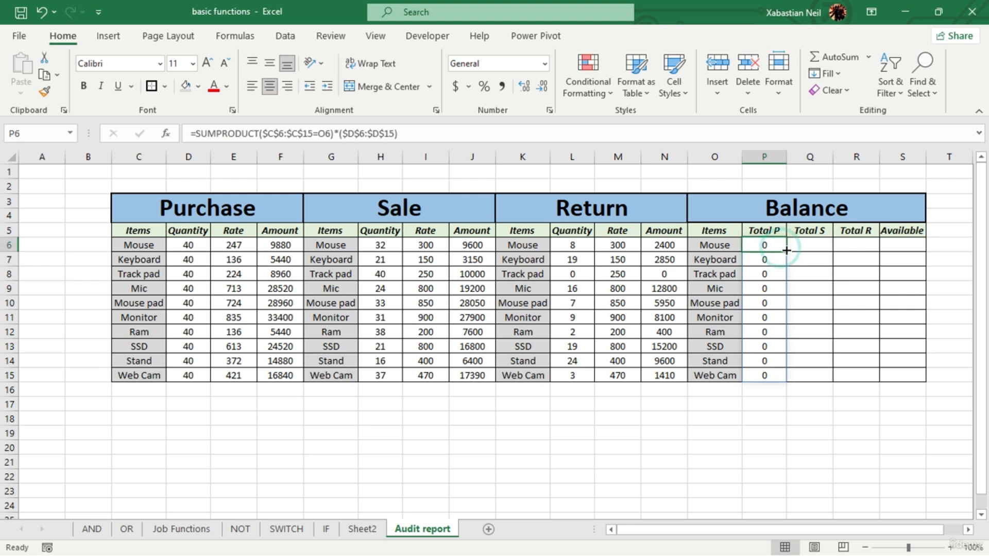
{"action": "left_click_drag", "start_coordinate": [786, 250], "coordinate": [777, 382]}
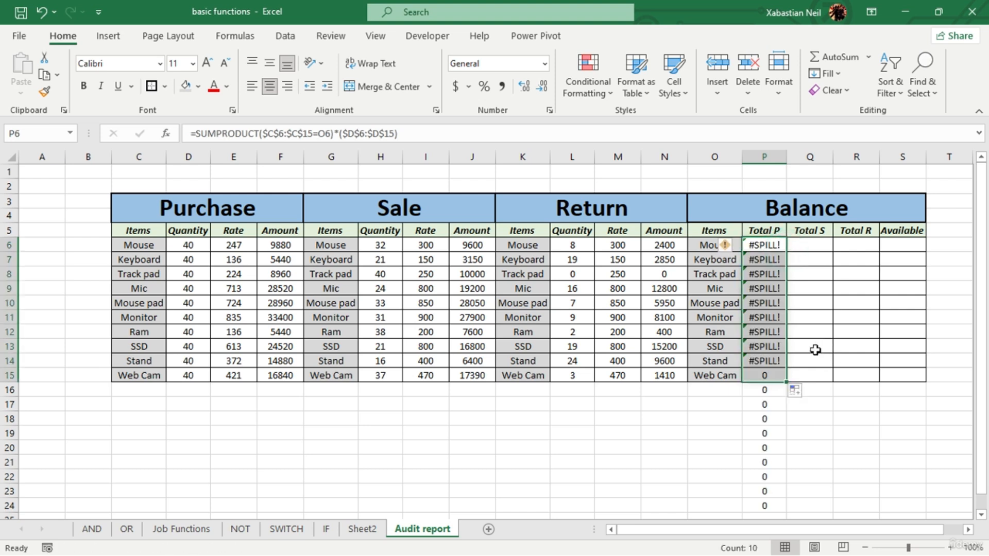
{"action": "left_click", "coordinate": [42, 12]}
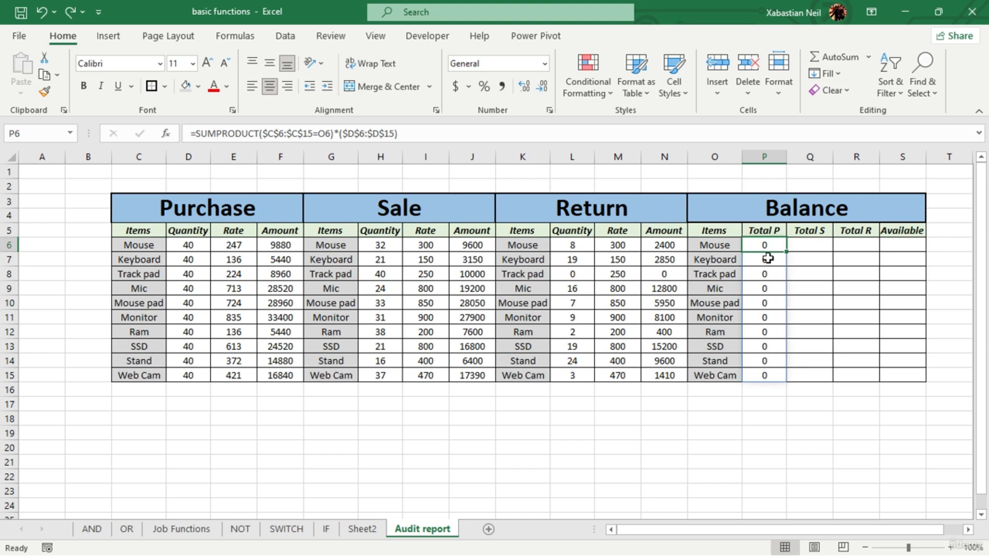
- Start the Total S formula in Q6 as =SUMPRODUCT($H$6:$H$15=O6)*, comparing the Sale quantities with the Balance item
{"action": "double_click", "coordinate": [815, 246]}
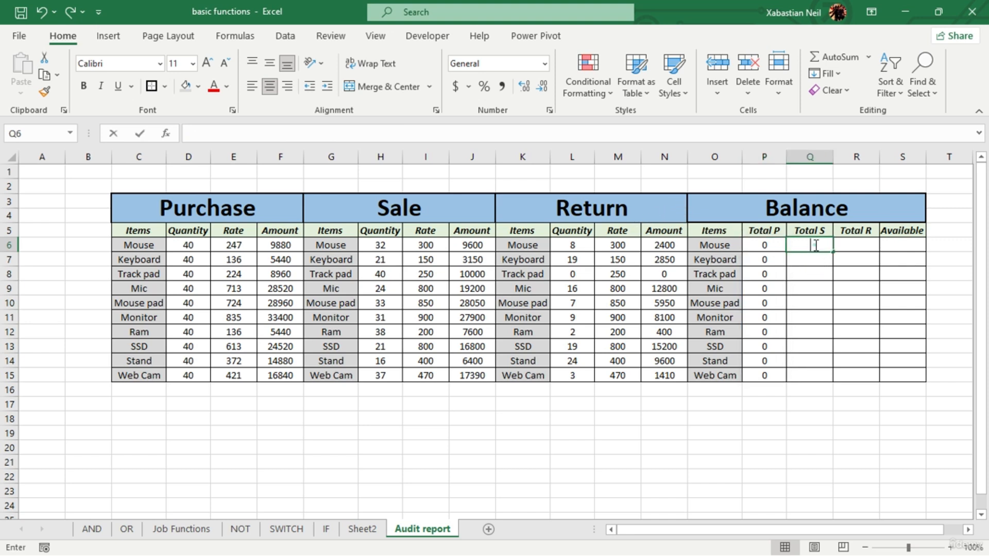
{"action": "type", "text": "="}
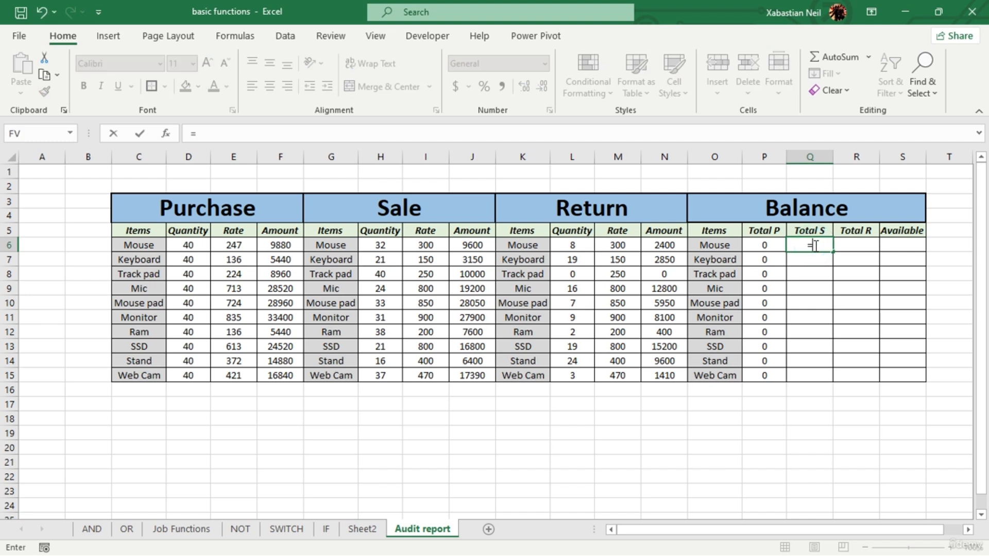
{"action": "type", "text": "sumpr"}
{"action": "key", "text": "Tab"}
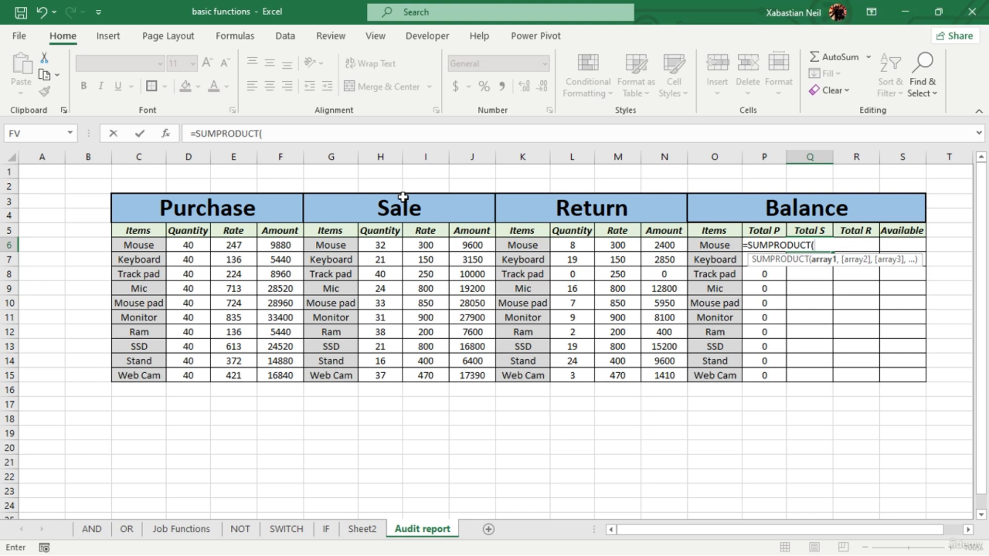
{"action": "left_click_drag", "start_coordinate": [393, 249], "coordinate": [403, 382]}
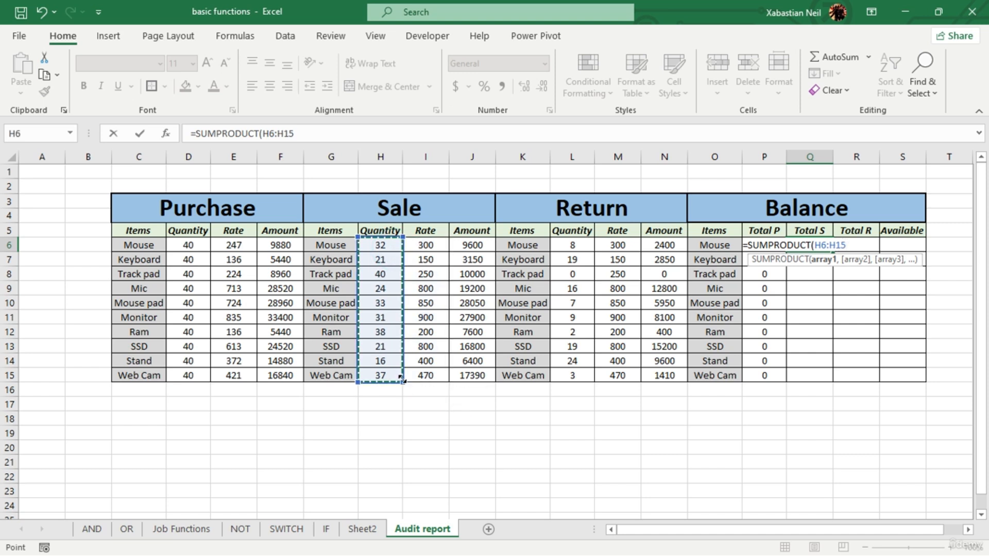
{"action": "key", "text": "F4"}
{"action": "type", "text": "="}
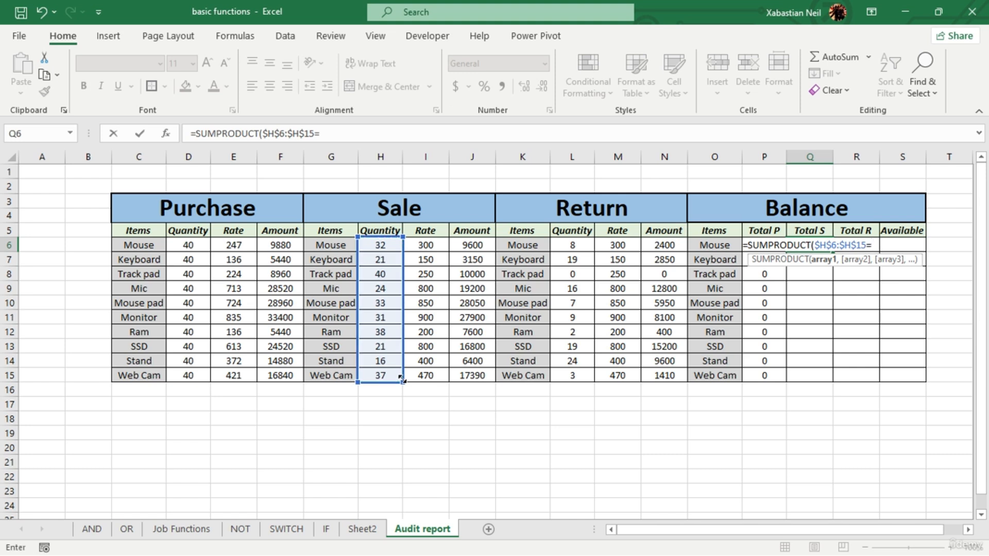
{"action": "type", "text": "O6"}
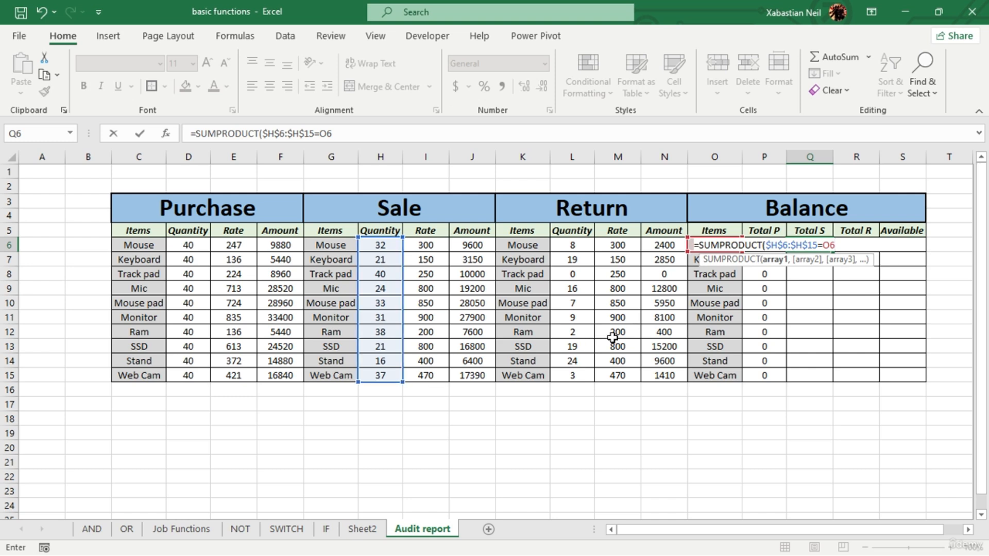
{"action": "type", "text": ")"}
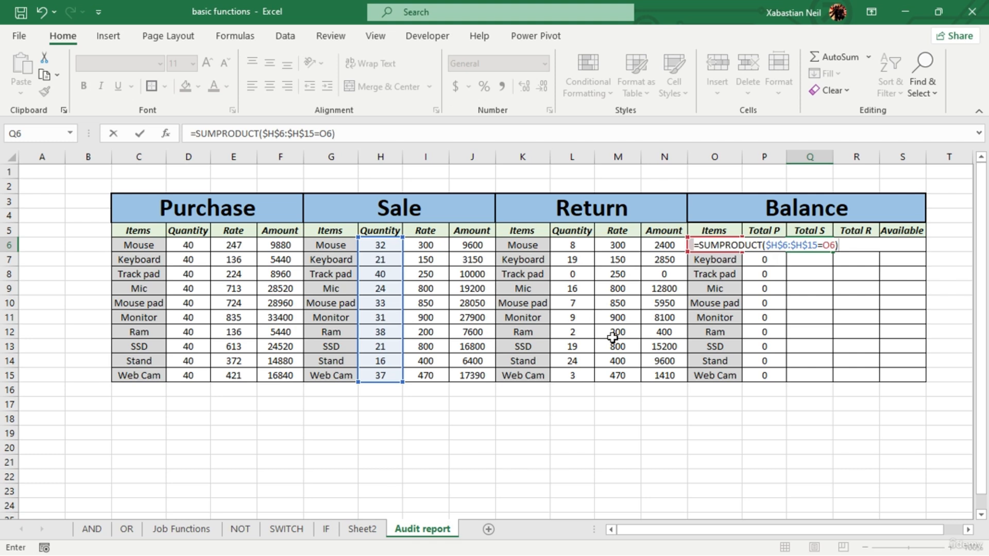
{"action": "type", "text": "*"}
- Replace the compared range in the Q6 condition with the Sale items G6:G15
{"action": "left_click", "coordinate": [820, 245]}
{"action": "key", "text": "BackSpace"}
{"action": "key", "text": "BackSpace"}
{"action": "key", "text": "BackSpace"}
{"action": "key", "text": "BackSpace"}
{"action": "key", "text": "BackSpace"}
{"action": "key", "text": "BackSpace"}
{"action": "key", "text": "BackSpace"}
{"action": "key", "text": "BackSpace"}
{"action": "key", "text": "BackSpace"}
{"action": "key", "text": "BackSpace"}
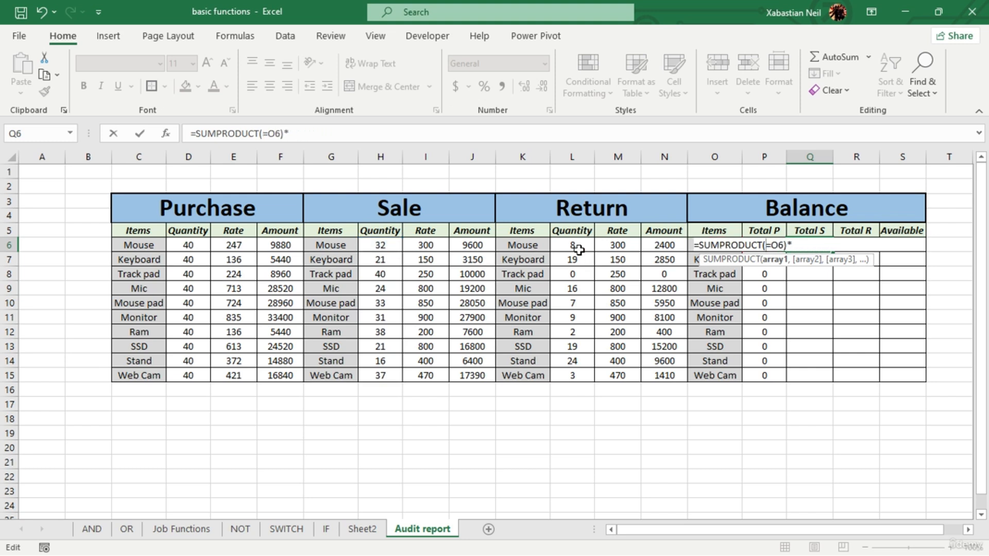
{"action": "left_click_drag", "start_coordinate": [344, 246], "coordinate": [338, 375]}
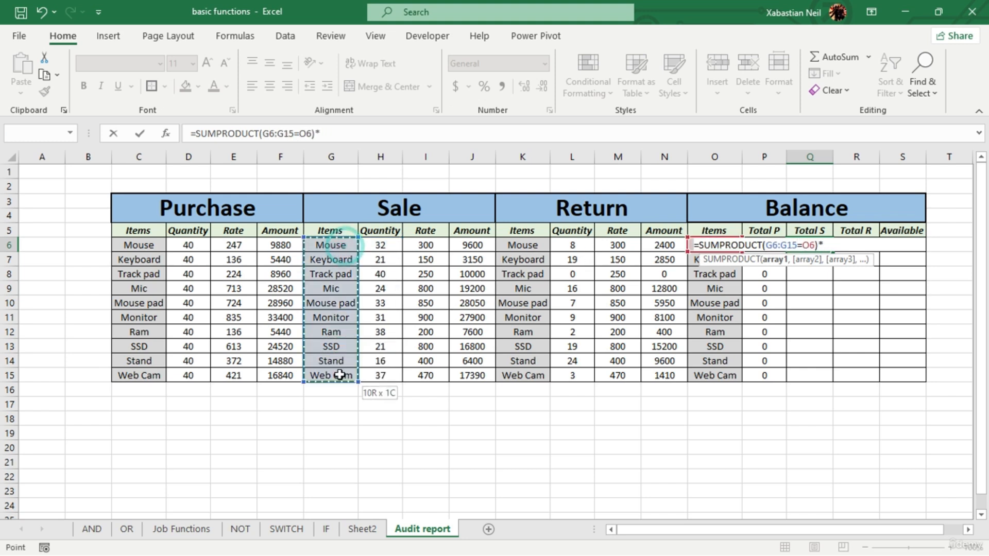
- Multiply by the absolute Sale quantities and enter the Q6 formula as =SUMPRODUCT(G6:G15=O6)*($H$6:$H$15)
{"action": "type", "text": "("}
{"action": "left_click", "coordinate": [835, 245]}
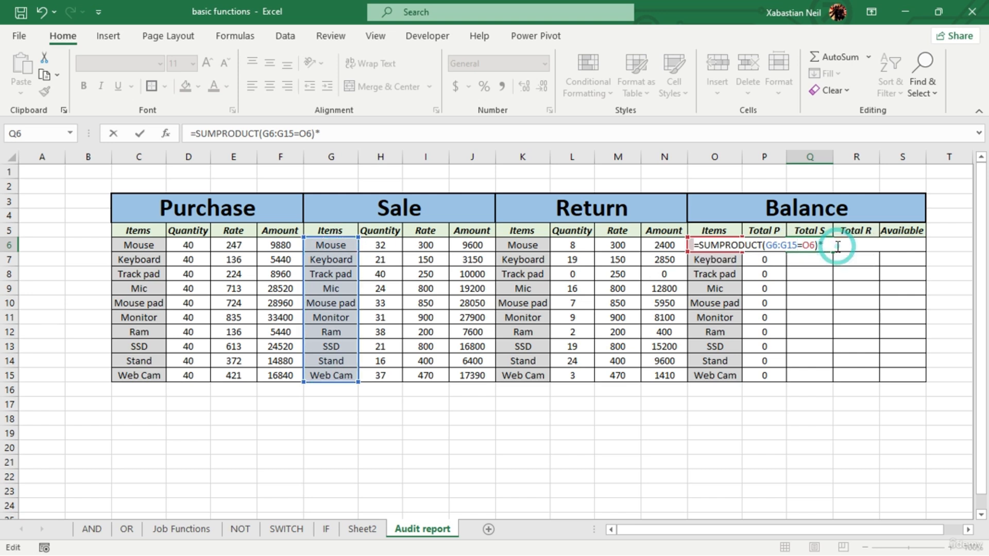
{"action": "left_click_drag", "start_coordinate": [379, 249], "coordinate": [395, 373]}
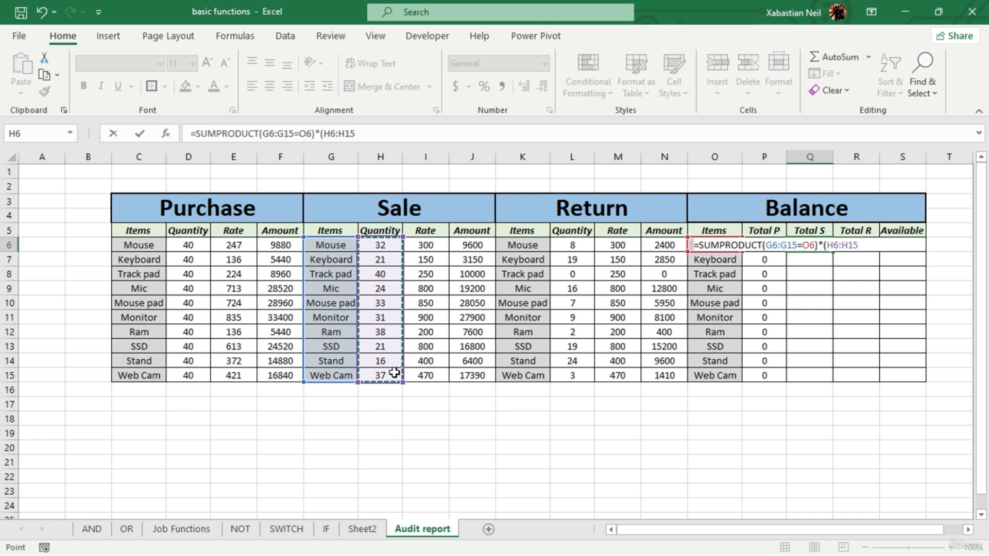
{"action": "key", "text": "F4"}
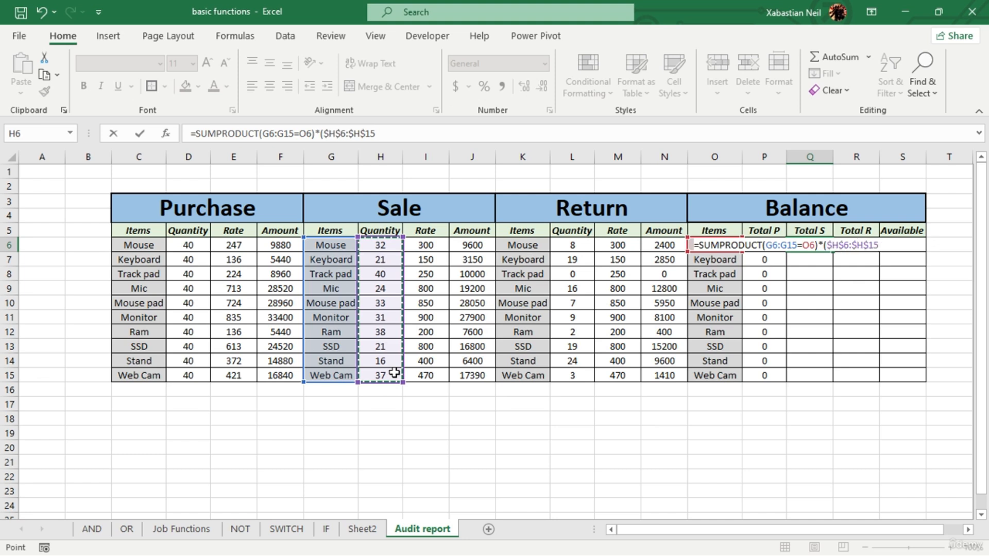
{"action": "type", "text": ")"}
{"action": "key", "text": "Return"}
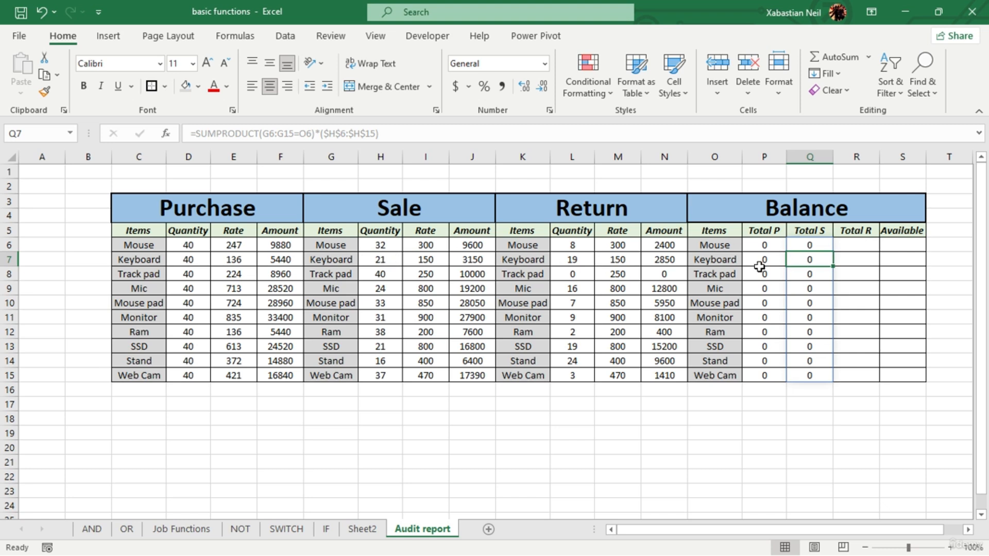
- Clear the formulas from the Total P and Total S columns, rows 6 to 15
{"action": "left_click_drag", "start_coordinate": [770, 248], "coordinate": [767, 368]}
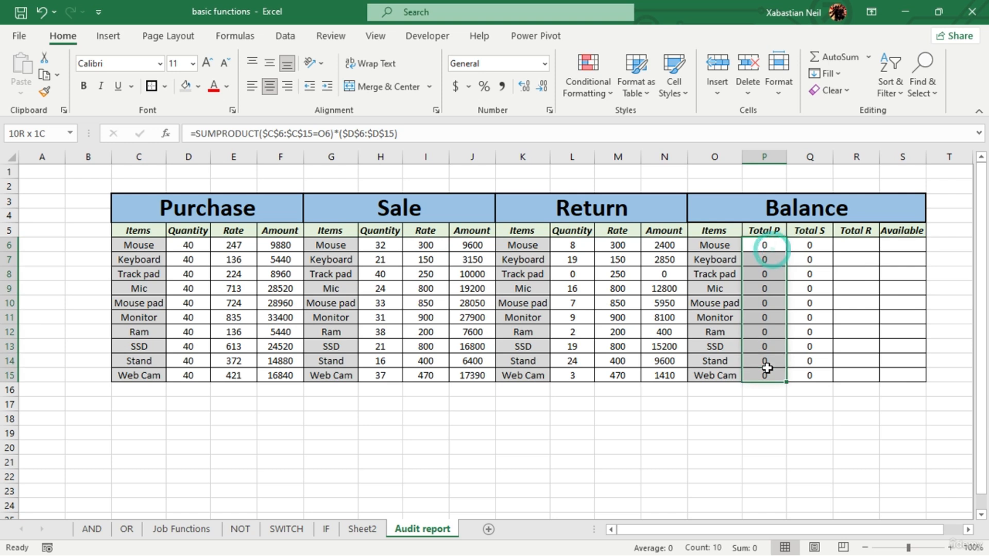
{"action": "key", "text": "Delete"}
{"action": "left_click_drag", "start_coordinate": [813, 246], "coordinate": [819, 374]}
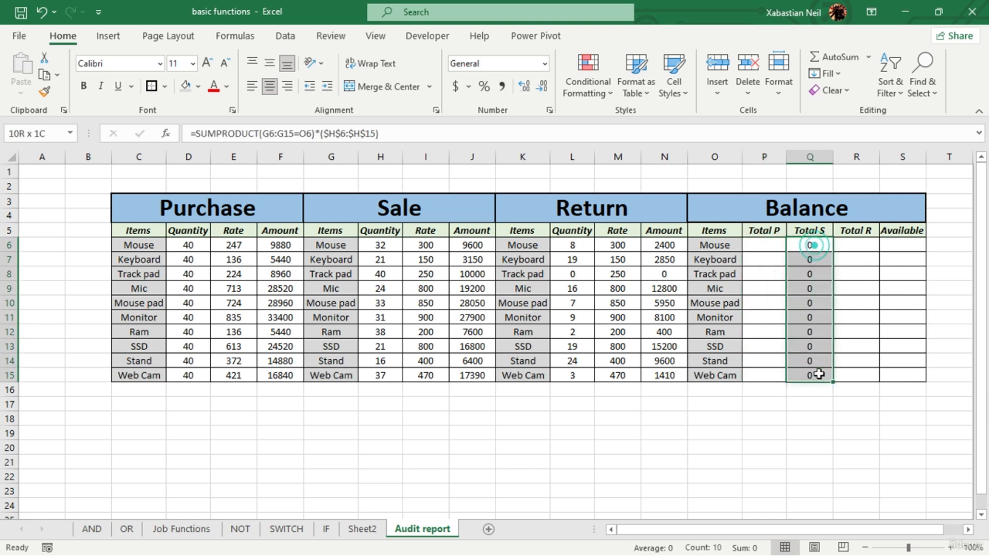
{"action": "key", "text": "Delete"}
- Enter =SUMPRODUCT(D6:D15) in P6 for the Purchase quantities and fill it down the Total P column to P15
{"action": "left_click", "coordinate": [771, 246]}
{"action": "double_click", "coordinate": [773, 246]}
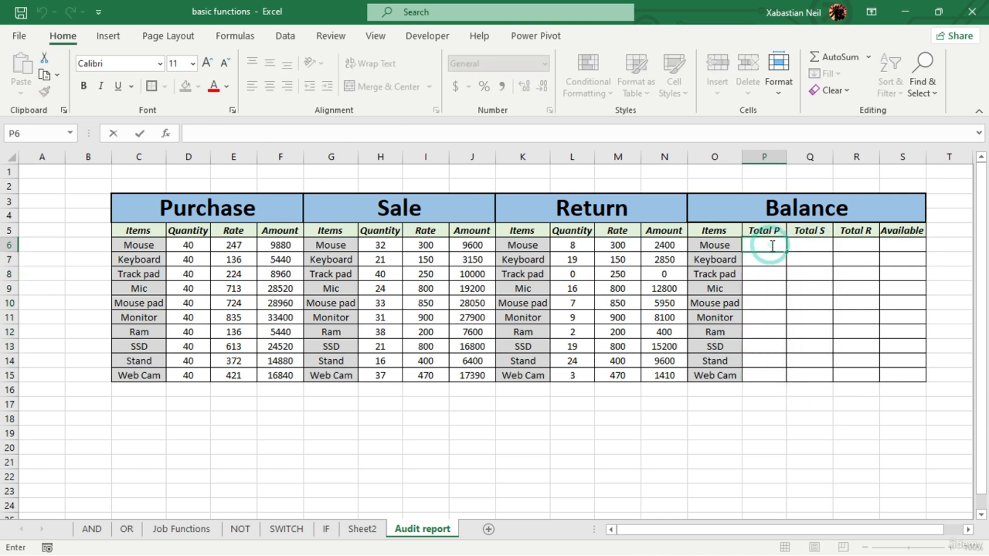
{"action": "type", "text": "=sum"}
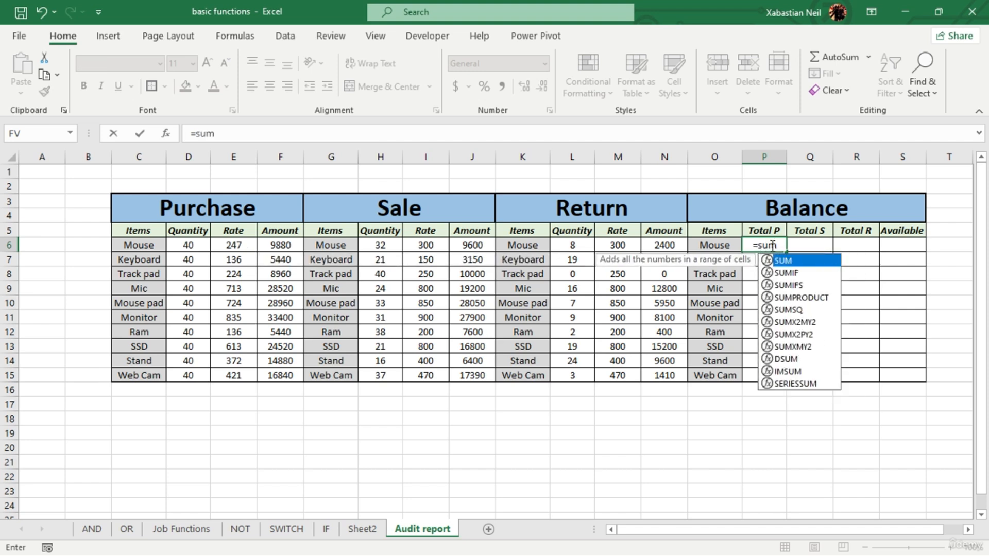
{"action": "type", "text": "pr"}
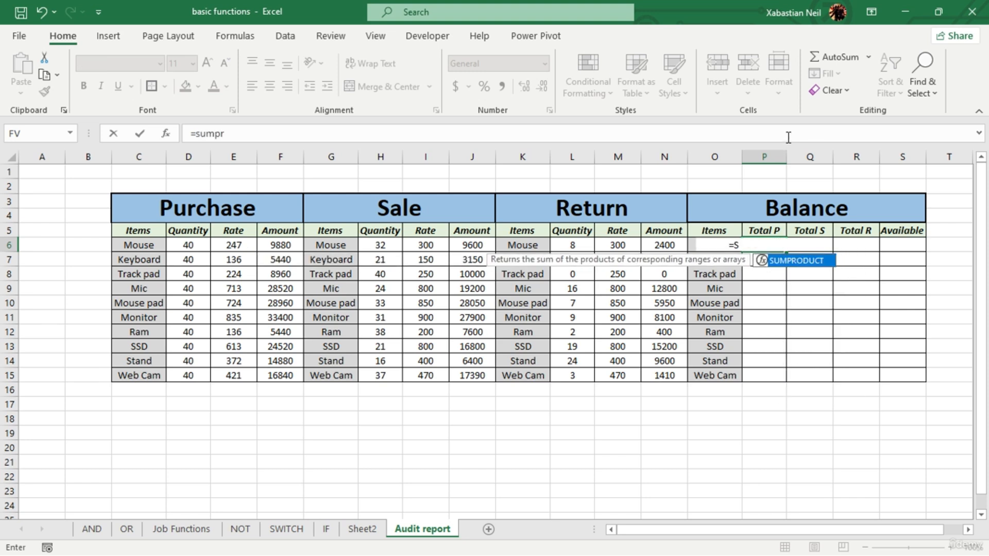
{"action": "key", "text": "Tab"}
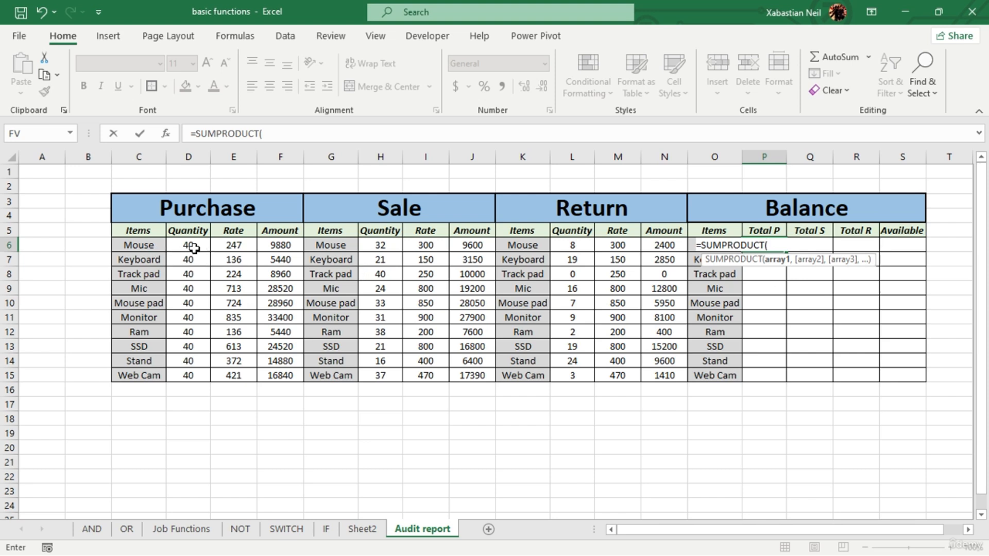
{"action": "left_click_drag", "start_coordinate": [193, 248], "coordinate": [196, 369]}
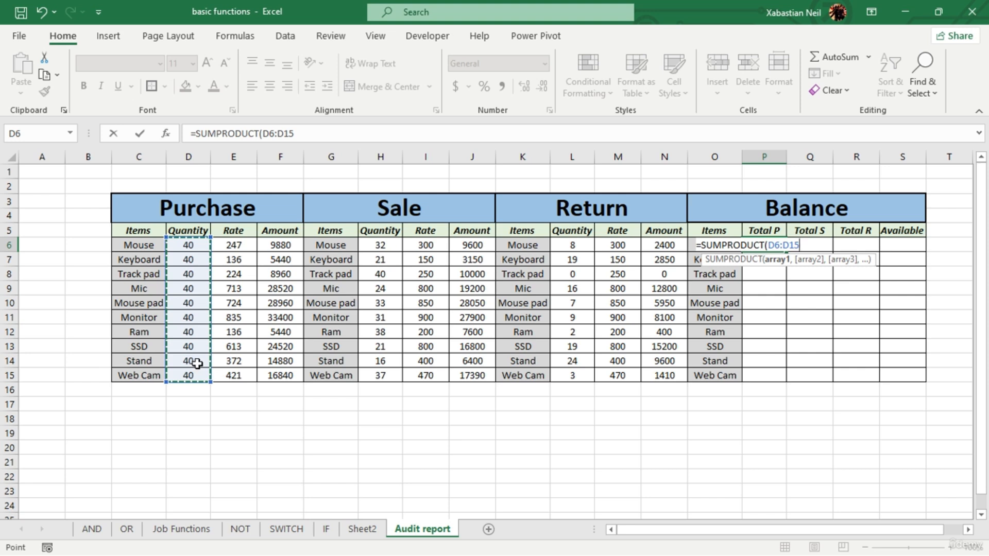
{"action": "type", "text": ","}
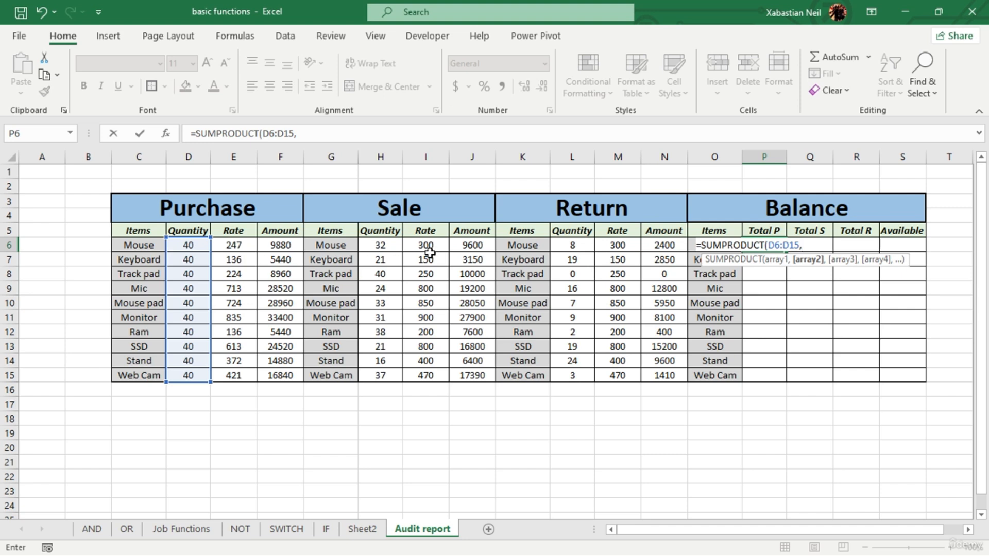
{"action": "key", "text": "BackSpace"}
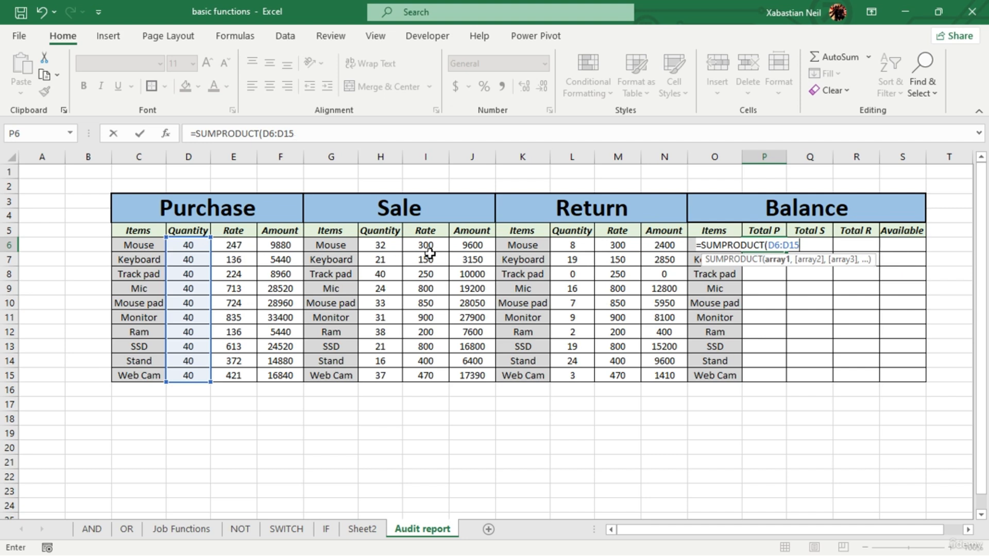
{"action": "key", "text": "Return"}
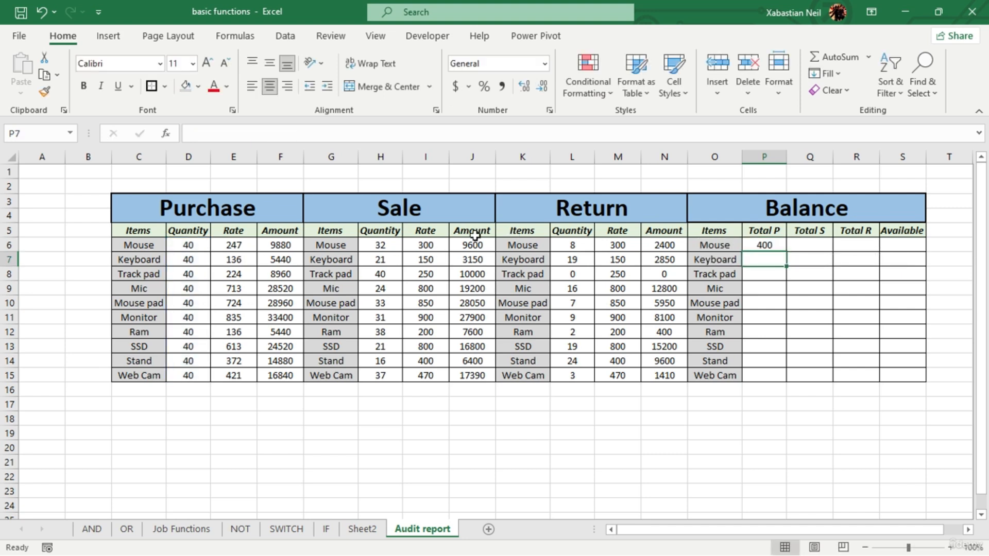
{"action": "left_click", "coordinate": [779, 245]}
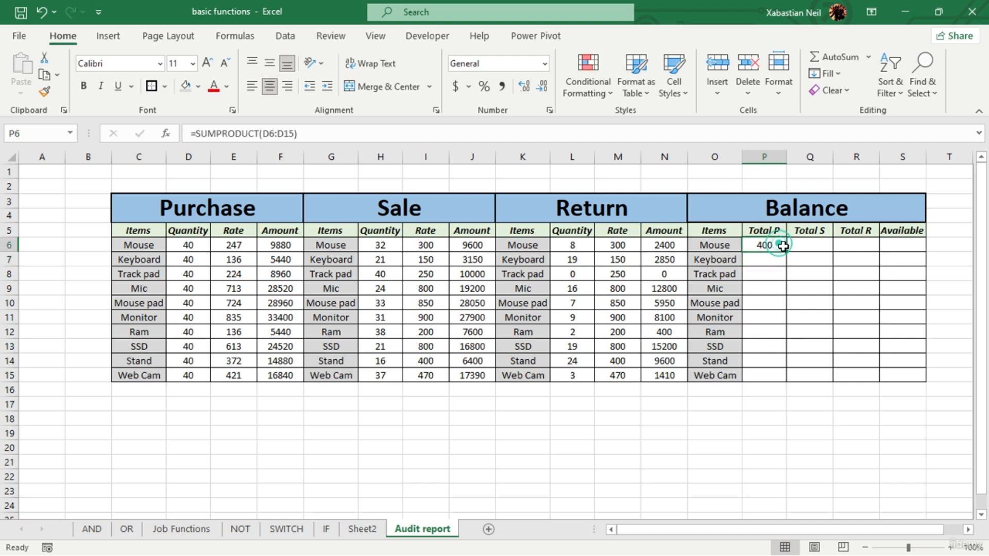
{"action": "double_click", "coordinate": [786, 251]}
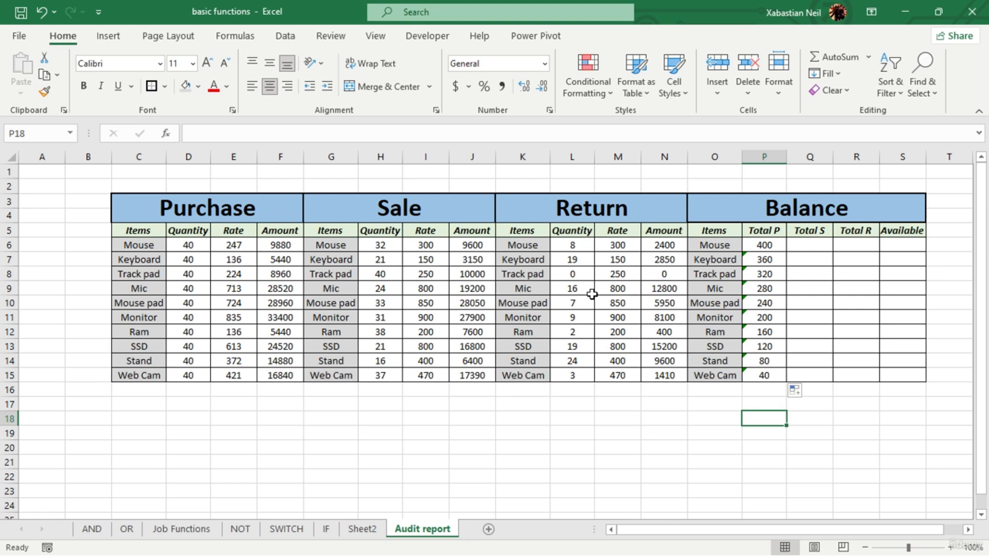
- Enter =SUMPRODUCT(H6:H15) in Q6 to total the Sale quantities under Total S
{"action": "left_click", "coordinate": [824, 246]}
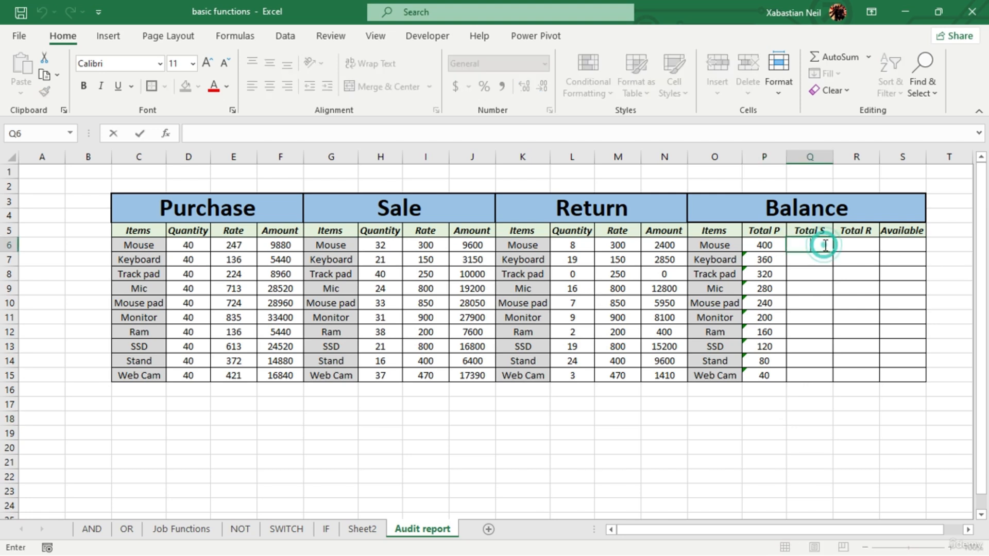
{"action": "type", "text": "=sumproduct"}
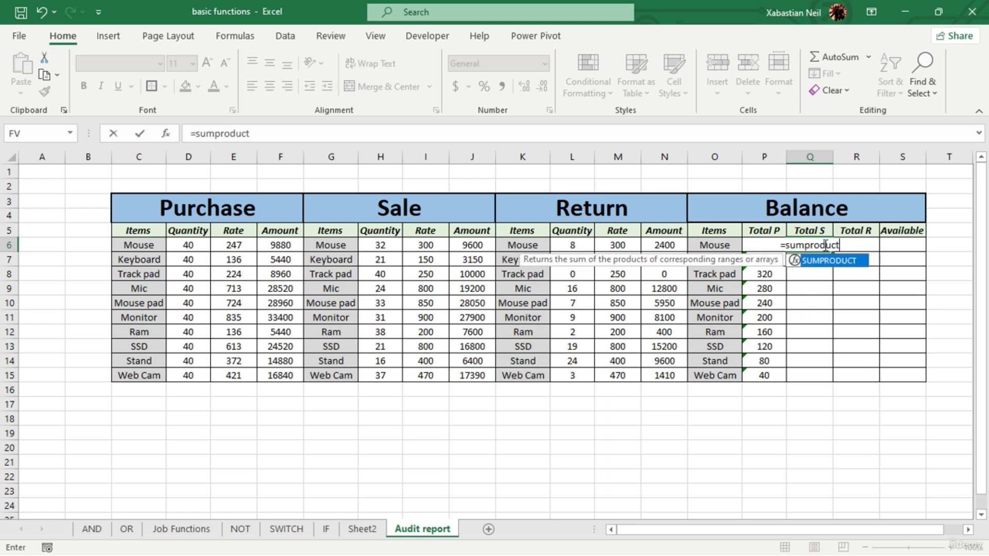
{"action": "key", "text": "Tab"}
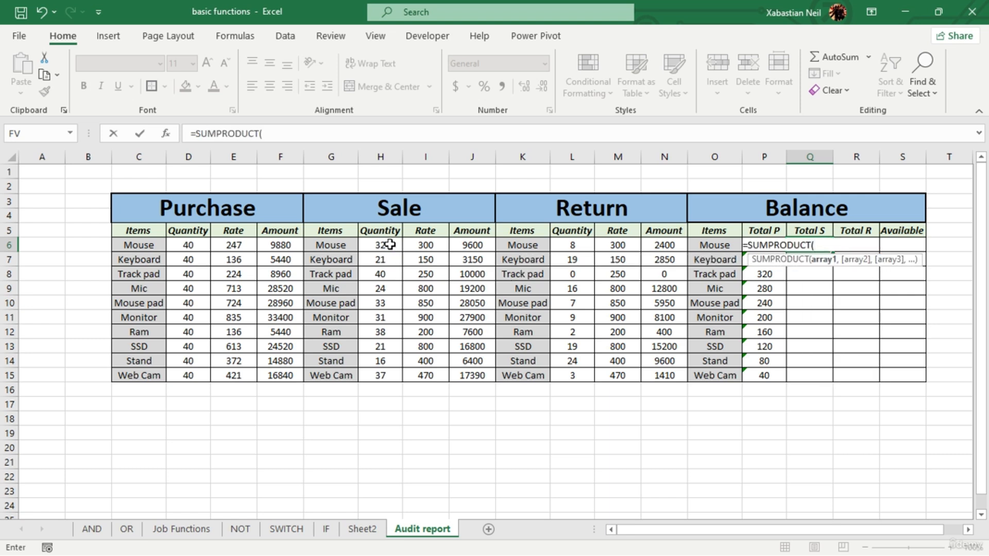
{"action": "left_click_drag", "start_coordinate": [384, 245], "coordinate": [386, 375]}
{"action": "type", "text": ")"}
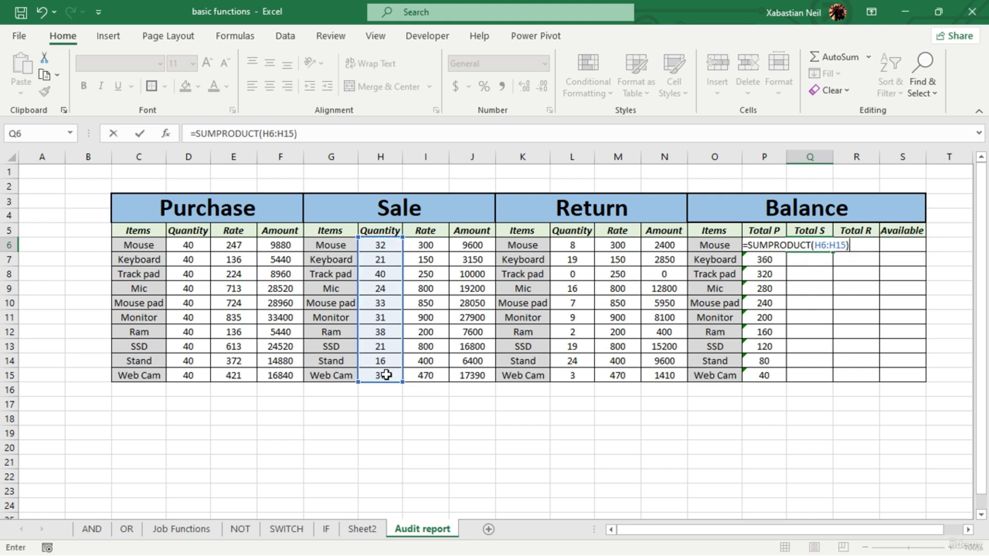
{"action": "key", "text": "Return"}
{"action": "left_click", "coordinate": [813, 246]}
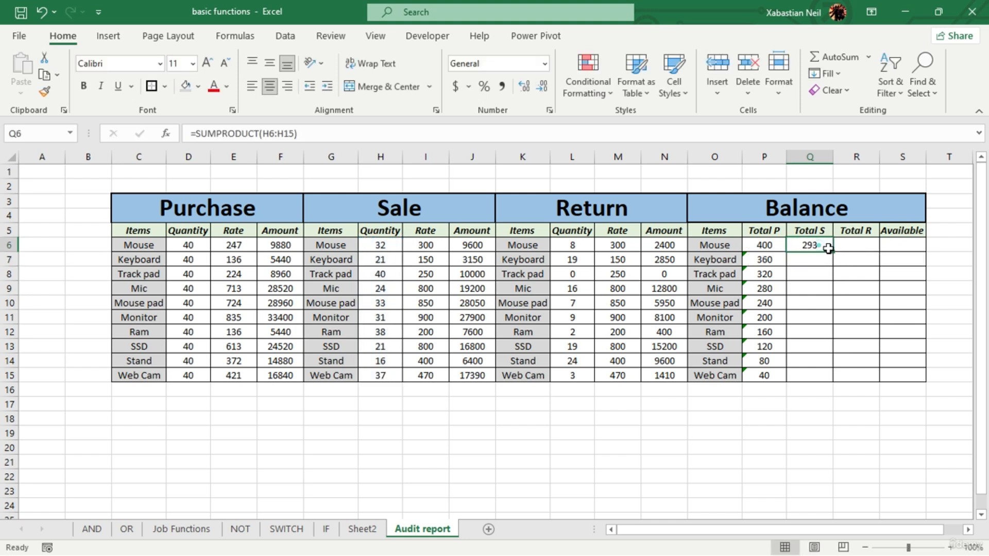
- Fill the Q6 formula down the Total S column to Q15
{"action": "double_click", "coordinate": [833, 252]}
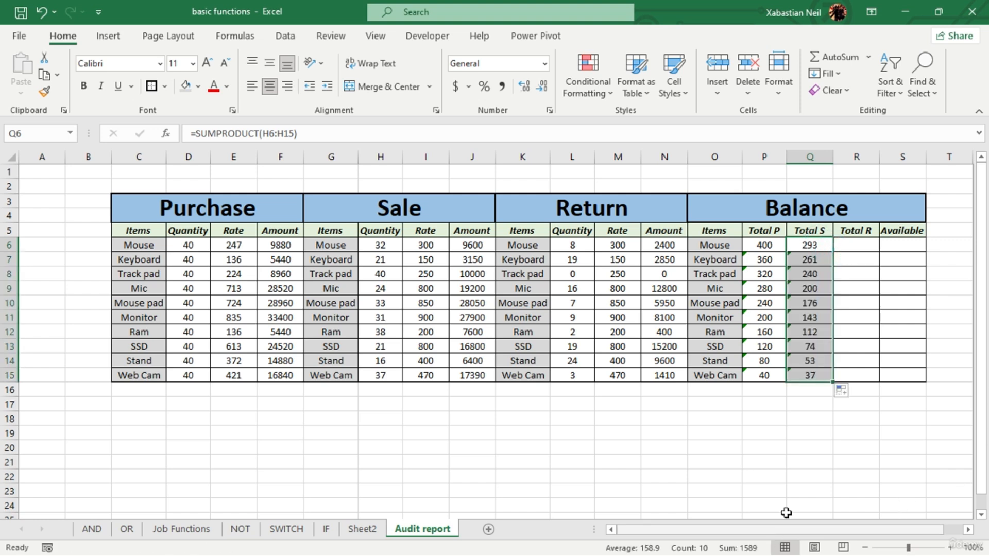
{"action": "left_click", "coordinate": [806, 505]}
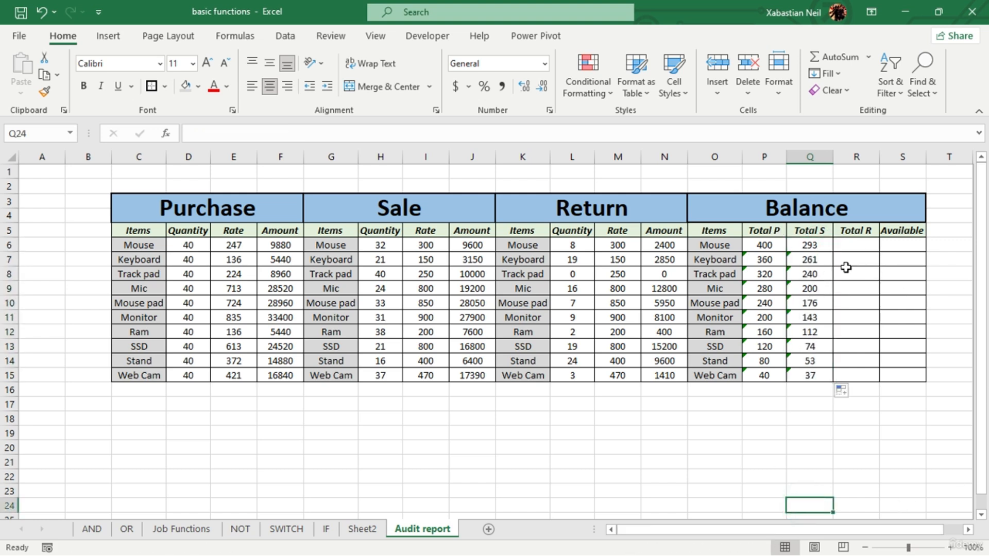
- Begin a SUMPRODUCT formula in R6 under Total R in the Balance table
{"action": "left_click", "coordinate": [850, 245]}
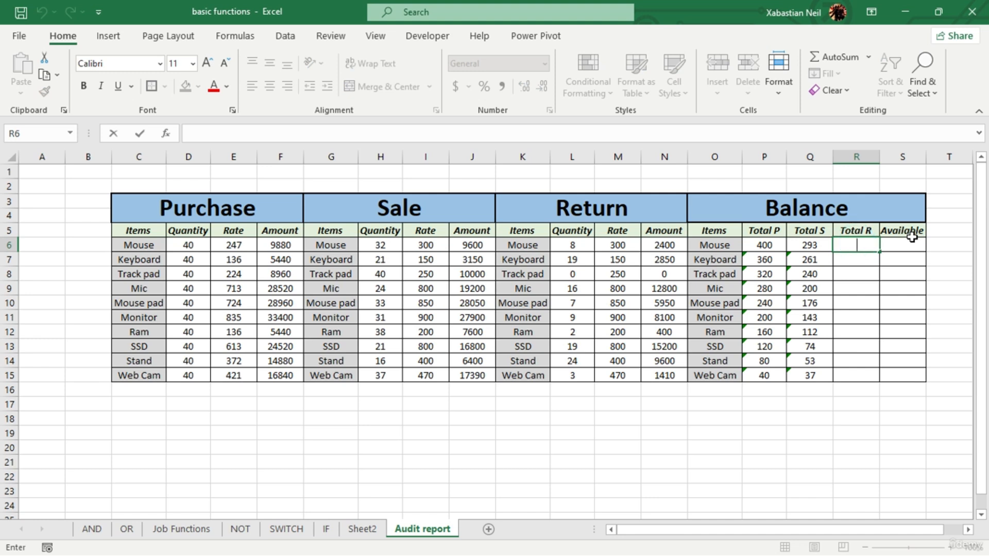
{"action": "left_click", "coordinate": [869, 248]}
{"action": "left_click", "coordinate": [857, 245]}
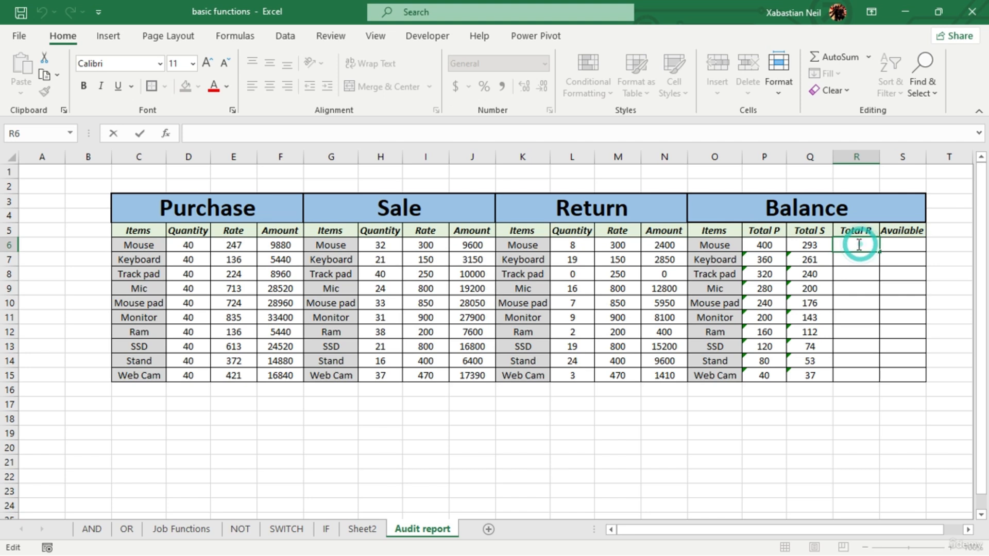
{"action": "type", "text": "=sumprod"}
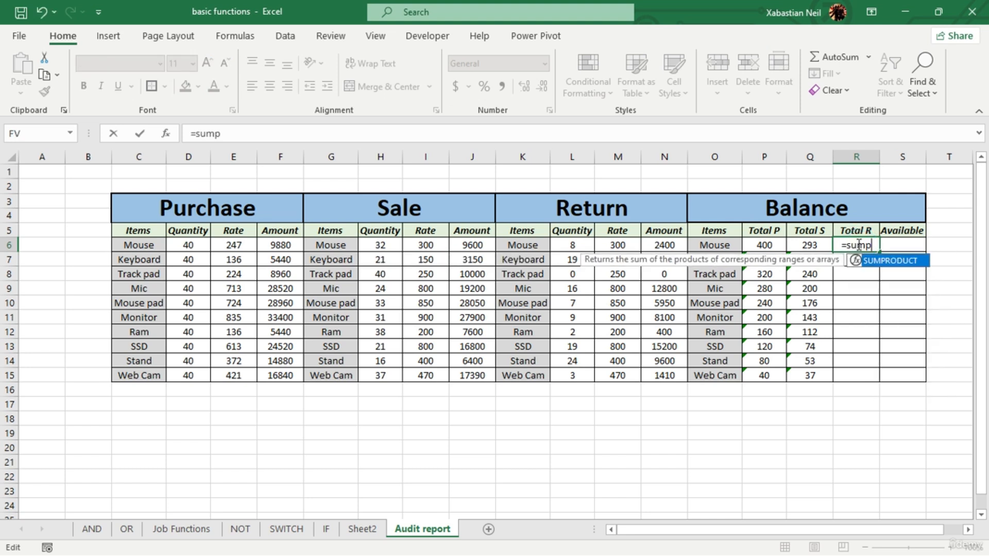
{"action": "key", "text": "Tab"}
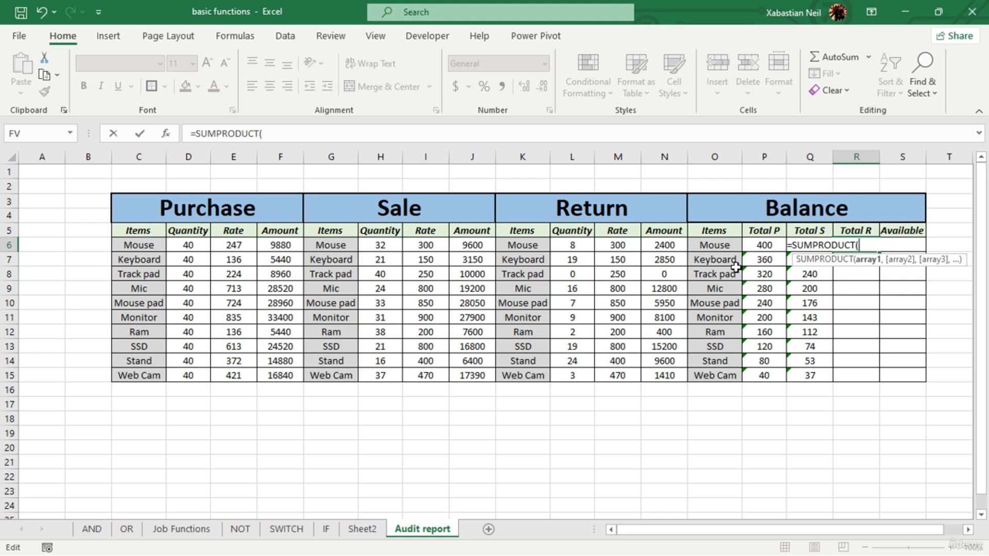
{"action": "left_click_drag", "start_coordinate": [149, 246], "coordinate": [162, 383]}
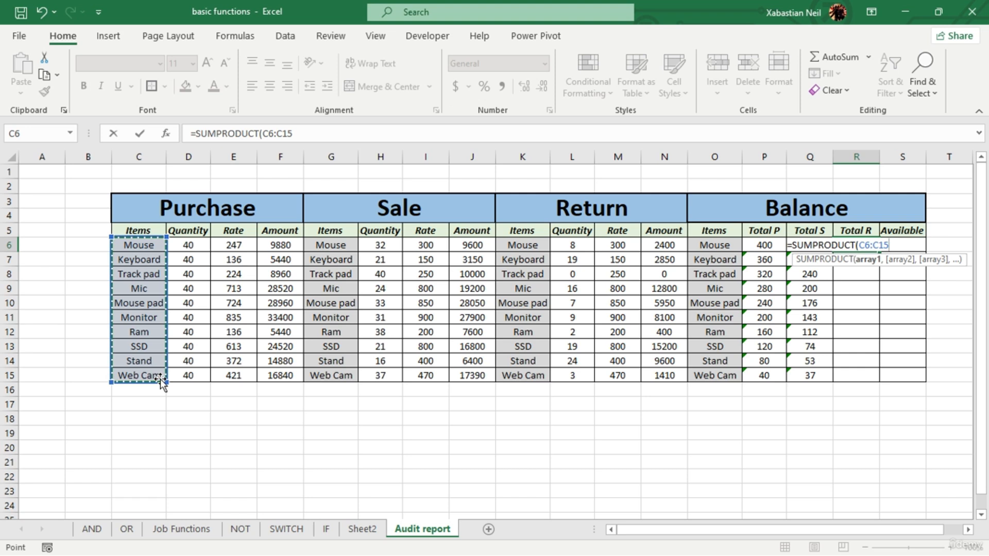
{"action": "key", "text": "BackSpace"}
{"action": "key", "text": "BackSpace"}
{"action": "key", "text": "BackSpace"}
{"action": "key", "text": "BackSpace"}
{"action": "key", "text": "BackSpace"}
{"action": "key", "text": "BackSpace"}
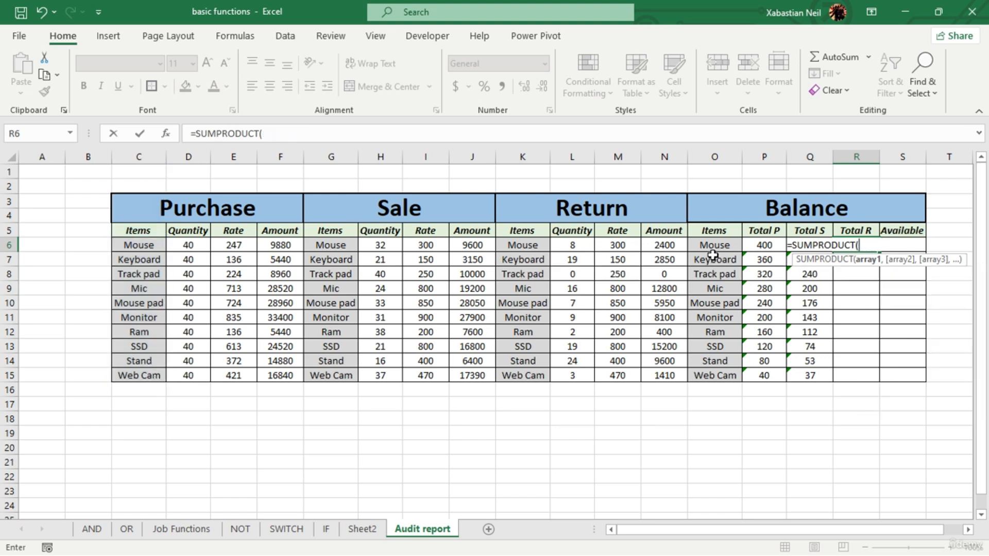
- Complete R6 as =SUMPRODUCT(L6:L15) for the Return quantities and fill it down the Total R column to R15
{"action": "left_click_drag", "start_coordinate": [533, 248], "coordinate": [528, 375]}
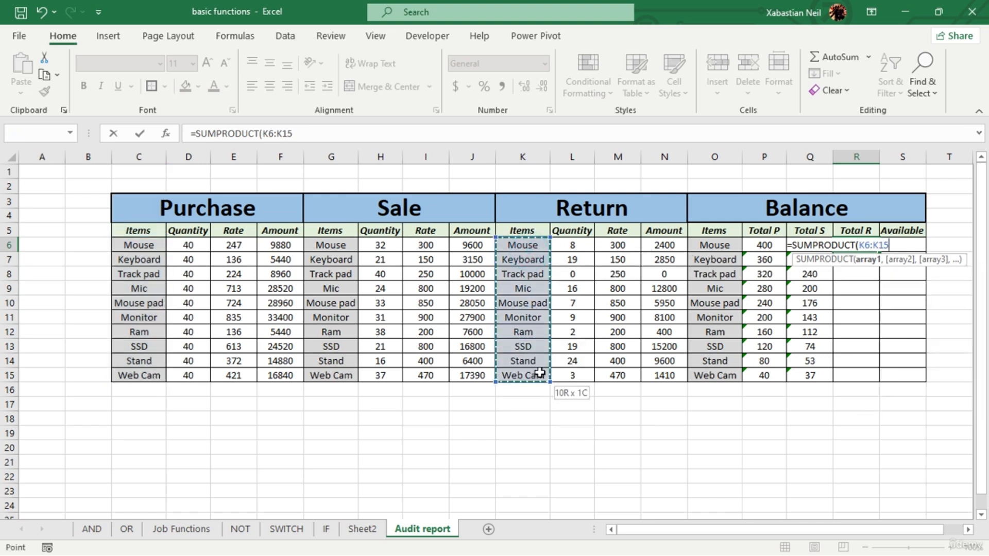
{"action": "left_click_drag", "start_coordinate": [569, 245], "coordinate": [556, 382]}
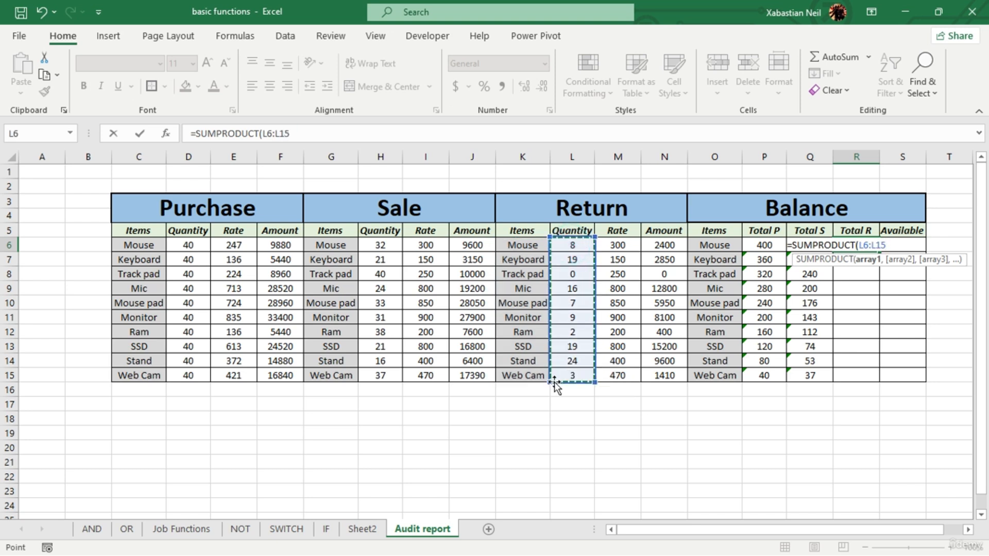
{"action": "type", "text": ")"}
{"action": "key", "text": "Return"}
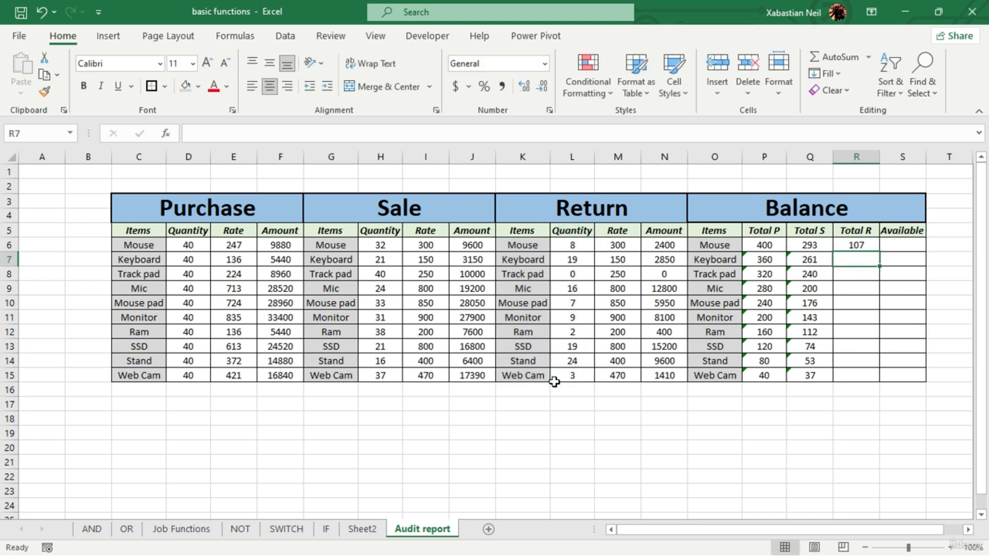
{"action": "left_click", "coordinate": [858, 244]}
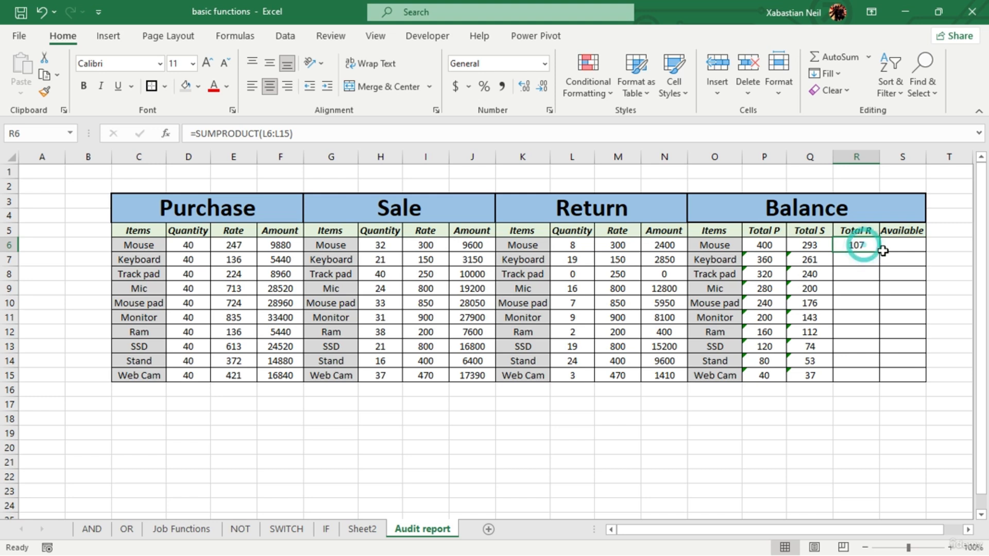
{"action": "double_click", "coordinate": [879, 252]}
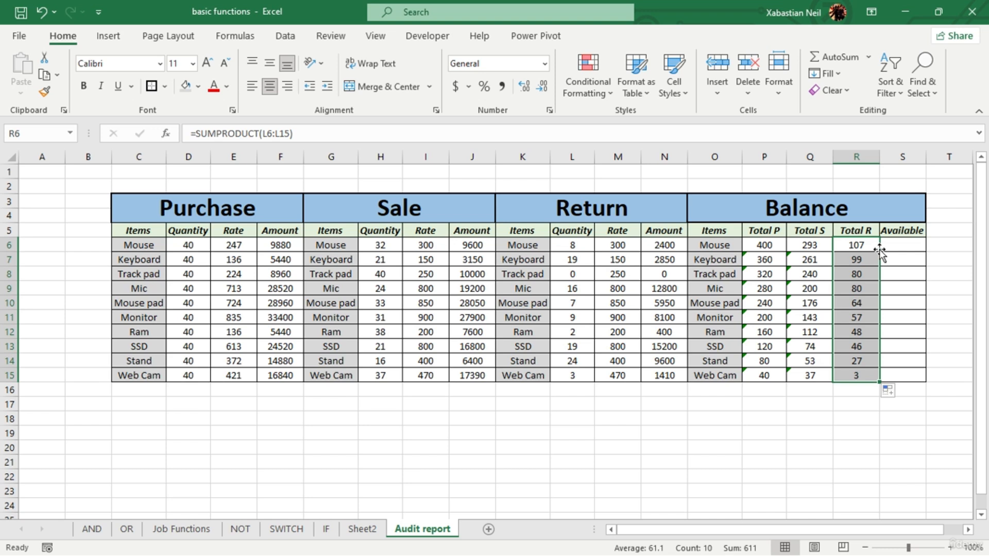
- Enter =P6+Q6-R6 in S6 under Available to calculate the Mouse balance
{"action": "left_click", "coordinate": [907, 242]}
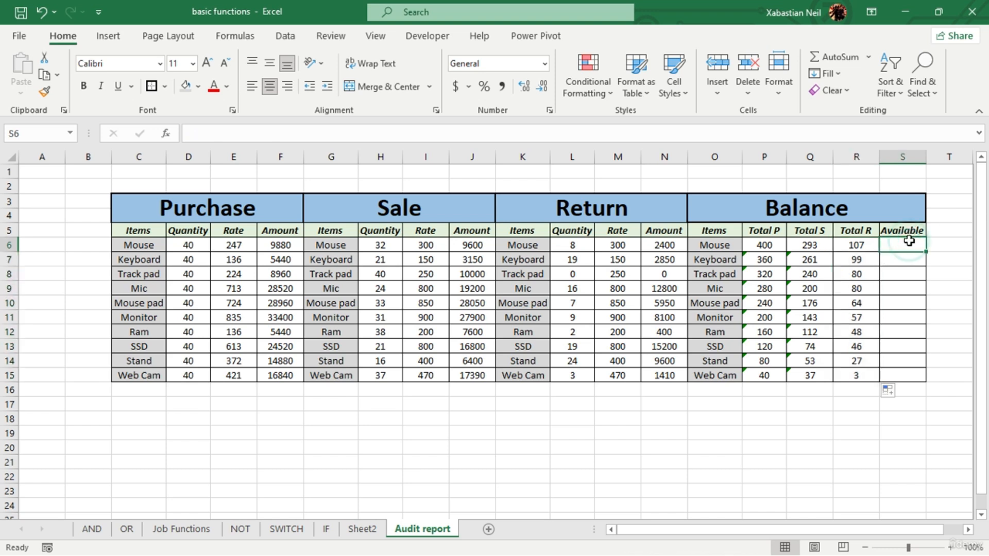
{"action": "type", "text": "="}
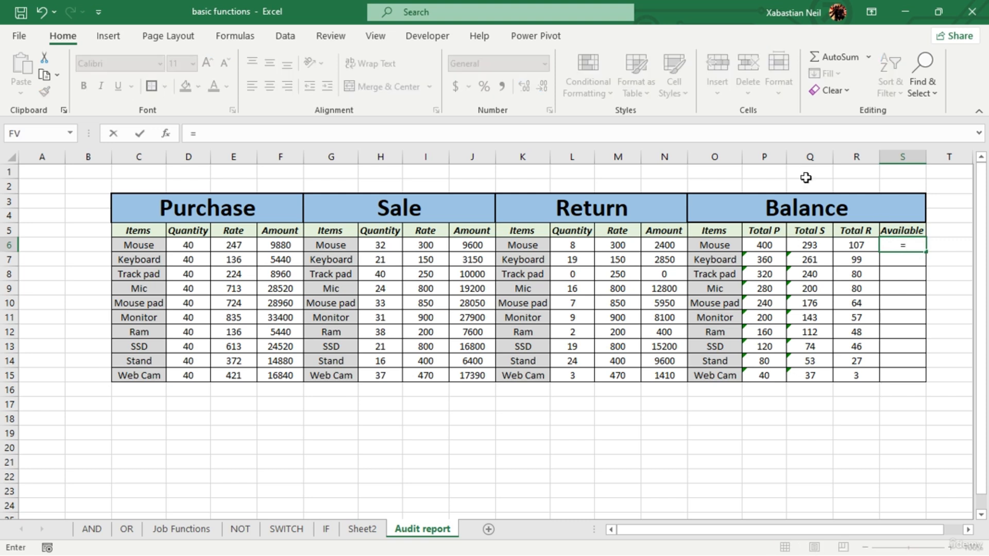
{"action": "left_click", "coordinate": [777, 244]}
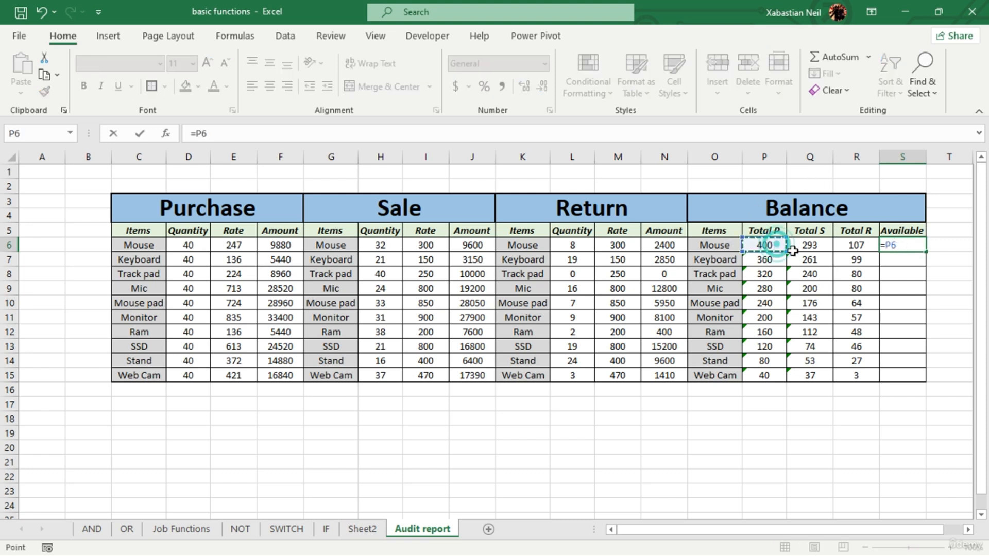
{"action": "type", "text": "+"}
{"action": "left_click", "coordinate": [820, 246]}
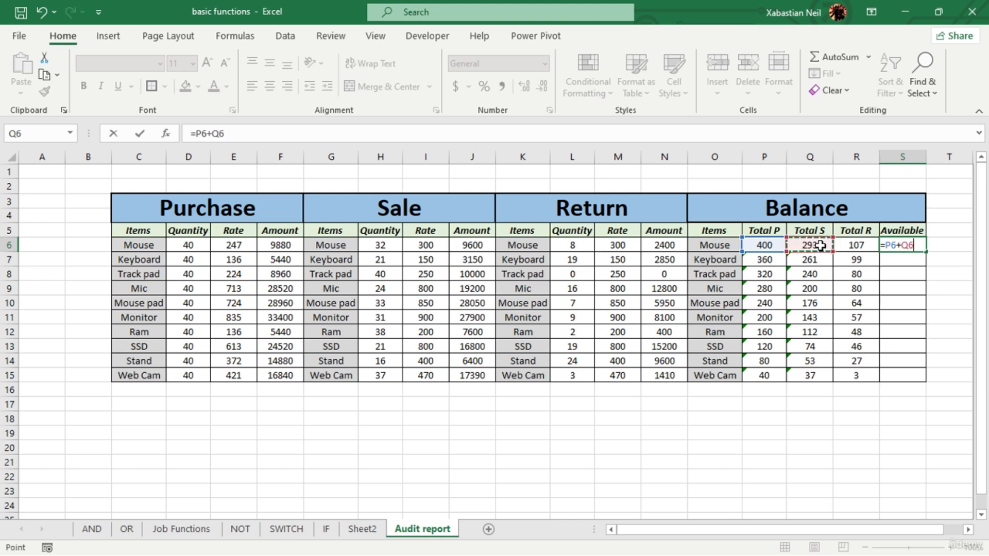
{"action": "type", "text": "-"}
{"action": "left_click", "coordinate": [869, 249]}
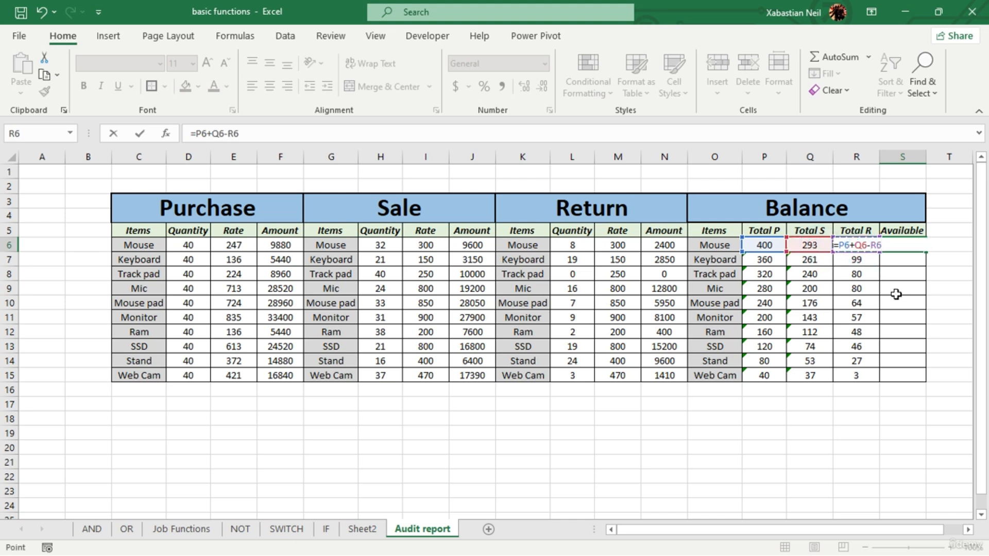
{"action": "key", "text": "Return"}
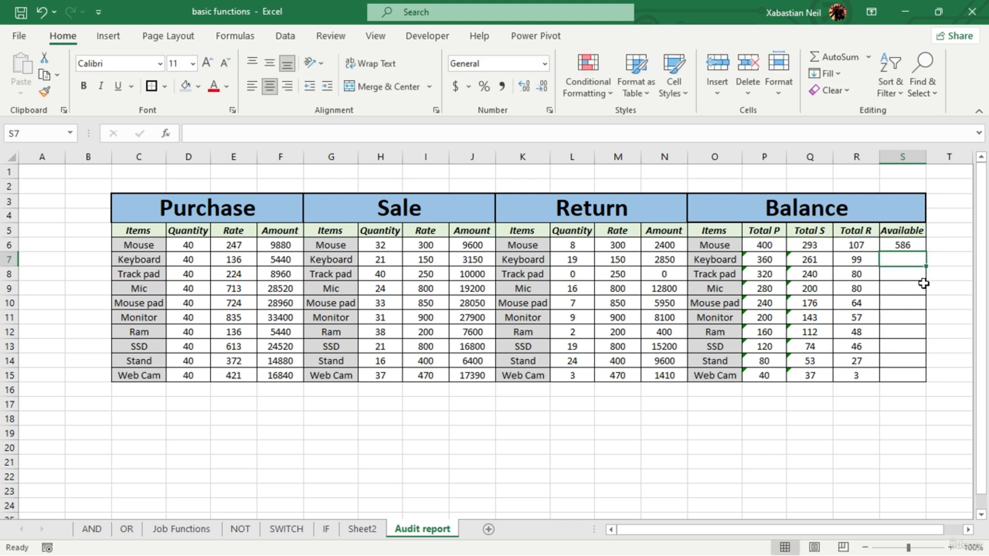
- Review the S6 formula and fill it down the Available column to S15
{"action": "left_click", "coordinate": [906, 235]}
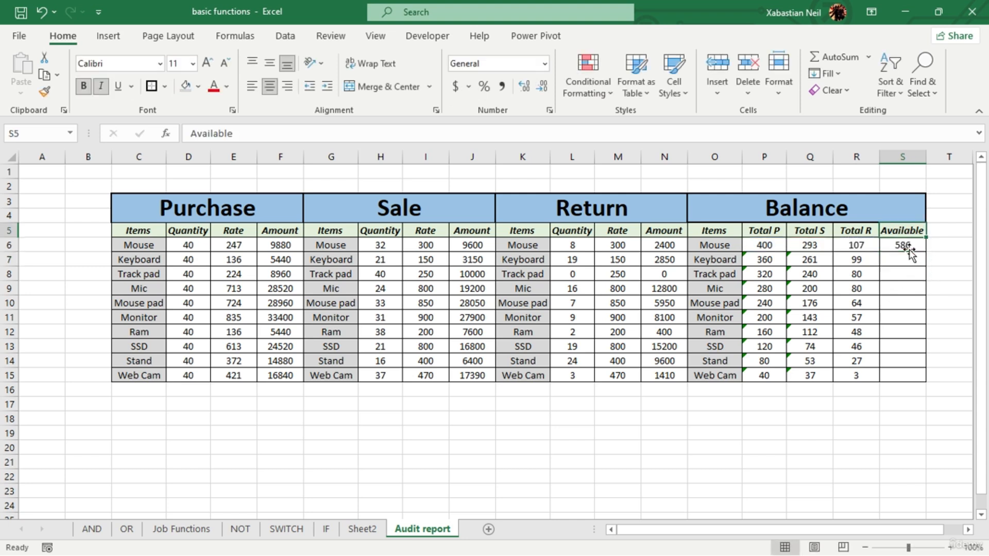
{"action": "left_click", "coordinate": [914, 248]}
{"action": "double_click", "coordinate": [914, 248]}
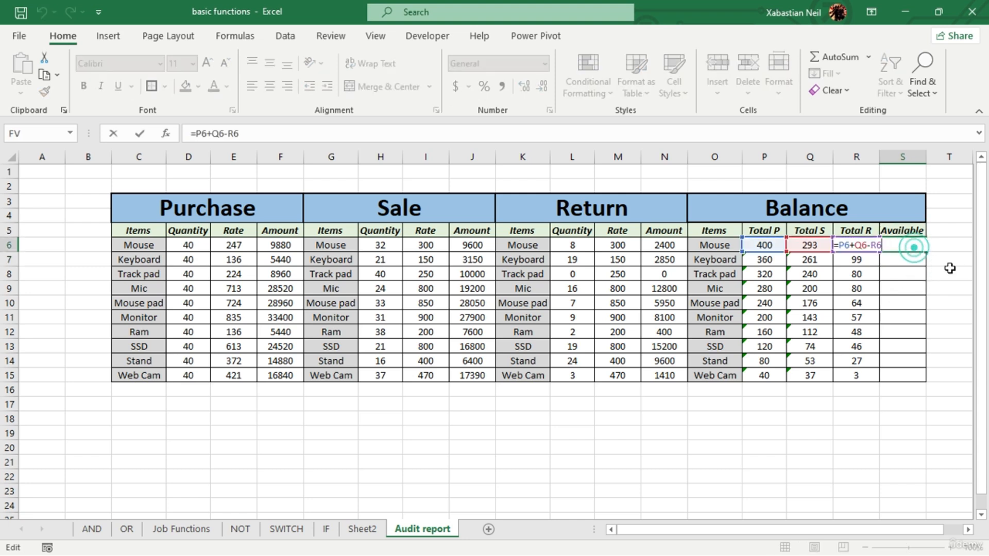
{"action": "left_click", "coordinate": [934, 289]}
{"action": "left_click", "coordinate": [921, 249]}
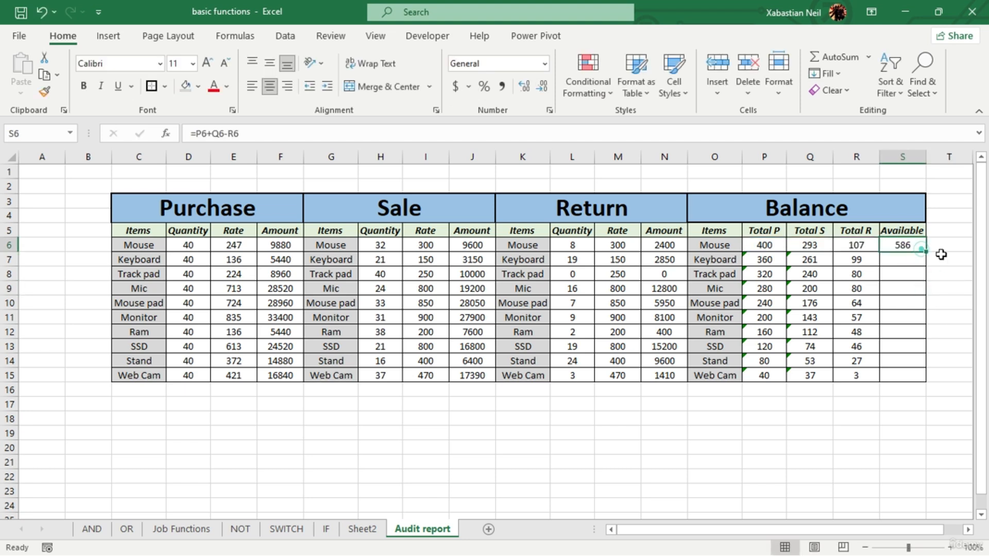
{"action": "double_click", "coordinate": [926, 251]}
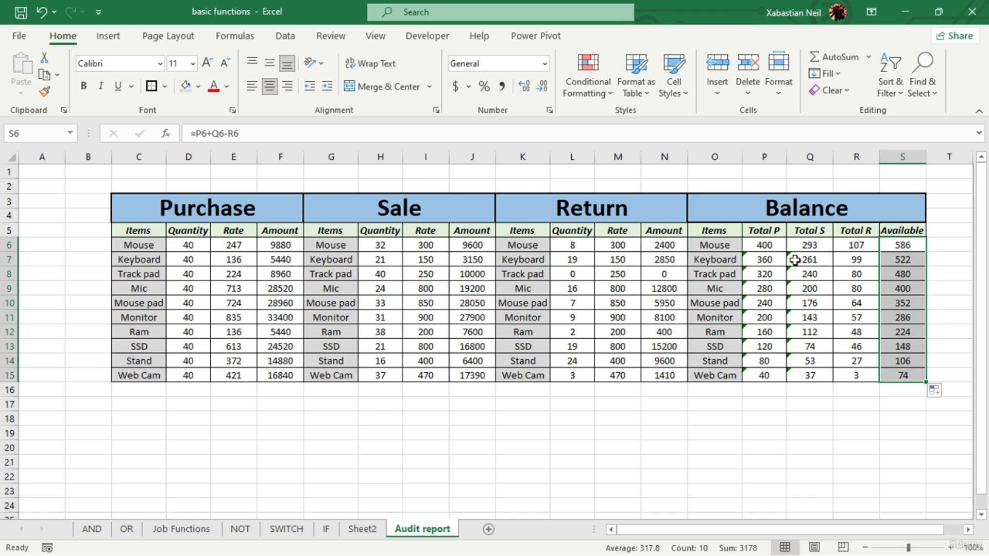
{"action": "key", "text": "Return"}
{"action": "key", "text": "F2"}
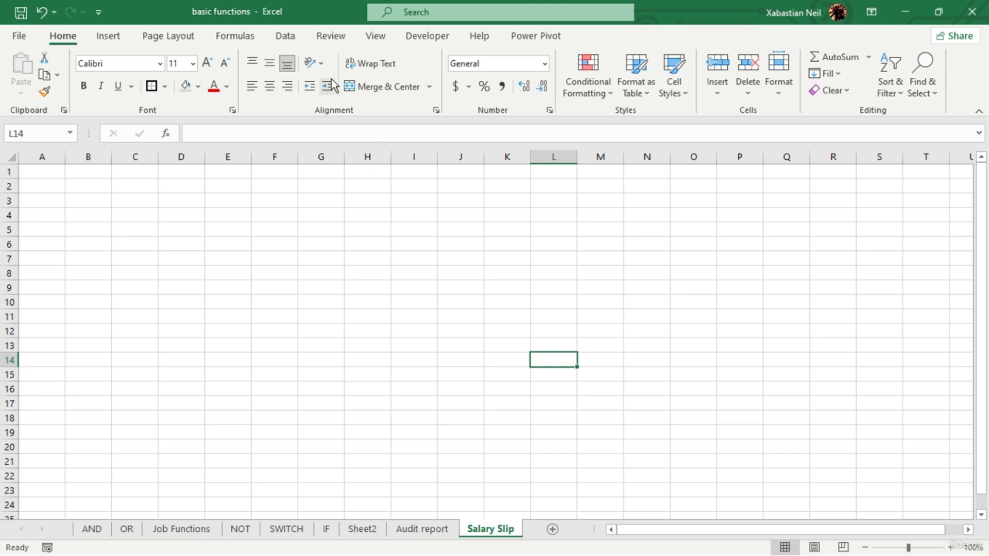
- Switch the Salary Slip sheet to Page Layout view and activate the center header section of the first page
{"action": "left_click", "coordinate": [380, 37]}
{"action": "left_click", "coordinate": [110, 79]}
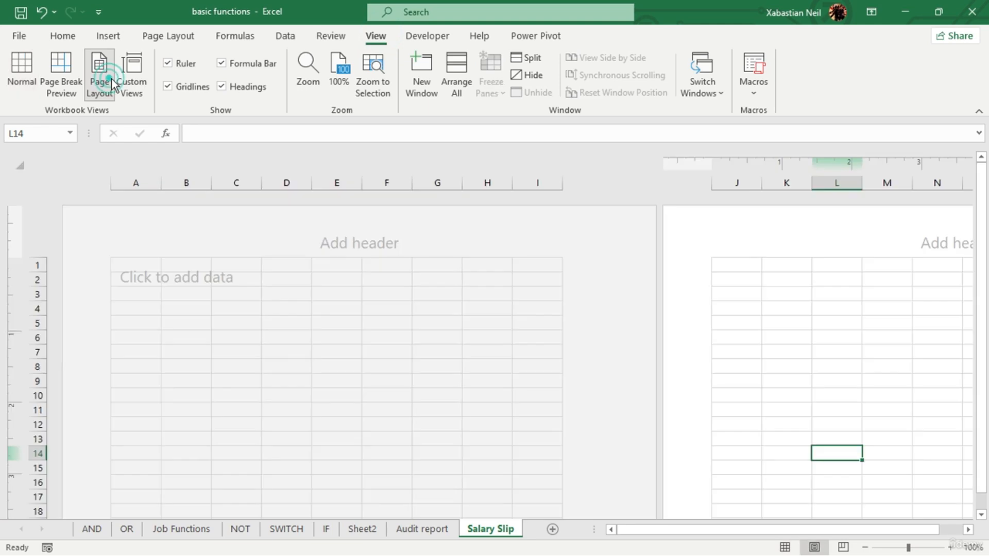
{"action": "scroll", "coordinate": [522, 413], "scroll_direction": "down", "scroll_amount": 10}
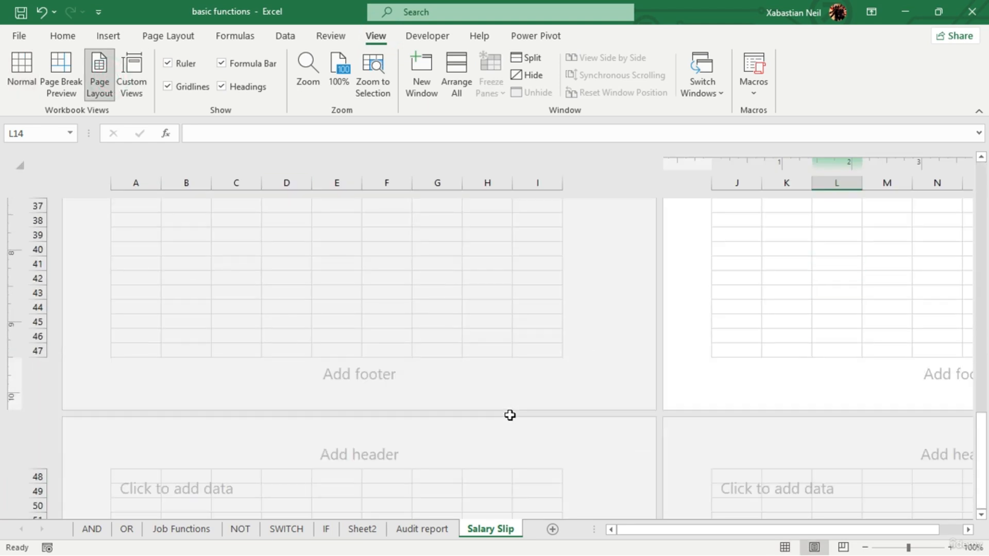
{"action": "scroll", "coordinate": [510, 414], "scroll_direction": "up", "scroll_amount": 10}
{"action": "left_click", "coordinate": [401, 284]}
{"action": "left_click", "coordinate": [359, 242]}
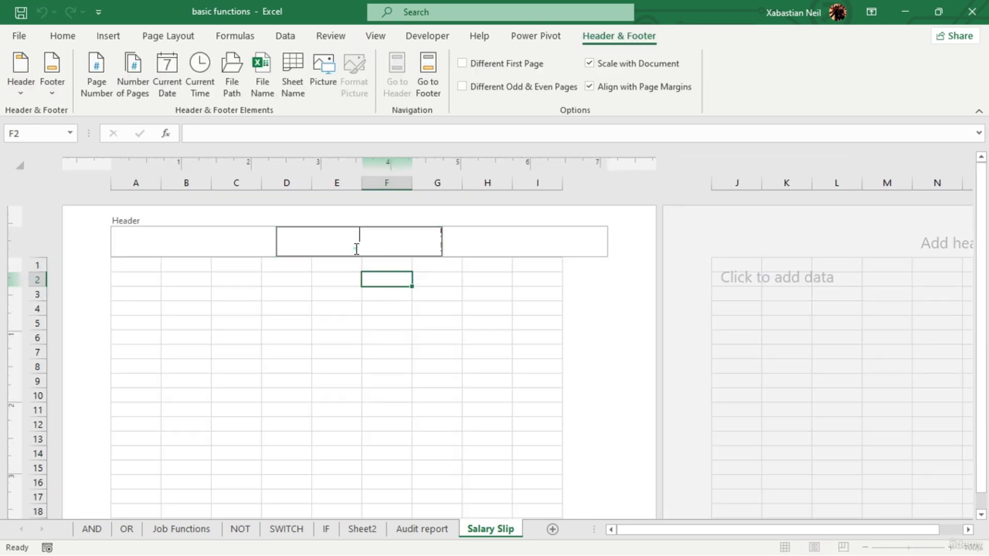
{"action": "left_click", "coordinate": [353, 246]}
- Set the width of columns A and F on the Salary Slip sheet to 0.45 inches
{"action": "left_click", "coordinate": [134, 175]}
{"action": "left_click", "coordinate": [393, 184], "text": "ctrl"}
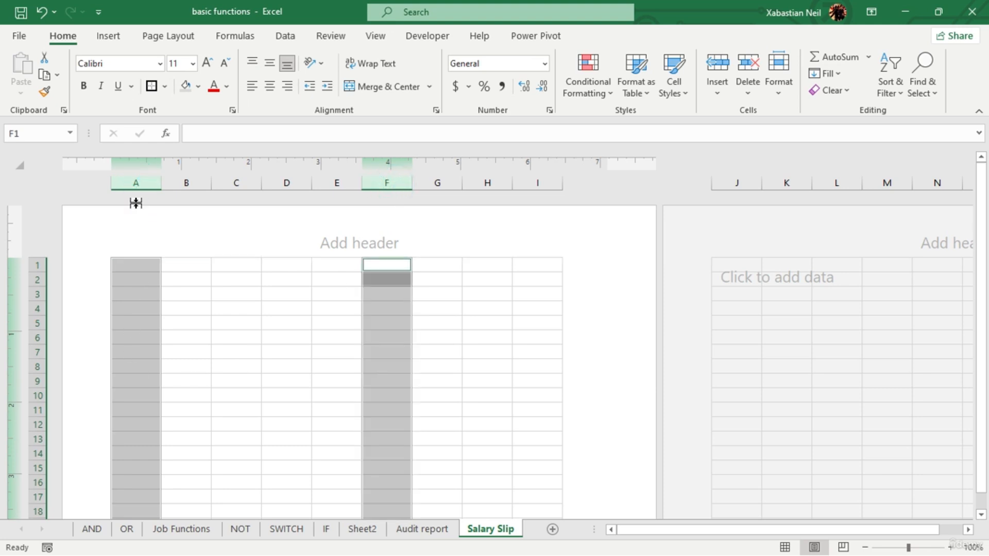
{"action": "right_click", "coordinate": [397, 184]}
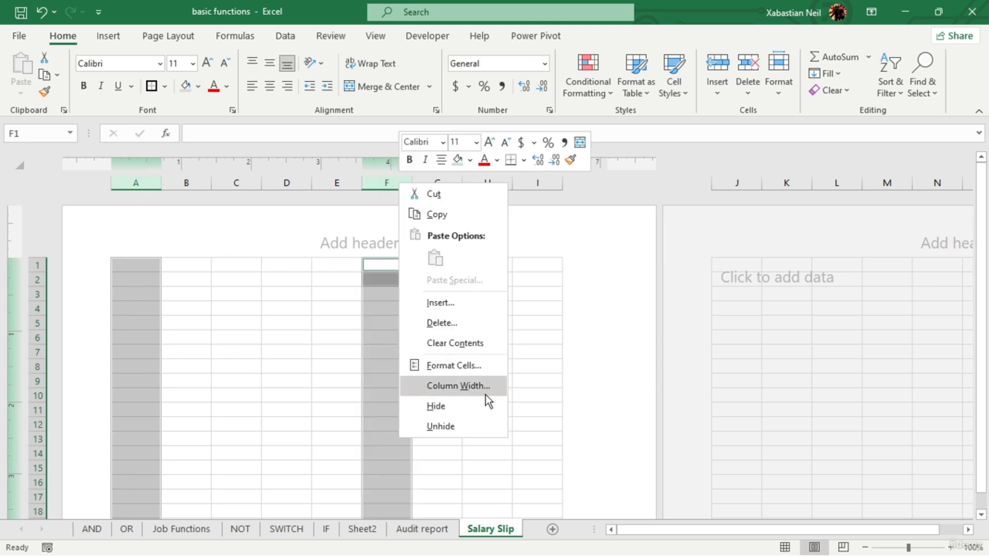
{"action": "left_click", "coordinate": [484, 379]}
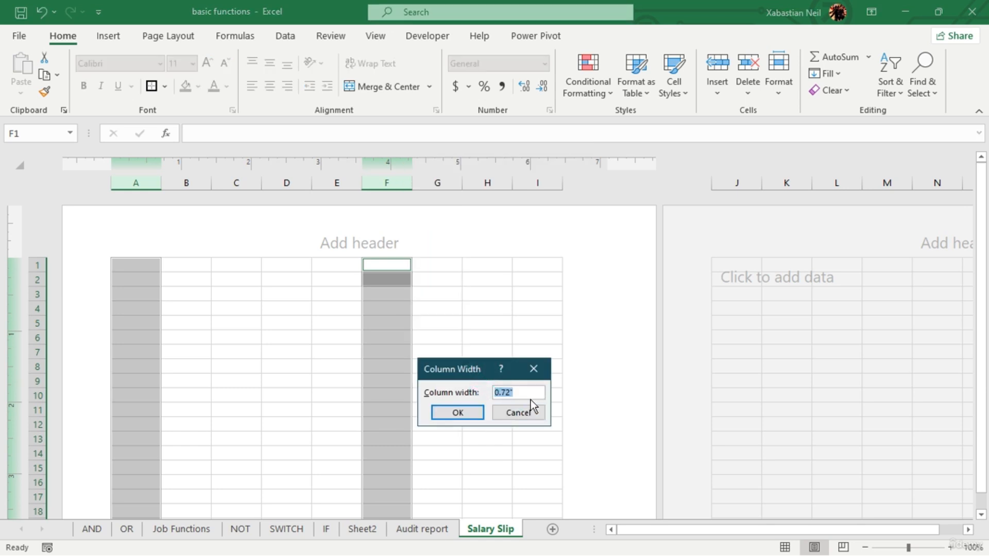
{"action": "left_click", "coordinate": [516, 394]}
{"action": "type", "text": "0.45"}
{"action": "key", "text": "Return"}
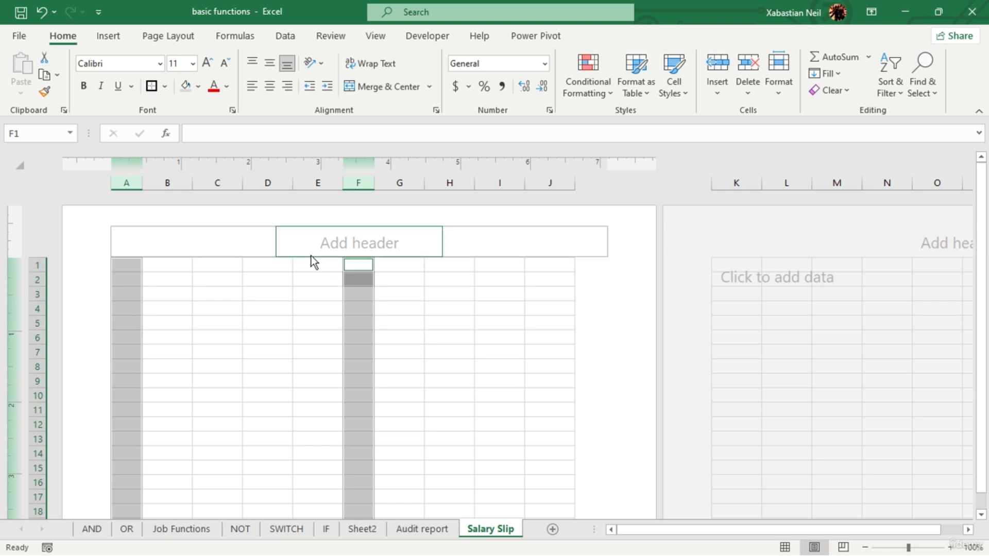
- Set the width of columns B through E on the Salary Slip sheet to 1.5 inches
{"action": "left_click", "coordinate": [167, 183], "text": "ctrl"}
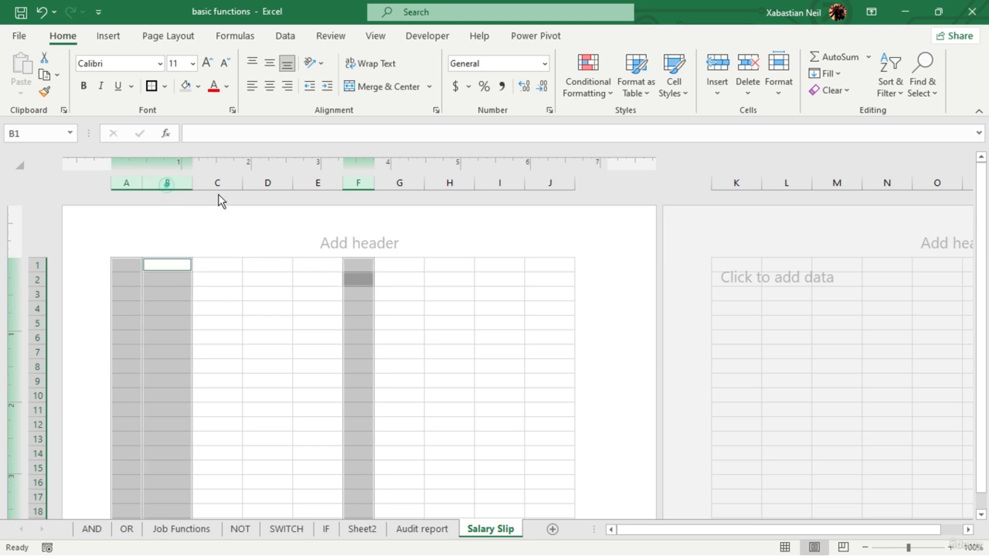
{"action": "left_click", "coordinate": [188, 300]}
{"action": "left_click", "coordinate": [167, 183], "text": "ctrl"}
{"action": "left_click", "coordinate": [217, 183], "text": "ctrl"}
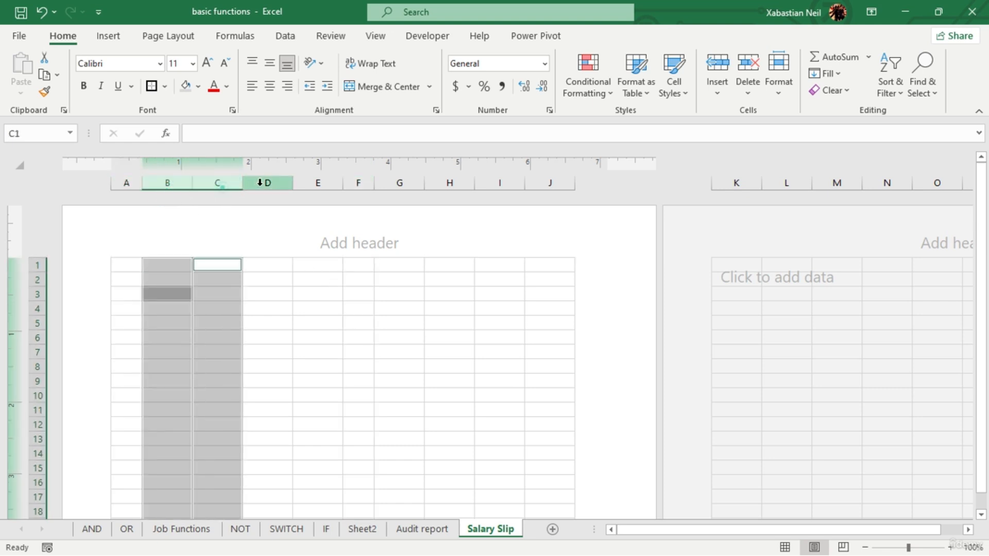
{"action": "left_click", "coordinate": [266, 183], "text": "ctrl"}
{"action": "left_click", "coordinate": [315, 183], "text": "ctrl"}
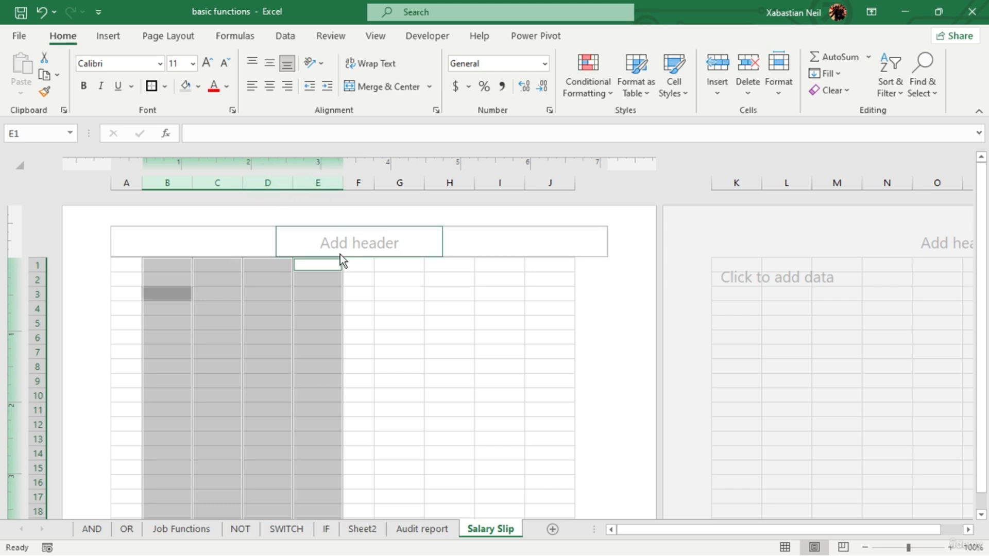
{"action": "right_click", "coordinate": [273, 190]}
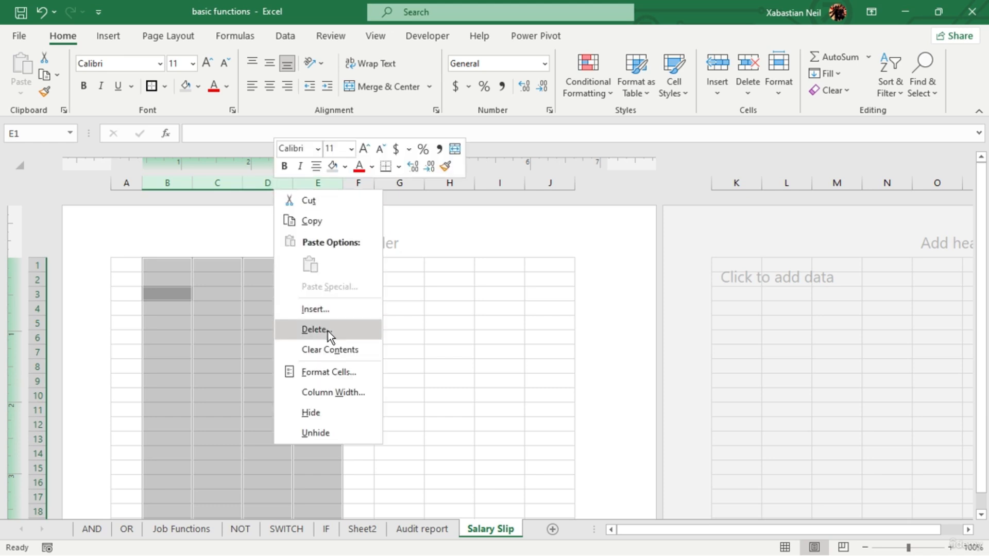
{"action": "left_click", "coordinate": [356, 393]}
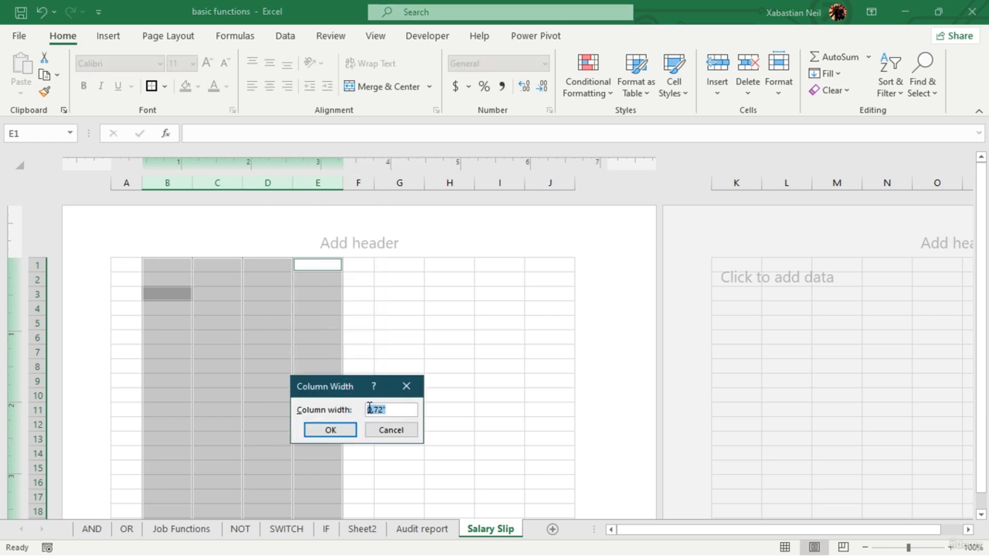
{"action": "left_click", "coordinate": [371, 408]}
{"action": "key", "text": "BackSpace"}
{"action": "type", "text": "1"}
{"action": "type", "text": "5"}
{"action": "key", "text": "Return"}
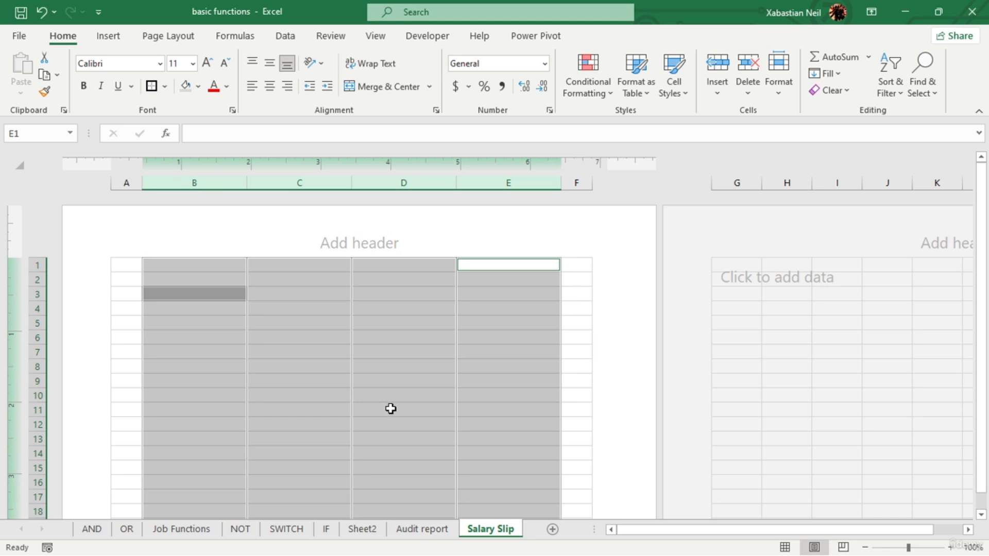
{"action": "left_click", "coordinate": [590, 242]}
{"action": "left_click", "coordinate": [416, 421]}
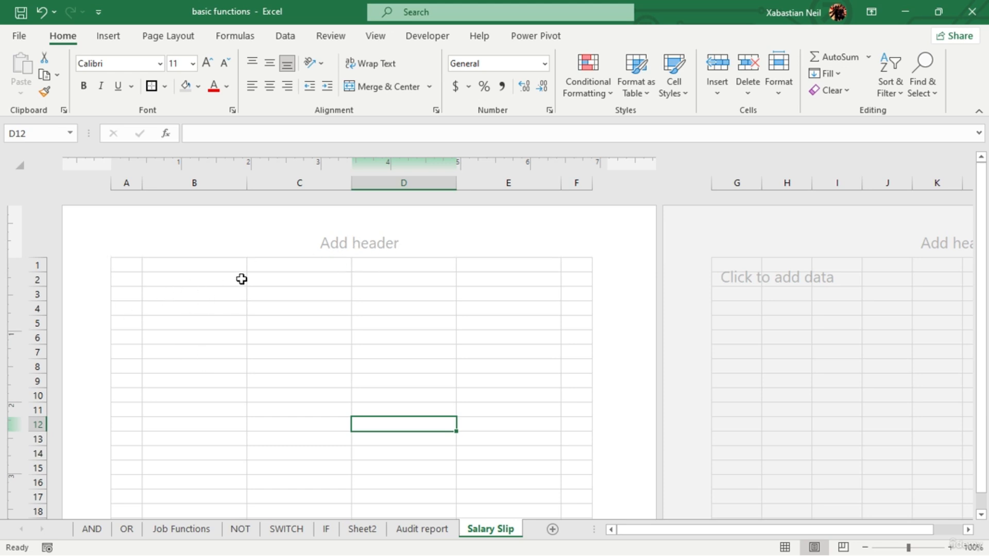
- Merge and center B2:E2 and enter the heading "Industry Name" in it
{"action": "left_click_drag", "start_coordinate": [191, 289], "coordinate": [430, 279]}
{"action": "left_click", "coordinate": [154, 281]}
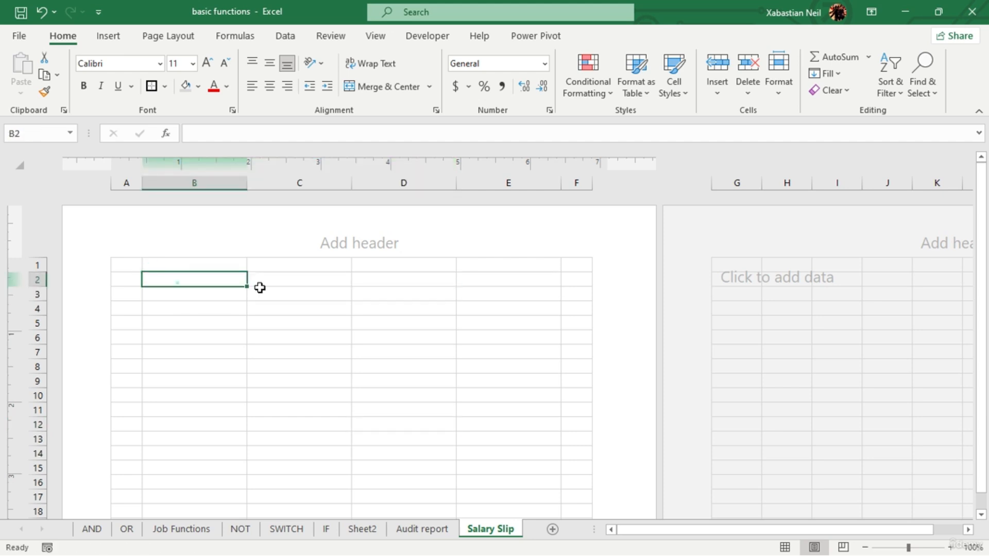
{"action": "left_click_drag", "start_coordinate": [176, 281], "coordinate": [510, 280]}
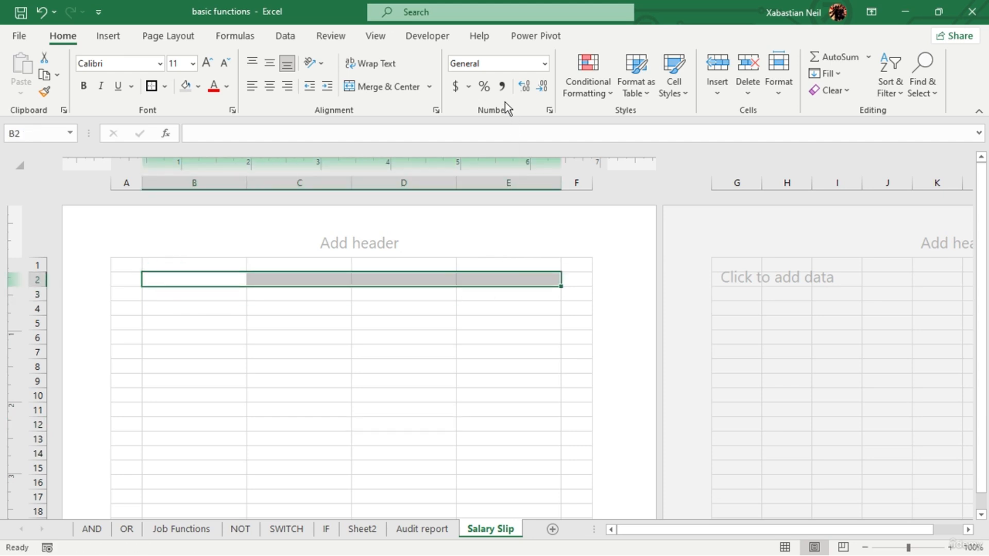
{"action": "left_click", "coordinate": [391, 86]}
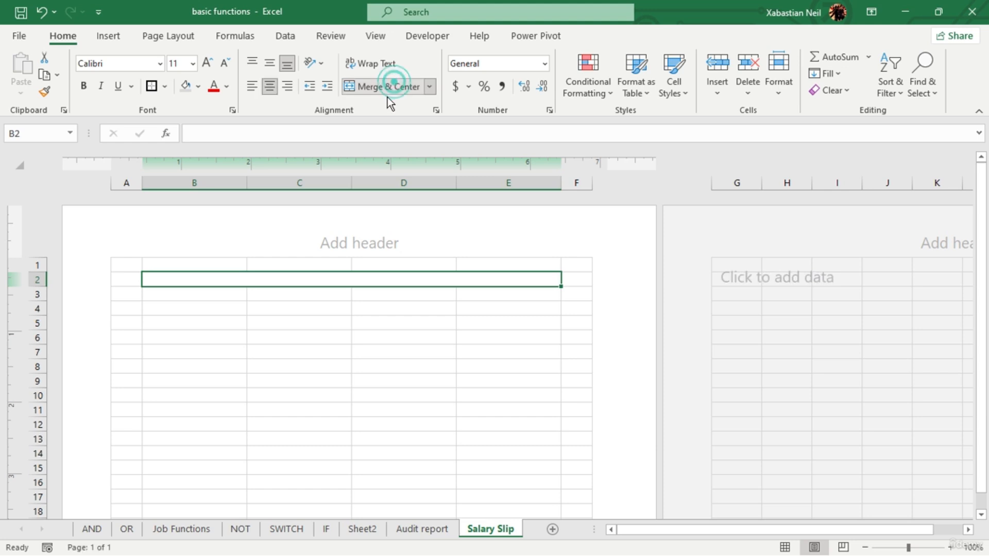
{"action": "double_click", "coordinate": [367, 279]}
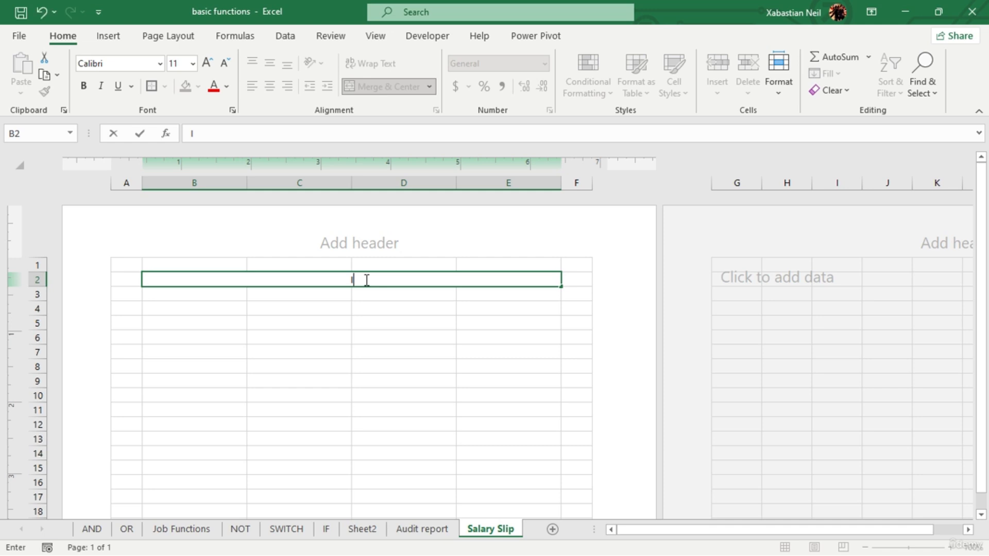
{"action": "type", "text": "Industry"}
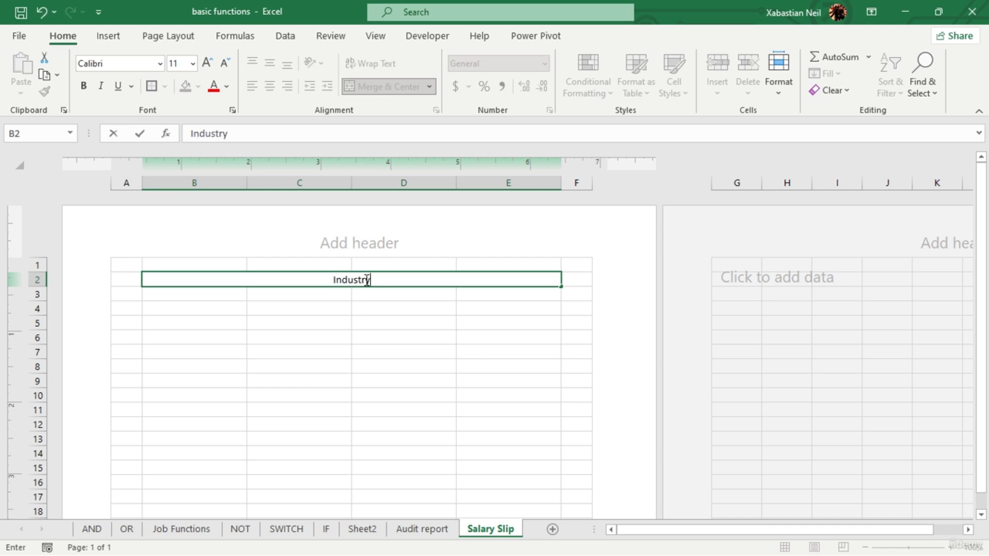
{"action": "type", "text": " Name"}
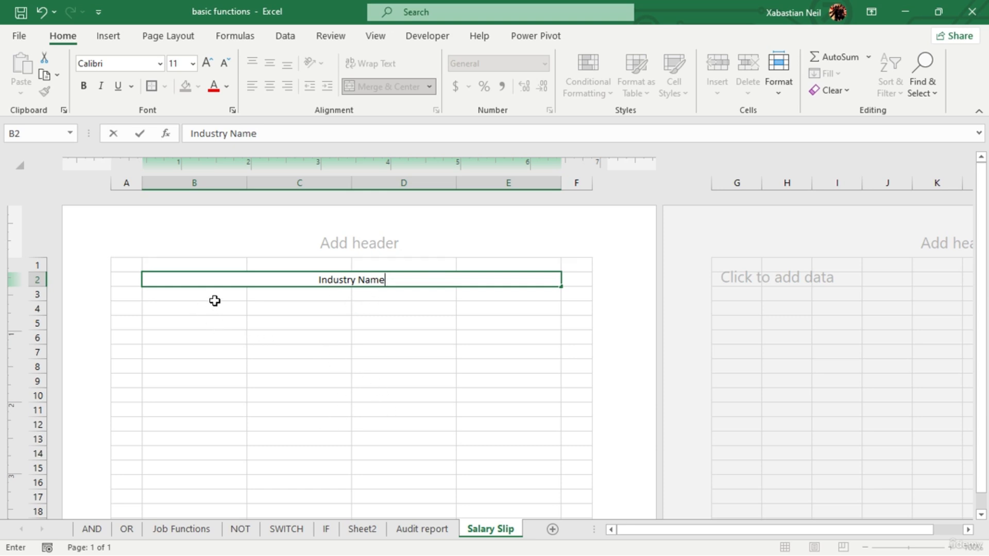
- Merge and center B3:E3 and enter "Address" below the Industry Name heading
{"action": "left_click_drag", "start_coordinate": [229, 297], "coordinate": [473, 295]}
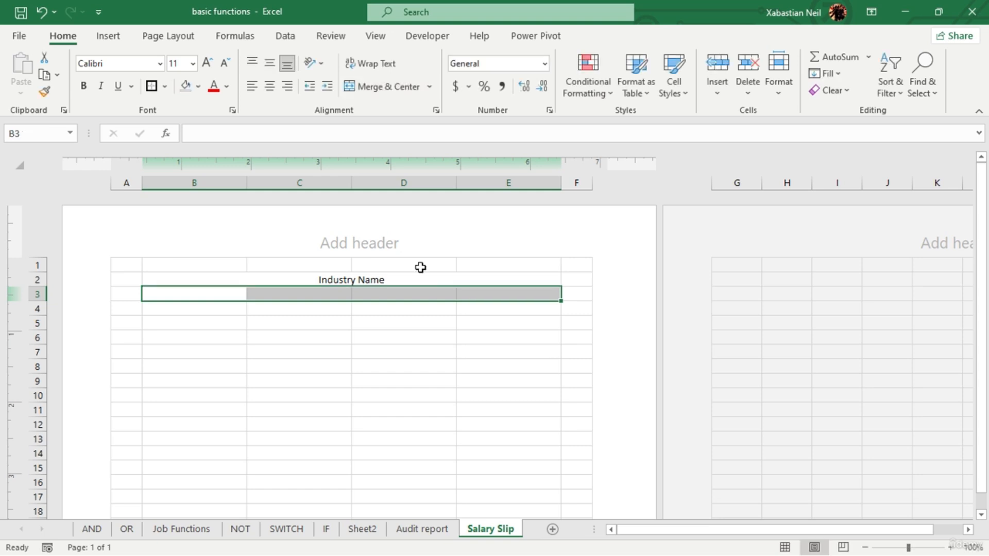
{"action": "left_click", "coordinate": [402, 90]}
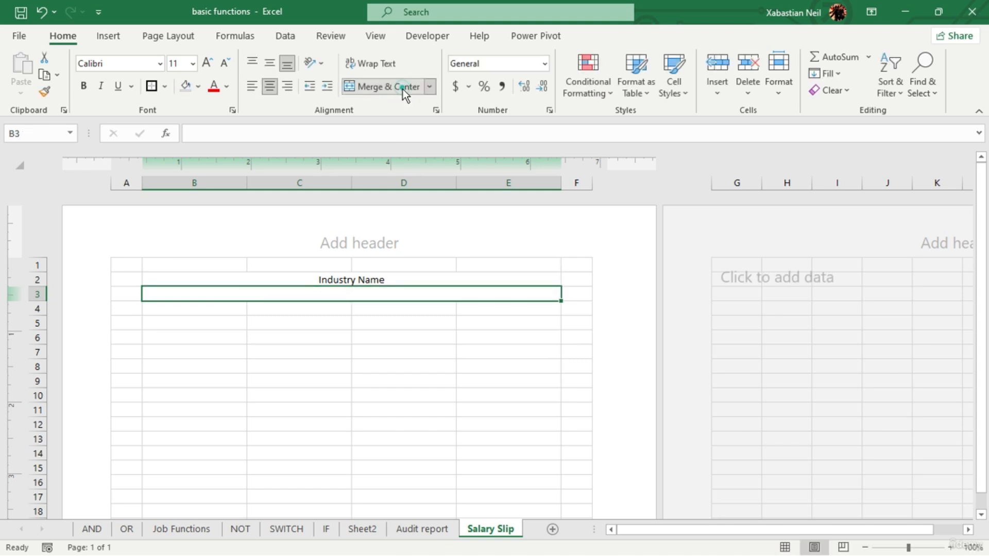
{"action": "double_click", "coordinate": [370, 295]}
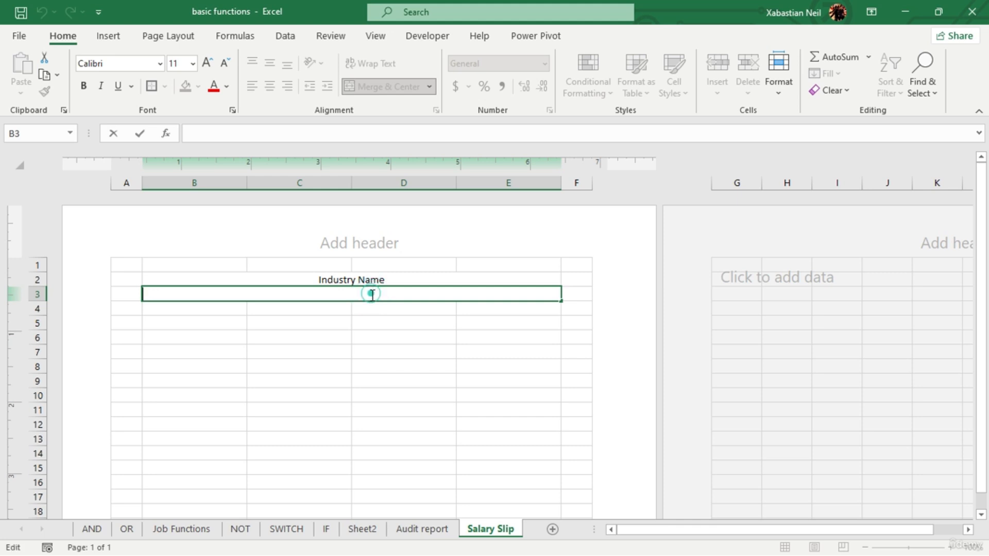
{"action": "type", "text": "Address"}
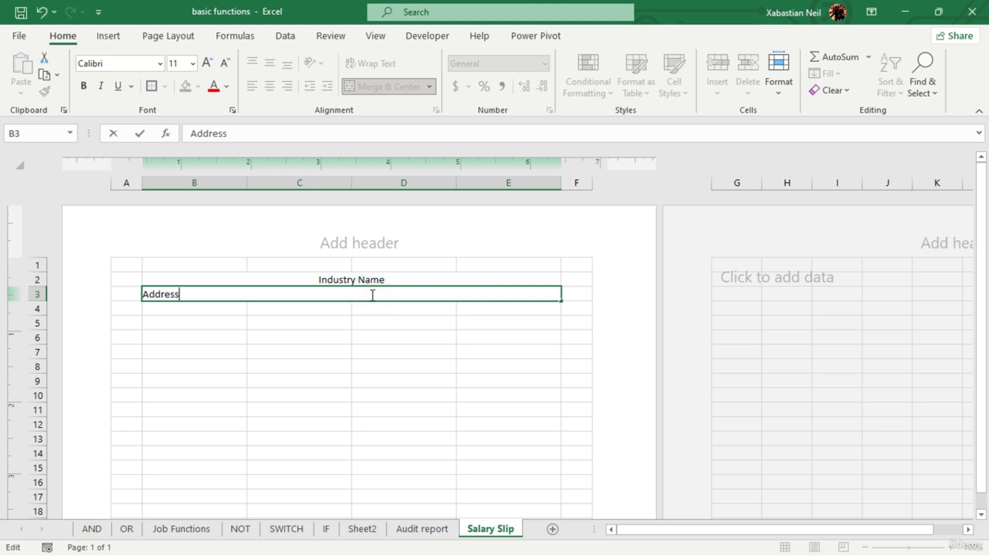
{"action": "key", "text": "Return"}
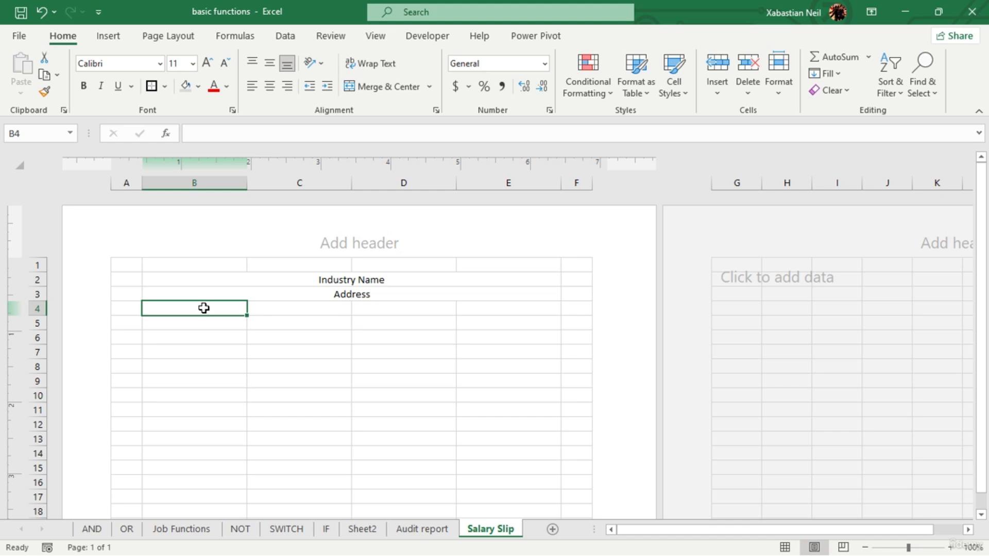
- Increase the font size of the Industry Name heading to 20 and the Address line to 14
{"action": "left_click", "coordinate": [385, 282]}
{"action": "left_click", "coordinate": [206, 63]}
{"action": "left_click", "coordinate": [206, 63]}
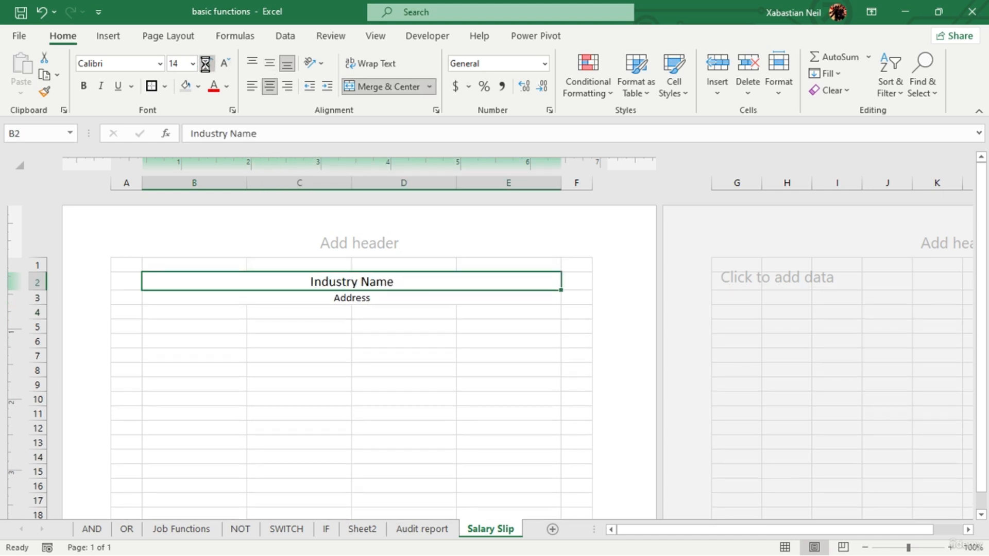
{"action": "left_click", "coordinate": [207, 63]}
{"action": "left_click", "coordinate": [207, 63]}
{"action": "left_click", "coordinate": [207, 63]}
{"action": "left_click", "coordinate": [386, 304]}
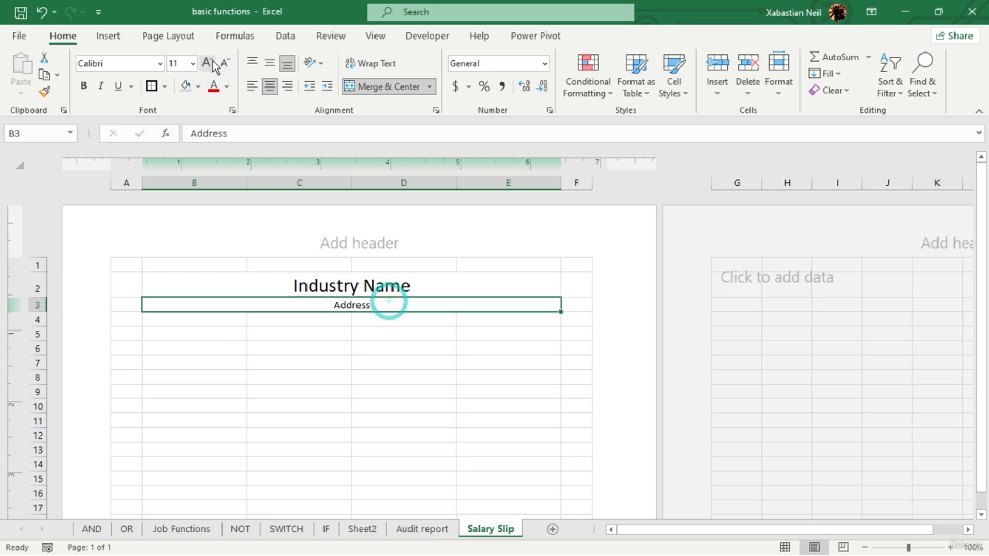
{"action": "left_click", "coordinate": [208, 62]}
{"action": "left_click", "coordinate": [207, 62]}
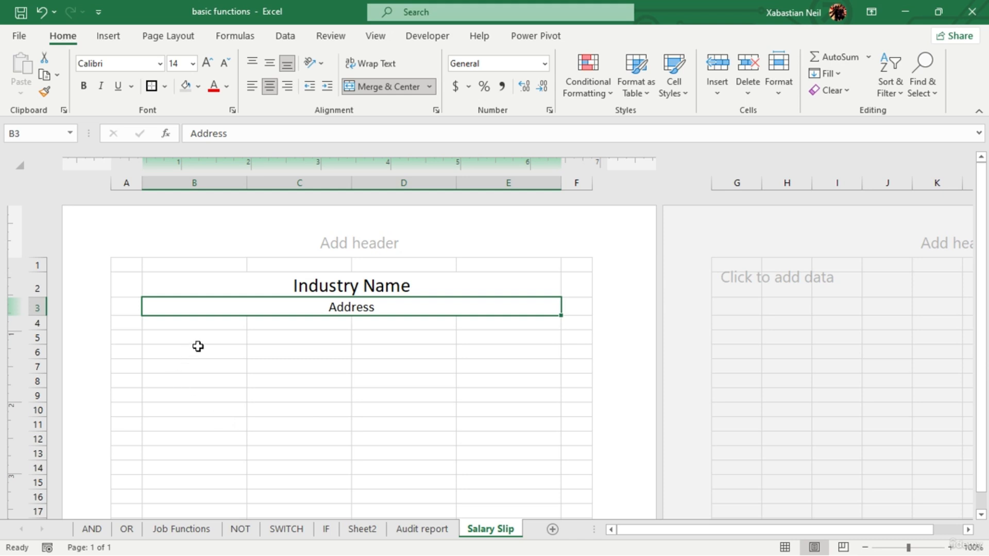
- Merge and center B5:E5 and enter the title "Salary Slip" in it
{"action": "left_click_drag", "start_coordinate": [212, 339], "coordinate": [495, 336]}
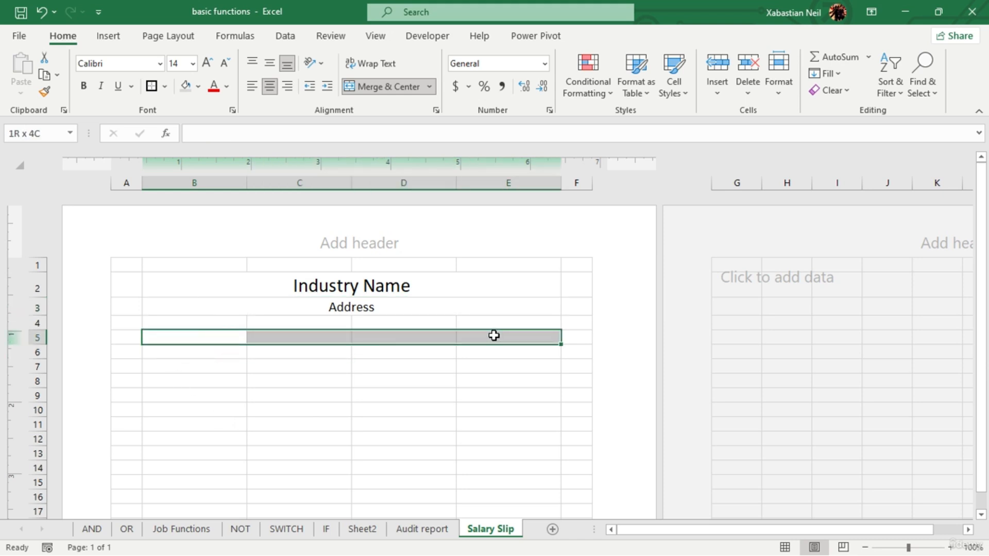
{"action": "left_click", "coordinate": [383, 87]}
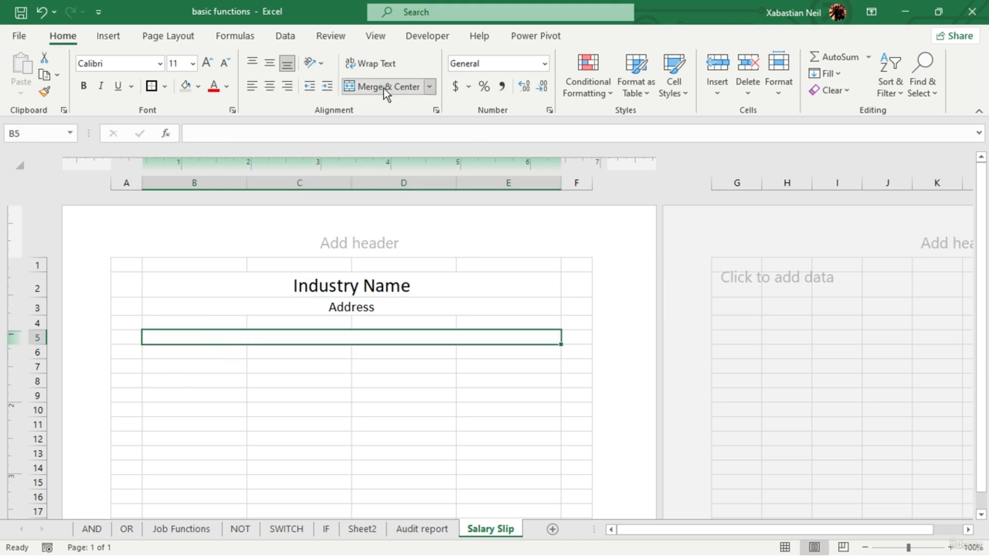
{"action": "left_click", "coordinate": [370, 376]}
{"action": "double_click", "coordinate": [374, 333]}
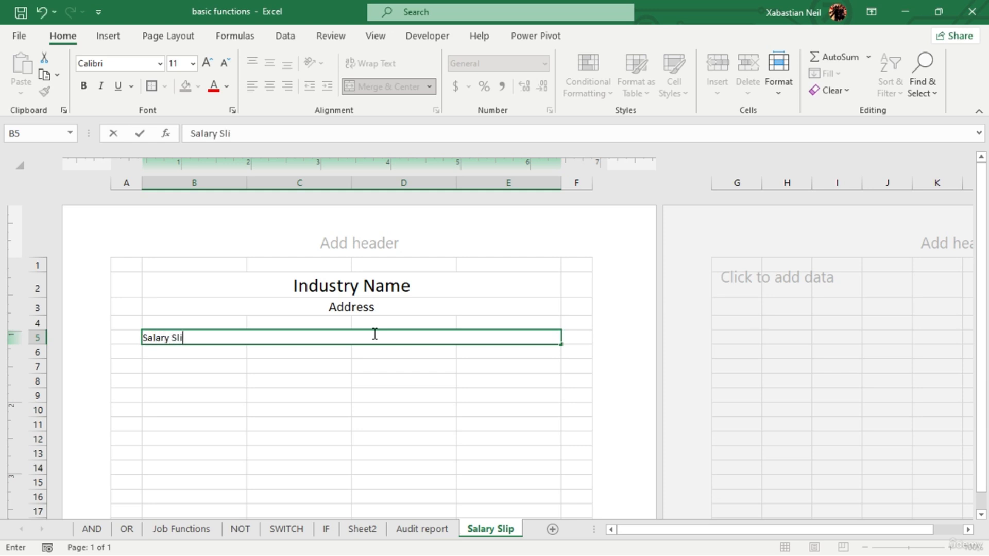
{"action": "left_click", "coordinate": [373, 394]}
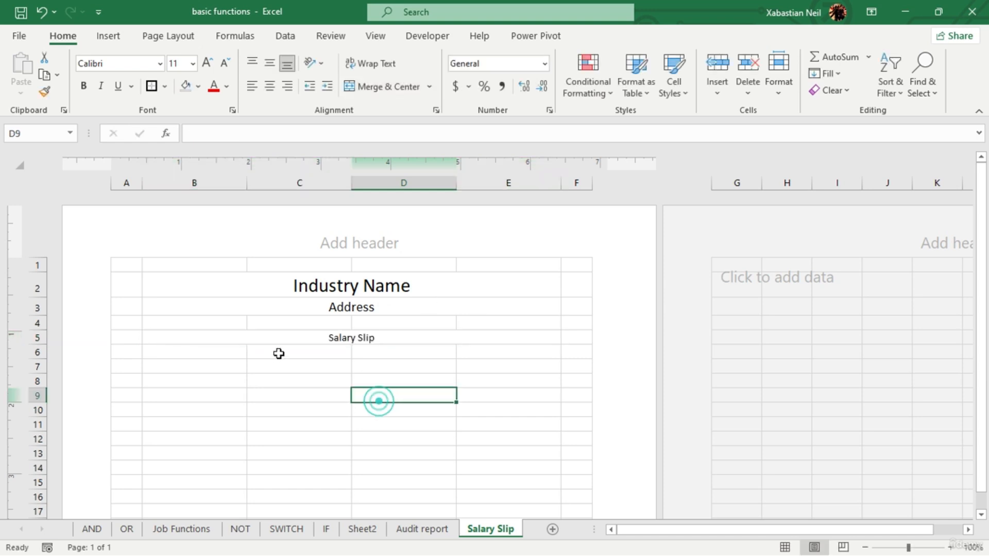
- Format the Salary Slip title in B5 as 14-point bold italic text
{"action": "left_click", "coordinate": [403, 340]}
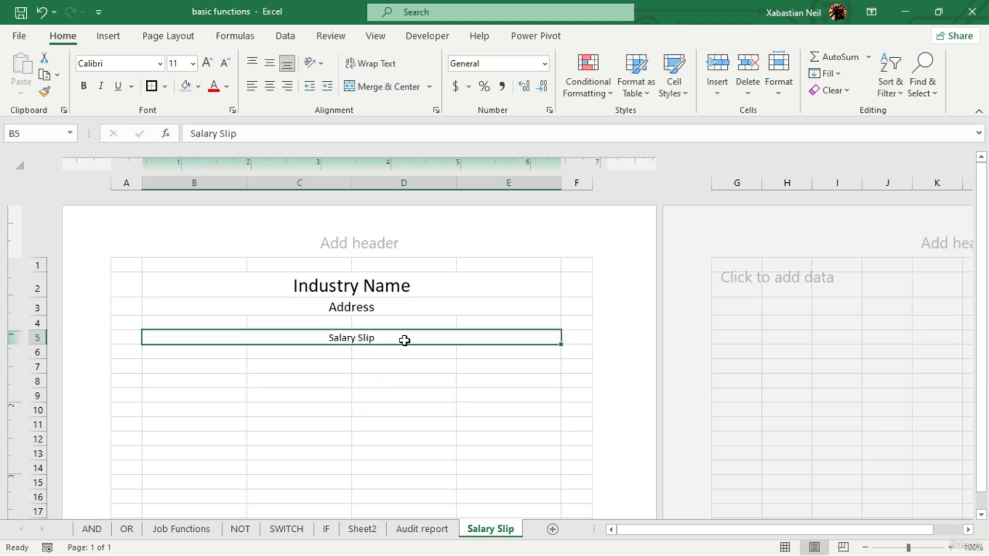
{"action": "left_click", "coordinate": [208, 63]}
{"action": "left_click", "coordinate": [208, 63]}
{"action": "left_click", "coordinate": [101, 86]}
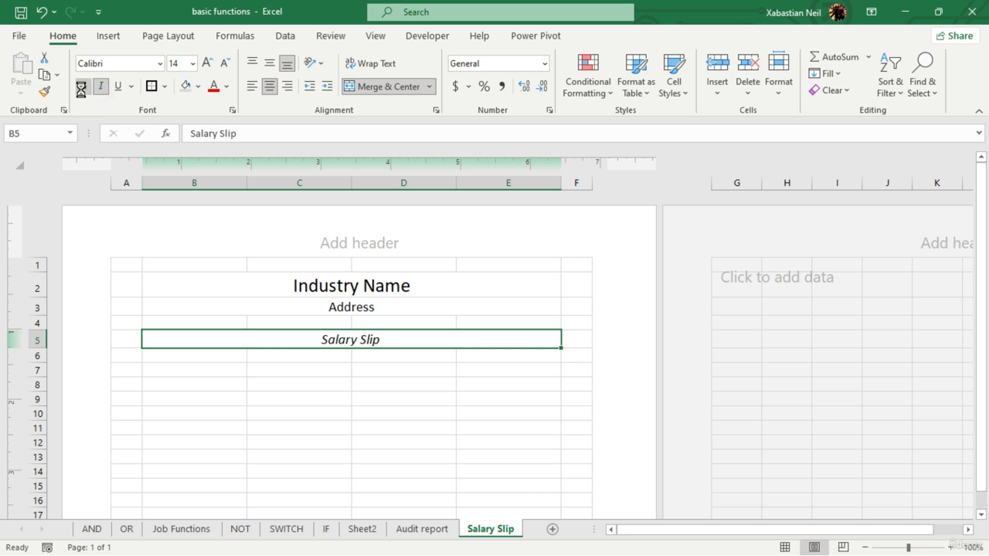
{"action": "left_click", "coordinate": [83, 86]}
- Apply italic and bold formatting to the Industry Name heading in row 2
{"action": "left_click", "coordinate": [408, 291]}
{"action": "left_click", "coordinate": [100, 86]}
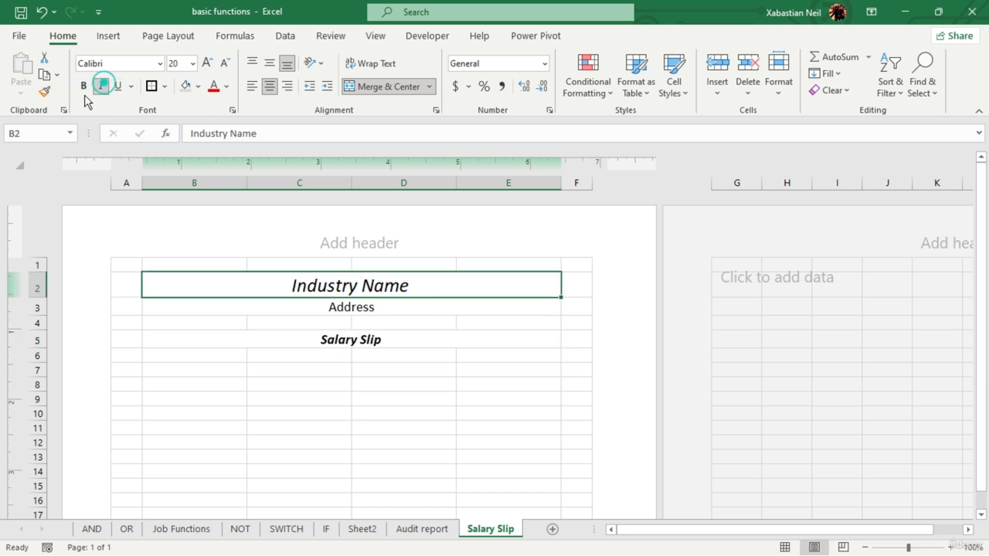
{"action": "left_click", "coordinate": [84, 86]}
{"action": "left_click", "coordinate": [299, 385]}
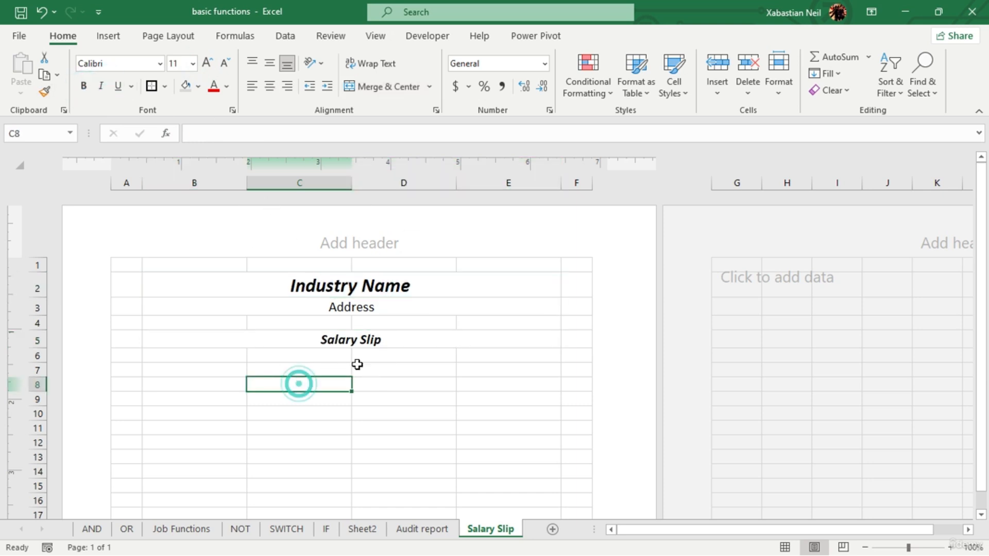
- Apply a Top and Thick Bottom Border to the merged Salary Slip title in row 5
{"action": "left_click", "coordinate": [407, 341]}
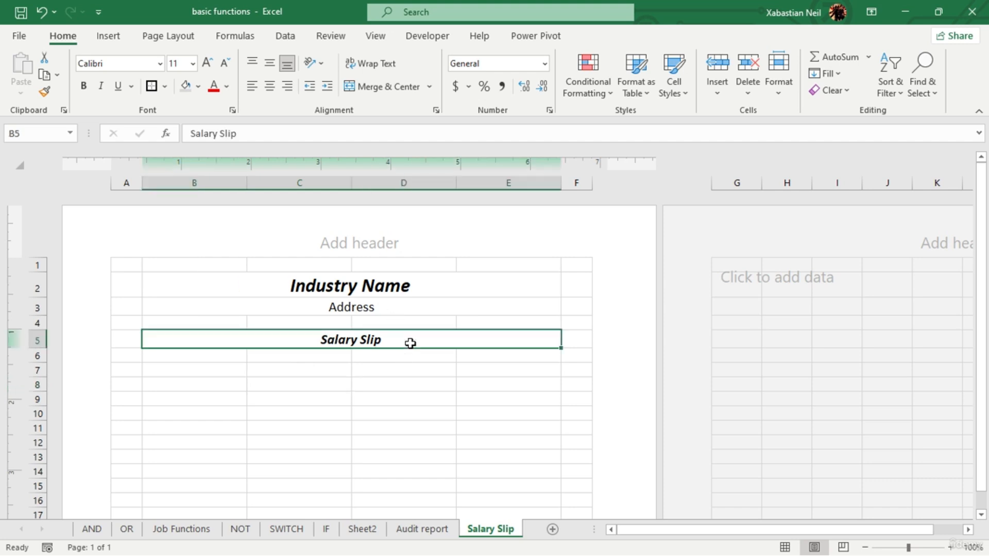
{"action": "left_click", "coordinate": [165, 87]}
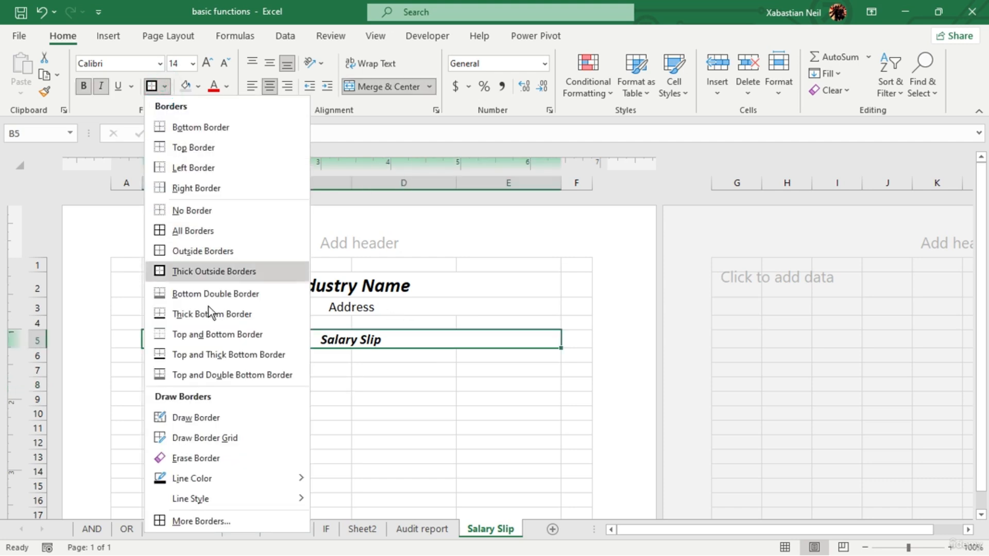
{"action": "left_click", "coordinate": [203, 355]}
{"action": "left_click", "coordinate": [390, 411]}
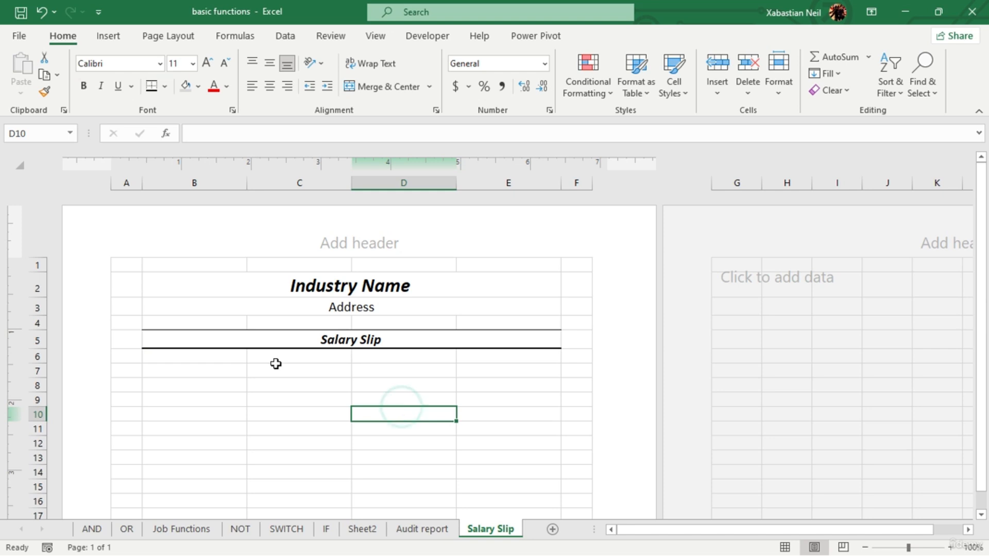
- Enter the label "ID" in B7 as the first field below the Salary Slip title
{"action": "left_click", "coordinate": [213, 375]}
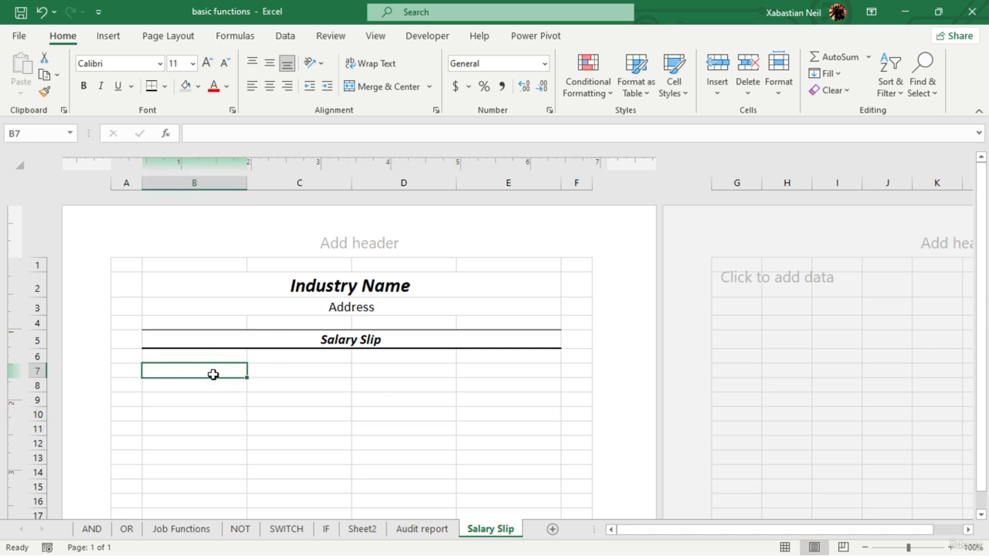
{"action": "type", "text": "E"}
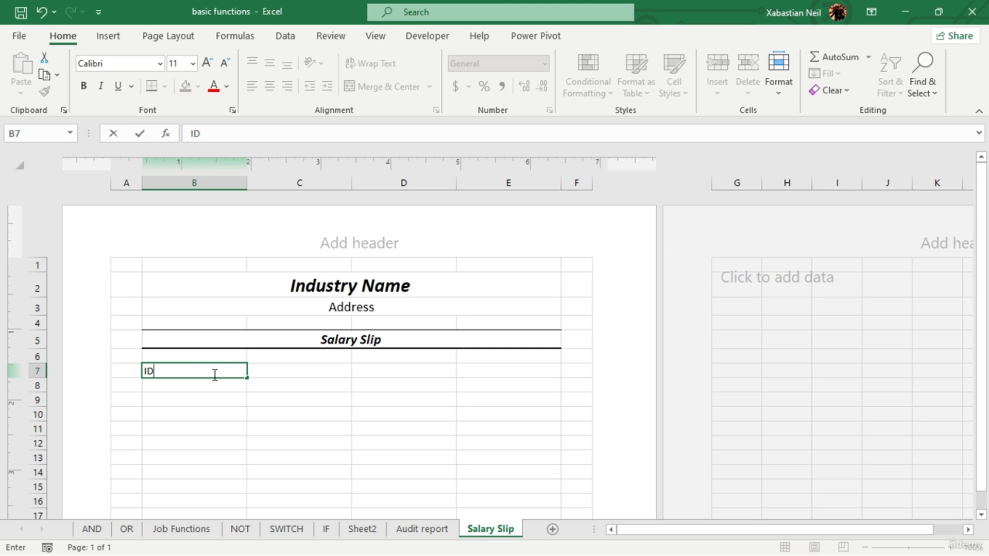
{"action": "type", "text": "D"}
{"action": "key", "text": "Return"}
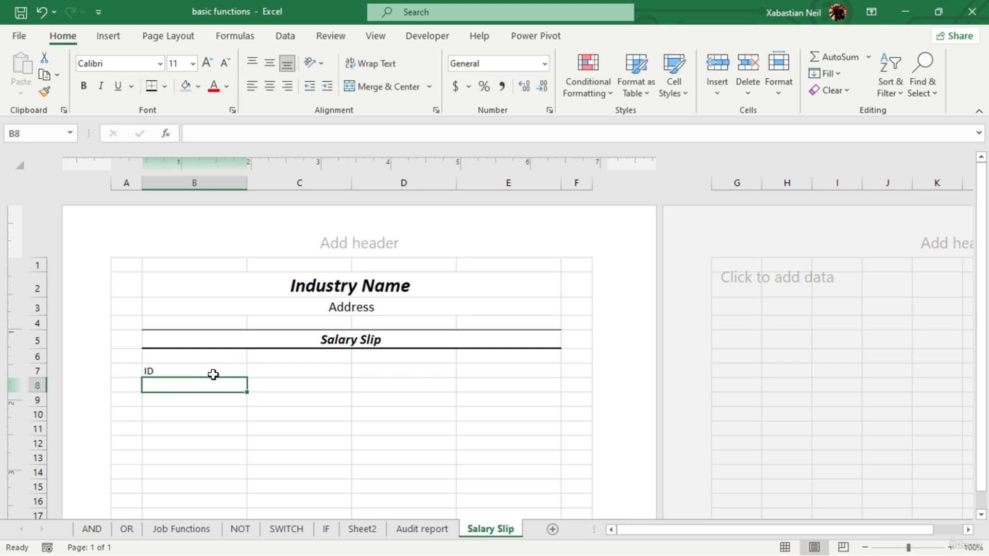
- Enter the field labels "Designation" in B8, "Name" in D7 and "Month/Year" in D8 on the Salary Slip sheet
{"action": "type", "text": "Designation"}
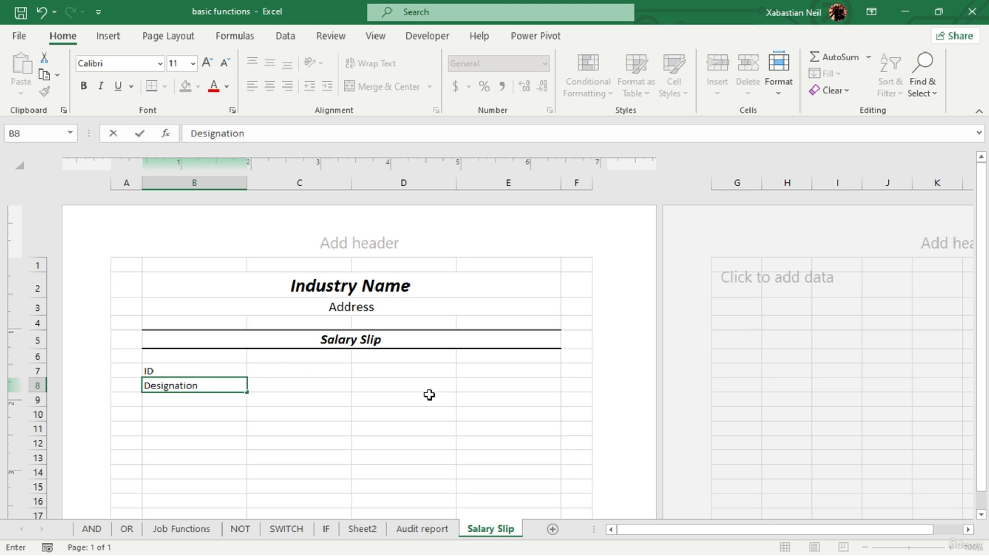
{"action": "double_click", "coordinate": [412, 374]}
{"action": "type", "text": "Name"}
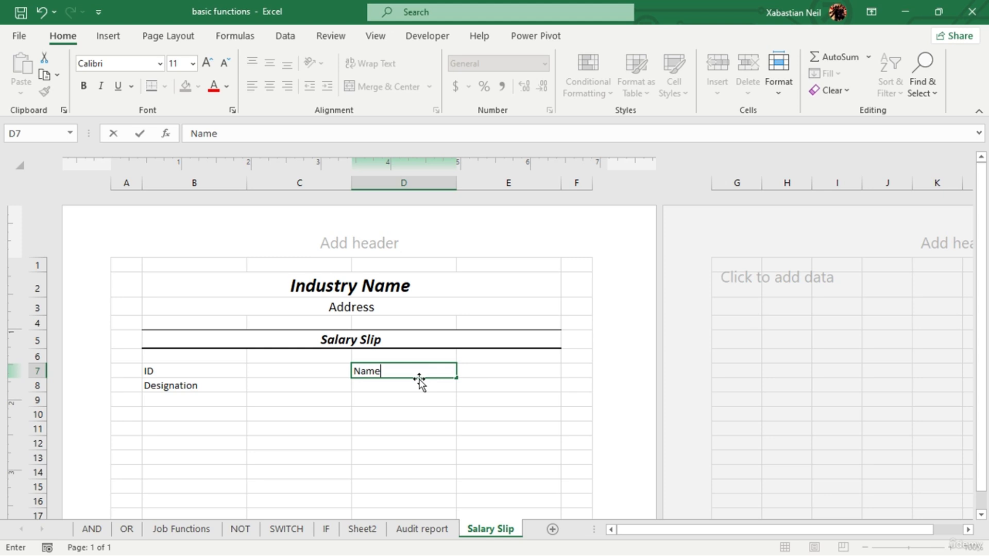
{"action": "left_click", "coordinate": [393, 387]}
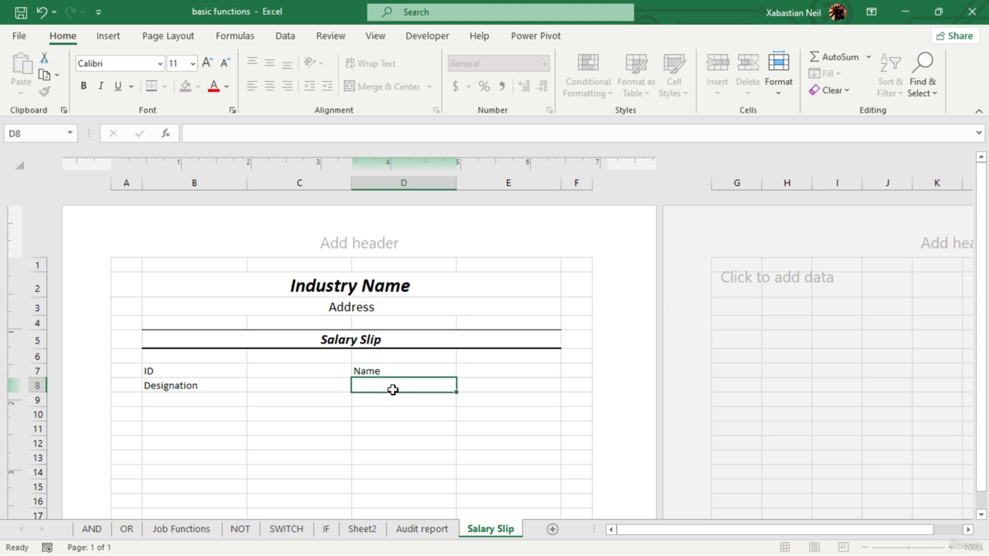
{"action": "type", "text": "Month/Year"}
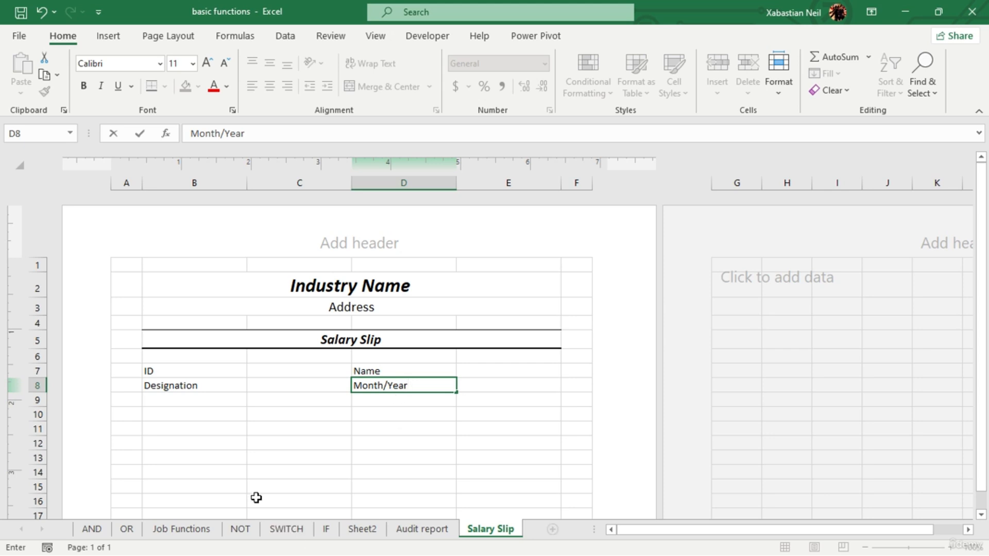
{"action": "left_click", "coordinate": [182, 529]}
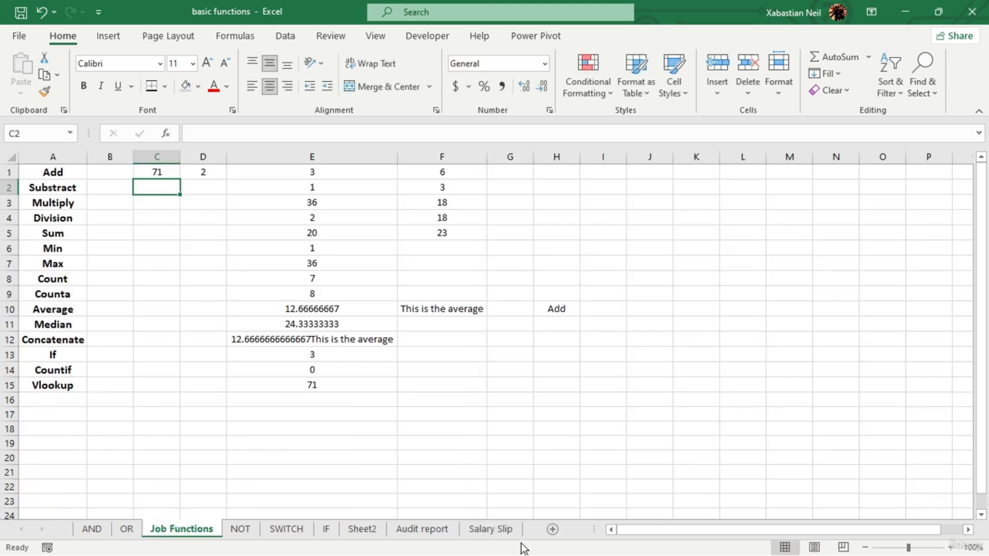
{"action": "left_click", "coordinate": [466, 530]}
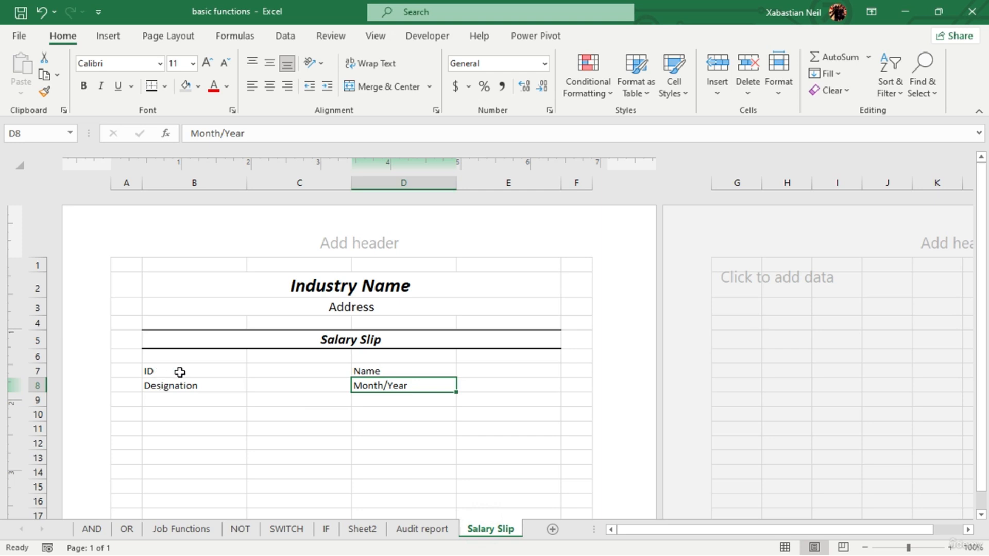
- Apply a Top and Thick Bottom Border to the Designation row, B8:E8
{"action": "left_click_drag", "start_coordinate": [170, 385], "coordinate": [480, 388]}
{"action": "left_click", "coordinate": [152, 86]}
{"action": "left_click", "coordinate": [251, 427]}
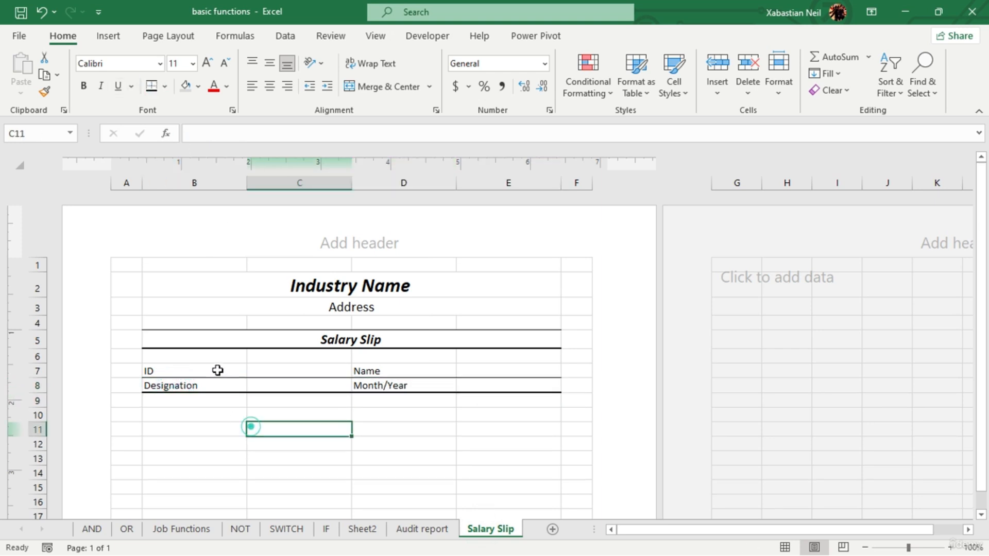
- Apply All Borders to the employee fields in B7:E8 and a Thick Bottom Border to B8:E8
{"action": "left_click_drag", "start_coordinate": [180, 366], "coordinate": [520, 385]}
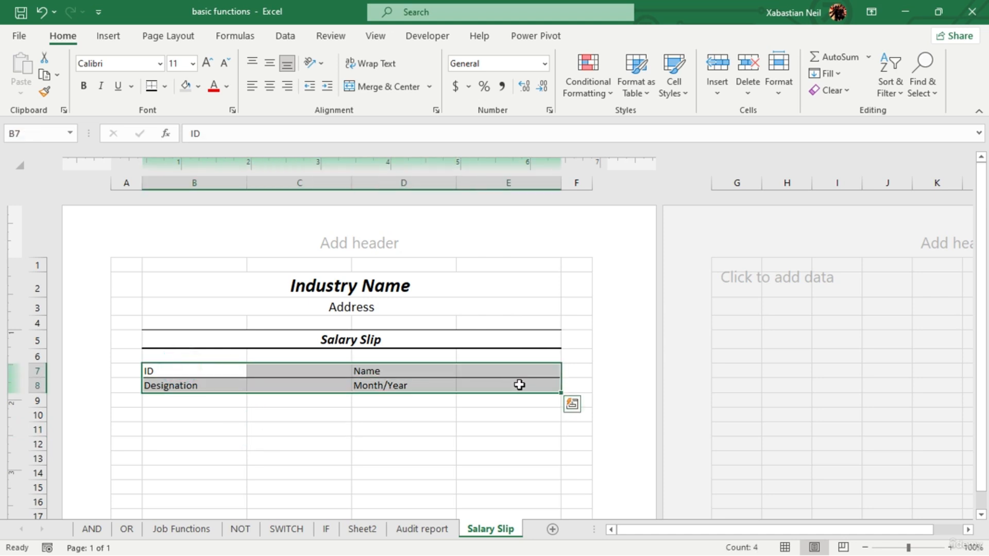
{"action": "left_click", "coordinate": [165, 87]}
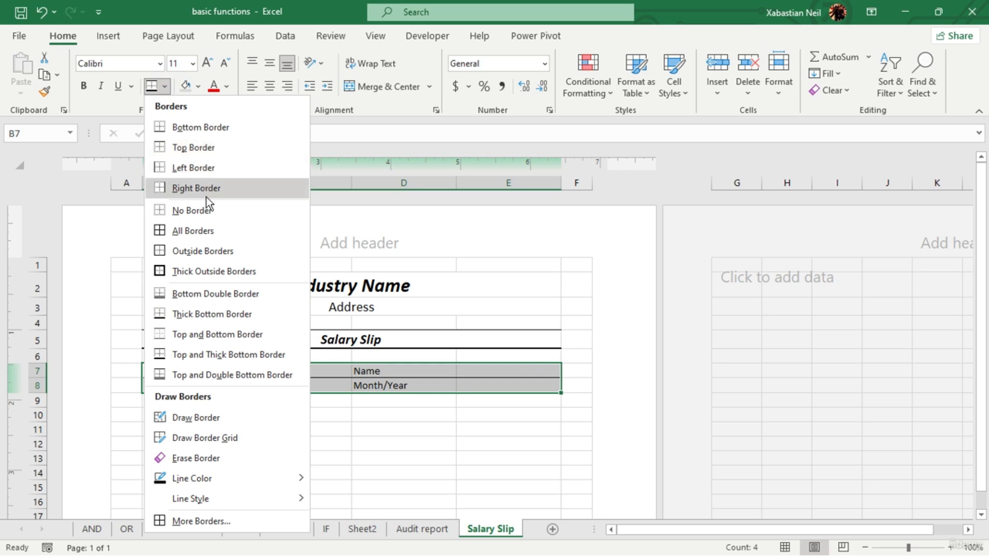
{"action": "left_click", "coordinate": [202, 227]}
{"action": "left_click", "coordinate": [347, 424]}
{"action": "left_click_drag", "start_coordinate": [191, 389], "coordinate": [483, 385]}
{"action": "left_click", "coordinate": [165, 87]}
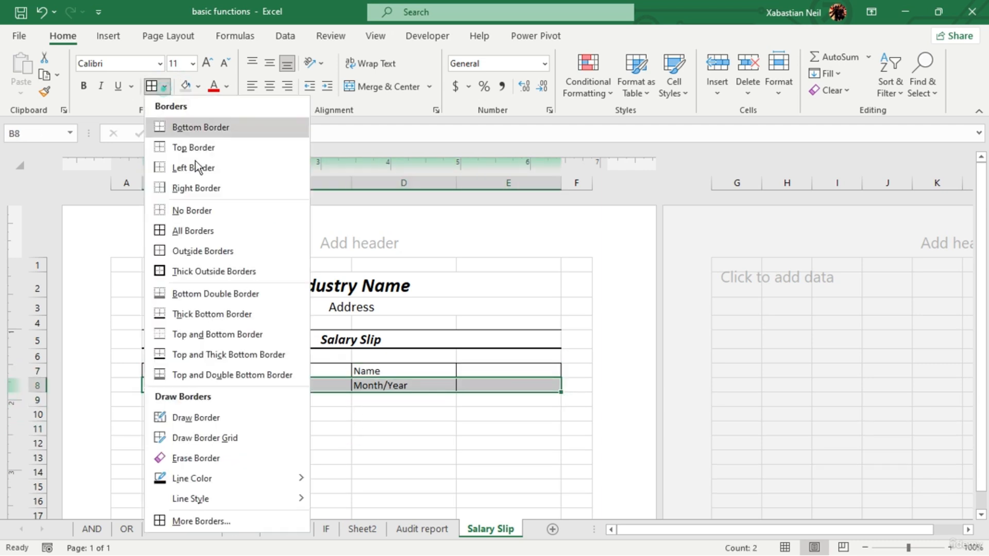
{"action": "left_click", "coordinate": [211, 314]}
{"action": "left_click", "coordinate": [400, 455]}
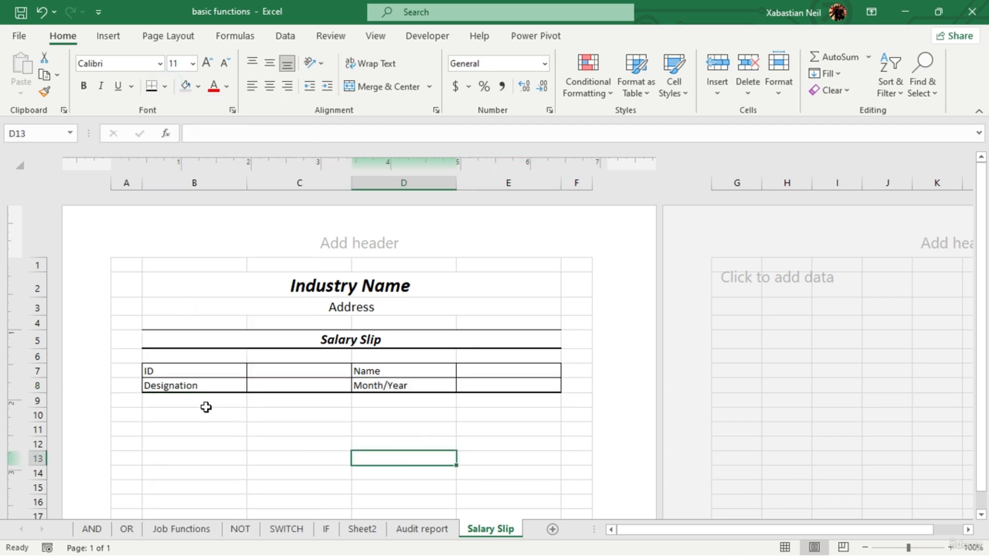
- Merge and center B10:C10 and D10:E10 as two separate heading cells below the employee fields
{"action": "left_click_drag", "start_coordinate": [184, 412], "coordinate": [261, 419]}
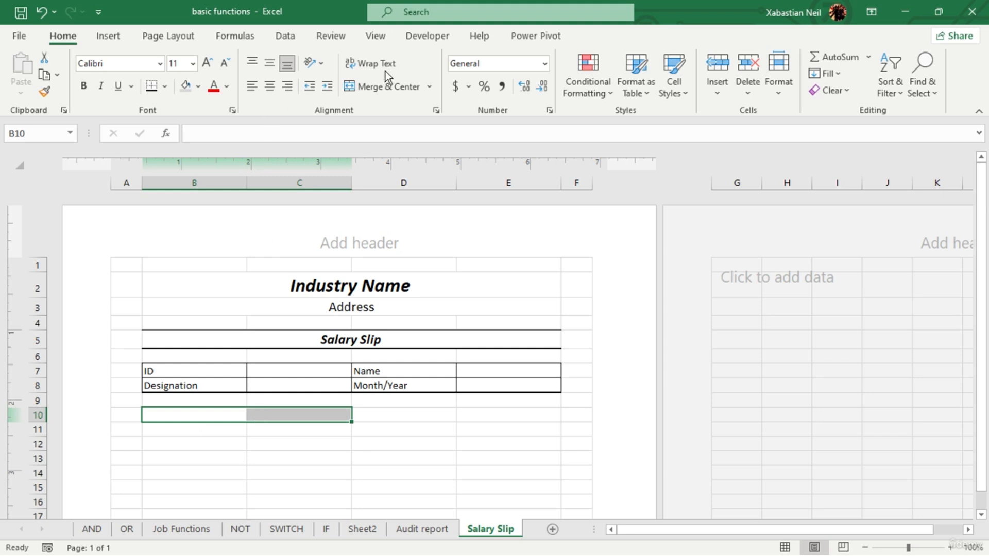
{"action": "left_click", "coordinate": [380, 86]}
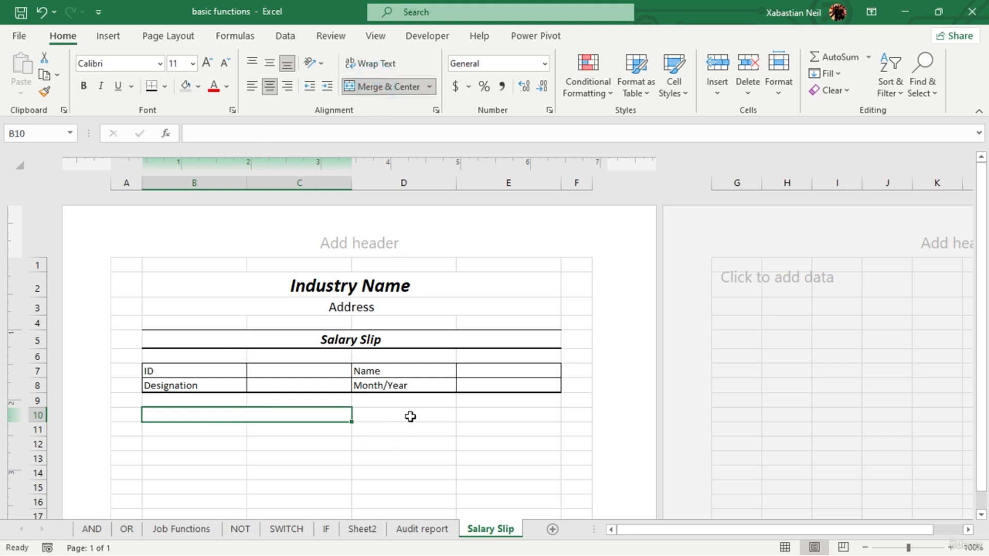
{"action": "left_click_drag", "start_coordinate": [410, 416], "coordinate": [515, 416]}
{"action": "left_click", "coordinate": [384, 88]}
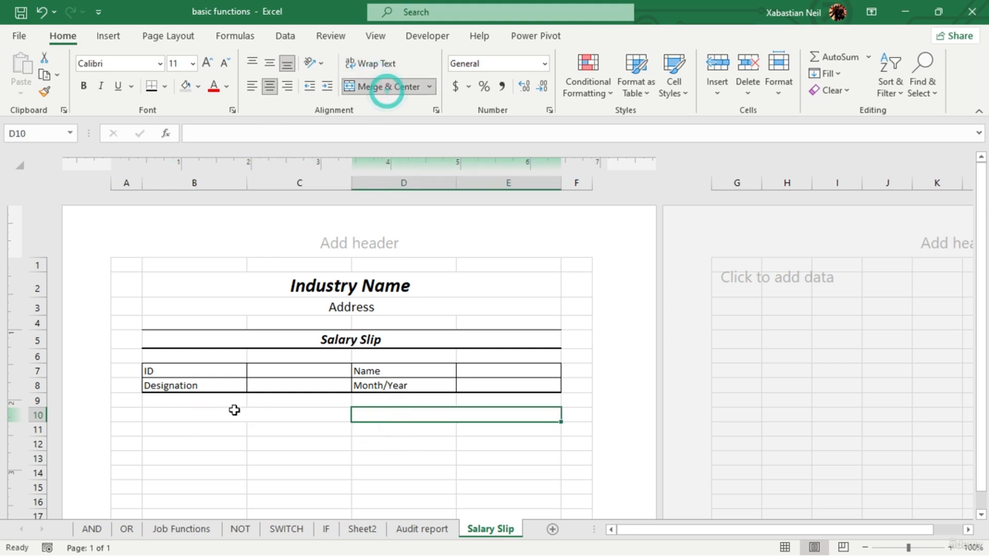
- Enter the headings "Earning" in merged cell B10 and "Deduction" in merged cell D10
{"action": "double_click", "coordinate": [243, 413]}
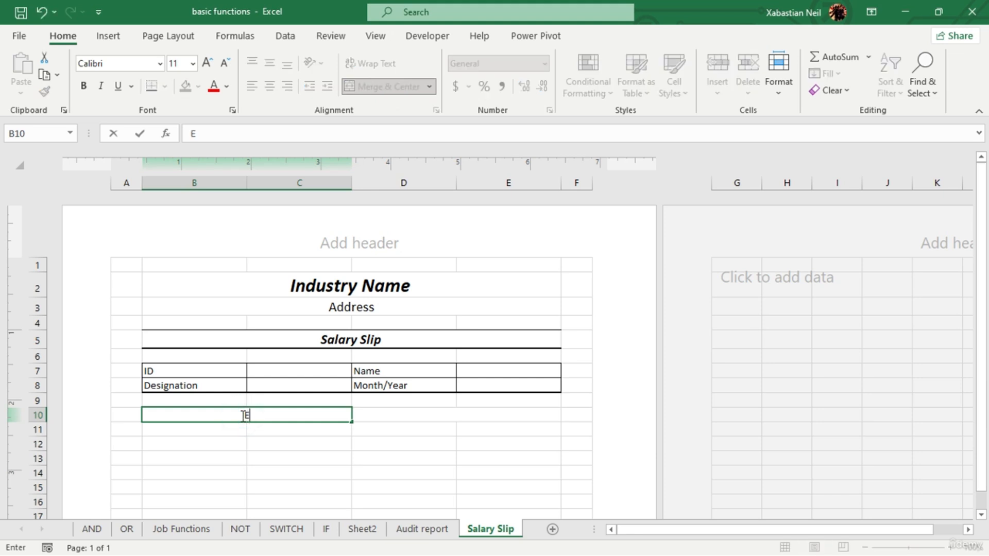
{"action": "type", "text": "Earning"}
{"action": "left_click", "coordinate": [478, 416]}
{"action": "type", "text": "D"}
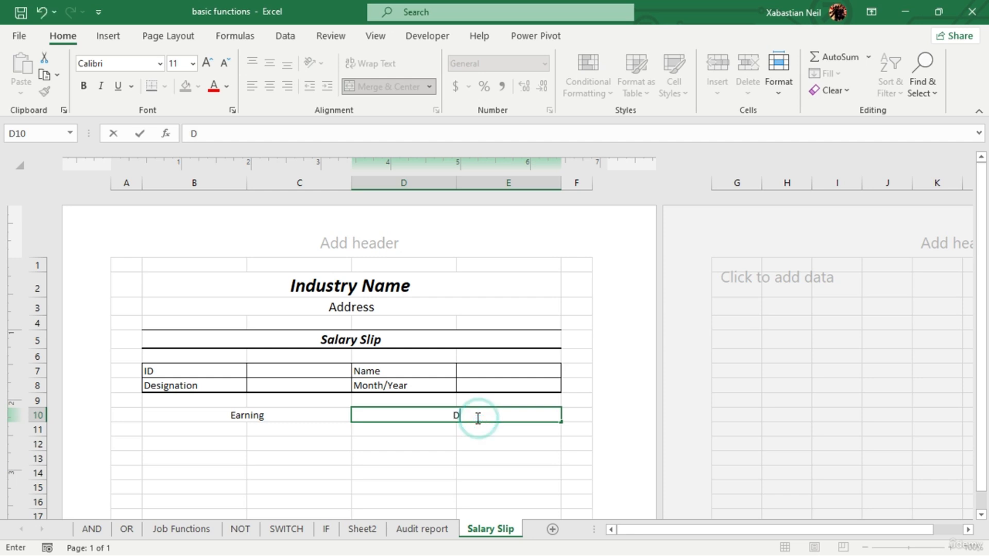
{"action": "type", "text": "eduction"}
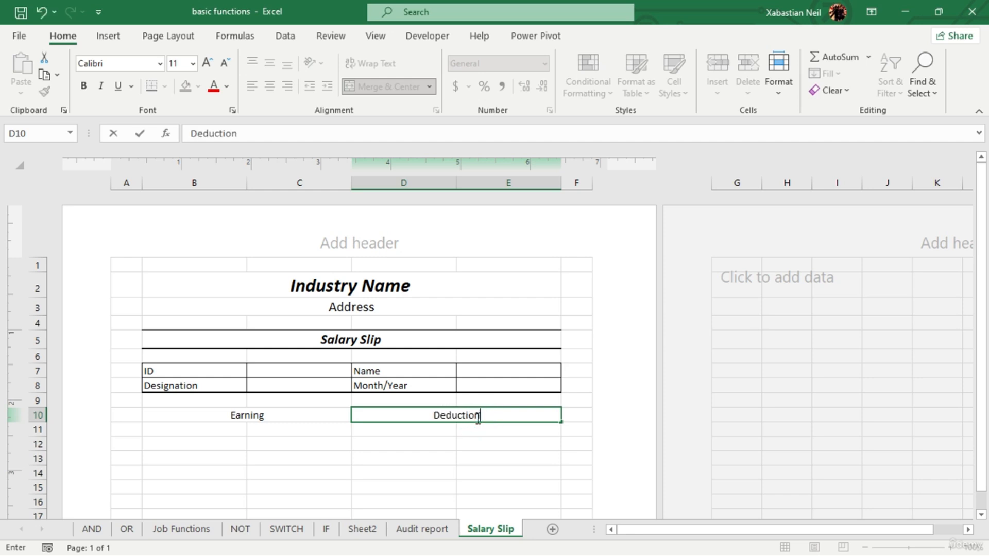
- Format the Earning and Deduction headings in row 10 as 12-point bold italic text
{"action": "left_click", "coordinate": [256, 415]}
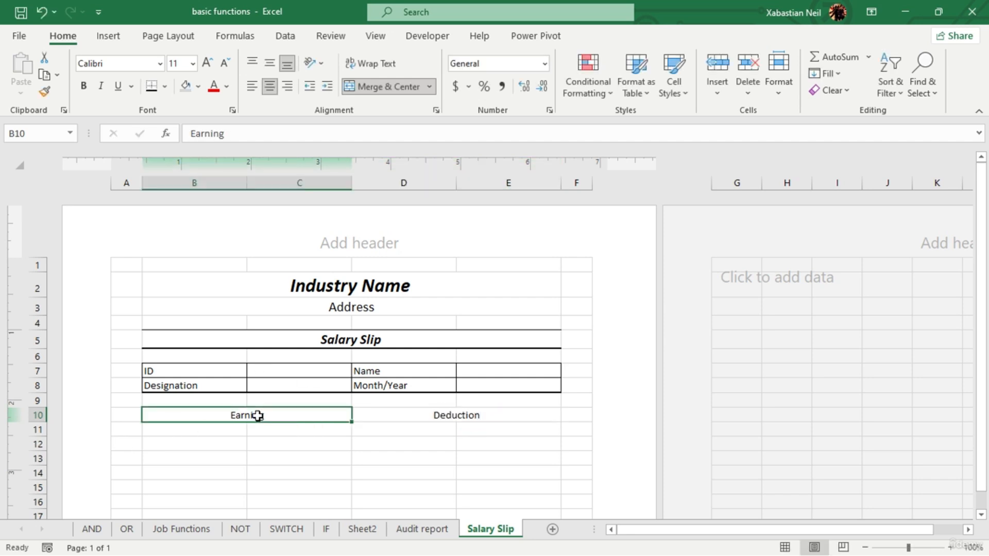
{"action": "left_click", "coordinate": [208, 63]}
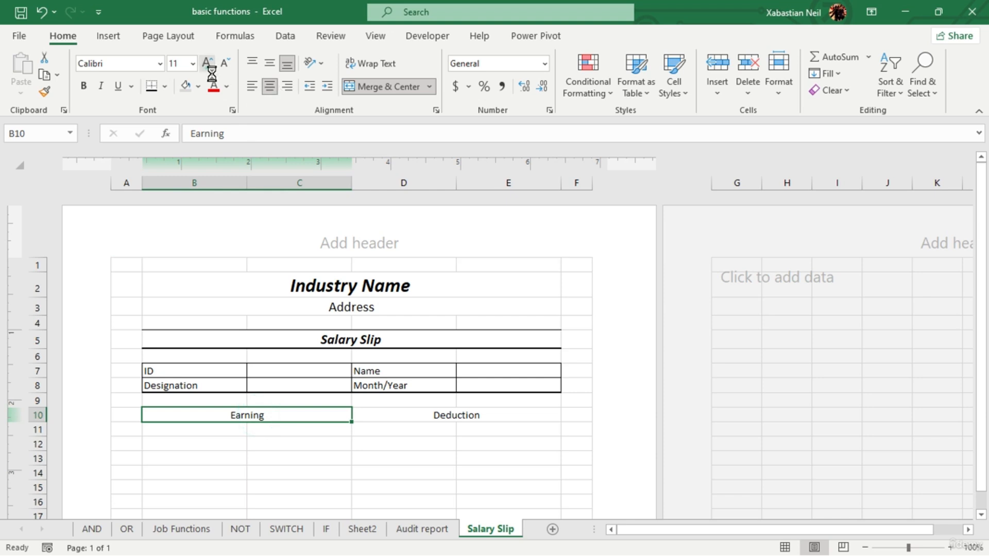
{"action": "left_click", "coordinate": [497, 417]}
{"action": "left_click", "coordinate": [208, 63]}
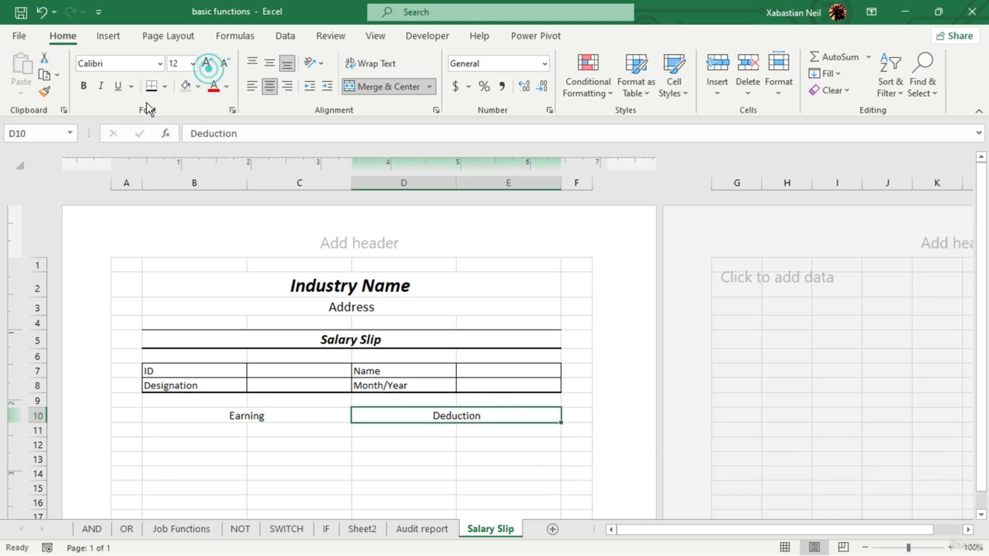
{"action": "left_click", "coordinate": [83, 89]}
{"action": "left_click", "coordinate": [233, 415]}
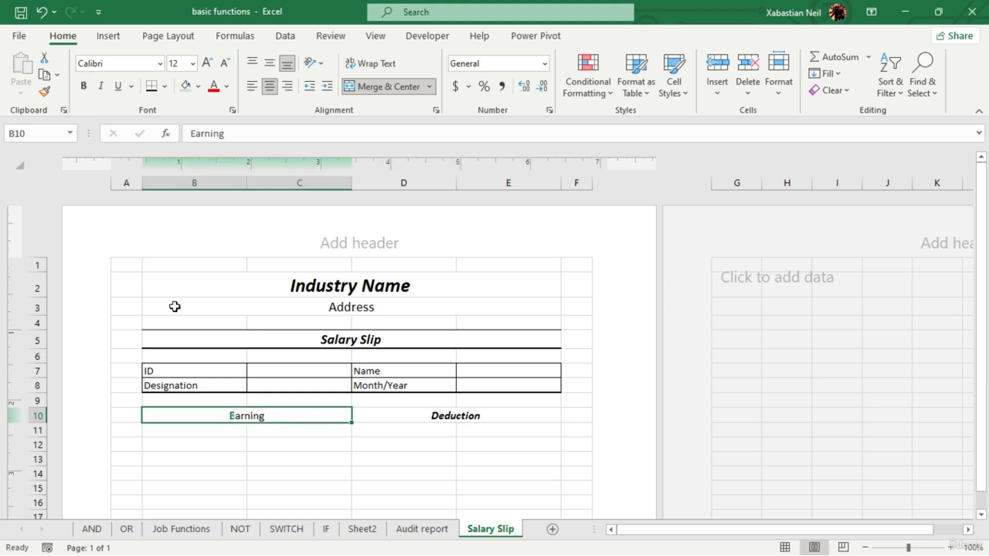
{"action": "left_click", "coordinate": [83, 86]}
{"action": "left_click", "coordinate": [103, 86]}
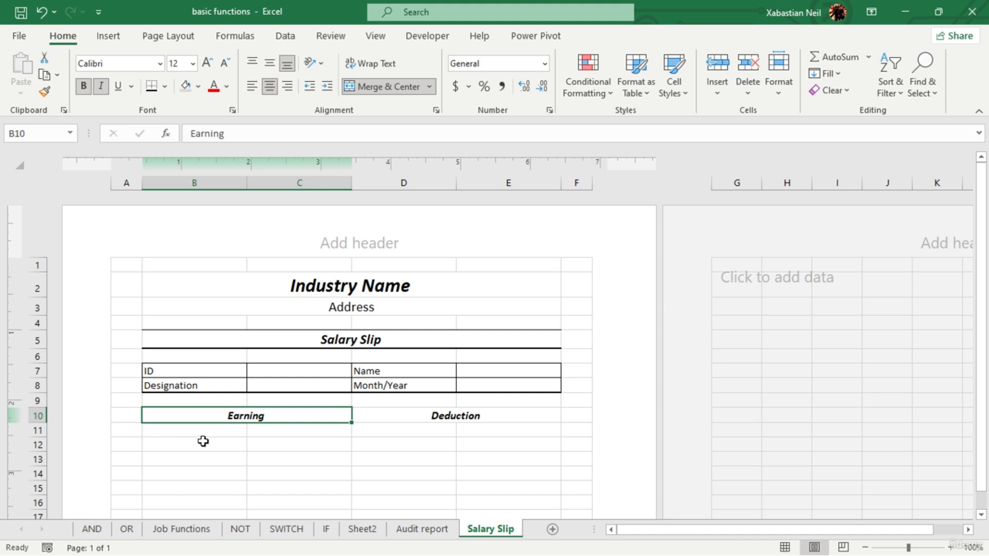
- Enter the earning labels "Basic", "DA", "HRA" and "TA" in B11:B14 below the Earning heading
{"action": "left_click", "coordinate": [197, 431]}
{"action": "type", "text": "BV"}
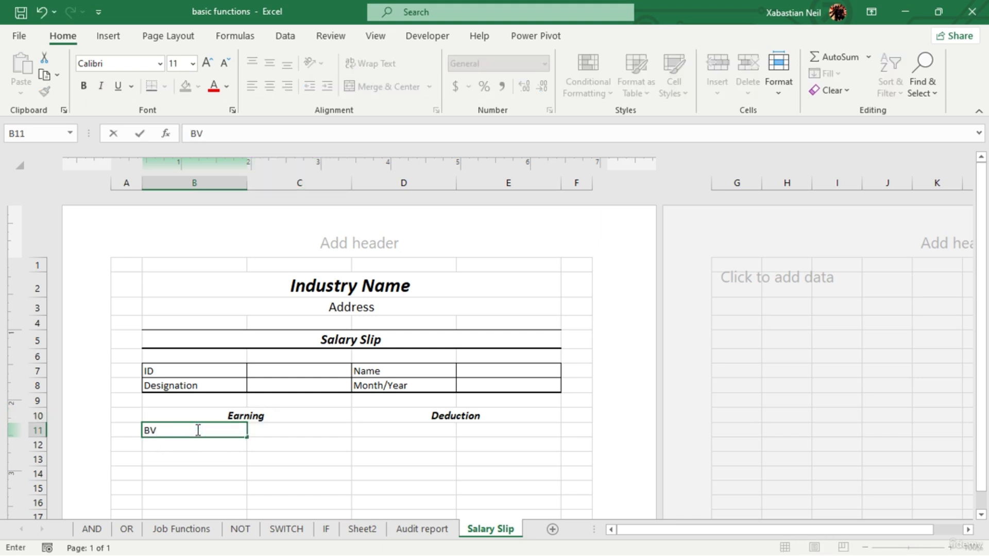
{"action": "type", "text": "asic"}
{"action": "key", "text": "Return"}
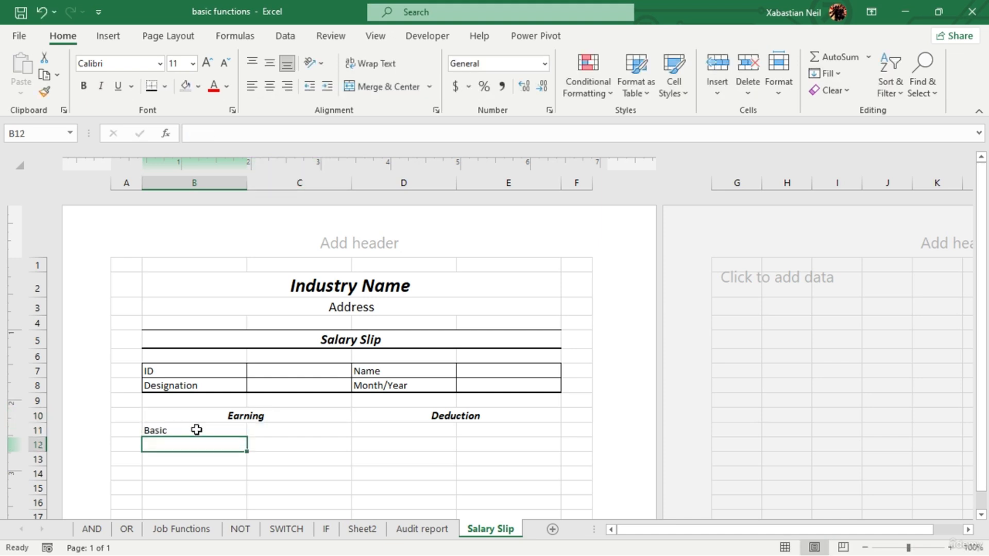
{"action": "type", "text": "DA"}
{"action": "key", "text": "Return"}
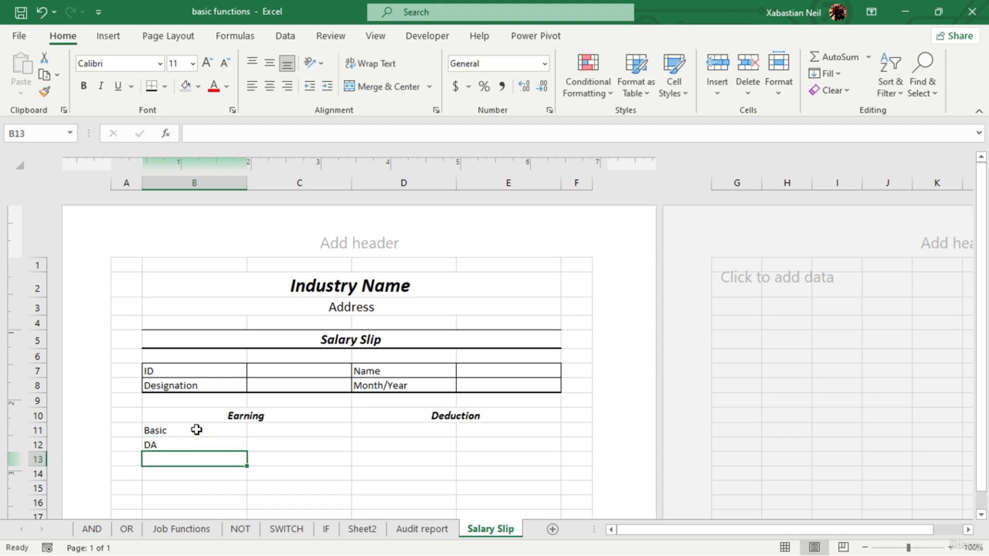
{"action": "type", "text": "HRA"}
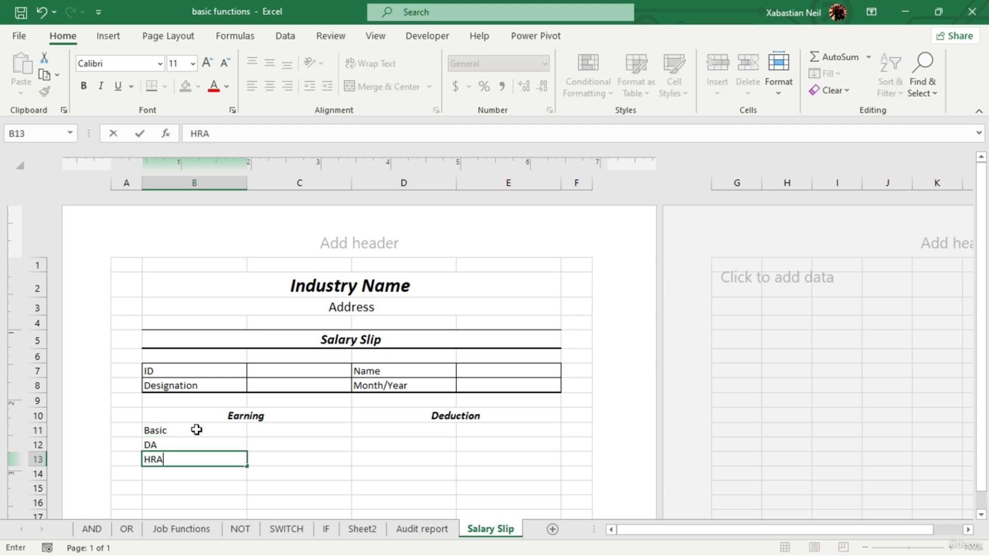
{"action": "key", "text": "Return"}
{"action": "type", "text": "TA"}
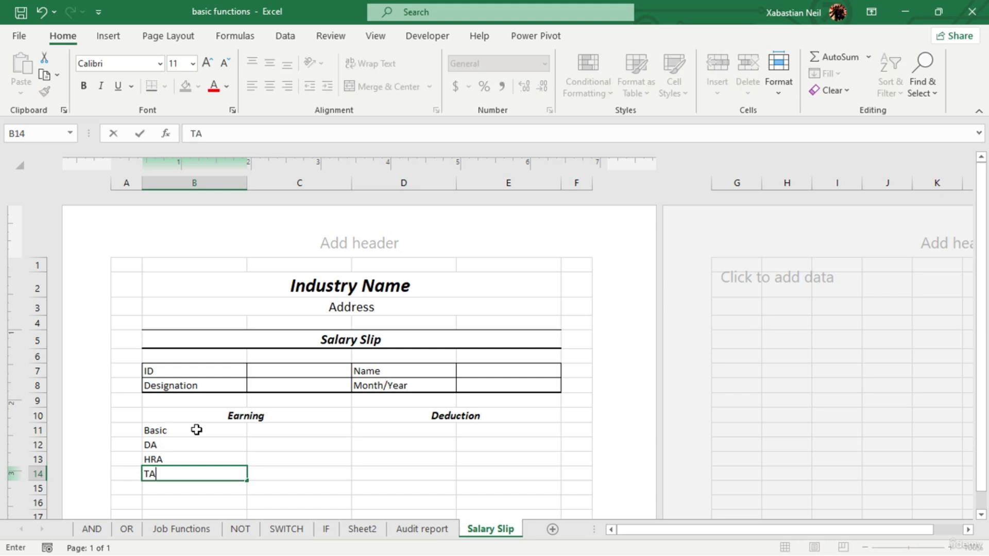
{"action": "key", "text": "Return"}
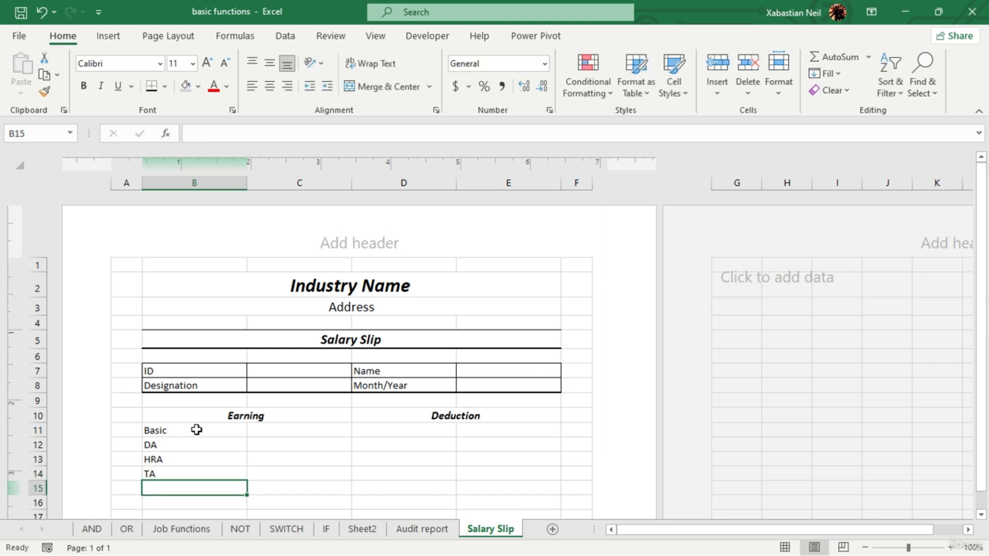
- Enter the label "Total Addition" in B15 below the earning labels
{"action": "type", "text": "TA"}
{"action": "type", "text": "ot"}
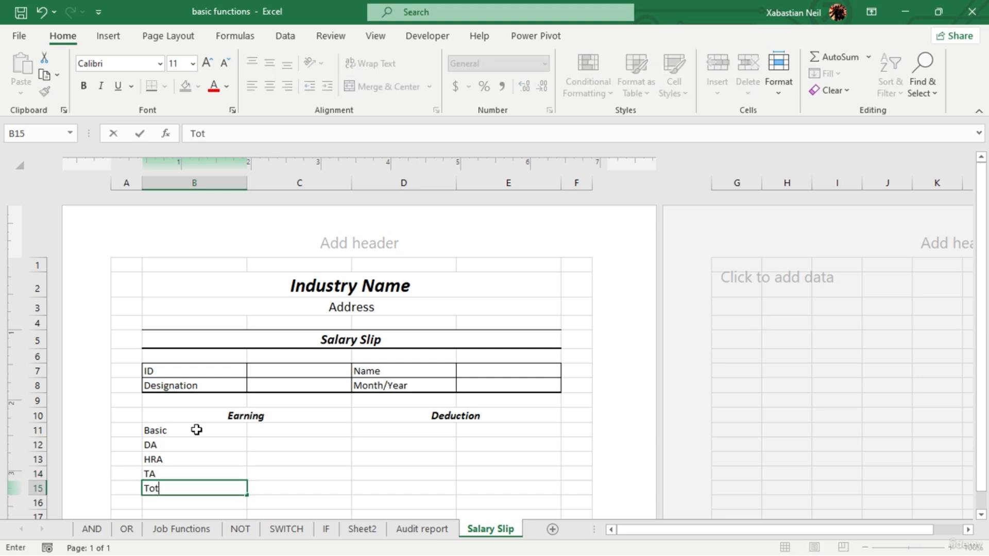
{"action": "type", "text": "al Addition"}
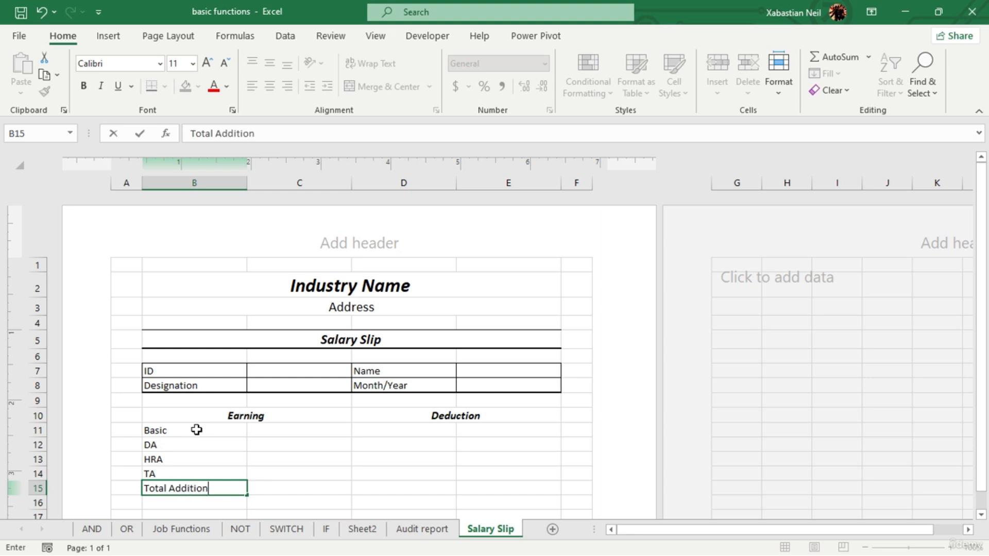
{"action": "key", "text": "Return"}
{"action": "key", "text": "Return"}
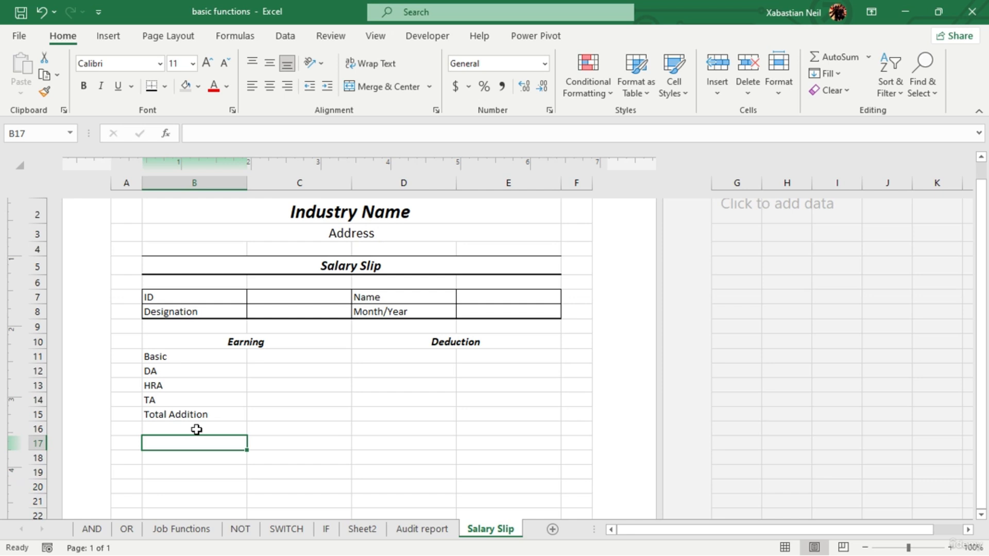
- Enter the label "Net Salary" in B17, leaving row 16 blank below Total Addition
{"action": "type", "text": "Net"}
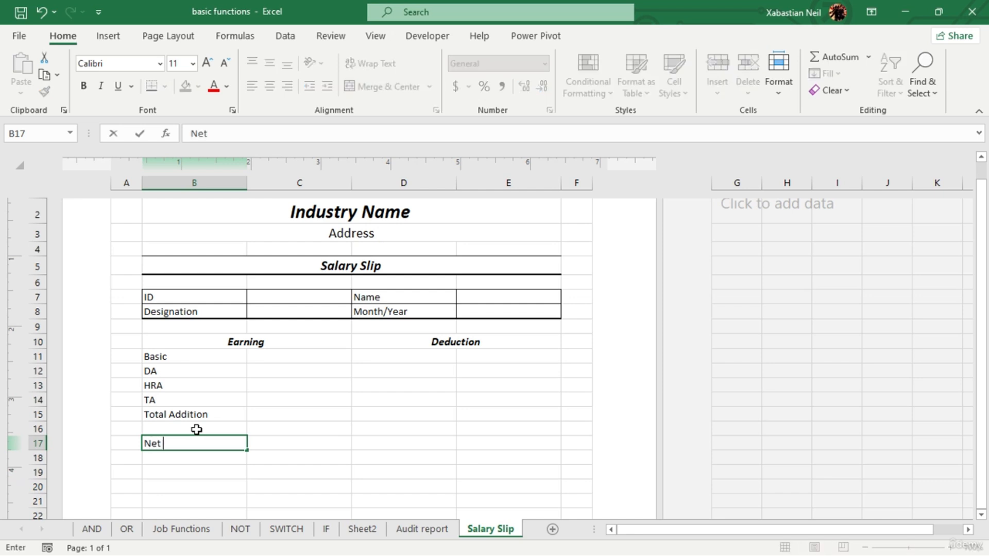
{"action": "type", "text": " Salary"}
{"action": "key", "text": "Return"}
- Enter the label "Salary in Words" in B18, with a capital W in "Words"
{"action": "type", "text": "Sala"}
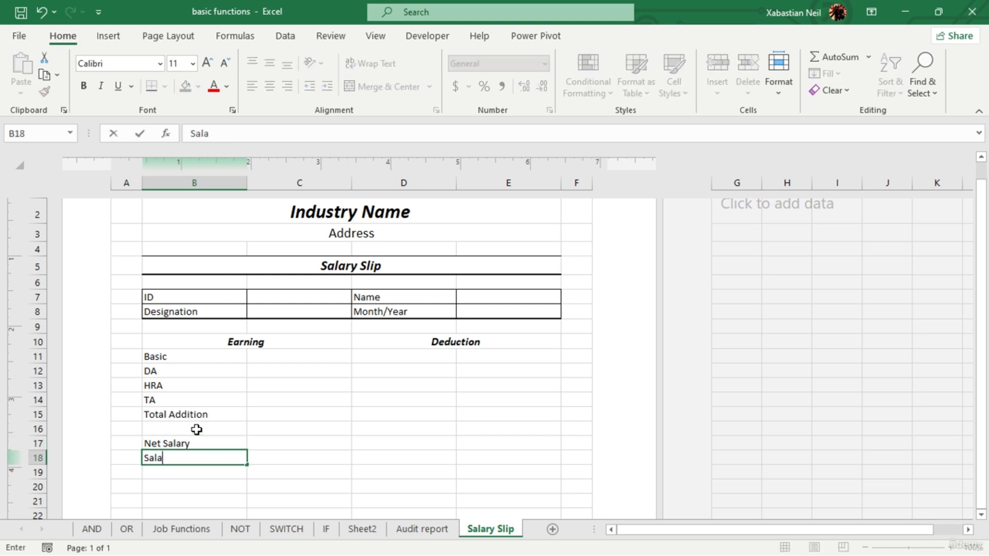
{"action": "type", "text": "ry In"}
{"action": "key", "text": "BackSpace"}
{"action": "type", "text": "n words"}
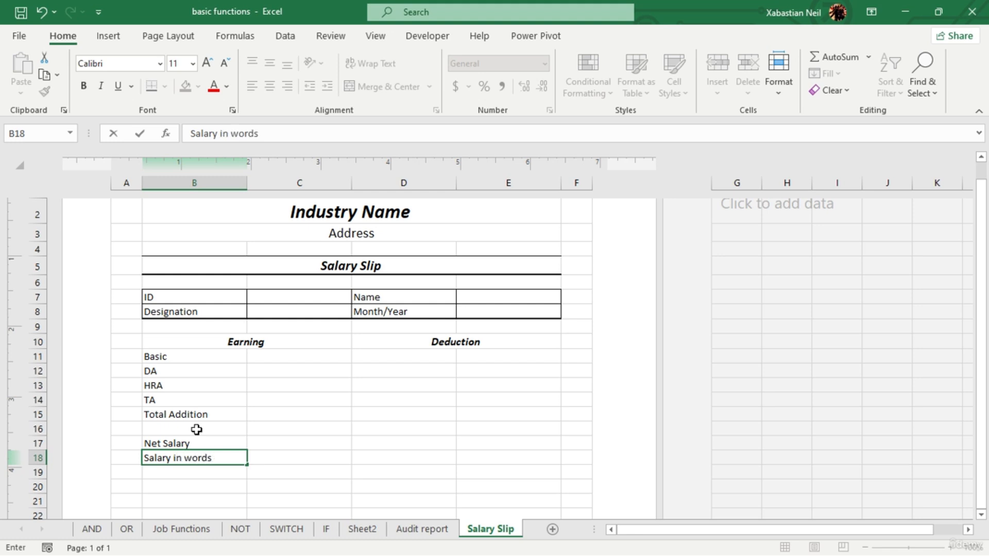
{"action": "key", "text": "Left"}
{"action": "key", "text": "Right"}
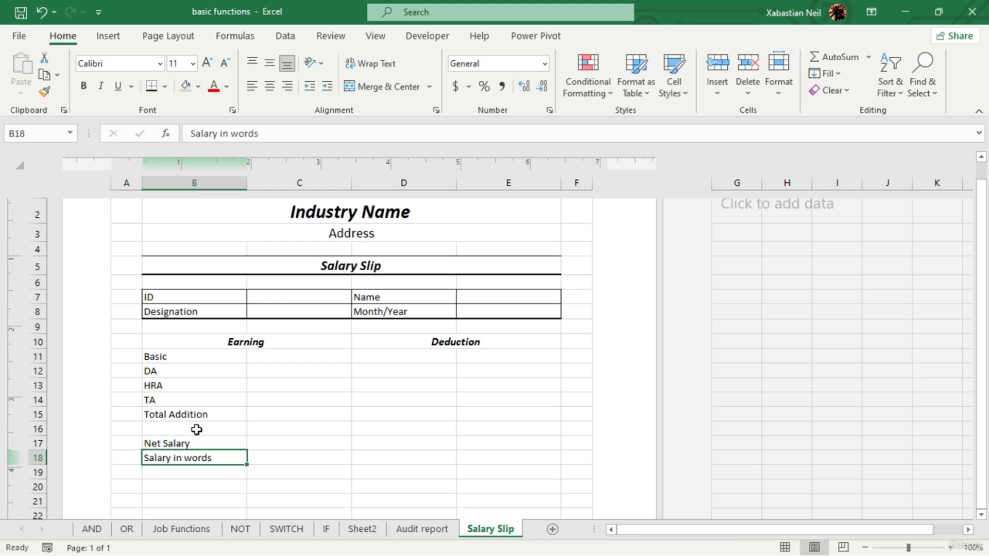
{"action": "double_click", "coordinate": [195, 458]}
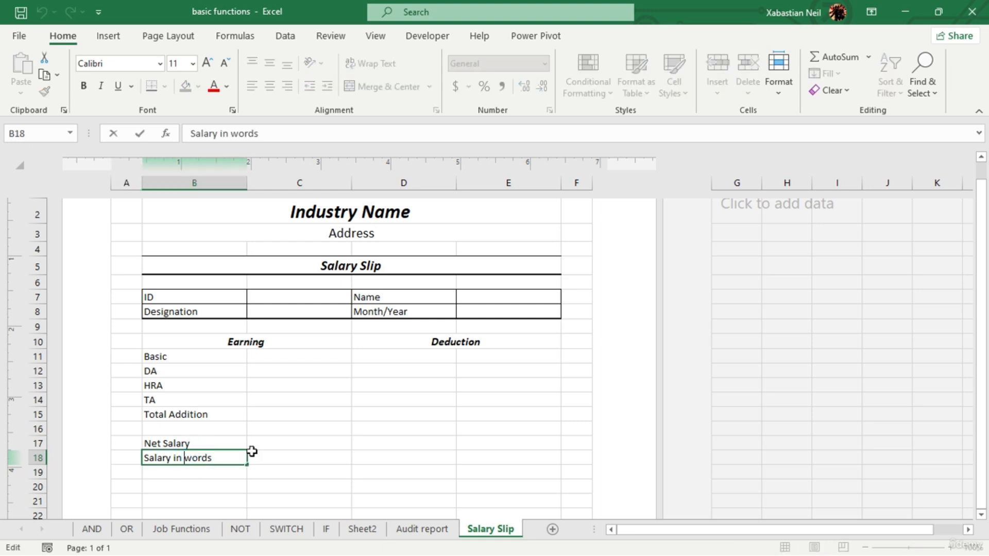
{"action": "key", "text": "BackSpace"}
{"action": "type", "text": "W"}
{"action": "left_click", "coordinate": [258, 443]}
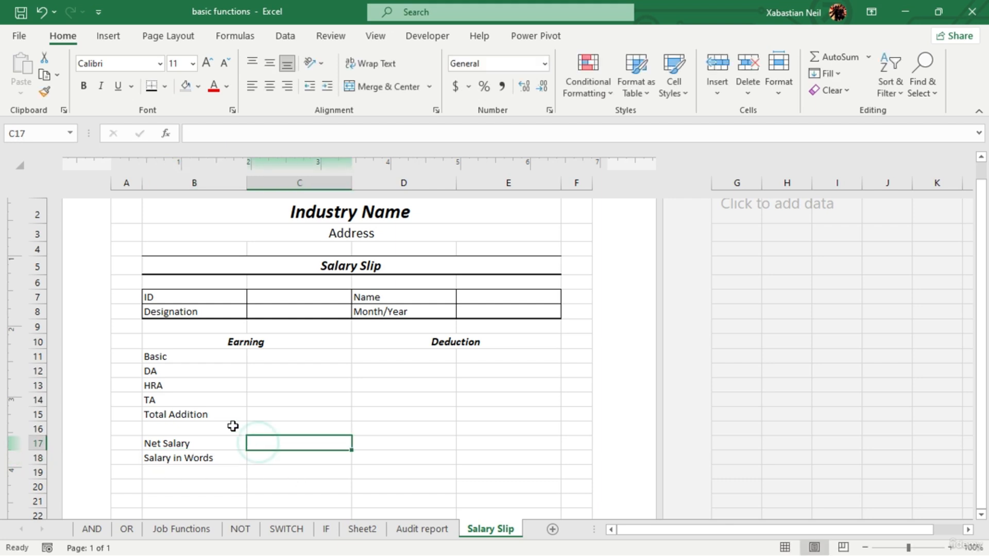
- Enter the deduction labels "Provident Fund", "ESI", "Loan" and "Tax" in D11:D14 below the Deduction heading
{"action": "left_click", "coordinate": [421, 354]}
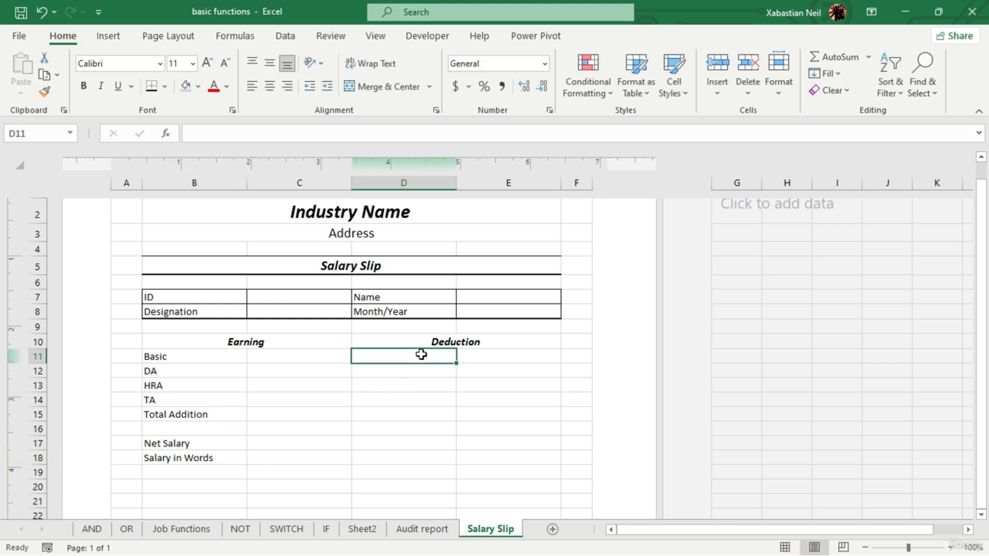
{"action": "left_click", "coordinate": [422, 355]}
{"action": "type", "text": "P"}
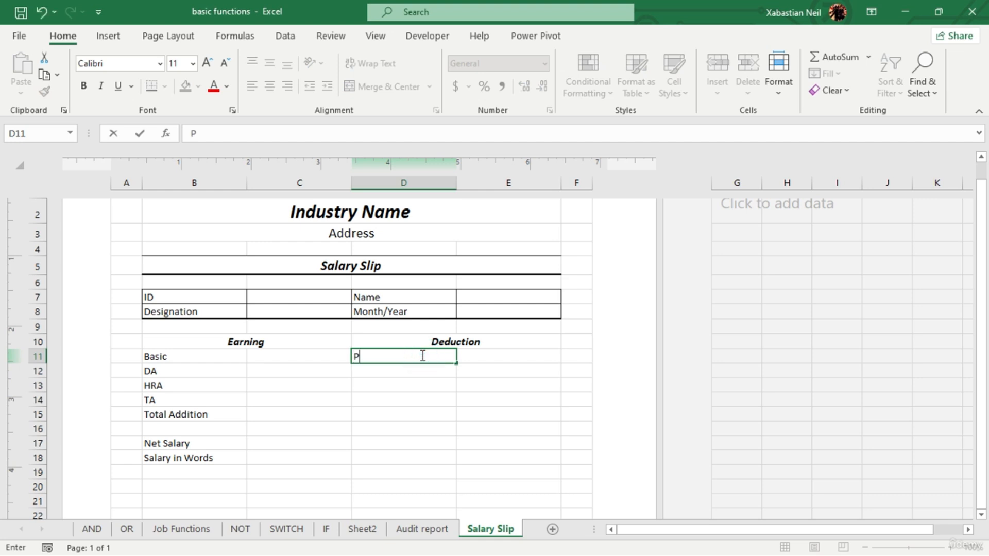
{"action": "type", "text": "rovident Fund"}
{"action": "key", "text": "Return"}
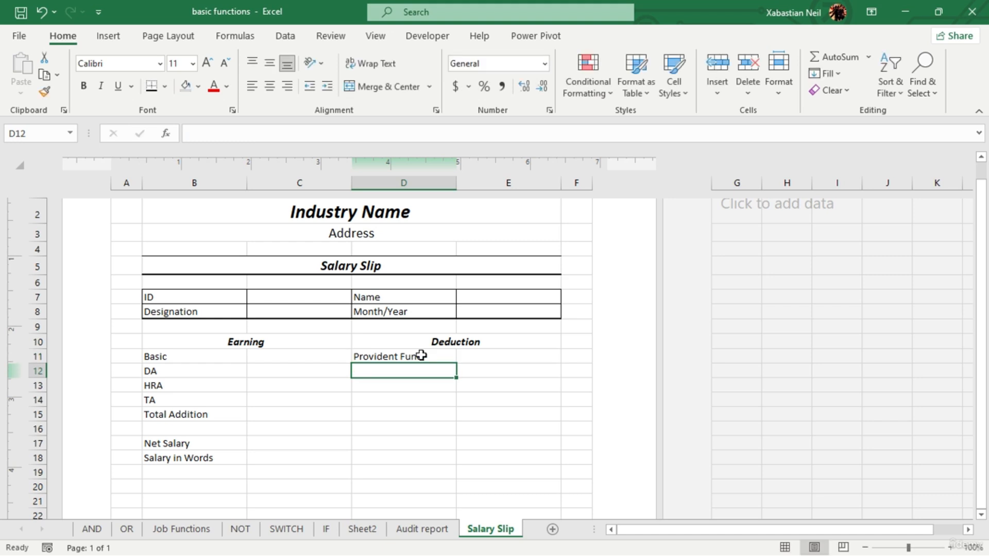
{"action": "type", "text": "ESI"}
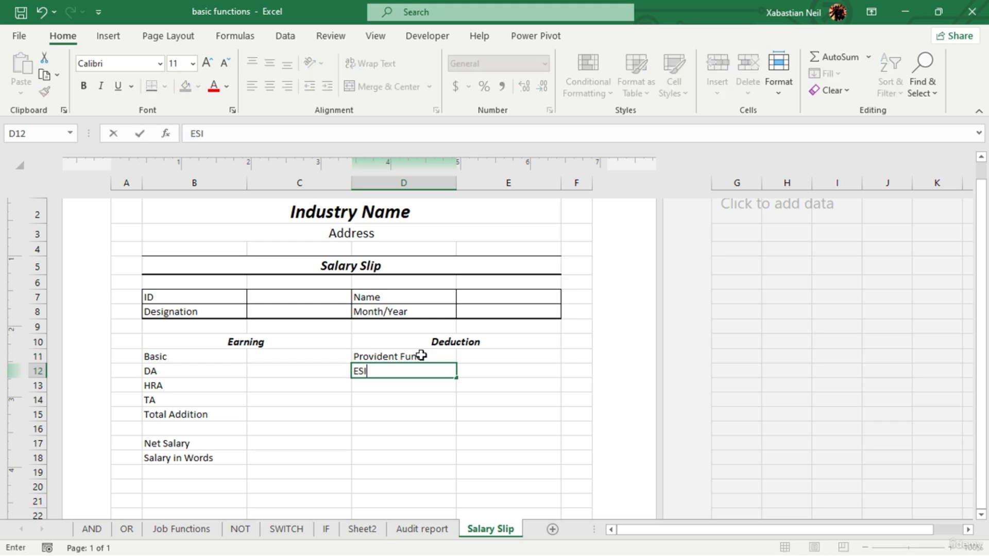
{"action": "key", "text": "Return"}
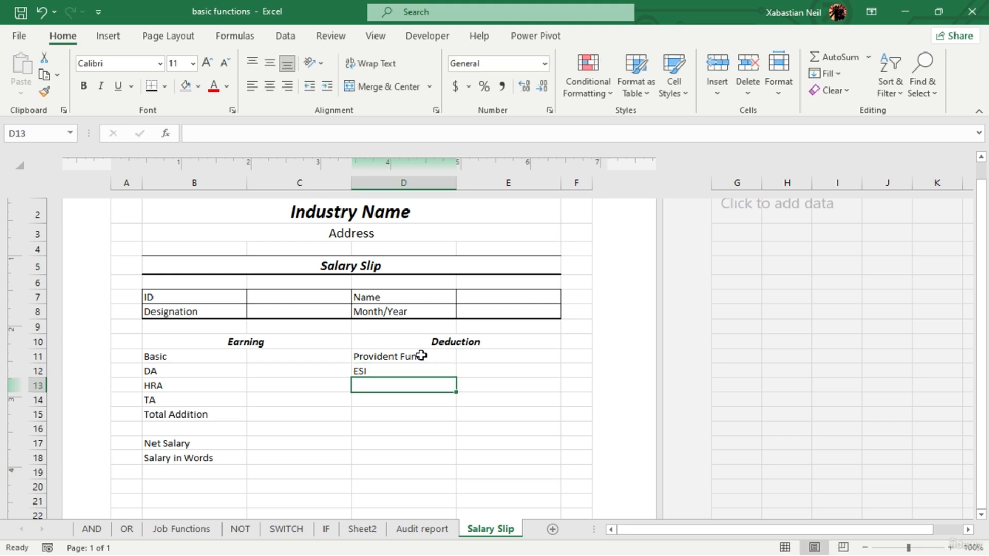
{"action": "type", "text": "Loan"}
{"action": "key", "text": "Return"}
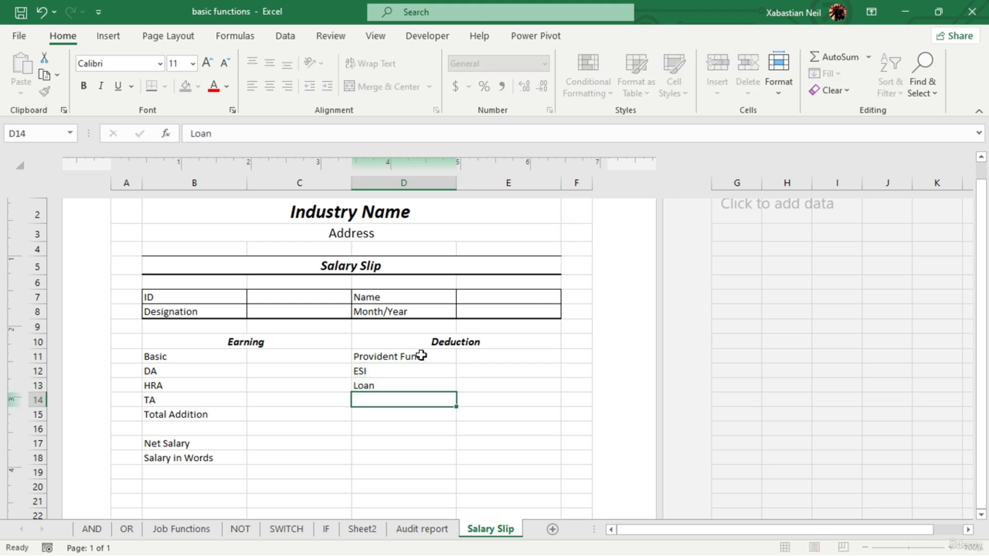
{"action": "type", "text": "Tax"}
{"action": "key", "text": "Return"}
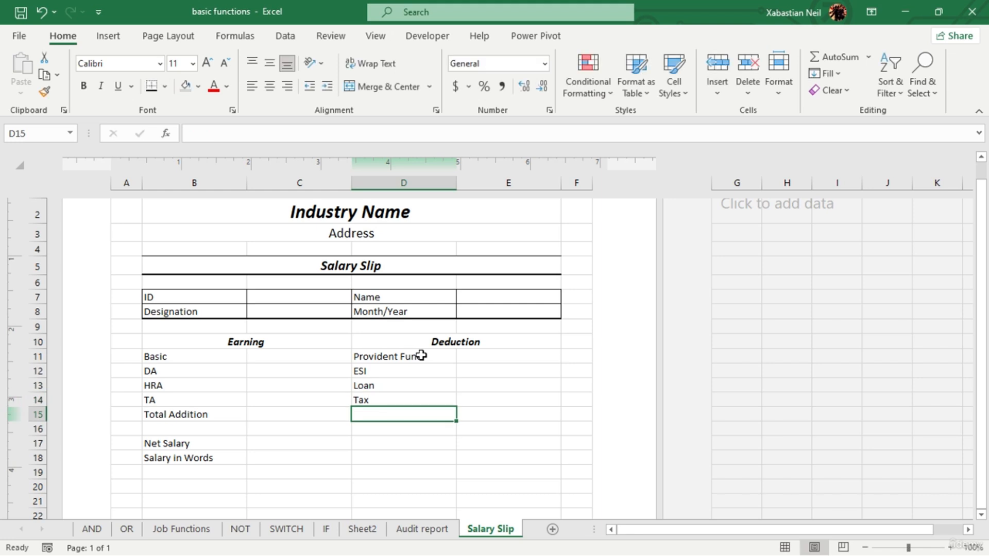
- Enter the label "Total Deduction" in D15 below the deduction labels
{"action": "type", "text": "Total"}
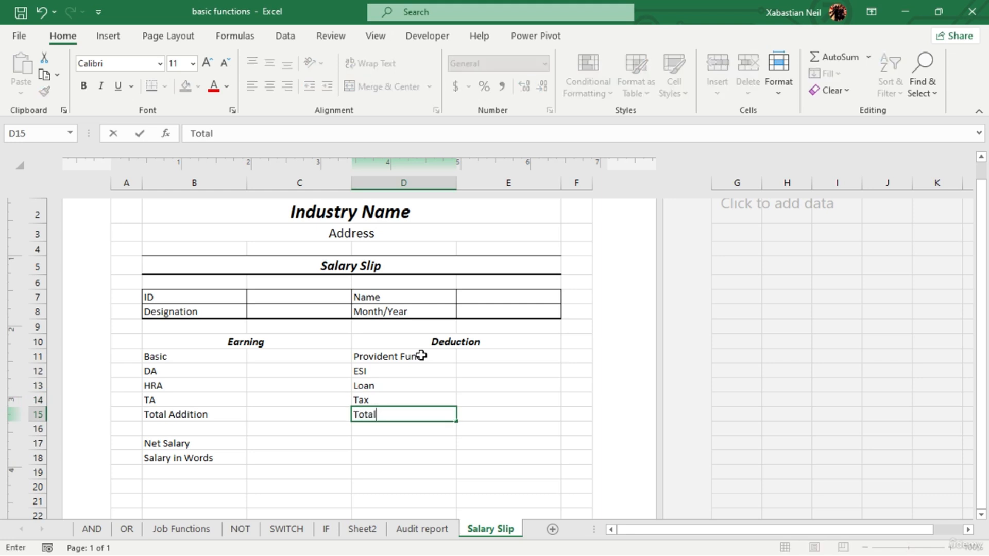
{"action": "type", "text": " Deduction"}
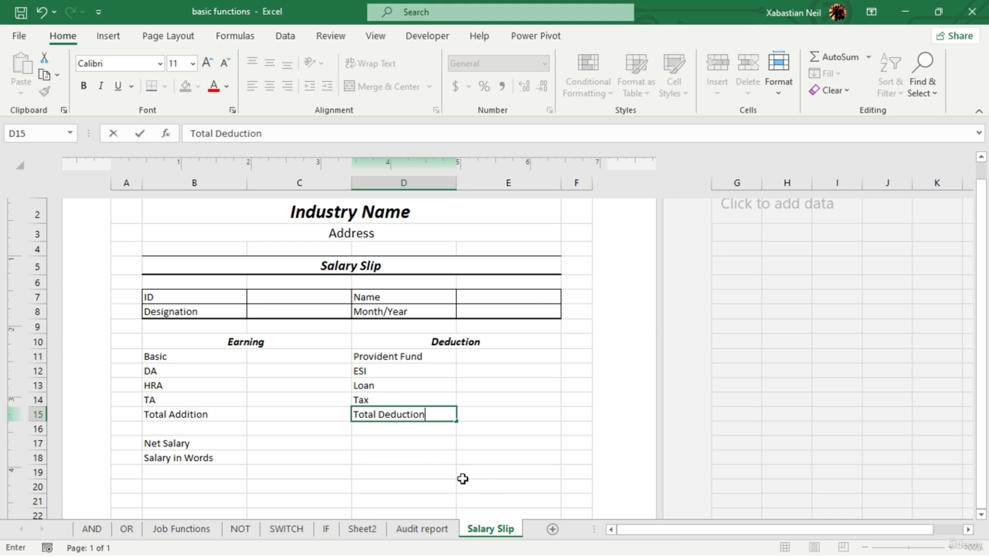
{"action": "left_click", "coordinate": [512, 501]}
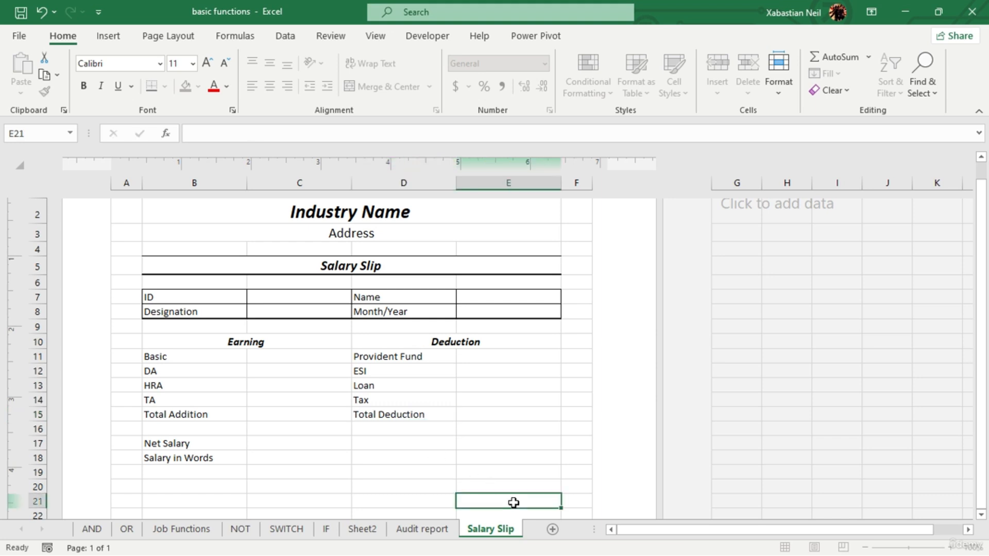
- Apply All Borders to the Earning and Deduction headings in B10:E10
{"action": "left_click_drag", "start_coordinate": [215, 342], "coordinate": [402, 341]}
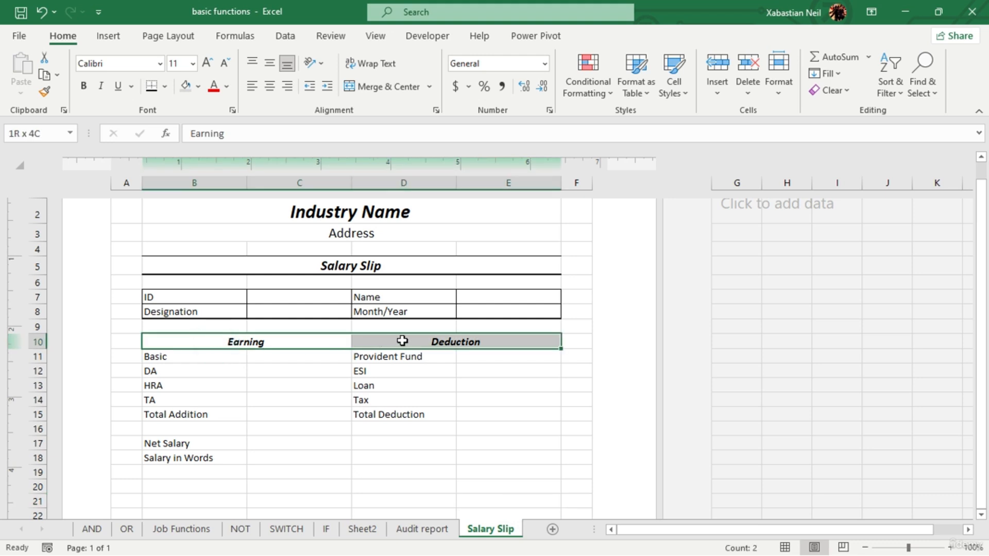
{"action": "left_click", "coordinate": [150, 85]}
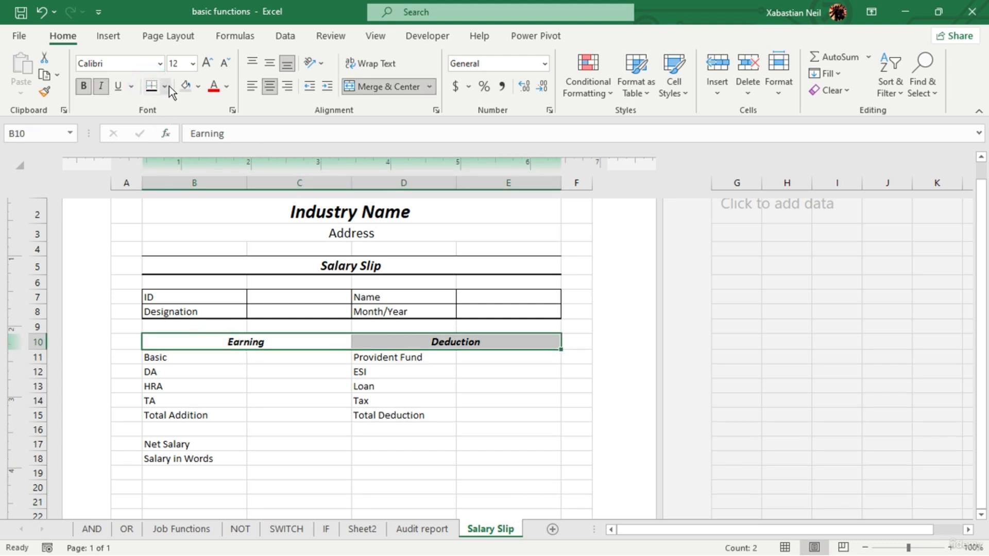
{"action": "left_click", "coordinate": [166, 86]}
{"action": "left_click", "coordinate": [214, 234]}
{"action": "left_click", "coordinate": [366, 458]}
- Apply a Top and Thick Bottom Border to the Earning heading and the Deduction heading in row 10
{"action": "left_click", "coordinate": [306, 345]}
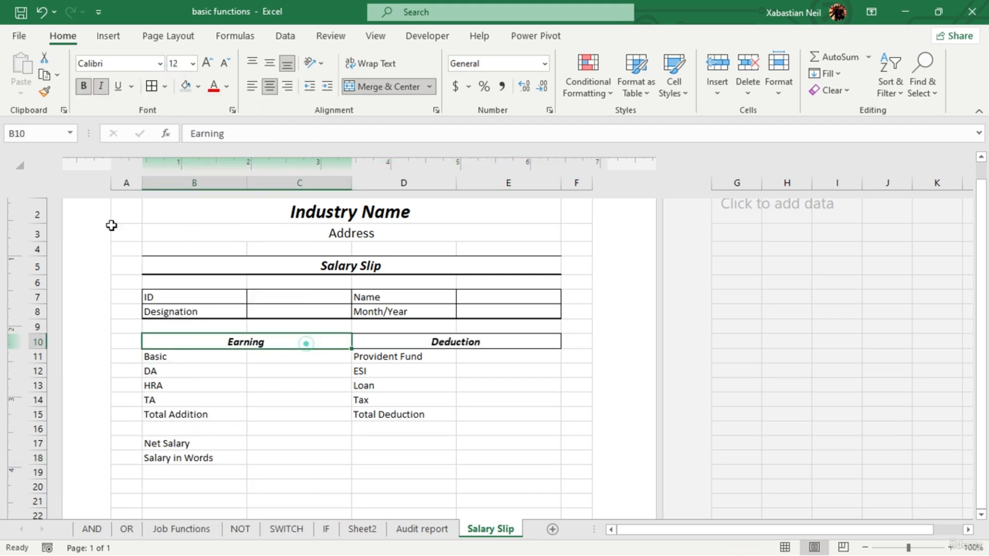
{"action": "left_click", "coordinate": [164, 87]}
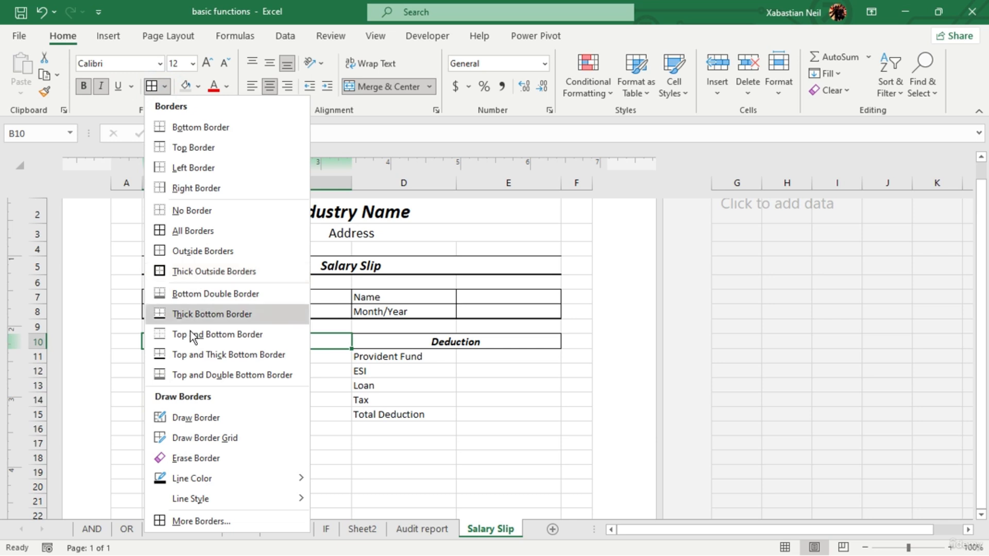
{"action": "left_click", "coordinate": [191, 353]}
{"action": "left_click", "coordinate": [518, 412]}
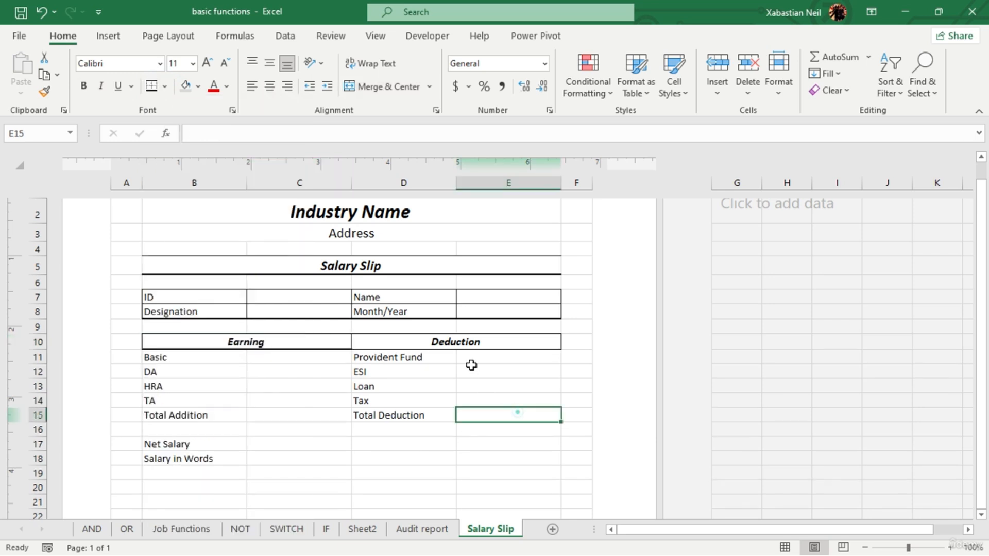
{"action": "left_click", "coordinate": [490, 343]}
{"action": "left_click", "coordinate": [361, 443]}
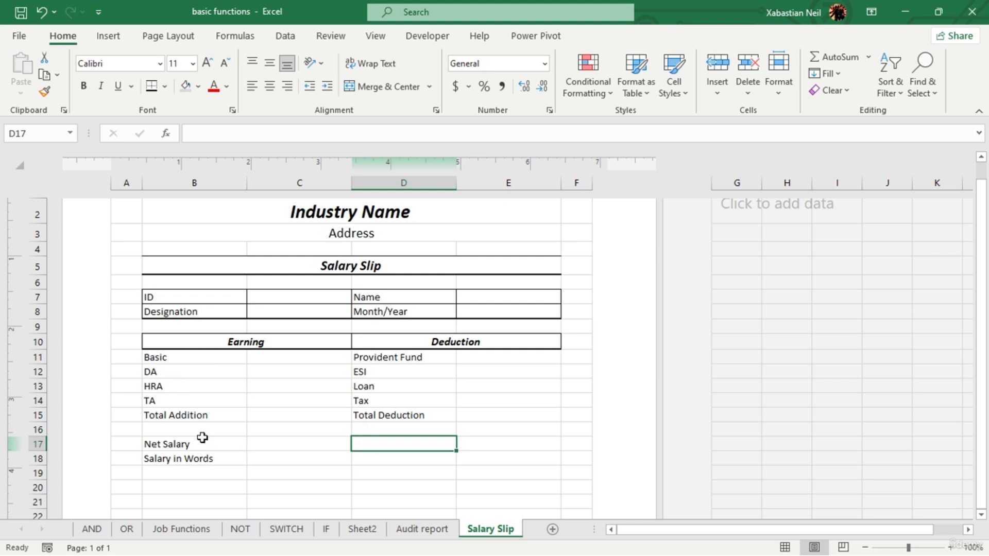
- Apply a Top and Thick Bottom Border to the HRA and Loan row, B13:E13
{"action": "left_click_drag", "start_coordinate": [172, 385], "coordinate": [475, 382]}
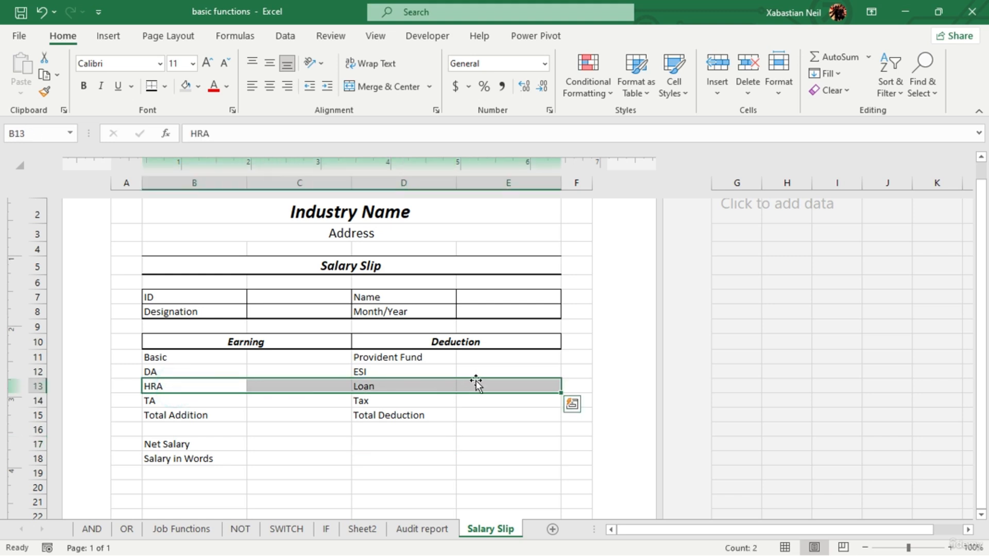
{"action": "left_click", "coordinate": [153, 92]}
{"action": "left_click", "coordinate": [207, 400]}
- Apply All Borders to the first three earning and deduction rows, B11:E13
{"action": "left_click_drag", "start_coordinate": [178, 354], "coordinate": [497, 384]}
{"action": "left_click", "coordinate": [165, 86]}
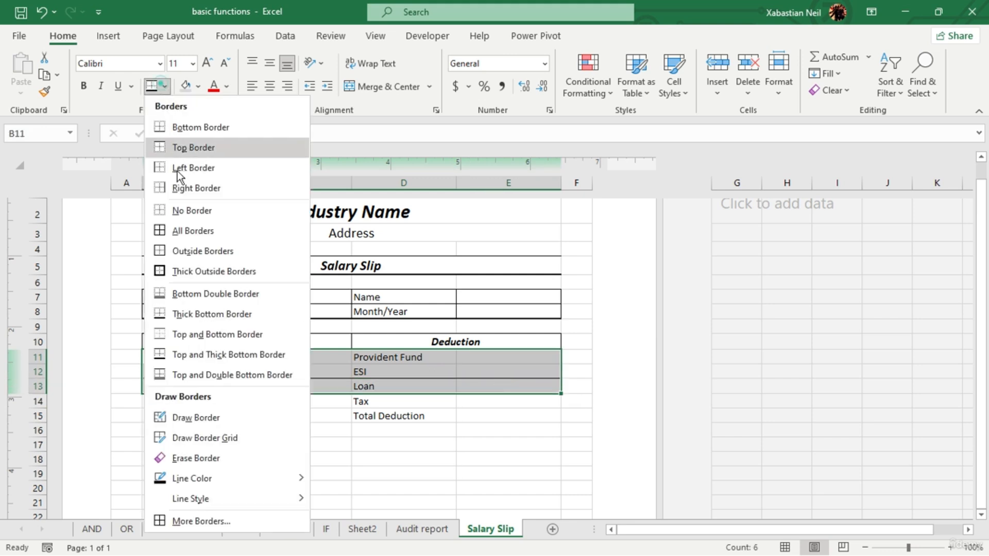
{"action": "left_click", "coordinate": [193, 230]}
{"action": "left_click", "coordinate": [263, 417]}
- Apply a Thick Bottom Border to the HRA and Loan row, B13:E13
{"action": "left_click_drag", "start_coordinate": [183, 383], "coordinate": [493, 387]}
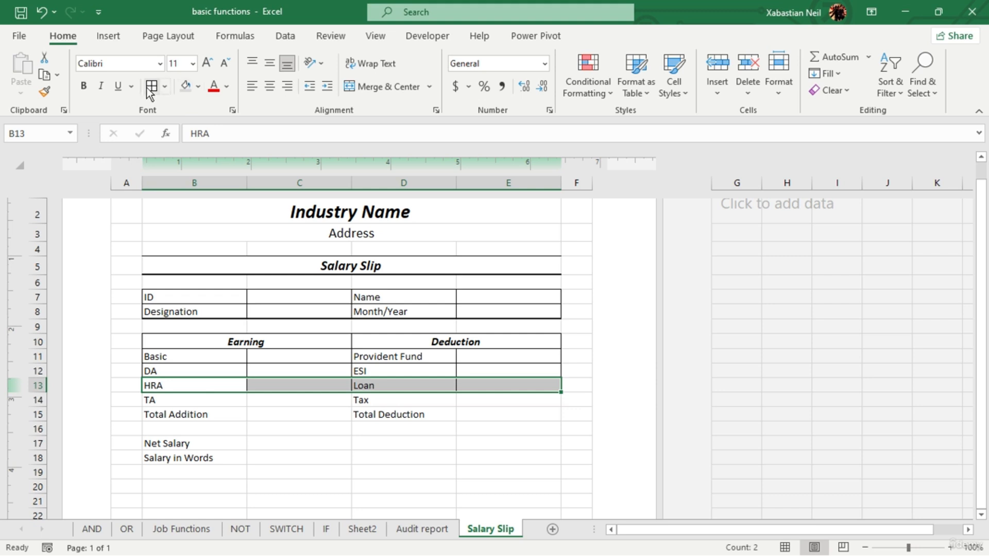
{"action": "left_click", "coordinate": [164, 87]}
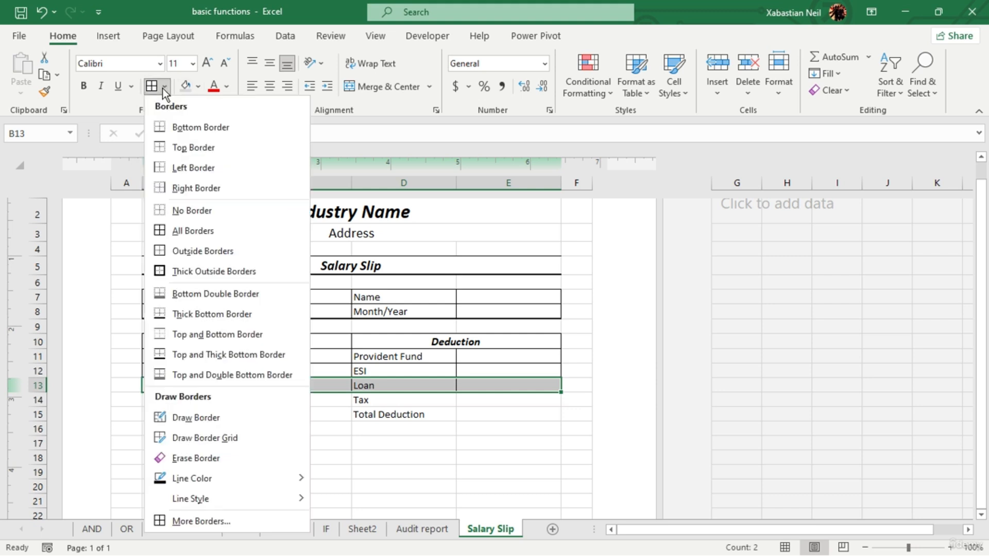
{"action": "left_click", "coordinate": [197, 312]}
{"action": "left_click", "coordinate": [342, 470]}
- Apply All Borders to the range from the TA row through the Net Salary row, B14:E17
{"action": "left_click_drag", "start_coordinate": [159, 401], "coordinate": [501, 422]}
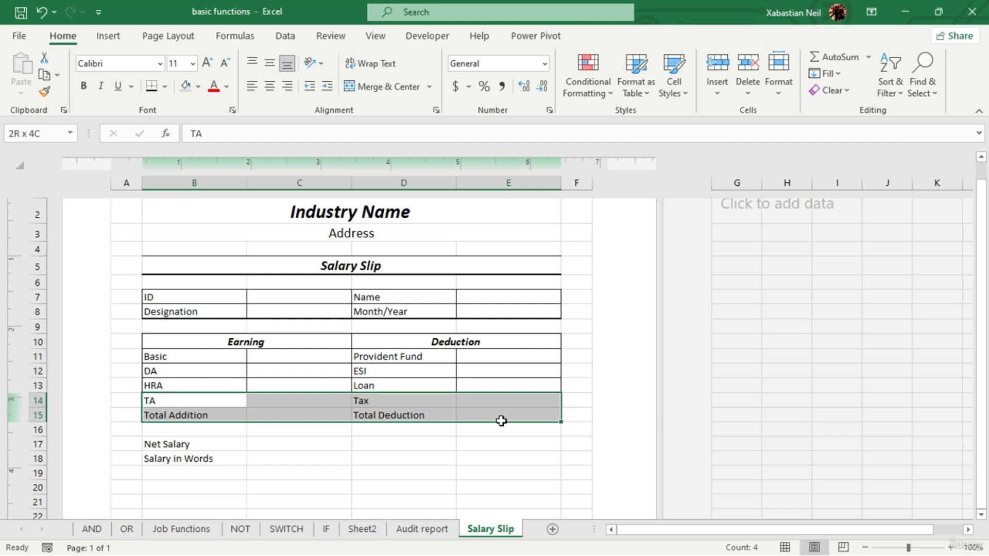
{"action": "left_click_drag", "start_coordinate": [501, 421], "coordinate": [504, 444]}
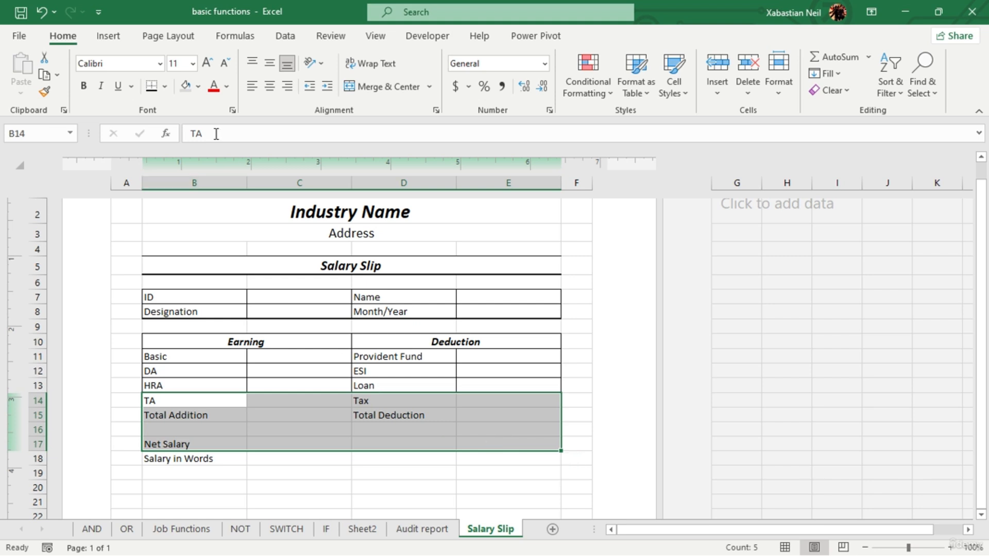
{"action": "left_click", "coordinate": [164, 86]}
{"action": "left_click", "coordinate": [178, 227]}
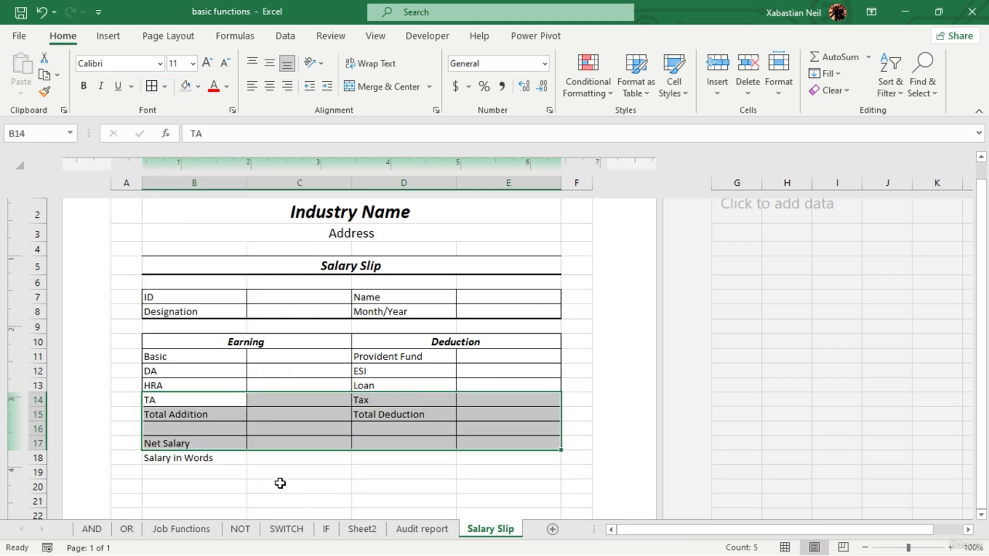
{"action": "left_click", "coordinate": [241, 483]}
- Apply a Thick Bottom Border to the Salary in Words row, B18:E18, and the Net Salary row, B17:E17
{"action": "left_click_drag", "start_coordinate": [187, 458], "coordinate": [486, 457]}
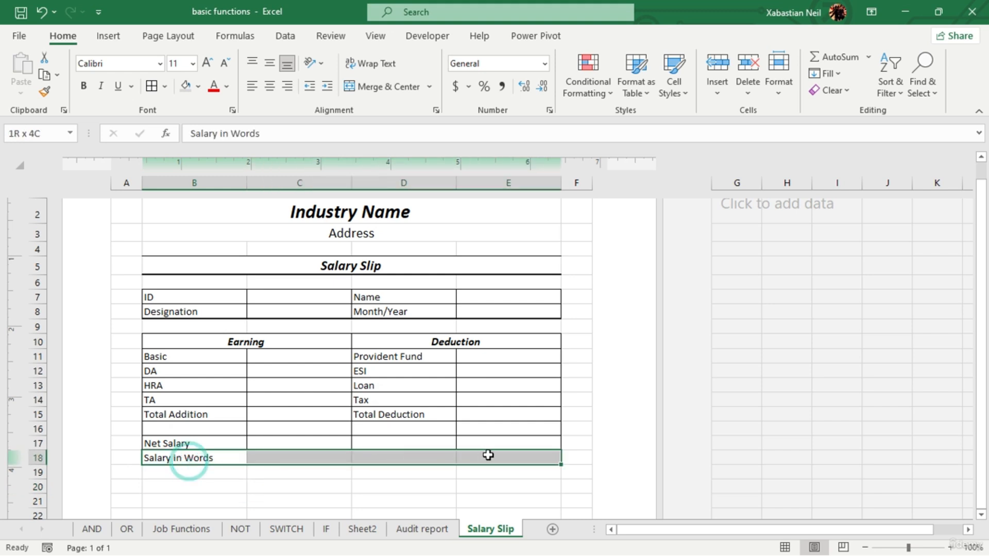
{"action": "left_click", "coordinate": [165, 87]}
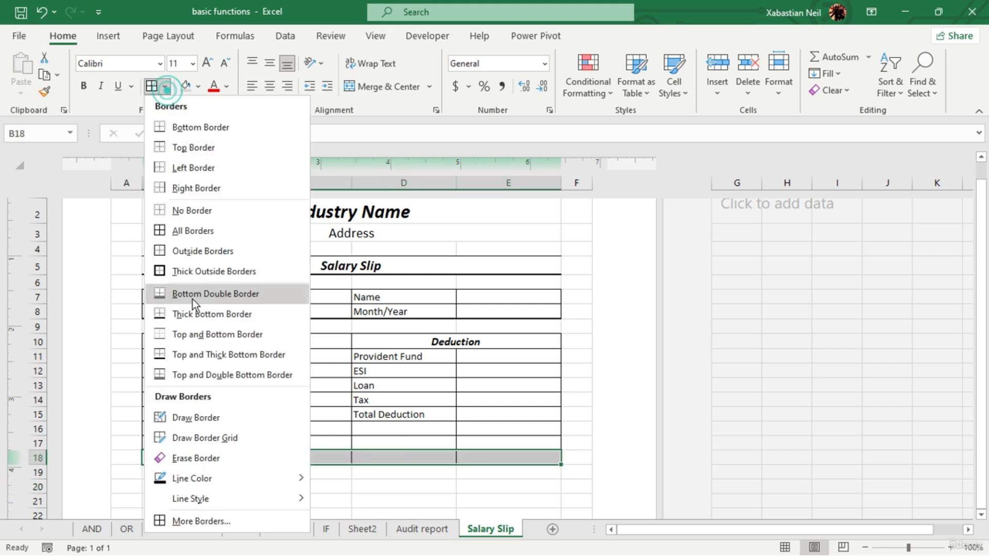
{"action": "left_click", "coordinate": [221, 312]}
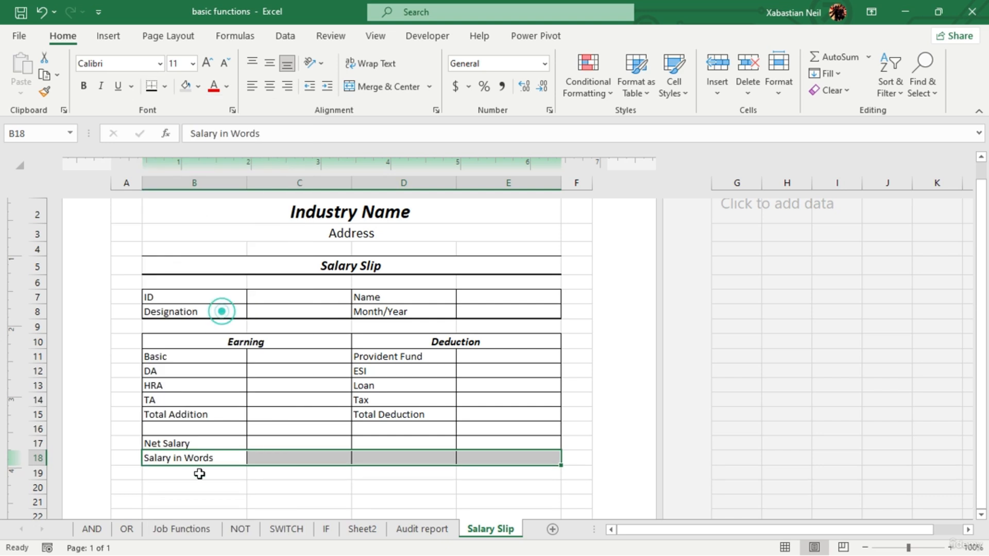
{"action": "left_click", "coordinate": [199, 470]}
{"action": "left_click", "coordinate": [207, 444]}
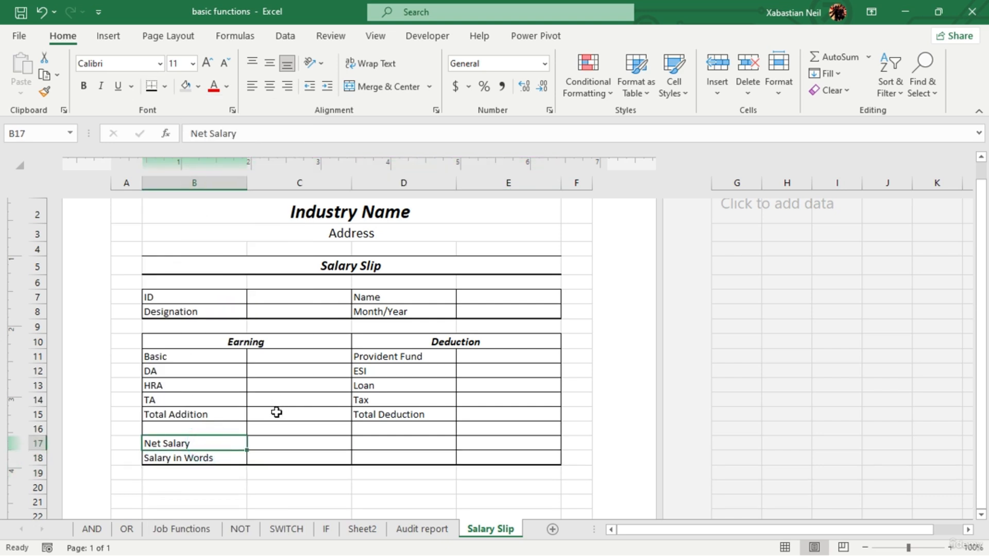
{"action": "left_click_drag", "start_coordinate": [237, 441], "coordinate": [505, 443]}
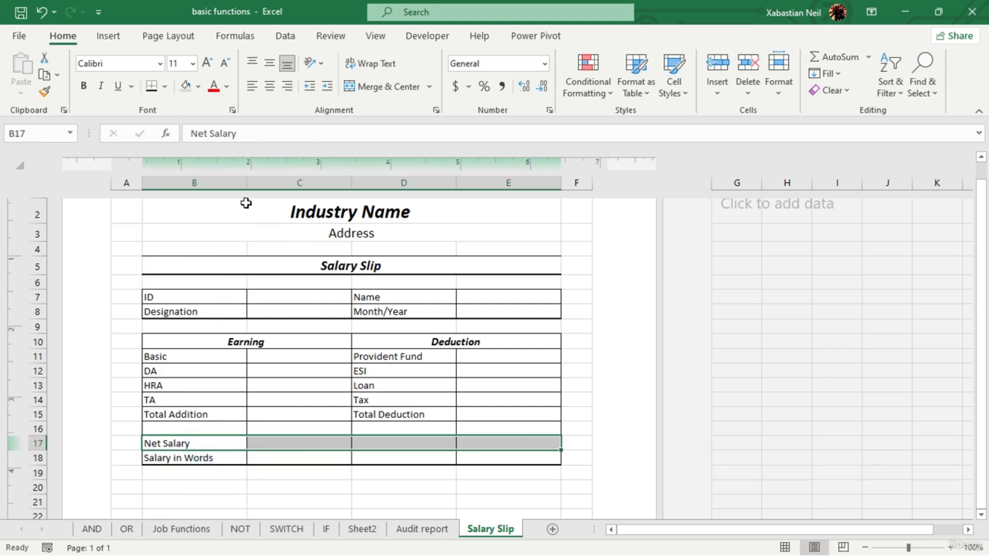
{"action": "left_click", "coordinate": [151, 85]}
{"action": "left_click", "coordinate": [360, 498]}
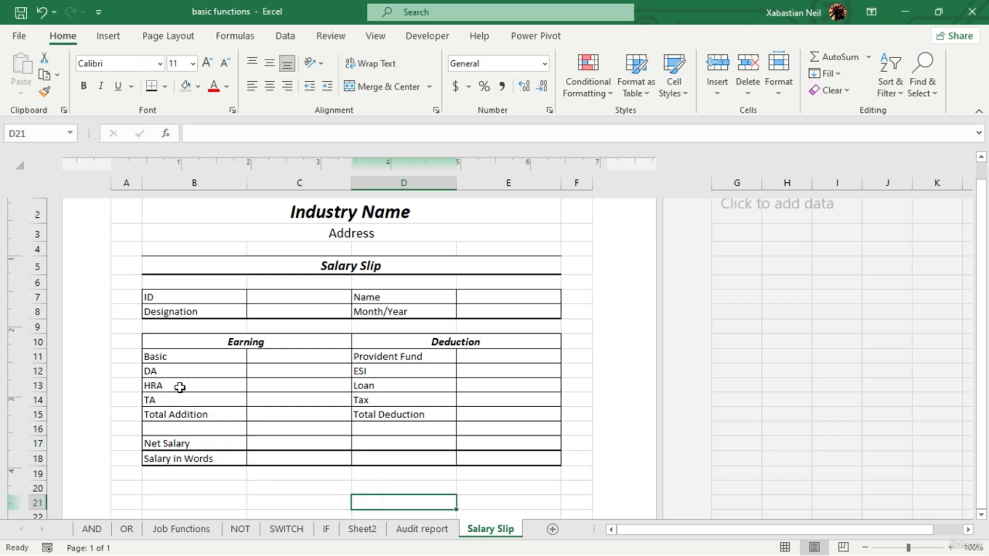
- Reapply the Thick Bottom Border beneath the HRA and Loan row, B13:E13
{"action": "left_click_drag", "start_coordinate": [166, 386], "coordinate": [494, 386]}
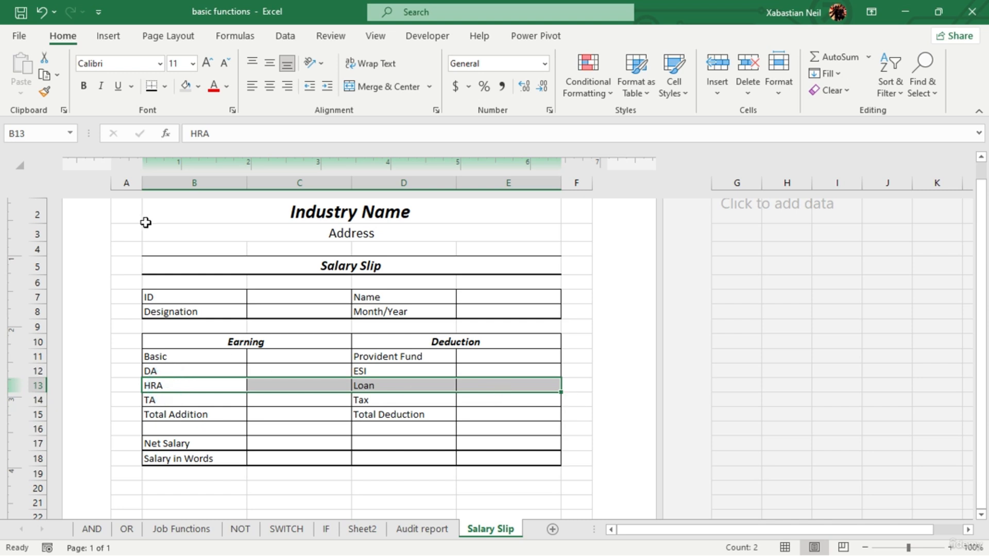
{"action": "left_click", "coordinate": [152, 86]}
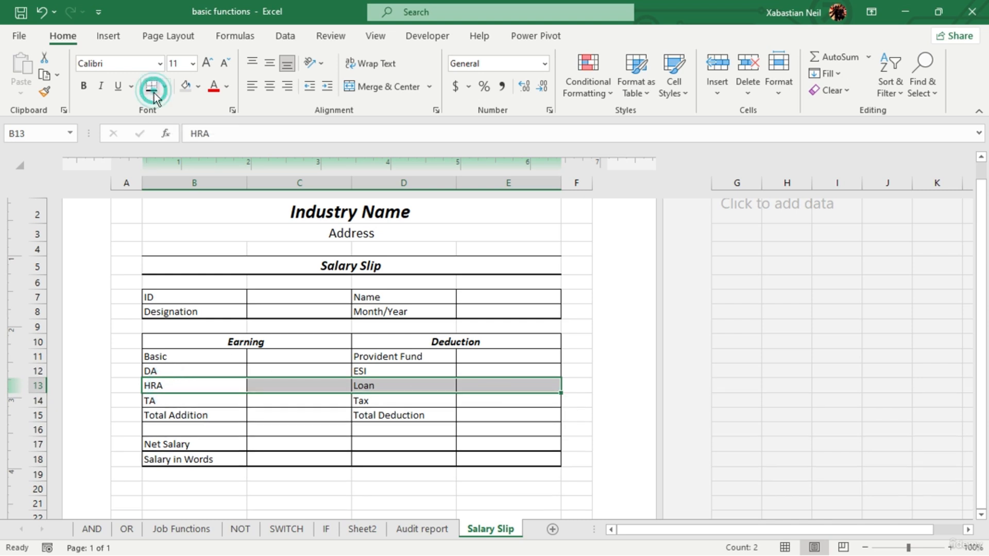
{"action": "left_click", "coordinate": [336, 488]}
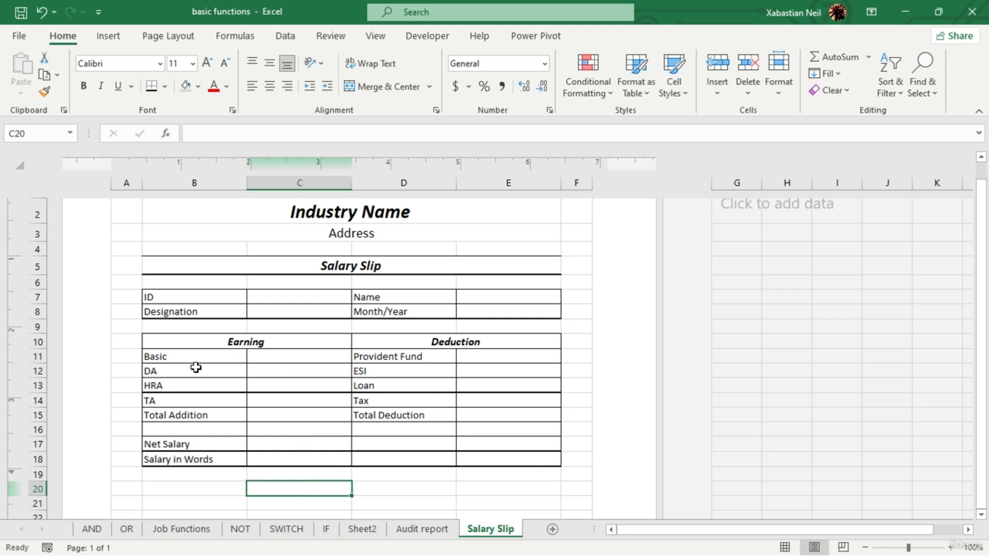
- Increase the font size to 12 for the earning labels in B11:B18 and the deduction labels in D11:D18
{"action": "left_click_drag", "start_coordinate": [222, 356], "coordinate": [236, 462]}
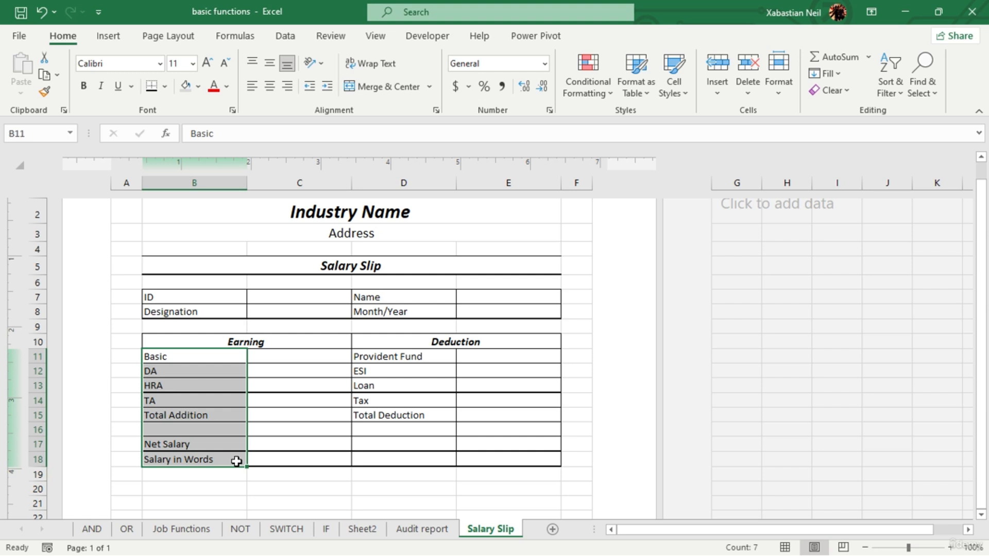
{"action": "left_click", "coordinate": [207, 62]}
{"action": "left_click", "coordinate": [408, 359]}
{"action": "left_click_drag", "start_coordinate": [409, 370], "coordinate": [410, 466]}
{"action": "left_click", "coordinate": [214, 67]}
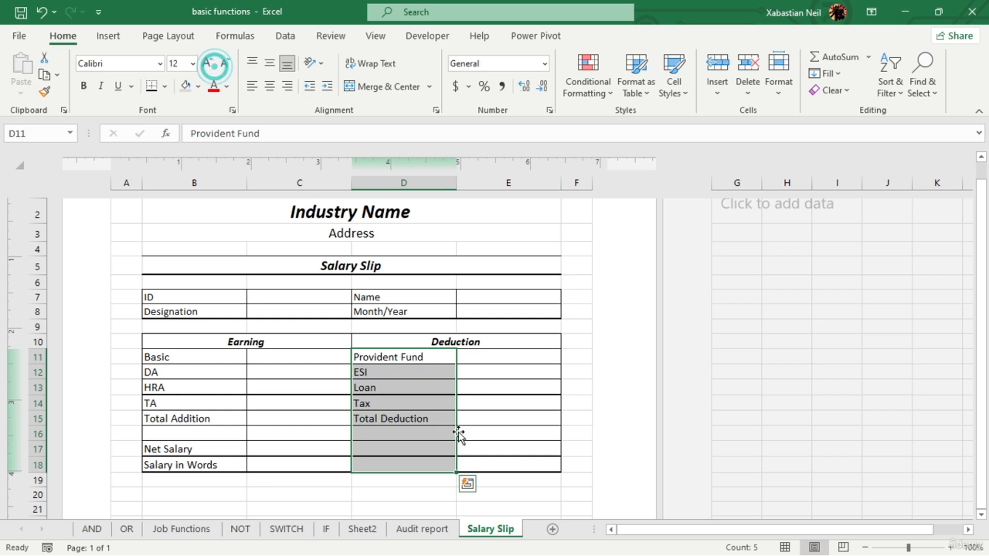
{"action": "left_click", "coordinate": [311, 497]}
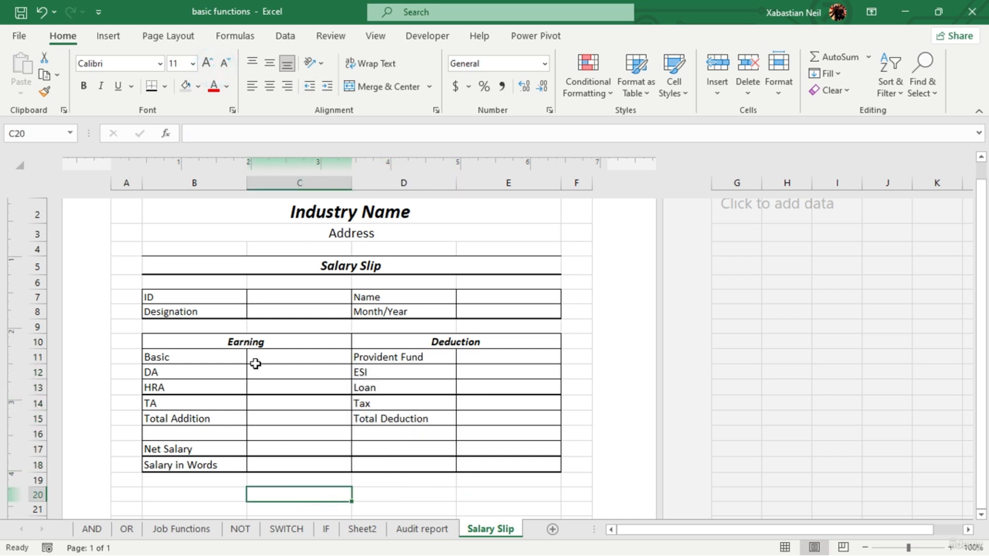
- Make the ID, Designation, Name and Month/Year labels in B7:B8 and D7:D8 bold and italic
{"action": "left_click_drag", "start_coordinate": [192, 297], "coordinate": [225, 313]}
{"action": "left_click", "coordinate": [84, 86]}
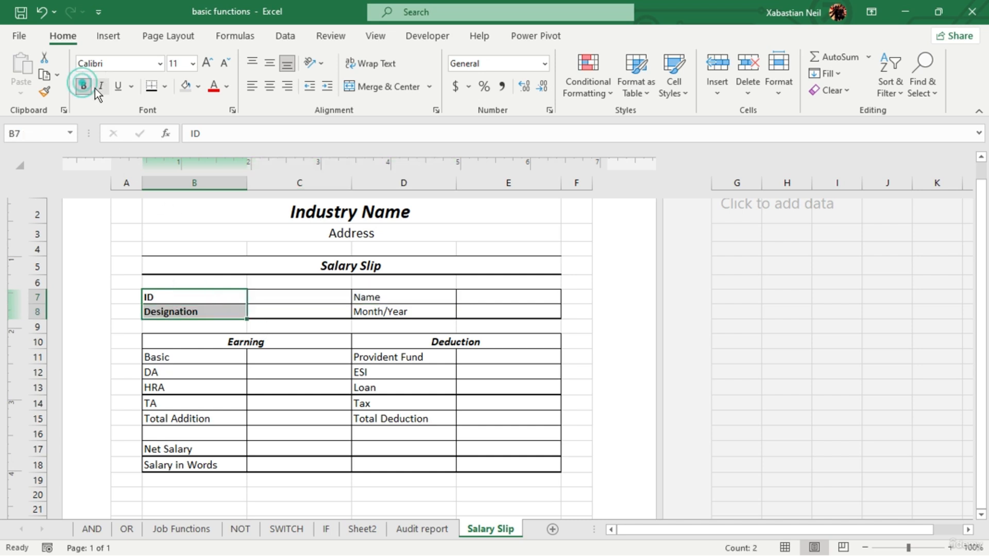
{"action": "left_click", "coordinate": [101, 86]}
{"action": "left_click_drag", "start_coordinate": [392, 297], "coordinate": [384, 312]}
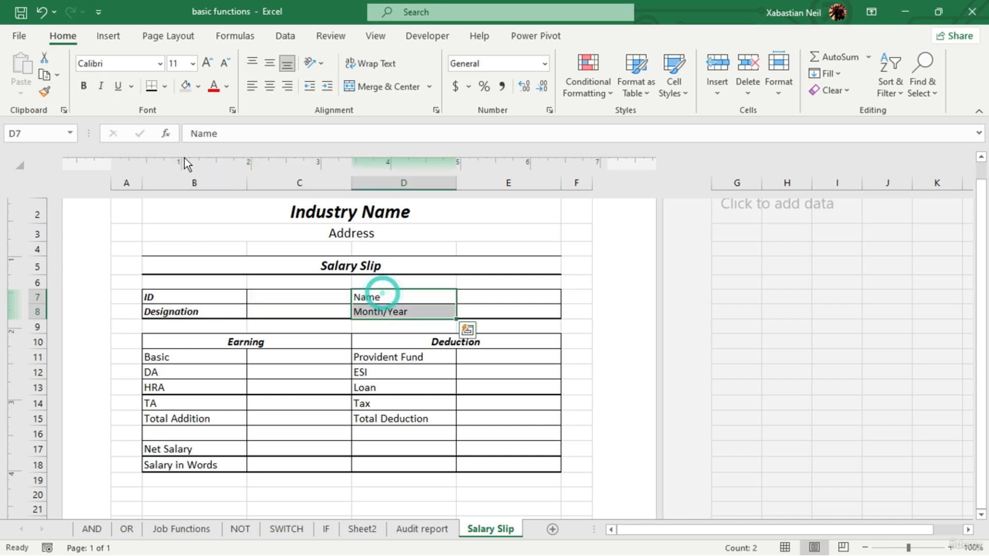
{"action": "left_click", "coordinate": [84, 86]}
{"action": "left_click", "coordinate": [101, 86]}
{"action": "left_click", "coordinate": [398, 383]}
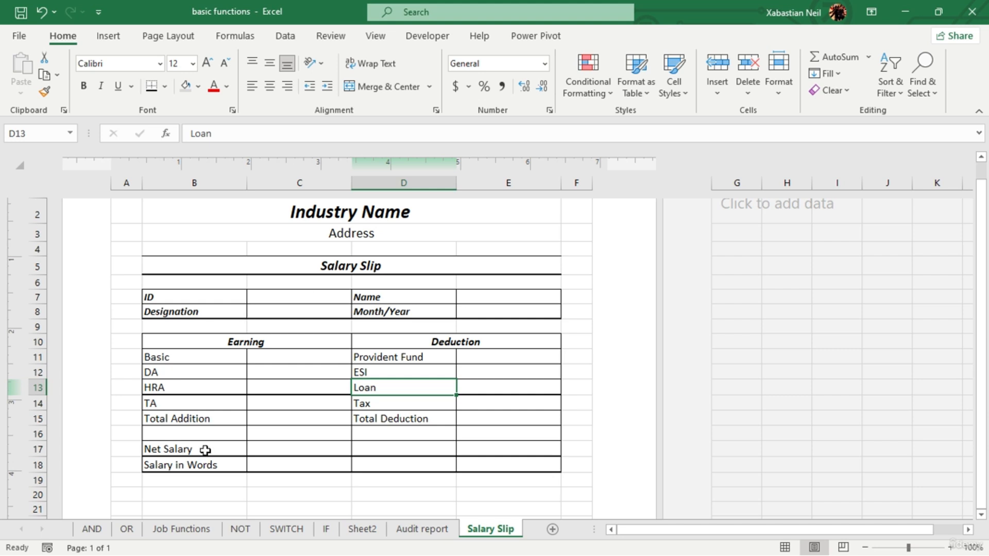
- Make the Net Salary and Salary in Words labels in B17:B18 bold and italic
{"action": "mouse_move", "coordinate": [206, 450]}
{"action": "left_mouse_down"}
{"action": "mouse_move", "coordinate": [205, 471]}
{"action": "mouse_move", "coordinate": [216, 463]}
{"action": "left_mouse_up"}
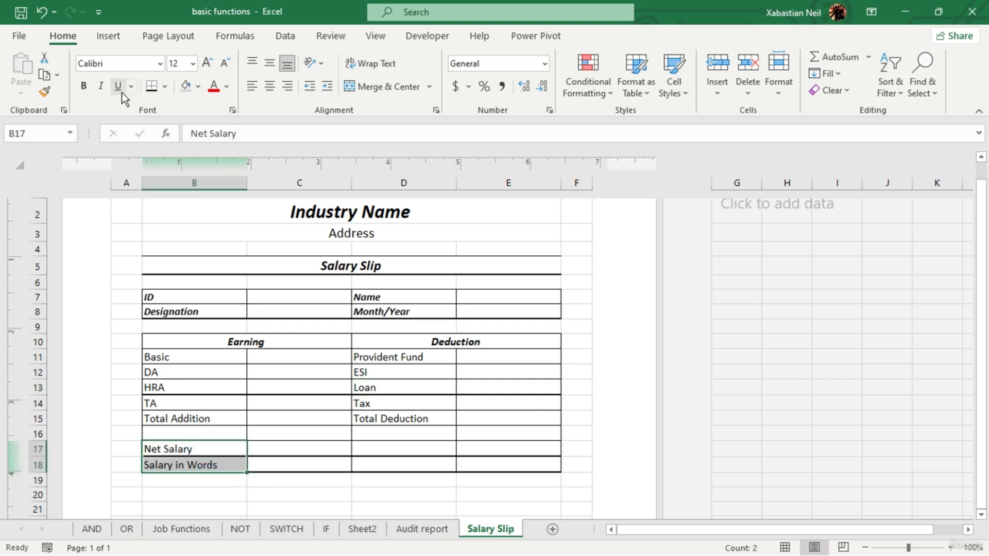
{"action": "left_click", "coordinate": [83, 86]}
{"action": "left_click", "coordinate": [101, 85]}
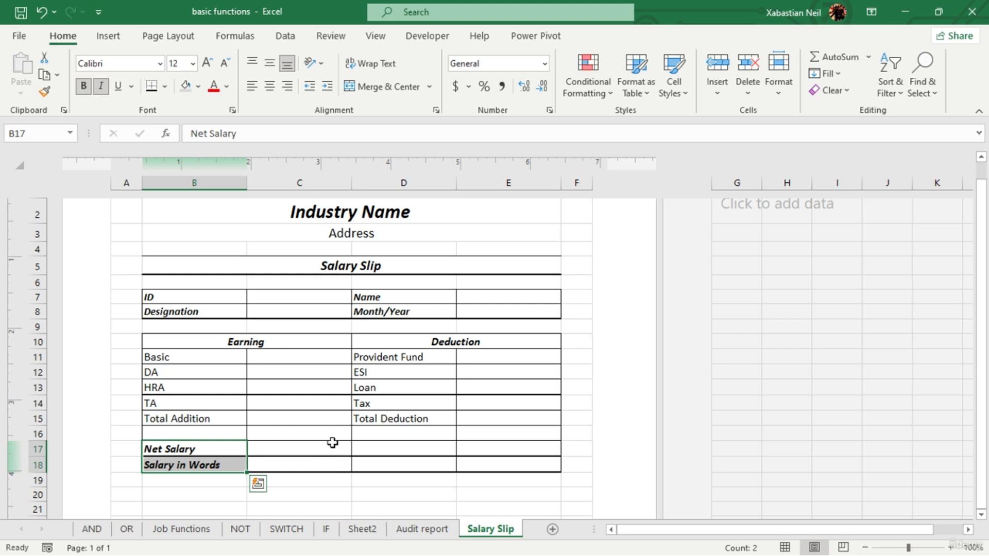
- Merge and center C17:E17 beside Net Salary and C18:E18 beside Salary in Words
{"action": "left_click_drag", "start_coordinate": [332, 443], "coordinate": [497, 443]}
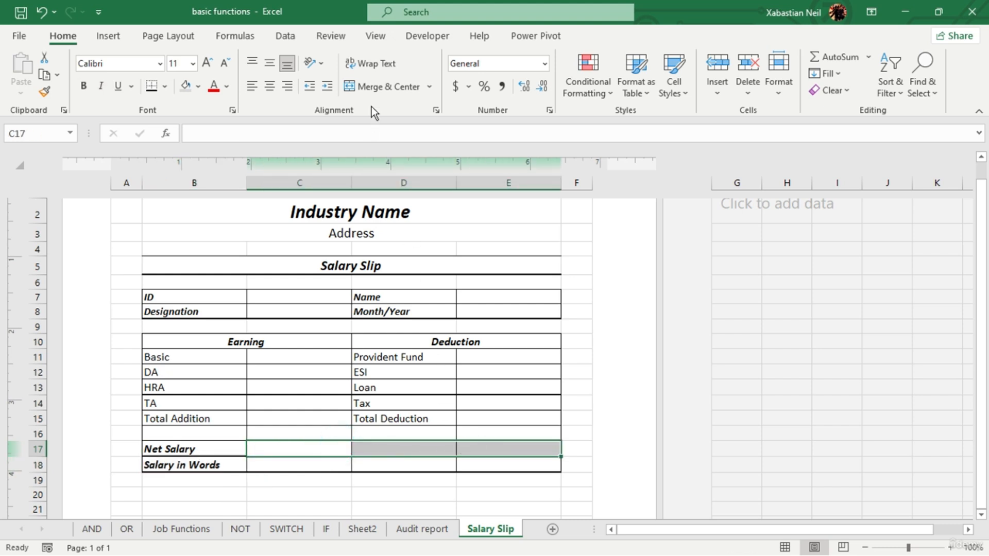
{"action": "left_click", "coordinate": [392, 90]}
{"action": "left_click_drag", "start_coordinate": [320, 470], "coordinate": [489, 464]}
{"action": "left_click", "coordinate": [384, 86]}
{"action": "left_click", "coordinate": [393, 494]}
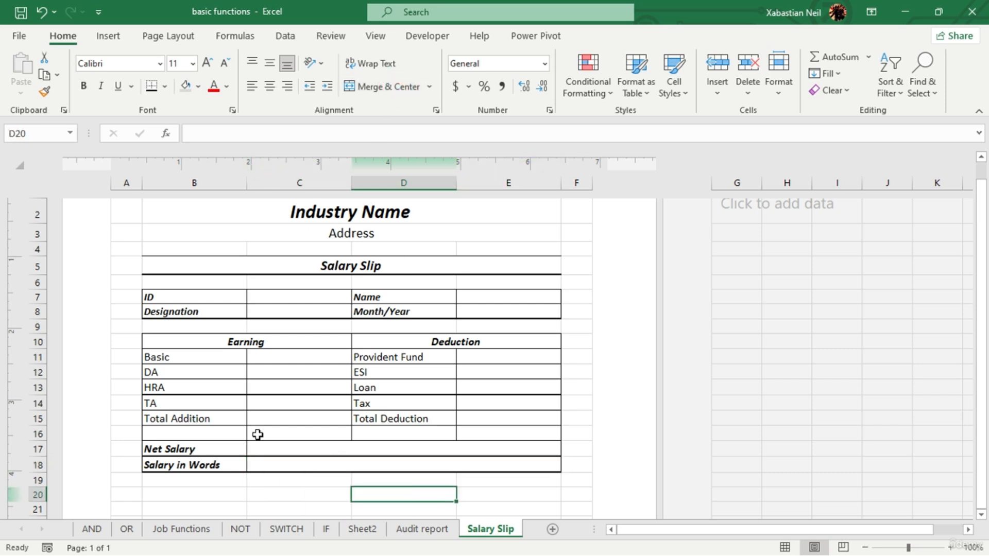
- Enter the label "Salary Paid by:" in cell B20 below the salary table
{"action": "scroll", "coordinate": [194, 484], "scroll_direction": "down", "scroll_amount": 1}
{"action": "left_click", "coordinate": [207, 438]}
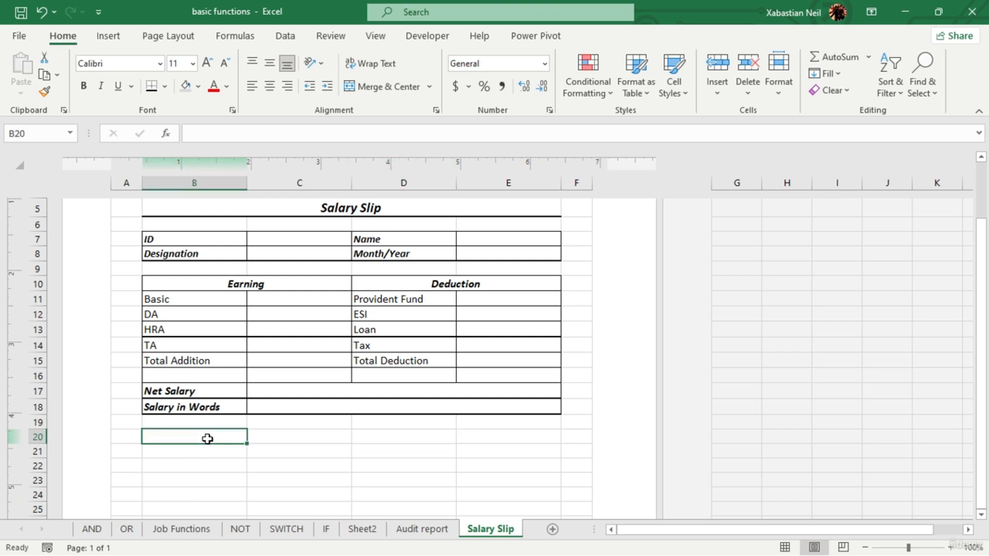
{"action": "double_click", "coordinate": [208, 439]}
{"action": "type", "text": "Salary Pa"}
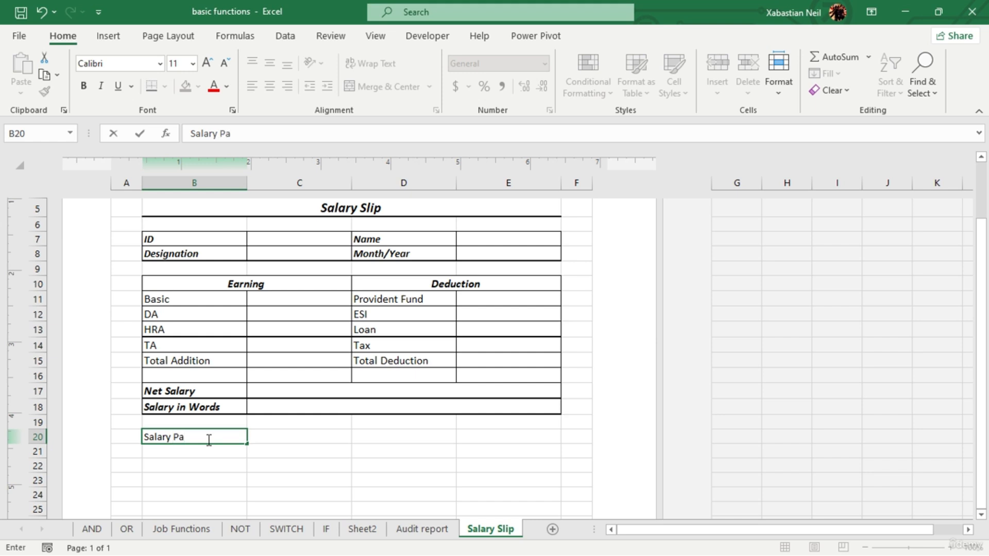
{"action": "type", "text": "id by:"}
{"action": "key", "text": "Tab"}
- Enter Cash in C20 and Cheque in D20 as payment options and center both horizontally
{"action": "type", "text": "Cash"}
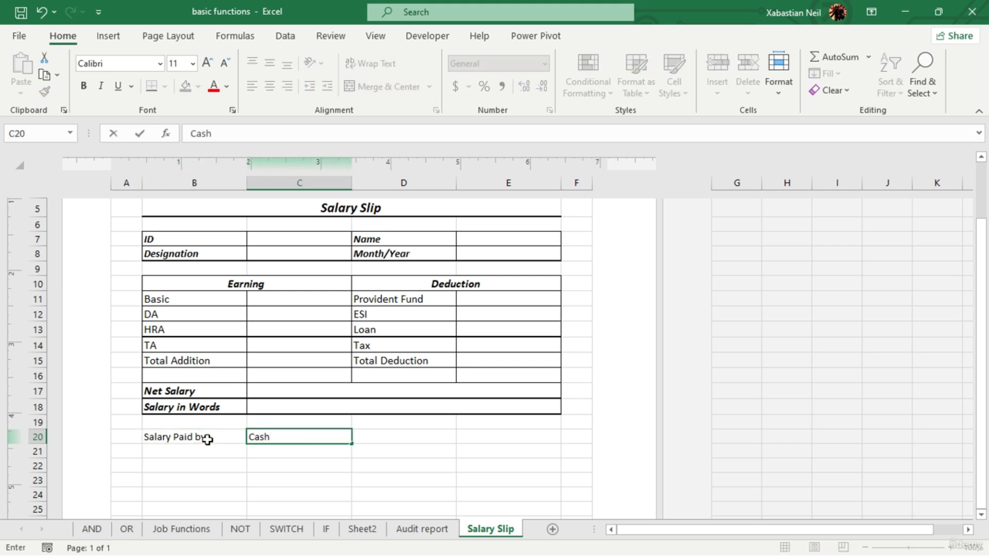
{"action": "key", "text": "Tab"}
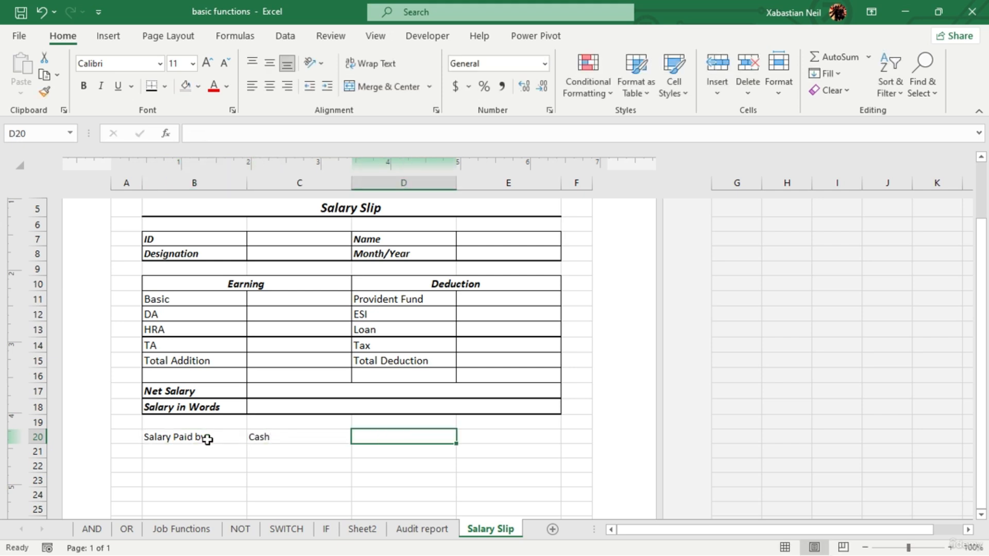
{"action": "type", "text": "Cheque"}
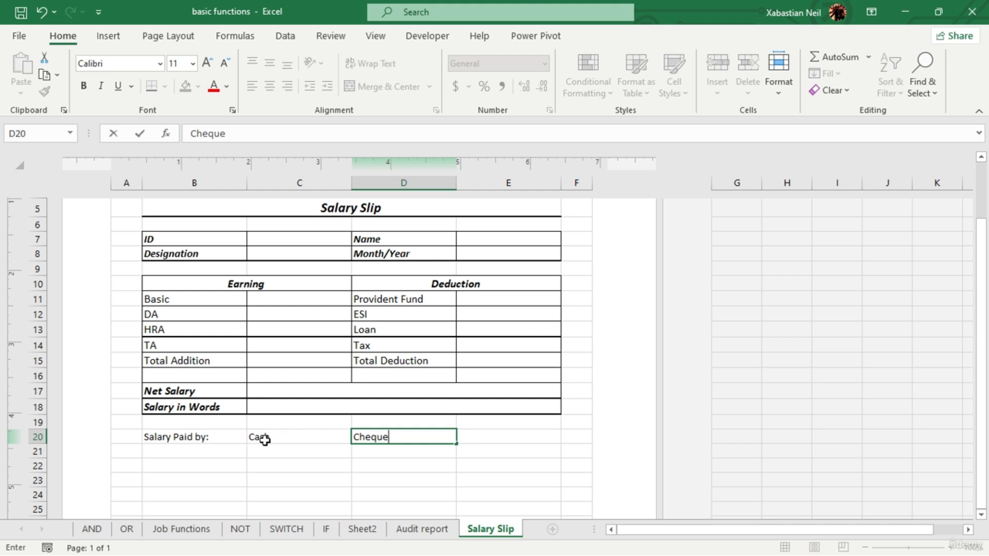
{"action": "left_click_drag", "start_coordinate": [264, 438], "coordinate": [379, 434]}
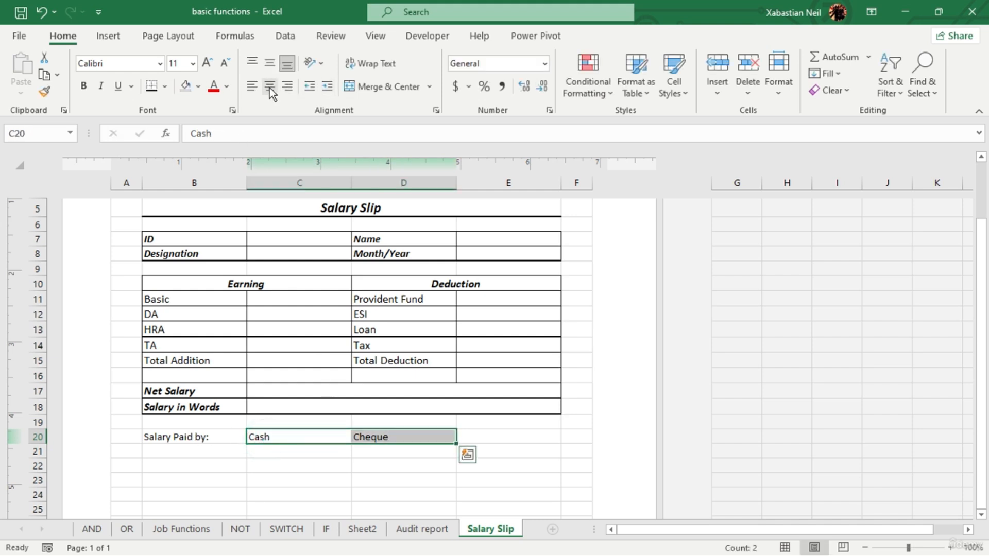
{"action": "left_click", "coordinate": [270, 88]}
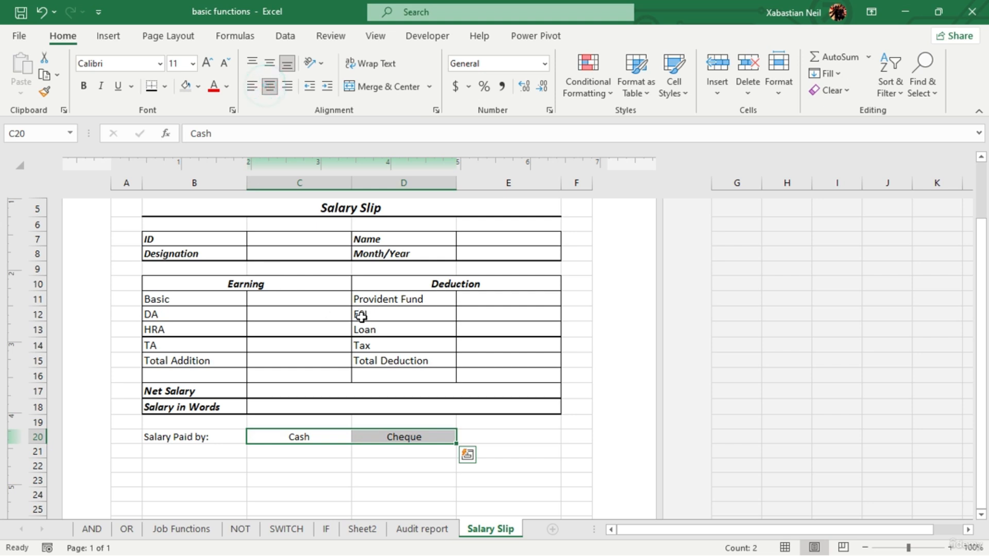
- Insert a check box form control in cell C20 at the Cash option and adjust its placement
{"action": "left_click", "coordinate": [437, 43]}
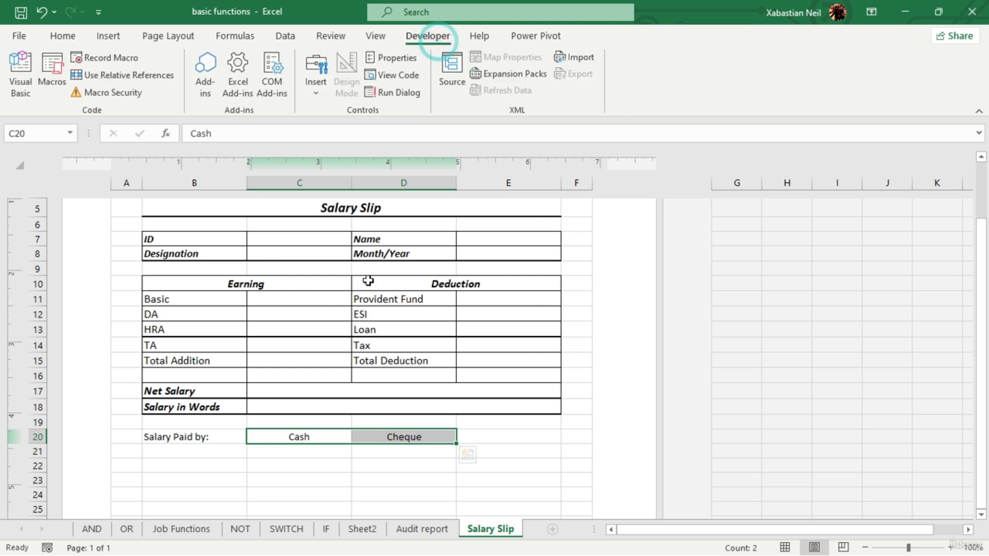
{"action": "left_click", "coordinate": [310, 72]}
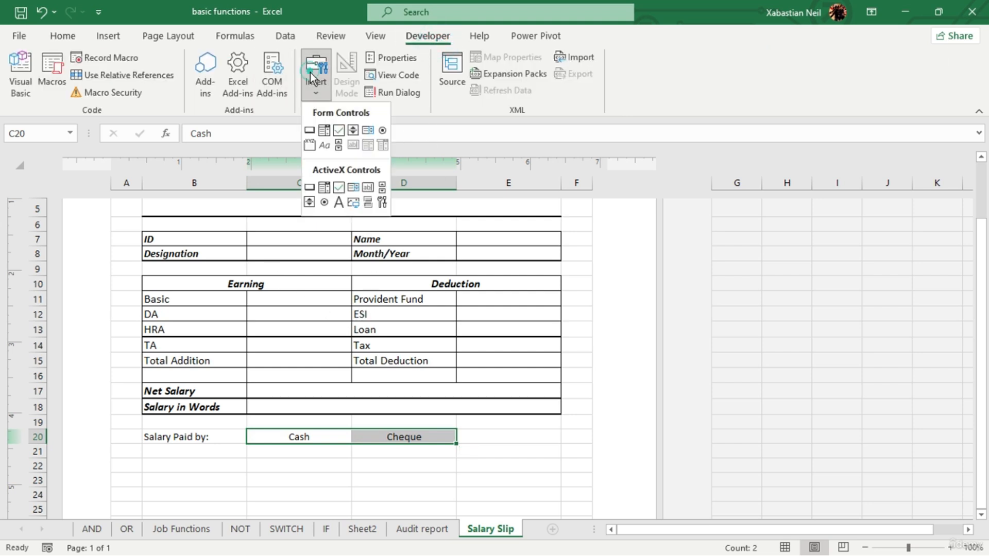
{"action": "left_click", "coordinate": [338, 130]}
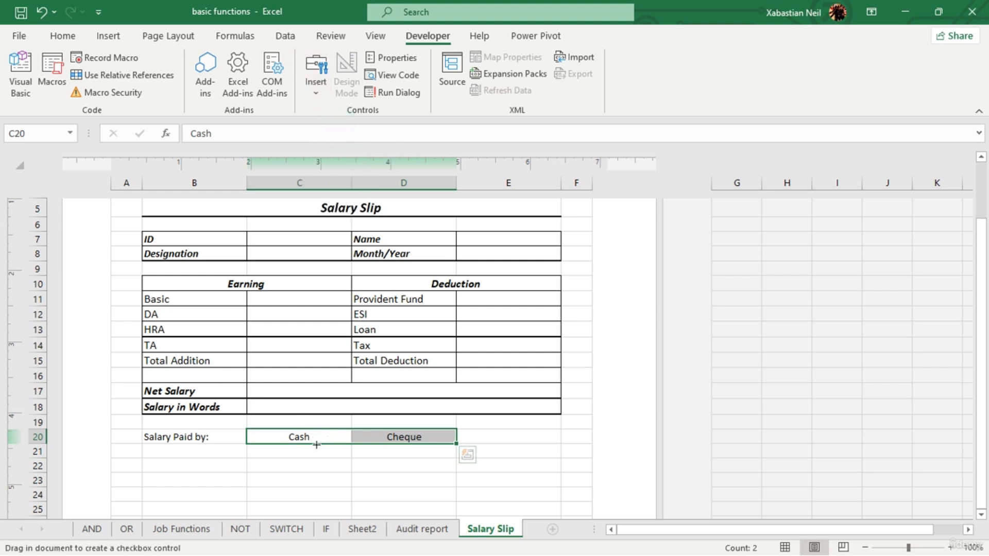
{"action": "left_click", "coordinate": [279, 433]}
{"action": "mouse_move", "coordinate": [279, 434]}
{"action": "left_mouse_down"}
{"action": "mouse_move", "coordinate": [303, 450]}
{"action": "mouse_move", "coordinate": [269, 435]}
{"action": "mouse_move", "coordinate": [280, 438]}
{"action": "left_mouse_up"}
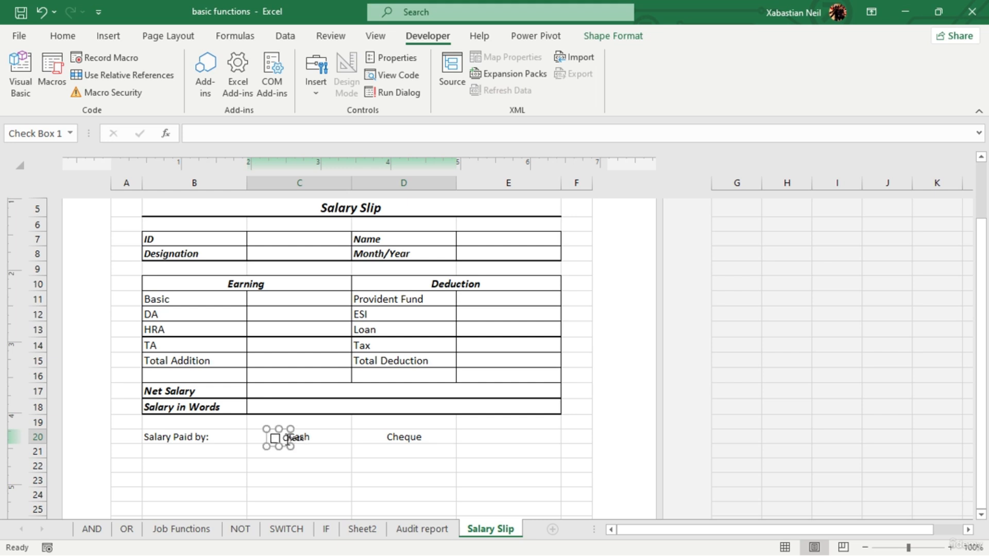
- Nudge the check box into position beside Cash in C20 and delete its caption text
{"action": "key", "text": "Right"}
{"action": "key", "text": "Down"}
{"action": "key", "text": "Up"}
{"action": "key", "text": "Up"}
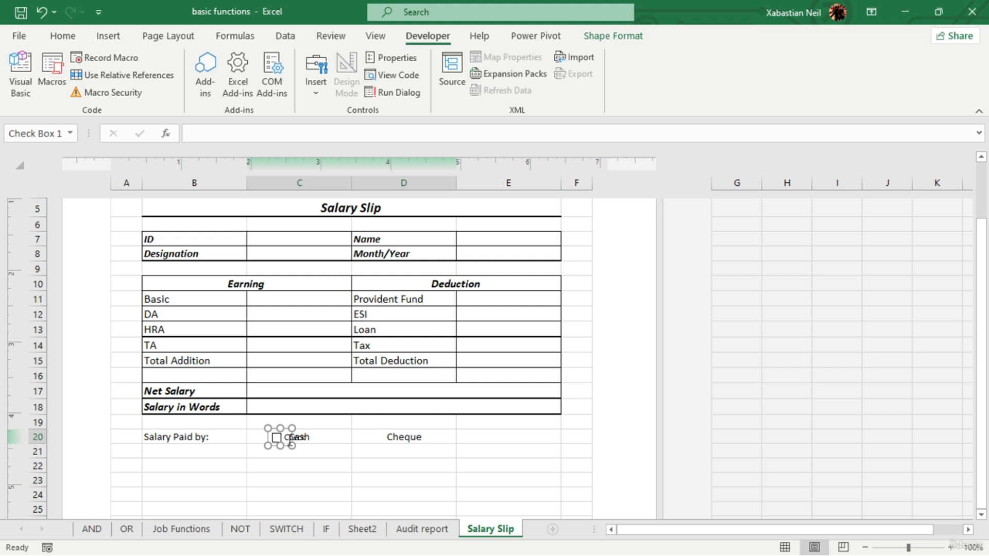
{"action": "left_click", "coordinate": [290, 439]}
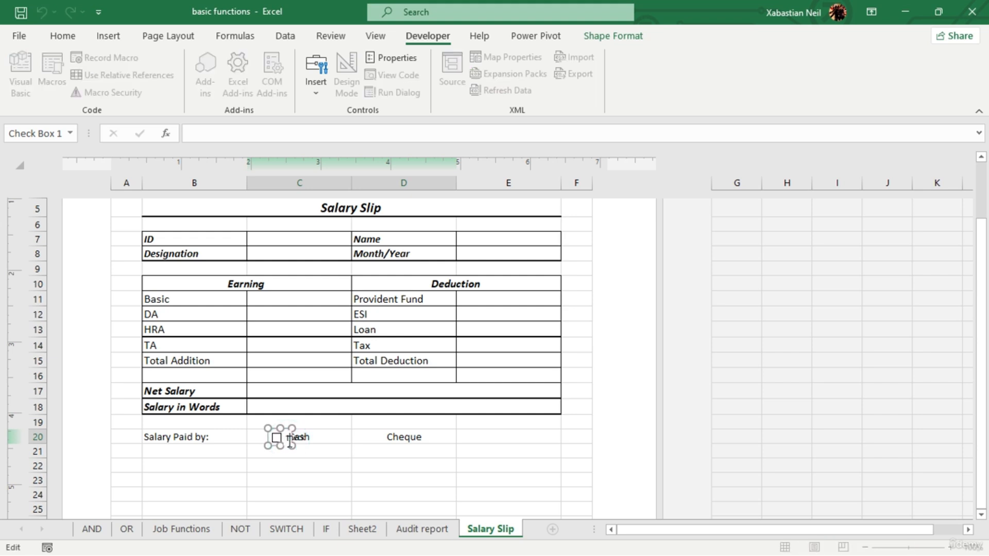
{"action": "key", "text": "BackSpace"}
{"action": "left_click", "coordinate": [315, 447]}
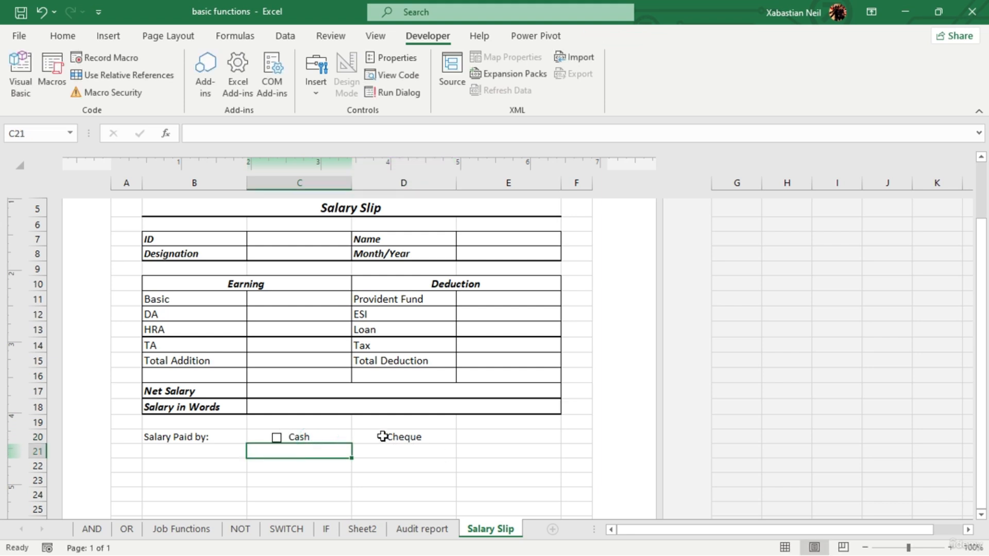
- Place a copy of the Cash check box in D20 and nudge it into position just before the Cheque label
{"action": "left_click", "coordinate": [277, 437], "text": "ctrl"}
{"action": "left_click_drag", "start_coordinate": [277, 438], "coordinate": [376, 437]}
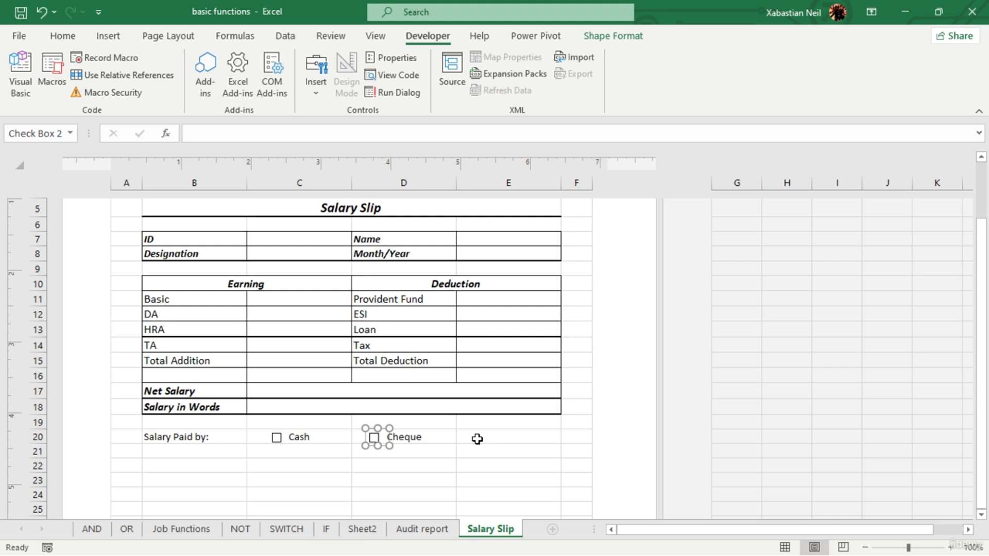
{"action": "key", "text": "Right"}
{"action": "key", "text": "Right"}
{"action": "key", "text": "Up"}
{"action": "key", "text": "Right"}
{"action": "key", "text": "Right"}
{"action": "key", "text": "Right"}
{"action": "key", "text": "Right"}
{"action": "key", "text": "Right"}
{"action": "key", "text": "Right"}
{"action": "key", "text": "Down"}
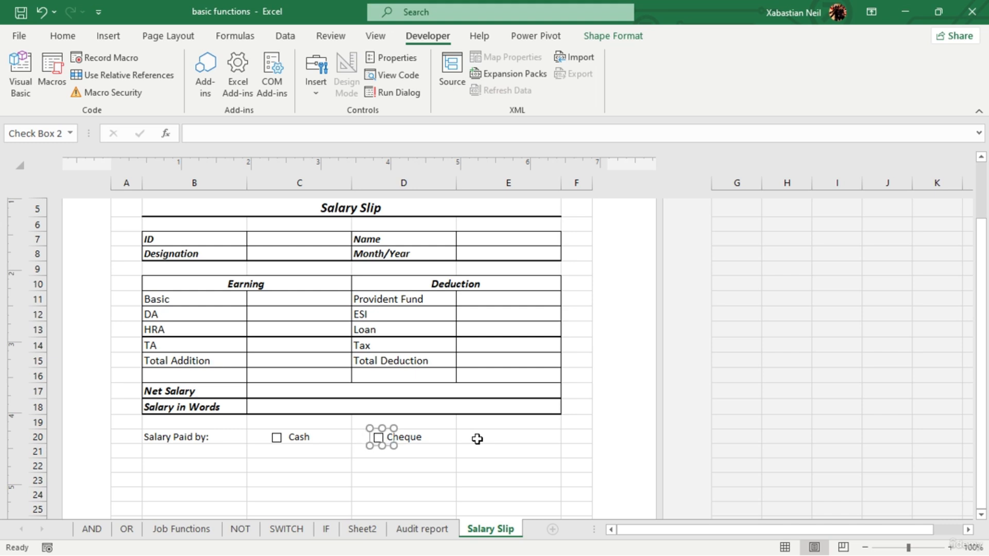
{"action": "left_click_drag", "start_coordinate": [473, 451], "coordinate": [458, 442]}
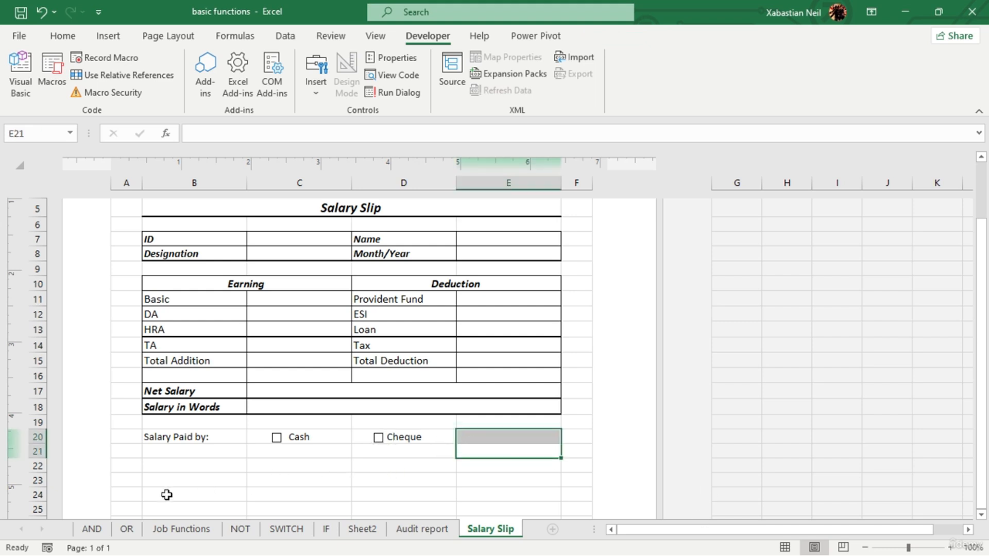
- Enter the label "Employee Signature" in cell B22
{"action": "double_click", "coordinate": [209, 465]}
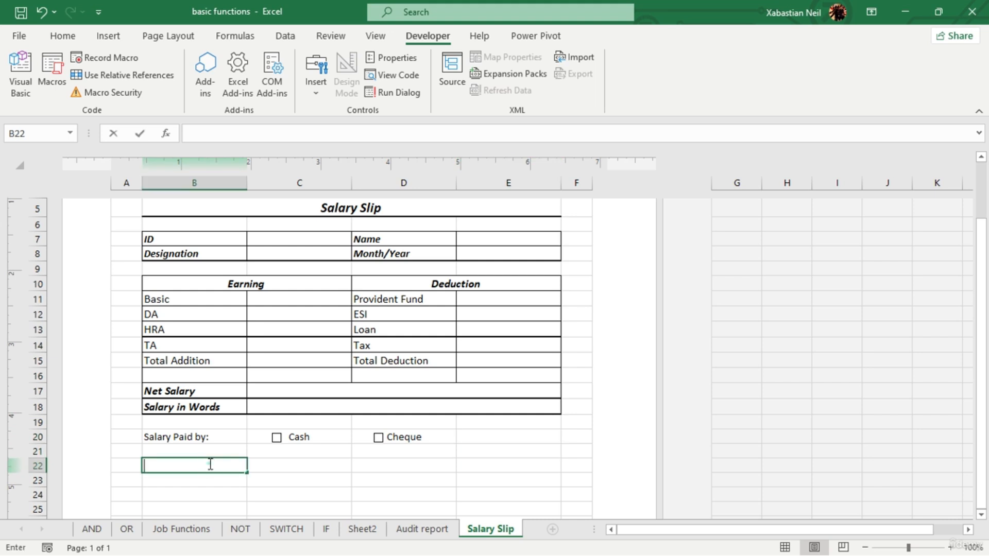
{"action": "type", "text": "E"}
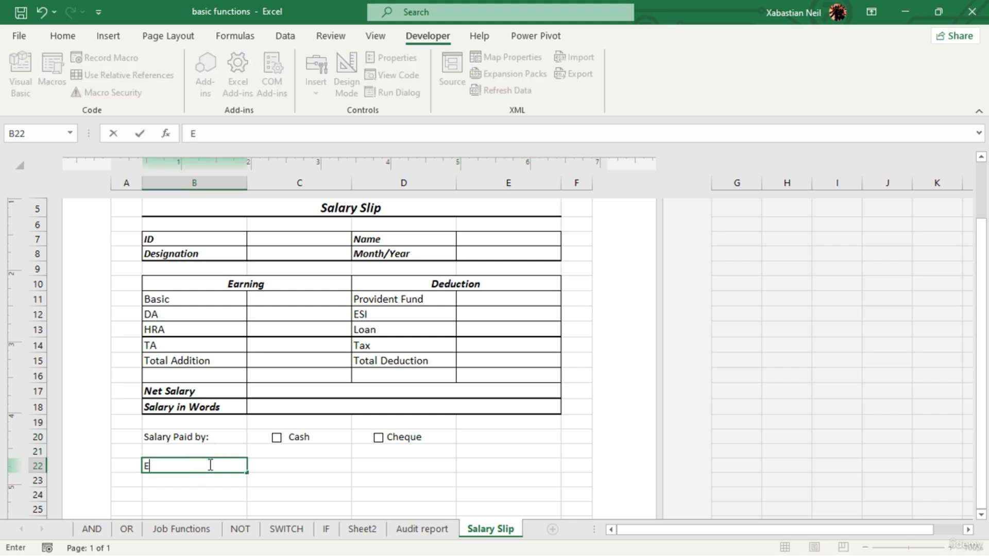
{"action": "type", "text": "mployee Sigg"}
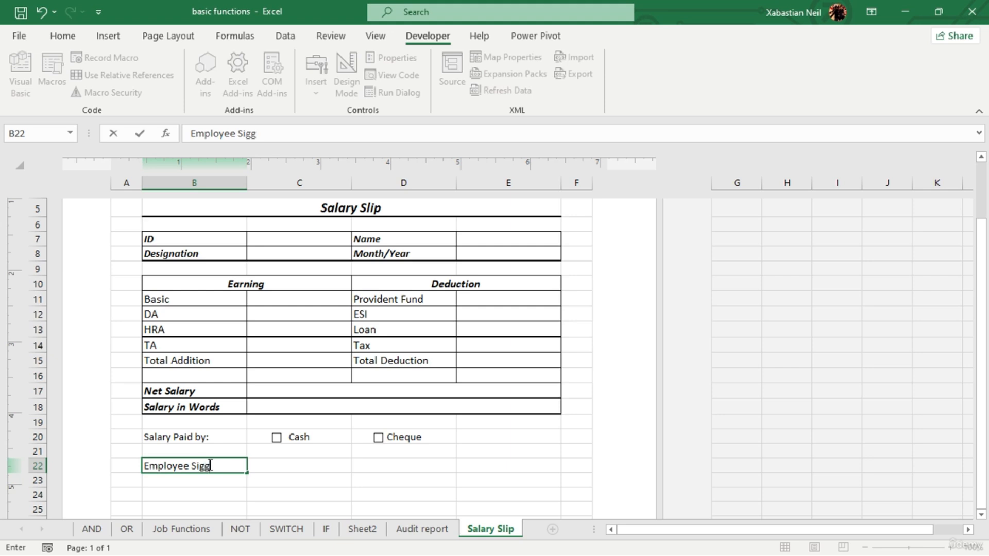
{"action": "key", "text": "BackSpace"}
{"action": "type", "text": "mn"}
{"action": "key", "text": "BackSpace"}
{"action": "key", "text": "BackSpace"}
{"action": "type", "text": "nature"}
- Merge and center B22:C22 holding the employee signature label, and D22:E22 beside it
{"action": "left_click_drag", "start_coordinate": [316, 465], "coordinate": [254, 462]}
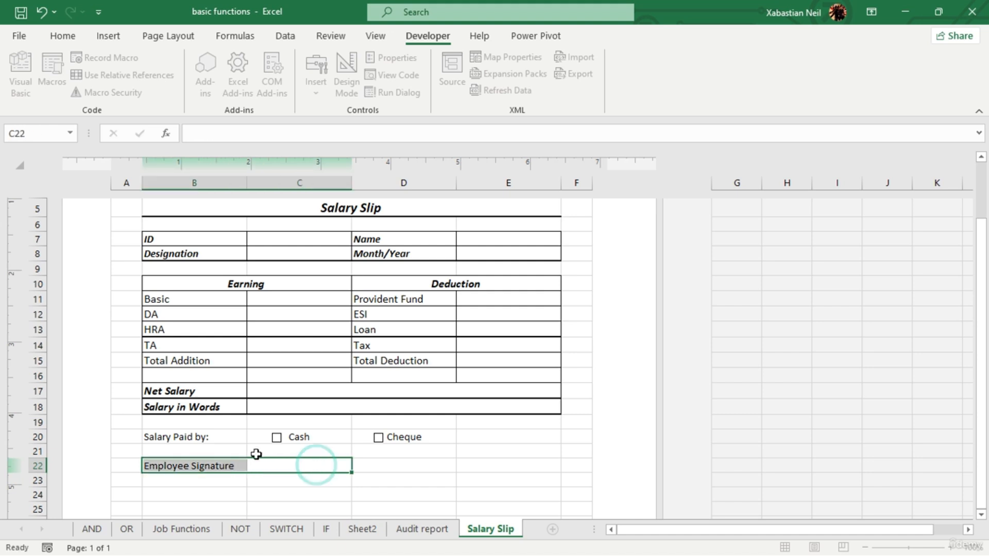
{"action": "left_click", "coordinate": [63, 36]}
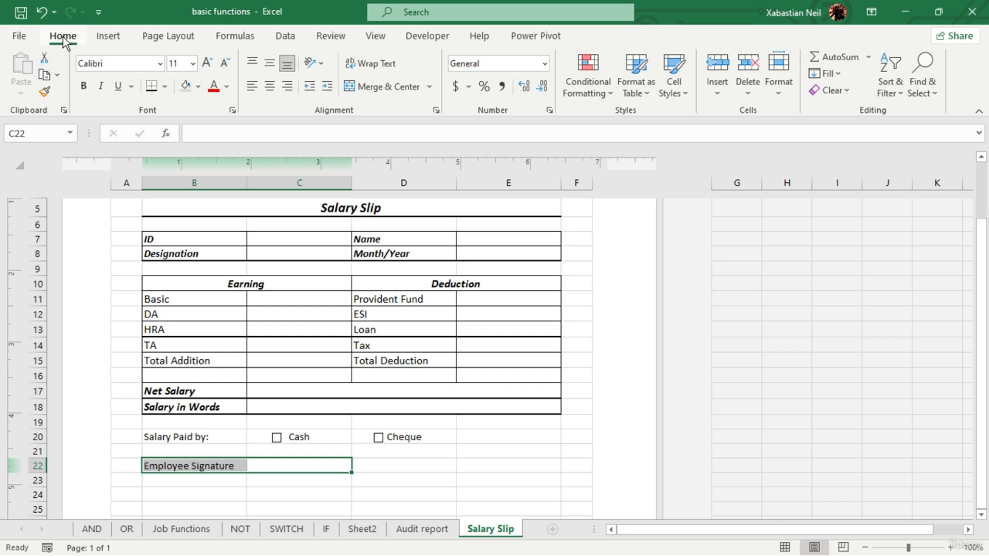
{"action": "left_click", "coordinate": [366, 92]}
{"action": "left_click_drag", "start_coordinate": [407, 467], "coordinate": [501, 463]}
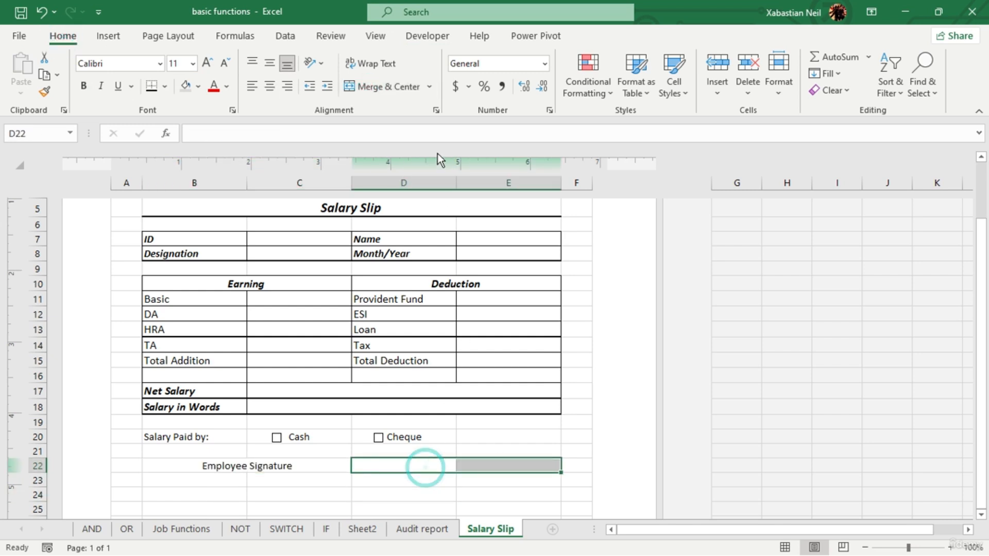
{"action": "left_click", "coordinate": [404, 92]}
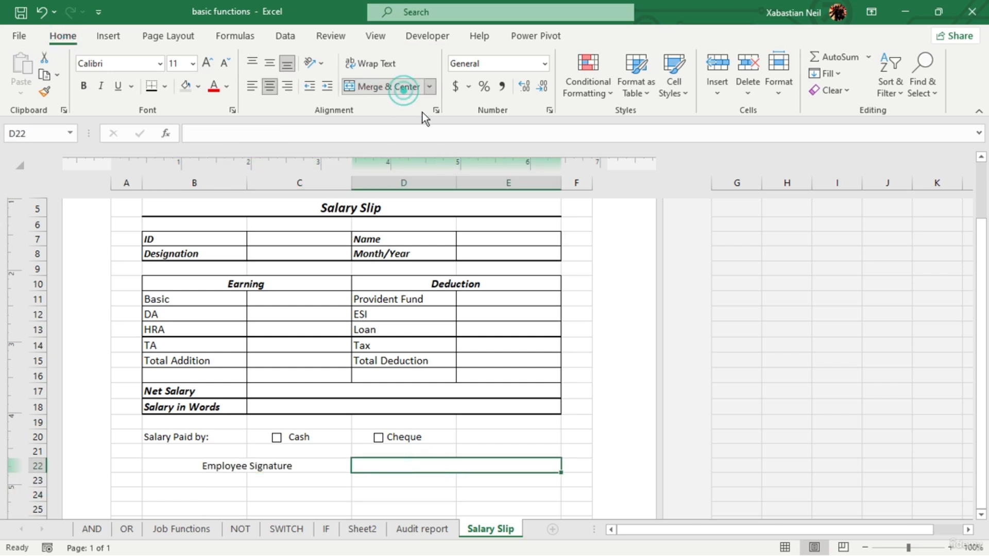
- Enter "Director" followed by a long underscore signature line in the merged cell D22
{"action": "double_click", "coordinate": [422, 464]}
{"action": "type", "text": "F"}
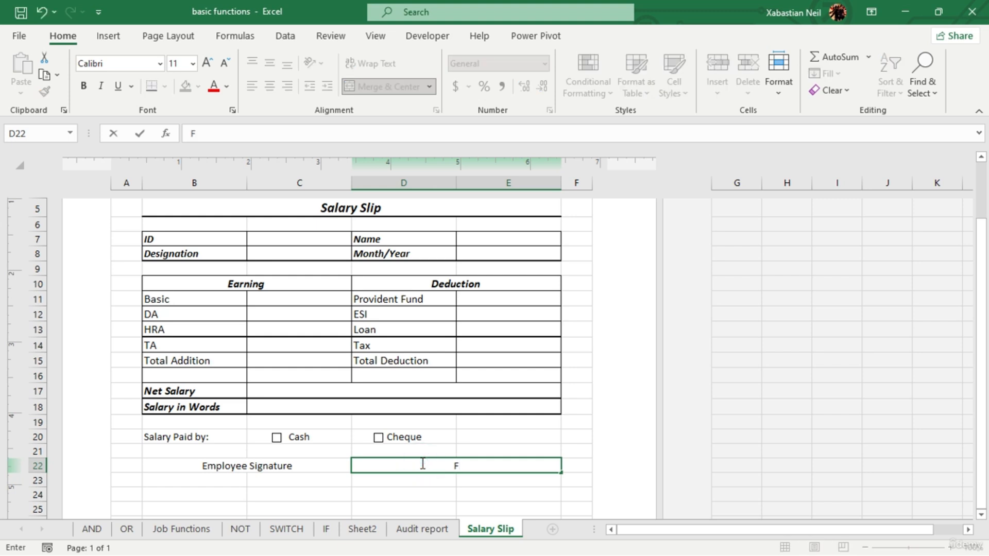
{"action": "key", "text": "BackSpace"}
{"action": "type", "text": "Director__________________"}
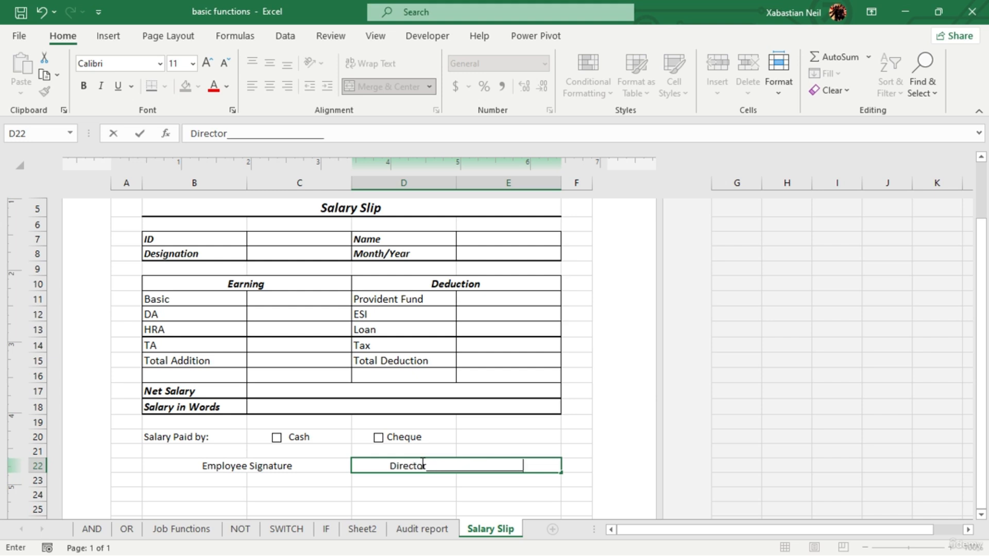
{"action": "type", "text": "________"}
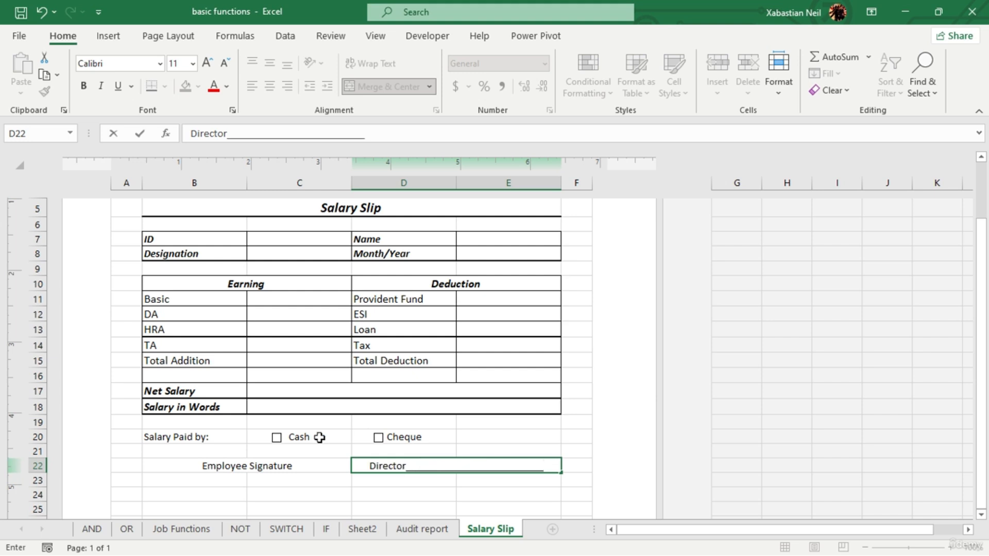
- Add an underscore signature line after "Employee Signature" in B22, nearly filling the merged cell
{"action": "left_click", "coordinate": [311, 466]}
{"action": "double_click", "coordinate": [311, 465]}
{"action": "type", "text": "__"}
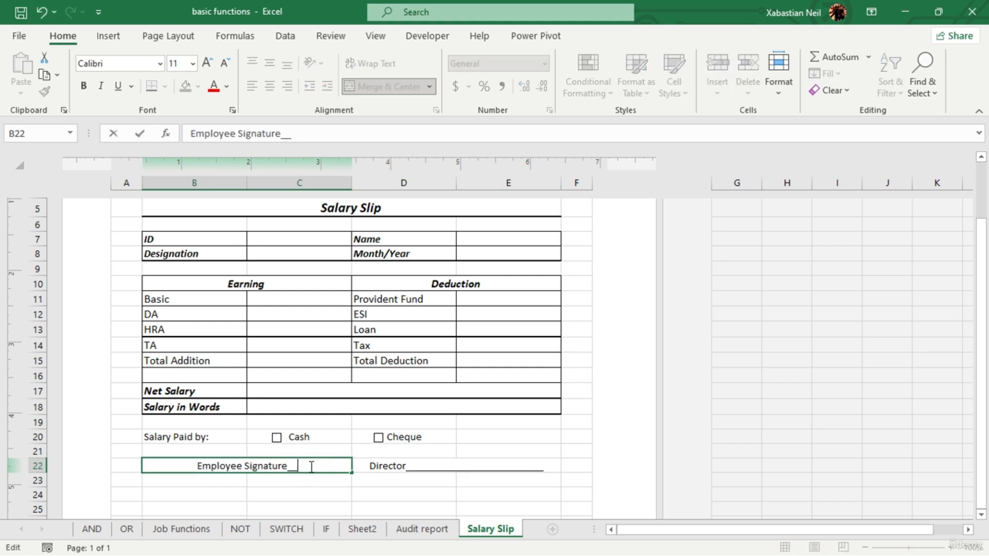
{"action": "type", "text": "________________"}
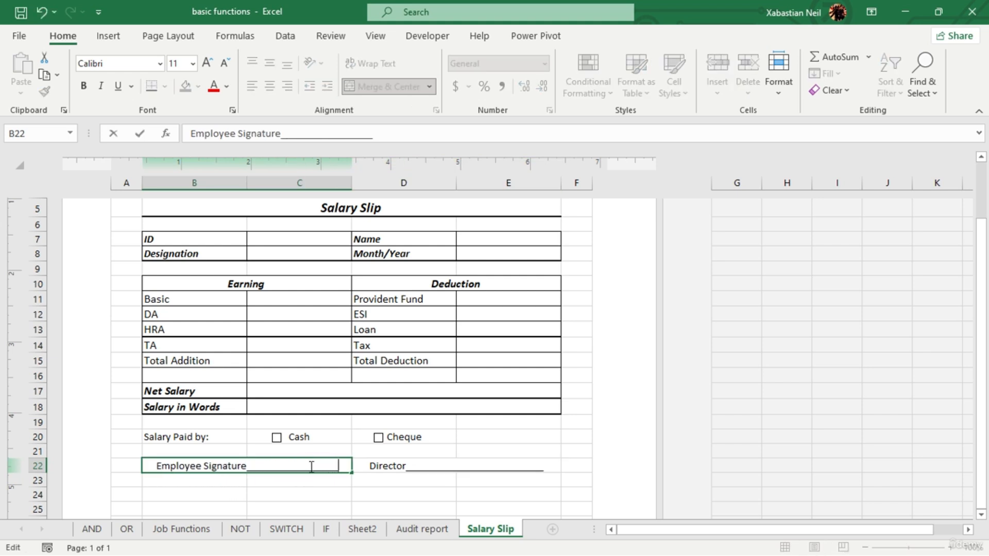
{"action": "type", "text": "_____"}
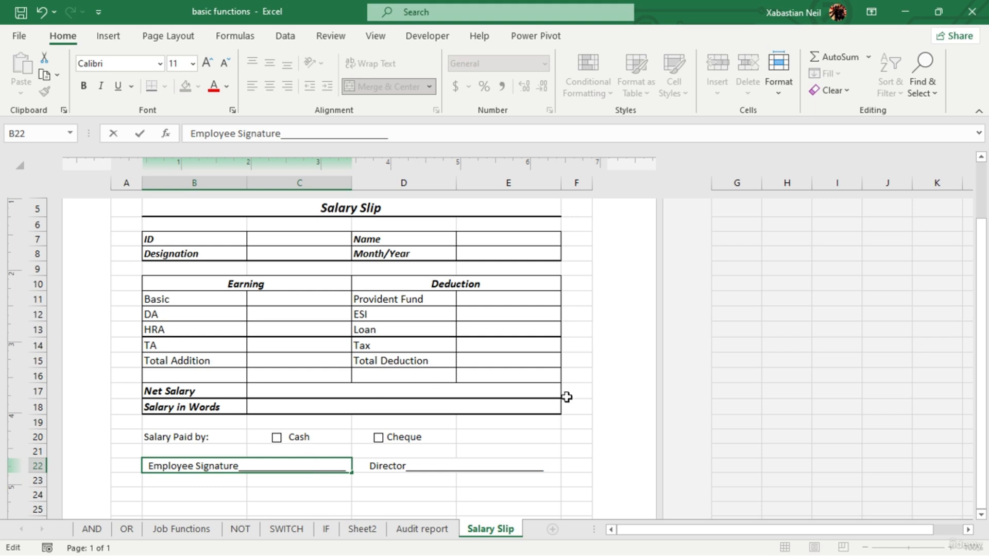
{"action": "left_click", "coordinate": [530, 437]}
- Apply Thick Outside Borders around the whole salary slip, A1:F23
{"action": "left_click_drag", "start_coordinate": [124, 479], "coordinate": [579, 216]}
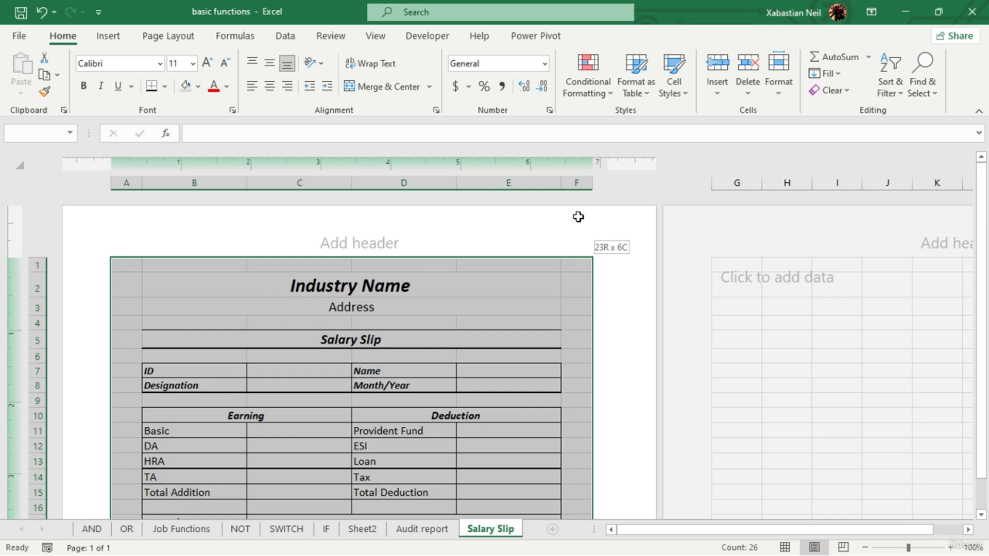
{"action": "left_click_drag", "start_coordinate": [579, 217], "coordinate": [578, 217]}
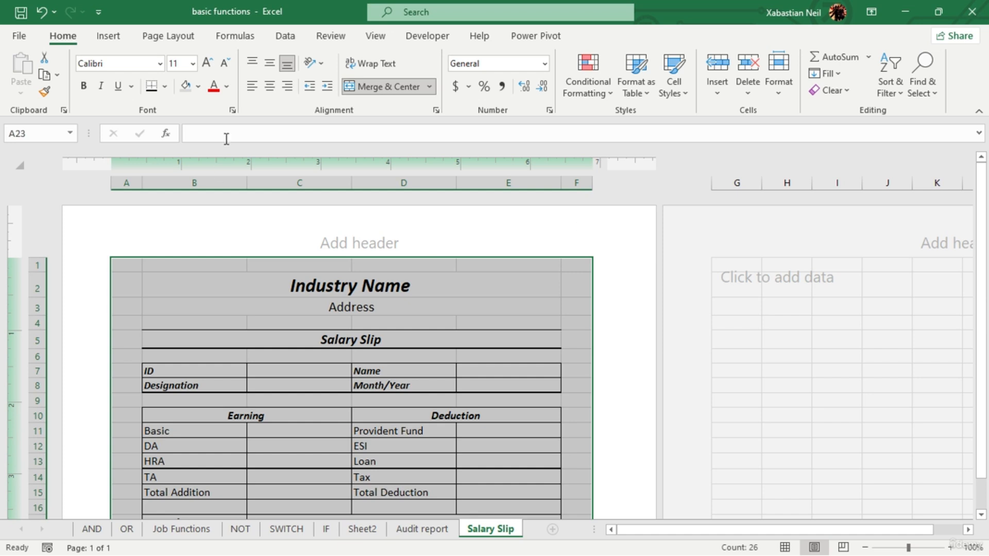
{"action": "left_click", "coordinate": [165, 86]}
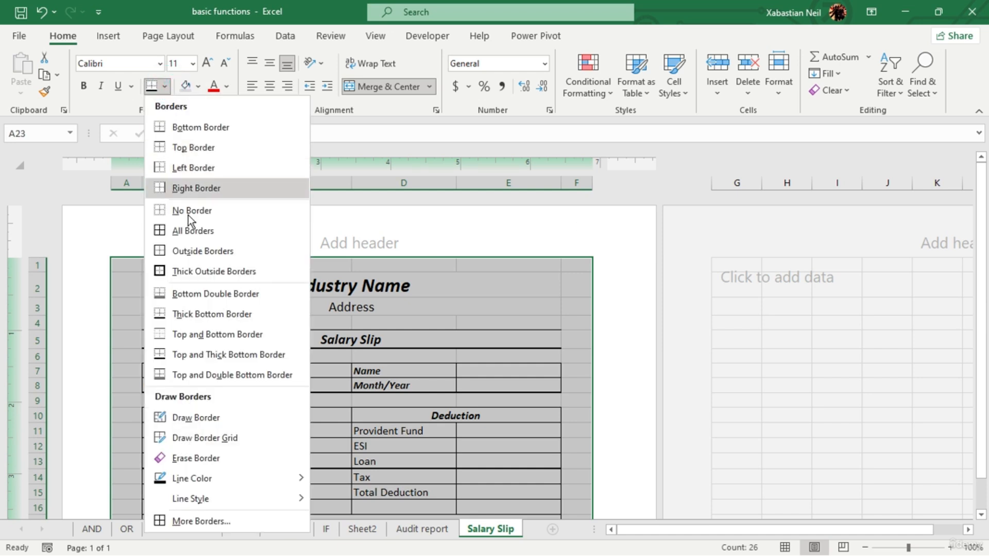
{"action": "left_click", "coordinate": [195, 269]}
{"action": "scroll", "coordinate": [502, 304], "scroll_direction": "down", "scroll_amount": 6}
{"action": "left_click", "coordinate": [495, 429]}
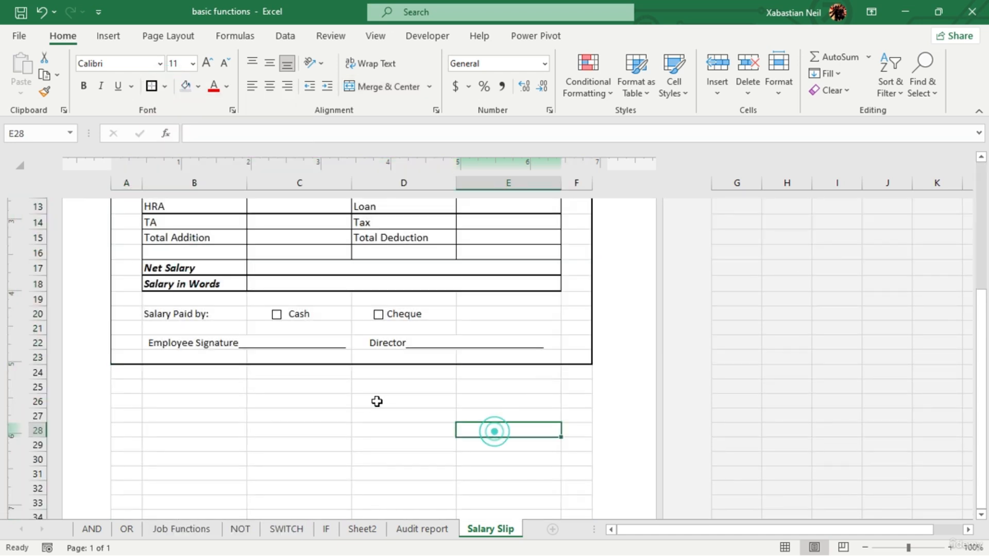
{"action": "scroll", "coordinate": [376, 400], "scroll_direction": "up", "scroll_amount": 6}
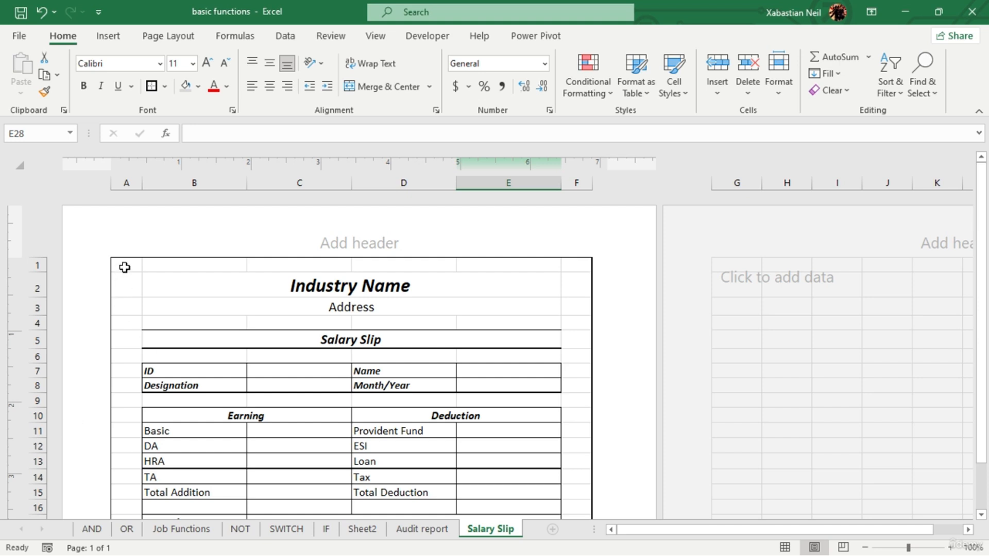
- Fill the whole salary slip range A1:F23 with white to hide the gridlines
{"action": "left_click_drag", "start_coordinate": [123, 267], "coordinate": [548, 502]}
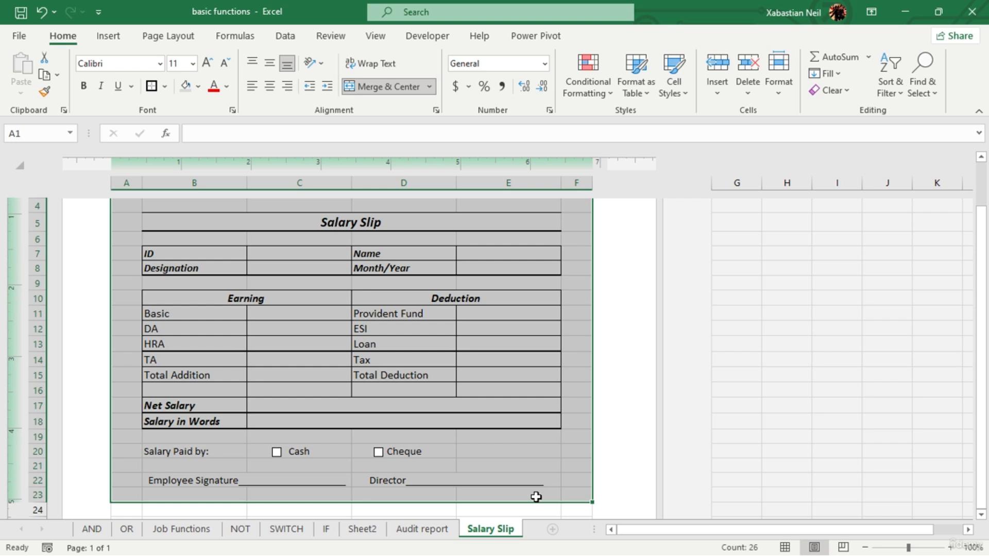
{"action": "left_click", "coordinate": [199, 87]}
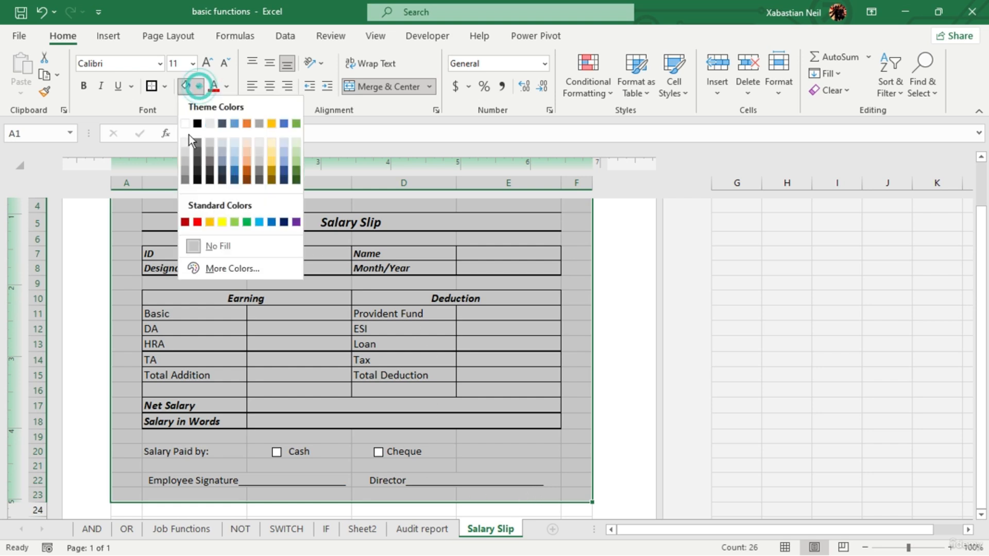
{"action": "left_click", "coordinate": [185, 123]}
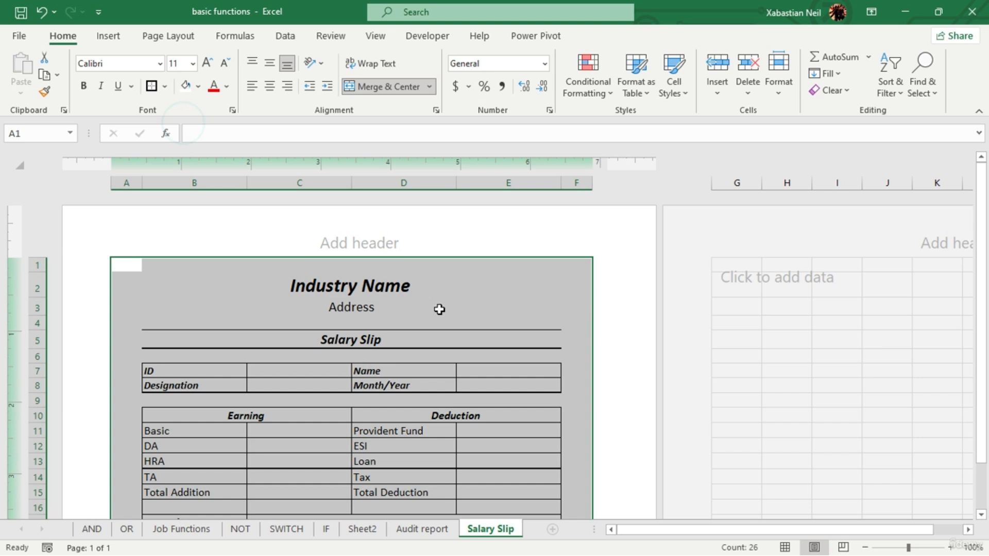
{"action": "left_click", "coordinate": [511, 252]}
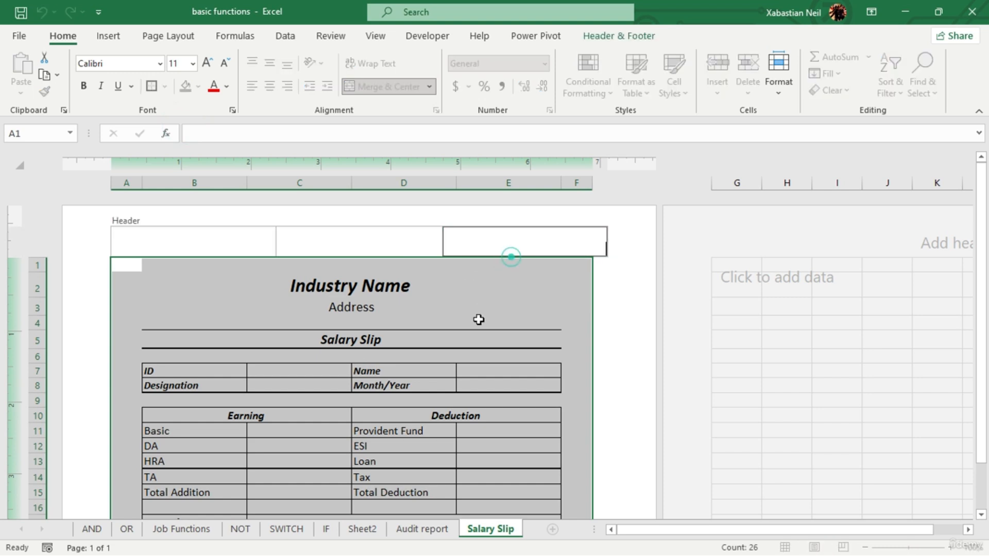
{"action": "left_click", "coordinate": [487, 333]}
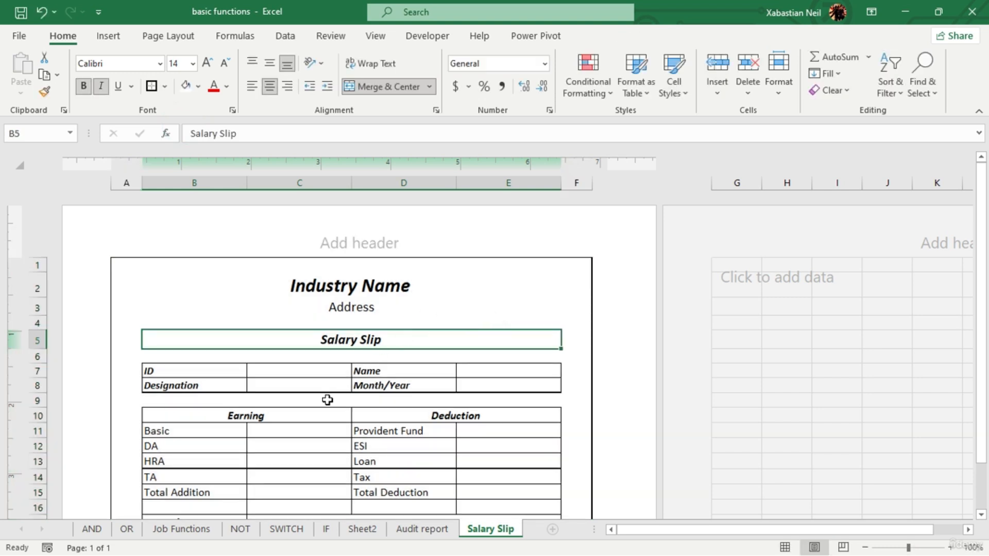
- Shade the Earning and Deduction heading cells in row 10 with a medium gray theme fill
{"action": "scroll", "coordinate": [280, 438], "scroll_direction": "down", "scroll_amount": 3}
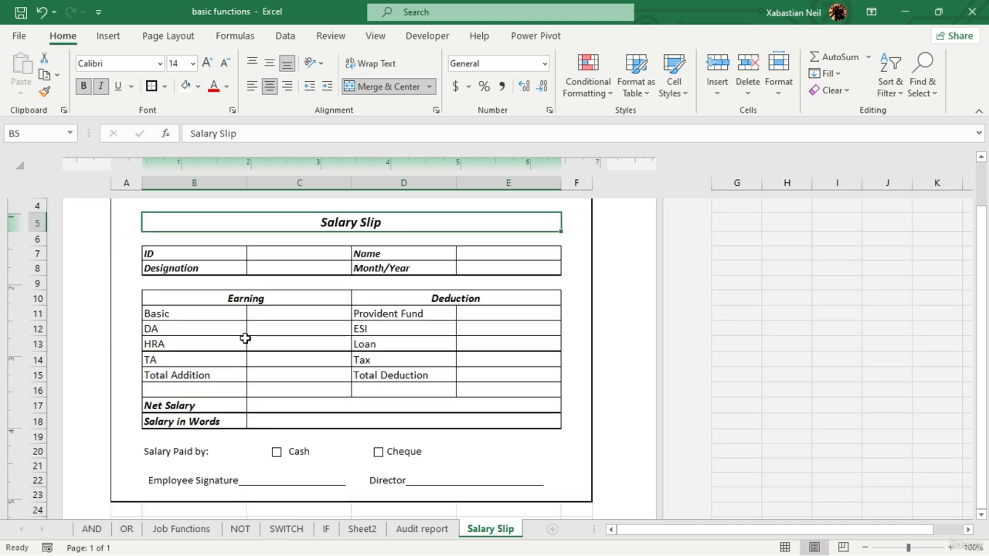
{"action": "left_click", "coordinate": [258, 296]}
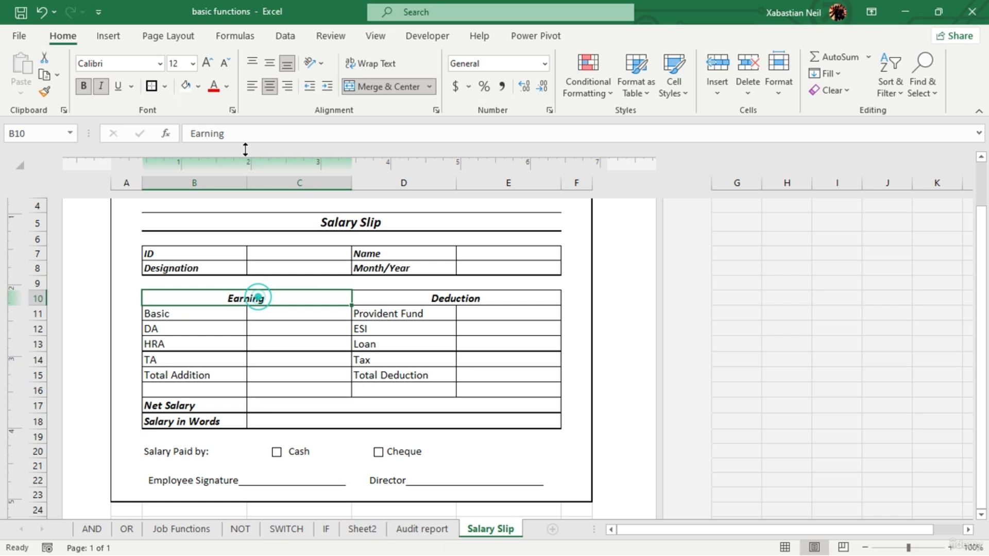
{"action": "left_click", "coordinate": [199, 88]}
{"action": "left_click", "coordinate": [189, 159]}
{"action": "left_click", "coordinate": [403, 292]}
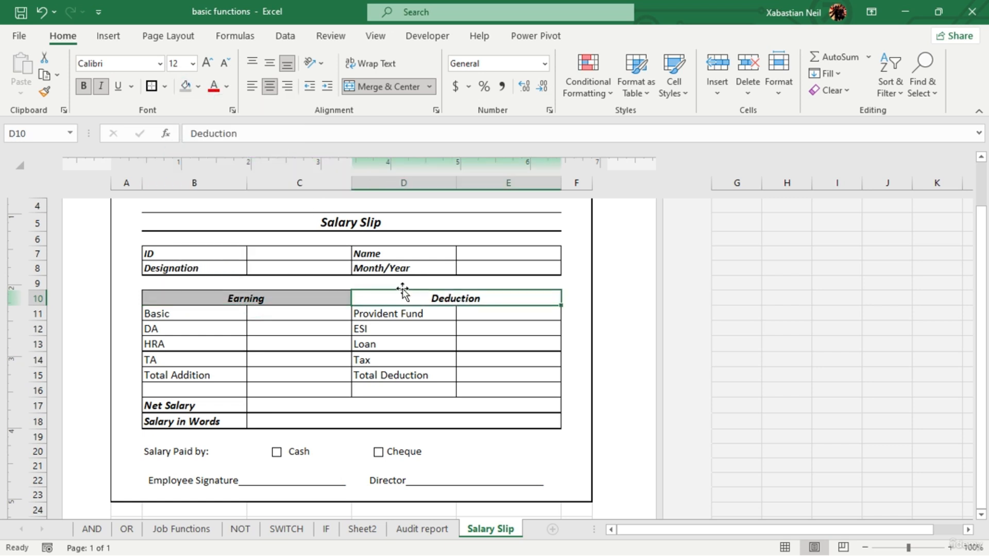
{"action": "left_click", "coordinate": [198, 87]}
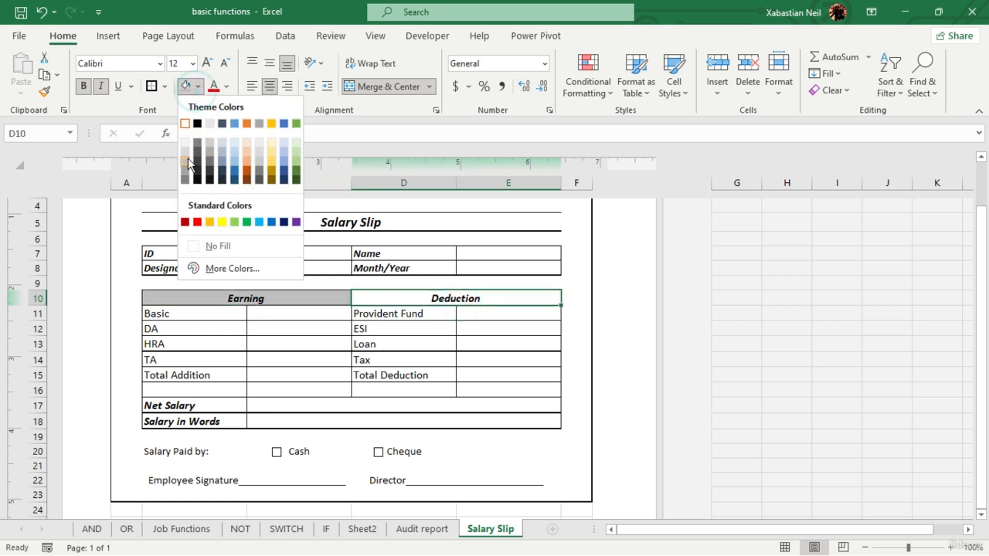
{"action": "left_click", "coordinate": [188, 159]}
{"action": "left_click", "coordinate": [435, 356]}
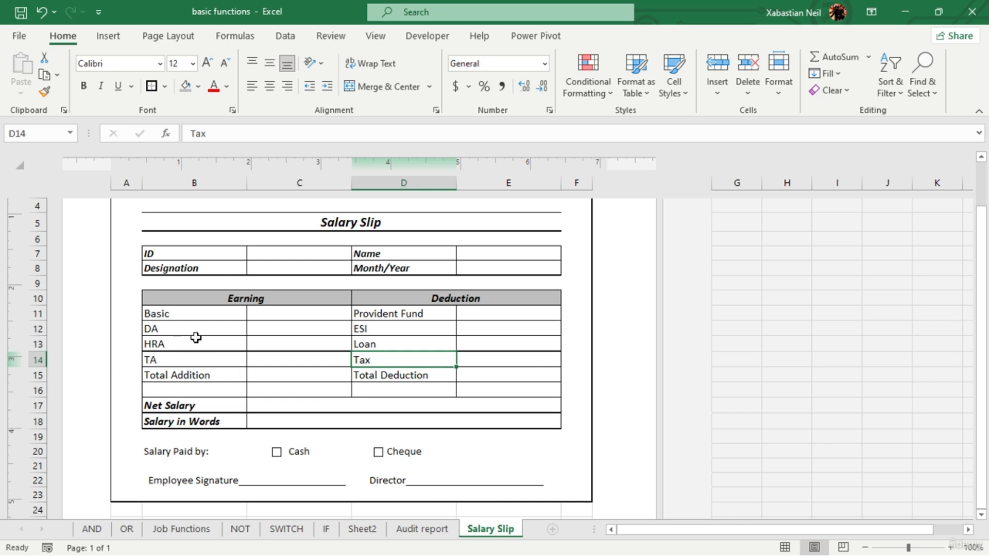
- Enter the employee's ID number in C7 and the designation "Sales Officer" in C8
{"action": "double_click", "coordinate": [287, 253]}
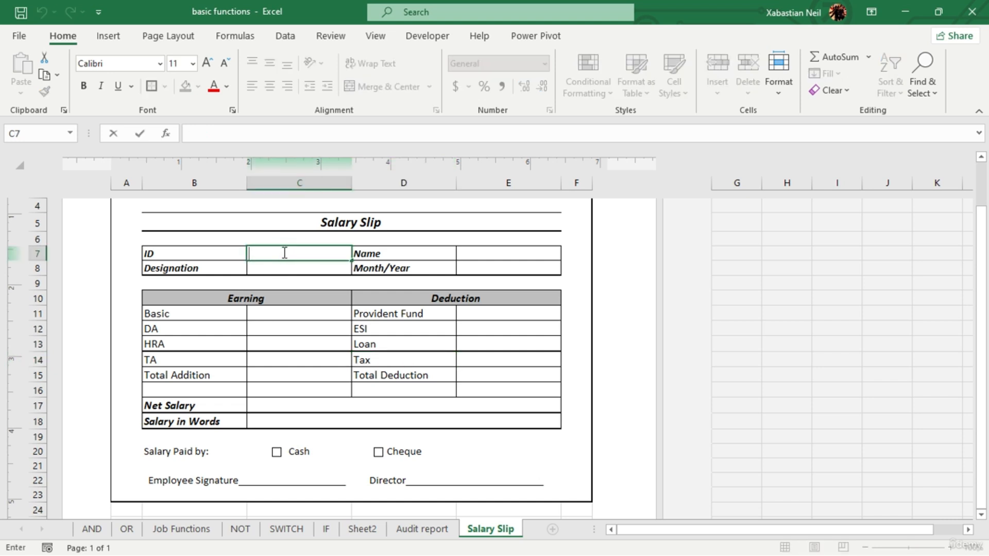
{"action": "type", "text": "6247247"}
{"action": "key", "text": "Return"}
{"action": "double_click", "coordinate": [320, 266]}
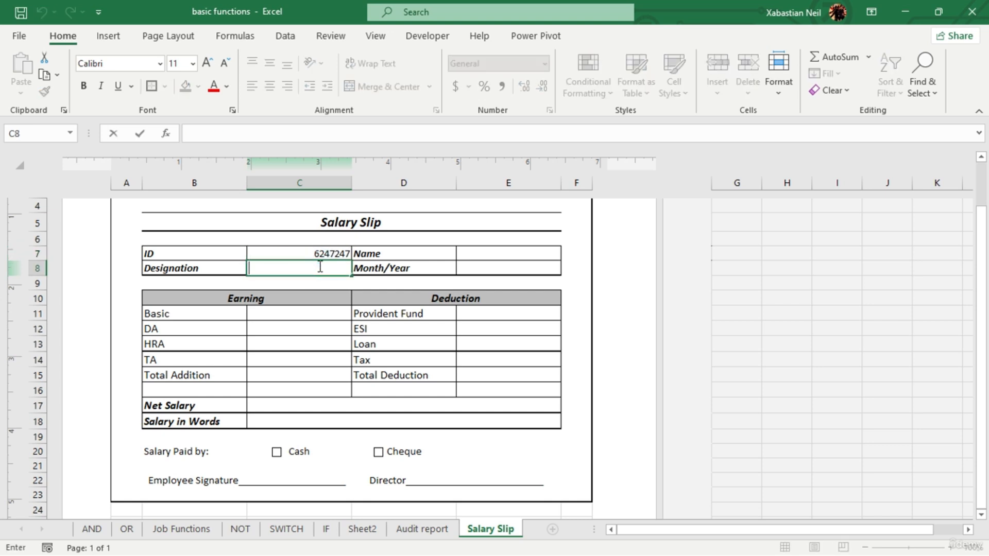
{"action": "type", "text": "D"}
{"action": "key", "text": "BackSpace"}
{"action": "type", "text": "Sales Officer"}
- Enter the employee's name in E7 and 2023 as the Month/Year in E8
{"action": "double_click", "coordinate": [525, 254]}
{"action": "type", "text": "JA"}
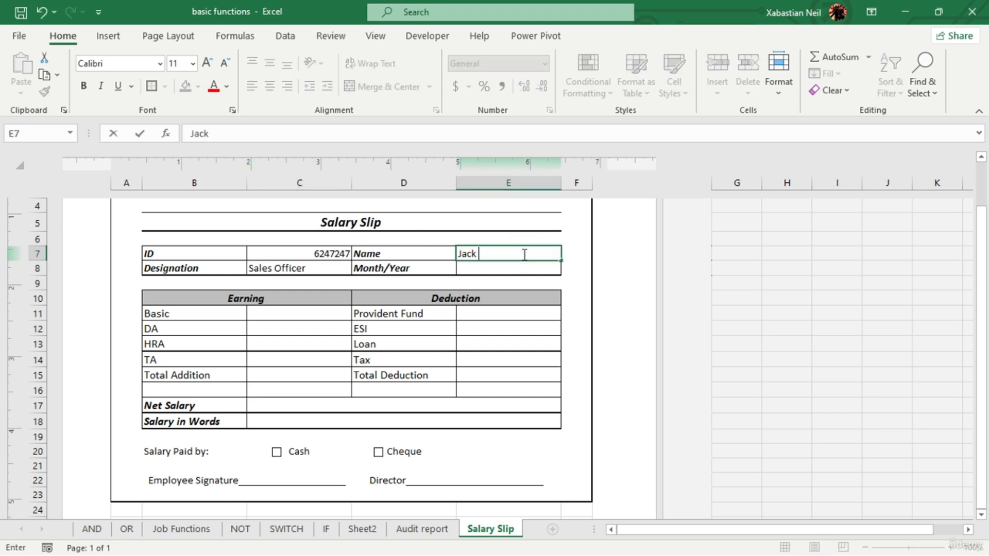
{"action": "left_click", "coordinate": [492, 267]}
{"action": "double_click", "coordinate": [495, 267]}
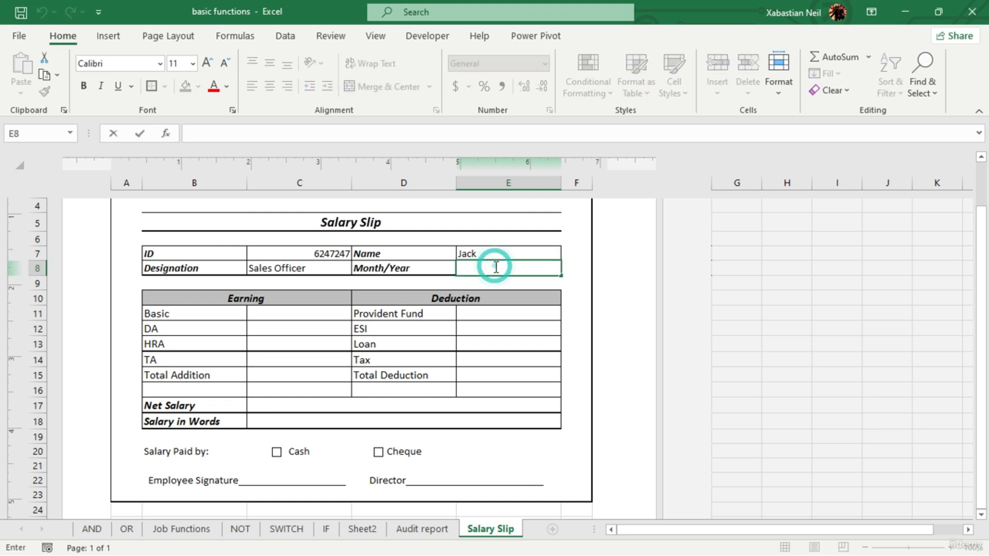
{"action": "type", "text": "2023"}
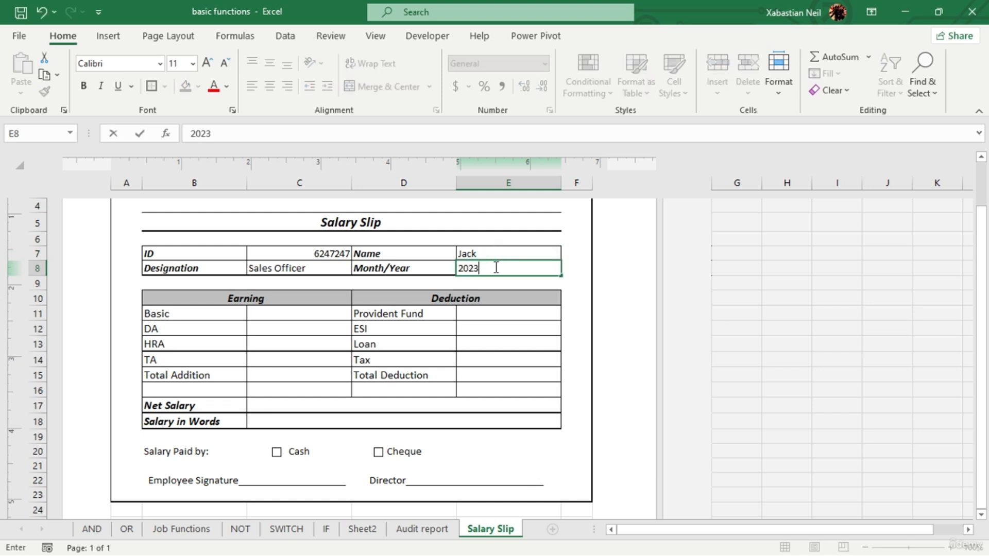
{"action": "left_click", "coordinate": [534, 341]}
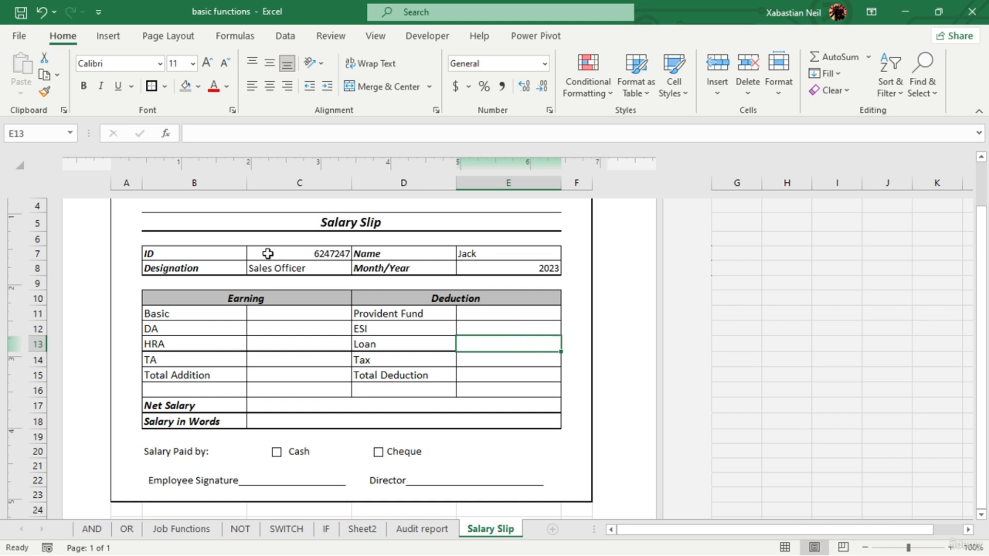
- Left-align the employee details in C7:C8 and E7:E8
{"action": "left_click_drag", "start_coordinate": [278, 256], "coordinate": [289, 268]}
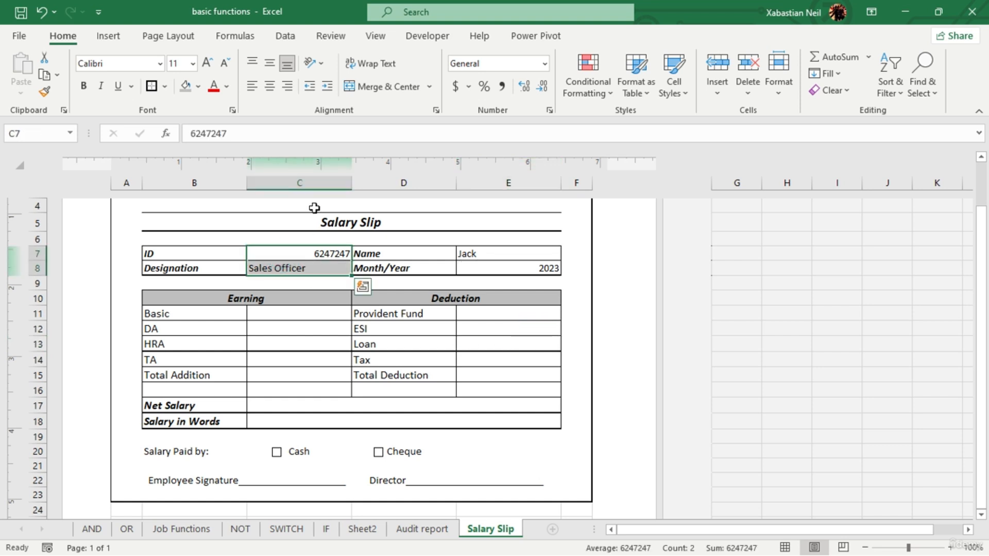
{"action": "left_click", "coordinate": [269, 88]}
{"action": "left_click_drag", "start_coordinate": [519, 256], "coordinate": [546, 269]}
{"action": "left_click", "coordinate": [252, 86]}
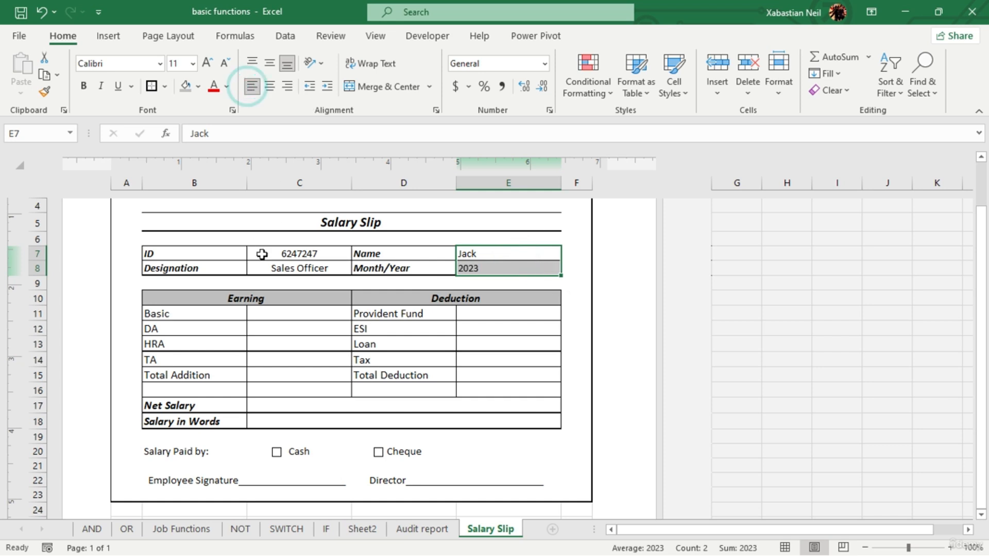
{"action": "left_click_drag", "start_coordinate": [262, 254], "coordinate": [269, 268]}
{"action": "left_click", "coordinate": [252, 86]}
{"action": "left_click", "coordinate": [519, 329]}
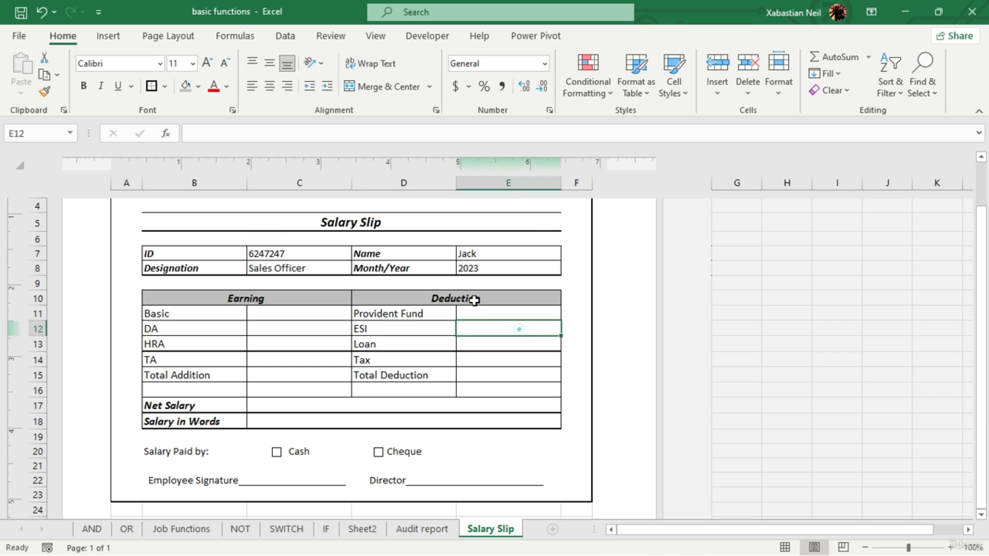
- Enter the earnings in C11:C14: Basic 472, DA 724, HRA 248 and TA 271
{"action": "double_click", "coordinate": [300, 319]}
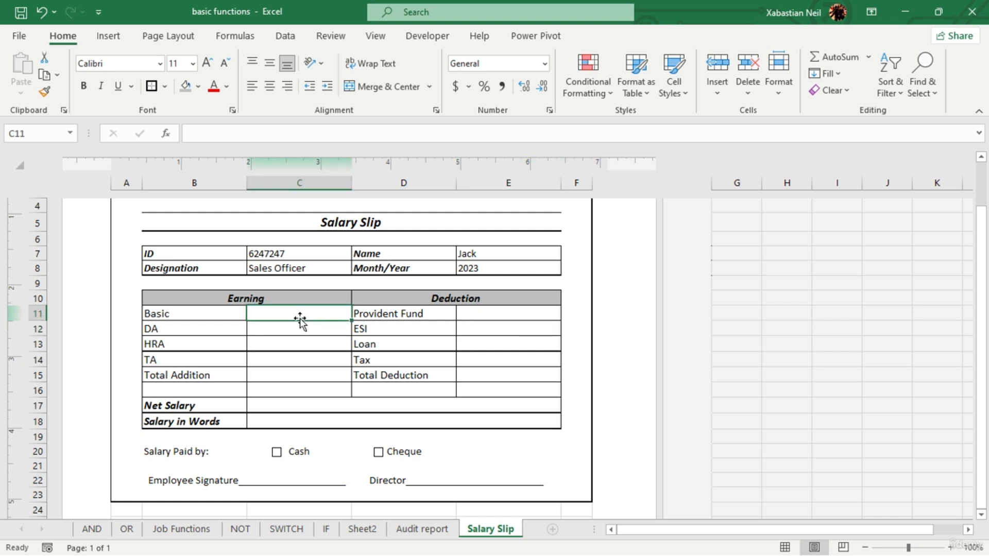
{"action": "left_click", "coordinate": [315, 314]}
{"action": "double_click", "coordinate": [317, 312]}
{"action": "type", "text": "47"}
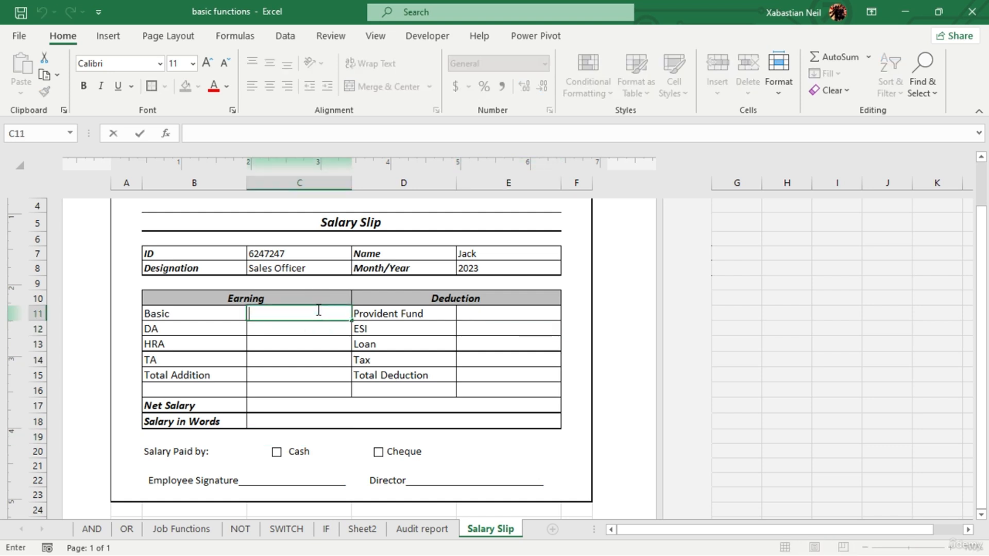
{"action": "type", "text": "2"}
{"action": "key", "text": "Return"}
{"action": "type", "text": "724"}
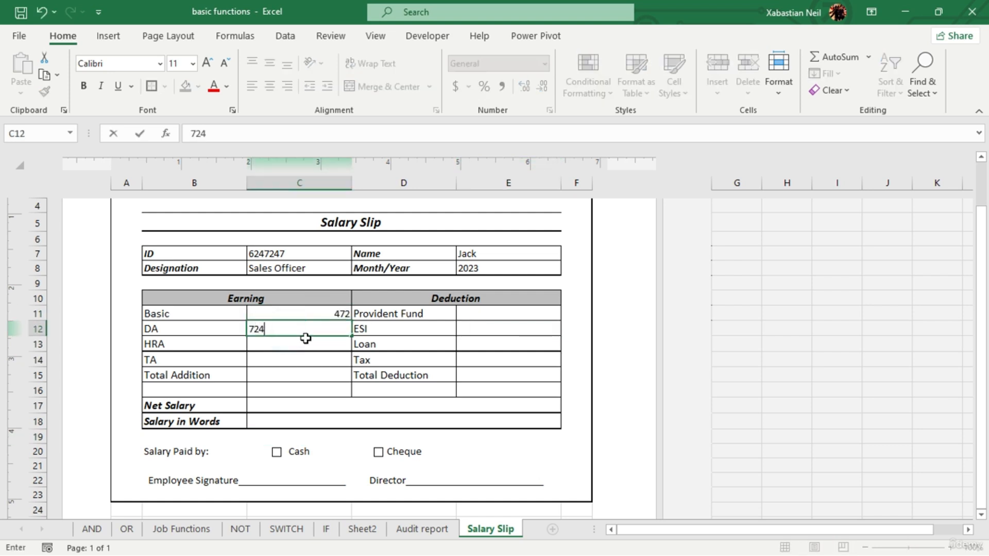
{"action": "key", "text": "Return"}
{"action": "type", "text": "248"}
{"action": "key", "text": "Return"}
{"action": "type", "text": "2"}
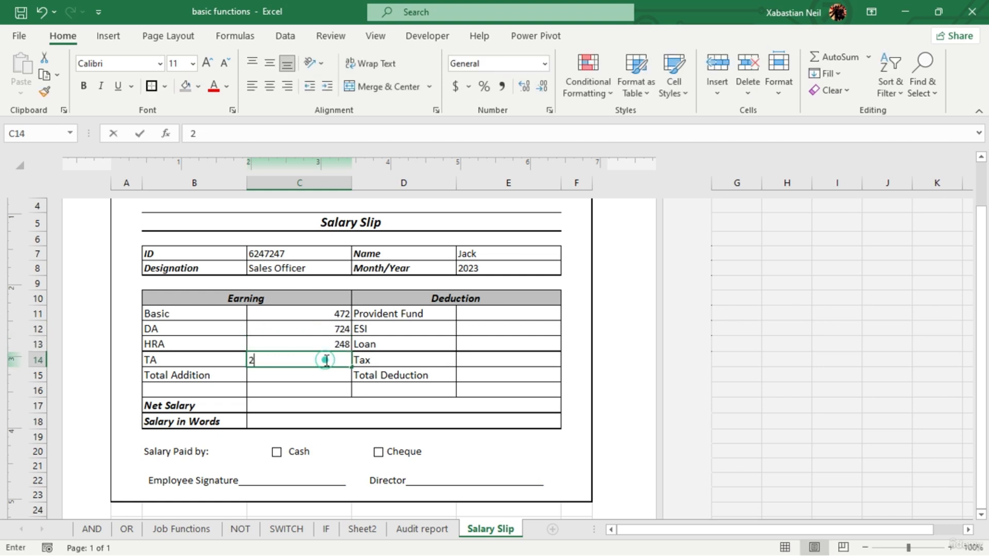
{"action": "type", "text": "71"}
{"action": "key", "text": "Return"}
{"action": "type", "text": "32"}
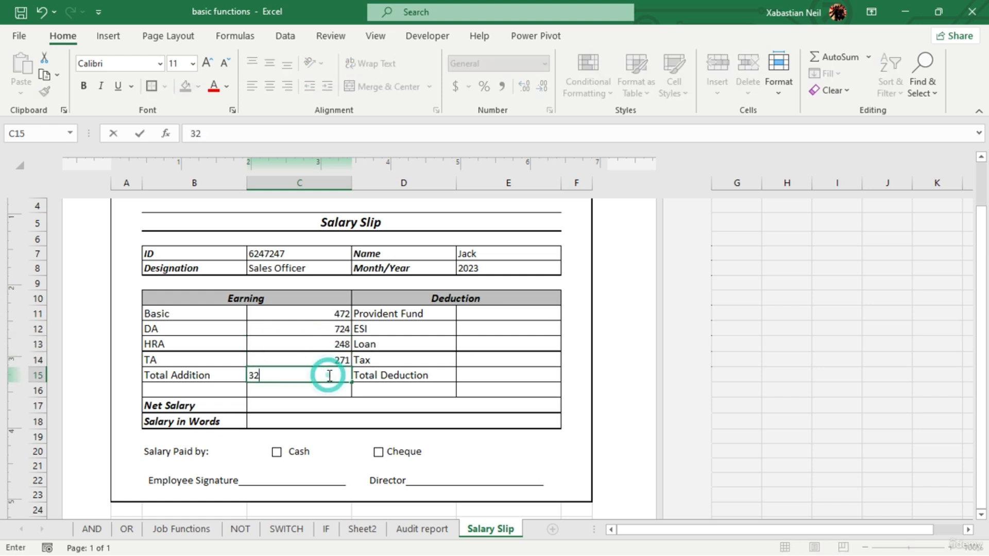
{"action": "key", "text": "BackSpace"}
{"action": "key", "text": "BackSpace"}
- Calculate Total Addition in C15 with the formula =SUM(C11:C14)
{"action": "type", "text": "="}
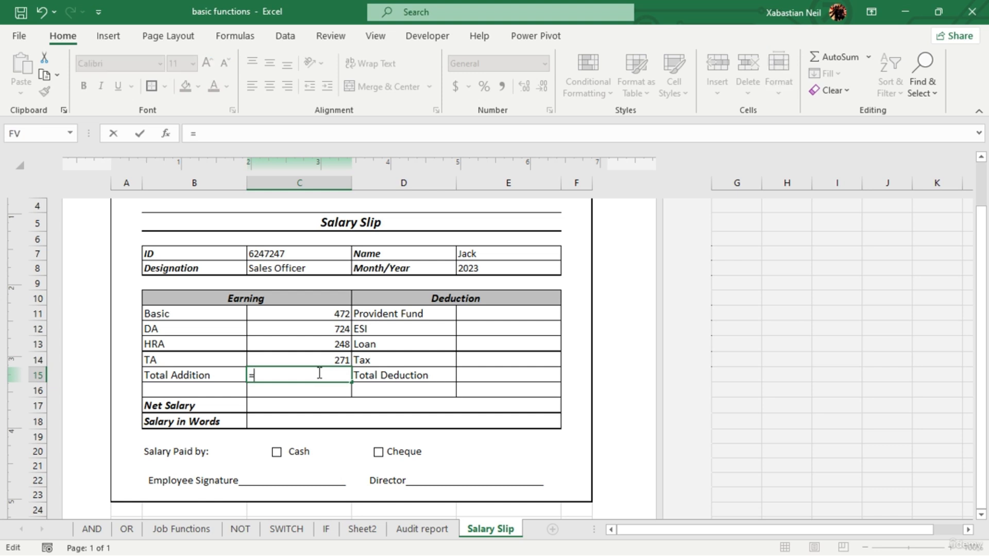
{"action": "left_click_drag", "start_coordinate": [342, 316], "coordinate": [340, 360]}
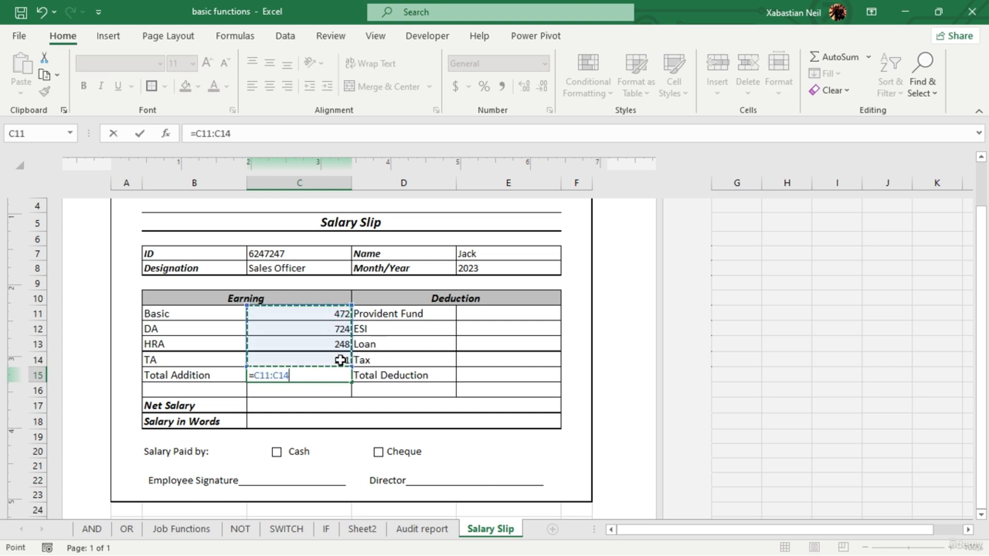
{"action": "key", "text": "BackSpace"}
{"action": "key", "text": "BackSpace"}
{"action": "key", "text": "BackSpace"}
{"action": "key", "text": "BackSpace"}
{"action": "key", "text": "BackSpace"}
{"action": "key", "text": "BackSpace"}
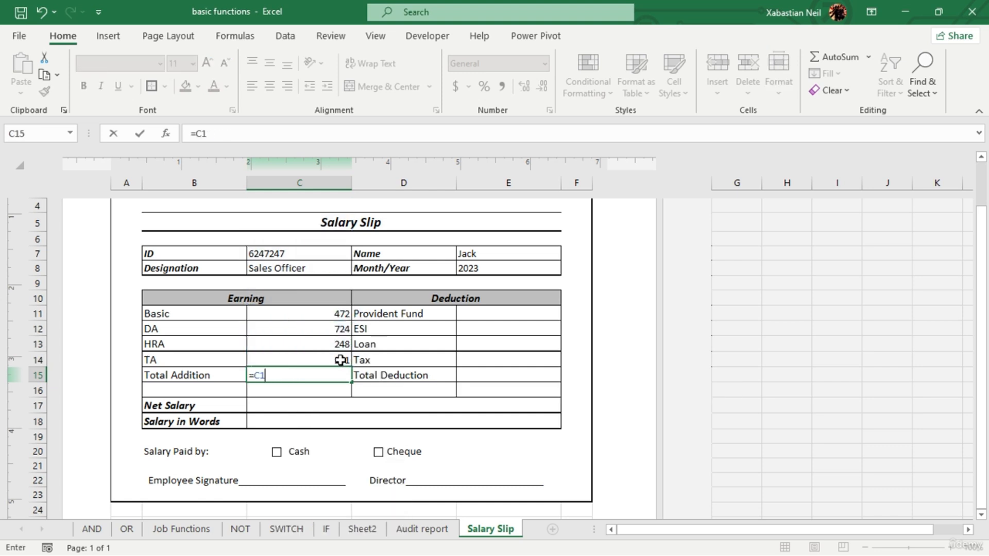
{"action": "type", "text": "sun"}
{"action": "key", "text": "BackSpace"}
{"action": "type", "text": "m"}
{"action": "key", "text": "Tab"}
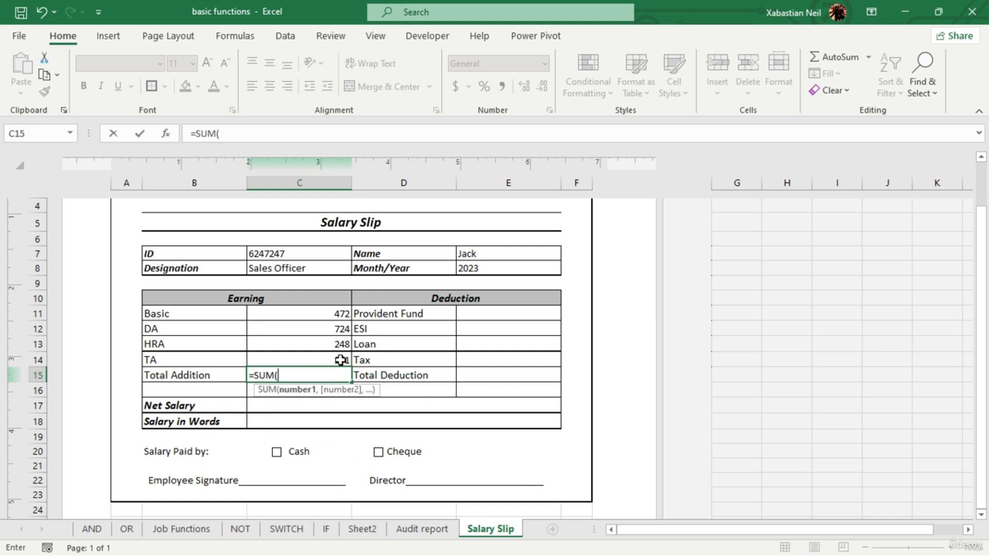
{"action": "left_click_drag", "start_coordinate": [334, 316], "coordinate": [338, 363]}
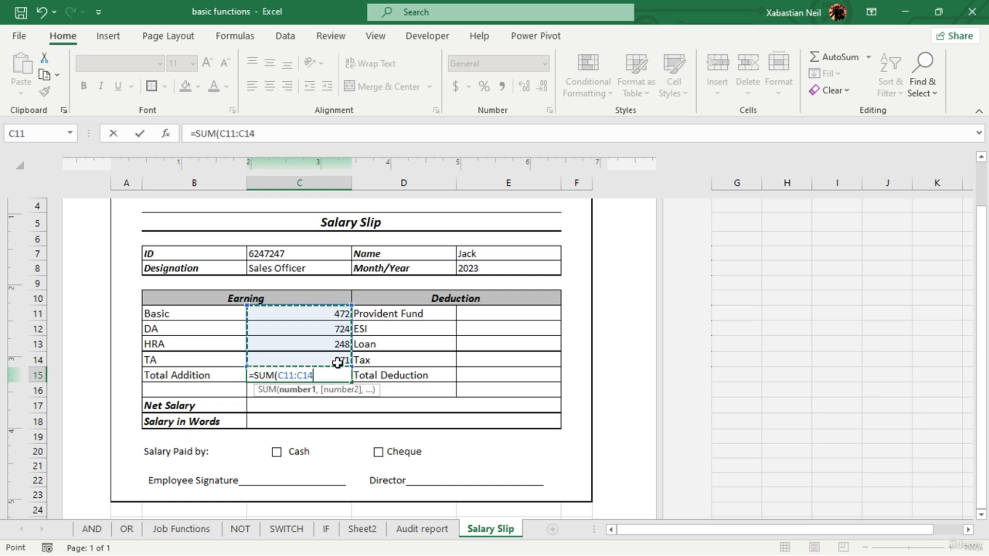
{"action": "type", "text": ")"}
{"action": "key", "text": "Return"}
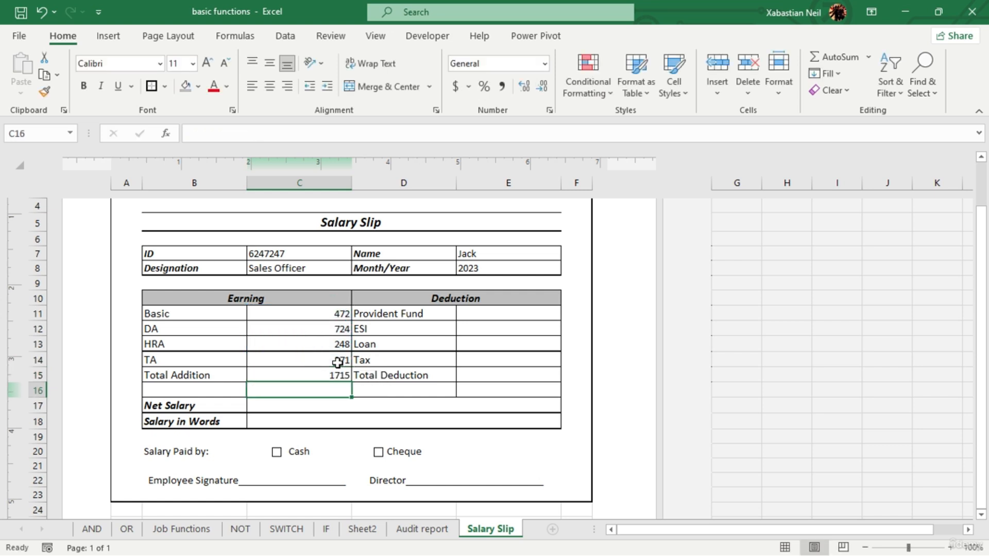
- Enter the deductions in E11:E14: Provident Fund 234832, ESI 3282, Loan 4271 and Tax 2472
{"action": "left_click", "coordinate": [479, 319]}
{"action": "type", "text": "234832"}
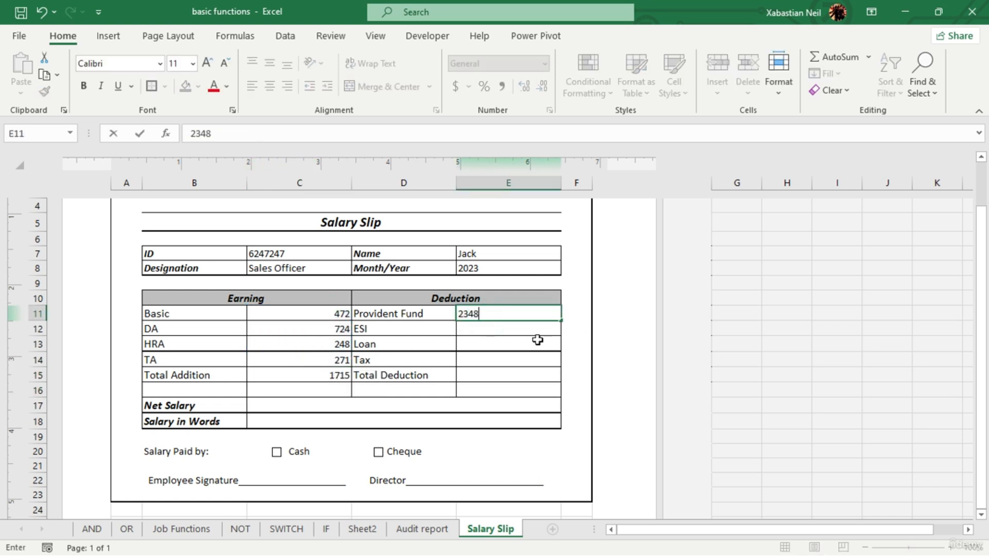
{"action": "left_click", "coordinate": [547, 330]}
{"action": "type", "text": "3282"}
{"action": "left_click", "coordinate": [514, 342]}
{"action": "type", "text": "42"}
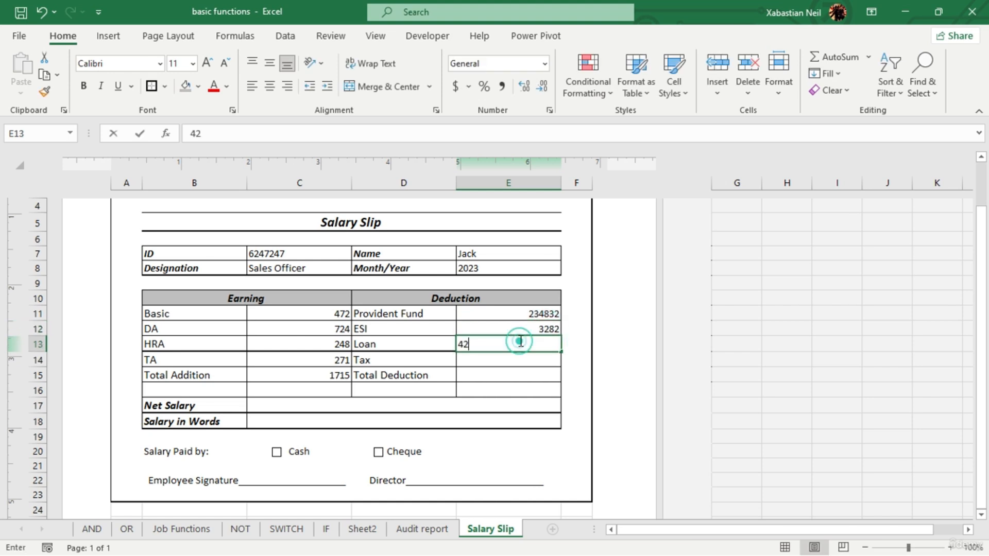
{"action": "type", "text": "71"}
{"action": "left_click", "coordinate": [520, 359]}
{"action": "type", "text": "2472"}
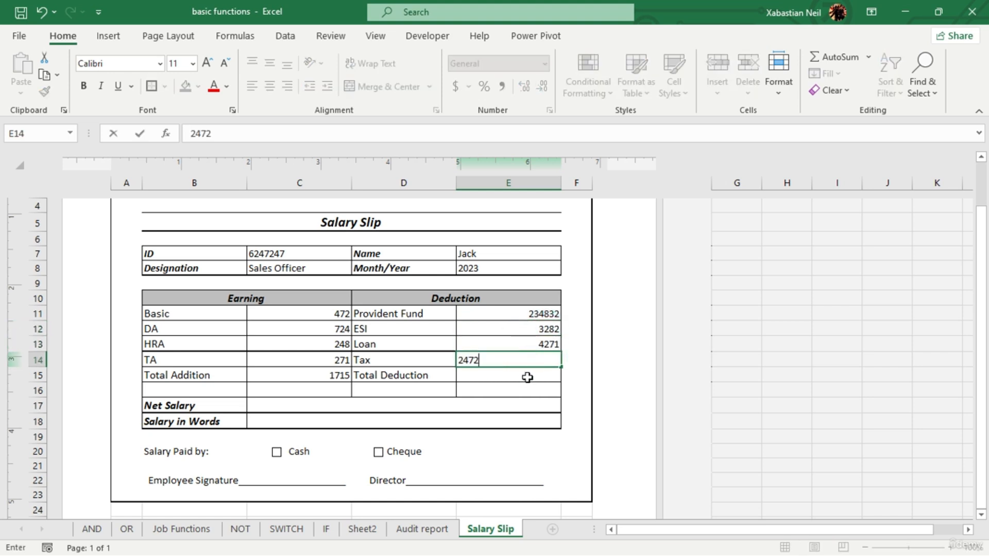
- Calculate Total Deduction in E15 with the formula =SUM(E11:E14)
{"action": "left_click", "coordinate": [527, 378]}
{"action": "type", "text": "="}
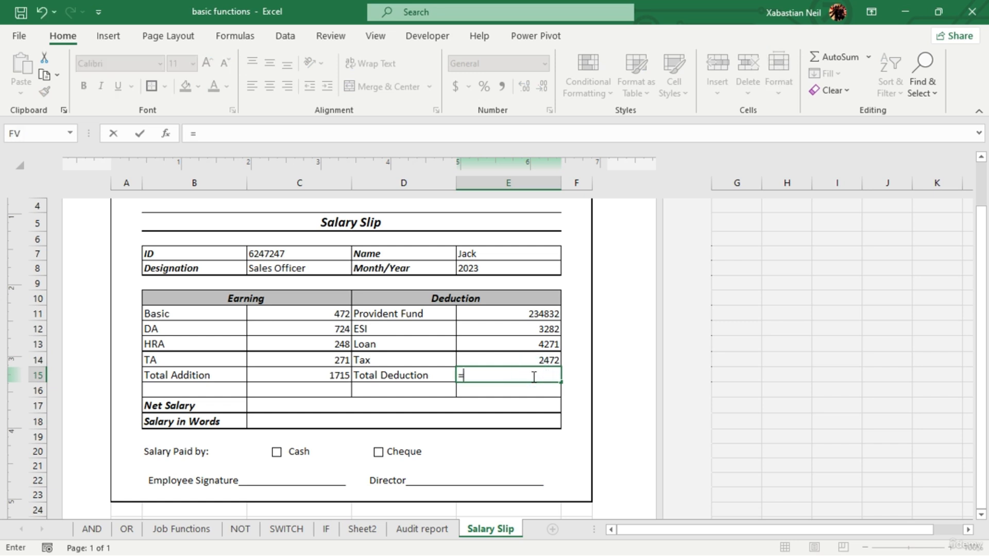
{"action": "type", "text": "su"}
{"action": "key", "text": "Tab"}
{"action": "left_click_drag", "start_coordinate": [546, 314], "coordinate": [545, 356]}
{"action": "type", "text": ")"}
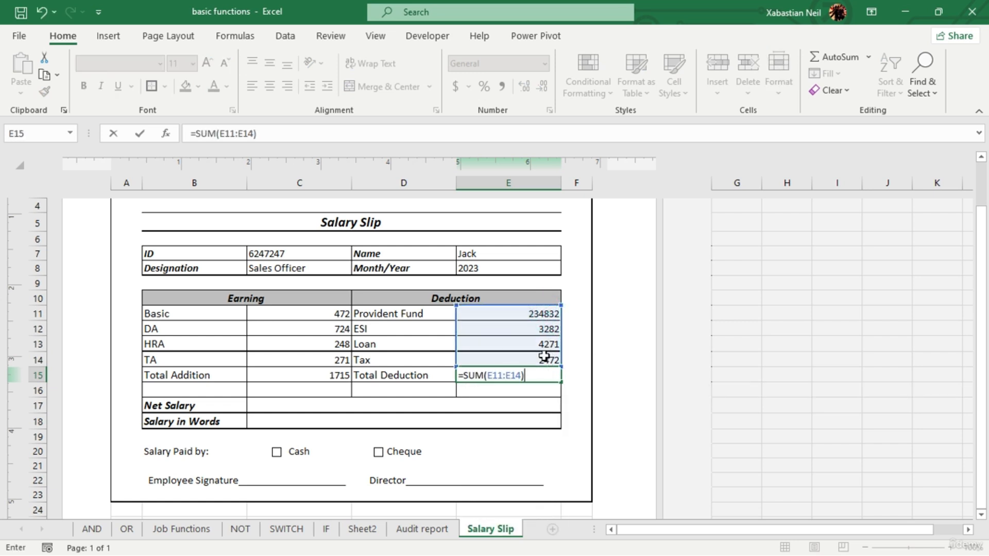
{"action": "key", "text": "Return"}
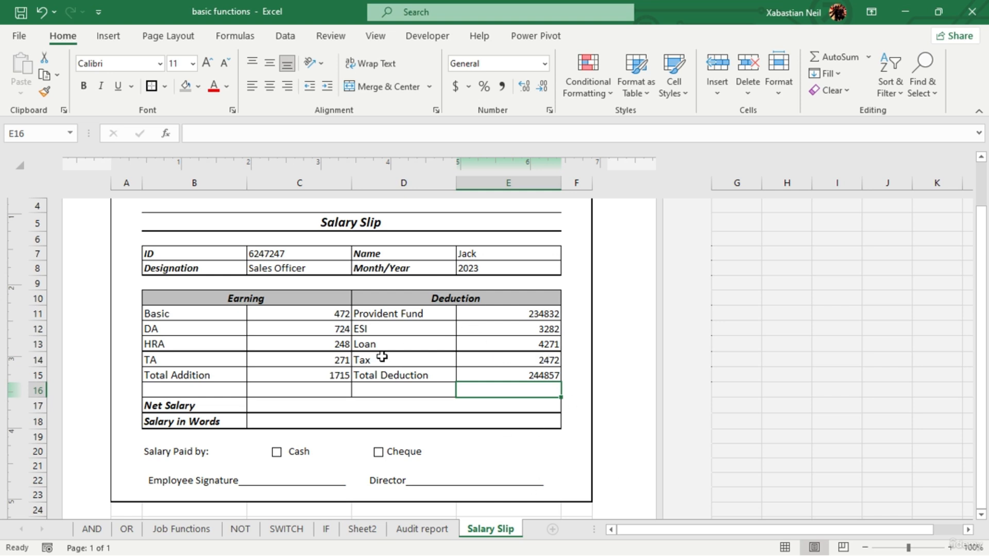
- Change the earnings to Basic 469472, DA 35824, HRA 2728 and TA 53224724
{"action": "double_click", "coordinate": [298, 408]}
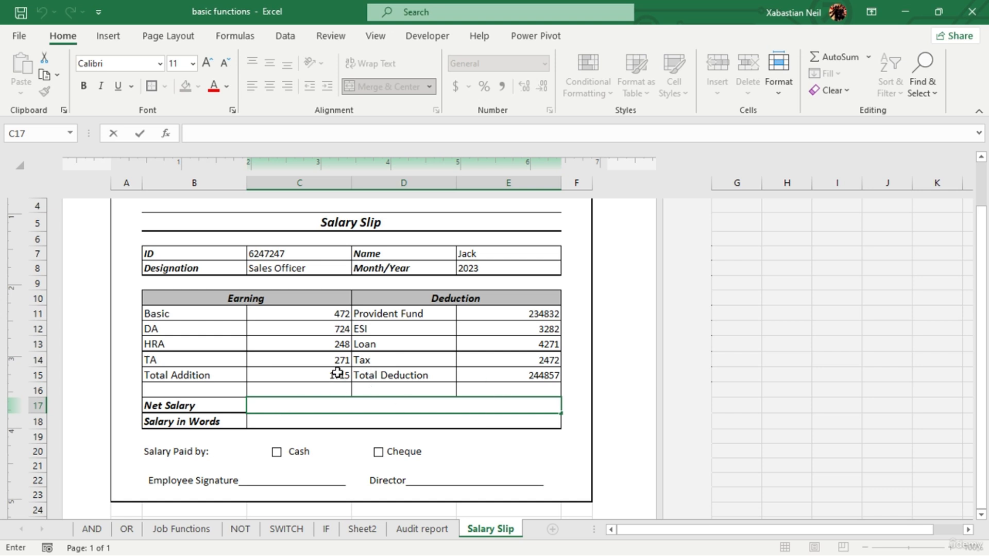
{"action": "double_click", "coordinate": [332, 314]}
{"action": "type", "text": "469"}
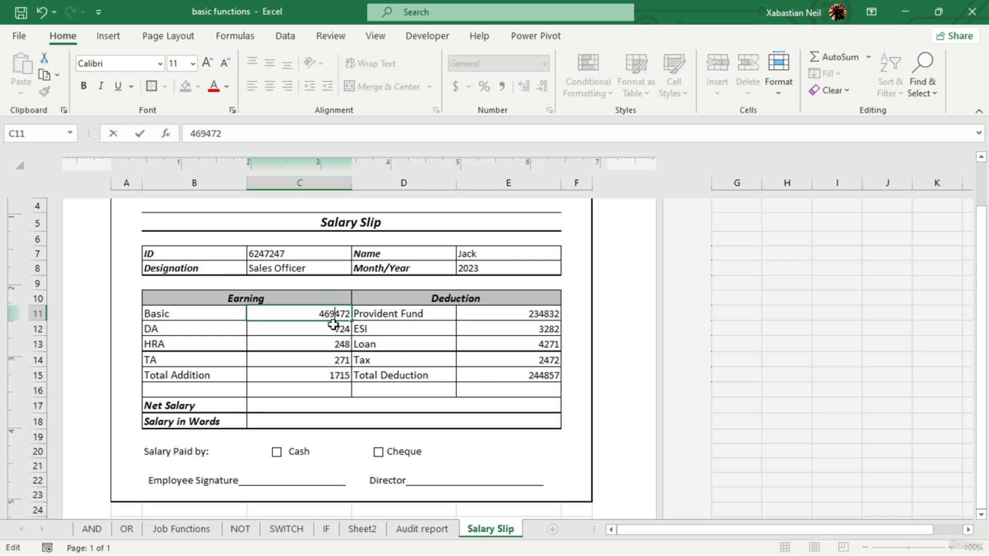
{"action": "left_click", "coordinate": [325, 328]}
{"action": "type", "text": "35824"}
{"action": "left_click", "coordinate": [327, 343]}
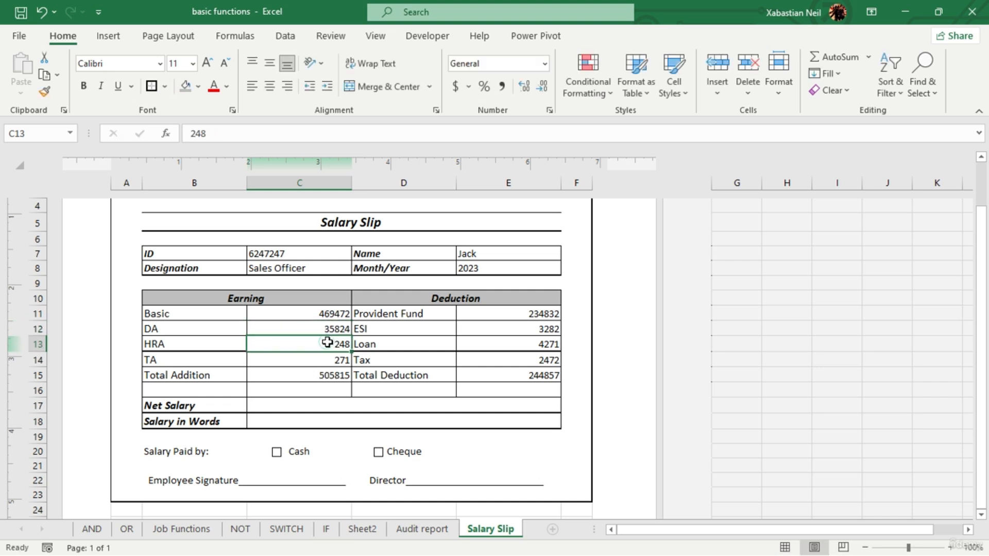
{"action": "type", "text": "2728"}
{"action": "left_click", "coordinate": [313, 364]}
{"action": "type", "text": "53224724"}
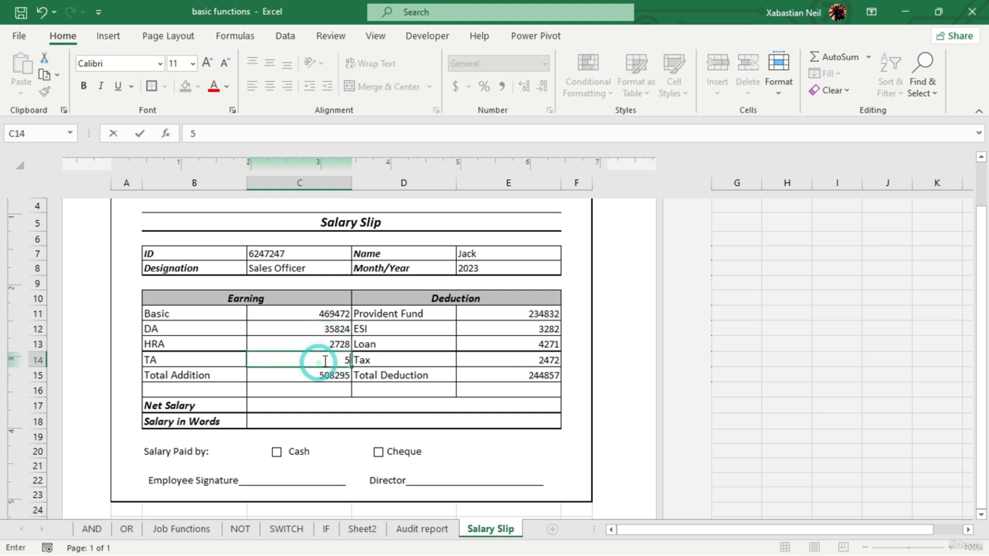
{"action": "left_click", "coordinate": [320, 390]}
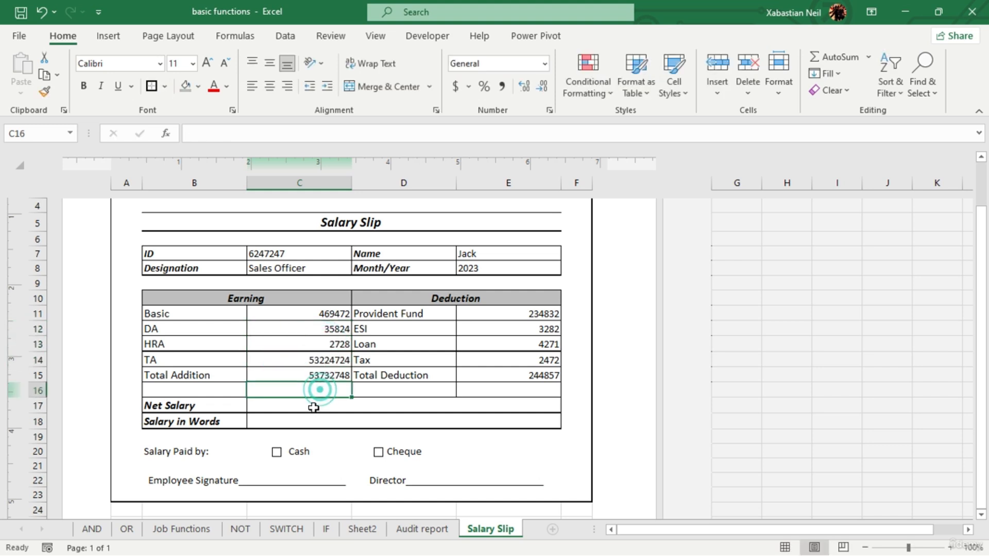
- Calculate Net Salary in C17 by subtracting Total Deduction from Total Addition with =C15-E15
{"action": "double_click", "coordinate": [312, 407]}
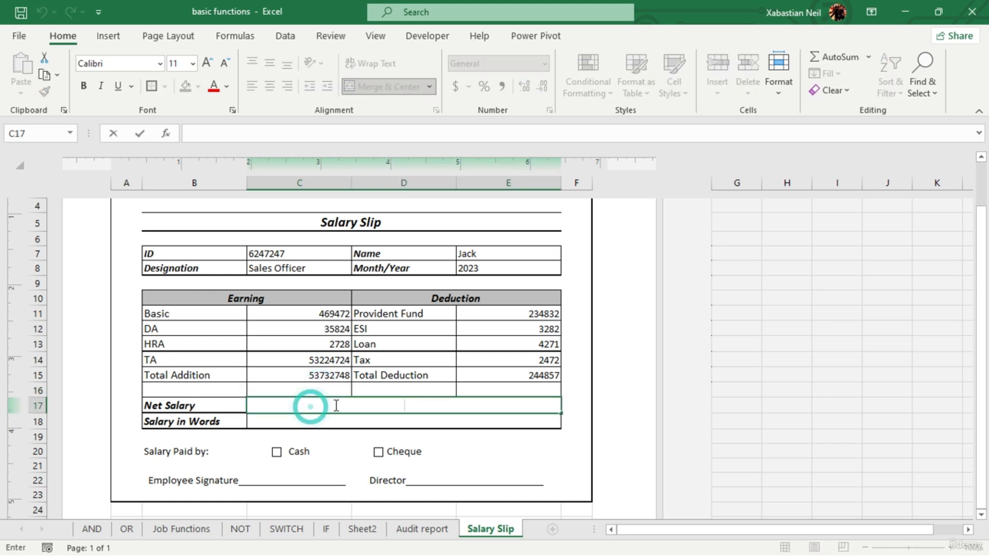
{"action": "type", "text": "="}
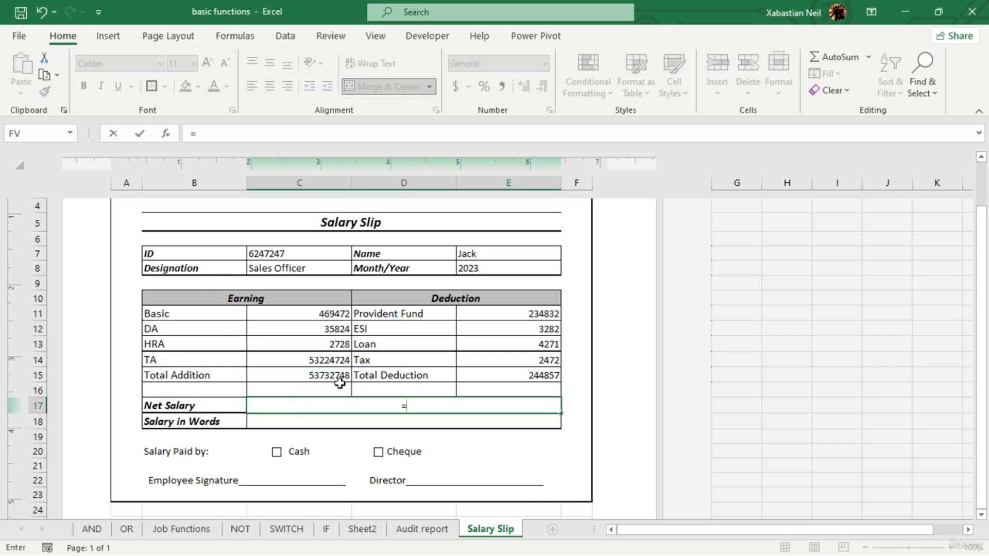
{"action": "left_click", "coordinate": [338, 379]}
{"action": "type", "text": "-"}
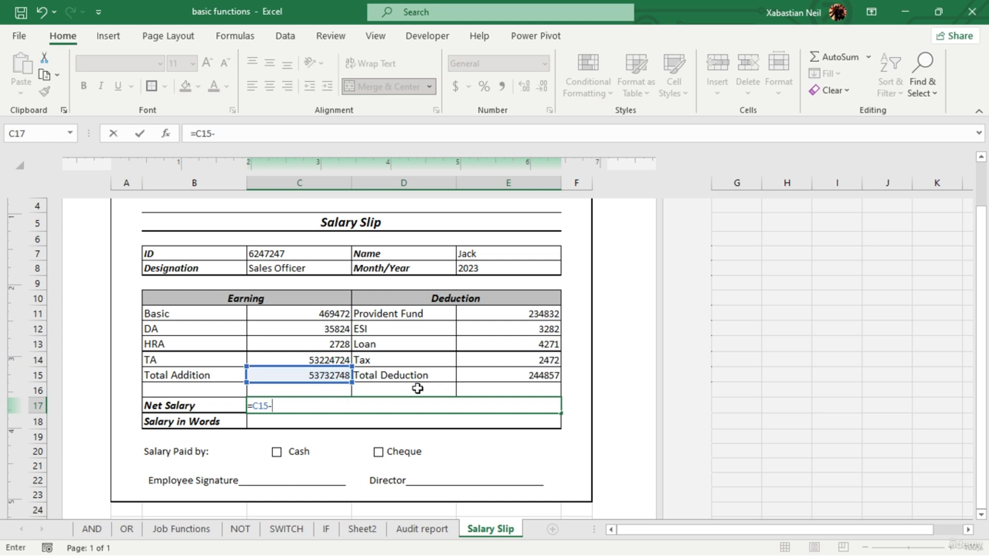
{"action": "left_click", "coordinate": [512, 376]}
{"action": "key", "text": "Return"}
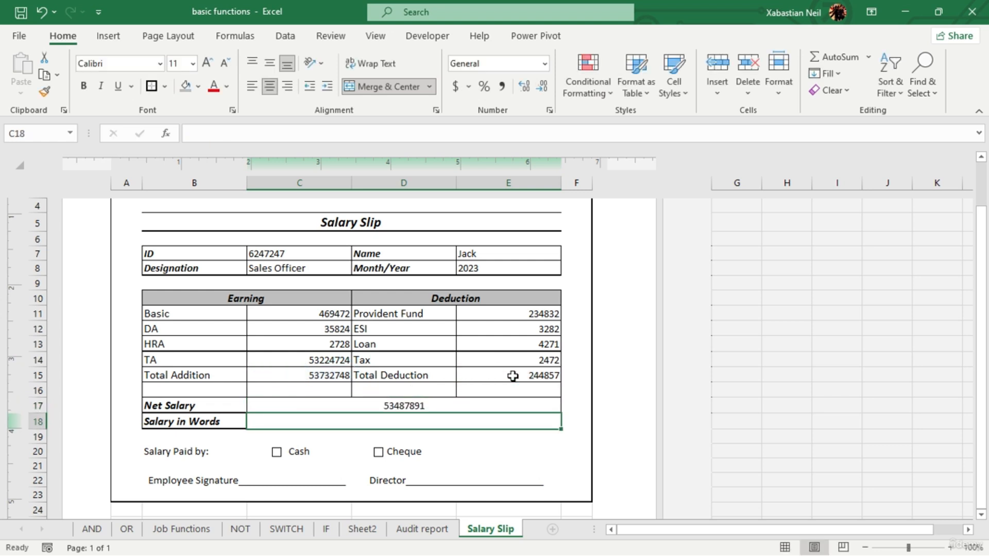
- Make the references in the Net Salary formula in C17 absolute, giving =$C$15-$E$15
{"action": "left_click", "coordinate": [410, 406]}
{"action": "double_click", "coordinate": [411, 406]}
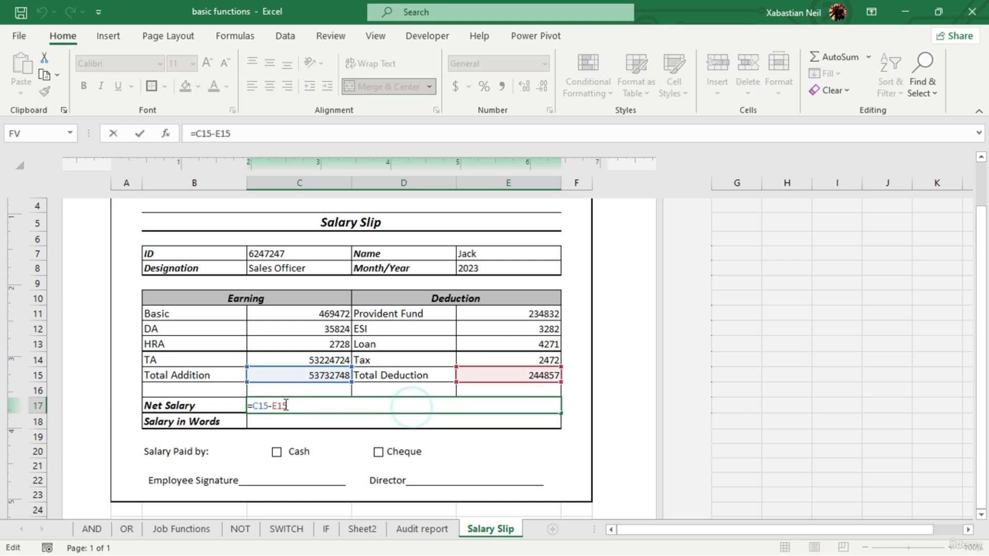
{"action": "key", "text": "F4"}
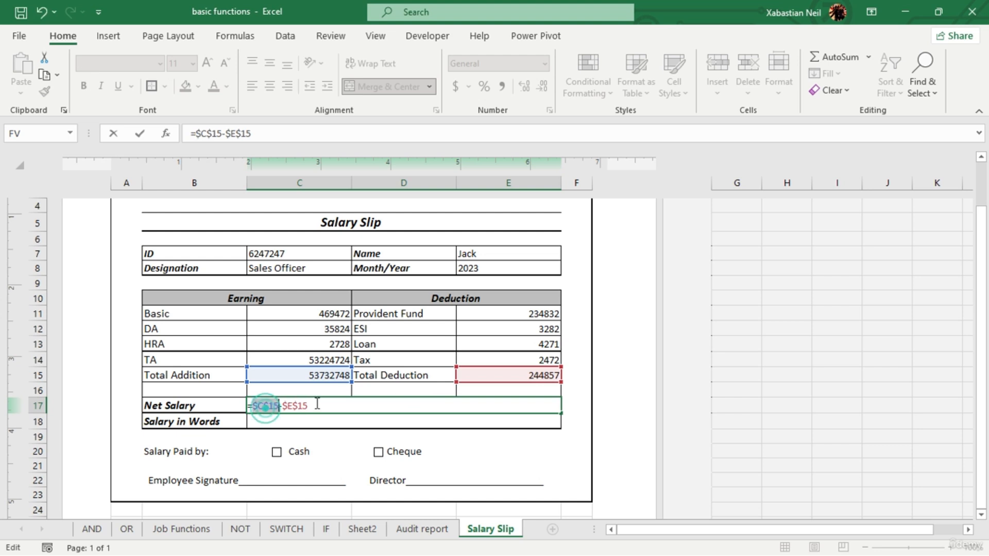
{"action": "key", "text": "Return"}
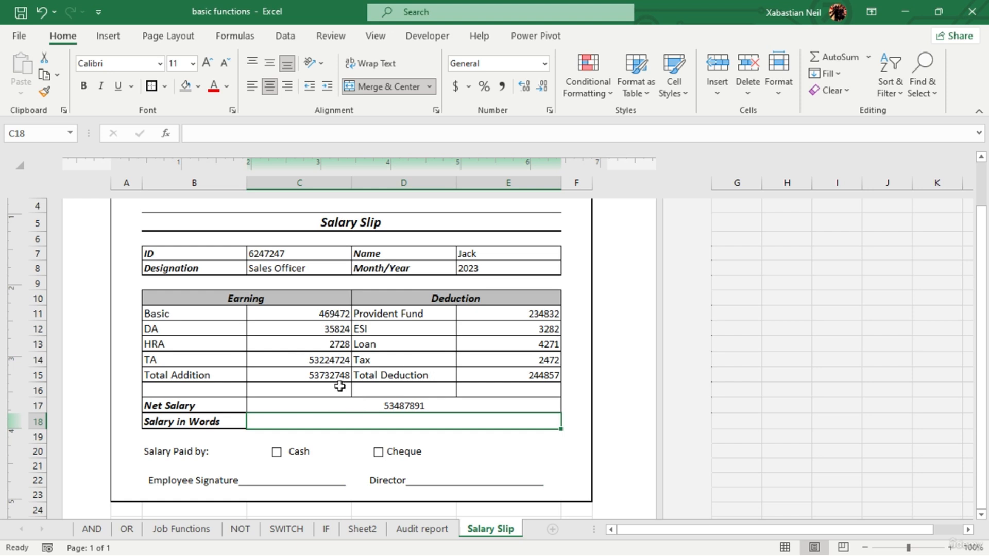
{"action": "scroll", "coordinate": [793, 330], "scroll_direction": "up", "scroll_amount": 2}
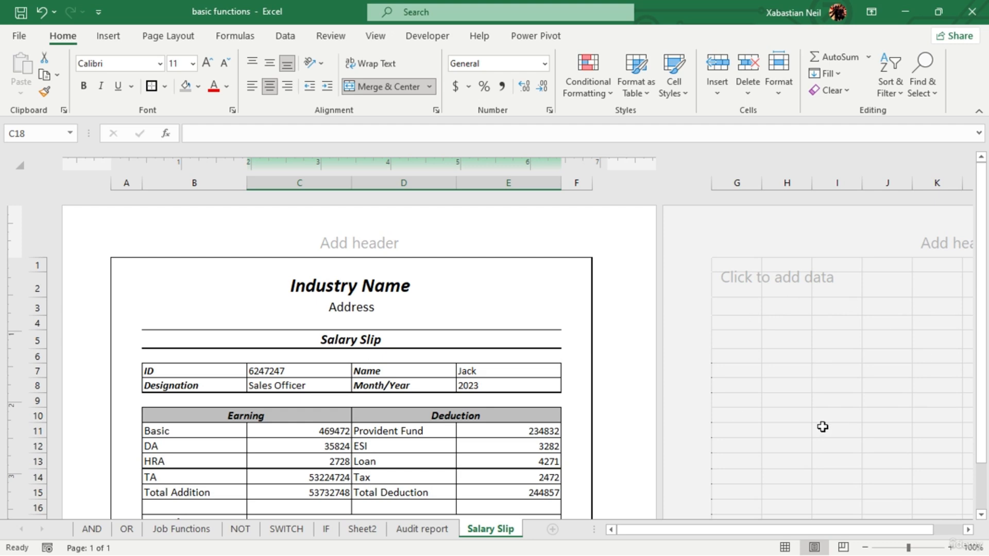
{"action": "scroll", "coordinate": [965, 409], "scroll_direction": "down", "scroll_amount": 3}
{"action": "scroll", "coordinate": [629, 393], "scroll_direction": "up", "scroll_amount": 3}
{"action": "scroll", "coordinate": [348, 343], "scroll_direction": "down", "scroll_amount": 3}
{"action": "scroll", "coordinate": [342, 221], "scroll_direction": "up", "scroll_amount": 3}
- Start a data validation rule on the ID cell C7 that allows values from a list
{"action": "left_click", "coordinate": [333, 376]}
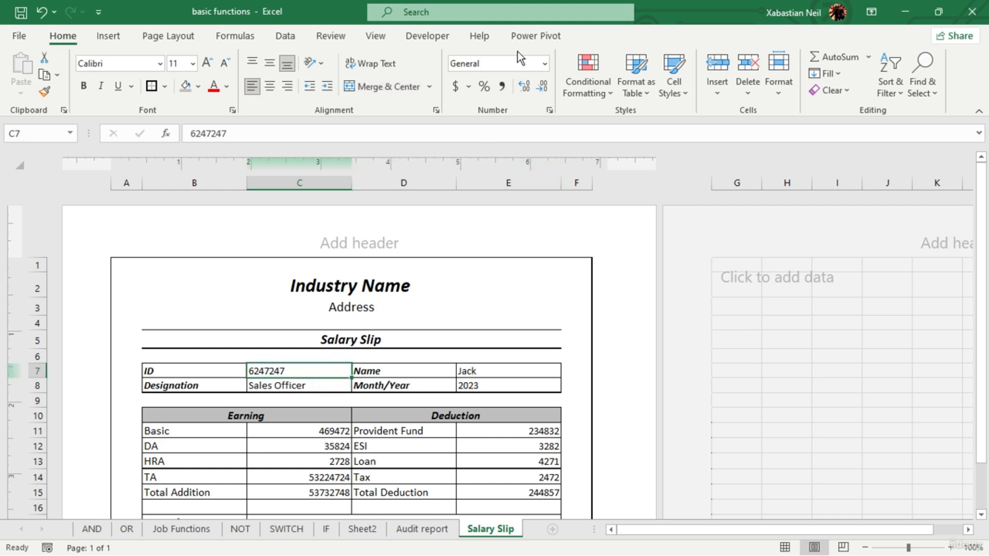
{"action": "left_click", "coordinate": [431, 35]}
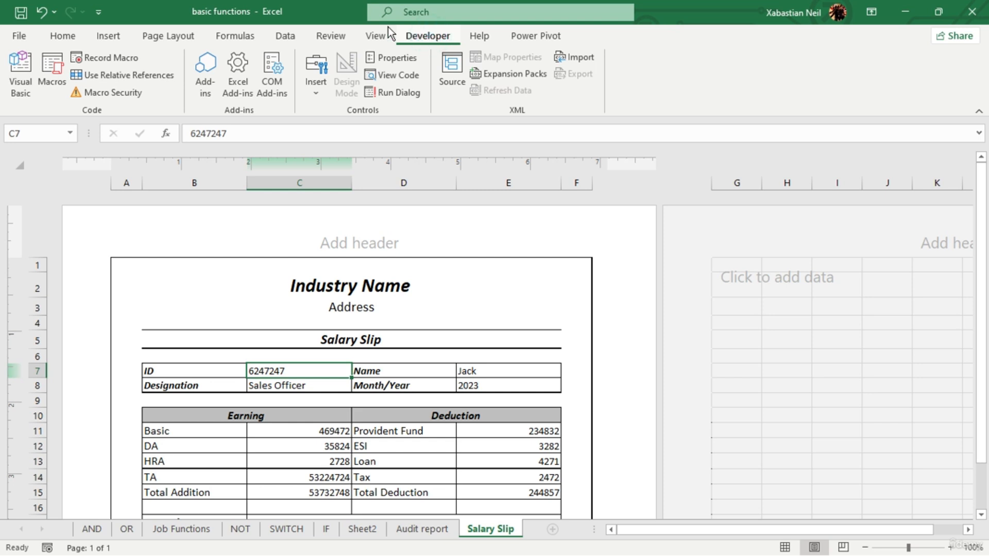
{"action": "left_click", "coordinate": [339, 37]}
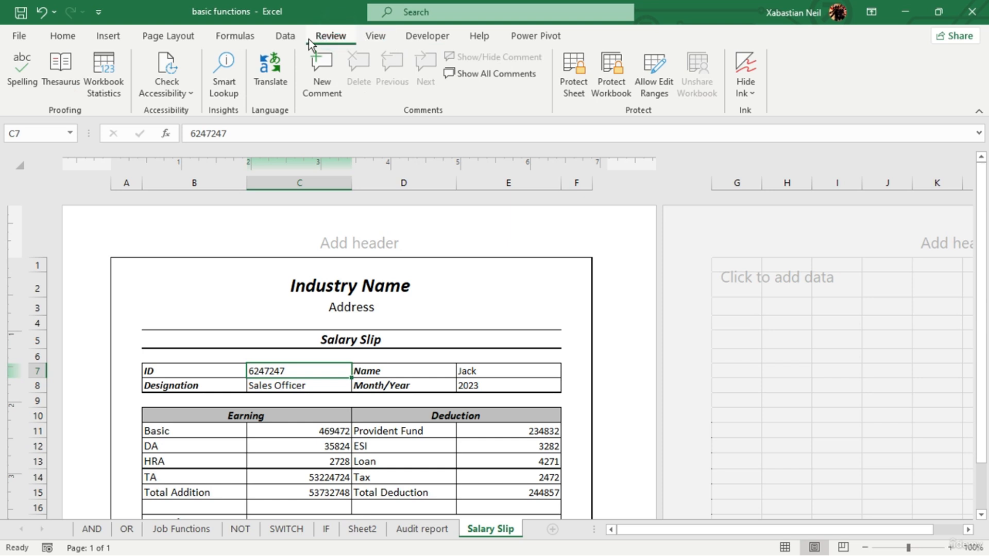
{"action": "left_click", "coordinate": [235, 36]}
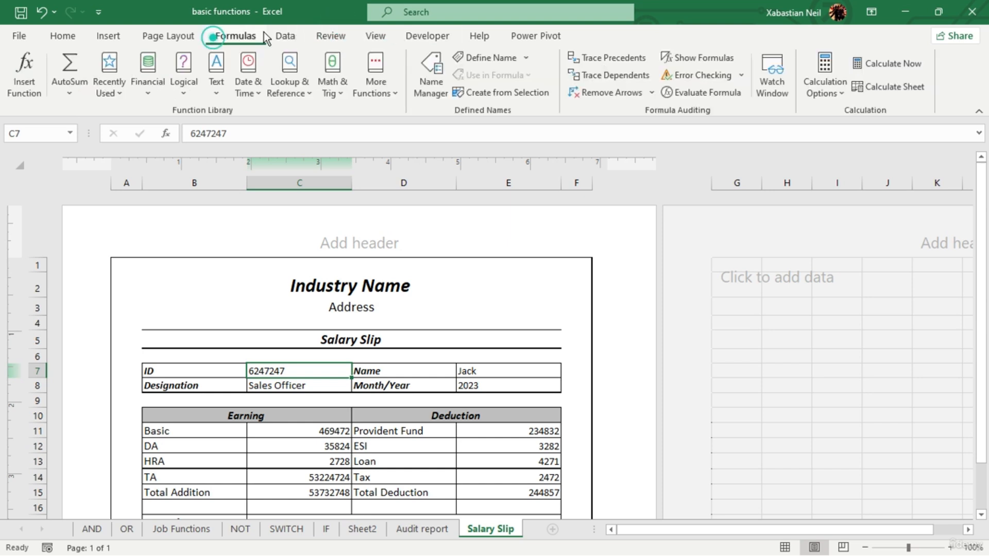
{"action": "left_click", "coordinate": [329, 38]}
{"action": "left_click", "coordinate": [283, 36]}
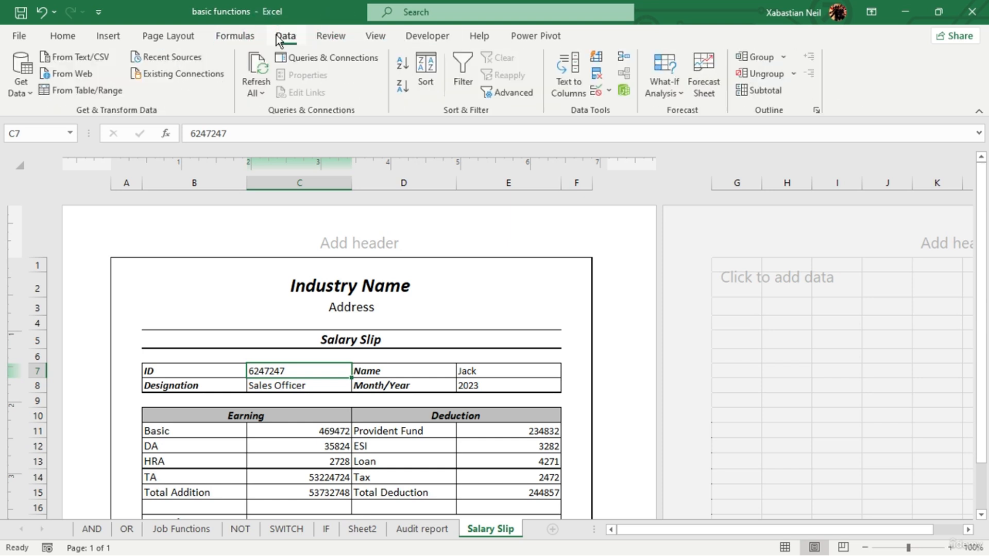
{"action": "left_click", "coordinate": [595, 91]}
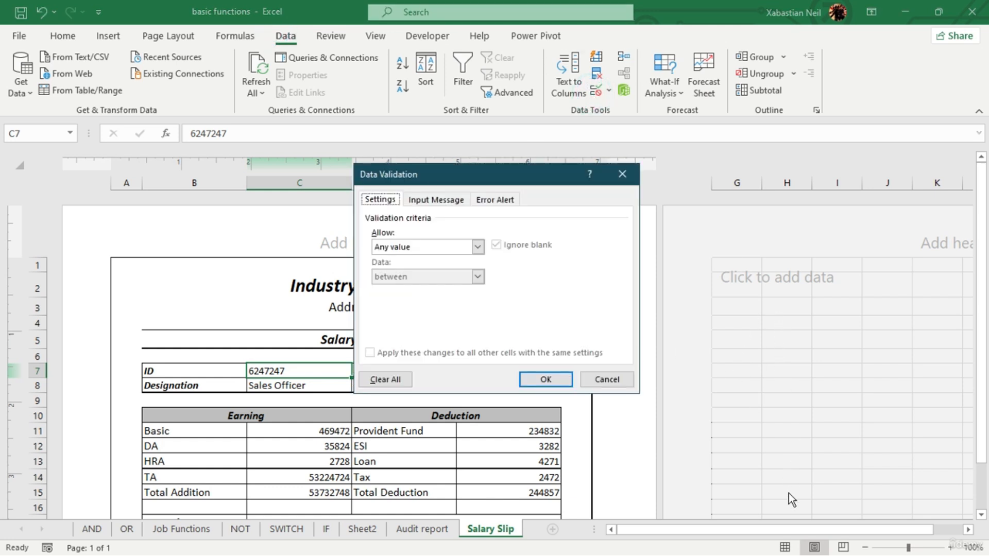
{"action": "left_click", "coordinate": [477, 247]}
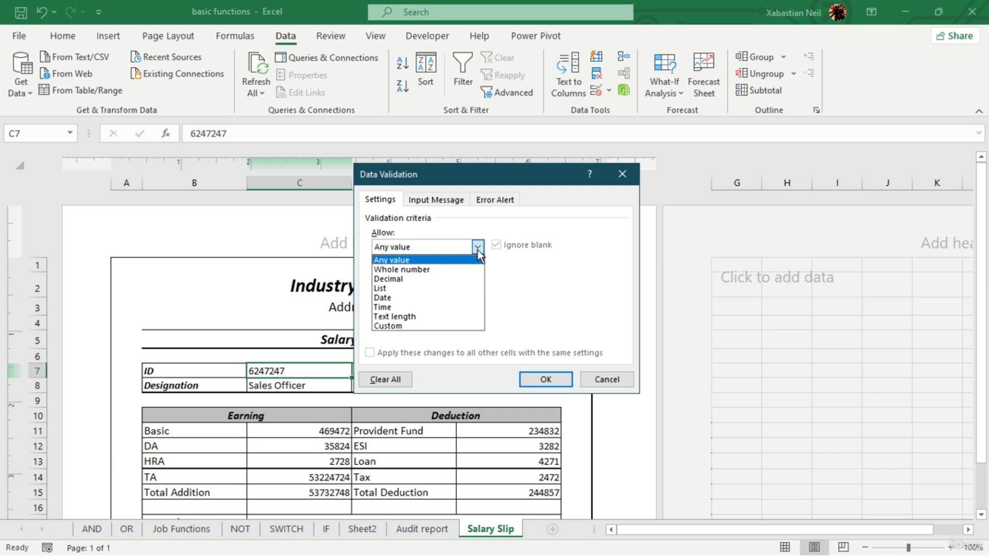
{"action": "left_click", "coordinate": [381, 289]}
- Set the validation list's source to =$G$5:$G$16, apply the rule and check the dropdown in C7
{"action": "left_click", "coordinate": [562, 306]}
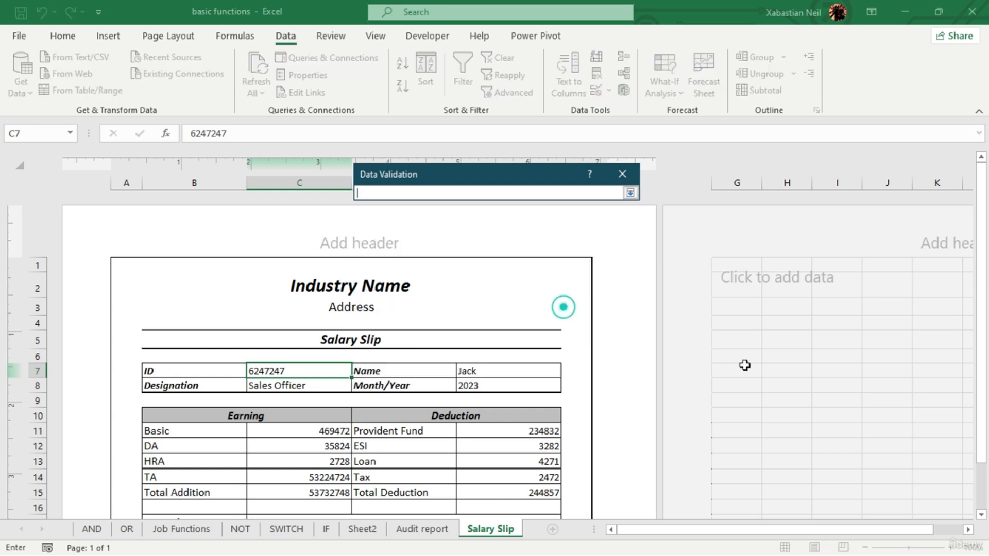
{"action": "left_click_drag", "start_coordinate": [739, 339], "coordinate": [746, 506]}
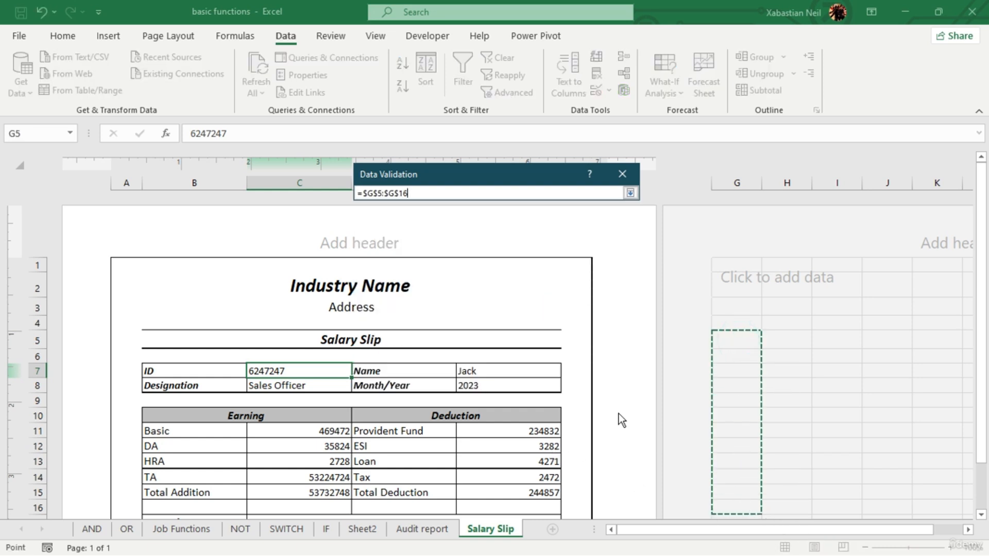
{"action": "key", "text": "Return"}
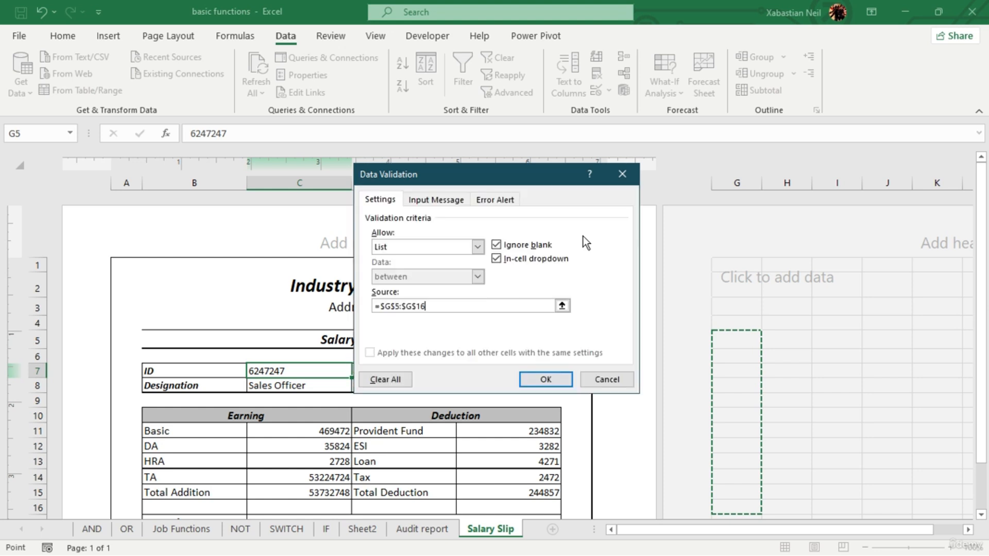
{"action": "left_click", "coordinate": [543, 384]}
{"action": "left_click", "coordinate": [361, 371]}
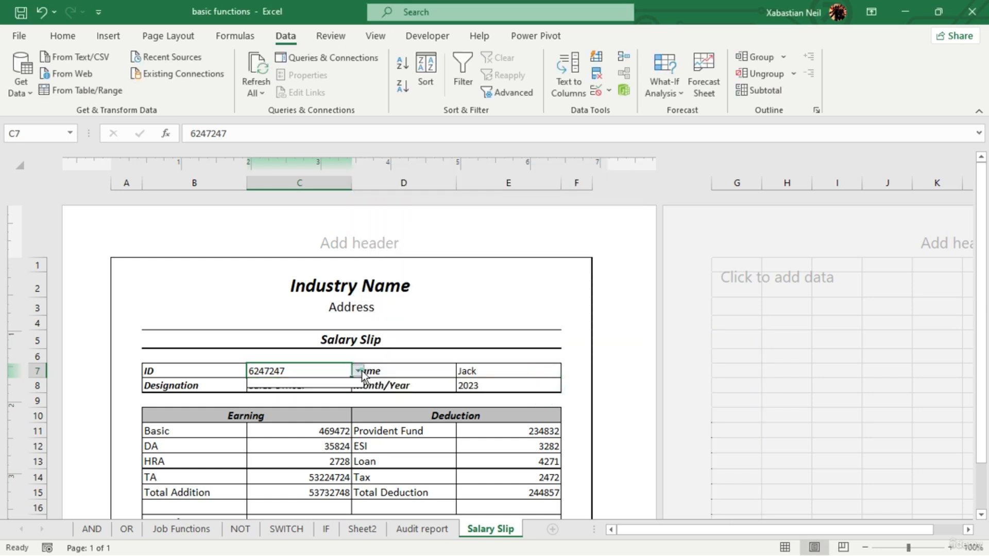
{"action": "left_click", "coordinate": [361, 370]}
- Enter three employee ID numbers in G7:G9 within the validation list's source range
{"action": "left_click", "coordinate": [729, 376]}
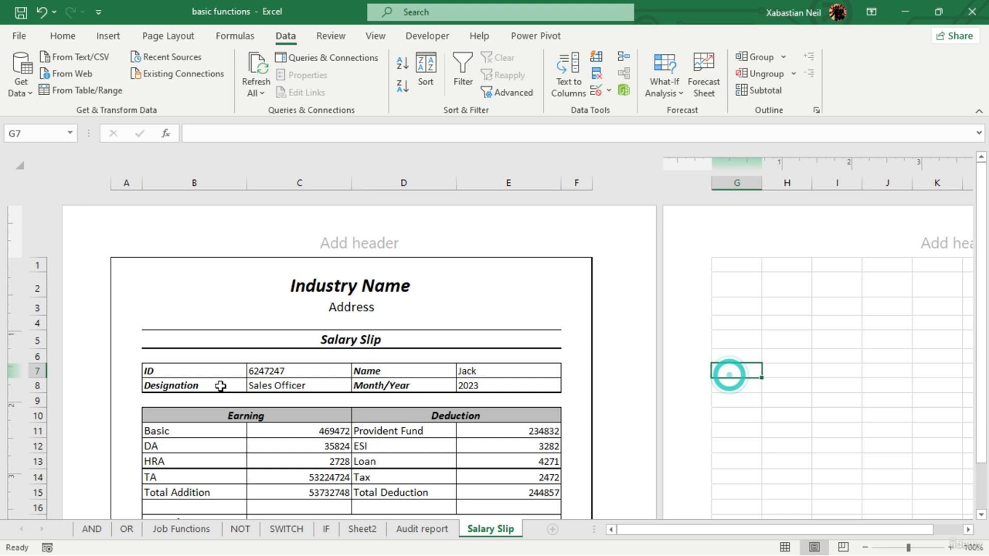
{"action": "left_click", "coordinate": [327, 369]}
{"action": "double_click", "coordinate": [741, 370]}
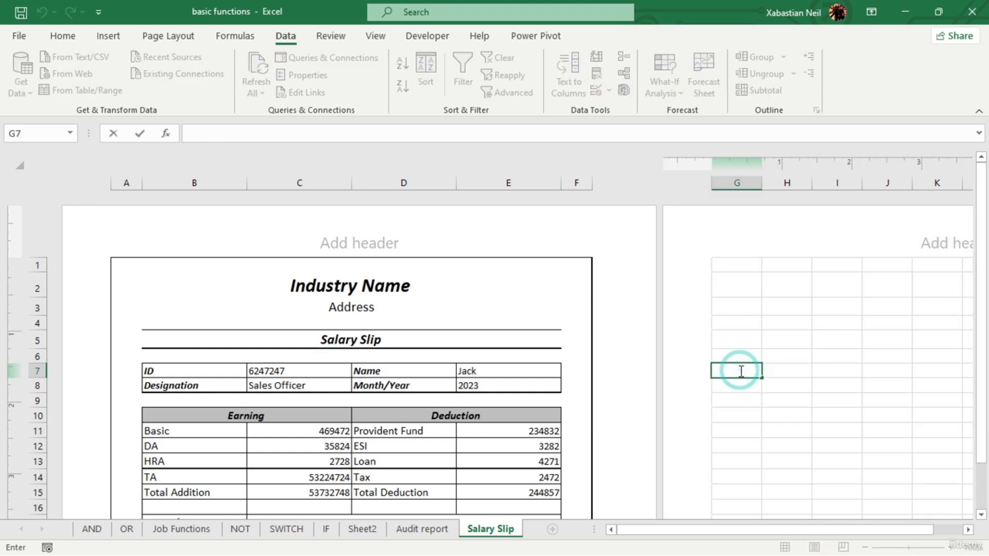
{"action": "type", "text": "62472472"}
{"action": "left_click", "coordinate": [734, 386]}
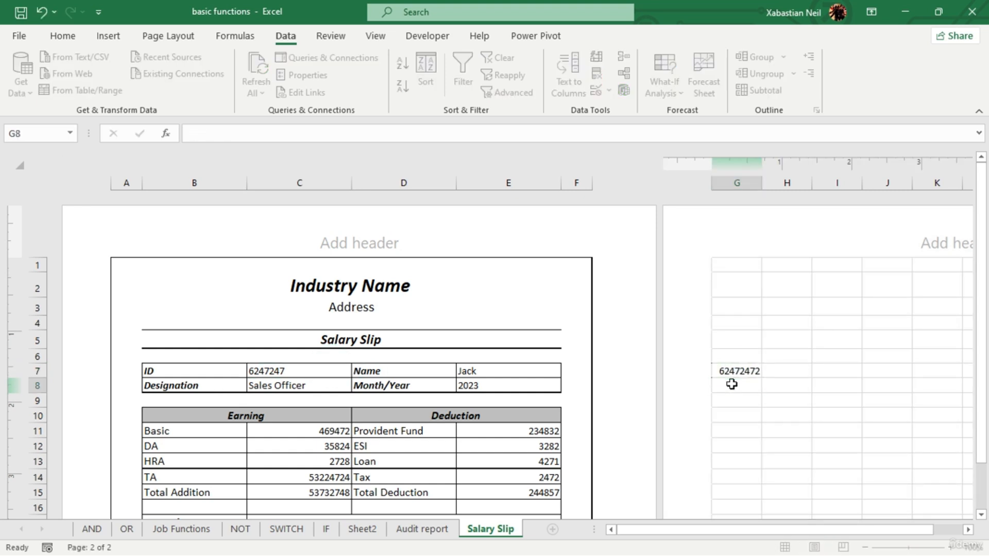
{"action": "type", "text": "2482487"}
{"action": "left_click", "coordinate": [745, 404]}
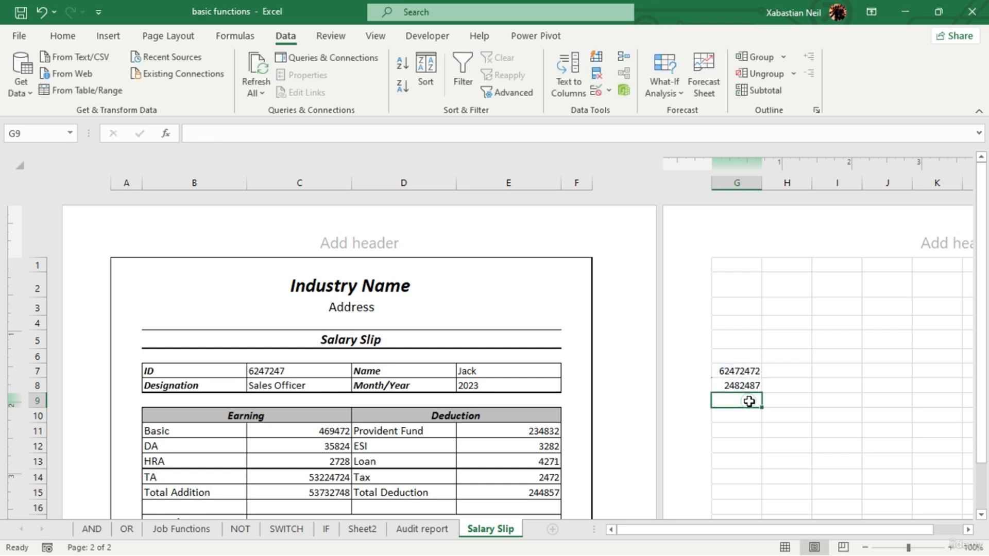
{"action": "type", "text": "3824672"}
{"action": "left_click", "coordinate": [730, 434]}
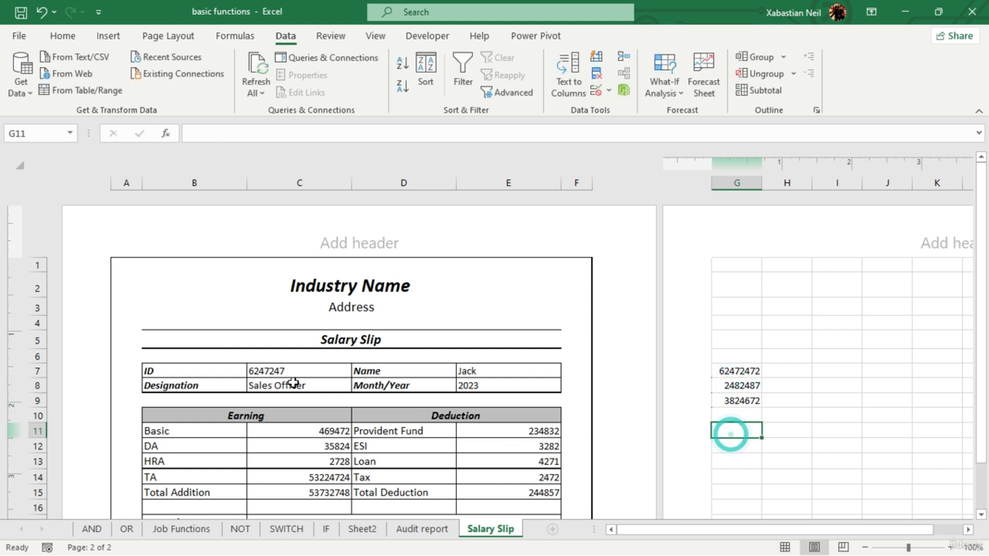
- Choose the third ID of the list, from G9, in the ID cell C7
{"action": "left_click", "coordinate": [309, 371]}
{"action": "left_click", "coordinate": [358, 371]}
{"action": "left_click", "coordinate": [281, 421]}
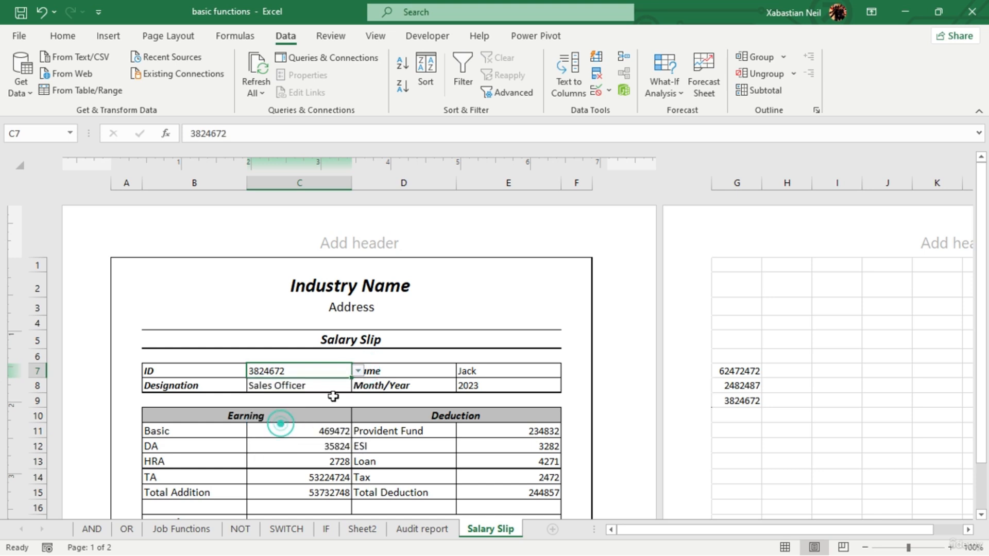
{"action": "scroll", "coordinate": [610, 393], "scroll_direction": "down", "scroll_amount": 6}
{"action": "scroll", "coordinate": [610, 393], "scroll_direction": "up", "scroll_amount": 6}
- Copy the ID from C7 and paste it into H4
{"action": "left_click", "coordinate": [504, 375]}
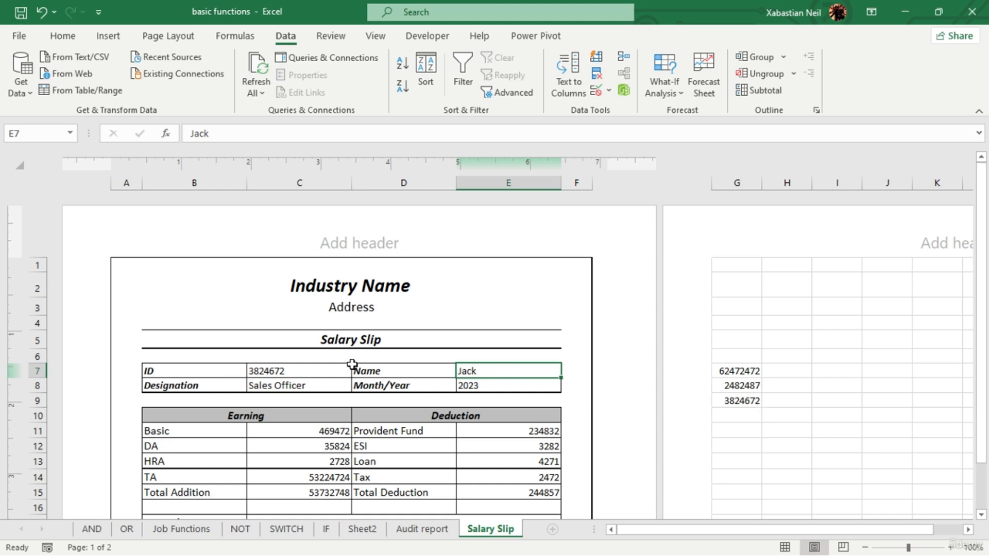
{"action": "left_click", "coordinate": [308, 372]}
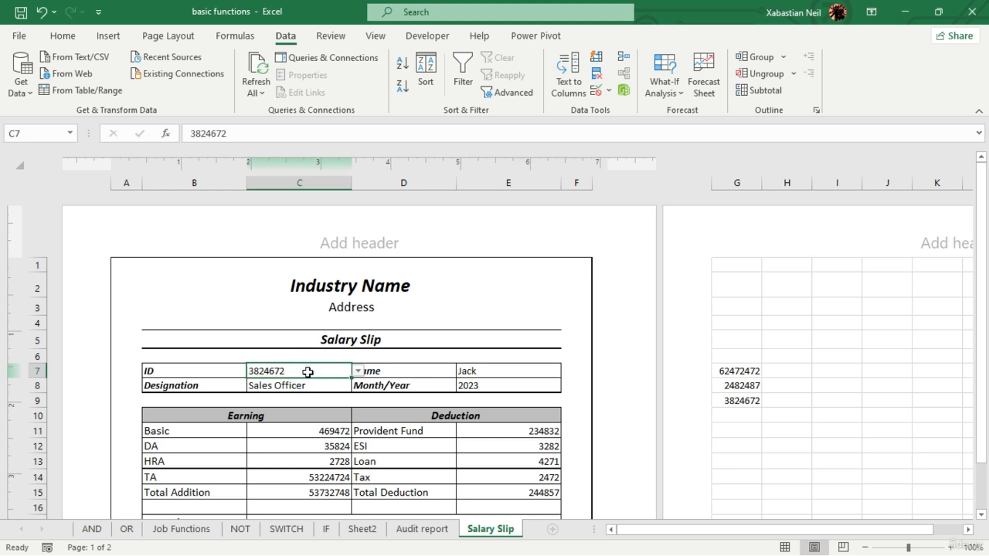
{"action": "left_click", "coordinate": [307, 372]}
{"action": "double_click", "coordinate": [306, 372]}
{"action": "key", "text": "ctrl+c"}
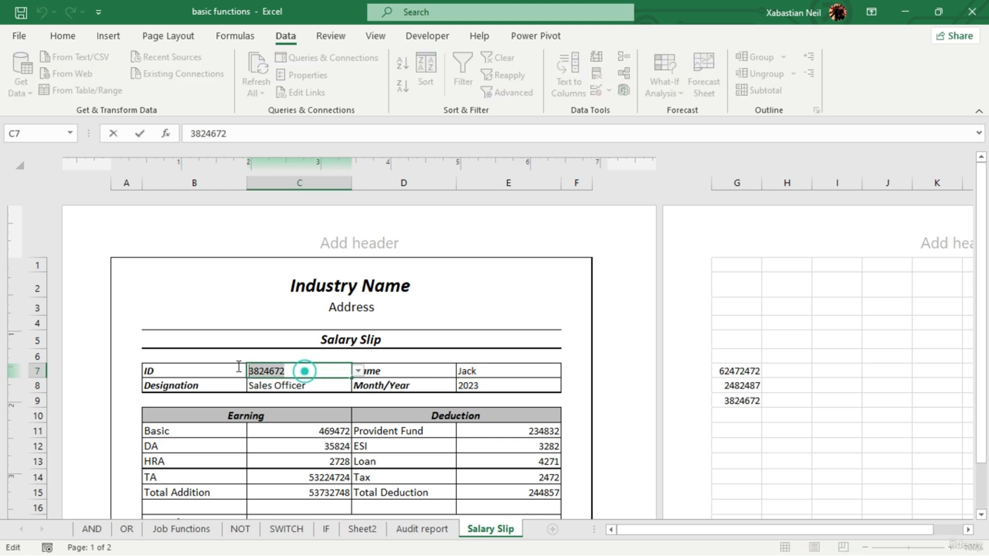
{"action": "left_click", "coordinate": [793, 323]}
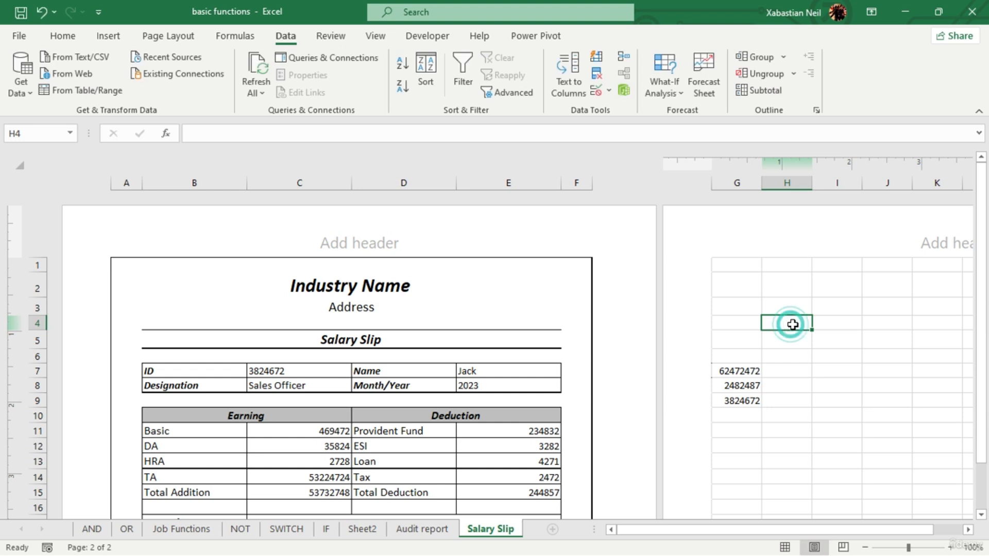
{"action": "key", "text": "ctrl+v"}
{"action": "double_click", "coordinate": [521, 370]}
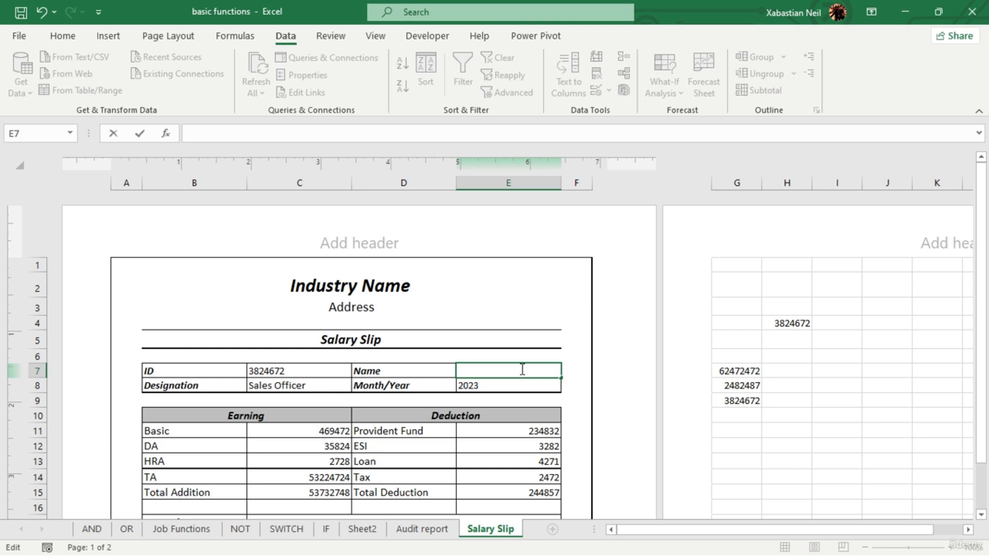
{"action": "type", "text": "=xlo"}
{"action": "key", "text": "Tab"}
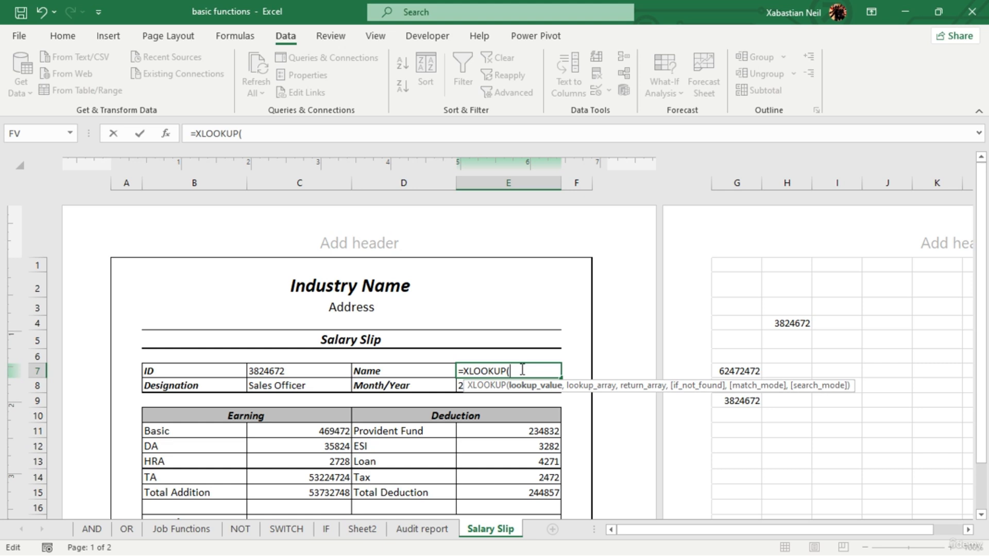
{"action": "left_click", "coordinate": [290, 369]}
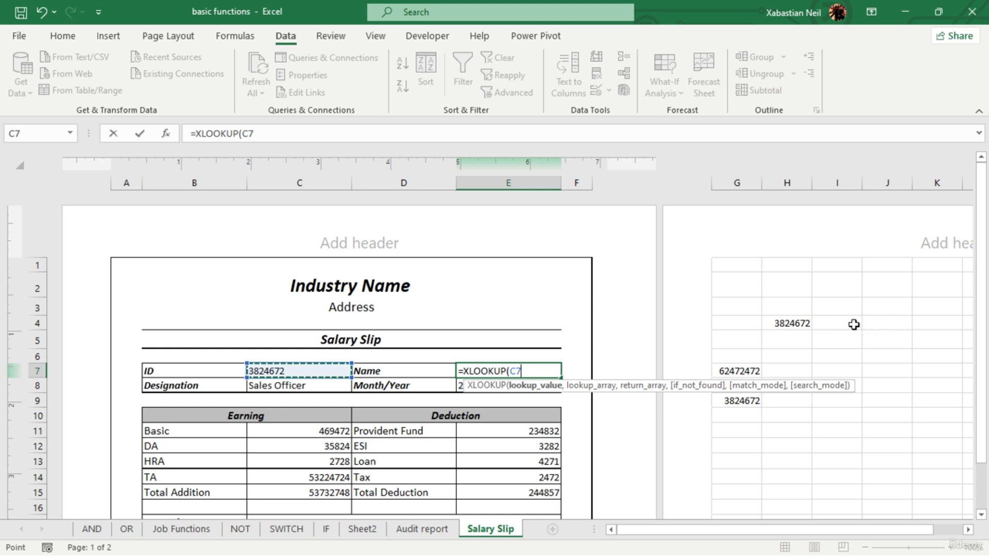
{"action": "key", "text": "BackSpace"}
{"action": "key", "text": "BackSpace"}
{"action": "key", "text": "BackSpace"}
{"action": "key", "text": "BackSpace"}
{"action": "key", "text": "BackSpace"}
{"action": "key", "text": "BackSpace"}
{"action": "key", "text": "BackSpace"}
{"action": "key", "text": "BackSpace"}
{"action": "key", "text": "BackSpace"}
{"action": "key", "text": "BackSpace"}
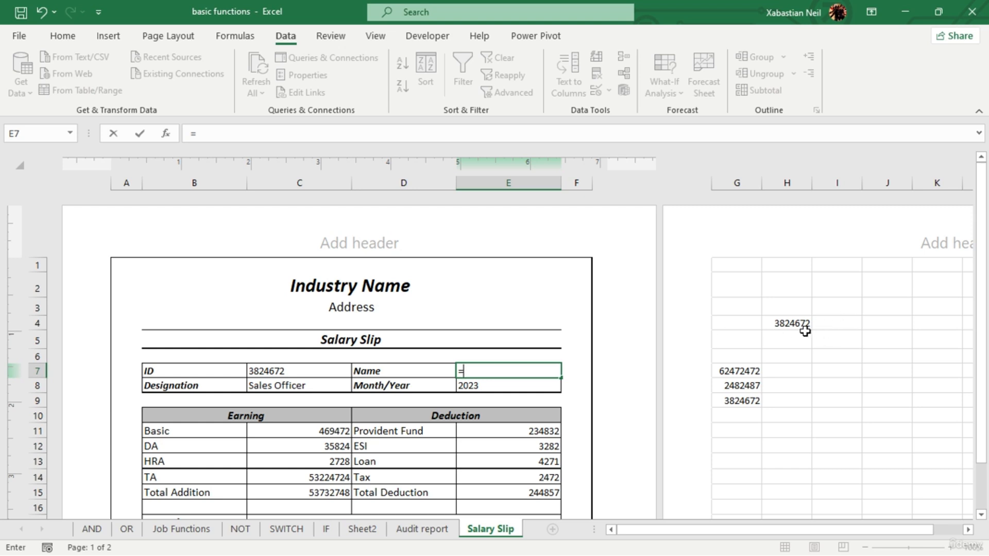
{"action": "left_click", "coordinate": [844, 322]}
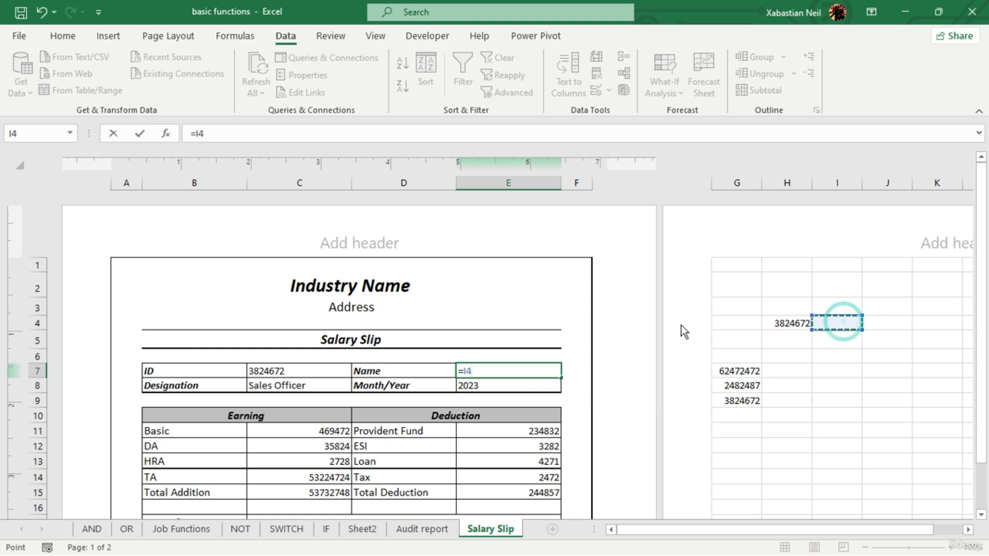
{"action": "key", "text": "BackSpace"}
{"action": "key", "text": "BackSpace"}
{"action": "key", "text": "BackSpace"}
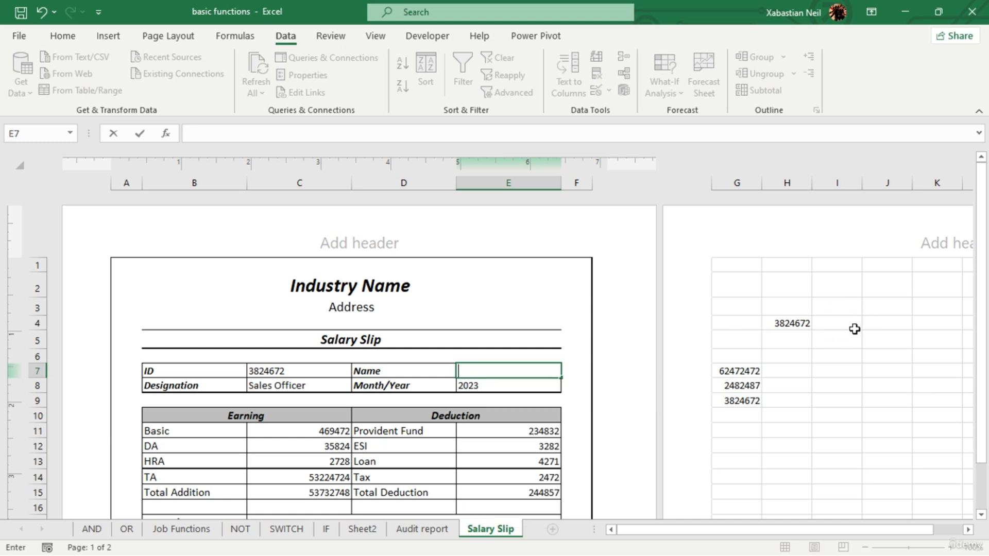
- Enter the employee's first name in I4, next to the ID in H4
{"action": "left_click", "coordinate": [853, 325]}
{"action": "double_click", "coordinate": [847, 324]}
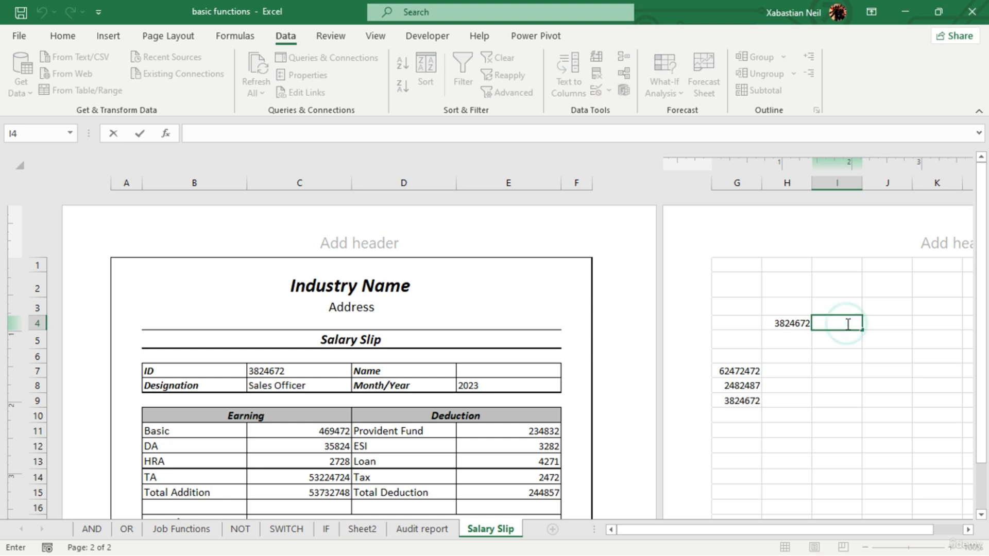
{"action": "type", "text": "Harry"}
{"action": "key", "text": "Return"}
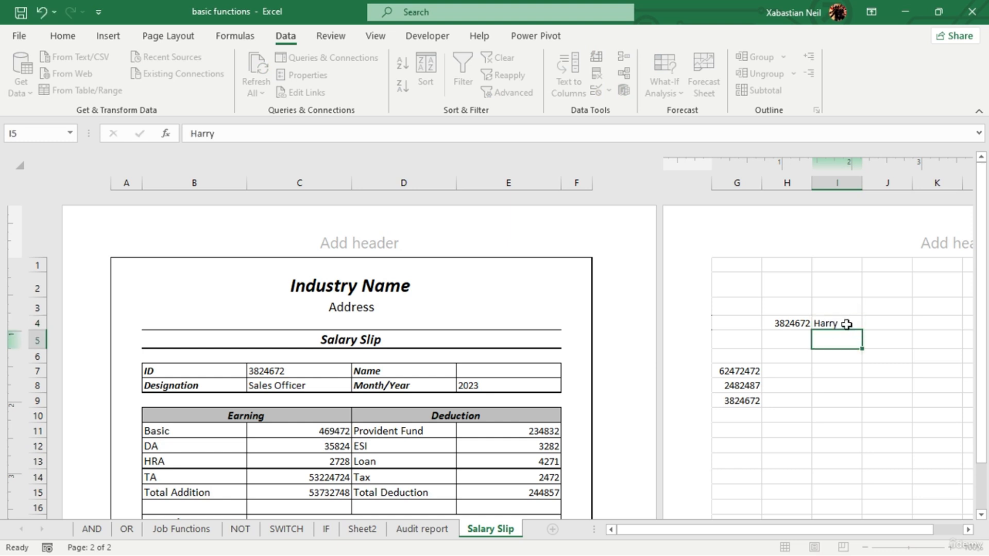
- Start an XLOOKUP formula in the name cell E7 with lookup value C7, lookup array H4 and return array I4
{"action": "double_click", "coordinate": [516, 368]}
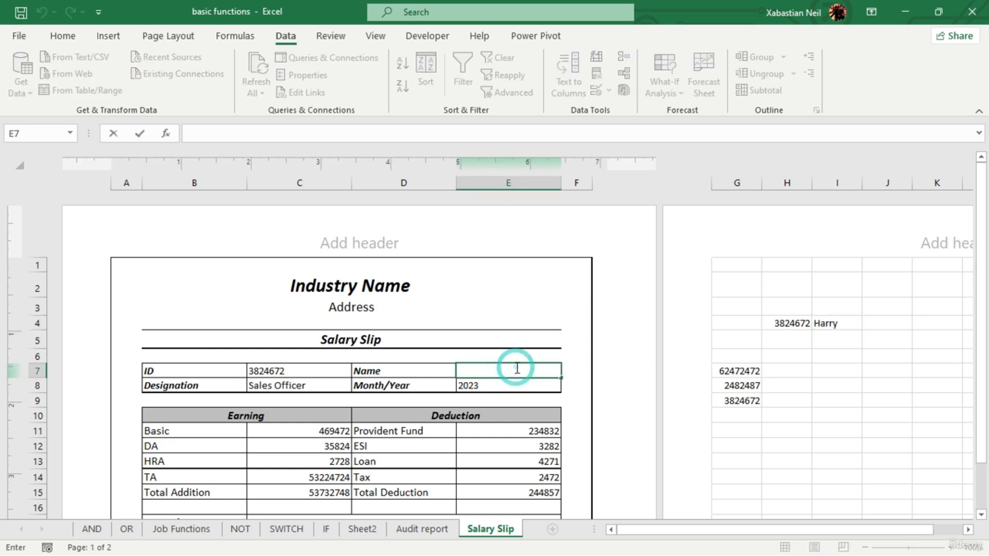
{"action": "type", "text": "=xlo"}
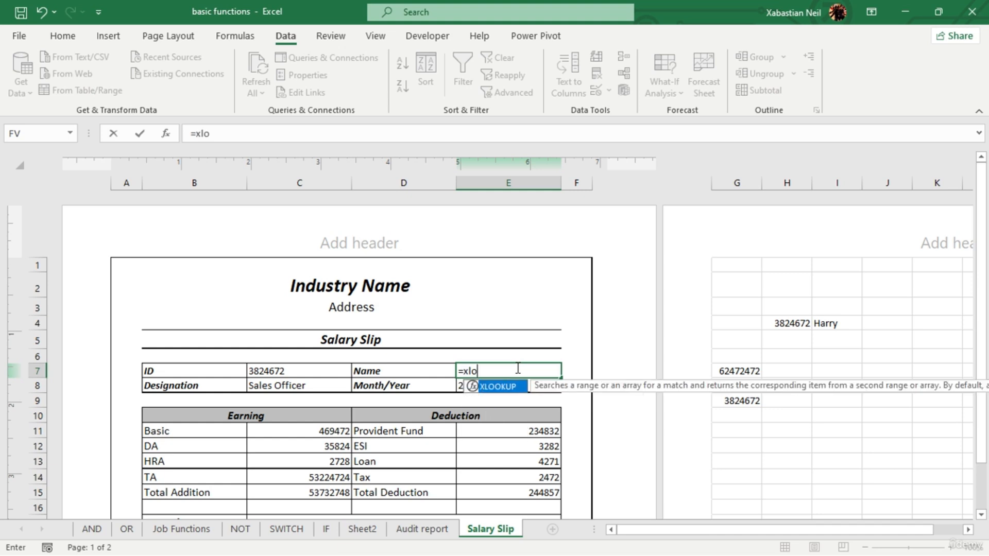
{"action": "key", "text": "Tab"}
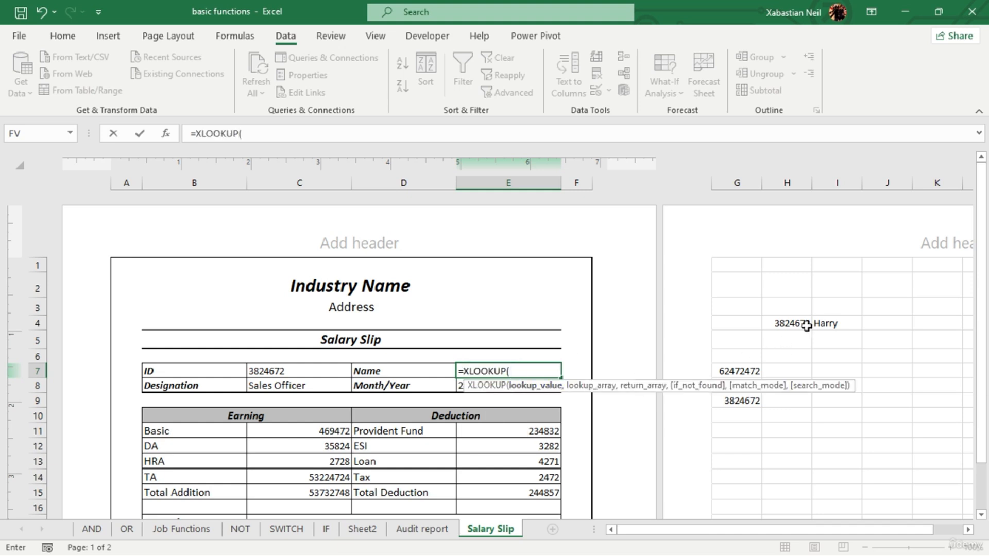
{"action": "left_click", "coordinate": [281, 374]}
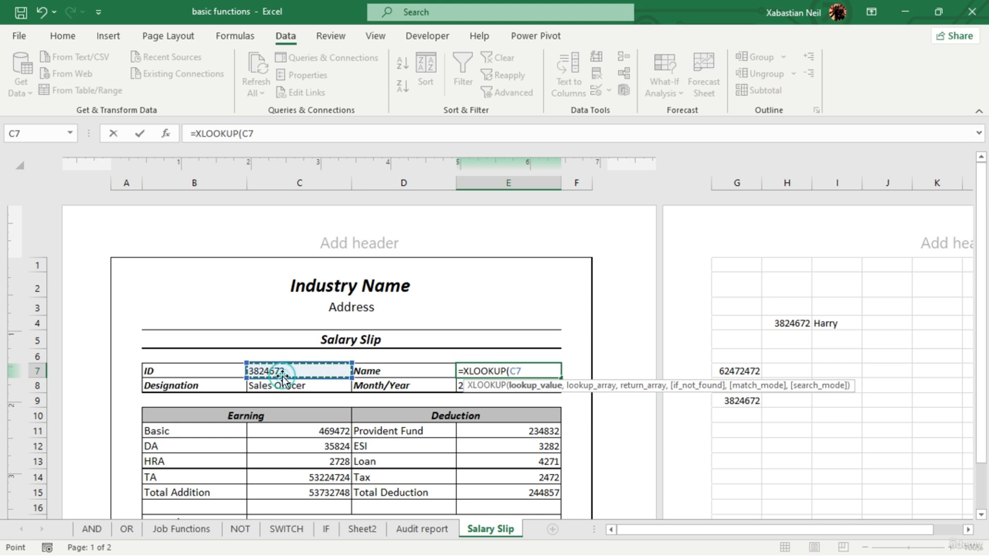
{"action": "type", "text": ","}
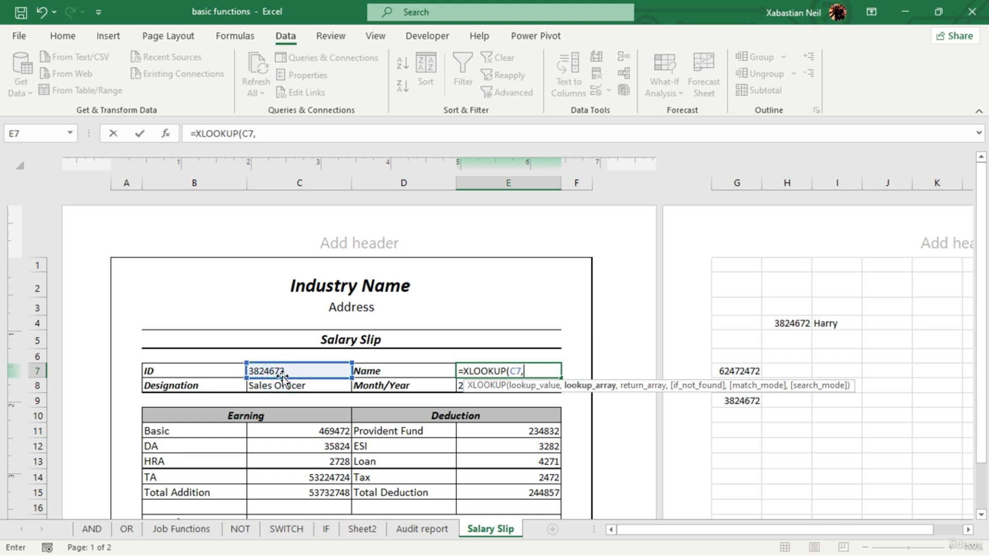
{"action": "left_click", "coordinate": [778, 324]}
{"action": "type", "text": ","}
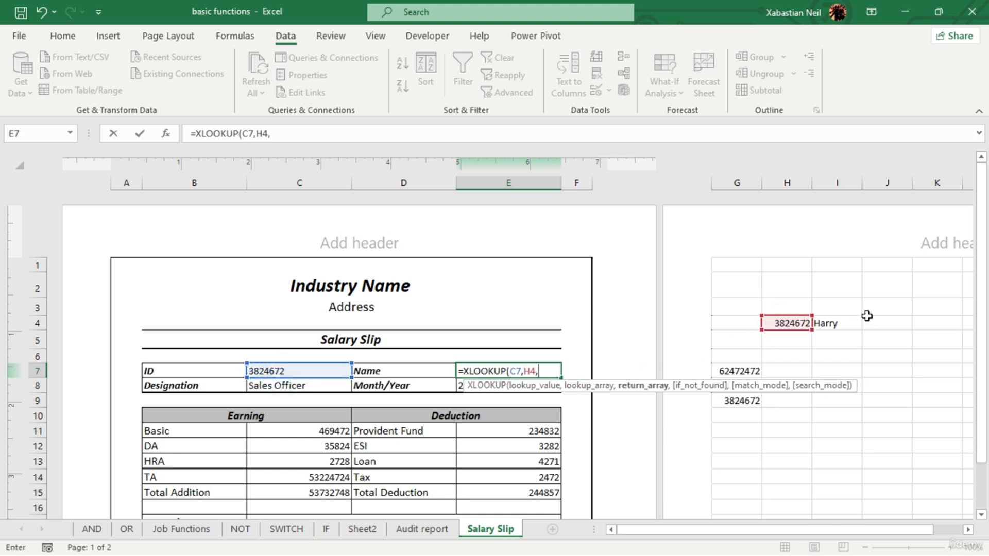
{"action": "left_click", "coordinate": [827, 324]}
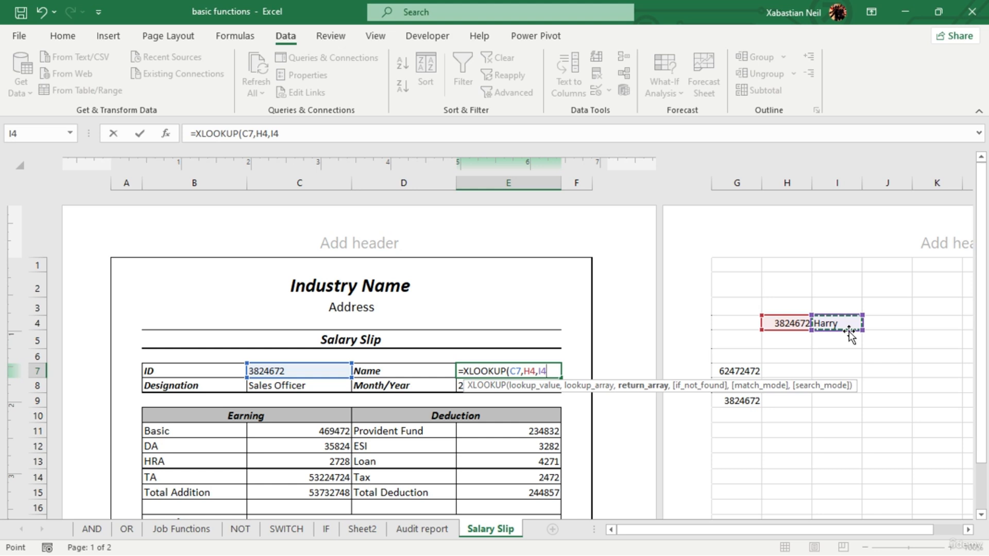
- Complete the XLOOKUP in E7 with 0 for not found, match mode 0 and search mode 1 (first-to-last)
{"action": "type", "text": ",0"}
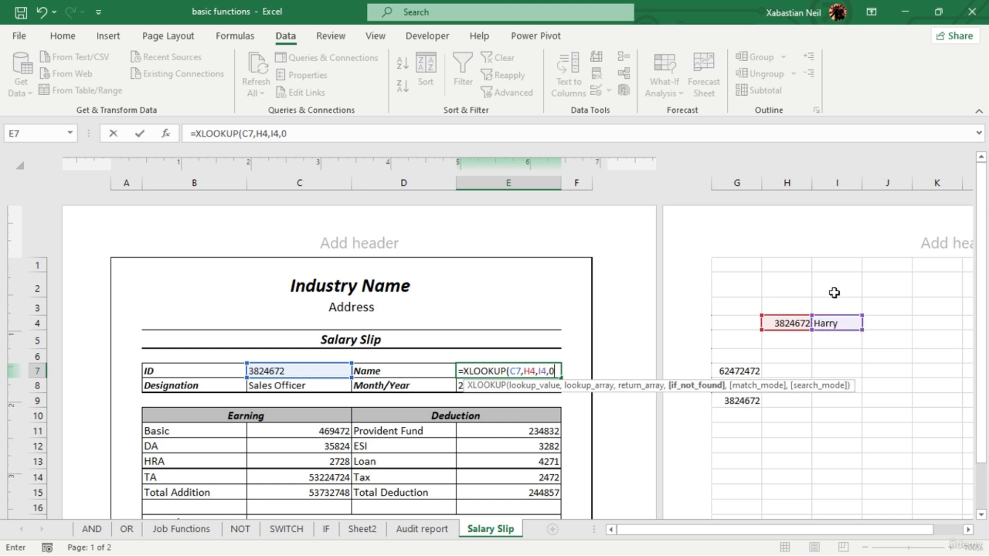
{"action": "type", "text": ","}
{"action": "double_click", "coordinate": [675, 399]}
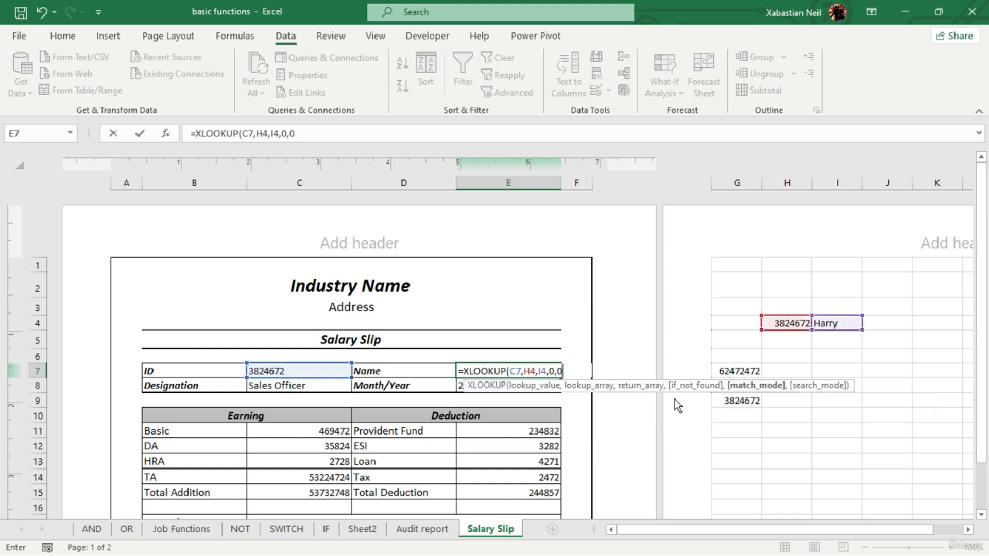
{"action": "type", "text": ","}
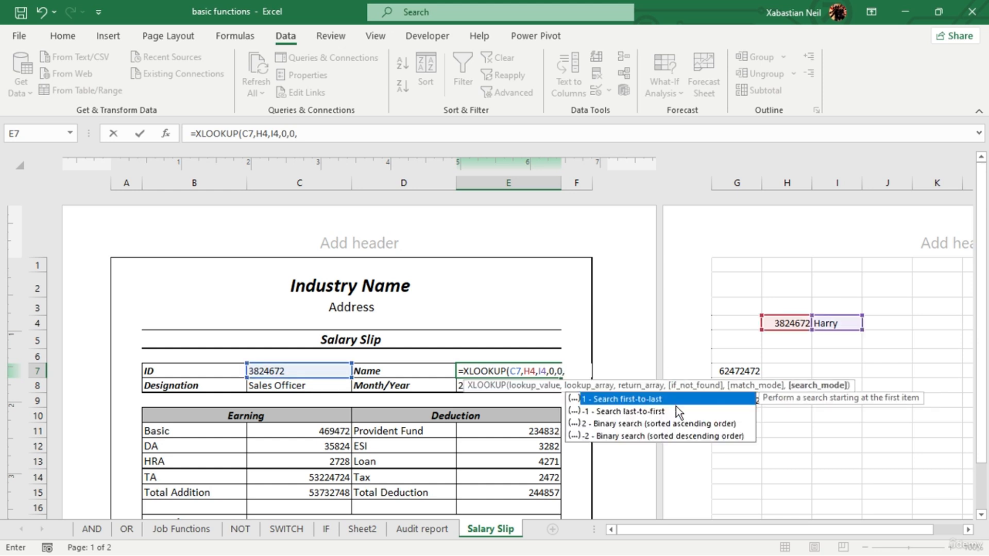
{"action": "double_click", "coordinate": [672, 401]}
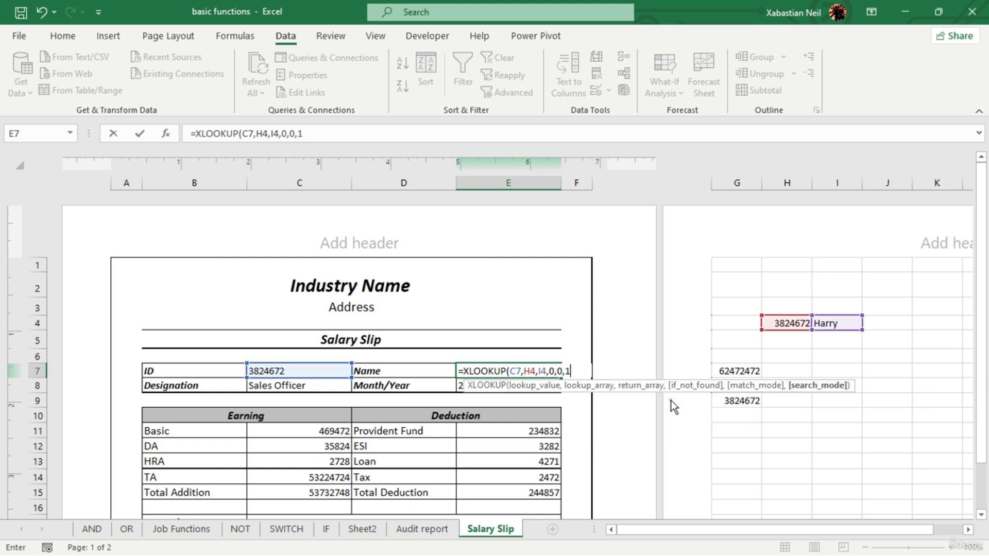
{"action": "type", "text": ")"}
{"action": "key", "text": "Return"}
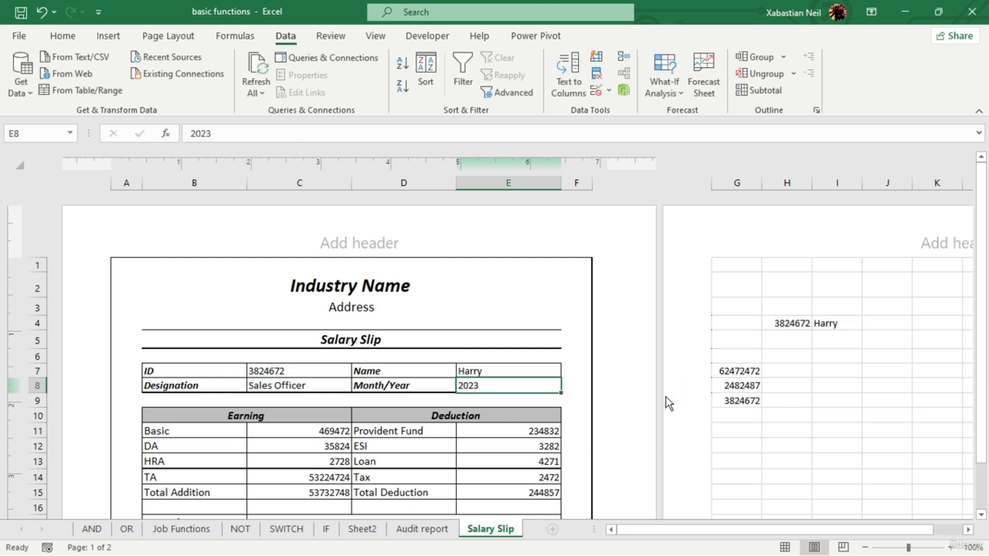
- Examine the ID dropdown choices in C7 and the cell references of the XLOOKUP formula in E7
{"action": "left_click", "coordinate": [304, 370]}
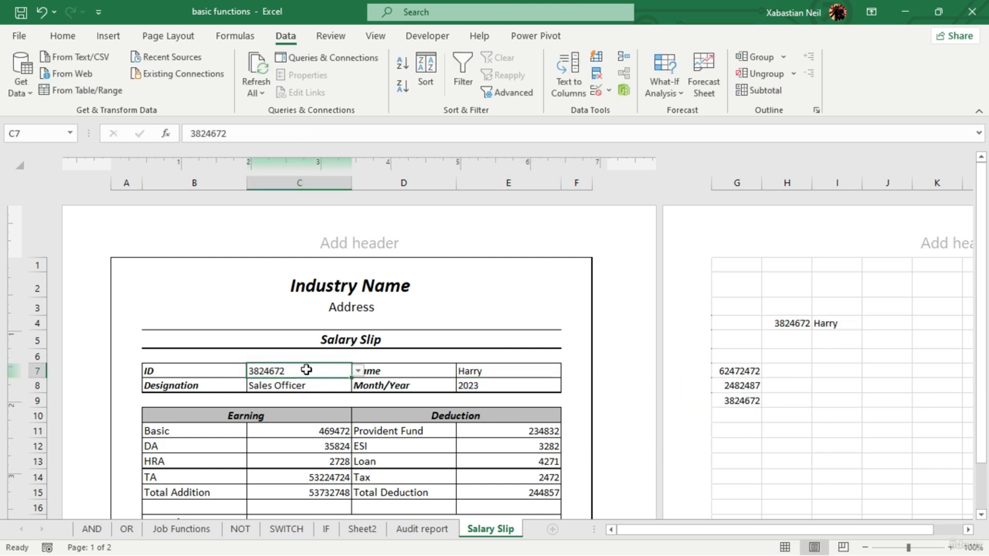
{"action": "left_click", "coordinate": [358, 371]}
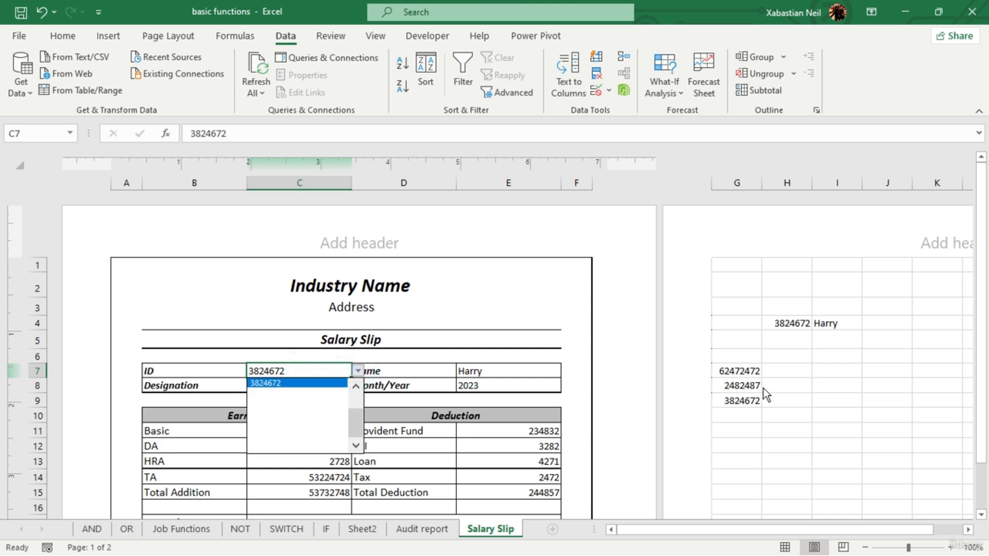
{"action": "left_click", "coordinate": [623, 402]}
{"action": "double_click", "coordinate": [526, 366]}
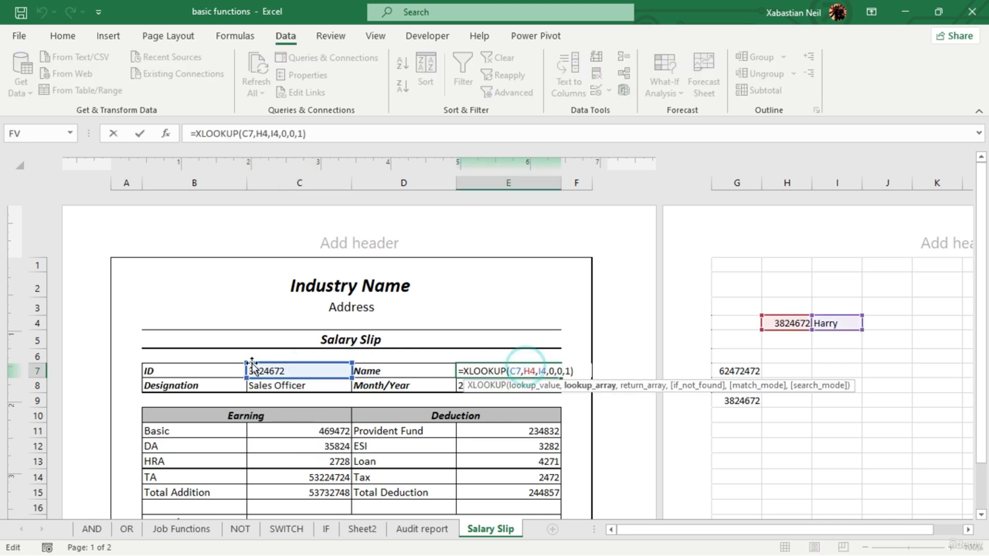
{"action": "key", "text": "Escape"}
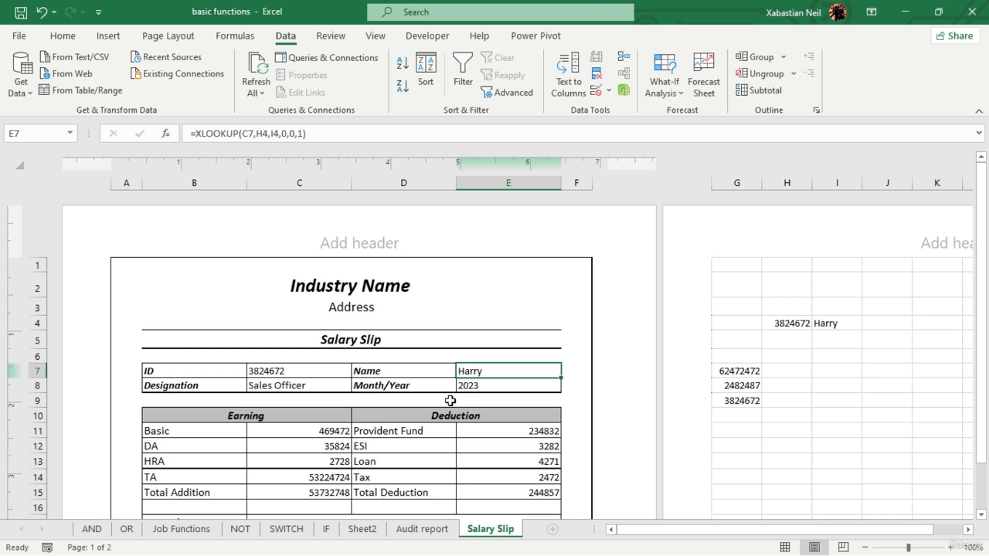
{"action": "left_click", "coordinate": [321, 369]}
{"action": "left_click", "coordinate": [356, 371]}
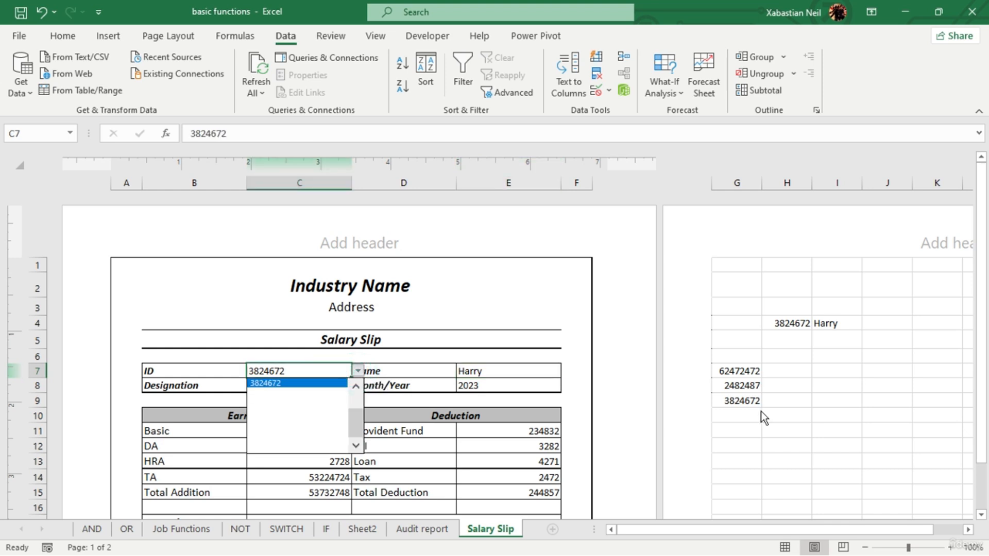
{"action": "left_click", "coordinate": [641, 411]}
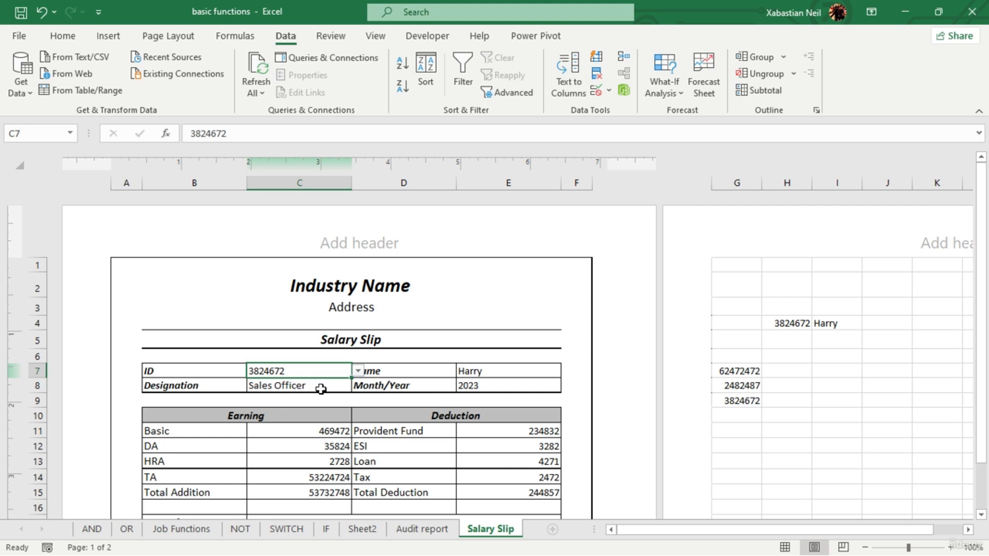
- Try to enter the formula =spell in the Salary in Words cell C18
{"action": "scroll", "coordinate": [320, 389], "scroll_direction": "down", "scroll_amount": 7}
{"action": "scroll", "coordinate": [320, 389], "scroll_direction": "up", "scroll_amount": 2}
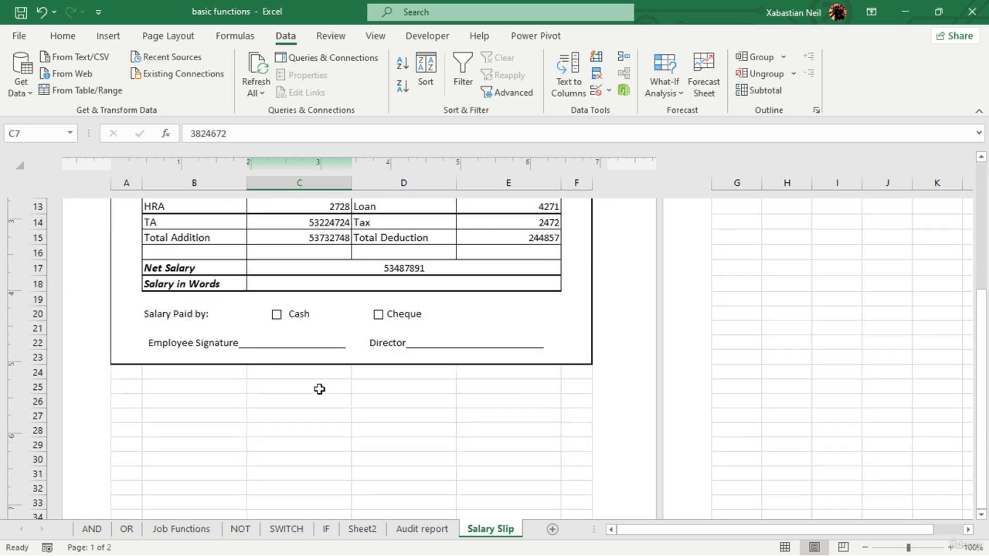
{"action": "double_click", "coordinate": [327, 283]}
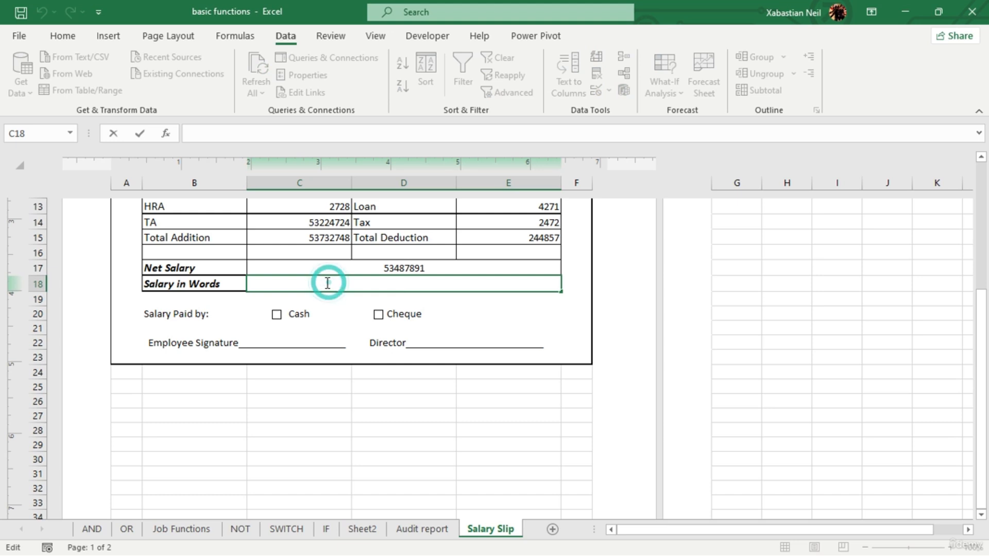
{"action": "type", "text": "=spe"}
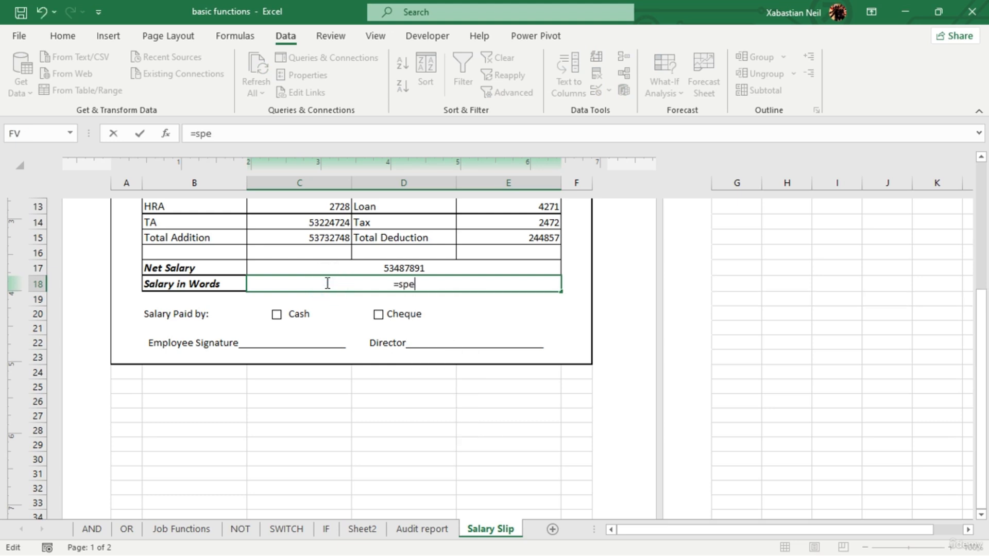
{"action": "type", "text": "ll"}
{"action": "key", "text": "Tab"}
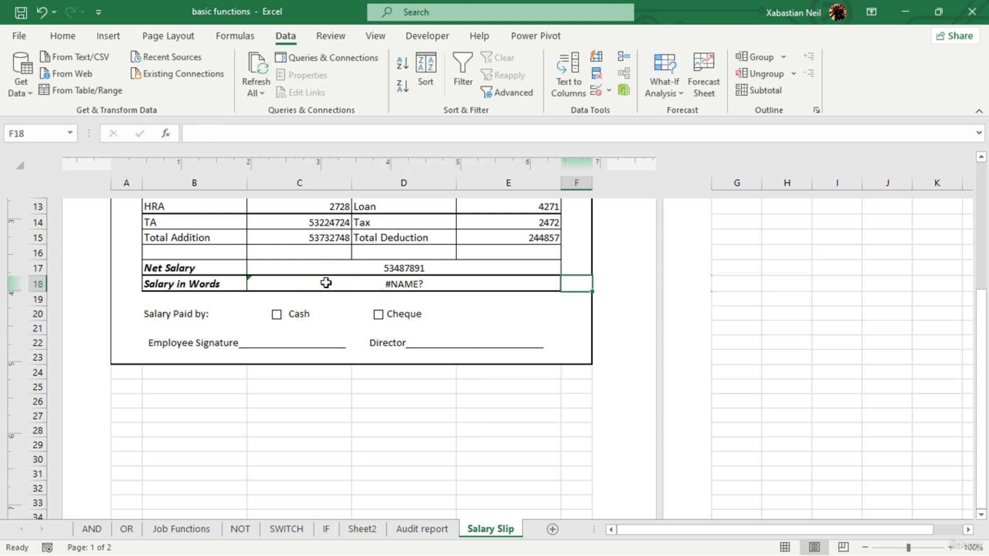
- Try the formula =spellwords in the Salary in Words cell C18
{"action": "double_click", "coordinate": [440, 279]}
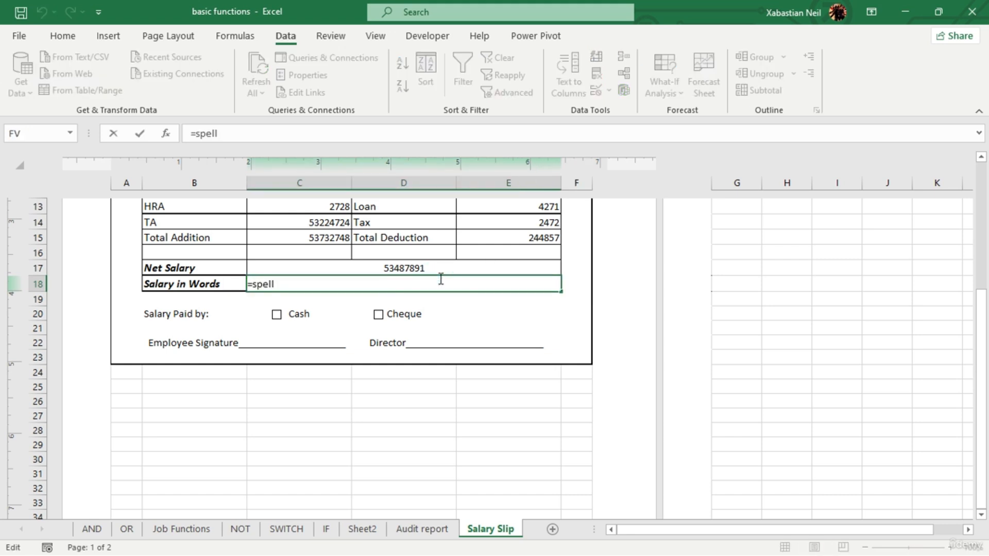
{"action": "type", "text": "words"}
{"action": "key", "text": "Tab"}
{"action": "left_click", "coordinate": [476, 289]}
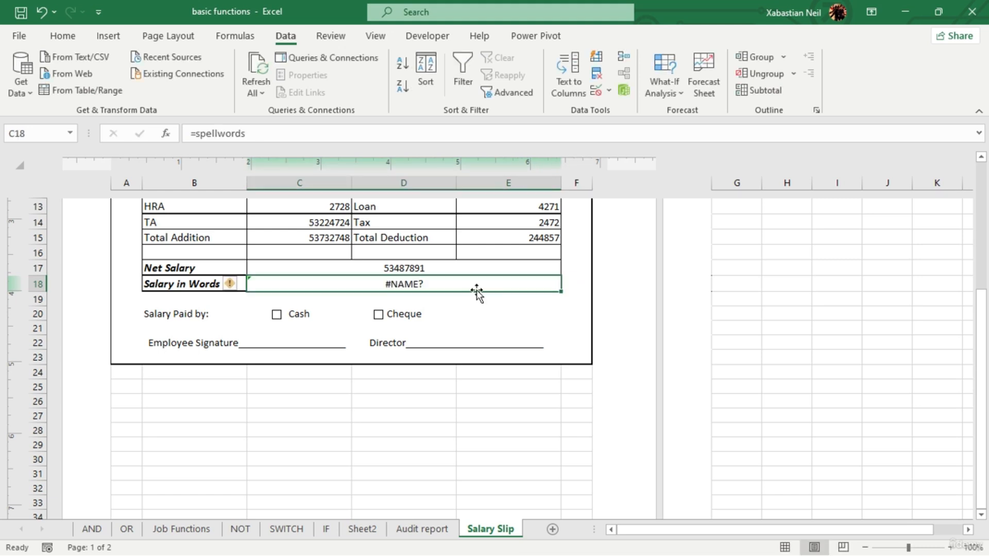
{"action": "left_click", "coordinate": [426, 267]}
- Clear the spellwords formula from the Salary in Words cell C18
{"action": "double_click", "coordinate": [471, 287]}
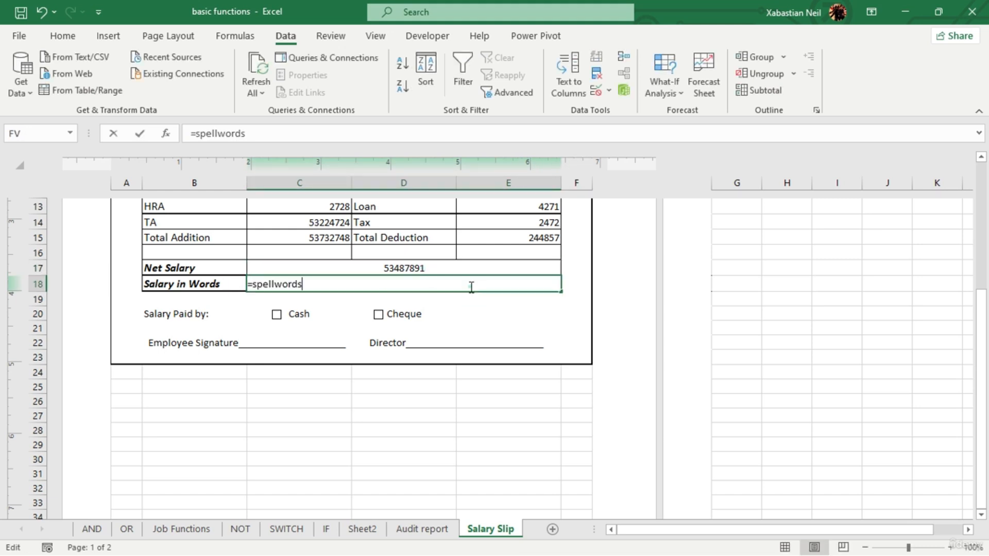
{"action": "key", "text": "BackSpace"}
{"action": "key", "text": "BackSpace"}
{"action": "key", "text": "BackSpace"}
{"action": "key", "text": "BackSpace"}
{"action": "key", "text": "BackSpace"}
{"action": "key", "text": "BackSpace"}
{"action": "key", "text": "BackSpace"}
{"action": "key", "text": "BackSpace"}
{"action": "key", "text": "BackSpace"}
{"action": "key", "text": "BackSpace"}
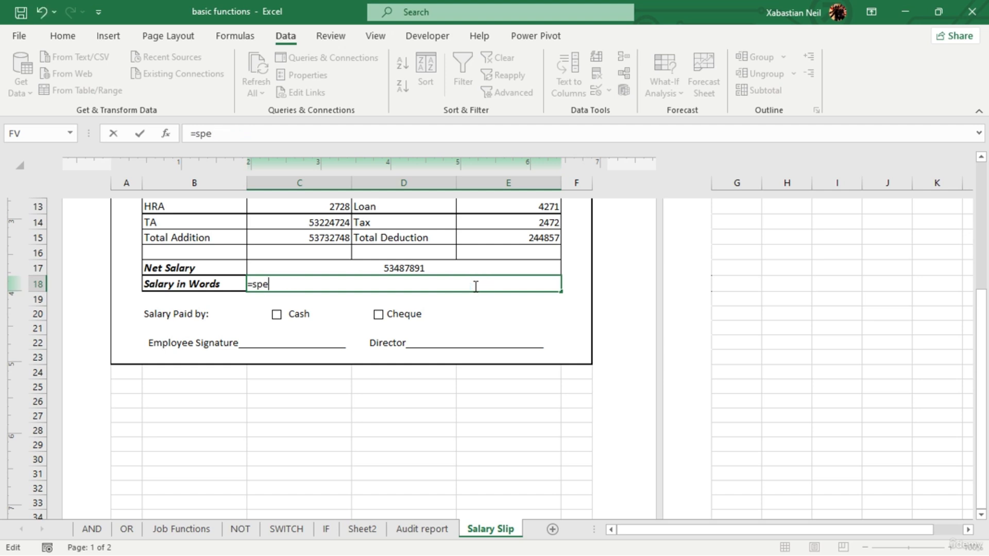
{"action": "key", "text": "BackSpace"}
{"action": "type", "text": "=spell"}
{"action": "key", "text": "BackSpace"}
{"action": "key", "text": "BackSpace"}
{"action": "key", "text": "BackSpace"}
{"action": "key", "text": "BackSpace"}
{"action": "key", "text": "BackSpace"}
{"action": "key", "text": "BackSpace"}
- Reduce the TA earning in C14 to 534 and check the Total Addition formula in C15
{"action": "scroll", "coordinate": [476, 287], "scroll_direction": "up", "scroll_amount": 3}
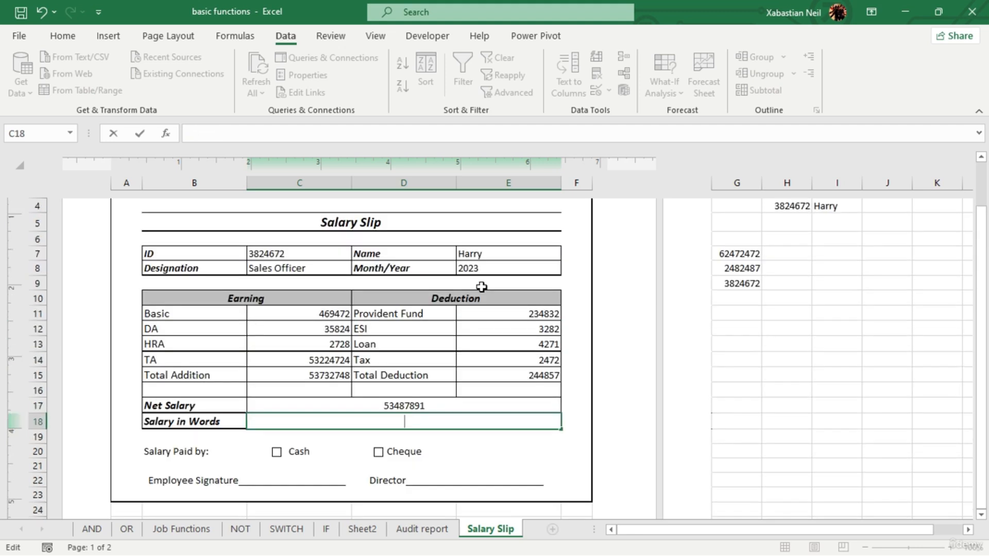
{"action": "left_click", "coordinate": [347, 359]}
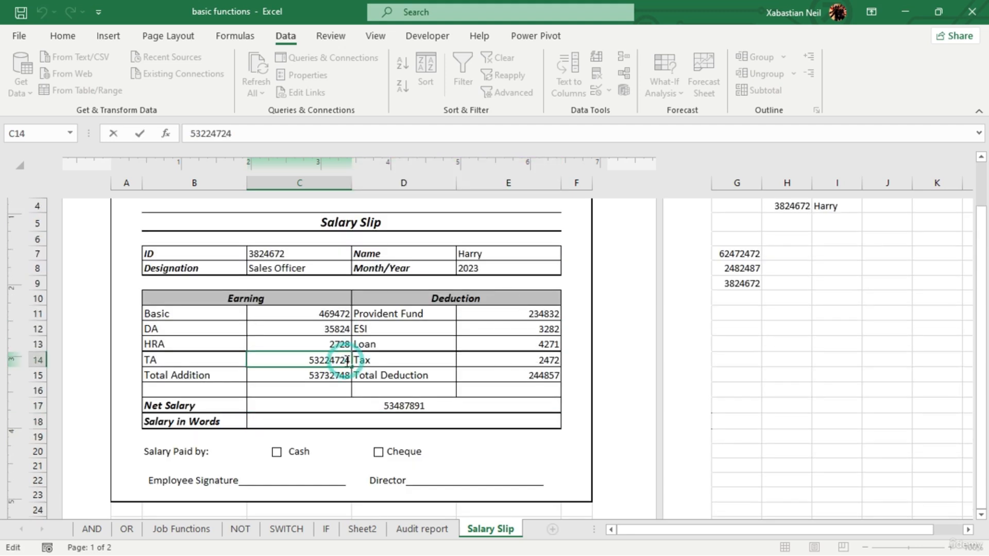
{"action": "key", "text": "BackSpace"}
{"action": "key", "text": "BackSpace"}
{"action": "key", "text": "BackSpace"}
{"action": "key", "text": "BackSpace"}
{"action": "key", "text": "BackSpace"}
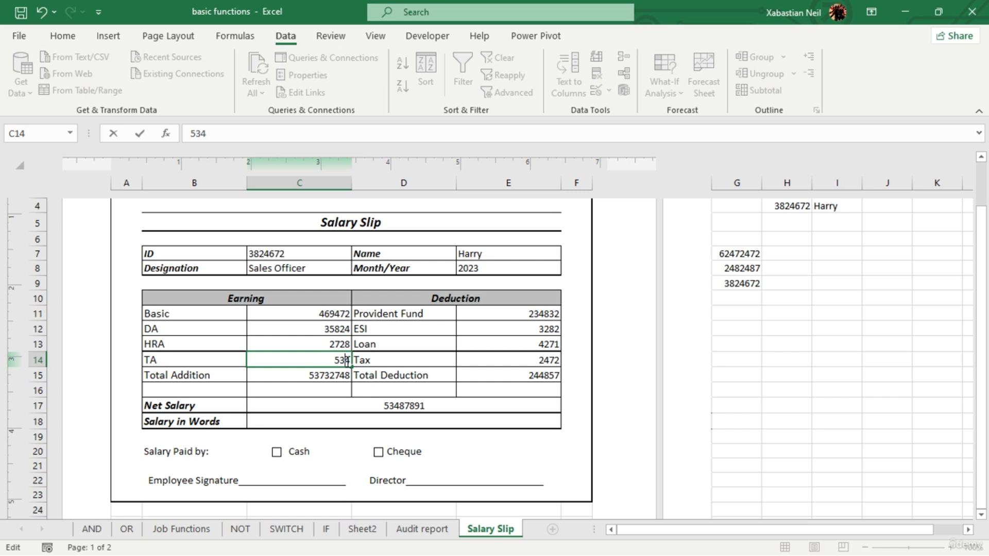
{"action": "left_click", "coordinate": [341, 372]}
{"action": "double_click", "coordinate": [340, 372]}
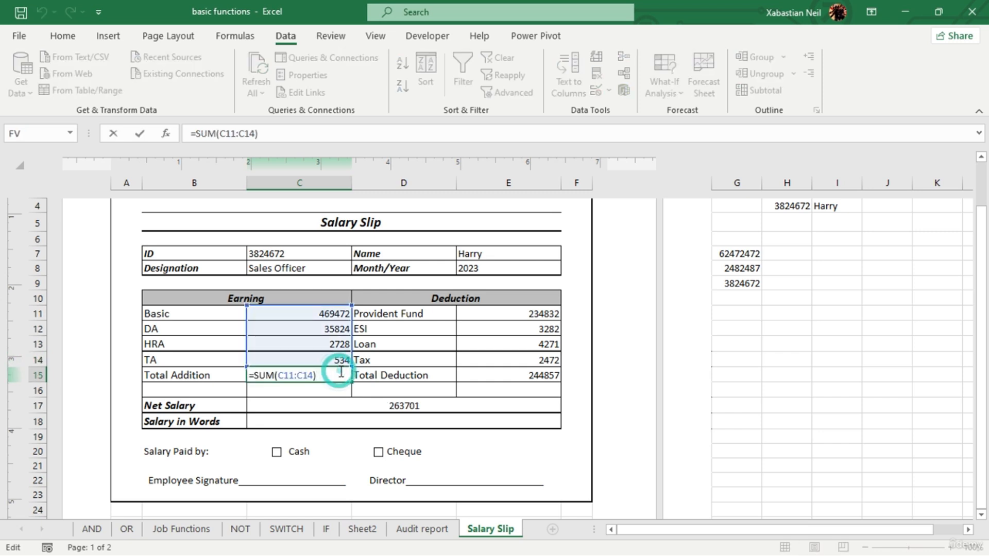
{"action": "key", "text": "Escape"}
- Shorten the Basic earning in C11 to 42
{"action": "double_click", "coordinate": [346, 320]}
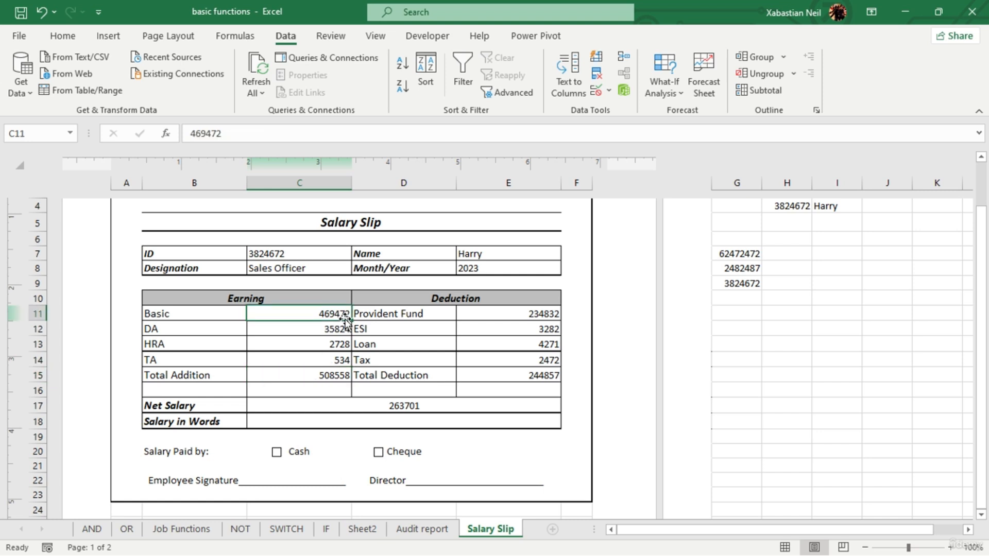
{"action": "double_click", "coordinate": [345, 318]}
{"action": "left_click", "coordinate": [346, 317]}
{"action": "key", "text": "BackSpace"}
{"action": "key", "text": "BackSpace"}
{"action": "key", "text": "BackSpace"}
{"action": "key", "text": "BackSpace"}
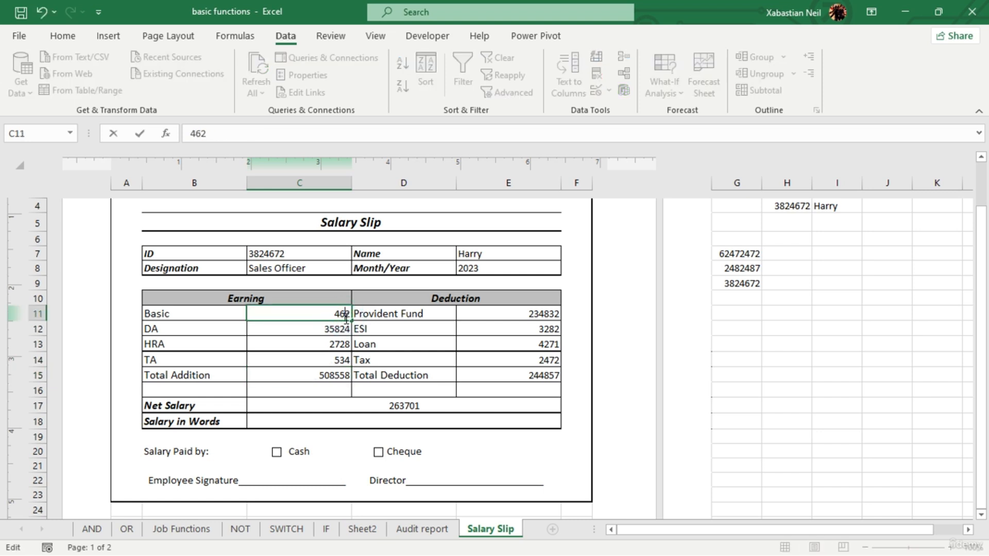
{"action": "key", "text": "Return"}
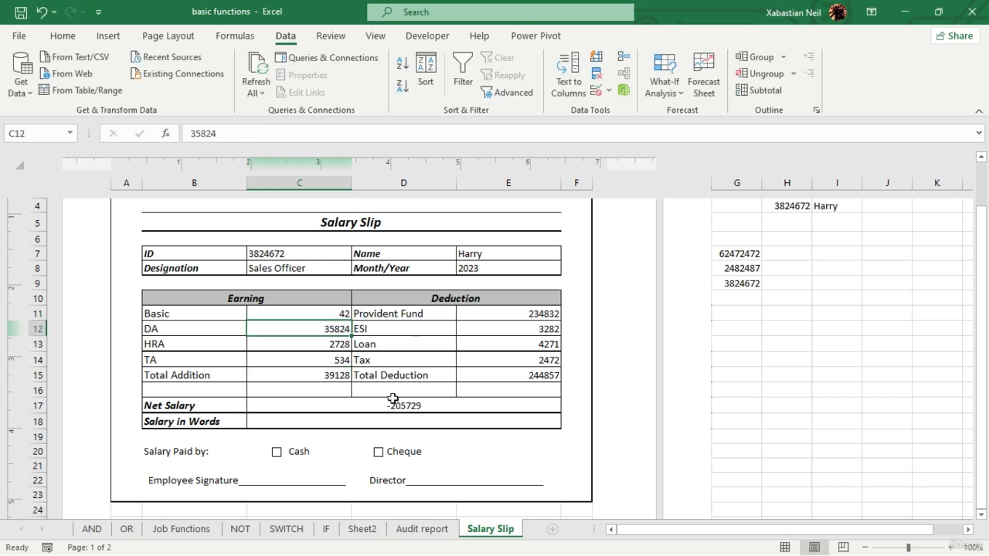
- Raise the Basic earning in C11 to 42521361 so that the net salary becomes positive
{"action": "left_click", "coordinate": [342, 312]}
{"action": "double_click", "coordinate": [344, 312]}
{"action": "type", "text": "52"}
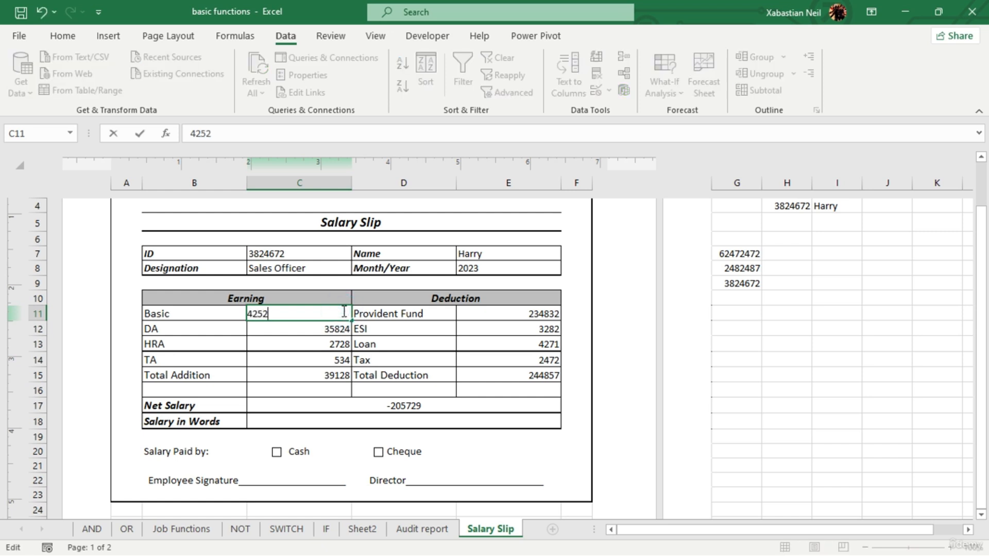
{"action": "key", "text": "Return"}
{"action": "double_click", "coordinate": [342, 311]}
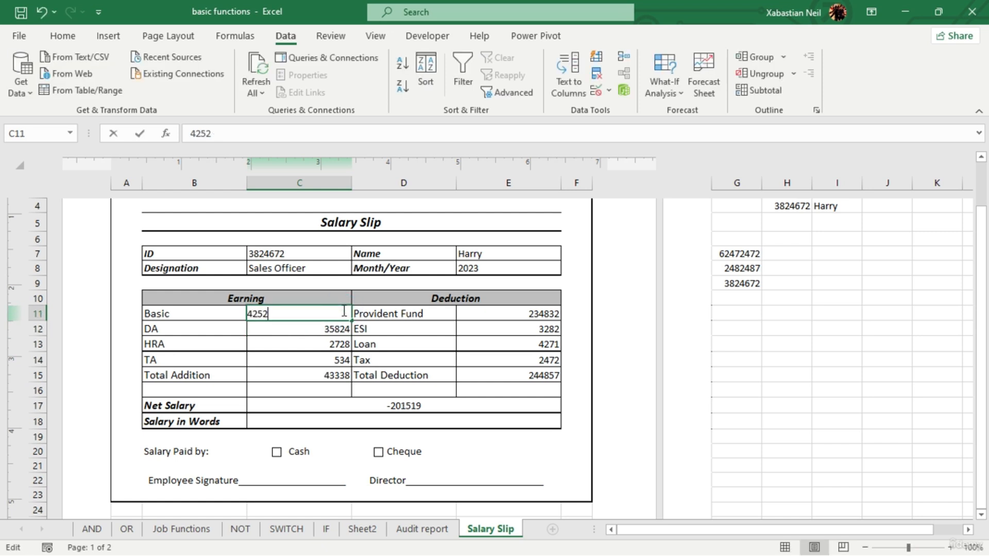
{"action": "type", "text": "1361"}
{"action": "key", "text": "Return"}
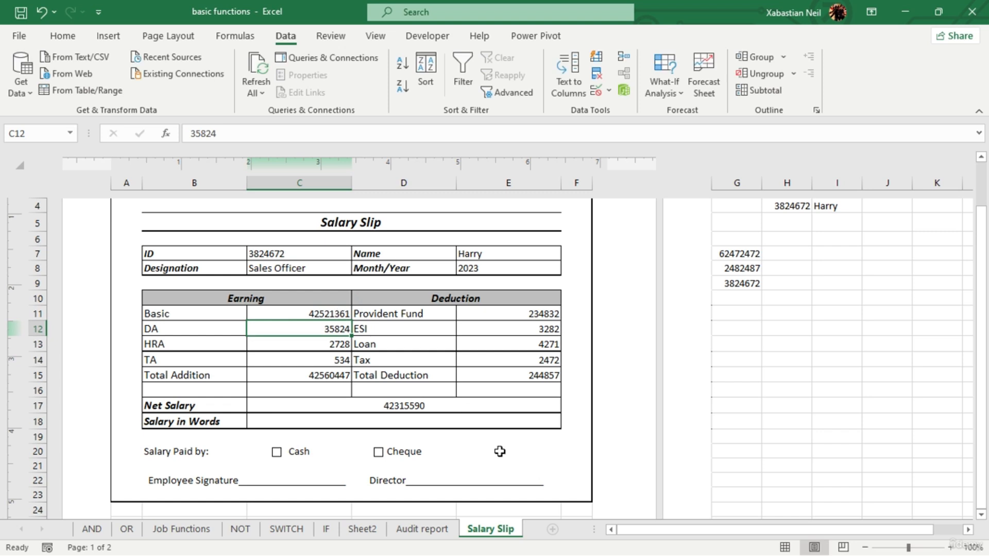
- Test the Cash and Cheque payment checkboxes by ticking and clearing each one
{"action": "double_click", "coordinate": [415, 420]}
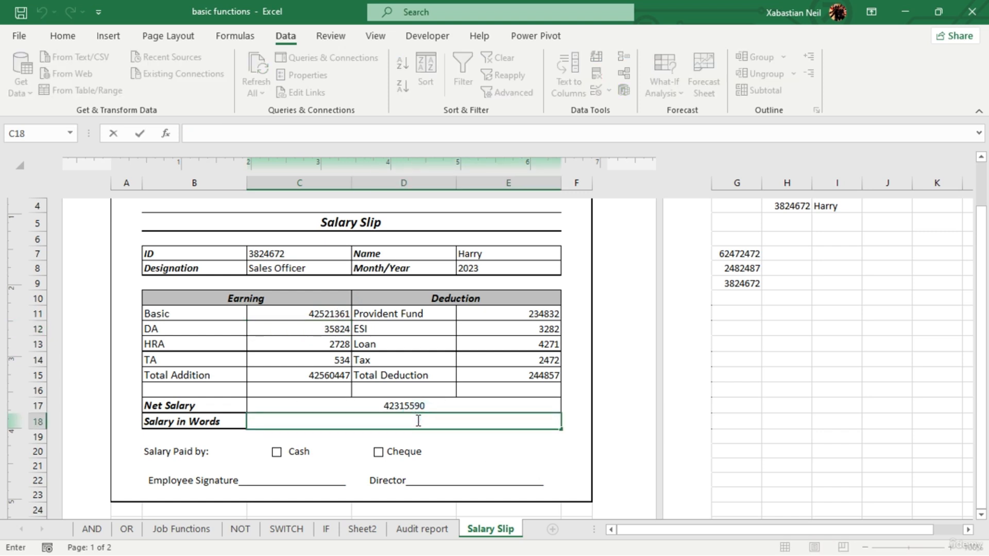
{"action": "left_click", "coordinate": [278, 456]}
{"action": "left_click", "coordinate": [281, 455]}
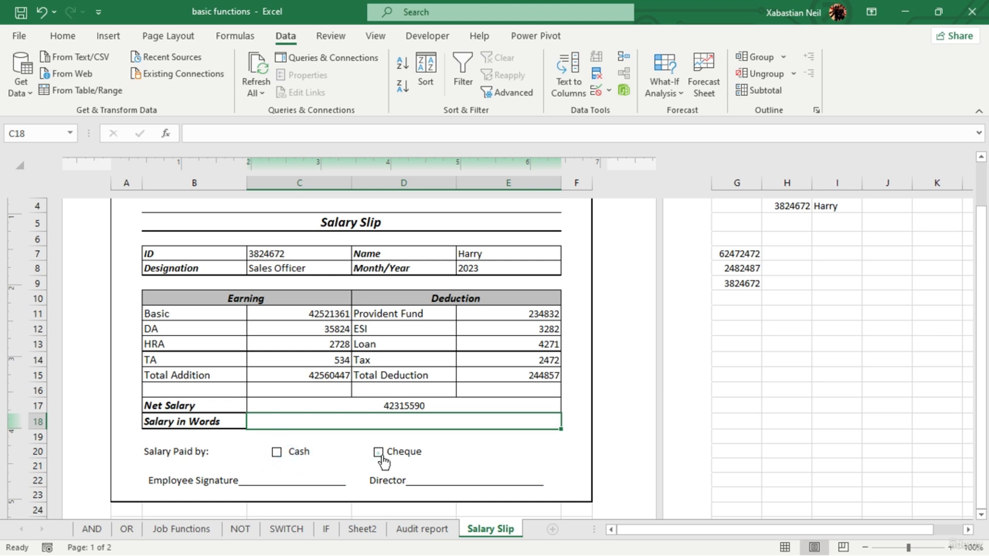
{"action": "left_click", "coordinate": [379, 456]}
{"action": "left_click", "coordinate": [378, 456]}
{"action": "scroll", "coordinate": [341, 457], "scroll_direction": "down", "scroll_amount": 1}
{"action": "scroll", "coordinate": [260, 437], "scroll_direction": "up", "scroll_amount": 2}
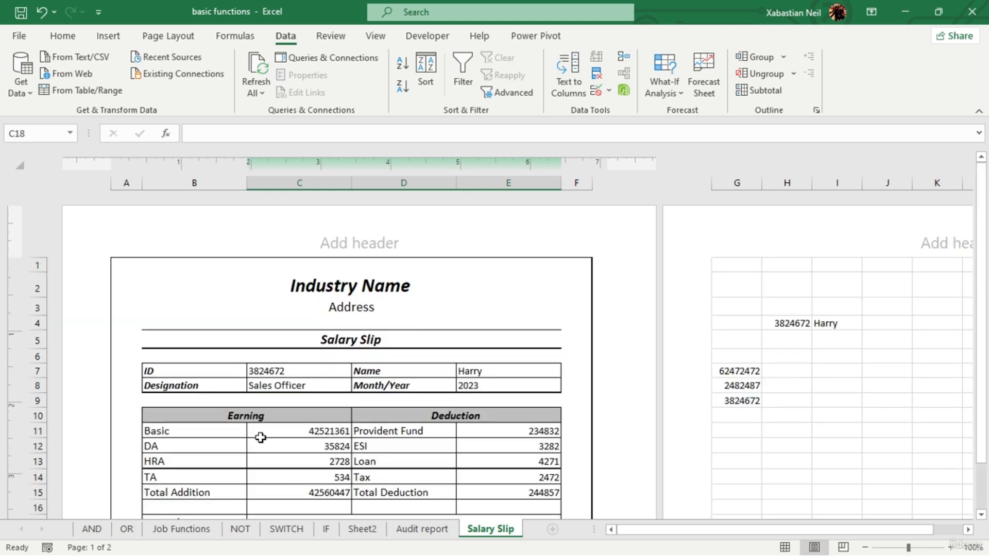
{"action": "scroll", "coordinate": [278, 486], "scroll_direction": "down", "scroll_amount": 2}
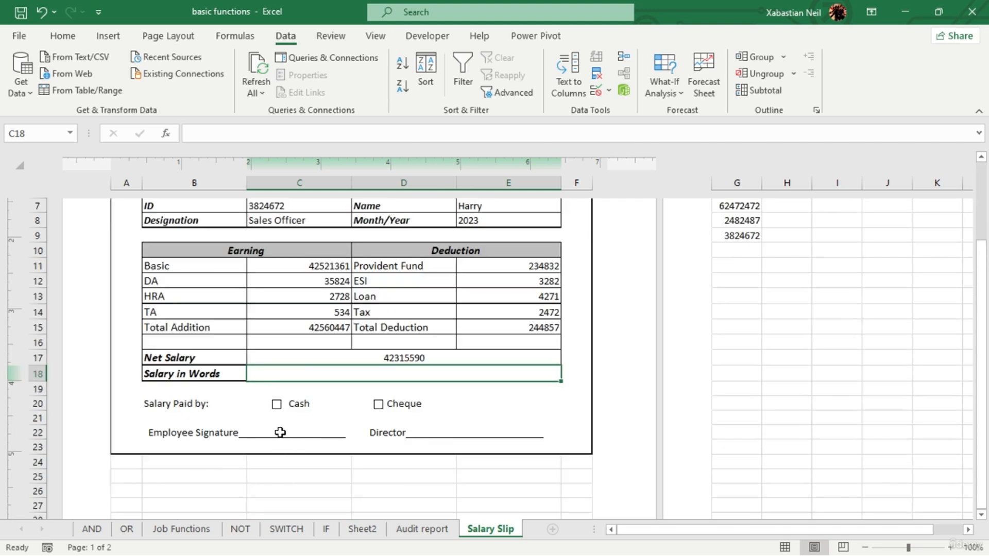
{"action": "scroll", "coordinate": [479, 426], "scroll_direction": "up", "scroll_amount": 3}
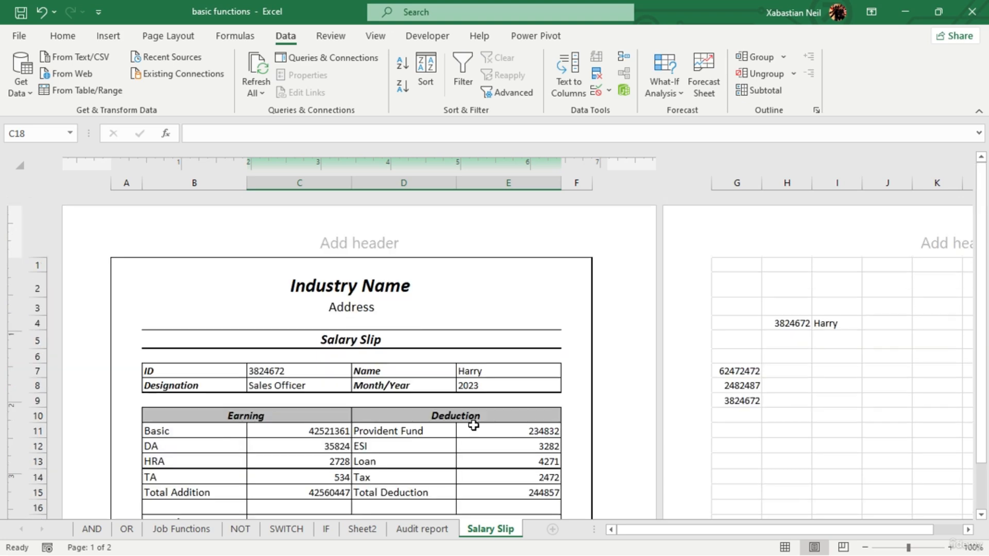
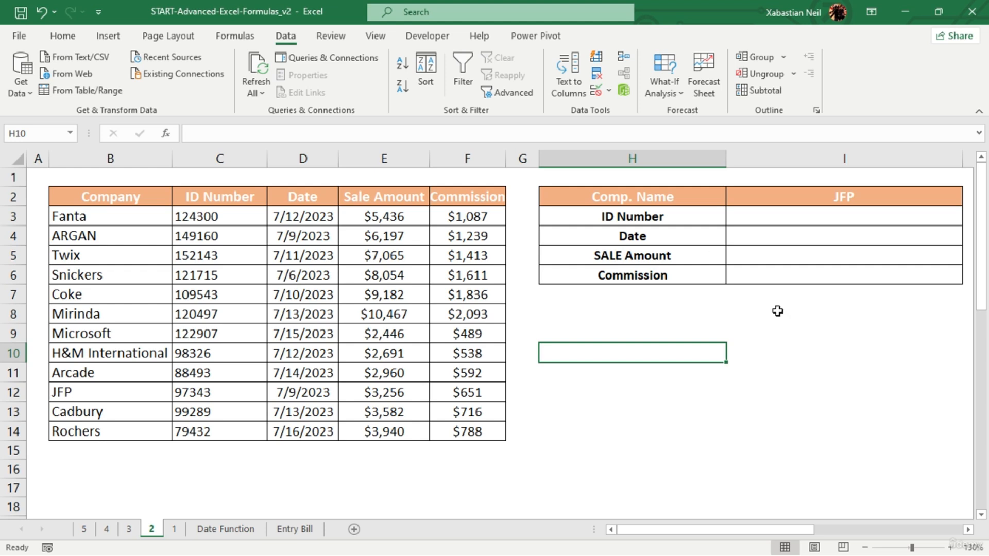
- Enter =INDEX(B2:F14,3,3) in cell I8 to return the value at row 3, column 3 of the company table
{"action": "double_click", "coordinate": [811, 312]}
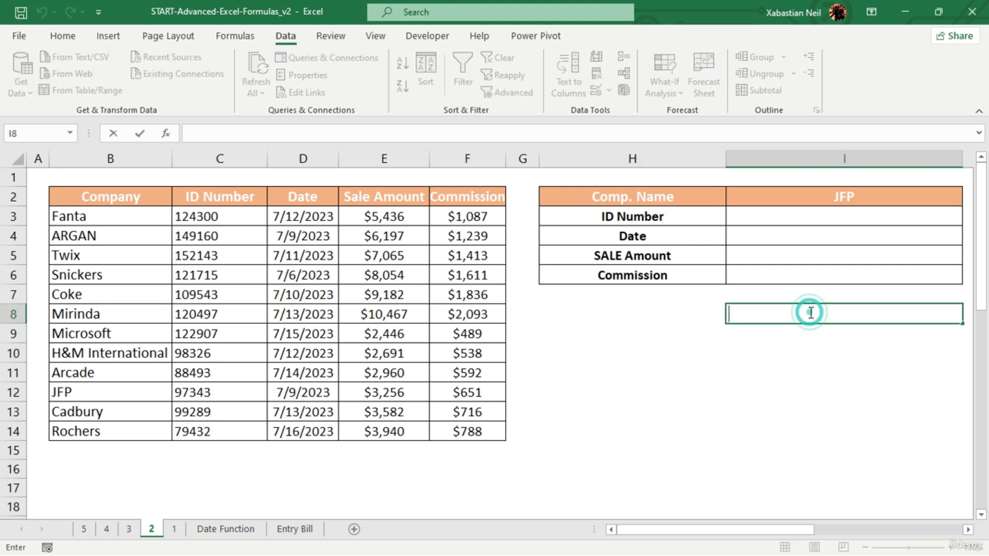
{"action": "type", "text": "=index"}
{"action": "key", "text": "Tab"}
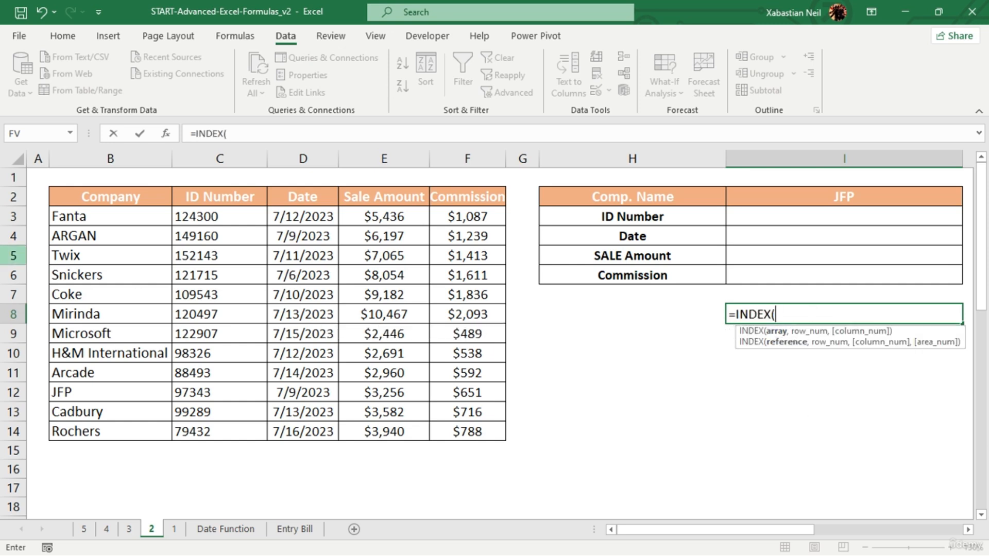
{"action": "left_click_drag", "start_coordinate": [105, 198], "coordinate": [478, 438]}
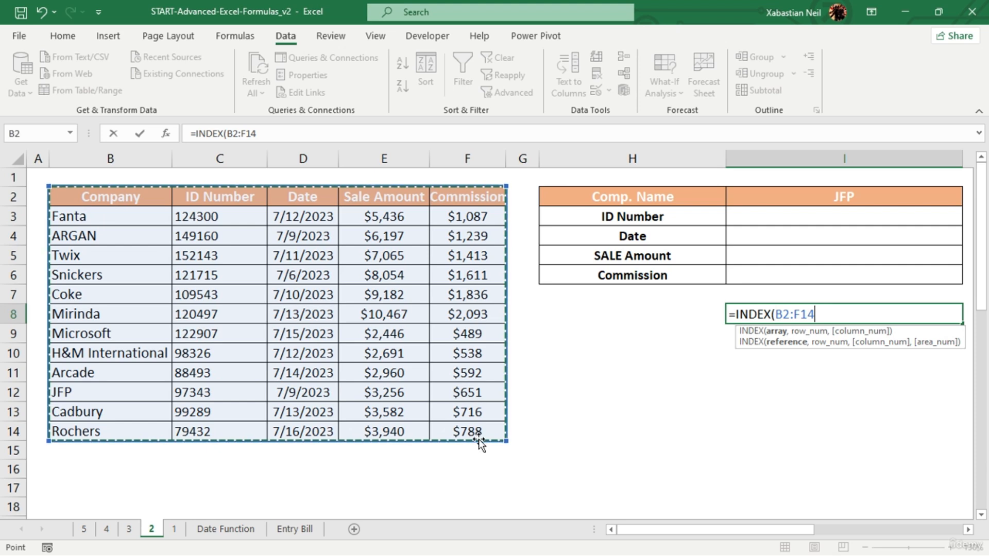
{"action": "type", "text": ",3"}
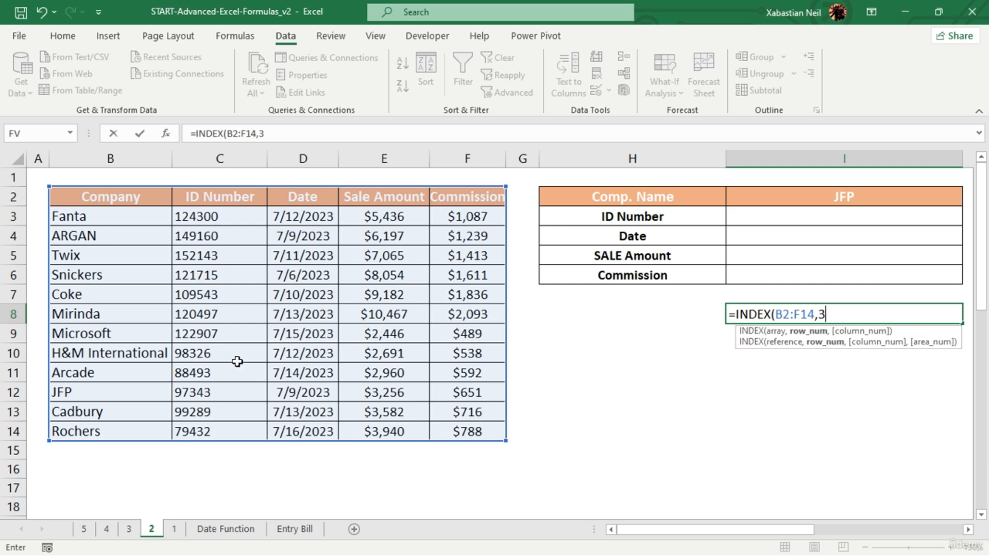
{"action": "type", "text": ","}
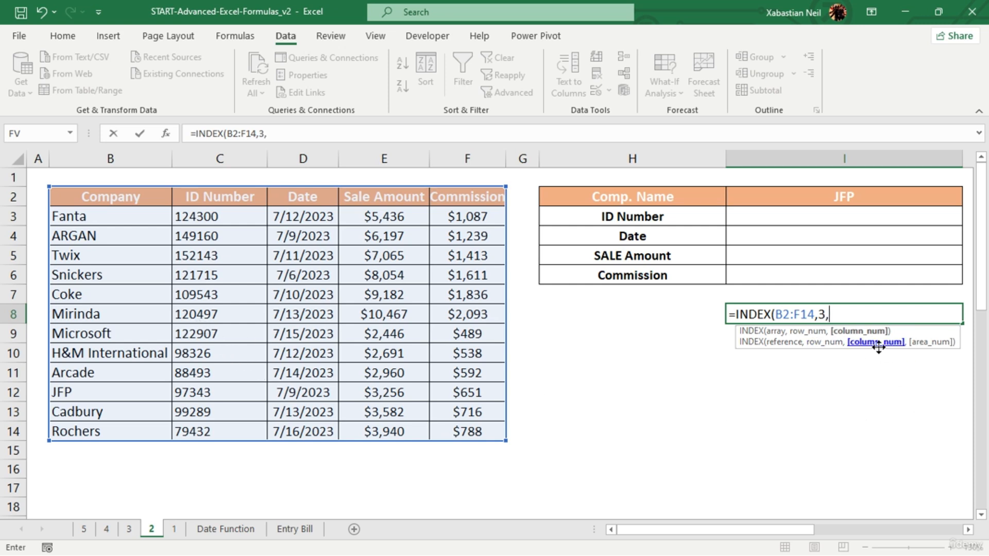
{"action": "key", "text": "BackSpace"}
{"action": "type", "text": "3"}
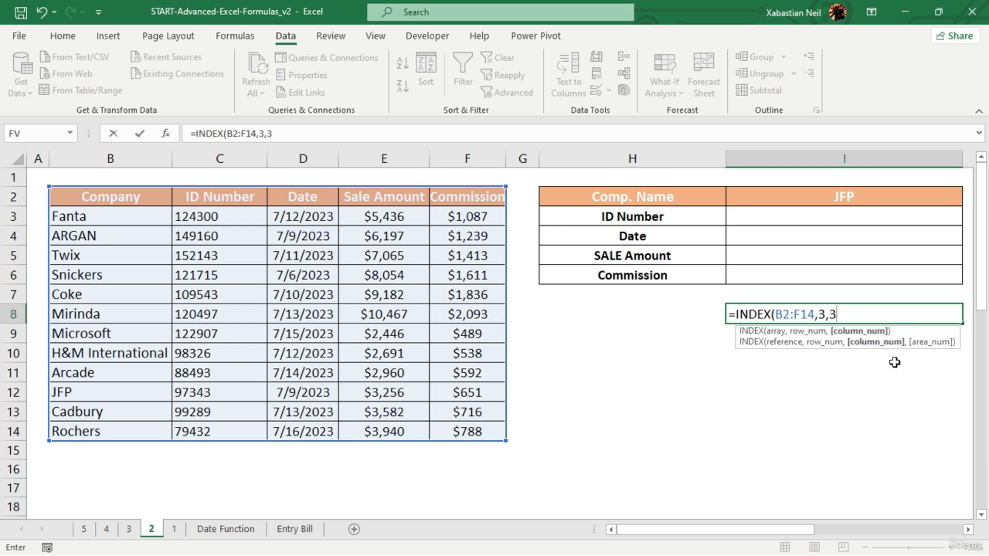
{"action": "type", "text": ")"}
{"action": "key", "text": "Return"}
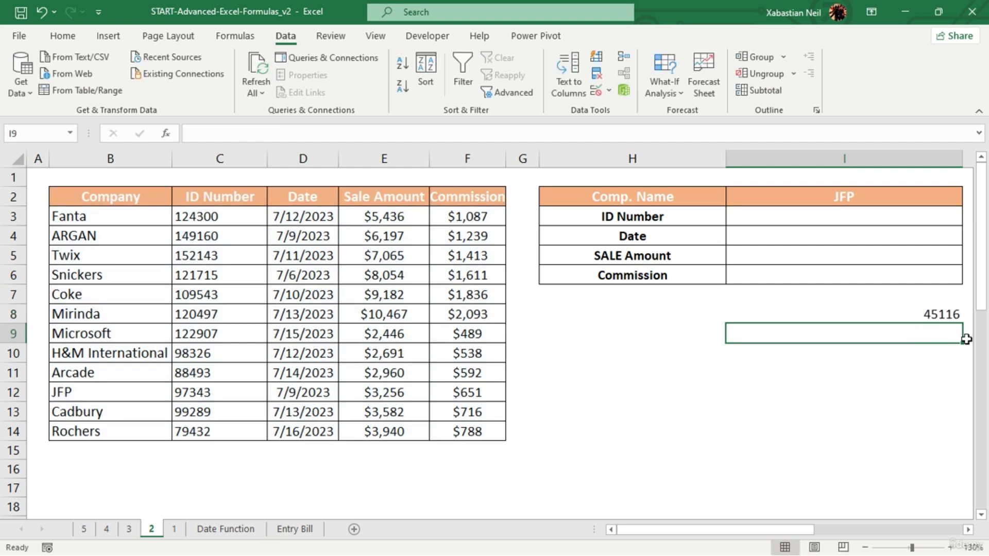
- Format the INDEX result in I8 as a Short Date
{"action": "left_click", "coordinate": [948, 315]}
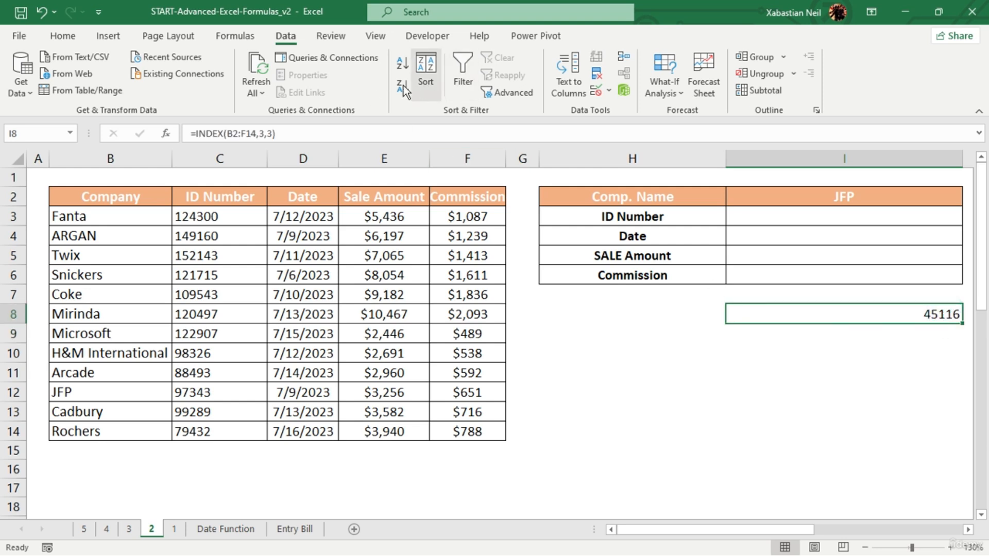
{"action": "left_click", "coordinate": [63, 36]}
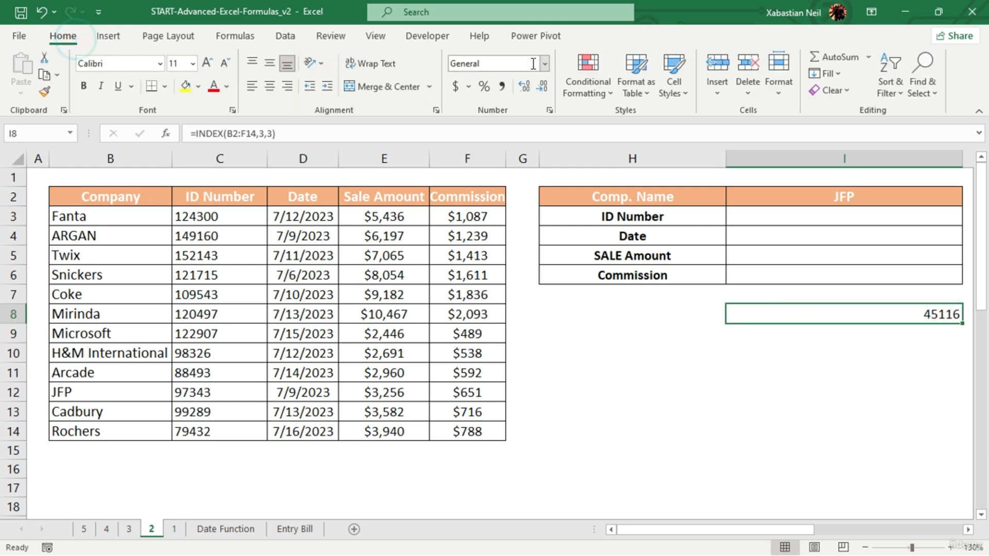
{"action": "left_click", "coordinate": [545, 64]}
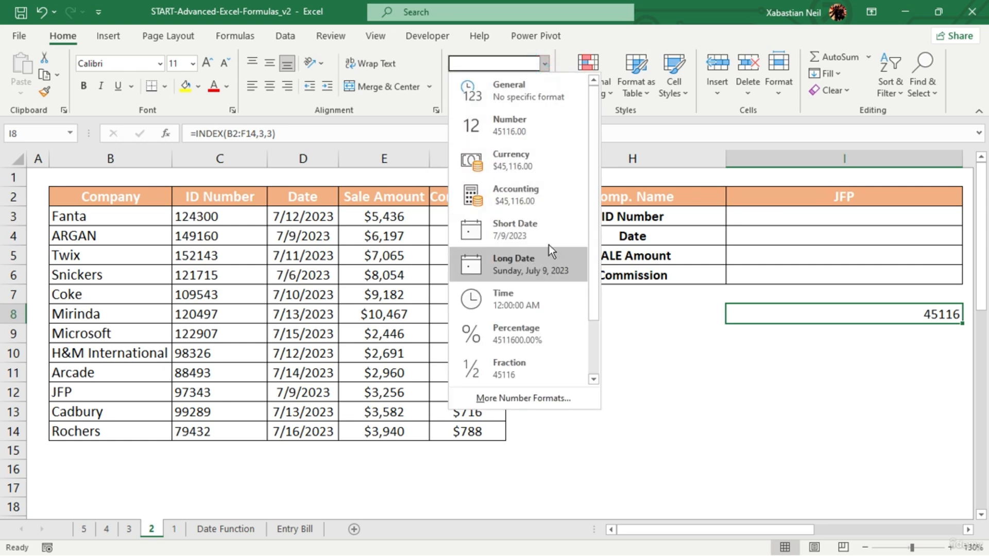
{"action": "left_click", "coordinate": [548, 241]}
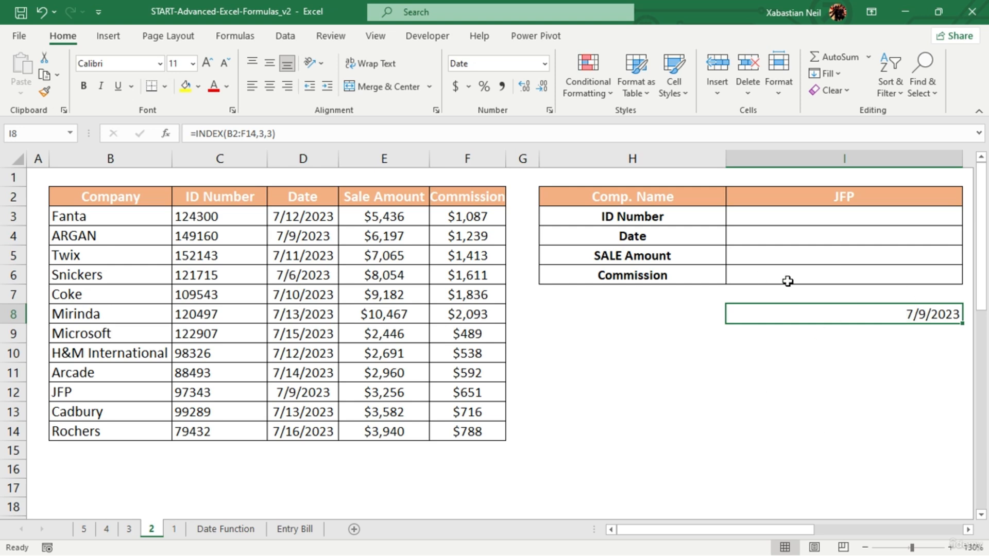
- Enter =MATCH(1239,F3:F5,0) in cell I9 to look up the commission 1239 with an exact match
{"action": "double_click", "coordinate": [874, 335]}
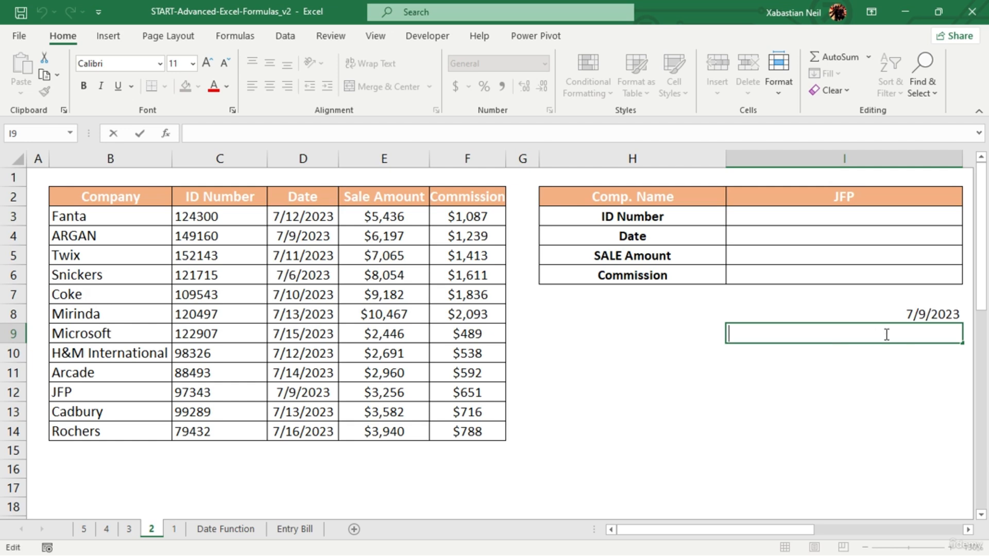
{"action": "type", "text": "=ma"}
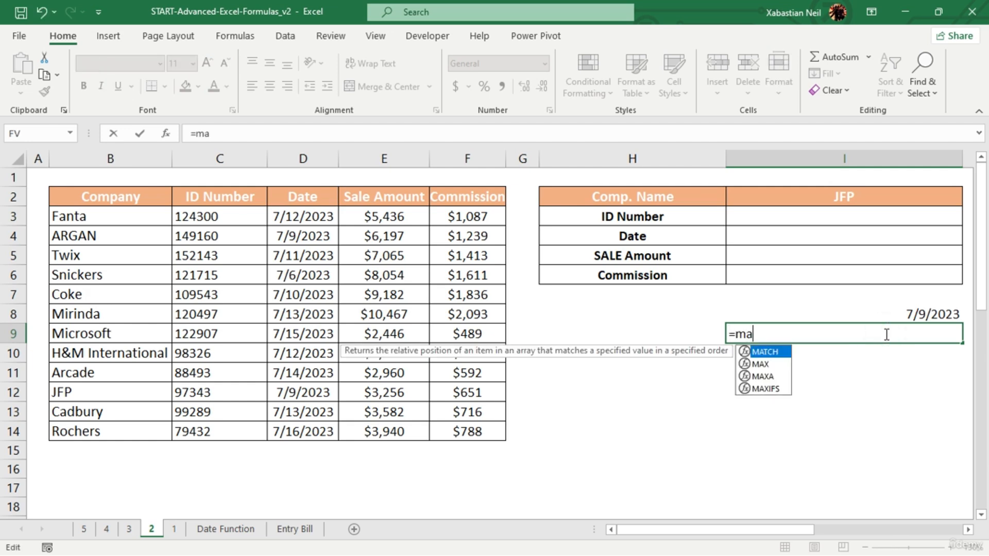
{"action": "type", "text": "tch"}
{"action": "key", "text": "Tab"}
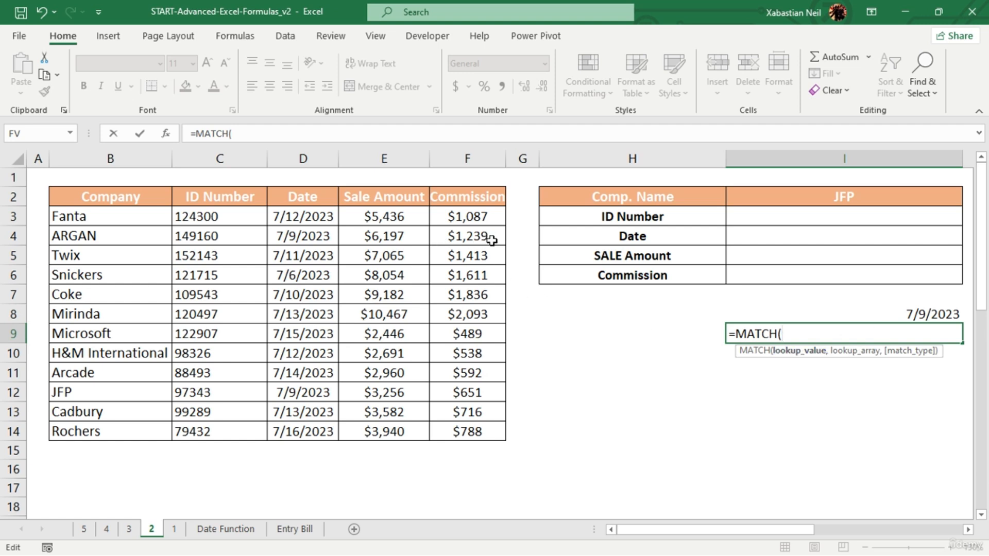
{"action": "type", "text": "1239"}
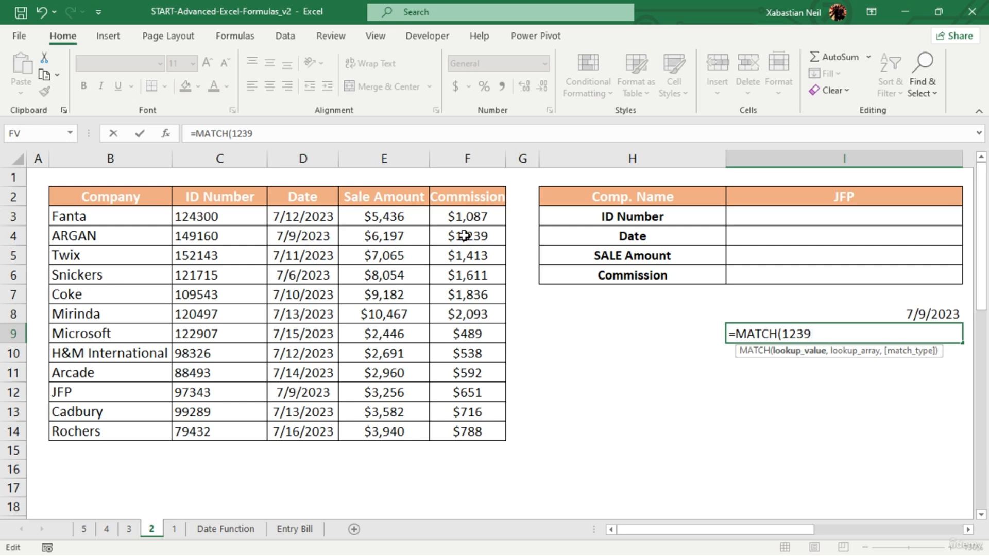
{"action": "type", "text": ","}
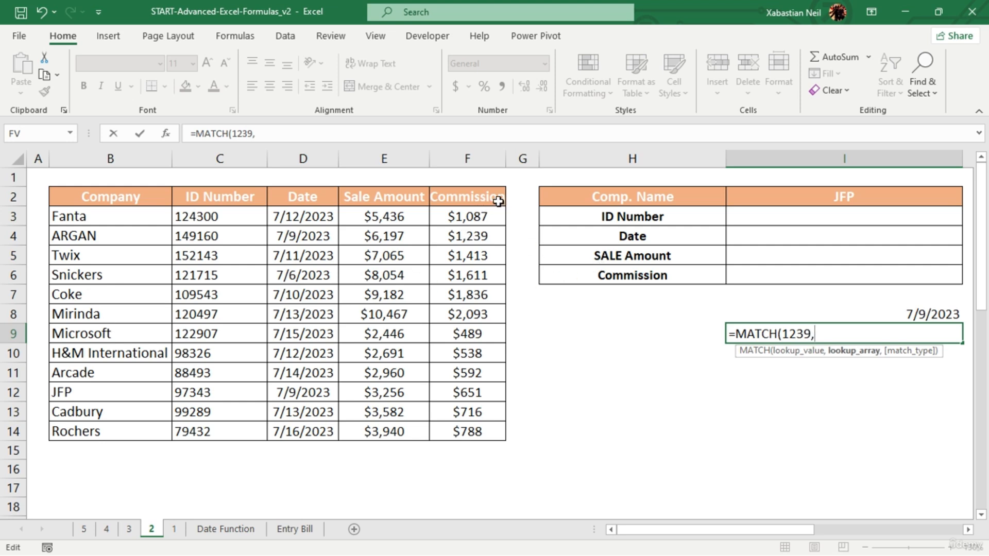
{"action": "left_click_drag", "start_coordinate": [477, 215], "coordinate": [481, 259]}
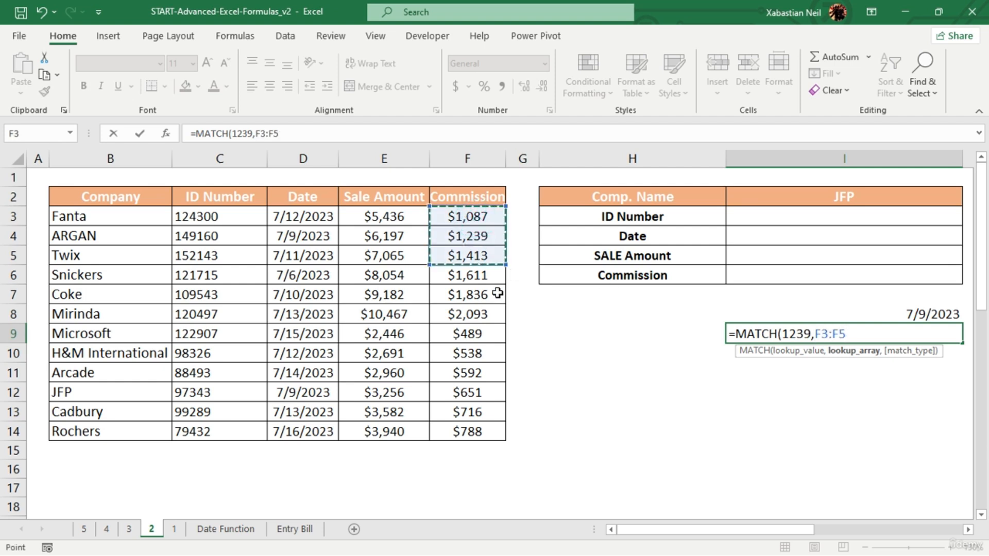
{"action": "type", "text": ","}
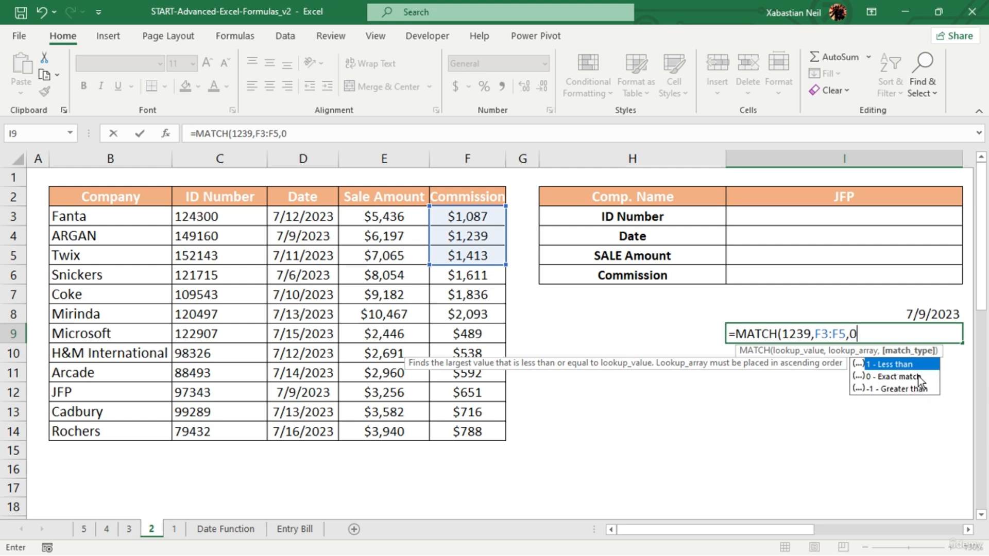
{"action": "type", "text": "0)"}
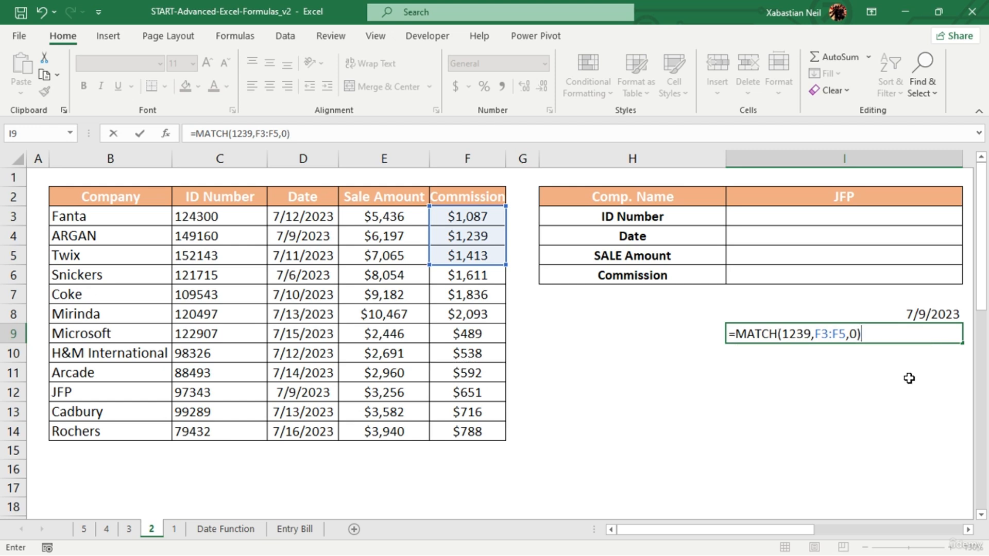
{"action": "key", "text": "Return"}
{"action": "left_click", "coordinate": [876, 335]}
{"action": "double_click", "coordinate": [874, 335]}
{"action": "left_click", "coordinate": [843, 390]}
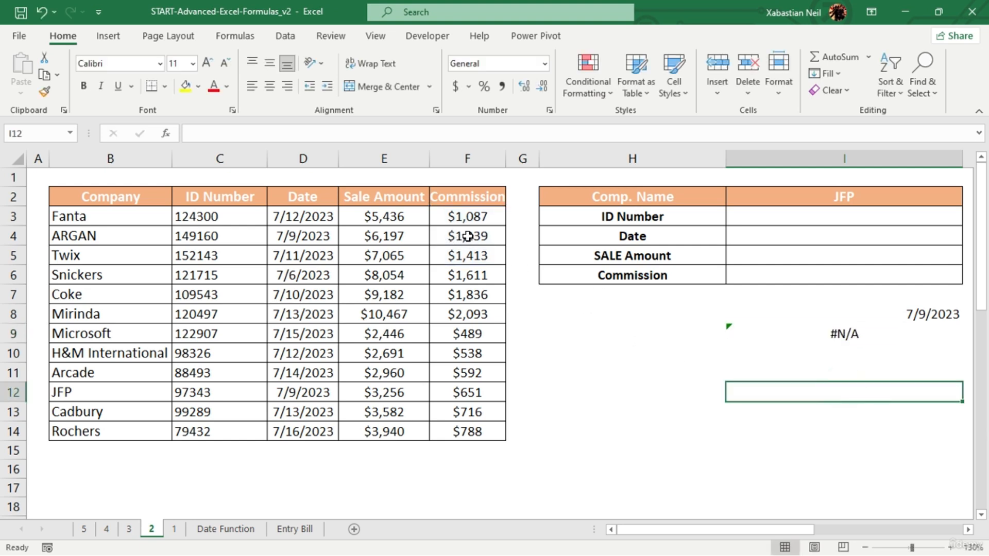
- Change the number format of ARGAN's commission in F4 from Currency to General
{"action": "left_click", "coordinate": [504, 236]}
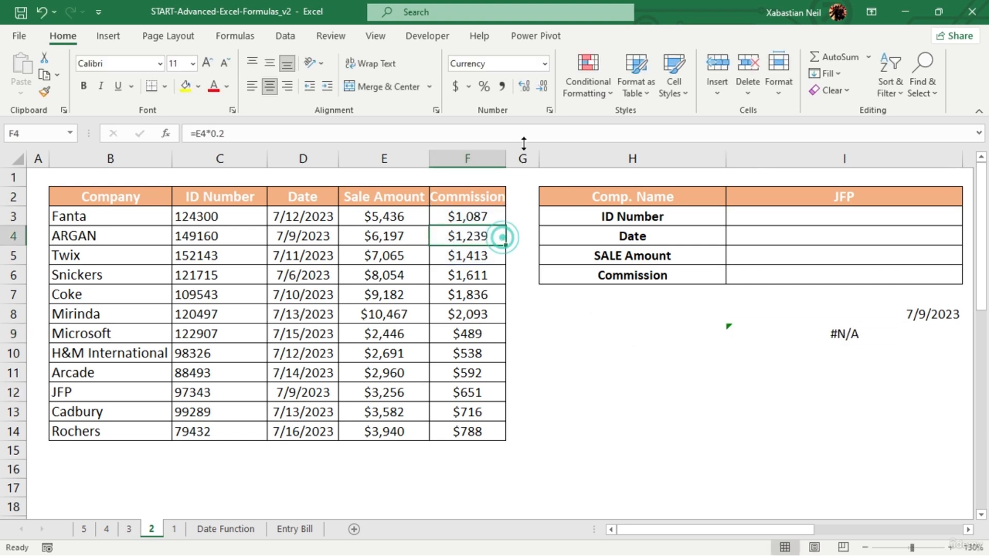
{"action": "left_click", "coordinate": [544, 64]}
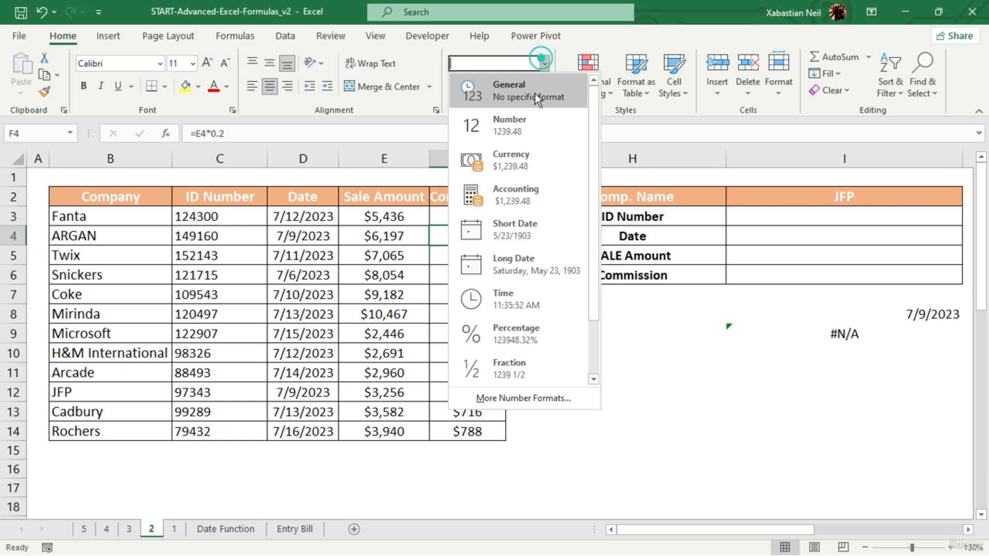
{"action": "left_click", "coordinate": [545, 120]}
- Recalculate the MATCH formula in I9 and review its lookup value and range
{"action": "double_click", "coordinate": [887, 331]}
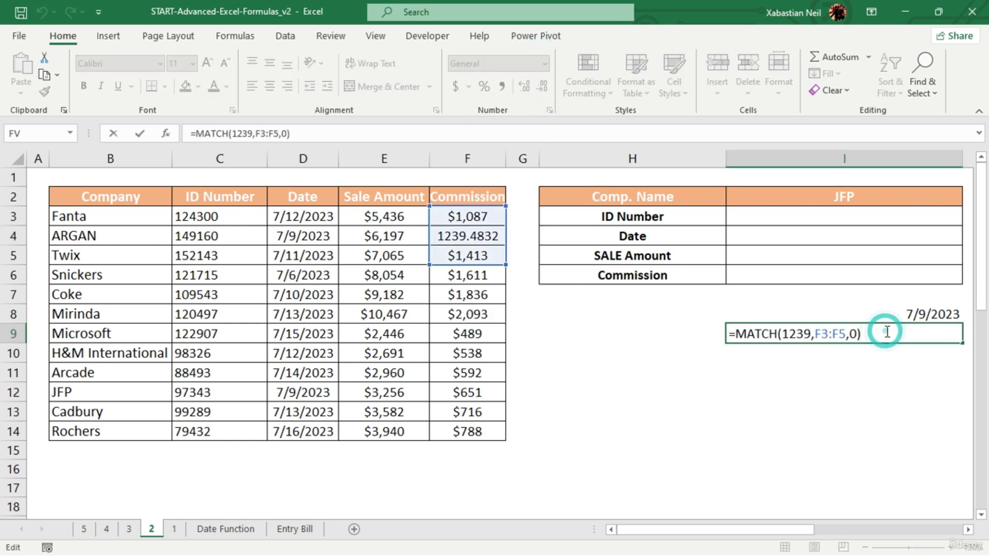
{"action": "key", "text": "Return"}
{"action": "double_click", "coordinate": [885, 332]}
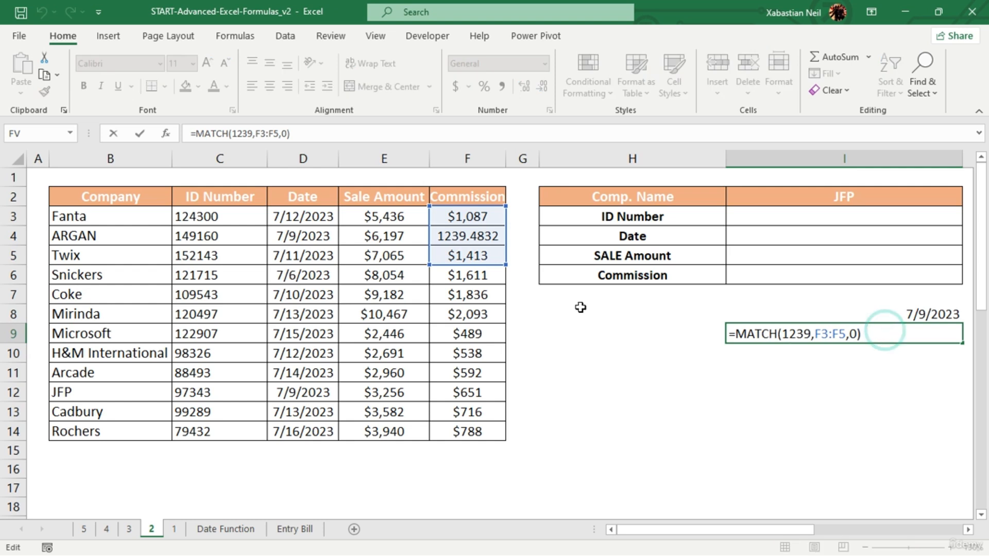
{"action": "left_click", "coordinate": [526, 269]}
- Reduce the decimals of ARGAN's commission in F4 until it displays as a whole number
{"action": "left_click", "coordinate": [492, 234]}
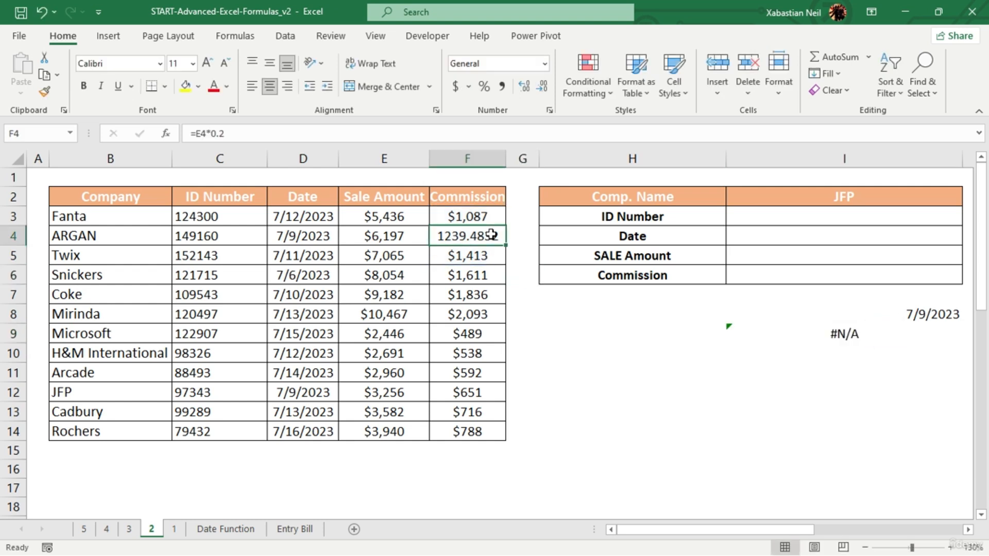
{"action": "left_click", "coordinate": [543, 87]}
{"action": "left_click", "coordinate": [543, 88]}
{"action": "left_click", "coordinate": [542, 87]}
{"action": "left_click", "coordinate": [544, 88]}
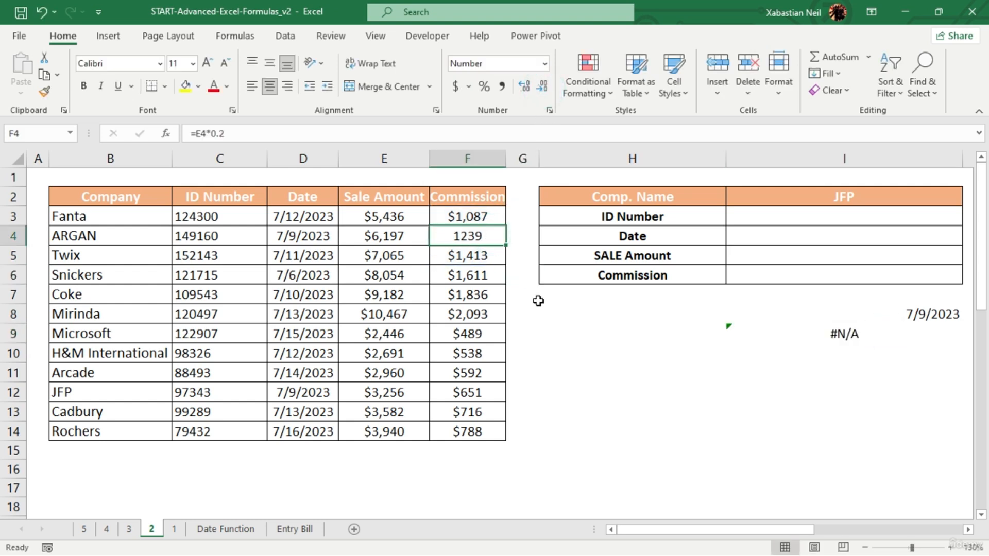
- Set the number format of Fanta's commission in F3 to General
{"action": "left_click", "coordinate": [493, 220]}
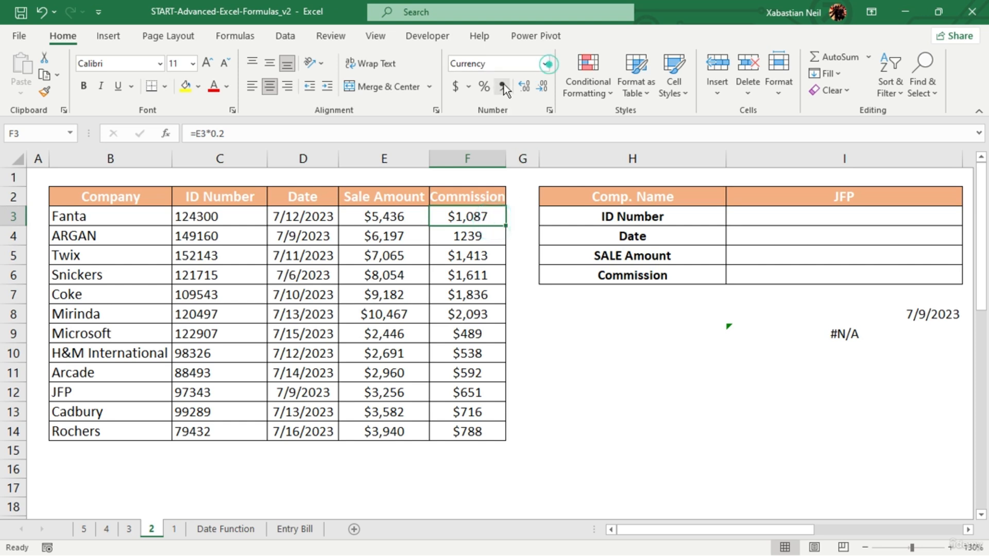
{"action": "left_click", "coordinate": [542, 64]}
{"action": "left_click", "coordinate": [477, 94]}
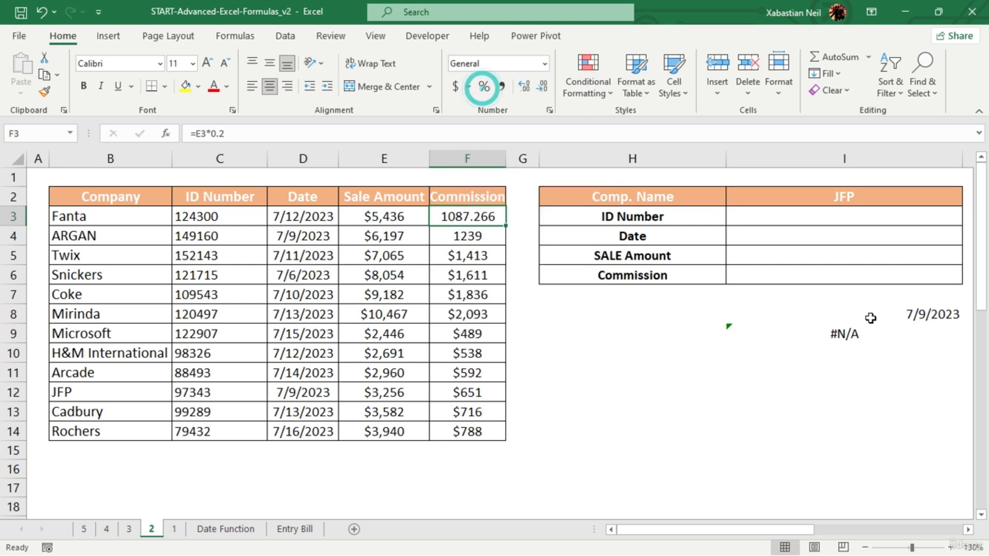
- Re-enter the exact match type 0 at the end of the MATCH formula in I9
{"action": "left_click", "coordinate": [869, 333]}
{"action": "double_click", "coordinate": [869, 333]}
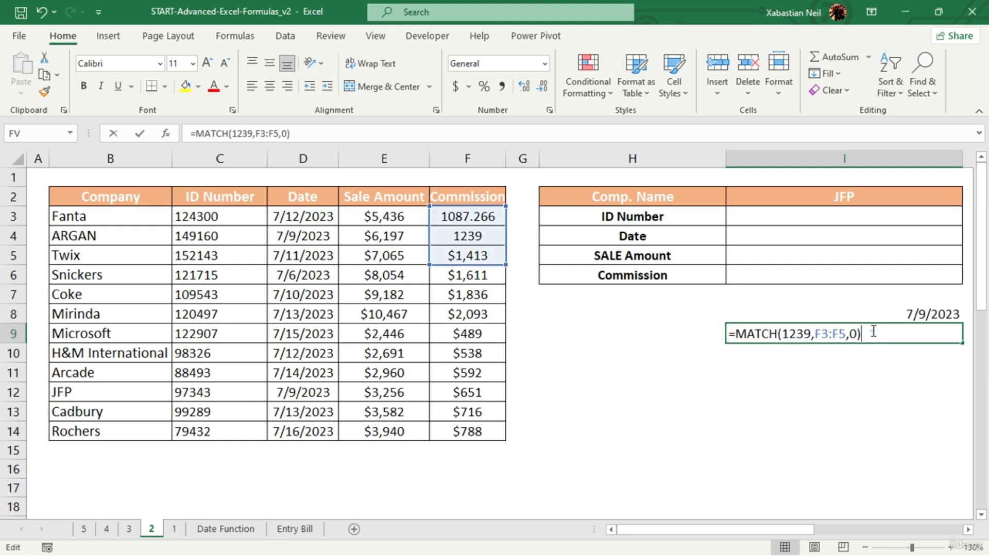
{"action": "key", "text": "BackSpace"}
{"action": "key", "text": "BackSpace"}
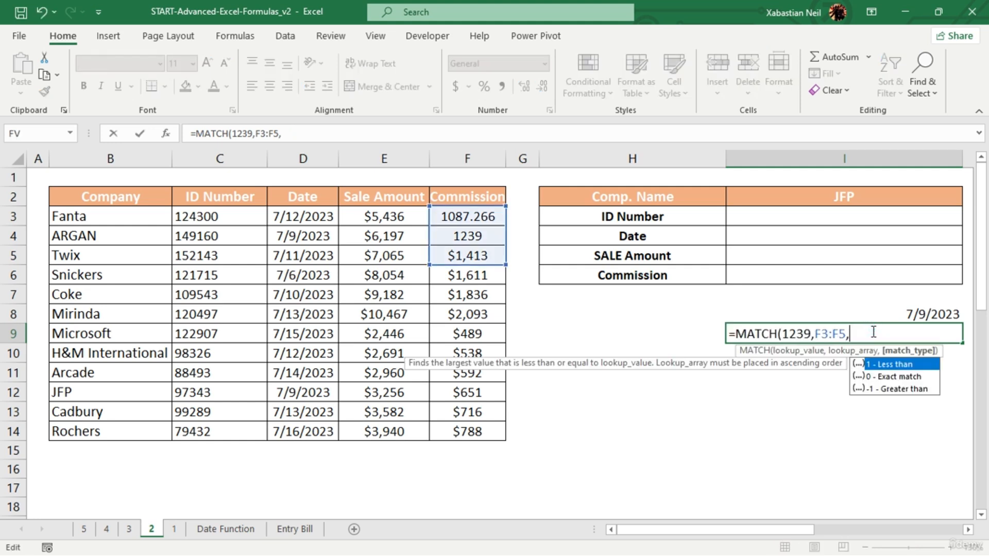
{"action": "type", "text": "0)"}
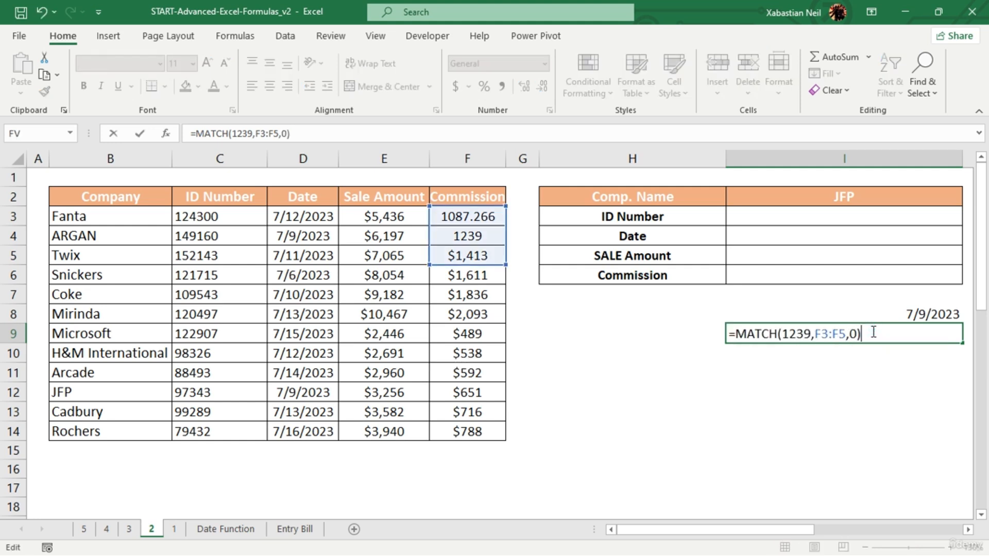
{"action": "key", "text": "Return"}
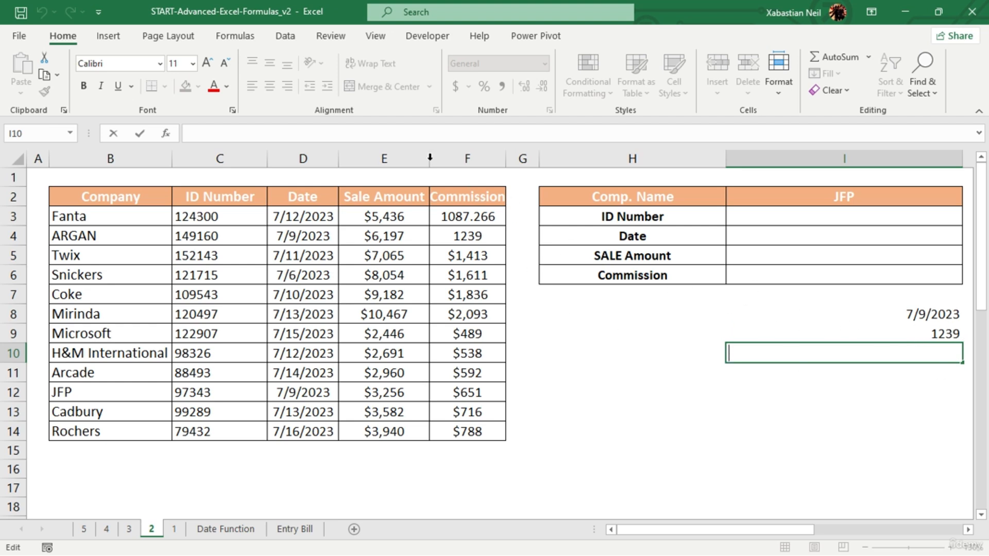
- Check the commission formula in F4 and clear the practice results from I8:I11
{"action": "left_click", "coordinate": [472, 238]}
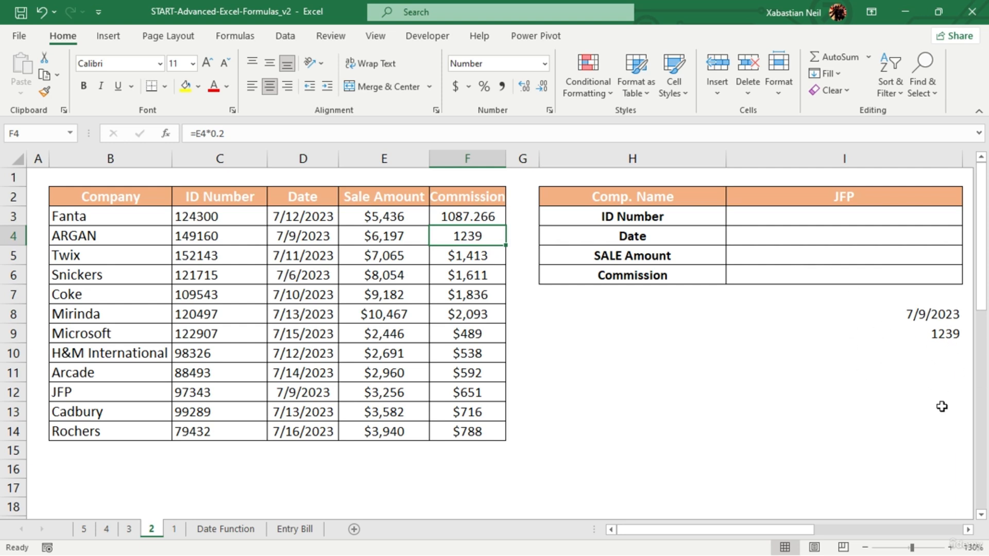
{"action": "left_click_drag", "start_coordinate": [921, 381], "coordinate": [895, 320]}
{"action": "key", "text": "Delete"}
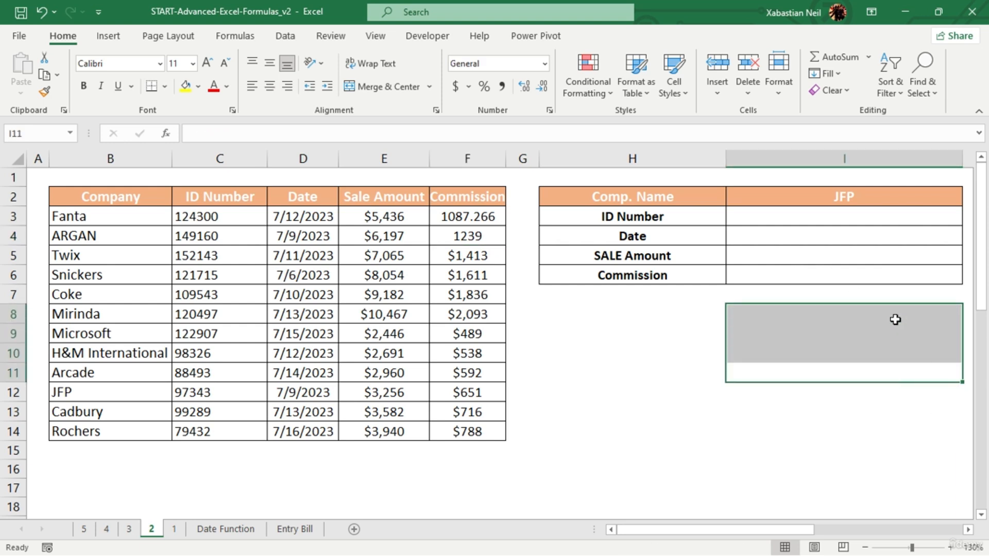
- Apply the Accounting number format with the dollar symbol to all commission values in F3:F14
{"action": "left_click_drag", "start_coordinate": [462, 211], "coordinate": [468, 431]}
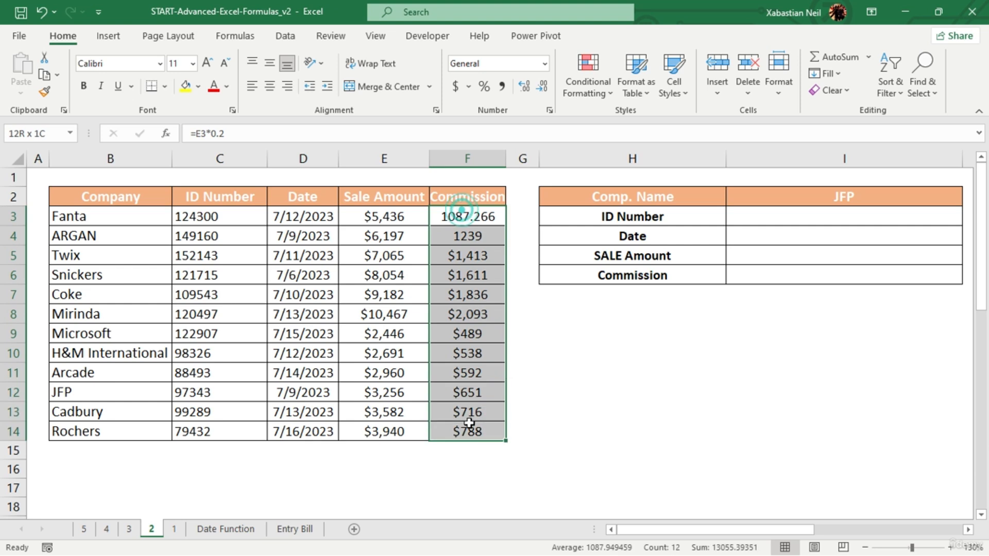
{"action": "left_click", "coordinate": [454, 88]}
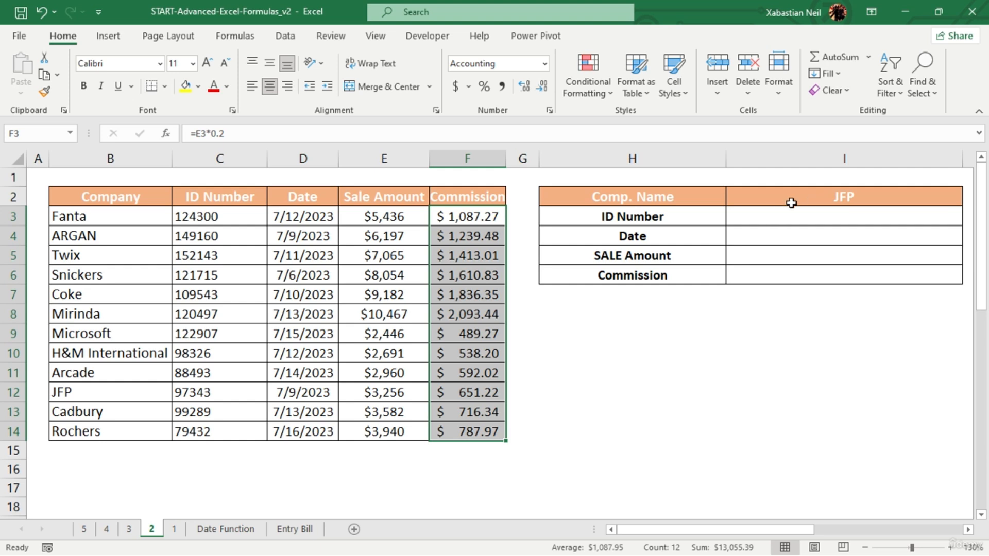
- Set the data validation of I2 to a list sourced from the company names in B3:B14
{"action": "left_click", "coordinate": [841, 196]}
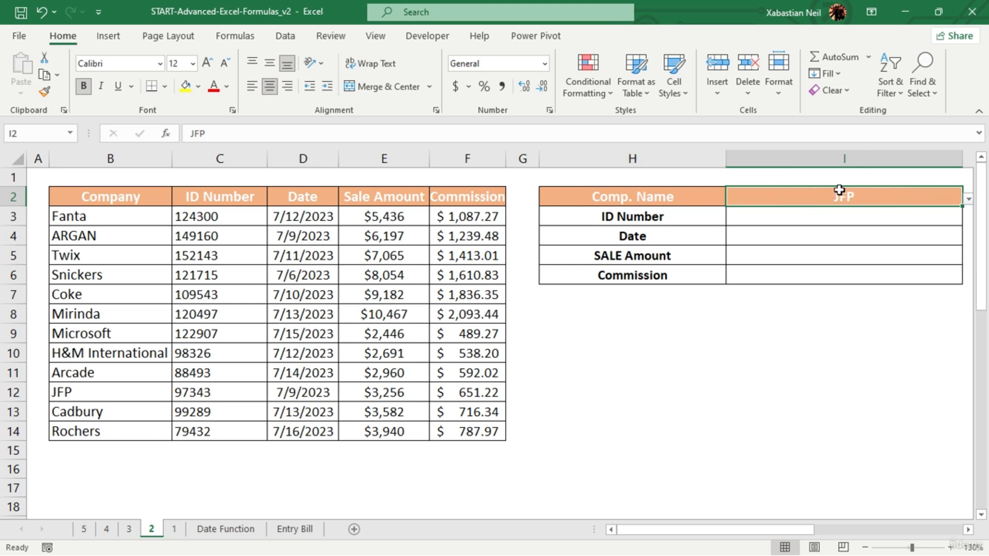
{"action": "left_click", "coordinate": [281, 36]}
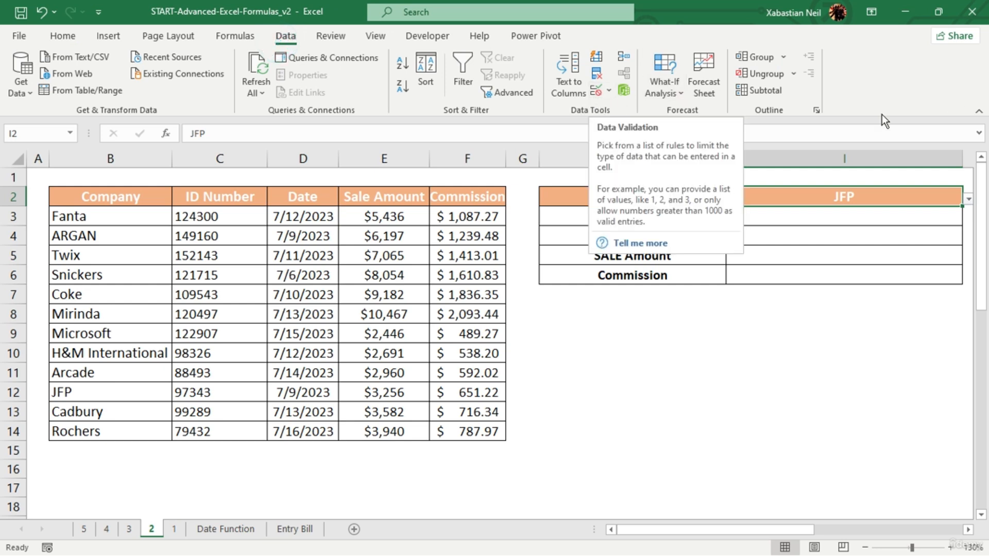
{"action": "left_click", "coordinate": [598, 89]}
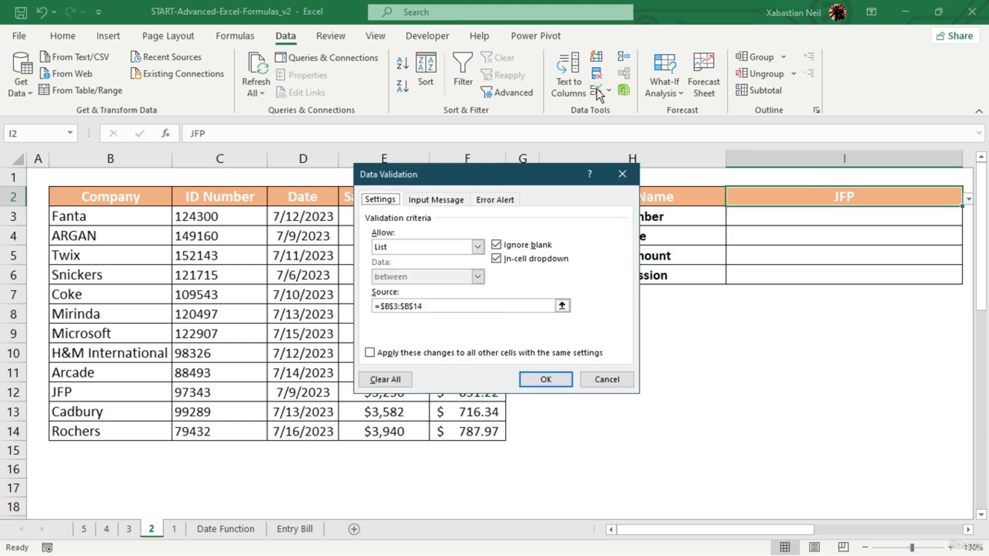
{"action": "left_click", "coordinate": [479, 247]}
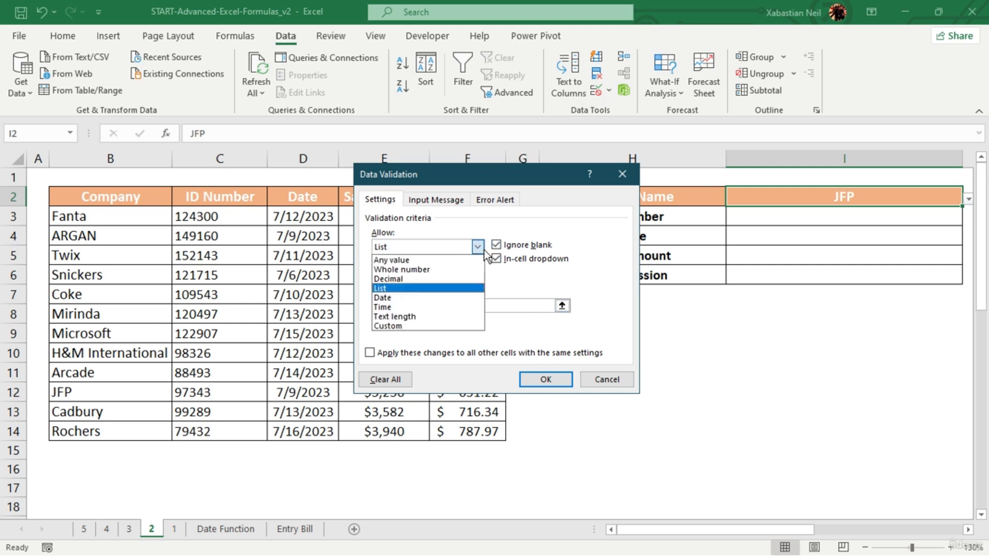
{"action": "left_click", "coordinate": [410, 288]}
{"action": "left_click", "coordinate": [562, 306]}
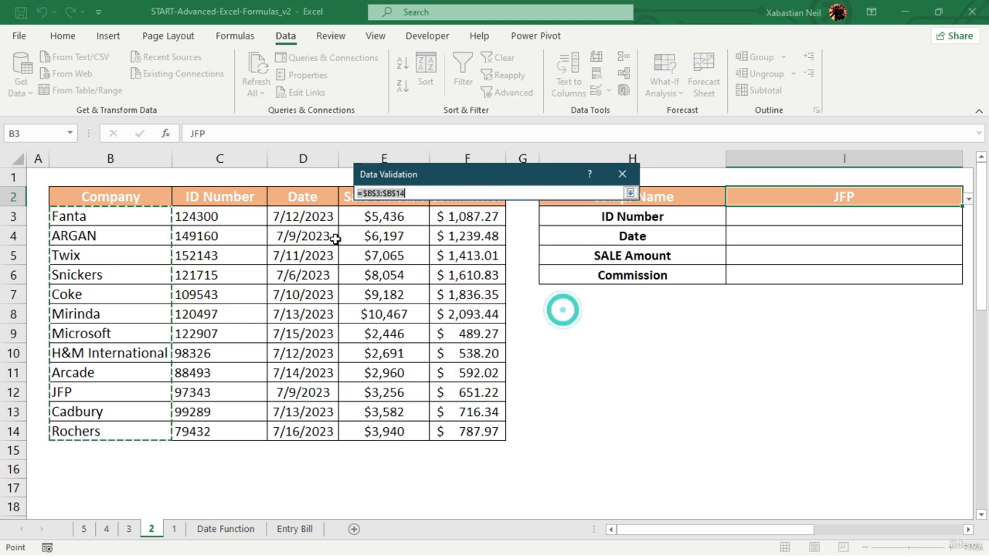
{"action": "left_click_drag", "start_coordinate": [133, 216], "coordinate": [130, 430]}
{"action": "key", "text": "Return"}
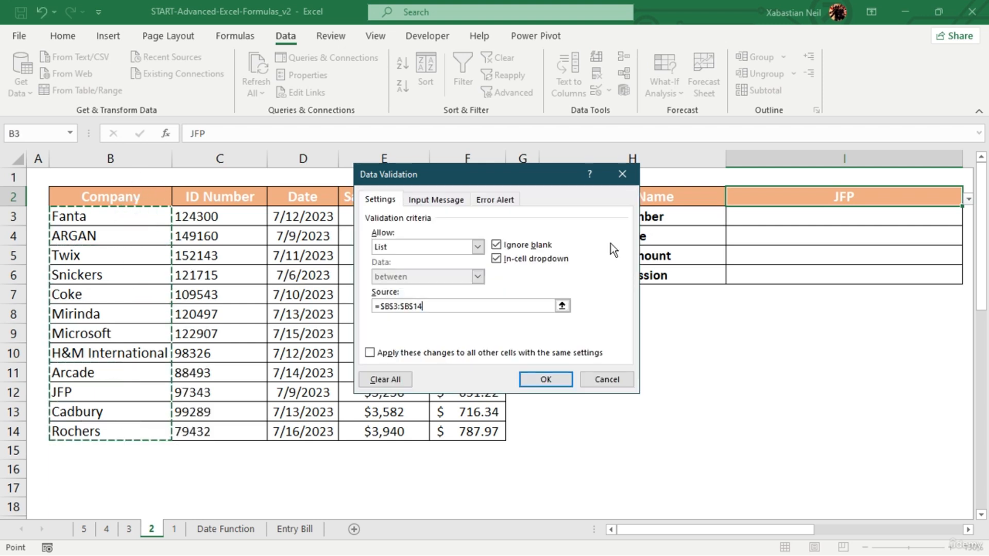
- Choose Snickers from the company list in I2
{"action": "left_click", "coordinate": [969, 199]}
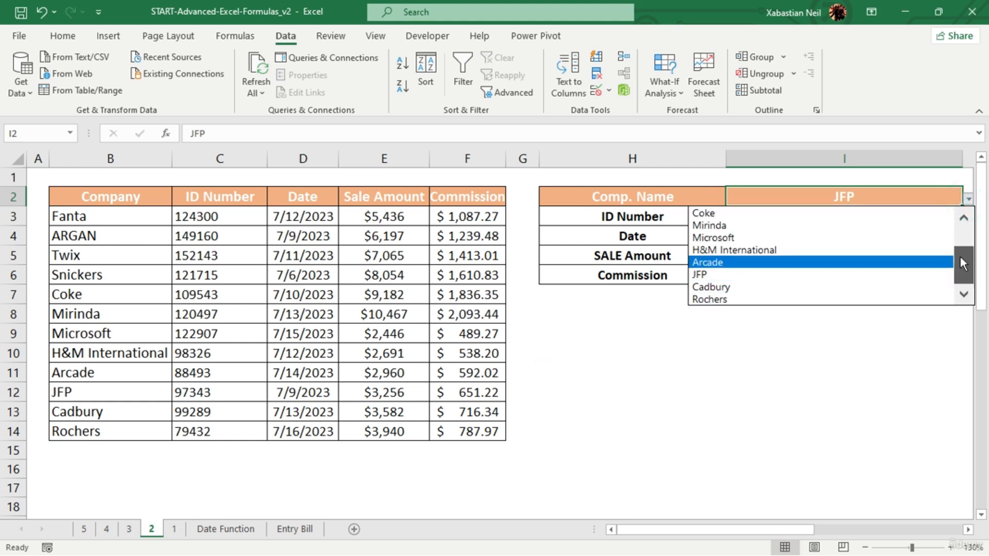
{"action": "left_click_drag", "start_coordinate": [960, 258], "coordinate": [949, 209]}
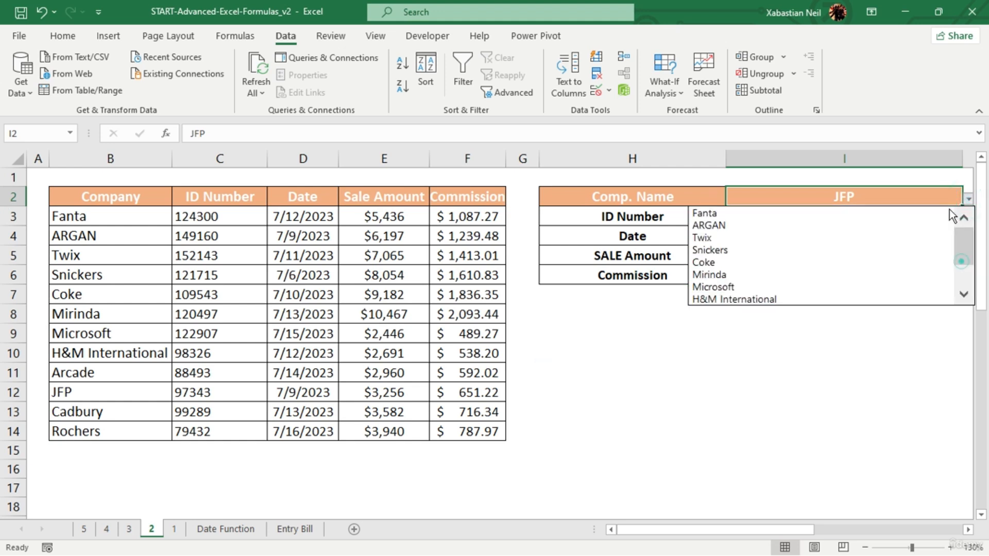
{"action": "left_click", "coordinate": [734, 251]}
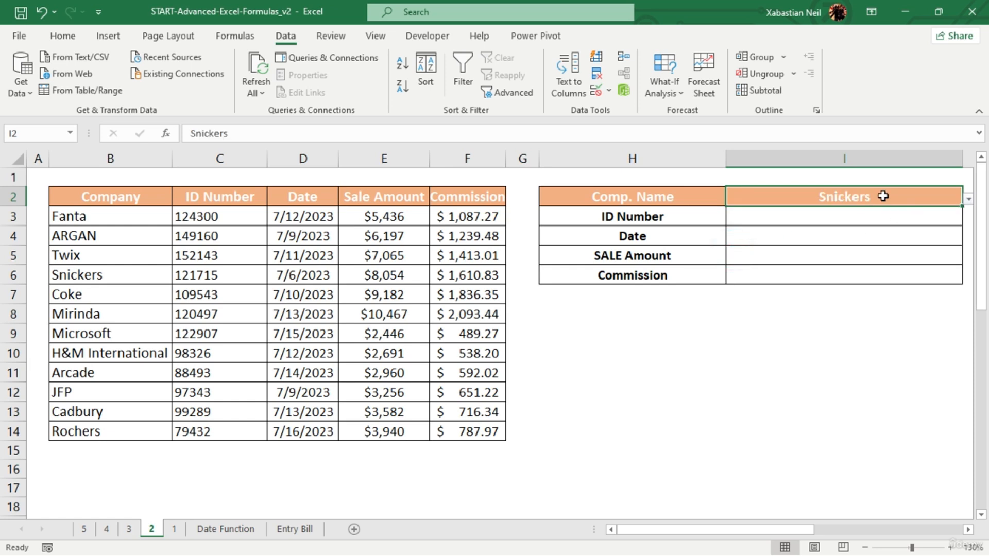
- Empty the company name cell I2 and pick Snickers again from its list
{"action": "type", "text": "="}
{"action": "key", "text": "BackSpace"}
{"action": "left_click", "coordinate": [844, 274]}
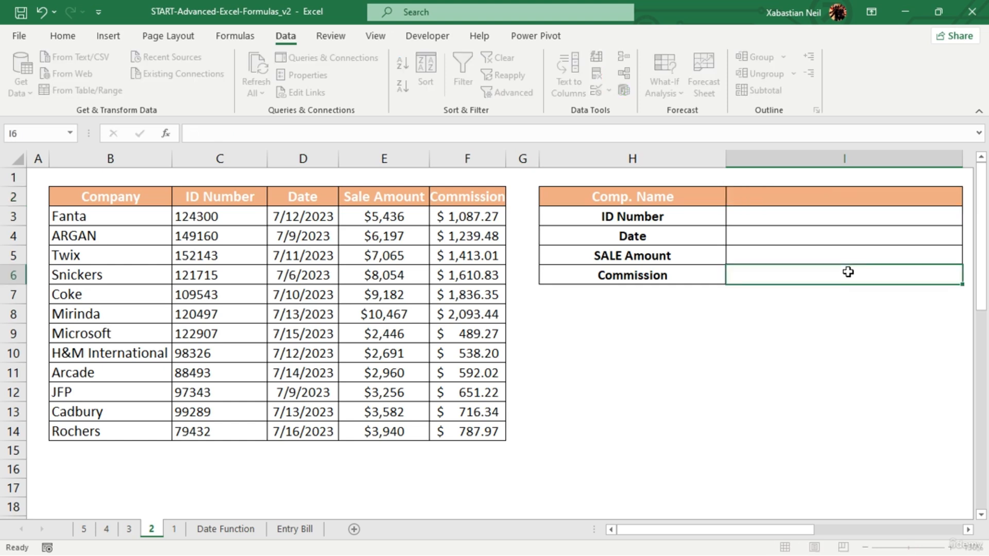
{"action": "left_click", "coordinate": [849, 220]}
{"action": "left_click", "coordinate": [939, 201]}
{"action": "left_click", "coordinate": [968, 198]}
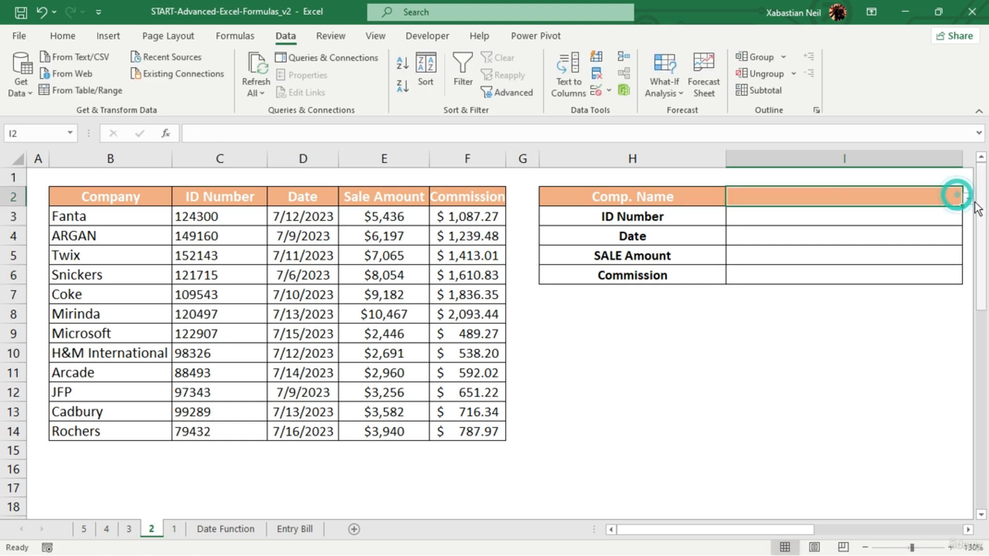
{"action": "left_click", "coordinate": [769, 250]}
{"action": "left_click", "coordinate": [817, 393]}
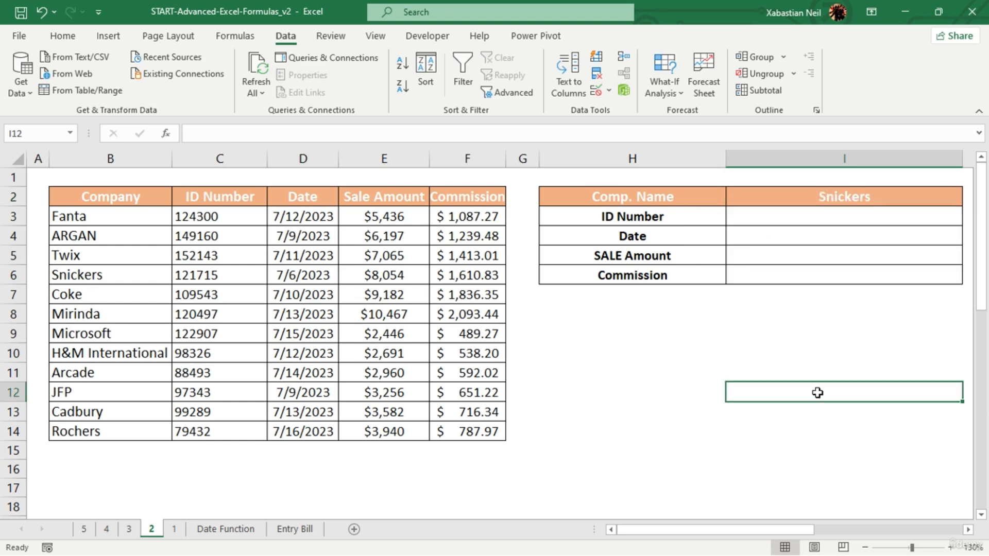
- Start an INDEX formula in the ID Number cell I3 with the whole company table B2:F14 as its array
{"action": "double_click", "coordinate": [826, 222]}
{"action": "type", "text": "="}
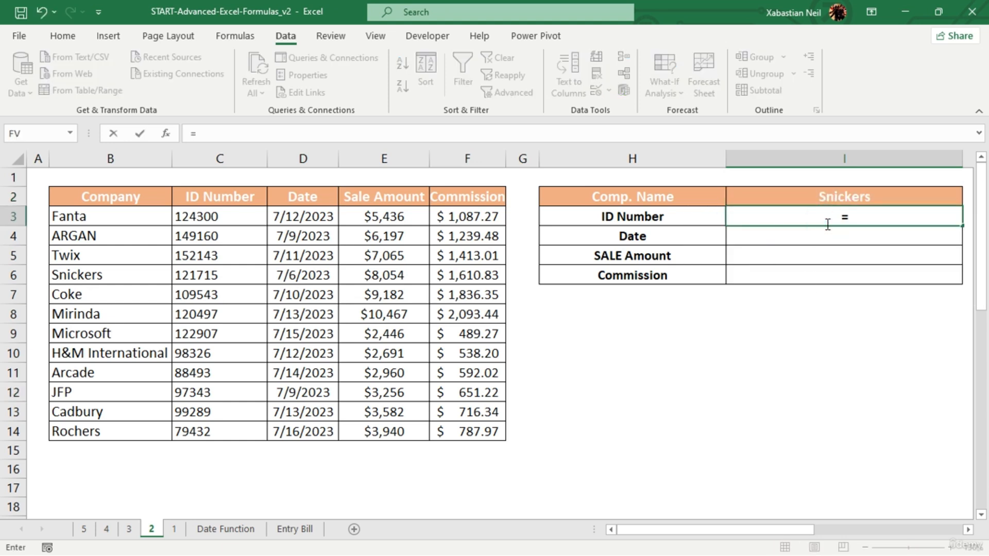
{"action": "type", "text": "index"}
{"action": "key", "text": "Tab"}
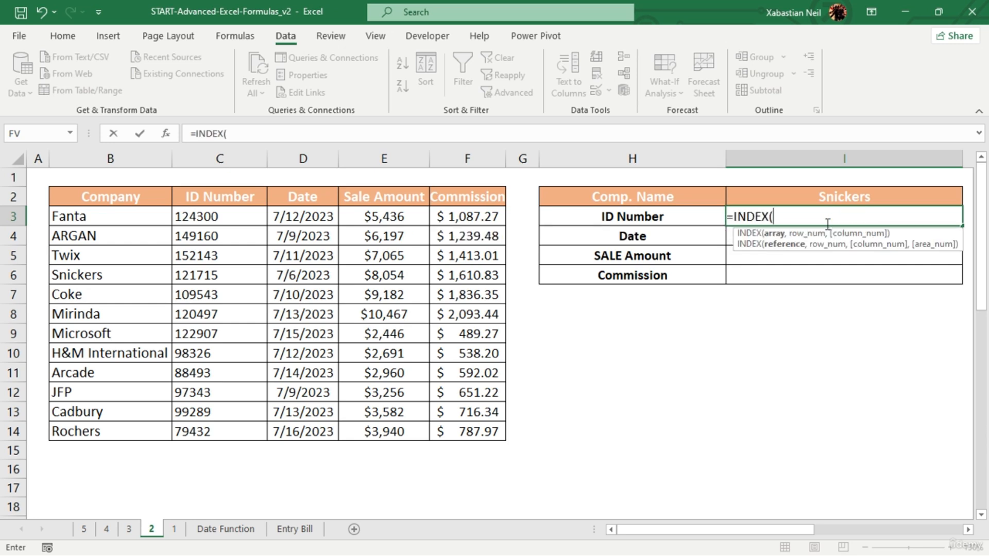
{"action": "left_click_drag", "start_coordinate": [89, 199], "coordinate": [485, 434]}
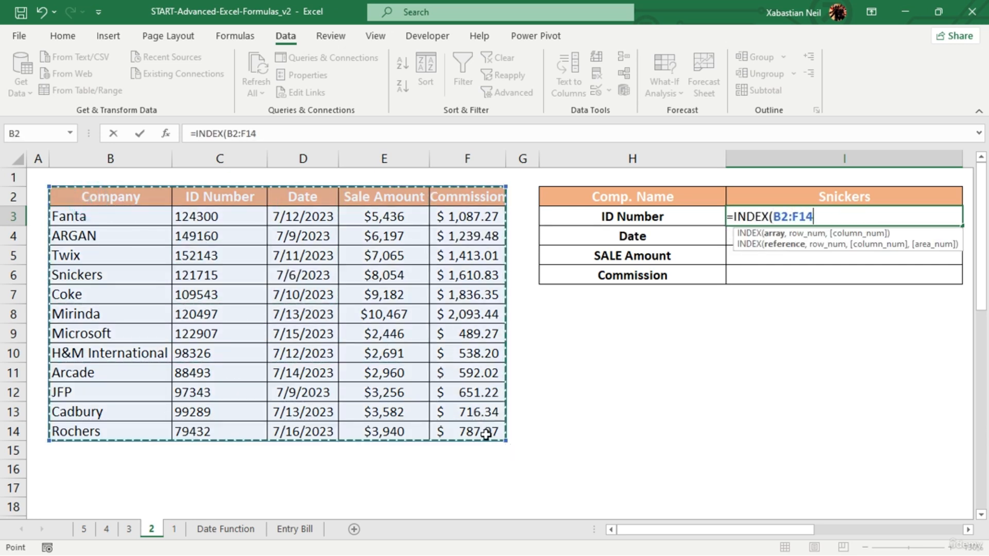
{"action": "type", "text": ","}
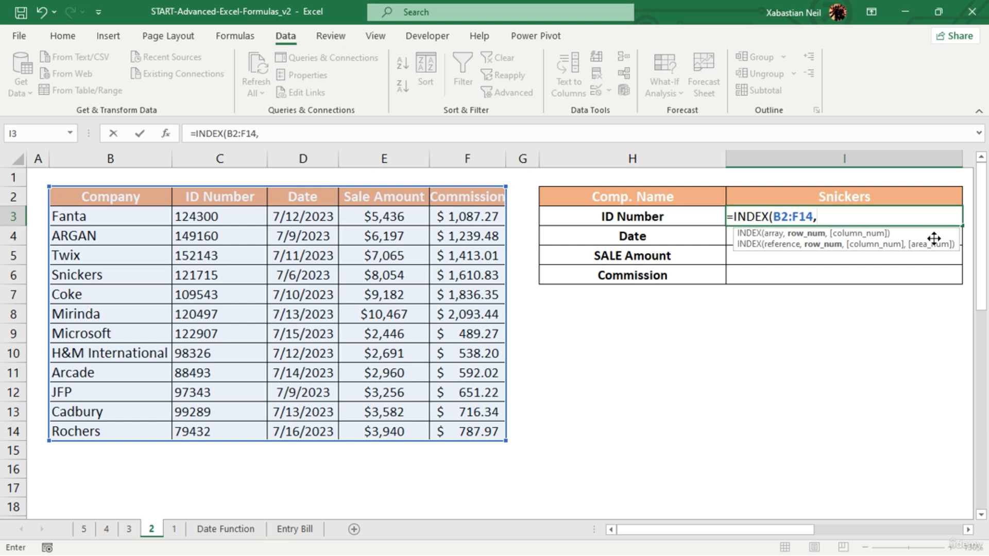
- Add MATCH(I2,B2:B14,0) as the row number argument of the INDEX formula in I3
{"action": "type", "text": "match"}
{"action": "key", "text": "Tab"}
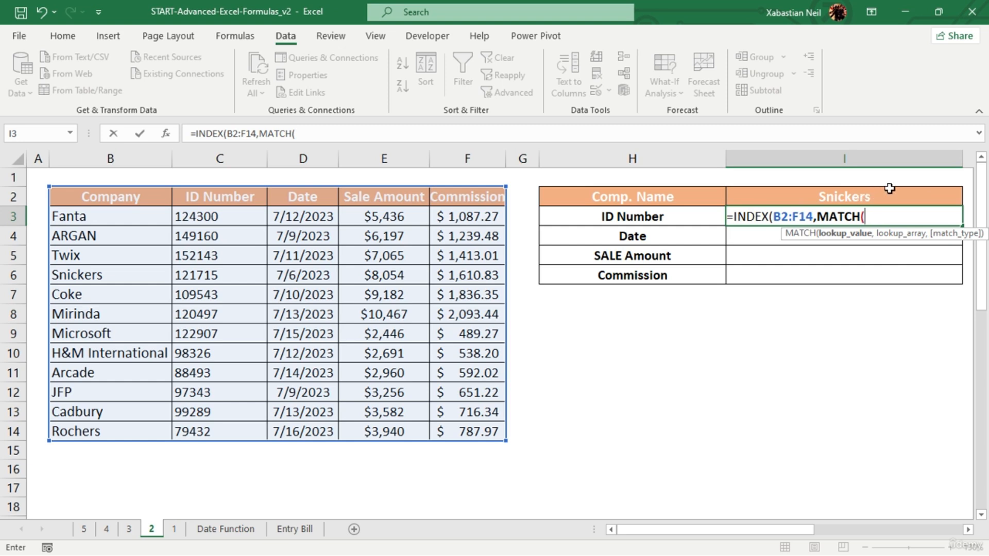
{"action": "left_click", "coordinate": [867, 198]}
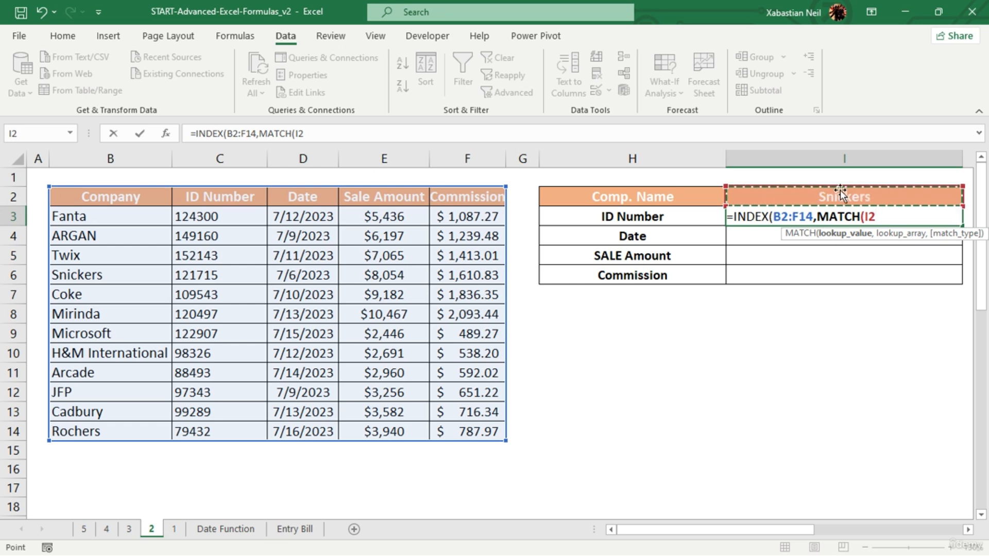
{"action": "type", "text": ","}
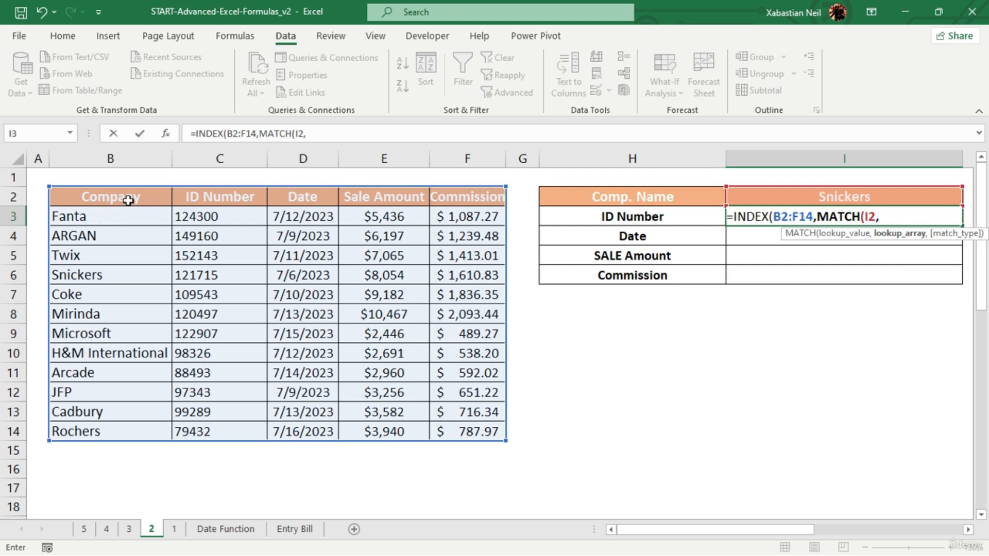
{"action": "left_click_drag", "start_coordinate": [128, 201], "coordinate": [138, 424]}
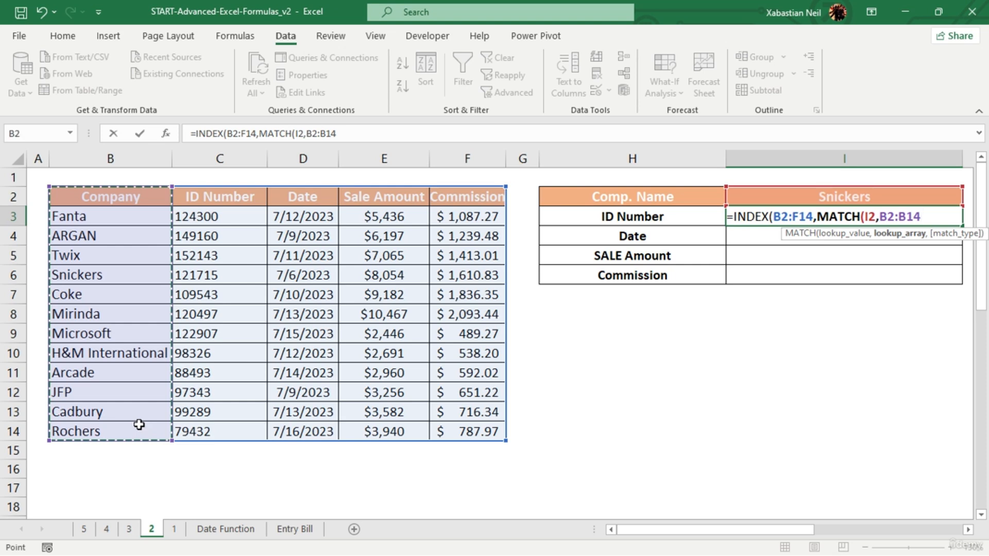
{"action": "type", "text": ",0"}
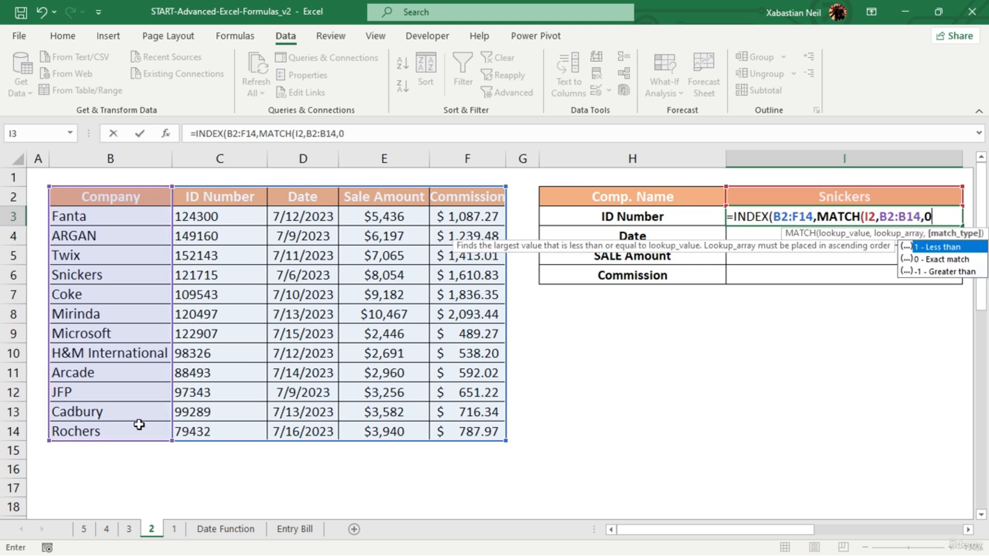
{"action": "type", "text": ")"}
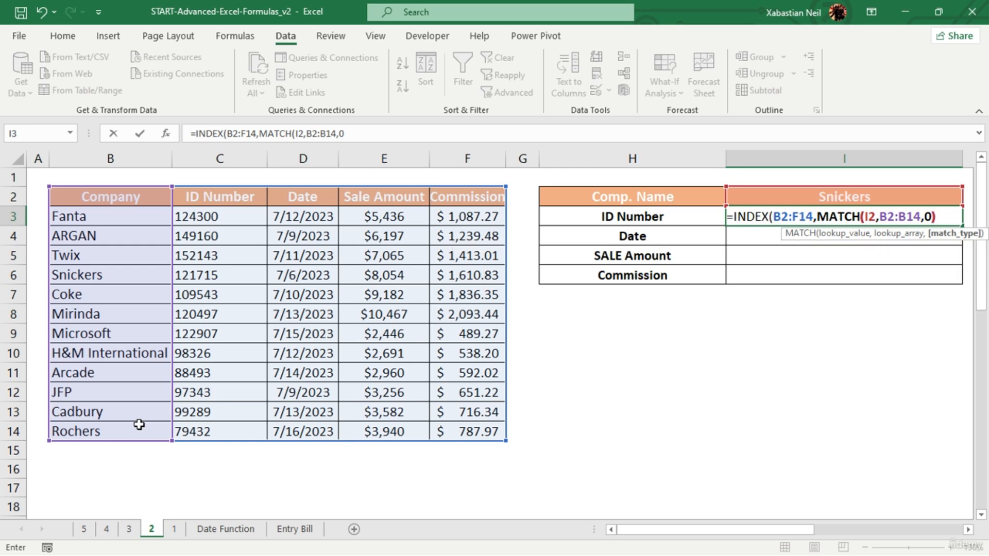
{"action": "type", "text": ","}
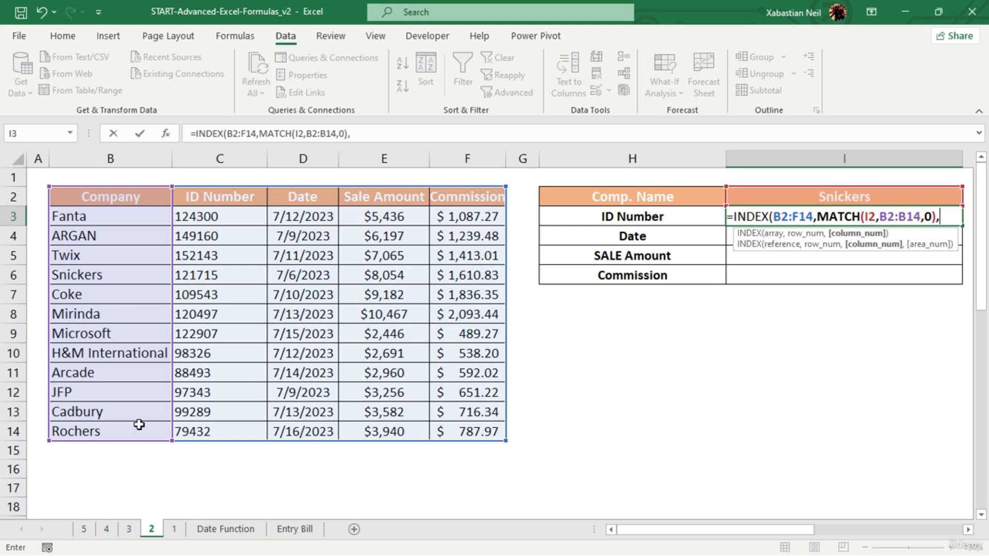
- Add MATCH(H3,B2:F2,0) as the column number argument and complete the INDEX formula in I3, accepting the closing-parenthesis correction
{"action": "type", "text": "match"}
{"action": "key", "text": "Tab"}
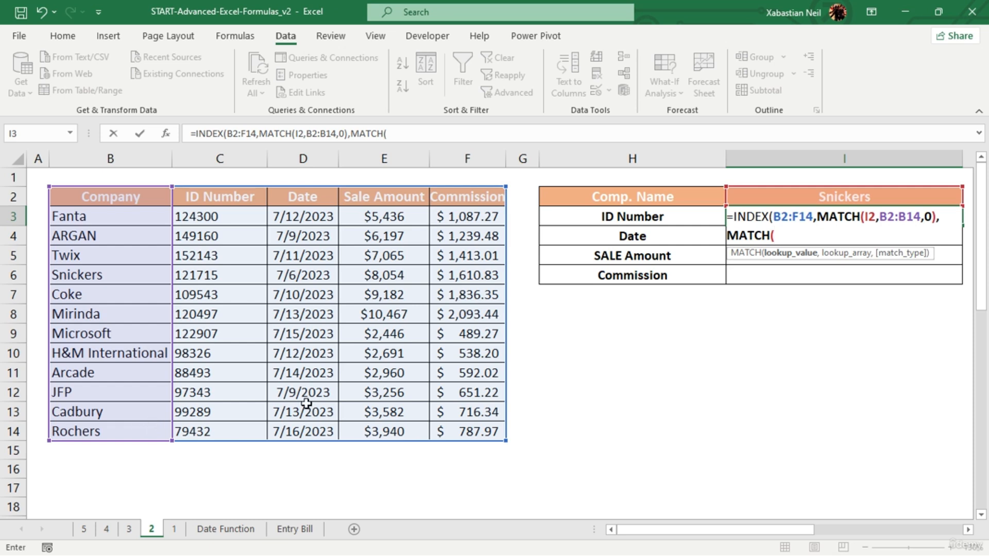
{"action": "left_click", "coordinate": [599, 226]}
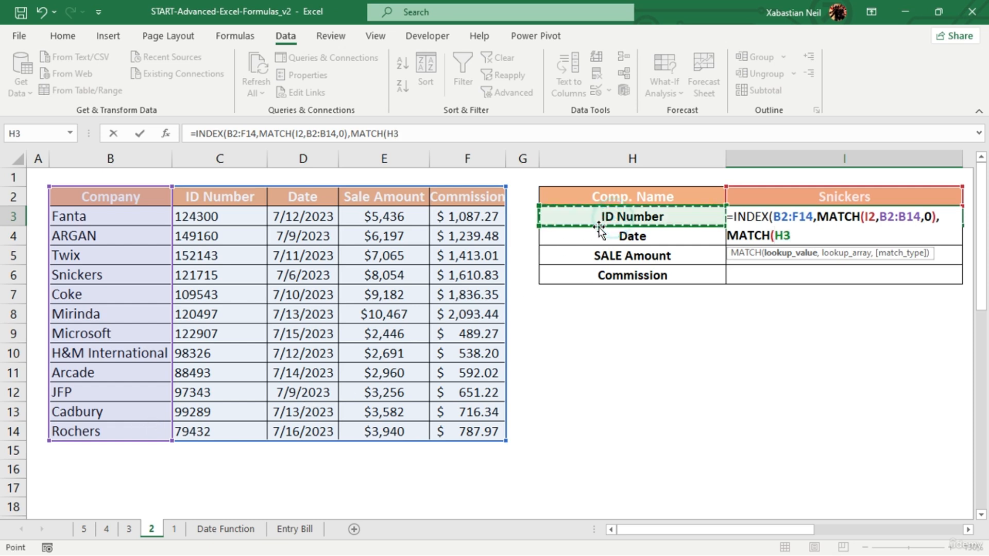
{"action": "type", "text": ","}
{"action": "left_click_drag", "start_coordinate": [137, 193], "coordinate": [480, 194]}
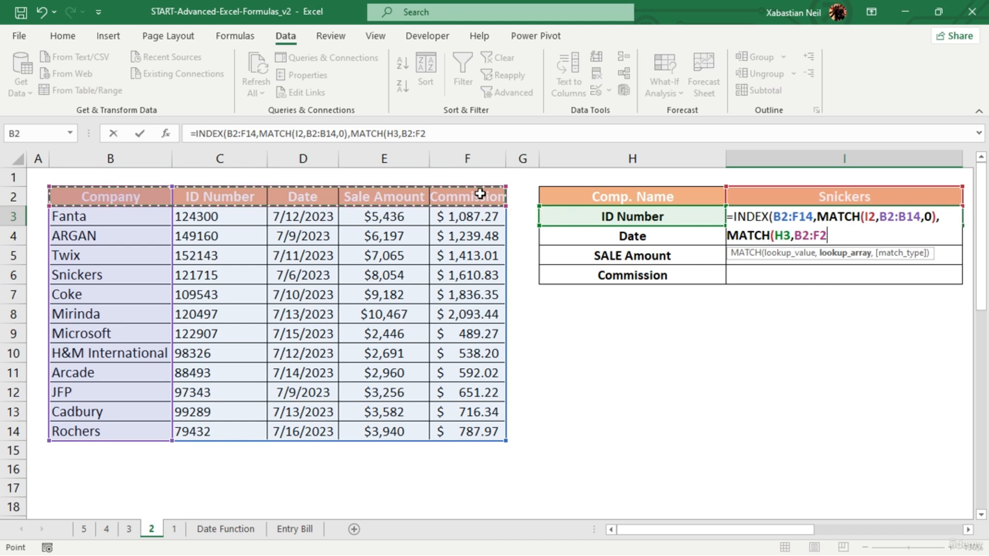
{"action": "type", "text": ",0"}
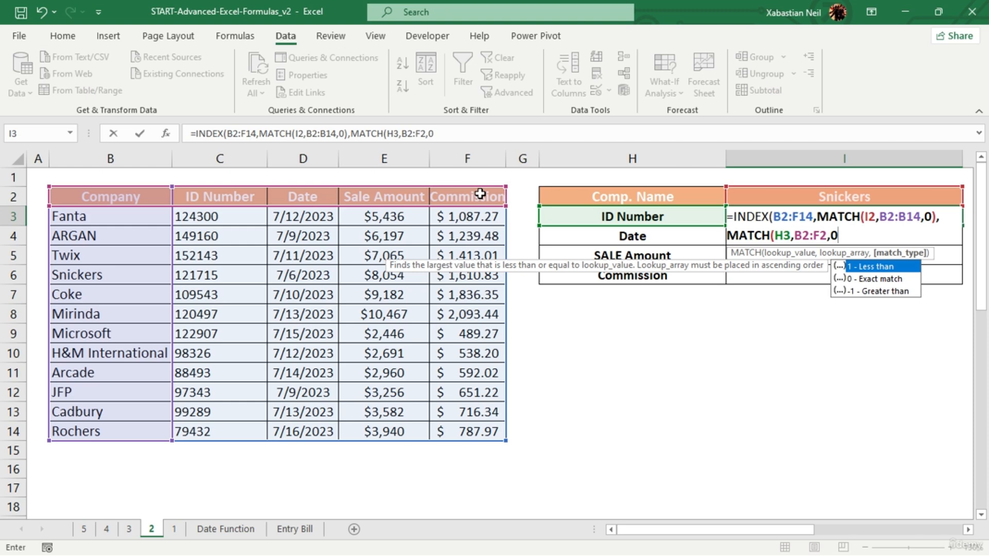
{"action": "type", "text": ")"}
{"action": "key", "text": "Return"}
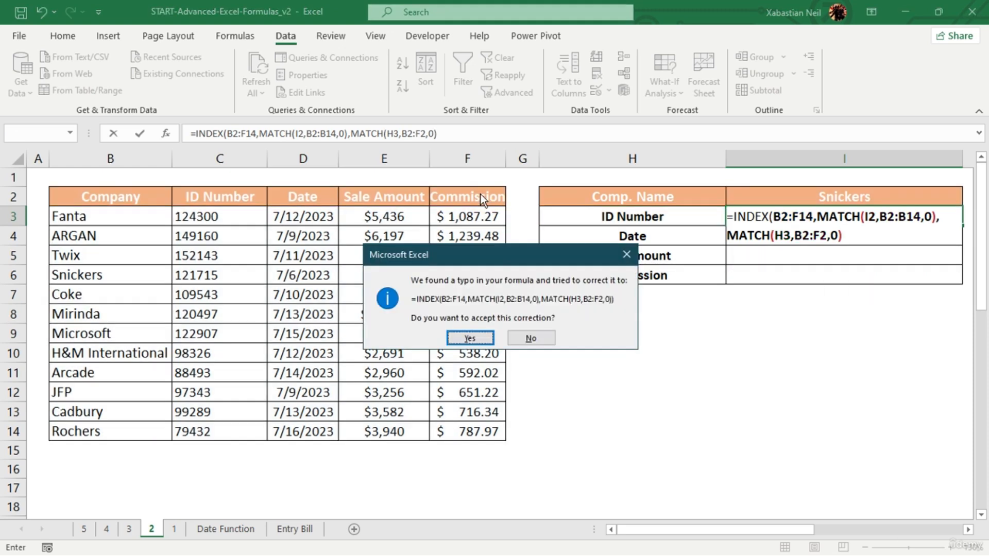
{"action": "left_click", "coordinate": [469, 337]}
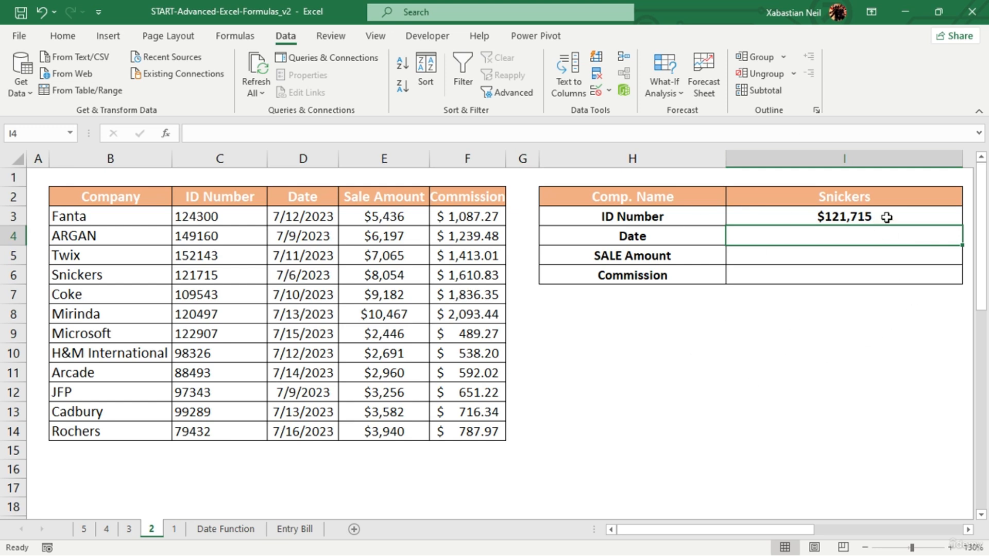
{"action": "left_click", "coordinate": [884, 217]}
{"action": "mouse_move", "coordinate": [962, 226]}
{"action": "left_mouse_down"}
{"action": "mouse_move", "coordinate": [966, 284]}
{"action": "mouse_move", "coordinate": [963, 226]}
{"action": "left_mouse_up"}
{"action": "left_click", "coordinate": [799, 350]}
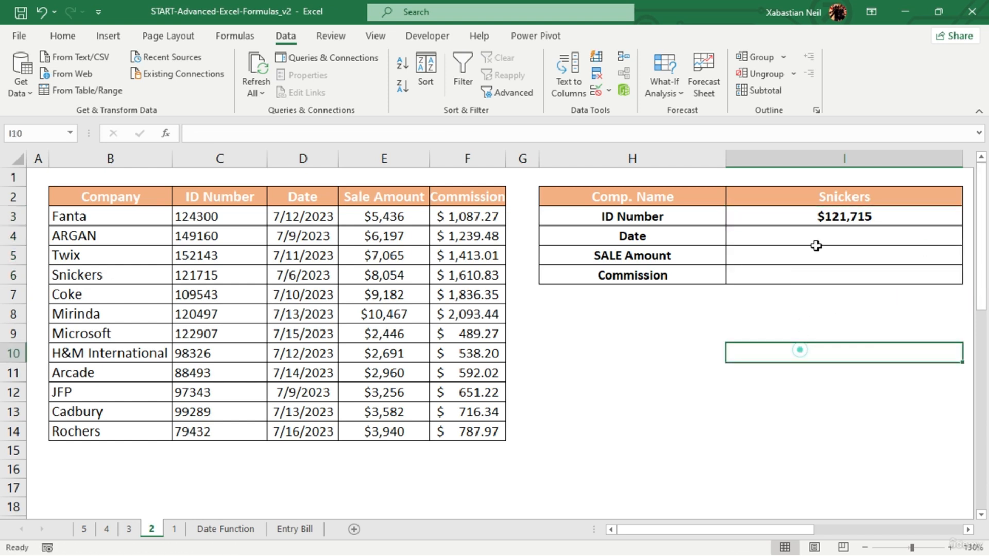
{"action": "double_click", "coordinate": [821, 237]}
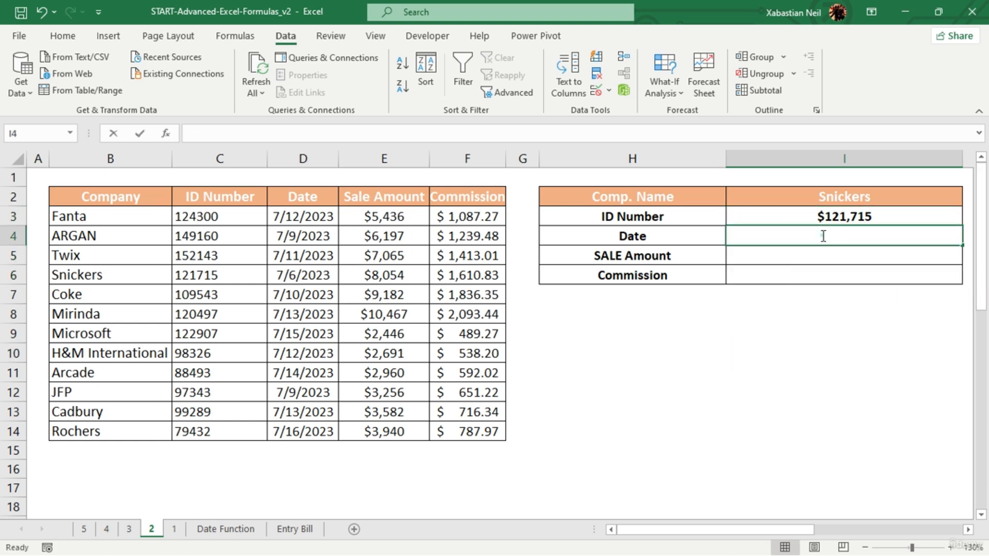
- Test the ID Number lookup by choosing Mirinda and finally JFP from the company drop-down list in I2
{"action": "left_click", "coordinate": [913, 204]}
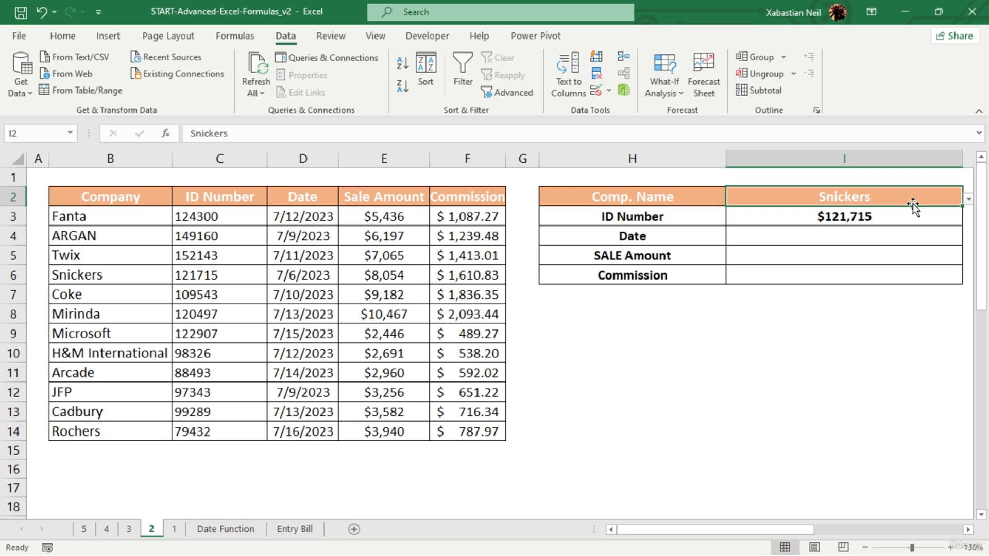
{"action": "left_click_drag", "start_coordinate": [704, 525], "coordinate": [709, 525]}
{"action": "left_click", "coordinate": [969, 200]}
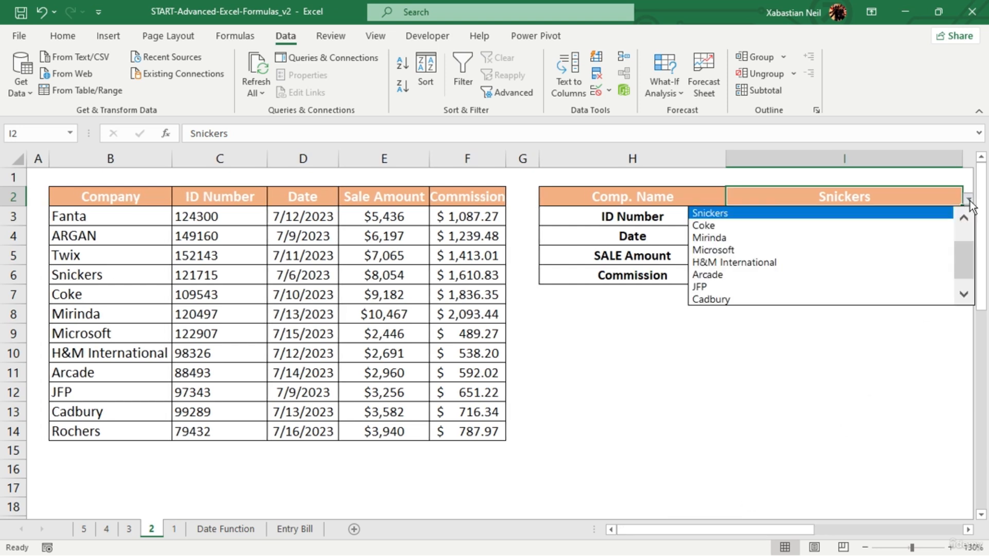
{"action": "left_click", "coordinate": [789, 238]}
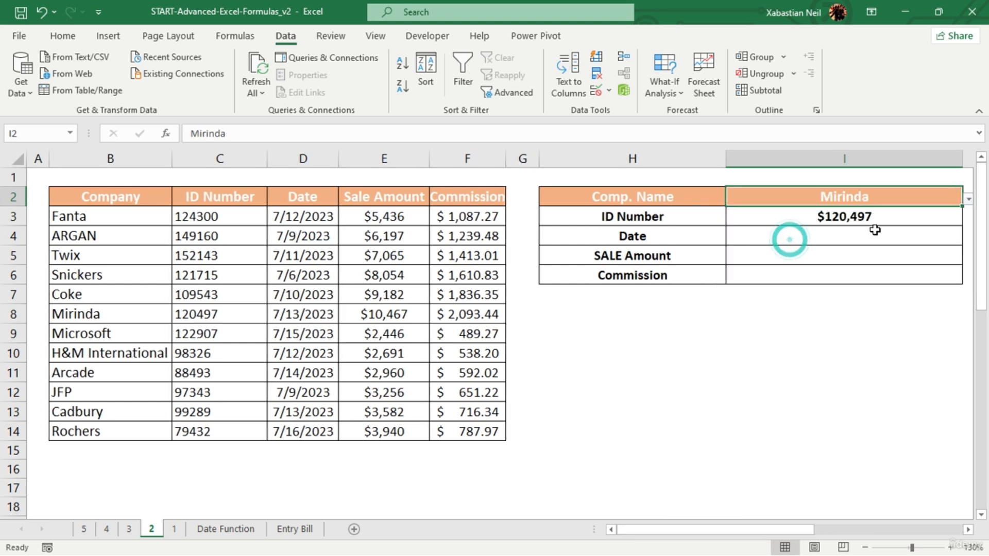
{"action": "left_click", "coordinate": [969, 200]}
{"action": "left_click", "coordinate": [764, 277]}
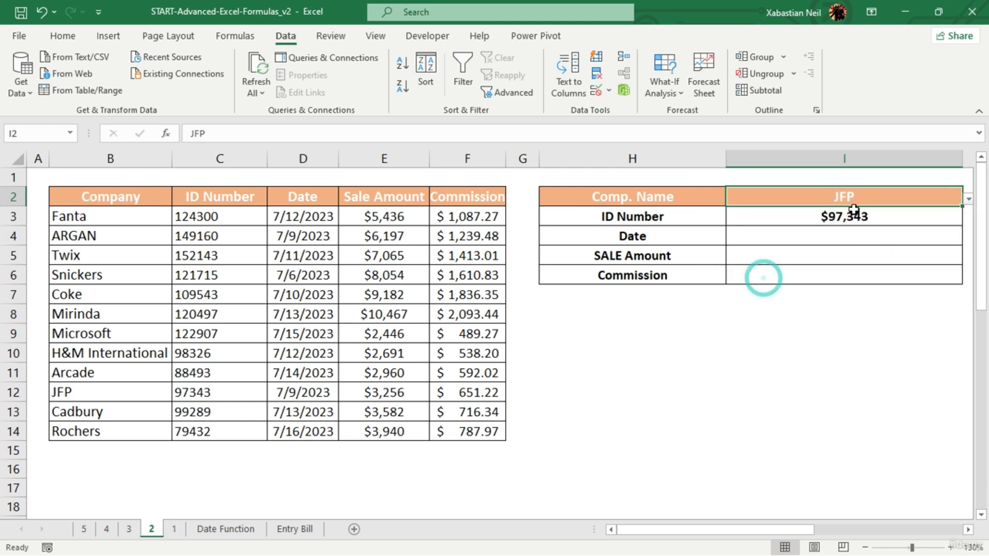
- Start an INDEX formula in the Date cell I4 with the table range B2:F14 as its array
{"action": "left_click", "coordinate": [850, 236]}
{"action": "double_click", "coordinate": [850, 236]}
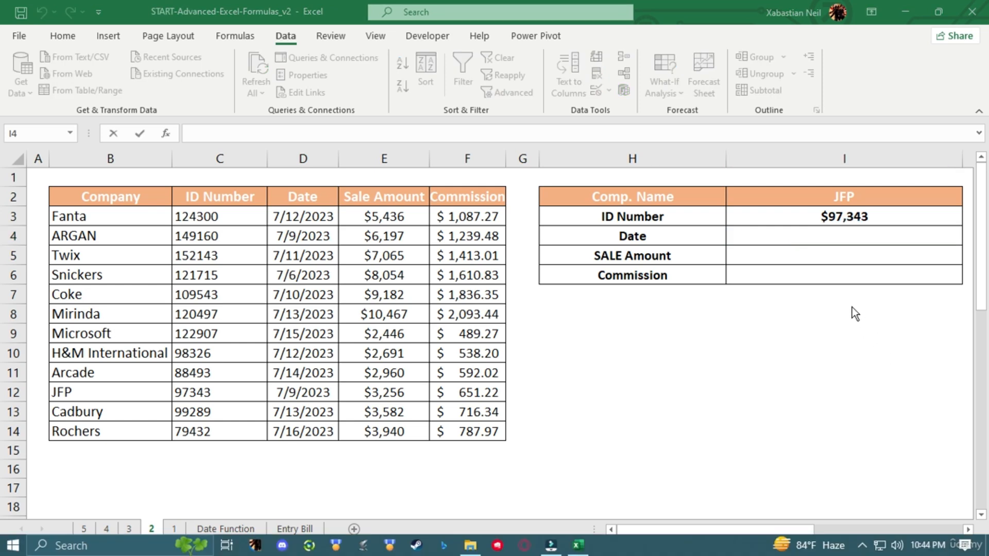
{"action": "left_click", "coordinate": [852, 307]}
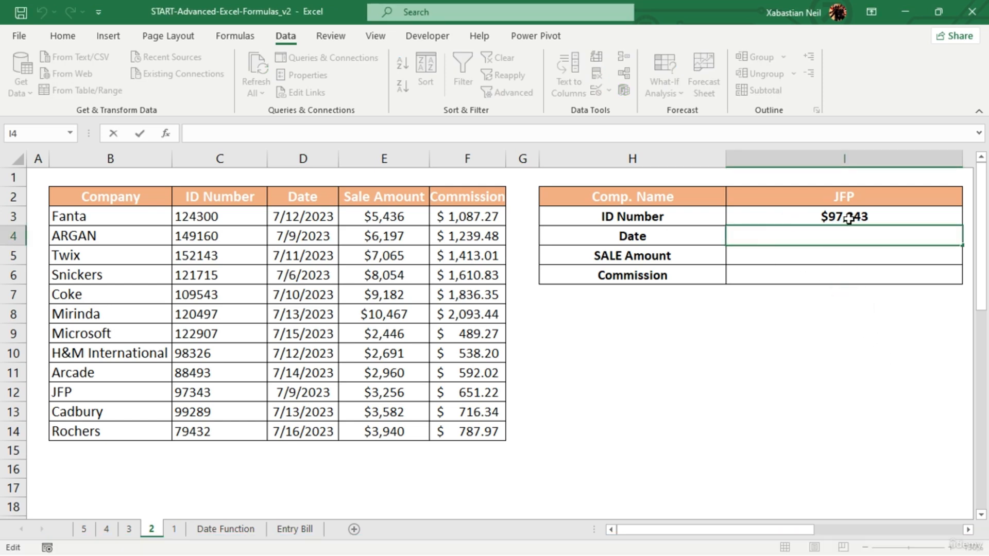
{"action": "left_click", "coordinate": [769, 239]}
{"action": "type", "text": "=index"}
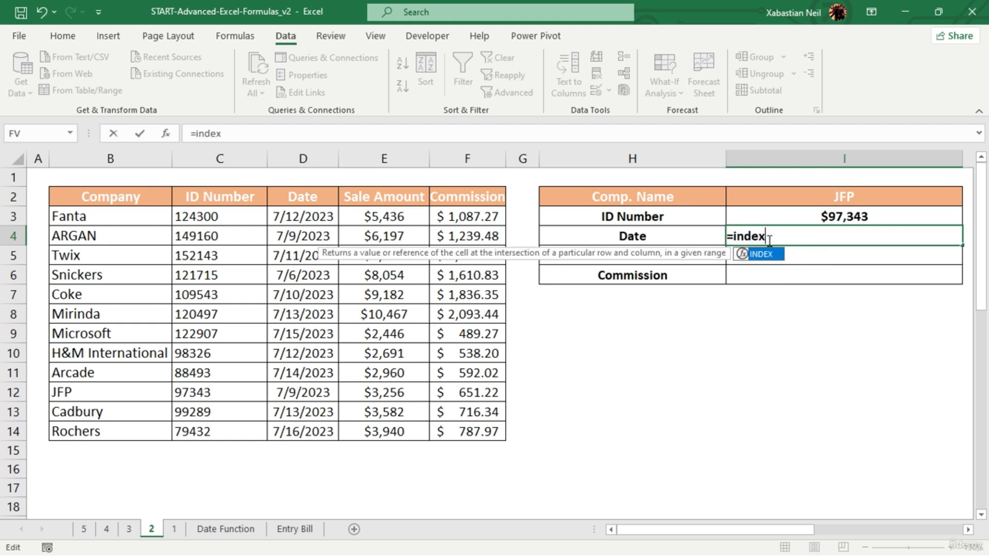
{"action": "key", "text": "Tab"}
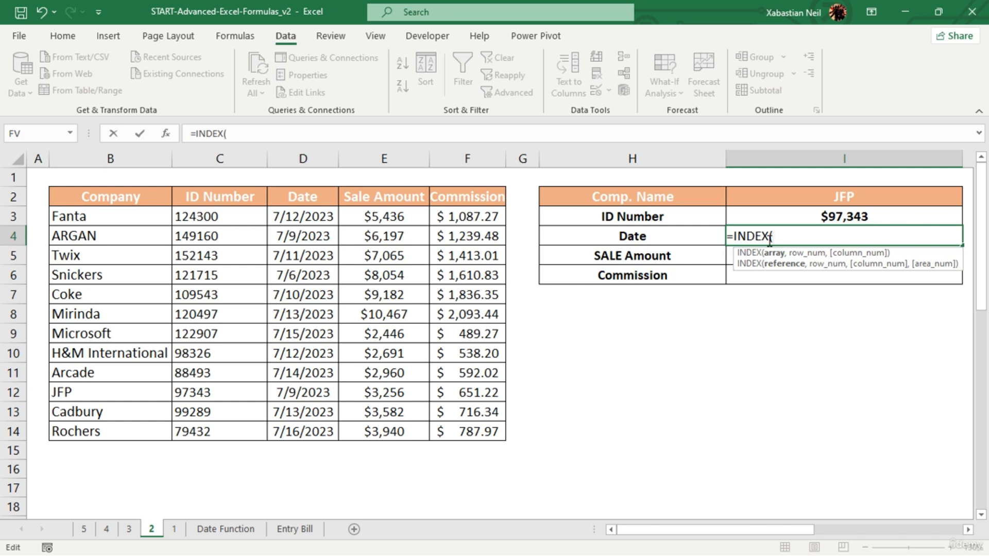
{"action": "left_click_drag", "start_coordinate": [65, 197], "coordinate": [491, 423]}
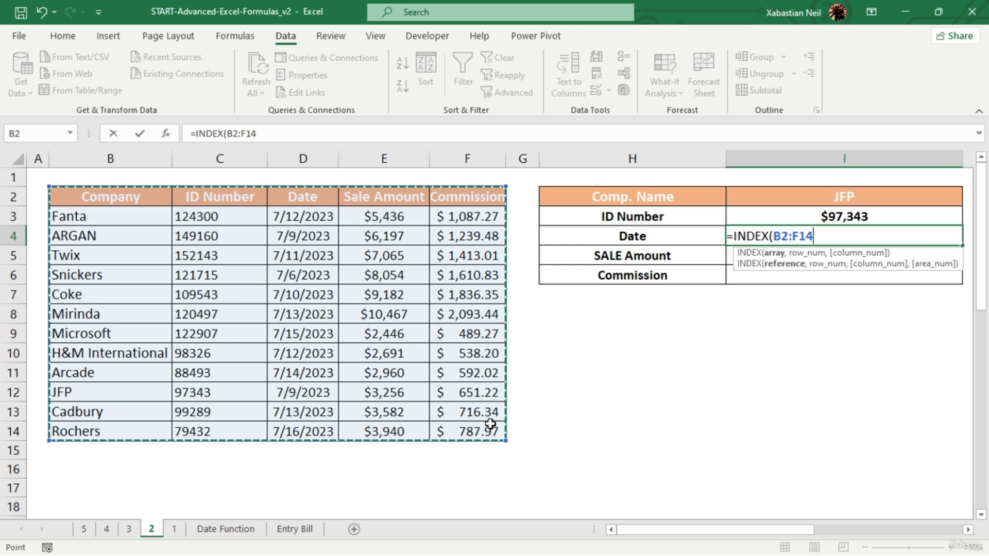
- Add MATCH(I2,B2:B14,0) as the row number argument of the INDEX formula in I4
{"action": "type", "text": ",match"}
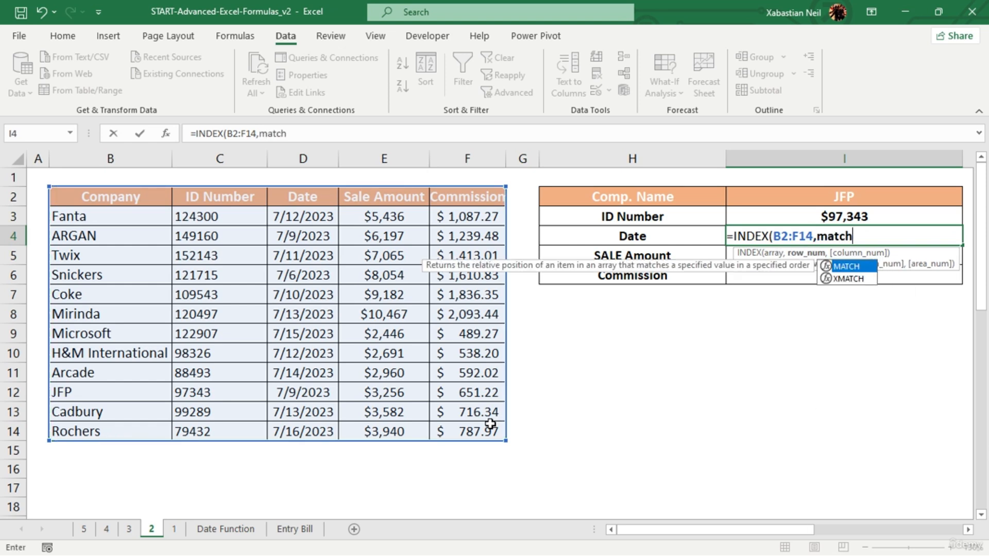
{"action": "key", "text": "Tab"}
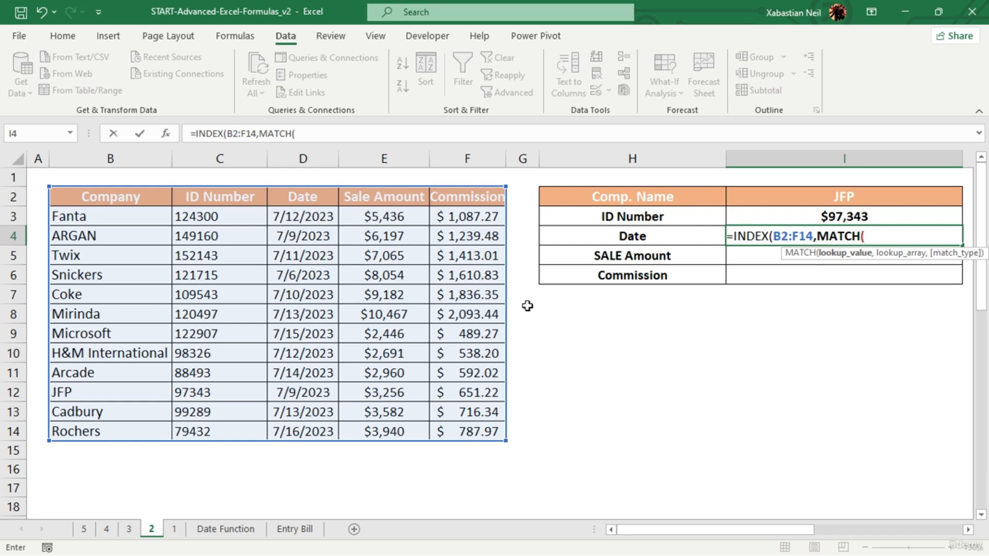
{"action": "left_click", "coordinate": [895, 196]}
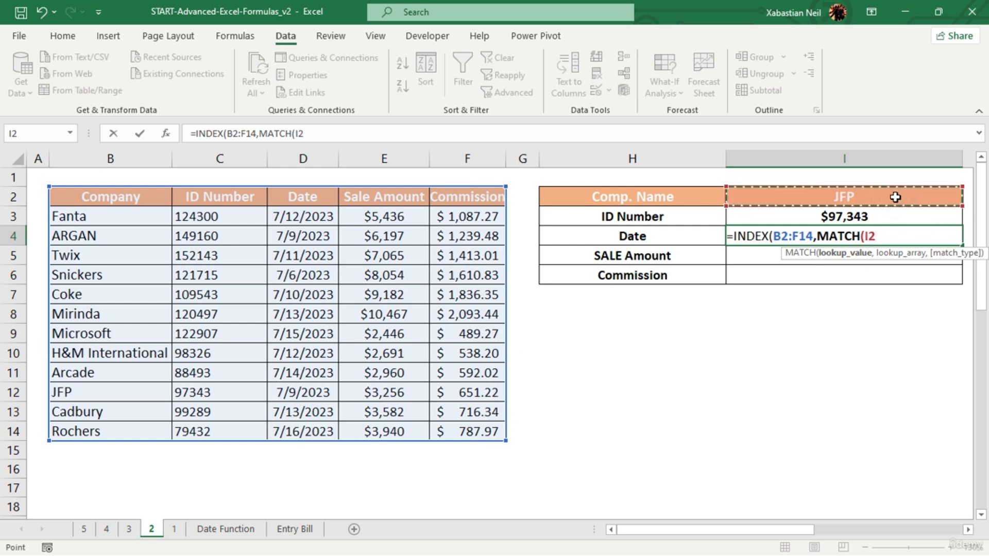
{"action": "type", "text": ","}
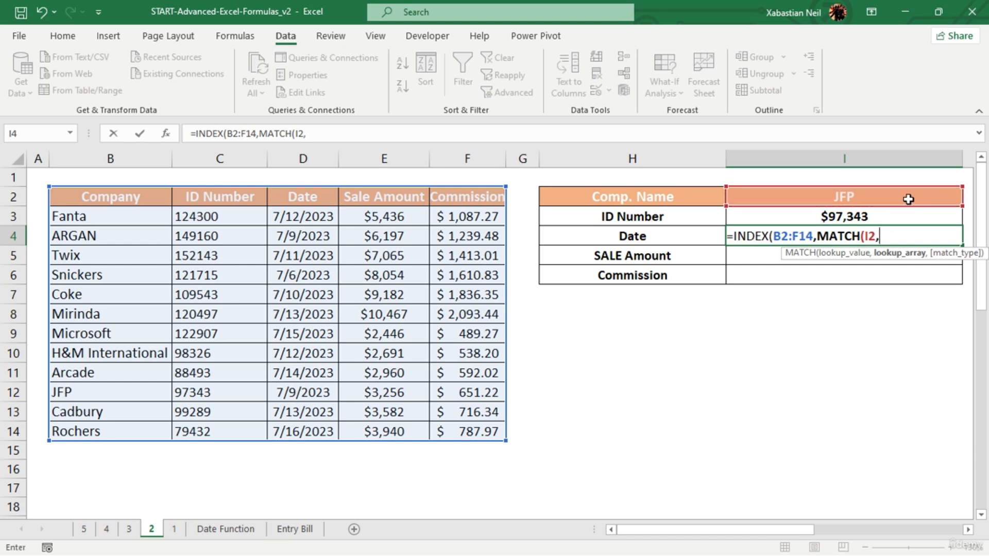
{"action": "left_click_drag", "start_coordinate": [113, 202], "coordinate": [119, 427]}
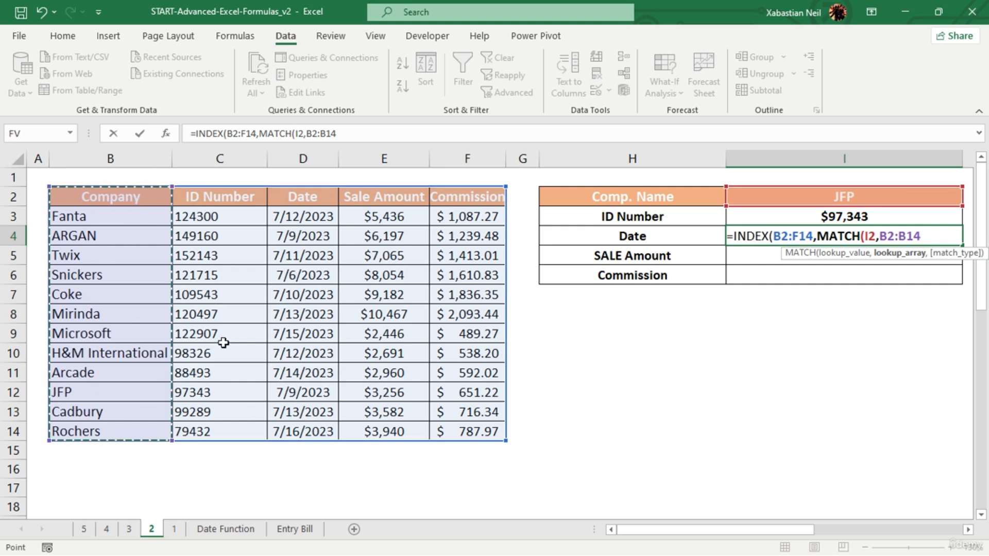
{"action": "type", "text": ","}
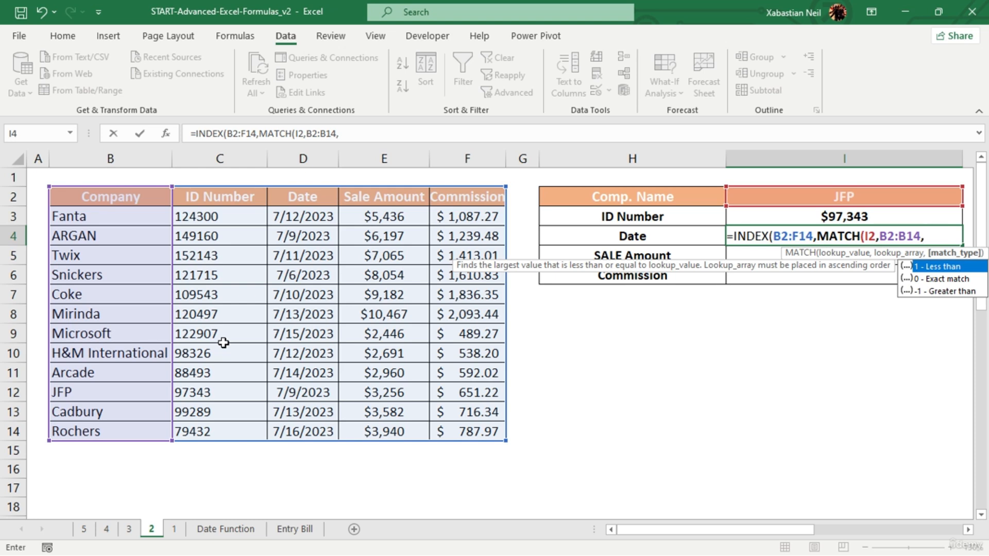
{"action": "double_click", "coordinate": [928, 283]}
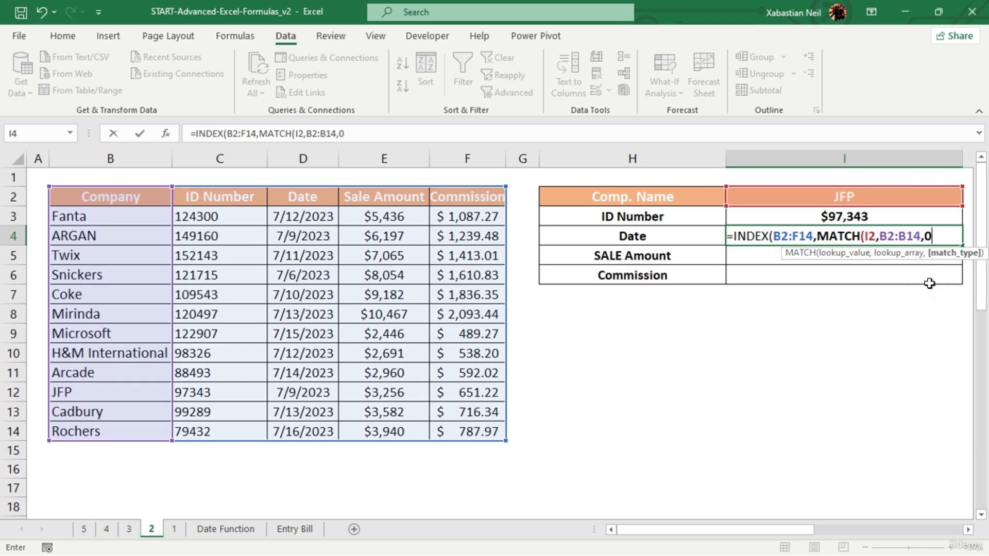
{"action": "type", "text": ")"}
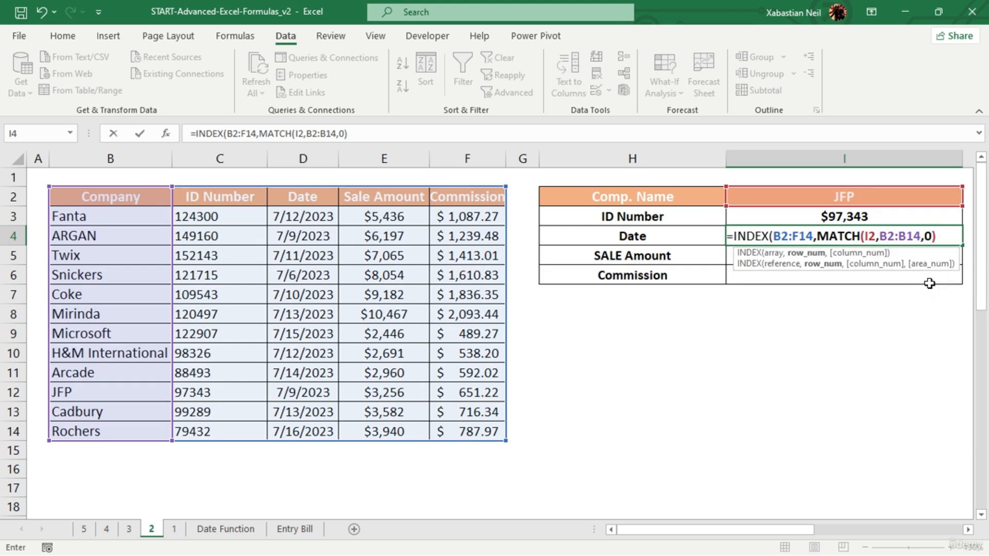
{"action": "type", "text": ","}
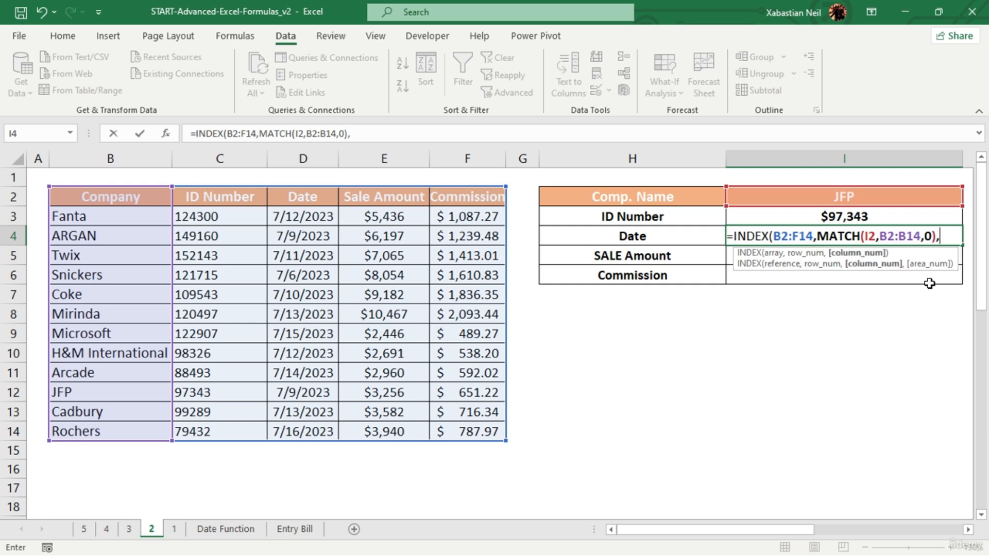
{"action": "type", "text": "match("}
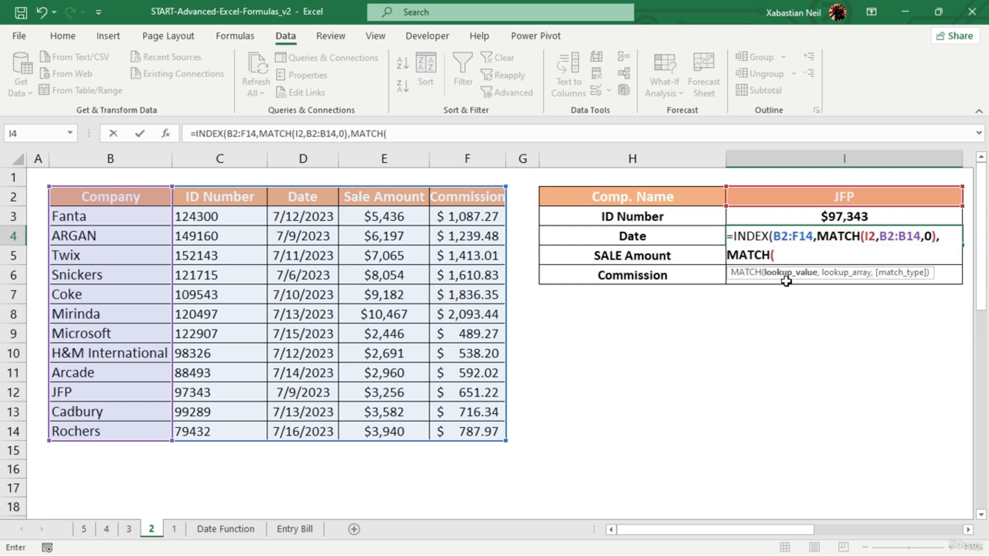
- Add MATCH(H4,B2:F2,0) as the column number argument and complete the INDEX formula in I4, accepting the closing-parenthesis correction
{"action": "left_click", "coordinate": [650, 236]}
{"action": "type", "text": ","}
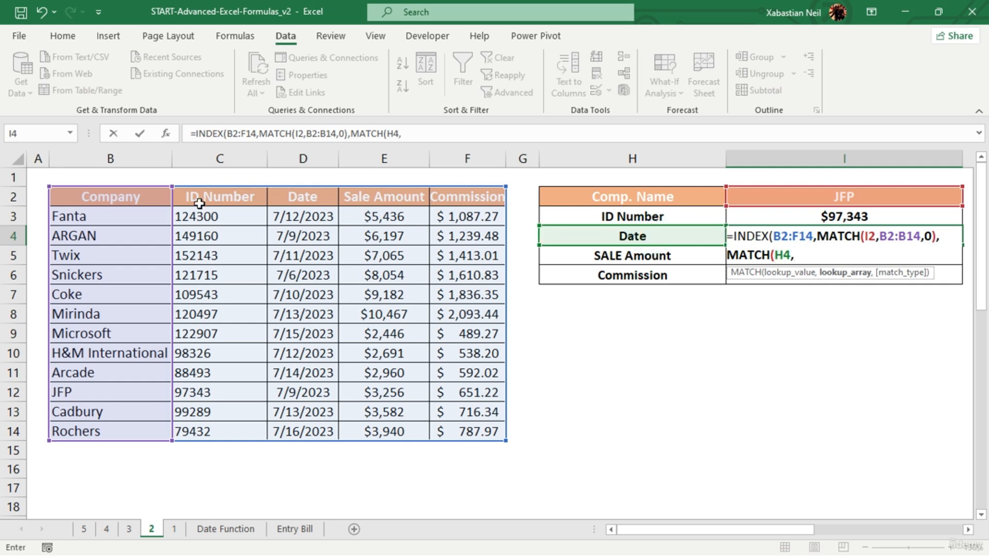
{"action": "left_click_drag", "start_coordinate": [114, 198], "coordinate": [352, 196]}
{"action": "left_click_drag", "start_coordinate": [465, 198], "coordinate": [465, 198]}
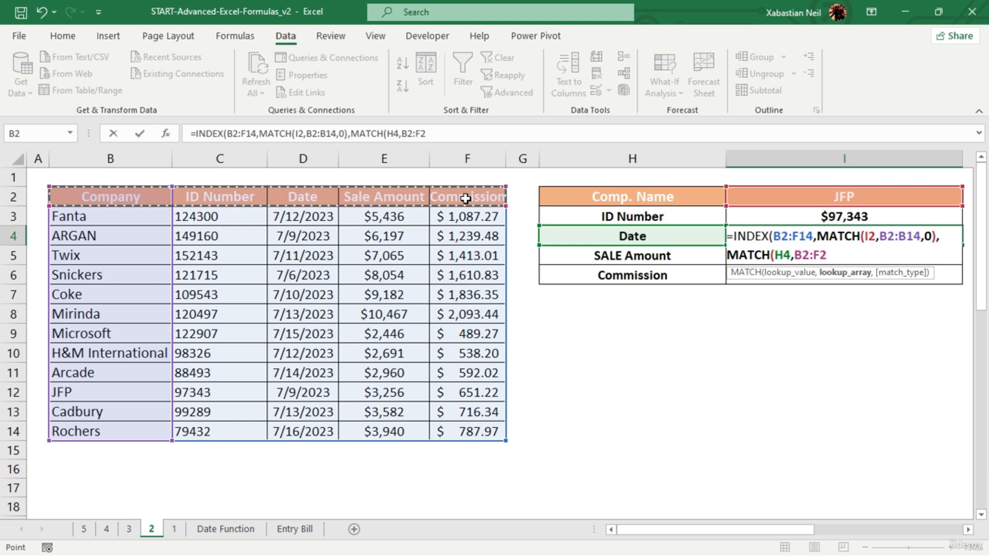
{"action": "type", "text": ",0"}
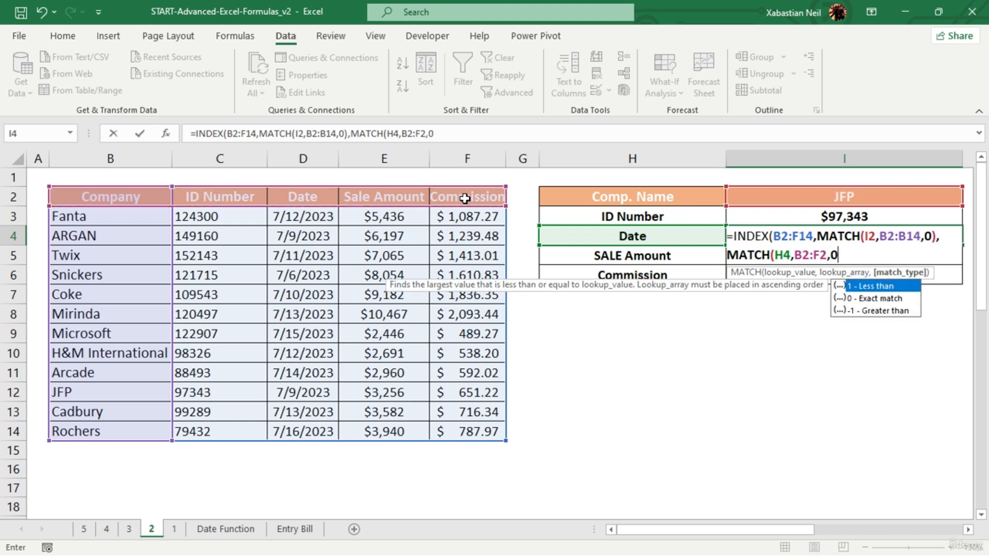
{"action": "type", "text": ")"}
{"action": "key", "text": "Return"}
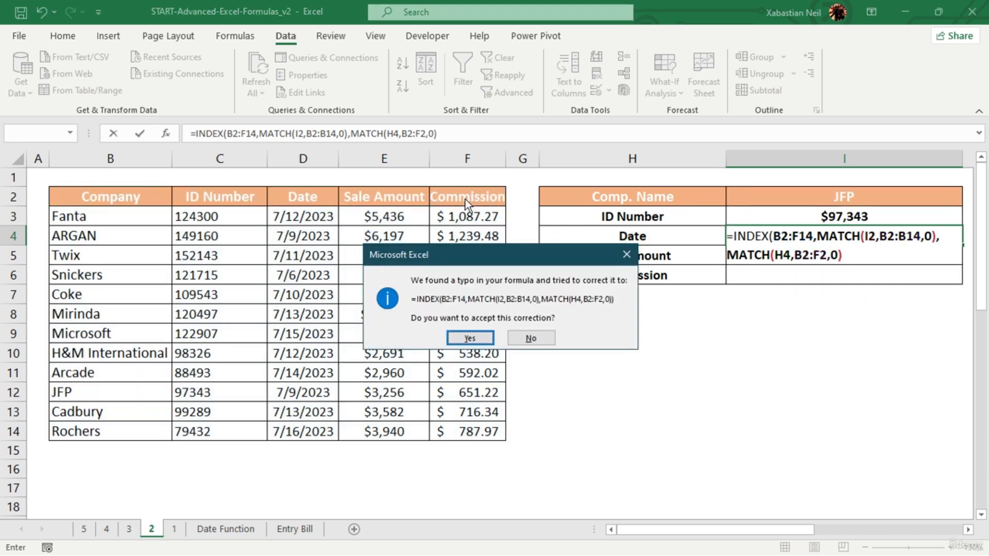
{"action": "left_click", "coordinate": [470, 338]}
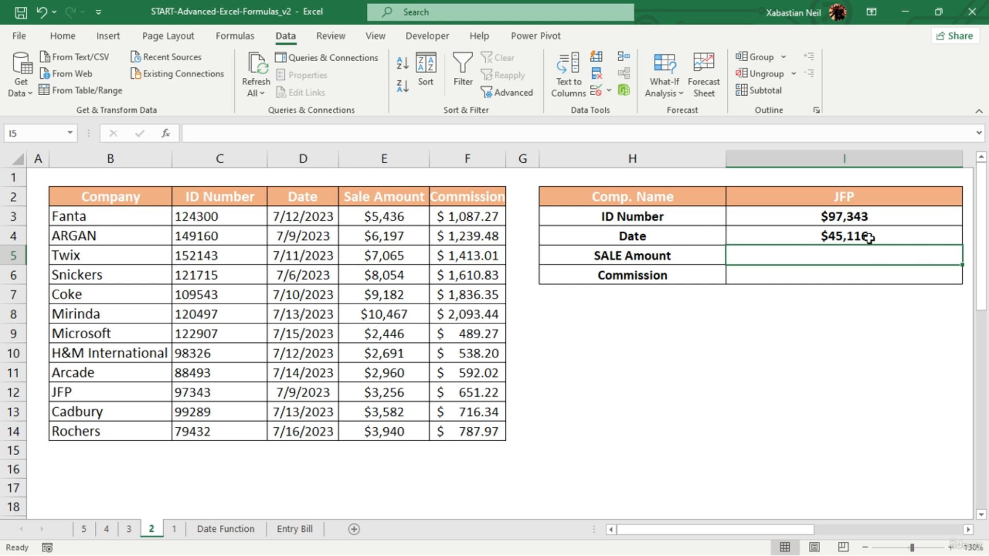
- Try replacing the lookup value and header range in the second MATCH of I4's formula with the date column D2:D14
{"action": "double_click", "coordinate": [901, 236]}
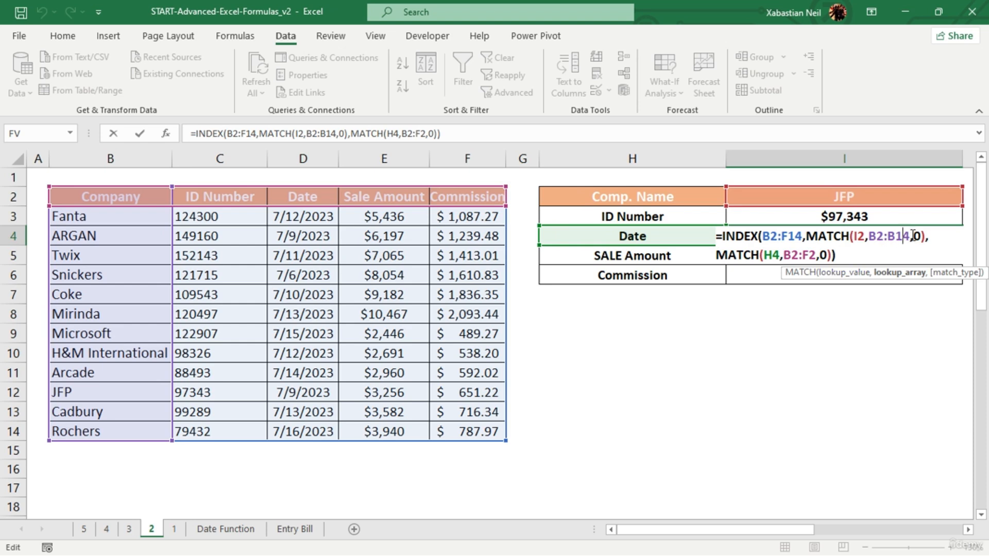
{"action": "left_click", "coordinate": [809, 238]}
{"action": "left_click", "coordinate": [762, 236]}
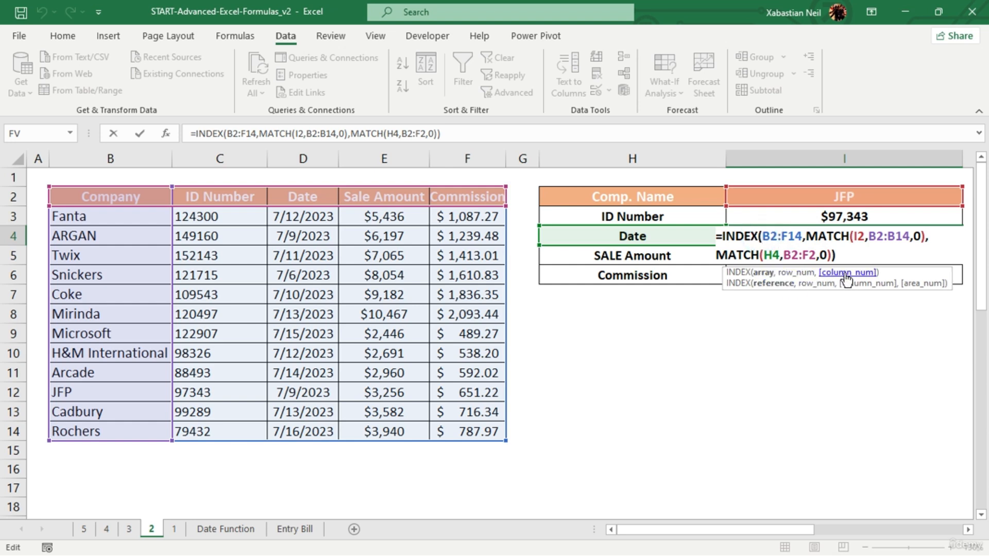
{"action": "left_click", "coordinate": [818, 256]}
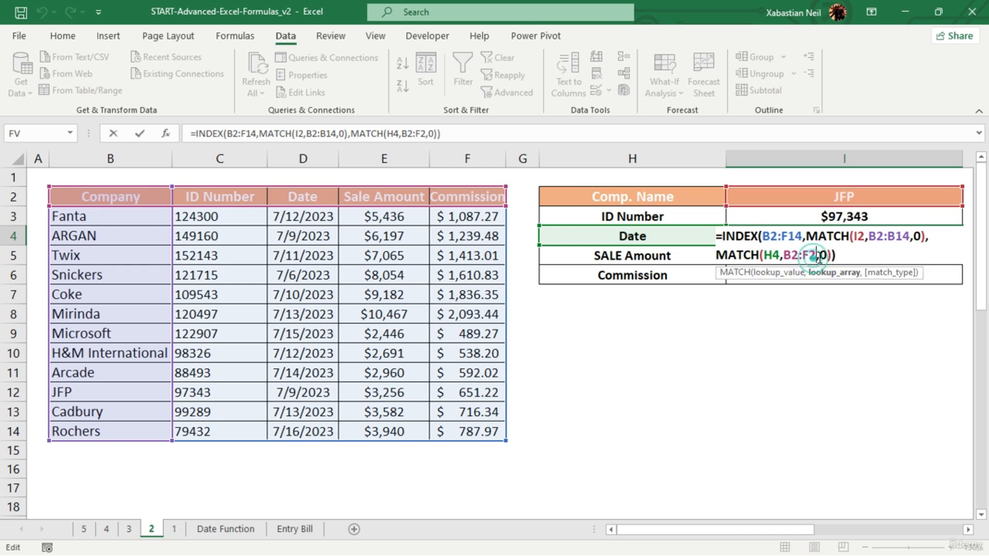
{"action": "key", "text": "BackSpace"}
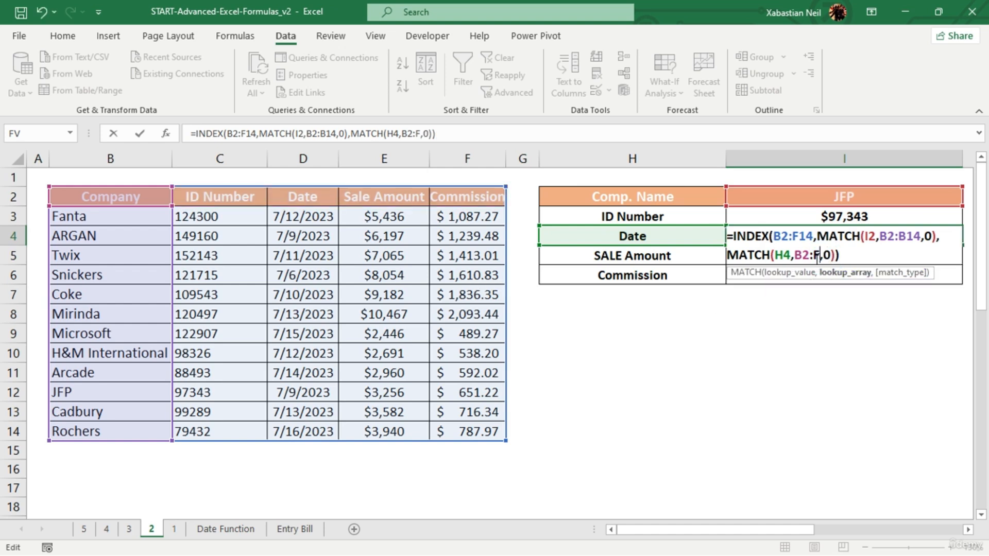
{"action": "key", "text": "BackSpace"}
{"action": "key", "text": "BackSpace"}
{"action": "key", "text": "BackSpace"}
{"action": "key", "text": "BackSpace"}
{"action": "key", "text": "BackSpace"}
{"action": "key", "text": "BackSpace"}
{"action": "key", "text": "BackSpace"}
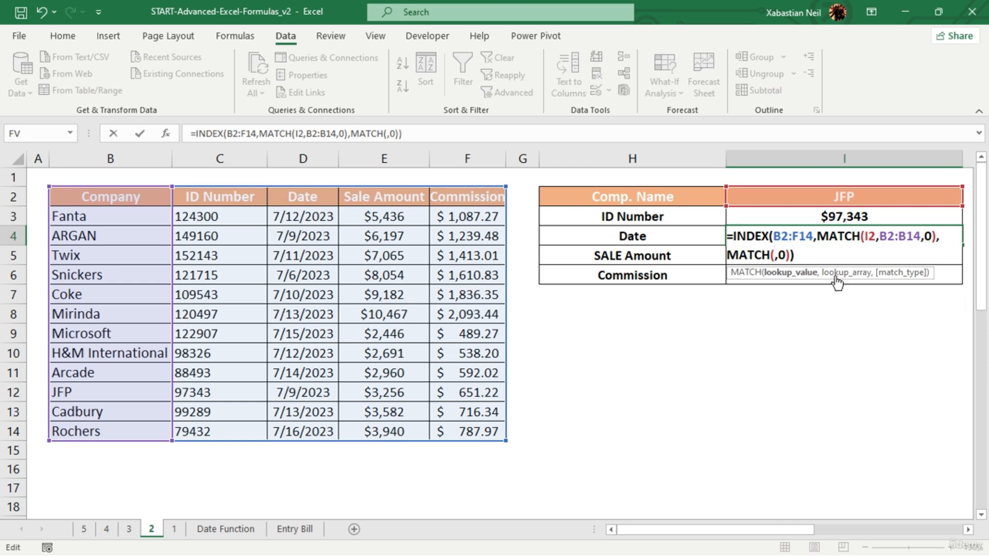
{"action": "left_click_drag", "start_coordinate": [309, 204], "coordinate": [332, 432]}
{"action": "key", "text": "Return"}
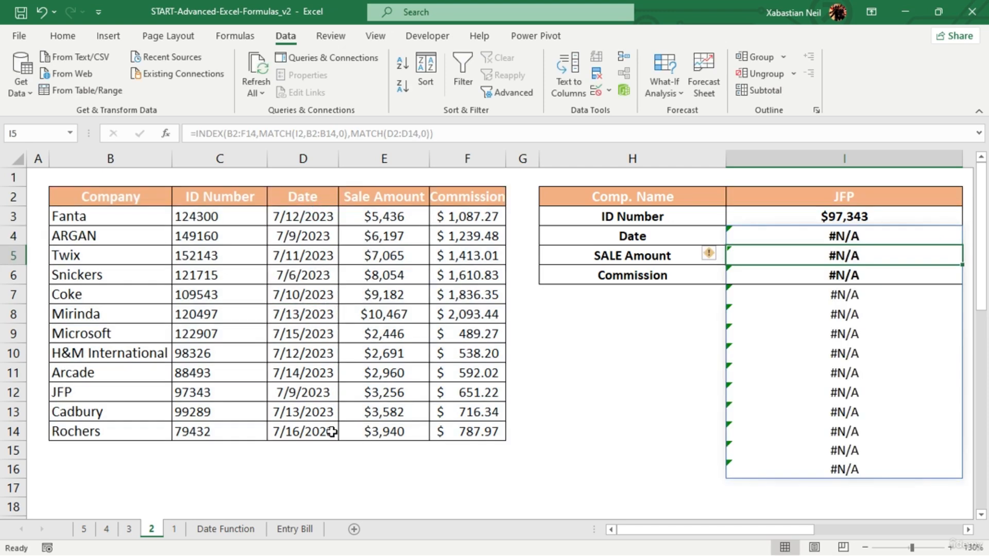
- Try removing the second MATCH from the Date cell I4's INDEX formula and reject the suggested closing-parenthesis correction
{"action": "left_click", "coordinate": [602, 402]}
{"action": "double_click", "coordinate": [890, 239]}
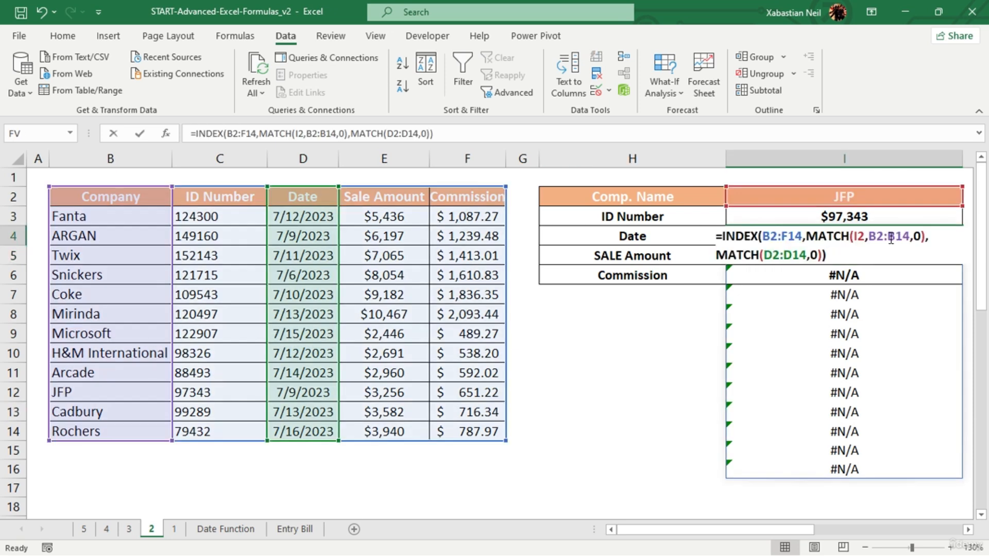
{"action": "left_click", "coordinate": [889, 239]}
{"action": "left_click", "coordinate": [852, 252]}
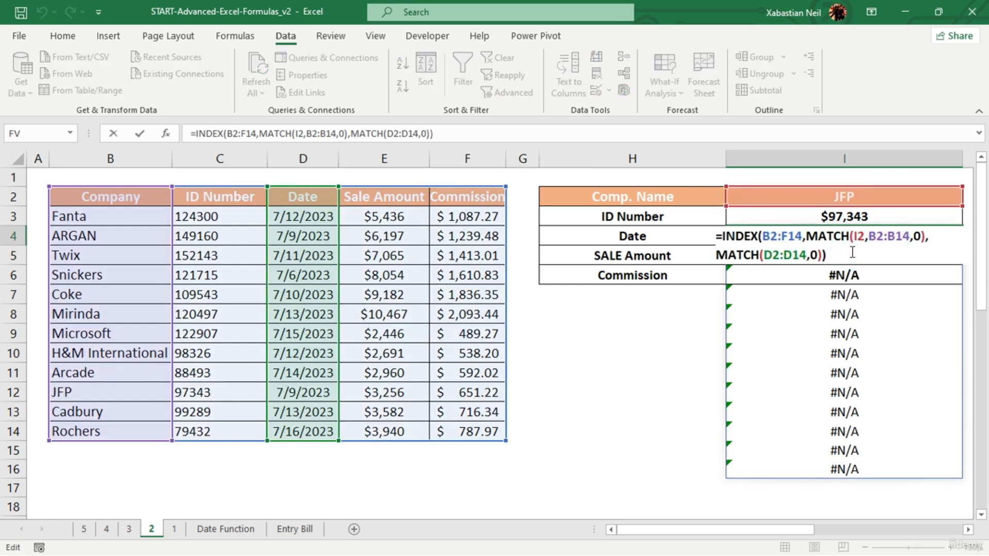
{"action": "left_click_drag", "start_coordinate": [851, 251], "coordinate": [721, 263]}
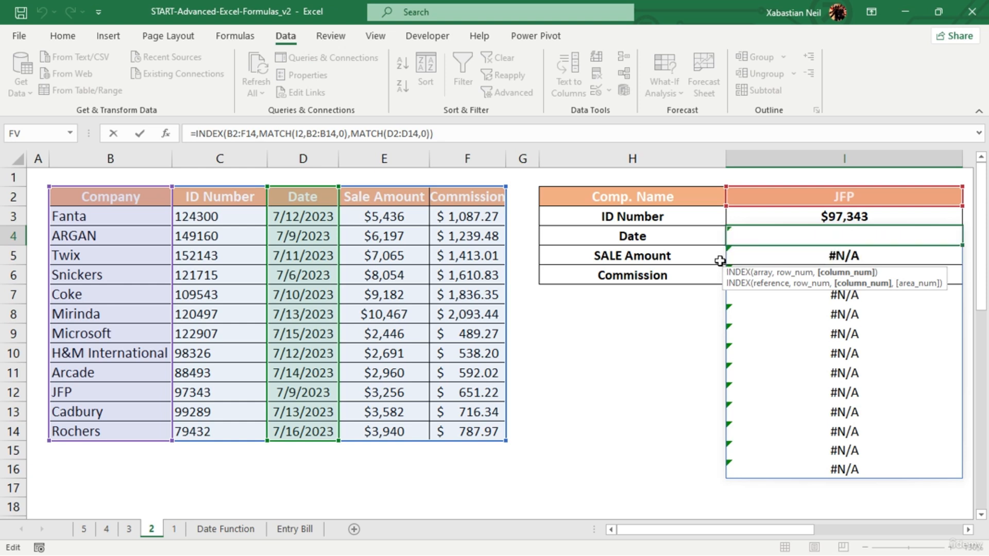
{"action": "key", "text": "BackSpace"}
{"action": "key", "text": "BackSpace"}
{"action": "left_click", "coordinate": [879, 495]}
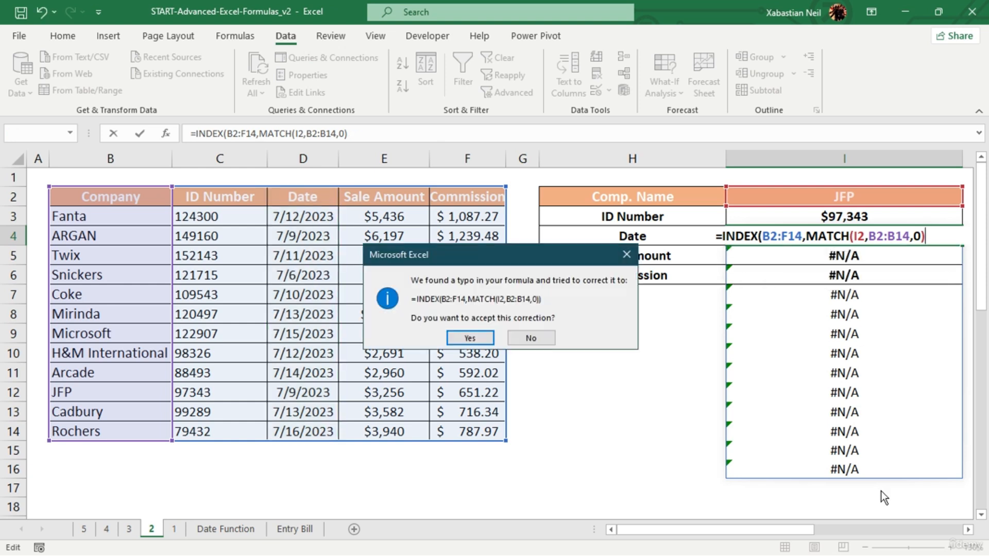
{"action": "left_click", "coordinate": [536, 337]}
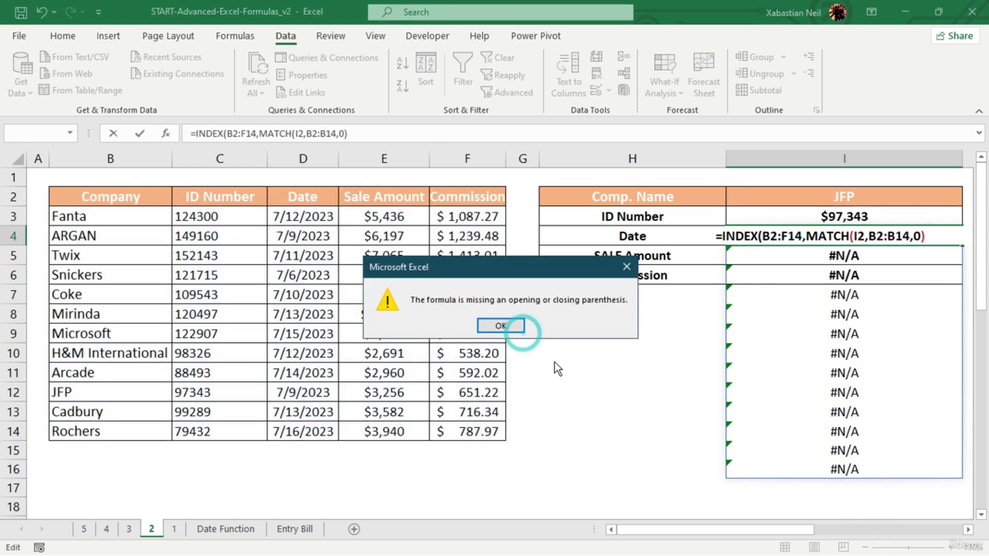
{"action": "left_click", "coordinate": [498, 325]}
{"action": "left_click_drag", "start_coordinate": [875, 490], "coordinate": [856, 265]}
{"action": "key", "text": "BackSpace"}
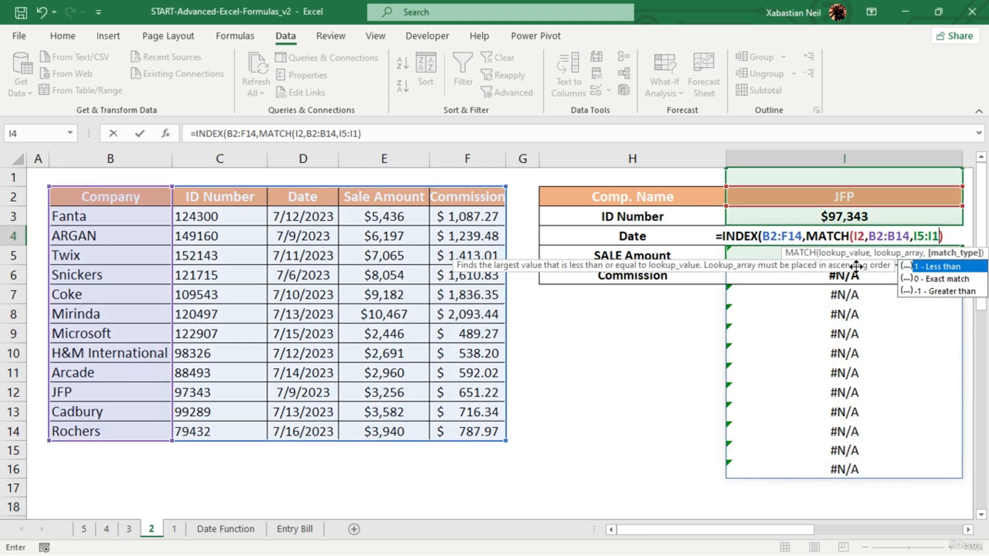
{"action": "left_click", "coordinate": [894, 390]}
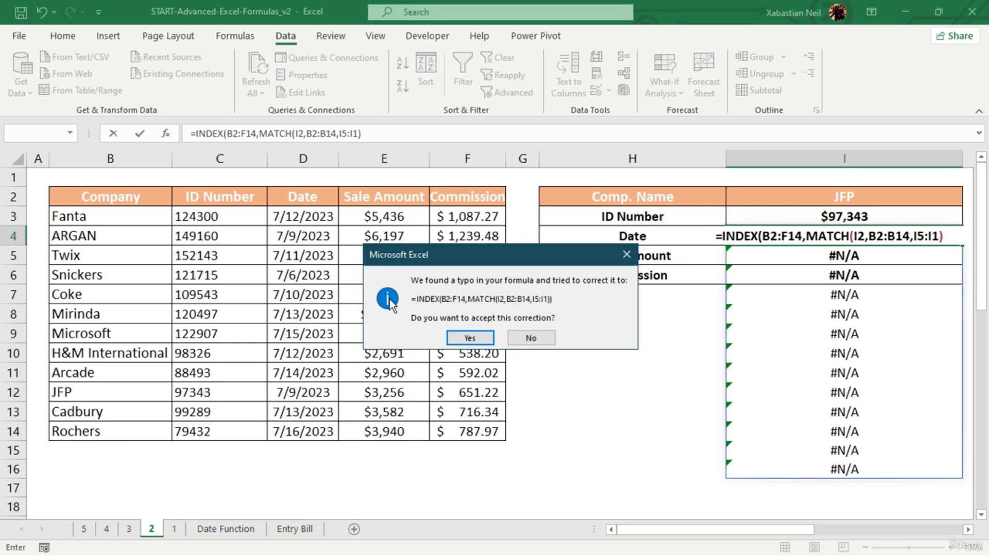
{"action": "left_click", "coordinate": [941, 237]}
{"action": "left_click", "coordinate": [470, 338]}
{"action": "left_click", "coordinate": [479, 333]}
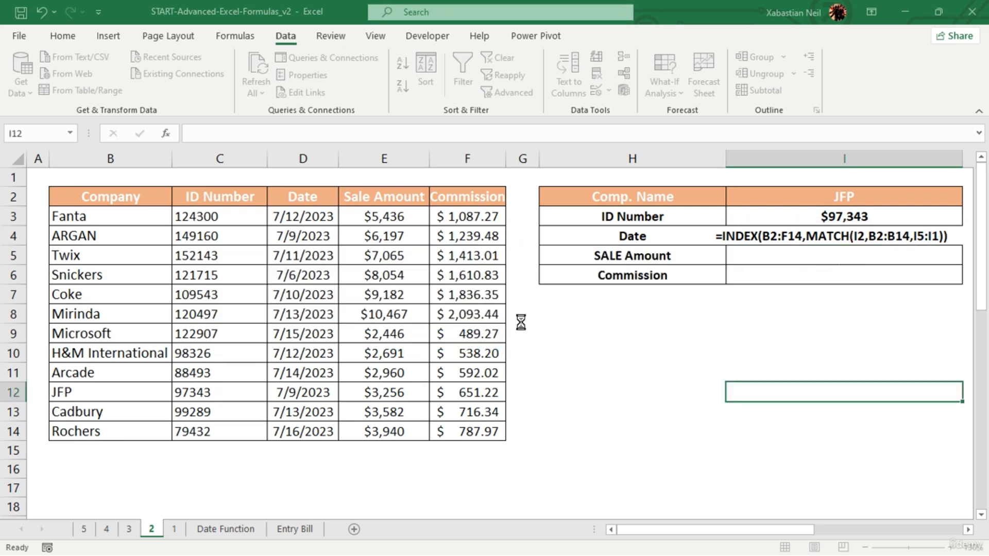
- Clear the Date cell I4's formula and restart it as INDEX with the table range B2:F14 as its array
{"action": "left_click", "coordinate": [894, 251]}
{"action": "double_click", "coordinate": [876, 234]}
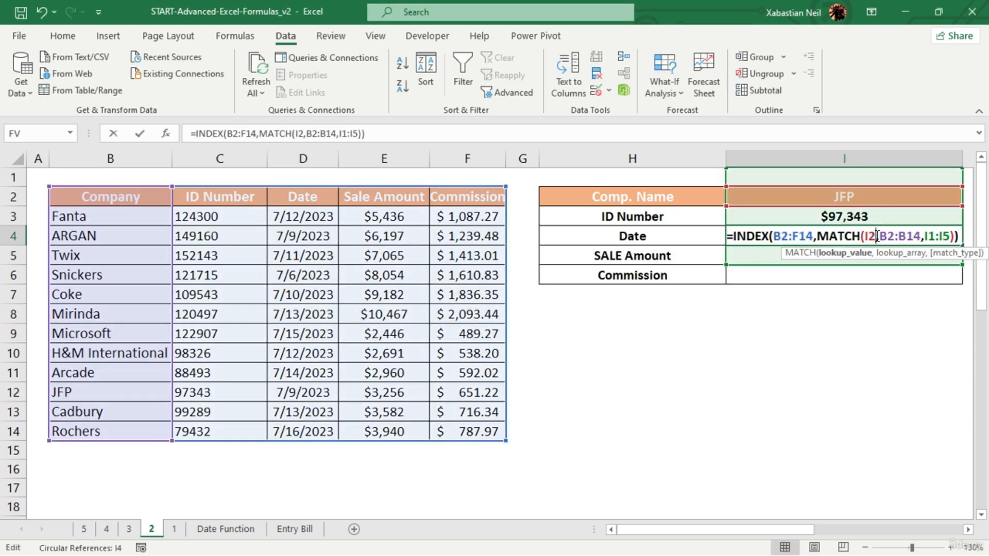
{"action": "left_click_drag", "start_coordinate": [967, 237], "coordinate": [726, 249]}
{"action": "key", "text": "BackSpace"}
{"action": "type", "text": "="}
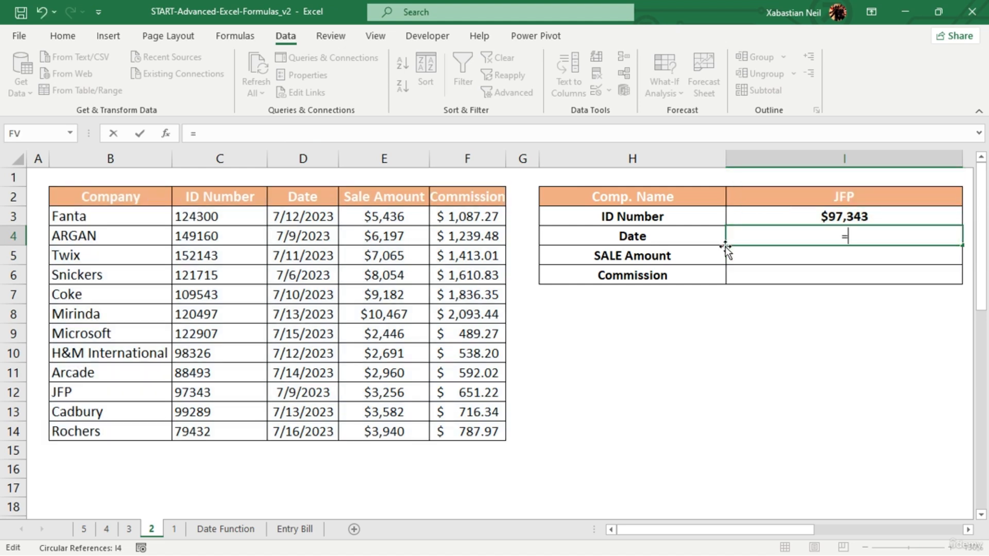
{"action": "type", "text": "index"}
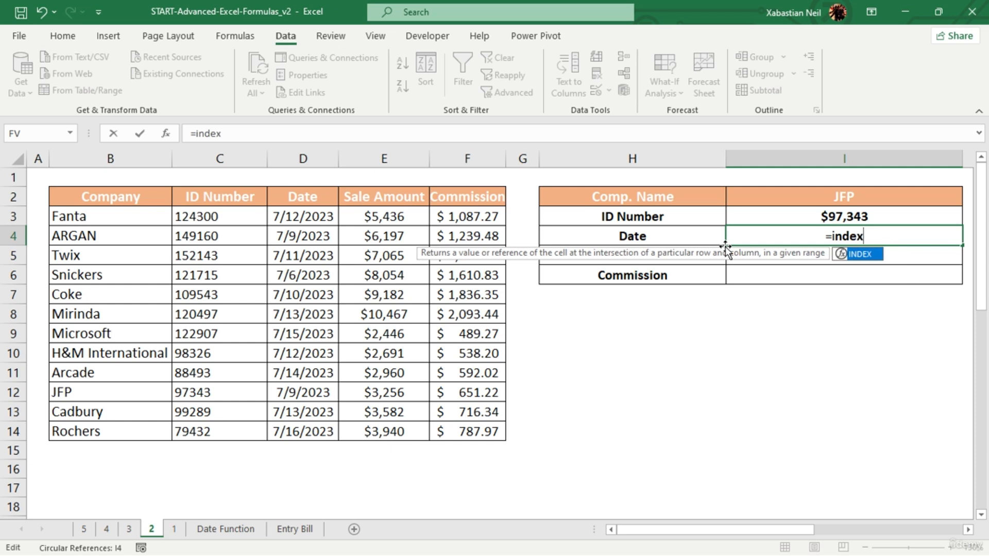
{"action": "key", "text": "Tab"}
{"action": "left_click_drag", "start_coordinate": [76, 195], "coordinate": [476, 430]}
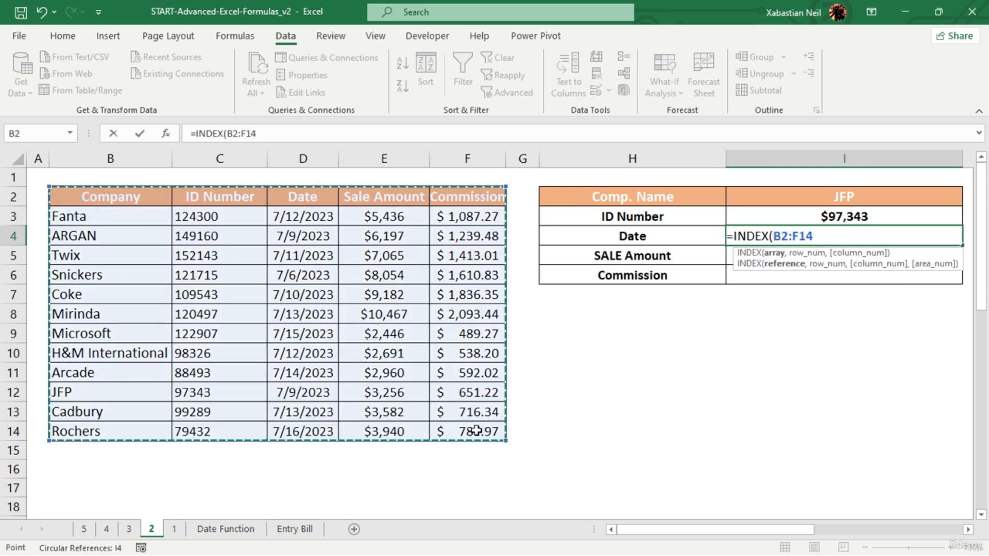
- Add MATCH(I2,B2:B14,0) as the row number argument of I4's new INDEX formula
{"action": "type", "text": ",match"}
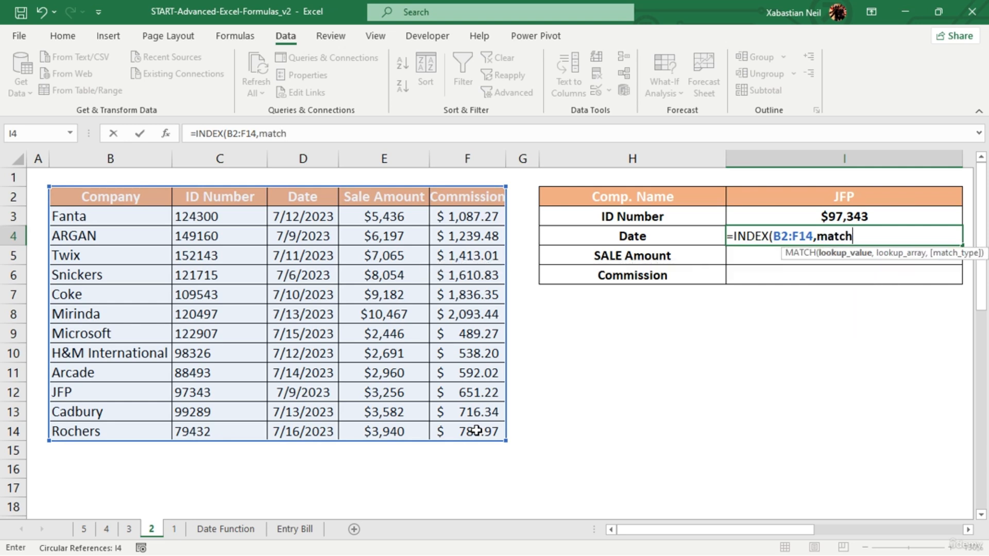
{"action": "key", "text": "Tab"}
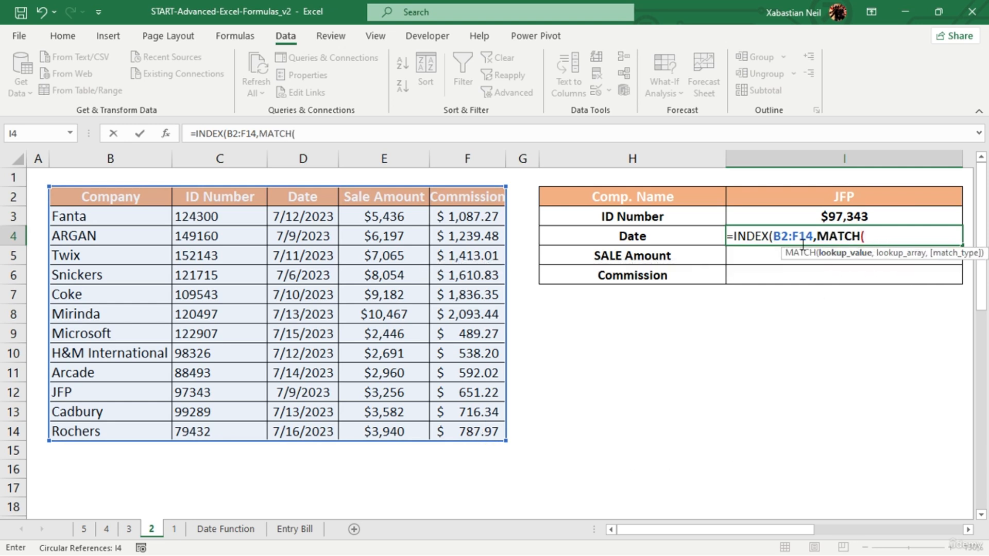
{"action": "left_click", "coordinate": [818, 236]}
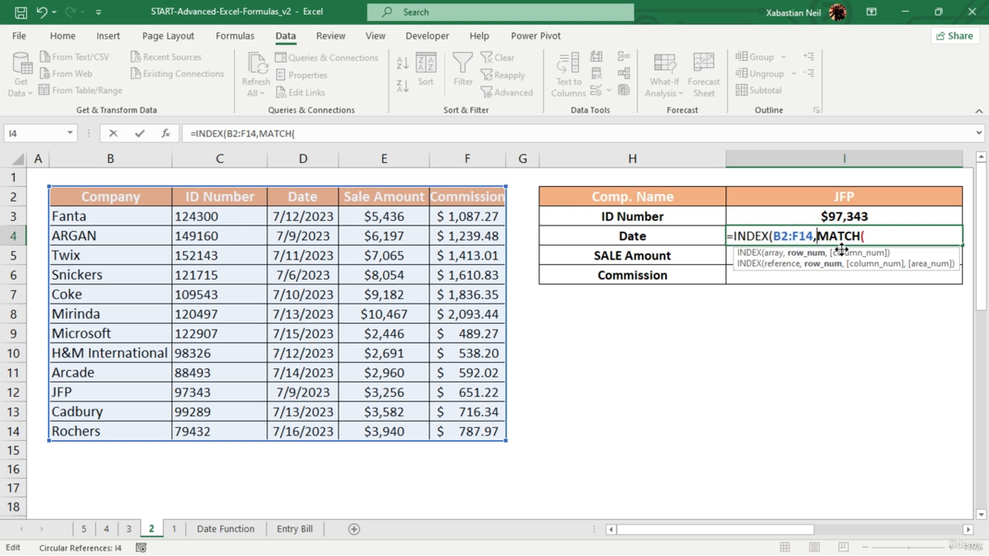
{"action": "left_click", "coordinate": [882, 235]}
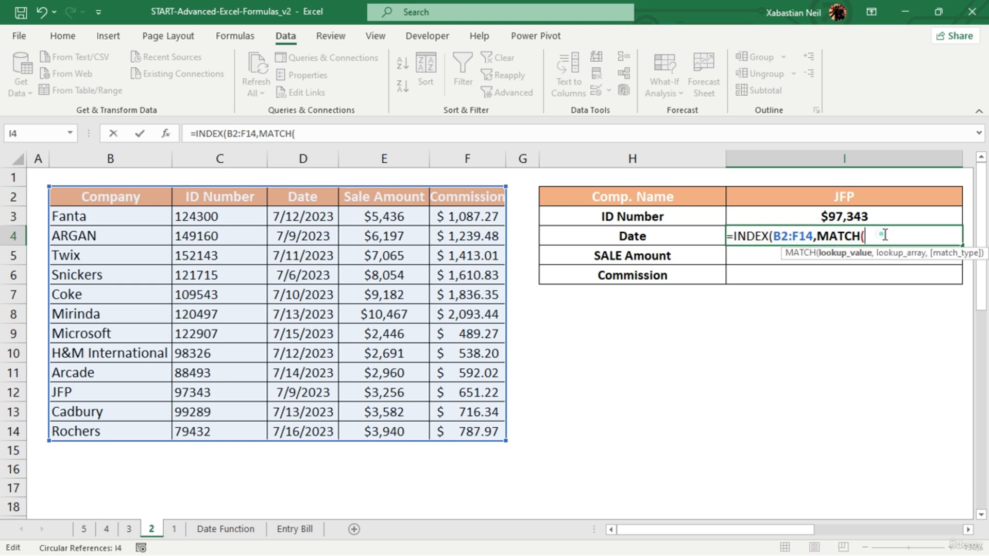
{"action": "left_click", "coordinate": [855, 195]}
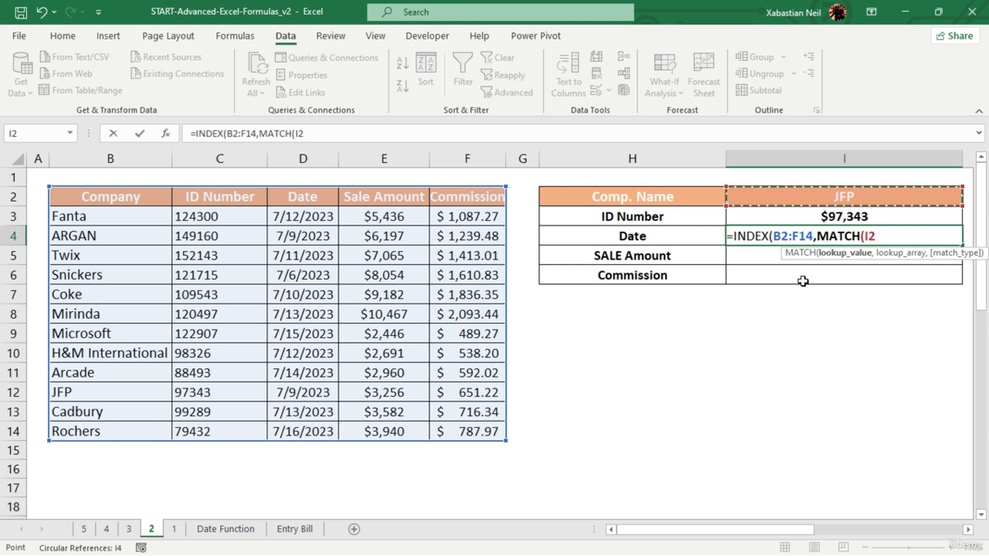
{"action": "type", "text": ","}
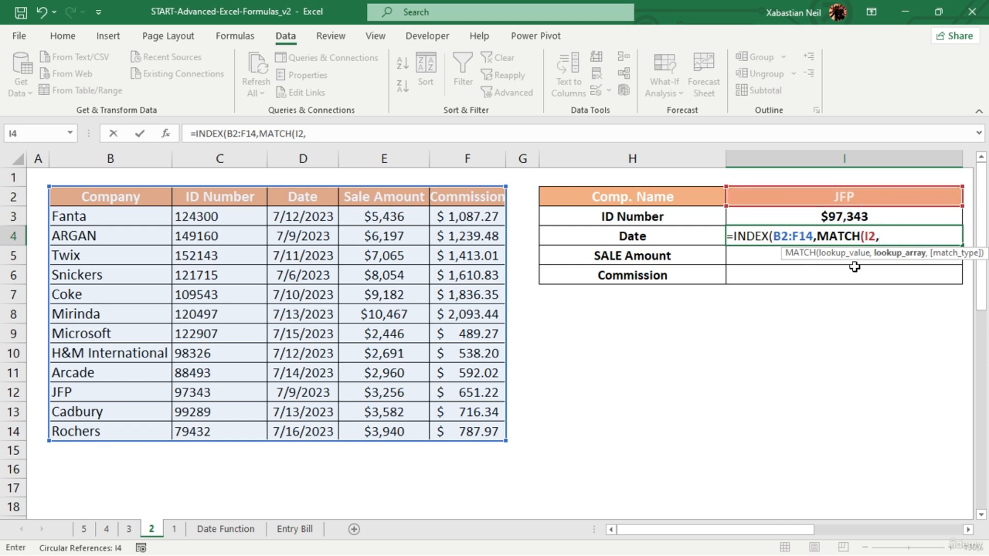
{"action": "left_click_drag", "start_coordinate": [117, 194], "coordinate": [142, 429]}
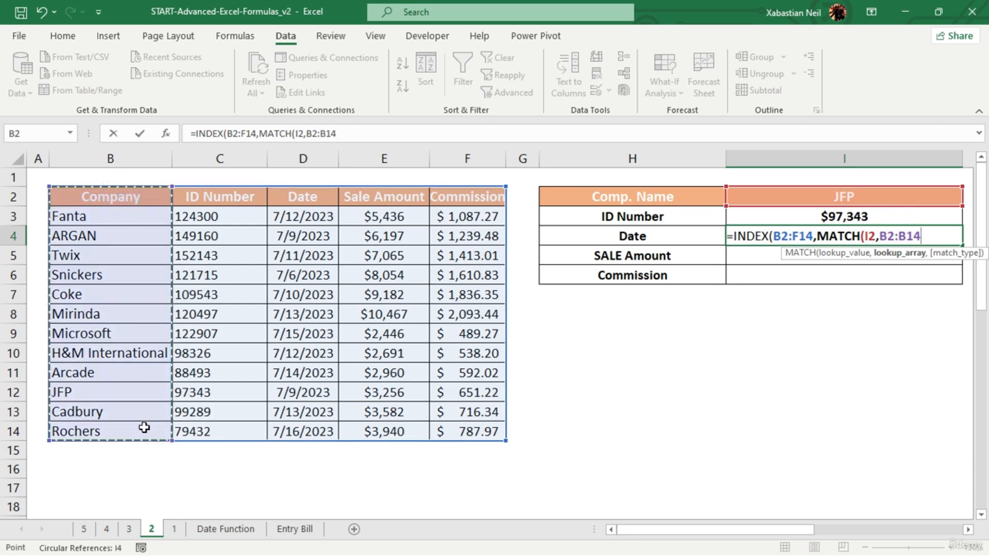
{"action": "type", "text": ","}
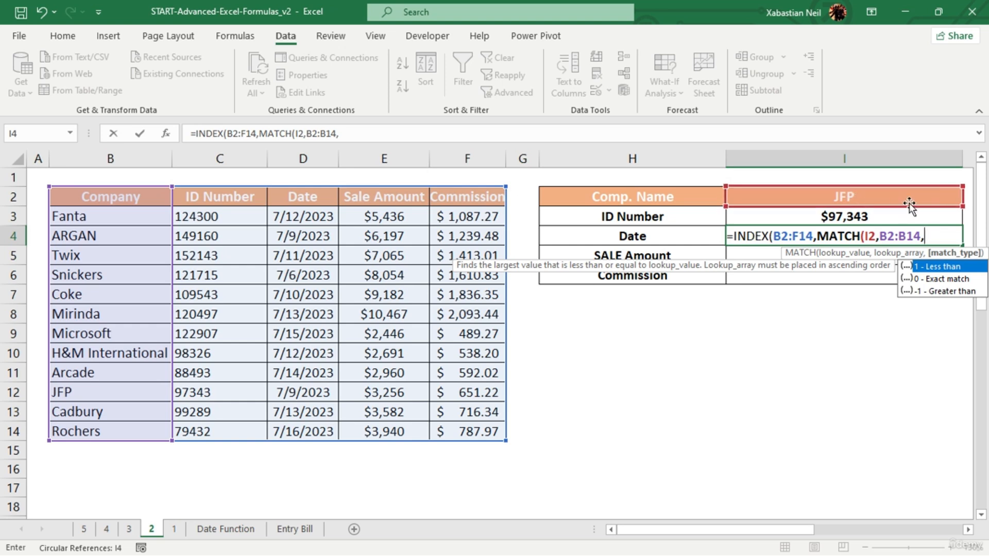
{"action": "type", "text": "0"}
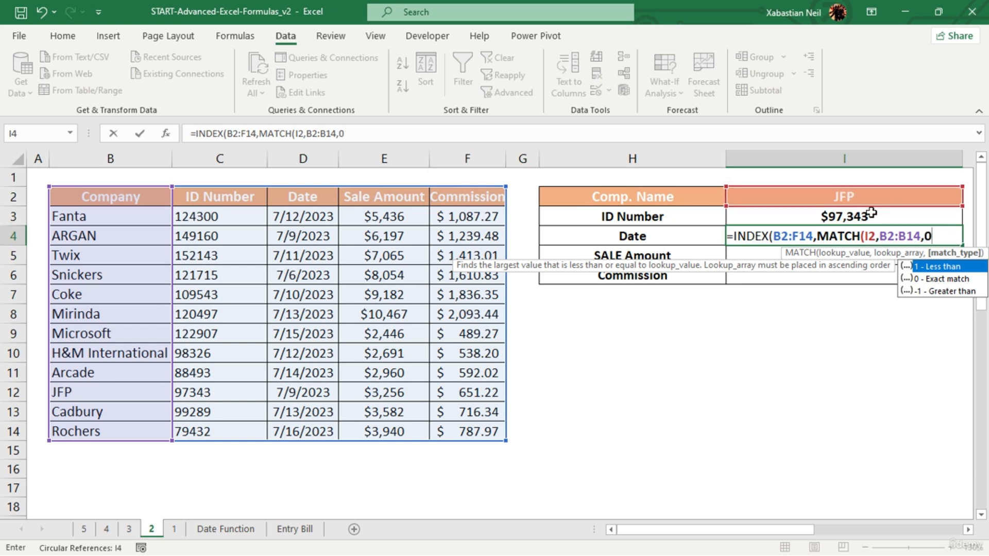
{"action": "type", "text": ")"}
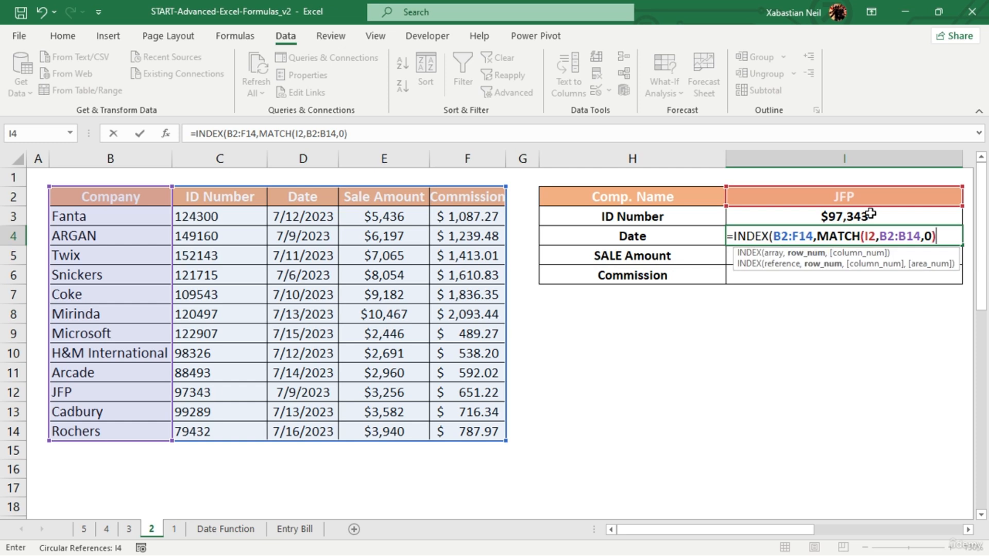
{"action": "type", "text": ",match"}
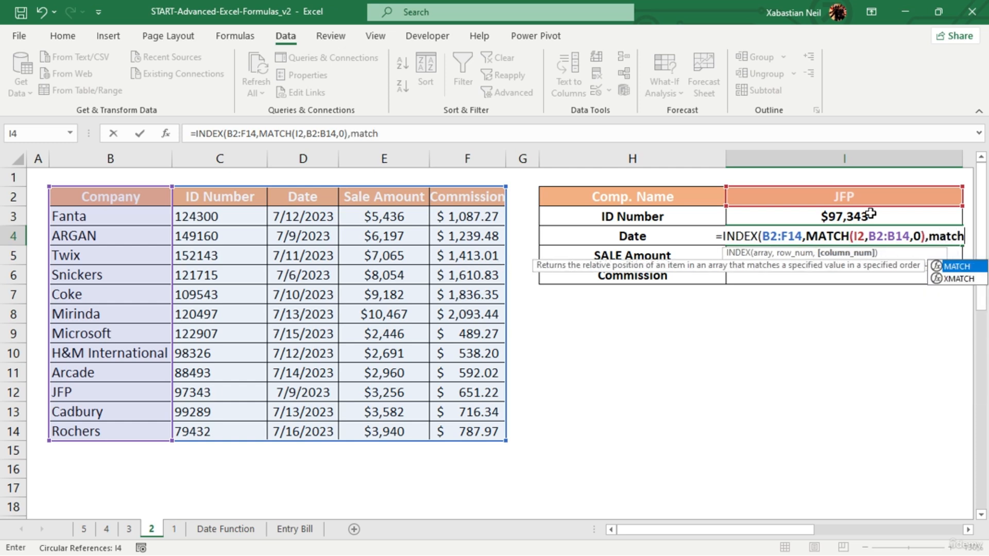
- Add MATCH(H4,B2:F2,0) as the column number argument and close the INDEX formula in I4
{"action": "key", "text": "Tab"}
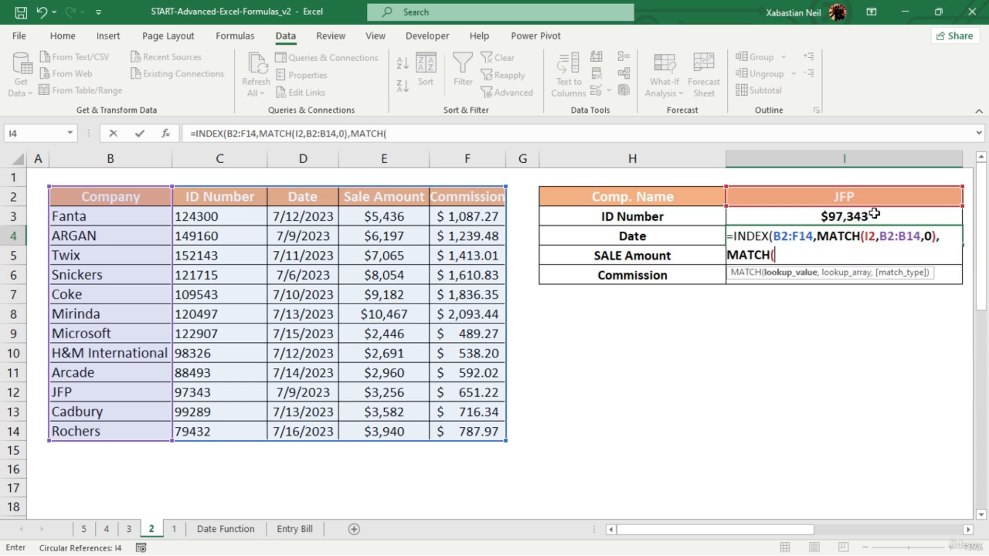
{"action": "left_click", "coordinate": [668, 232]}
{"action": "type", "text": ","}
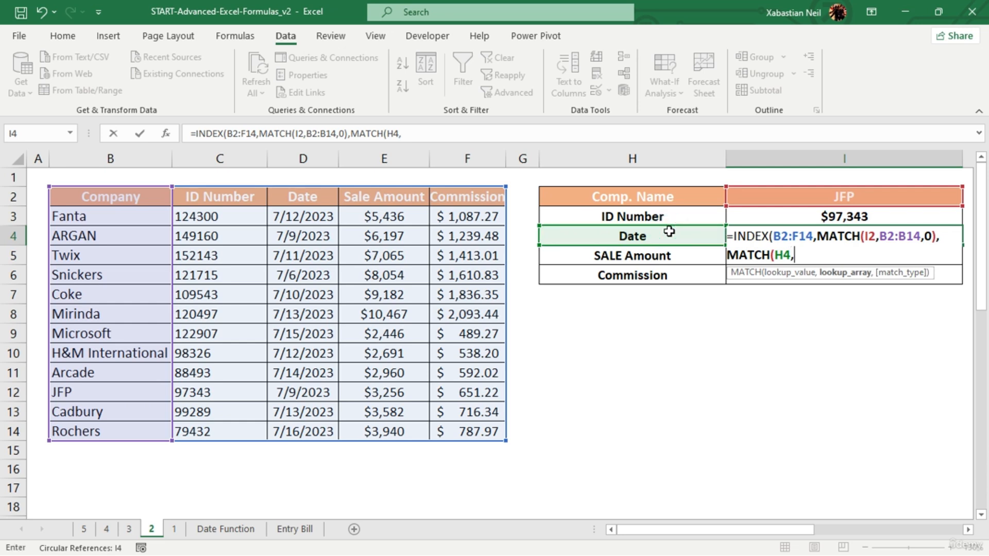
{"action": "left_click_drag", "start_coordinate": [111, 196], "coordinate": [468, 194]}
{"action": "type", "text": ","}
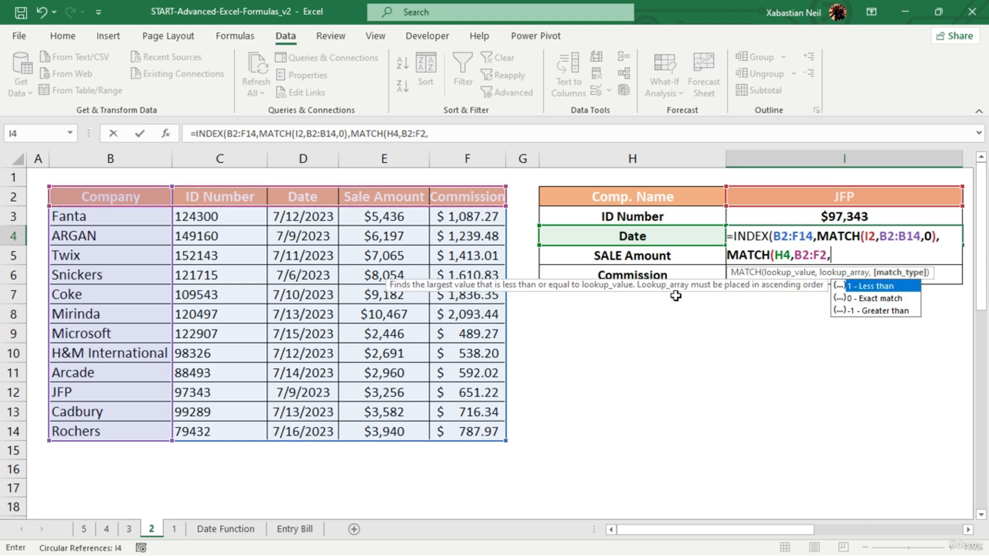
{"action": "type", "text": "0)"}
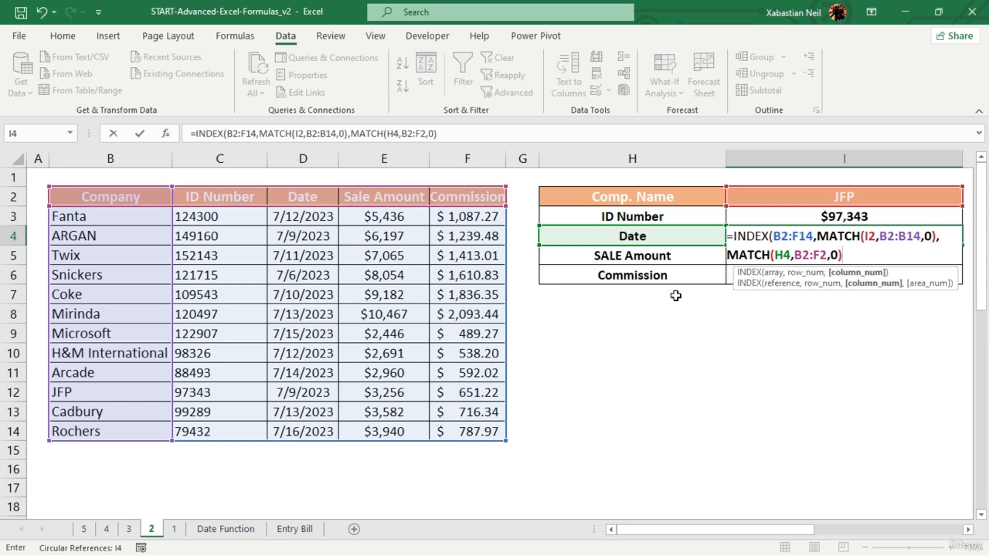
{"action": "type", "text": ")"}
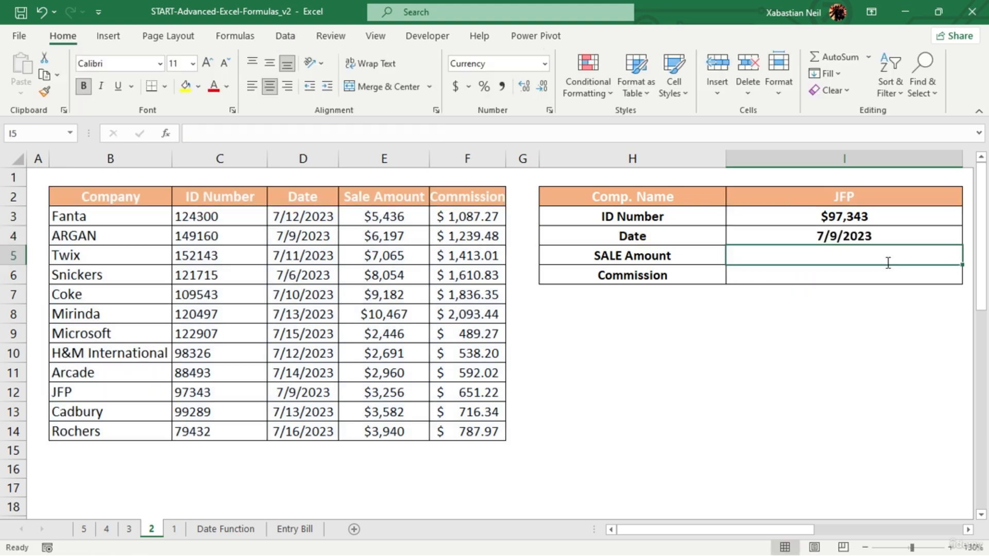
{"action": "double_click", "coordinate": [888, 264]}
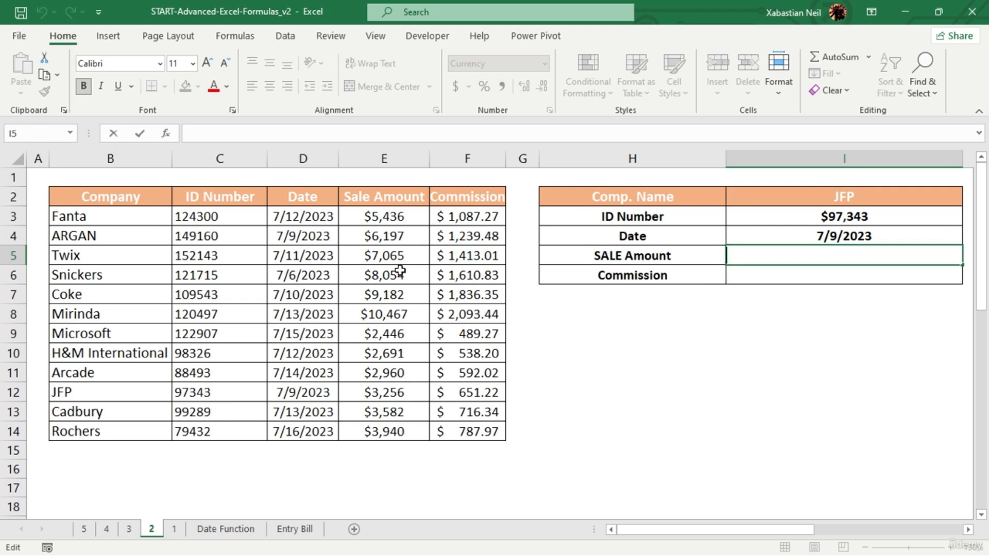
{"action": "left_click", "coordinate": [680, 255]}
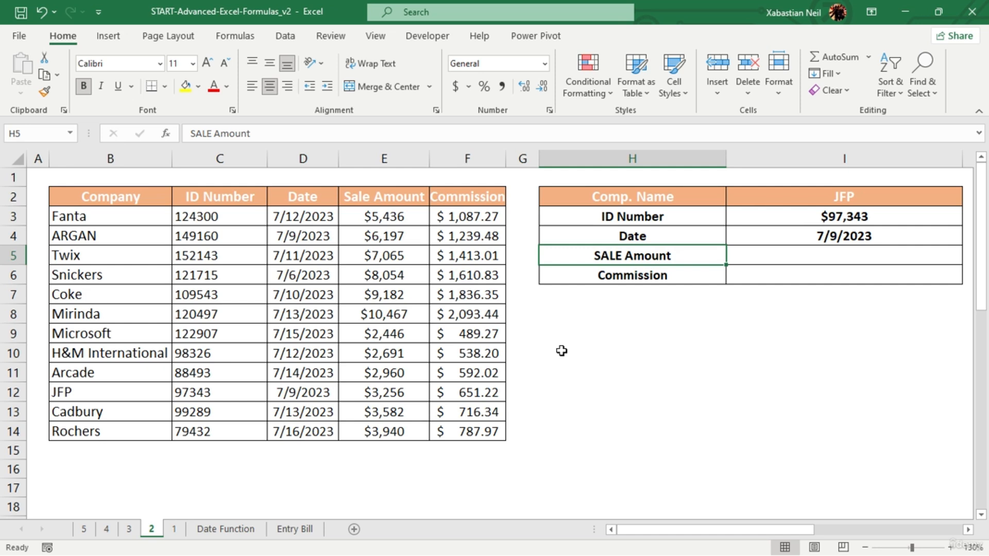
{"action": "double_click", "coordinate": [582, 337]}
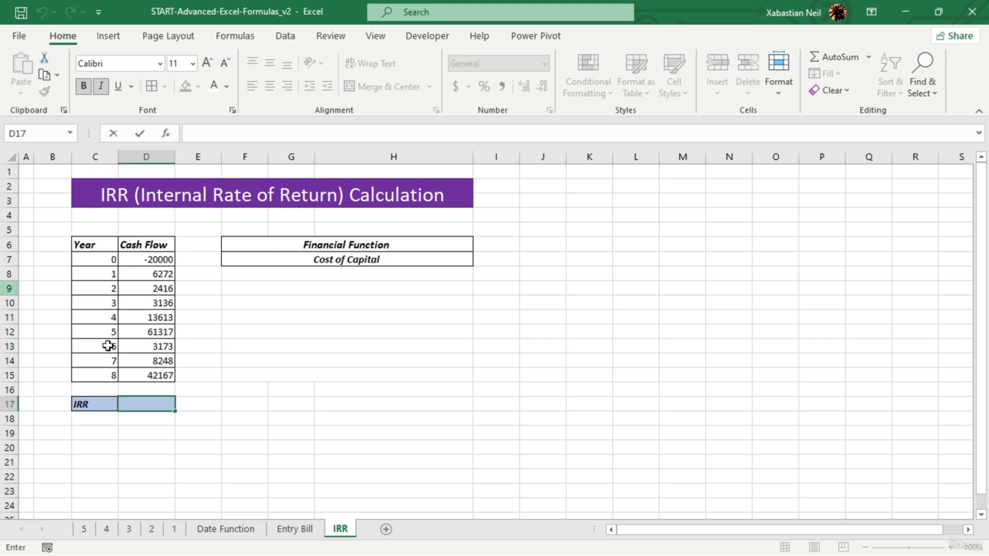
- Center the Year and Cash Flow table C6:D15 on the IRR sheet and select the cash flows for years 1 to 8
{"action": "left_click", "coordinate": [387, 362]}
{"action": "left_click", "coordinate": [387, 362]}
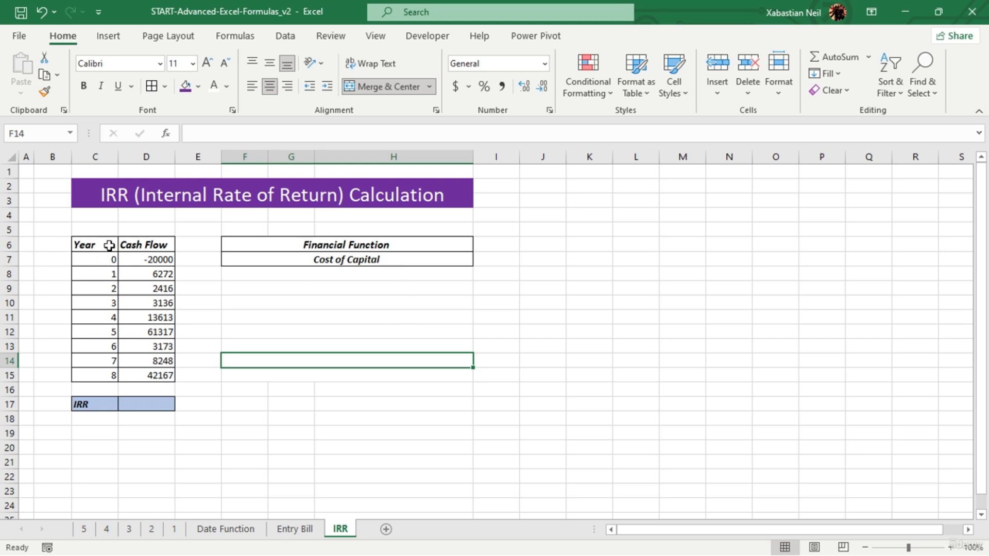
{"action": "left_click_drag", "start_coordinate": [100, 246], "coordinate": [163, 376]}
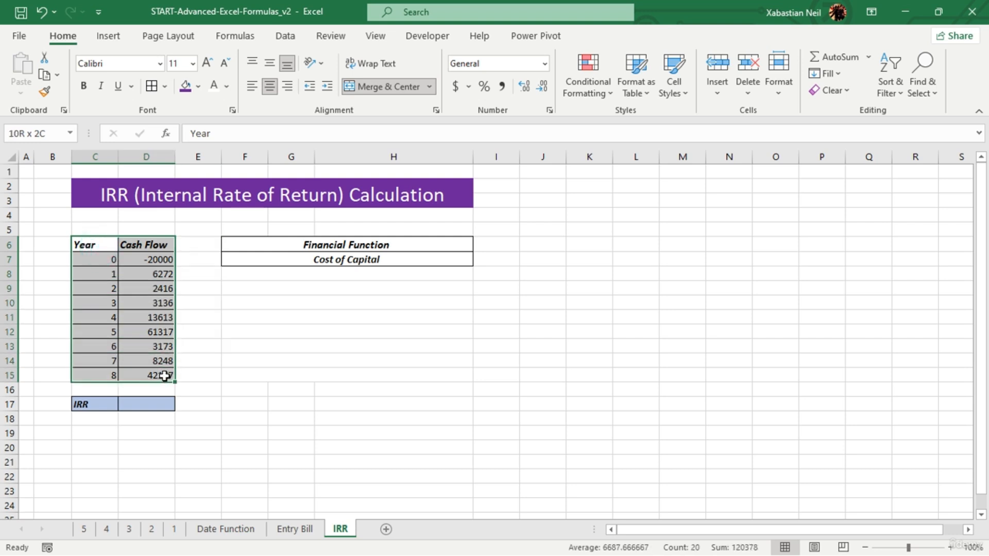
{"action": "left_click", "coordinate": [270, 86]}
{"action": "left_click", "coordinate": [238, 365]}
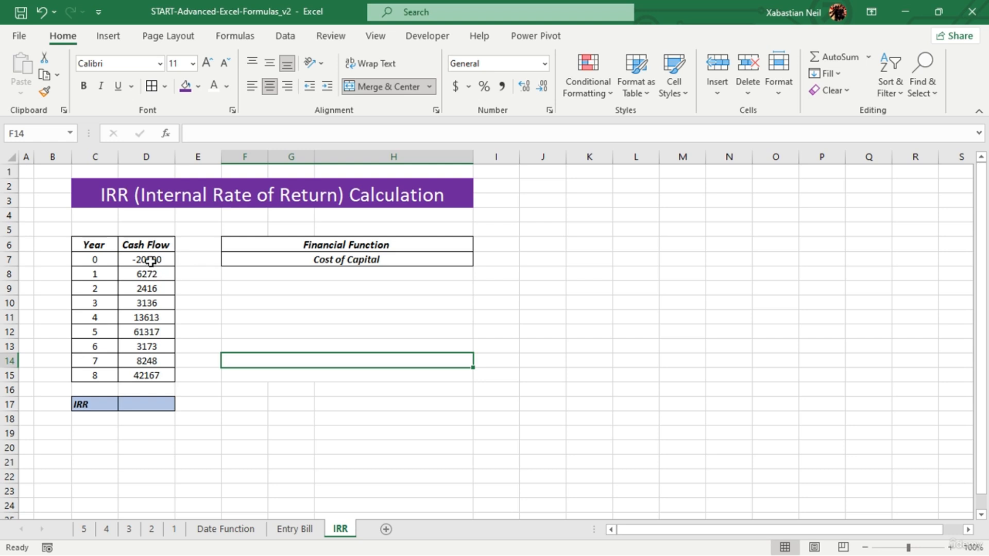
{"action": "left_click_drag", "start_coordinate": [148, 274], "coordinate": [155, 379]}
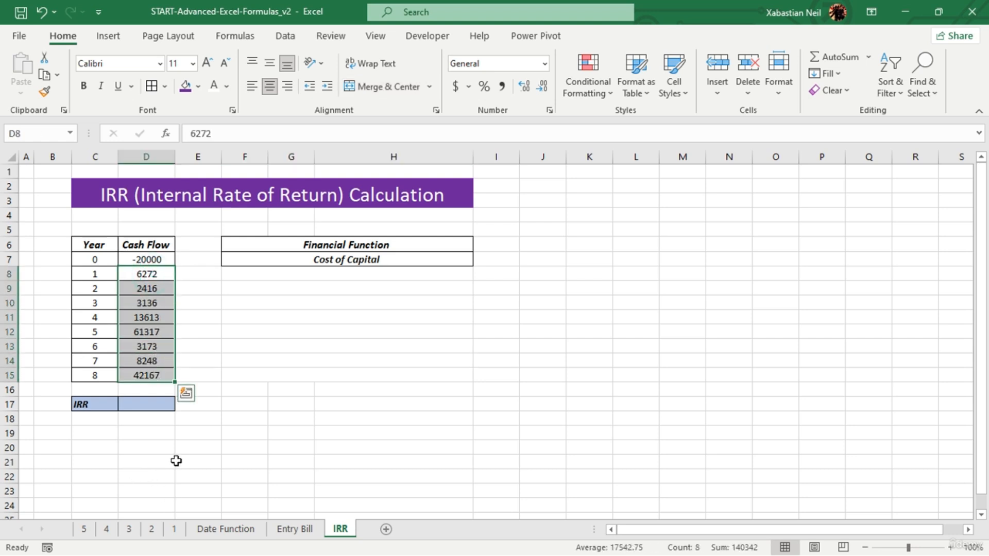
- Enter =SUM(D8:D15) in cell D21 to total the cash flows for years 1 to 8
{"action": "double_click", "coordinate": [145, 455]}
{"action": "double_click", "coordinate": [154, 461]}
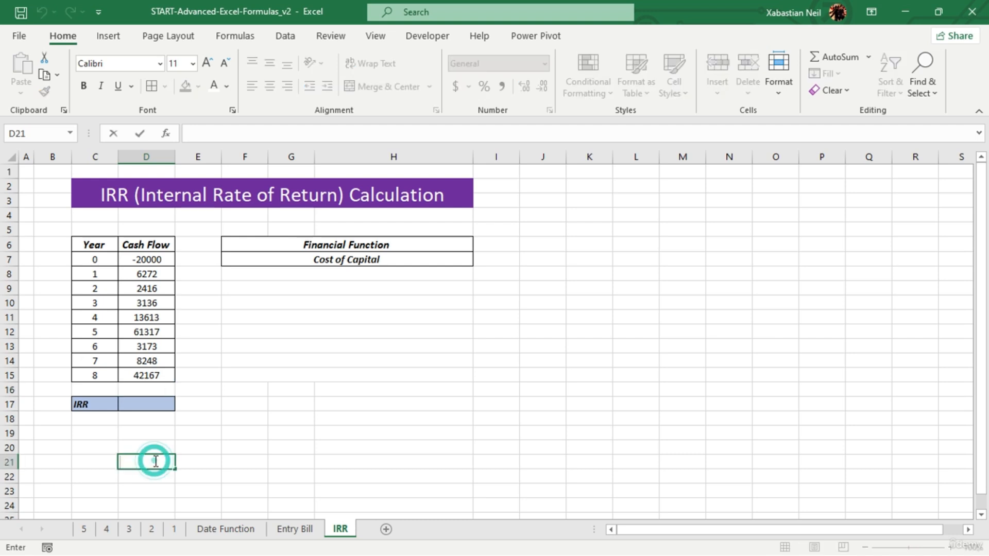
{"action": "type", "text": "=sum"}
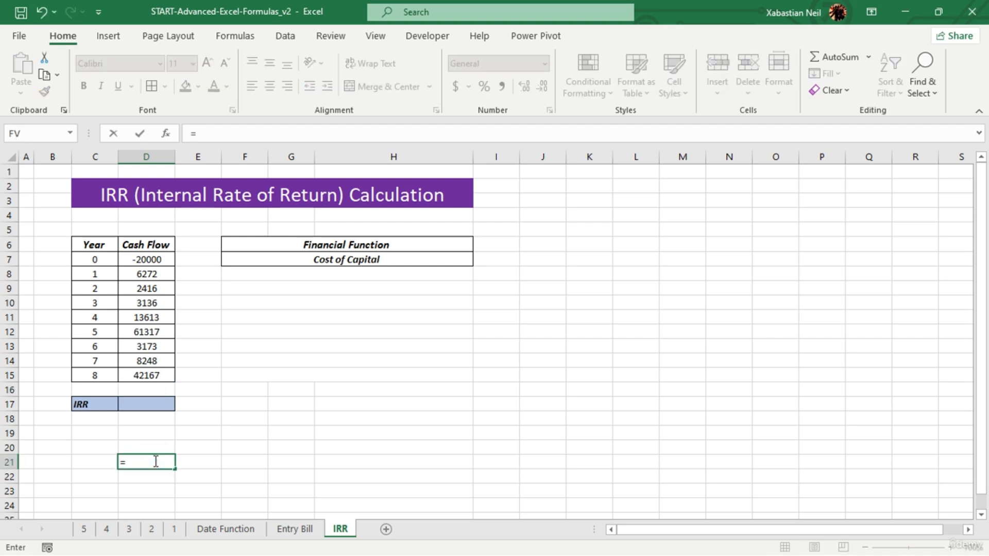
{"action": "key", "text": "Tab"}
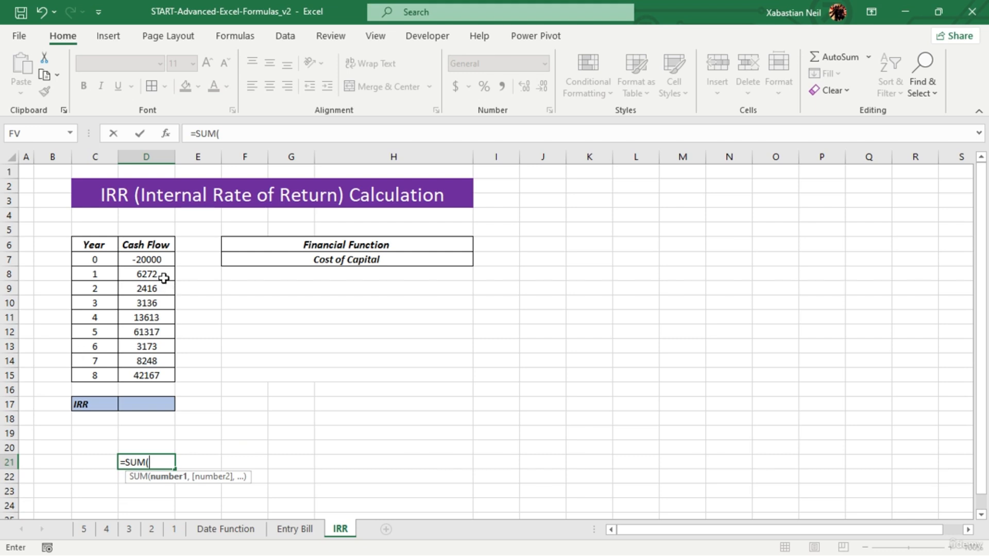
{"action": "left_click_drag", "start_coordinate": [161, 277], "coordinate": [155, 375]}
{"action": "type", "text": ")"}
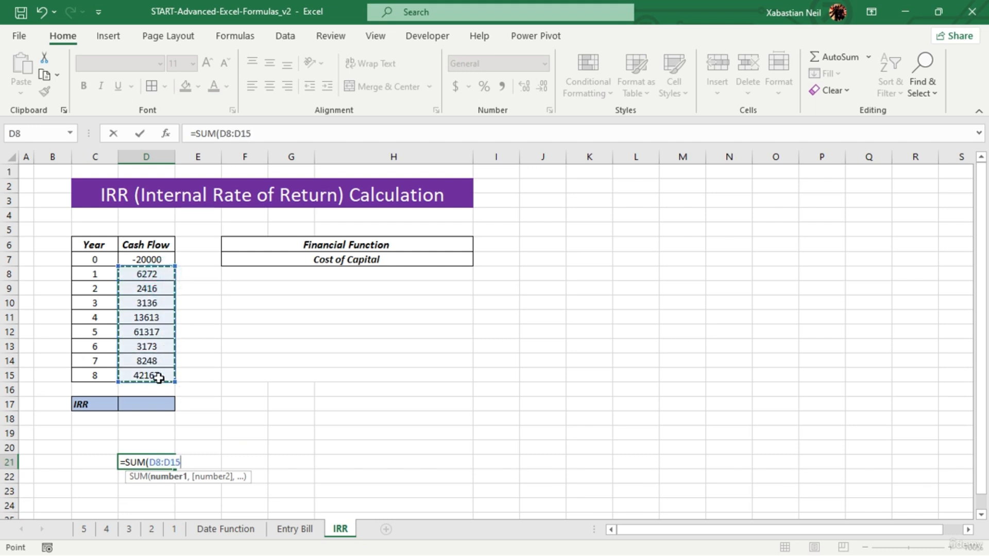
{"action": "key", "text": "Return"}
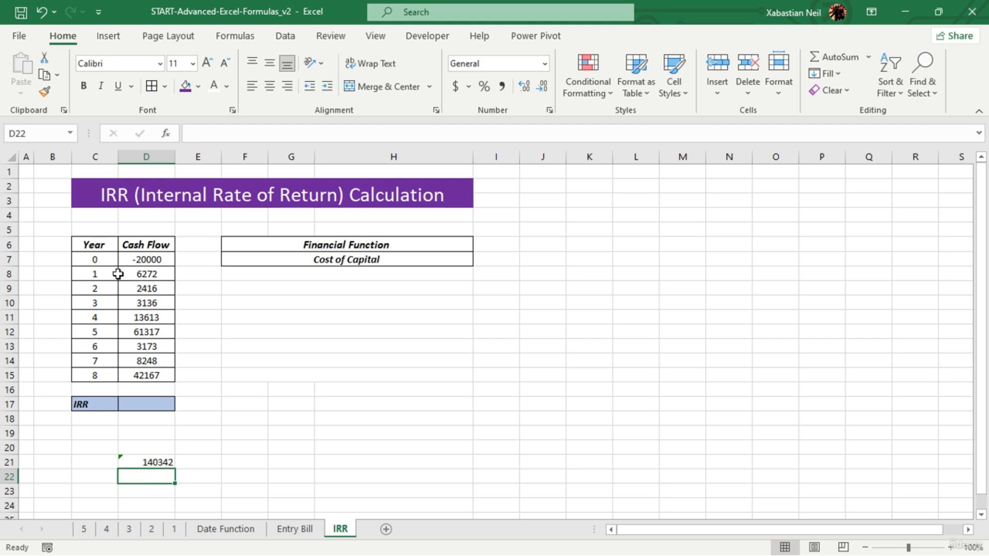
- Format the cash flow total in D21 as Accounting with a dollar sign and no decimal places
{"action": "left_click", "coordinate": [153, 462]}
{"action": "left_click", "coordinate": [457, 88]}
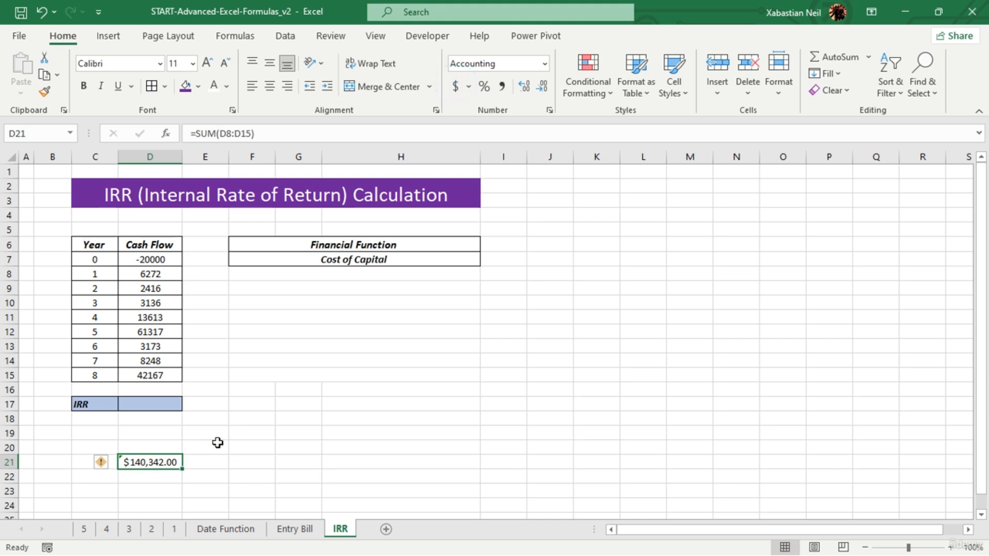
{"action": "double_click", "coordinate": [543, 88]}
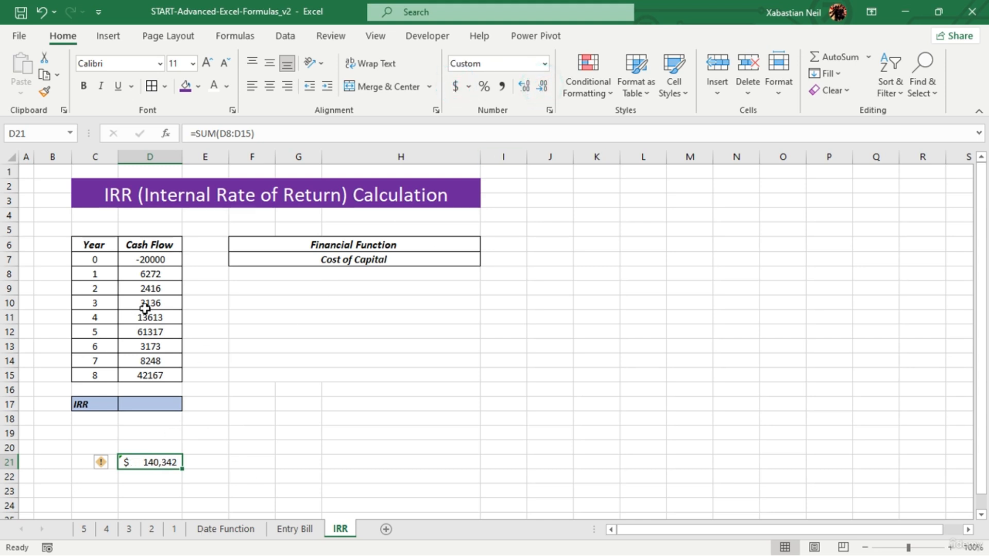
{"action": "left_click", "coordinate": [269, 418]}
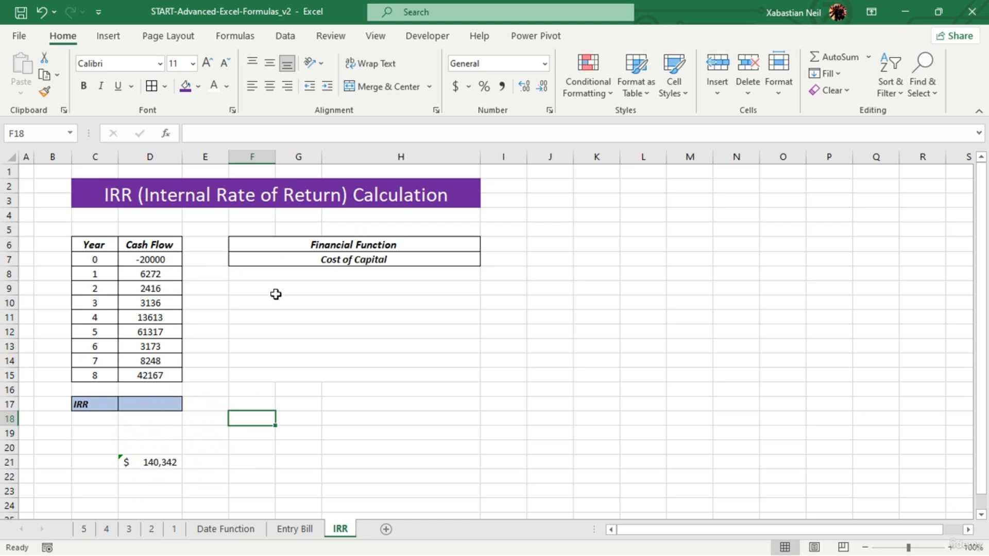
{"action": "left_click", "coordinate": [142, 470]}
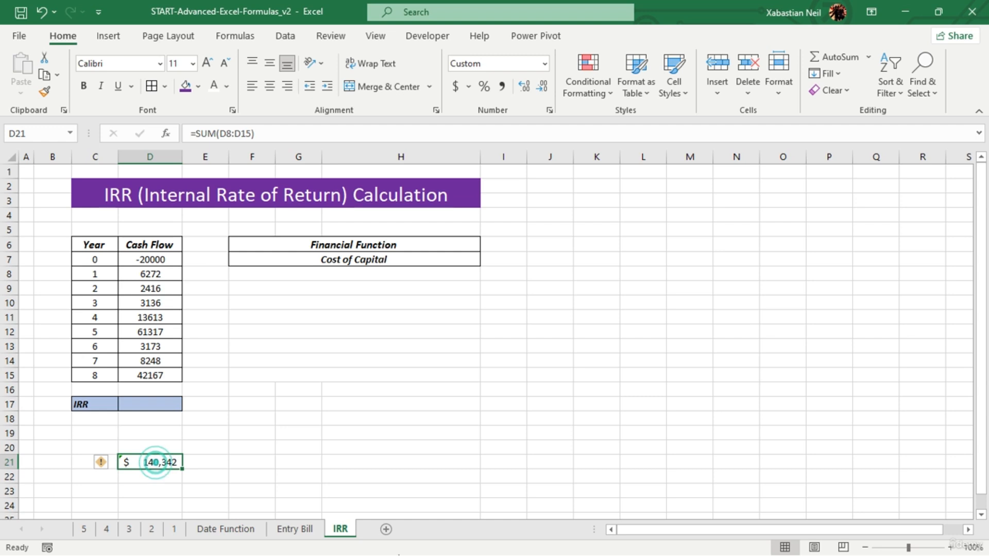
- Calculate the internal rate of return in D17 with =IRR(D7:D15), leaving out the optional guess
{"action": "left_click", "coordinate": [159, 404]}
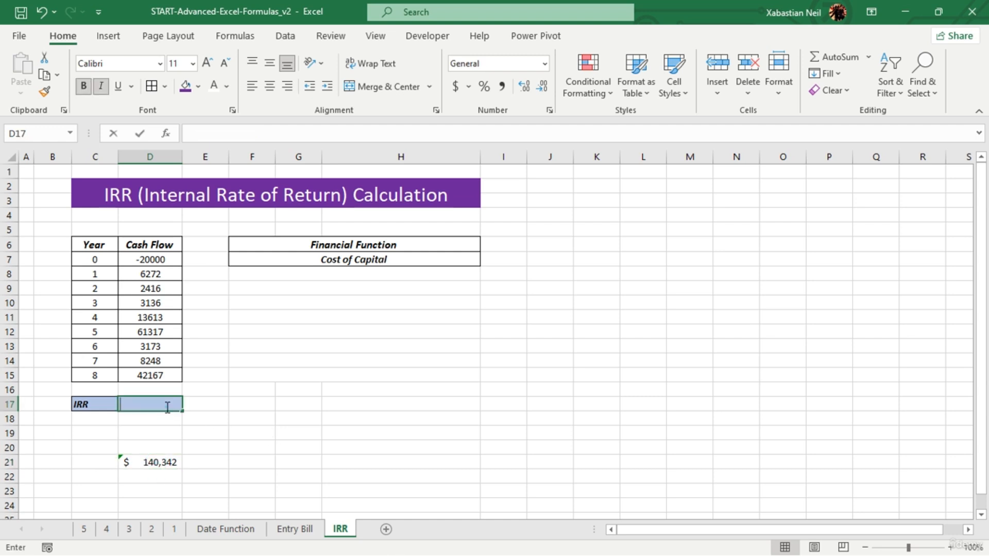
{"action": "double_click", "coordinate": [166, 405]}
{"action": "type", "text": "="}
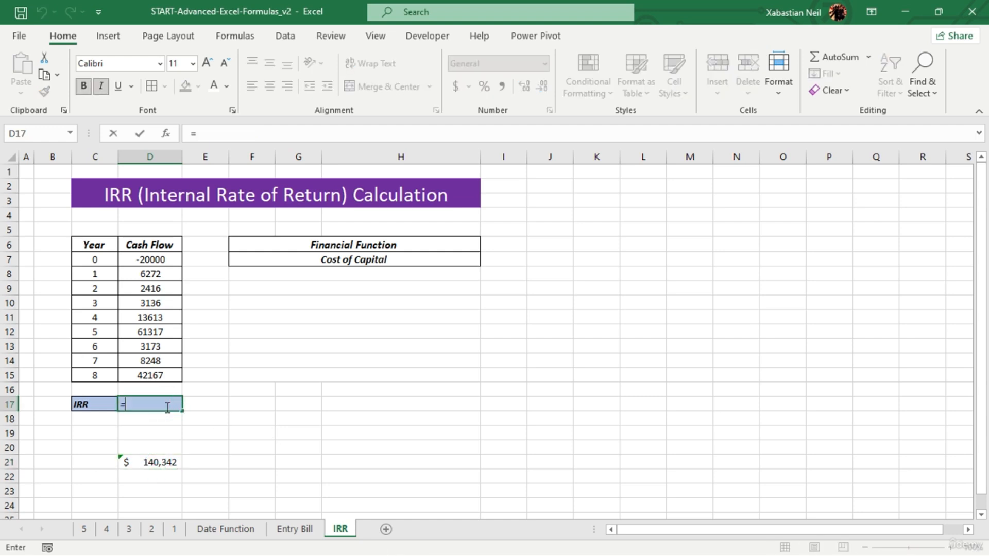
{"action": "type", "text": "IRR"}
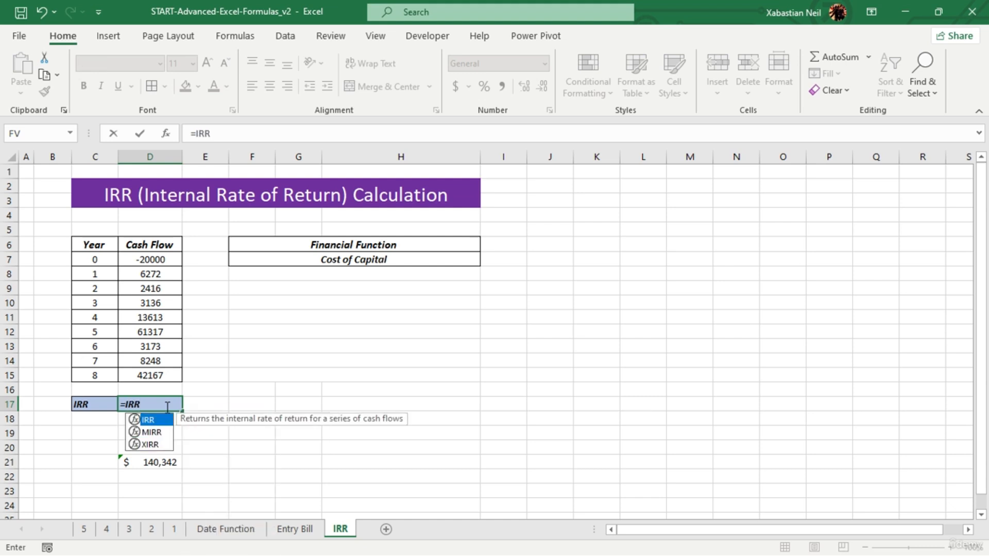
{"action": "type", "text": "("}
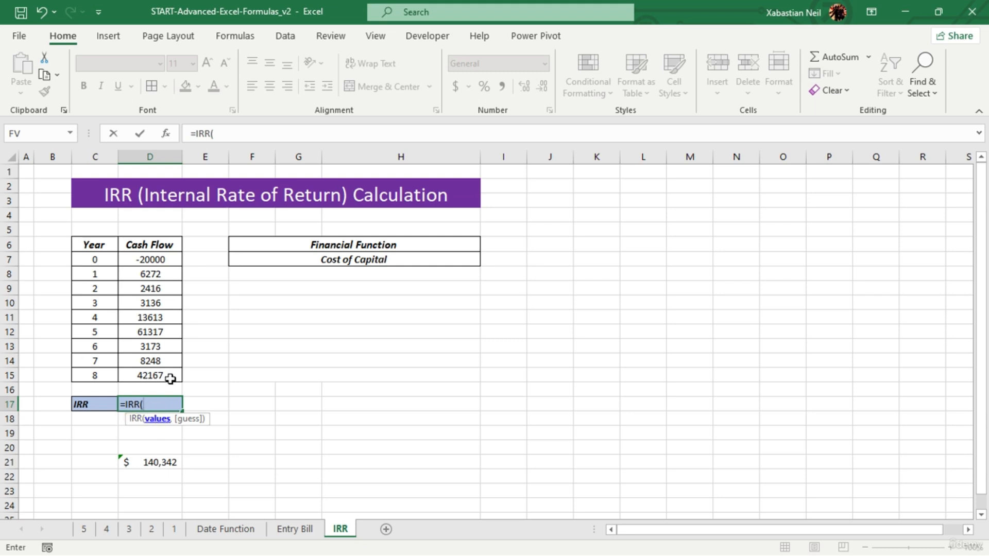
{"action": "left_click_drag", "start_coordinate": [168, 264], "coordinate": [164, 376]}
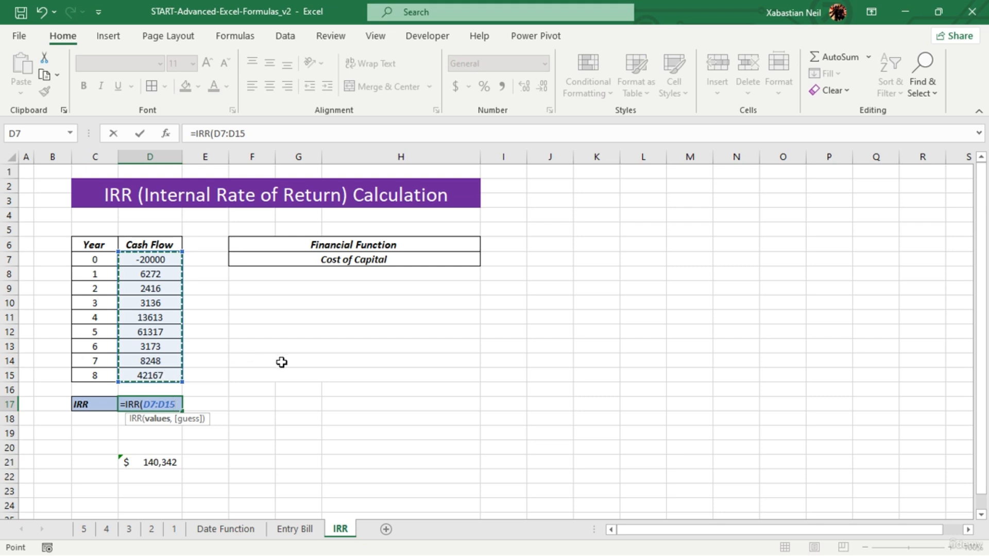
{"action": "type", "text": ","}
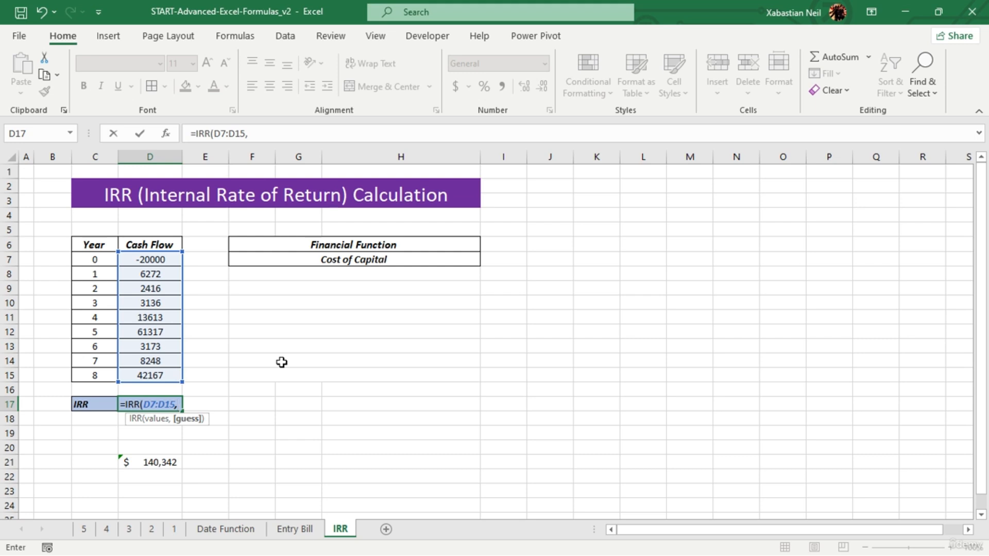
{"action": "key", "text": "BackSpace"}
{"action": "type", "text": ")"}
{"action": "key", "text": "Return"}
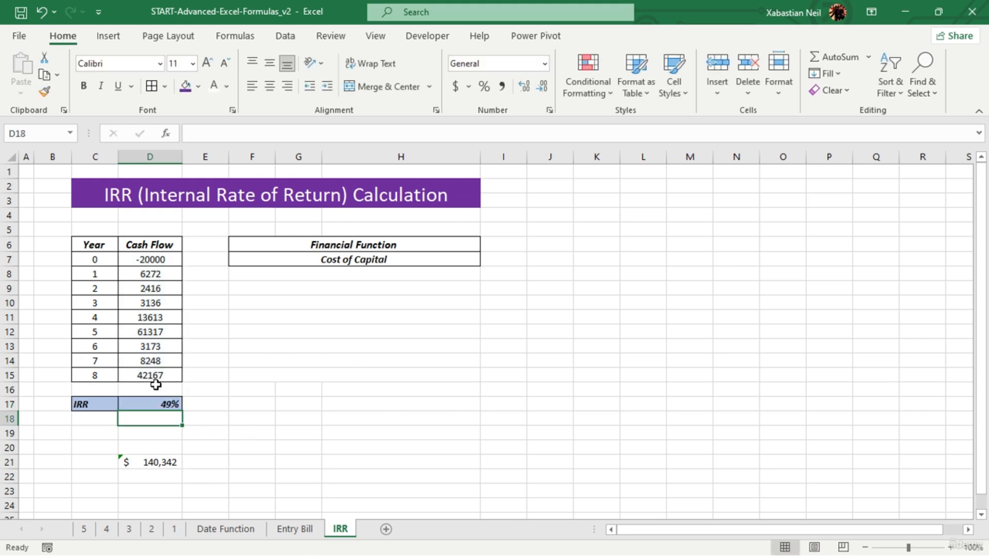
{"action": "left_click", "coordinate": [263, 417]}
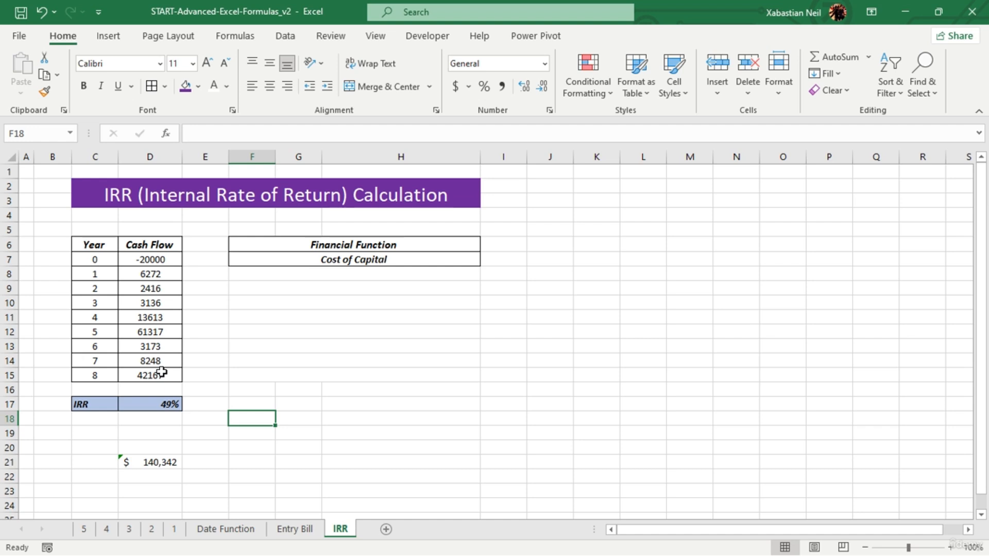
- Copy the cash flow total from D21 and paste it as a value into F8 under Cost of Capital
{"action": "left_click", "coordinate": [367, 279]}
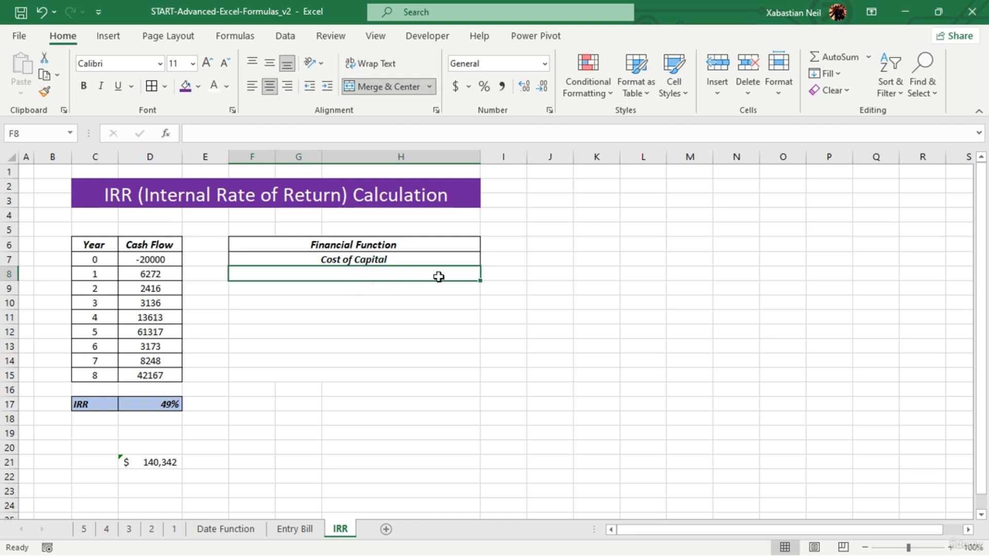
{"action": "left_click", "coordinate": [194, 463]}
{"action": "key", "text": "Left"}
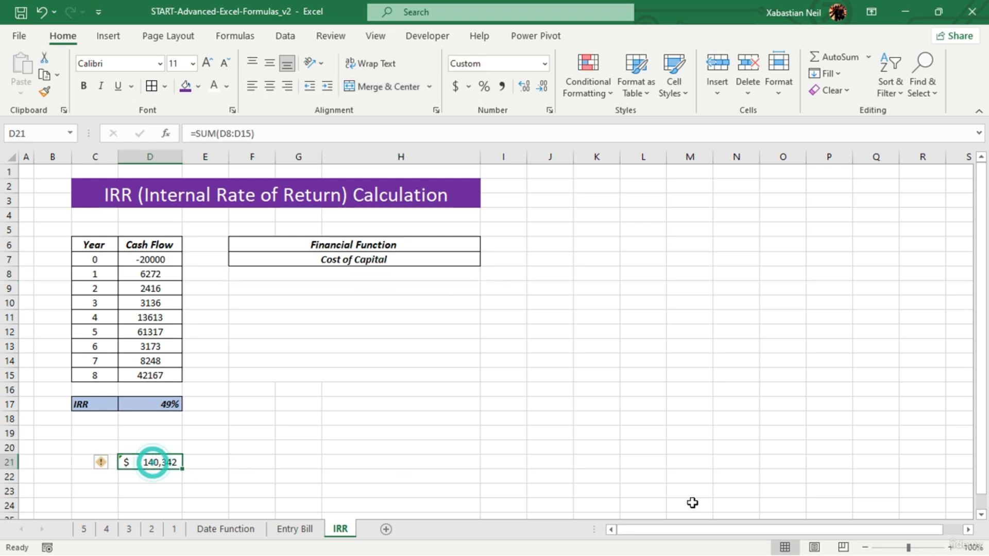
{"action": "key", "text": "ctrl+c"}
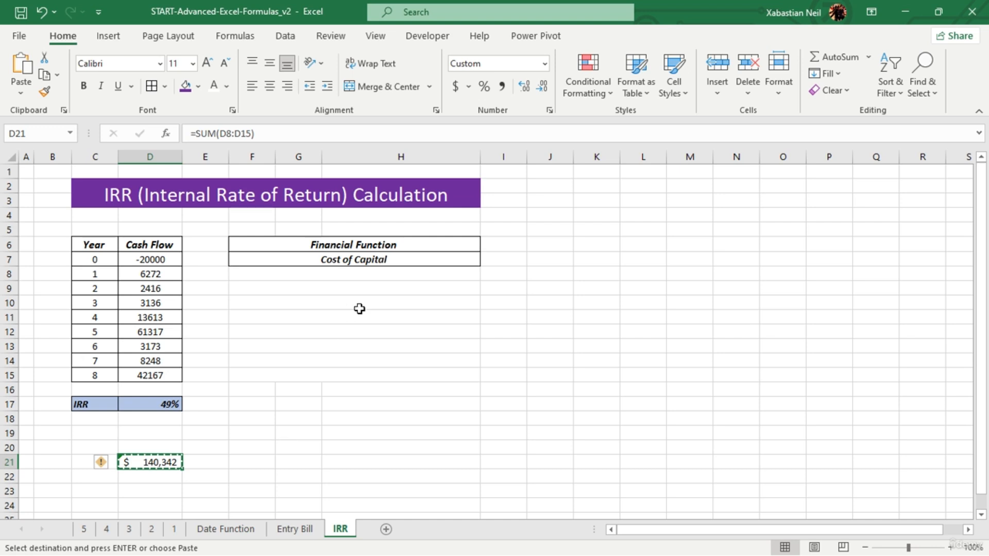
{"action": "left_click", "coordinate": [404, 273]}
{"action": "key", "text": "ctrl+shift+v"}
{"action": "left_click", "coordinate": [765, 279]}
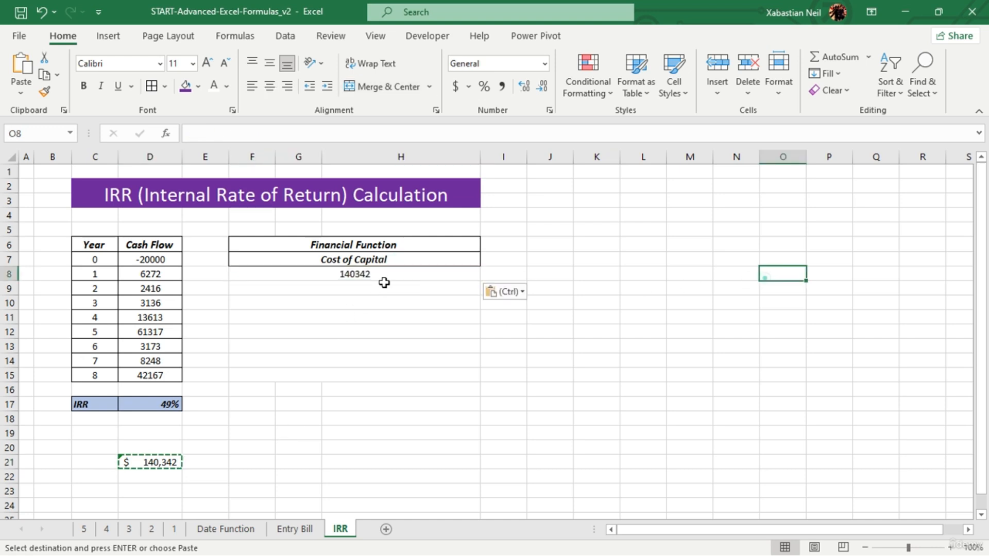
- Apply the Accounting dollar format to the pasted Cost of Capital value in F8
{"action": "left_click", "coordinate": [391, 276]}
{"action": "left_click", "coordinate": [456, 86]}
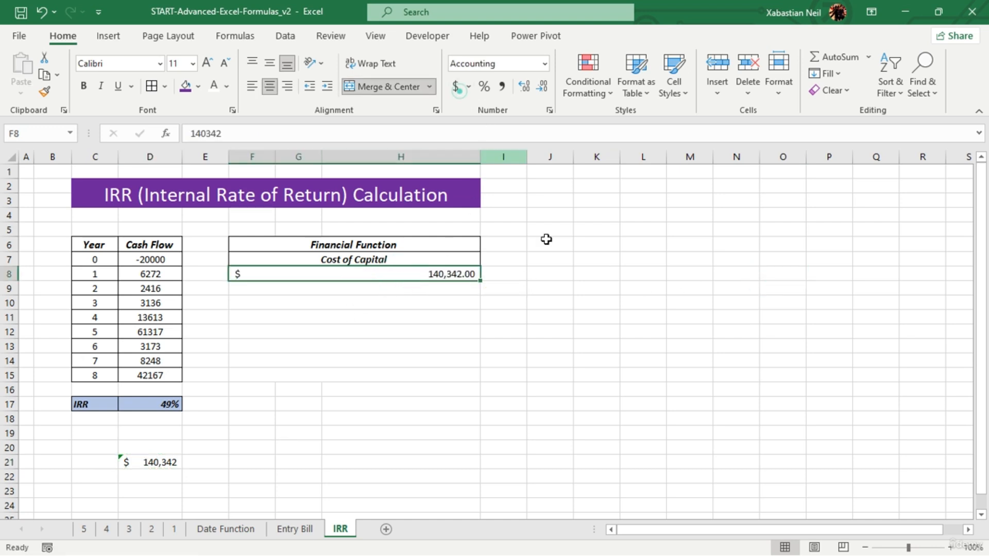
{"action": "left_click", "coordinate": [394, 304]}
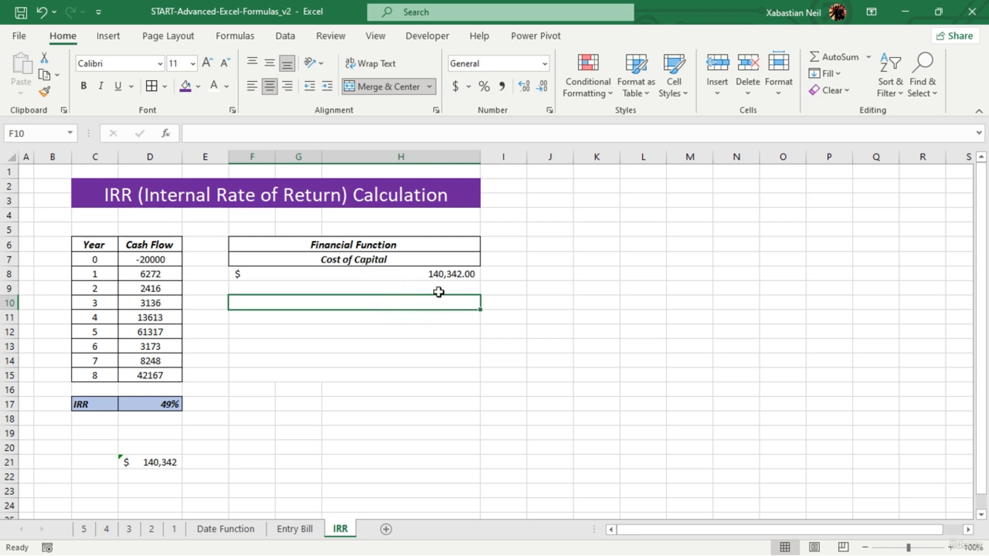
{"action": "left_click", "coordinate": [170, 404]}
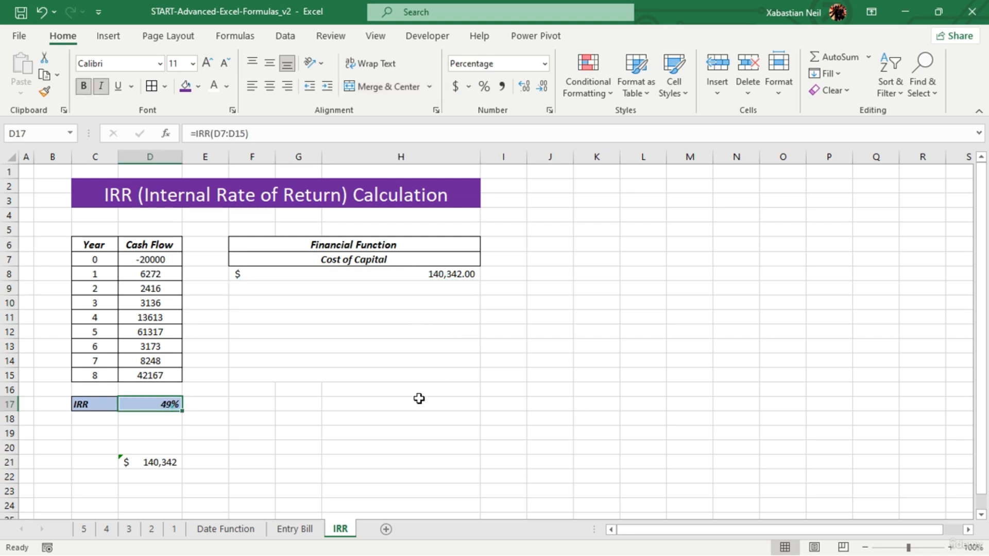
{"action": "left_click", "coordinate": [220, 390]}
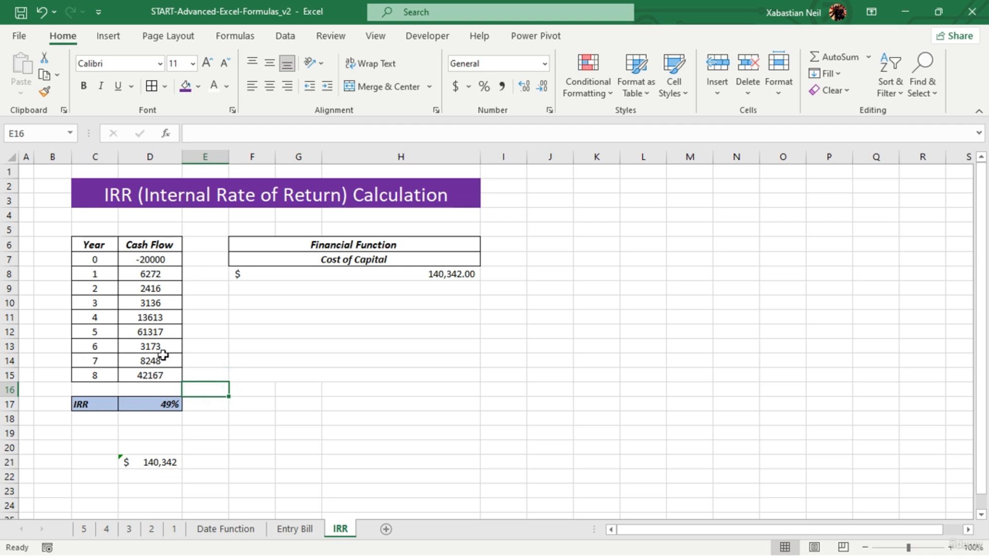
- Append /100 to the Cost of Capital value in F8 so the entry reads 140342/100
{"action": "double_click", "coordinate": [459, 274]}
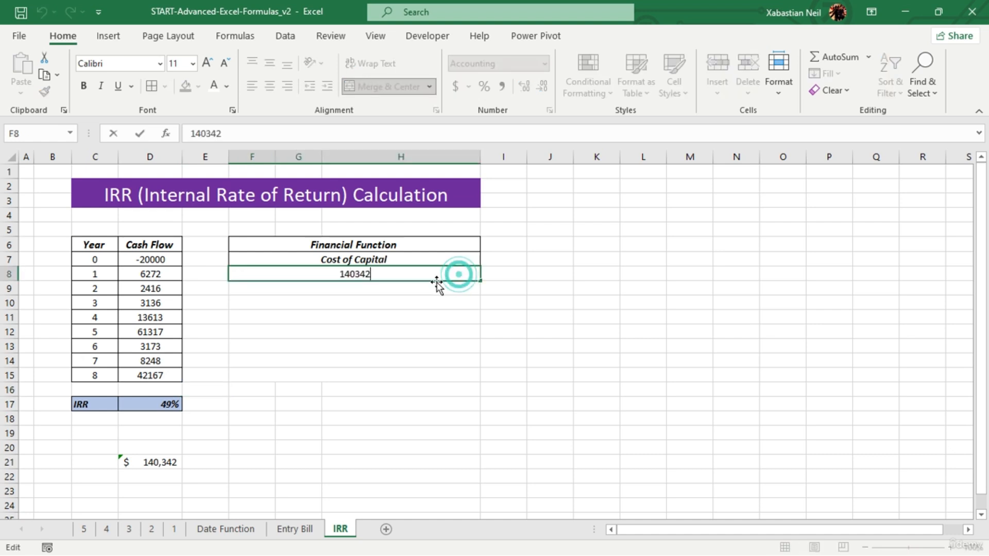
{"action": "type", "text": "/1"}
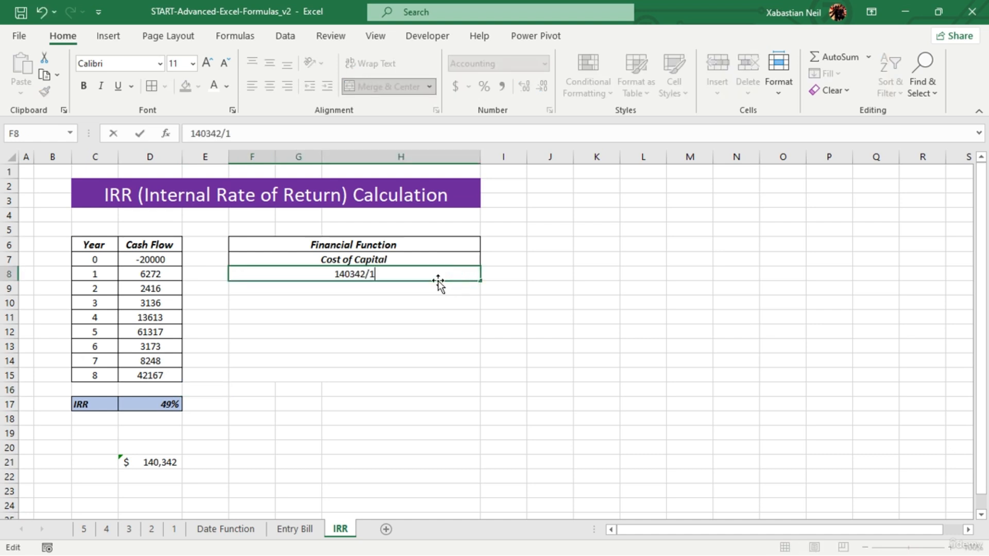
{"action": "type", "text": "00"}
{"action": "key", "text": "Return"}
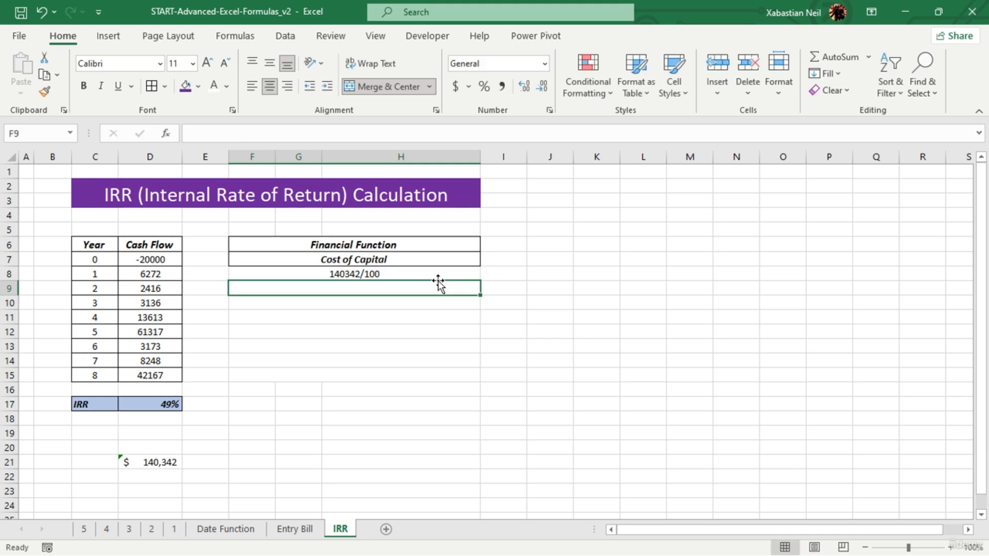
- Turn the F8 entry into the formula =140342/100 by adding a leading equals sign
{"action": "double_click", "coordinate": [425, 271]}
{"action": "left_click", "coordinate": [227, 274]}
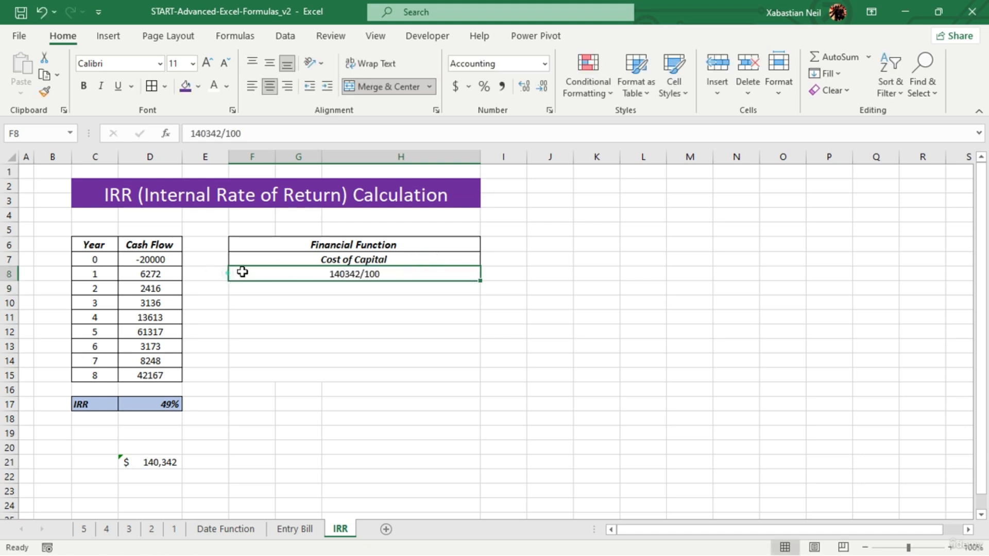
{"action": "double_click", "coordinate": [308, 271]}
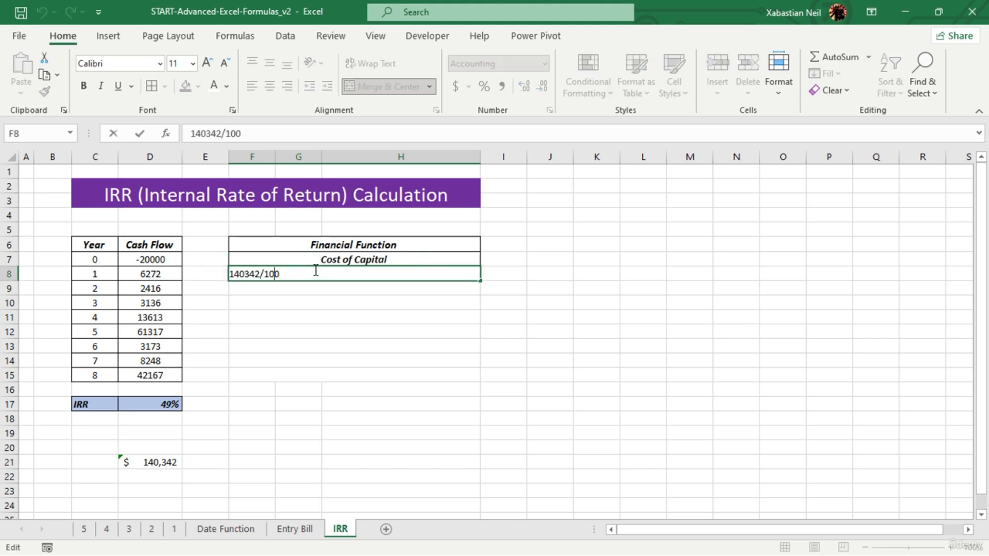
{"action": "key", "text": "Home"}
{"action": "type", "text": "="}
{"action": "key", "text": "Return"}
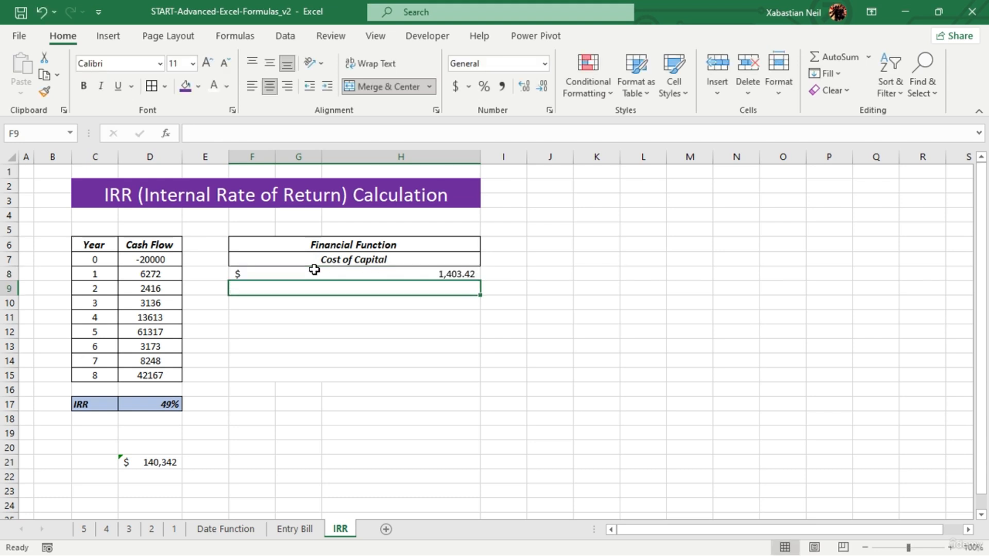
- Try the Percentage number format on the Cost of Capital result in F8
{"action": "left_click", "coordinate": [468, 305]}
{"action": "left_click", "coordinate": [463, 276]}
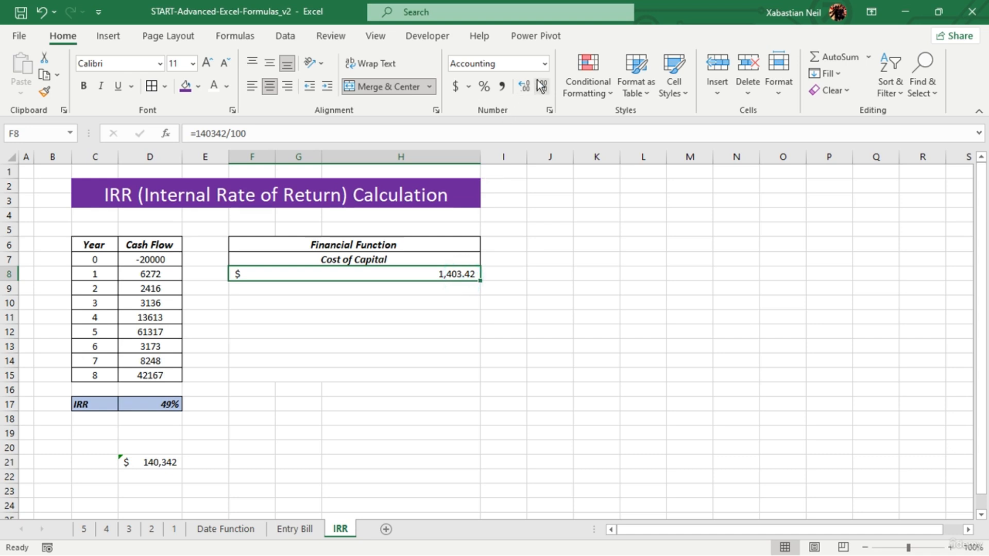
{"action": "left_click", "coordinate": [489, 87]}
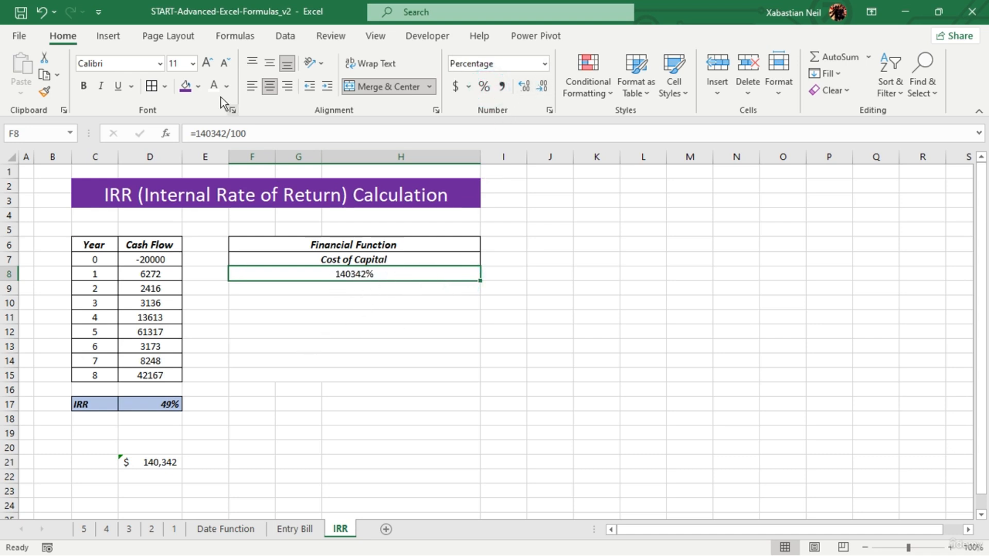
- Undo the percentage format and the added equals sign in F8
{"action": "left_click", "coordinate": [43, 16]}
{"action": "left_click", "coordinate": [45, 21]}
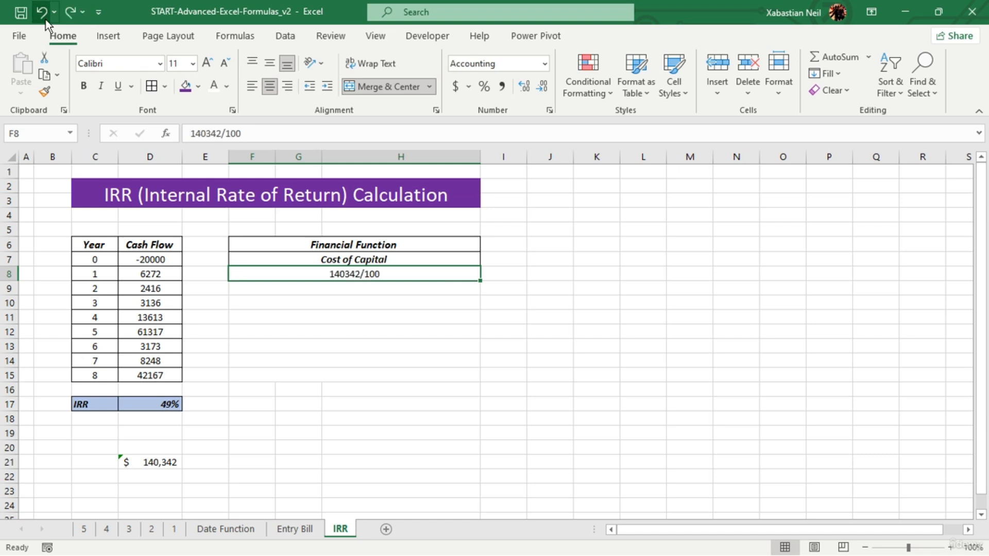
{"action": "left_click", "coordinate": [161, 316]}
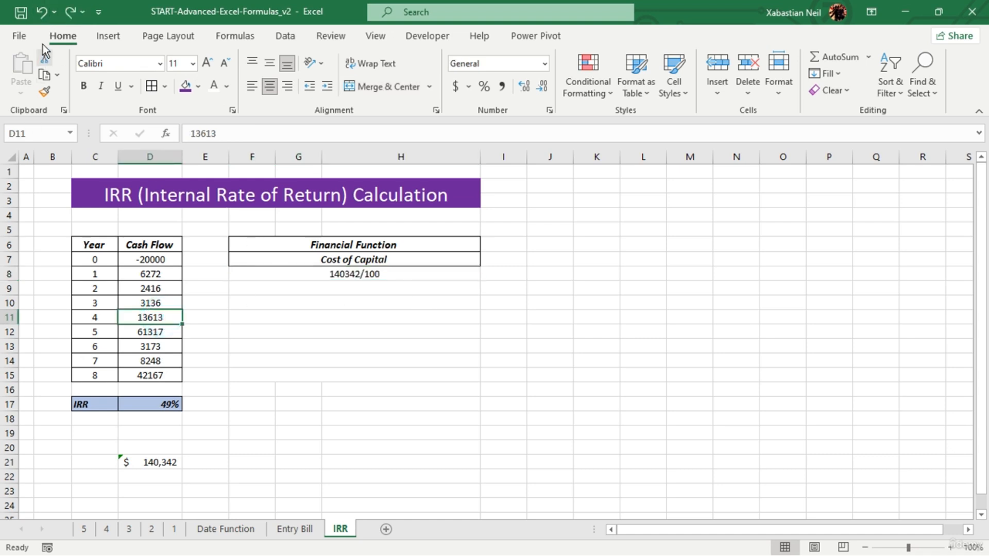
- Undo the /100 edit of the Cost of Capital entry in F8 and check the restored cell
{"action": "left_click", "coordinate": [41, 11]}
{"action": "left_click", "coordinate": [436, 357]}
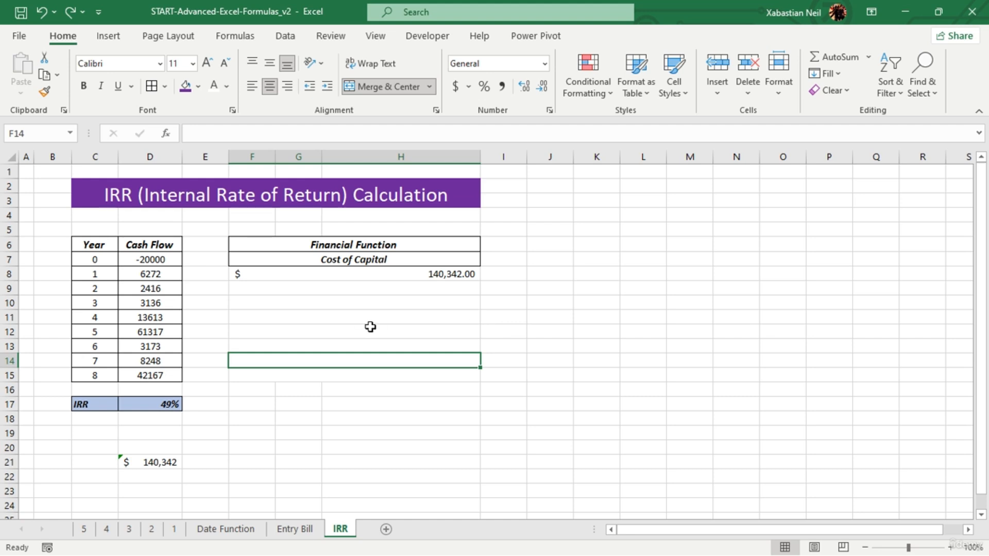
{"action": "left_click", "coordinate": [453, 273]}
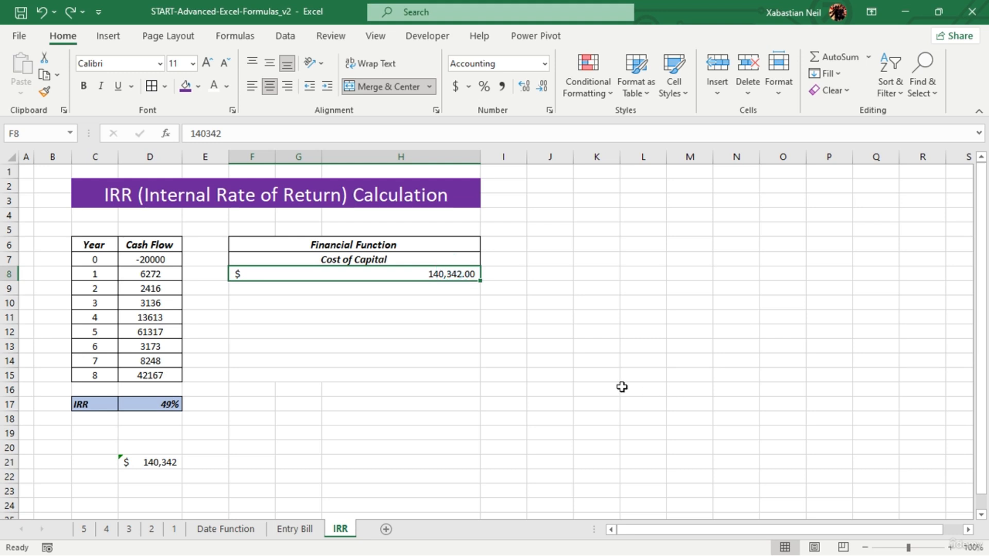
- Enter 20% in F9, below the Cost of Capital amount
{"action": "left_click", "coordinate": [418, 290]}
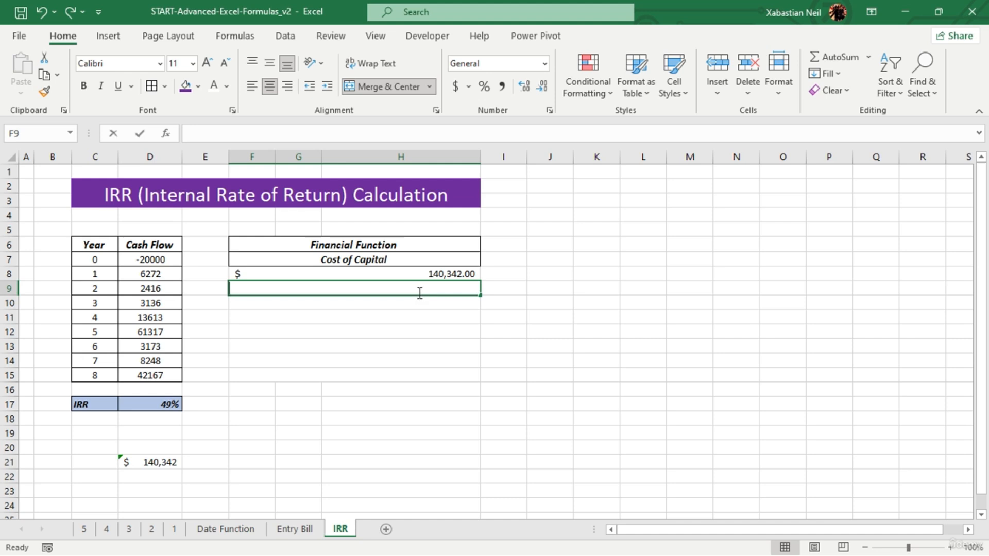
{"action": "type", "text": "20"}
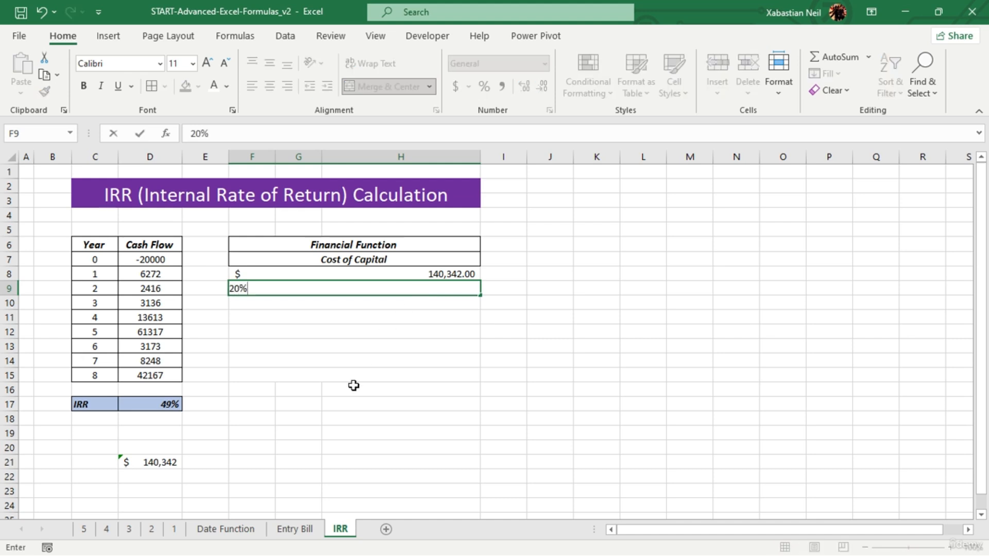
{"action": "left_click", "coordinate": [353, 385]}
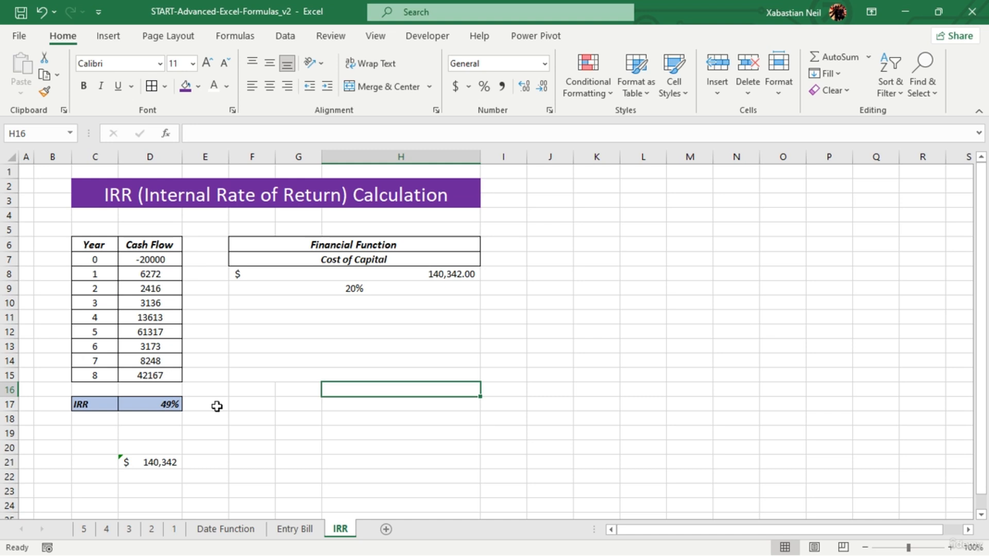
- Copy the Year and Cash Flow table C6:D15 to K6 and autofit the width of column L
{"action": "left_click", "coordinate": [101, 247]}
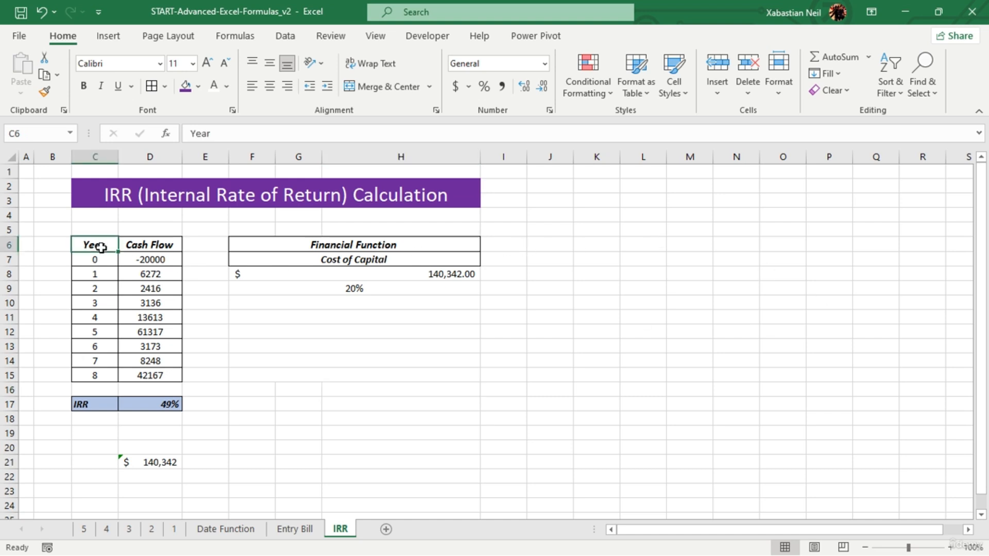
{"action": "left_click_drag", "start_coordinate": [101, 247], "coordinate": [163, 369]}
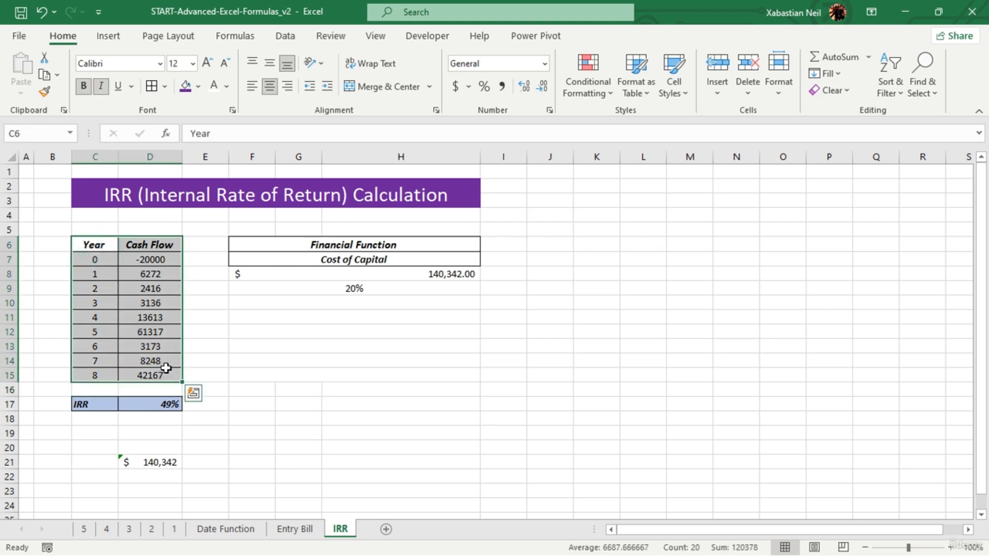
{"action": "key", "text": "ctrl+c"}
{"action": "left_click", "coordinate": [586, 246]}
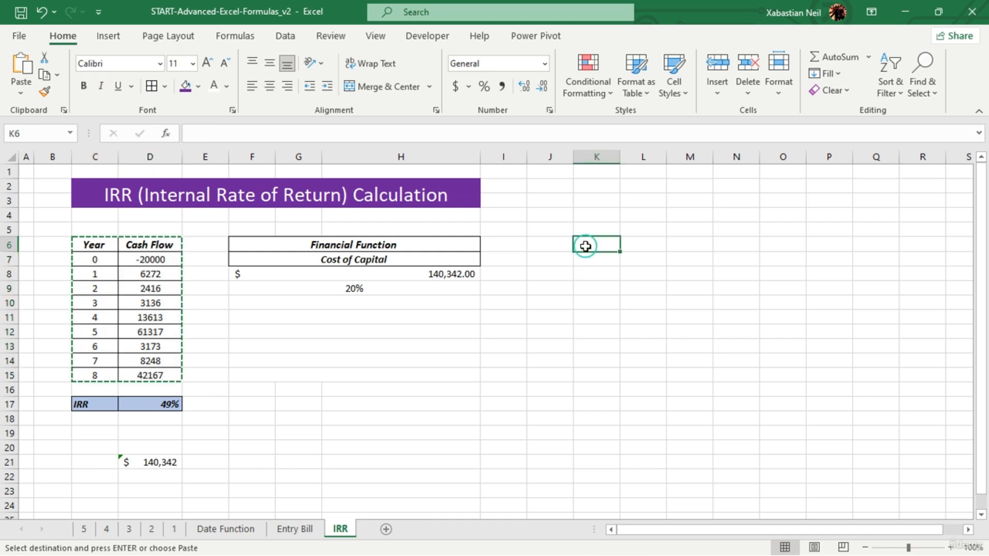
{"action": "key", "text": "ctrl+v"}
{"action": "left_click", "coordinate": [777, 332]}
{"action": "left_click", "coordinate": [671, 255]}
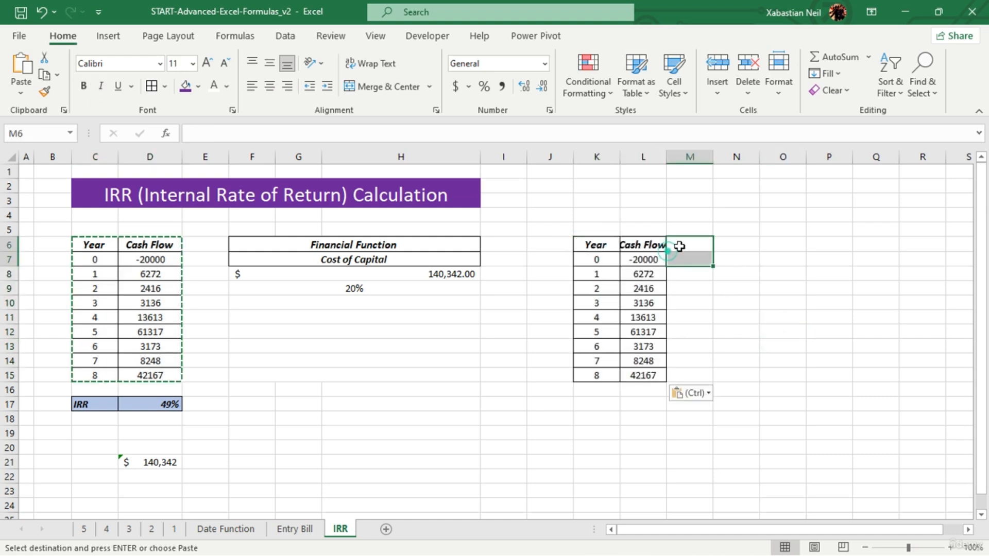
{"action": "double_click", "coordinate": [667, 157]}
{"action": "left_click", "coordinate": [728, 382]}
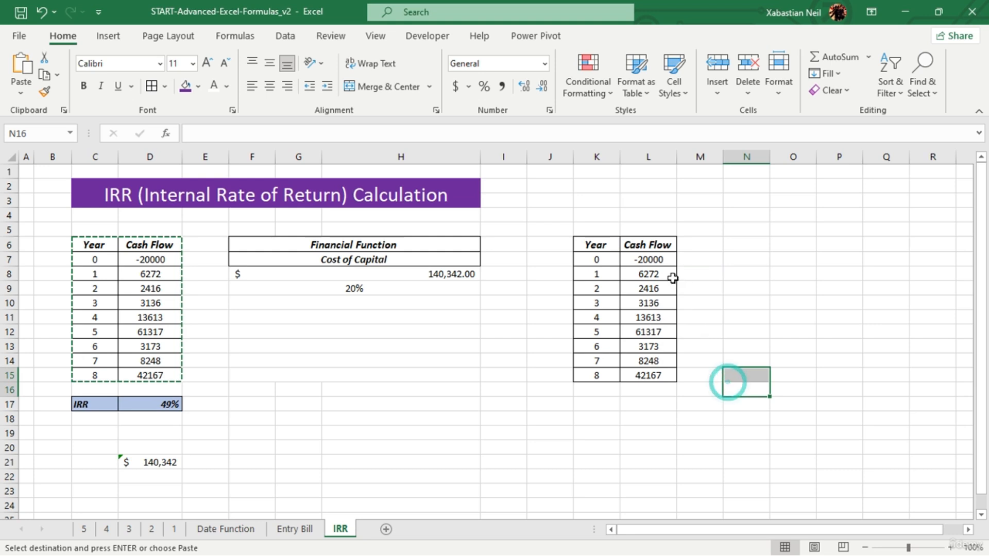
- In the copied table, shorten the year 3 cash flow to 313 and the year 8 cash flow to 421
{"action": "double_click", "coordinate": [658, 304]}
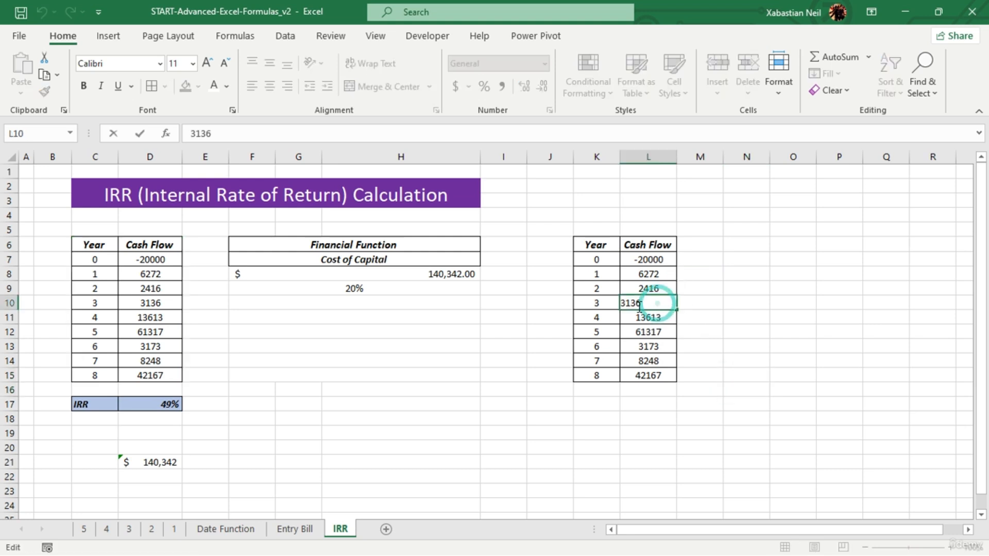
{"action": "key", "text": "BackSpace"}
{"action": "left_click", "coordinate": [669, 372]}
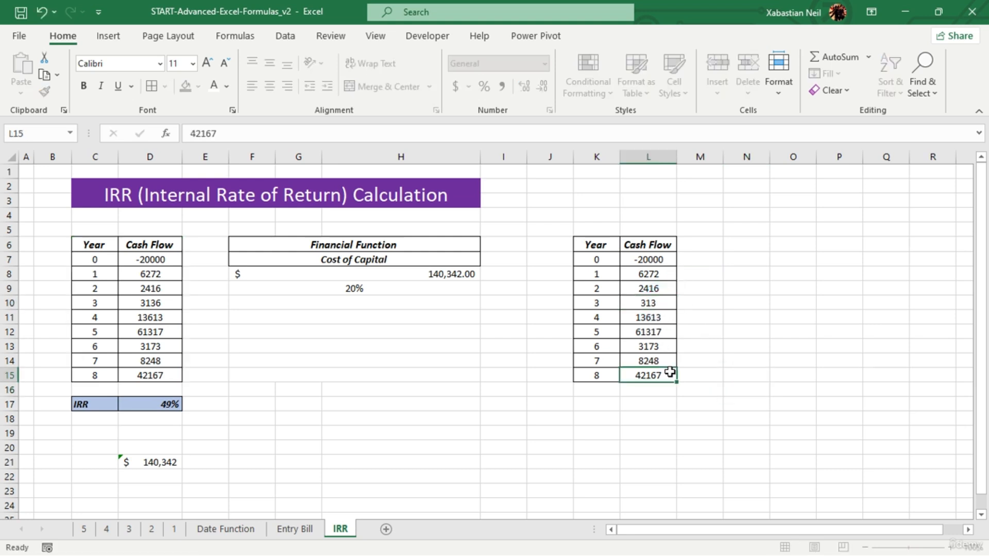
{"action": "double_click", "coordinate": [671, 373]}
{"action": "key", "text": "BackSpace"}
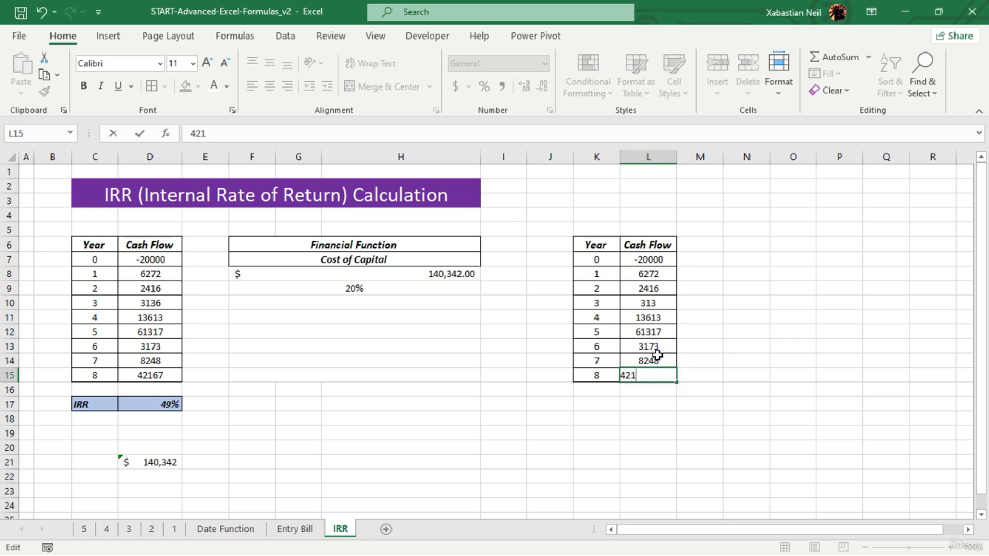
- Shorten the copied table's year 4 cash flow to 136 and its year 5 cash flow to 613
{"action": "left_click", "coordinate": [673, 319]}
{"action": "double_click", "coordinate": [671, 320]}
{"action": "key", "text": "BackSpace"}
{"action": "key", "text": "BackSpace"}
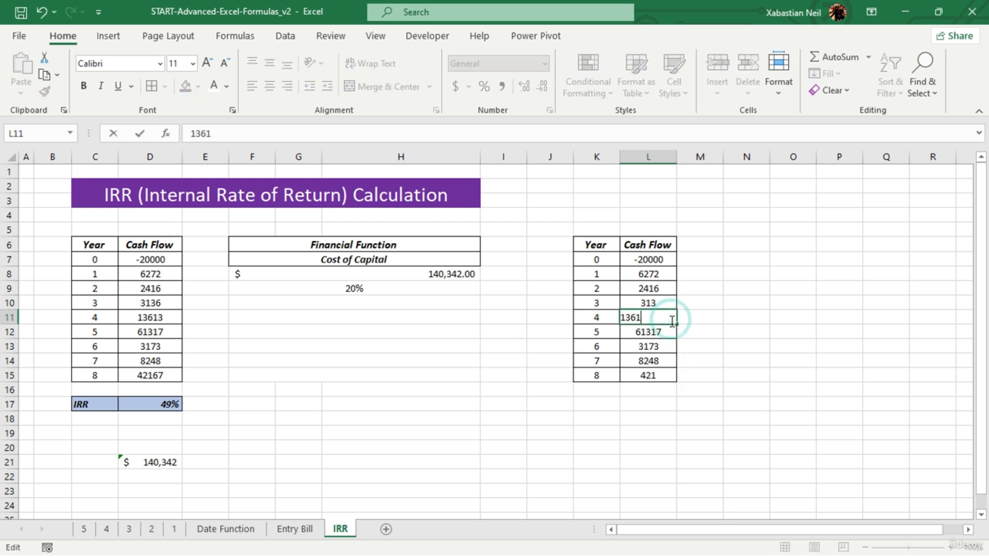
{"action": "left_click", "coordinate": [656, 275]}
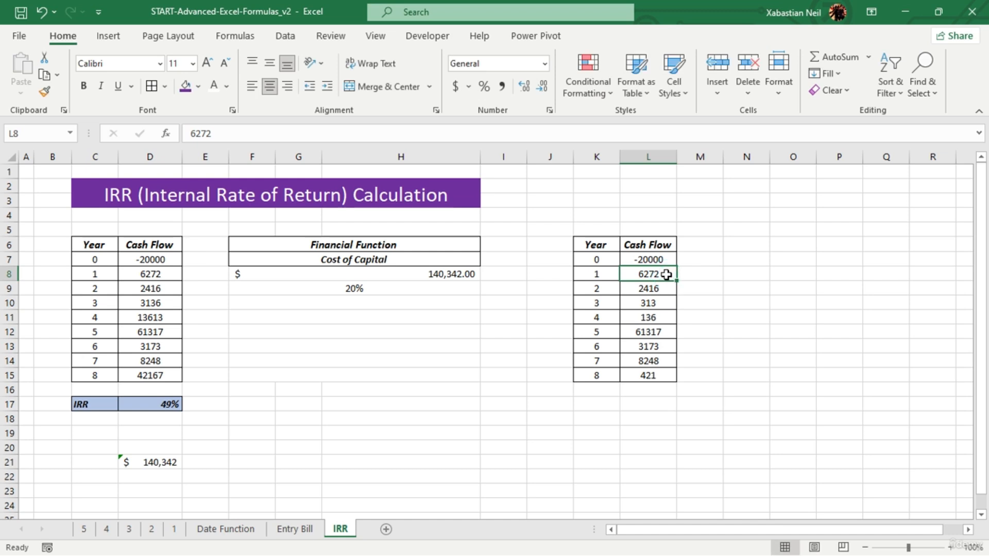
{"action": "left_click", "coordinate": [659, 329]}
{"action": "double_click", "coordinate": [660, 330]}
{"action": "key", "text": "BackSpace"}
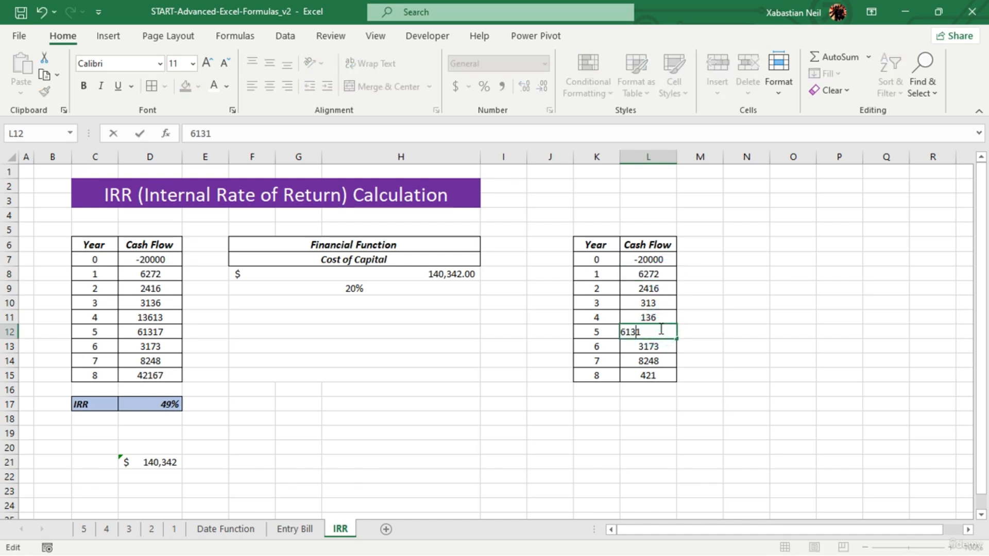
{"action": "left_click", "coordinate": [691, 433]}
- Calculate the internal rate of return of the copied cash flows in L17 with =IRR(L7:L15)
{"action": "left_click", "coordinate": [641, 409]}
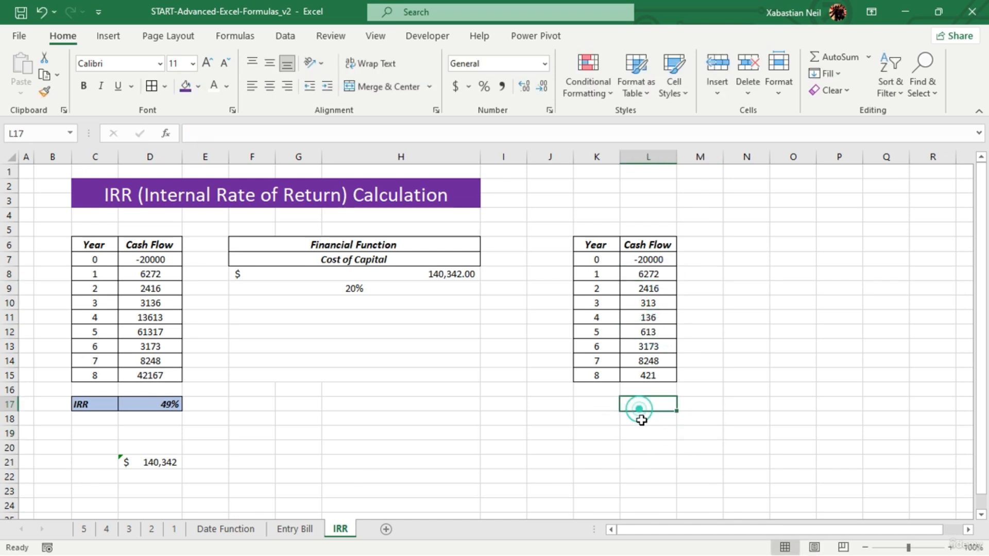
{"action": "type", "text": "="}
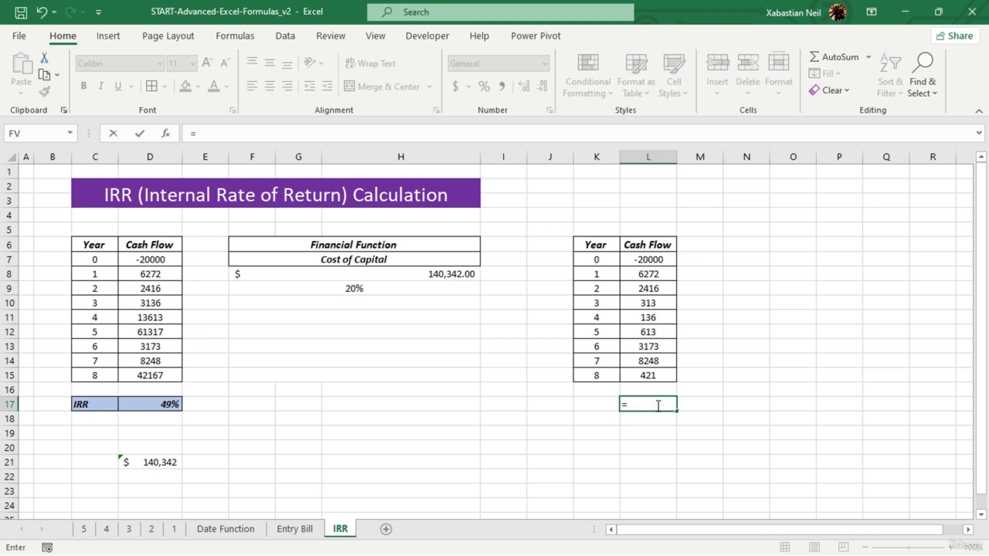
{"action": "type", "text": "irr"}
{"action": "key", "text": "Tab"}
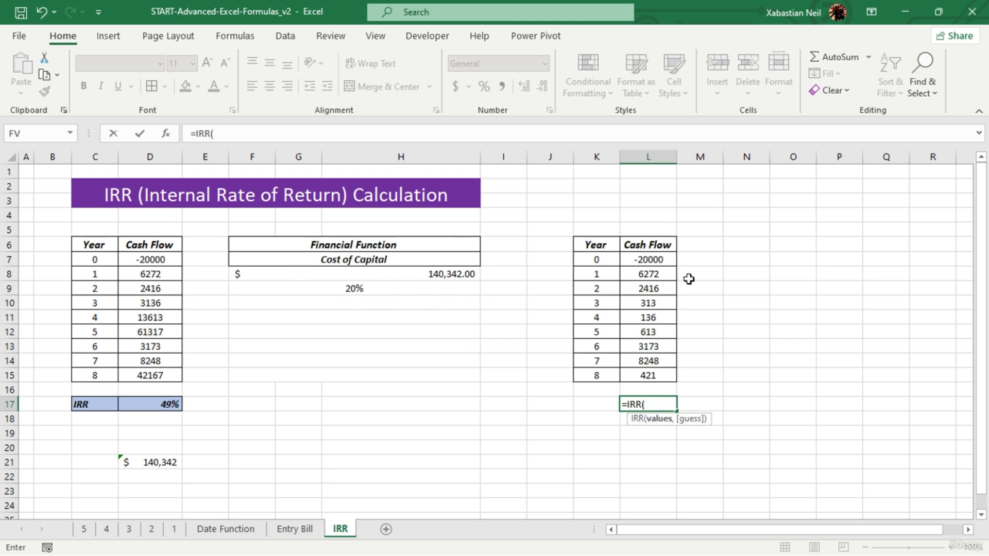
{"action": "left_click_drag", "start_coordinate": [661, 260], "coordinate": [645, 386]}
{"action": "type", "text": ")"}
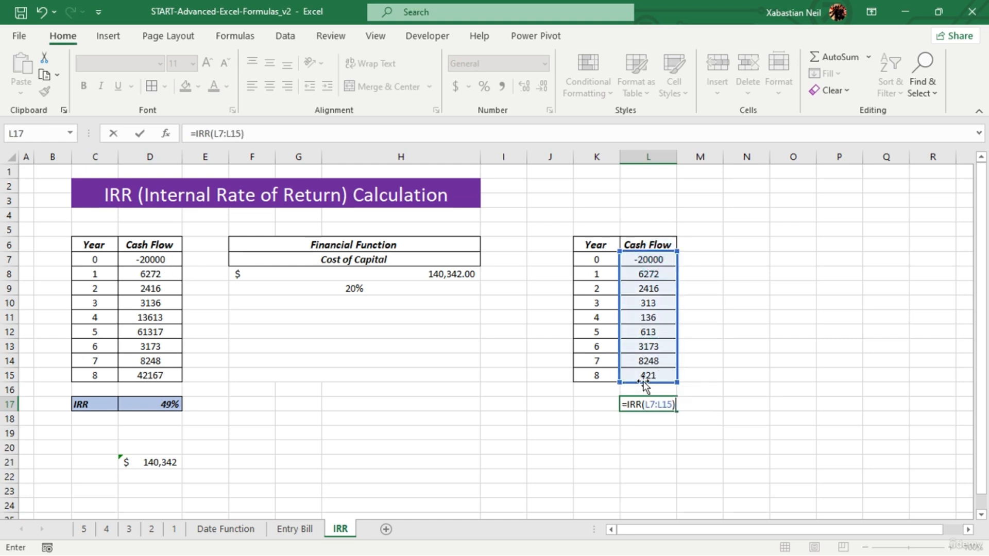
{"action": "key", "text": "Return"}
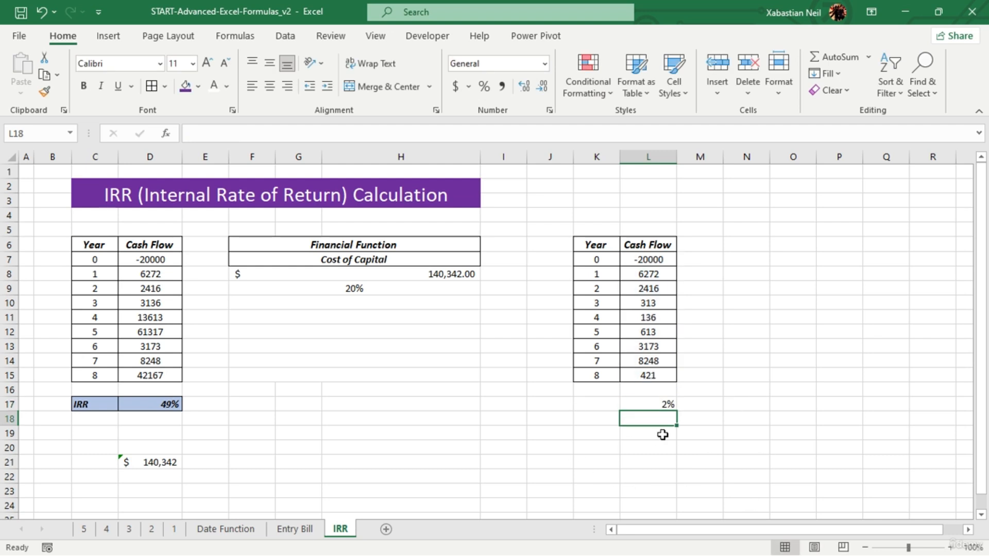
{"action": "left_click", "coordinate": [656, 407]}
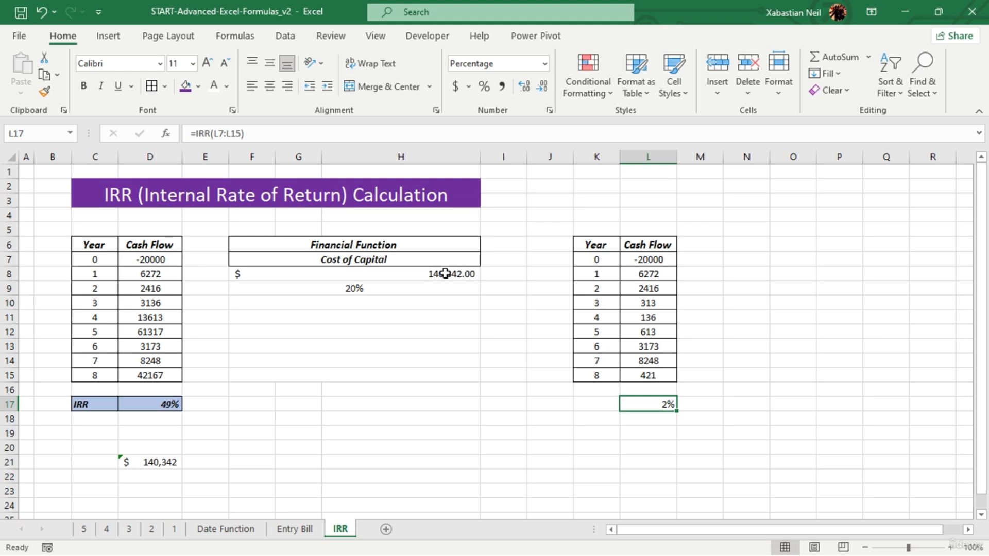
- Total the original table's cash flows in F21 with =SUM(D7:D15)
{"action": "left_click", "coordinate": [246, 473]}
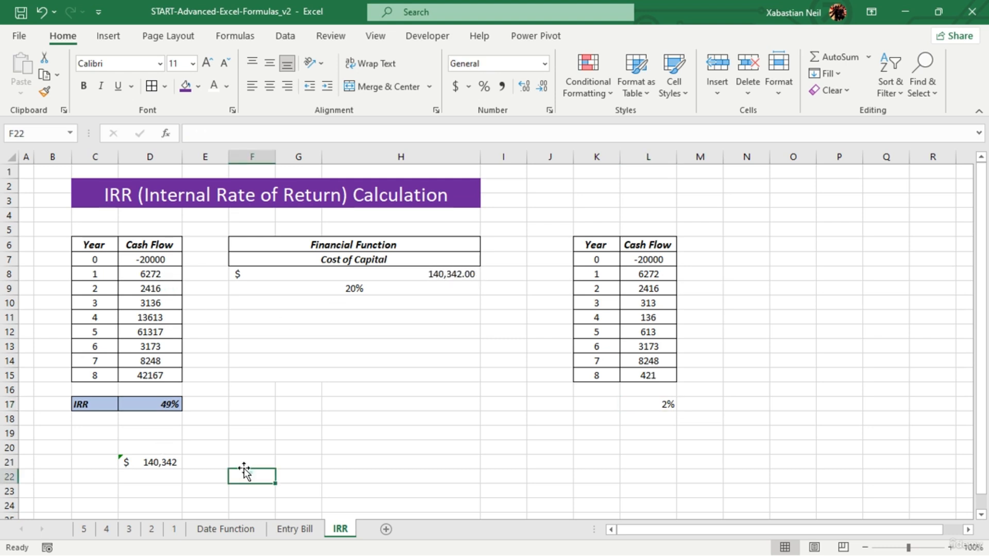
{"action": "left_click", "coordinate": [242, 463]}
{"action": "type", "text": "="}
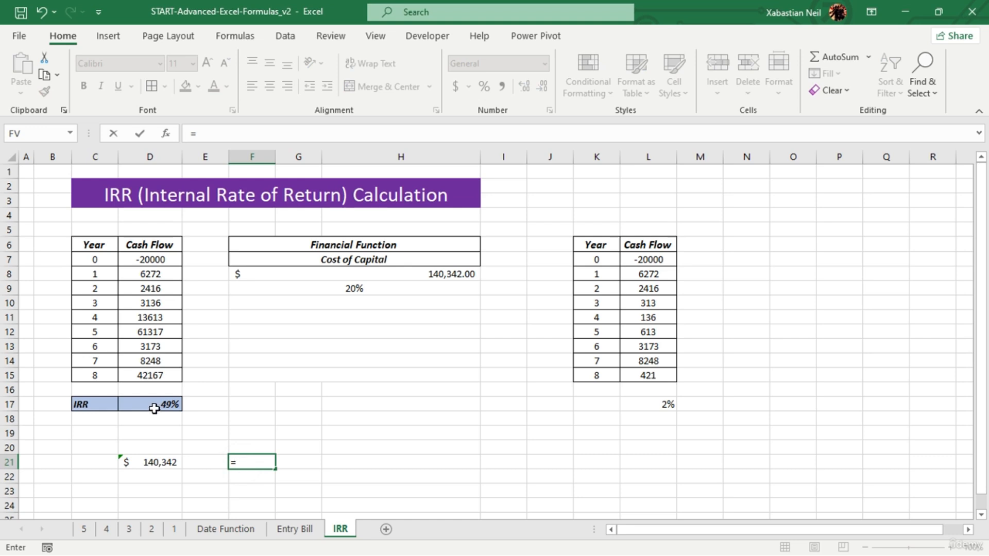
{"action": "type", "text": "sum("}
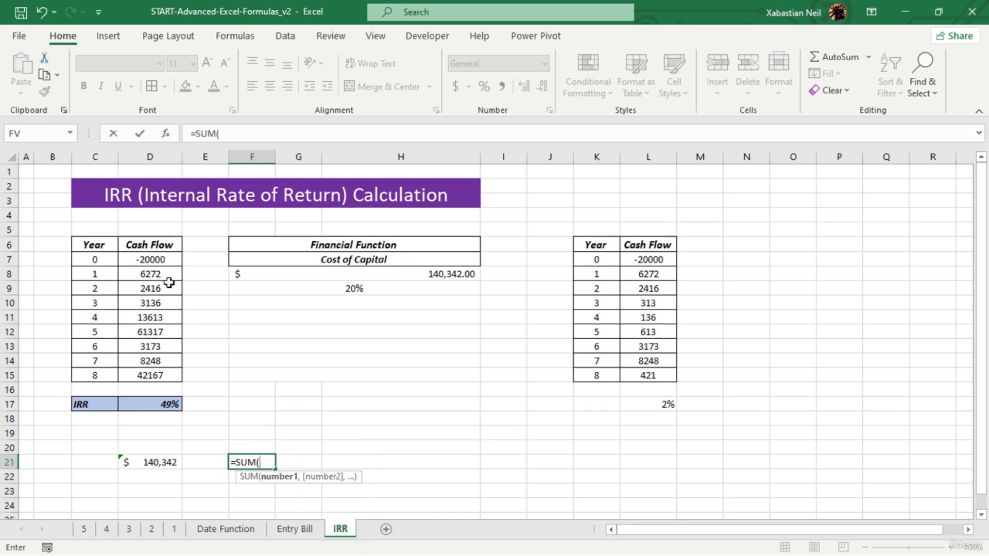
{"action": "left_click_drag", "start_coordinate": [170, 266], "coordinate": [152, 386]}
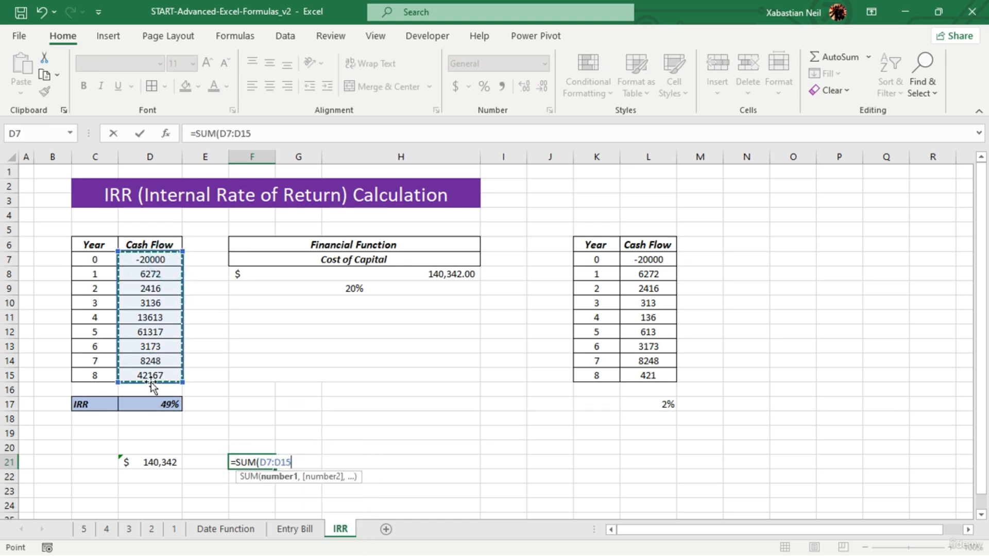
{"action": "key", "text": "Return"}
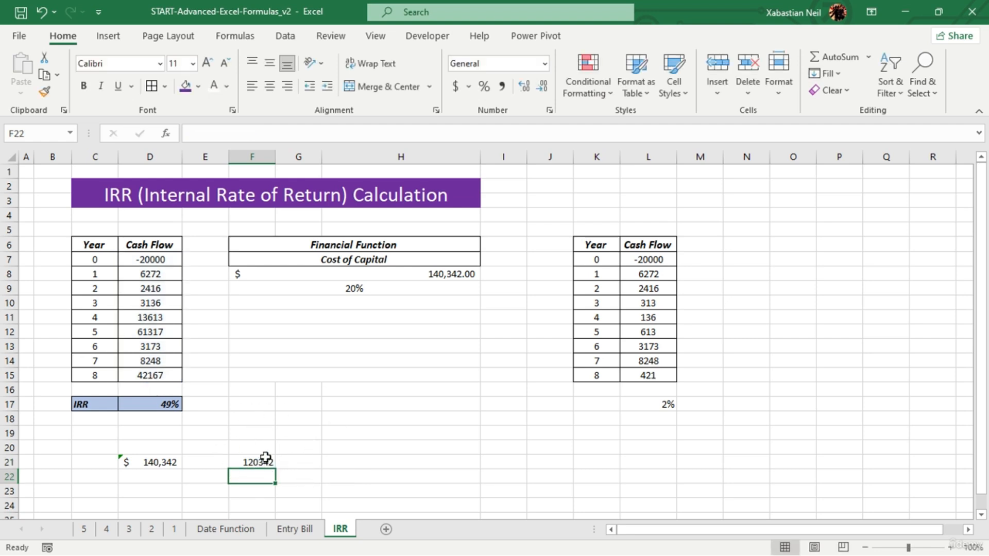
{"action": "left_click", "coordinate": [262, 460]}
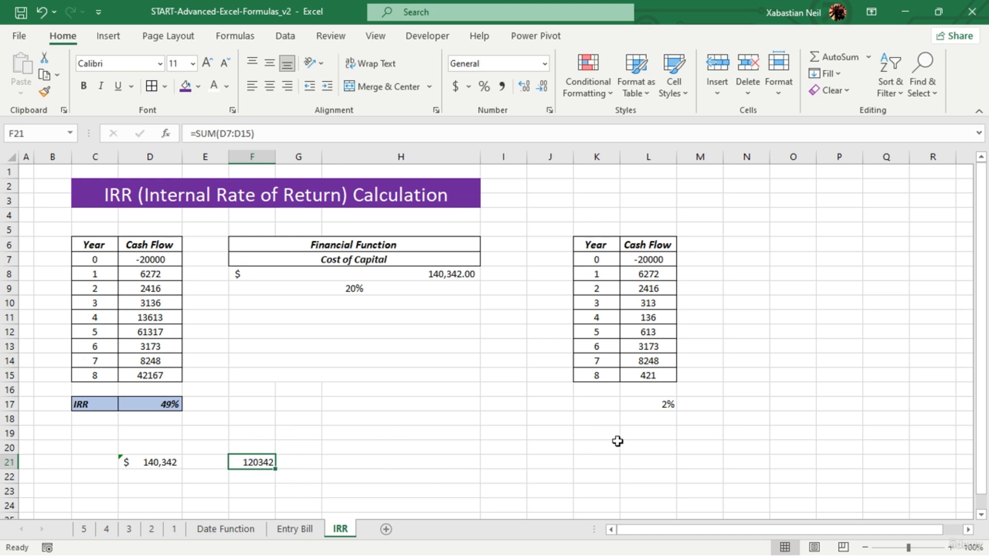
- Multiply the cash flow total by the copied table's IRR in H21 with =F21*L17/100
{"action": "double_click", "coordinate": [377, 463]}
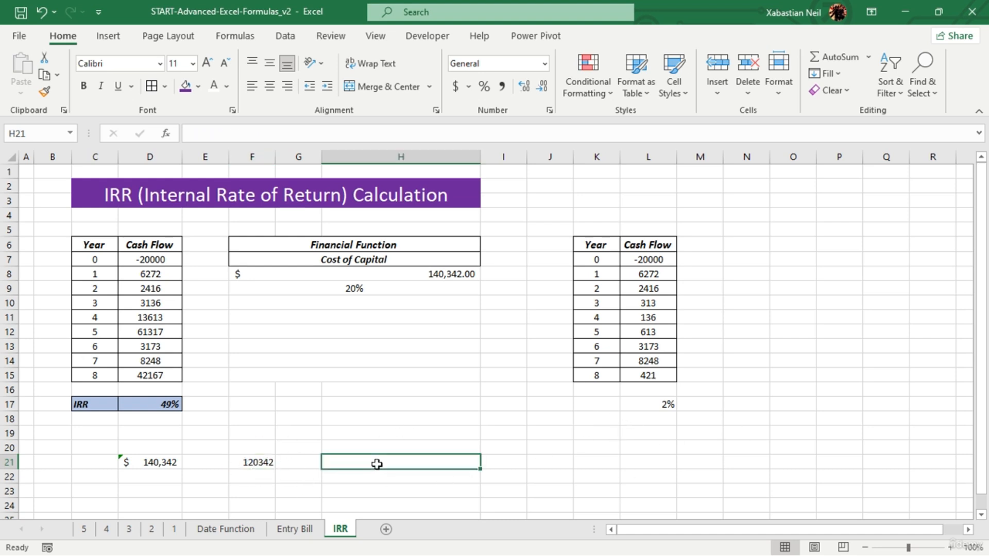
{"action": "type", "text": "="}
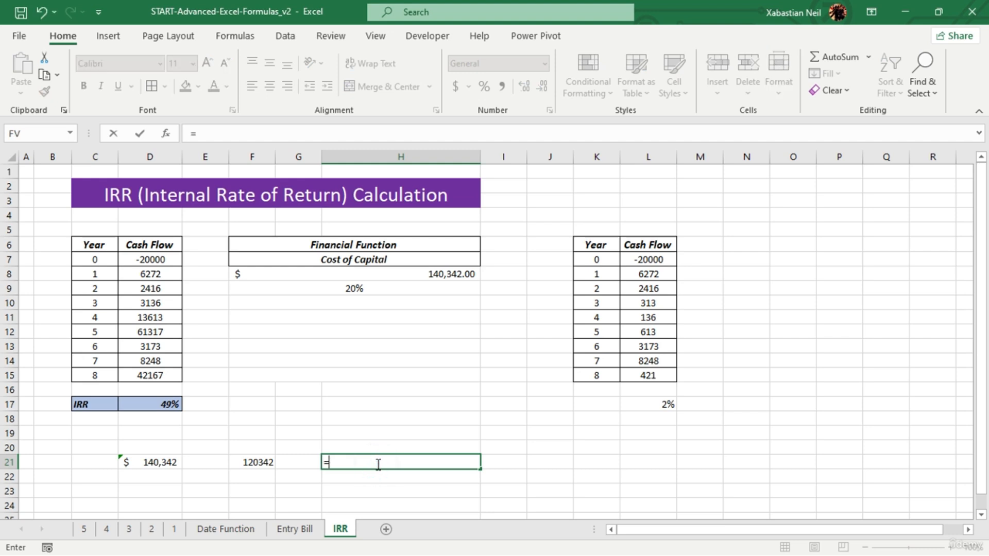
{"action": "left_click", "coordinate": [267, 461]}
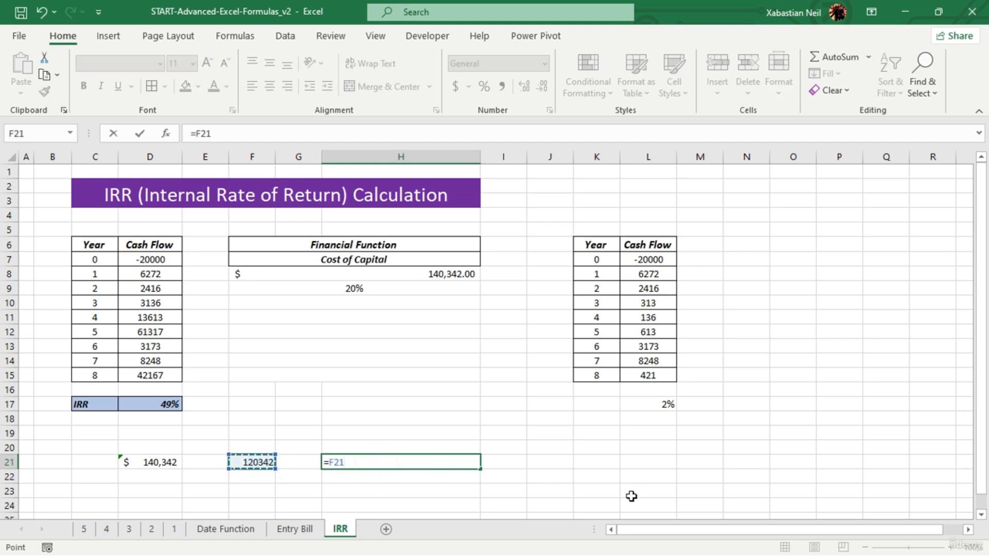
{"action": "type", "text": "*"}
{"action": "left_click", "coordinate": [665, 404]}
{"action": "type", "text": "/100"}
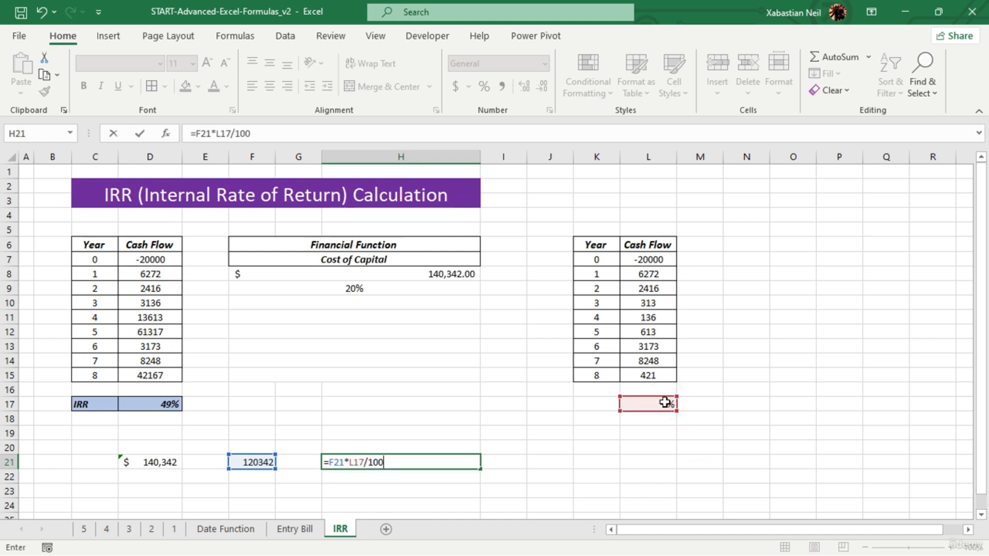
{"action": "key", "text": "Return"}
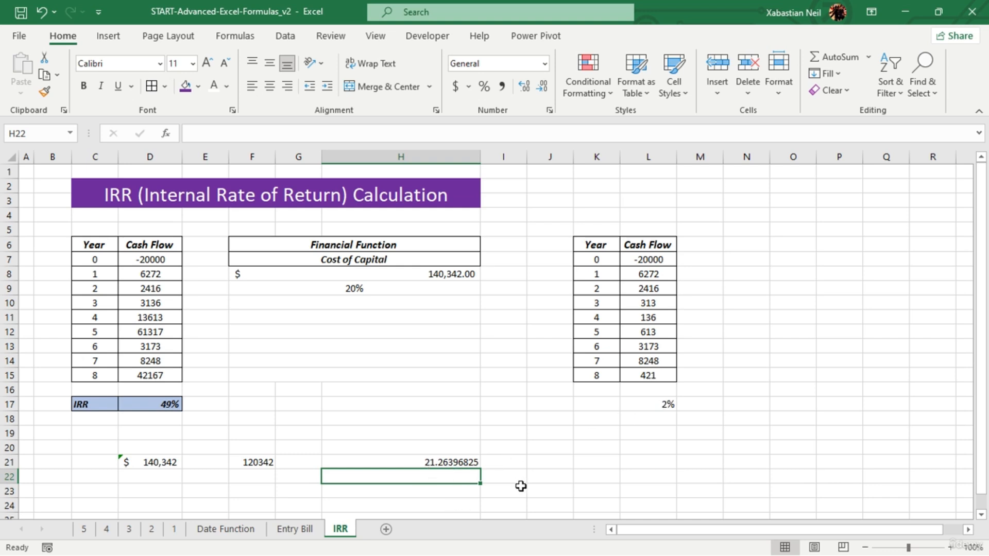
{"action": "left_click", "coordinate": [516, 444]}
{"action": "left_click", "coordinate": [465, 463]}
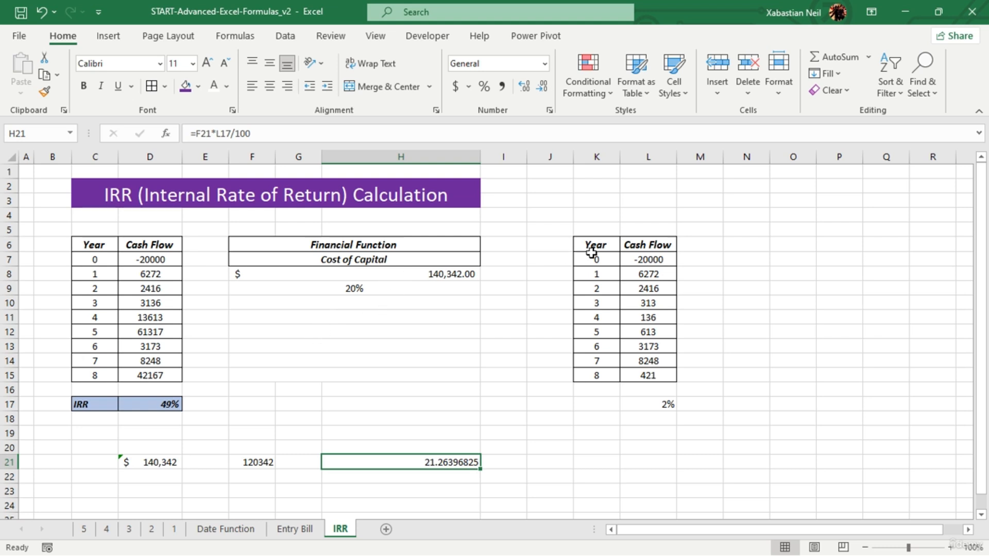
- Copy the second Year and Cash Flow table to N6 and fit columns N and O to their contents
{"action": "left_click_drag", "start_coordinate": [600, 249], "coordinate": [655, 375]}
{"action": "key", "text": "ctrl+c"}
{"action": "left_click", "coordinate": [747, 244]}
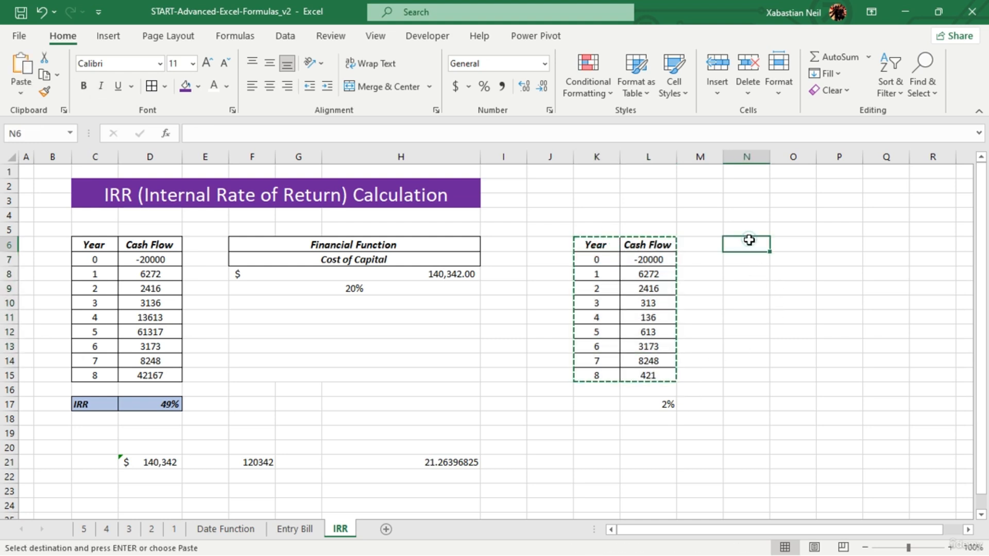
{"action": "key", "text": "ctrl+v"}
{"action": "double_click", "coordinate": [770, 156]}
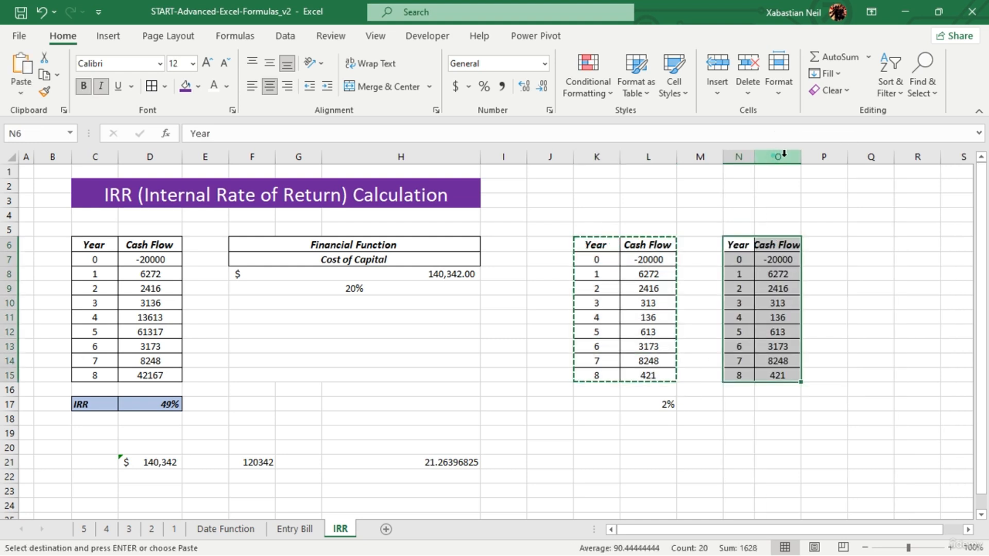
{"action": "double_click", "coordinate": [798, 153]}
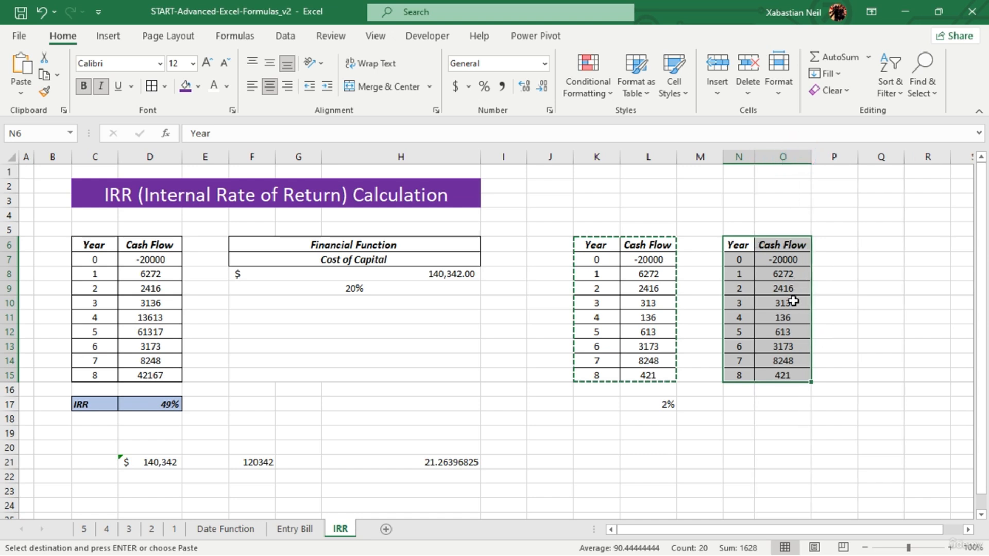
- Set the cost of capital percentage in F9 to 50%
{"action": "left_click", "coordinate": [387, 289]}
{"action": "double_click", "coordinate": [386, 289]}
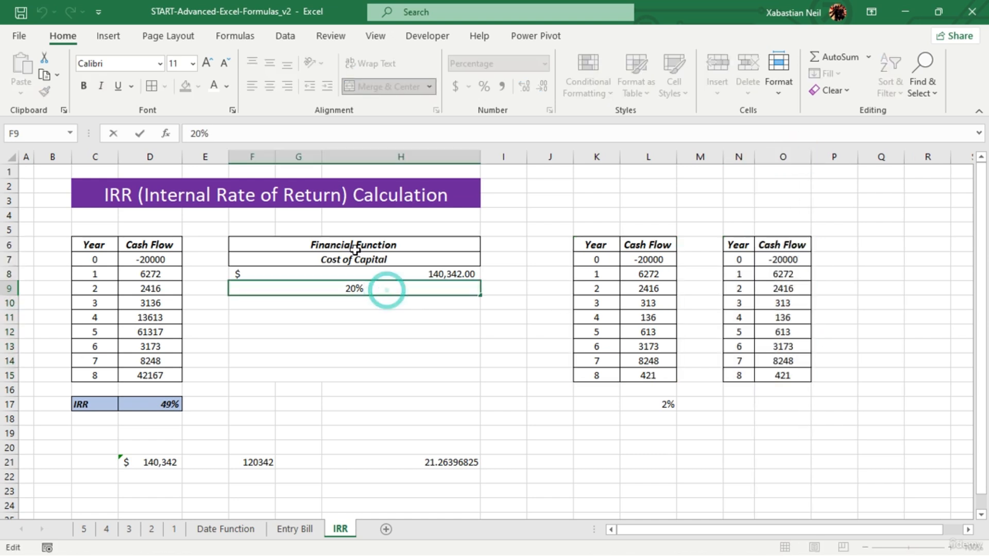
{"action": "key", "text": "BackSpace"}
{"action": "key", "text": "BackSpace"}
{"action": "key", "text": "BackSpace"}
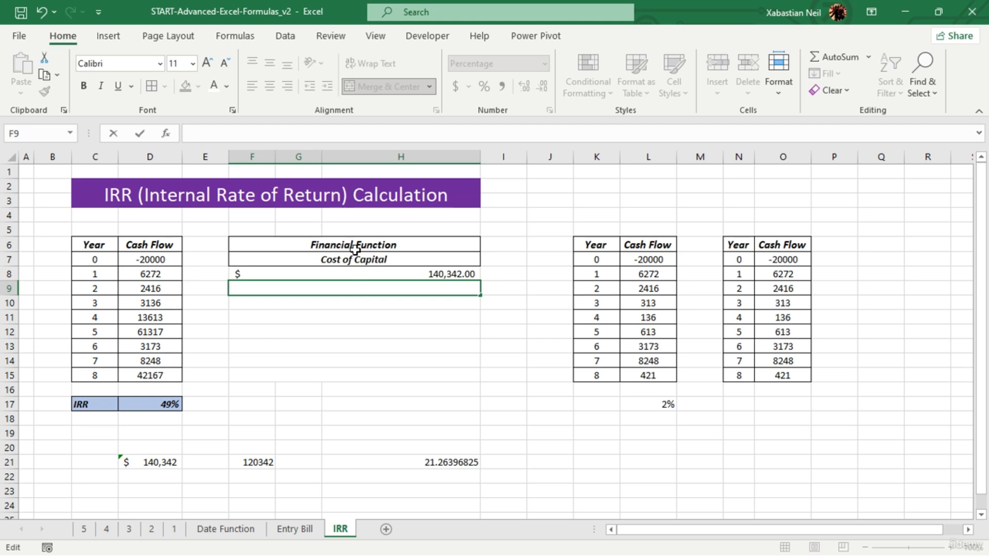
{"action": "type", "text": "50"}
{"action": "left_click", "coordinate": [823, 473]}
- Extend the third table's cash flows to 1366724 for year 4, 613247 for year 5 and 42113 for year 8
{"action": "double_click", "coordinate": [802, 318]}
{"action": "type", "text": "6724"}
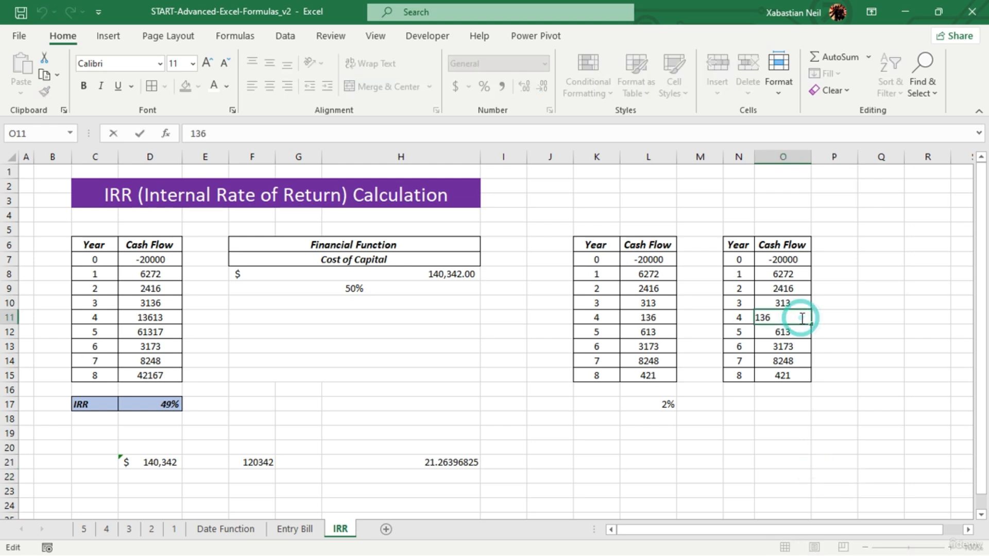
{"action": "double_click", "coordinate": [801, 331]}
{"action": "type", "text": "247"}
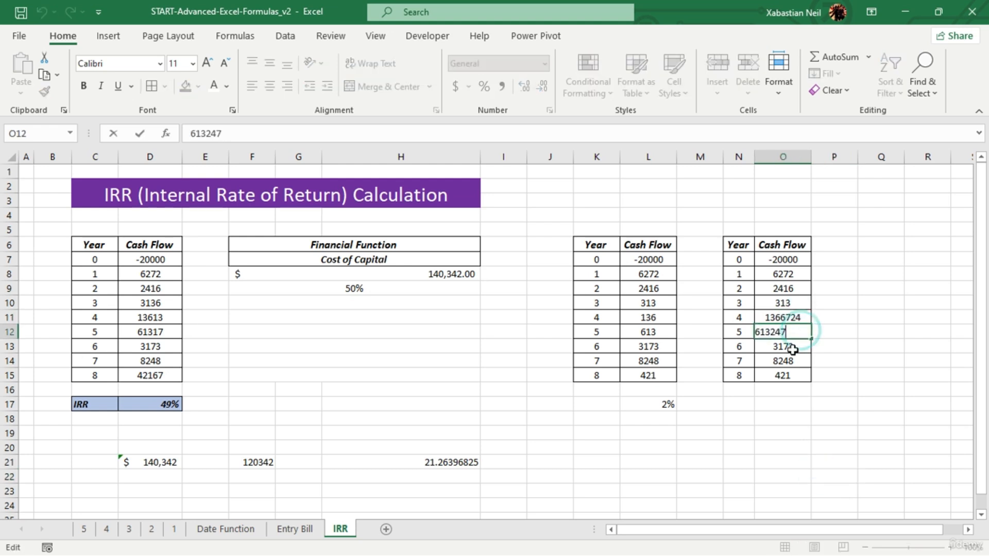
{"action": "left_click", "coordinate": [790, 377]}
{"action": "double_click", "coordinate": [790, 377]}
{"action": "type", "text": "13"}
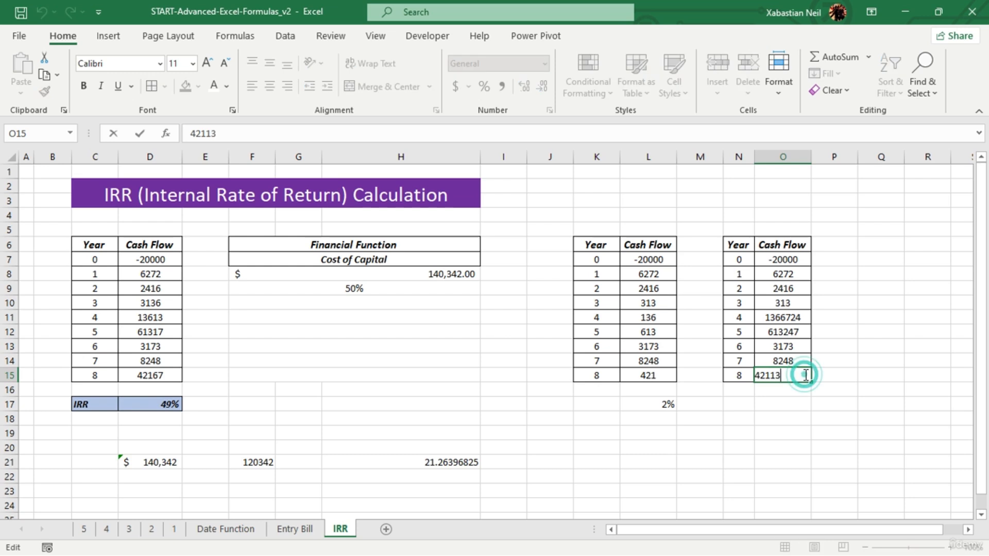
- Extend the third table's year 1 cash flow to 6272361 and its year 3 cash flow to 313136
{"action": "double_click", "coordinate": [797, 279]}
{"action": "type", "text": "361"}
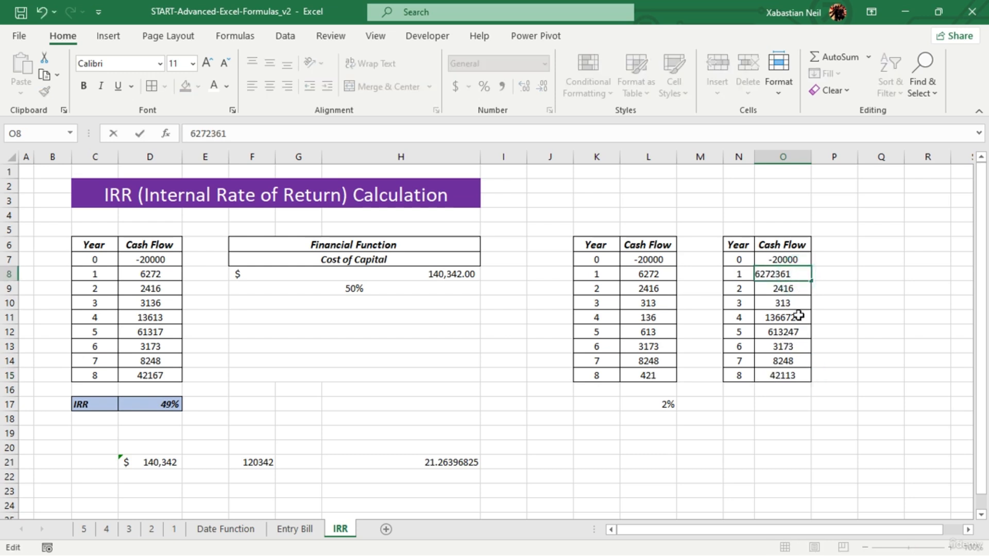
{"action": "left_click", "coordinate": [799, 303]}
{"action": "double_click", "coordinate": [799, 303]}
{"action": "type", "text": "136"}
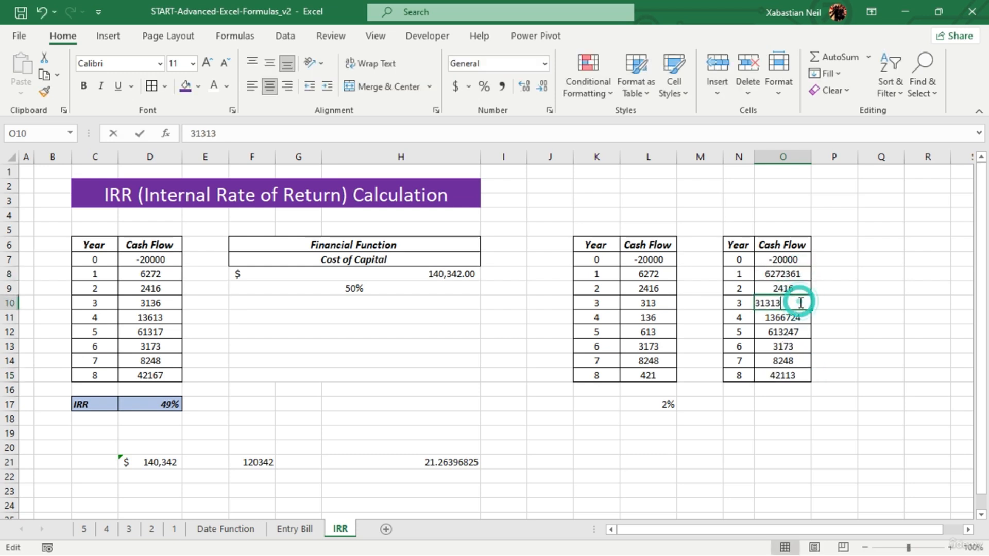
{"action": "left_click", "coordinate": [799, 416]}
- Try to calculate the net present value of the third table's cash flows in O17 with =NPV(O7:O15)
{"action": "left_click", "coordinate": [781, 407]}
{"action": "double_click", "coordinate": [782, 407]}
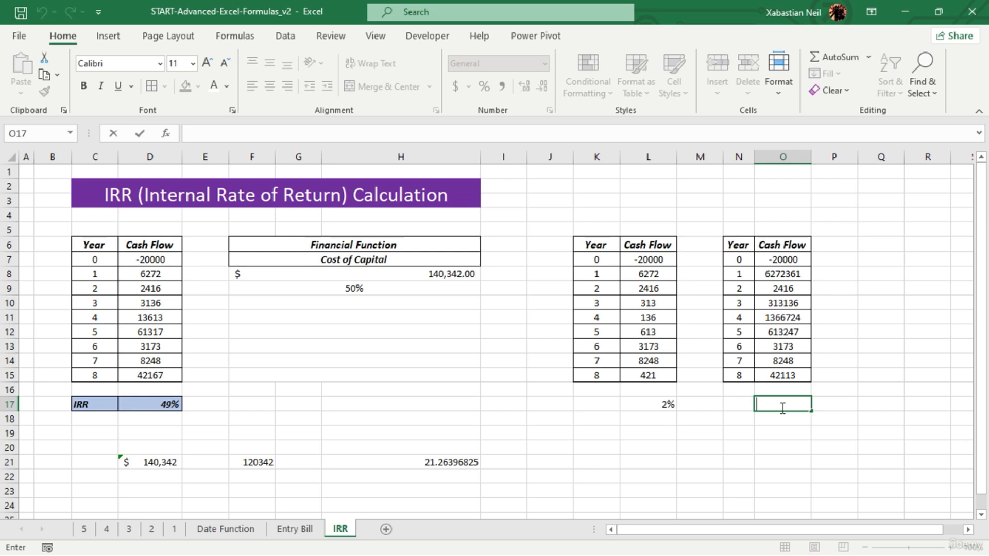
{"action": "type", "text": "="}
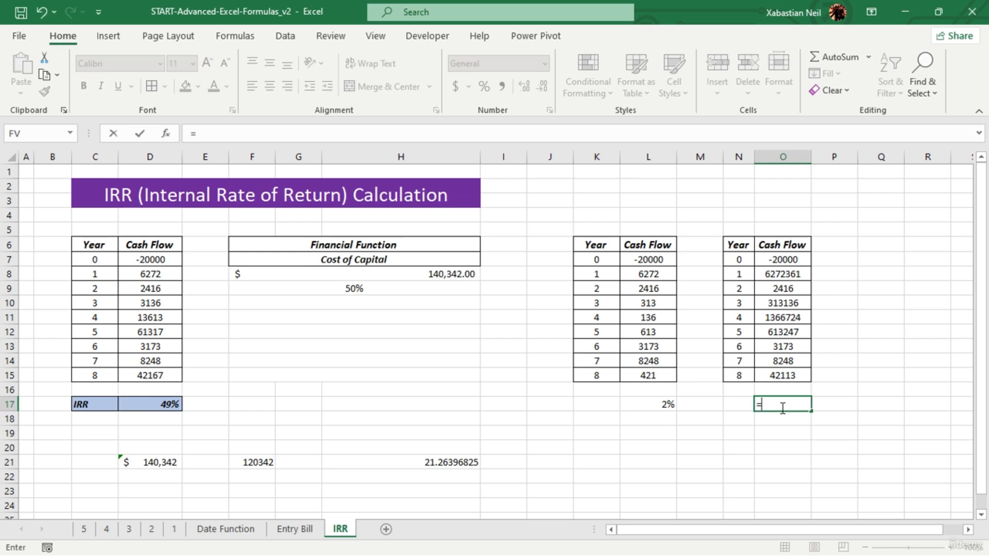
{"action": "type", "text": "nv"}
{"action": "type", "text": "p"}
{"action": "key", "text": "BackSpace"}
{"action": "key", "text": "BackSpace"}
{"action": "type", "text": "pv"}
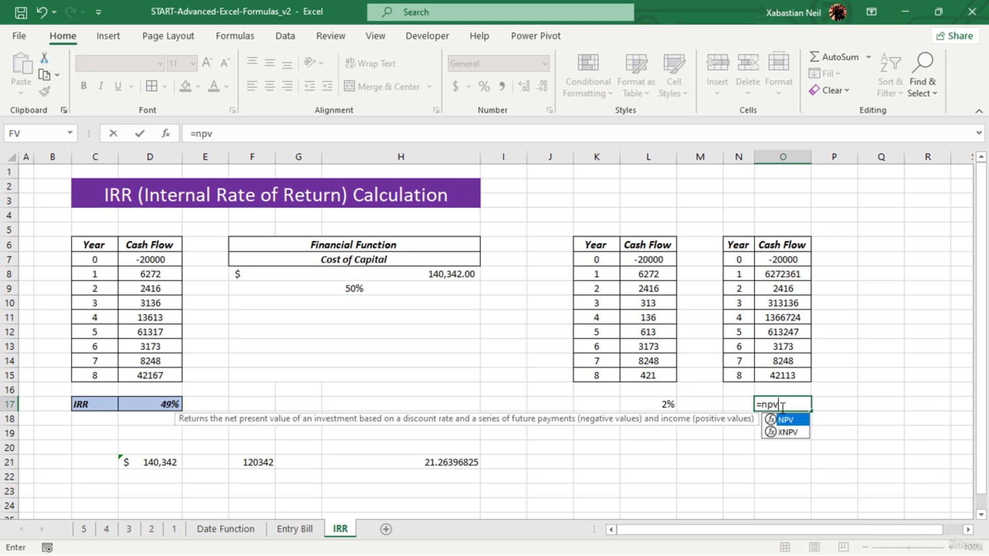
{"action": "key", "text": "Tab"}
{"action": "left_click_drag", "start_coordinate": [786, 264], "coordinate": [783, 374]}
{"action": "type", "text": ")"}
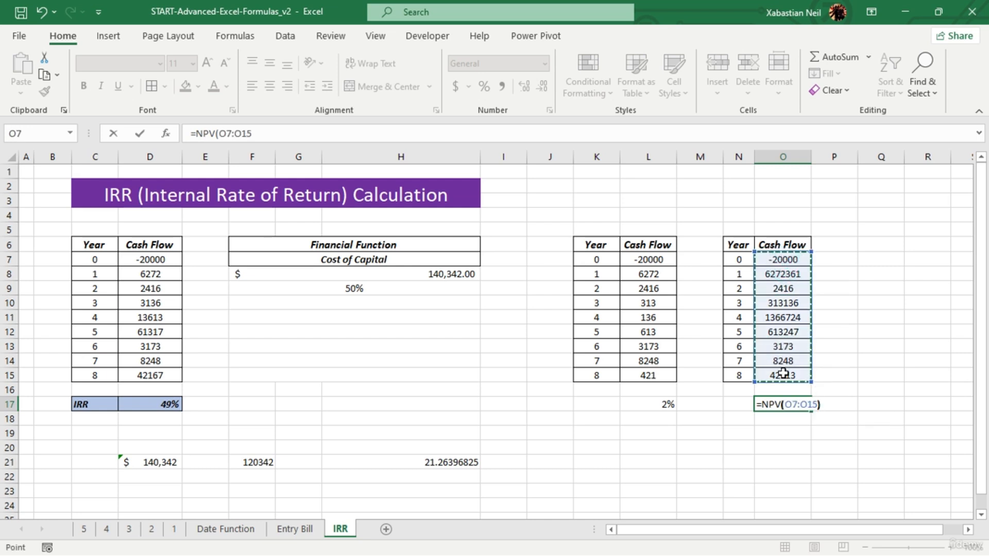
{"action": "key", "text": "Return"}
{"action": "left_click", "coordinate": [507, 329]}
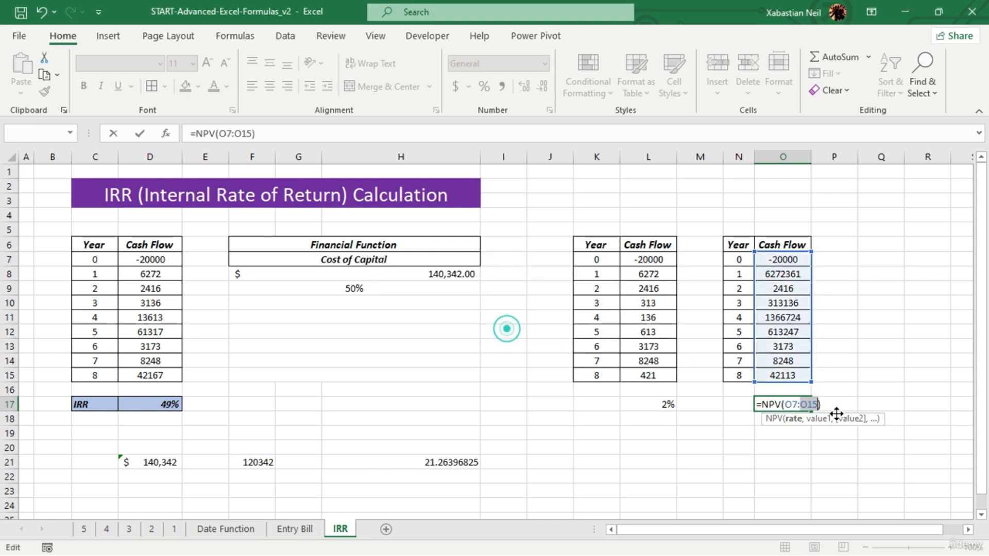
- Replace the NPV arguments in O17 with the F9 rate and individual cash flows: =NPV(F9,O7,O8,O9,O10,O11,O12,O13,O15,O14)
{"action": "key", "text": "BackSpace"}
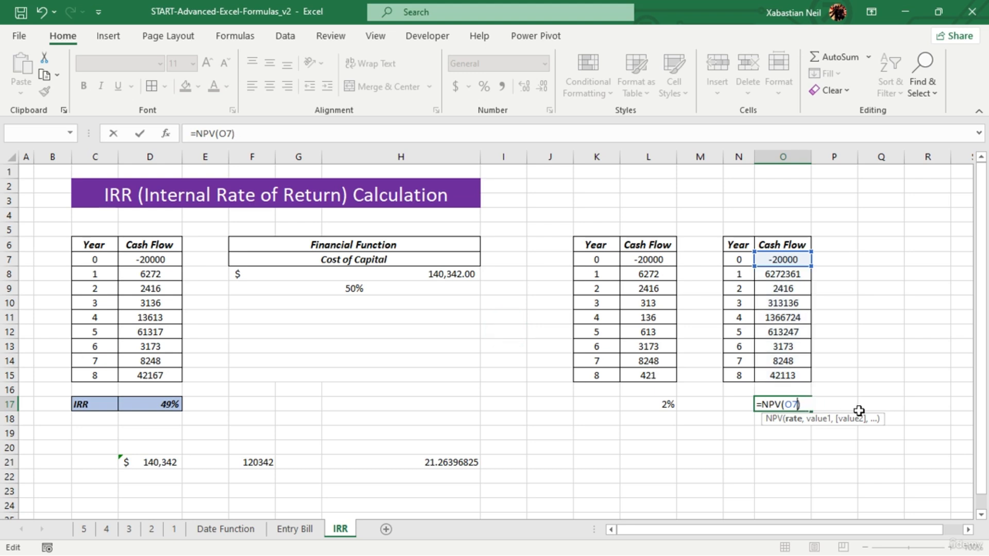
{"action": "key", "text": "BackSpace"}
{"action": "key", "text": "BackSpace"}
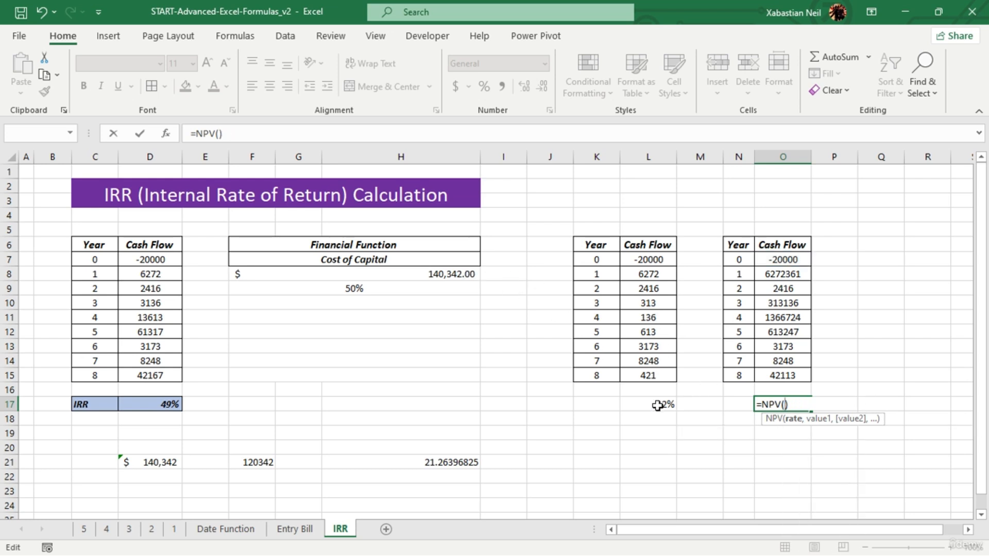
{"action": "left_click", "coordinate": [403, 292]}
{"action": "type", "text": ","}
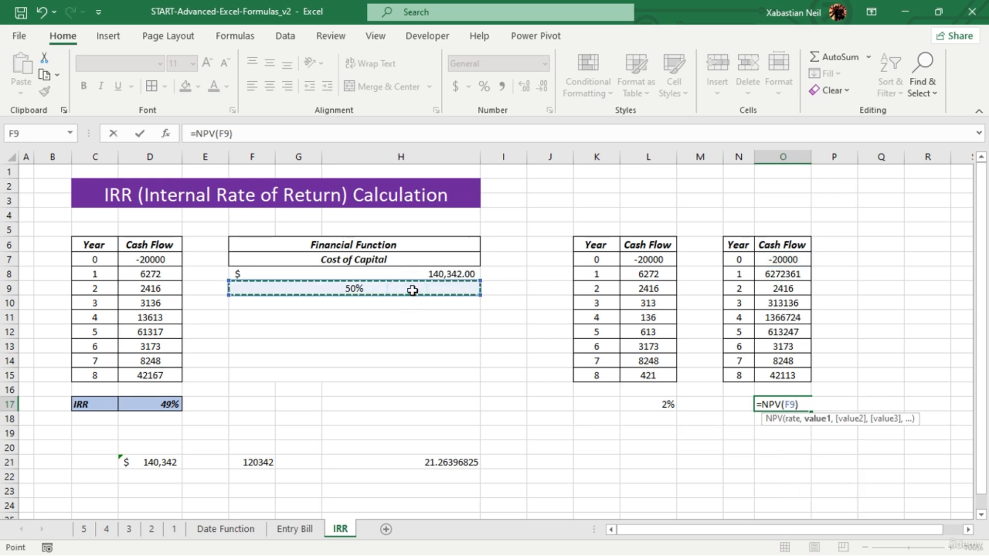
{"action": "left_click", "coordinate": [782, 260]}
{"action": "type", "text": ","}
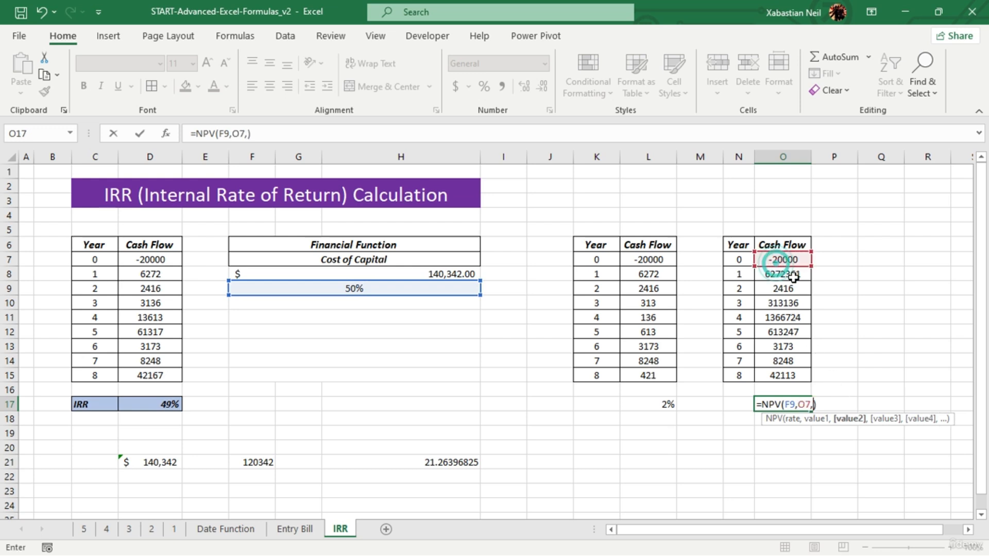
{"action": "left_click", "coordinate": [790, 276]}
{"action": "type", "text": ","}
{"action": "left_click", "coordinate": [790, 288]}
{"action": "type", "text": ","}
{"action": "left_click", "coordinate": [791, 304]}
{"action": "type", "text": ","}
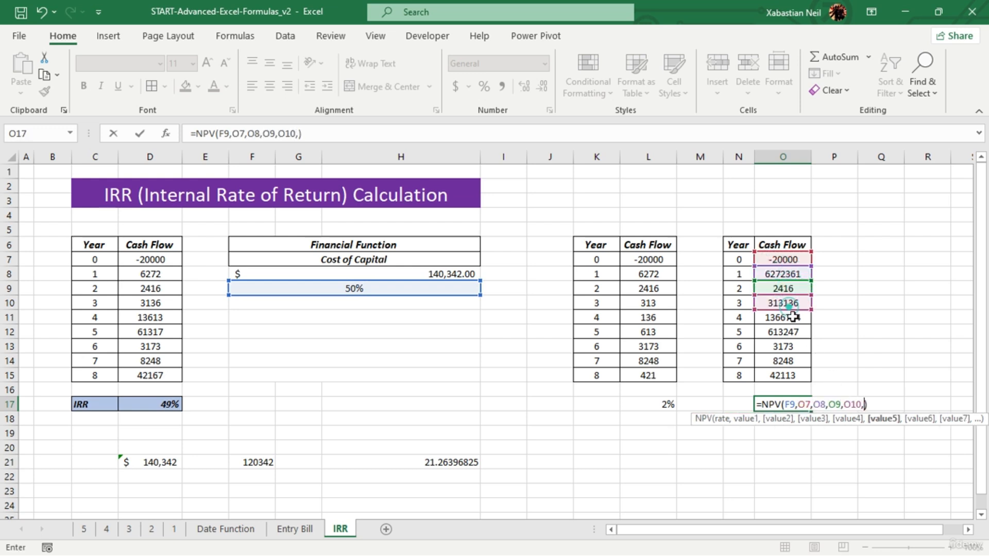
{"action": "left_click", "coordinate": [793, 318]}
{"action": "type", "text": ","}
{"action": "left_click", "coordinate": [797, 335]}
{"action": "type", "text": ","}
{"action": "left_click", "coordinate": [796, 348]}
{"action": "type", "text": ","}
{"action": "left_click", "coordinate": [793, 371]}
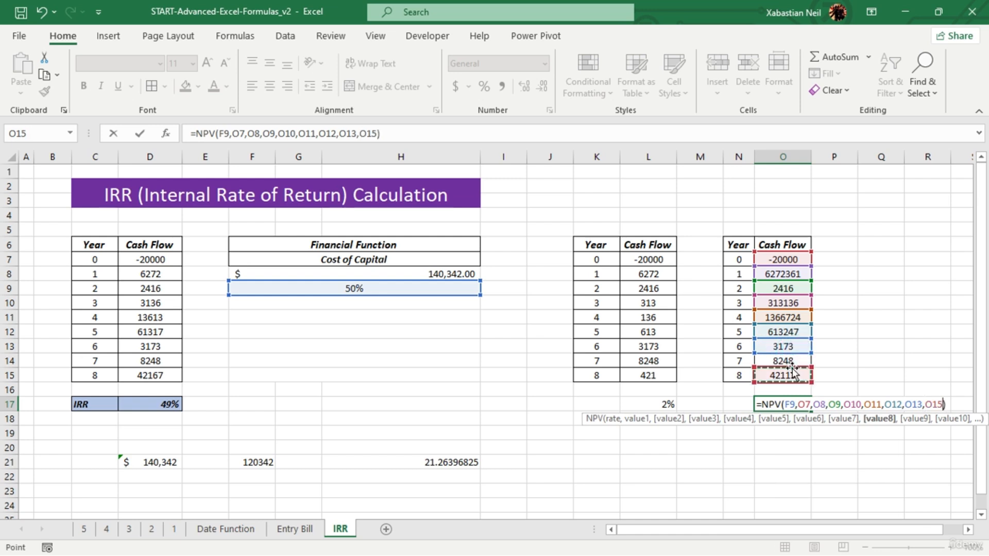
{"action": "type", "text": ","}
{"action": "left_click", "coordinate": [800, 362]}
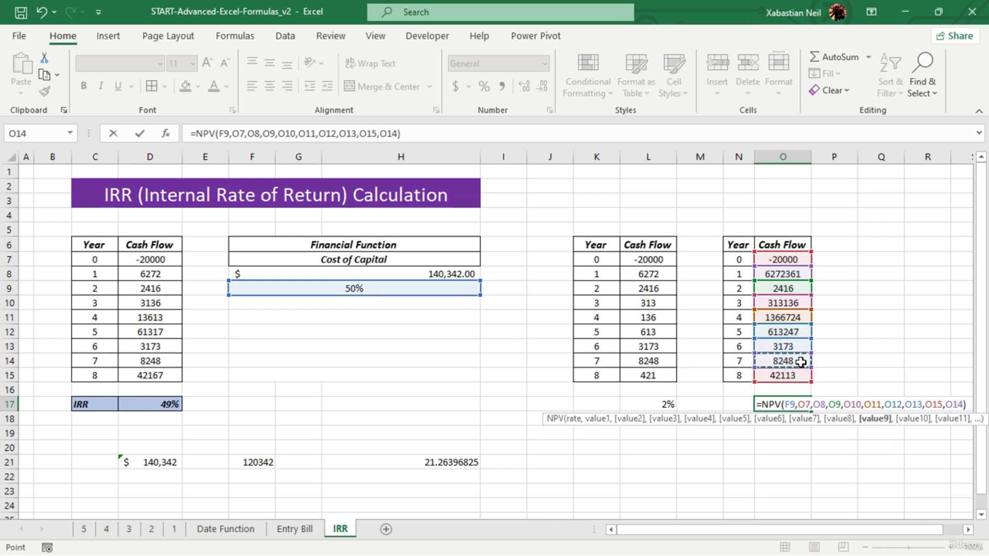
{"action": "key", "text": "Return"}
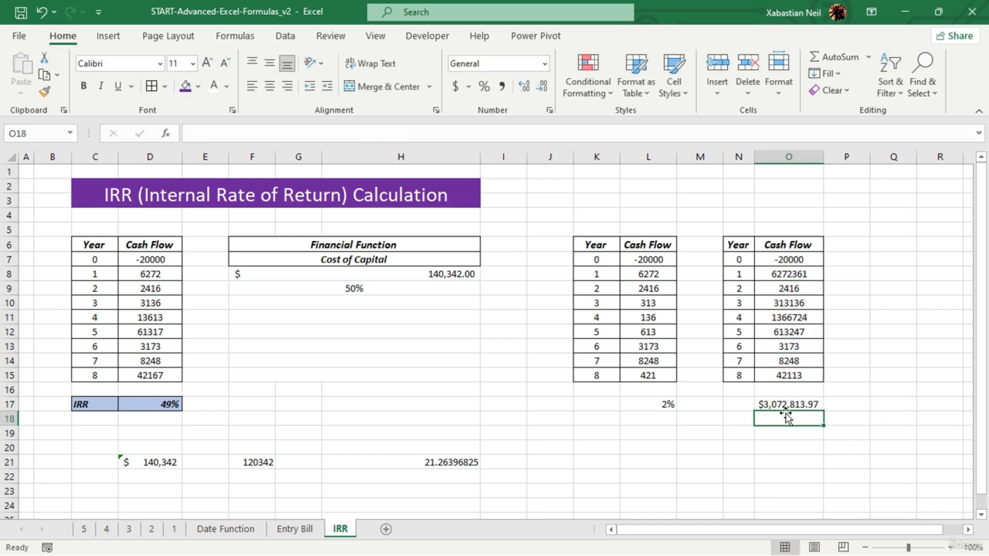
{"action": "left_click", "coordinate": [799, 404]}
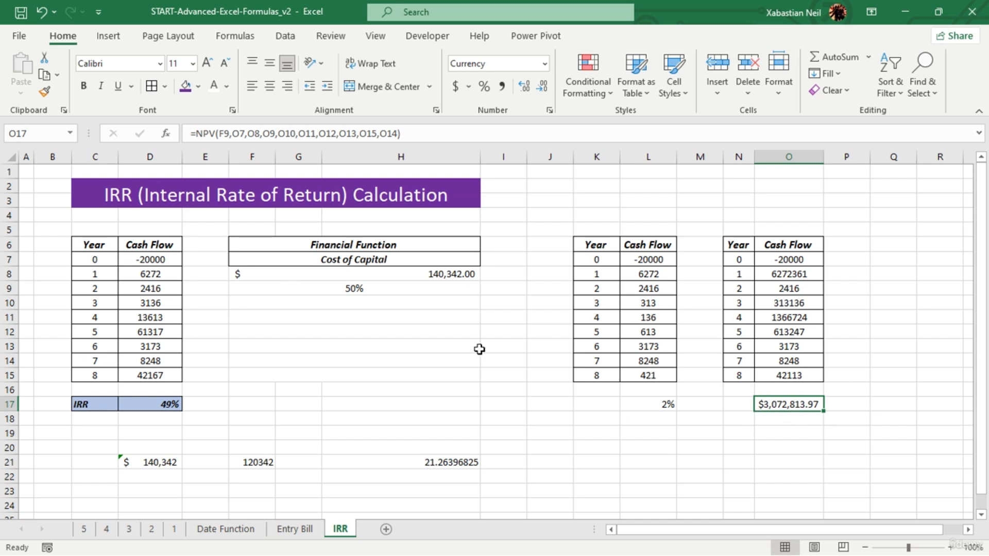
- Try to calculate an internal rate of return in O19 with =IRR(P6:P15)
{"action": "double_click", "coordinate": [792, 432]}
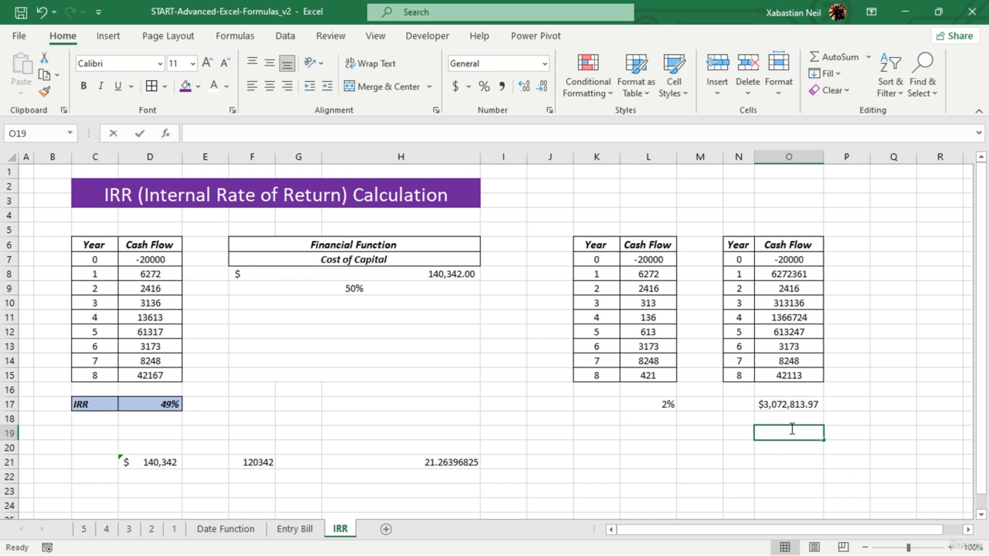
{"action": "type", "text": "="}
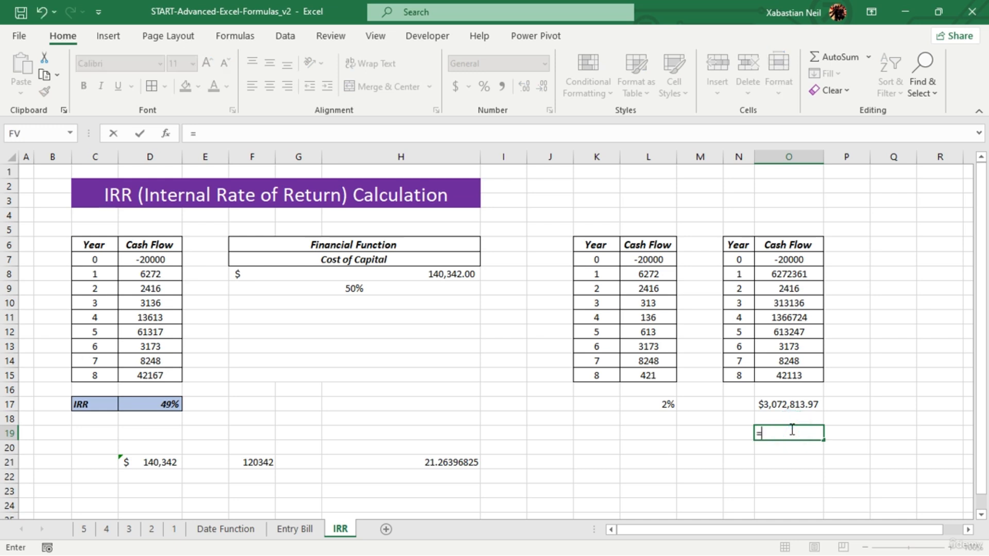
{"action": "type", "text": "irr"}
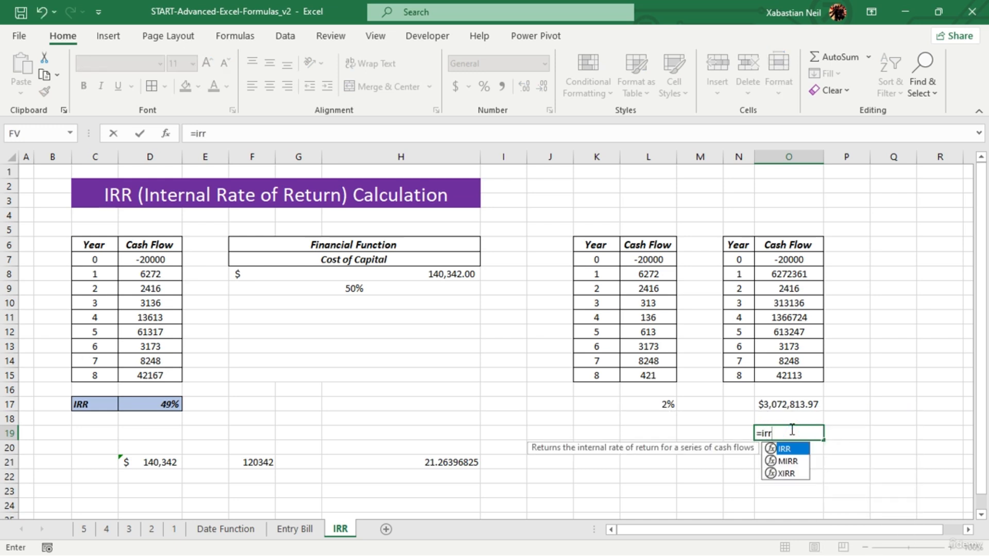
{"action": "key", "text": "Tab"}
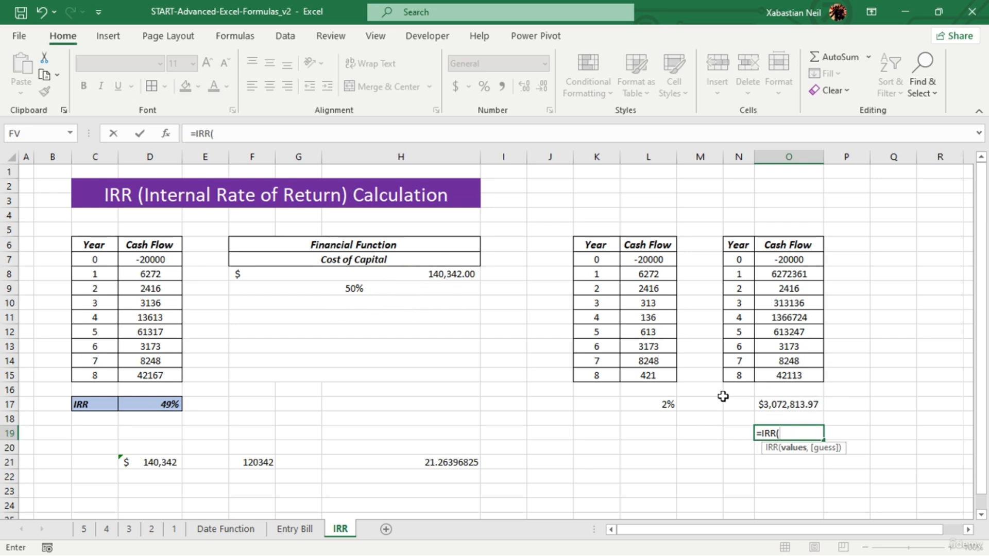
{"action": "left_click_drag", "start_coordinate": [806, 262], "coordinate": [807, 385]}
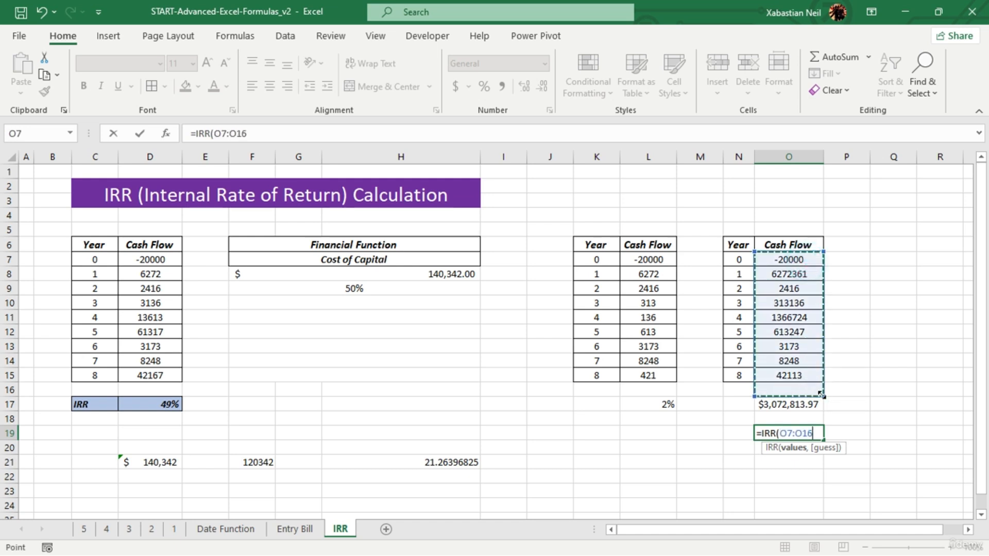
{"action": "left_click_drag", "start_coordinate": [820, 394], "coordinate": [829, 380]}
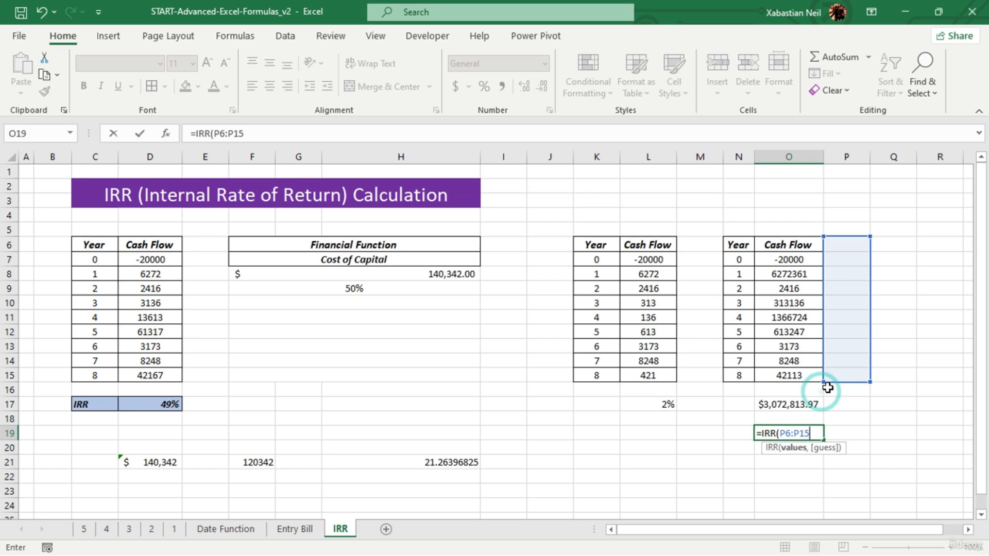
{"action": "left_click", "coordinate": [841, 348]}
{"action": "left_click_drag", "start_coordinate": [784, 260], "coordinate": [788, 347]}
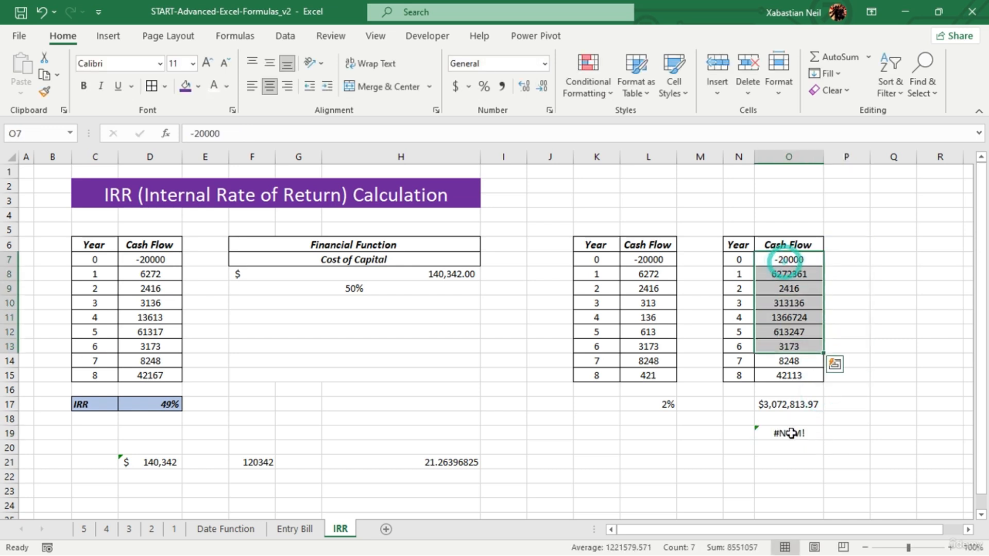
- Correct the formula in O19 to =IRR(O7:O15) so it covers the third table's cash flows
{"action": "left_click", "coordinate": [791, 433]}
{"action": "double_click", "coordinate": [790, 433]}
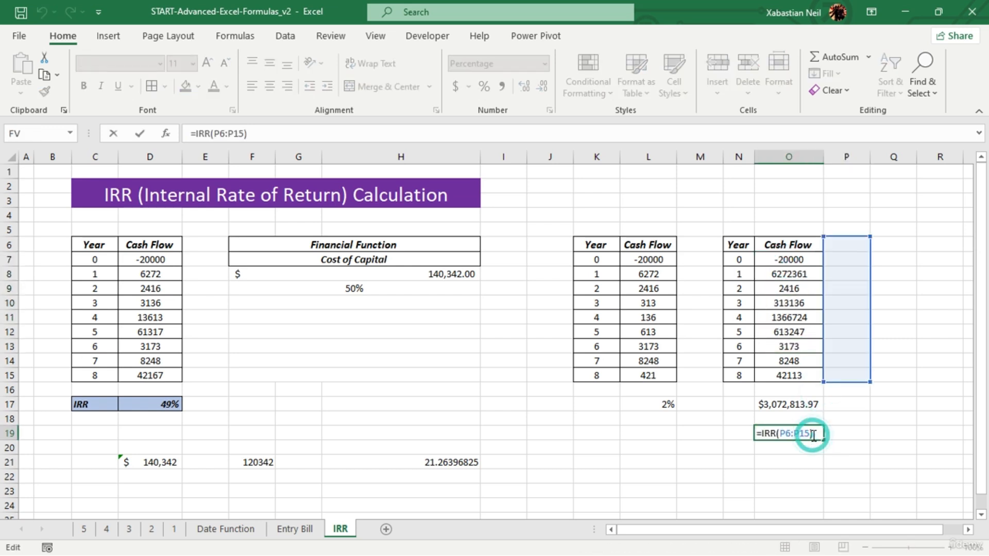
{"action": "key", "text": "BackSpace"}
{"action": "key", "text": "BackSpace"}
{"action": "key", "text": "BackSpace"}
{"action": "key", "text": "BackSpace"}
{"action": "key", "text": "BackSpace"}
{"action": "key", "text": "BackSpace"}
{"action": "key", "text": "BackSpace"}
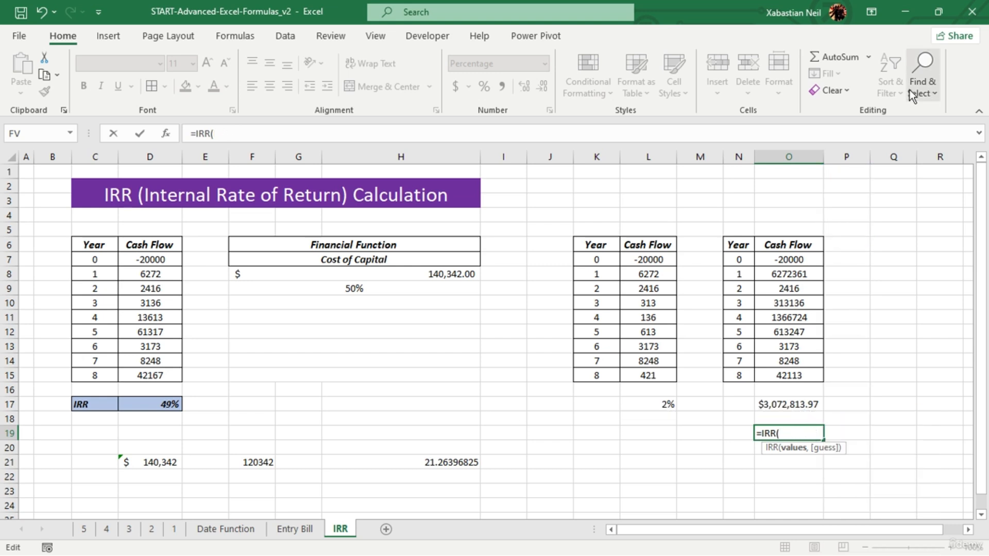
{"action": "left_click", "coordinate": [788, 271]}
{"action": "left_click_drag", "start_coordinate": [808, 260], "coordinate": [799, 370]}
{"action": "type", "text": ")"}
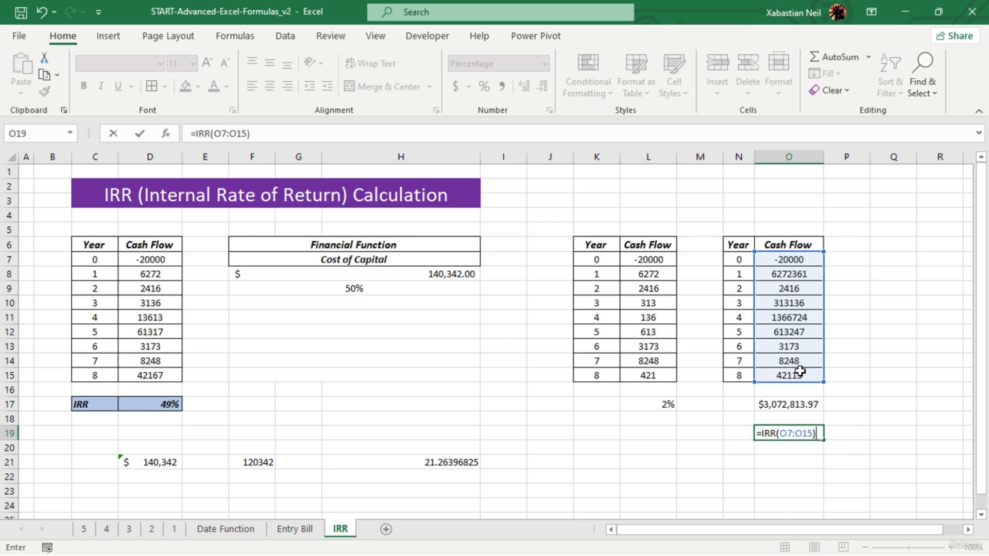
{"action": "key", "text": "Return"}
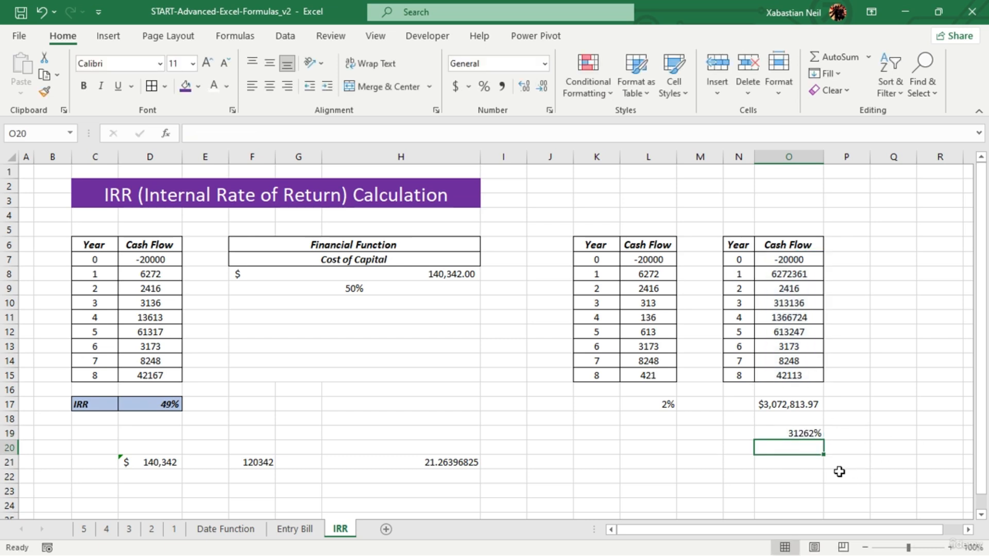
- Reduce the year 1 cash flow in the third table (O8) to 62723
{"action": "left_click", "coordinate": [820, 433]}
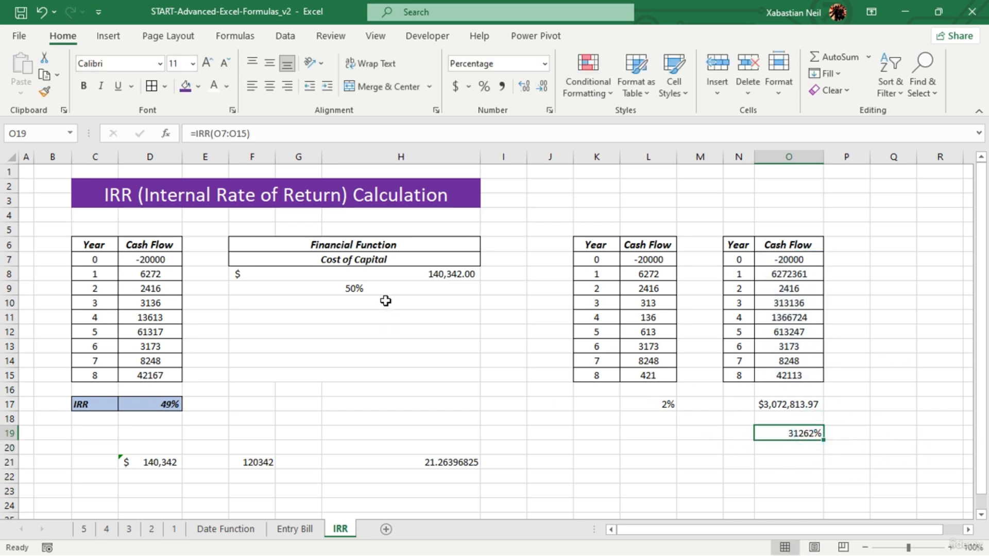
{"action": "left_click", "coordinate": [805, 274]}
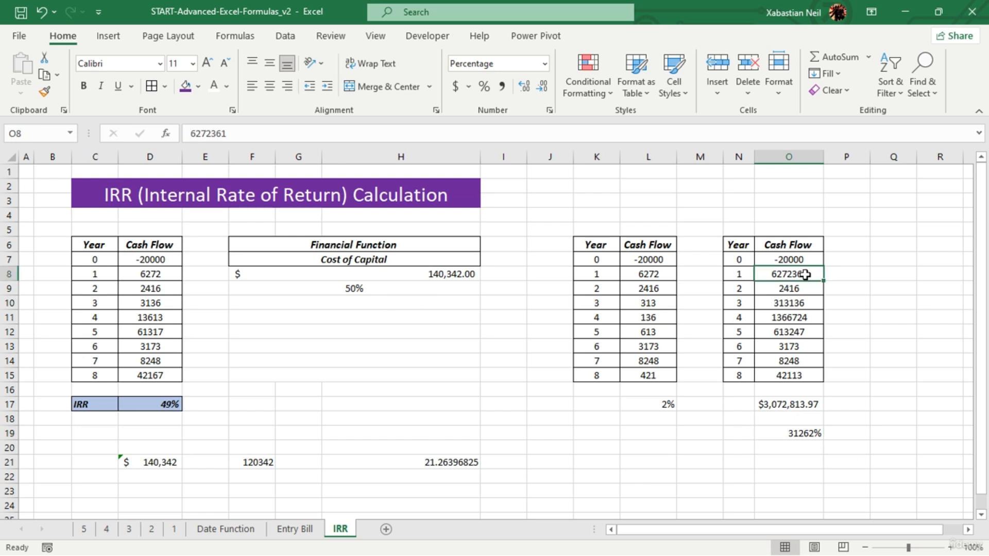
{"action": "double_click", "coordinate": [805, 275]}
{"action": "key", "text": "BackSpace"}
{"action": "key", "text": "BackSpace"}
{"action": "left_click", "coordinate": [810, 372]}
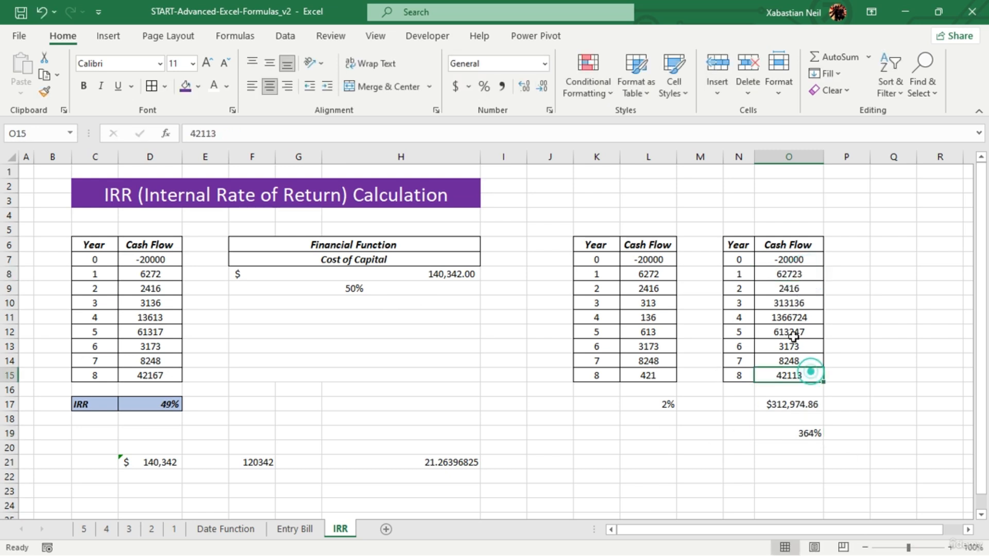
- Shorten the third table's year 3 cash flow in O10 to 3131 and its year 4 cash flow in O11 to 1366
{"action": "left_click", "coordinate": [803, 304]}
{"action": "double_click", "coordinate": [805, 305]}
{"action": "key", "text": "BackSpace"}
{"action": "key", "text": "BackSpace"}
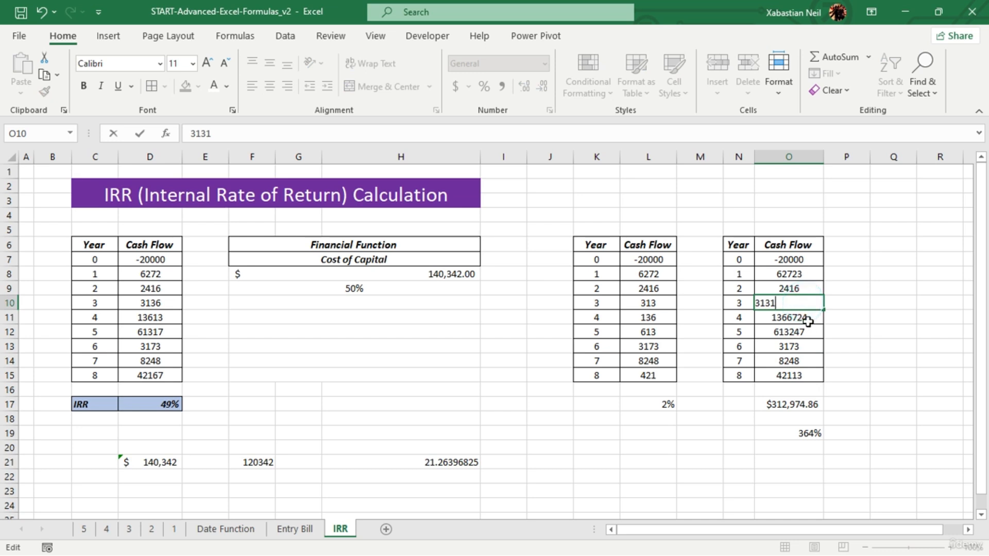
{"action": "left_click", "coordinate": [807, 319]}
{"action": "double_click", "coordinate": [808, 319]}
{"action": "key", "text": "BackSpace"}
{"action": "key", "text": "BackSpace"}
{"action": "key", "text": "BackSpace"}
{"action": "left_click", "coordinate": [809, 362]}
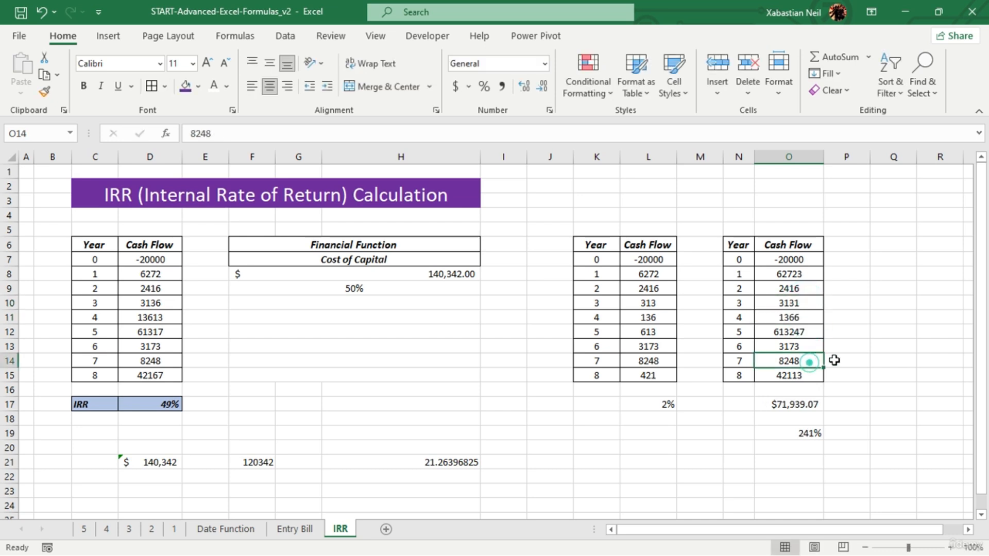
- Cut the third table's year 5 cash flow in O12 down to 613
{"action": "left_click", "coordinate": [806, 333]}
{"action": "double_click", "coordinate": [806, 332]}
{"action": "key", "text": "BackSpace"}
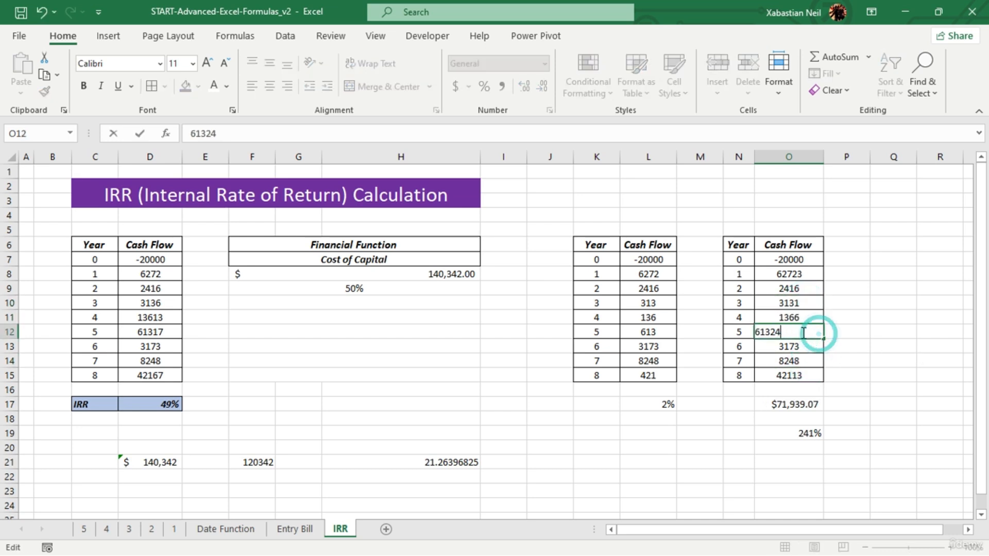
{"action": "key", "text": "BackSpace"}
{"action": "key", "text": "BackSpace"}
{"action": "left_click", "coordinate": [855, 403]}
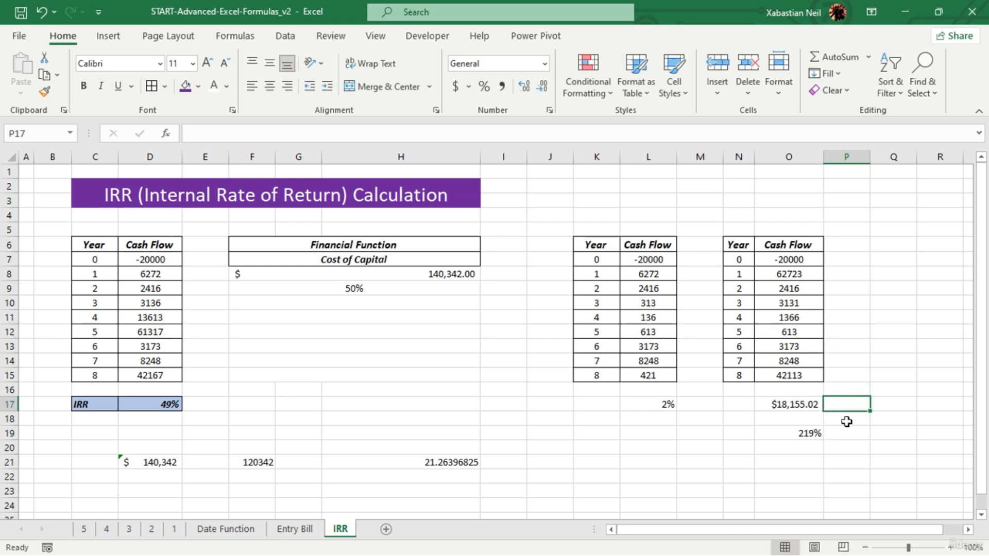
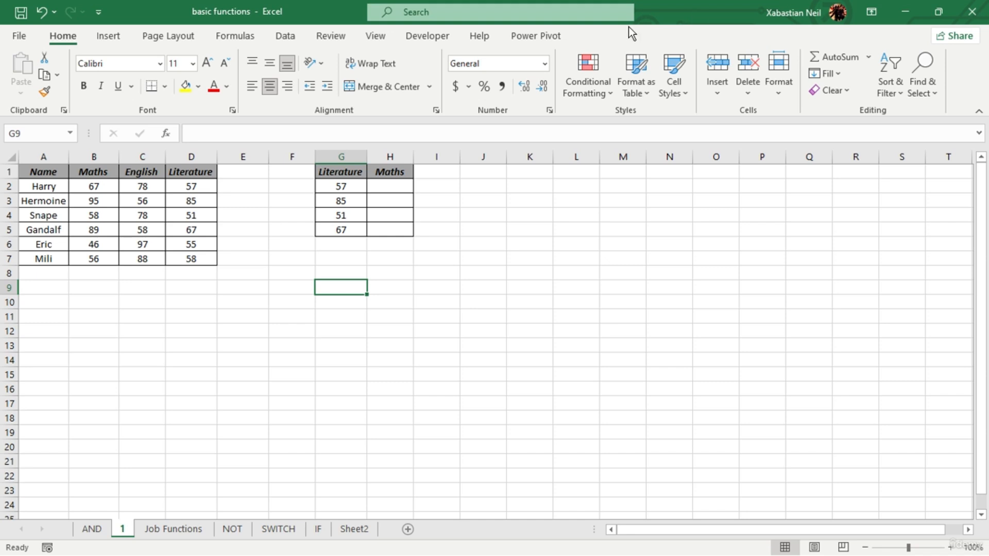
- Enter =MATCH(G2,D1:D7,0) in cell H2 to find the exact position of the first Literature score
{"action": "left_click", "coordinate": [483, 212]}
{"action": "double_click", "coordinate": [397, 185]}
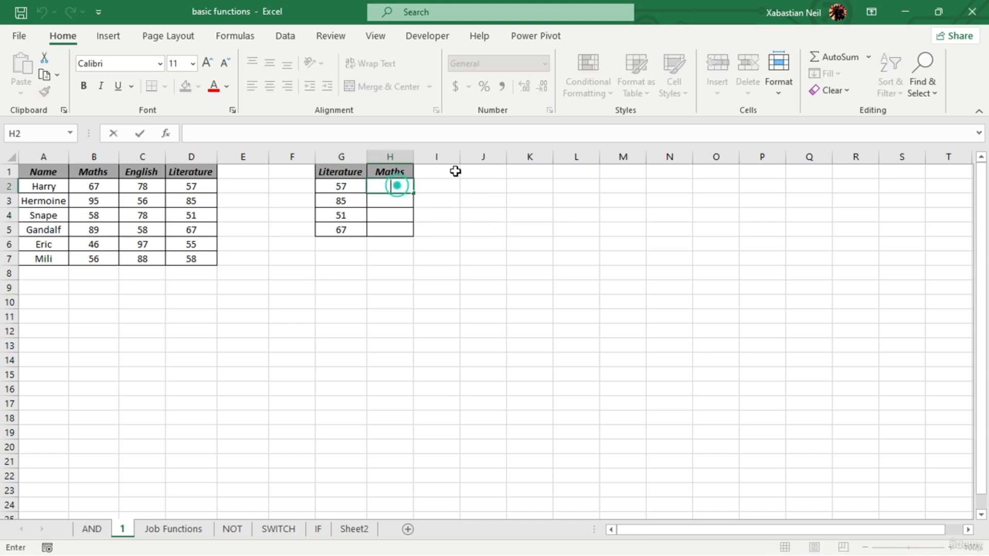
{"action": "type", "text": "="}
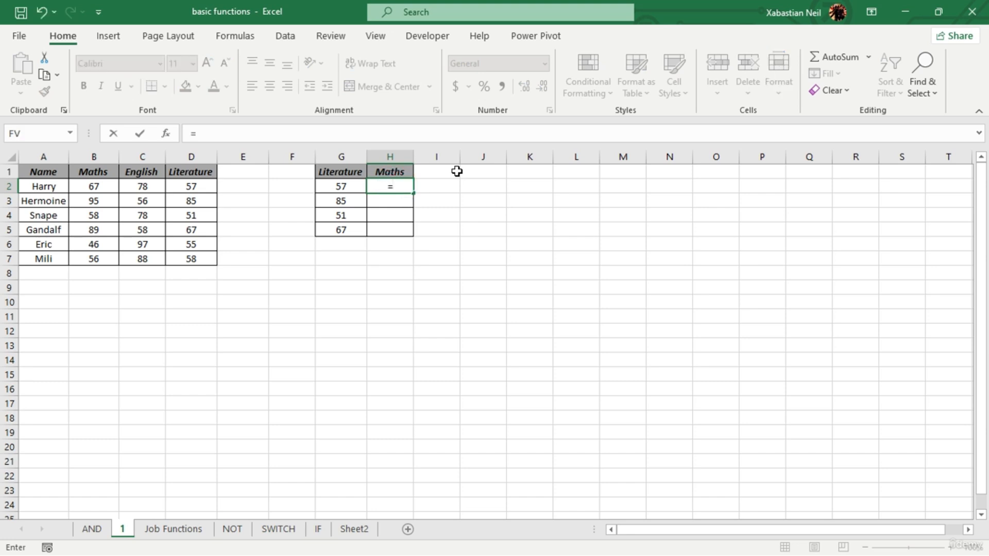
{"action": "type", "text": "match"}
{"action": "key", "text": "Tab"}
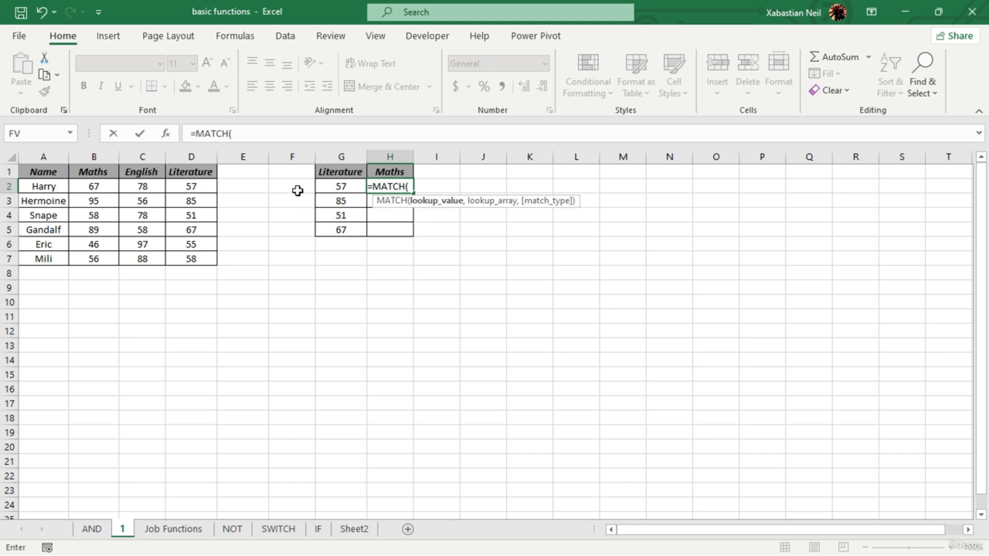
{"action": "left_click", "coordinate": [353, 187]}
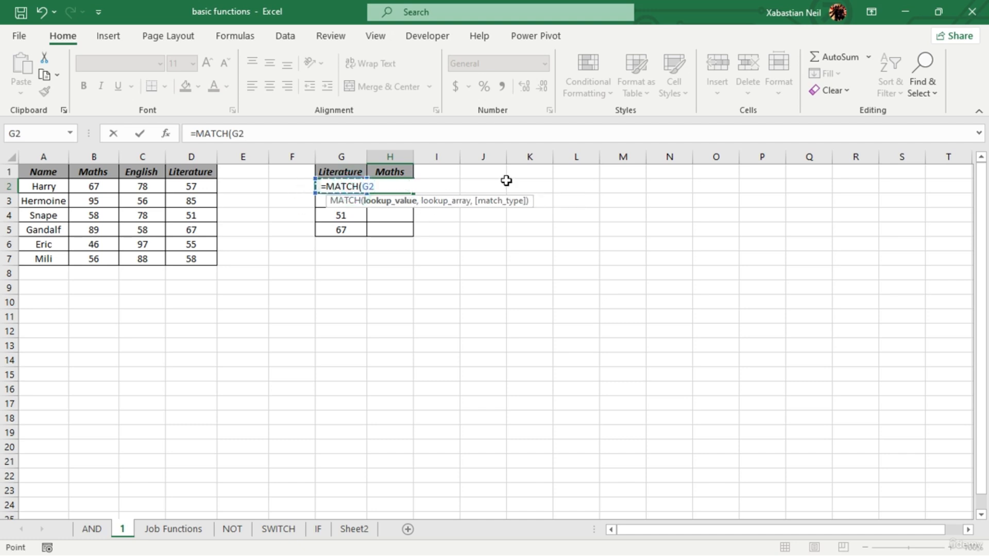
{"action": "type", "text": ","}
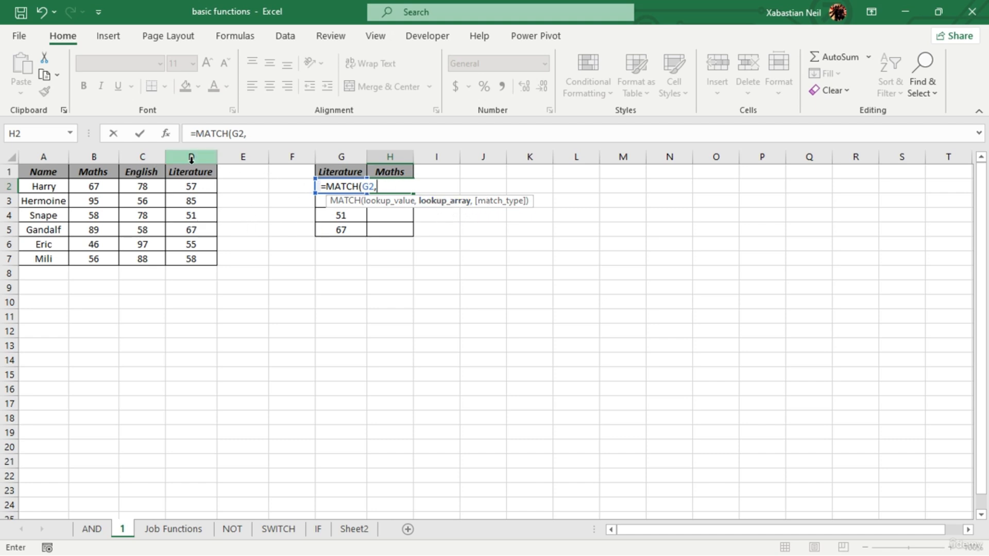
{"action": "left_click_drag", "start_coordinate": [191, 173], "coordinate": [206, 256]}
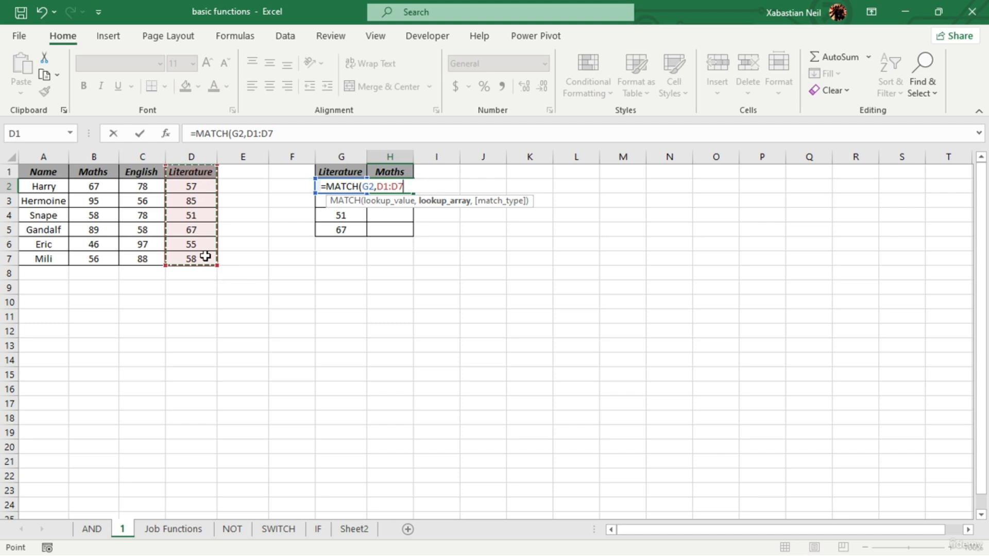
{"action": "type", "text": ","}
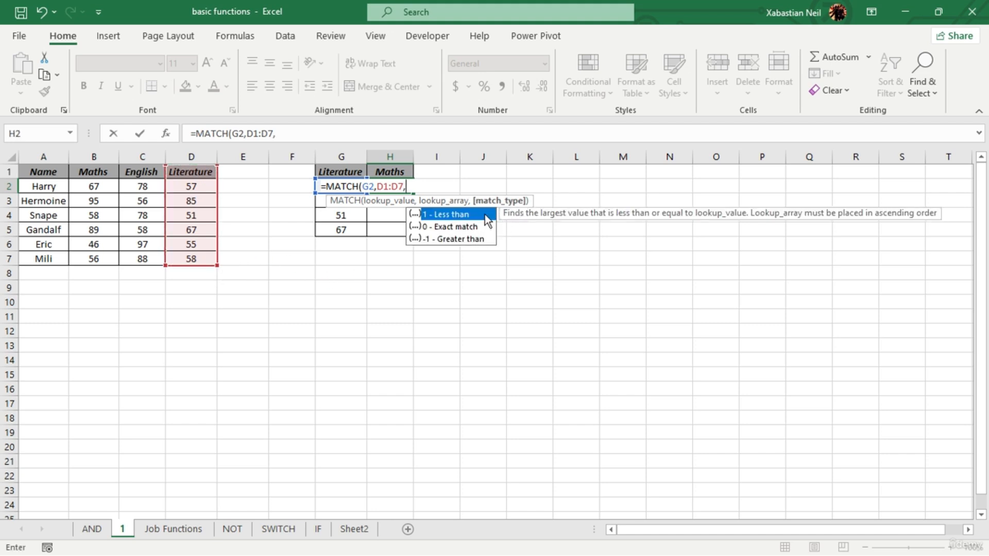
{"action": "double_click", "coordinate": [471, 228]}
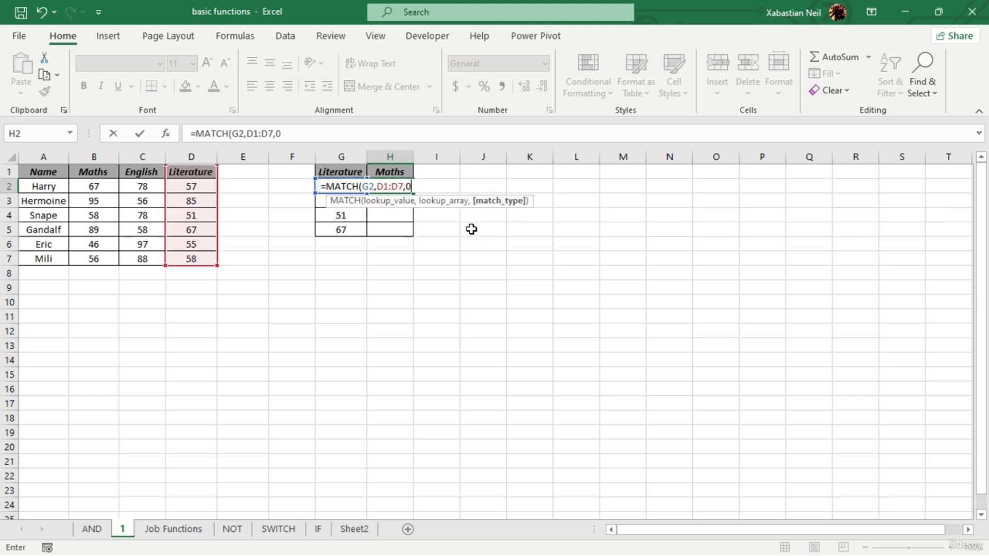
{"action": "type", "text": ")"}
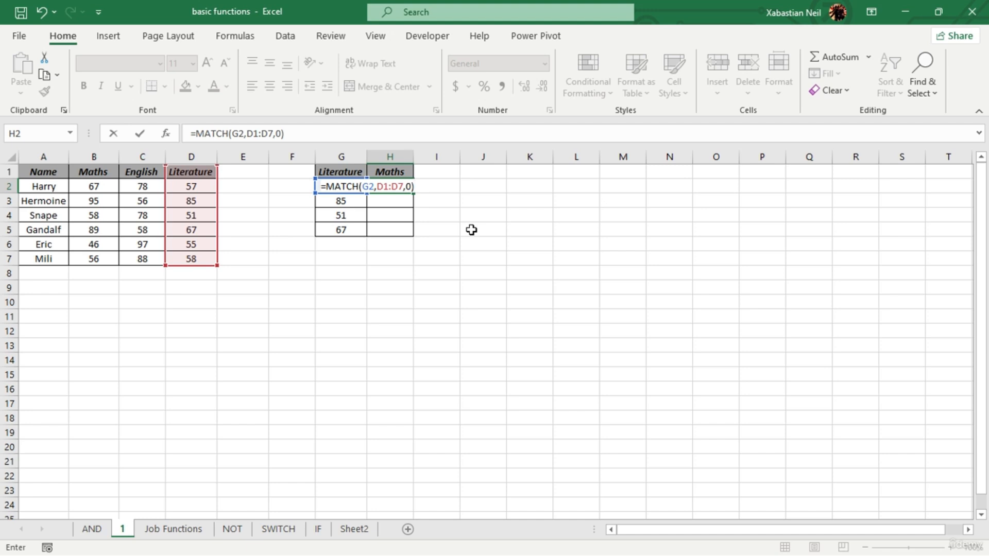
{"action": "key", "text": "Return"}
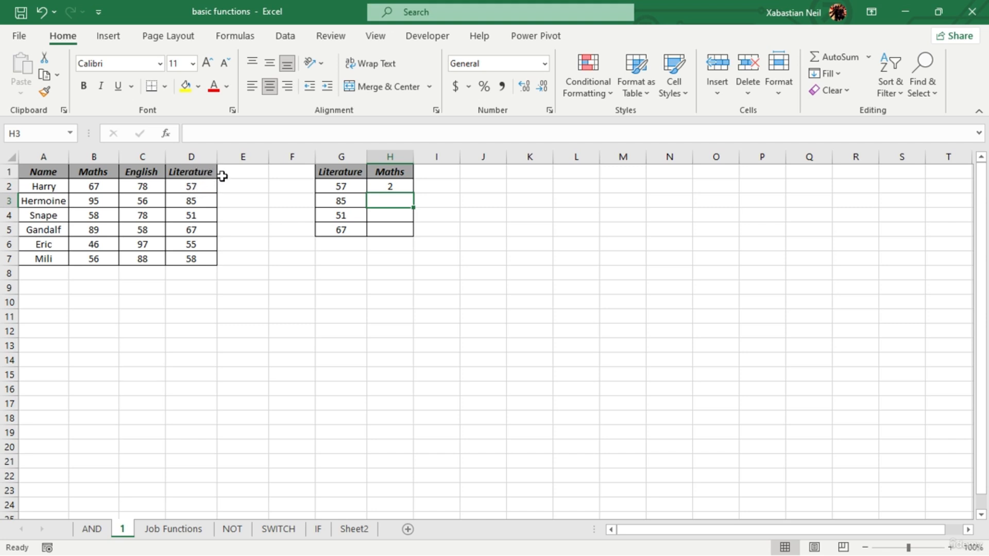
- Enter =MATCH(C5,C1:C7,0) in cell H3 to find the exact position of the C5 score in the English column
{"action": "double_click", "coordinate": [393, 200]}
{"action": "type", "text": "="}
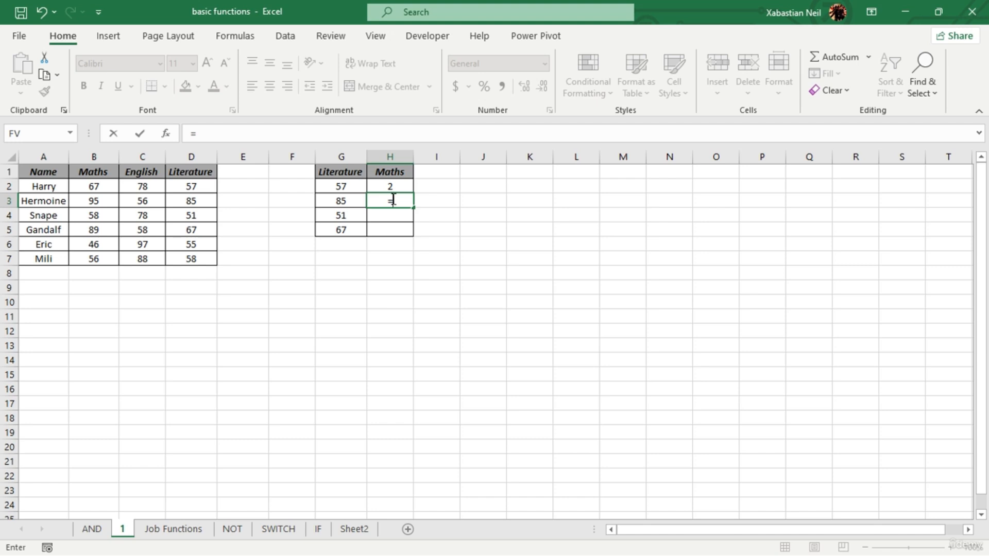
{"action": "type", "text": "match"}
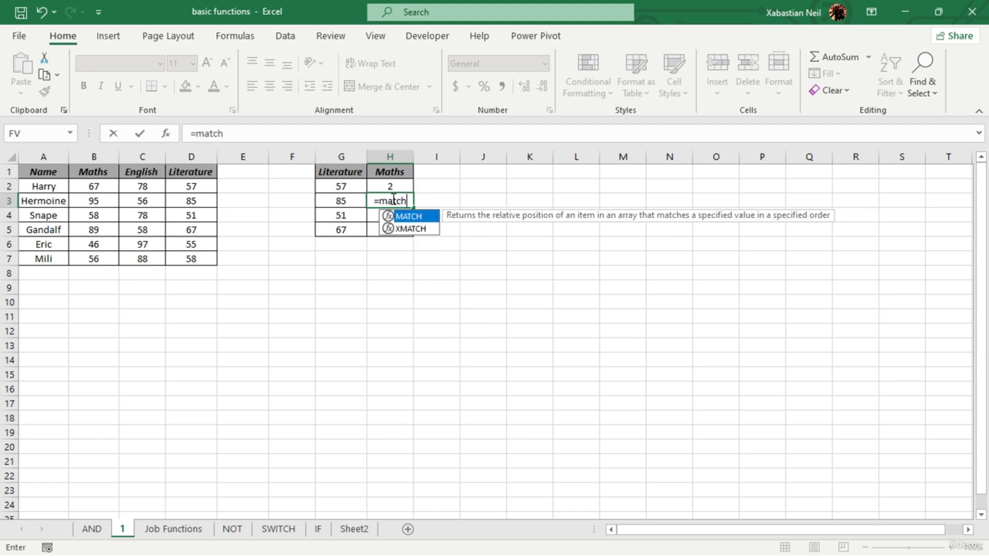
{"action": "key", "text": "Tab"}
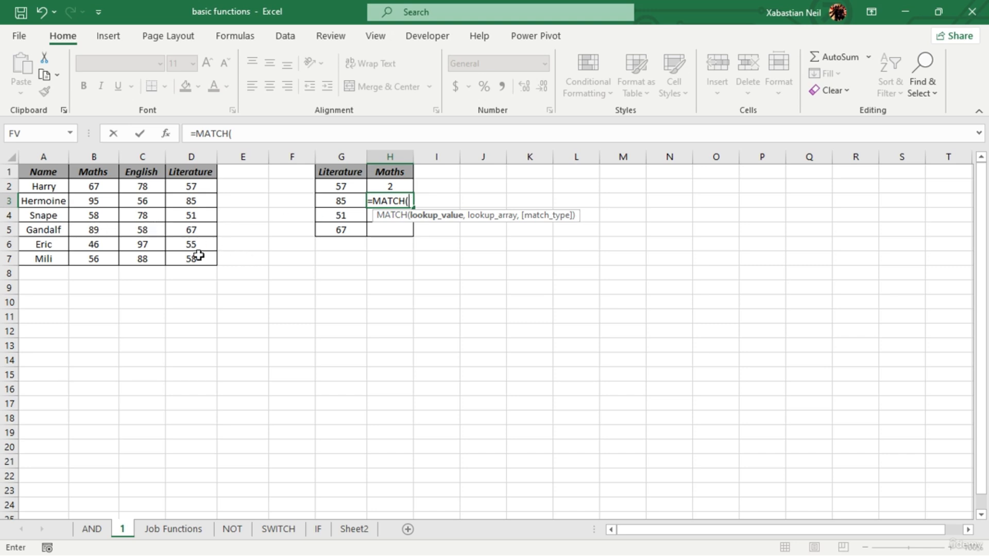
{"action": "left_click", "coordinate": [146, 232]}
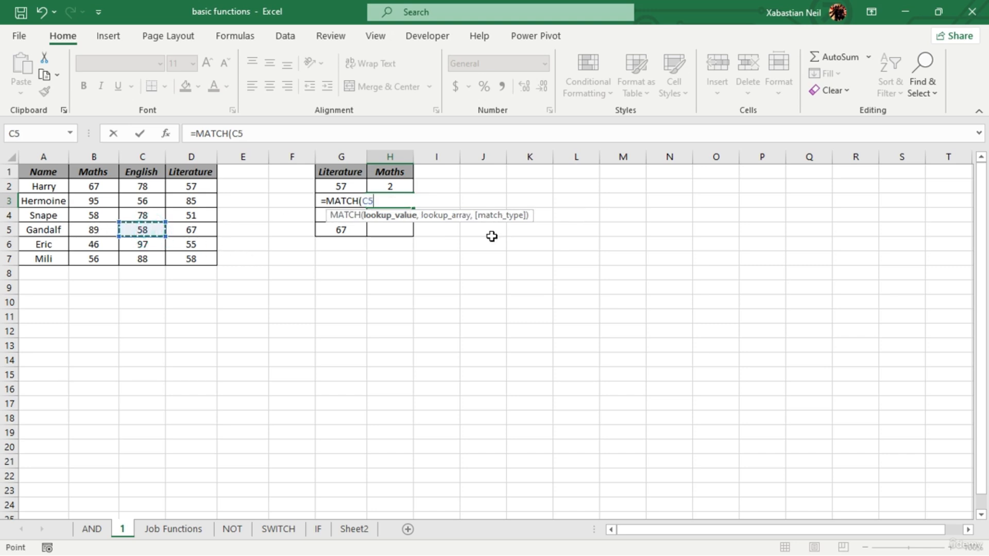
{"action": "type", "text": ","}
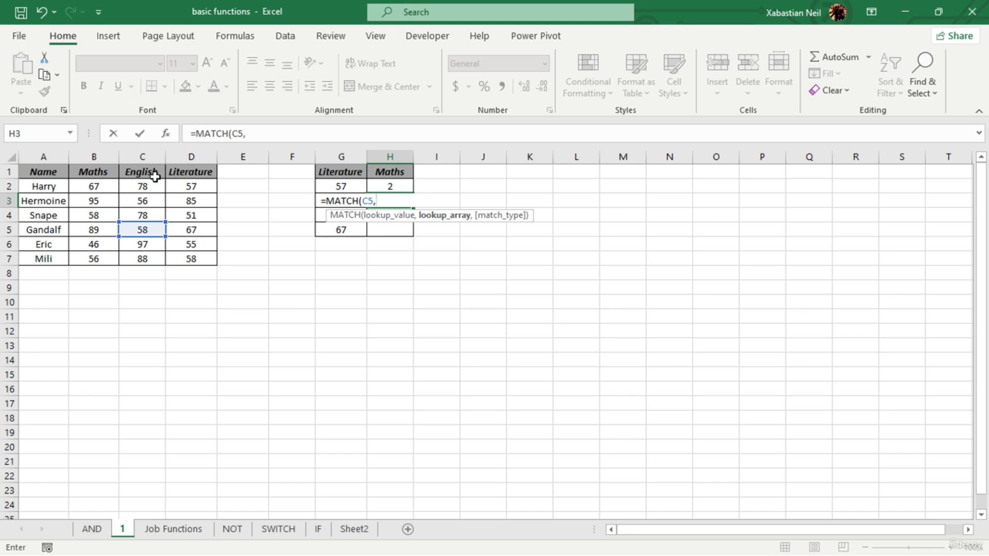
{"action": "left_click_drag", "start_coordinate": [147, 172], "coordinate": [152, 261]}
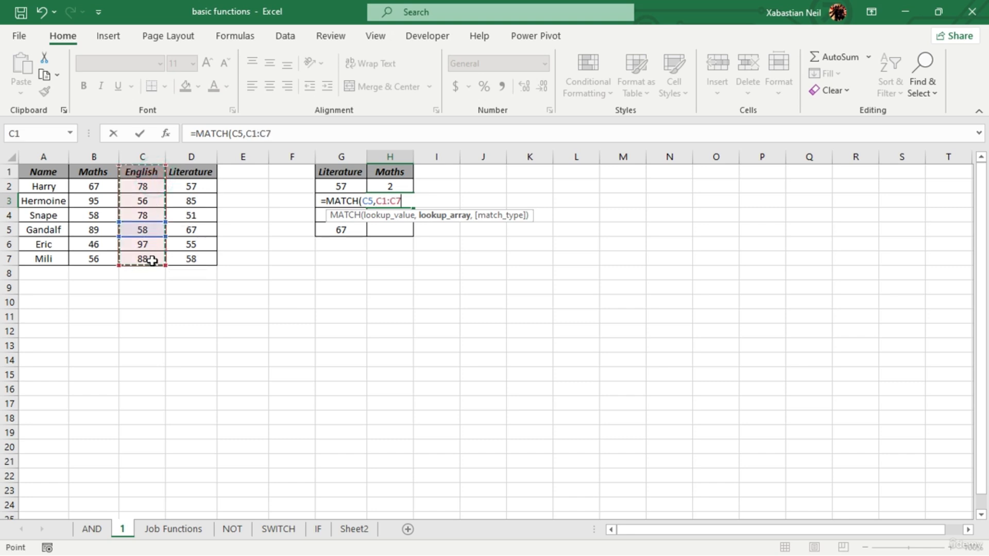
{"action": "type", "text": ",0"}
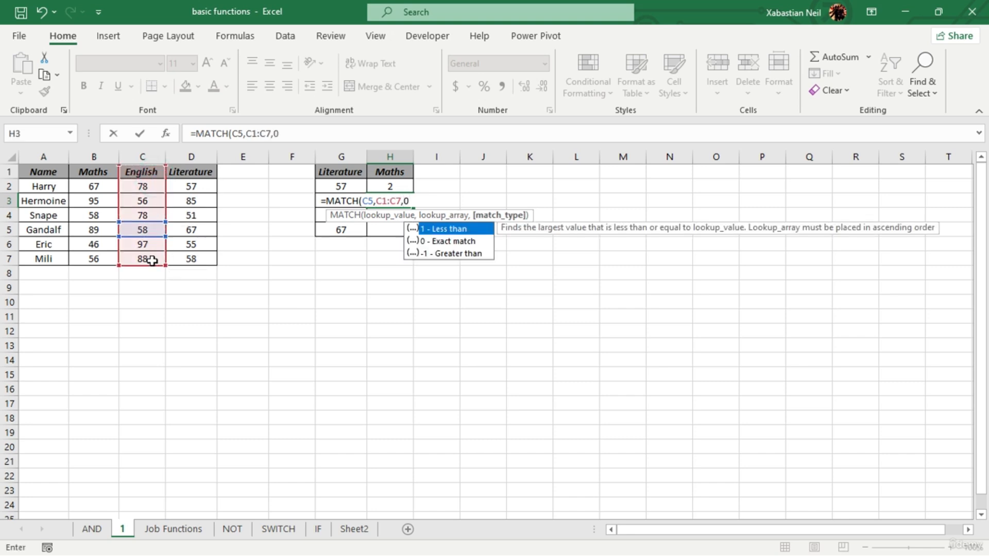
{"action": "type", "text": ")"}
{"action": "key", "text": "Return"}
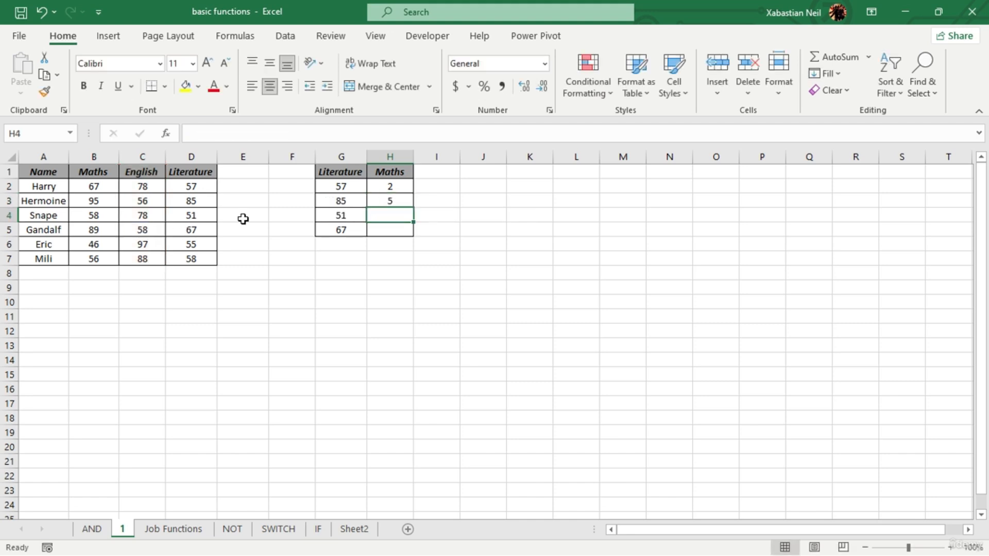
- Clear the MATCH formulas from cells H3 and H2
{"action": "double_click", "coordinate": [410, 201]}
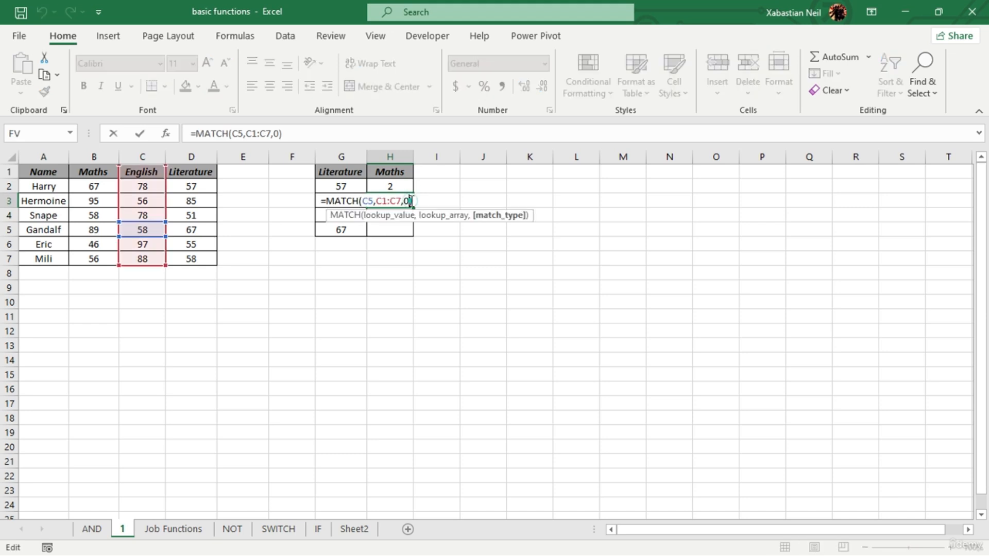
{"action": "left_click", "coordinate": [457, 196]}
{"action": "left_click", "coordinate": [393, 200]}
{"action": "key", "text": "Delete"}
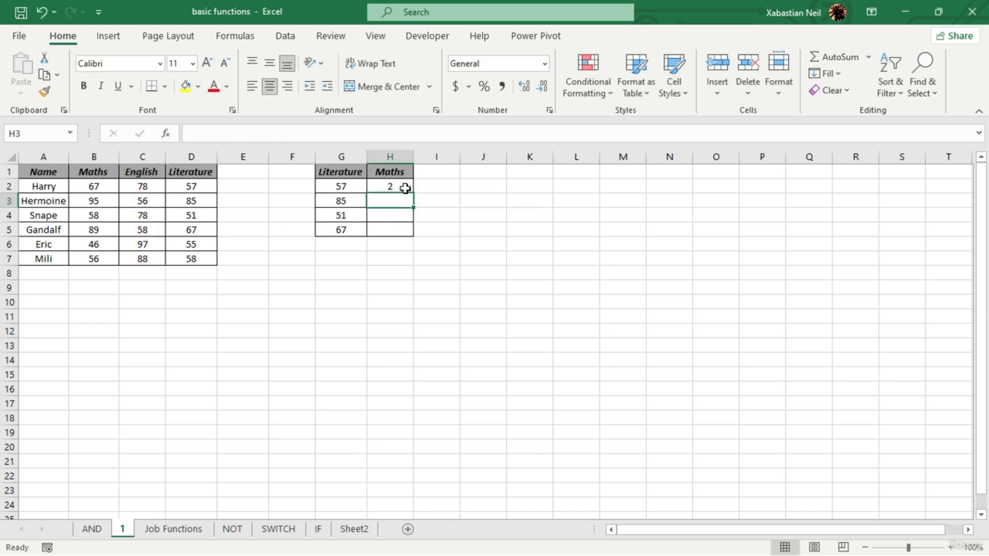
{"action": "left_click", "coordinate": [400, 189]}
{"action": "key", "text": "Delete"}
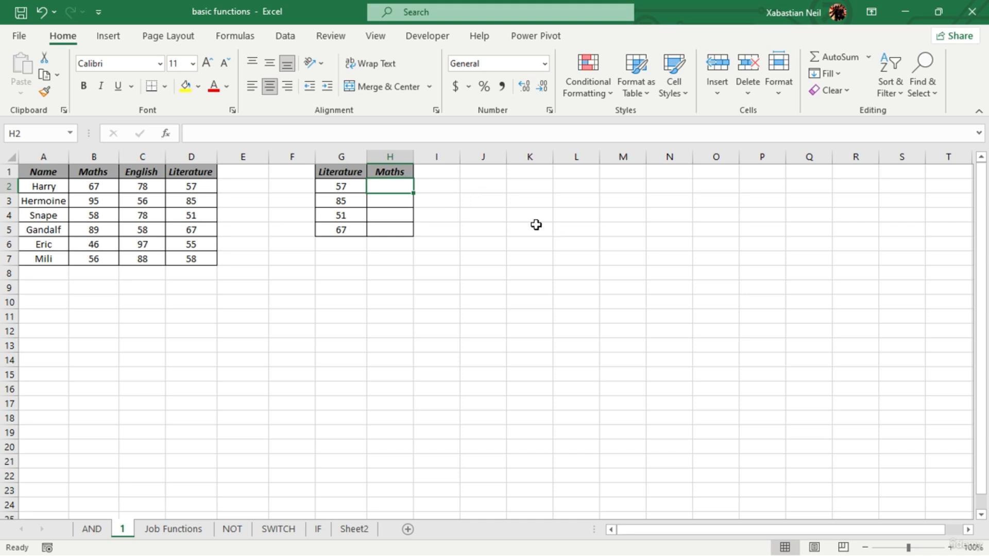
- Enter =OFFSET(A1,2,2) in cell J2 to return the value two rows and two columns from A1
{"action": "double_click", "coordinate": [492, 187]}
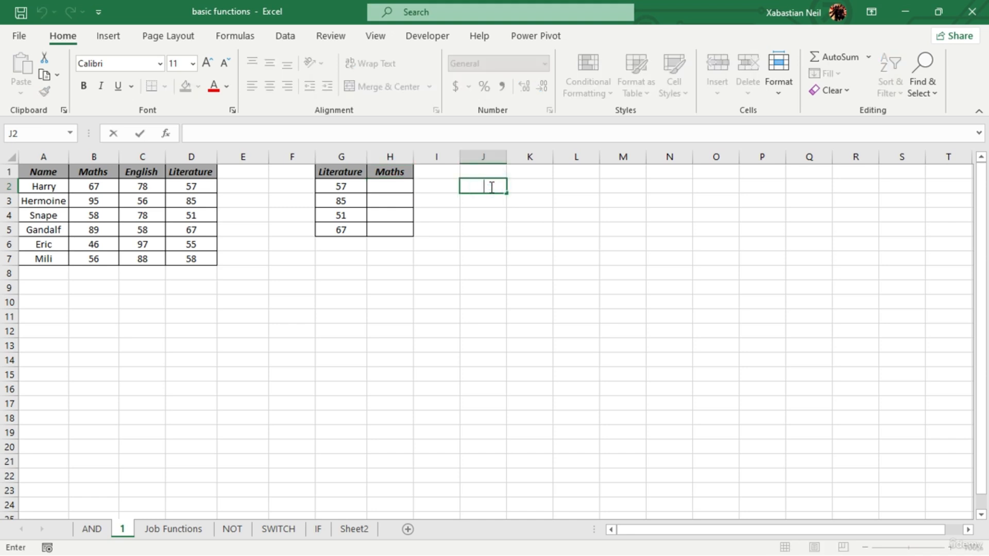
{"action": "type", "text": "=offset"}
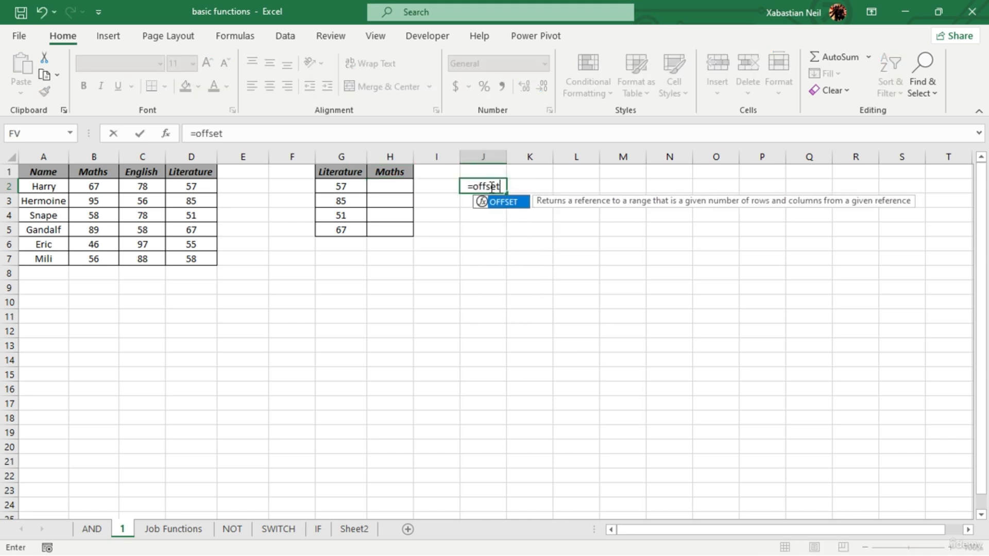
{"action": "key", "text": "Tab"}
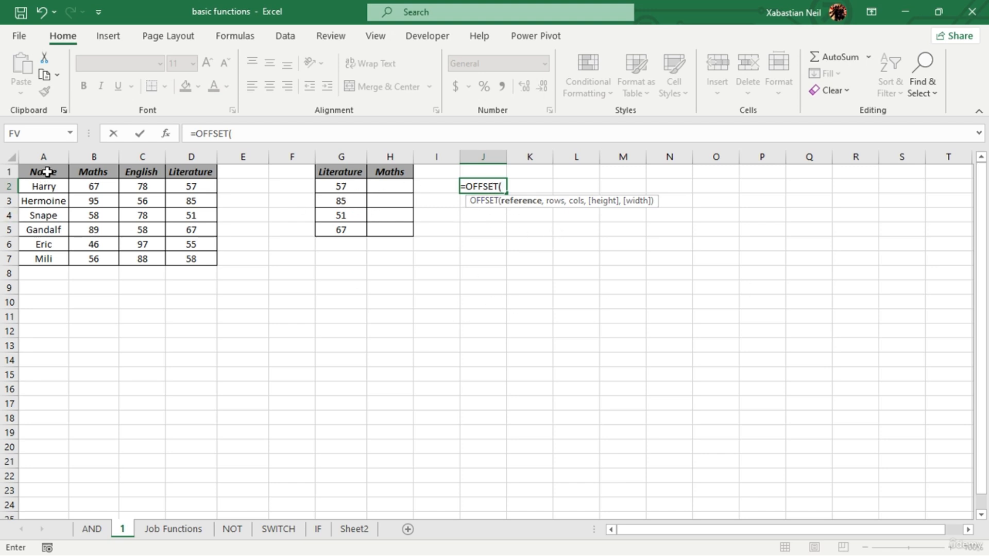
{"action": "left_click", "coordinate": [44, 171]}
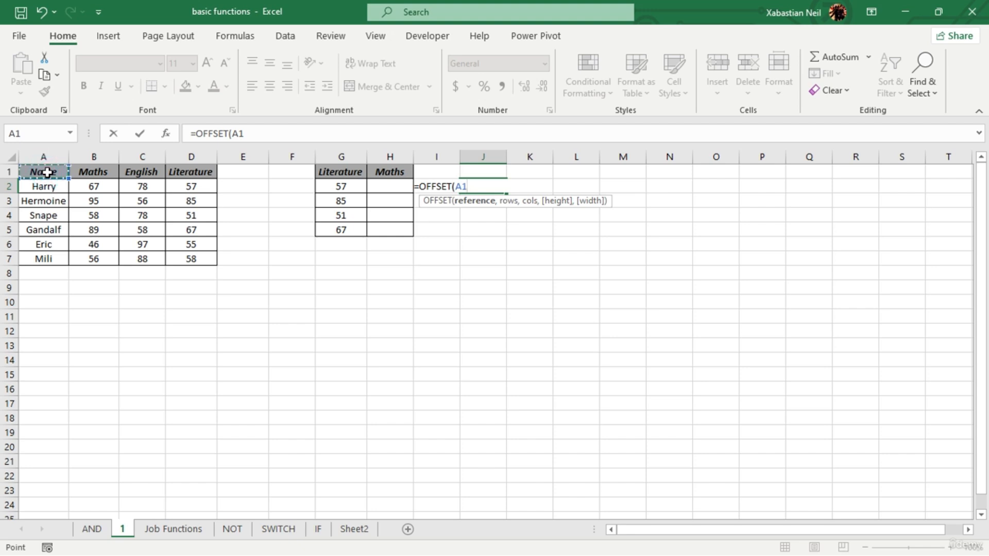
{"action": "type", "text": ","}
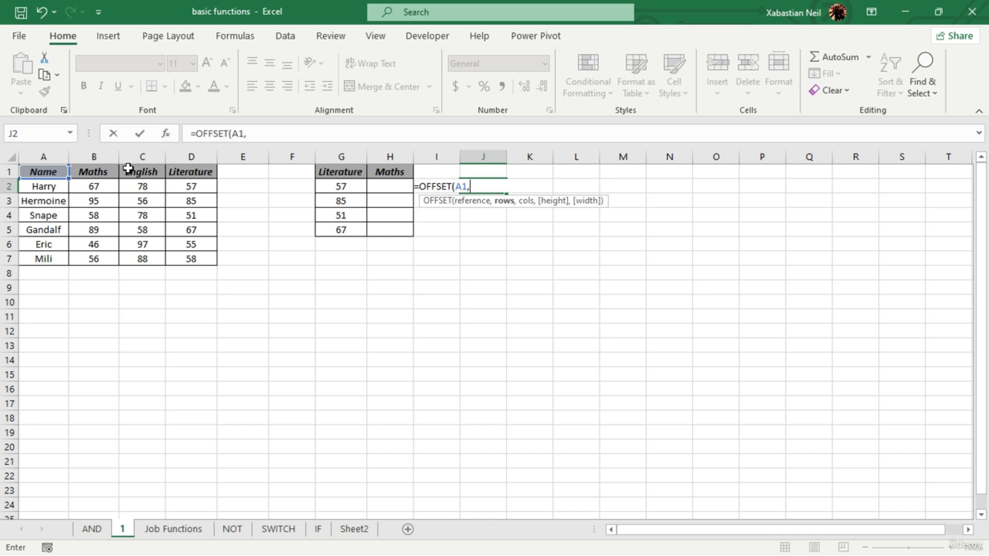
{"action": "type", "text": "2,2"}
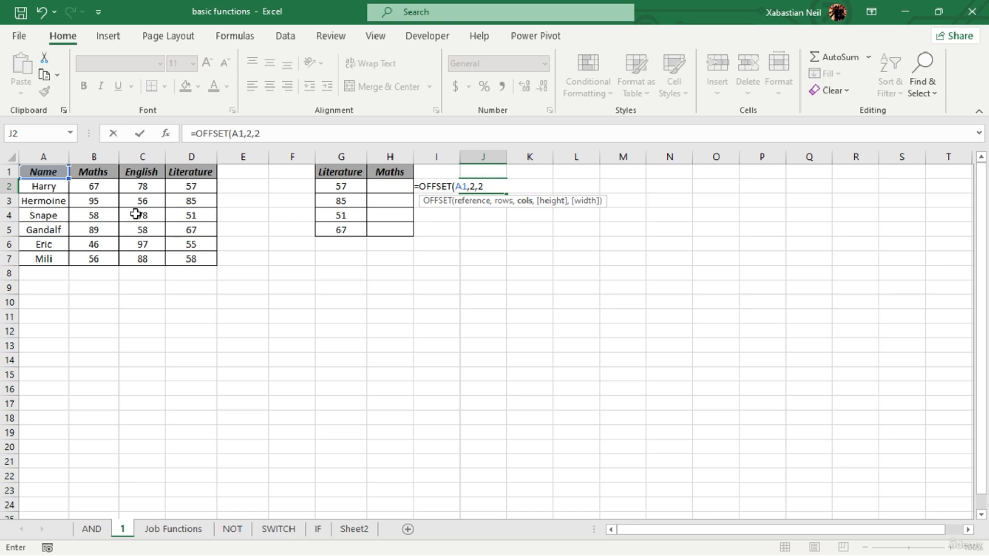
{"action": "type", "text": ")"}
{"action": "key", "text": "Return"}
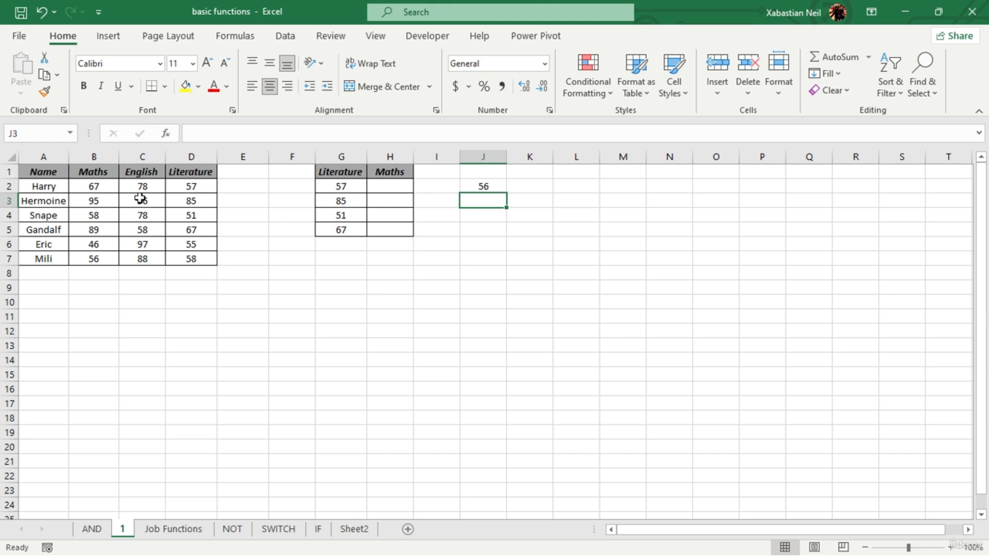
- Trace the offset from A1 across the Maths and English headers and down through the score cells
{"action": "left_click", "coordinate": [98, 174]}
{"action": "left_click", "coordinate": [145, 172]}
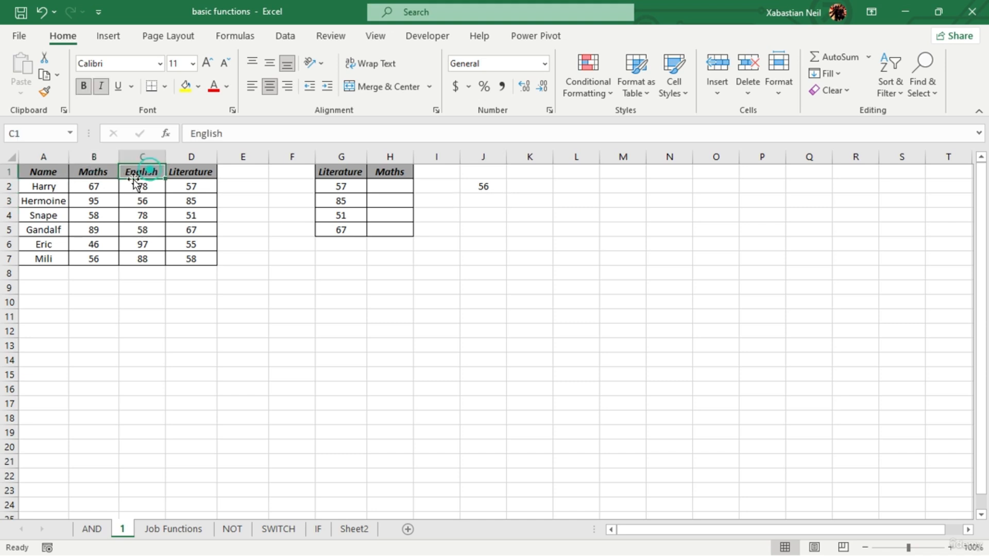
{"action": "left_click", "coordinate": [147, 188]}
{"action": "left_click", "coordinate": [154, 171]}
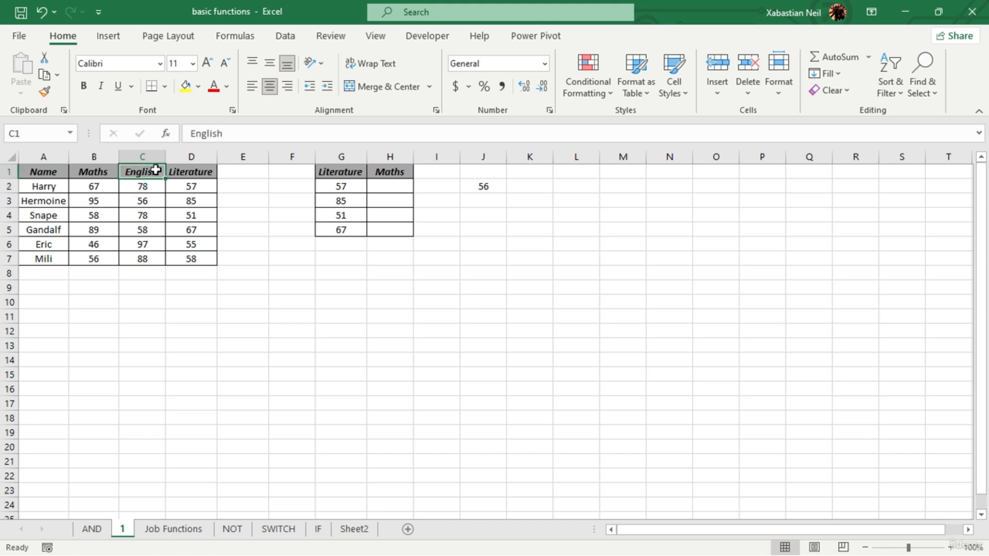
{"action": "left_click", "coordinate": [147, 186]}
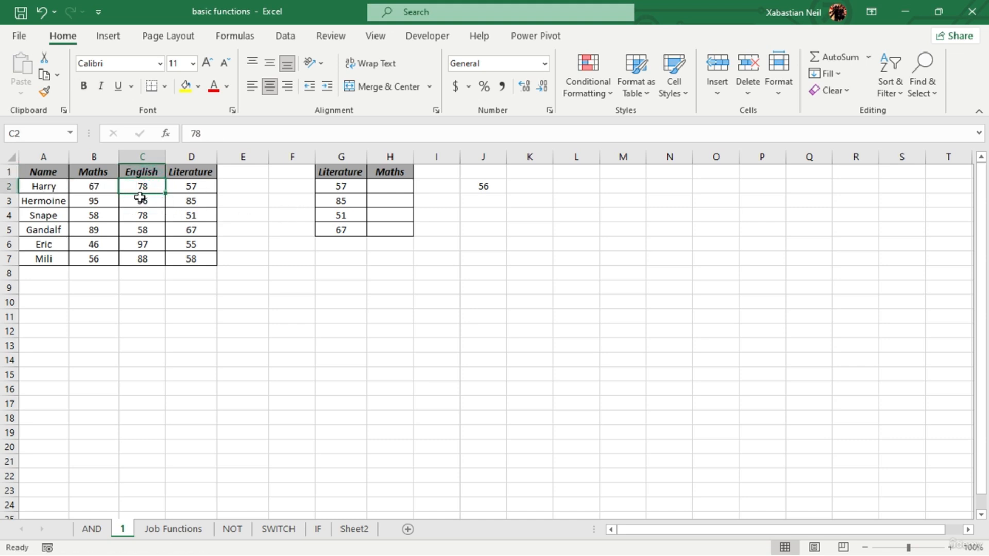
{"action": "left_click", "coordinate": [202, 215]}
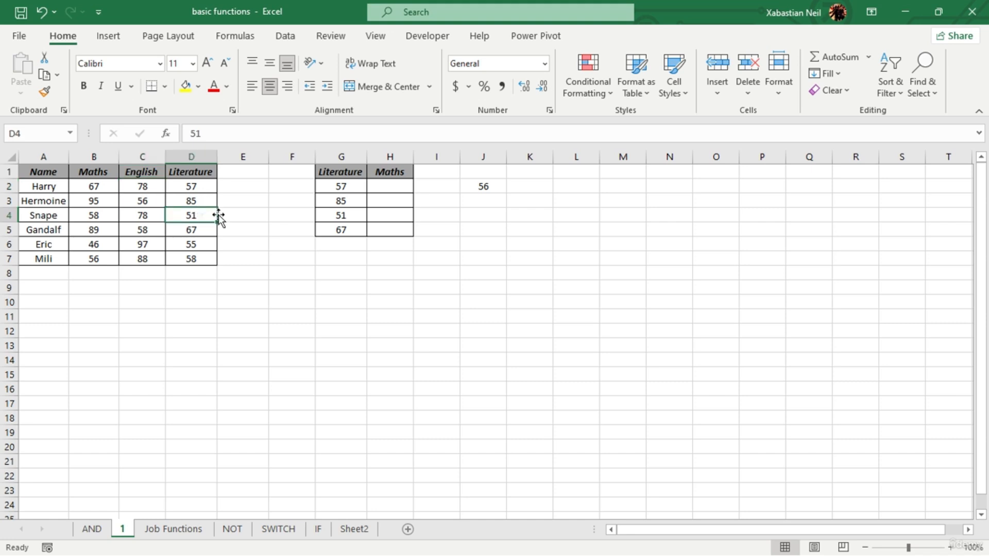
- Replace the rows argument of the OFFSET formula in J2, keeping A1 as reference and 2 as columns
{"action": "double_click", "coordinate": [500, 187]}
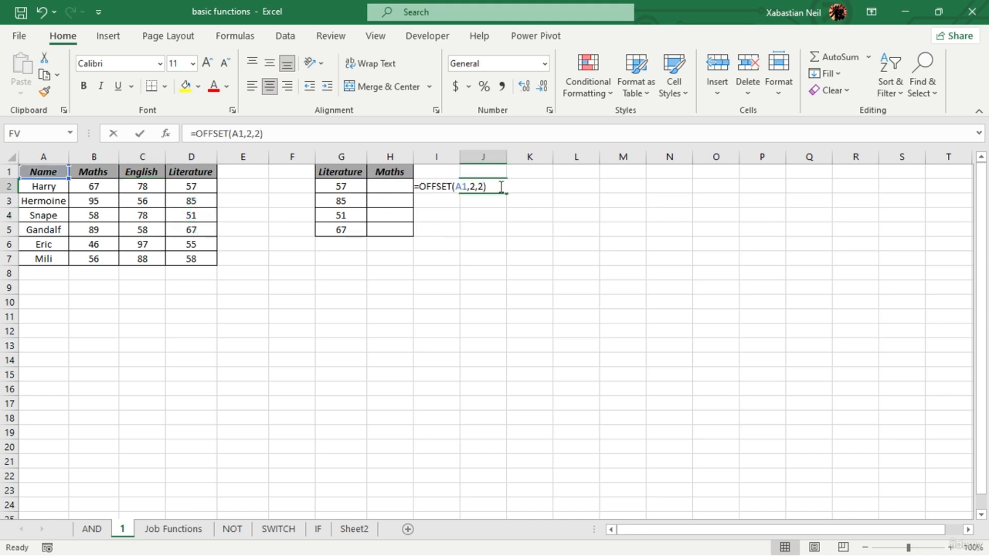
{"action": "left_click", "coordinate": [472, 187]}
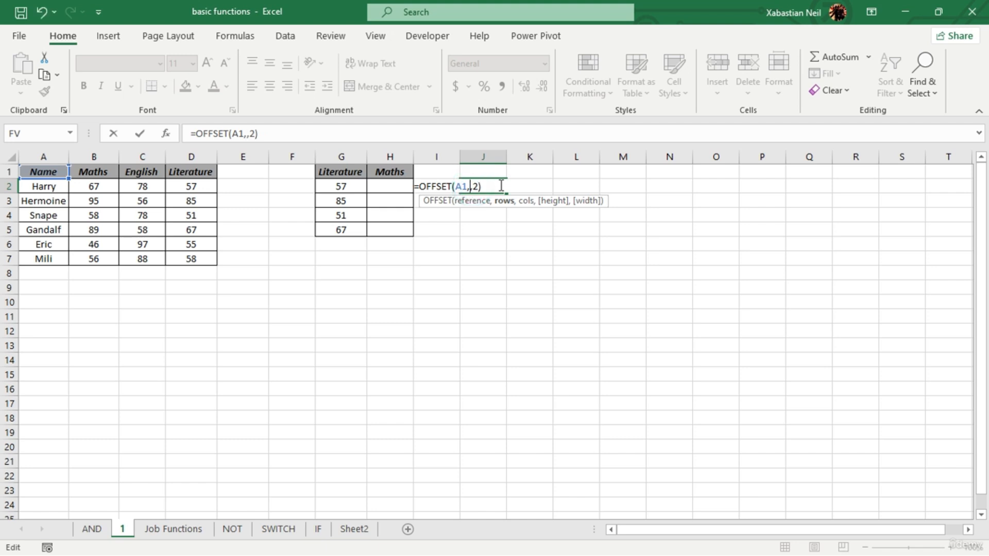
{"action": "key", "text": "Return"}
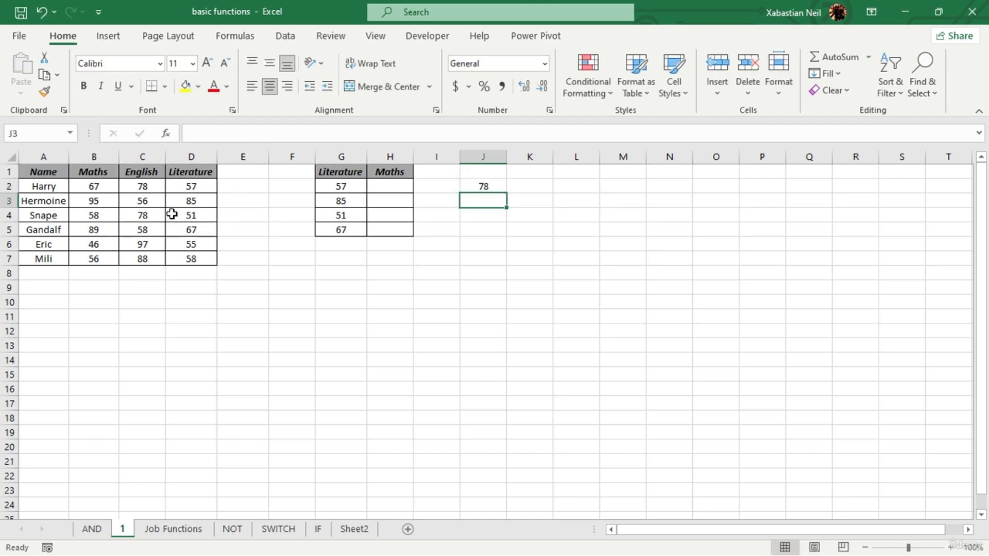
- Trace the offset from A1 three rows down to row 4 and two columns across to the English score in C4
{"action": "left_click", "coordinate": [44, 174]}
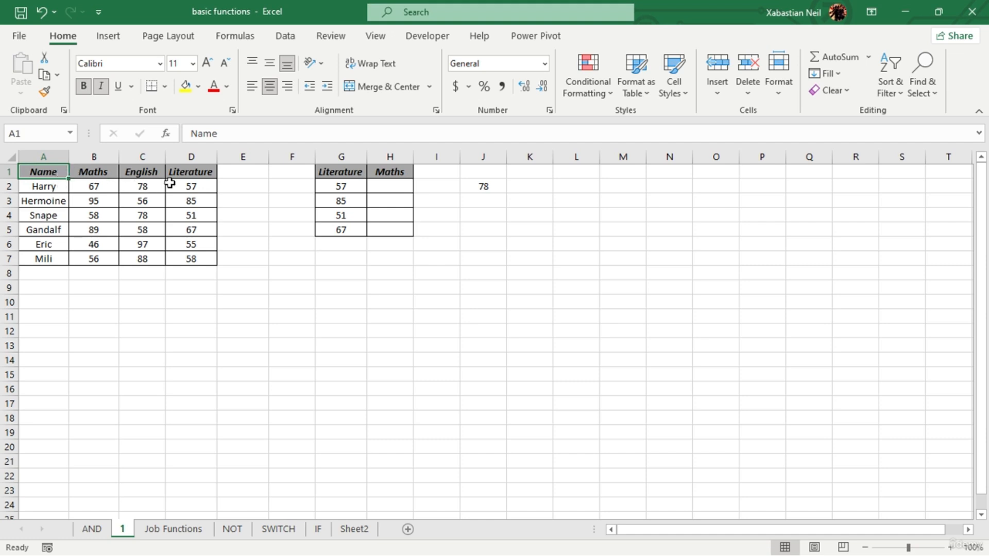
{"action": "left_click", "coordinate": [56, 215]}
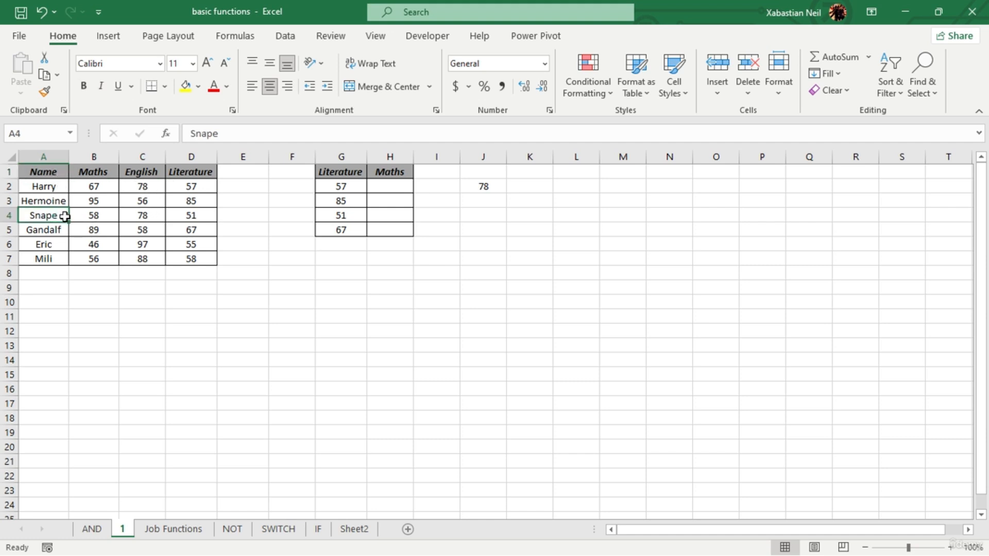
{"action": "left_click", "coordinate": [85, 216]}
{"action": "left_click", "coordinate": [133, 216]}
{"action": "left_click", "coordinate": [52, 187]}
{"action": "left_click", "coordinate": [47, 201]}
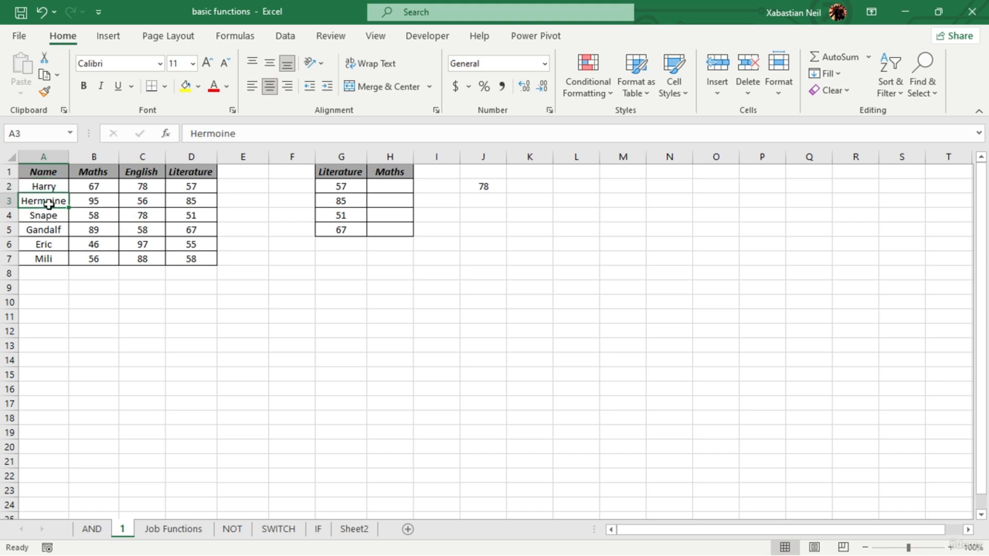
{"action": "left_click", "coordinate": [58, 215]}
{"action": "left_click", "coordinate": [105, 216]}
{"action": "left_click", "coordinate": [146, 215]}
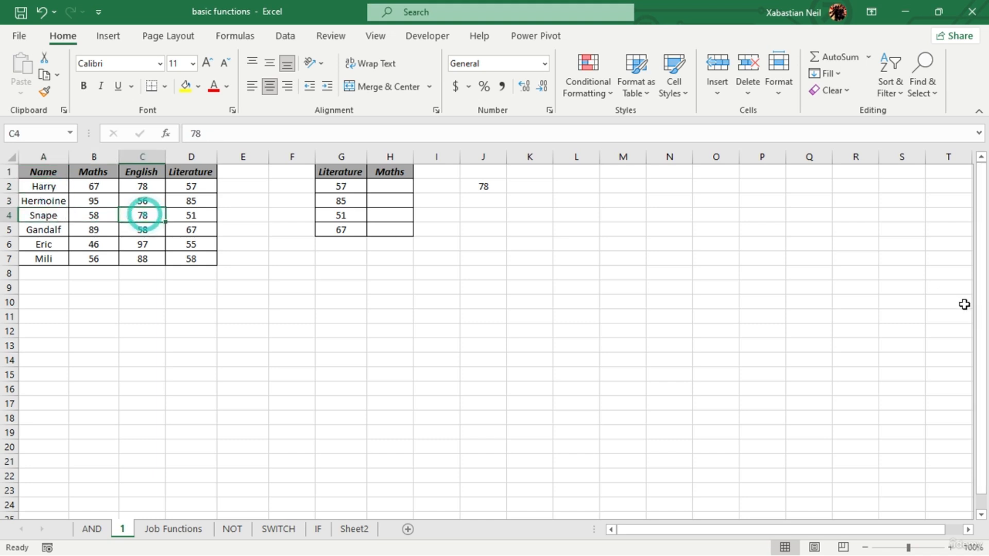
- Clear the OFFSET formula from cell J2
{"action": "double_click", "coordinate": [483, 187]}
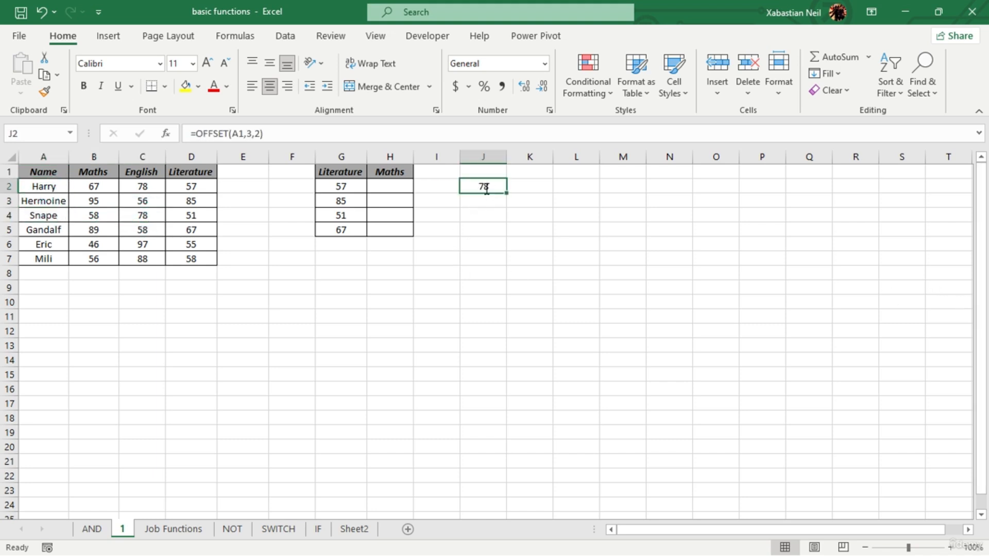
{"action": "key", "text": "BackSpace"}
{"action": "key", "text": "BackSpace"}
{"action": "key", "text": "BackSpace"}
{"action": "key", "text": "BackSpace"}
{"action": "key", "text": "BackSpace"}
{"action": "key", "text": "BackSpace"}
{"action": "key", "text": "BackSpace"}
{"action": "key", "text": "BackSpace"}
{"action": "key", "text": "BackSpace"}
{"action": "key", "text": "BackSpace"}
{"action": "key", "text": "BackSpace"}
{"action": "key", "text": "BackSpace"}
{"action": "key", "text": "BackSpace"}
{"action": "key", "text": "BackSpace"}
{"action": "key", "text": "BackSpace"}
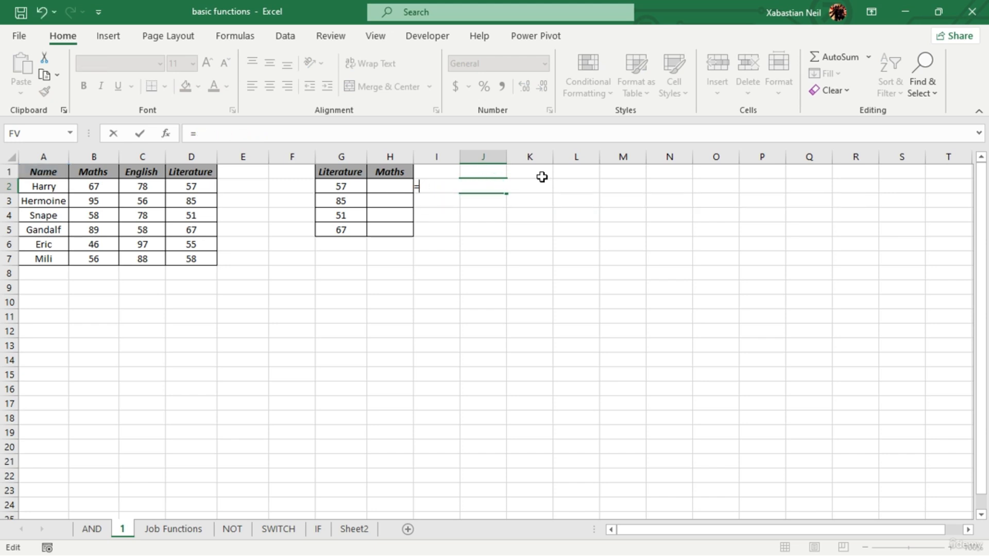
{"action": "key", "text": "Escape"}
{"action": "left_click", "coordinate": [535, 253]}
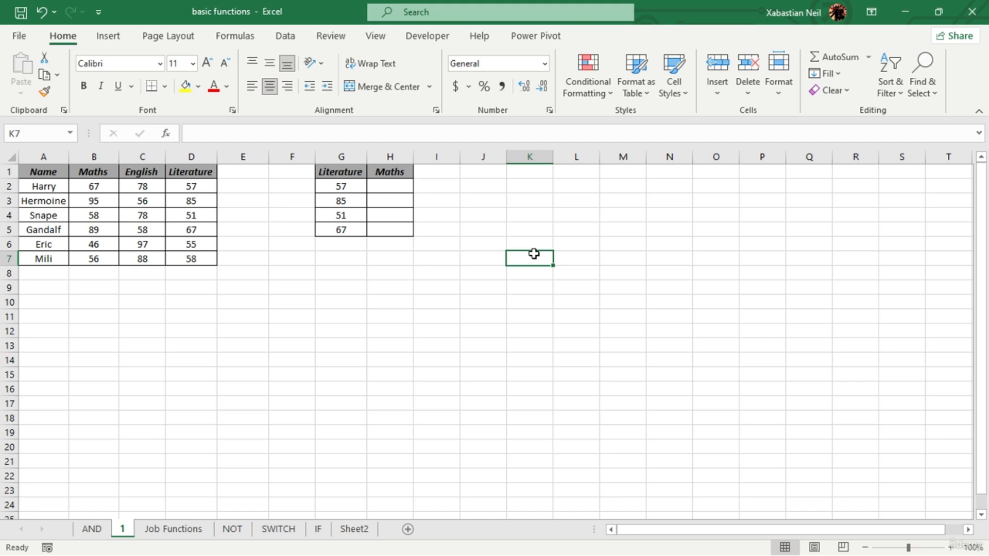
{"action": "left_click", "coordinate": [405, 200]}
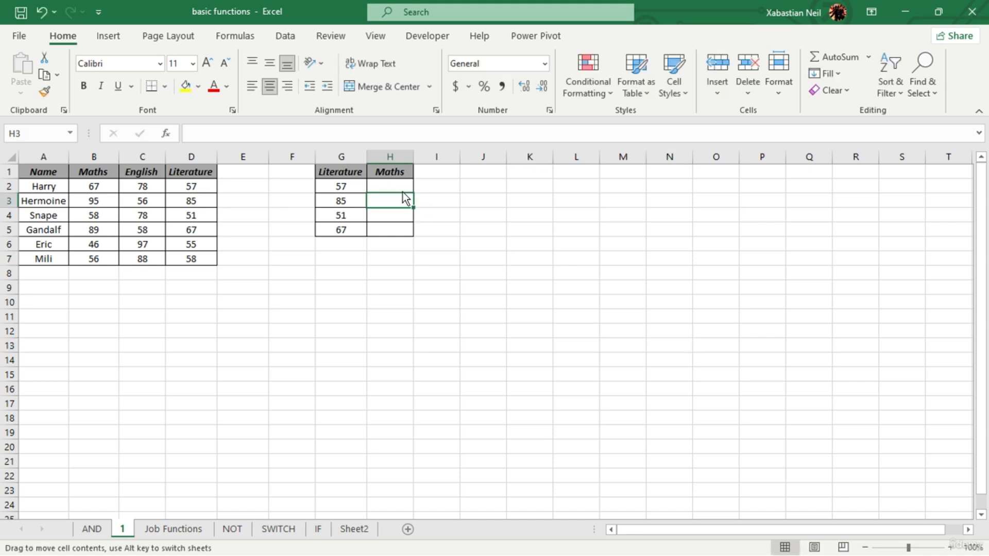
{"action": "double_click", "coordinate": [405, 189]}
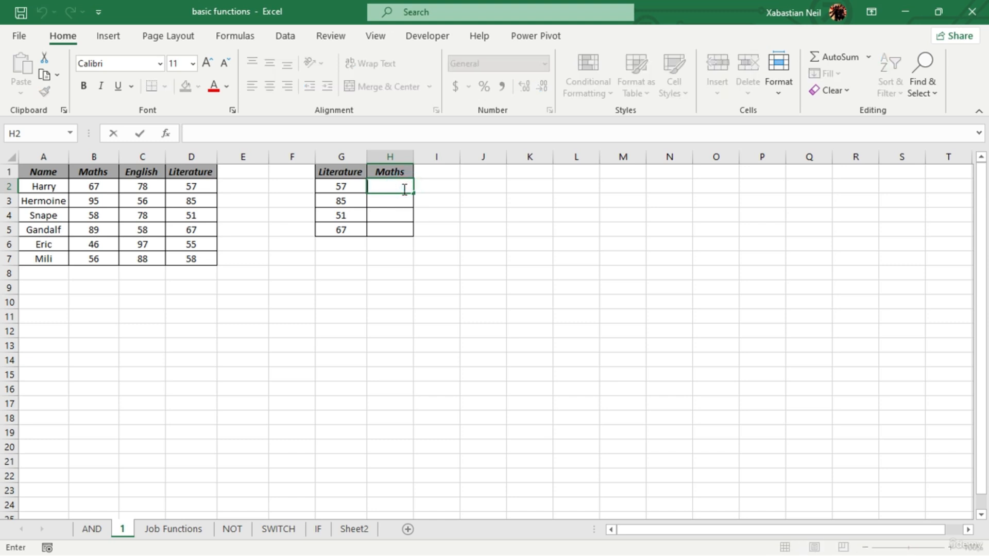
{"action": "type", "text": "="}
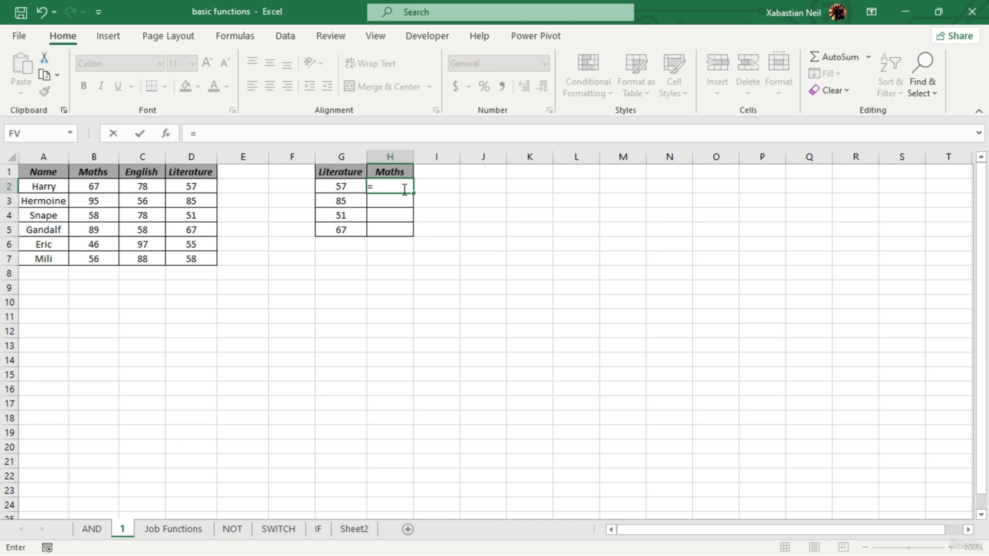
{"action": "type", "text": "offset"}
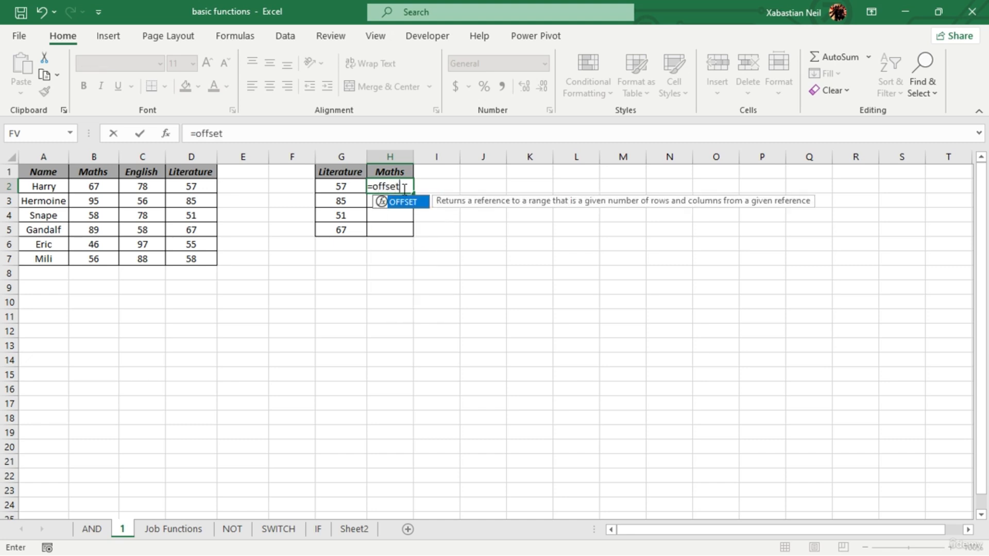
{"action": "key", "text": "Tab"}
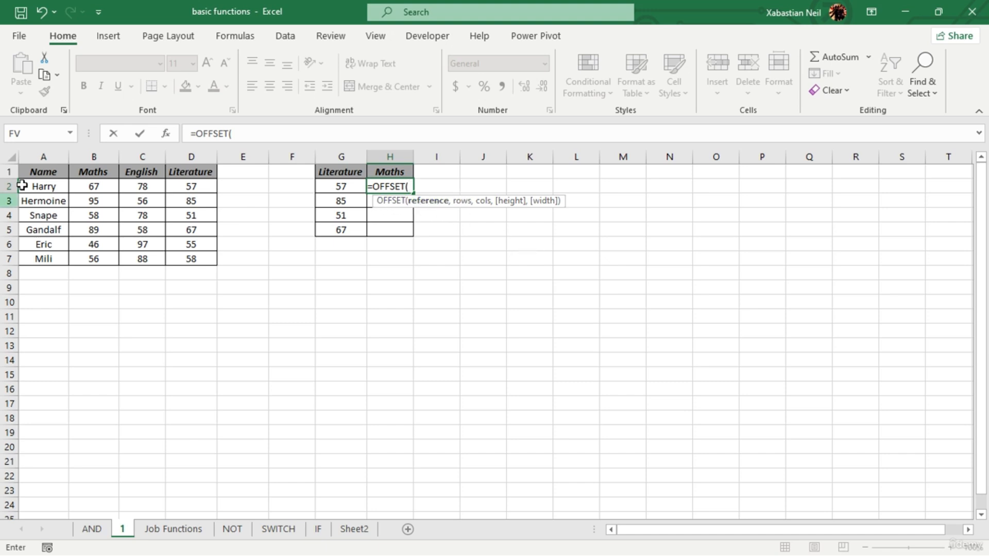
{"action": "left_click", "coordinate": [48, 173]}
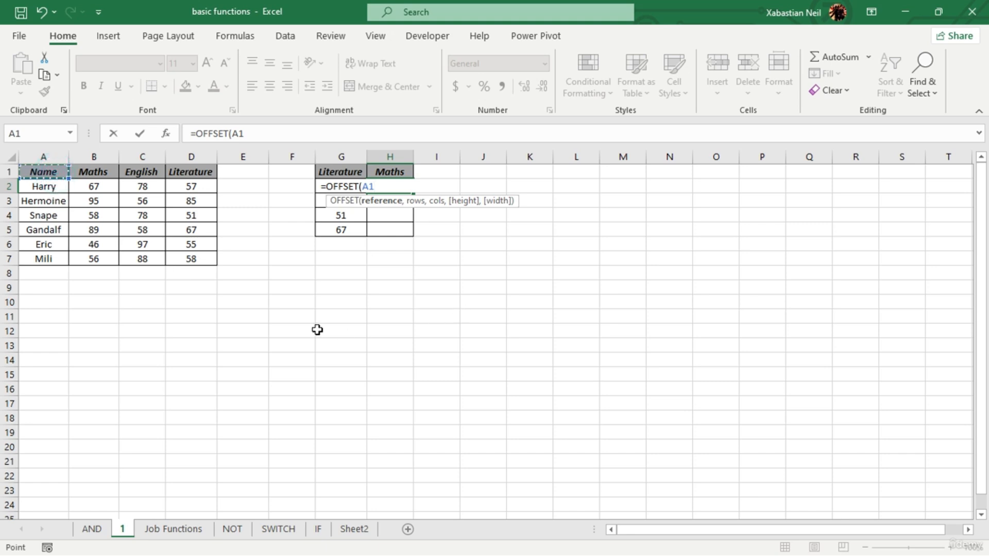
{"action": "key", "text": "F4"}
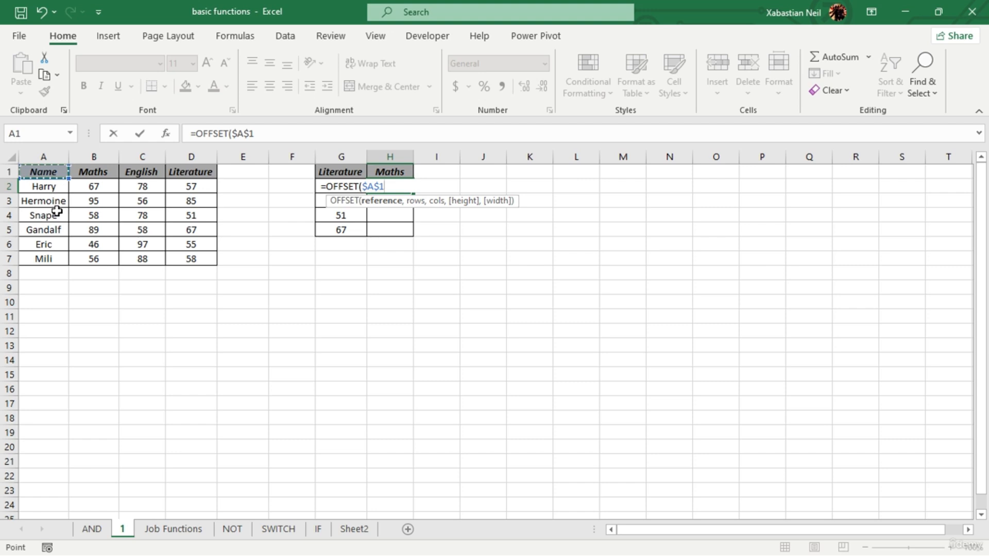
{"action": "type", "text": ","}
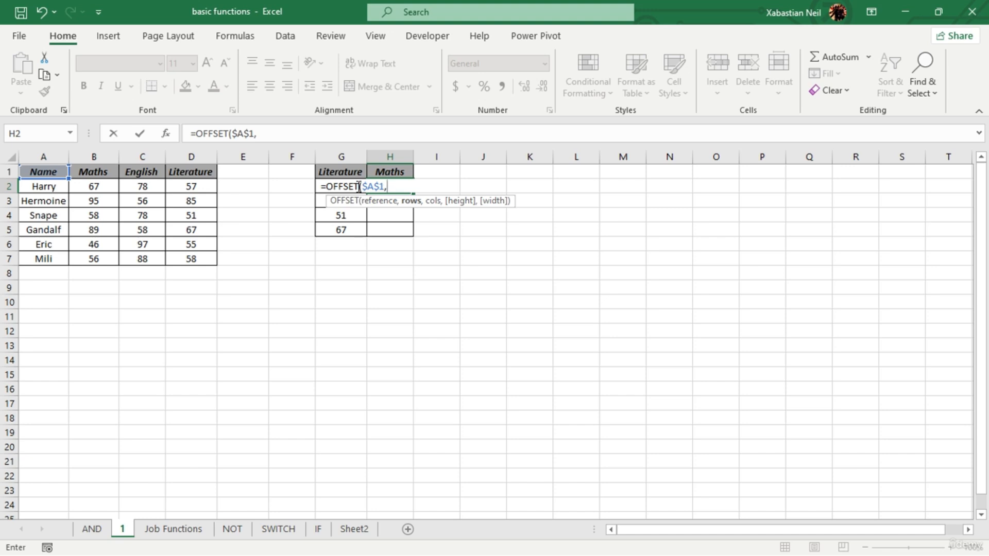
{"action": "type", "text": "matc"}
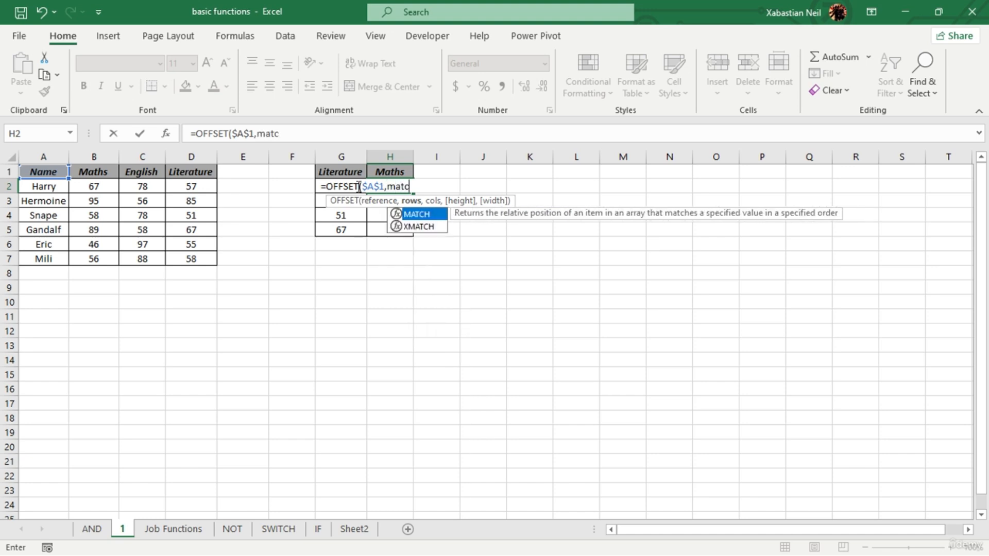
{"action": "key", "text": "Tab"}
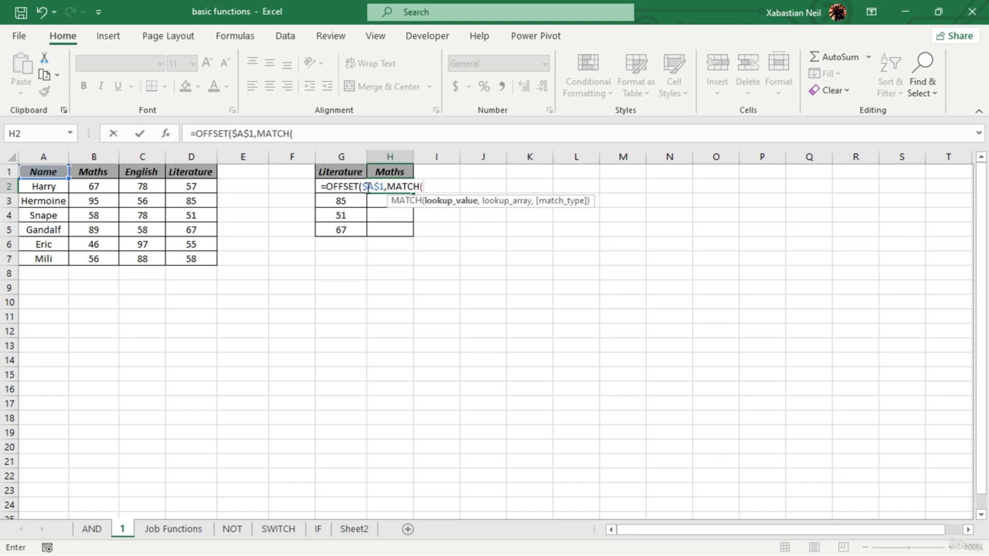
{"action": "key", "text": "BackSpace"}
{"action": "key", "text": "BackSpace"}
{"action": "key", "text": "BackSpace"}
{"action": "key", "text": "BackSpace"}
{"action": "key", "text": "BackSpace"}
{"action": "key", "text": "Escape"}
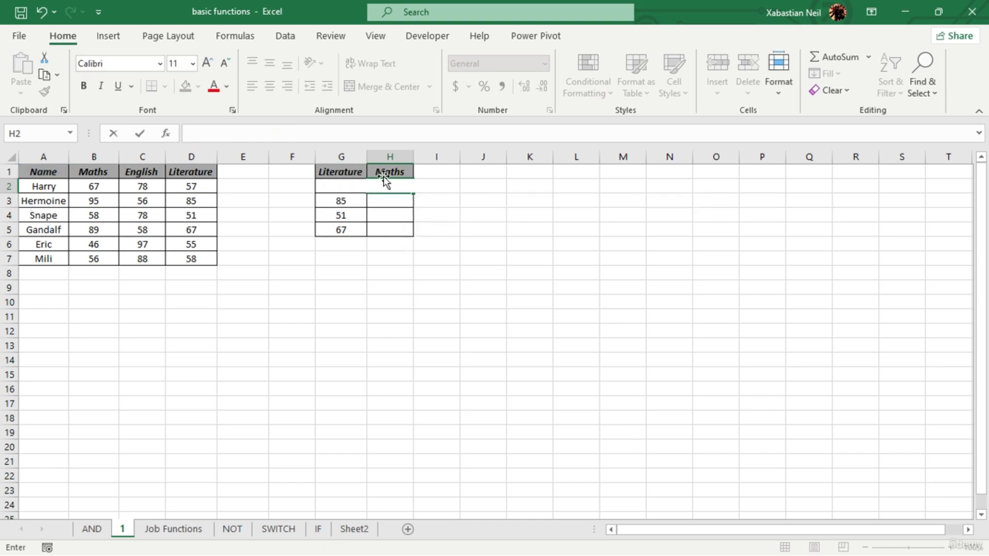
- Widen column H and begin an OFFSET formula in H2 with the absolute reference $A$1
{"action": "left_click", "coordinate": [432, 197]}
{"action": "left_click_drag", "start_coordinate": [413, 155], "coordinate": [492, 160]}
{"action": "double_click", "coordinate": [445, 187]}
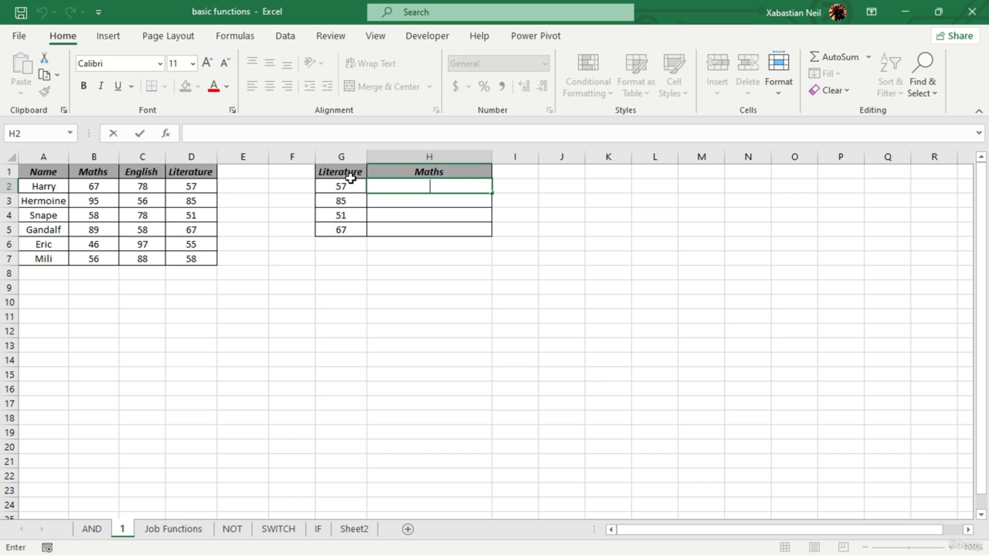
{"action": "type", "text": "=offset"}
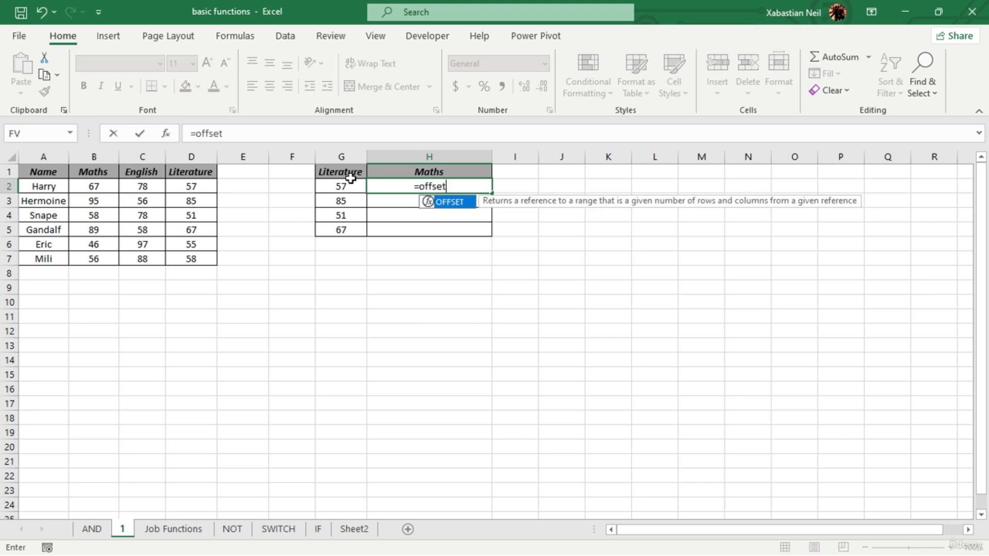
{"action": "key", "text": "Tab"}
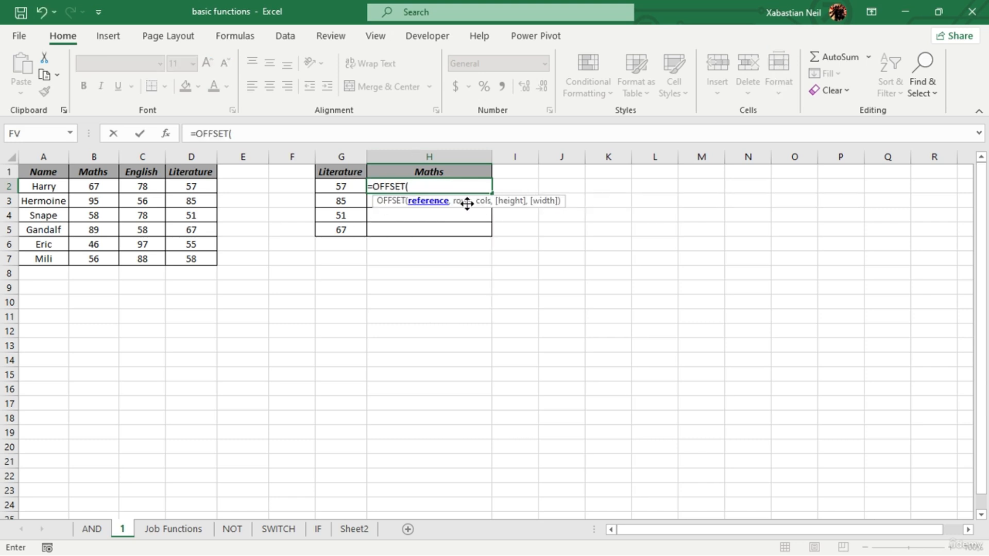
{"action": "left_click", "coordinate": [47, 172]}
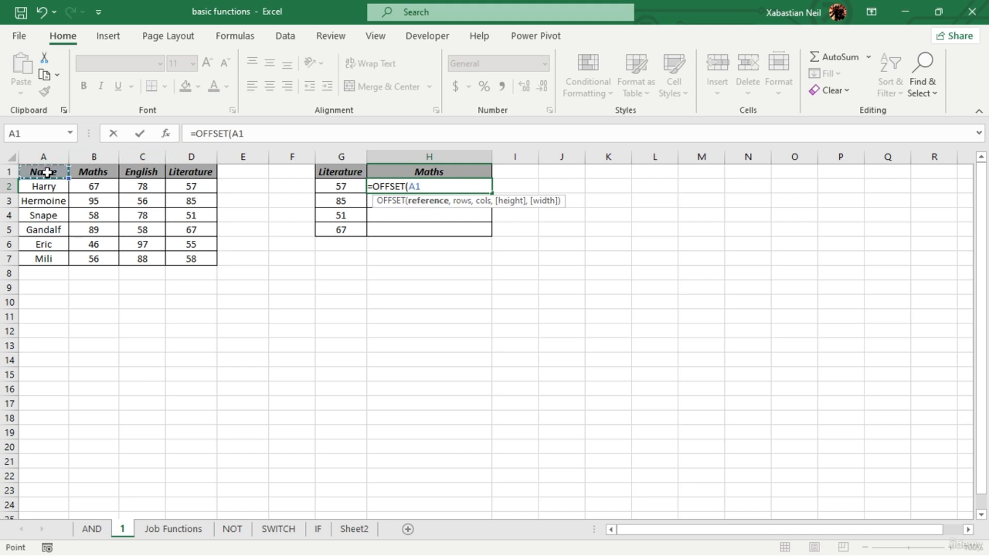
{"action": "key", "text": "F4"}
- Add MATCH(G2,D:D,0) as the rows argument of the OFFSET formula in H2, looking up the Literature score by exact match
{"action": "type", "text": ",match"}
{"action": "key", "text": "Tab"}
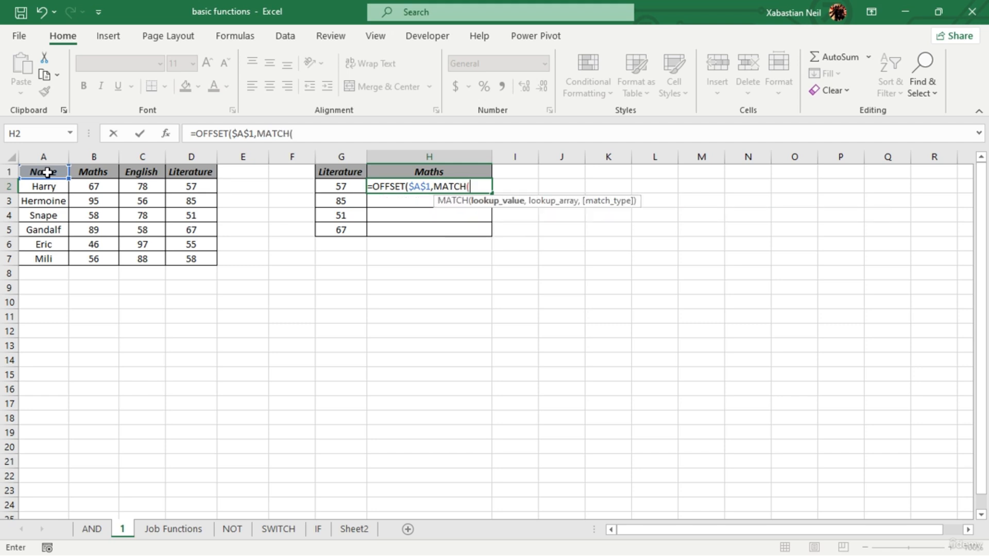
{"action": "left_click", "coordinate": [356, 186]}
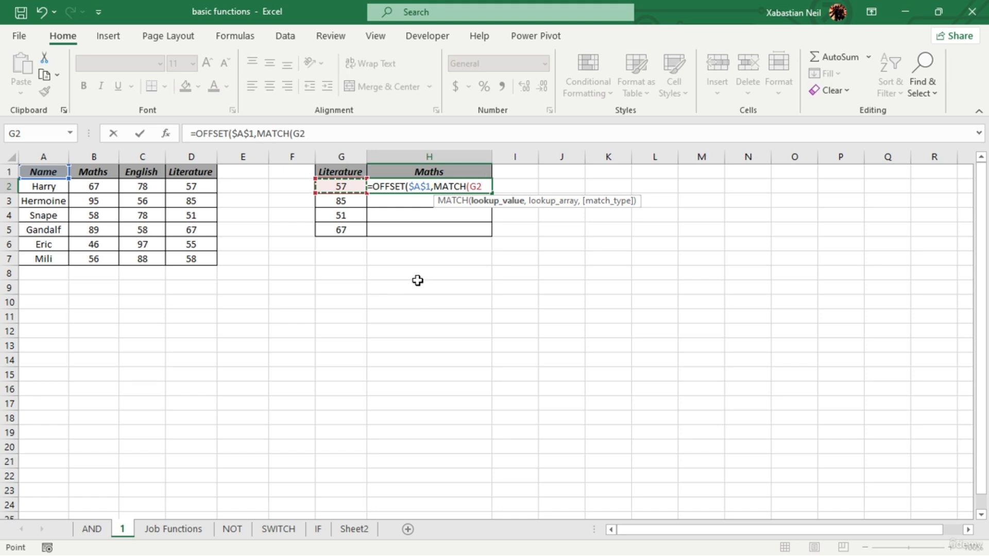
{"action": "type", "text": ","}
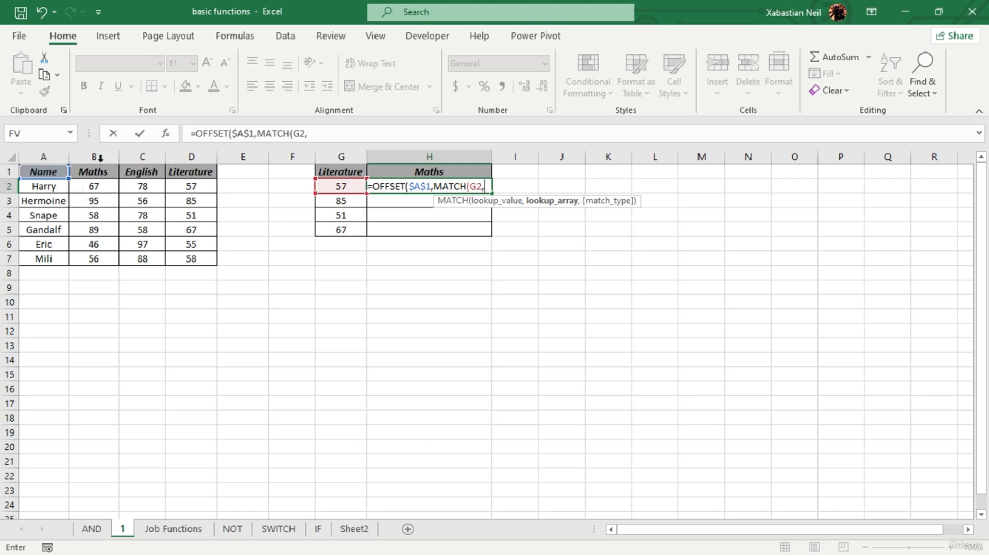
{"action": "left_click", "coordinate": [201, 153]}
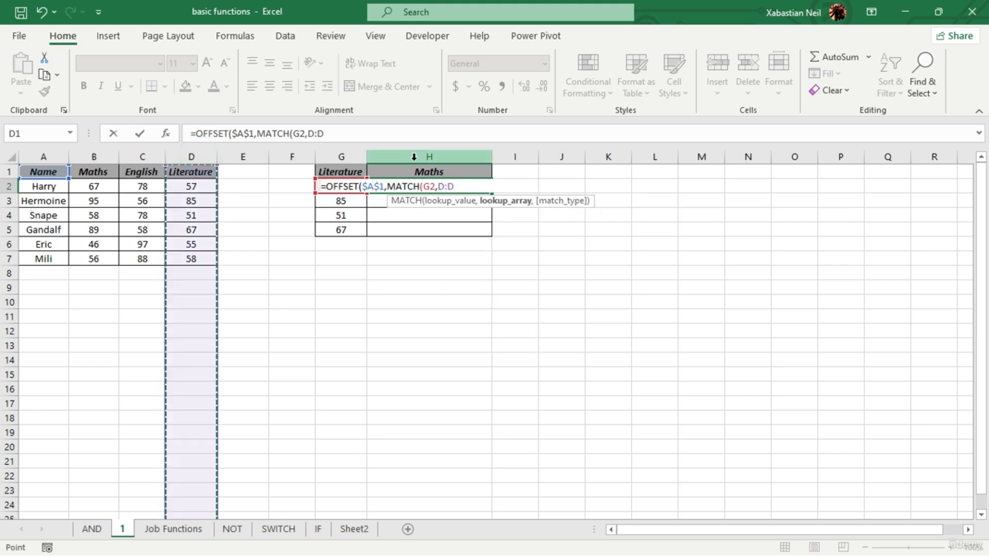
{"action": "type", "text": ",0"}
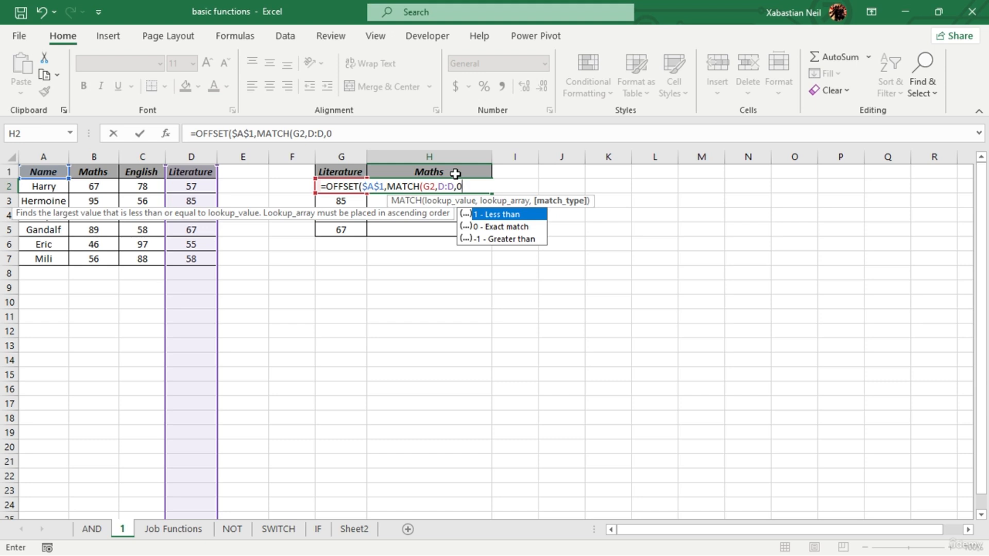
{"action": "type", "text": ")"}
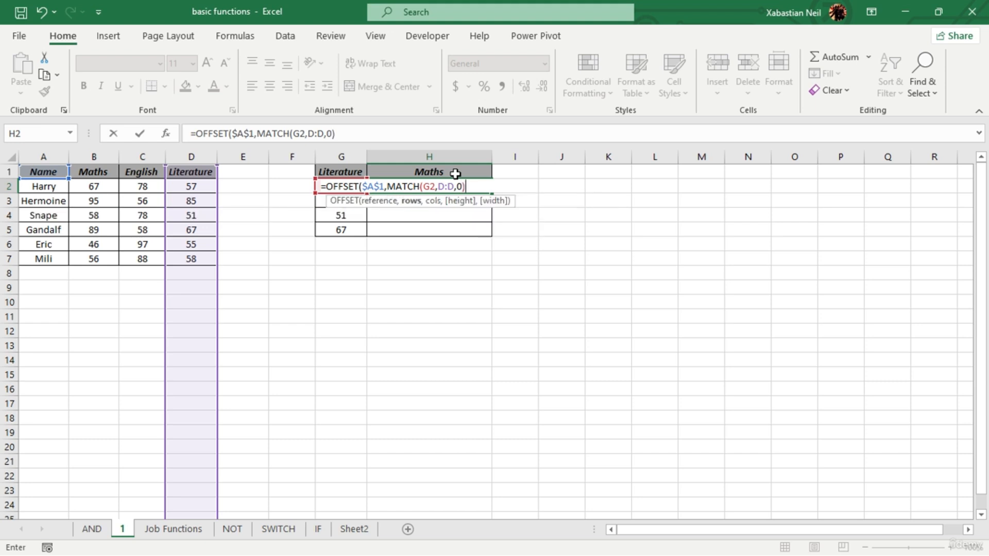
{"action": "type", "text": "-1,1"}
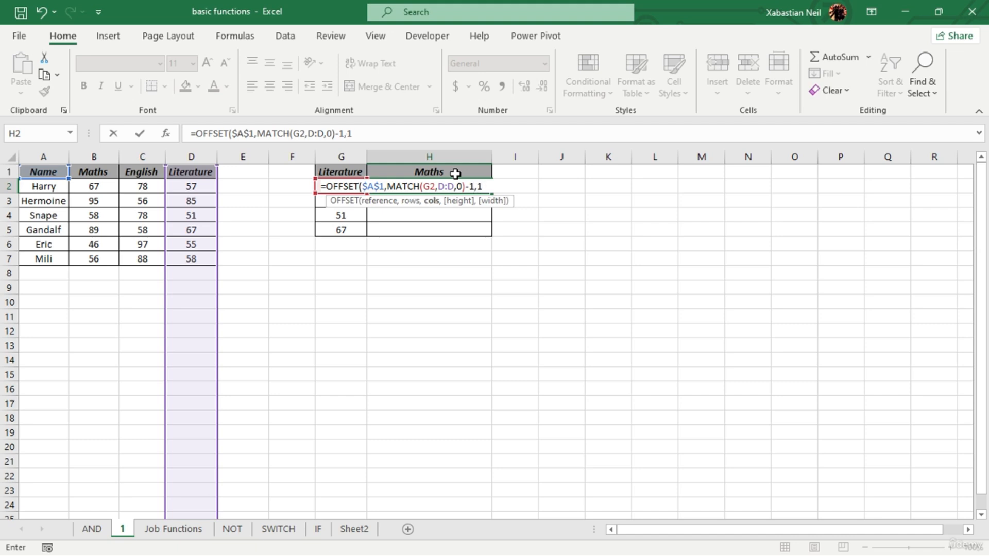
{"action": "type", "text": ")"}
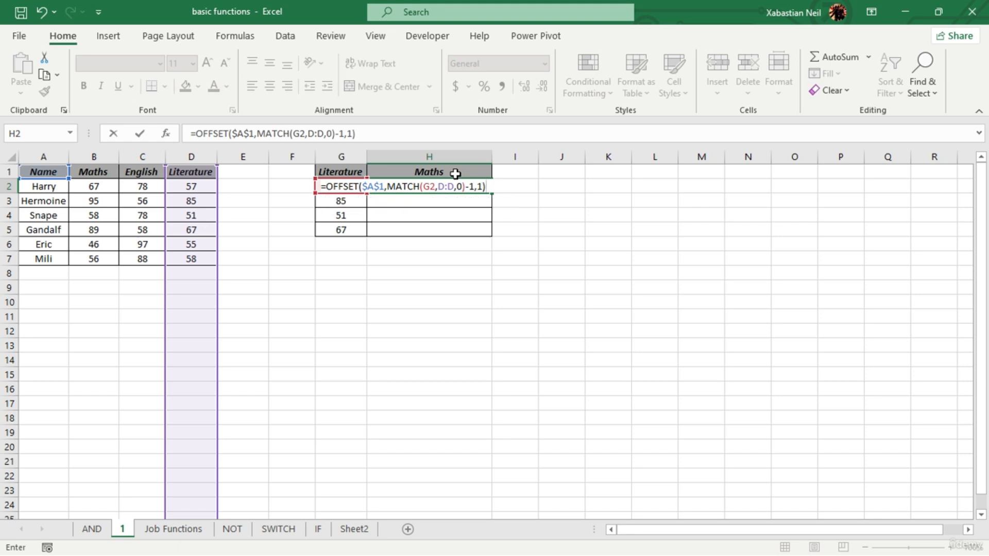
- Subtract 1 from the MATCH result, set the columns argument to 1 and commit the OFFSET formula in H2
{"action": "key", "text": "Return"}
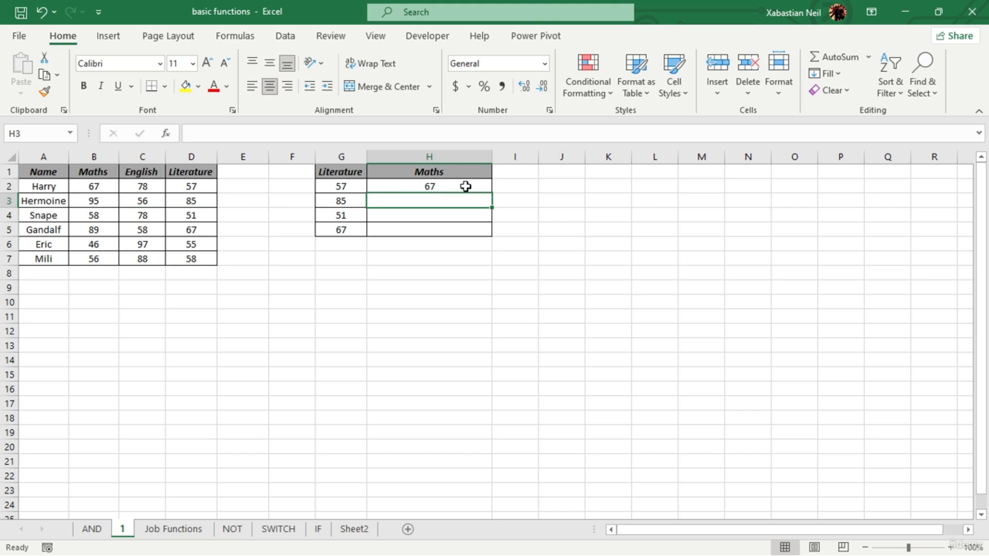
{"action": "left_click", "coordinate": [501, 265]}
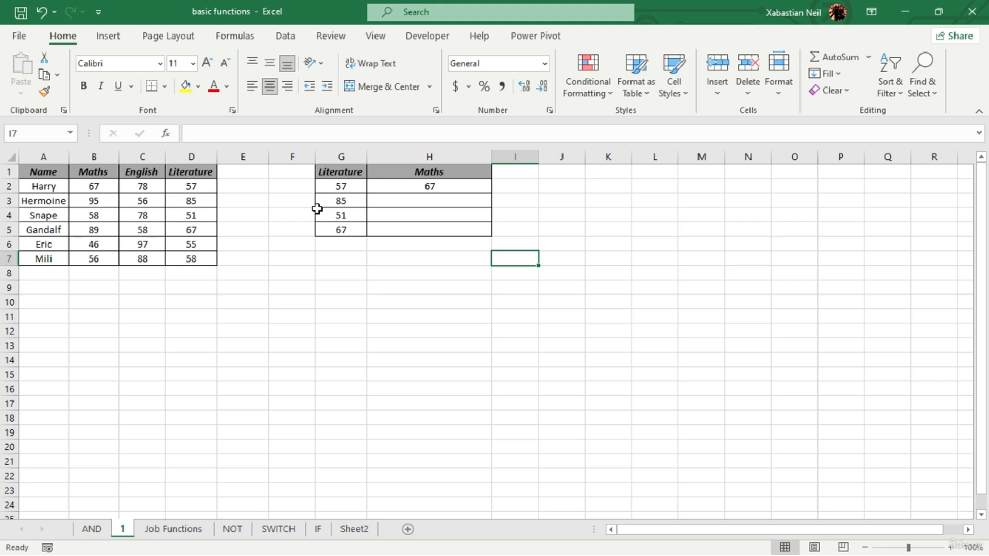
- Replace the columns argument of the OFFSET formula in H2 with a nested MATCH function
{"action": "left_click", "coordinate": [470, 192]}
{"action": "double_click", "coordinate": [481, 186]}
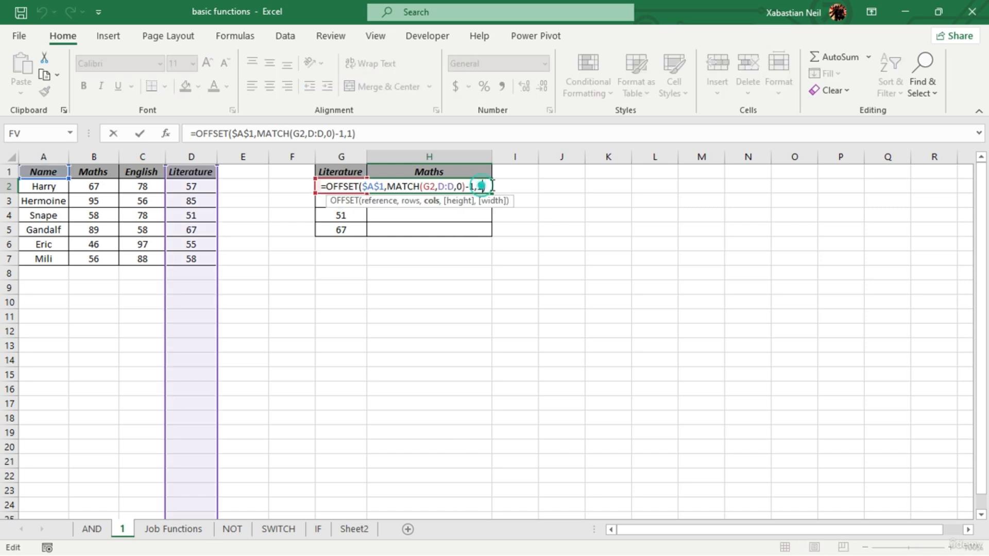
{"action": "key", "text": "BackSpace"}
{"action": "type", "text": "ma"}
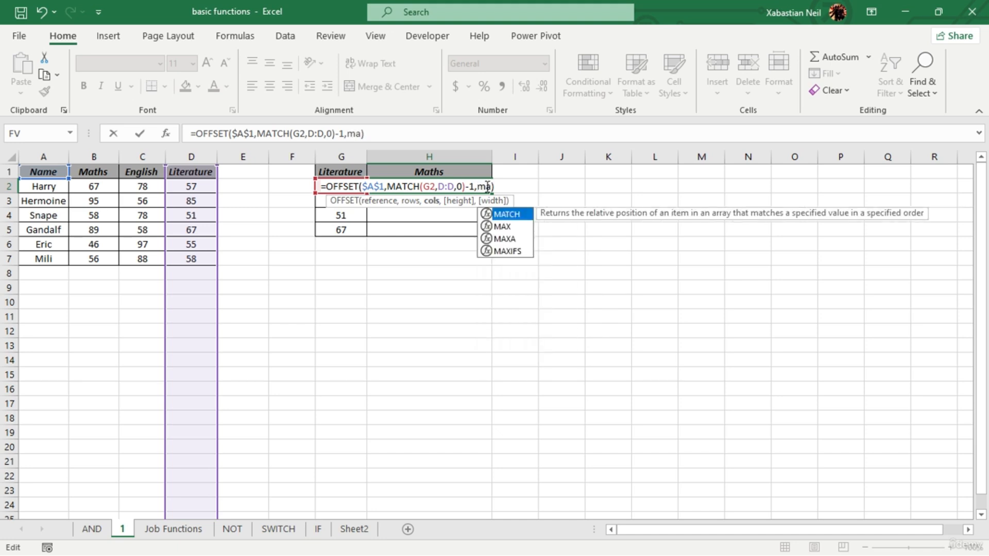
{"action": "type", "text": "tch"}
{"action": "key", "text": "Tab"}
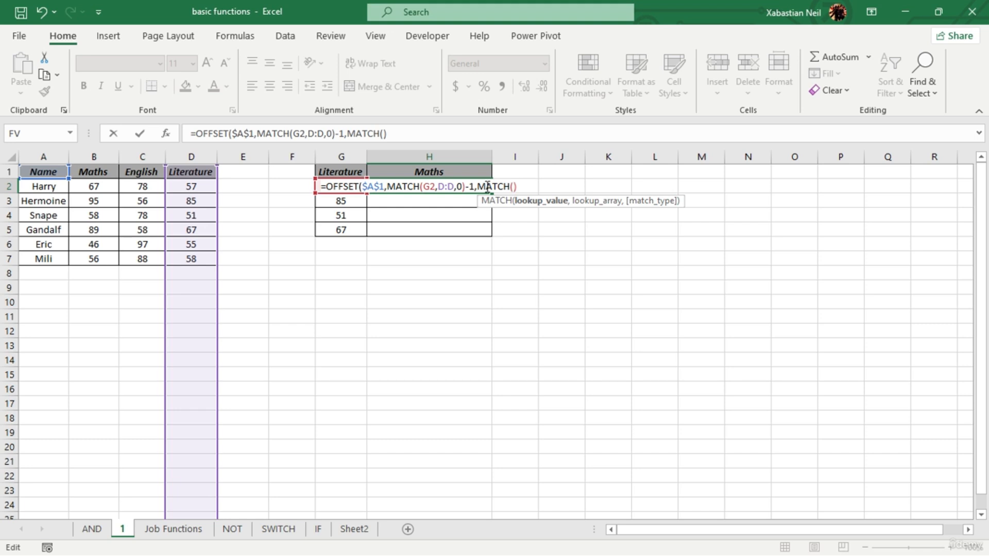
- Set the lookup value of the second MATCH in H2 to the Maths header with the row-locked reference H$1
{"action": "left_click", "coordinate": [462, 171]}
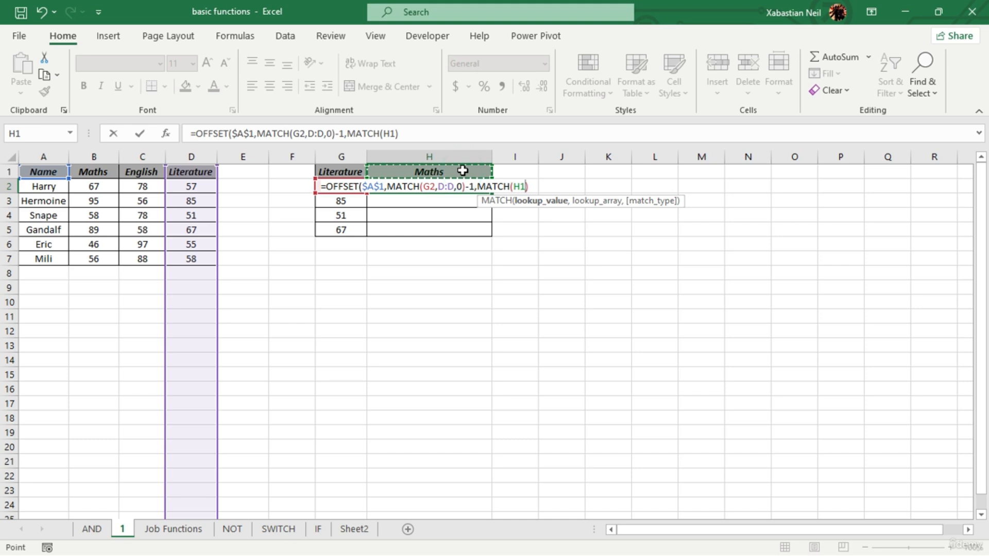
{"action": "key", "text": "BackSpace"}
{"action": "key", "text": "BackSpace"}
{"action": "key", "text": "BackSpace"}
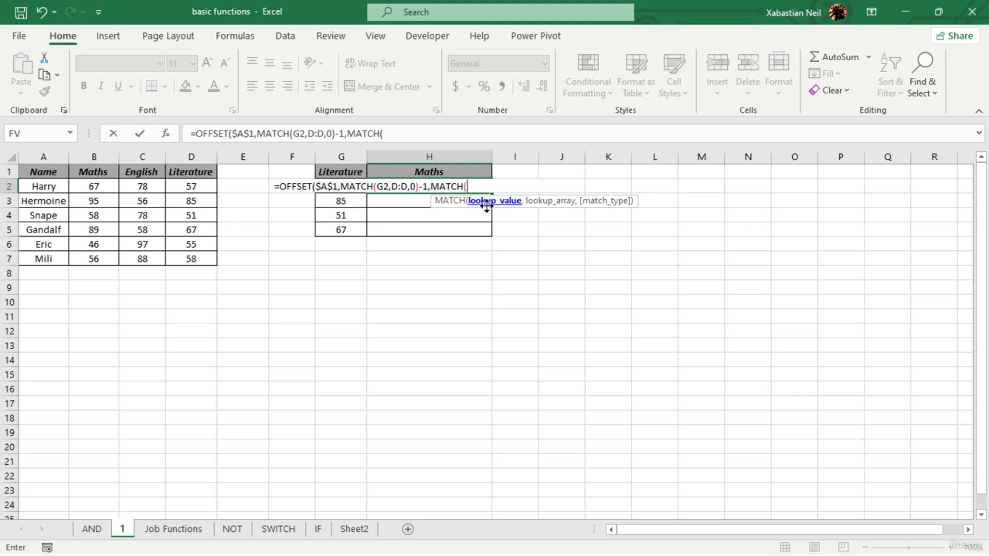
{"action": "left_click", "coordinate": [453, 172]}
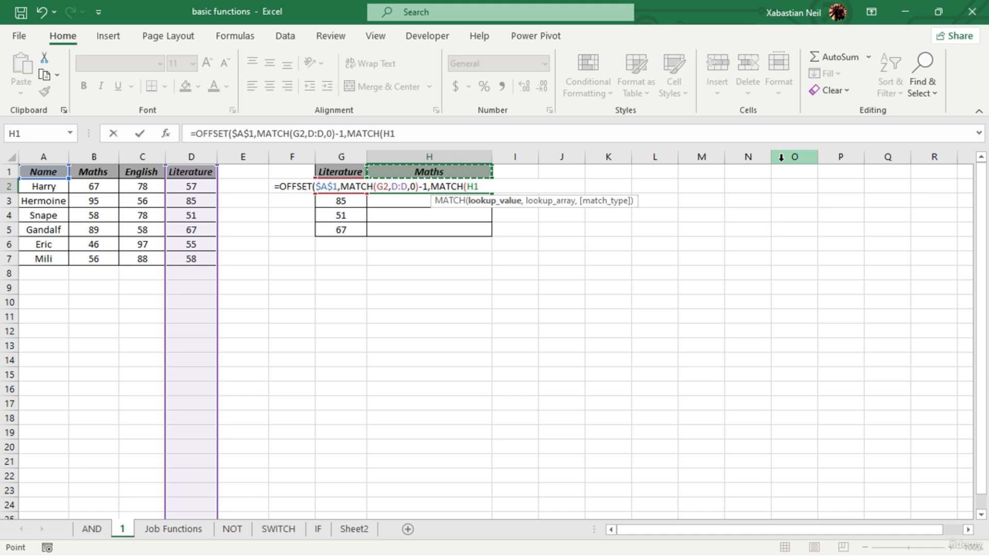
{"action": "key", "text": "F4"}
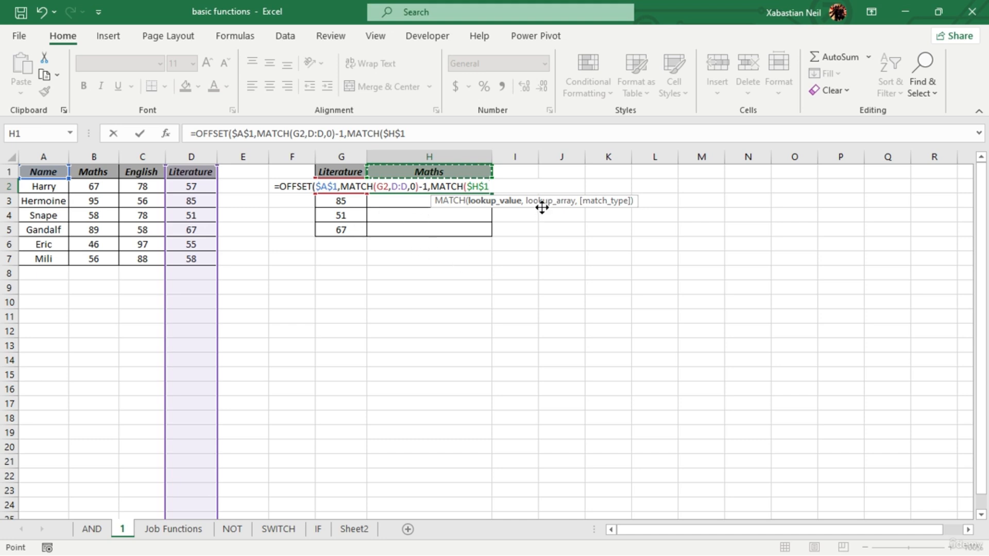
{"action": "key", "text": "F4"}
{"action": "key", "text": "F4"}
{"action": "key", "text": "F4"}
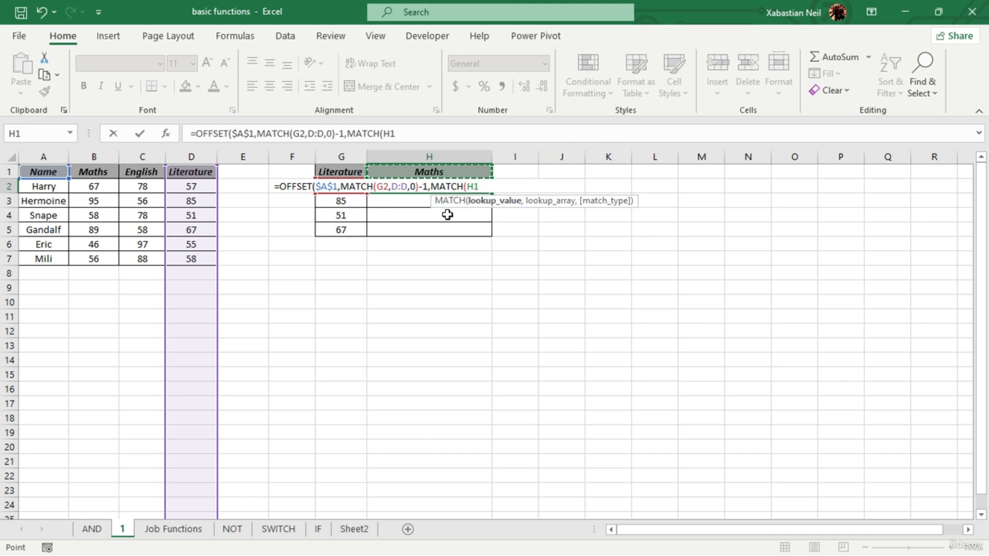
{"action": "key", "text": "F4"}
{"action": "key", "text": "F4"}
{"action": "type", "text": ","}
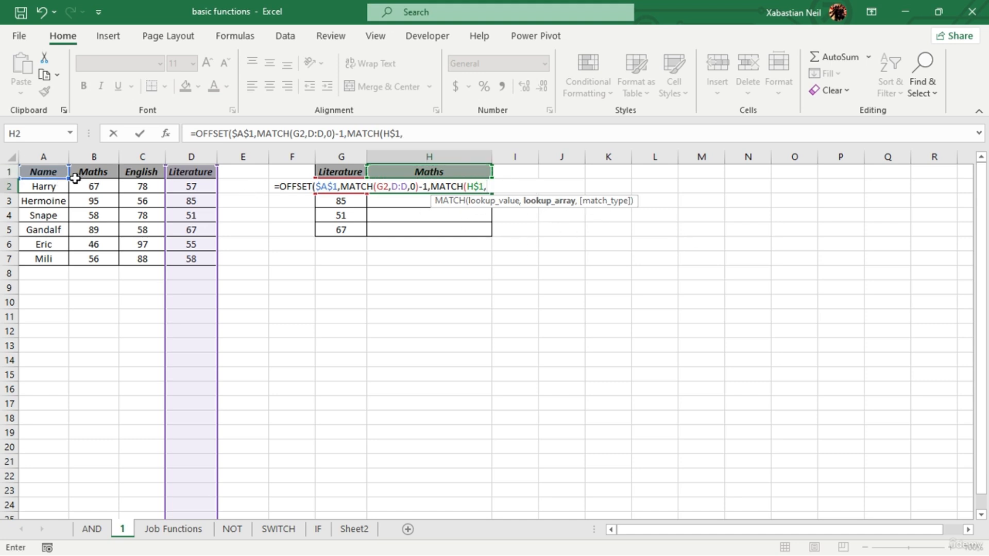
- Set the second MATCH's lookup array to the header range $A$1:$D$1 with match type 0 for an exact match
{"action": "left_click", "coordinate": [25, 172]}
{"action": "left_click_drag", "start_coordinate": [60, 176], "coordinate": [176, 172]}
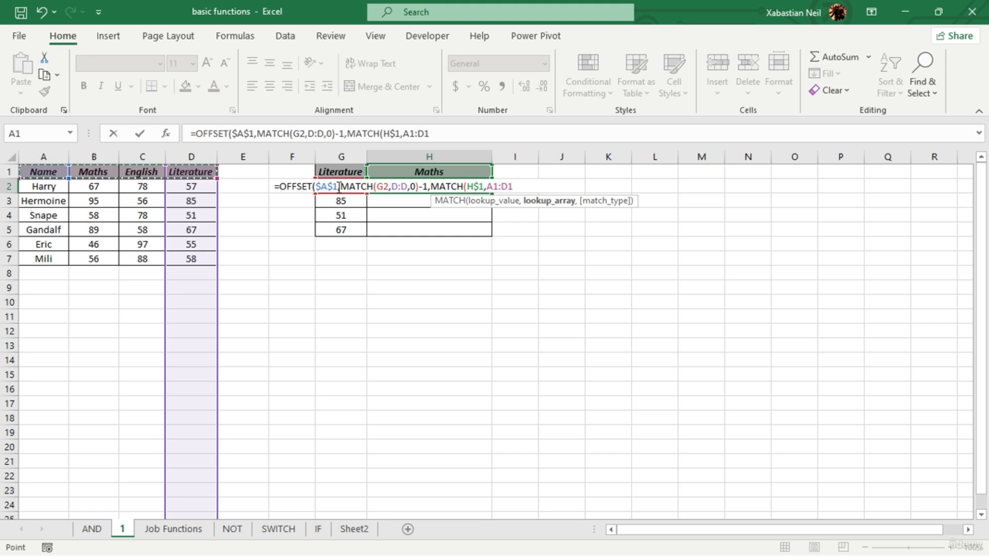
{"action": "key", "text": "F4"}
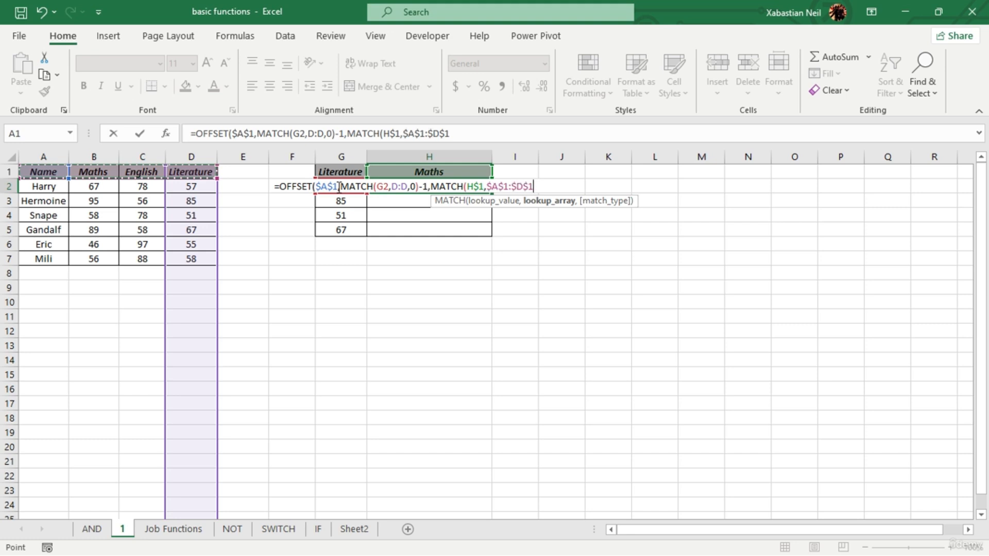
{"action": "type", "text": ","}
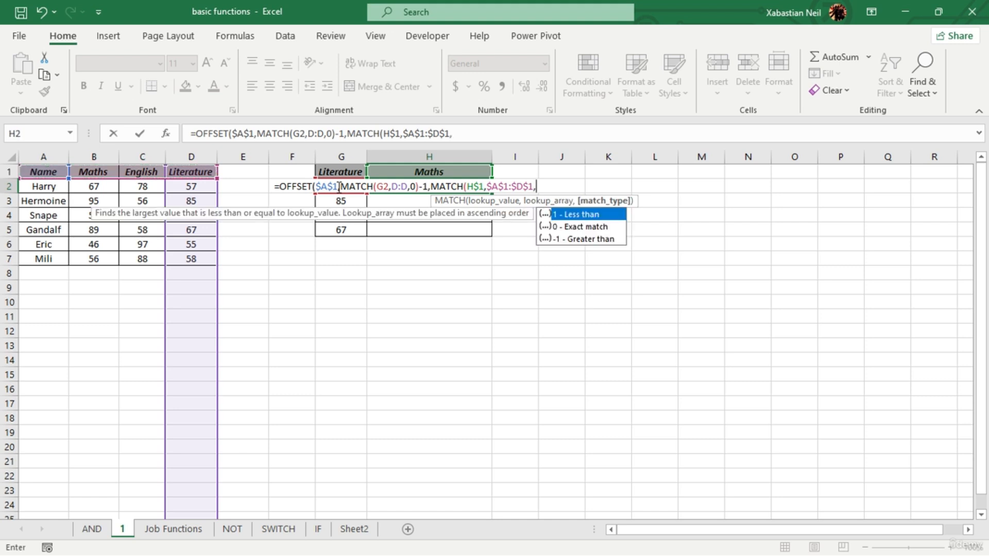
{"action": "type", "text": "0)"}
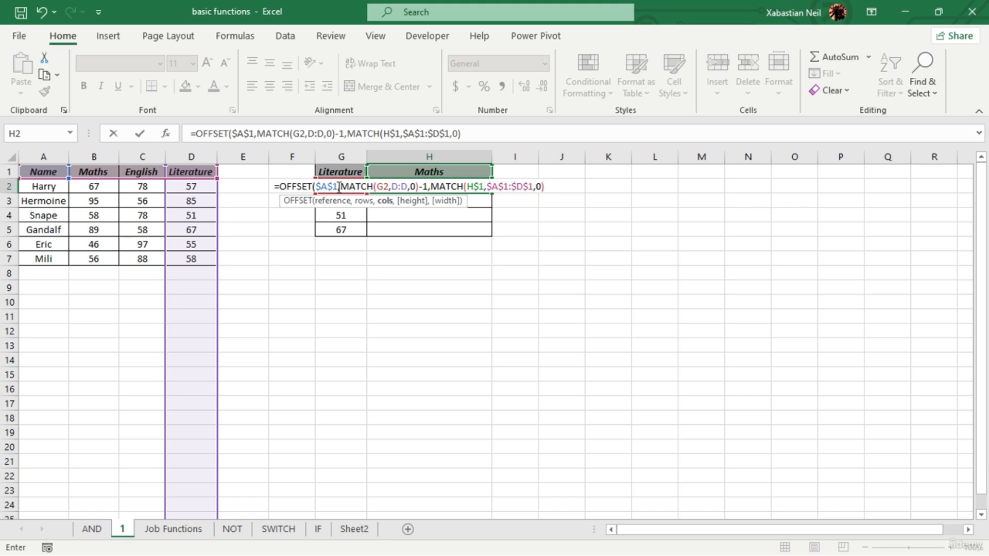
{"action": "type", "text": "-1"}
- Subtract 1 from the second MATCH result, close the OFFSET function and commit the formula in H2
{"action": "type", "text": ")"}
{"action": "key", "text": "Return"}
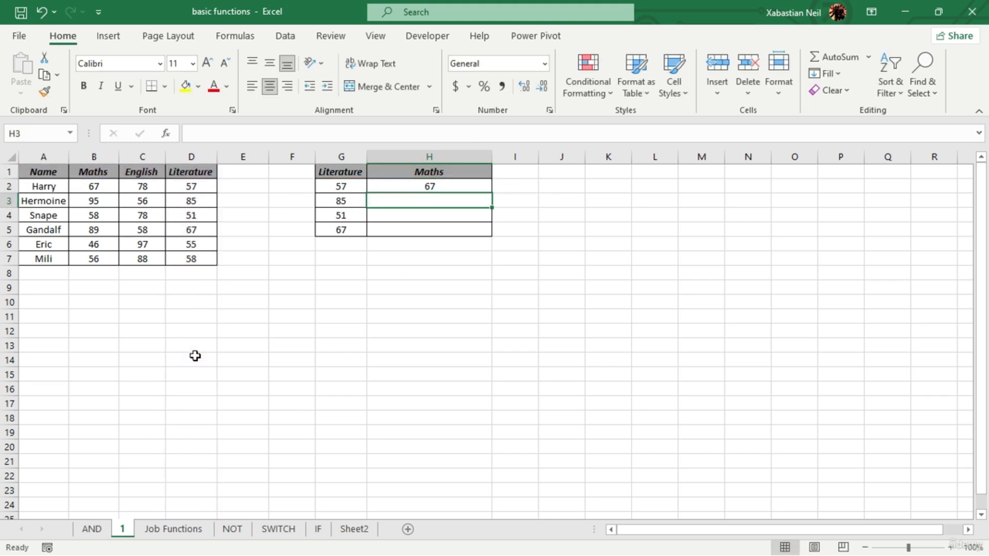
- Review the combined formula in H2 and fill it down through H5
{"action": "left_click", "coordinate": [442, 186]}
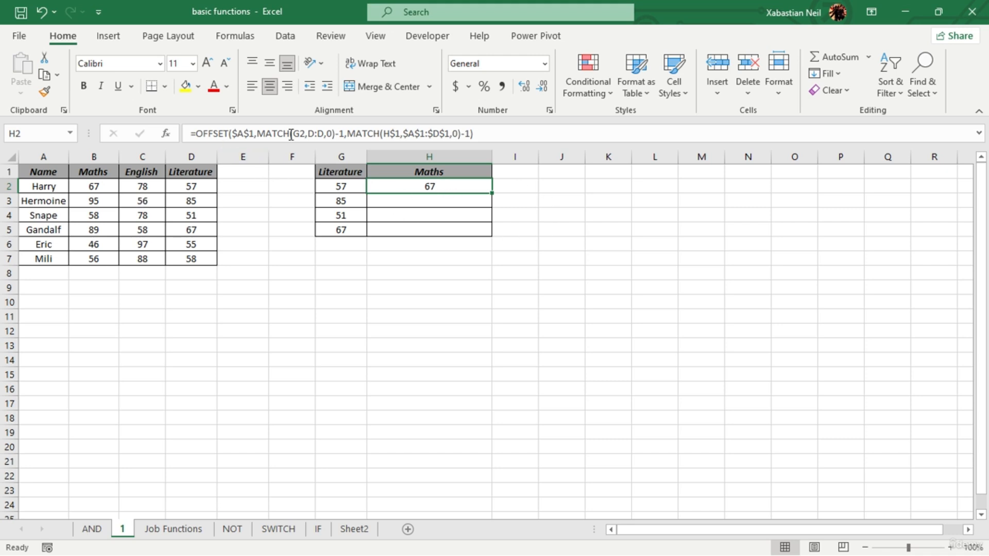
{"action": "left_click", "coordinate": [229, 133]}
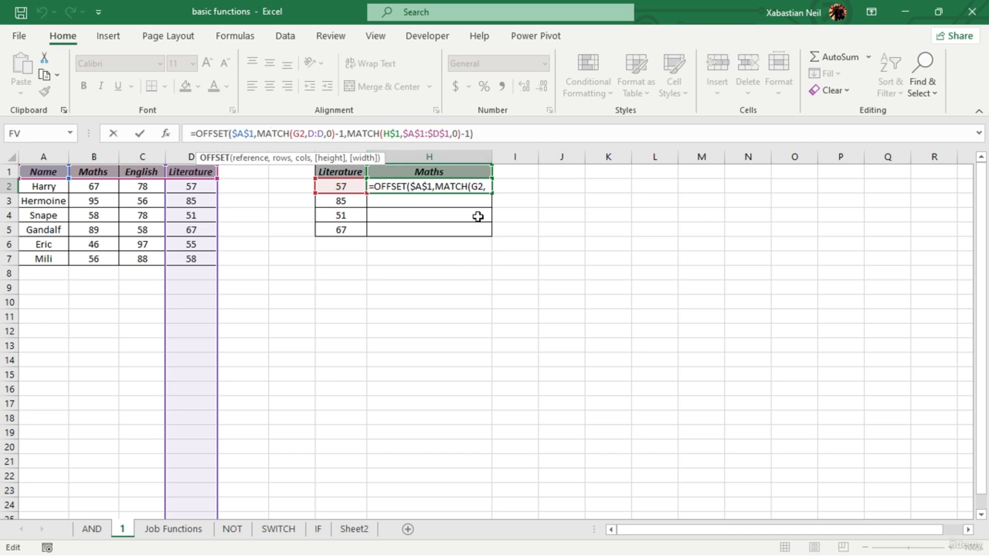
{"action": "key", "text": "ctrl+Return"}
{"action": "double_click", "coordinate": [491, 193]}
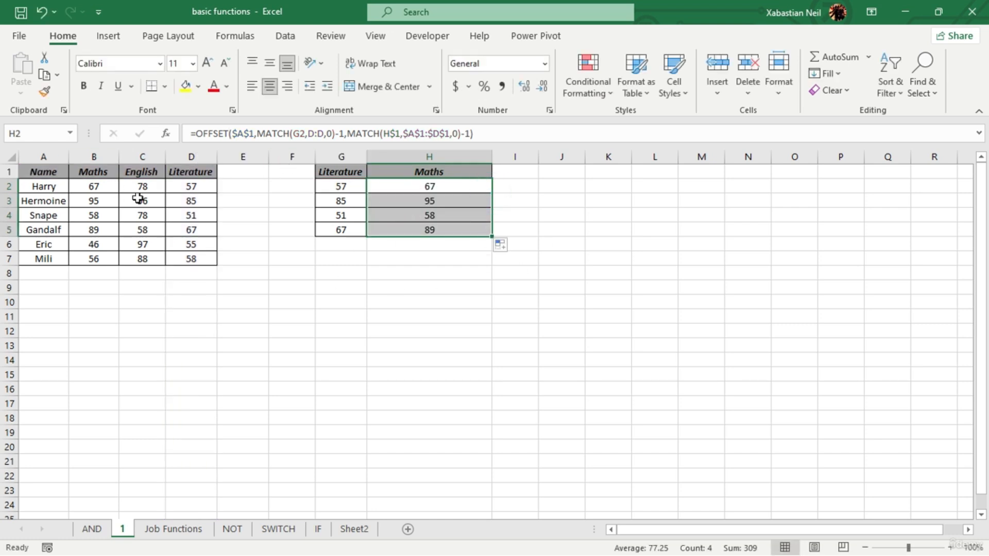
{"action": "left_click", "coordinate": [481, 171]}
{"action": "left_click", "coordinate": [581, 197]}
{"action": "left_click", "coordinate": [445, 171]}
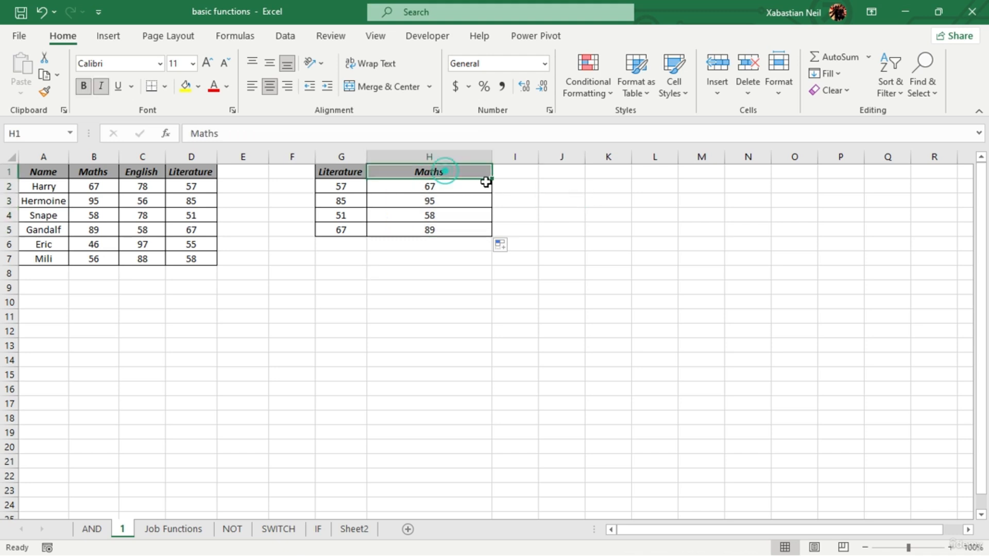
{"action": "right_click", "coordinate": [468, 174]}
{"action": "left_click", "coordinate": [422, 275]}
{"action": "right_click", "coordinate": [462, 176]}
{"action": "key", "text": "Escape"}
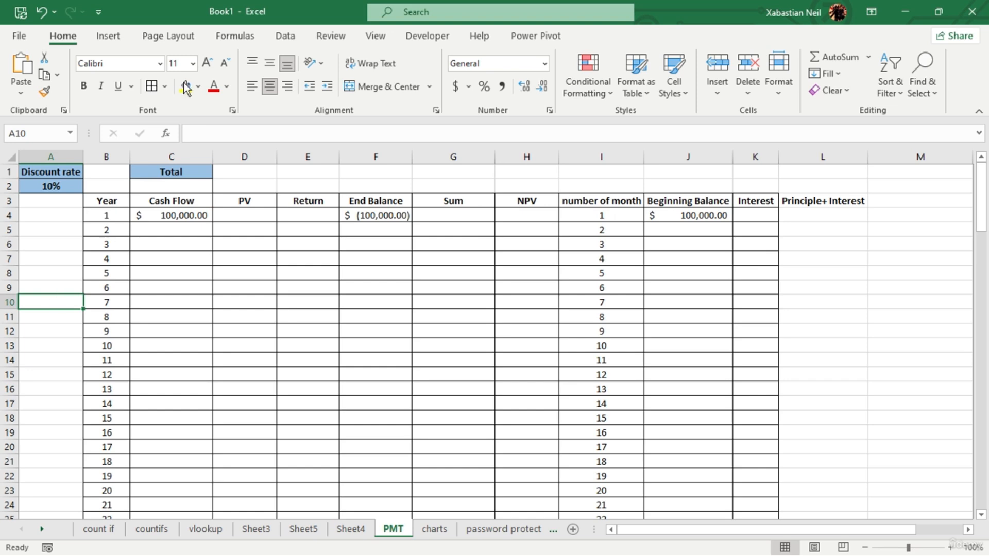
- Clear the contents of L2:M9 on the PMT sheet, including the Principle+ Interest header
{"action": "scroll", "coordinate": [206, 342], "scroll_direction": "down", "scroll_amount": 13}
{"action": "scroll", "coordinate": [208, 342], "scroll_direction": "up", "scroll_amount": 6}
{"action": "scroll", "coordinate": [210, 342], "scroll_direction": "up", "scroll_amount": 7}
{"action": "left_click_drag", "start_coordinate": [866, 181], "coordinate": [890, 284]}
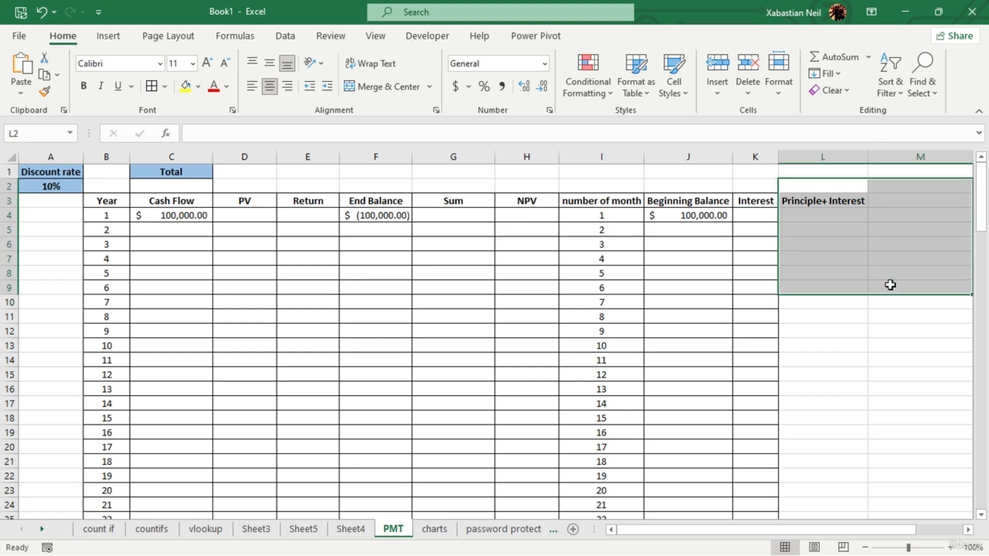
{"action": "key", "text": "Delete"}
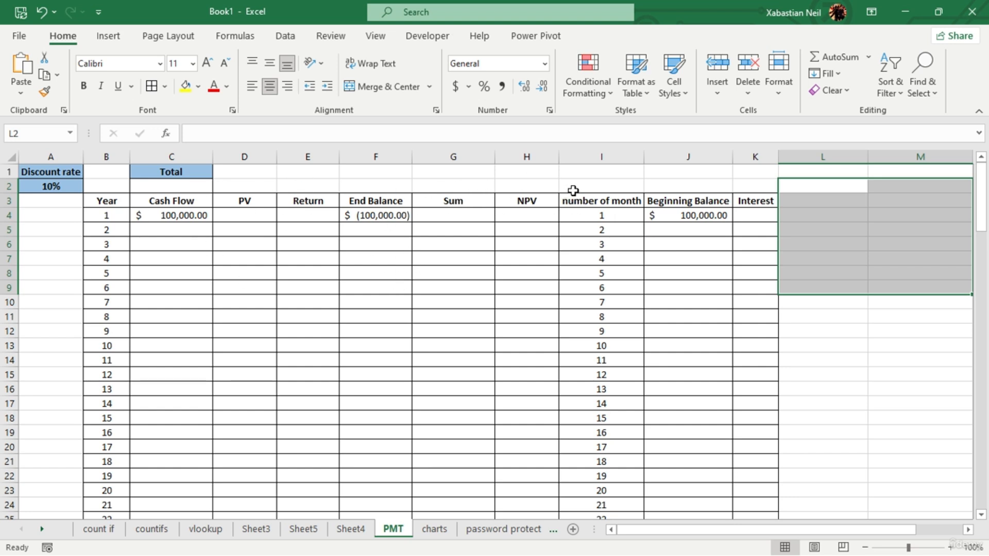
{"action": "left_click", "coordinate": [635, 241]}
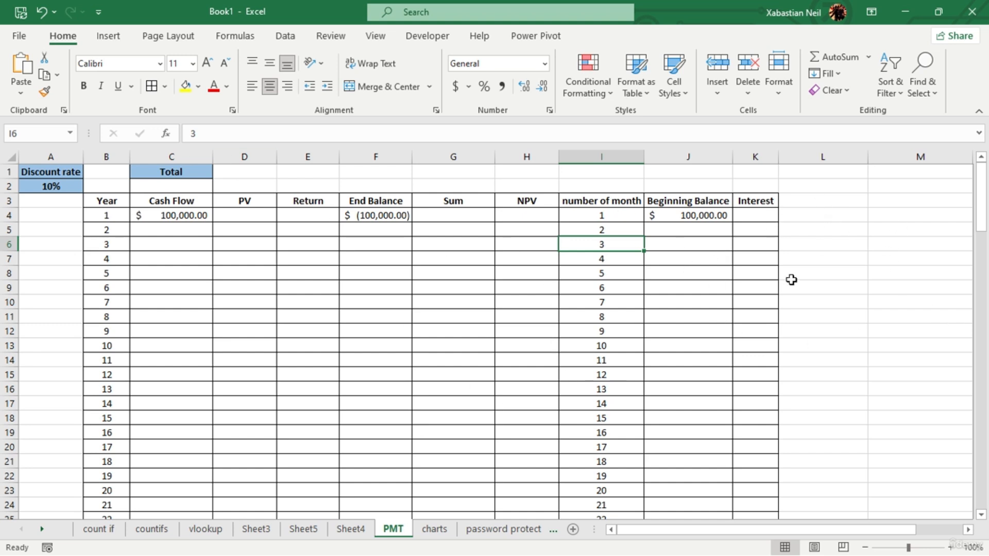
- Enter the heading PMT in D1 and copy the formatting of the Total heading in C1 onto it
{"action": "left_click", "coordinate": [268, 173]}
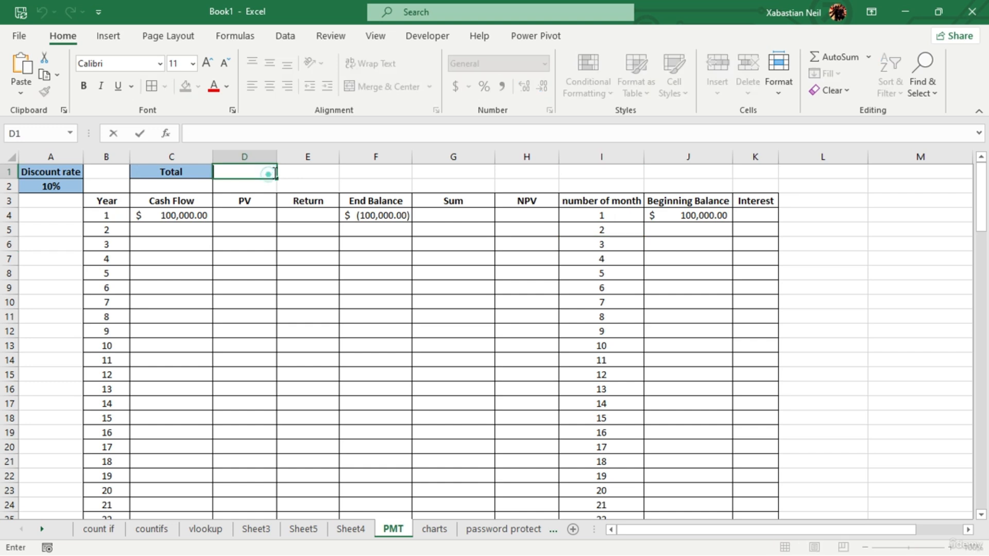
{"action": "type", "text": "PMT"}
{"action": "key", "text": "Return"}
{"action": "left_click", "coordinate": [257, 174]}
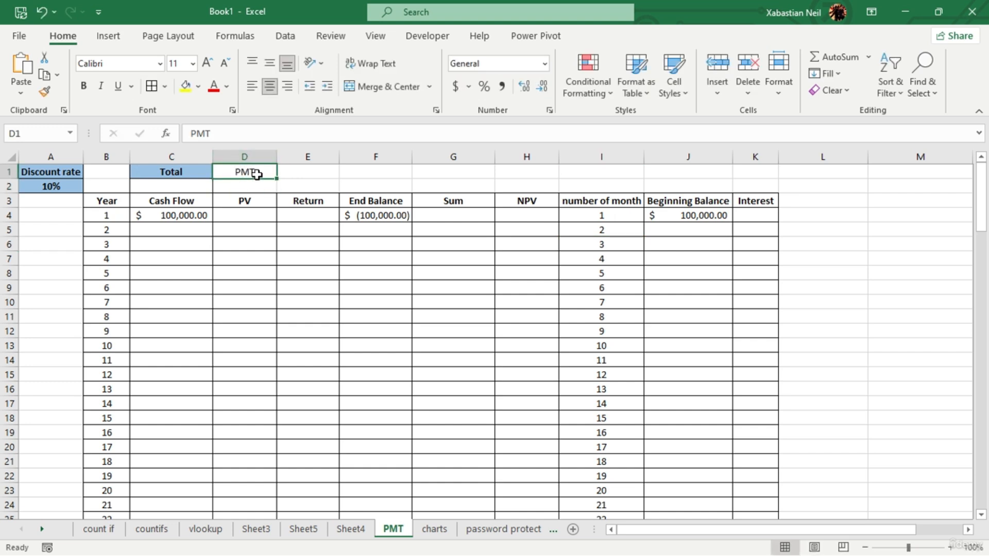
{"action": "left_click", "coordinate": [193, 173]}
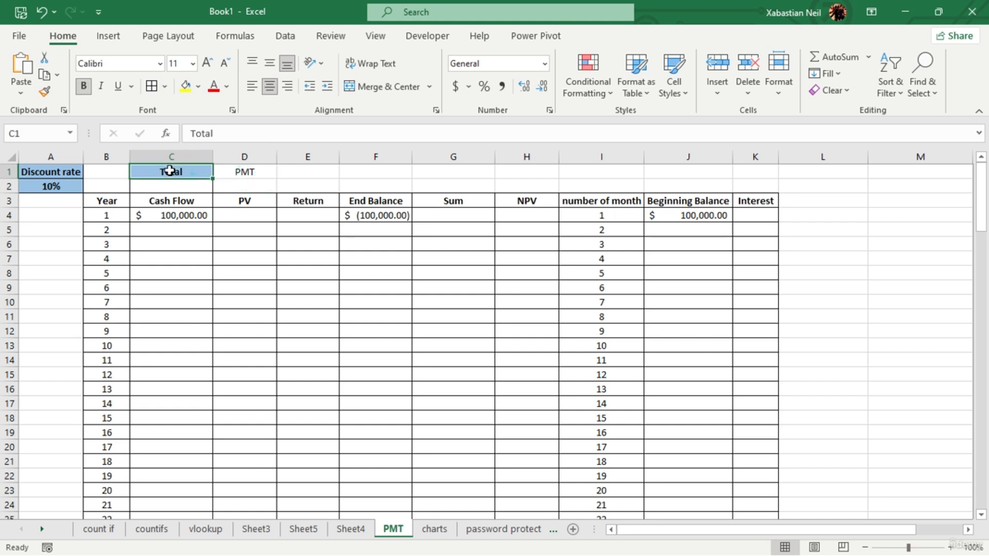
{"action": "left_click", "coordinate": [44, 94]}
{"action": "left_click", "coordinate": [256, 172]}
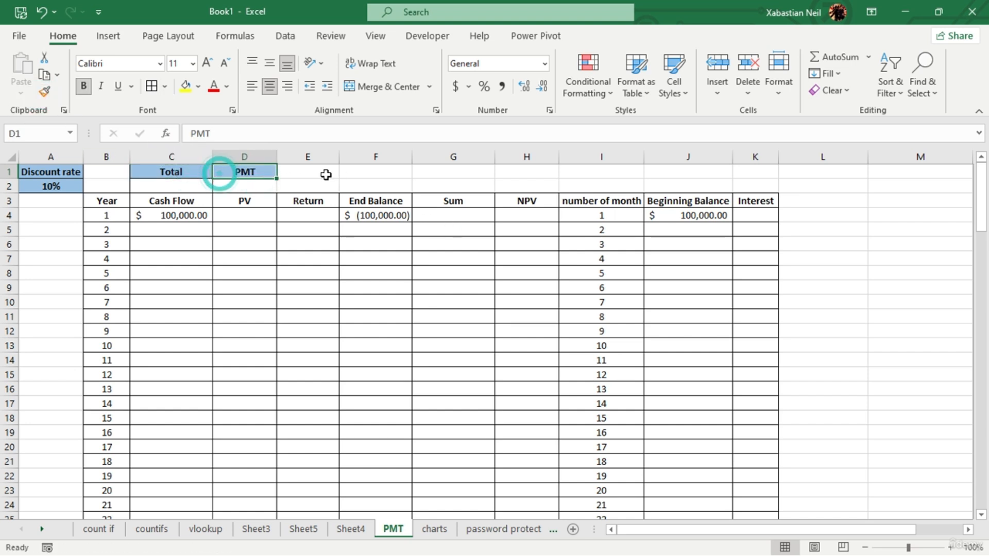
{"action": "left_click", "coordinate": [306, 183]}
- Apply a thick outside border around cells C2:D2 beneath the Total and PMT headings
{"action": "left_click_drag", "start_coordinate": [172, 186], "coordinate": [247, 190]}
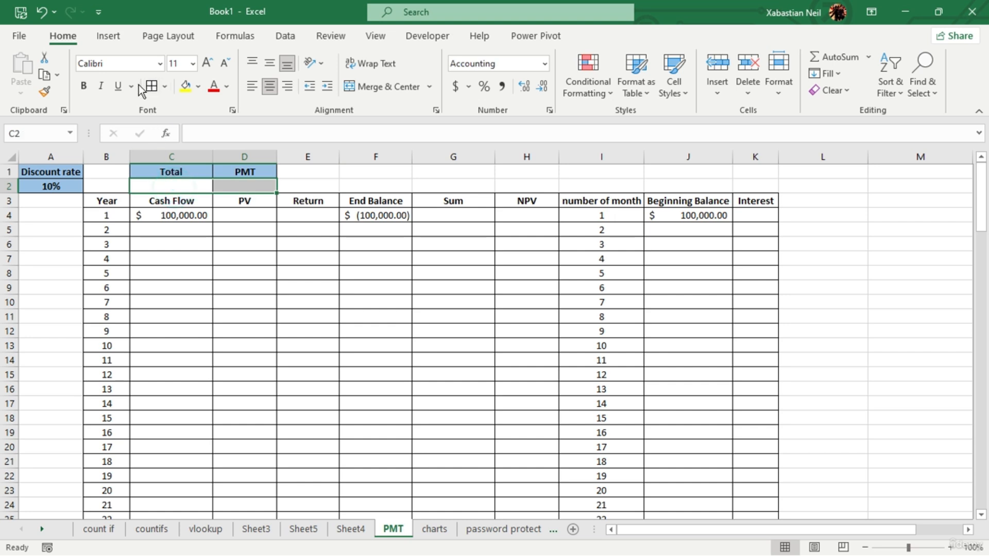
{"action": "left_click", "coordinate": [165, 88]}
{"action": "left_click", "coordinate": [206, 272]}
{"action": "left_click", "coordinate": [345, 202]}
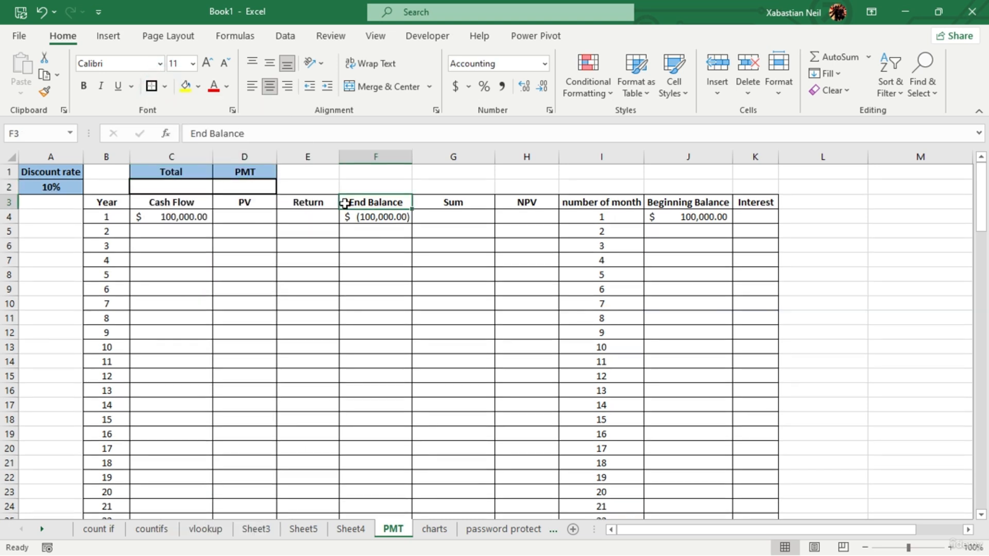
{"action": "left_click", "coordinate": [237, 186]}
{"action": "left_click", "coordinate": [397, 187]}
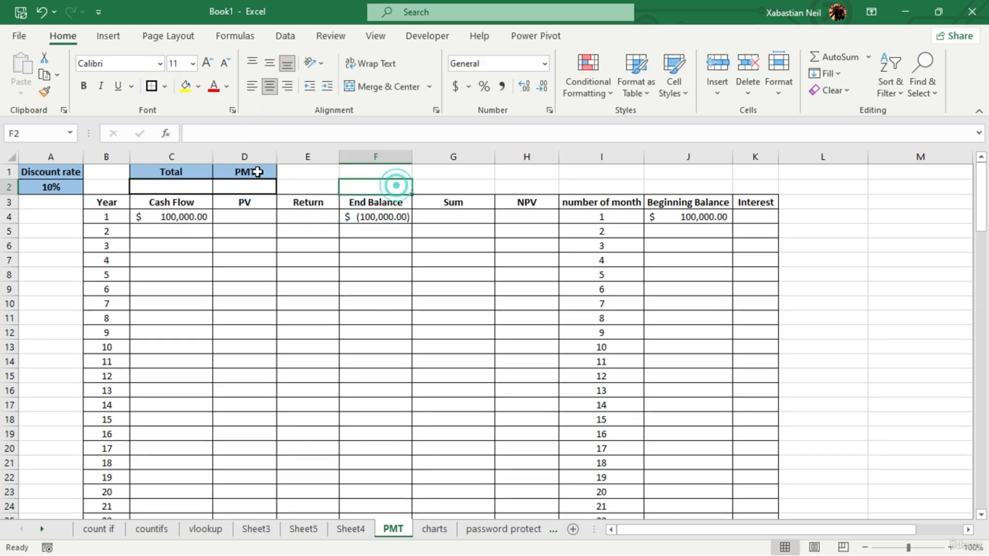
{"action": "left_click", "coordinate": [183, 184]}
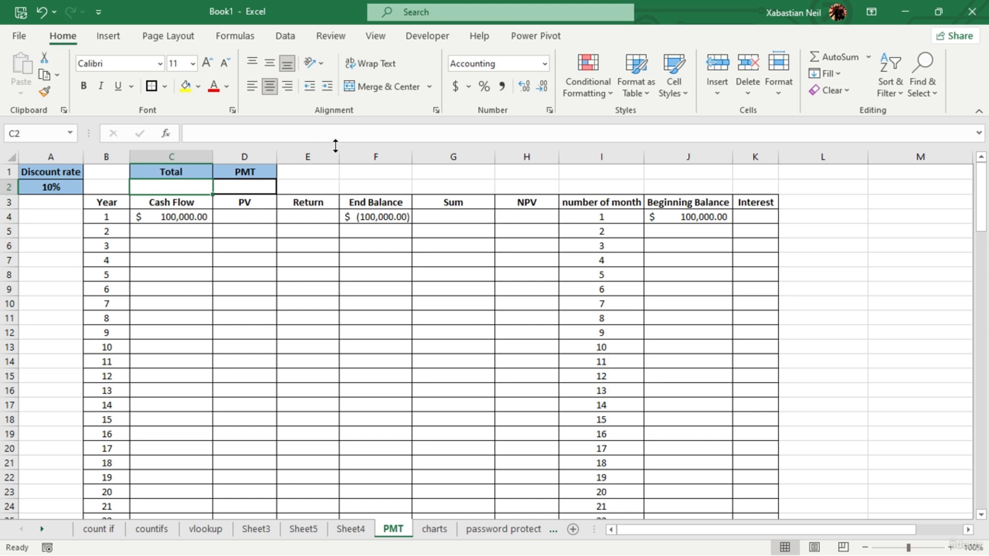
{"action": "left_click", "coordinate": [187, 217]}
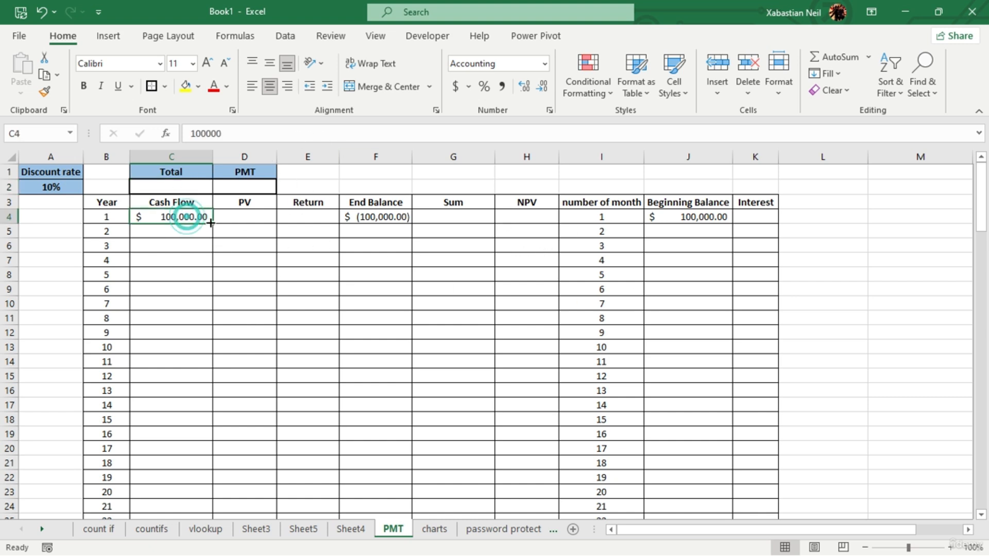
{"action": "mouse_move", "coordinate": [213, 224]}
{"action": "left_mouse_down"}
{"action": "mouse_move", "coordinate": [215, 240]}
{"action": "mouse_move", "coordinate": [212, 222]}
{"action": "left_mouse_up"}
{"action": "left_click", "coordinate": [353, 178]}
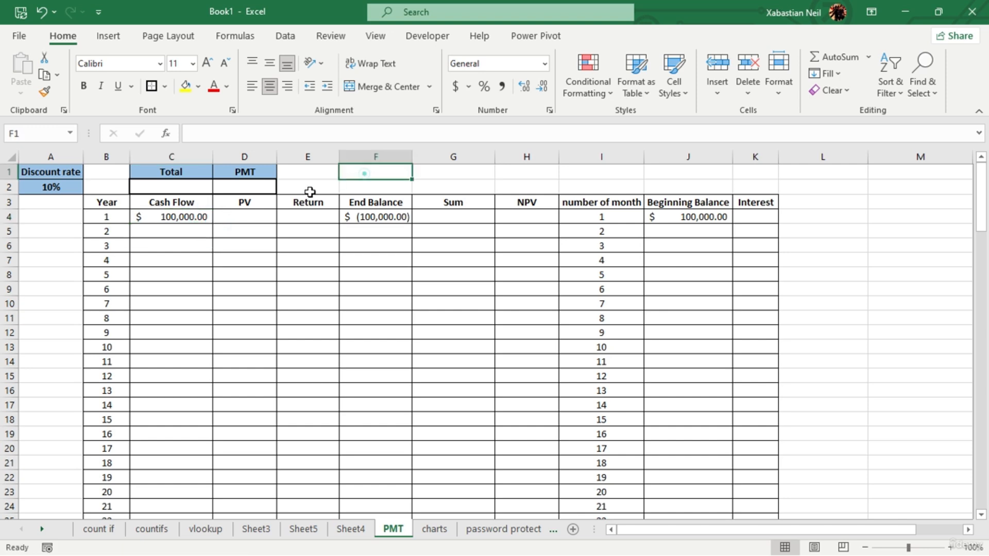
{"action": "scroll", "coordinate": [166, 293], "scroll_direction": "down", "scroll_amount": 6}
{"action": "scroll", "coordinate": [189, 287], "scroll_direction": "up", "scroll_amount": 6}
{"action": "left_click", "coordinate": [247, 190]}
{"action": "double_click", "coordinate": [247, 191]}
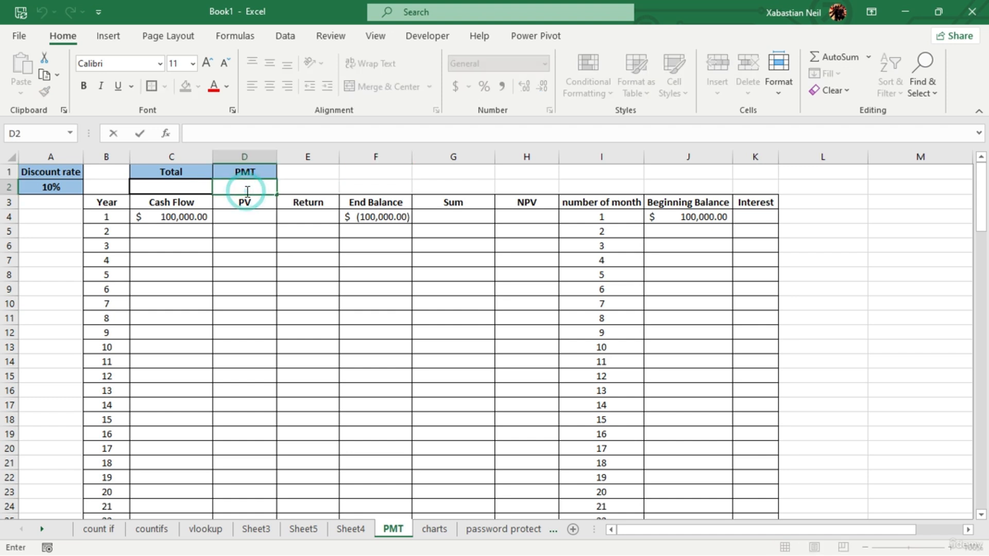
{"action": "type", "text": "=pmt"}
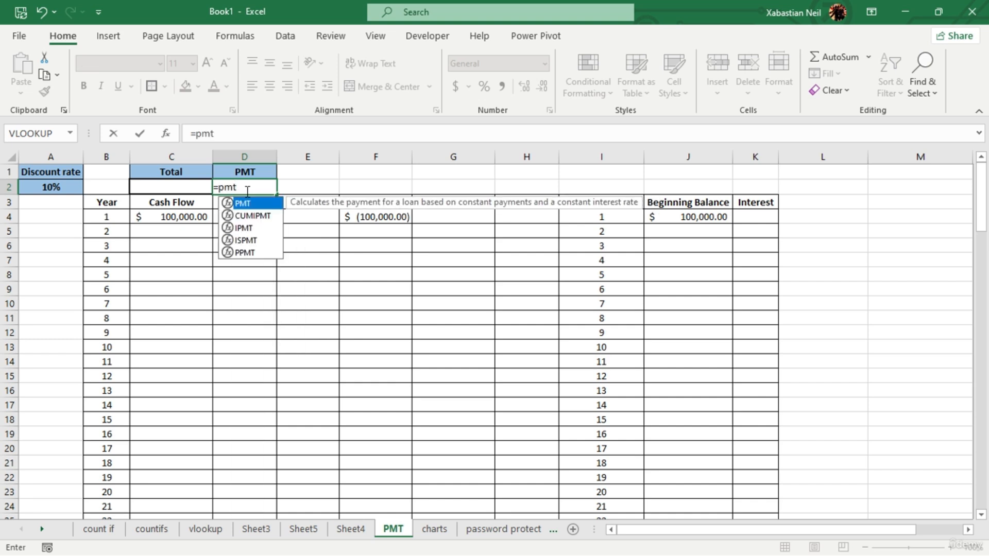
{"action": "key", "text": "Tab"}
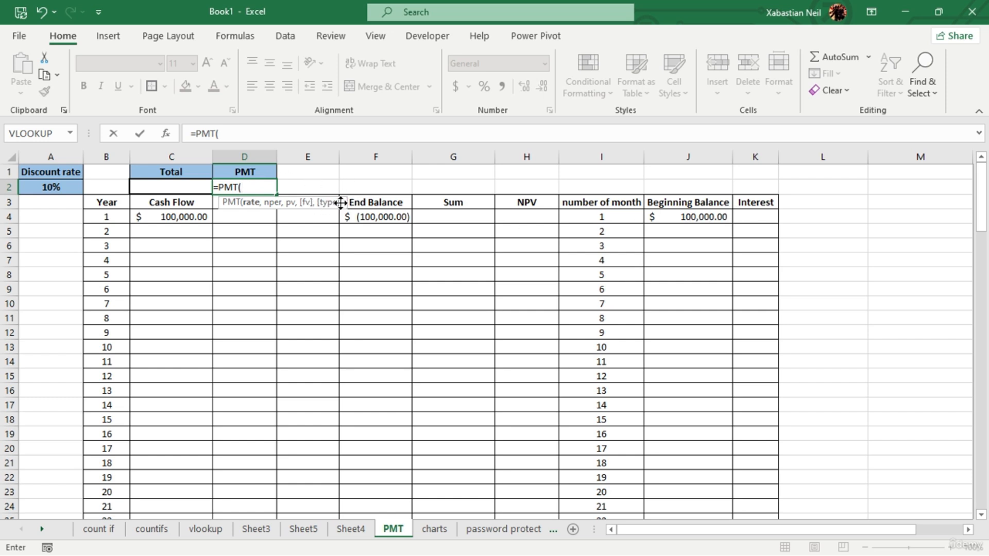
{"action": "key", "text": "BackSpace"}
{"action": "key", "text": "BackSpace"}
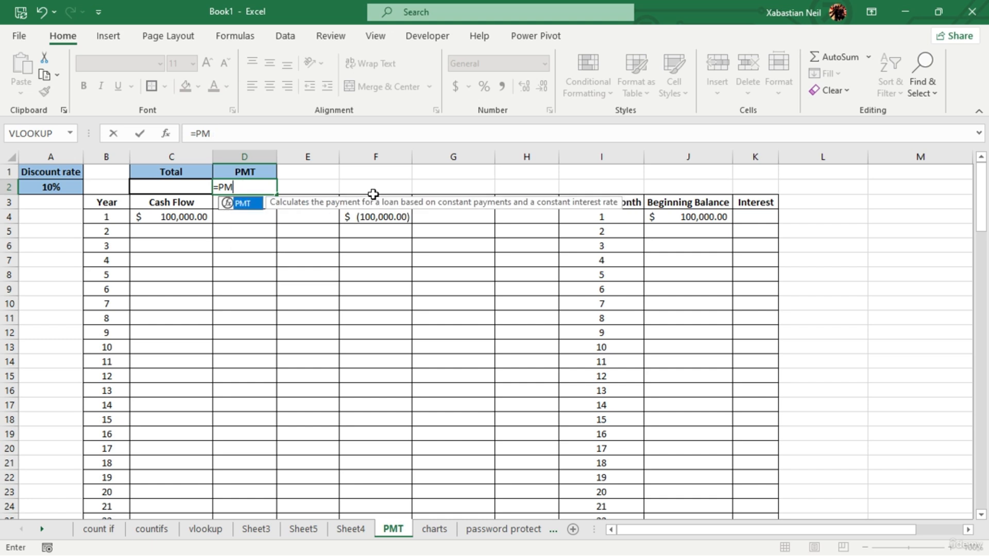
{"action": "key", "text": "BackSpace"}
{"action": "key", "text": "BackSpace"}
{"action": "key", "text": "Escape"}
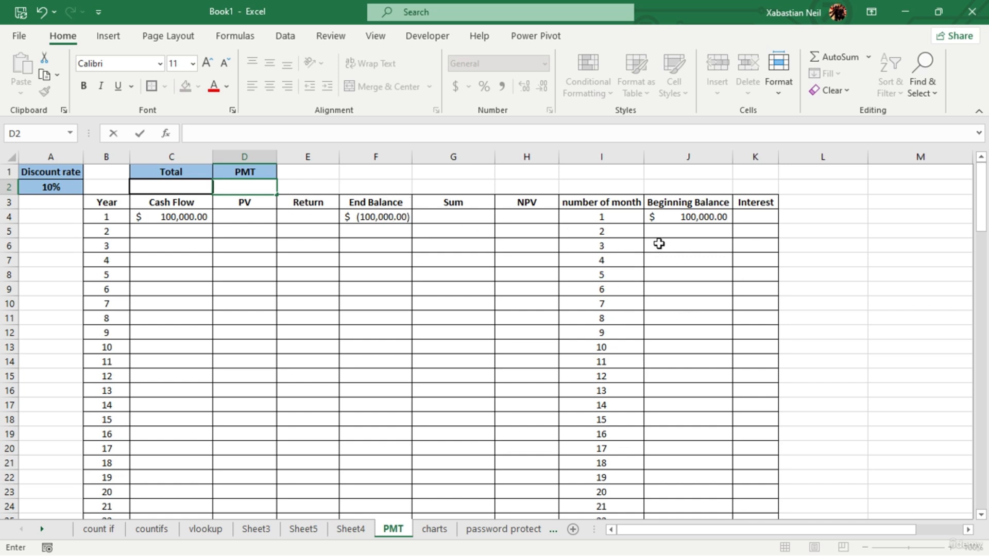
- Examine the year and month rows of the schedule down to the cells below the table
{"action": "left_click", "coordinate": [444, 184]}
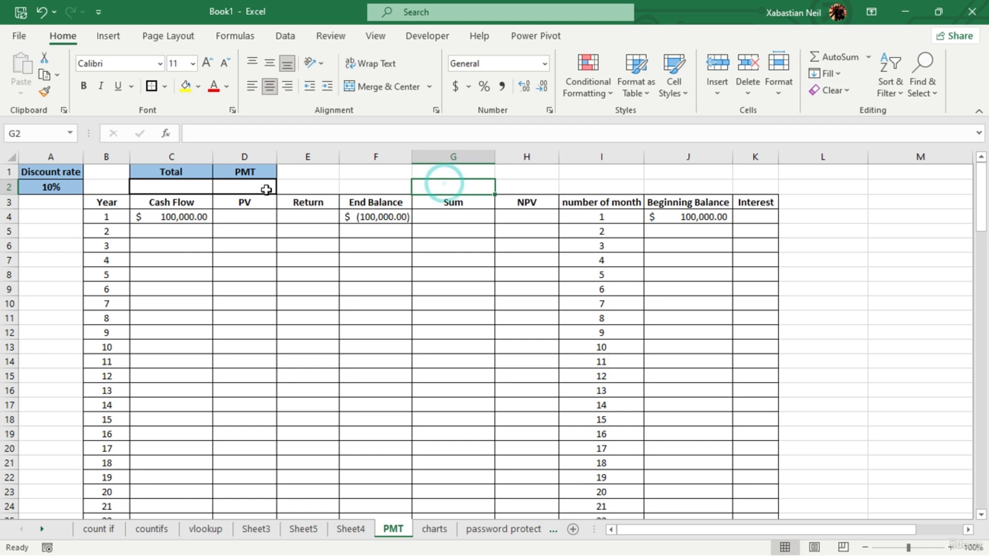
{"action": "scroll", "coordinate": [654, 330], "scroll_direction": "down", "scroll_amount": 7}
{"action": "scroll", "coordinate": [624, 361], "scroll_direction": "up", "scroll_amount": 2}
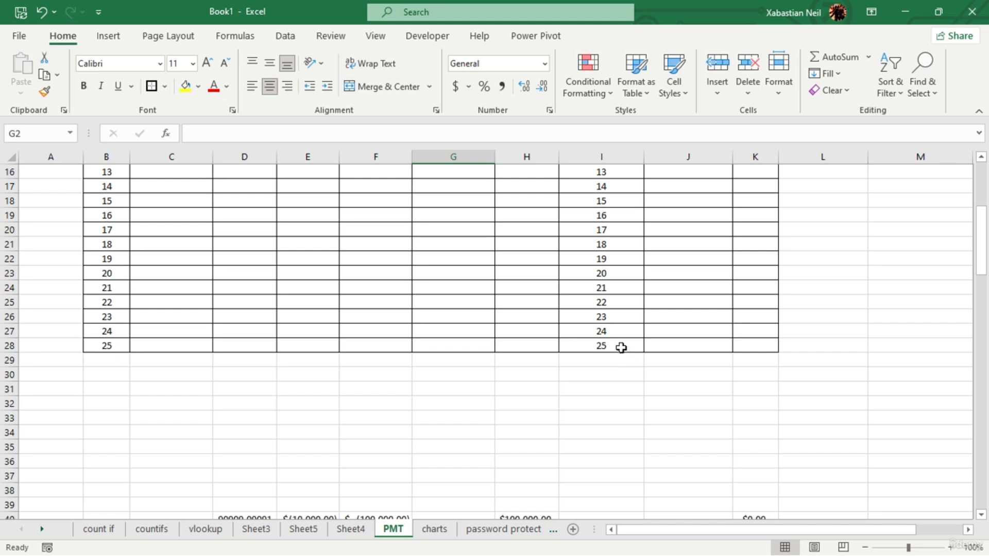
{"action": "scroll", "coordinate": [621, 348], "scroll_direction": "up", "scroll_amount": 5}
{"action": "scroll", "coordinate": [603, 338], "scroll_direction": "down", "scroll_amount": 7}
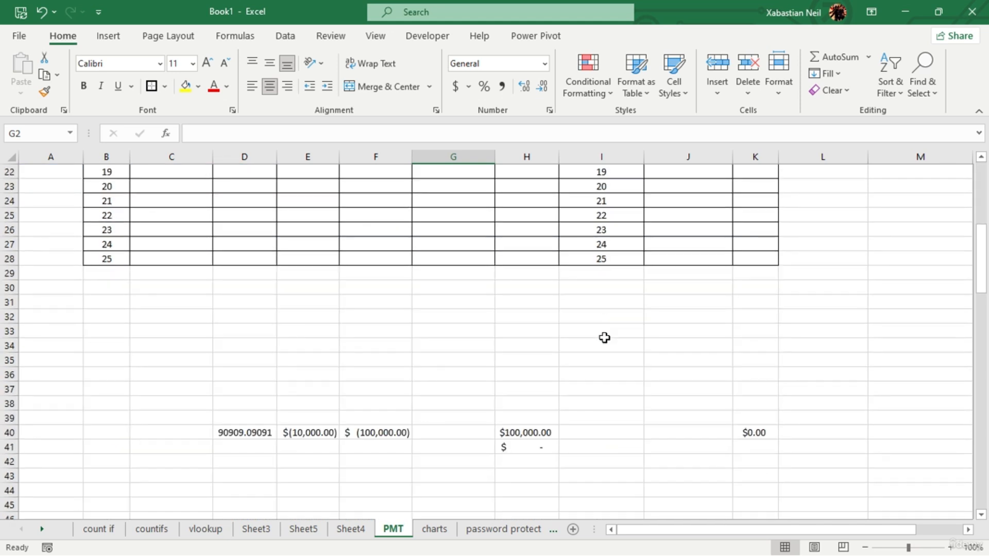
{"action": "scroll", "coordinate": [607, 360], "scroll_direction": "up", "scroll_amount": 3}
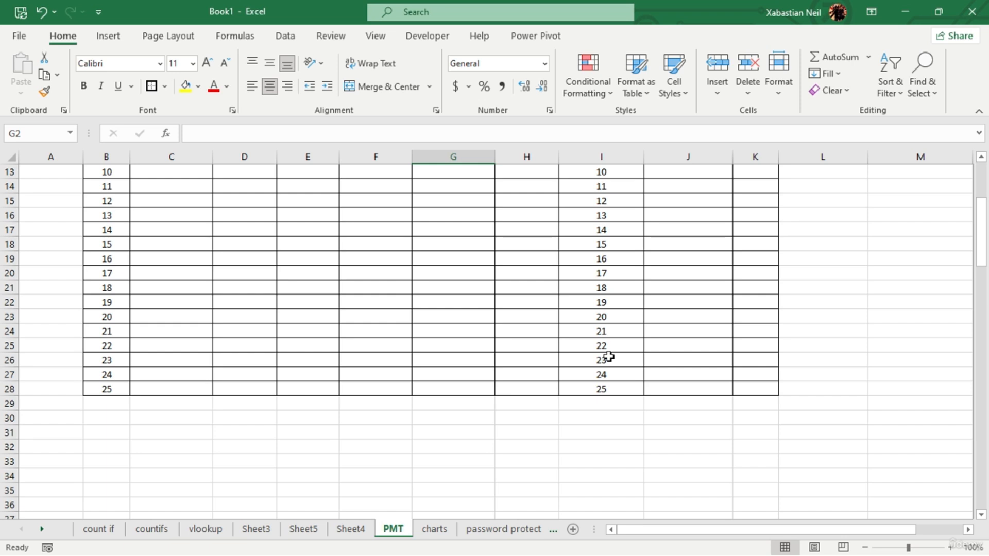
{"action": "scroll", "coordinate": [609, 356], "scroll_direction": "up", "scroll_amount": 4}
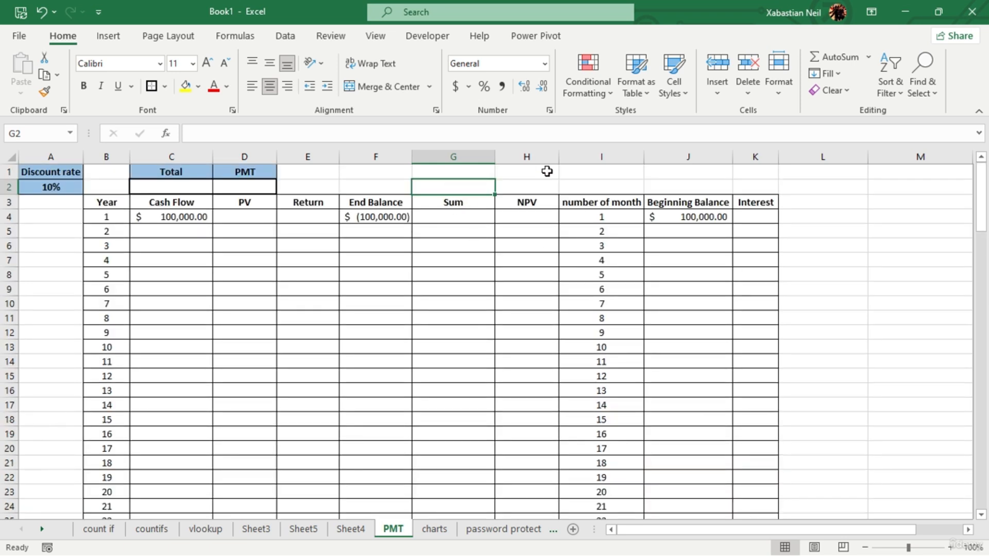
{"action": "left_click", "coordinate": [243, 187]}
{"action": "type", "text": "="}
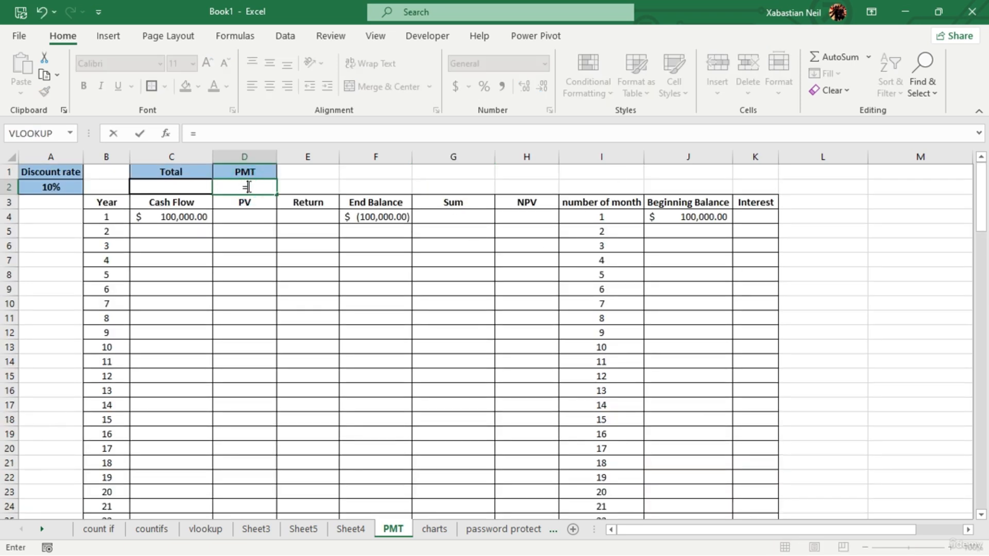
{"action": "type", "text": "pmt"}
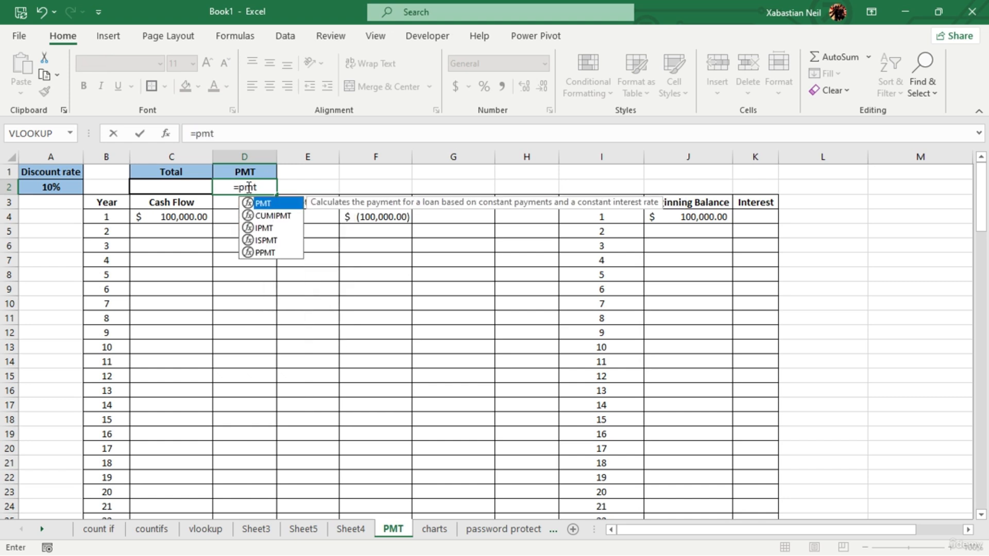
{"action": "key", "text": "Tab"}
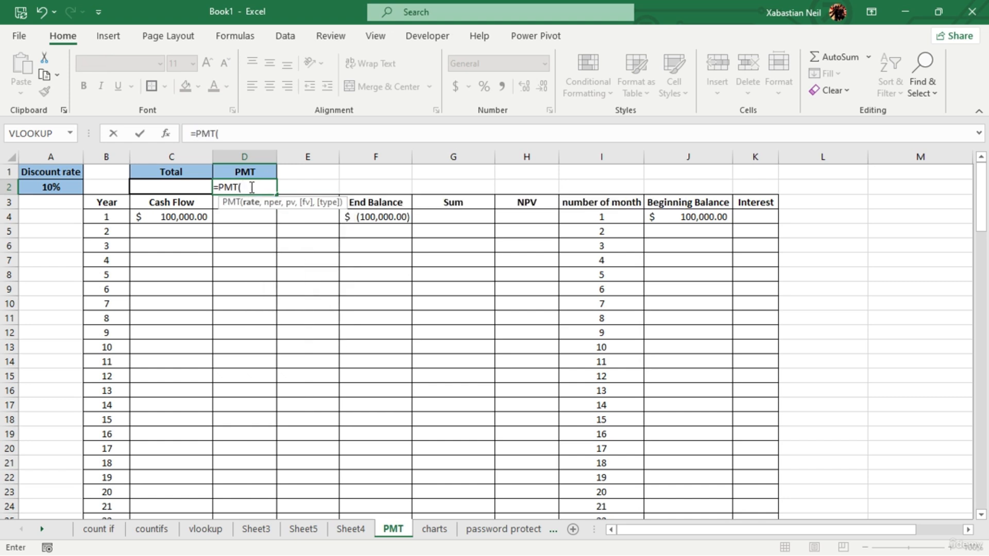
{"action": "key", "text": "BackSpace"}
{"action": "key", "text": "BackSpace"}
{"action": "key", "text": "BackSpace"}
{"action": "key", "text": "BackSpace"}
{"action": "key", "text": "BackSpace"}
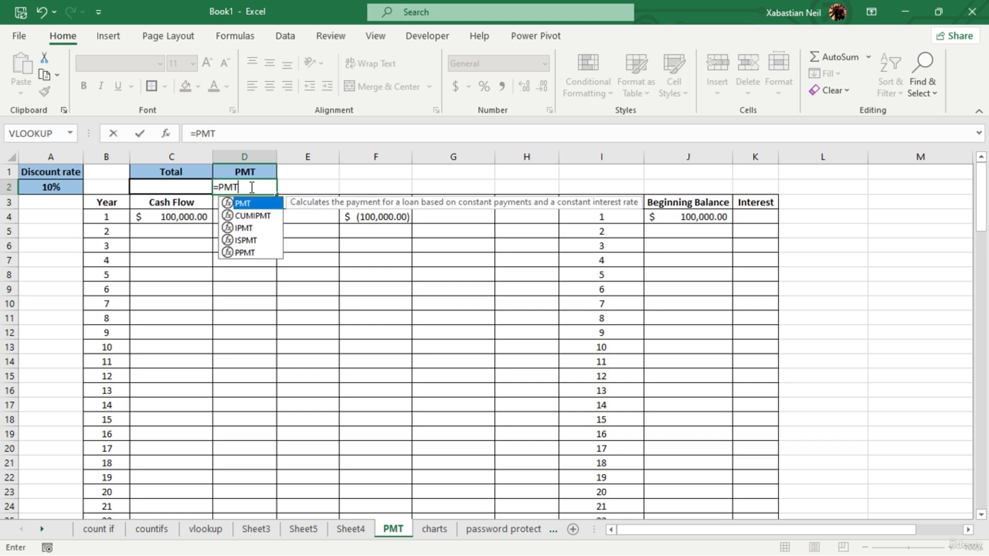
{"action": "key", "text": "Escape"}
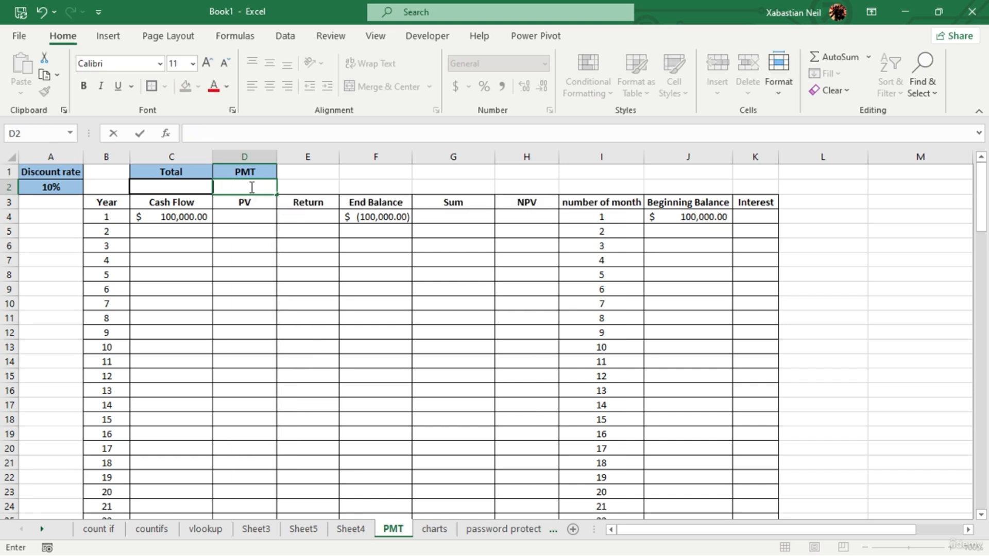
- Enter the heading Rate in E1 and copy the formatting of the PMT heading in D1 onto it
{"action": "left_click", "coordinate": [325, 170]}
{"action": "double_click", "coordinate": [325, 170]}
{"action": "type", "text": "Rate"}
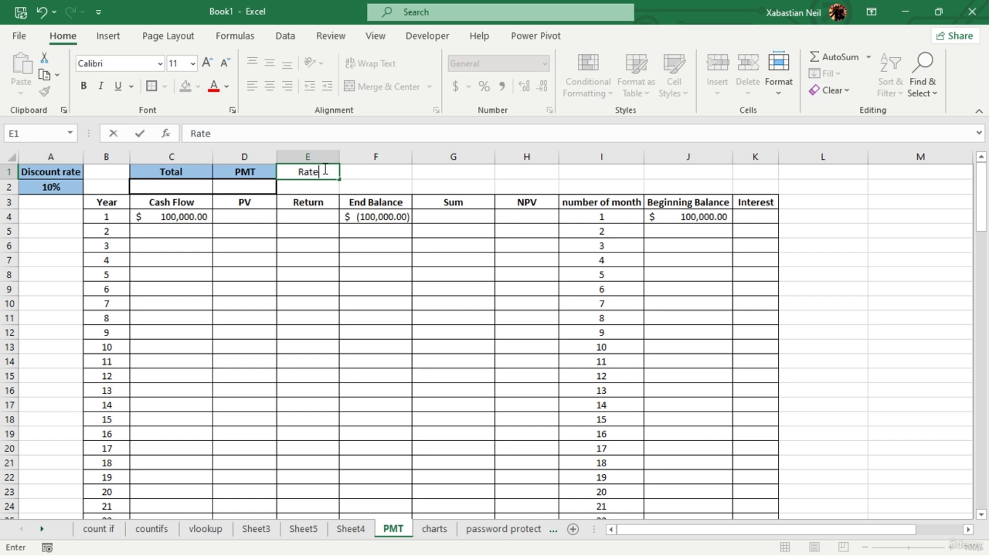
{"action": "key", "text": "Return"}
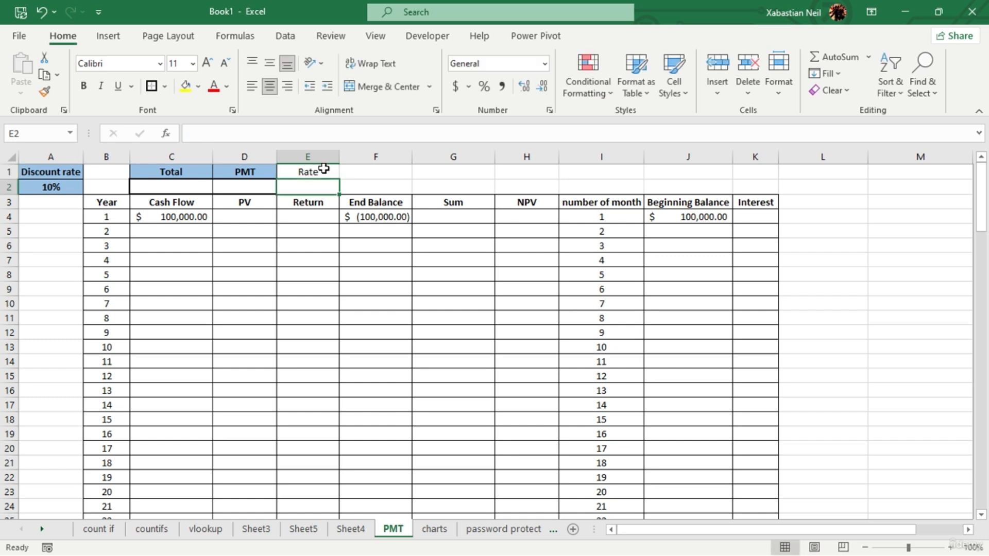
{"action": "left_click", "coordinate": [249, 174]}
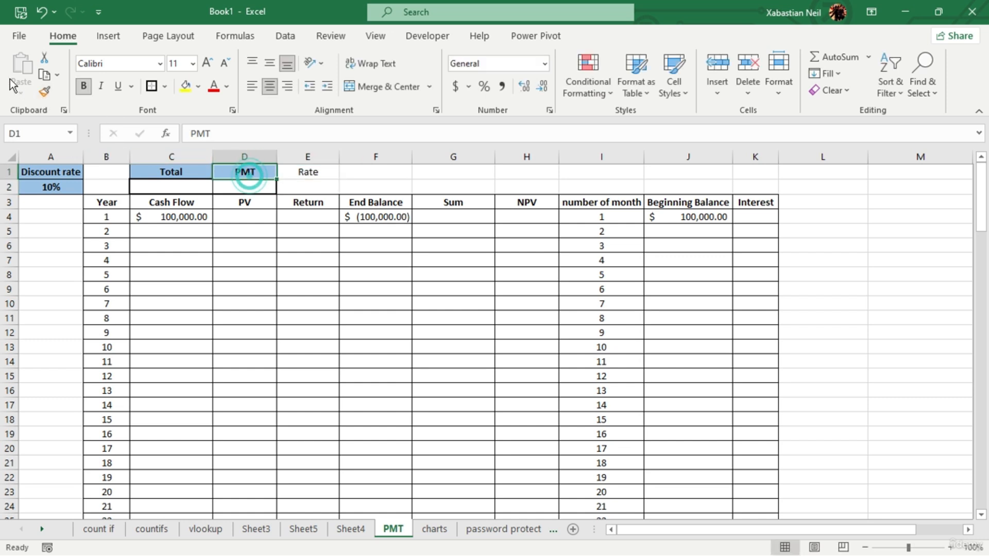
{"action": "left_click", "coordinate": [44, 91]}
{"action": "left_click", "coordinate": [308, 172]}
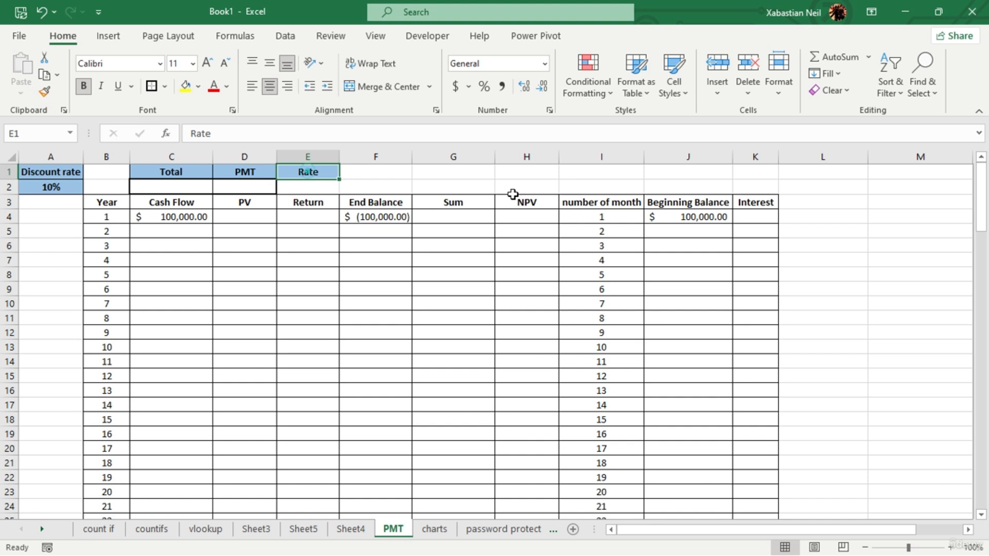
- Apply a thick outside border to cell E2 beneath the Rate heading
{"action": "left_click", "coordinate": [309, 185]}
{"action": "left_click", "coordinate": [152, 86]}
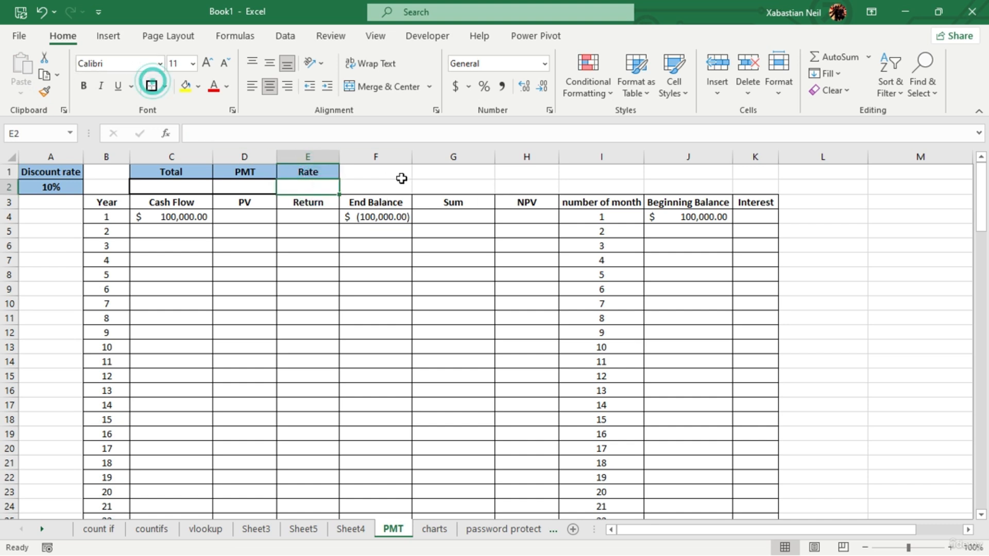
{"action": "left_click", "coordinate": [446, 184]}
- Enter the formula =25/100 in E2 beneath the Rate heading
{"action": "left_click", "coordinate": [325, 186]}
{"action": "double_click", "coordinate": [325, 186]}
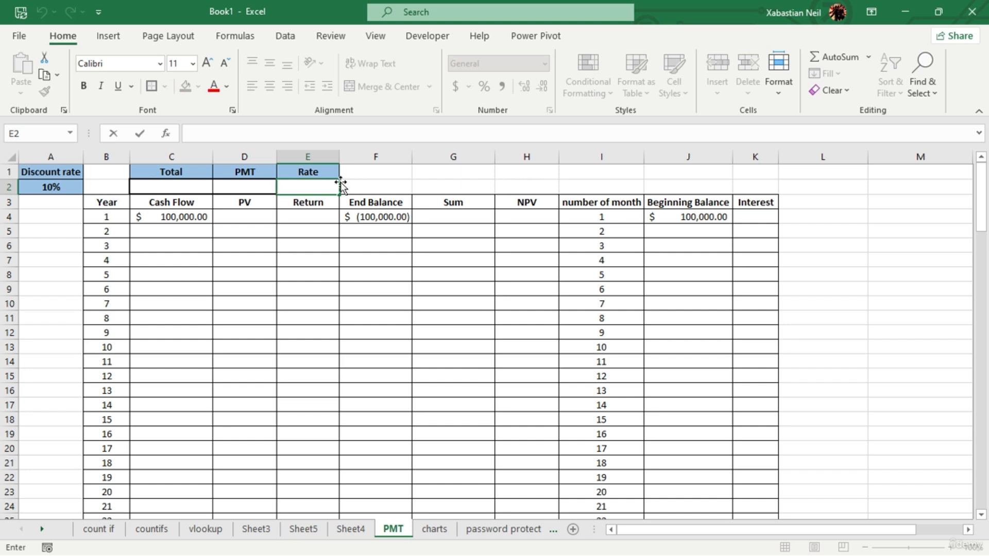
{"action": "double_click", "coordinate": [317, 187]}
{"action": "type", "text": "="}
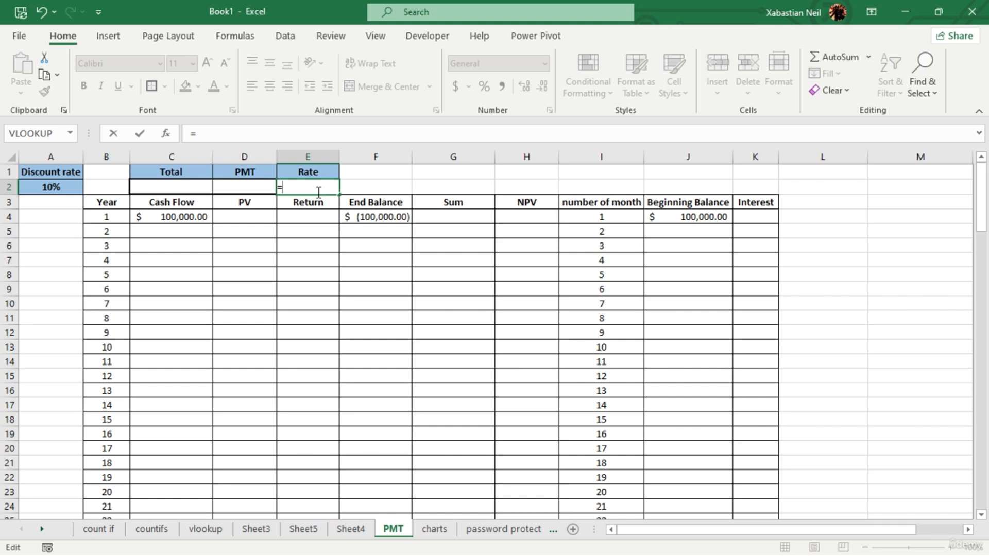
{"action": "scroll", "coordinate": [722, 408], "scroll_direction": "down", "scroll_amount": 6}
{"action": "scroll", "coordinate": [605, 395], "scroll_direction": "up", "scroll_amount": 6}
{"action": "type", "text": "5"}
{"action": "key", "text": "BackSpace"}
{"action": "key", "text": "BackSpace"}
{"action": "type", "text": "?100"}
{"action": "key", "text": "Return"}
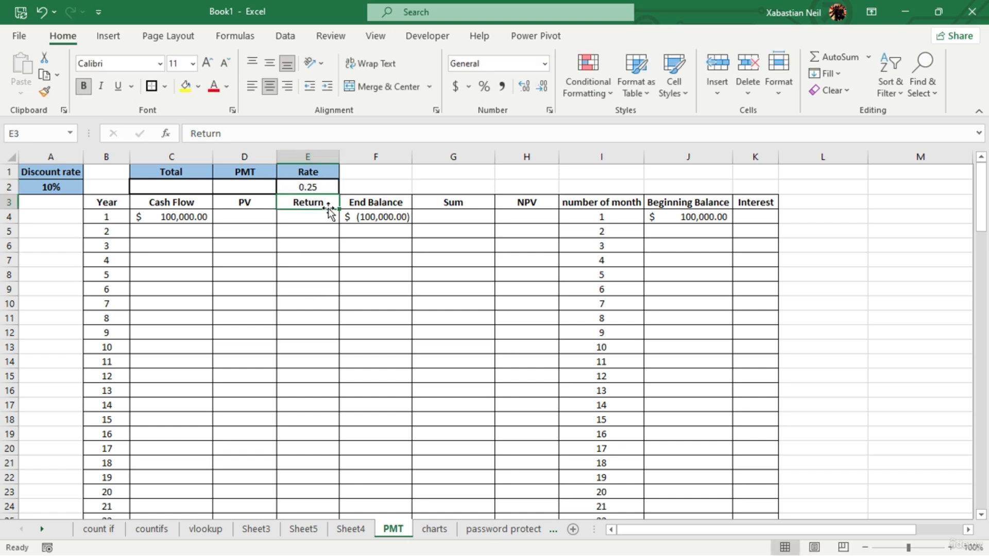
- Change the Rate formula in E2 to =0.25/100
{"action": "double_click", "coordinate": [333, 189]}
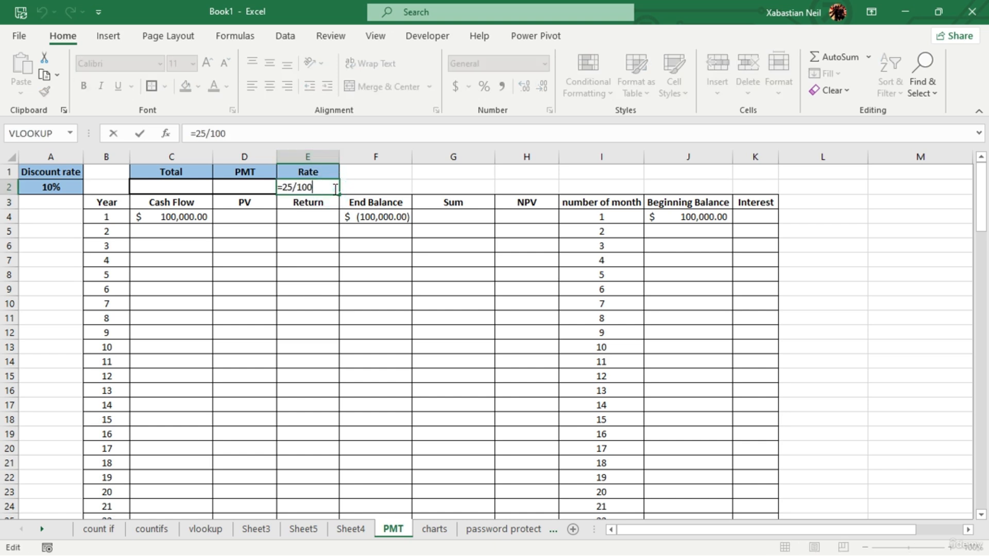
{"action": "key", "text": "Return"}
{"action": "double_click", "coordinate": [333, 189]}
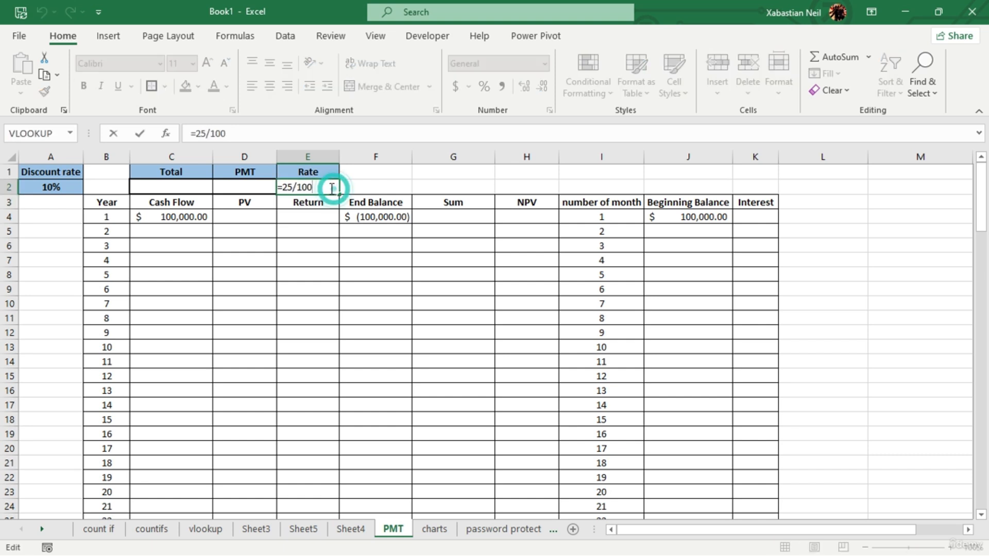
{"action": "left_click_drag", "start_coordinate": [329, 188], "coordinate": [283, 189]}
{"action": "key", "text": "BackSpace"}
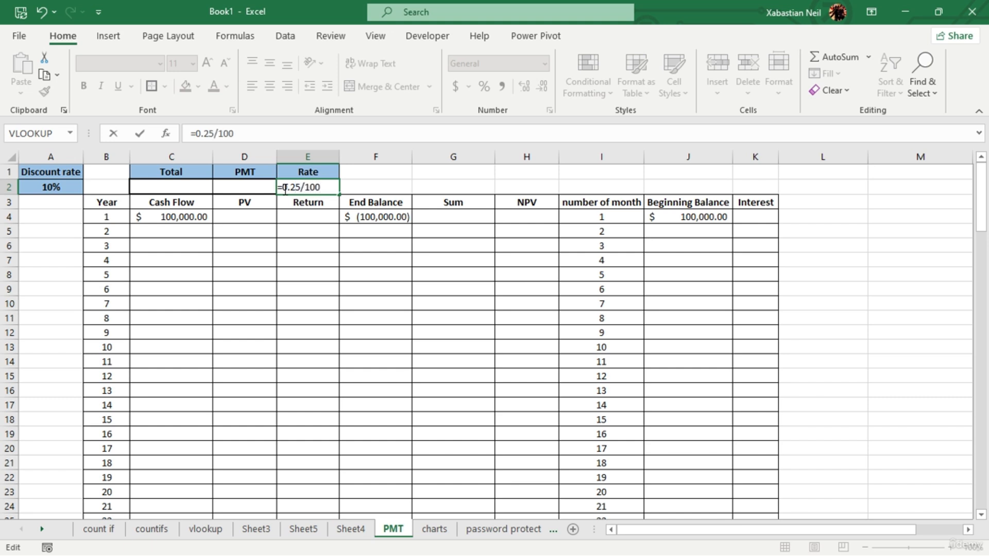
{"action": "key", "text": "Return"}
{"action": "left_click", "coordinate": [285, 189]}
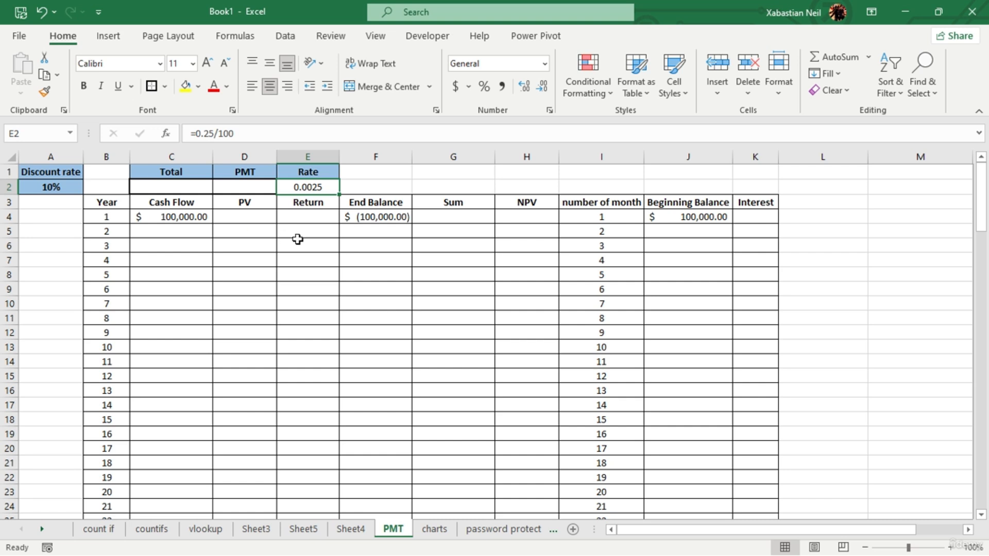
- Replace the Rate calculation in E2 with =25/100
{"action": "double_click", "coordinate": [317, 187]}
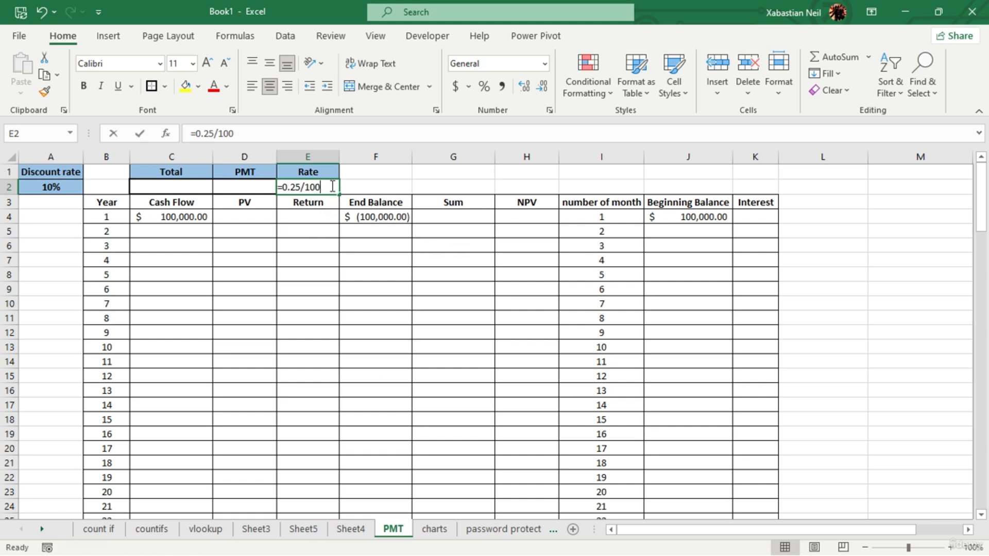
{"action": "left_click_drag", "start_coordinate": [319, 188], "coordinate": [287, 190]}
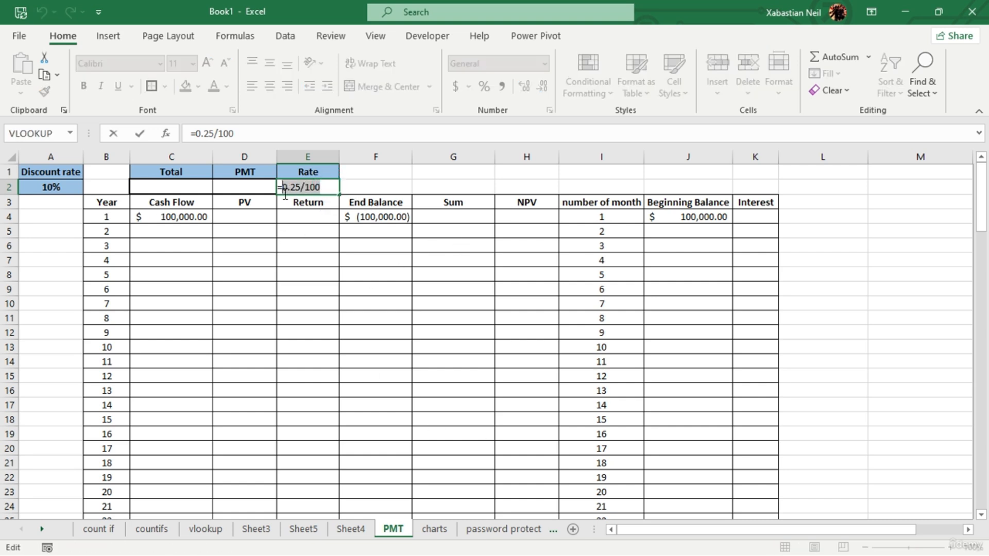
{"action": "key", "text": "BackSpace"}
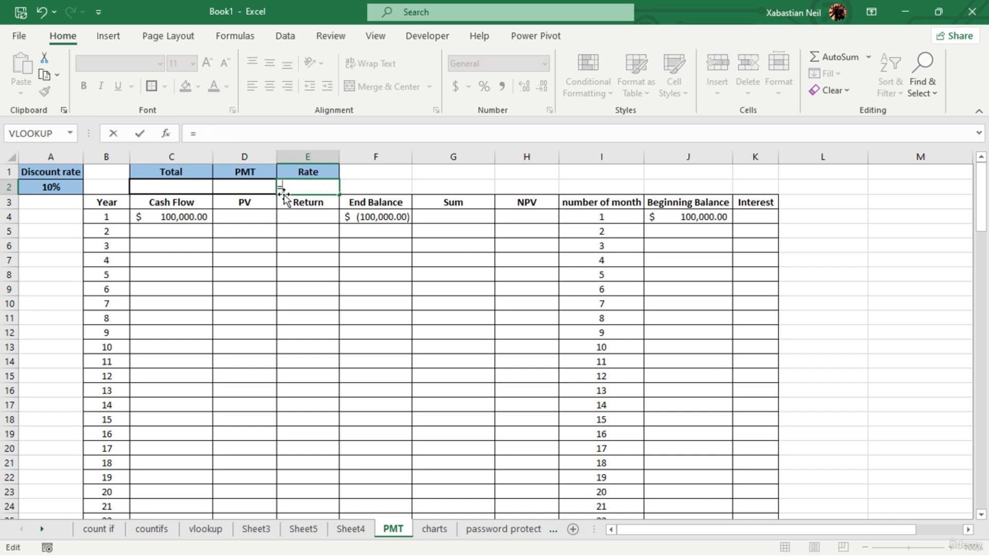
{"action": "type", "text": "25/100"}
{"action": "key", "text": "Return"}
{"action": "key", "text": "Up"}
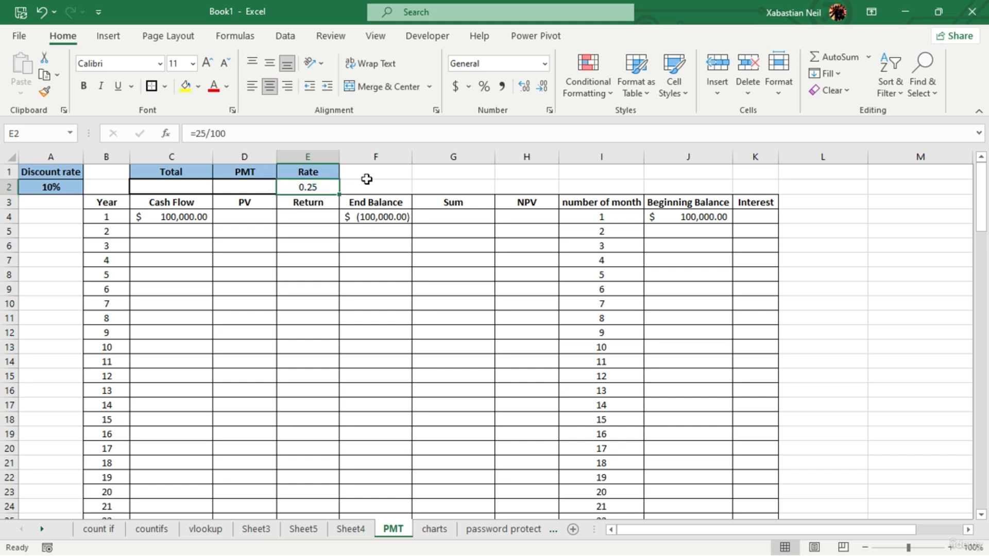
- Adjust the number format of the rate in E2 to display four decimal places
{"action": "left_click", "coordinate": [525, 87]}
{"action": "left_click", "coordinate": [524, 85]}
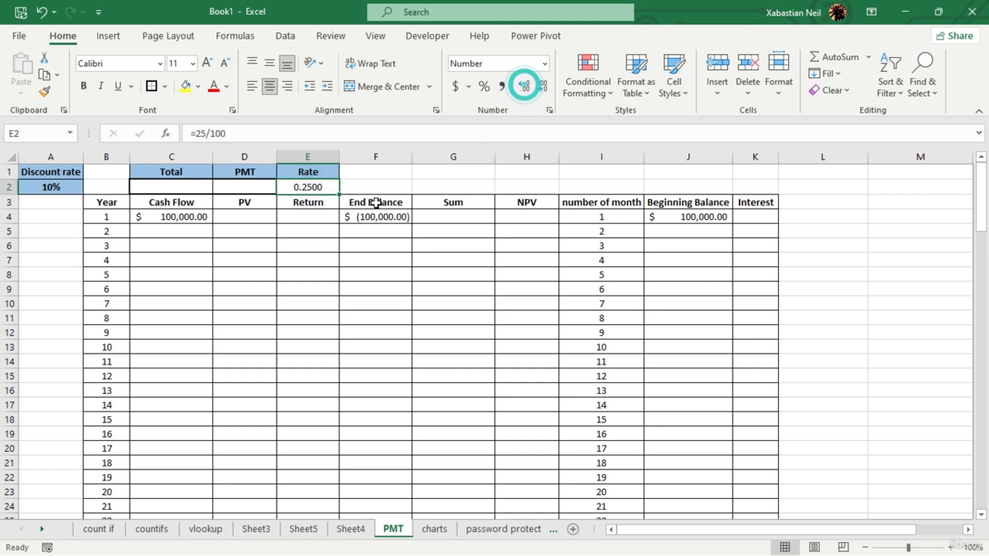
{"action": "left_click", "coordinate": [544, 85]}
{"action": "left_click", "coordinate": [543, 85]}
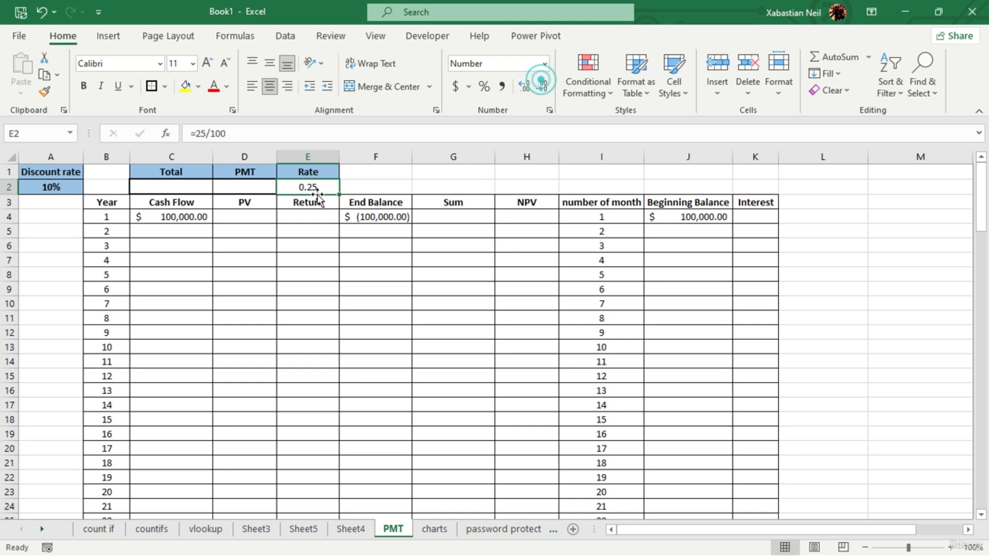
{"action": "left_click", "coordinate": [523, 86]}
{"action": "left_click", "coordinate": [523, 87]}
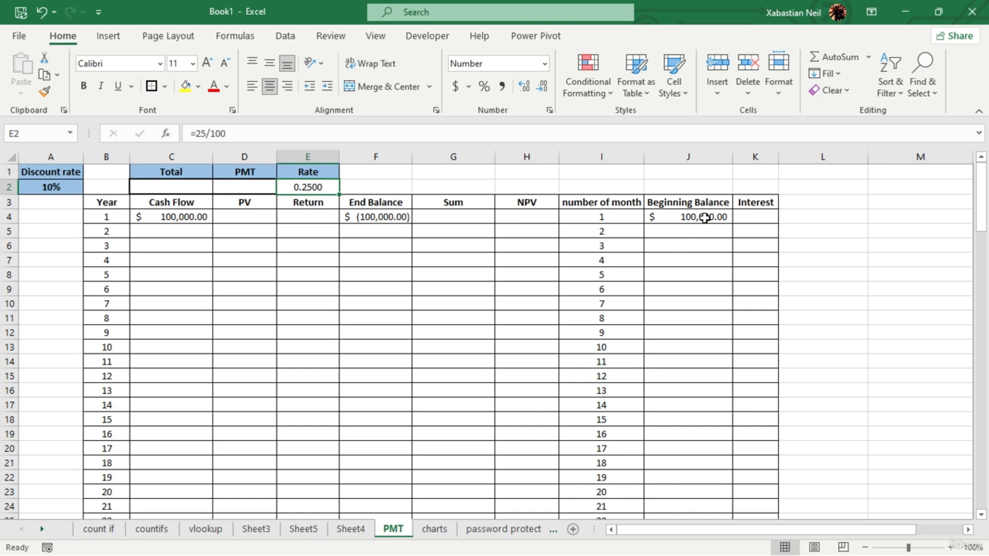
- Calculate the loan payment in D2 with the formula =PMT(E2,I28,-J4)
{"action": "double_click", "coordinate": [253, 184]}
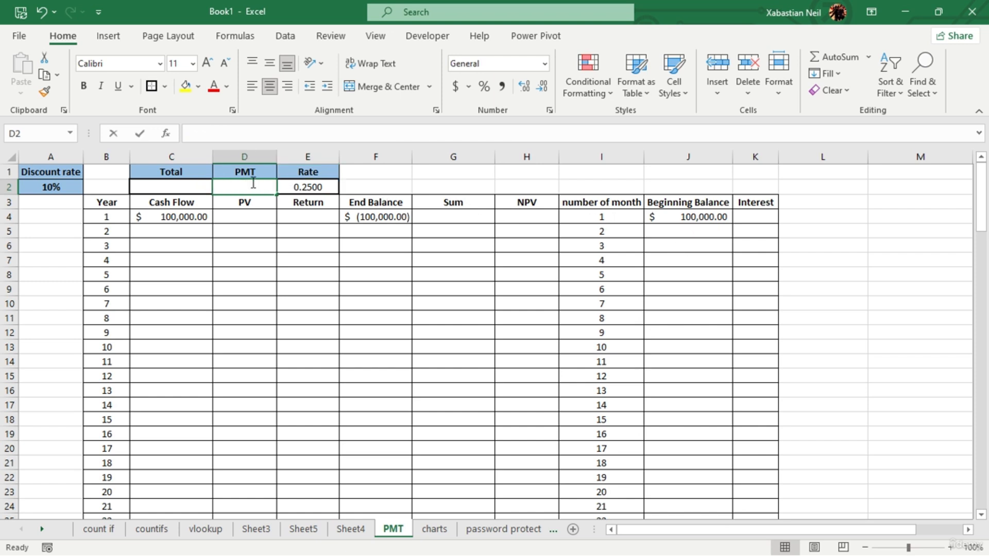
{"action": "type", "text": "="}
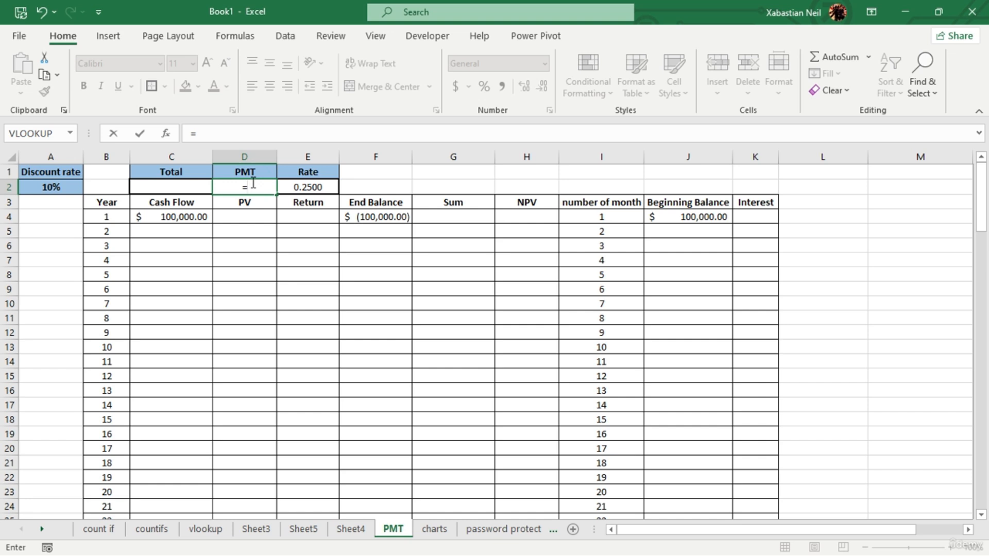
{"action": "type", "text": "pmt"}
{"action": "key", "text": "Tab"}
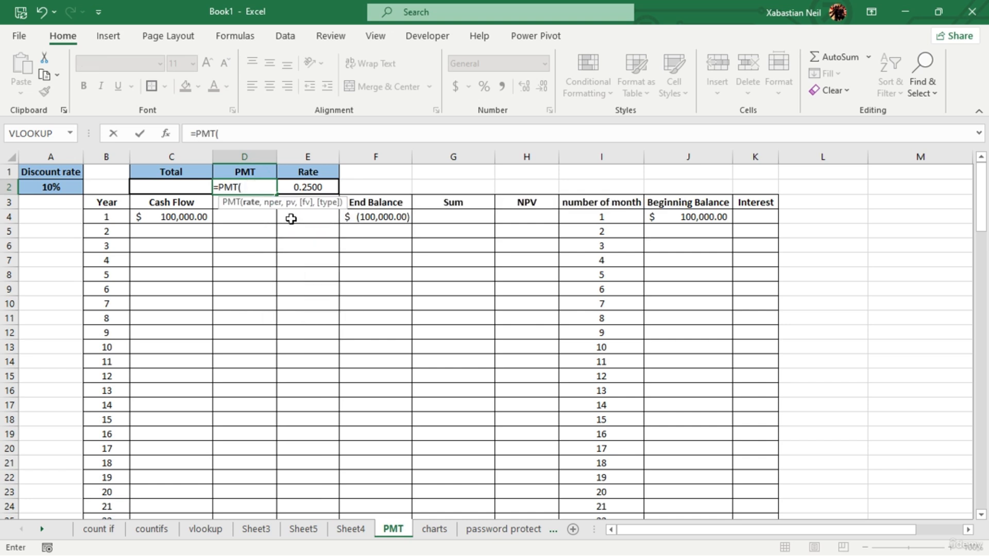
{"action": "left_click", "coordinate": [314, 187]}
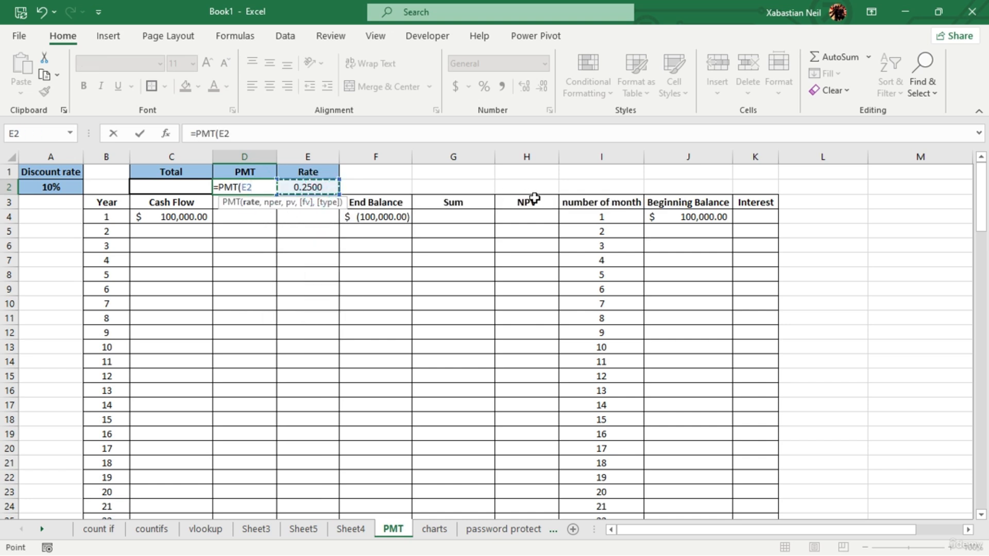
{"action": "type", "text": ","}
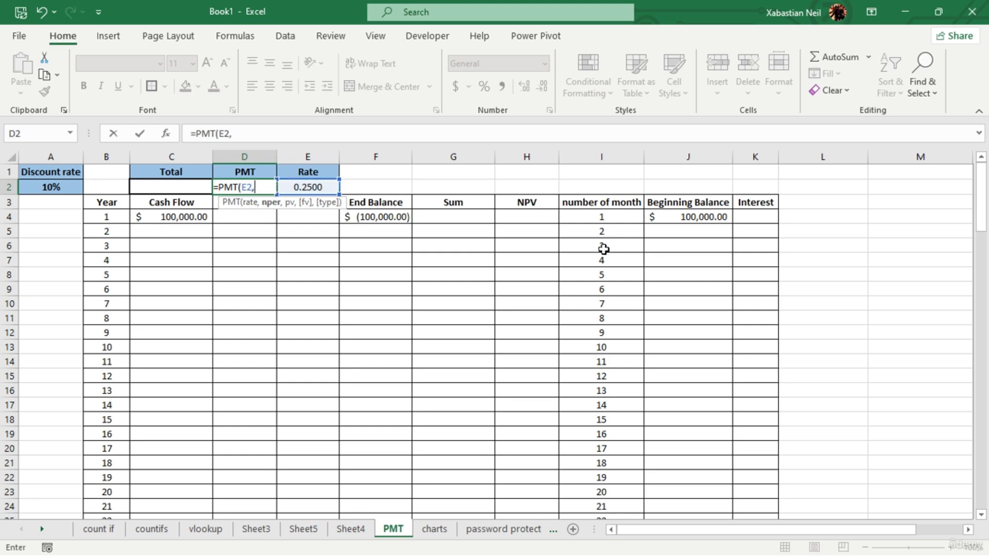
{"action": "scroll", "coordinate": [603, 249], "scroll_direction": "down", "scroll_amount": 7}
{"action": "left_click", "coordinate": [622, 258]}
{"action": "scroll", "coordinate": [410, 267], "scroll_direction": "up", "scroll_amount": 7}
{"action": "type", "text": ",-"}
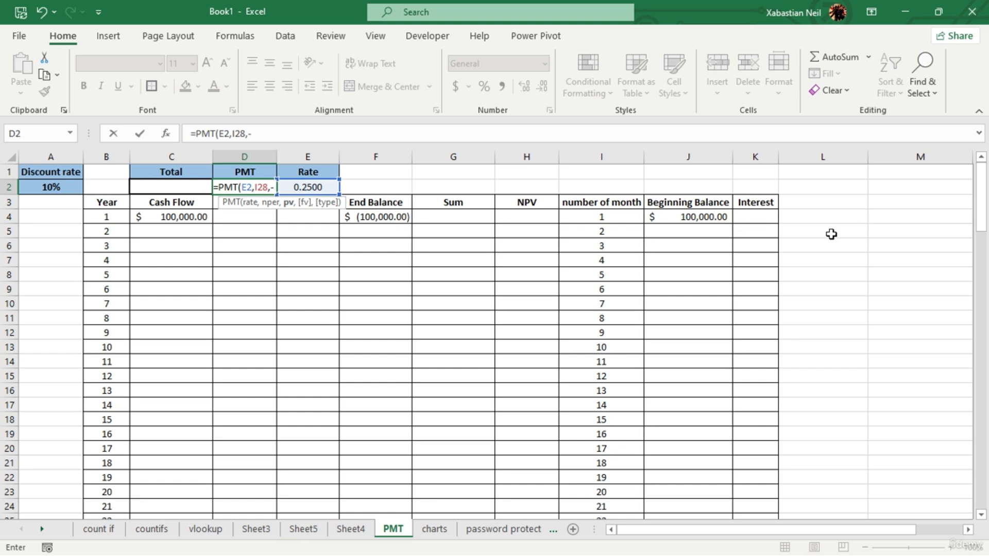
{"action": "left_click", "coordinate": [703, 218]}
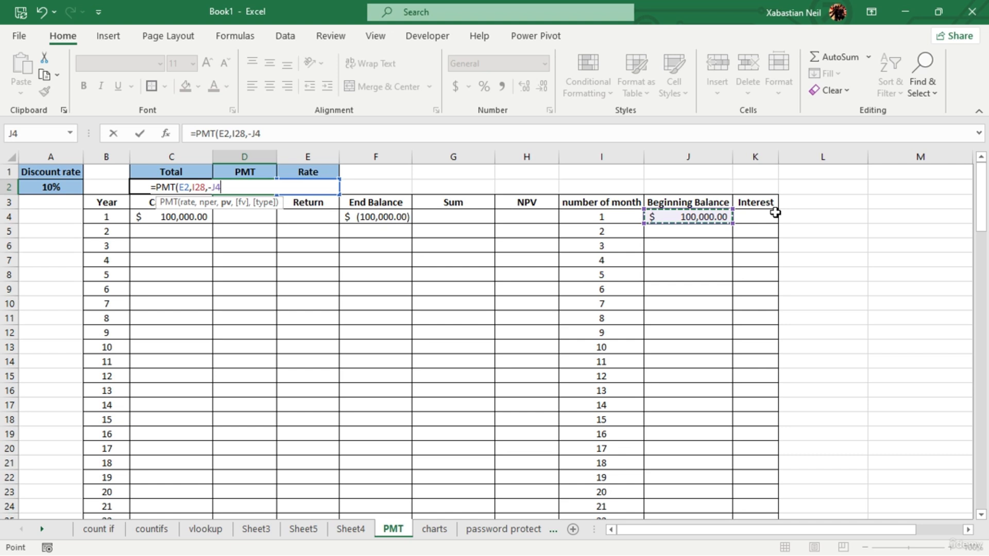
{"action": "type", "text": ")"}
{"action": "key", "text": "Return"}
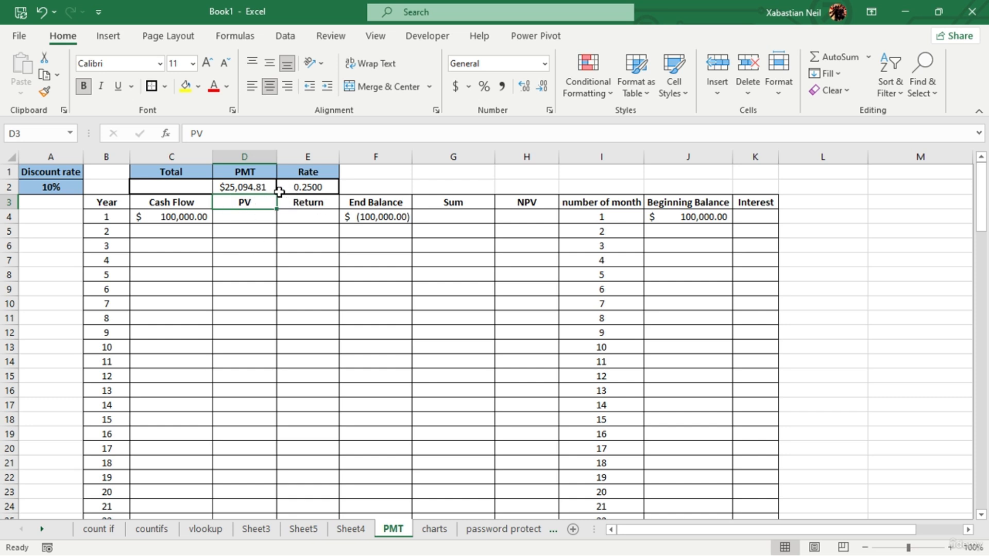
- Fill the Cash Flow column from C4 down to C28 as a series increasing by 1 per year
{"action": "left_click", "coordinate": [288, 257]}
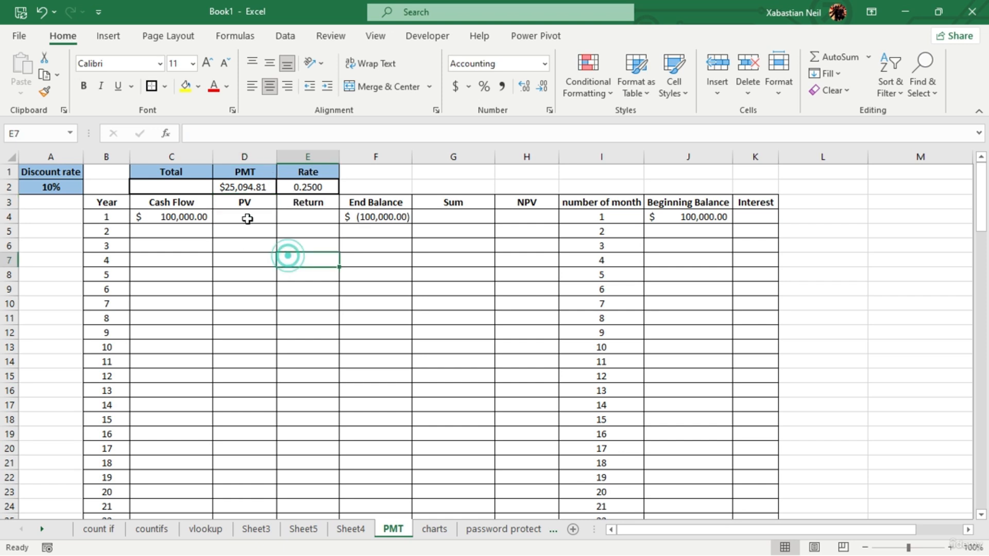
{"action": "left_click", "coordinate": [188, 216]}
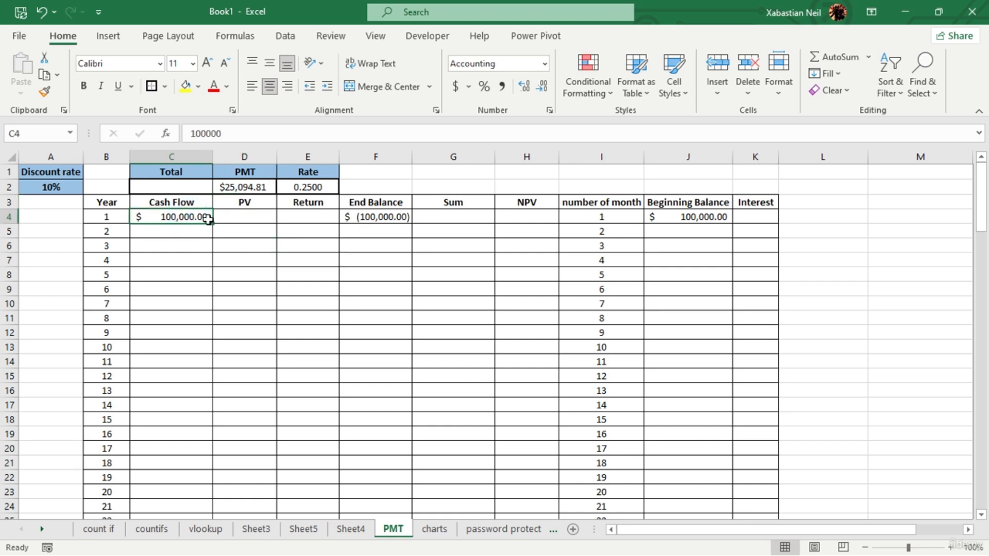
{"action": "left_click", "coordinate": [166, 191]}
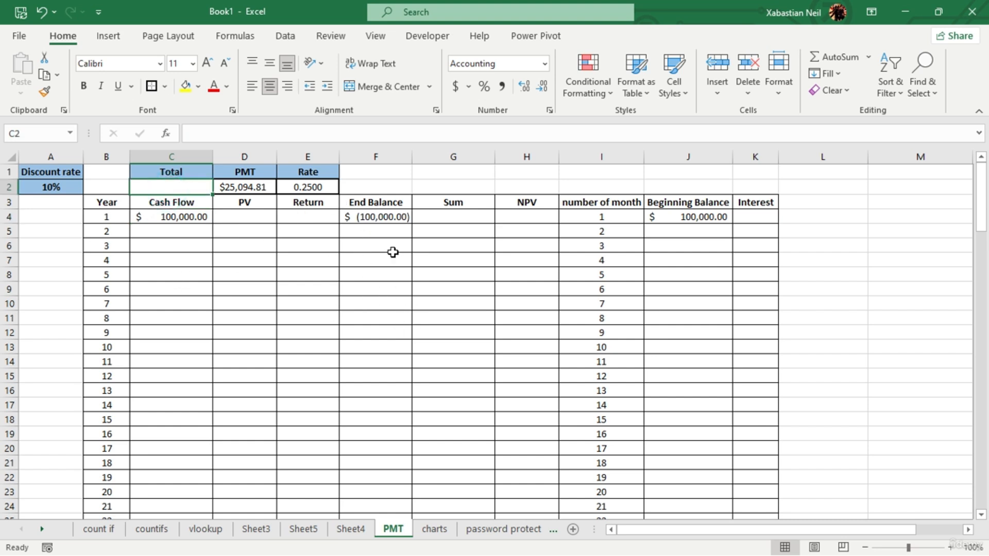
{"action": "left_click", "coordinate": [189, 220]}
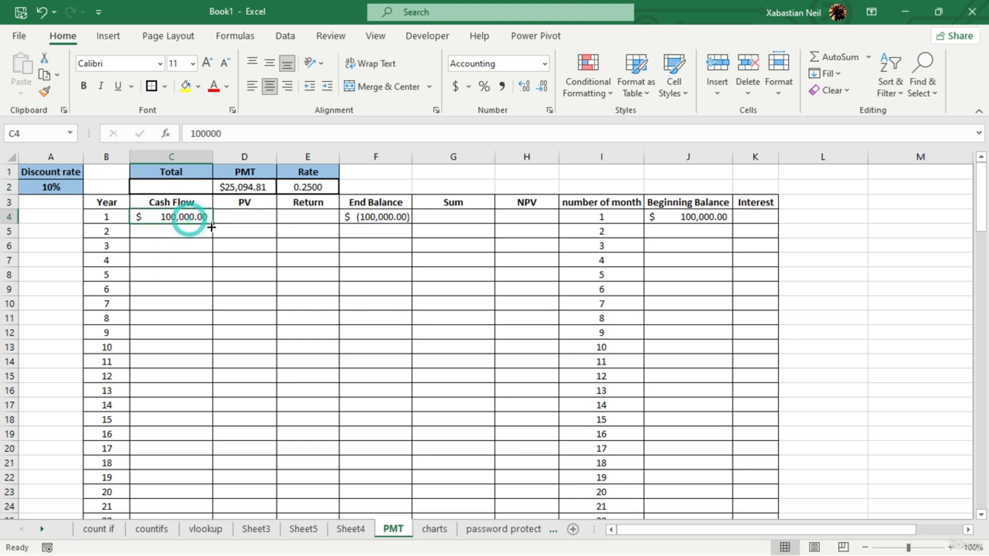
{"action": "left_click_drag", "start_coordinate": [212, 227], "coordinate": [227, 497]}
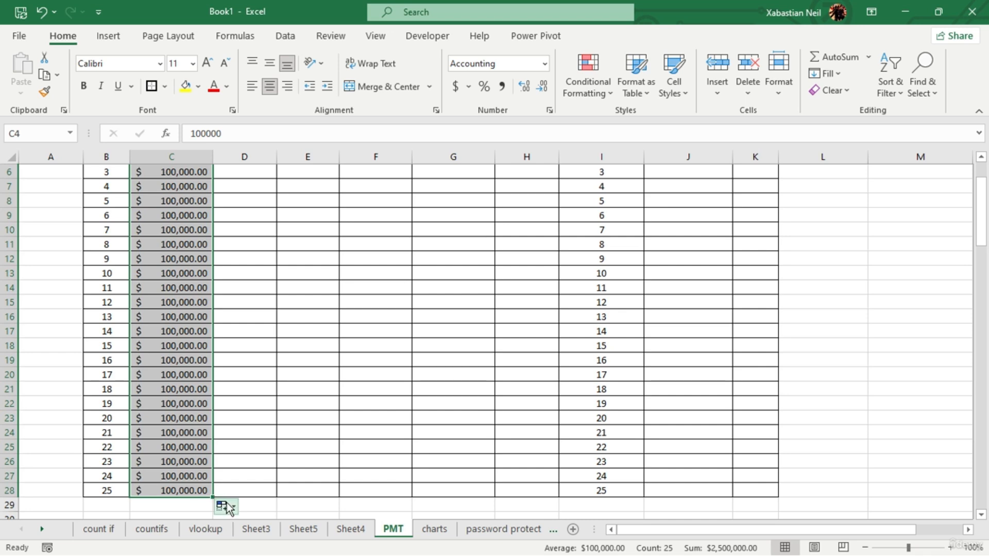
{"action": "left_click", "coordinate": [227, 507]}
{"action": "left_click", "coordinate": [271, 437]}
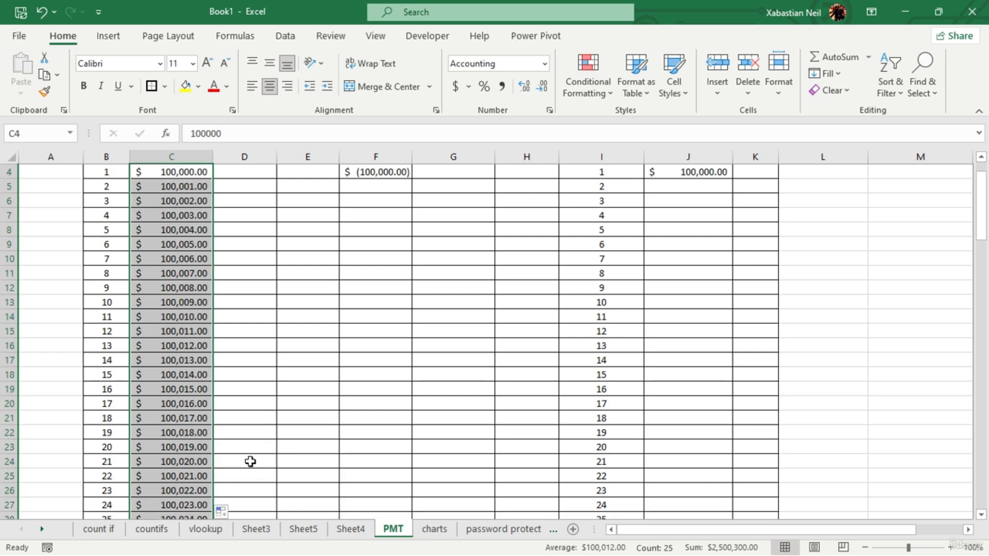
{"action": "scroll", "coordinate": [250, 461], "scroll_direction": "down", "scroll_amount": 5}
{"action": "scroll", "coordinate": [249, 459], "scroll_direction": "up", "scroll_amount": 6}
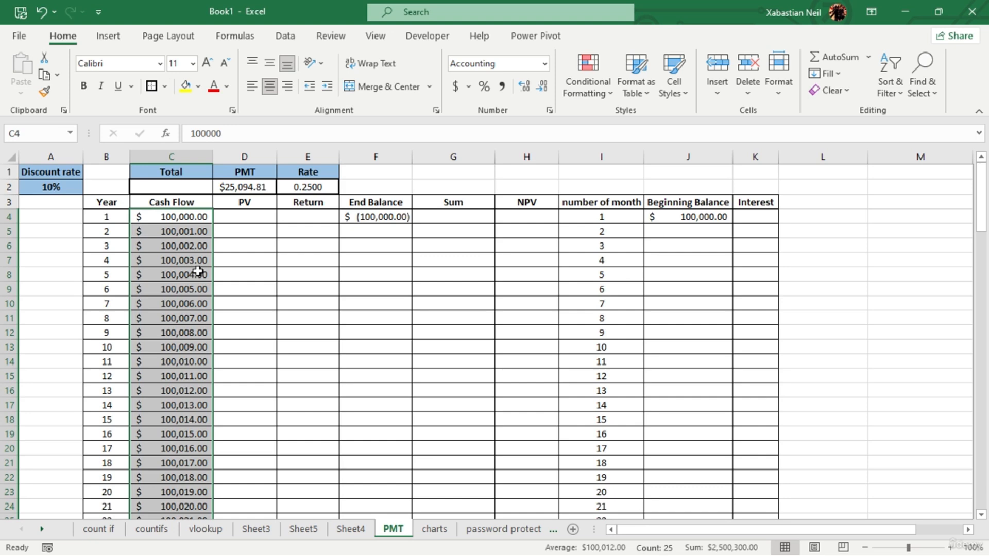
{"action": "scroll", "coordinate": [139, 280], "scroll_direction": "down", "scroll_amount": 5}
{"action": "scroll", "coordinate": [142, 280], "scroll_direction": "up", "scroll_amount": 5}
{"action": "scroll", "coordinate": [113, 281], "scroll_direction": "down", "scroll_amount": 4}
{"action": "scroll", "coordinate": [114, 281], "scroll_direction": "up", "scroll_amount": 4}
- Enter the present value formula =PV(E2,B28,D2,0) in D4 beneath the PV heading
{"action": "double_click", "coordinate": [266, 218]}
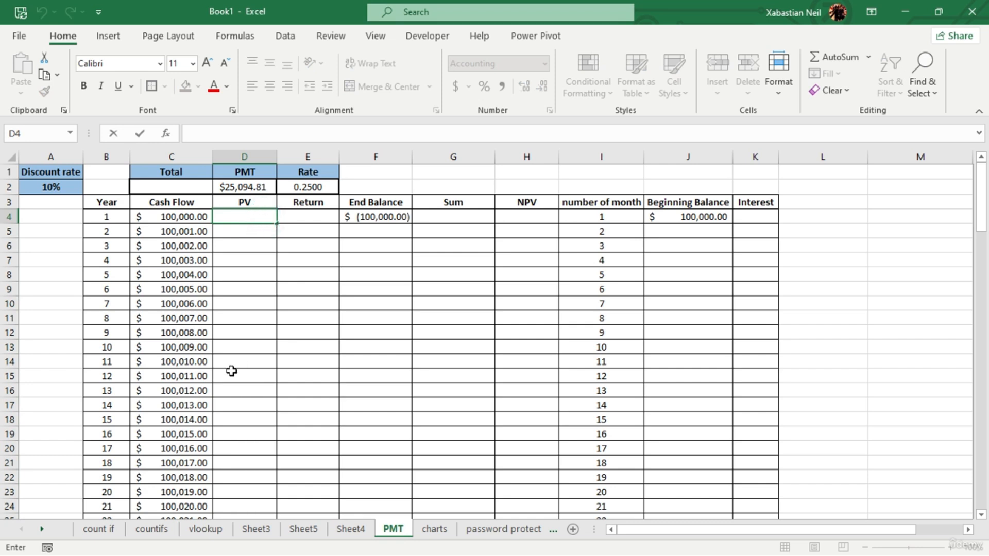
{"action": "type", "text": "=-pb"}
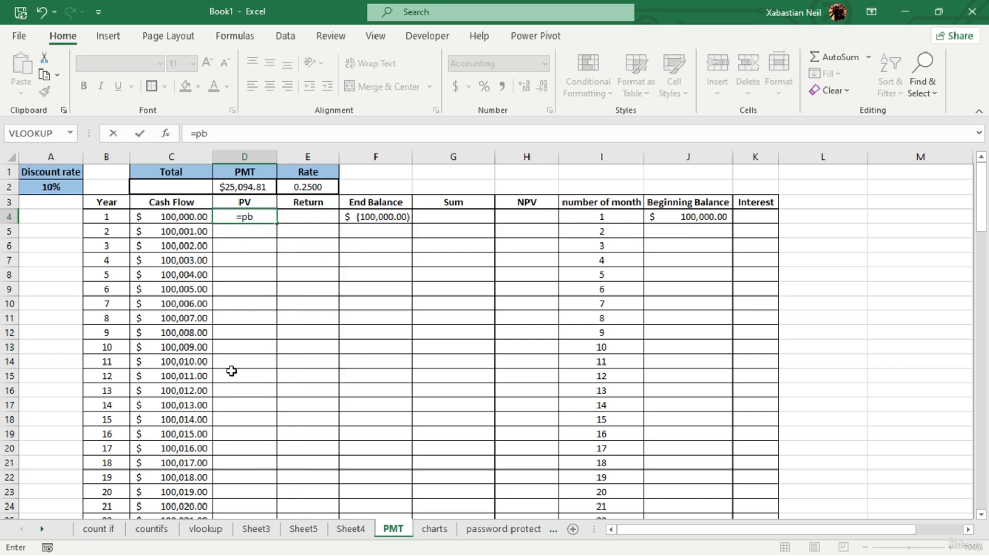
{"action": "key", "text": "BackSpace"}
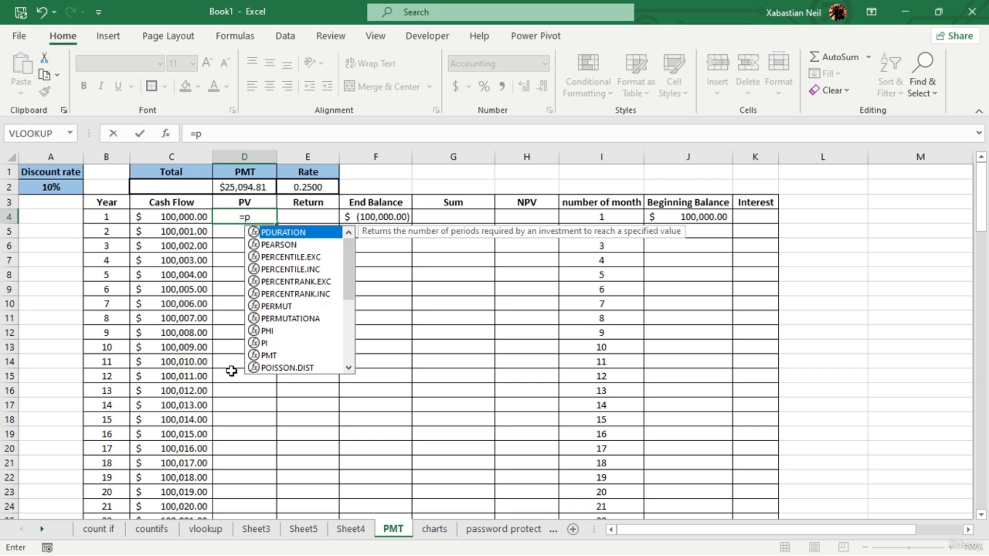
{"action": "type", "text": "v"}
{"action": "key", "text": "Tab"}
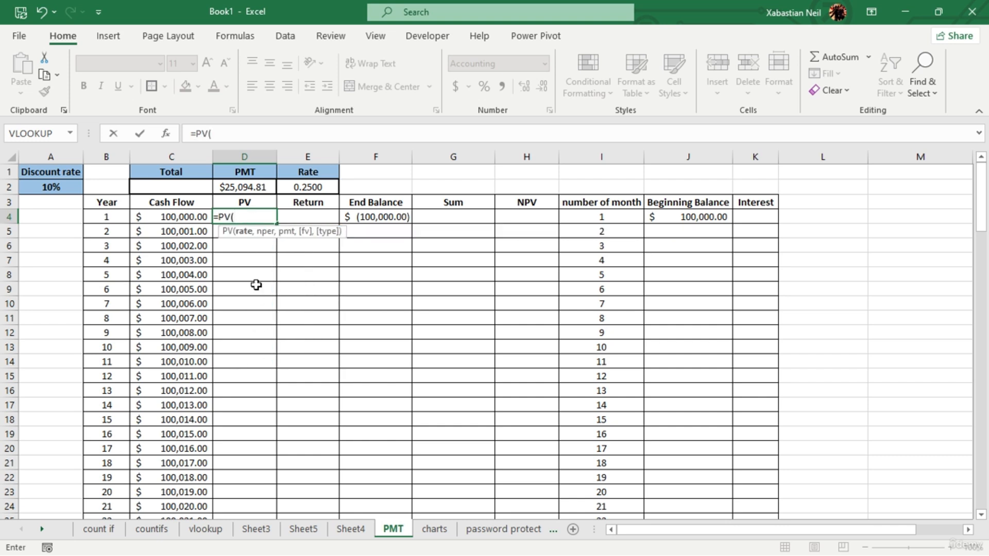
{"action": "left_click", "coordinate": [323, 186]}
{"action": "type", "text": ","}
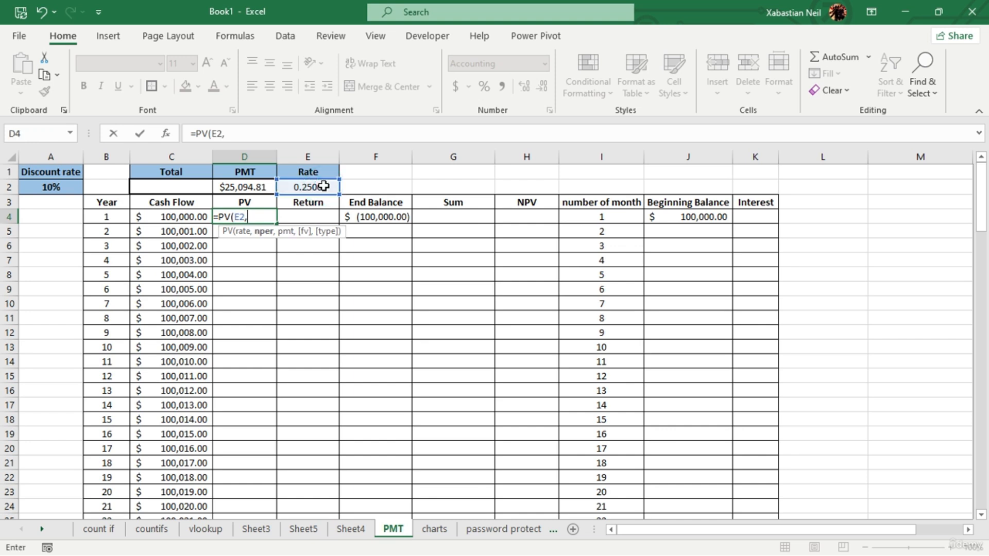
{"action": "scroll", "coordinate": [445, 312], "scroll_direction": "down", "scroll_amount": 5}
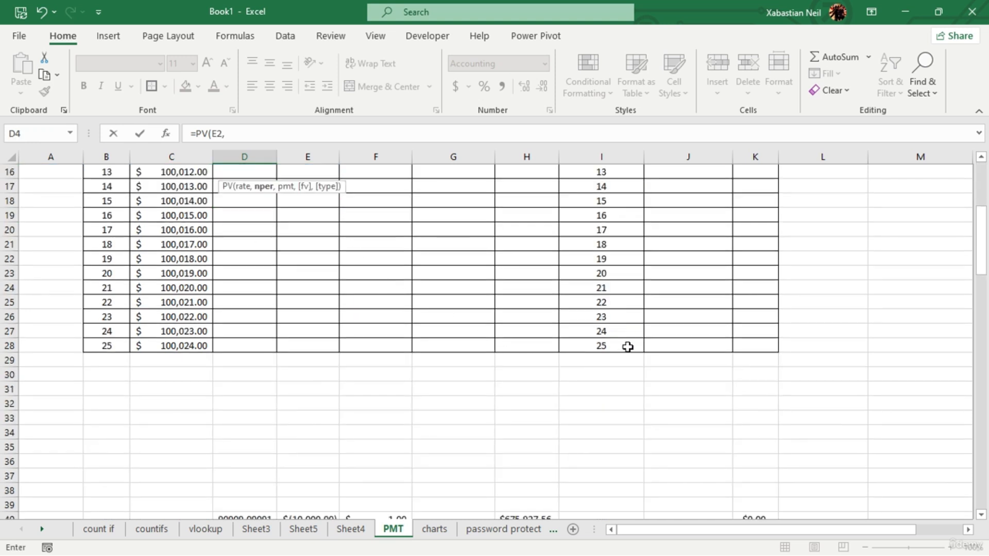
{"action": "left_click", "coordinate": [106, 348]}
{"action": "scroll", "coordinate": [259, 320], "scroll_direction": "up", "scroll_amount": 5}
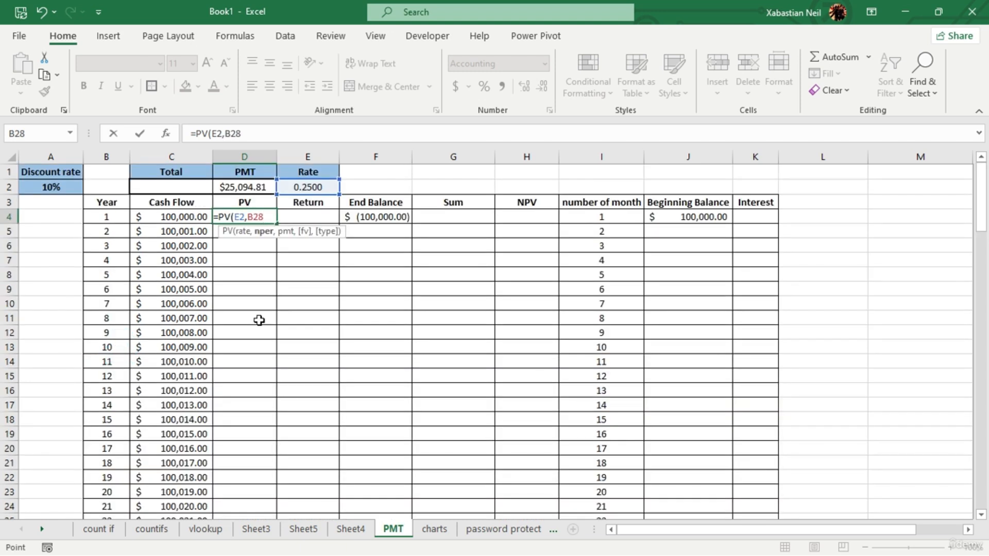
{"action": "type", "text": ","}
{"action": "left_click", "coordinate": [262, 188]}
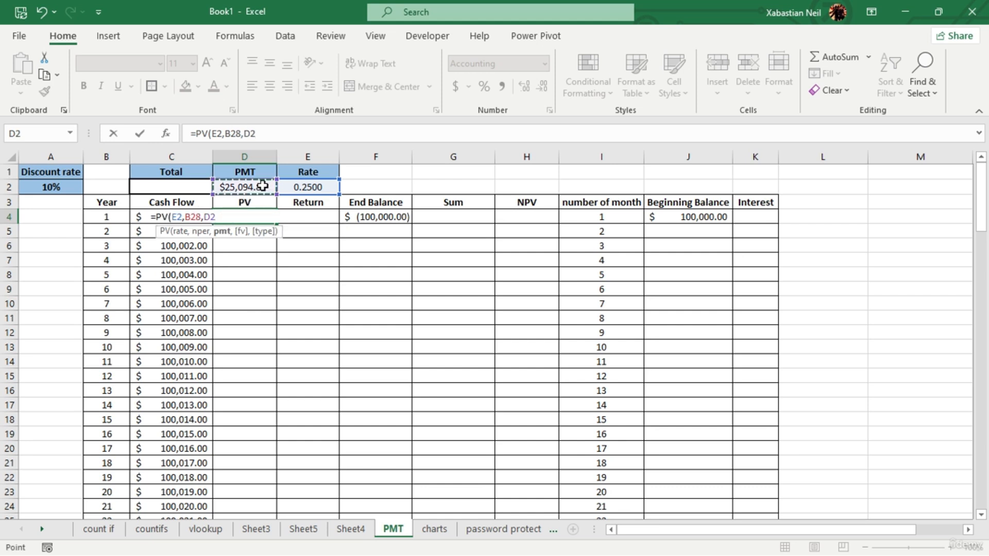
{"action": "type", "text": ",0"}
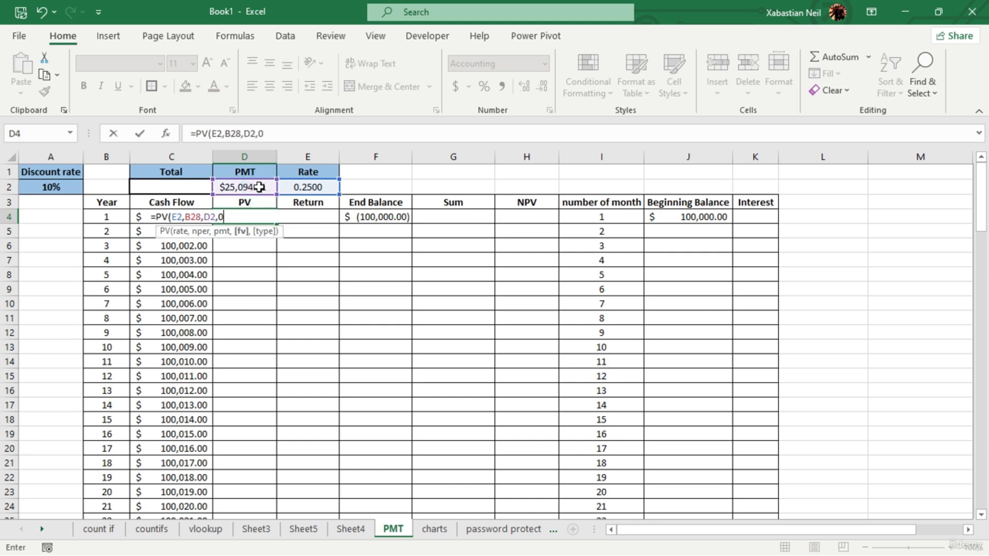
{"action": "key", "text": "Left"}
{"action": "key", "text": "Left"}
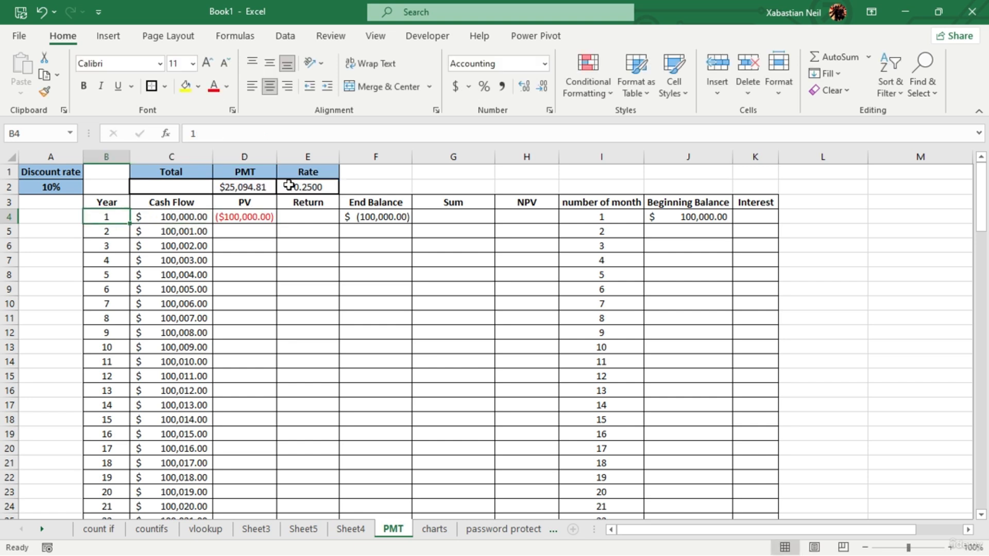
- Negate the payment argument in D4 so the formula reads =PV(E2,B28,-D2,0)
{"action": "double_click", "coordinate": [261, 217]}
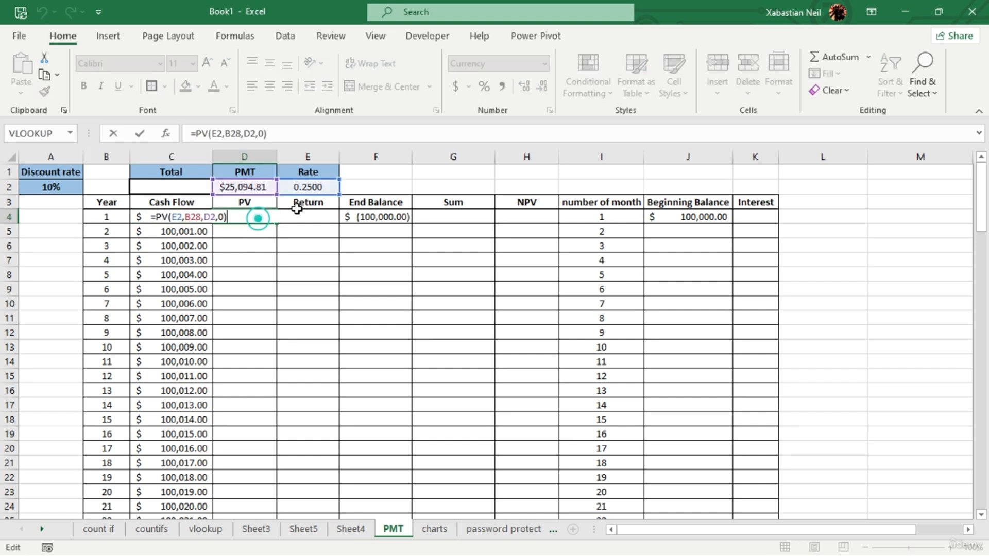
{"action": "left_click", "coordinate": [203, 217]}
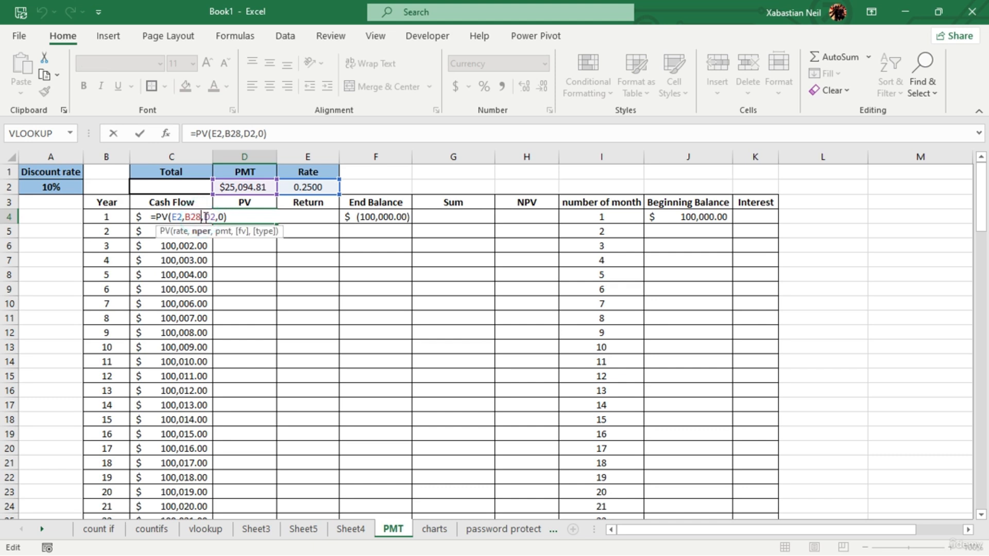
{"action": "type", "text": "-"}
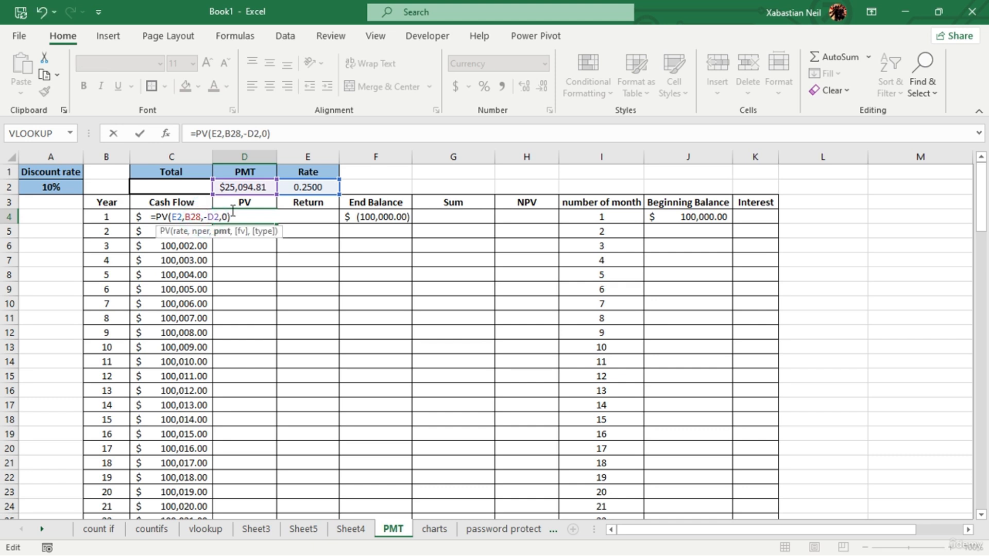
{"action": "key", "text": "Return"}
{"action": "left_click", "coordinate": [239, 214]}
{"action": "double_click", "coordinate": [237, 215]}
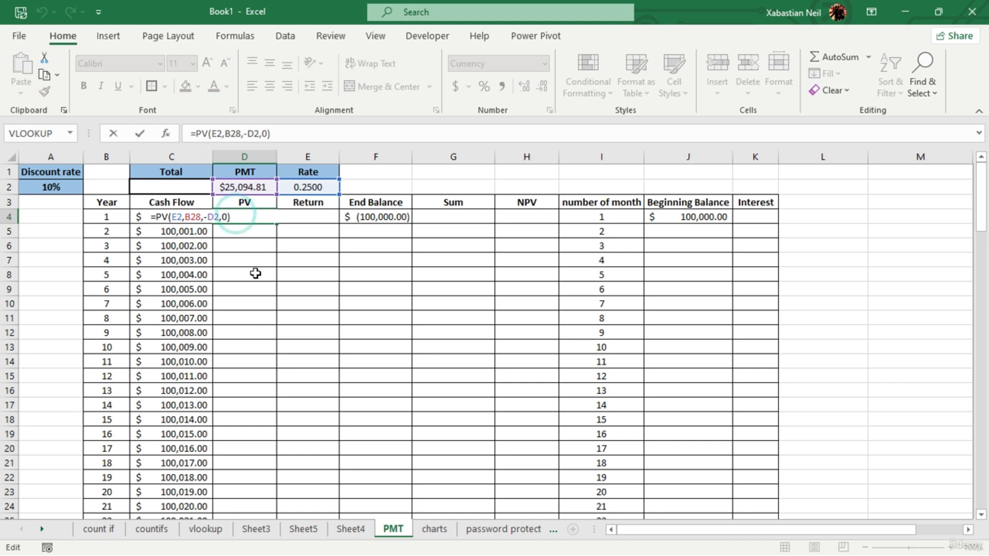
{"action": "key", "text": "Return"}
- Fill the PV formula from D4 down to D28 for all the years
{"action": "left_click", "coordinate": [263, 217]}
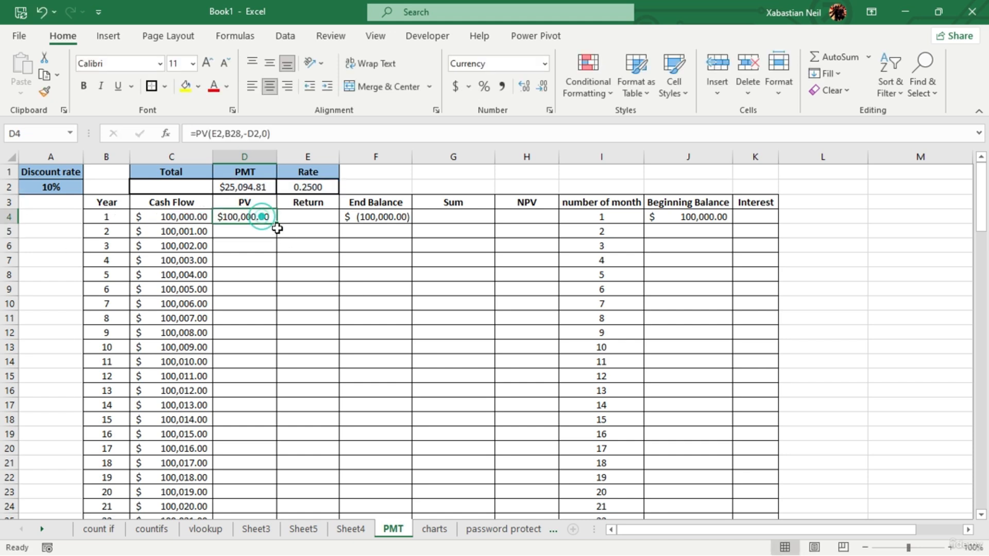
{"action": "double_click", "coordinate": [276, 228]}
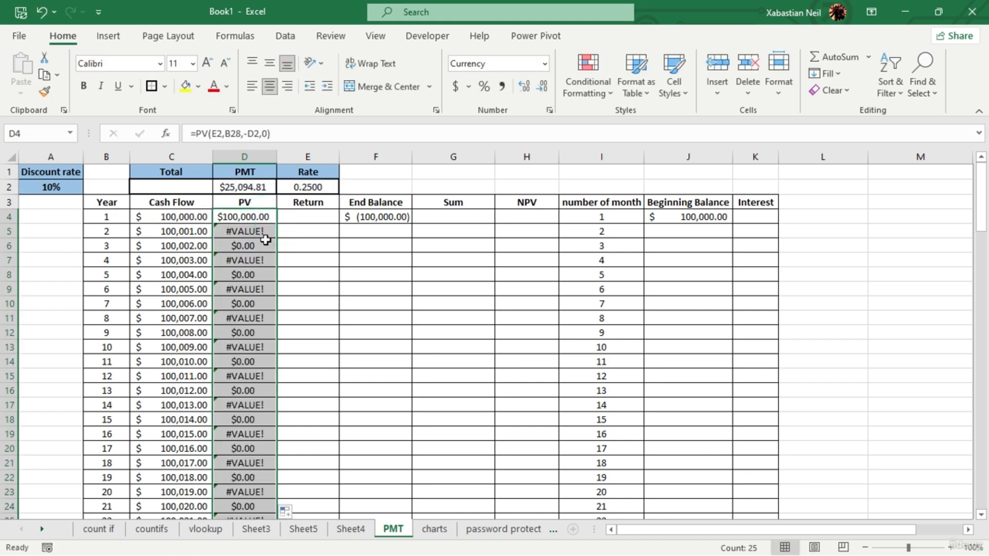
{"action": "scroll", "coordinate": [331, 360], "scroll_direction": "down", "scroll_amount": 2}
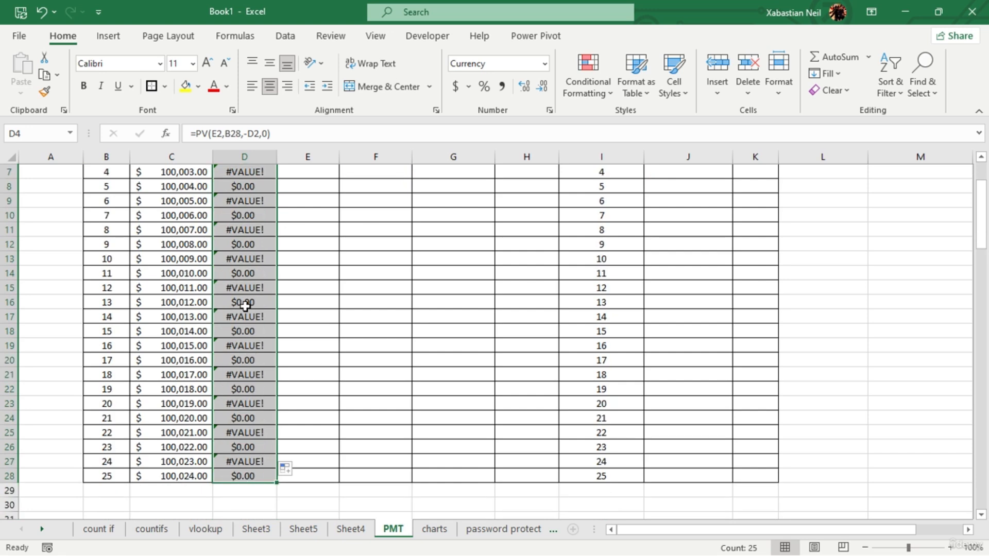
{"action": "scroll", "coordinate": [253, 281], "scroll_direction": "up", "scroll_amount": 2}
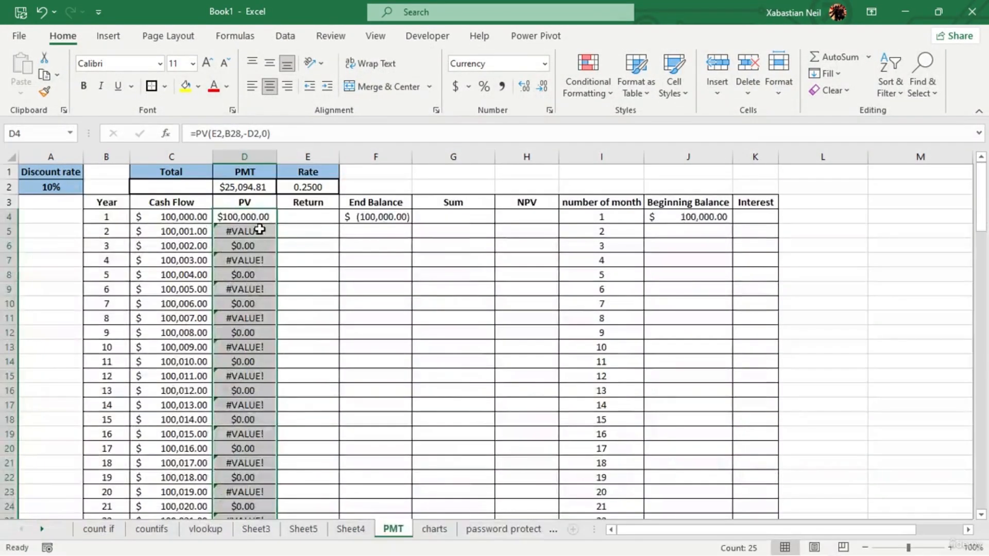
{"action": "left_click", "coordinate": [281, 270]}
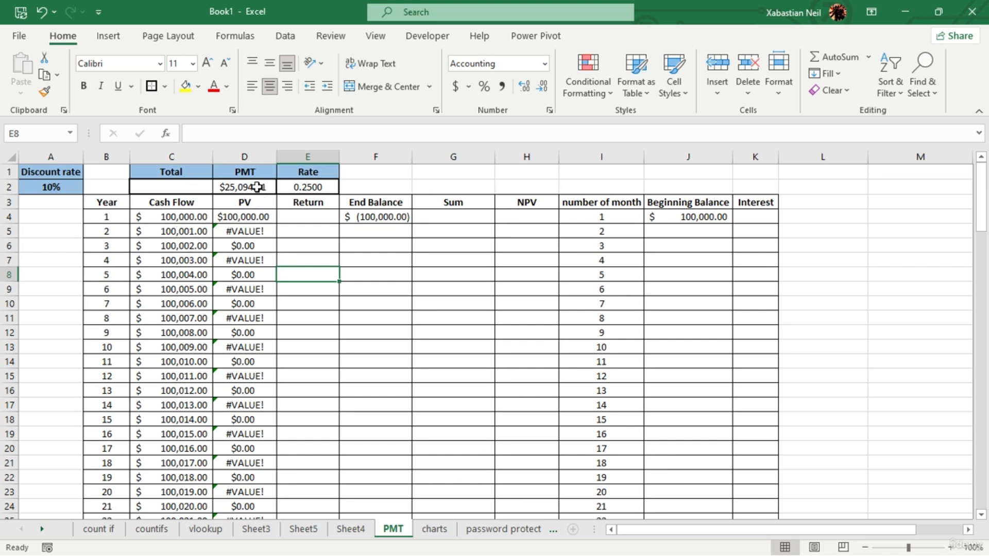
- Clear the copied PV formula from D5
{"action": "double_click", "coordinate": [262, 230]}
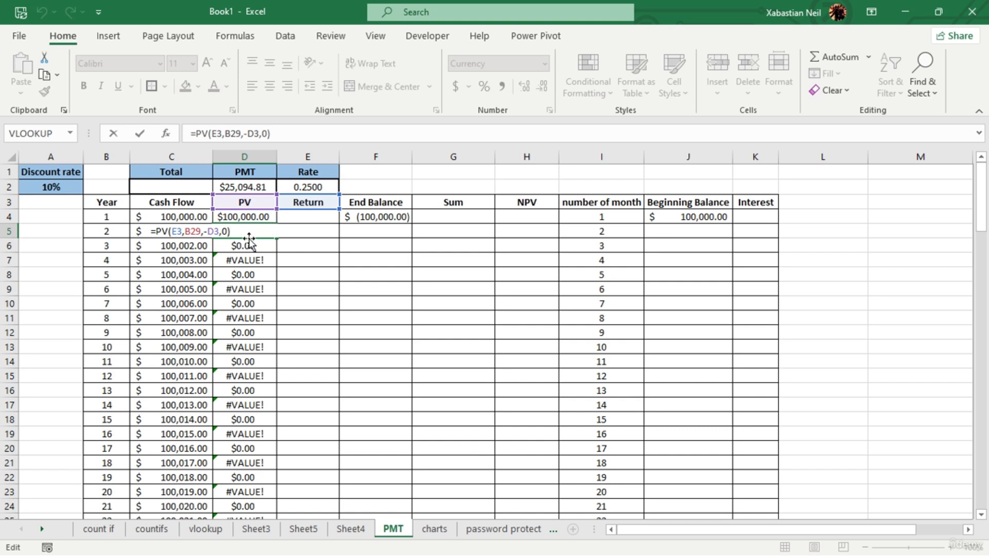
{"action": "left_click_drag", "start_coordinate": [252, 234], "coordinate": [48, 238]}
{"action": "key", "text": "BackSpace"}
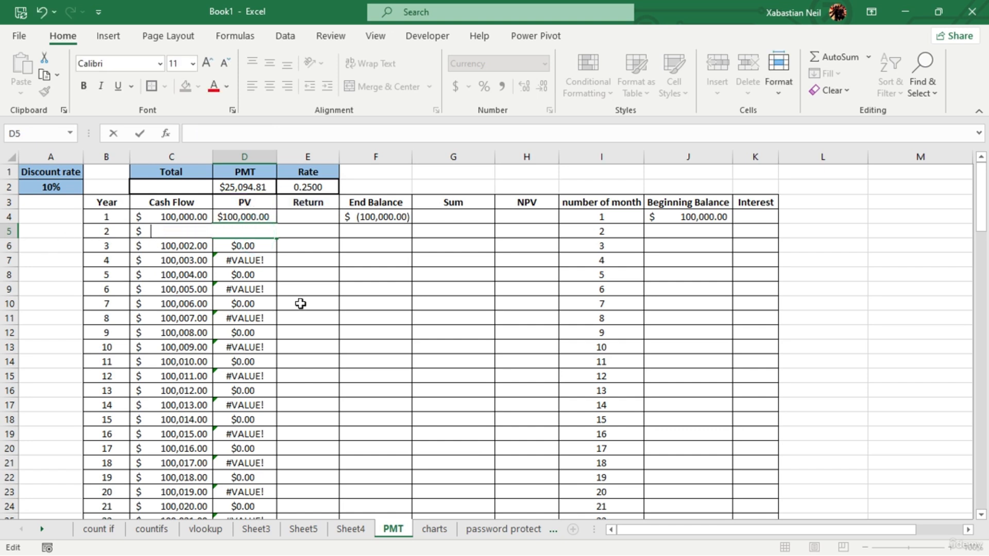
{"action": "left_click", "coordinate": [287, 264]}
{"action": "double_click", "coordinate": [263, 235]}
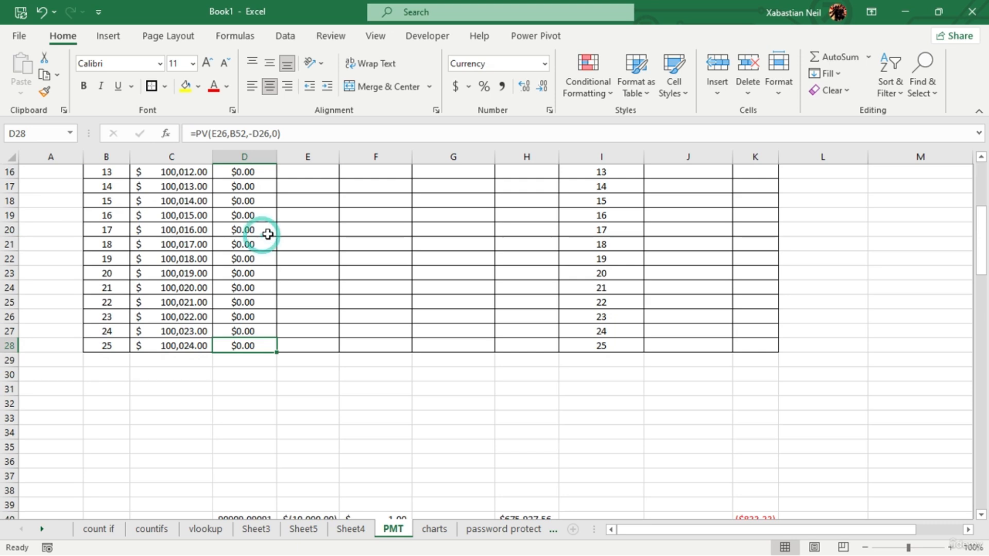
{"action": "scroll", "coordinate": [268, 235], "scroll_direction": "up", "scroll_amount": 5}
- Begin a new PV formula in D5 with E2 as the rate and B28 as the number of periods
{"action": "double_click", "coordinate": [264, 228]}
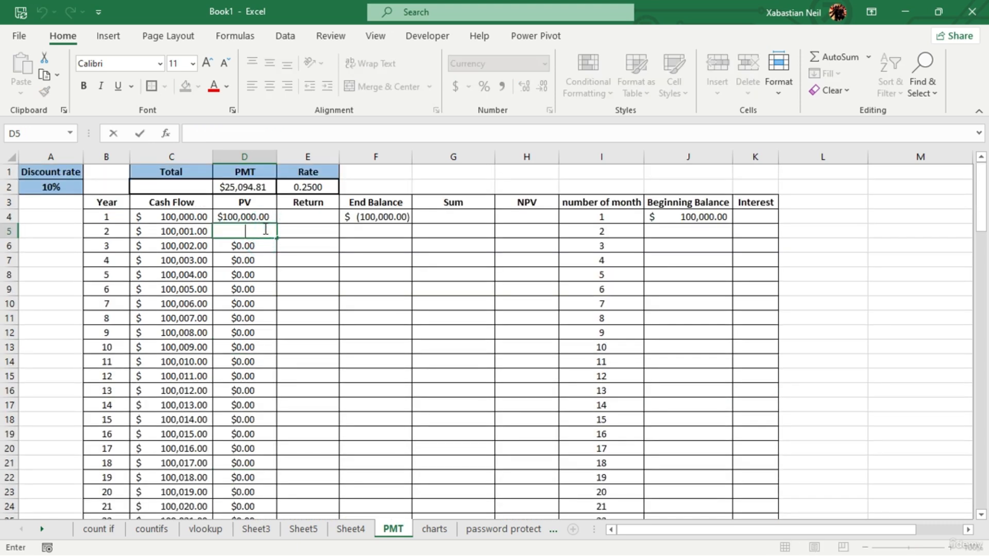
{"action": "type", "text": "="}
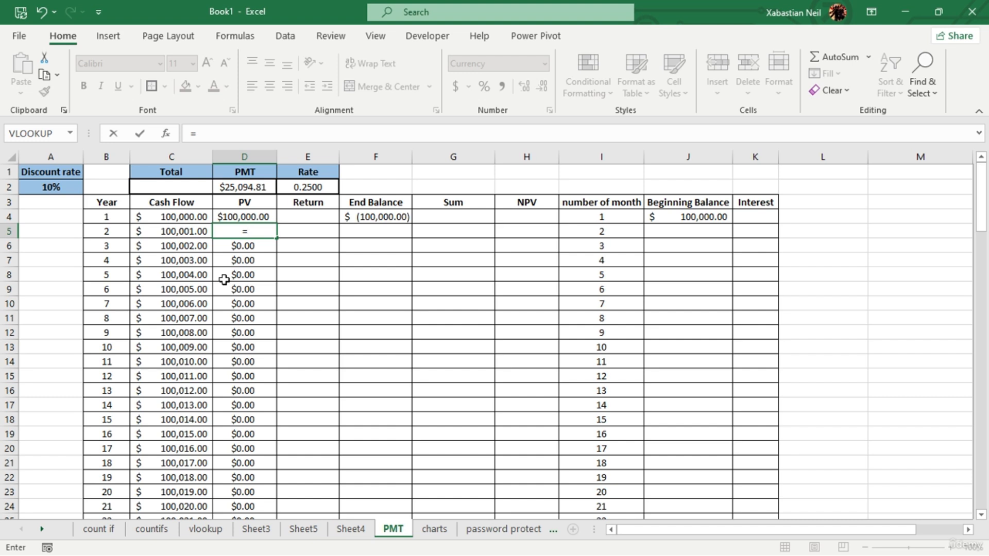
{"action": "type", "text": "pv"}
{"action": "key", "text": "Tab"}
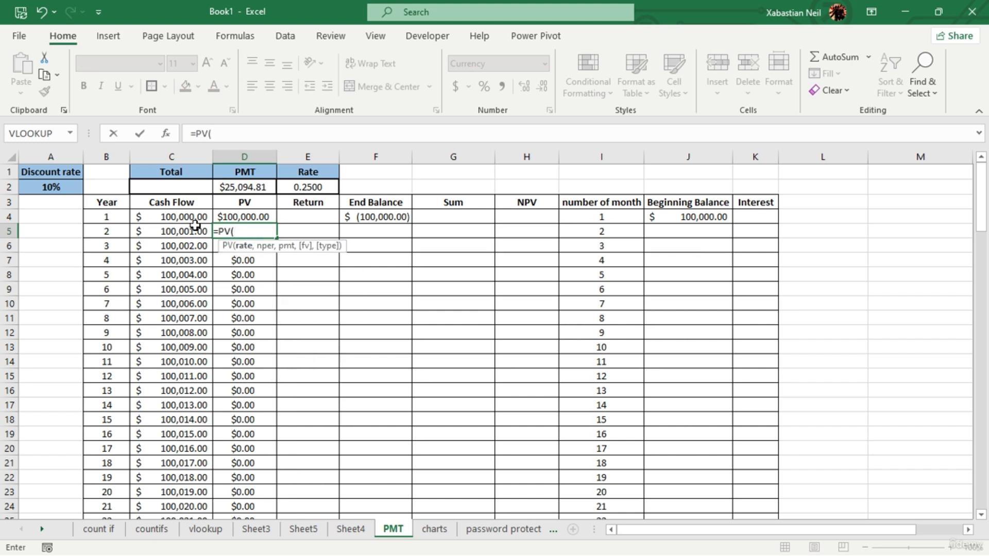
{"action": "left_click", "coordinate": [300, 188]}
{"action": "type", "text": ","}
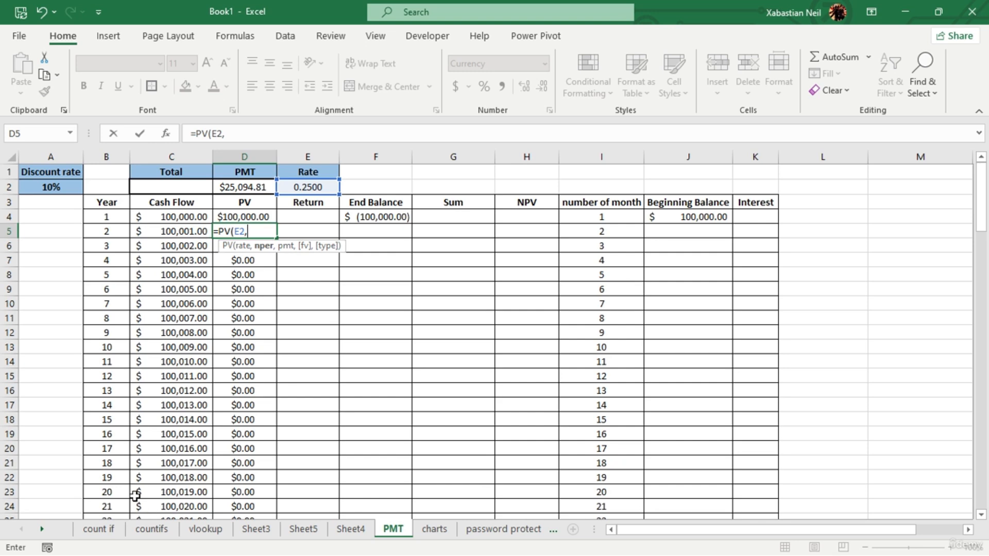
{"action": "scroll", "coordinate": [103, 502], "scroll_direction": "down", "scroll_amount": 5}
{"action": "left_click", "coordinate": [109, 348]}
{"action": "scroll", "coordinate": [124, 344], "scroll_direction": "up", "scroll_amount": 4}
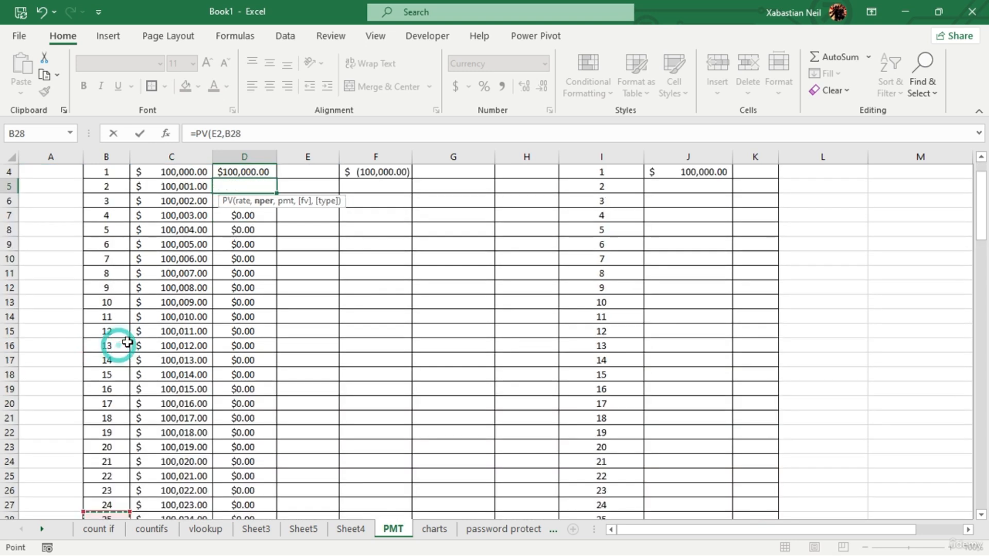
{"action": "scroll", "coordinate": [127, 342], "scroll_direction": "up", "scroll_amount": 1}
{"action": "type", "text": ","}
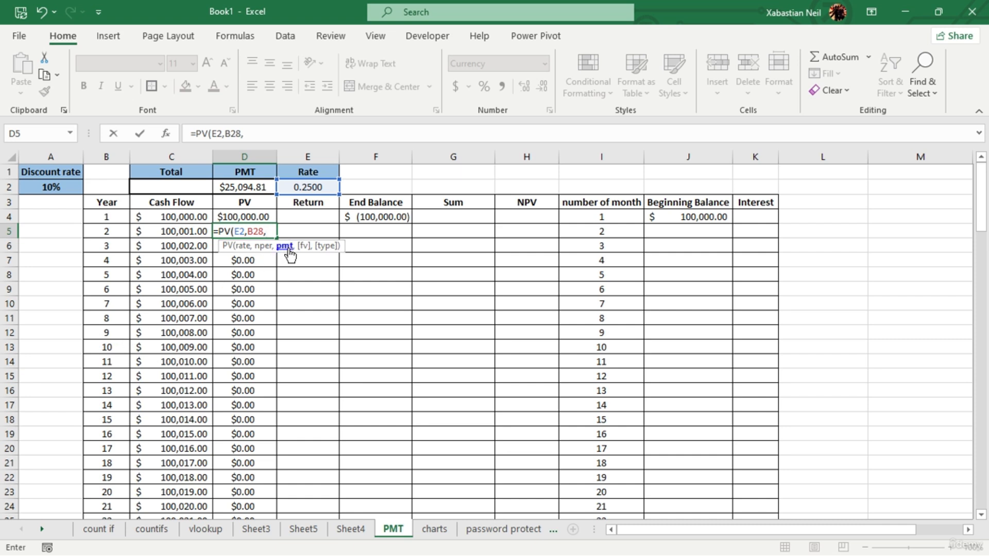
- Complete the D5 formula with the payment and future value arguments as =PV(E2,B28,D-D2,0)
{"action": "left_click", "coordinate": [262, 187]}
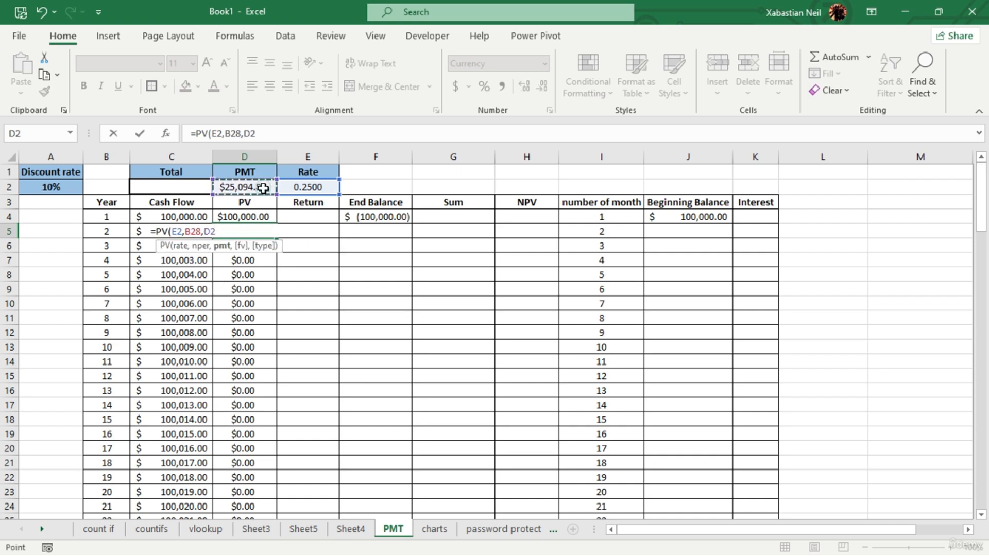
{"action": "key", "text": "BackSpace"}
{"action": "type", "text": "-"}
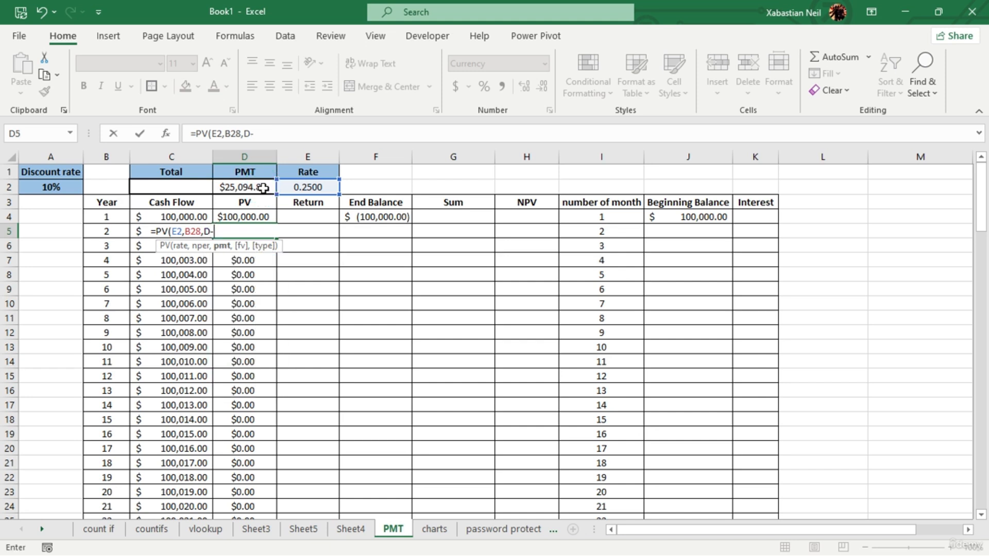
{"action": "left_click", "coordinate": [262, 188]}
{"action": "type", "text": ","}
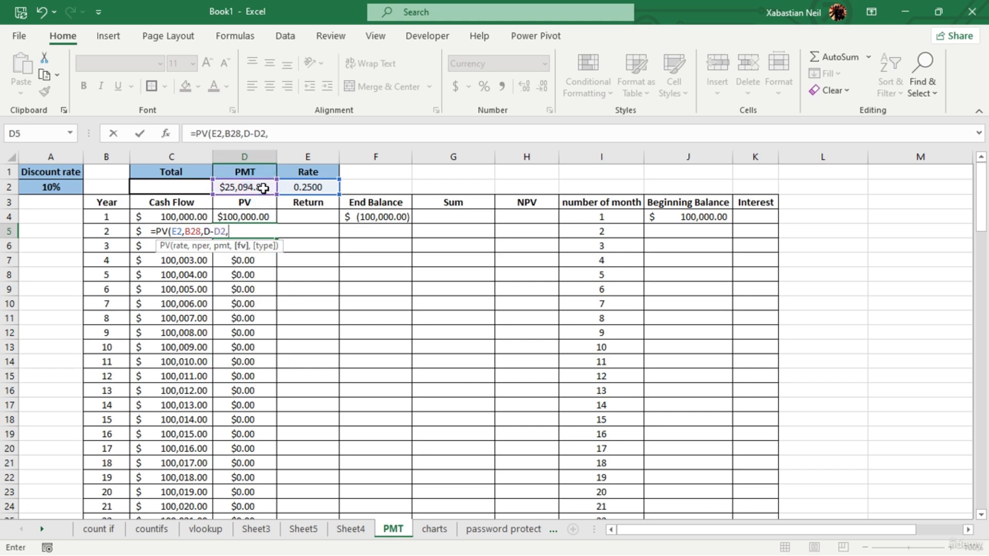
{"action": "type", "text": ")"}
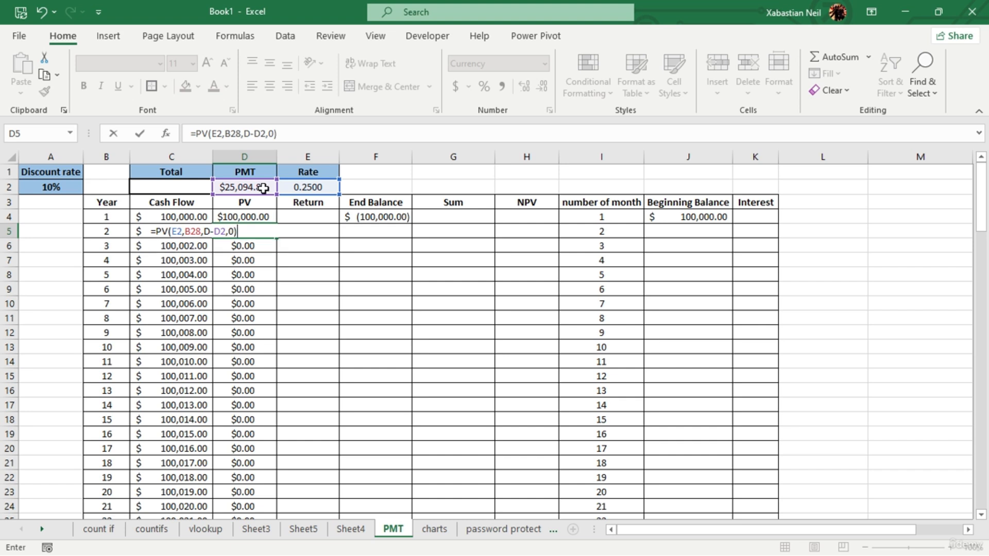
{"action": "key", "text": "Return"}
- Correct the payment argument in D5 so the formula reads =PV(E2,B28,-D2,0)
{"action": "double_click", "coordinate": [240, 229]}
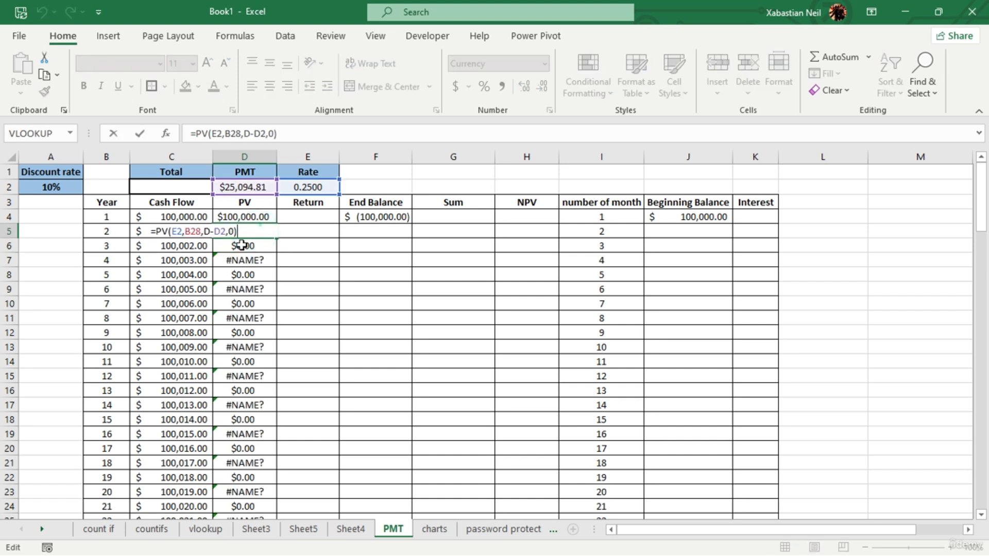
{"action": "left_click", "coordinate": [260, 225]}
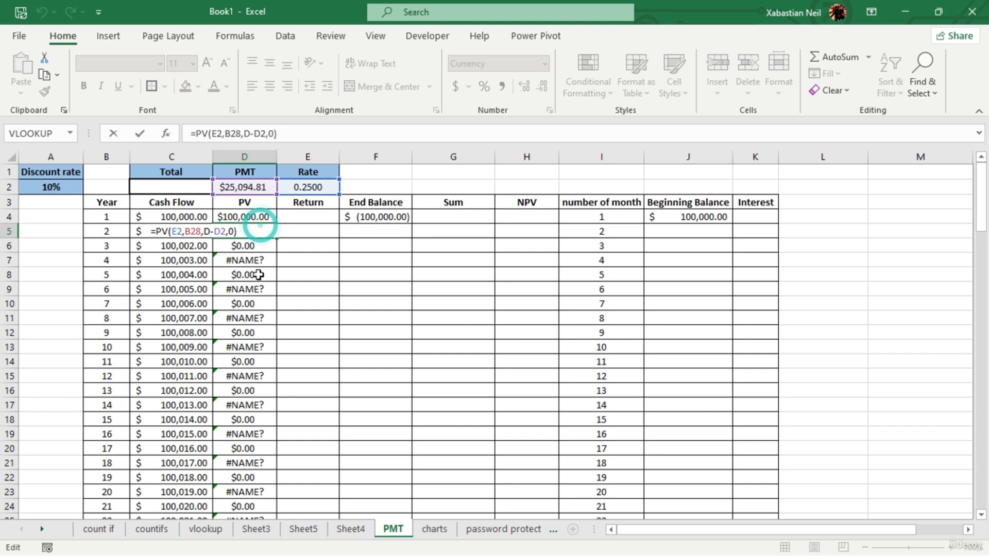
{"action": "left_click", "coordinate": [213, 231]}
{"action": "key", "text": "BackSpace"}
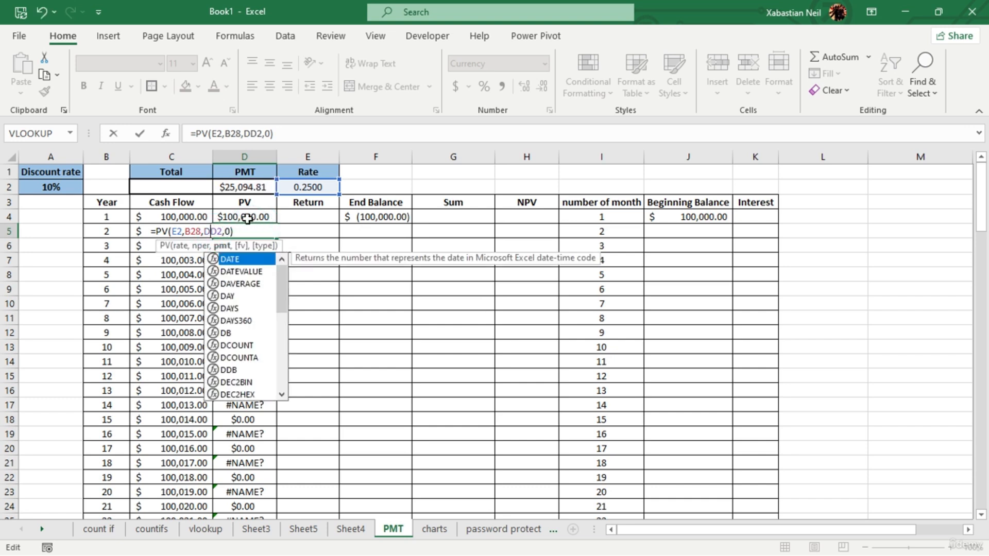
{"action": "key", "text": "BackSpace"}
{"action": "type", "text": "-"}
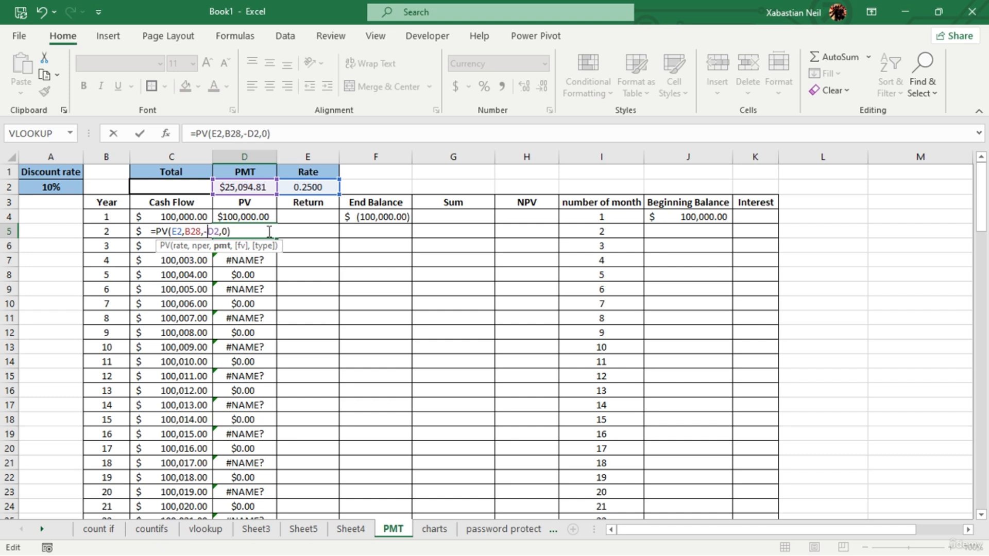
{"action": "key", "text": "Return"}
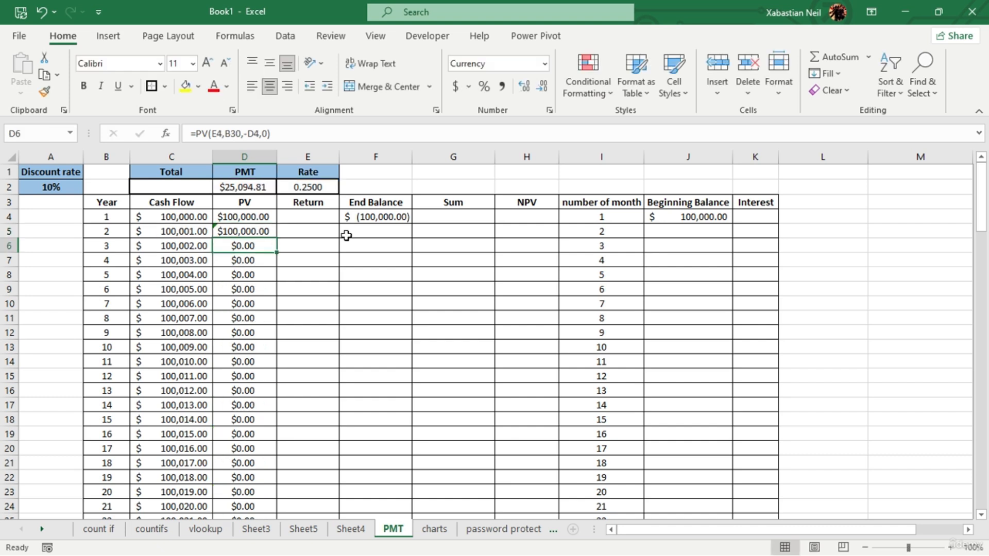
- Examine D5, the end of the Year column and the cells below B28 that the copied PV formulas reference
{"action": "left_click", "coordinate": [268, 232]}
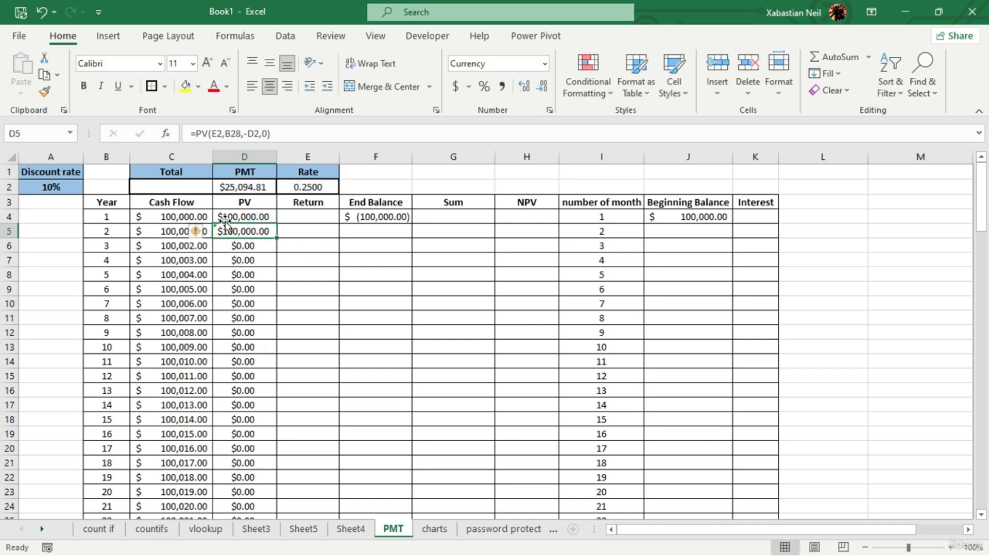
{"action": "scroll", "coordinate": [261, 278], "scroll_direction": "down", "scroll_amount": 4}
{"action": "scroll", "coordinate": [260, 287], "scroll_direction": "up", "scroll_amount": 2}
{"action": "scroll", "coordinate": [261, 287], "scroll_direction": "down", "scroll_amount": 4}
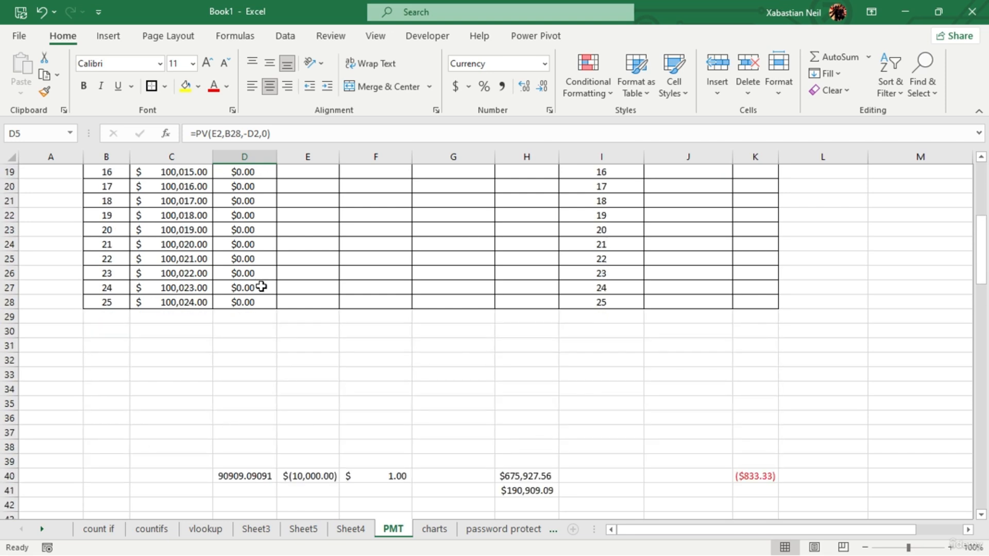
{"action": "scroll", "coordinate": [196, 233], "scroll_direction": "up", "scroll_amount": 6}
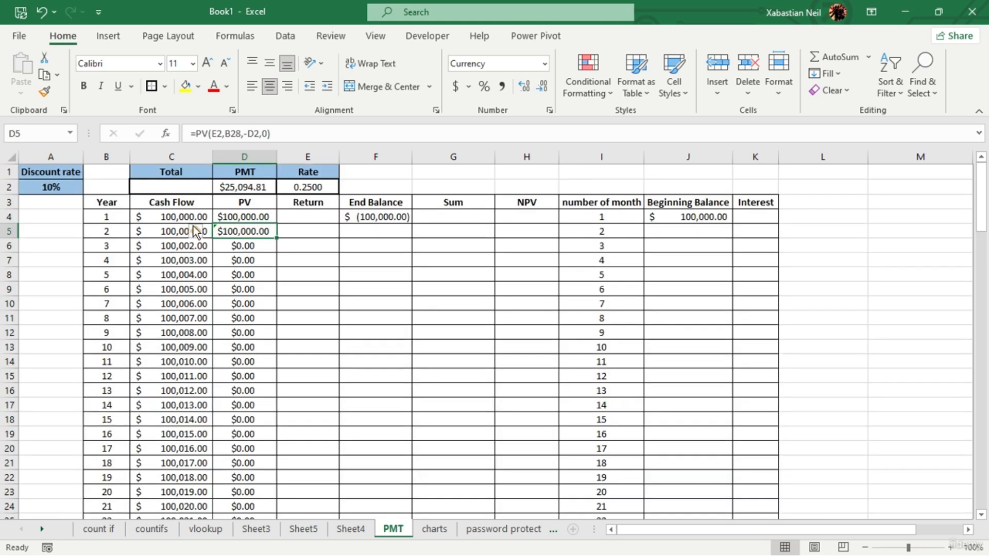
{"action": "scroll", "coordinate": [166, 445], "scroll_direction": "down", "scroll_amount": 7}
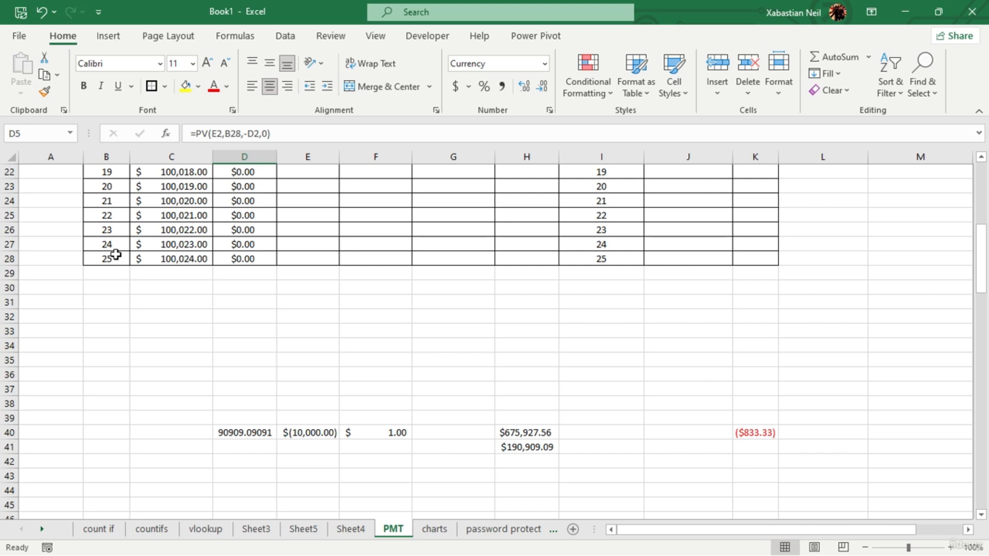
{"action": "left_click", "coordinate": [118, 277]}
{"action": "left_click", "coordinate": [117, 298]}
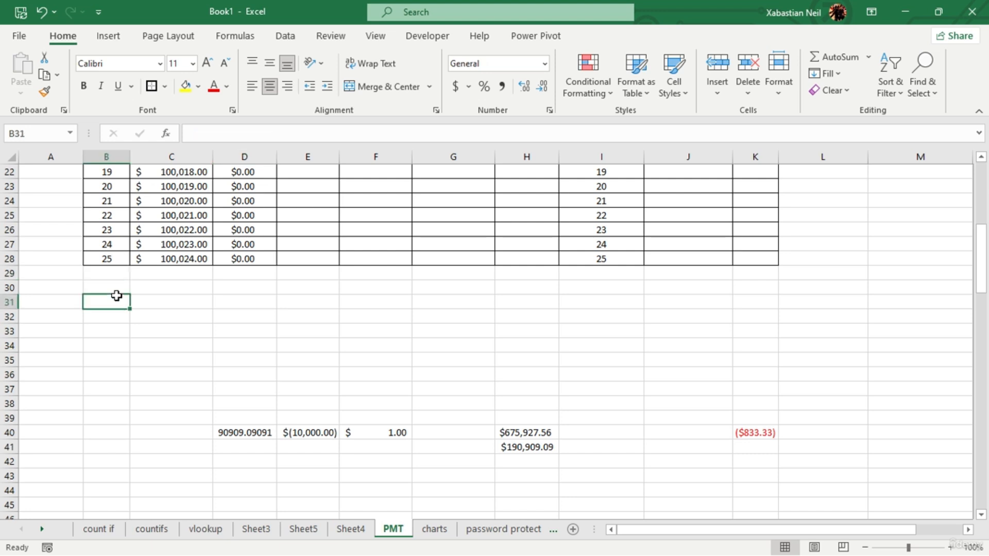
{"action": "left_click", "coordinate": [116, 330]}
{"action": "left_click", "coordinate": [114, 375]}
{"action": "left_click_drag", "start_coordinate": [116, 429], "coordinate": [109, 390]}
{"action": "left_click", "coordinate": [105, 278]}
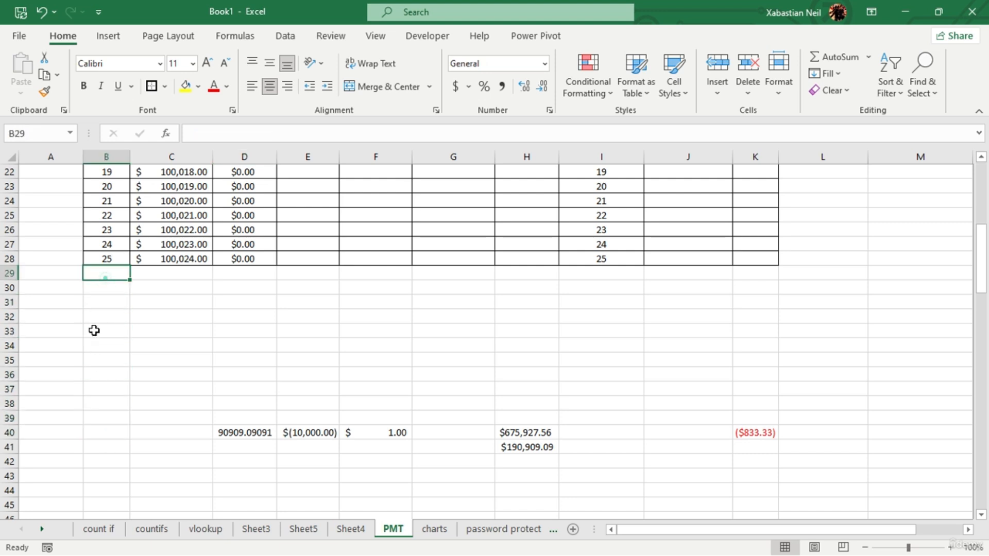
{"action": "left_click", "coordinate": [103, 329]}
{"action": "left_click", "coordinate": [112, 283]}
{"action": "left_click", "coordinate": [119, 273]}
{"action": "left_click", "coordinate": [117, 344]}
{"action": "scroll", "coordinate": [260, 249], "scroll_direction": "up", "scroll_amount": 6}
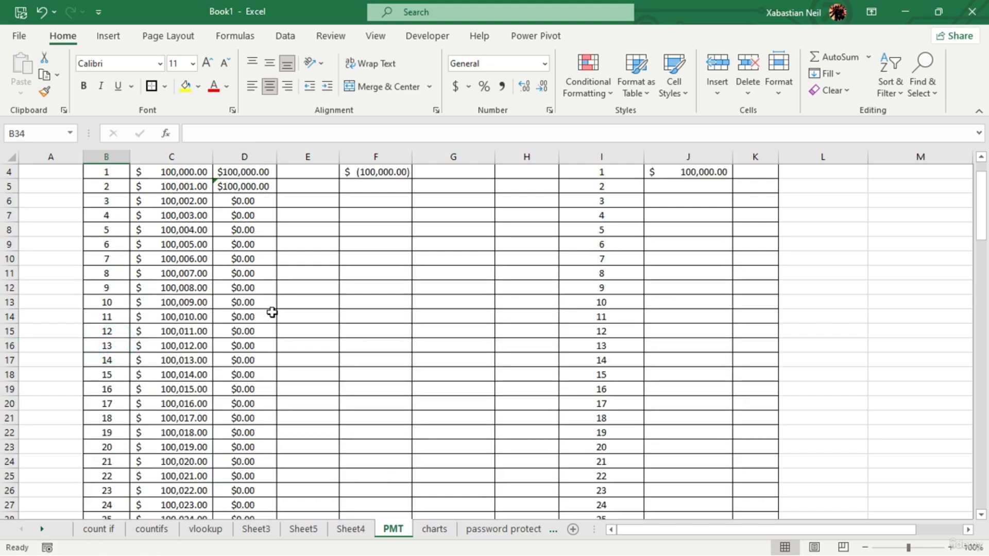
- Replace the number-of-periods argument in D6 with the absolute reference $B$28, making the formula =PV(E4,$B$28,-D4,0)
{"action": "double_click", "coordinate": [260, 201]}
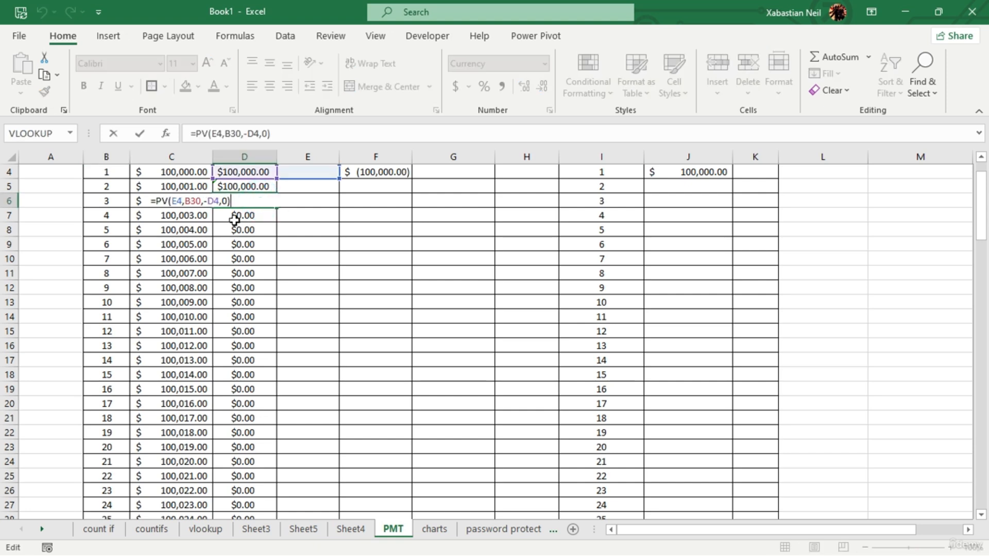
{"action": "scroll", "coordinate": [239, 221], "scroll_direction": "up", "scroll_amount": 1}
{"action": "scroll", "coordinate": [240, 221], "scroll_direction": "down", "scroll_amount": 5}
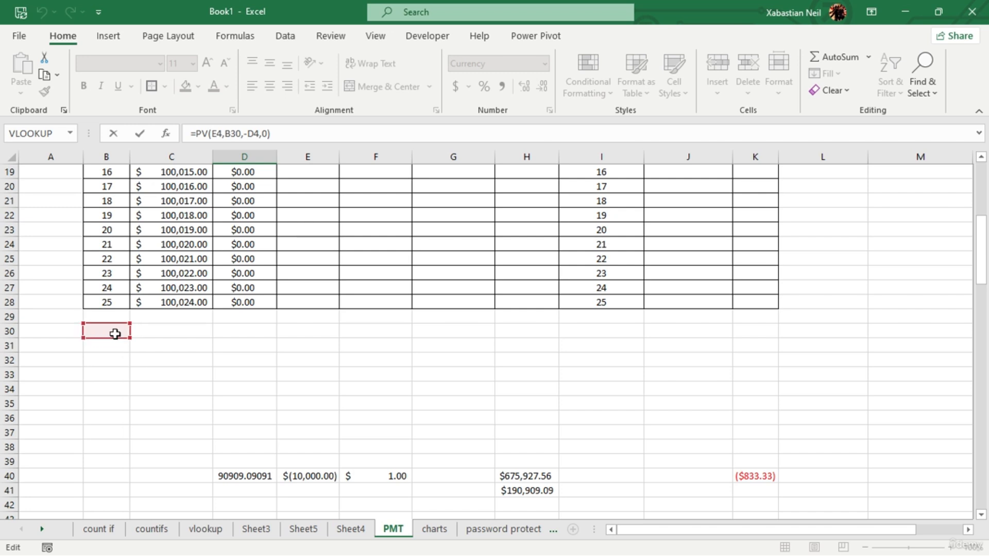
{"action": "scroll", "coordinate": [111, 340], "scroll_direction": "up", "scroll_amount": 6}
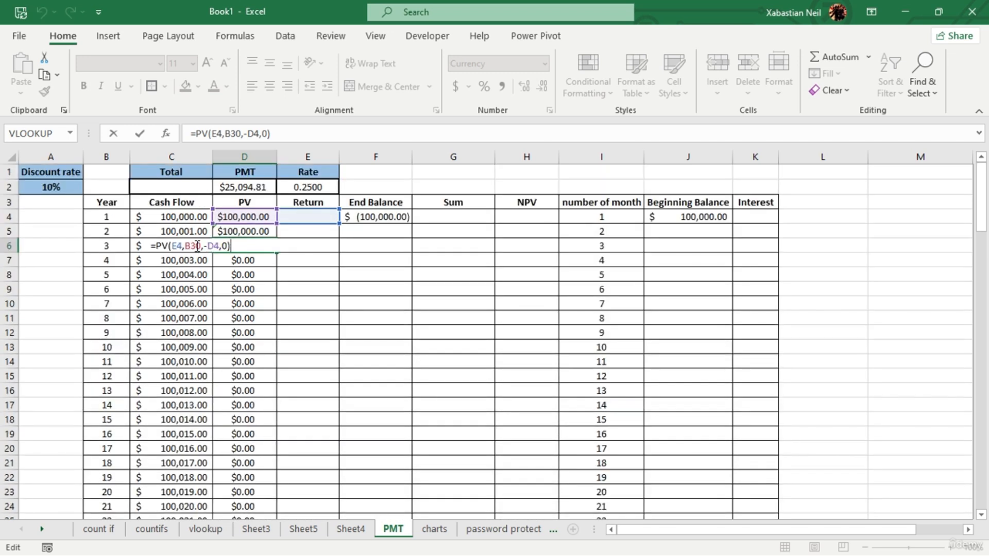
{"action": "left_click", "coordinate": [197, 246]}
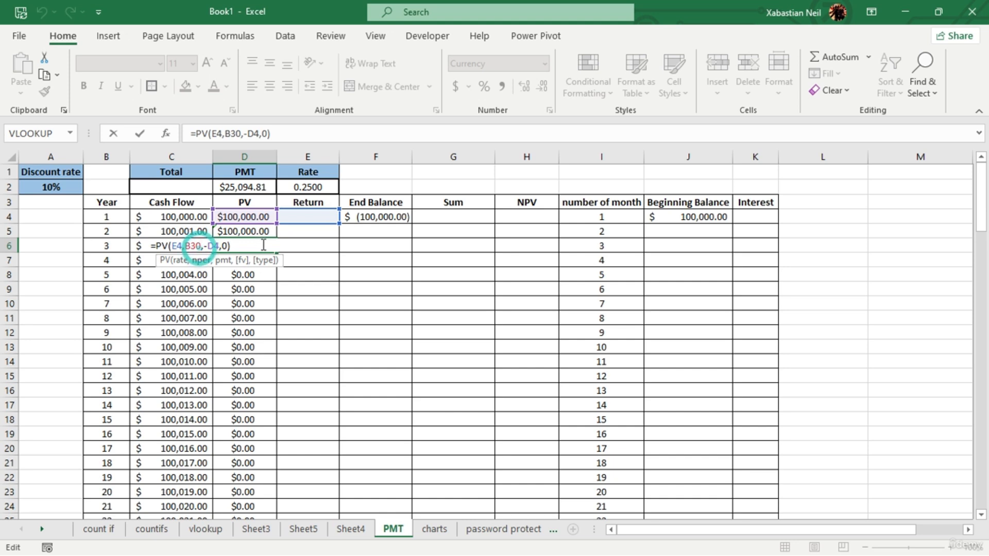
{"action": "key", "text": "BackSpace"}
{"action": "key", "text": "BackSpace"}
{"action": "key", "text": "BackSpace"}
{"action": "scroll", "coordinate": [181, 290], "scroll_direction": "down", "scroll_amount": 2}
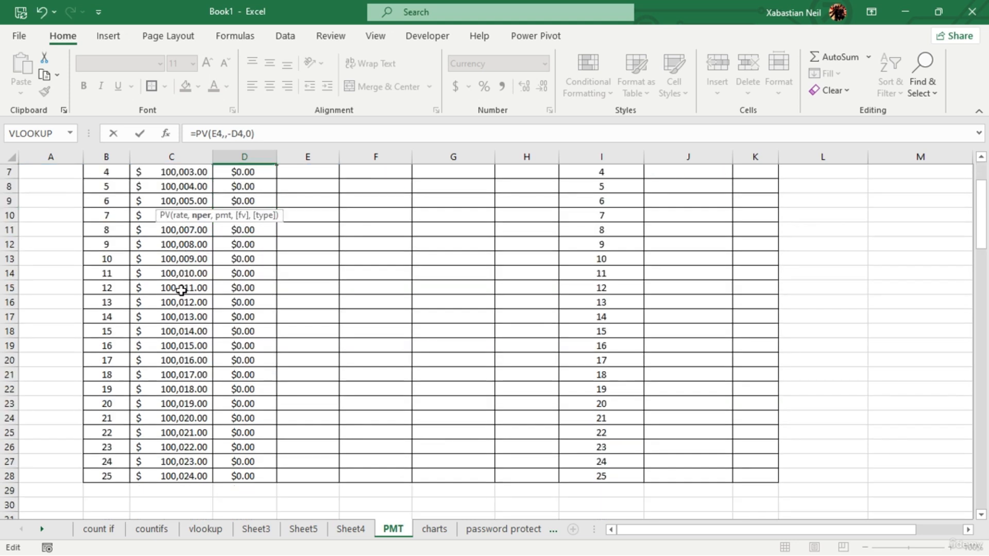
{"action": "left_click", "coordinate": [122, 475]}
{"action": "scroll", "coordinate": [170, 412], "scroll_direction": "up", "scroll_amount": 2}
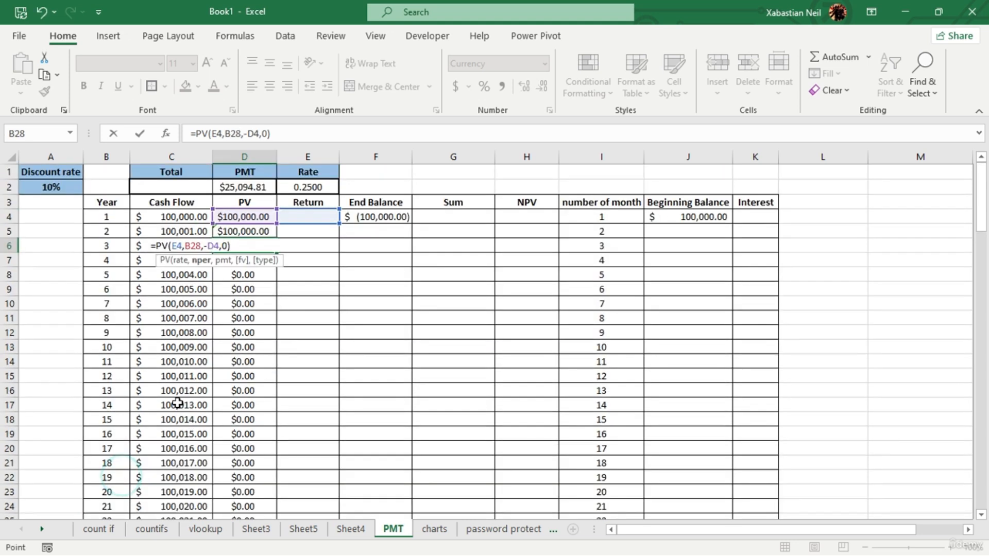
{"action": "key", "text": "F4"}
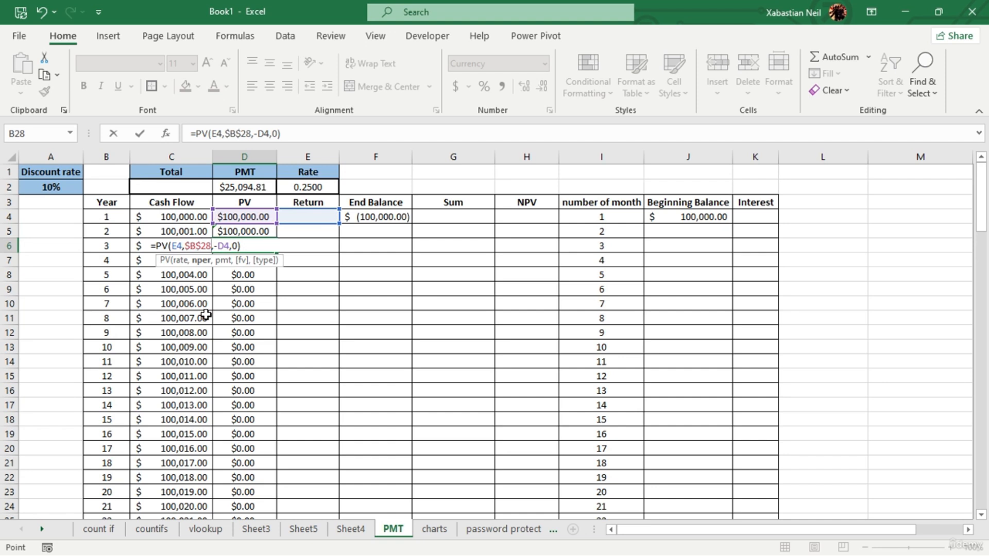
{"action": "key", "text": "Return"}
- Fill the D6 formula down to D28 and autofit column D's width to its values
{"action": "left_click", "coordinate": [275, 246]}
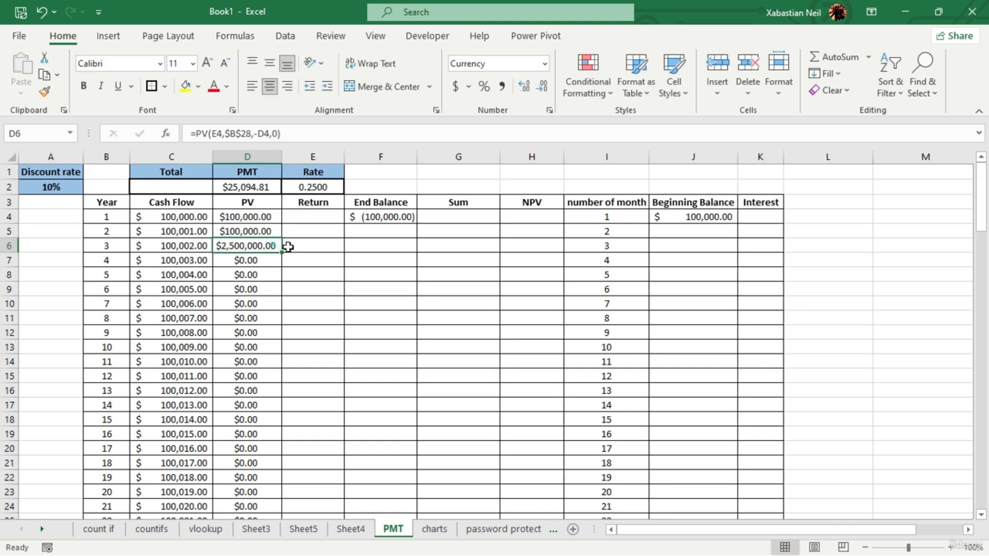
{"action": "left_click_drag", "start_coordinate": [281, 253], "coordinate": [280, 503]}
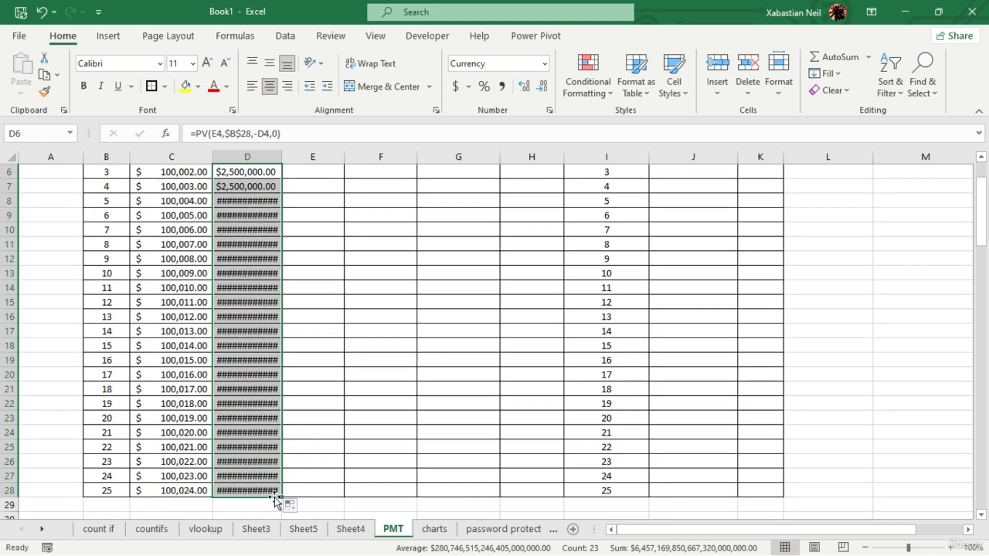
{"action": "scroll", "coordinate": [265, 347], "scroll_direction": "up", "scroll_amount": 2}
{"action": "left_click_drag", "start_coordinate": [284, 159], "coordinate": [284, 160]}
{"action": "double_click", "coordinate": [284, 160]}
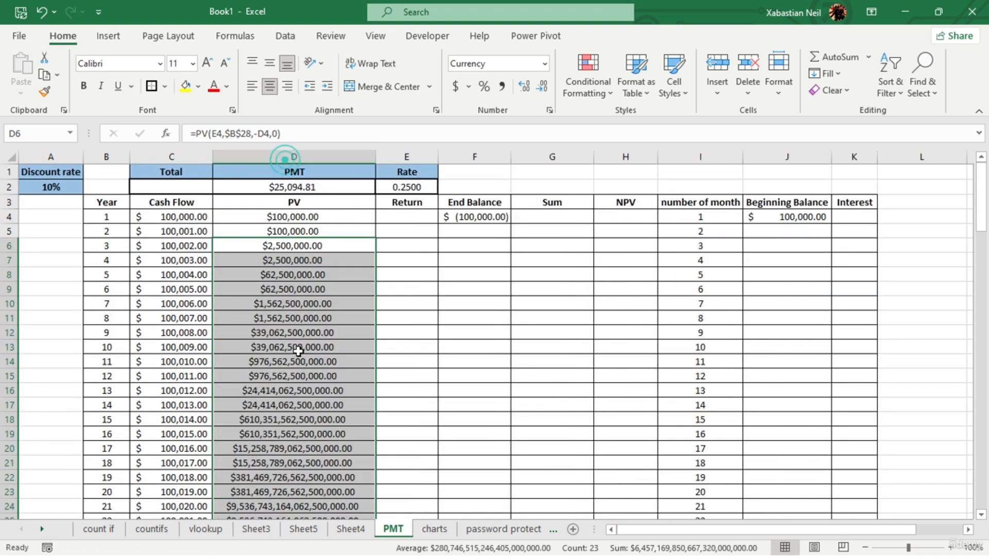
- Examine the filled PV column from the first year down to the year 25 formula in D28
{"action": "scroll", "coordinate": [342, 326], "scroll_direction": "down", "scroll_amount": 2}
{"action": "left_click", "coordinate": [348, 503]}
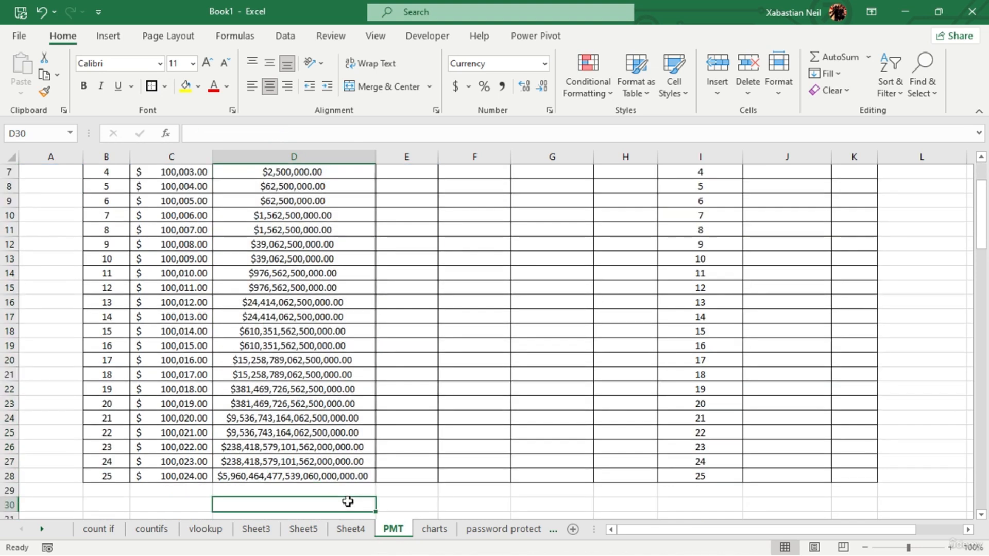
{"action": "scroll", "coordinate": [348, 502], "scroll_direction": "up", "scroll_amount": 2}
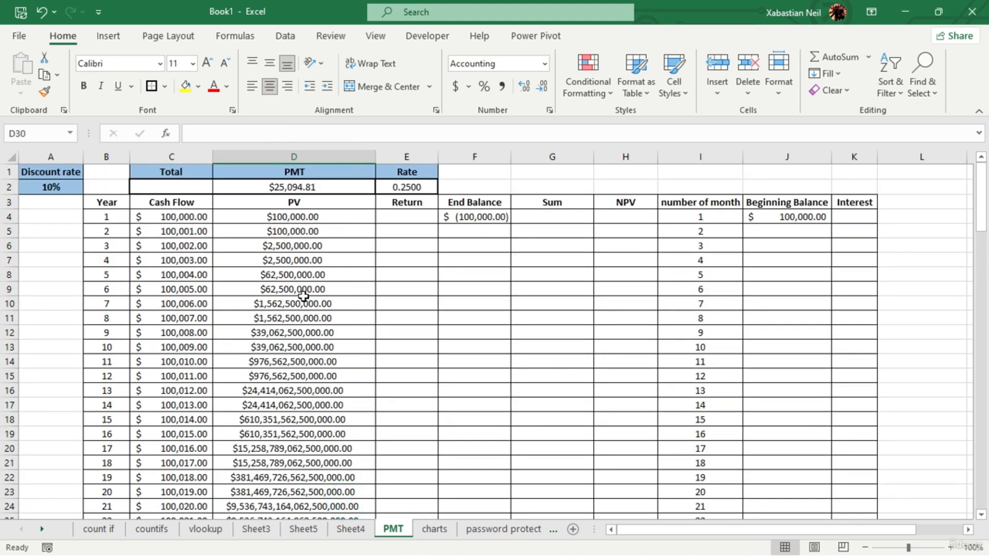
{"action": "scroll", "coordinate": [345, 352], "scroll_direction": "down", "scroll_amount": 4}
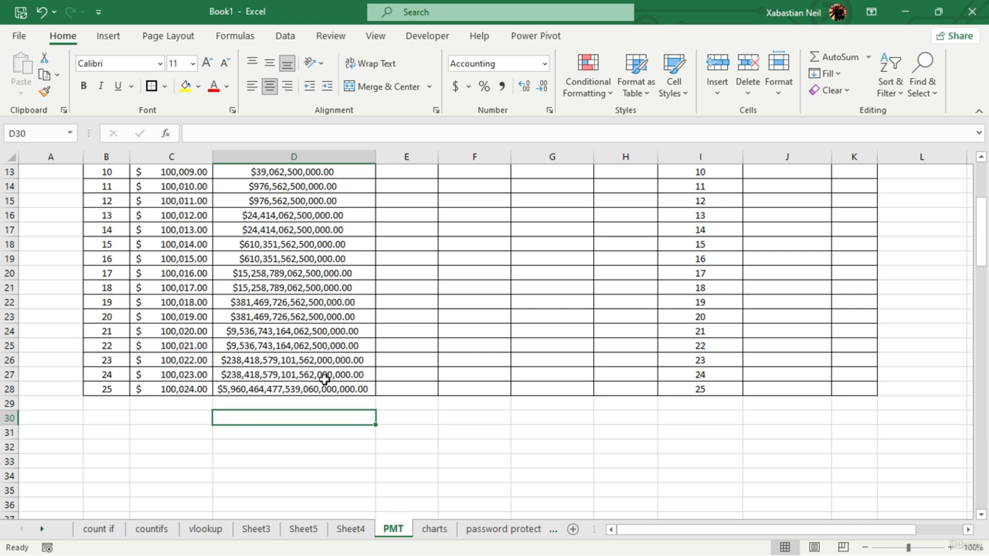
{"action": "left_click", "coordinate": [342, 392]}
{"action": "scroll", "coordinate": [330, 370], "scroll_direction": "up", "scroll_amount": 4}
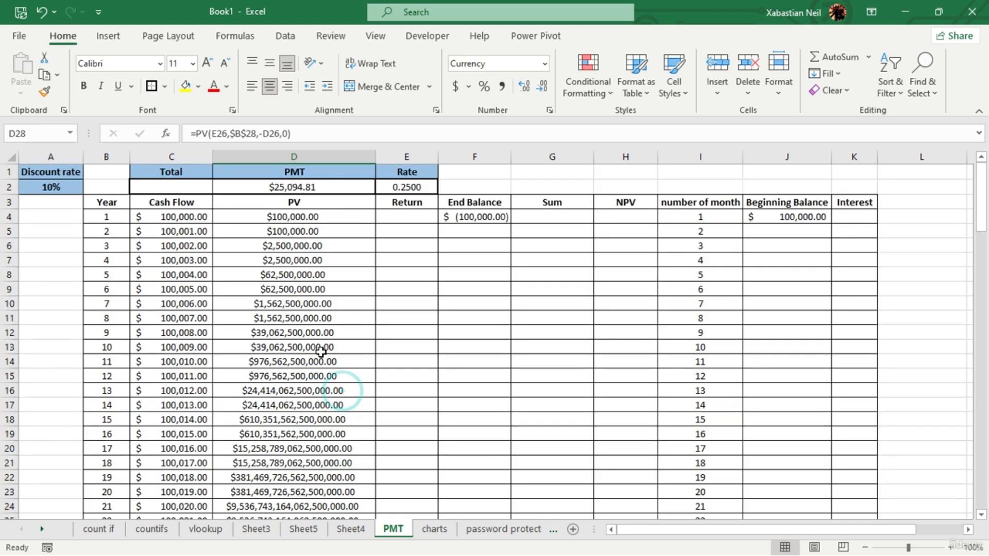
{"action": "scroll", "coordinate": [325, 361], "scroll_direction": "down", "scroll_amount": 5}
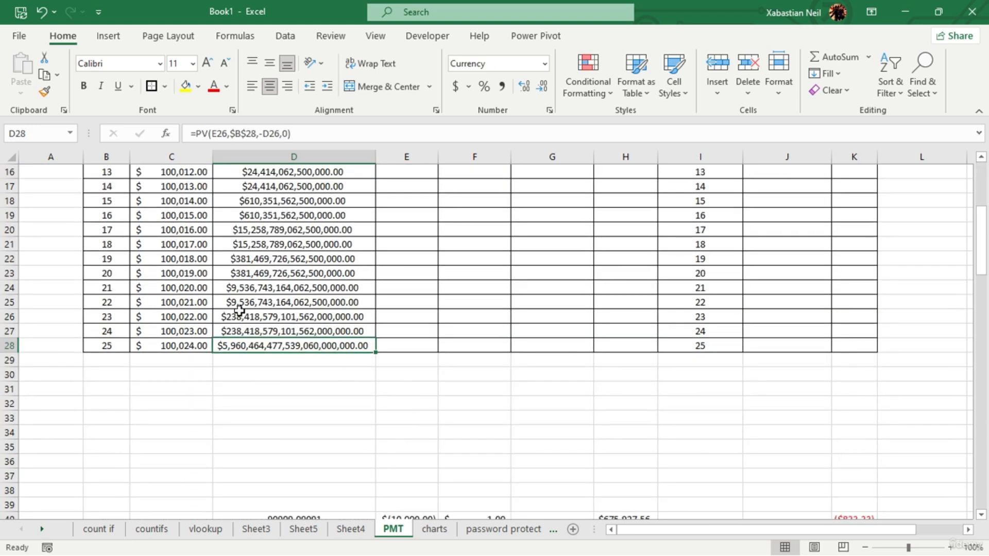
{"action": "scroll", "coordinate": [350, 320], "scroll_direction": "up", "scroll_amount": 5}
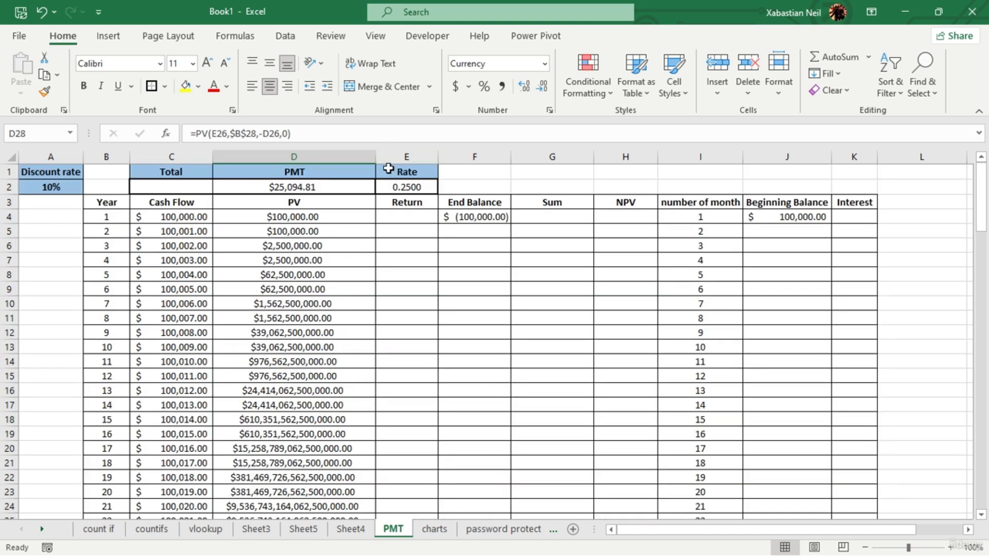
- Autofit column H's width to show the sample results in rows 40 and 41
{"action": "left_click", "coordinate": [416, 216]}
{"action": "scroll", "coordinate": [407, 219], "scroll_direction": "down", "scroll_amount": 6}
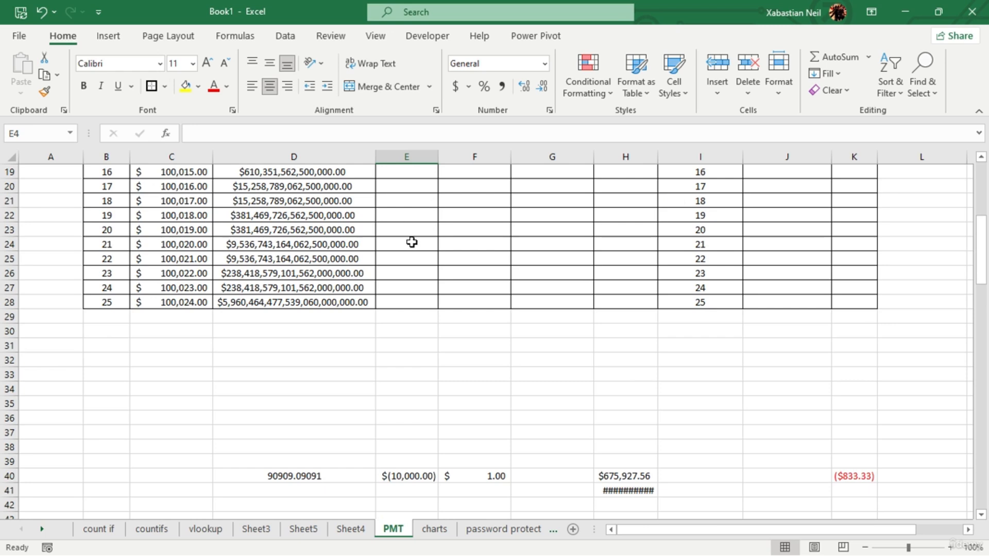
{"action": "scroll", "coordinate": [407, 247], "scroll_direction": "up", "scroll_amount": 6}
{"action": "scroll", "coordinate": [404, 255], "scroll_direction": "down", "scroll_amount": 8}
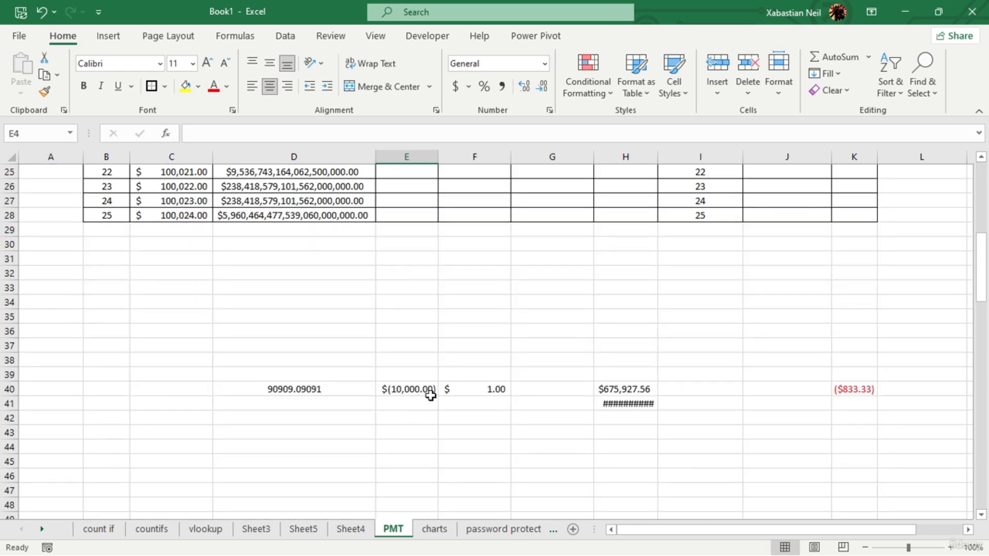
{"action": "double_click", "coordinate": [659, 157]}
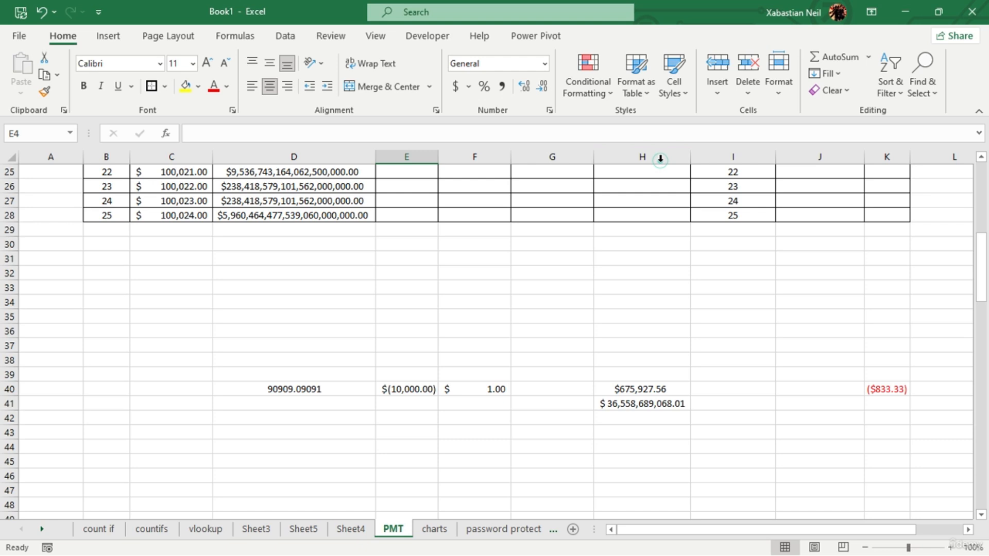
- Inspect the sample Return formula in E40 and leave the cell without changing it
{"action": "left_click", "coordinate": [435, 390]}
{"action": "double_click", "coordinate": [429, 390]}
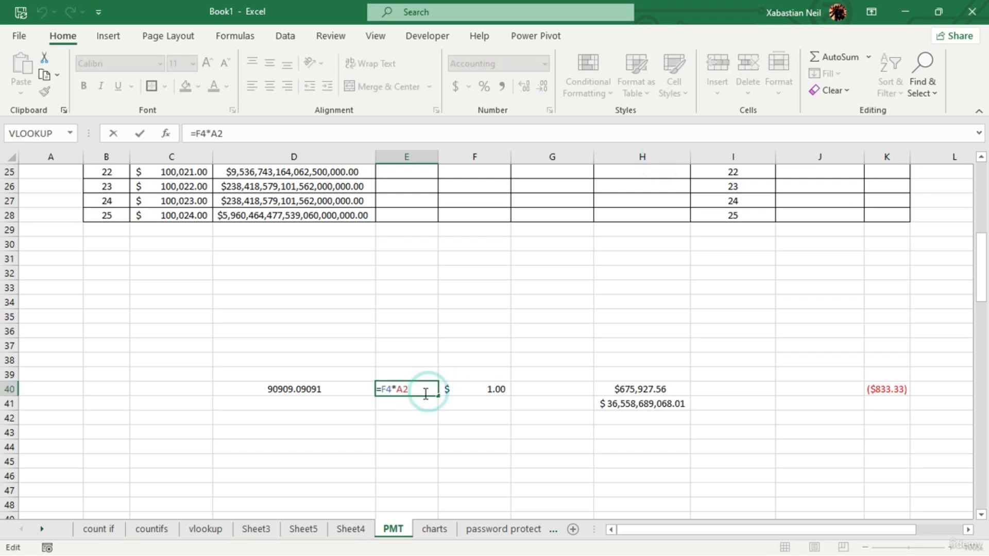
{"action": "left_click_drag", "start_coordinate": [433, 390], "coordinate": [380, 390]}
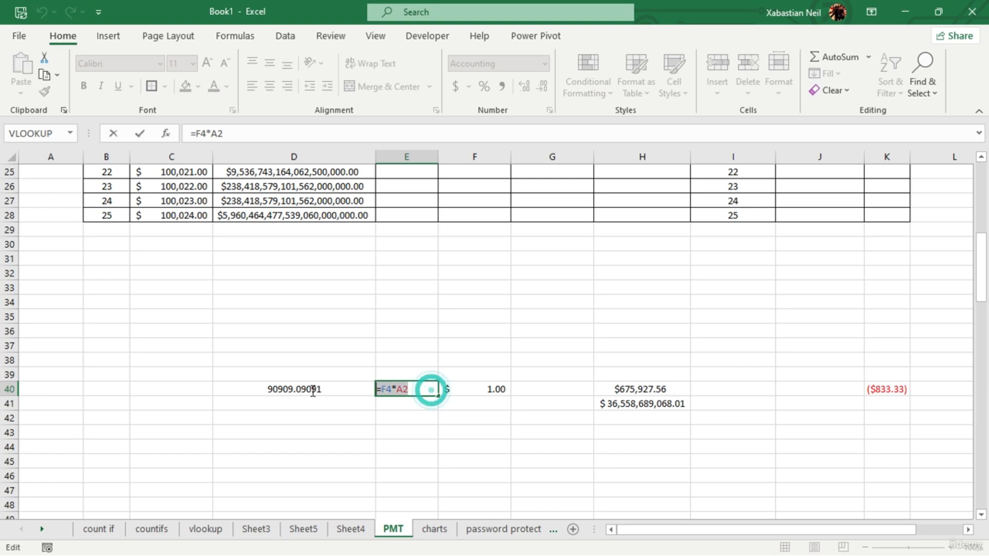
{"action": "left_click", "coordinate": [435, 347]}
{"action": "scroll", "coordinate": [452, 342], "scroll_direction": "up", "scroll_amount": 8}
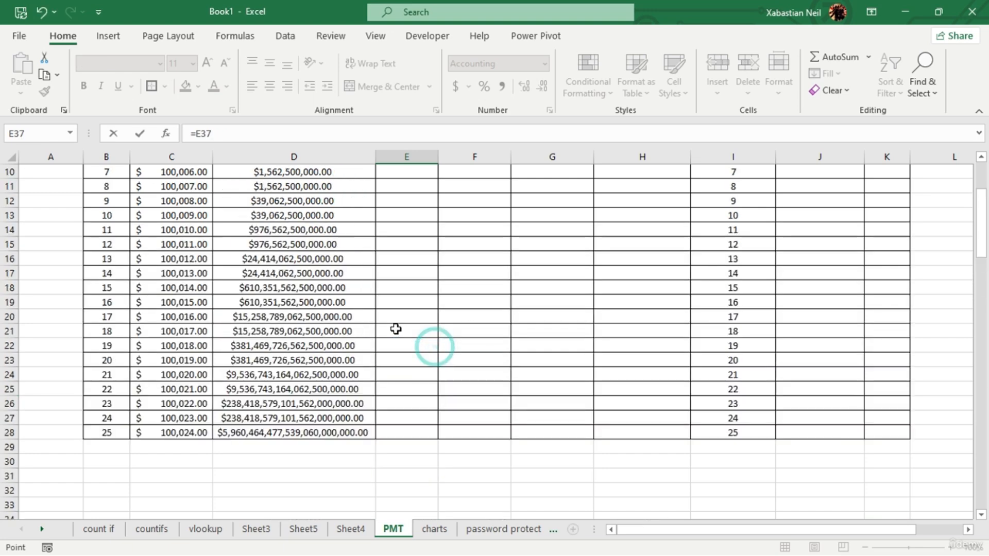
{"action": "key", "text": "Escape"}
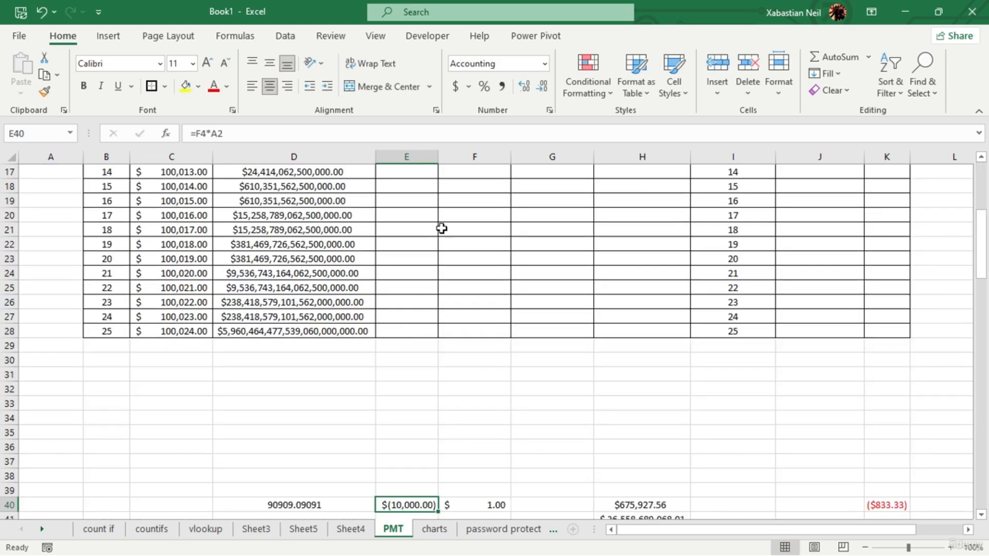
- Examine the End Balance value in F4 and the sample End Balance formula in F40, leaving both unedited
{"action": "scroll", "coordinate": [438, 229], "scroll_direction": "up", "scroll_amount": 5}
{"action": "left_click", "coordinate": [477, 230]}
{"action": "left_click", "coordinate": [495, 215]}
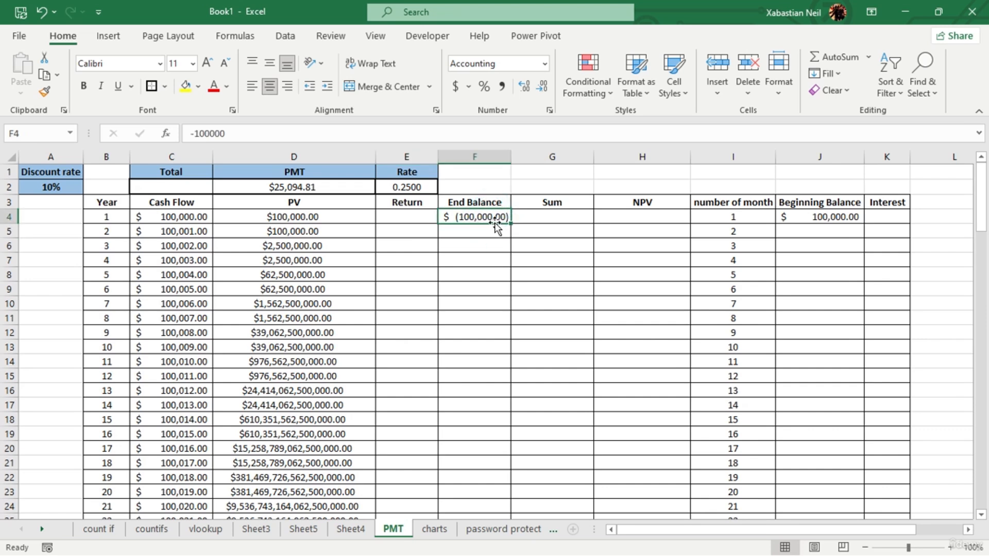
{"action": "double_click", "coordinate": [484, 223]}
{"action": "scroll", "coordinate": [477, 240], "scroll_direction": "up", "scroll_amount": 9}
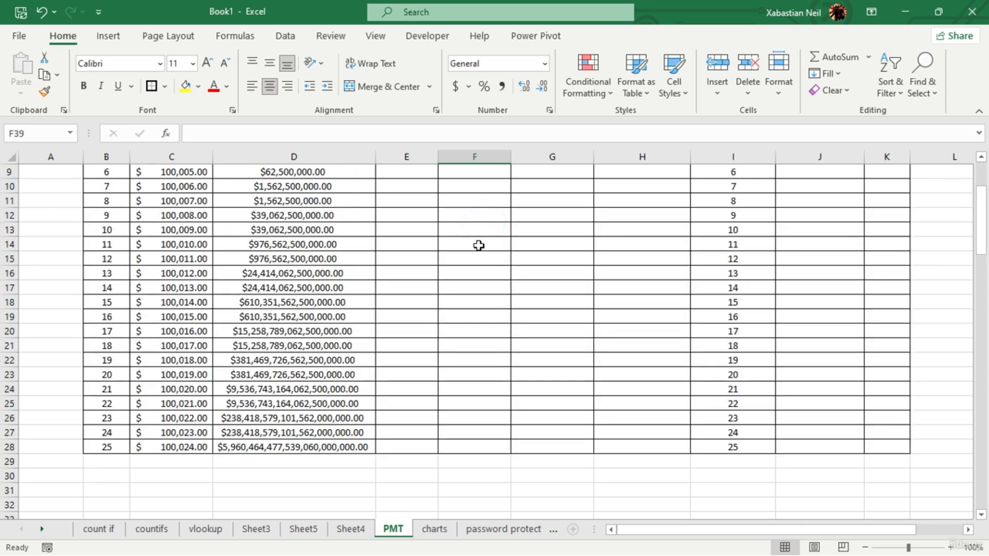
{"action": "scroll", "coordinate": [489, 294], "scroll_direction": "down", "scroll_amount": 12}
{"action": "left_click", "coordinate": [499, 222]}
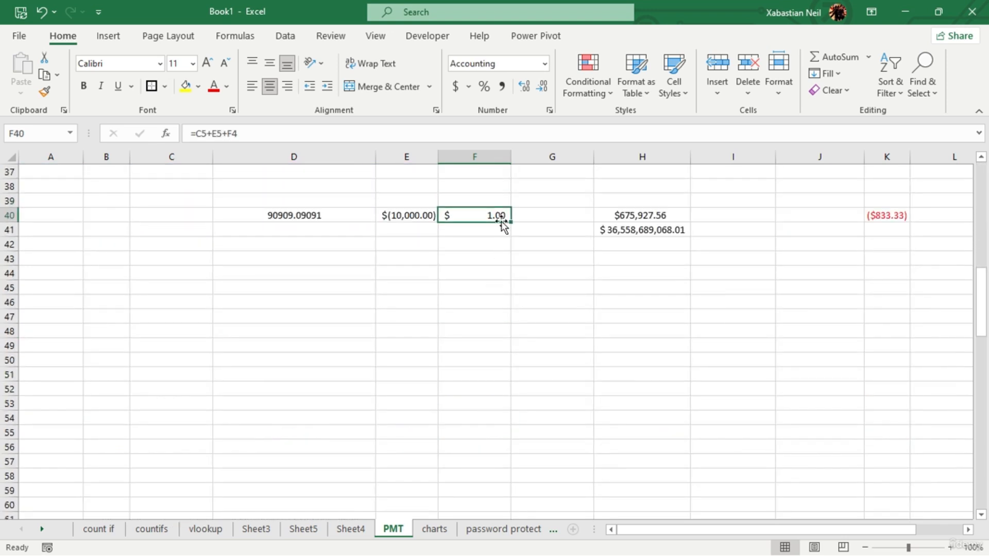
{"action": "double_click", "coordinate": [501, 220]}
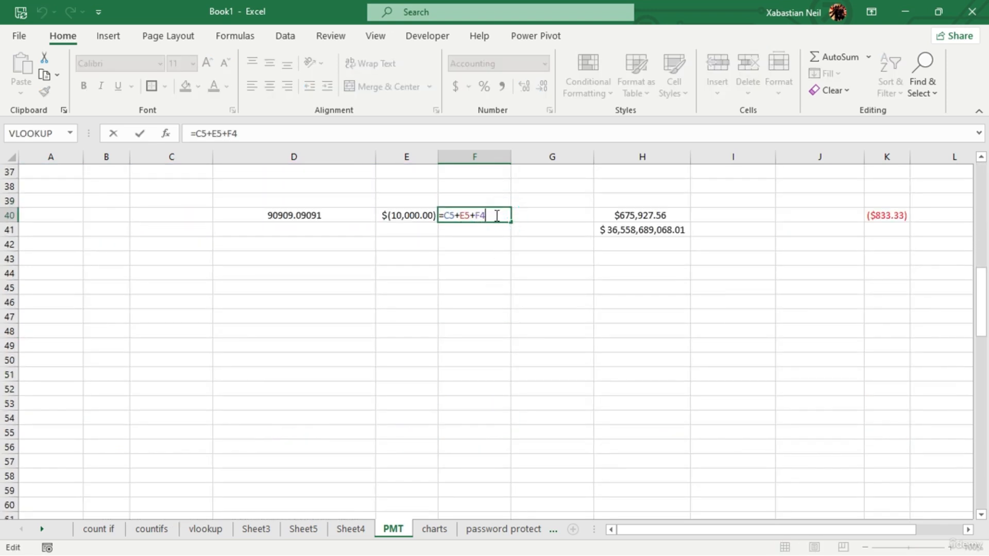
{"action": "key", "text": "Escape"}
{"action": "scroll", "coordinate": [482, 219], "scroll_direction": "up", "scroll_amount": 12}
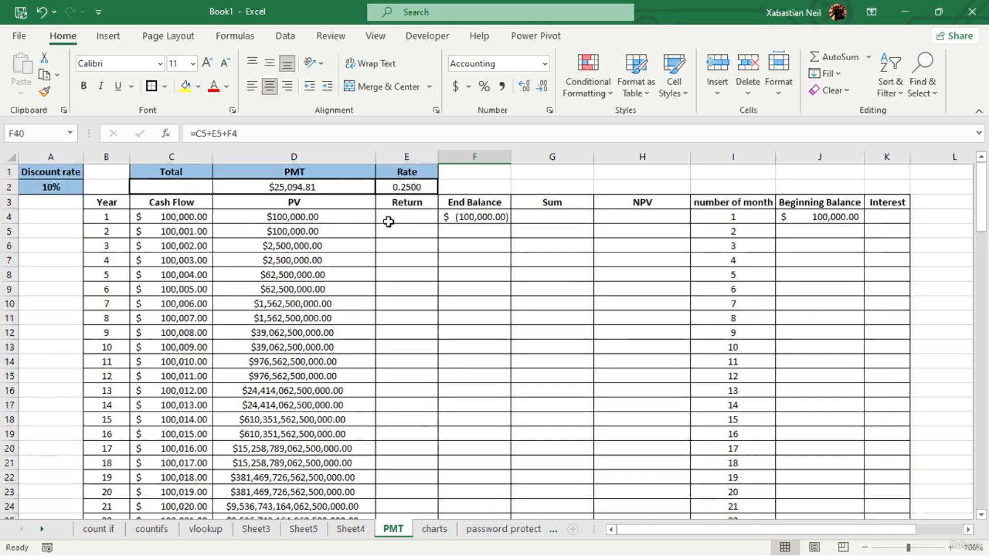
- Check the references of the sample Return formula in E40 against the empty Return cell E4
{"action": "left_click", "coordinate": [410, 216]}
{"action": "double_click", "coordinate": [411, 217]}
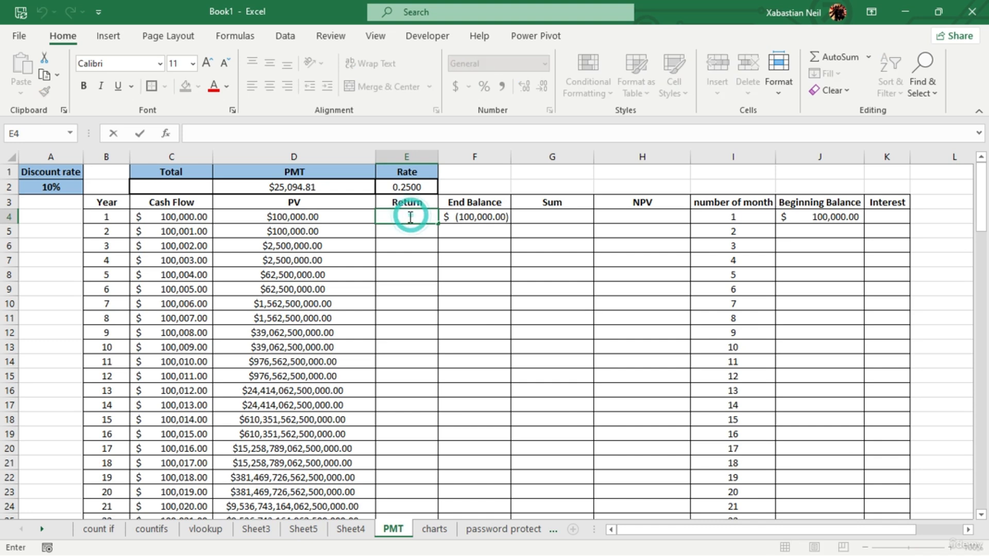
{"action": "scroll", "coordinate": [416, 221], "scroll_direction": "down", "scroll_amount": 1}
{"action": "scroll", "coordinate": [418, 222], "scroll_direction": "up", "scroll_amount": 1}
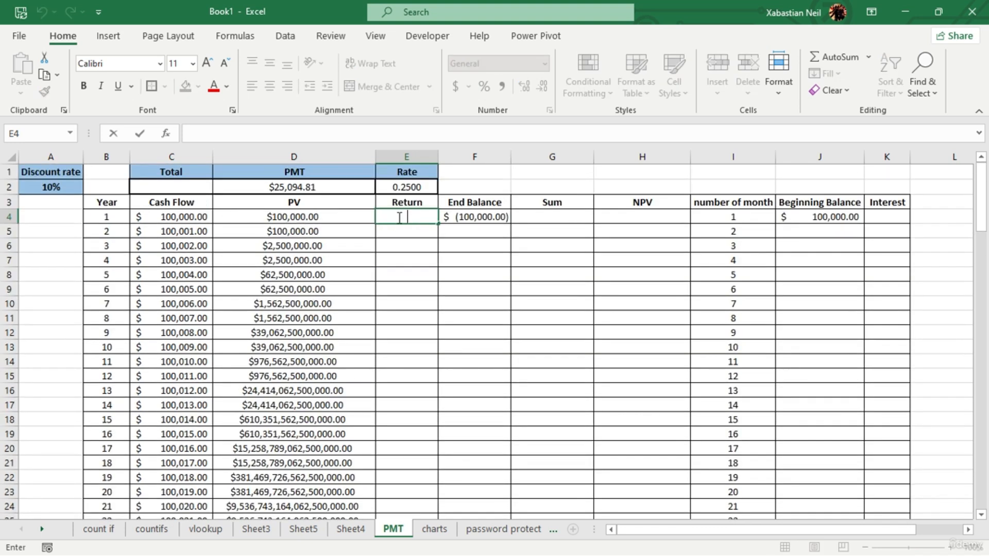
{"action": "scroll", "coordinate": [400, 218], "scroll_direction": "down", "scroll_amount": 11}
{"action": "left_click", "coordinate": [420, 259]}
{"action": "double_click", "coordinate": [421, 260]}
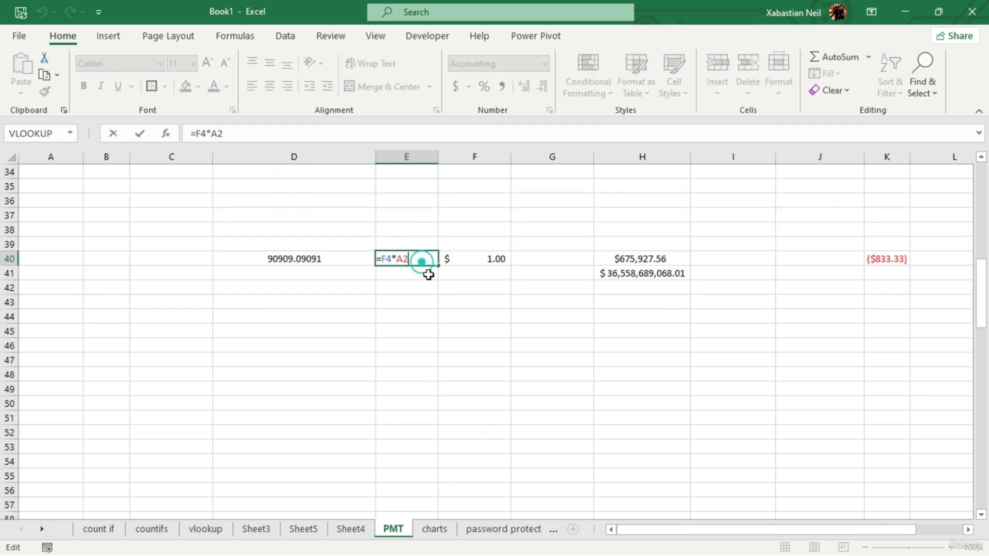
{"action": "key", "text": "Escape"}
{"action": "scroll", "coordinate": [425, 268], "scroll_direction": "up", "scroll_amount": 6}
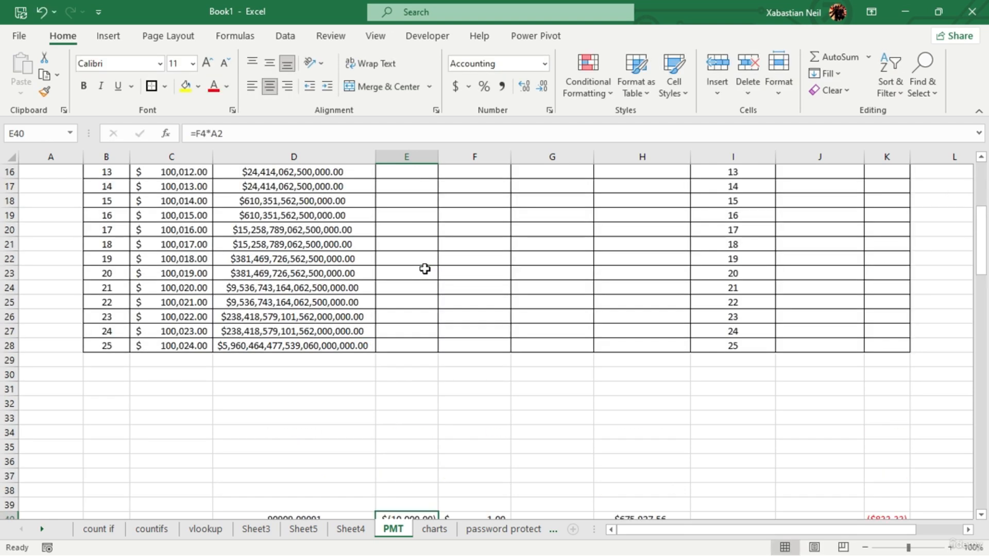
{"action": "scroll", "coordinate": [425, 269], "scroll_direction": "up", "scroll_amount": 5}
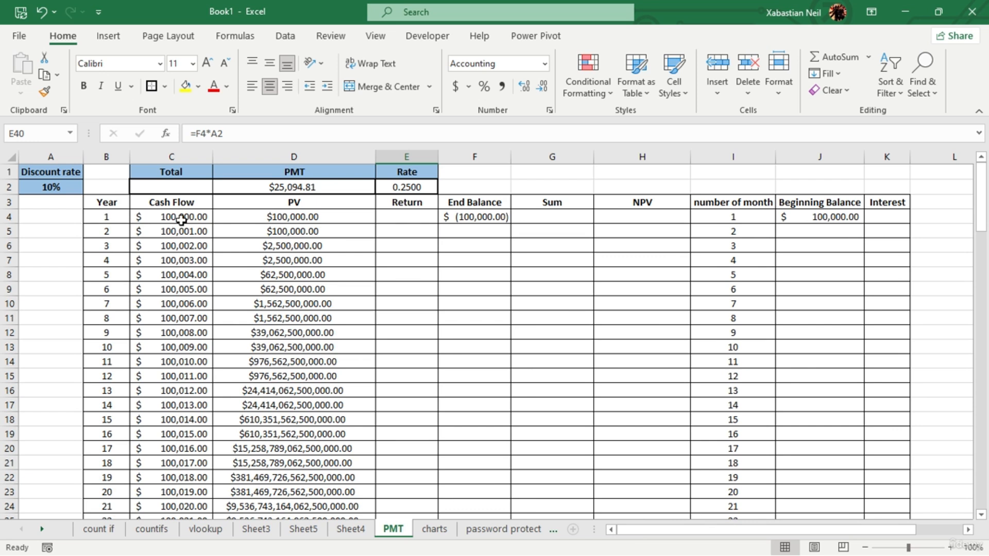
- Enter the formula =F4*C4 in the first Return cell, E4, to multiply the end balance by the cash flow
{"action": "left_click", "coordinate": [383, 217]}
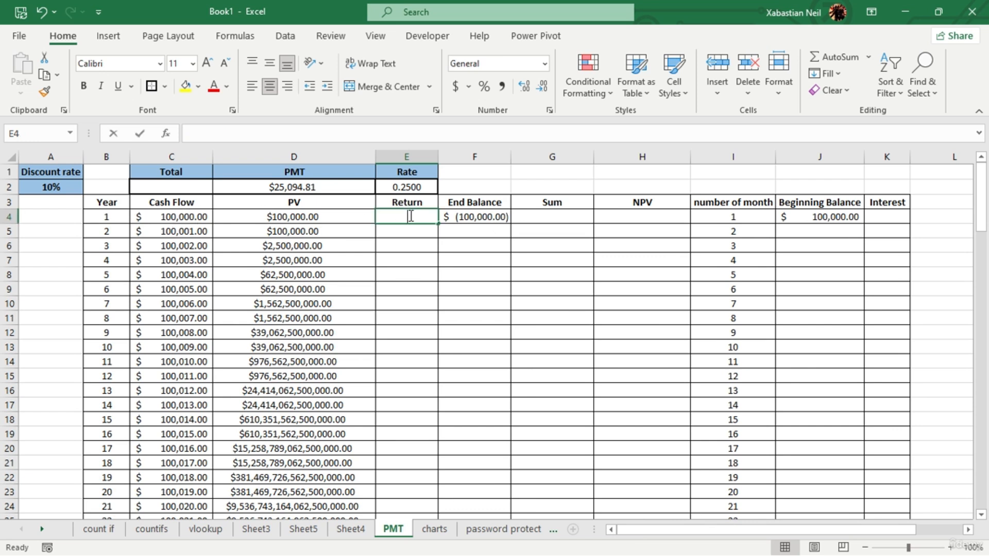
{"action": "type", "text": "="}
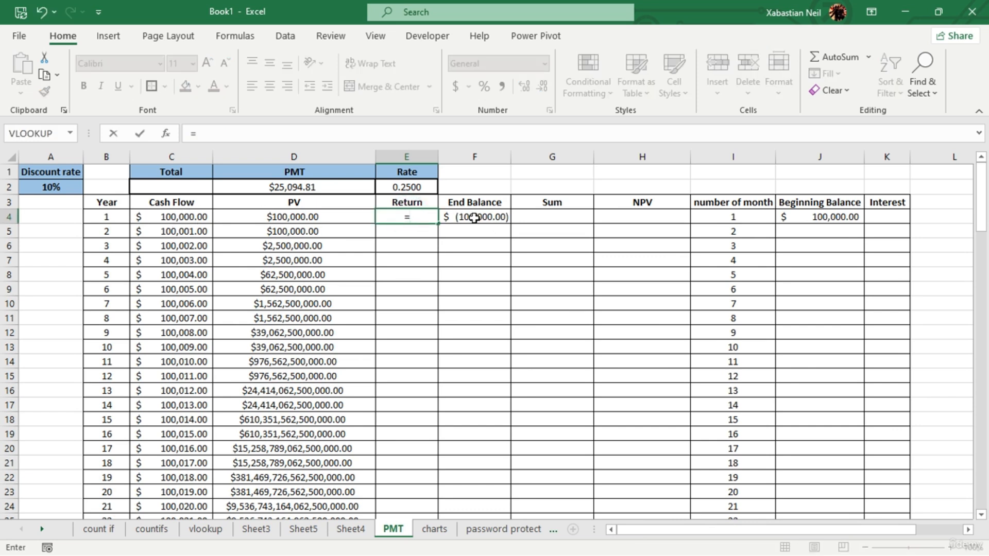
{"action": "left_click", "coordinate": [475, 218]}
{"action": "type", "text": "*"}
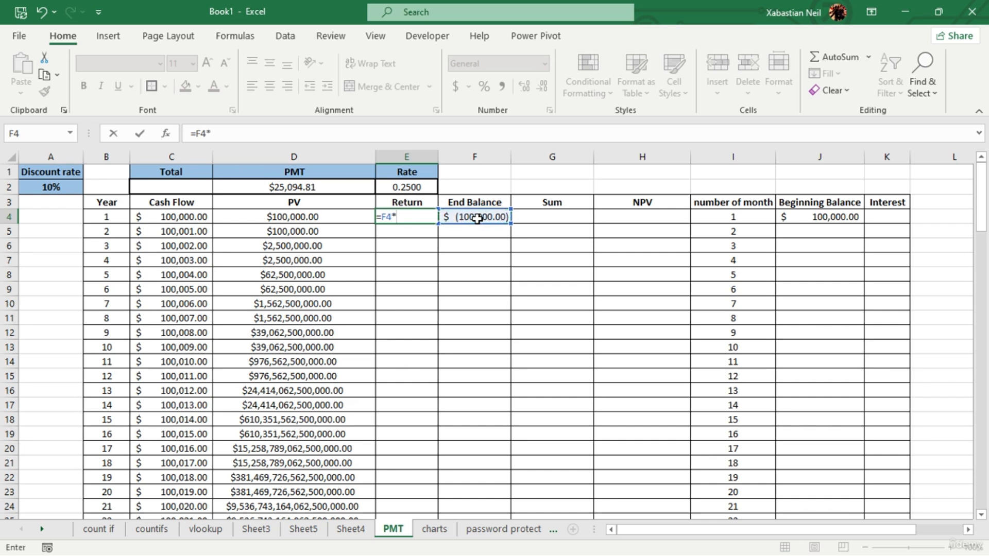
{"action": "left_click", "coordinate": [199, 220]}
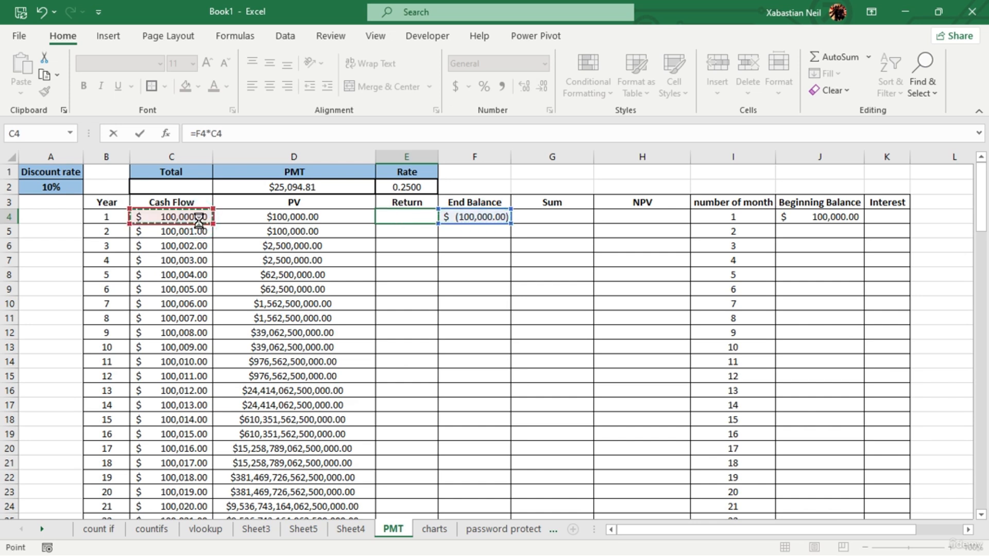
{"action": "key", "text": "Return"}
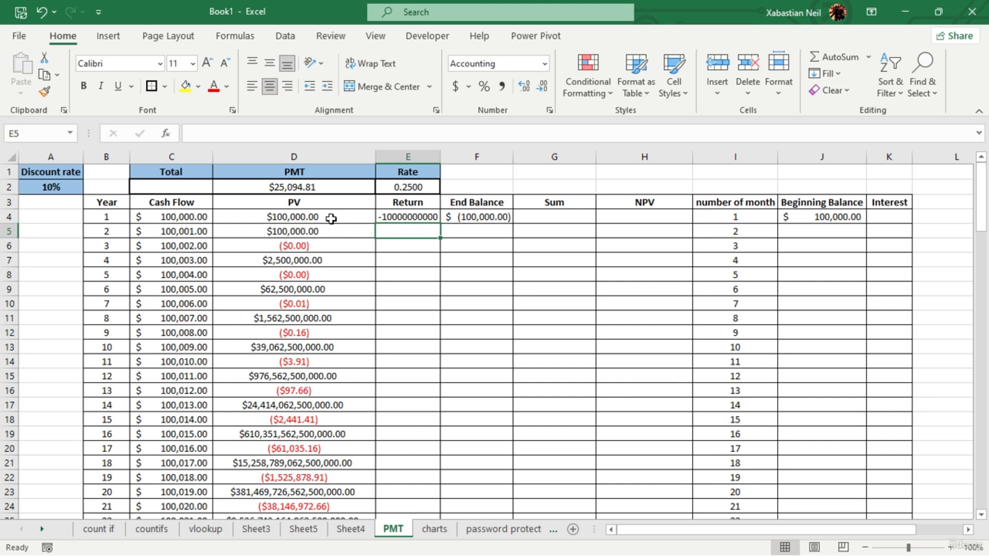
- Negate both references in E4's Return formula so it reads =-F4*-C4
{"action": "scroll", "coordinate": [425, 342], "scroll_direction": "down", "scroll_amount": 5}
{"action": "scroll", "coordinate": [422, 343], "scroll_direction": "up", "scroll_amount": 5}
{"action": "double_click", "coordinate": [402, 217]}
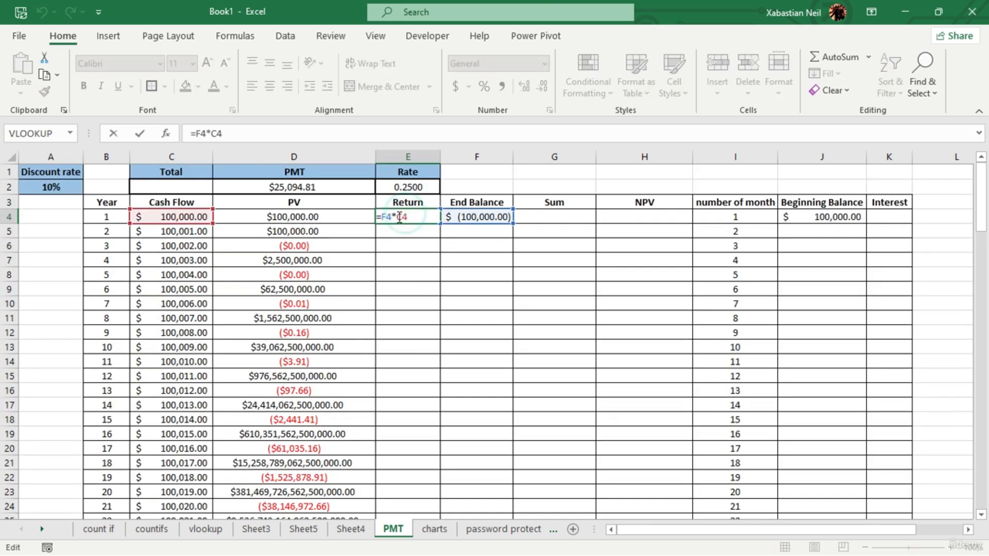
{"action": "left_click", "coordinate": [398, 216]}
{"action": "left_click", "coordinate": [381, 218]}
{"action": "type", "text": "-"}
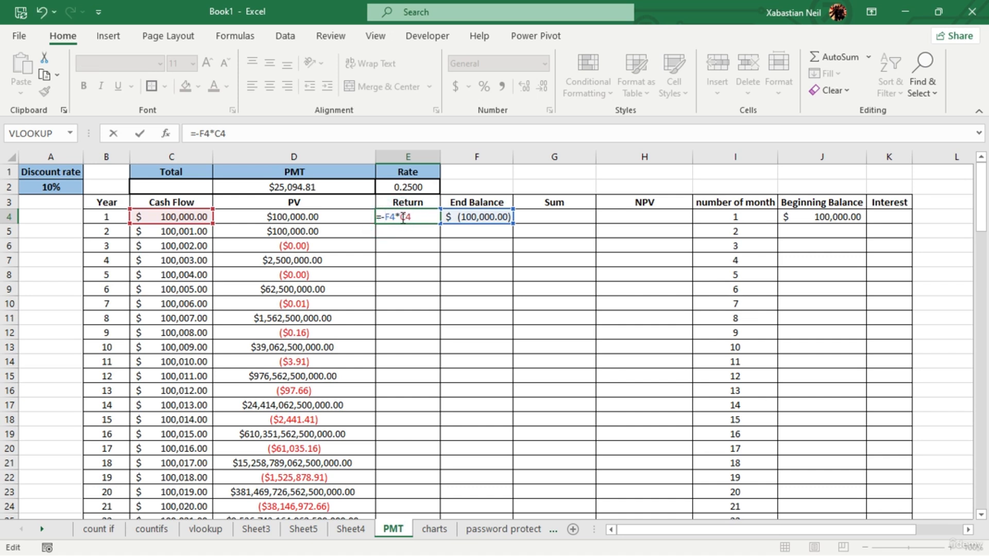
{"action": "left_click", "coordinate": [402, 217]}
{"action": "type", "text": "-"}
{"action": "key", "text": "Return"}
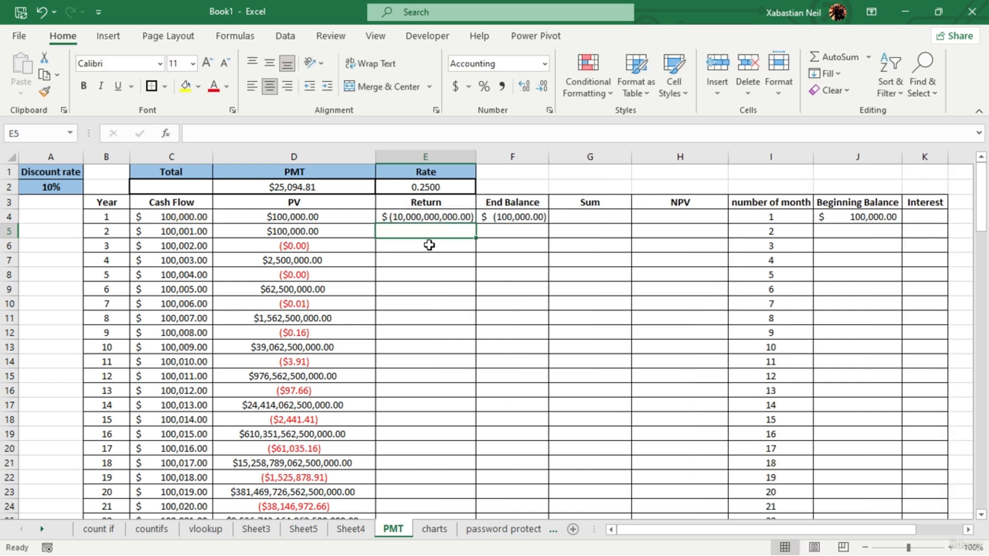
- Examine the PV formulas in D6, D7 and D14 and their dependence on the Return column, ending on E4
{"action": "left_click", "coordinate": [461, 217]}
{"action": "double_click", "coordinate": [324, 246]}
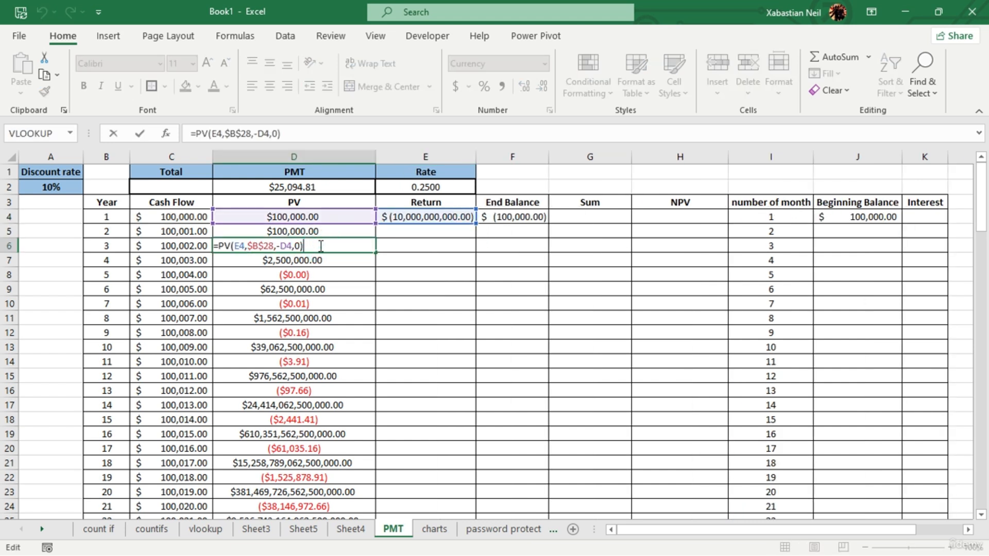
{"action": "key", "text": "Return"}
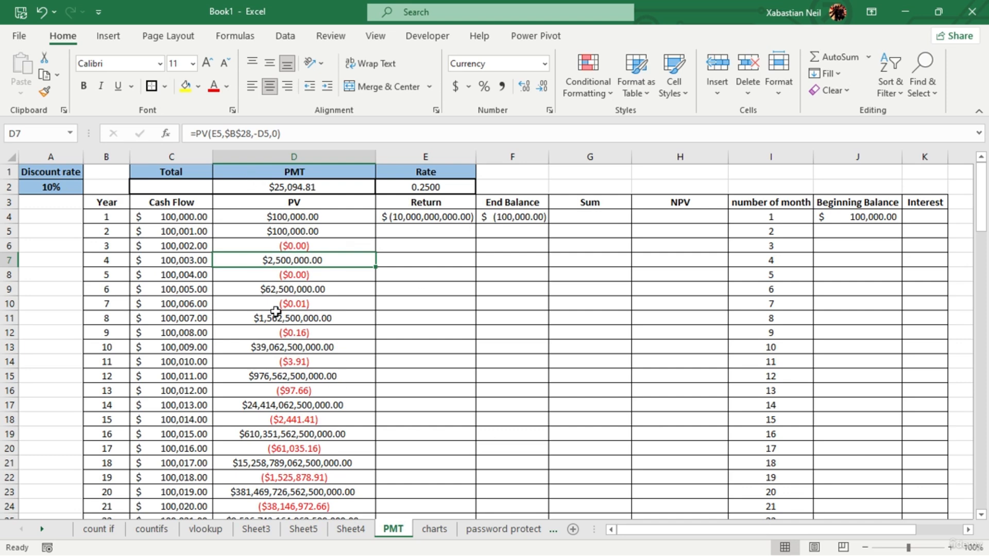
{"action": "scroll", "coordinate": [347, 287], "scroll_direction": "down", "scroll_amount": 3}
{"action": "scroll", "coordinate": [307, 383], "scroll_direction": "up", "scroll_amount": 3}
{"action": "left_click", "coordinate": [304, 359]}
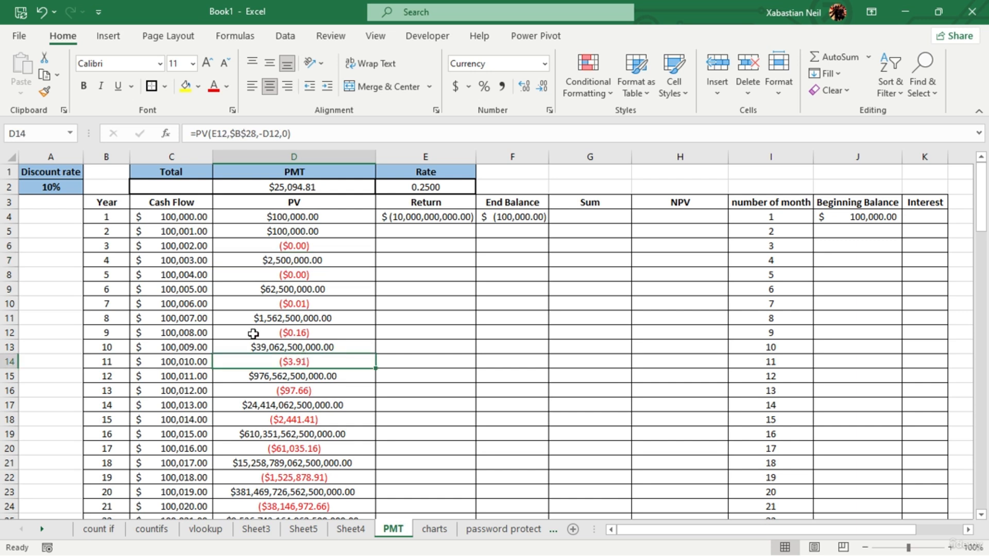
{"action": "left_click", "coordinate": [491, 303]}
{"action": "left_click", "coordinate": [452, 234]}
{"action": "left_click", "coordinate": [468, 219]}
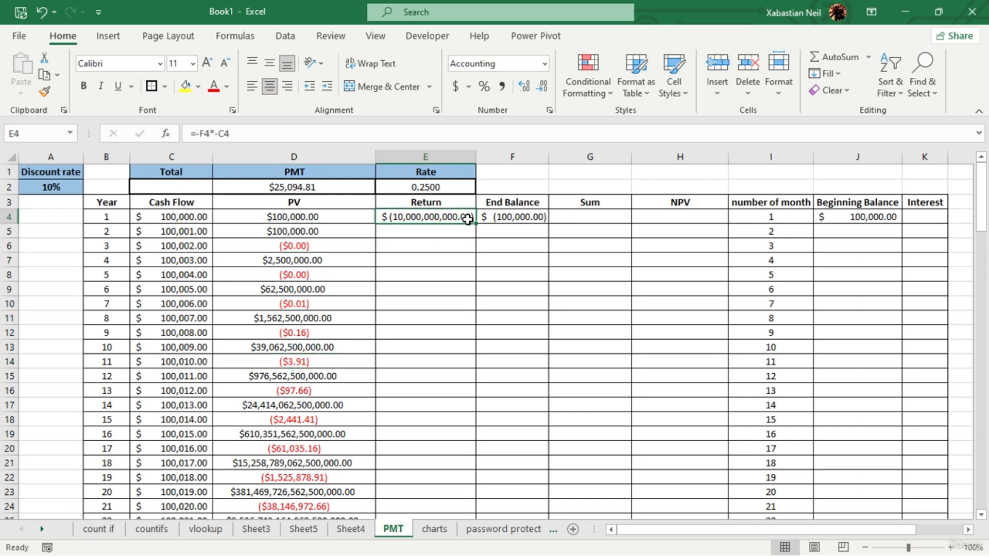
- Make both references in E4's Return formula absolute so it reads =-$F$4*-$C$4
{"action": "double_click", "coordinate": [438, 214]}
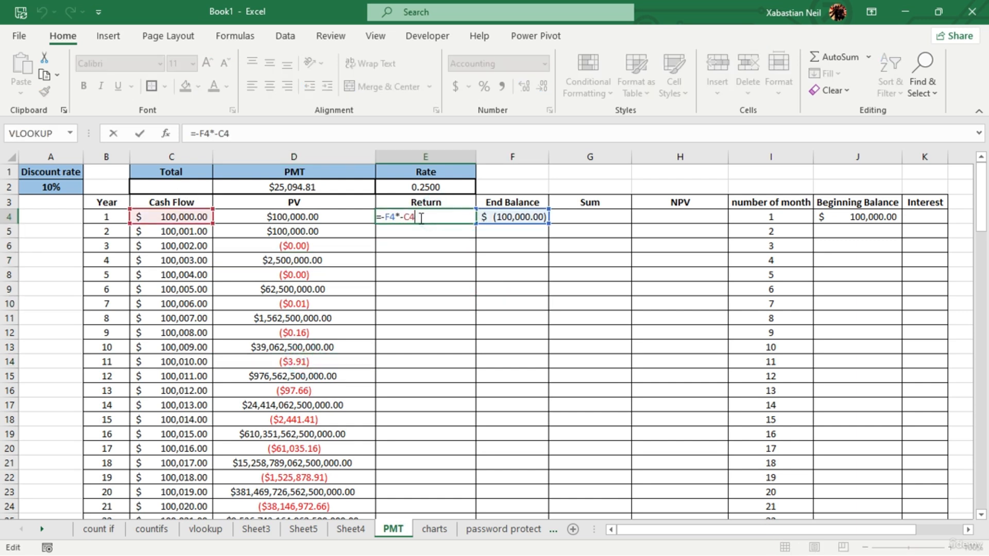
{"action": "key", "text": "F4"}
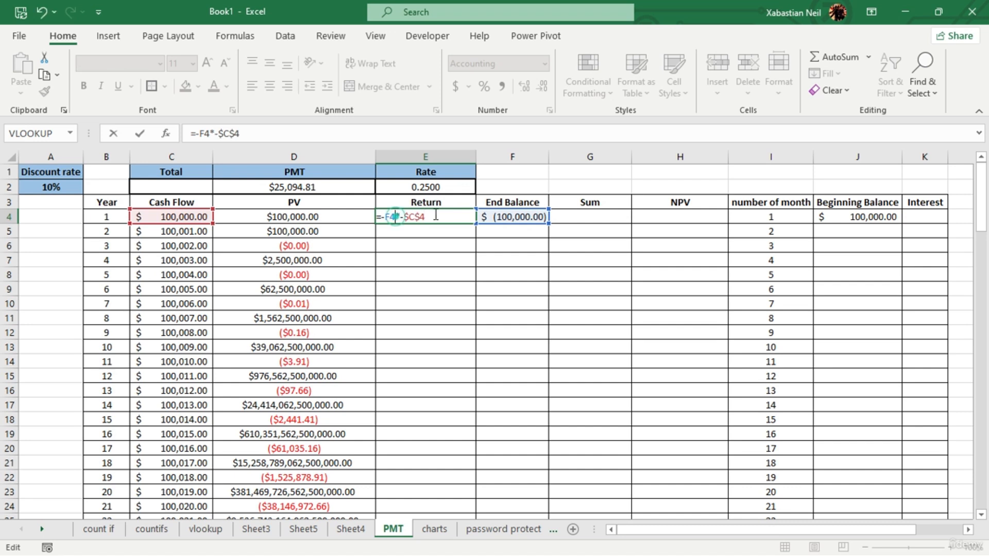
{"action": "left_click", "coordinate": [437, 246]}
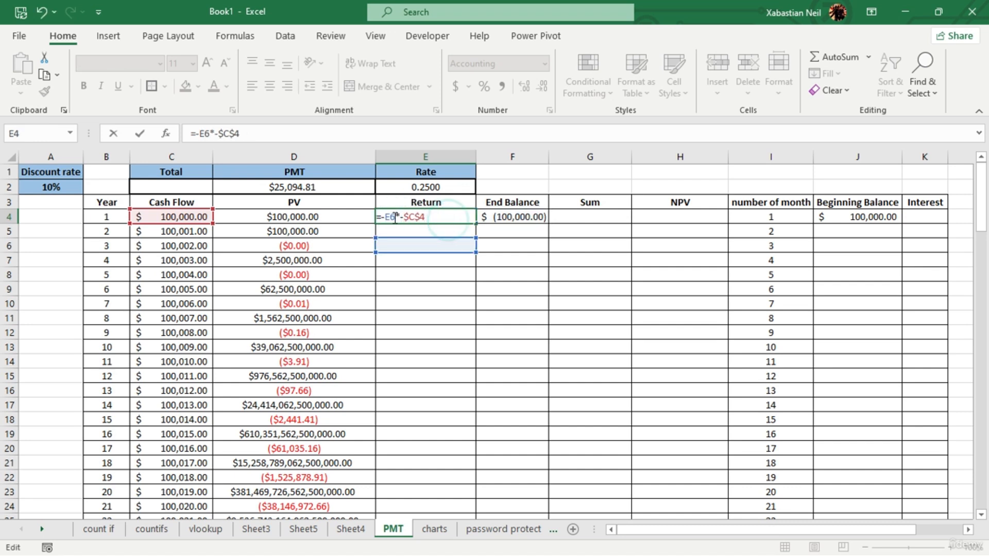
{"action": "key", "text": "BackSpace"}
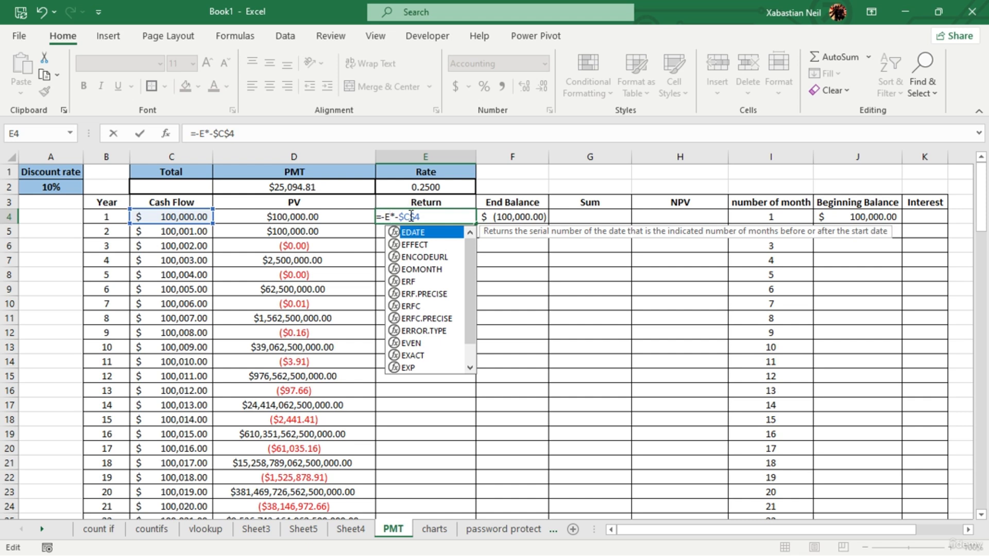
{"action": "key", "text": "BackSpace"}
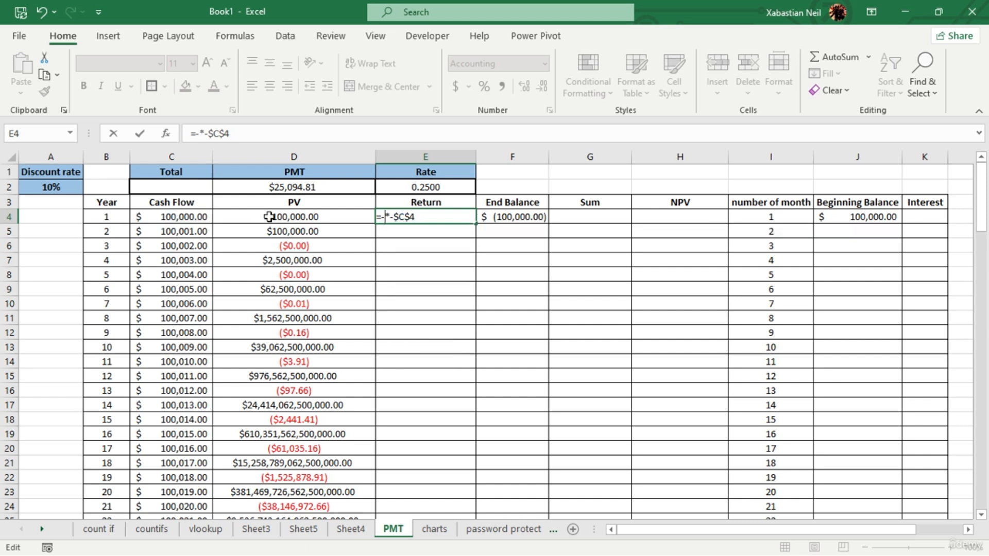
{"action": "left_click", "coordinate": [535, 216]}
{"action": "key", "text": "F4"}
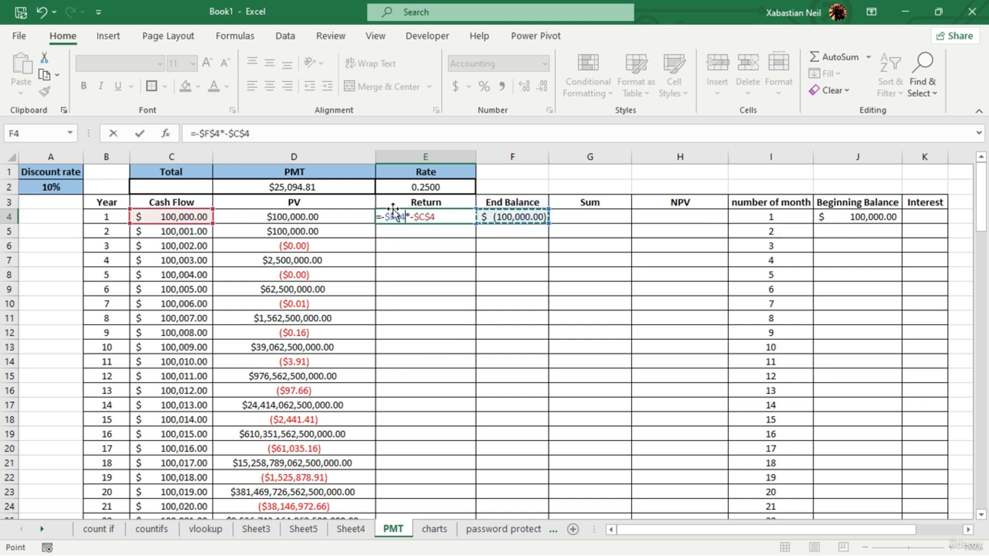
{"action": "key", "text": "Return"}
- Fill the Return formula from E4 down through row 28
{"action": "left_click", "coordinate": [454, 218]}
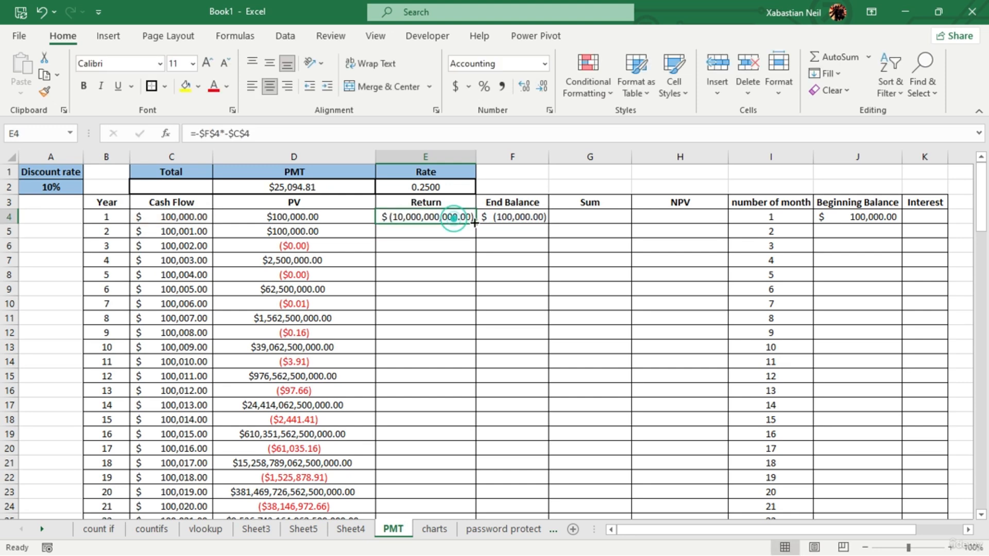
{"action": "left_click_drag", "start_coordinate": [475, 223], "coordinate": [477, 470]}
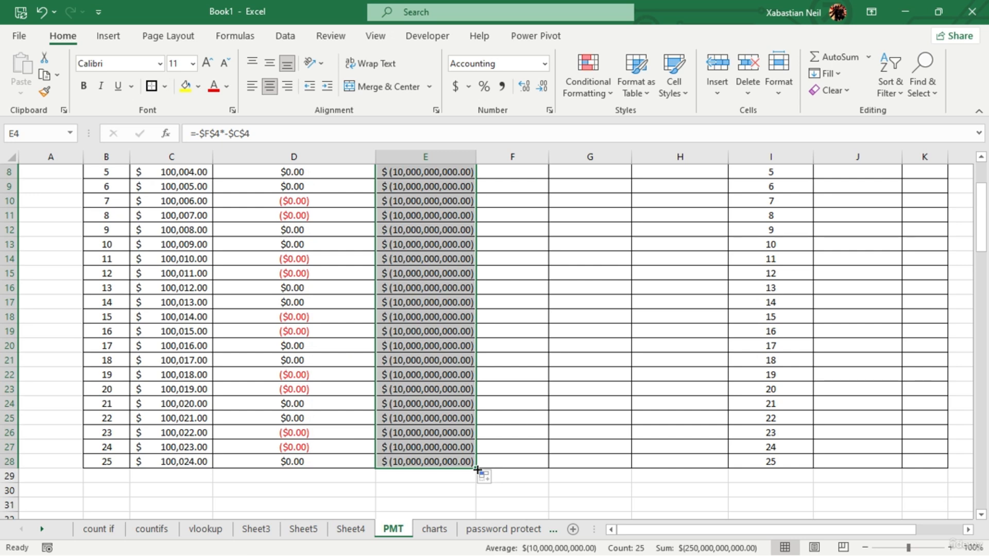
{"action": "scroll", "coordinate": [477, 469], "scroll_direction": "up", "scroll_amount": 3}
{"action": "left_click", "coordinate": [463, 287]}
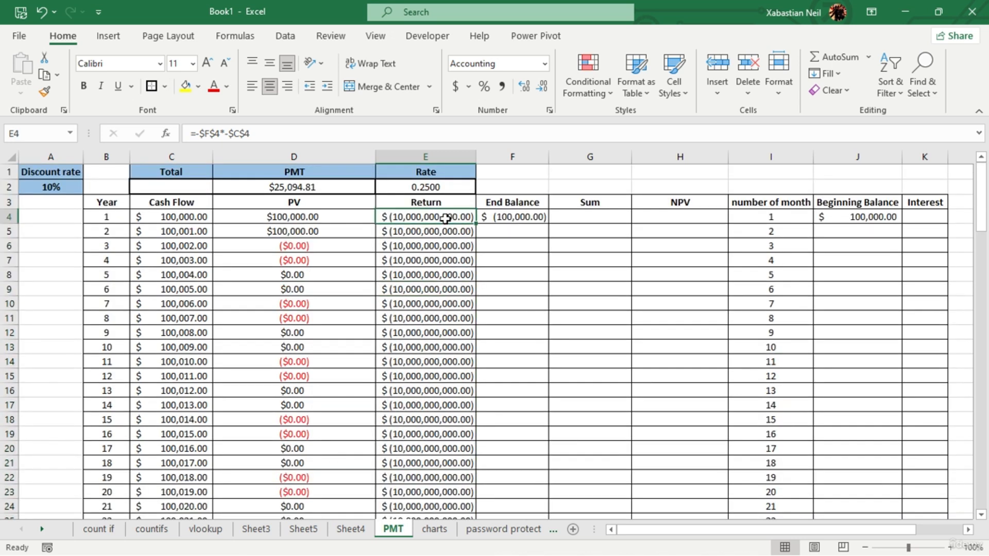
- Change the reference type of the cash flow term in E4's Return formula
{"action": "double_click", "coordinate": [446, 219]}
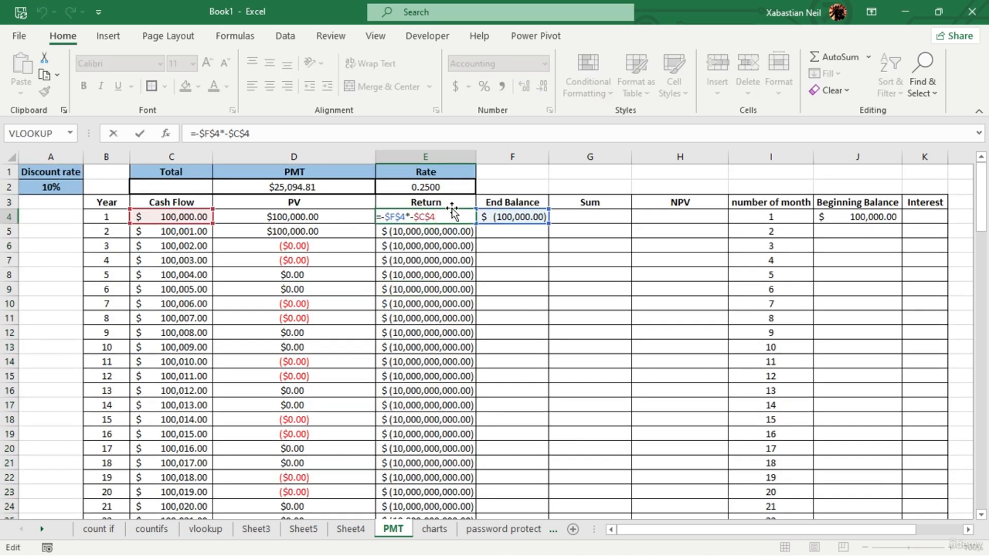
{"action": "key", "text": "F4"}
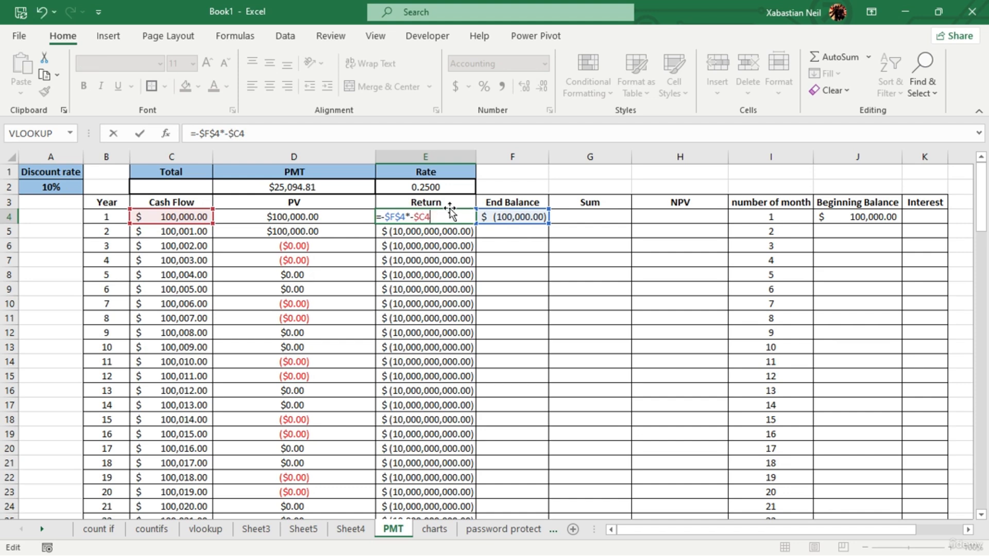
{"action": "key", "text": "F4"}
{"action": "key", "text": "Return"}
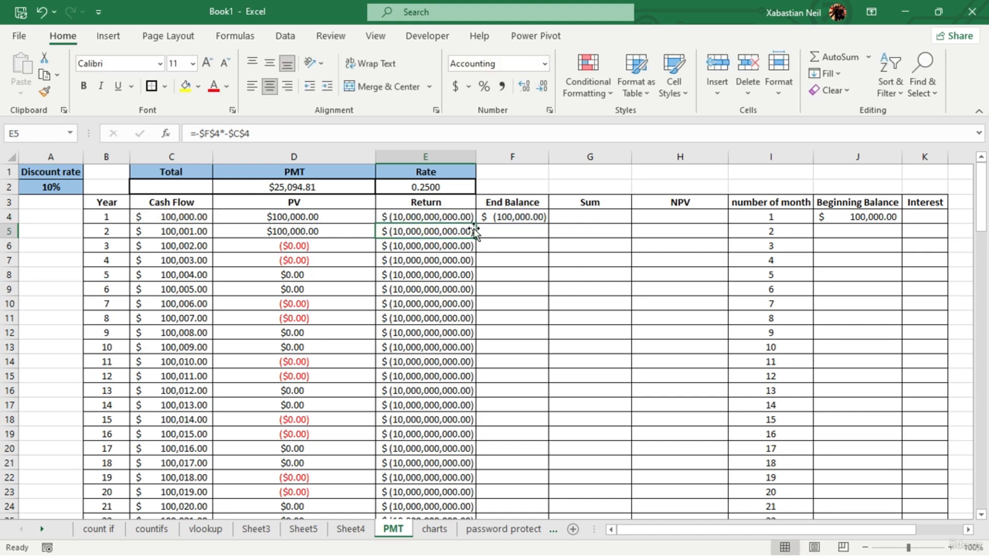
{"action": "scroll", "coordinate": [470, 295], "scroll_direction": "down", "scroll_amount": 7}
{"action": "scroll", "coordinate": [360, 307], "scroll_direction": "up", "scroll_amount": 7}
{"action": "left_click", "coordinate": [320, 287]}
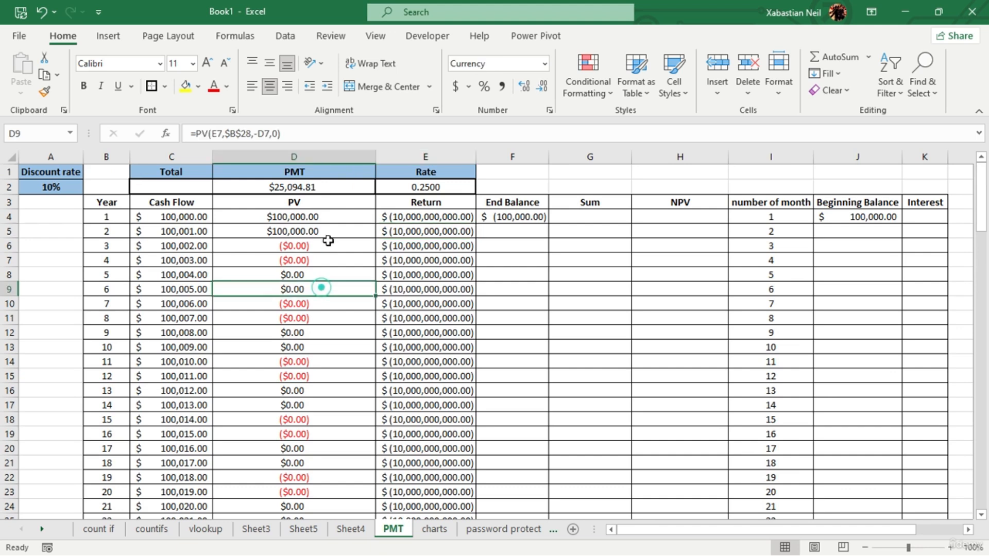
{"action": "left_click", "coordinate": [353, 243]}
{"action": "left_click_drag", "start_coordinate": [354, 252], "coordinate": [323, 471]}
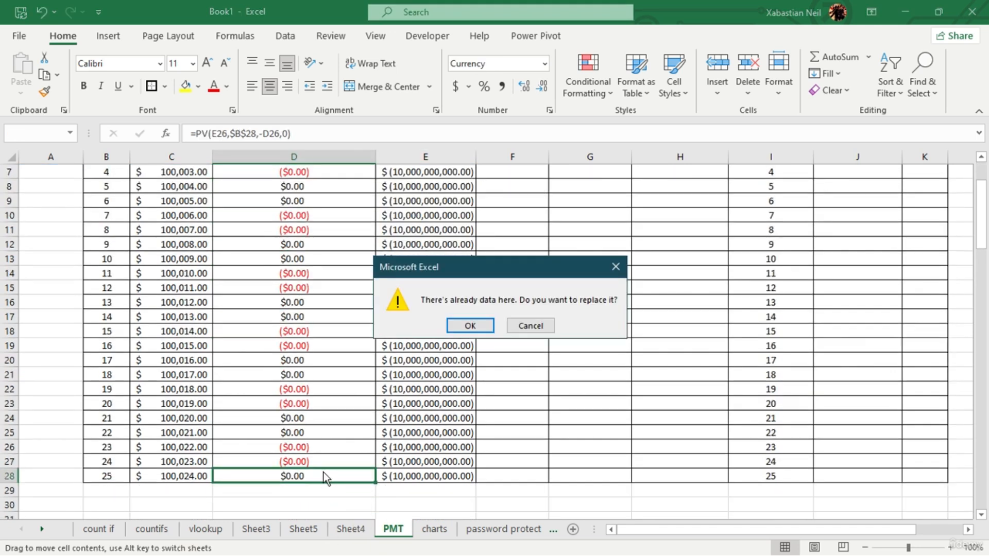
{"action": "left_click", "coordinate": [531, 325]}
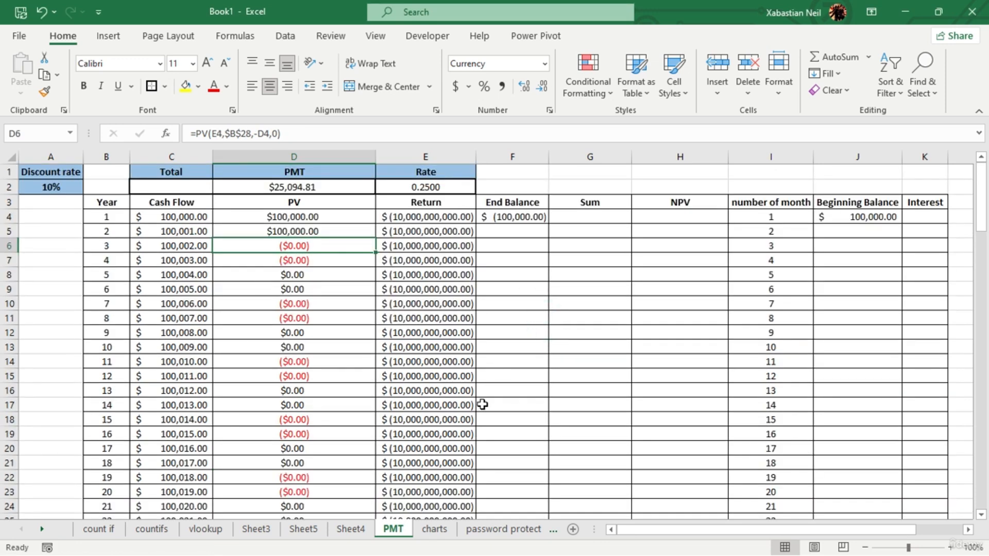
- Enter the formula =C5+D5+E5 in End Balance cell F5 to add the year 2 cash flow, PV and return
{"action": "left_click", "coordinate": [516, 230]}
{"action": "type", "text": "="}
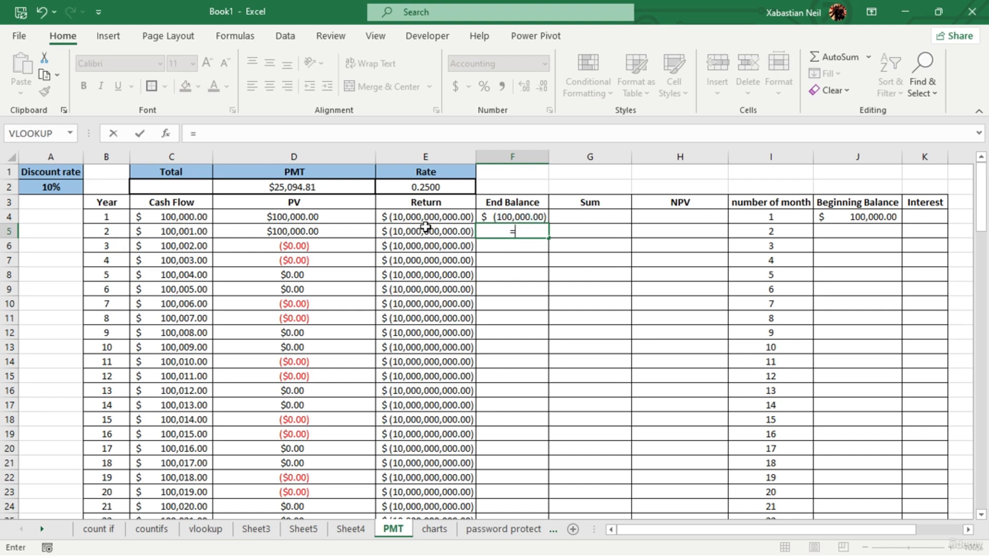
{"action": "left_click", "coordinate": [187, 230]}
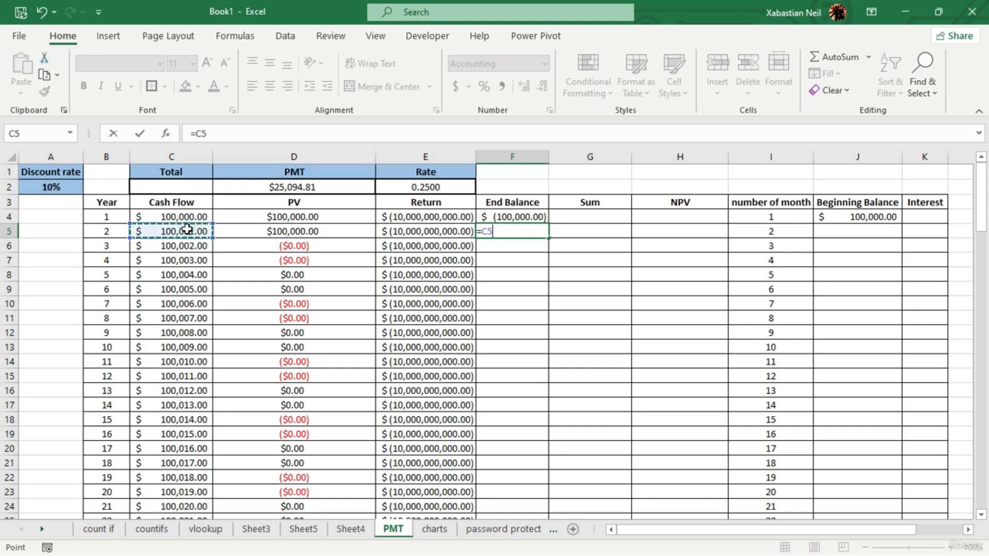
{"action": "type", "text": "+"}
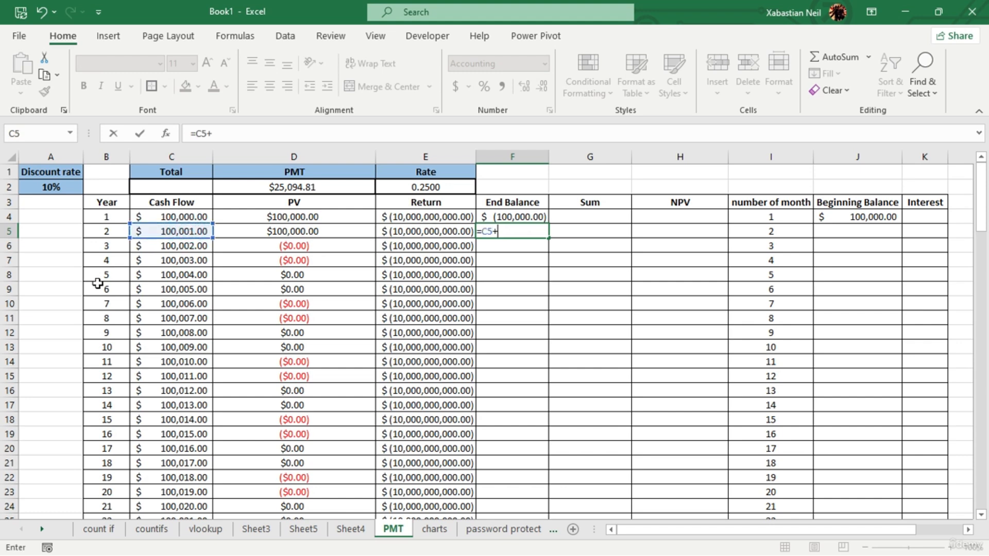
{"action": "left_click", "coordinate": [307, 233]}
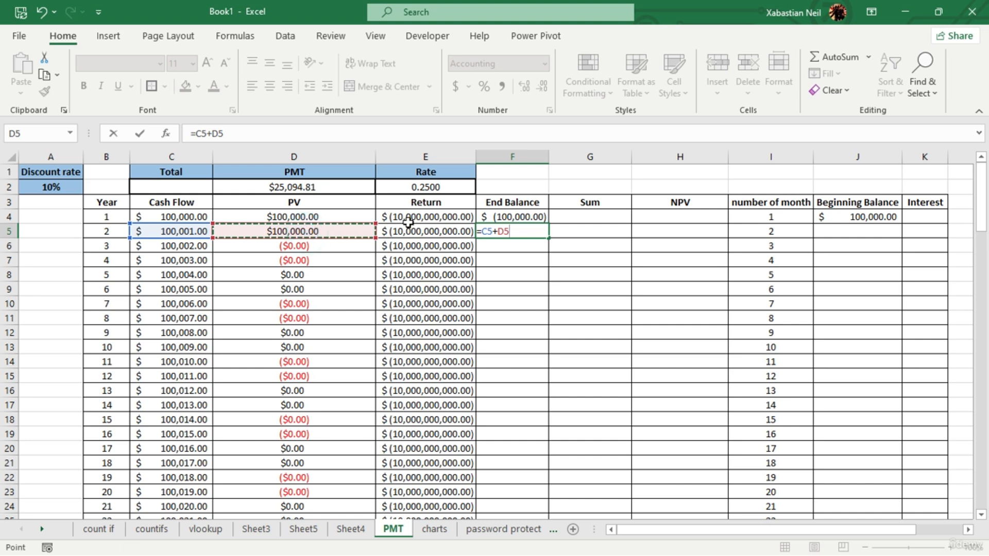
{"action": "type", "text": "+"}
{"action": "left_click", "coordinate": [440, 232]}
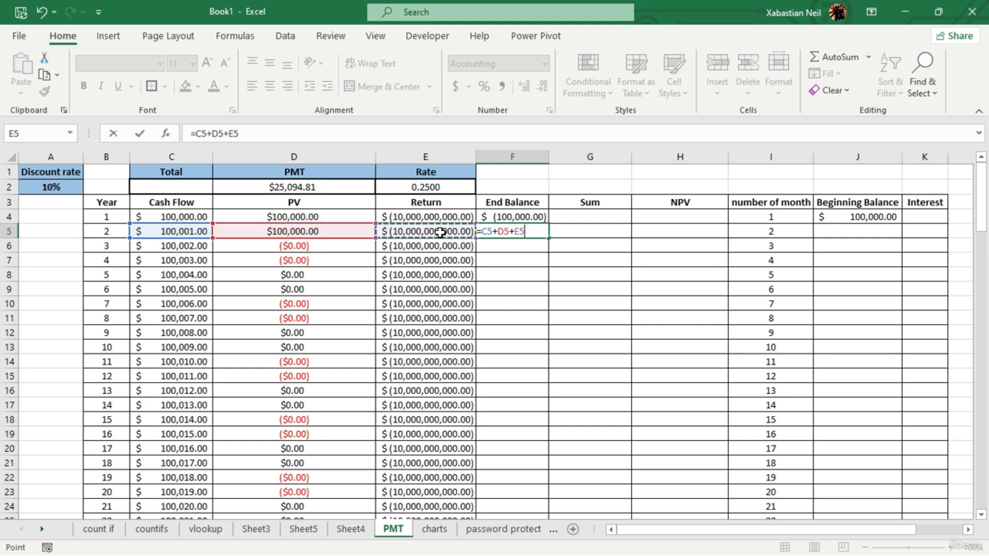
{"action": "key", "text": "Return"}
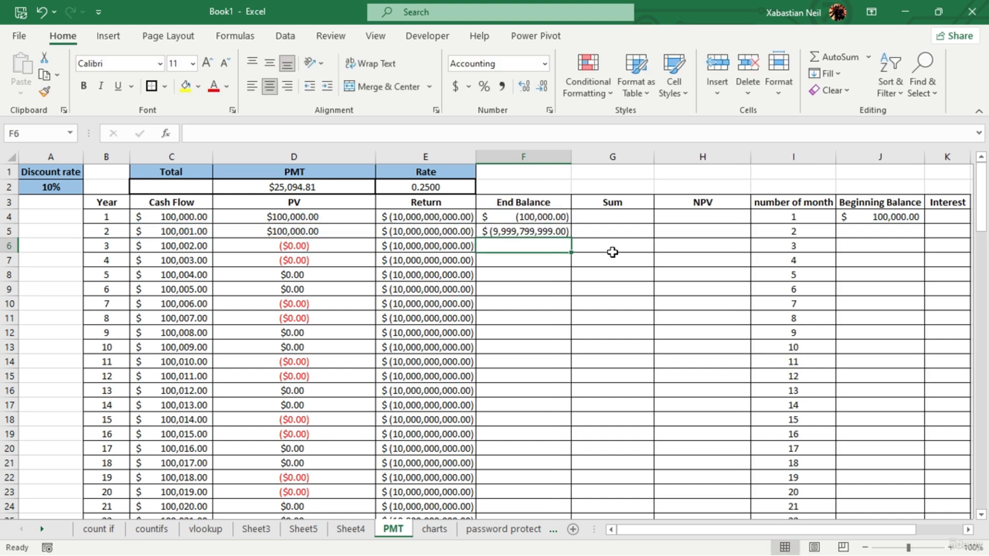
- Fill the End Balance formula from F5 down through row 28
{"action": "left_click", "coordinate": [556, 233]}
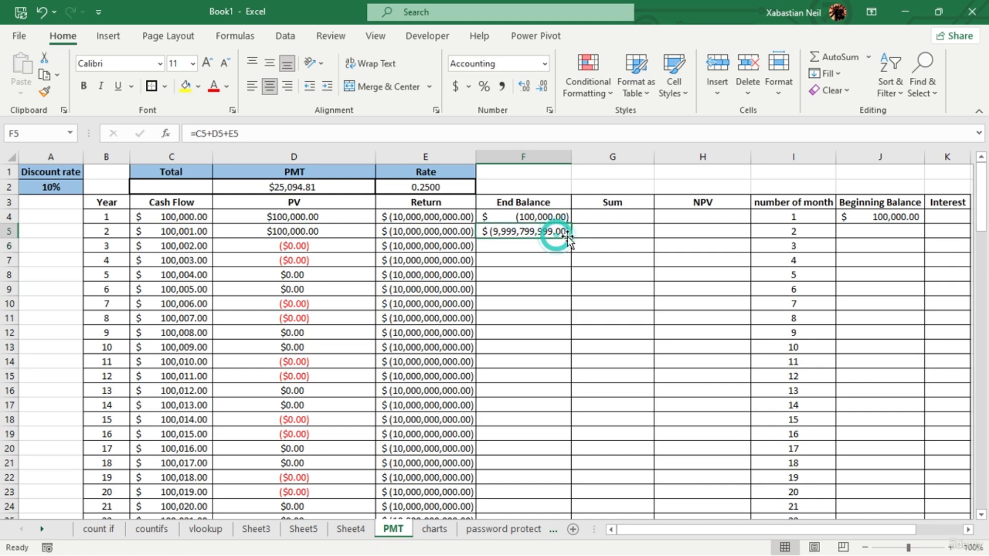
{"action": "double_click", "coordinate": [569, 238]}
{"action": "scroll", "coordinate": [557, 392], "scroll_direction": "down", "scroll_amount": 4}
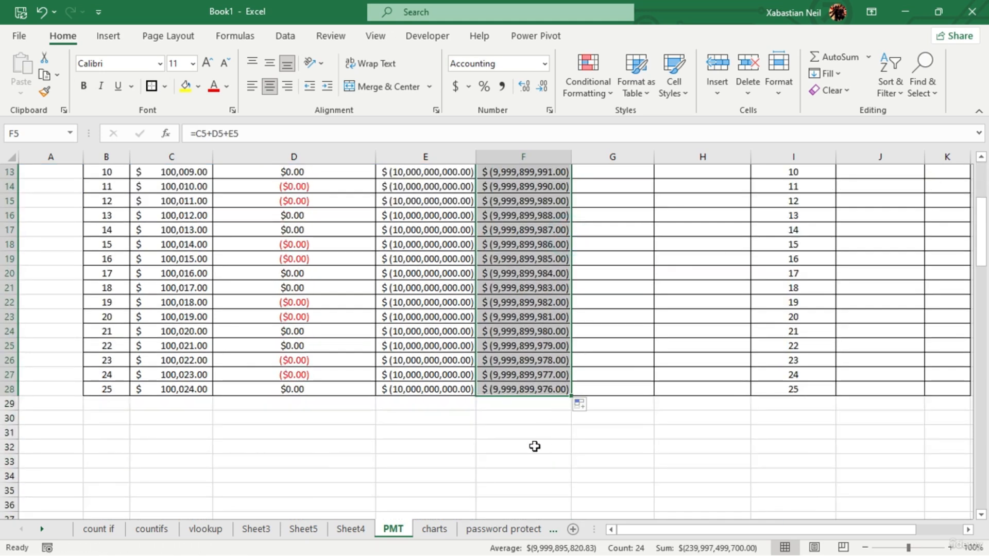
{"action": "left_click", "coordinate": [513, 456]}
{"action": "scroll", "coordinate": [537, 409], "scroll_direction": "up", "scroll_amount": 4}
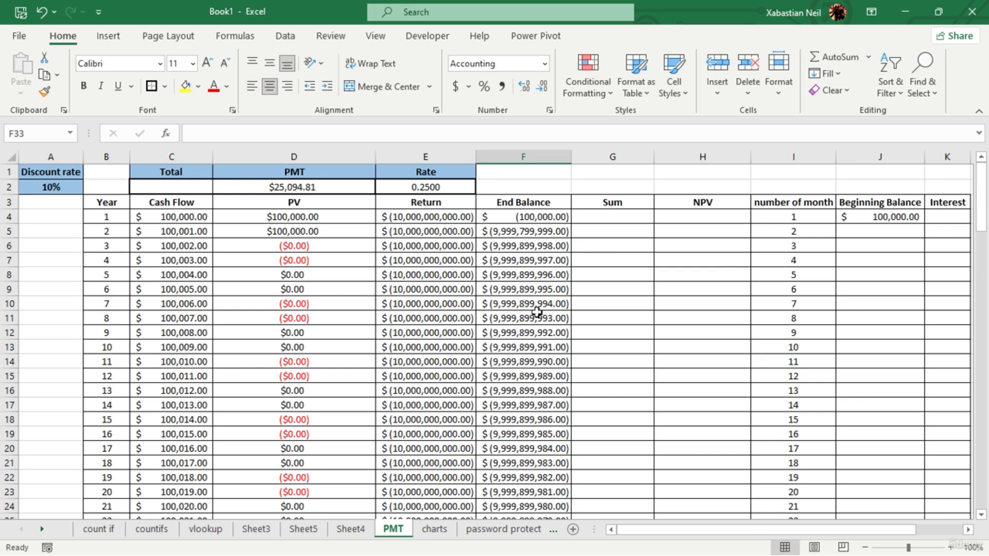
{"action": "double_click", "coordinate": [623, 217]}
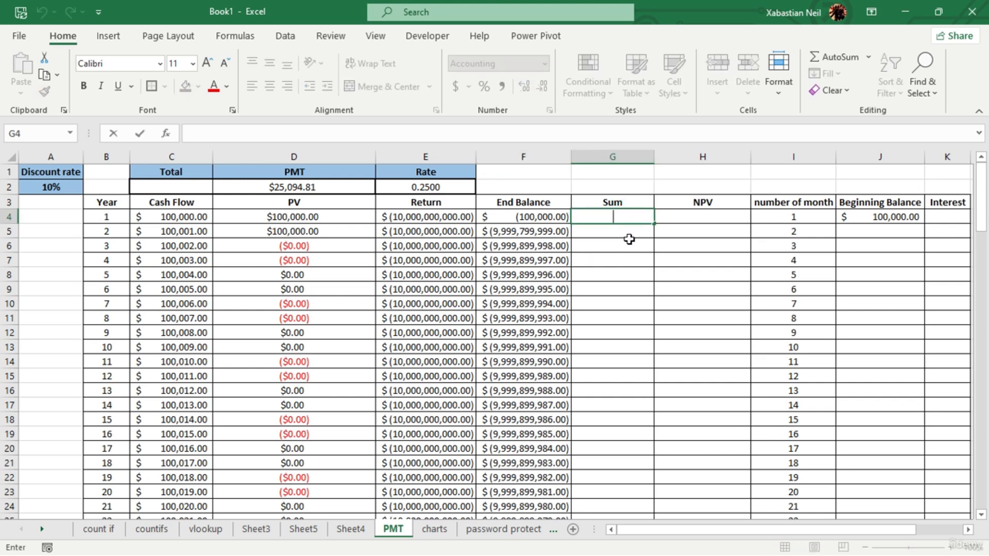
{"action": "left_click_drag", "start_coordinate": [629, 221], "coordinate": [625, 502]}
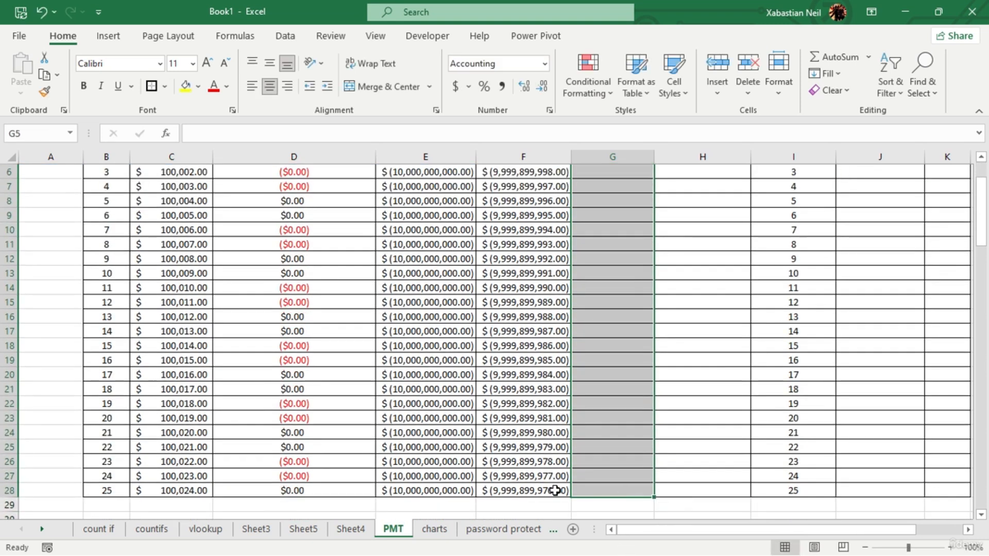
{"action": "left_click", "coordinate": [539, 503]}
{"action": "scroll", "coordinate": [539, 503], "scroll_direction": "up", "scroll_amount": 2}
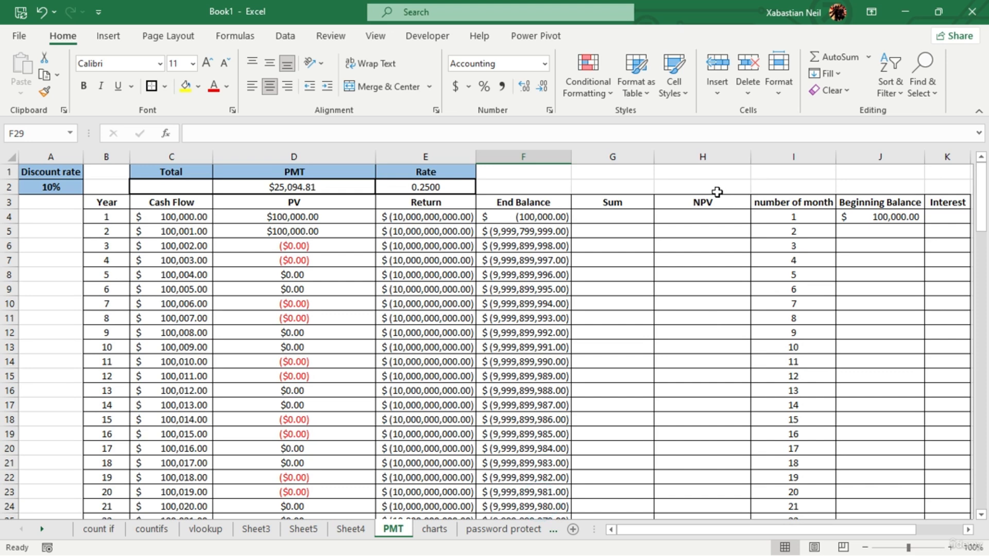
- Start an NPV formula in the first NPV cell, H4, with the rate in E2 as its first argument
{"action": "left_click", "coordinate": [699, 218]}
{"action": "type", "text": "="}
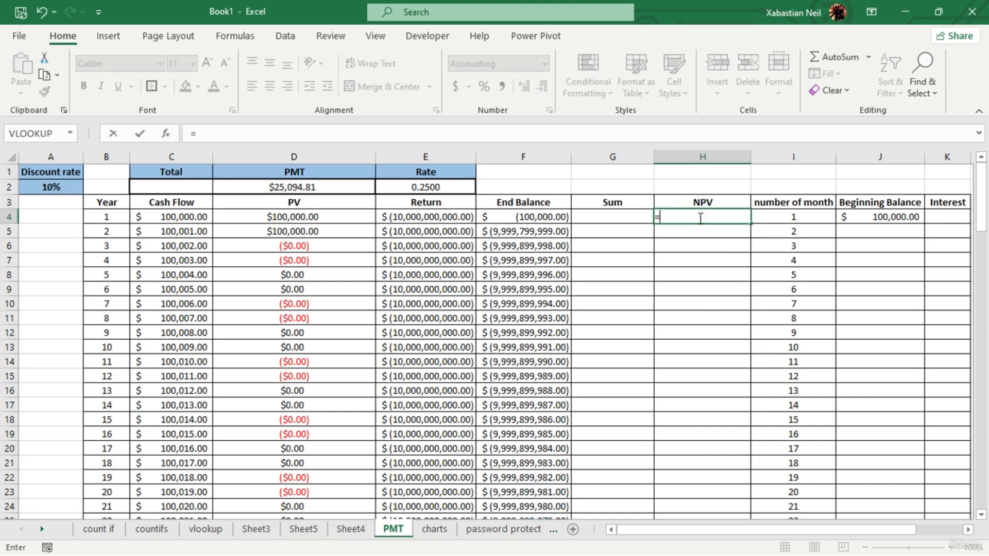
{"action": "type", "text": "npv"}
{"action": "key", "text": "Tab"}
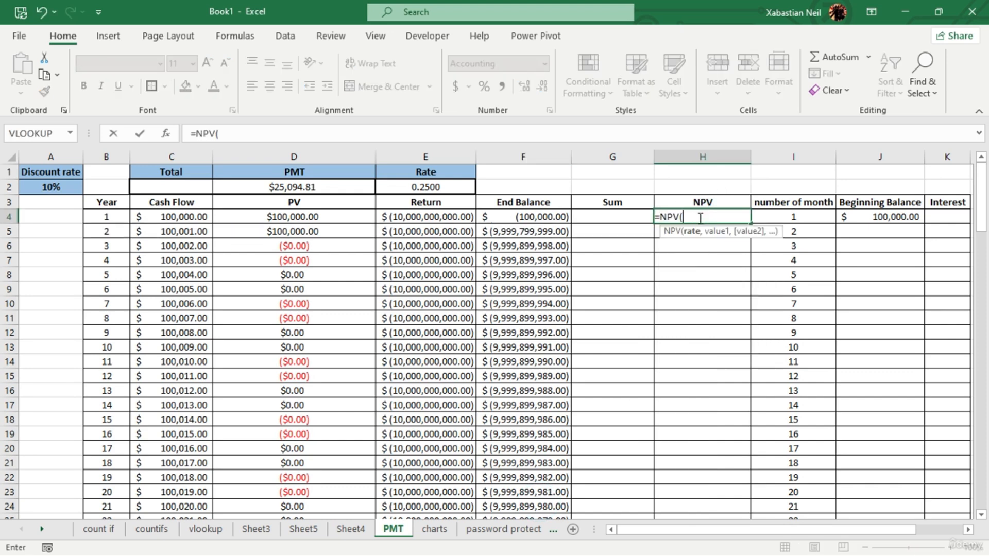
{"action": "left_click", "coordinate": [444, 187]}
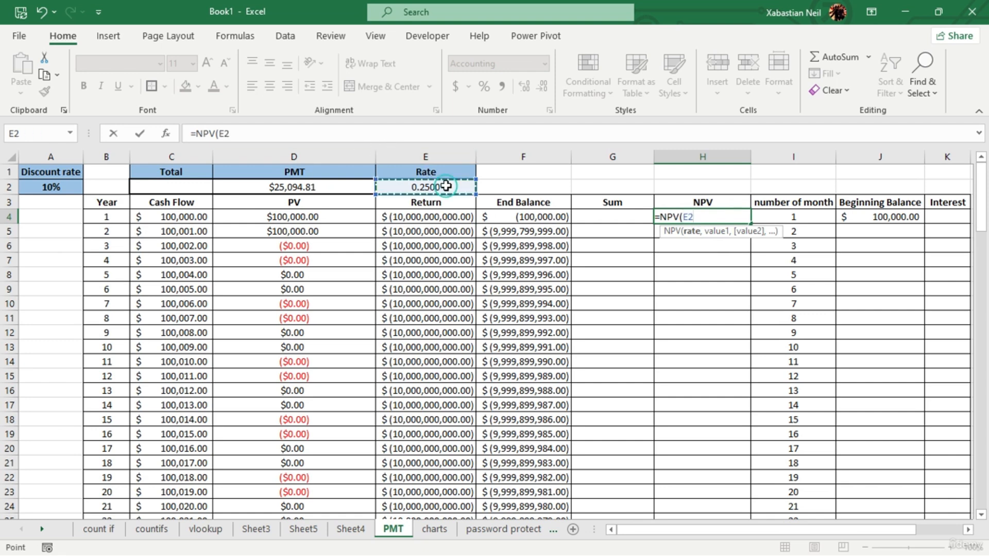
{"action": "type", "text": ","}
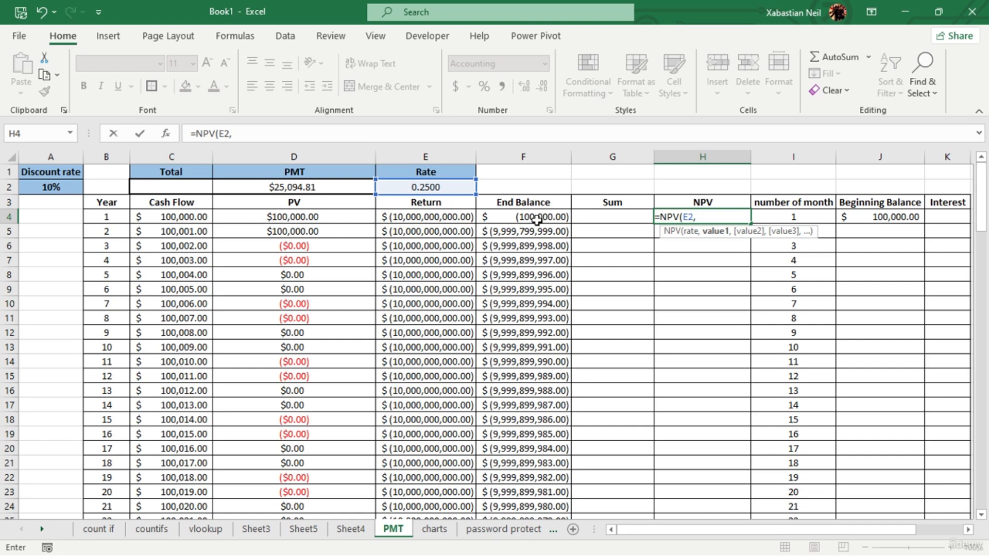
- Complete the NPV formula in H4 as =NPV(E2,C4,D4,F4), adding the year 1 cash flow, PV and end balance
{"action": "left_click", "coordinate": [192, 217]}
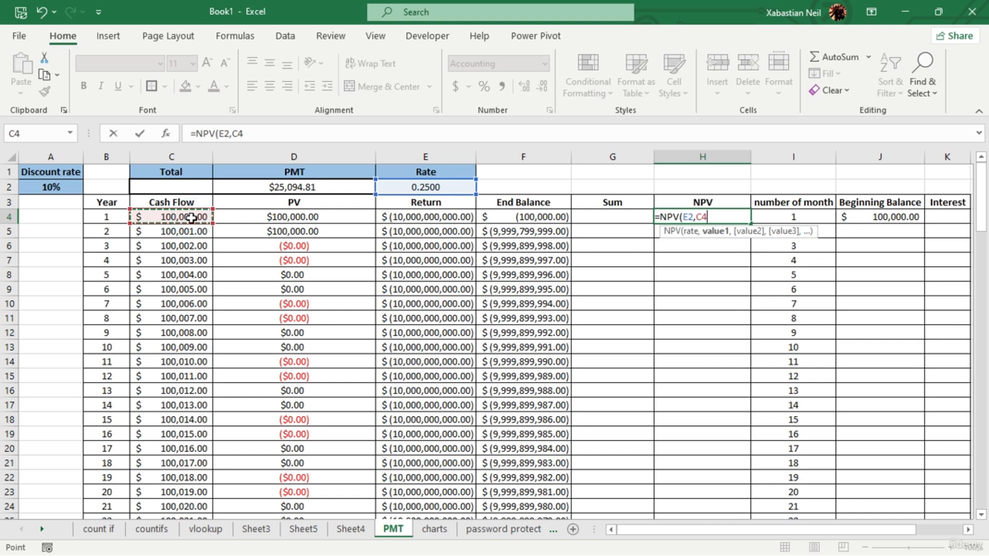
{"action": "type", "text": ","}
{"action": "left_click", "coordinate": [307, 218]}
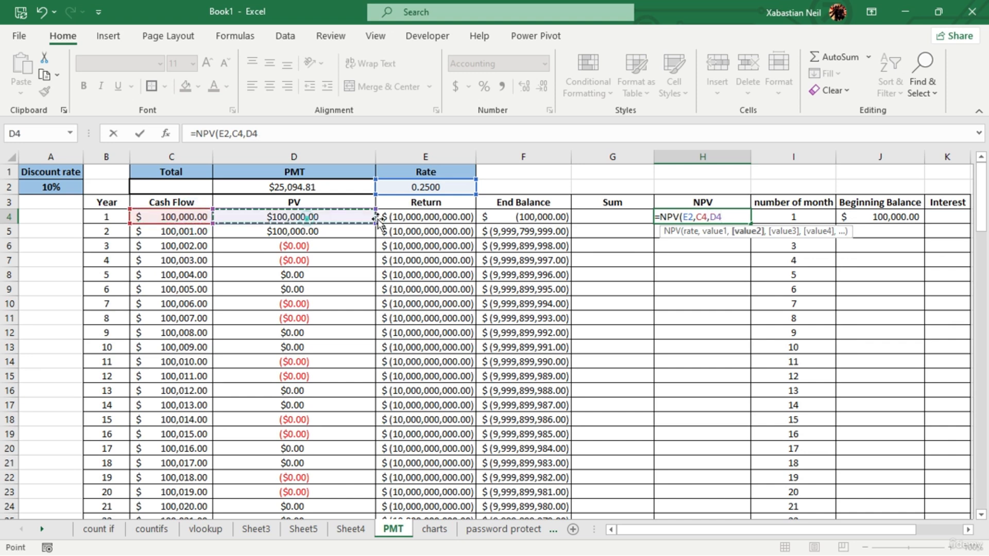
{"action": "type", "text": ","}
{"action": "left_click", "coordinate": [513, 216]}
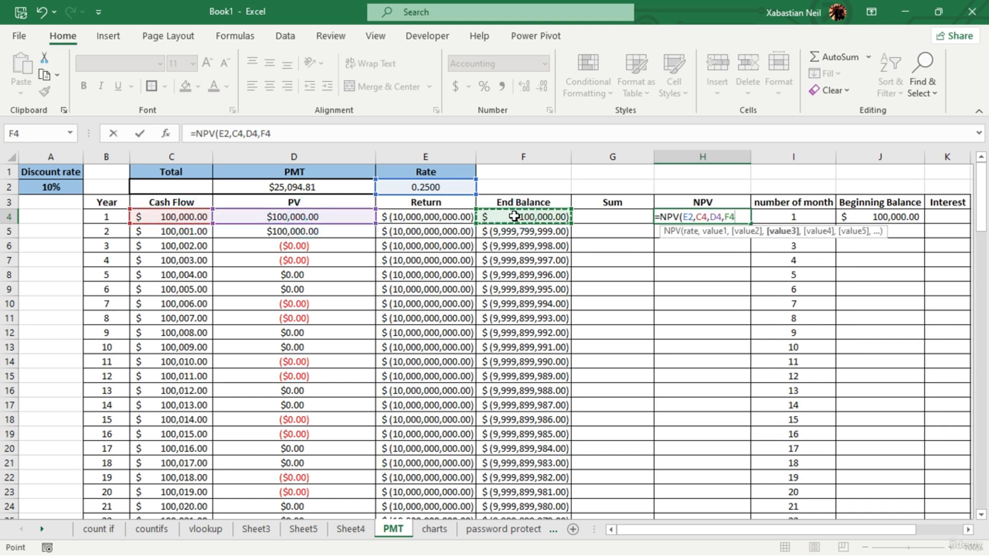
{"action": "type", "text": ")"}
{"action": "key", "text": "Return"}
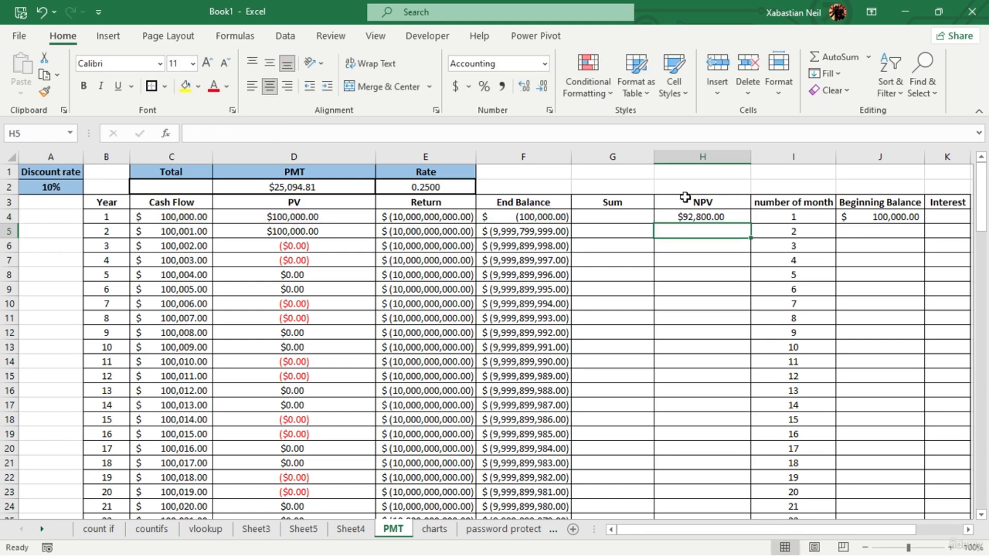
- Fill the NPV formula from H4 down through row 28 and check the references in H5's formula
{"action": "left_click", "coordinate": [744, 218]}
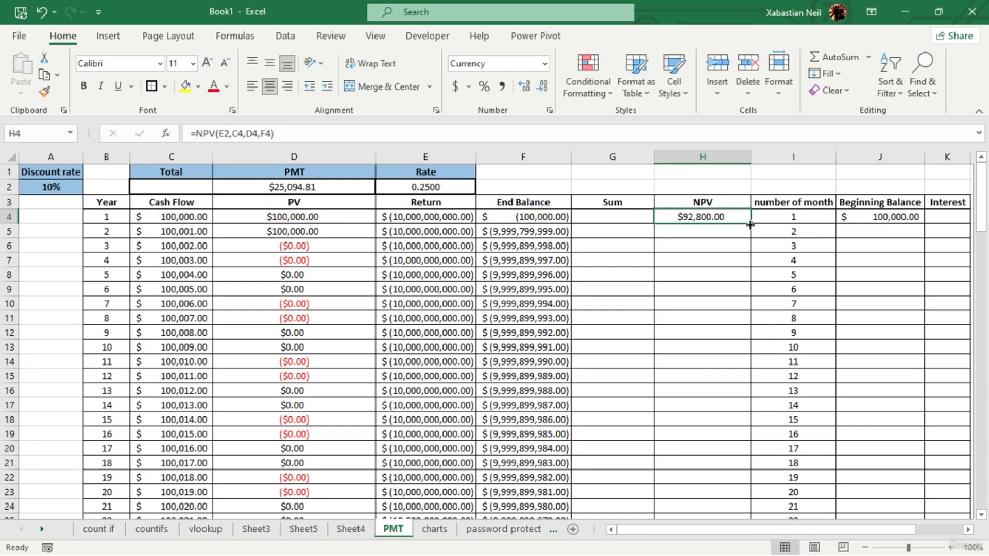
{"action": "double_click", "coordinate": [750, 225]}
{"action": "left_click", "coordinate": [699, 244]}
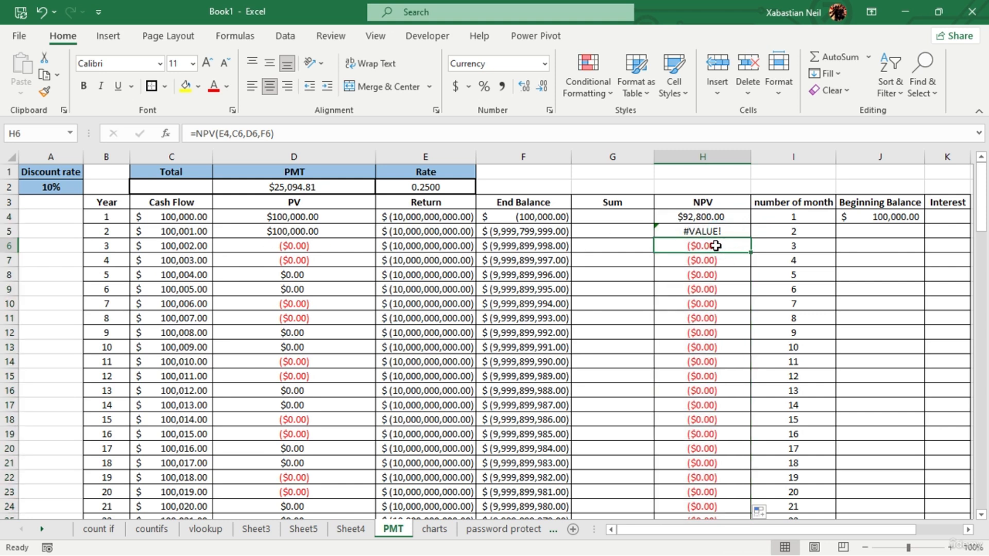
{"action": "double_click", "coordinate": [742, 230]}
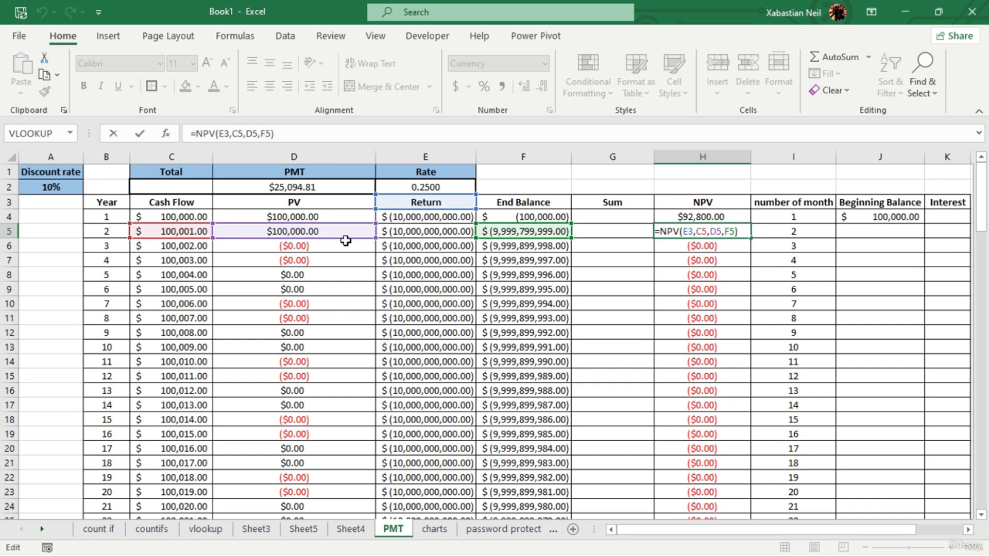
{"action": "key", "text": "Return"}
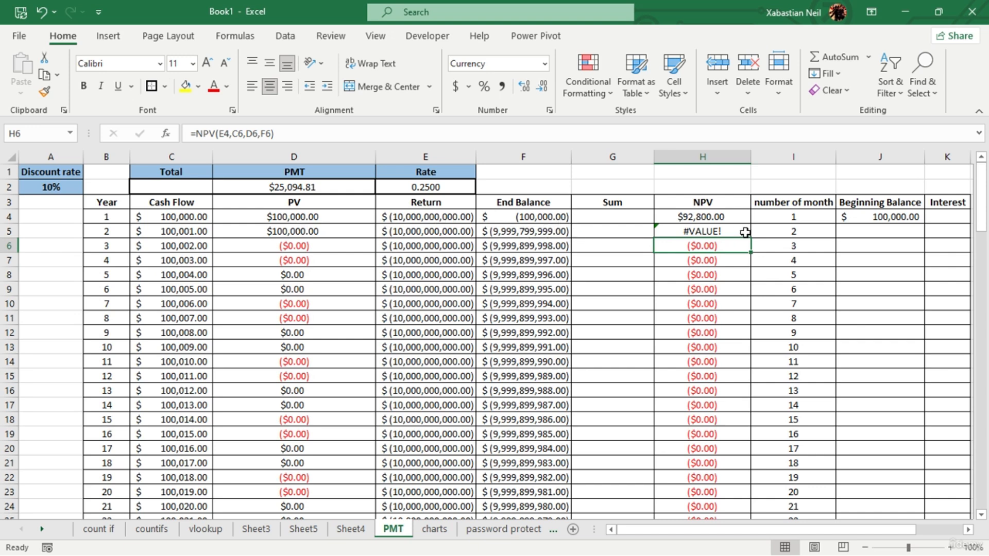
- Negate the cash flow, PV and end balance arguments C5, D5 and F5 in H5's NPV formula
{"action": "double_click", "coordinate": [728, 231]}
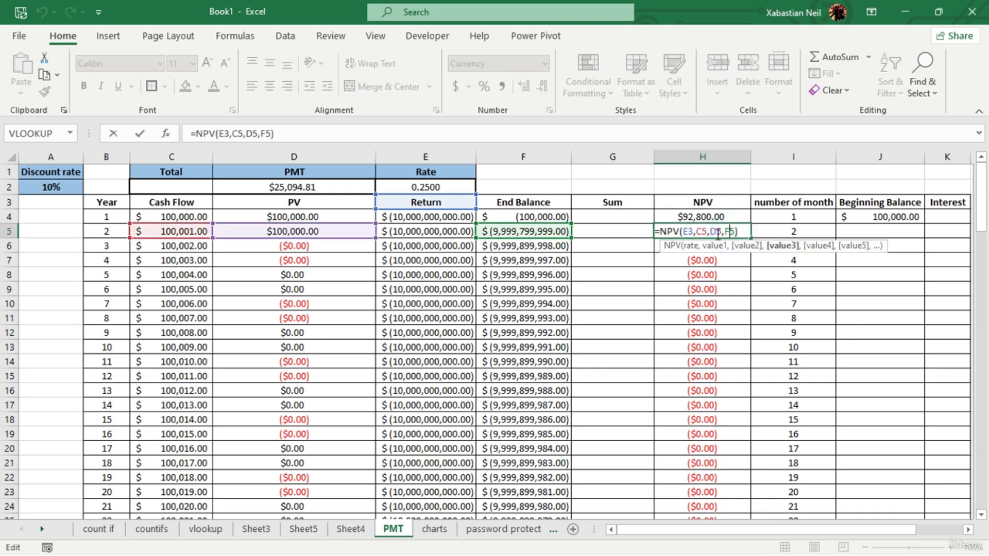
{"action": "left_click", "coordinate": [727, 231]}
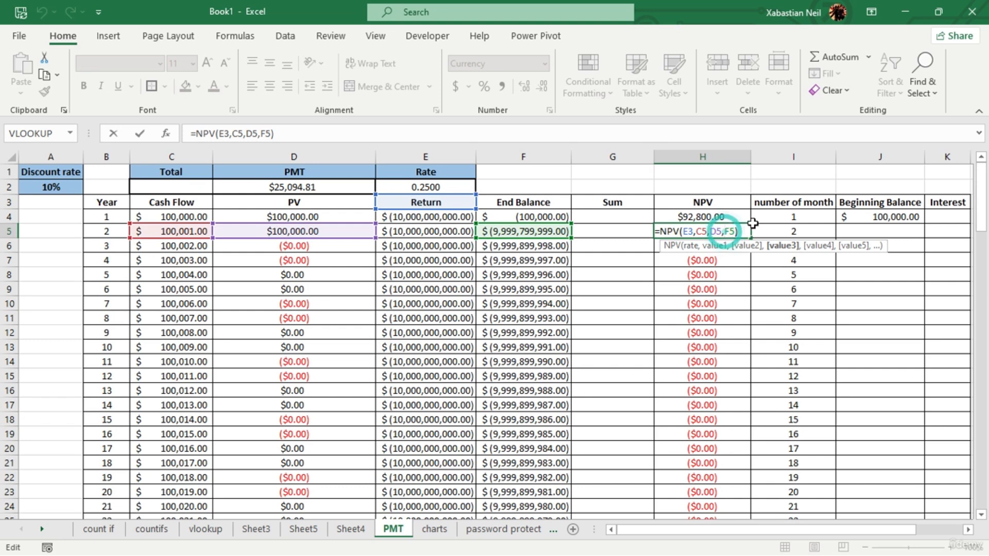
{"action": "type", "text": "-"}
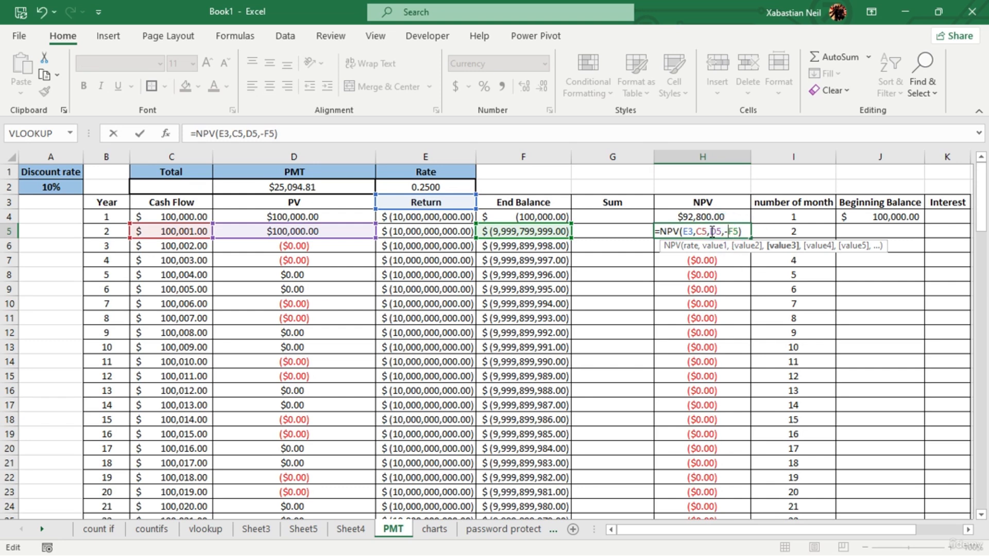
{"action": "left_click", "coordinate": [712, 232]}
{"action": "type", "text": "-"}
{"action": "left_click", "coordinate": [699, 232]}
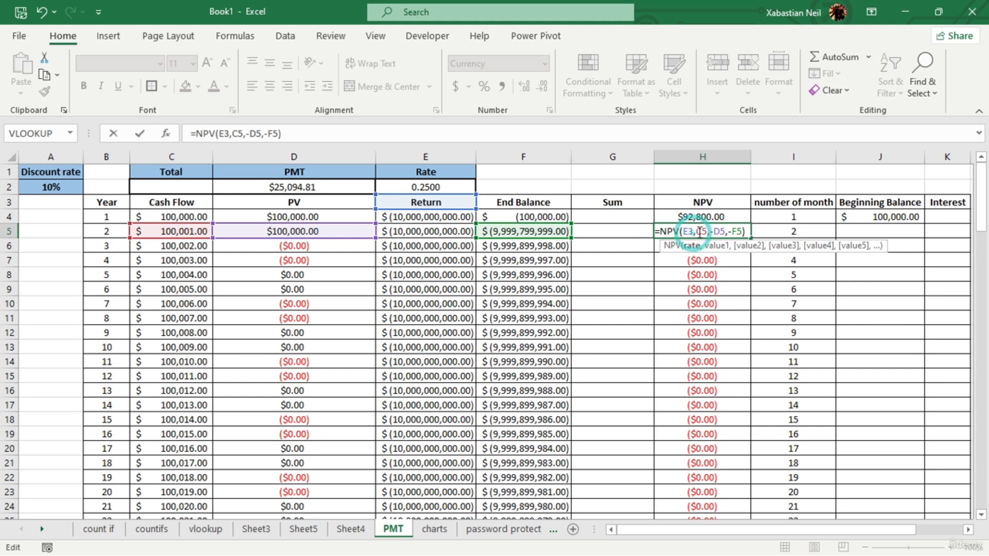
{"action": "type", "text": "-"}
- Replace the rate argument in H5's NPV formula with E2, making it =NPV(E2,-C5,-D5,-F5)
{"action": "left_click", "coordinate": [689, 232]}
{"action": "key", "text": "BackSpace"}
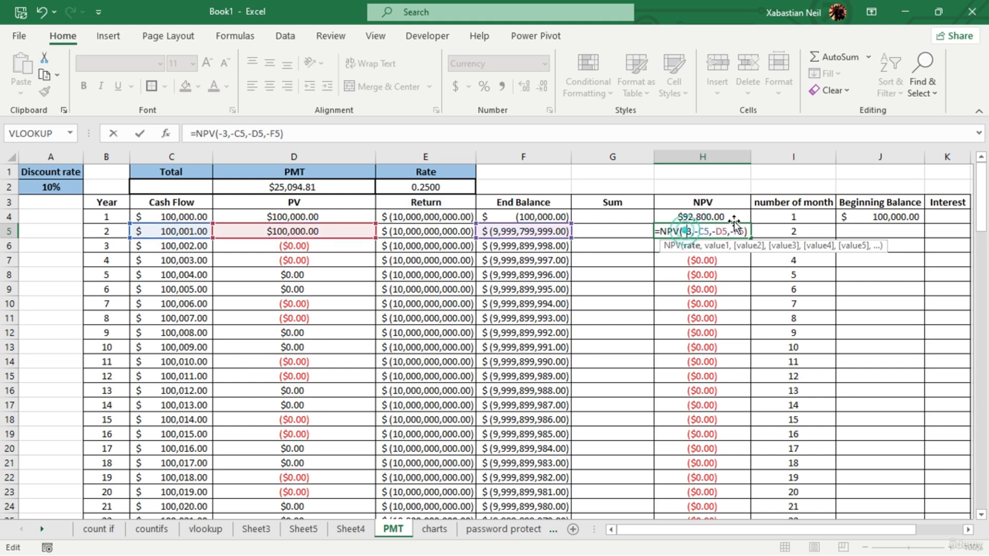
{"action": "type", "text": "-"}
{"action": "key", "text": "BackSpace"}
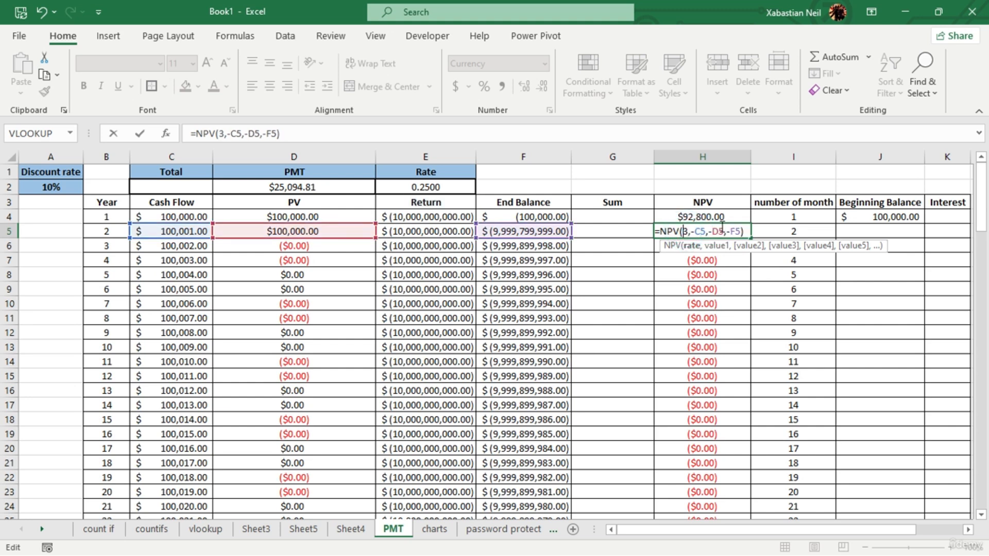
{"action": "key", "text": "Delete"}
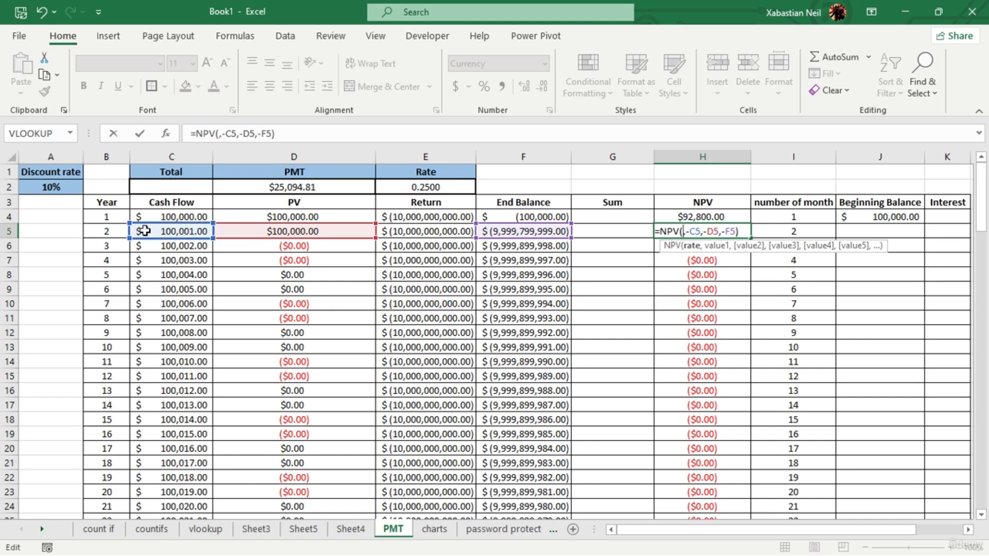
{"action": "left_click", "coordinate": [419, 188]}
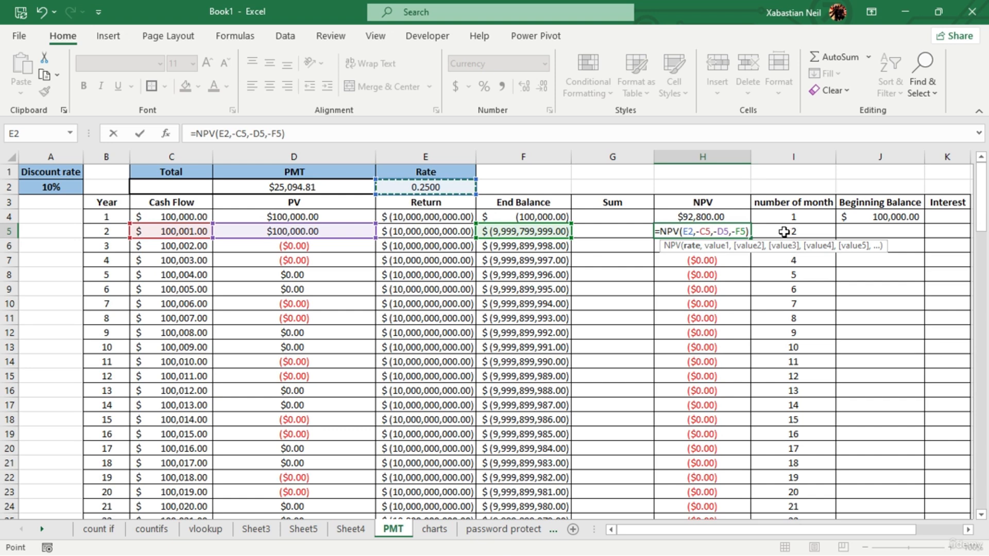
{"action": "key", "text": "Return"}
- Fill the negated NPV formula from H5 down through row 28
{"action": "left_click", "coordinate": [713, 228]}
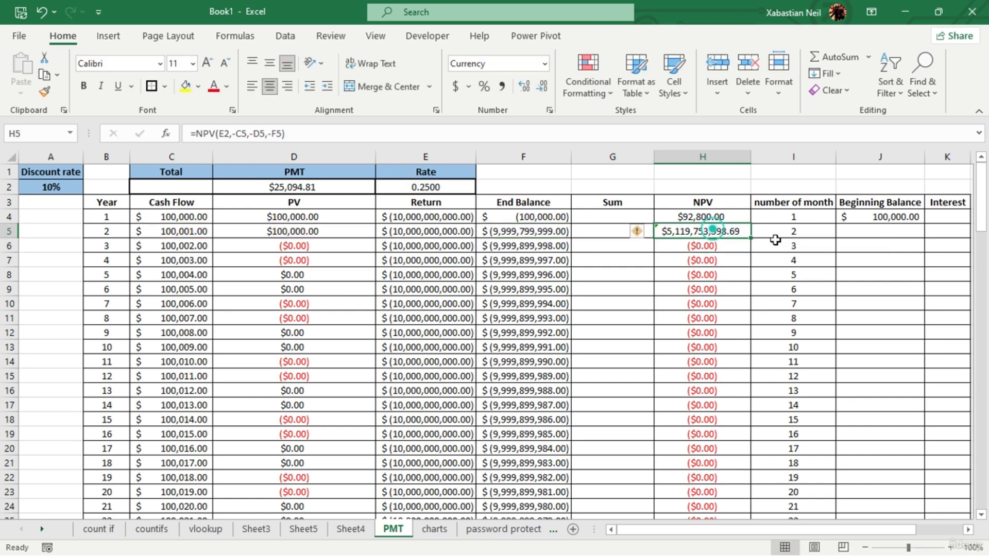
{"action": "double_click", "coordinate": [750, 238]}
{"action": "left_click", "coordinate": [723, 267]}
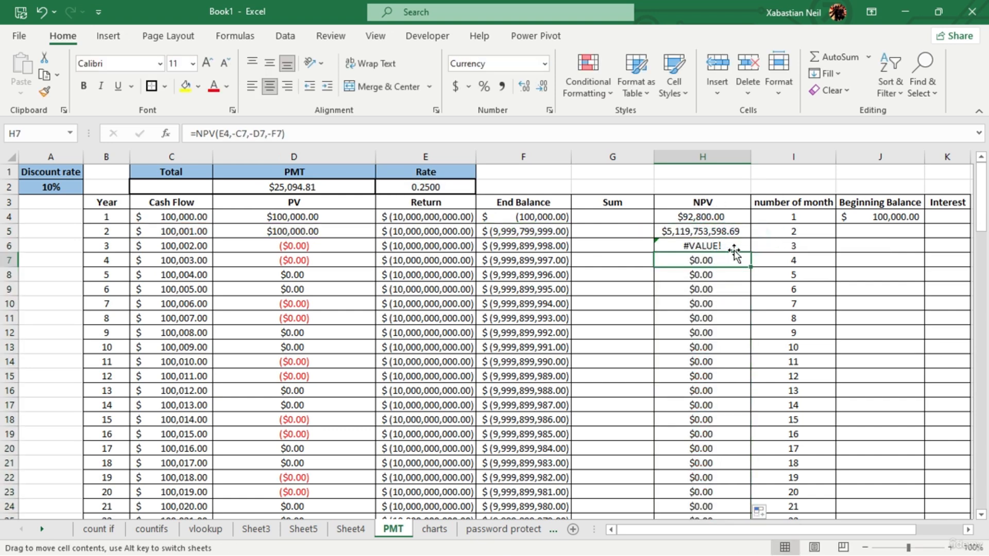
- Change the rate argument in H6's NPV formula to the absolute reference $E$2
{"action": "left_click", "coordinate": [738, 247]}
{"action": "double_click", "coordinate": [742, 247]}
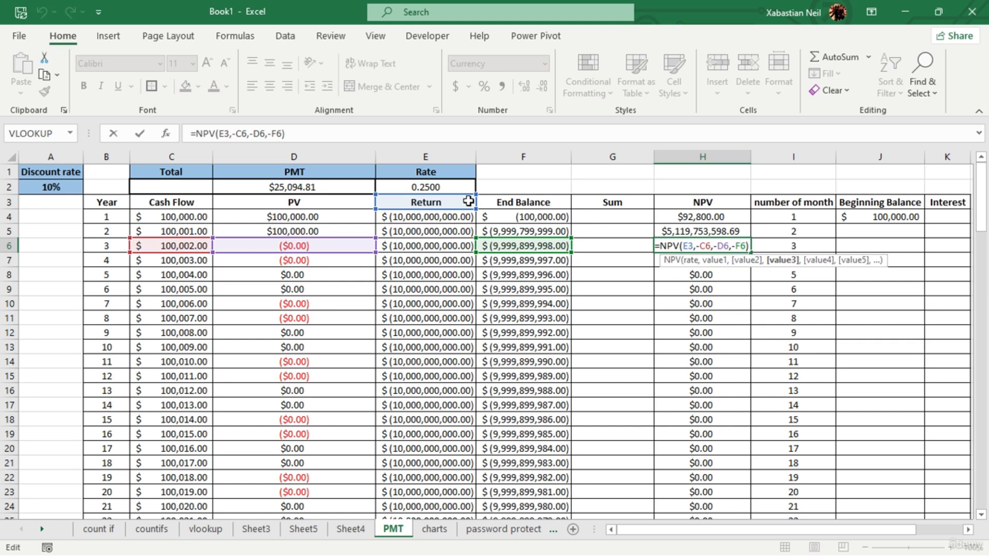
{"action": "left_click", "coordinate": [697, 244]}
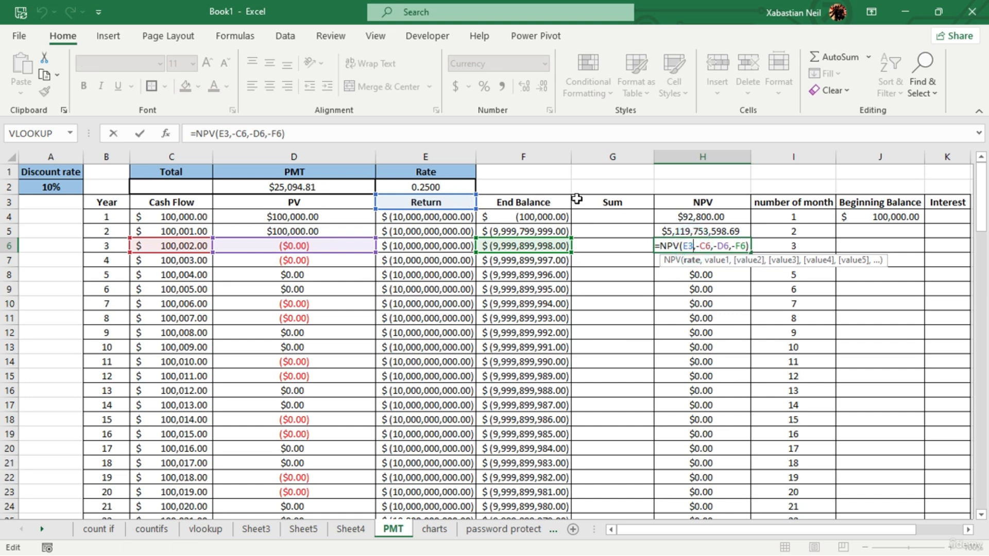
{"action": "key", "text": "BackSpace"}
{"action": "key", "text": "Escape"}
{"action": "left_click", "coordinate": [453, 188]}
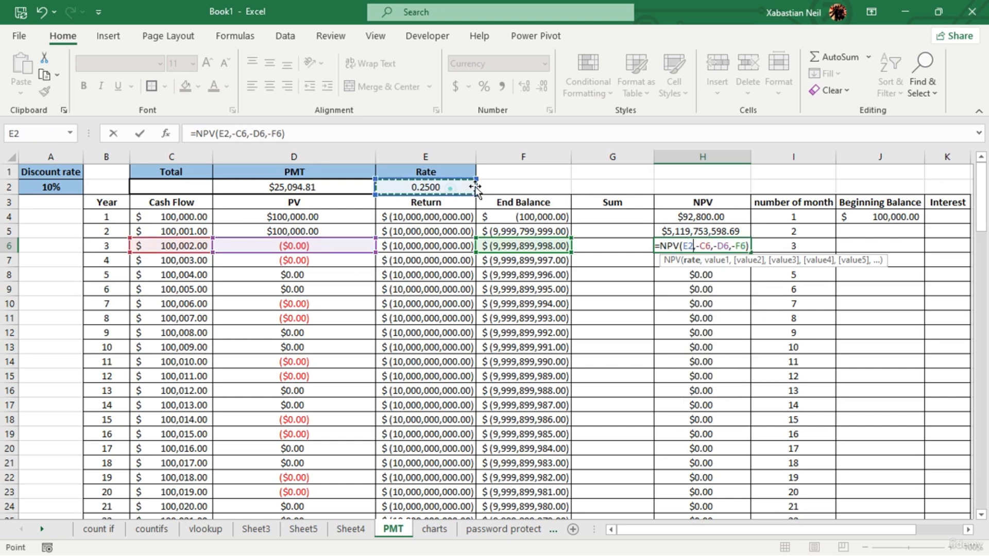
{"action": "key", "text": "F4"}
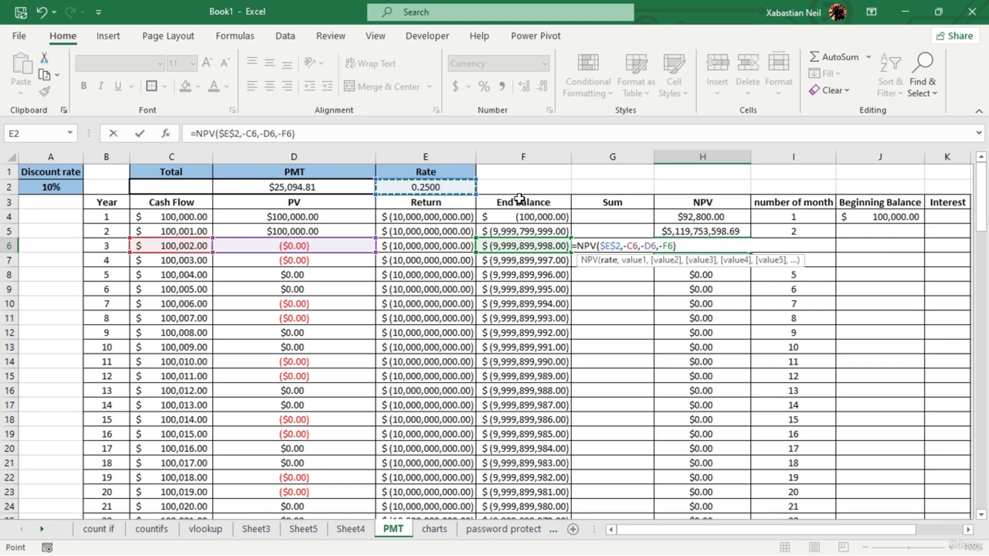
{"action": "key", "text": "Return"}
- Fill the NPV formula with the absolute rate reference from H6 down through row 28 and check the filled column
{"action": "left_click", "coordinate": [741, 247]}
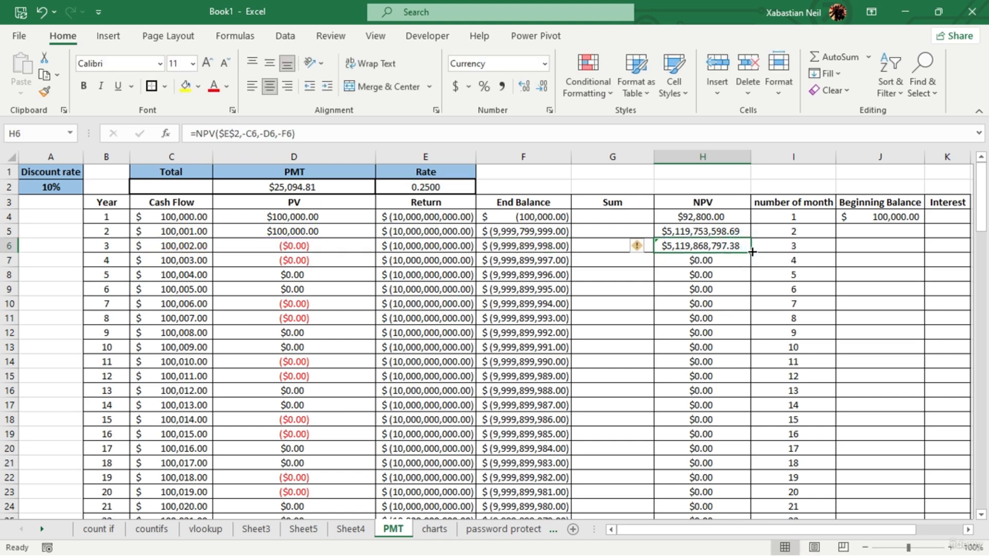
{"action": "double_click", "coordinate": [753, 252]}
{"action": "scroll", "coordinate": [717, 332], "scroll_direction": "down", "scroll_amount": 5}
{"action": "scroll", "coordinate": [703, 371], "scroll_direction": "up", "scroll_amount": 5}
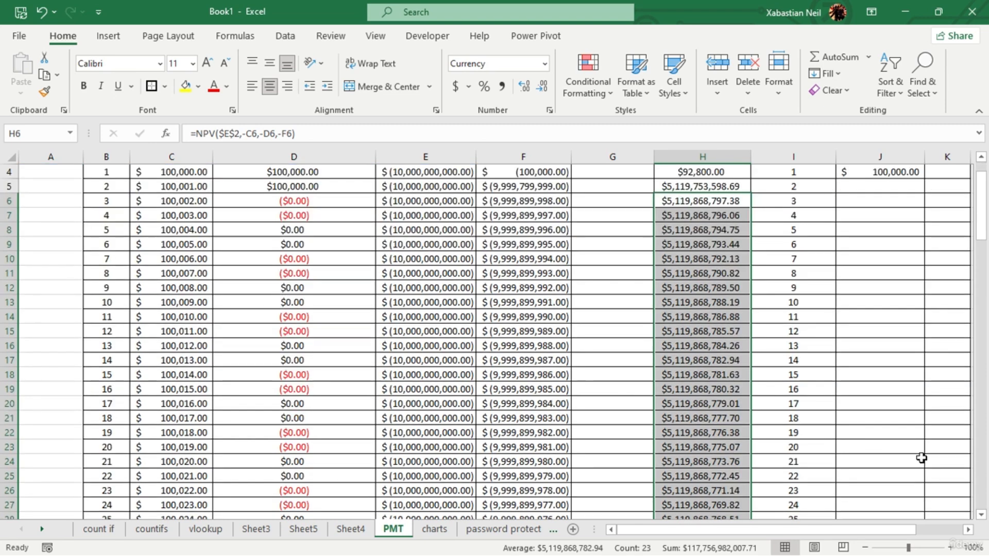
{"action": "scroll", "coordinate": [574, 343], "scroll_direction": "down", "scroll_amount": 6}
{"action": "scroll", "coordinate": [673, 325], "scroll_direction": "up", "scroll_amount": 6}
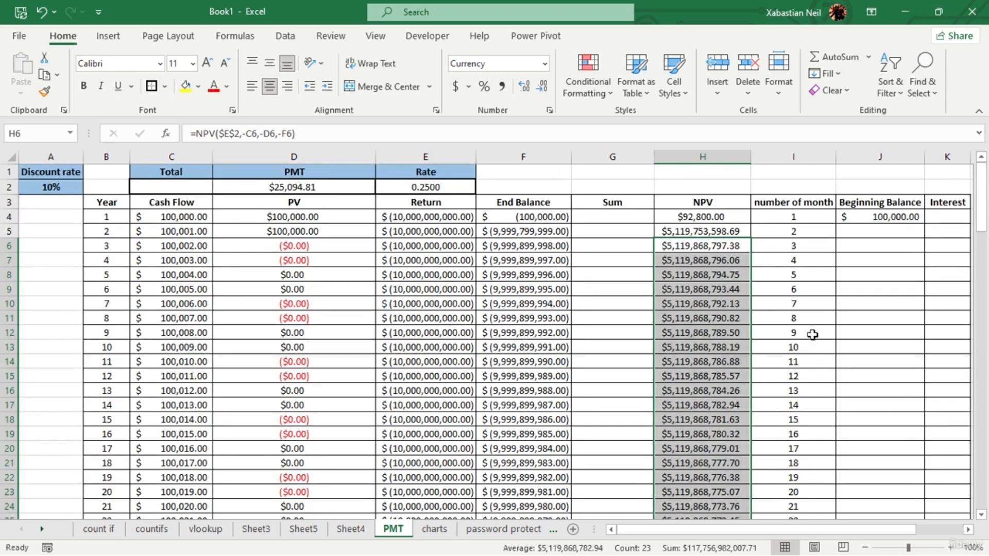
{"action": "scroll", "coordinate": [835, 303], "scroll_direction": "down", "scroll_amount": 3}
{"action": "scroll", "coordinate": [855, 277], "scroll_direction": "up", "scroll_amount": 3}
{"action": "key", "text": "F2"}
{"action": "left_click", "coordinate": [862, 229]}
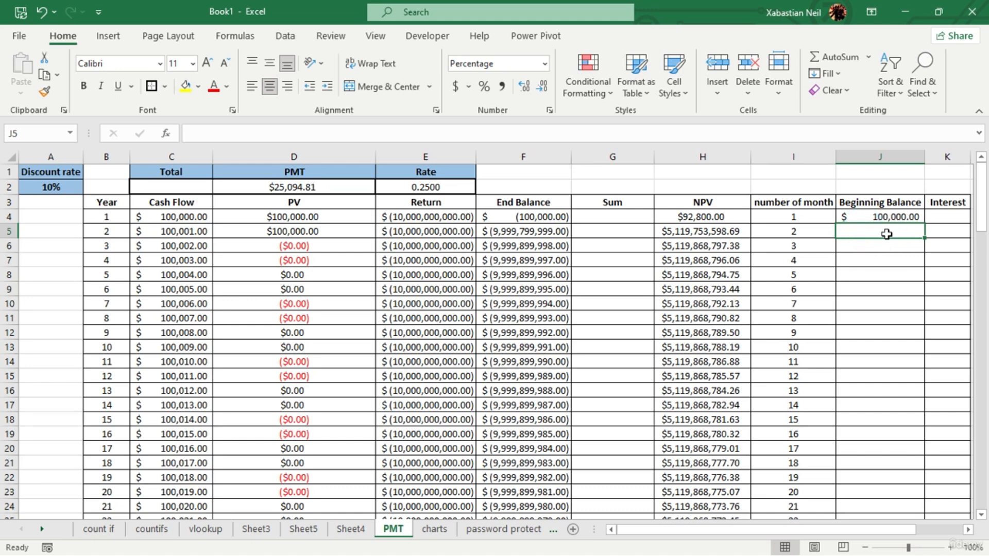
{"action": "double_click", "coordinate": [887, 234]}
{"action": "double_click", "coordinate": [905, 213]}
{"action": "key", "text": "Escape"}
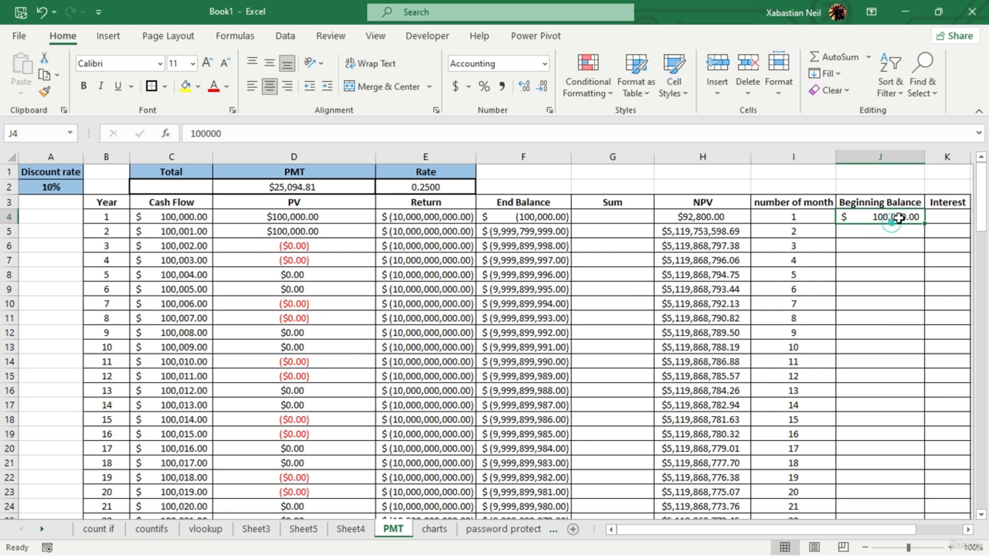
- Copy the Cash Flow values in C5:C28 into the Beginning Balance column starting at J5
{"action": "left_click_drag", "start_coordinate": [204, 227], "coordinate": [199, 433]}
{"action": "key", "text": "ctrl+c"}
{"action": "scroll", "coordinate": [779, 335], "scroll_direction": "up", "scroll_amount": 2}
{"action": "left_click", "coordinate": [872, 233]}
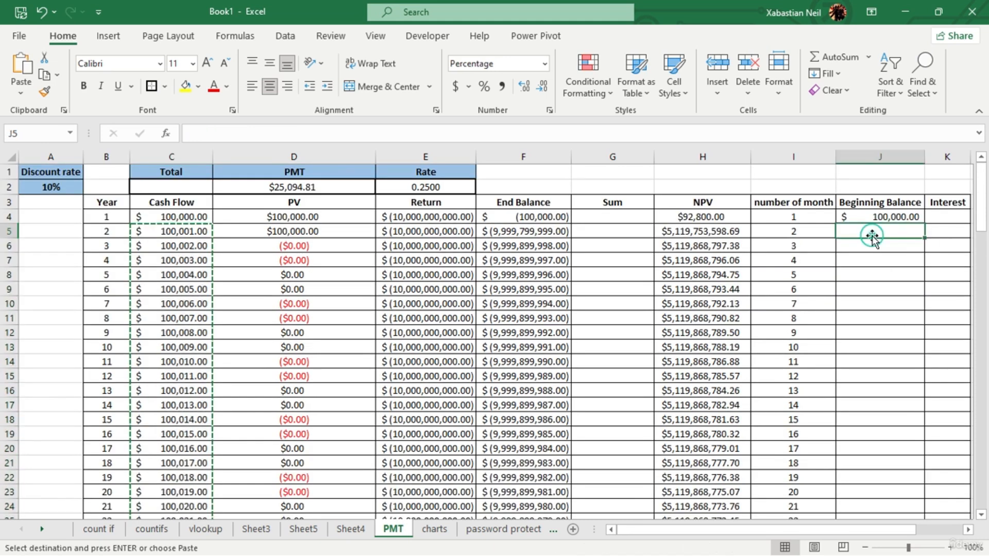
{"action": "key", "text": "ctrl+v"}
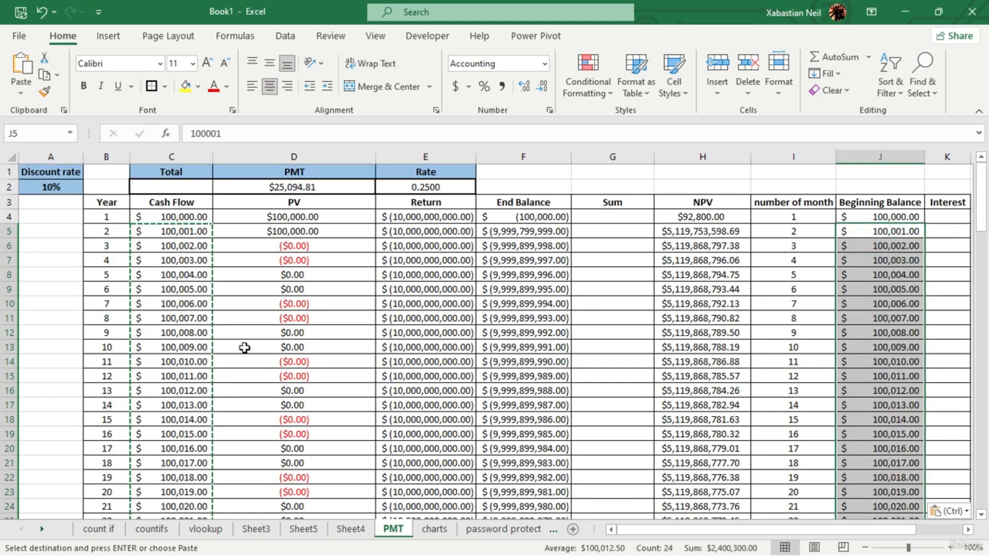
- Compare the pasted Beginning Balance values with the Cash Flow column and look at the sample results below the table
{"action": "left_click", "coordinate": [64, 331]}
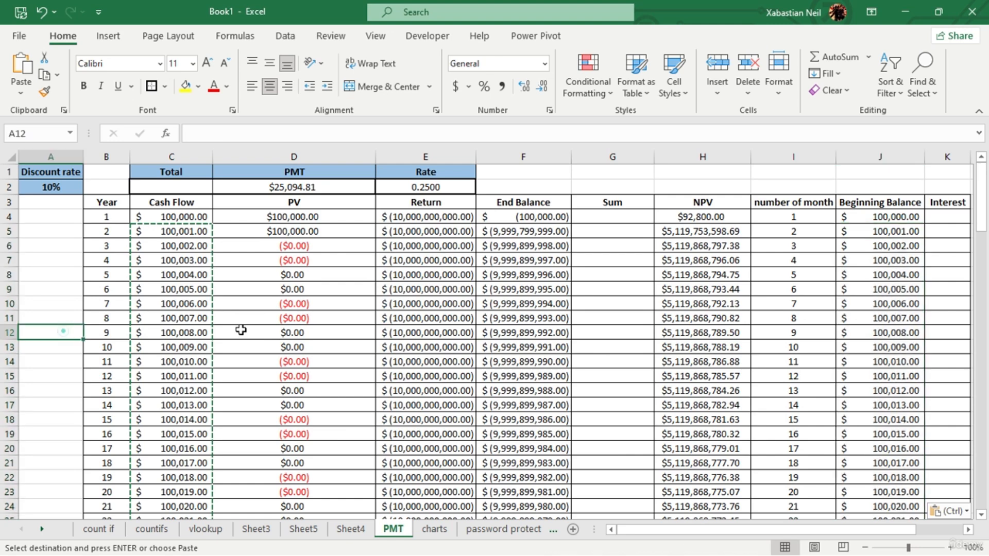
{"action": "scroll", "coordinate": [665, 338], "scroll_direction": "down", "scroll_amount": 6}
{"action": "scroll", "coordinate": [62, 282], "scroll_direction": "up", "scroll_amount": 5}
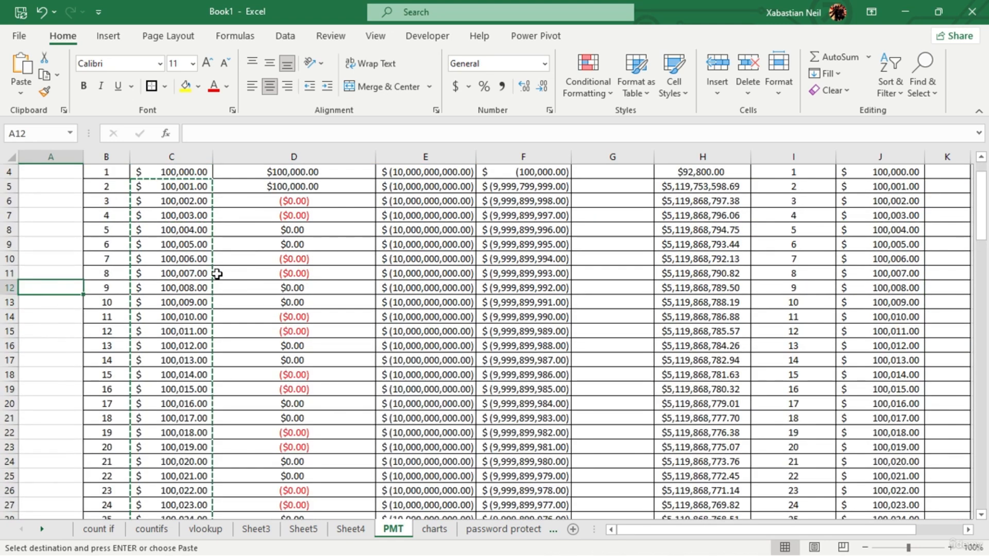
{"action": "scroll", "coordinate": [217, 274], "scroll_direction": "up", "scroll_amount": 1}
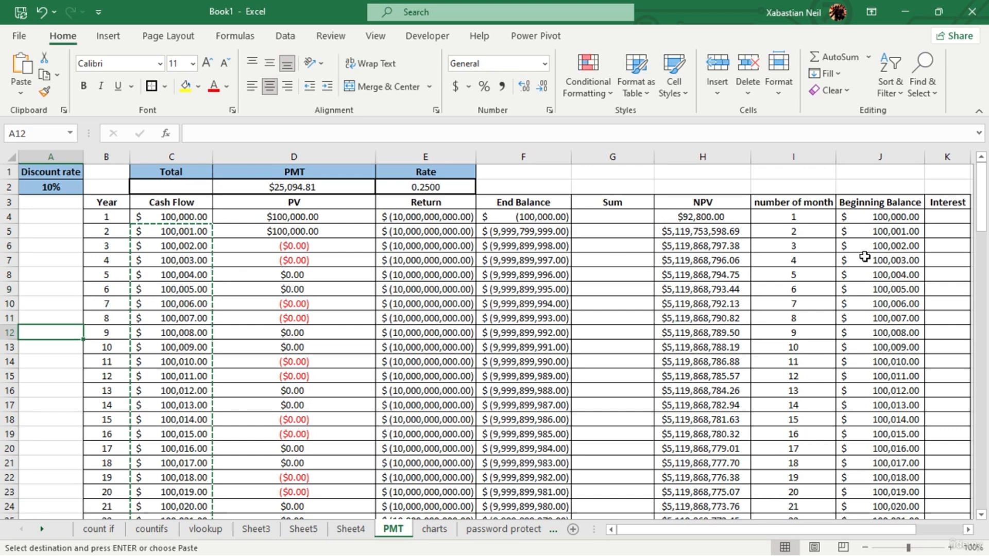
{"action": "left_click", "coordinate": [880, 236]}
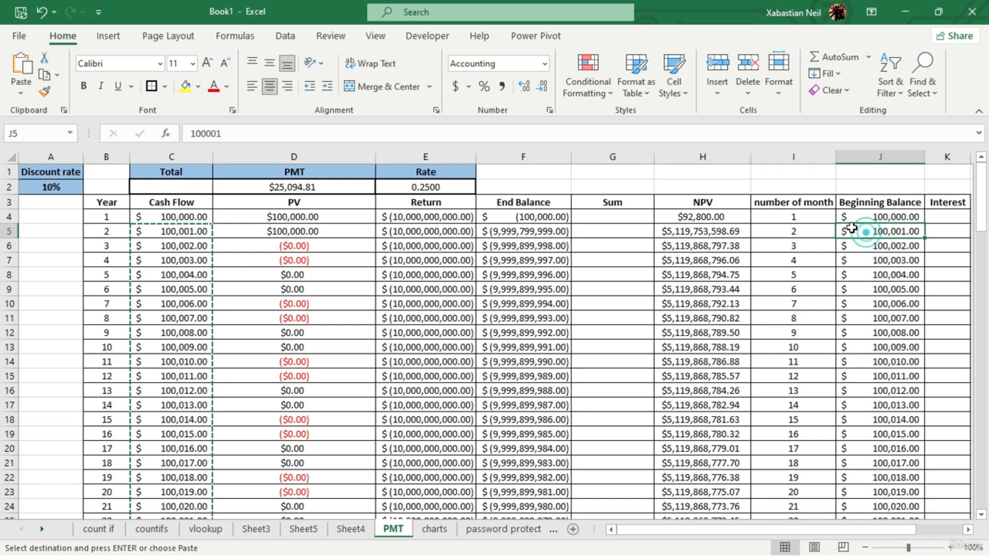
{"action": "scroll", "coordinate": [849, 348], "scroll_direction": "down", "scroll_amount": 6}
{"action": "scroll", "coordinate": [846, 397], "scroll_direction": "up", "scroll_amount": 6}
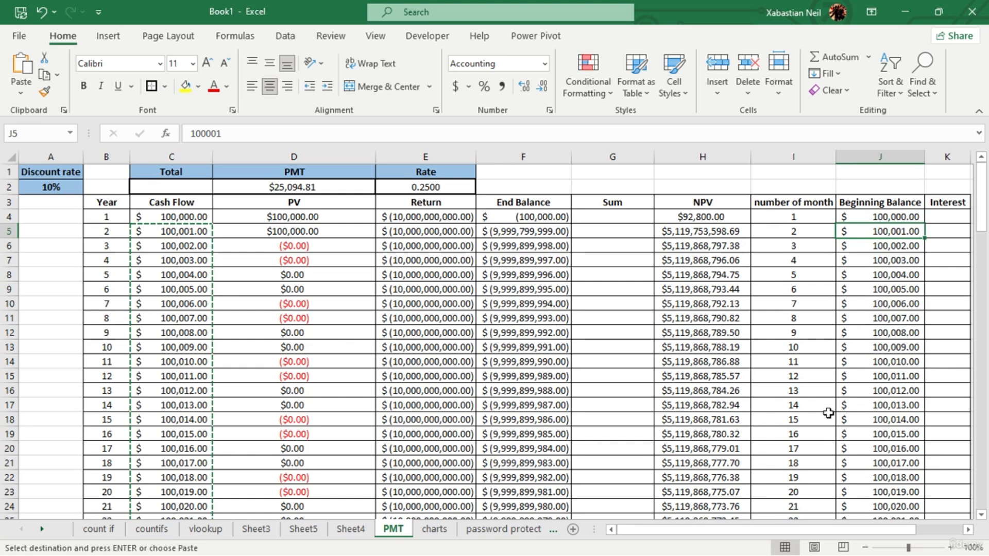
{"action": "scroll", "coordinate": [896, 466], "scroll_direction": "down", "scroll_amount": 6}
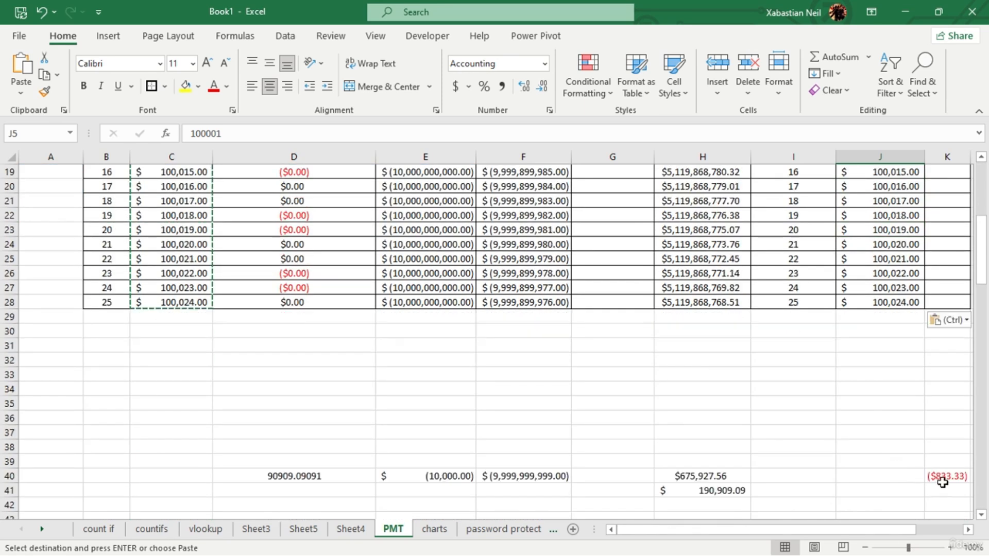
- Open the sample IPMT formula in K40 below the table and review its arguments
{"action": "left_click_drag", "start_coordinate": [890, 527], "coordinate": [938, 526]}
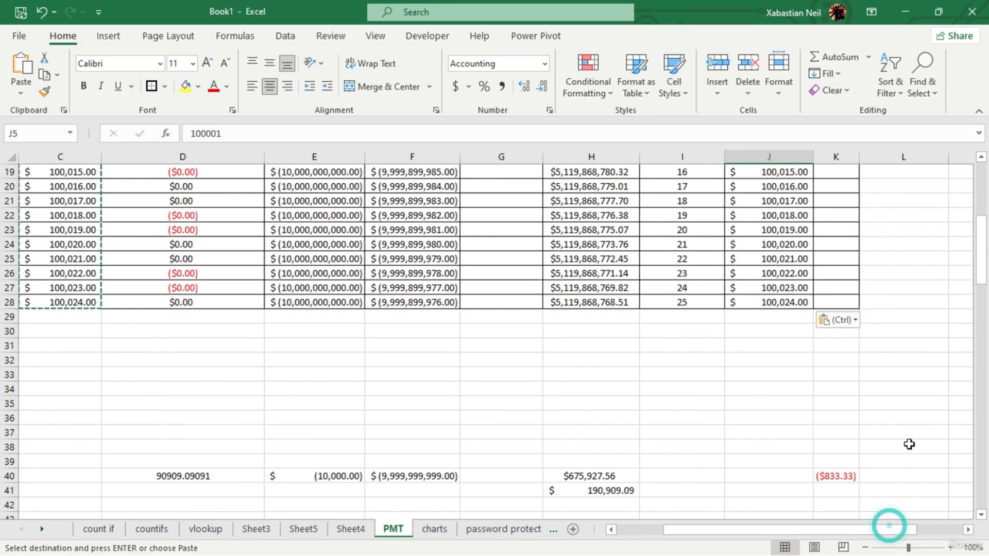
{"action": "left_click", "coordinate": [848, 481]}
{"action": "double_click", "coordinate": [847, 480]}
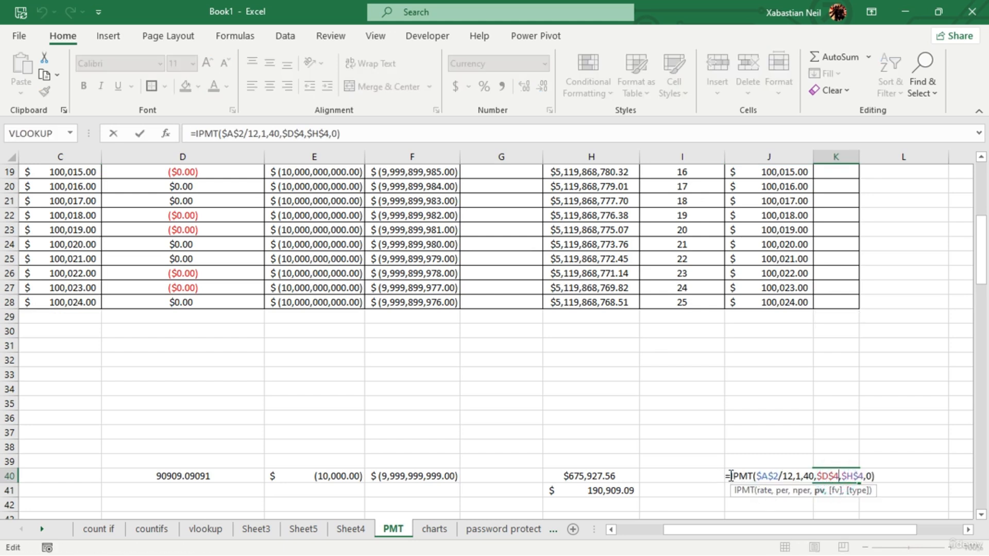
{"action": "left_click_drag", "start_coordinate": [728, 476], "coordinate": [890, 475]}
{"action": "key", "text": "ctrl+c"}
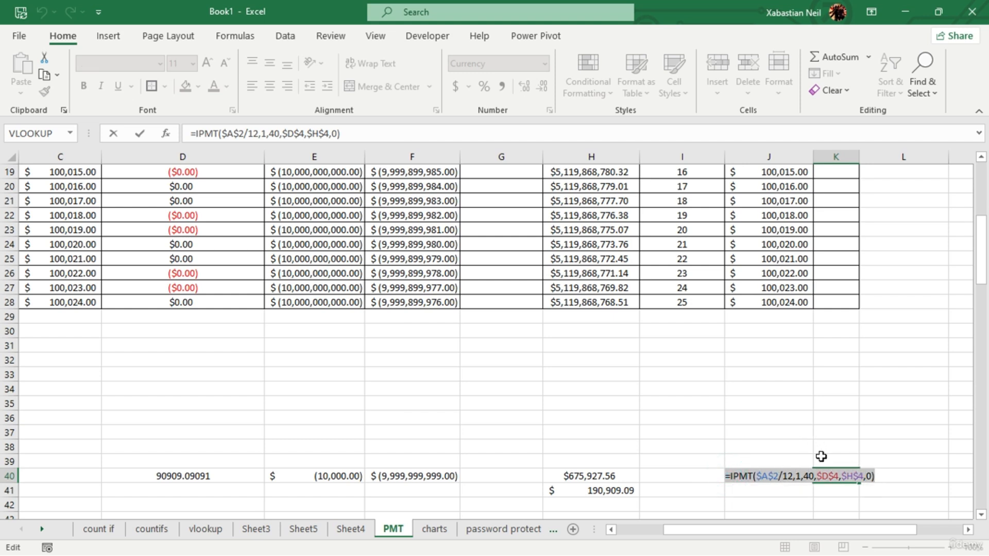
{"action": "left_click", "coordinate": [804, 419]}
{"action": "scroll", "coordinate": [806, 391], "scroll_direction": "up", "scroll_amount": 6}
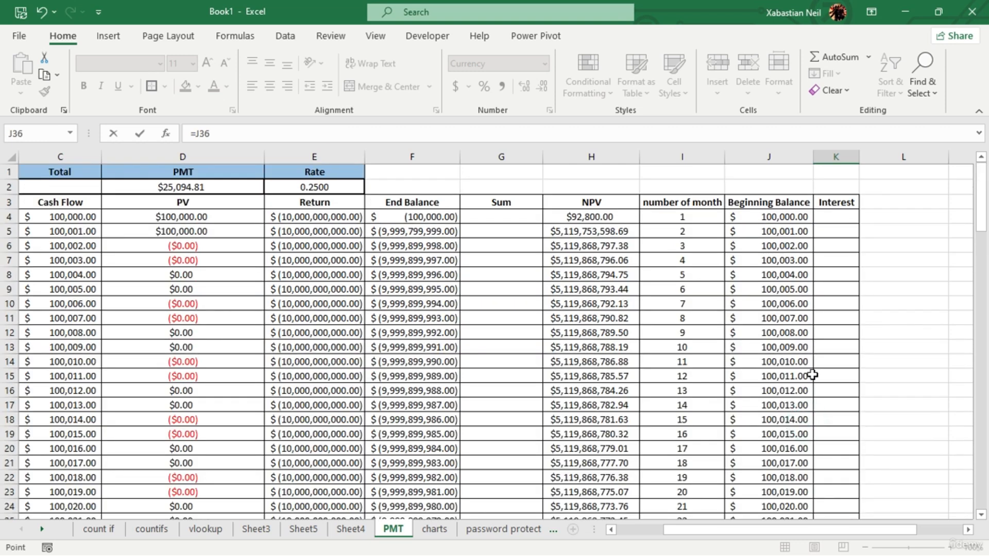
{"action": "left_click", "coordinate": [840, 218]}
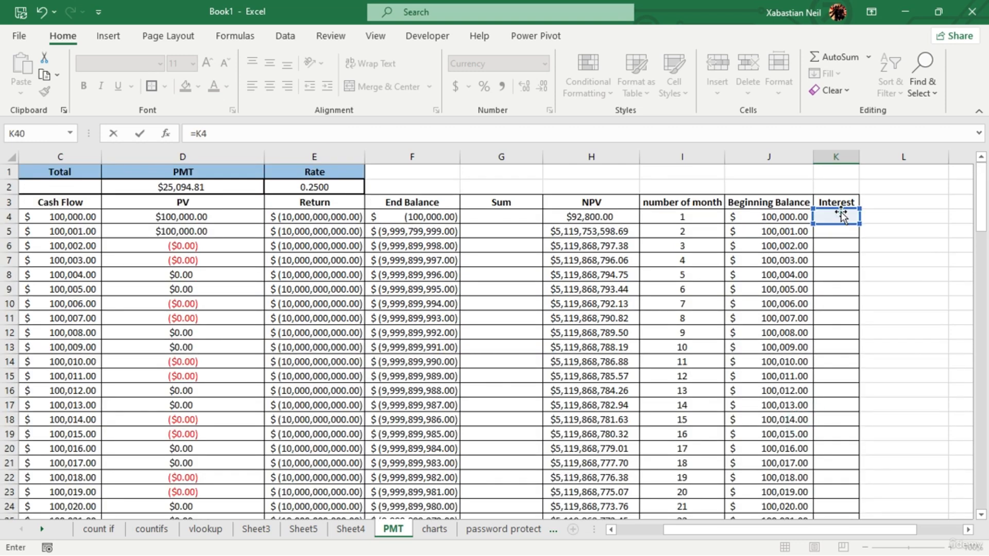
{"action": "key", "text": "Escape"}
{"action": "scroll", "coordinate": [858, 232], "scroll_direction": "up", "scroll_amount": 5}
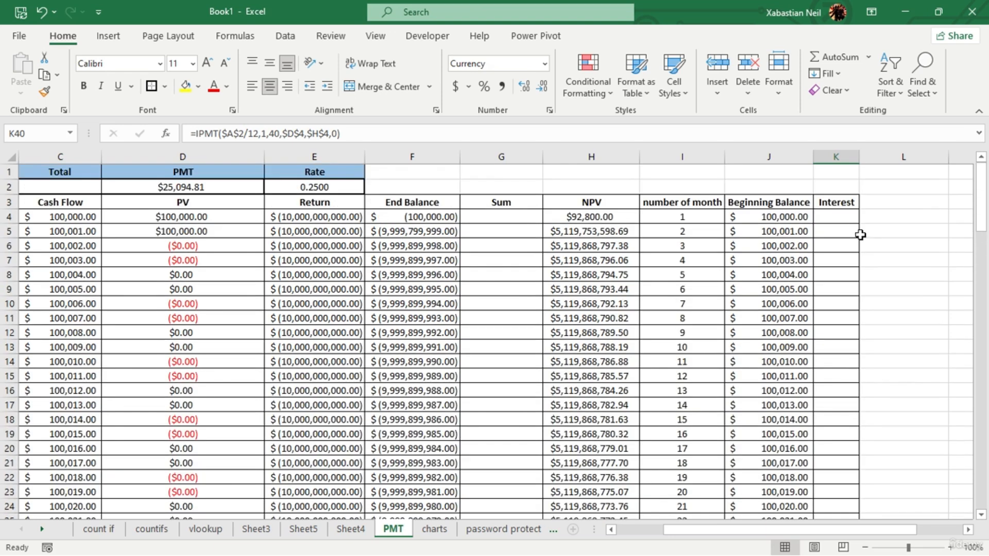
{"action": "double_click", "coordinate": [855, 216]}
{"action": "type", "text": "=ipmt"}
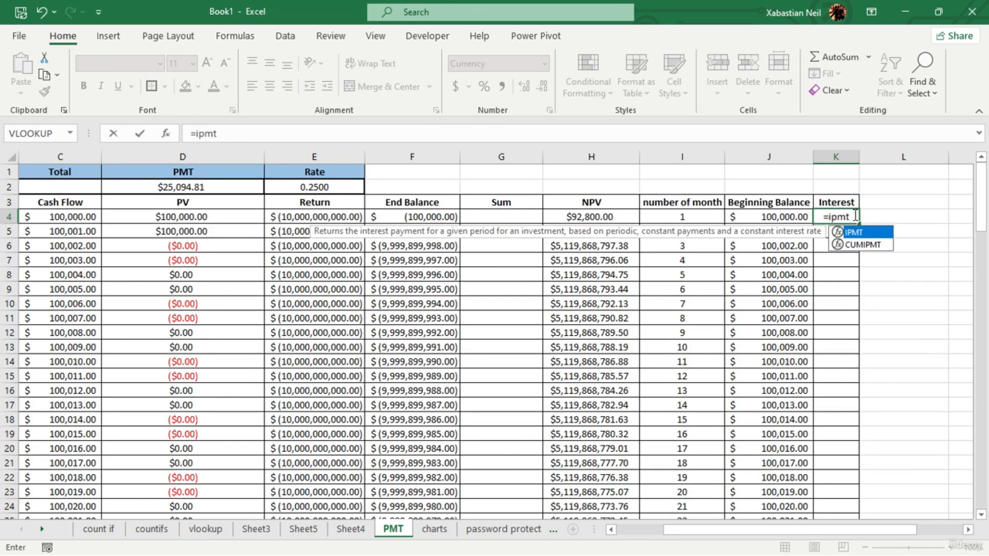
{"action": "key", "text": "Tab"}
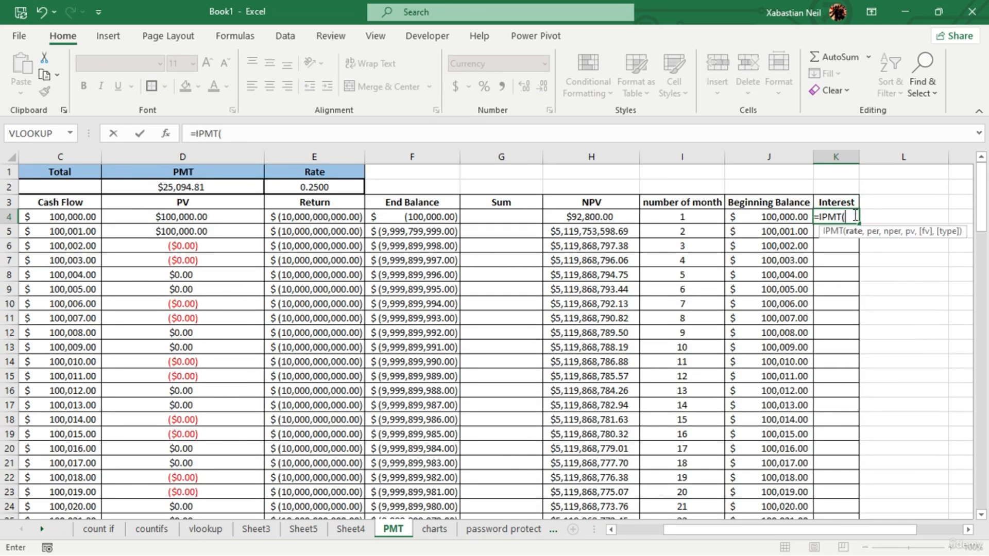
{"action": "left_click", "coordinate": [319, 185]}
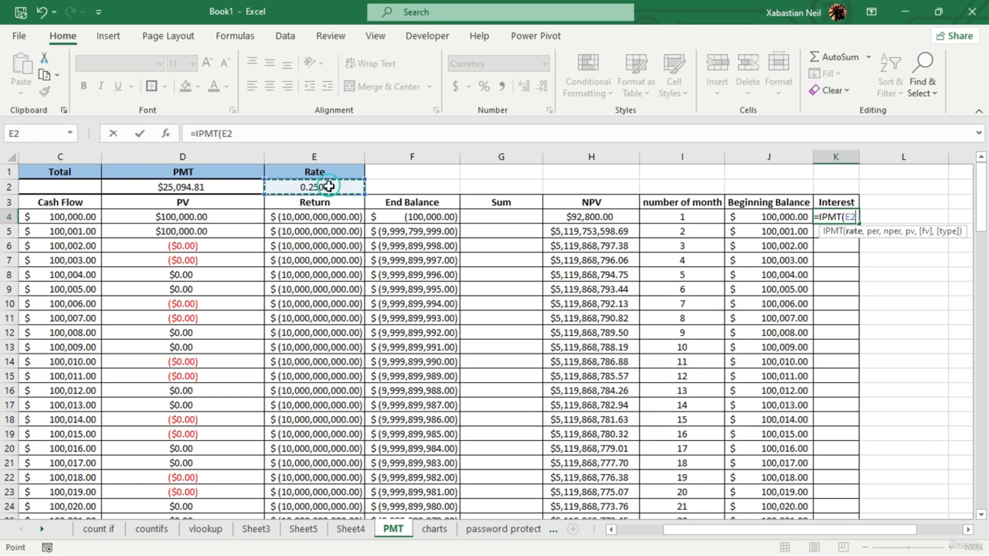
{"action": "key", "text": "F4"}
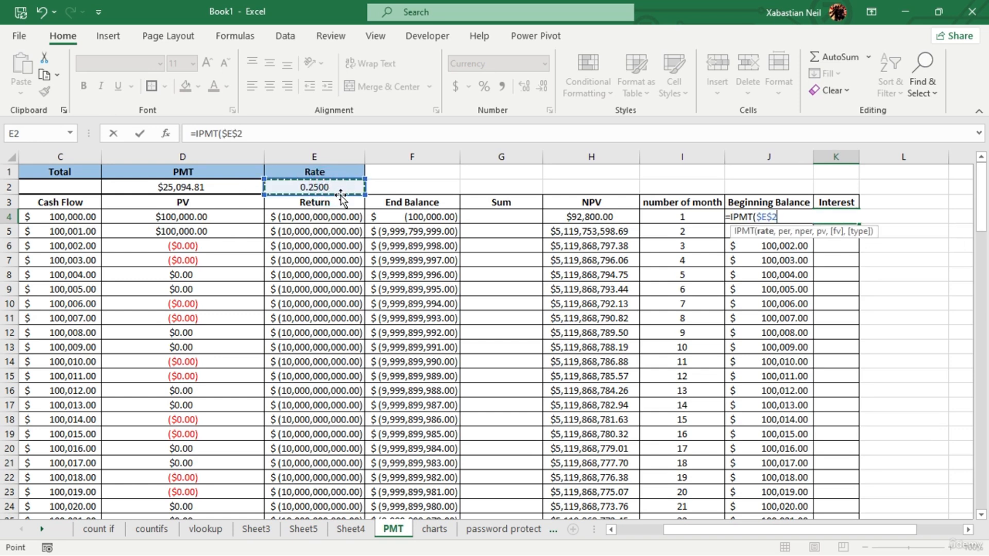
{"action": "type", "text": ","}
{"action": "scroll", "coordinate": [315, 328], "scroll_direction": "down", "scroll_amount": 5}
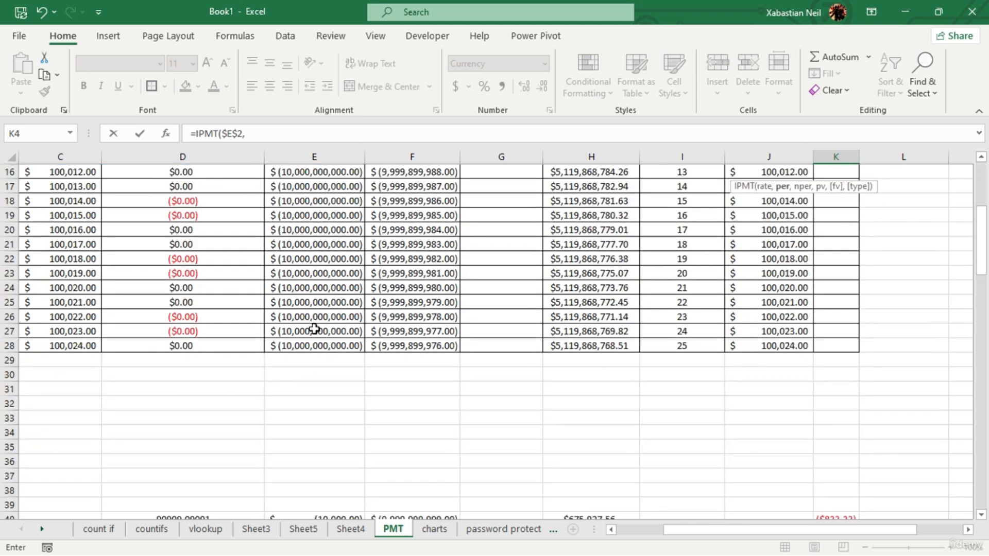
{"action": "left_click", "coordinate": [703, 346]}
{"action": "scroll", "coordinate": [703, 346], "scroll_direction": "up", "scroll_amount": 5}
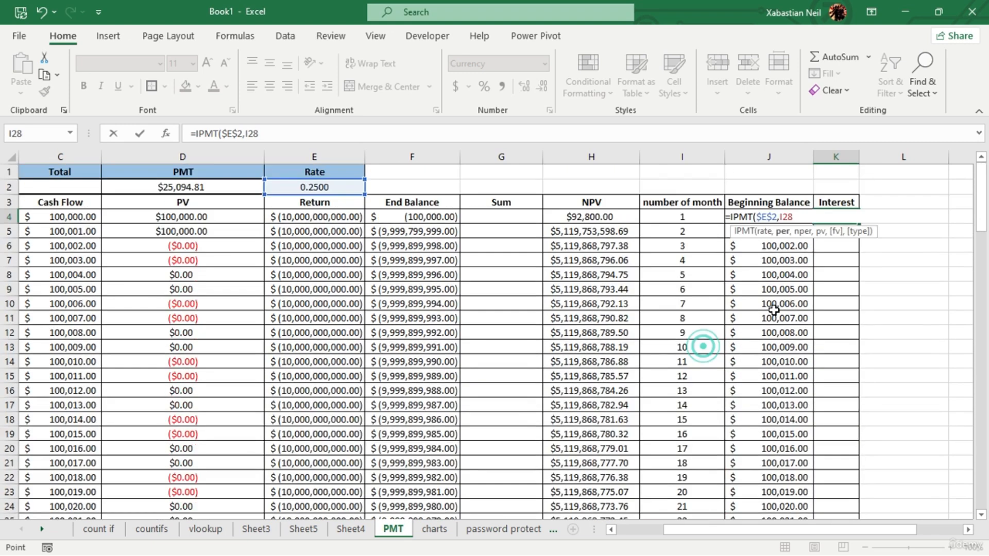
{"action": "type", "text": ","}
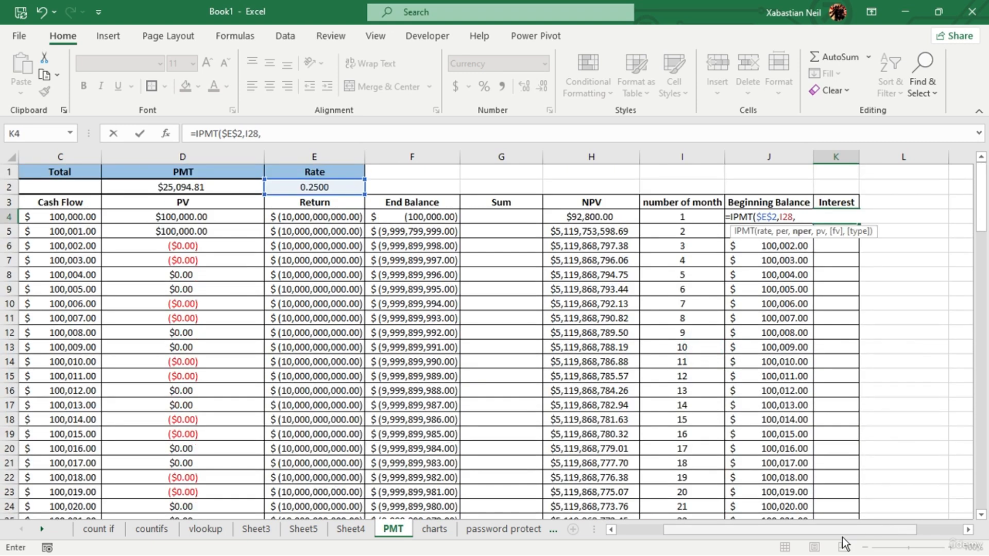
{"action": "left_click_drag", "start_coordinate": [821, 531], "coordinate": [772, 533]}
{"action": "scroll", "coordinate": [131, 480], "scroll_direction": "down", "scroll_amount": 6}
{"action": "left_click", "coordinate": [121, 303]}
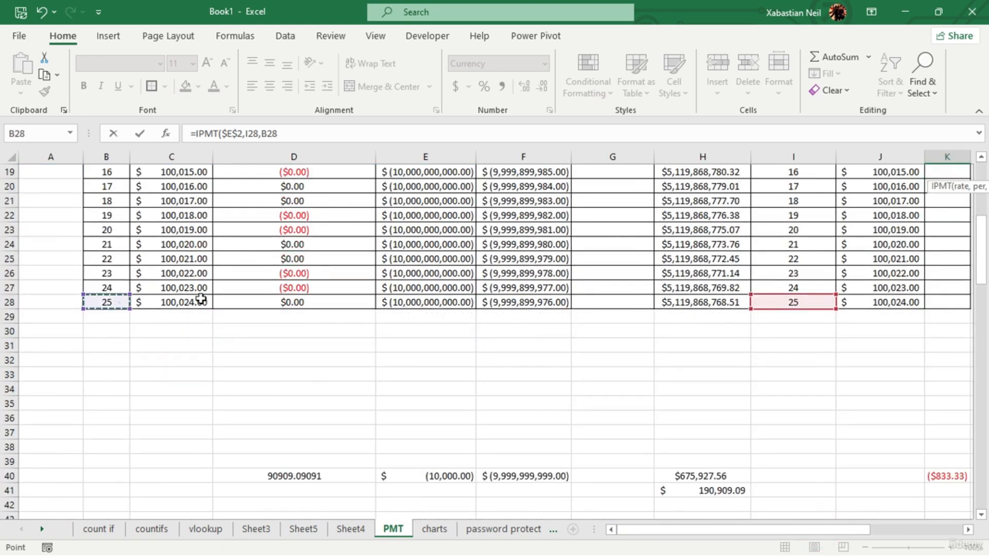
{"action": "scroll", "coordinate": [891, 329], "scroll_direction": "up", "scroll_amount": 6}
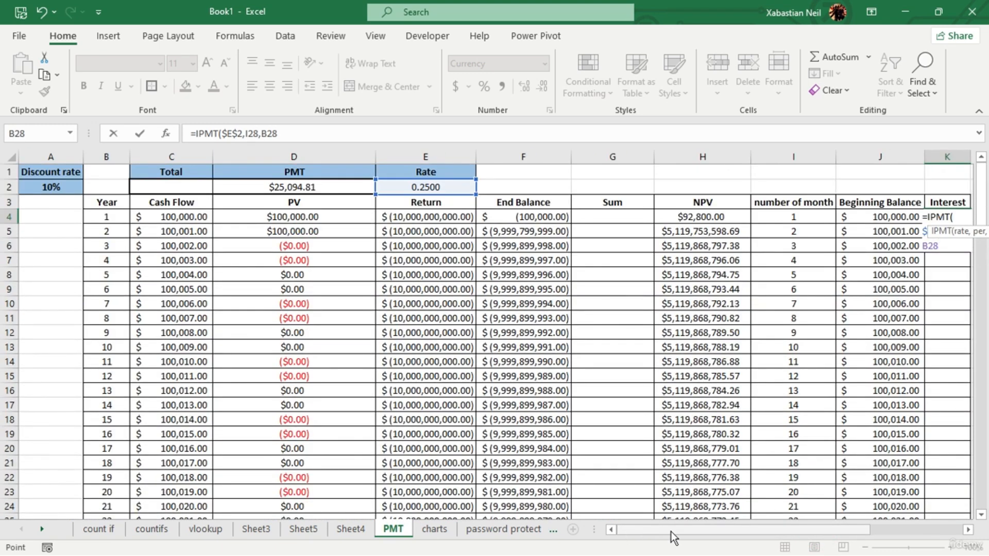
{"action": "left_click_drag", "start_coordinate": [670, 532], "coordinate": [778, 526]}
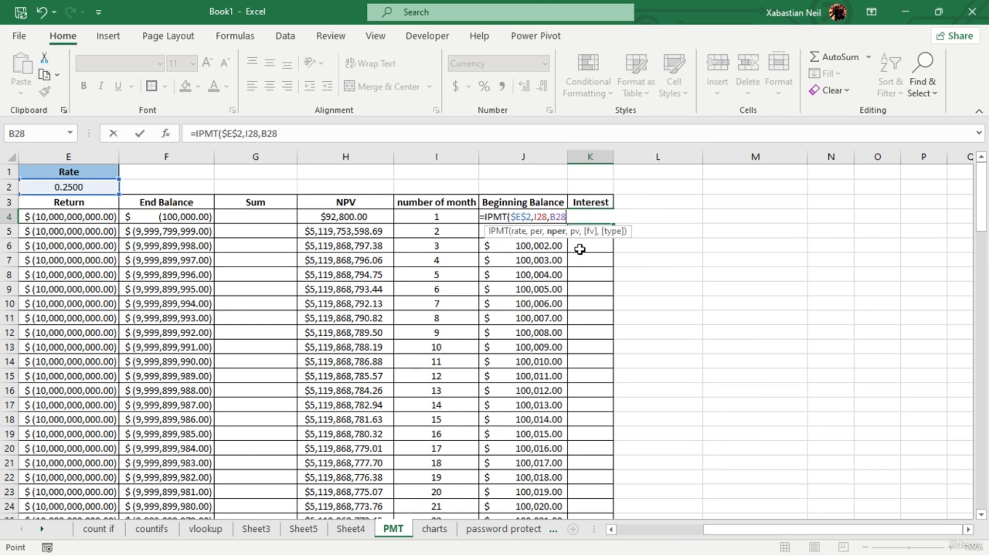
{"action": "key", "text": "F4"}
{"action": "left_click", "coordinate": [544, 217]}
{"action": "key", "text": "F4"}
{"action": "left_click", "coordinate": [588, 217]}
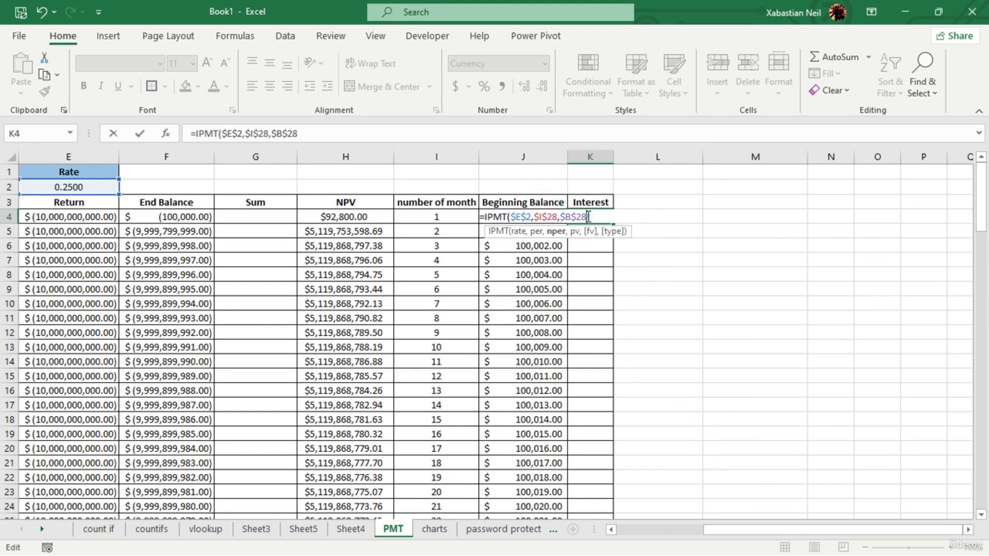
{"action": "type", "text": ","}
{"action": "left_click_drag", "start_coordinate": [766, 529], "coordinate": [623, 540]}
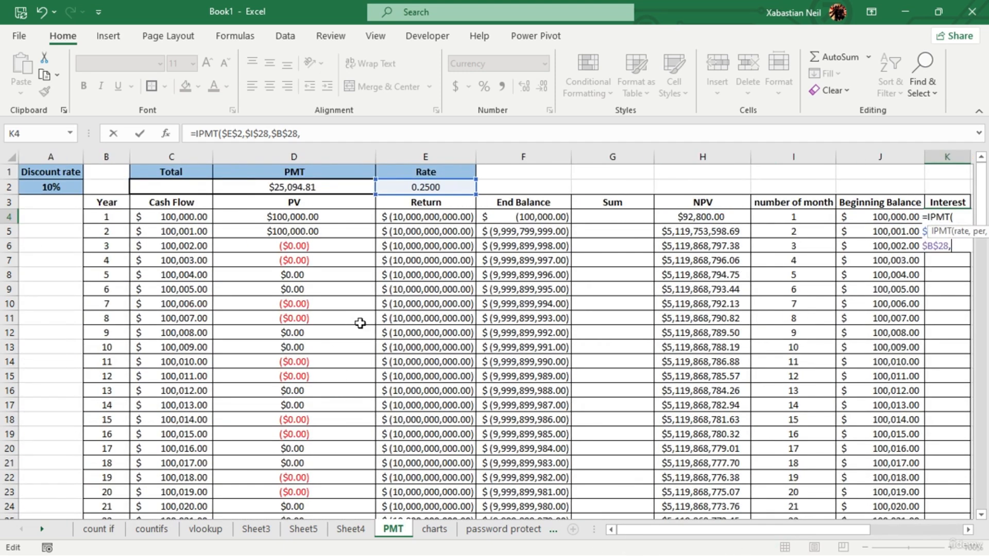
{"action": "scroll", "coordinate": [316, 217], "scroll_direction": "down", "scroll_amount": 5}
{"action": "scroll", "coordinate": [316, 220], "scroll_direction": "up", "scroll_amount": 5}
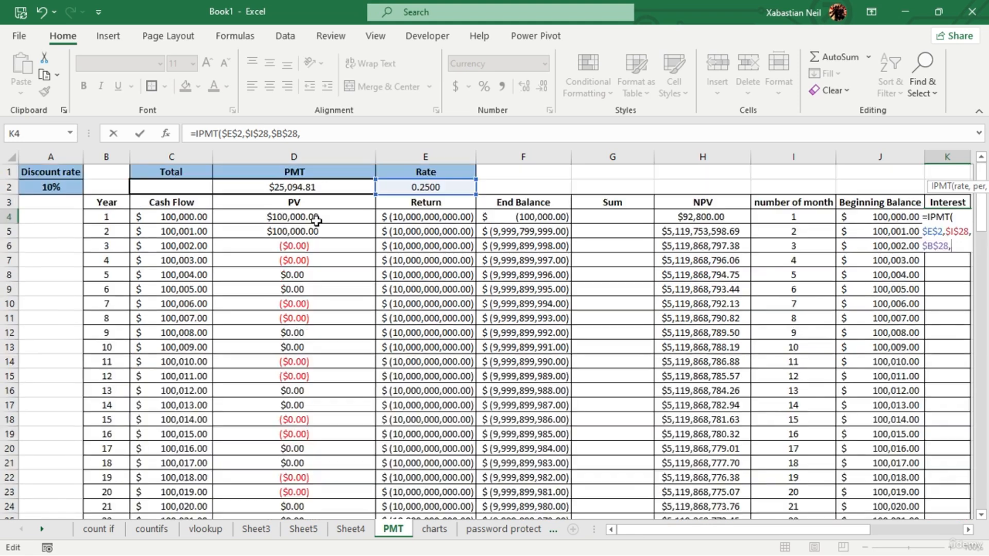
{"action": "left_click", "coordinate": [316, 221]}
{"action": "left_click_drag", "start_coordinate": [670, 532], "coordinate": [850, 536]}
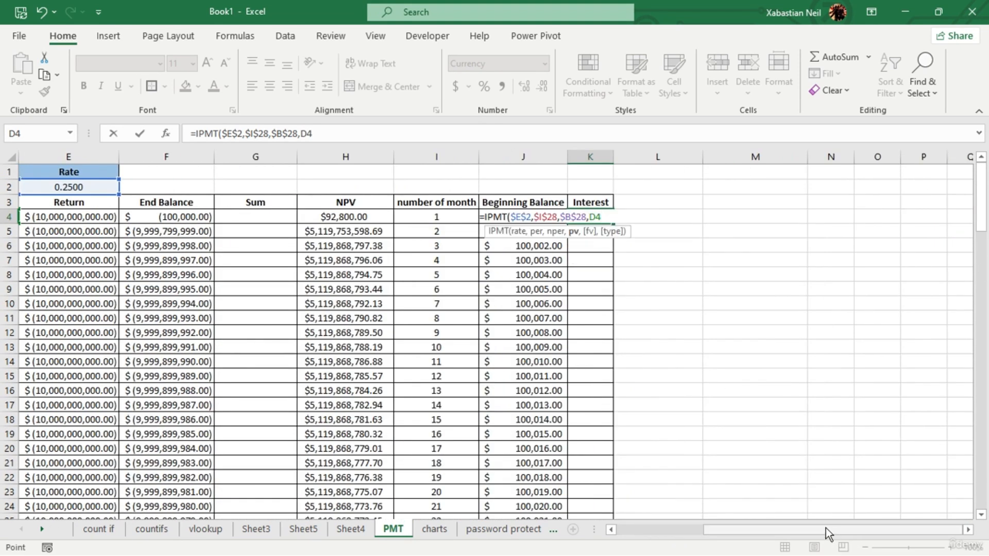
{"action": "key", "text": "F4"}
{"action": "type", "text": ","}
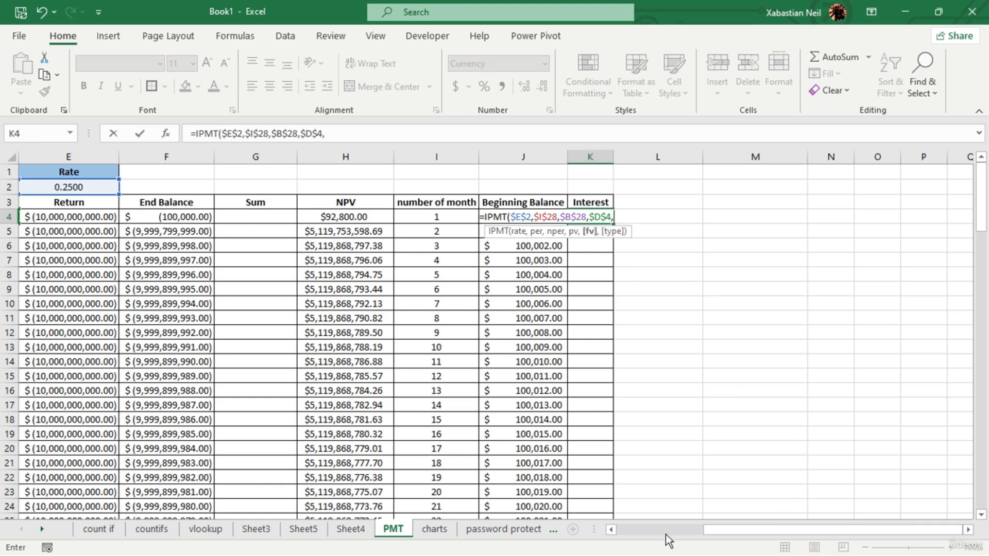
{"action": "mouse_move", "coordinate": [722, 530]}
{"action": "left_mouse_down"}
{"action": "mouse_move", "coordinate": [624, 540]}
{"action": "mouse_move", "coordinate": [721, 531]}
{"action": "left_mouse_up"}
{"action": "left_click_drag", "start_coordinate": [613, 217], "coordinate": [429, 213]}
{"action": "key", "text": "Escape"}
{"action": "left_click", "coordinate": [665, 280]}
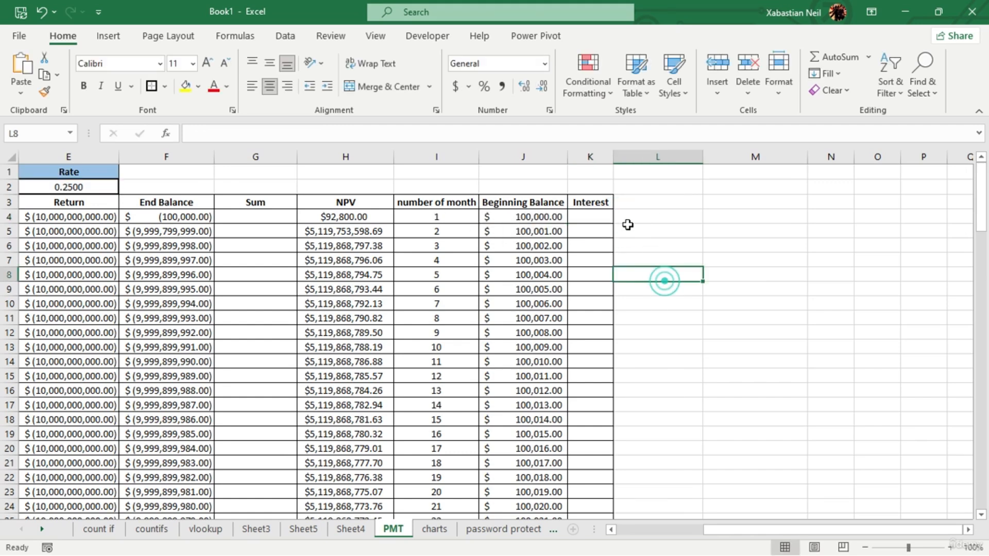
- Begin an FV formula in L4 with E2 as the rate and I28 as the number of periods
{"action": "left_click", "coordinate": [663, 215]}
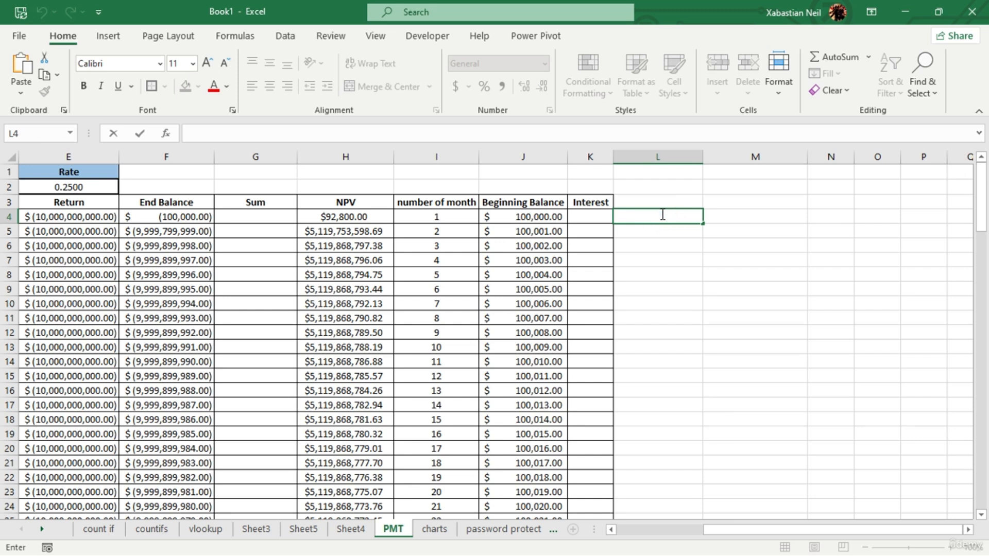
{"action": "type", "text": "=fv"}
{"action": "key", "text": "Tab"}
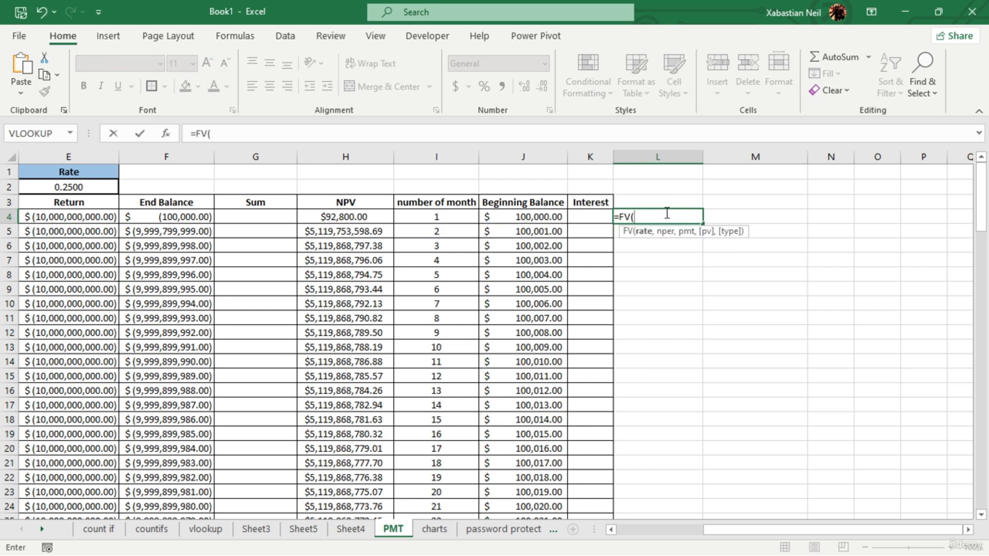
{"action": "left_click", "coordinate": [77, 187]}
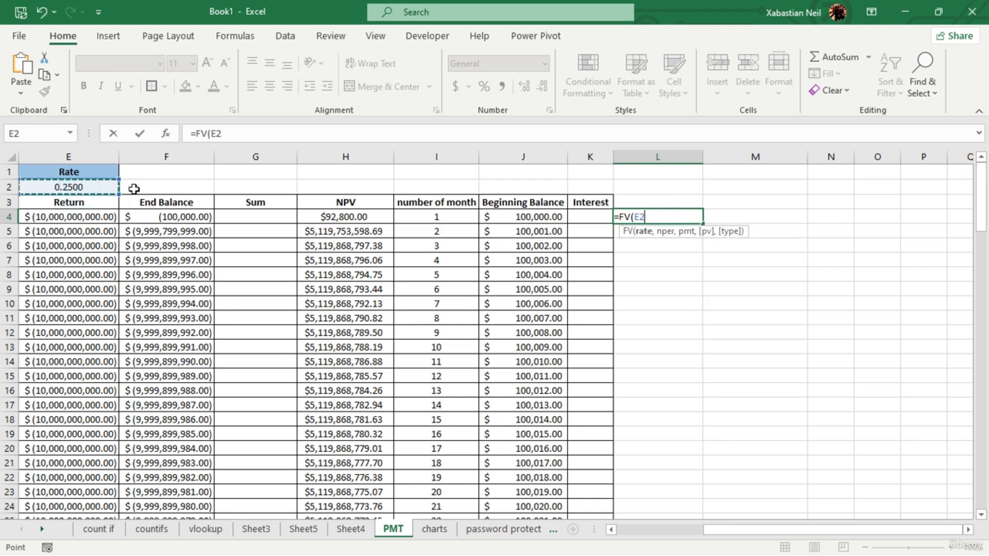
{"action": "type", "text": ","}
{"action": "scroll", "coordinate": [325, 300], "scroll_direction": "down", "scroll_amount": 2}
{"action": "scroll", "coordinate": [325, 300], "scroll_direction": "down", "scroll_amount": 1}
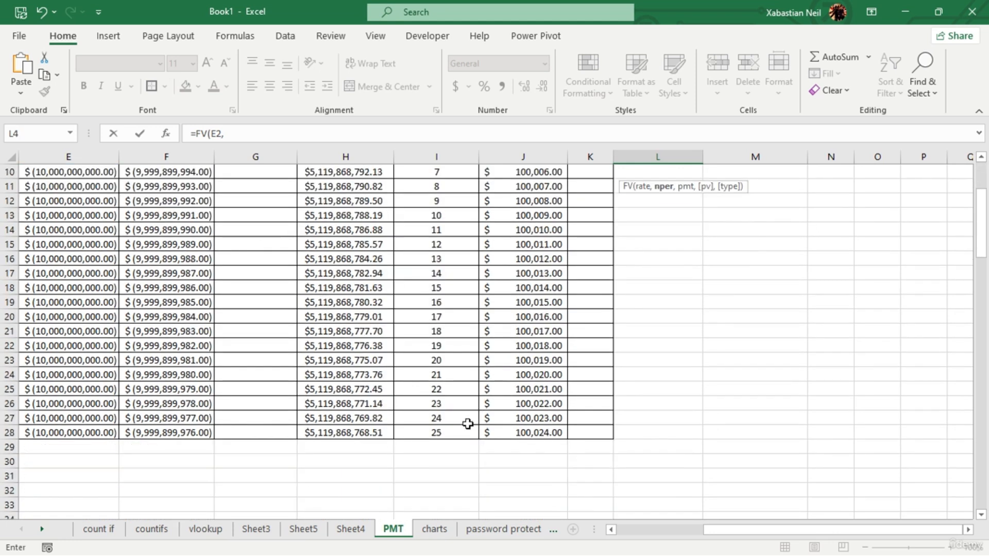
{"action": "left_click", "coordinate": [459, 435]}
{"action": "scroll", "coordinate": [459, 435], "scroll_direction": "up", "scroll_amount": 3}
{"action": "type", "text": ","}
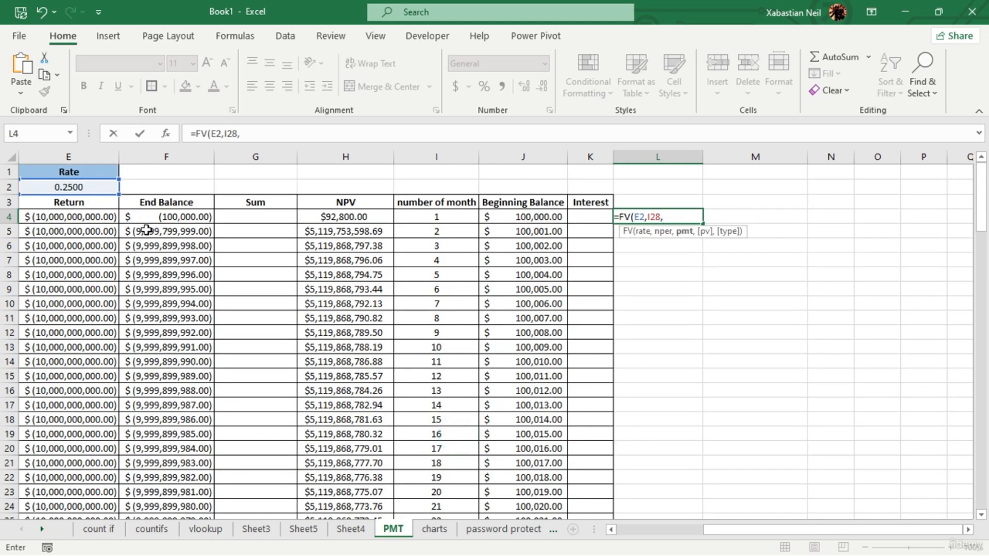
- Complete L4's FV formula with D2 as the payment, D4 as the present value and 0 as the type
{"action": "mouse_move", "coordinate": [741, 540]}
{"action": "left_mouse_down"}
{"action": "mouse_move", "coordinate": [729, 527]}
{"action": "mouse_move", "coordinate": [666, 536]}
{"action": "mouse_move", "coordinate": [736, 530]}
{"action": "left_mouse_up"}
{"action": "left_click", "coordinate": [312, 188]}
{"action": "type", "text": ","}
{"action": "left_click", "coordinate": [309, 217]}
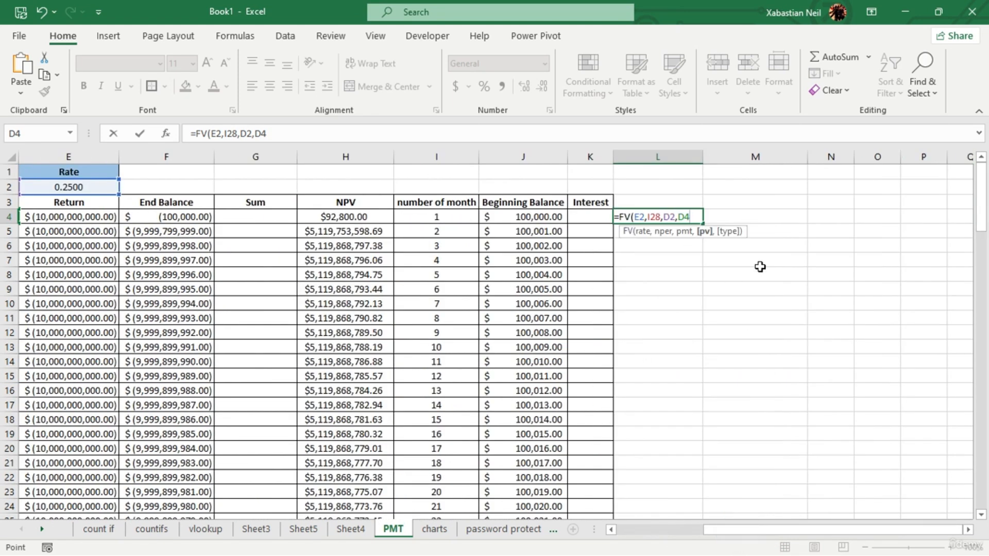
{"action": "type", "text": ","}
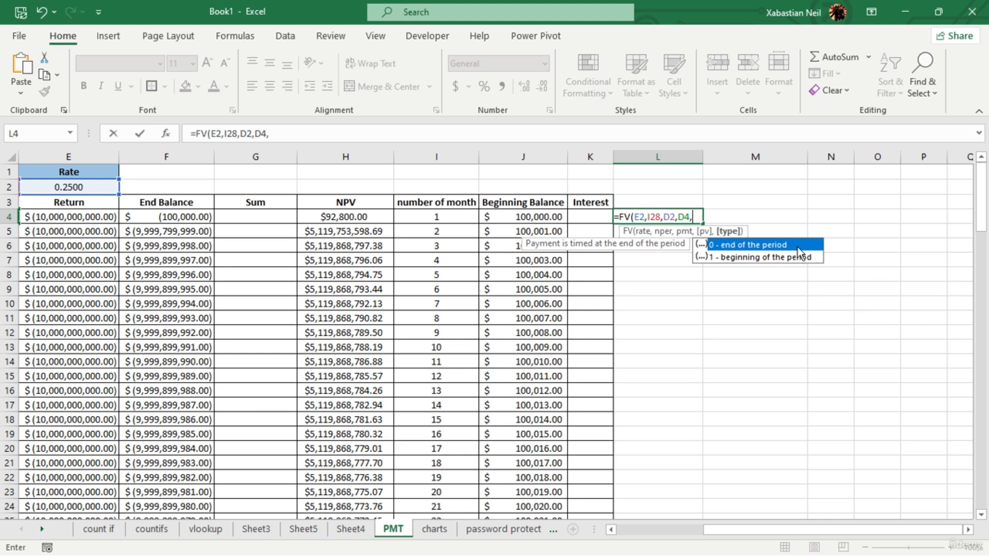
{"action": "type", "text": "0)"}
{"action": "key", "text": "Return"}
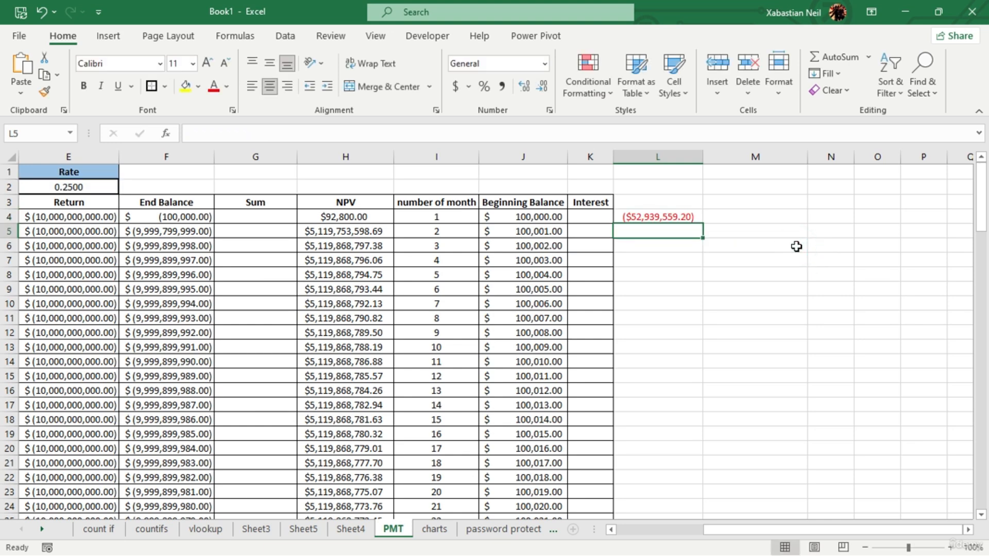
- Widen the Interest column K to make room for a longer formula
{"action": "left_click", "coordinate": [593, 217]}
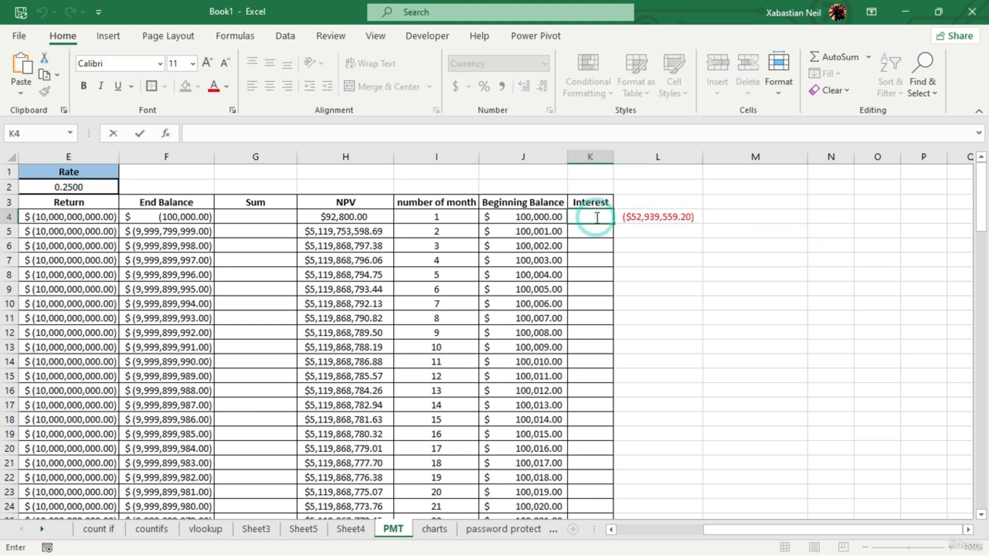
{"action": "type", "text": "="}
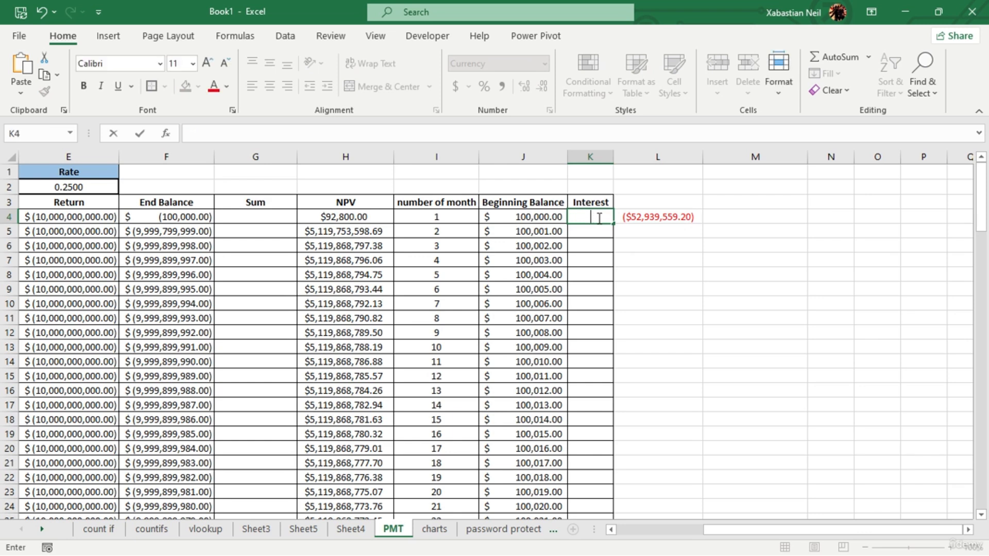
{"action": "key", "text": "Escape"}
{"action": "left_click_drag", "start_coordinate": [608, 157], "coordinate": [678, 157]}
{"action": "double_click", "coordinate": [615, 158]}
{"action": "left_click", "coordinate": [597, 187]}
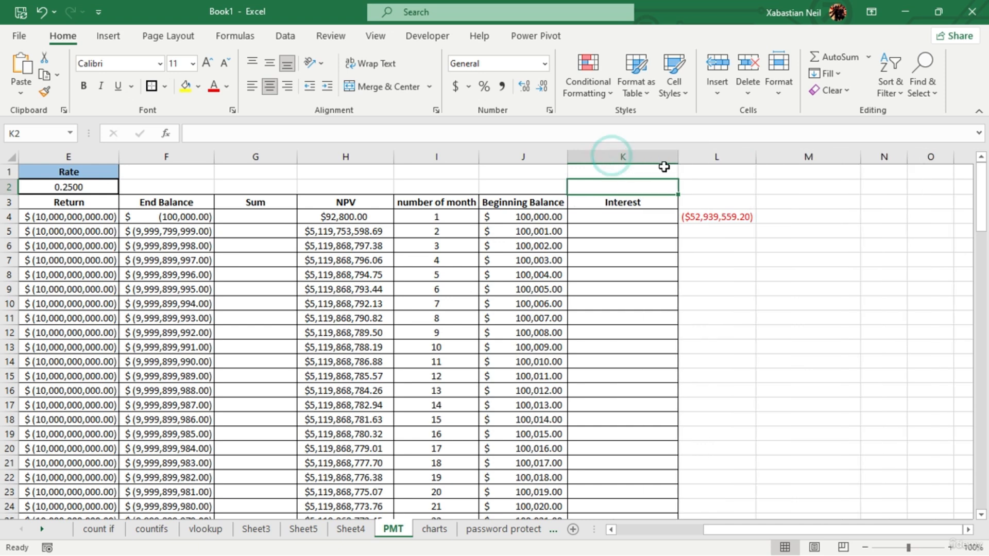
- Begin an IPMT formula in K4 with the absolute reference $E$2 as the rate
{"action": "double_click", "coordinate": [636, 216]}
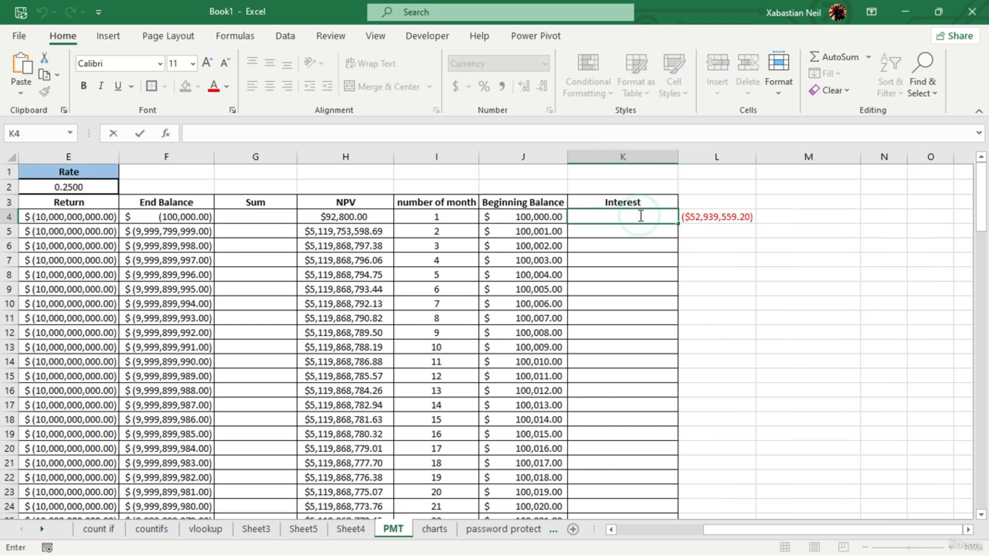
{"action": "type", "text": "=ipm"}
{"action": "key", "text": "Tab"}
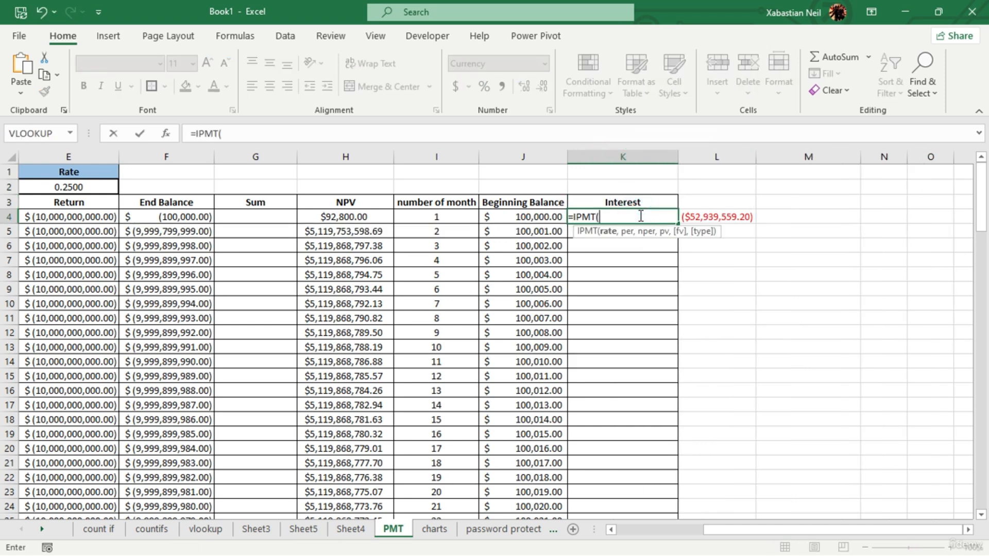
{"action": "left_click", "coordinate": [88, 186]}
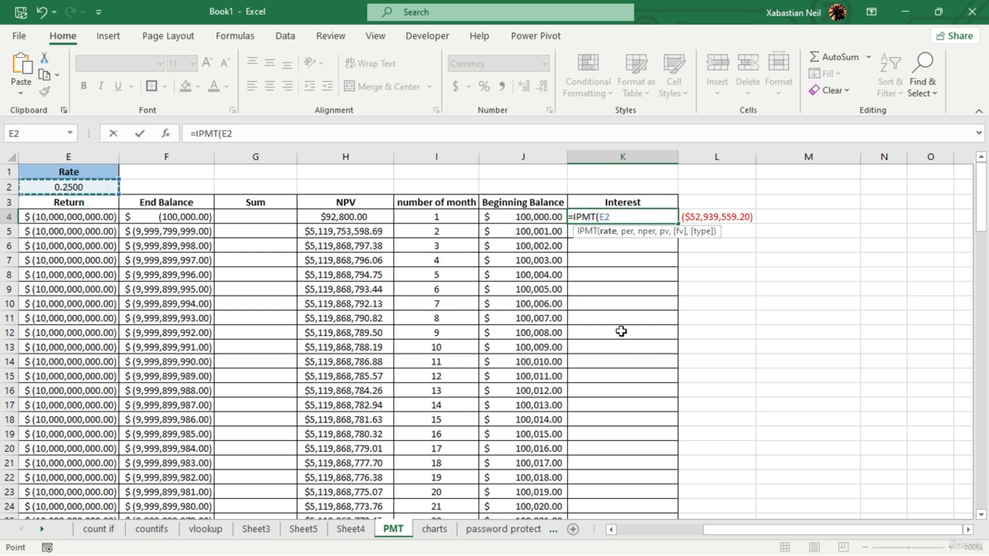
{"action": "key", "text": "F4"}
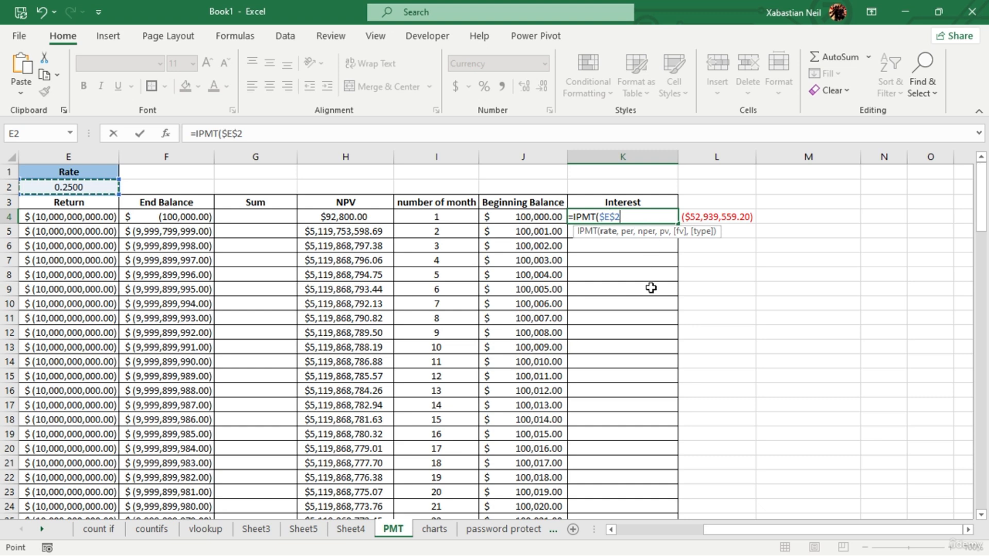
{"action": "type", "text": ","}
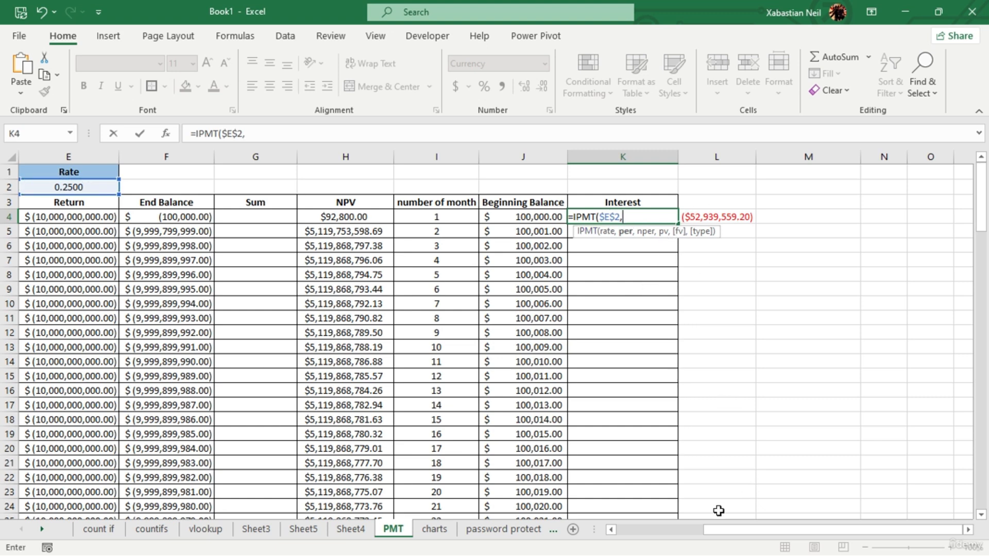
- Add the last month number, $I$28, as the absolute period argument of K4's IPMT formula
{"action": "left_click", "coordinate": [724, 531]}
{"action": "left_click_drag", "start_coordinate": [983, 193], "coordinate": [985, 210]}
{"action": "left_click", "coordinate": [458, 479]}
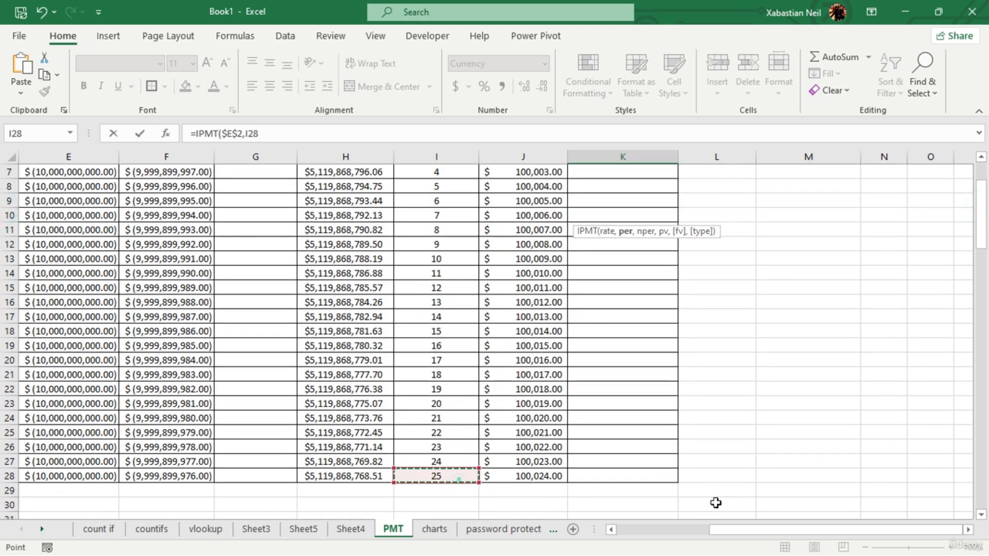
{"action": "scroll", "coordinate": [781, 358], "scroll_direction": "up", "scroll_amount": 2}
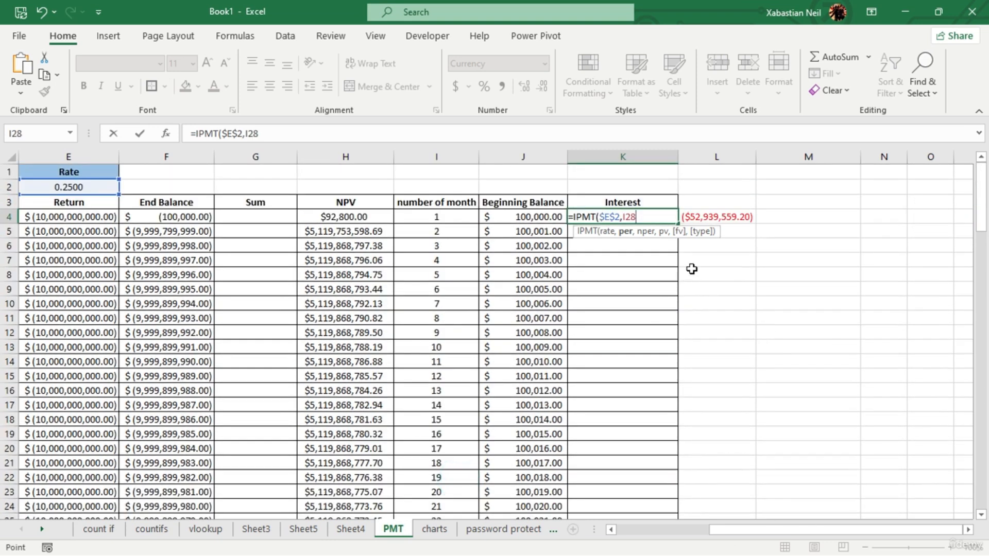
{"action": "key", "text": "F4"}
{"action": "type", "text": ","}
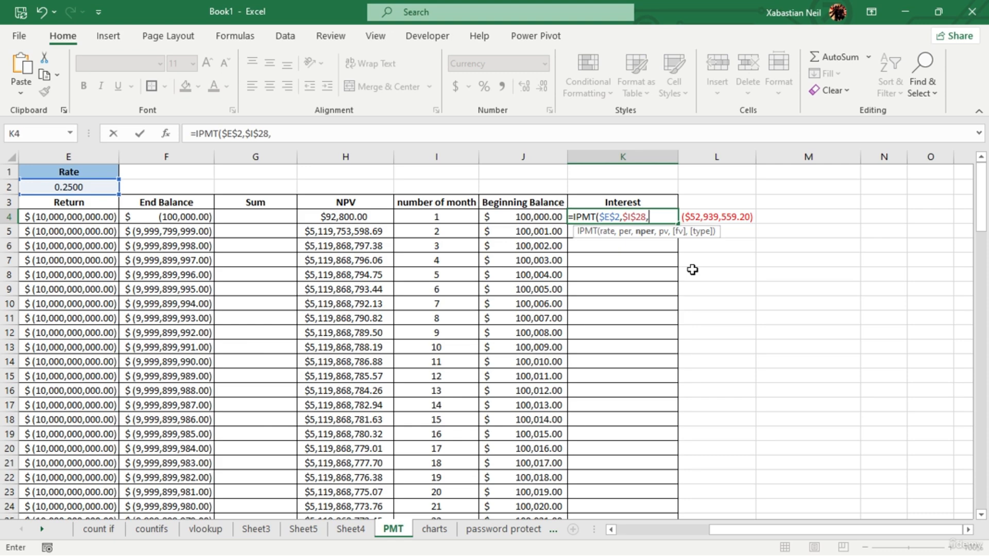
- Add $B$28 as the absolute number-of-periods argument of the IPMT formula in K4
{"action": "left_click_drag", "start_coordinate": [777, 529], "coordinate": [685, 529]}
{"action": "scroll", "coordinate": [211, 457], "scroll_direction": "down", "scroll_amount": 1}
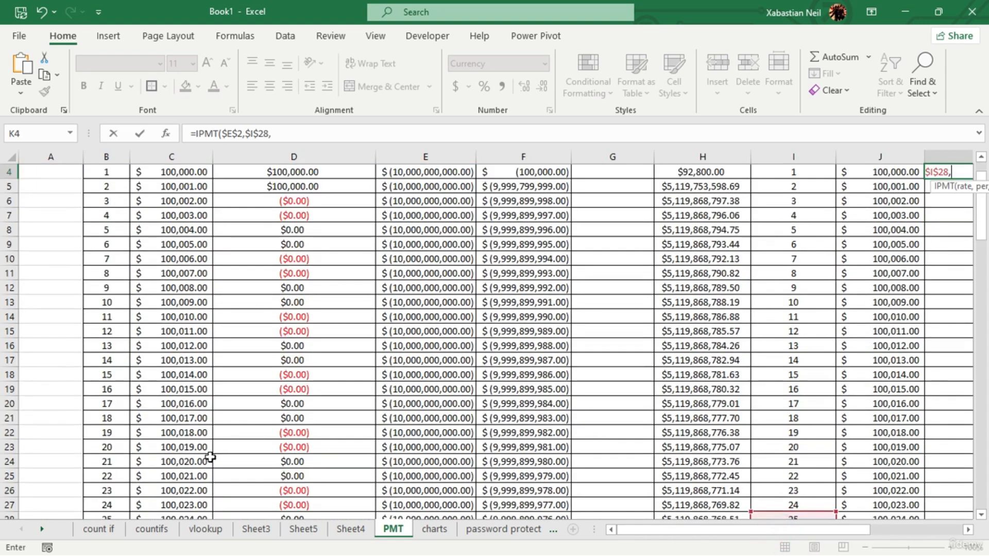
{"action": "scroll", "coordinate": [210, 457], "scroll_direction": "down", "scroll_amount": 1}
{"action": "left_click", "coordinate": [113, 477]}
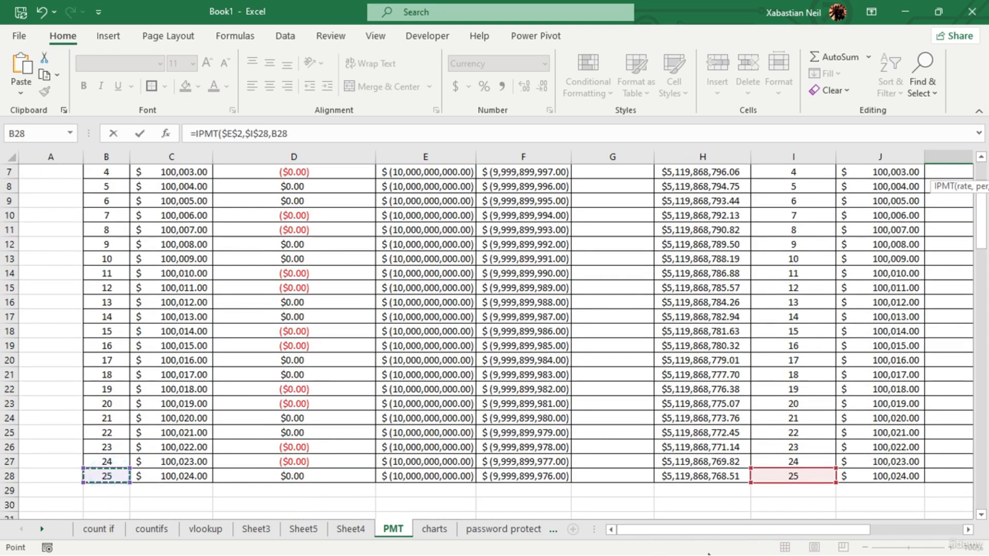
{"action": "key", "text": "F4"}
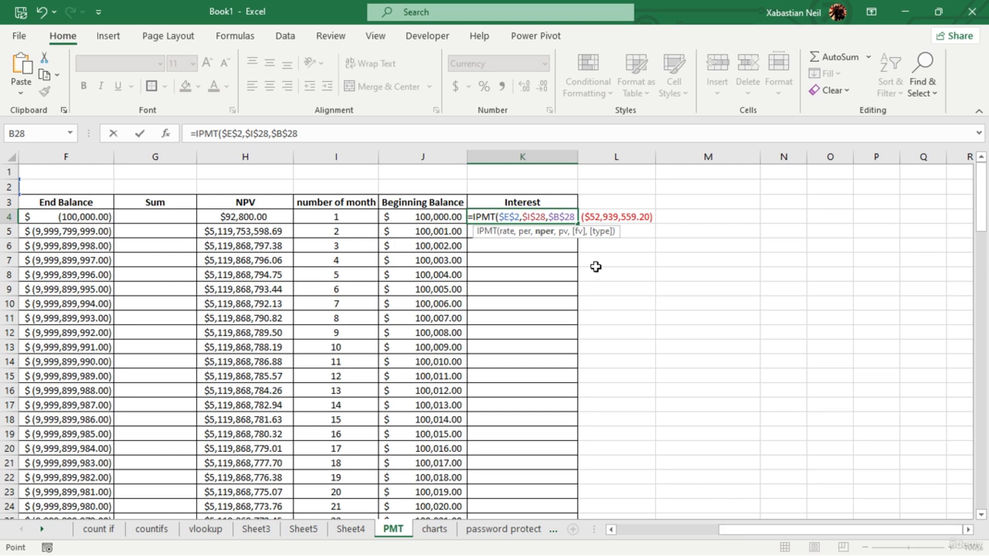
{"action": "type", "text": ","}
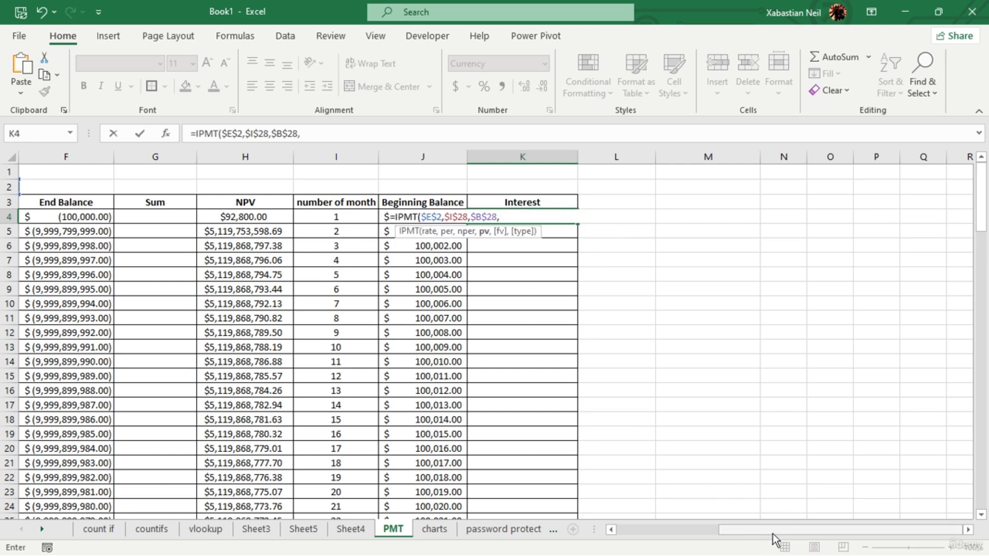
- Add $D$4 as the absolute present-value argument of the IPMT formula in K4
{"action": "left_click_drag", "start_coordinate": [773, 531], "coordinate": [717, 530]}
{"action": "left_click", "coordinate": [342, 223]}
{"action": "key", "text": "F4"}
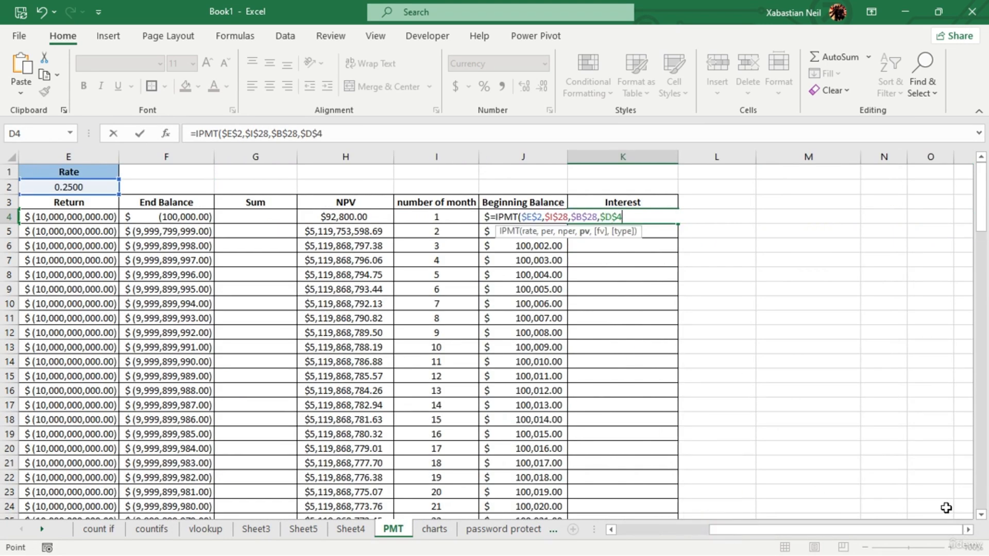
{"action": "type", "text": ","}
- Complete K4's IPMT formula with $L$4 as the future value and type 0 for end of the period
{"action": "type", "text": "l"}
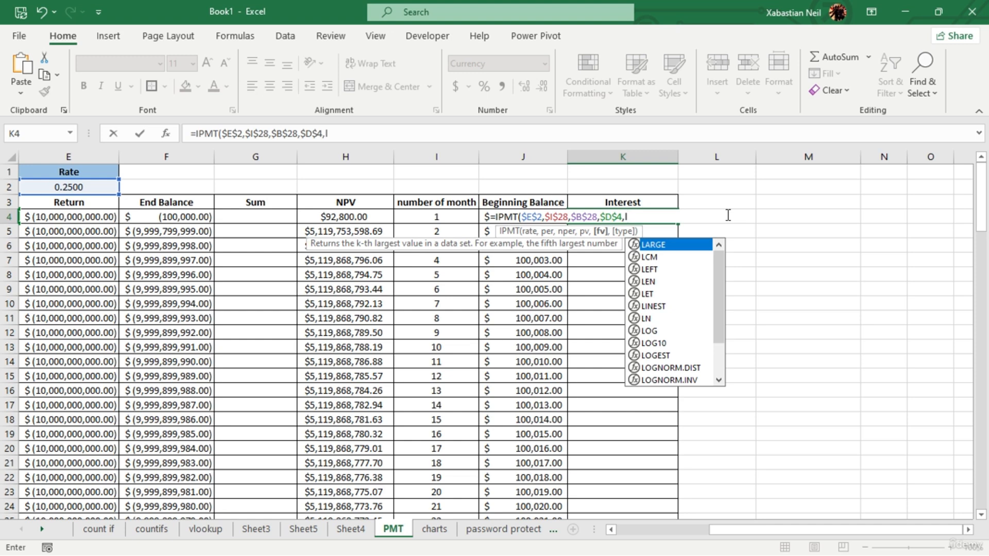
{"action": "key", "text": "BackSpace"}
{"action": "type", "text": "L4"}
{"action": "key", "text": "F4"}
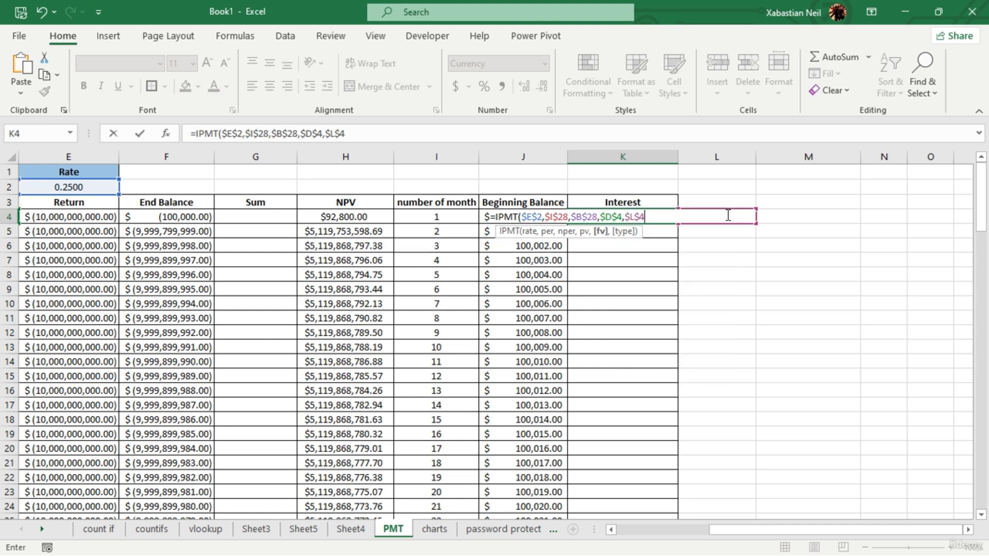
{"action": "type", "text": ","}
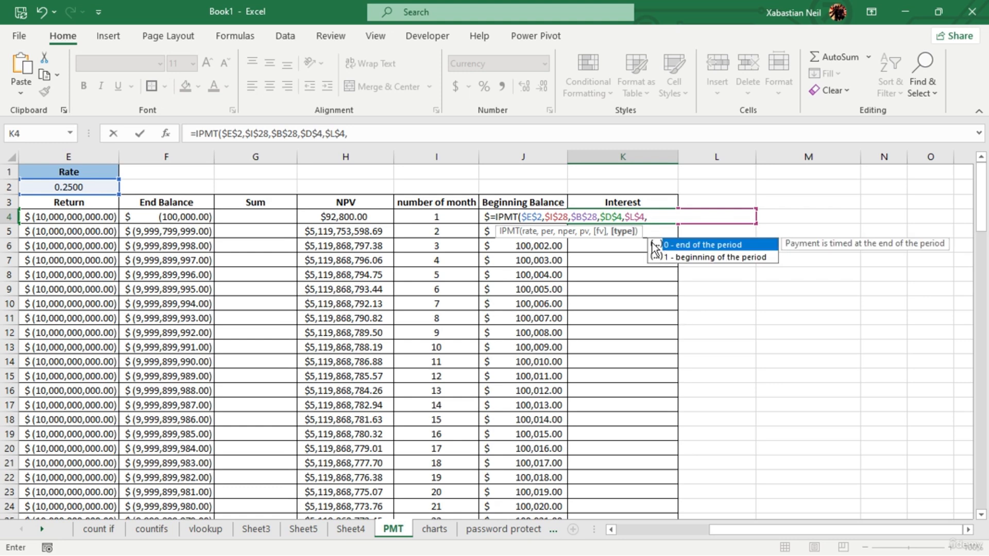
{"action": "double_click", "coordinate": [721, 246]}
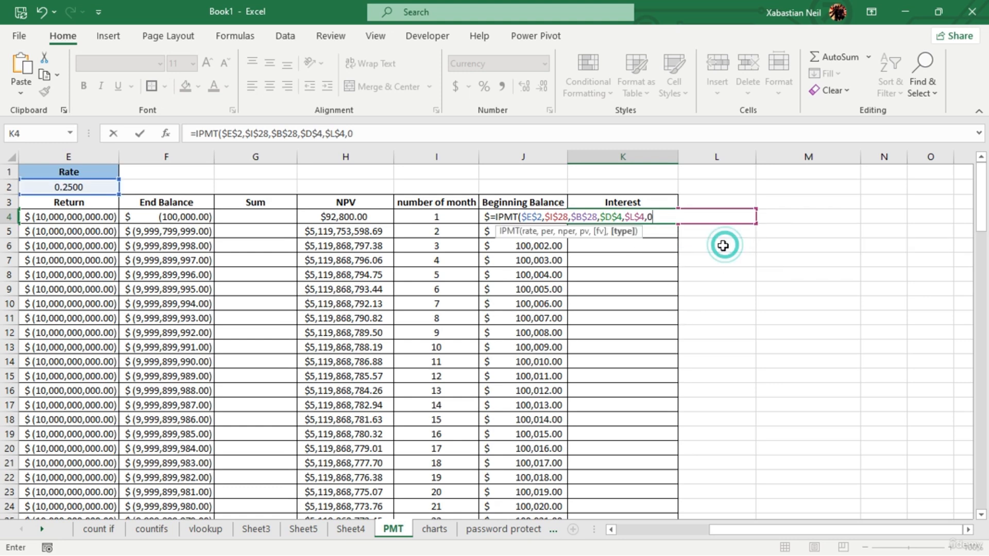
{"action": "type", "text": ")"}
{"action": "key", "text": "Return"}
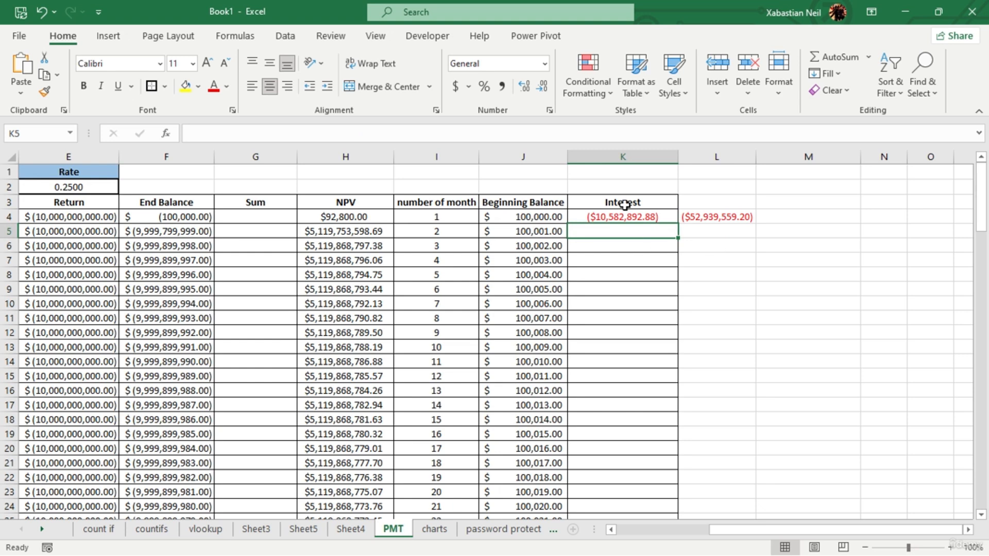
- Fill the IPMT formula from K4 down the Interest column to the table's last row
{"action": "left_click", "coordinate": [653, 217]}
{"action": "double_click", "coordinate": [671, 226]}
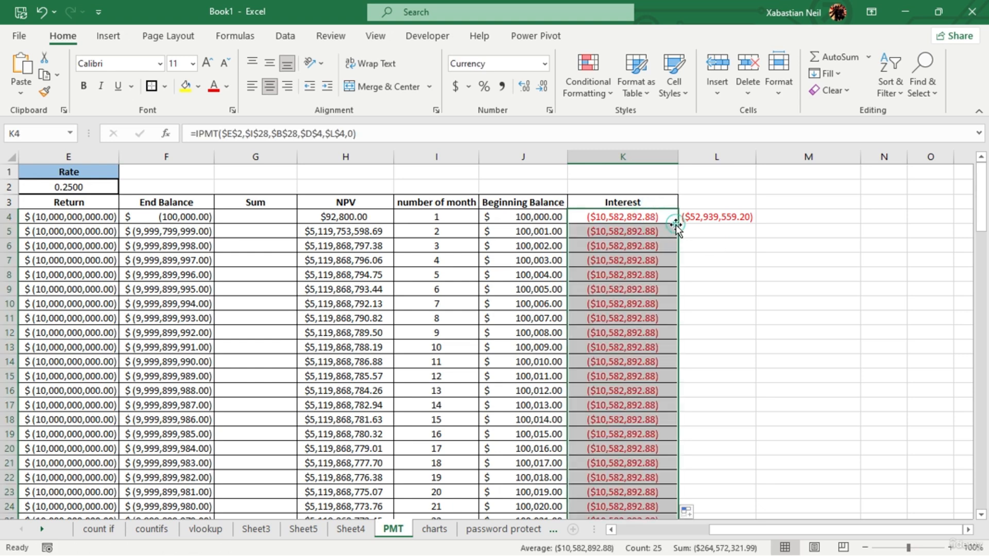
{"action": "left_click", "coordinate": [644, 231]}
{"action": "left_click", "coordinate": [691, 261]}
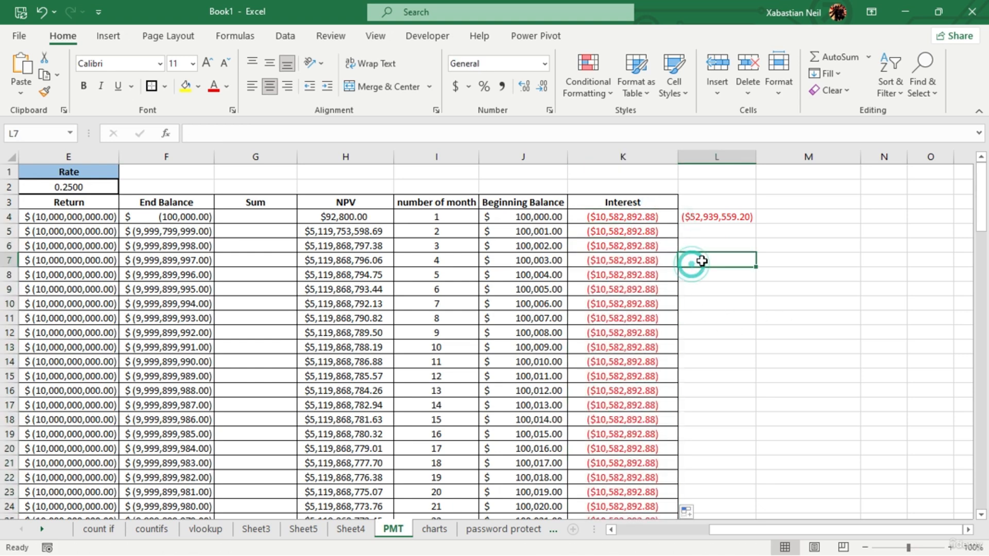
{"action": "scroll", "coordinate": [640, 279], "scroll_direction": "down", "scroll_amount": 5}
{"action": "scroll", "coordinate": [630, 289], "scroll_direction": "up", "scroll_amount": 5}
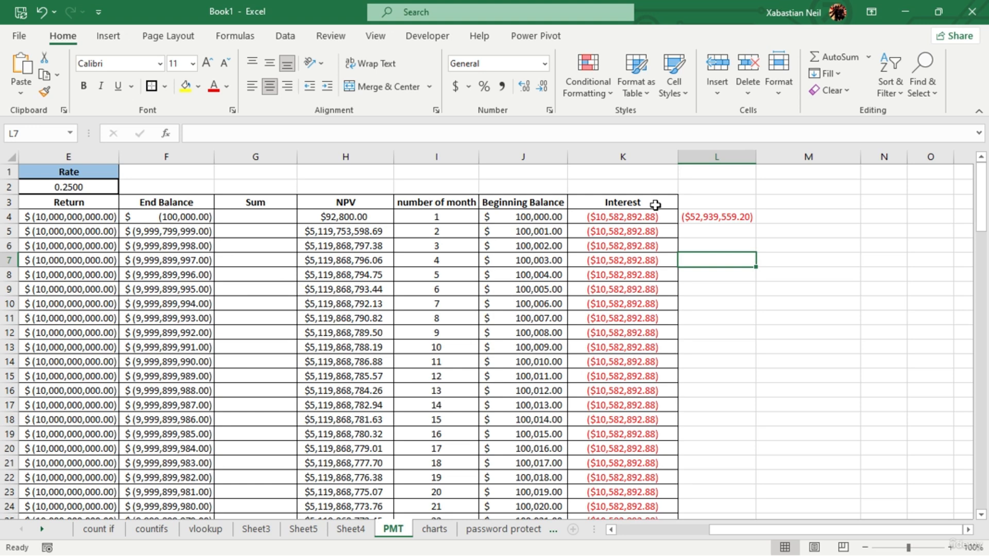
{"action": "scroll", "coordinate": [670, 261], "scroll_direction": "down", "scroll_amount": 4}
{"action": "scroll", "coordinate": [630, 340], "scroll_direction": "up", "scroll_amount": 4}
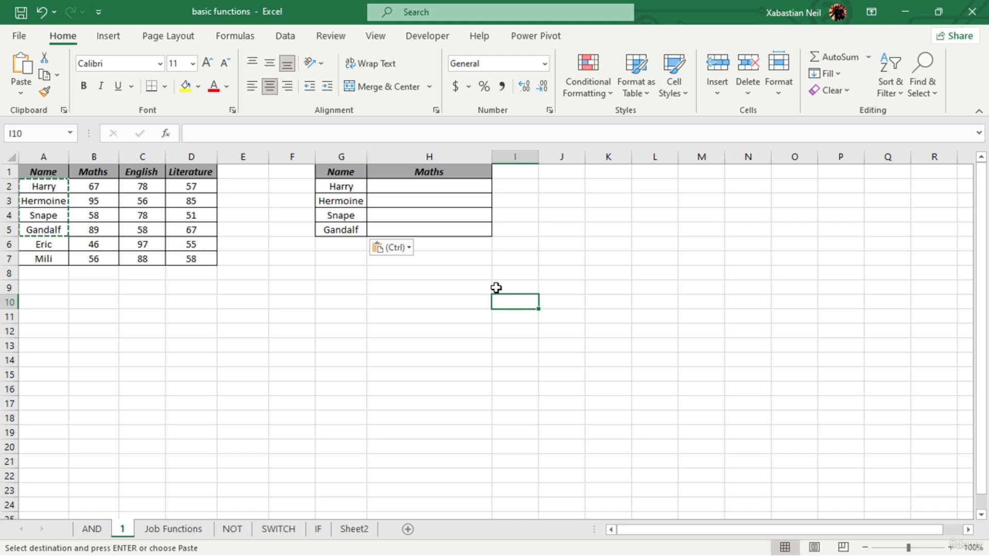
- Browse the Lookup & Reference functions in the basic functions workbook and review the TRANSPOSE, SORTBY and XLOOKUP descriptions
{"action": "left_click", "coordinate": [496, 288]}
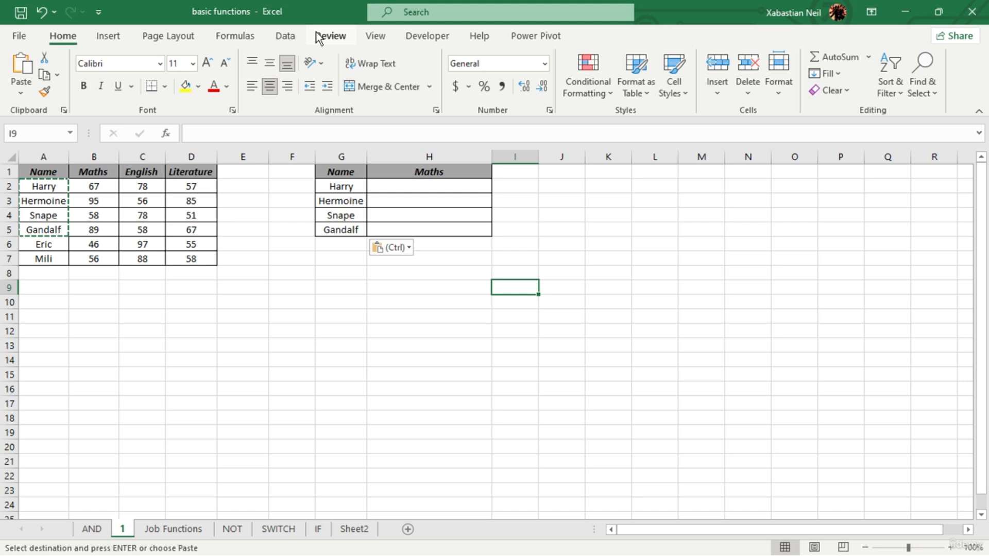
{"action": "left_click", "coordinate": [242, 37]}
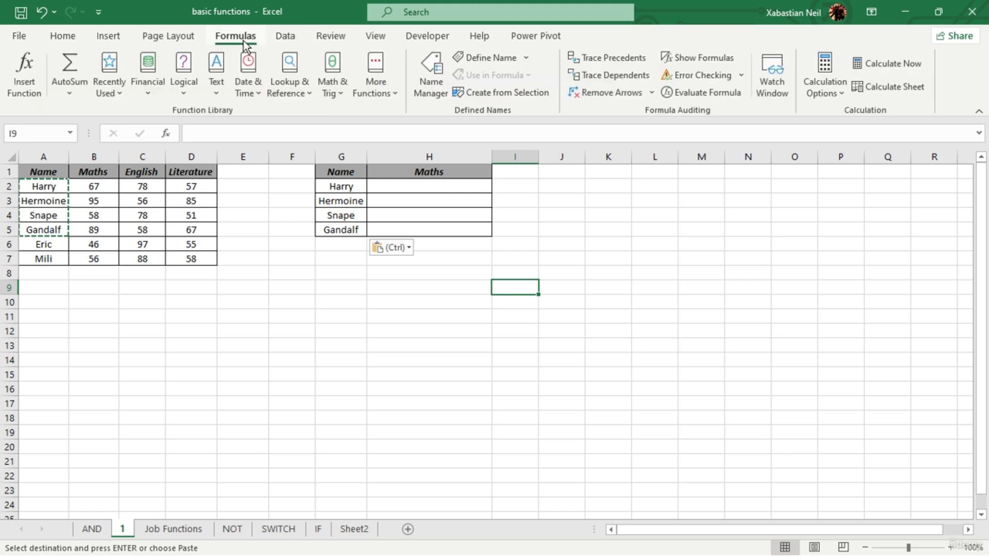
{"action": "left_click", "coordinate": [309, 85]}
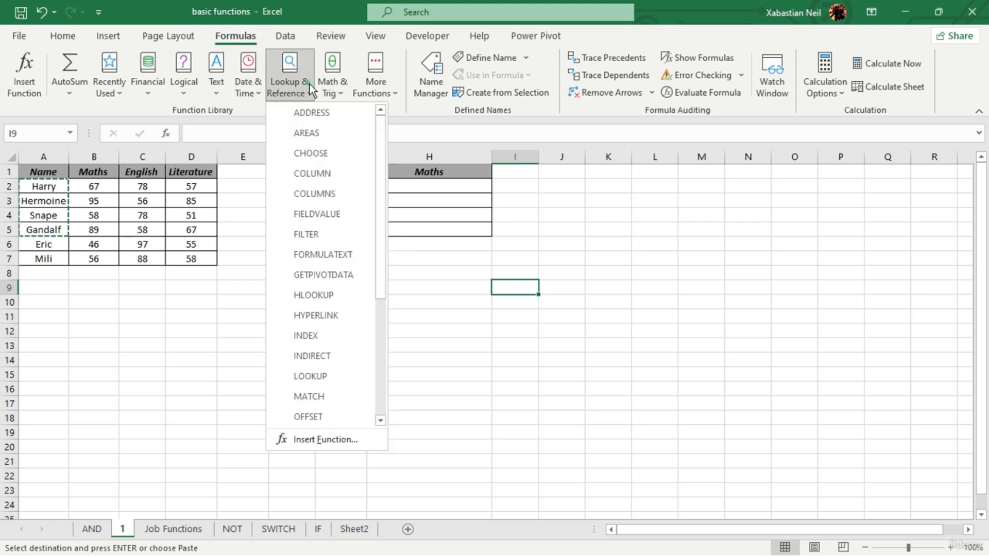
{"action": "scroll", "coordinate": [326, 282], "scroll_direction": "down", "scroll_amount": 4}
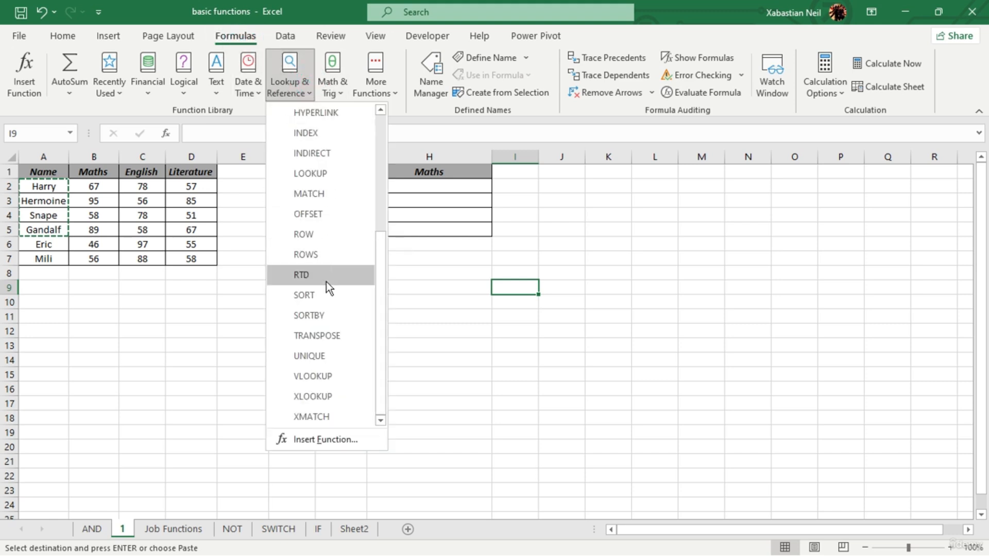
{"action": "scroll", "coordinate": [319, 330], "scroll_direction": "up", "scroll_amount": 4}
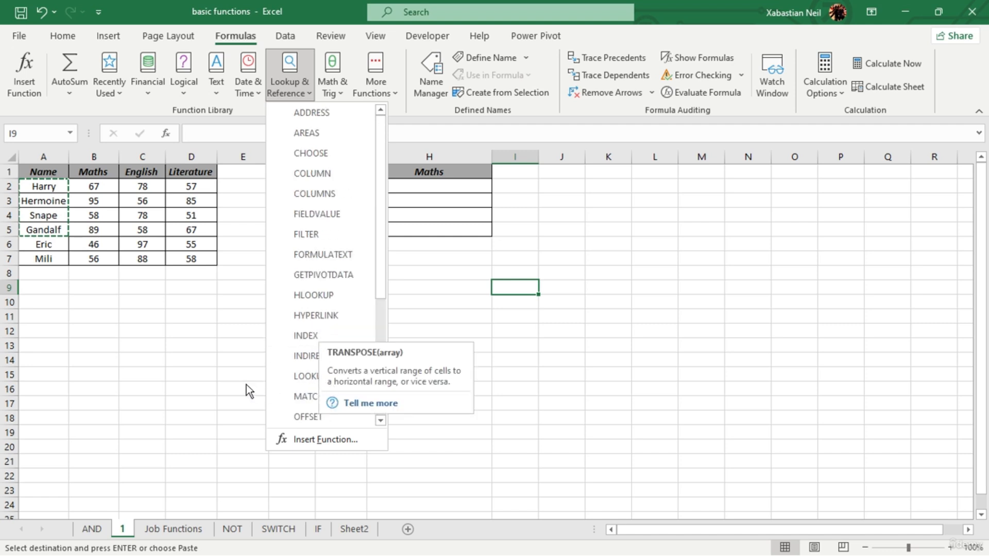
{"action": "scroll", "coordinate": [304, 384], "scroll_direction": "down", "scroll_amount": 3}
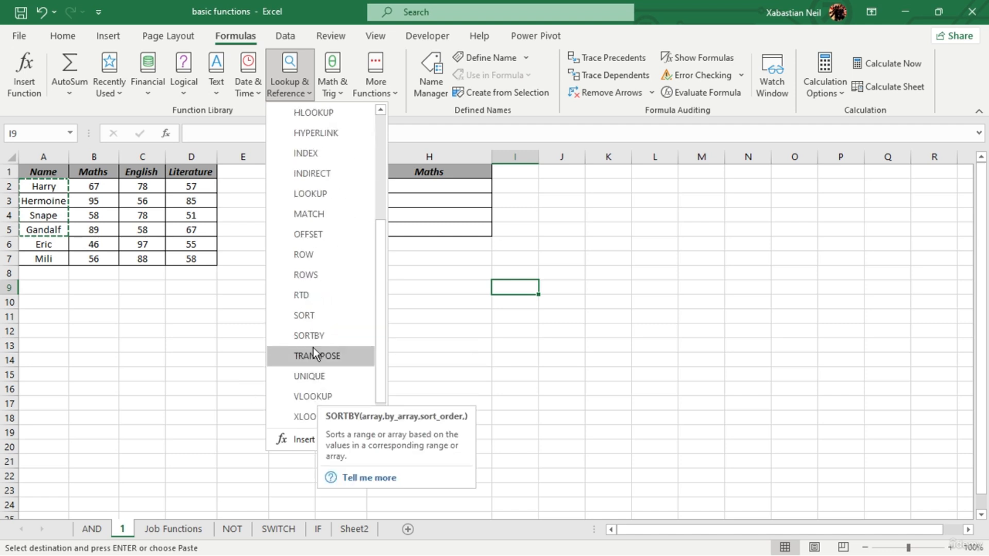
{"action": "scroll", "coordinate": [327, 337], "scroll_direction": "down", "scroll_amount": 1}
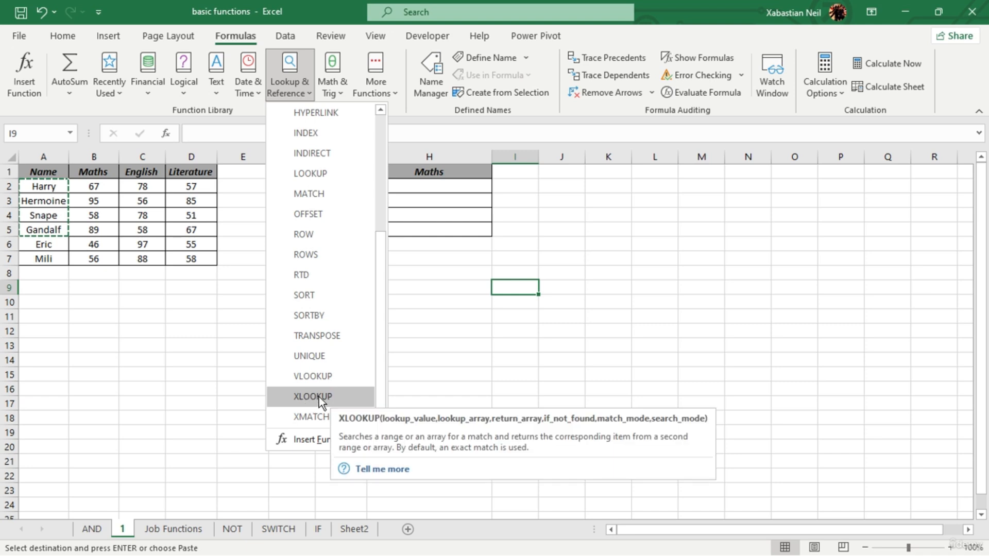
{"action": "left_click", "coordinate": [469, 335]}
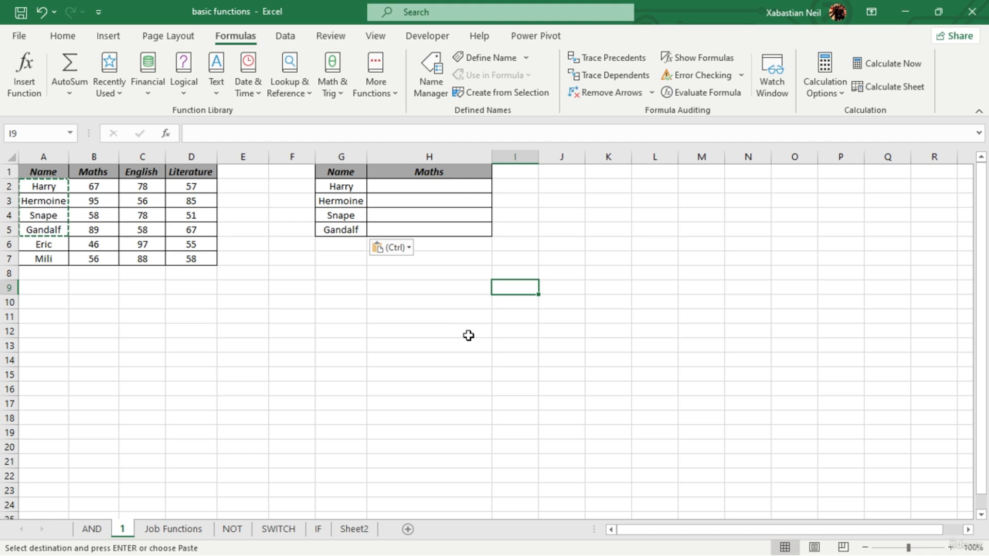
- Copy the marks table A1:D7 and paste it transposed at A13
{"action": "left_click", "coordinate": [468, 327]}
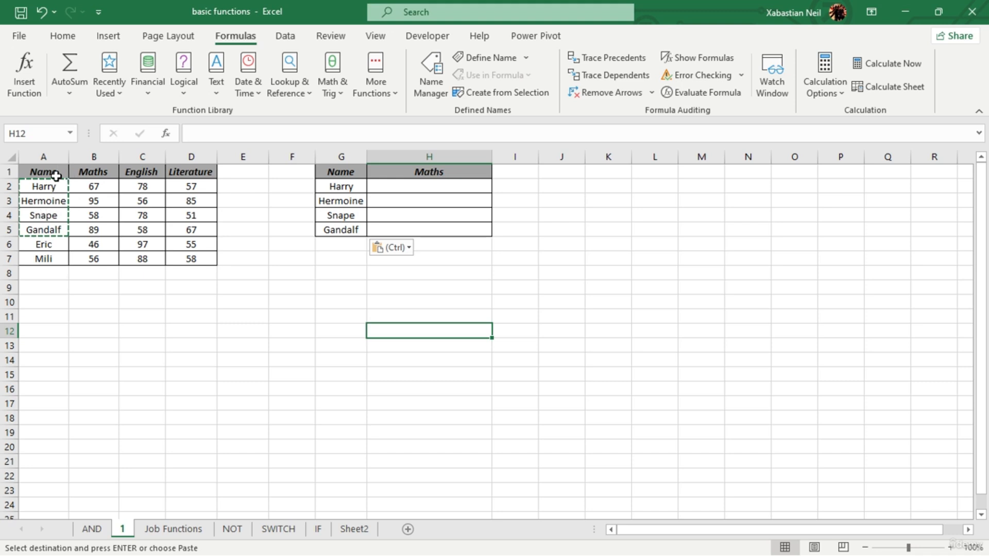
{"action": "left_click_drag", "start_coordinate": [54, 175], "coordinate": [207, 255]}
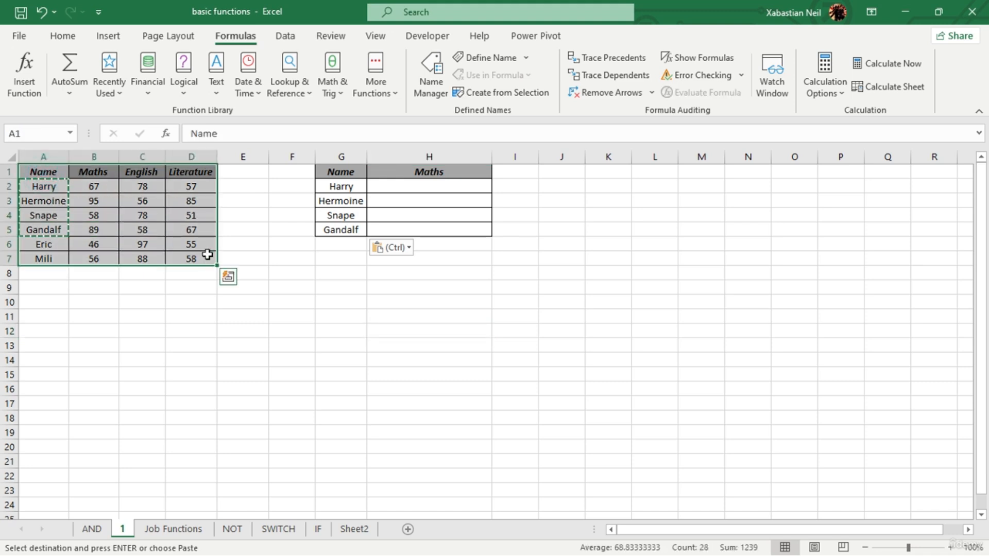
{"action": "key", "text": "Escape"}
{"action": "key", "text": "ctrl+c"}
{"action": "left_click", "coordinate": [43, 349]}
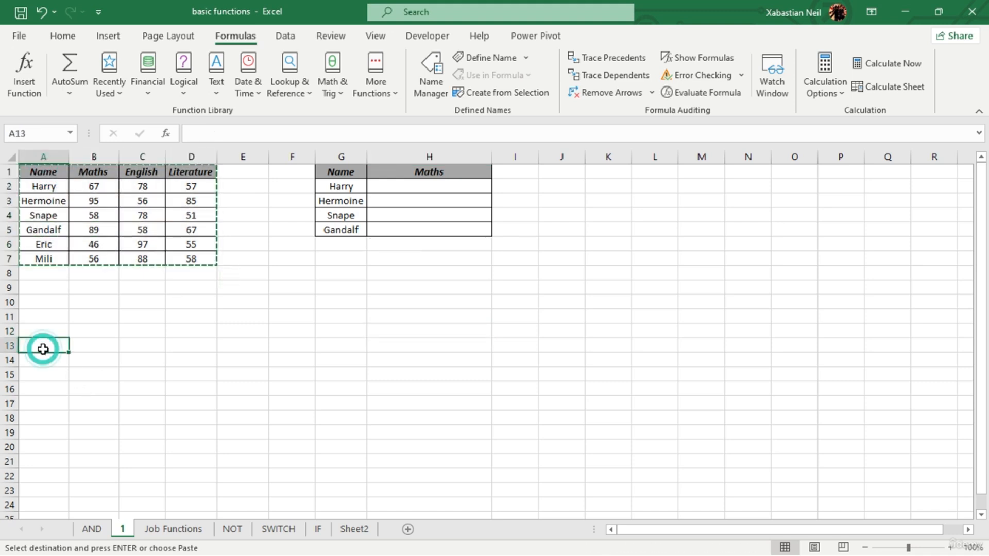
{"action": "left_click", "coordinate": [62, 35]}
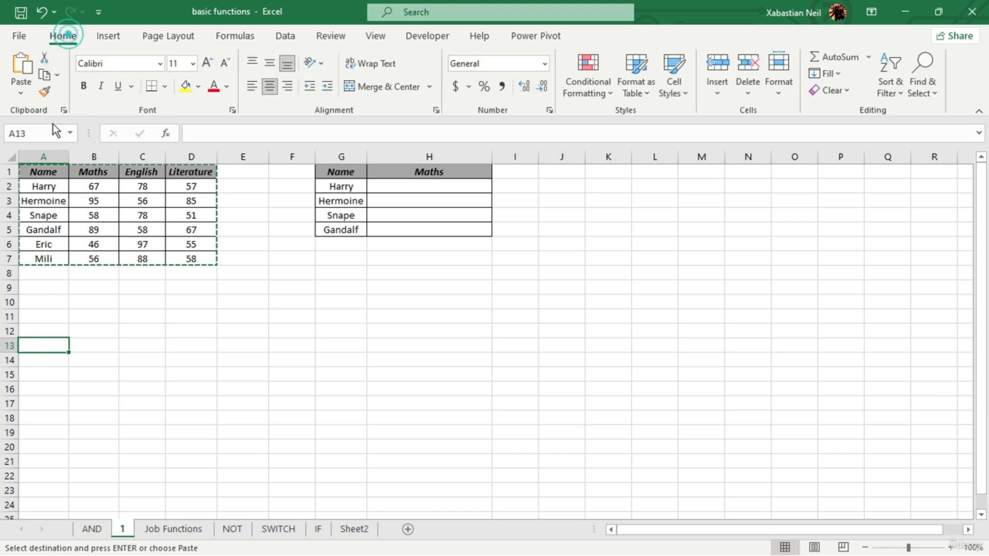
{"action": "left_click", "coordinate": [26, 93]}
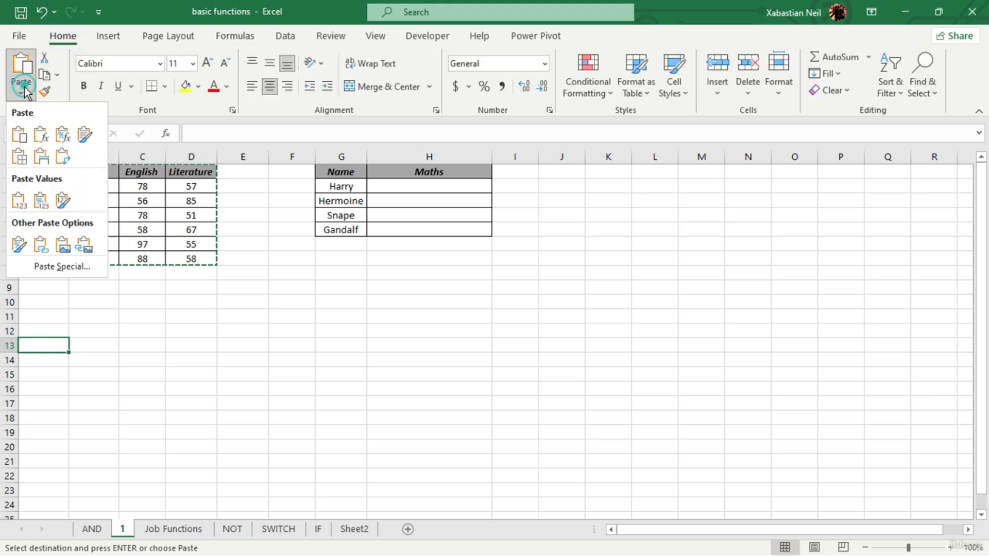
{"action": "left_click", "coordinate": [63, 156]}
{"action": "left_click", "coordinate": [455, 422]}
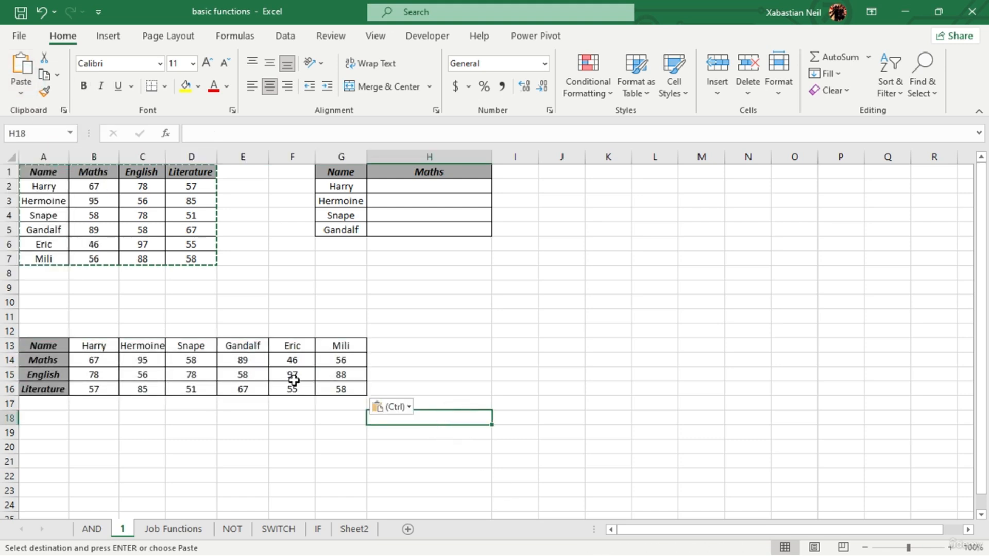
{"action": "left_click", "coordinate": [322, 302]}
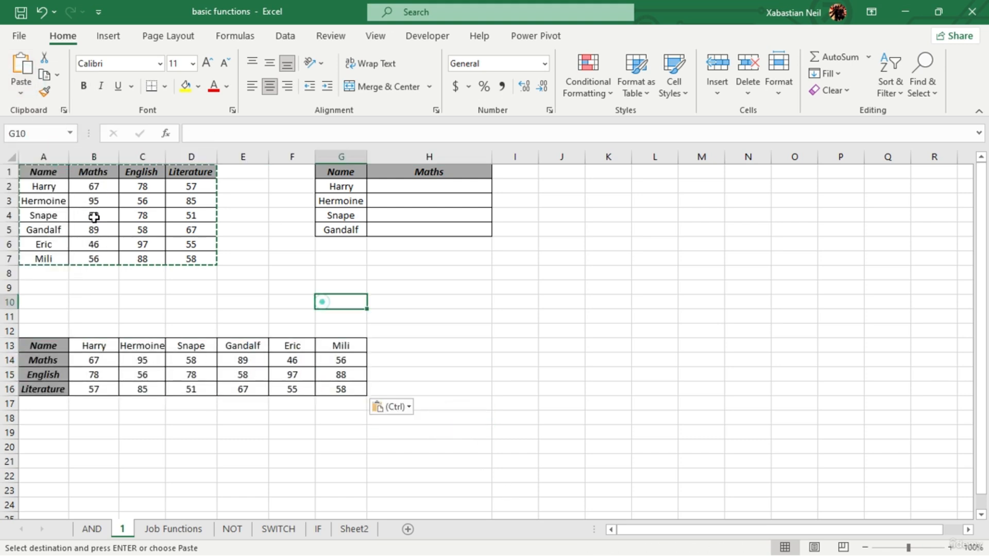
{"action": "double_click", "coordinate": [274, 246]}
{"action": "left_click_drag", "start_coordinate": [58, 188], "coordinate": [195, 271]}
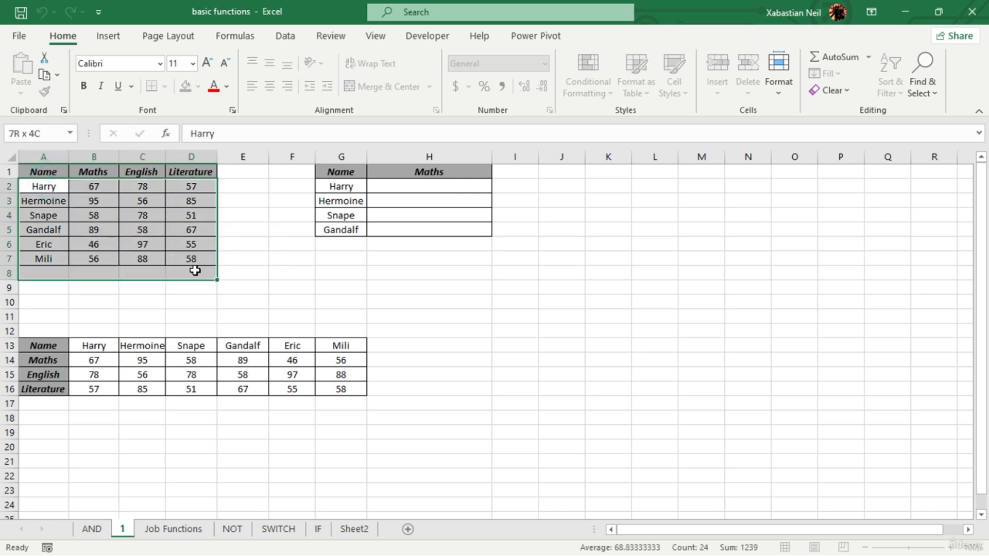
{"action": "left_click", "coordinate": [147, 432]}
{"action": "left_click_drag", "start_coordinate": [52, 344], "coordinate": [353, 390]}
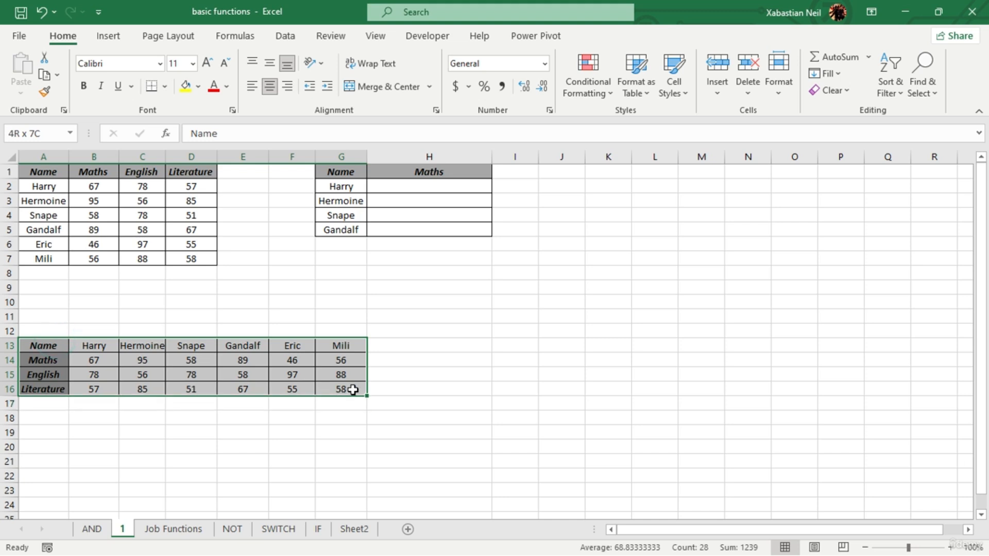
{"action": "left_click", "coordinate": [624, 388]}
- Copy the Name and Maths lookup table G1:H5 and paste it at I13
{"action": "left_click_drag", "start_coordinate": [353, 171], "coordinate": [462, 227]}
{"action": "key", "text": "ctrl+c"}
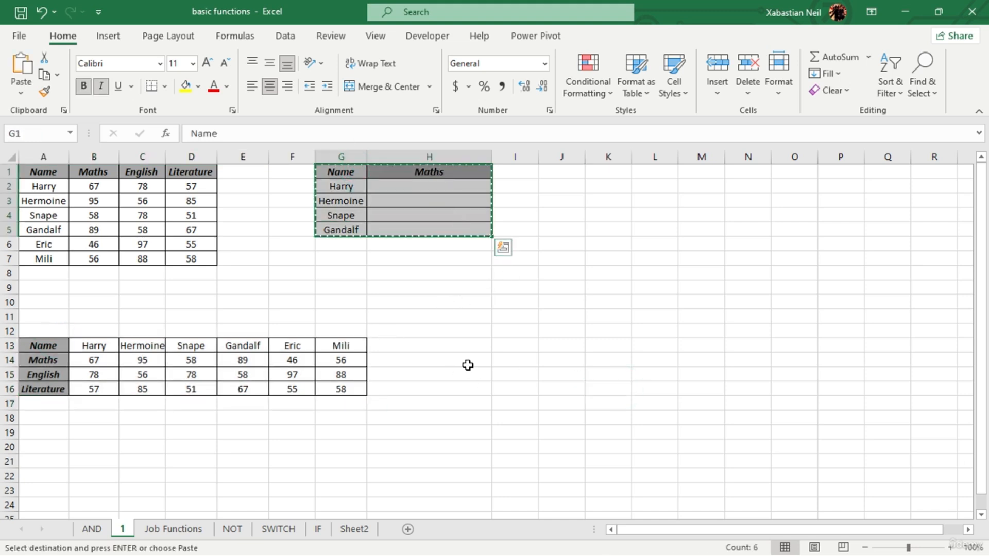
{"action": "left_click", "coordinate": [511, 343]}
{"action": "key", "text": "ctrl+v"}
{"action": "left_click", "coordinate": [485, 441]}
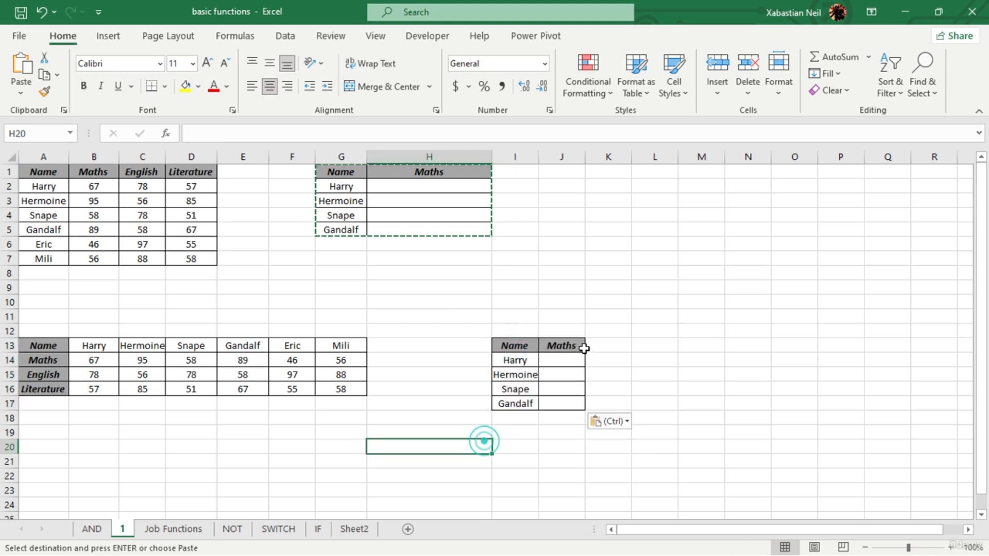
- Autofit column I to its names and widen column J to about three times its width
{"action": "double_click", "coordinate": [538, 155]}
{"action": "left_click", "coordinate": [739, 298]}
{"action": "left_click_drag", "start_coordinate": [588, 156], "coordinate": [695, 166]}
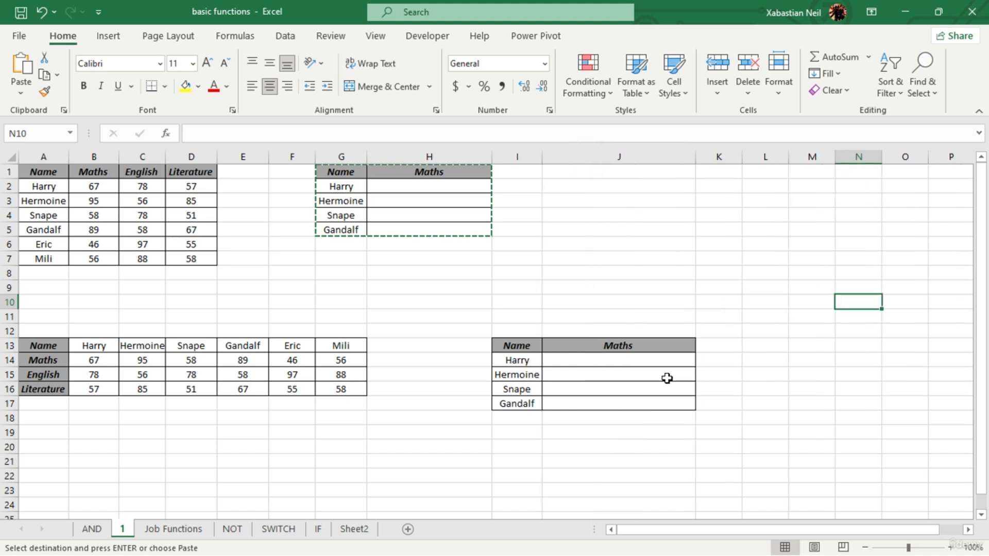
{"action": "left_click", "coordinate": [448, 332]}
{"action": "double_click", "coordinate": [404, 287]}
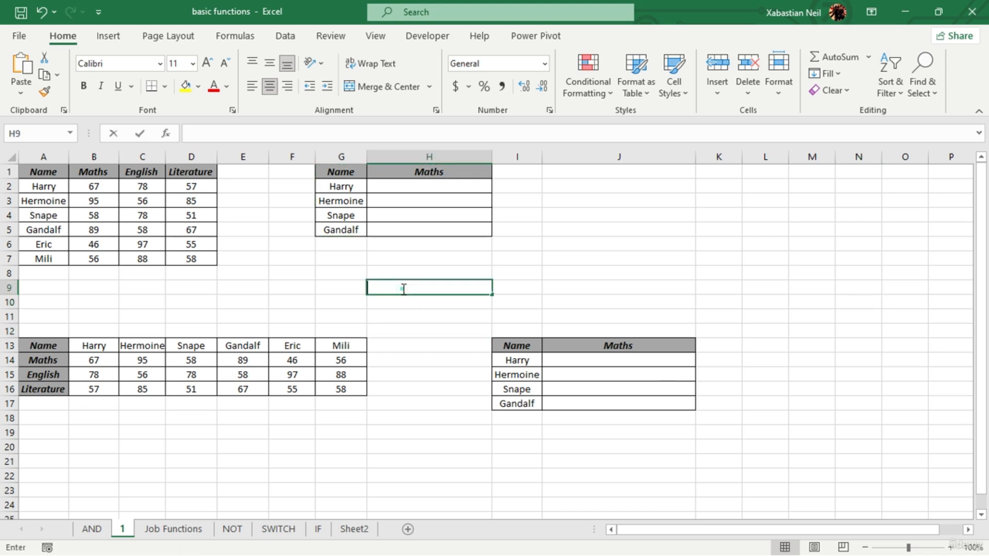
{"action": "left_click", "coordinate": [436, 189]}
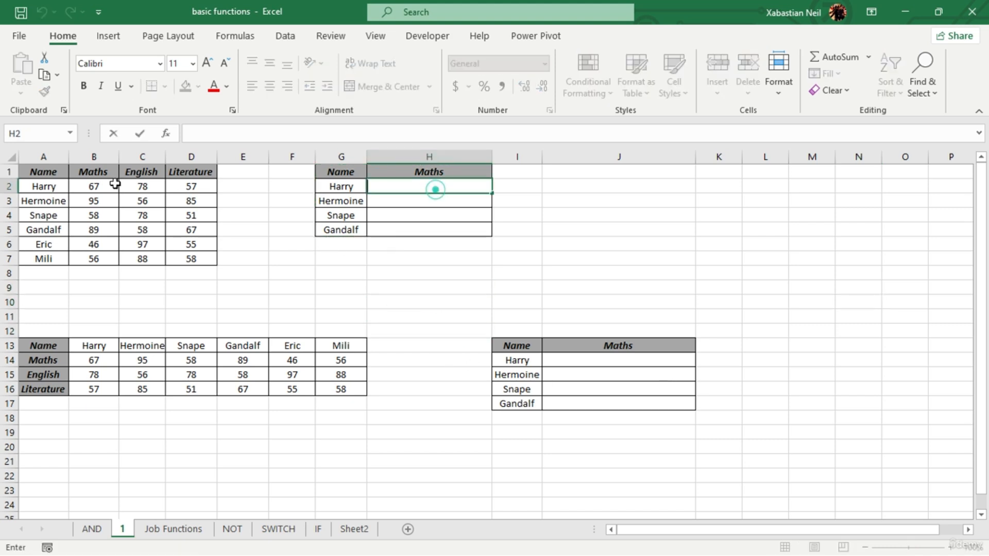
{"action": "left_click_drag", "start_coordinate": [44, 172], "coordinate": [204, 255]}
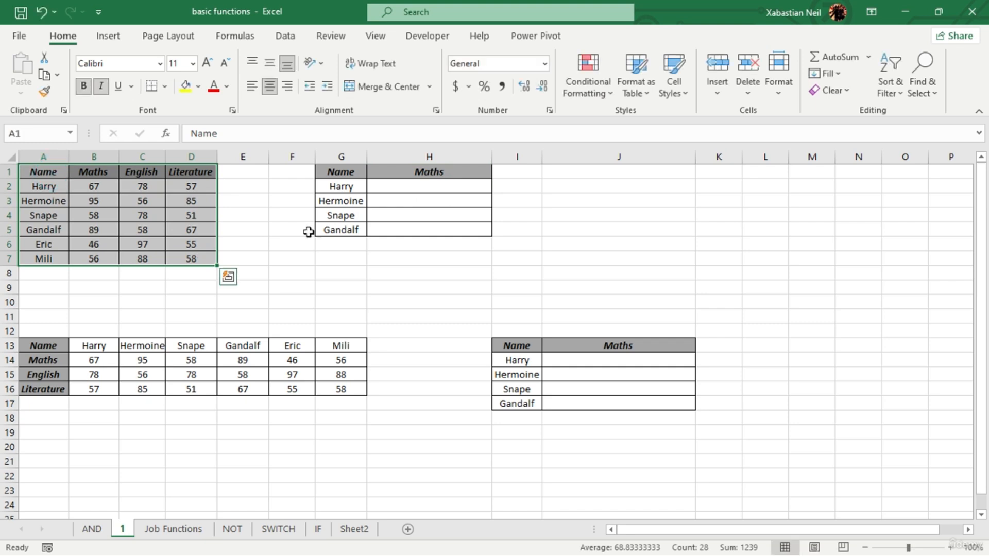
{"action": "left_click", "coordinate": [434, 187]}
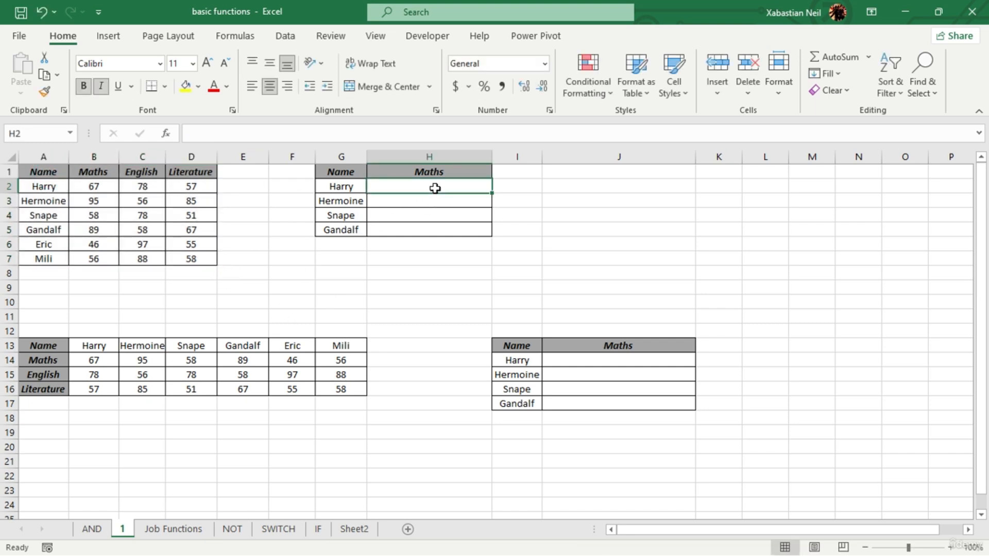
{"action": "double_click", "coordinate": [436, 188]}
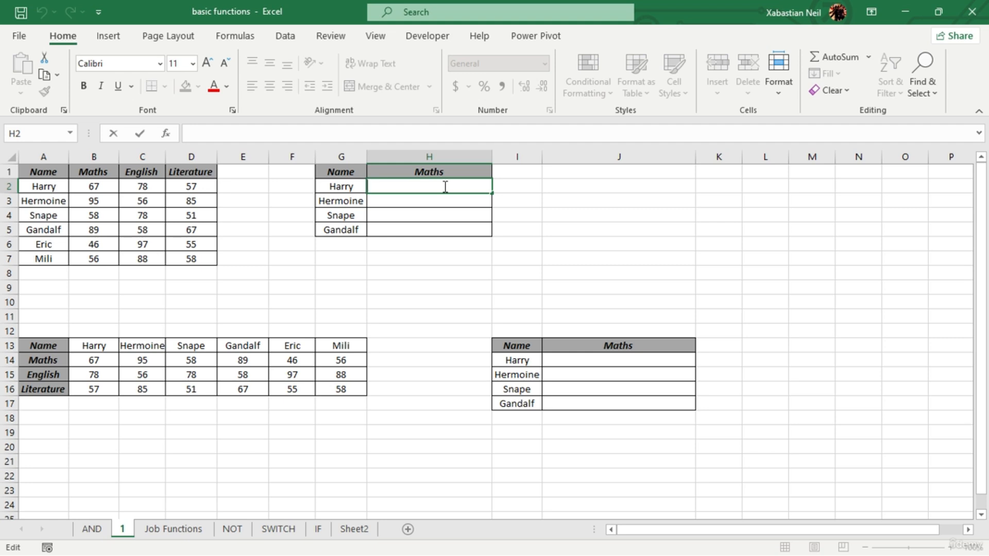
{"action": "type", "text": "=vlo"}
{"action": "key", "text": "Tab"}
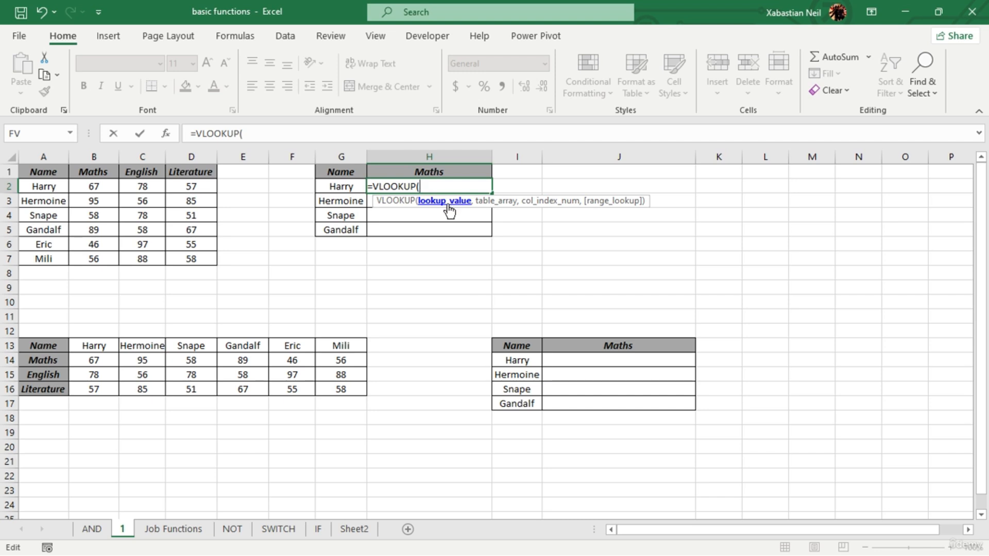
{"action": "left_click", "coordinate": [349, 186]}
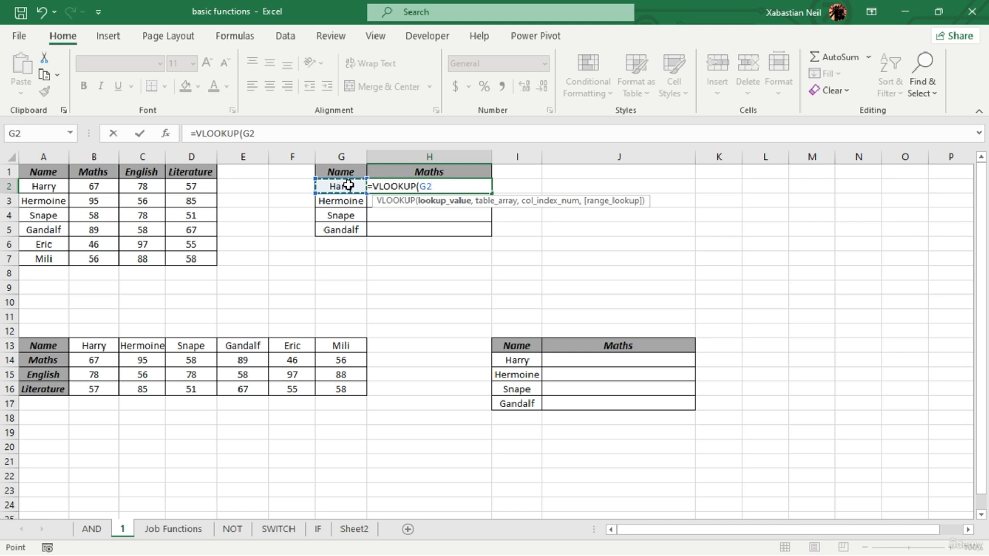
{"action": "type", "text": ","}
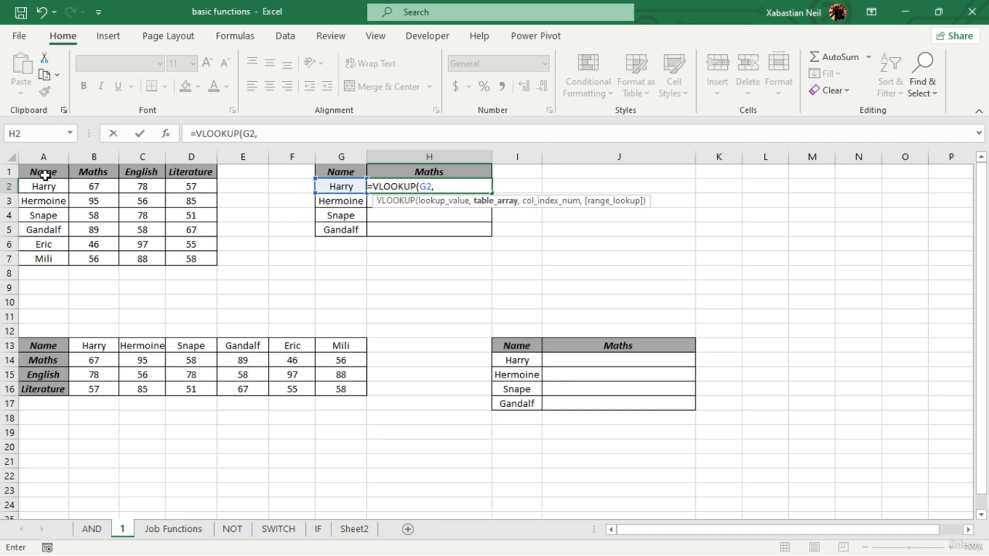
{"action": "left_click_drag", "start_coordinate": [45, 175], "coordinate": [196, 256]}
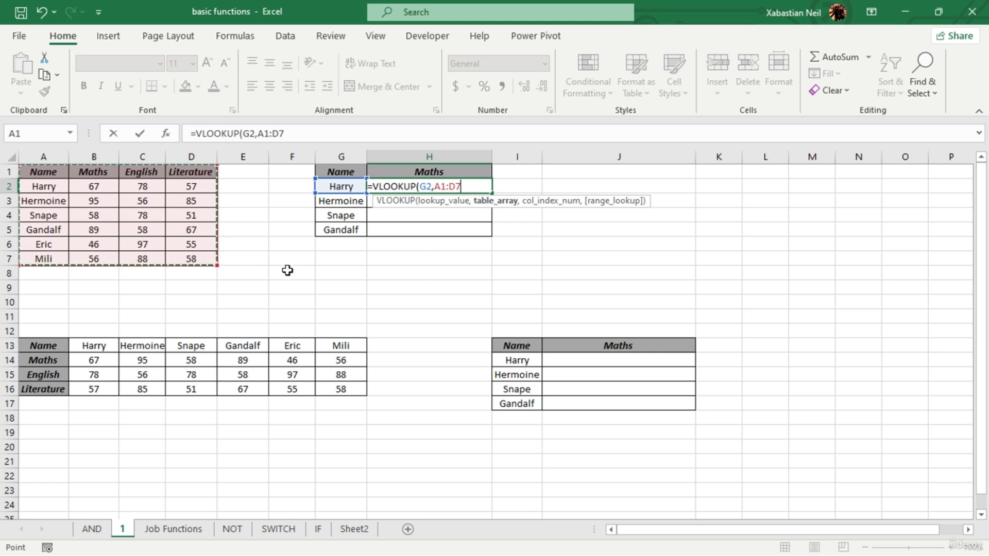
{"action": "type", "text": ","}
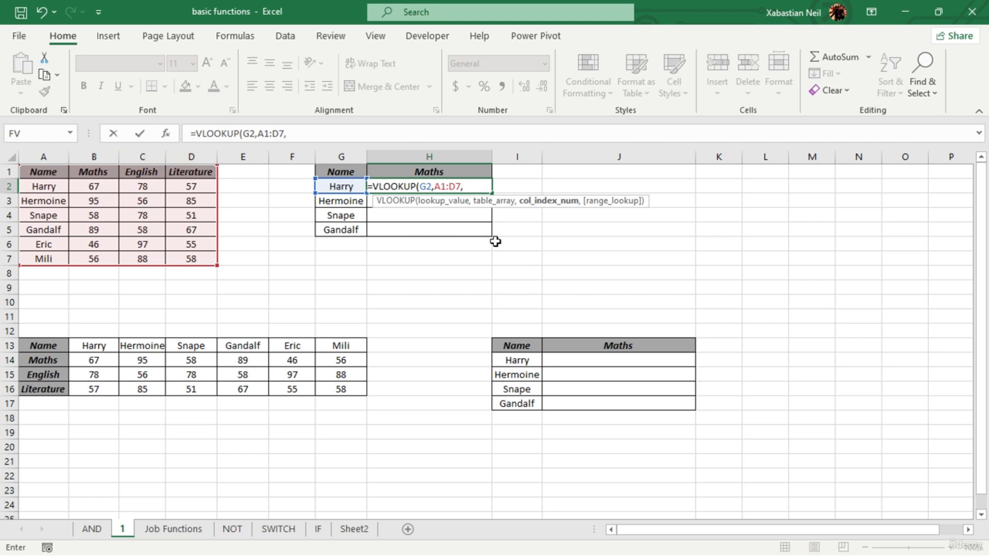
{"action": "key", "text": "BackSpace"}
{"action": "key", "text": "BackSpace"}
{"action": "key", "text": "BackSpace"}
{"action": "key", "text": "BackSpace"}
{"action": "key", "text": "BackSpace"}
{"action": "key", "text": "BackSpace"}
{"action": "key", "text": "BackSpace"}
{"action": "key", "text": "BackSpace"}
{"action": "key", "text": "BackSpace"}
{"action": "key", "text": "BackSpace"}
{"action": "key", "text": "BackSpace"}
{"action": "key", "text": "BackSpace"}
{"action": "key", "text": "BackSpace"}
{"action": "key", "text": "BackSpace"}
{"action": "key", "text": "BackSpace"}
{"action": "key", "text": "BackSpace"}
{"action": "key", "text": "BackSpace"}
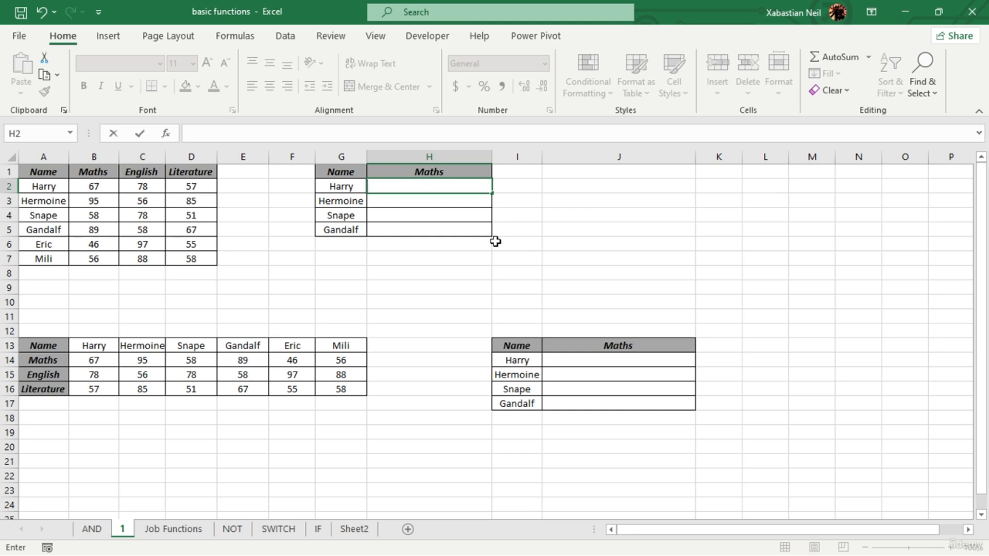
{"action": "key", "text": "Escape"}
- Move the marks table A1:D7 one column over so that it starts at B1
{"action": "left_click", "coordinate": [289, 240]}
{"action": "left_click_drag", "start_coordinate": [44, 172], "coordinate": [205, 262]}
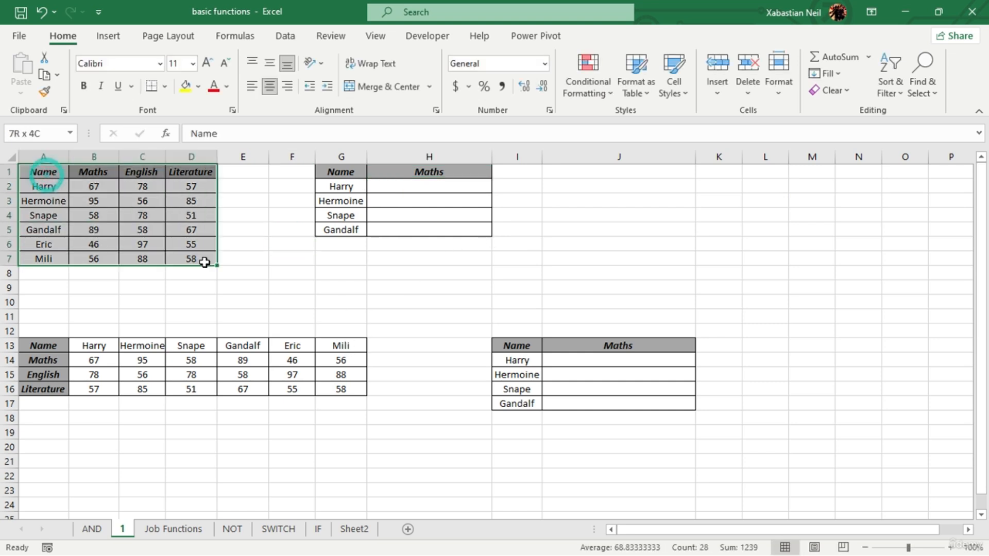
{"action": "key", "text": "ctrl+c"}
{"action": "left_click", "coordinate": [105, 169]}
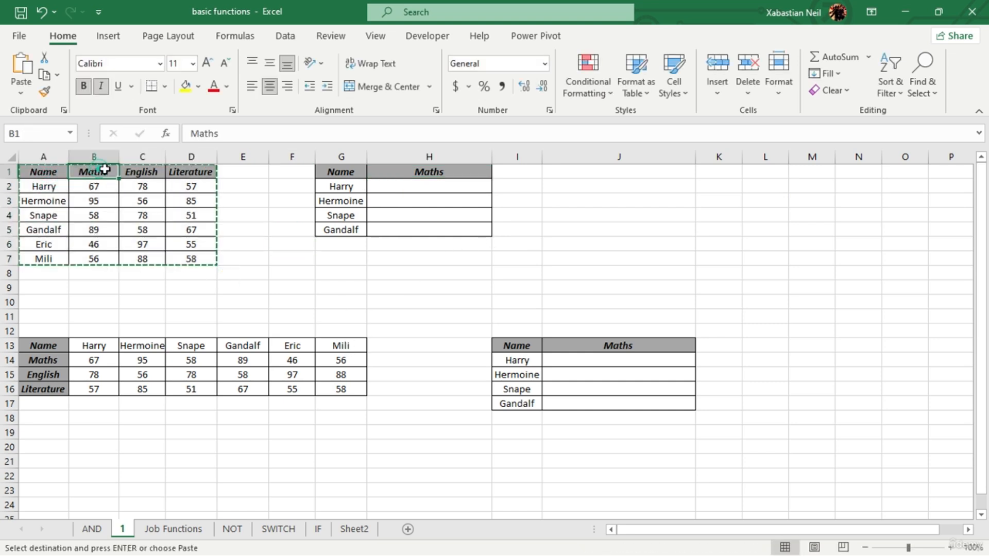
{"action": "key", "text": "Return"}
{"action": "left_click", "coordinate": [418, 259]}
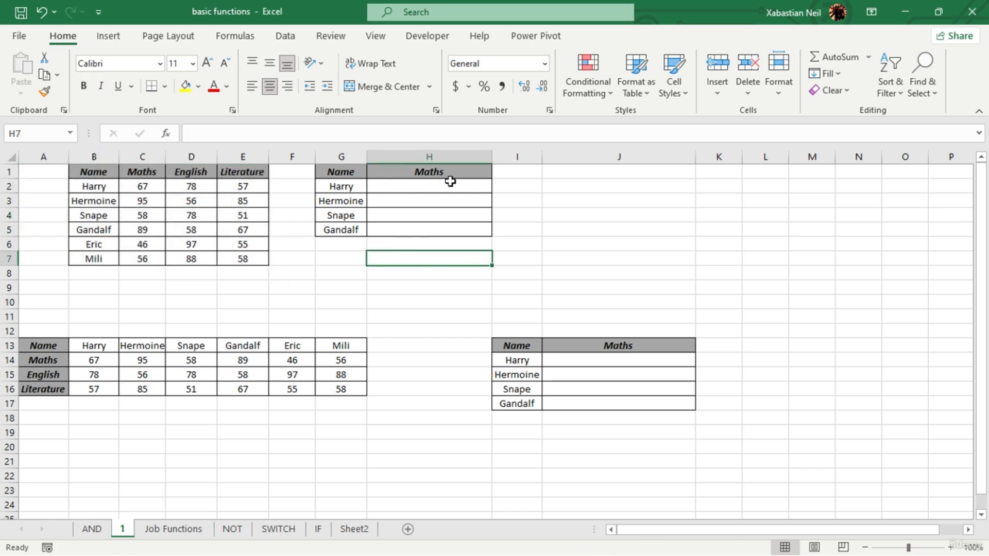
- Start a VLOOKUP formula in H2 with G2 as the lookup value
{"action": "left_click", "coordinate": [450, 181]}
{"action": "double_click", "coordinate": [451, 183]}
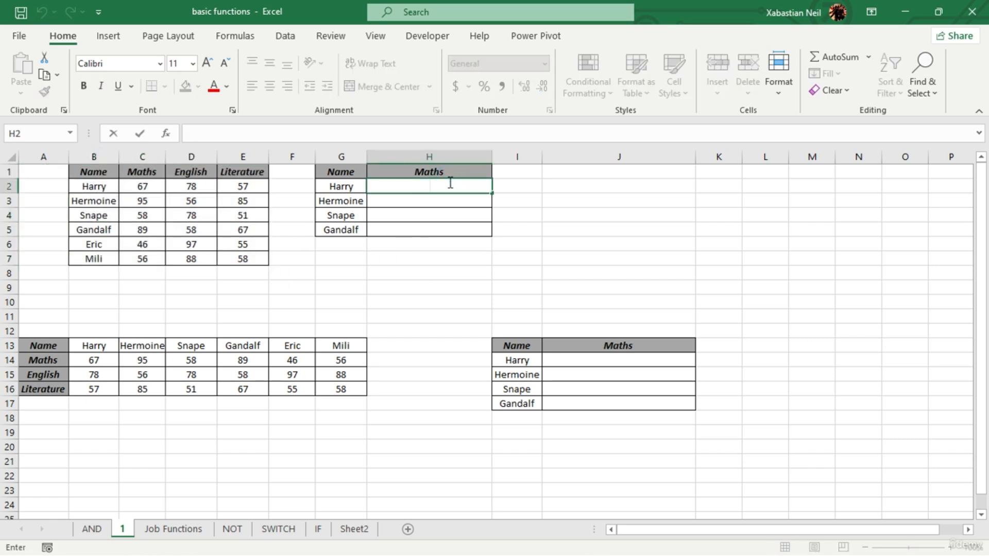
{"action": "type", "text": "=vlo"}
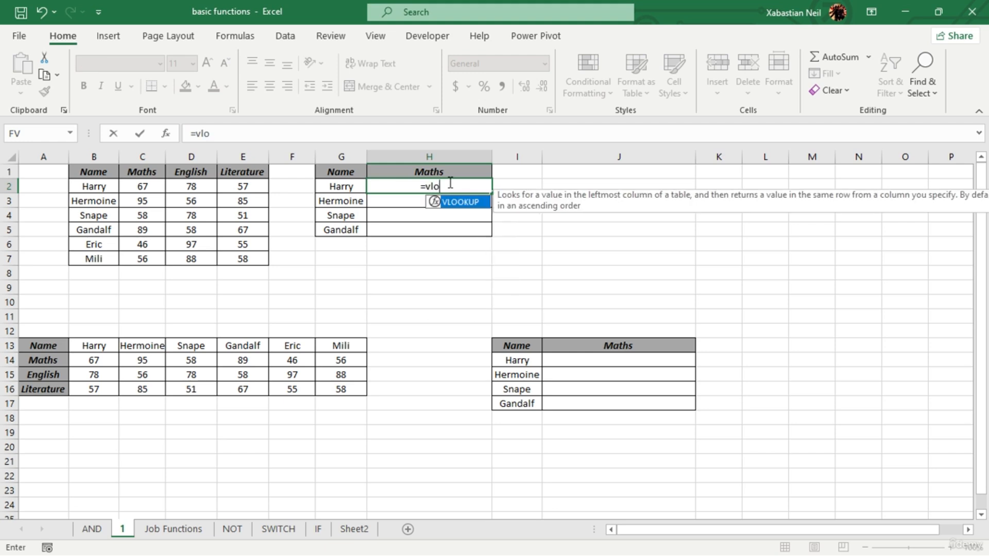
{"action": "key", "text": "Tab"}
{"action": "left_click", "coordinate": [345, 191]}
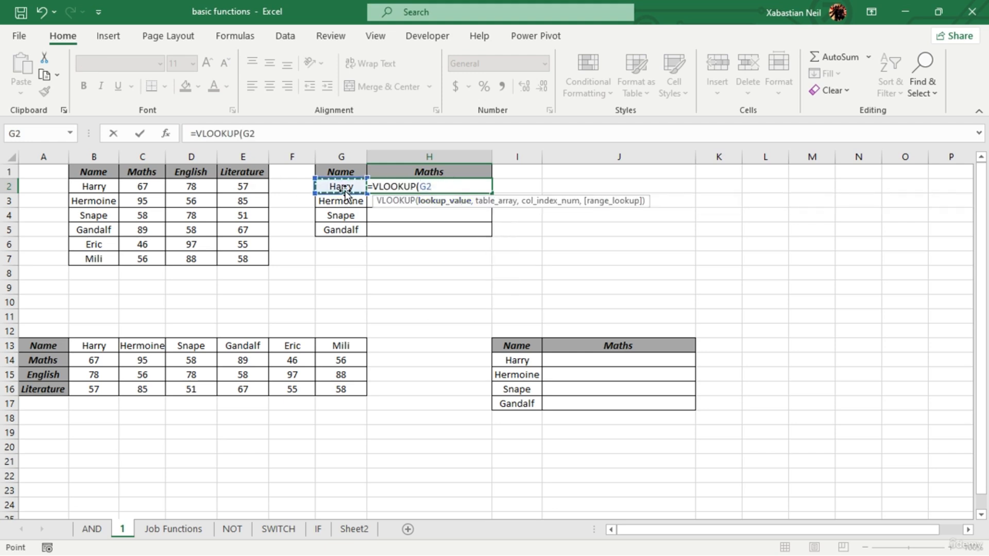
{"action": "type", "text": ","}
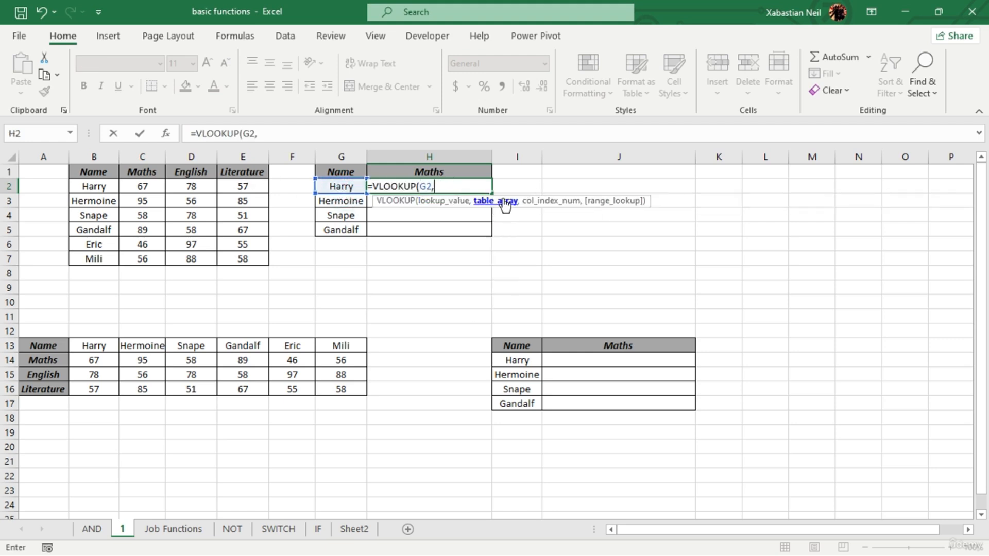
- Complete H2's VLOOKUP formula with B1:E7 as the table array and 2 as the column index
{"action": "left_click_drag", "start_coordinate": [95, 172], "coordinate": [239, 242]}
{"action": "type", "text": ","}
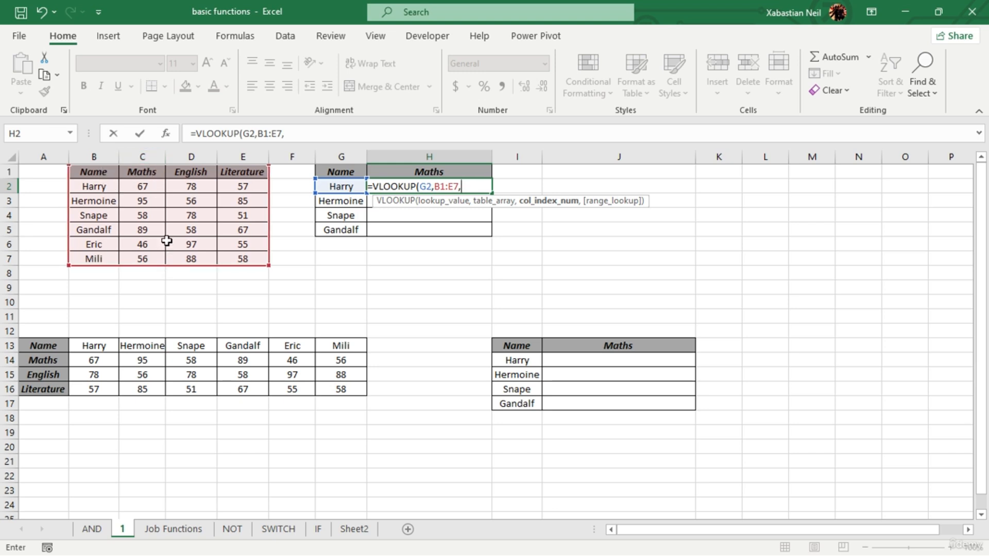
{"action": "type", "text": ")"}
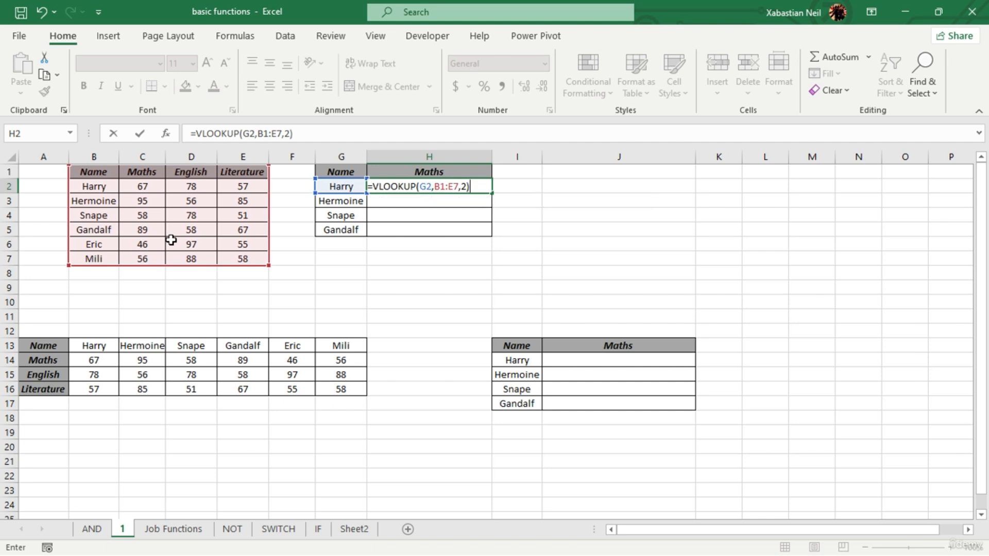
{"action": "key", "text": "Return"}
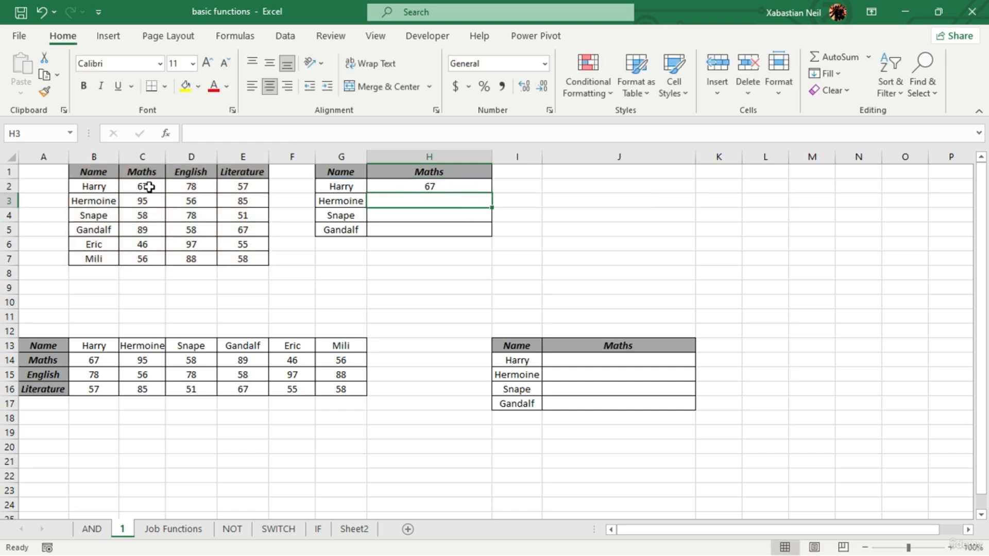
{"action": "double_click", "coordinate": [449, 187]}
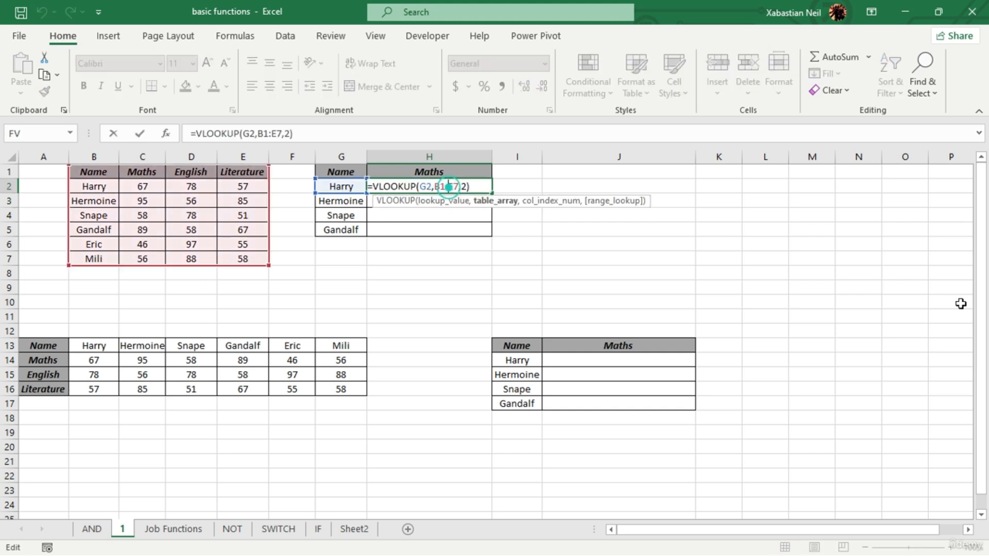
{"action": "key", "text": "Return"}
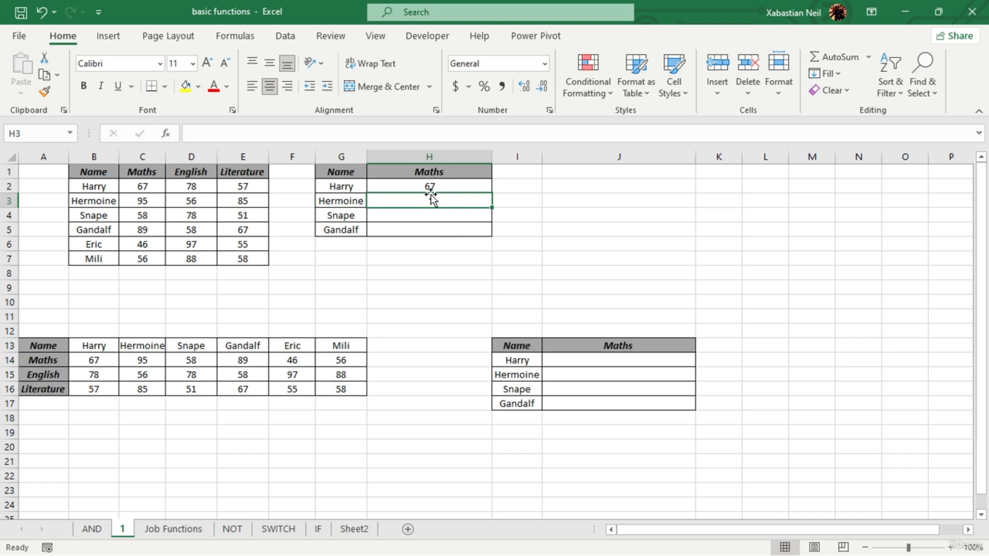
- Enter a VLOOKUP formula in H3 with G3 as the lookup value, B1:E7 as the table array and 3 as the column index
{"action": "double_click", "coordinate": [450, 200]}
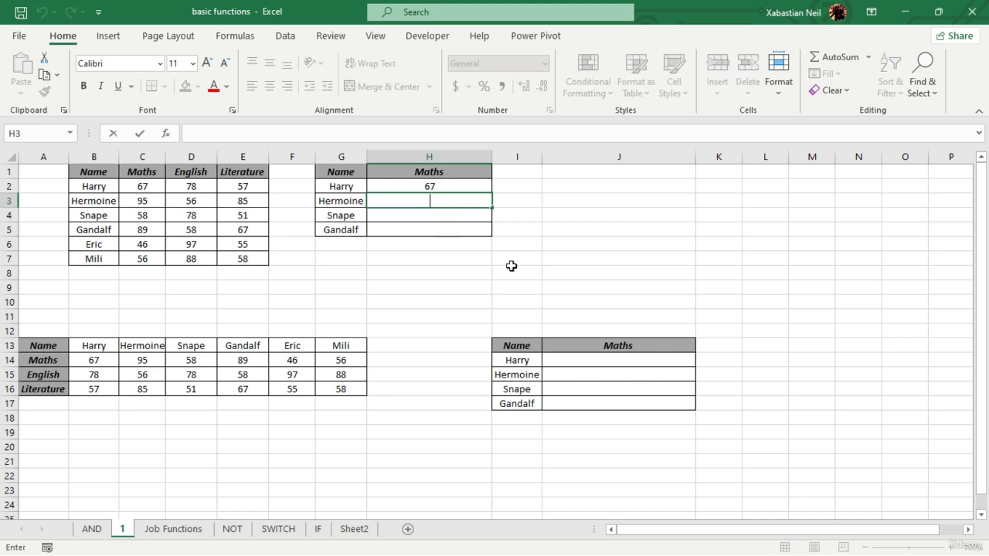
{"action": "type", "text": "=vlo"}
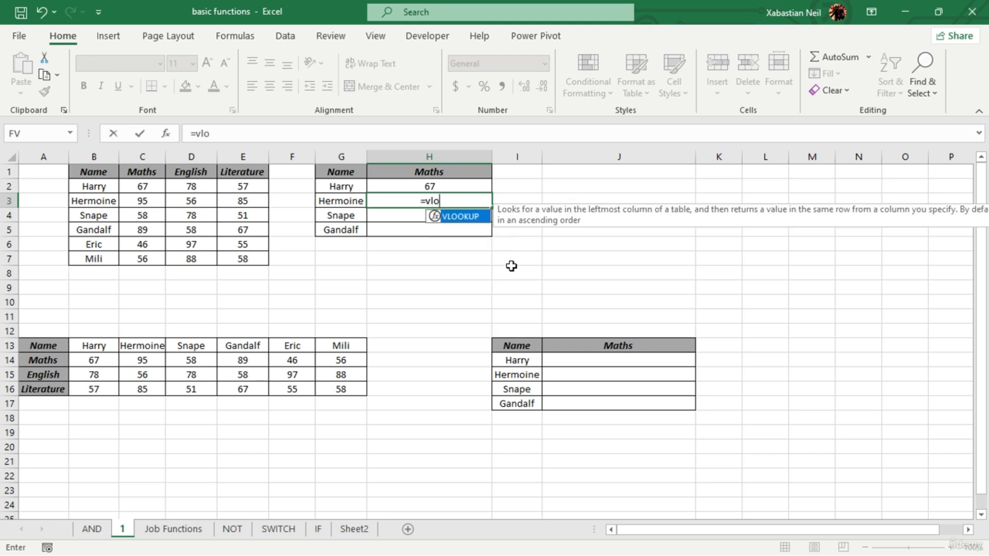
{"action": "key", "text": "Tab"}
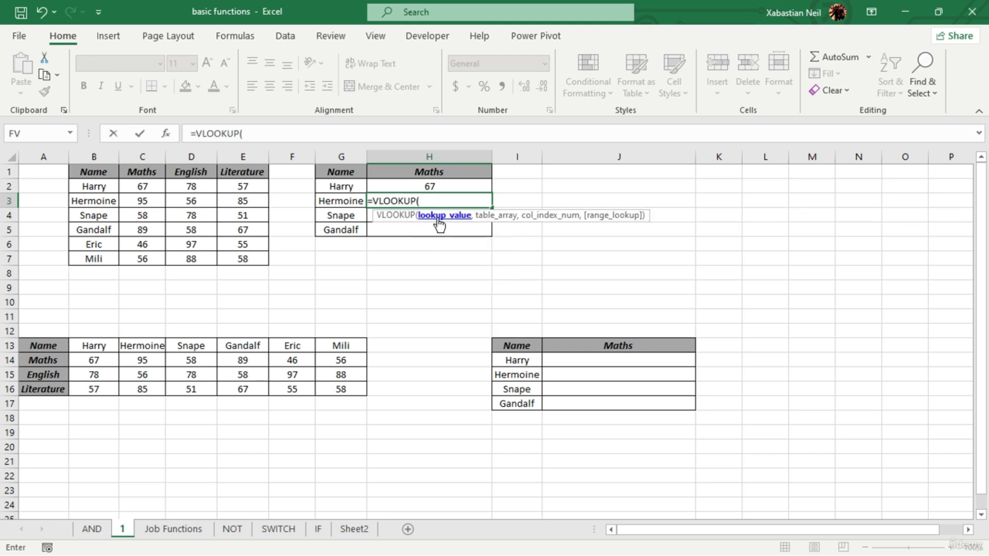
{"action": "left_click", "coordinate": [336, 201]}
{"action": "type", "text": ","}
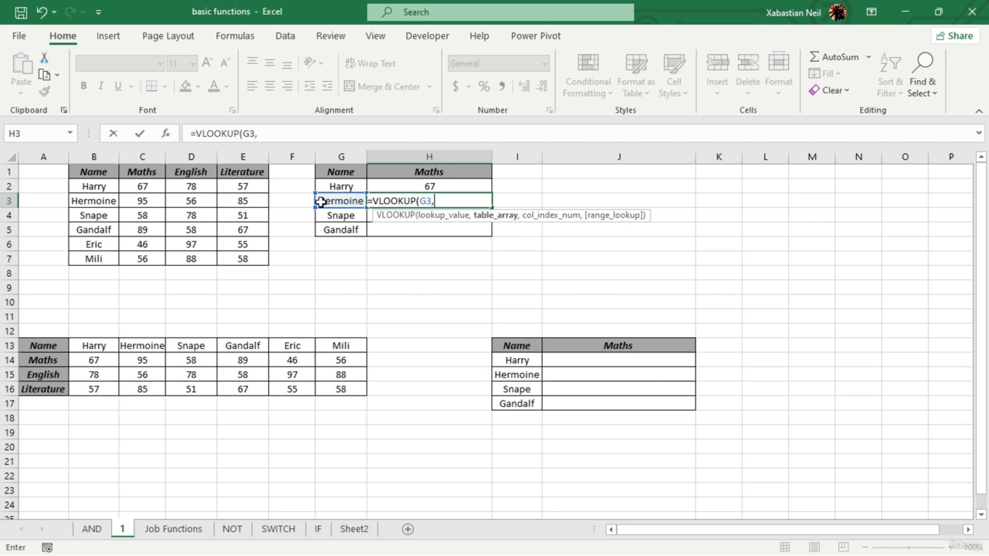
{"action": "left_click_drag", "start_coordinate": [105, 176], "coordinate": [259, 264]}
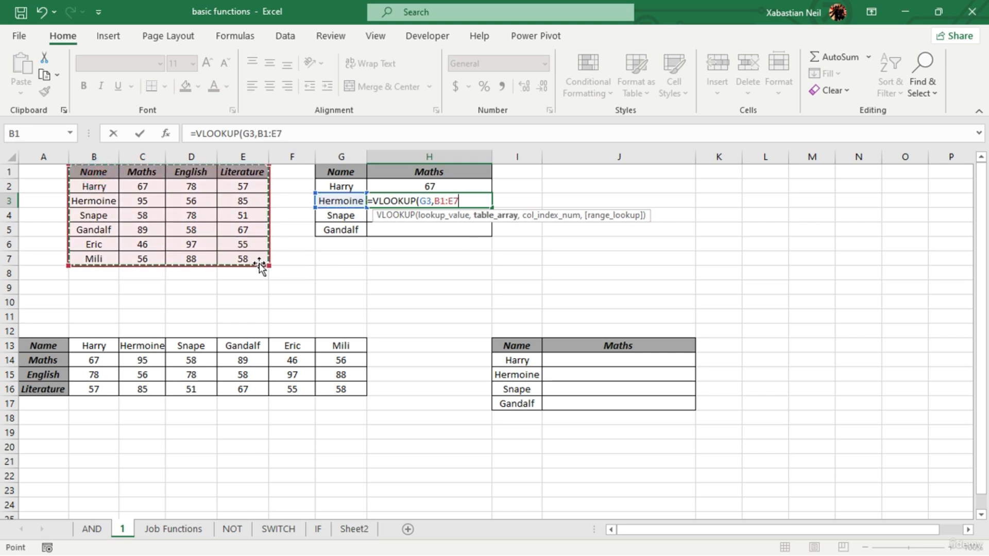
{"action": "type", "text": ",3"}
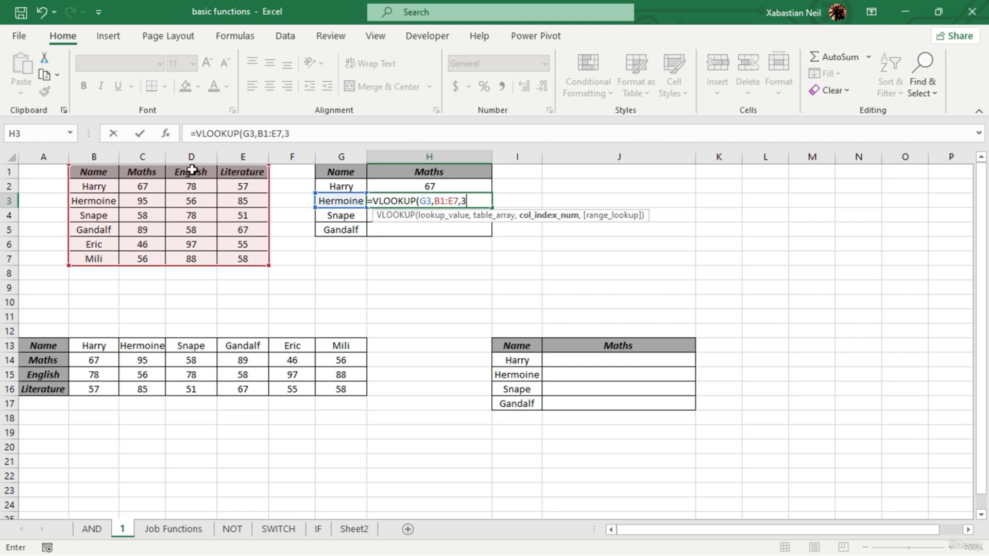
{"action": "type", "text": ")"}
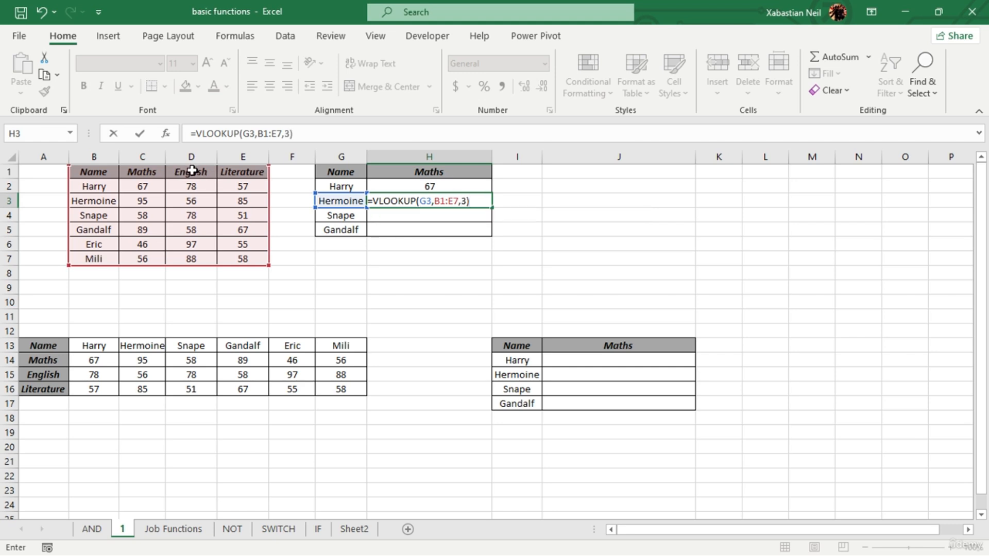
- Change the references in H3's VLOOKUP formula to absolute $G$3 and $E$7
{"action": "left_click", "coordinate": [430, 202]}
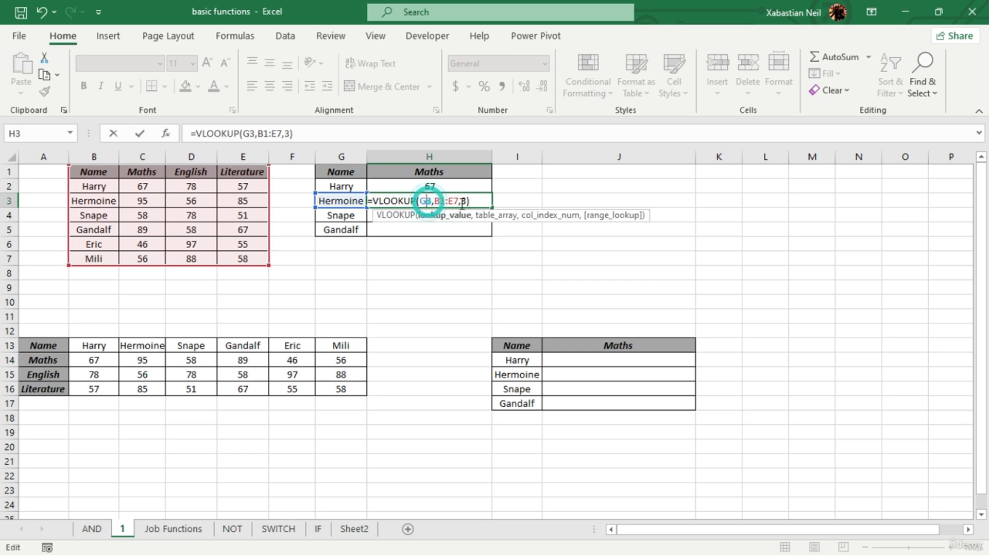
{"action": "key", "text": "F4"}
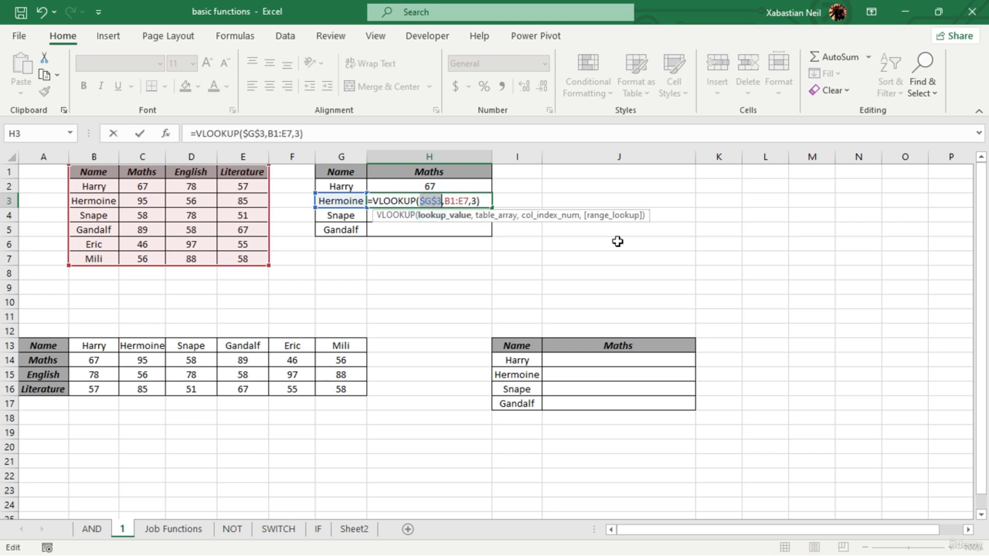
{"action": "left_click", "coordinate": [471, 205]}
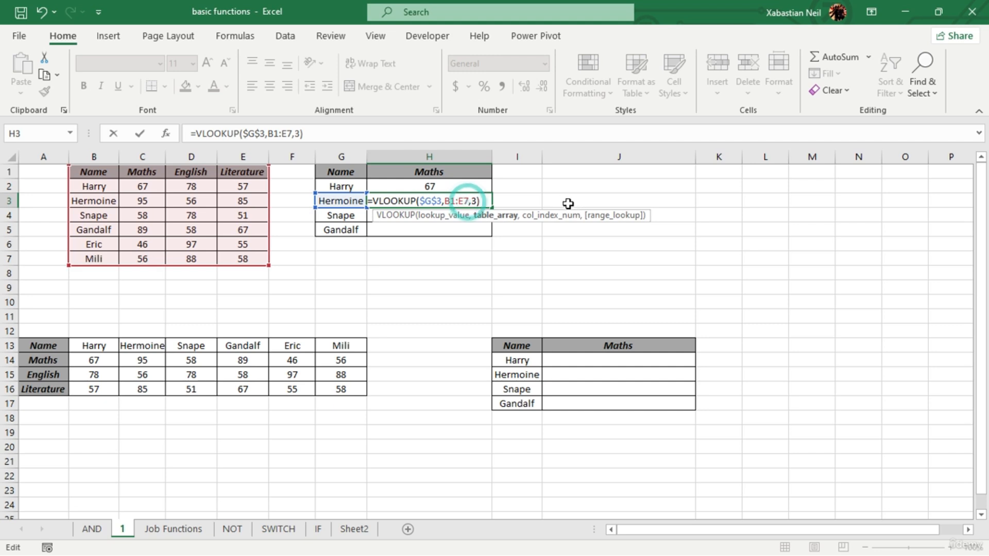
{"action": "key", "text": "F4"}
{"action": "key", "text": "Return"}
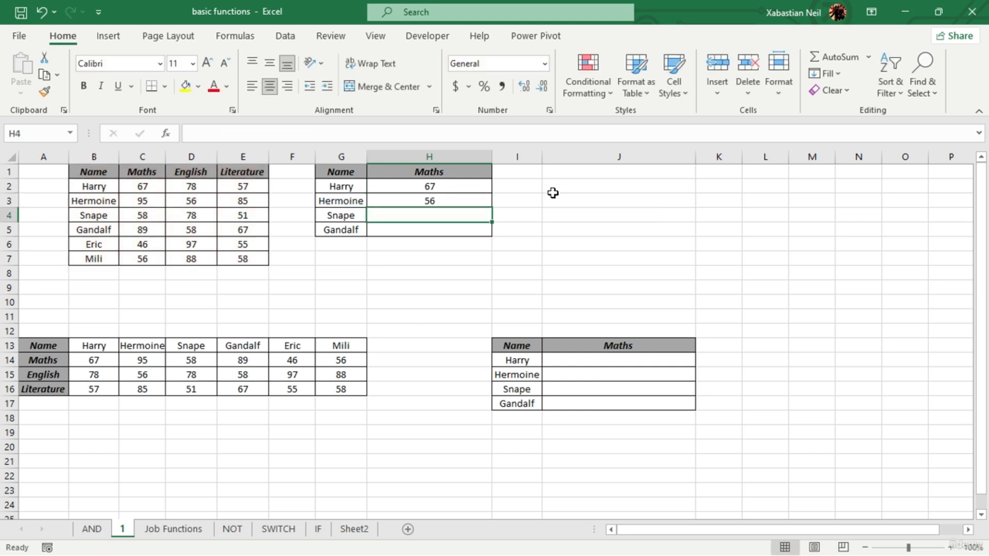
- Fill H3's formula with the absolute references down to H5, and clear the filled copies again
{"action": "left_click", "coordinate": [467, 200]}
{"action": "left_click_drag", "start_coordinate": [492, 207], "coordinate": [499, 227]}
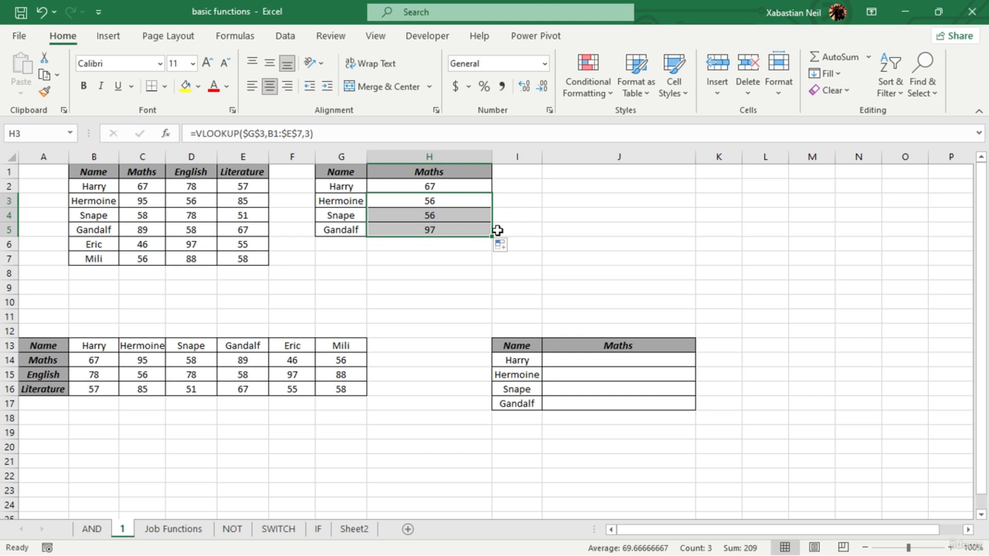
{"action": "left_click_drag", "start_coordinate": [495, 236], "coordinate": [453, 201]}
- Change H3's VLOOKUP references back to relative G3 and E7
{"action": "double_click", "coordinate": [463, 201]}
{"action": "left_click", "coordinate": [468, 201]}
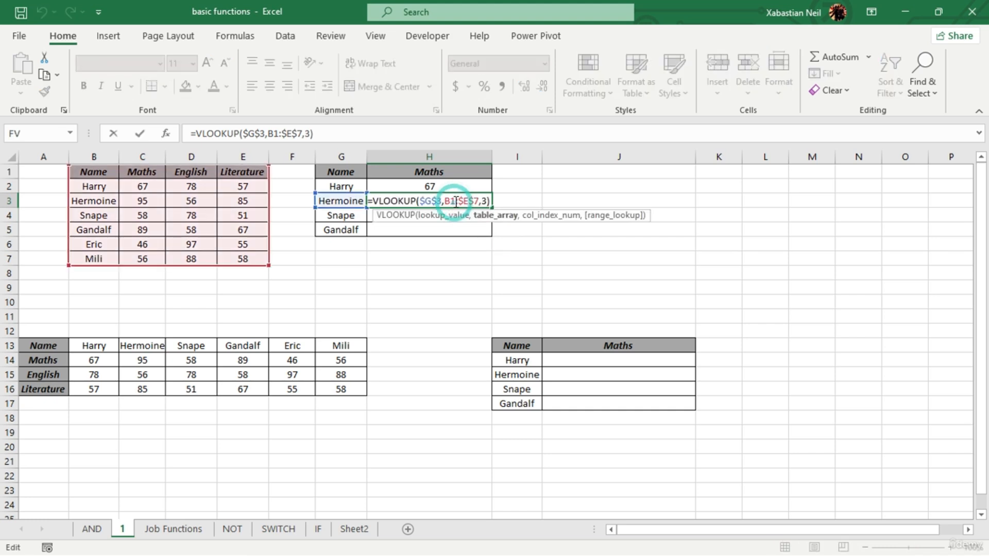
{"action": "key", "text": "F4"}
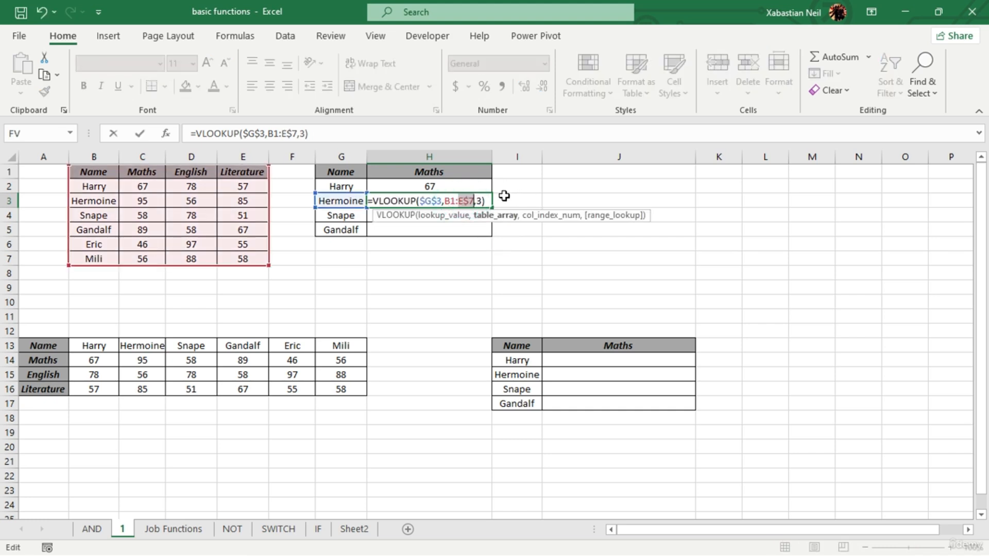
{"action": "key", "text": "F4"}
{"action": "left_click", "coordinate": [445, 201]}
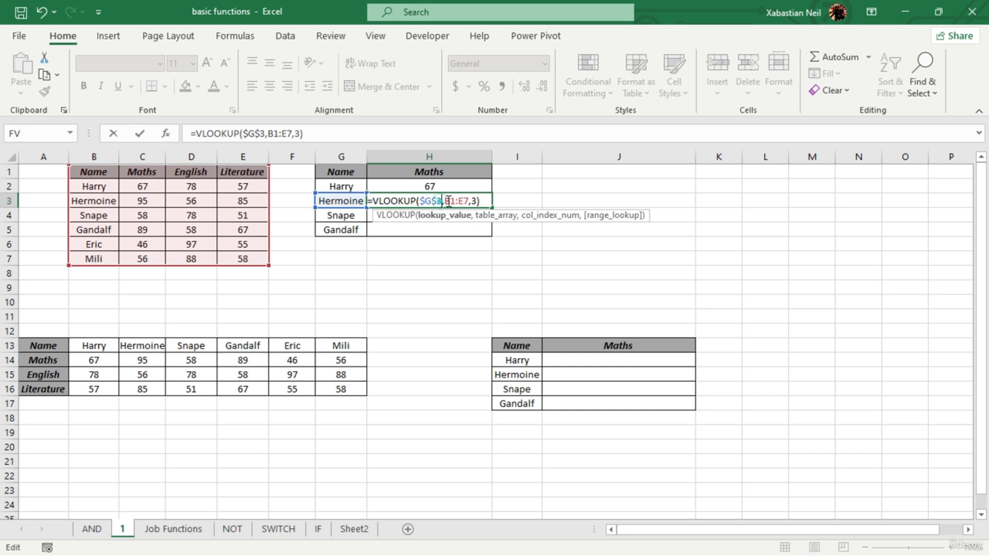
{"action": "key", "text": "F4"}
{"action": "key", "text": "F4"}
{"action": "key", "text": "F4"}
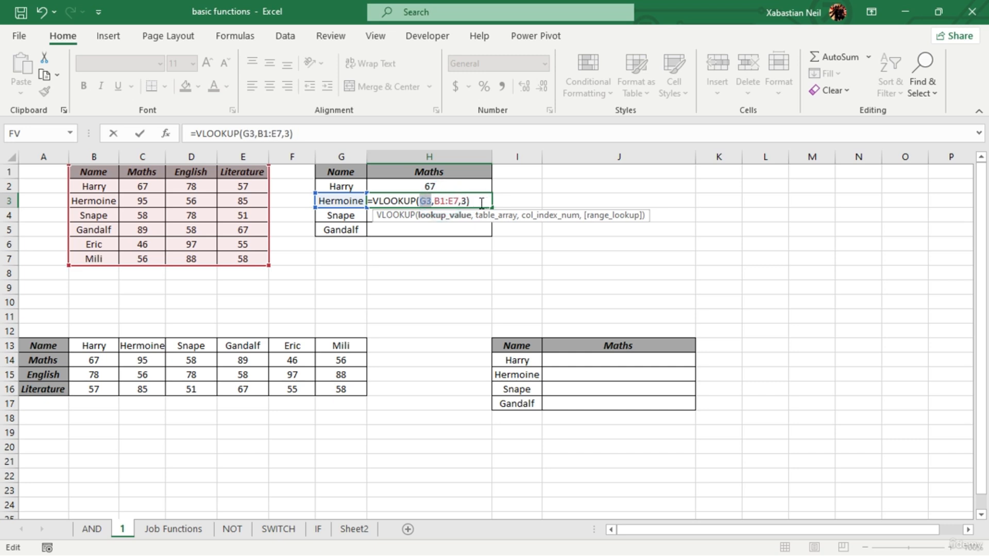
{"action": "key", "text": "Return"}
- Fill the VLOOKUP formula from H3 down to H5
{"action": "left_click", "coordinate": [469, 195]}
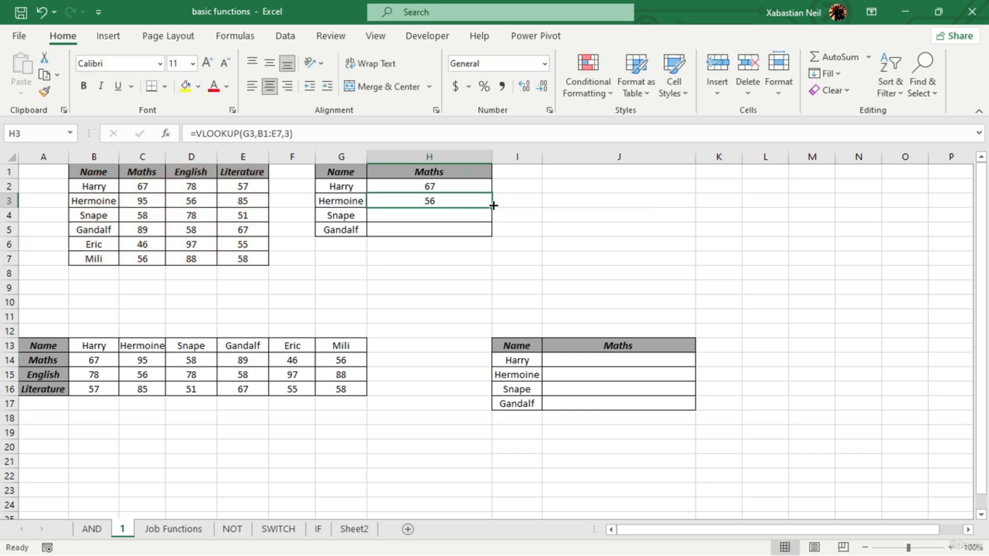
{"action": "left_click_drag", "start_coordinate": [493, 205], "coordinate": [493, 236]}
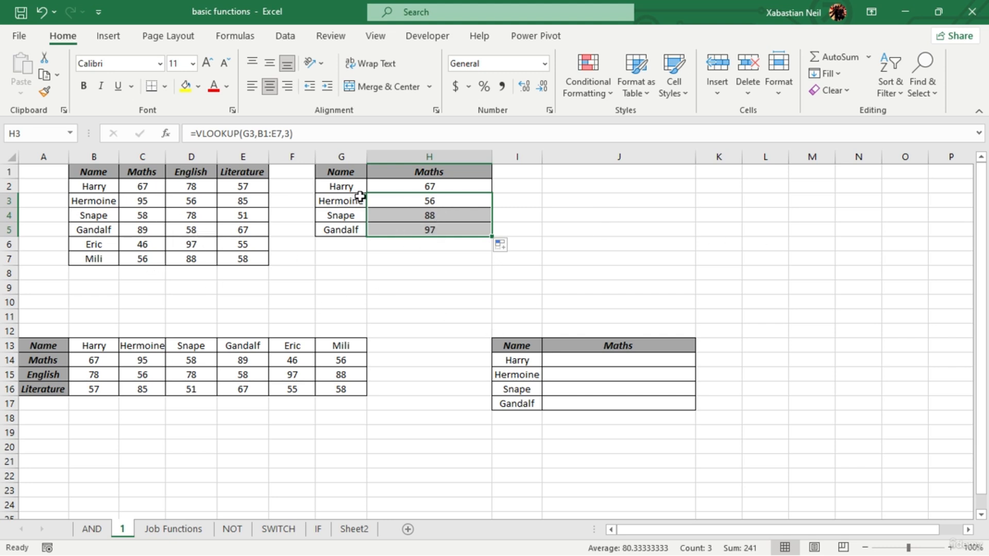
{"action": "left_click", "coordinate": [451, 301]}
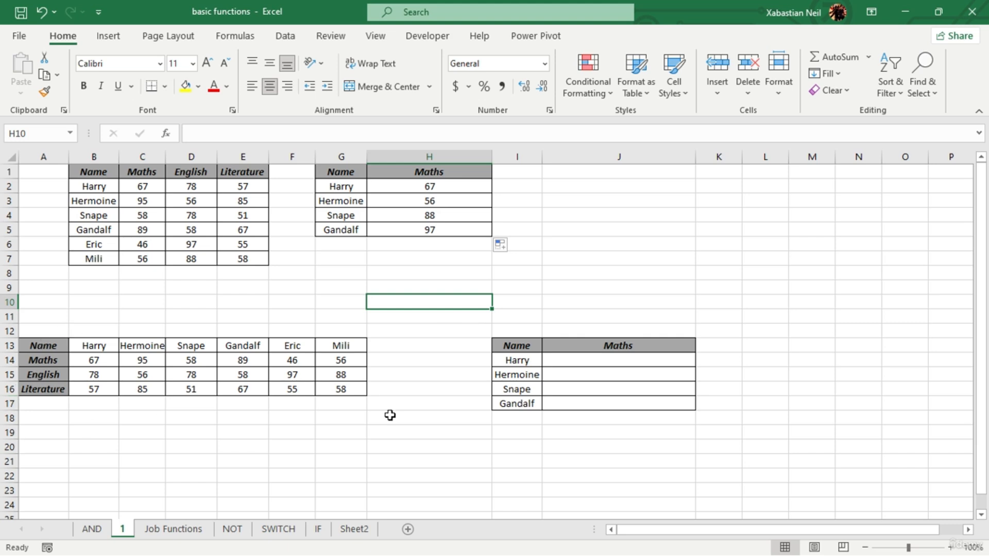
- Enter an HLOOKUP formula in J14 with I14 as the lookup value, A13:G16 as the table array and 2 as the row index
{"action": "double_click", "coordinate": [611, 359]}
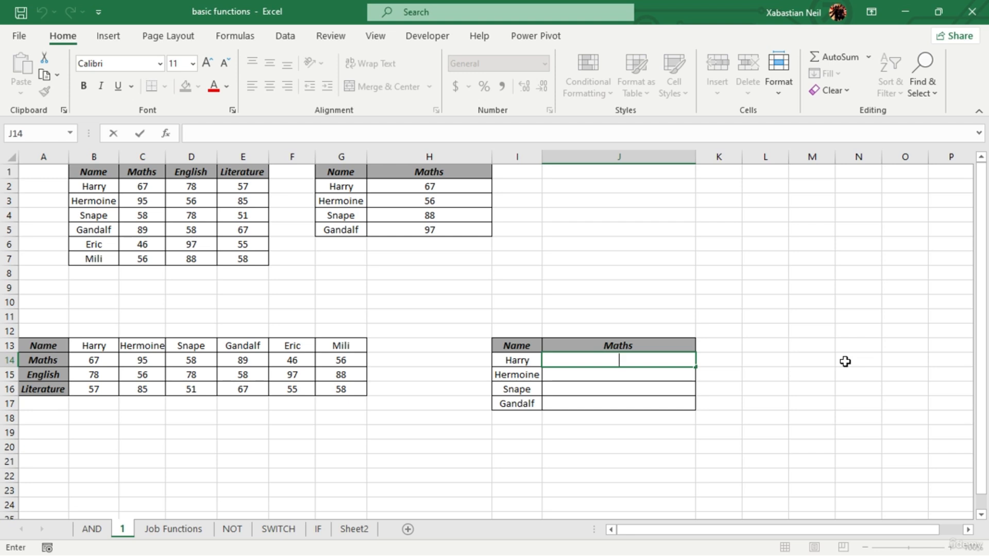
{"action": "type", "text": "="}
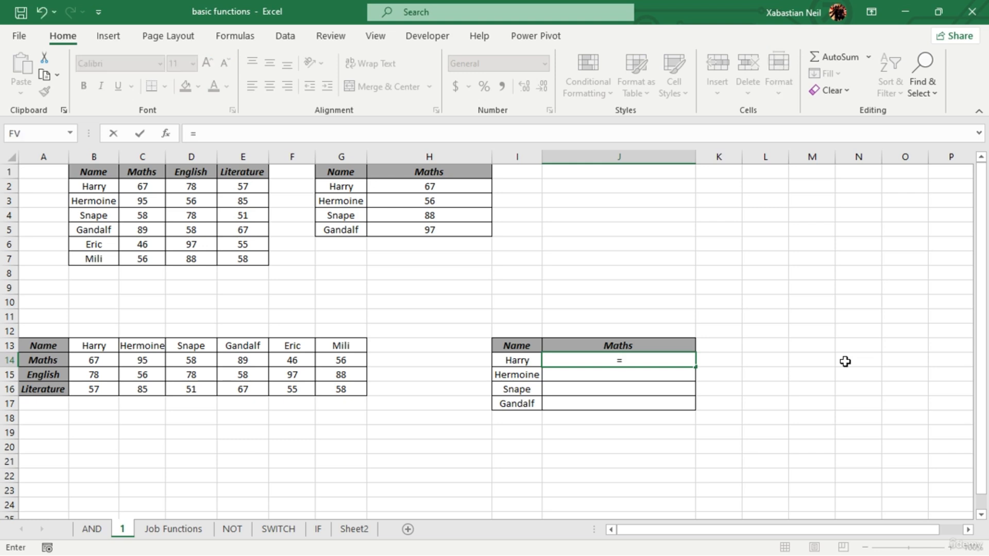
{"action": "type", "text": "hloo"}
{"action": "key", "text": "Tab"}
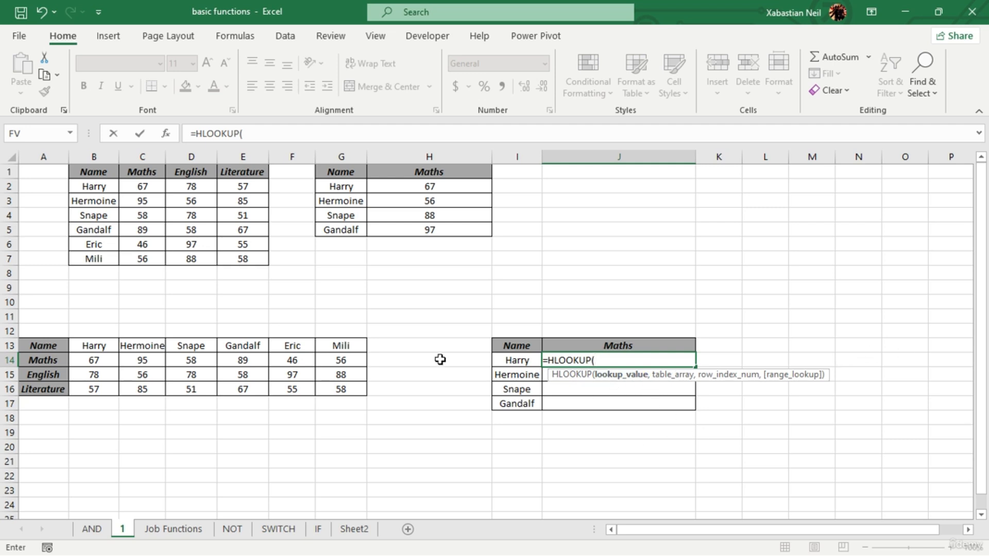
{"action": "left_click", "coordinate": [515, 360]}
{"action": "type", "text": ","}
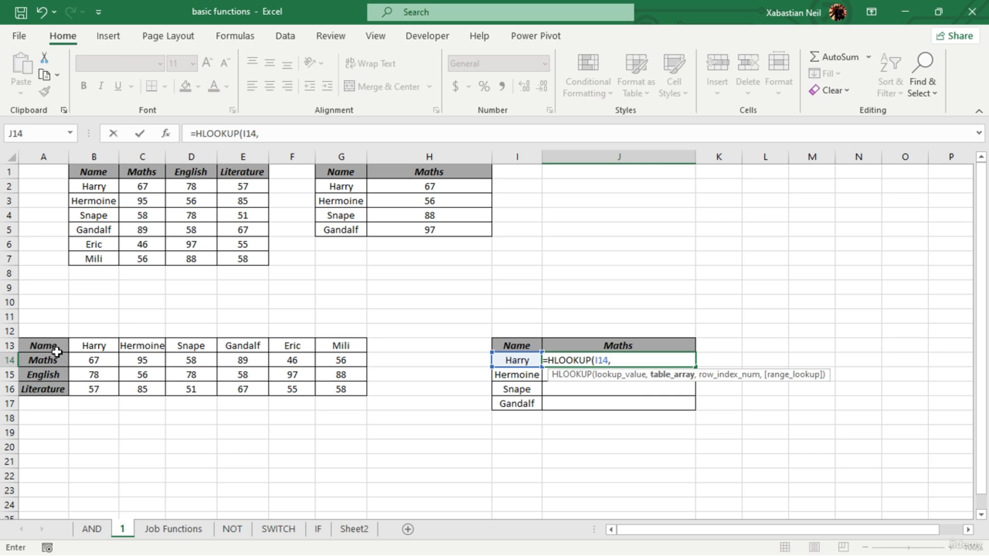
{"action": "left_click_drag", "start_coordinate": [56, 351], "coordinate": [351, 391]}
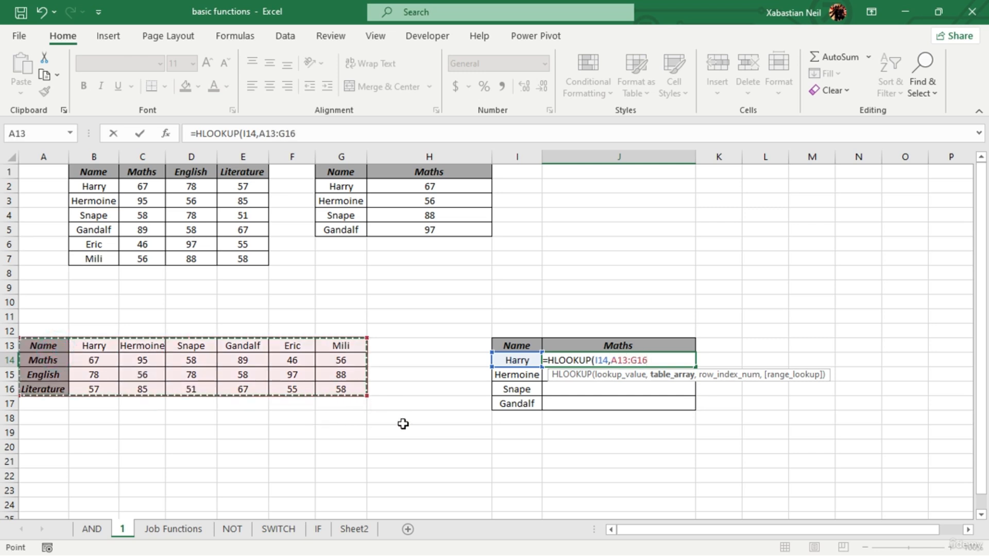
{"action": "type", "text": ","}
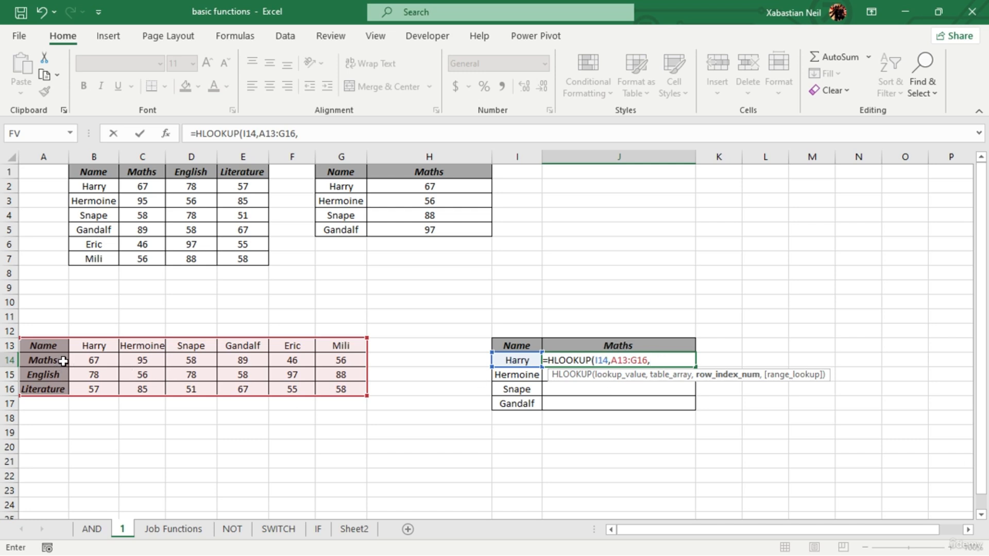
{"action": "type", "text": ")"}
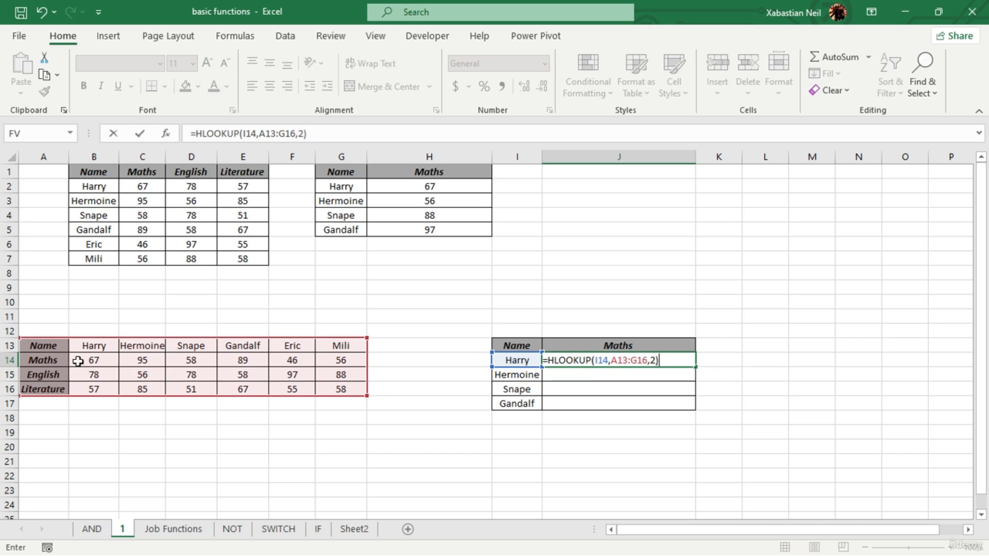
{"action": "key", "text": "Return"}
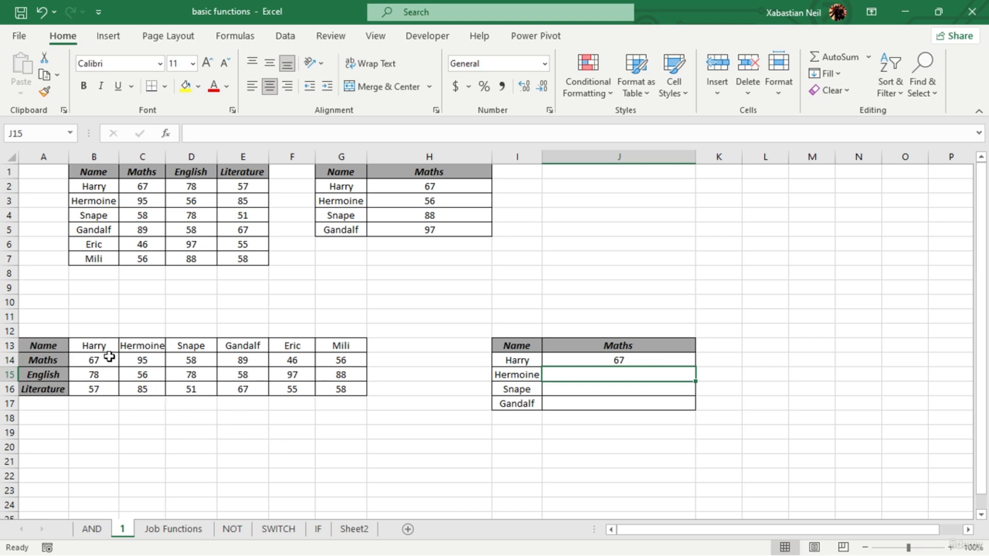
- Make the student names in B13:G13 bold
{"action": "left_click_drag", "start_coordinate": [103, 350], "coordinate": [354, 346]}
{"action": "left_click", "coordinate": [83, 86]}
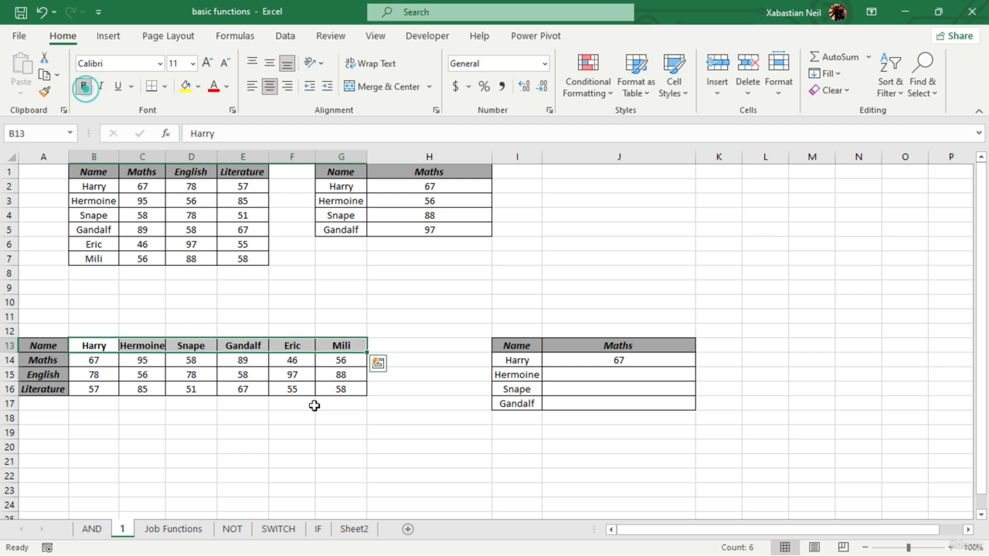
{"action": "left_click", "coordinate": [309, 417]}
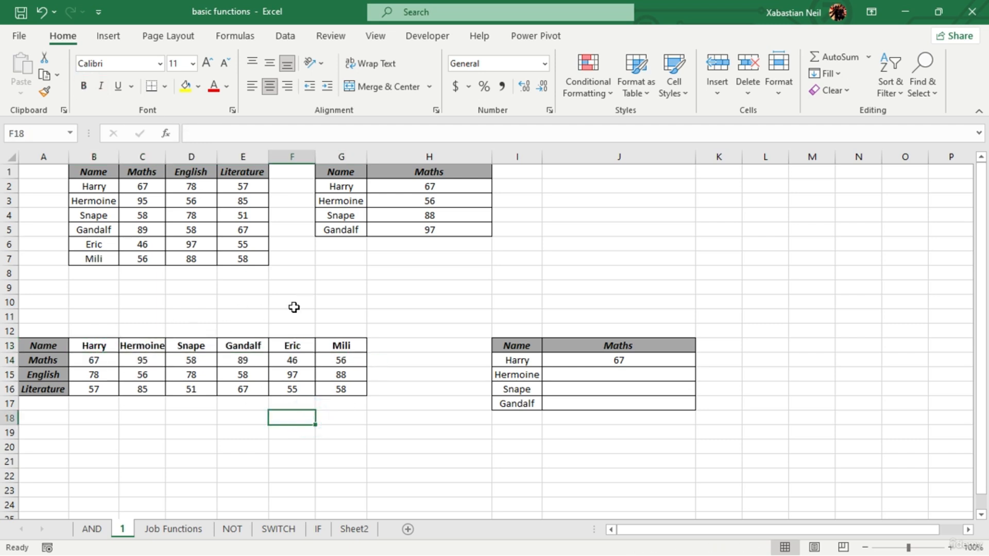
- Start an HLOOKUP function in J15 with I15 as the lookup value
{"action": "left_click", "coordinate": [644, 376]}
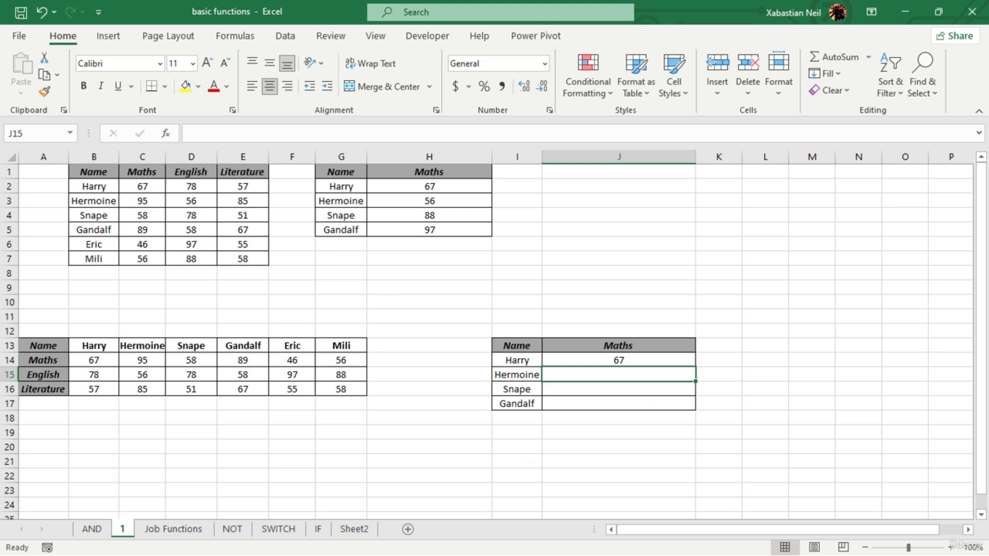
{"action": "double_click", "coordinate": [636, 376]}
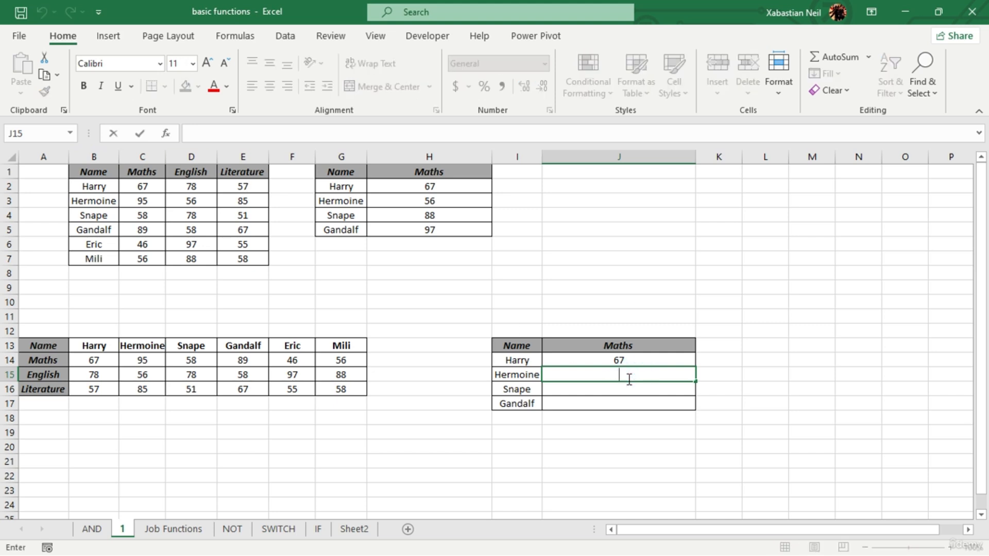
{"action": "type", "text": "="}
{"action": "key", "text": "BackSpace"}
{"action": "left_click", "coordinate": [235, 36]}
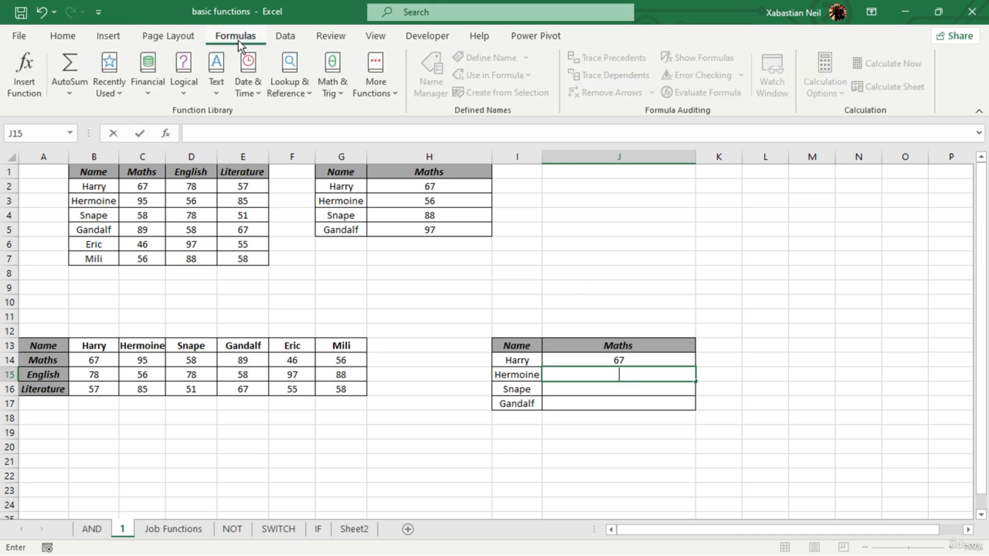
{"action": "left_click", "coordinate": [292, 87]}
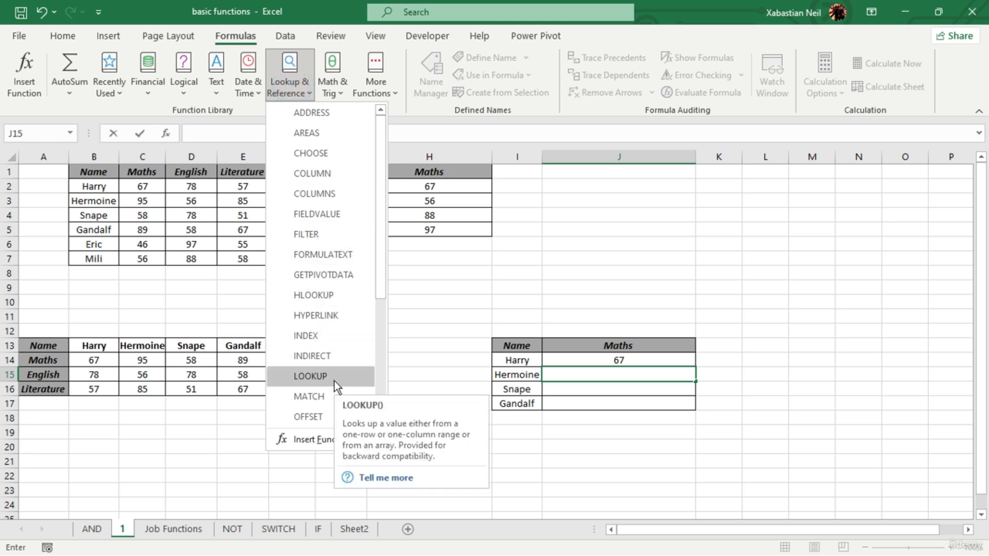
{"action": "scroll", "coordinate": [334, 381], "scroll_direction": "down", "scroll_amount": 4}
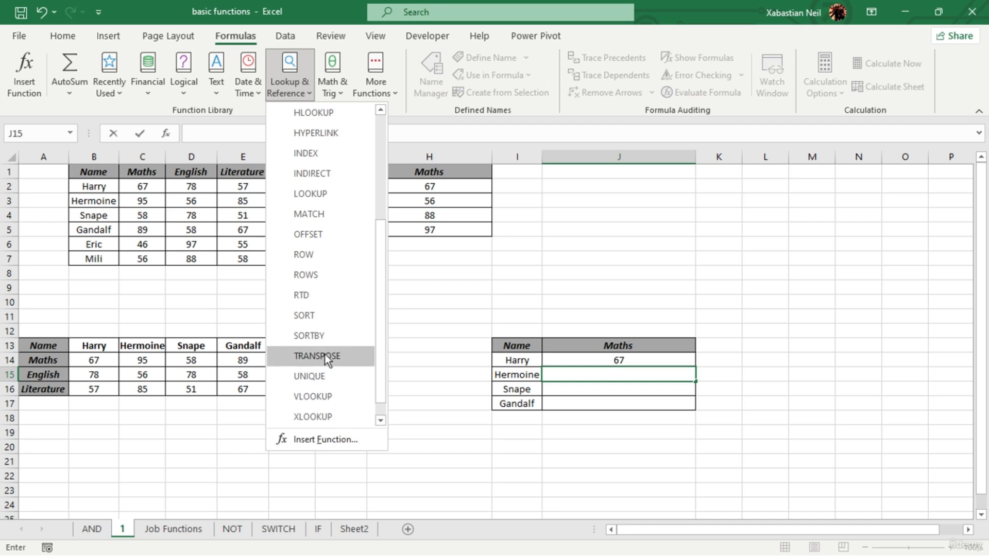
{"action": "left_click", "coordinate": [335, 114]}
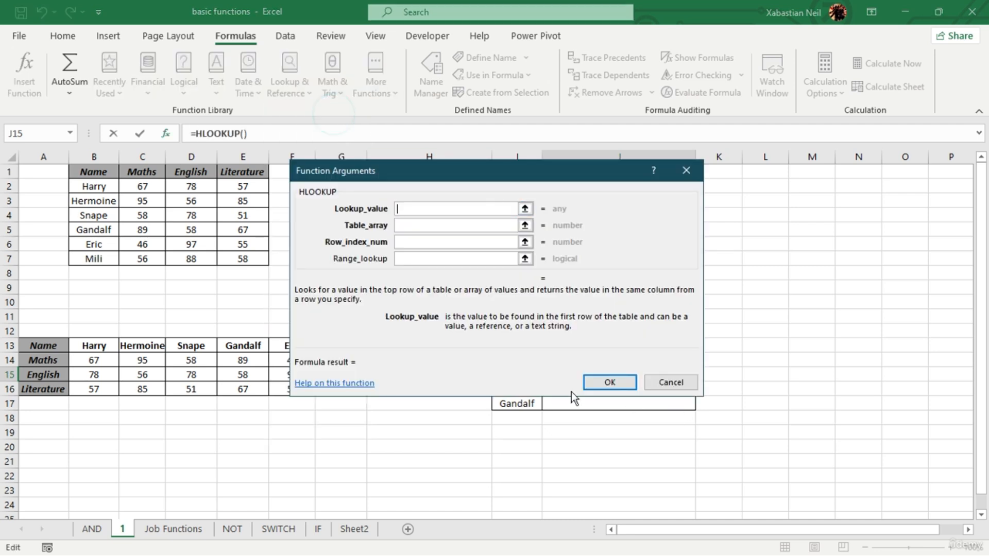
{"action": "left_click_drag", "start_coordinate": [461, 179], "coordinate": [649, 125]}
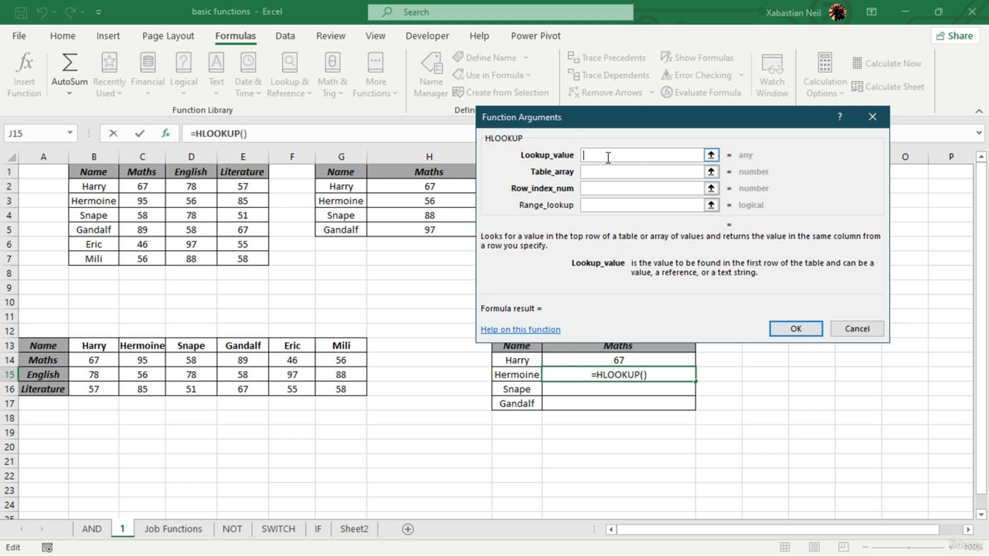
{"action": "left_click", "coordinate": [524, 374]}
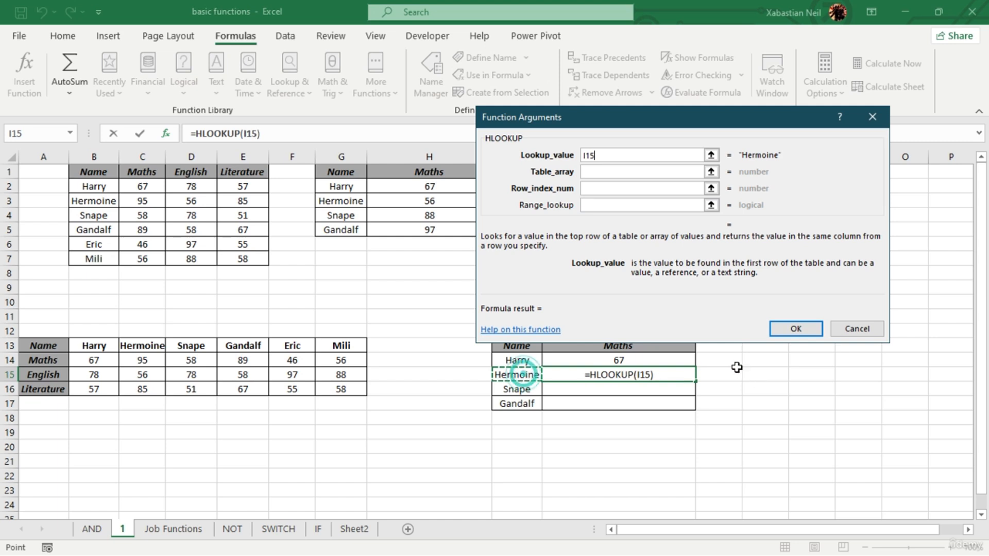
{"action": "type", "text": ","}
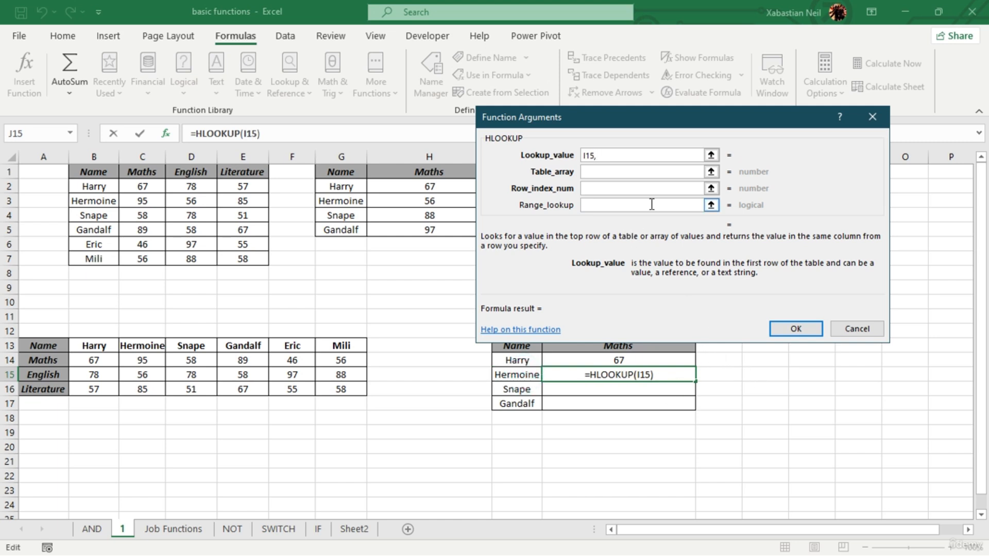
{"action": "key", "text": "BackSpace"}
- Complete J15's HLOOKUP with A13:G16 as the table array and 2 as the row index
{"action": "left_click", "coordinate": [608, 172]}
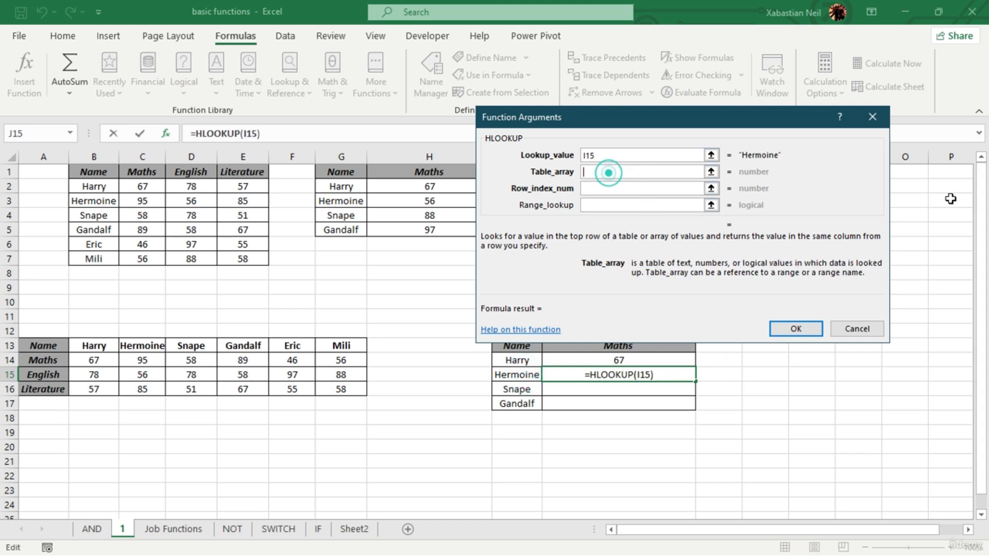
{"action": "left_click_drag", "start_coordinate": [44, 350], "coordinate": [341, 390]}
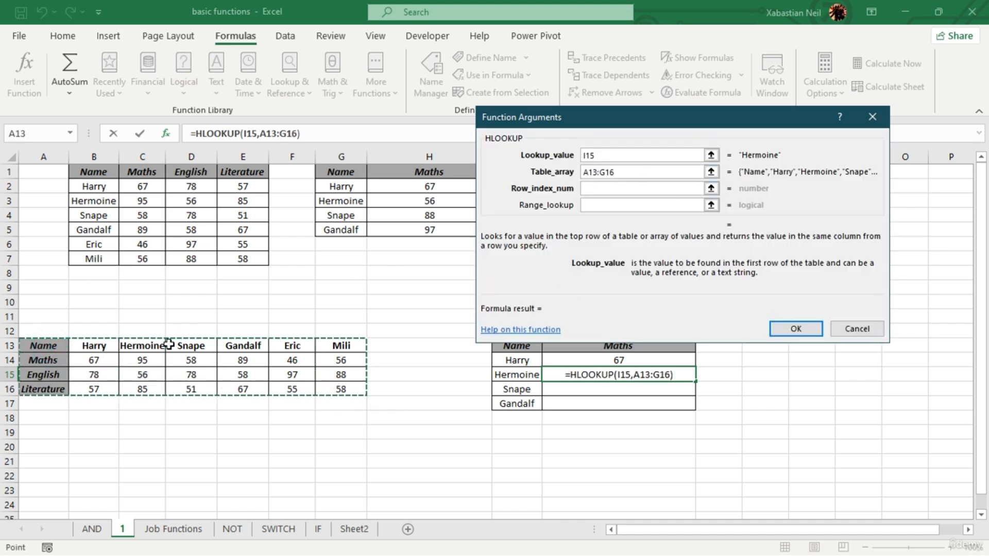
{"action": "left_click", "coordinate": [619, 188]}
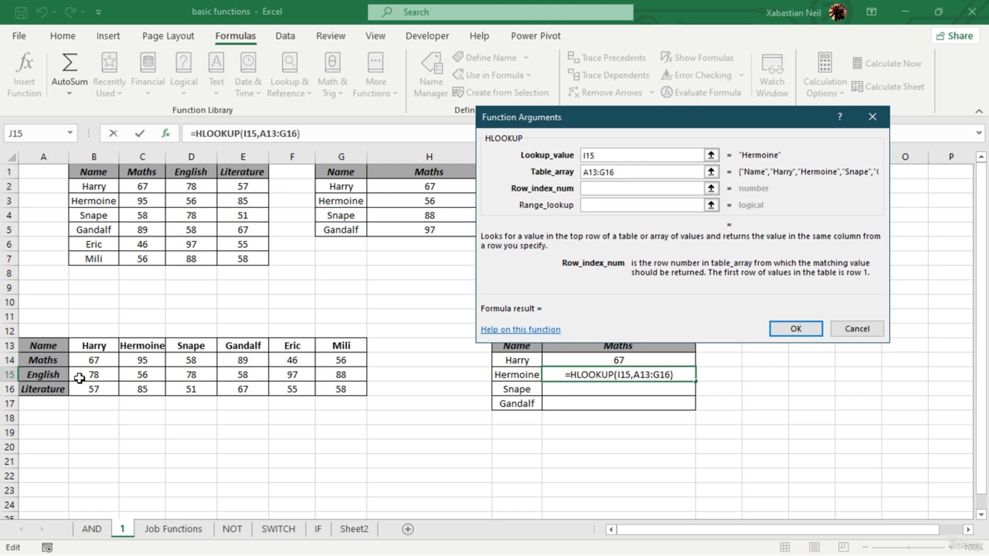
{"action": "type", "text": "2"}
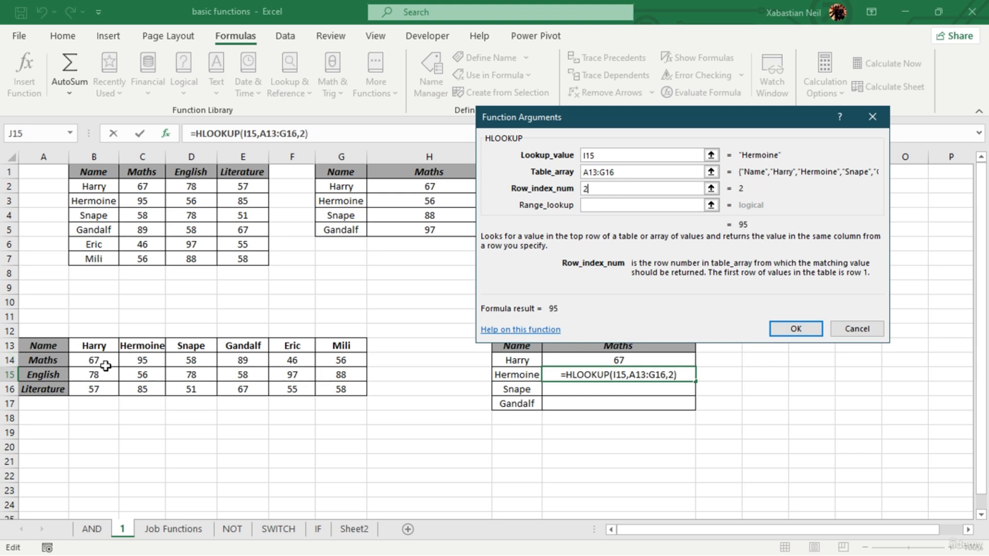
{"action": "left_click", "coordinate": [628, 208]}
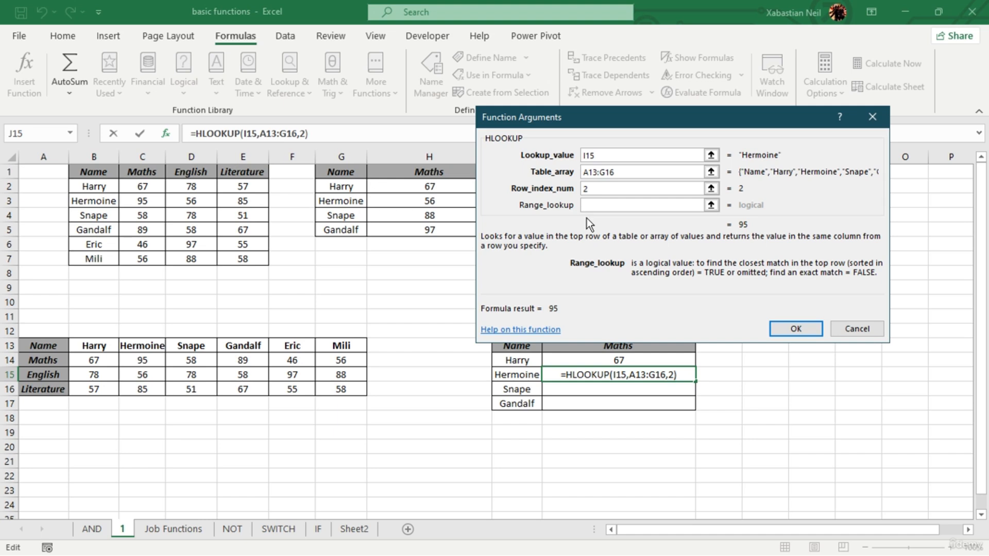
{"action": "left_click", "coordinate": [802, 330]}
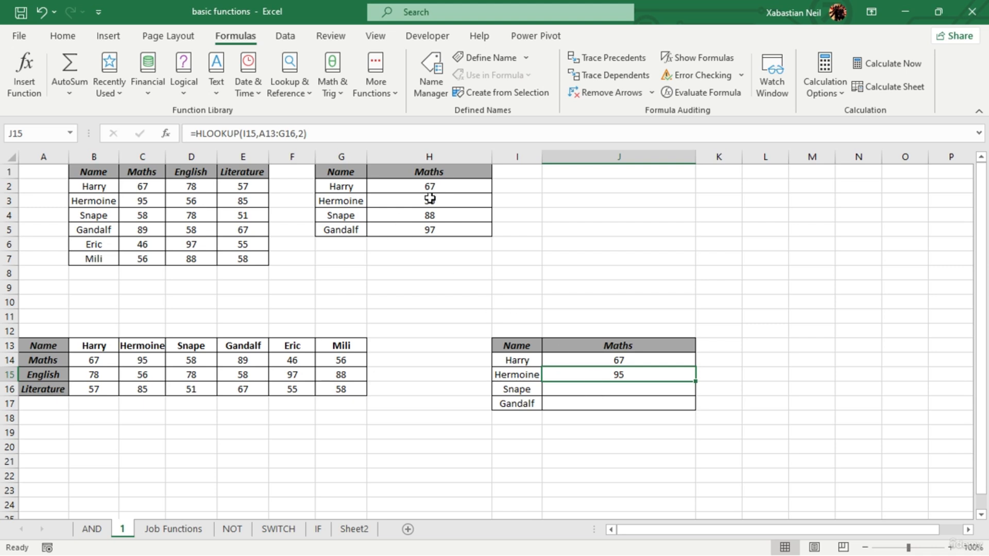
- Clear the VLOOKUP formula from H4
{"action": "left_click", "coordinate": [465, 225]}
{"action": "left_click", "coordinate": [463, 219]}
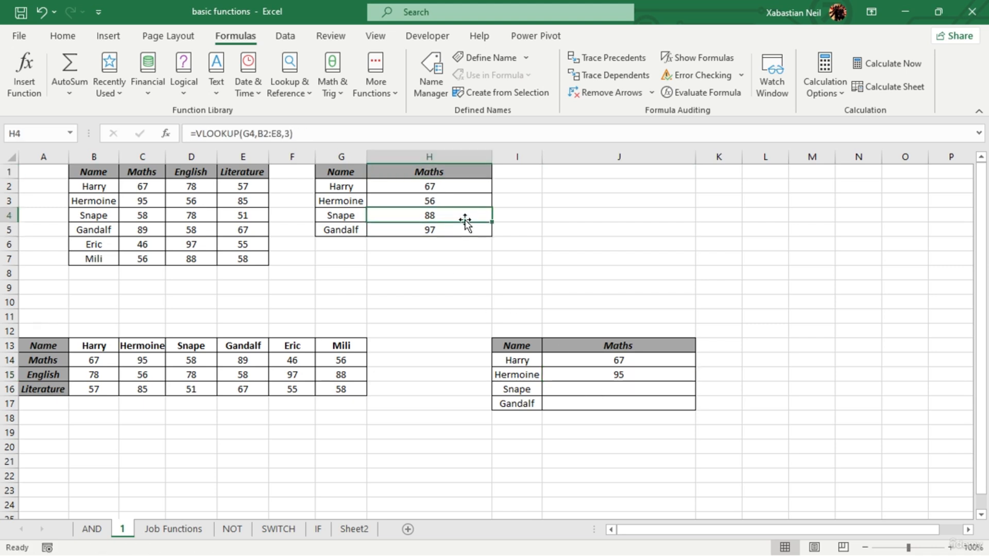
{"action": "double_click", "coordinate": [477, 216]}
{"action": "left_click", "coordinate": [477, 216]}
{"action": "key", "text": "BackSpace"}
{"action": "key", "text": "BackSpace"}
{"action": "key", "text": "BackSpace"}
{"action": "key", "text": "BackSpace"}
{"action": "key", "text": "BackSpace"}
{"action": "key", "text": "BackSpace"}
{"action": "key", "text": "BackSpace"}
{"action": "key", "text": "BackSpace"}
{"action": "key", "text": "BackSpace"}
{"action": "key", "text": "BackSpace"}
{"action": "key", "text": "BackSpace"}
{"action": "key", "text": "BackSpace"}
{"action": "key", "text": "BackSpace"}
{"action": "key", "text": "BackSpace"}
{"action": "key", "text": "BackSpace"}
{"action": "key", "text": "BackSpace"}
{"action": "key", "text": "BackSpace"}
{"action": "key", "text": "BackSpace"}
{"action": "key", "text": "BackSpace"}
{"action": "key", "text": "BackSpace"}
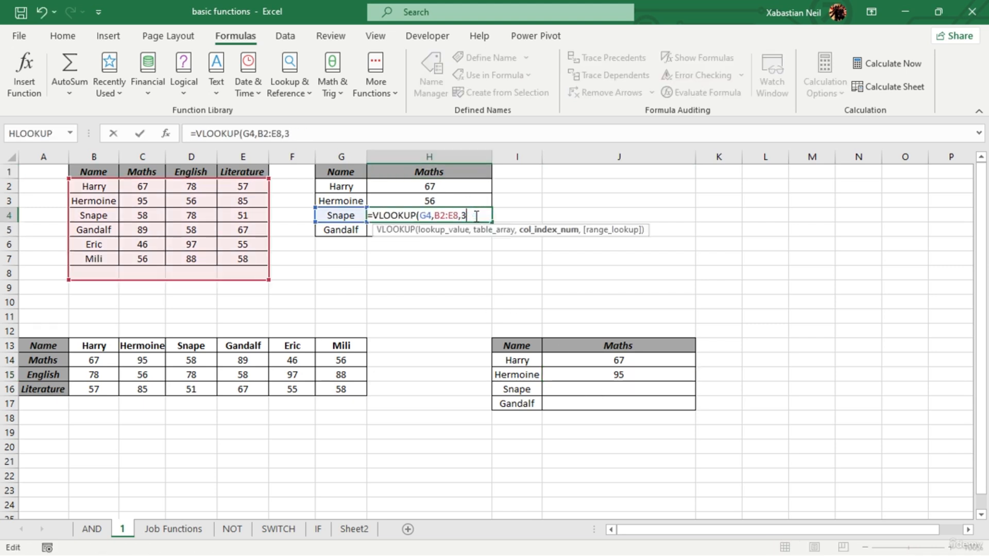
{"action": "left_click", "coordinate": [441, 260]}
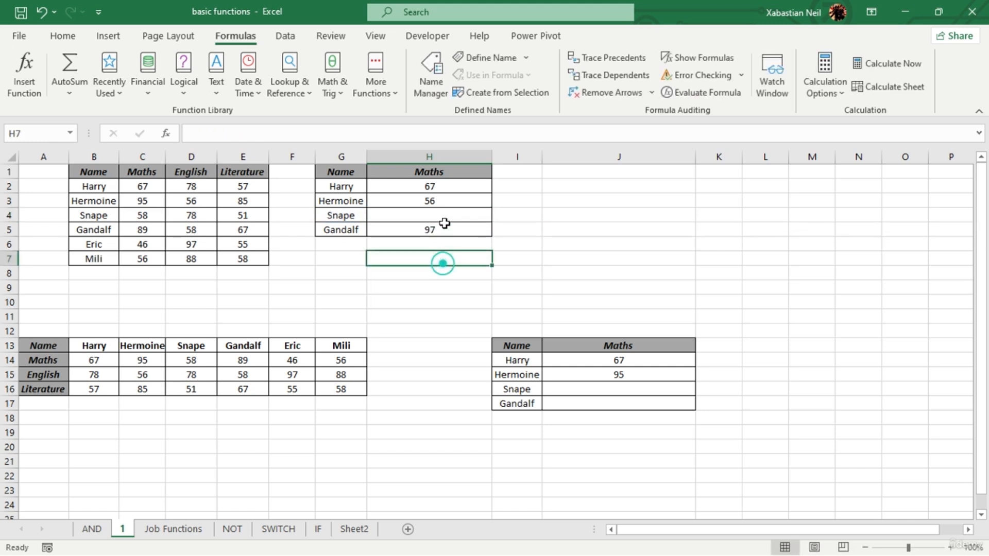
- Clear the VLOOKUP formula from H5
{"action": "left_click", "coordinate": [448, 227]}
{"action": "double_click", "coordinate": [448, 229]}
{"action": "left_click_drag", "start_coordinate": [467, 229], "coordinate": [338, 232]}
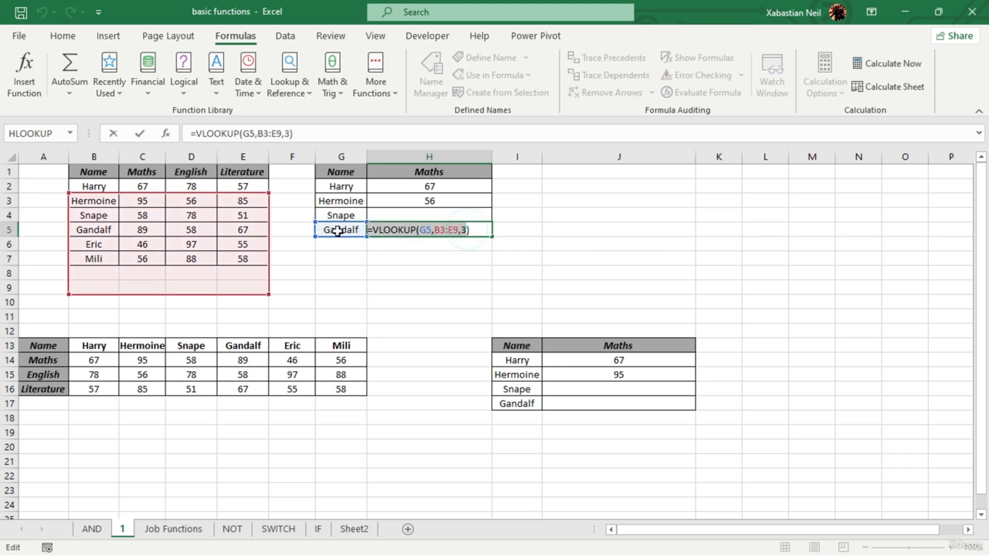
{"action": "left_click", "coordinate": [396, 228]}
{"action": "key", "text": "Escape"}
- Start a new VLOOKUP function in H4 with G4 as the lookup value
{"action": "left_click", "coordinate": [442, 212]}
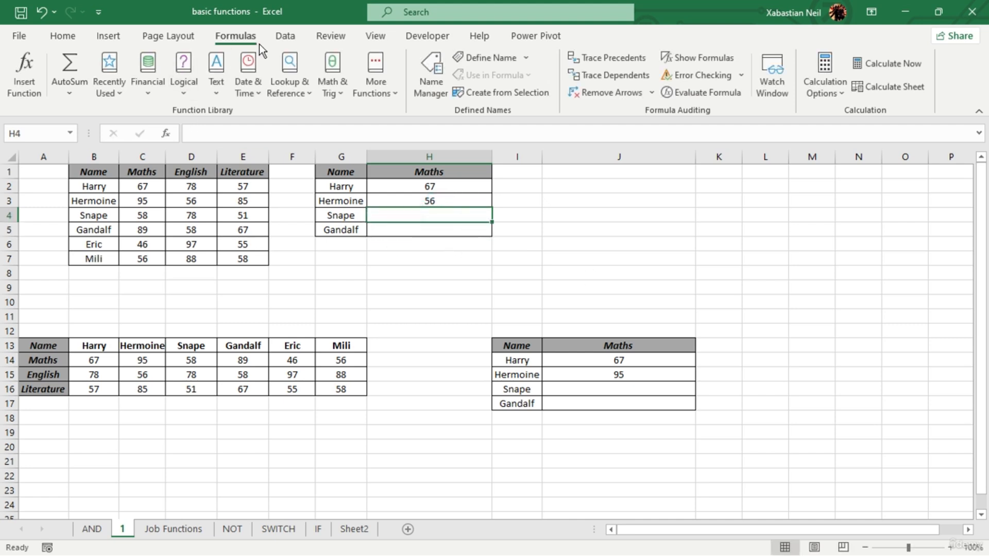
{"action": "left_click", "coordinate": [297, 83]}
{"action": "scroll", "coordinate": [320, 288], "scroll_direction": "down", "scroll_amount": 4}
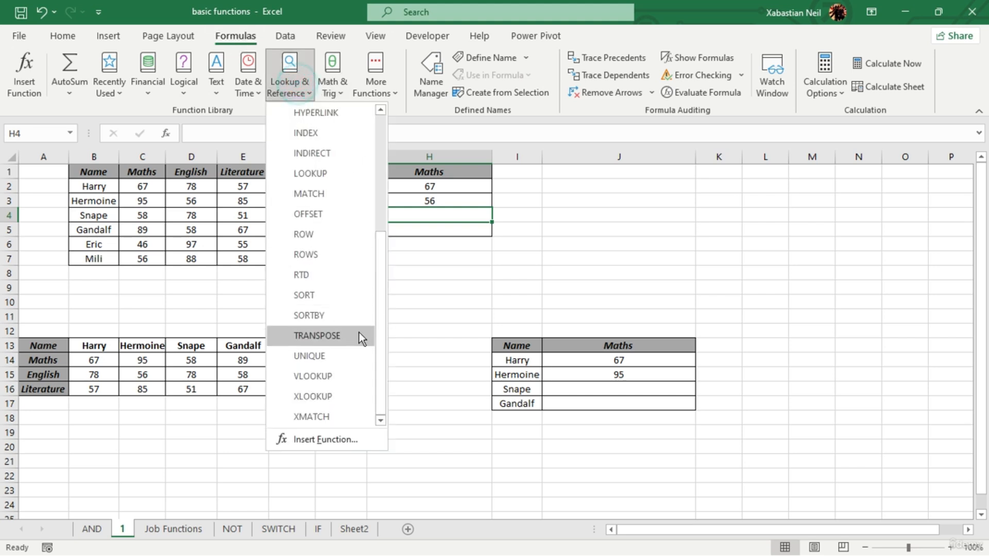
{"action": "left_click", "coordinate": [343, 398]}
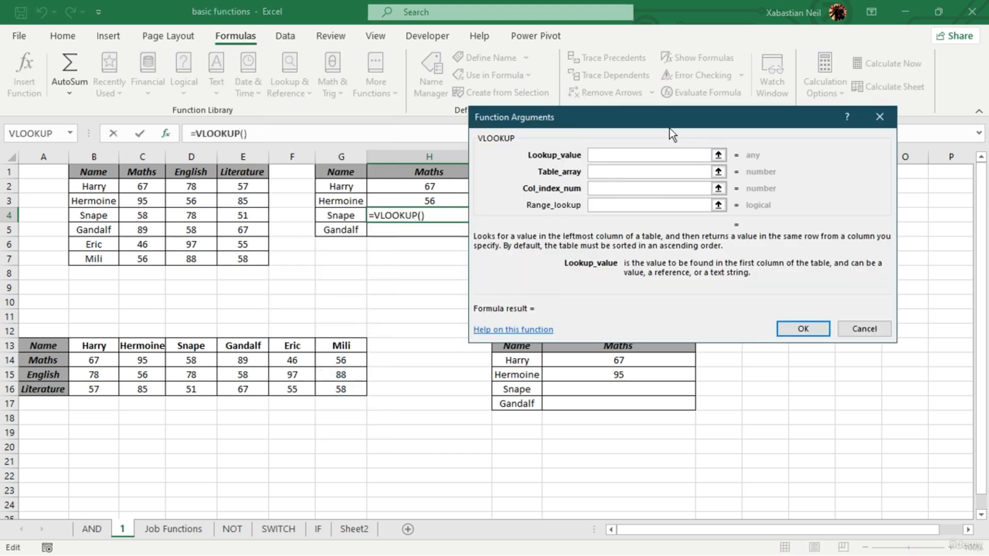
{"action": "left_click_drag", "start_coordinate": [669, 124], "coordinate": [686, 114]}
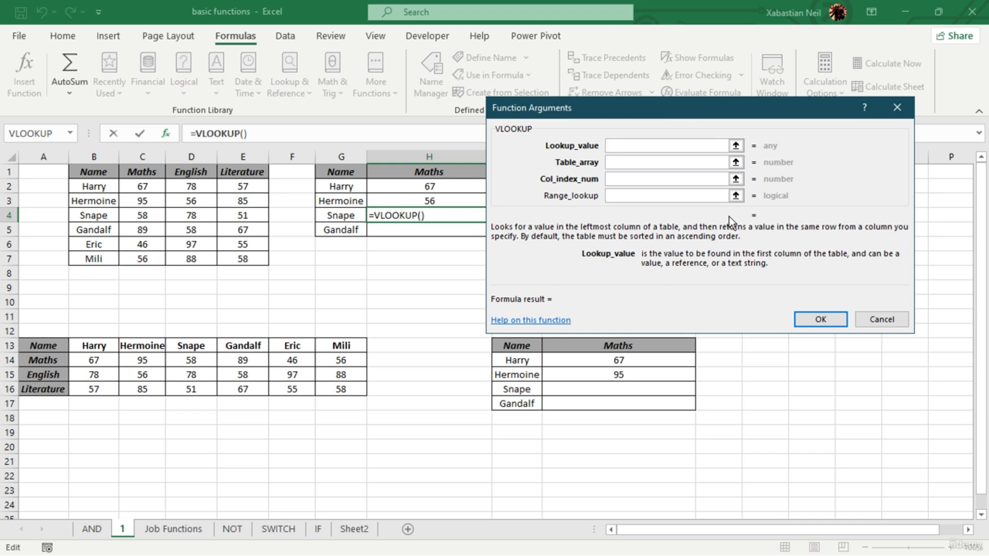
{"action": "left_click", "coordinate": [685, 146]}
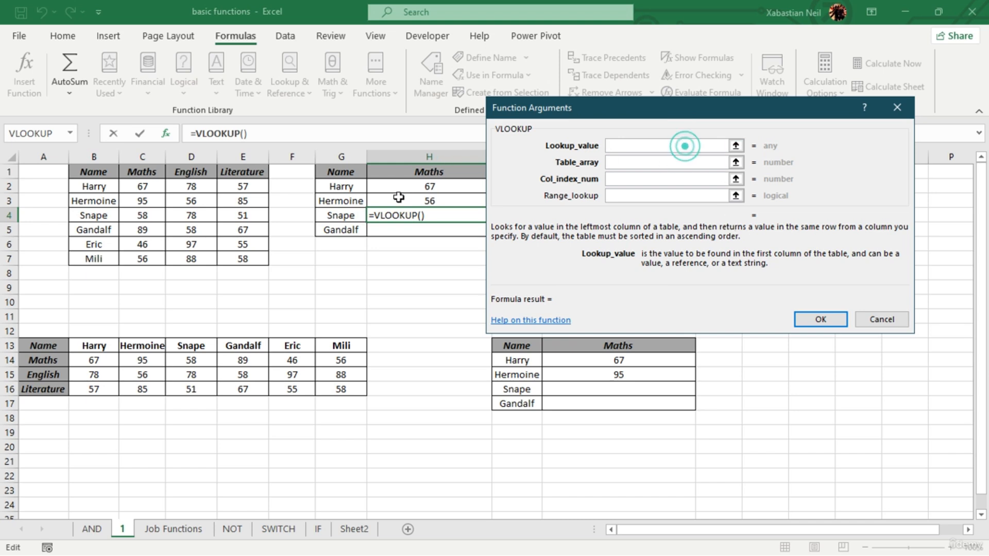
{"action": "left_click", "coordinate": [344, 216]}
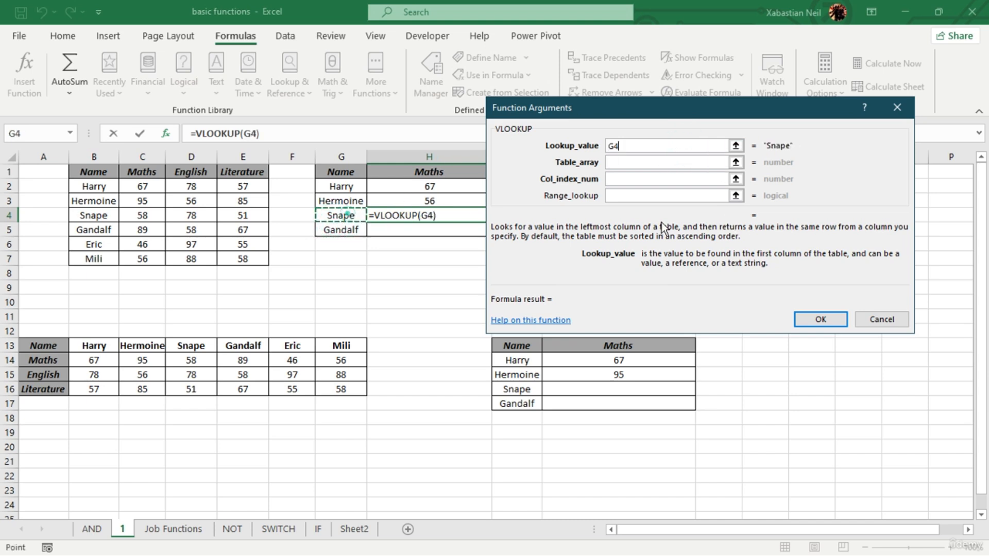
- Complete H4's VLOOKUP with table array B1:E7 and column index 2, and fill it down to H5
{"action": "left_click", "coordinate": [639, 164]}
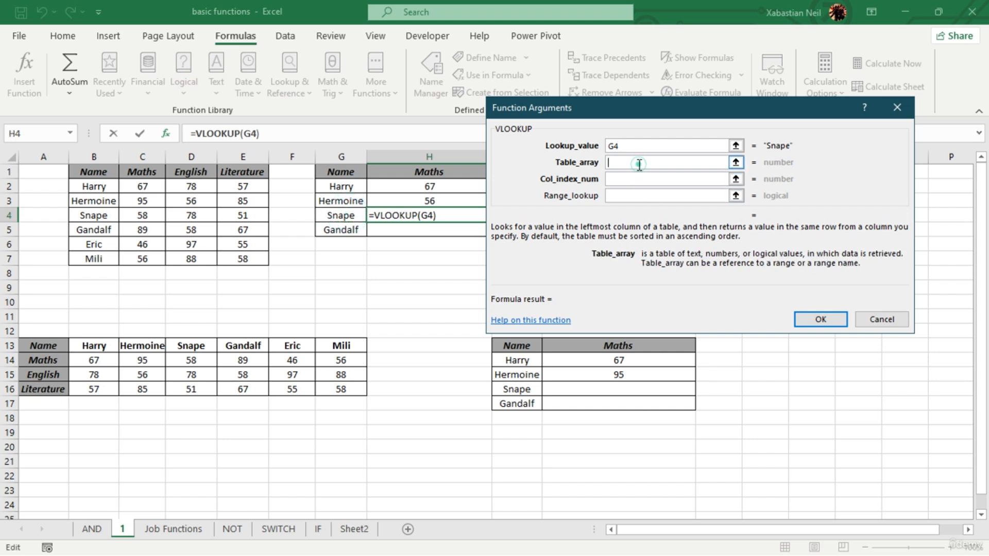
{"action": "left_click_drag", "start_coordinate": [93, 171], "coordinate": [246, 256]}
{"action": "left_click", "coordinate": [653, 177]}
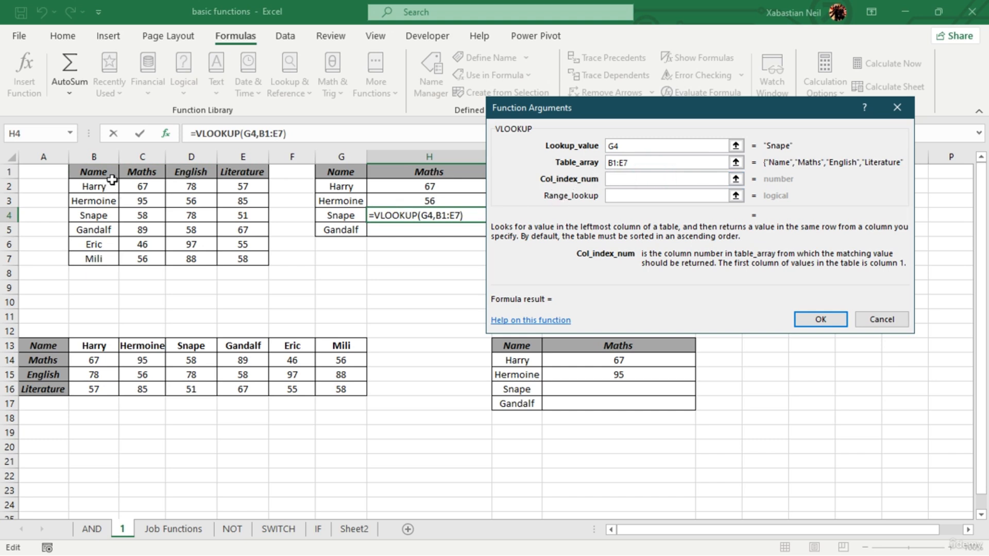
{"action": "type", "text": "2"}
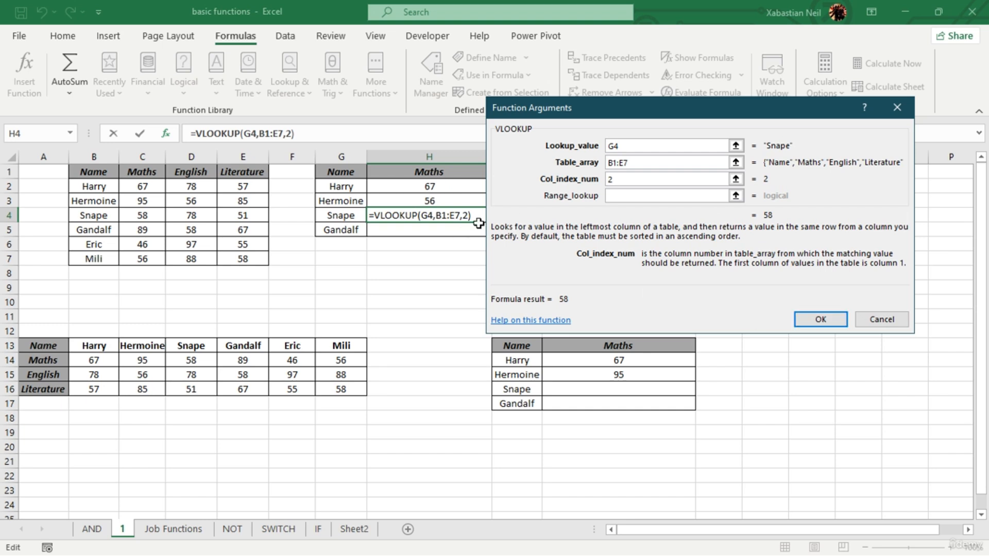
{"action": "left_click", "coordinate": [835, 315]}
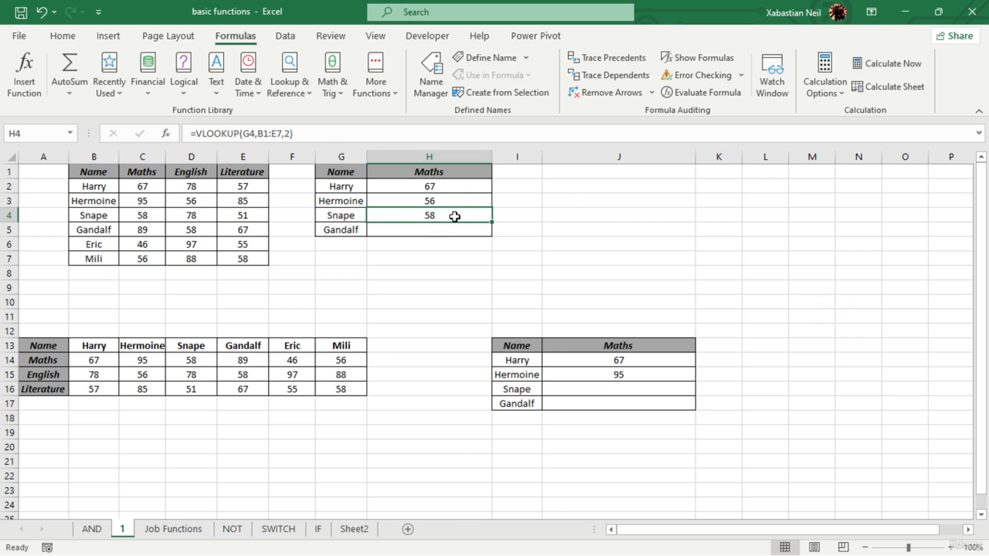
{"action": "left_click_drag", "start_coordinate": [492, 222], "coordinate": [492, 237]}
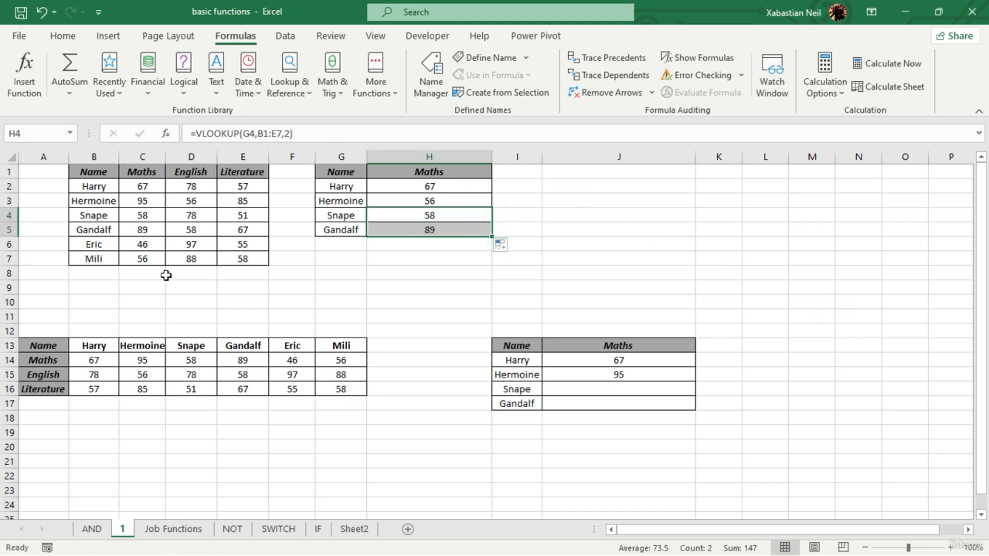
- Make H4's VLOOKUP references absolute as $G$4 and $B$1:$E$7
{"action": "double_click", "coordinate": [462, 217]}
{"action": "left_click", "coordinate": [440, 216]}
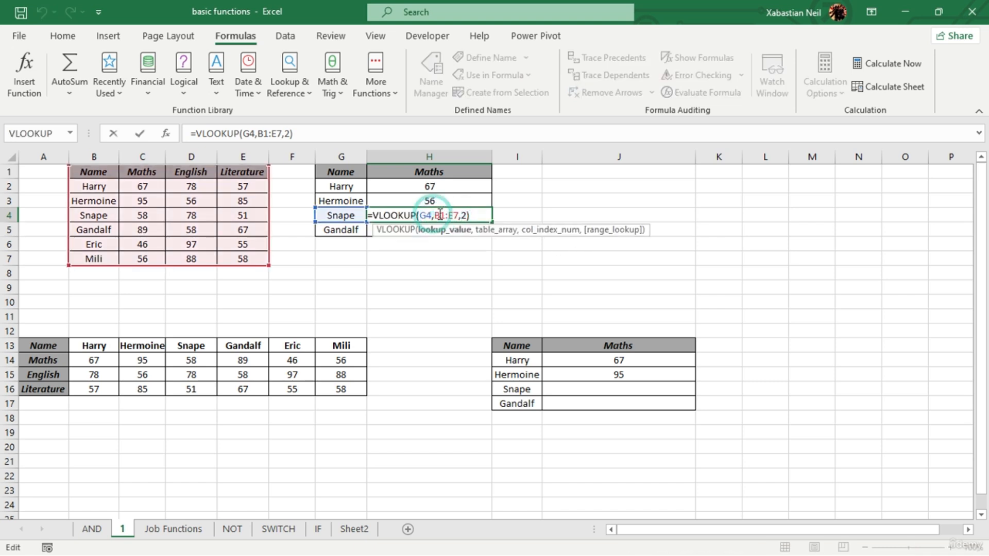
{"action": "left_click", "coordinate": [425, 216]}
{"action": "key", "text": "F4"}
{"action": "left_click", "coordinate": [464, 215]}
{"action": "key", "text": "F4"}
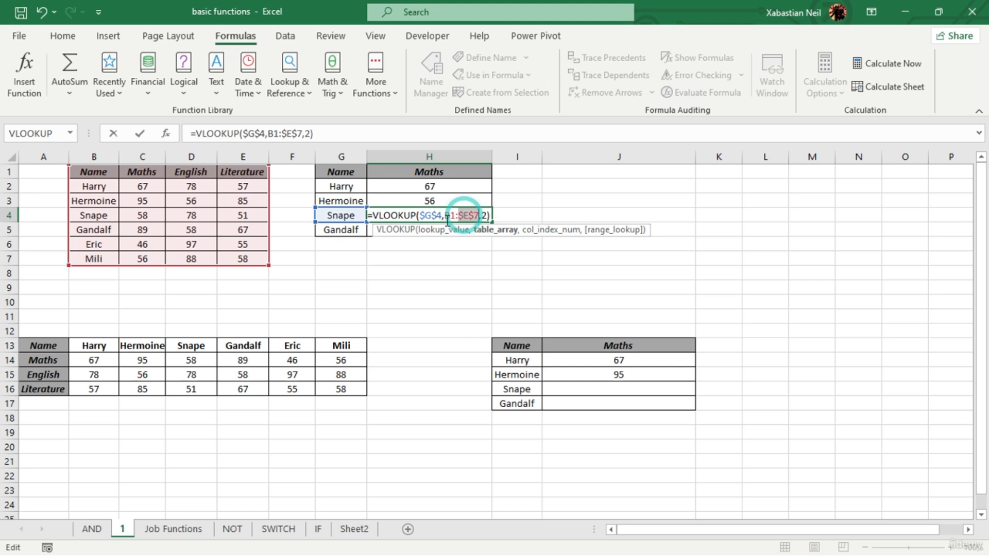
{"action": "key", "text": "Escape"}
- Fill H4's VLOOKUP formula with absolute references down to H5
{"action": "left_click", "coordinate": [475, 227]}
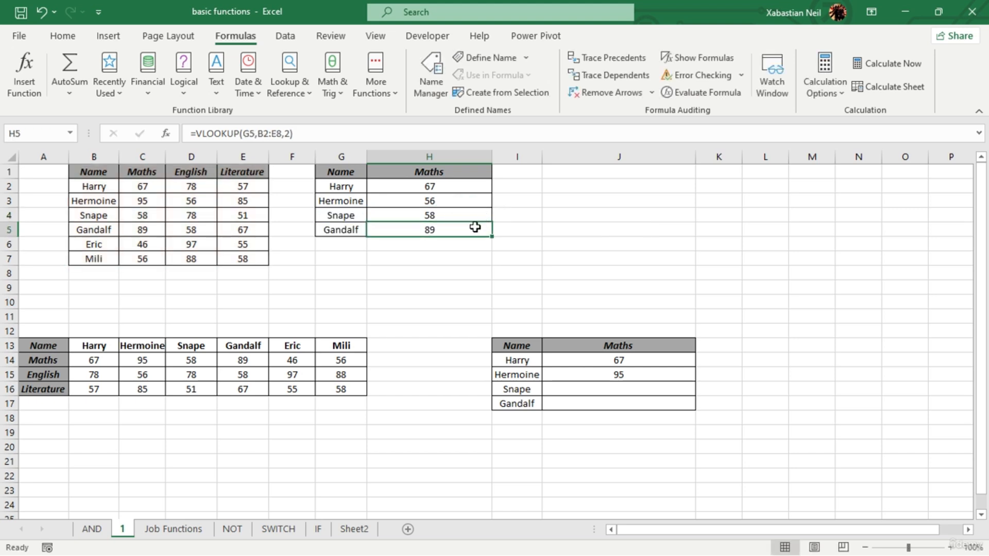
{"action": "left_click", "coordinate": [464, 217]}
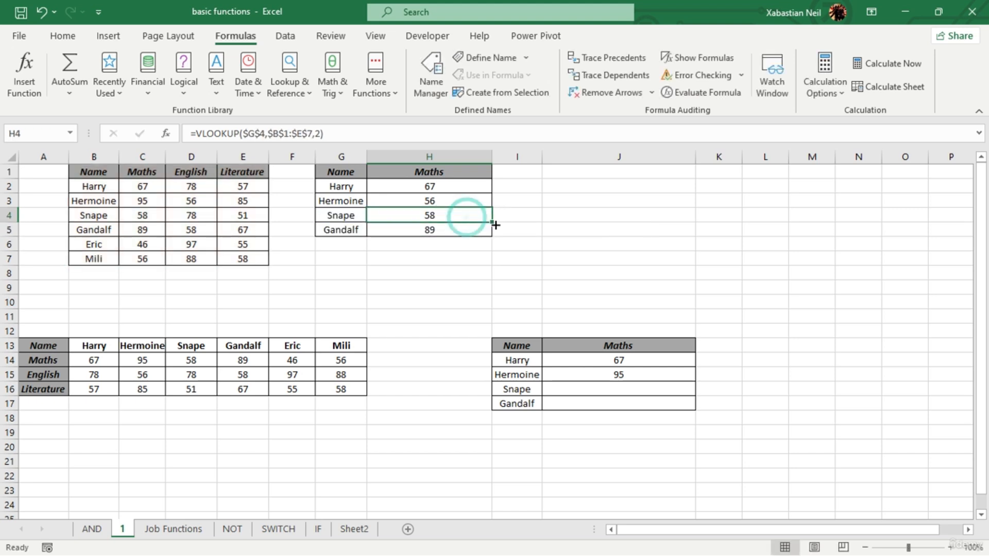
{"action": "left_click_drag", "start_coordinate": [495, 225], "coordinate": [496, 240]}
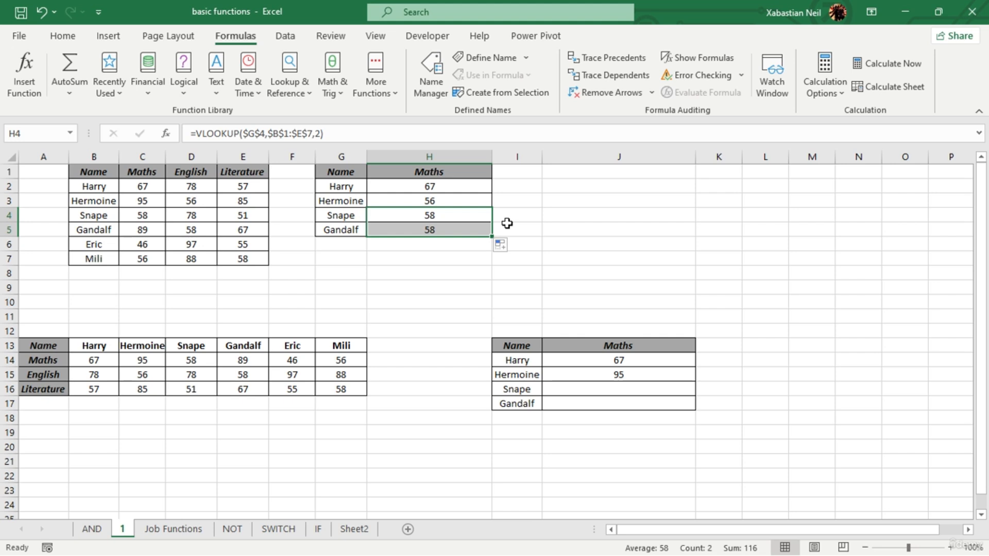
- Replace the lookup value in H5's VLOOKUP formula with the absolute reference $G$5
{"action": "double_click", "coordinate": [459, 230]}
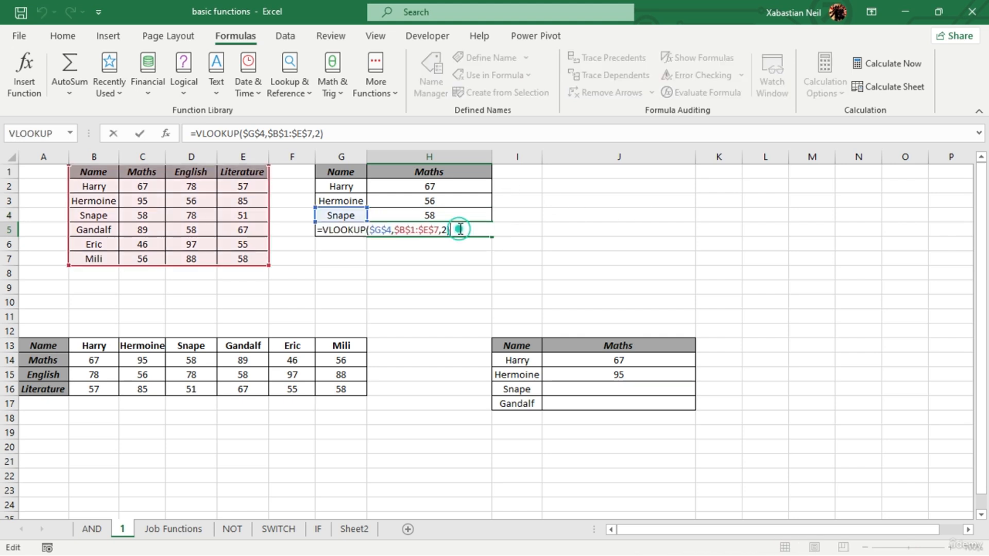
{"action": "left_click", "coordinate": [504, 241]}
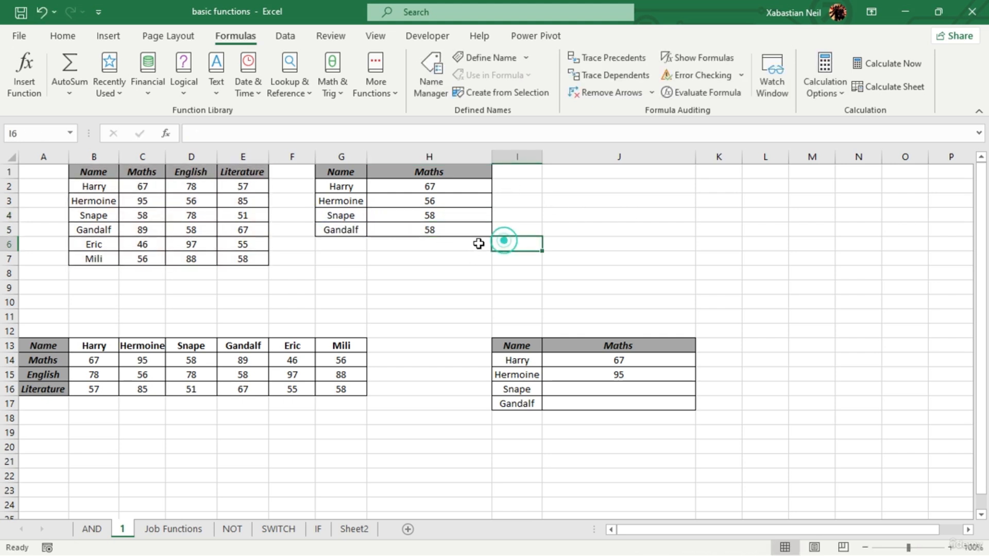
{"action": "left_click", "coordinate": [452, 230]}
{"action": "double_click", "coordinate": [455, 230]}
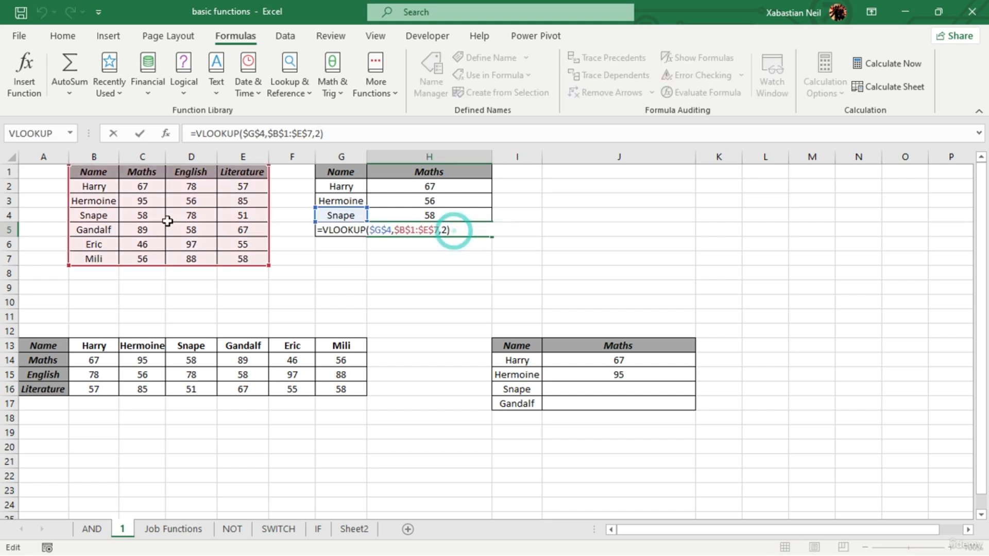
{"action": "left_click", "coordinate": [396, 230]}
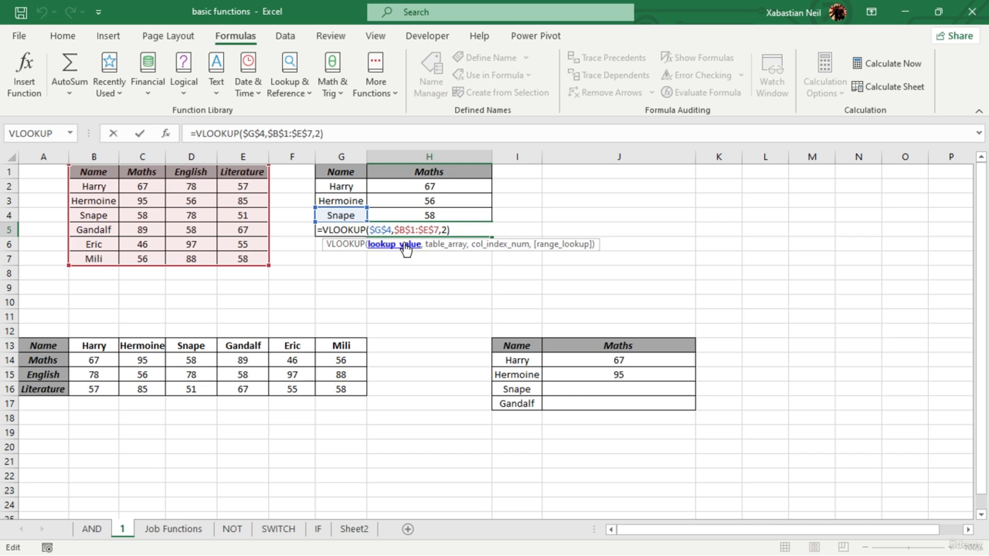
{"action": "left_click", "coordinate": [387, 229]}
{"action": "left_click", "coordinate": [390, 227]}
{"action": "left_click", "coordinate": [394, 230]}
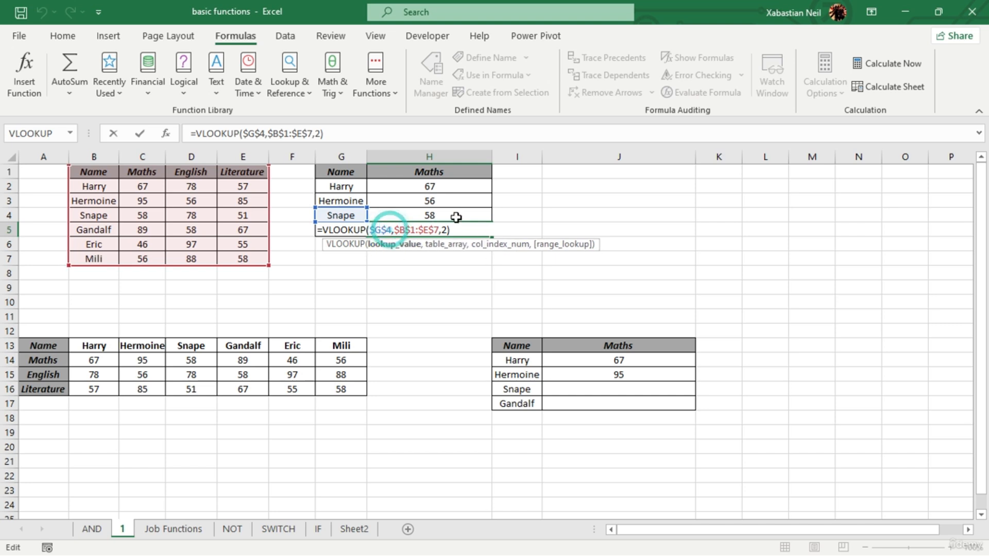
{"action": "key", "text": "BackSpace"}
{"action": "key", "text": "BackSpace"}
{"action": "key", "text": "BackSpace"}
{"action": "key", "text": "BackSpace"}
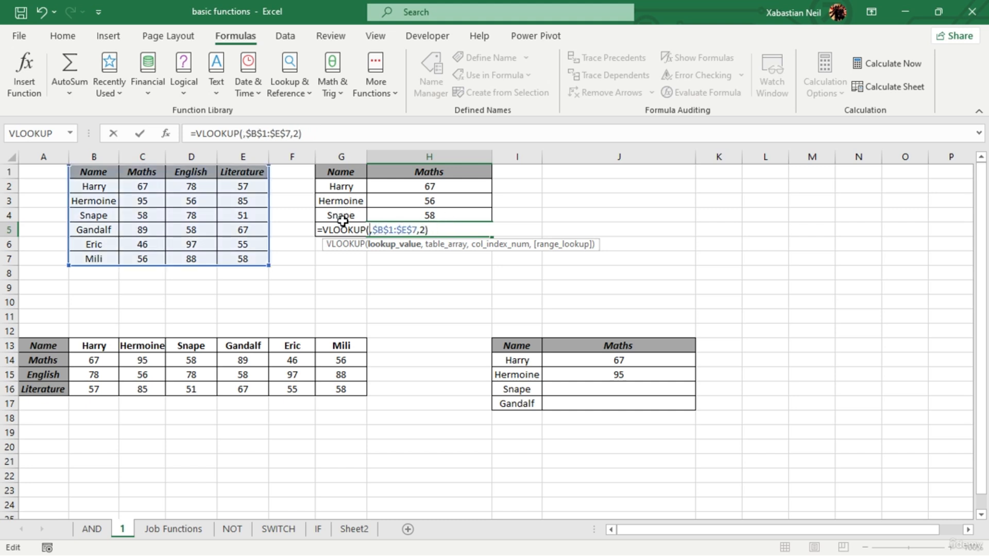
{"action": "type", "text": "G5"}
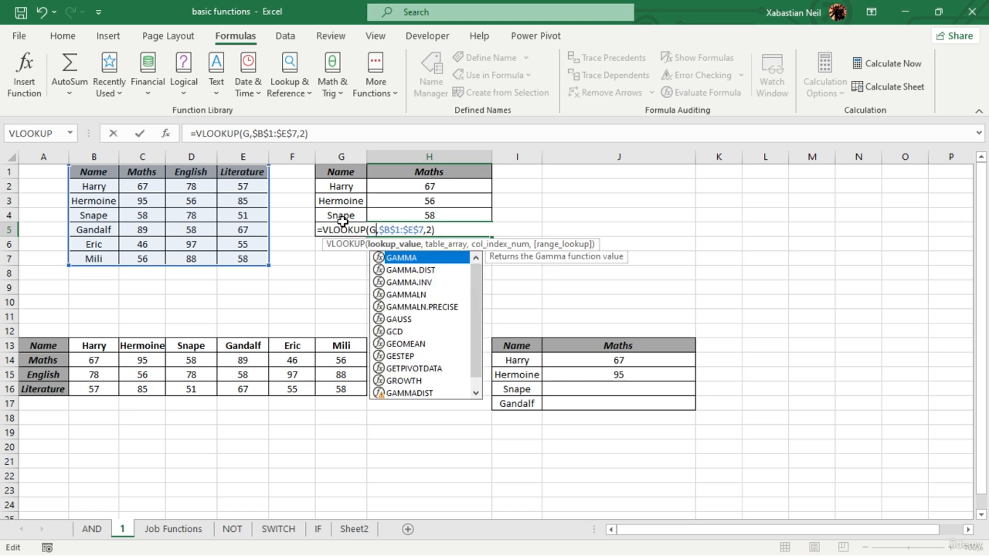
{"action": "key", "text": "F4"}
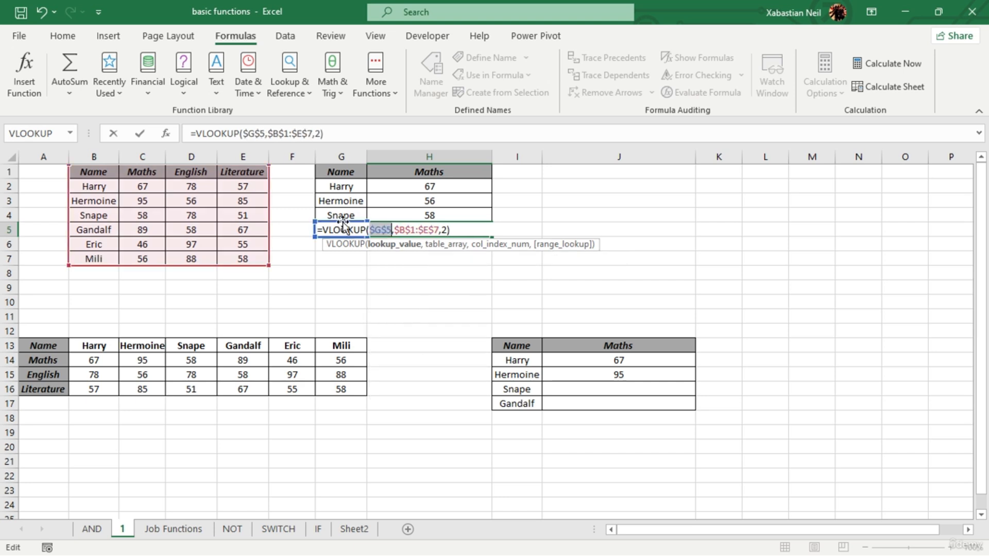
{"action": "key", "text": "Return"}
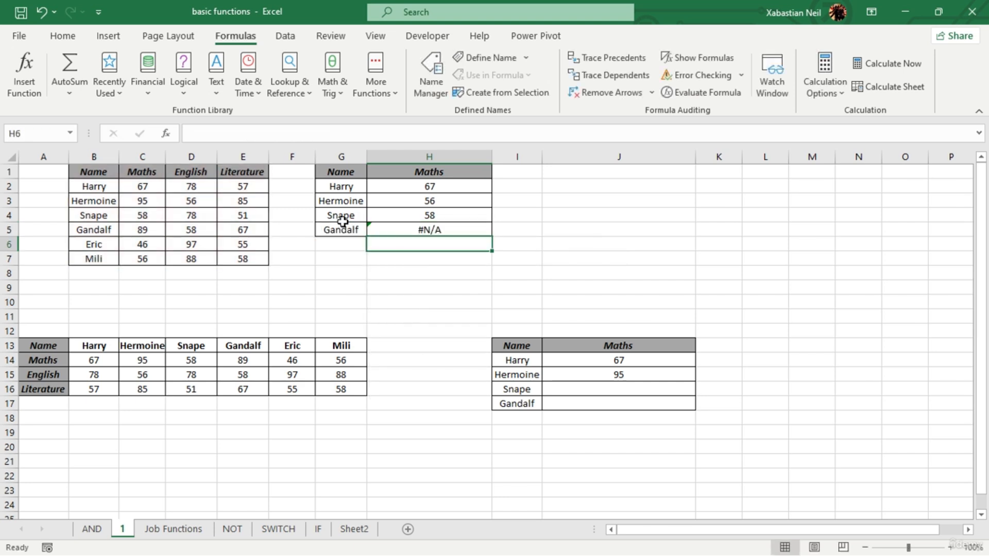
- Clear the VLOOKUP formula from H5 and widen column H
{"action": "left_click", "coordinate": [460, 226]}
{"action": "double_click", "coordinate": [461, 228]}
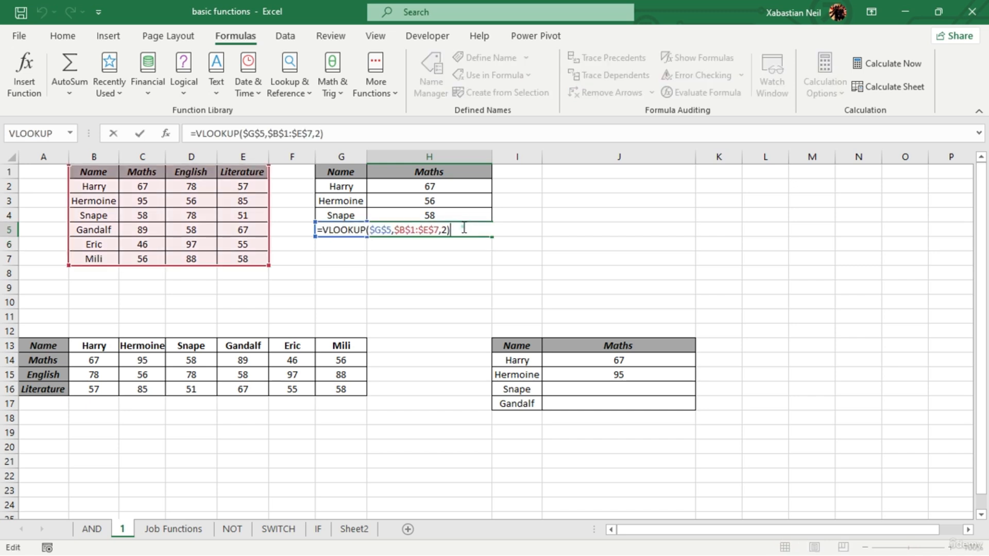
{"action": "left_click", "coordinate": [394, 231]}
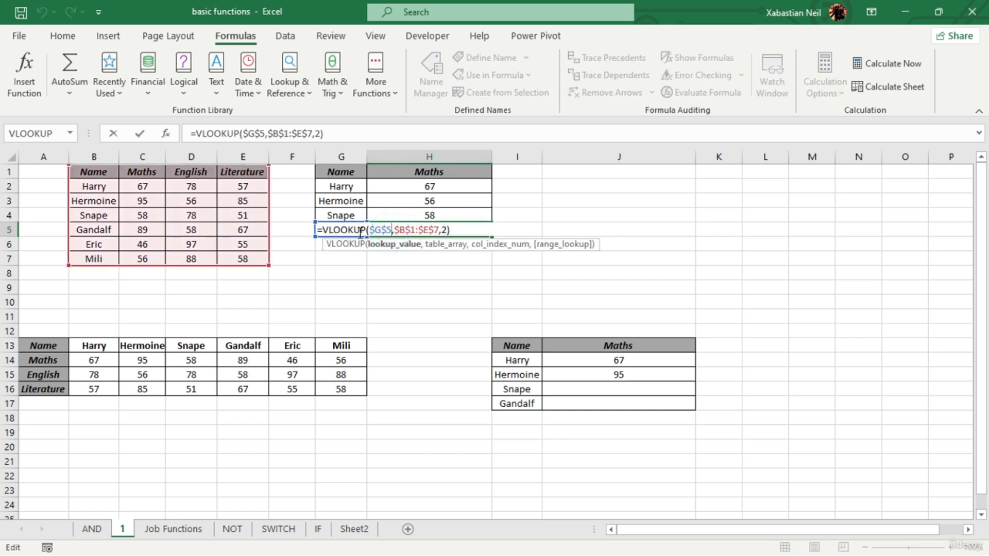
{"action": "left_click_drag", "start_coordinate": [458, 226], "coordinate": [376, 240]}
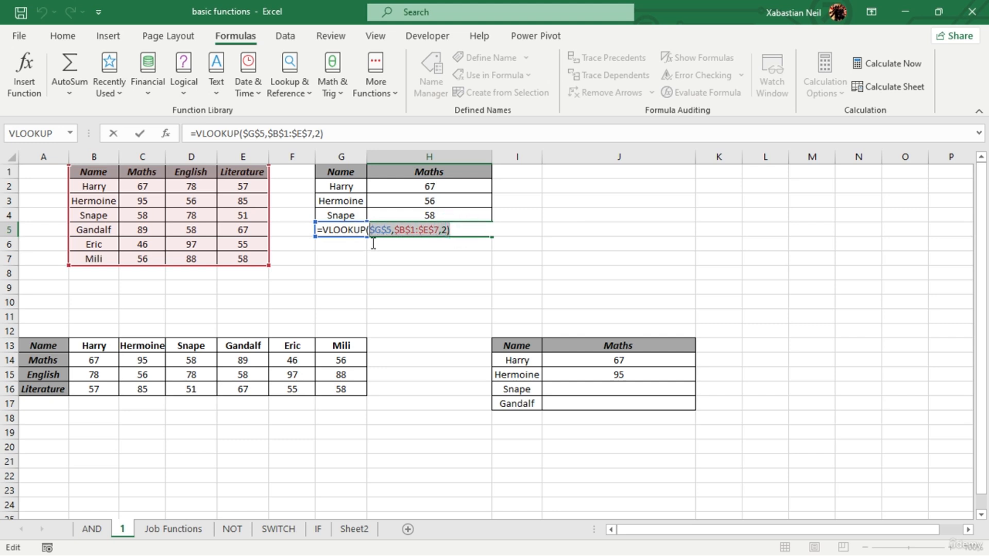
{"action": "key", "text": "BackSpace"}
{"action": "key", "text": "BackSpace"}
{"action": "key", "text": "BackSpace"}
{"action": "key", "text": "BackSpace"}
{"action": "key", "text": "BackSpace"}
{"action": "key", "text": "BackSpace"}
{"action": "key", "text": "BackSpace"}
{"action": "key", "text": "BackSpace"}
{"action": "key", "text": "BackSpace"}
{"action": "key", "text": "BackSpace"}
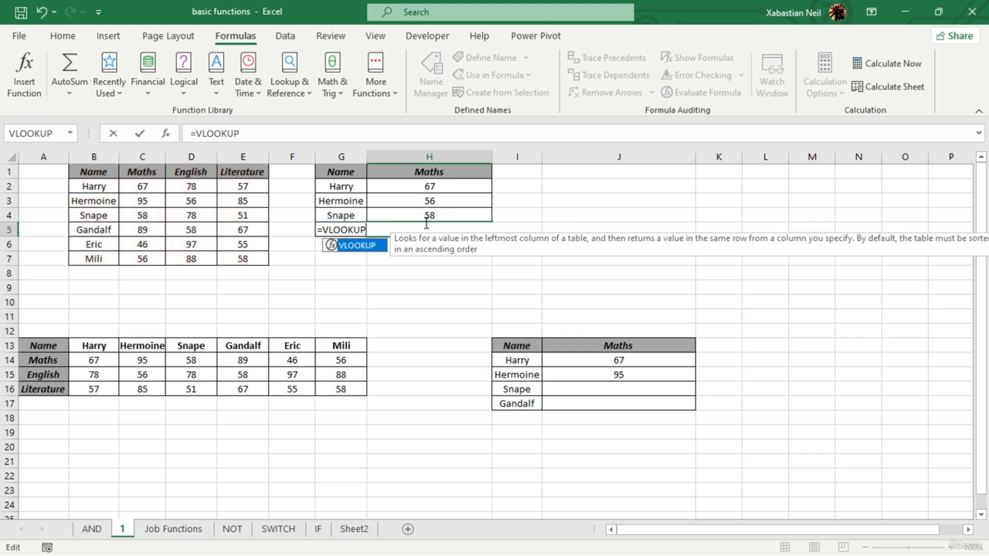
{"action": "left_click", "coordinate": [516, 214]}
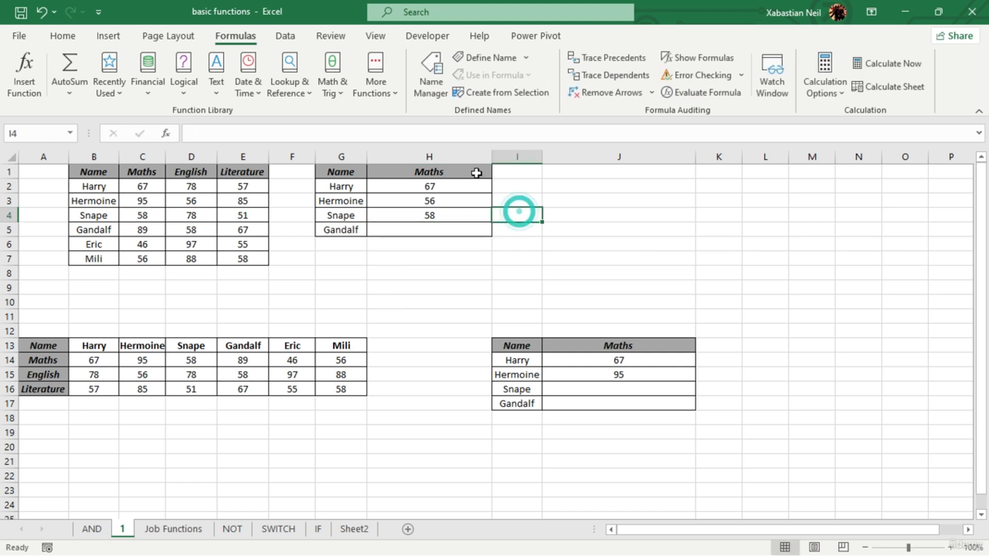
{"action": "left_click_drag", "start_coordinate": [491, 158], "coordinate": [559, 155]}
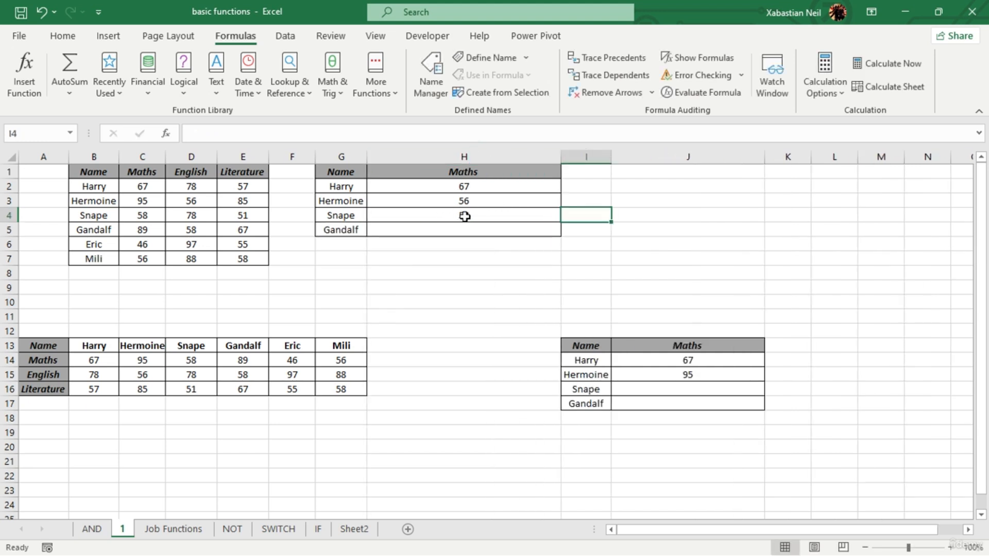
- Start a new VLOOKUP function in H5 with the absolute reference $G$5 as the lookup value
{"action": "double_click", "coordinate": [486, 223]}
{"action": "left_click", "coordinate": [486, 227]}
{"action": "type", "text": "="}
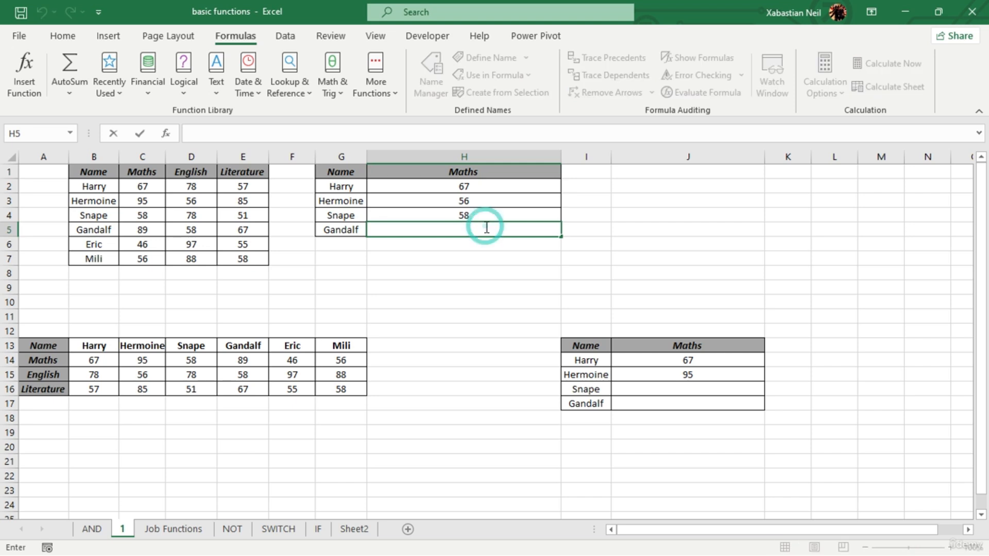
{"action": "type", "text": "vl"}
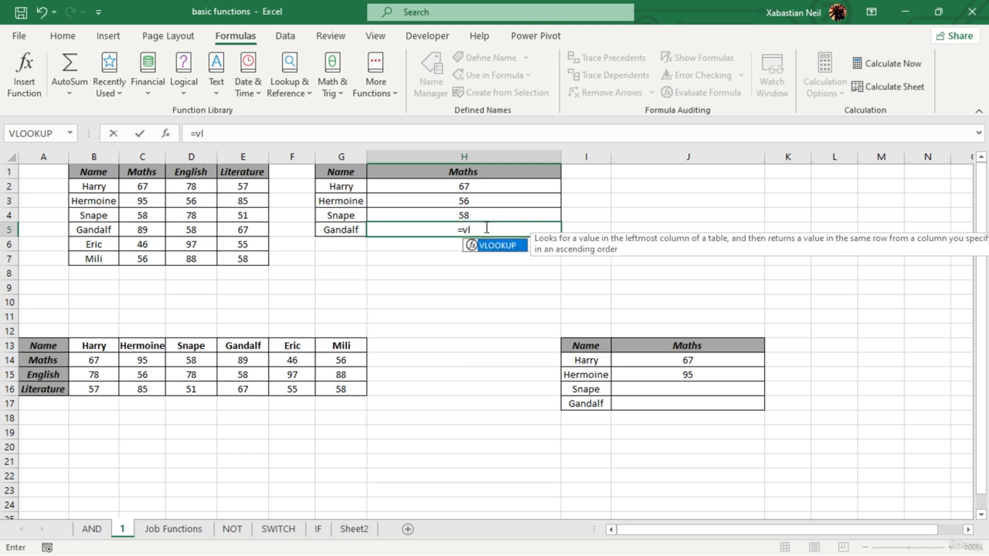
{"action": "key", "text": "Tab"}
{"action": "left_click", "coordinate": [339, 230]}
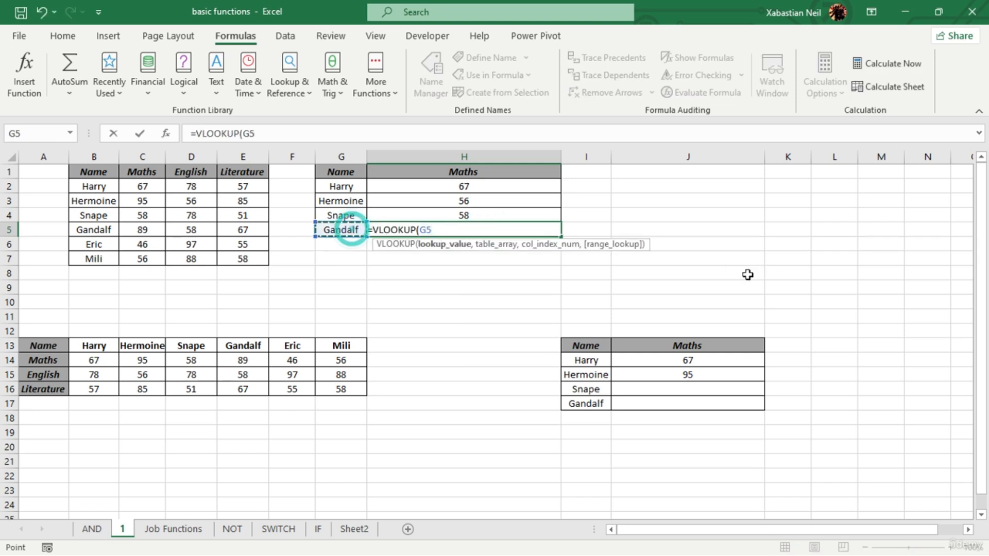
{"action": "key", "text": "F4"}
{"action": "type", "text": ","}
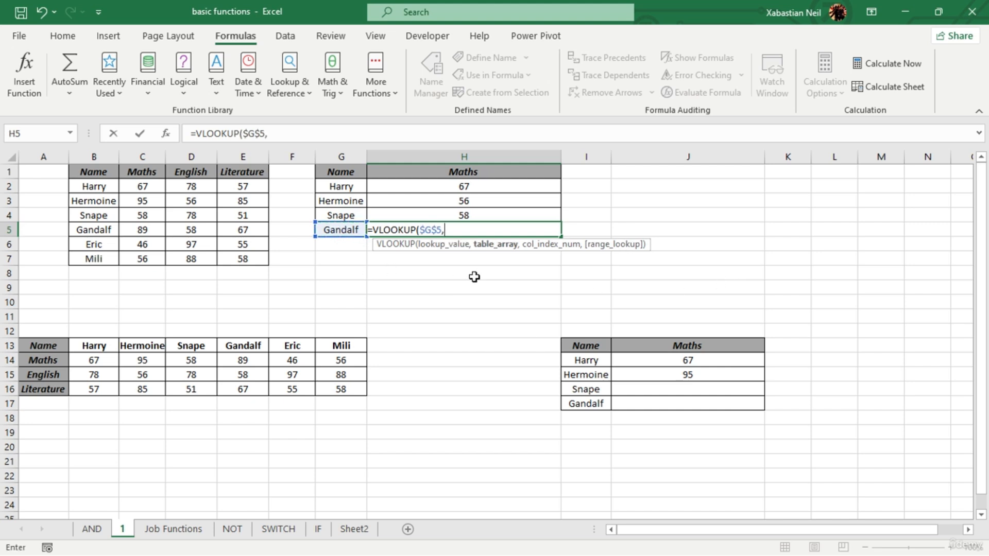
- Complete H5's VLOOKUP with table array B1:E7 and column index 2
{"action": "left_click", "coordinate": [90, 172]}
{"action": "left_click_drag", "start_coordinate": [125, 189], "coordinate": [258, 254]}
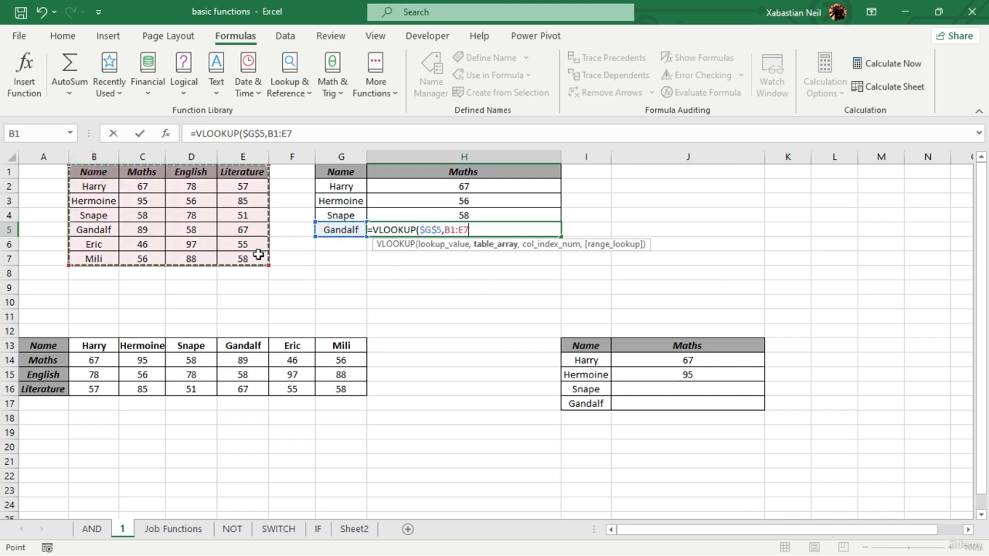
{"action": "type", "text": ","}
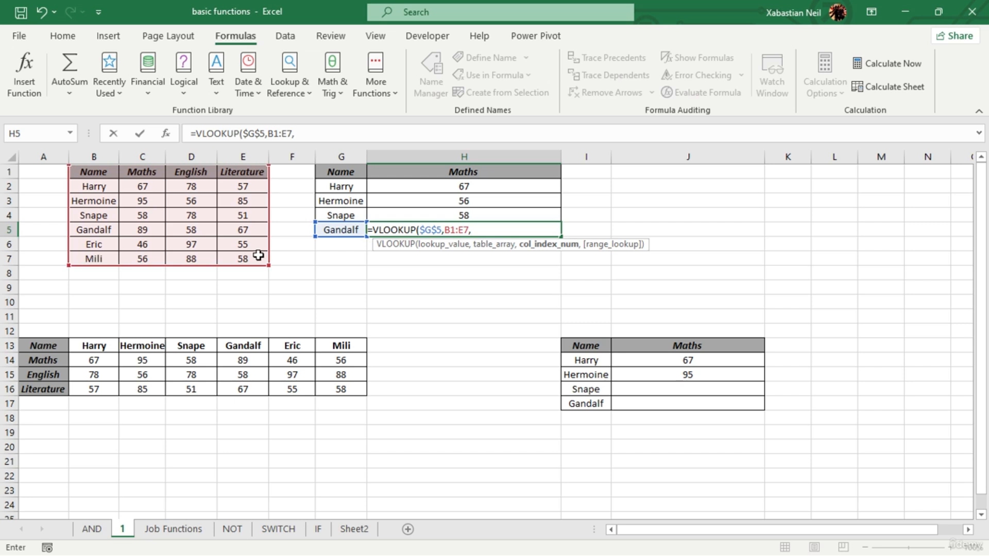
{"action": "type", "text": "2)"}
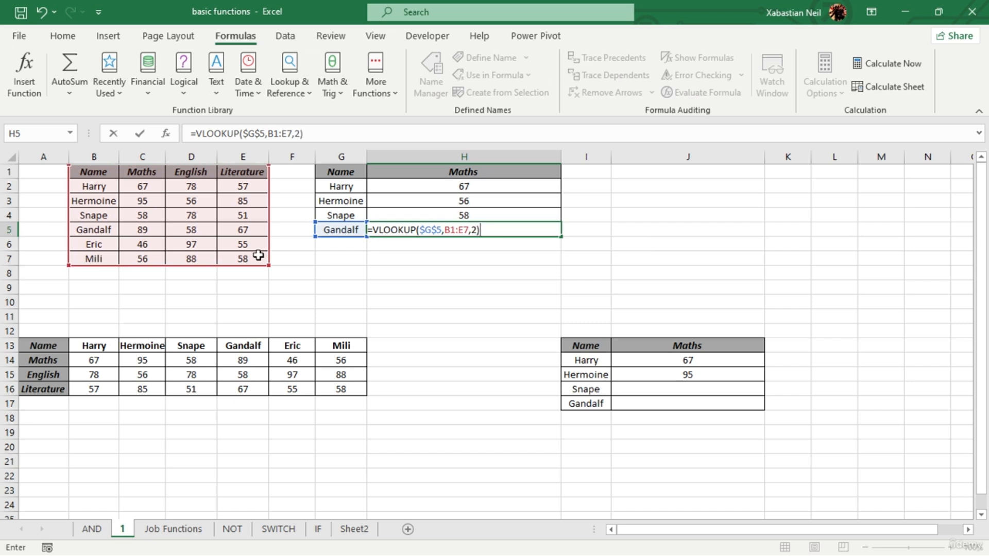
{"action": "key", "text": "Return"}
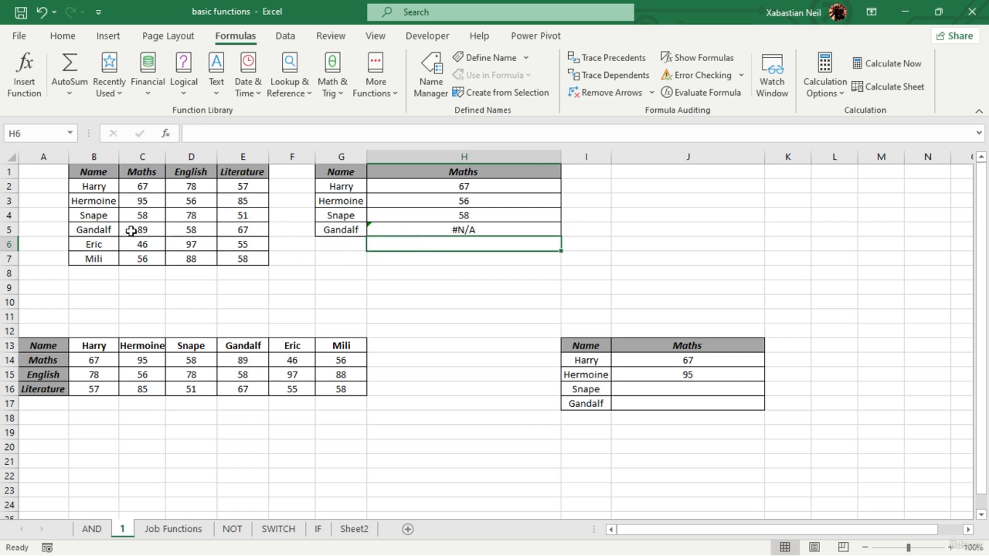
- Make H5's table array absolute as $B$1:$E$7 and its lookup value relative as G5
{"action": "left_click", "coordinate": [476, 269]}
{"action": "double_click", "coordinate": [487, 227]}
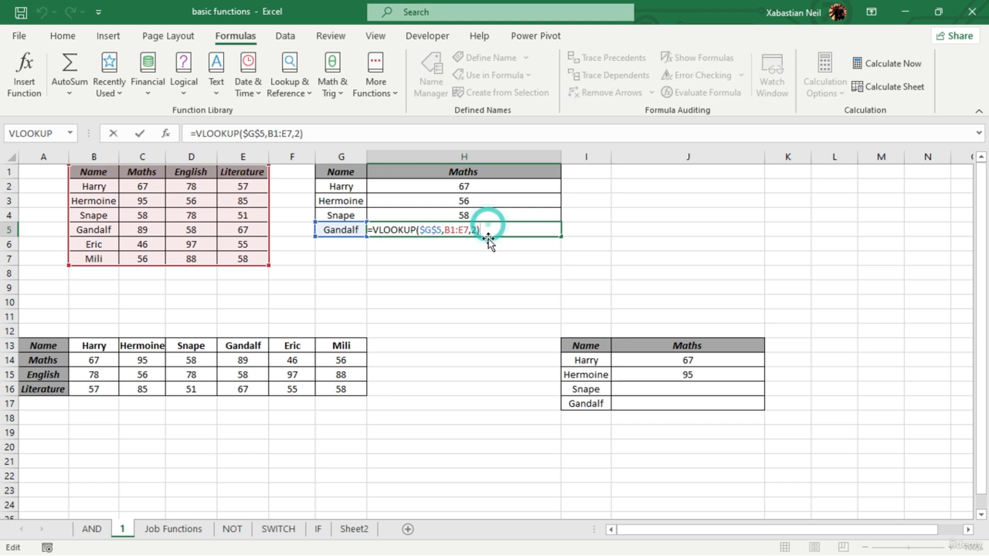
{"action": "left_click_drag", "start_coordinate": [480, 230], "coordinate": [457, 231]}
{"action": "key", "text": "F4"}
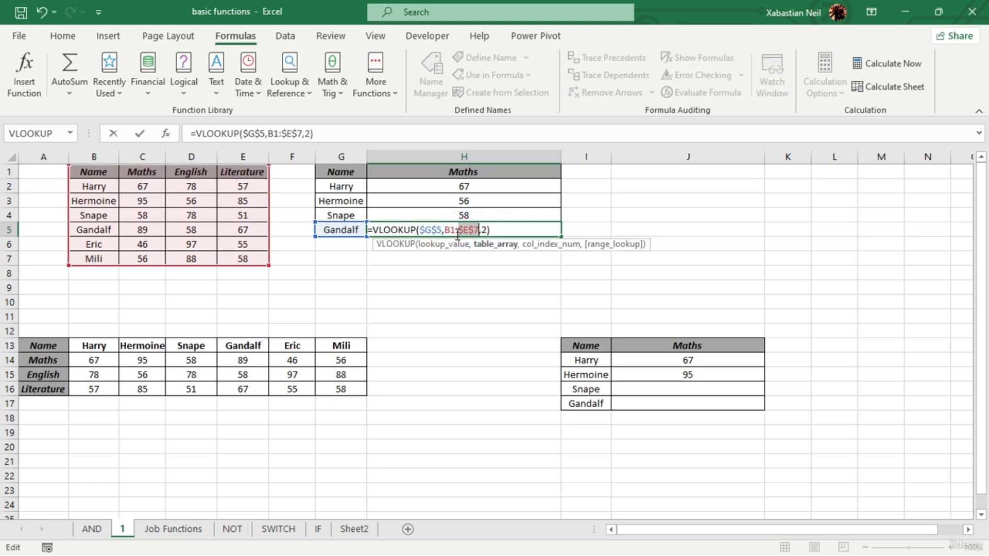
{"action": "left_click", "coordinate": [453, 230]}
{"action": "key", "text": "F4"}
{"action": "double_click", "coordinate": [432, 230]}
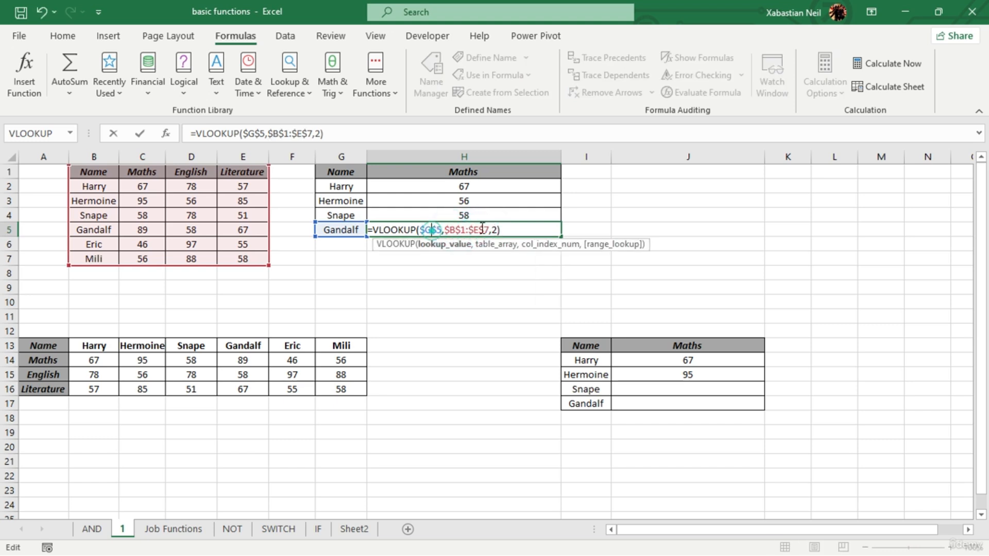
{"action": "key", "text": "F4"}
{"action": "key", "text": "F4"}
{"action": "key", "text": "F4"}
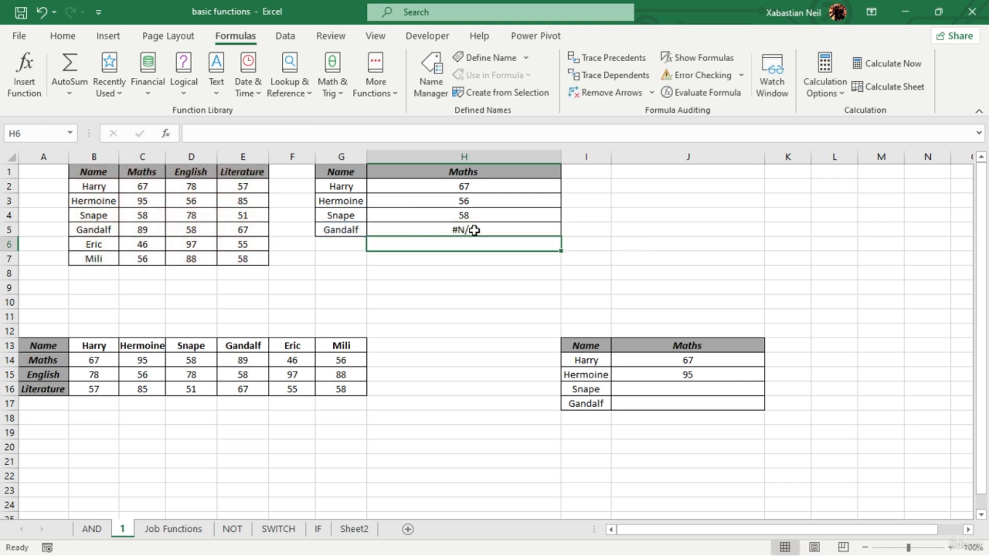
{"action": "key", "text": "Return"}
{"action": "left_click", "coordinate": [486, 292]}
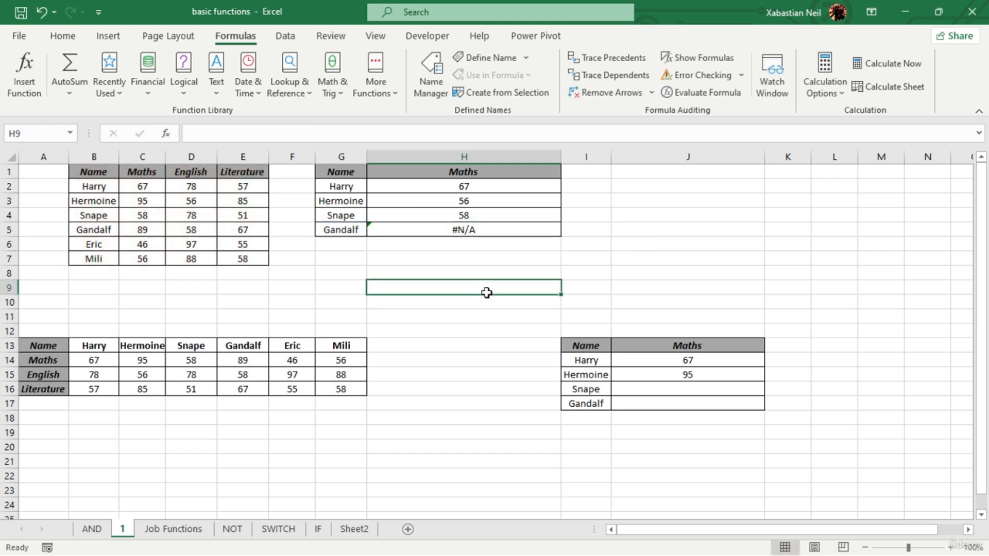
- Change the table array in H5's VLOOKUP to the relative range B1:E7
{"action": "left_click", "coordinate": [505, 230]}
{"action": "left_click", "coordinate": [342, 246]}
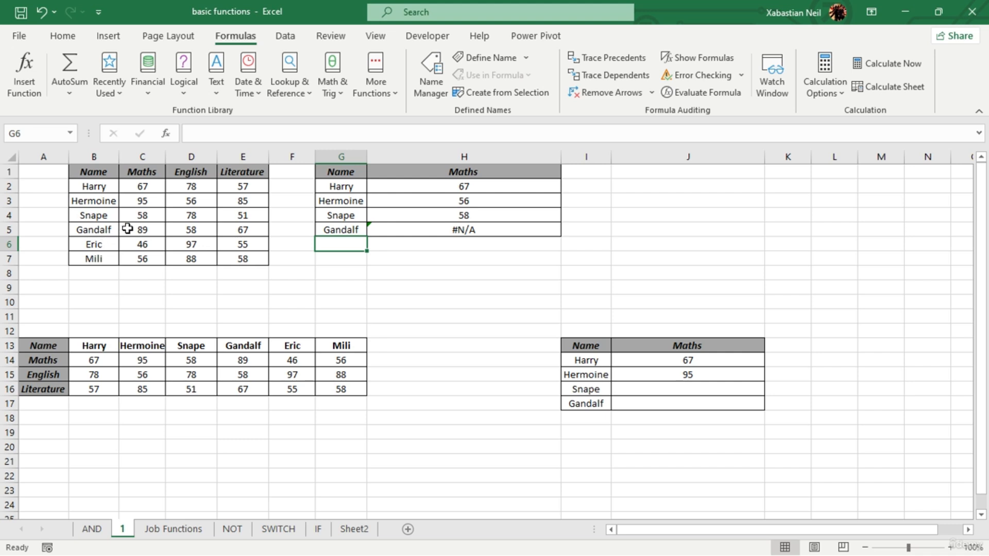
{"action": "double_click", "coordinate": [486, 229]}
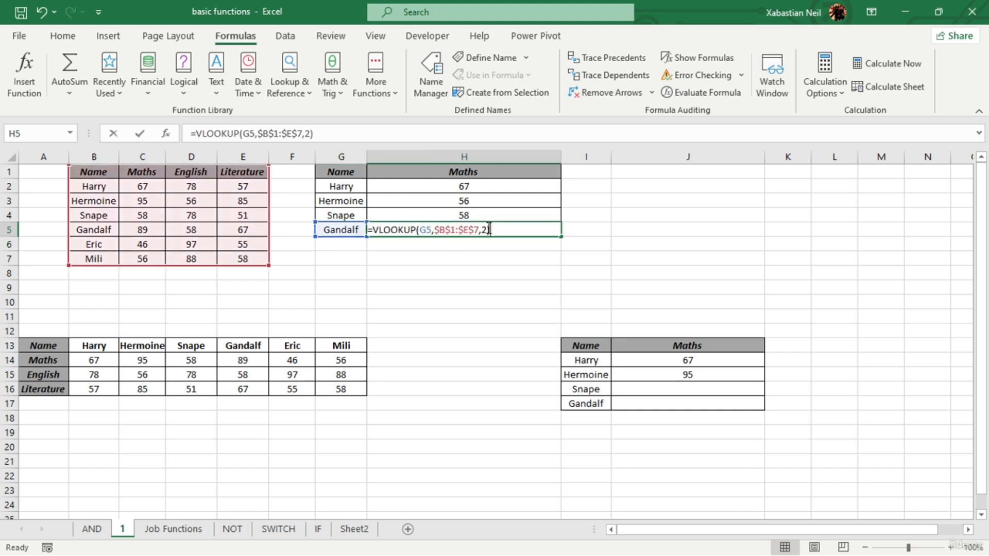
{"action": "left_click", "coordinate": [475, 229]}
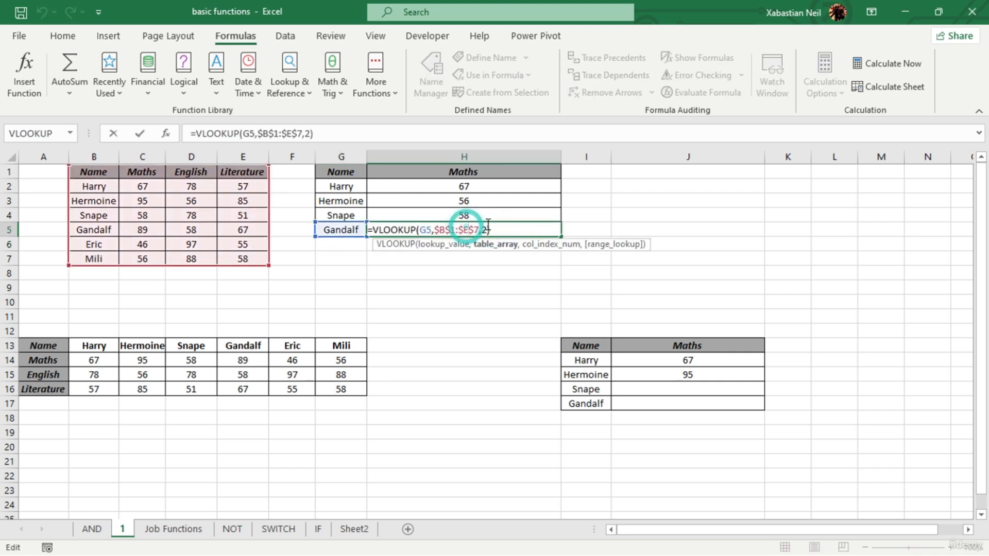
{"action": "key", "text": "F4"}
{"action": "key", "text": "F4"}
{"action": "left_click", "coordinate": [451, 230]}
{"action": "key", "text": "F4"}
{"action": "key", "text": "F4"}
{"action": "key", "text": "F4"}
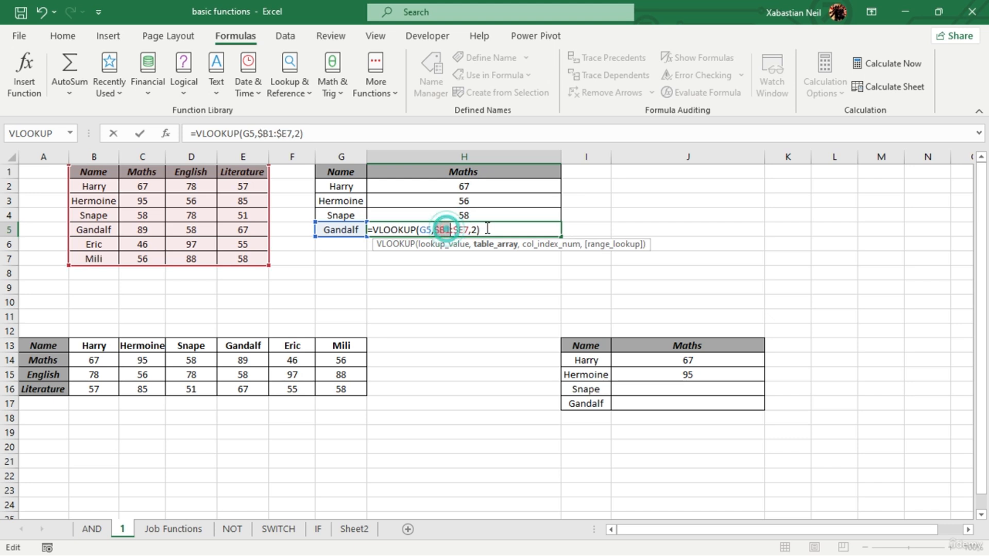
{"action": "left_click", "coordinate": [464, 231]}
{"action": "key", "text": "F4"}
{"action": "key", "text": "F4"}
{"action": "key", "text": "F4"}
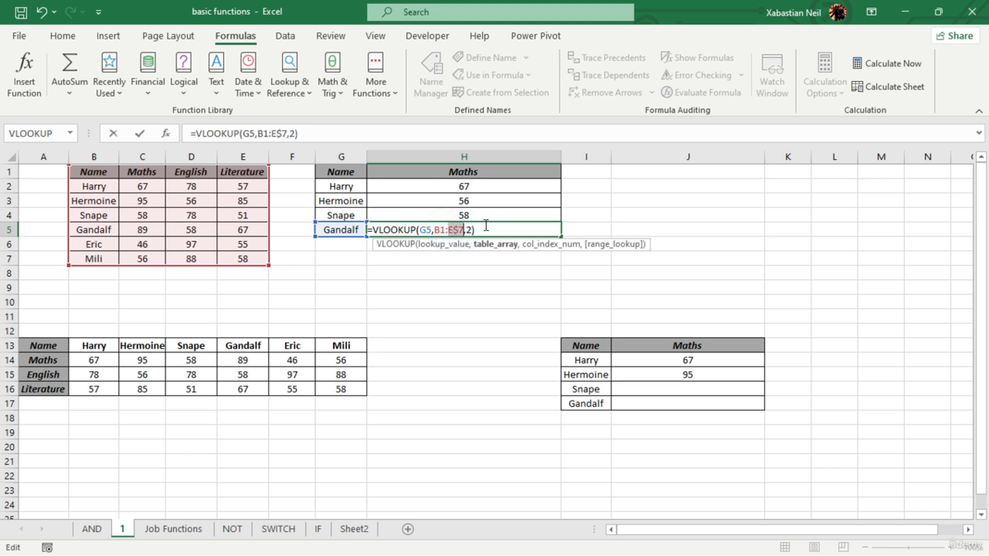
{"action": "key", "text": "F4"}
{"action": "key", "text": "Return"}
{"action": "left_click", "coordinate": [497, 227]}
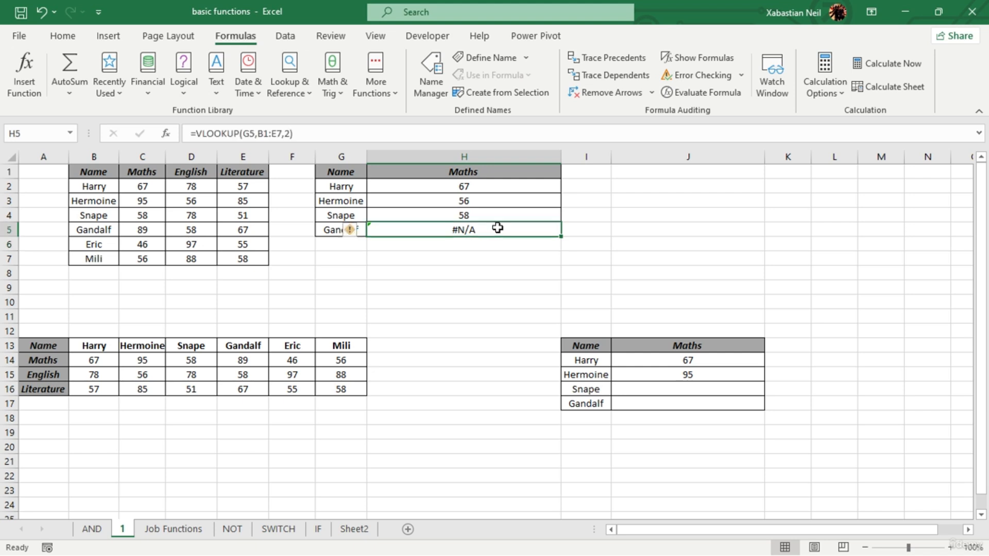
- Delete the whole VLOOKUP formula with relative references from H5, leaving Gandalf's Maths cell empty
{"action": "double_click", "coordinate": [497, 227]}
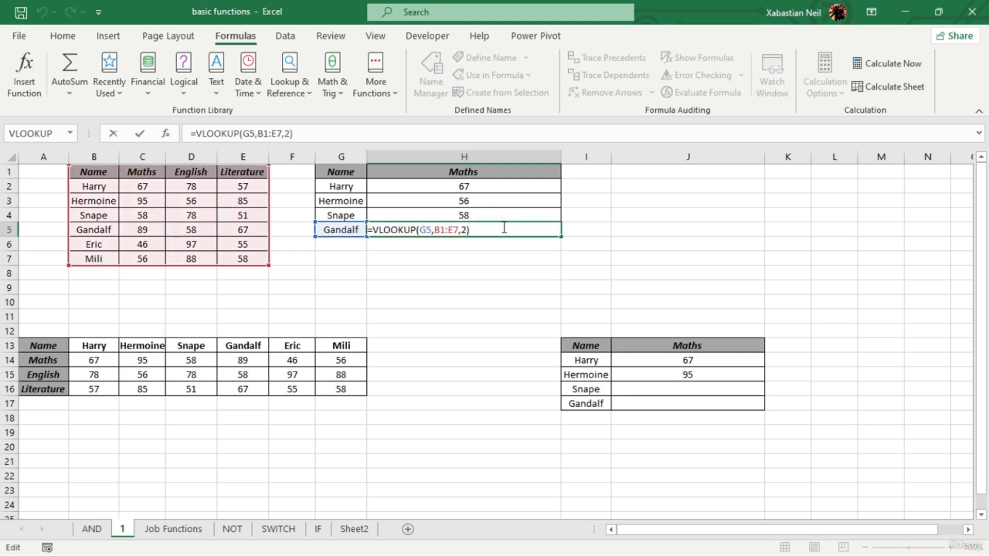
{"action": "key", "text": "BackSpace"}
{"action": "key", "text": "BackSpace"}
{"action": "key", "text": "BackSpace"}
{"action": "key", "text": "BackSpace"}
{"action": "key", "text": "BackSpace"}
{"action": "key", "text": "BackSpace"}
{"action": "key", "text": "BackSpace"}
{"action": "key", "text": "BackSpace"}
{"action": "key", "text": "BackSpace"}
{"action": "key", "text": "BackSpace"}
{"action": "key", "text": "BackSpace"}
{"action": "key", "text": "BackSpace"}
{"action": "key", "text": "BackSpace"}
{"action": "key", "text": "BackSpace"}
{"action": "key", "text": "BackSpace"}
{"action": "key", "text": "BackSpace"}
{"action": "key", "text": "BackSpace"}
{"action": "key", "text": "BackSpace"}
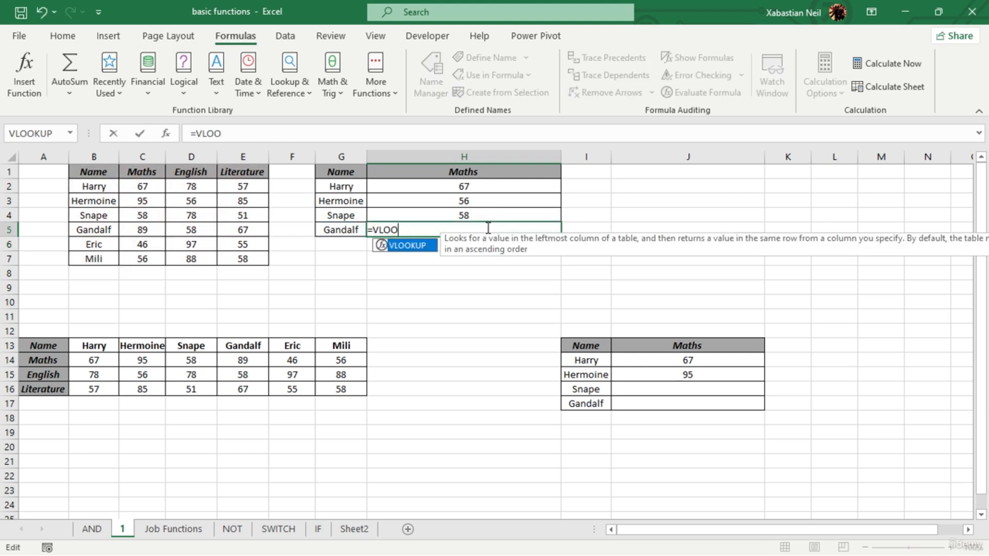
{"action": "key", "text": "BackSpace"}
{"action": "key", "text": "BackSpace"}
{"action": "left_click", "coordinate": [487, 274]}
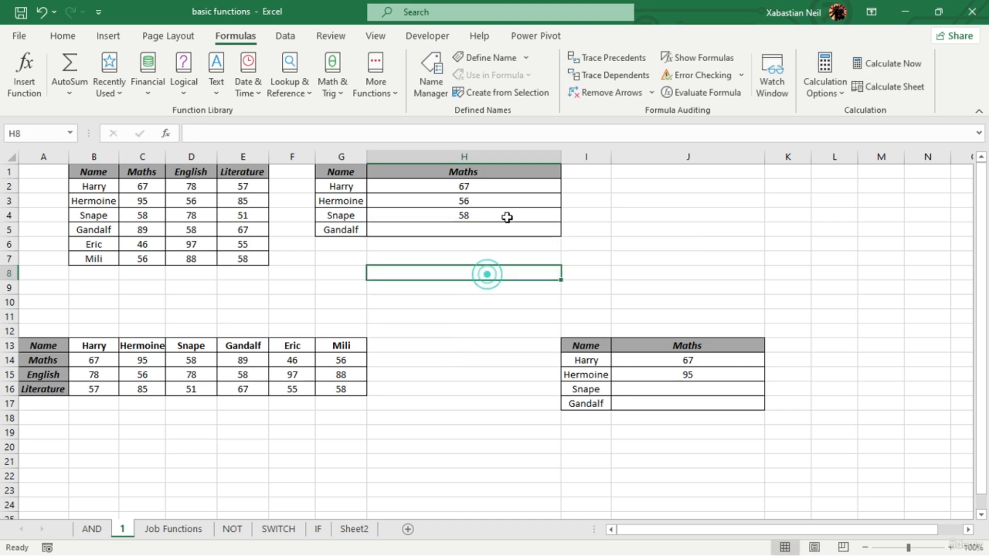
{"action": "double_click", "coordinate": [507, 216]}
{"action": "key", "text": "Return"}
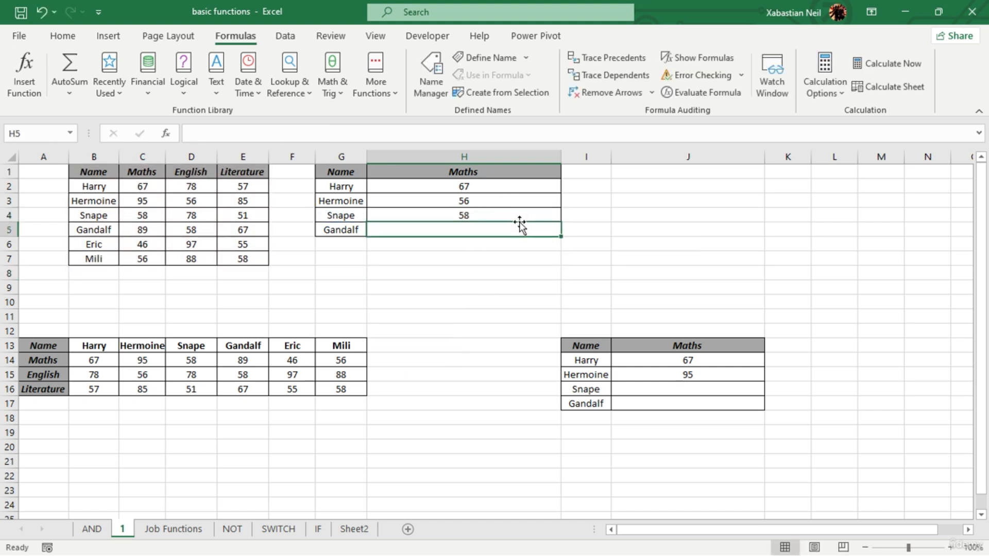
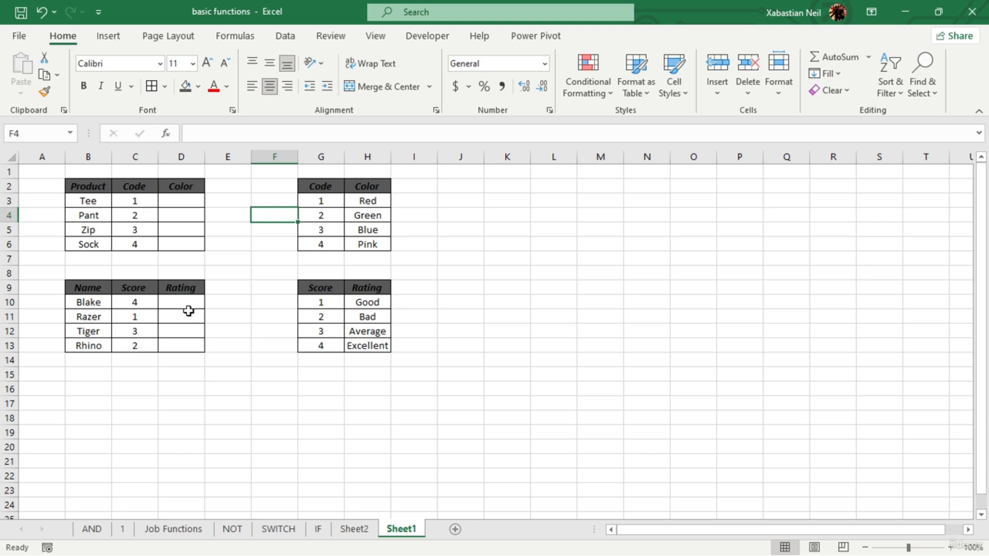
{"action": "double_click", "coordinate": [182, 200]}
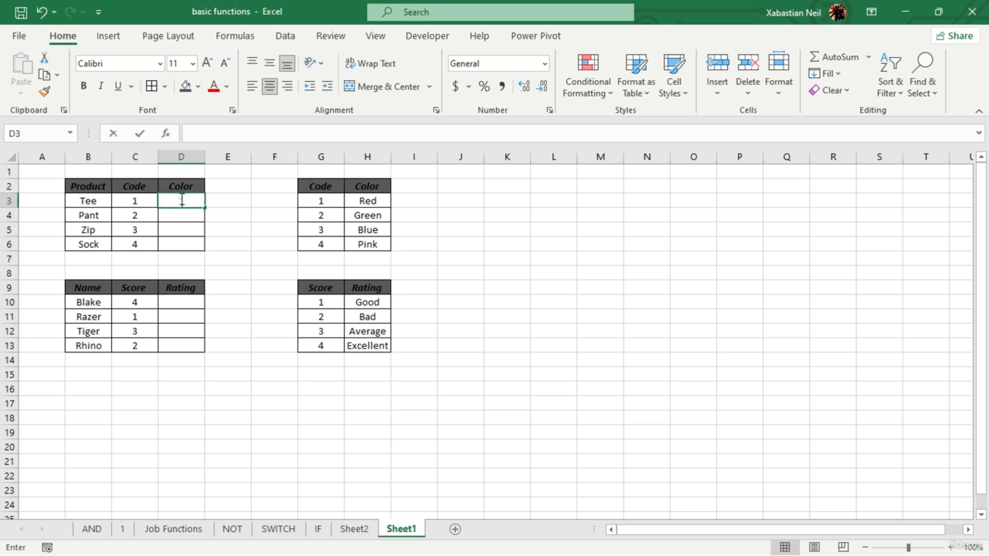
{"action": "type", "text": "=b"}
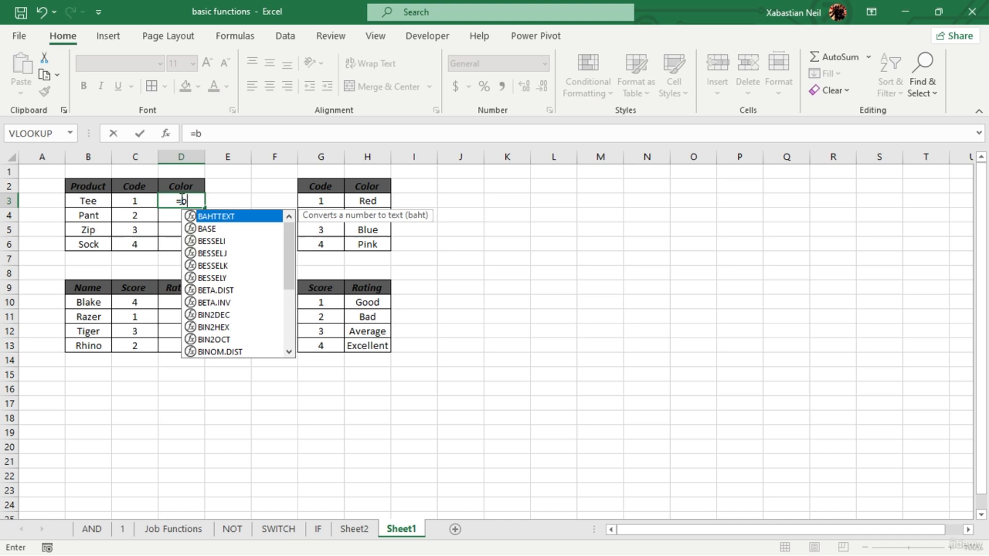
{"action": "key", "text": "BackSpace"}
{"action": "type", "text": "vl"}
{"action": "key", "text": "Tab"}
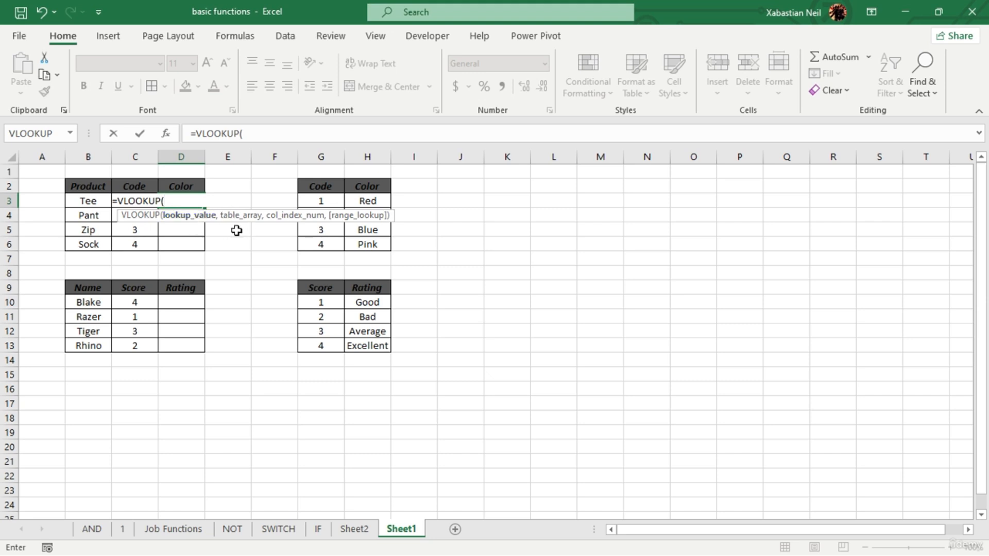
{"action": "key", "text": "BackSpace"}
{"action": "key", "text": "BackSpace"}
{"action": "key", "text": "BackSpace"}
{"action": "key", "text": "BackSpace"}
{"action": "key", "text": "BackSpace"}
{"action": "key", "text": "BackSpace"}
{"action": "key", "text": "BackSpace"}
{"action": "key", "text": "BackSpace"}
{"action": "key", "text": "BackSpace"}
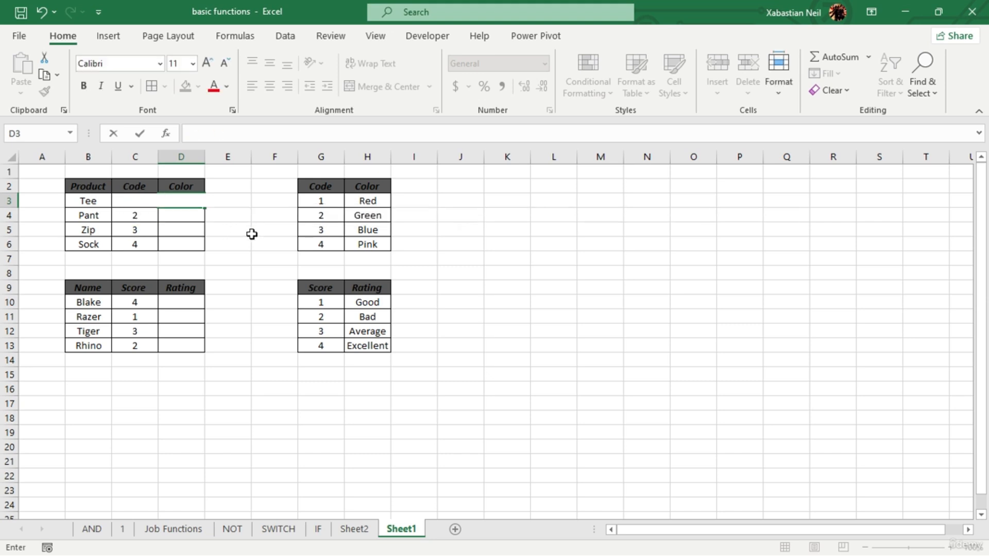
{"action": "left_click", "coordinate": [255, 229]}
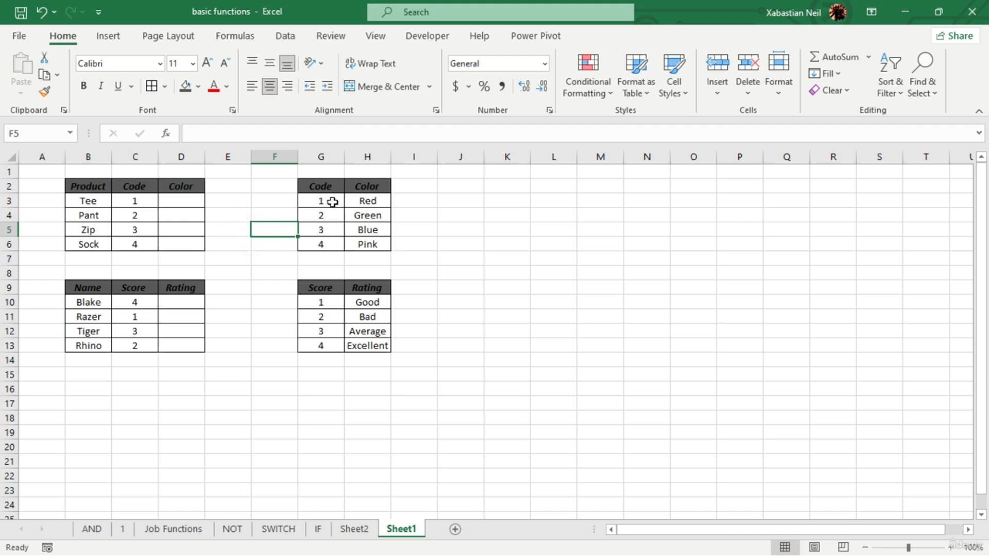
- Widen column D, which holds the Color and Rating cells, to roughly three times its width
{"action": "left_click", "coordinate": [194, 201]}
{"action": "double_click", "coordinate": [193, 201]}
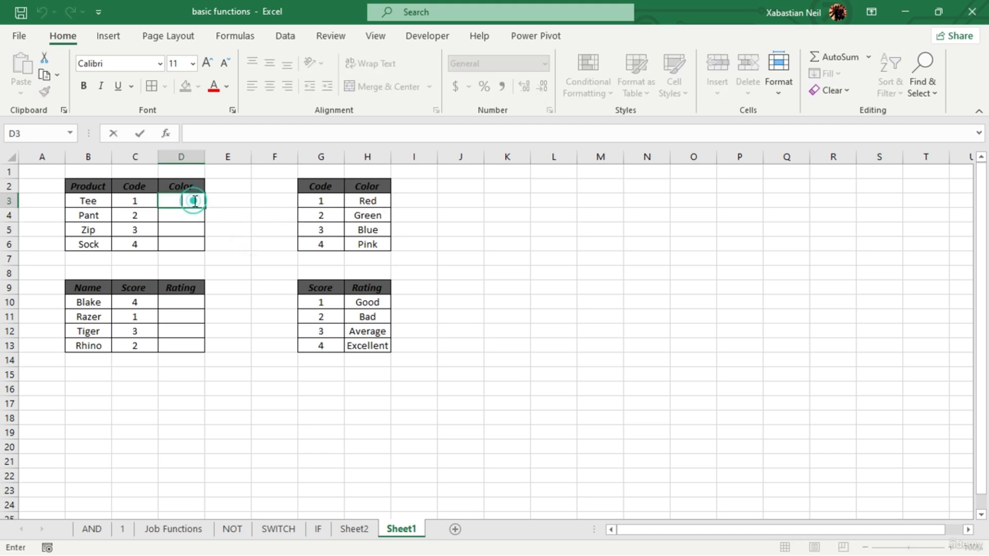
{"action": "left_click", "coordinate": [204, 156]}
{"action": "left_click_drag", "start_coordinate": [204, 156], "coordinate": [307, 168]}
{"action": "left_click", "coordinate": [258, 255]}
- Enter =VLOOKUP(C3,G3:H6,2) in D3 to look up the color for Tee
{"action": "double_click", "coordinate": [263, 198]}
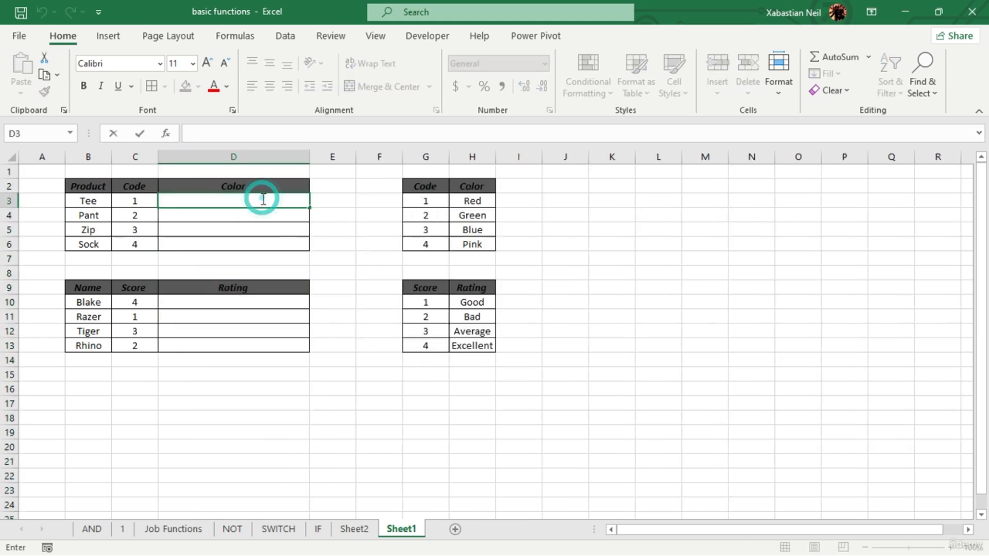
{"action": "type", "text": "=vlo"}
{"action": "key", "text": "Tab"}
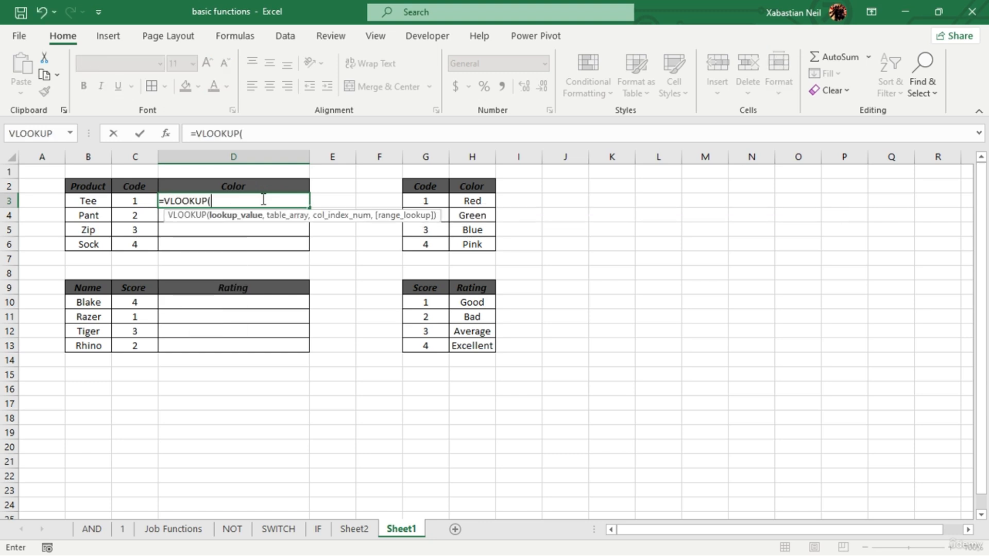
{"action": "left_click", "coordinate": [142, 201]}
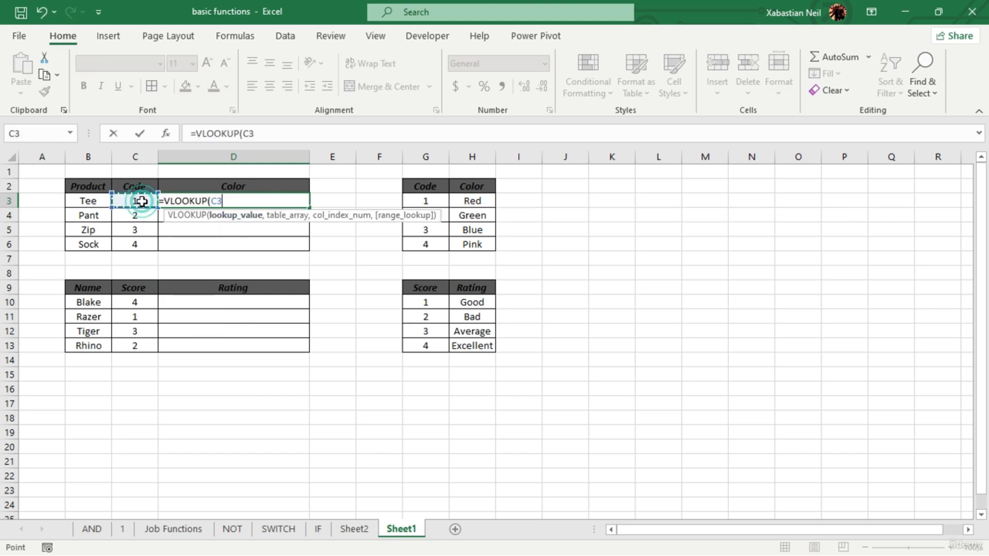
{"action": "type", "text": ","}
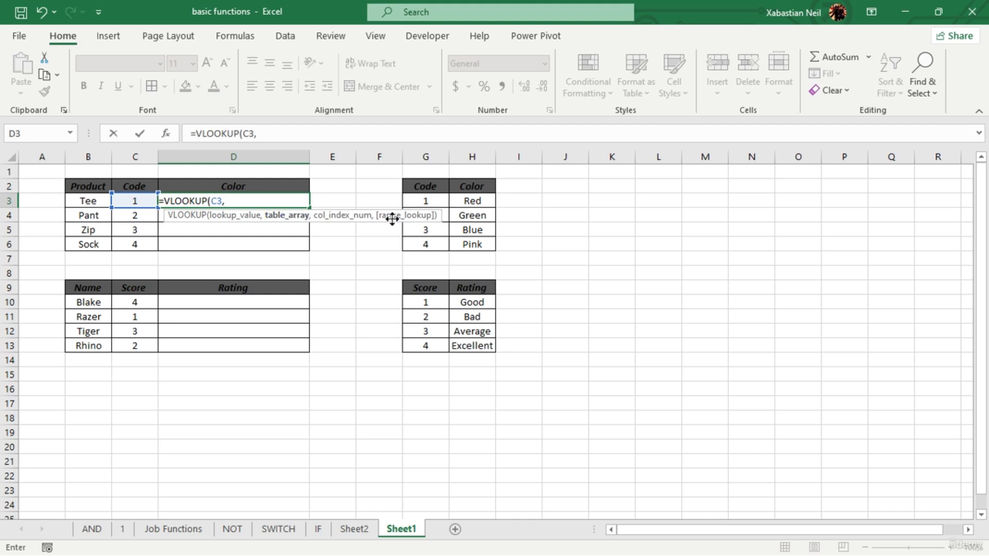
{"action": "left_click_drag", "start_coordinate": [426, 199], "coordinate": [481, 242]}
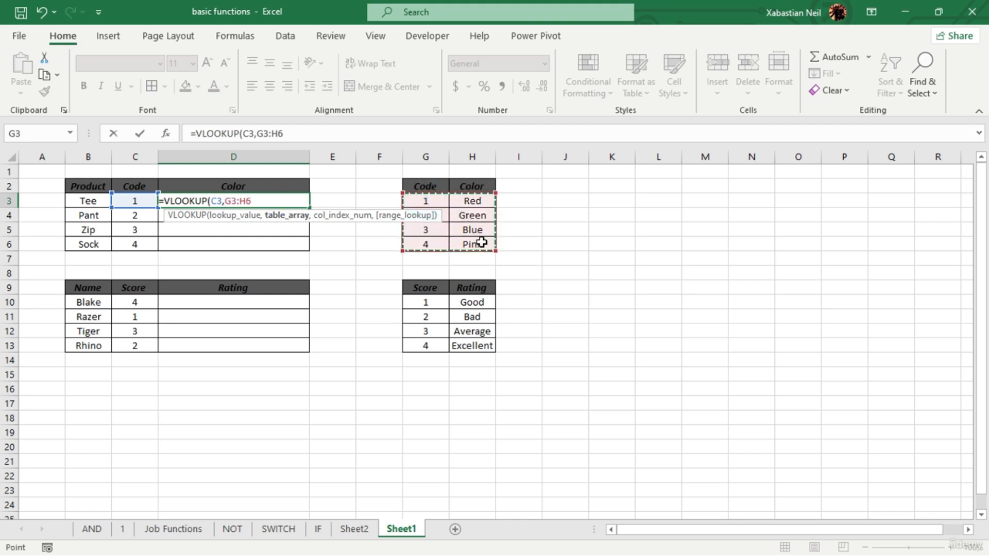
{"action": "type", "text": ","}
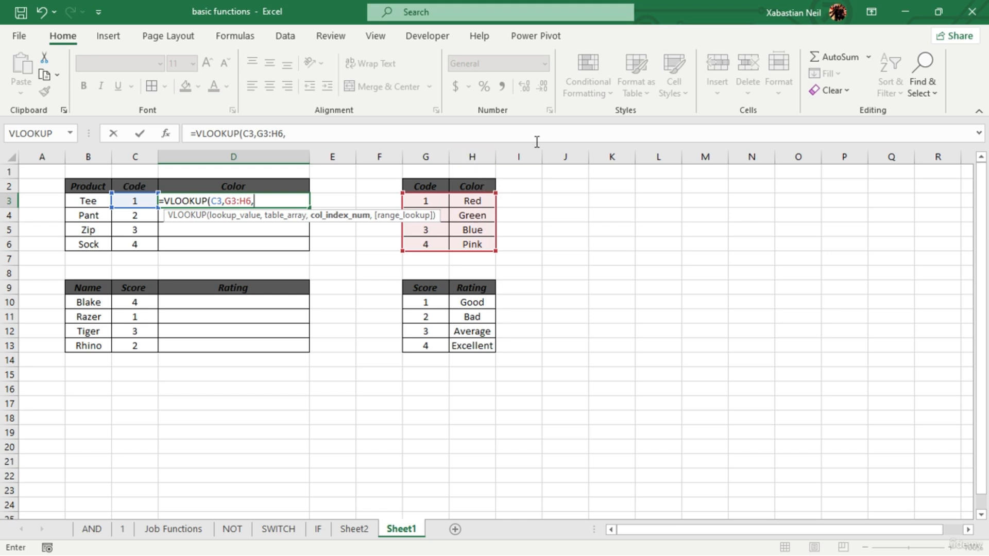
{"action": "mouse_move", "coordinate": [495, 251]}
{"action": "left_mouse_down"}
{"action": "mouse_move", "coordinate": [539, 256]}
{"action": "mouse_move", "coordinate": [500, 245]}
{"action": "left_mouse_up"}
{"action": "type", "text": "2)"}
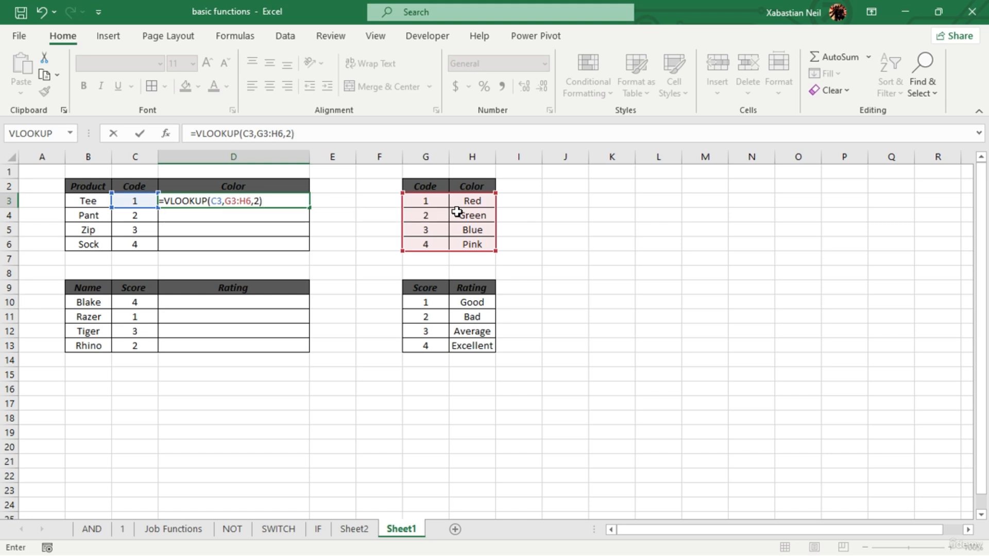
{"action": "key", "text": "Return"}
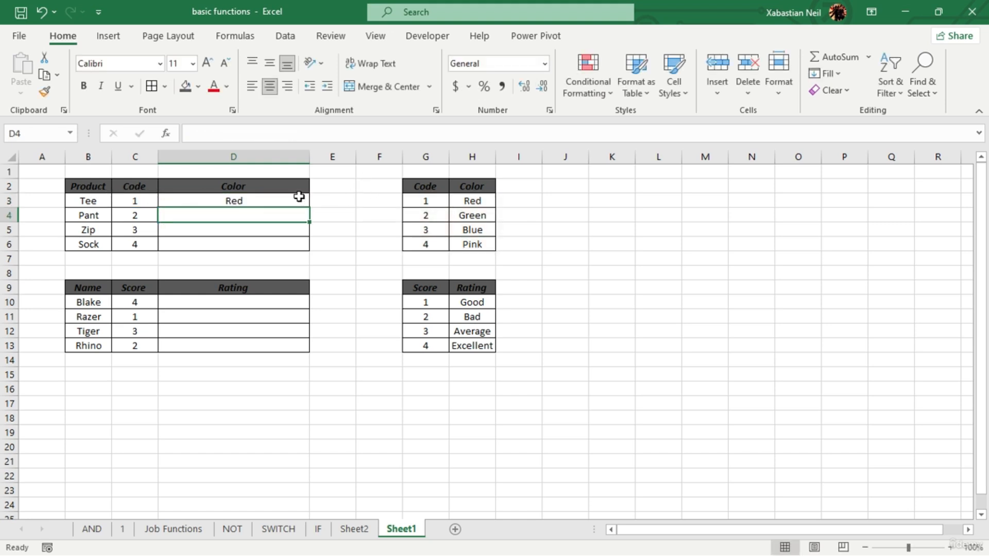
- Insert a VLOOKUP from the Lookup & Reference functions into Zip's Color cell D5, with its Function Arguments dialog open
{"action": "double_click", "coordinate": [255, 230]}
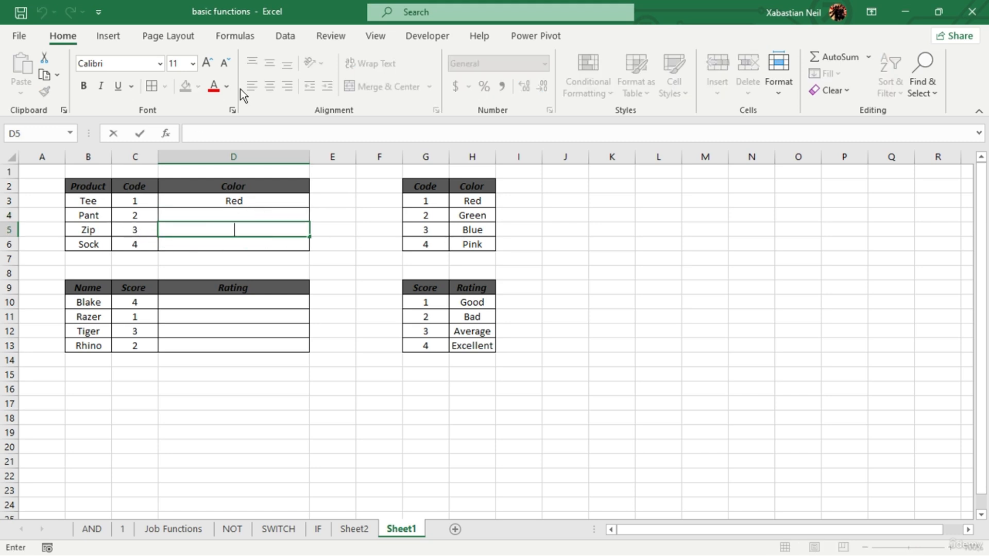
{"action": "left_click", "coordinate": [248, 36]}
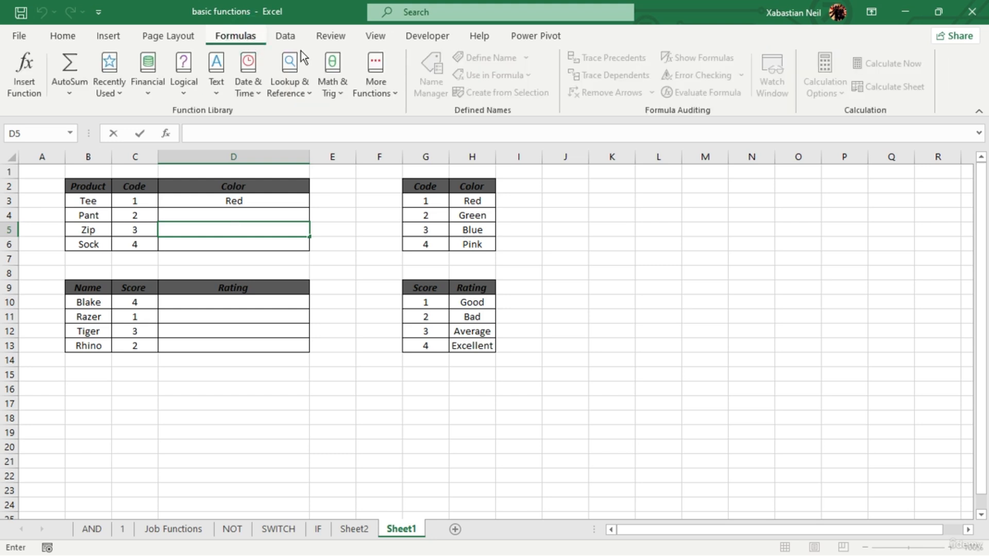
{"action": "left_click", "coordinate": [309, 92]}
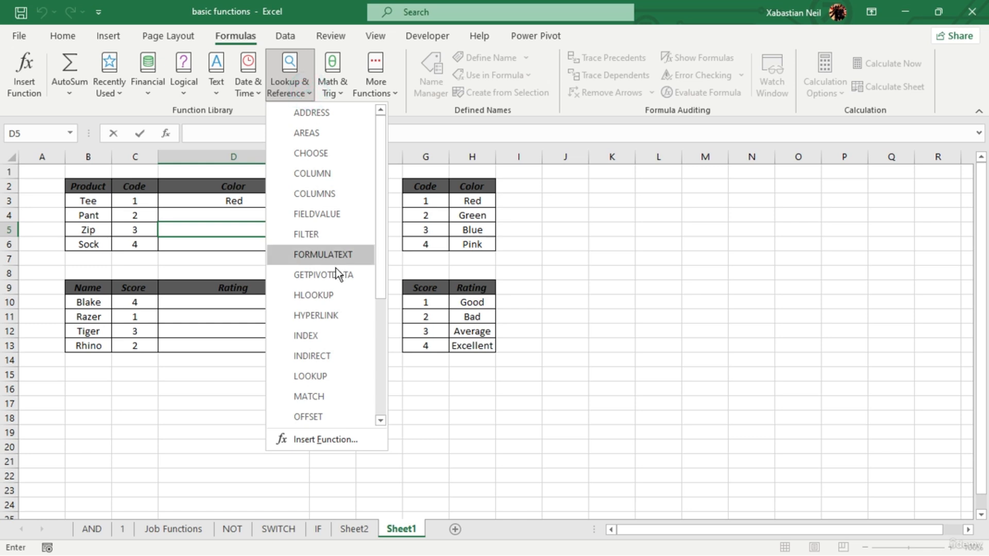
{"action": "scroll", "coordinate": [335, 273], "scroll_direction": "down", "scroll_amount": 4}
{"action": "left_click", "coordinate": [323, 376]}
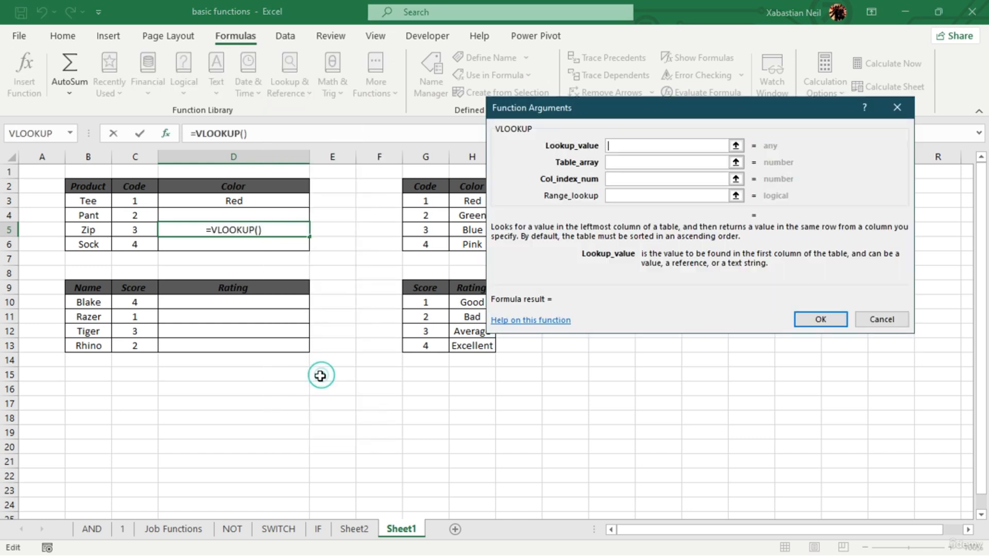
{"action": "left_click_drag", "start_coordinate": [632, 108], "coordinate": [635, 63]}
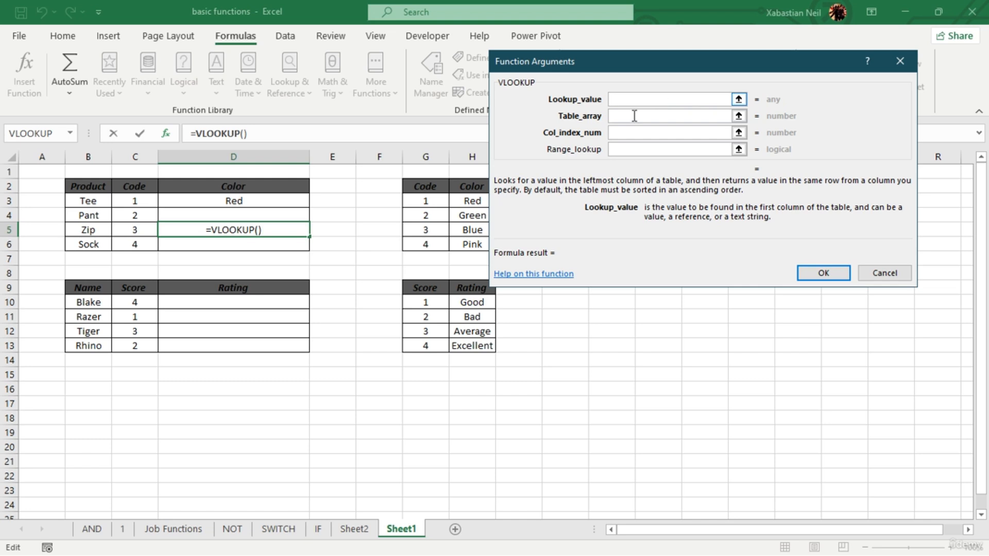
- Complete D5's VLOOKUP with lookup value C5, table array G3:H6 and column index 2
{"action": "left_click", "coordinate": [151, 228]}
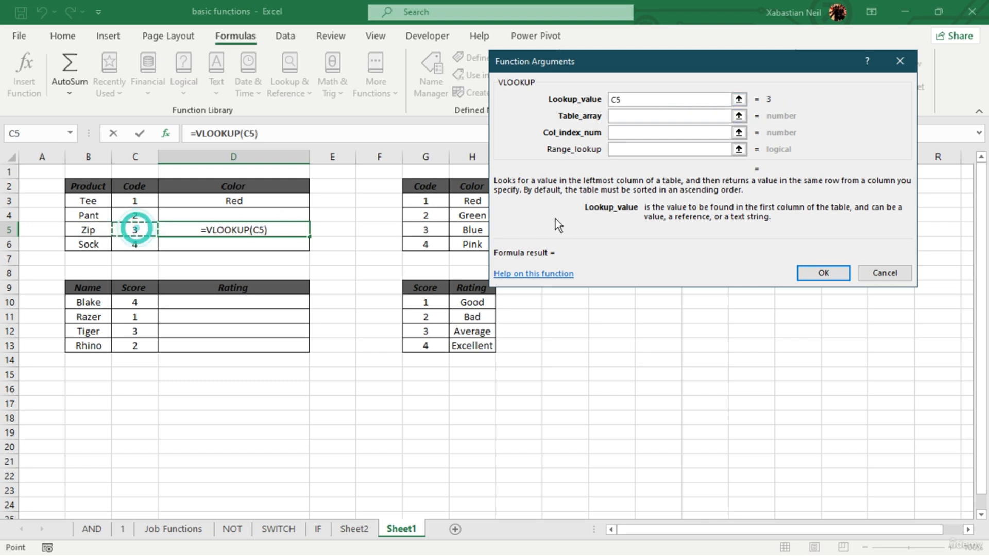
{"action": "left_click", "coordinate": [648, 118]}
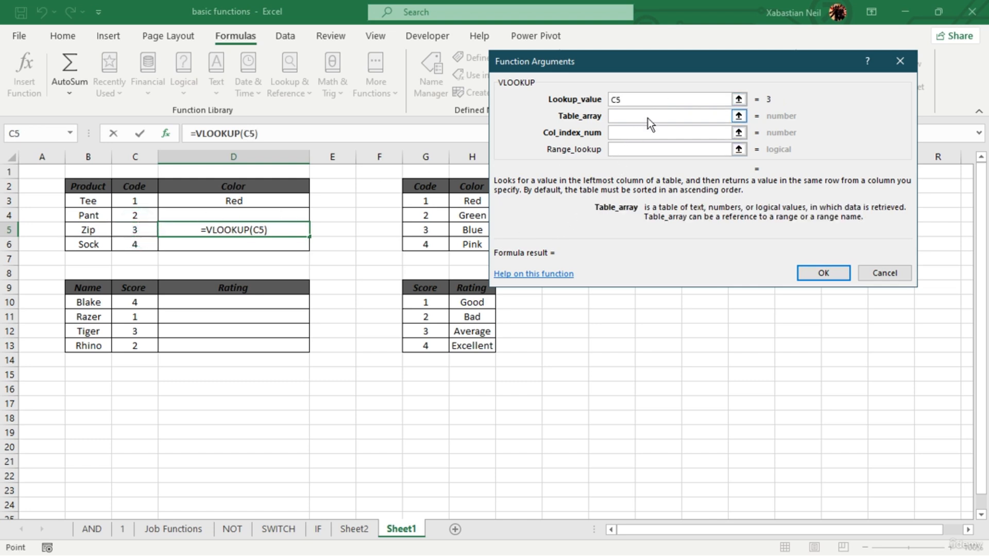
{"action": "left_click_drag", "start_coordinate": [432, 199], "coordinate": [495, 251]}
{"action": "left_click", "coordinate": [626, 133]}
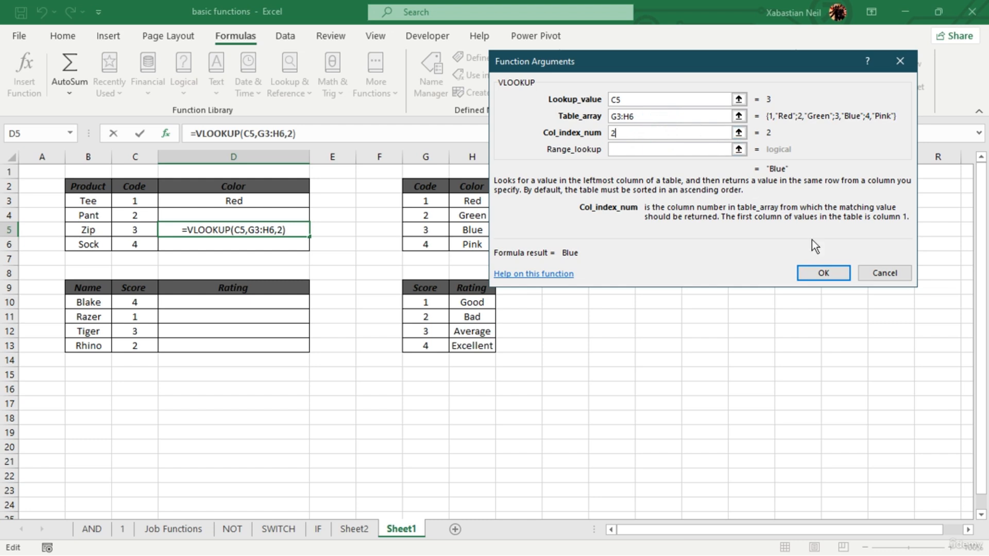
{"action": "left_click", "coordinate": [838, 273]}
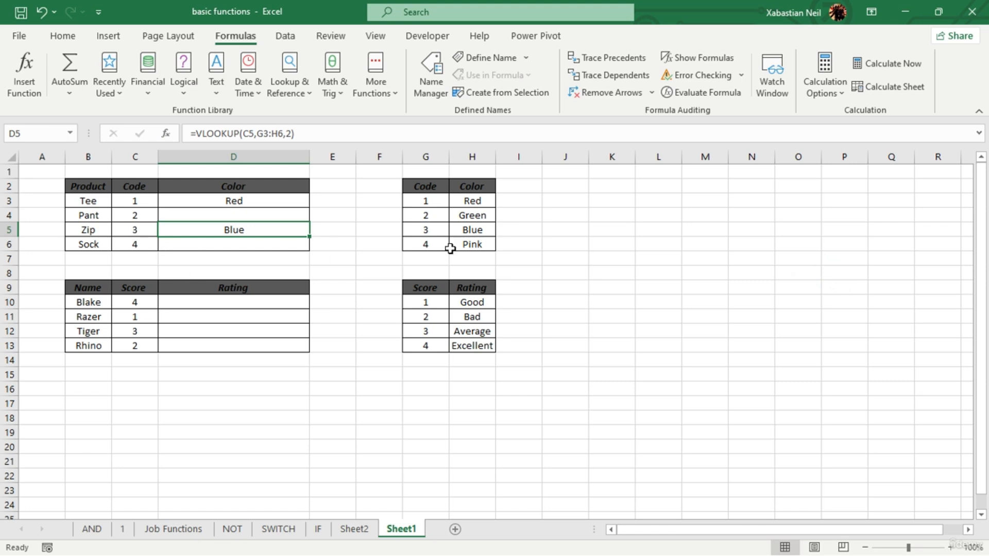
- Try C6 as the lookup value in D5's VLOOKUP and undo the change
{"action": "left_click", "coordinate": [487, 231]}
{"action": "left_click", "coordinate": [261, 232]}
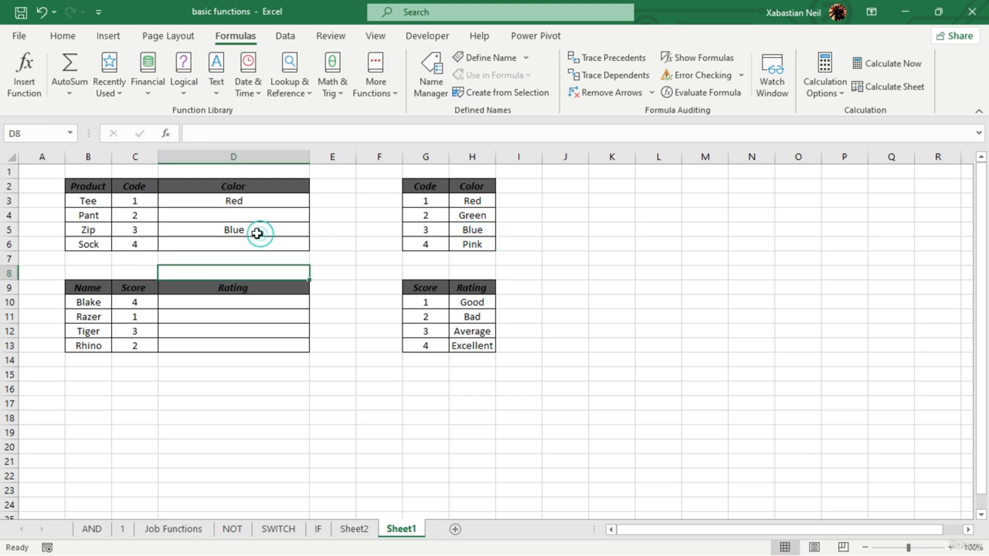
{"action": "double_click", "coordinate": [260, 231]}
{"action": "left_click", "coordinate": [221, 231]}
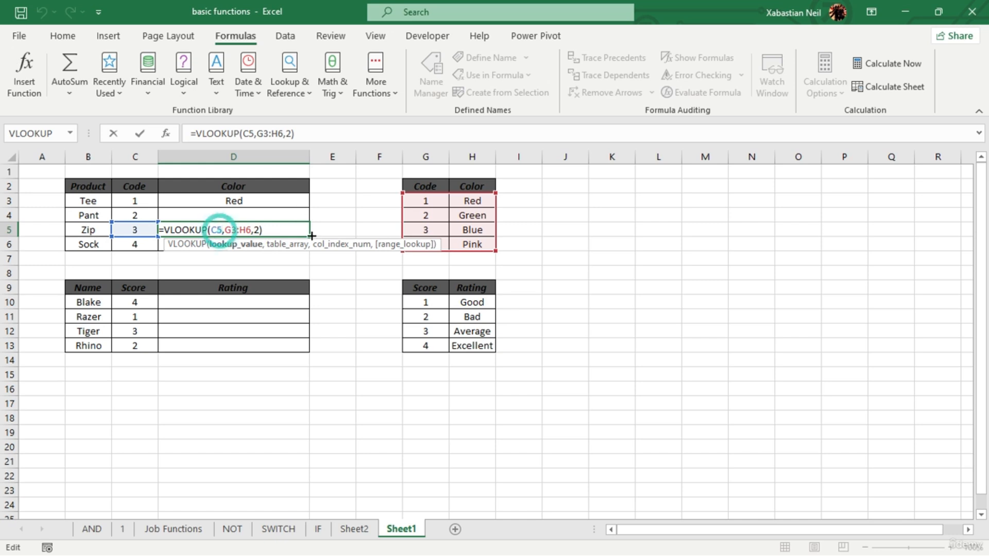
{"action": "key", "text": "BackSpace"}
{"action": "key", "text": "BackSpace"}
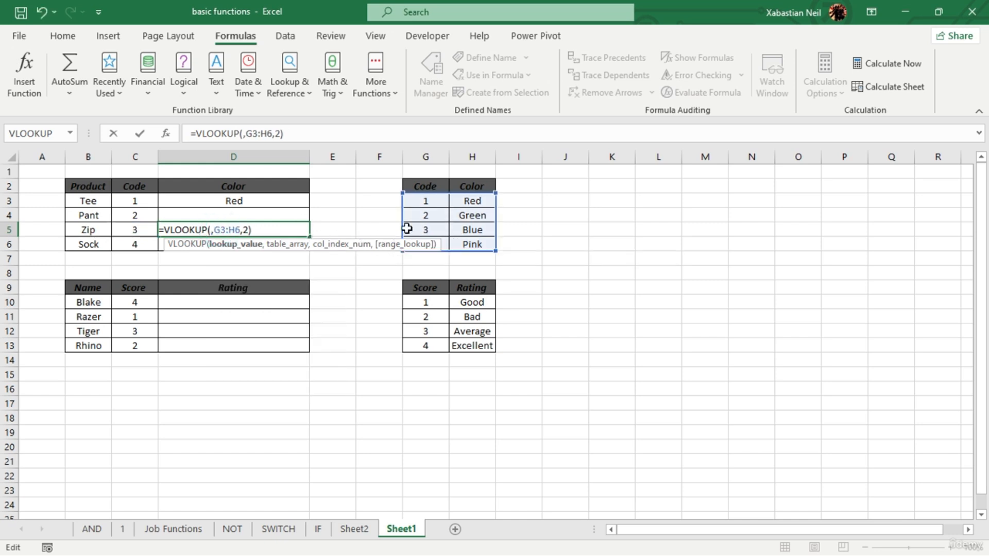
{"action": "left_click", "coordinate": [137, 246]}
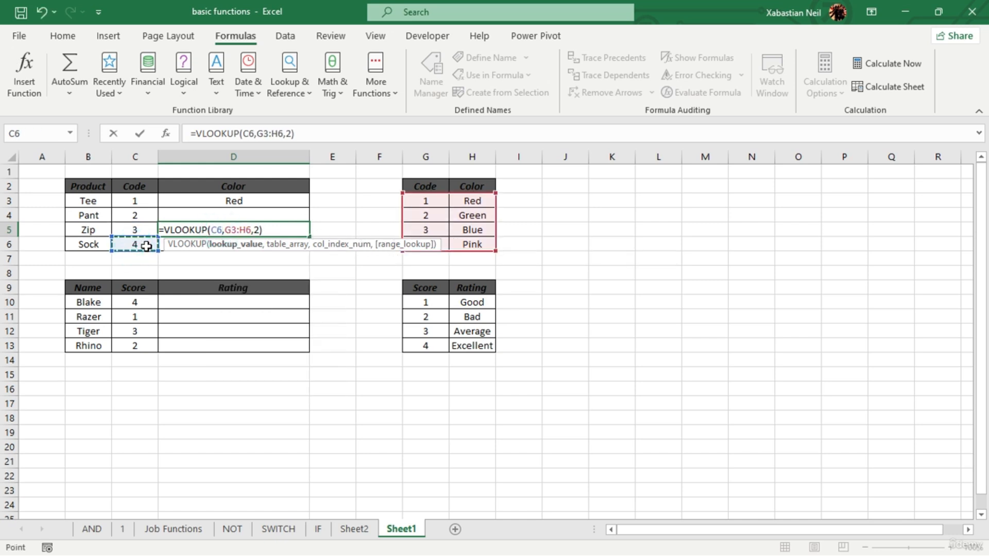
{"action": "key", "text": "Return"}
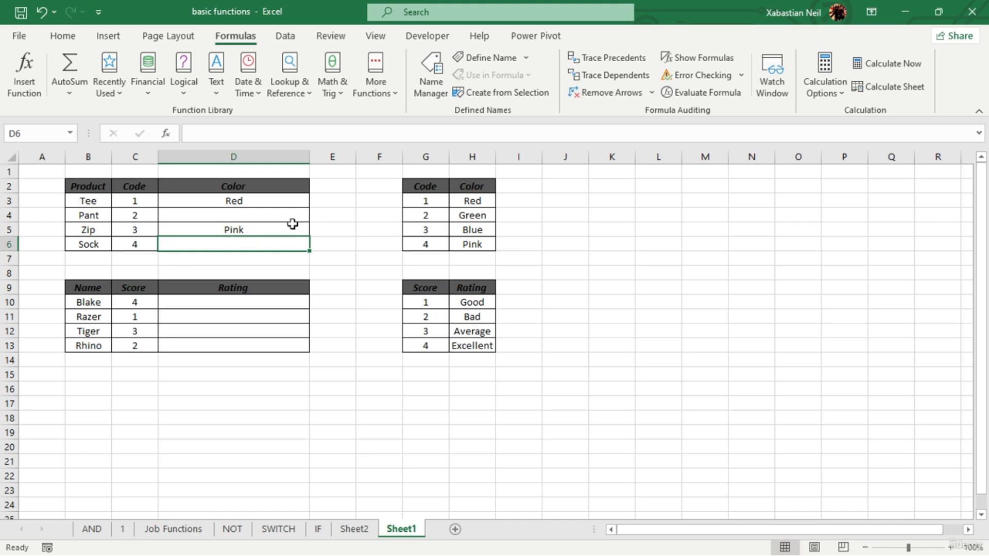
{"action": "left_click", "coordinate": [41, 11]}
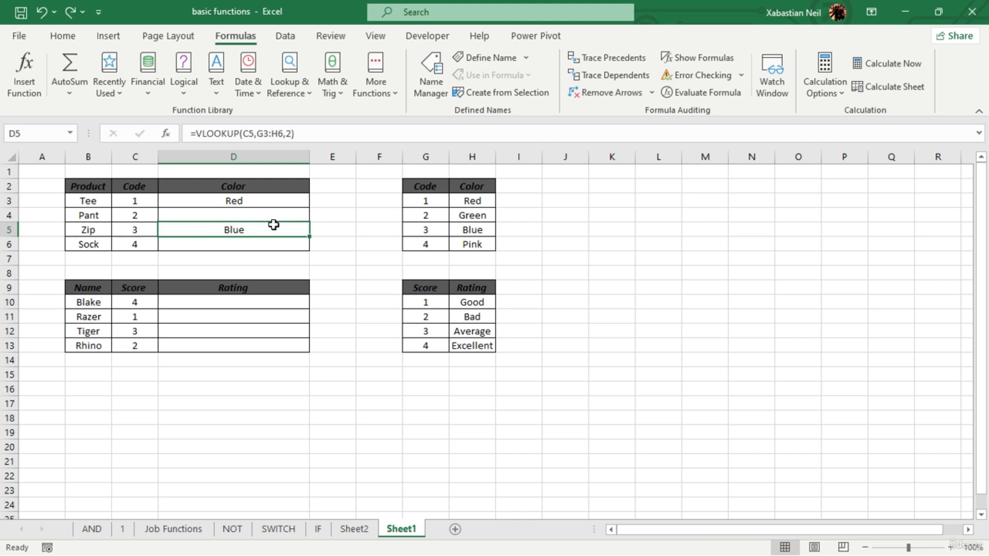
- Fill the VLOOKUP in D3 down to Pant's Color cell D4 and inspect the copied formula's references
{"action": "left_click", "coordinate": [279, 204]}
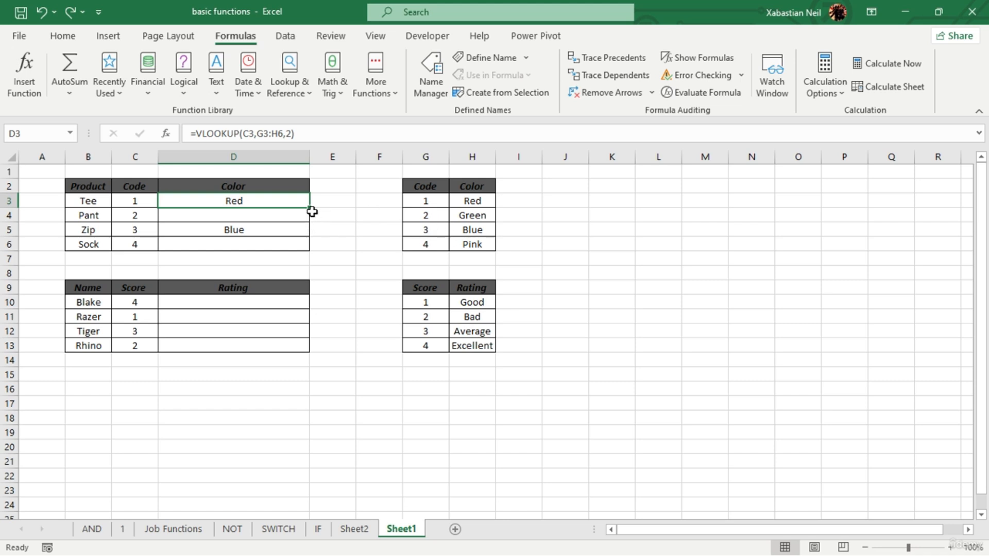
{"action": "left_click_drag", "start_coordinate": [311, 209], "coordinate": [310, 216]}
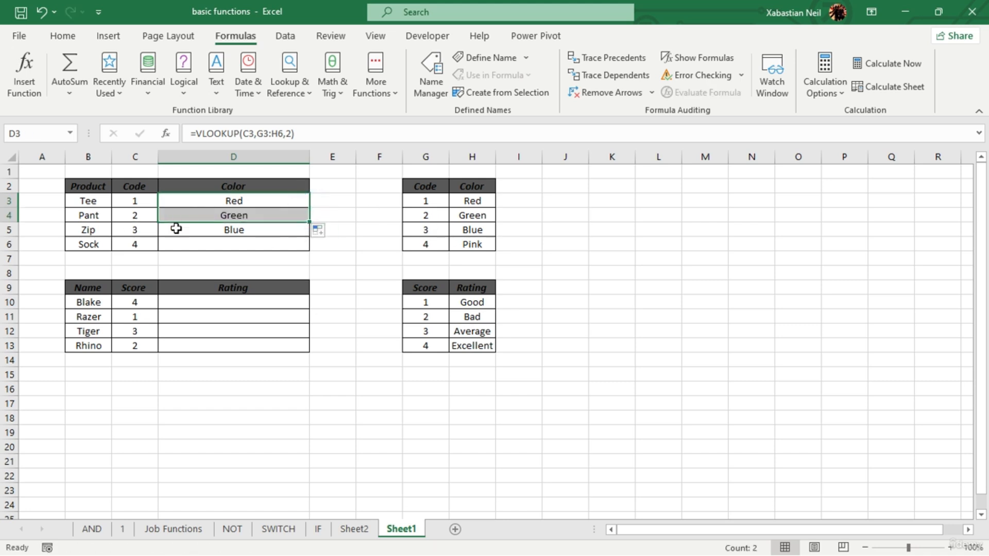
{"action": "double_click", "coordinate": [259, 217]}
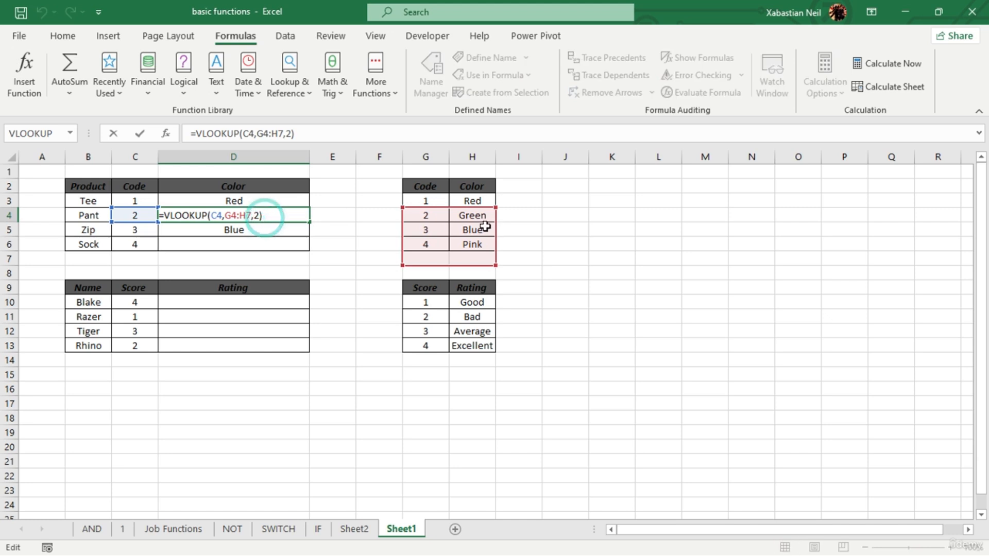
{"action": "left_click", "coordinate": [222, 216]}
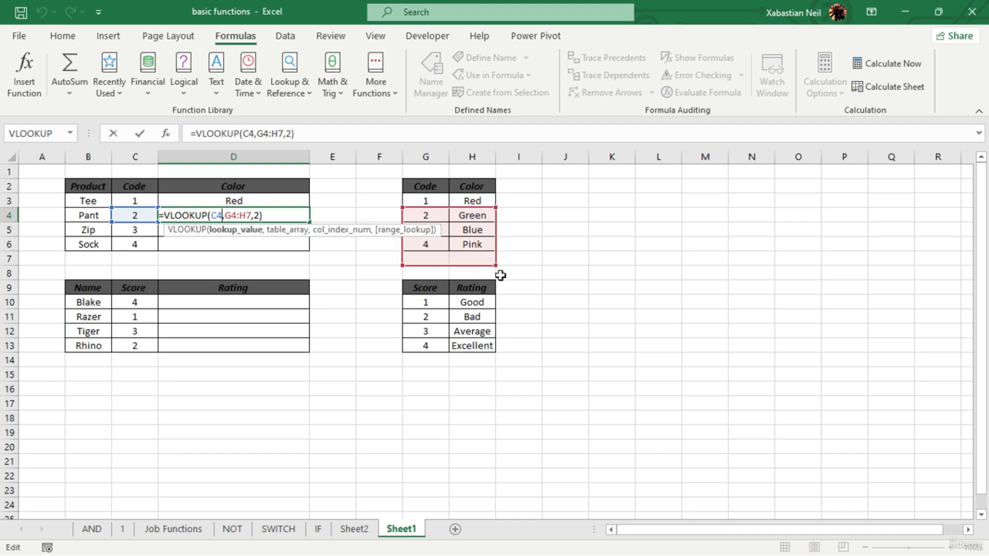
{"action": "left_click", "coordinate": [277, 259]}
- Make the references in D5's VLOOKUP absolute, using $C$5 as lookup value and $G$3:$H$6 as table array
{"action": "left_click", "coordinate": [269, 245]}
{"action": "left_click", "coordinate": [286, 232]}
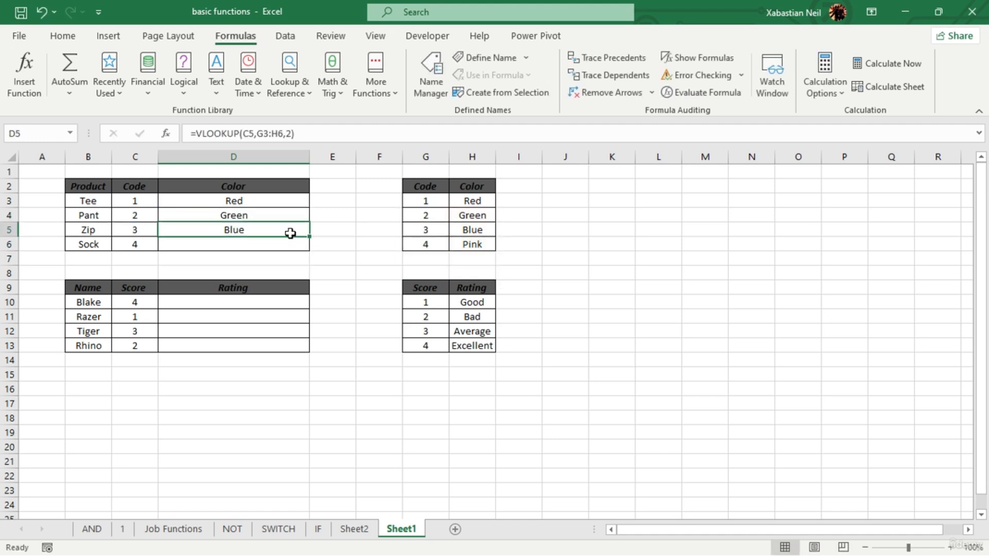
{"action": "double_click", "coordinate": [284, 232]}
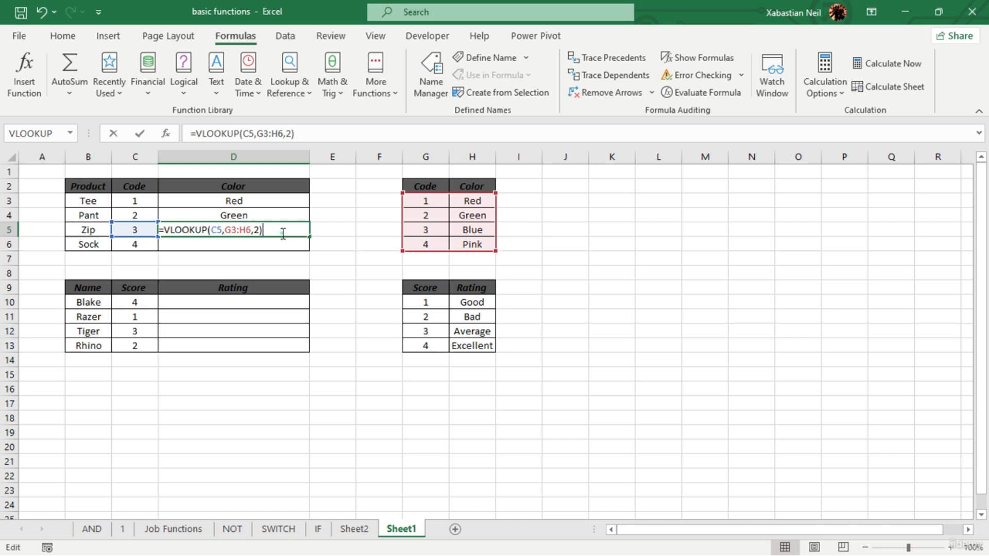
{"action": "left_click", "coordinate": [221, 230]}
{"action": "key", "text": "F4"}
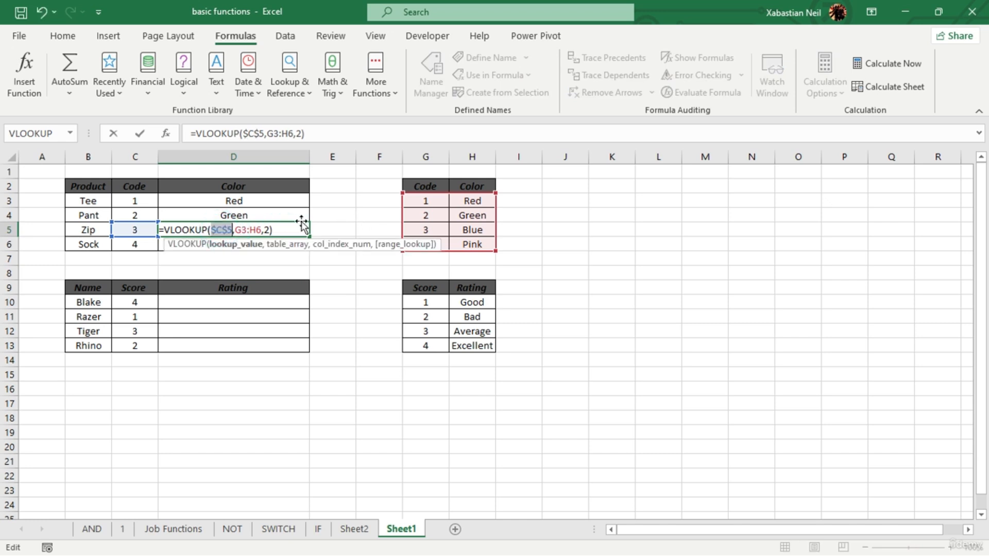
{"action": "left_click", "coordinate": [261, 231]}
{"action": "key", "text": "F4"}
{"action": "left_click", "coordinate": [245, 229]}
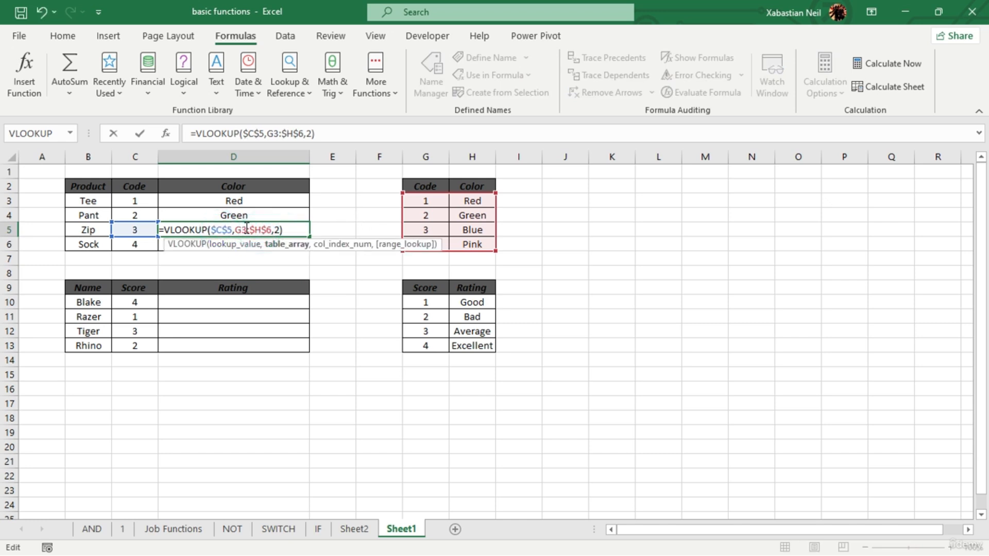
{"action": "key", "text": "F4"}
{"action": "key", "text": "Return"}
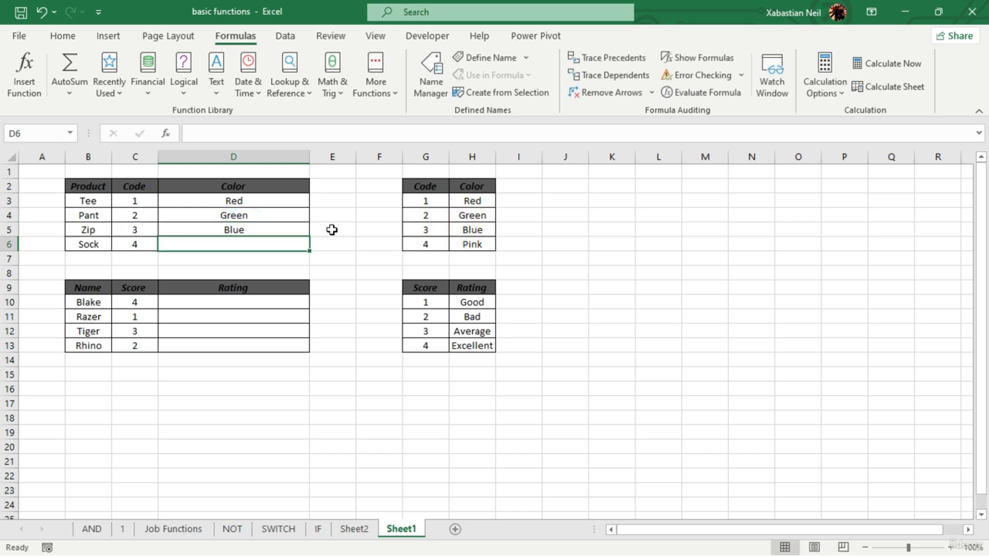
- Fill the VLOOKUP in D5 down to Sock's Color cell D6 and open the copied formula to inspect its references
{"action": "left_click", "coordinate": [257, 229]}
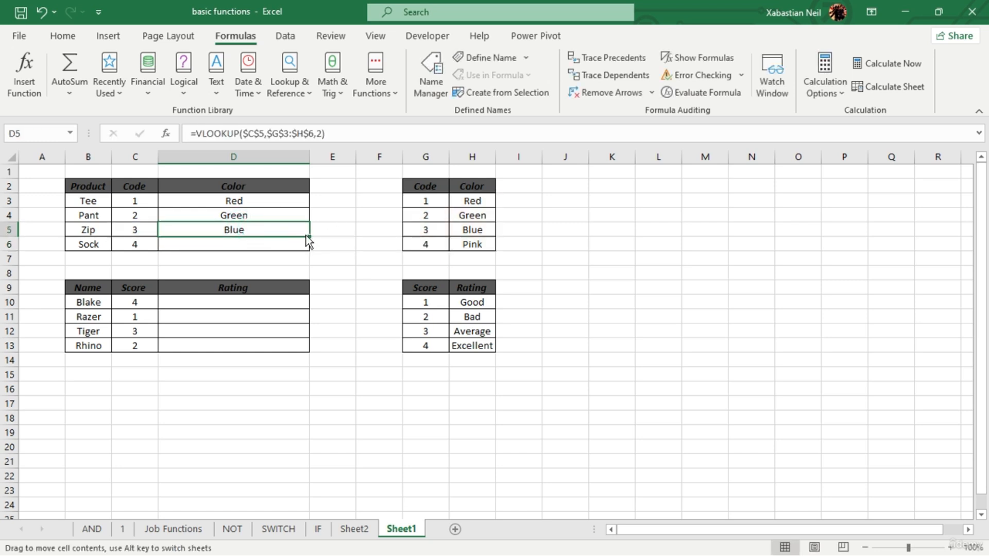
{"action": "left_click_drag", "start_coordinate": [308, 237], "coordinate": [309, 245]}
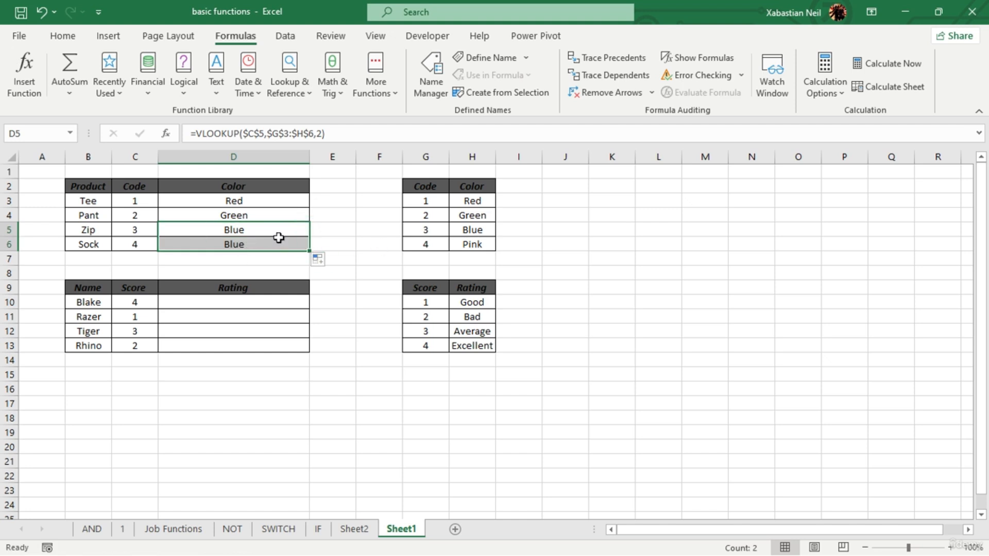
{"action": "double_click", "coordinate": [266, 245]}
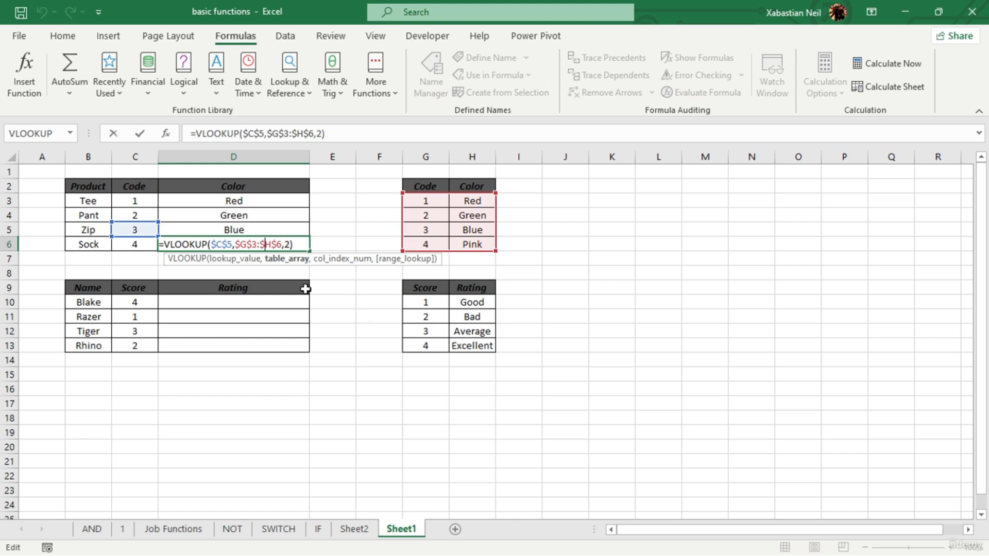
- Replace the lookup value in D6's VLOOKUP with a relative reference to Sock's code in C6
{"action": "key", "text": "Left"}
{"action": "key", "text": "Left"}
{"action": "key", "text": "Left"}
{"action": "key", "text": "Left"}
{"action": "key", "text": "Left"}
{"action": "key", "text": "BackSpace"}
{"action": "key", "text": "BackSpace"}
{"action": "key", "text": "BackSpace"}
{"action": "key", "text": "BackSpace"}
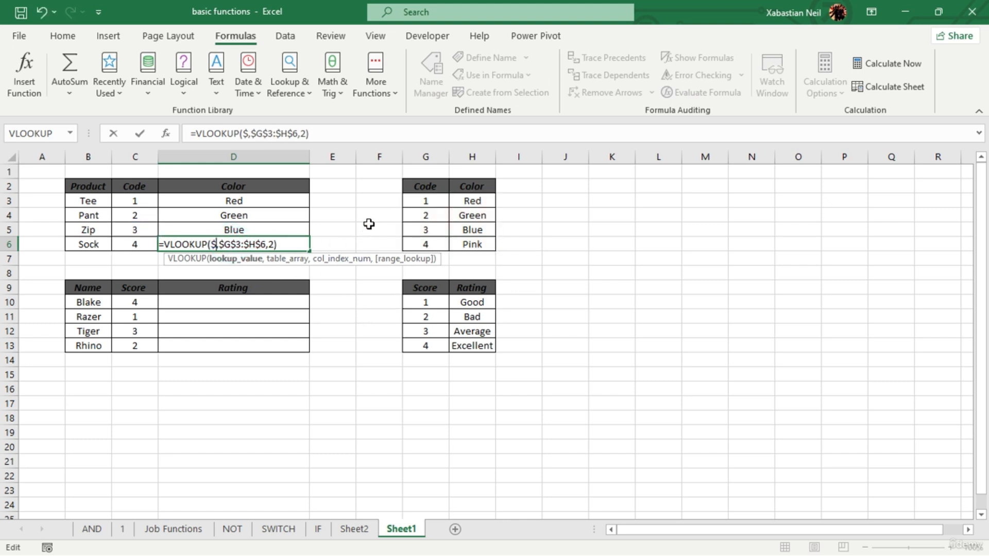
{"action": "left_click", "coordinate": [147, 245]}
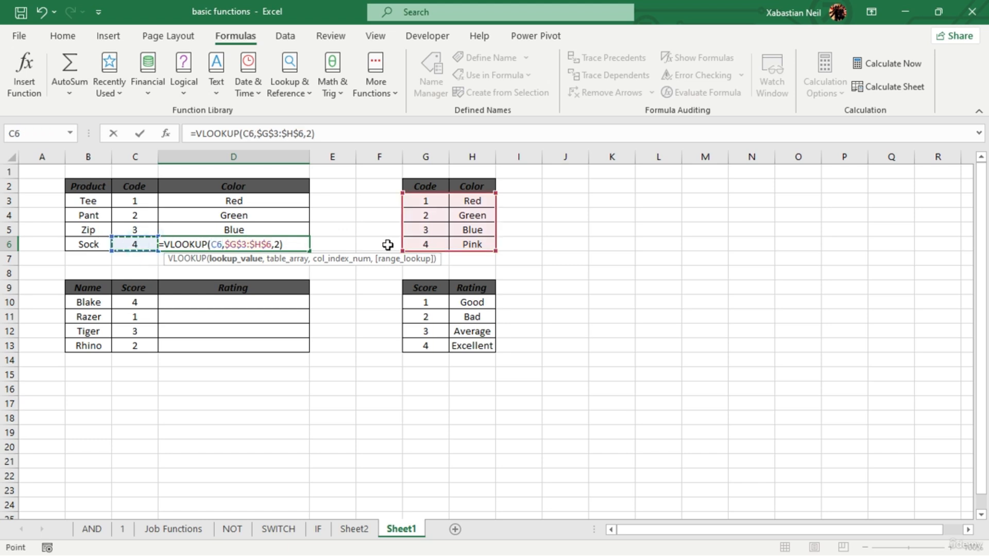
{"action": "key", "text": "Return"}
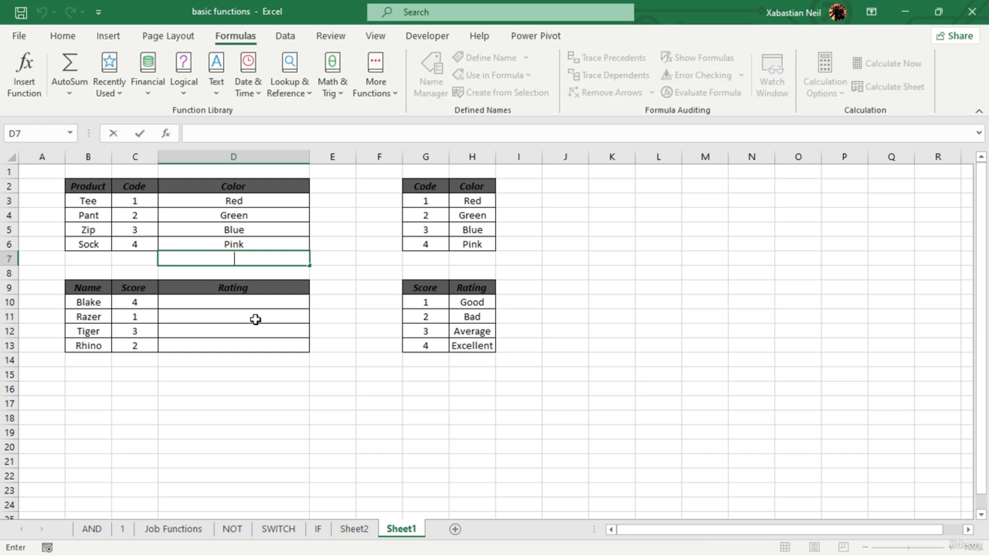
{"action": "left_click", "coordinate": [344, 330]}
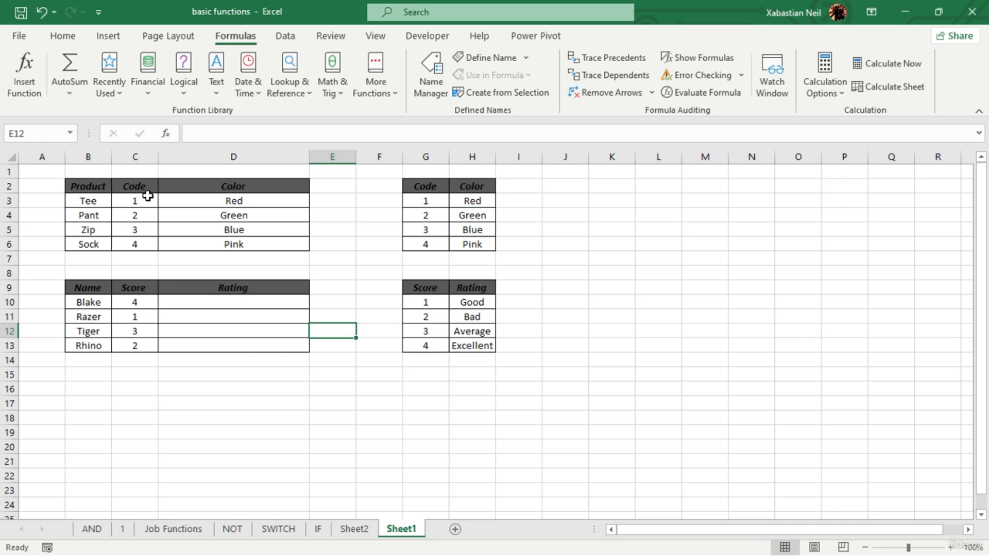
- Start a CHOOSE function in the first Rating cell, D10
{"action": "left_click", "coordinate": [268, 303]}
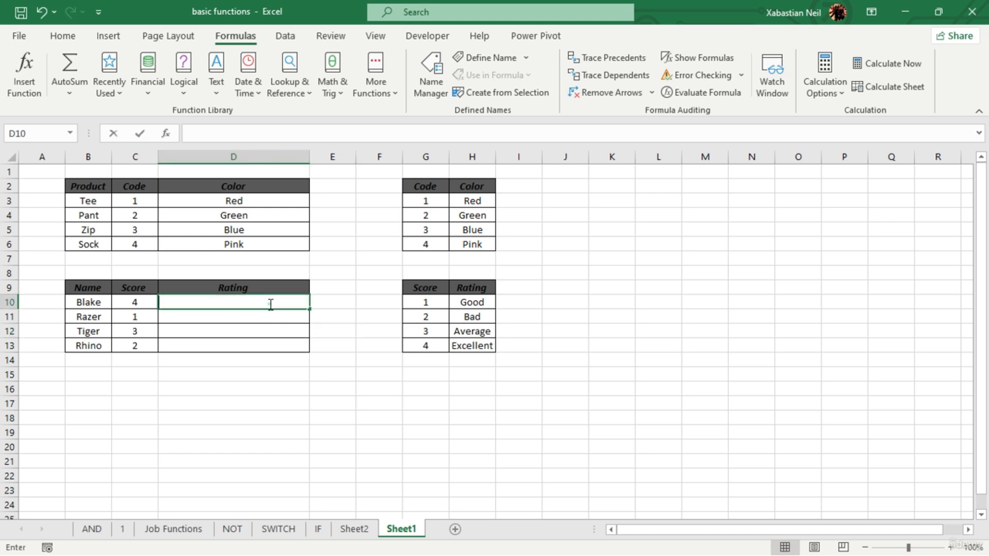
{"action": "type", "text": "=ch"}
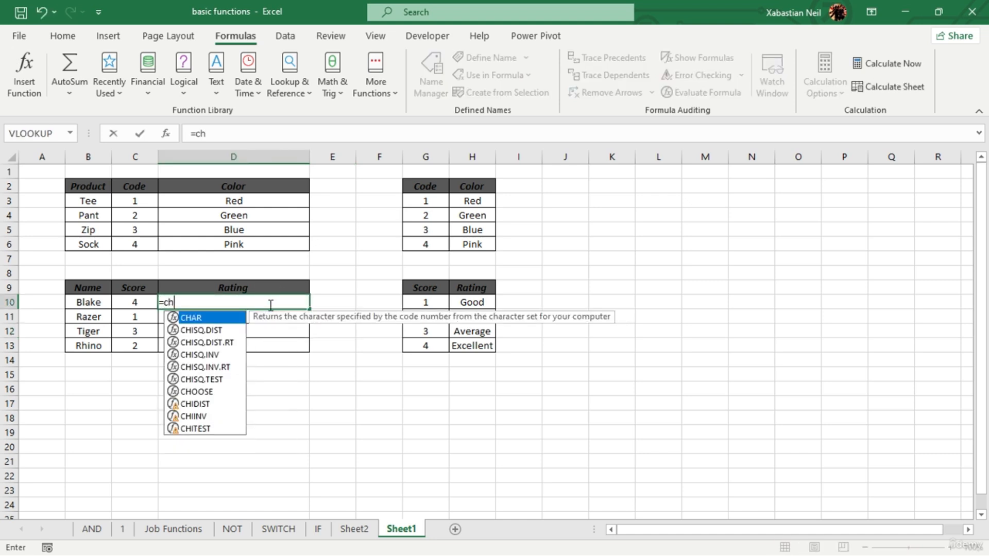
{"action": "key", "text": "Tab"}
{"action": "key", "text": "BackSpace"}
{"action": "key", "text": "BackSpace"}
{"action": "key", "text": "BackSpace"}
{"action": "type", "text": "OOSE"}
{"action": "key", "text": "Tab"}
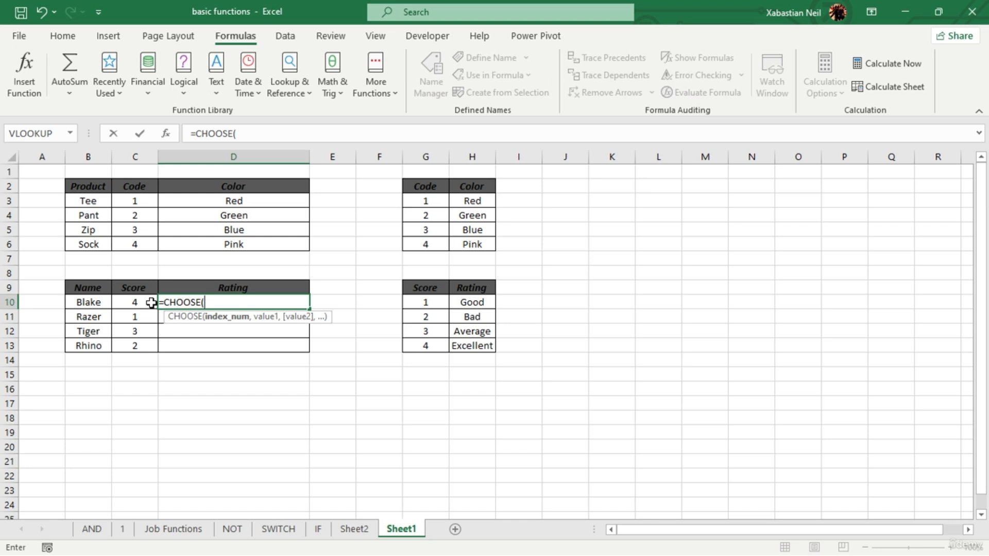
- Try C10 as the index number in D10's CHOOSE function, and replace it with the fixed number 4
{"action": "left_click", "coordinate": [135, 301]}
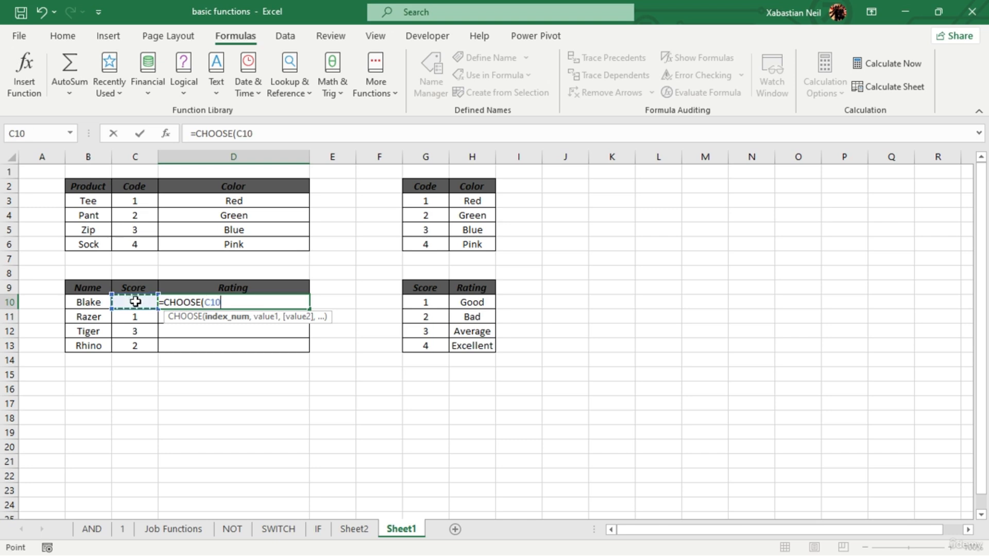
{"action": "type", "text": ","}
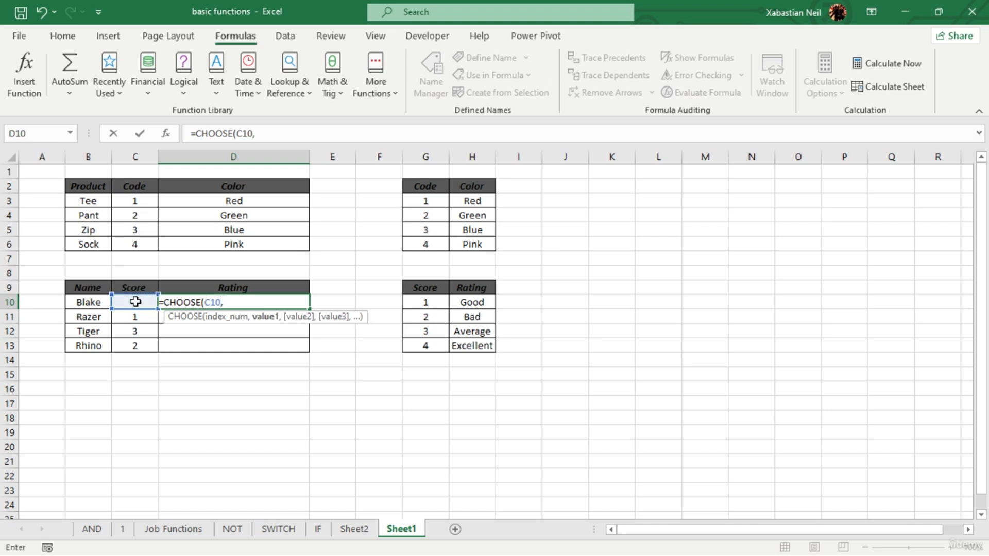
{"action": "key", "text": "BackSpace"}
{"action": "key", "text": "BackSpace"}
{"action": "key", "text": "BackSpace"}
{"action": "key", "text": "BackSpace"}
{"action": "type", "text": "4"}
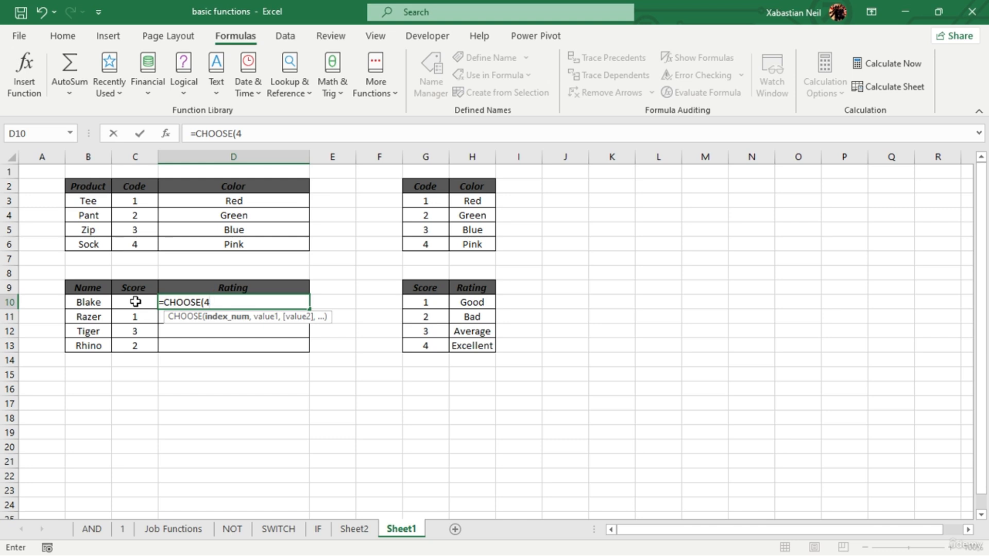
{"action": "type", "text": ","}
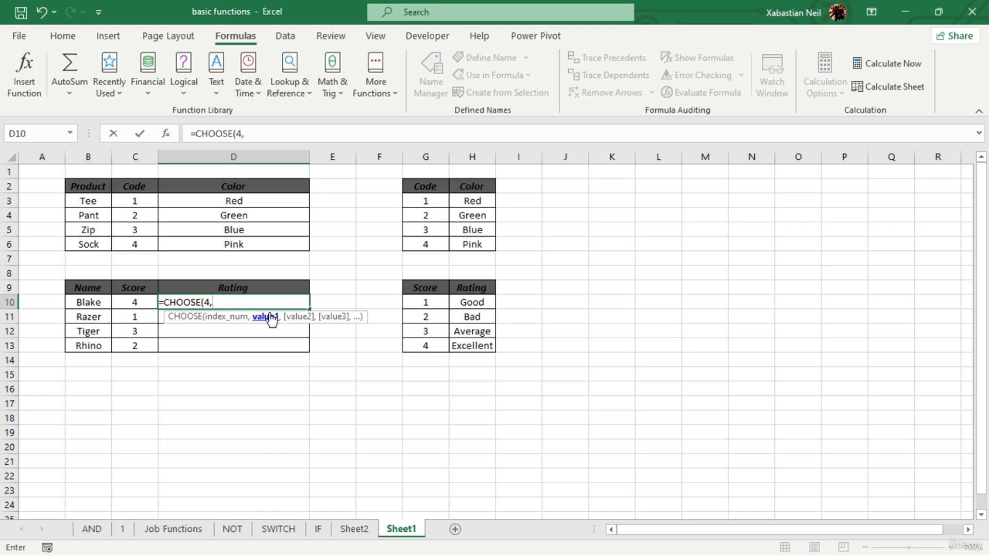
{"action": "type", "text": "\"Good\","}
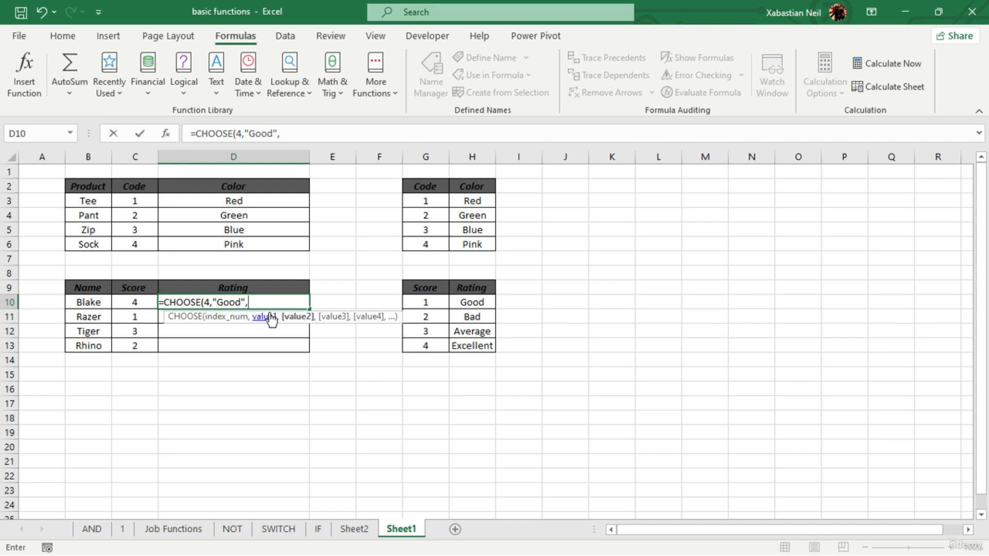
- Add "Good" and "Bad" as the first two values of the CHOOSE function in D10
{"action": "type", "text": "\""}
{"action": "type", "text": "Bad"}
{"action": "type", "text": ","}
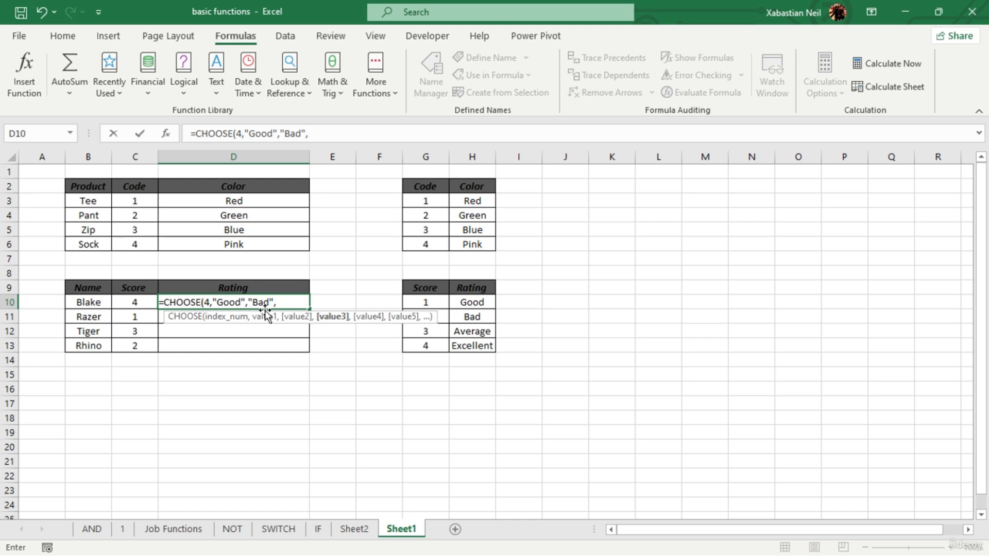
{"action": "type", "text": "\"Average"}
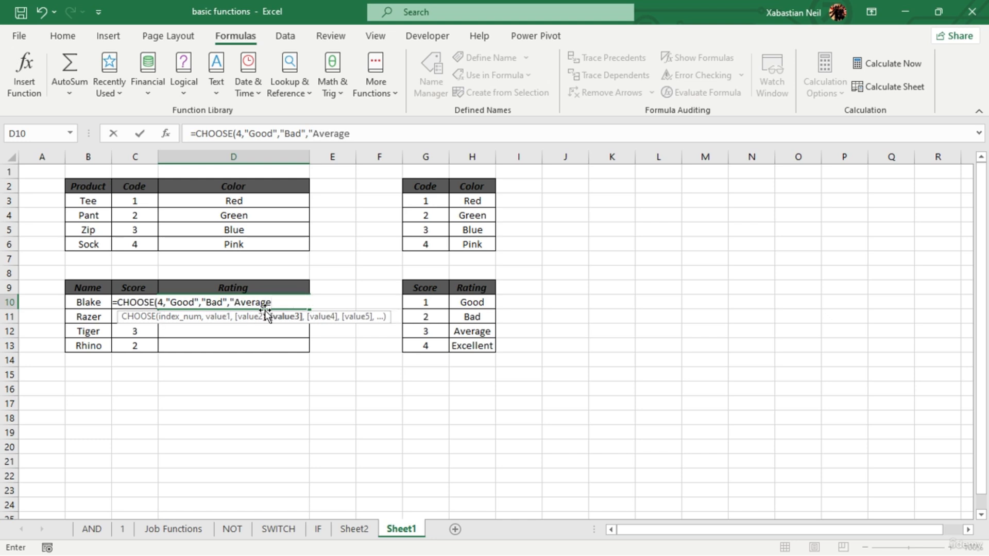
{"action": "type", "text": "\","}
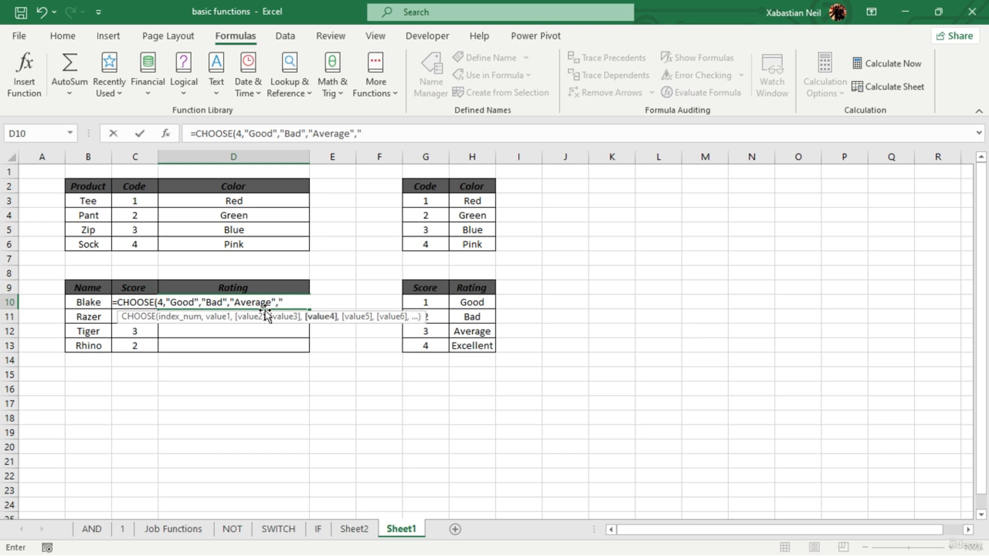
{"action": "type", "text": "\"Excellent"}
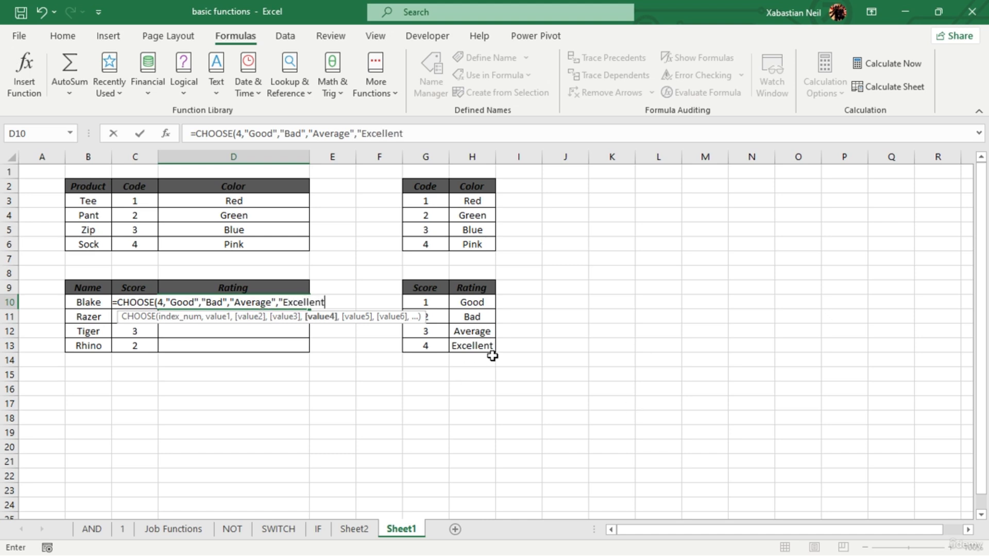
- Add "Average" and "Excellent" as the third and fourth values and complete the CHOOSE formula in D10
{"action": "type", "text": "\")"}
{"action": "key", "text": "Return"}
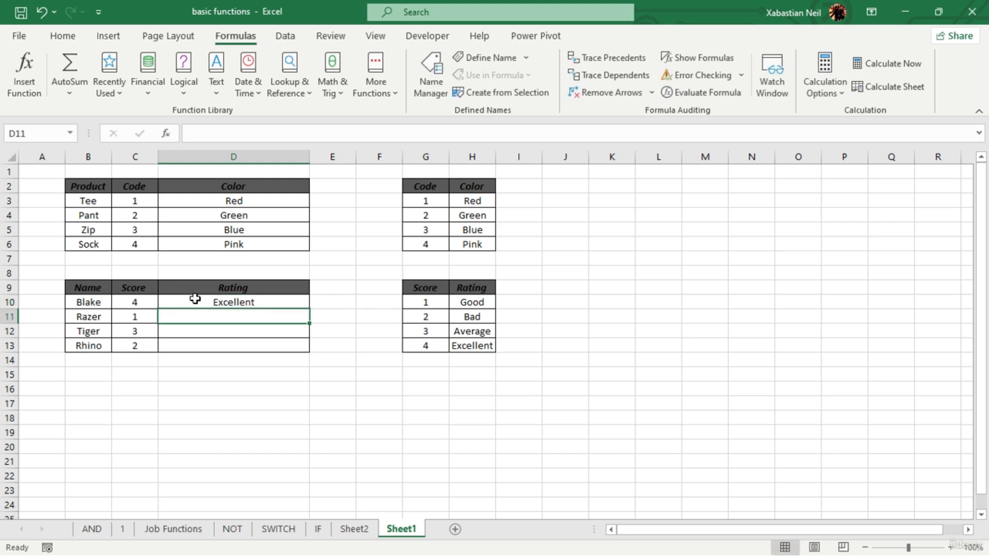
- Fill the CHOOSE formula in D10 down to D13 and inspect the copied formula in D11
{"action": "left_click", "coordinate": [146, 302]}
{"action": "left_click", "coordinate": [281, 306]}
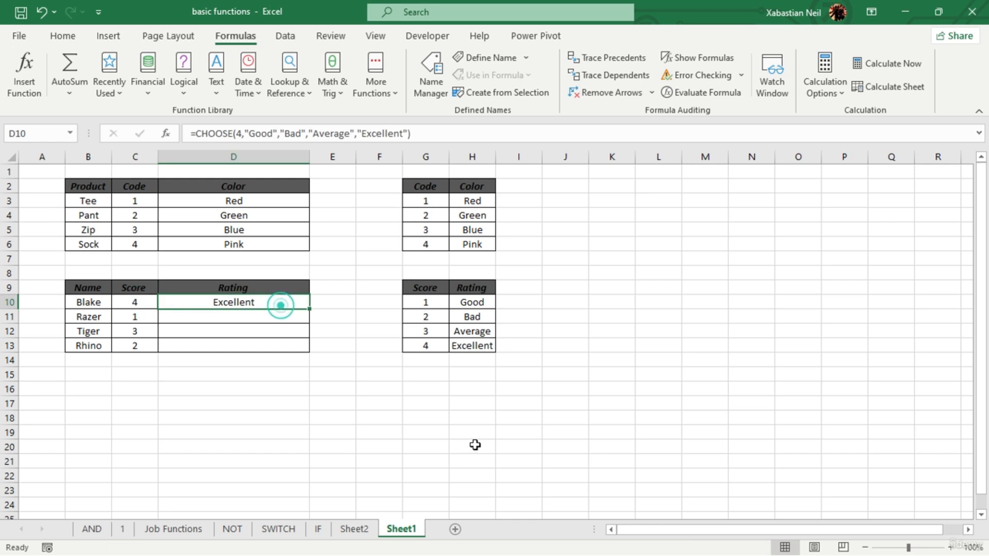
{"action": "left_click_drag", "start_coordinate": [313, 311], "coordinate": [326, 349]}
{"action": "double_click", "coordinate": [270, 317]}
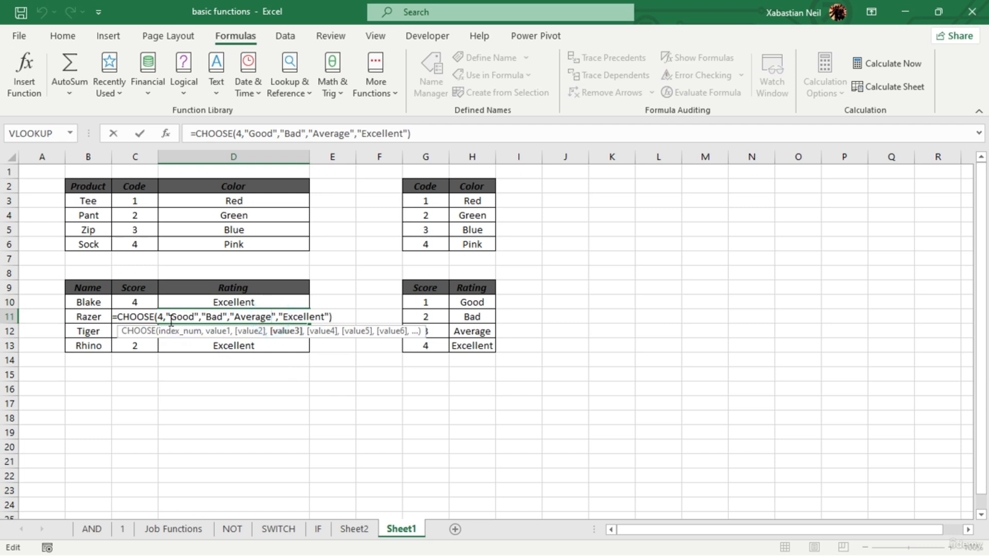
{"action": "left_click", "coordinate": [223, 383]}
{"action": "left_click", "coordinate": [223, 383]}
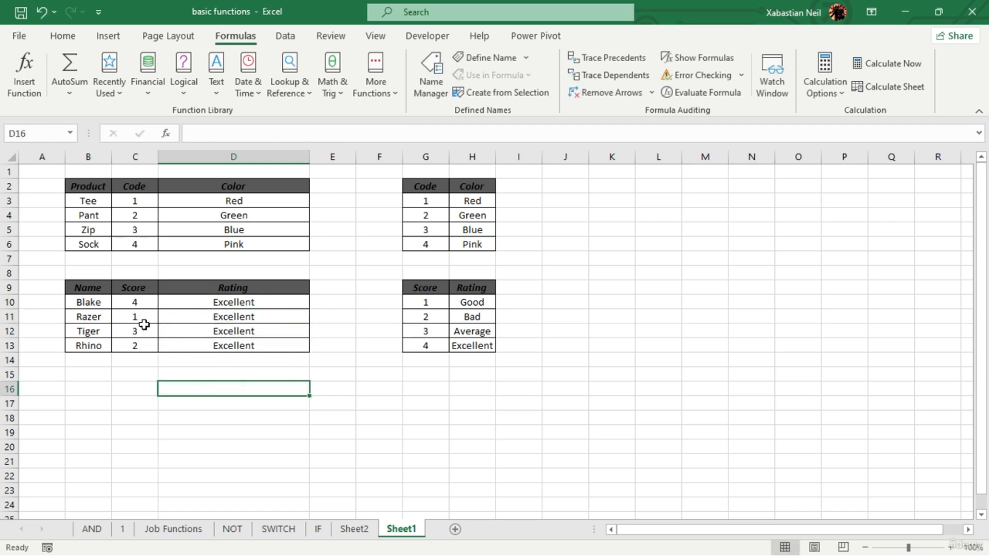
- Change the index number of the CHOOSE formula in D11 to 1, matching the score in its row
{"action": "left_click", "coordinate": [235, 320]}
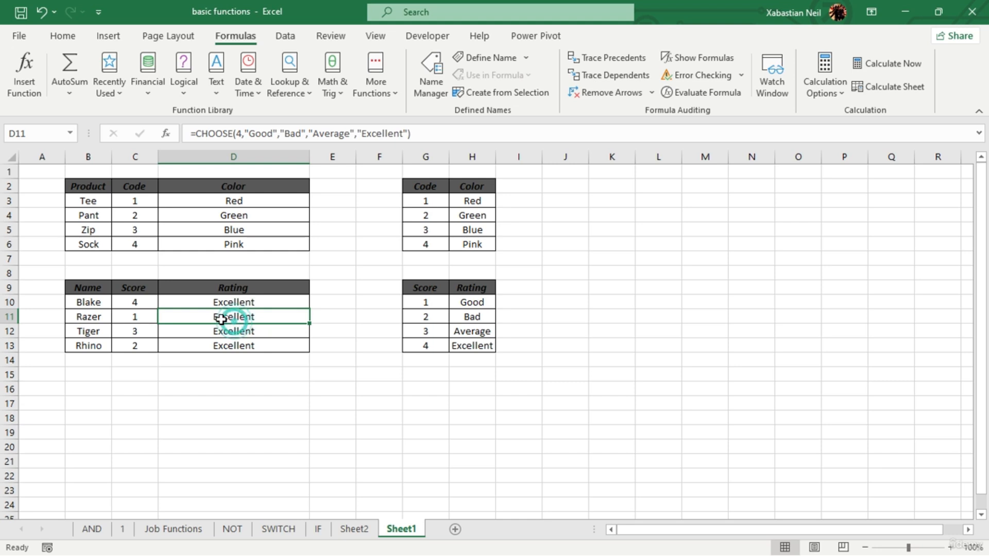
{"action": "double_click", "coordinate": [232, 316]}
{"action": "left_click", "coordinate": [165, 317]}
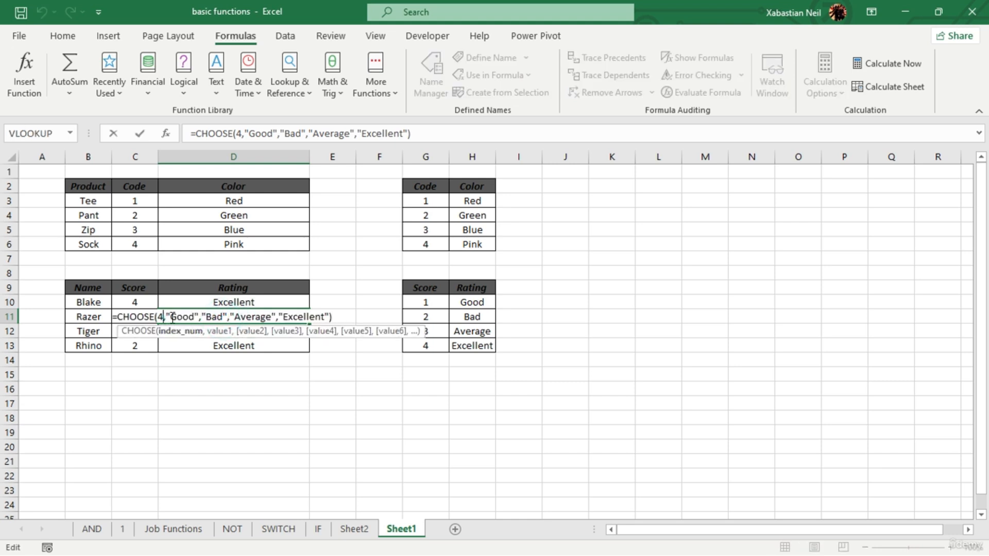
{"action": "key", "text": "BackSpace"}
{"action": "type", "text": "1"}
{"action": "key", "text": "Return"}
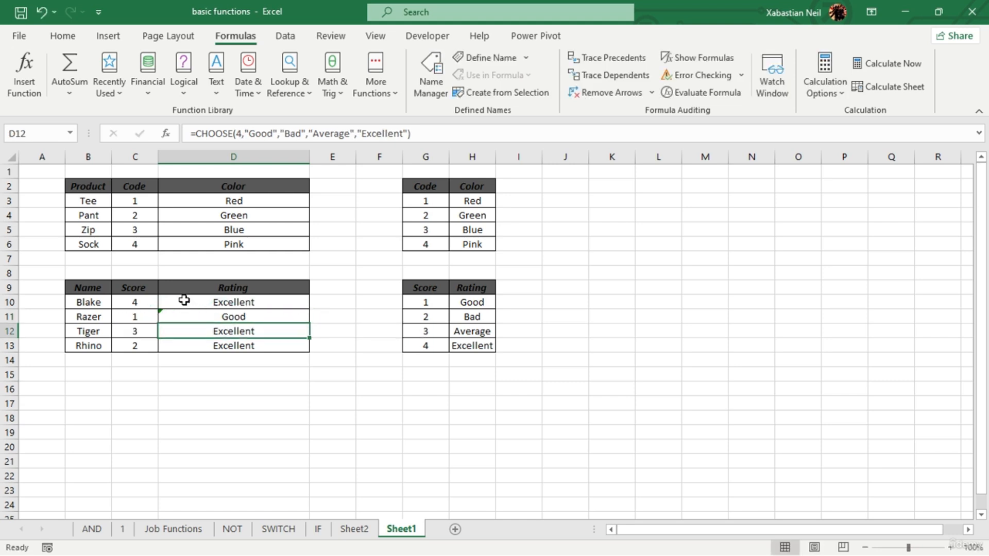
- Change the index number of the CHOOSE formula in D12 to 3, matching the score in its row
{"action": "double_click", "coordinate": [271, 330]}
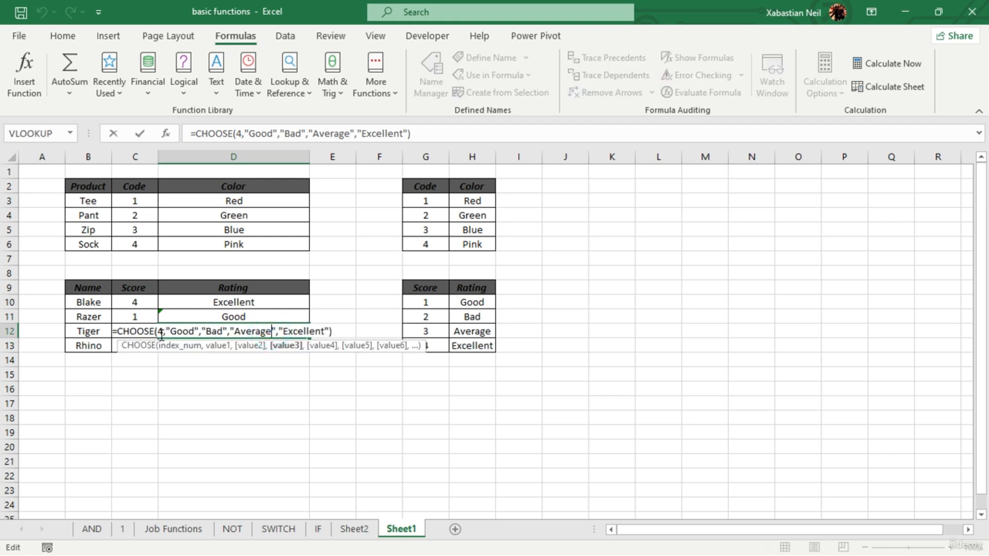
{"action": "left_click", "coordinate": [161, 335]}
{"action": "key", "text": "BackSpace"}
{"action": "type", "text": "3"}
{"action": "key", "text": "Return"}
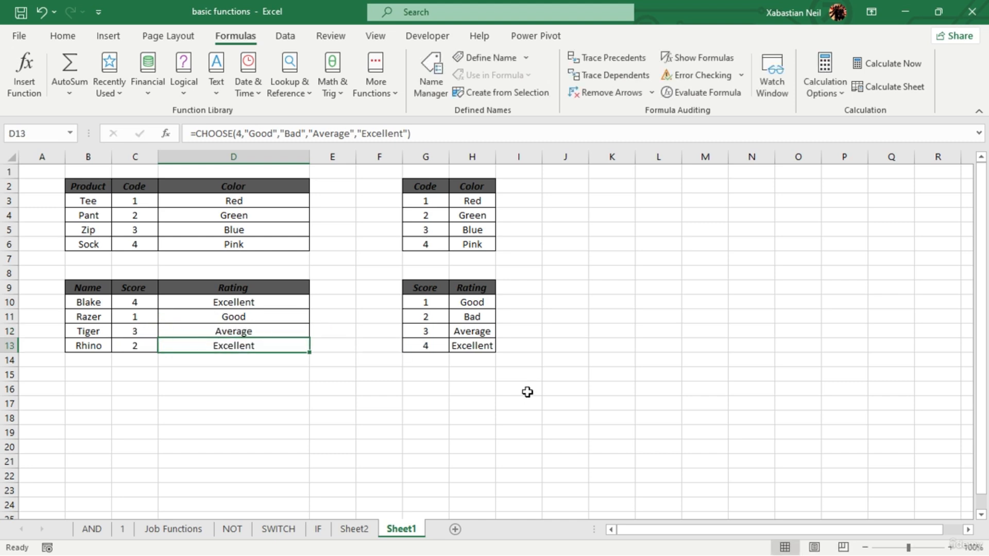
{"action": "double_click", "coordinate": [279, 334]}
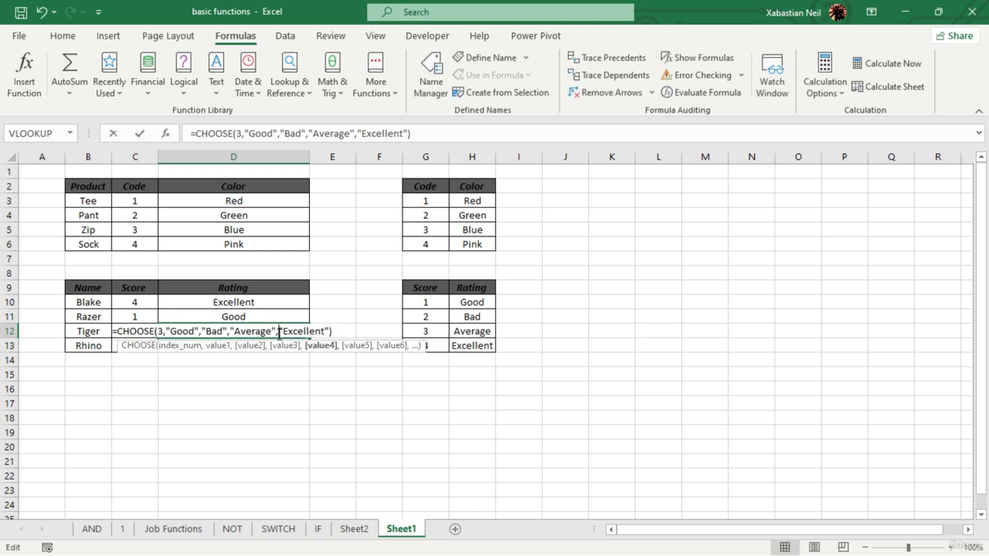
{"action": "left_click", "coordinate": [281, 413]}
{"action": "key", "text": "Escape"}
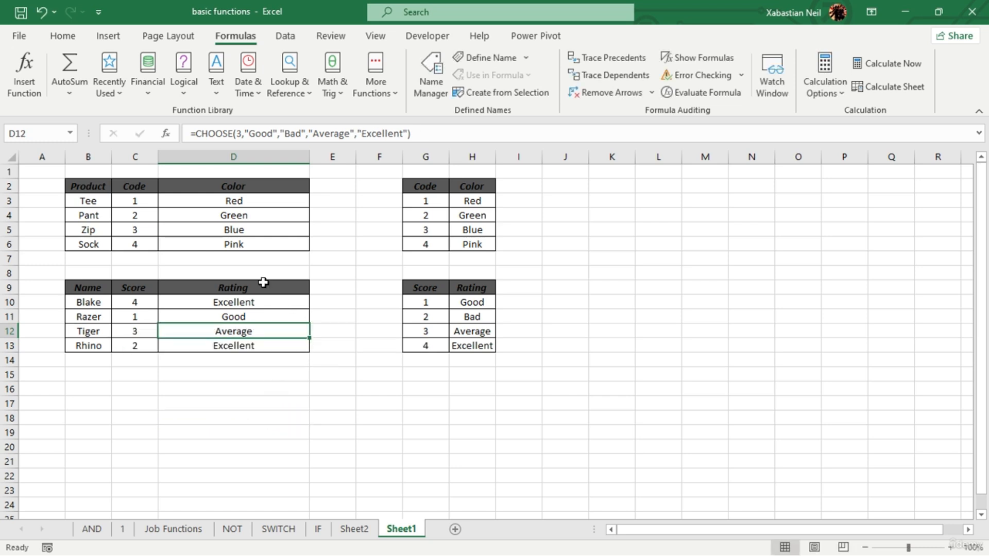
- Replace the fixed index number of the CHOOSE formula in D10 with a reference to C10
{"action": "double_click", "coordinate": [266, 307]}
{"action": "double_click", "coordinate": [278, 302]}
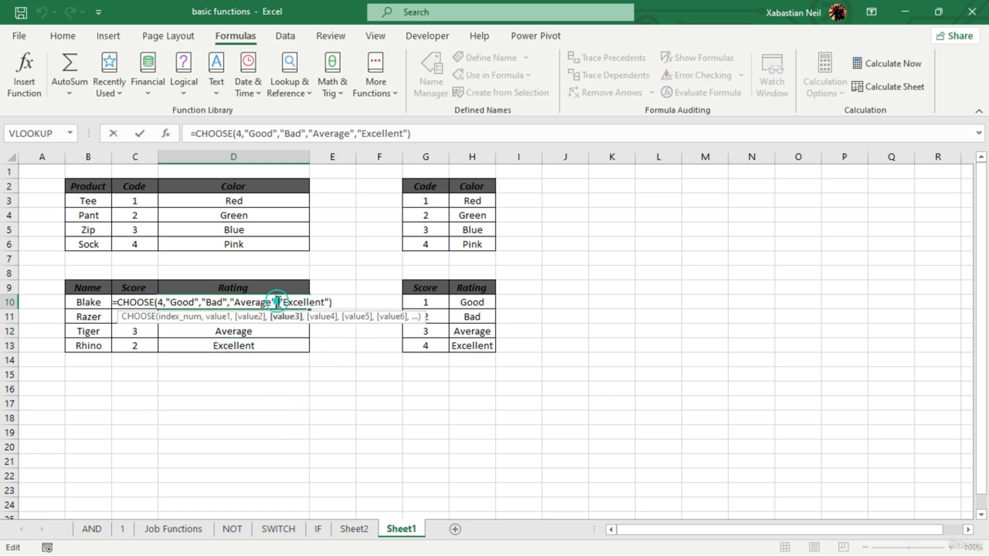
{"action": "double_click", "coordinate": [163, 303]}
{"action": "key", "text": "BackSpace"}
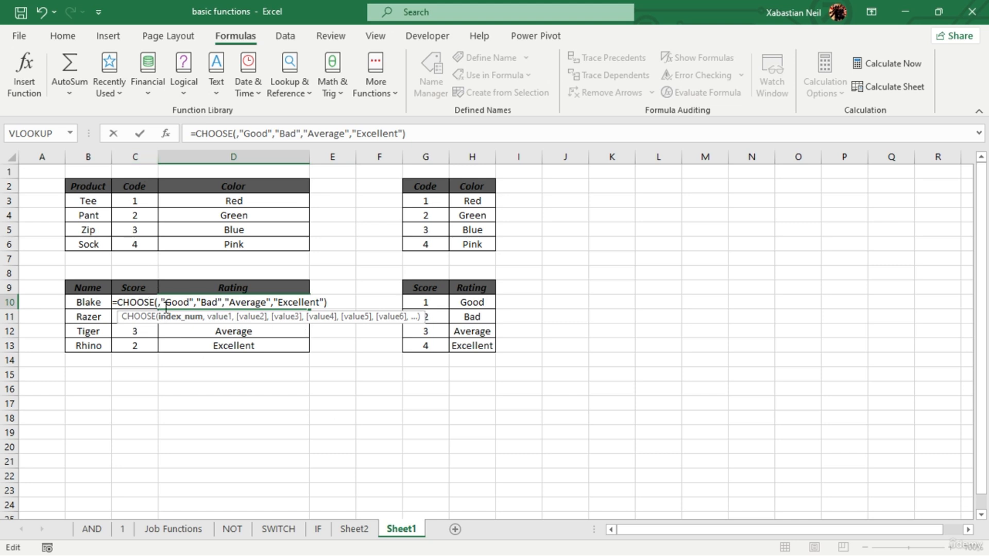
{"action": "type", "text": "C10"}
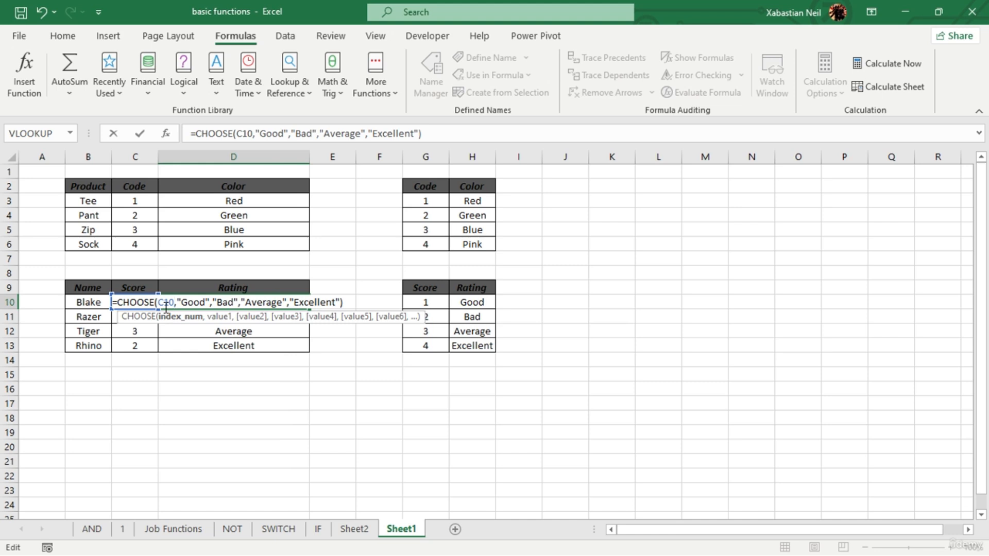
{"action": "key", "text": "Return"}
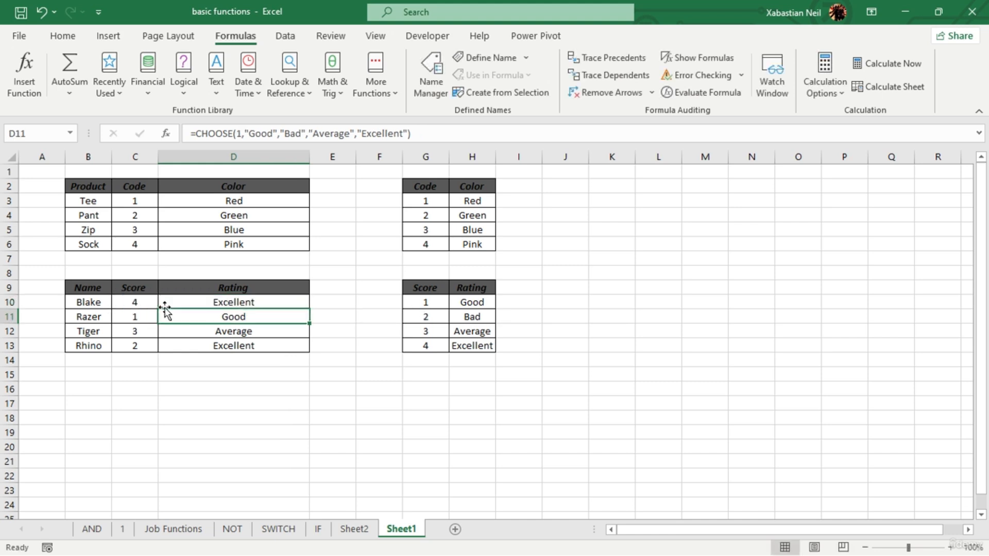
- Fill the CHOOSE formula with the relative index reference from D10 down to D13
{"action": "left_click", "coordinate": [283, 302]}
{"action": "left_click_drag", "start_coordinate": [315, 308], "coordinate": [317, 346]}
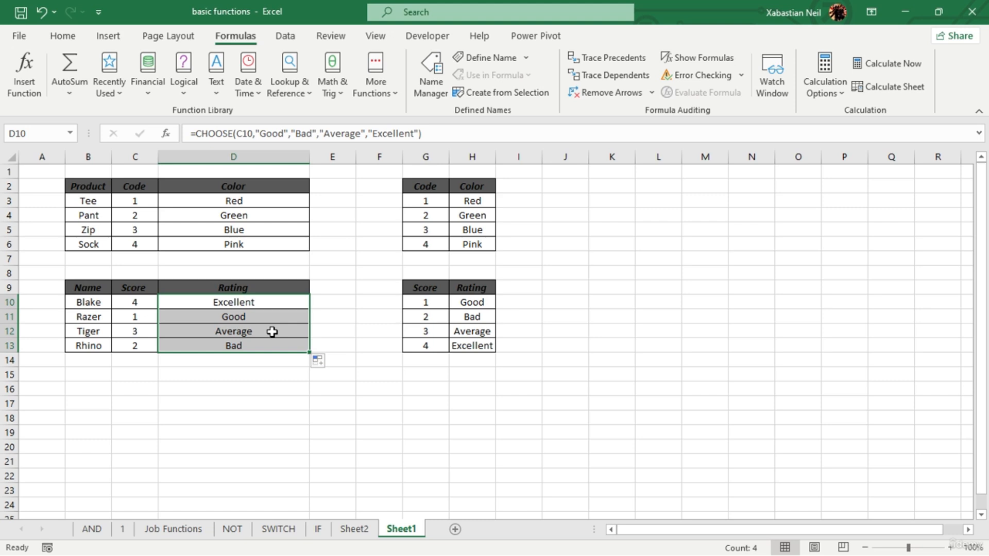
{"action": "key", "text": "F2"}
{"action": "left_click", "coordinate": [256, 387]}
{"action": "left_click", "coordinate": [277, 350]}
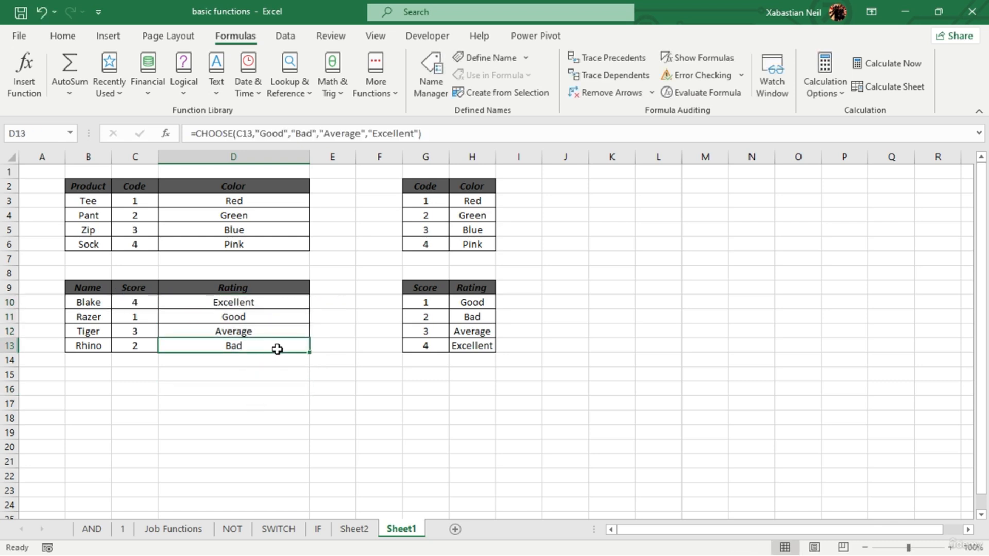
- Clear the CHOOSE formula from D13 and widen column D to make room for a long formula
{"action": "double_click", "coordinate": [277, 349]}
{"action": "key", "text": "Right"}
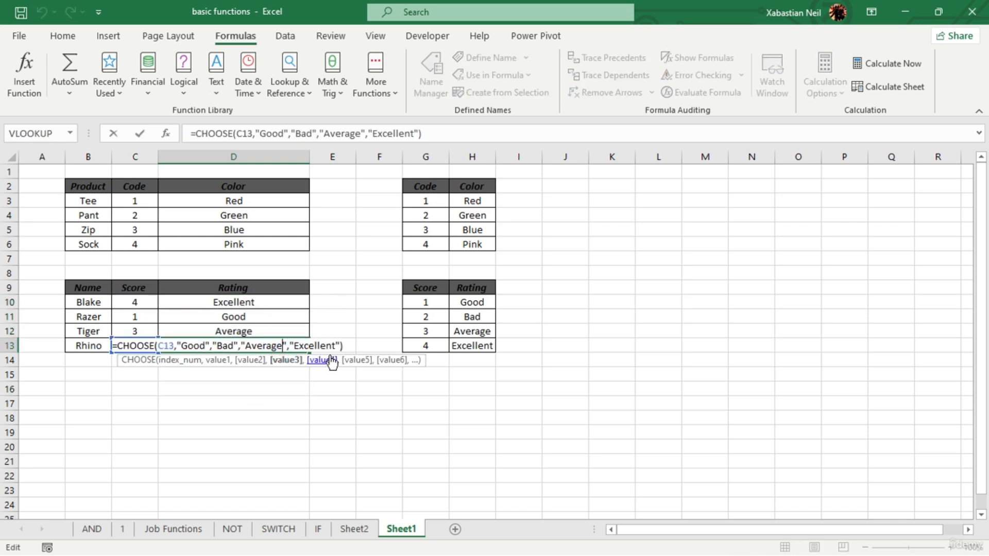
{"action": "key", "text": "Right"}
{"action": "key", "text": "Right"}
{"action": "key", "text": "Right"}
{"action": "key", "text": "Right"}
{"action": "key", "text": "Right"}
{"action": "key", "text": "Right"}
{"action": "key", "text": "Right"}
{"action": "key", "text": "Right"}
{"action": "key", "text": "Right"}
{"action": "key", "text": "Right"}
{"action": "key", "text": "Right"}
{"action": "key", "text": "Right"}
{"action": "key", "text": "Right"}
{"action": "key", "text": "Right"}
{"action": "key", "text": "BackSpace"}
{"action": "key", "text": "BackSpace"}
{"action": "key", "text": "BackSpace"}
{"action": "key", "text": "BackSpace"}
{"action": "key", "text": "BackSpace"}
{"action": "key", "text": "BackSpace"}
{"action": "key", "text": "BackSpace"}
{"action": "key", "text": "BackSpace"}
{"action": "key", "text": "BackSpace"}
{"action": "key", "text": "BackSpace"}
{"action": "key", "text": "BackSpace"}
{"action": "key", "text": "BackSpace"}
{"action": "key", "text": "BackSpace"}
{"action": "key", "text": "BackSpace"}
{"action": "key", "text": "BackSpace"}
{"action": "key", "text": "BackSpace"}
{"action": "key", "text": "BackSpace"}
{"action": "key", "text": "BackSpace"}
{"action": "key", "text": "BackSpace"}
{"action": "key", "text": "BackSpace"}
{"action": "key", "text": "BackSpace"}
{"action": "key", "text": "BackSpace"}
{"action": "key", "text": "BackSpace"}
{"action": "key", "text": "BackSpace"}
{"action": "key", "text": "BackSpace"}
{"action": "key", "text": "BackSpace"}
{"action": "key", "text": "BackSpace"}
{"action": "key", "text": "BackSpace"}
{"action": "key", "text": "BackSpace"}
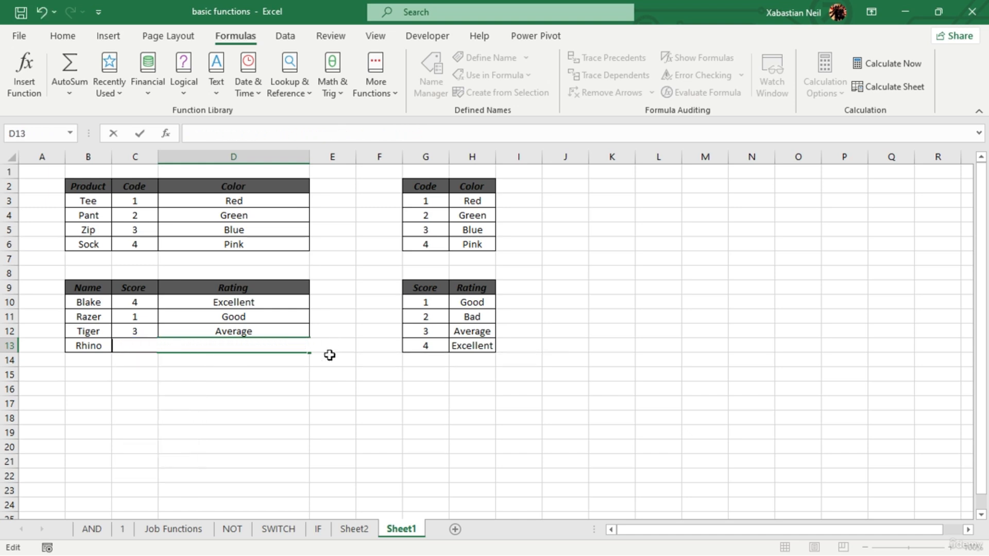
{"action": "left_click", "coordinate": [299, 364]}
{"action": "left_click_drag", "start_coordinate": [306, 157], "coordinate": [417, 157]}
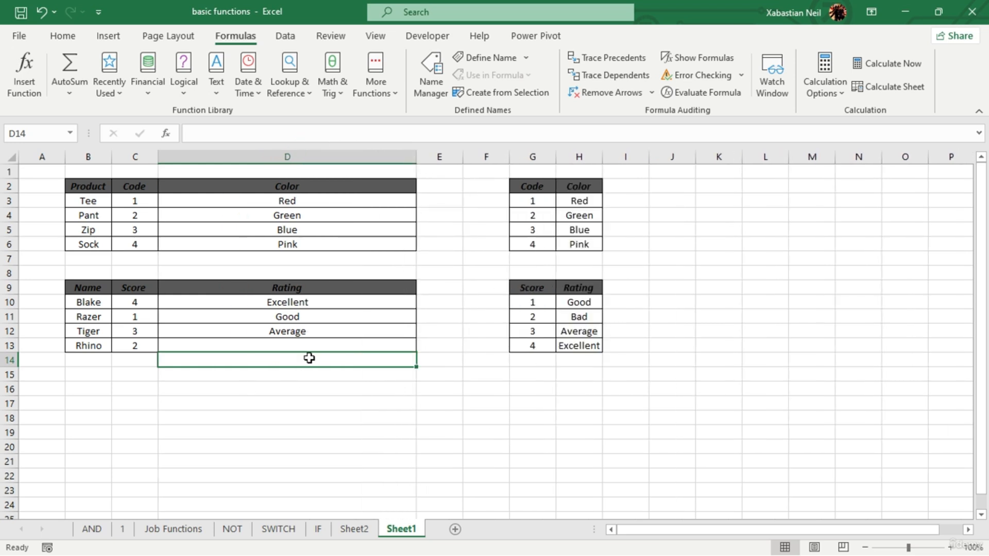
- Start a new CHOOSE formula in D13 with C13 as the index number
{"action": "double_click", "coordinate": [282, 345]}
{"action": "double_click", "coordinate": [286, 343]}
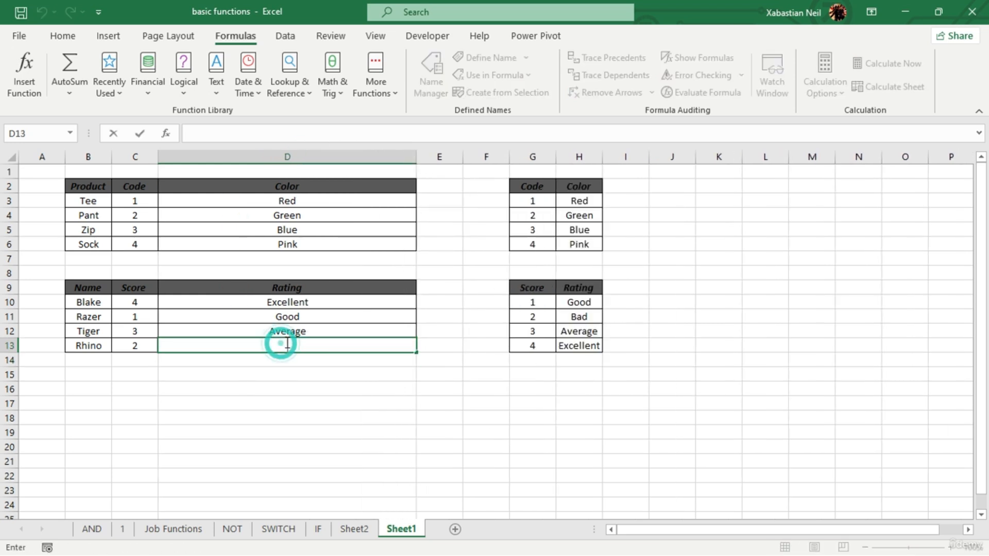
{"action": "type", "text": "=ch"}
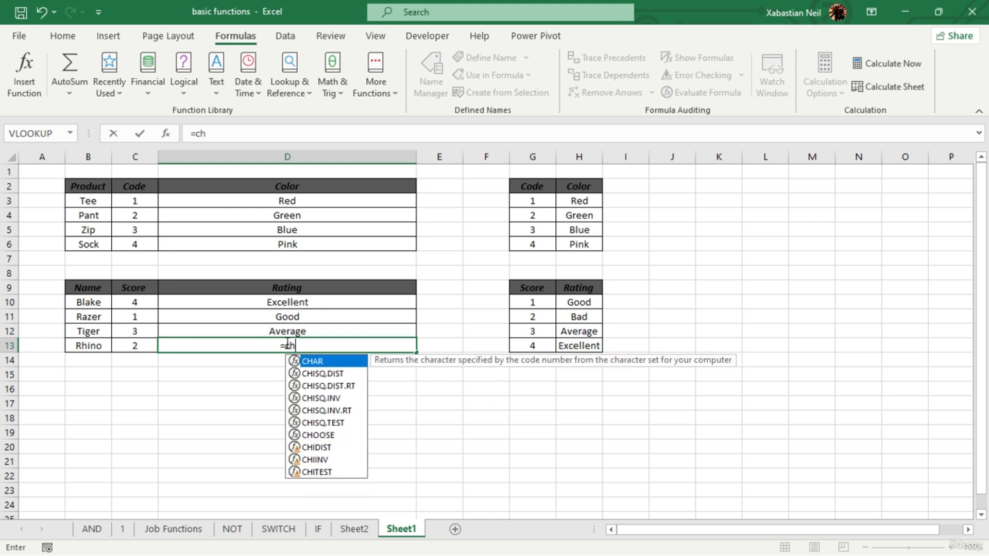
{"action": "type", "text": "oose"}
{"action": "key", "text": "Tab"}
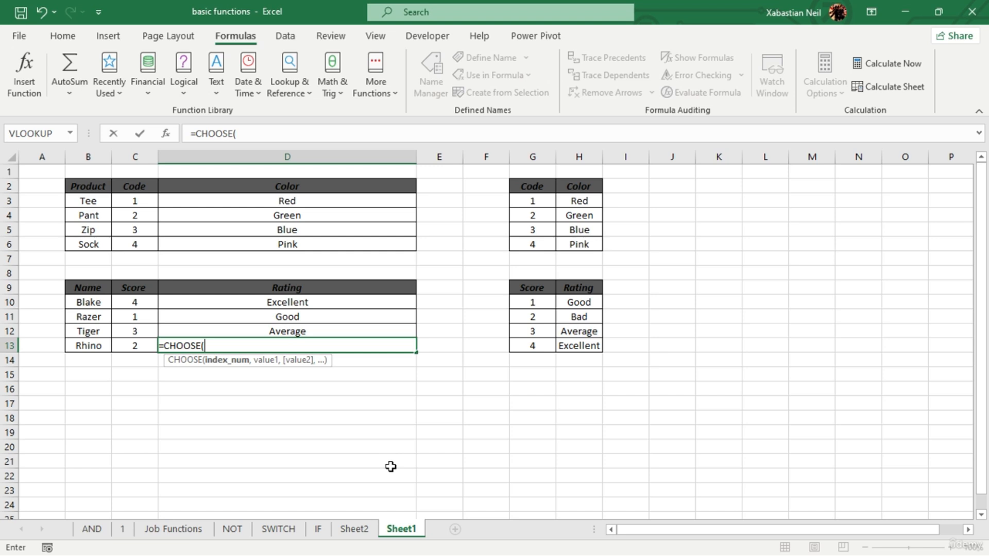
{"action": "left_click", "coordinate": [135, 345]}
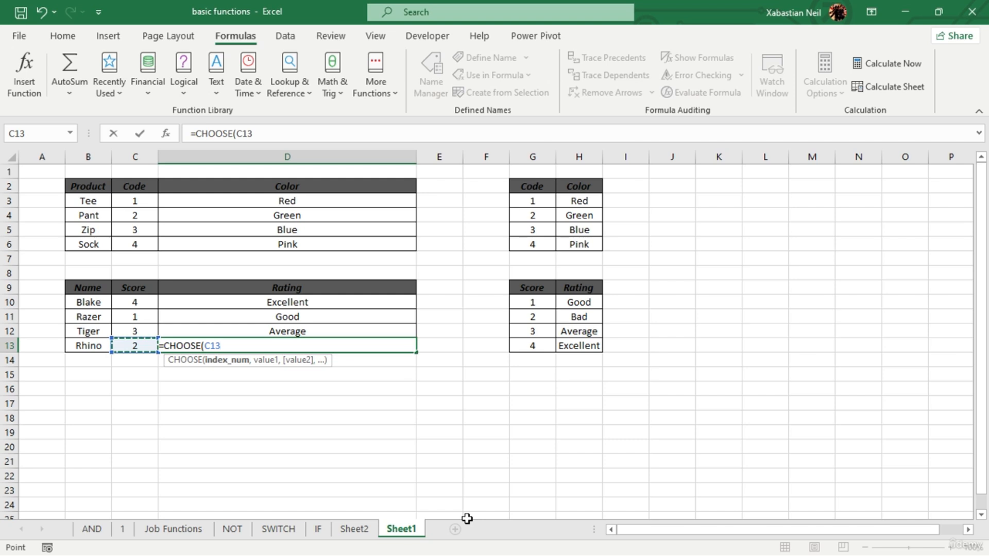
{"action": "type", "text": ","}
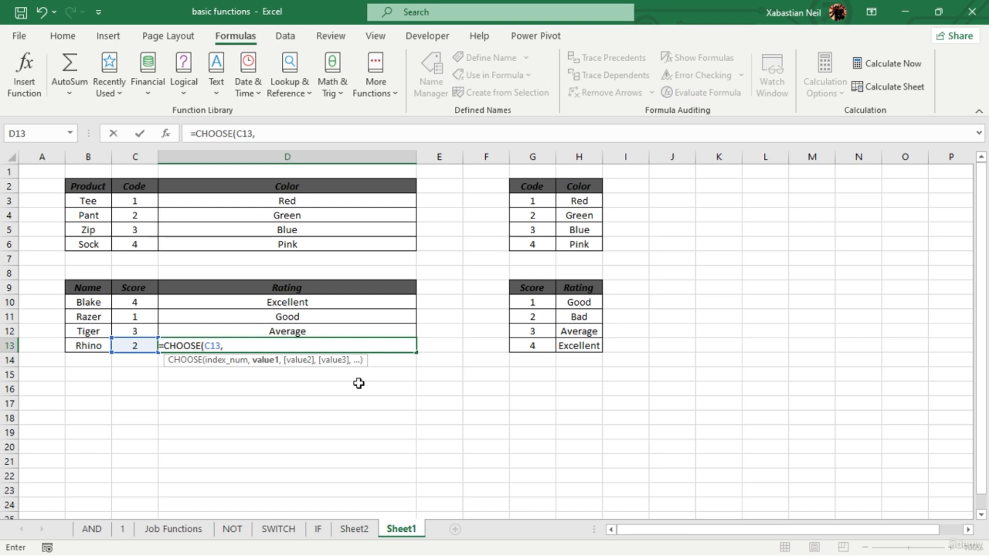
{"action": "type", "text": "\"Good\","}
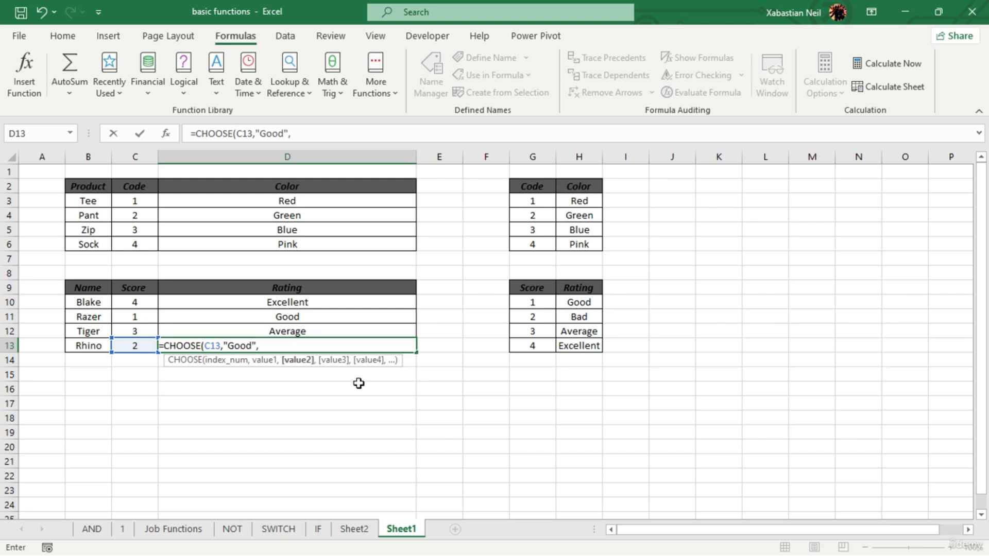
{"action": "type", "text": "\"Bad\","}
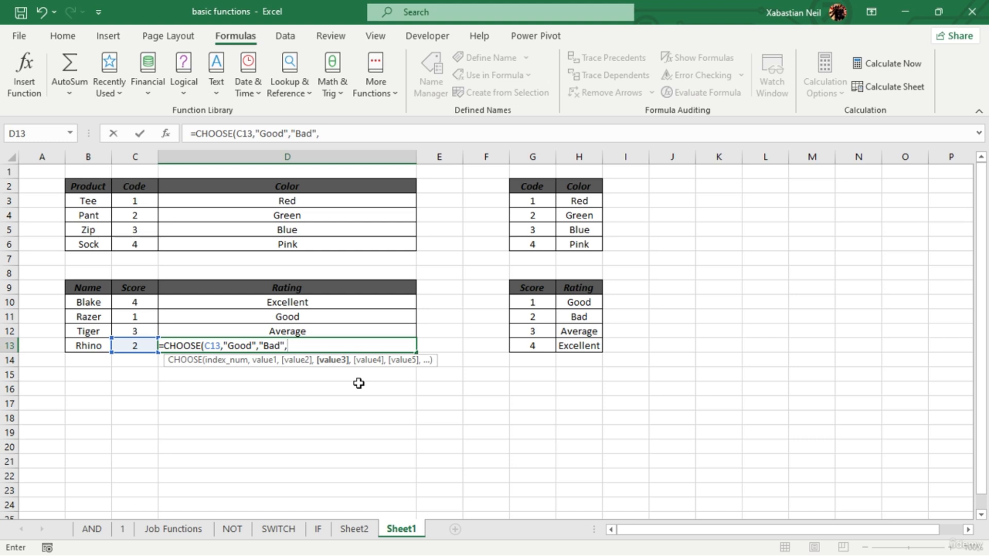
{"action": "type", "text": "\"Average\","}
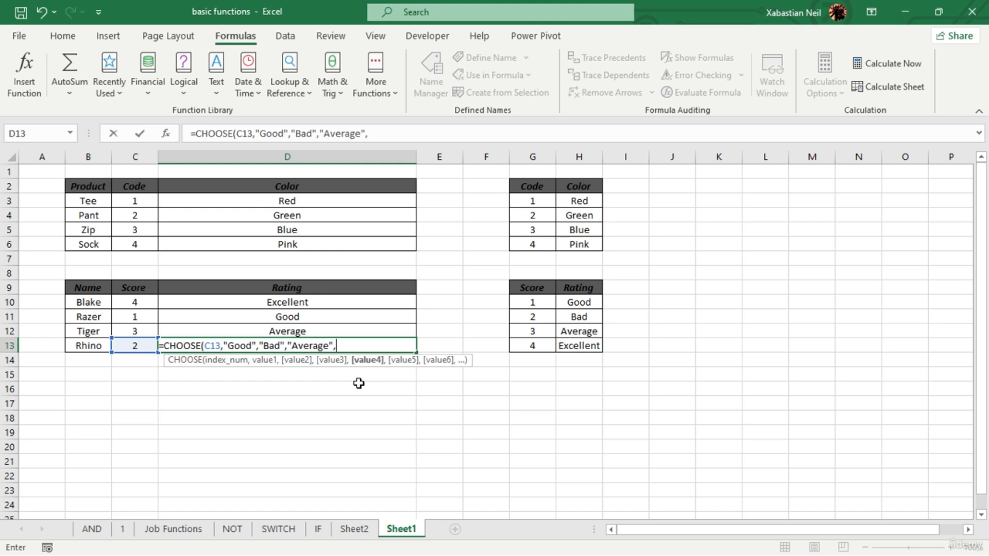
{"action": "type", "text": "\"Excellent"}
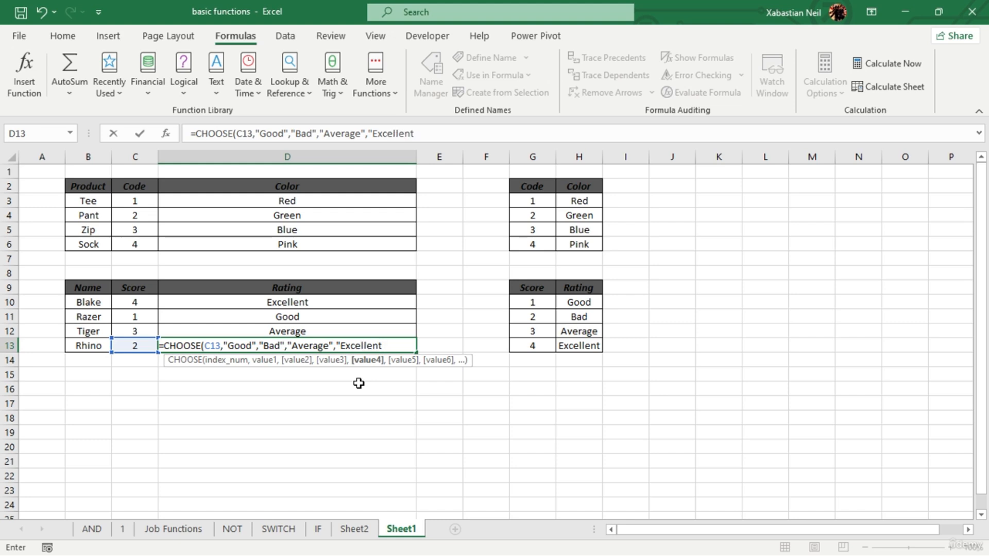
{"action": "type", "text": "\")"}
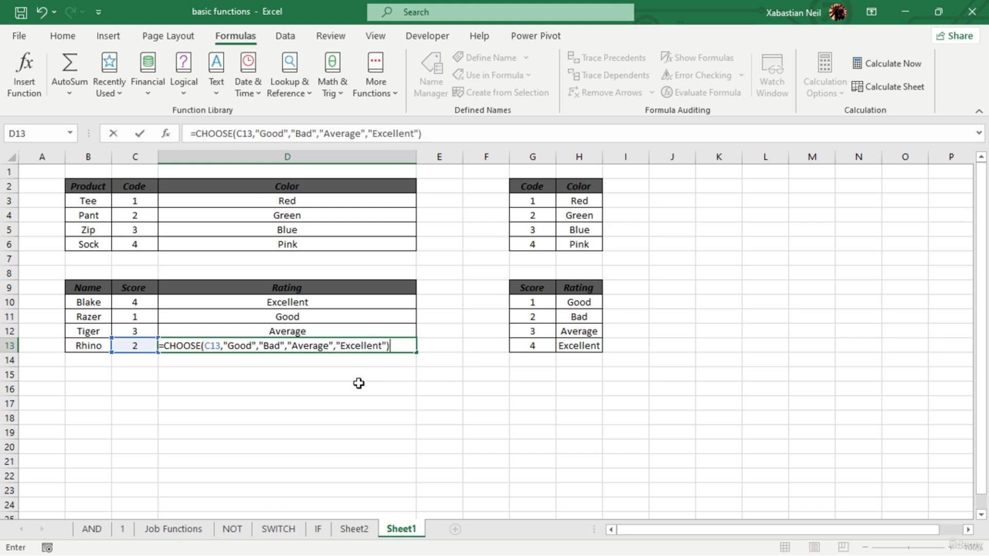
- Add "Average" and "Excellent" as the third and fourth values and complete the CHOOSE formula in D13
{"action": "key", "text": "Return"}
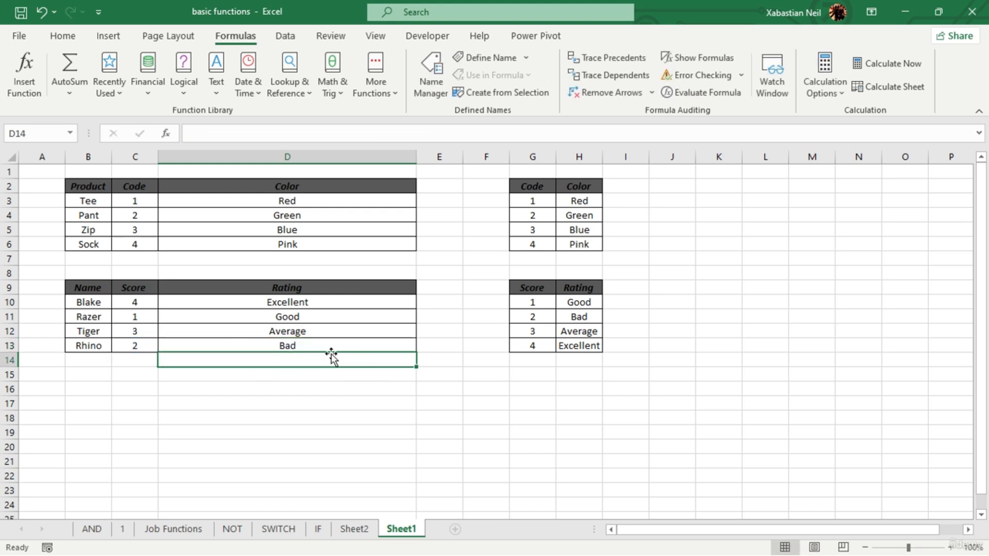
- Clear the Color results in D3:D6 and start a CHOOSE formula in D3 with C3 as the index number
{"action": "left_click_drag", "start_coordinate": [353, 203], "coordinate": [349, 251]}
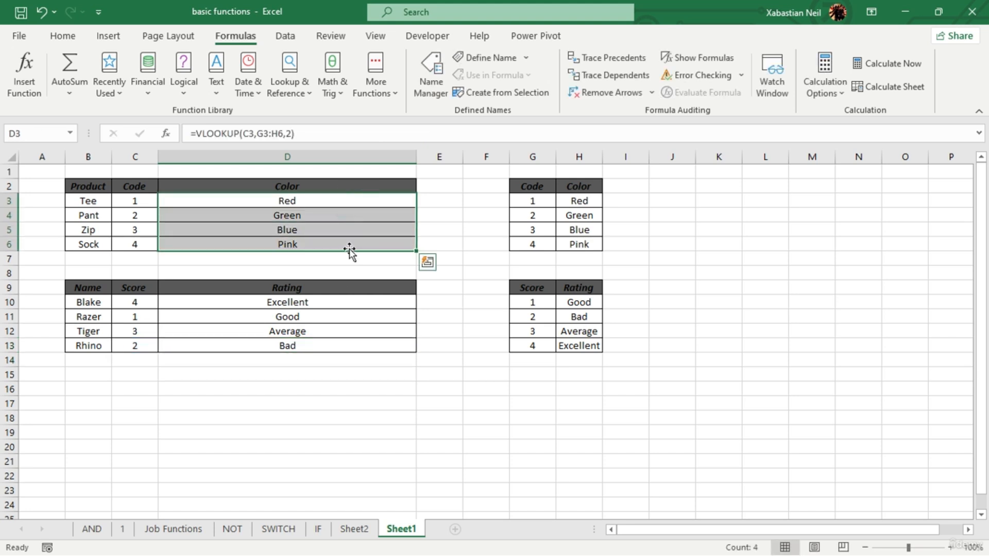
{"action": "key", "text": "Delete"}
{"action": "double_click", "coordinate": [328, 199]}
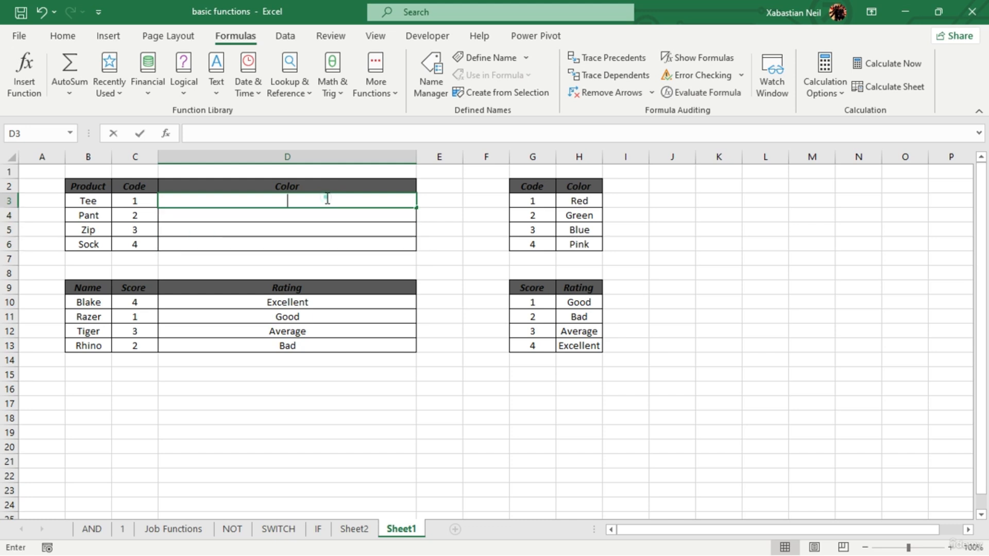
{"action": "type", "text": "=cho"}
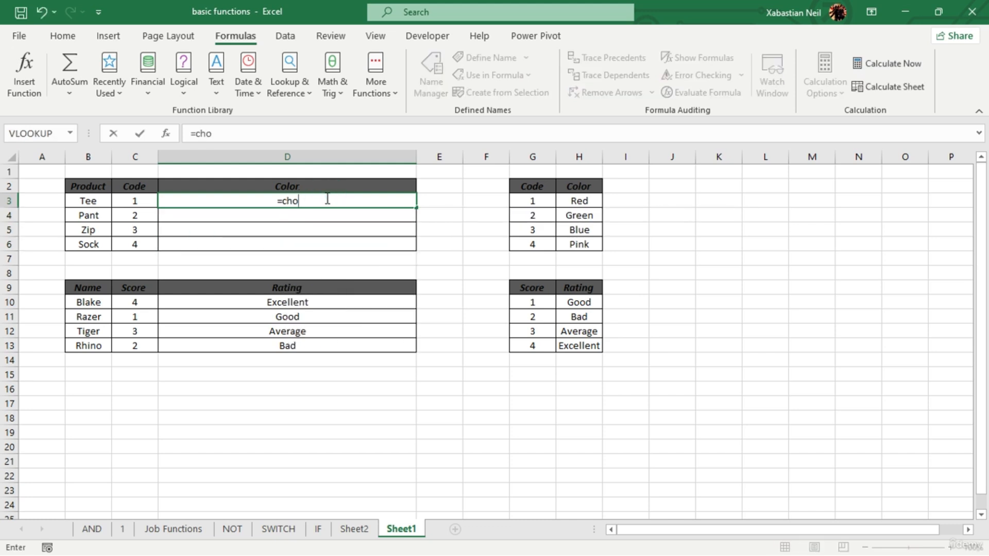
{"action": "key", "text": "Tab"}
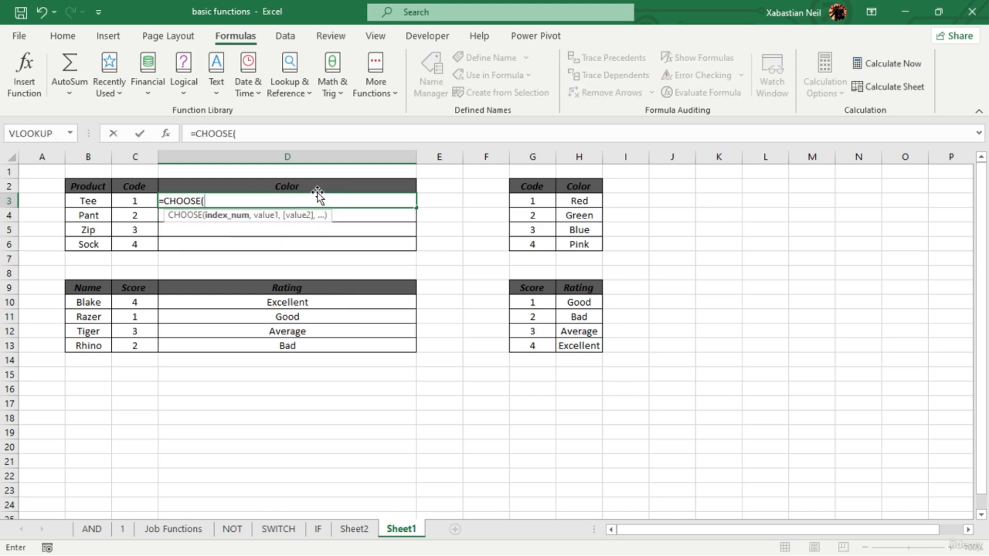
{"action": "left_click", "coordinate": [134, 203]}
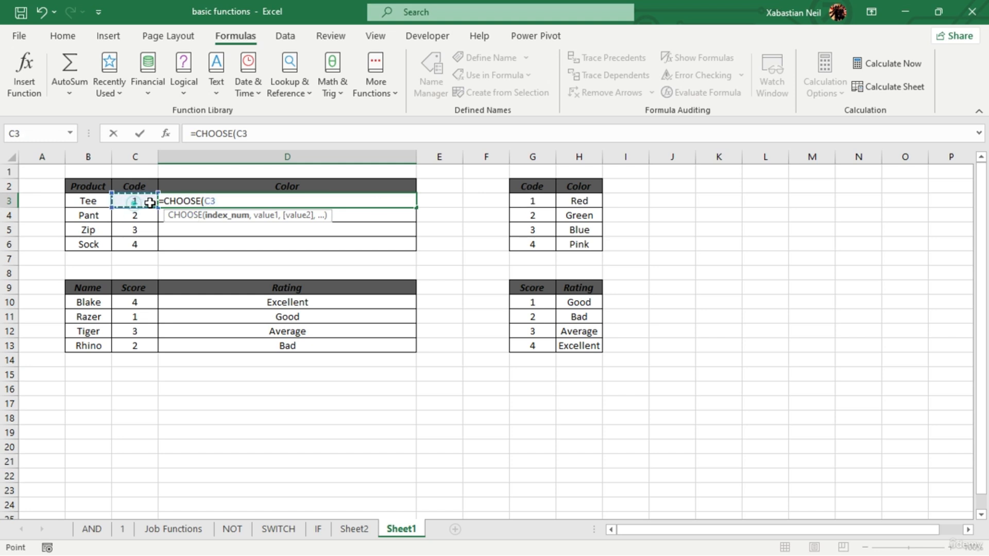
{"action": "type", "text": ","}
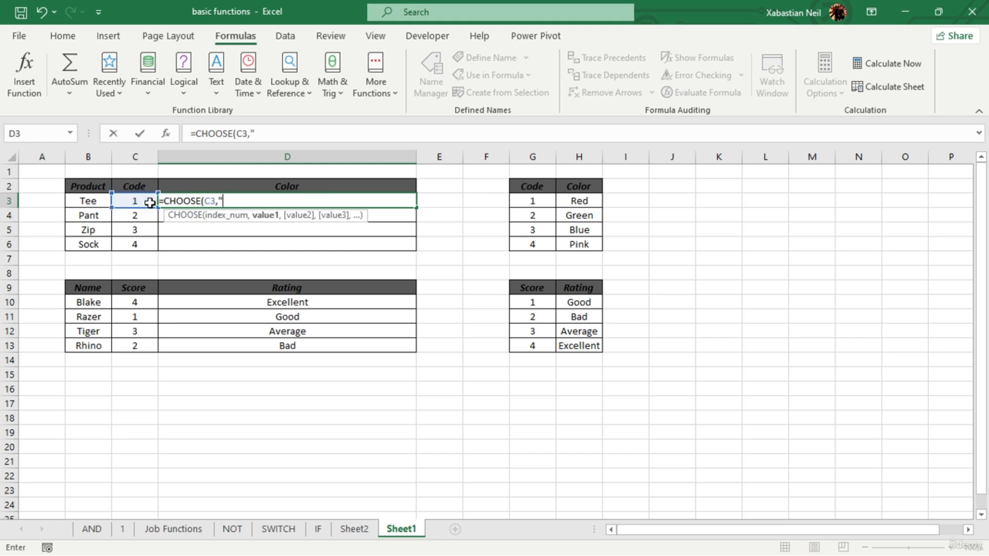
{"action": "type", "text": "\"Red\","}
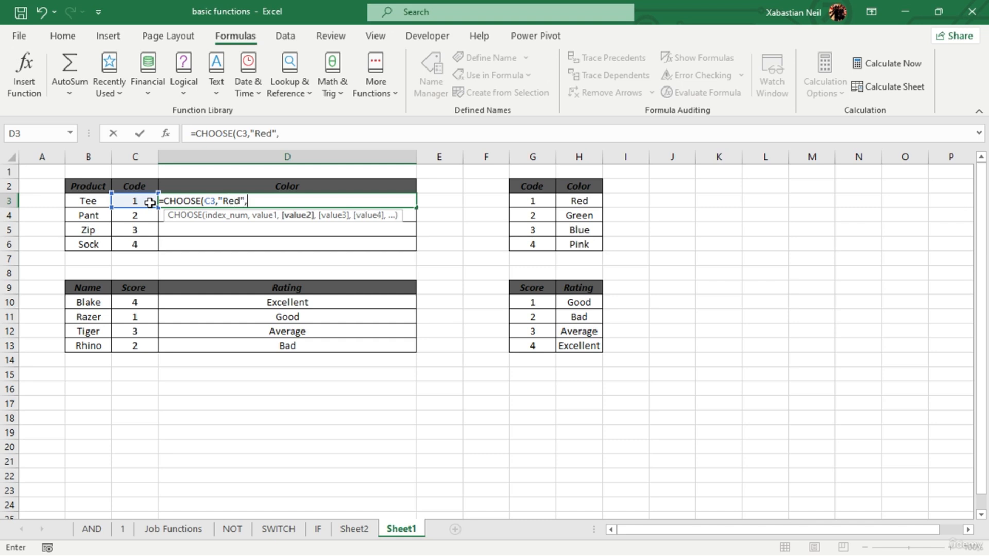
{"action": "type", "text": "\"Green\",\""}
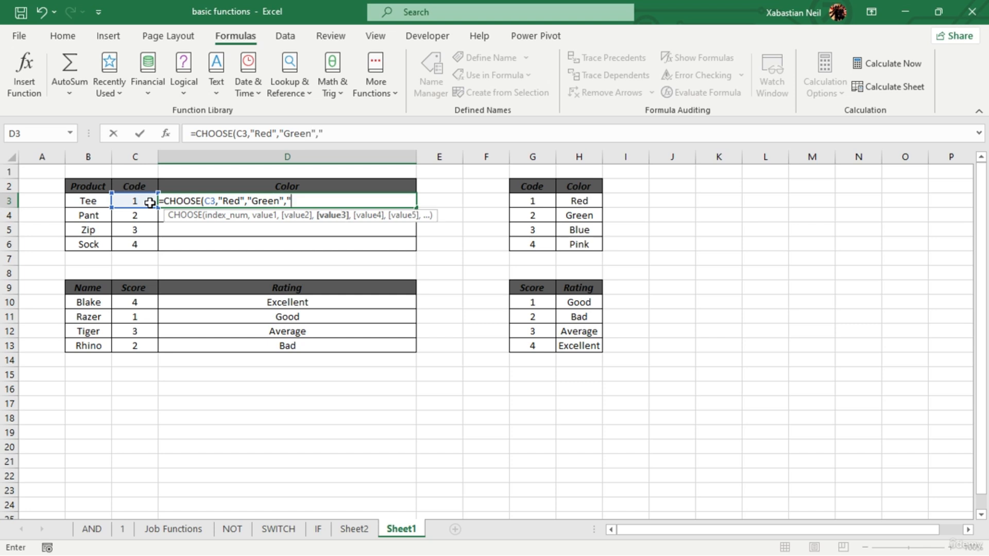
{"action": "type", "text": "Blue"}
- Complete the CHOOSE formula in D3 with "Blue" and "Pink" as the last values and fill it down to D6
{"action": "type", "text": "\",P"}
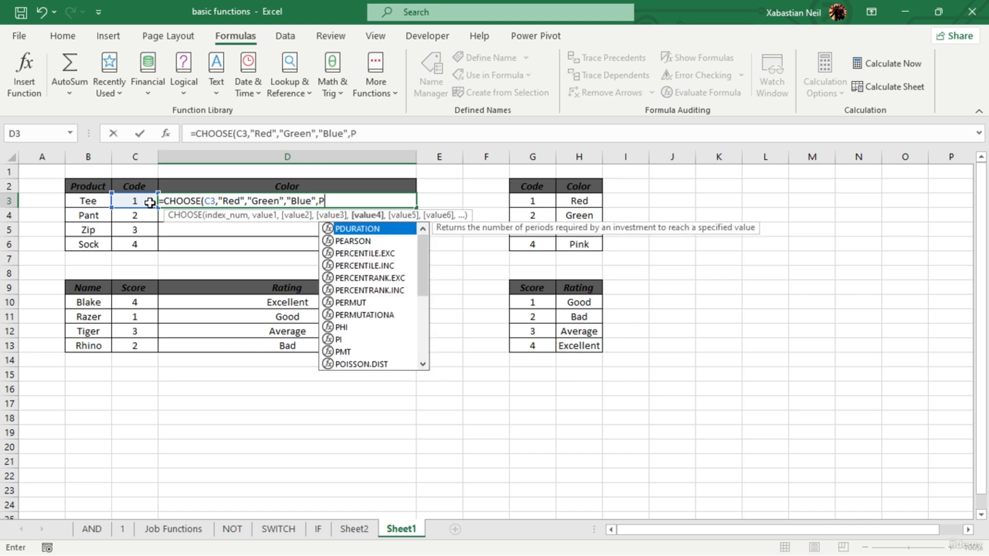
{"action": "key", "text": "BackSpace"}
{"action": "type", "text": "\"Pi"}
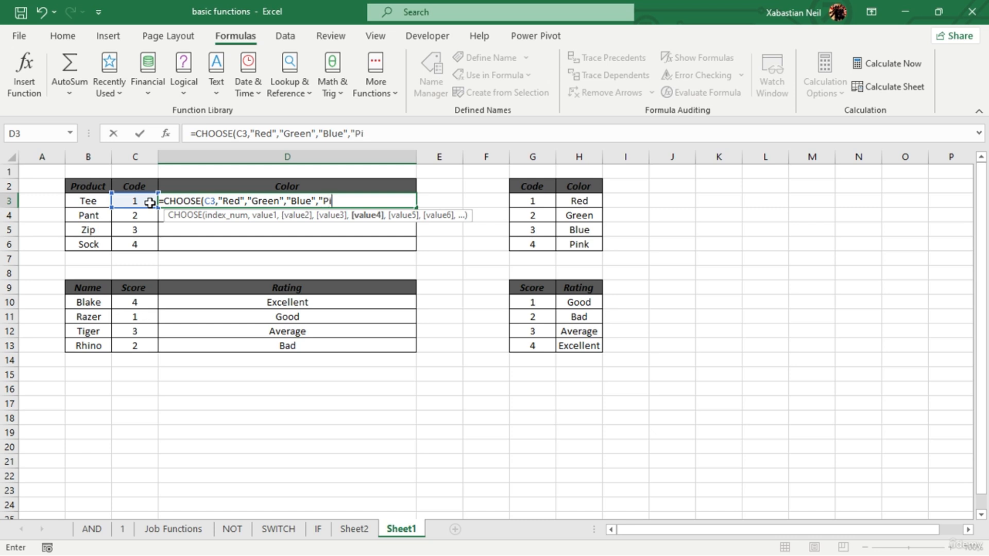
{"action": "type", "text": "nk\")"}
{"action": "key", "text": "ctrl+Return"}
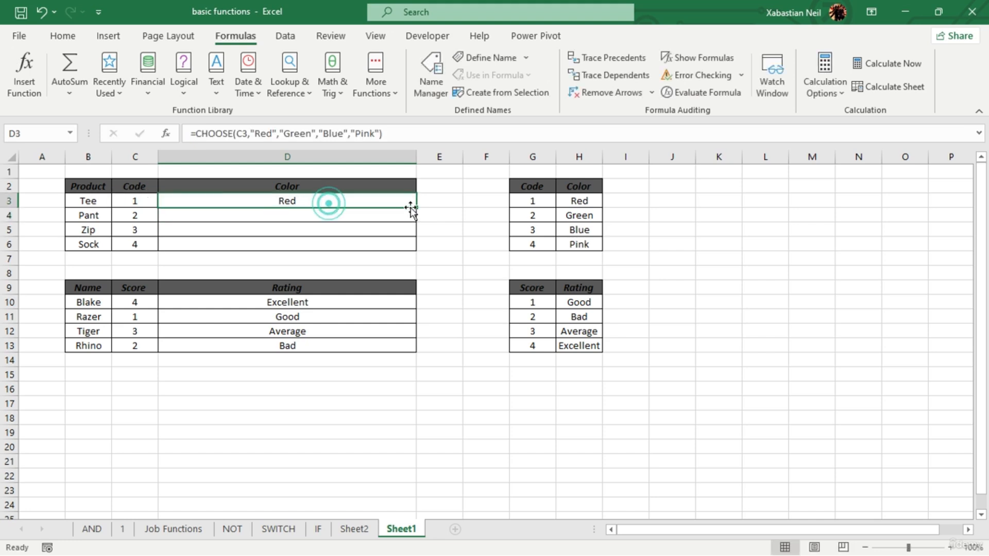
{"action": "left_click_drag", "start_coordinate": [416, 207], "coordinate": [420, 245]}
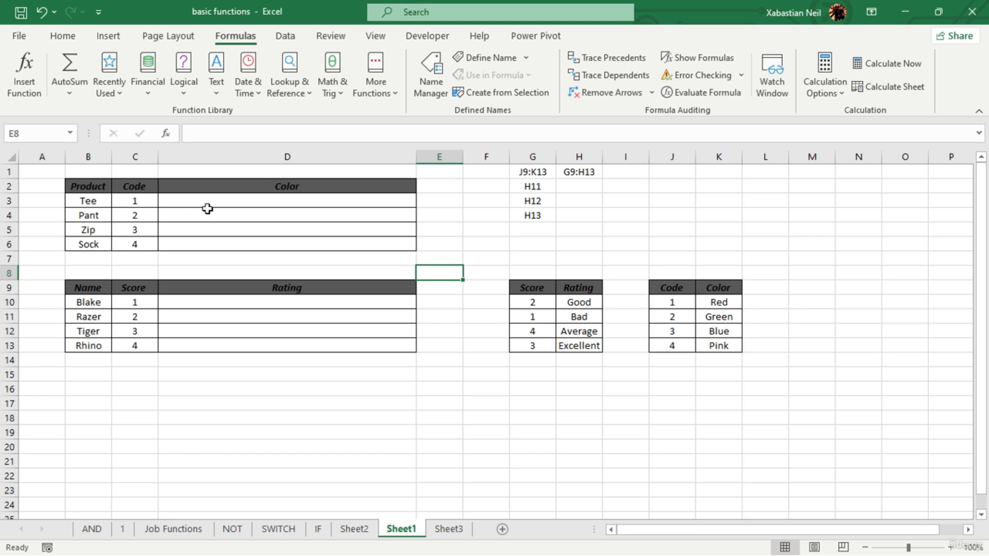
- Start a VLOOKUP formula in D3 with the code in C3 as the lookup value
{"action": "double_click", "coordinate": [289, 201]}
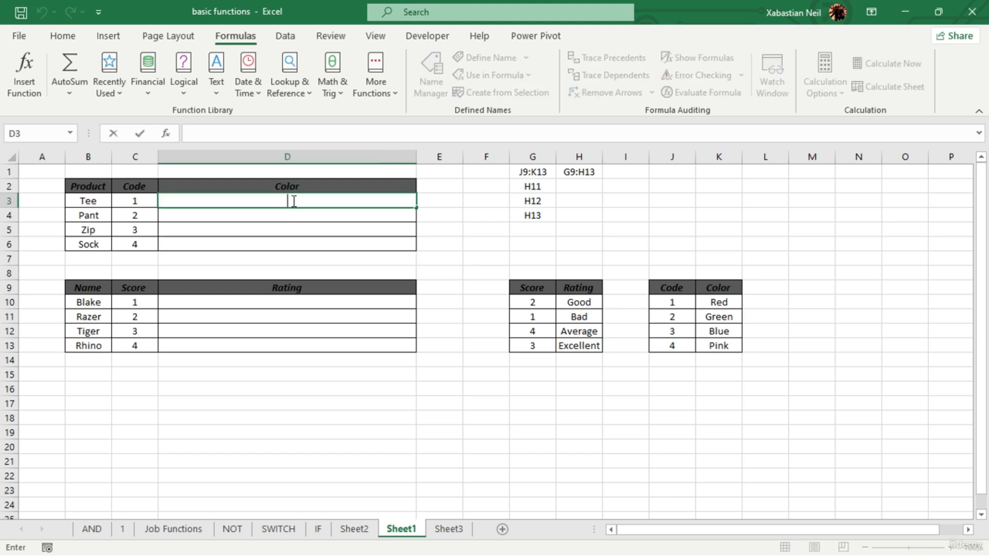
{"action": "type", "text": "=vl"}
{"action": "key", "text": "Tab"}
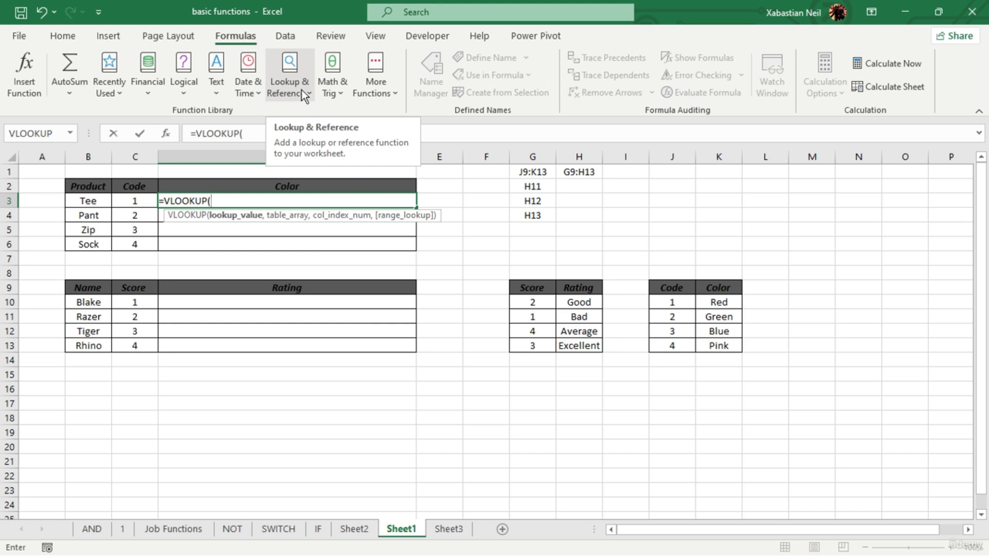
{"action": "left_click", "coordinate": [141, 205]}
{"action": "type", "text": ","}
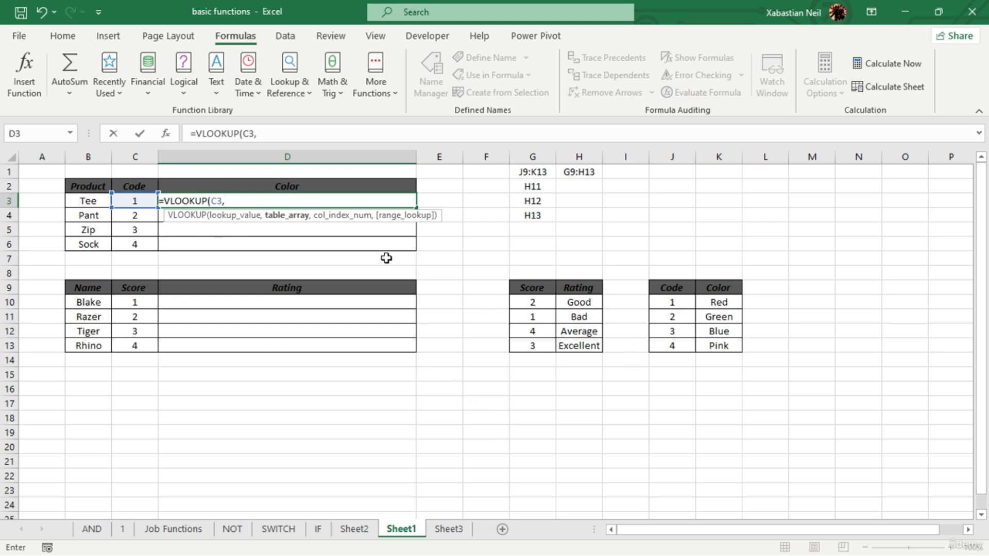
- Complete the VLOOKUP formula in D3 with J10:K13 as the table array and 2 as the column index
{"action": "left_click_drag", "start_coordinate": [672, 301], "coordinate": [726, 346]}
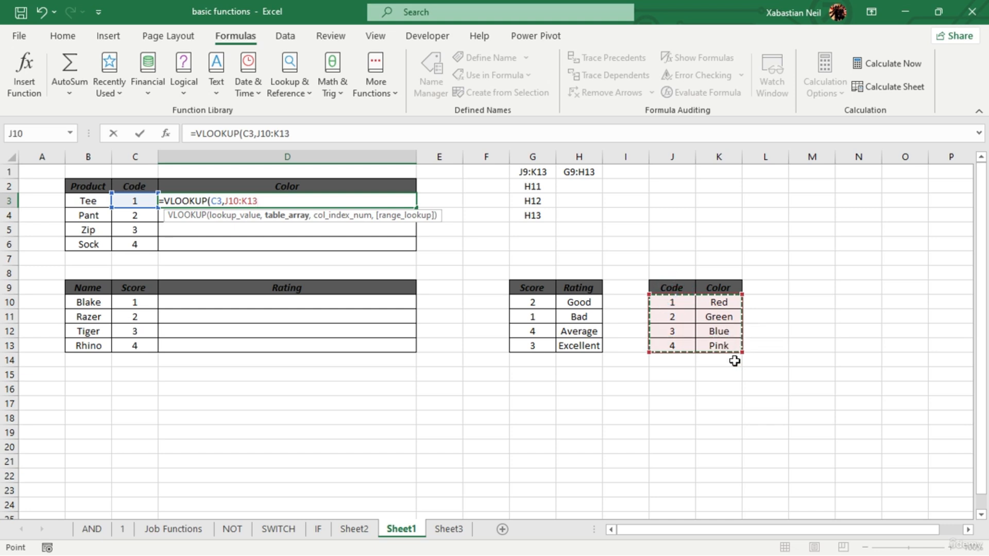
{"action": "type", "text": ","}
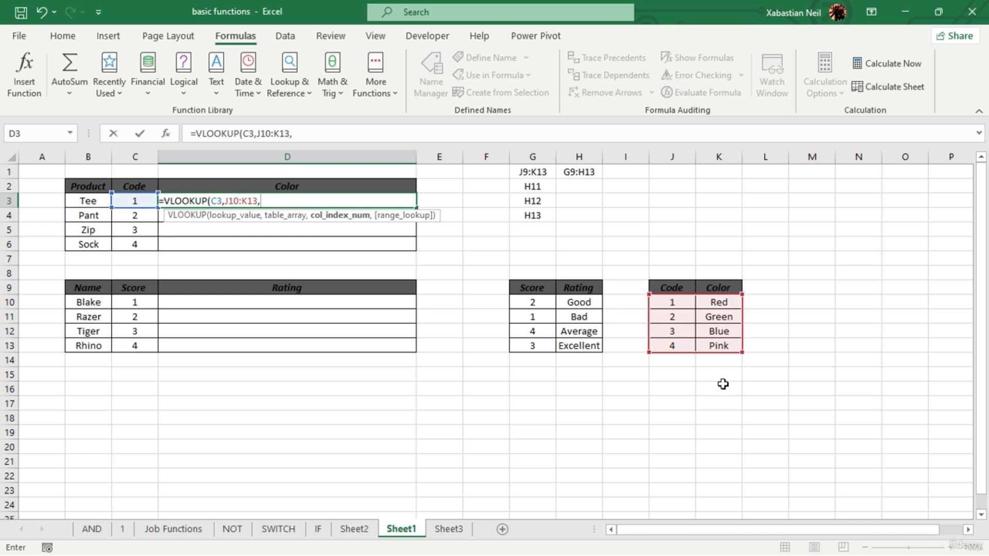
{"action": "type", "text": "2)"}
{"action": "key", "text": "Return"}
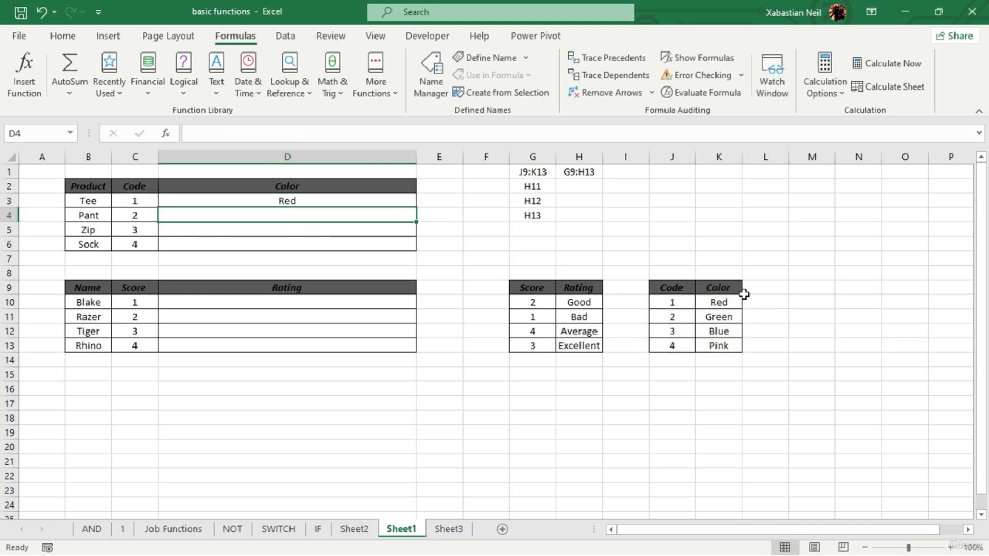
- Start a VLOOKUP formula in D5 with the code in C5 as the lookup value
{"action": "left_click", "coordinate": [303, 227]}
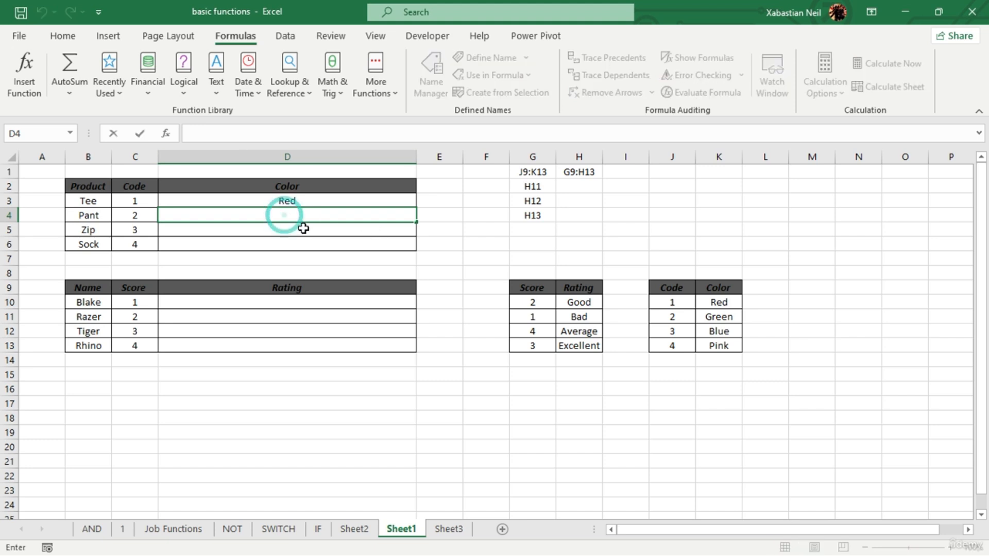
{"action": "double_click", "coordinate": [304, 229]}
{"action": "type", "text": "=vlo"}
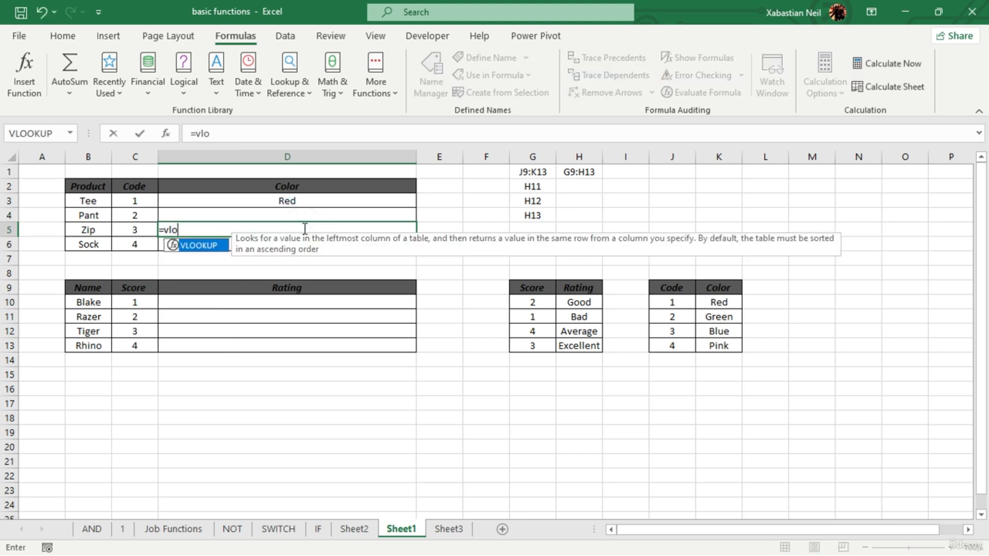
{"action": "key", "text": "Tab"}
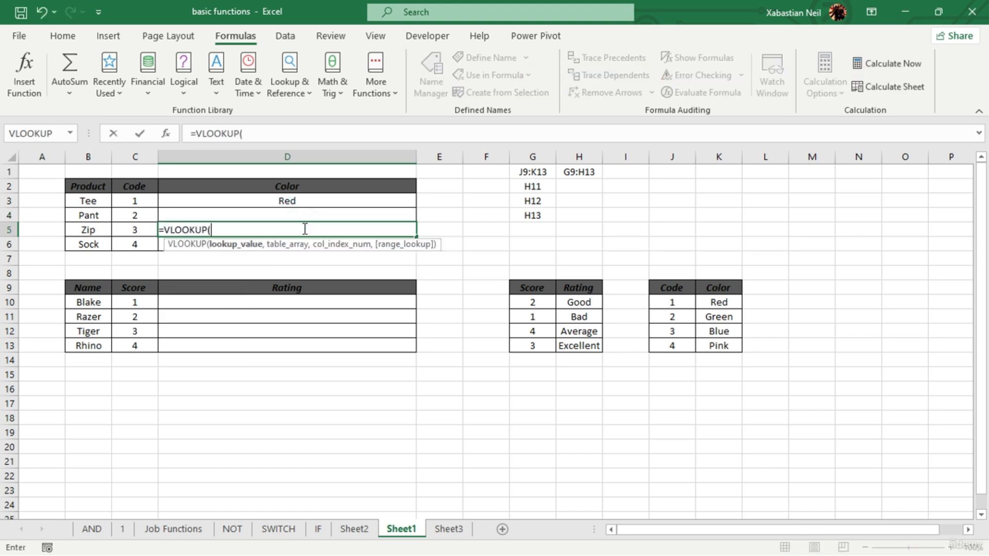
{"action": "left_click", "coordinate": [133, 230]}
{"action": "type", "text": ","}
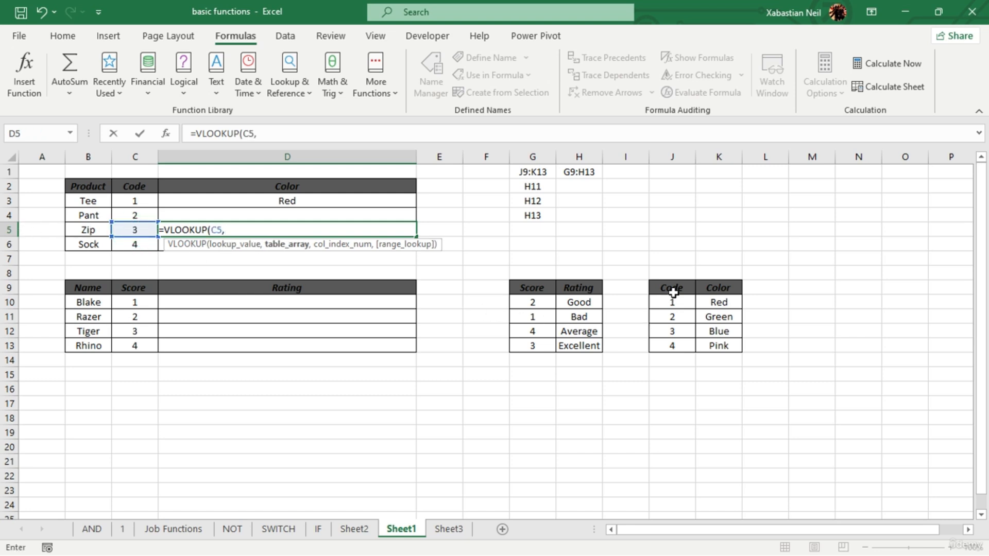
- Complete the VLOOKUP formula in D5 with J9:K13 as the table array, column index 2 and FALSE for an exact match
{"action": "left_click_drag", "start_coordinate": [672, 289], "coordinate": [714, 340]}
{"action": "type", "text": ","}
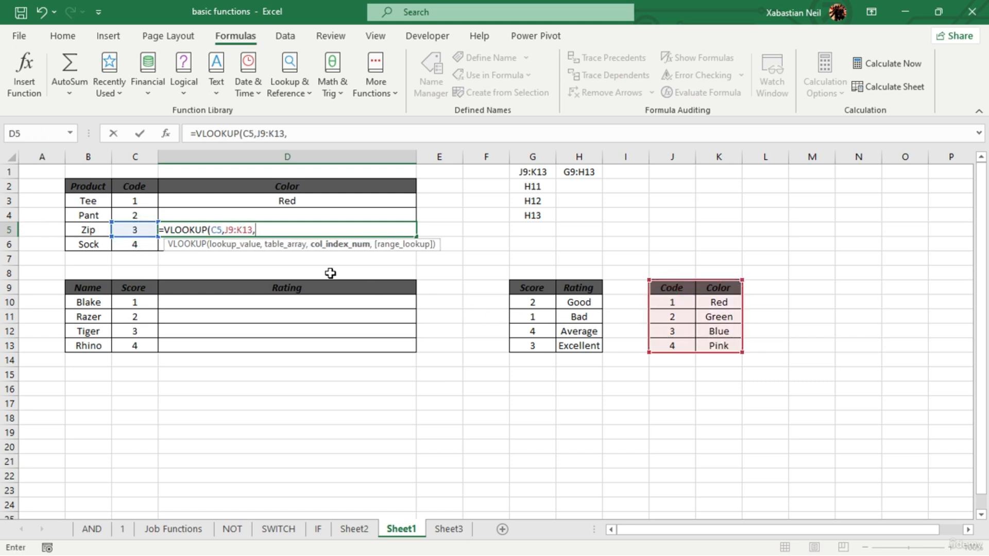
{"action": "type", "text": "2,"}
{"action": "double_click", "coordinate": [370, 270]}
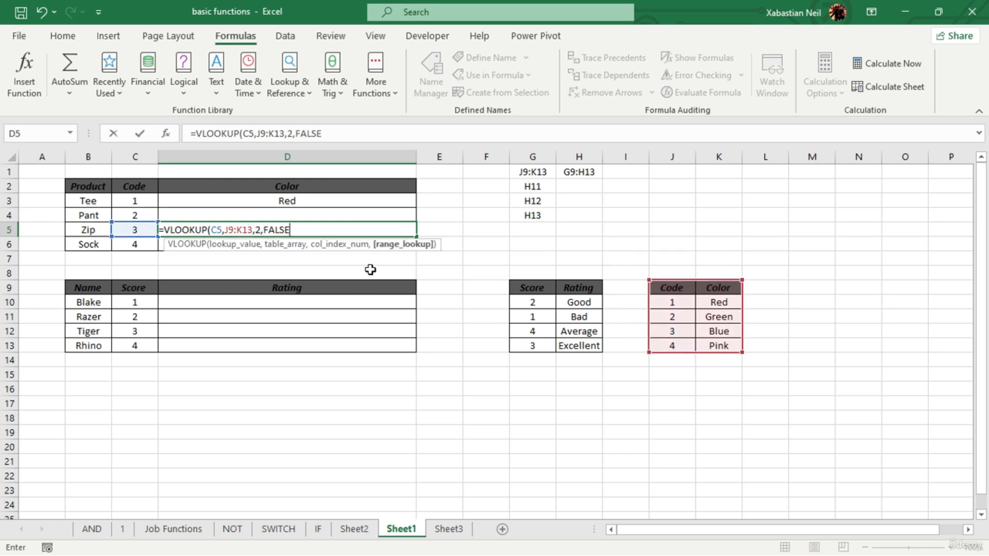
{"action": "type", "text": ")"}
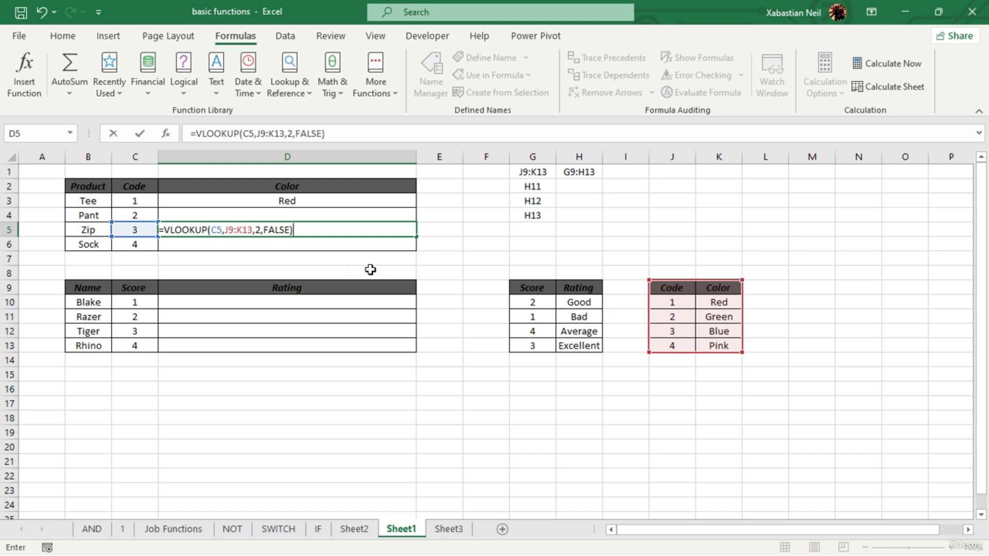
{"action": "key", "text": "Return"}
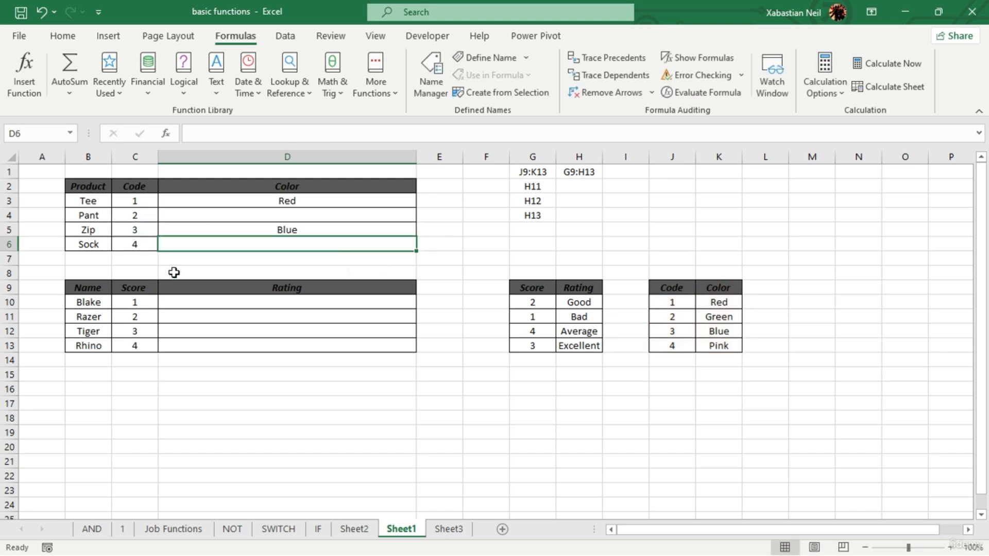
- Change the color for code 3 in K12 of the lookup table to "Purple"
{"action": "left_click", "coordinate": [684, 335]}
{"action": "left_click_drag", "start_coordinate": [684, 334], "coordinate": [713, 334]}
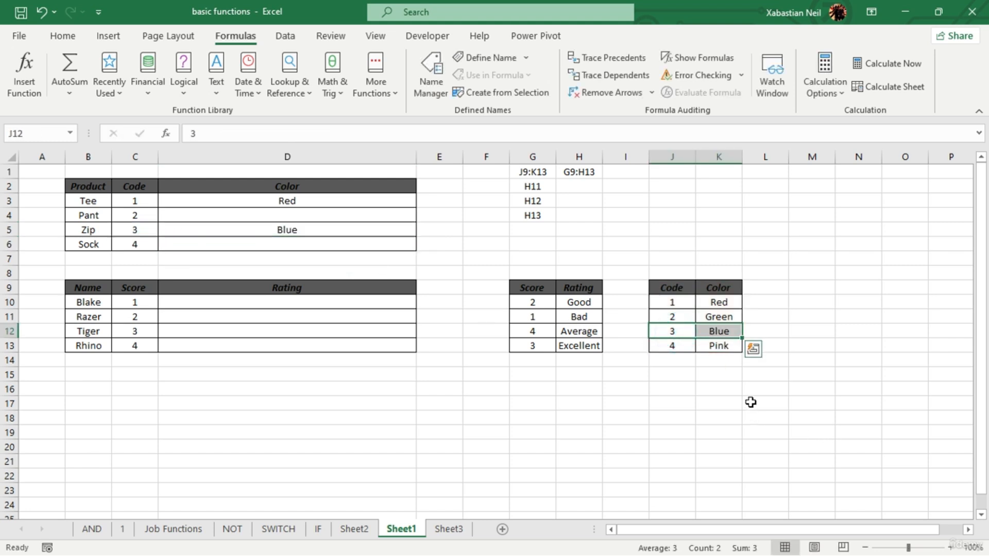
{"action": "left_click", "coordinate": [717, 388]}
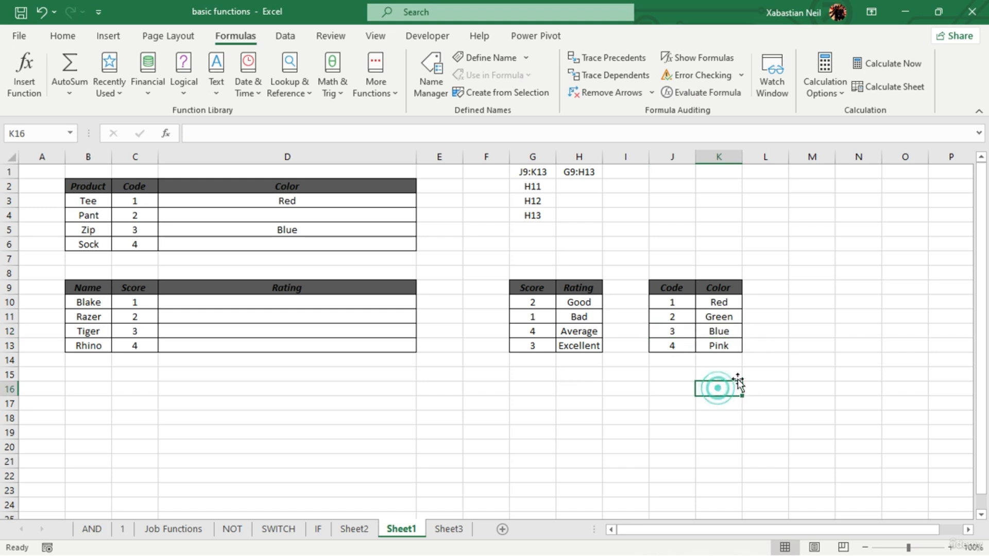
{"action": "double_click", "coordinate": [734, 331]}
{"action": "key", "text": "BackSpace"}
{"action": "key", "text": "BackSpace"}
{"action": "key", "text": "BackSpace"}
{"action": "key", "text": "BackSpace"}
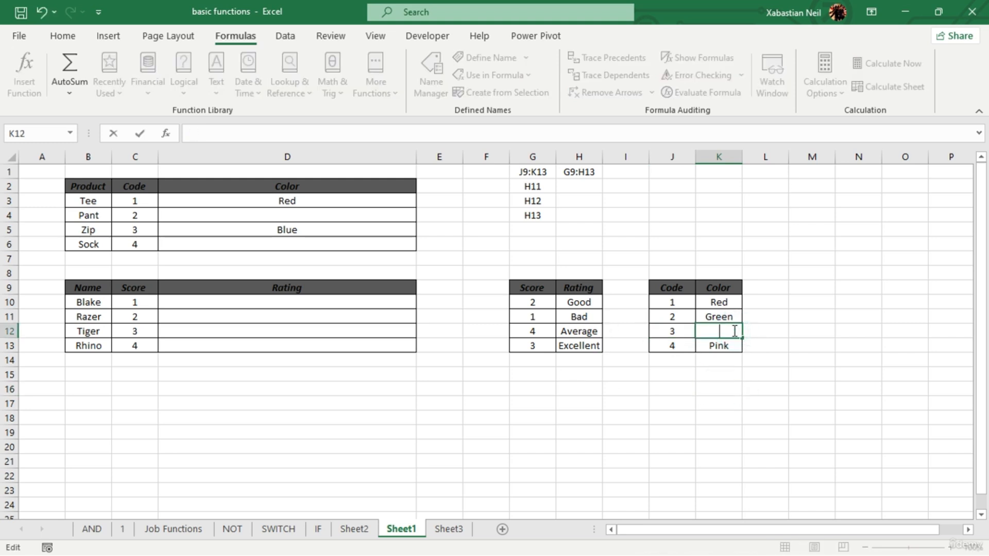
{"action": "type", "text": "Purple"}
{"action": "key", "text": "Return"}
- Inspect the cell references of the VLOOKUP formula in D5 without editing it
{"action": "left_click", "coordinate": [342, 230]}
{"action": "double_click", "coordinate": [338, 229]}
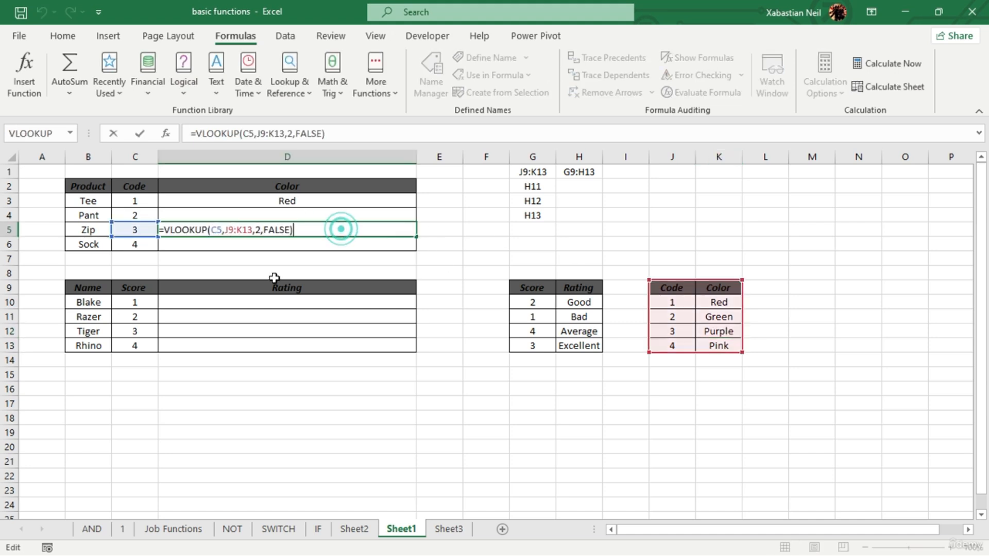
{"action": "key", "text": "Escape"}
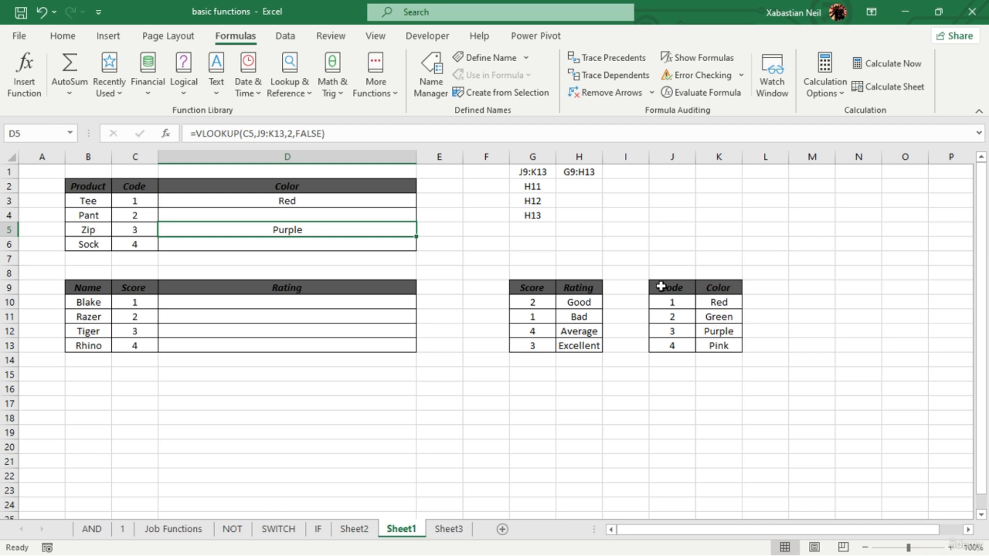
- Change the color for code 1 in K10 of the lookup table to "White"
{"action": "double_click", "coordinate": [724, 303]}
{"action": "key", "text": "BackSpace"}
{"action": "key", "text": "BackSpace"}
{"action": "key", "text": "BackSpace"}
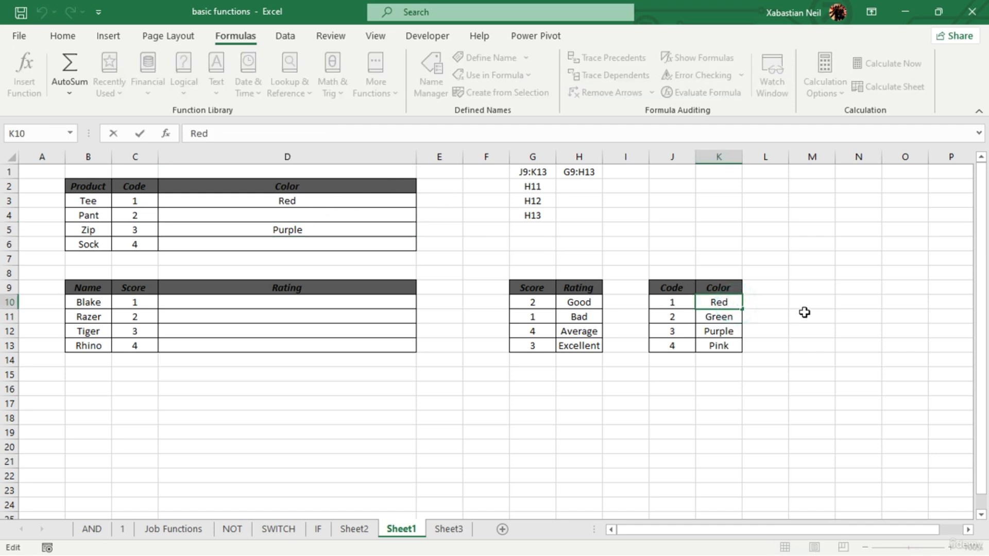
{"action": "type", "text": "ite"}
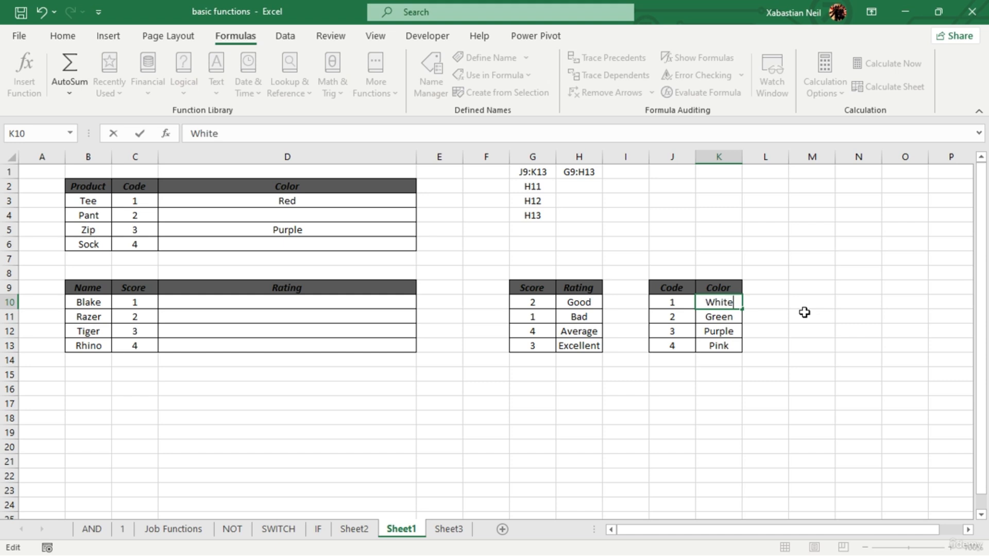
{"action": "key", "text": "Return"}
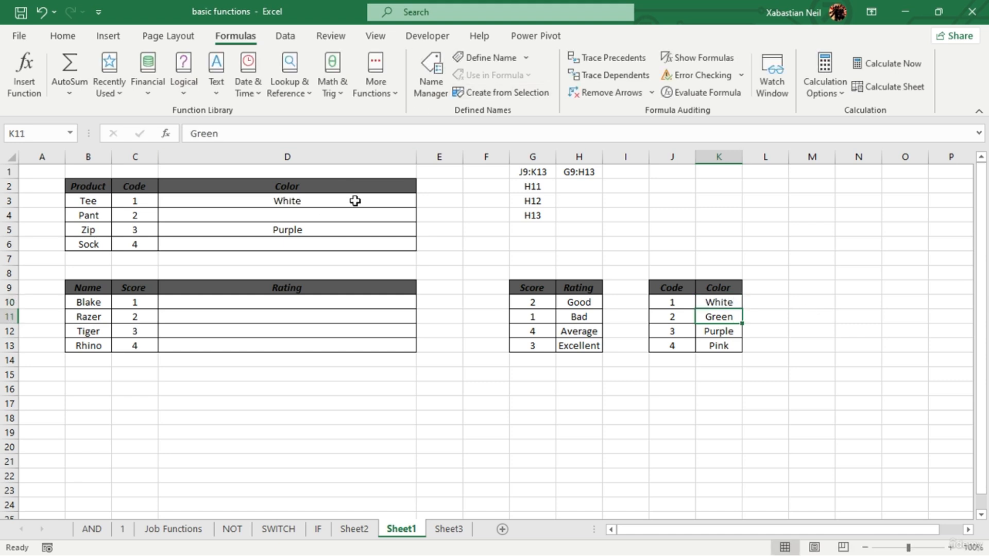
{"action": "left_click", "coordinate": [723, 302]}
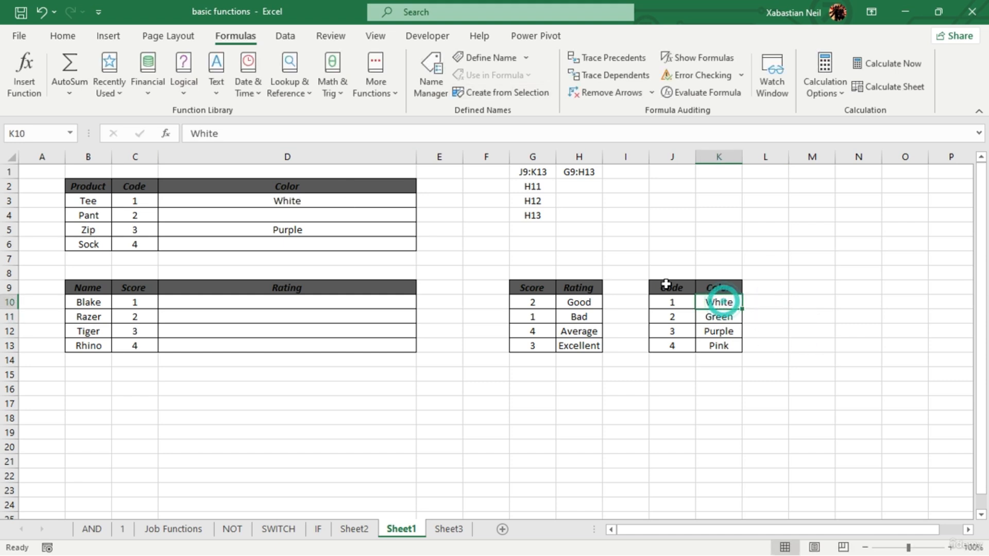
{"action": "left_click", "coordinate": [776, 314]}
{"action": "left_click", "coordinate": [765, 301]}
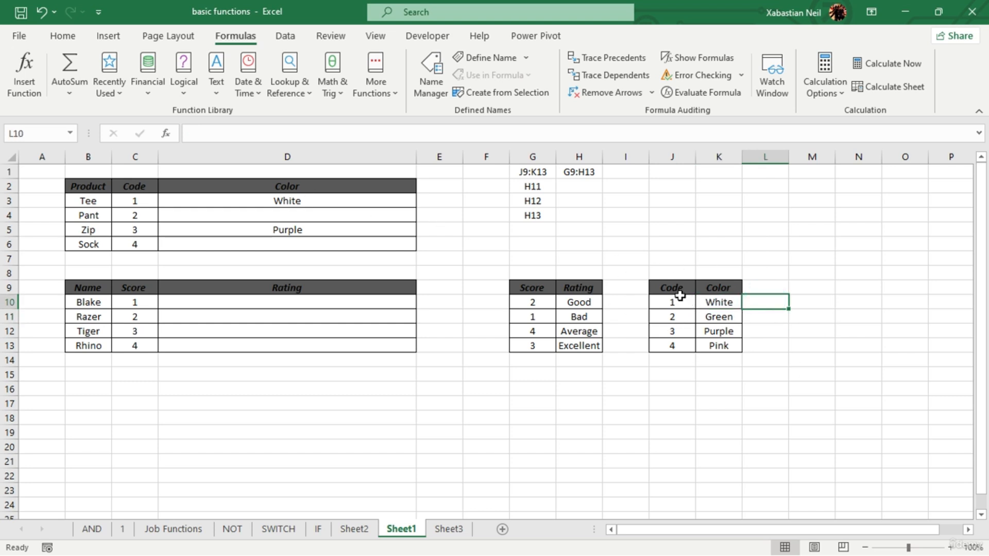
- Undo the "White" entry in K10 and move the Code and Color table from J9:K13 to start at I9
{"action": "left_click_drag", "start_coordinate": [680, 296], "coordinate": [719, 329]}
{"action": "left_click_drag", "start_coordinate": [671, 291], "coordinate": [721, 342]}
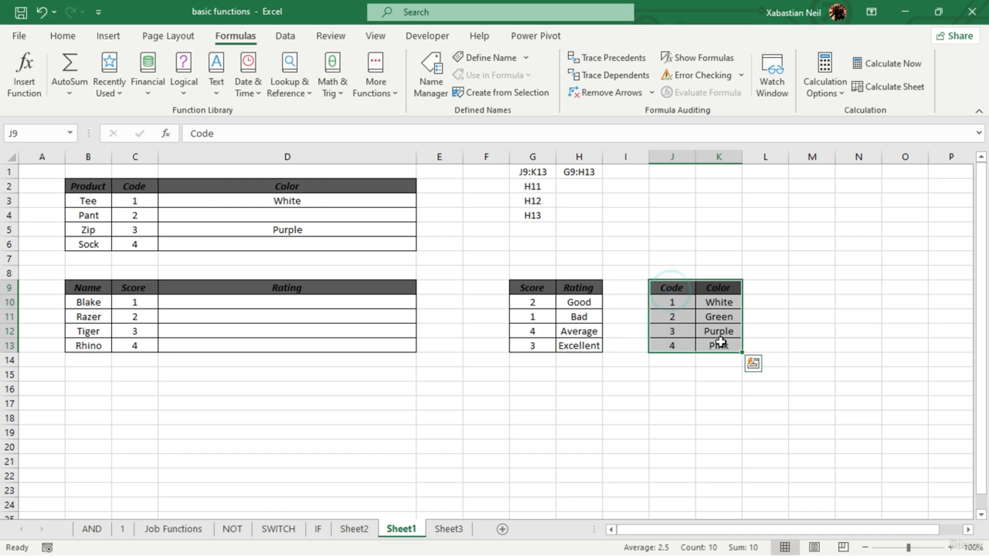
{"action": "key", "text": "ctrl+c"}
{"action": "key", "text": "ctrl+z"}
{"action": "left_click", "coordinate": [639, 290]}
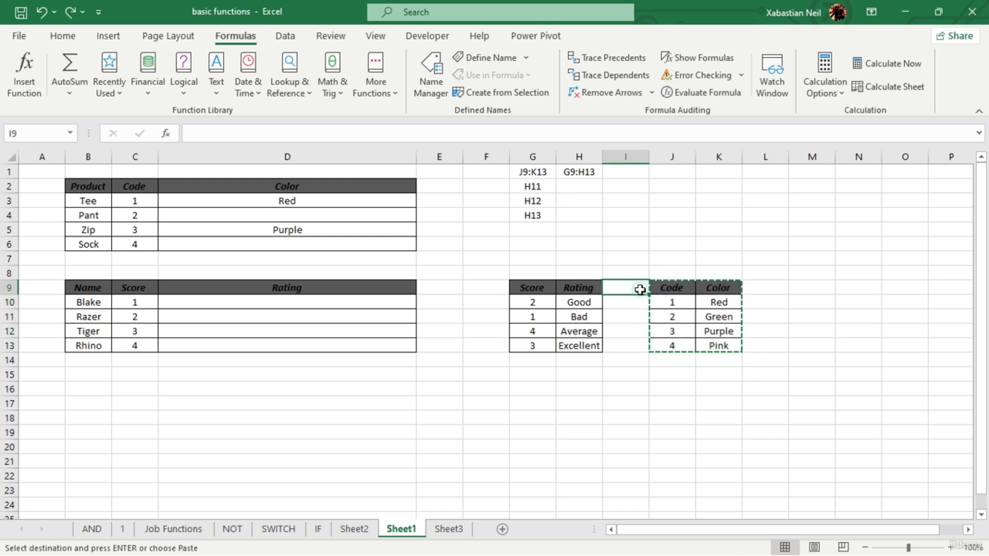
{"action": "key", "text": "ctrl+v"}
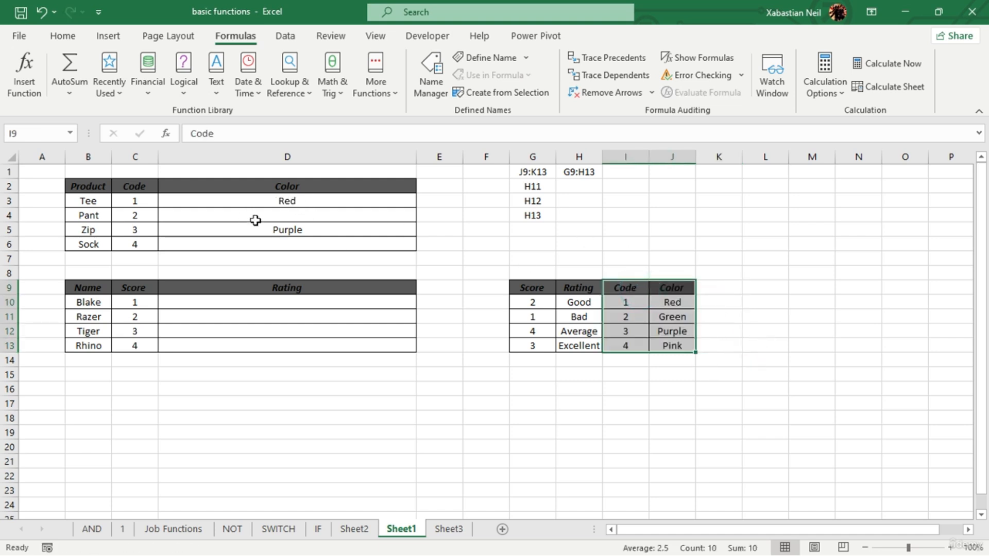
- Check which table range the VLOOKUP formula in D3 references after the table move
{"action": "left_click", "coordinate": [325, 200]}
{"action": "double_click", "coordinate": [325, 200]}
{"action": "key", "text": "Return"}
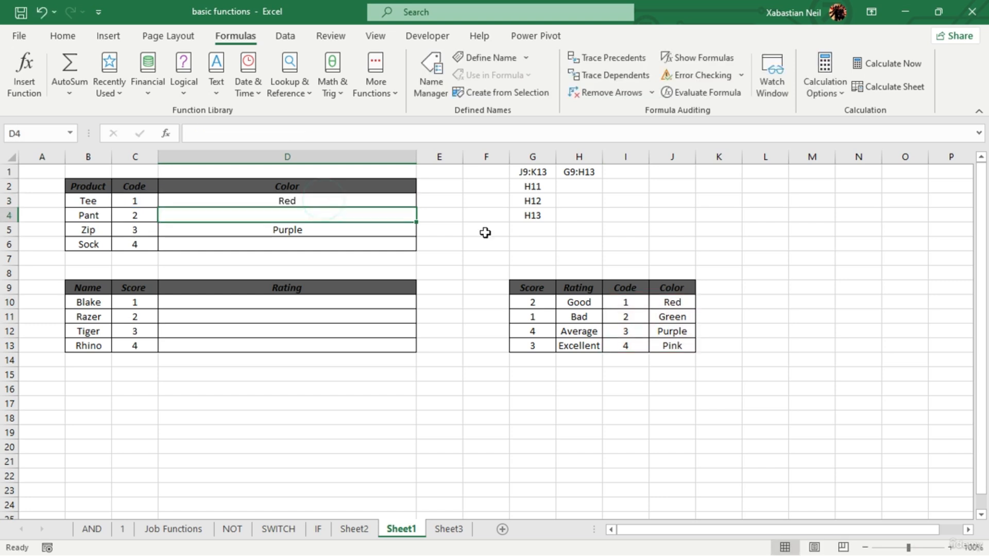
{"action": "left_click", "coordinate": [766, 299]}
{"action": "left_click", "coordinate": [316, 201]}
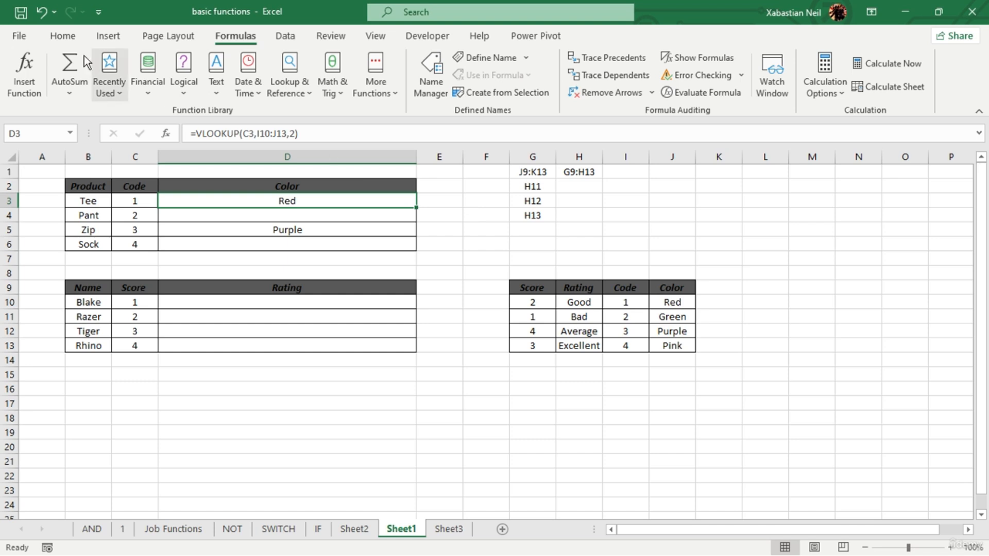
- Undo the move of the Code and Color table
{"action": "left_click", "coordinate": [48, 19]}
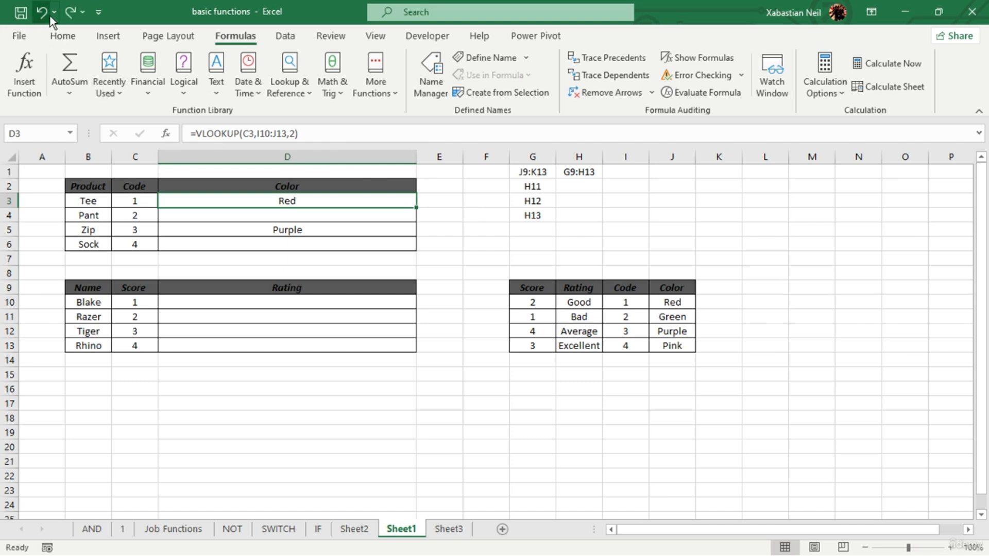
{"action": "left_click", "coordinate": [42, 12]}
{"action": "left_click", "coordinate": [812, 269]}
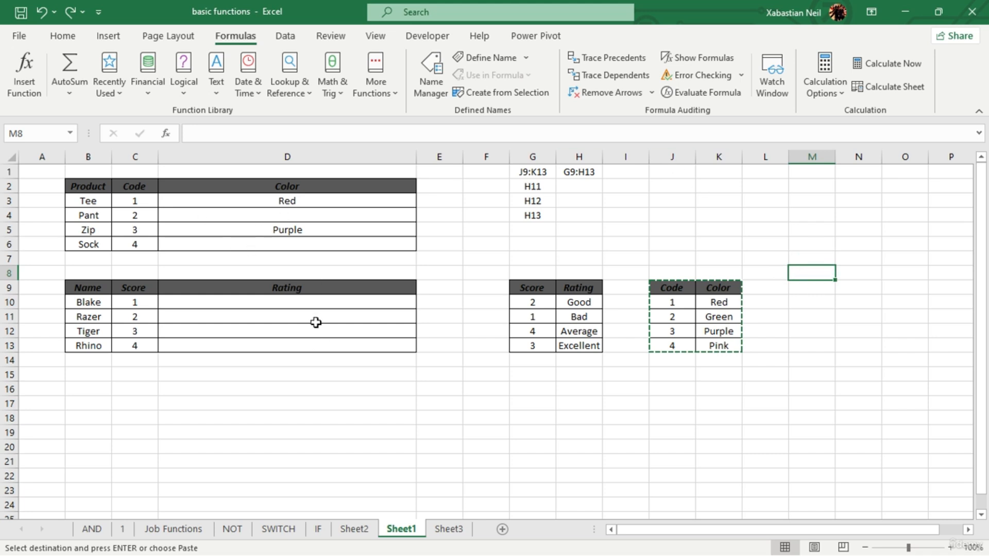
- Start a MATCH formula in D10, the first cell of the Rating column
{"action": "double_click", "coordinate": [305, 301]}
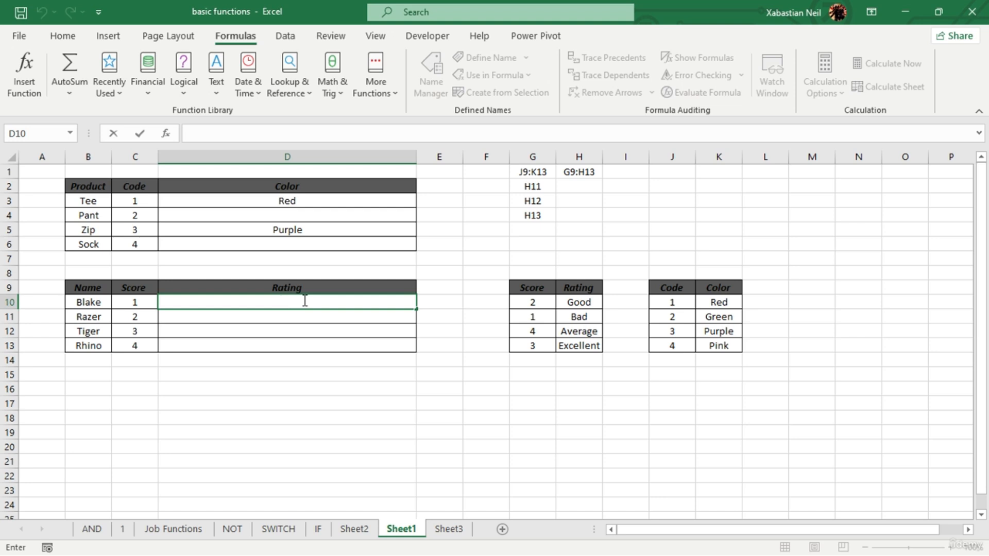
{"action": "type", "text": "=match"}
{"action": "key", "text": "Tab"}
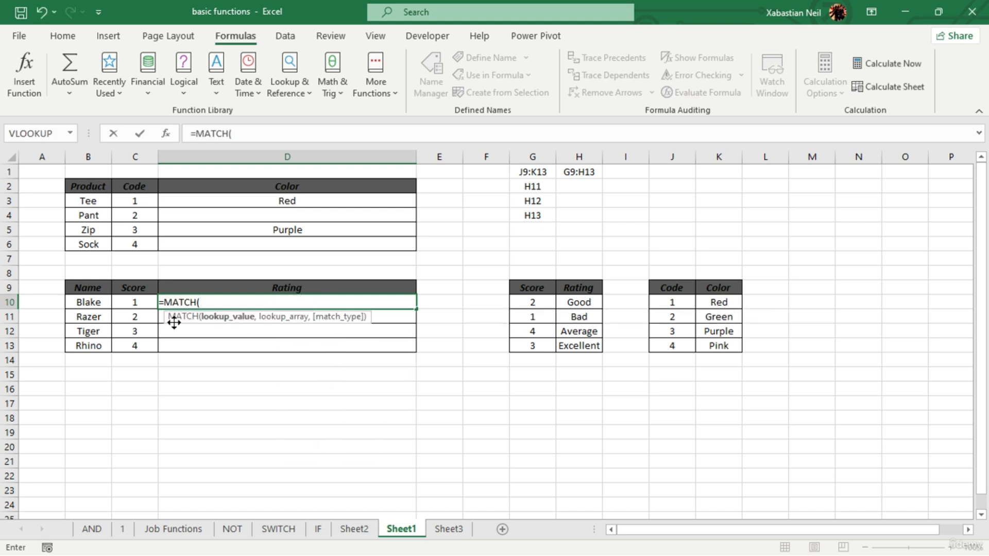
{"action": "left_click", "coordinate": [135, 304]}
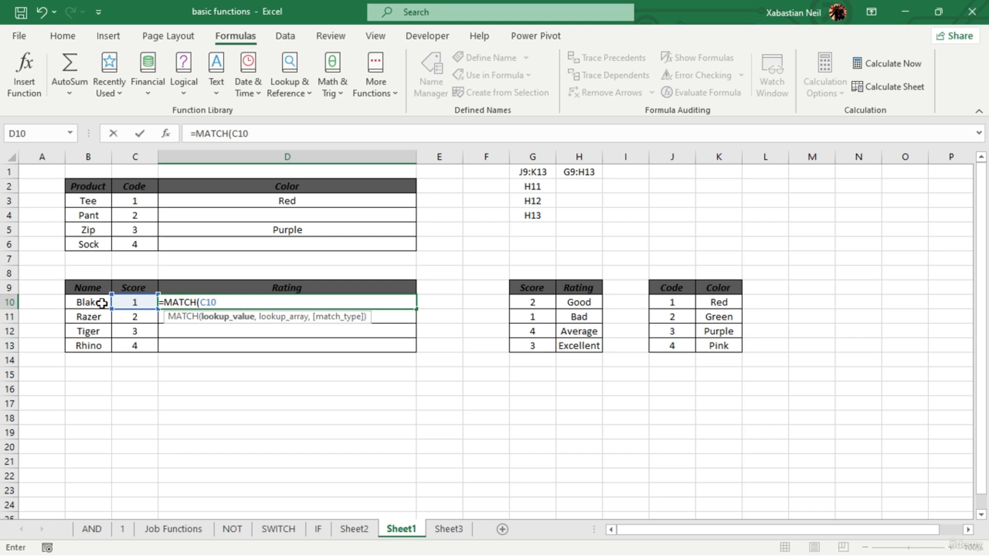
{"action": "key", "text": "BackSpace"}
{"action": "key", "text": "BackSpace"}
{"action": "key", "text": "BackSpace"}
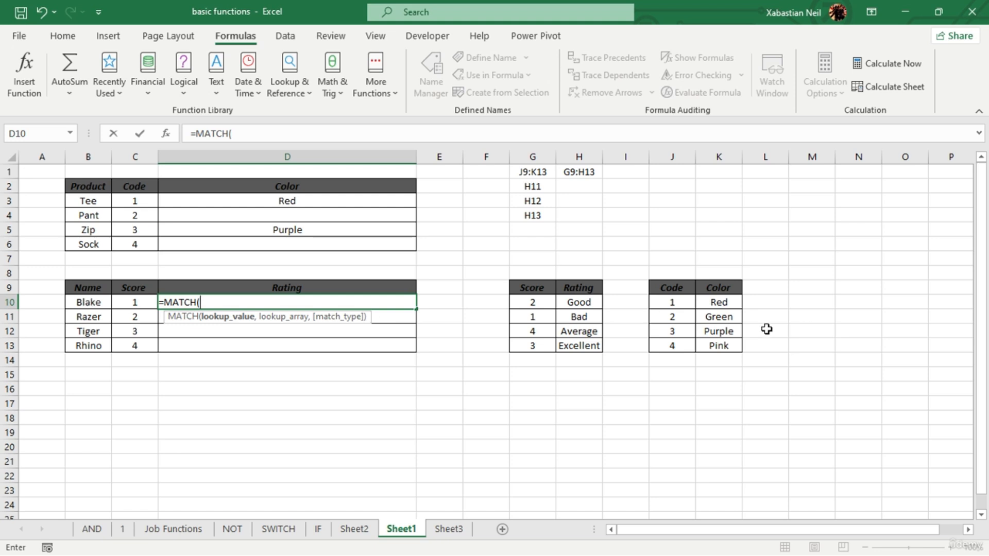
- Set C10, the first score, as the lookup value of the MATCH formula in D10
{"action": "left_click", "coordinate": [137, 316]}
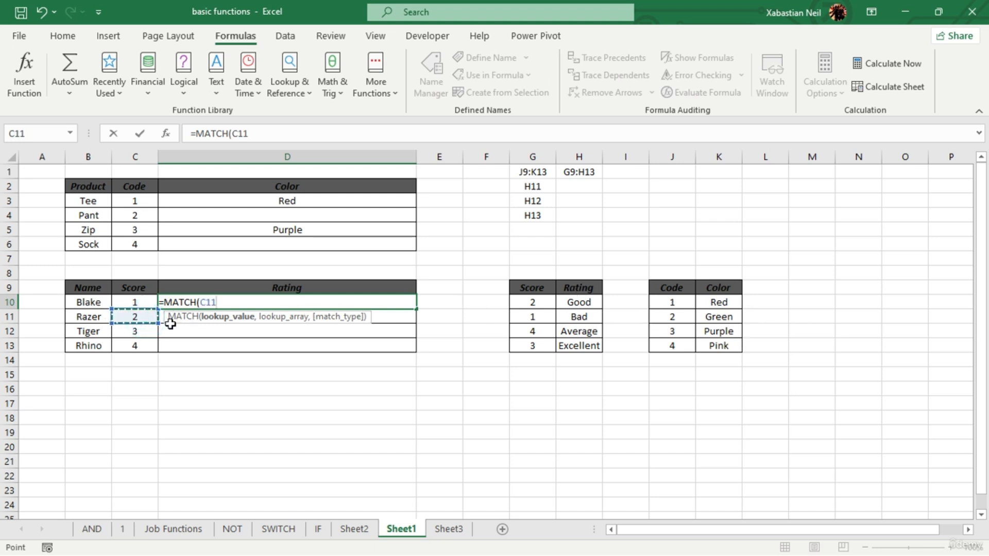
{"action": "key", "text": "BackSpace"}
{"action": "key", "text": "BackSpace"}
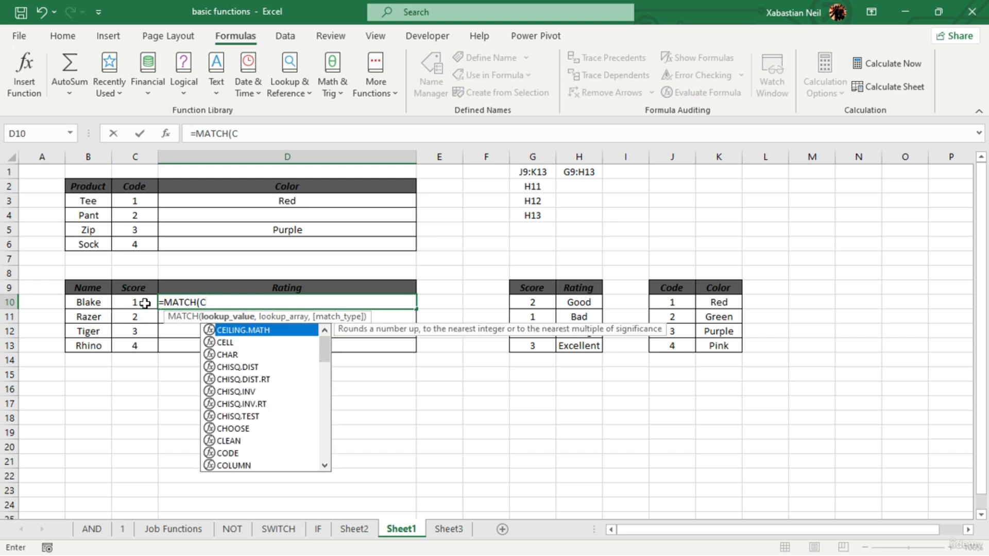
{"action": "key", "text": "BackSpace"}
{"action": "left_click", "coordinate": [145, 303]}
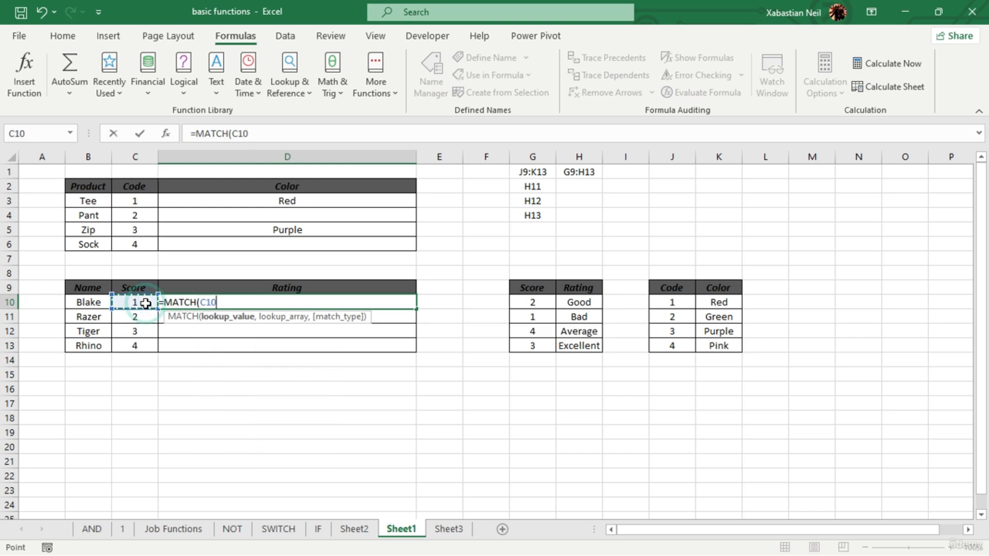
{"action": "type", "text": ","}
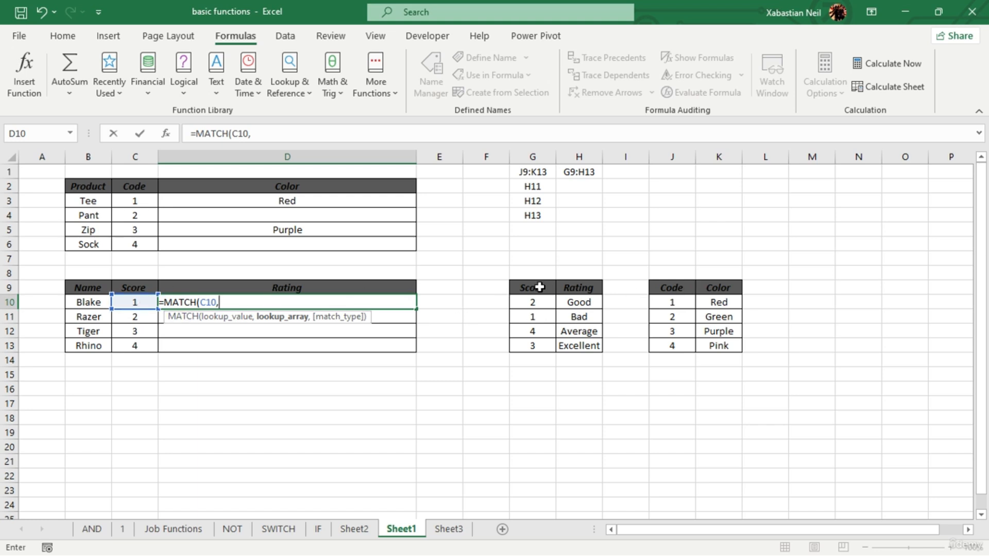
- Finish the MATCH formula in D10 with lookup array G9:G13 and match type 0
{"action": "left_click_drag", "start_coordinate": [539, 288], "coordinate": [534, 338]}
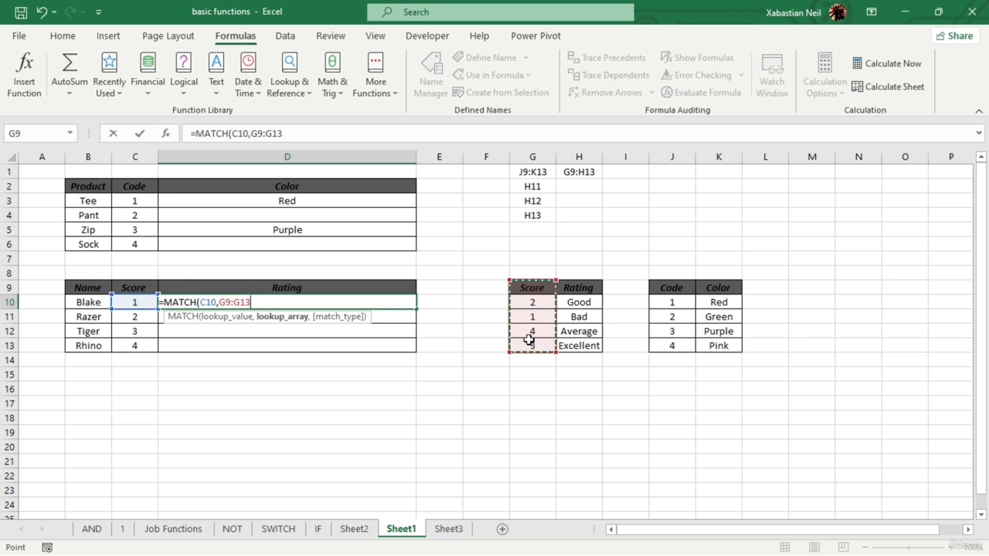
{"action": "type", "text": ","}
{"action": "double_click", "coordinate": [326, 342]}
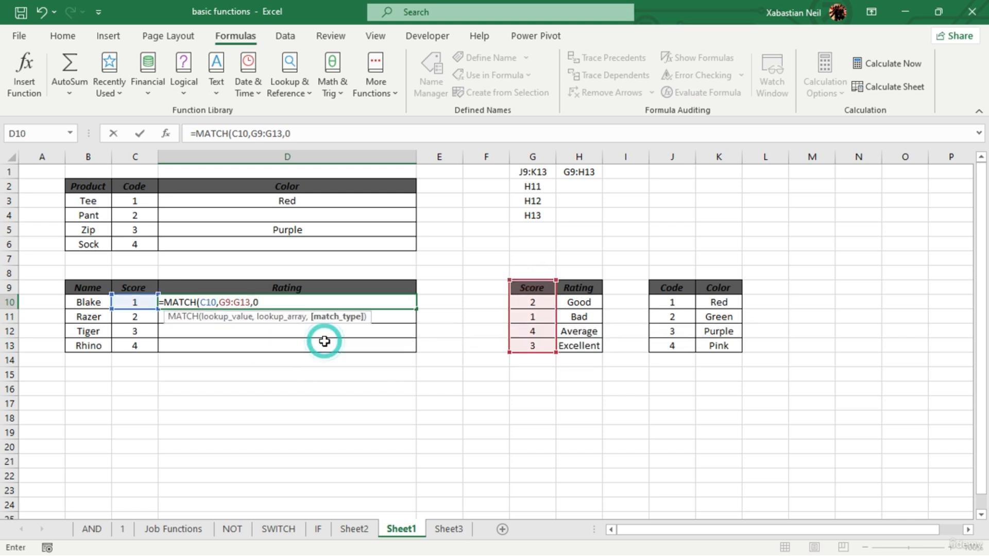
{"action": "type", "text": ")"}
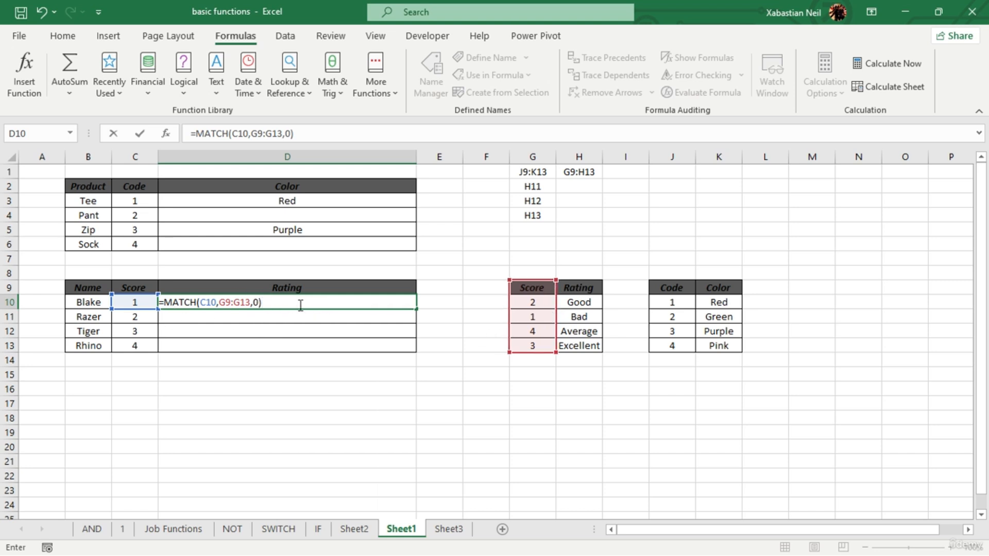
{"action": "key", "text": "Return"}
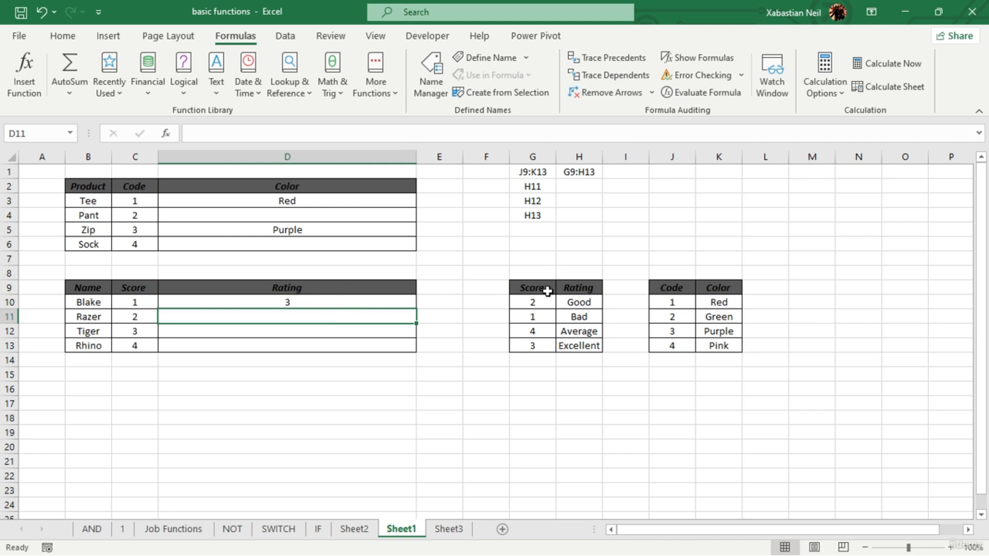
- Check the MATCH formula in D10 against the position of its score in the Score column of the lookup table
{"action": "left_click", "coordinate": [544, 287]}
{"action": "double_click", "coordinate": [303, 298]}
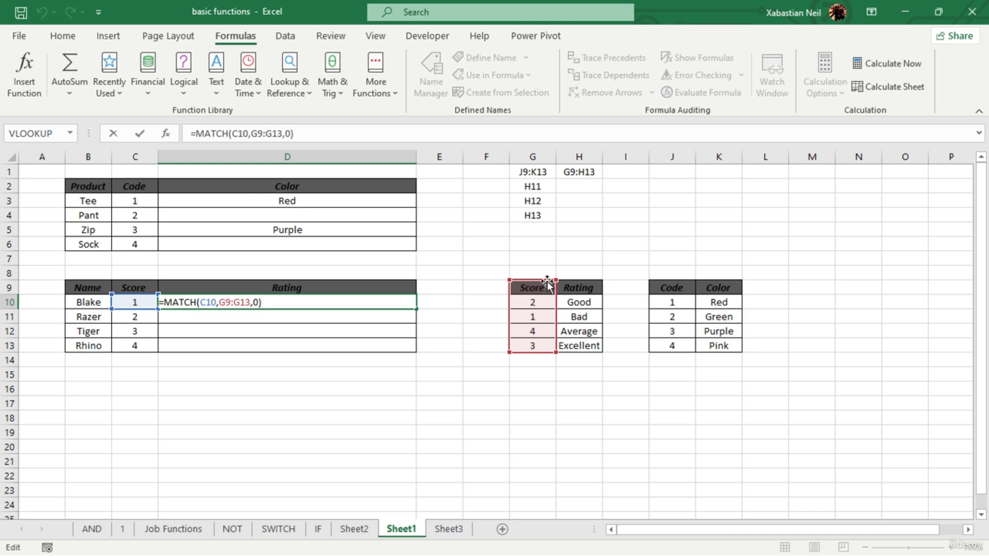
{"action": "left_click", "coordinate": [537, 318]}
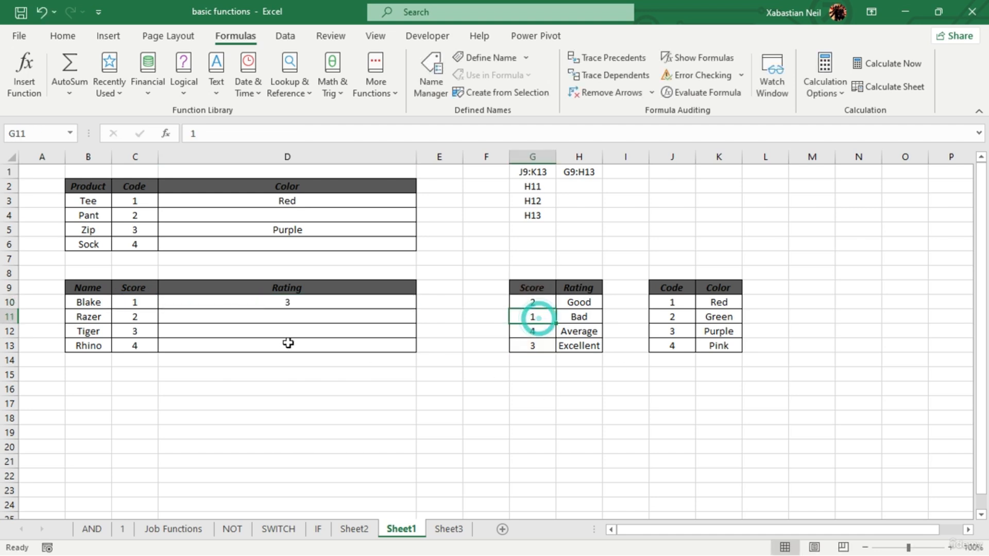
{"action": "double_click", "coordinate": [325, 304]}
{"action": "key", "text": "Return"}
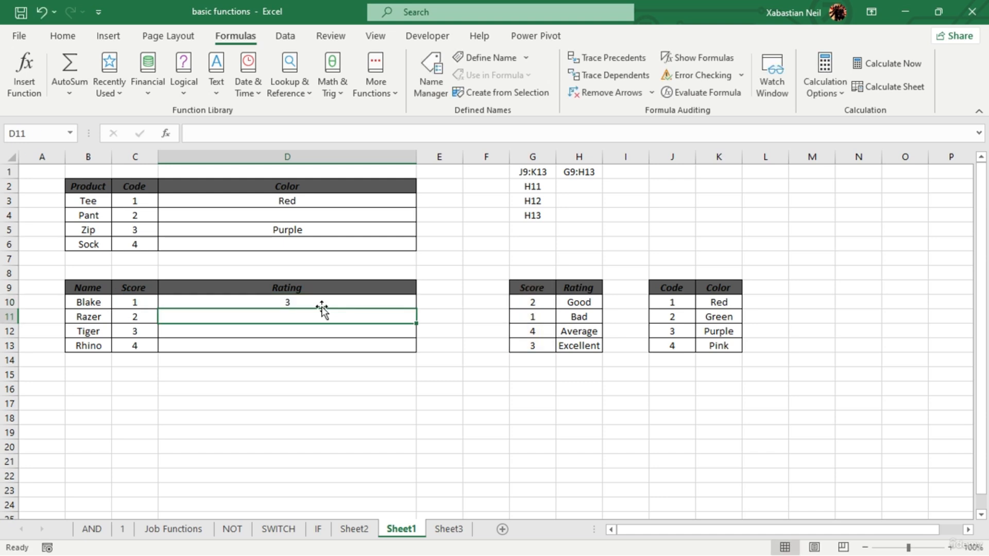
{"action": "key", "text": "BackSpace"}
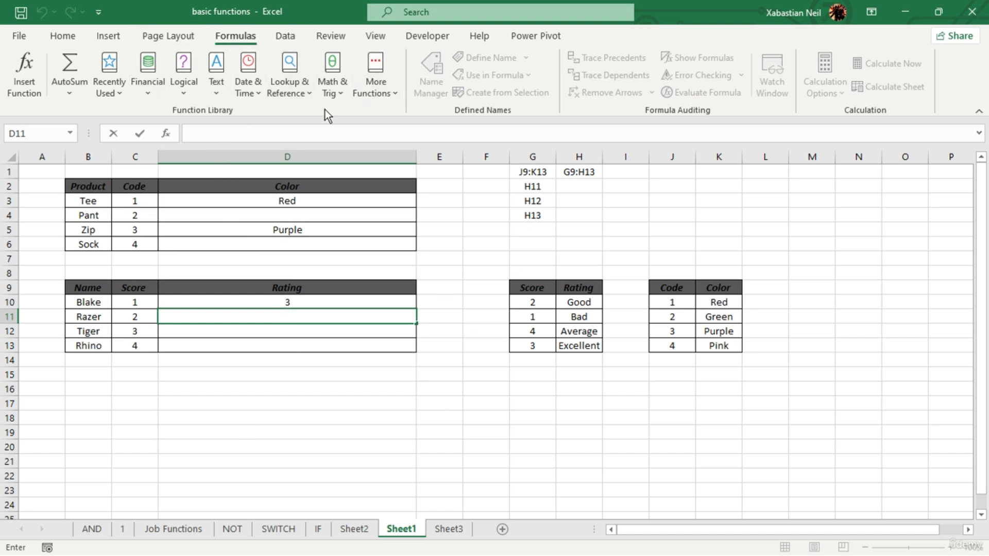
{"action": "left_click", "coordinate": [297, 90]}
{"action": "left_click", "coordinate": [145, 302]}
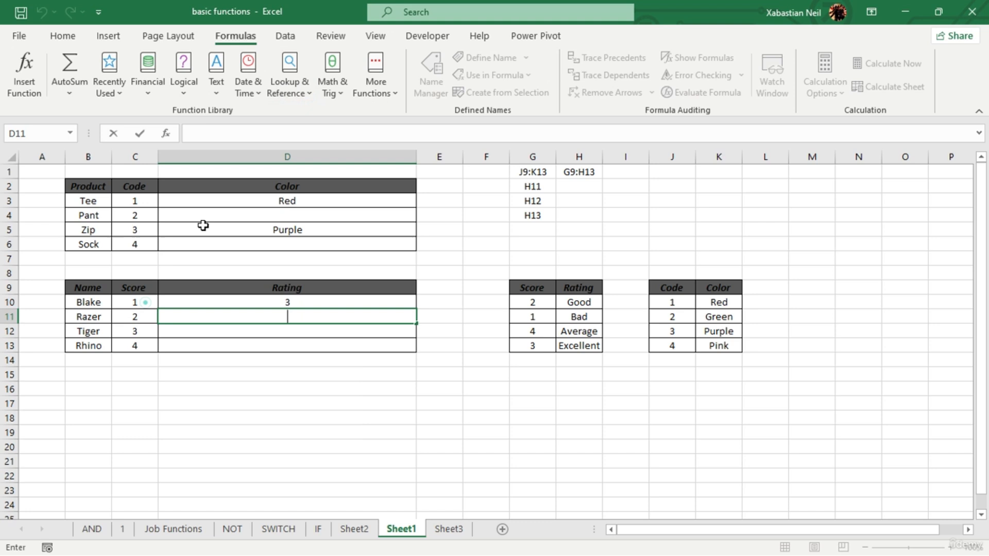
- Start a VLOOKUP function in D4 with C4, the Pant code, as the lookup value
{"action": "left_click", "coordinate": [254, 216]}
{"action": "left_click", "coordinate": [273, 86]}
{"action": "scroll", "coordinate": [325, 319], "scroll_direction": "down", "scroll_amount": 3}
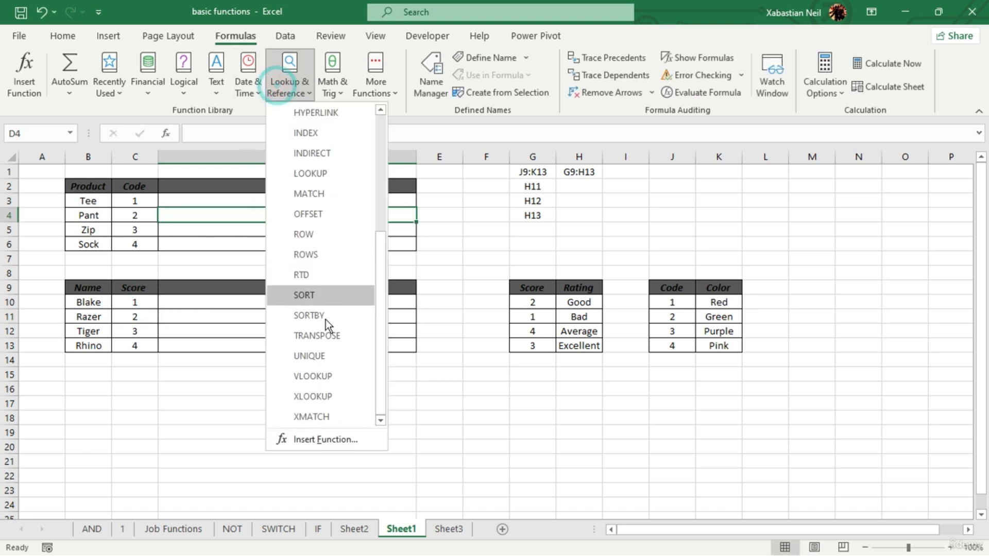
{"action": "left_click", "coordinate": [331, 377]}
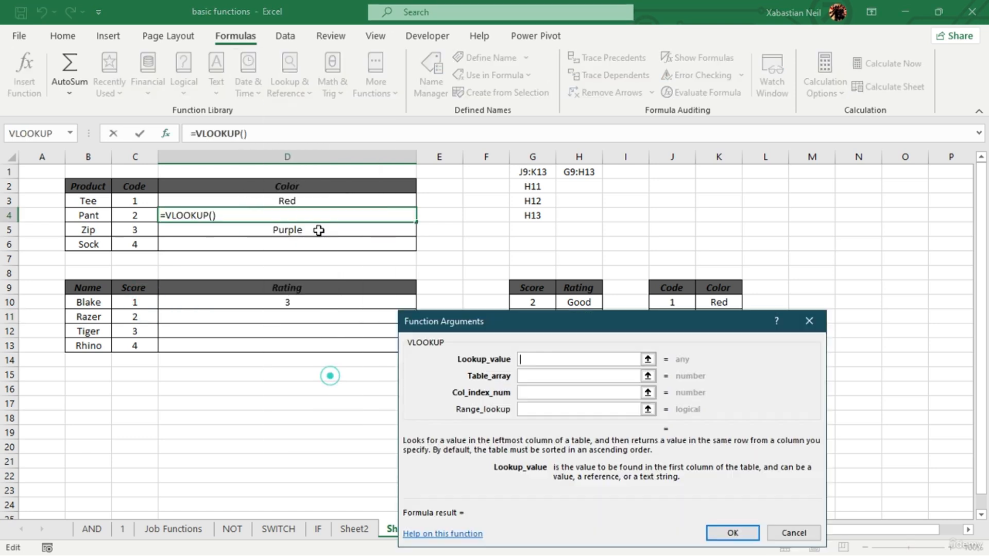
{"action": "left_click", "coordinate": [135, 219]}
{"action": "left_click_drag", "start_coordinate": [586, 317], "coordinate": [324, 337]}
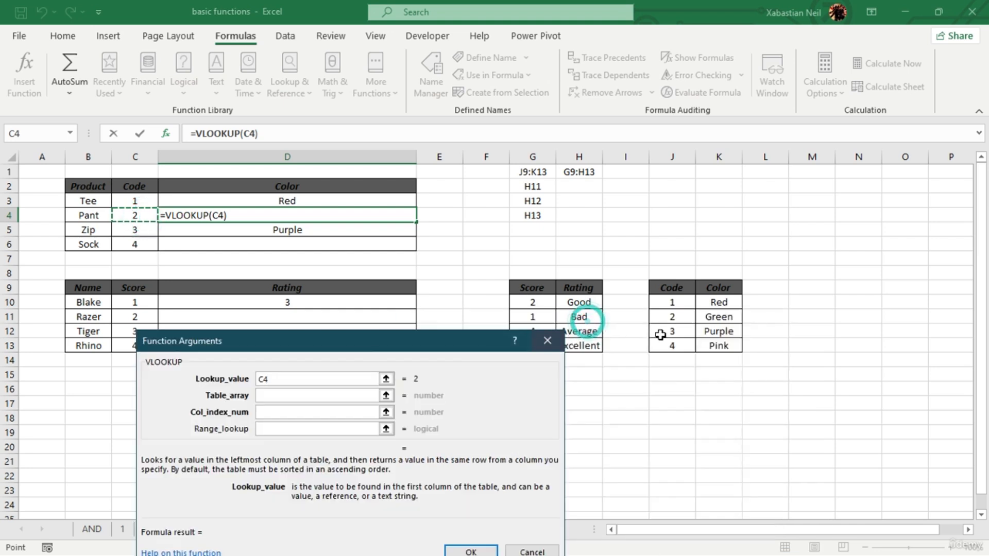
{"action": "left_click_drag", "start_coordinate": [671, 289], "coordinate": [720, 344]}
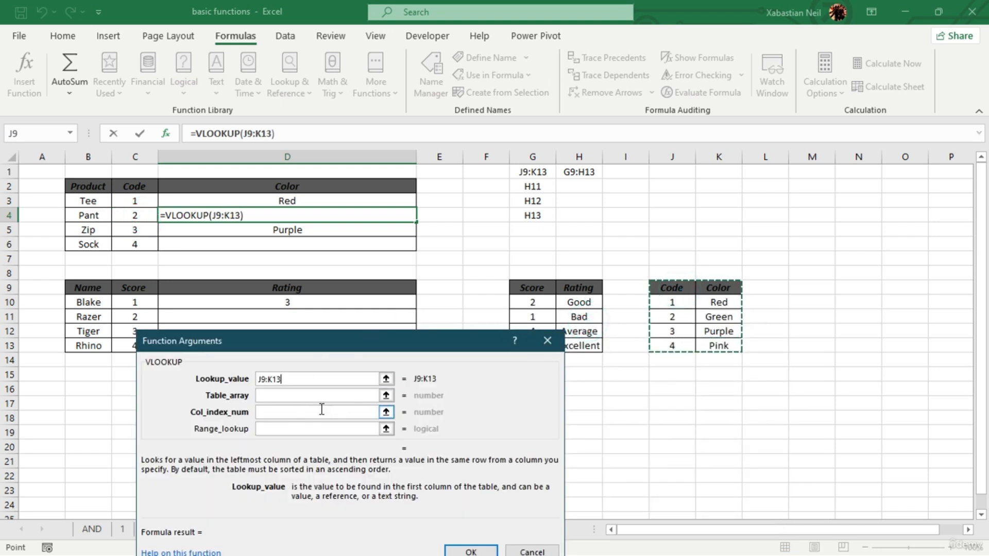
{"action": "left_click", "coordinate": [328, 381]}
{"action": "key", "text": "BackSpace"}
{"action": "key", "text": "BackSpace"}
{"action": "key", "text": "BackSpace"}
{"action": "key", "text": "BackSpace"}
{"action": "key", "text": "BackSpace"}
{"action": "key", "text": "BackSpace"}
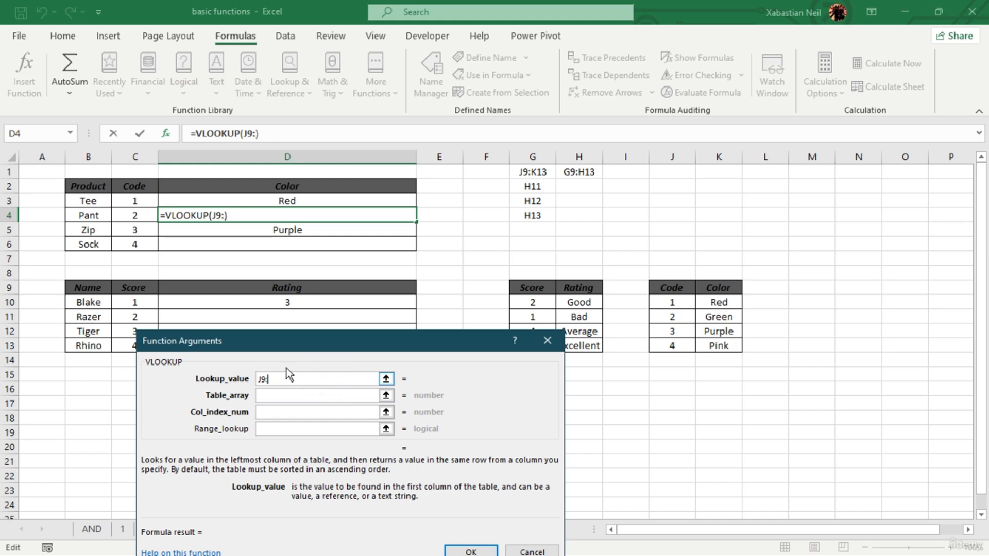
{"action": "left_click", "coordinate": [135, 215]}
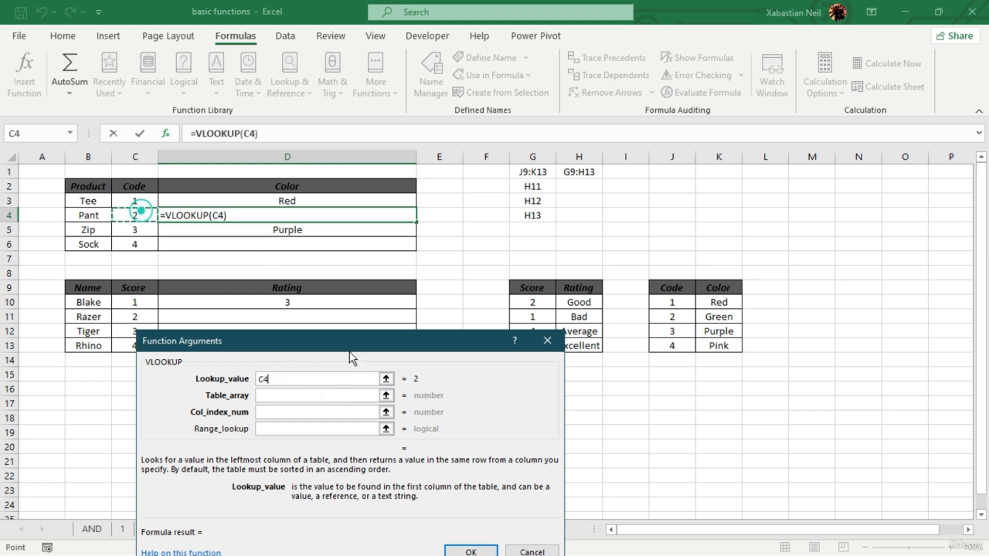
- Complete the VLOOKUP in D4 with table array J9:K13 and column index 2
{"action": "left_click", "coordinate": [292, 392]}
{"action": "left_click_drag", "start_coordinate": [670, 289], "coordinate": [718, 347]}
{"action": "left_click", "coordinate": [287, 411]}
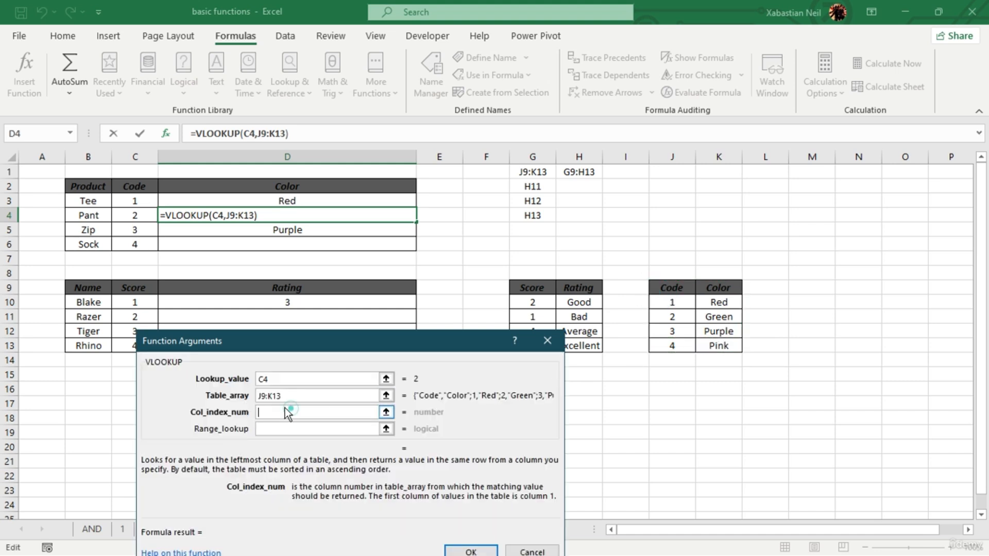
{"action": "type", "text": "2"}
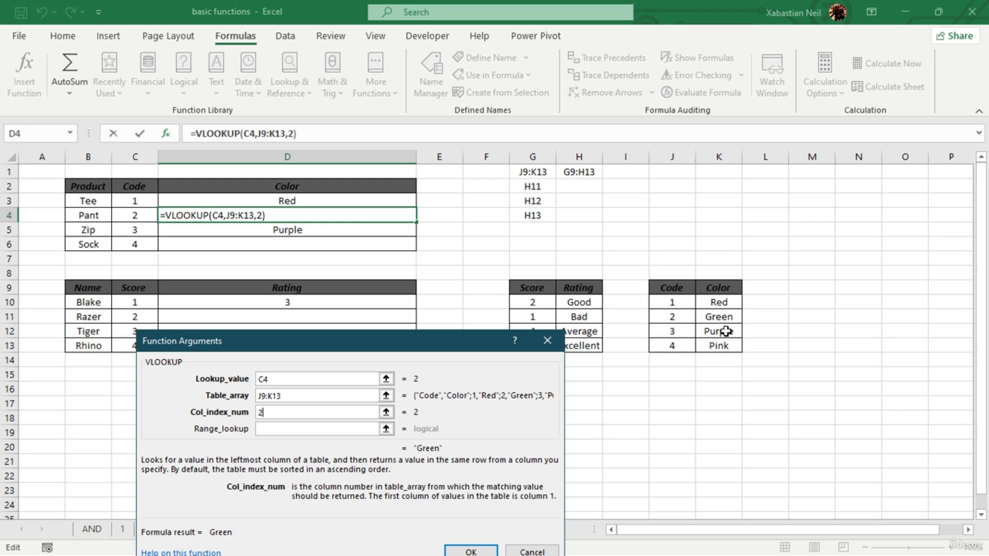
{"action": "left_click", "coordinate": [471, 550]}
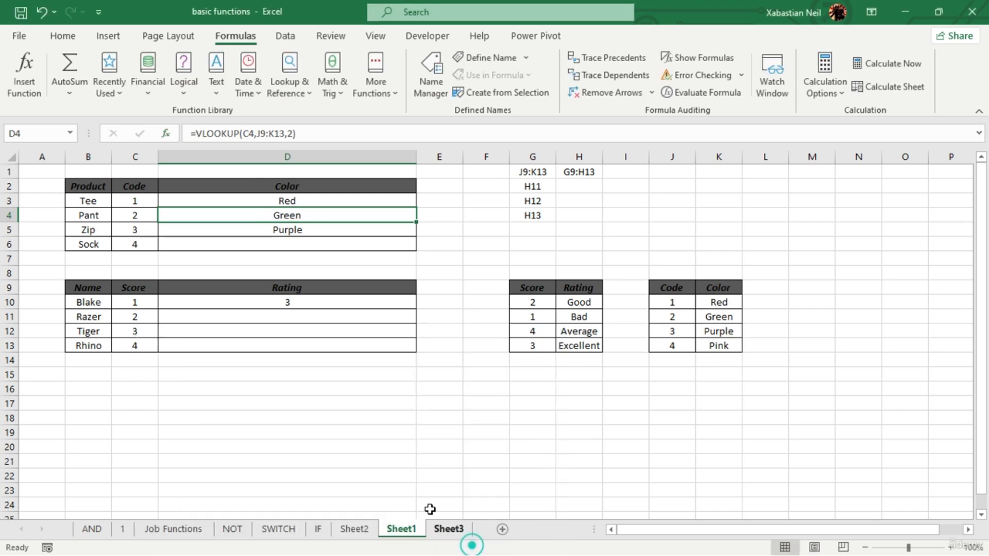
{"action": "left_click", "coordinate": [326, 212]}
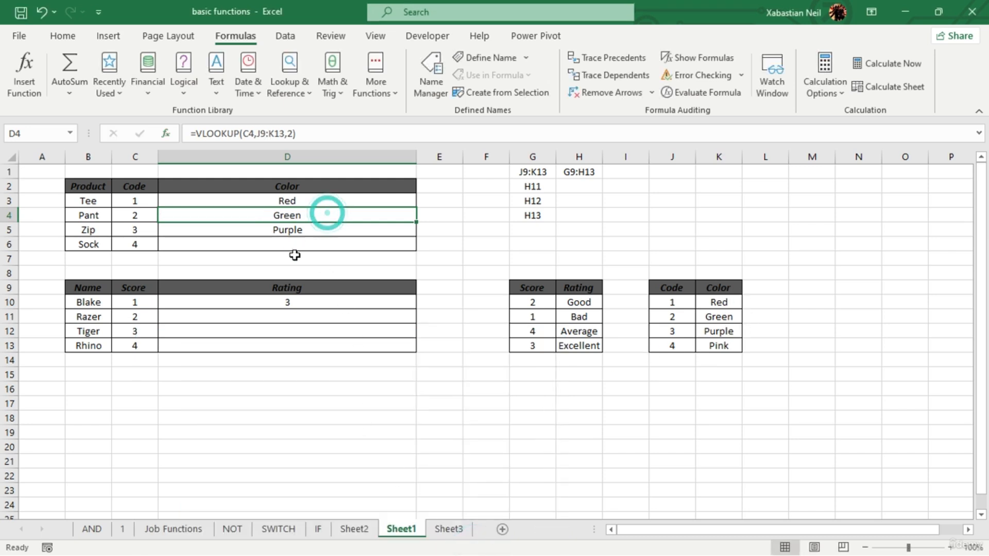
- Start a VLOOKUP function in D6 with C6, the Sock code, as the lookup value
{"action": "double_click", "coordinate": [308, 245]}
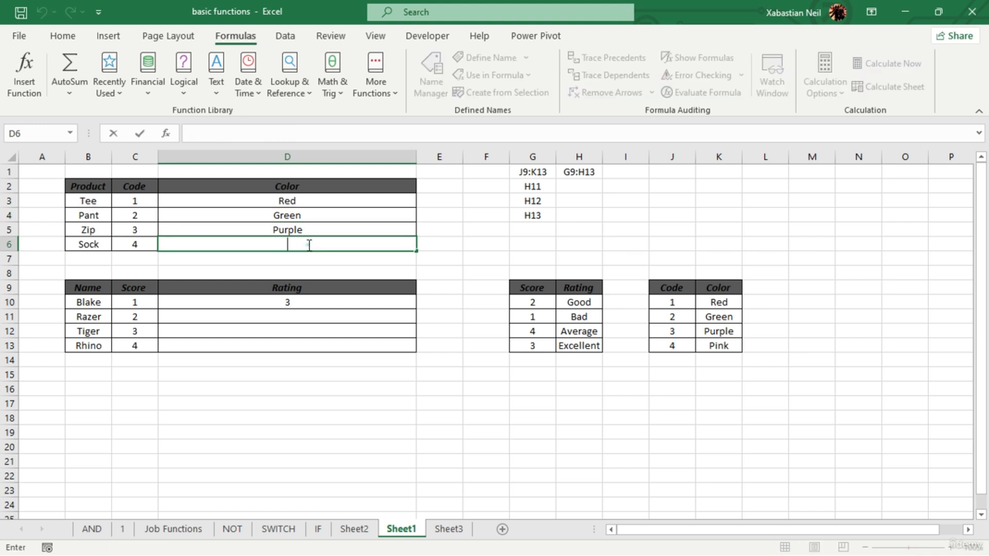
{"action": "left_click", "coordinate": [286, 86]}
{"action": "scroll", "coordinate": [335, 314], "scroll_direction": "down", "scroll_amount": 3}
{"action": "left_click", "coordinate": [332, 376]}
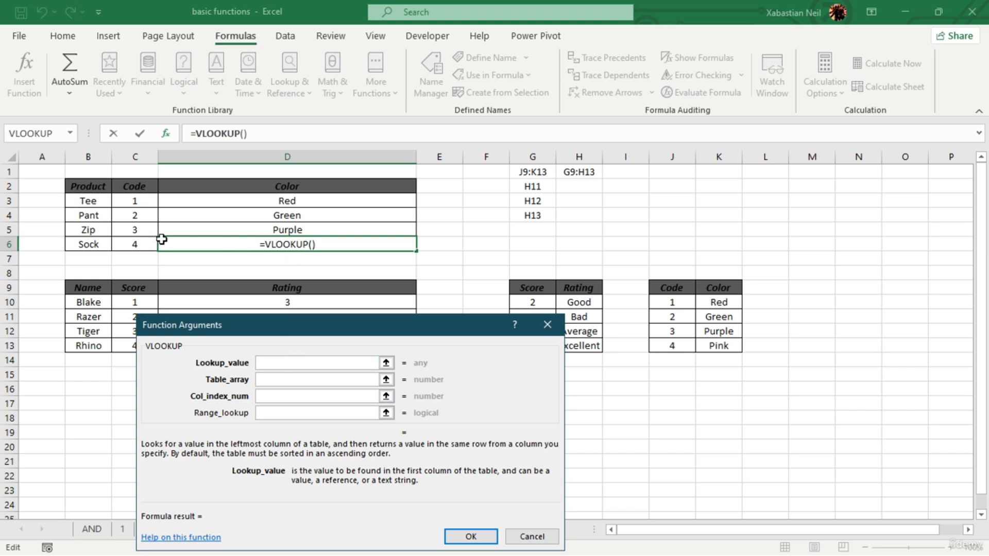
{"action": "left_click", "coordinate": [133, 244]}
- Complete the VLOOKUP in D6 with table array J9:K13, column index 2 and range lookup FALSE
{"action": "left_click", "coordinate": [299, 380]}
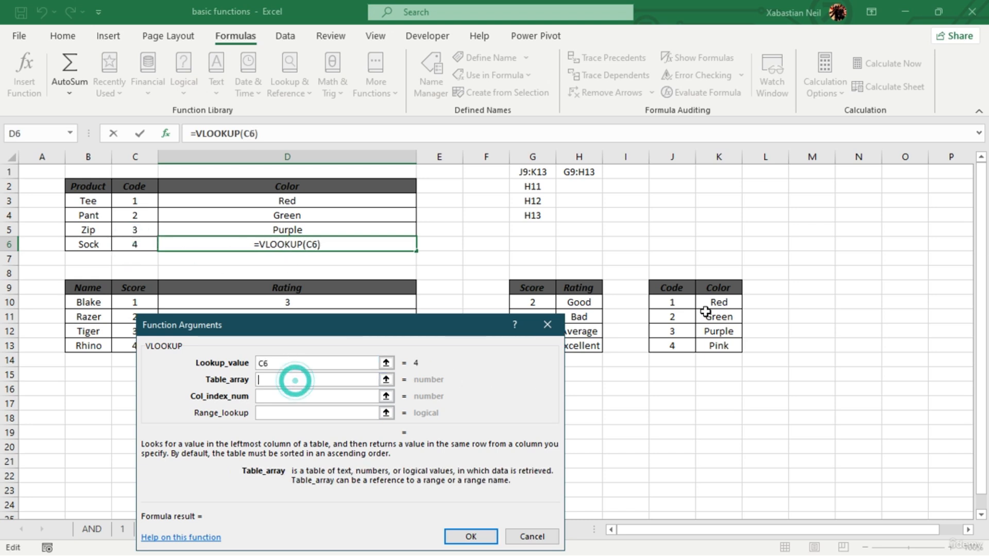
{"action": "left_click_drag", "start_coordinate": [681, 287], "coordinate": [722, 345]}
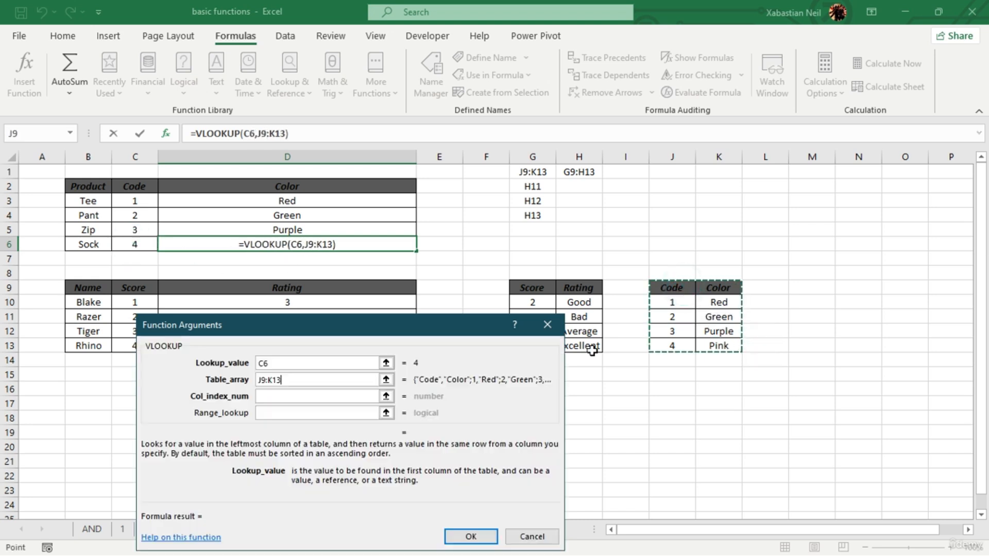
{"action": "left_click", "coordinate": [289, 397]}
{"action": "type", "text": "2"}
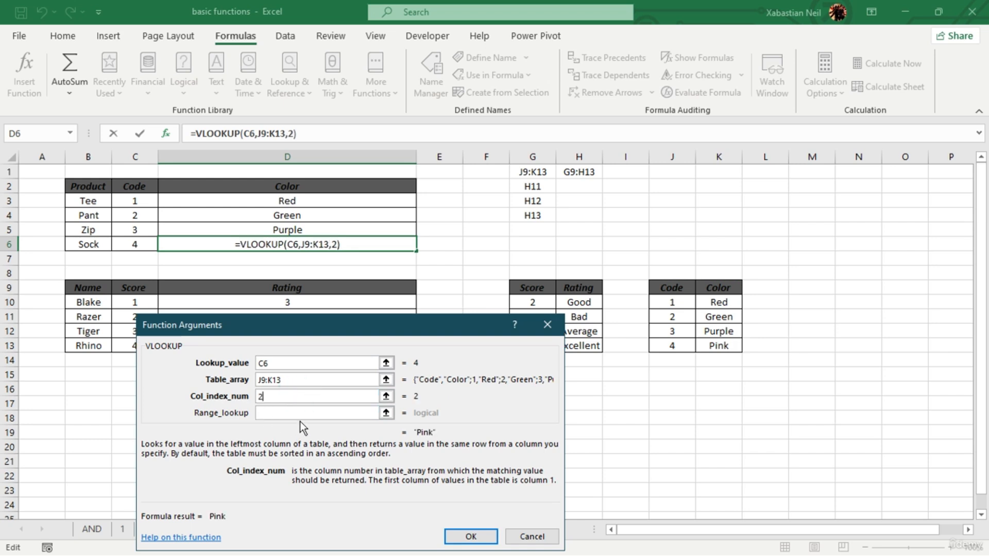
{"action": "left_click", "coordinate": [310, 413]}
{"action": "type", "text": "False"}
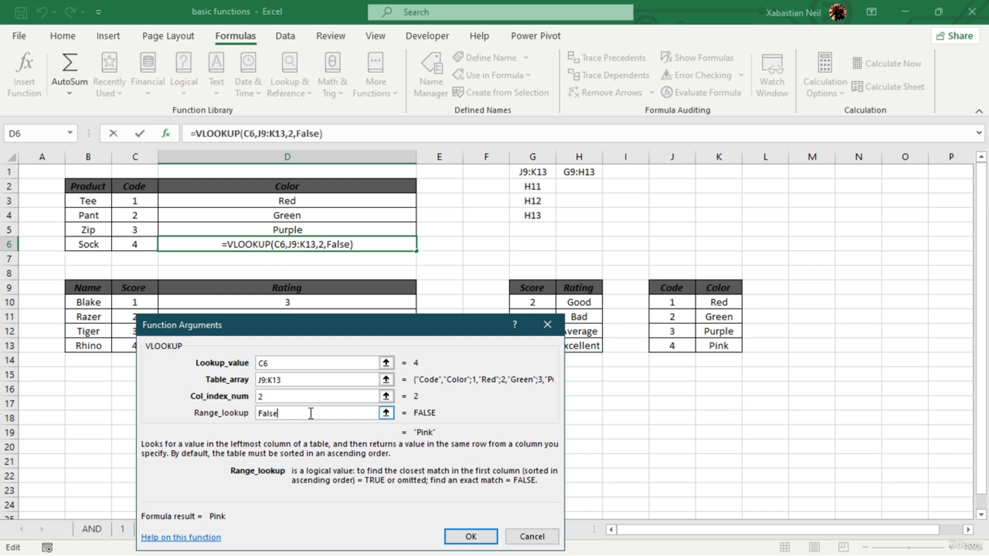
{"action": "key", "text": "Return"}
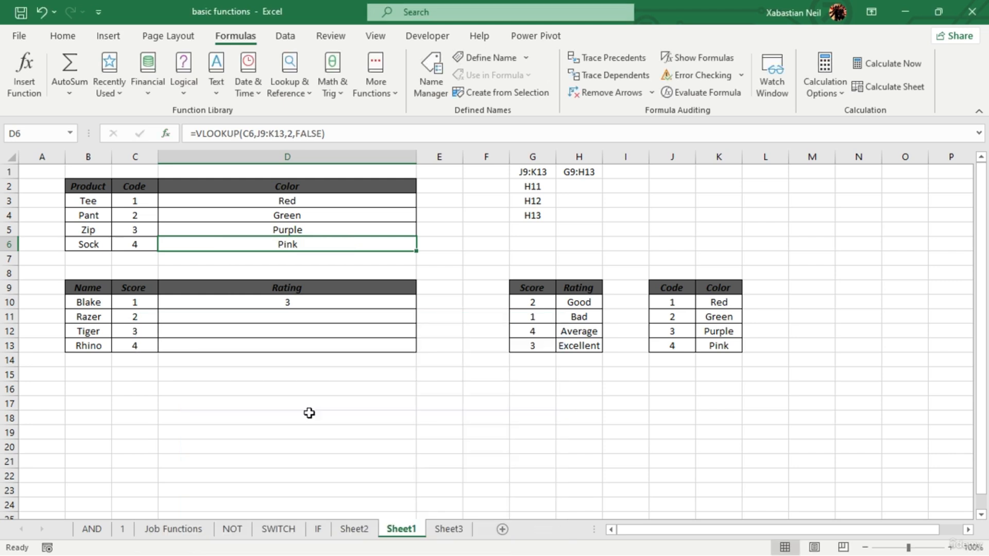
{"action": "key", "text": "Return"}
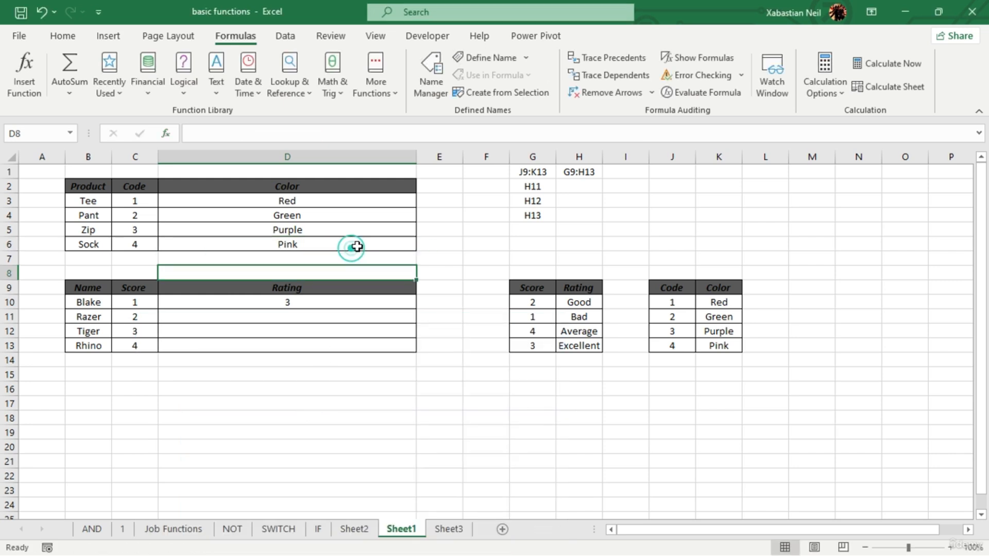
- Change the range lookup argument of the VLOOKUP formula in D6 to TRUE and recheck the formula
{"action": "double_click", "coordinate": [353, 247]}
{"action": "key", "text": "BackSpace"}
{"action": "key", "text": "BackSpace"}
{"action": "key", "text": "BackSpace"}
{"action": "key", "text": "BackSpace"}
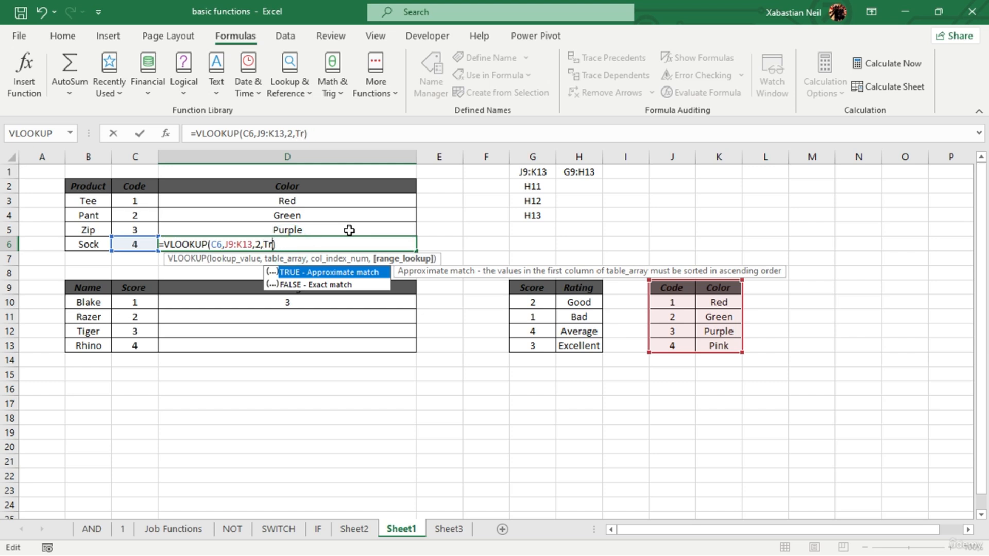
{"action": "key", "text": "Return"}
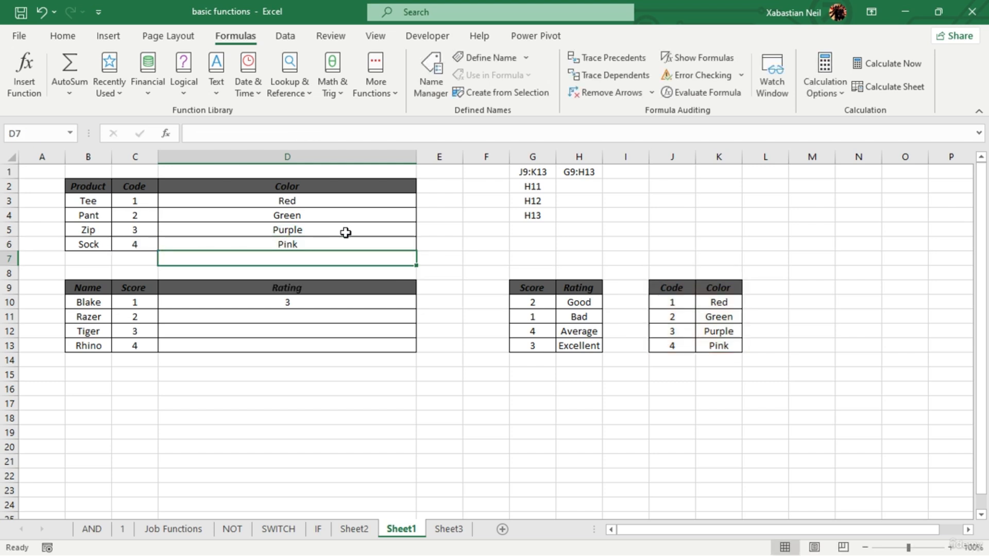
{"action": "double_click", "coordinate": [342, 244]}
{"action": "key", "text": "Return"}
{"action": "left_click", "coordinate": [340, 403]}
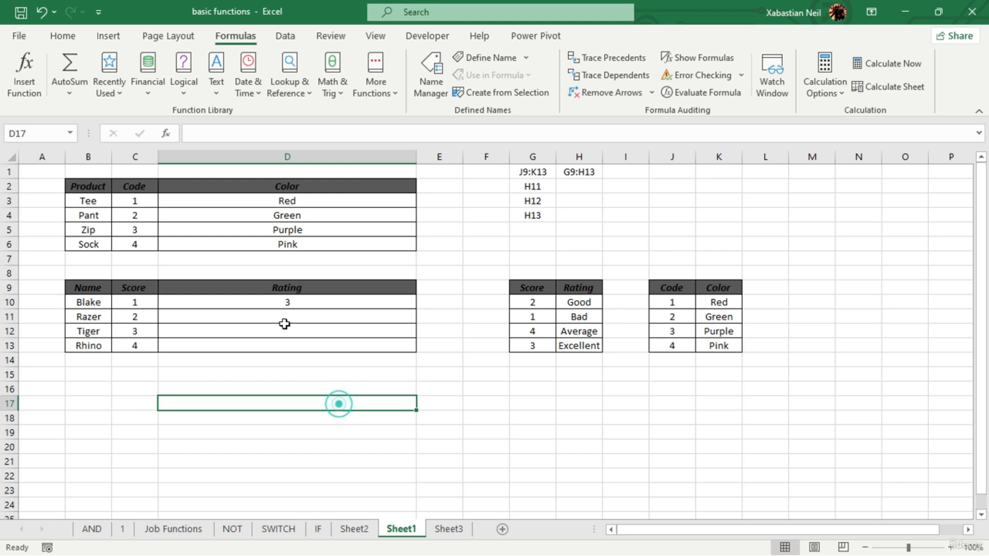
- Start a MATCH function in D11 with C12 as the lookup value
{"action": "double_click", "coordinate": [304, 318]}
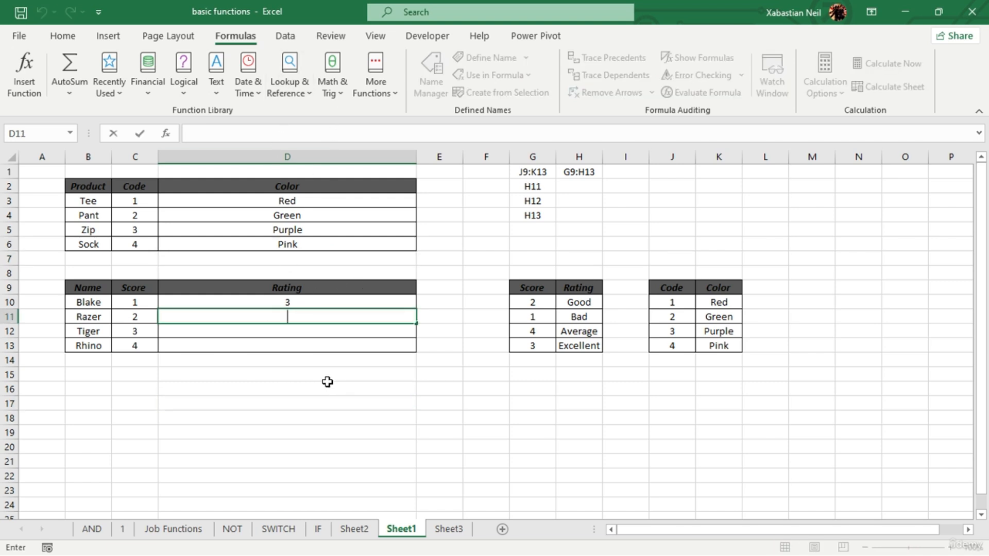
{"action": "key", "text": "F2"}
{"action": "left_click", "coordinate": [297, 87]}
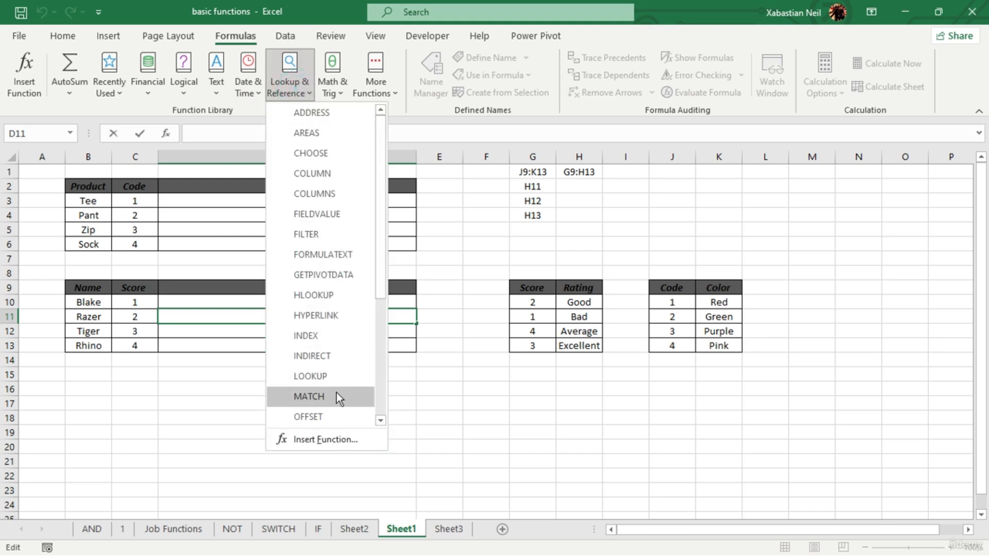
{"action": "left_click", "coordinate": [309, 396]}
{"action": "left_click_drag", "start_coordinate": [364, 330], "coordinate": [548, 340]}
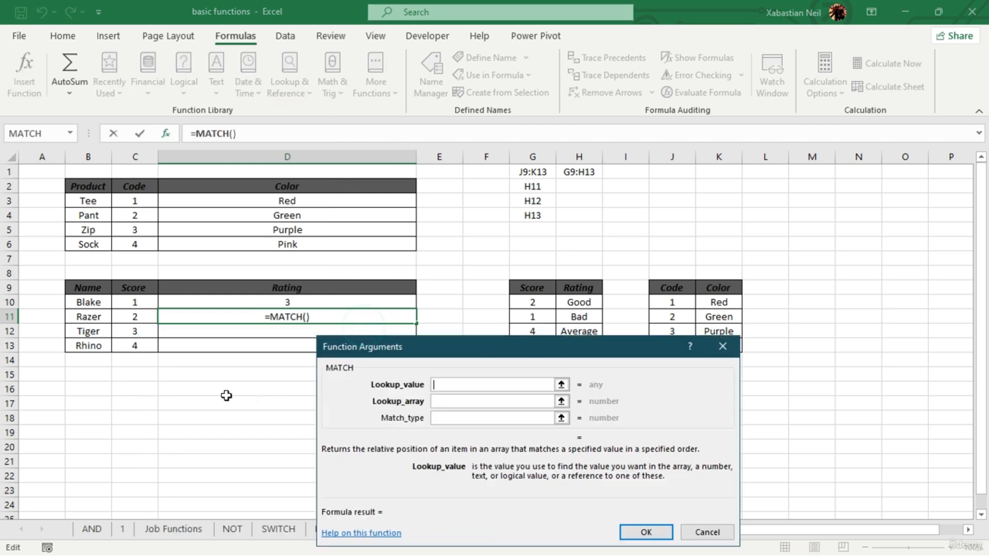
{"action": "left_click", "coordinate": [147, 329]}
{"action": "left_click_drag", "start_coordinate": [496, 344], "coordinate": [218, 322]}
- Complete the MATCH in D11 with lookup array G9:G13 and match type 0
{"action": "left_click", "coordinate": [214, 380]}
{"action": "left_click_drag", "start_coordinate": [532, 290], "coordinate": [533, 344]}
{"action": "left_click", "coordinate": [191, 402]}
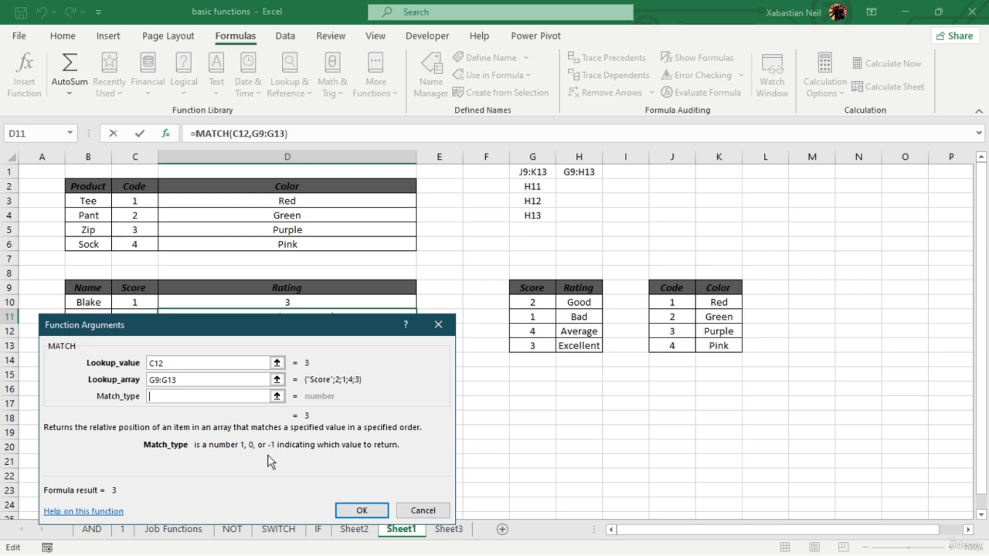
{"action": "type", "text": "0"}
{"action": "left_click", "coordinate": [361, 510]}
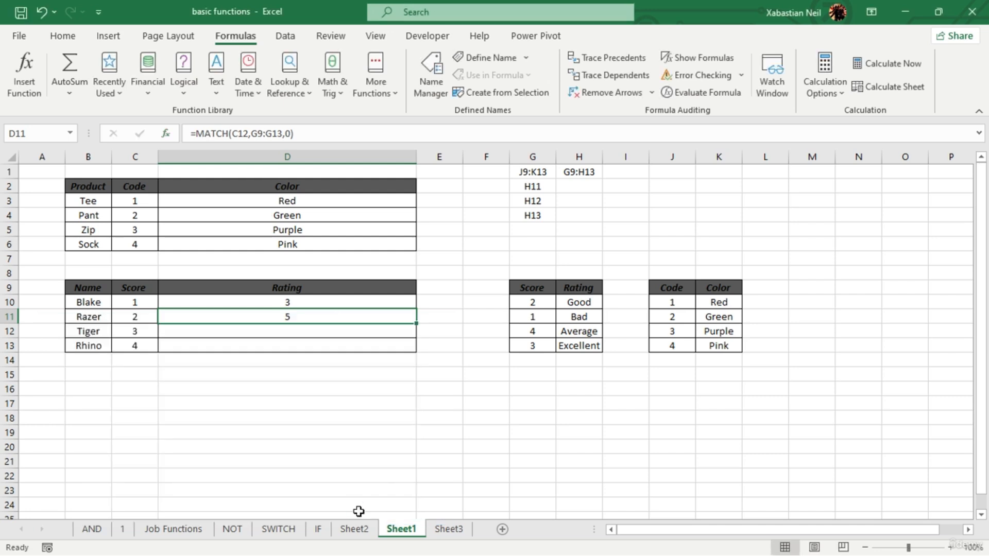
- Change the match type of the MATCH formula in D11 to 1
{"action": "double_click", "coordinate": [329, 318]}
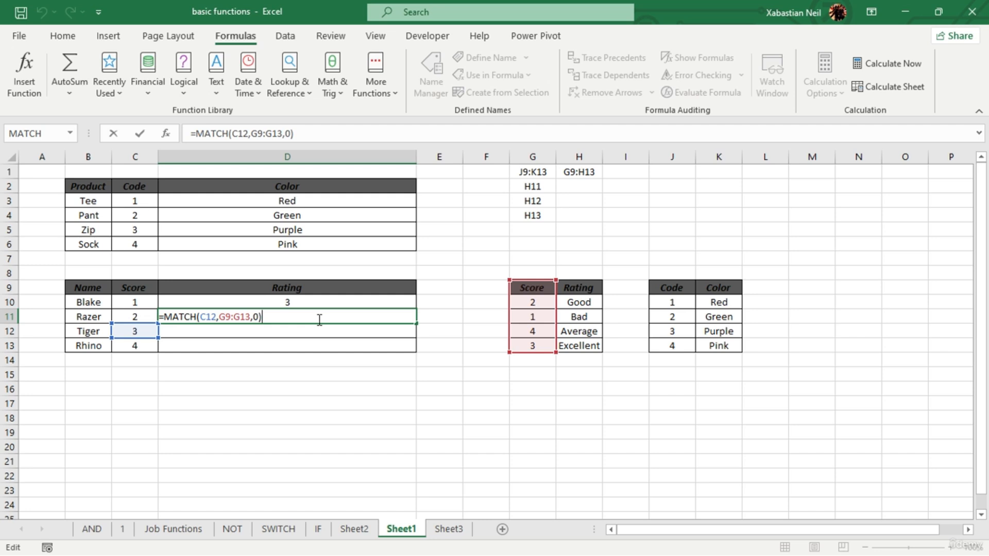
{"action": "key", "text": "Left"}
{"action": "key", "text": "BackSpace"}
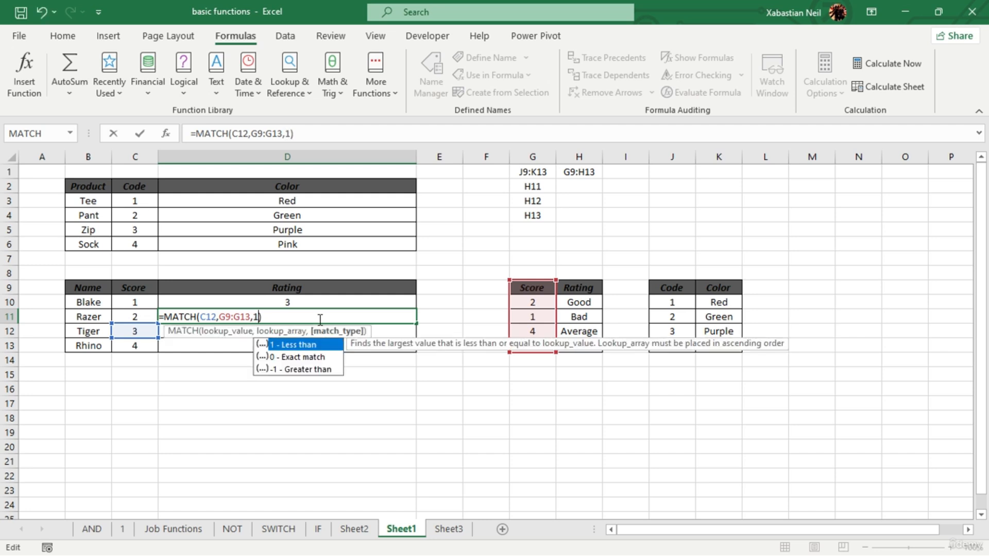
{"action": "key", "text": "Return"}
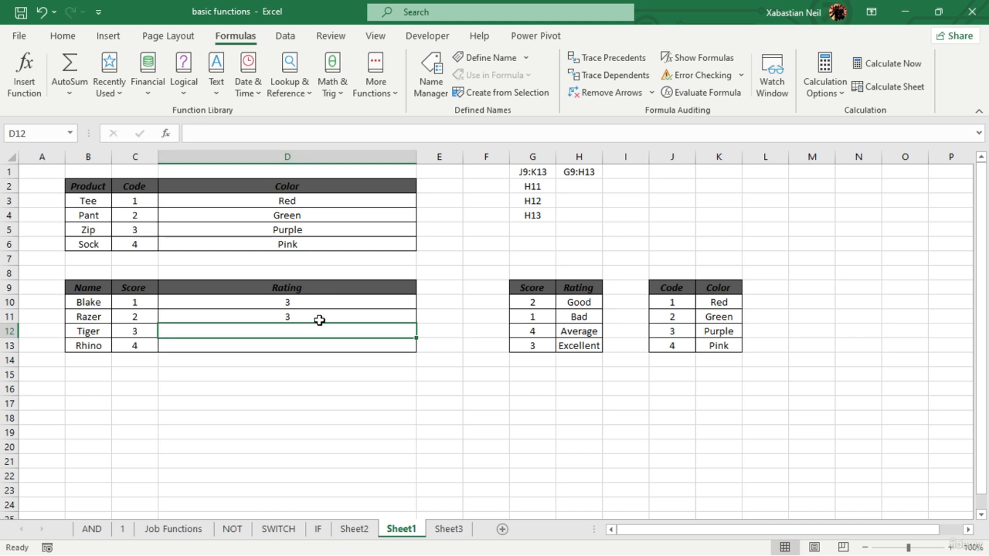
- Set the match type of the MATCH formula in D11 back to 0 for an exact match
{"action": "double_click", "coordinate": [320, 319]}
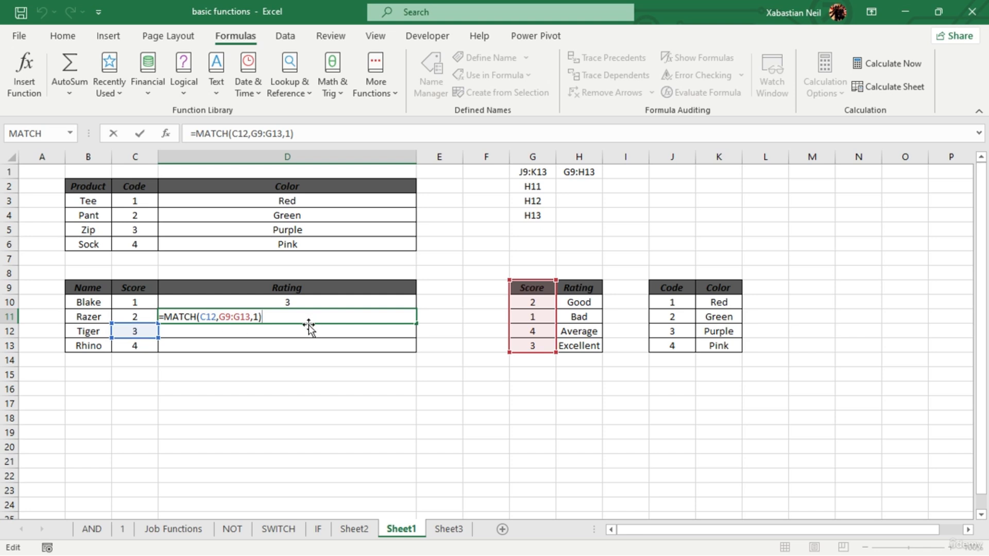
{"action": "left_click", "coordinate": [260, 317]}
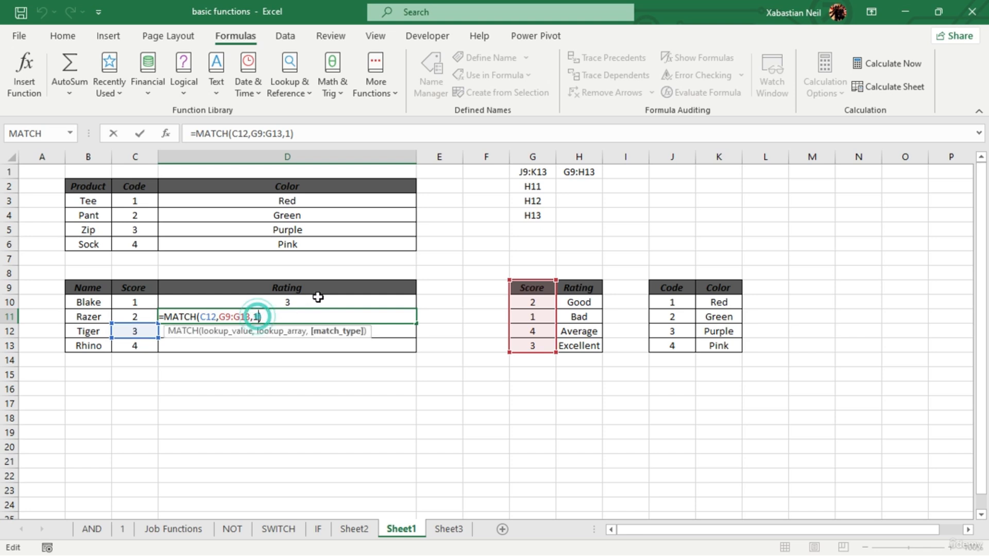
{"action": "key", "text": "BackSpace"}
{"action": "type", "text": "0"}
{"action": "key", "text": "Return"}
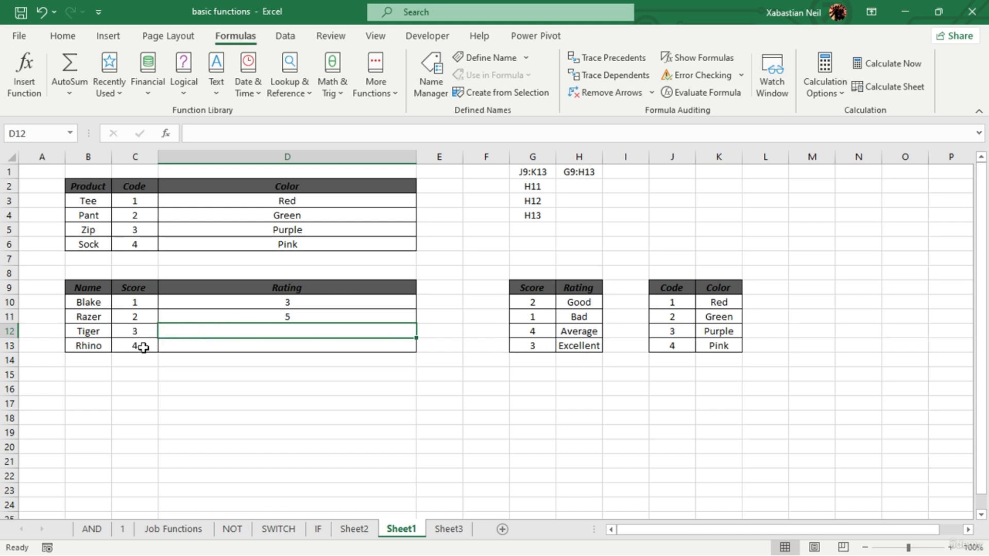
- Replace the lookup value in D11's MATCH formula with C11, the score in the same row
{"action": "left_click", "coordinate": [135, 331]}
{"action": "double_click", "coordinate": [305, 315]}
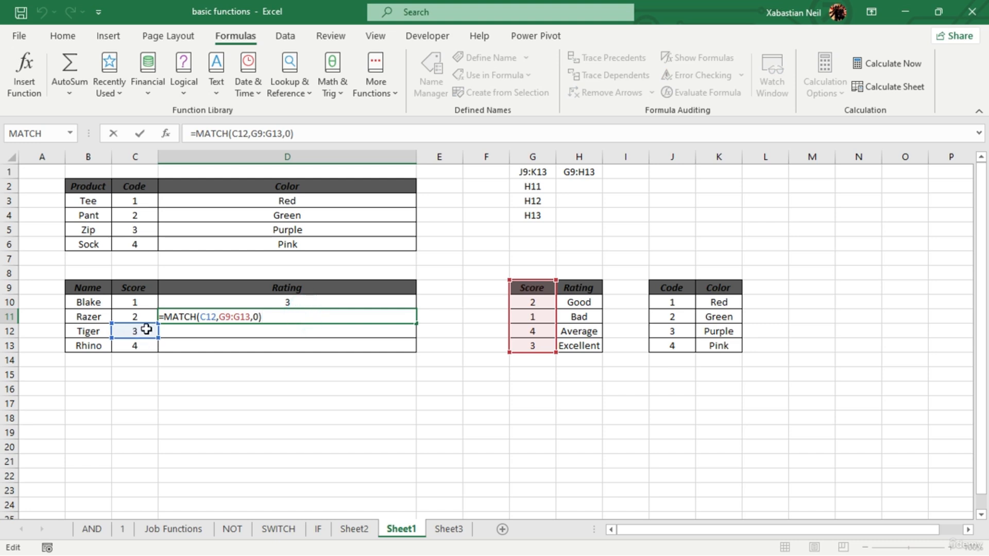
{"action": "double_click", "coordinate": [215, 316]}
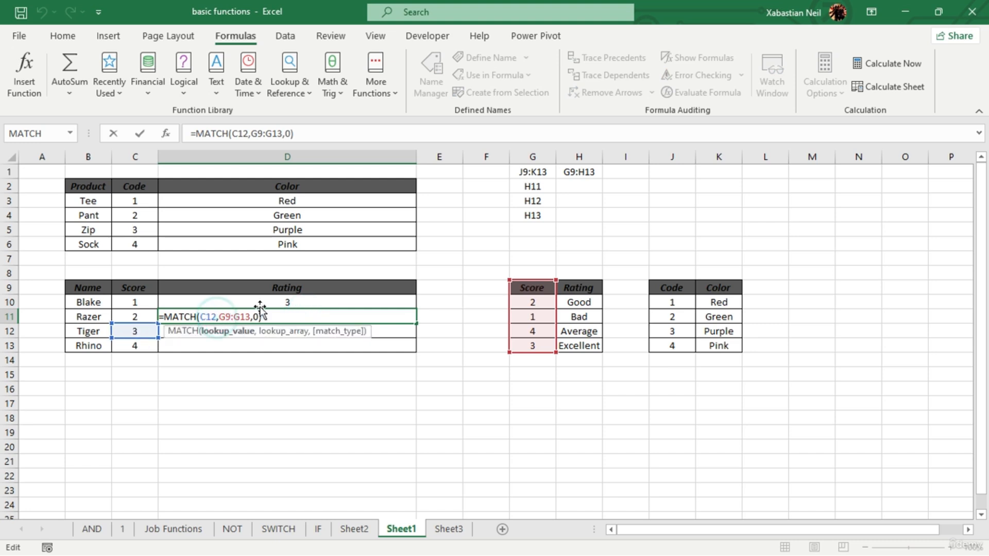
{"action": "key", "text": "BackSpace"}
{"action": "left_click", "coordinate": [136, 316]}
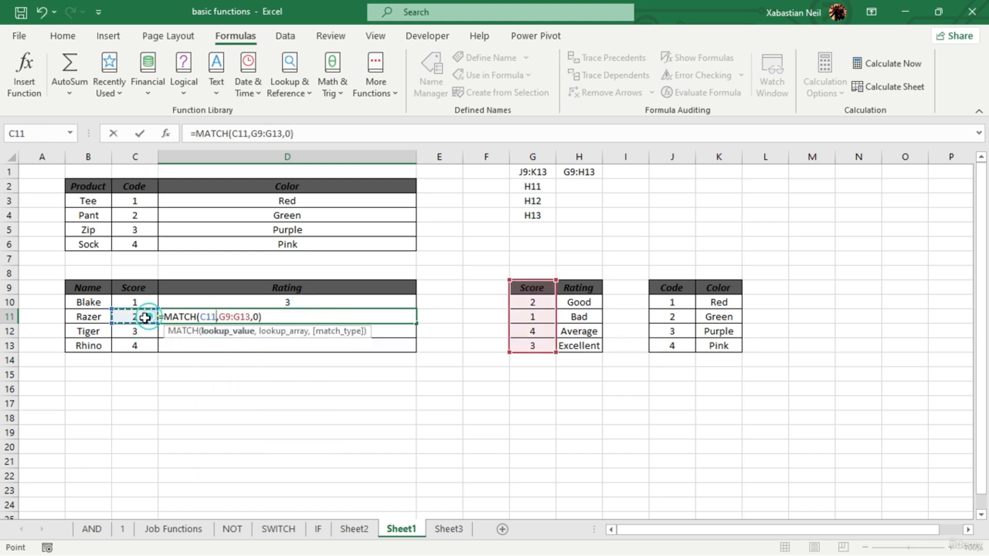
{"action": "key", "text": "Return"}
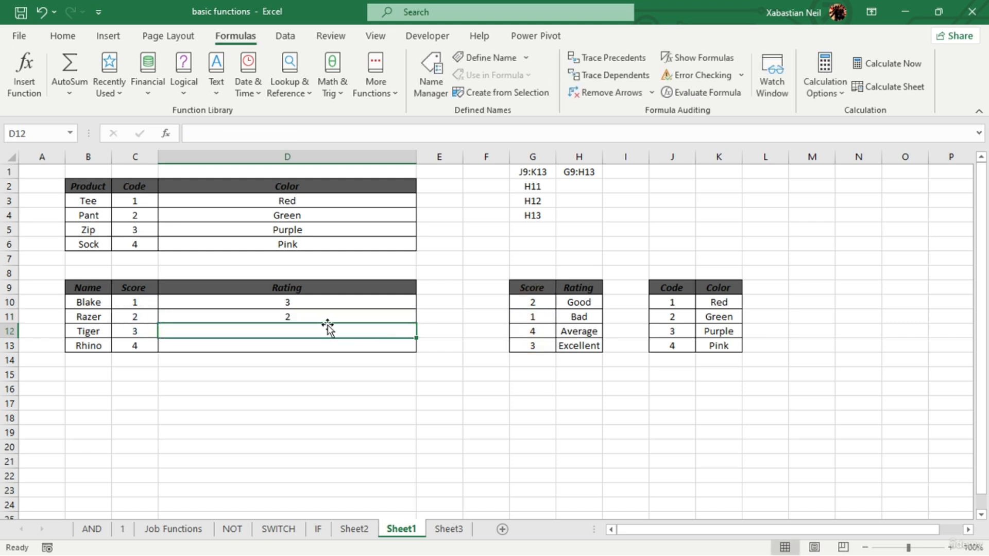
- Check the first entries of the Score lookup column, then clear the Rating cells D10:D12
{"action": "left_click", "coordinate": [547, 303]}
{"action": "left_click", "coordinate": [530, 305]}
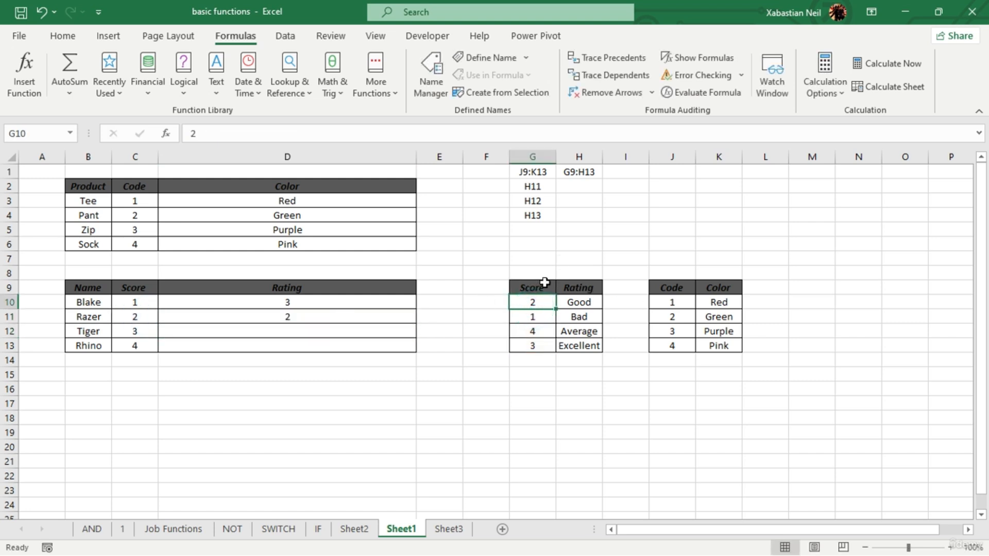
{"action": "left_click", "coordinate": [542, 286]}
{"action": "left_click", "coordinate": [540, 300]}
{"action": "left_click_drag", "start_coordinate": [324, 303], "coordinate": [320, 330]}
{"action": "key", "text": "Delete"}
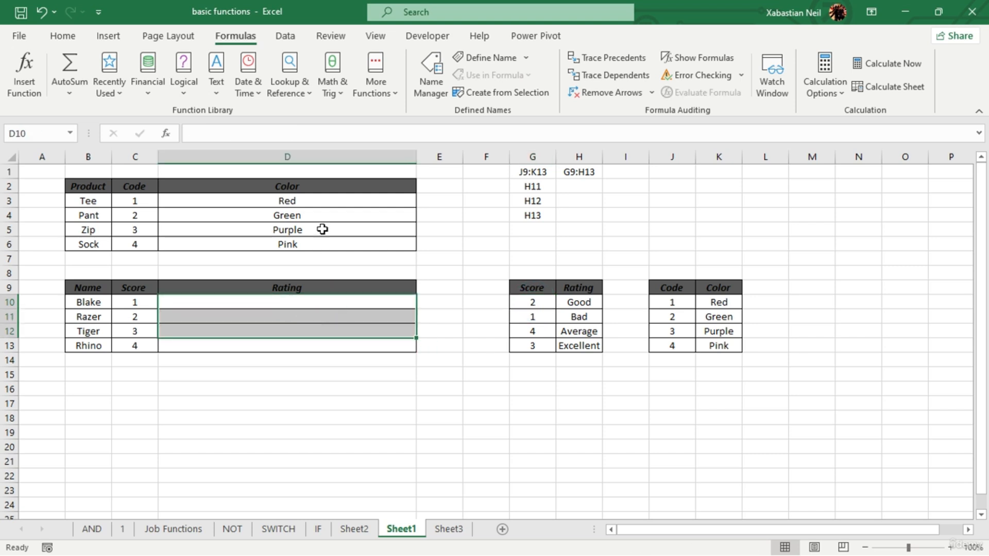
{"action": "left_click", "coordinate": [290, 334]}
{"action": "double_click", "coordinate": [302, 303]}
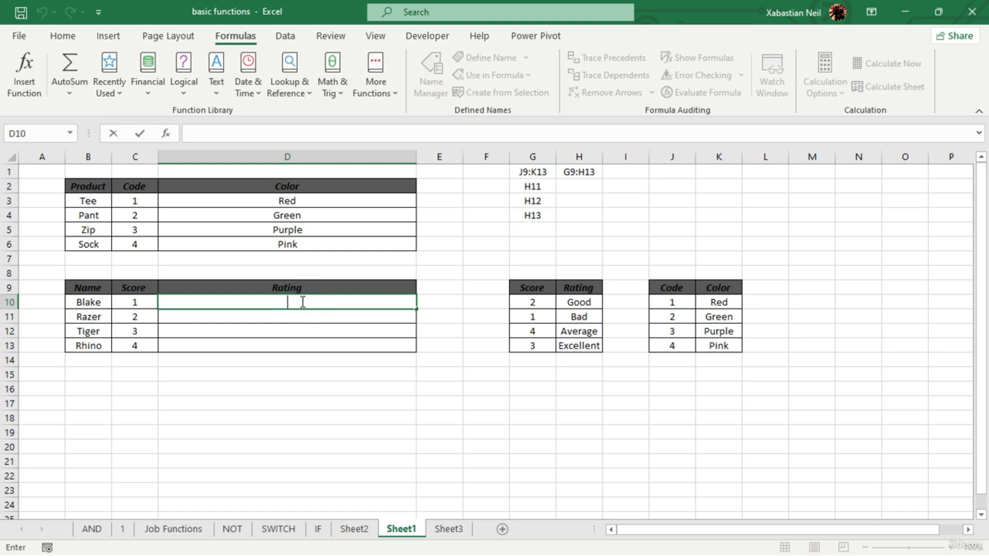
{"action": "type", "text": "=vlo"}
{"action": "key", "text": "Tab"}
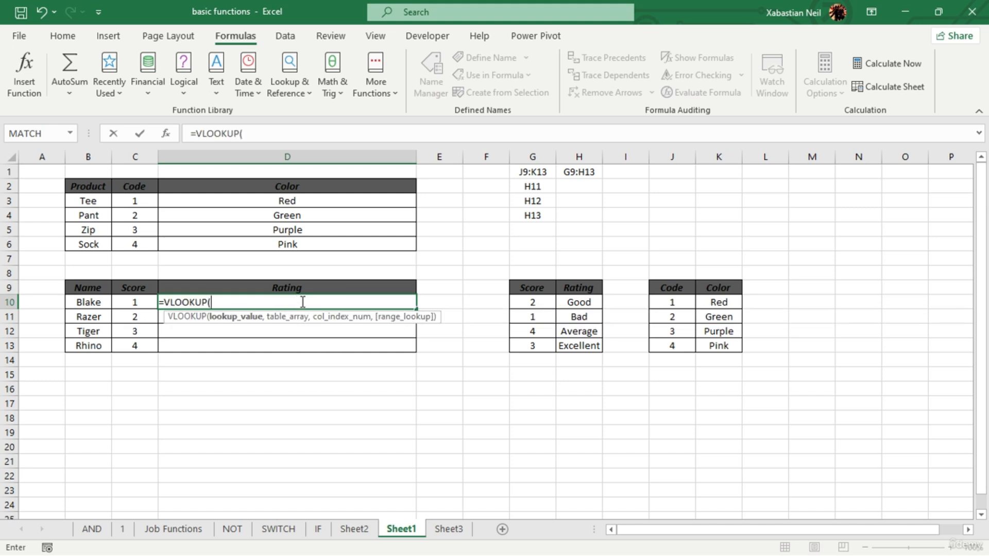
{"action": "type", "text": "match"}
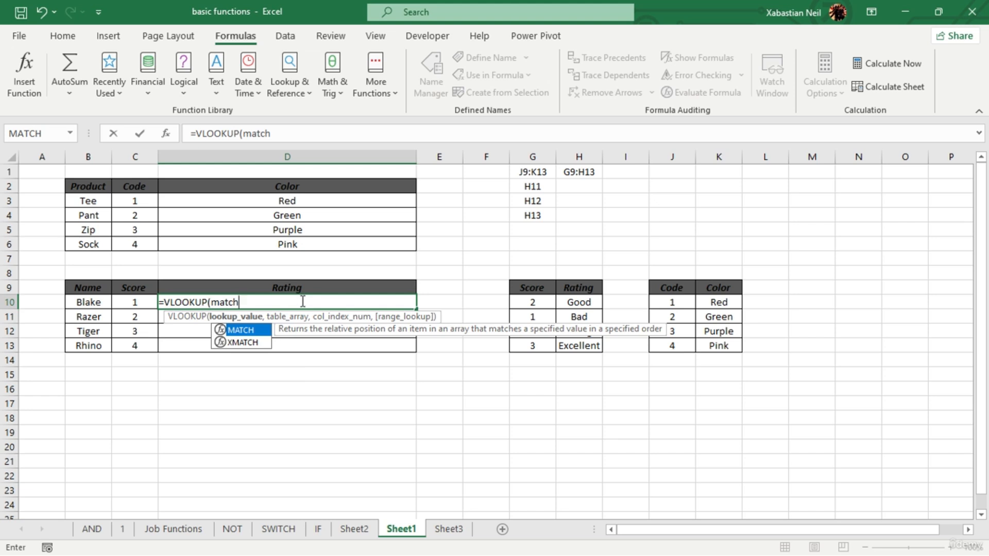
{"action": "key", "text": "Escape"}
- Start a VLOOKUP formula in D10 with C10 as the lookup value and G9:H13 as the table array
{"action": "double_click", "coordinate": [235, 306]}
{"action": "type", "text": "=vl"}
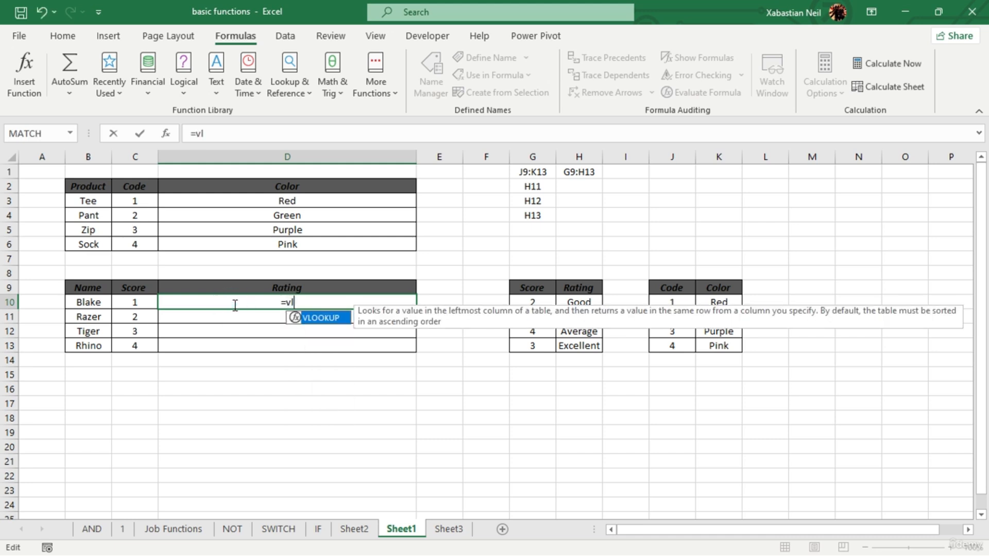
{"action": "key", "text": "Tab"}
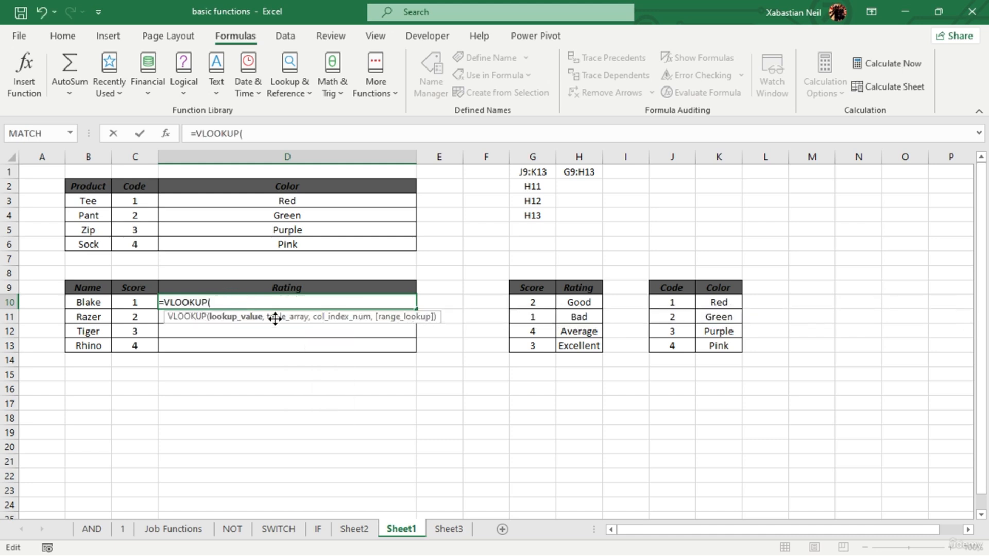
{"action": "left_click", "coordinate": [137, 303]}
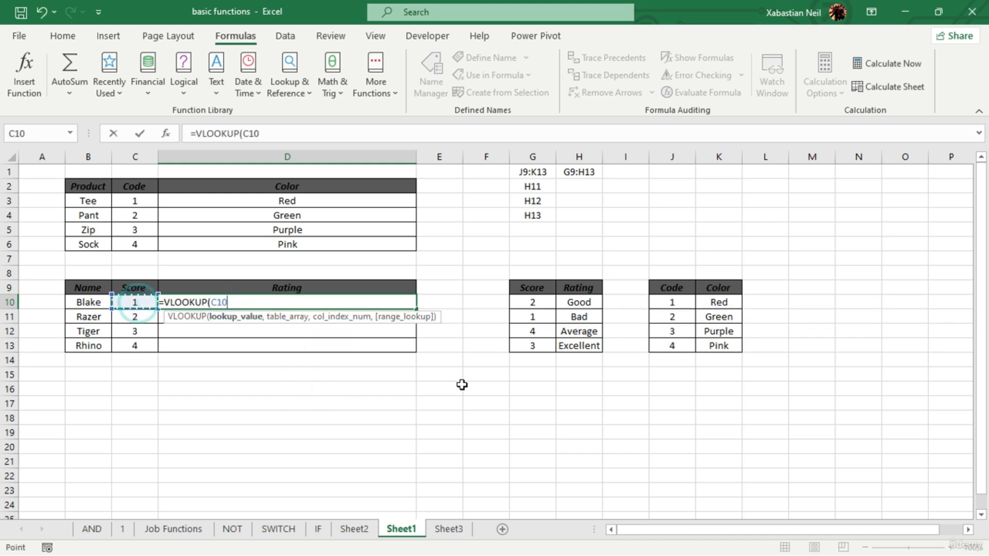
{"action": "type", "text": ","}
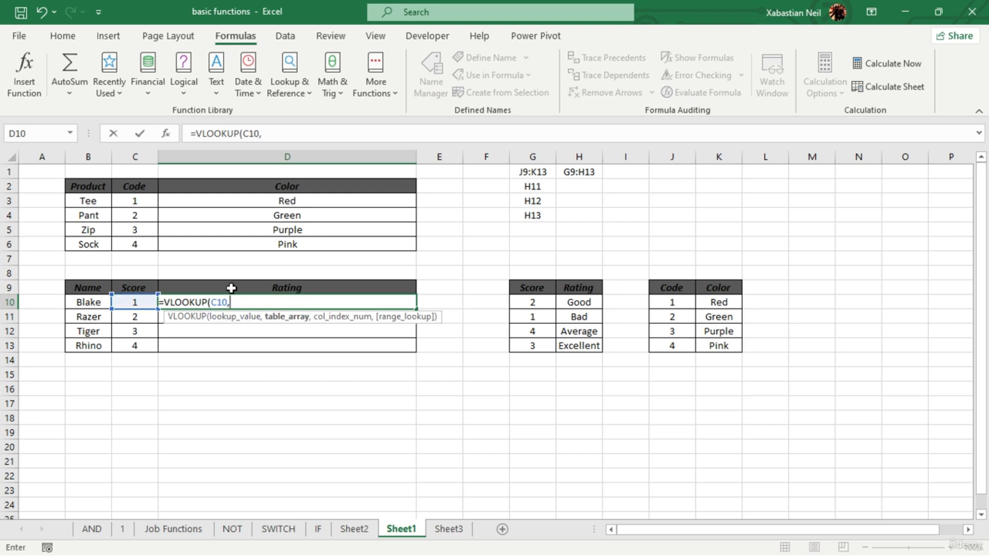
{"action": "left_click", "coordinate": [544, 293]}
{"action": "left_click_drag", "start_coordinate": [544, 294], "coordinate": [586, 342]}
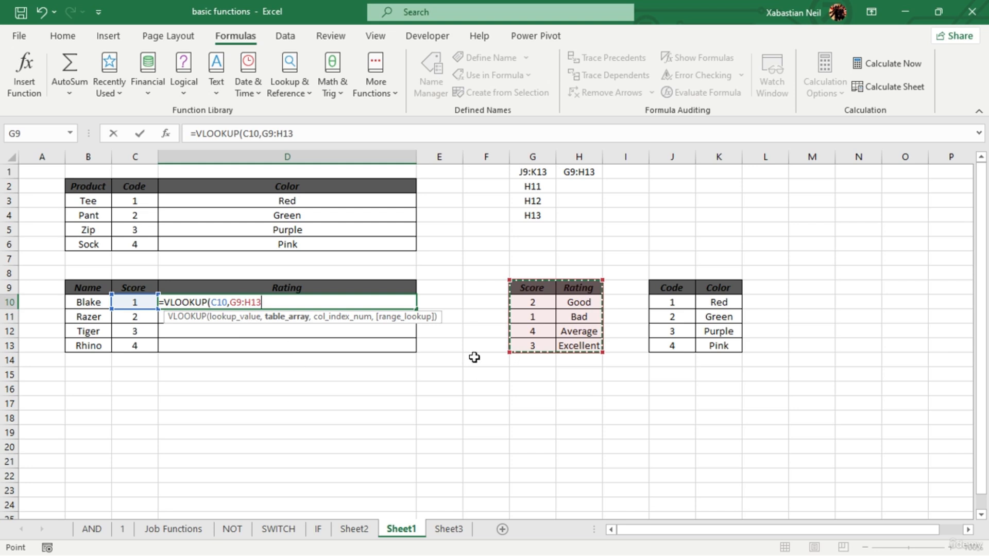
{"action": "type", "text": ","}
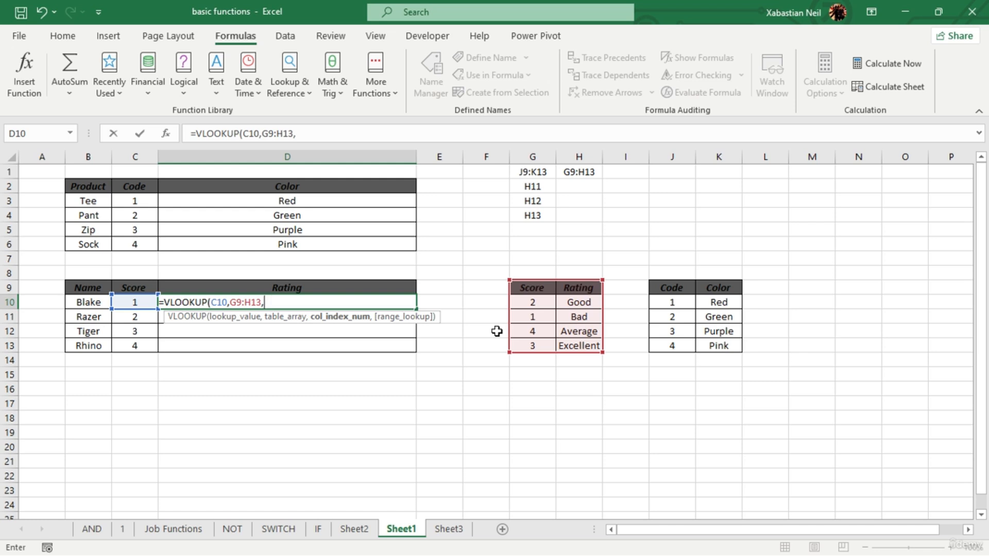
{"action": "type", "text": "ma"}
- Complete D10's VLOOKUP with a nested MATCH as column index, using lookup value C11, lookup array G9:G13 and match type 0
{"action": "key", "text": "Tab"}
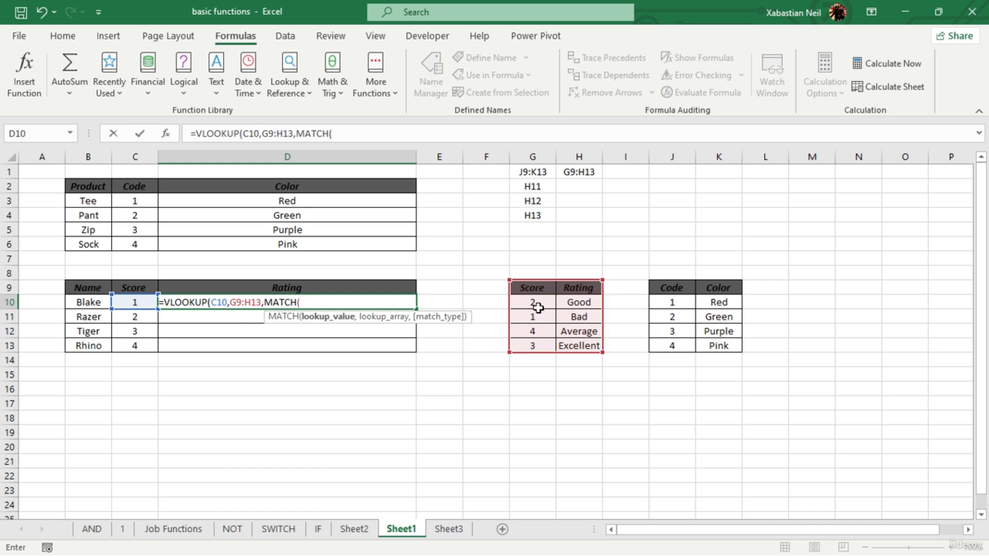
{"action": "left_click", "coordinate": [135, 316]}
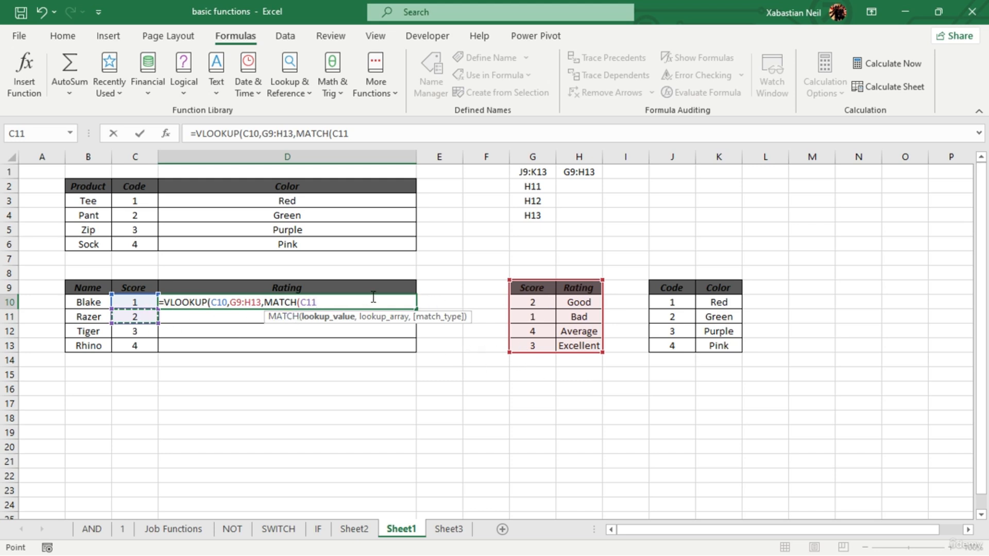
{"action": "type", "text": ","}
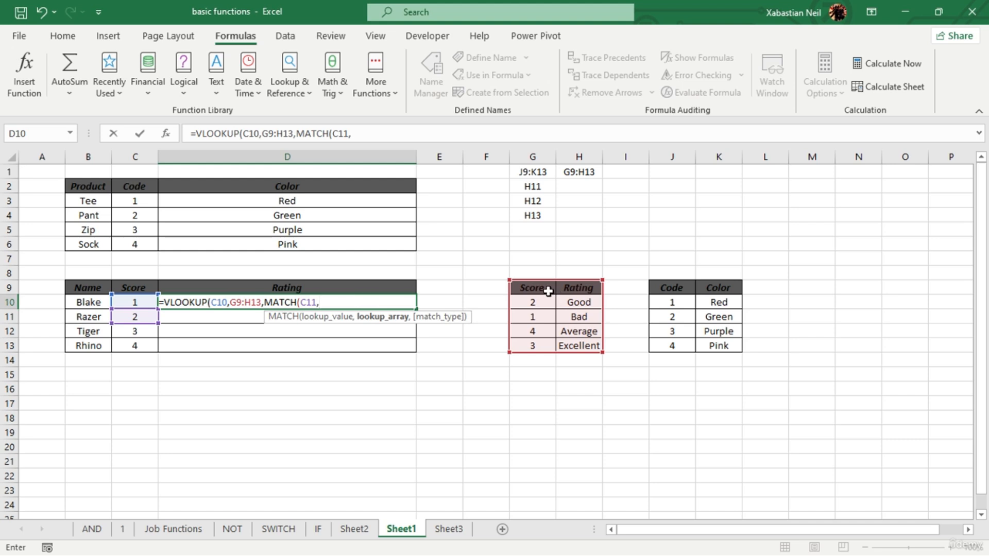
{"action": "left_click_drag", "start_coordinate": [548, 291], "coordinate": [552, 345]}
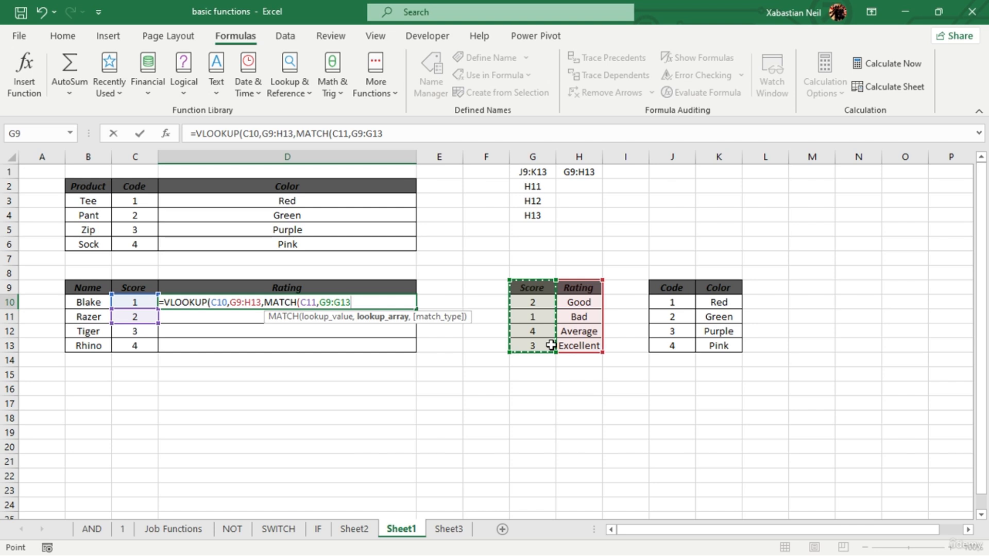
{"action": "type", "text": ","}
{"action": "double_click", "coordinate": [405, 345]}
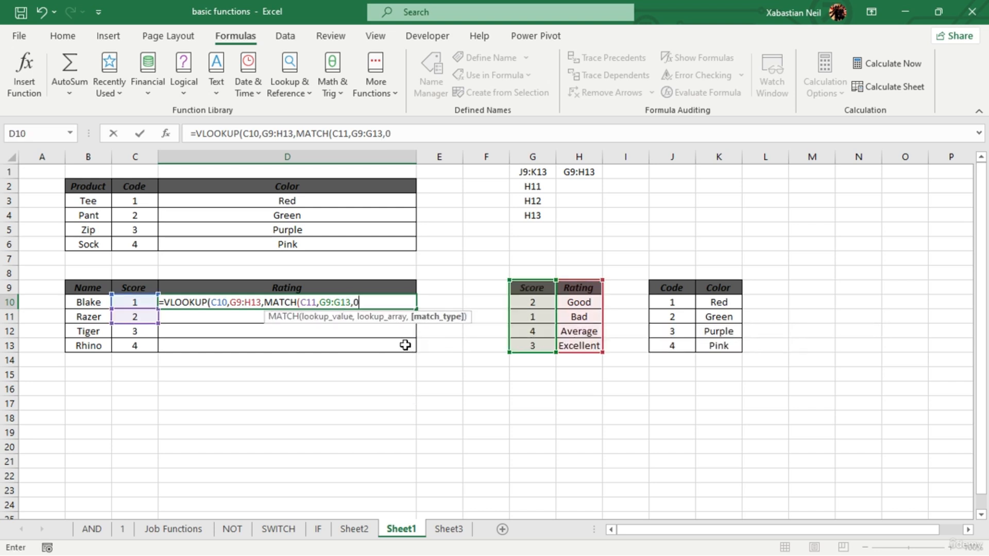
{"action": "type", "text": ")"}
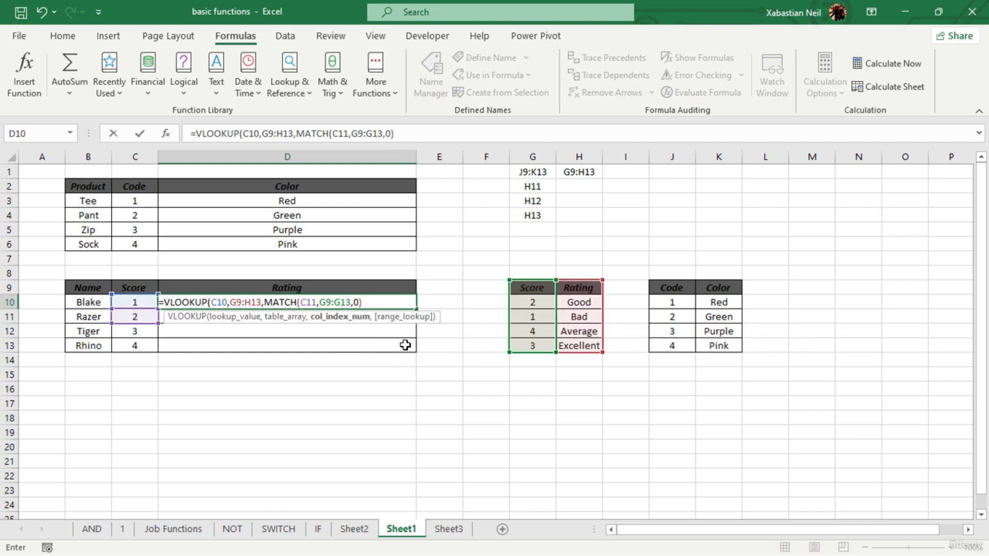
{"action": "type", "text": ")"}
{"action": "key", "text": "Return"}
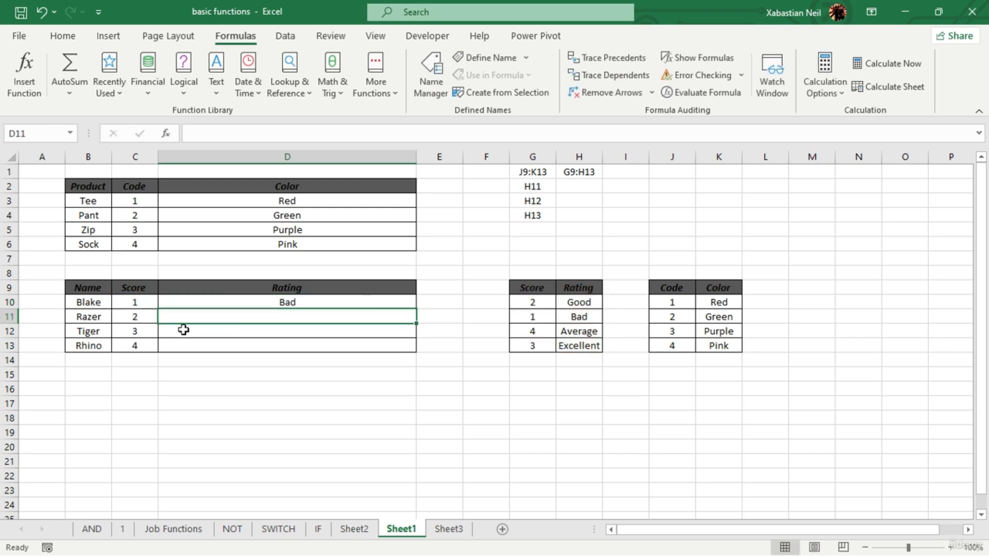
- Fill the combined VLOOKUP and MATCH formula from D10 down through D13
{"action": "left_click", "coordinate": [591, 318]}
{"action": "left_click", "coordinate": [293, 303]}
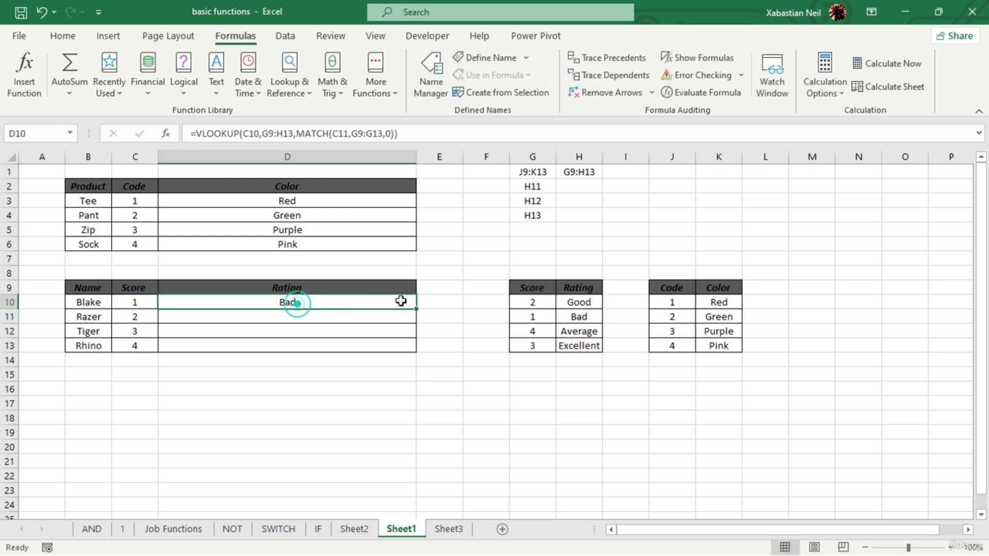
{"action": "double_click", "coordinate": [417, 310]}
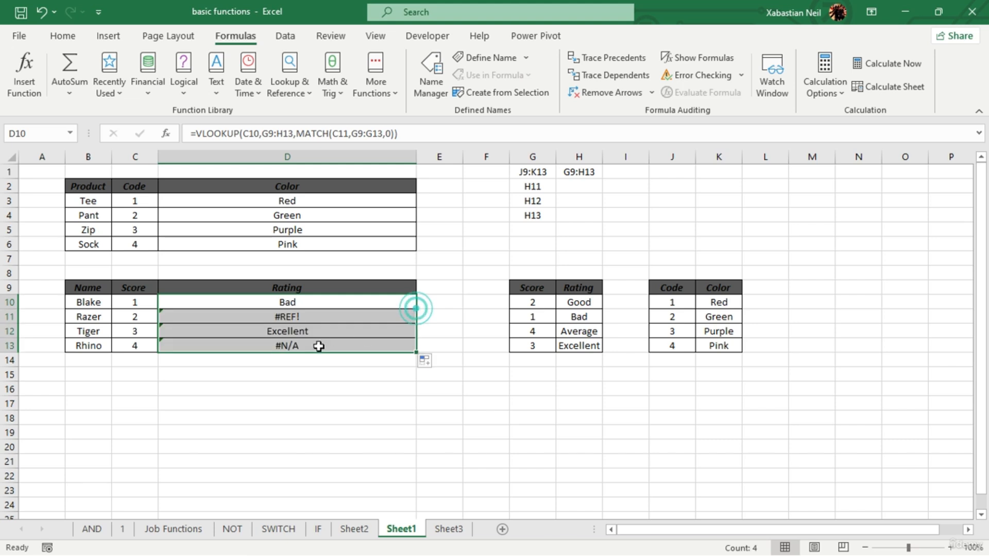
- Inspect the filled Rating formulas against the Score lookup table, then clear Rating cells D11 and D13
{"action": "left_click", "coordinate": [319, 320]}
{"action": "left_click", "coordinate": [314, 340]}
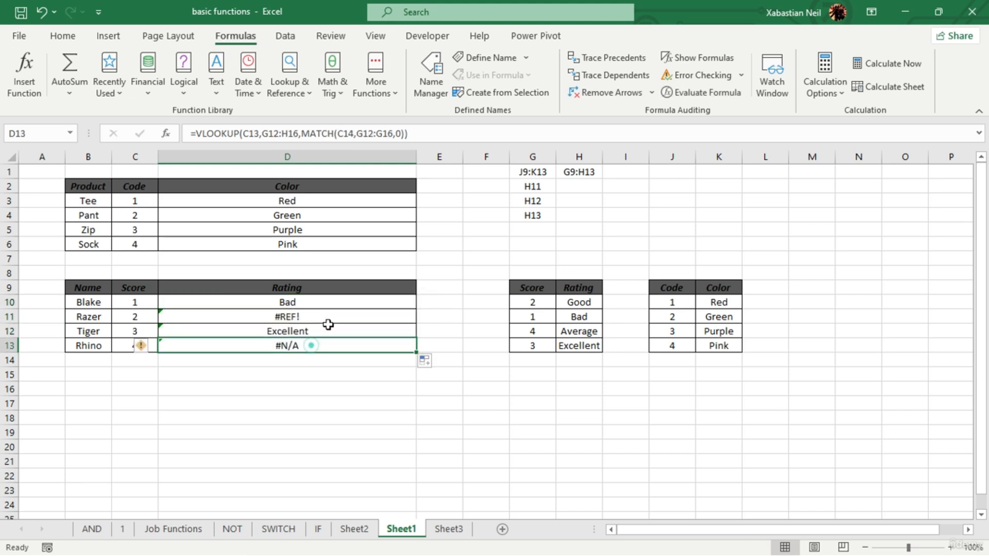
{"action": "left_click", "coordinate": [330, 320]}
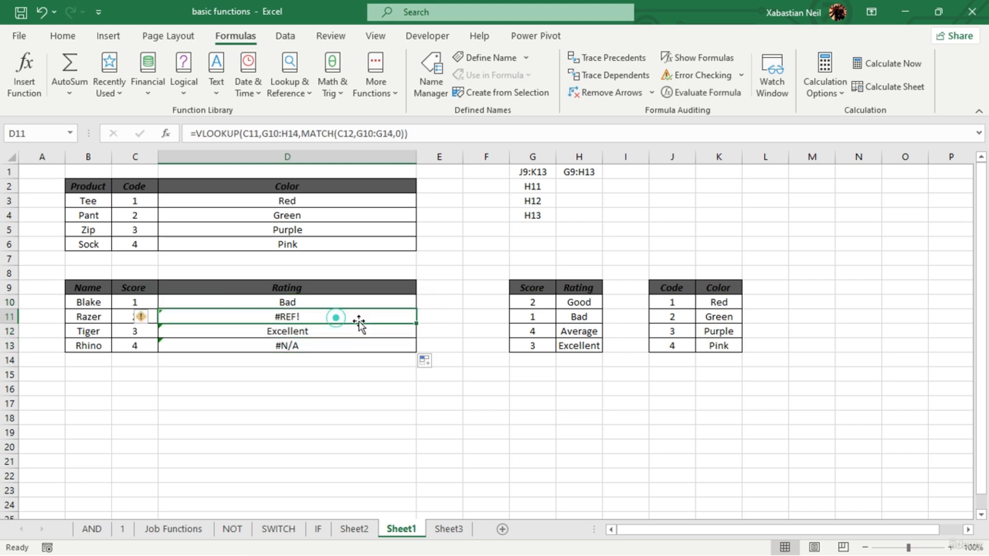
{"action": "left_click", "coordinate": [536, 317]}
{"action": "left_click", "coordinate": [538, 333]}
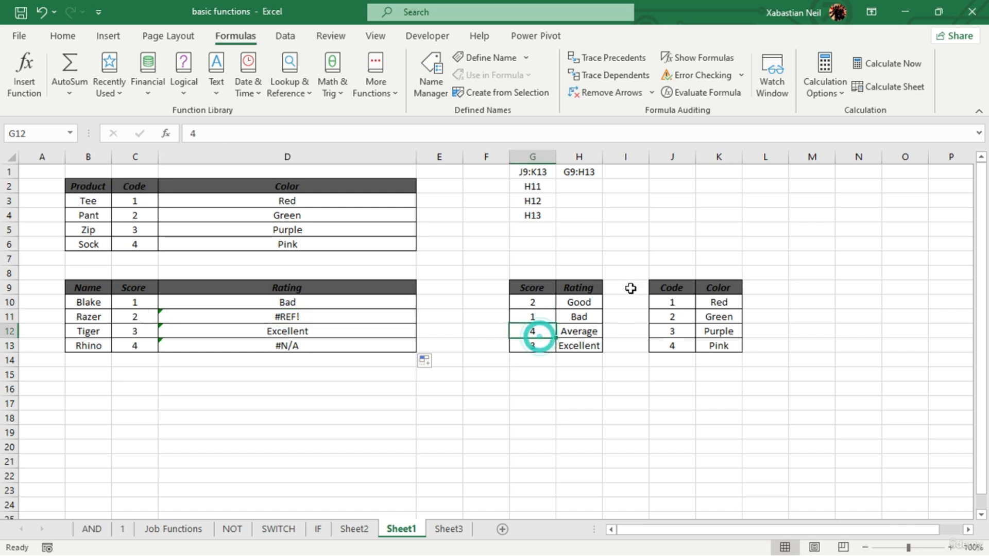
{"action": "left_click", "coordinate": [674, 286]}
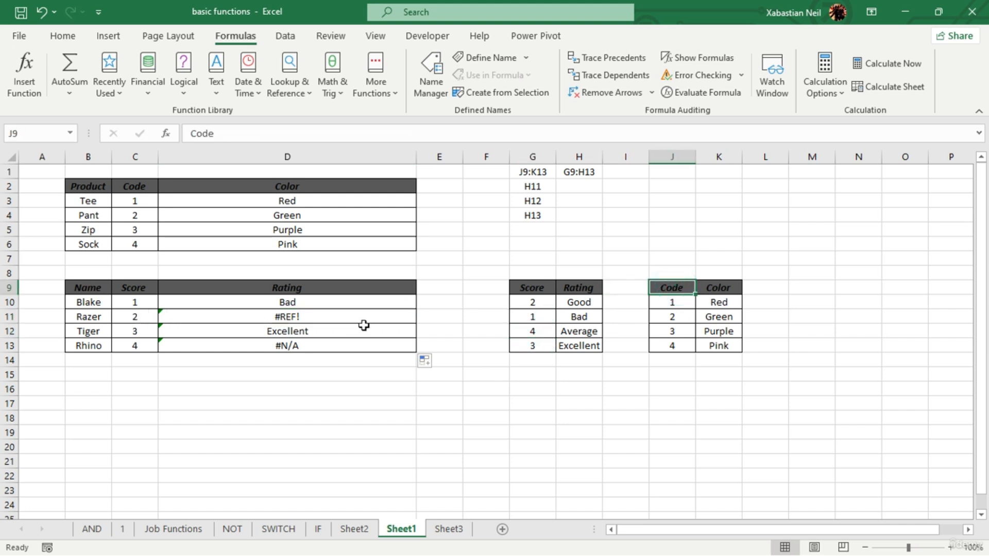
{"action": "double_click", "coordinate": [384, 314]}
{"action": "left_click_drag", "start_coordinate": [399, 315], "coordinate": [142, 322]}
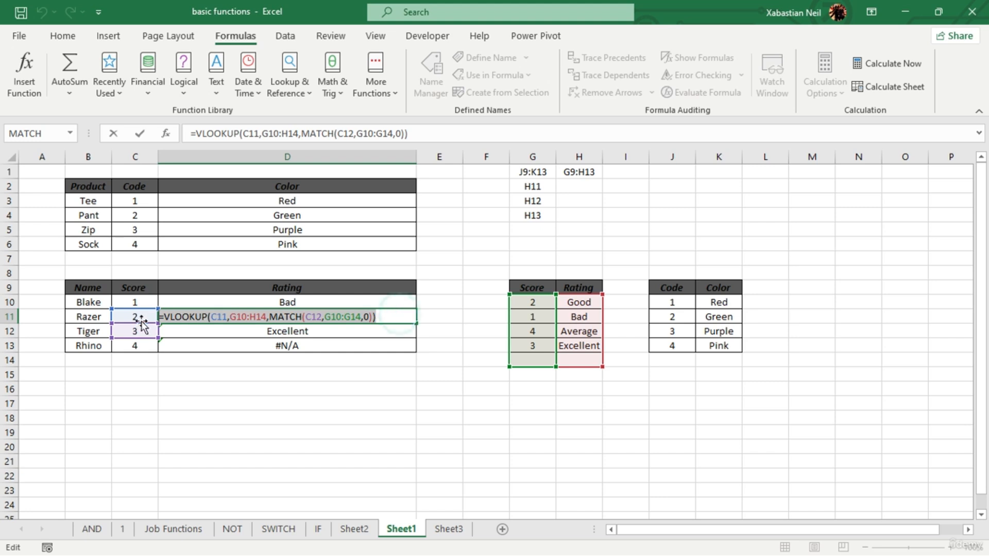
{"action": "key", "text": "BackSpace"}
{"action": "left_click", "coordinate": [364, 344]}
{"action": "key", "text": "BackSpace"}
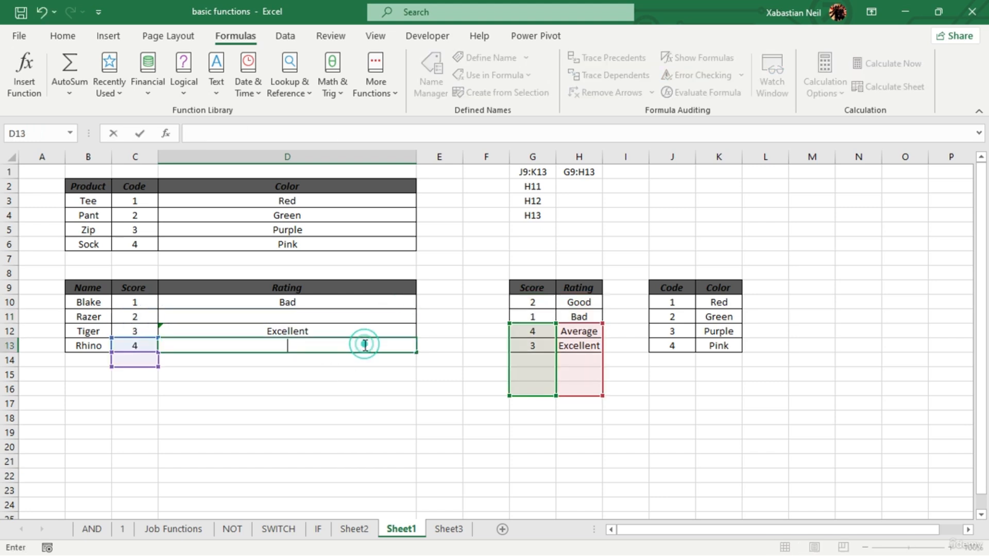
{"action": "left_click", "coordinate": [333, 319]}
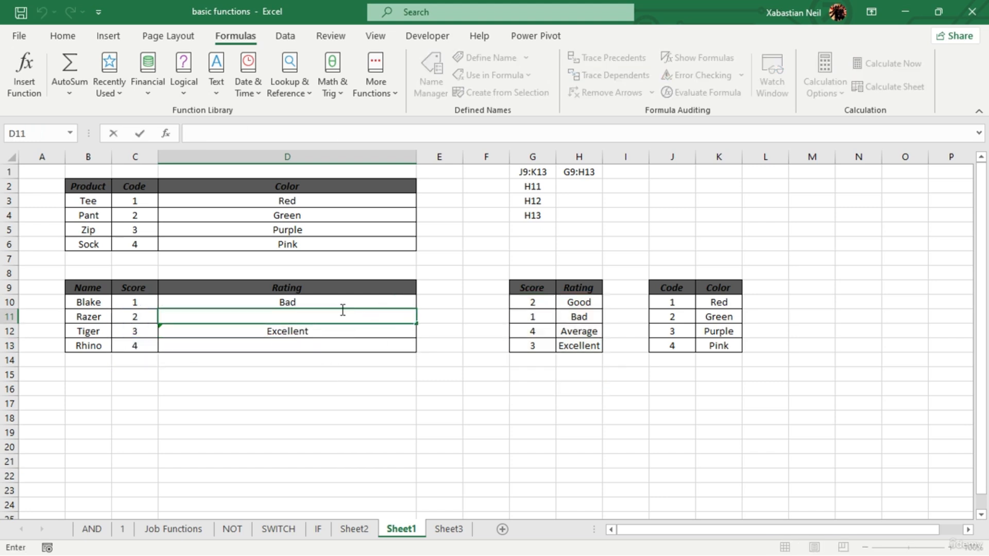
- Start a VLOOKUP formula in D11 whose lookup value is a nested MATCH of C11 in G9:G13 with match type 0
{"action": "double_click", "coordinate": [343, 310]}
{"action": "type", "text": "=vlo"}
{"action": "key", "text": "Tab"}
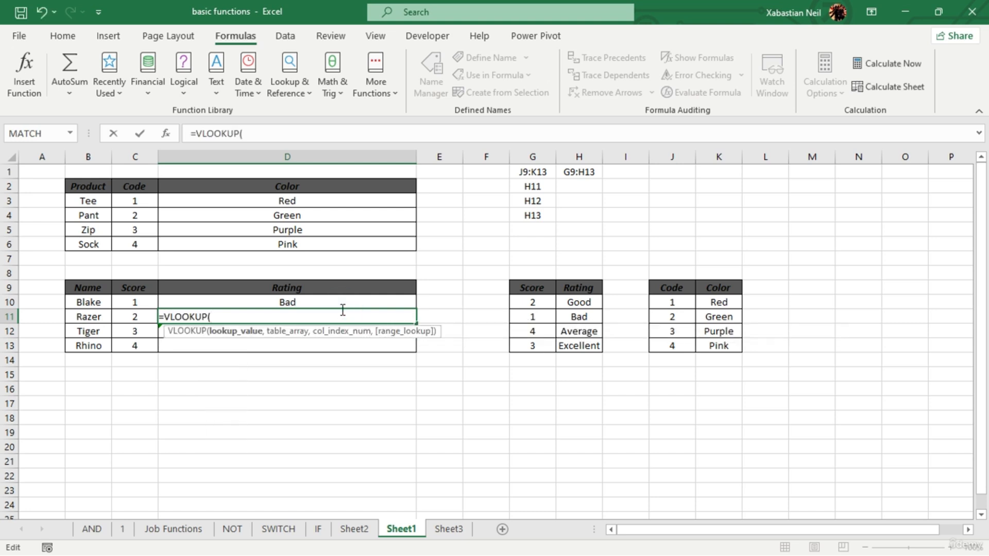
{"action": "type", "text": "ma"}
{"action": "key", "text": "Tab"}
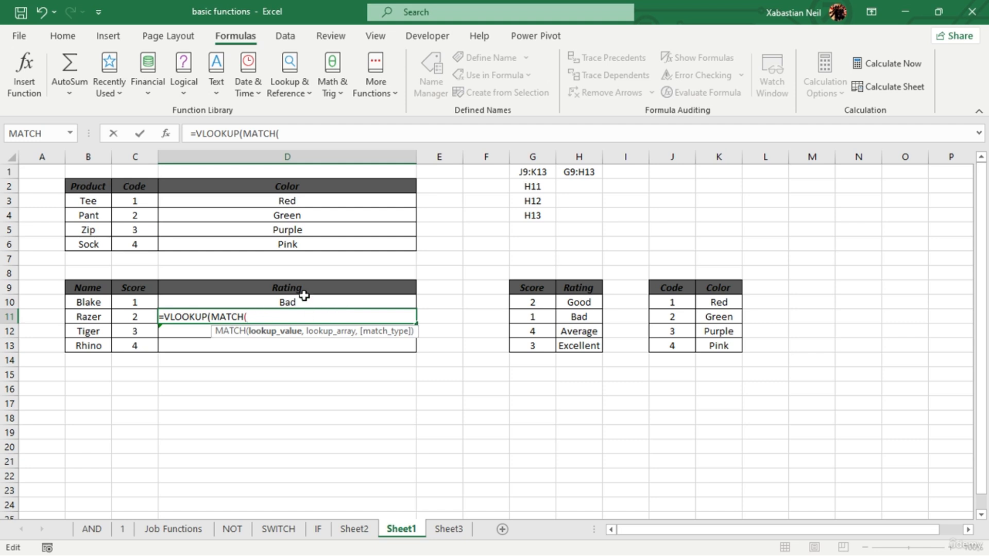
{"action": "left_click", "coordinate": [146, 317]}
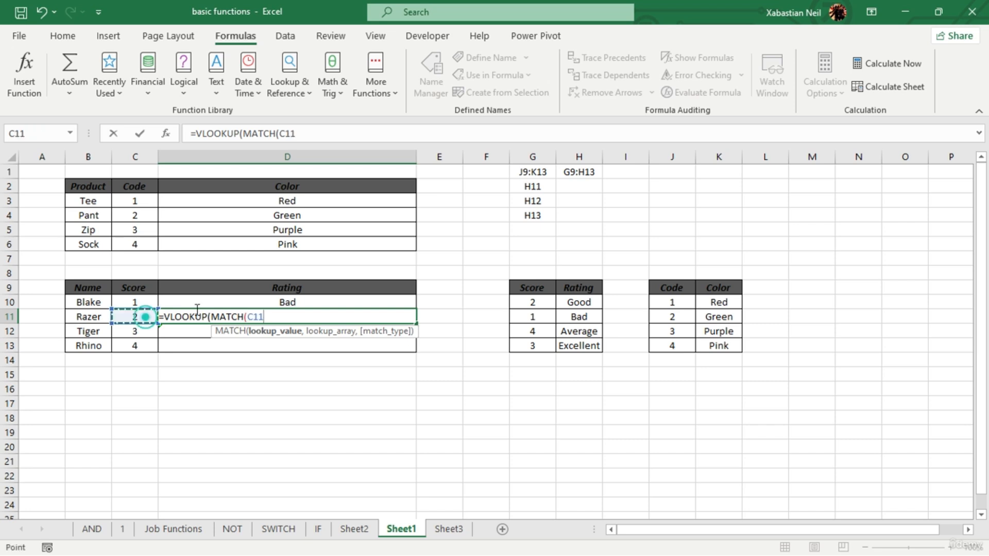
{"action": "type", "text": ","}
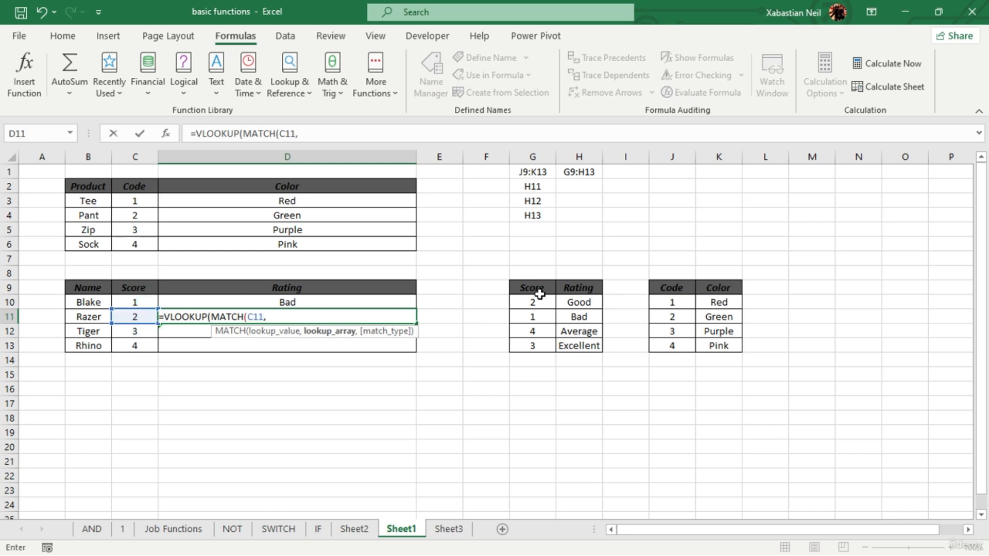
{"action": "left_click_drag", "start_coordinate": [535, 289], "coordinate": [541, 343]}
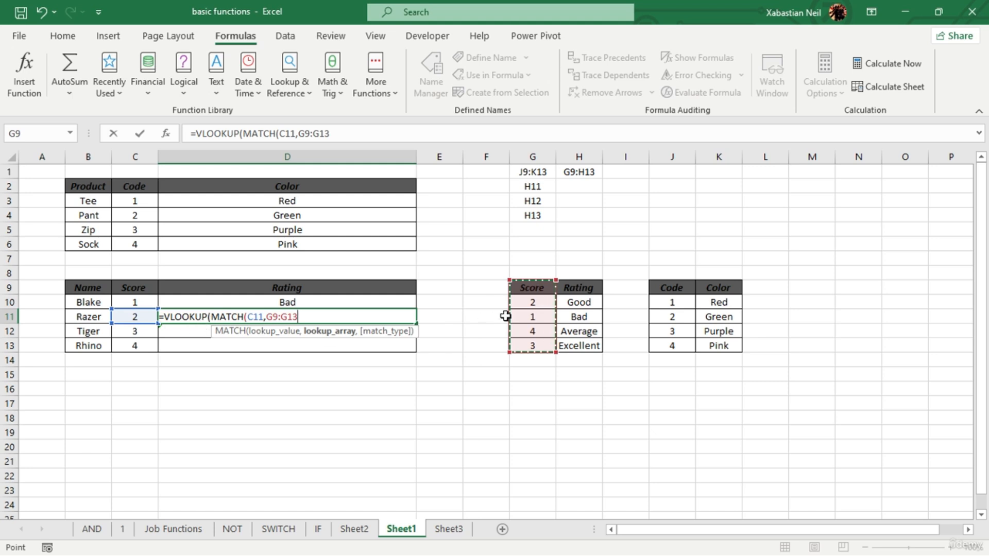
{"action": "type", "text": ","}
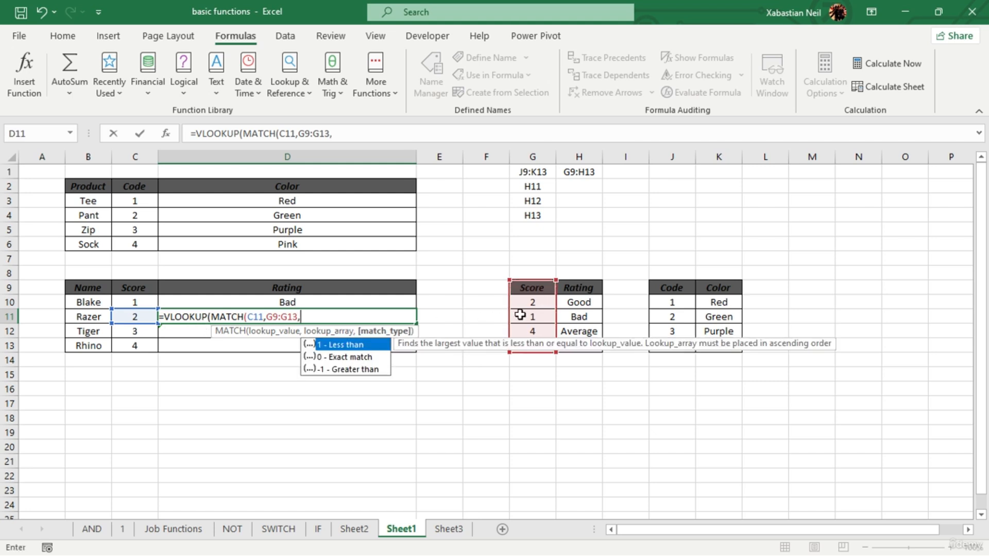
{"action": "double_click", "coordinate": [363, 357]}
{"action": "type", "text": ")"}
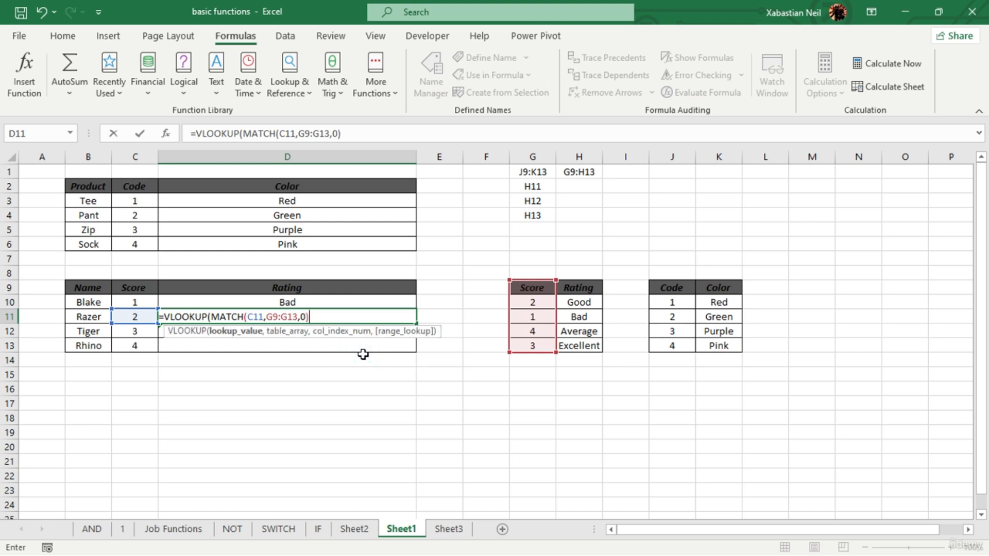
{"action": "type", "text": ","}
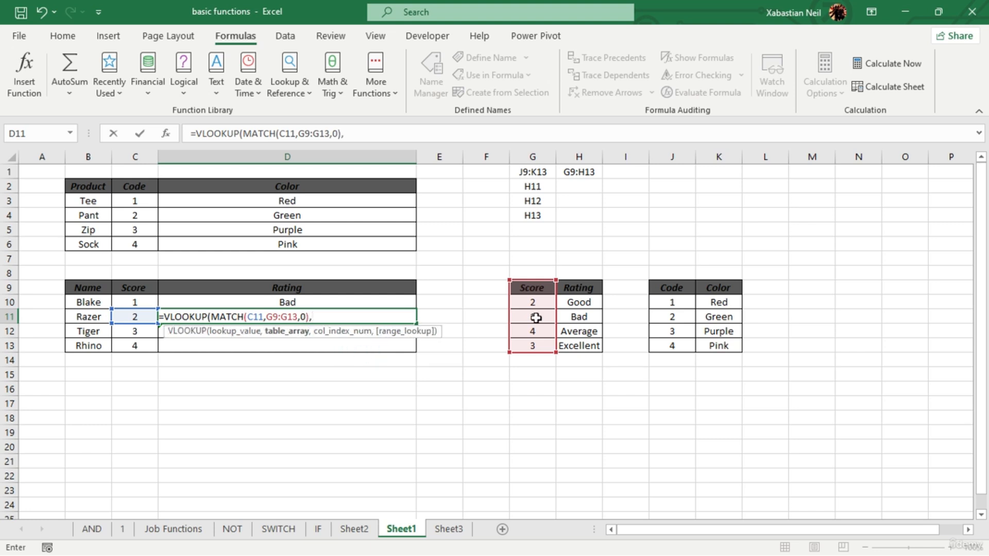
- Complete D11's VLOOKUP with table array G9:H13, column index 2 and FALSE for an exact match, and check the entered formula
{"action": "left_click", "coordinate": [536, 301]}
{"action": "left_click_drag", "start_coordinate": [533, 286], "coordinate": [585, 347]}
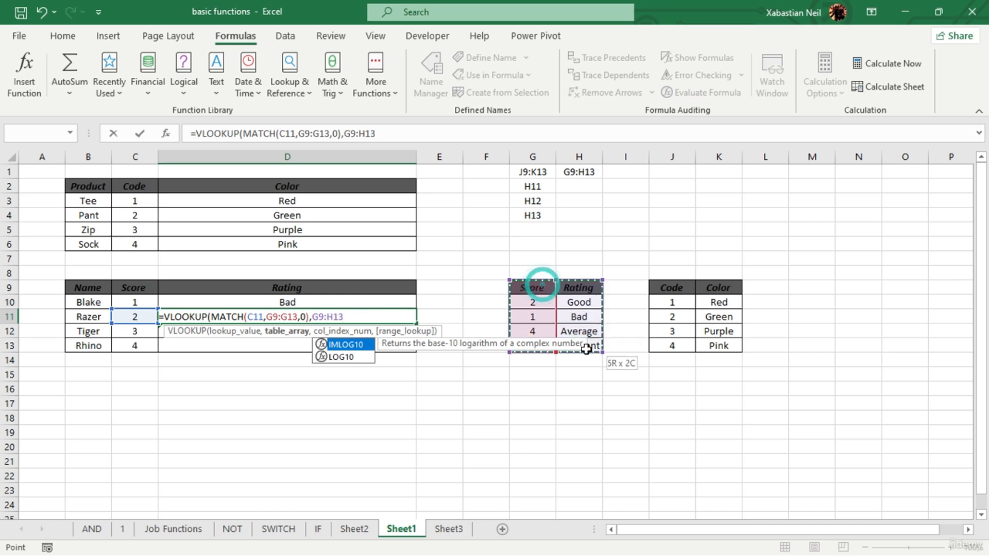
{"action": "type", "text": ","}
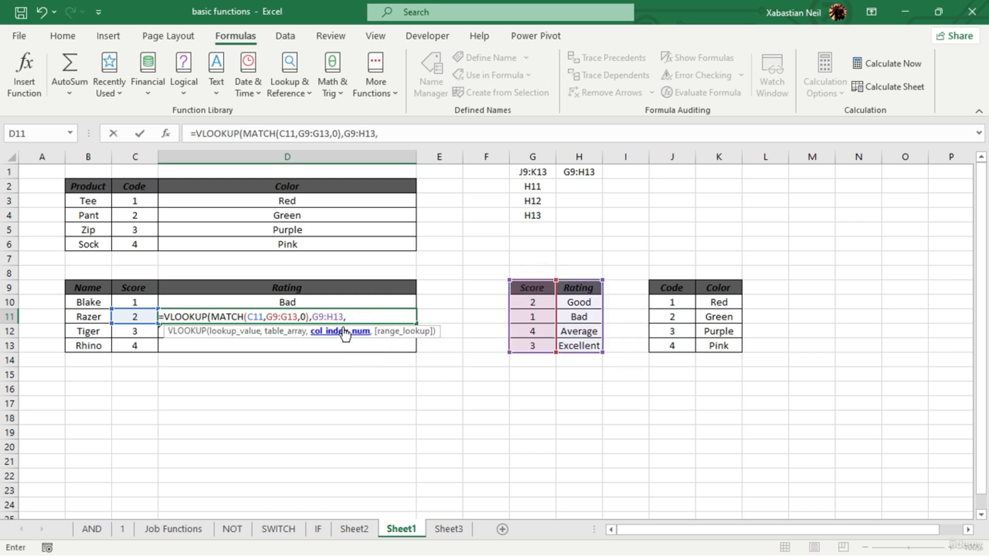
{"action": "type", "text": "2,"}
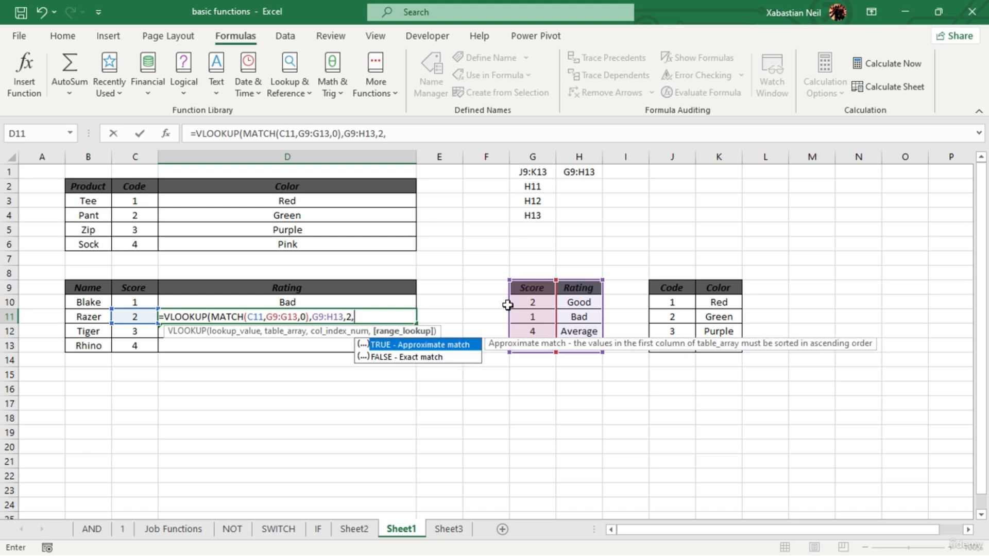
{"action": "double_click", "coordinate": [431, 348]}
{"action": "type", "text": ")"}
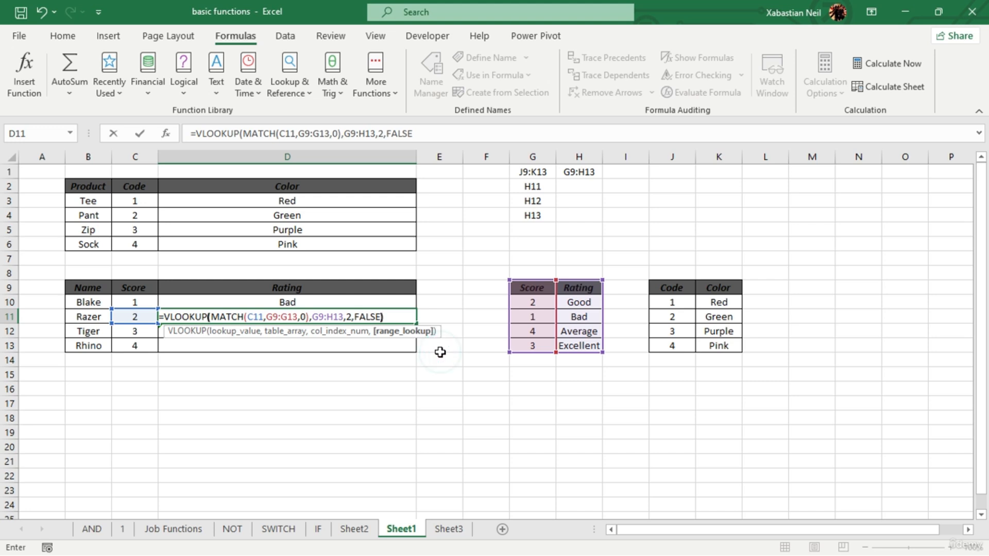
{"action": "key", "text": "Return"}
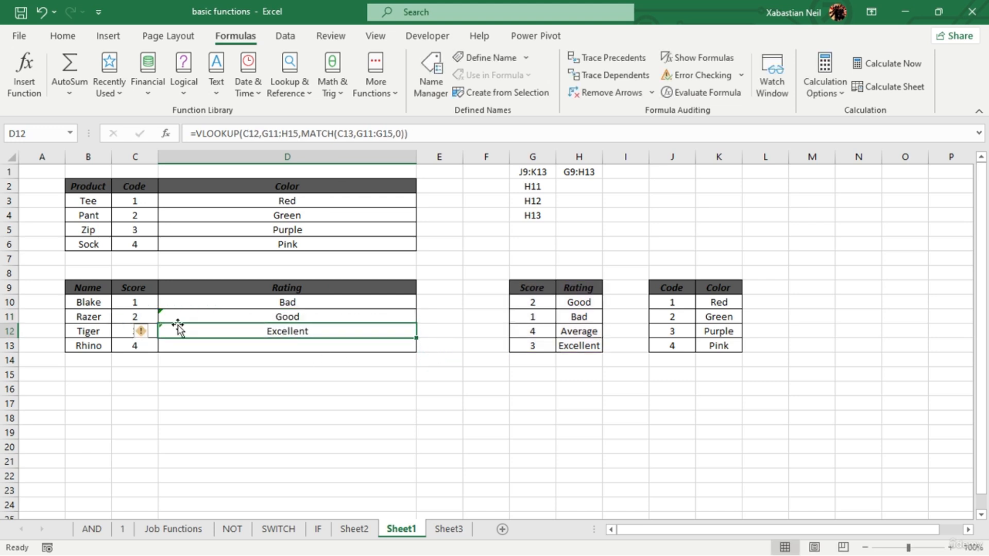
{"action": "left_click", "coordinate": [211, 315]}
{"action": "left_click", "coordinate": [413, 360]}
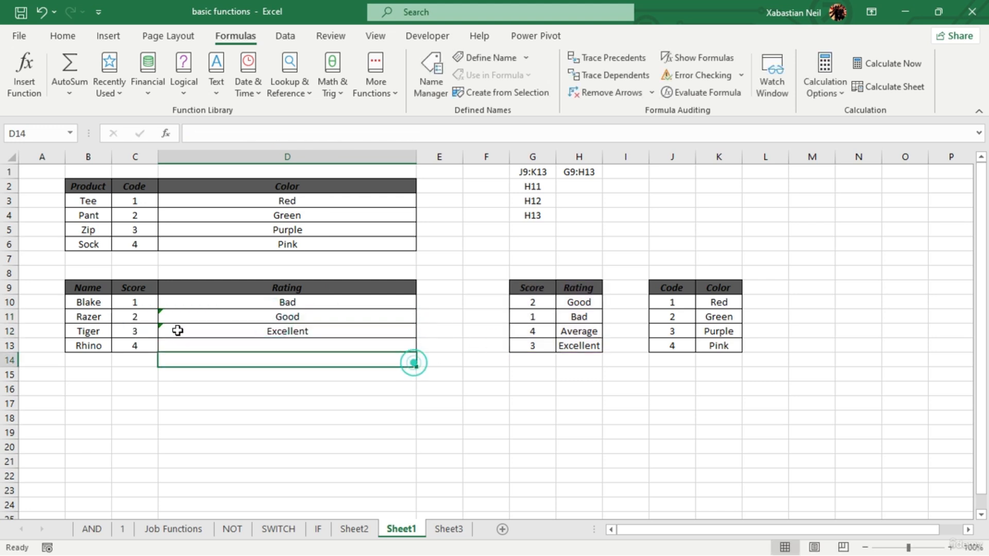
{"action": "left_click", "coordinate": [582, 303]}
{"action": "left_click", "coordinate": [327, 321]}
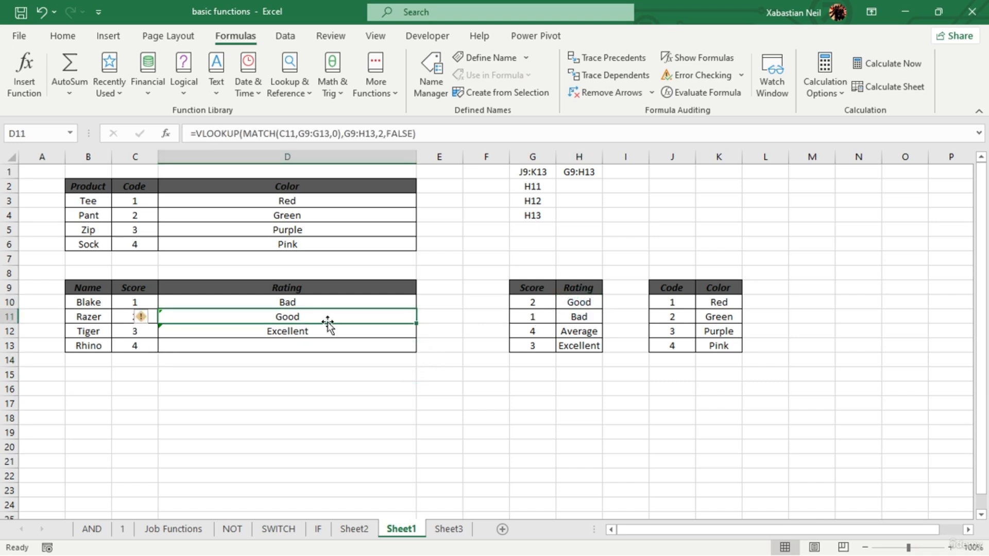
- Start a VLOOKUP formula in D13 with C13 as the lookup value and G9:H13 as the table array
{"action": "double_click", "coordinate": [331, 347]}
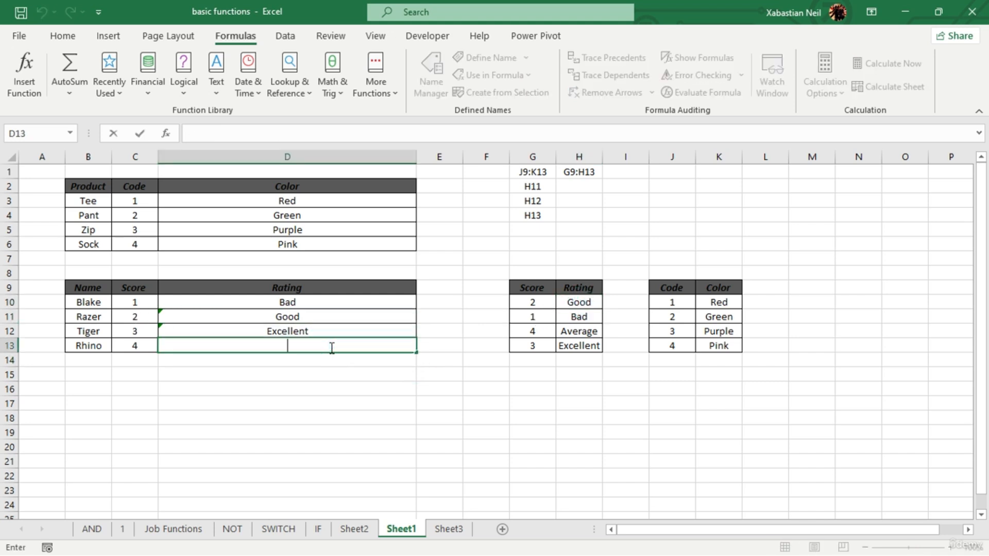
{"action": "type", "text": "="}
{"action": "type", "text": "vlo"}
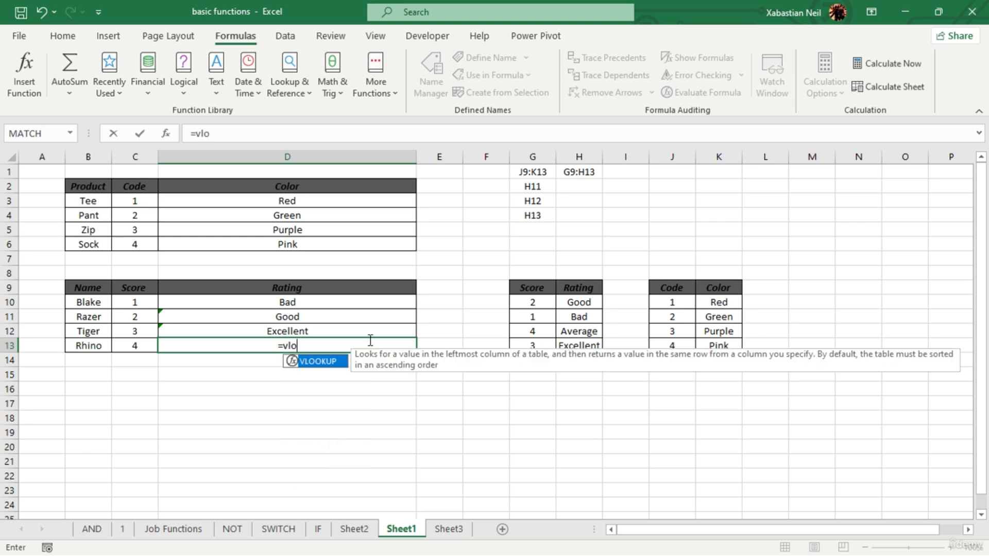
{"action": "key", "text": "Tab"}
{"action": "left_click", "coordinate": [105, 342]}
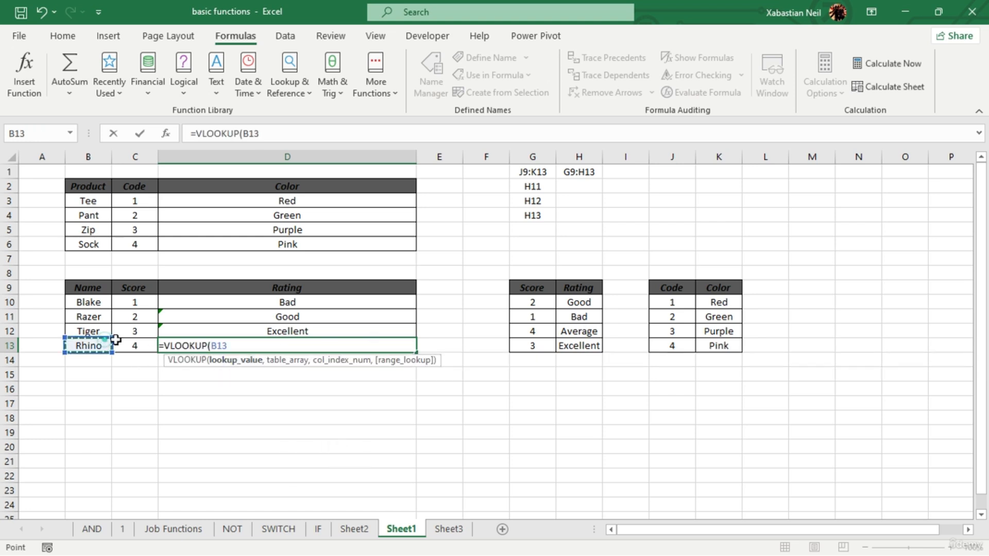
{"action": "left_click", "coordinate": [136, 342]}
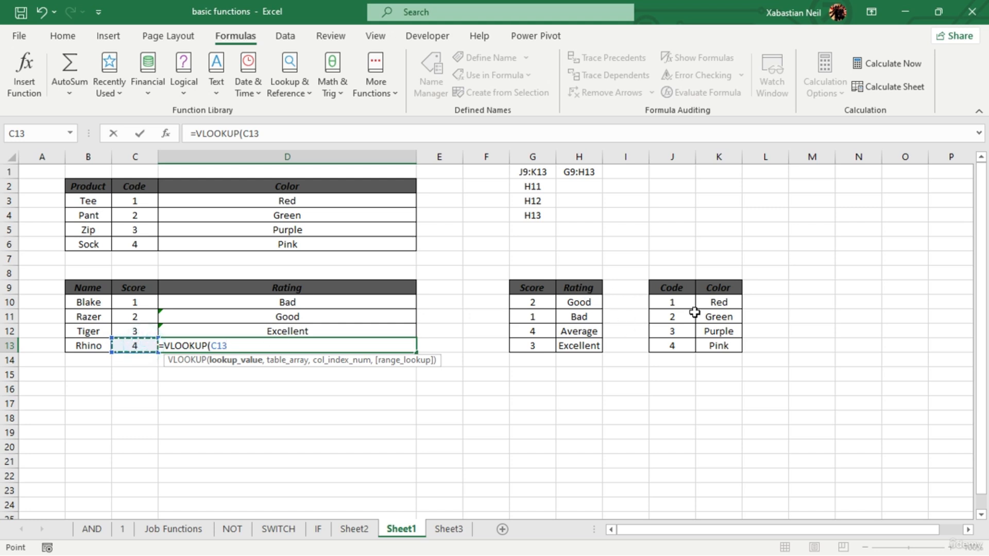
{"action": "type", "text": ","}
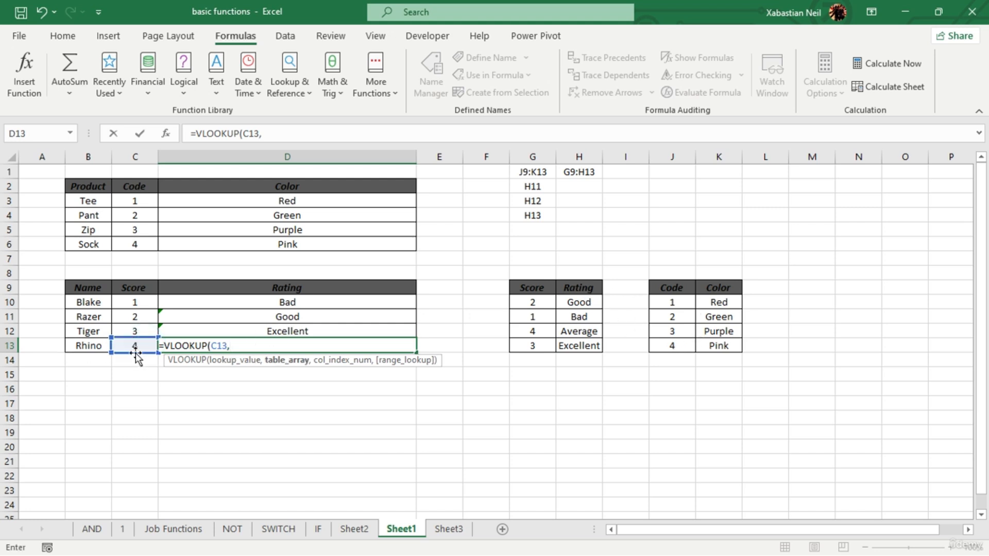
{"action": "left_click_drag", "start_coordinate": [542, 292], "coordinate": [602, 352]}
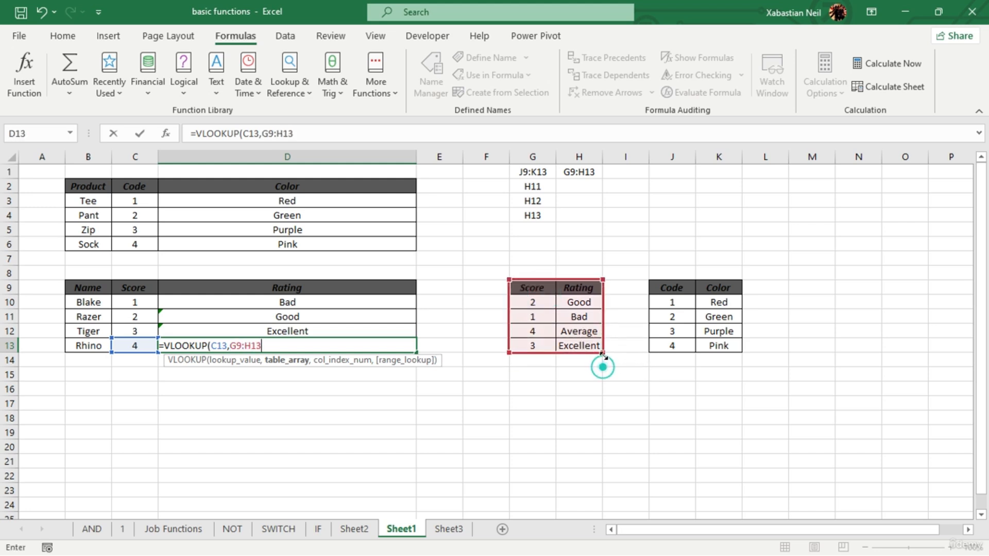
{"action": "type", "text": ","}
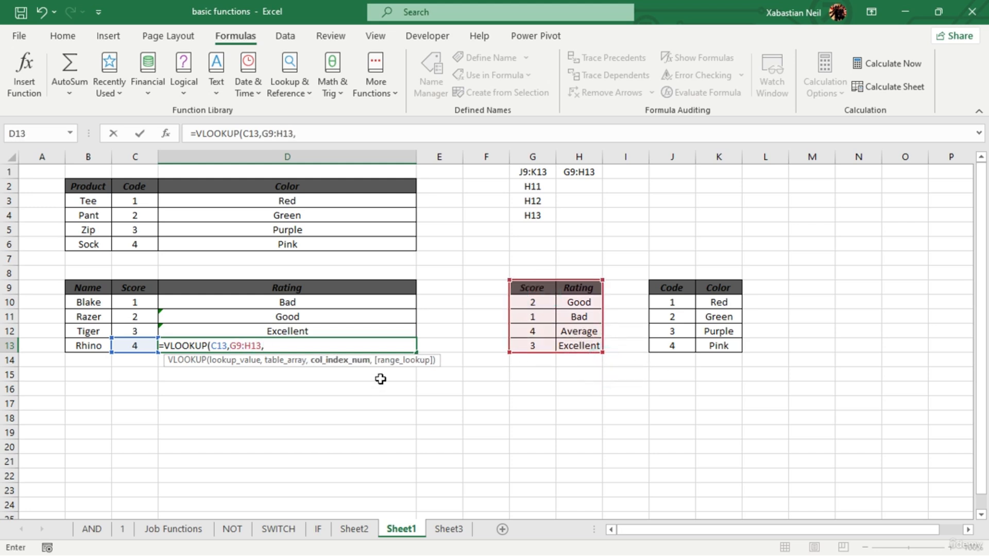
{"action": "type", "text": "ma"}
- Complete D13's VLOOKUP with a nested MATCH as column index, using lookup value C11, lookup array G9:G13 and match type 0
{"action": "key", "text": "Tab"}
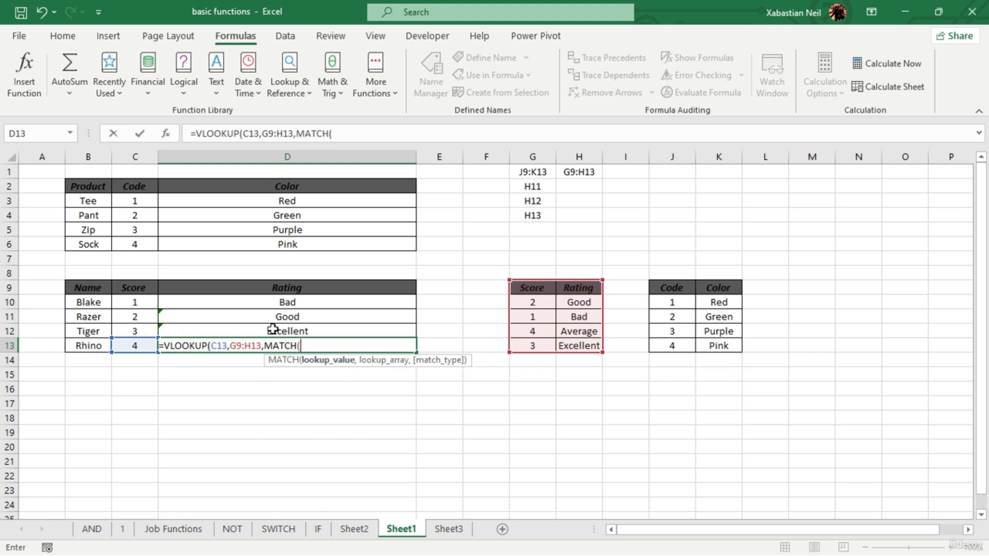
{"action": "left_click", "coordinate": [136, 316]}
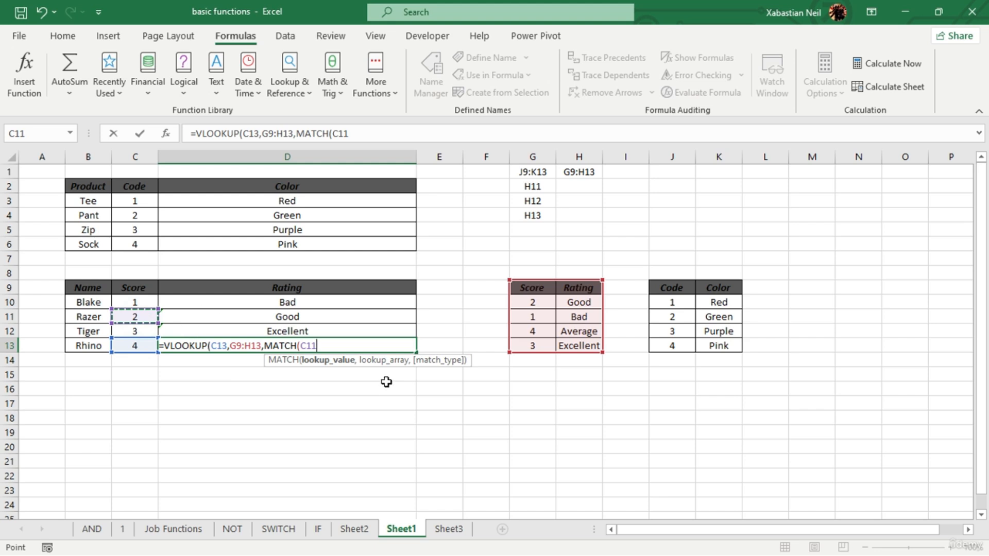
{"action": "type", "text": ","}
{"action": "left_click_drag", "start_coordinate": [528, 287], "coordinate": [531, 346]}
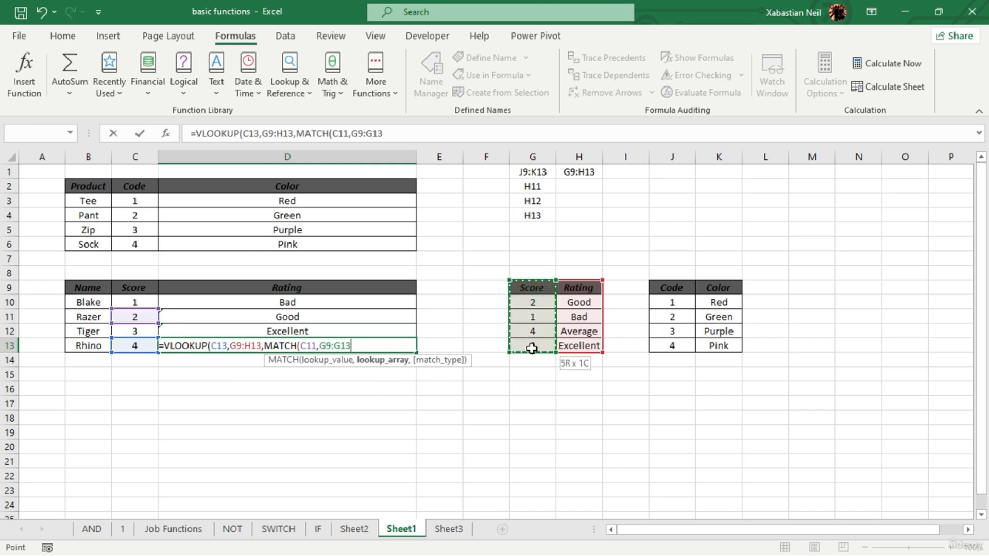
{"action": "type", "text": ","}
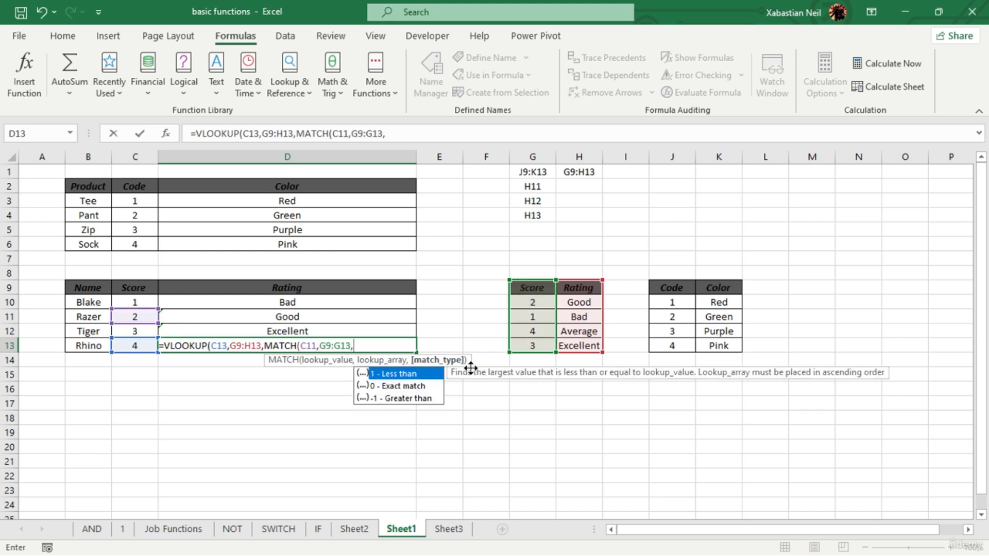
{"action": "double_click", "coordinate": [390, 376]}
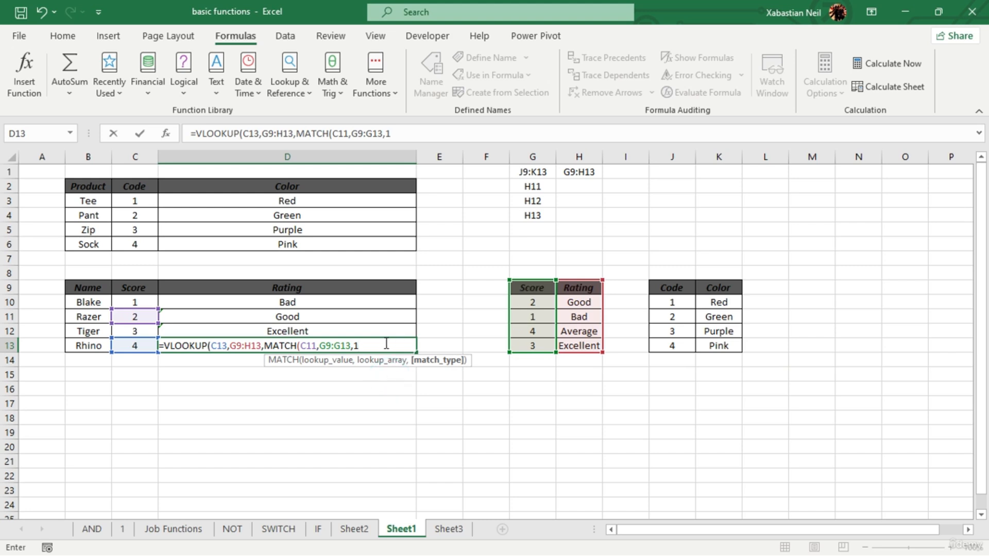
{"action": "key", "text": "BackSpace"}
{"action": "double_click", "coordinate": [421, 387]}
{"action": "type", "text": "))"}
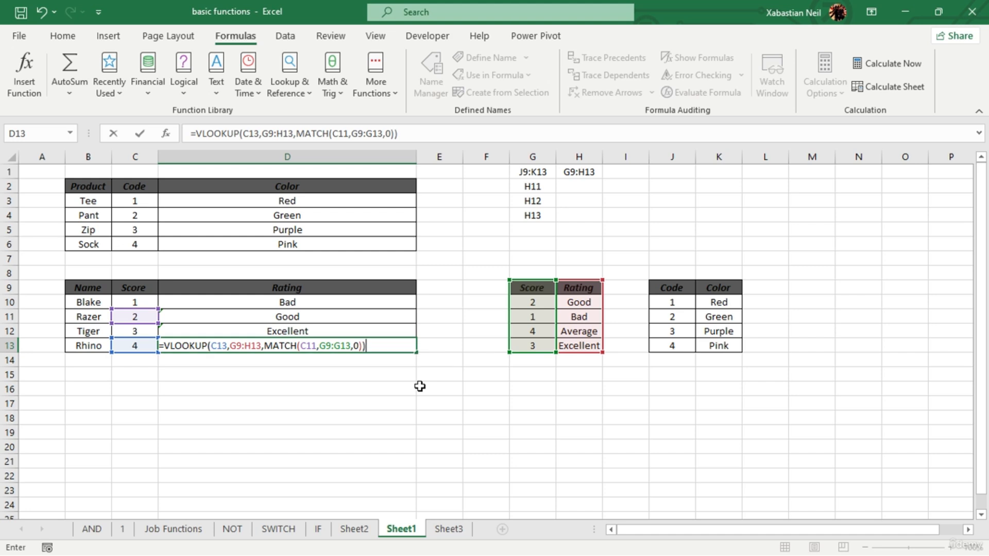
{"action": "key", "text": "Return"}
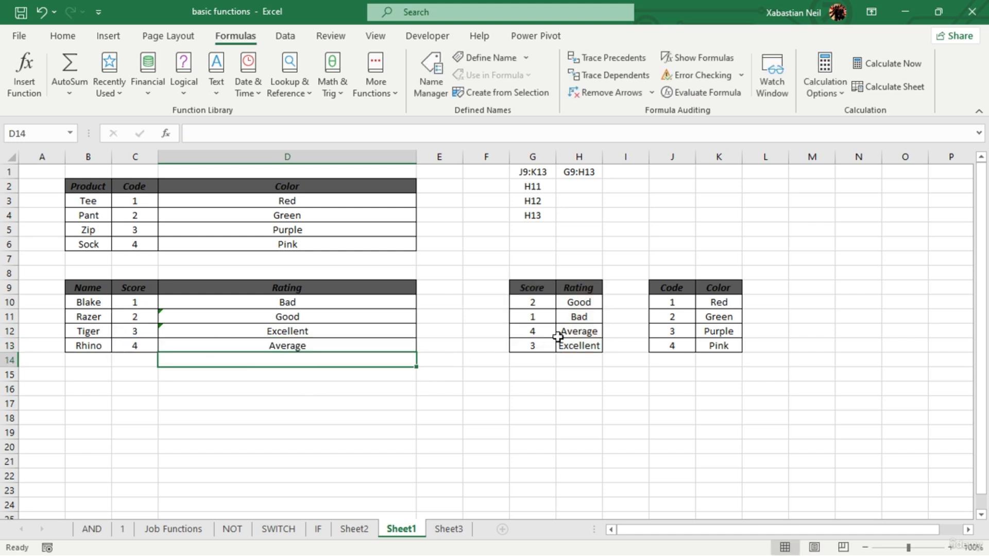
{"action": "key", "text": "F10"}
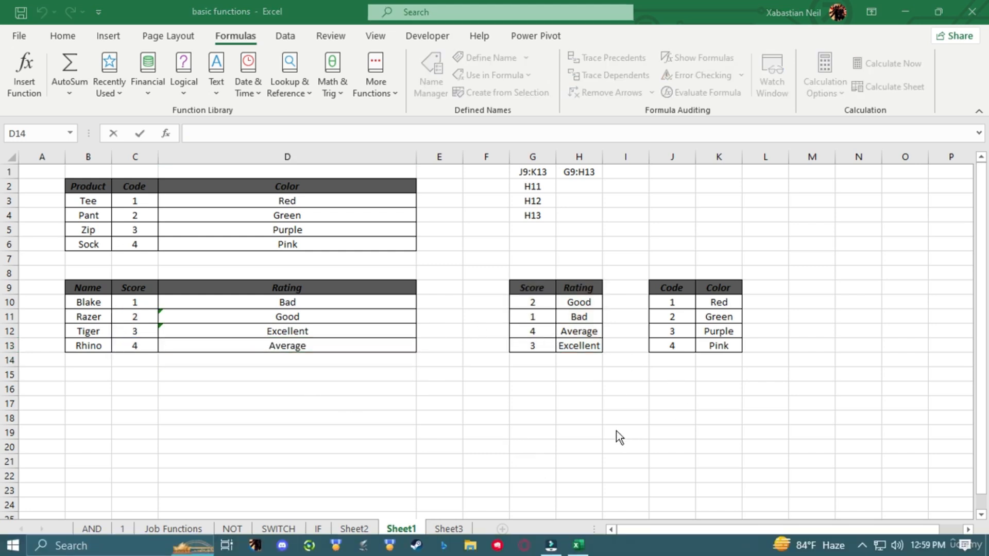
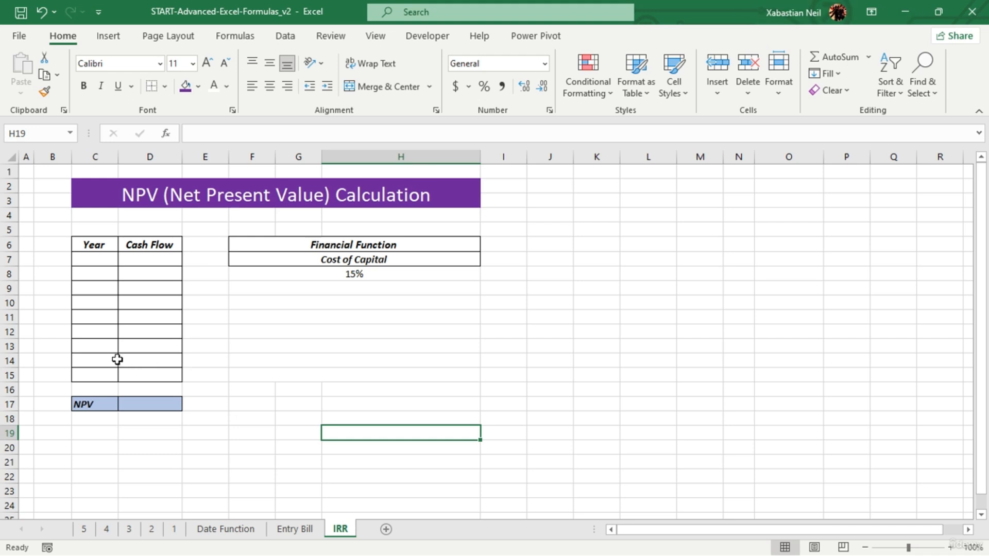
- Enter 0 and 1 in C7 and C8, and fill C8 down to C15 as a series to complete the Year column
{"action": "double_click", "coordinate": [105, 434]}
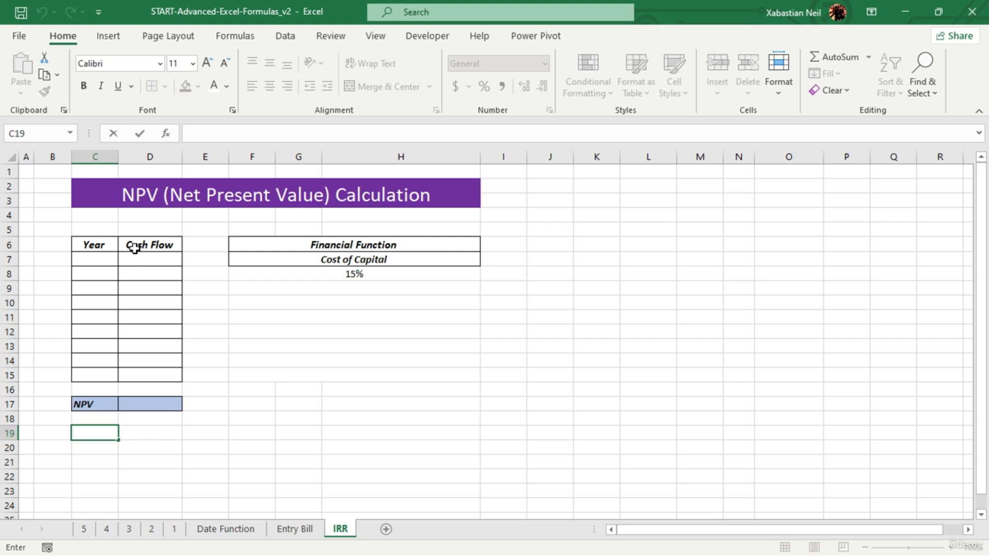
{"action": "left_click", "coordinate": [102, 257]}
{"action": "type", "text": "0"}
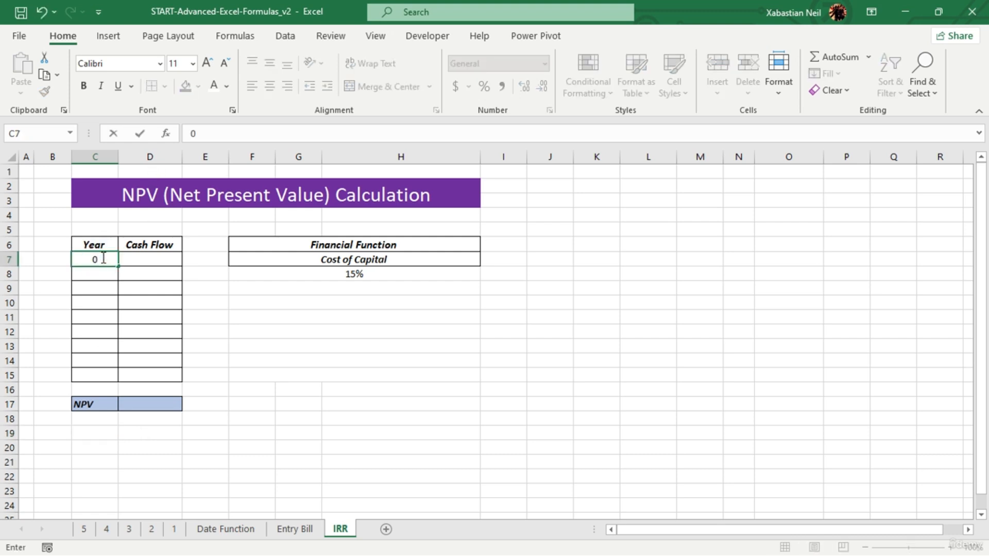
{"action": "left_click", "coordinate": [101, 271]}
{"action": "type", "text": "1"}
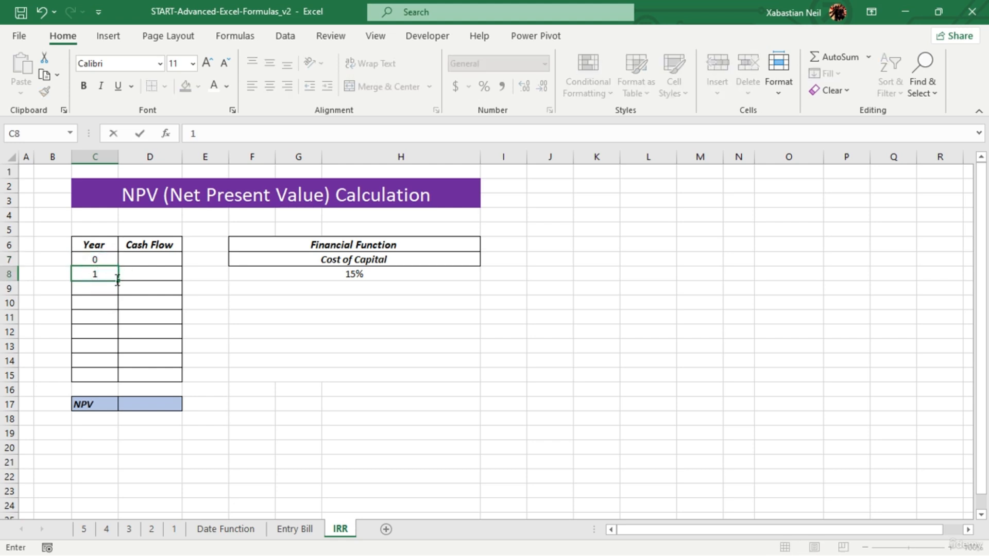
{"action": "left_click", "coordinate": [117, 278]}
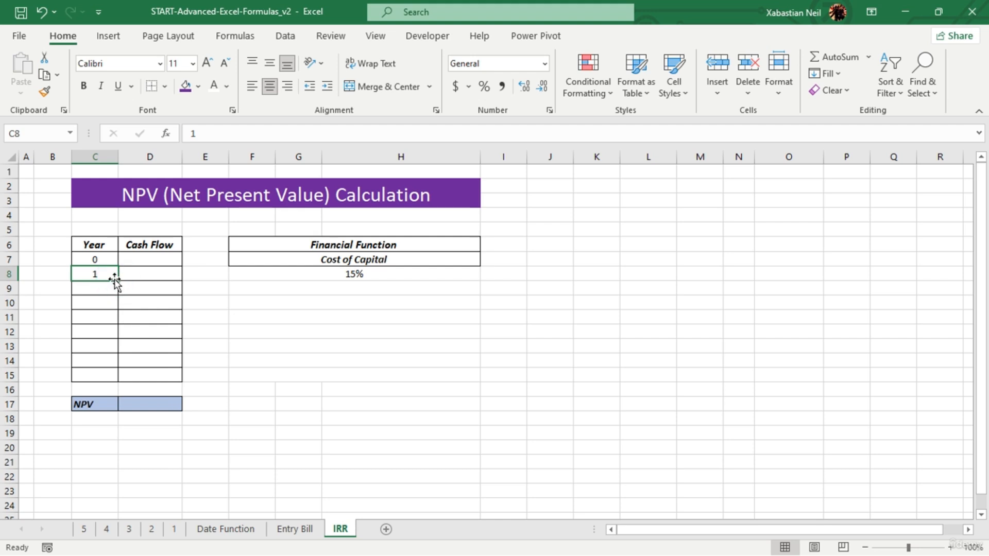
{"action": "left_click_drag", "start_coordinate": [118, 281], "coordinate": [125, 395]}
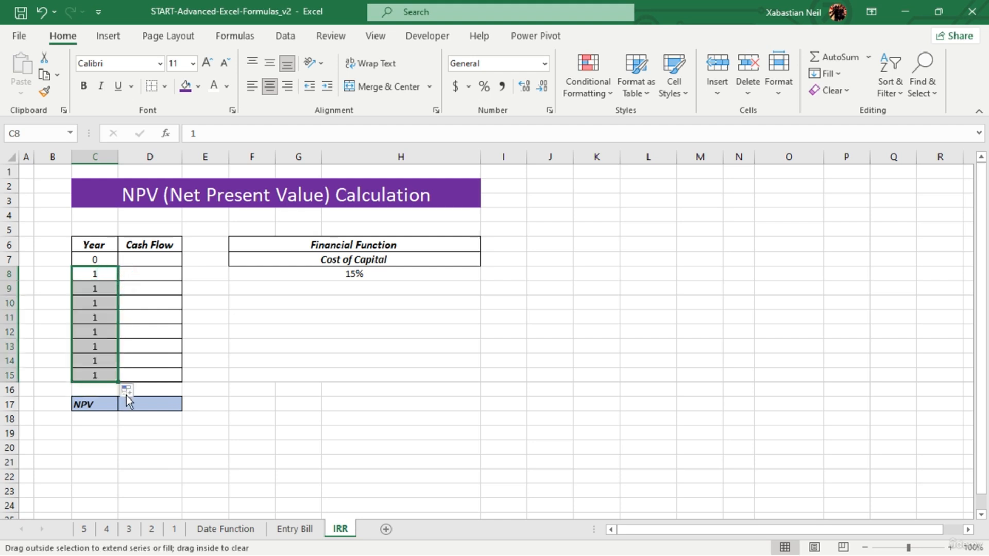
{"action": "left_click", "coordinate": [127, 392]}
{"action": "left_click", "coordinate": [163, 421]}
{"action": "left_click", "coordinate": [267, 360]}
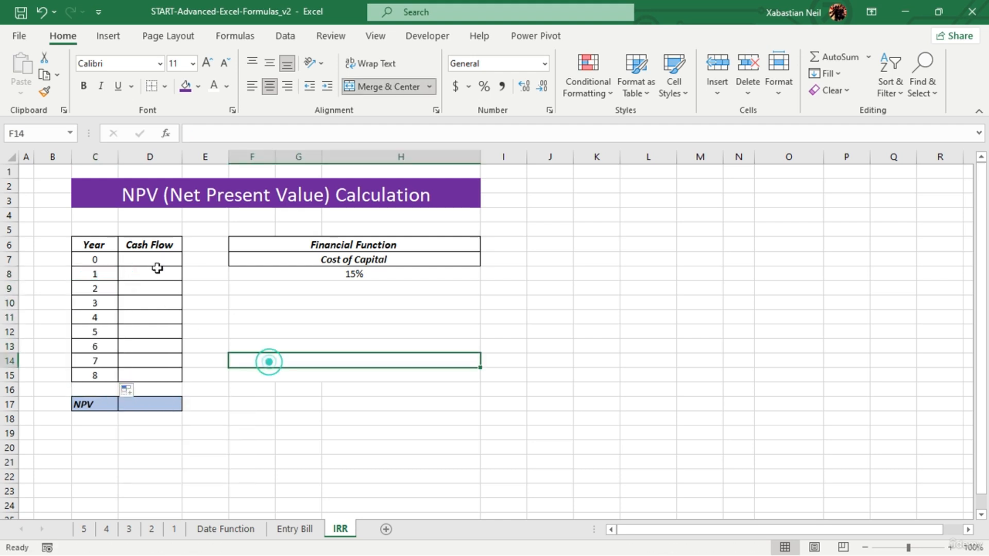
- Enter the cash flows -30000, 1236 and 1367 for years 0 to 2 in D7:D9
{"action": "left_click", "coordinate": [155, 262]}
{"action": "double_click", "coordinate": [155, 263]}
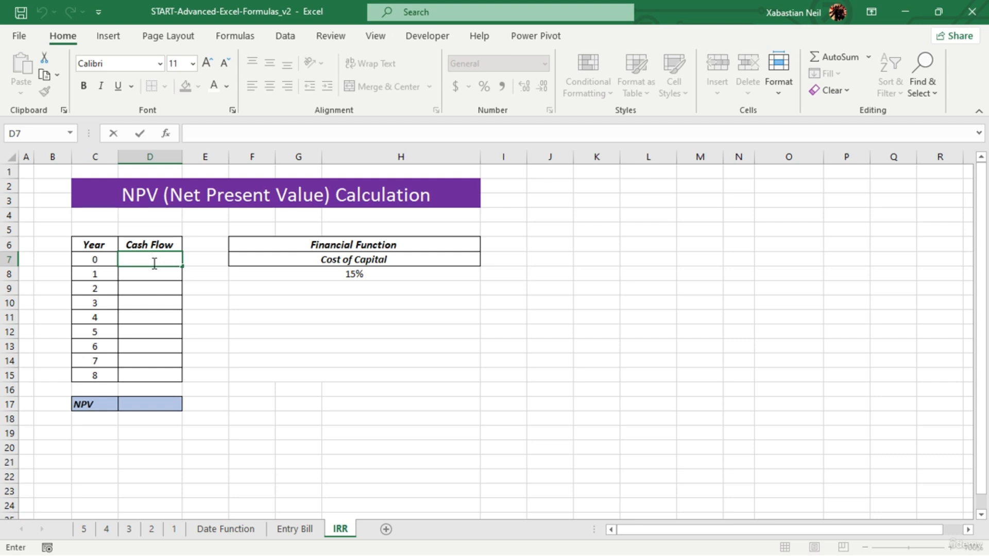
{"action": "type", "text": "-30000"}
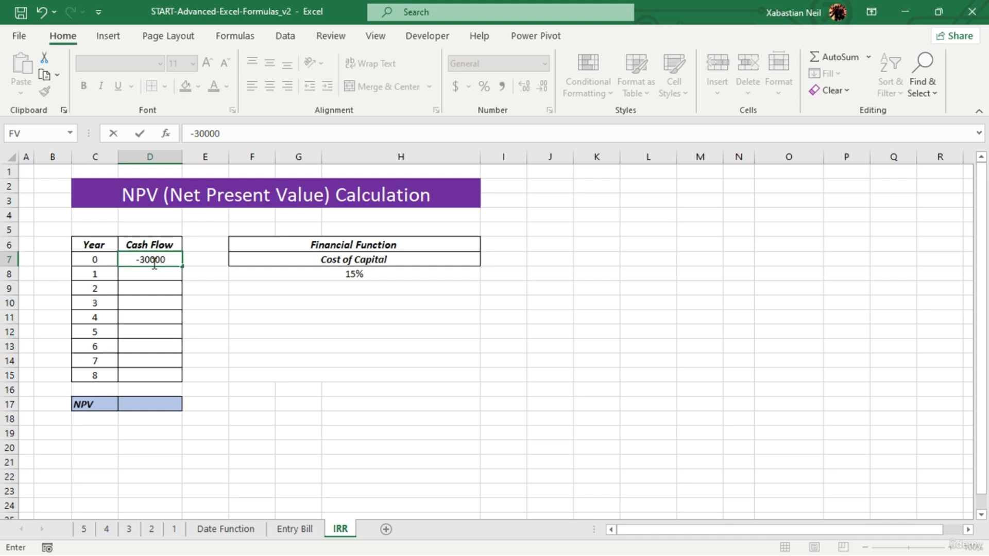
{"action": "left_click", "coordinate": [278, 326]}
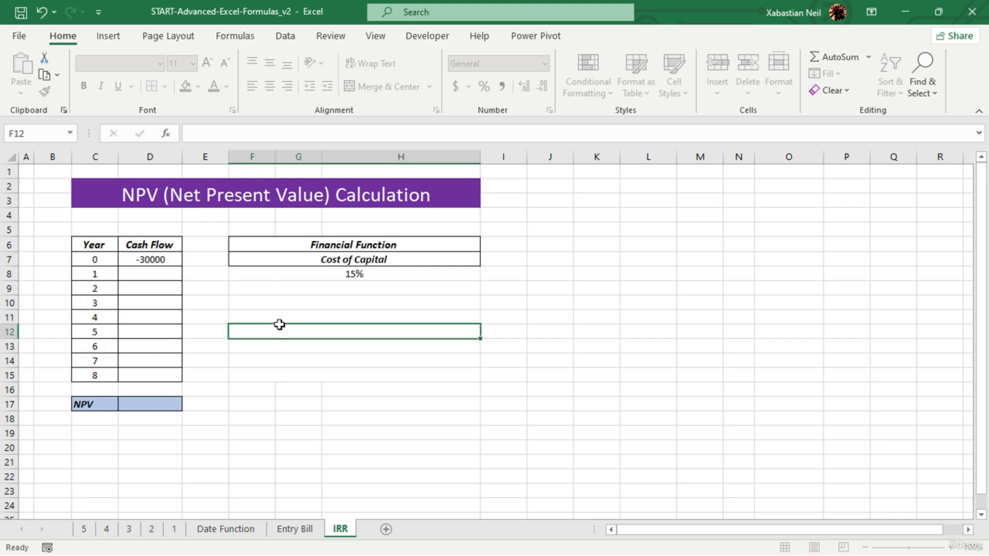
{"action": "left_click", "coordinate": [171, 271]}
{"action": "type", "text": "1236"}
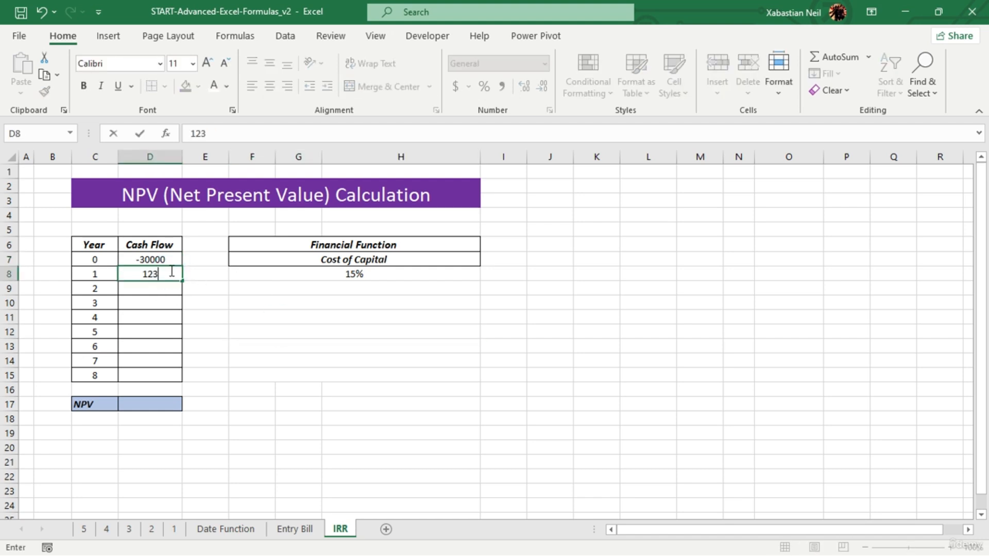
{"action": "left_click", "coordinate": [163, 285]}
{"action": "type", "text": "1367"}
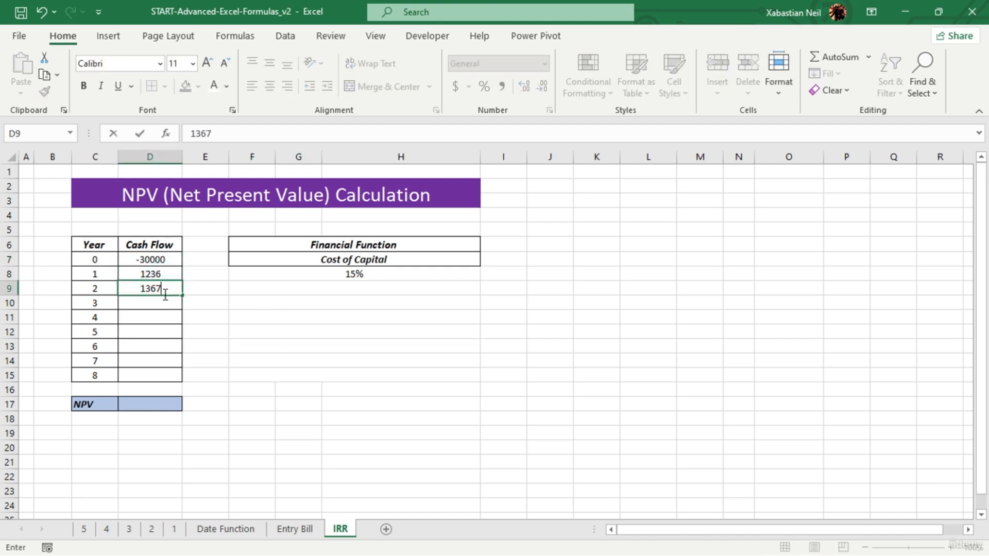
- Enter the cash flows 2482, 7217 and 1738 for years 3 to 5 in D10:D12
{"action": "left_click", "coordinate": [170, 303]}
{"action": "type", "text": "2482"}
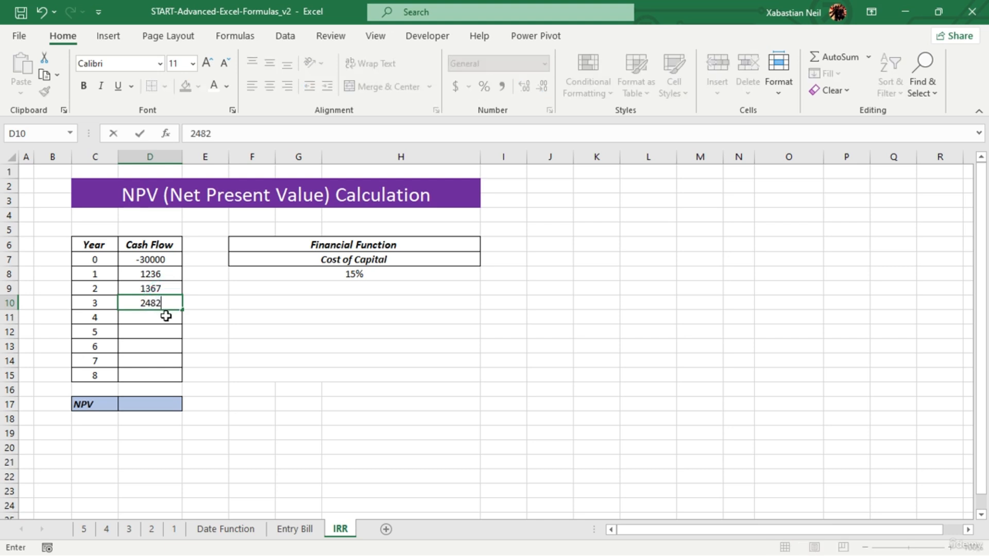
{"action": "left_click", "coordinate": [166, 316]}
{"action": "type", "text": "7217"}
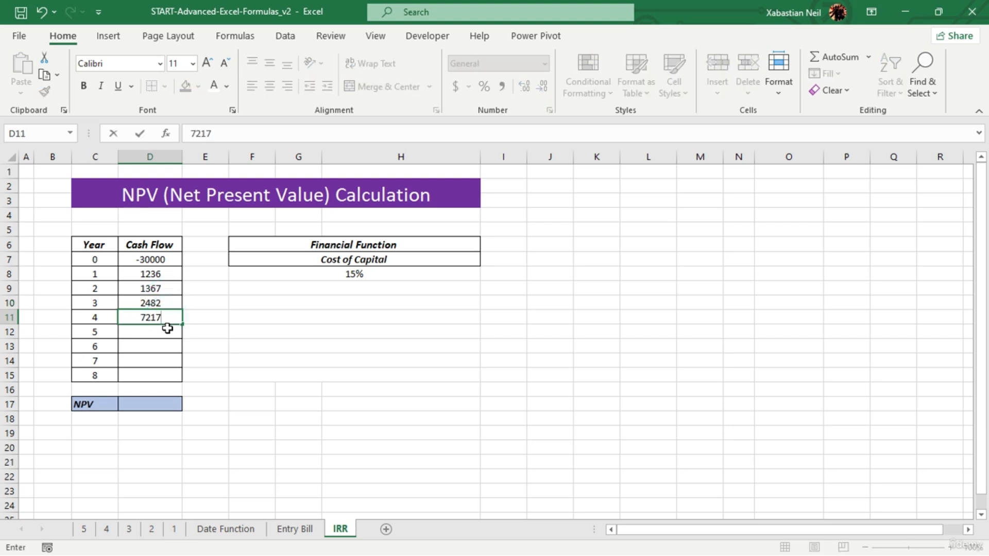
{"action": "left_click", "coordinate": [167, 327]}
{"action": "type", "text": "1738"}
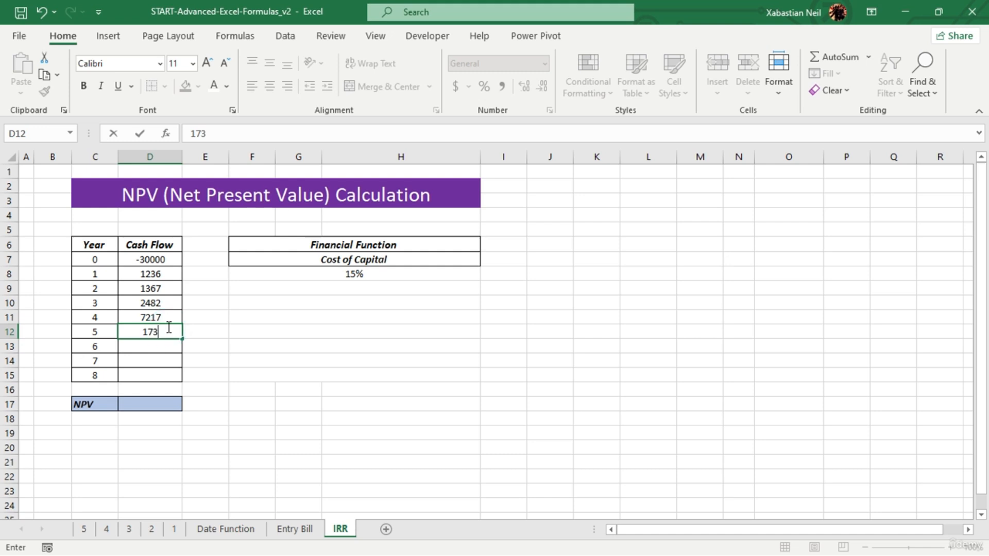
- Enter the cash flows 9463, 8358 and 5324 for years 6 to 8 in D13:D15
{"action": "left_click", "coordinate": [175, 348]}
{"action": "type", "text": "9463"}
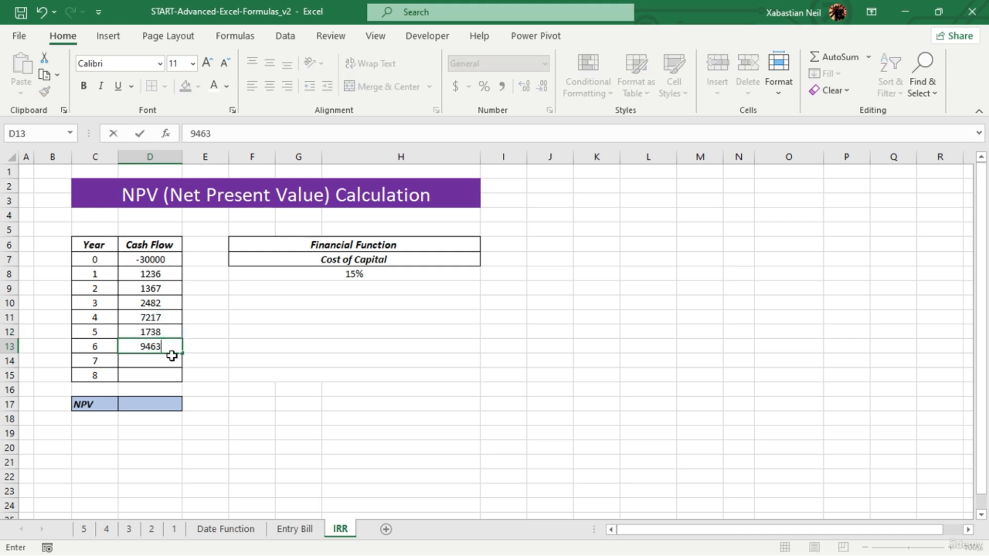
{"action": "left_click", "coordinate": [174, 357]}
{"action": "type", "text": "8358"}
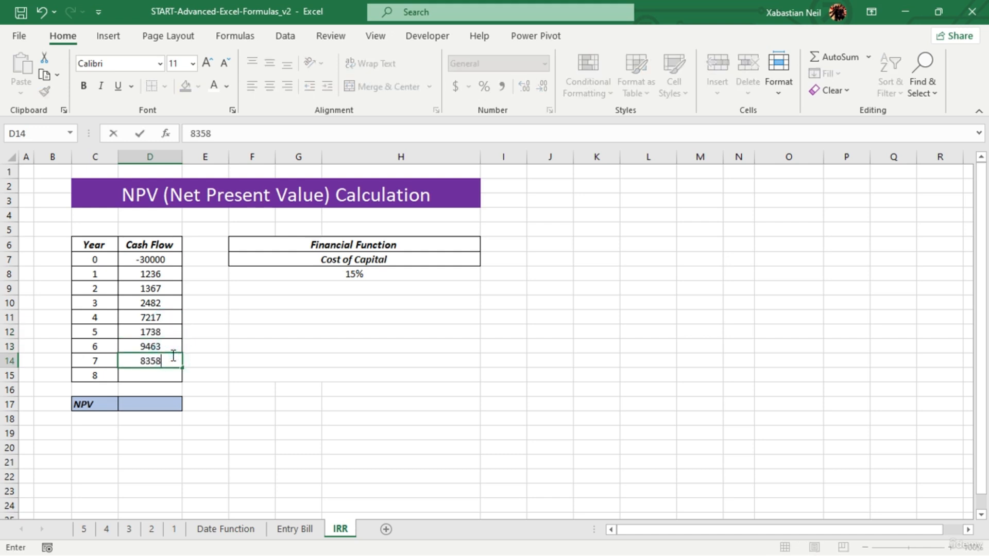
{"action": "left_click", "coordinate": [172, 373]}
{"action": "type", "text": "53247"}
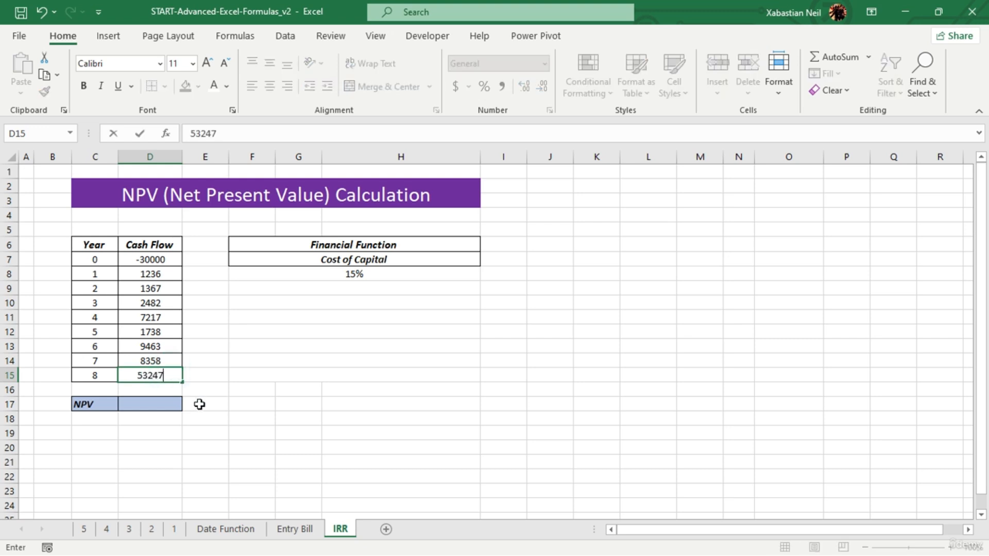
{"action": "key", "text": "BackSpace"}
{"action": "left_click", "coordinate": [310, 444]}
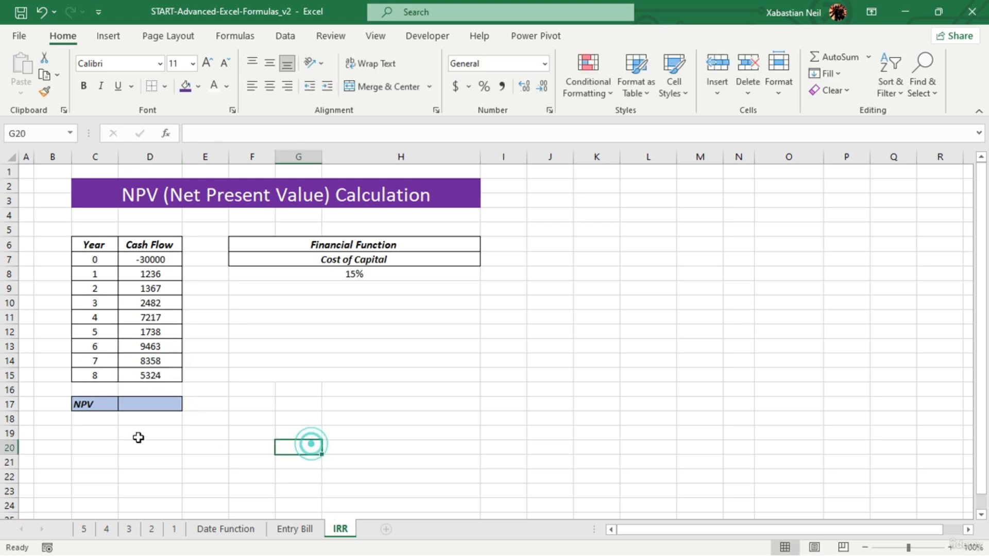
- Calculate the internal rate of return in C19 with an IRR formula over the cash flows D7:D15
{"action": "double_click", "coordinate": [104, 434]}
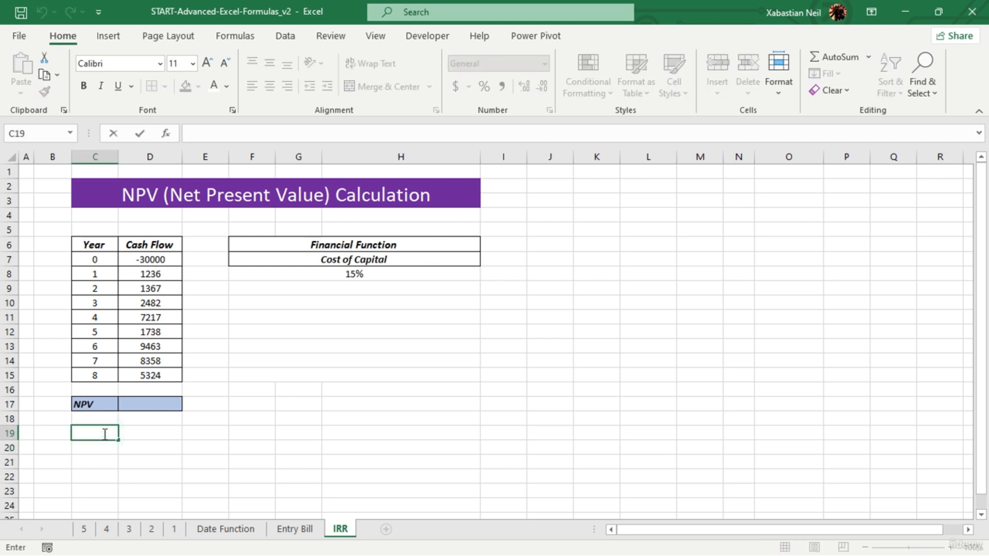
{"action": "type", "text": "=irr"}
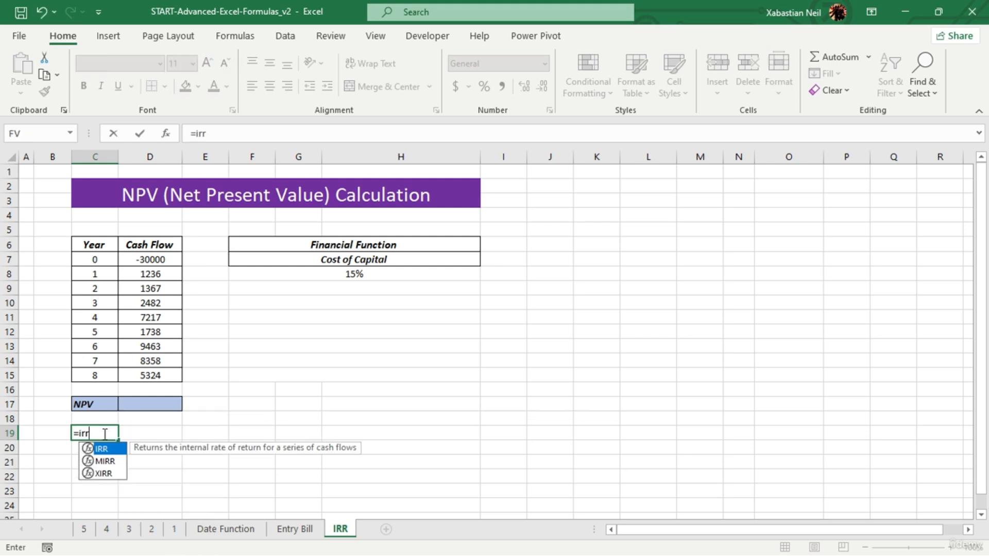
{"action": "key", "text": "Tab"}
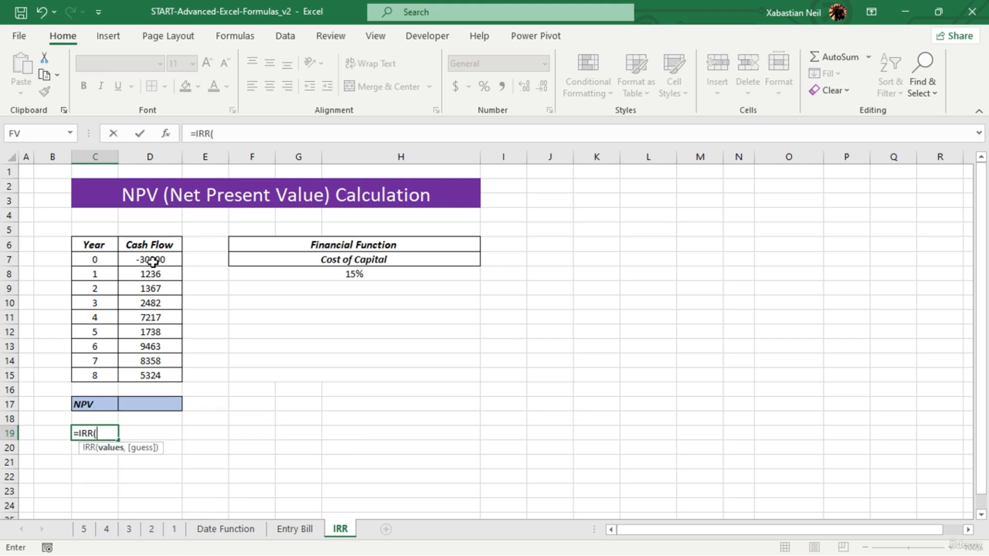
{"action": "left_click_drag", "start_coordinate": [153, 259], "coordinate": [164, 373]}
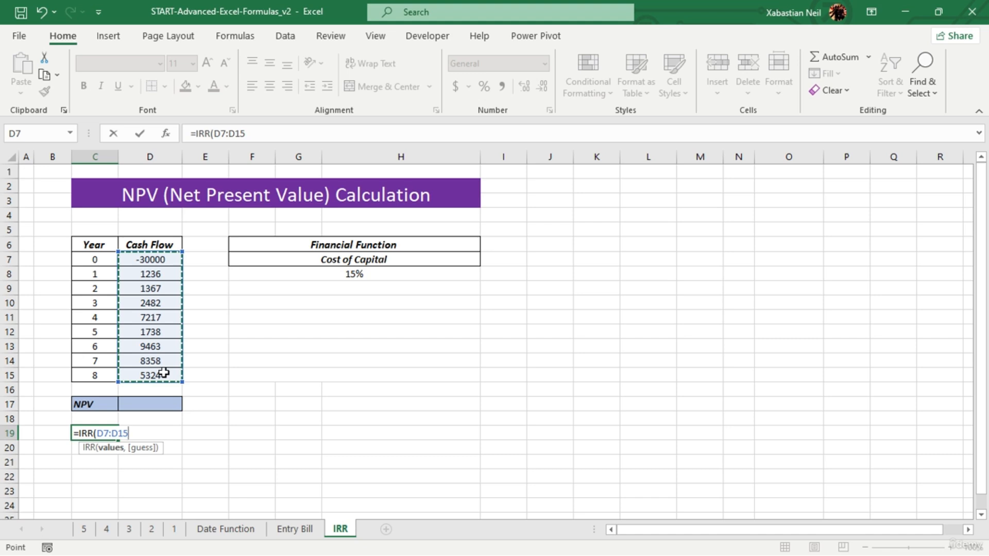
{"action": "type", "text": ")"}
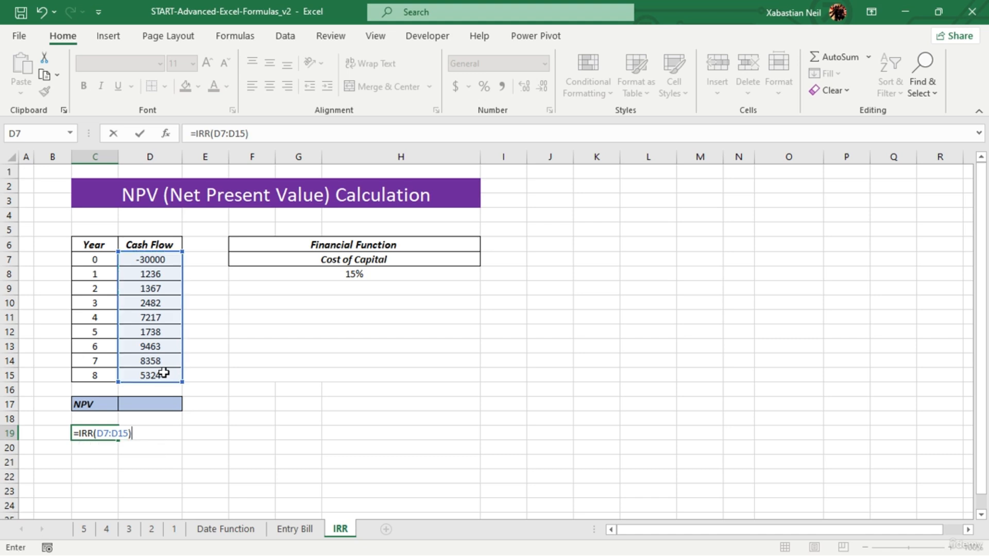
{"action": "key", "text": "Return"}
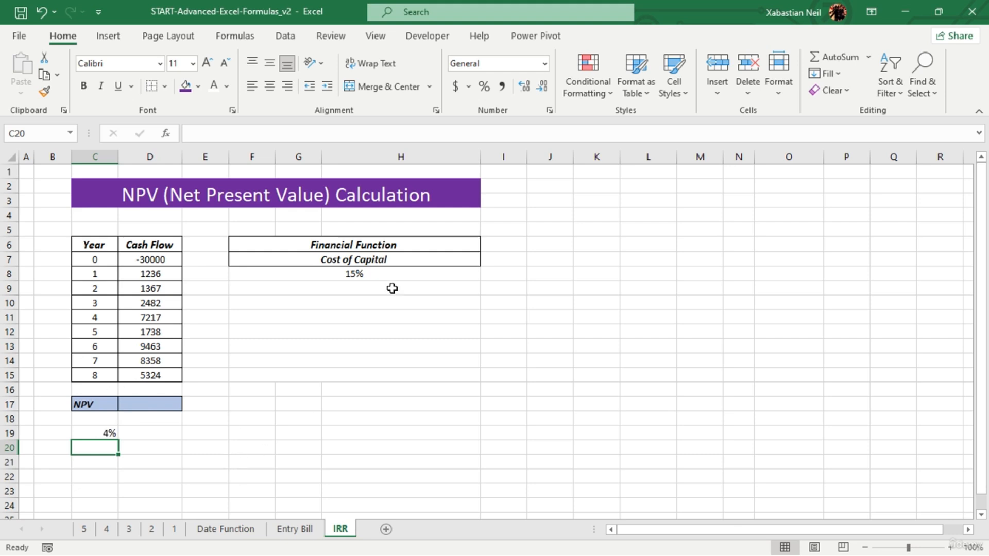
- Change the cash flows to 136 for year 2, 24721 for year 3 and 724 for year 5
{"action": "left_click", "coordinate": [173, 295]}
{"action": "type", "text": "136"}
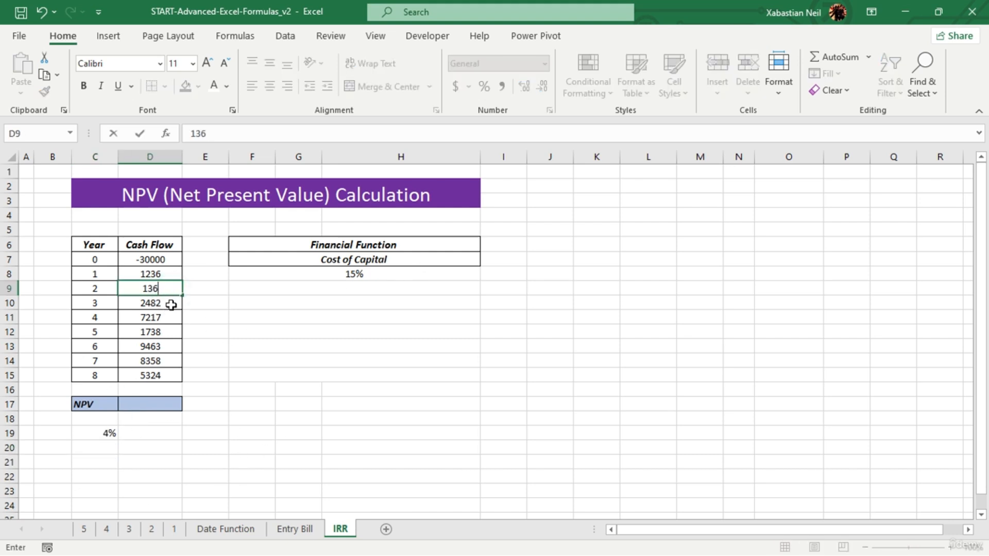
{"action": "key", "text": "Return"}
{"action": "type", "text": "24721"}
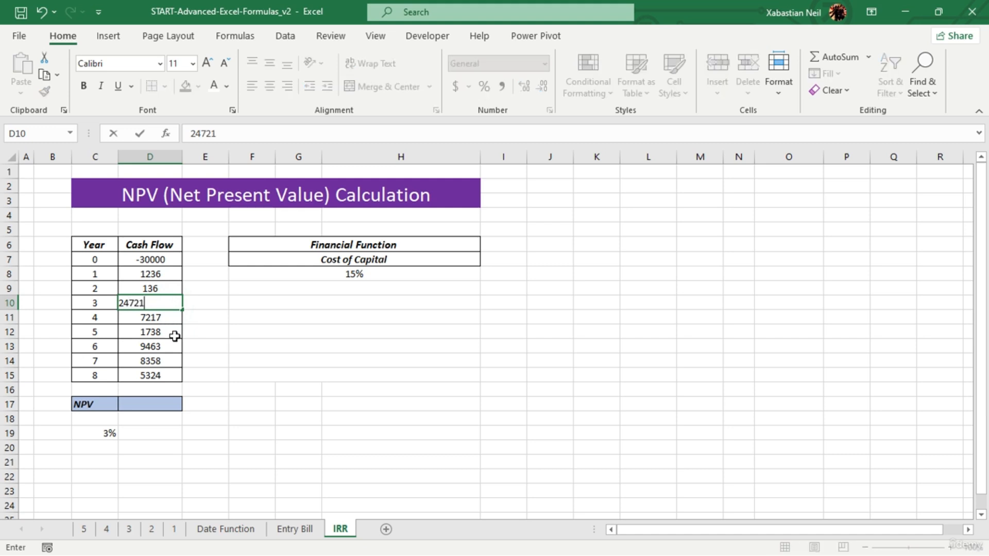
{"action": "left_click", "coordinate": [174, 333]}
{"action": "type", "text": "724"}
{"action": "left_click", "coordinate": [230, 347]}
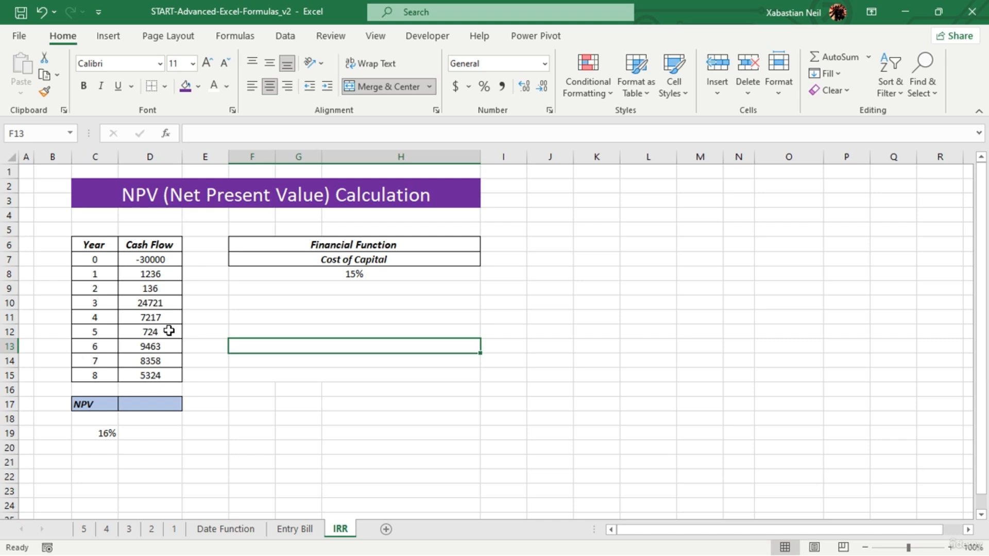
- Delete the IRR formula from C19
{"action": "left_click", "coordinate": [111, 433]}
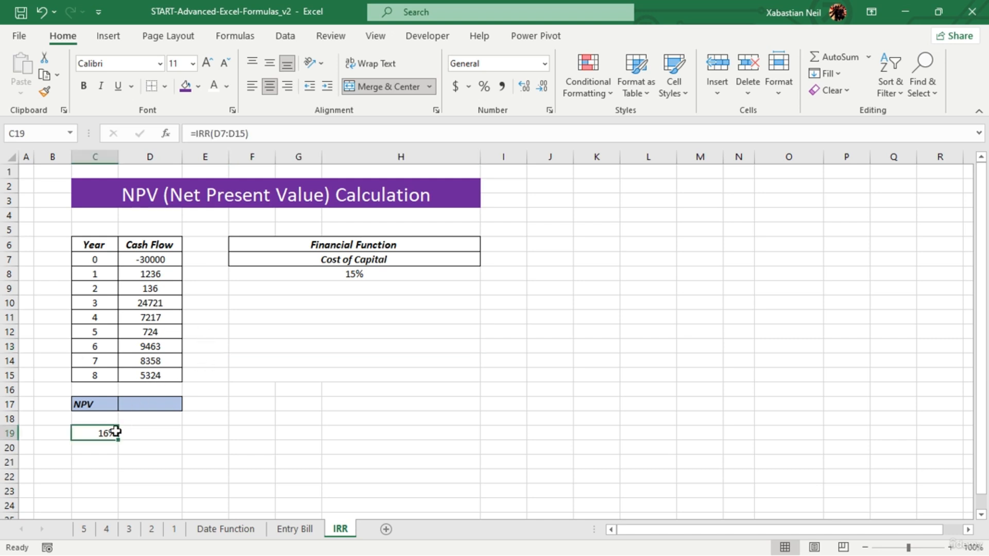
{"action": "key", "text": "BackSpace"}
{"action": "left_click", "coordinate": [227, 407]}
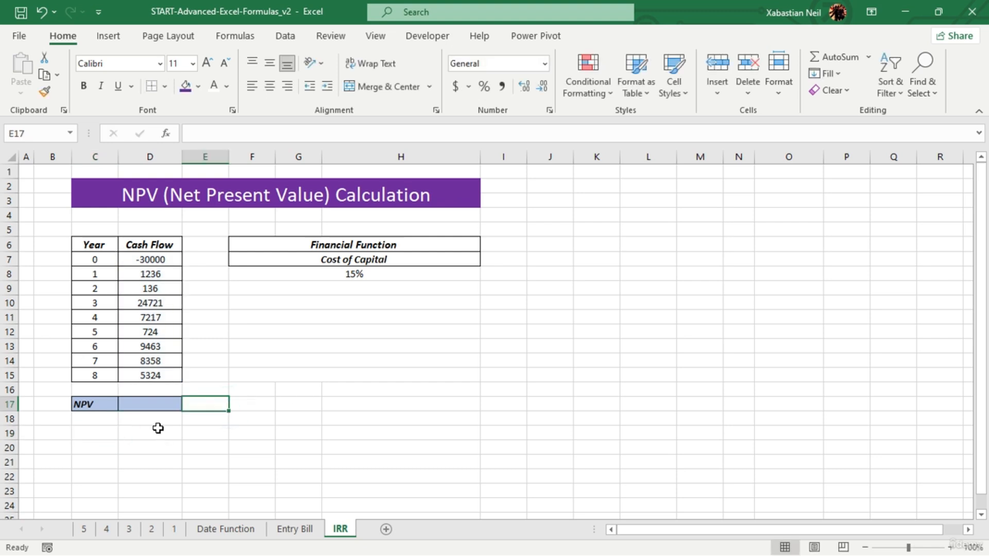
{"action": "left_click", "coordinate": [362, 379]}
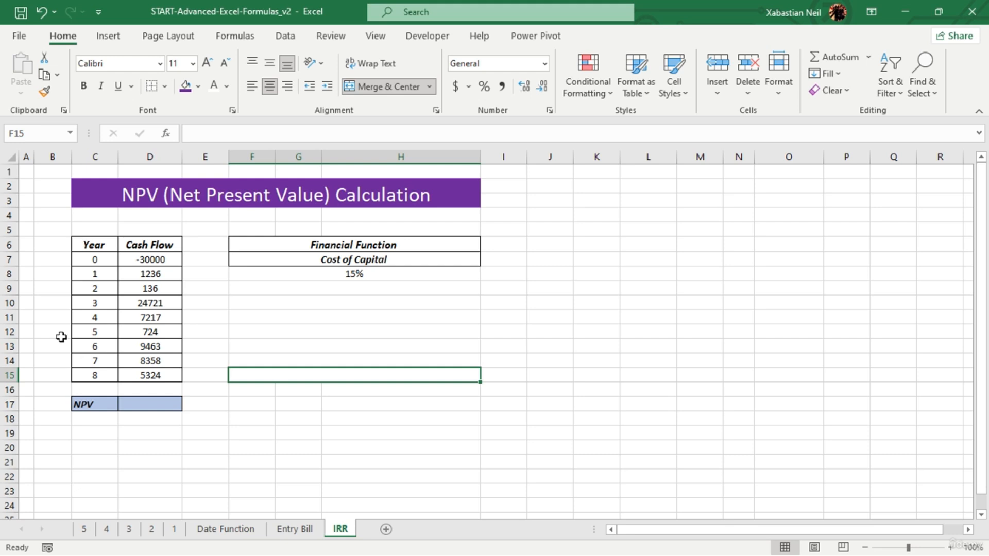
{"action": "left_click", "coordinate": [334, 356]}
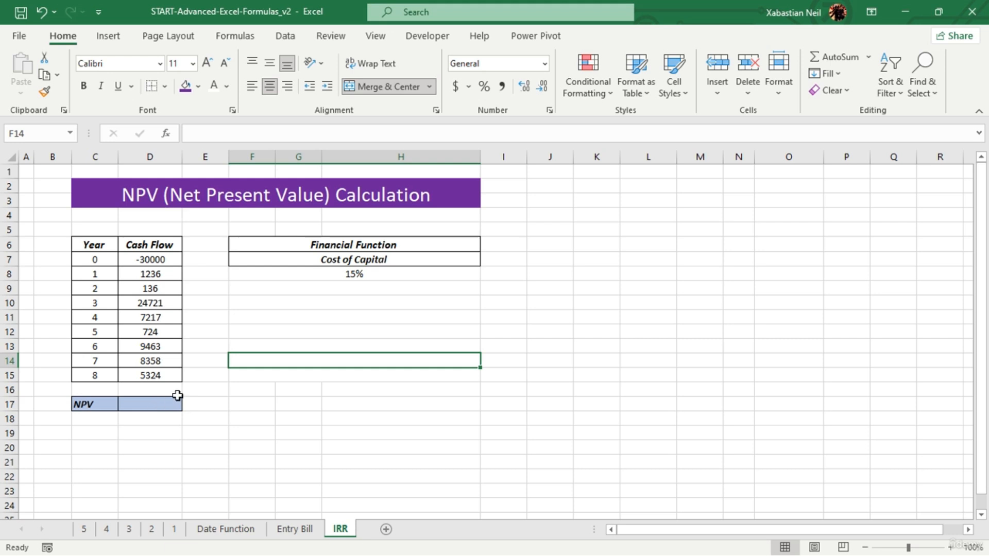
- Start an NPV formula in D17 with the cost of capital in F8 as the rate
{"action": "double_click", "coordinate": [159, 403]}
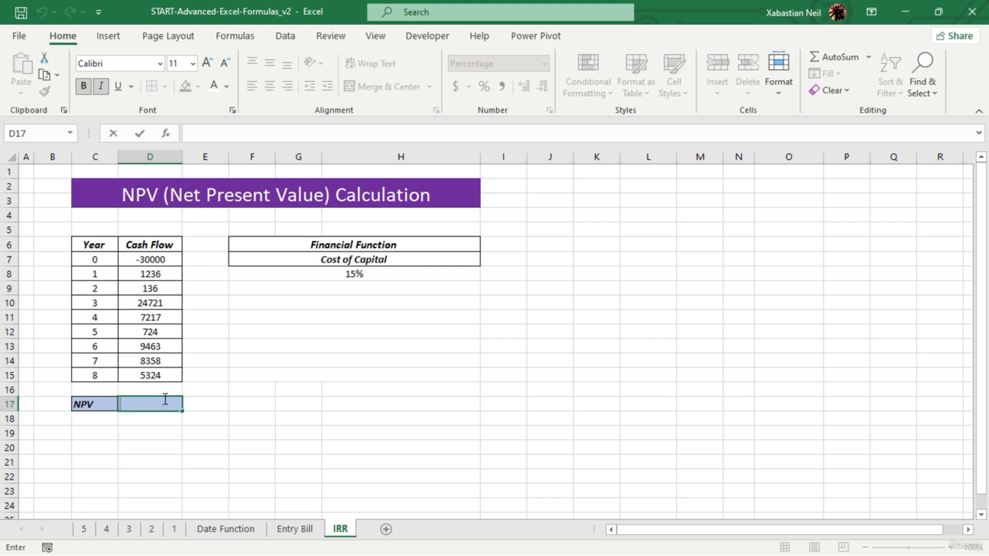
{"action": "type", "text": "=npv"}
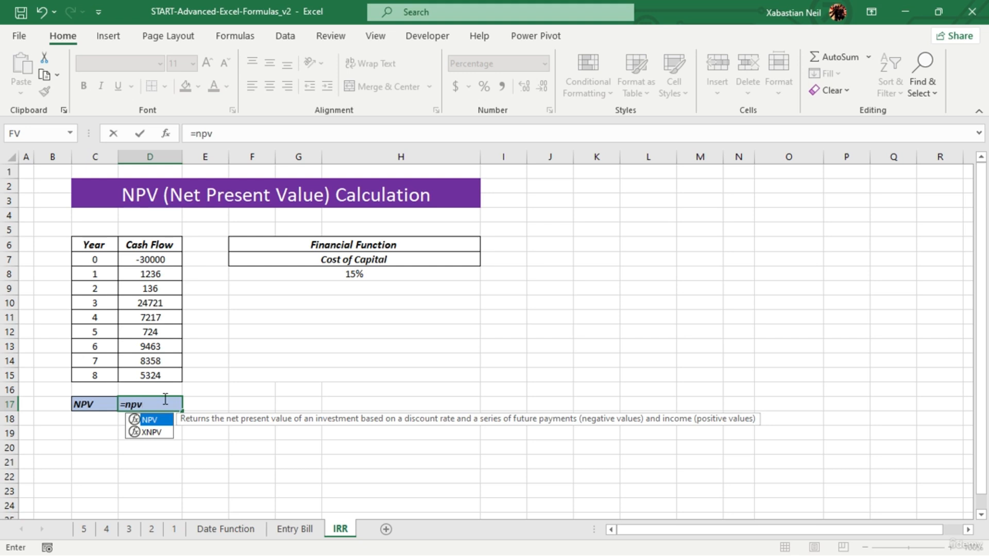
{"action": "key", "text": "Tab"}
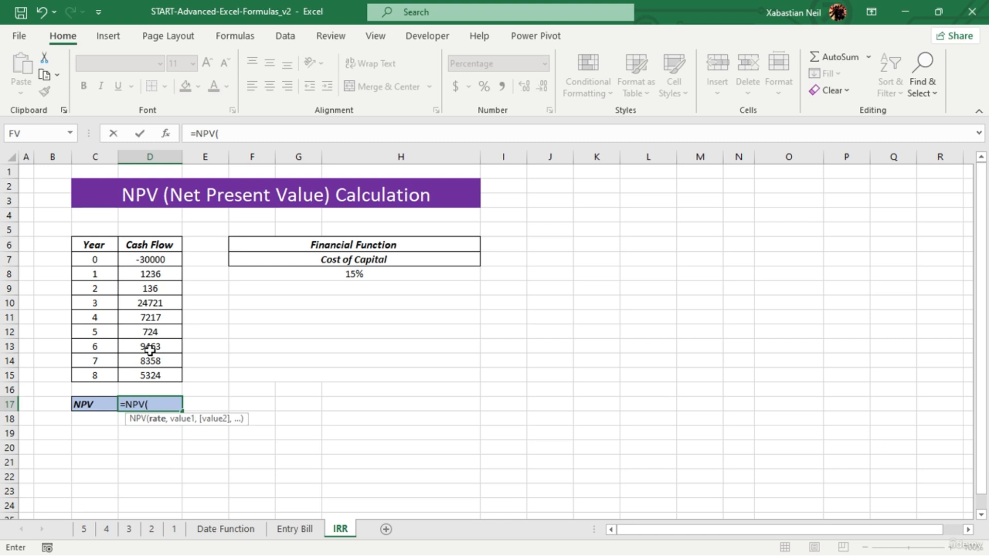
{"action": "left_click", "coordinate": [368, 277]}
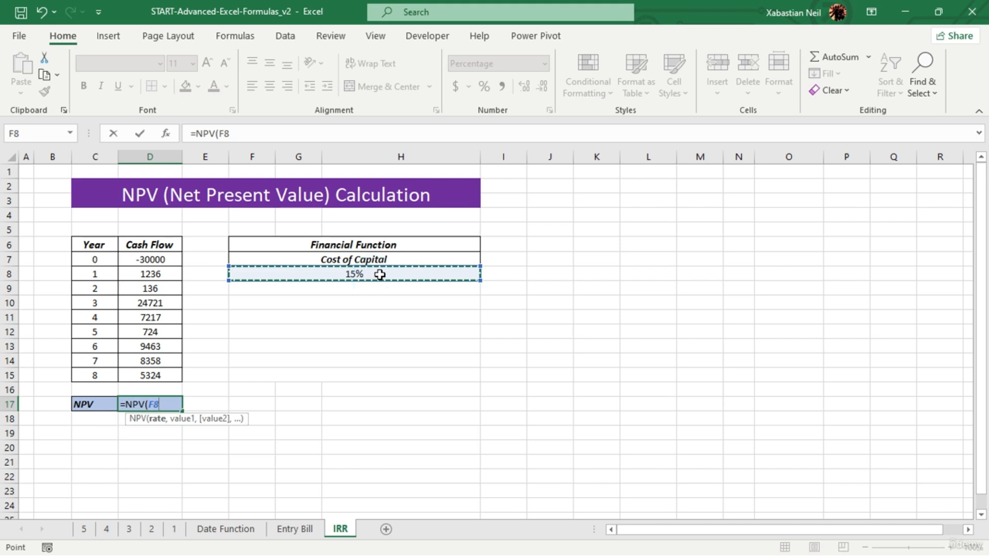
{"action": "type", "text": ","}
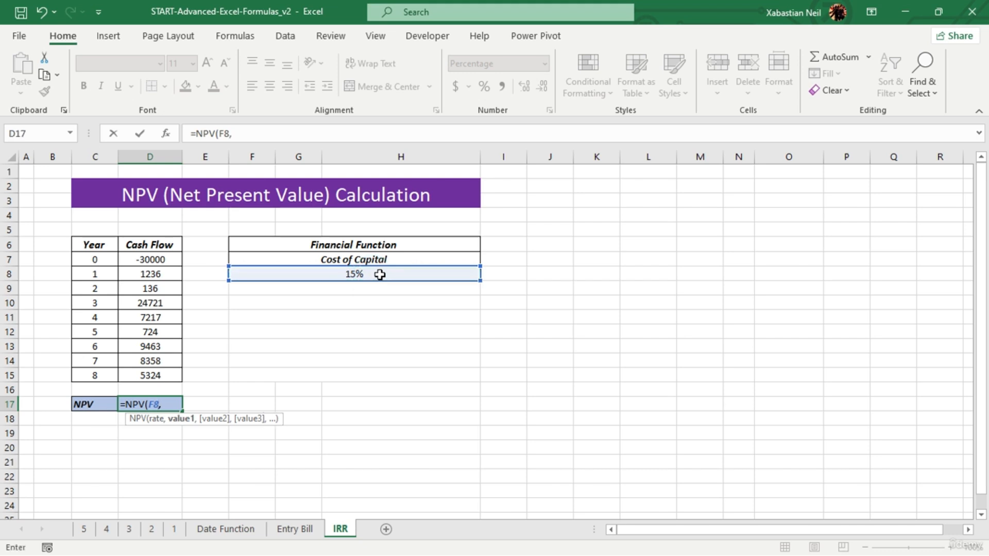
- Add each cash flow from D7 to D15 as a separate value argument and complete the NPV formula in D17
{"action": "left_click", "coordinate": [175, 259]}
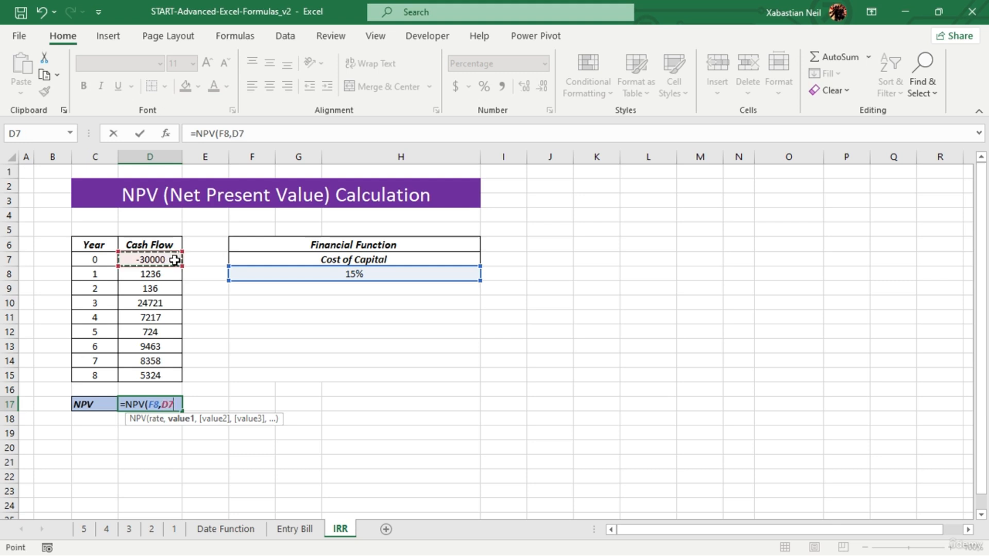
{"action": "type", "text": ","}
{"action": "left_click", "coordinate": [170, 274]}
{"action": "type", "text": ","}
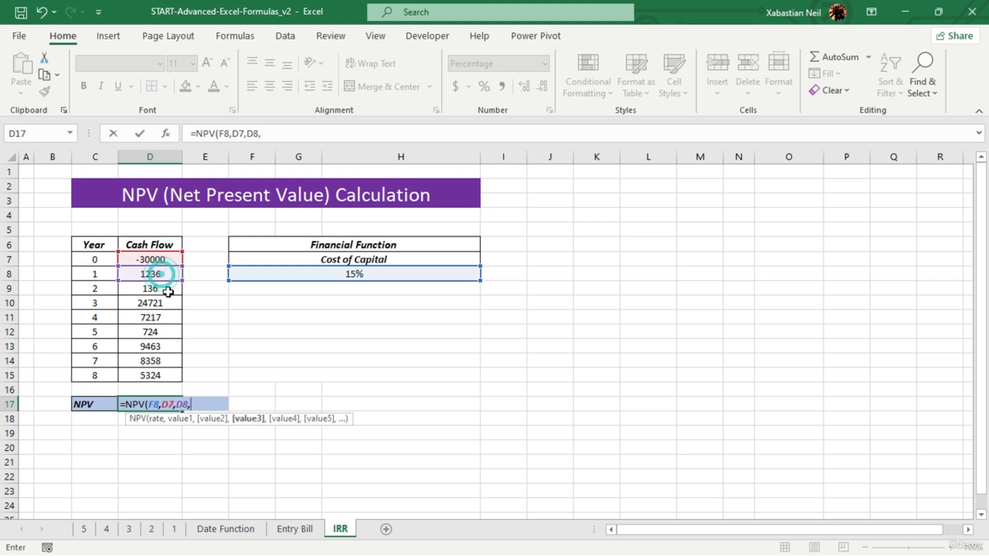
{"action": "left_click", "coordinate": [168, 291]}
{"action": "type", "text": ","}
{"action": "left_click", "coordinate": [169, 304]}
{"action": "type", "text": ","}
{"action": "left_click", "coordinate": [168, 318]}
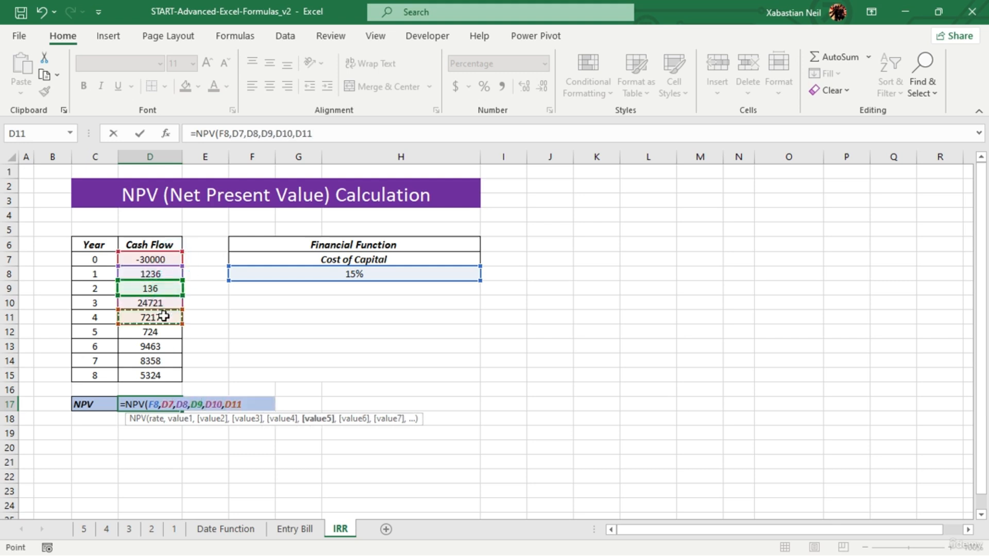
{"action": "type", "text": ","}
{"action": "left_click", "coordinate": [169, 332]}
{"action": "type", "text": ","}
{"action": "left_click", "coordinate": [163, 346]}
{"action": "type", "text": ","}
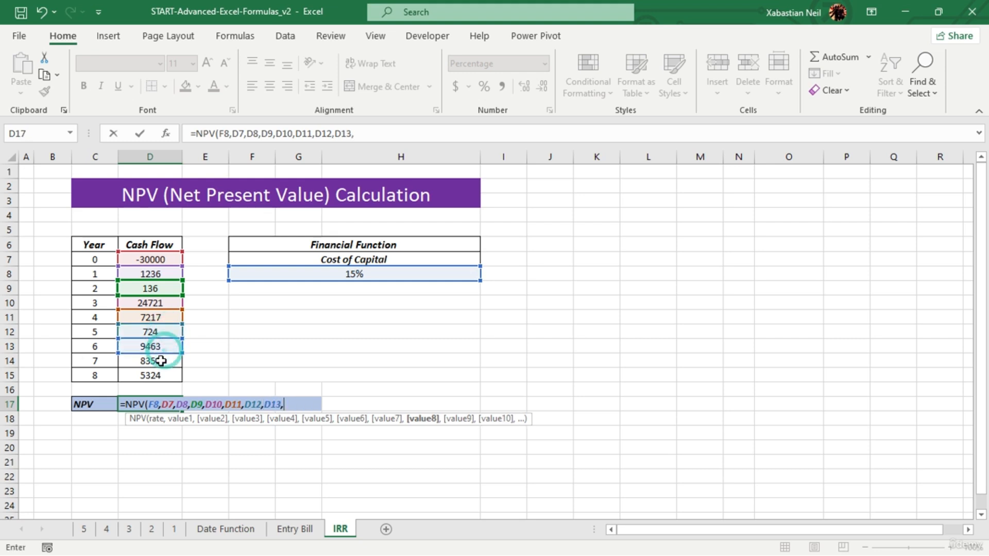
{"action": "left_click", "coordinate": [160, 360]}
{"action": "type", "text": ","}
{"action": "left_click", "coordinate": [157, 375]}
{"action": "type", "text": ","}
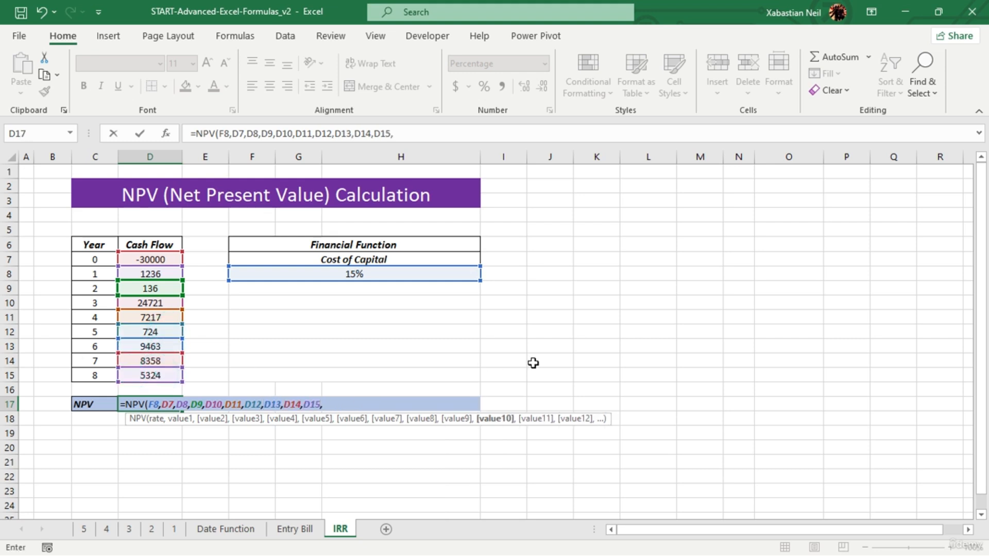
{"action": "key", "text": "BackSpace"}
{"action": "type", "text": ")"}
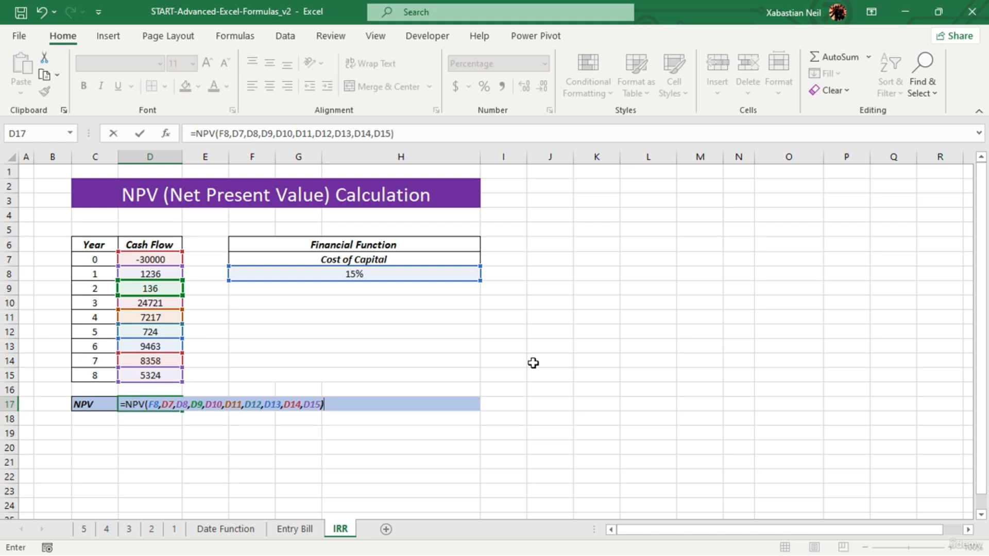
{"action": "key", "text": "Return"}
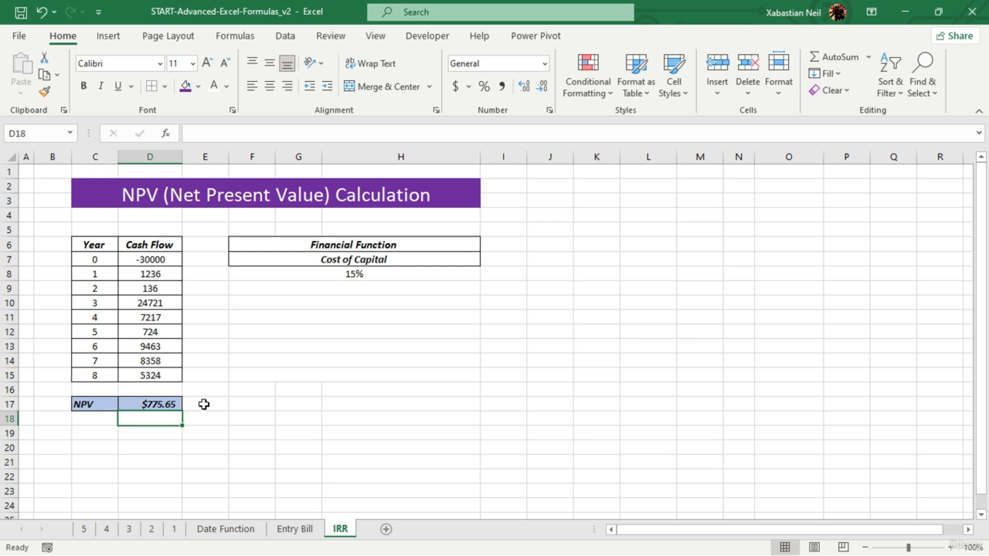
- Reduce the NPV result in D17 to zero decimal places
{"action": "left_click", "coordinate": [158, 405]}
{"action": "left_click", "coordinate": [541, 92]}
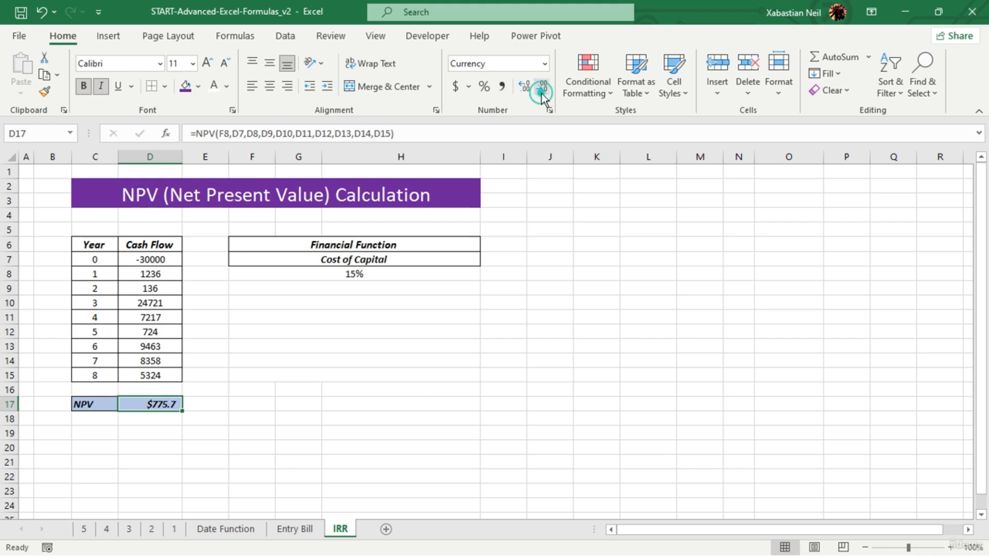
{"action": "left_click", "coordinate": [541, 93]}
- Check the internal rate of return with an IRR formula over D7:D17 in C19 and clear the cell
{"action": "left_click", "coordinate": [98, 439]}
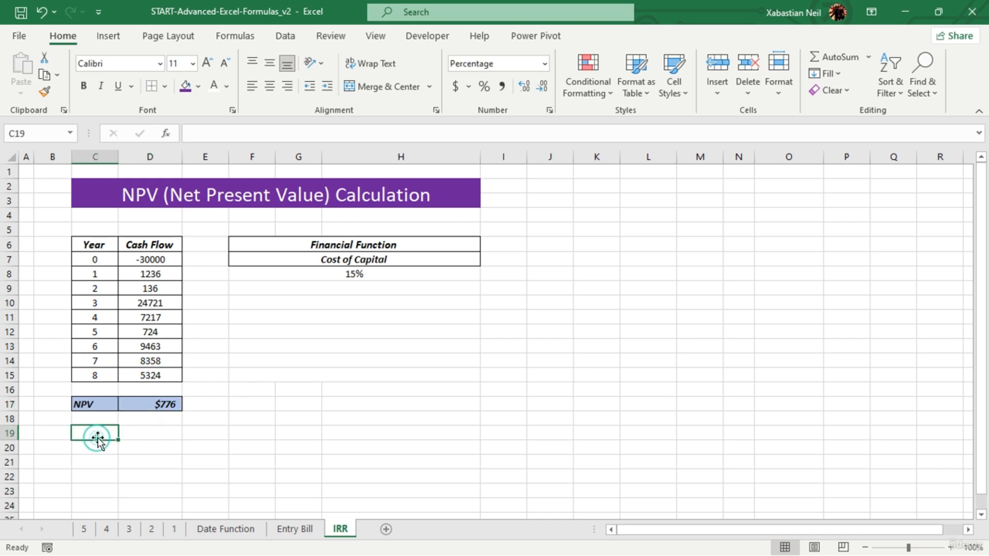
{"action": "double_click", "coordinate": [105, 434]}
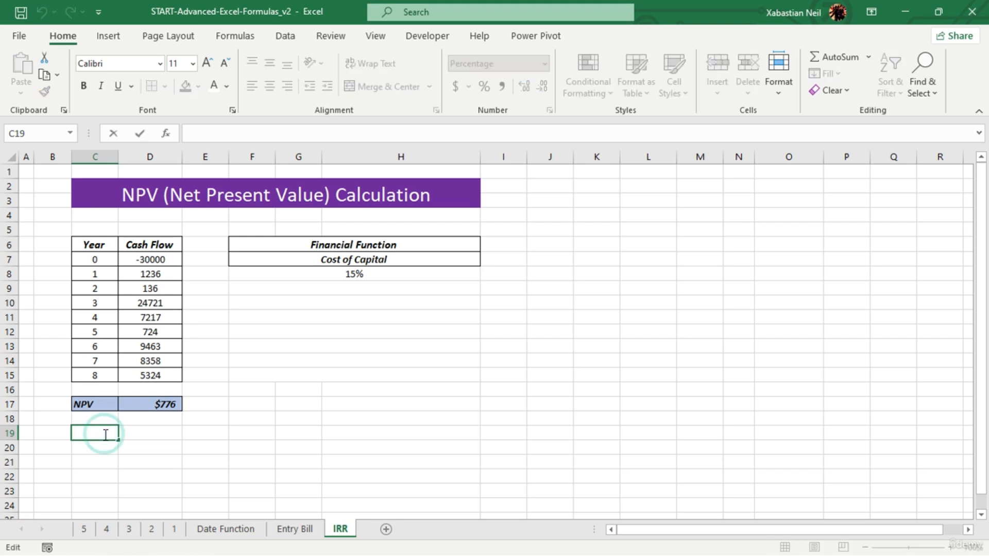
{"action": "type", "text": "=irr"}
{"action": "key", "text": "Tab"}
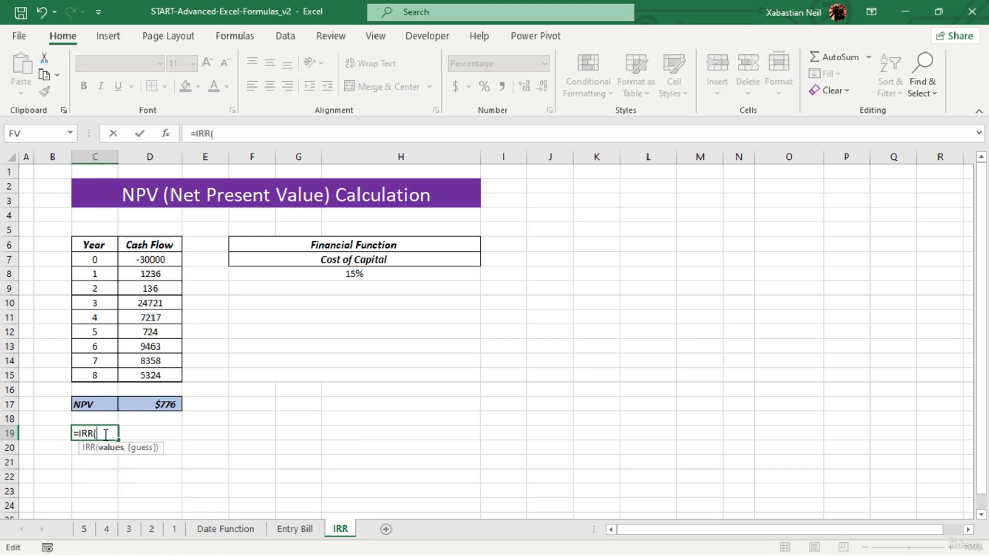
{"action": "key", "text": "BackSpace"}
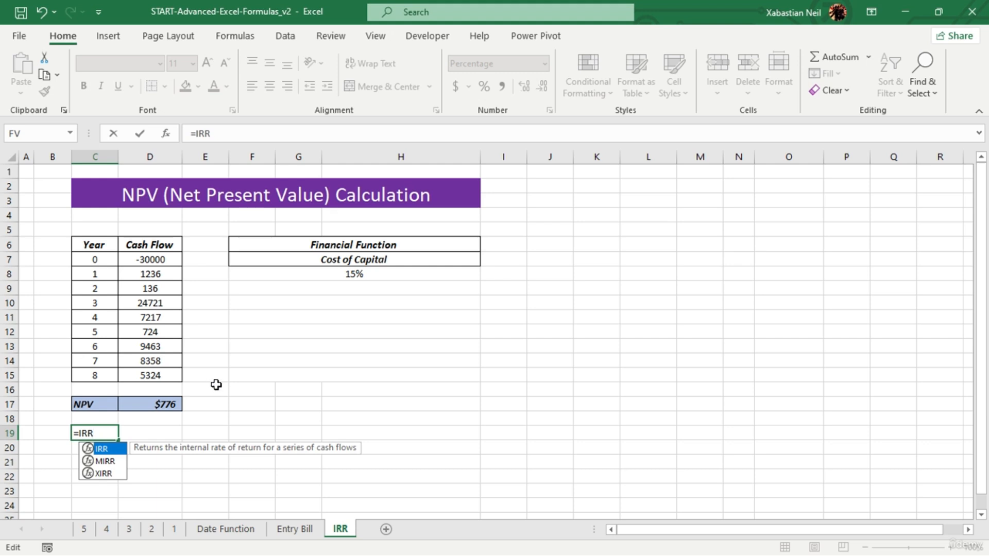
{"action": "type", "text": "("}
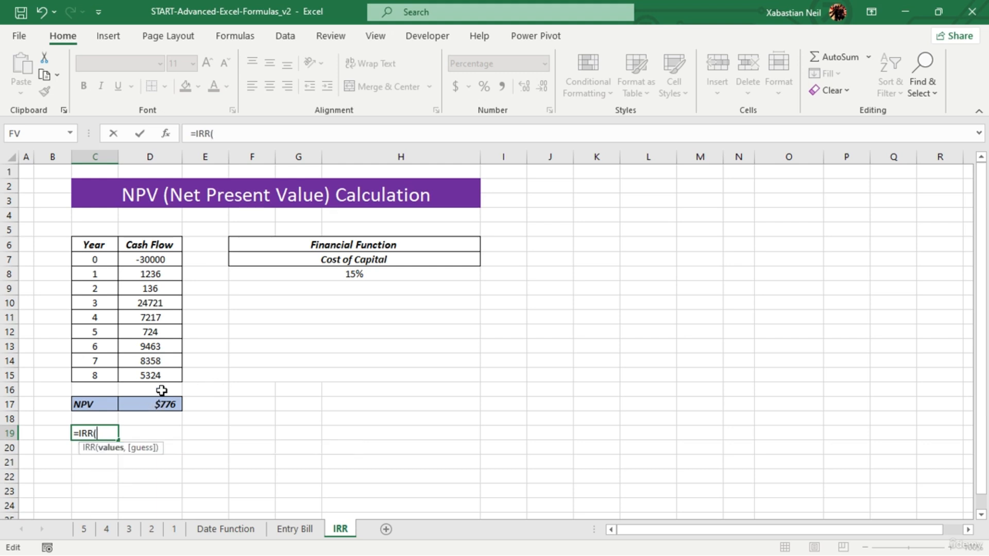
{"action": "left_click_drag", "start_coordinate": [163, 259], "coordinate": [156, 411]}
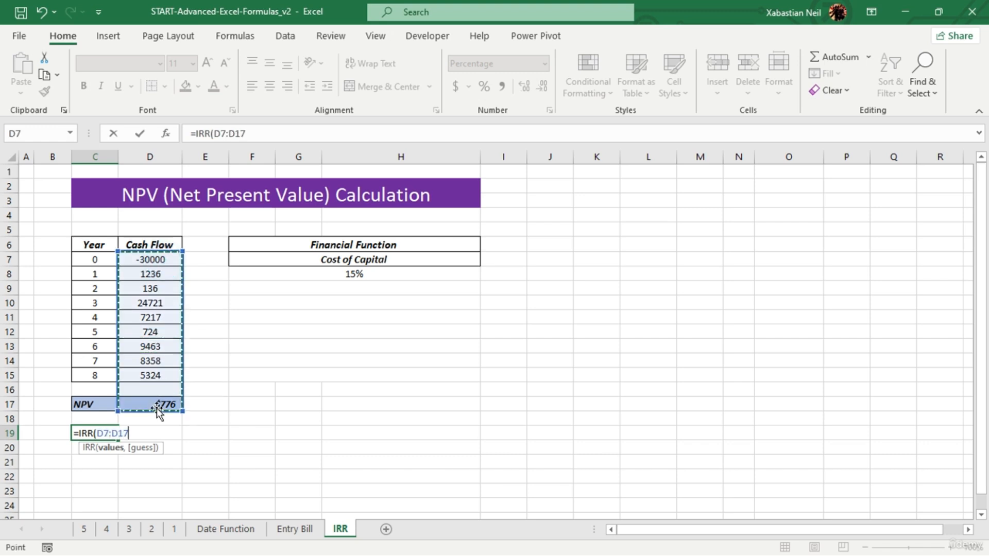
{"action": "key", "text": "Return"}
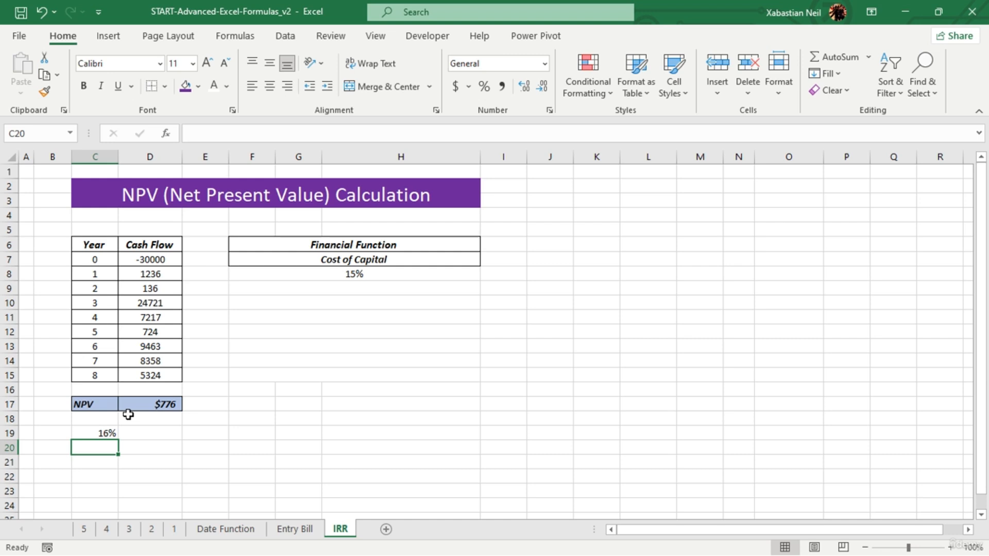
{"action": "left_click", "coordinate": [84, 432]}
{"action": "key", "text": "Delete"}
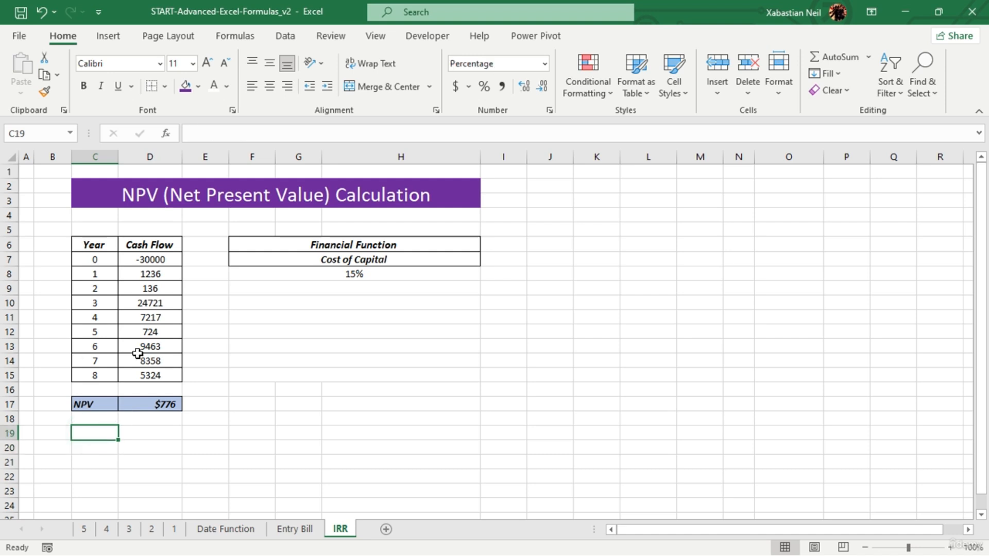
- Copy the Year and Cash Flow table C6:D15 to J6 and auto-fit the widths of columns J and K
{"action": "left_click_drag", "start_coordinate": [95, 244], "coordinate": [162, 369]}
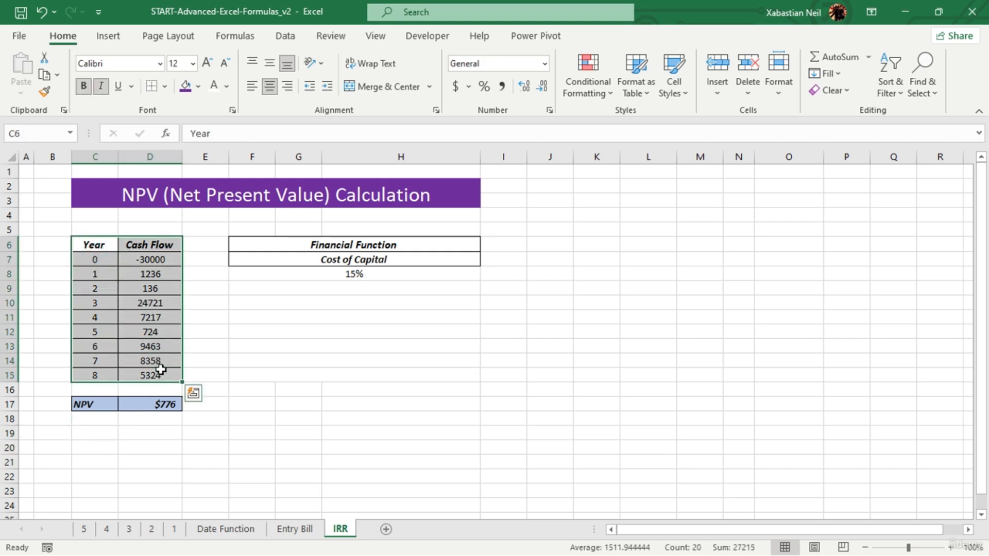
{"action": "key", "text": "ctrl+c"}
{"action": "left_click", "coordinate": [553, 245]}
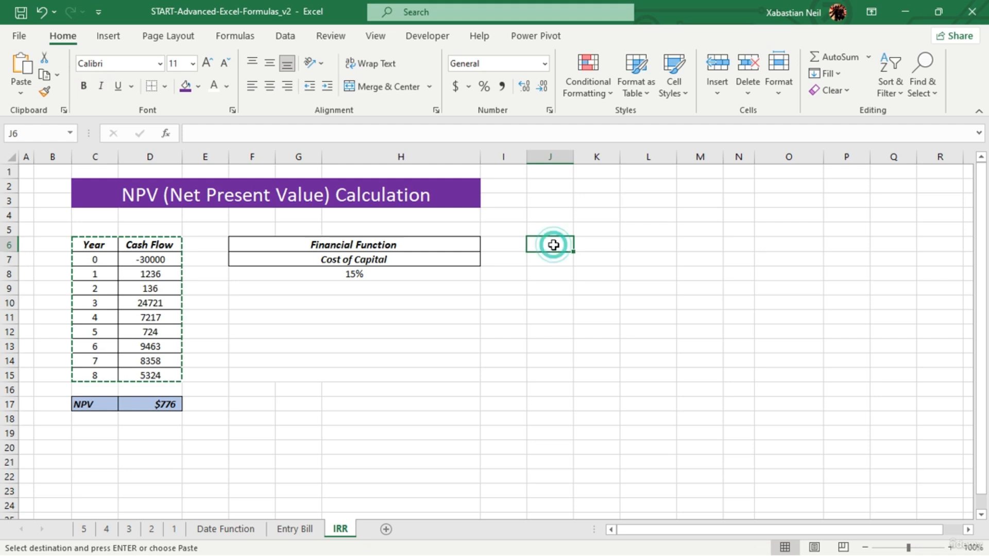
{"action": "key", "text": "ctrl+v"}
{"action": "left_click", "coordinate": [685, 304]}
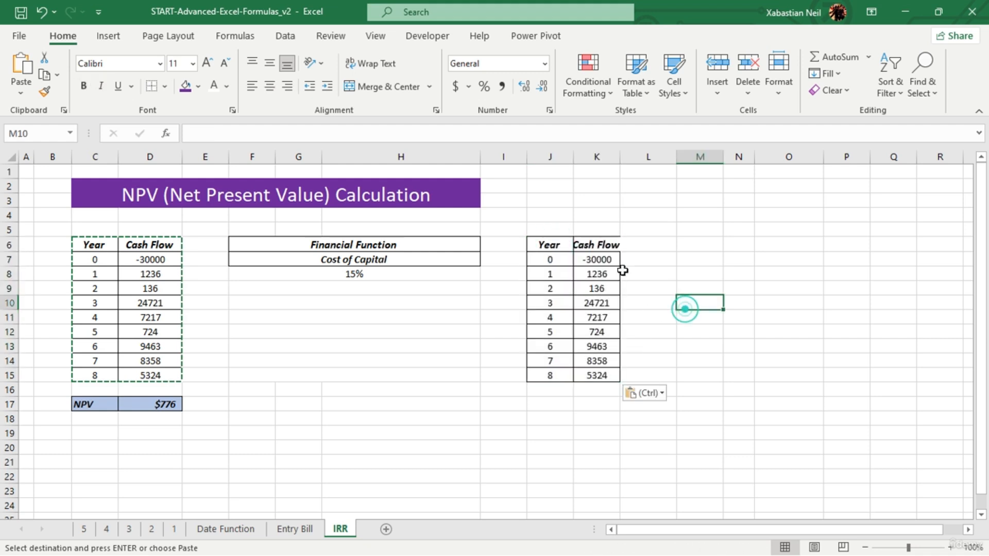
{"action": "double_click", "coordinate": [571, 151]}
{"action": "double_click", "coordinate": [605, 156]}
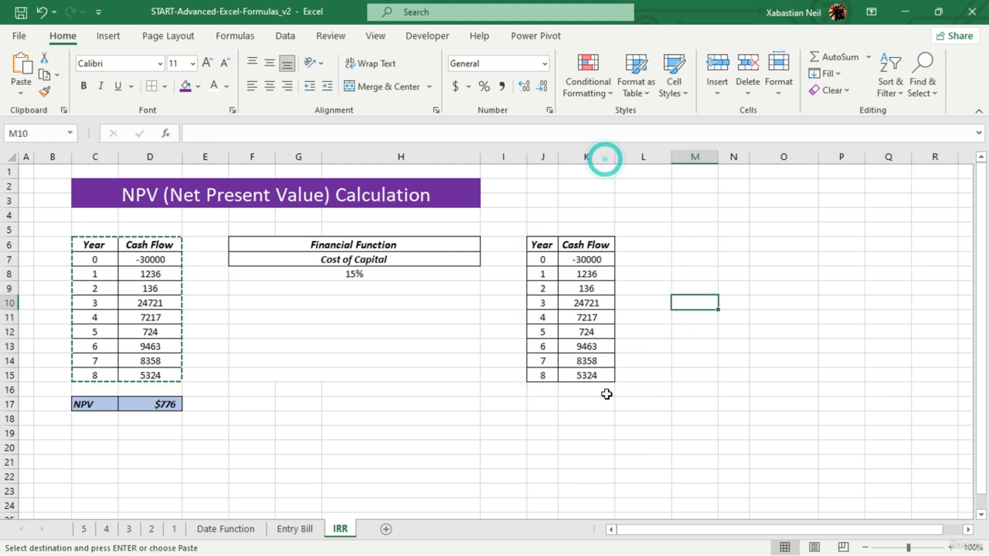
{"action": "left_click", "coordinate": [710, 375]}
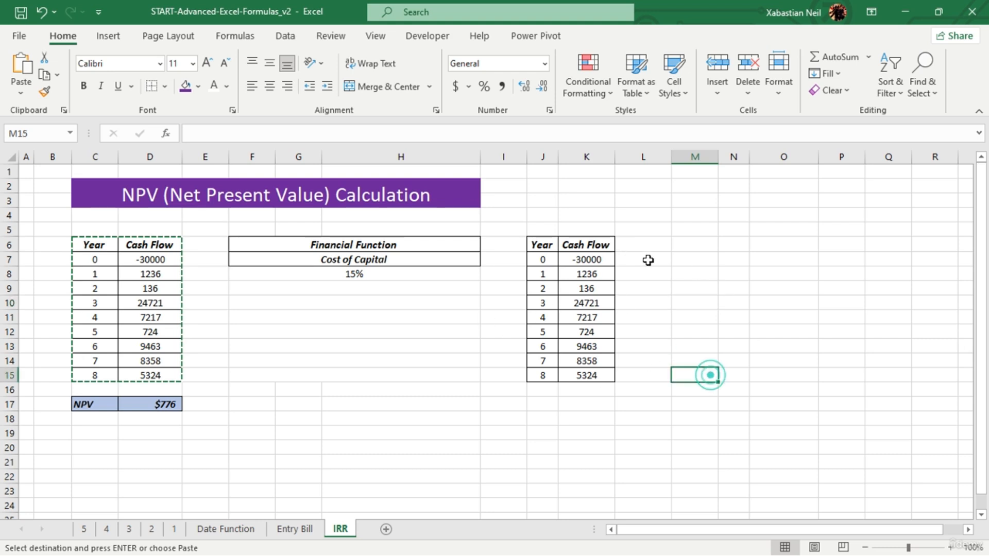
- Set the copied table's cash flows to 34724 for year 1, 35234 for year 2 and 35324 for year 5
{"action": "left_click", "coordinate": [603, 273]}
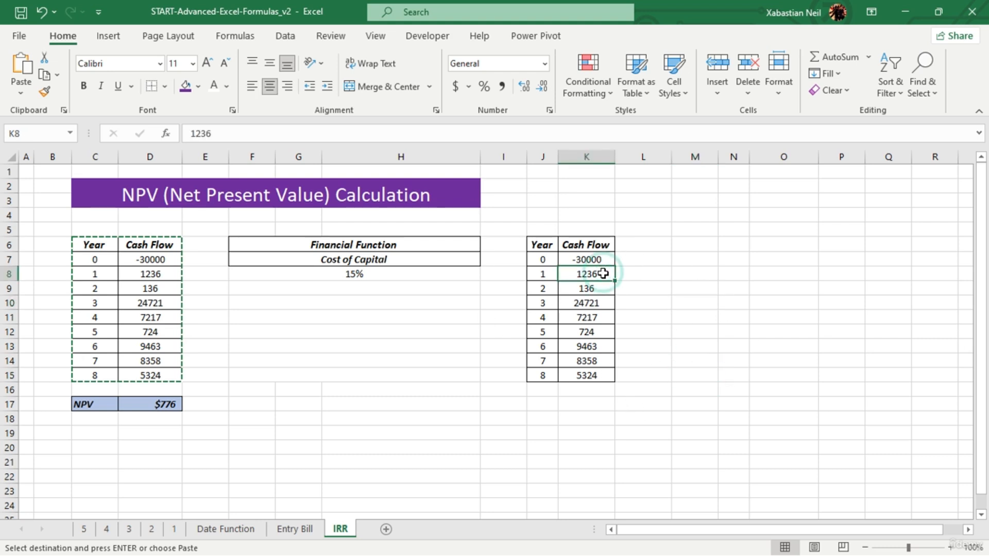
{"action": "type", "text": "34724"}
{"action": "left_click", "coordinate": [608, 292]}
{"action": "type", "text": "35"}
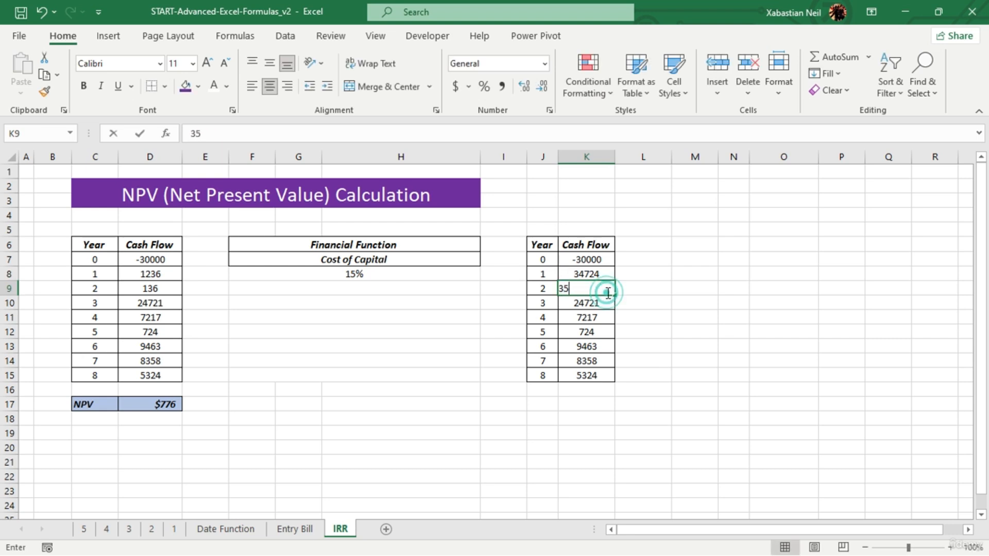
{"action": "type", "text": "234"}
{"action": "left_click", "coordinate": [604, 329]}
{"action": "type", "text": "353"}
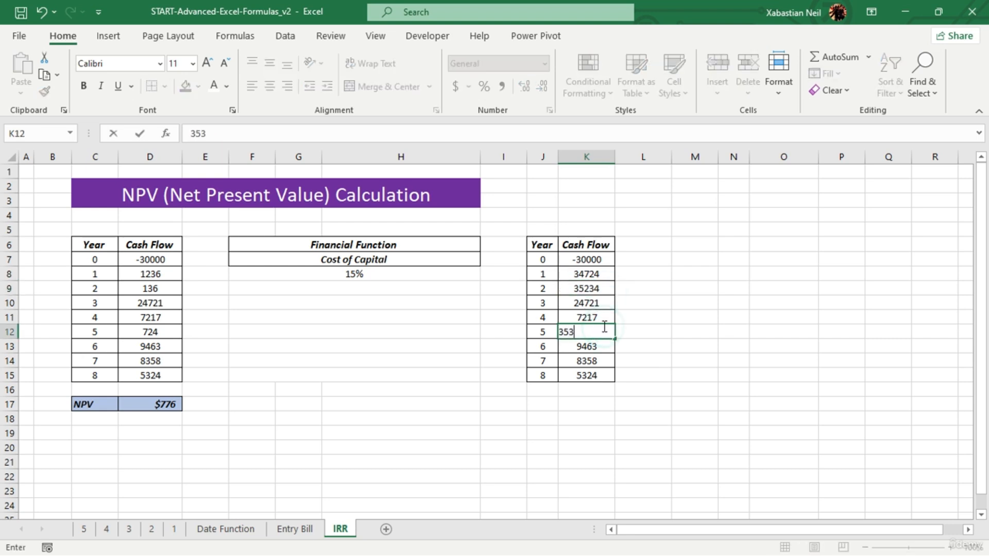
{"action": "type", "text": "24"}
{"action": "left_click", "coordinate": [609, 435]}
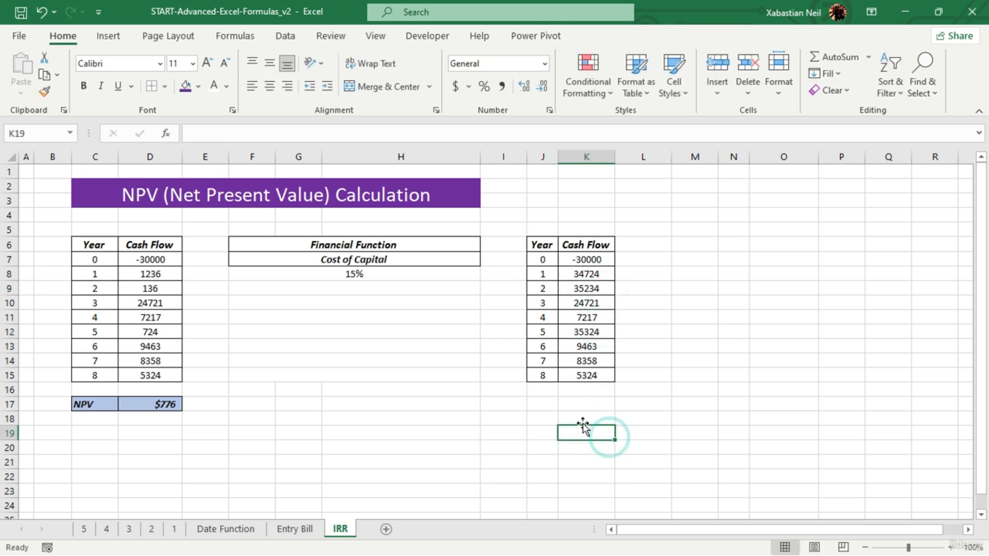
- Calculate the copied table's NPV in K17 from rate F8 and the individual cash flows K7 through K15, formatted to zero decimal places
{"action": "double_click", "coordinate": [592, 406]}
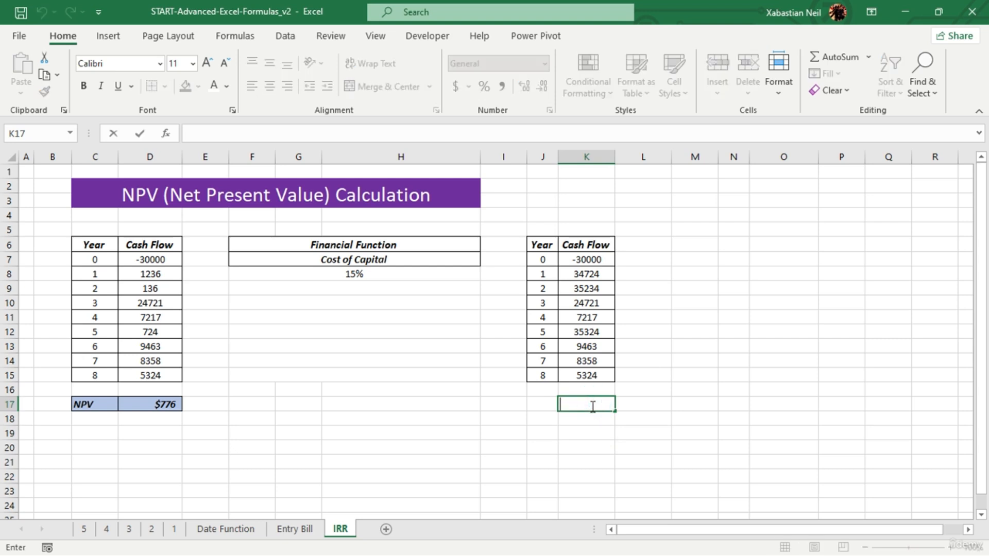
{"action": "type", "text": "=npv"}
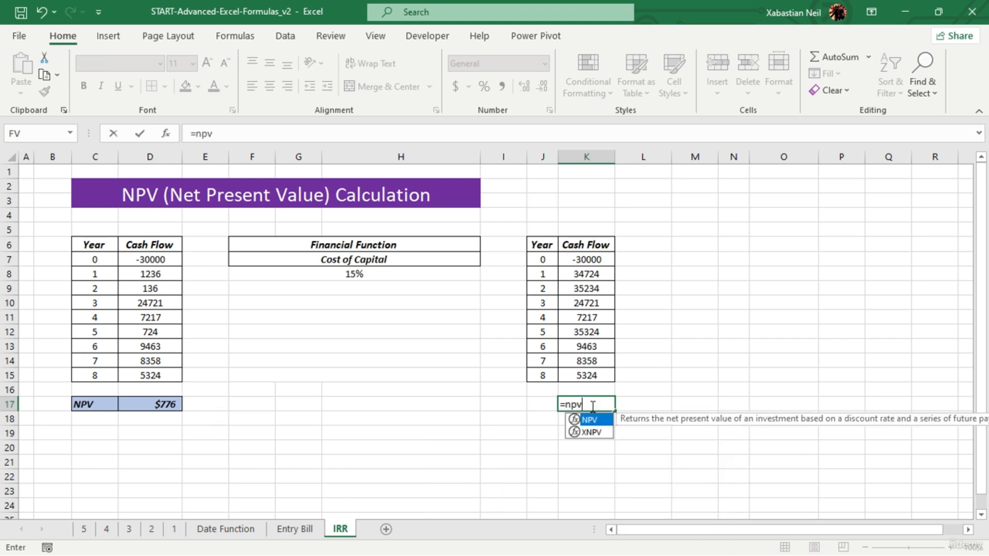
{"action": "key", "text": "Tab"}
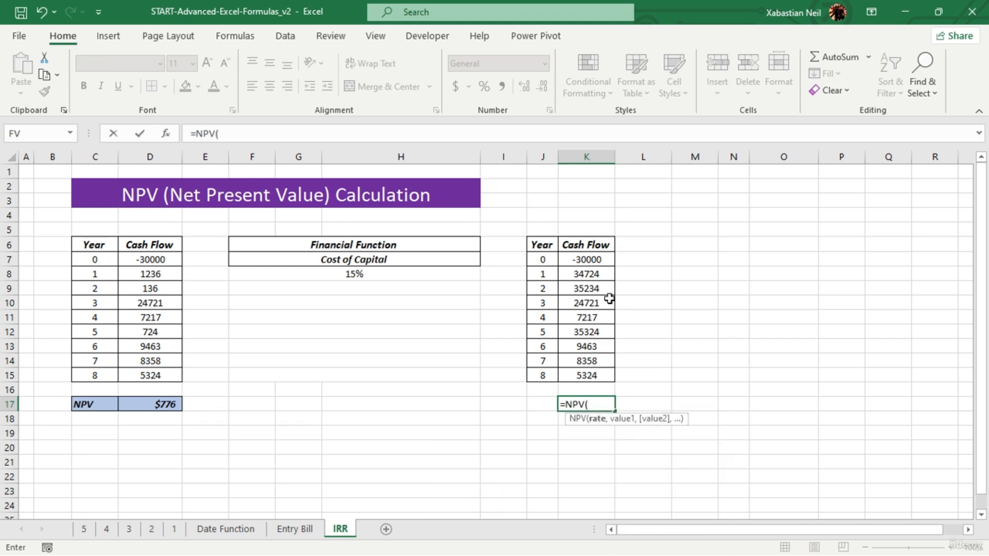
{"action": "left_click", "coordinate": [394, 276]}
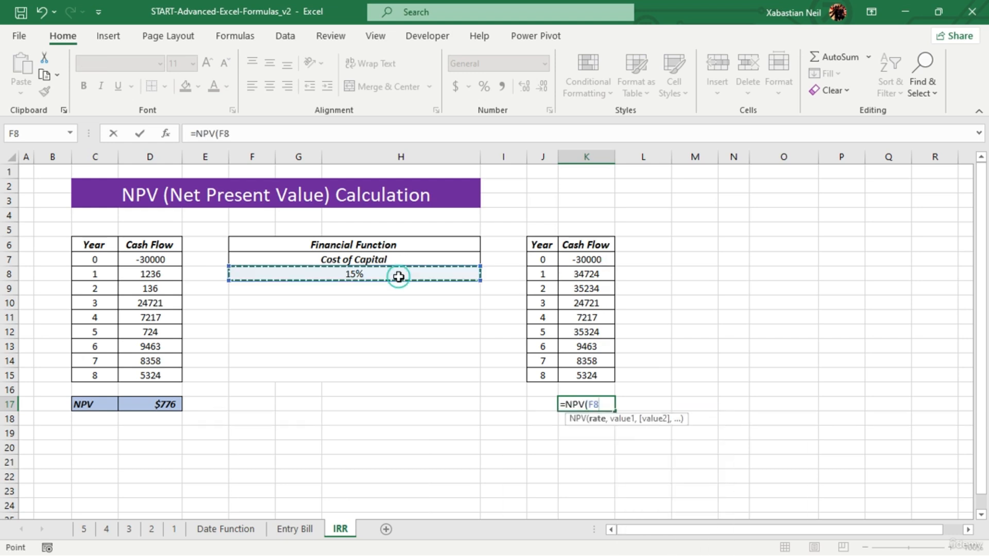
{"action": "type", "text": ","}
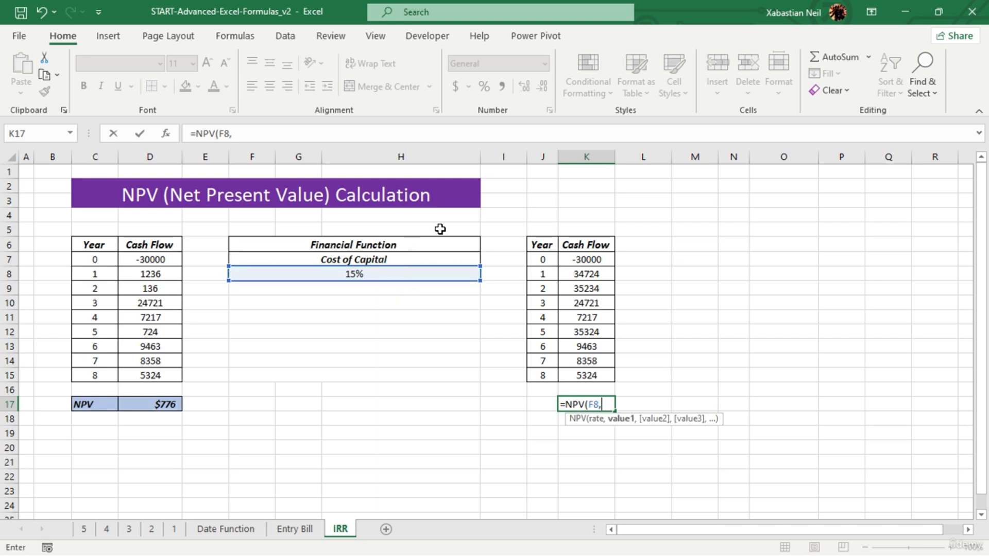
{"action": "left_click", "coordinate": [602, 257]}
{"action": "type", "text": ","}
{"action": "left_click", "coordinate": [591, 274]}
{"action": "type", "text": ","}
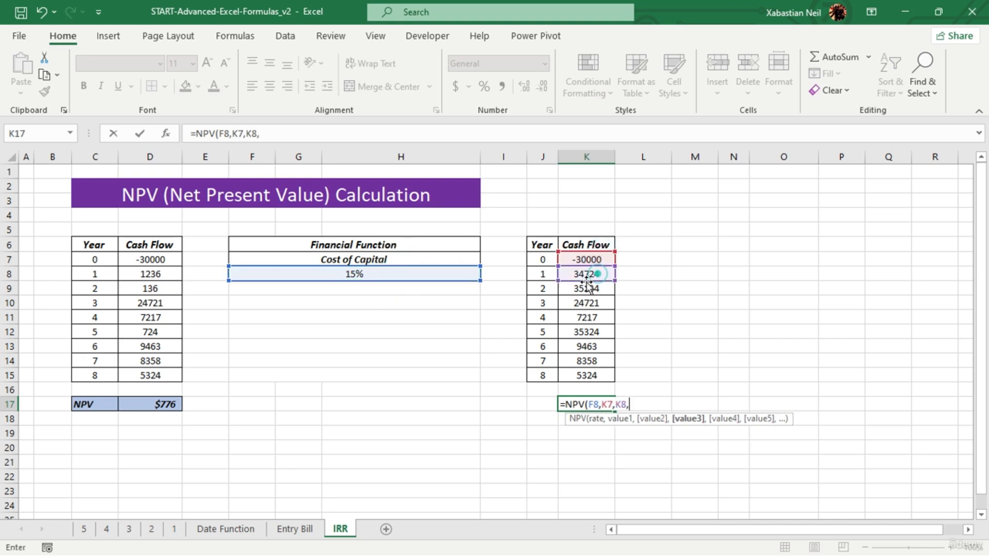
{"action": "left_click", "coordinate": [591, 289]}
{"action": "type", "text": ","}
{"action": "left_click", "coordinate": [591, 302]}
{"action": "type", "text": ","}
{"action": "left_click", "coordinate": [593, 317]}
{"action": "type", "text": ","}
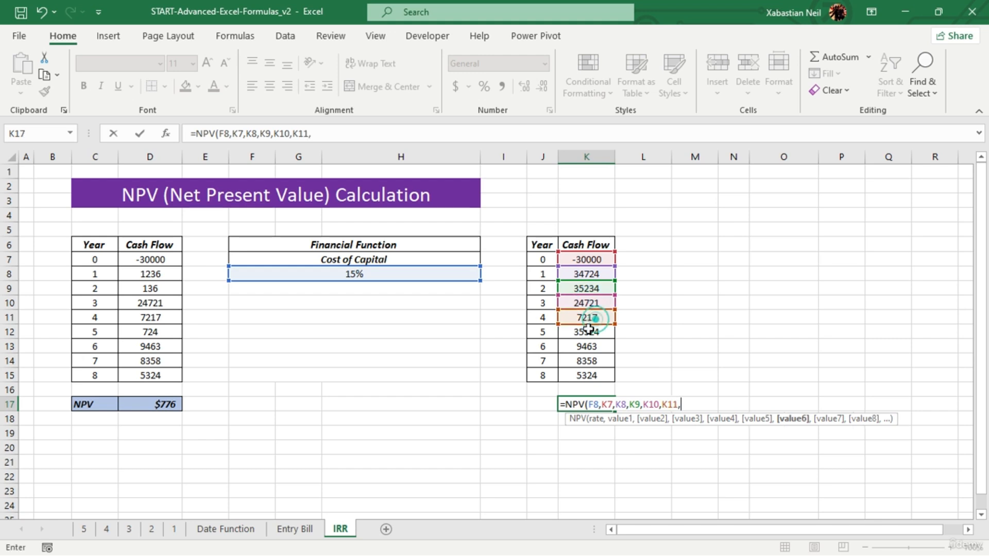
{"action": "left_click", "coordinate": [595, 332]}
{"action": "type", "text": ","}
{"action": "left_click", "coordinate": [597, 346]}
{"action": "type", "text": ","}
{"action": "left_click", "coordinate": [593, 360]}
{"action": "type", "text": ","}
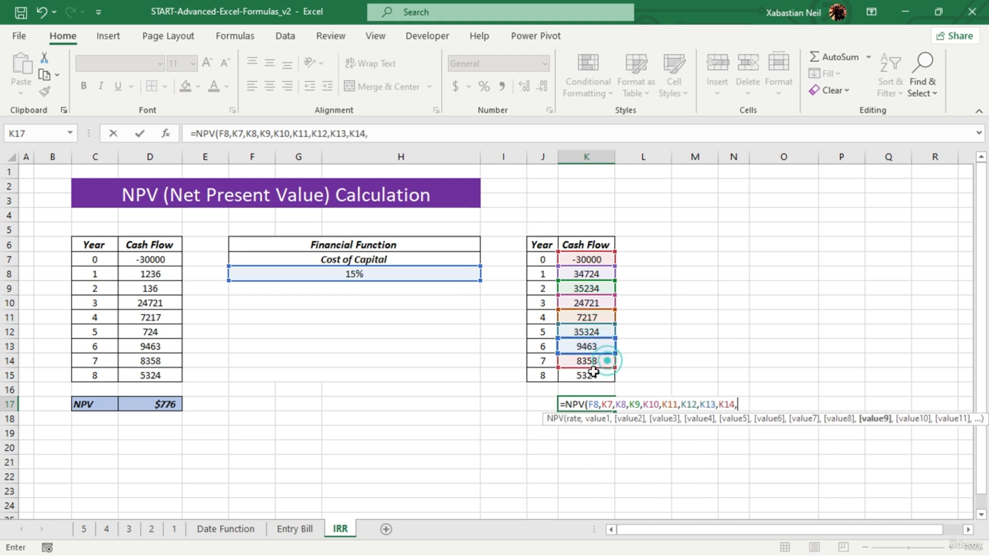
{"action": "left_click", "coordinate": [594, 374]}
{"action": "type", "text": ")"}
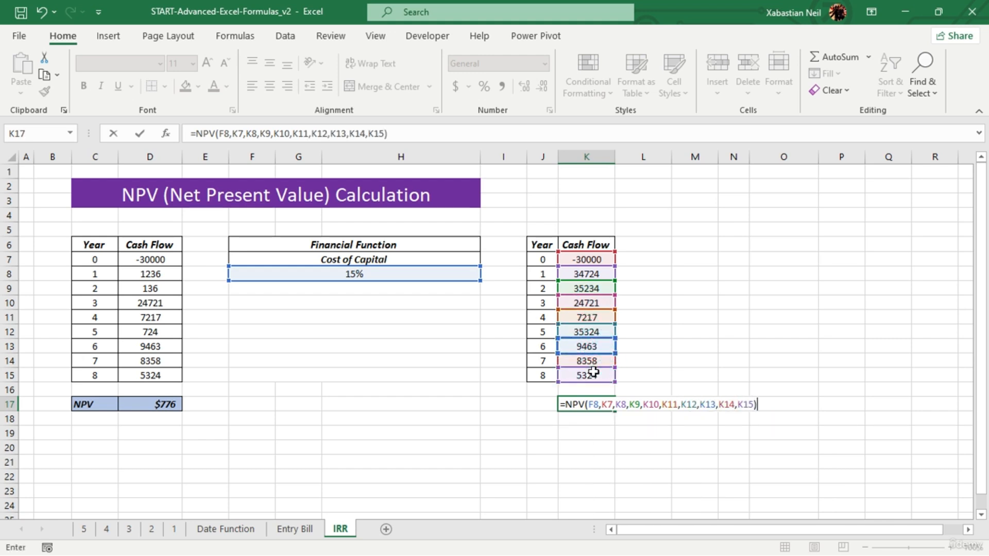
{"action": "key", "text": "Return"}
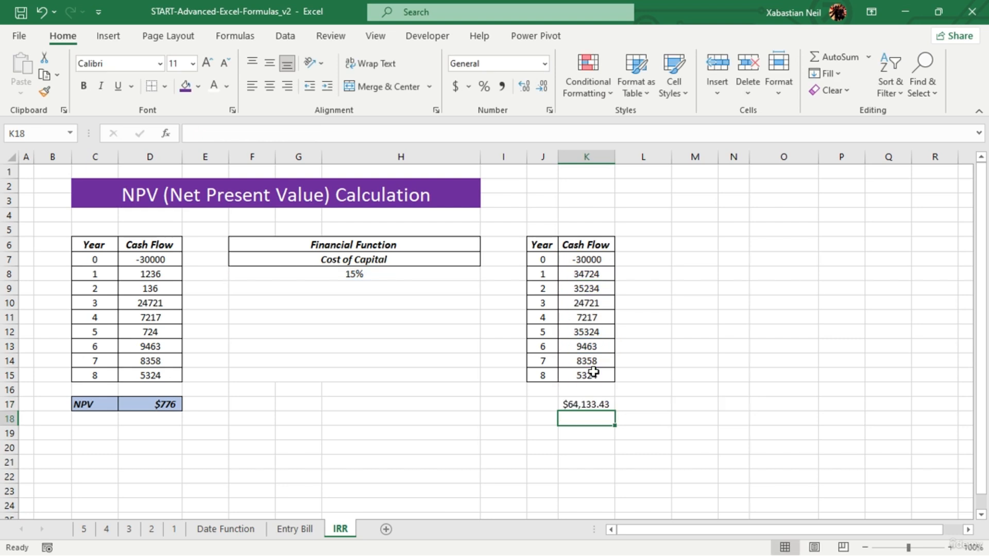
{"action": "left_click", "coordinate": [599, 406]}
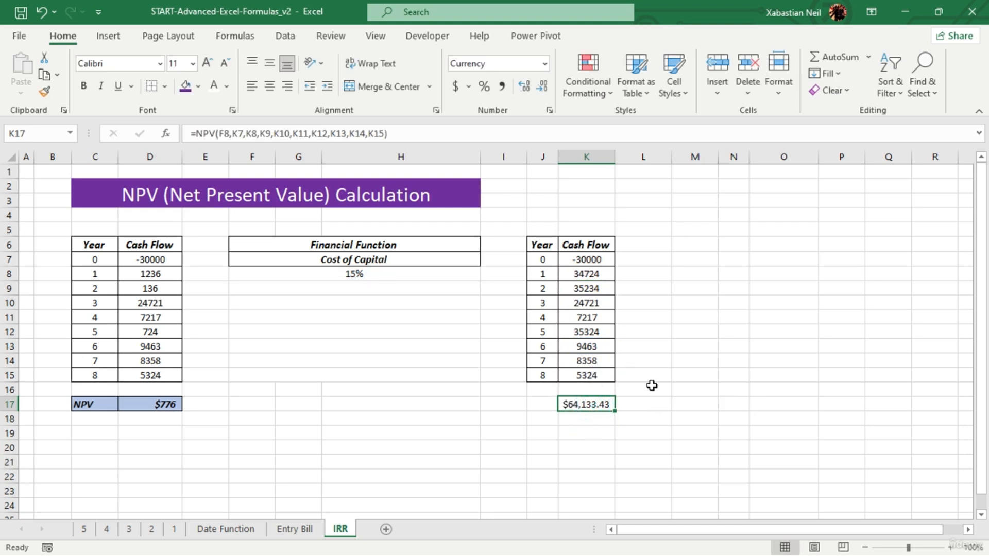
{"action": "left_click", "coordinate": [547, 88]}
{"action": "left_click", "coordinate": [547, 87]}
- Calculate the copied table's internal rate of return in F10 with an IRR formula over K7:K17
{"action": "double_click", "coordinate": [370, 299]}
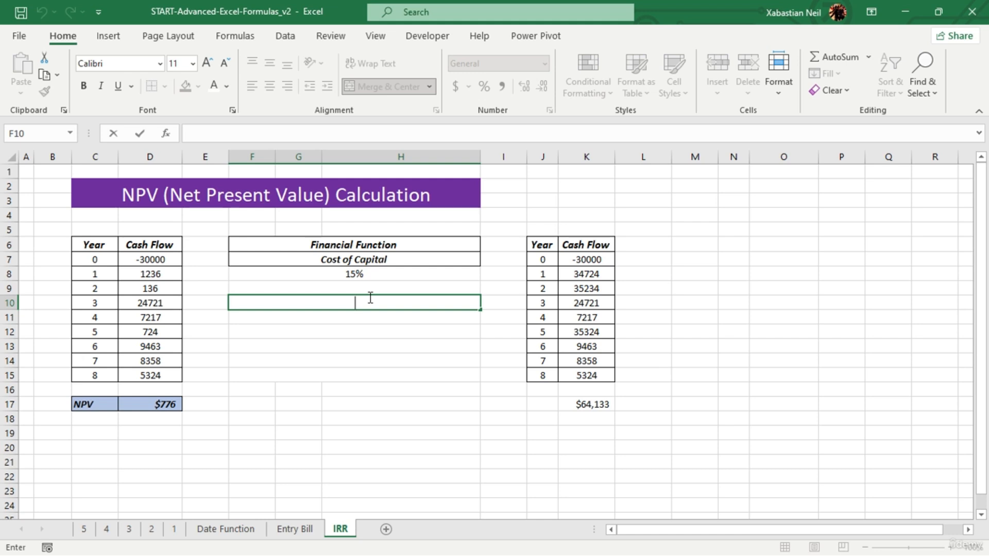
{"action": "type", "text": "="}
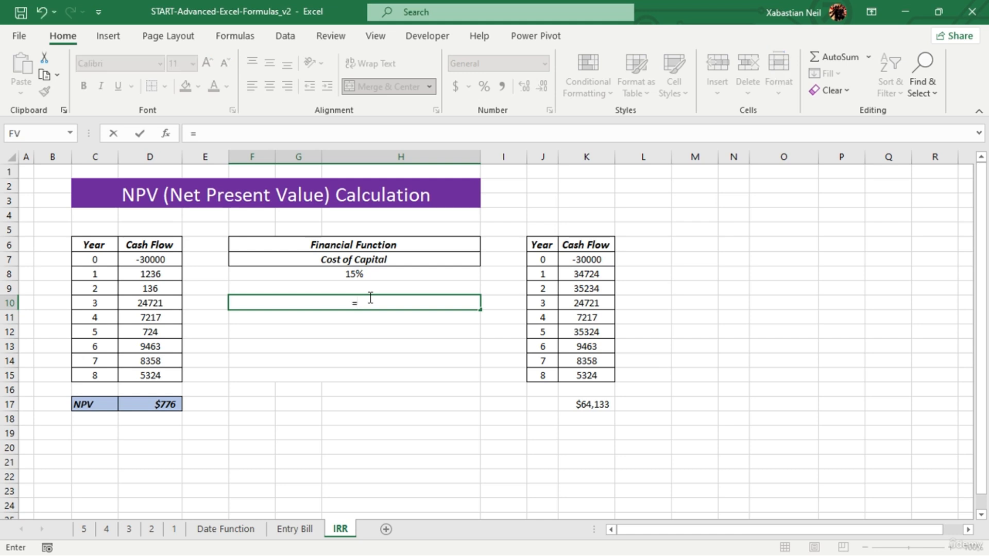
{"action": "type", "text": "irr"}
{"action": "key", "text": "Tab"}
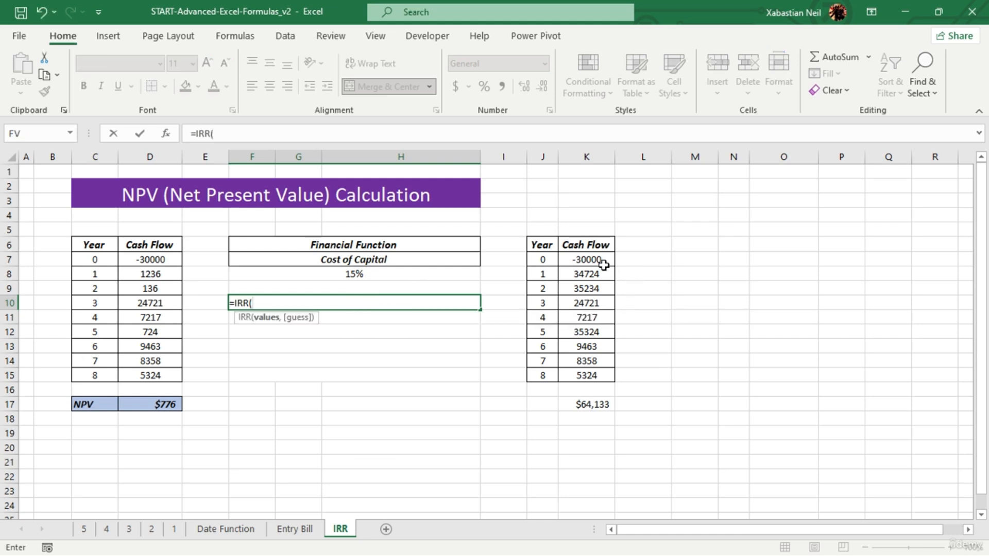
{"action": "left_click_drag", "start_coordinate": [603, 265], "coordinate": [608, 402]}
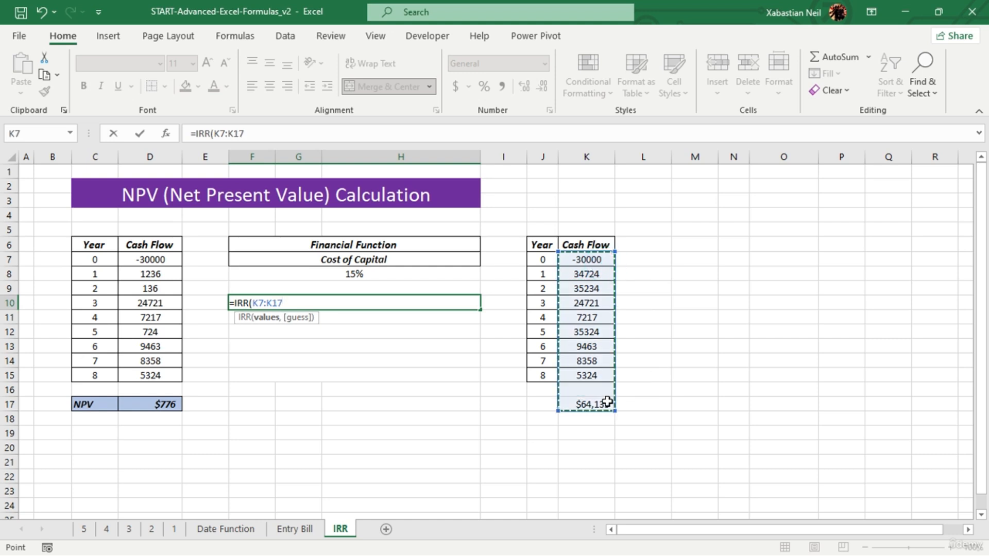
{"action": "type", "text": ")"}
{"action": "key", "text": "Return"}
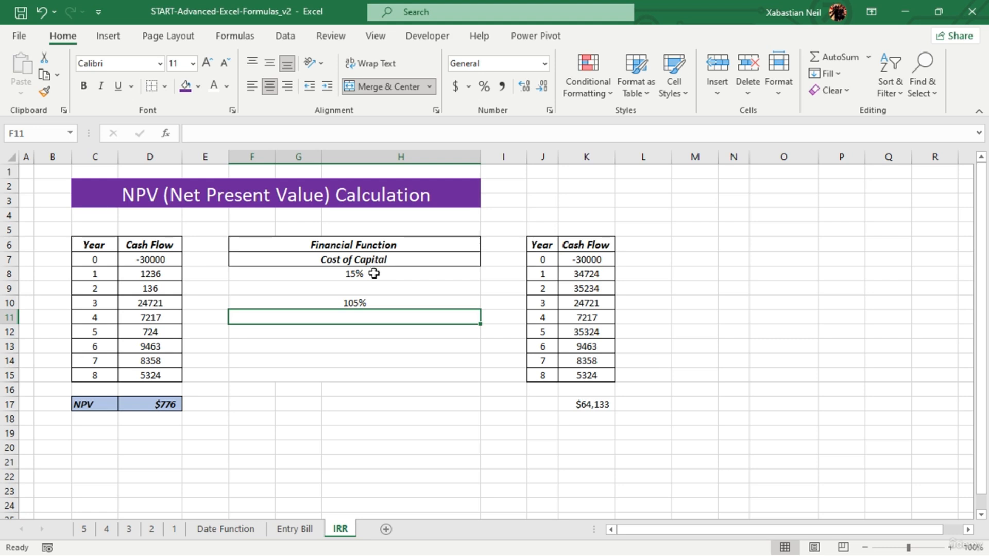
- Set the copied table's year 0 cash flow to 30000 and inspect the IRR formula in F10
{"action": "left_click", "coordinate": [600, 262]}
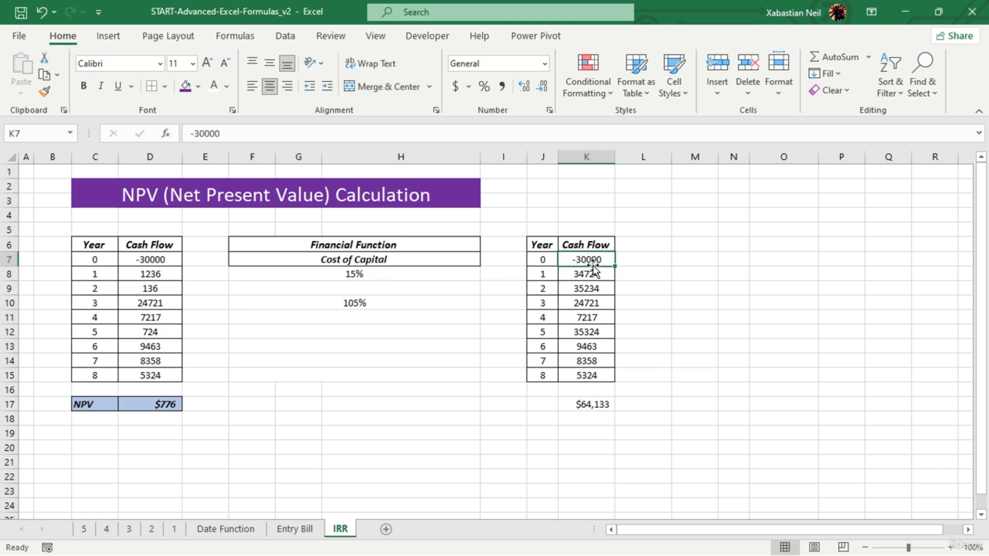
{"action": "double_click", "coordinate": [600, 261]}
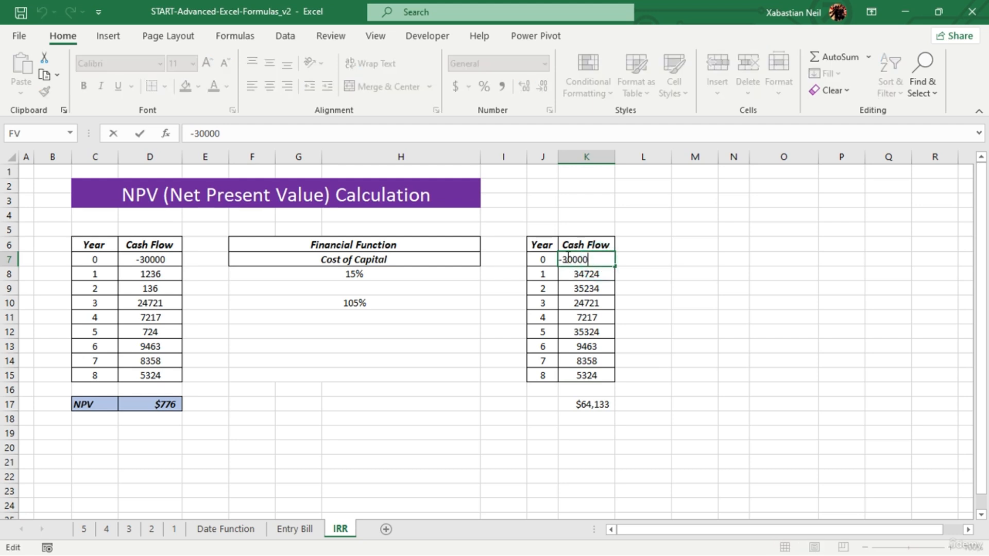
{"action": "left_click", "coordinate": [565, 259]}
{"action": "key", "text": "BackSpace"}
{"action": "key", "text": "Return"}
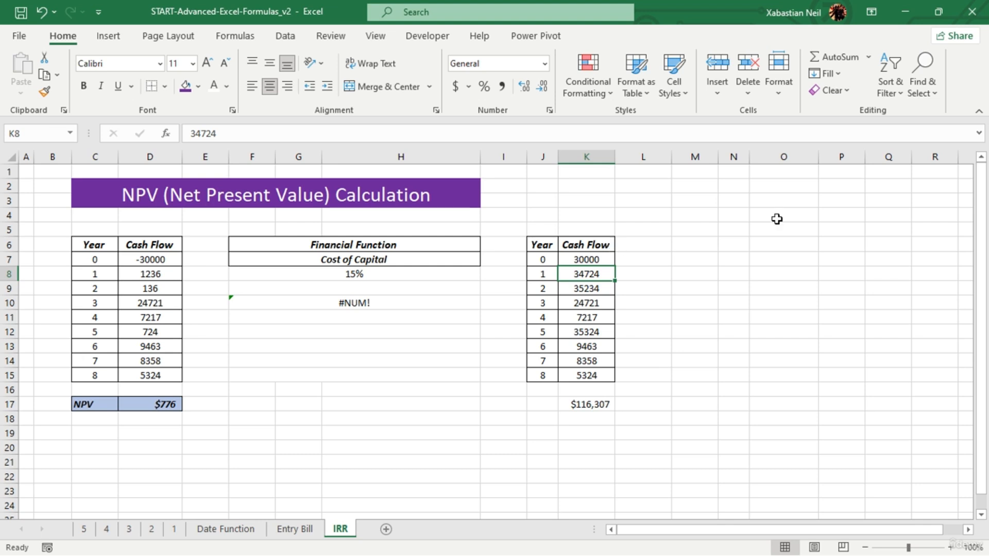
{"action": "left_click", "coordinate": [383, 299]}
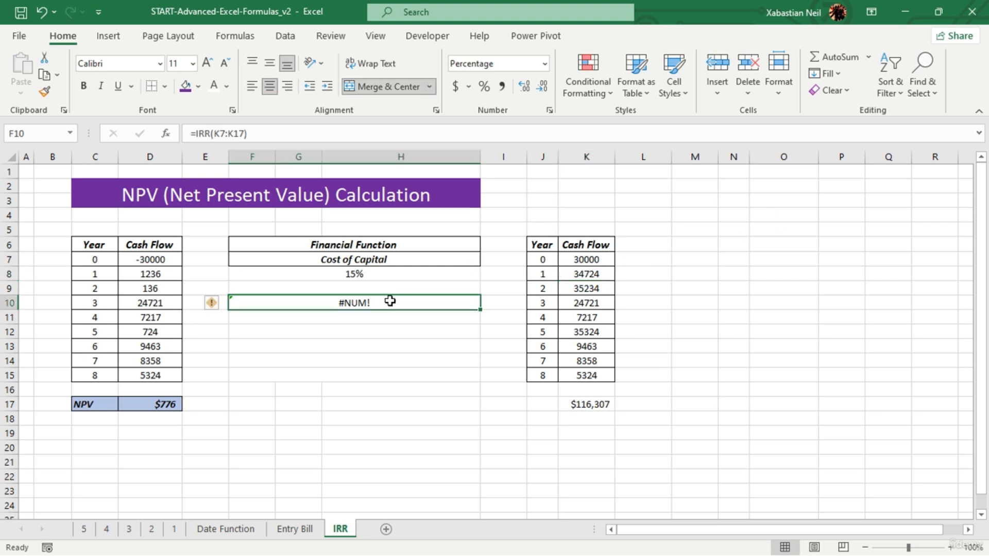
{"action": "double_click", "coordinate": [387, 297]}
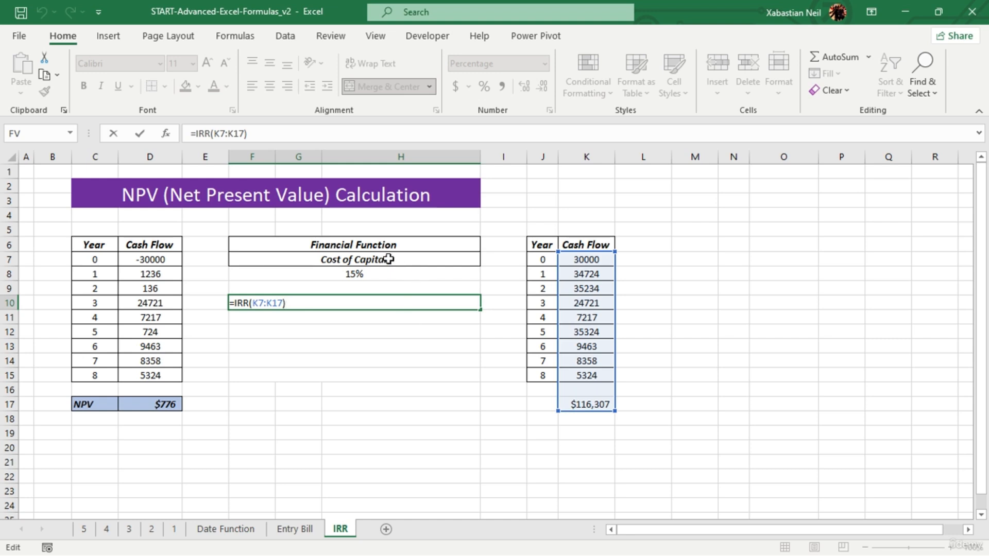
{"action": "key", "text": "Return"}
- Restore the copied table's year 0 cash flow to -30000 and discard the stray entry in K8
{"action": "left_click", "coordinate": [580, 260]}
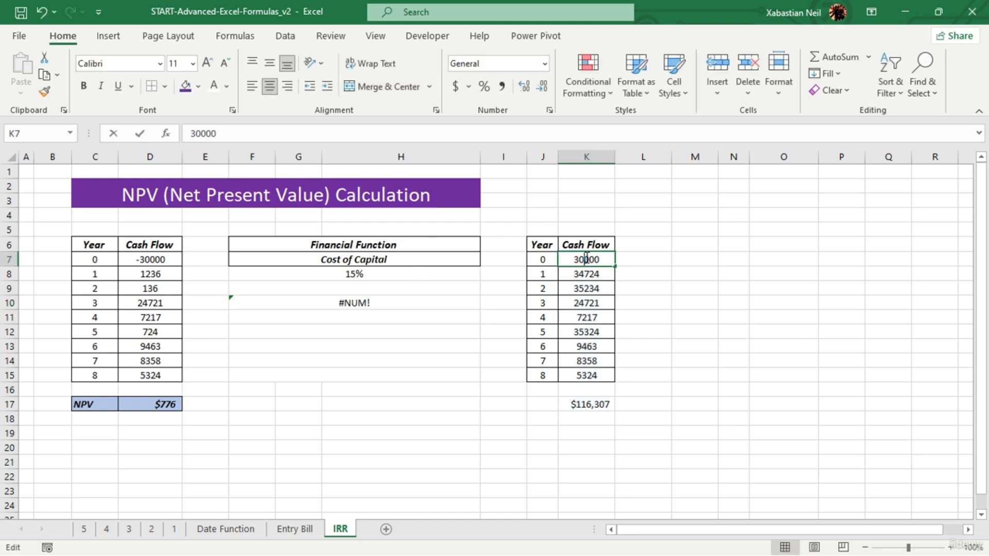
{"action": "left_click", "coordinate": [570, 260]}
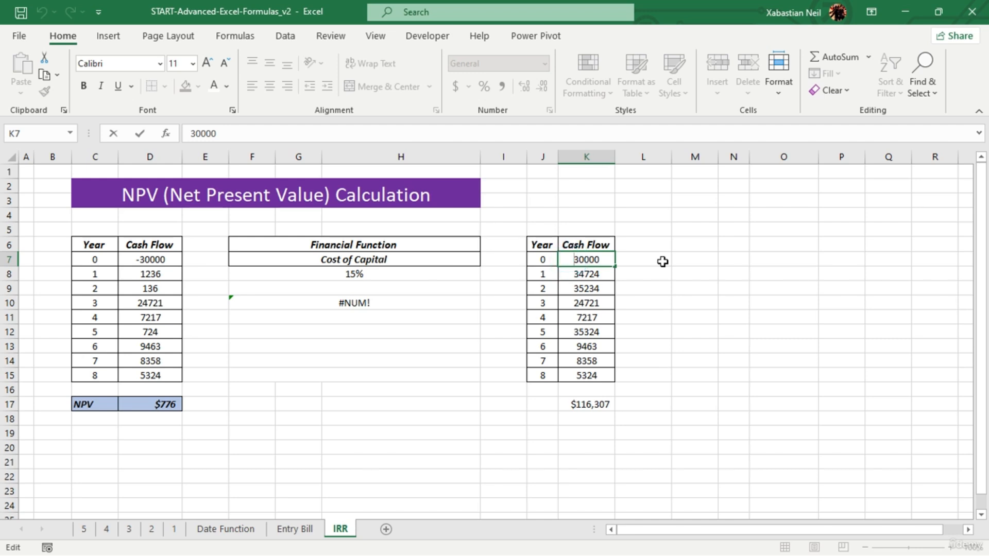
{"action": "type", "text": "-"}
{"action": "key", "text": "Return"}
{"action": "type", "text": "\\"}
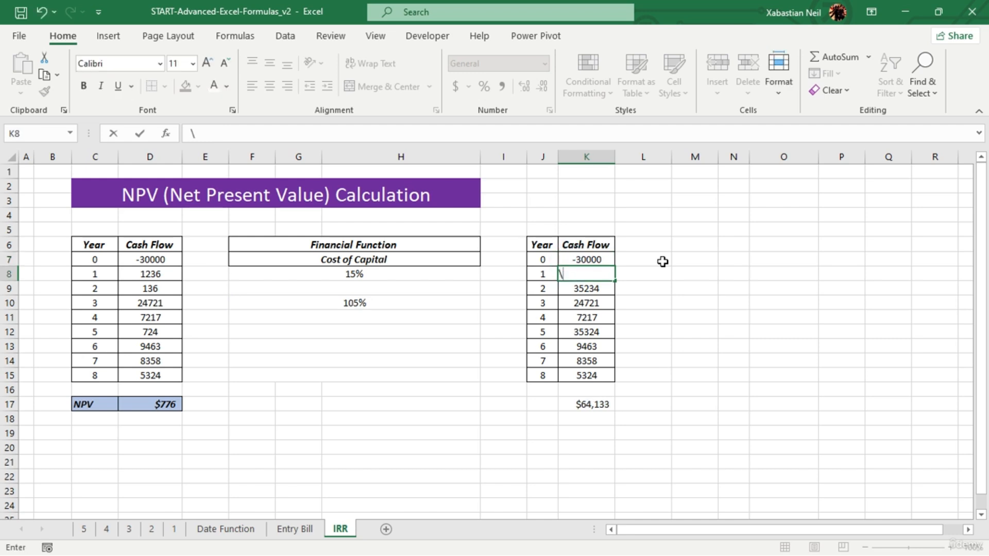
{"action": "key", "text": "Escape"}
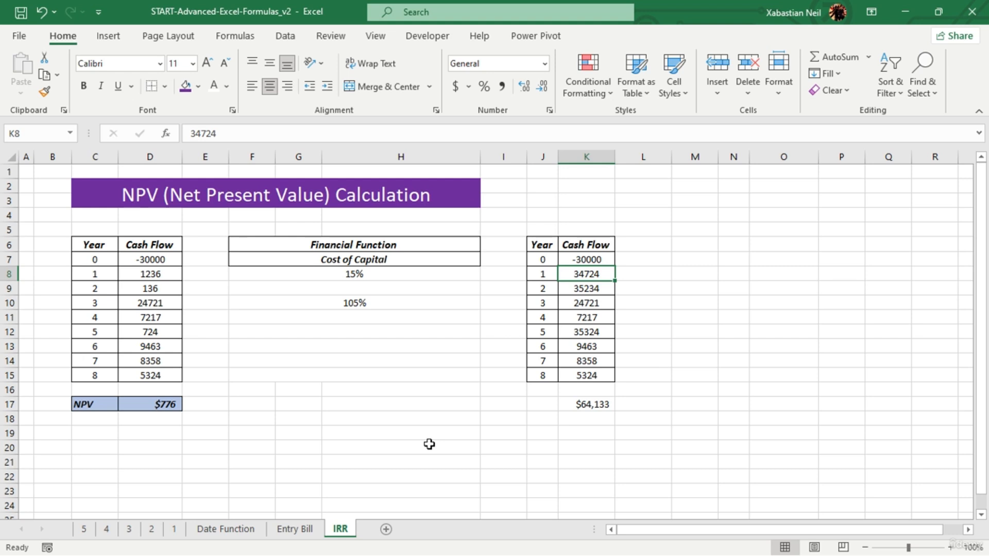
- Calculate 15% of the first table's NPV in F13 with the formula =D17*(15/100)
{"action": "left_click", "coordinate": [350, 361]}
{"action": "double_click", "coordinate": [352, 347]}
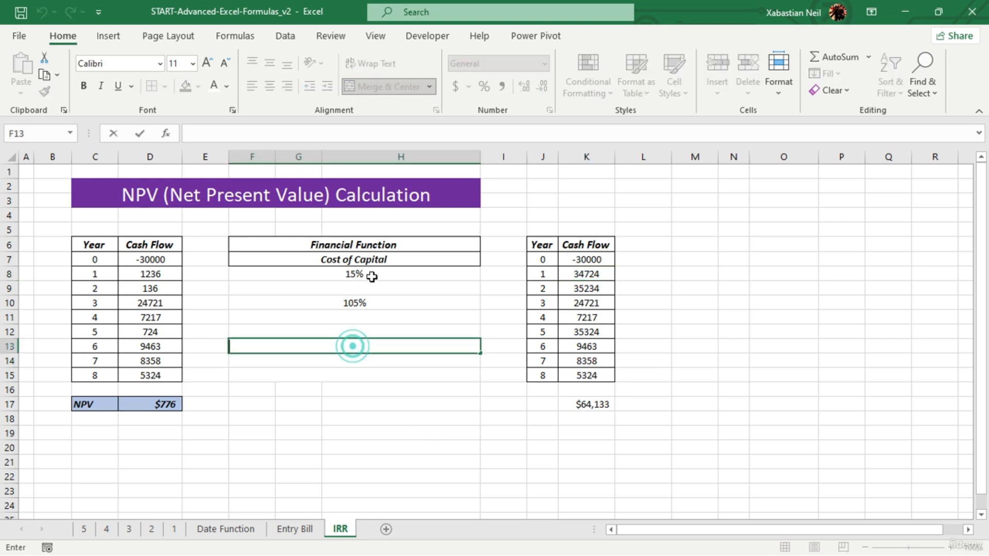
{"action": "left_click", "coordinate": [349, 339]}
{"action": "type", "text": "="}
{"action": "left_click", "coordinate": [166, 407]}
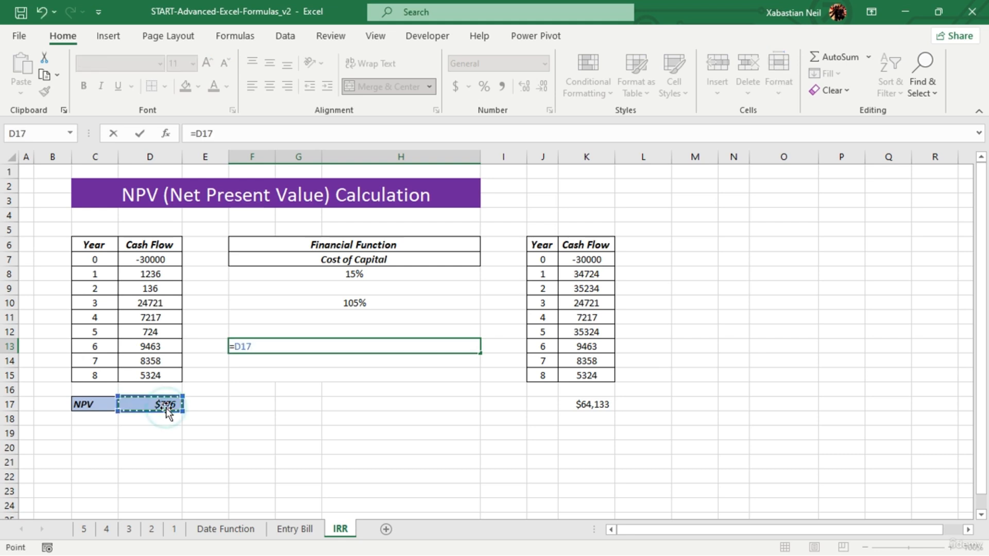
{"action": "type", "text": "*"}
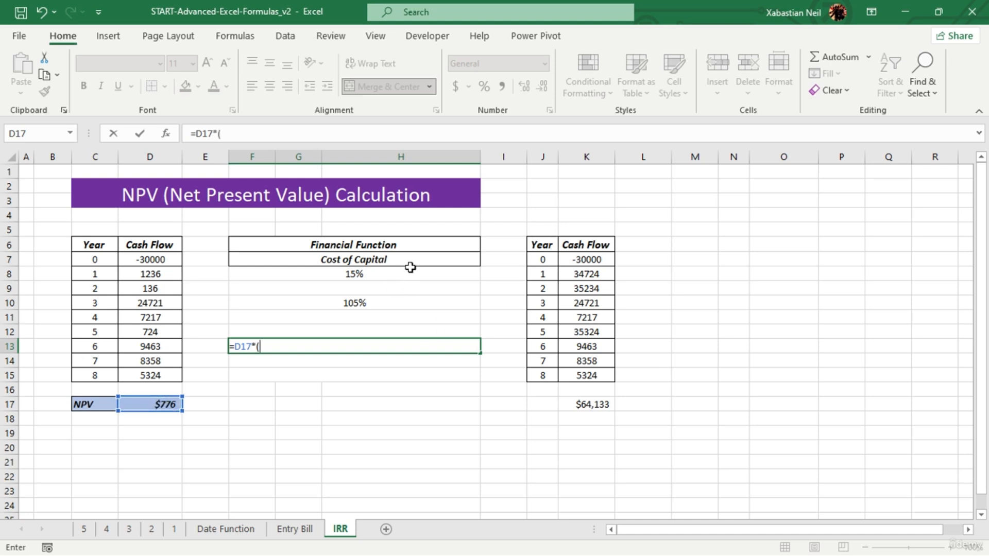
{"action": "type", "text": "(15/100)"}
{"action": "key", "text": "Return"}
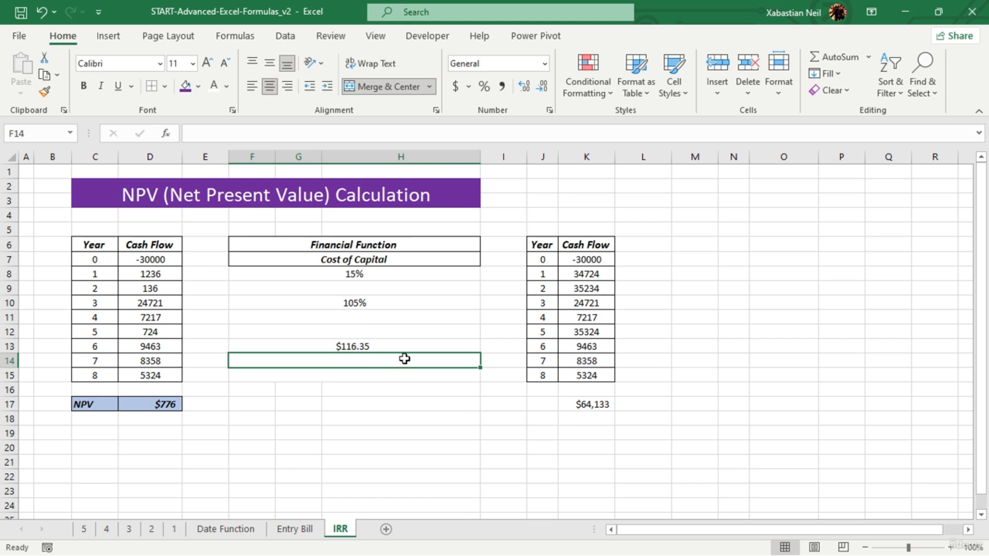
- Calculate 15% of the copied table's NPV in F15 with the formula =K17*(15/100)
{"action": "left_click", "coordinate": [361, 378]}
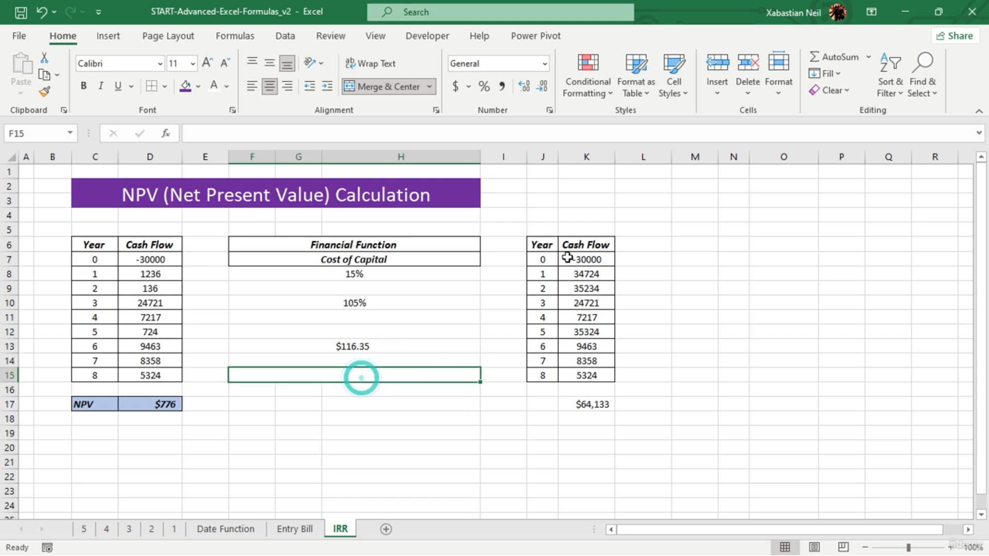
{"action": "double_click", "coordinate": [383, 375]}
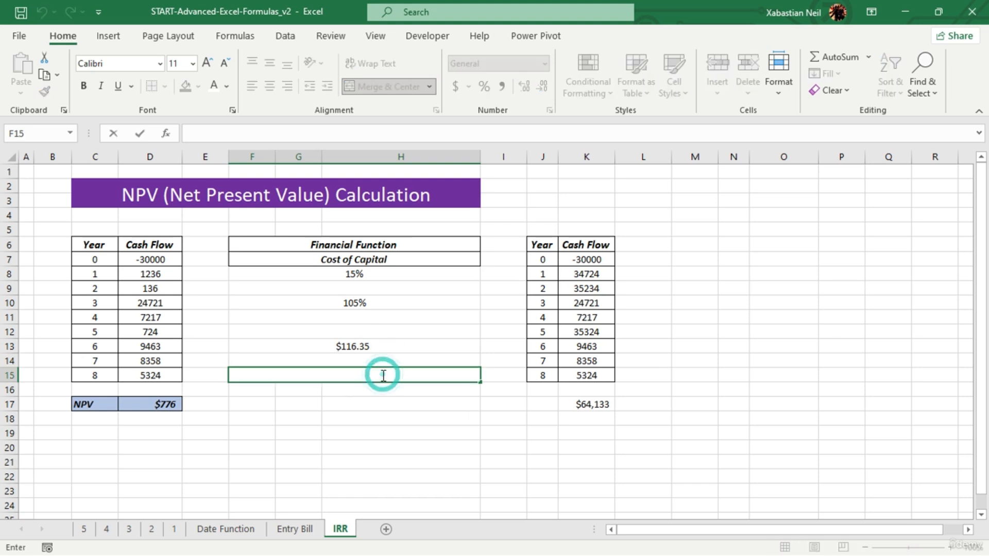
{"action": "type", "text": "="}
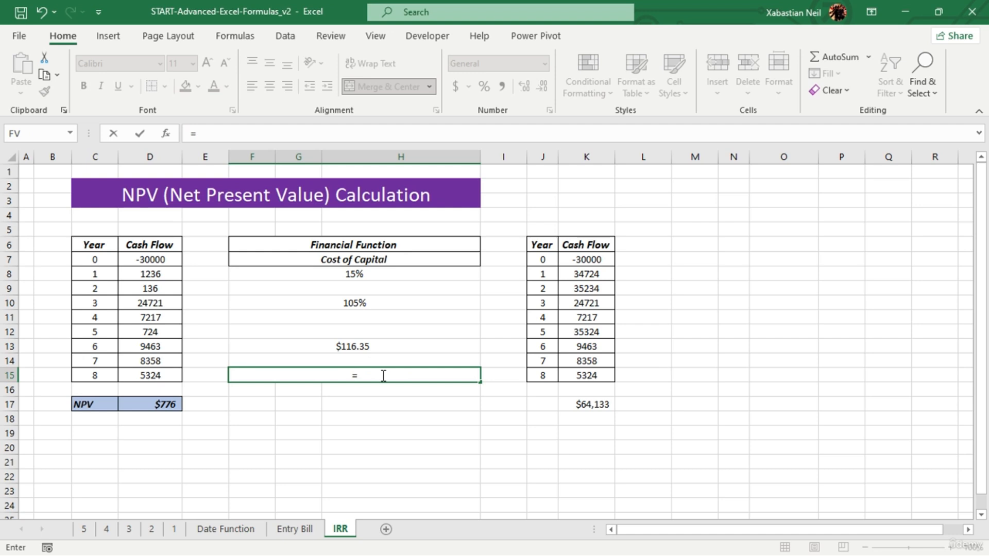
{"action": "left_click", "coordinate": [602, 405]}
{"action": "type", "text": "8"}
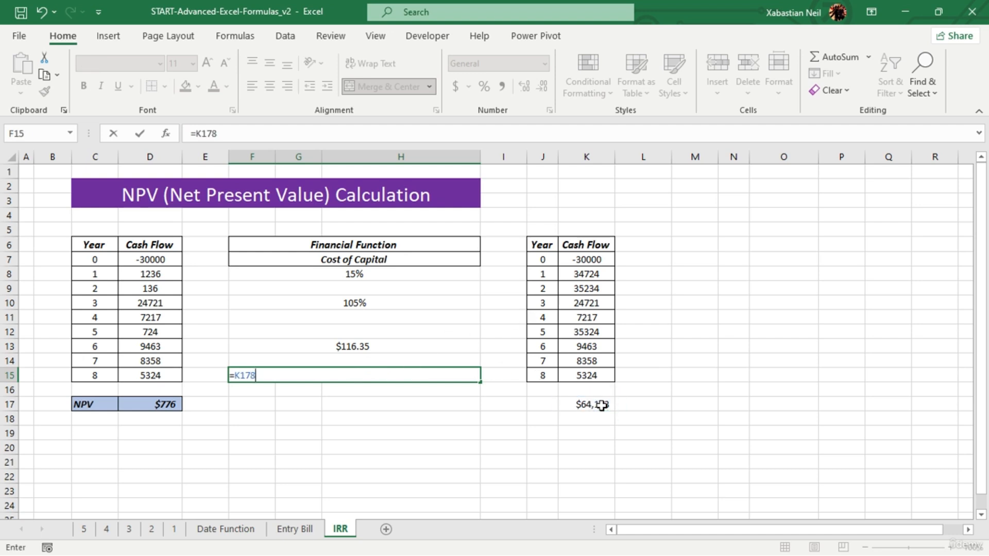
{"action": "key", "text": "BackSpace"}
{"action": "type", "text": "*"}
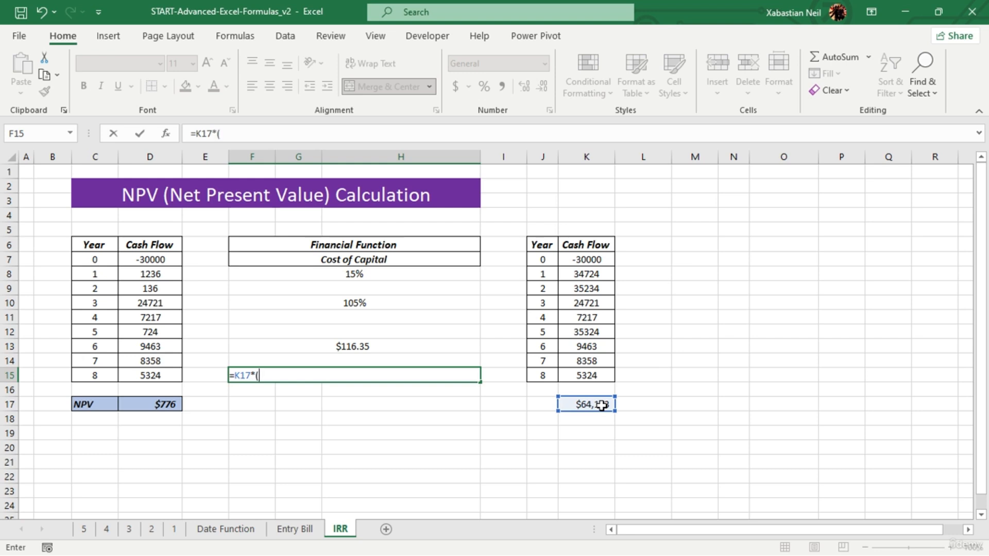
{"action": "type", "text": "(15/100)"}
{"action": "key", "text": "Return"}
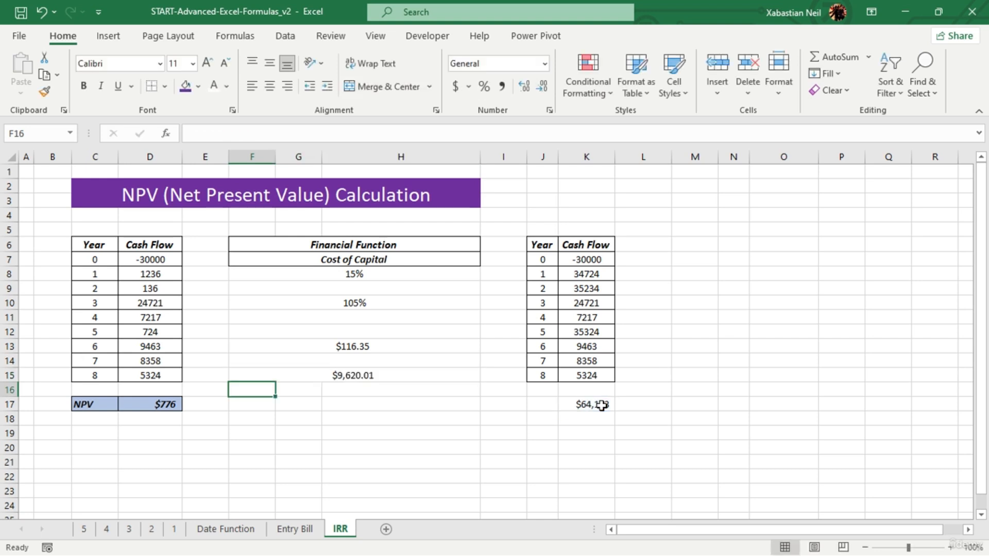
- Show the result in F15 without decimals and reduce the decimal places displayed in F13
{"action": "left_click", "coordinate": [413, 375]}
{"action": "left_click", "coordinate": [543, 88]}
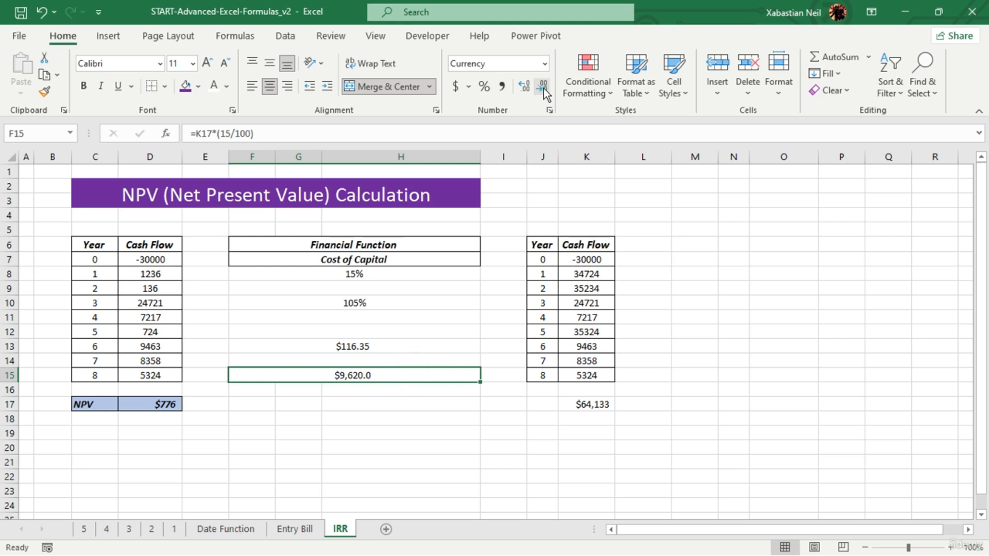
{"action": "left_click", "coordinate": [543, 88]}
{"action": "left_click", "coordinate": [387, 344]}
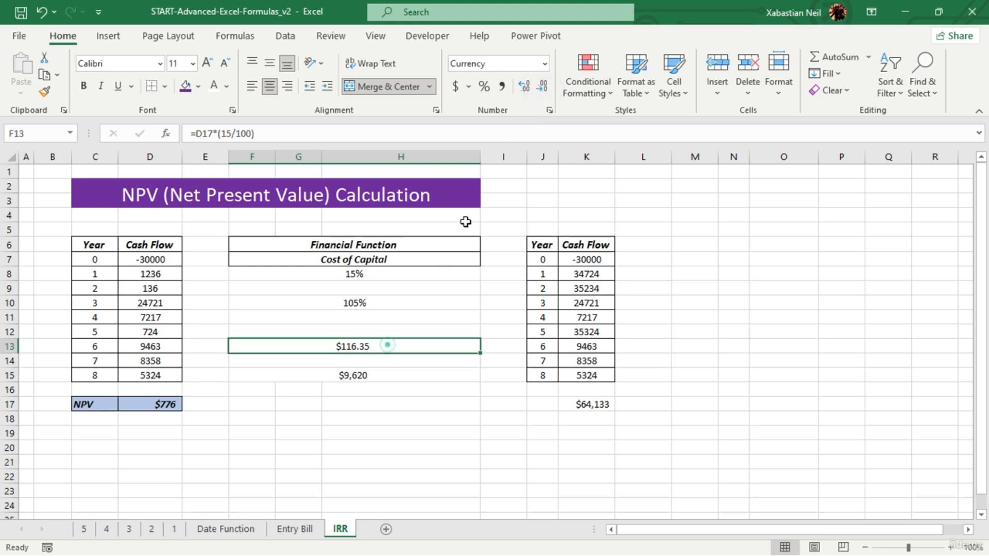
{"action": "left_click", "coordinate": [543, 88]}
{"action": "left_click", "coordinate": [543, 88]}
{"action": "left_click", "coordinate": [376, 415]}
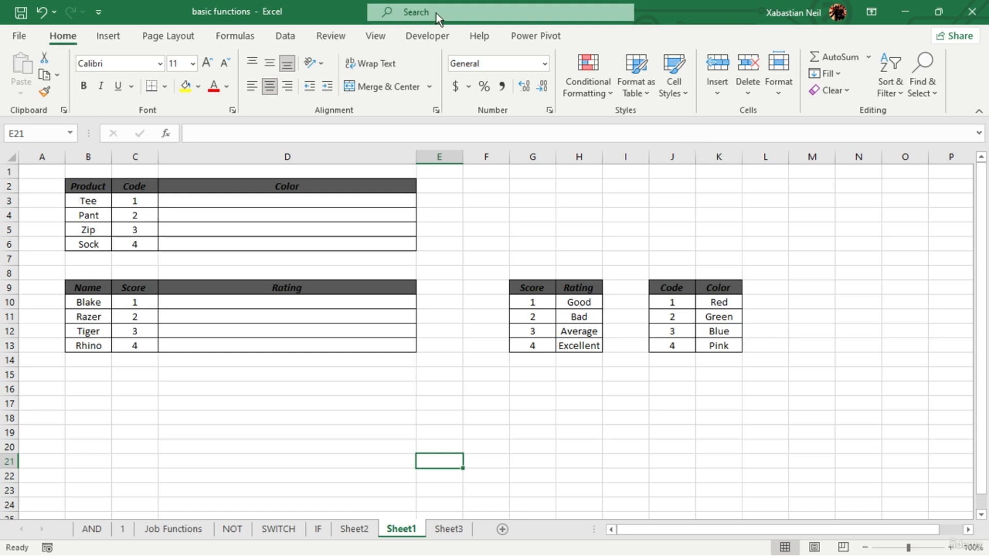
- In the basic functions workbook, examine the Score/Rating and Code/Color lookup tables and the empty Color and Rating columns
{"action": "left_click_drag", "start_coordinate": [532, 288], "coordinate": [591, 356]}
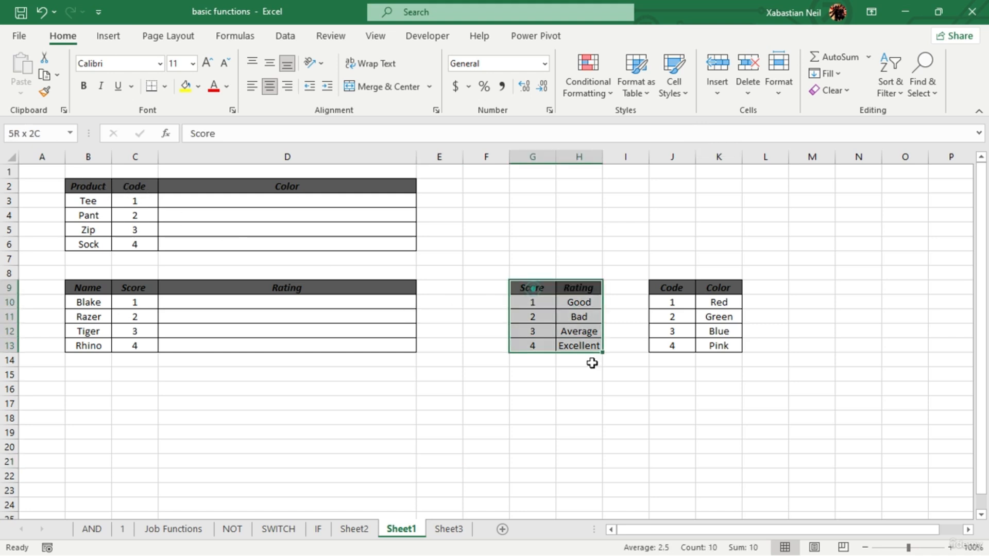
{"action": "left_click_drag", "start_coordinate": [671, 286], "coordinate": [735, 346]}
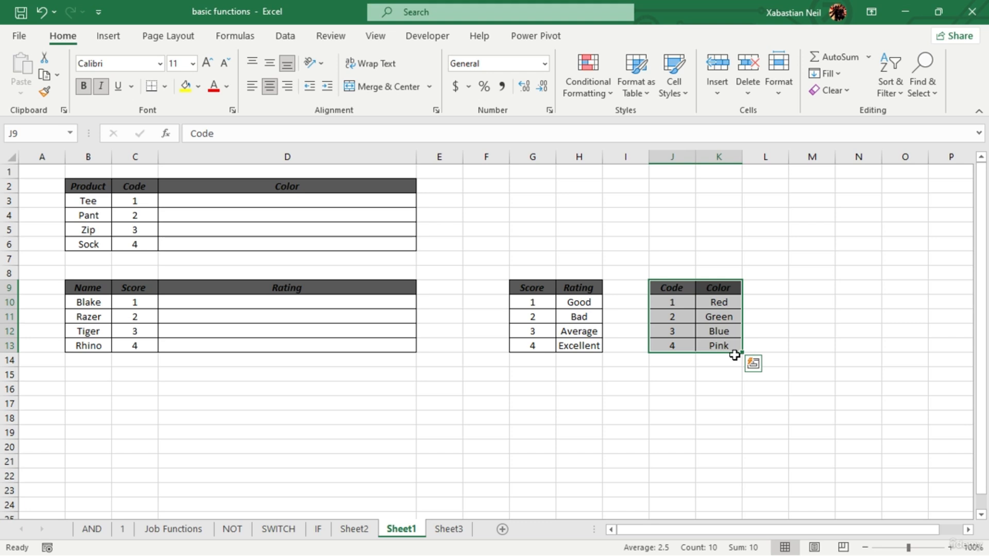
{"action": "left_click_drag", "start_coordinate": [324, 195], "coordinate": [328, 246]}
{"action": "left_click_drag", "start_coordinate": [352, 300], "coordinate": [345, 347]}
{"action": "left_click", "coordinate": [505, 463]}
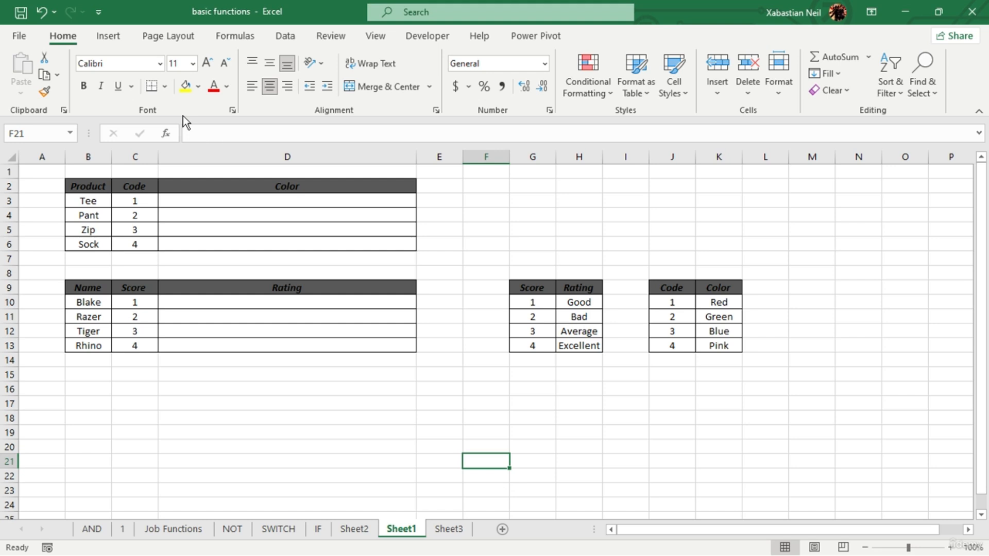
- In the Score/Rating lookup table, set the score for Good to 2 and for Bad to 1
{"action": "double_click", "coordinate": [547, 308]}
{"action": "left_click", "coordinate": [265, 356]}
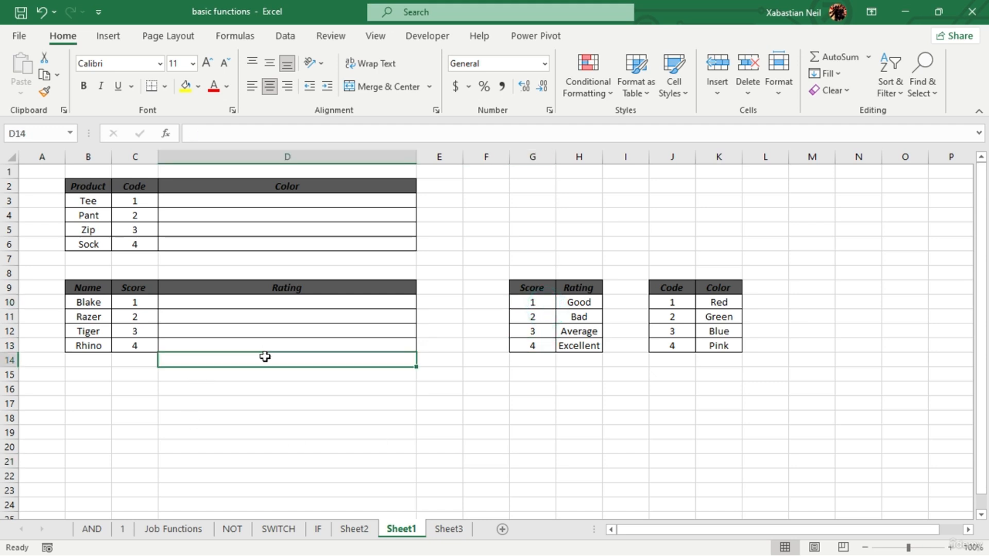
{"action": "left_click", "coordinate": [548, 312]}
{"action": "left_click", "coordinate": [541, 290]}
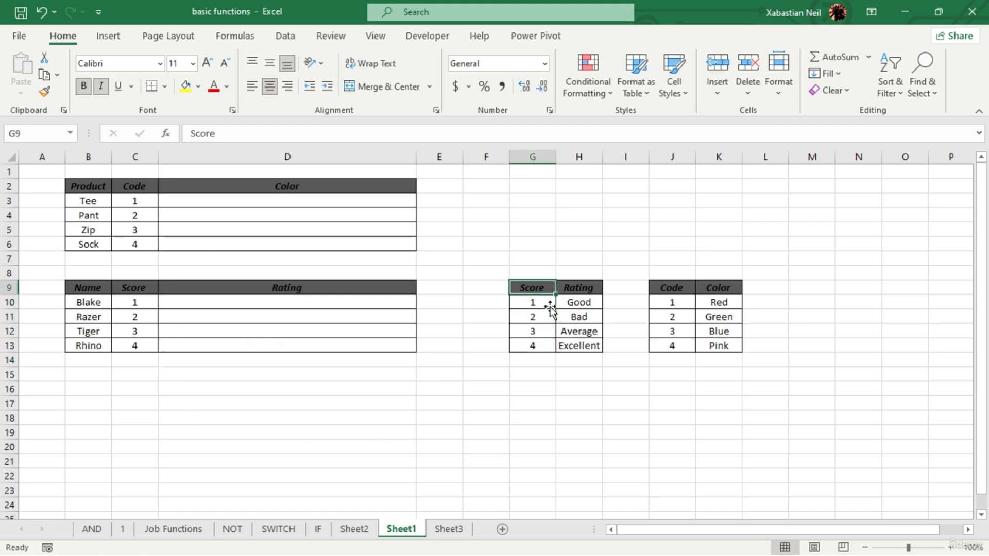
{"action": "double_click", "coordinate": [547, 303]}
{"action": "key", "text": "BackSpace"}
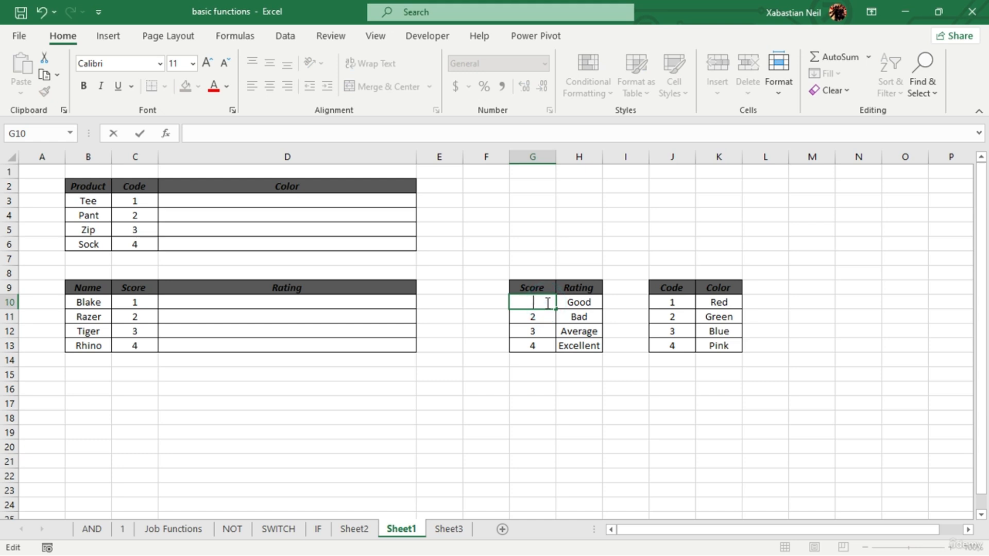
{"action": "type", "text": "2"}
{"action": "left_click", "coordinate": [539, 316]}
{"action": "double_click", "coordinate": [540, 317]}
{"action": "key", "text": "BackSpace"}
{"action": "type", "text": "1"}
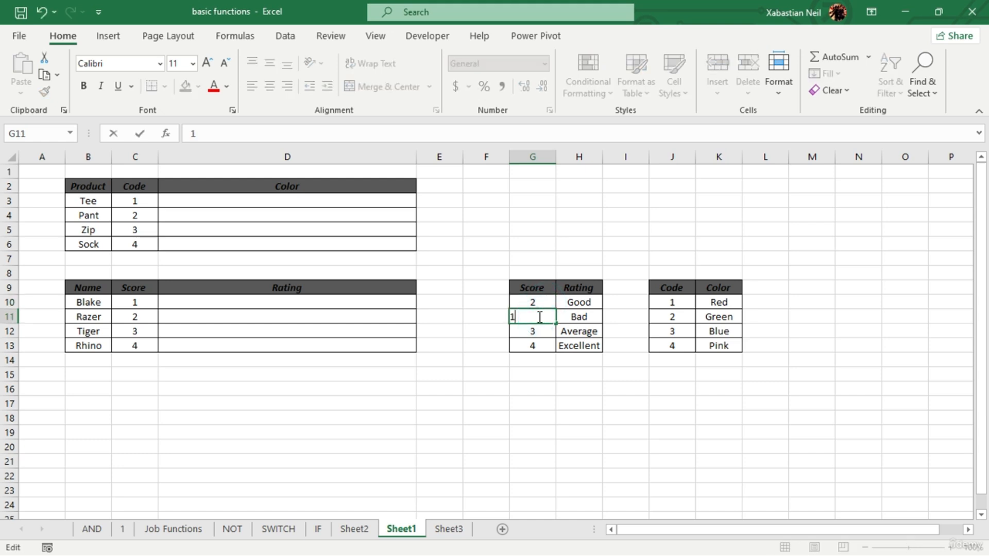
{"action": "left_click", "coordinate": [552, 404]}
- In the Score/Rating lookup table, set the score for Average to 4 and for Excellent to 3
{"action": "left_click", "coordinate": [554, 347]}
{"action": "left_click", "coordinate": [557, 348]}
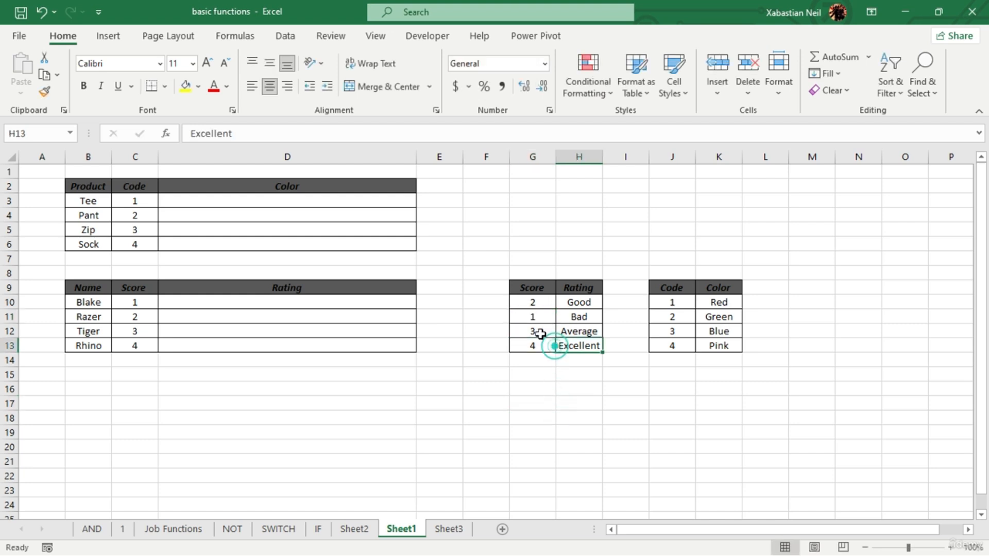
{"action": "double_click", "coordinate": [540, 336]}
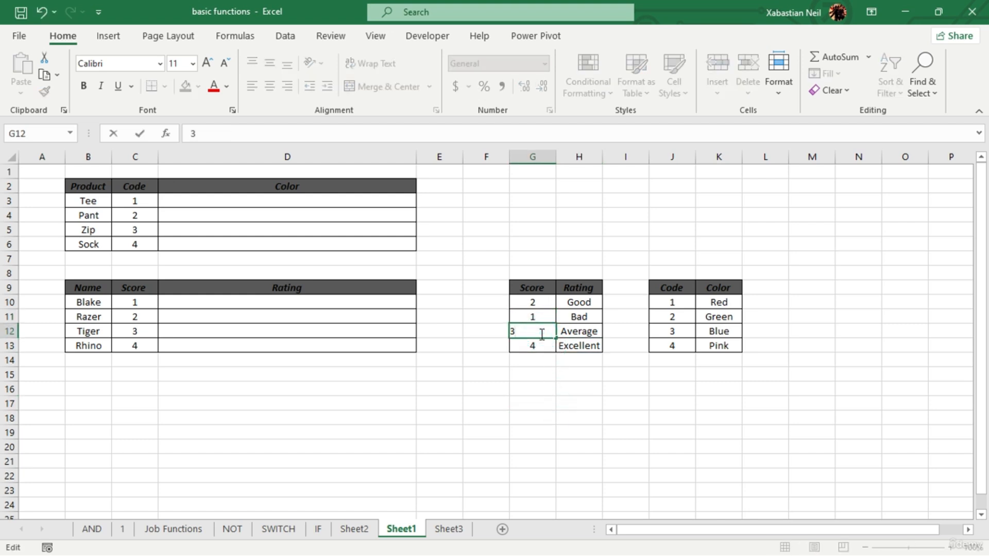
{"action": "key", "text": "BackSpace"}
{"action": "type", "text": "4"}
{"action": "left_click", "coordinate": [542, 361]}
{"action": "left_click", "coordinate": [555, 348]}
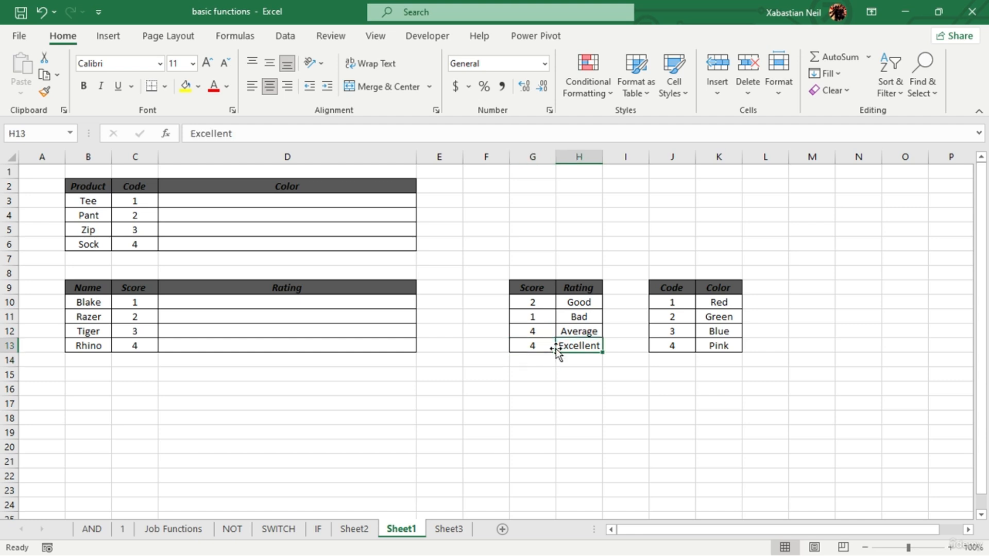
{"action": "double_click", "coordinate": [541, 346]}
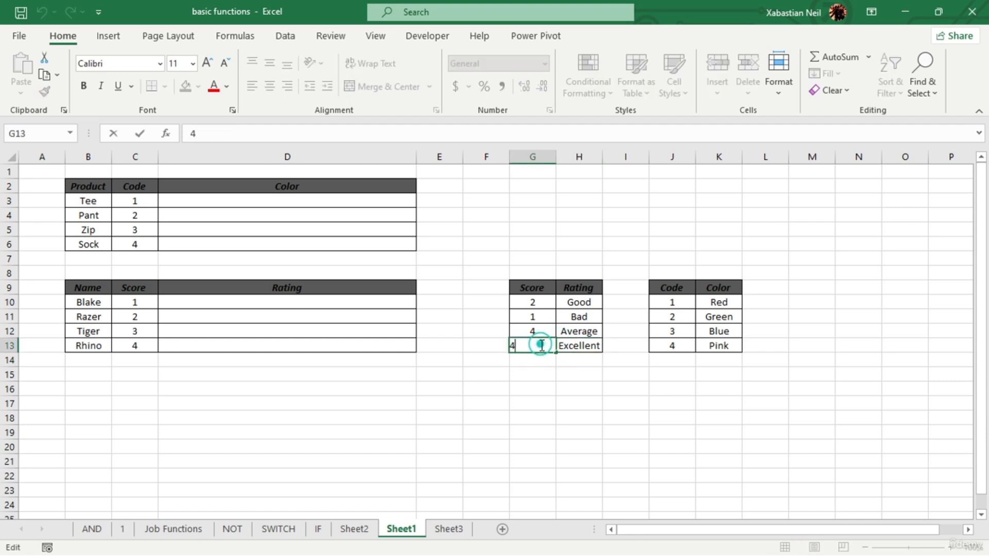
{"action": "key", "text": "BackSpace"}
{"action": "type", "text": "3"}
{"action": "key", "text": "Return"}
{"action": "left_click", "coordinate": [552, 373]}
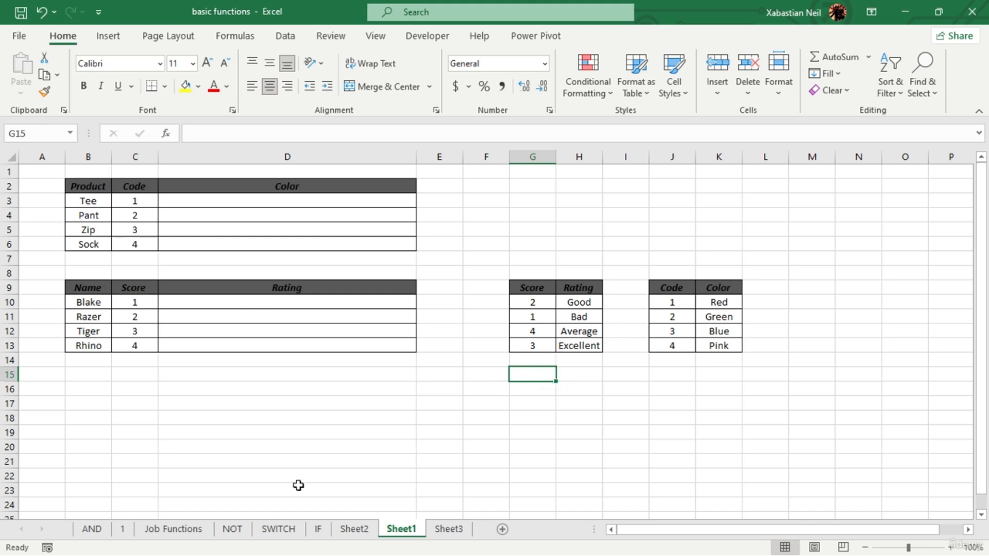
- Look up the Tee product's color in D3 with the exact-match formula =VLOOKUP(C3,J9:K13,2,FALSE)
{"action": "left_click", "coordinate": [298, 201]}
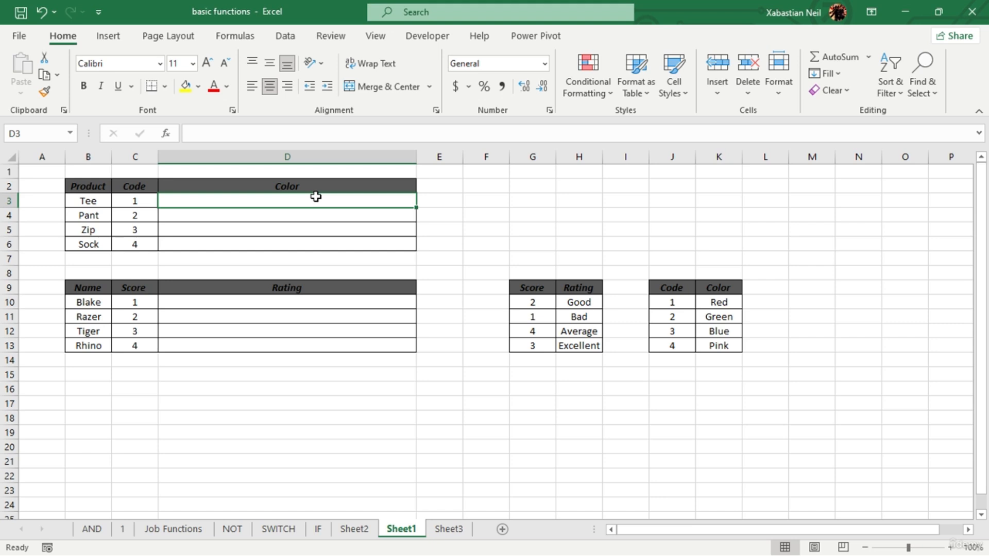
{"action": "type", "text": "=vlo"}
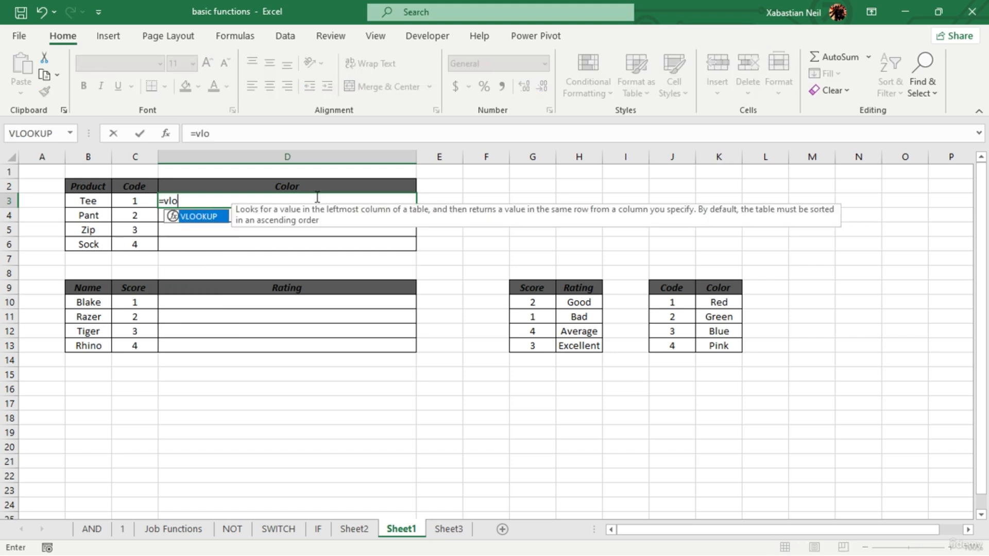
{"action": "key", "text": "Tab"}
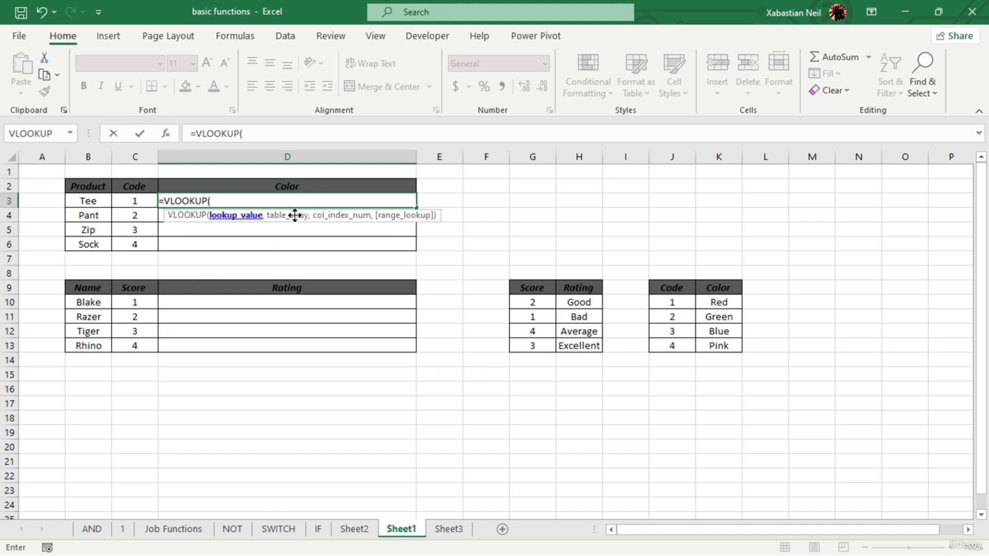
{"action": "left_click", "coordinate": [675, 291]}
{"action": "left_click", "coordinate": [718, 302]}
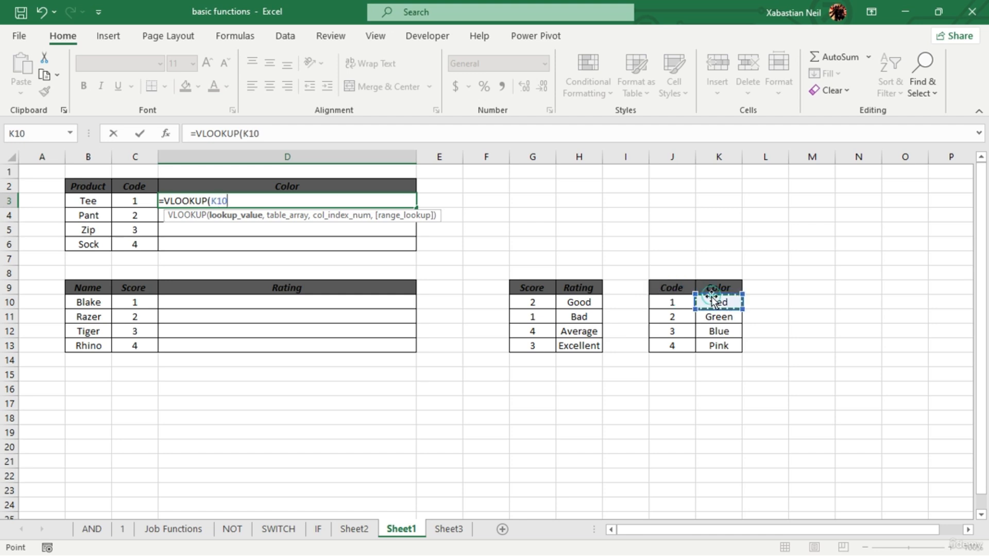
{"action": "left_click", "coordinate": [135, 200]}
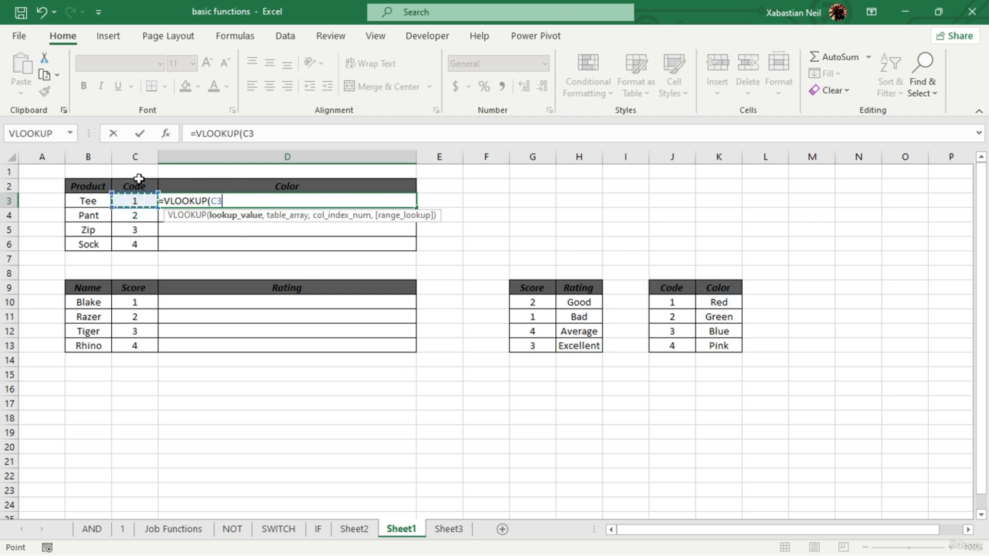
{"action": "type", "text": ","}
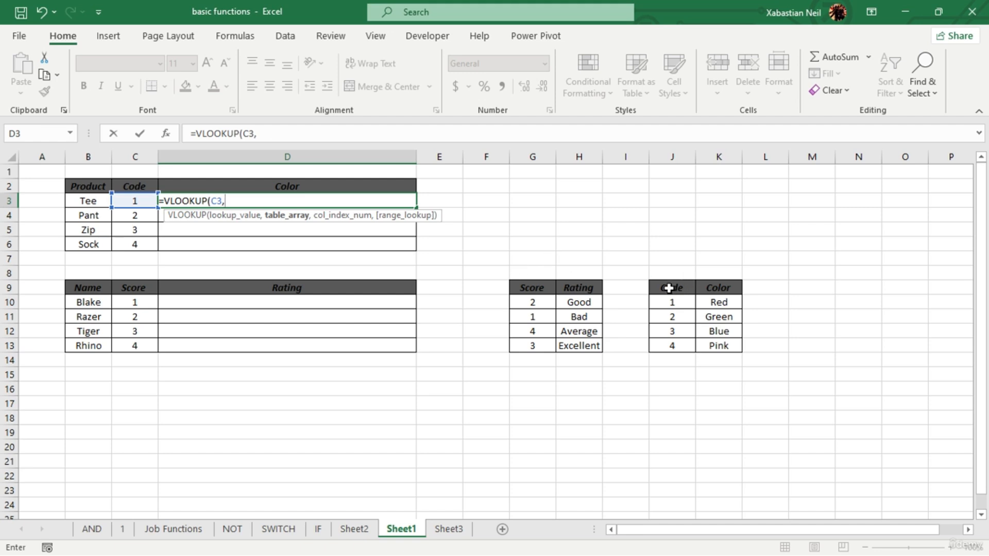
{"action": "left_click_drag", "start_coordinate": [669, 289], "coordinate": [740, 344]}
{"action": "type", "text": ",2"}
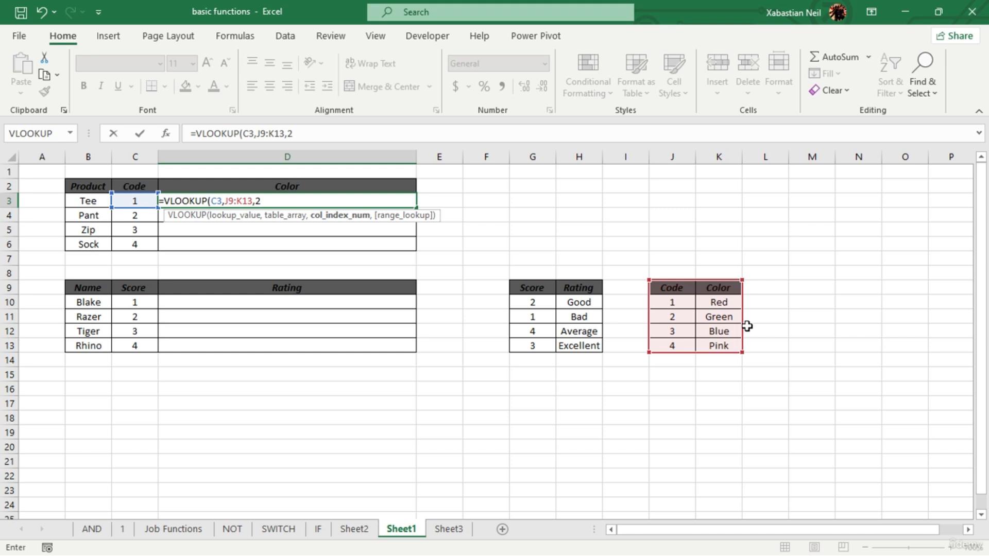
{"action": "type", "text": ","}
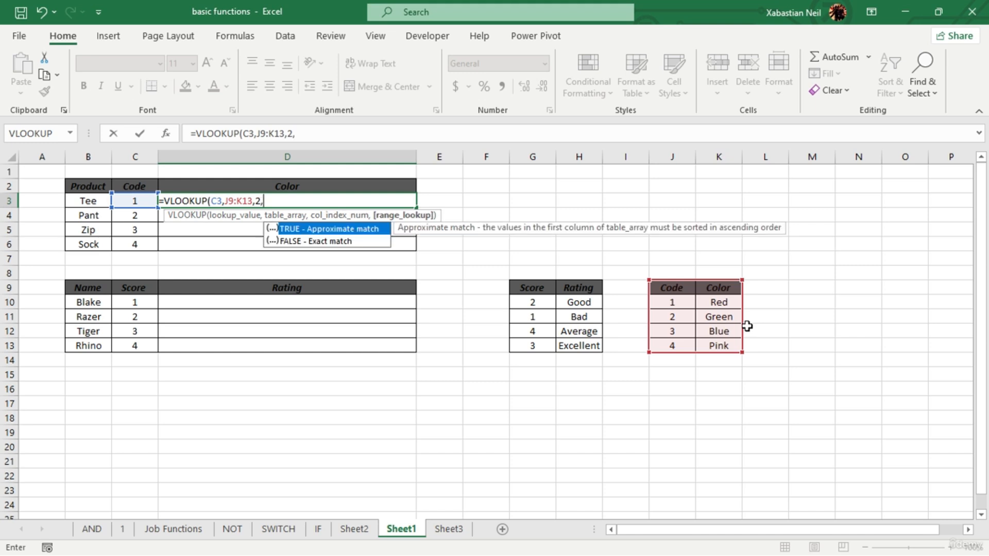
{"action": "double_click", "coordinate": [332, 242]}
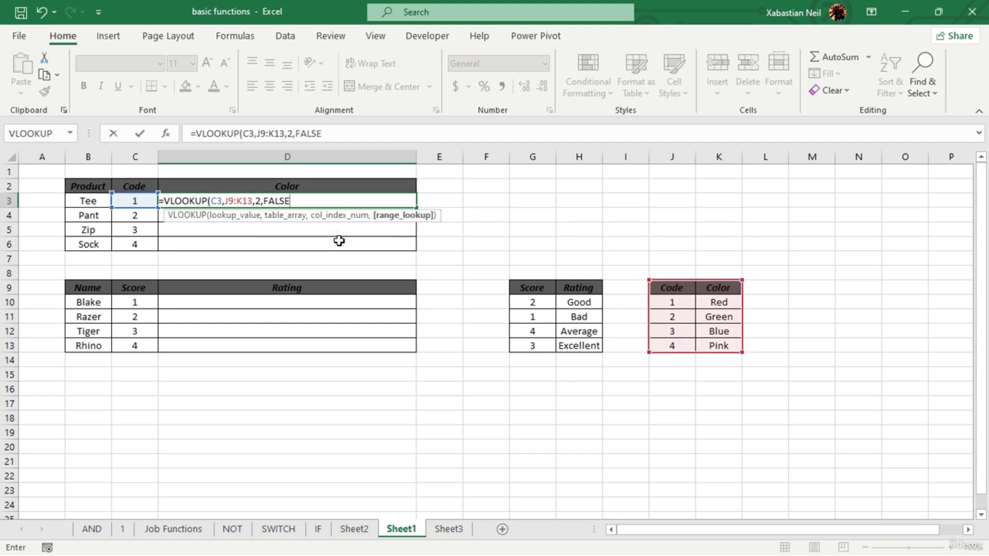
{"action": "type", "text": ")"}
{"action": "key", "text": "Return"}
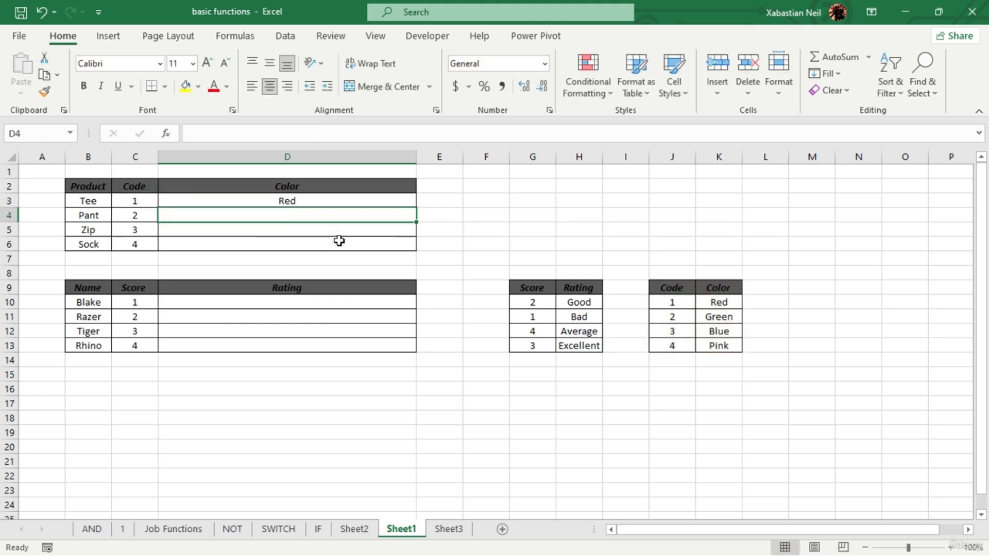
- Look up the Zip product's color in D5 with the exact-match formula =VLOOKUP(C5,J9:K13,2,FALSE)
{"action": "left_click", "coordinate": [135, 201]}
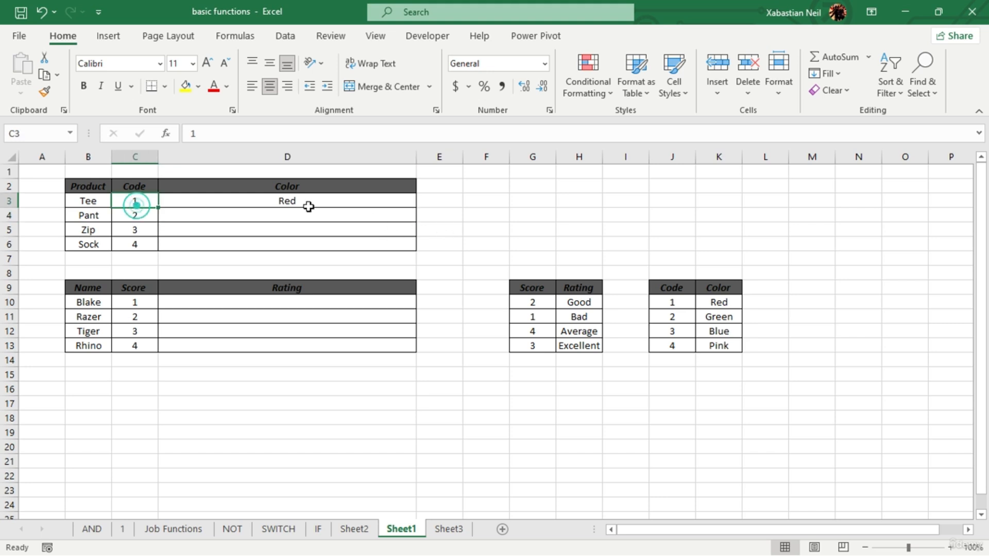
{"action": "left_click", "coordinate": [279, 200]}
{"action": "double_click", "coordinate": [261, 235]}
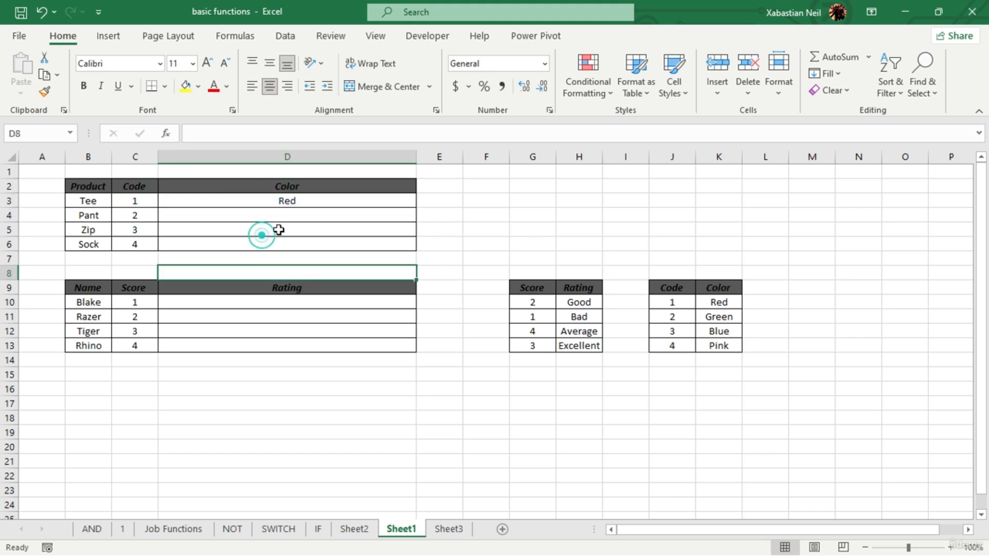
{"action": "double_click", "coordinate": [280, 230]}
{"action": "type", "text": "="}
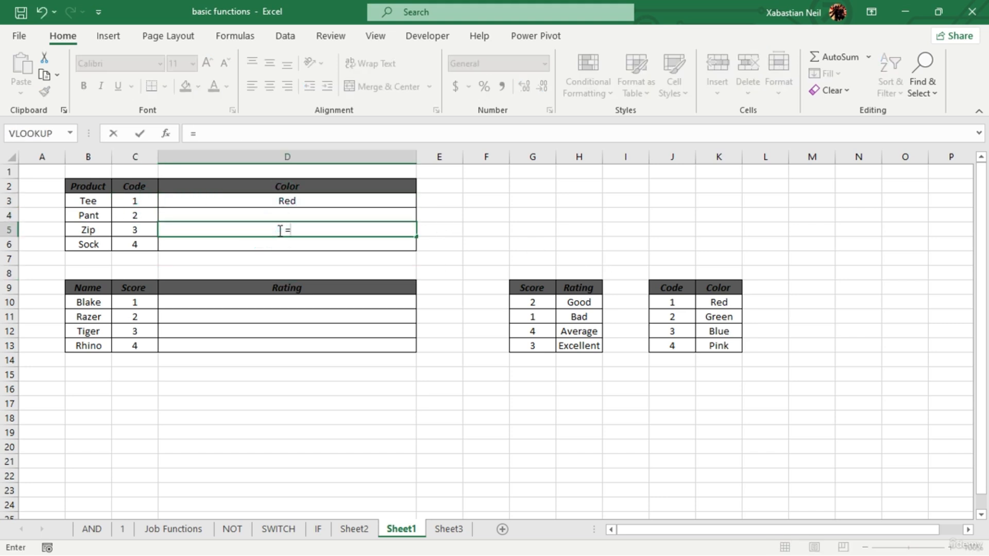
{"action": "type", "text": "vlo"}
{"action": "key", "text": "Tab"}
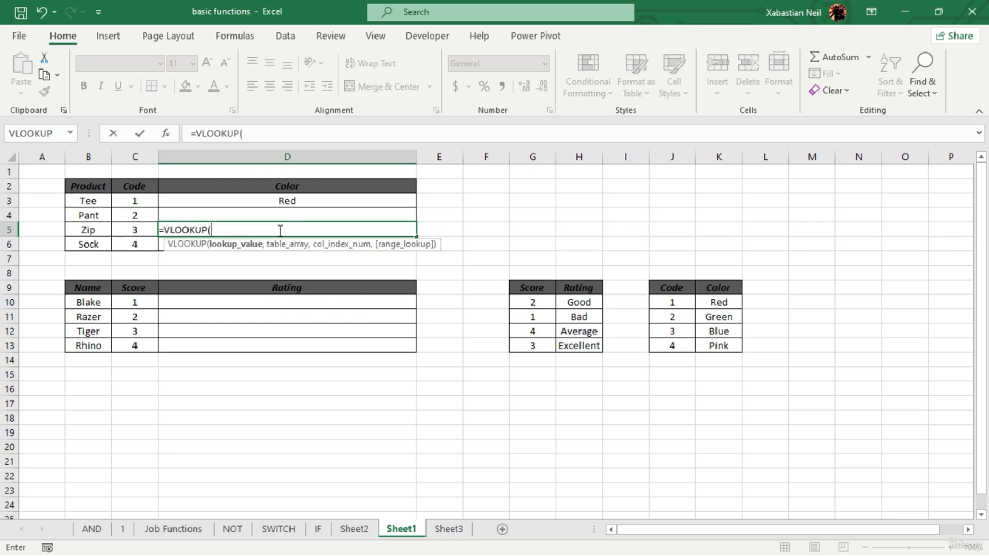
{"action": "left_click", "coordinate": [139, 231]}
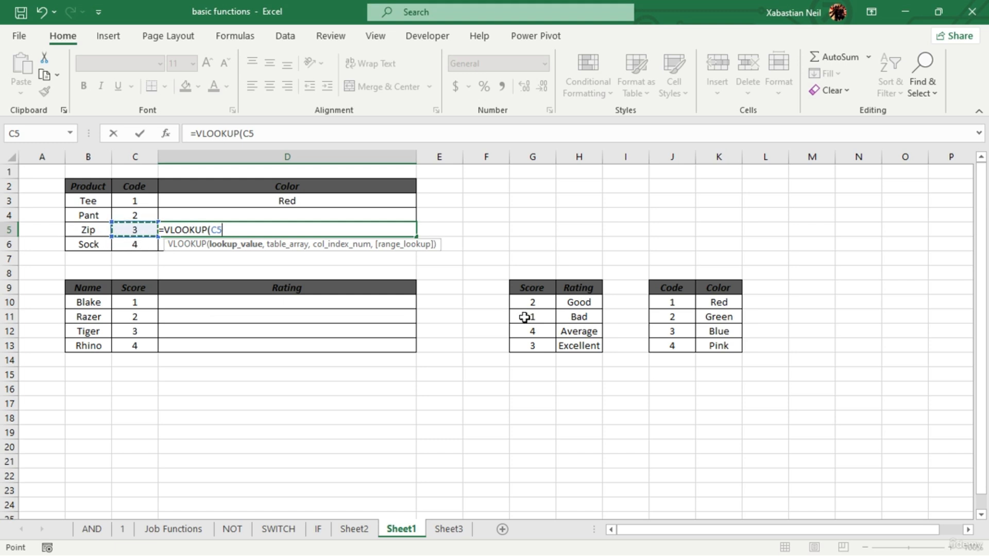
{"action": "type", "text": ","}
{"action": "left_click_drag", "start_coordinate": [687, 287], "coordinate": [722, 335]}
{"action": "type", "text": ","}
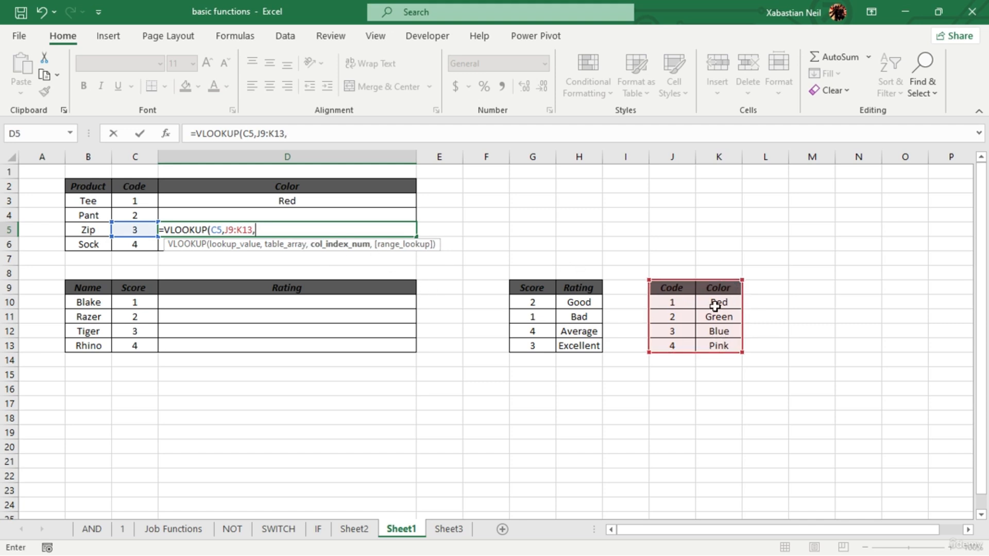
{"action": "type", "text": "2,fa"}
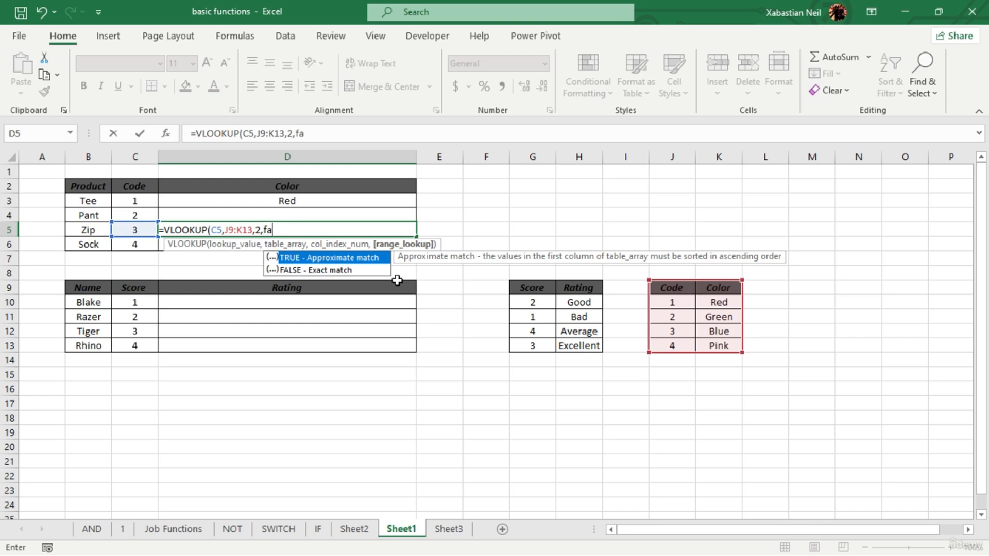
{"action": "type", "text": "lse)"}
{"action": "key", "text": "Return"}
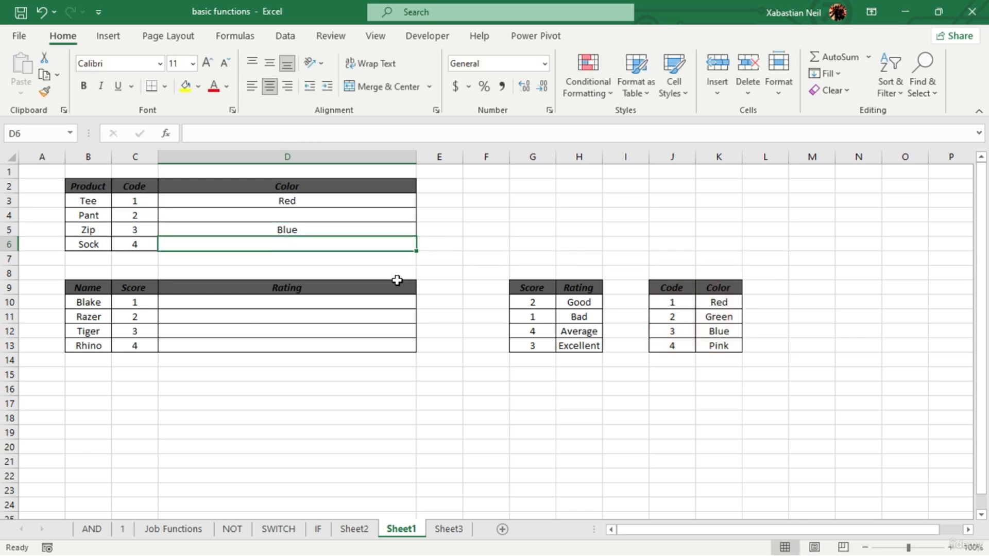
- Retype the ending of the FALSE argument in the Zip product's VLOOKUP formula in D5
{"action": "left_click", "coordinate": [335, 229]}
{"action": "double_click", "coordinate": [335, 229]}
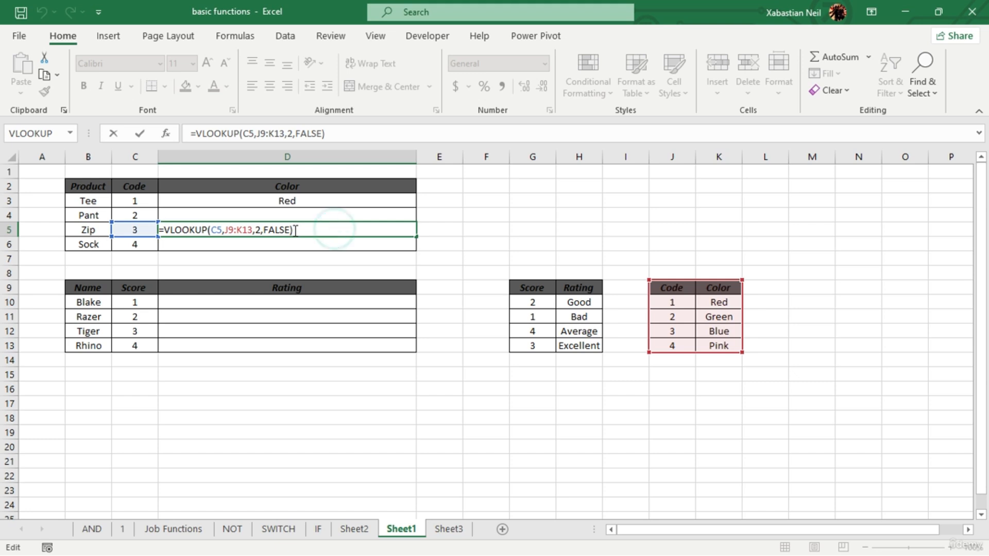
{"action": "key", "text": "Left"}
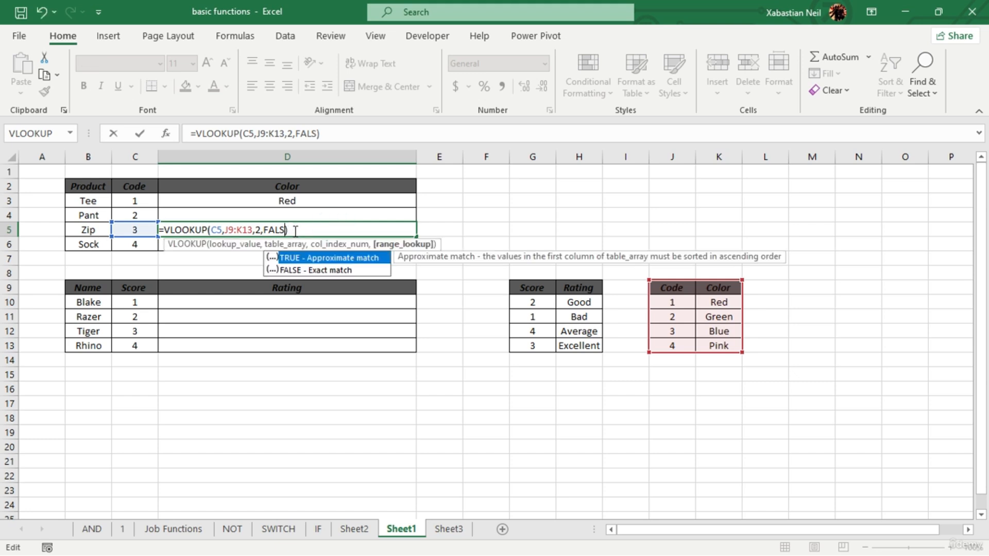
{"action": "key", "text": "BackSpace"}
{"action": "key", "text": "BackSpace"}
{"action": "key", "text": "BackSpace"}
{"action": "key", "text": "BackSpace"}
{"action": "type", "text": "alse"}
{"action": "key", "text": "Return"}
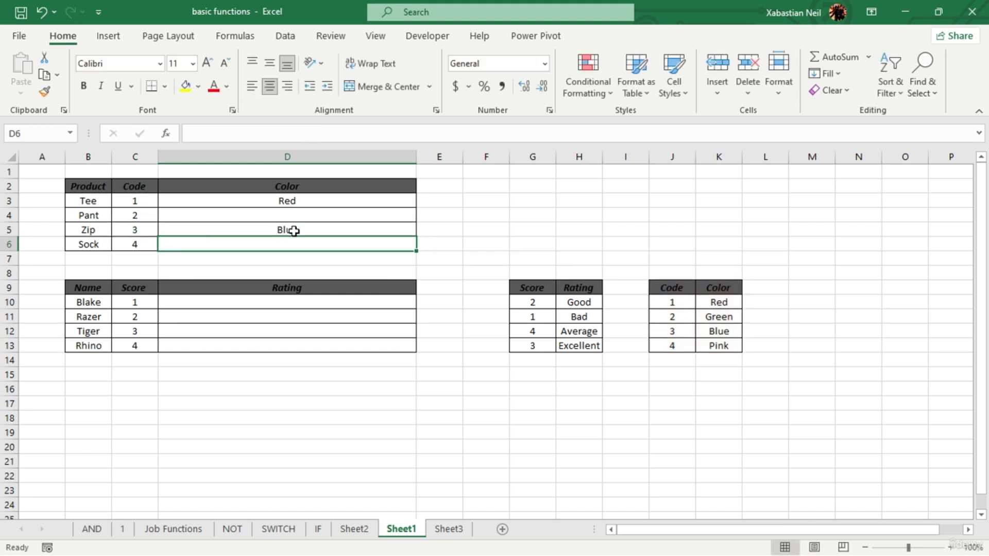
- Clear the range_lookup argument of the VLOOKUP formula in D5 and enter FALSE for it again
{"action": "double_click", "coordinate": [319, 227]}
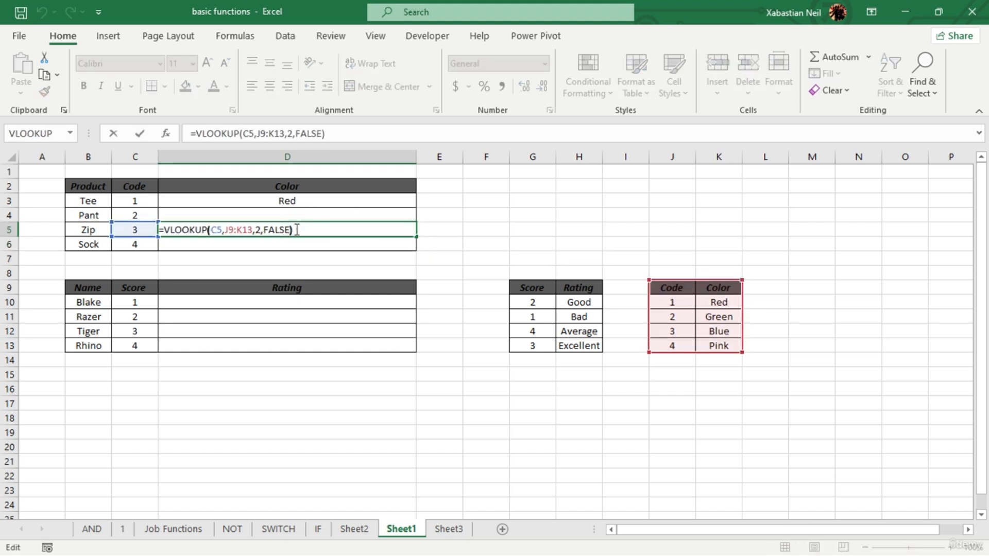
{"action": "key", "text": "Left"}
{"action": "key", "text": "BackSpace"}
{"action": "key", "text": "BackSpace"}
{"action": "key", "text": "BackSpace"}
{"action": "key", "text": "BackSpace"}
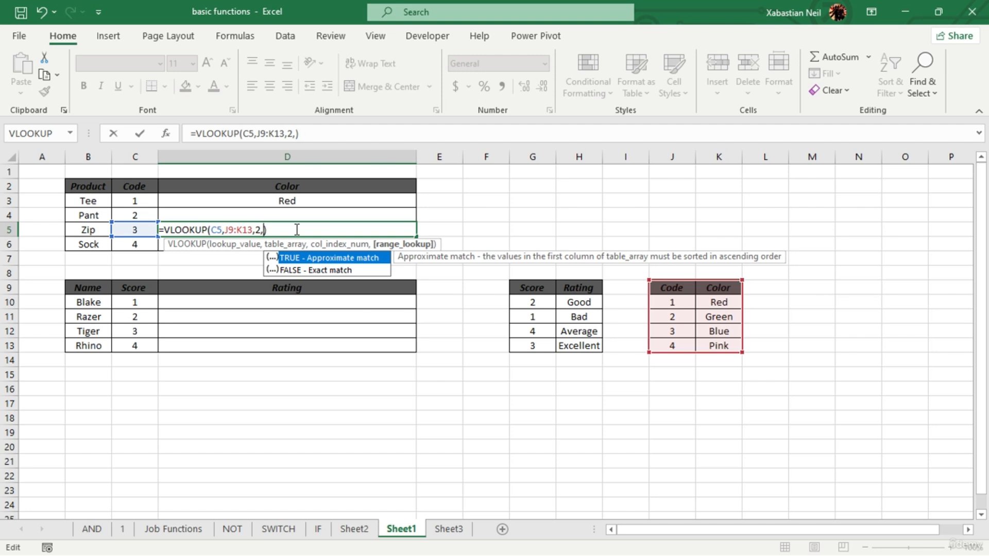
{"action": "type", "text": "ALSE"}
{"action": "key", "text": "Return"}
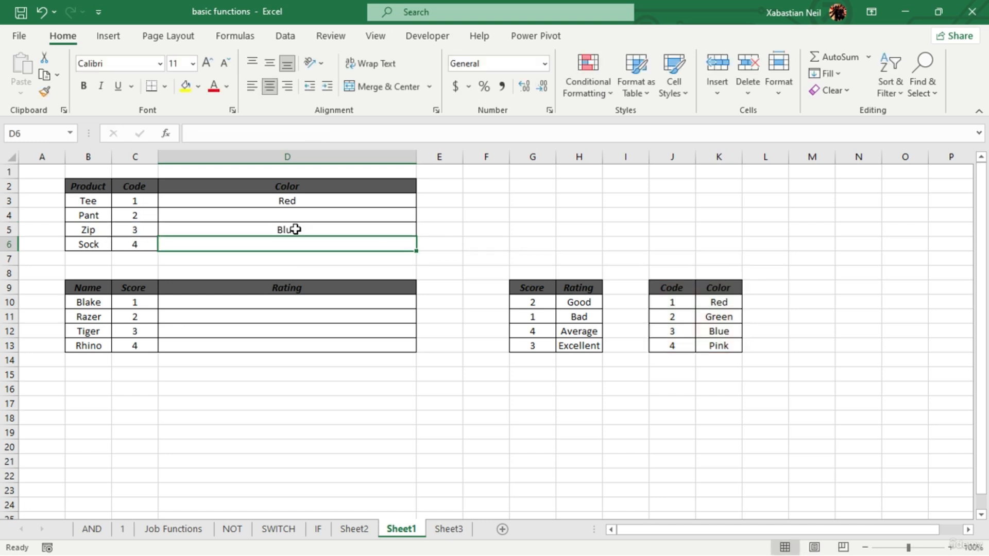
{"action": "left_click", "coordinate": [336, 230]}
{"action": "double_click", "coordinate": [337, 231]}
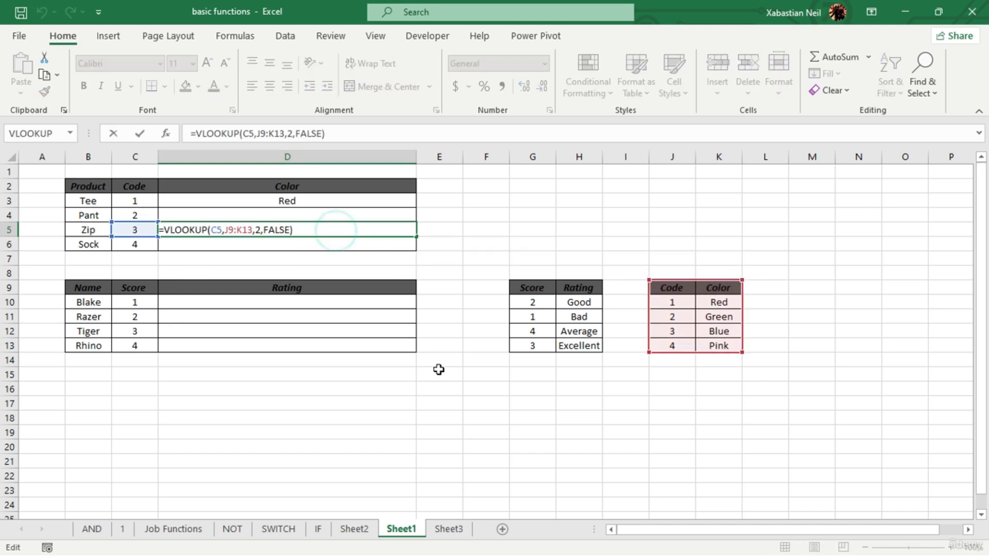
{"action": "key", "text": "Escape"}
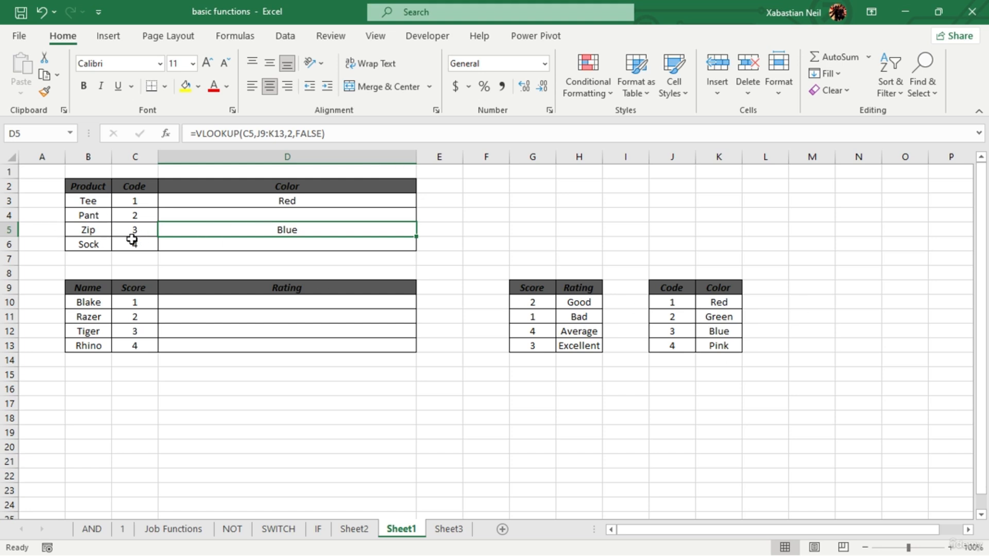
- Look up the Pant product's color in D4 with VLOOKUP, using lookup value C4, table array J9:K13 and column index 2
{"action": "double_click", "coordinate": [290, 216]}
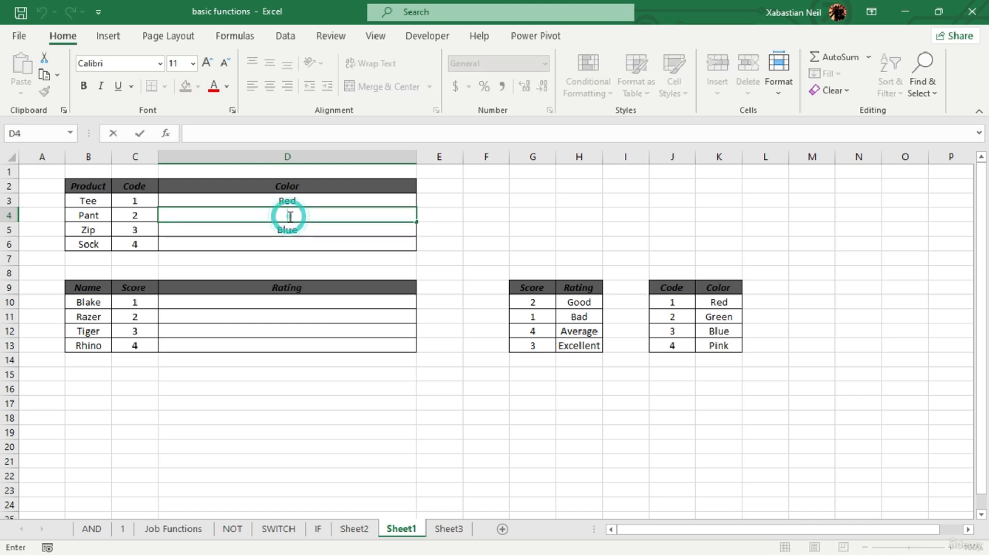
{"action": "left_click", "coordinate": [254, 37]}
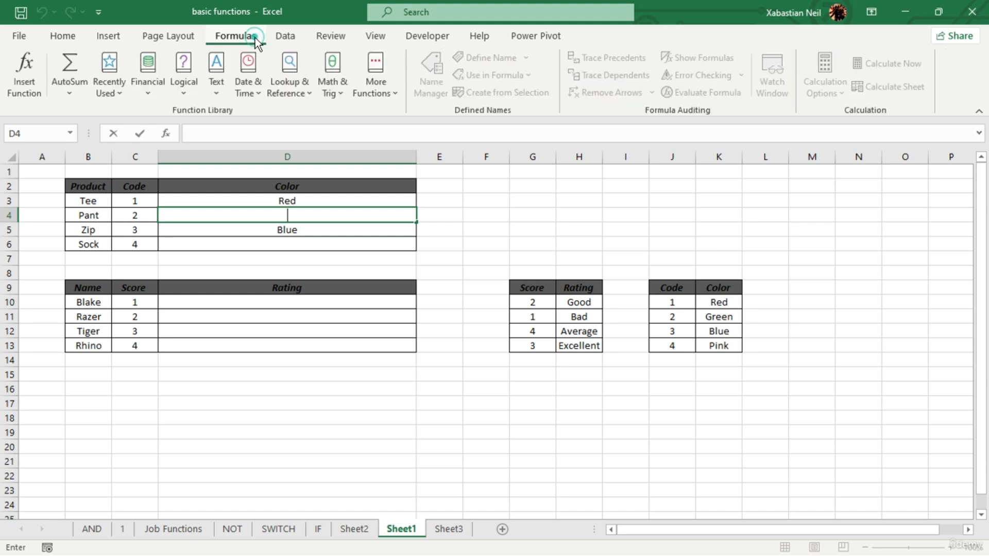
{"action": "left_click", "coordinate": [296, 85]}
{"action": "scroll", "coordinate": [304, 206], "scroll_direction": "down", "scroll_amount": 3}
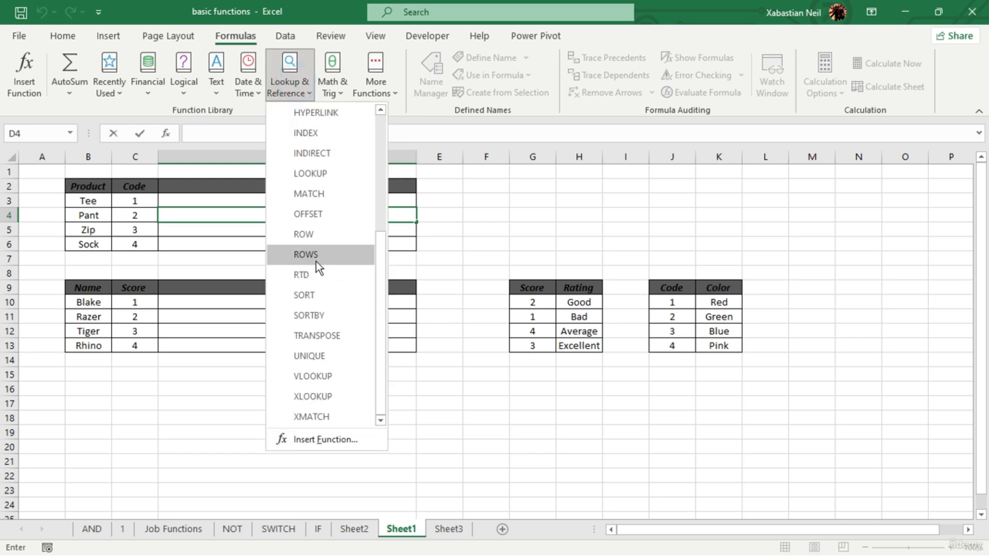
{"action": "left_click", "coordinate": [330, 380]}
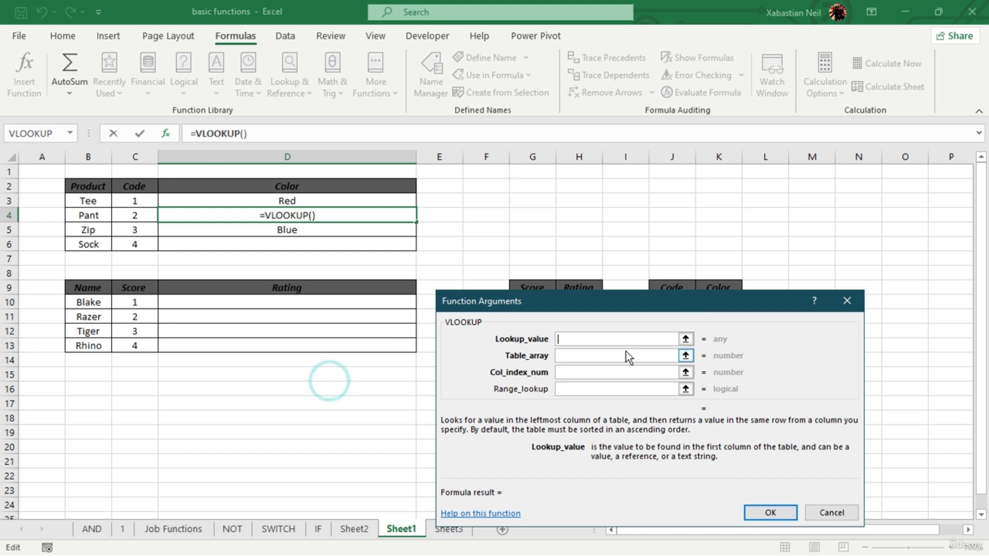
{"action": "left_click", "coordinate": [137, 215]}
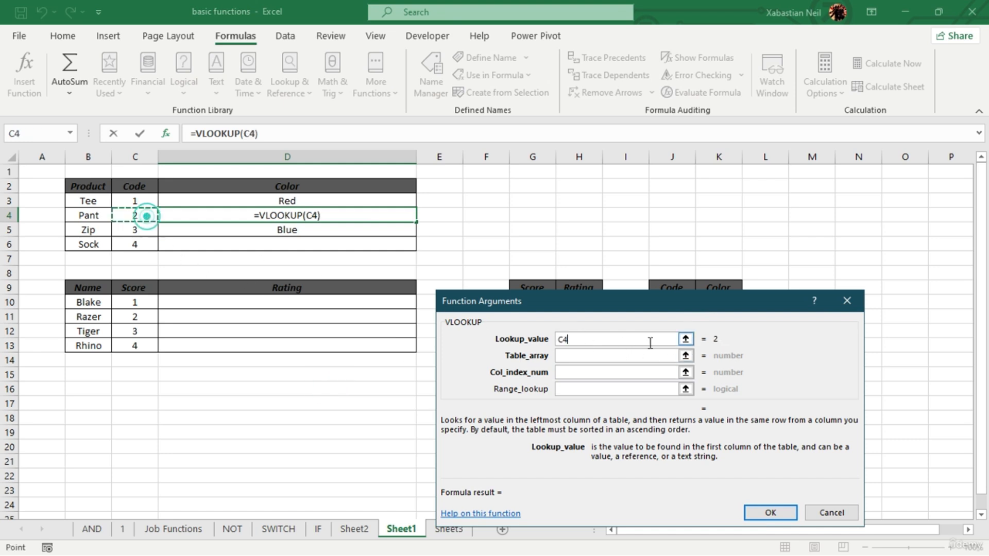
{"action": "left_click", "coordinate": [562, 354]}
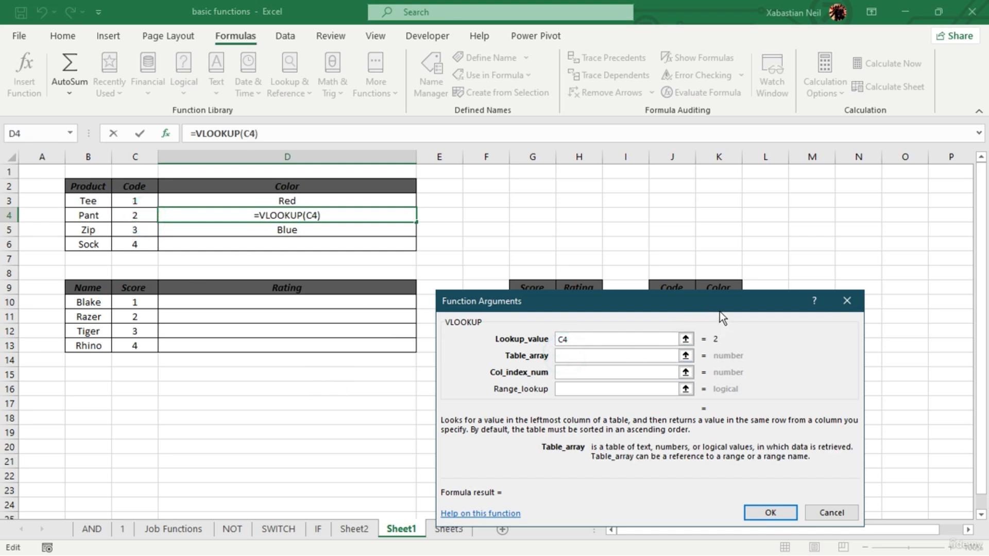
{"action": "left_click_drag", "start_coordinate": [719, 309], "coordinate": [368, 304]}
{"action": "left_click_drag", "start_coordinate": [669, 289], "coordinate": [719, 346]}
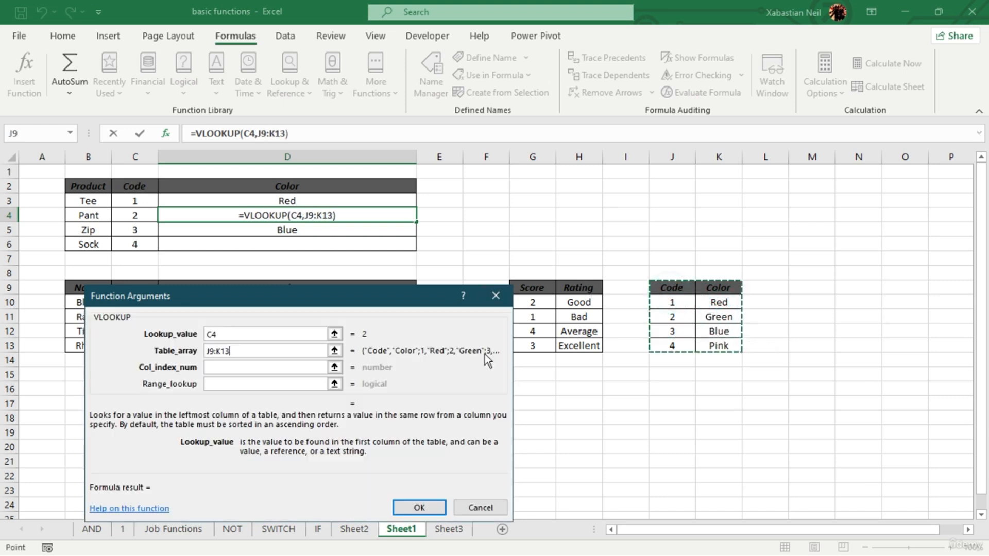
{"action": "left_click", "coordinate": [257, 371]}
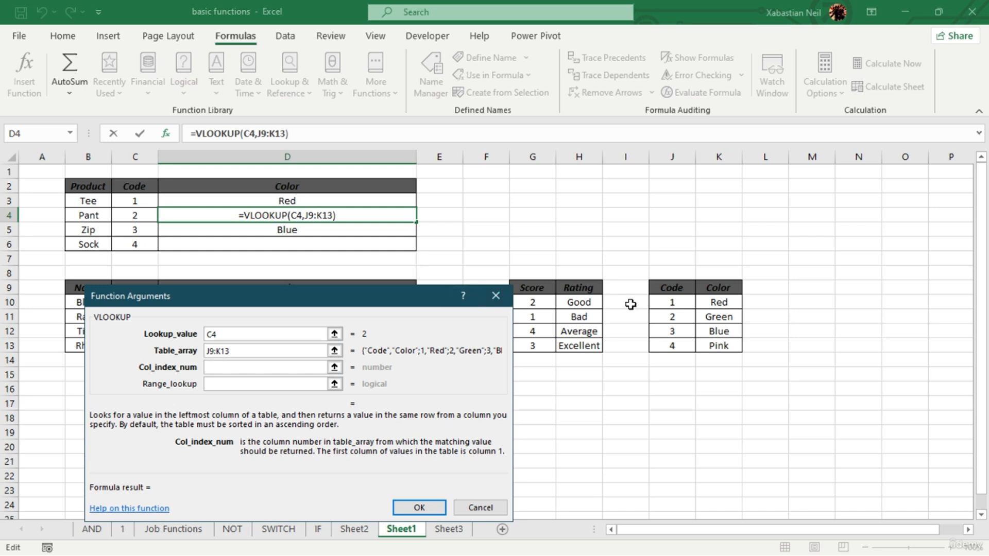
{"action": "type", "text": "2"}
{"action": "left_click", "coordinate": [430, 499]}
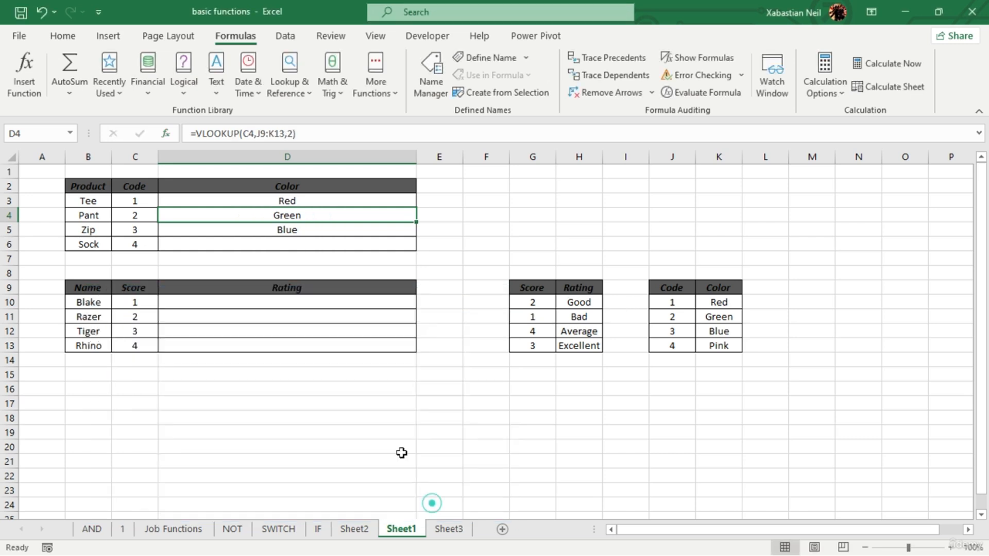
- Look up the Sock product's color in D6 with VLOOKUP, using lookup value C6, table array J9:K13 and column index 2
{"action": "left_click", "coordinate": [305, 243]}
{"action": "double_click", "coordinate": [305, 243]}
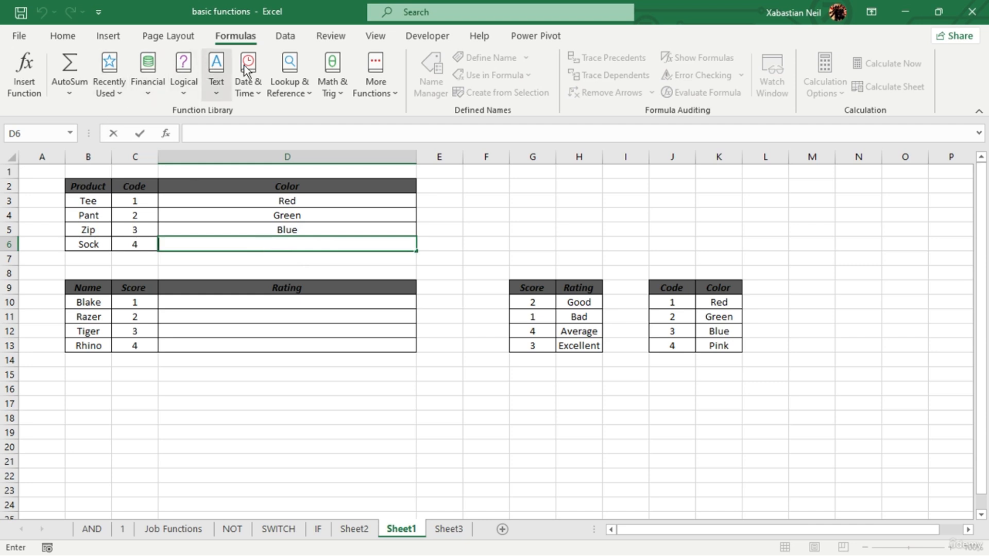
{"action": "left_click", "coordinate": [289, 71]}
{"action": "scroll", "coordinate": [336, 398], "scroll_direction": "down", "scroll_amount": 3}
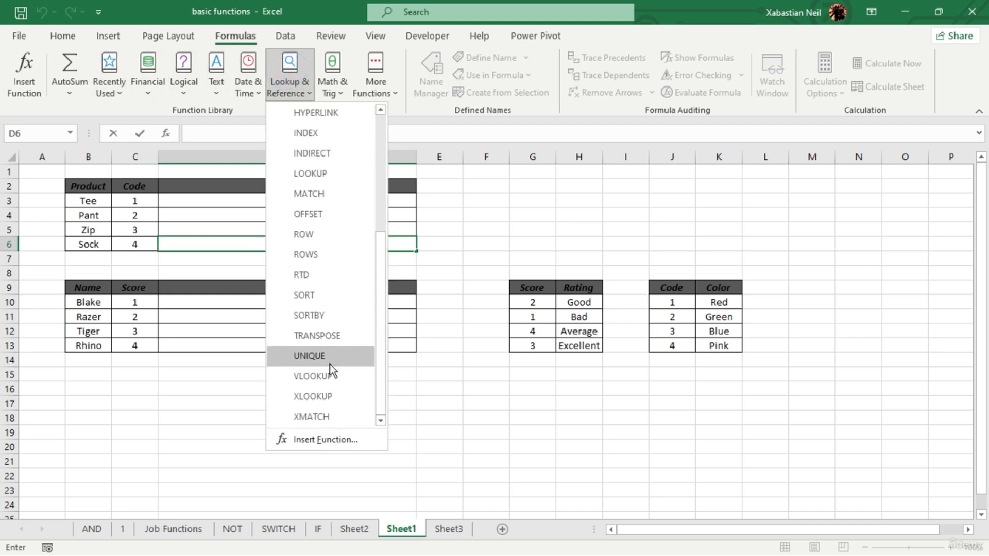
{"action": "left_click", "coordinate": [336, 373]}
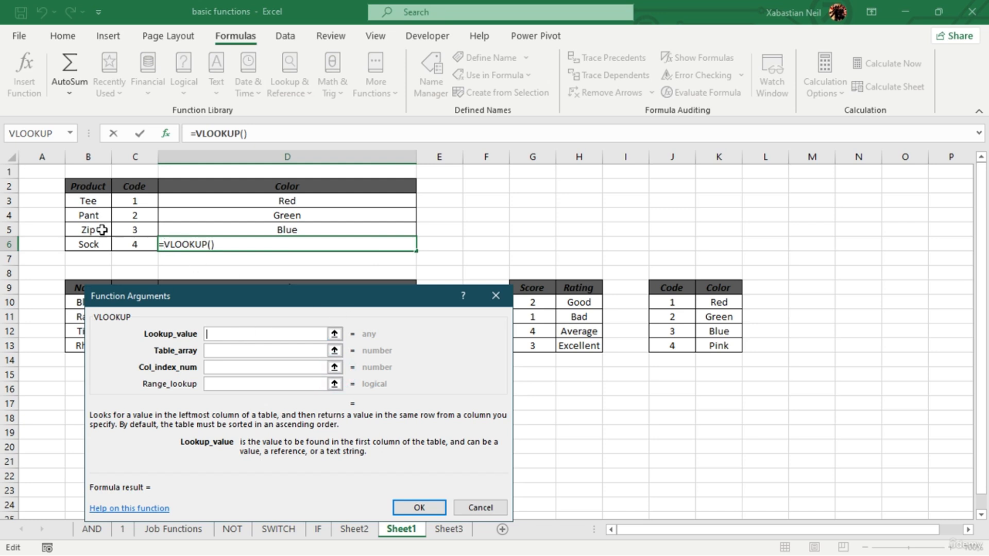
{"action": "left_click", "coordinate": [130, 241]}
{"action": "left_click", "coordinate": [237, 350]}
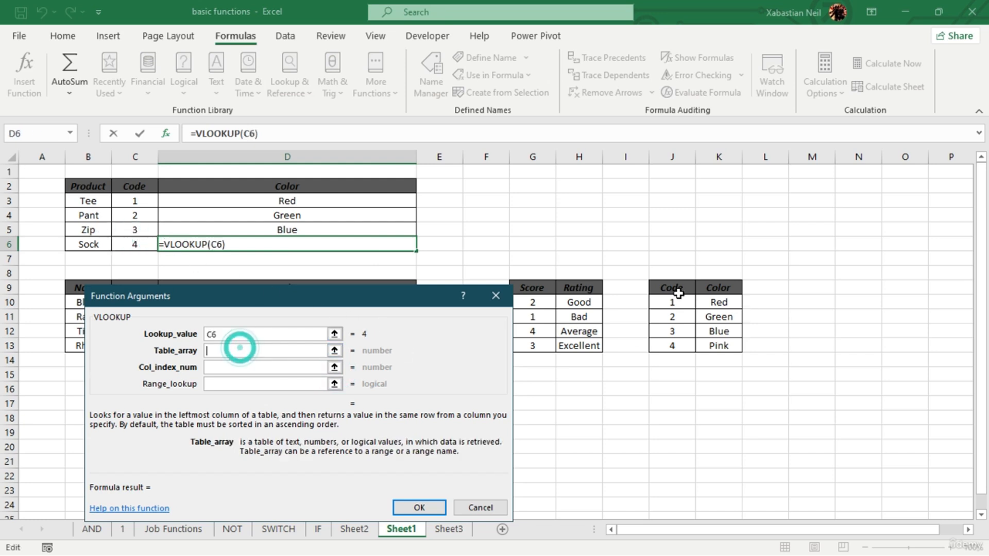
{"action": "left_click_drag", "start_coordinate": [672, 288], "coordinate": [720, 339]}
{"action": "left_click", "coordinate": [239, 367]}
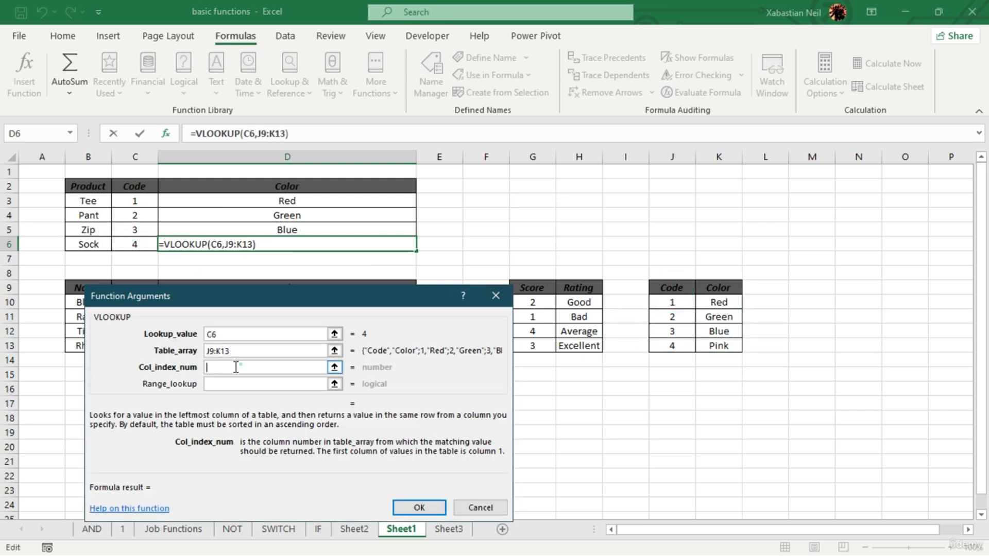
{"action": "type", "text": "2"}
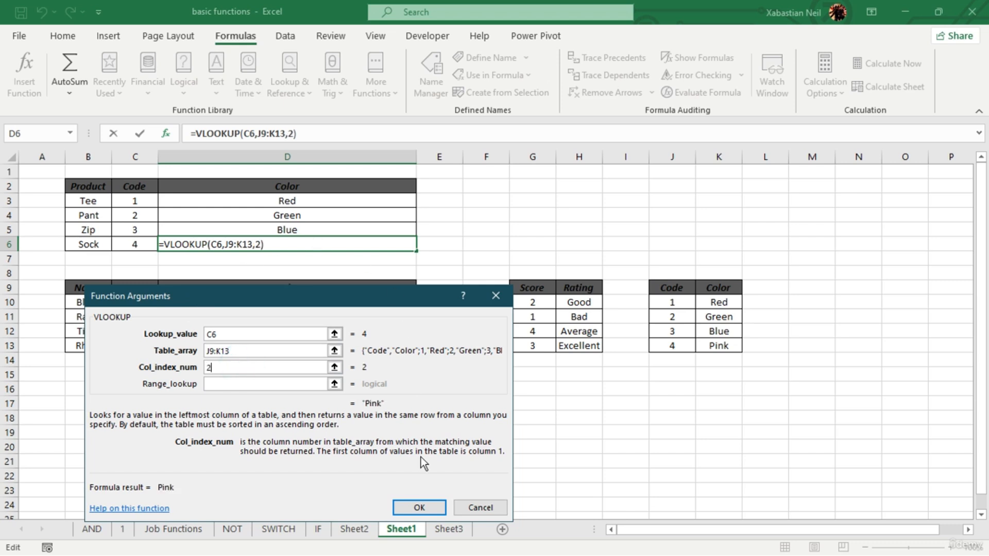
{"action": "left_click", "coordinate": [419, 507]}
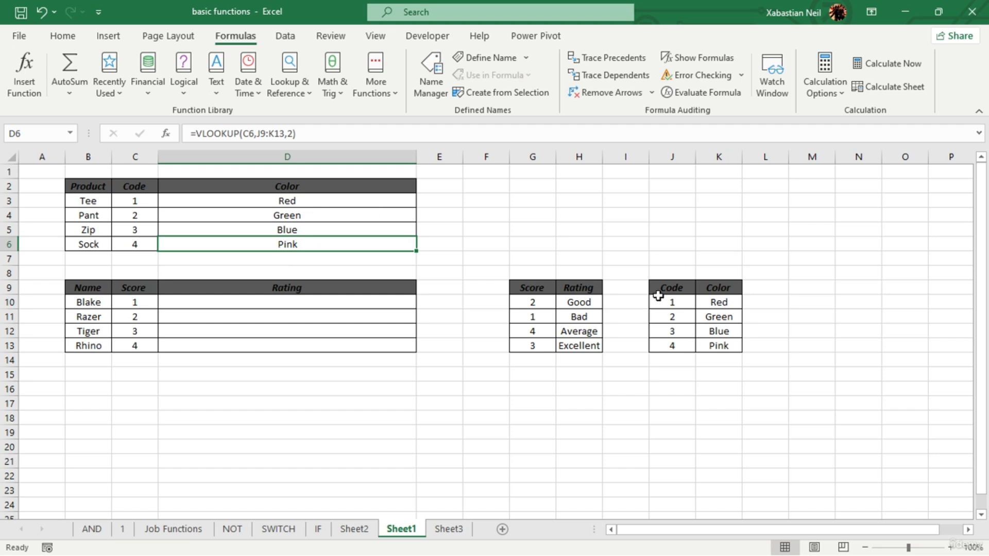
{"action": "left_click_drag", "start_coordinate": [658, 295], "coordinate": [718, 347]}
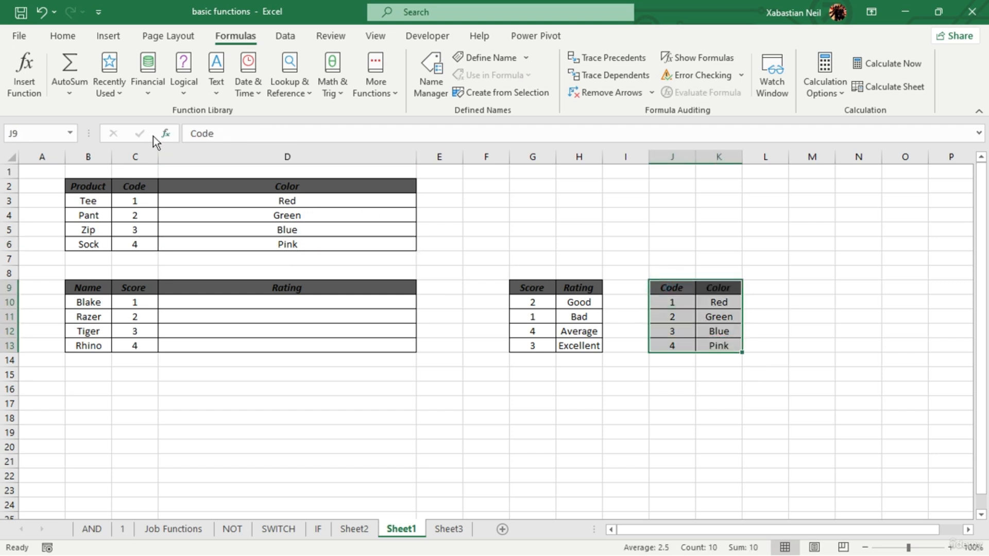
{"action": "left_click", "coordinate": [688, 263]}
{"action": "type", "text": "="}
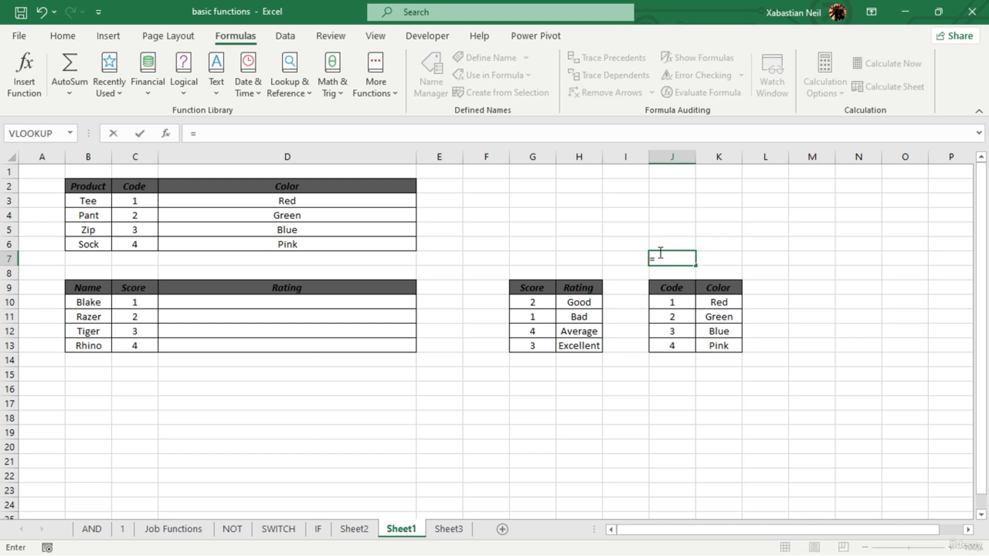
{"action": "left_click_drag", "start_coordinate": [671, 287], "coordinate": [721, 347]}
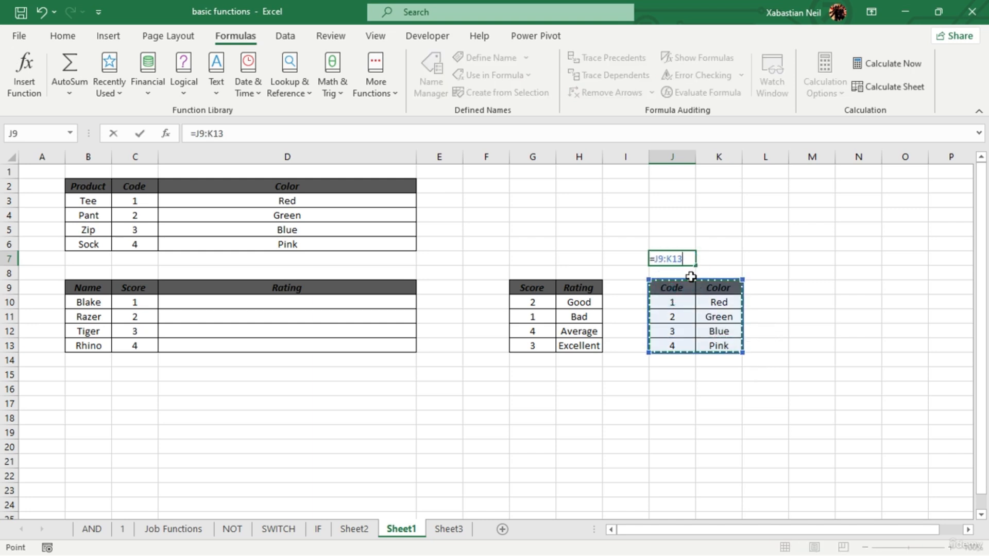
{"action": "left_click_drag", "start_coordinate": [685, 258], "coordinate": [655, 271]}
{"action": "key", "text": "ctrl+x"}
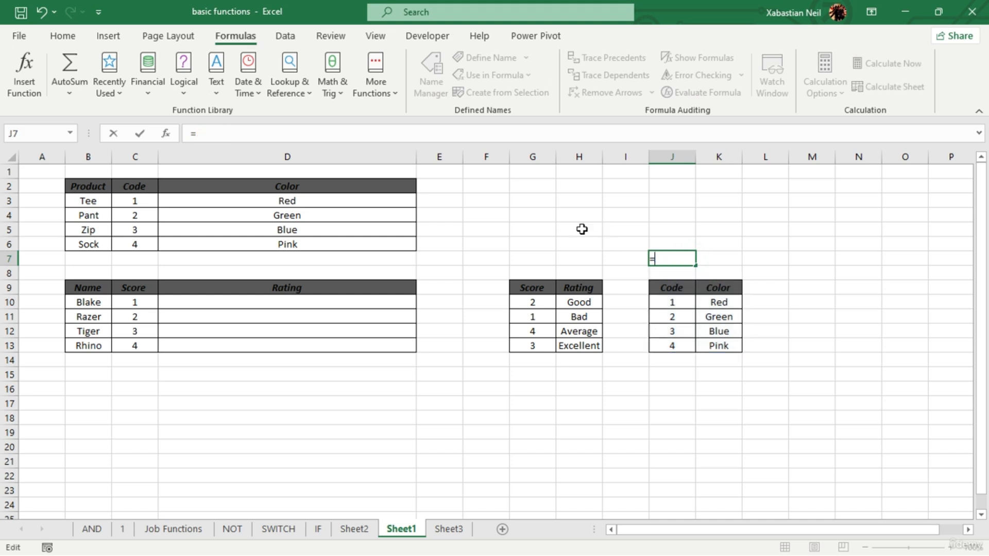
{"action": "left_click", "coordinate": [534, 226]}
{"action": "key", "text": "ctrl+v"}
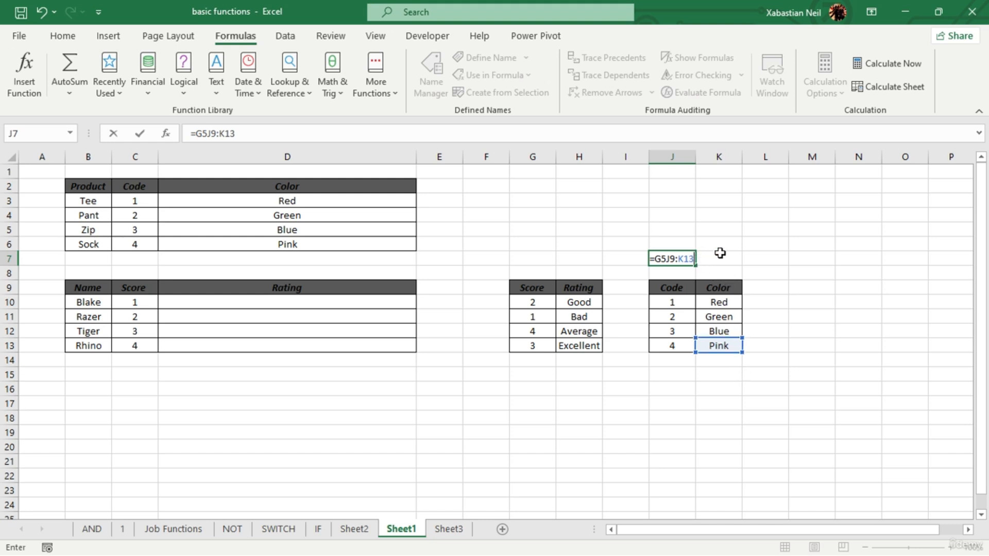
{"action": "key", "text": "Escape"}
{"action": "left_click", "coordinate": [536, 225]}
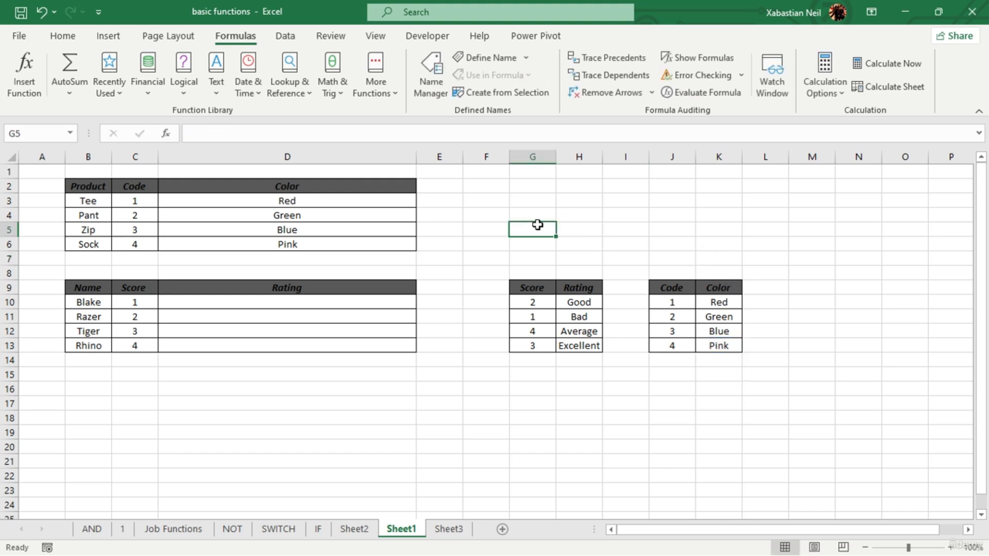
{"action": "key", "text": "ctrl+c"}
{"action": "left_click", "coordinate": [622, 258]}
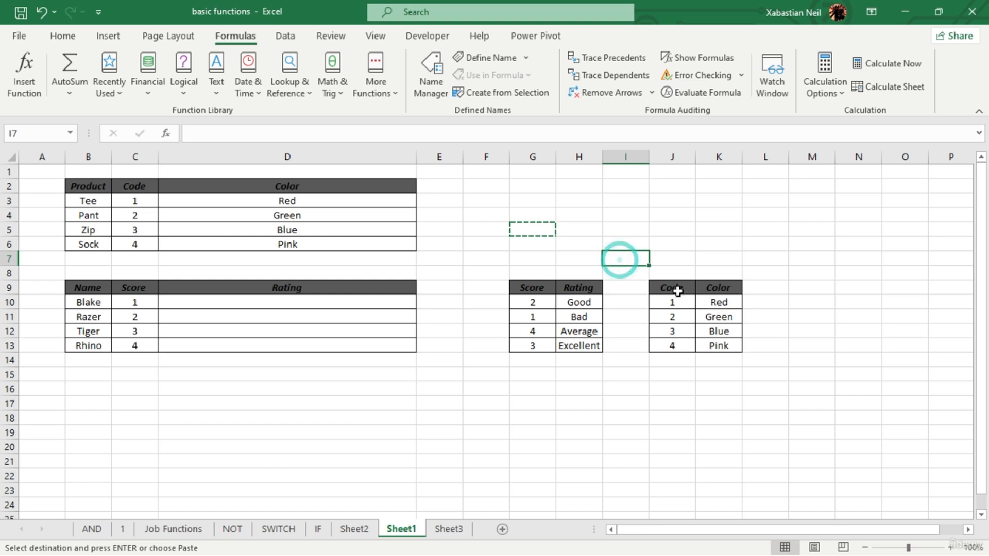
{"action": "left_click_drag", "start_coordinate": [676, 289], "coordinate": [718, 345]}
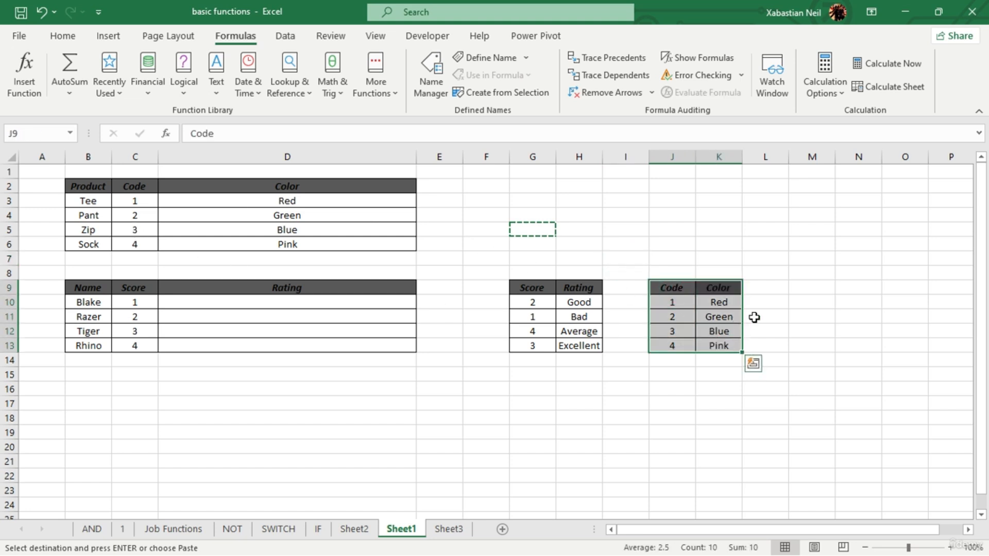
{"action": "left_click", "coordinate": [534, 224]}
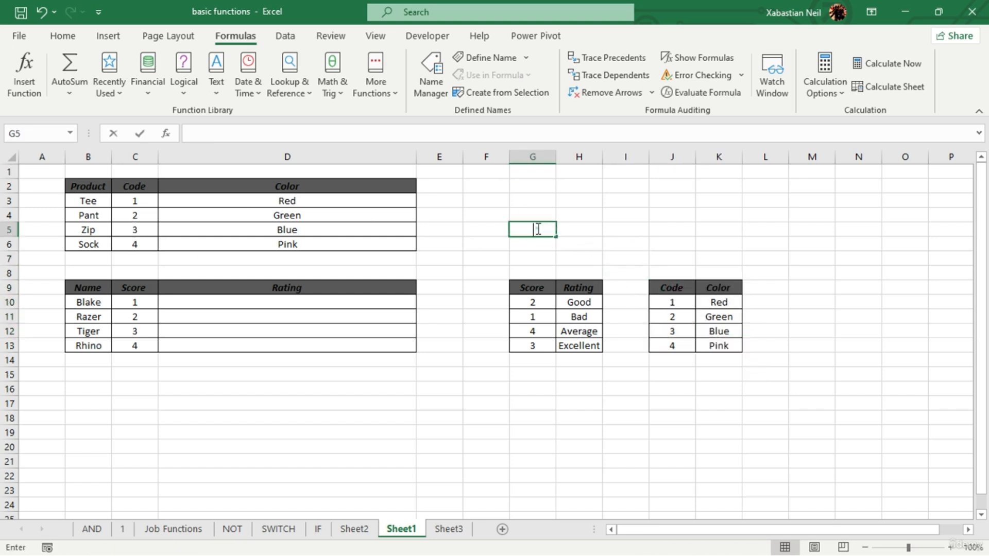
{"action": "double_click", "coordinate": [538, 229]}
{"action": "type", "text": "="}
{"action": "left_click_drag", "start_coordinate": [670, 288], "coordinate": [726, 348]}
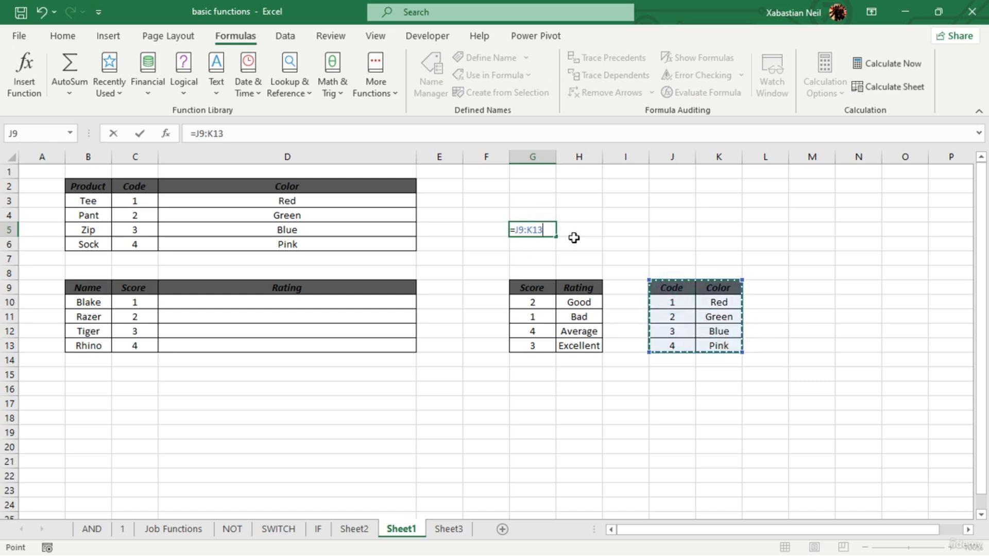
{"action": "key", "text": "Escape"}
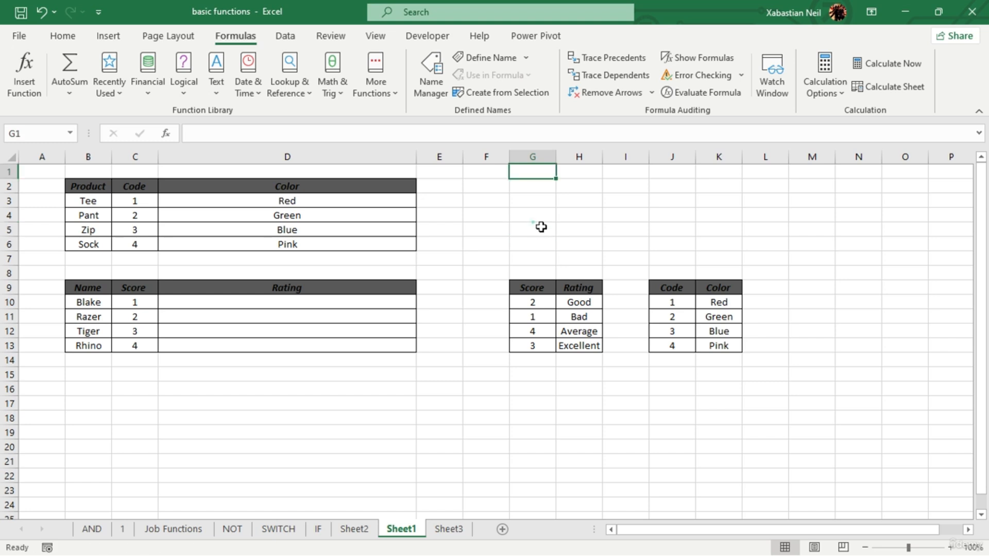
- Enter the color table's range reference J9:K13 as text in cell G5
{"action": "double_click", "coordinate": [542, 227]}
{"action": "type", "text": "J9:"}
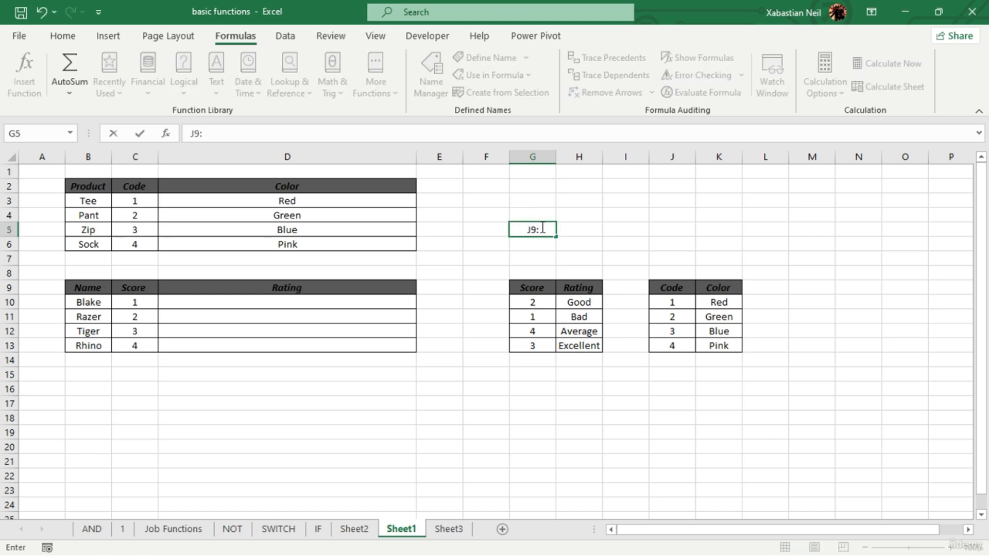
{"action": "type", "text": "K13"}
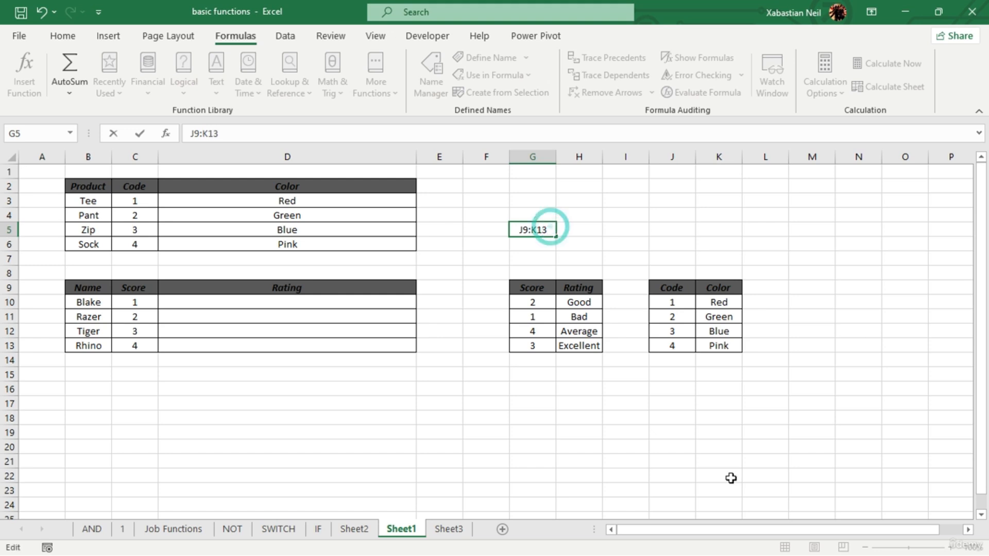
{"action": "key", "text": "Return"}
{"action": "left_click", "coordinate": [567, 419]}
- Move the J9:K13 reference text from G5 to G1
{"action": "left_click", "coordinate": [538, 229]}
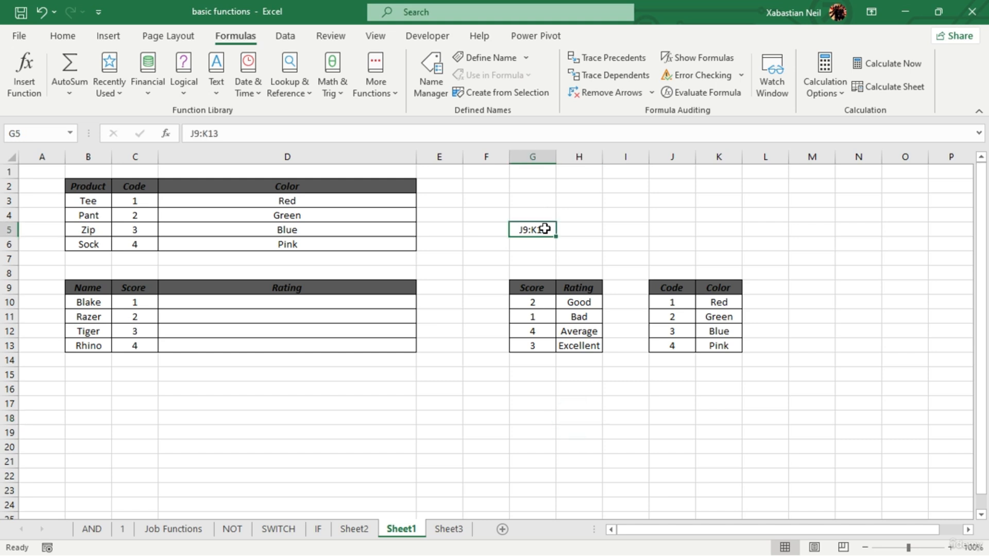
{"action": "key", "text": "ctrl+c"}
{"action": "left_click", "coordinate": [538, 172]}
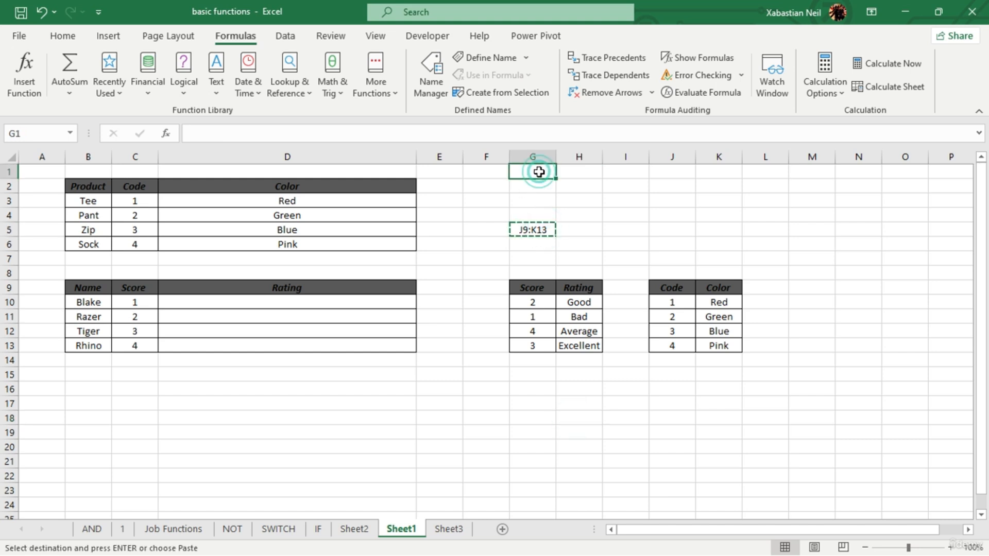
{"action": "key", "text": "Return"}
{"action": "left_click", "coordinate": [633, 202]}
- Enter the reference H11, the cell holding the Bad rating, as text in G2
{"action": "left_click", "coordinate": [308, 300]}
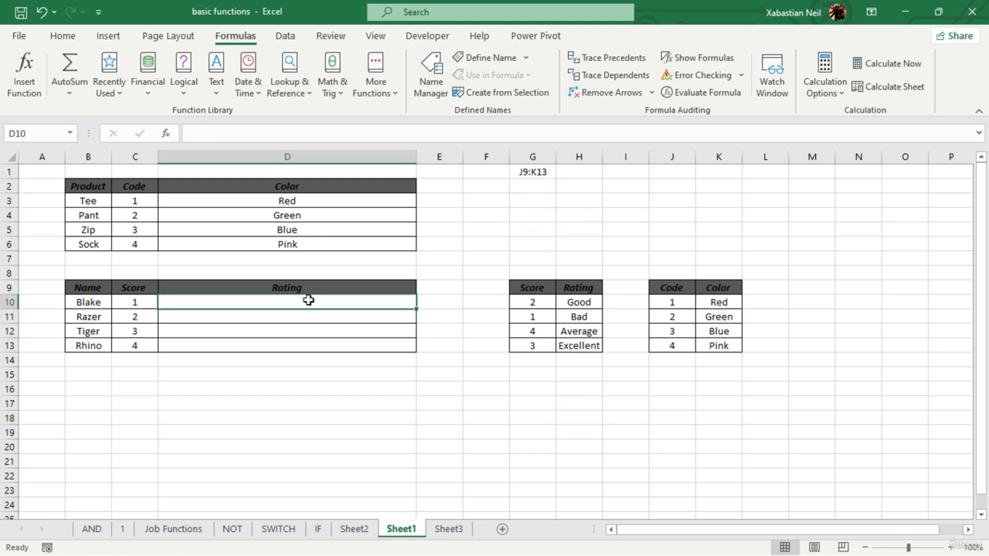
{"action": "left_click", "coordinate": [533, 188]}
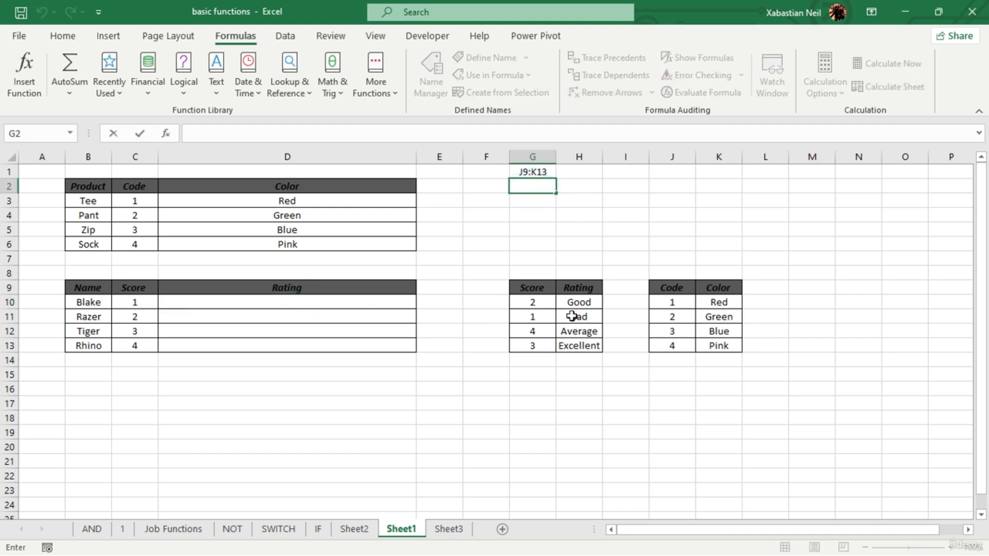
{"action": "left_click", "coordinate": [587, 315]}
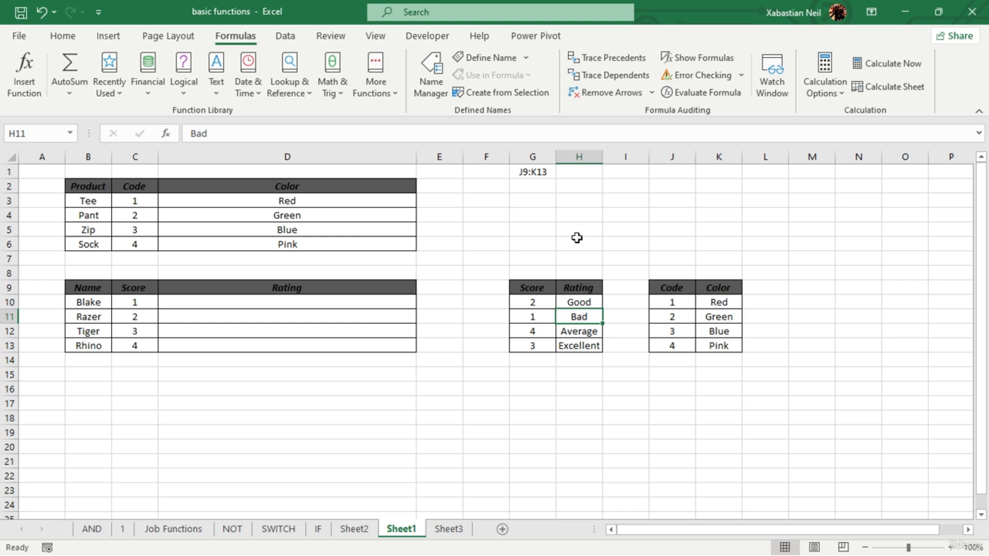
{"action": "left_click", "coordinate": [537, 188]}
{"action": "type", "text": "H"}
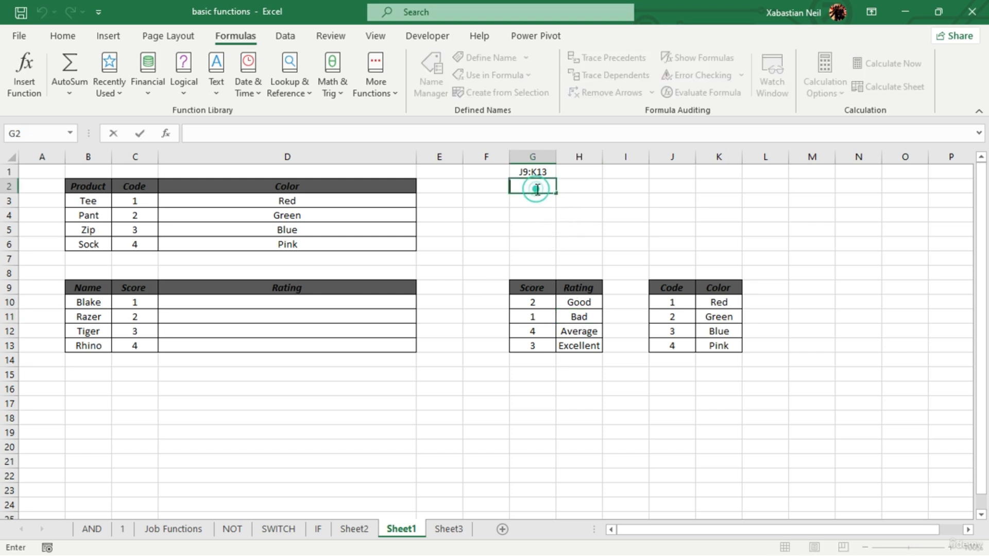
{"action": "type", "text": "11"}
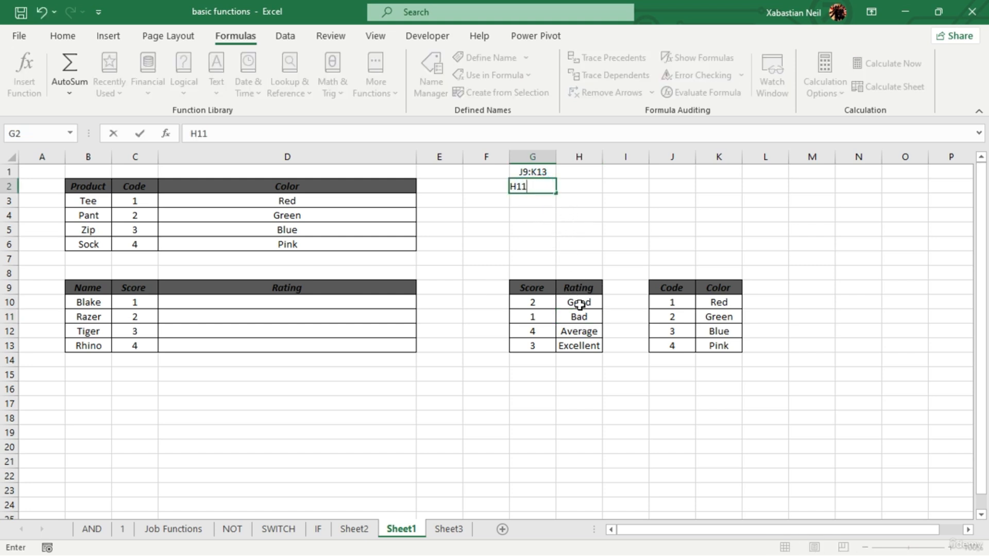
- List the remaining rating cell references as text, entering H12 in G3 and H13 in G4
{"action": "left_click", "coordinate": [586, 330]}
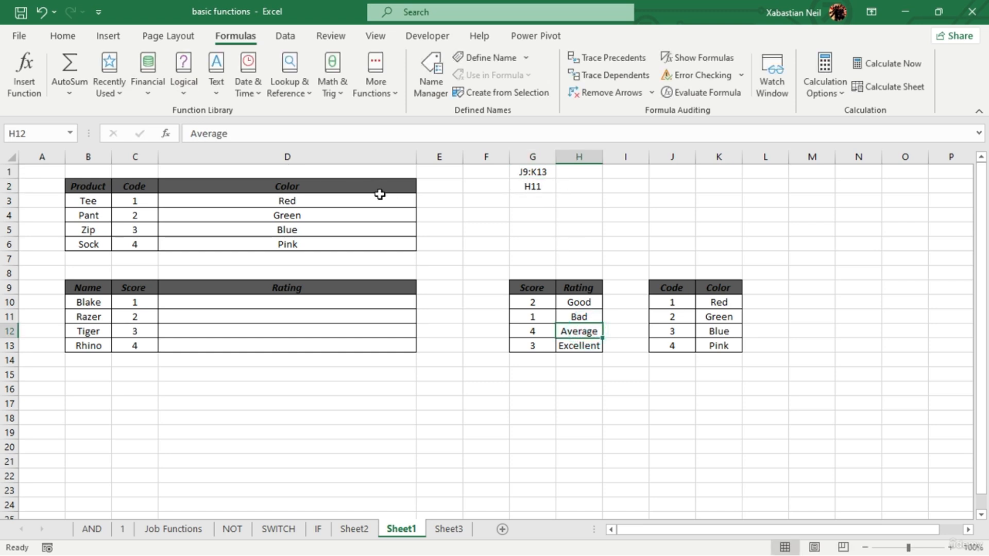
{"action": "left_click", "coordinate": [538, 201]}
{"action": "type", "text": "H11"}
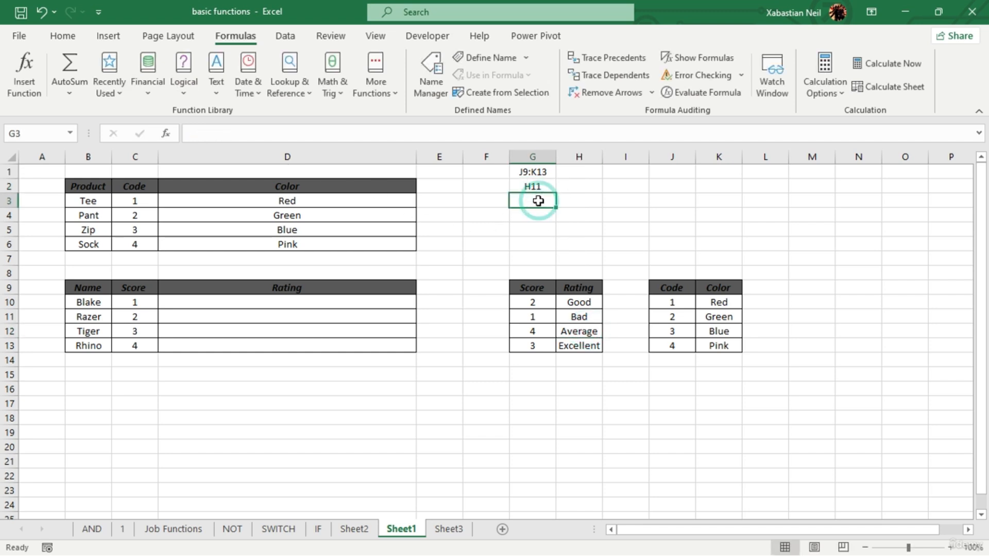
{"action": "left_click", "coordinate": [535, 215]}
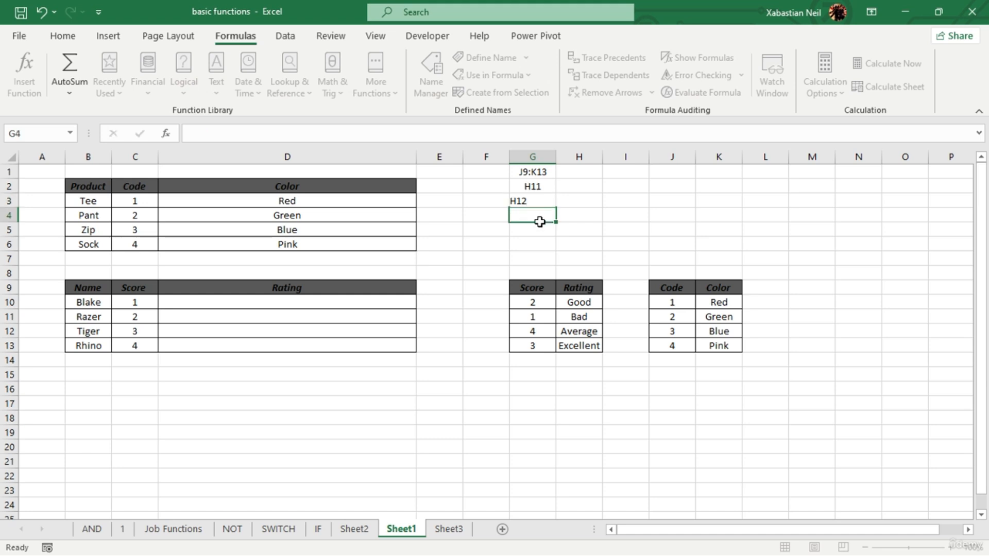
{"action": "type", "text": "H13"}
{"action": "left_click", "coordinate": [601, 232]}
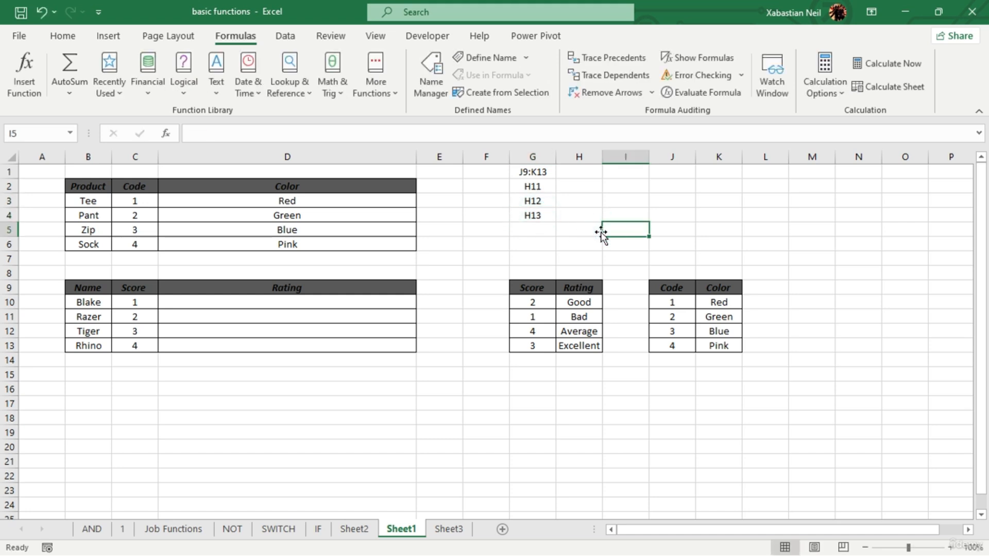
{"action": "left_click", "coordinate": [579, 435]}
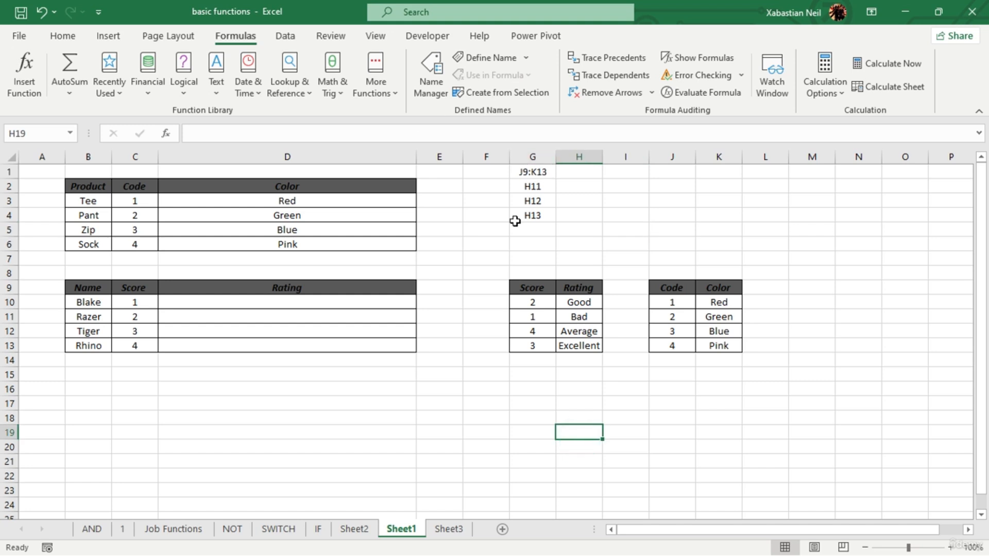
{"action": "left_click_drag", "start_coordinate": [536, 170], "coordinate": [541, 214]}
{"action": "left_click", "coordinate": [597, 201]}
{"action": "left_click", "coordinate": [531, 172]}
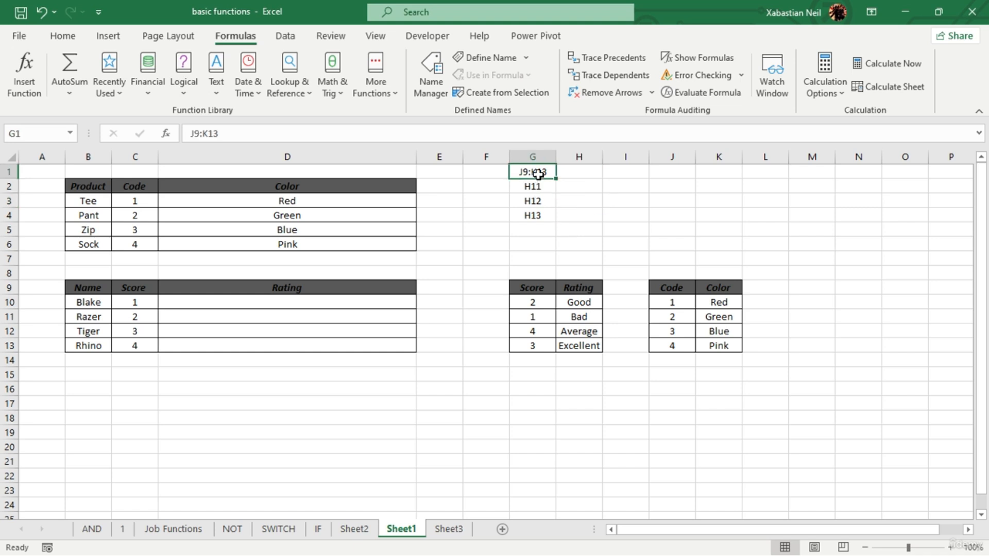
{"action": "left_click_drag", "start_coordinate": [545, 187], "coordinate": [550, 220]}
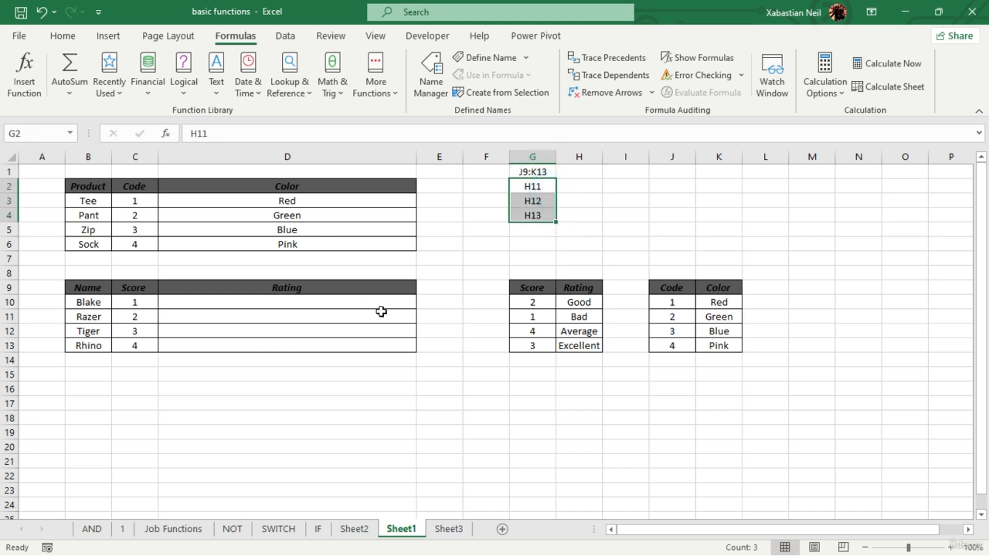
{"action": "left_click", "coordinate": [484, 272]}
- Enter the formula =INDIRECT(G4) in the first Rating cell, D10
{"action": "left_click", "coordinate": [309, 305]}
{"action": "double_click", "coordinate": [309, 305]}
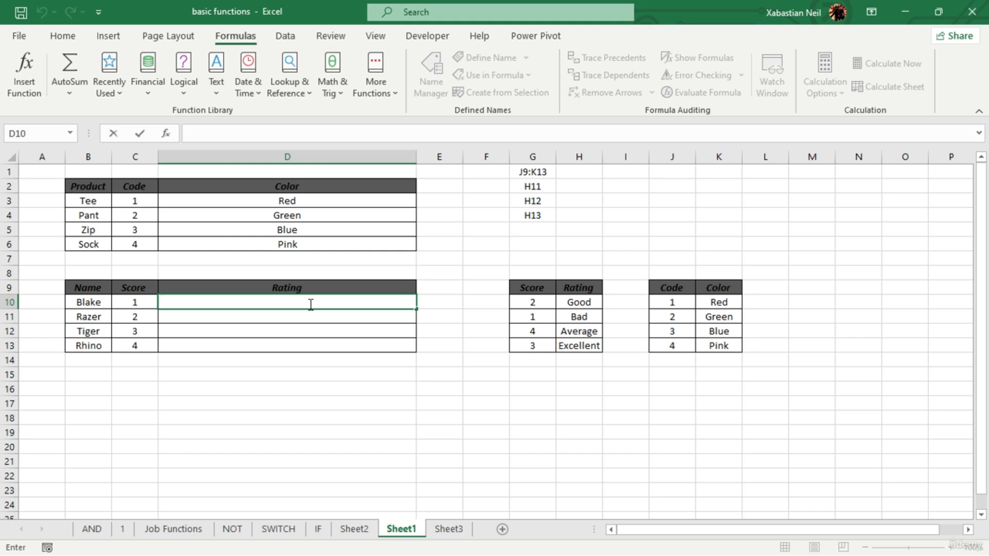
{"action": "type", "text": "=indi"}
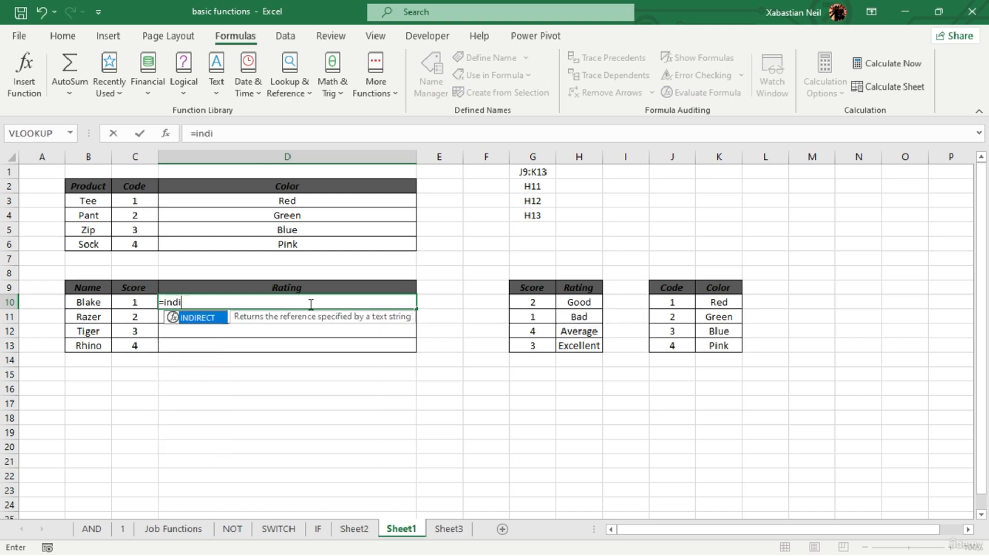
{"action": "key", "text": "Tab"}
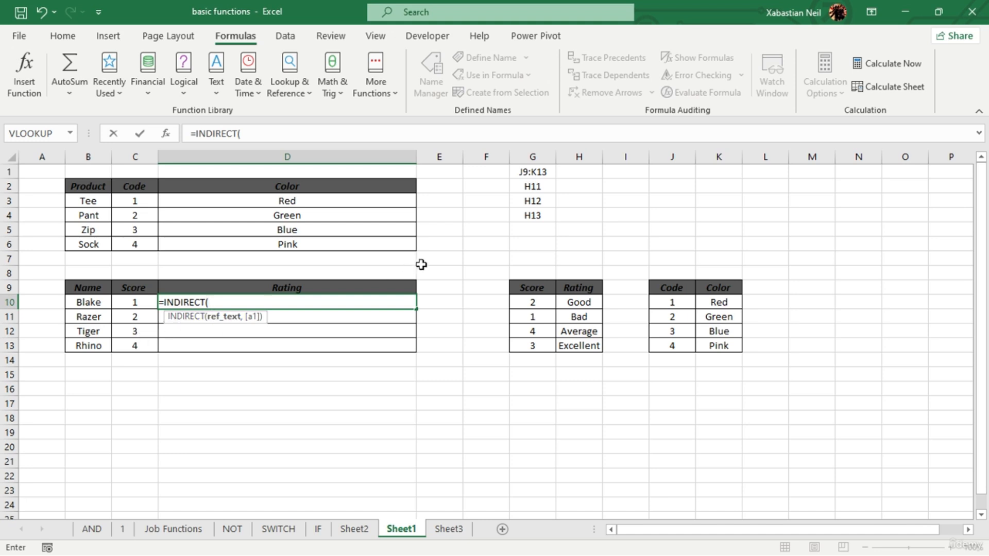
{"action": "left_click", "coordinate": [547, 215]}
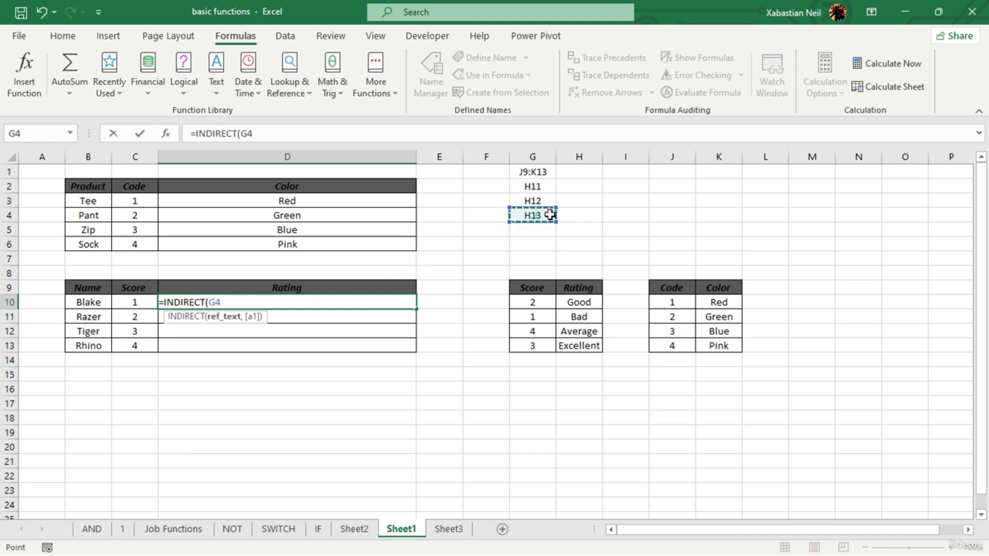
{"action": "type", "text": ")"}
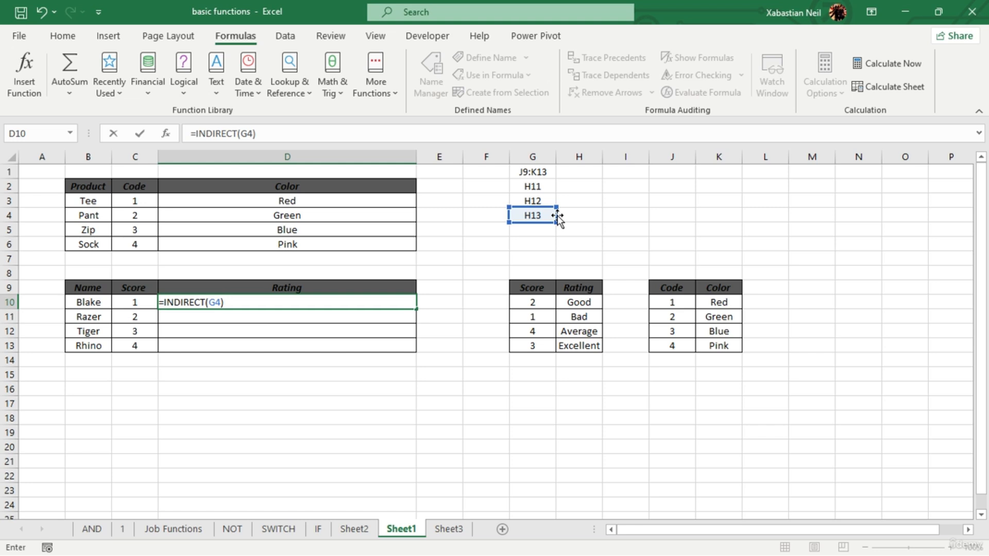
{"action": "key", "text": "Return"}
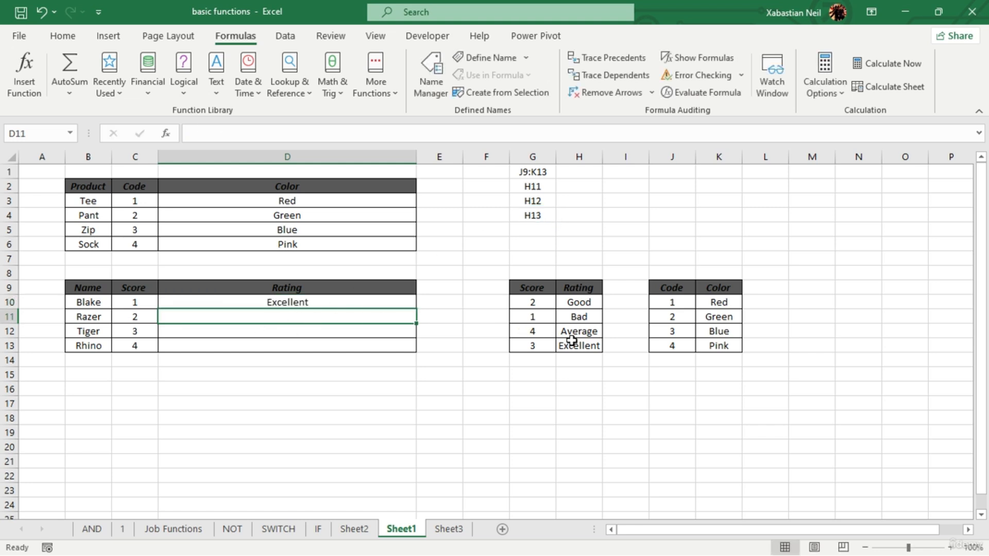
- Change the INDIRECT formula's reference in D10 to G2
{"action": "left_click", "coordinate": [594, 319]}
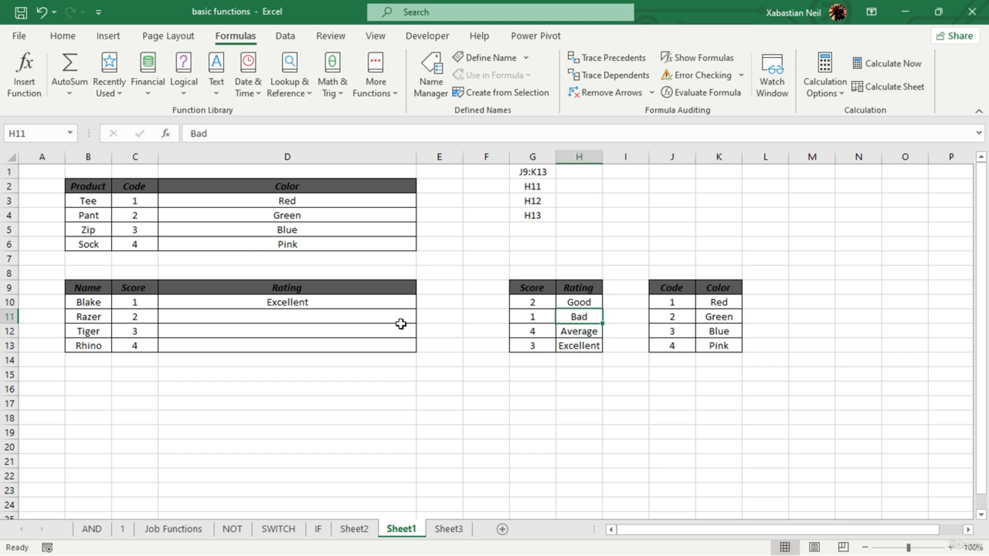
{"action": "double_click", "coordinate": [342, 303]}
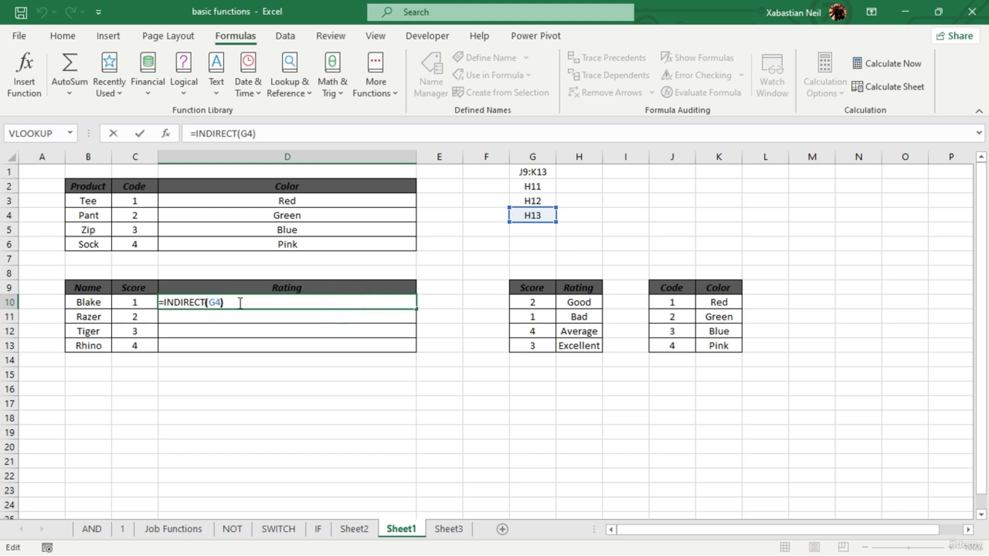
{"action": "key", "text": "Left"}
{"action": "key", "text": "BackSpace"}
{"action": "key", "text": "BackSpace"}
{"action": "left_click", "coordinate": [546, 186]}
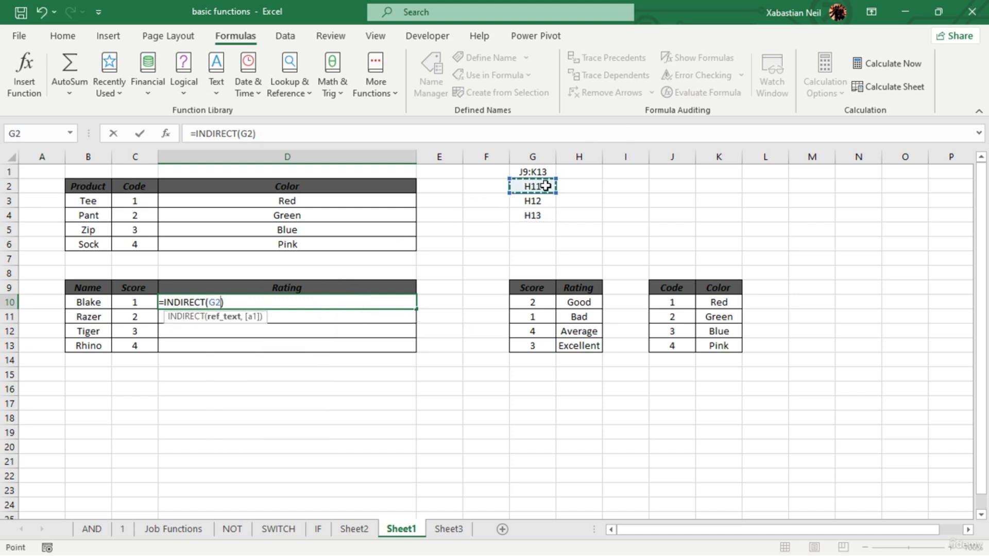
{"action": "key", "text": "Return"}
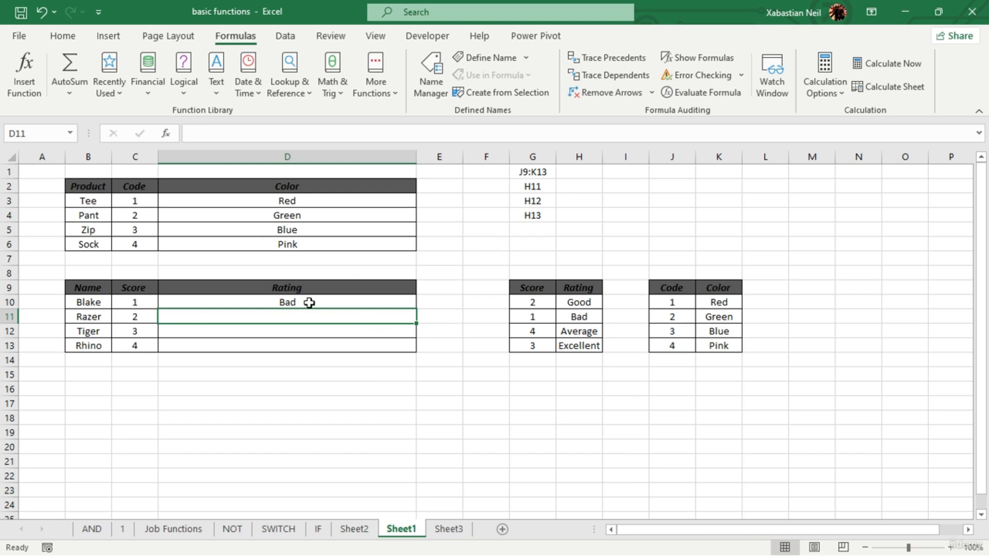
- Rewrite the formula in D10 as =INDIRECT(G3)
{"action": "left_click", "coordinate": [397, 364]}
{"action": "double_click", "coordinate": [355, 303]}
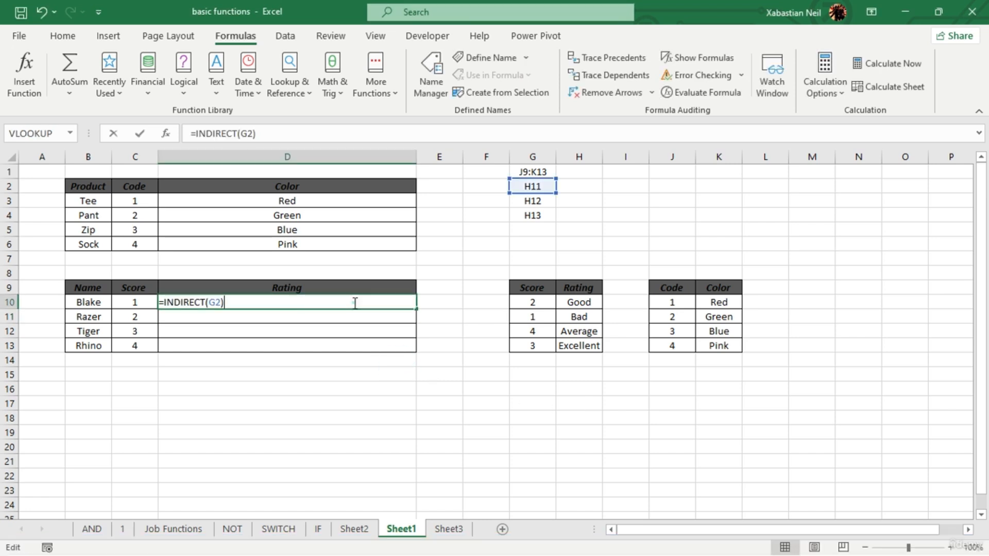
{"action": "key", "text": "BackSpace"}
{"action": "key", "text": "BackSpace"}
{"action": "key", "text": "BackSpace"}
{"action": "key", "text": "BackSpace"}
{"action": "key", "text": "BackSpace"}
{"action": "key", "text": "BackSpace"}
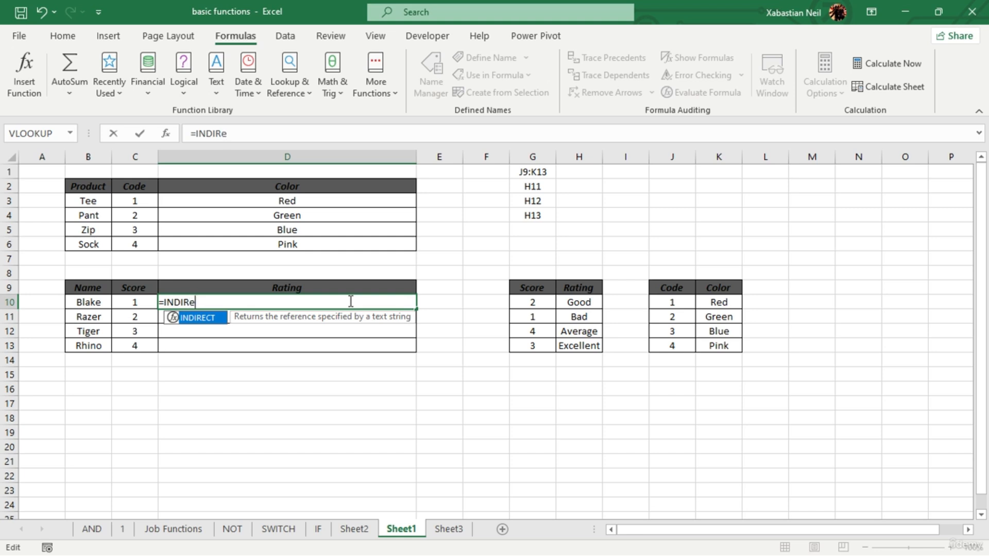
{"action": "key", "text": "Tab"}
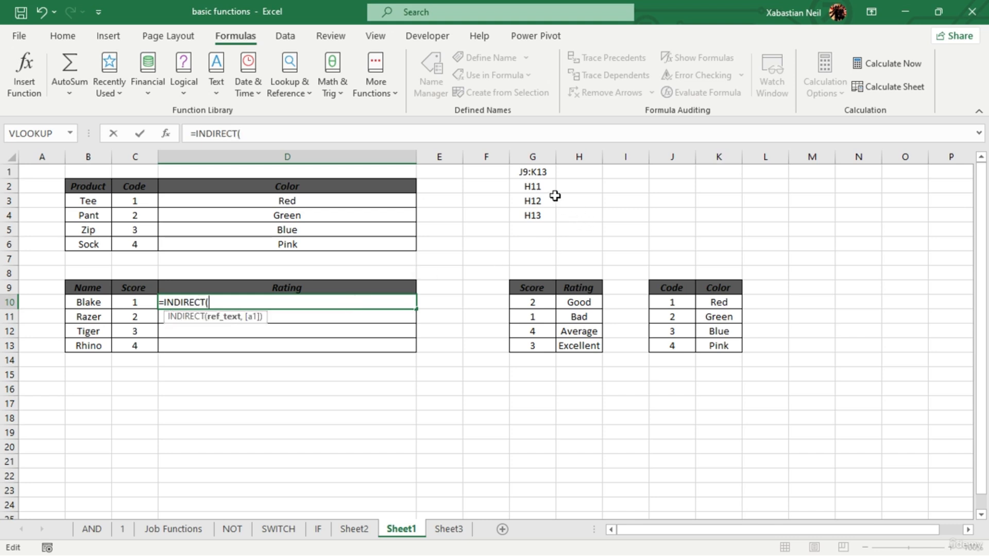
{"action": "left_click", "coordinate": [546, 204]}
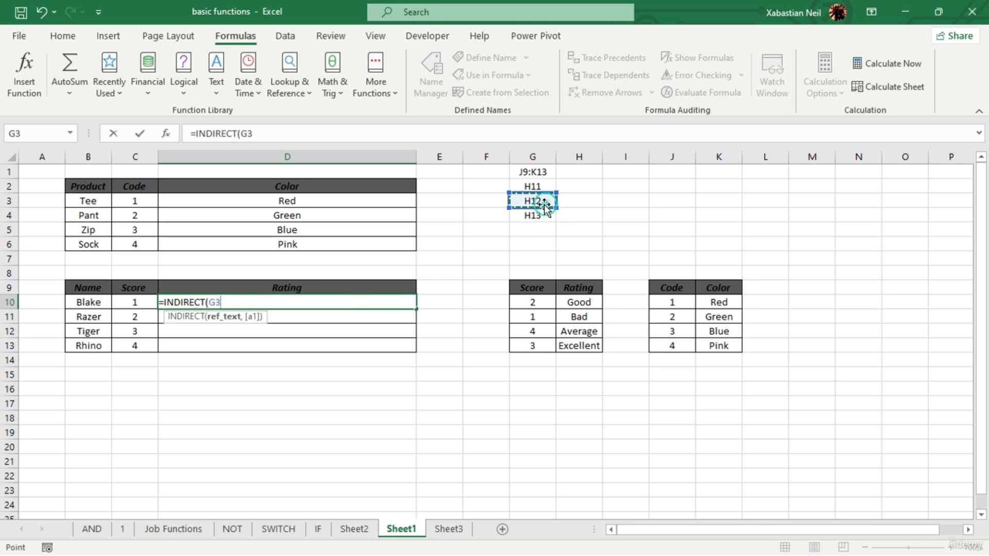
{"action": "type", "text": ")"}
{"action": "key", "text": "Return"}
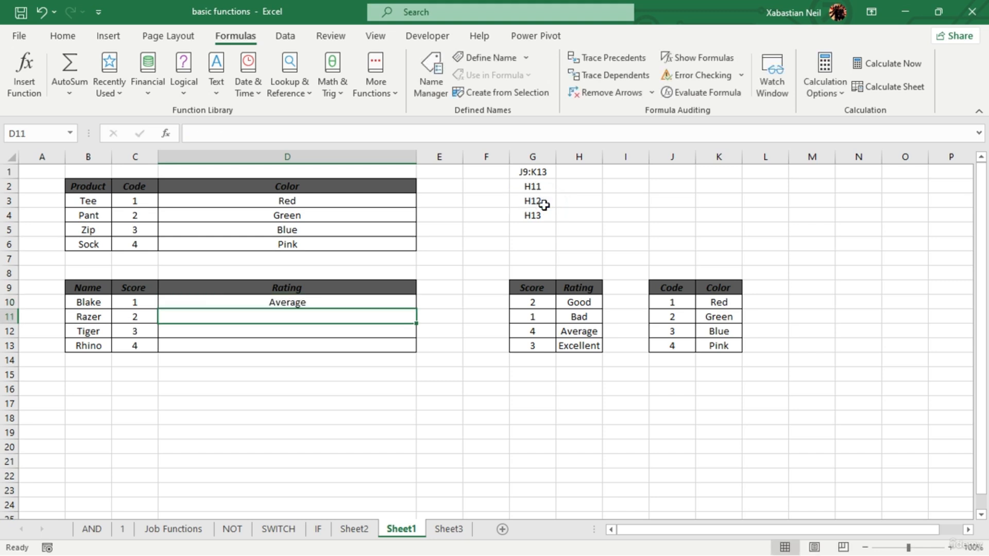
- Clear the INDIRECT formula from D10
{"action": "key", "text": "Up"}
{"action": "key", "text": "Up"}
{"action": "key", "text": "Down"}
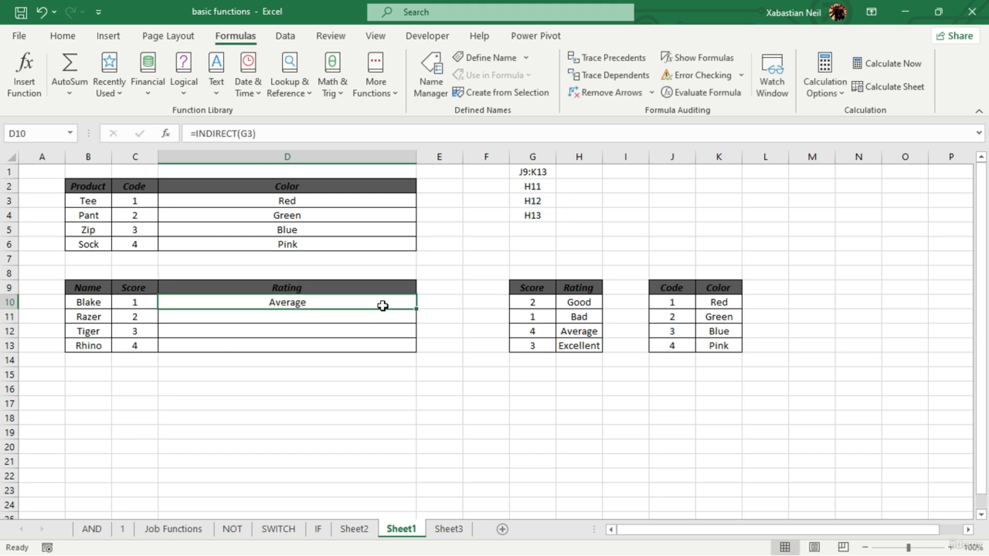
{"action": "key", "text": "Delete"}
{"action": "left_click", "coordinate": [382, 306]}
{"action": "left_click_drag", "start_coordinate": [428, 357], "coordinate": [438, 346]}
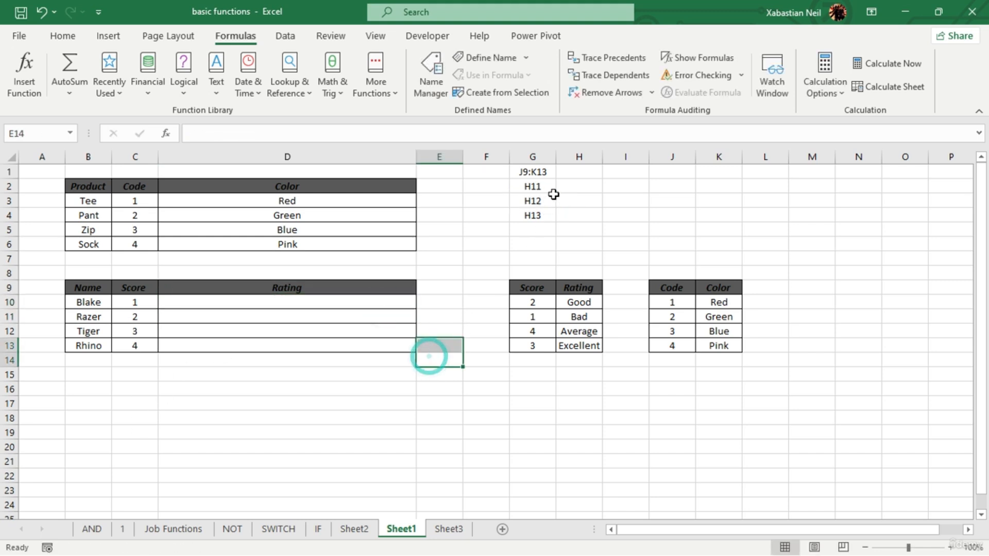
- Start a VLOOKUP formula in the first Rating cell, D10, with C10 as the lookup value
{"action": "left_click_drag", "start_coordinate": [549, 190], "coordinate": [541, 223]}
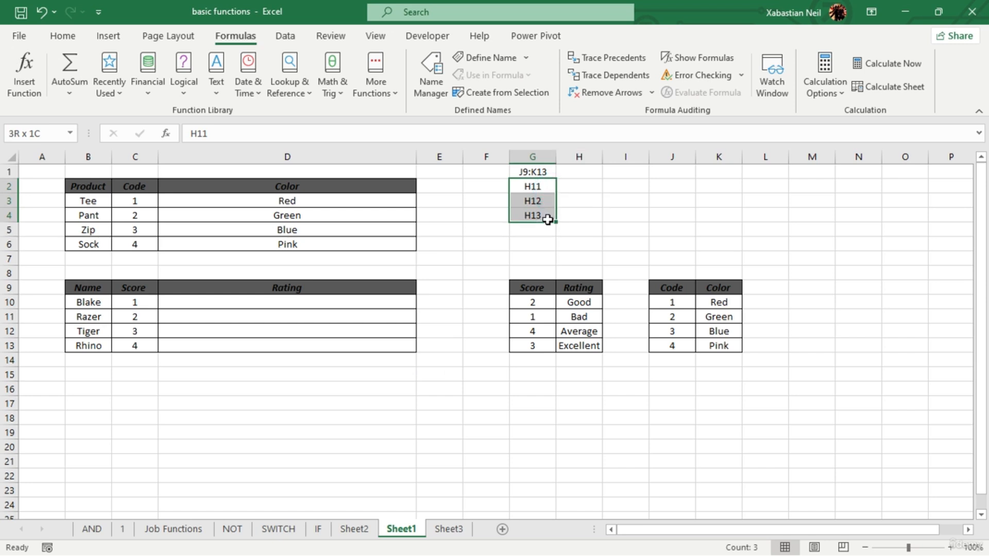
{"action": "left_click", "coordinate": [642, 244]}
{"action": "left_click", "coordinate": [303, 306]}
{"action": "type", "text": "="}
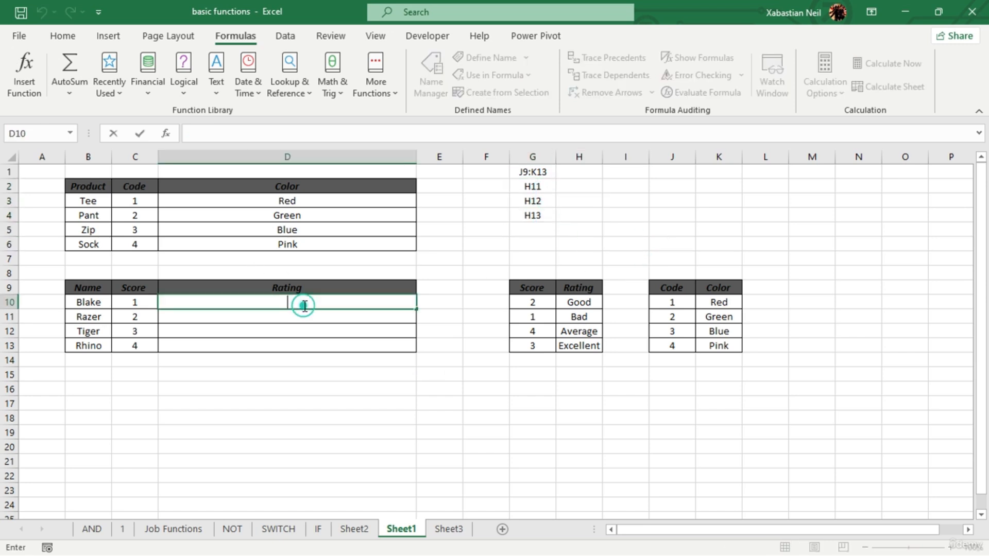
{"action": "type", "text": "vl"}
{"action": "key", "text": "Tab"}
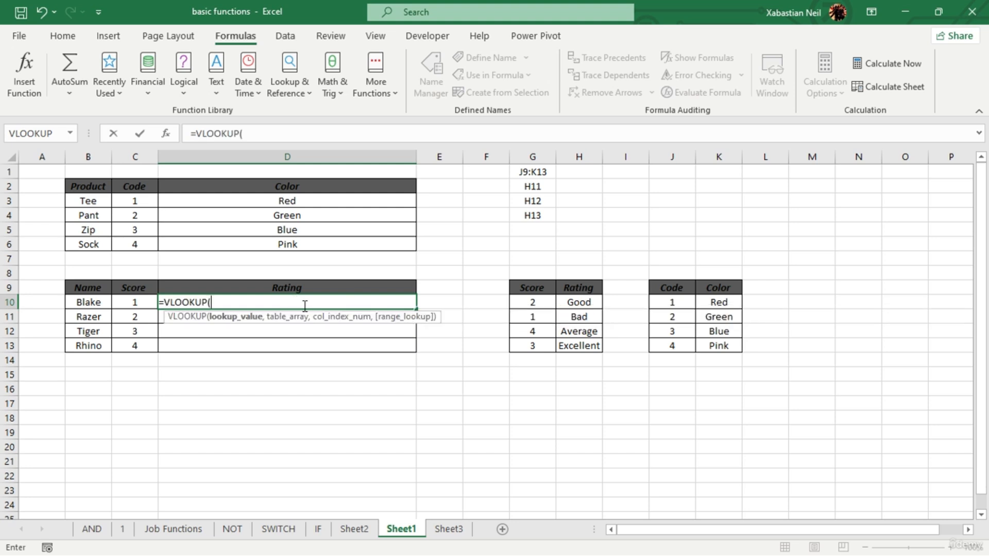
{"action": "left_click", "coordinate": [135, 301]}
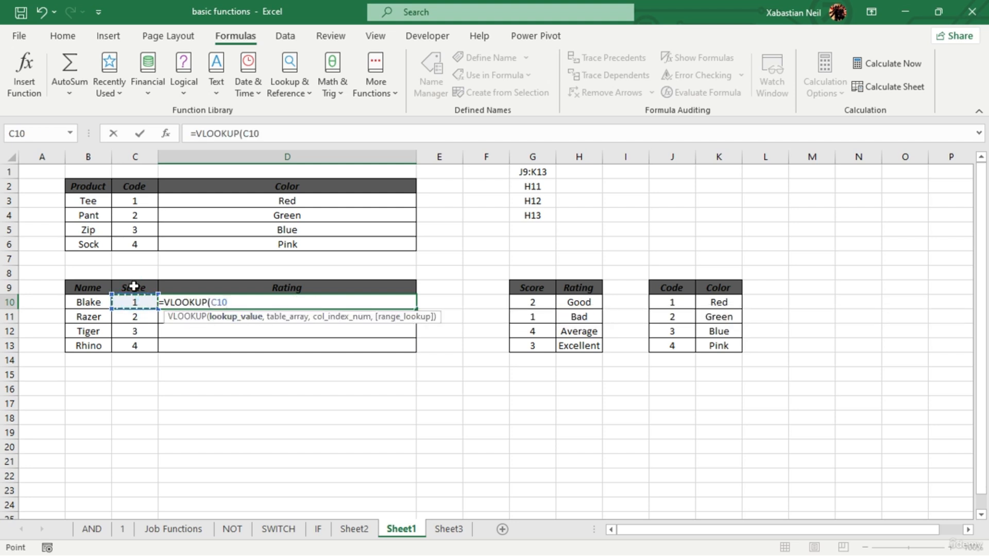
- Nest INDIRECT(G1) as the table array of the VLOOKUP in D10
{"action": "type", "text": ",indir"}
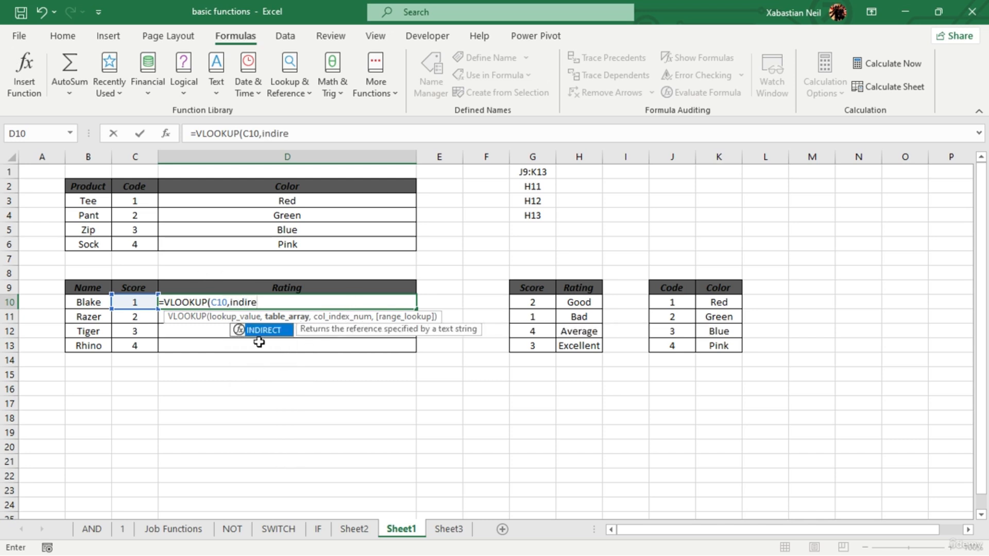
{"action": "type", "text": "e"}
{"action": "double_click", "coordinate": [280, 332]}
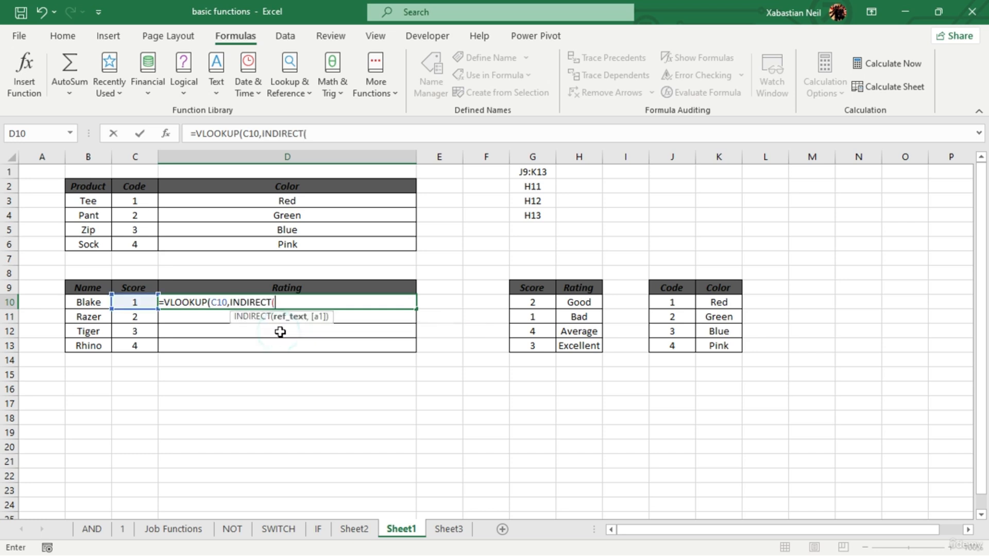
{"action": "left_click", "coordinate": [538, 173]}
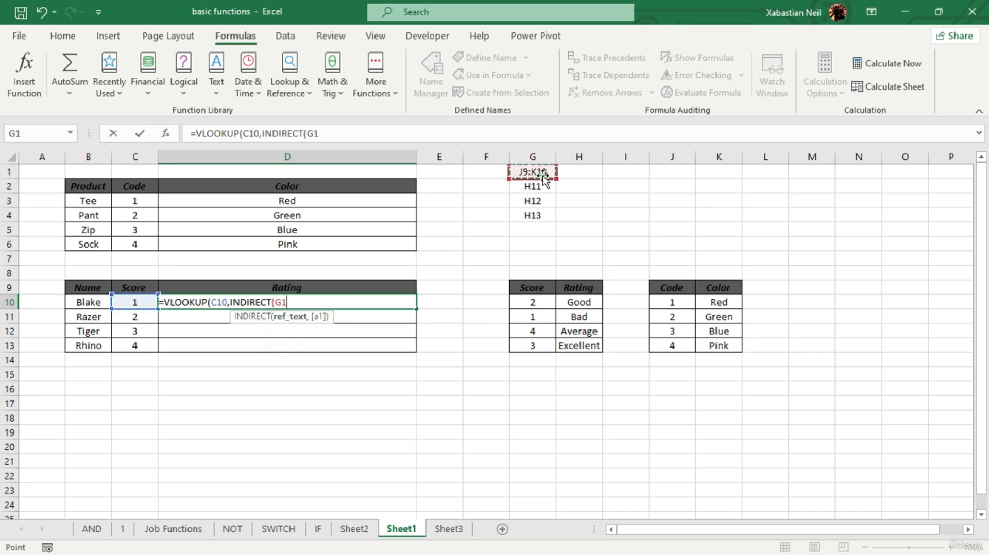
{"action": "type", "text": ")"}
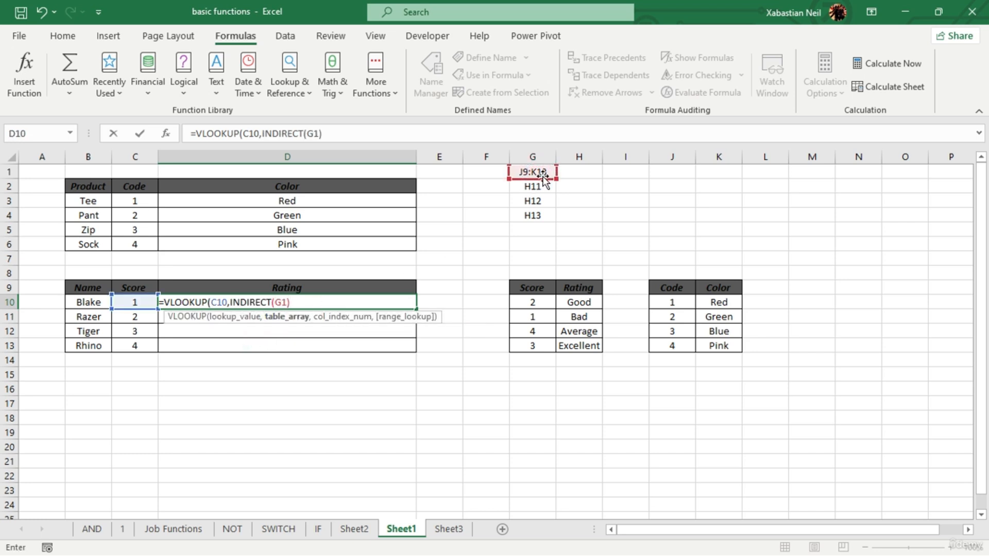
{"action": "type", "text": ","}
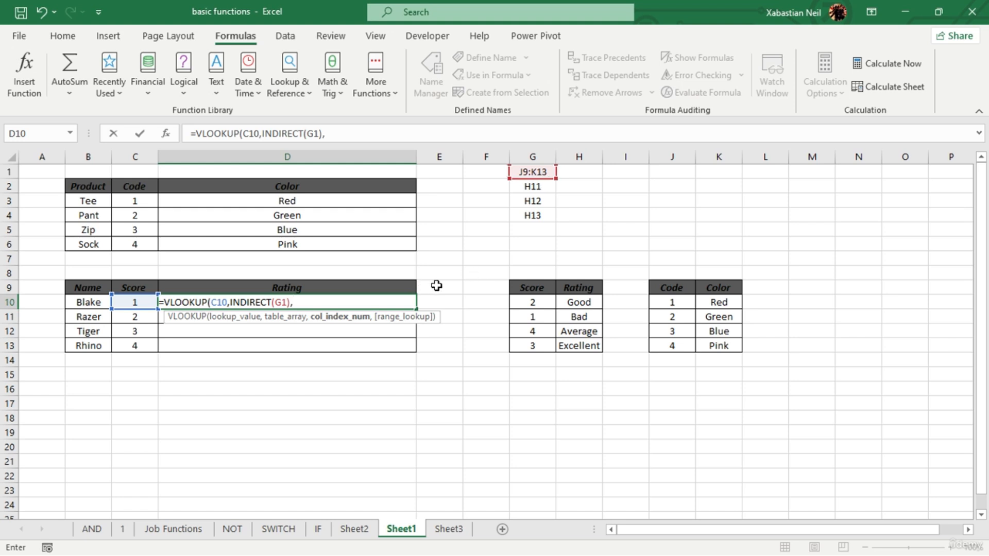
{"action": "type", "text": "2,"}
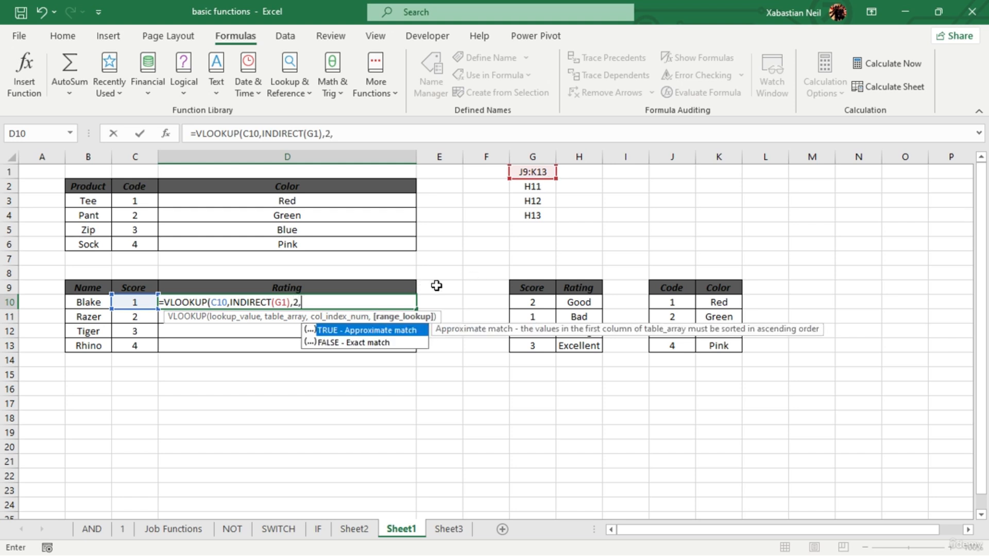
- Complete the VLOOKUP in D10 with column index 2 and FALSE for an exact match
{"action": "double_click", "coordinate": [387, 340]}
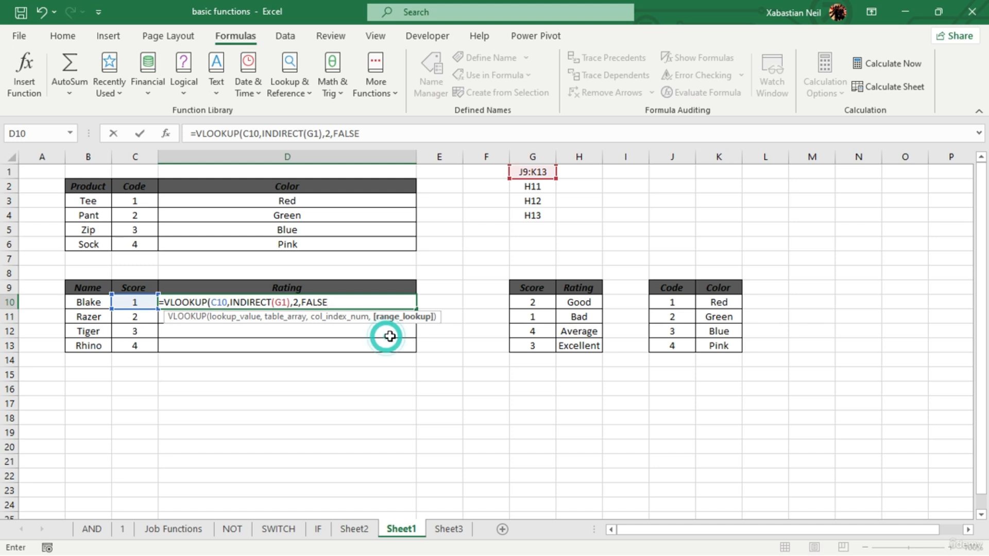
{"action": "type", "text": ")"}
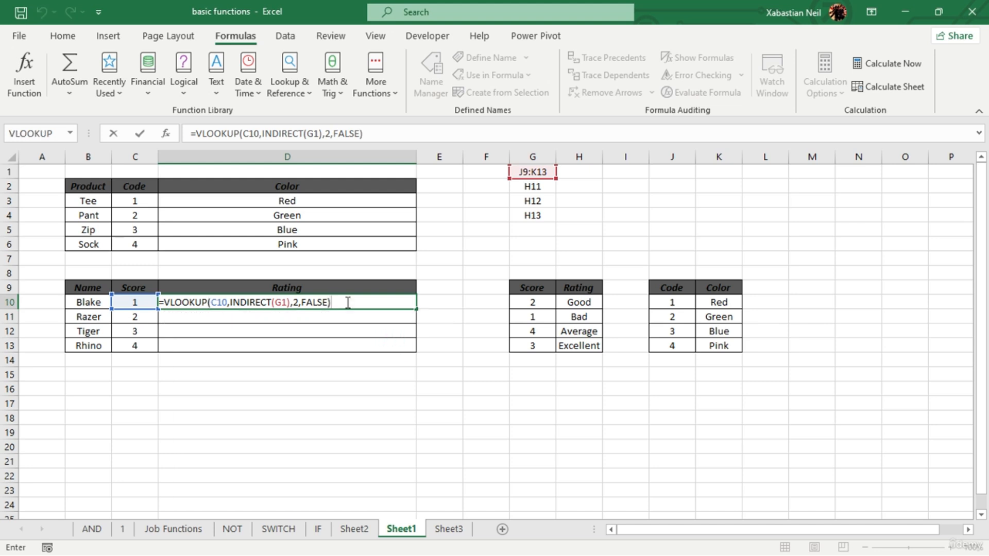
{"action": "key", "text": "Return"}
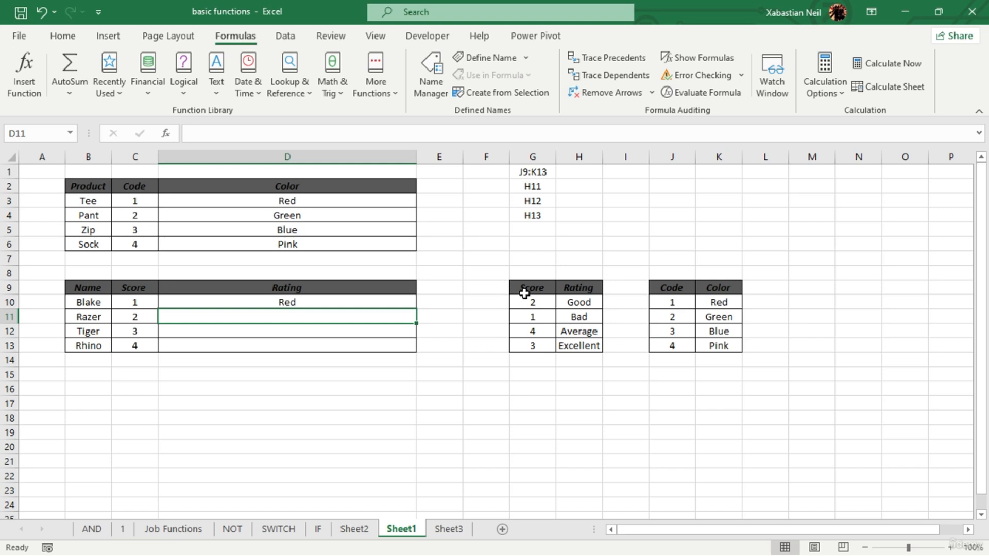
- Enter the Score and Rating table's range, G9:H13, as text in cell H1
{"action": "mouse_move", "coordinate": [524, 293]}
{"action": "left_mouse_down"}
{"action": "mouse_move", "coordinate": [582, 351]}
{"action": "mouse_move", "coordinate": [527, 317]}
{"action": "mouse_move", "coordinate": [533, 288]}
{"action": "left_mouse_up"}
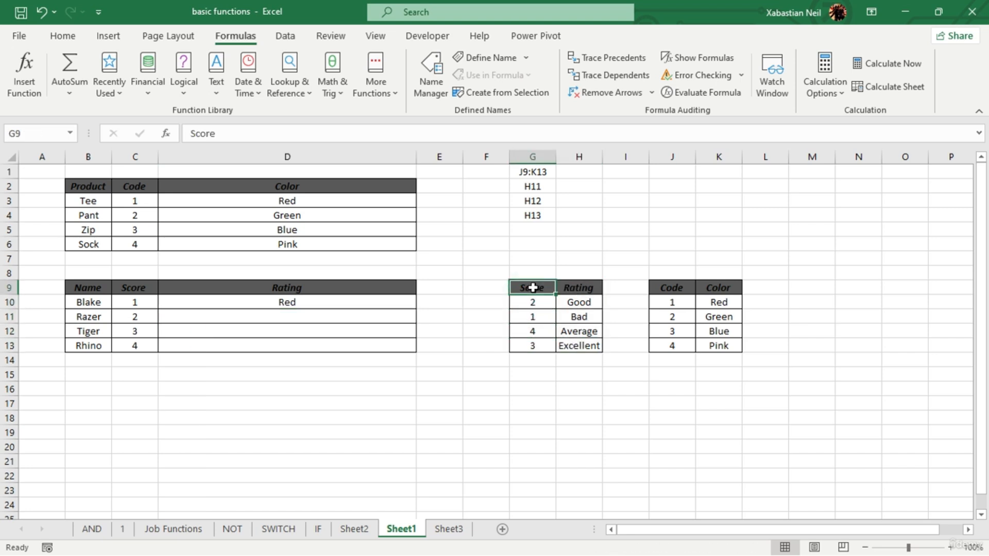
{"action": "left_click", "coordinate": [588, 345]}
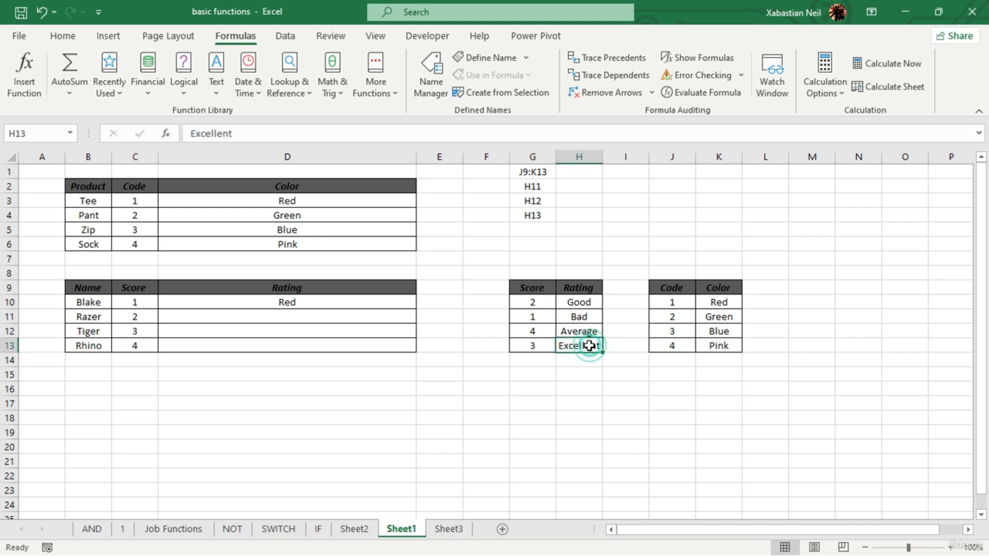
{"action": "left_click", "coordinate": [589, 172]}
{"action": "type", "text": "G9"}
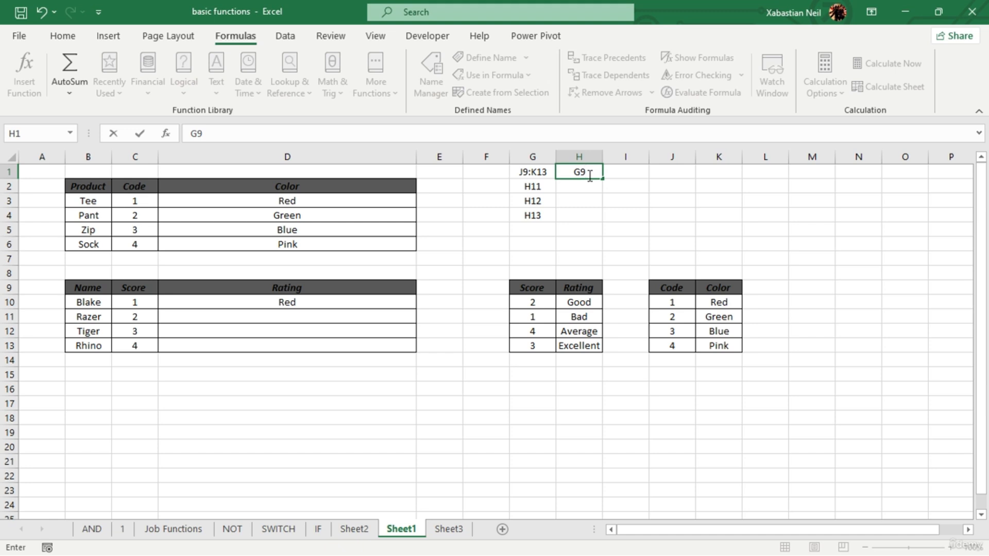
{"action": "type", "text": ":H13"}
{"action": "left_click", "coordinate": [637, 216]}
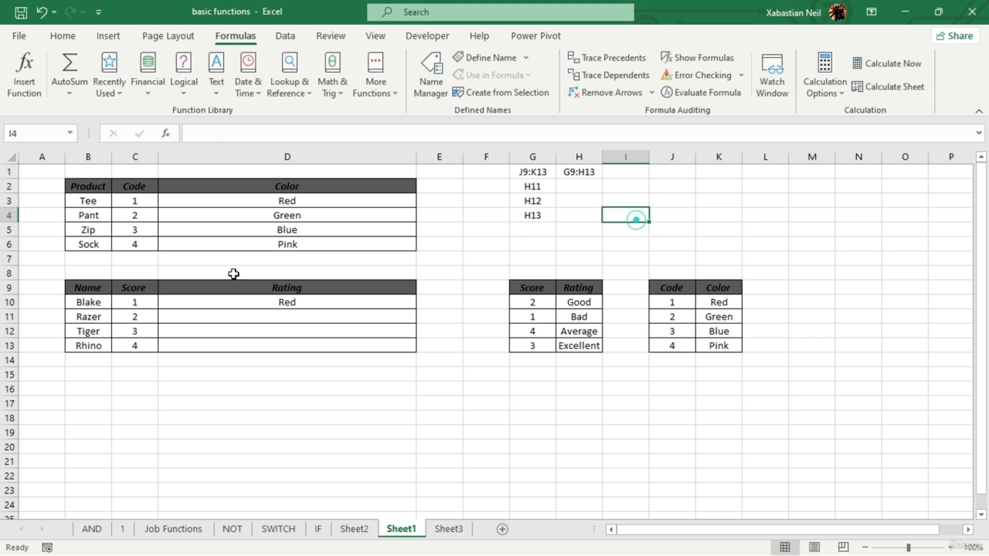
- Replace the INDIRECT reference in D10's VLOOKUP formula with the absolute reference $H$1
{"action": "left_click", "coordinate": [309, 308]}
{"action": "double_click", "coordinate": [320, 303]}
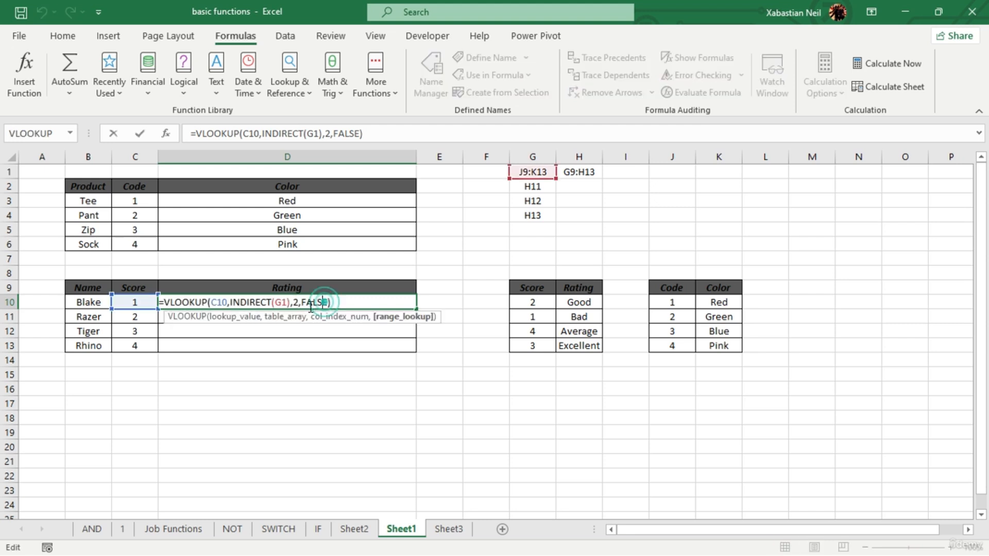
{"action": "left_click", "coordinate": [285, 302]}
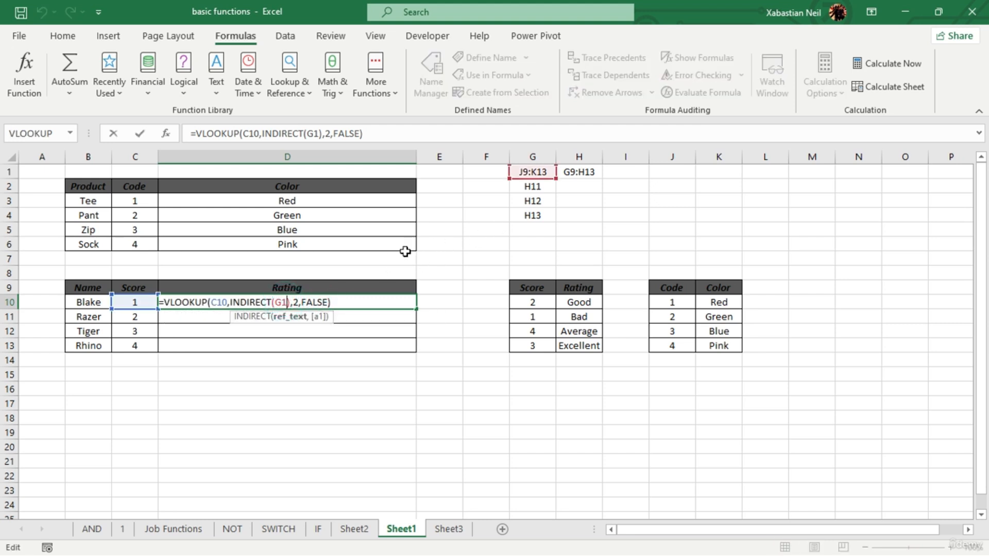
{"action": "key", "text": "BackSpace"}
{"action": "key", "text": "BackSpace"}
{"action": "left_click", "coordinate": [576, 172]}
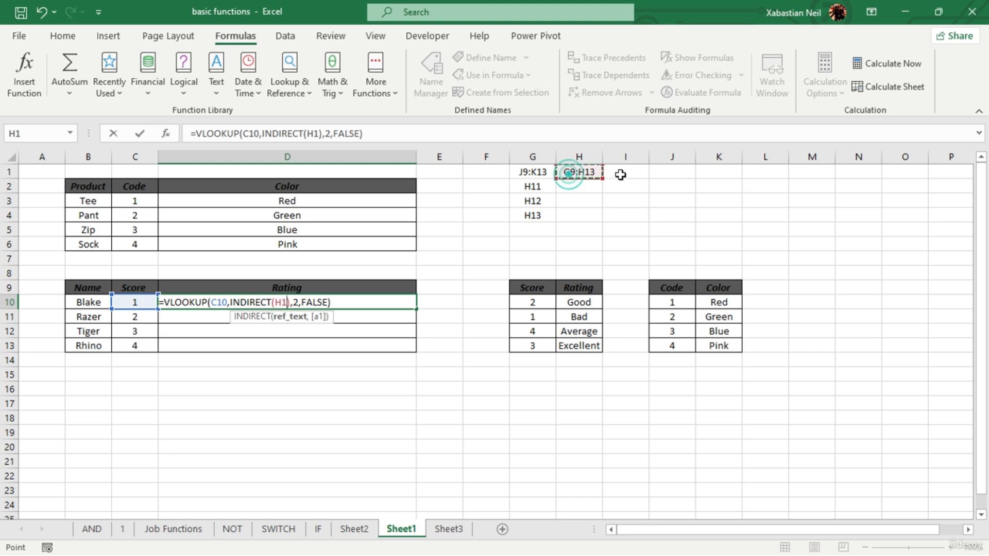
{"action": "key", "text": "F4"}
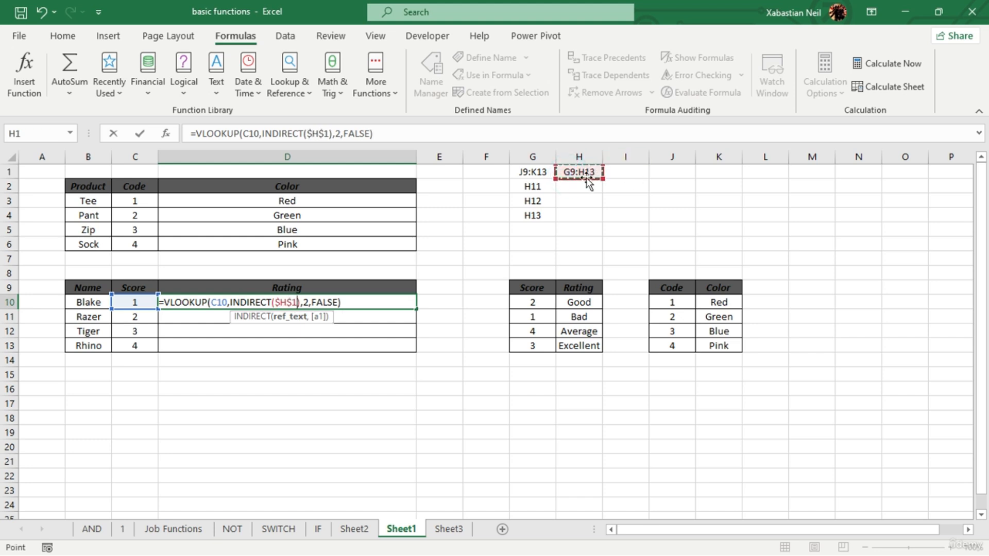
{"action": "key", "text": "Return"}
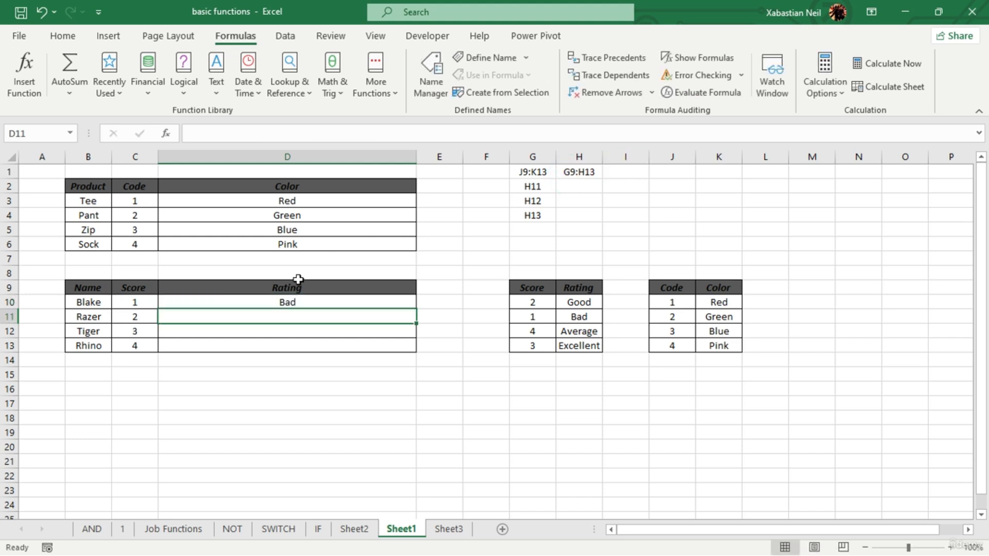
- Fill the D10 formula down through D13 and clear the copies from D11:D13
{"action": "left_click", "coordinate": [331, 302]}
{"action": "double_click", "coordinate": [412, 309]}
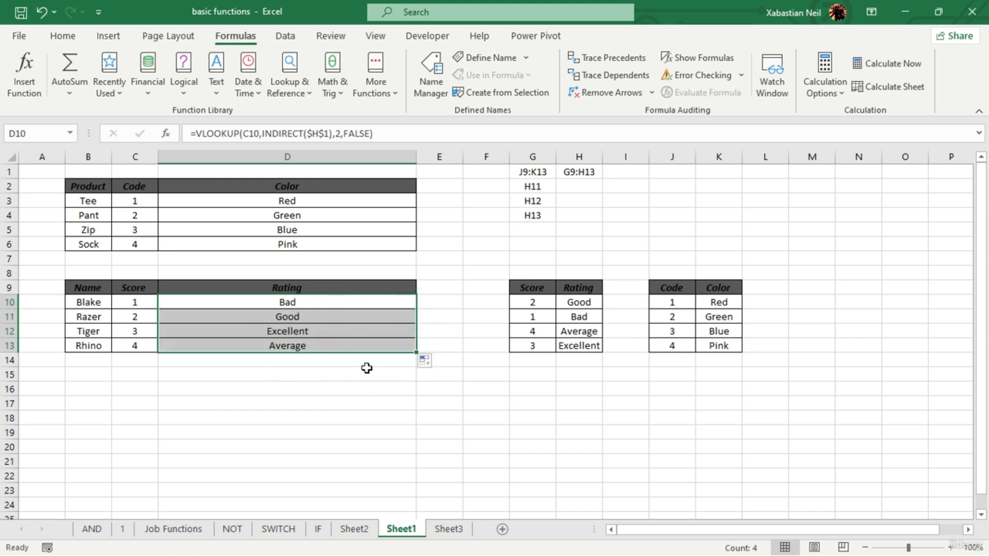
{"action": "left_click", "coordinate": [333, 344]}
{"action": "left_click_drag", "start_coordinate": [332, 345], "coordinate": [338, 318]}
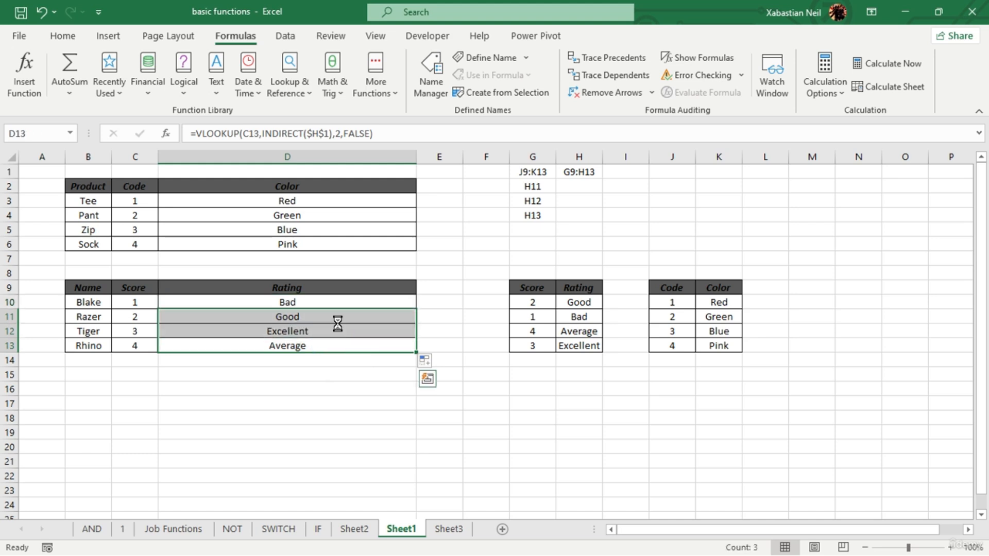
{"action": "key", "text": "Delete"}
- Start a VLOOKUP formula in the second Rating cell, D11, with C11 as the lookup value
{"action": "left_click", "coordinate": [344, 315]}
{"action": "type", "text": "="}
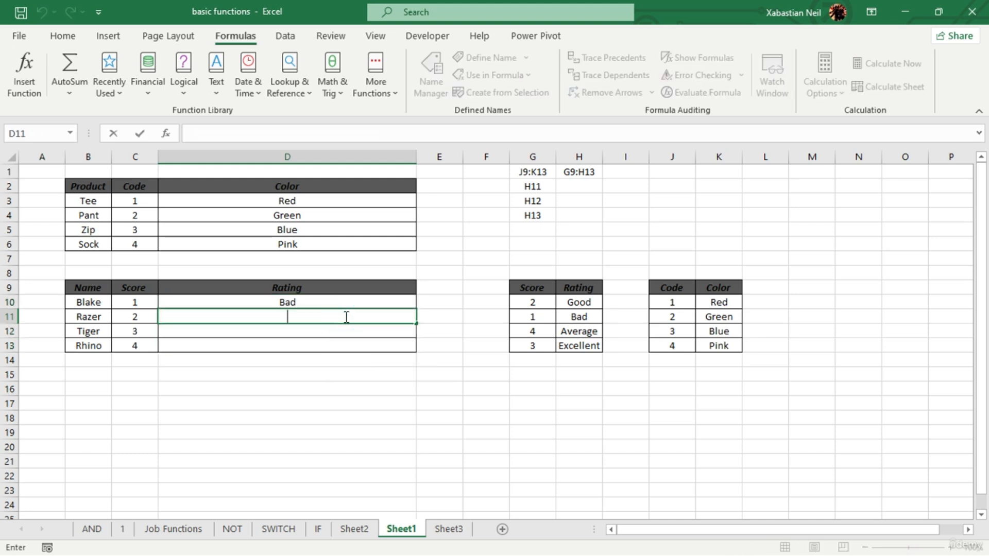
{"action": "type", "text": "vlo"}
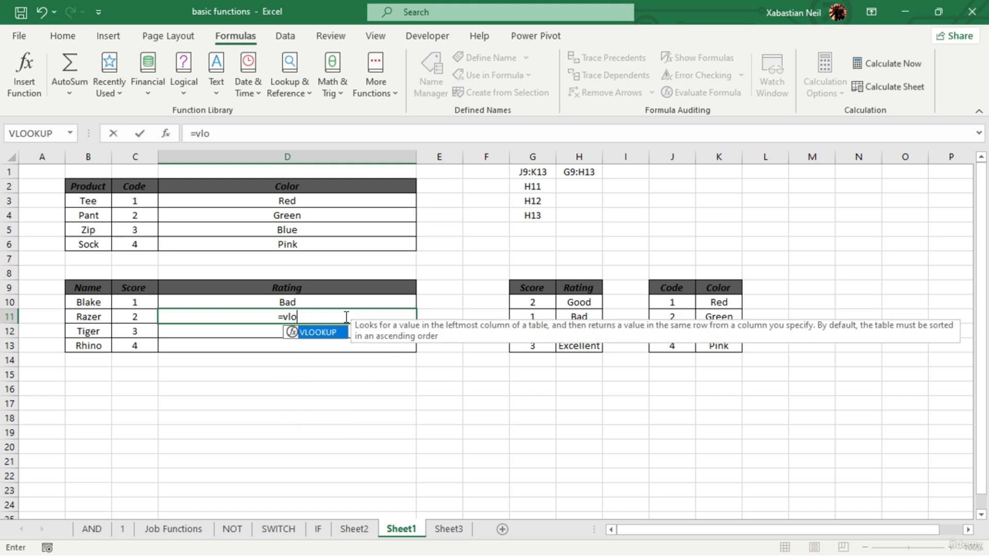
{"action": "key", "text": "Tab"}
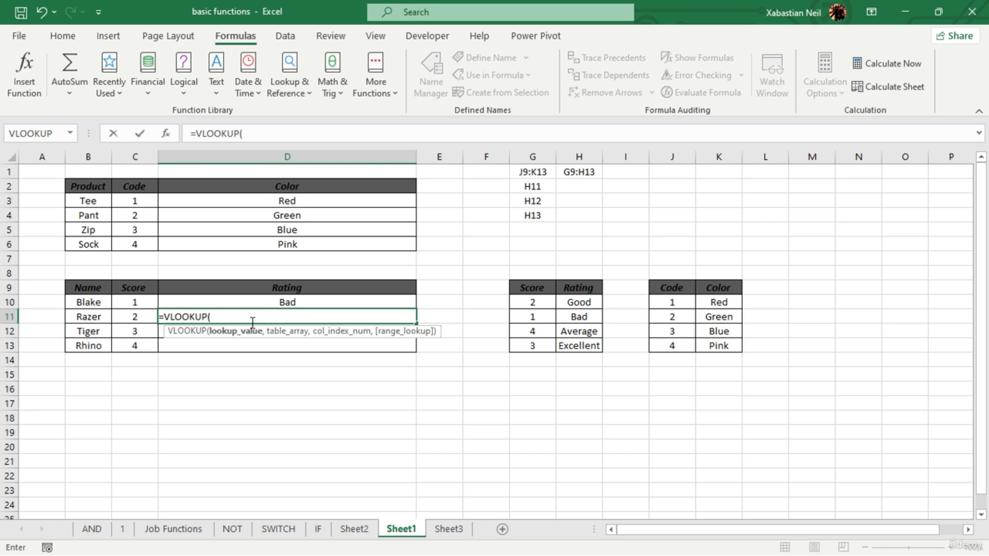
{"action": "left_click", "coordinate": [138, 316]}
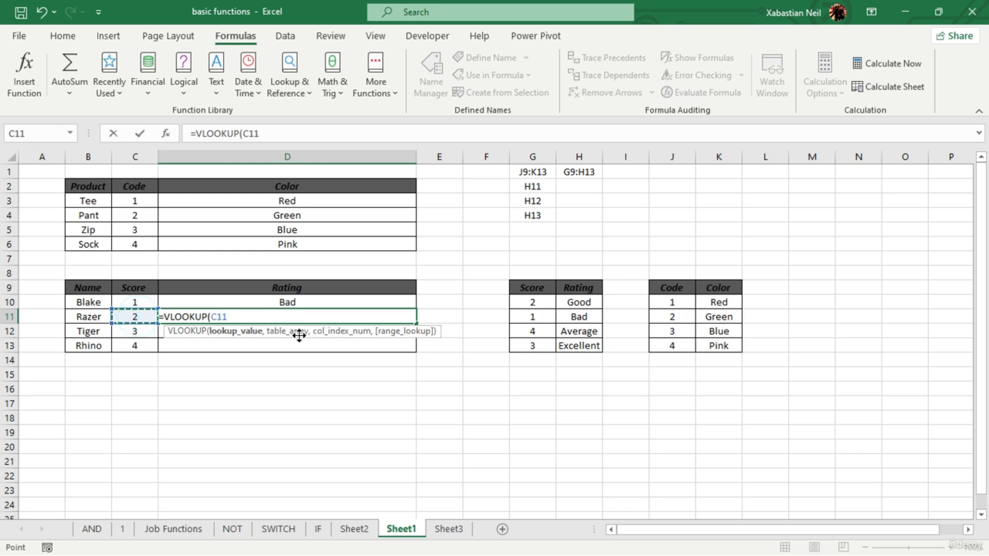
- Nest INDIRECT($H$1) as the table array of the VLOOKUP in D11
{"action": "type", "text": ","}
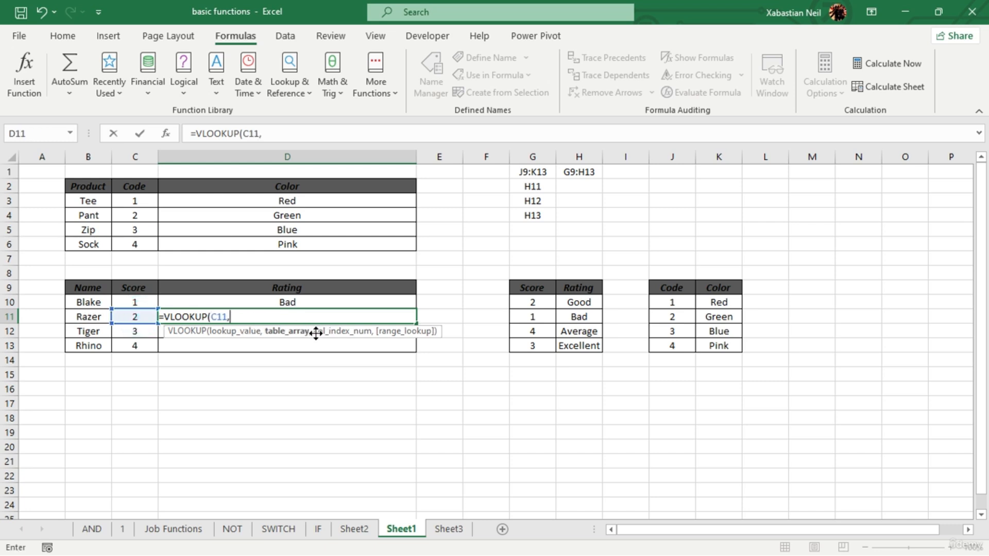
{"action": "type", "text": "indir"}
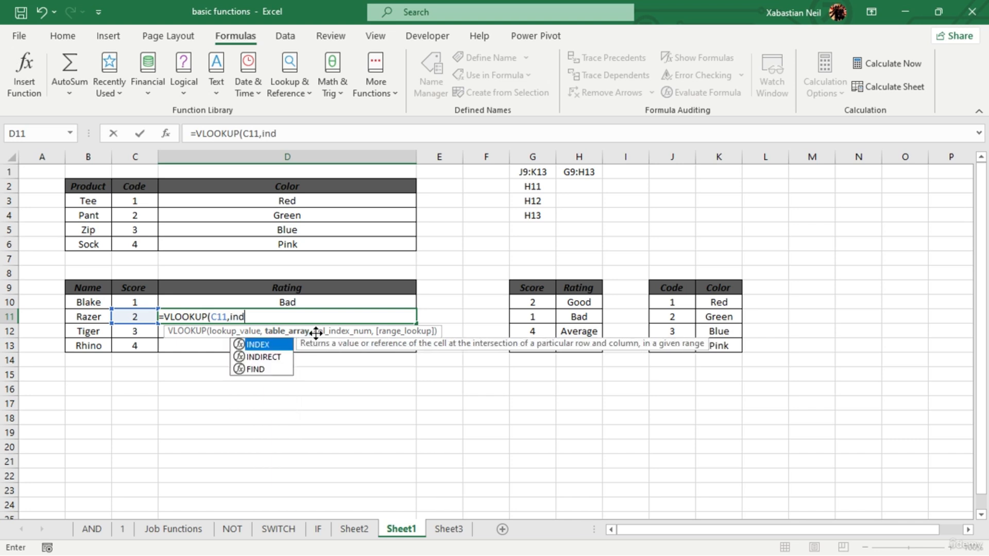
{"action": "key", "text": "Tab"}
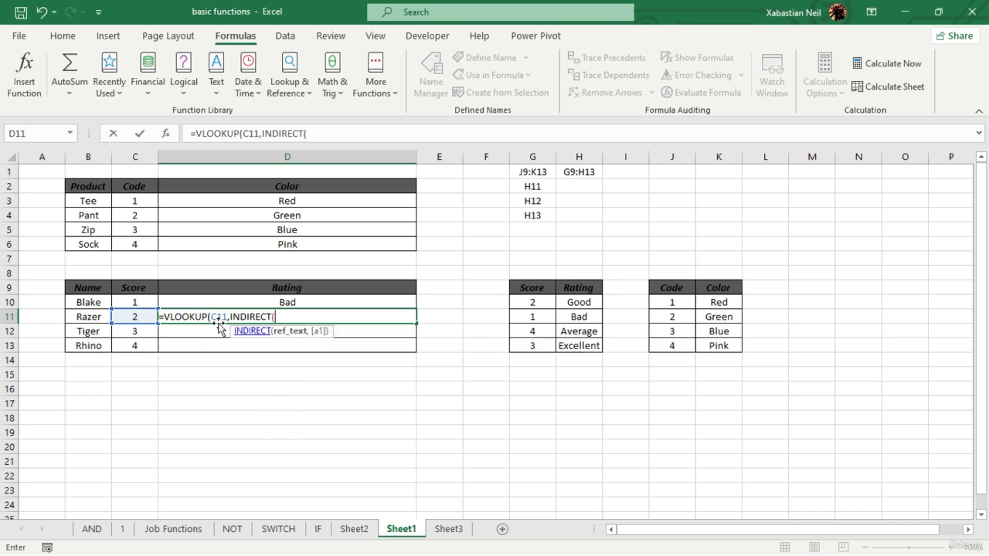
{"action": "left_click", "coordinate": [233, 316]}
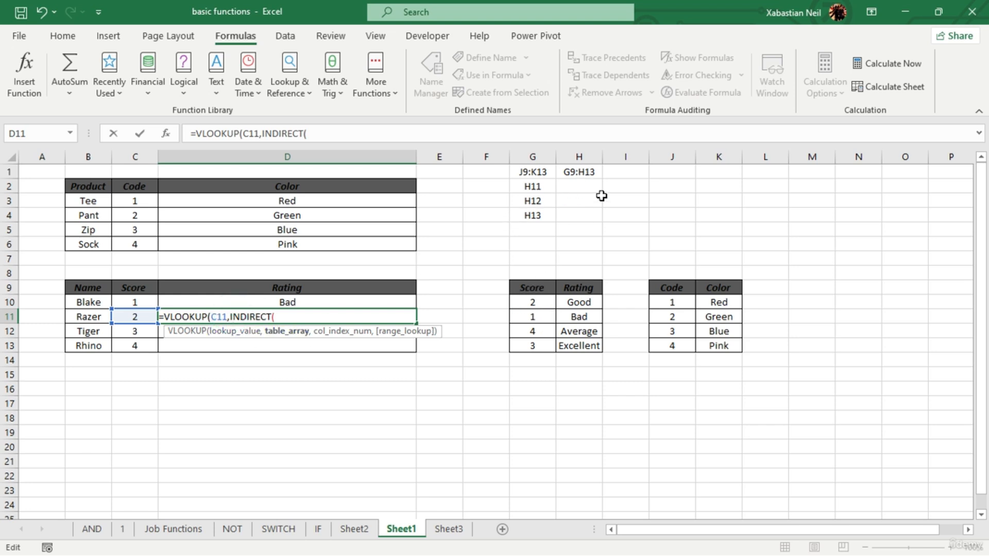
{"action": "left_click", "coordinate": [588, 172]}
{"action": "left_click", "coordinate": [504, 323]}
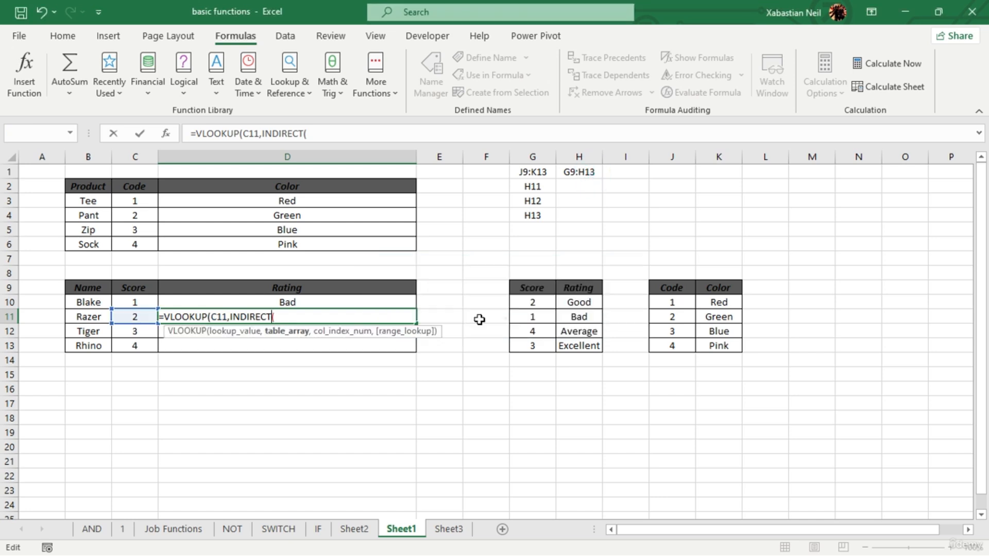
{"action": "left_click", "coordinate": [294, 315]}
{"action": "left_click", "coordinate": [577, 174]}
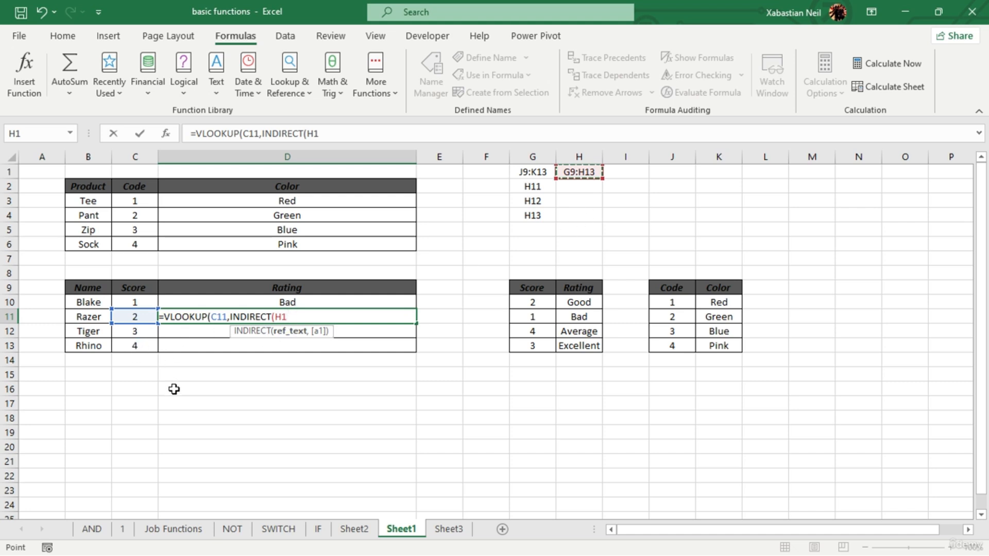
{"action": "key", "text": "F4"}
{"action": "type", "text": ")"}
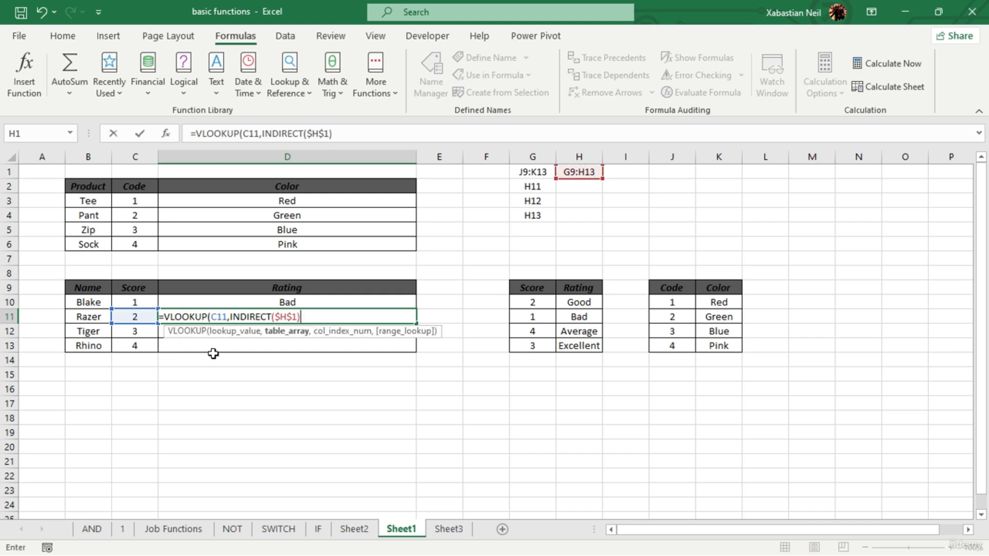
{"action": "type", "text": ","}
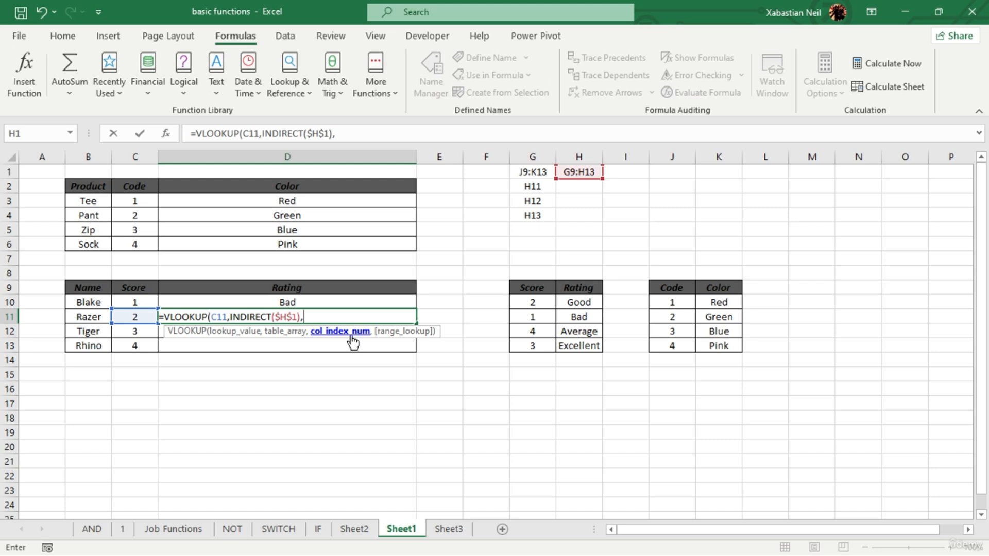
{"action": "type", "text": "2,"}
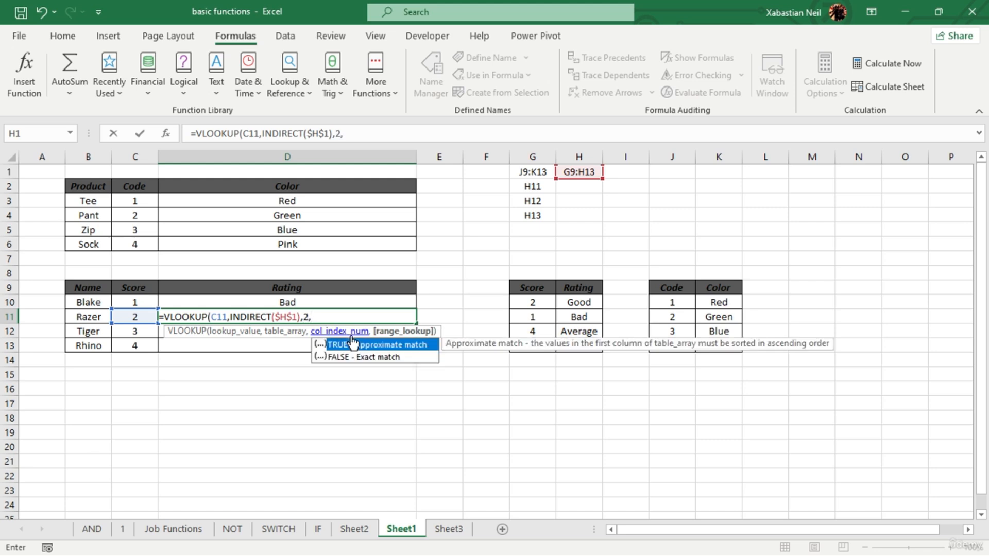
{"action": "type", "text": "false)"}
- Complete the VLOOKUP in D11 with column index 2 and FALSE for an exact match
{"action": "key", "text": "Return"}
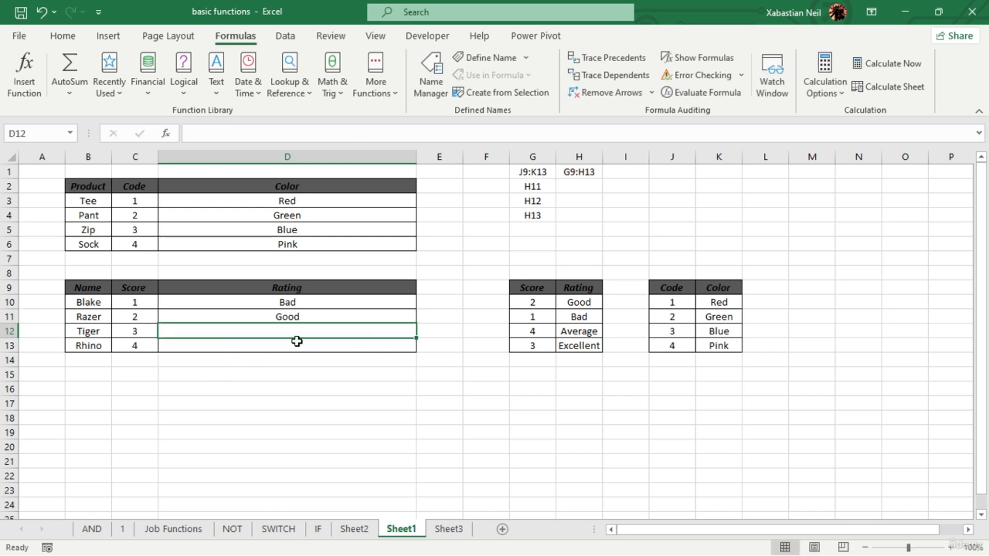
- Try building the D12 rating with VLOOKUP's function arguments dialog, using C12 as the lookup value
{"action": "left_click", "coordinate": [308, 77]}
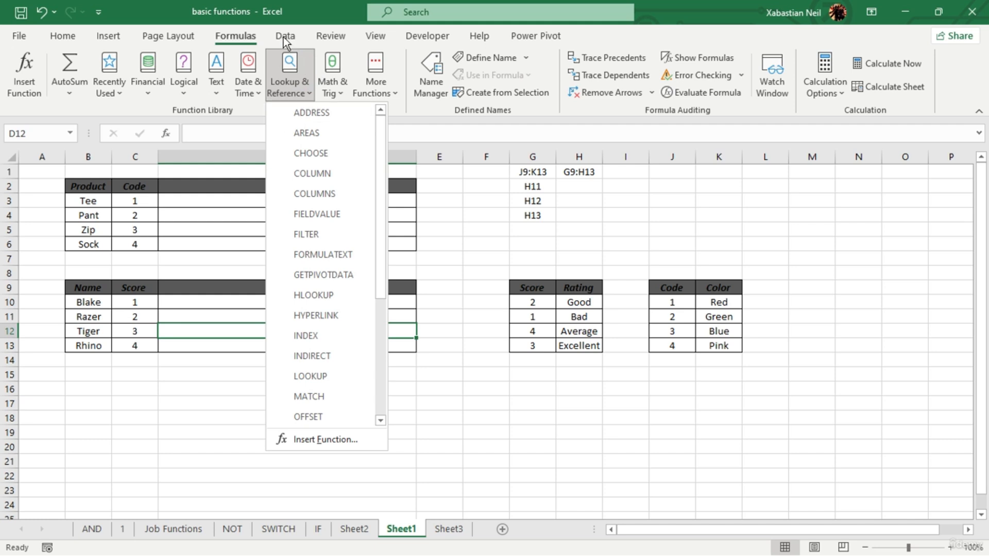
{"action": "scroll", "coordinate": [313, 407], "scroll_direction": "down", "scroll_amount": 4}
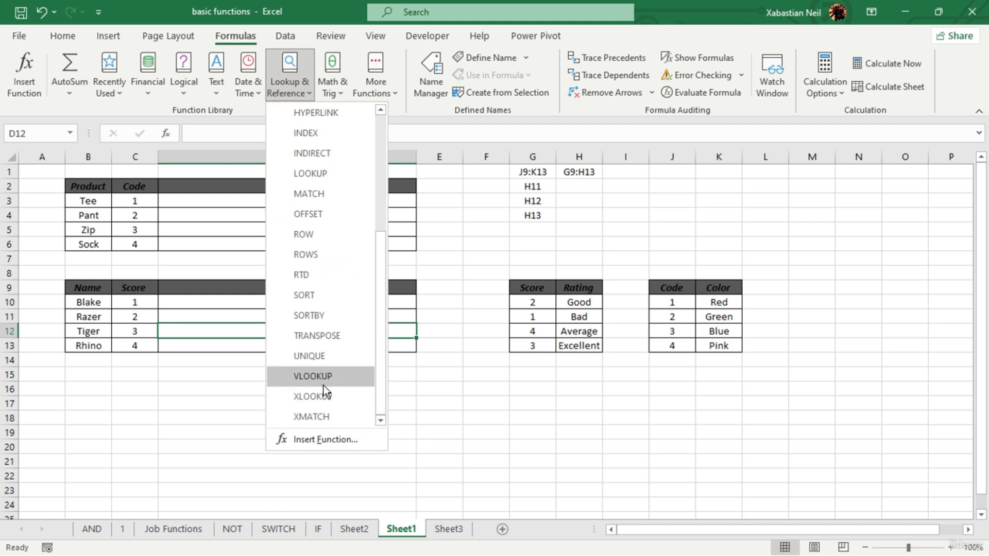
{"action": "left_click", "coordinate": [323, 384]}
{"action": "left_click_drag", "start_coordinate": [265, 288], "coordinate": [579, 314]}
{"action": "left_click", "coordinate": [140, 332]}
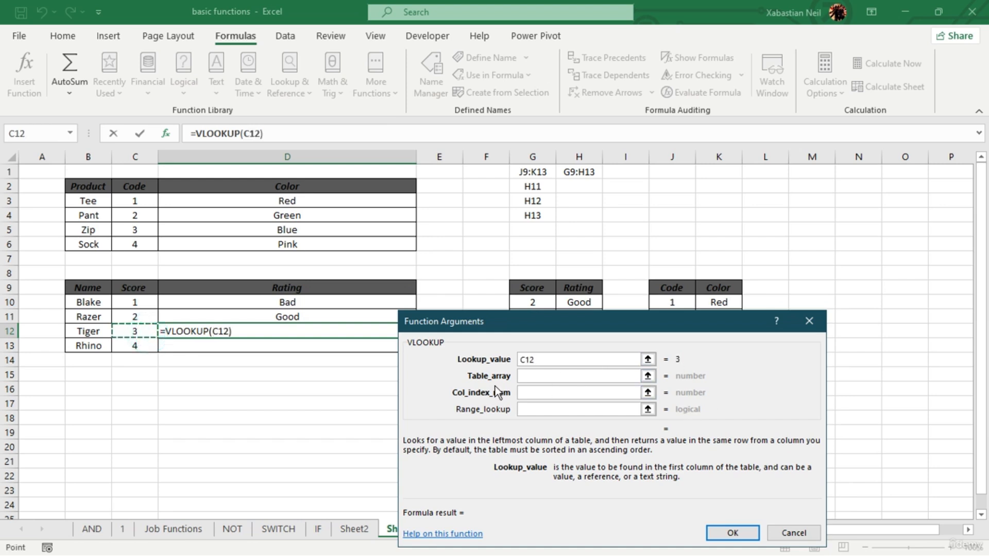
- Try cell H1 as the table array argument and clear the entry again
{"action": "left_click", "coordinate": [531, 376]}
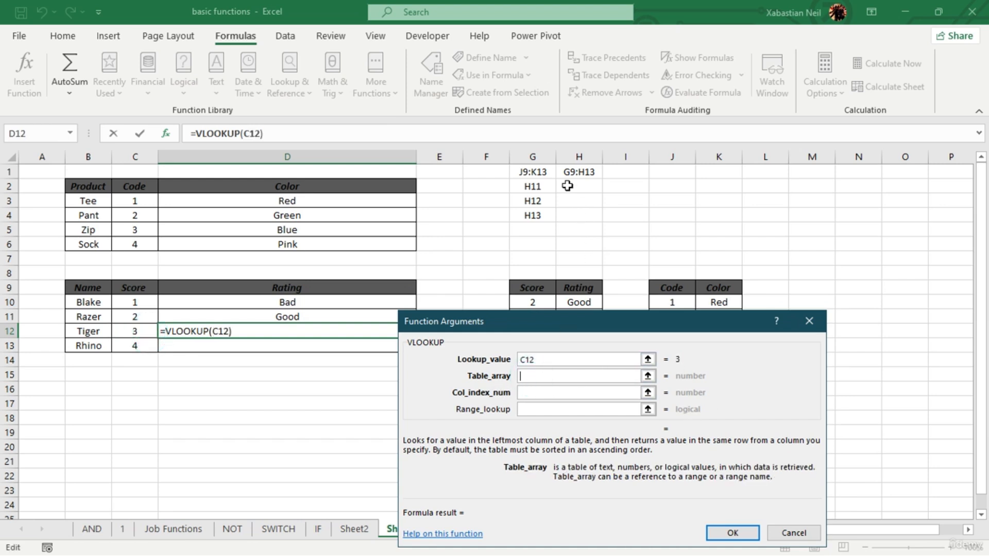
{"action": "left_click", "coordinate": [585, 171]}
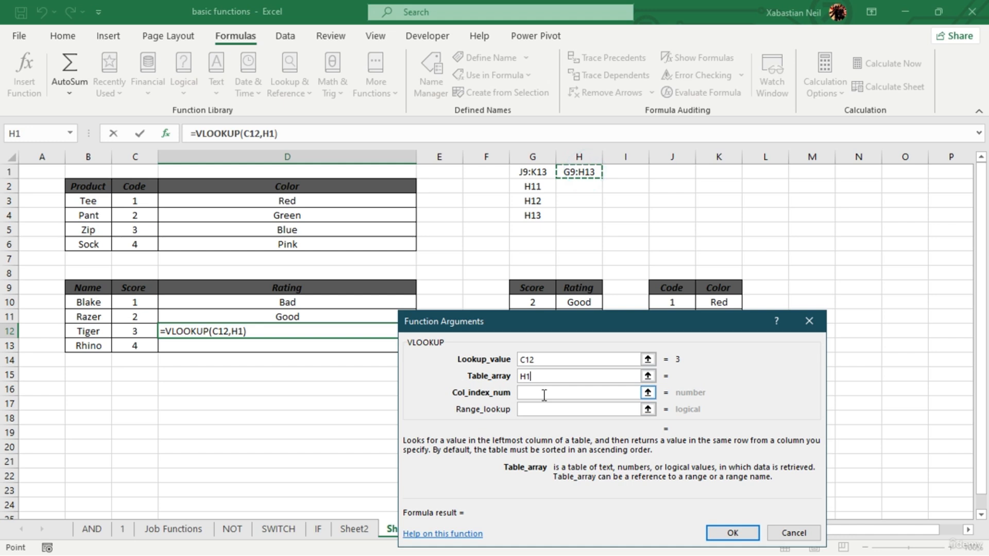
{"action": "left_click", "coordinate": [555, 377]}
{"action": "key", "text": "BackSpace"}
{"action": "key", "text": "BackSpace"}
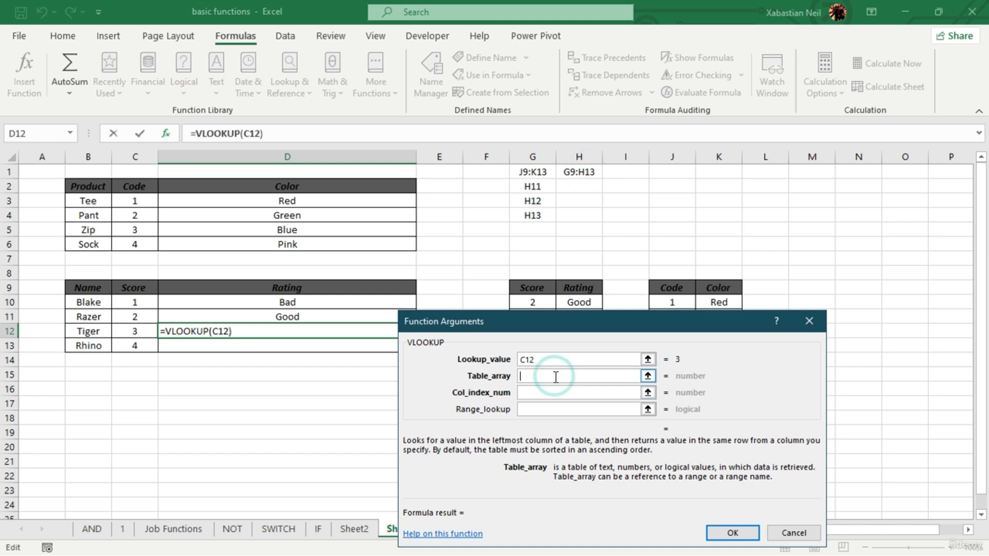
- Try =indirect(H1) as the table array in VLOOKUP's function arguments
{"action": "type", "text": "="}
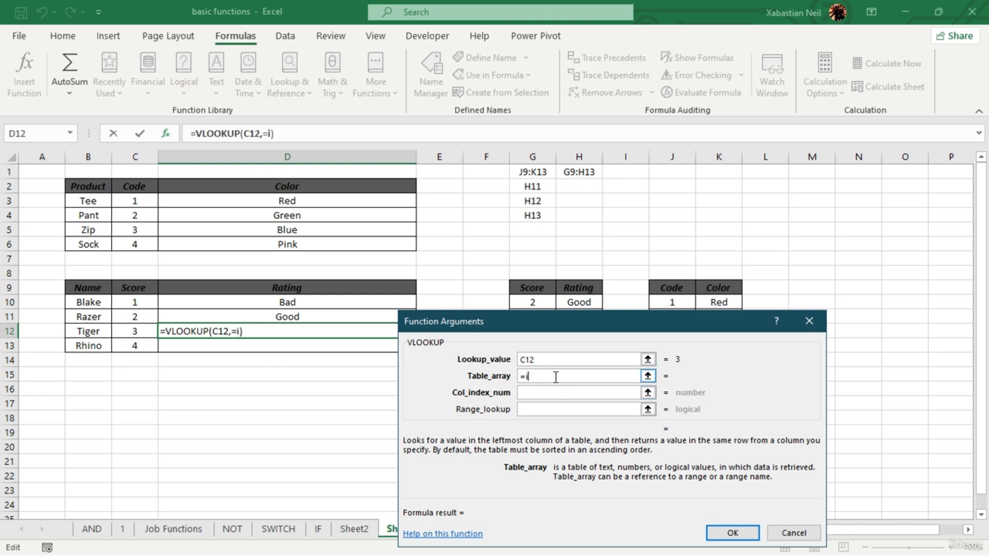
{"action": "type", "text": "indirect"}
{"action": "key", "text": "Tab"}
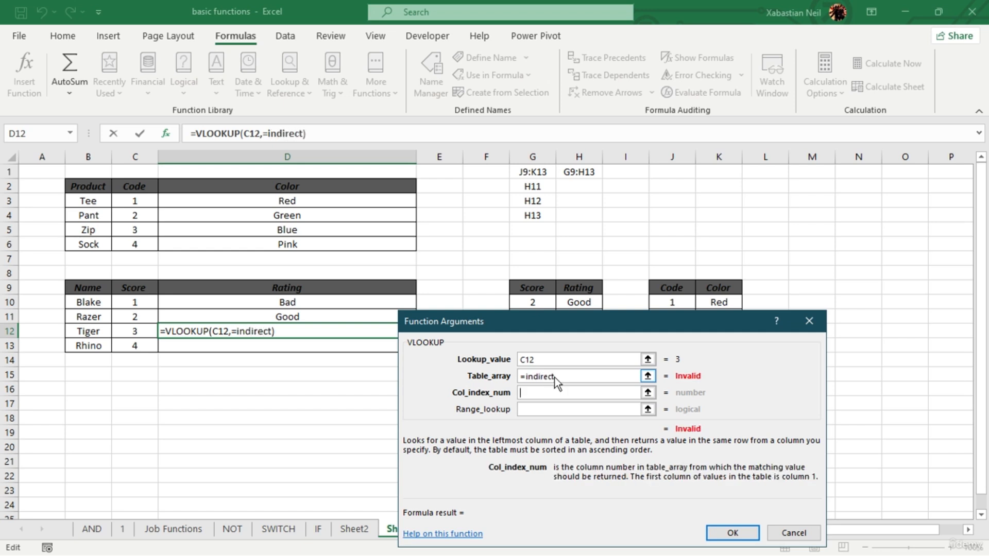
{"action": "left_click", "coordinate": [595, 372]}
{"action": "left_click", "coordinate": [573, 378]}
{"action": "double_click", "coordinate": [573, 378]}
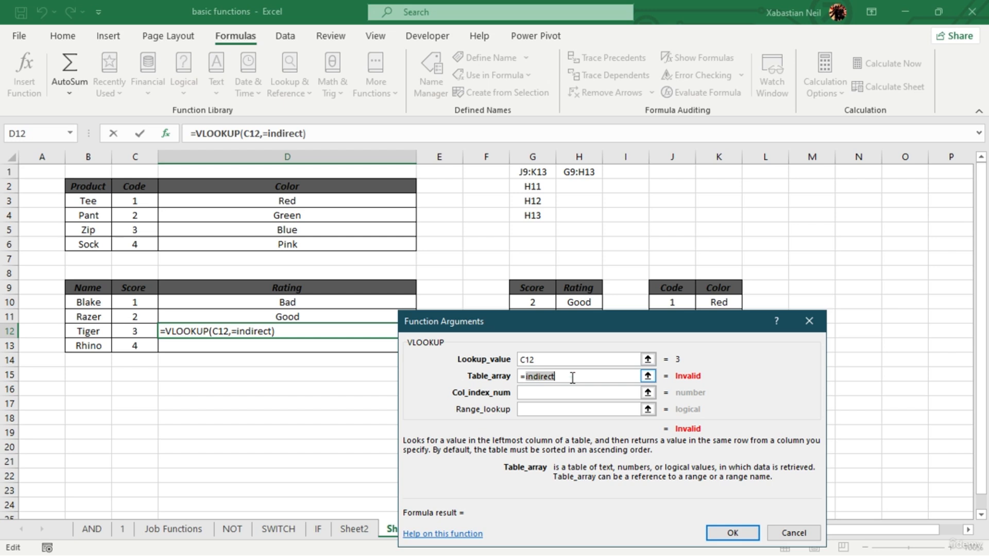
{"action": "type", "text": "(C12,="}
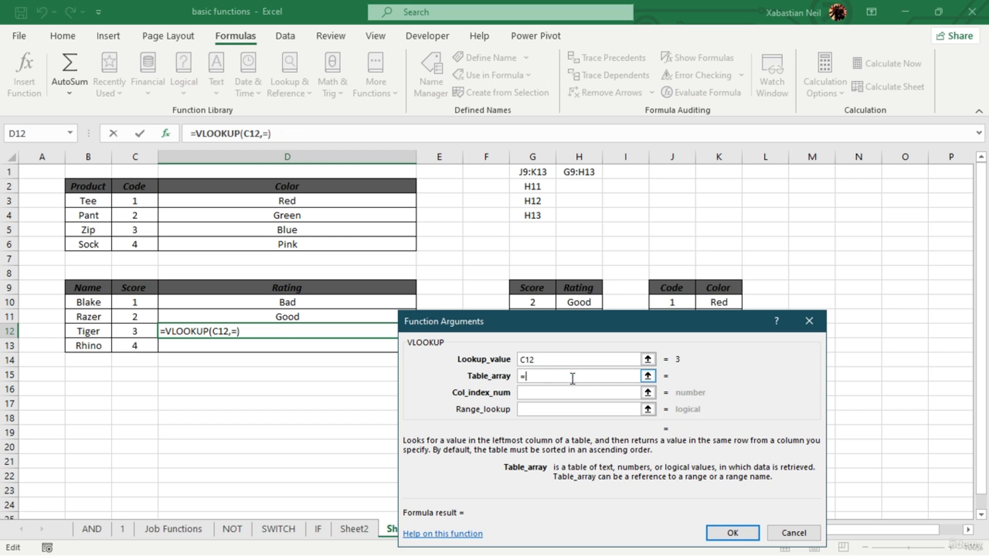
{"action": "type", "text": "indirect"}
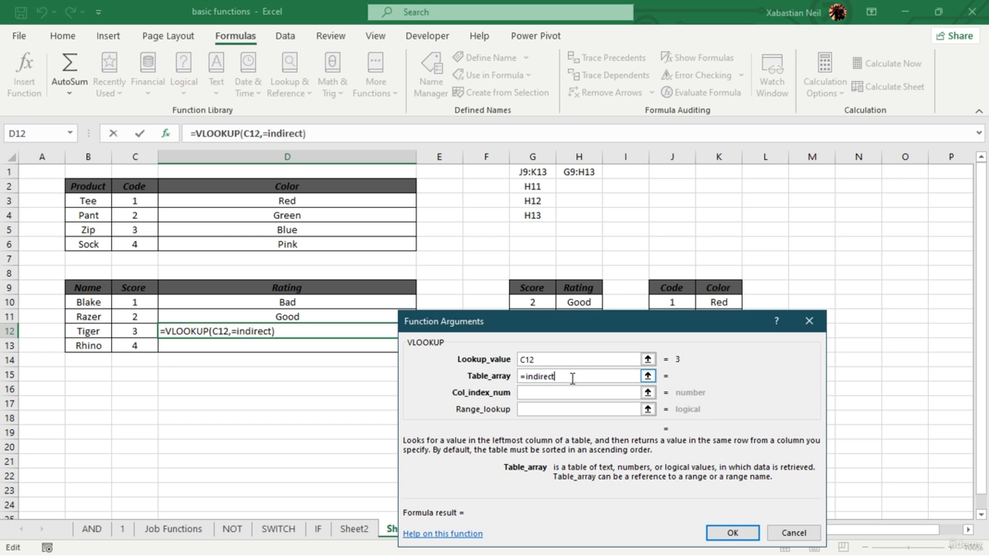
{"action": "type", "text": "("}
{"action": "left_click", "coordinate": [588, 171]}
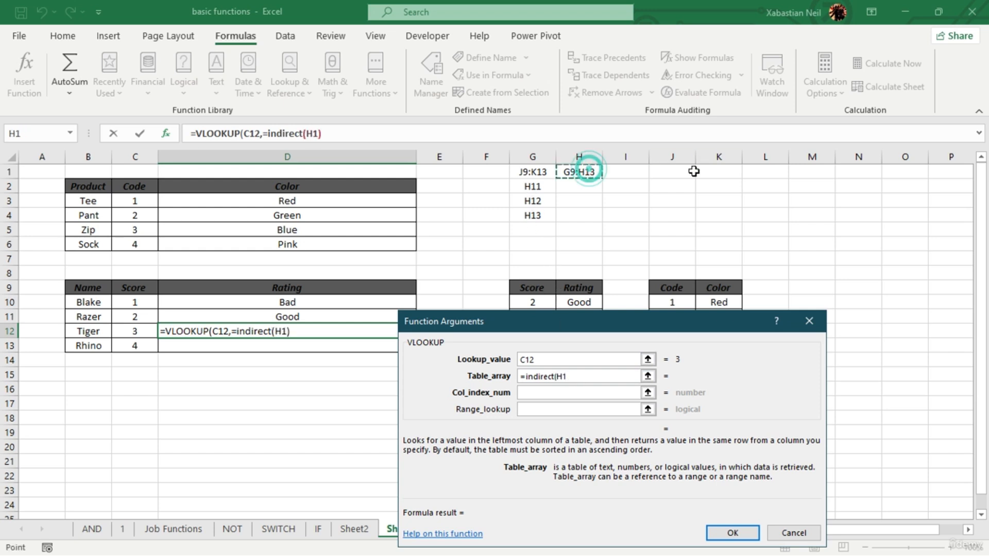
{"action": "type", "text": ")"}
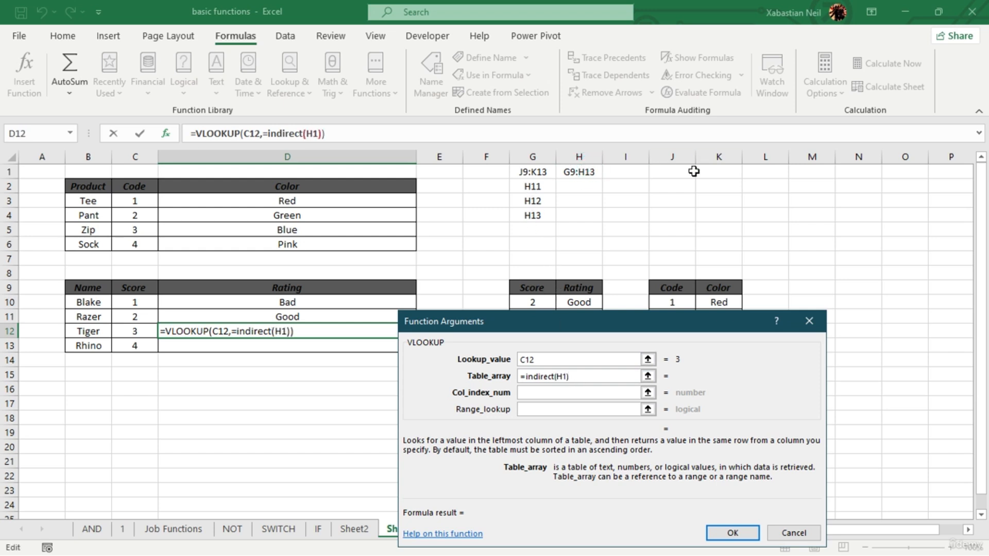
- Clear the =indirect(H1) entry from the table array argument
{"action": "left_click", "coordinate": [570, 392]}
{"action": "left_click", "coordinate": [598, 376]}
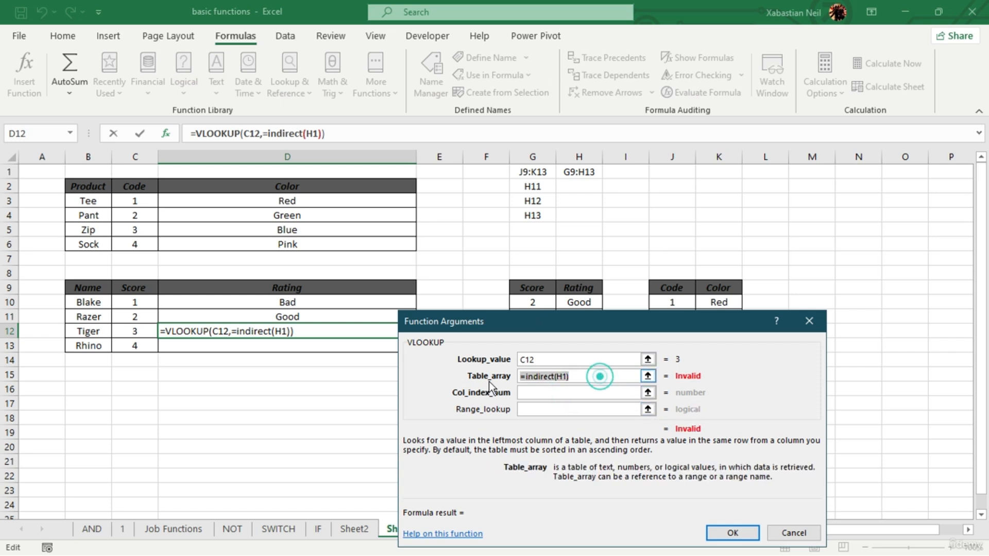
{"action": "left_click", "coordinate": [588, 376]}
{"action": "left_click_drag", "start_coordinate": [588, 376], "coordinate": [448, 376]}
{"action": "left_click", "coordinate": [585, 376]}
{"action": "left_click_drag", "start_coordinate": [598, 376], "coordinate": [474, 379]}
{"action": "key", "text": "BackSpace"}
- Retry H1 as the table array, clear it and cancel VLOOKUP's function arguments
{"action": "left_click", "coordinate": [585, 159]}
{"action": "left_click", "coordinate": [588, 172]}
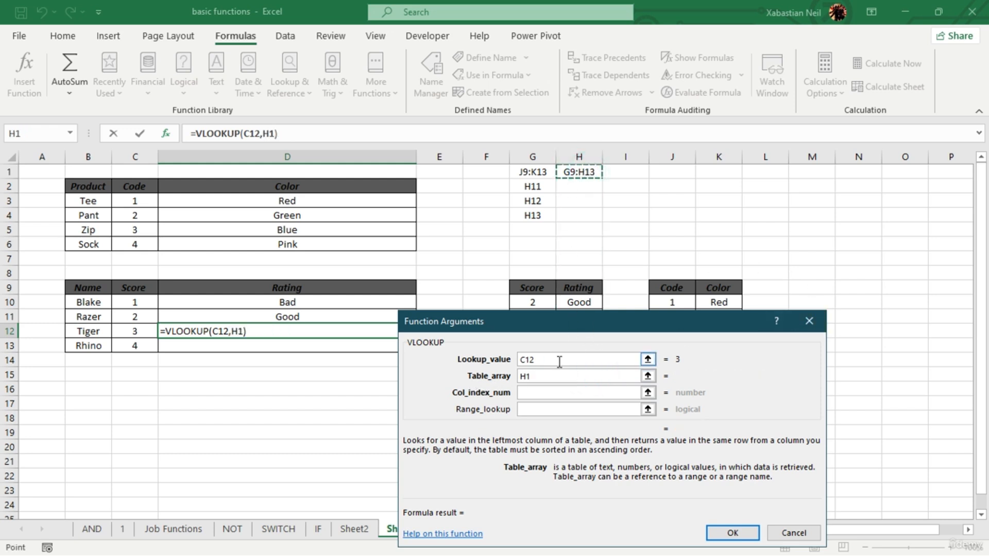
{"action": "left_click", "coordinate": [544, 391]}
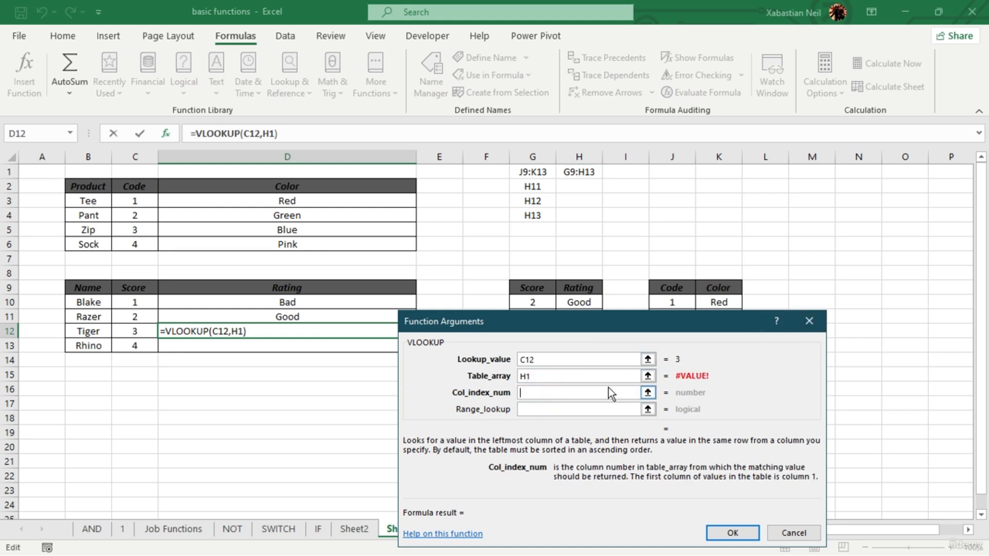
{"action": "left_click", "coordinate": [606, 372]}
{"action": "key", "text": "BackSpace"}
{"action": "left_click", "coordinate": [816, 326]}
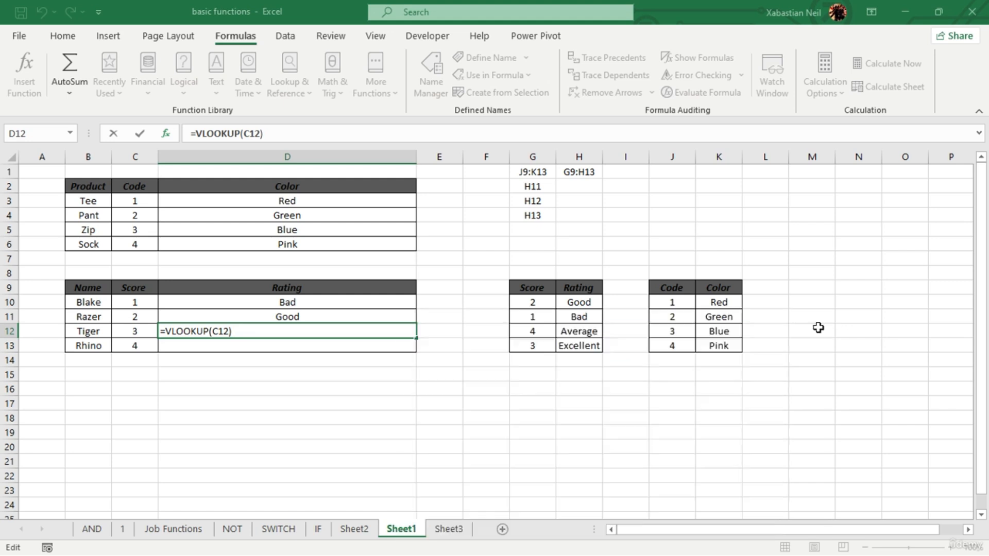
- Start a VLOOKUP formula directly in D12 with C12 as the lookup value
{"action": "type", "text": "="}
{"action": "left_click", "coordinate": [320, 331]}
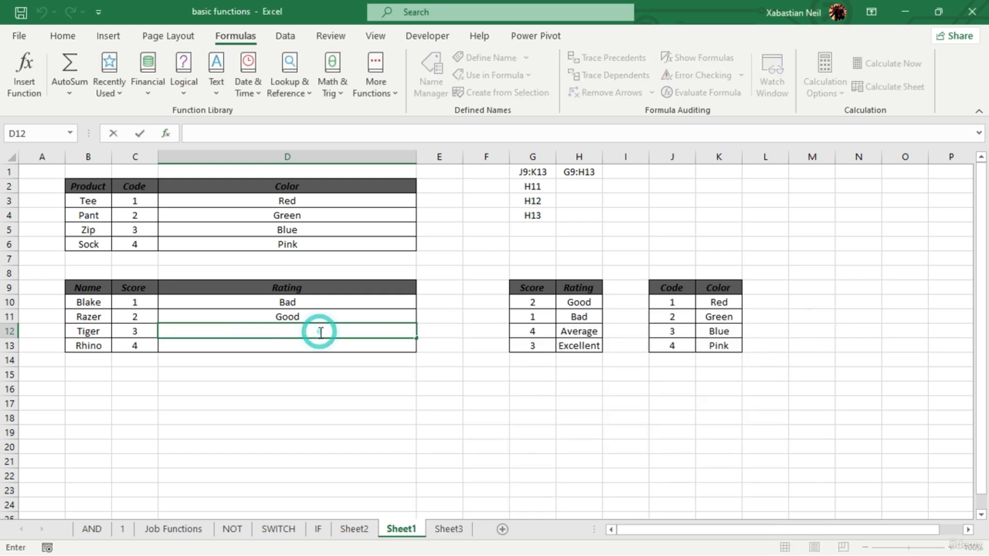
{"action": "type", "text": "vl"}
{"action": "key", "text": "Tab"}
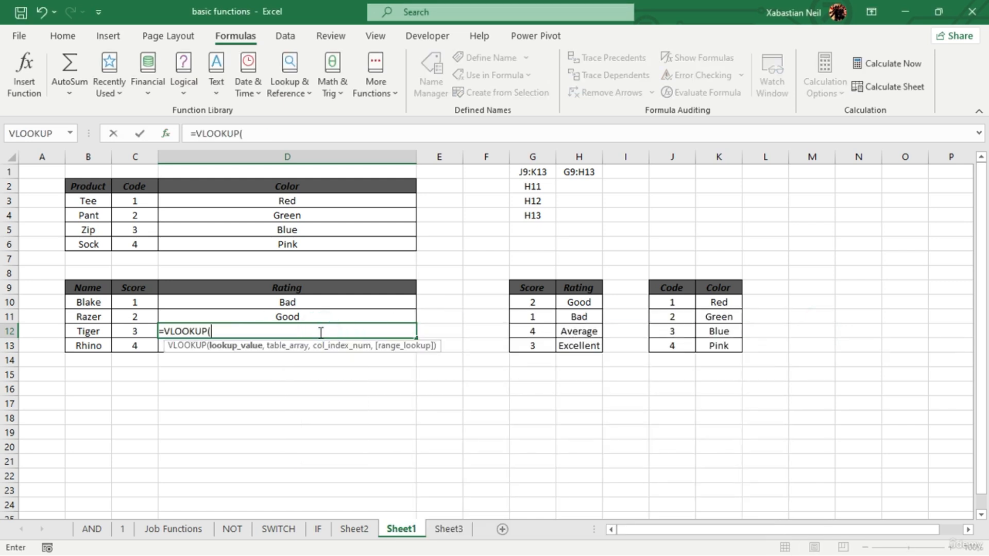
{"action": "left_click", "coordinate": [136, 331]}
- Nest INDIRECT($H$1) as the table array of the VLOOKUP in D12
{"action": "type", "text": ",in"}
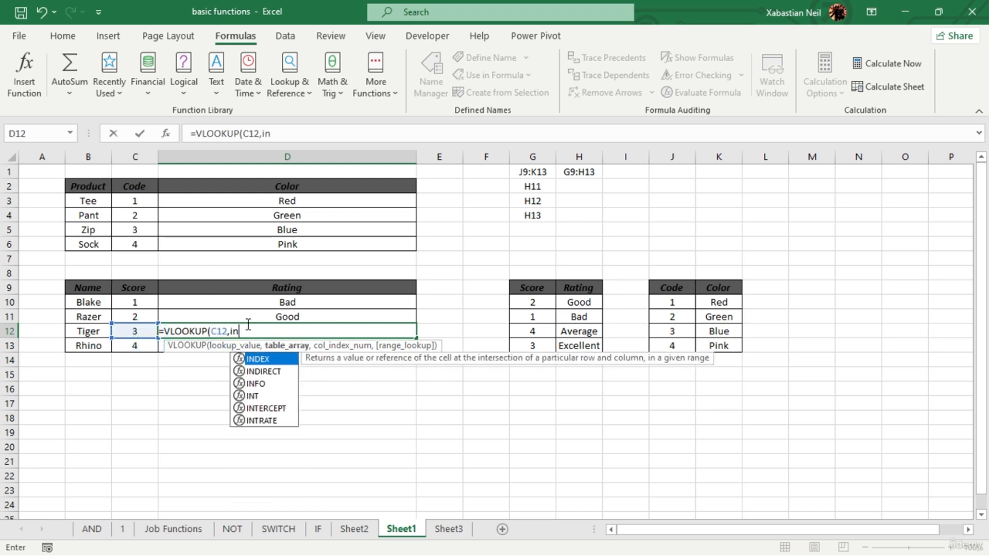
{"action": "key", "text": "Tab"}
{"action": "key", "text": "BackSpace"}
{"action": "key", "text": "BackSpace"}
{"action": "key", "text": "BackSpace"}
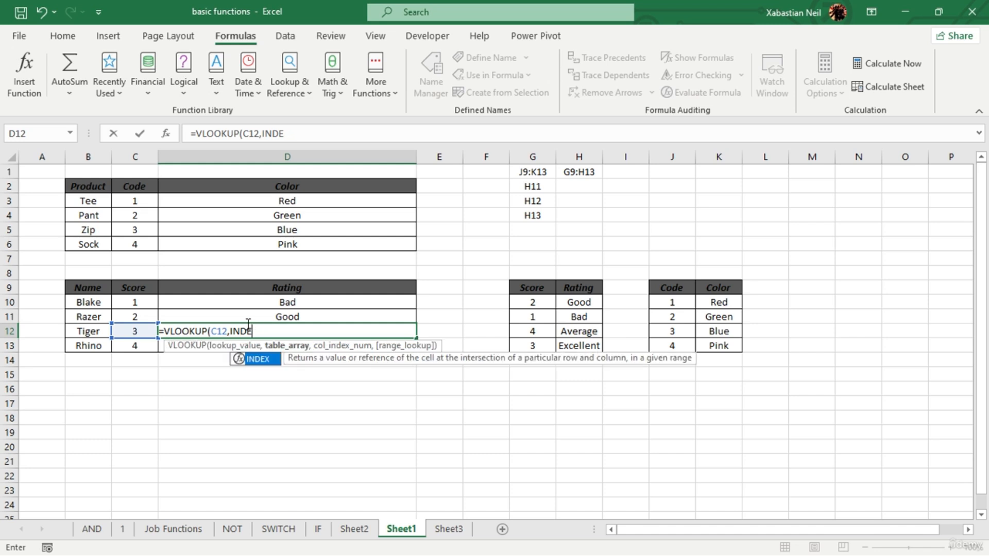
{"action": "type", "text": "irect"}
{"action": "key", "text": "Tab"}
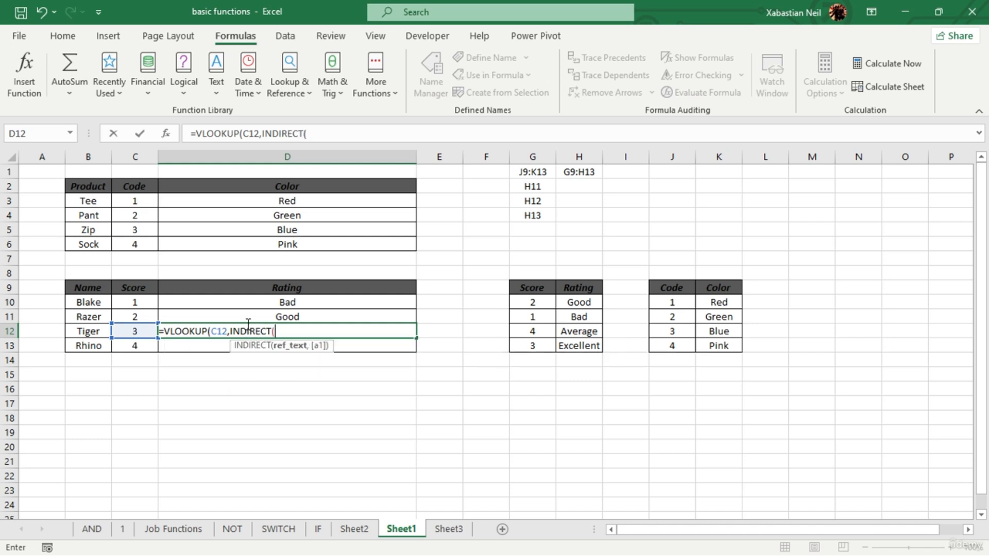
{"action": "left_click", "coordinate": [581, 171]}
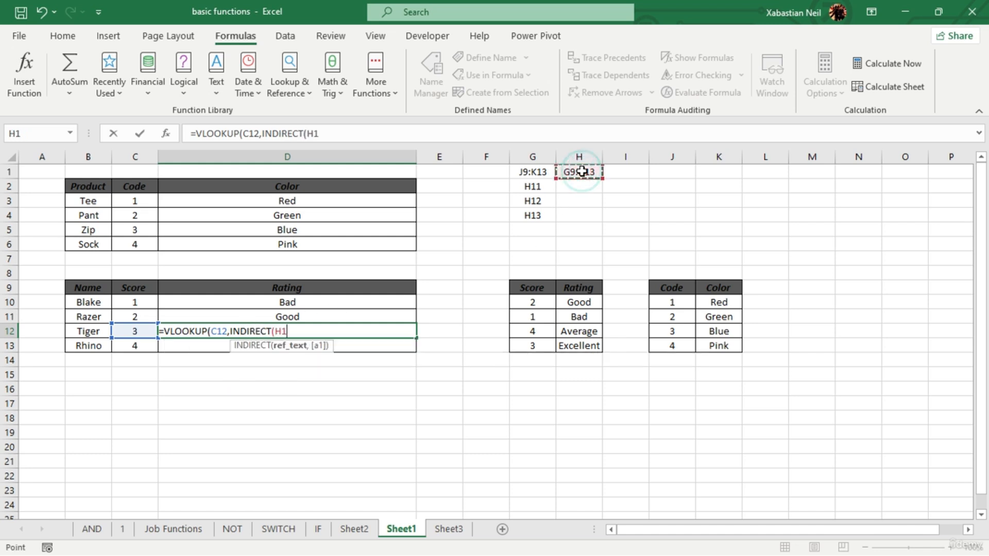
{"action": "type", "text": ")"}
{"action": "key", "text": "BackSpace"}
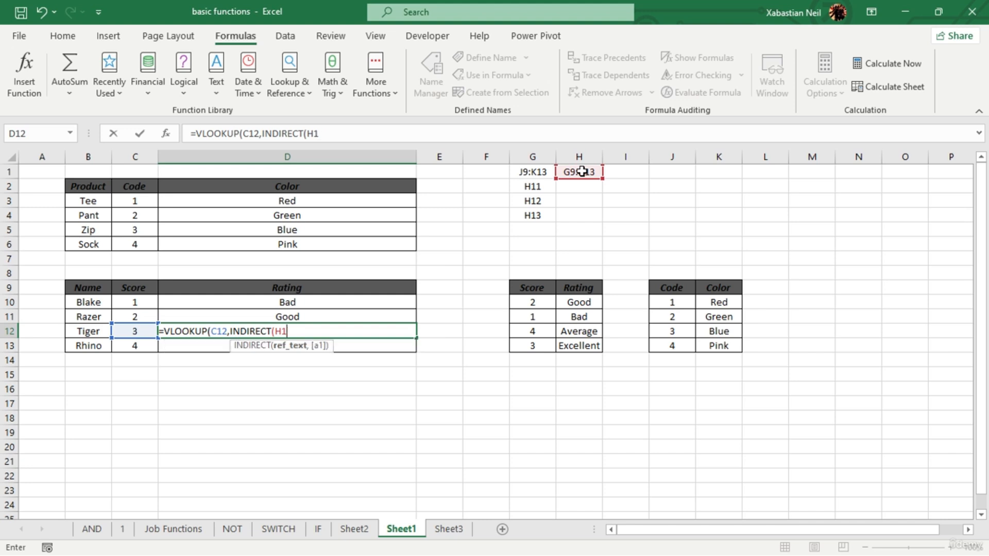
{"action": "key", "text": "F4"}
{"action": "type", "text": "),"}
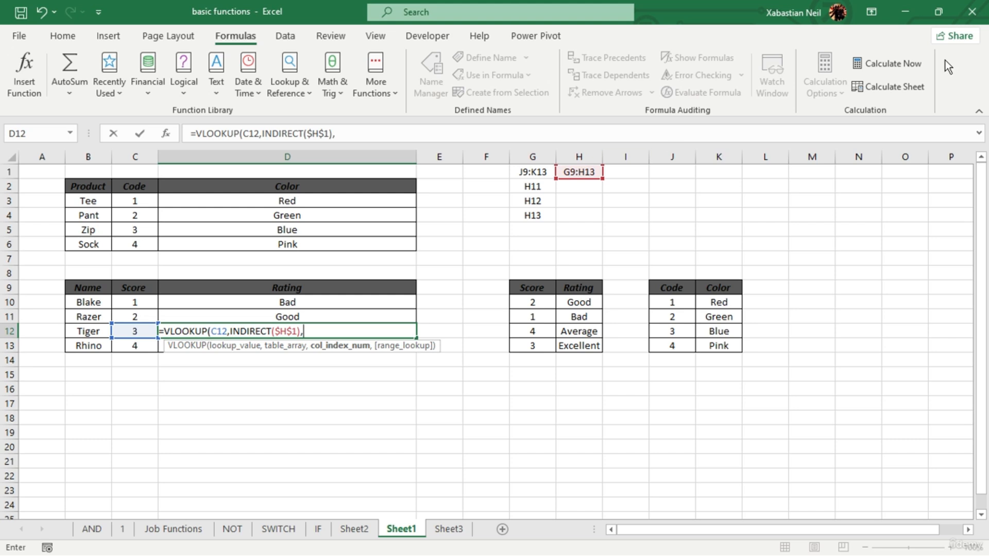
{"action": "type", "text": "2,"}
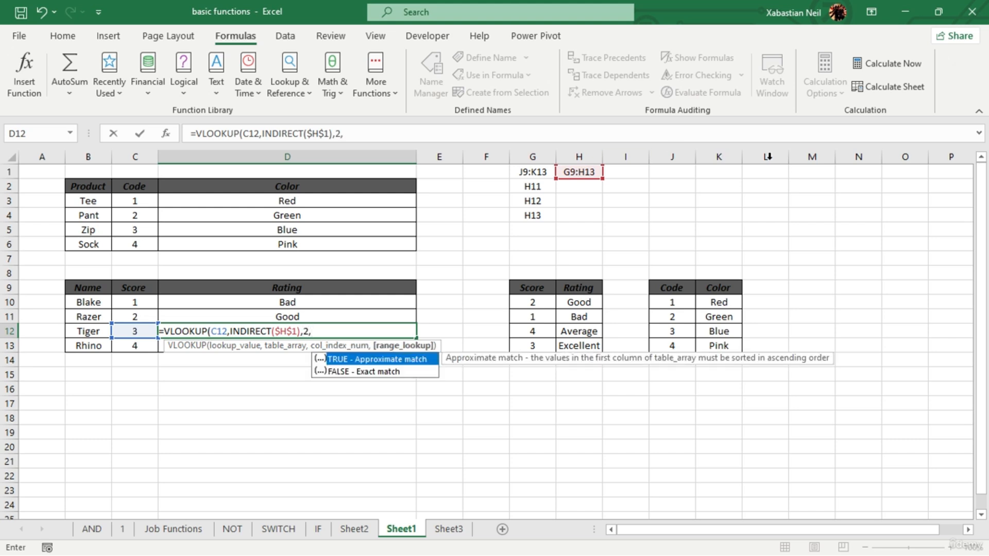
- Finish the D12 VLOOKUP with column index 2 and FALSE for an exact match
{"action": "double_click", "coordinate": [407, 373]}
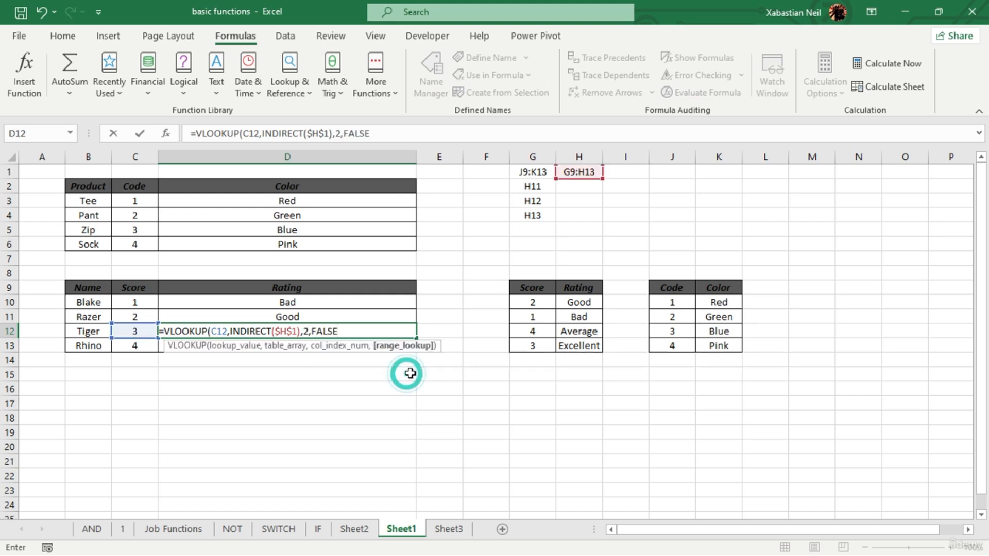
{"action": "type", "text": ")"}
{"action": "key", "text": "Return"}
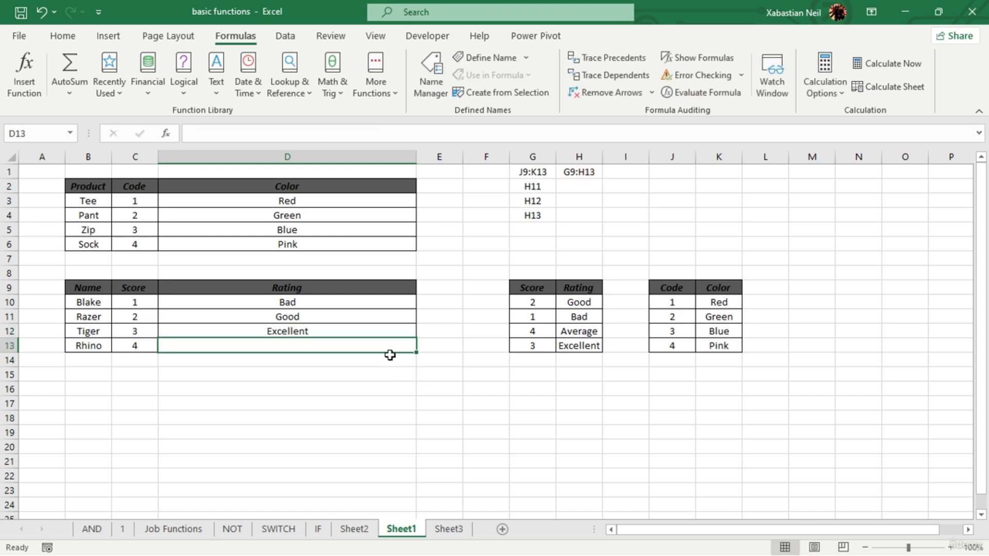
- Fill the D12 formula down to D13 and review the references in D12's formula
{"action": "left_click", "coordinate": [347, 334]}
{"action": "double_click", "coordinate": [414, 340]}
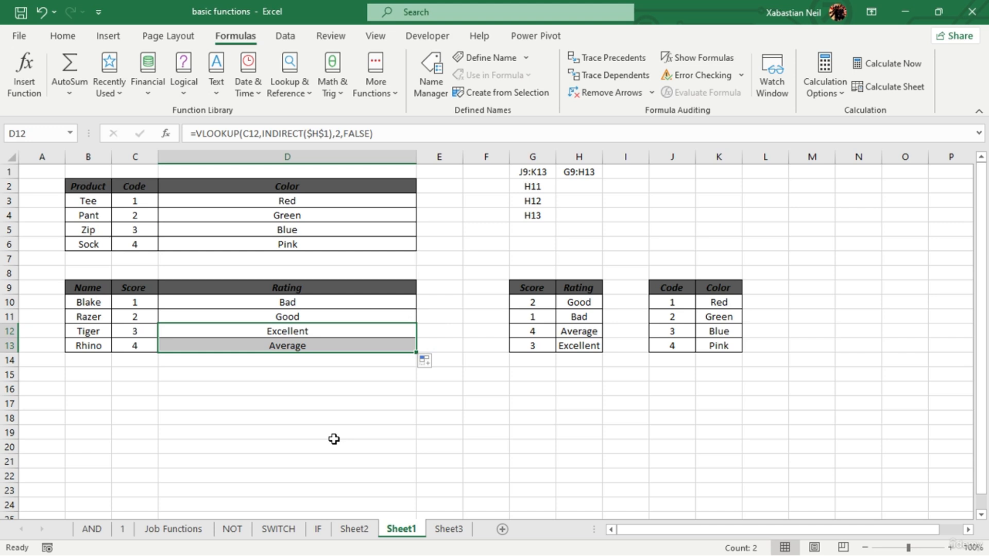
{"action": "key", "text": "F2"}
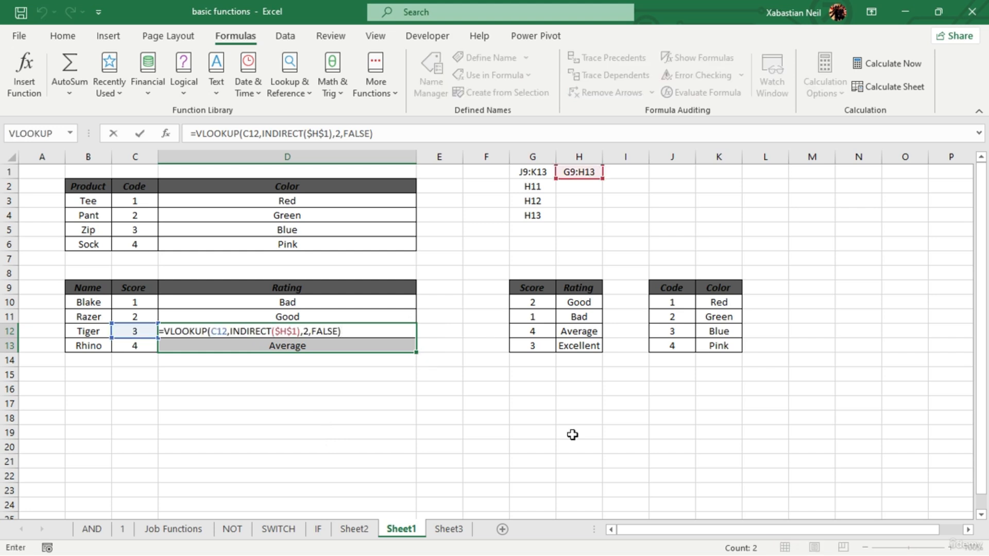
{"action": "key", "text": "Return"}
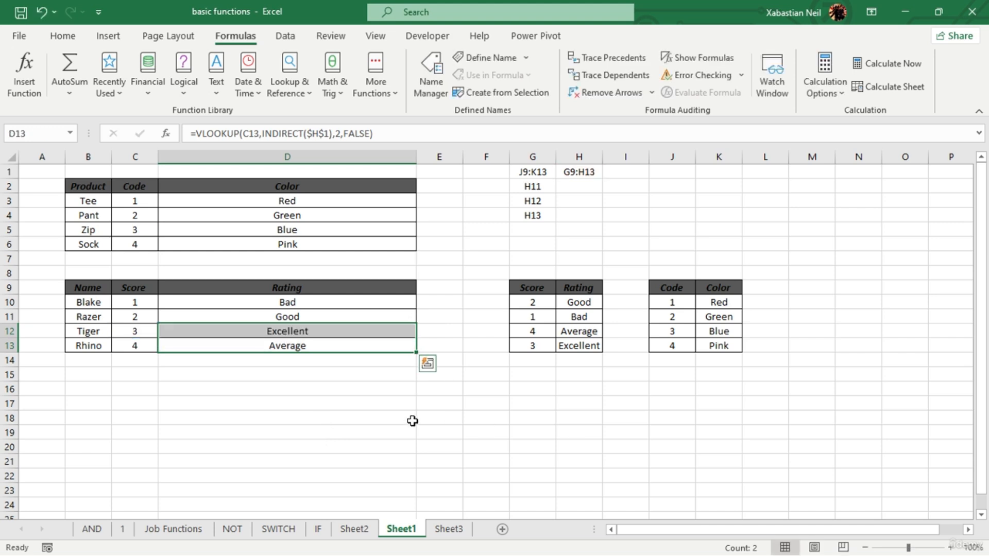